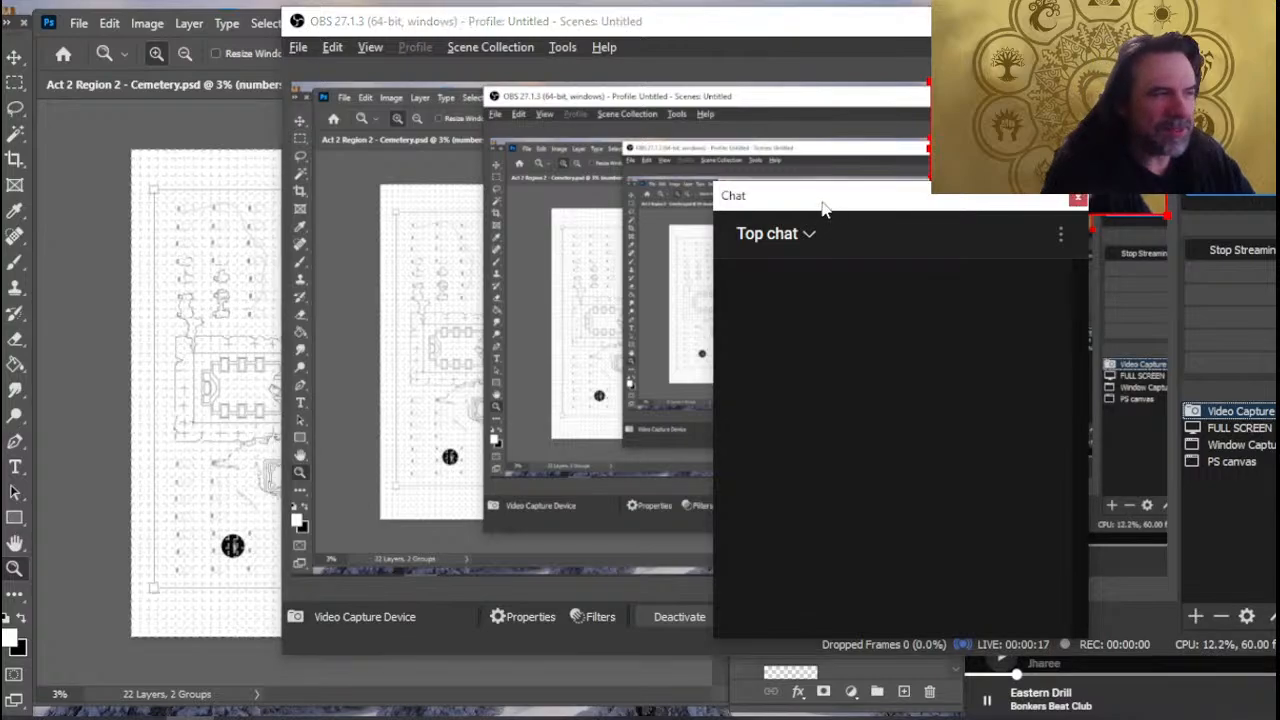
drag(827, 206, 1069, 226)
key(alt+Tab)
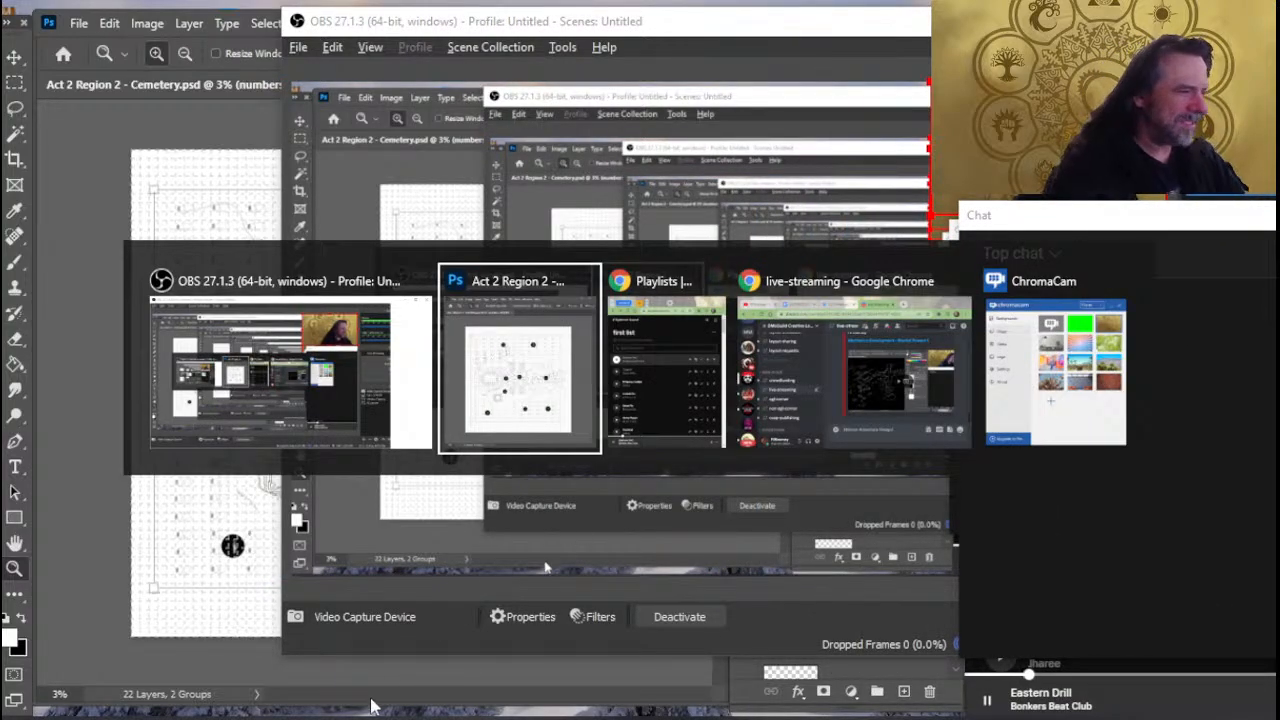
key(alt+shift+Tab)
drag(1117, 221, 850, 251)
- Move the Window Capture and PS canvas sources to the top of the OBS source list and check the map in the broadcast
click(1258, 446)
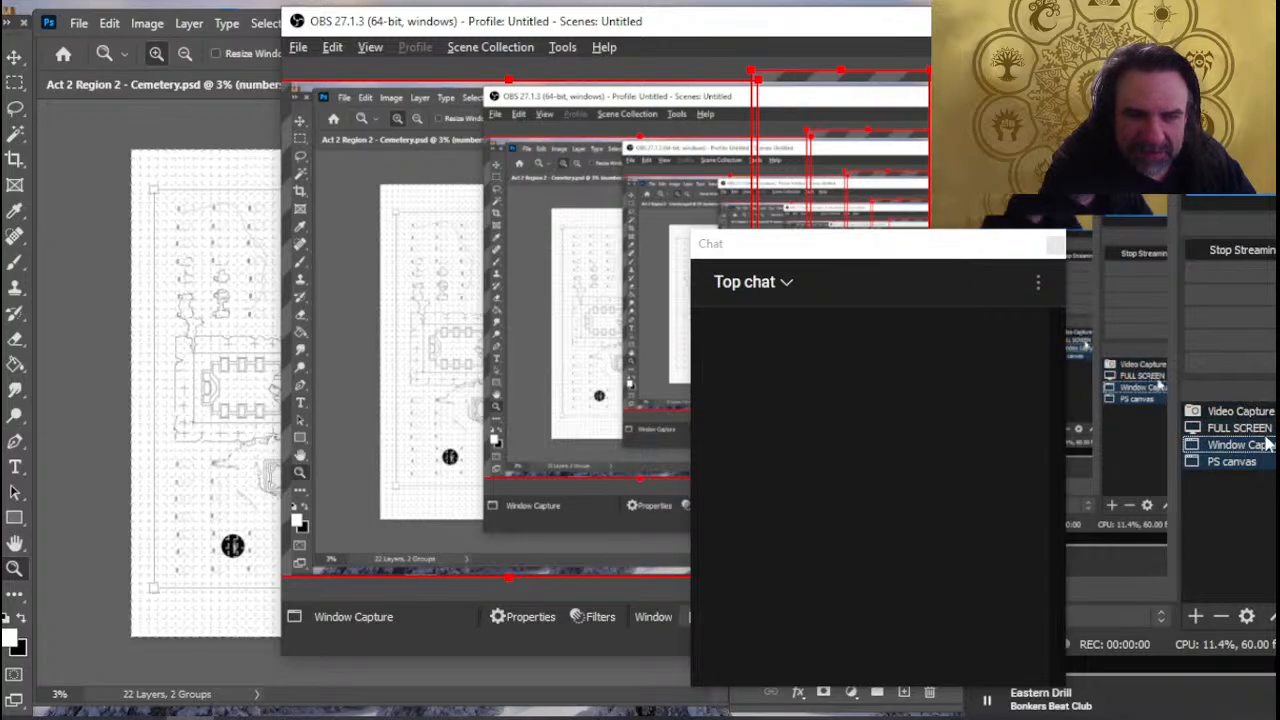
drag(1269, 444, 1249, 410)
key(alt+Tab)
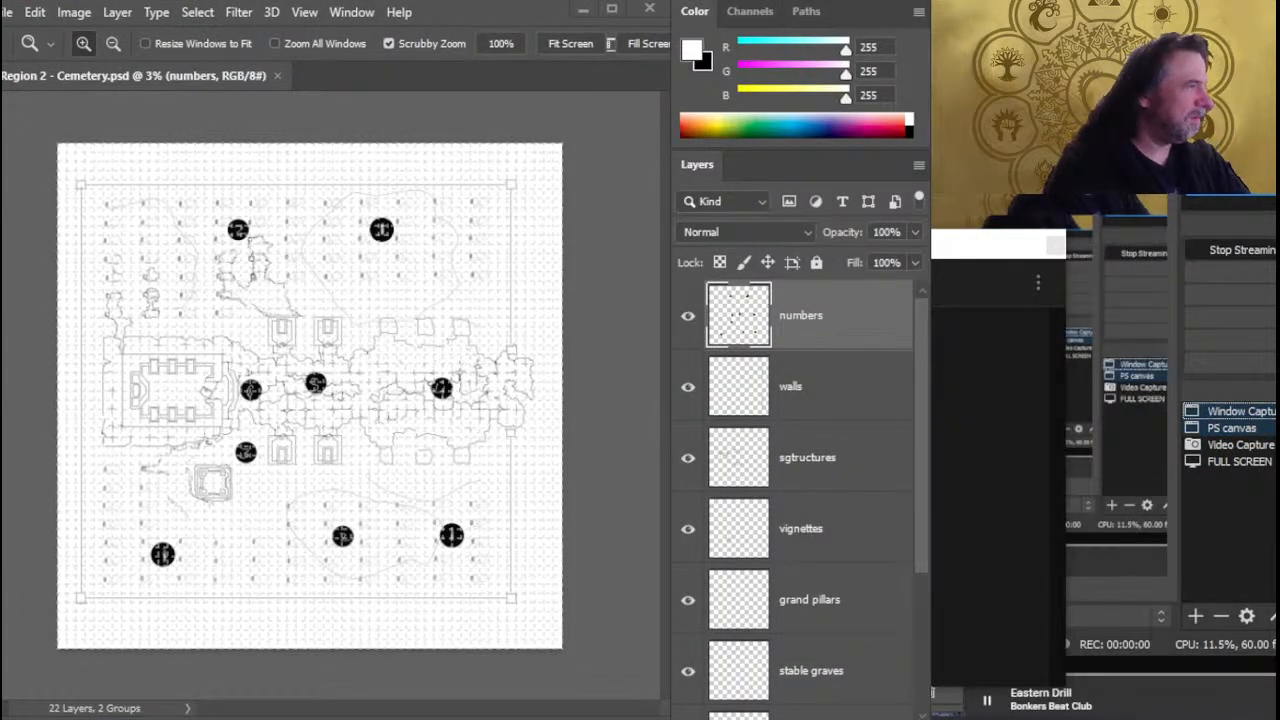
key(alt+Tab)
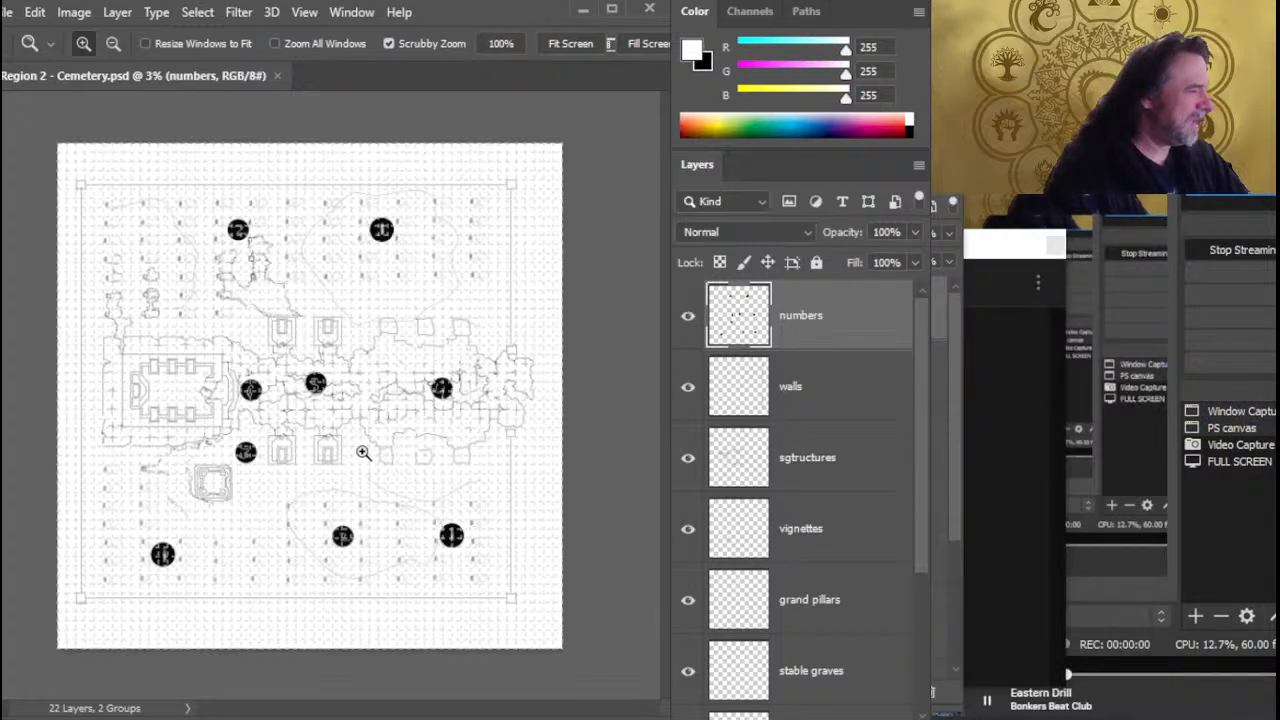
drag(322, 434, 389, 430)
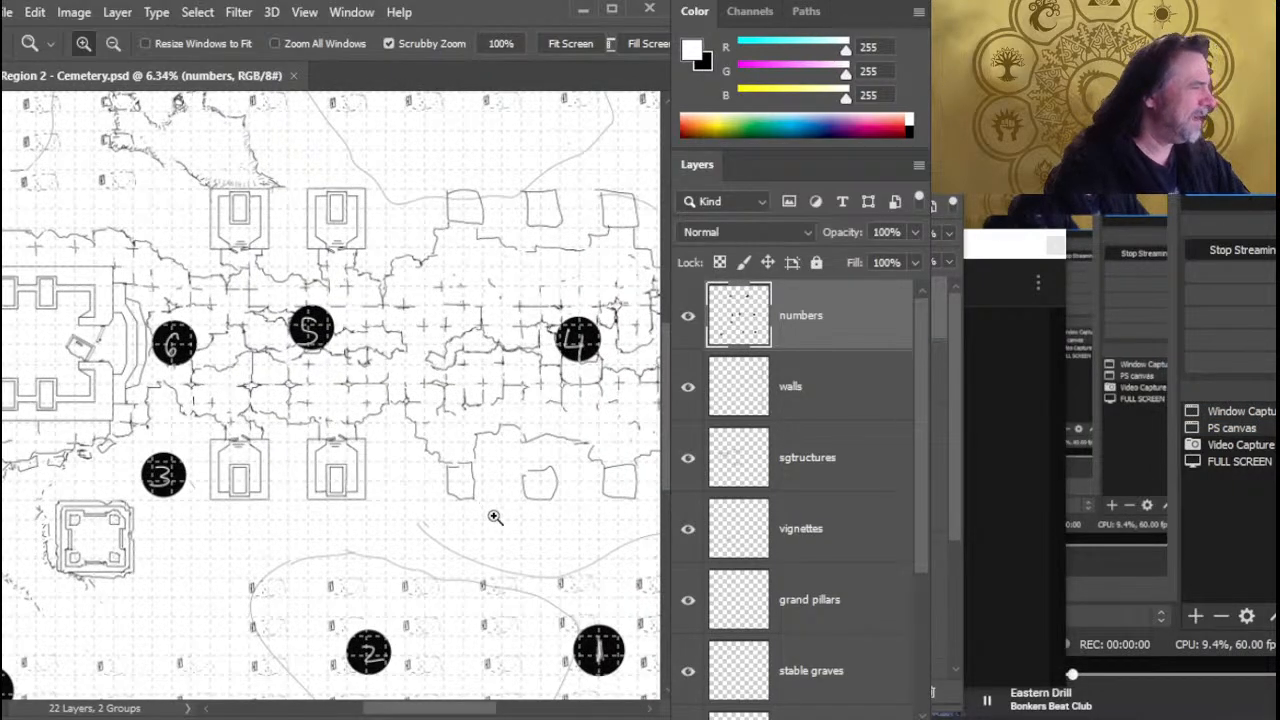
click(996, 332)
key(alt+Tab)
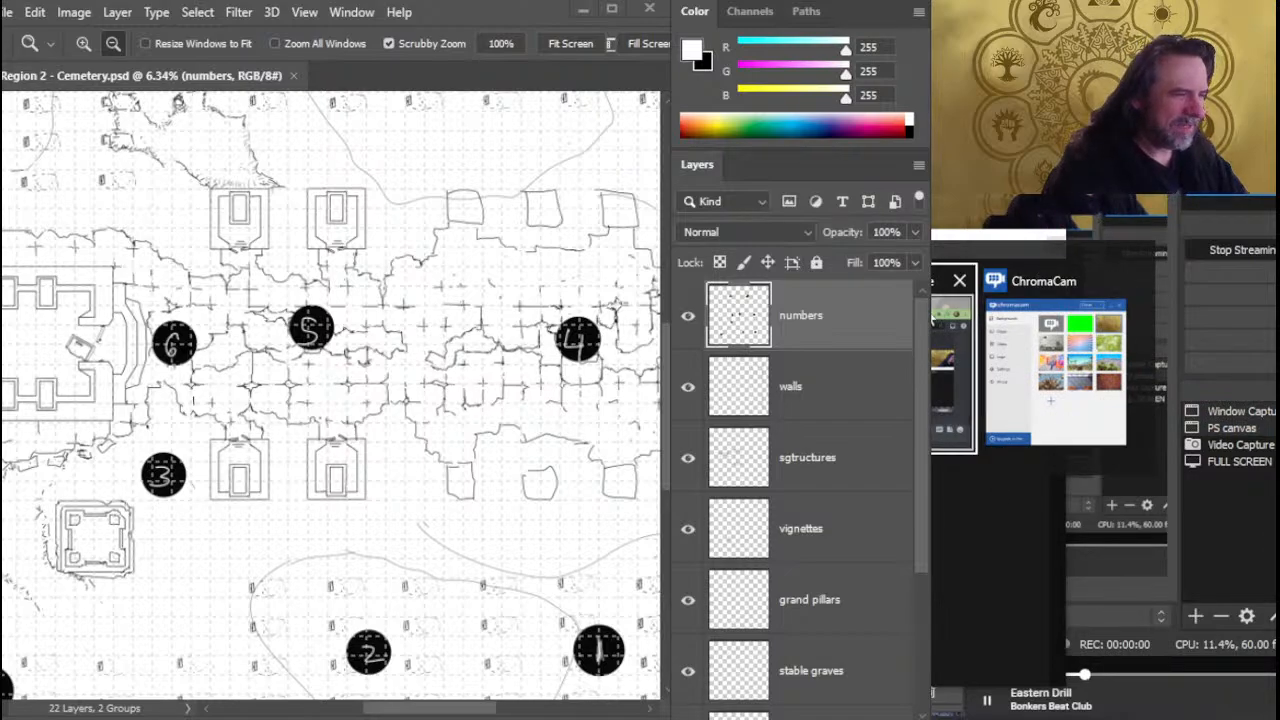
click(945, 385)
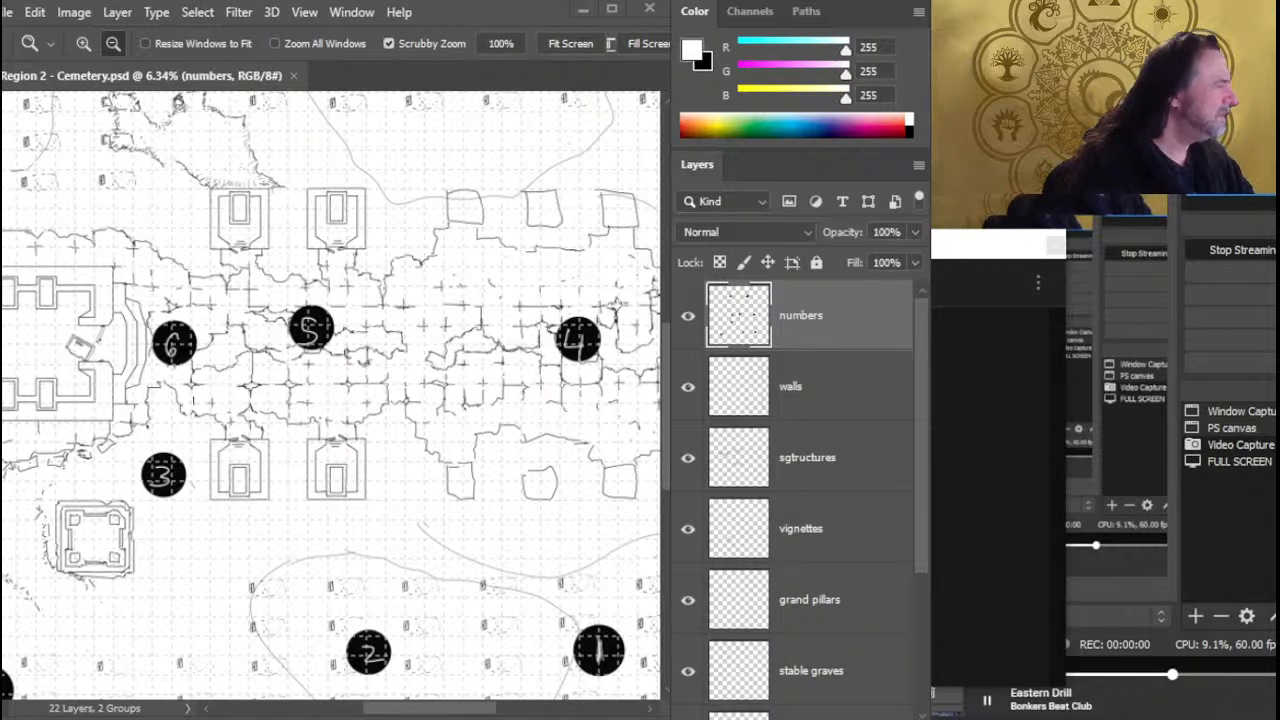
key(alt+Tab)
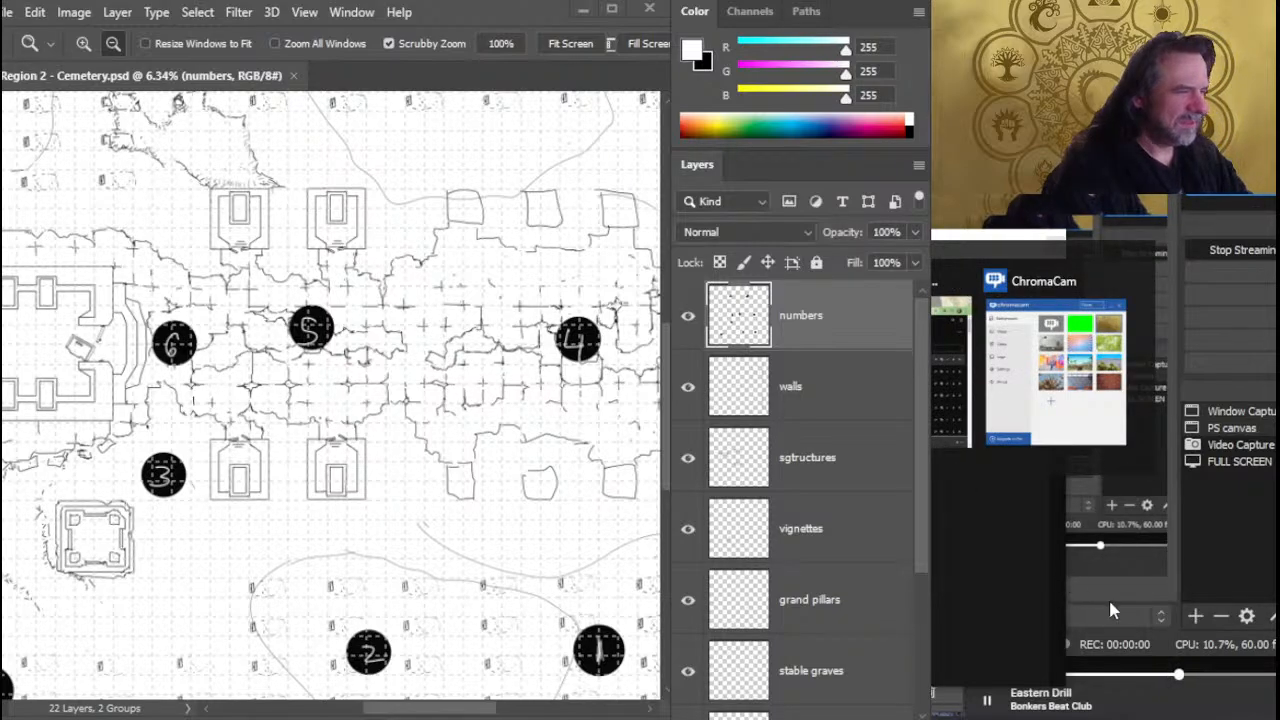
- Place the Window Capture and PS canvas sources back below FULL SCREEN and move the Chat window clear of the OBS preview
click(1236, 428)
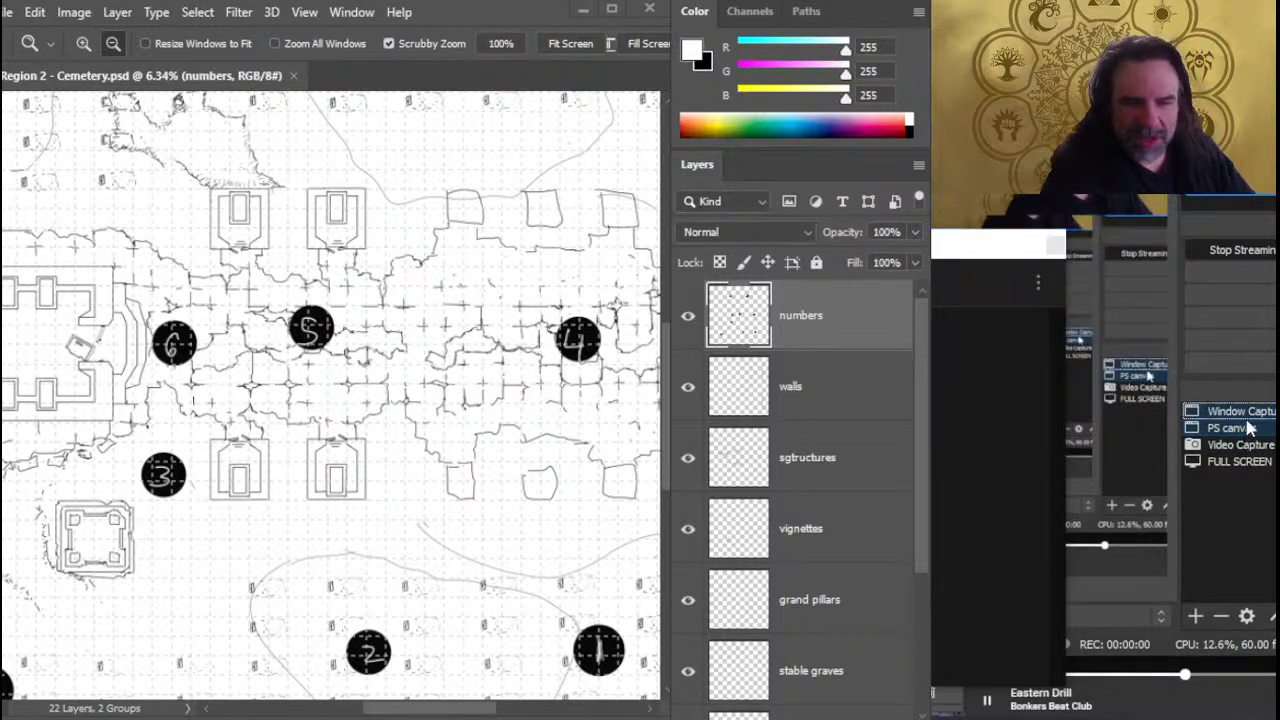
drag(1241, 430, 1243, 473)
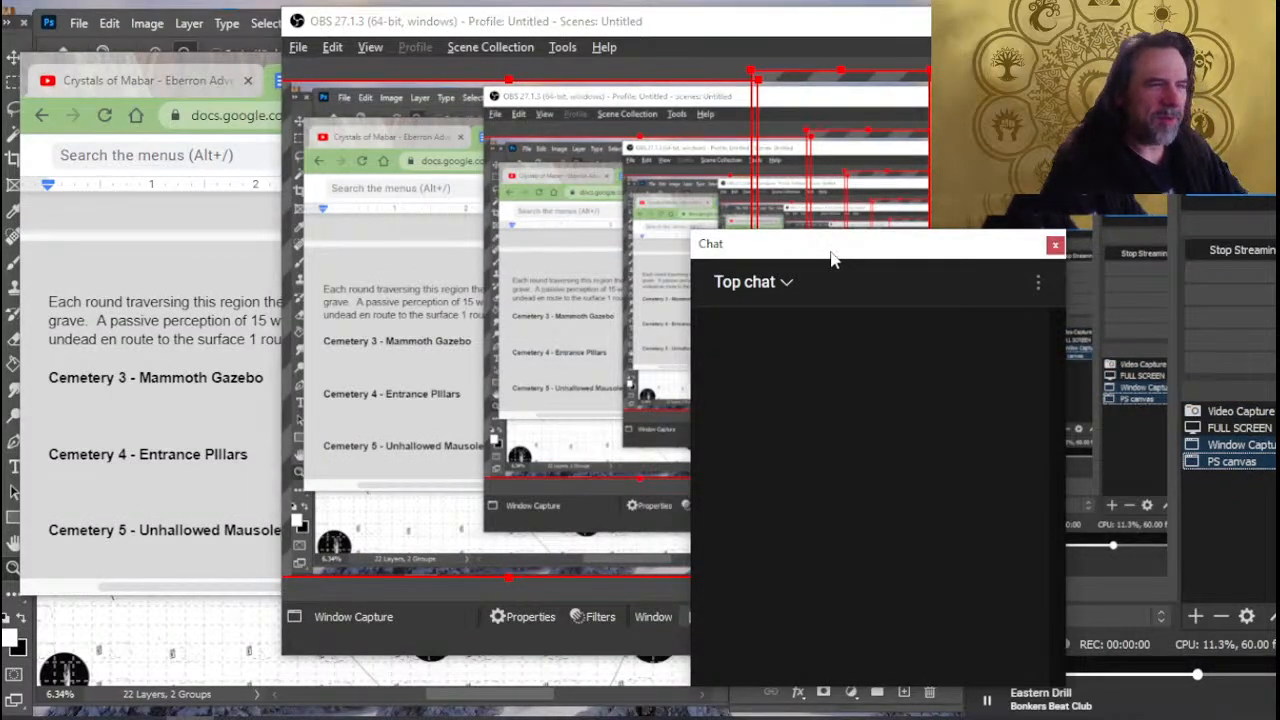
drag(834, 257, 1073, 238)
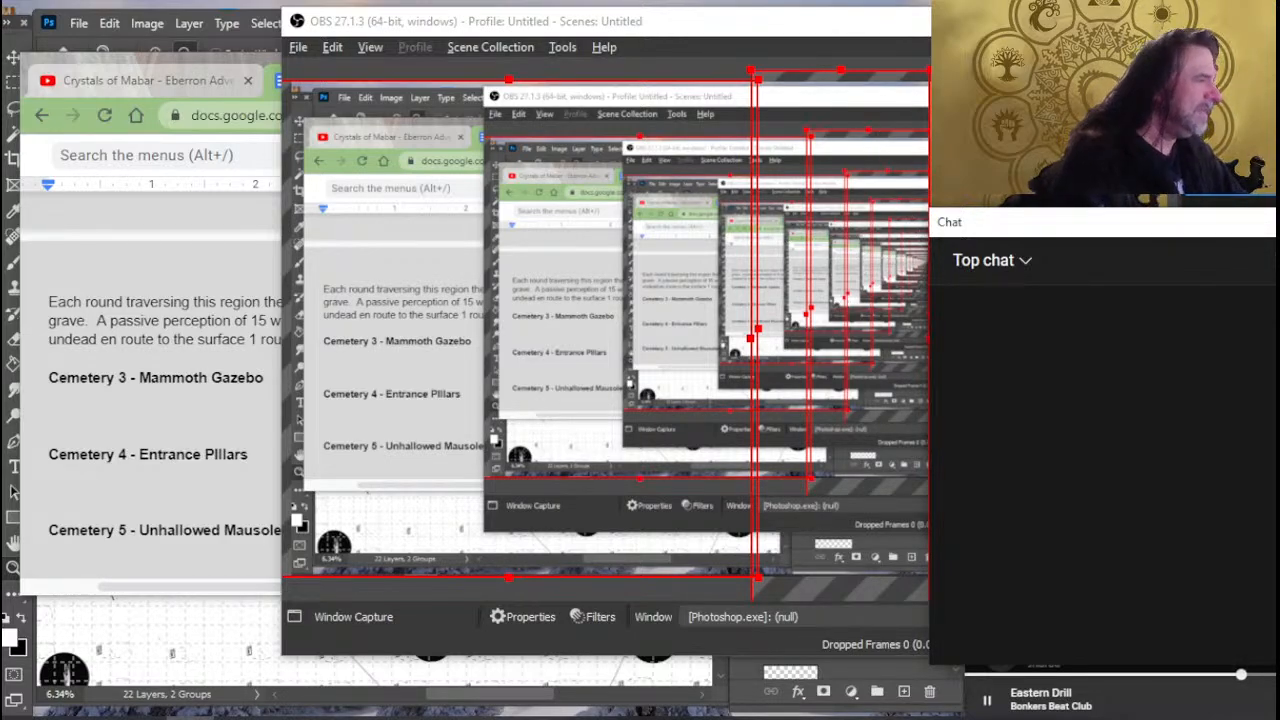
- Switch to the cemetery map in Photoshop, hide the numbers layer and make the walls layer active
key(alt+Tab)
key(alt+Tab)
key(Tab)
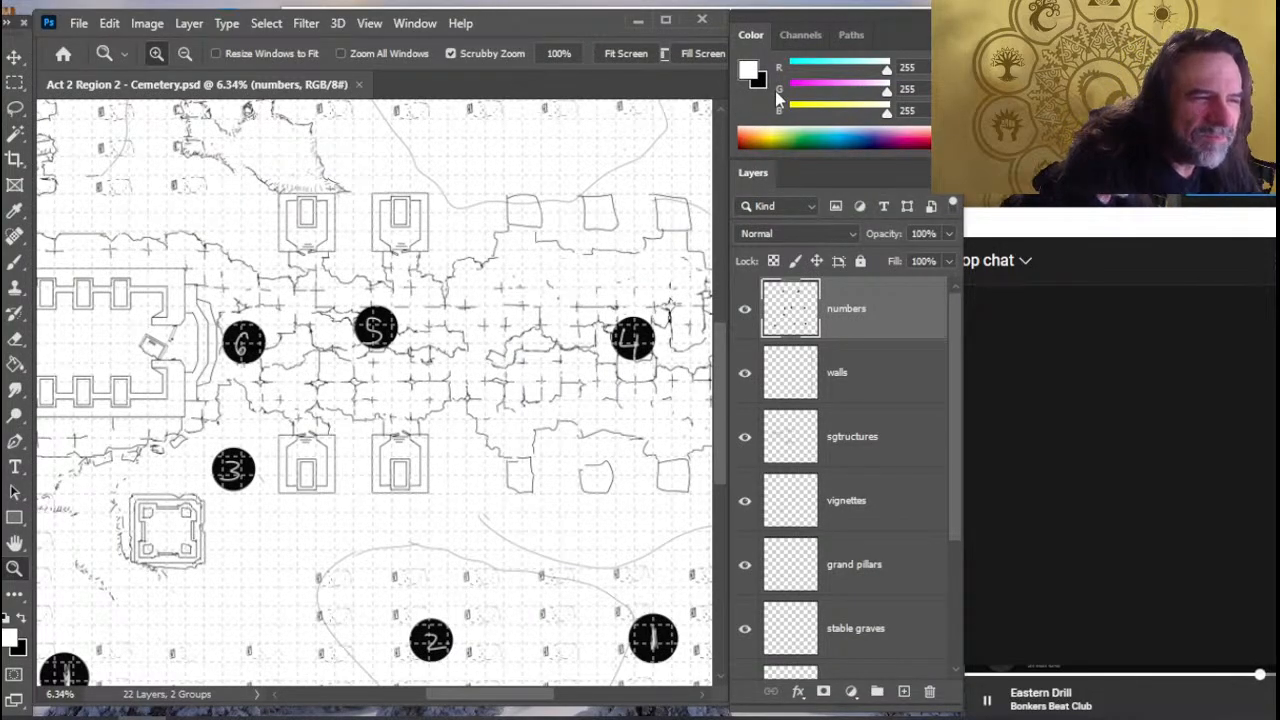
click(719, 298)
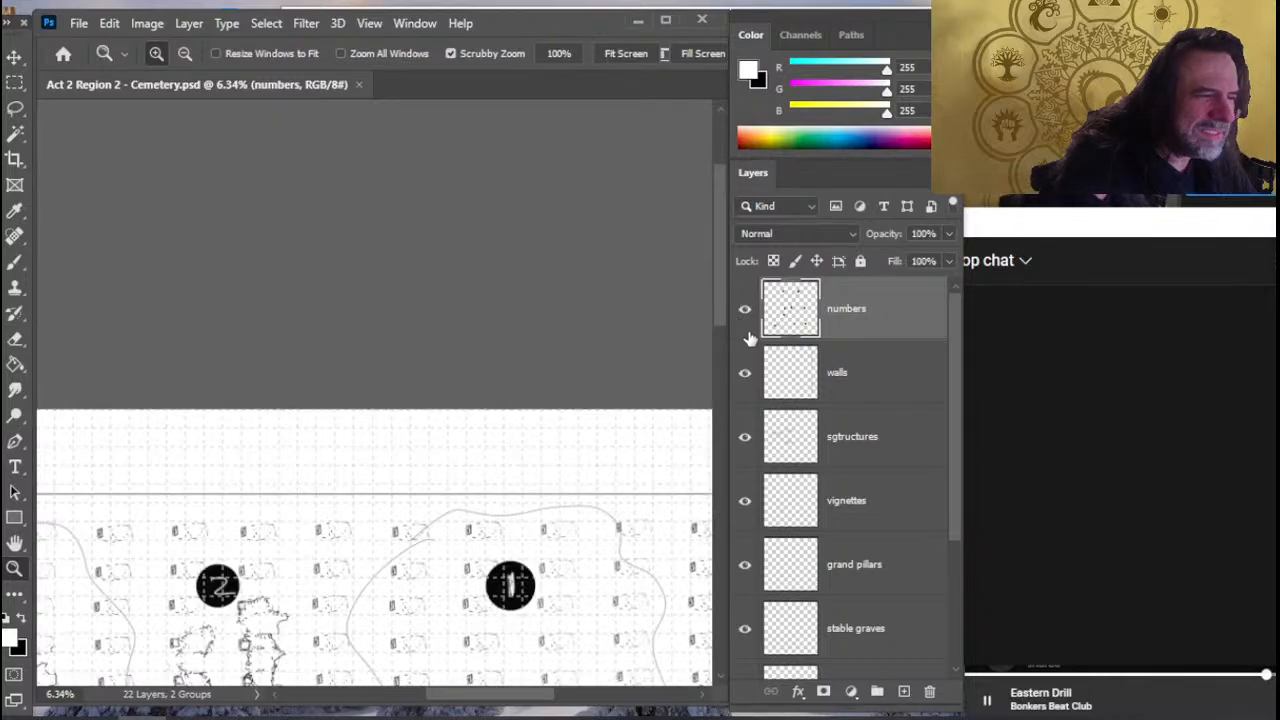
click(743, 311)
click(854, 375)
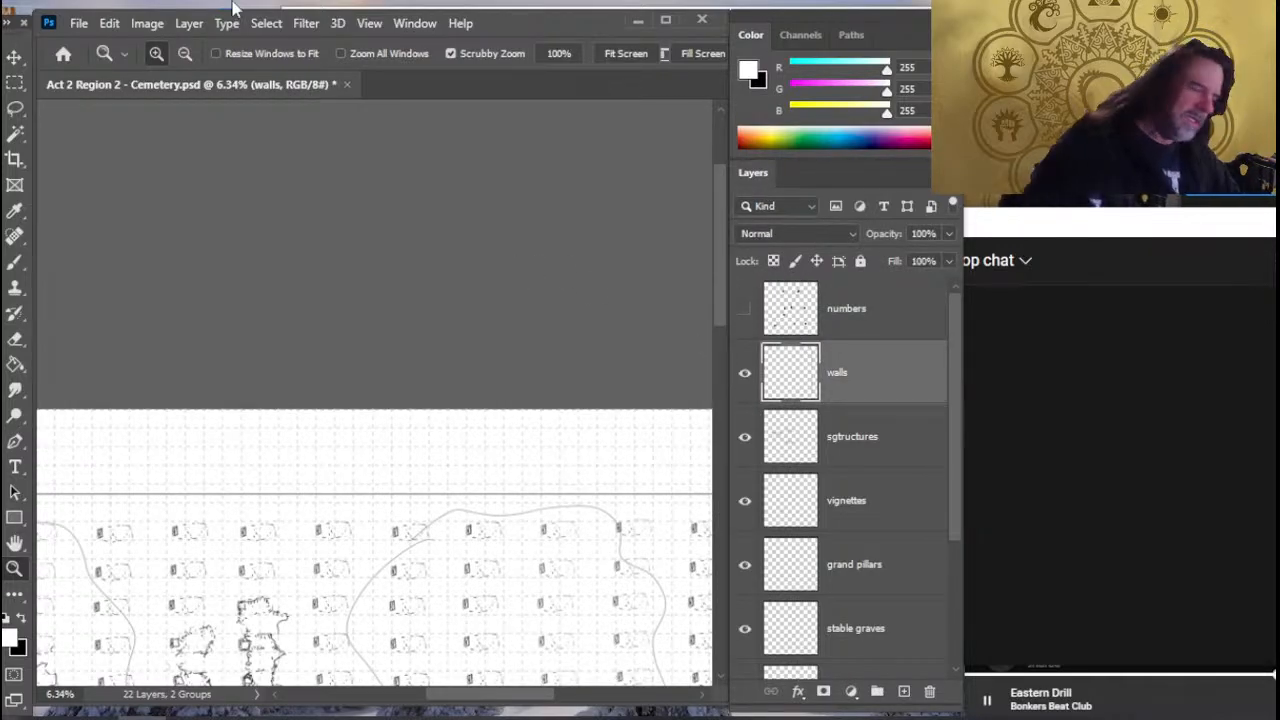
key(alt+Tab)
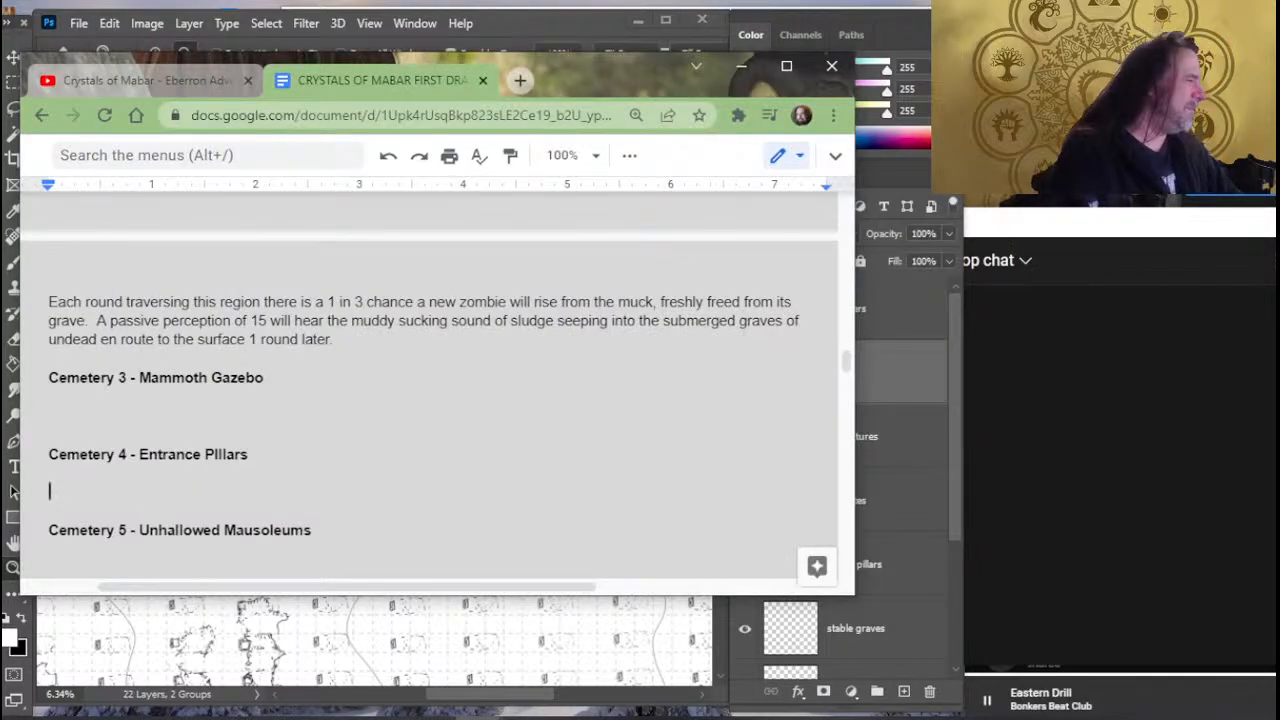
key(alt+Tab)
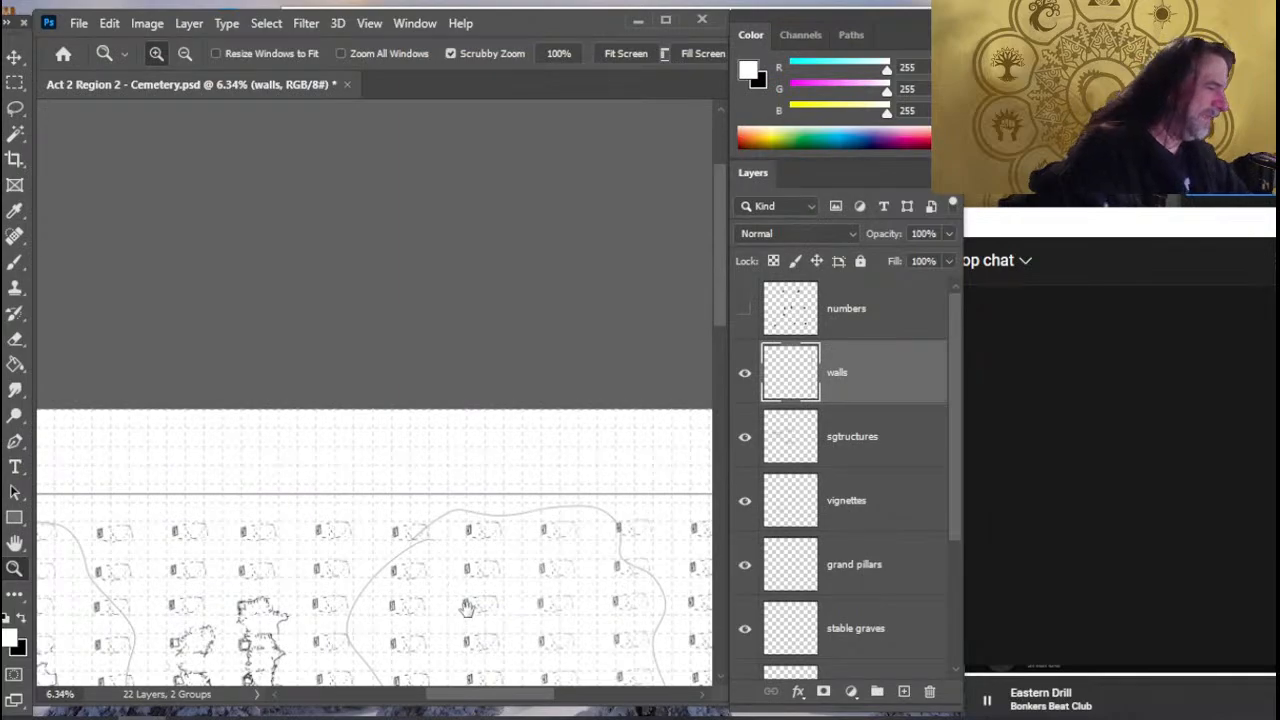
drag(578, 401, 602, 402)
drag(330, 499, 556, 558)
key(l)
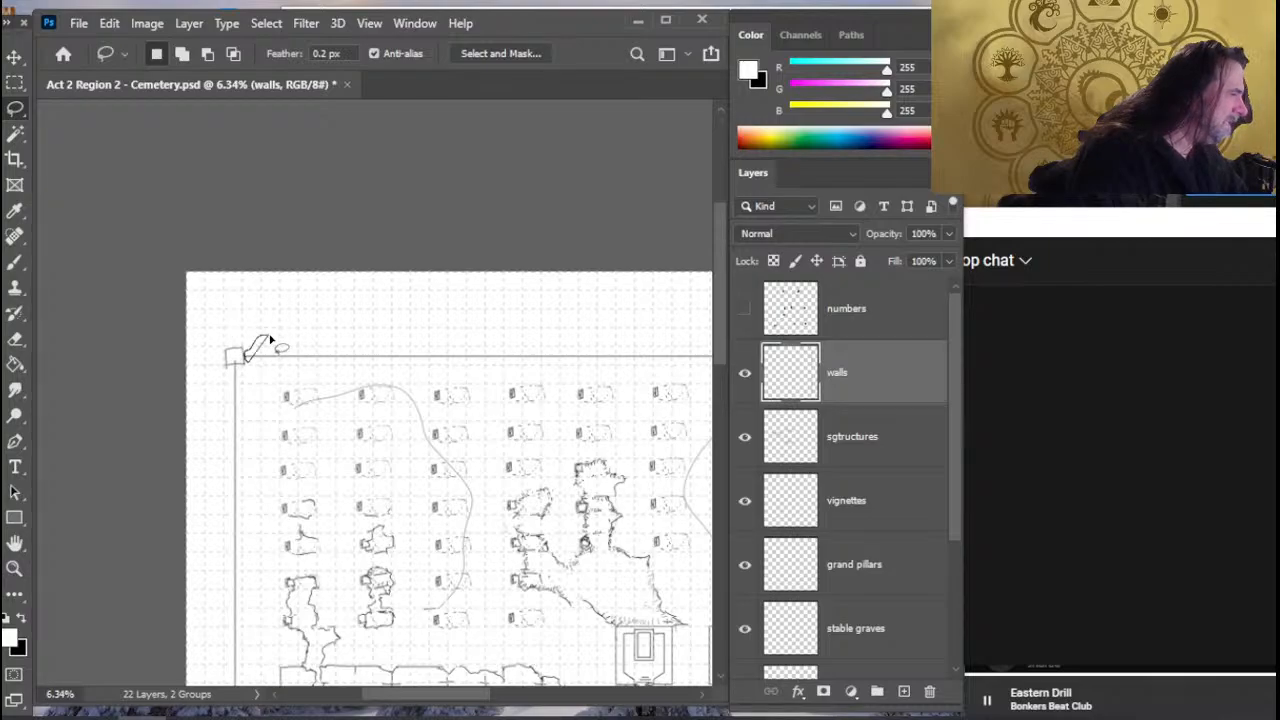
drag(270, 338, 272, 339)
key(b)
key(l)
click(303, 339)
key(b)
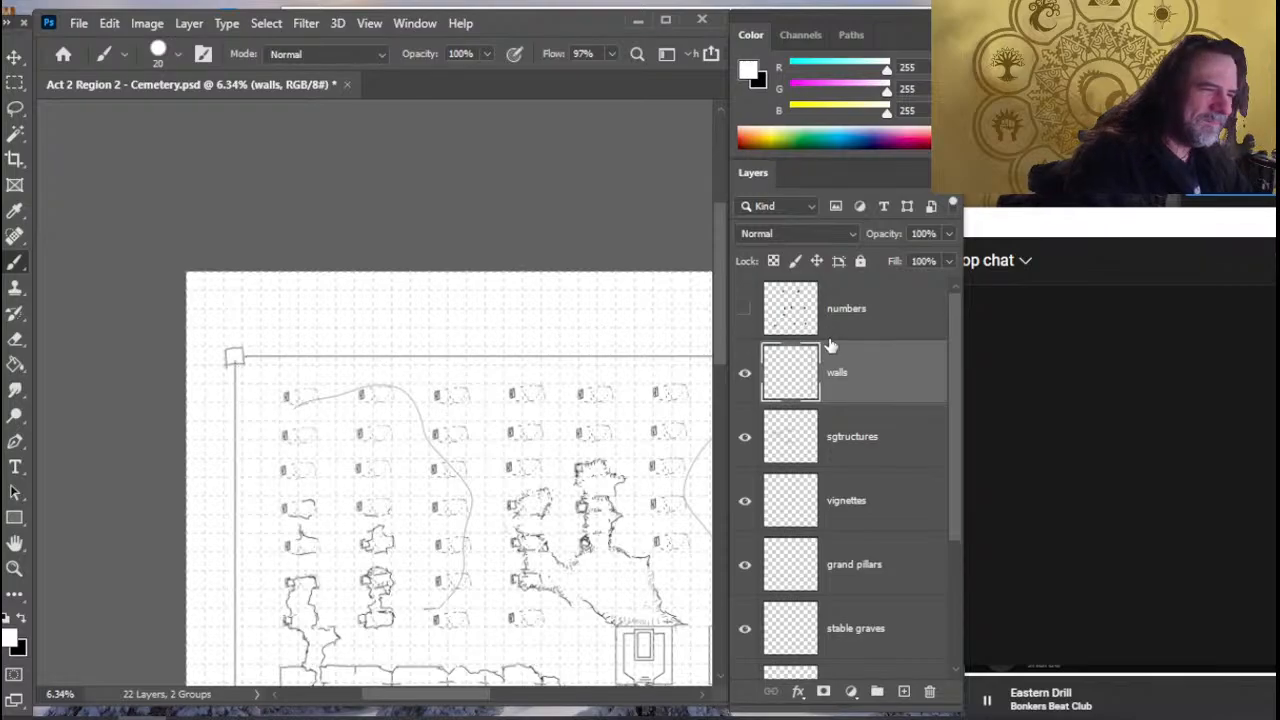
- Draw a straight black line with a size 10 brush on the walls layer, parallel to and just below the map's upper wall
click(745, 373)
click(745, 373)
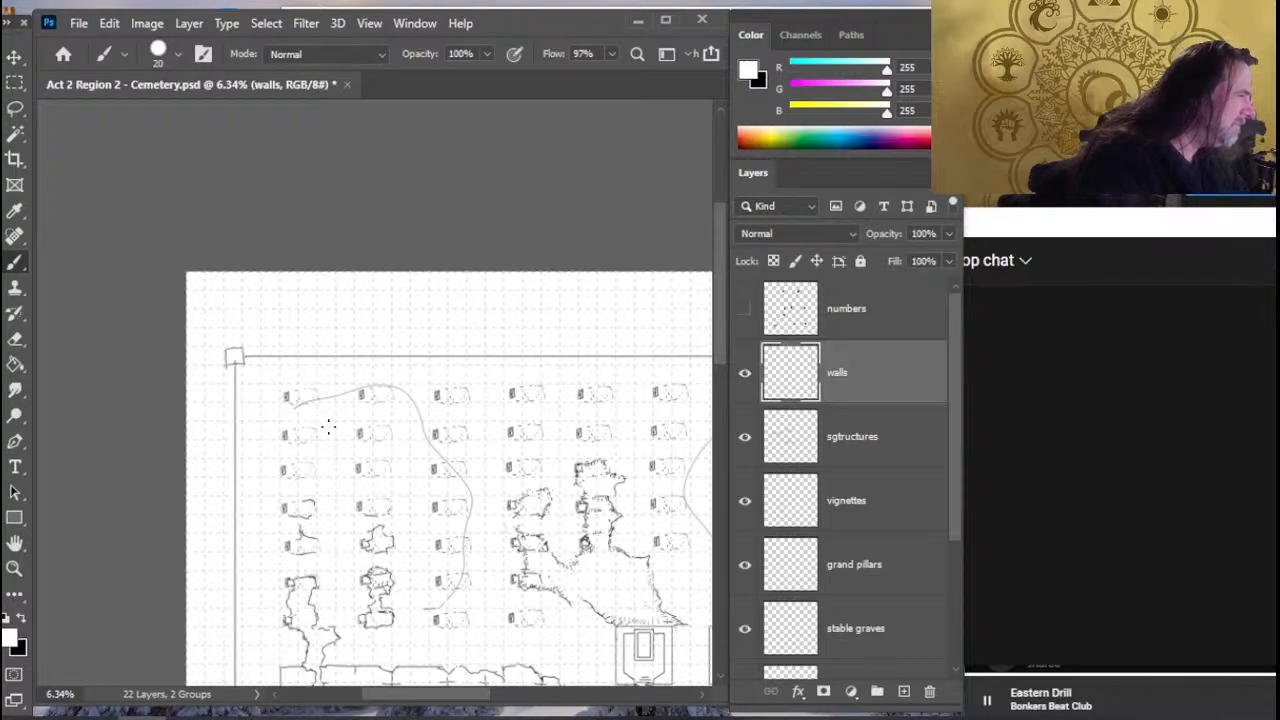
key(x)
drag(242, 364, 415, 371)
key(ctrl+z)
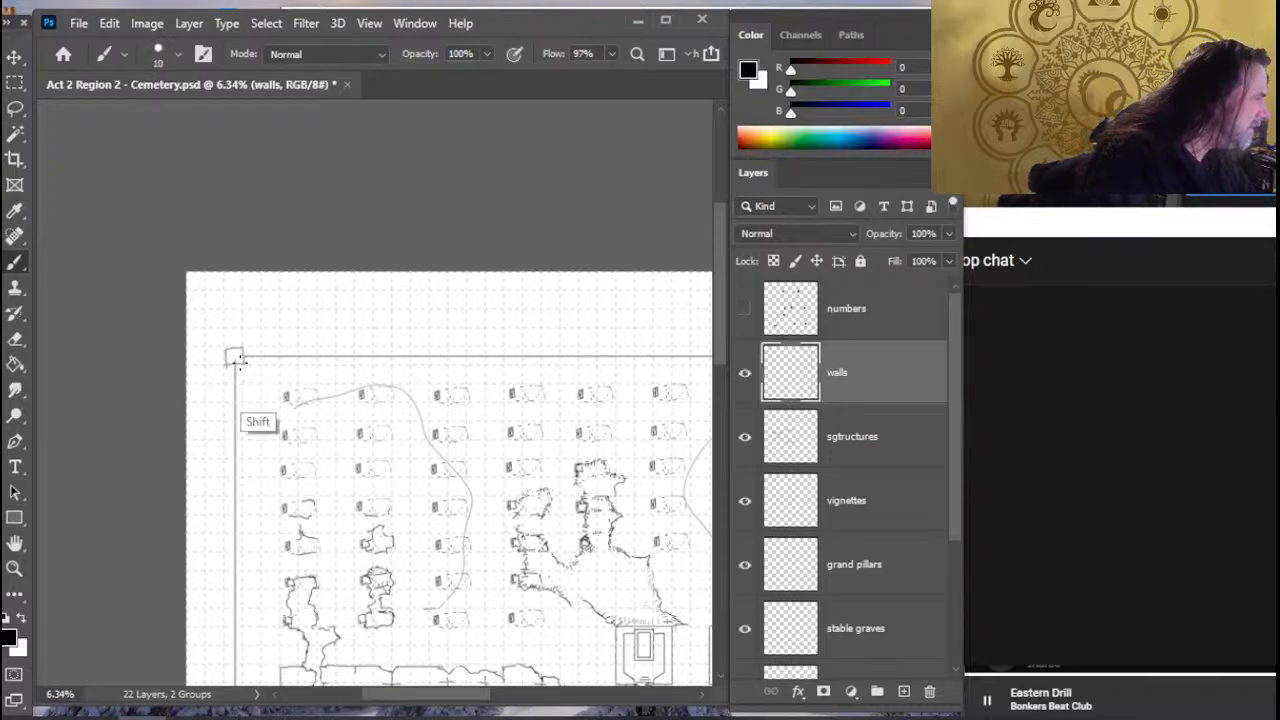
mouse_move(242, 364)
mouse_down()
mouse_move(706, 364)
mouse_move(660, 358)
mouse_move(690, 364)
mouse_up()
key(e)
key(b)
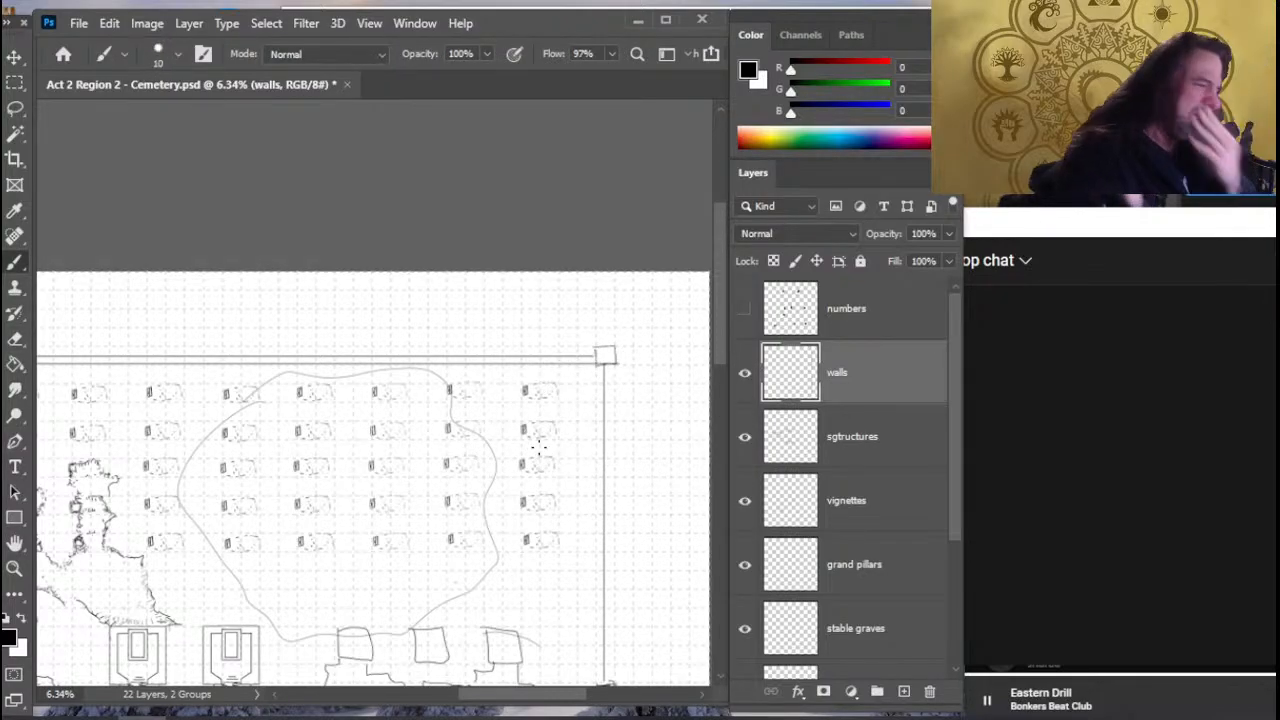
- Erase the map's right wall, its lower corner pillar and the adjoining bottom wall from the walls layer with a size 1200 eraser
key(e)
mouse_move(598, 400)
mouse_down()
mouse_move(608, 531)
mouse_move(569, 317)
mouse_move(554, 307)
mouse_move(553, 604)
mouse_move(563, 309)
mouse_up()
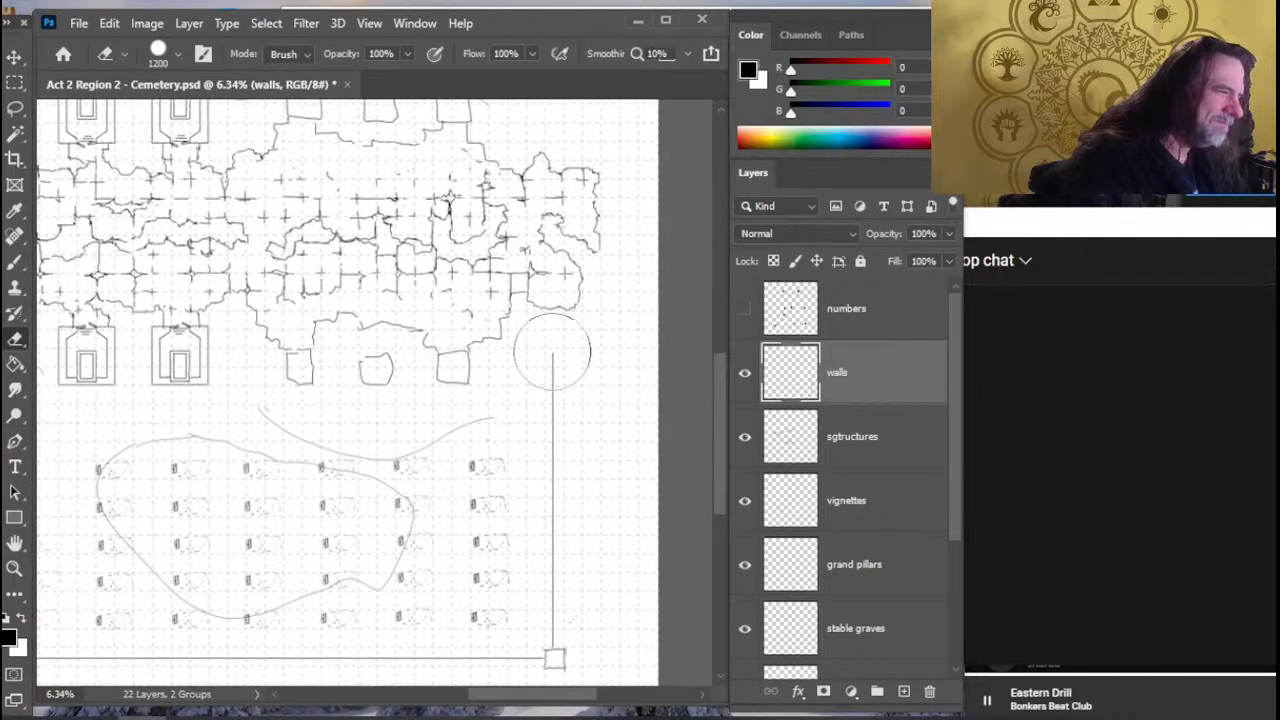
drag(552, 352, 562, 660)
mouse_move(552, 552)
mouse_down()
mouse_move(587, 478)
mouse_move(682, 351)
mouse_up()
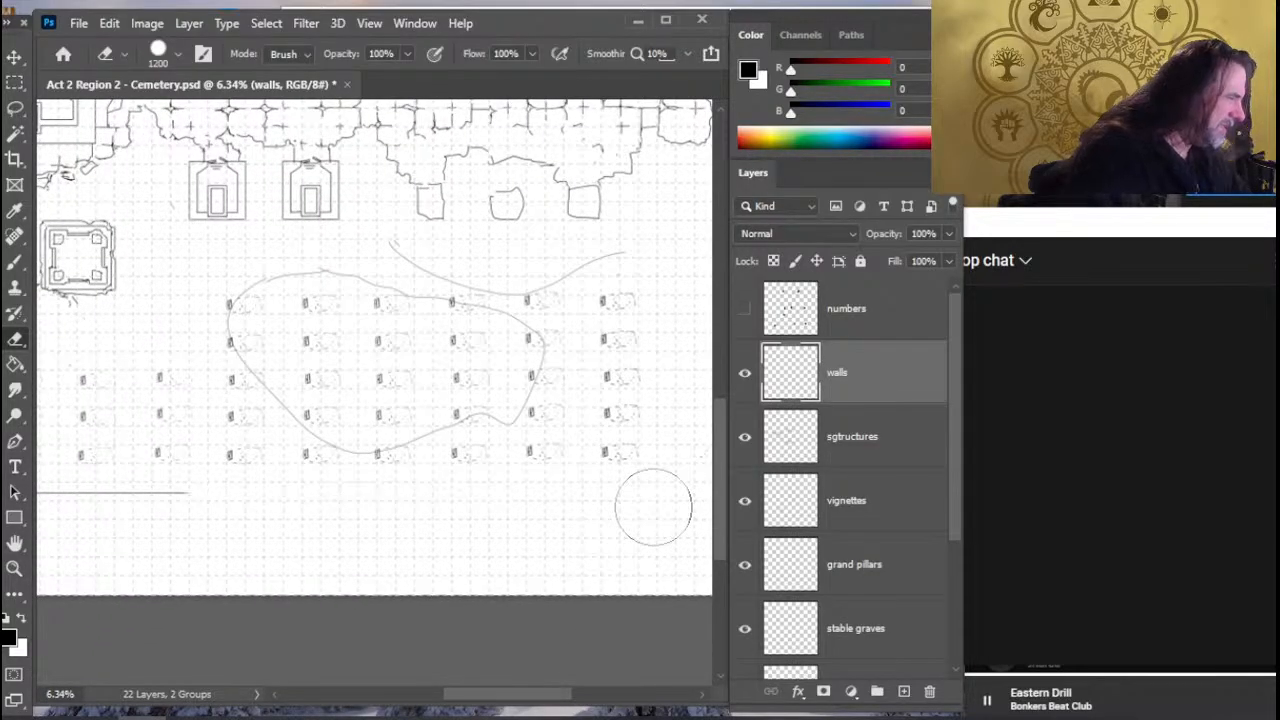
drag(401, 525, 694, 549)
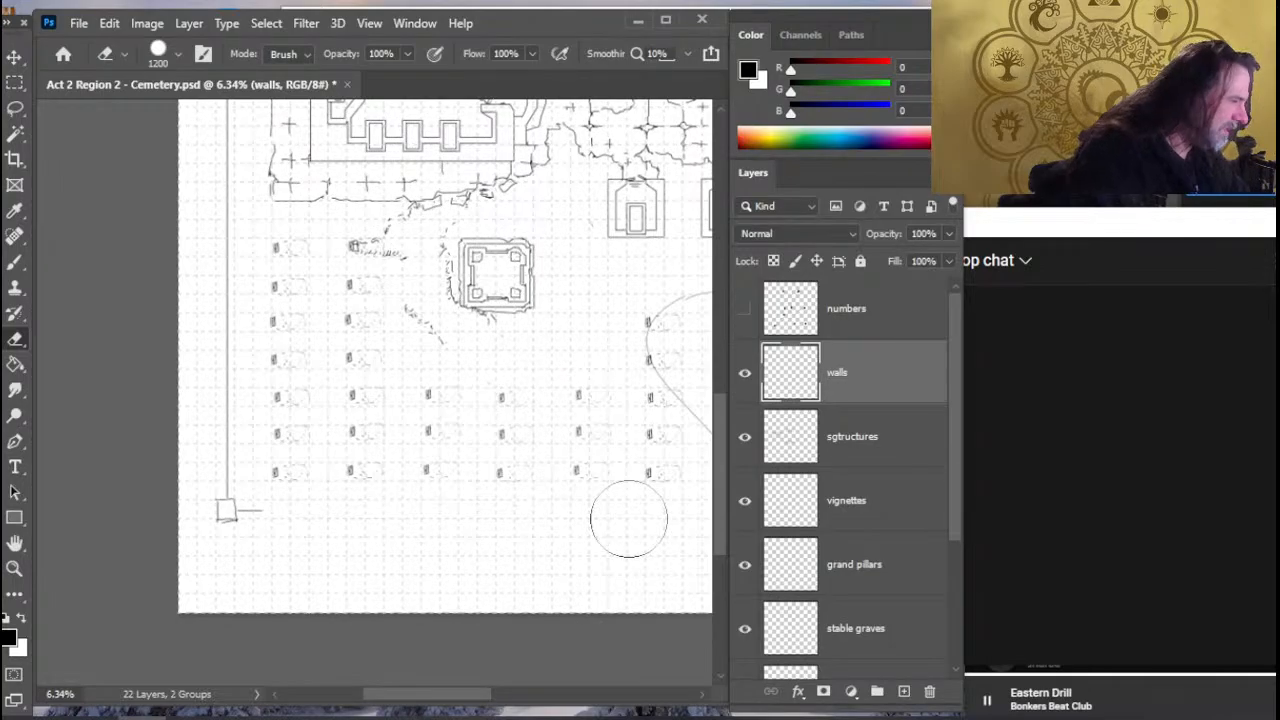
- Erase the lower-left corner pillar and the whole left wall up to the upper-left pillar on the walls layer
drag(248, 550, 238, 161)
drag(325, 425, 431, 719)
drag(335, 486, 333, 241)
drag(381, 349, 436, 707)
drag(388, 438, 394, 601)
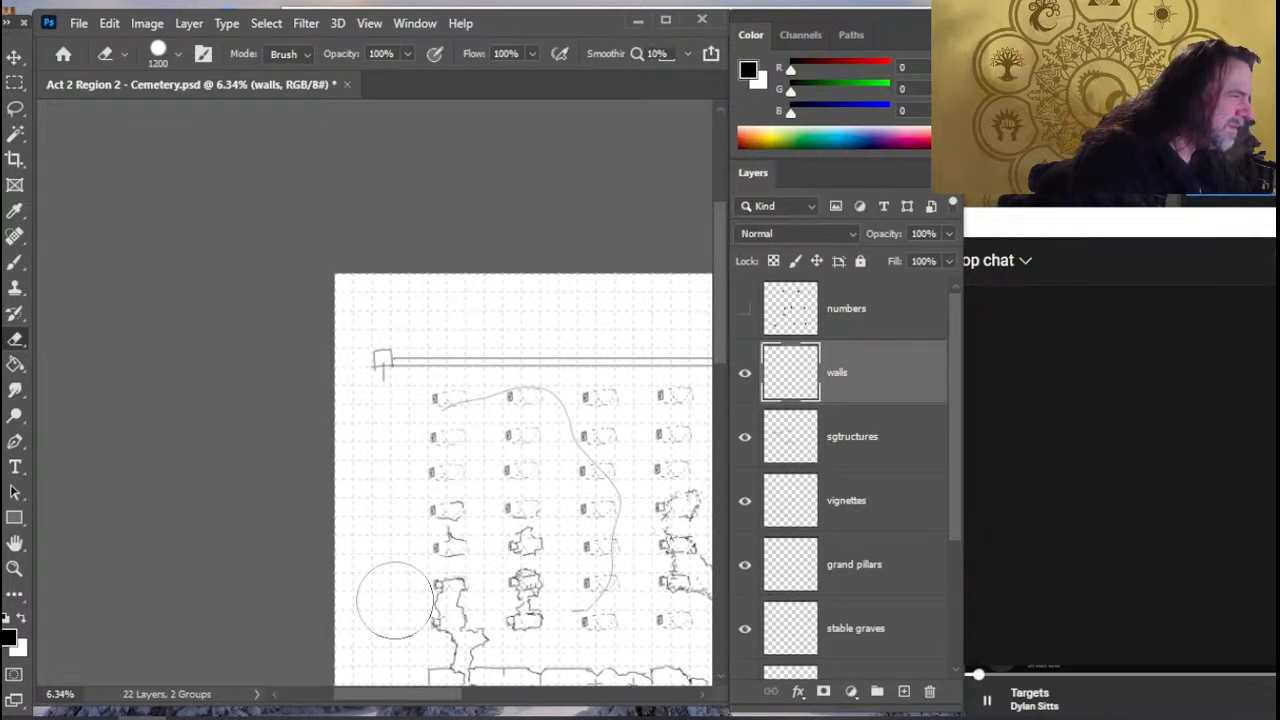
click(384, 408)
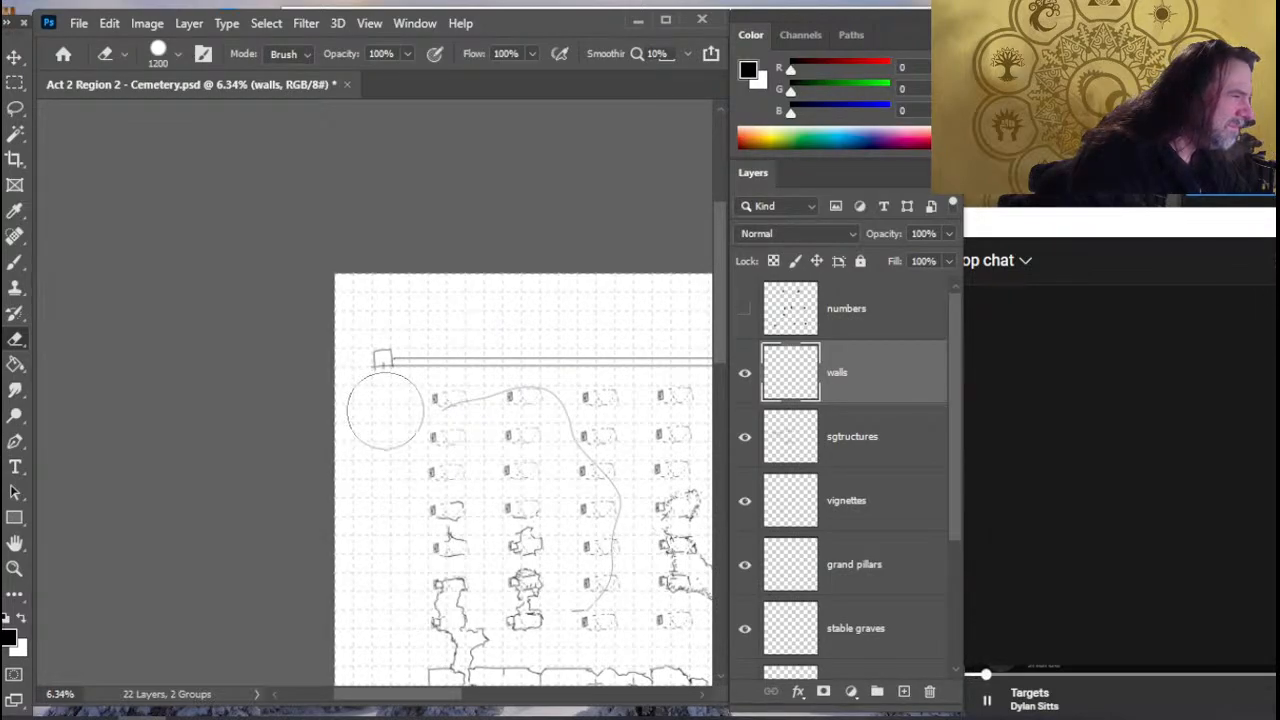
- Reduce the eraser size to 60
key(w)
key(e)
key([)
key([)
key([)
key([)
key([)
key([)
key([)
key([)
key([)
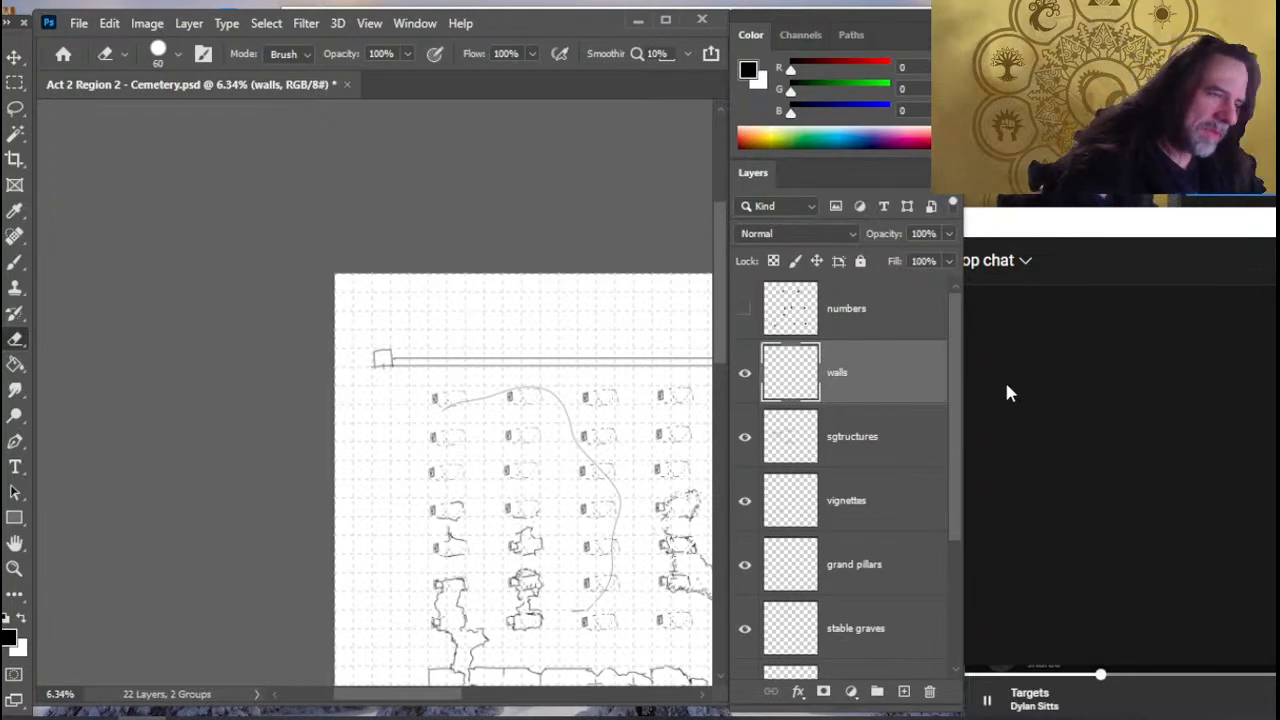
- Duplicate the walls layer under the name walls copy
right_click(906, 379)
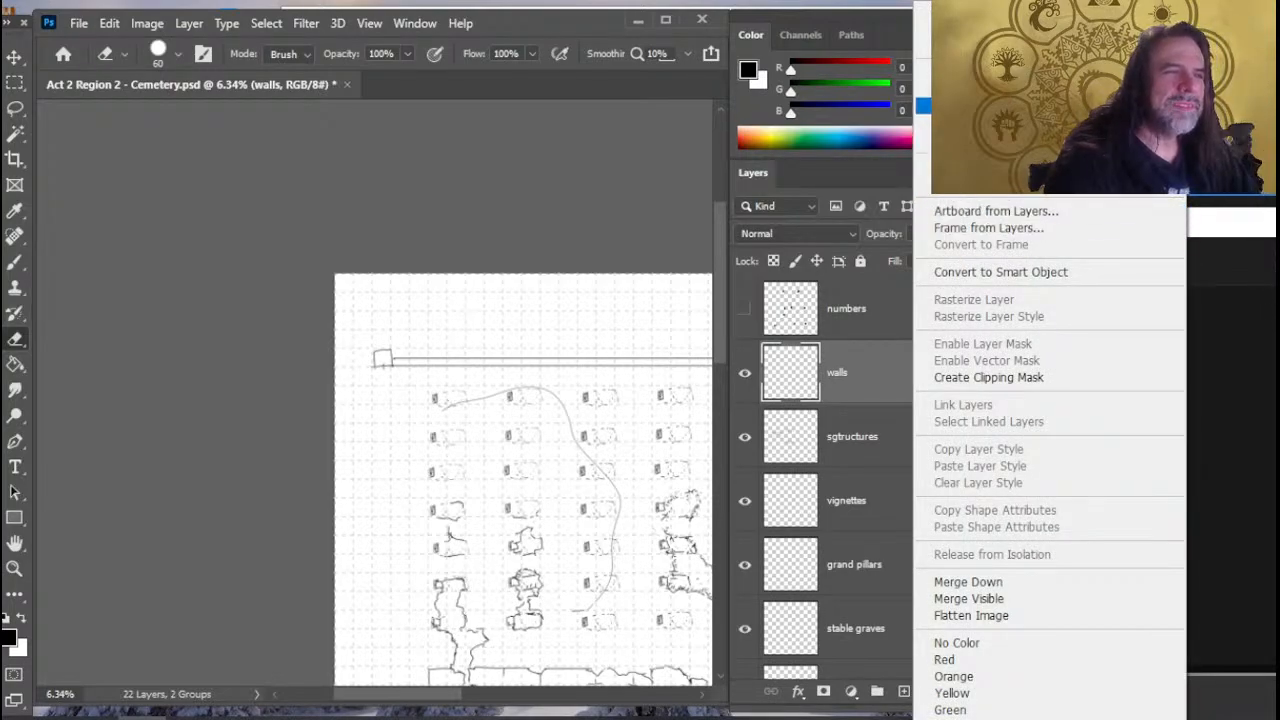
click(1000, 105)
key(Return)
key(l)
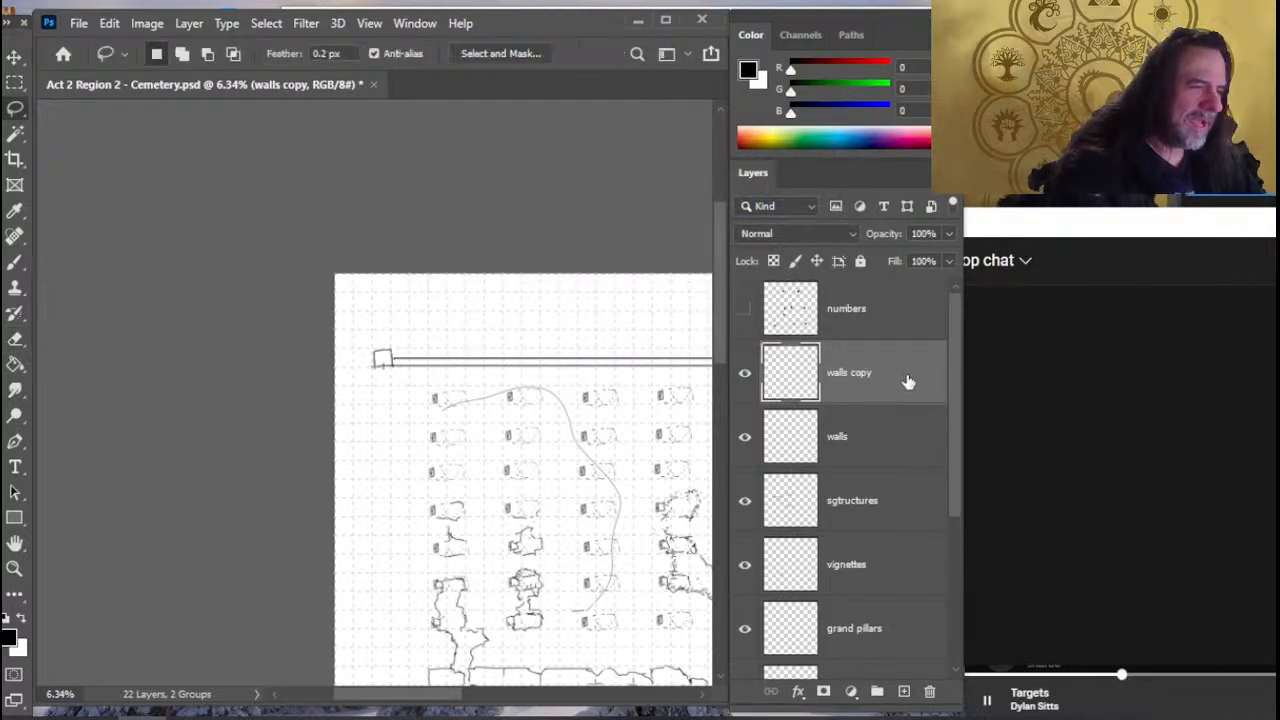
right_click(906, 377)
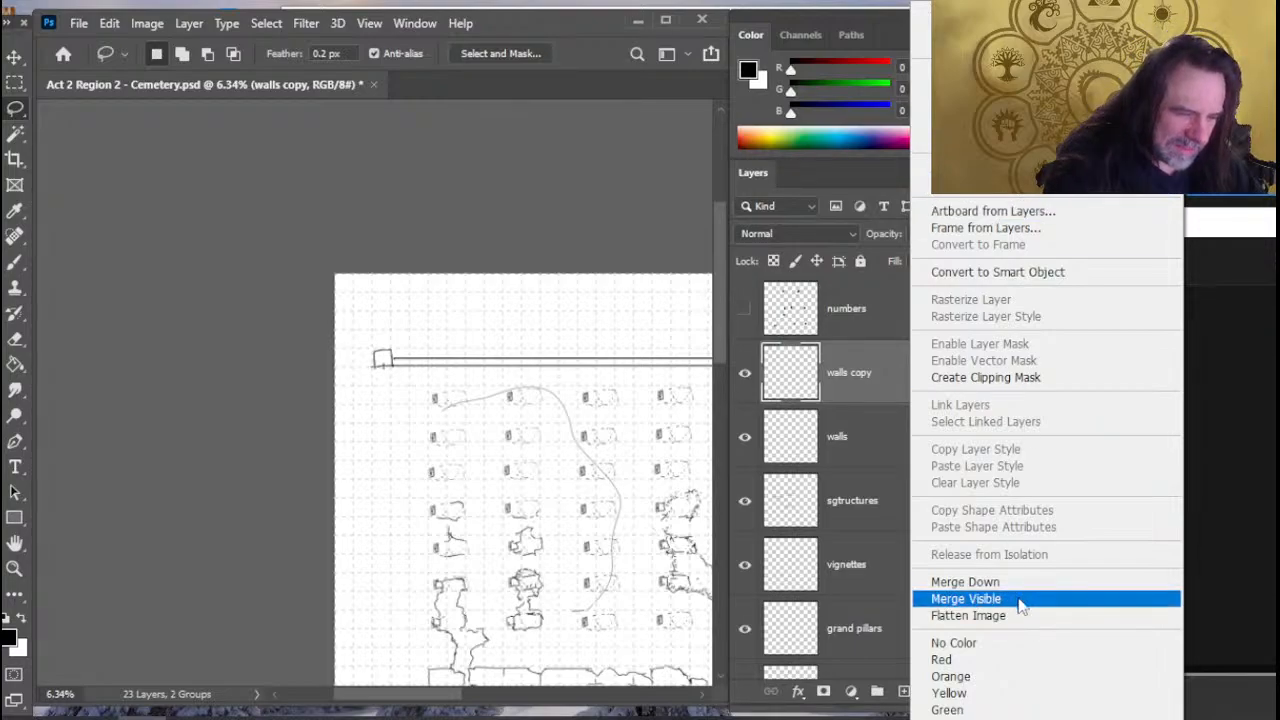
click(290, 492)
- Flip the walls copy layer vertically with Free Transform
right_click(446, 452)
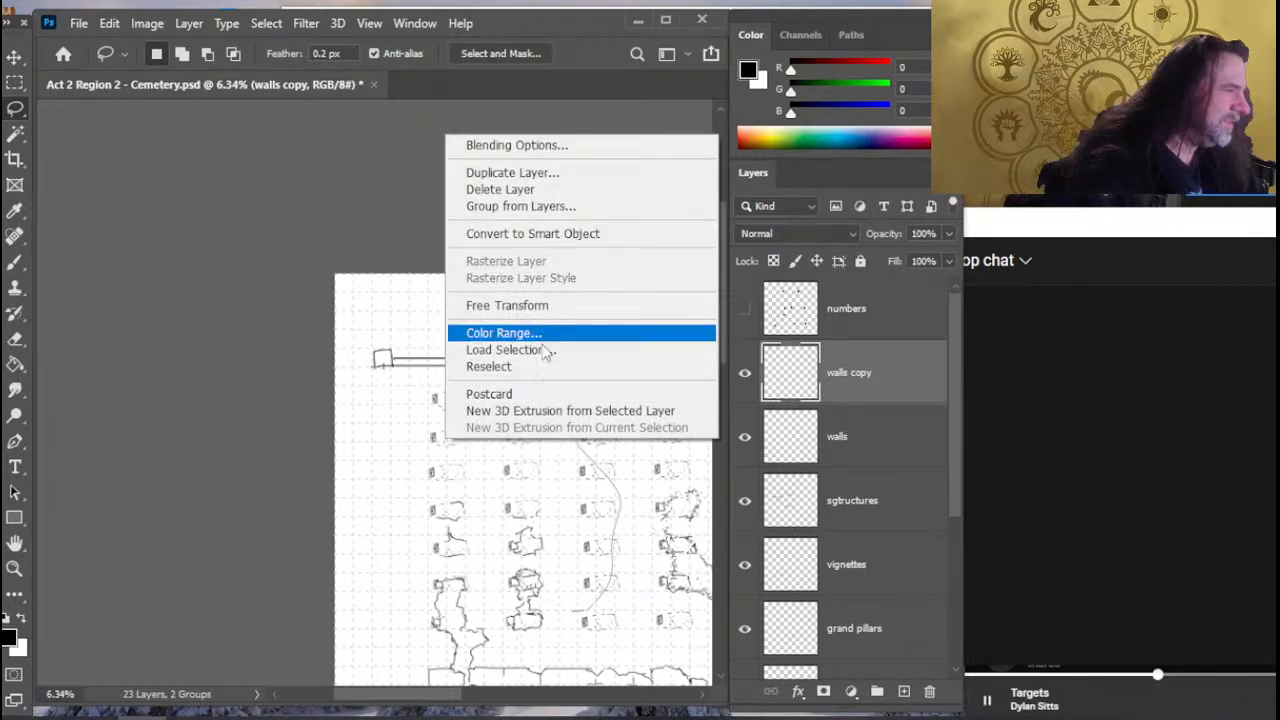
click(540, 305)
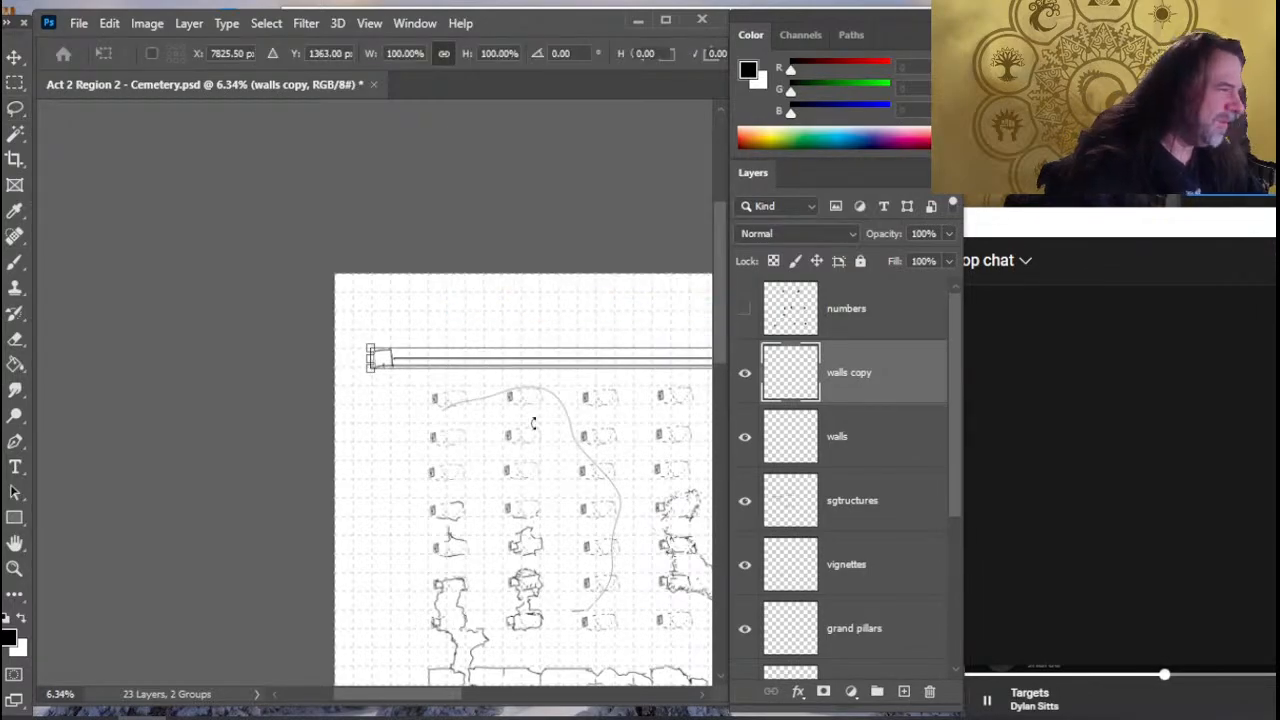
right_click(633, 472)
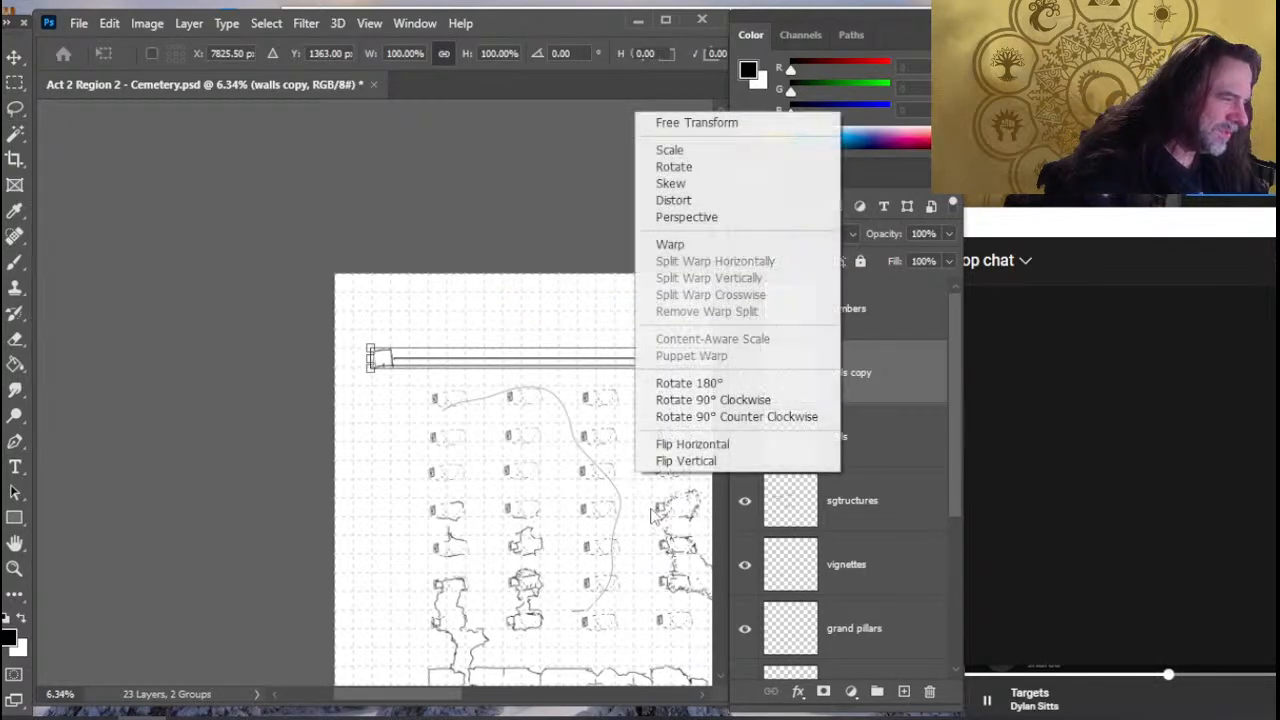
click(735, 460)
key(Return)
- Move the flipped wall copy down to the lower edge of the cemetery map and make the original walls layer active
key(l)
drag(563, 594, 449, 712)
key(v)
drag(405, 570, 427, 712)
drag(379, 375, 388, 712)
key(ctrl+z)
drag(370, 530, 375, 230)
drag(377, 276, 350, 537)
drag(324, 308, 346, 430)
mouse_move(317, 251)
mouse_down()
mouse_move(326, 368)
mouse_move(305, 370)
mouse_move(343, 540)
mouse_move(323, 234)
mouse_up()
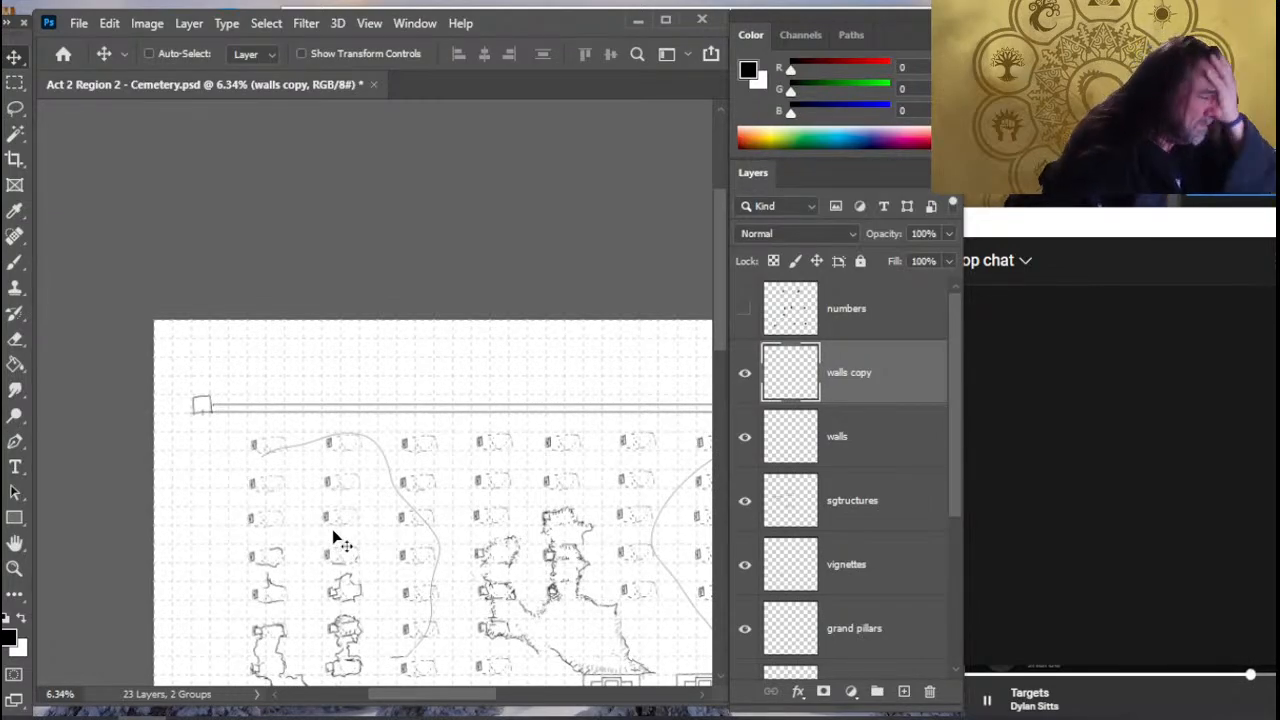
click(872, 442)
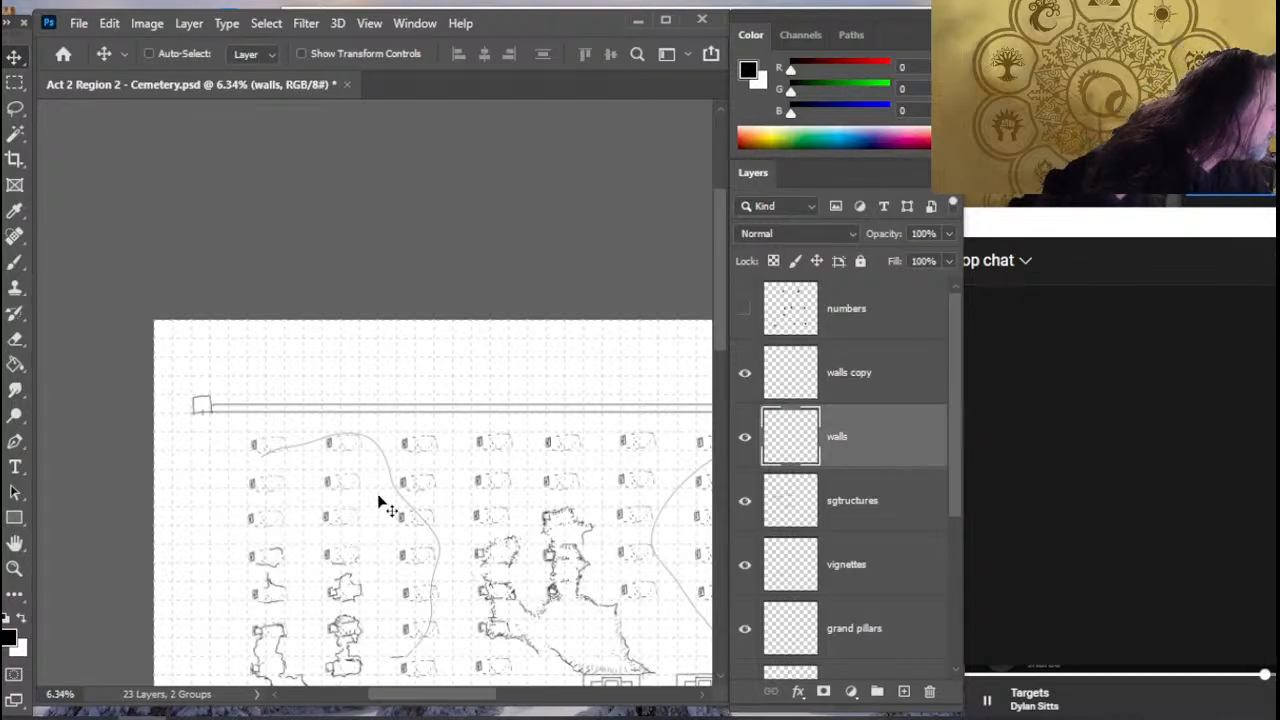
- Move the upper perimeter wall slightly farther up from the graves, and merge the walls copy layer down into walls
drag(380, 506, 391, 473)
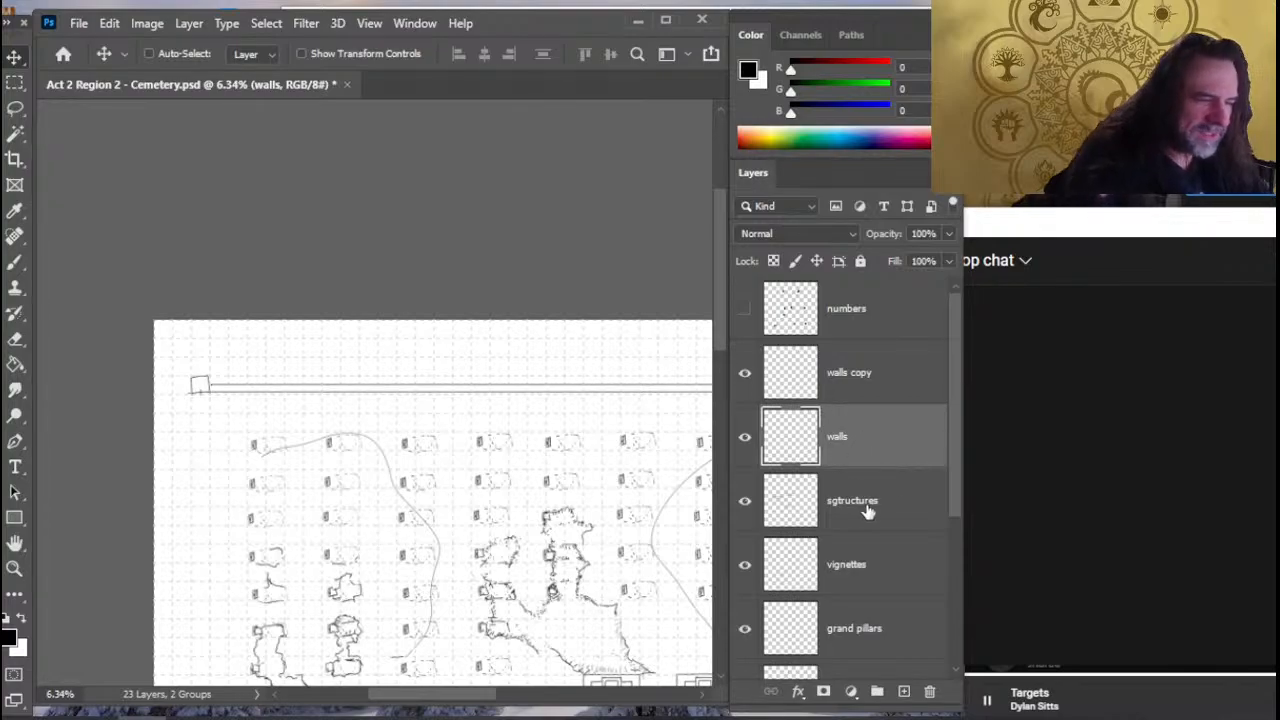
click(873, 376)
drag(478, 541, 520, 150)
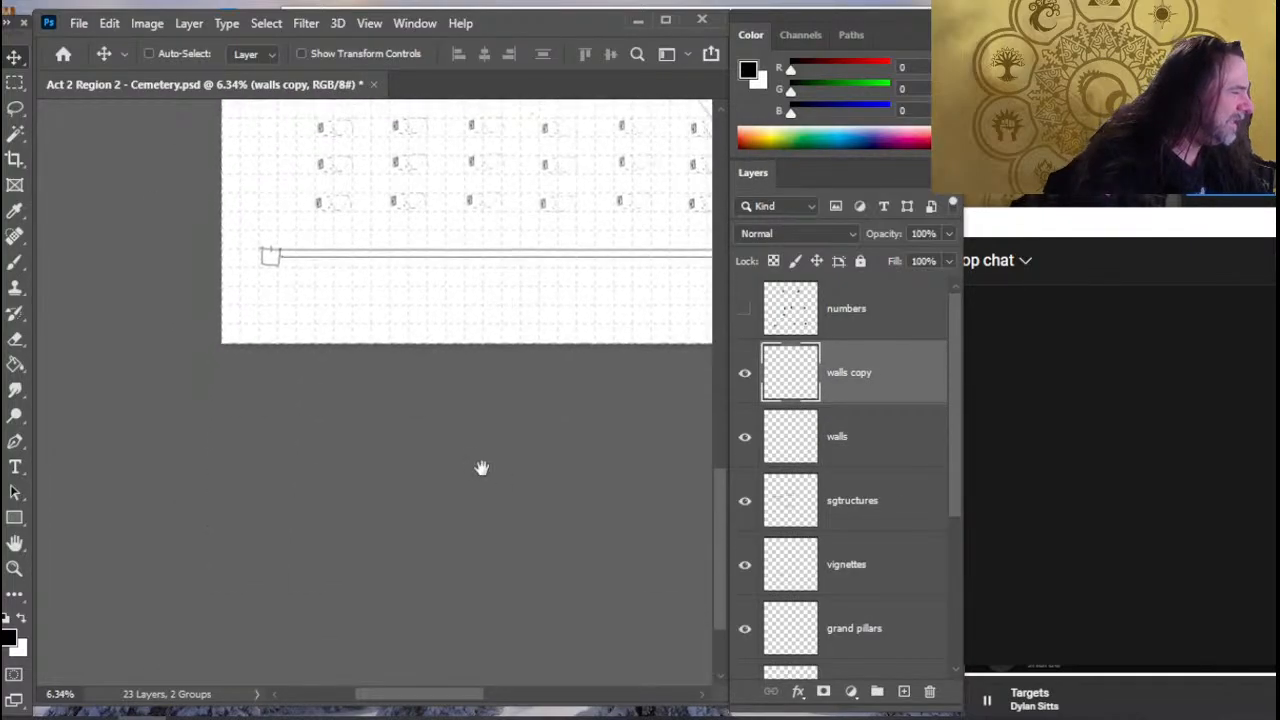
drag(480, 469, 454, 598)
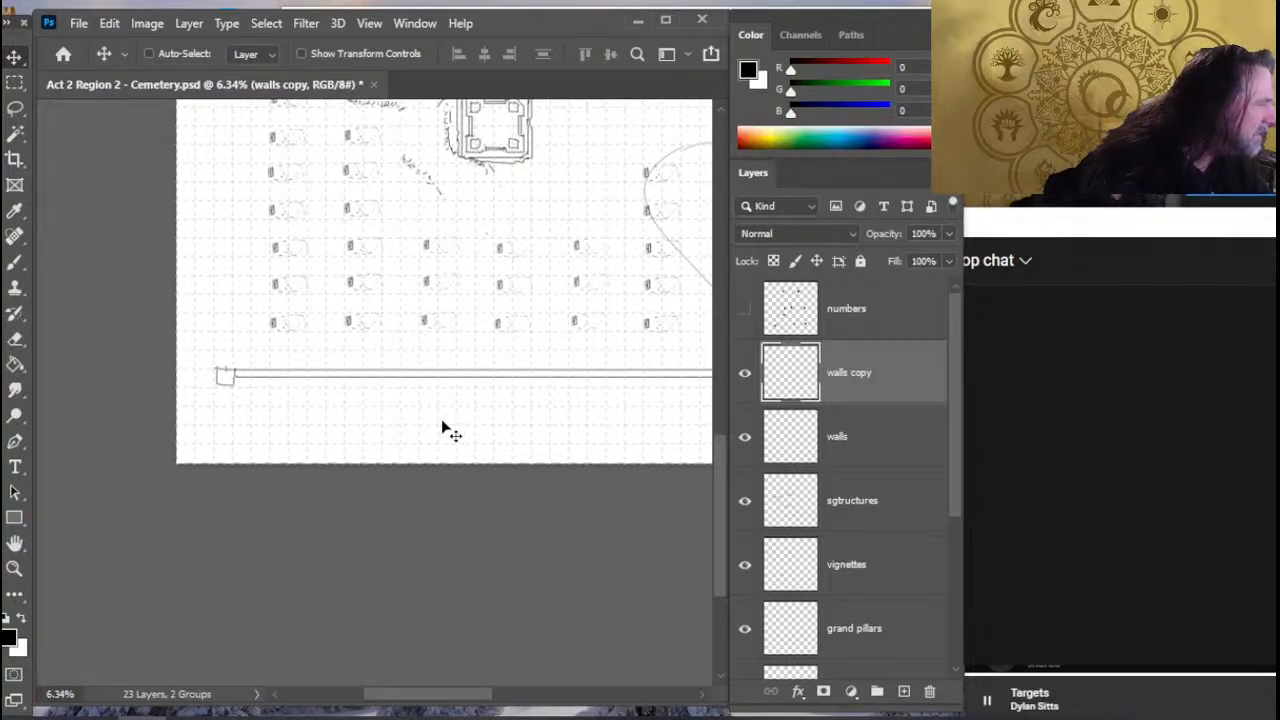
right_click(857, 385)
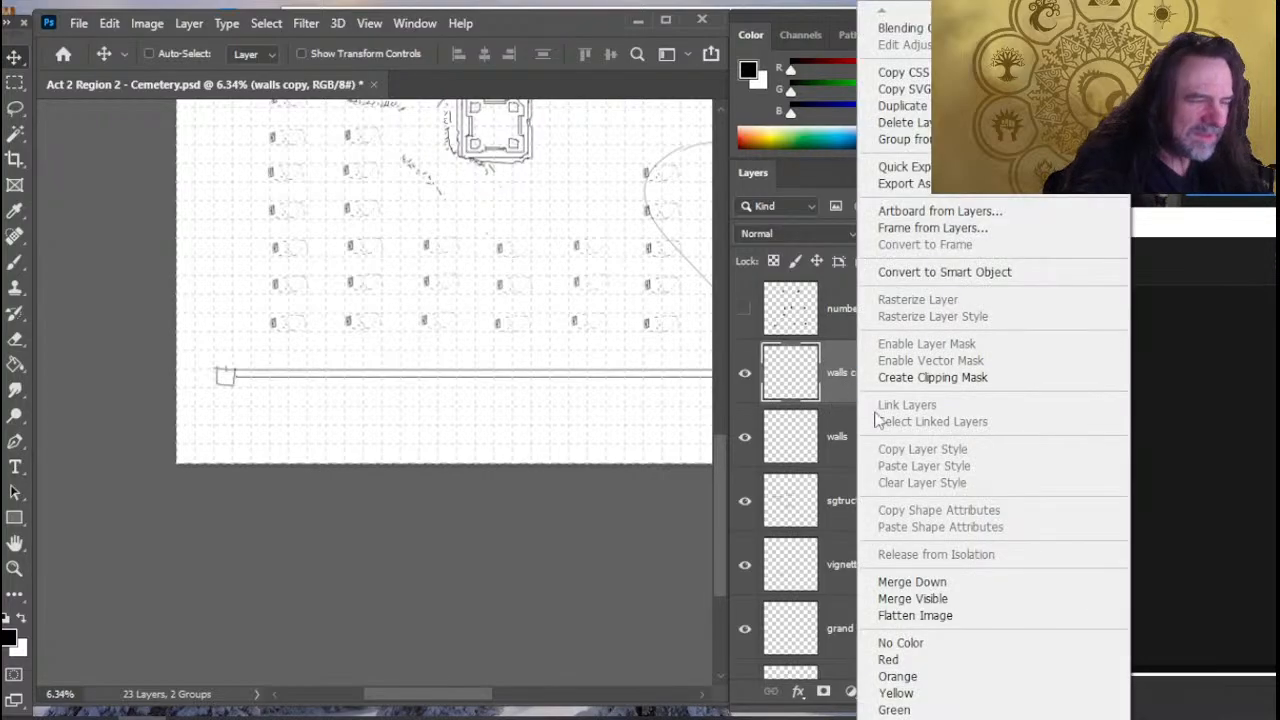
click(980, 582)
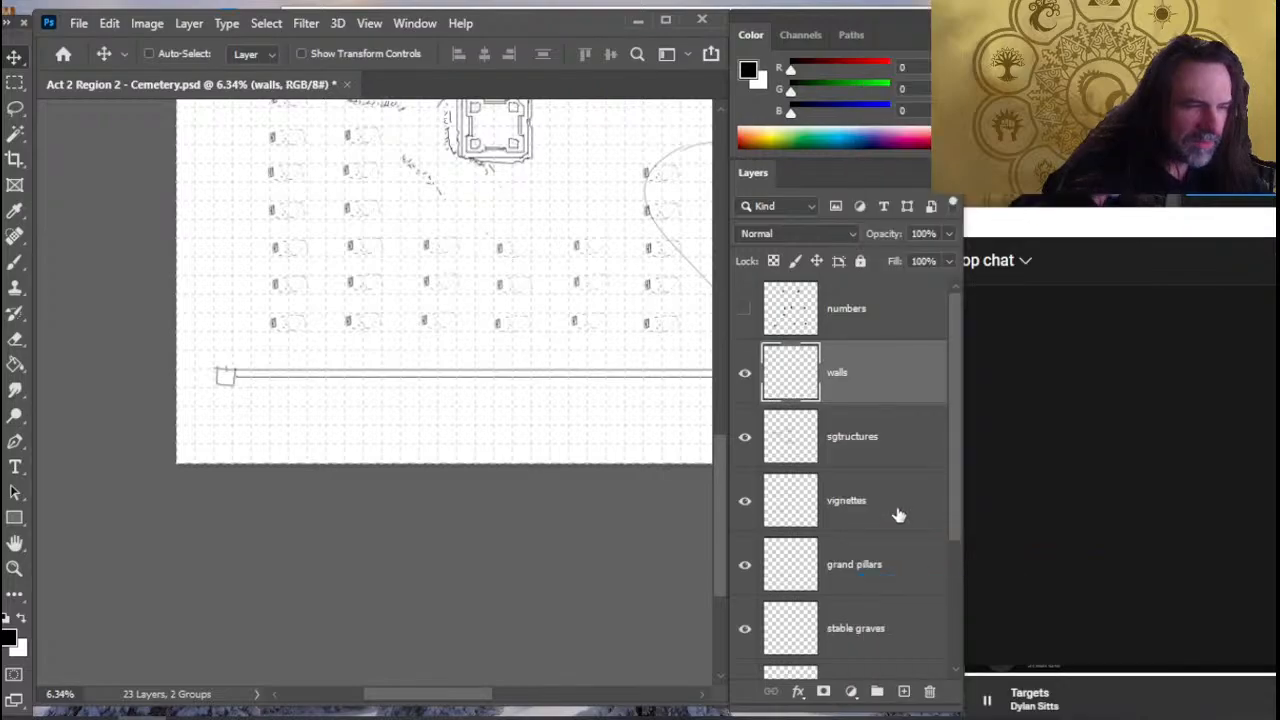
- Duplicate the merged walls layer under the name walls copy
right_click(880, 390)
click(917, 105)
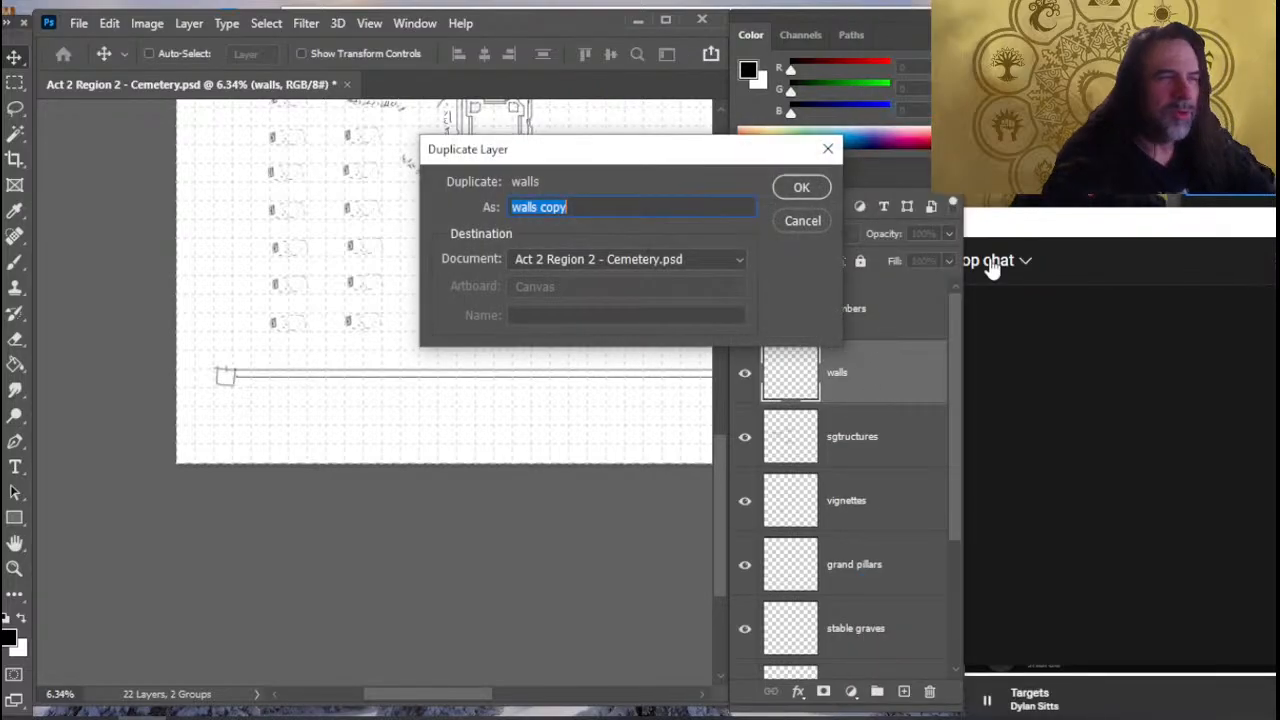
key(Return)
- Rotate the walls copy layer 90° clockwise with Free Transform to form the map's two side walls
key(l)
right_click(490, 352)
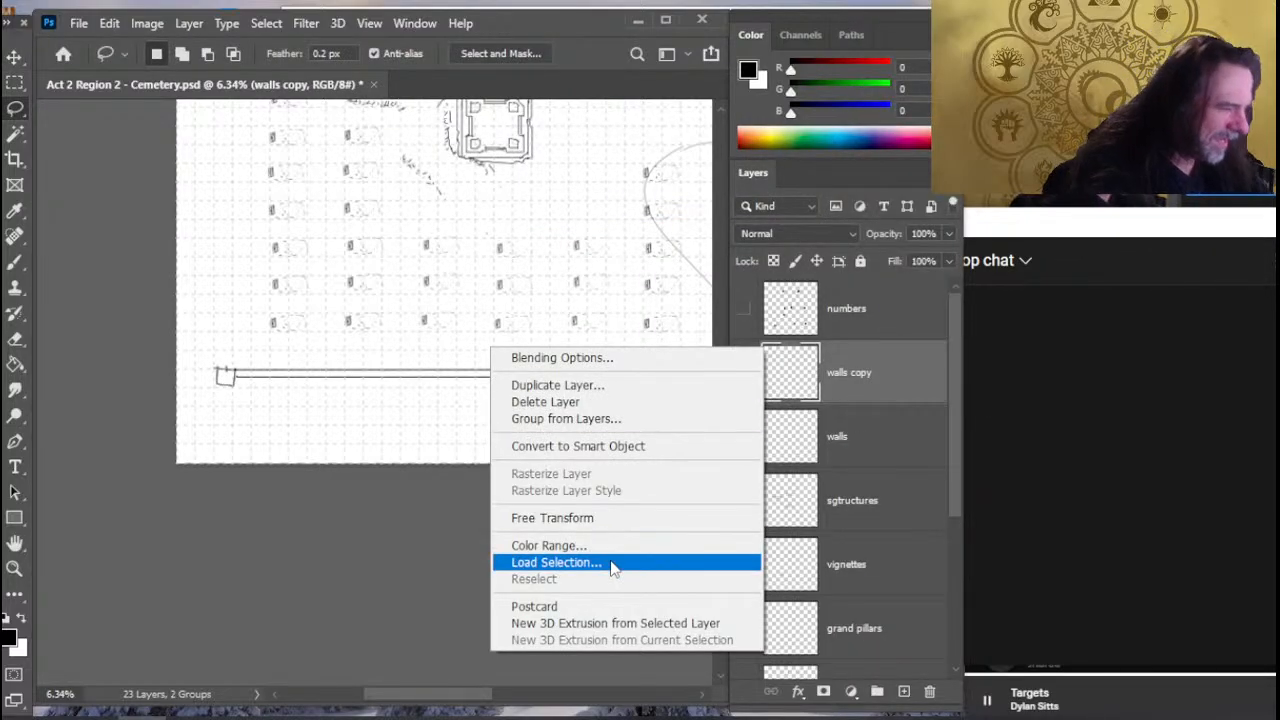
click(609, 518)
right_click(521, 440)
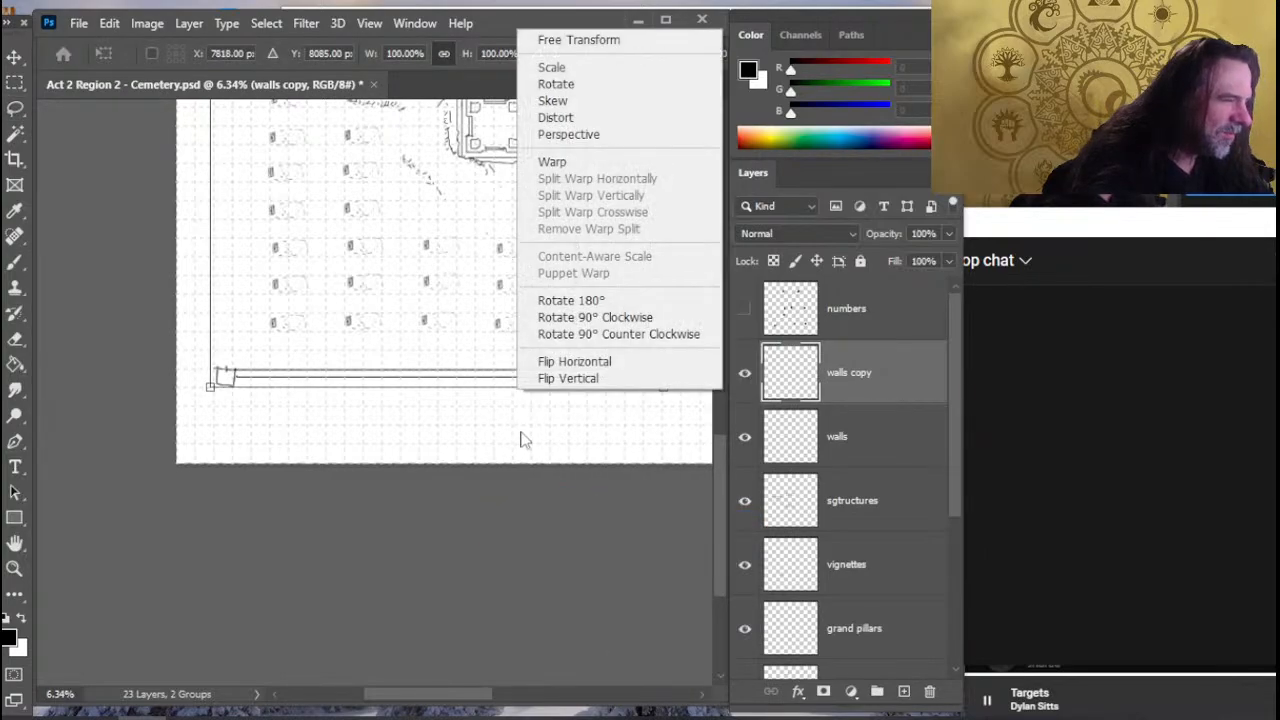
click(610, 317)
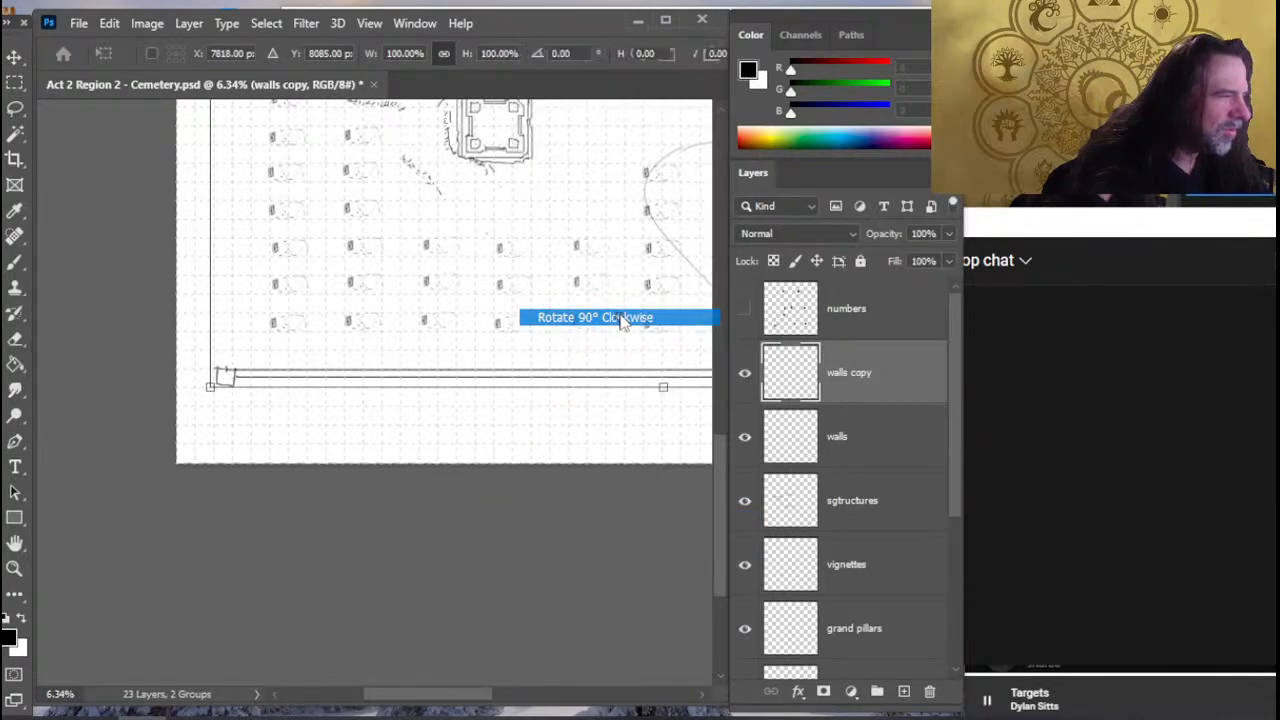
key(Return)
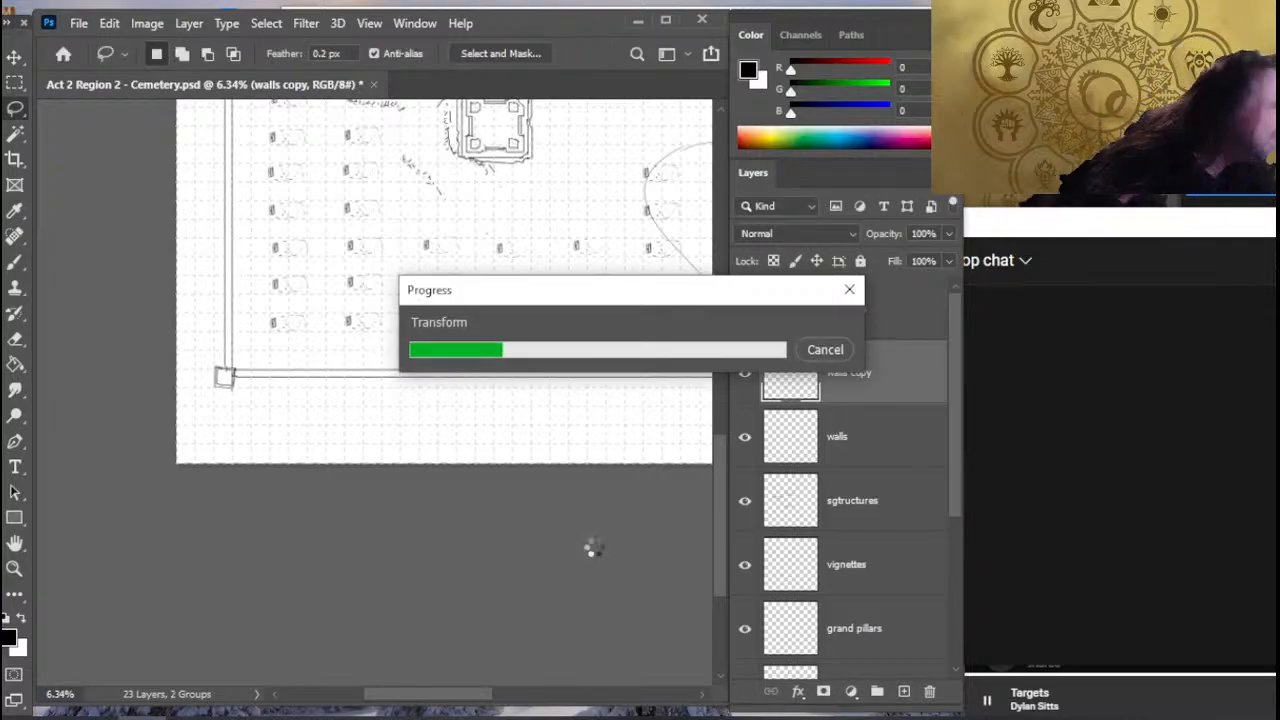
key(v)
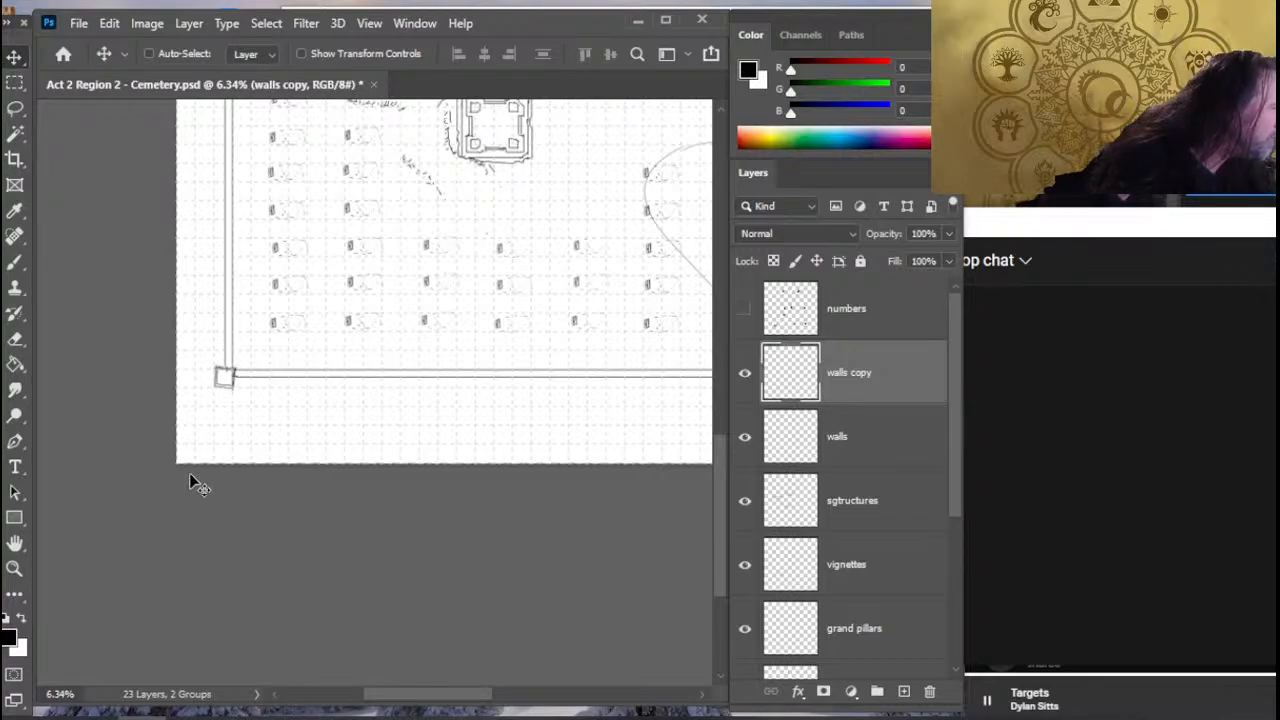
- Clean up the overlapping walls copy lines at the map's lower-left and lower-right corner pillars
key(e)
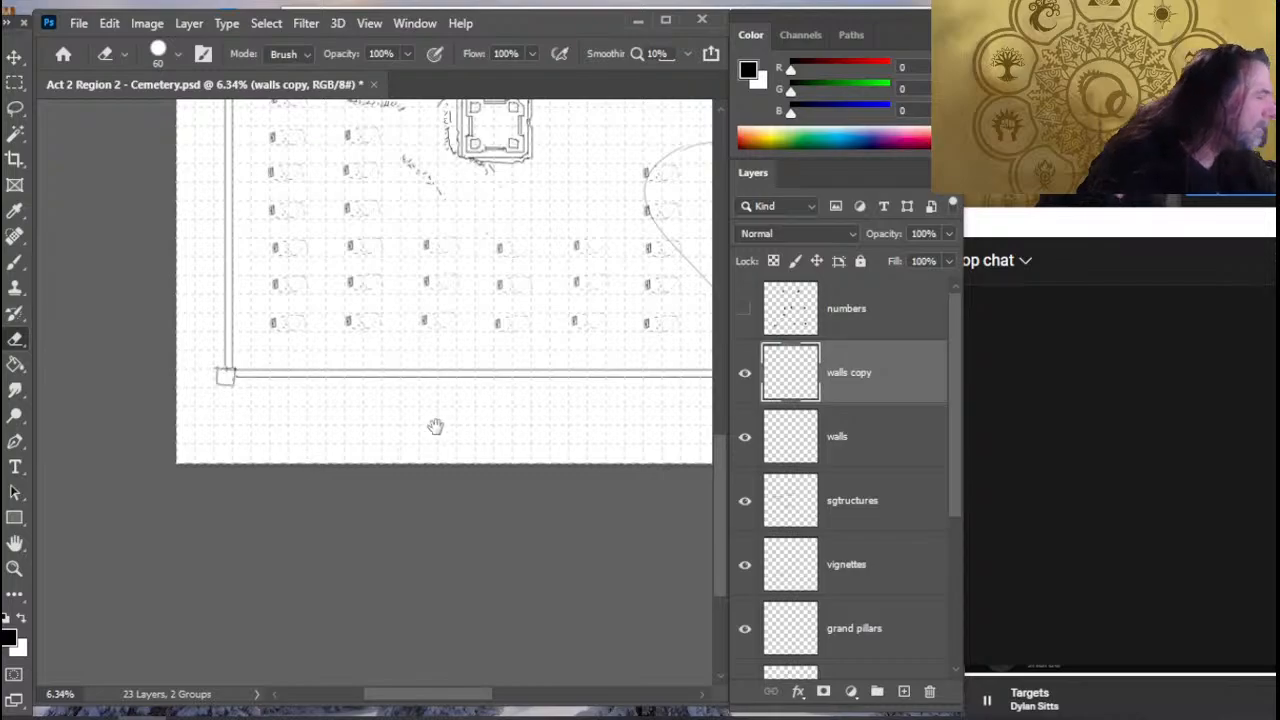
drag(690, 330, 391, 434)
drag(595, 451, 366, 447)
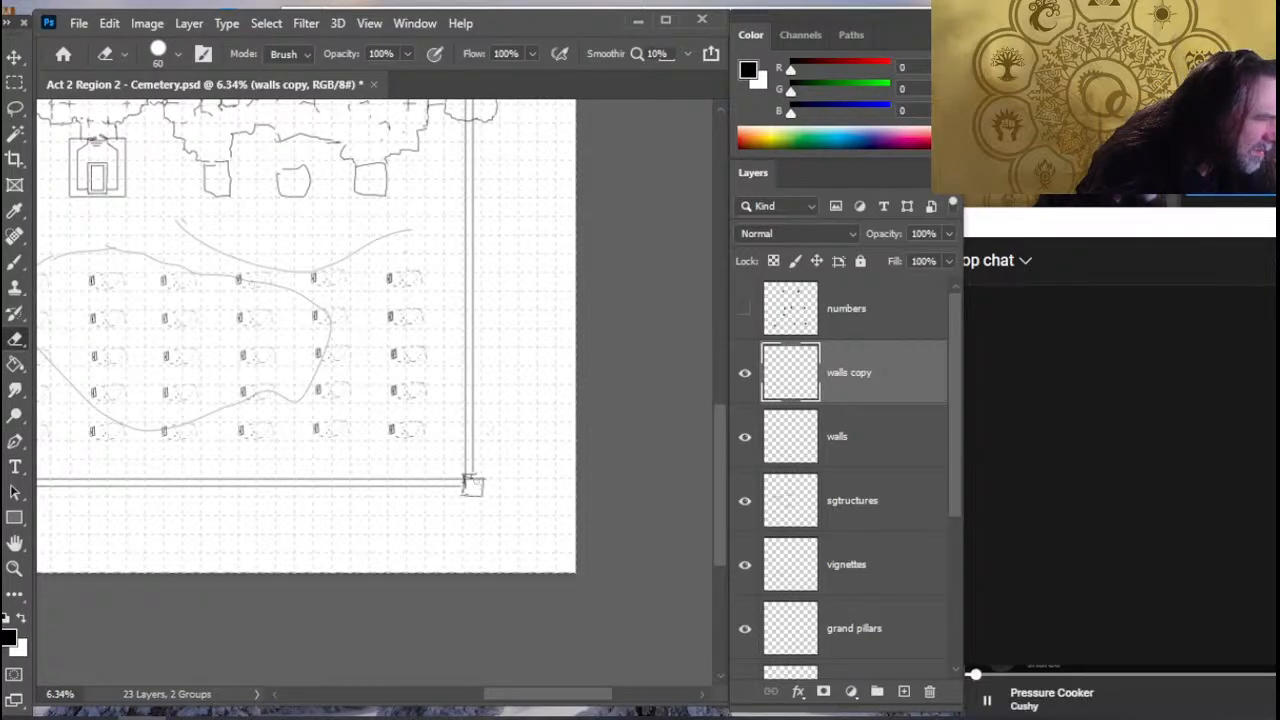
key(r)
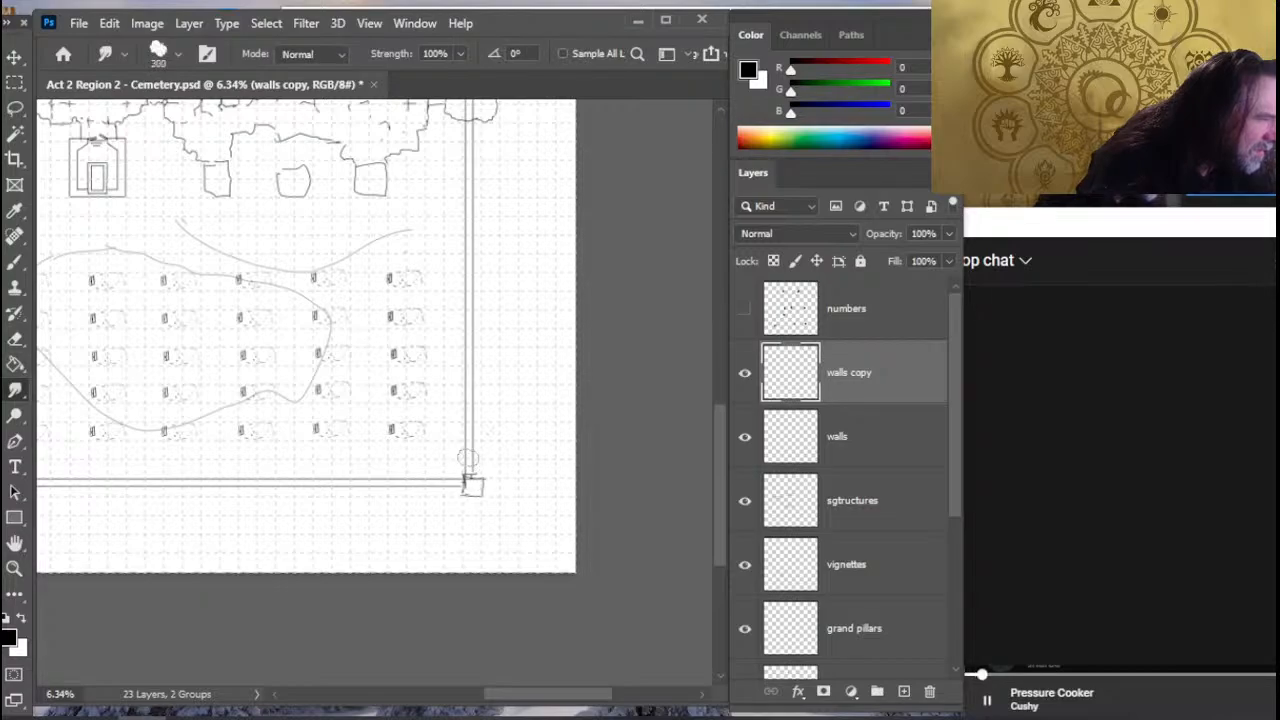
key(e)
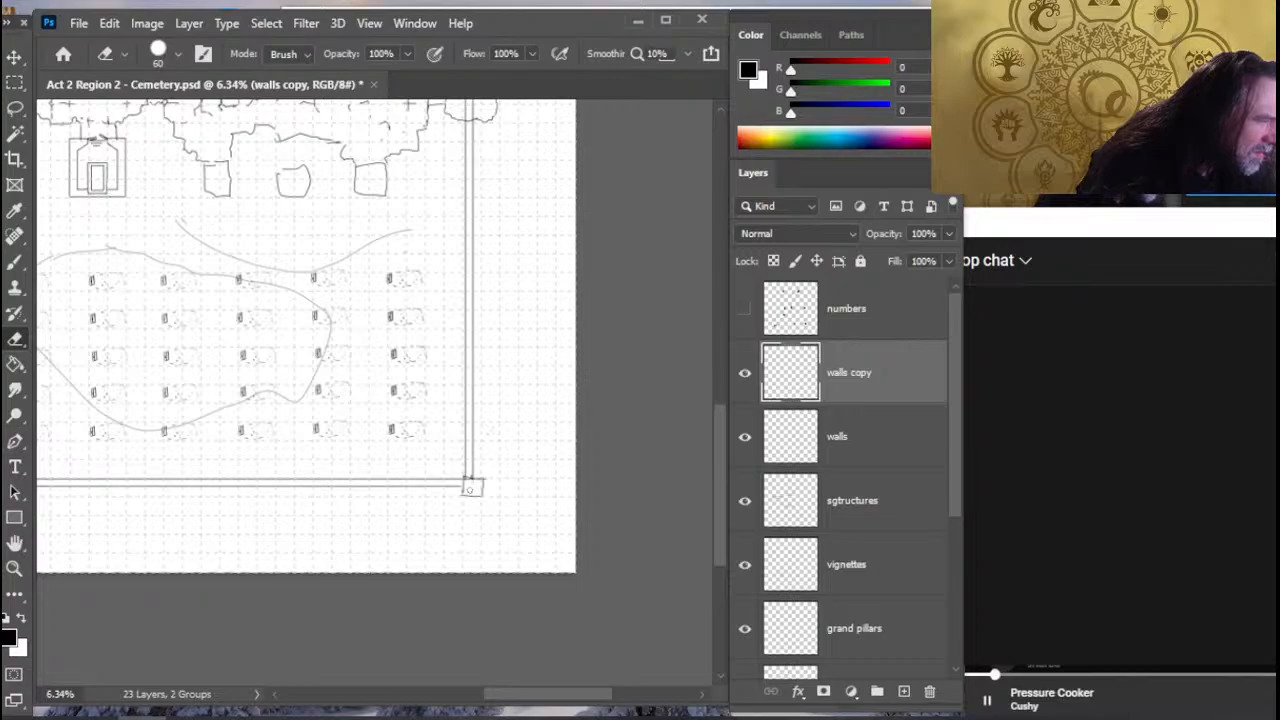
- Clean up the overlapping walls copy lines at the map's upper-right and upper-left corner pillars
scroll(454, 360, up, 10)
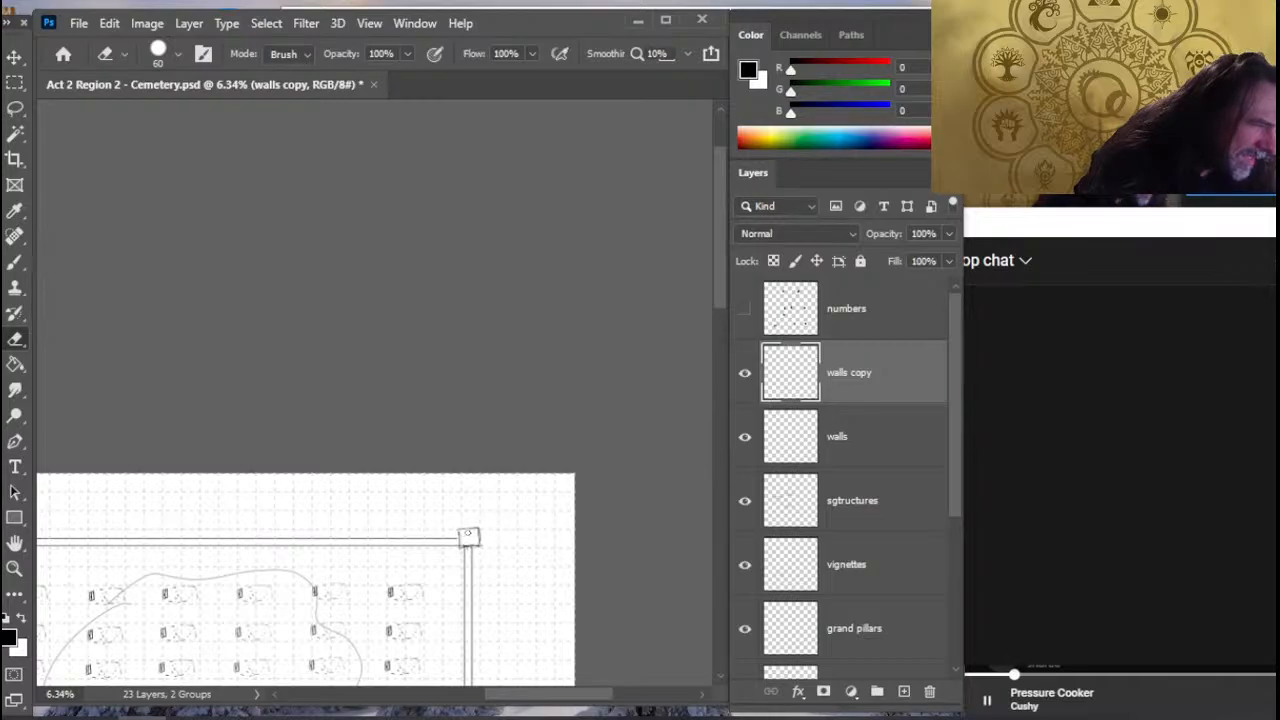
drag(270, 587, 690, 485)
drag(100, 620, 483, 651)
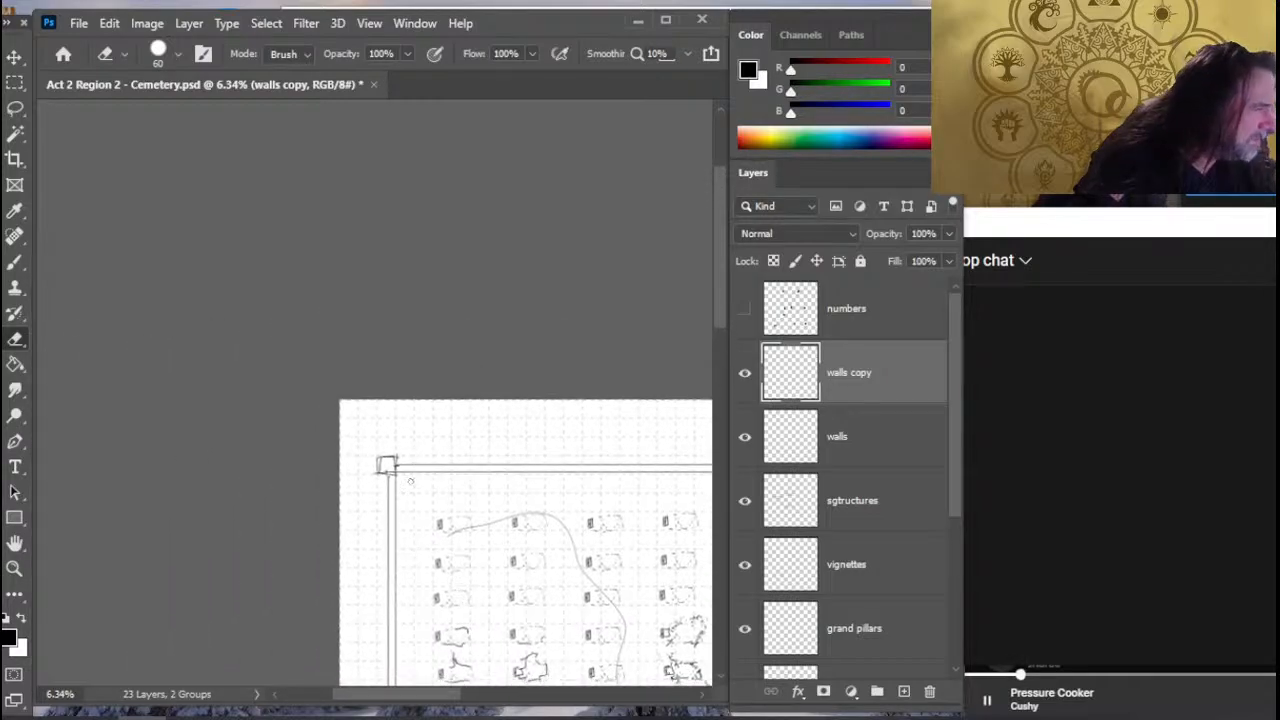
key(r)
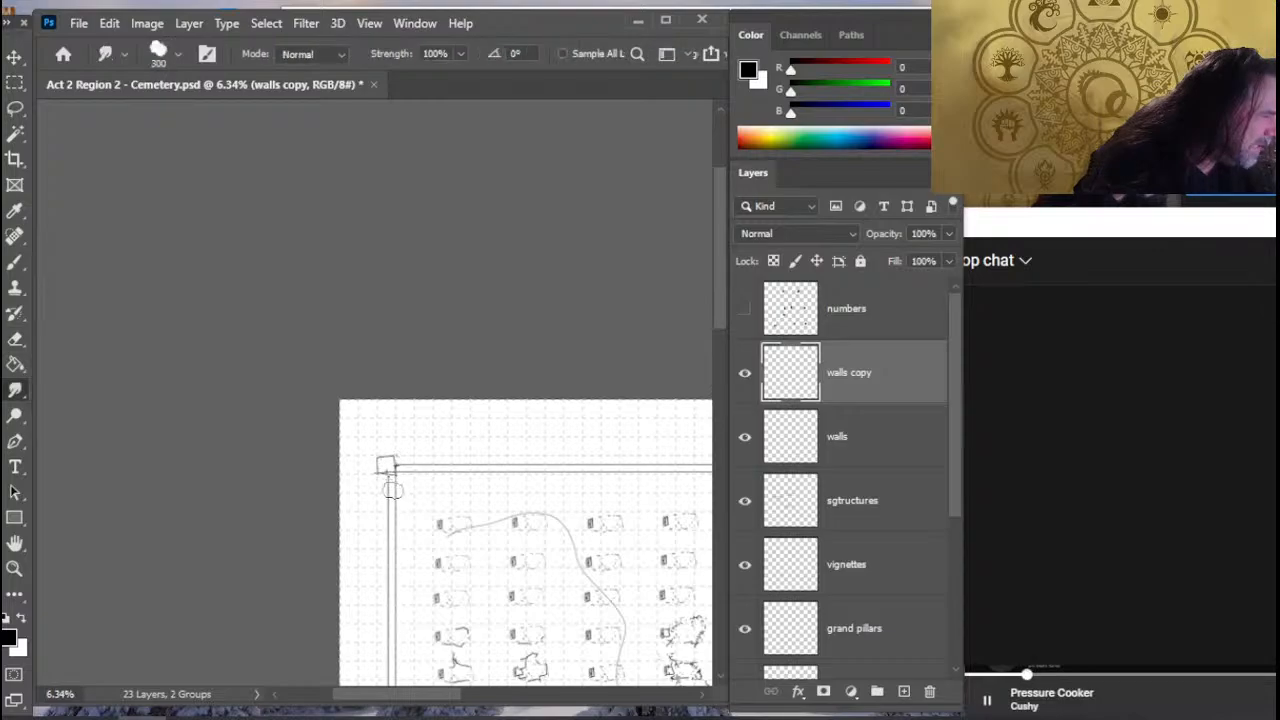
drag(393, 498, 390, 447)
key(e)
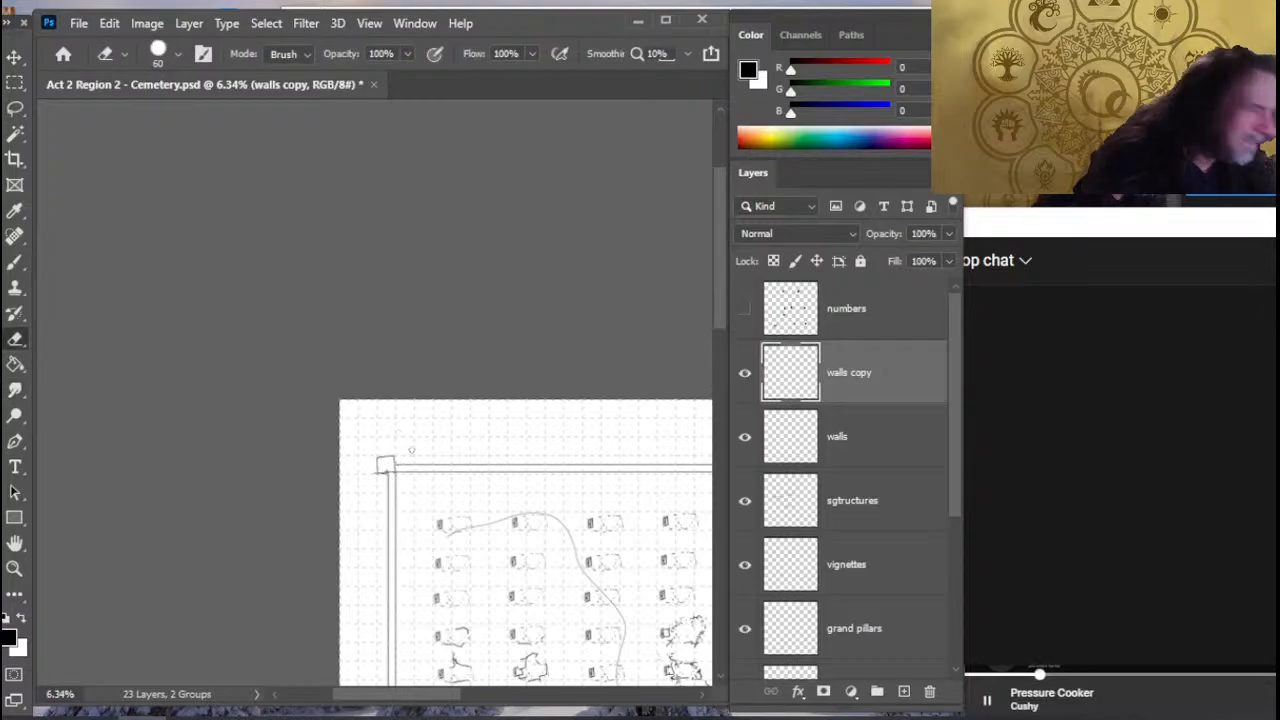
- Merge the walls copy layer down into walls and save the cemetery map
right_click(897, 417)
click(979, 582)
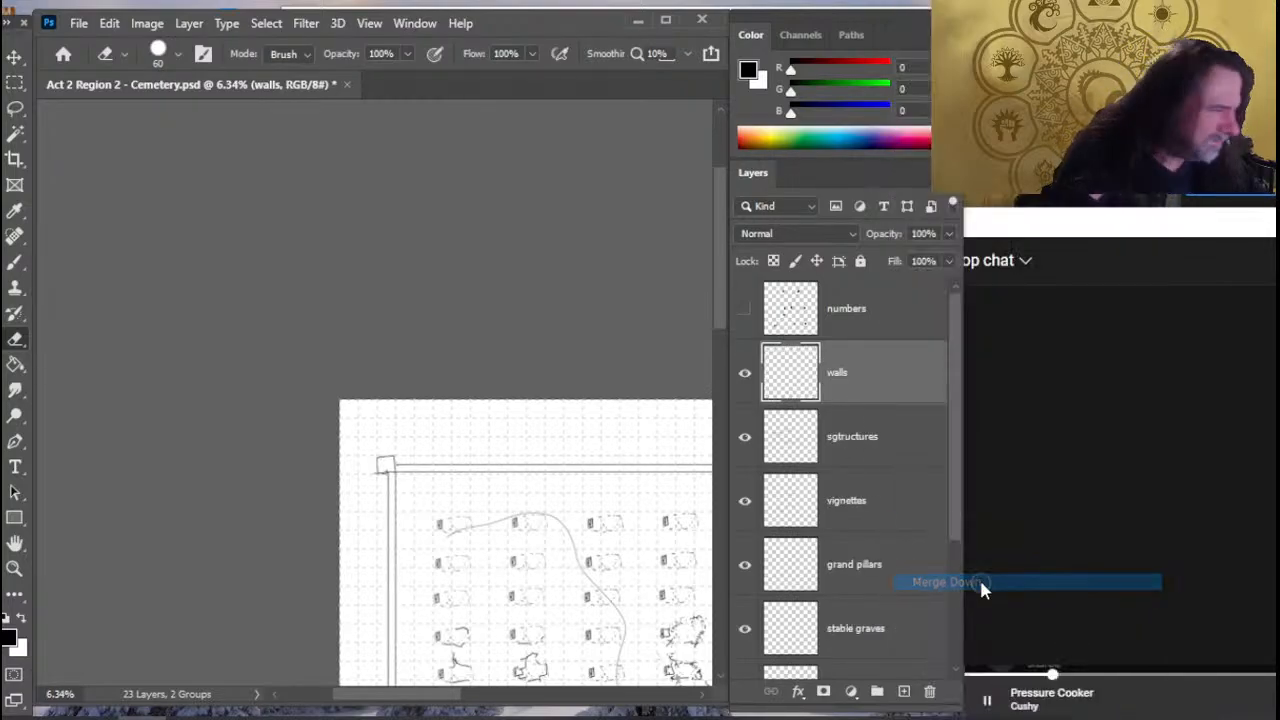
drag(493, 507, 480, 389)
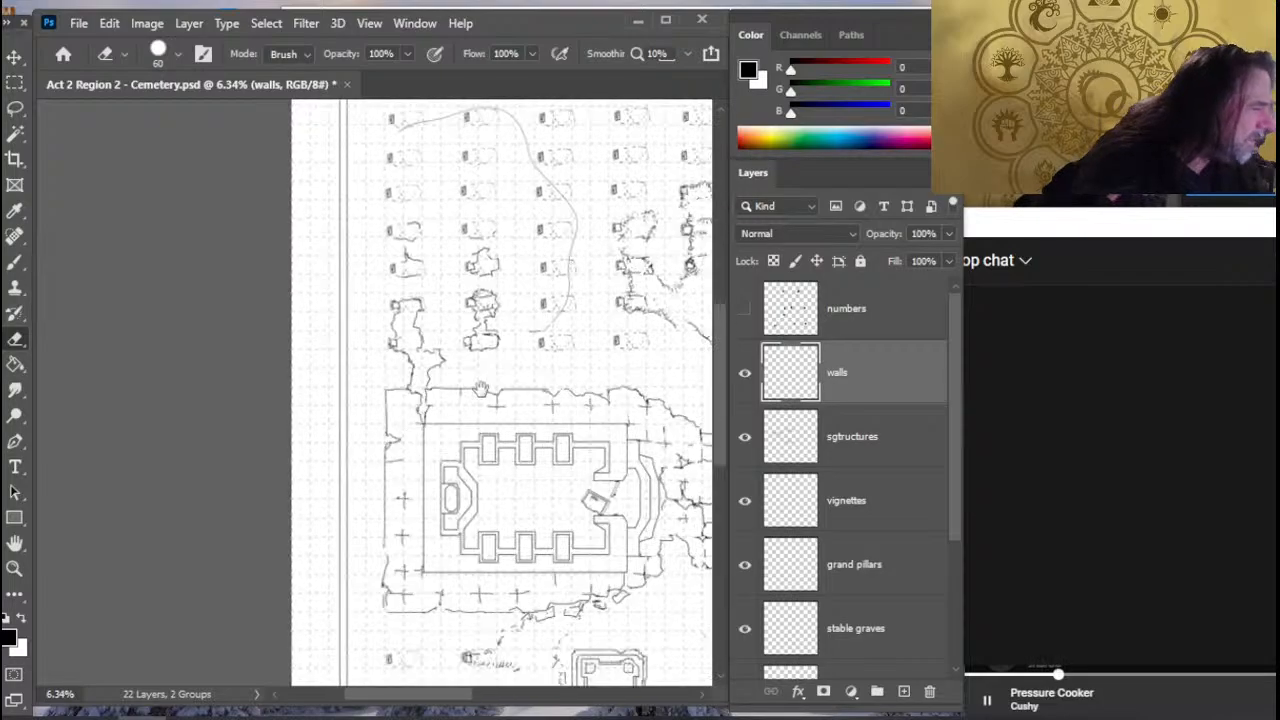
mouse_move(525, 640)
mouse_down()
mouse_move(511, 480)
mouse_move(449, 520)
mouse_move(382, 630)
mouse_up()
drag(400, 517, 430, 716)
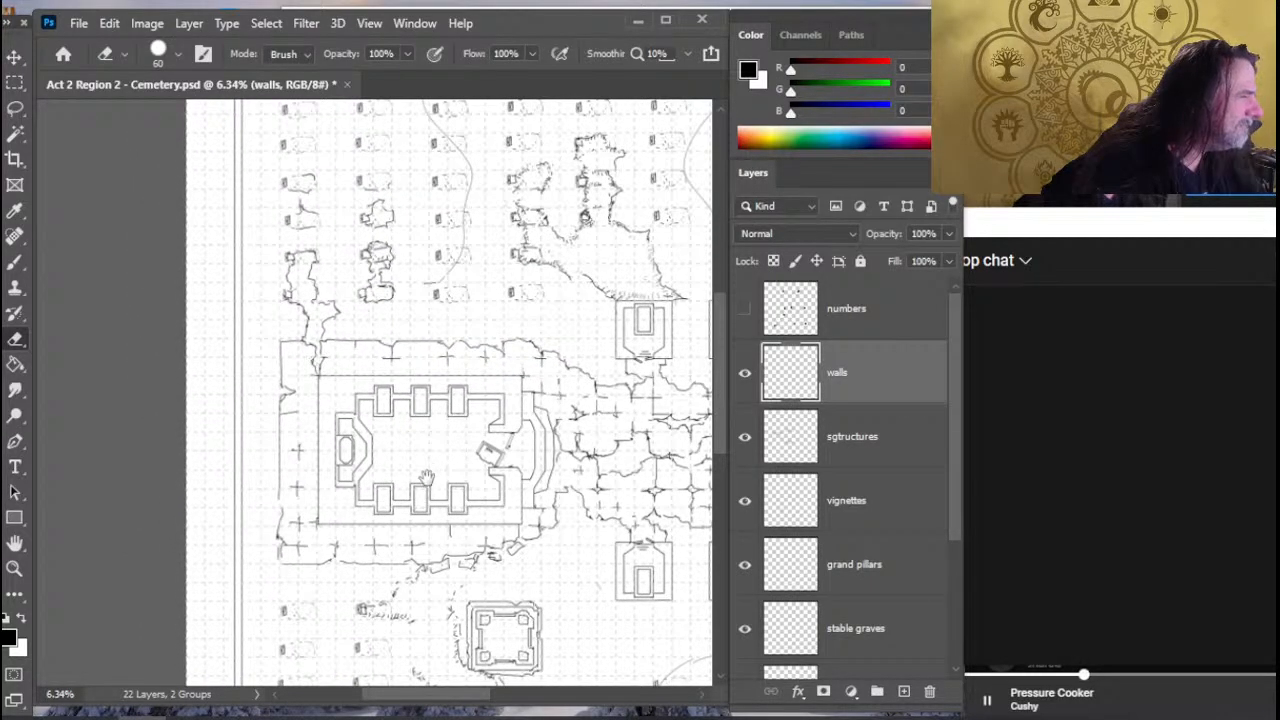
drag(429, 475, 346, 511)
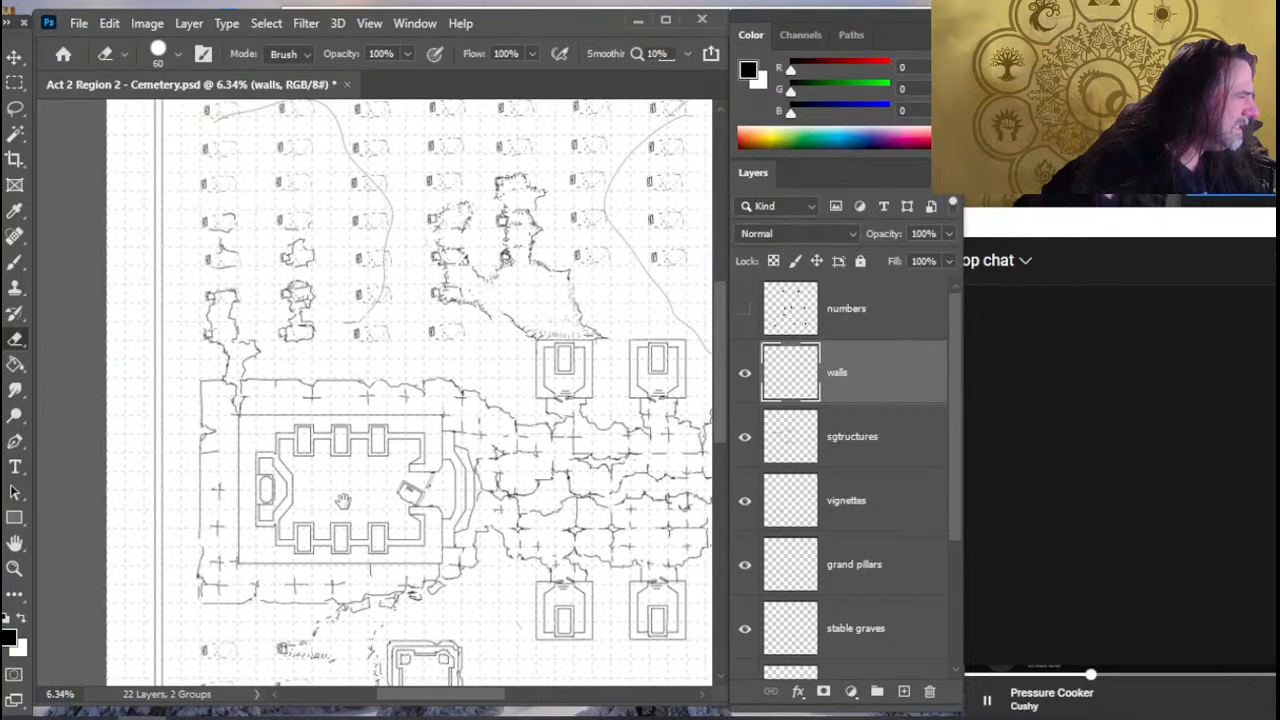
drag(551, 491, 278, 531)
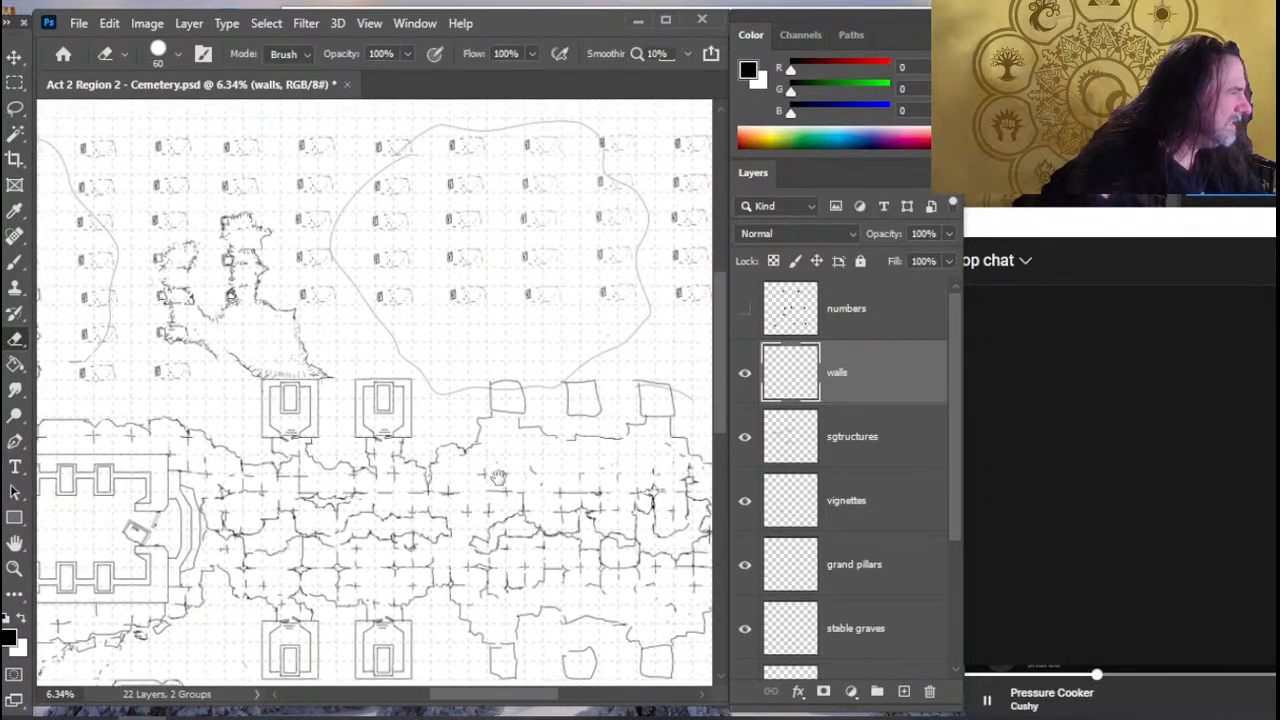
mouse_move(481, 489)
mouse_down()
mouse_move(449, 490)
mouse_move(385, 528)
mouse_move(378, 551)
mouse_move(326, 392)
mouse_move(306, 383)
mouse_up()
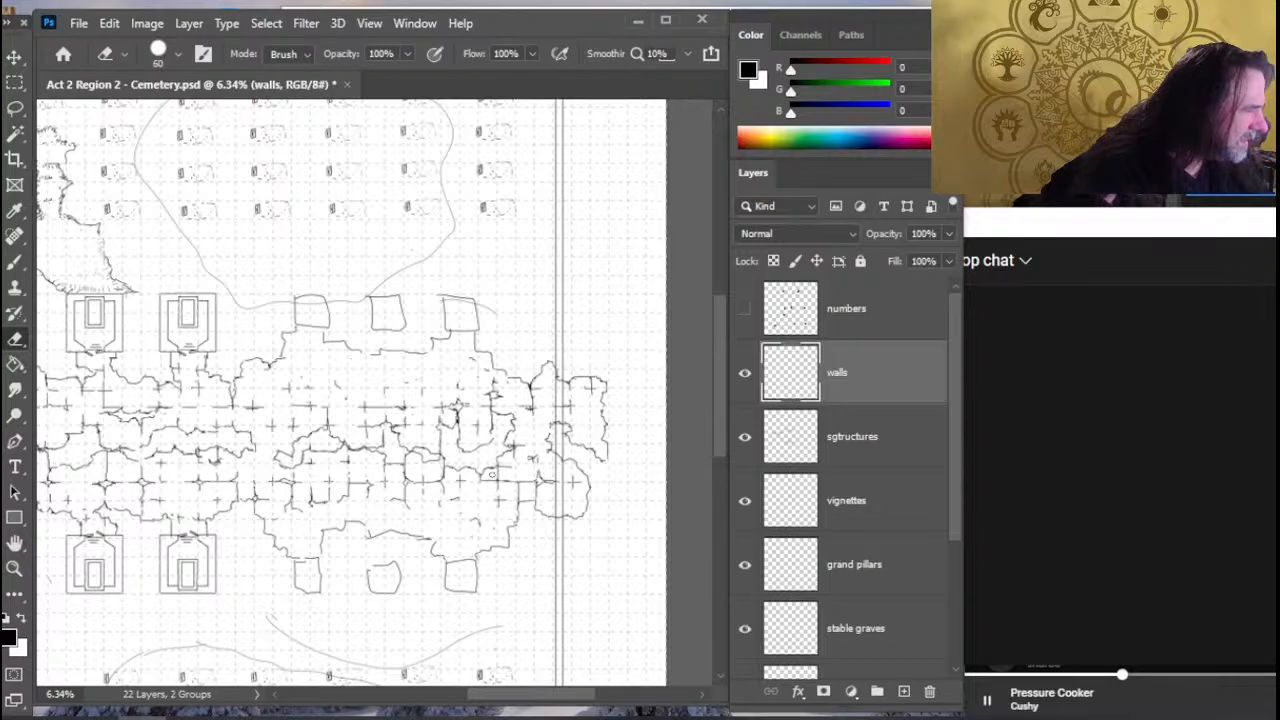
scroll(492, 474, left, 3)
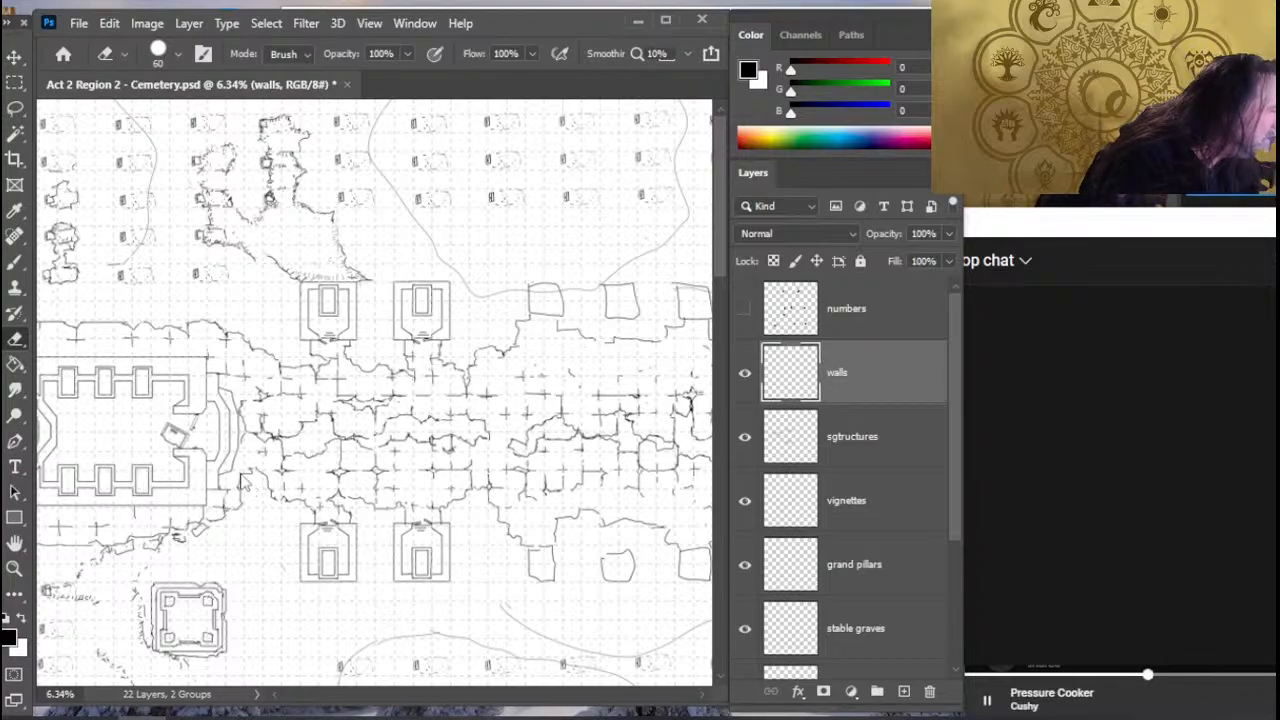
key(ctrl+s)
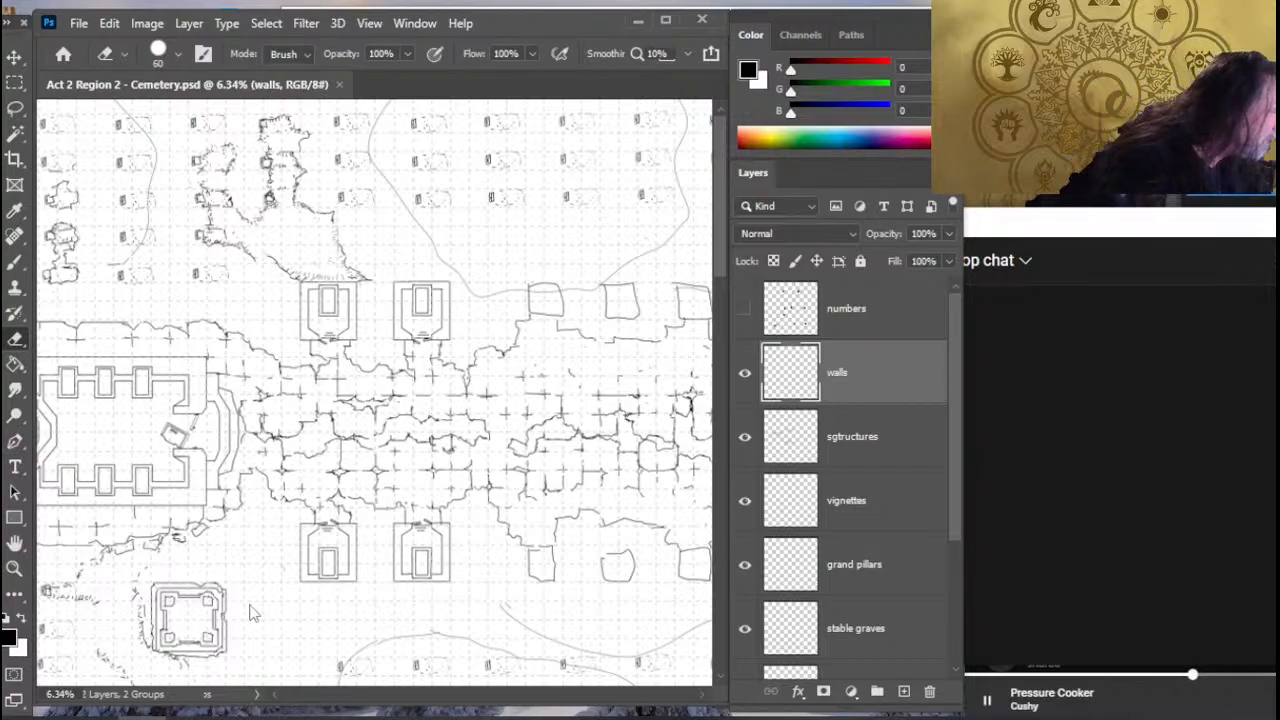
- Close the cemetery map and reopen Act 2 Region 2 - Cemetery.psd from the recent files
key(z)
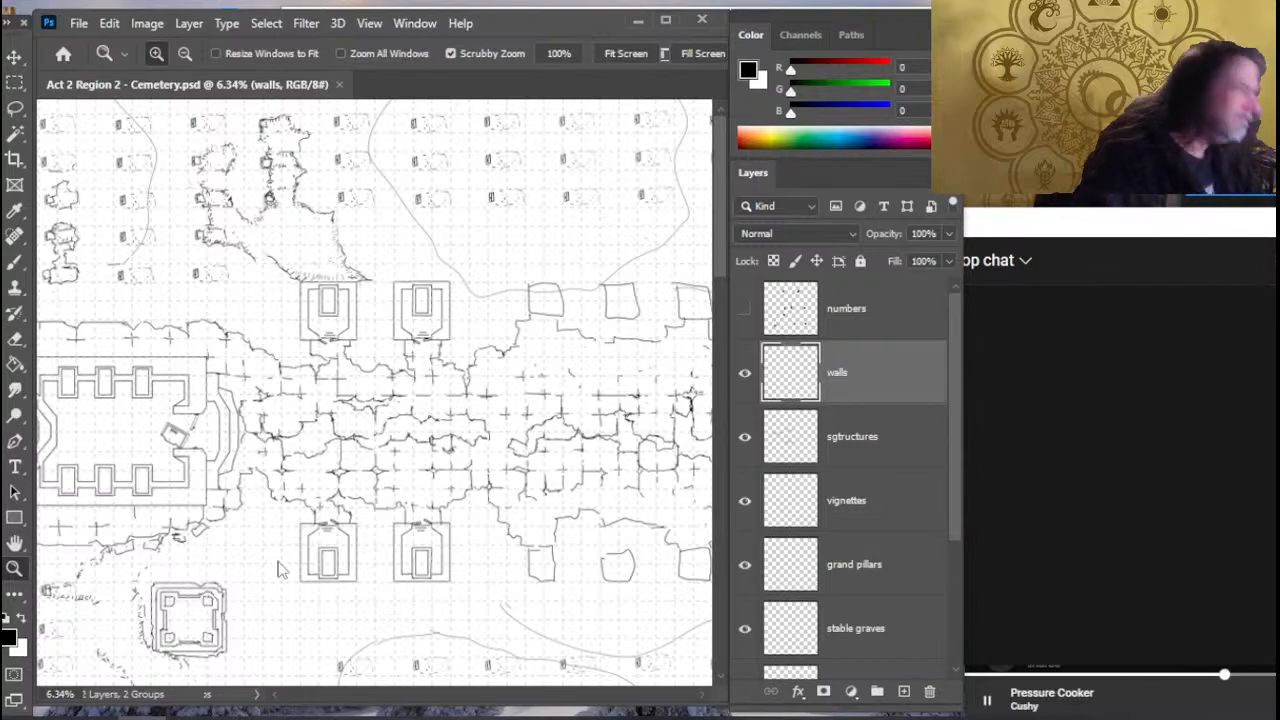
click(339, 84)
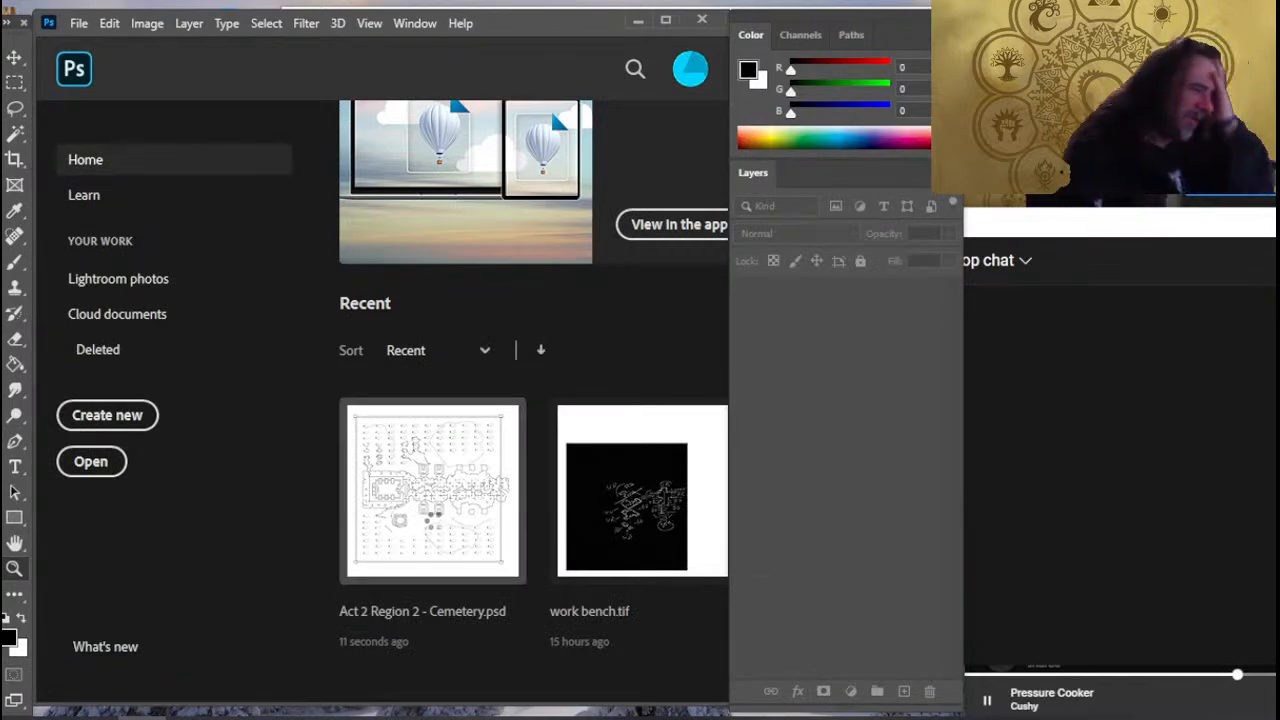
click(433, 520)
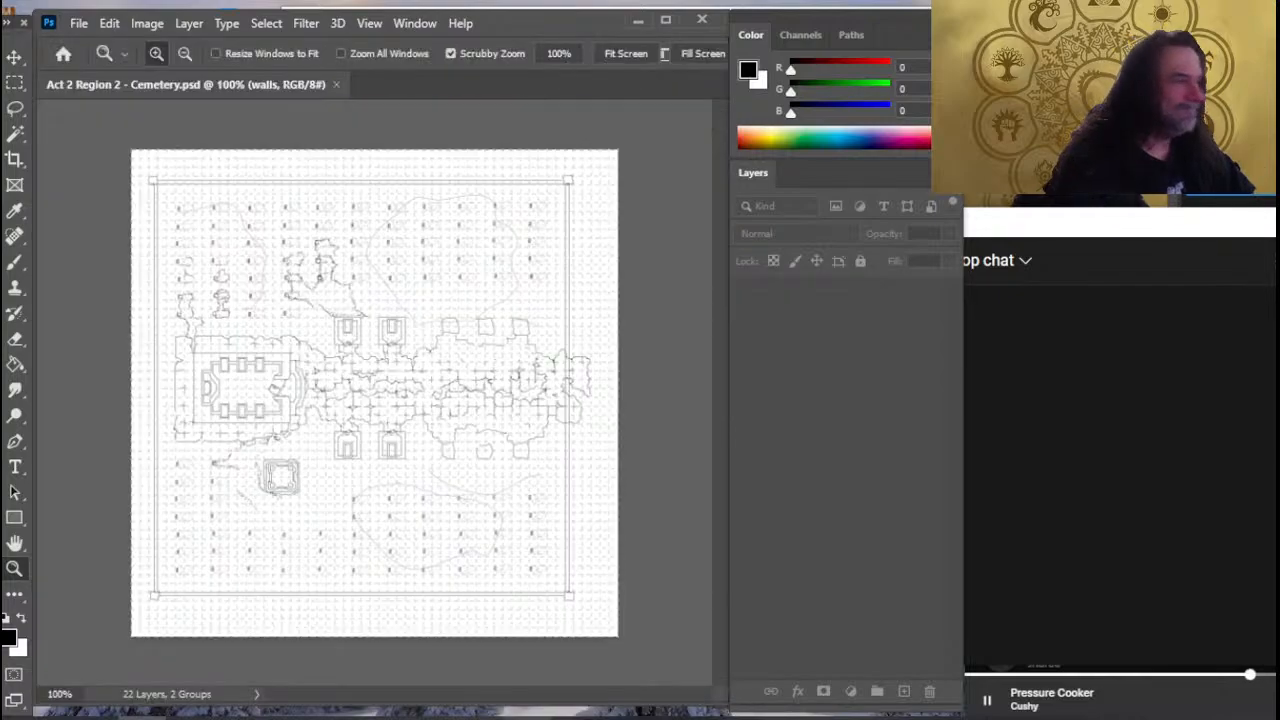
- Try to reduce the canvas to 54 by 54 inches anchored at the lower-left corner, accepting the clipping
drag(241, 498, 239, 455)
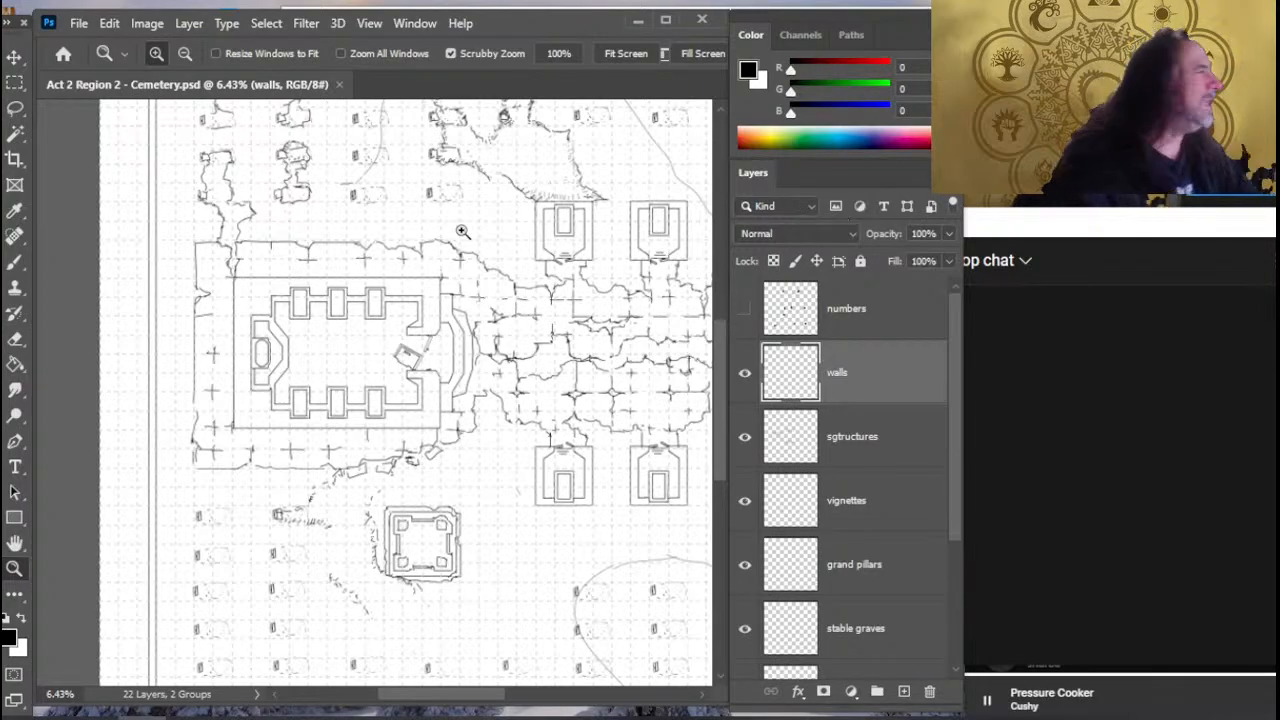
drag(552, 433, 545, 461)
scroll(605, 480, up, 1)
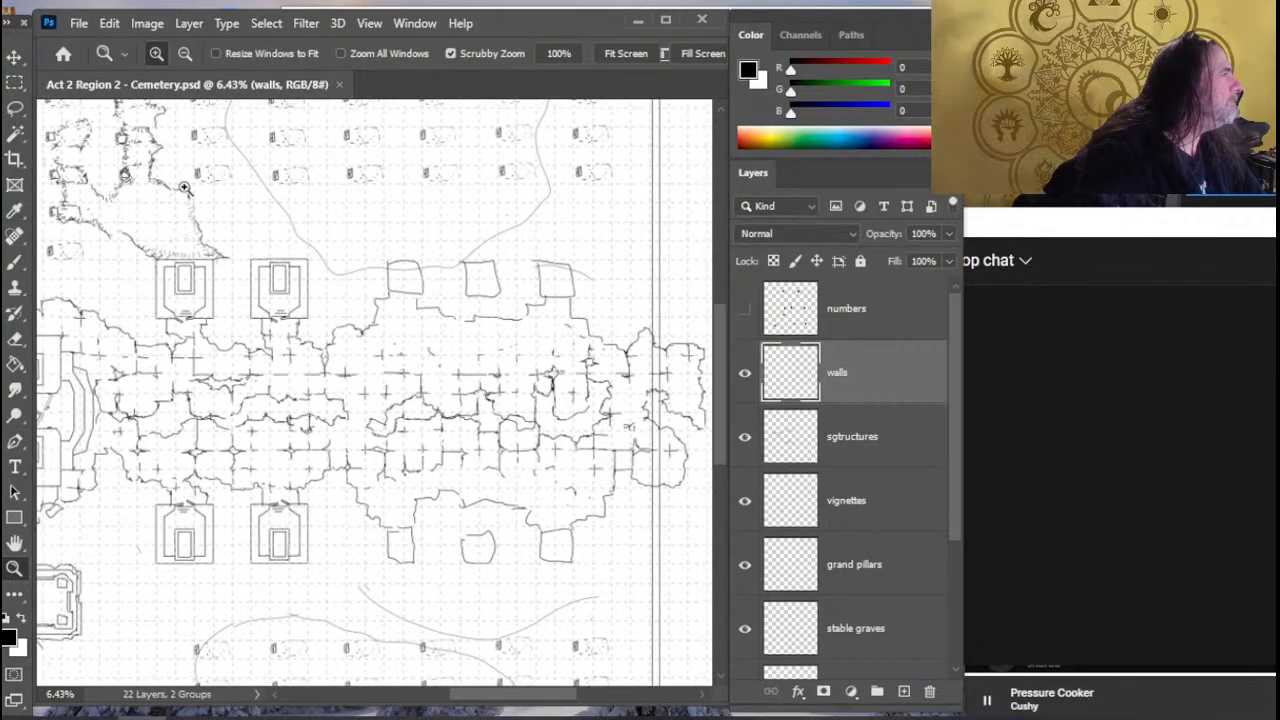
click(147, 23)
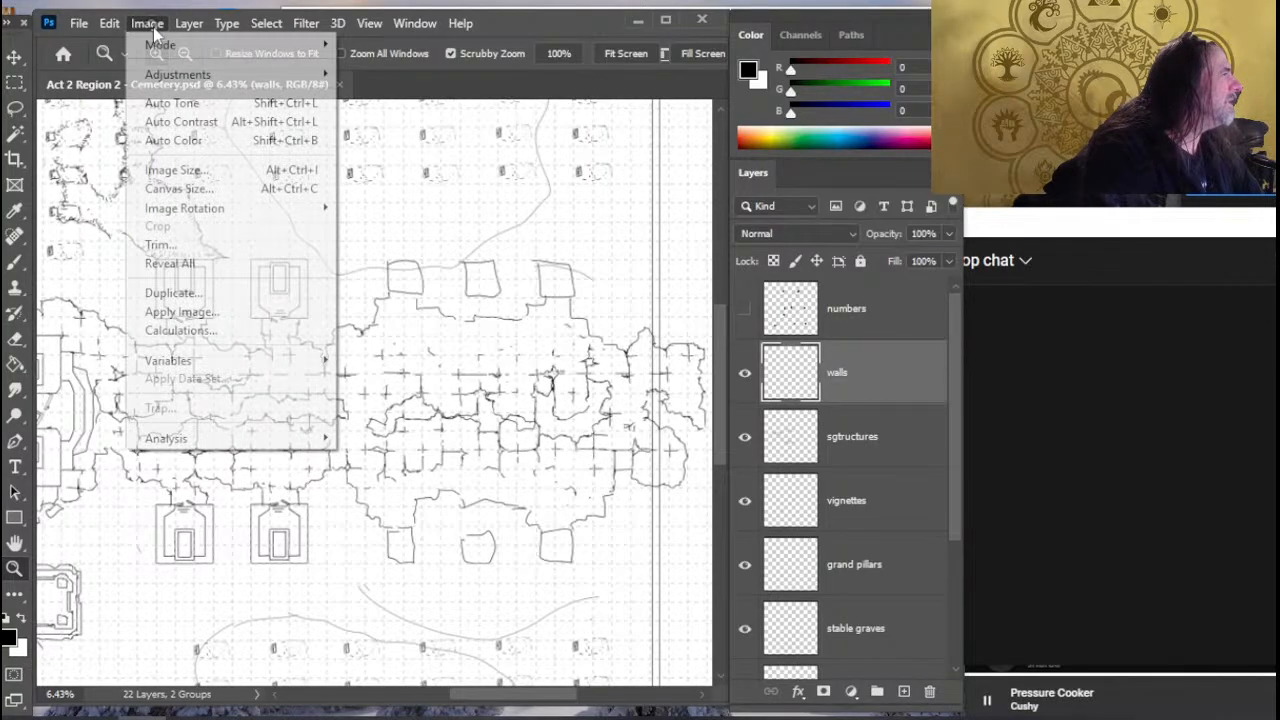
click(232, 190)
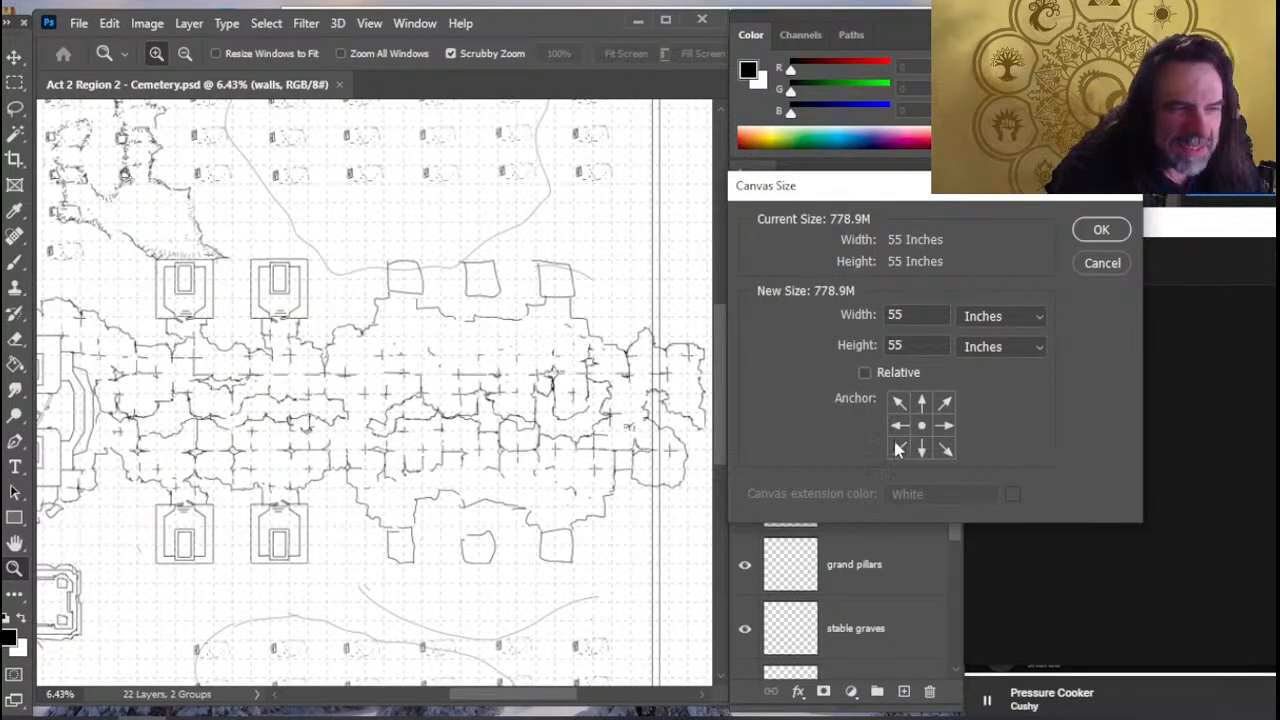
click(898, 448)
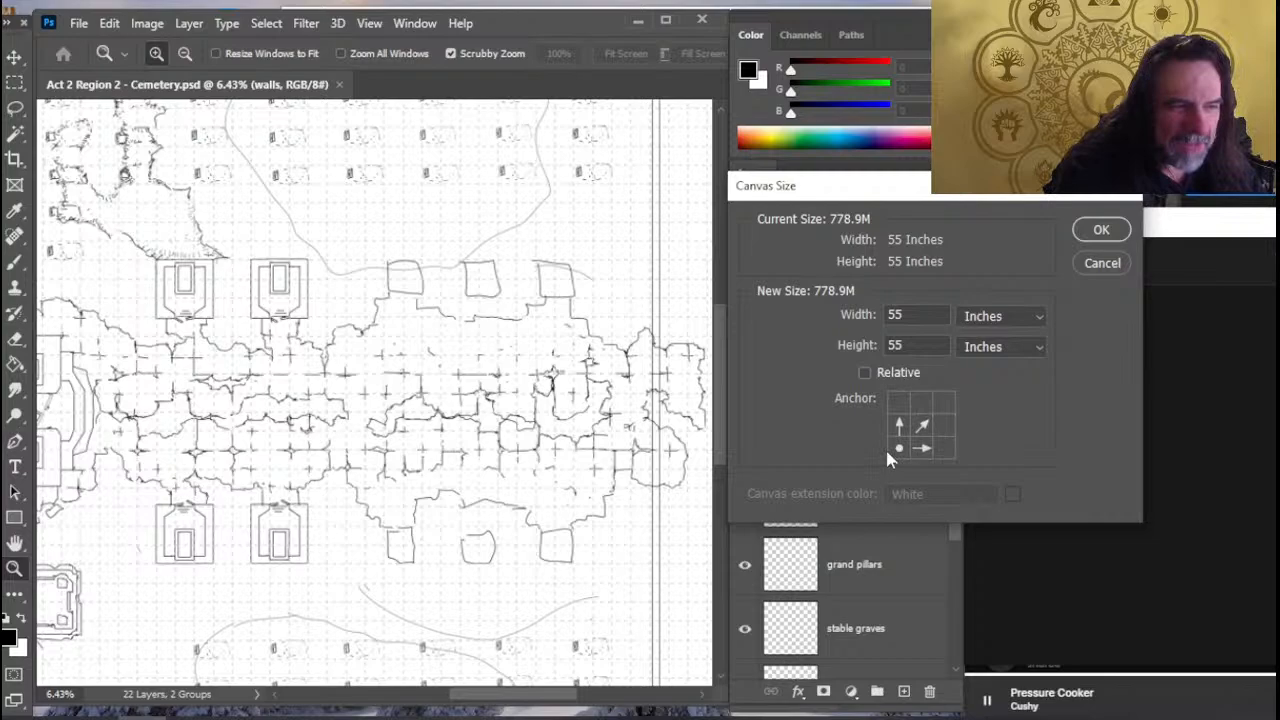
double_click(902, 316)
text(54)
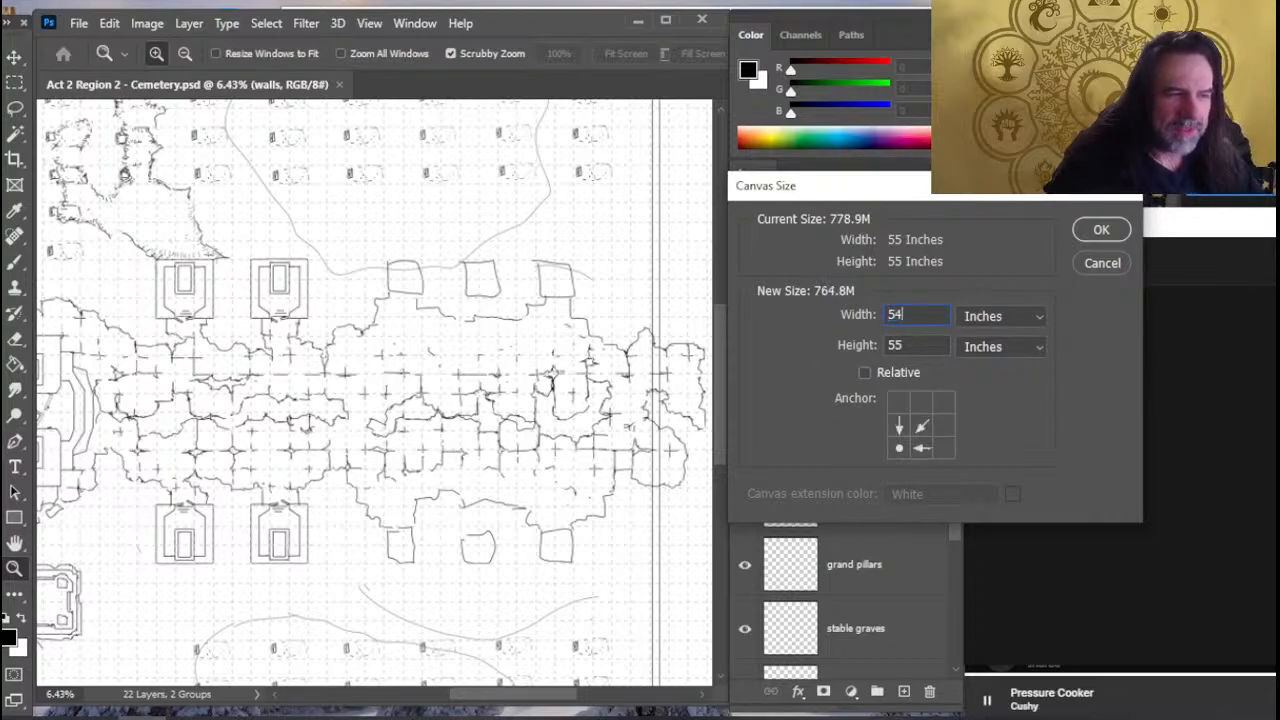
key(Tab)
text(54)
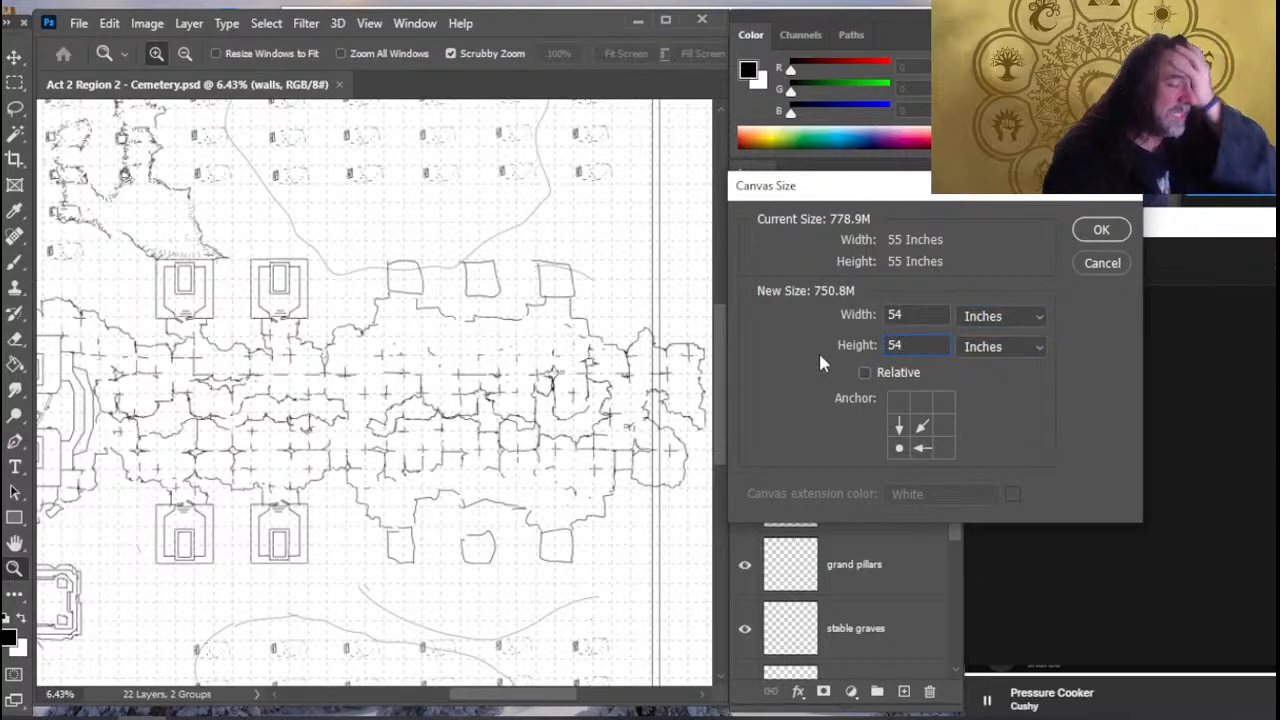
key(Return)
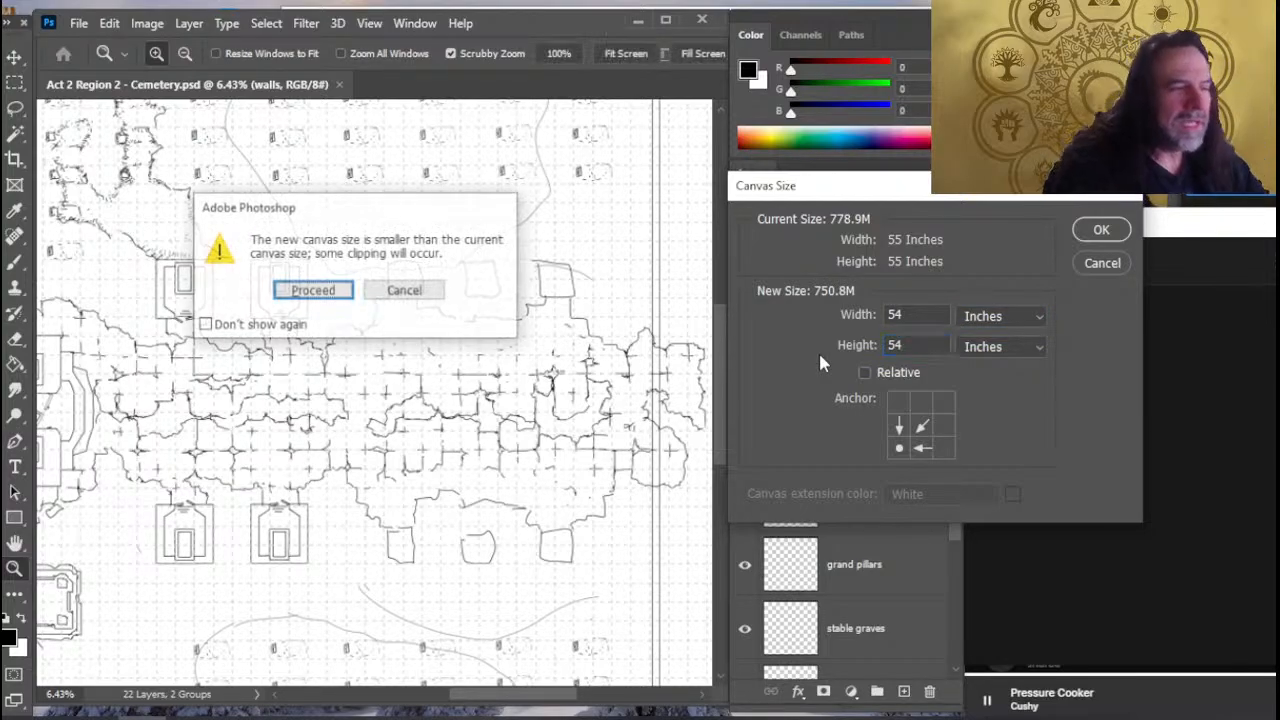
key(Return)
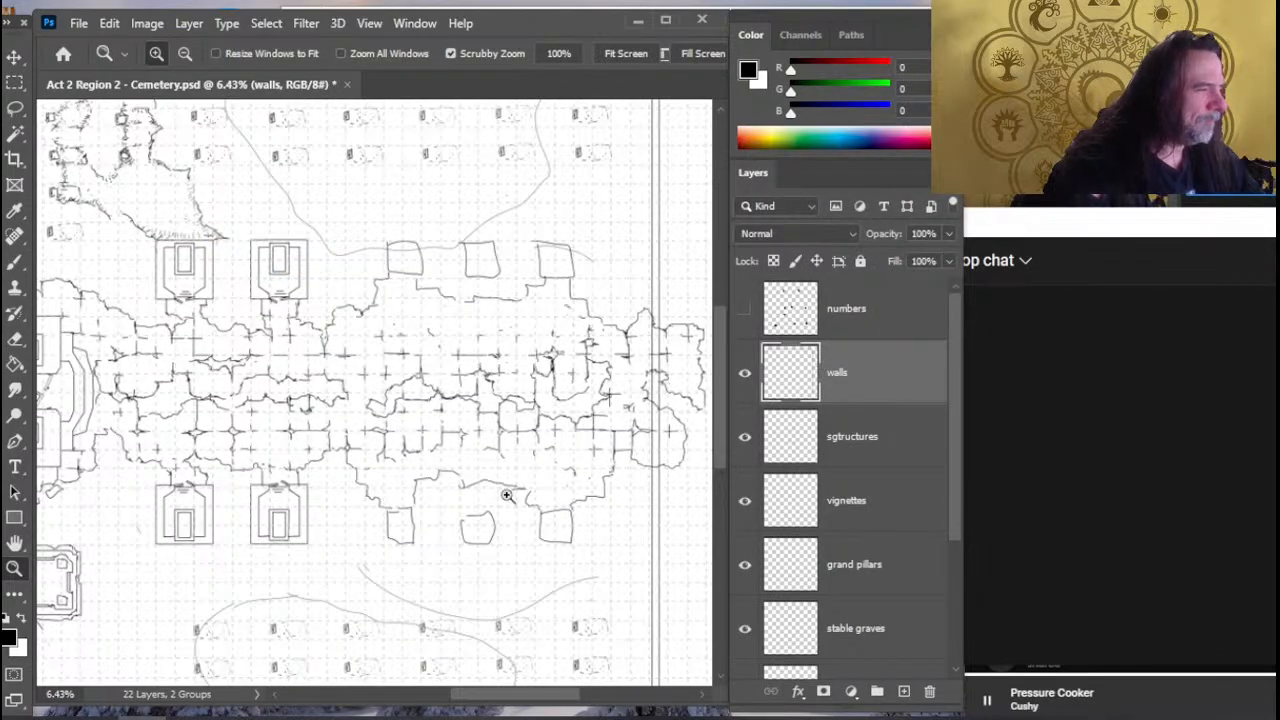
- Check the margins around the perimeter walls and undo the canvas resize
scroll(504, 480, down, 2)
right_click(504, 480)
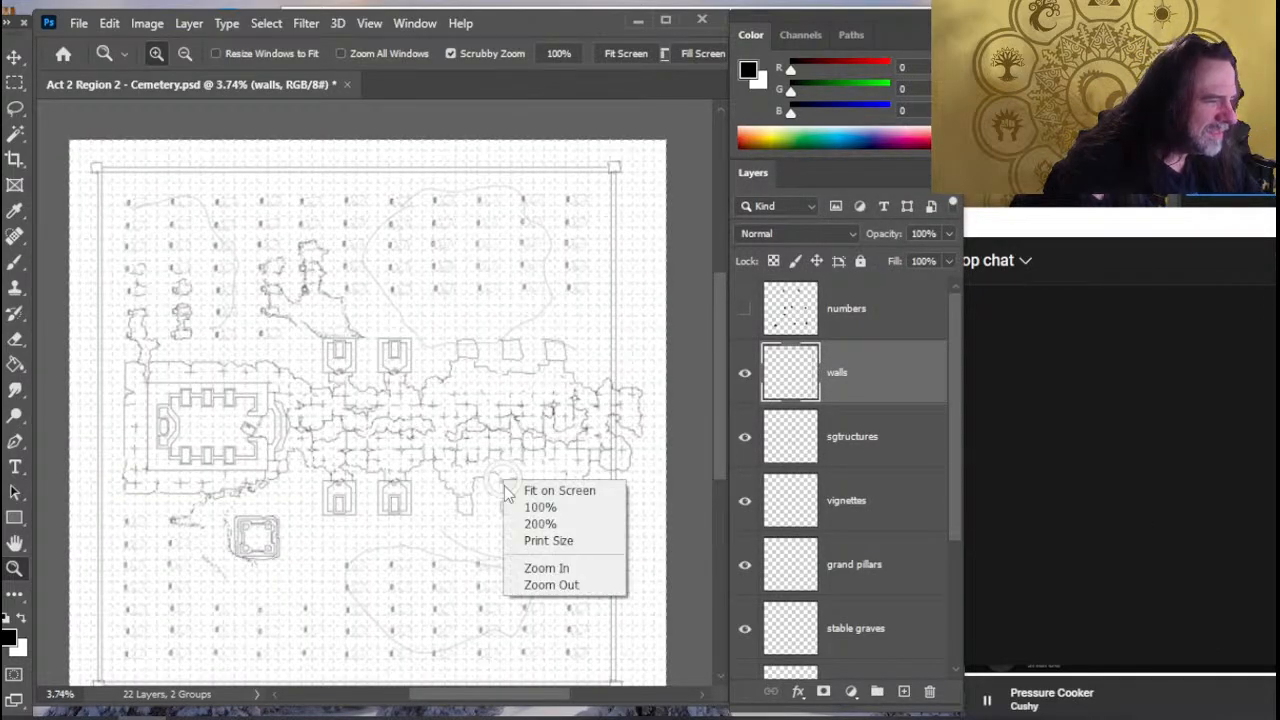
drag(418, 557, 437, 457)
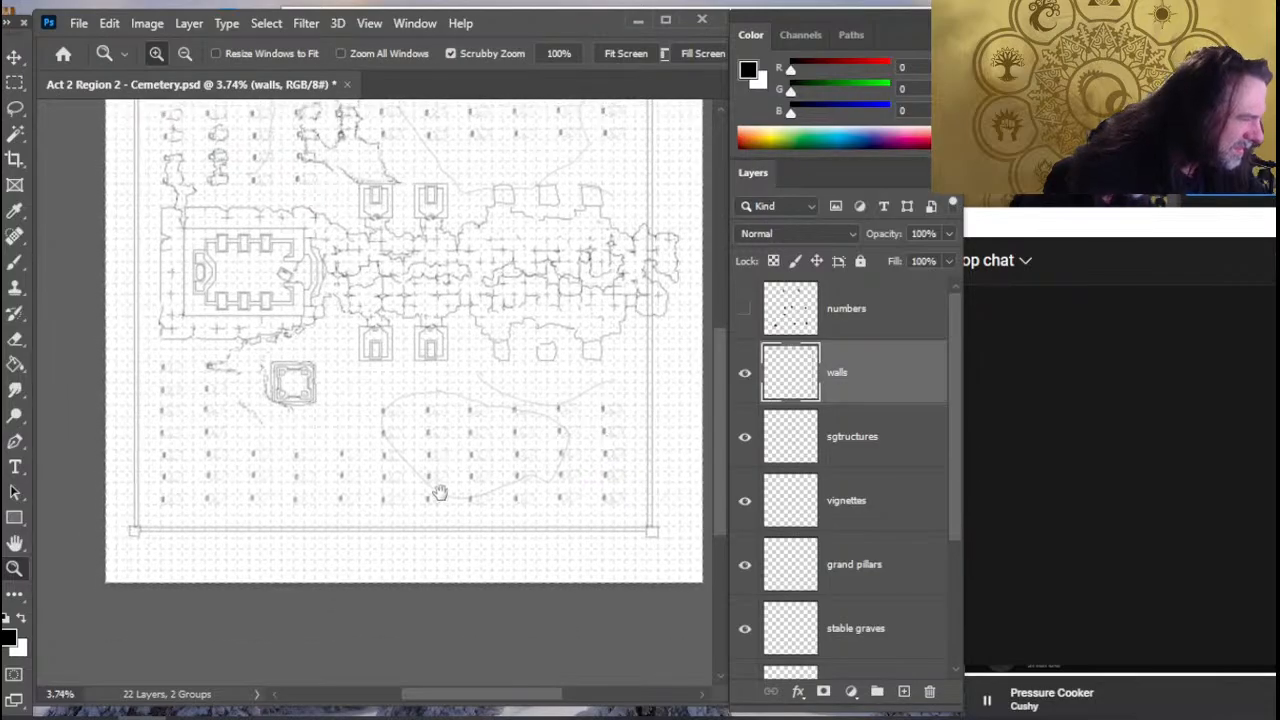
drag(136, 556, 200, 544)
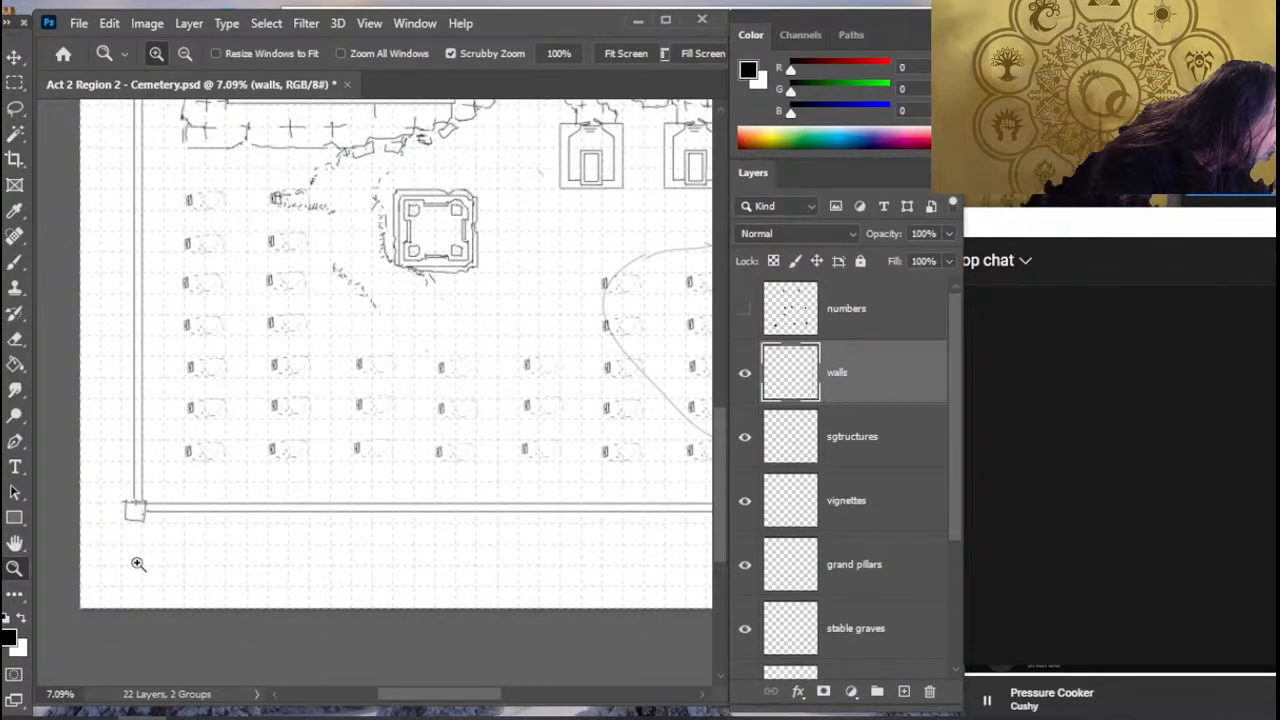
drag(230, 150, 266, 506)
key(ctrl+z)
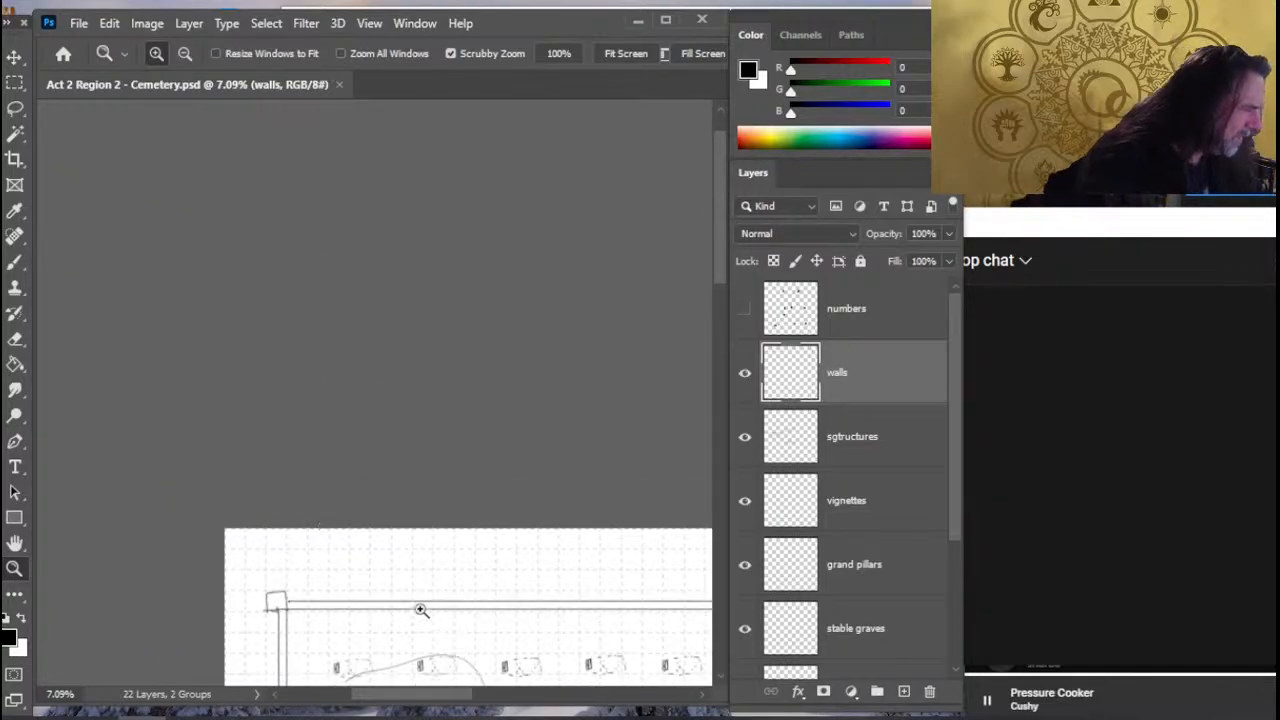
- Reduce the canvas to 54 by 54 inches anchored at the upper-left corner, accepting the clipping
click(147, 24)
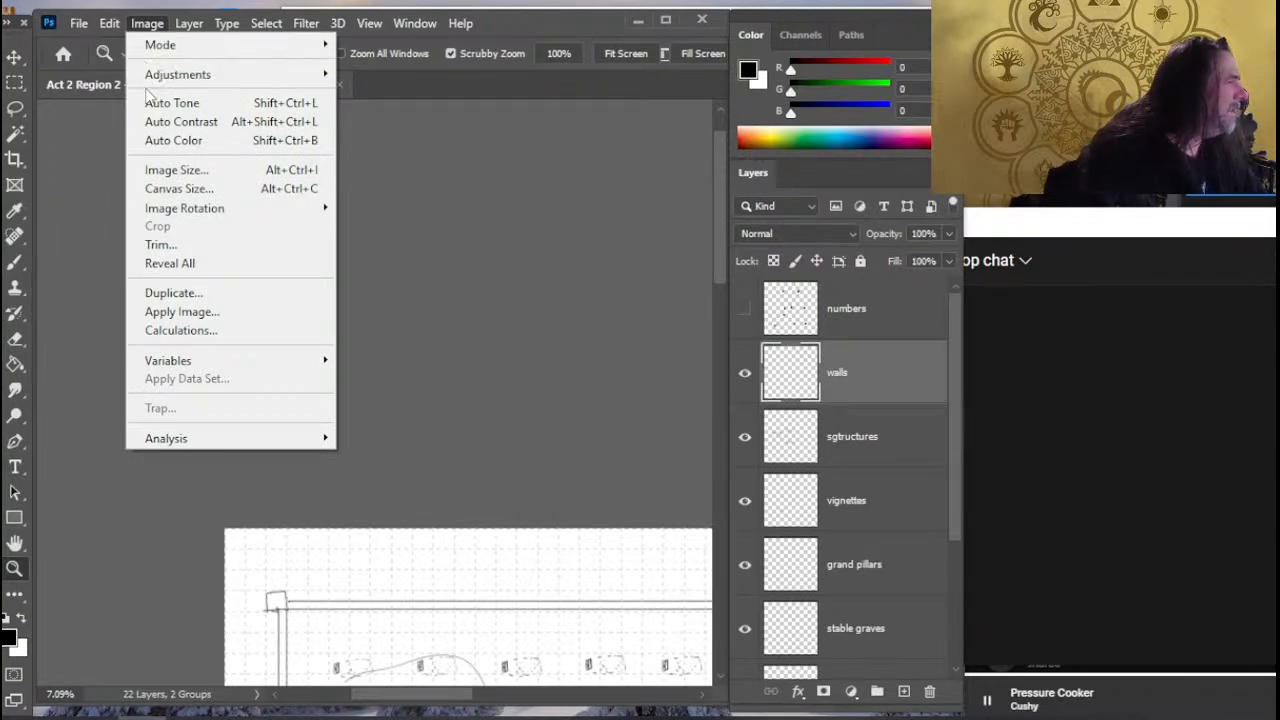
click(182, 192)
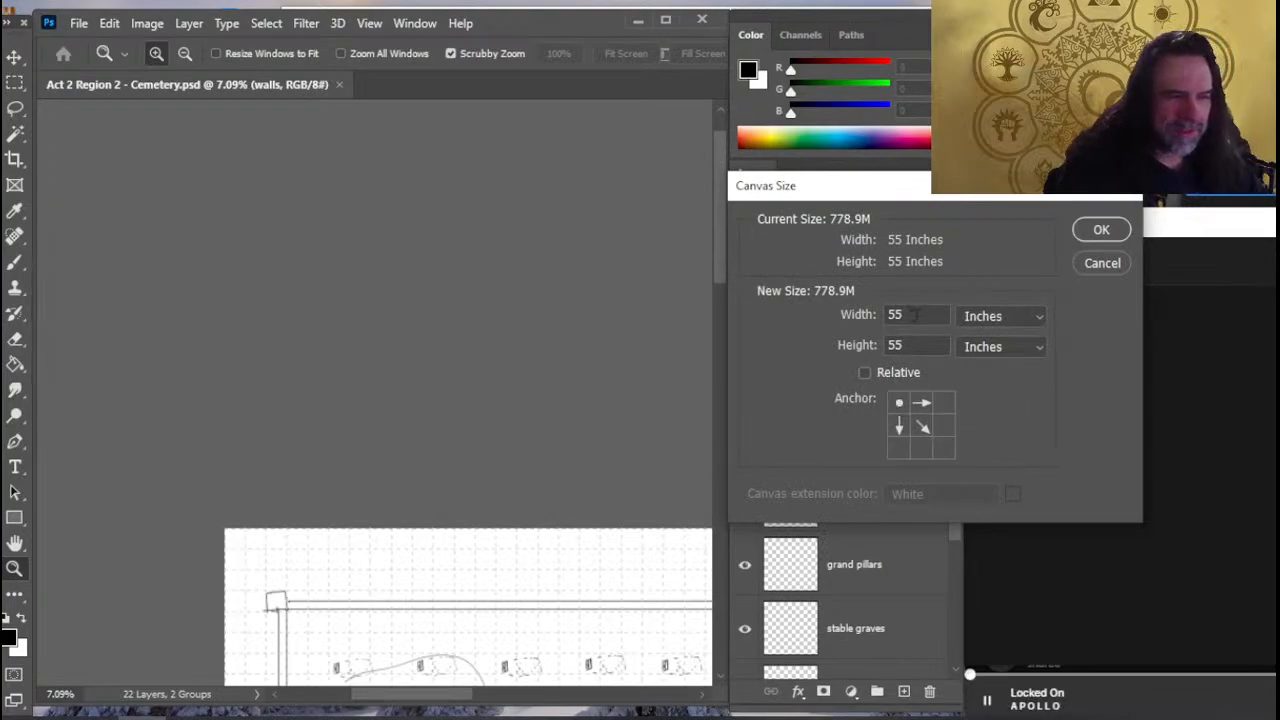
drag(915, 315, 841, 346)
text(54)
key(Tab)
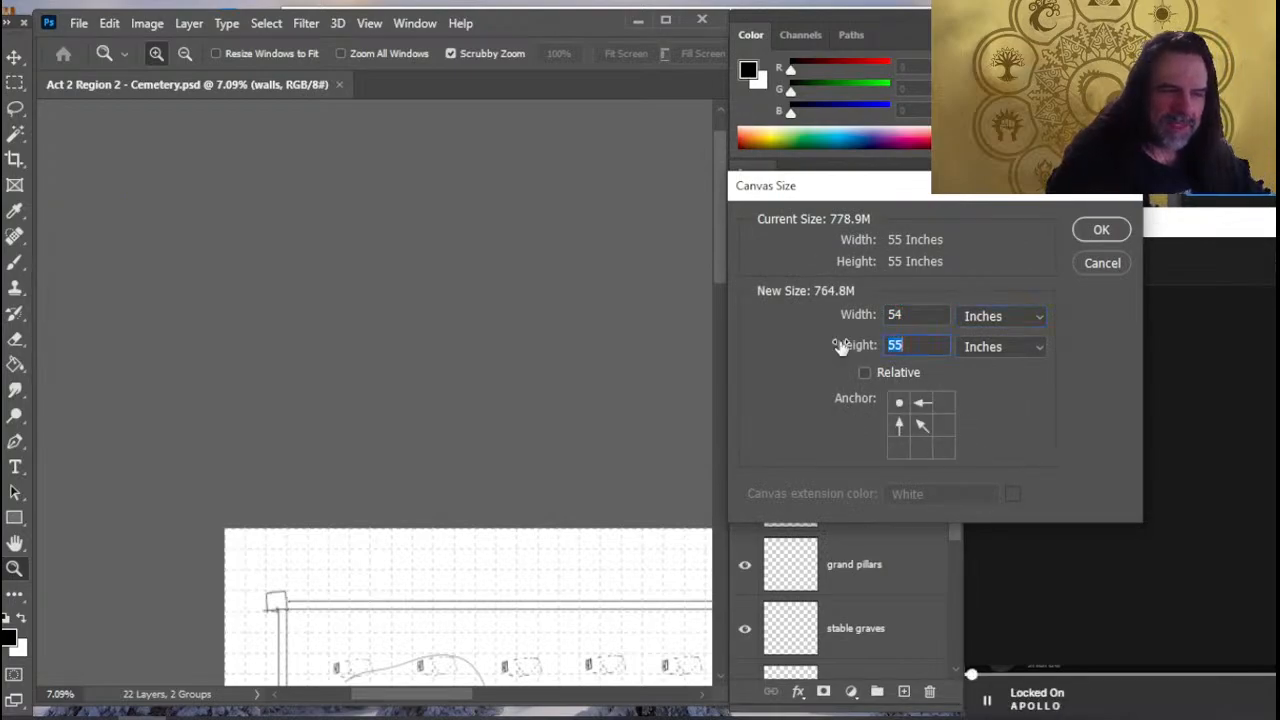
text(54)
click(1101, 229)
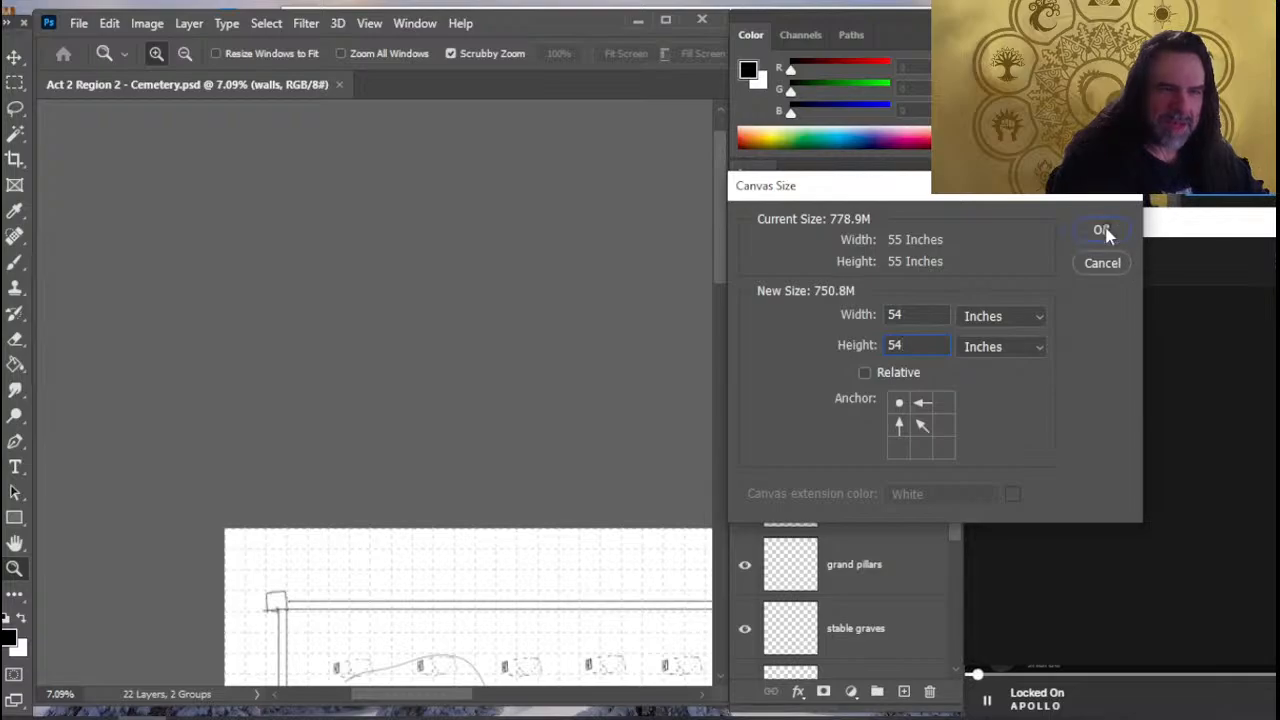
click(310, 291)
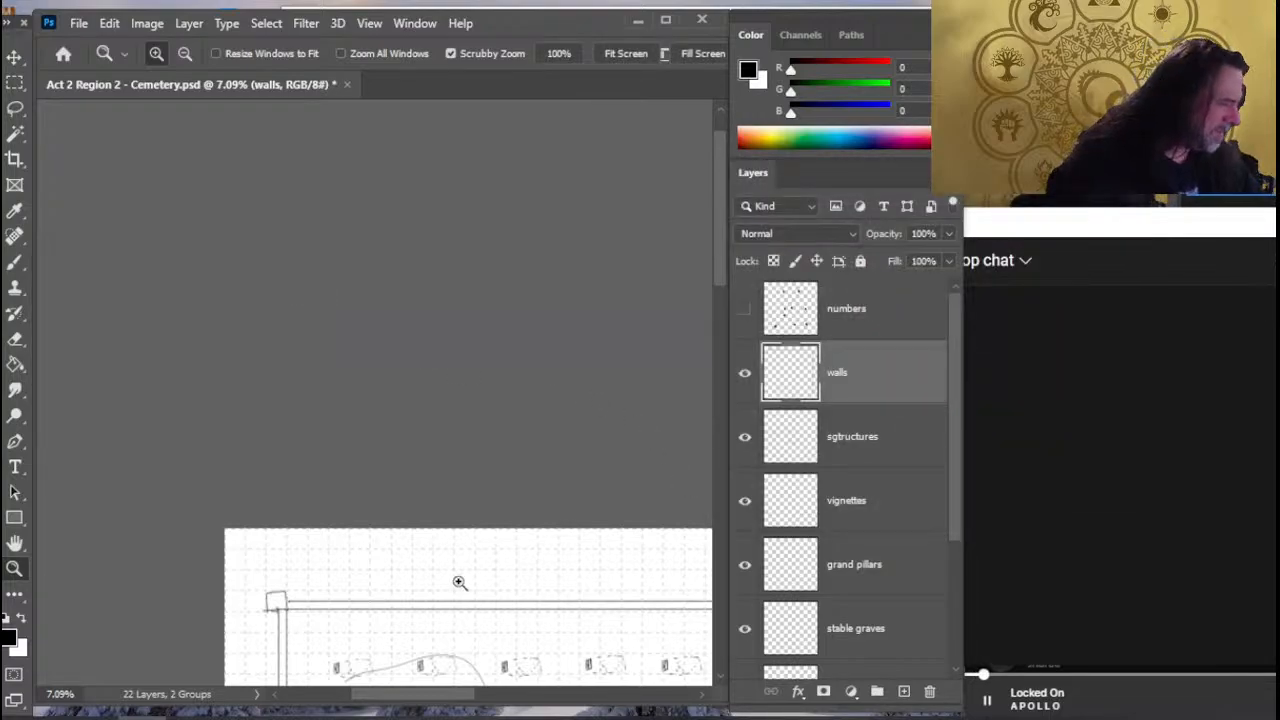
drag(605, 600, 513, 594)
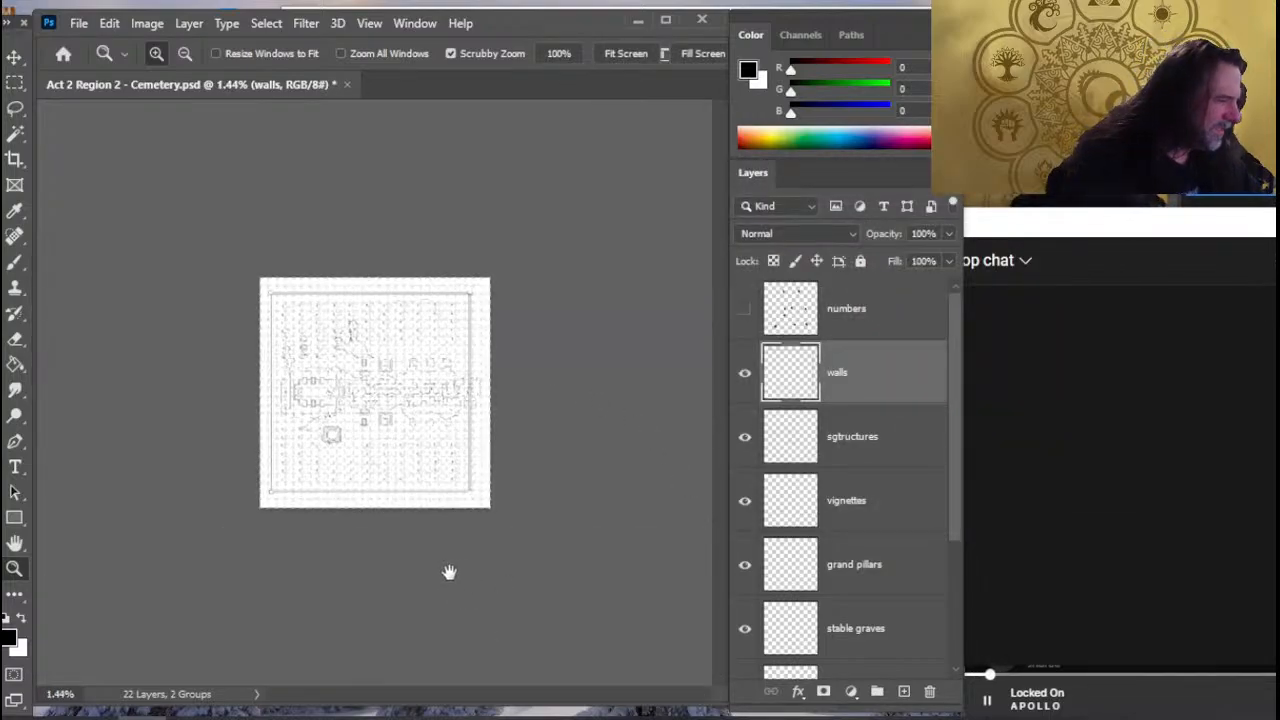
drag(299, 518, 586, 420)
drag(316, 315, 445, 461)
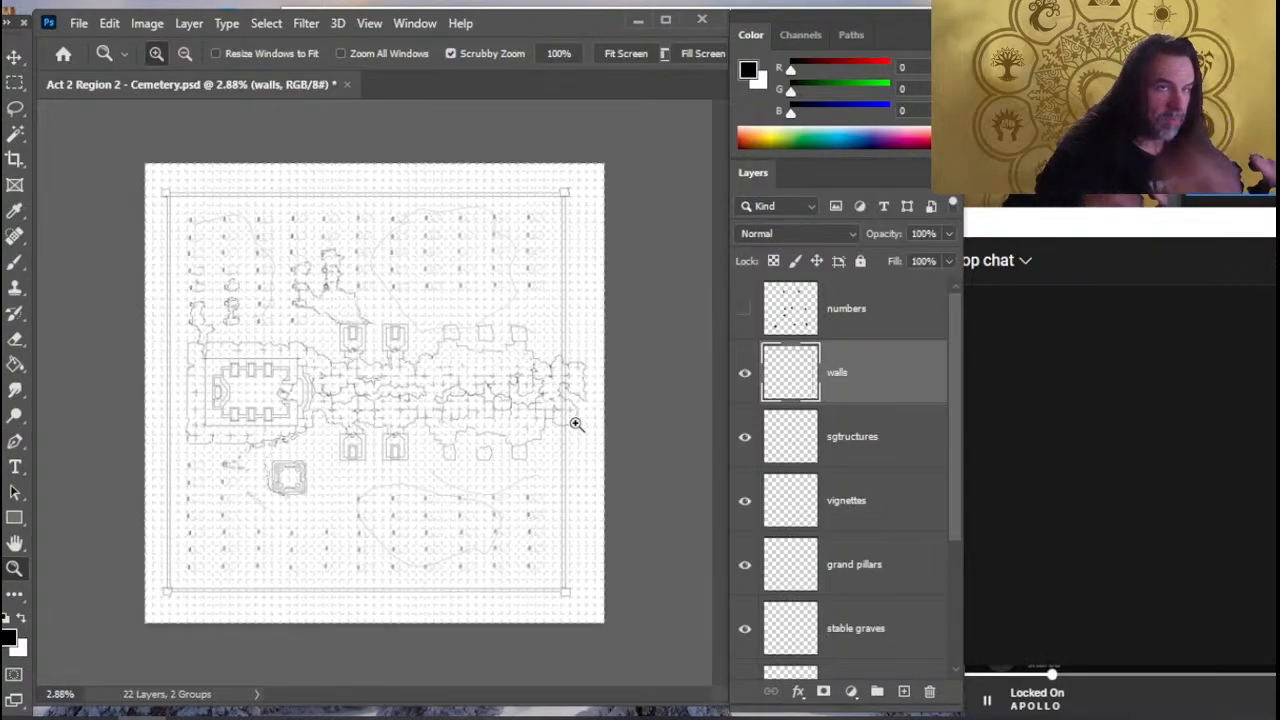
click(596, 385)
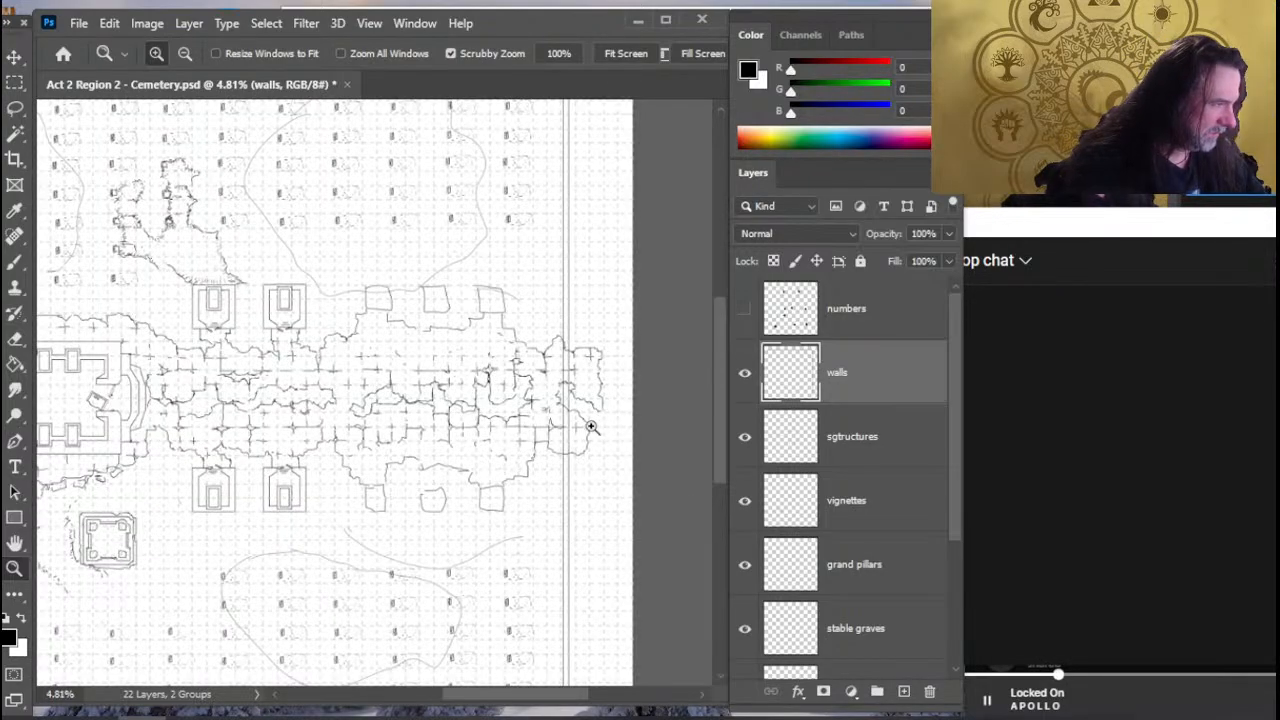
drag(585, 460, 484, 481)
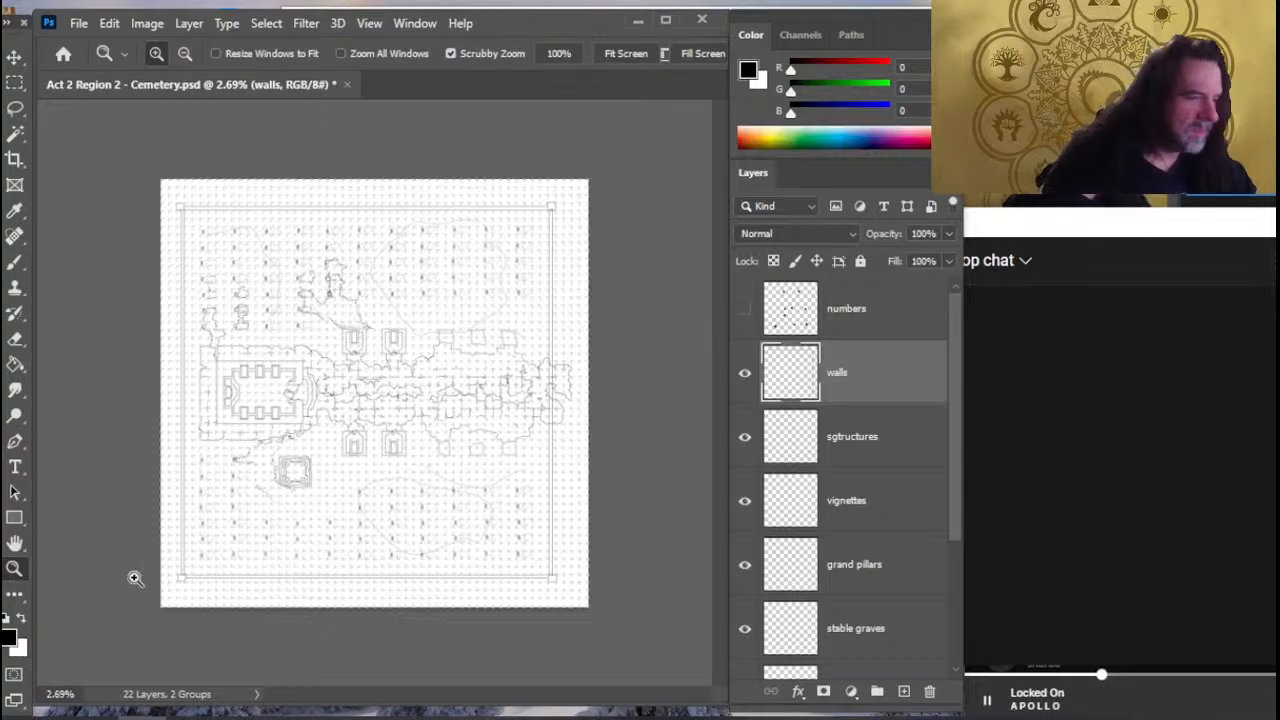
- Switch to Calculator and divide 60 by 8.5
click(6, 715)
click(733, 477)
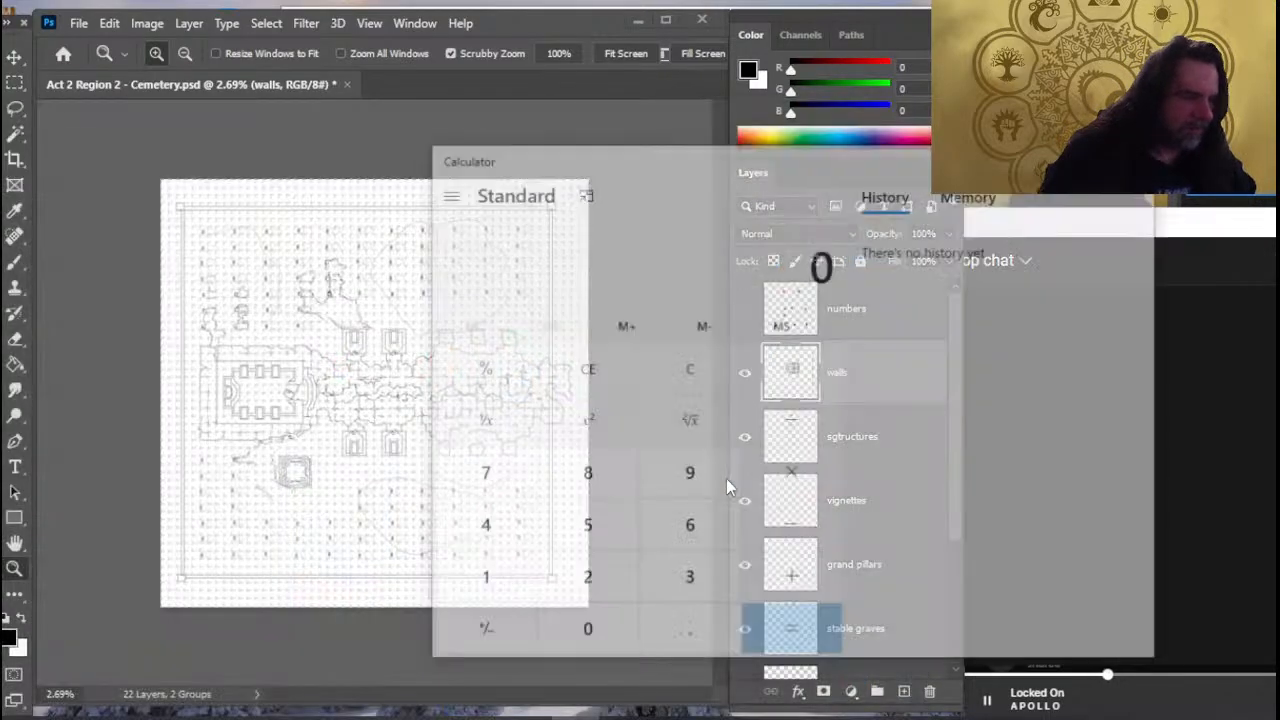
text(8.5)
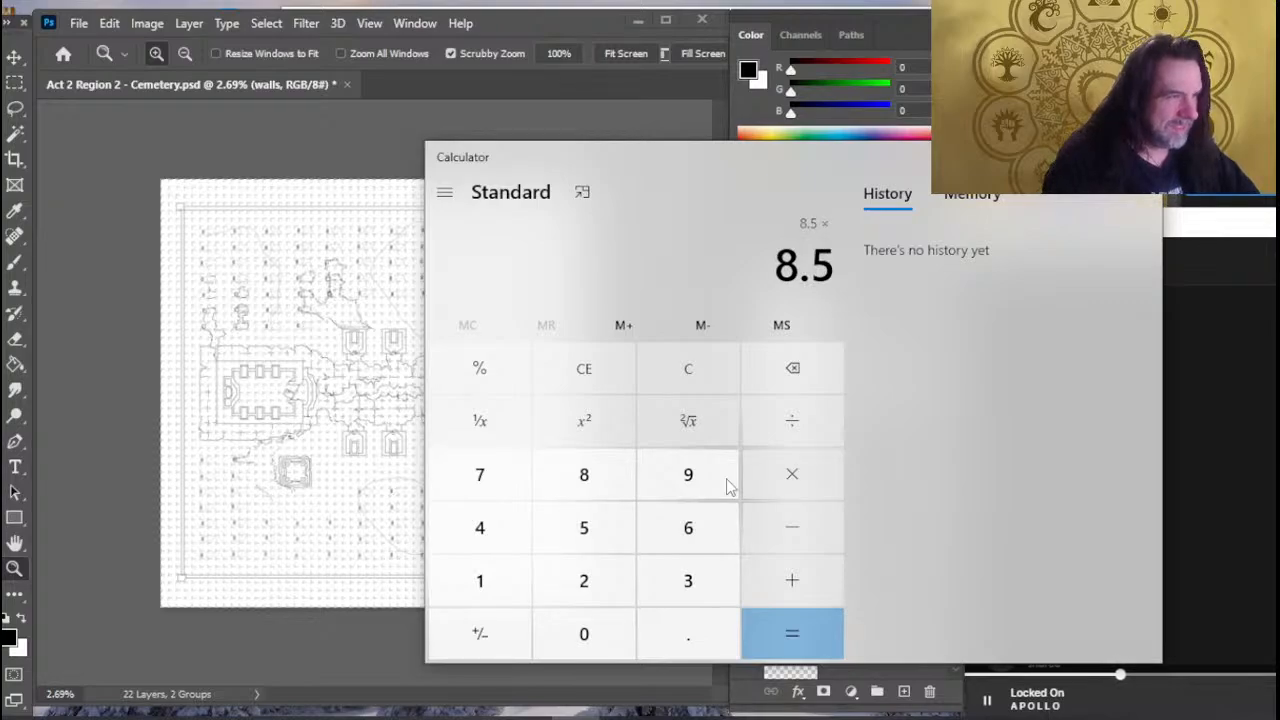
key(Escape)
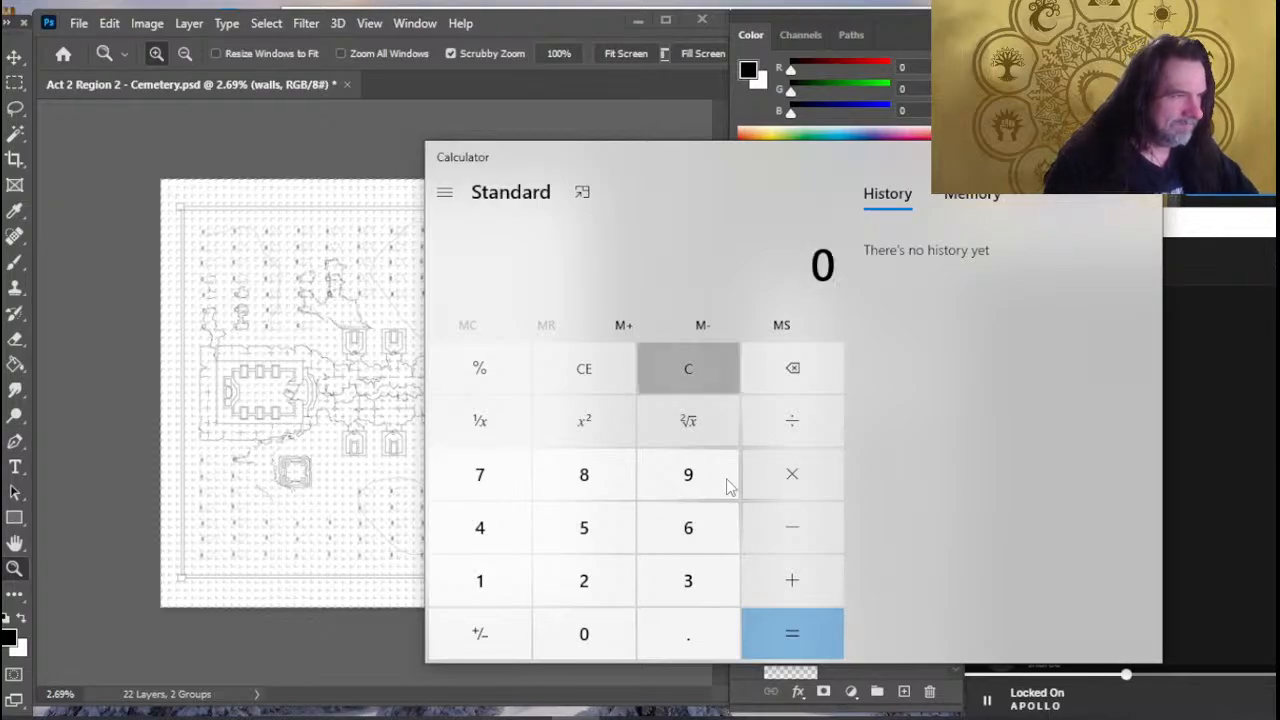
text(60/)
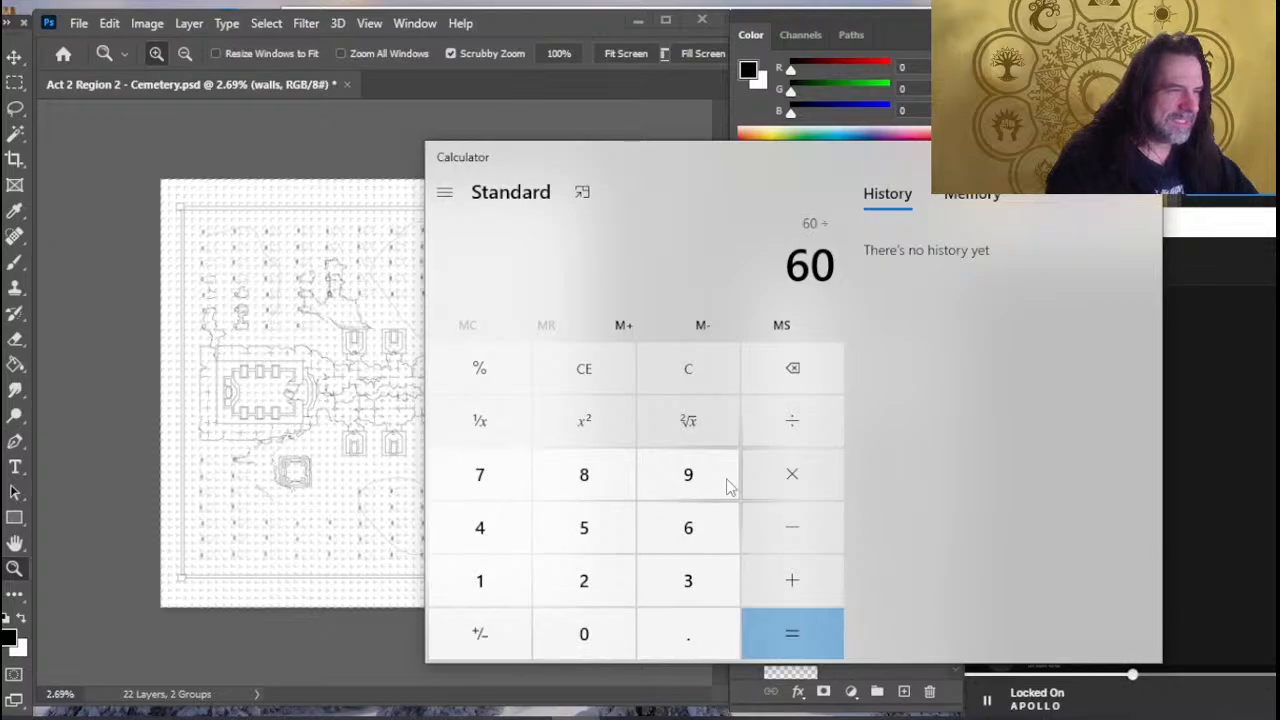
text(8.5)
key(Return)
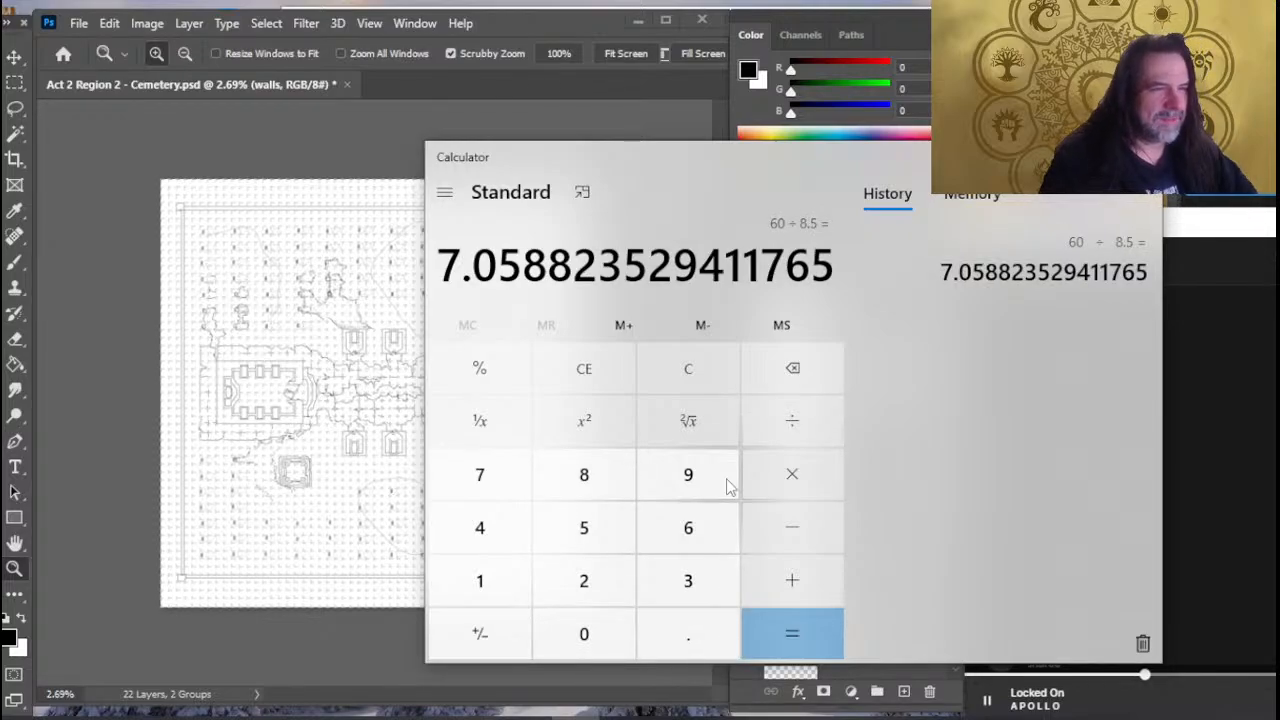
- Multiply 7 by 8, divide that product by 11.5, and close Calculator
text(7)
text(8)
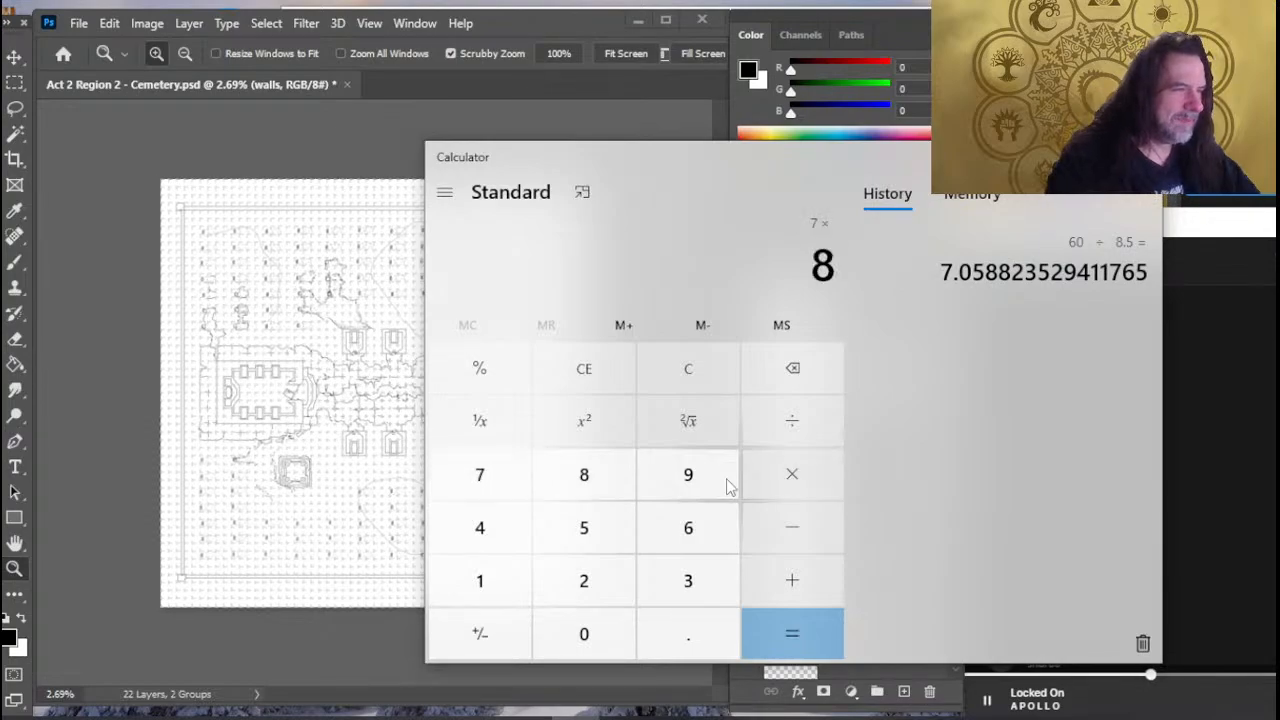
key(Return)
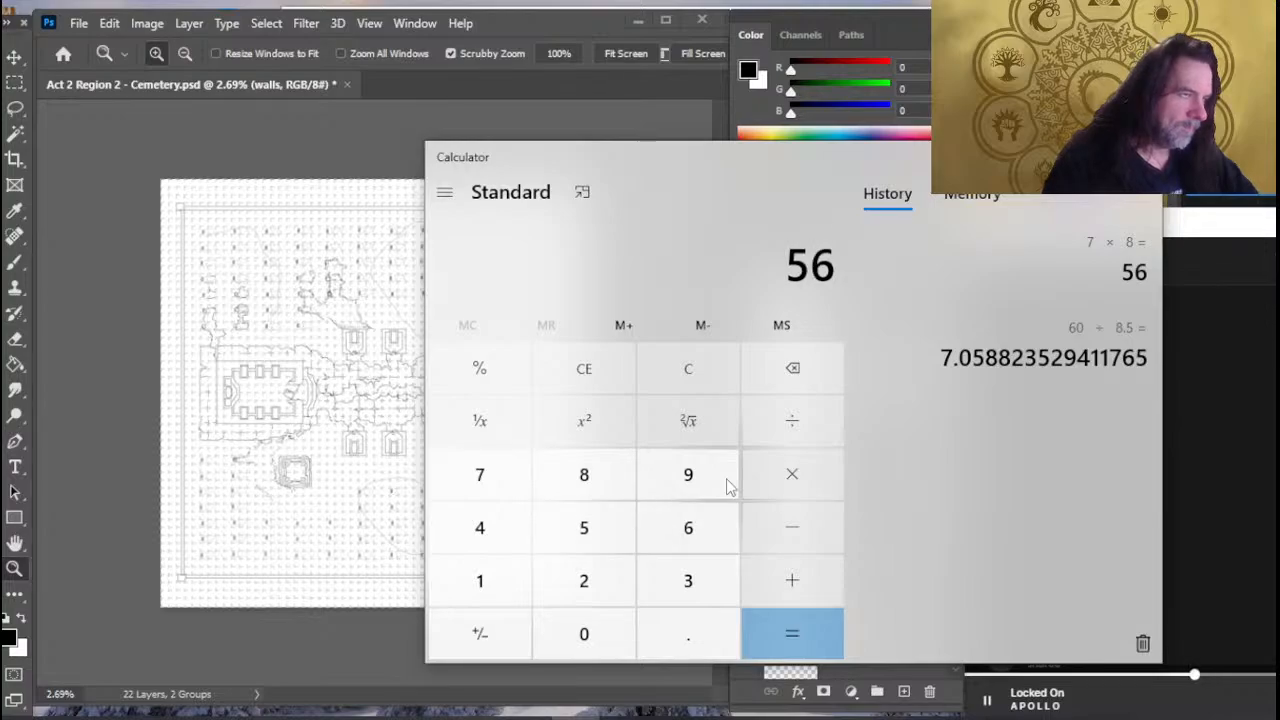
text(/11.5)
key(Return)
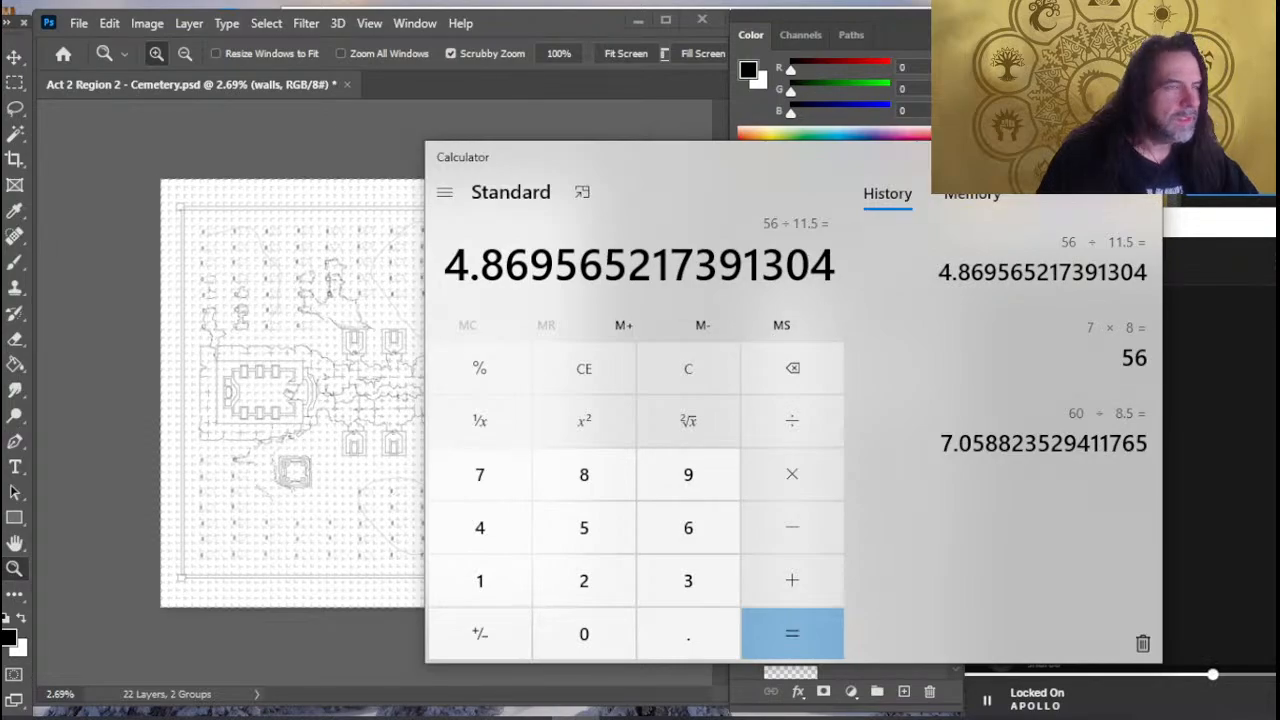
click(1139, 157)
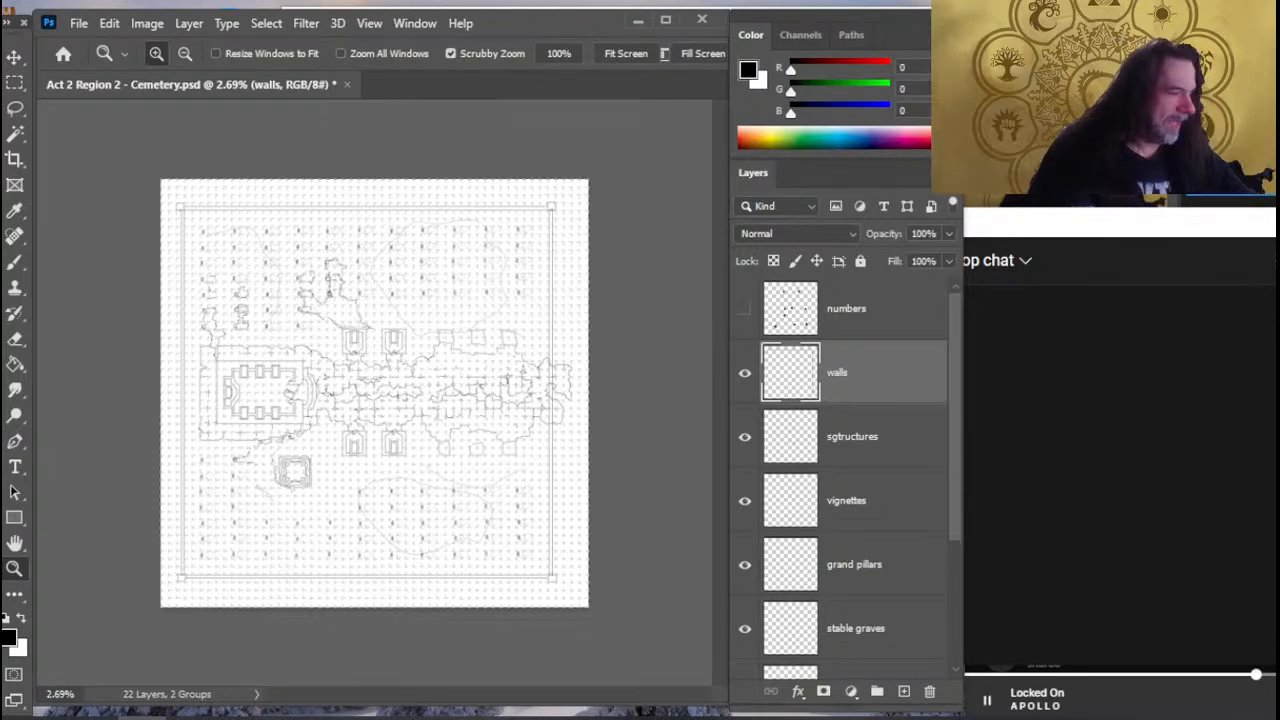
key(super)
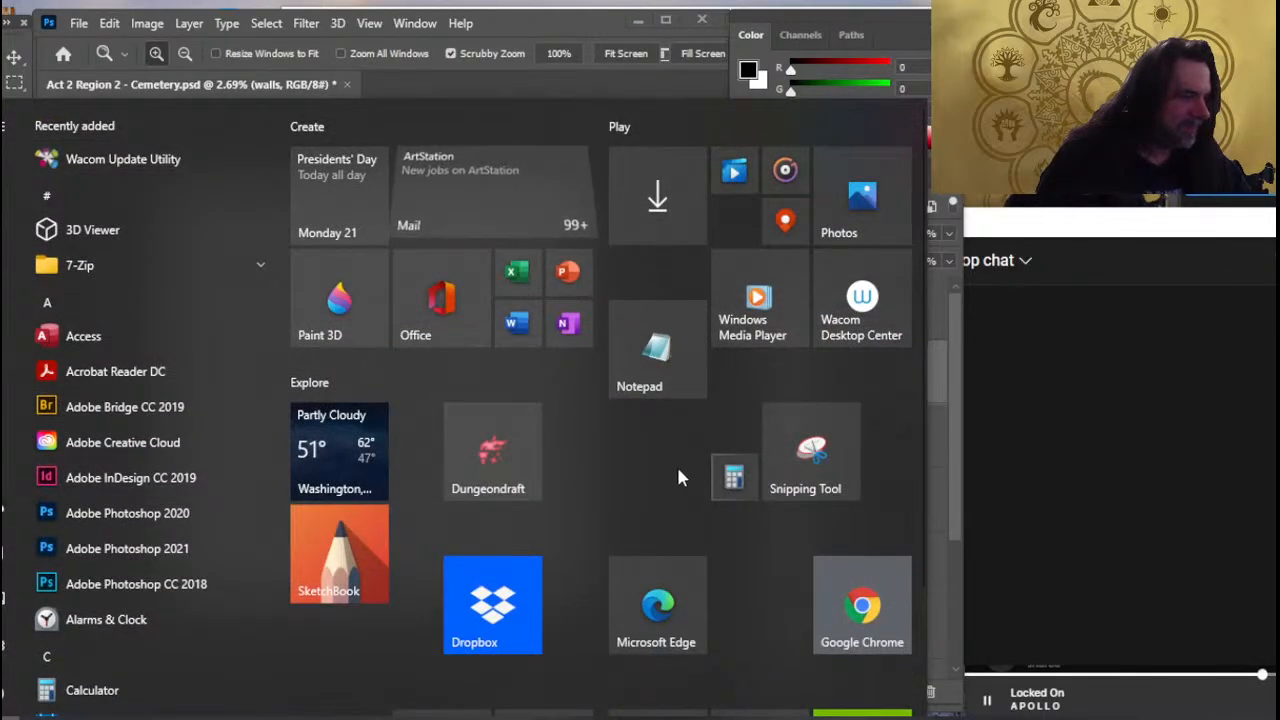
click(737, 465)
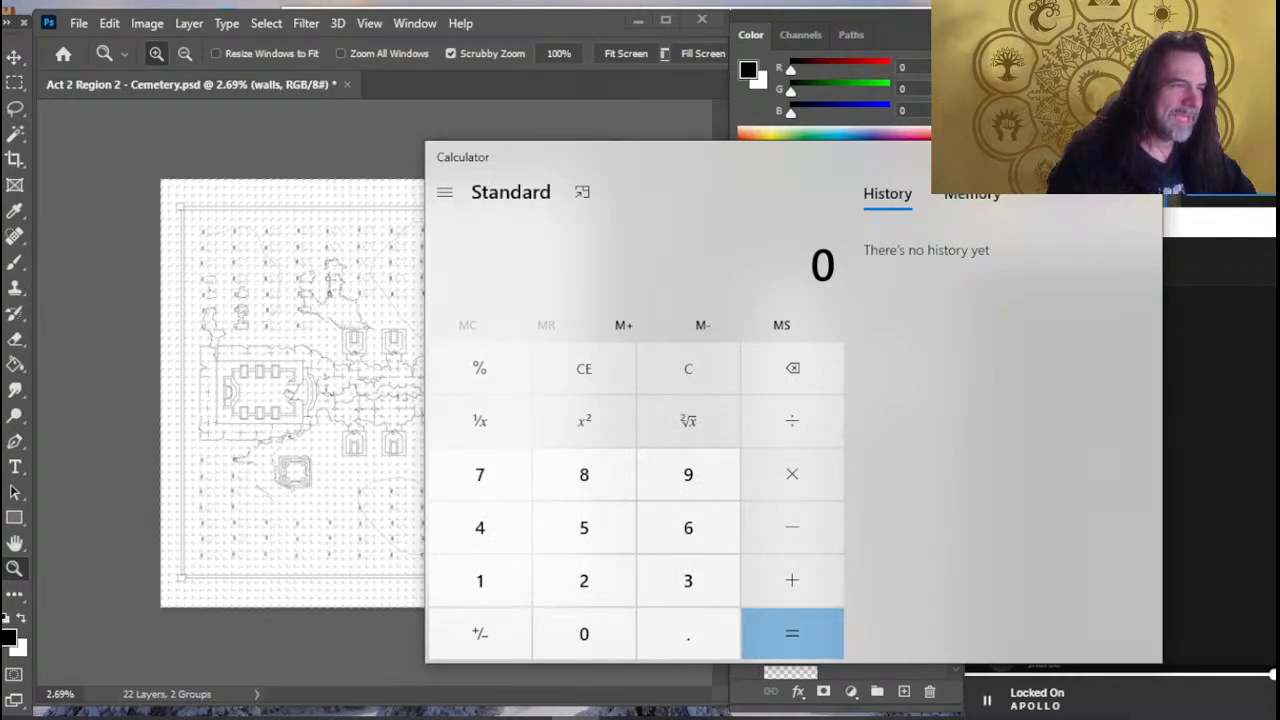
click(1139, 157)
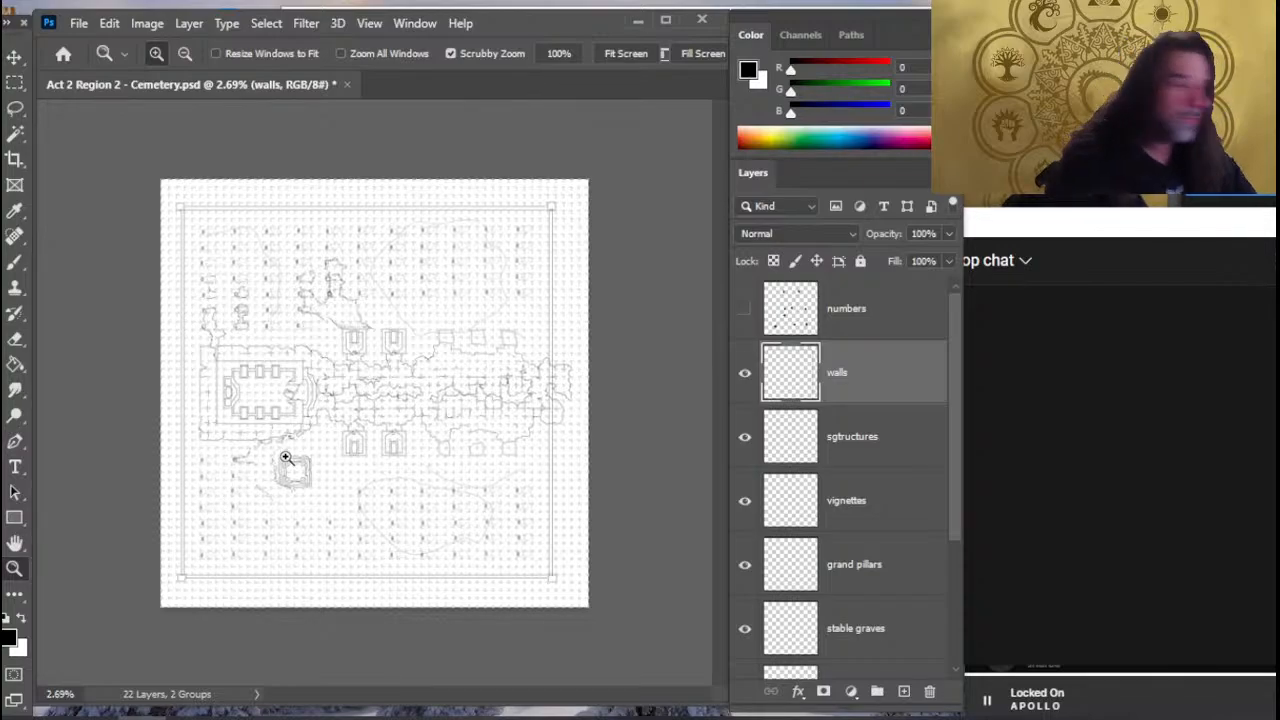
drag(340, 400, 443, 414)
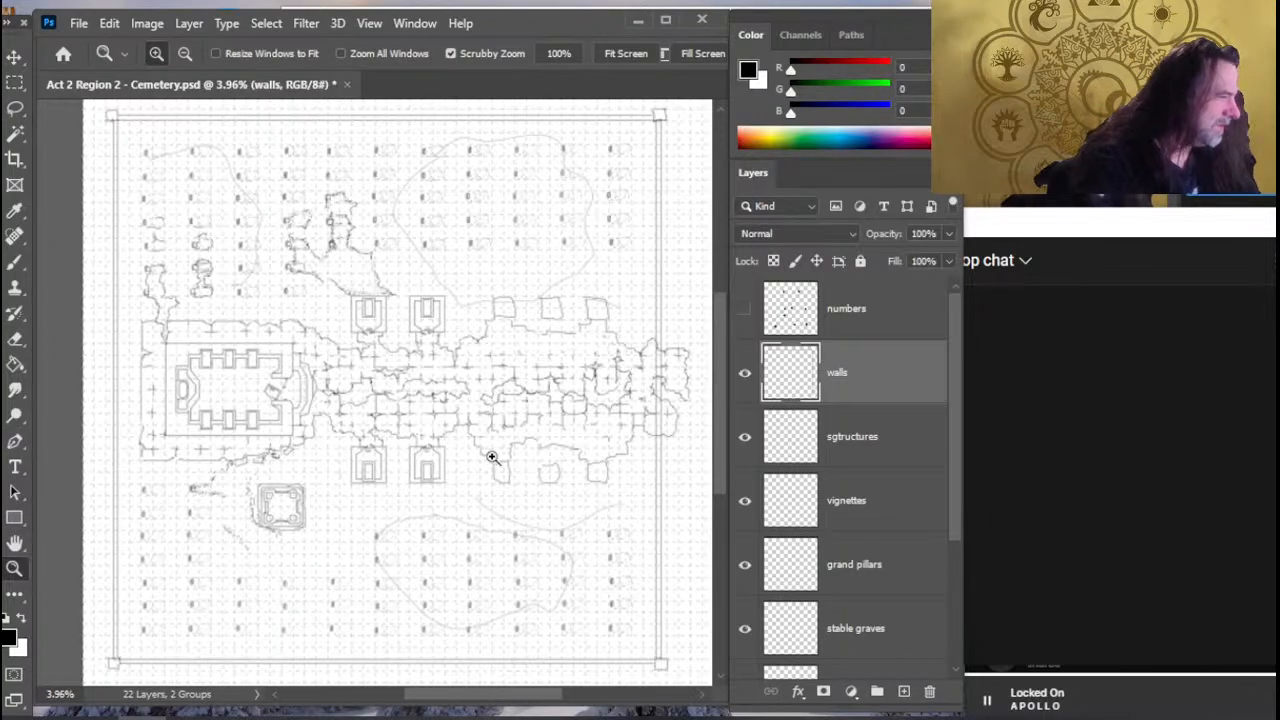
- Draw a small square pillar on the map's right-hand perimeter wall, just above where the cave rooms cross it
drag(306, 414, 365, 444)
drag(378, 541, 336, 420)
drag(515, 432, 247, 583)
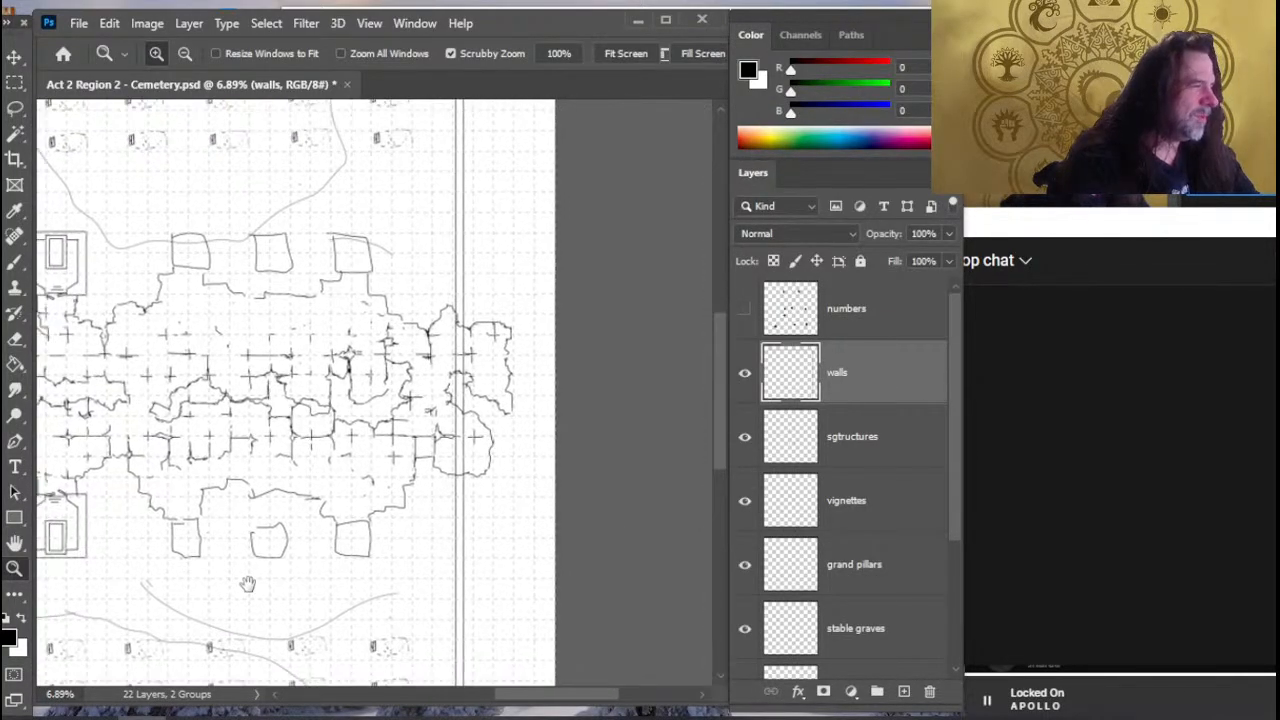
drag(570, 485, 588, 517)
key(e)
key(b)
key(e)
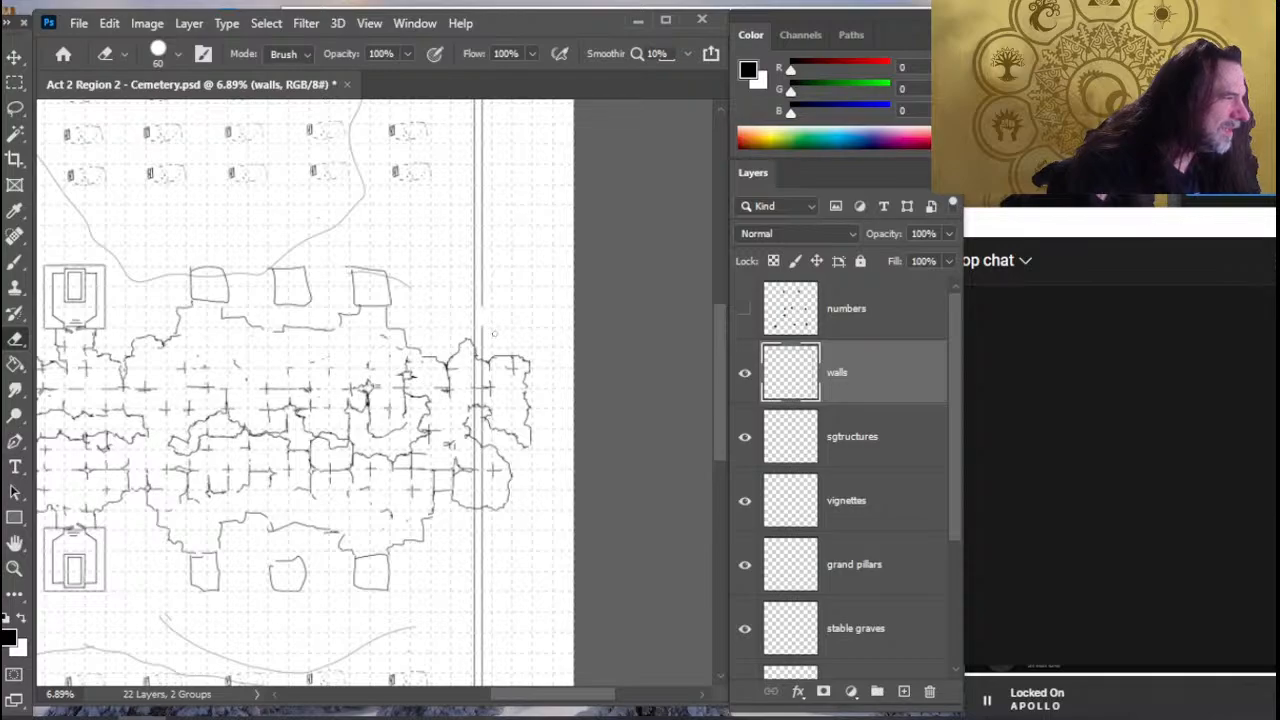
key(b)
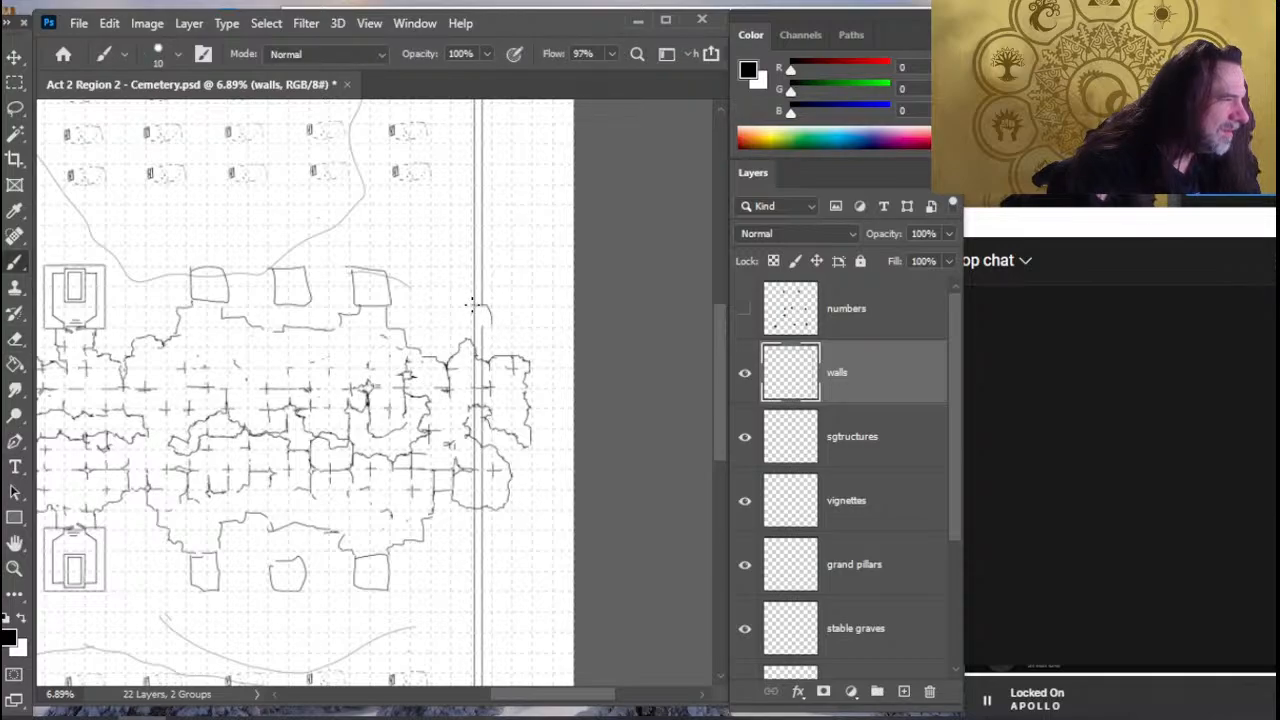
key(e)
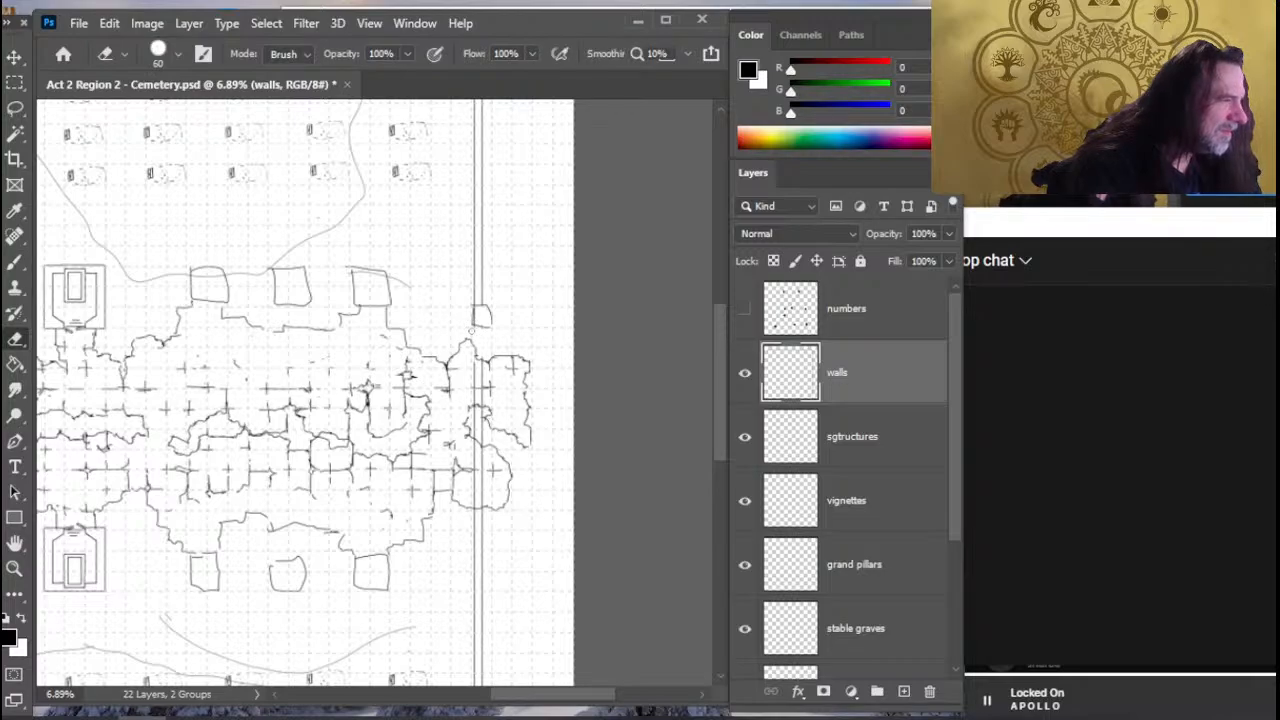
- Enlarge the eraser to 200 and draw a matching square pillar on the right-hand wall just below the cave rooms
key(bracketright)
key(bracketright)
key(bracketright)
key(bracketright)
key(bracketright)
key(bracketright)
key(bracketright)
key(bracketright)
key(bracketright)
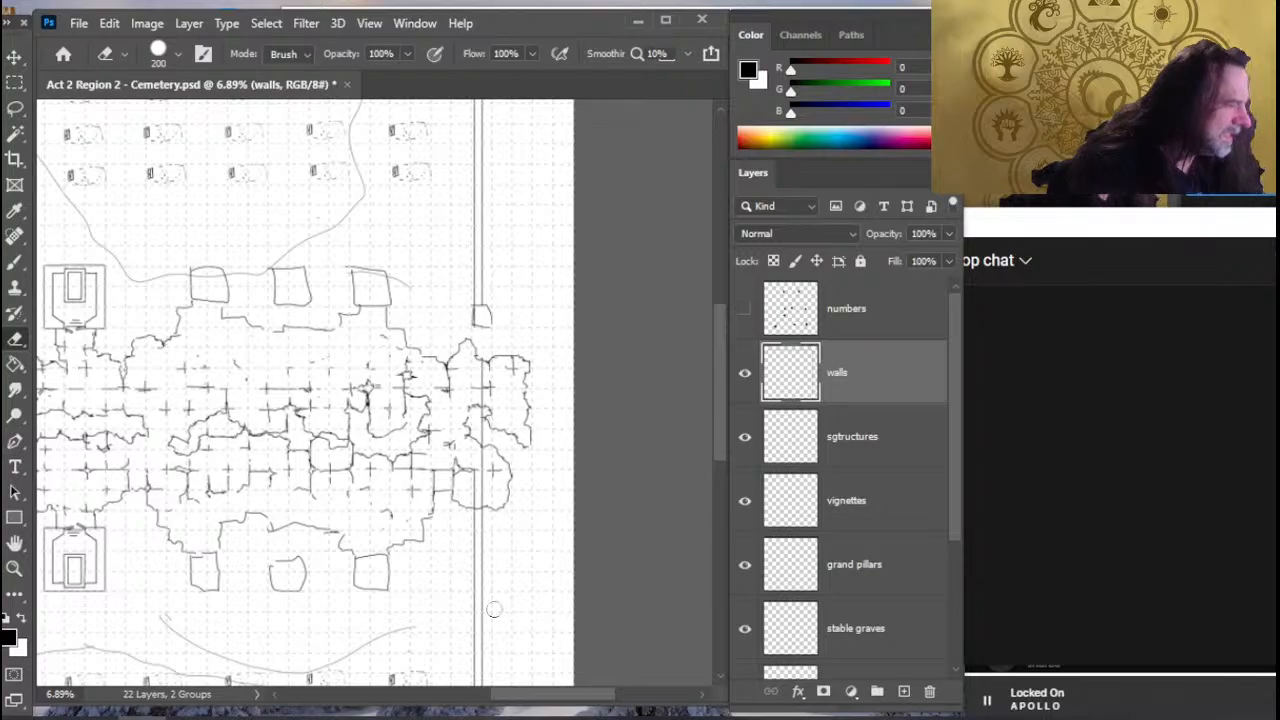
key(b)
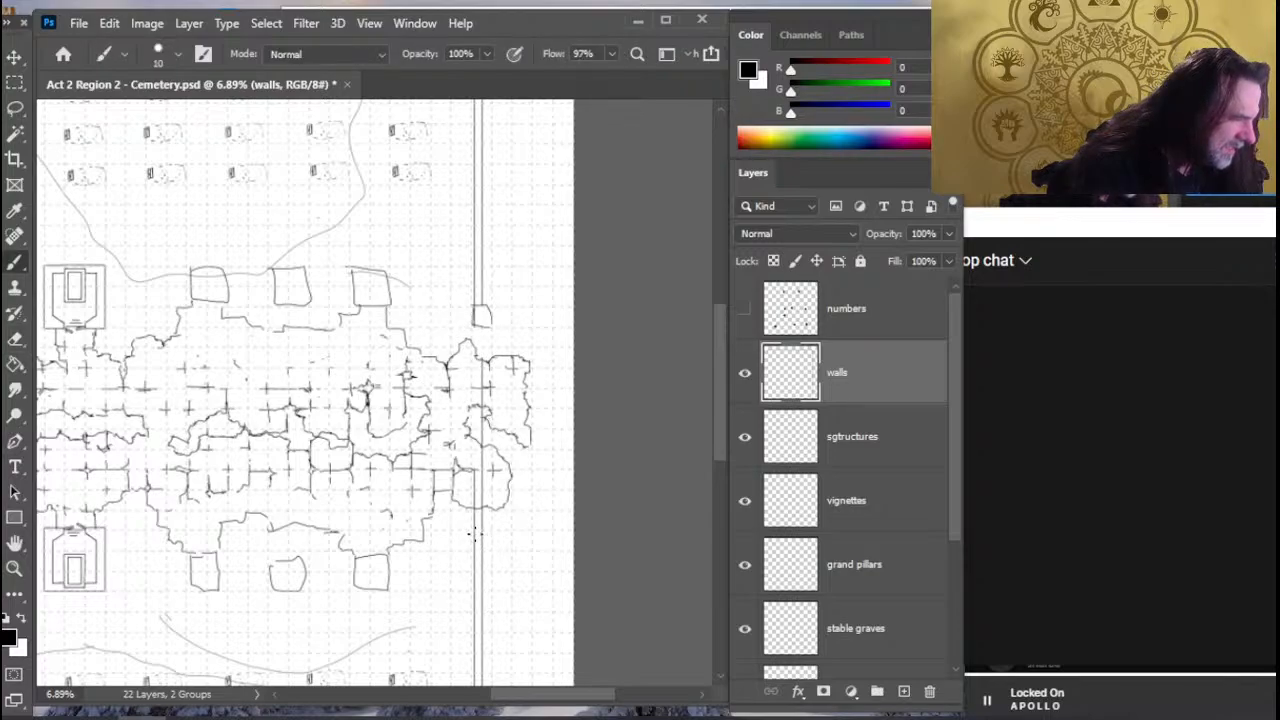
key(e)
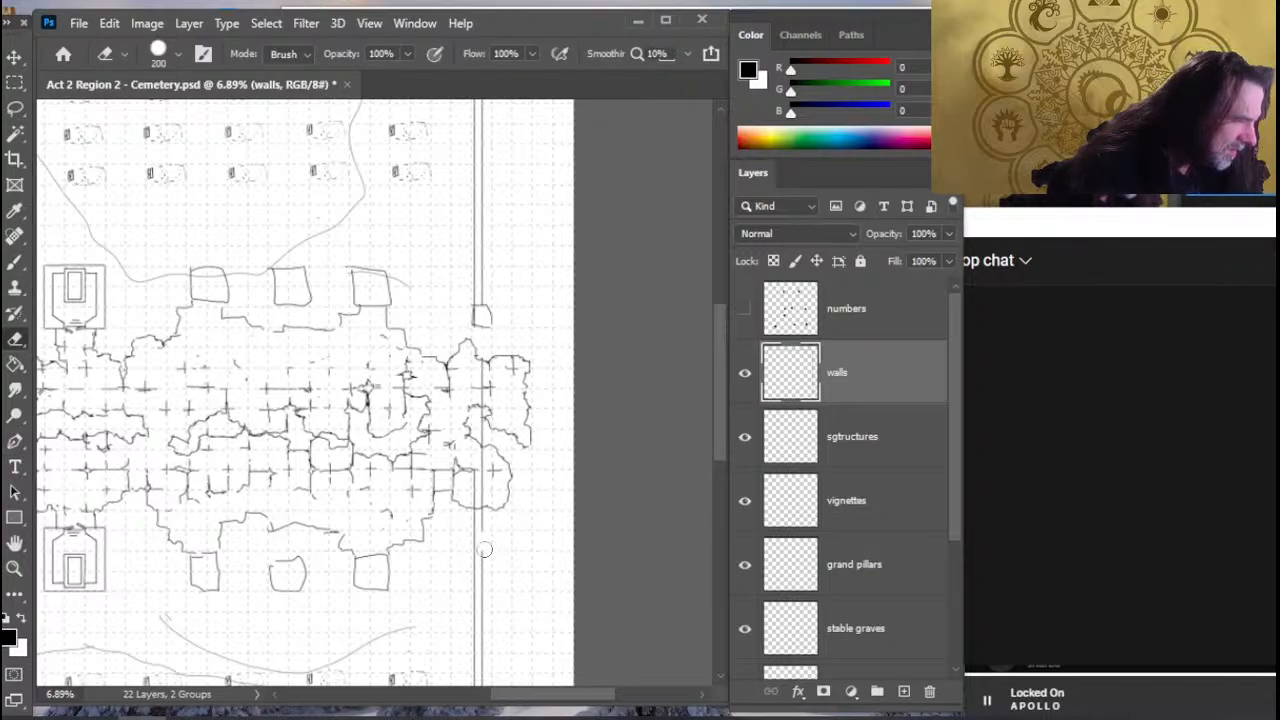
key(b)
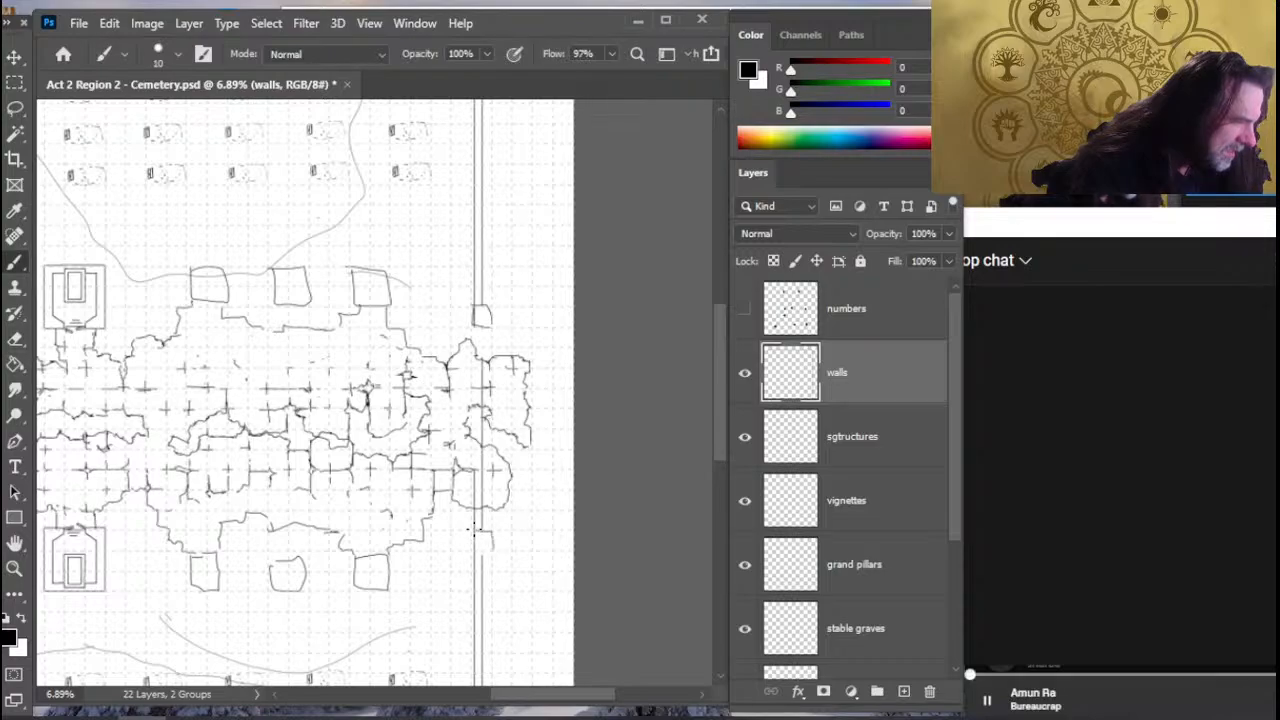
- Erase the double wall lines between the two new pillars and clean up the pillars' outlines
key(e)
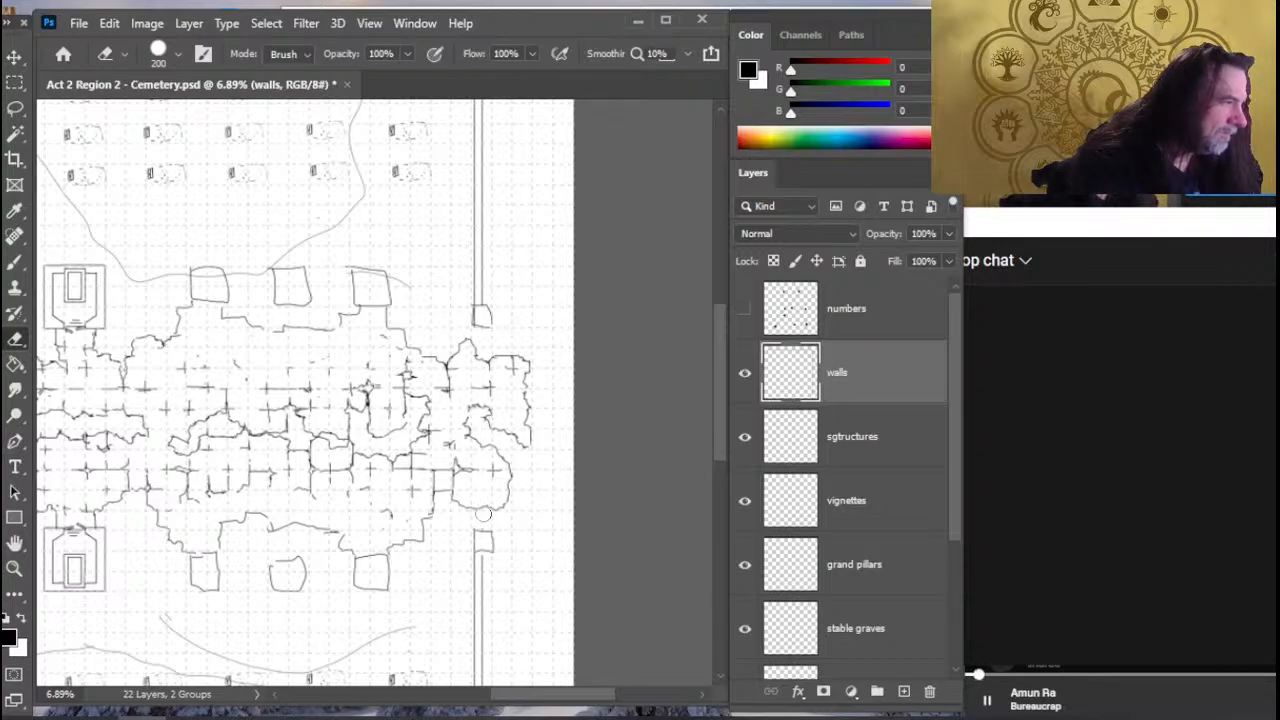
key(b)
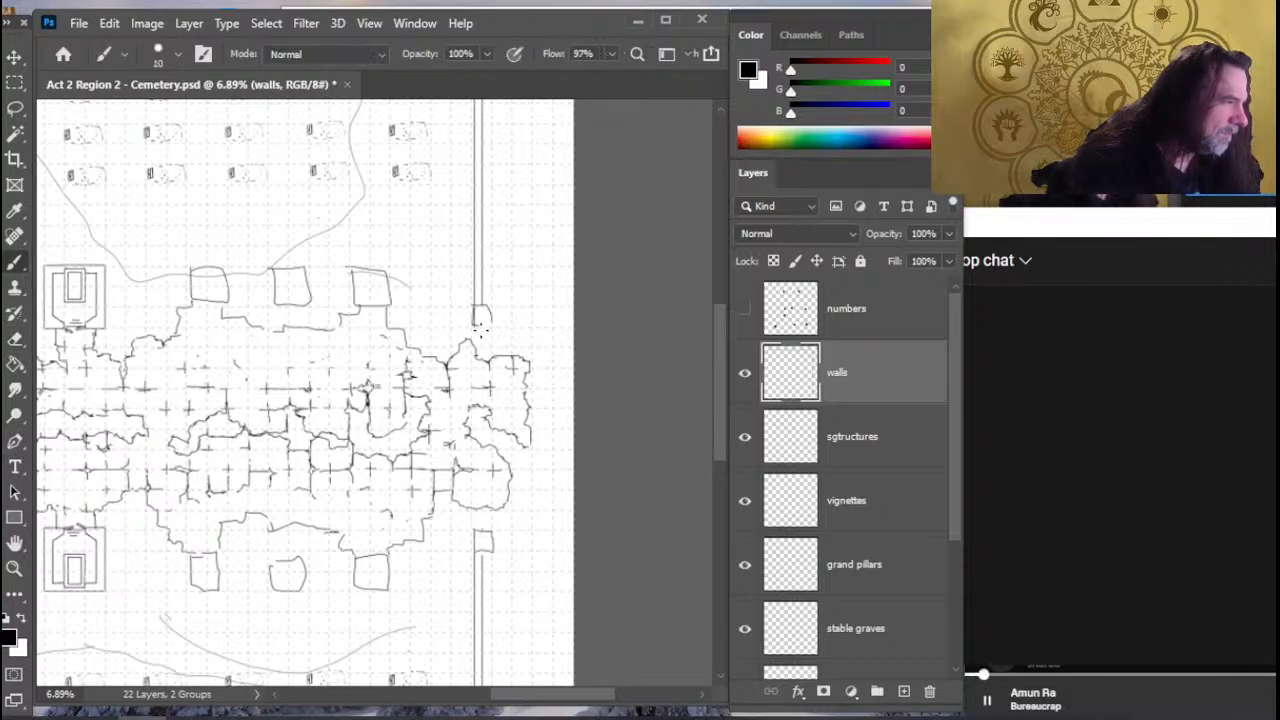
drag(490, 308, 473, 326)
key(e)
key(b)
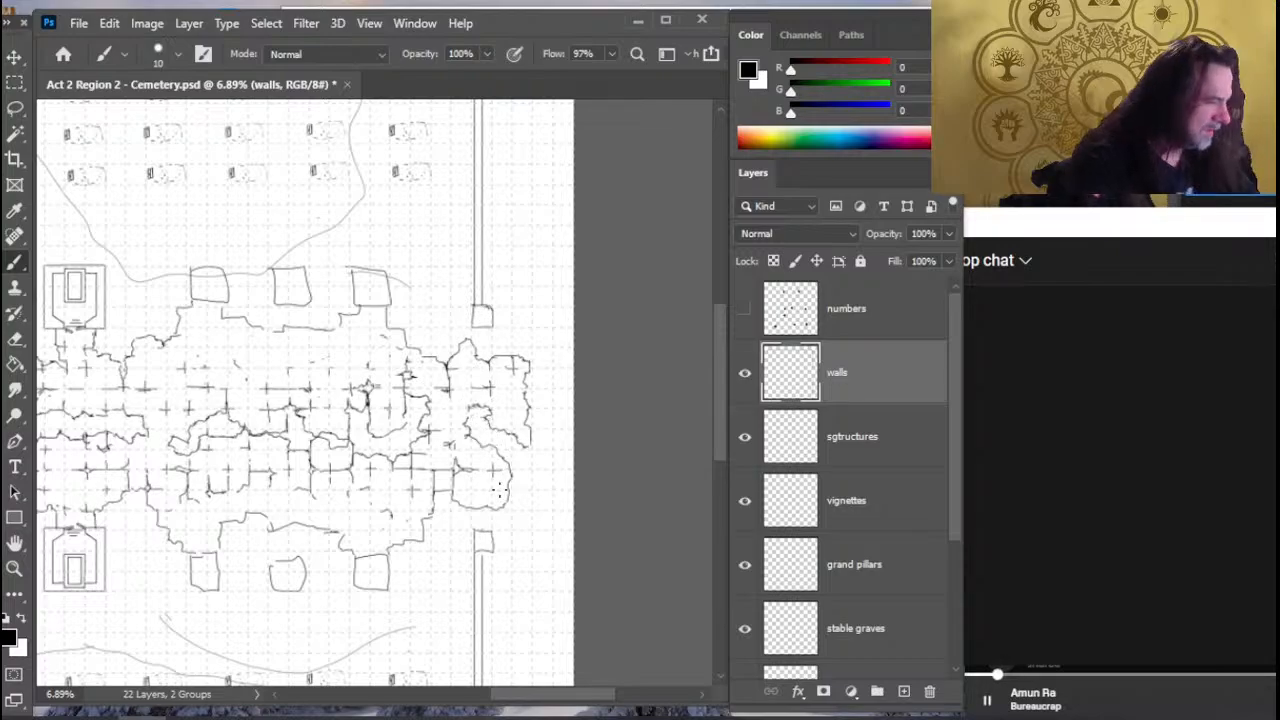
- Erase a gap midway along the right-hand wall's upper stretch, try a square pillar there, and undo that pillar
mouse_move(474, 512)
mouse_down()
mouse_move(505, 361)
mouse_move(503, 273)
mouse_up()
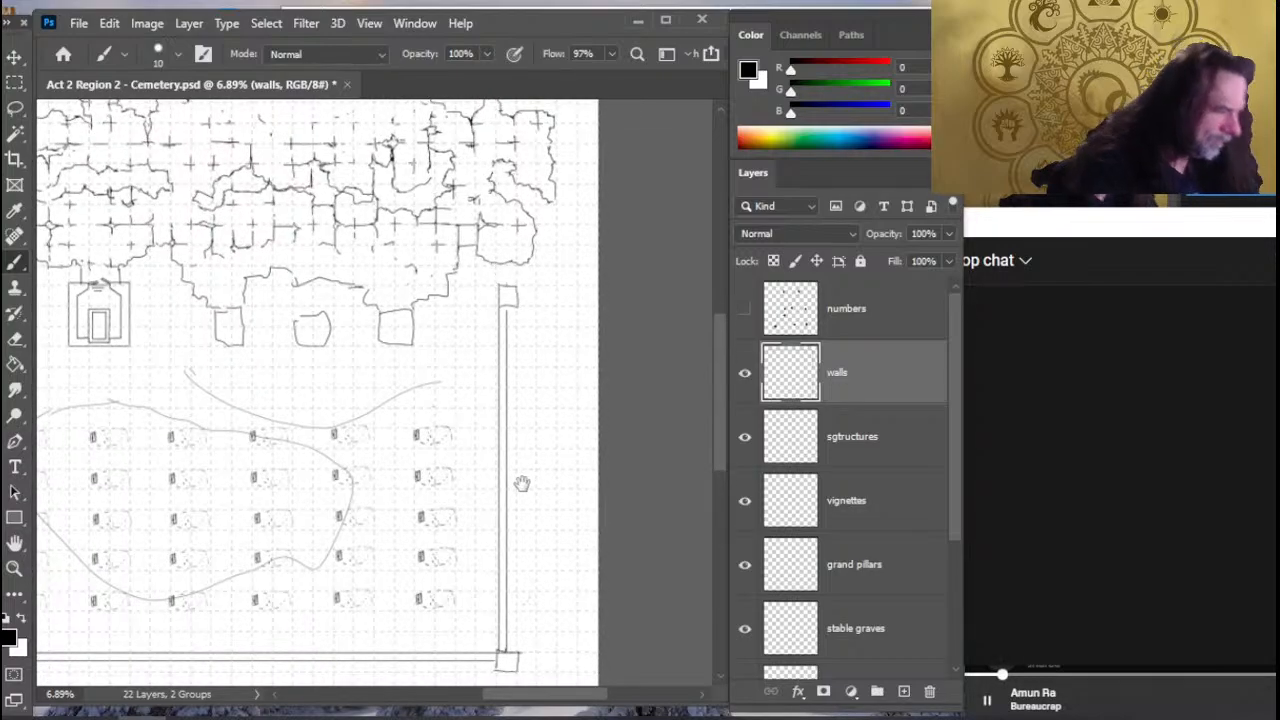
drag(522, 483, 524, 652)
drag(562, 580, 546, 380)
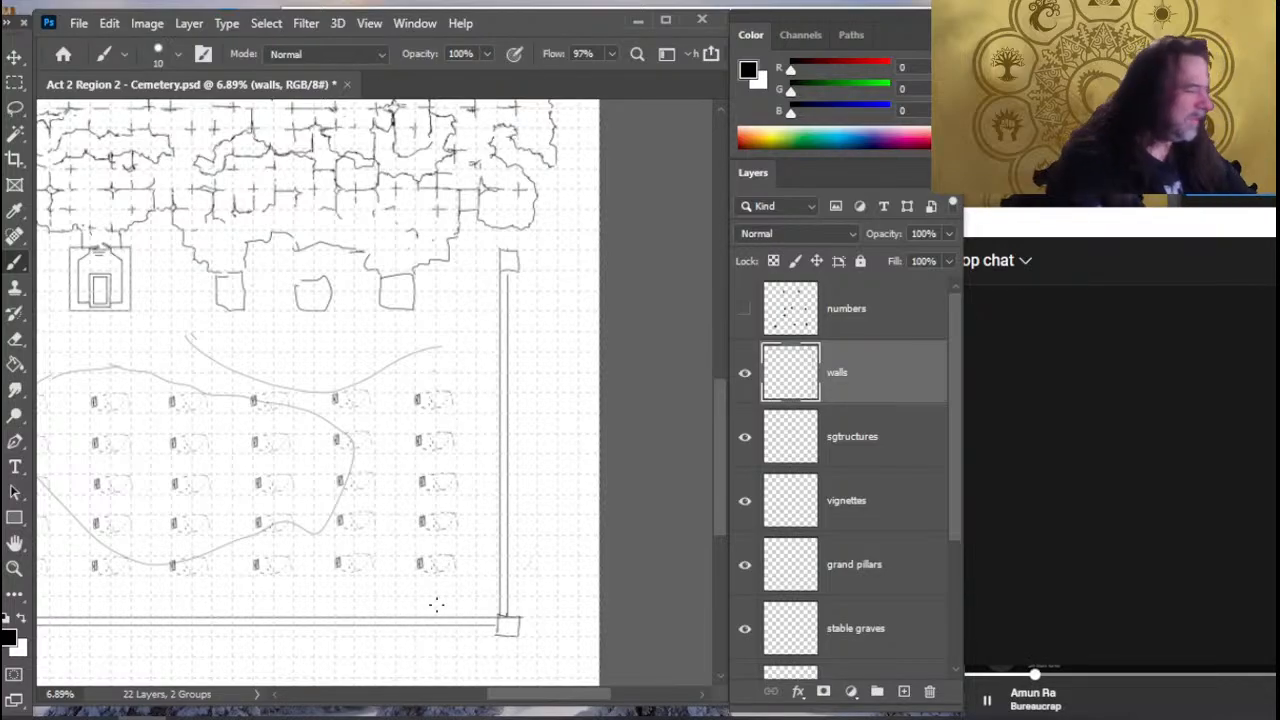
drag(435, 582, 501, 566)
drag(277, 611, 603, 254)
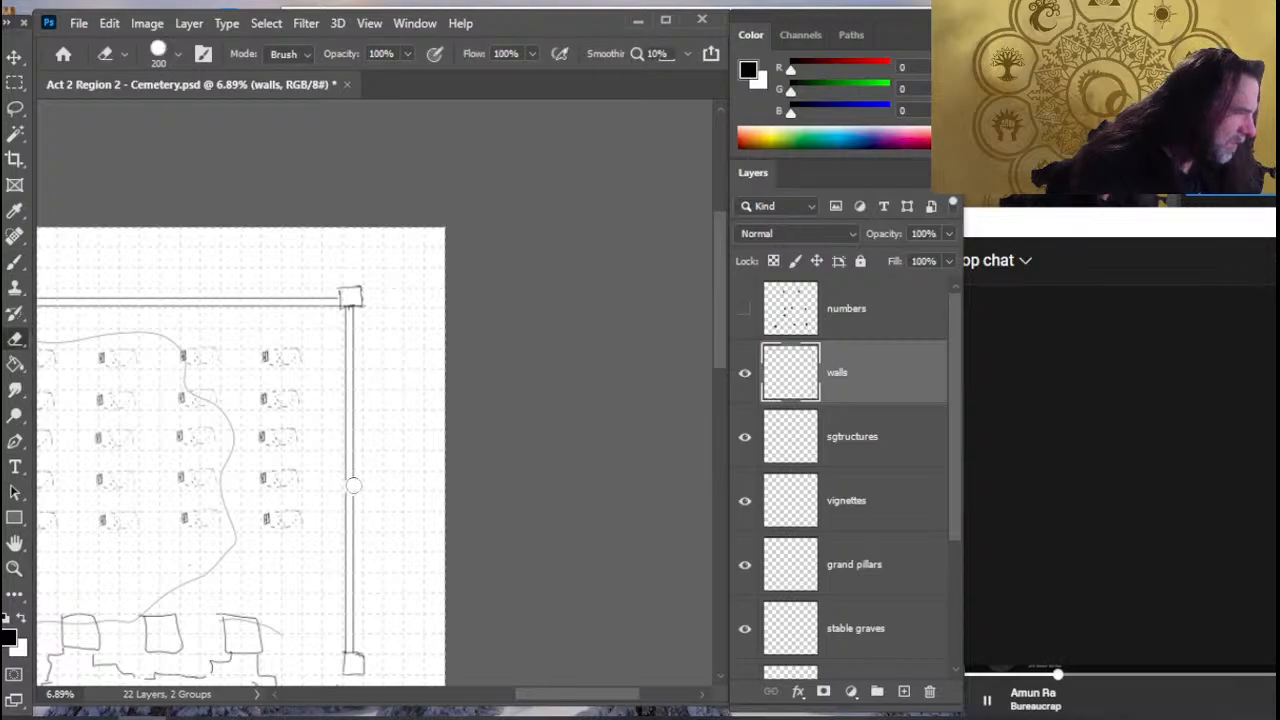
mouse_move(345, 476)
mouse_down()
mouse_move(364, 476)
mouse_move(363, 498)
mouse_move(341, 490)
mouse_move(342, 475)
mouse_up()
key(e)
drag(357, 557, 368, 538)
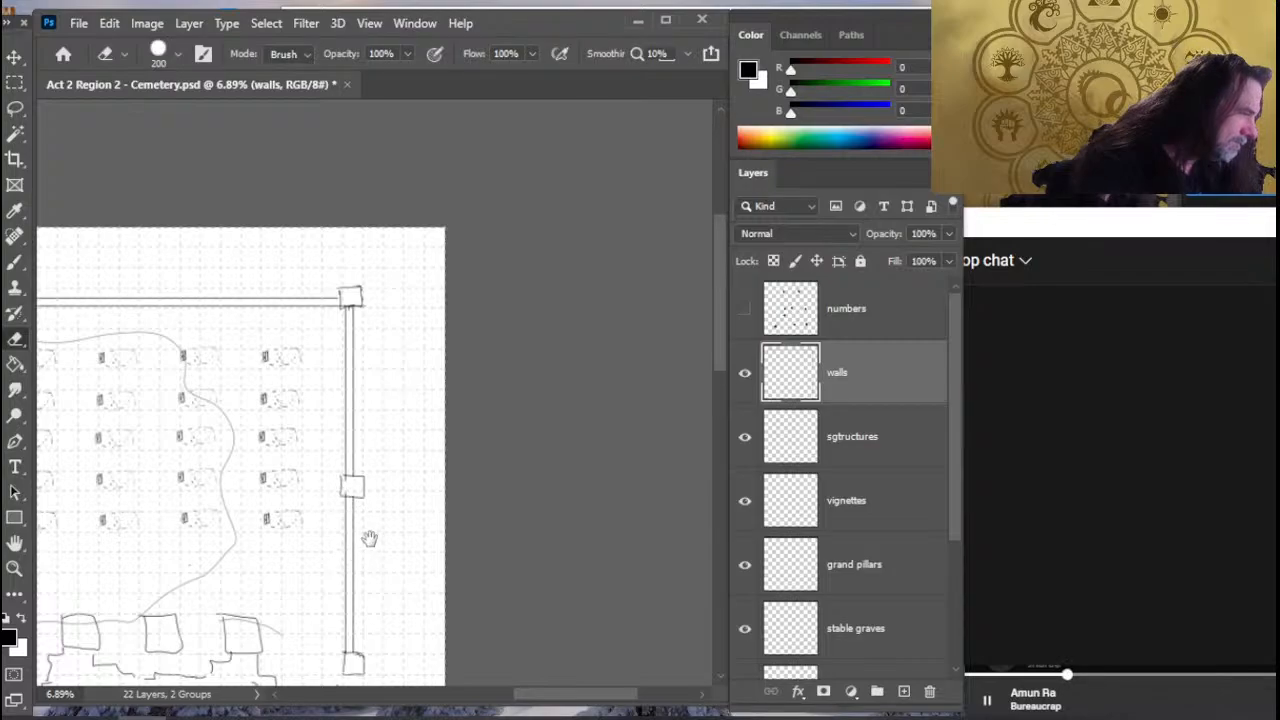
key(ctrl+z)
- Draw a smaller square pillar in the gap midway along the right-hand wall's upper stretch
key(b)
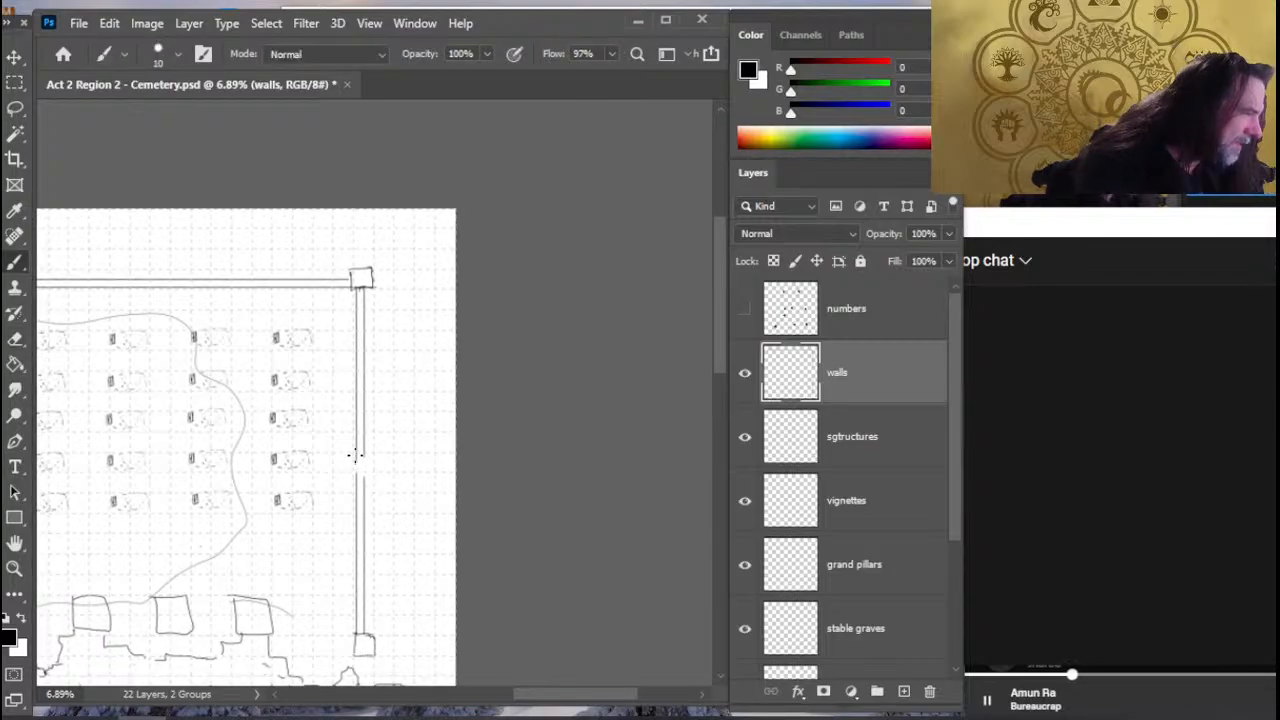
key(e)
key(b)
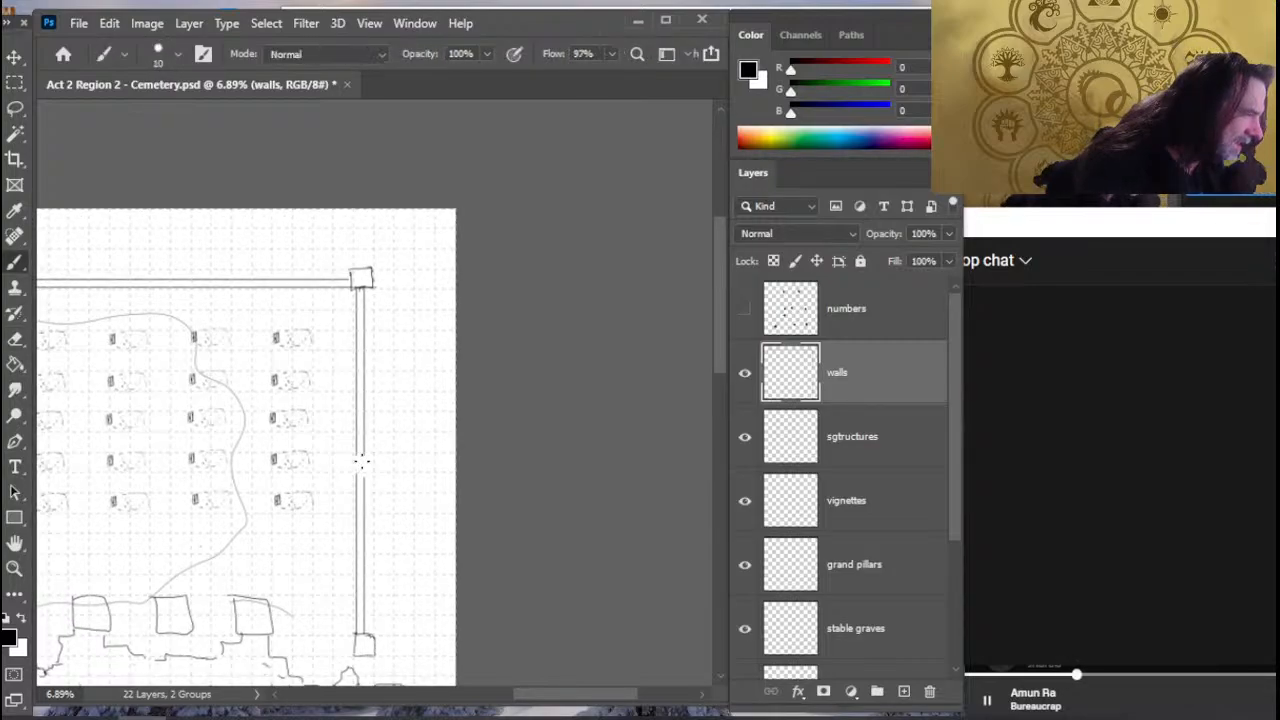
mouse_move(352, 456)
mouse_down()
mouse_move(374, 457)
mouse_move(362, 474)
mouse_move(350, 458)
mouse_move(342, 475)
mouse_move(356, 474)
mouse_up()
key(e)
key(b)
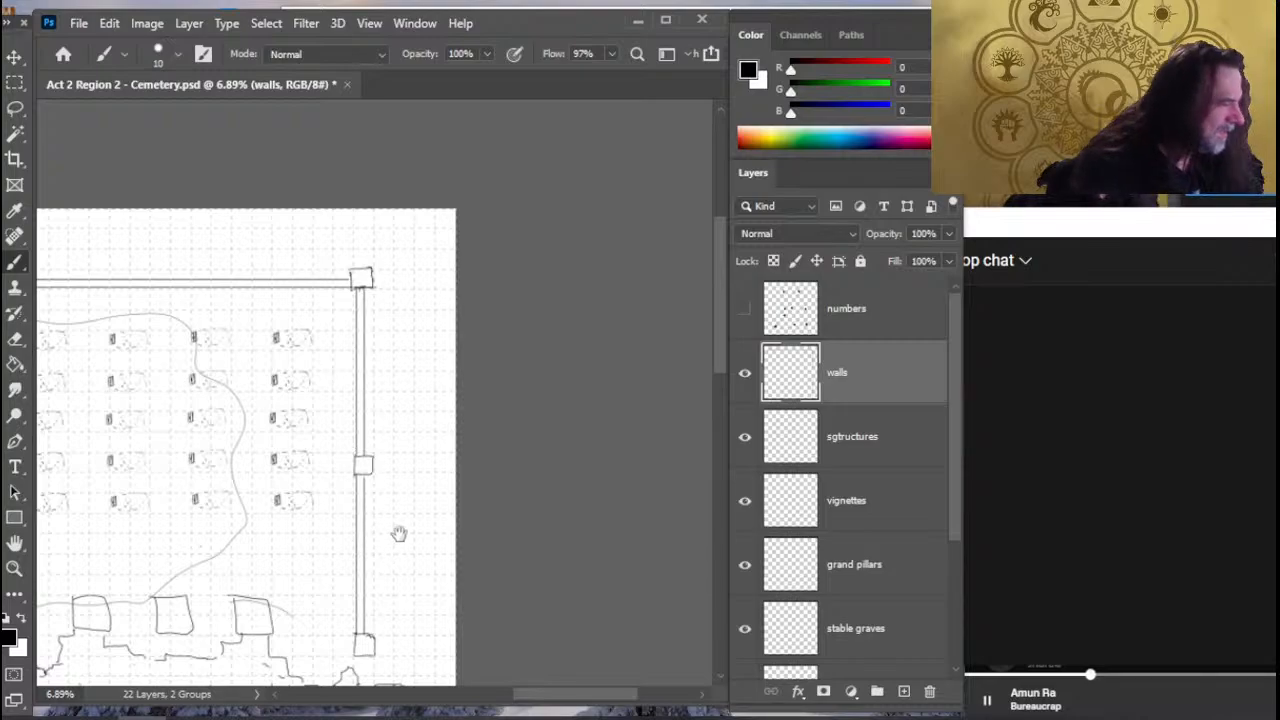
- Erase a gap midway along the right-hand wall's lower stretch and draw a square pillar in it
drag(400, 534, 464, 273)
drag(474, 372, 482, 204)
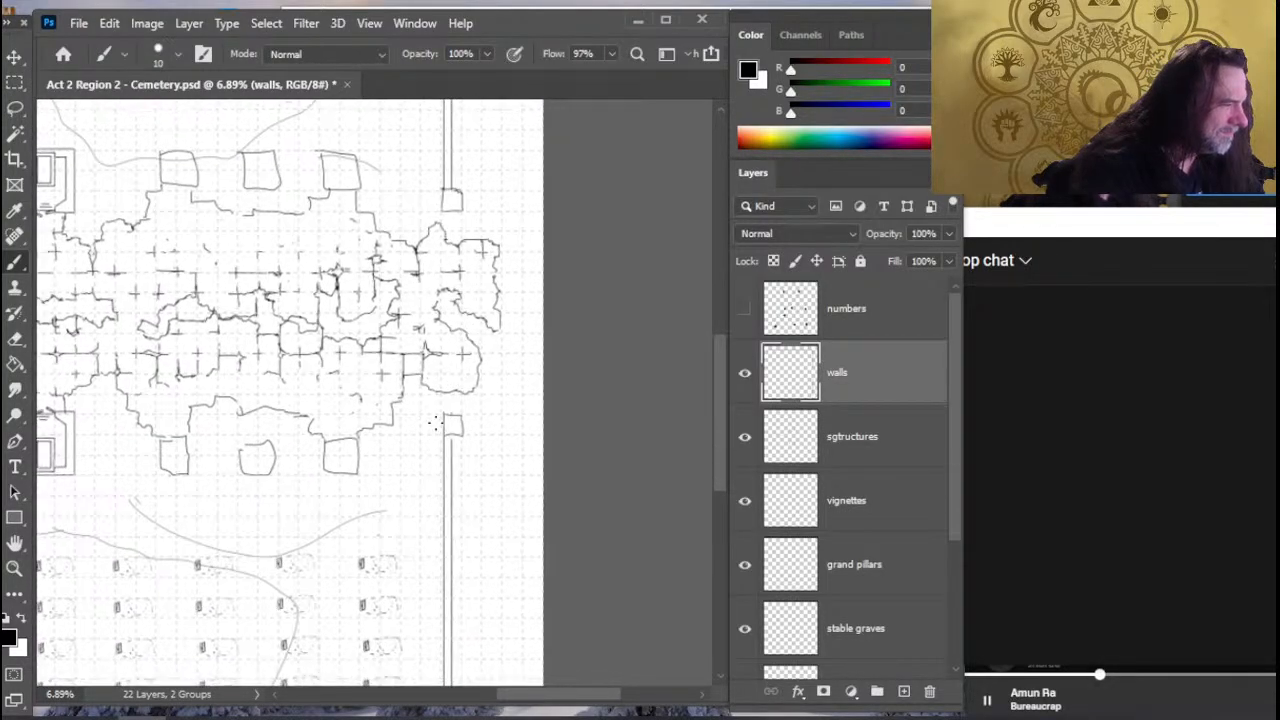
drag(486, 529, 520, 374)
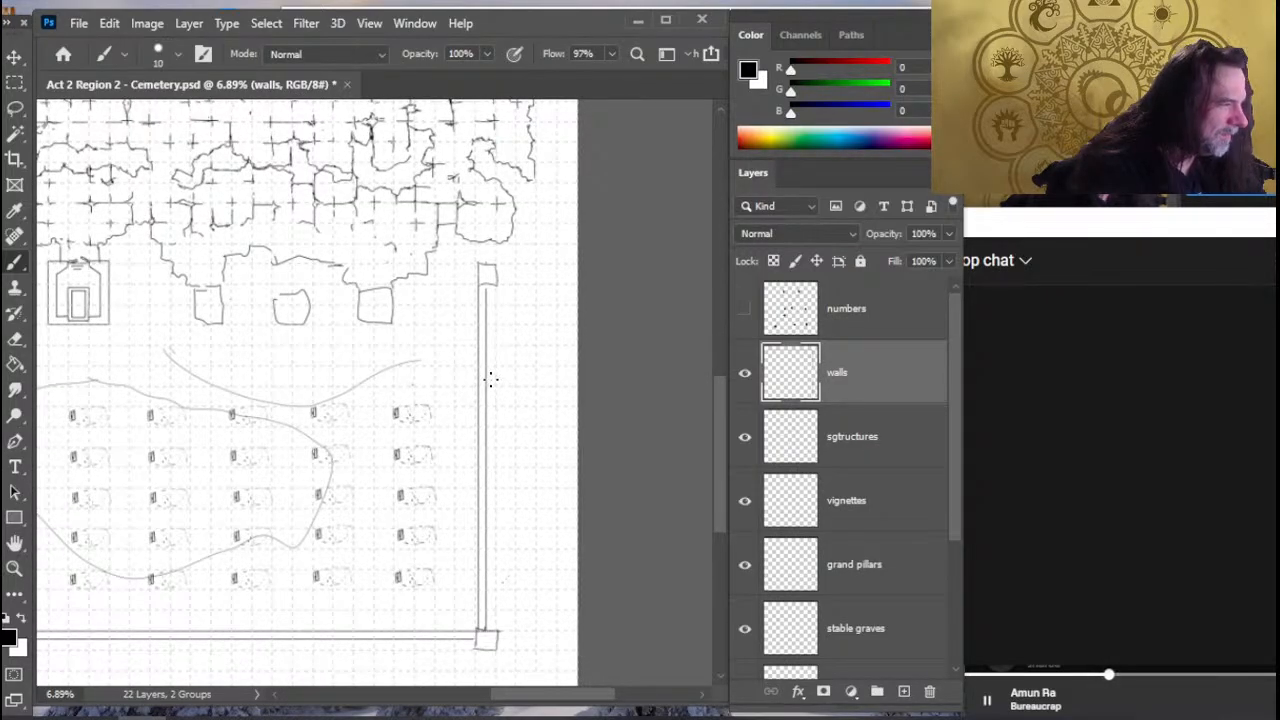
key(e)
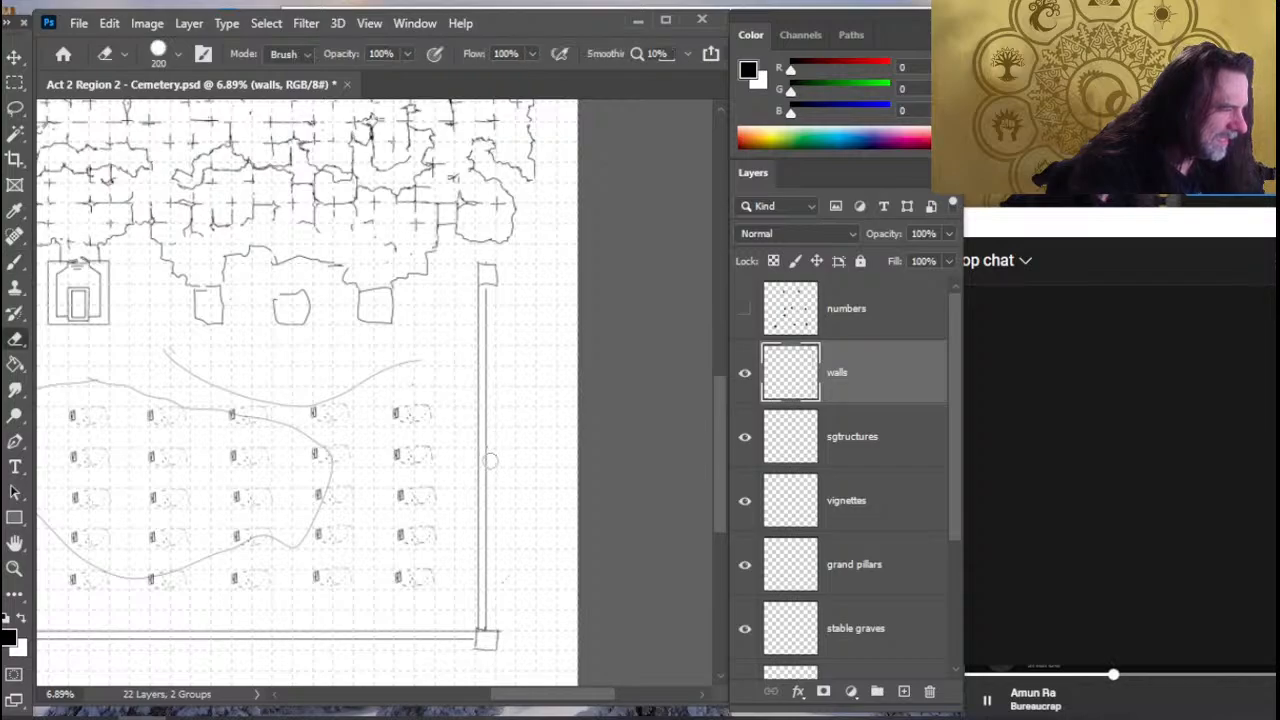
key(b)
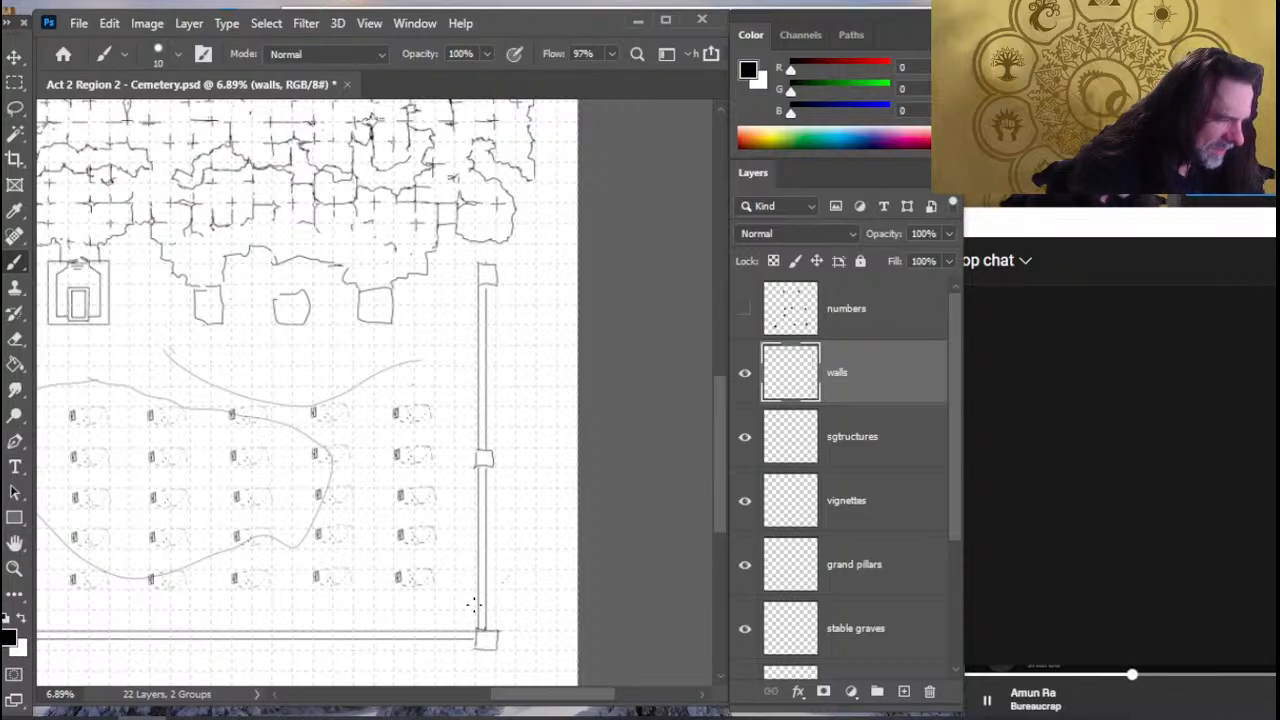
- Sketch two small square pillars in the margin beneath the left part of the map's lower perimeter wall
drag(391, 631, 586, 449)
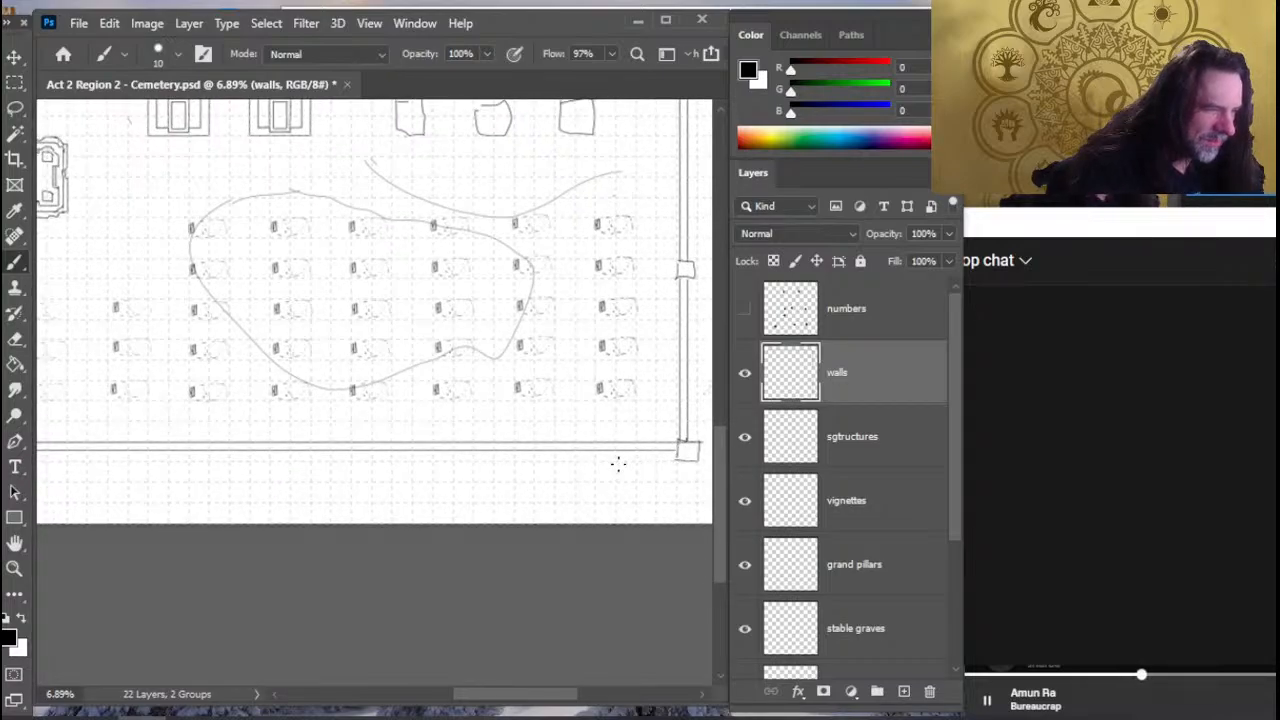
drag(651, 506, 583, 508)
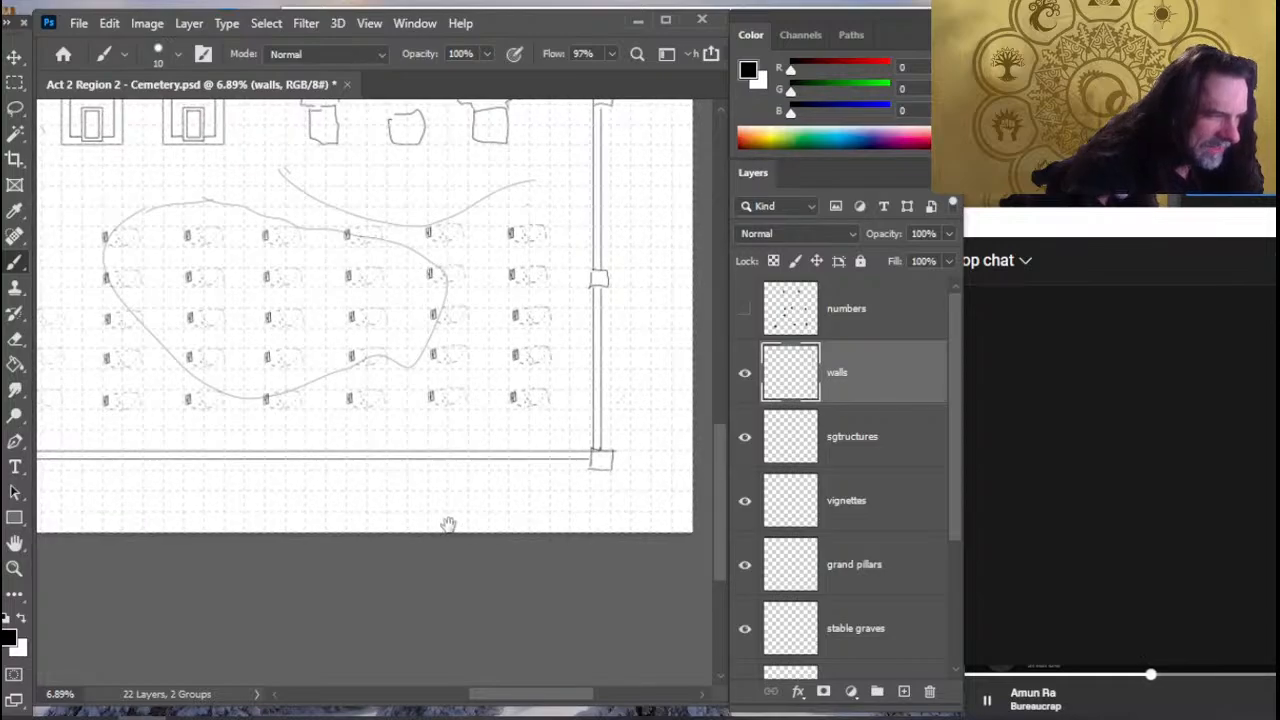
drag(123, 492, 674, 447)
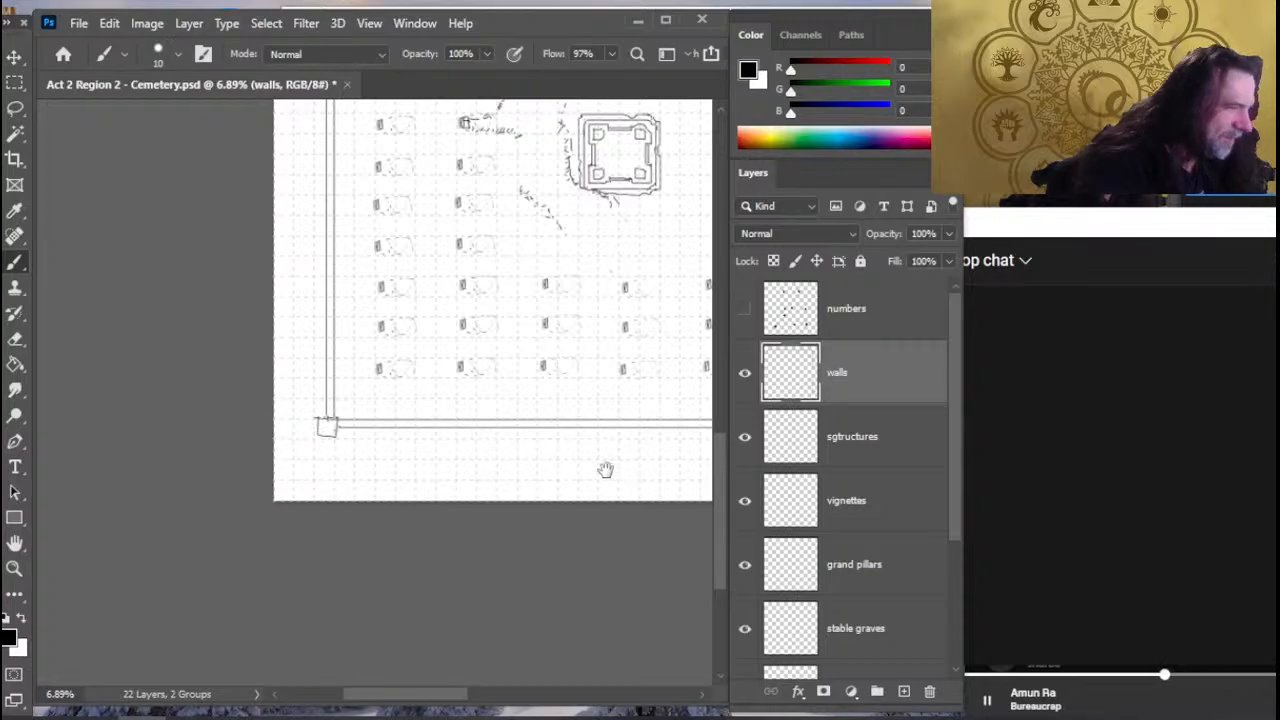
drag(627, 459, 334, 459)
drag(473, 476, 520, 477)
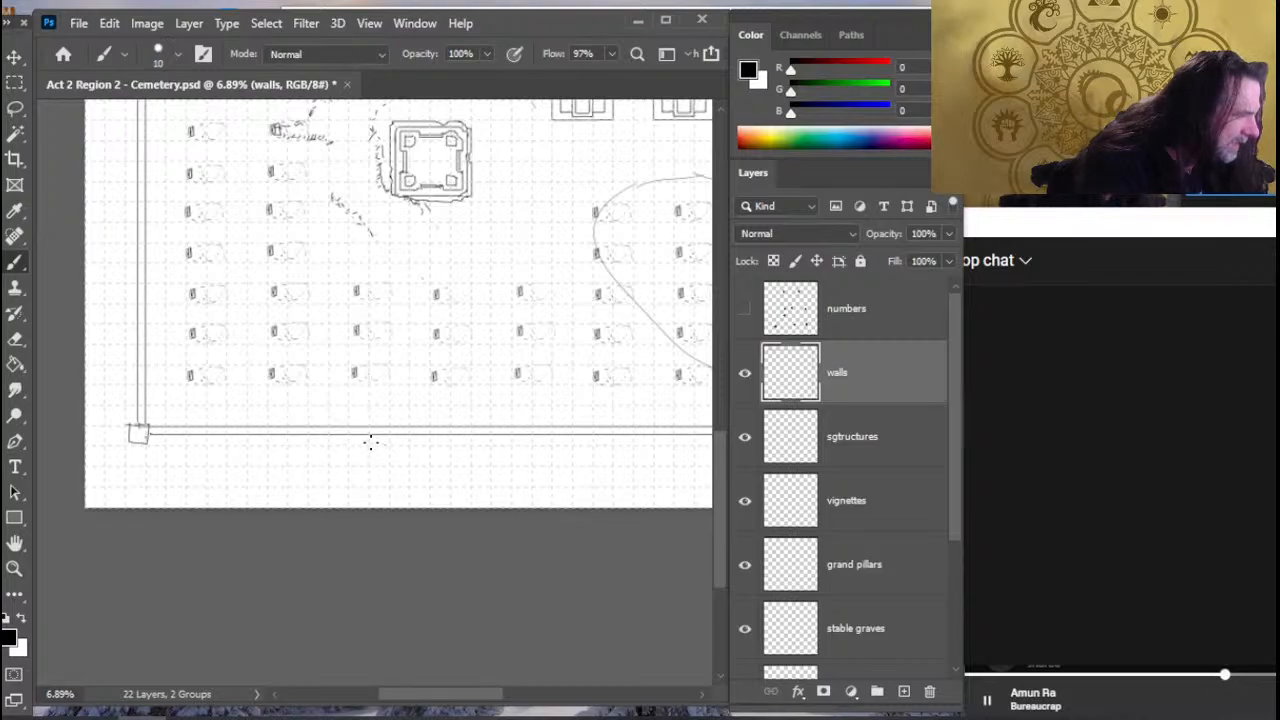
drag(370, 444, 369, 442)
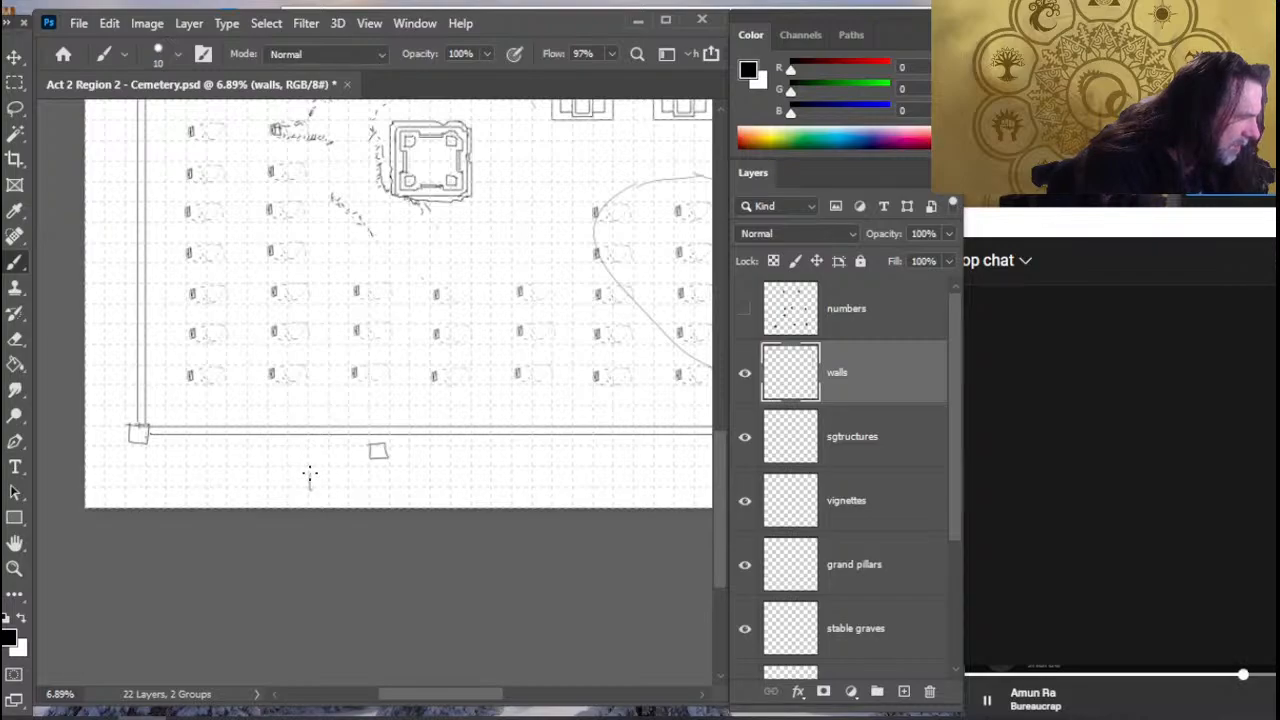
drag(309, 477, 328, 487)
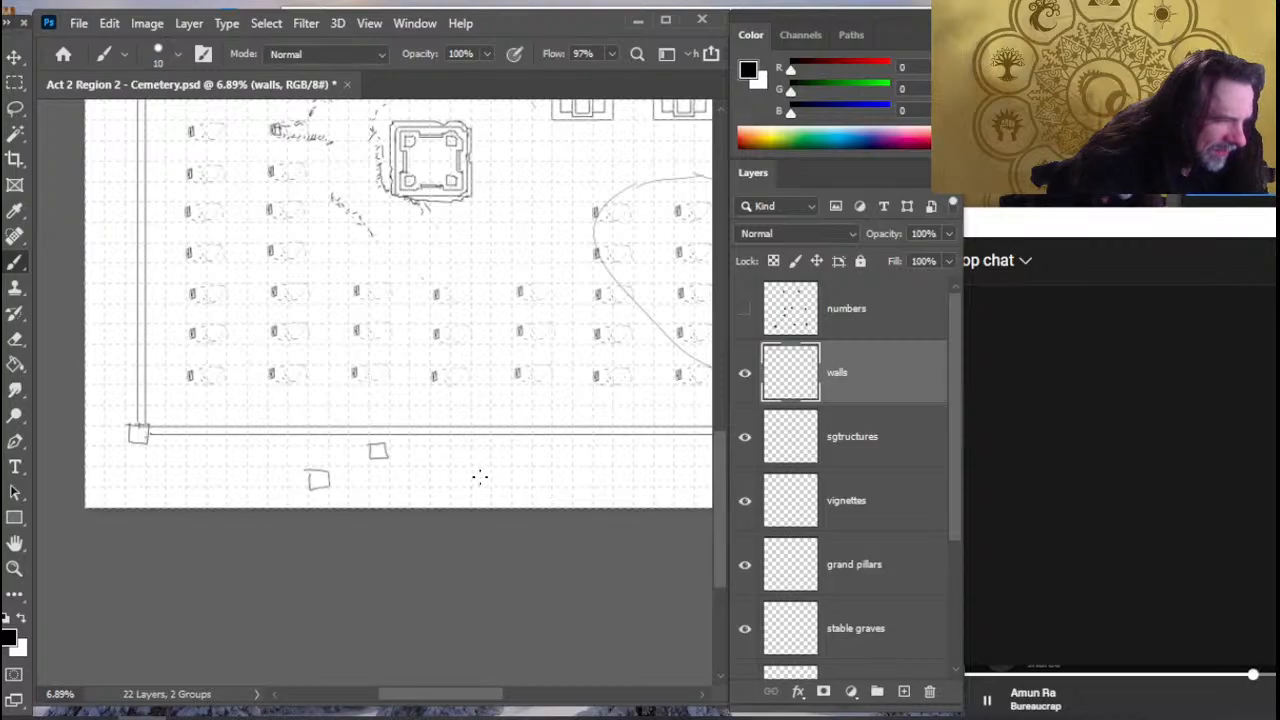
- Sketch three more evenly spaced square pillars in the margin beneath the lower wall, continuing the row toward the right corner
mouse_move(495, 470)
mouse_down()
mouse_move(515, 471)
mouse_move(449, 457)
mouse_move(363, 468)
mouse_up()
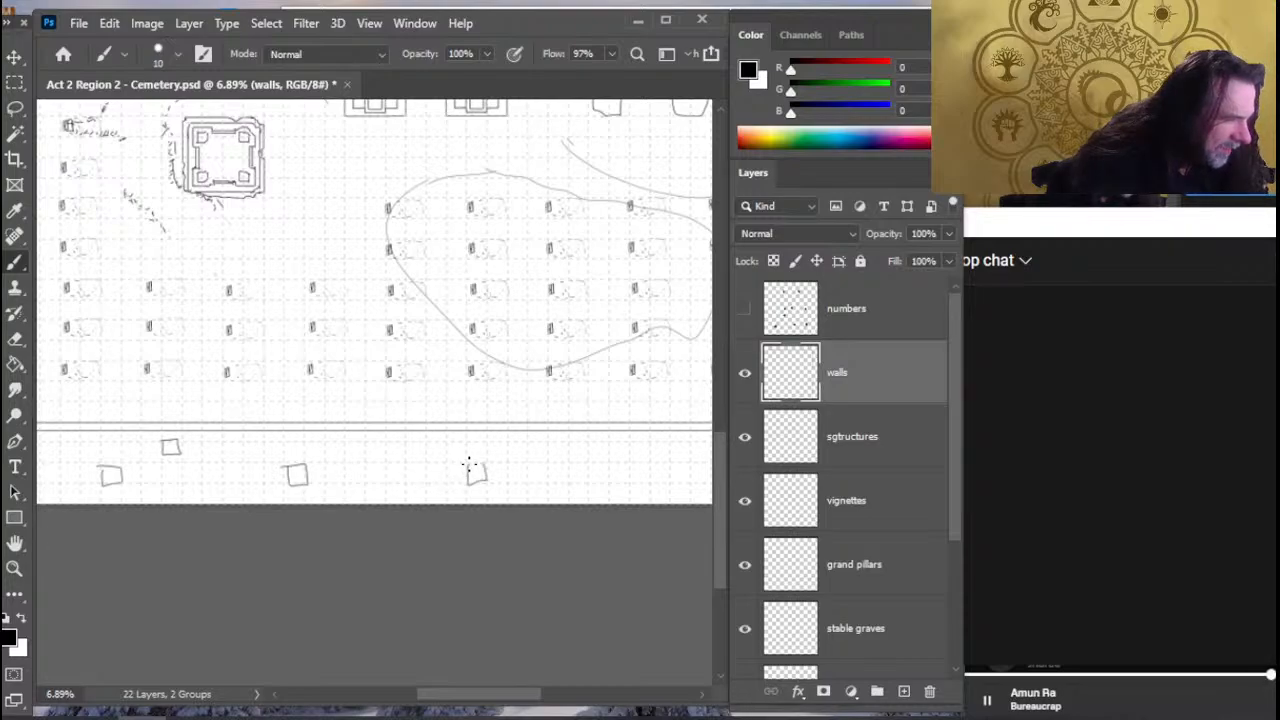
drag(440, 449, 348, 453)
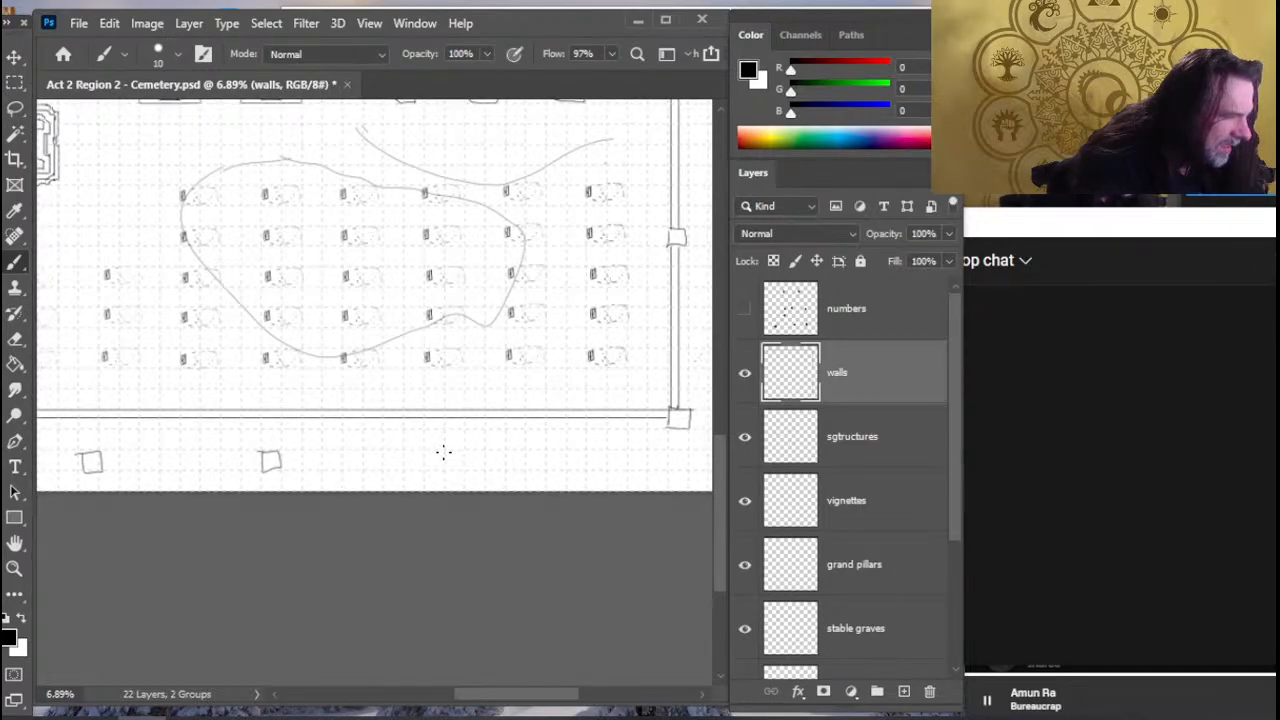
mouse_move(444, 450)
mouse_down()
mouse_move(468, 458)
mouse_move(442, 452)
mouse_up()
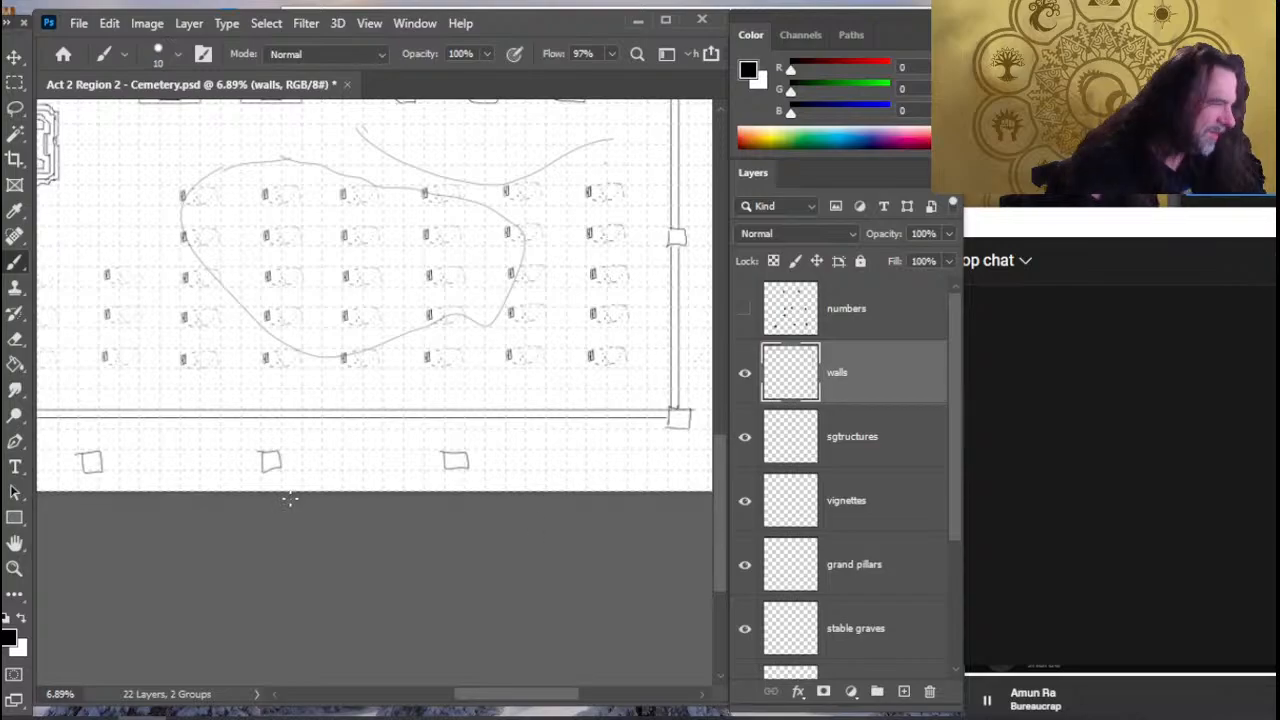
- Move the rightmost small pillar in the margin beneath the lower wall a short distance toward the right corner
drag(423, 443, 534, 451)
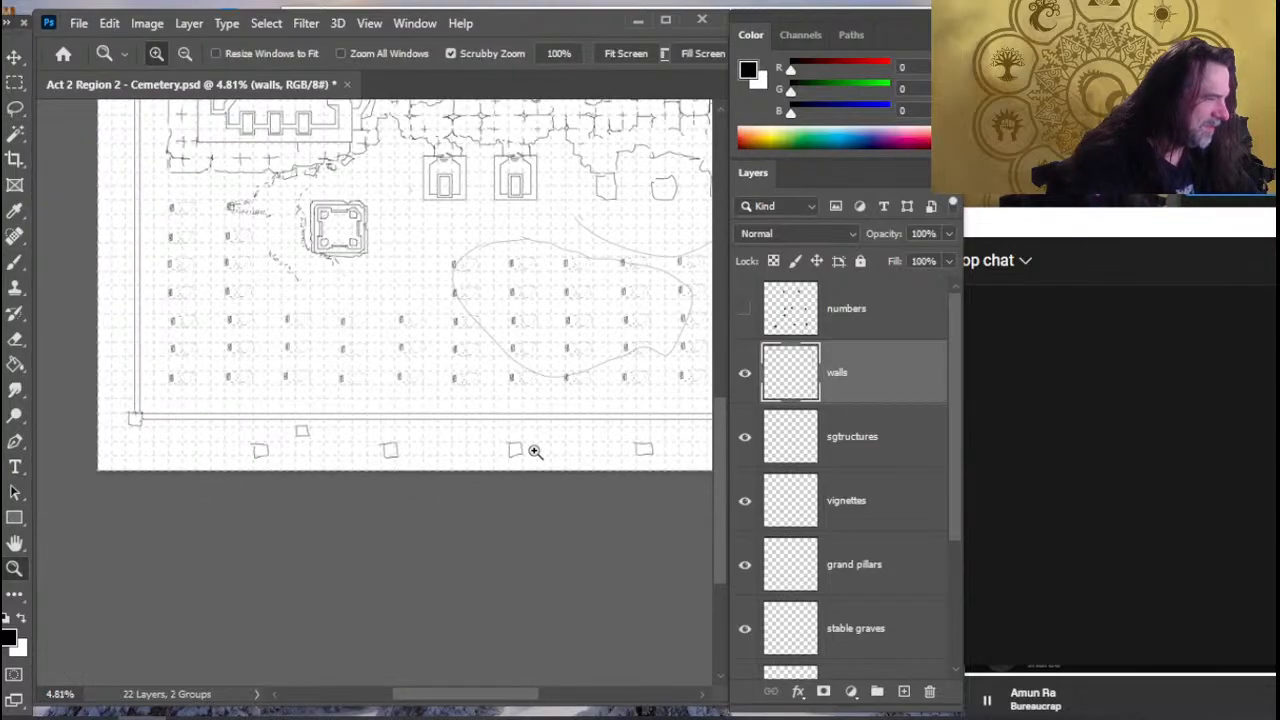
drag(580, 526, 440, 516)
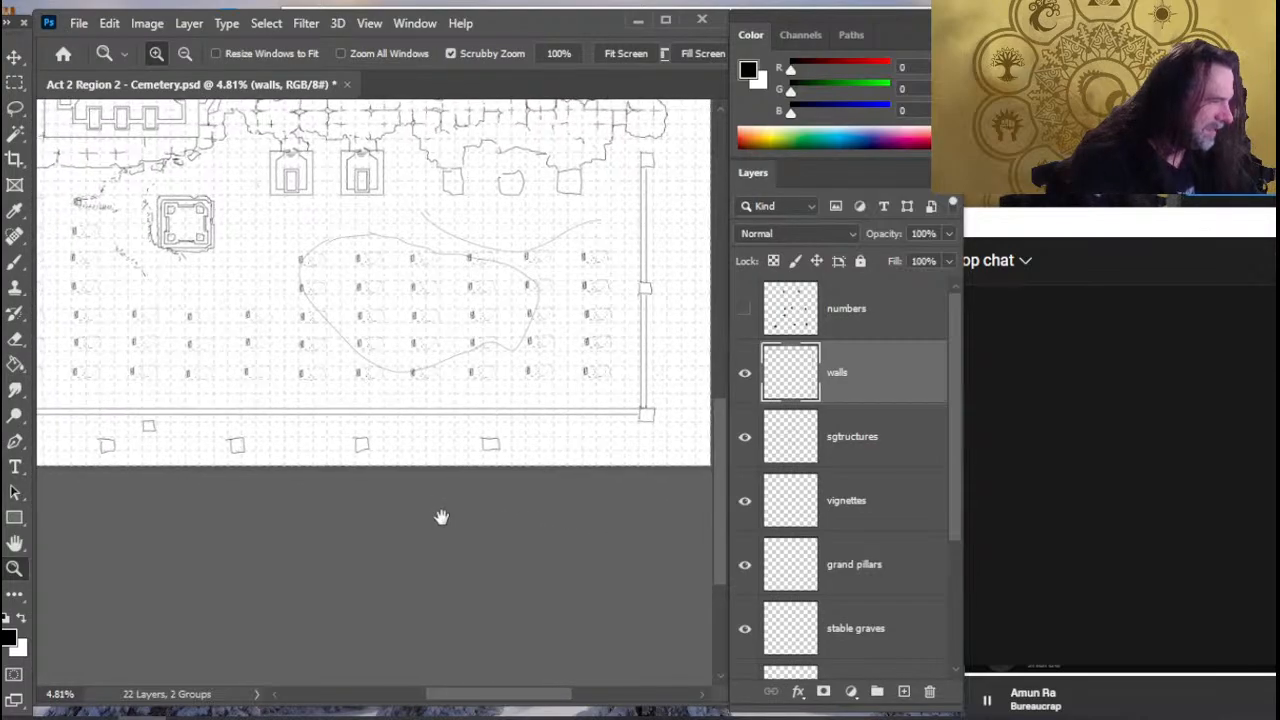
key(l)
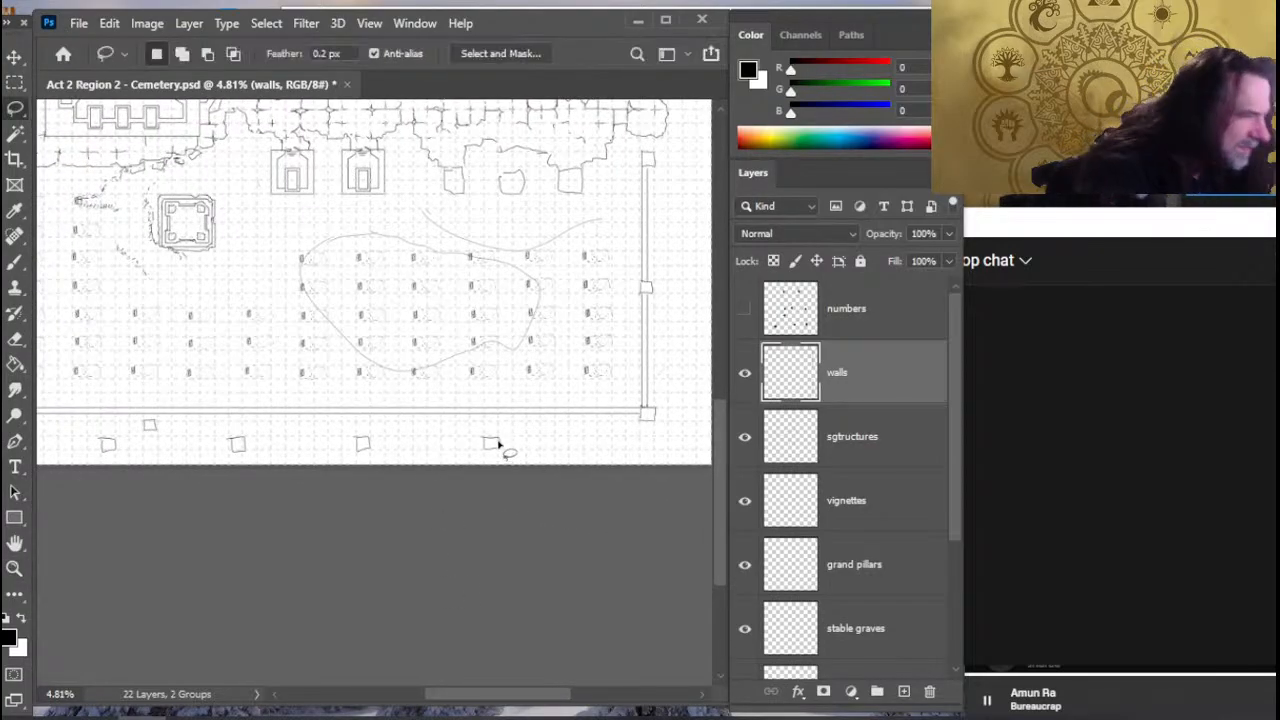
drag(501, 429, 499, 430)
key(v)
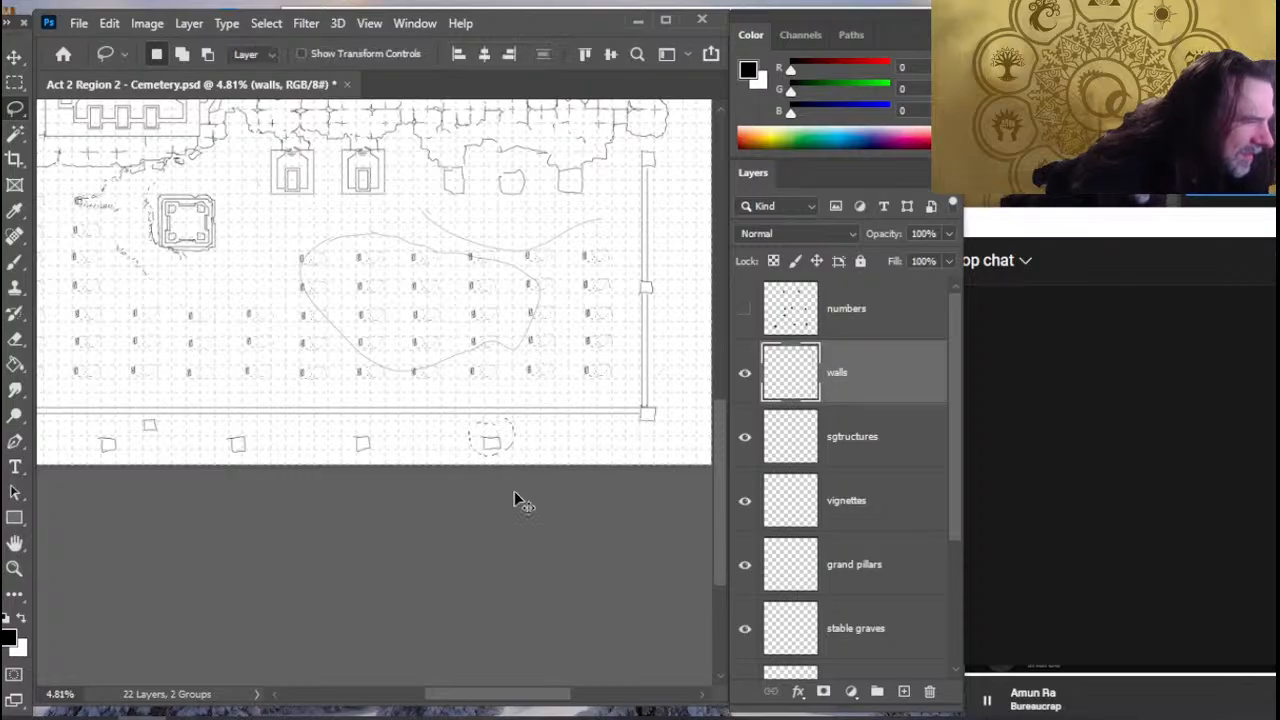
key(shift+Right)
key(shift+Right)
key(shift+Right)
key(shift+Right)
key(shift+Right)
key(shift+Right)
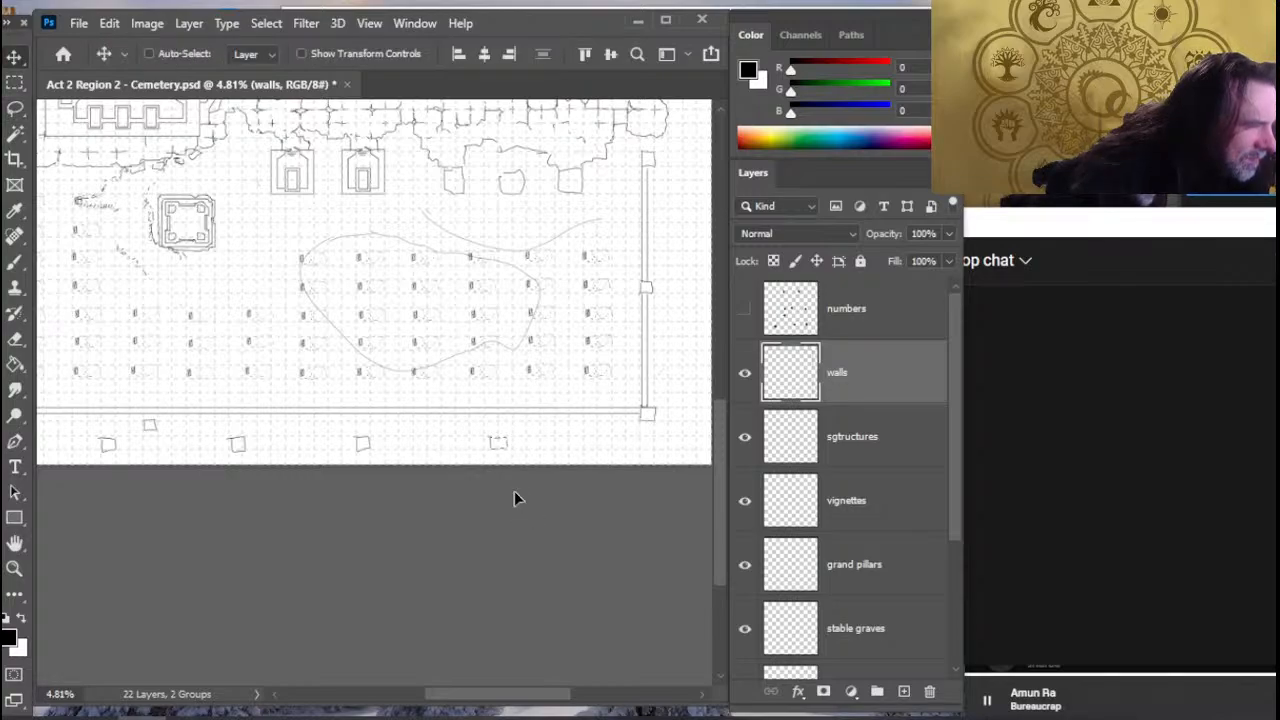
key(shift+Right)
key(shift+Right)
key(shift+Right)
key(shift+Right)
key(shift+Right)
key(shift+Right)
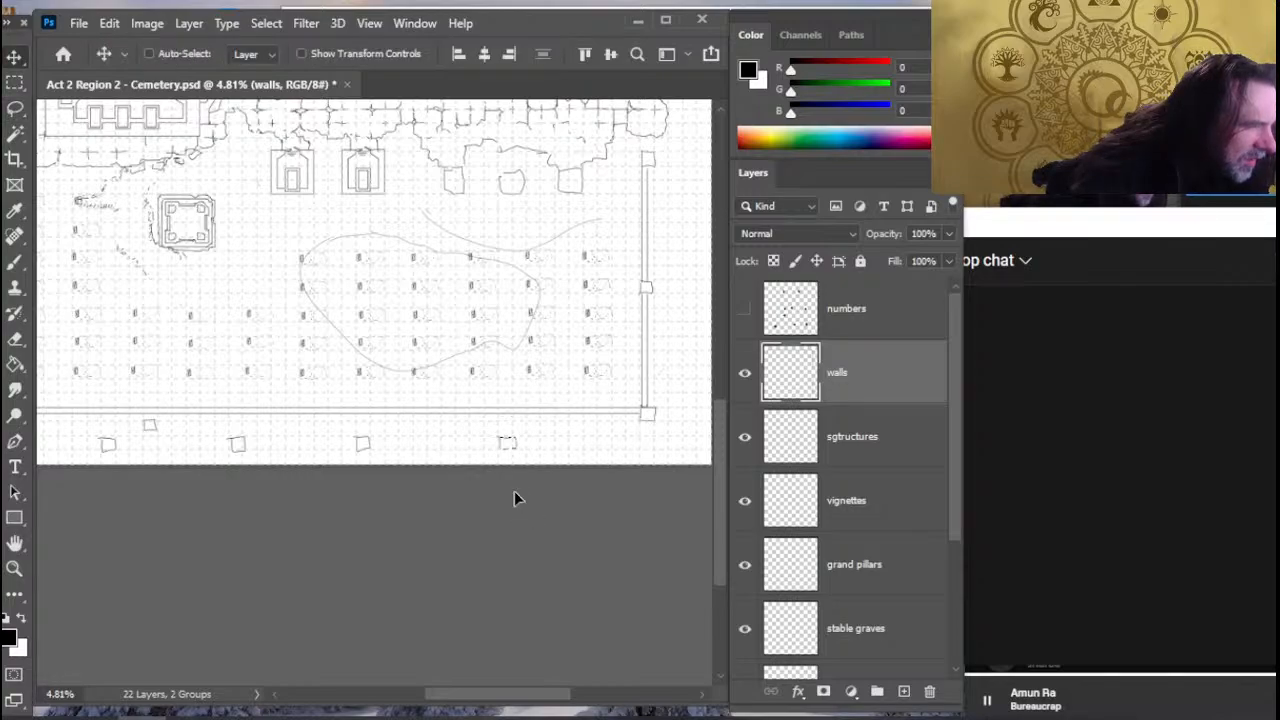
key(shift+Right)
key(shift+Right)
key(shift+Right)
key(shift+Right)
key(shift+Right)
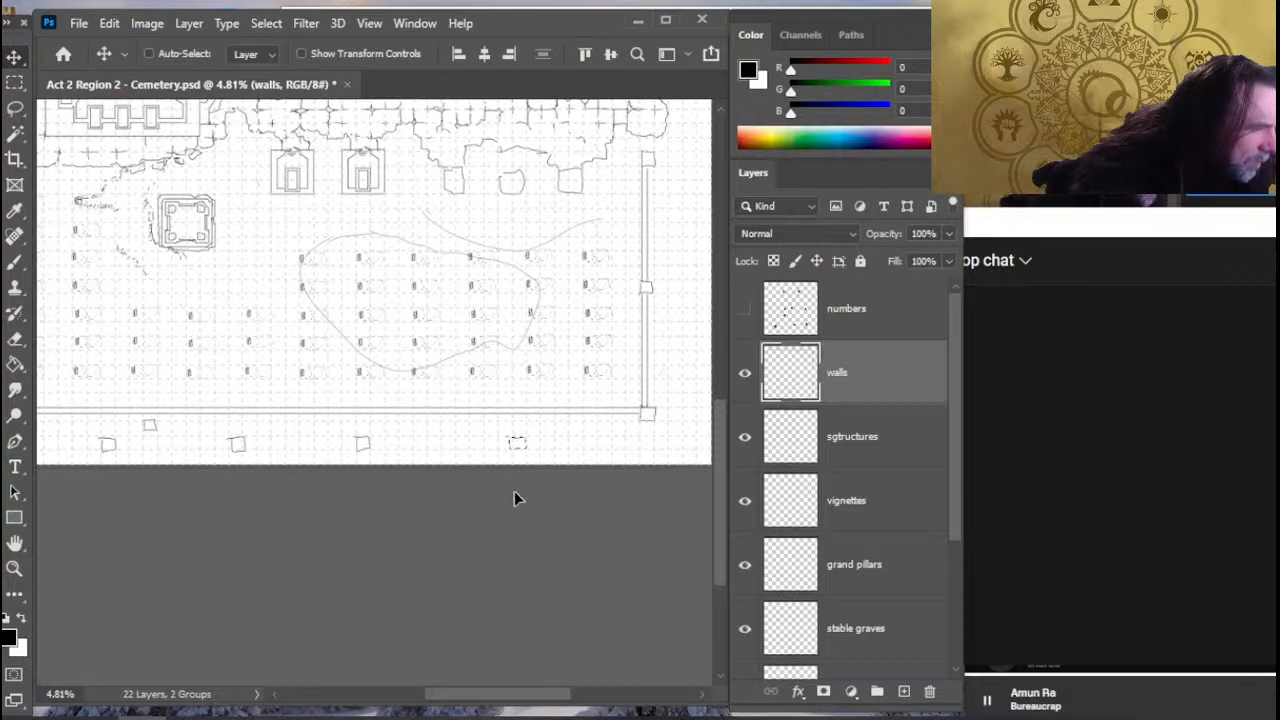
- Move the second-from-right margin pillar beneath the lower wall rightward to even out its spacing with the rightmost one
key(l)
mouse_move(418, 446)
mouse_down()
mouse_move(368, 442)
mouse_move(375, 428)
mouse_up()
key(v)
key(shift+Right)
key(shift+Right)
key(shift+Right)
key(shift+Right)
key(shift+Right)
key(shift+Right)
key(shift+Right)
key(shift+Right)
key(shift+Right)
key(shift+Right)
key(shift+Right)
key(shift+Right)
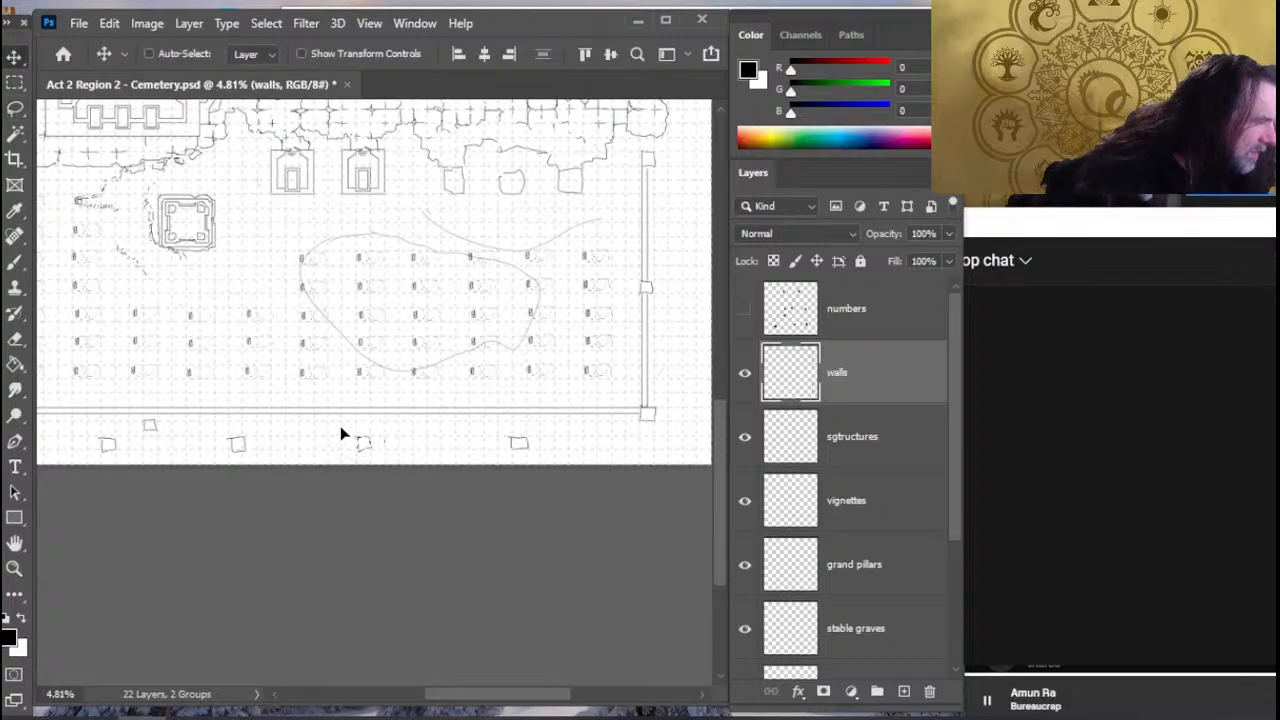
key(shift+Right)
key(shift+Right)
key(shift+Right)
key(shift+Right)
key(shift+Right)
key(shift+Right)
key(shift+Right)
key(shift+Right)
key(shift+Right)
key(shift+Right)
key(shift+Right)
key(shift+Right)
key(shift+Right)
key(shift+Right)
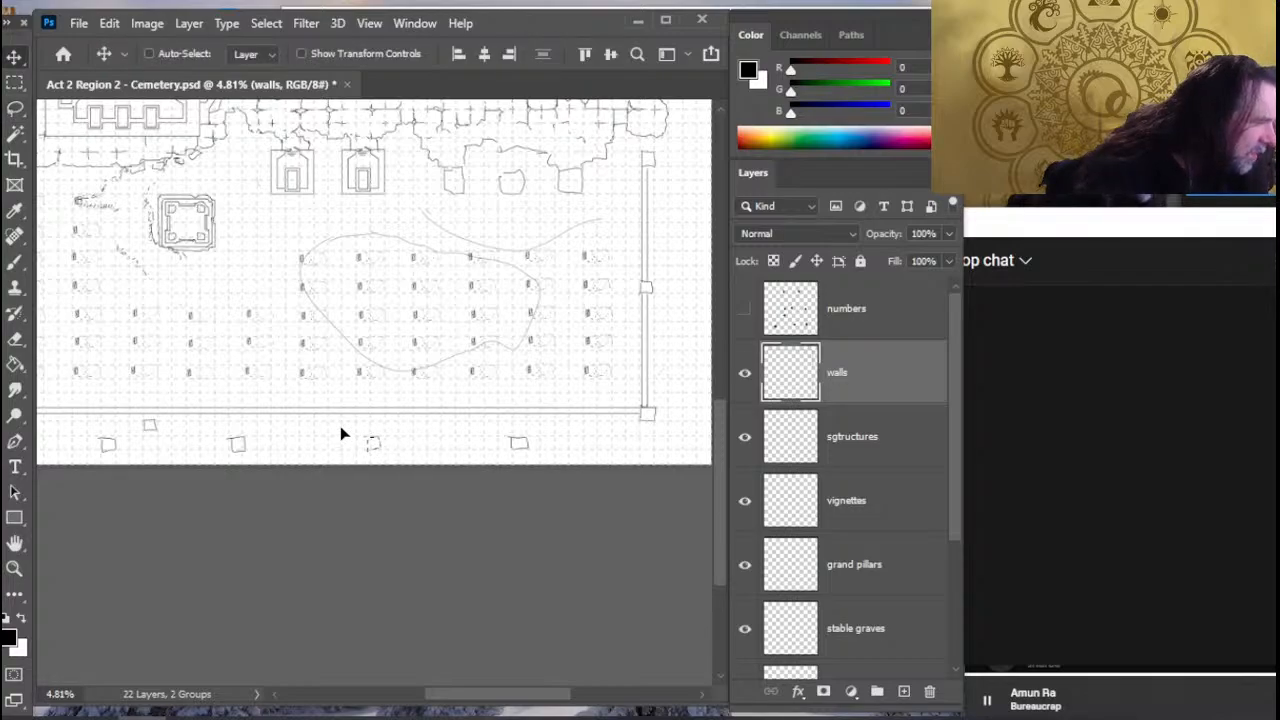
key(shift+Right)
key(shift+Right)
key(shift+Right)
key(shift+Right)
key(shift+Right)
key(shift+Right)
key(shift+Right)
key(shift+Right)
key(shift+Right)
key(shift+Right)
key(shift+Right)
key(shift+Right)
key(shift+Right)
key(shift+Right)
key(shift+Right)
key(shift+Right)
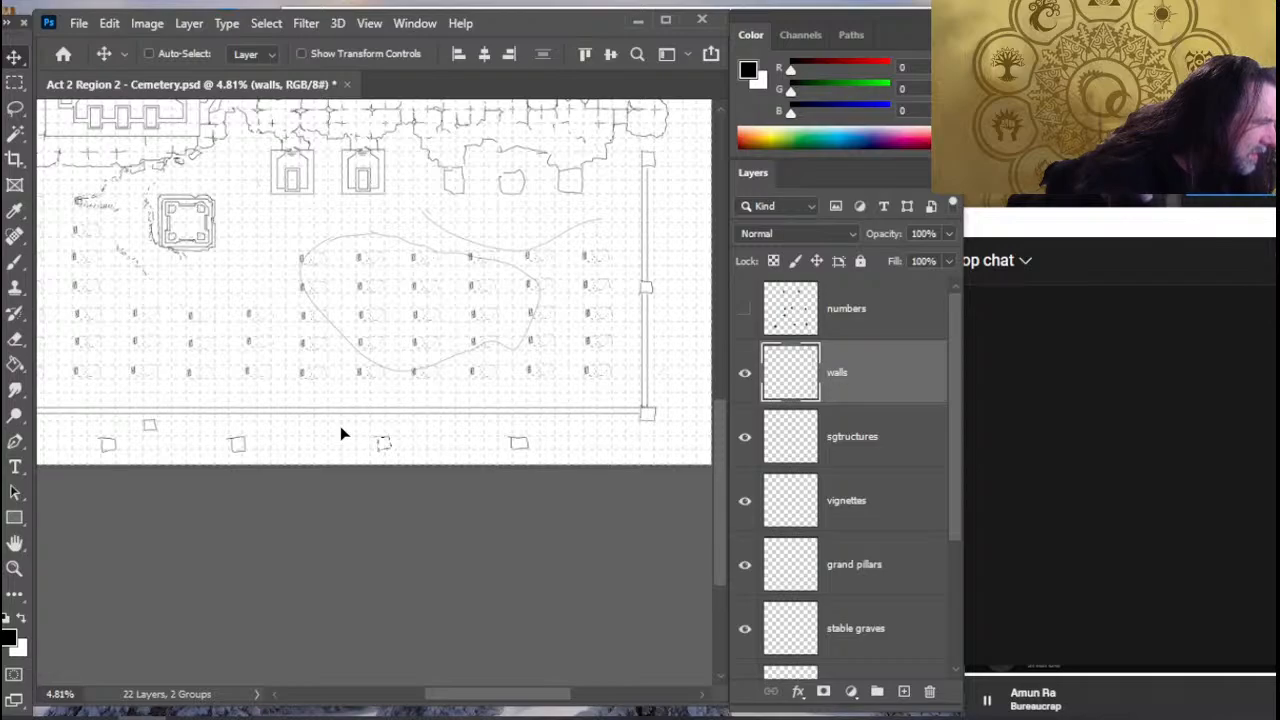
key(shift+Right)
key(shift+Right)
key(shift+Right)
key(shift+Right)
key(shift+Right)
key(shift+Right)
key(shift+Right)
key(shift+Right)
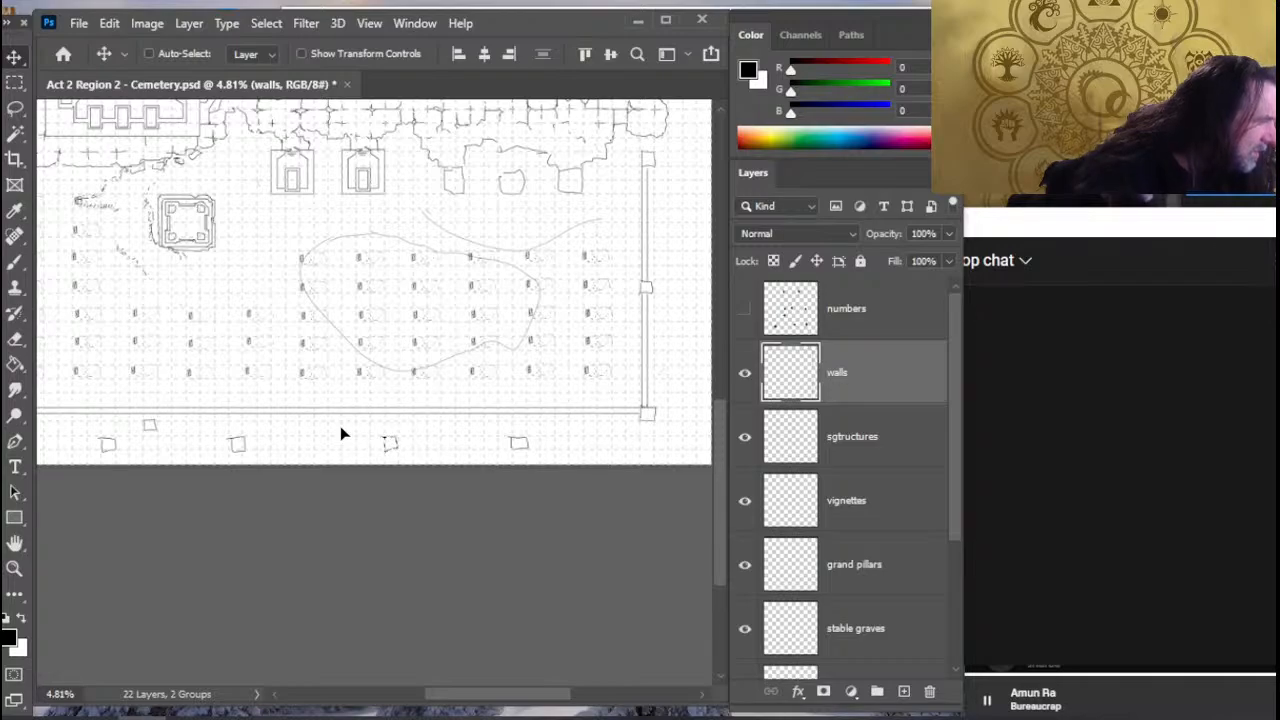
- Sketch a small square pillar just beneath the lower wall, midway between the second and third pillars of the lower margin row
drag(298, 431, 349, 411)
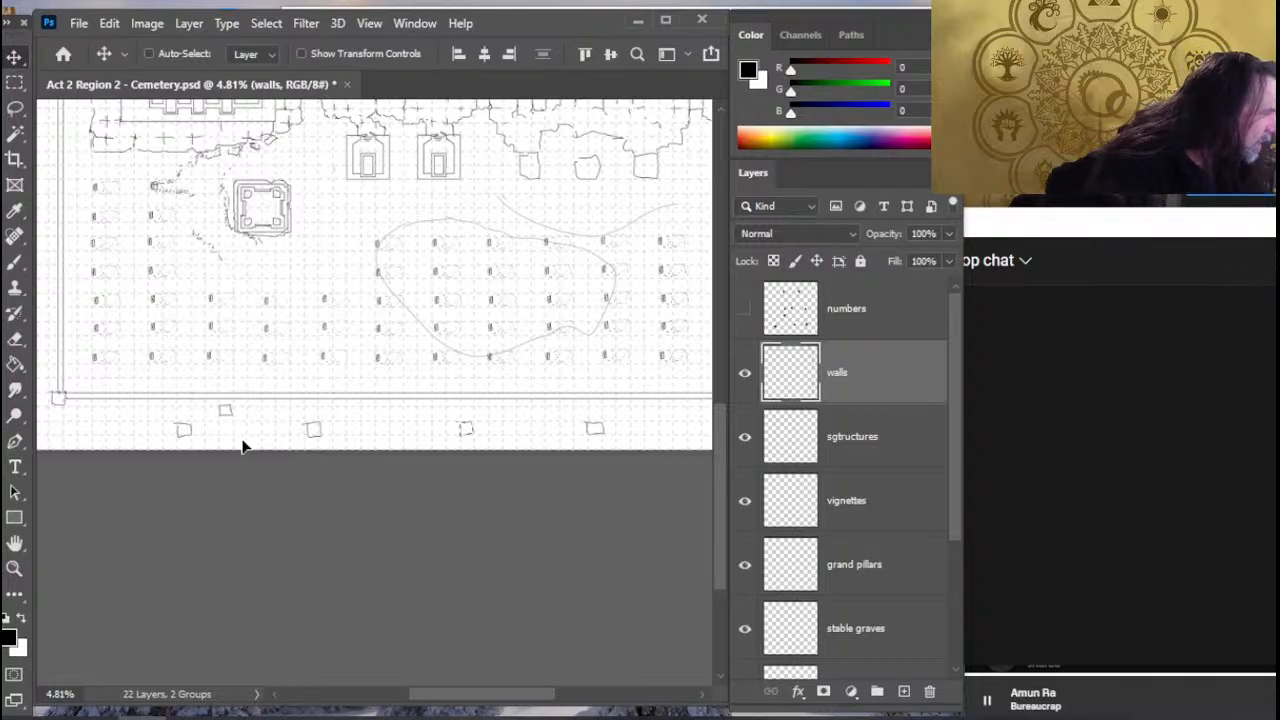
key(z)
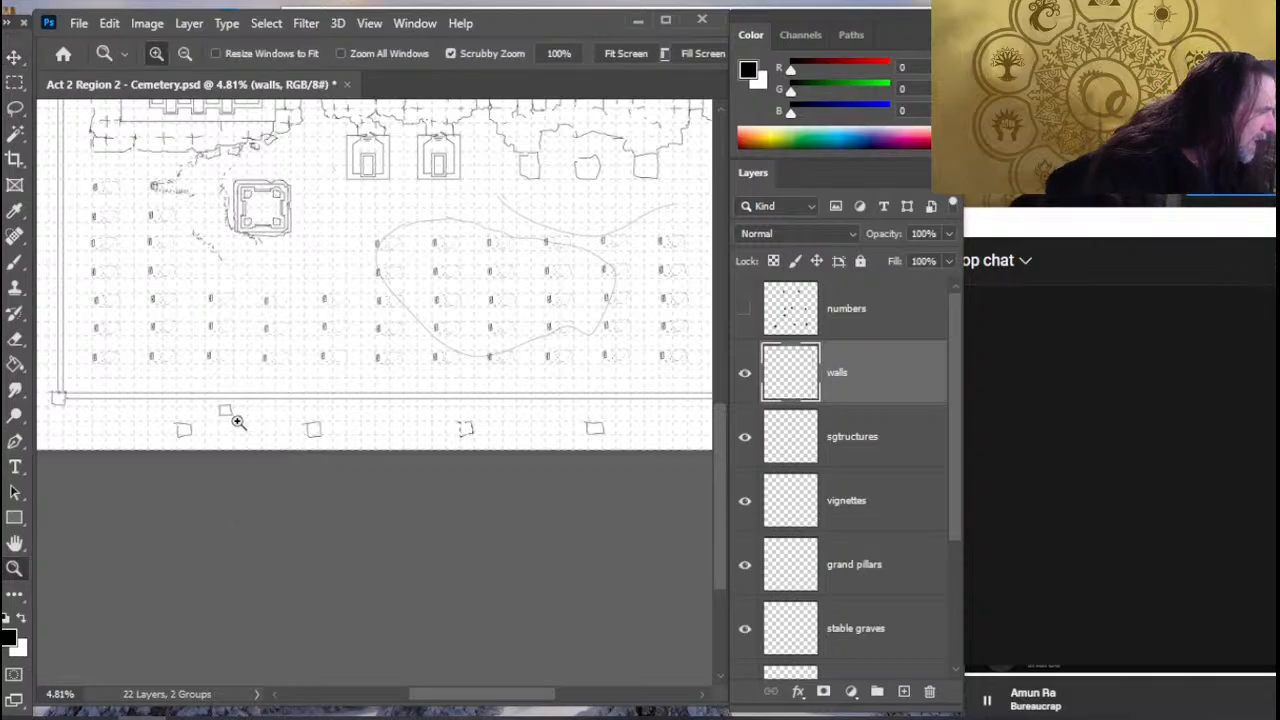
drag(243, 409, 297, 403)
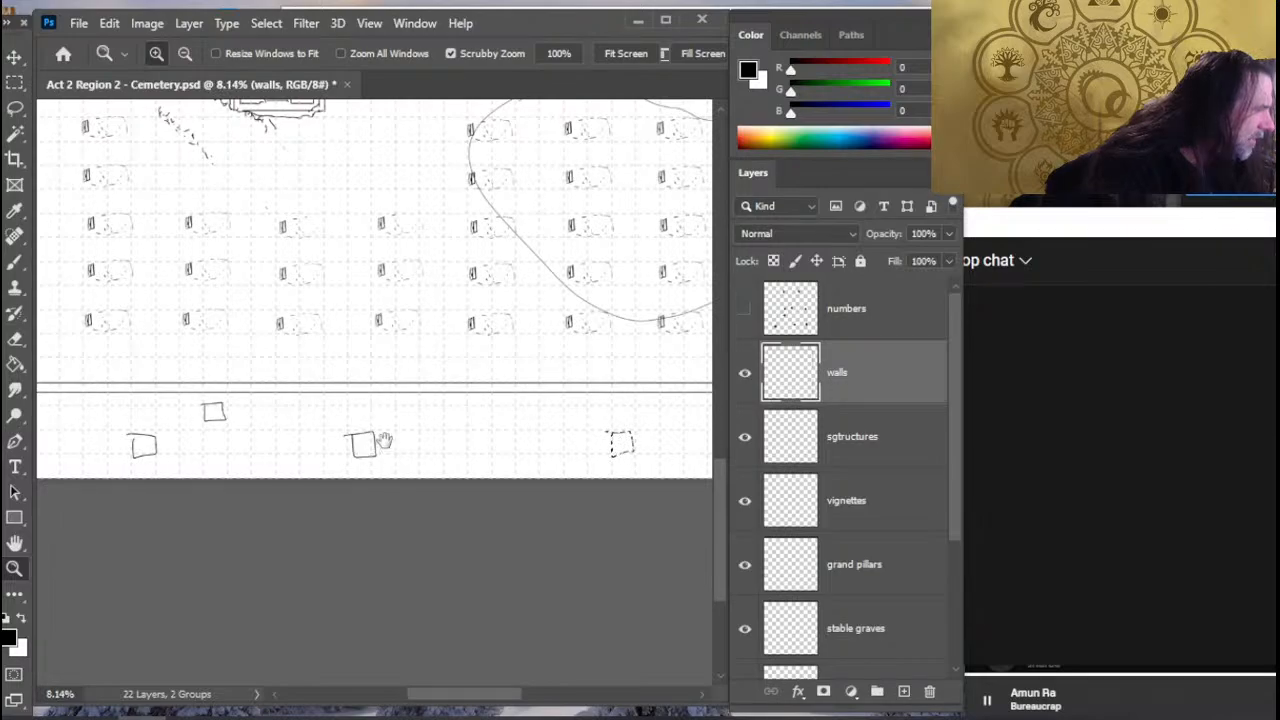
drag(383, 441, 303, 406)
key(b)
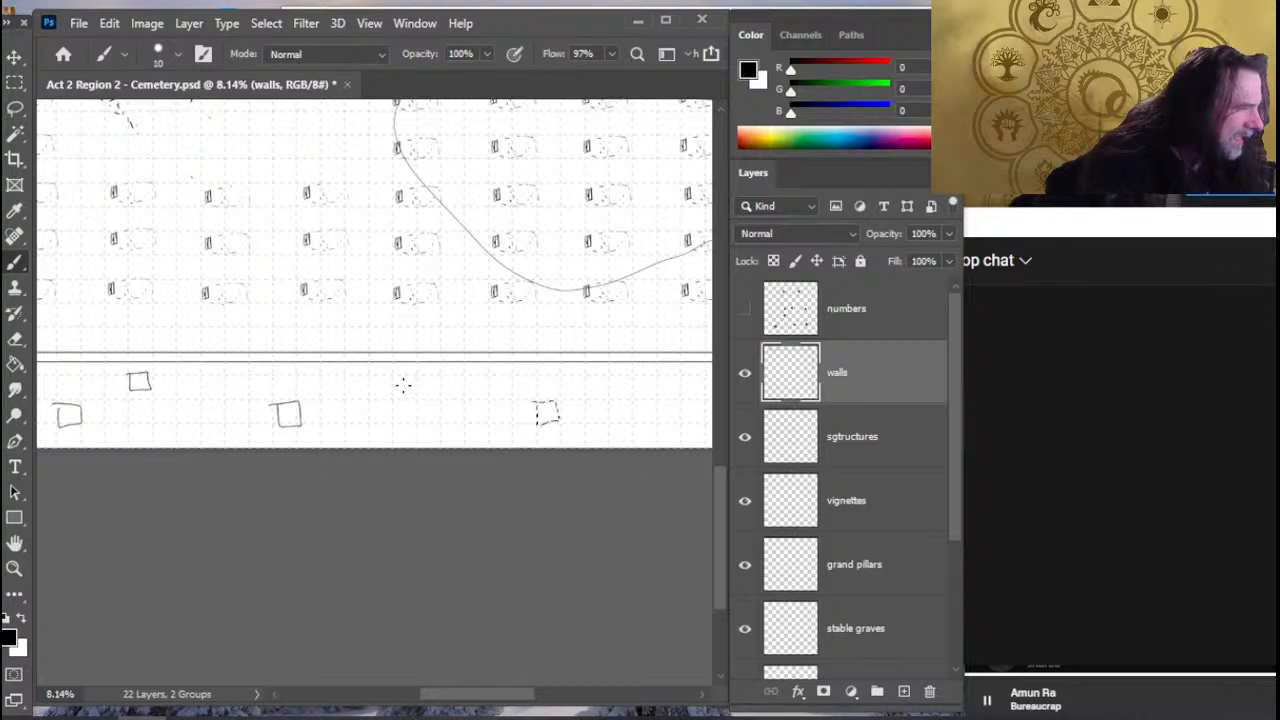
key(l)
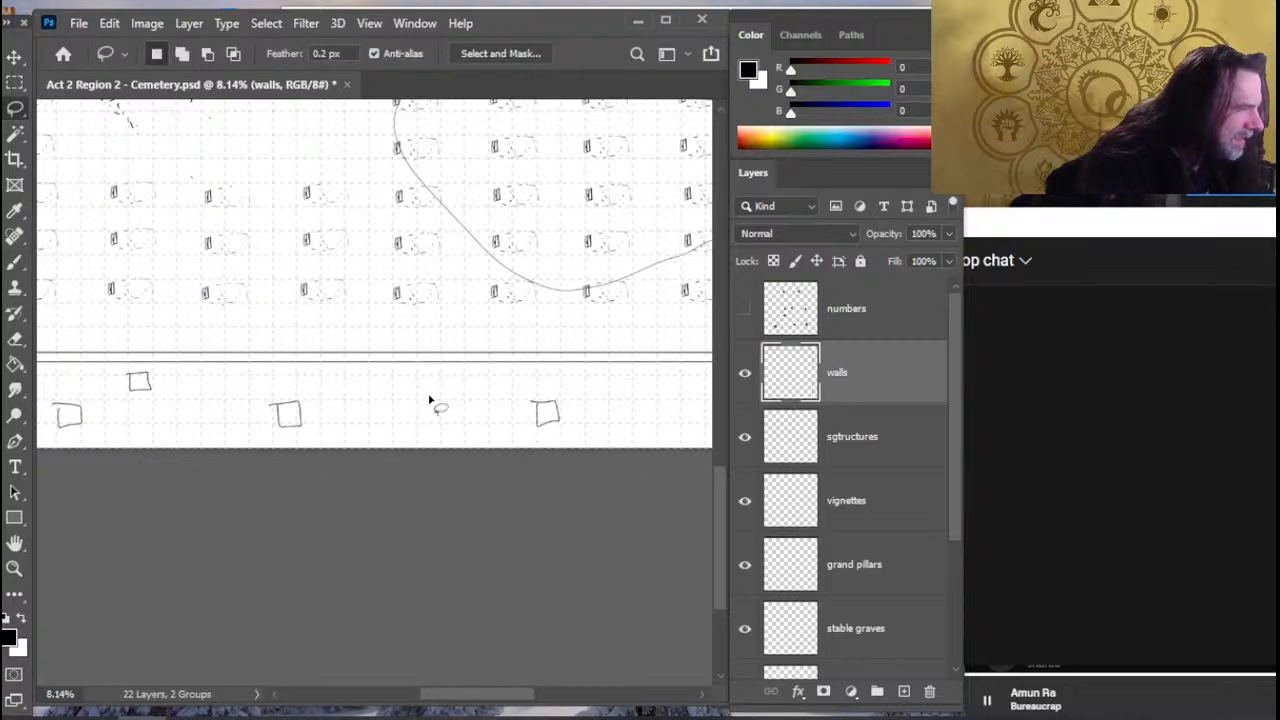
key(b)
mouse_move(416, 376)
mouse_down()
mouse_move(417, 402)
mouse_move(415, 380)
mouse_move(371, 397)
mouse_up()
- Sketch another small square pillar just beneath the lower wall, near the rightmost pillar of the lower margin row
key(space)
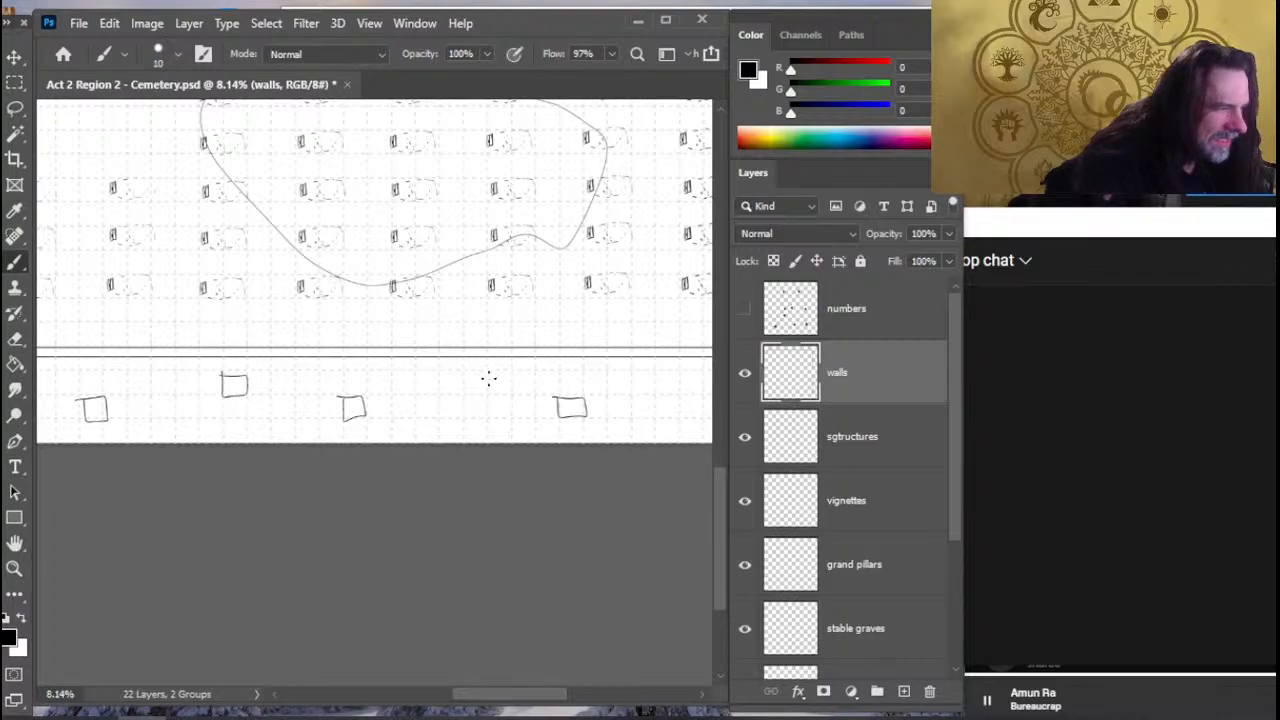
mouse_move(510, 373)
mouse_down()
mouse_move(537, 397)
mouse_move(512, 380)
mouse_up()
key(space)
drag(620, 410, 450, 417)
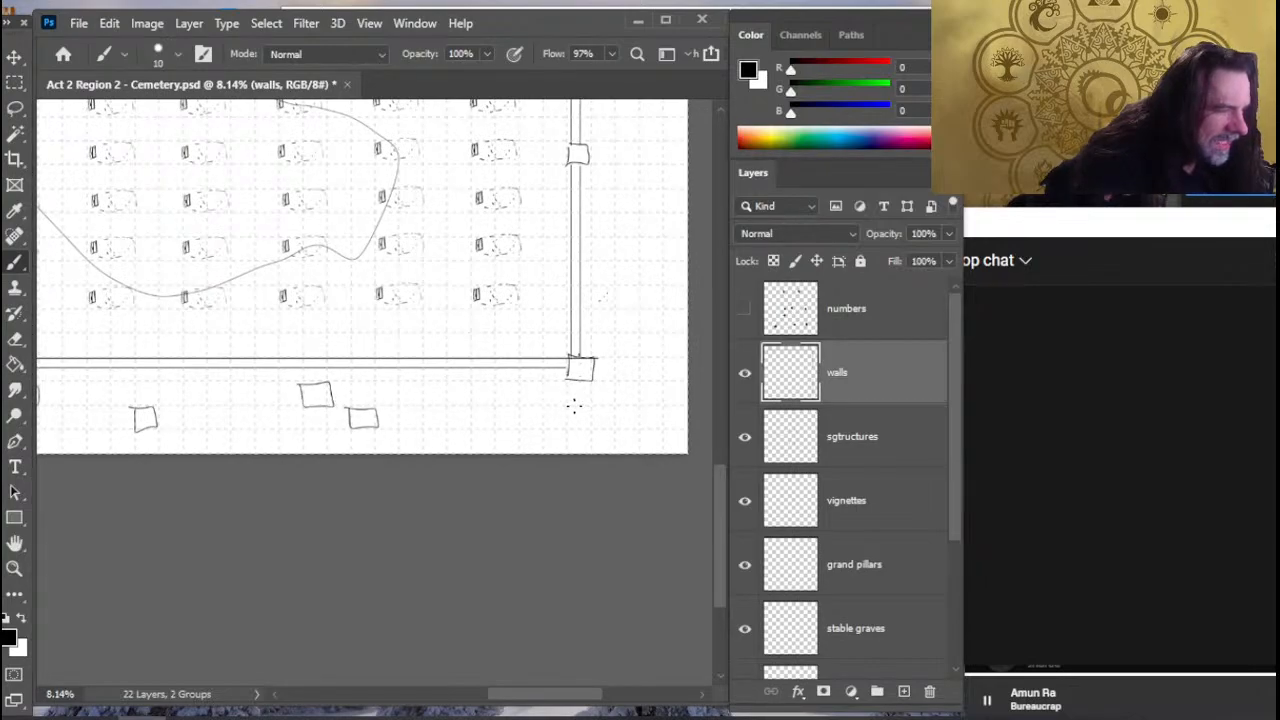
- Redraw the middle pillar beneath the lower wall as a larger square
key(z)
mouse_move(500, 434)
mouse_down()
mouse_move(457, 406)
mouse_move(394, 457)
mouse_move(534, 449)
mouse_move(383, 477)
mouse_up()
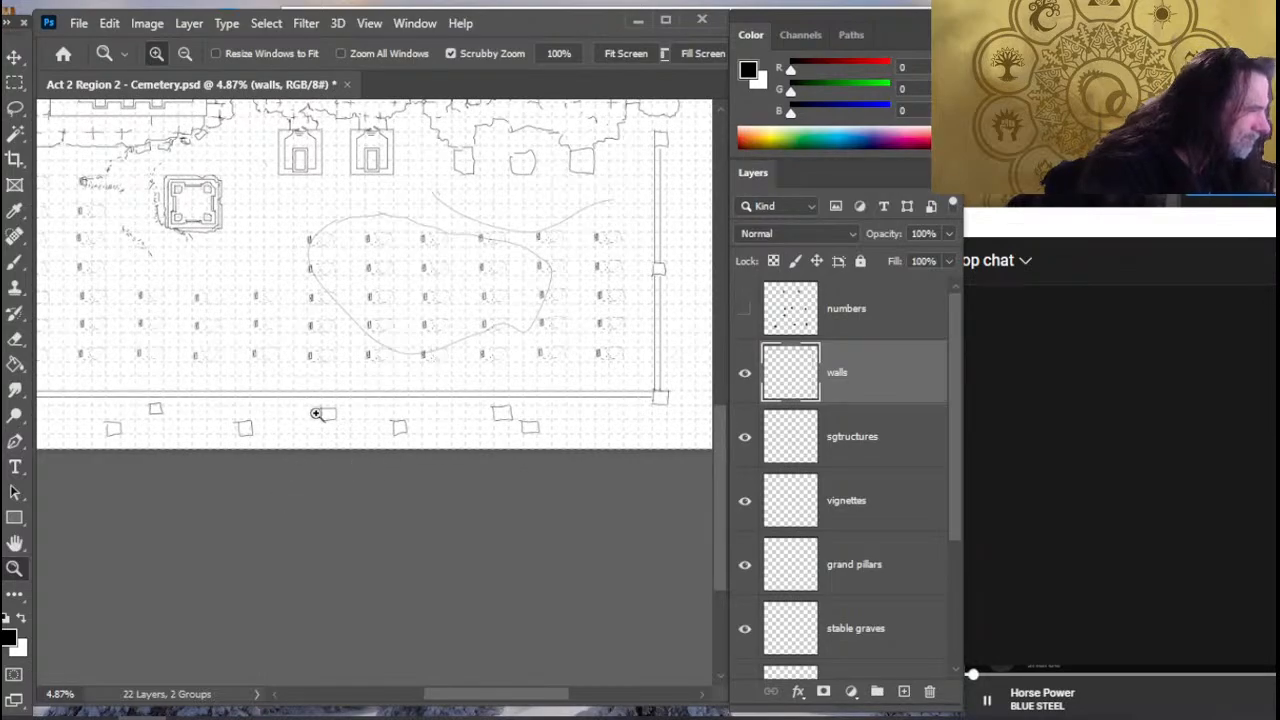
key(b)
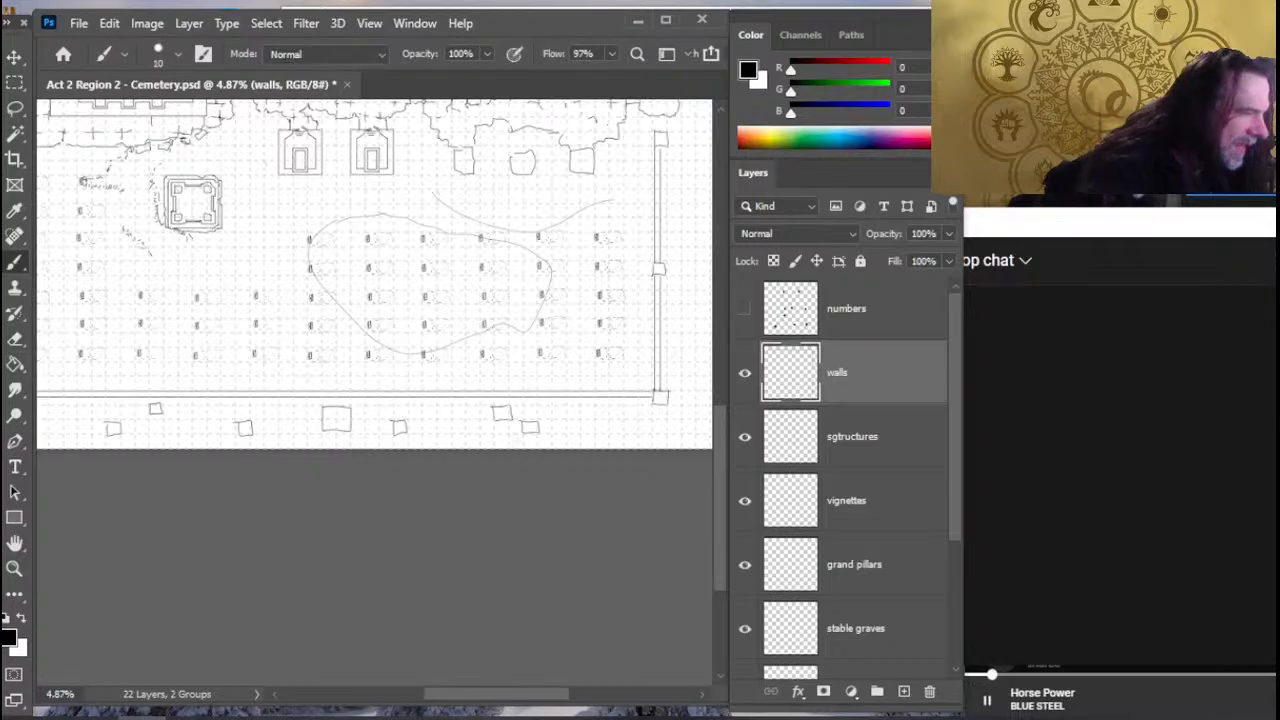
- Erase the rightmost pillar of the lower margin row
key(l)
key(e)
drag(527, 427, 537, 423)
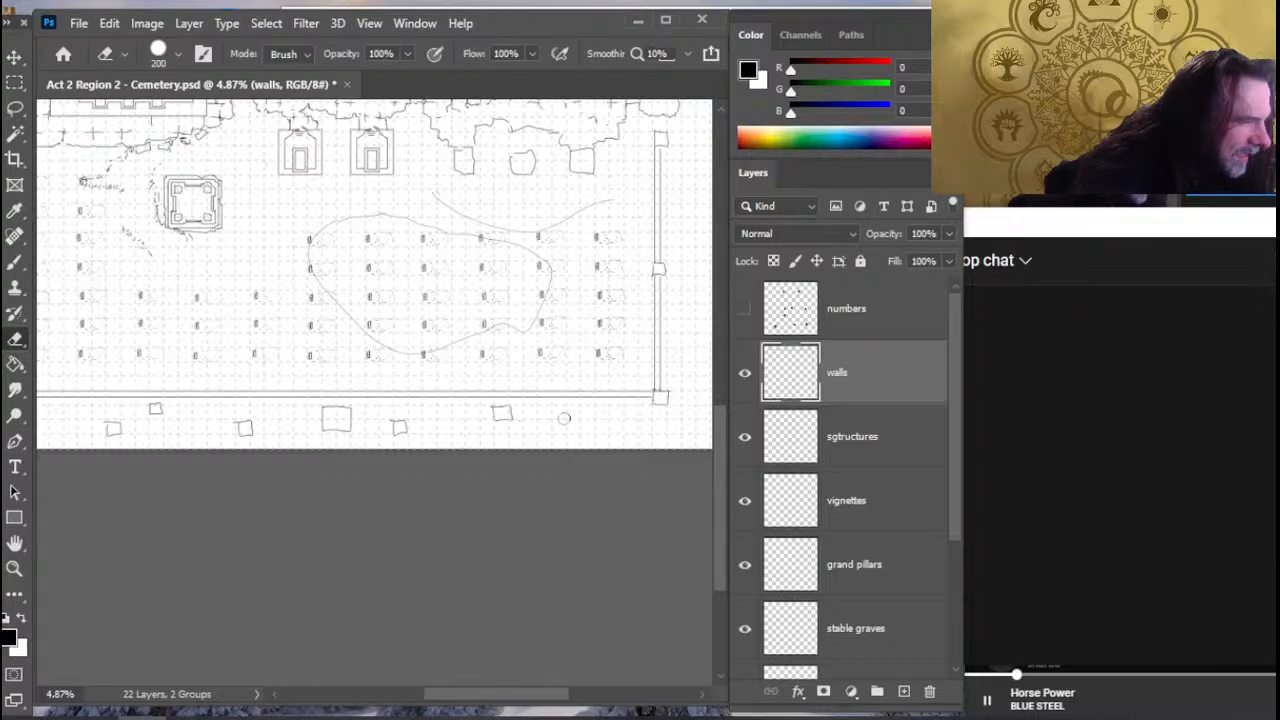
- Move the right-hand pillar beneath the lower wall slightly left to improve the spacing, and deselect it
key(l)
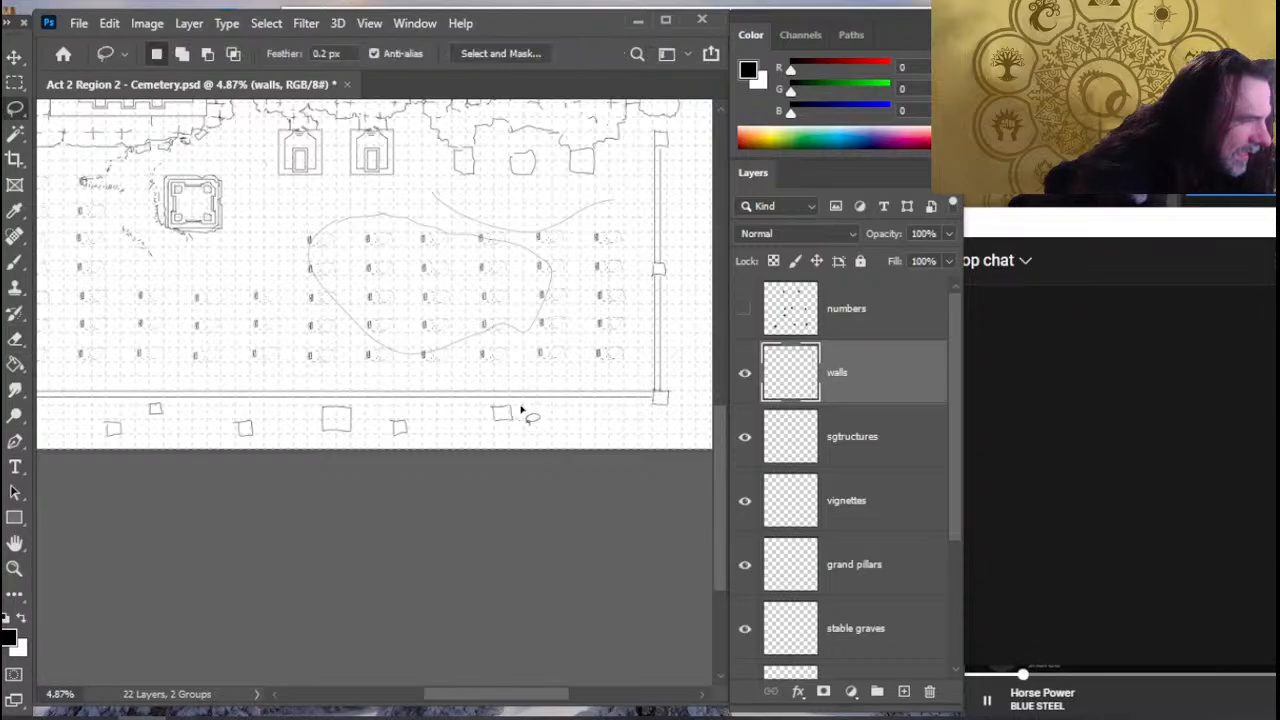
mouse_move(519, 405)
mouse_down()
mouse_move(522, 421)
mouse_move(519, 405)
mouse_move(487, 411)
mouse_up()
key(v)
key(ctrl+d)
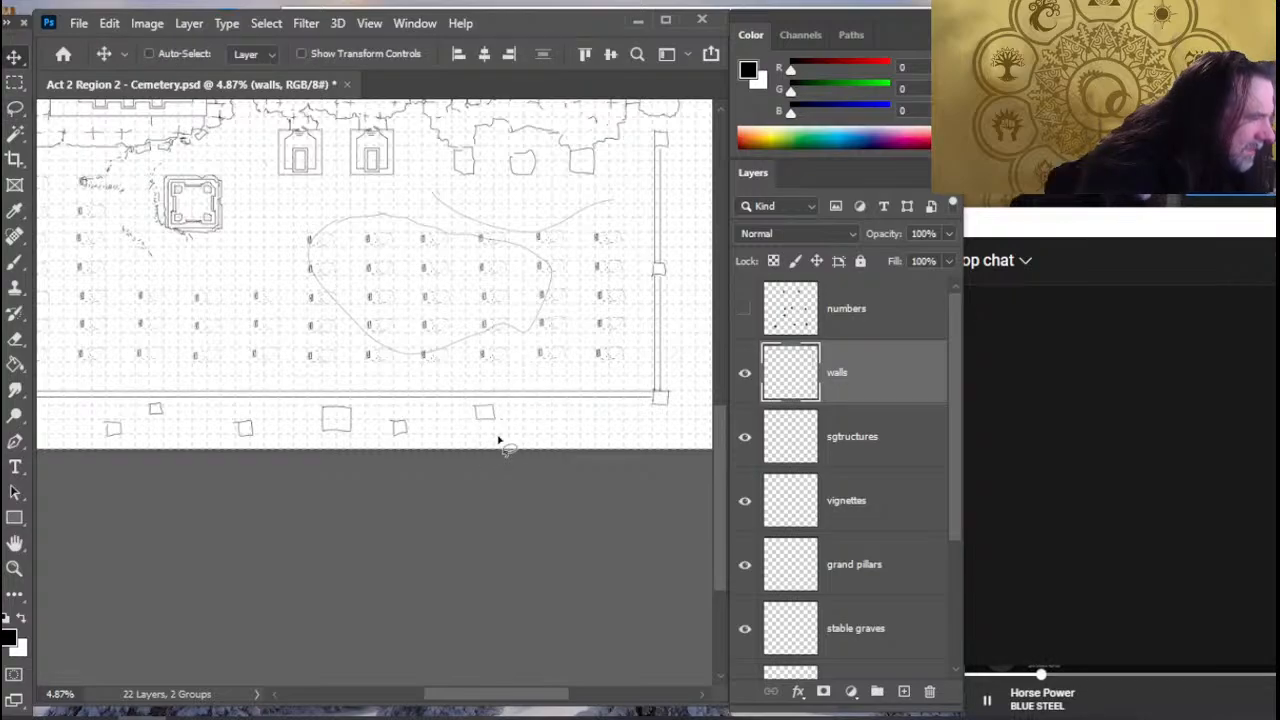
- Erase the three remaining pillars of the lower margin row, keeping the row nearest the wall
key(l)
mouse_move(305, 434)
mouse_down()
mouse_move(320, 449)
mouse_move(483, 477)
mouse_up()
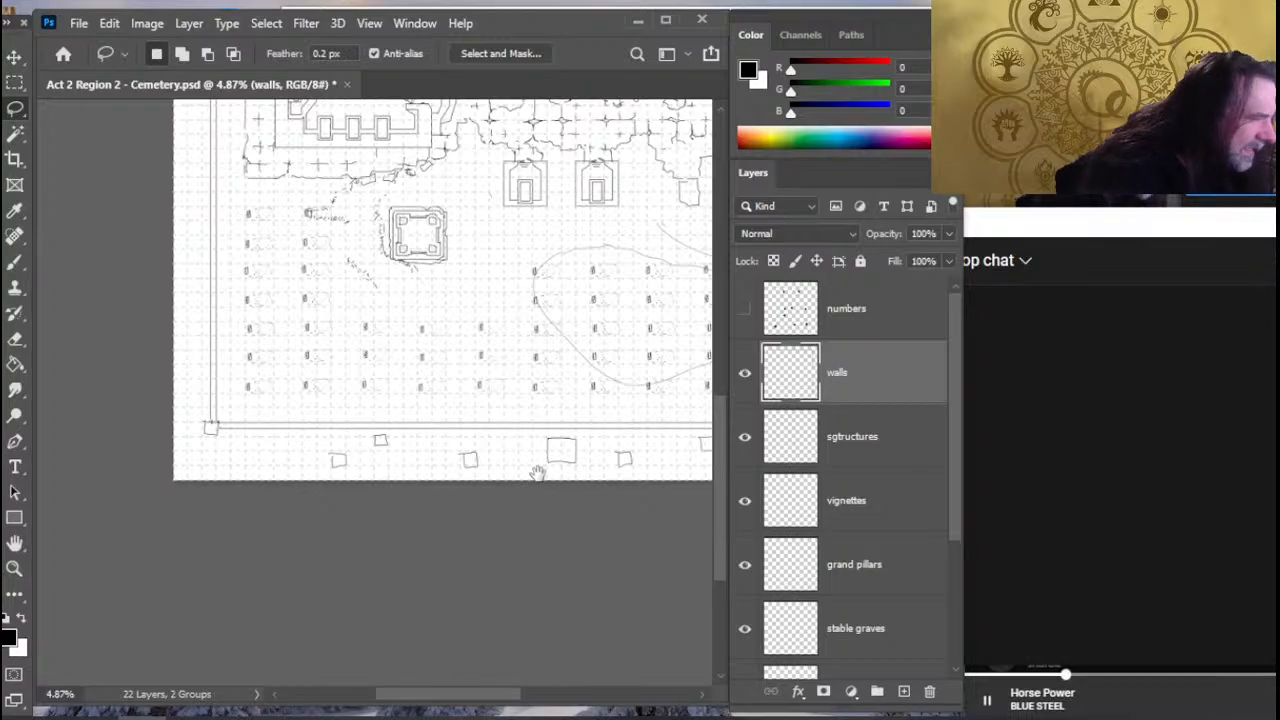
drag(539, 473, 454, 478)
key(e)
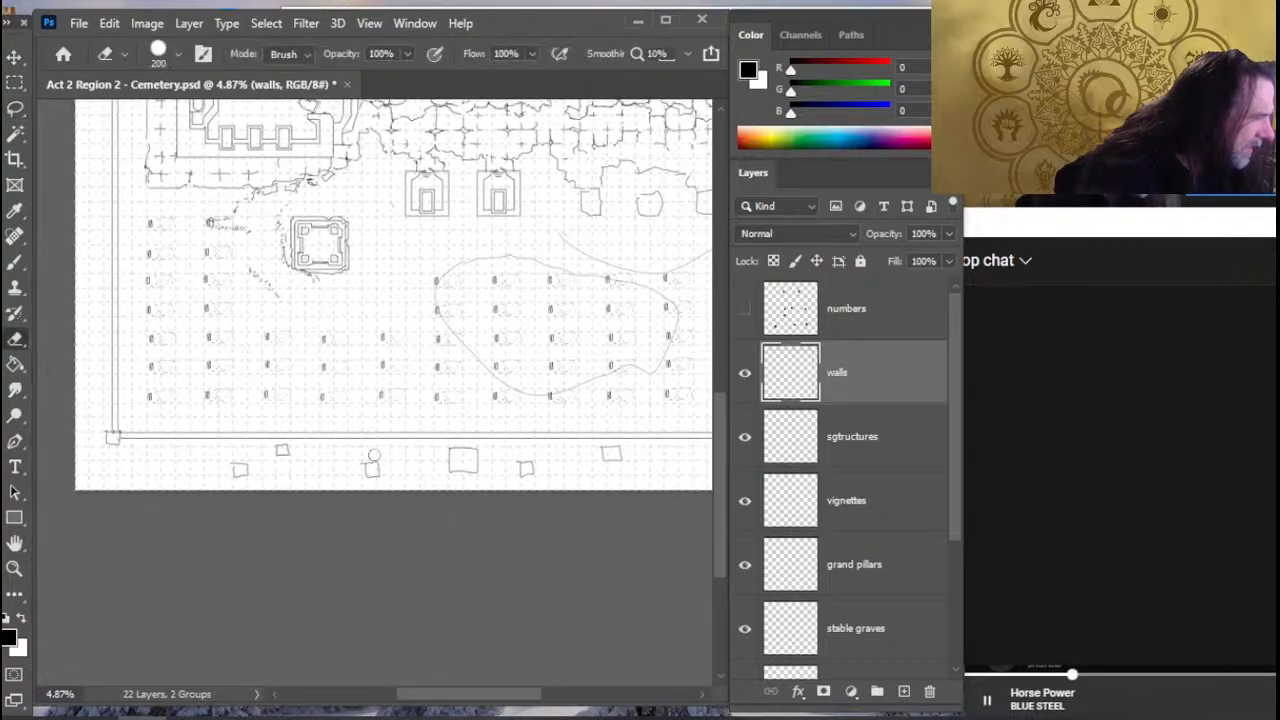
drag(527, 458, 530, 470)
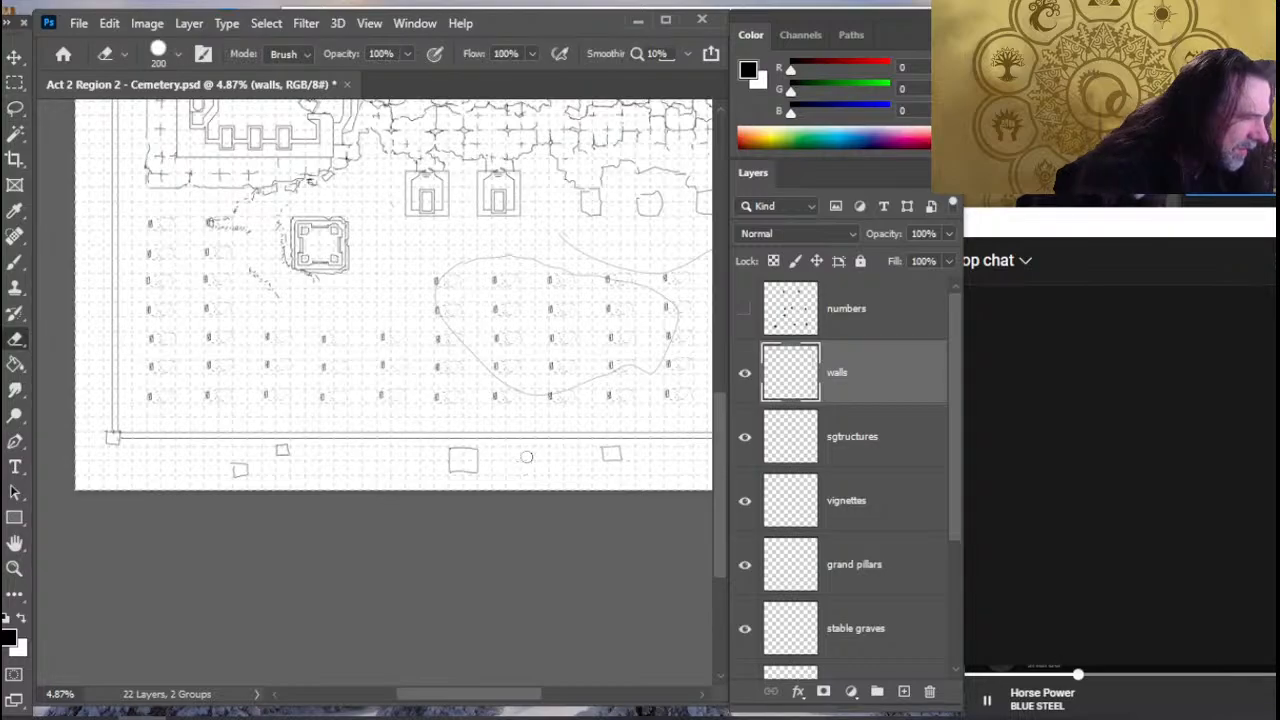
mouse_move(235, 475)
mouse_down()
mouse_move(253, 481)
mouse_move(245, 464)
mouse_move(250, 475)
mouse_up()
- Try new side strokes for the large middle pillar beneath the lower wall, and erase both the strokes and the pillar
key(b)
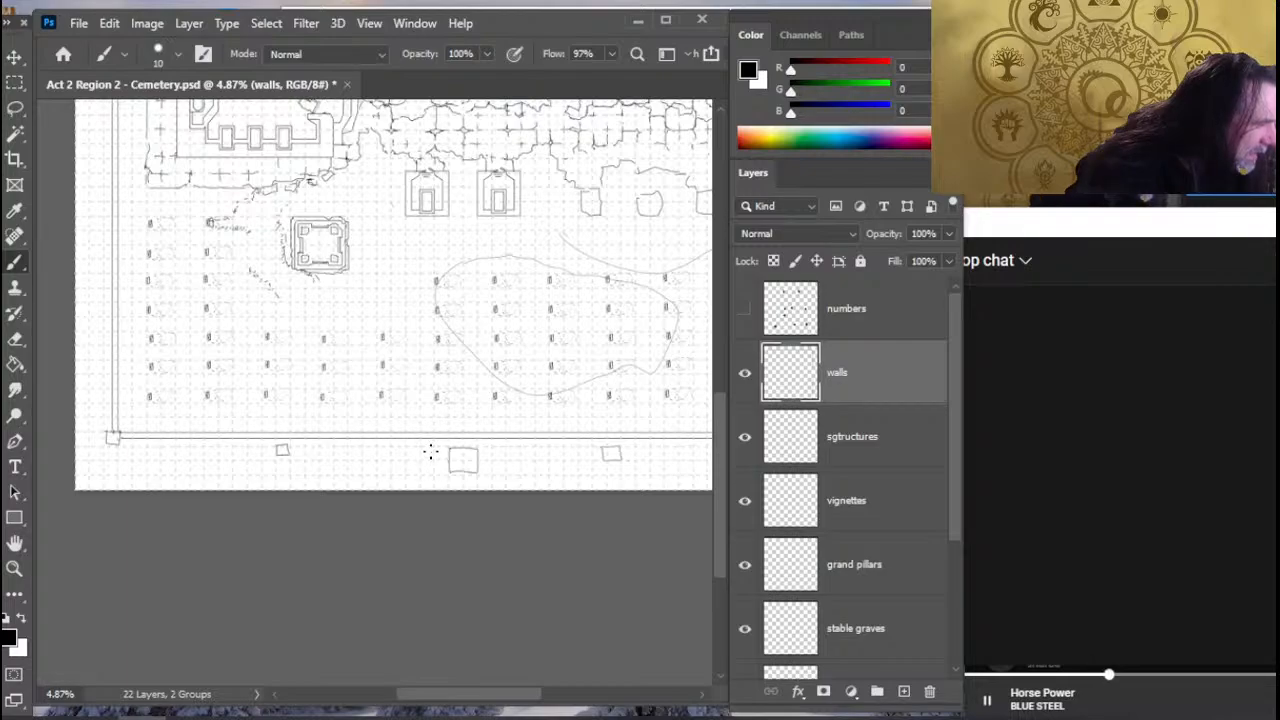
key(e)
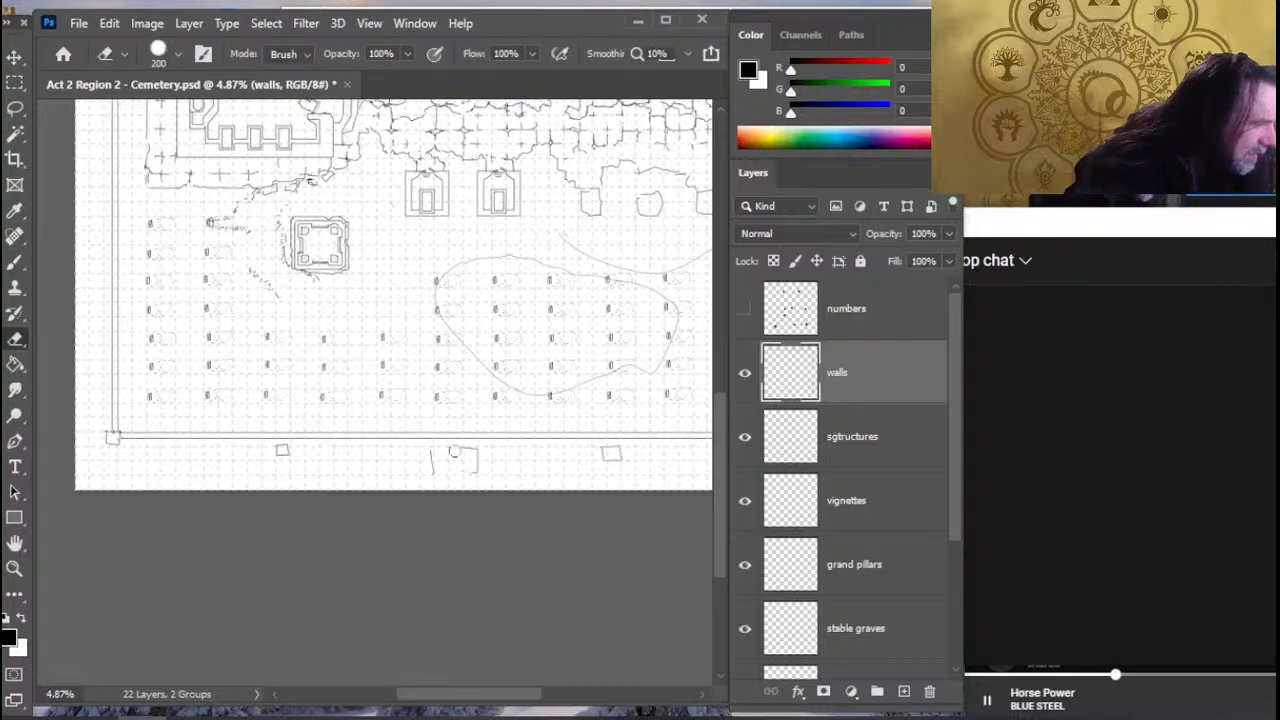
key(b)
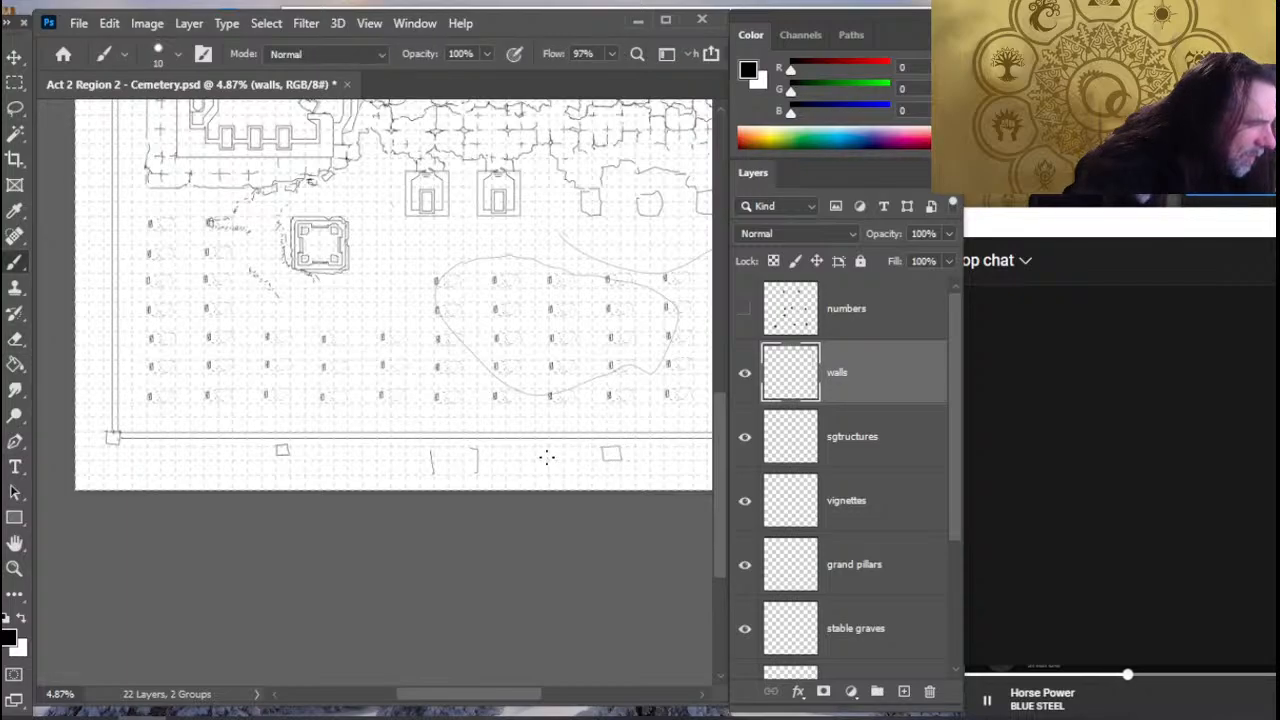
key(e)
click(475, 455)
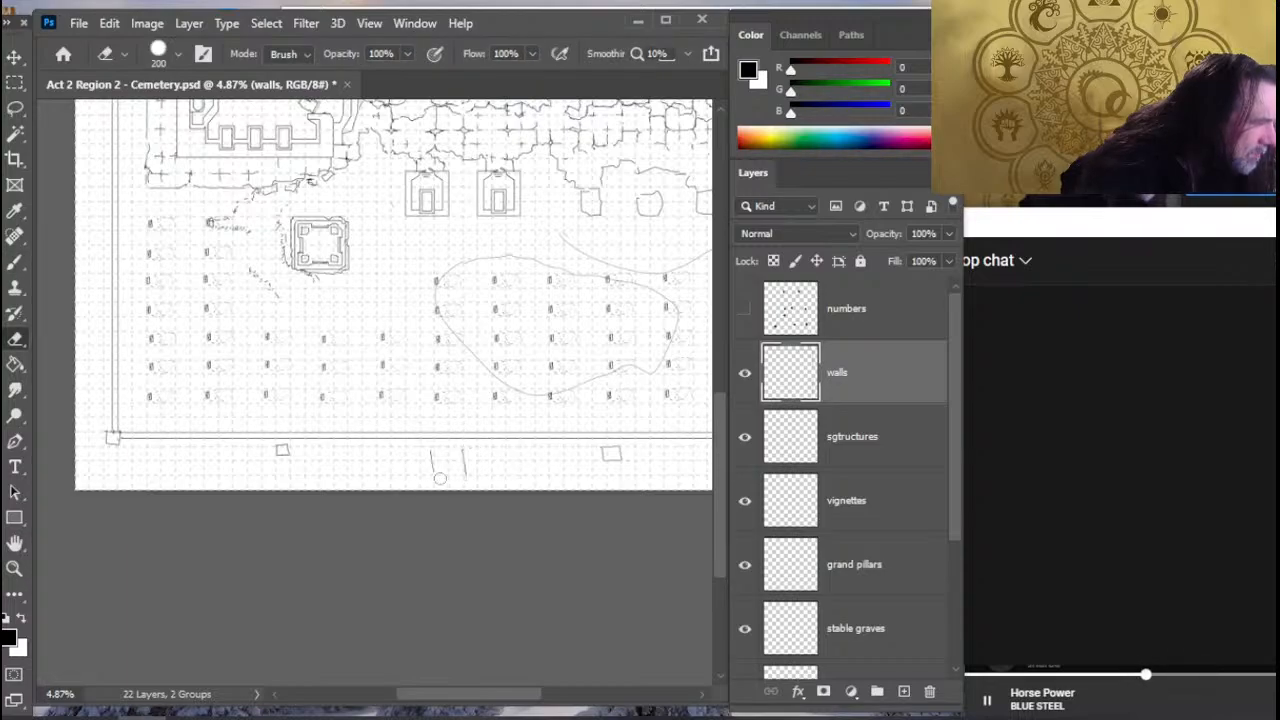
drag(440, 478, 463, 457)
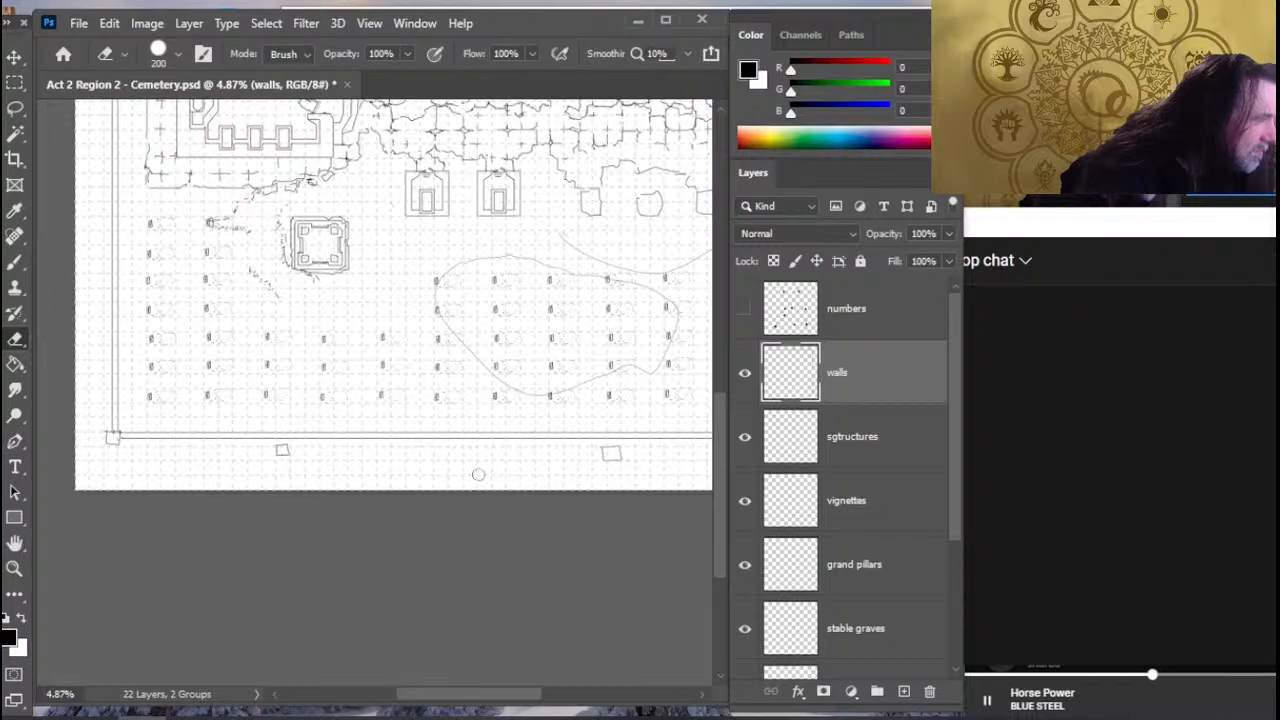
- Sketch a short tick mark beneath the lower wall, near the middle between the two remaining pillars
mouse_move(522, 381)
mouse_down()
mouse_move(306, 420)
mouse_move(406, 409)
mouse_move(503, 409)
mouse_move(509, 420)
mouse_move(431, 409)
mouse_move(449, 401)
mouse_up()
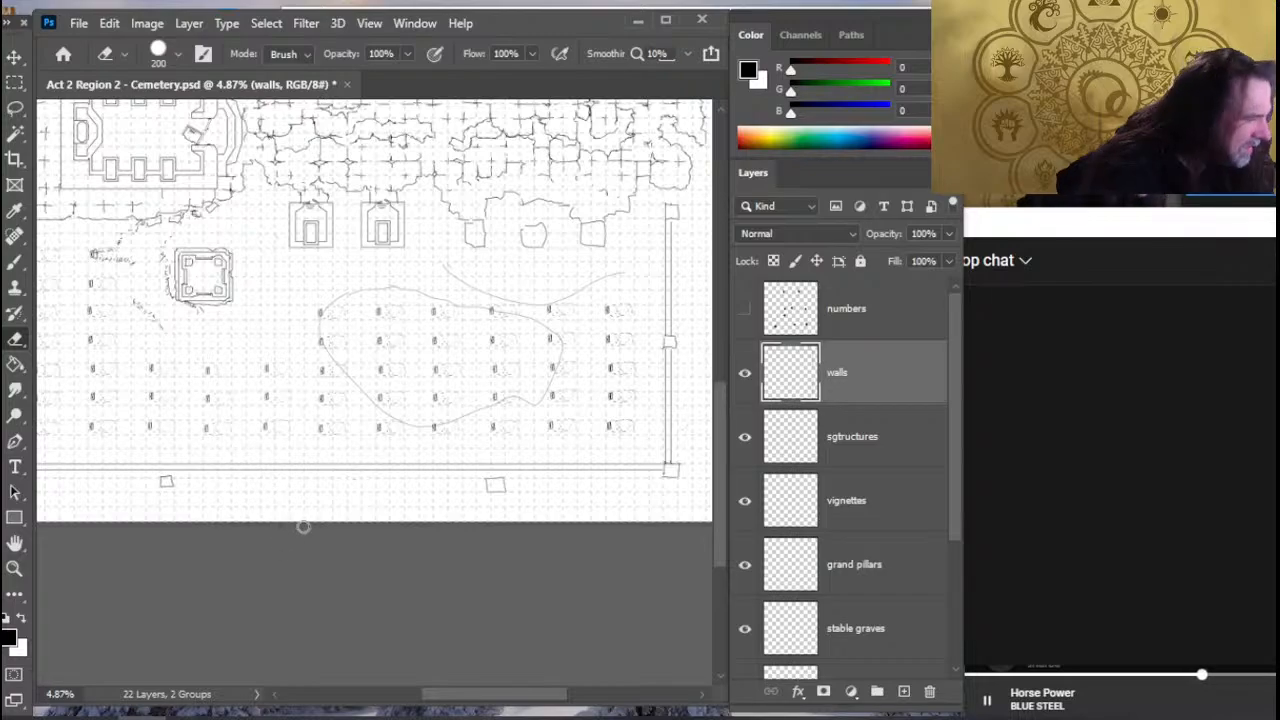
key(b)
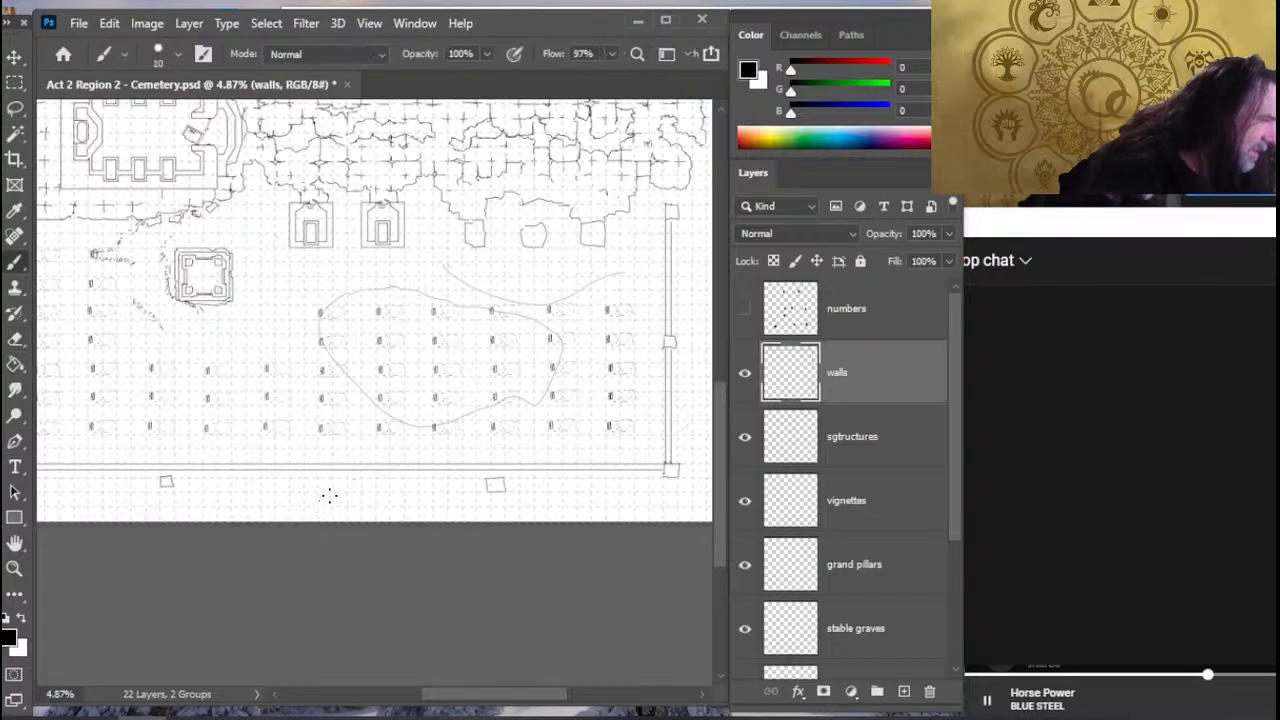
key(z)
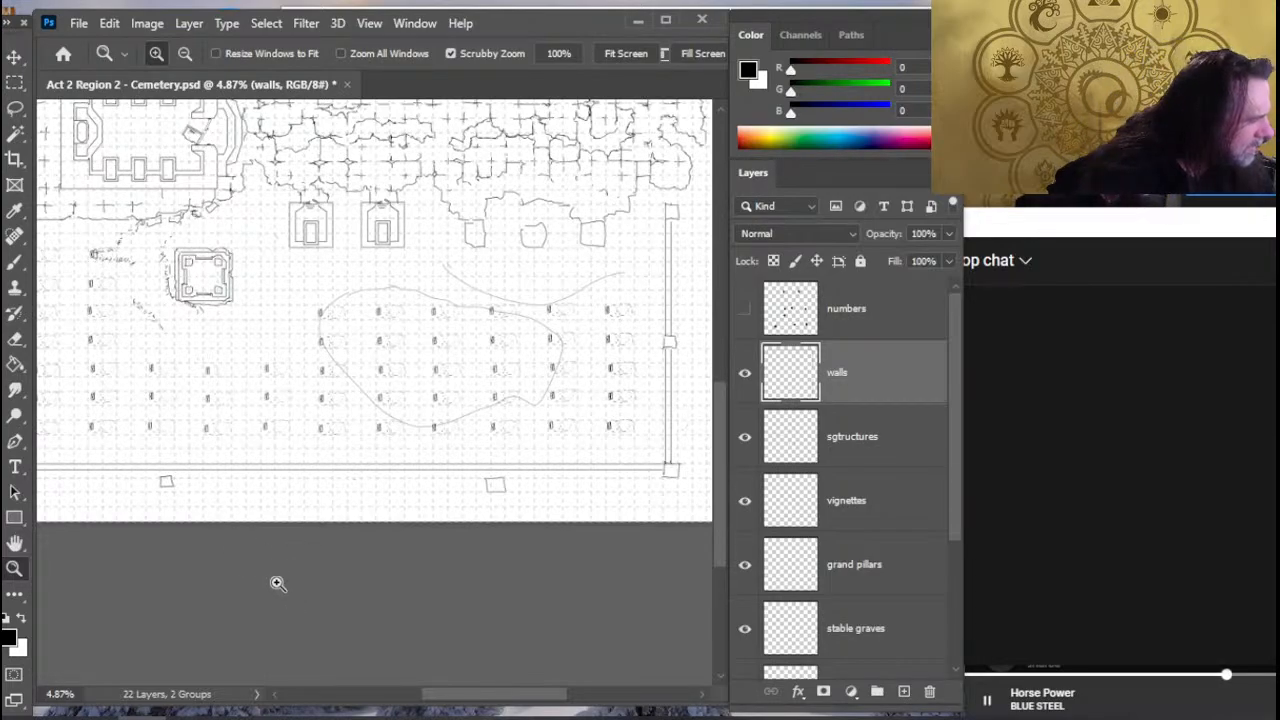
key(b)
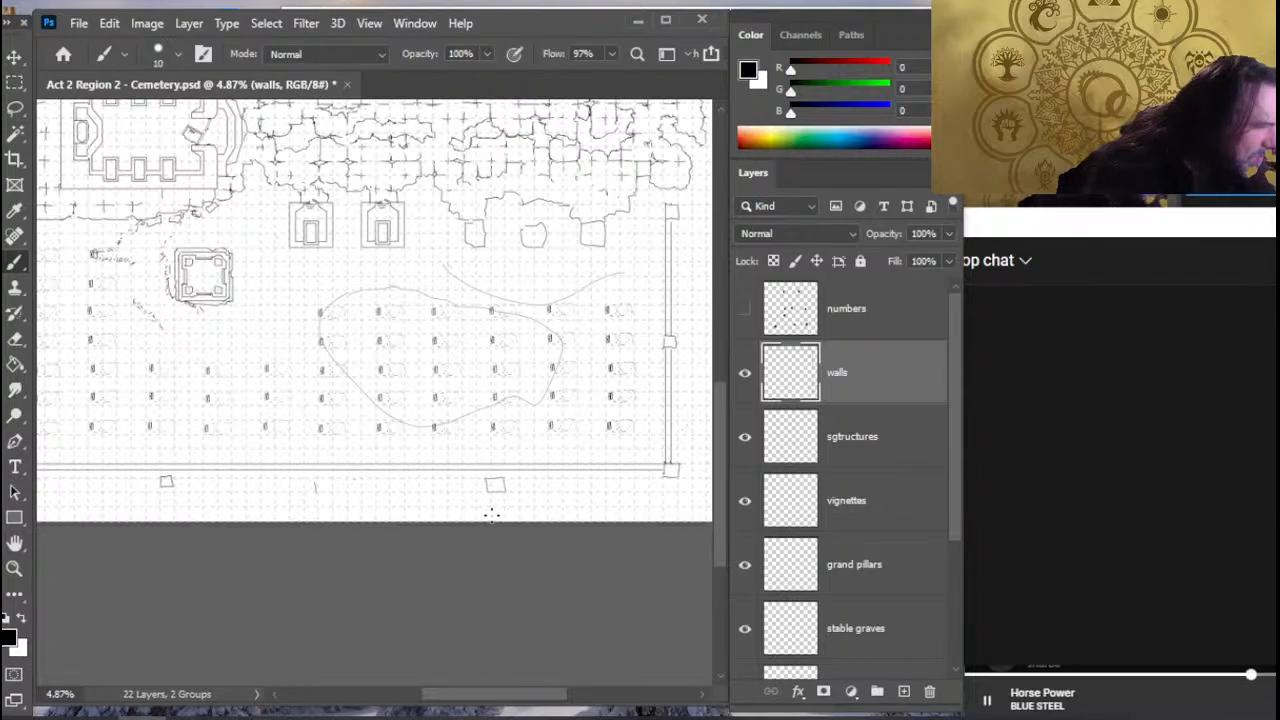
- Sketch a row of seven evenly spaced round markers in the margin beneath the lower wall
key(e)
key(b)
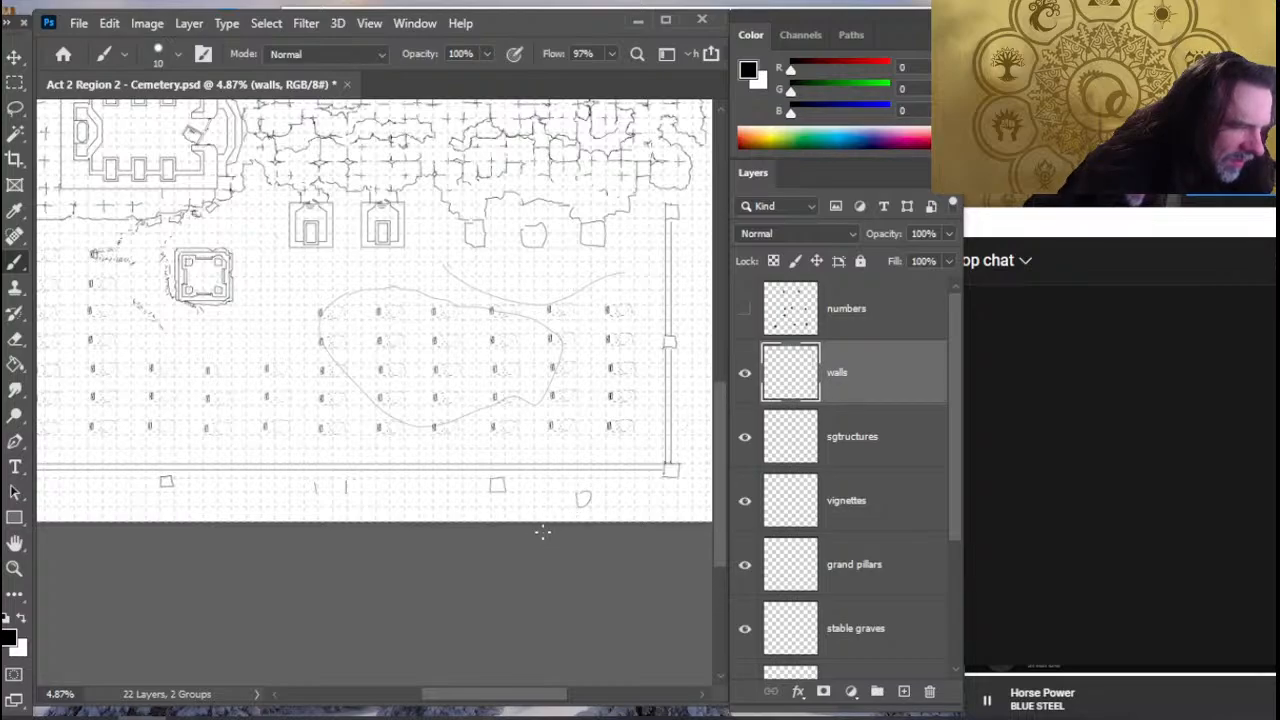
drag(506, 496, 518, 493)
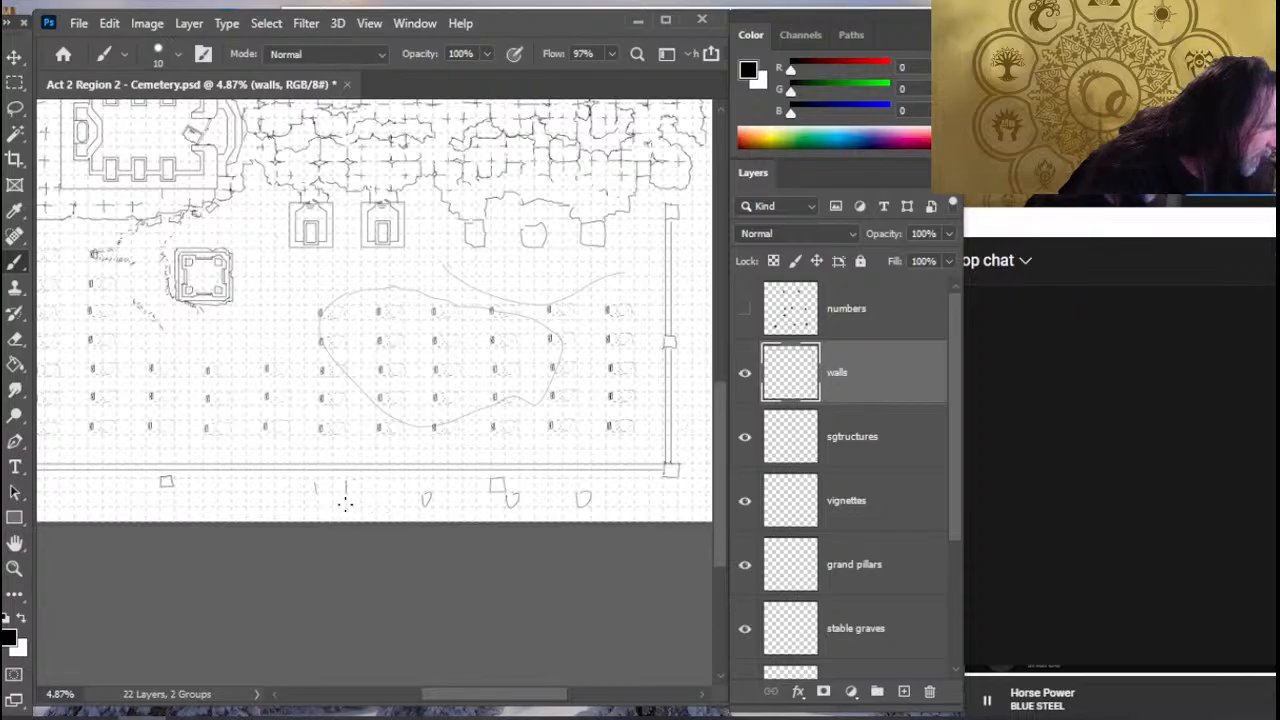
key(e)
mouse_move(347, 483)
mouse_down()
mouse_move(346, 495)
mouse_move(369, 469)
mouse_move(483, 474)
mouse_move(577, 497)
mouse_up()
key(b)
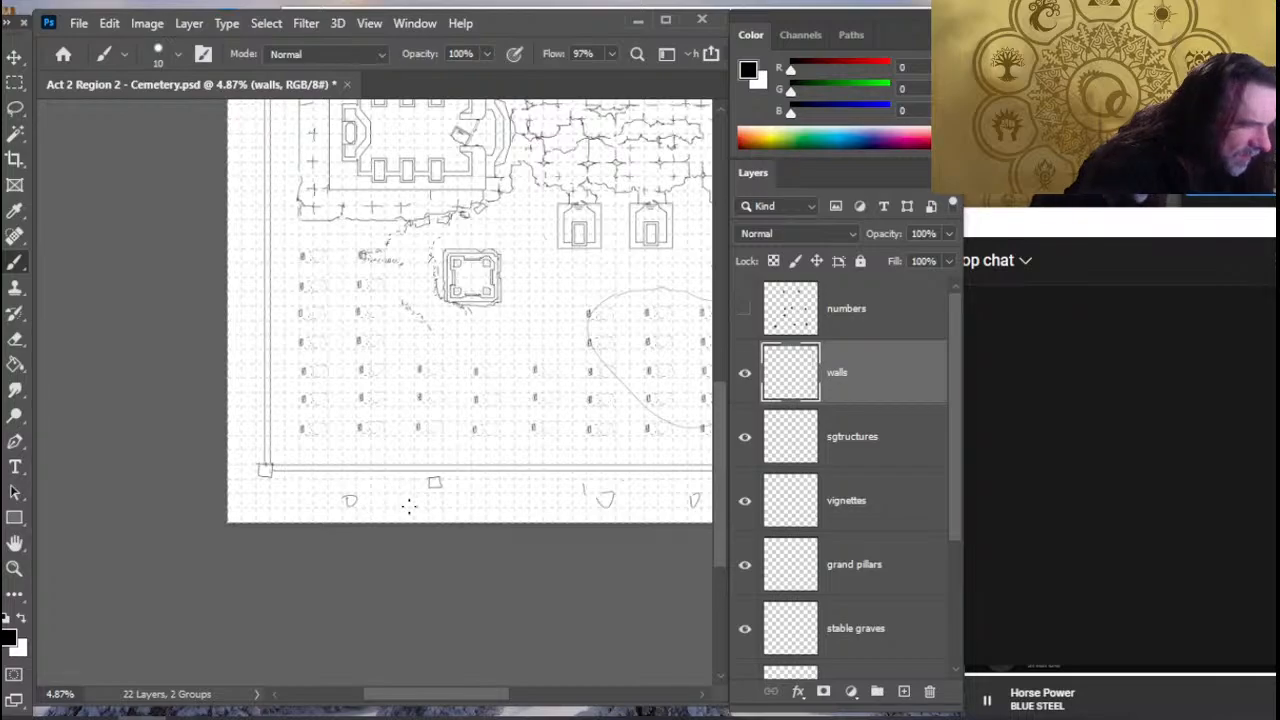
drag(448, 496, 380, 491)
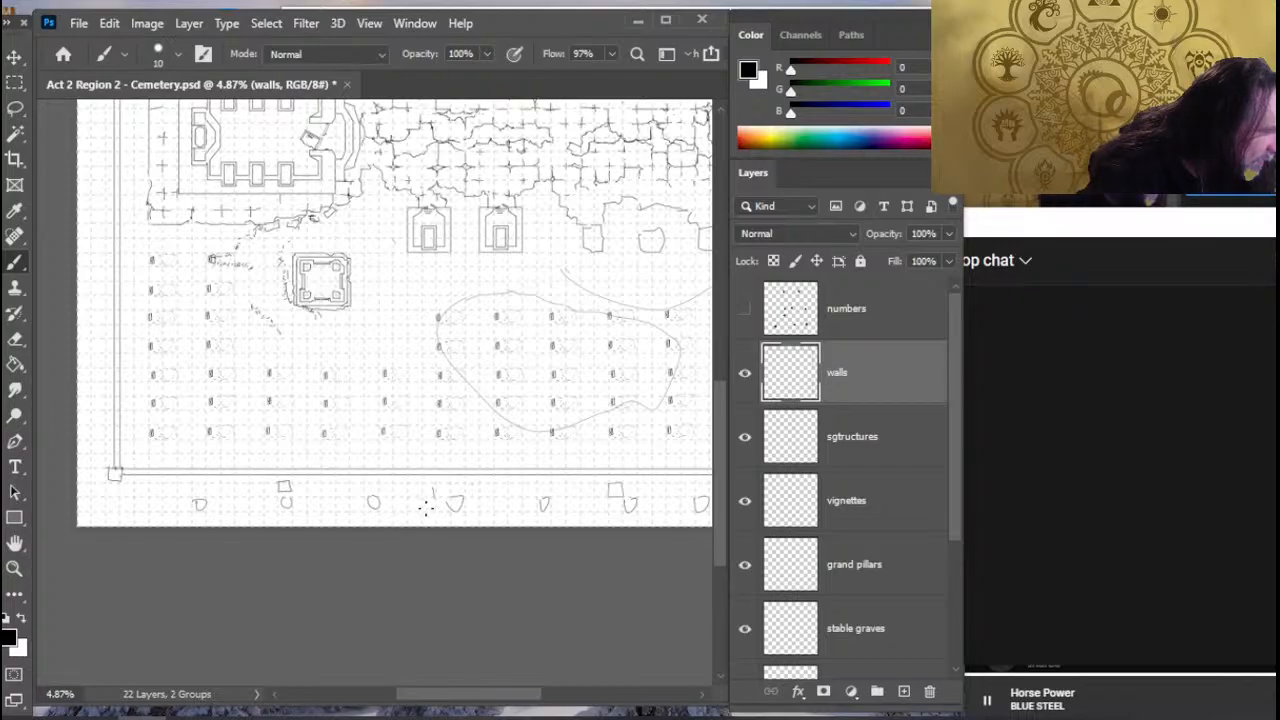
- Erase the leftover tick mark and the two square pillars beneath the lower wall, keeping the round markers
key(e)
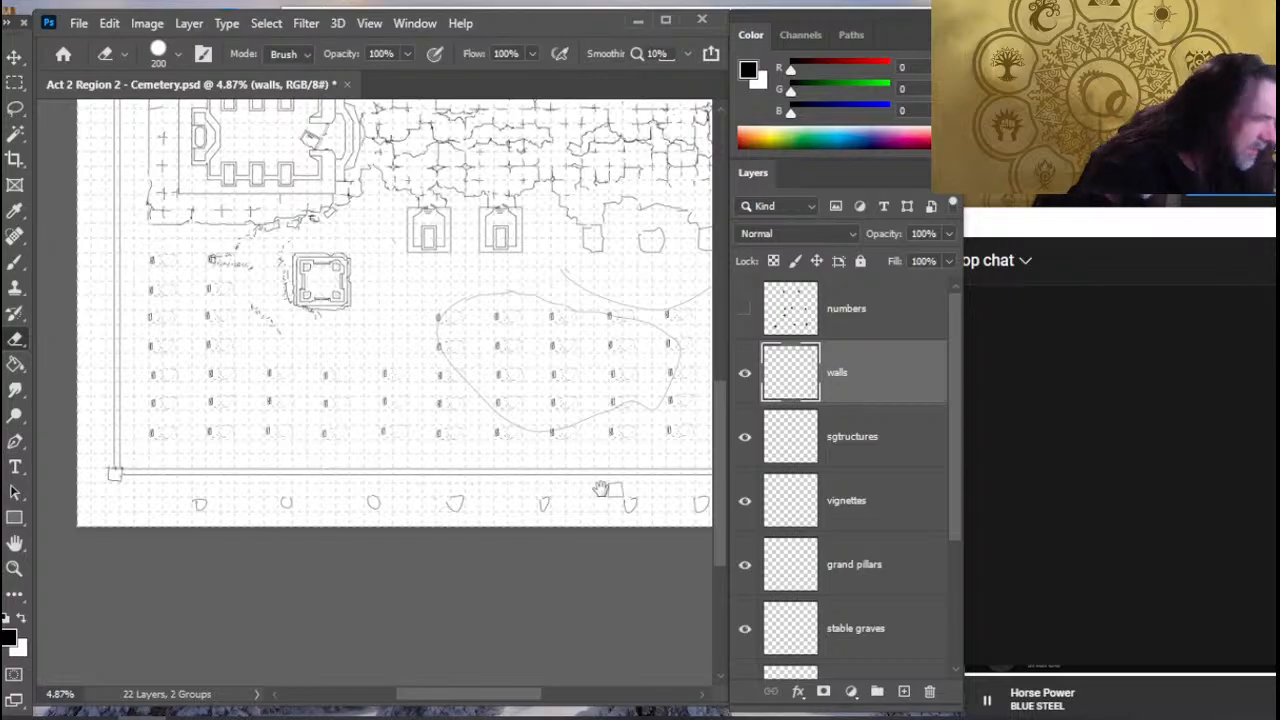
scroll(455, 497, right, 5)
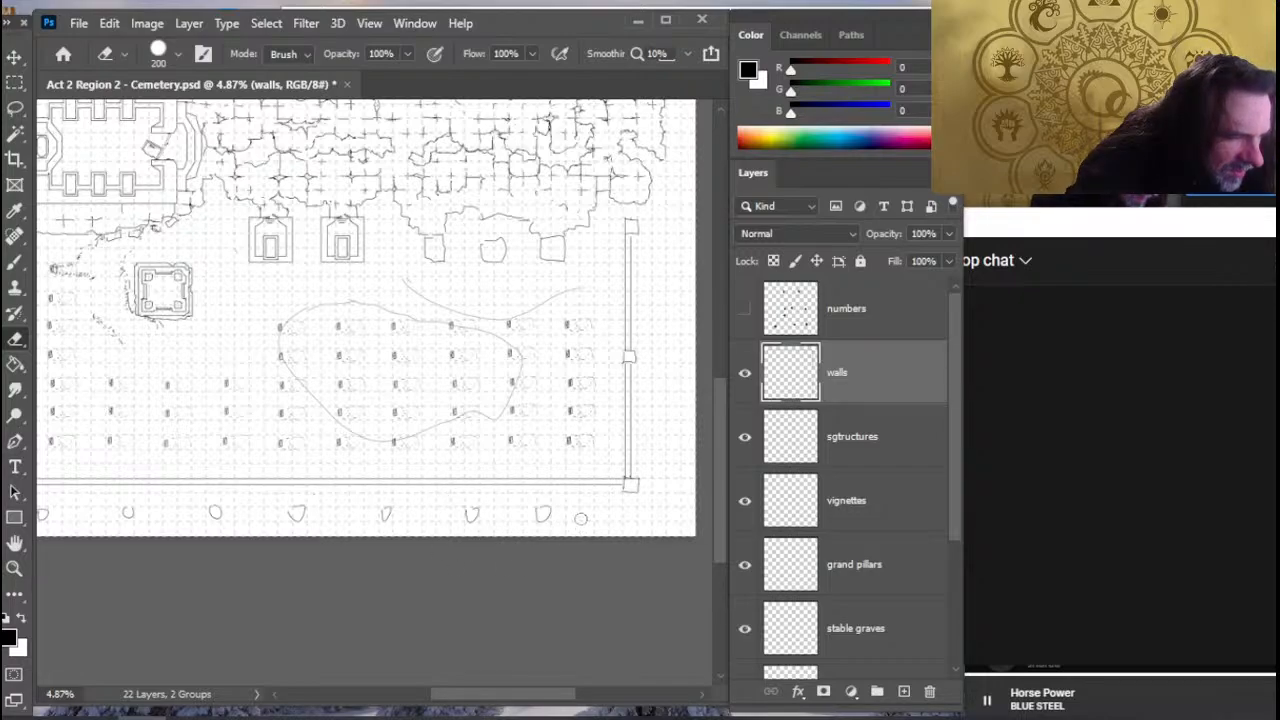
- Sketch round markers in the margin beside the right wall's lower section, and erase the uppermost one
drag(625, 472, 560, 511)
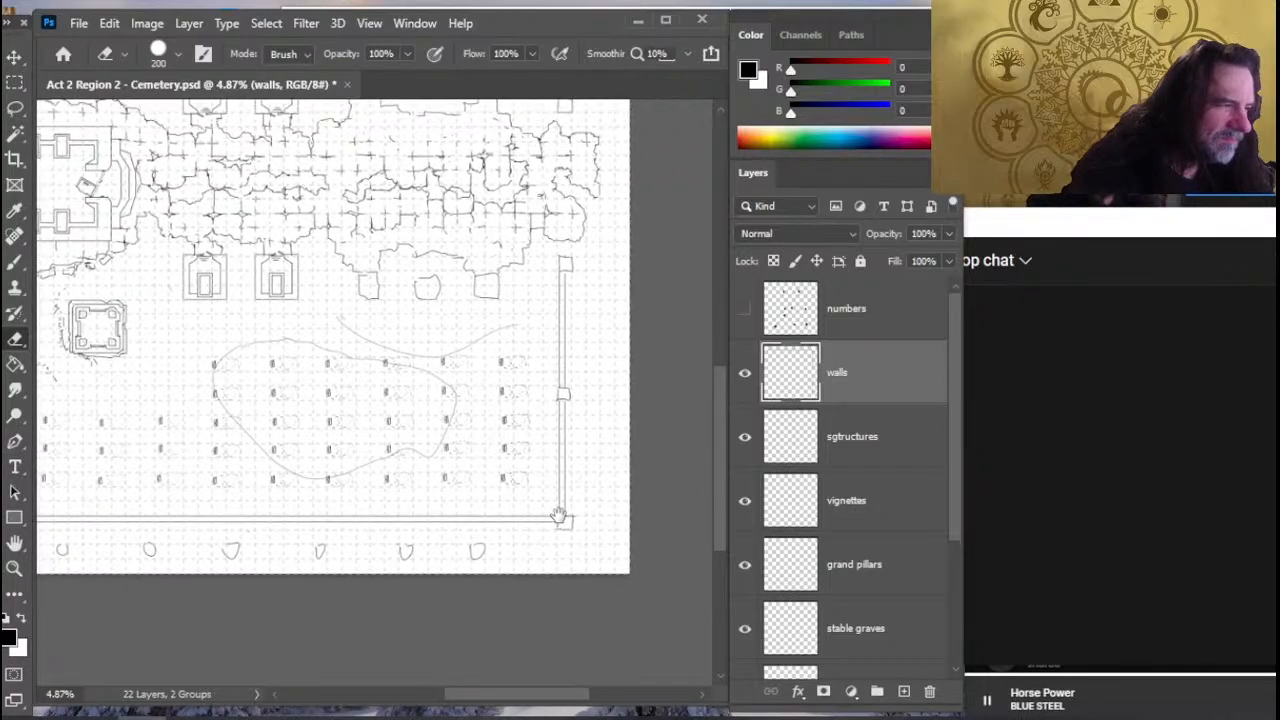
key(b)
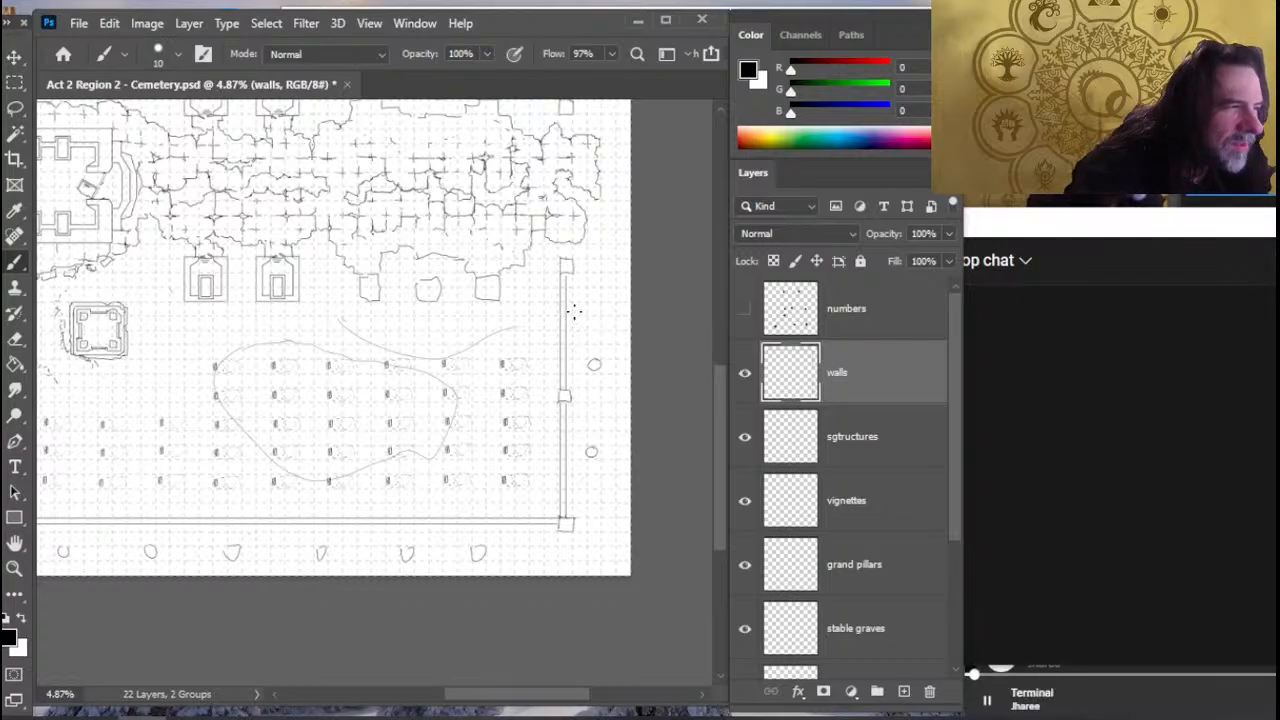
mouse_move(592, 272)
mouse_down()
mouse_move(538, 391)
mouse_move(531, 471)
mouse_up()
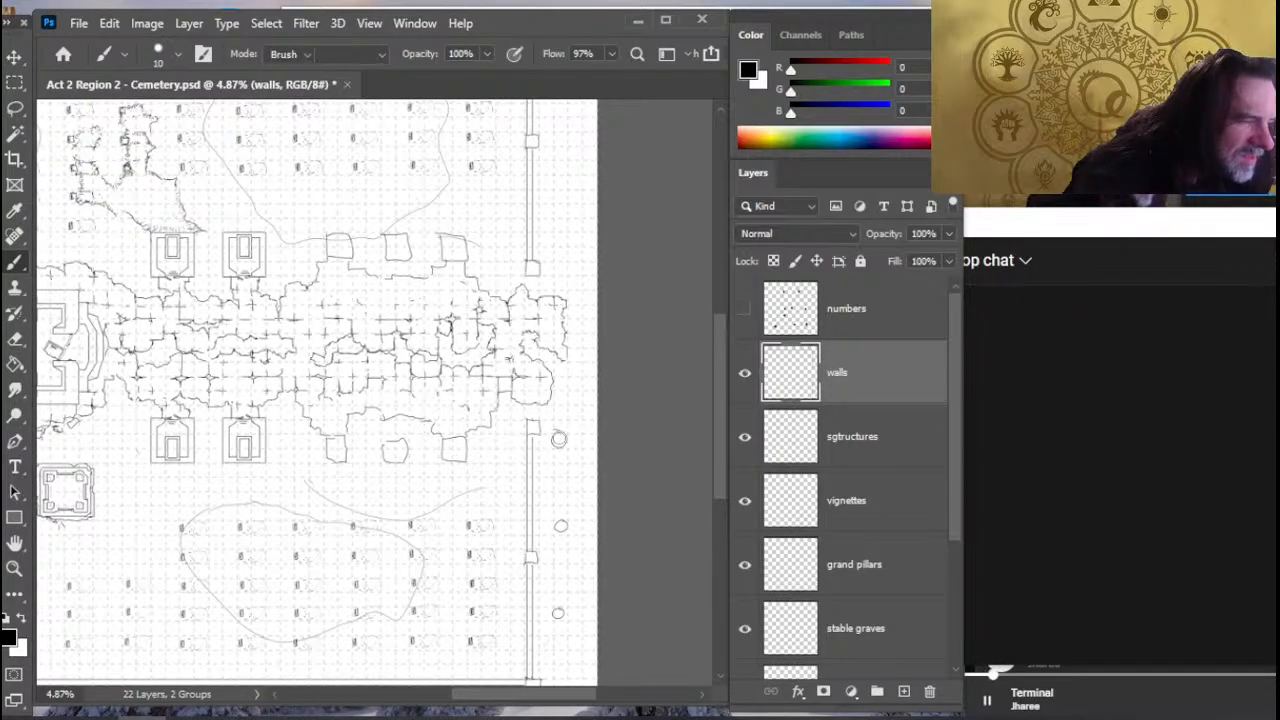
key(e)
key(b)
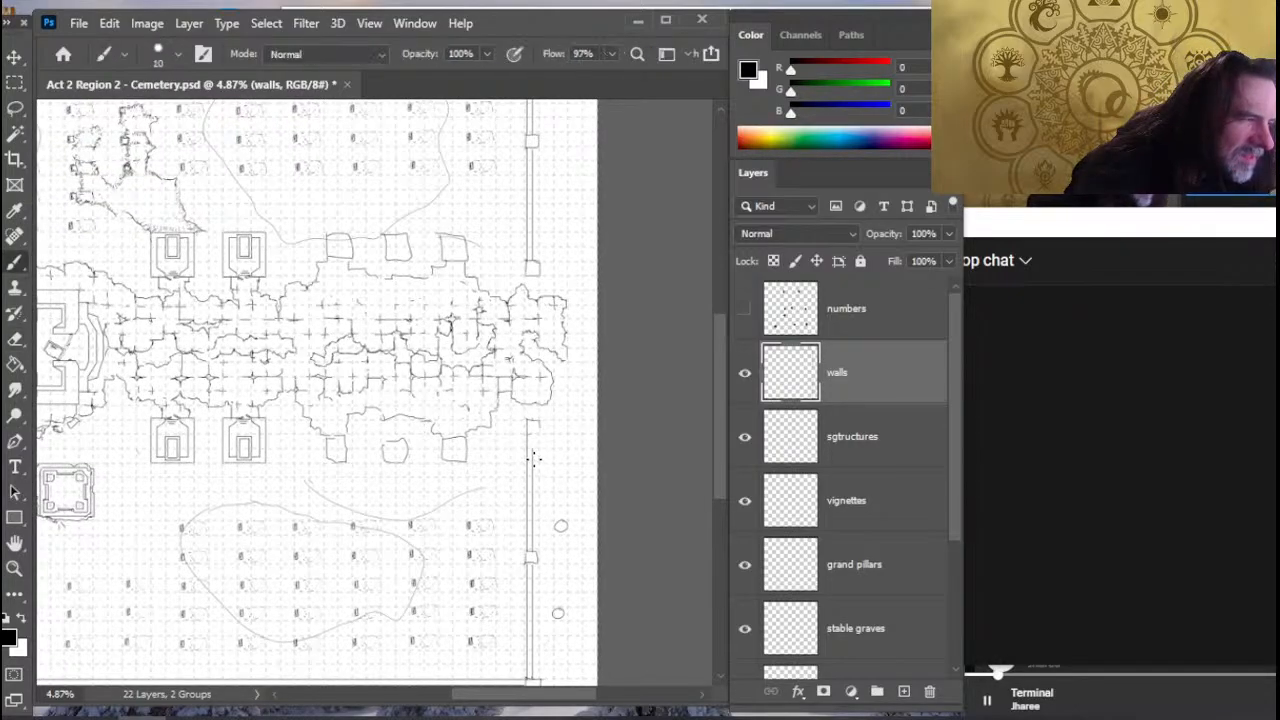
- Redraw the two pillars on either side of the right wall's opening as larger squares extending outward
drag(527, 448, 553, 446)
key(e)
drag(537, 440, 532, 482)
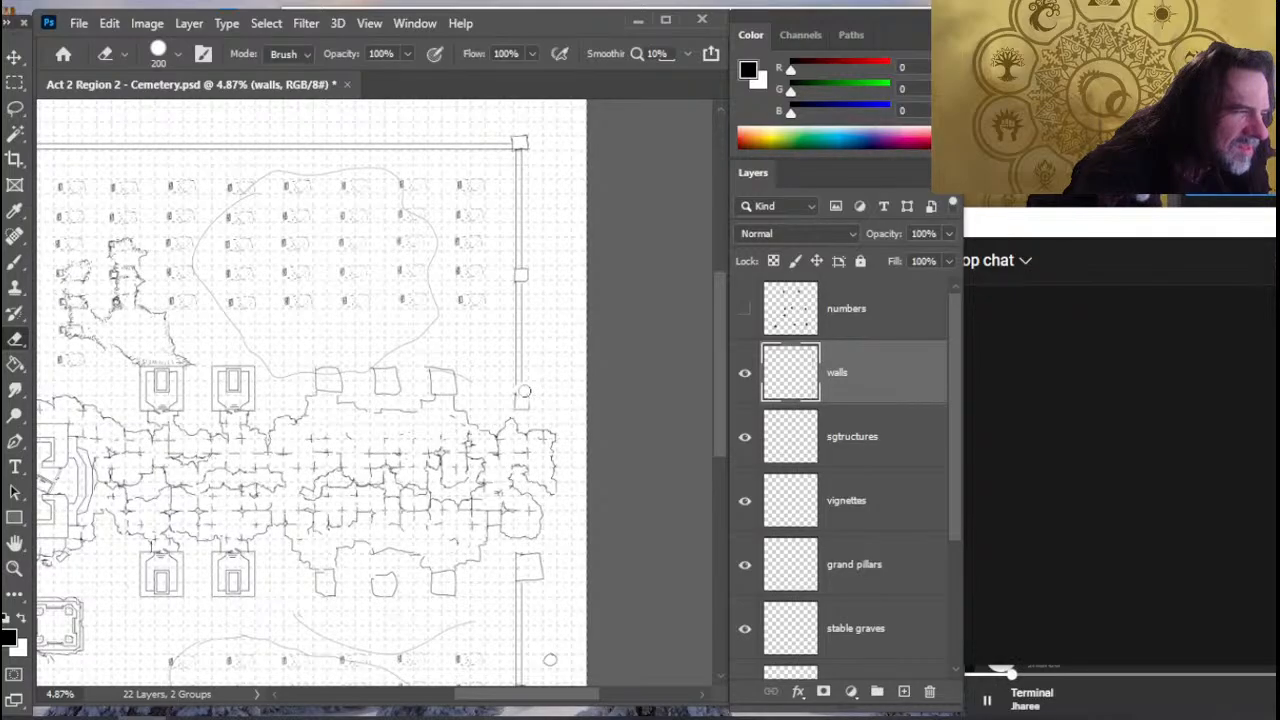
key(b)
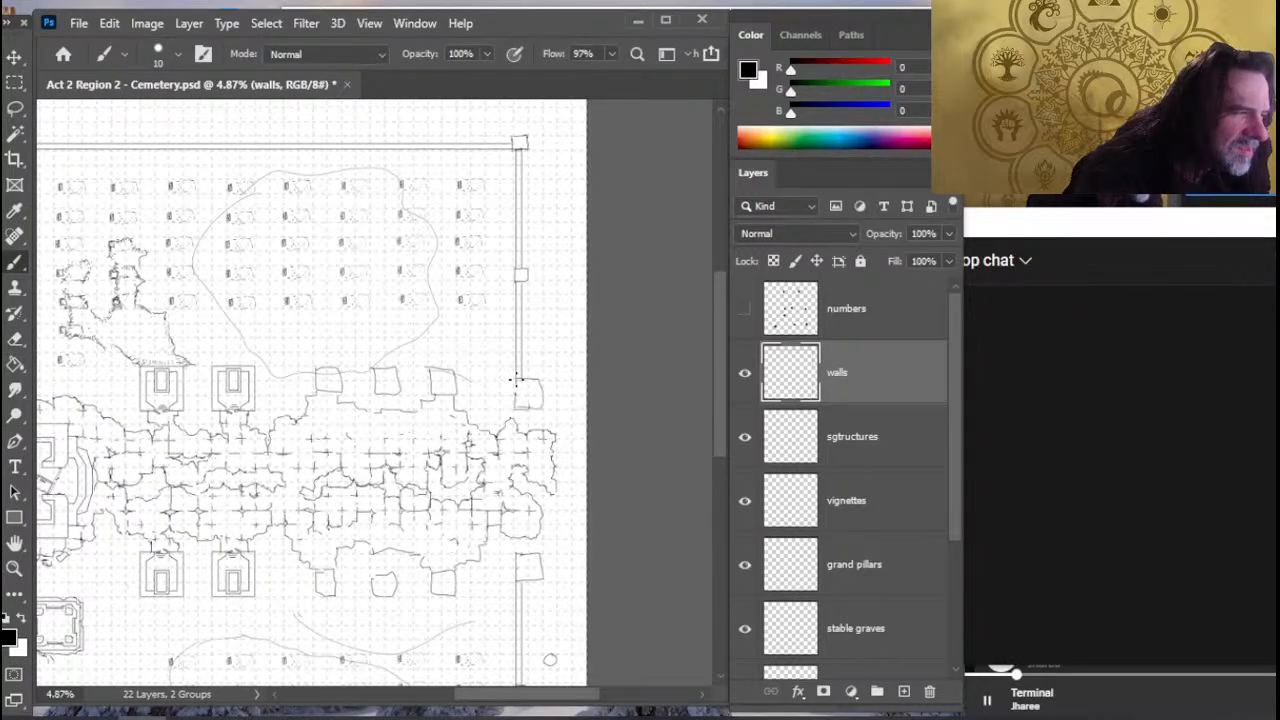
drag(530, 406, 527, 413)
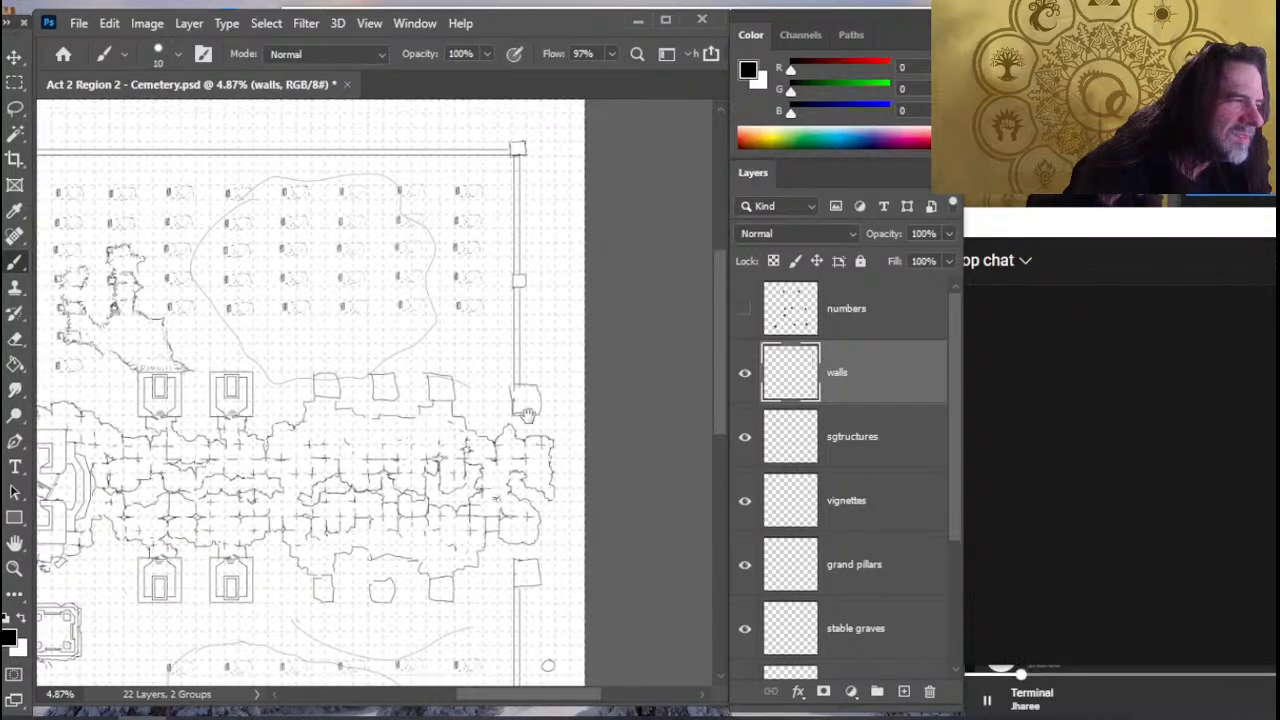
- Erase the middle pillar on the right wall's upper section and close the gap using Smudge with a 600 px brush
key(e)
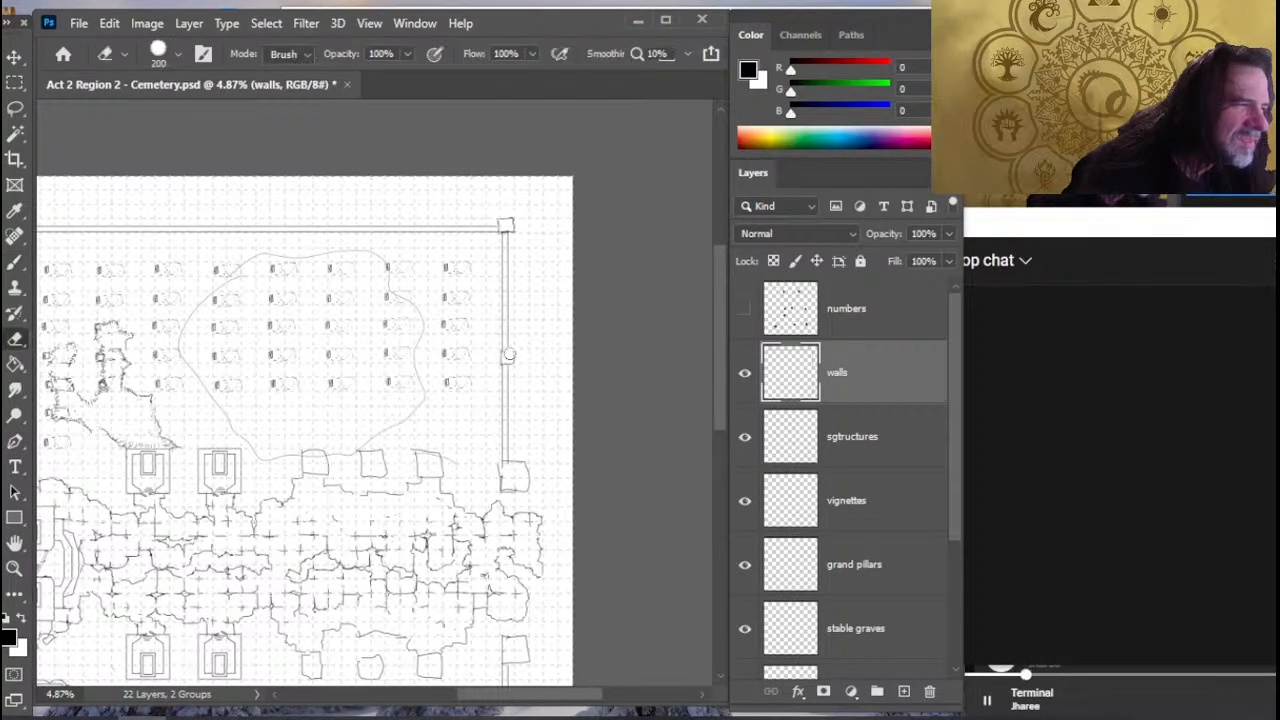
drag(510, 354, 513, 388)
key(r)
key(e)
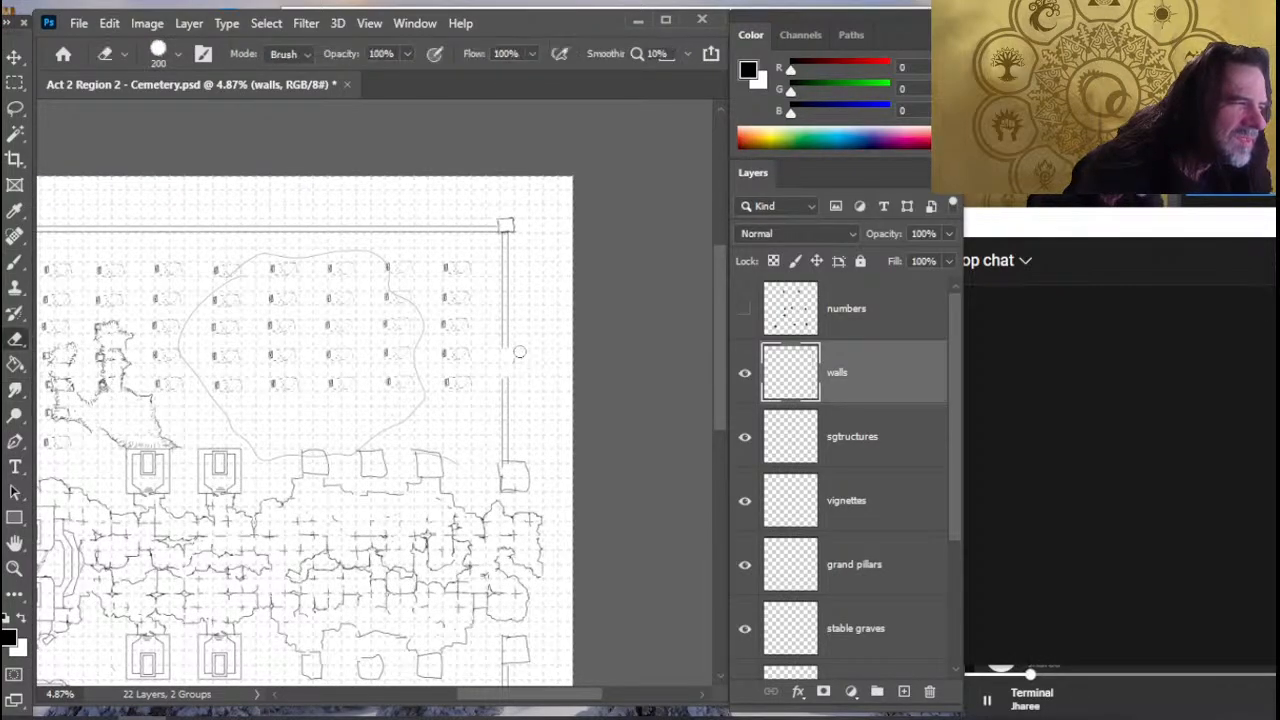
key(r)
key(shift)
key(bracketright)
key(bracketright)
key(bracketright)
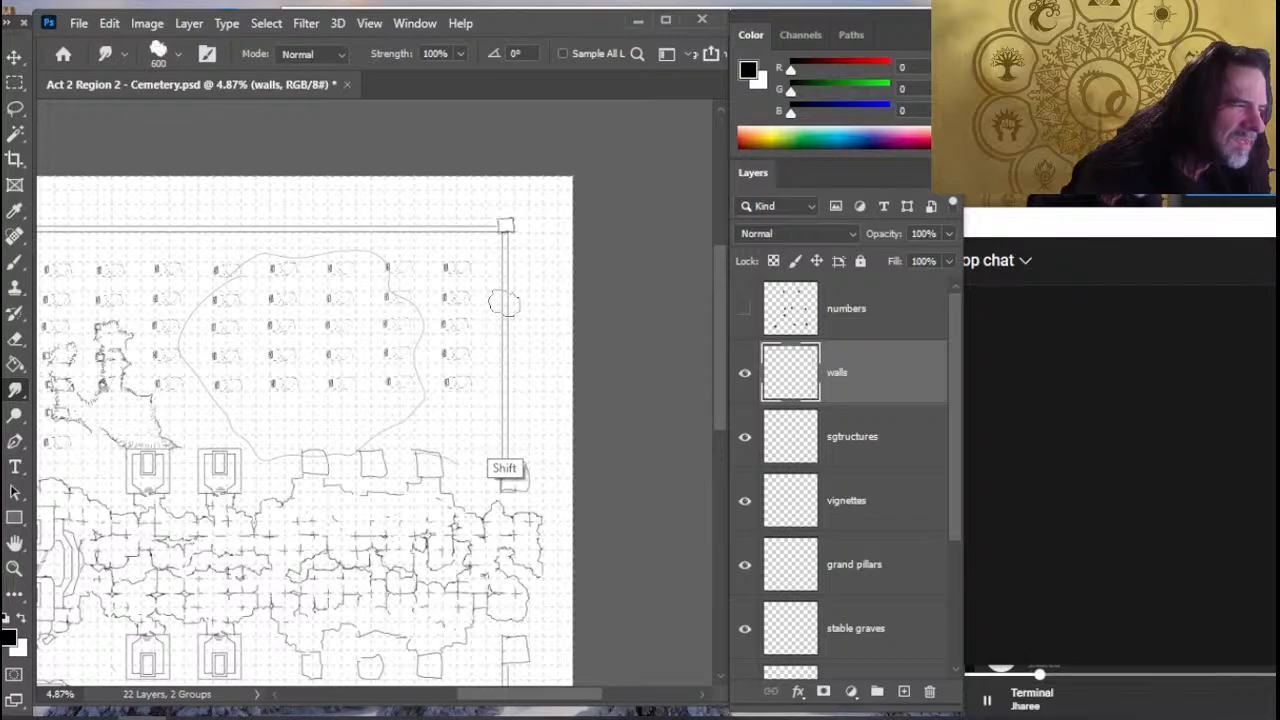
- Erase the middle pillar on the right wall's lower section and smudge the wall lines across the gap
key(b)
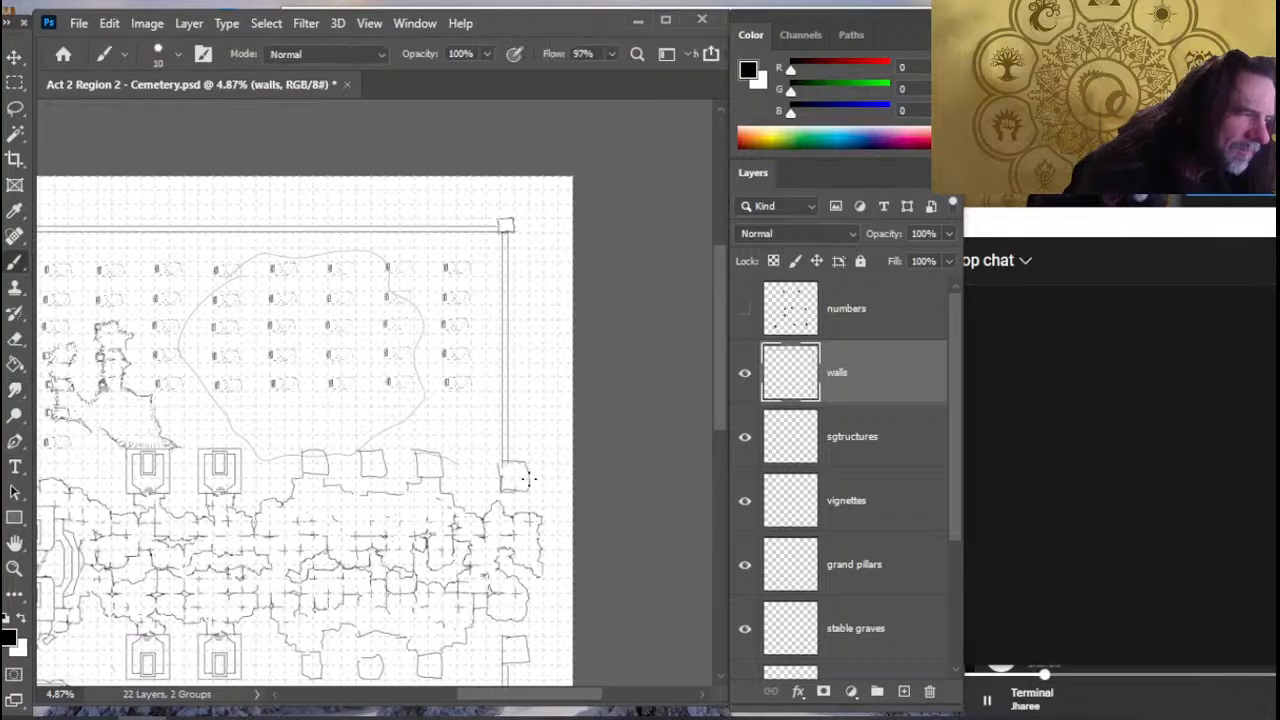
drag(513, 578, 508, 356)
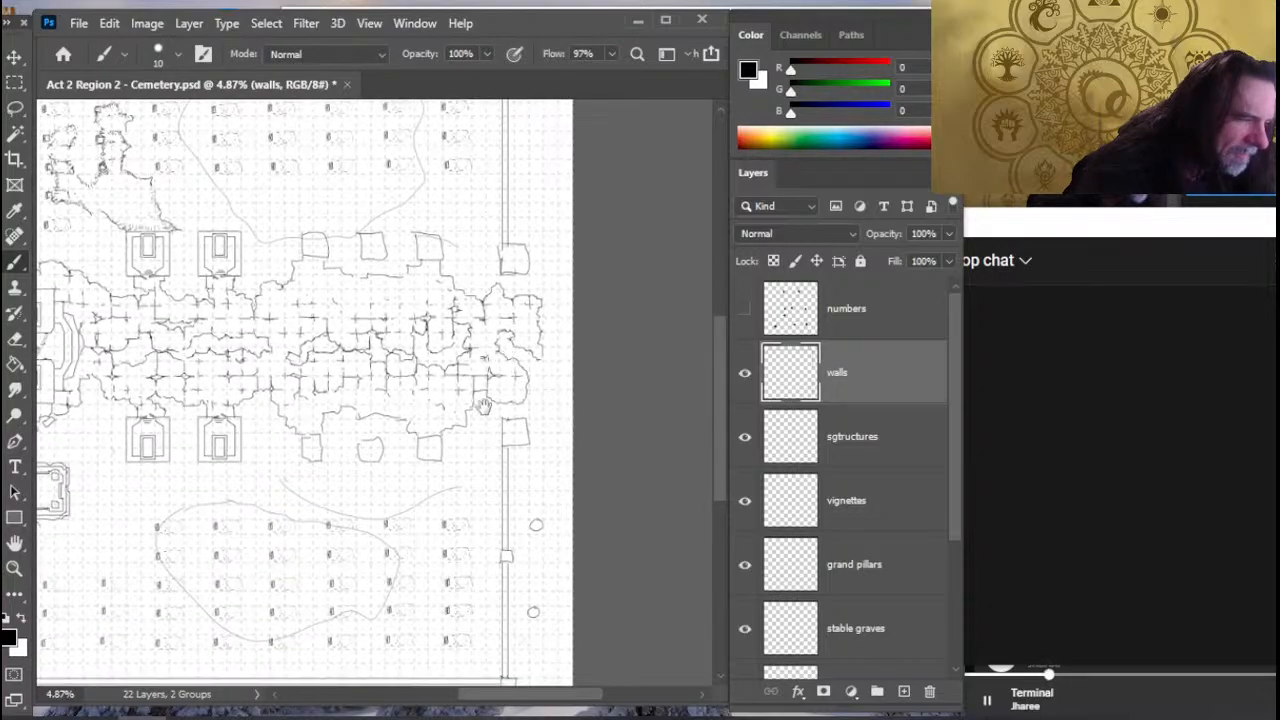
key(e)
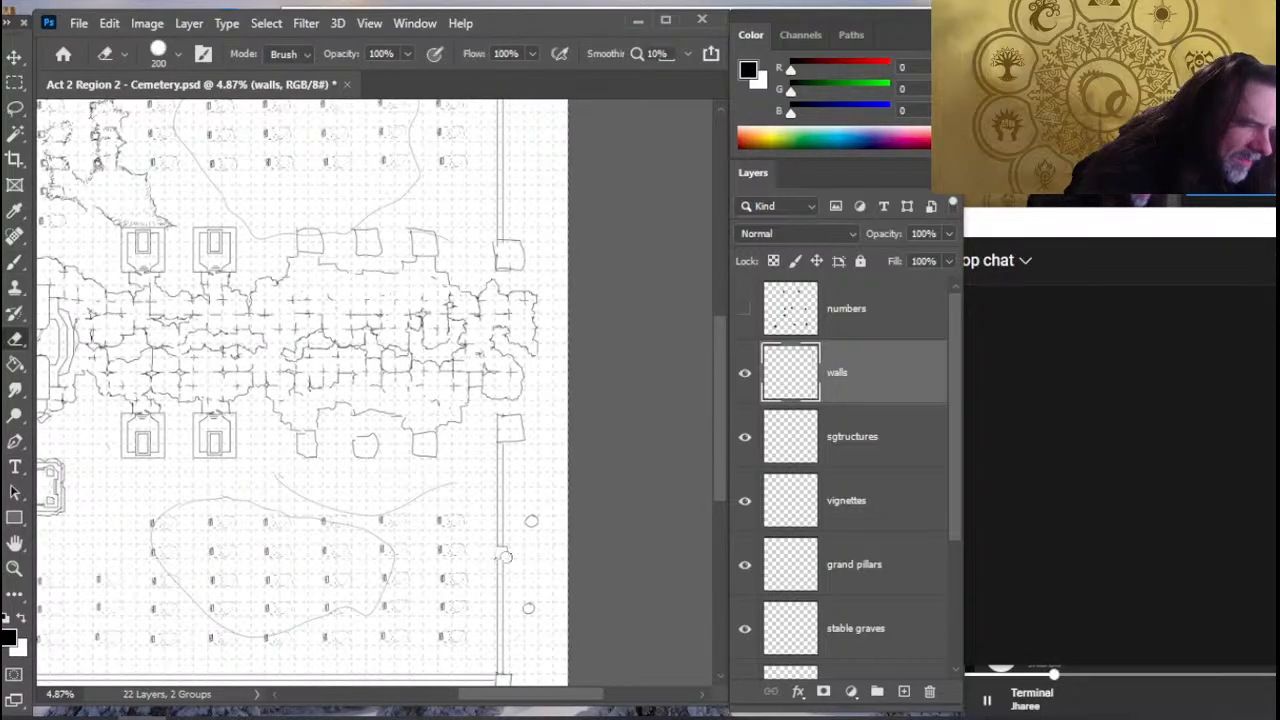
key(r)
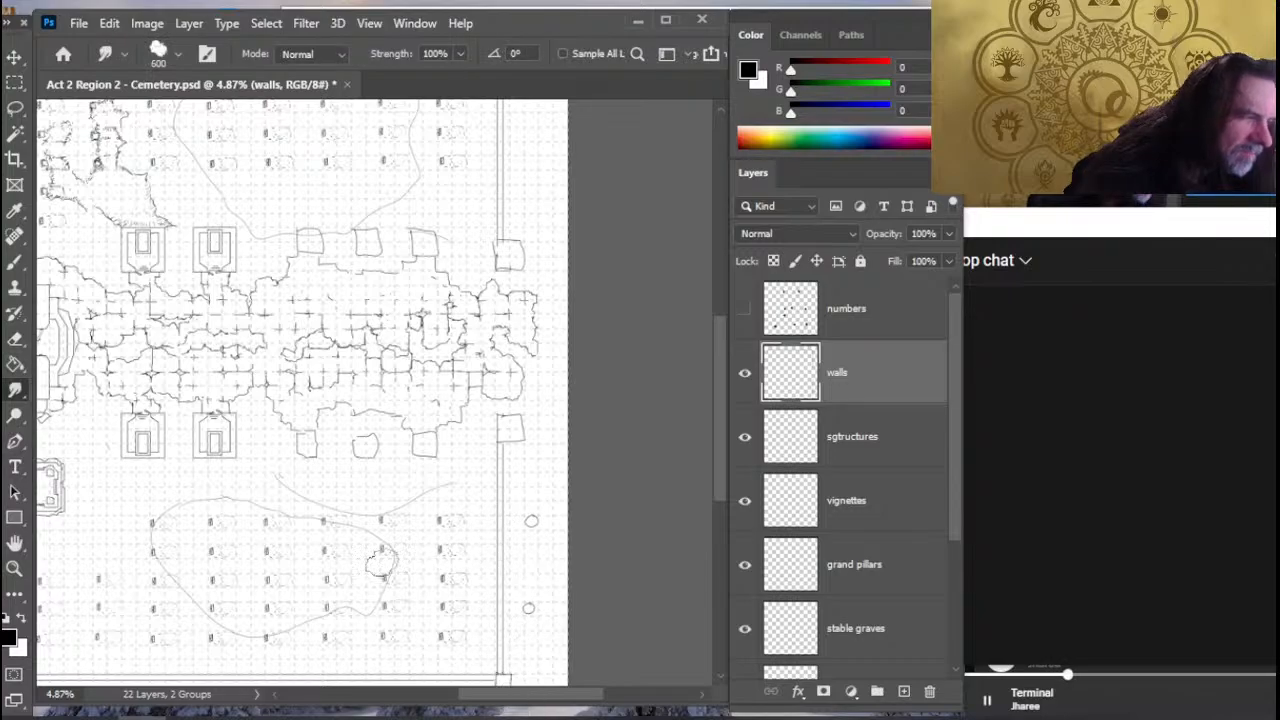
- Try two square pillars on the right wall's lower section level with the margin markers, and erase the markers
key(e)
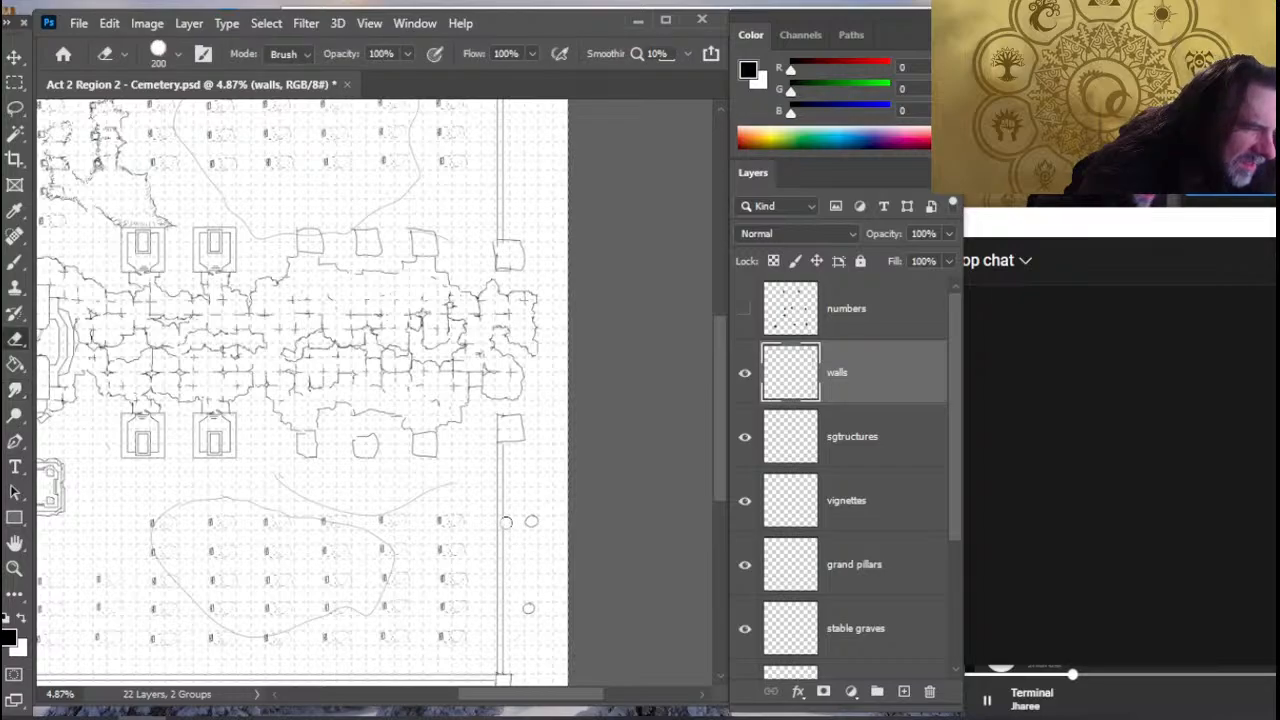
key(b)
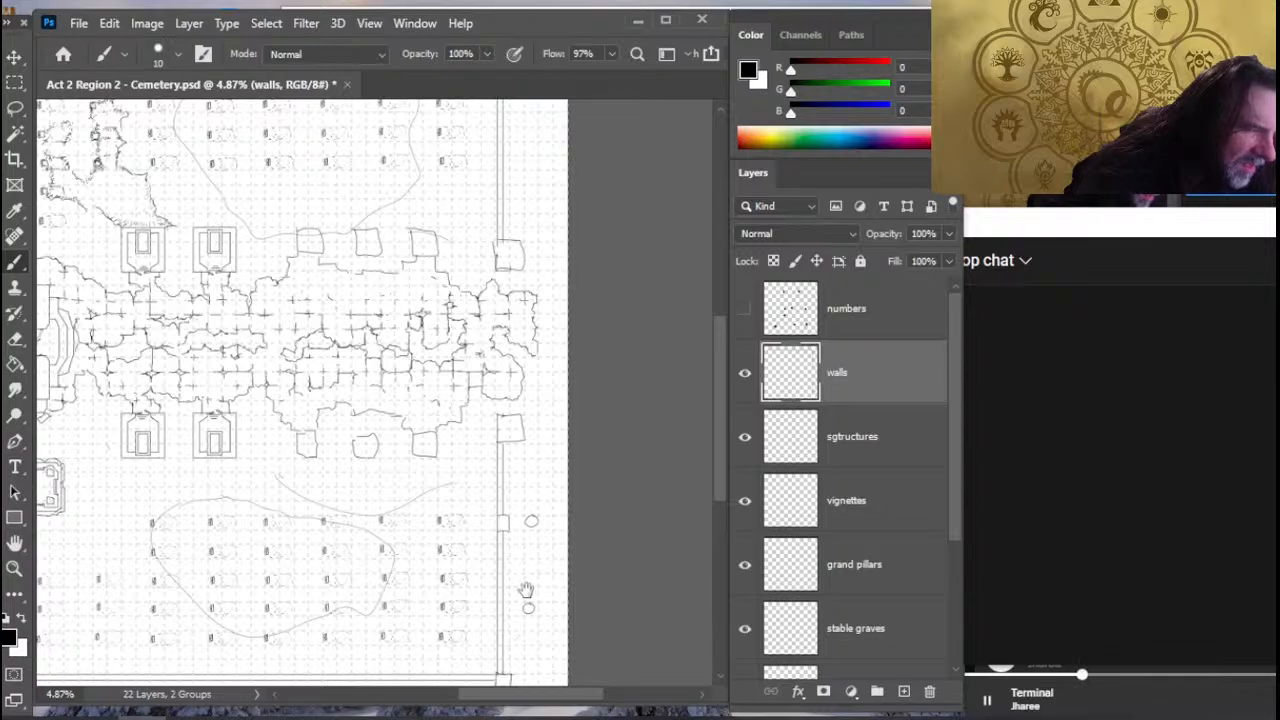
drag(525, 527, 527, 476)
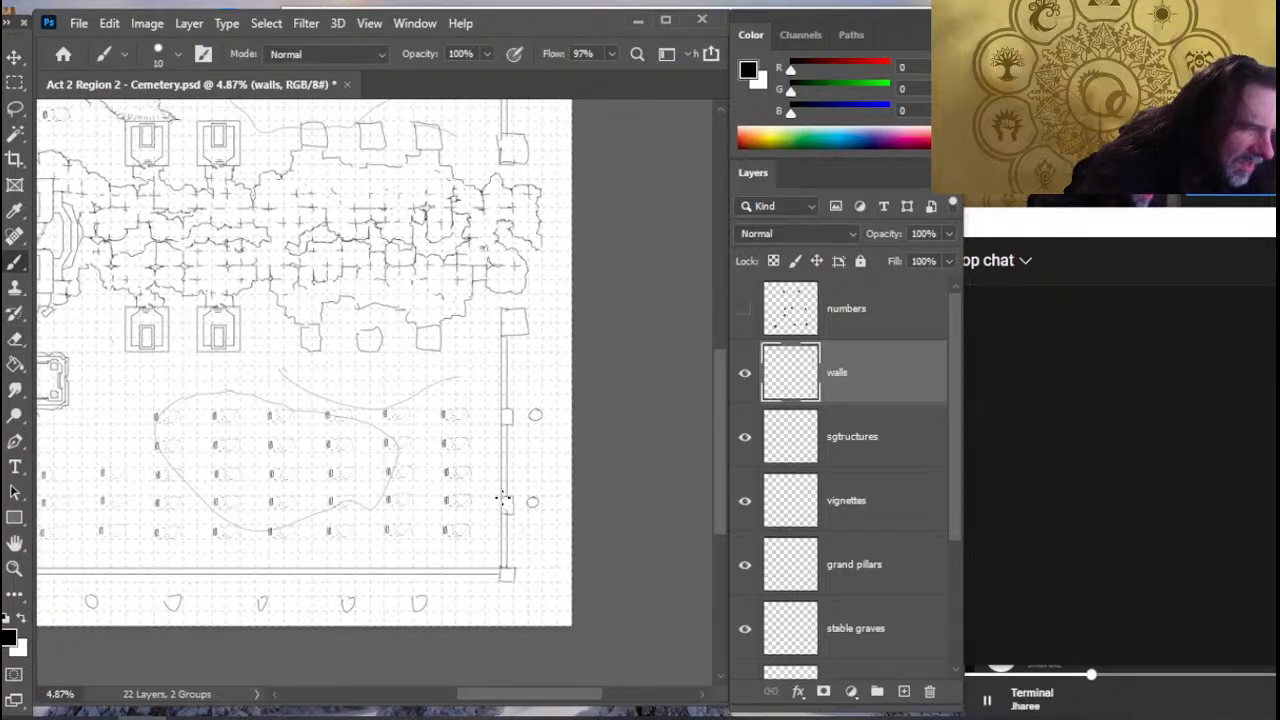
key(e)
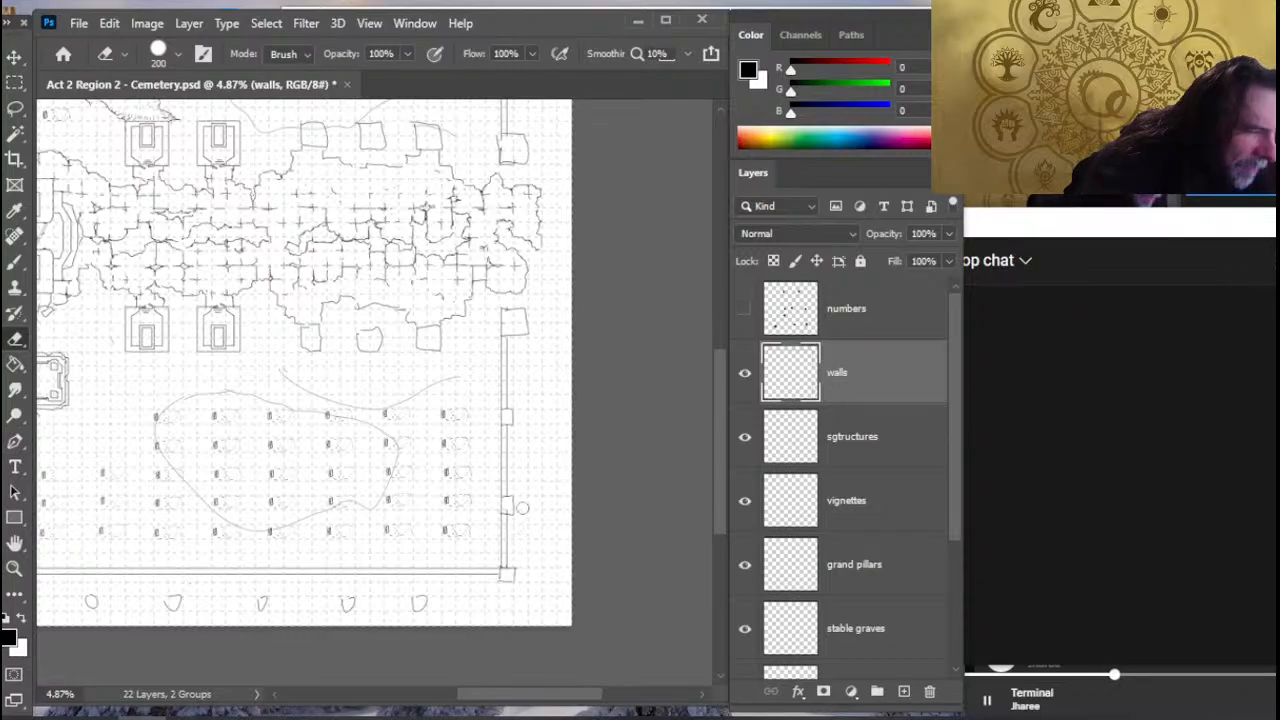
- Undo the two new right-wall pillars, keep the old middle pillar removed, and erase the round markers beside the wall
key(ctrl+z)
key(ctrl+z)
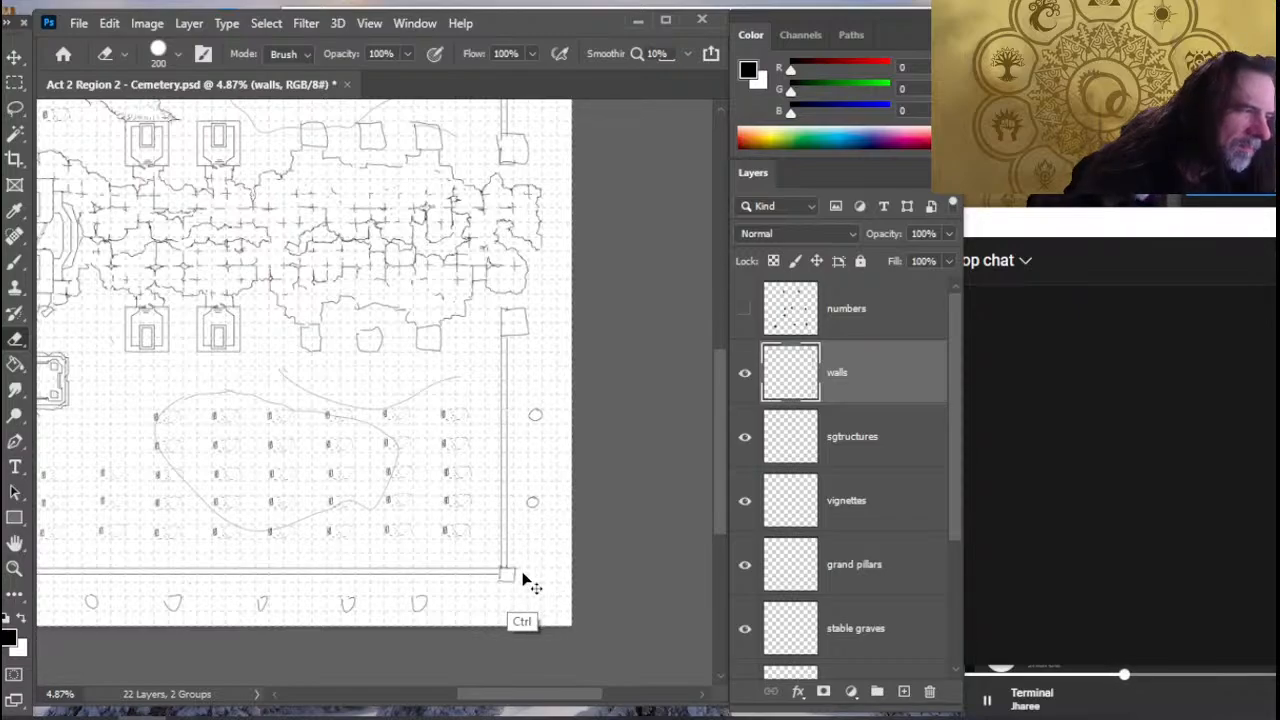
key(ctrl+z)
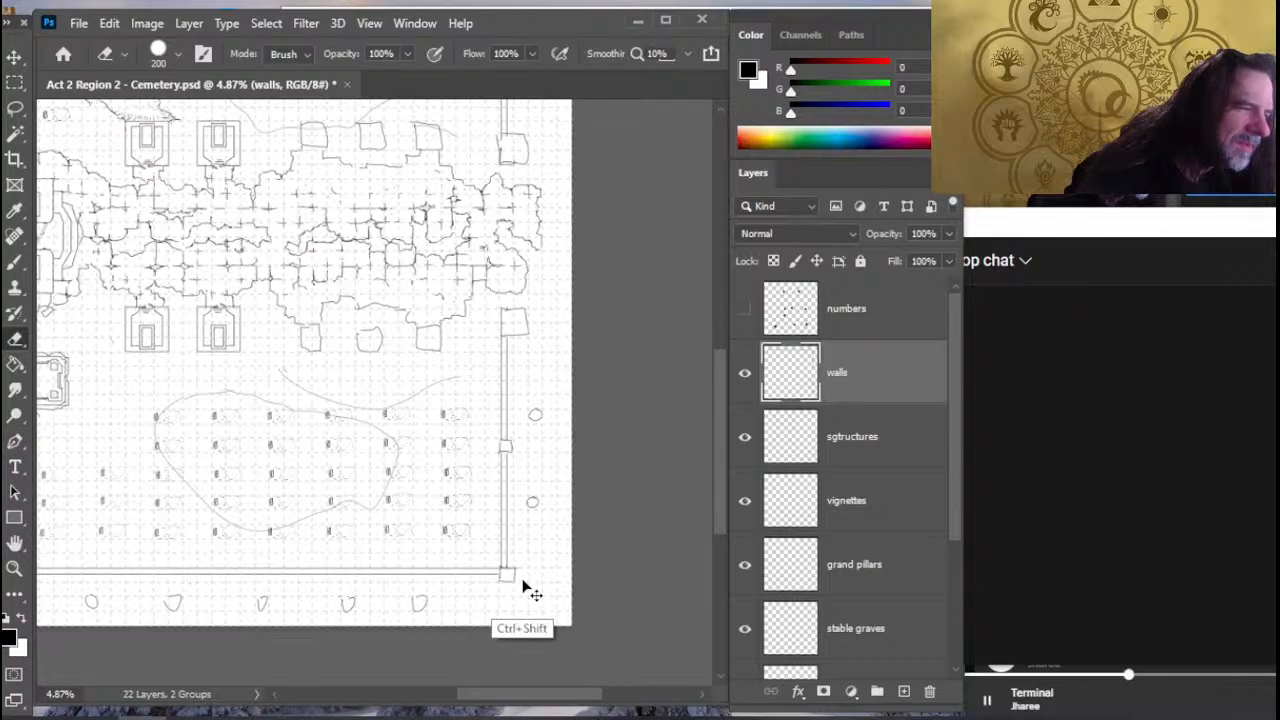
key(ctrl+shift+z)
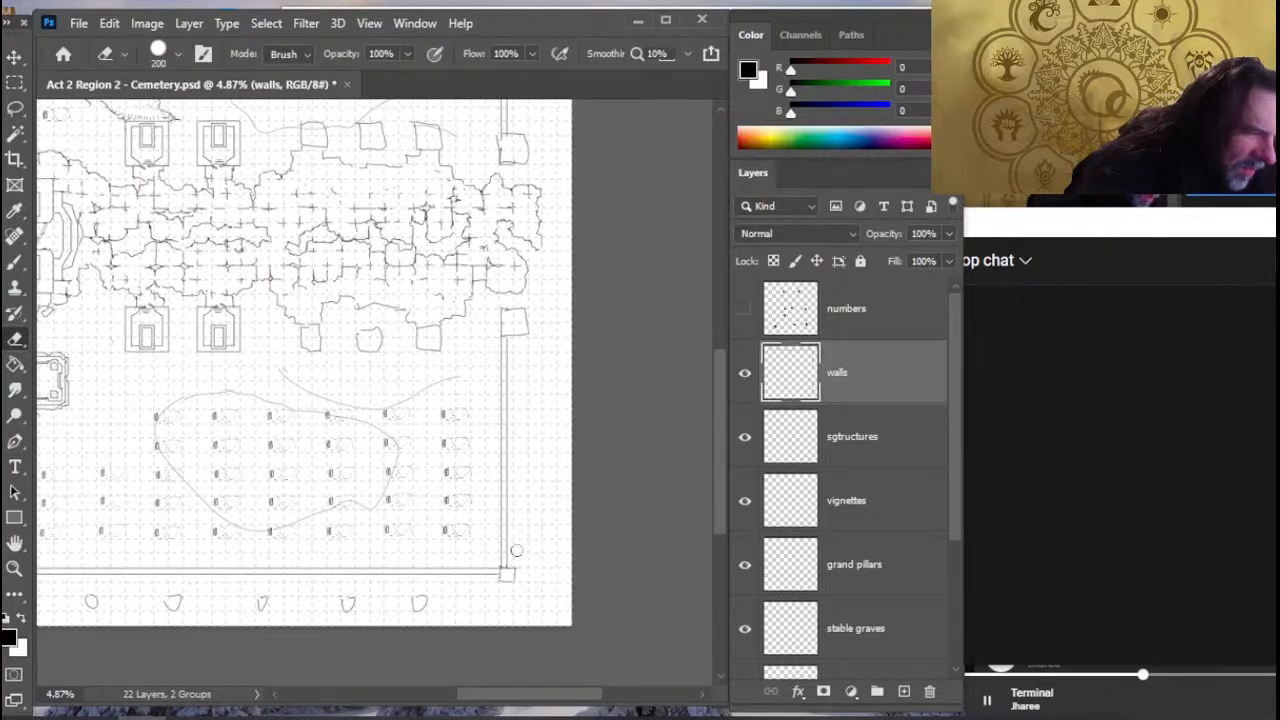
- Mark two pillar positions with small circles beside the right wall's lower section and draw a square pillar level with the upper marker
key(b)
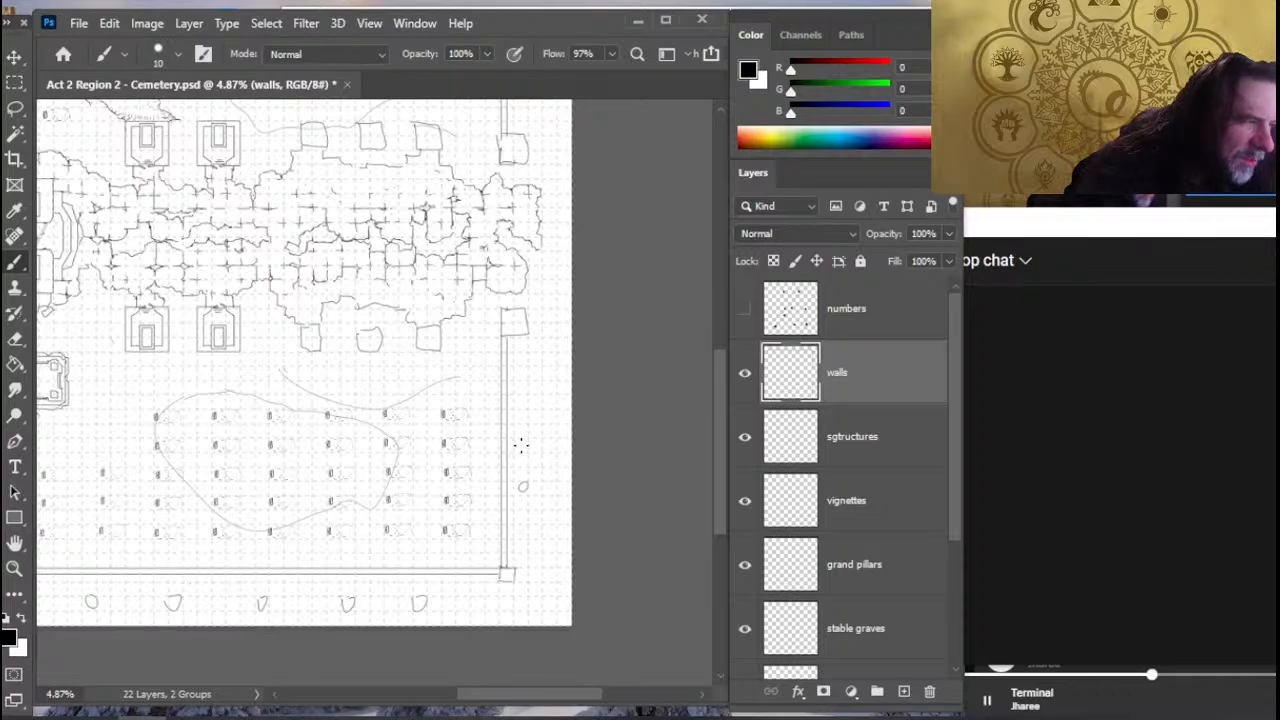
drag(536, 396, 535, 397)
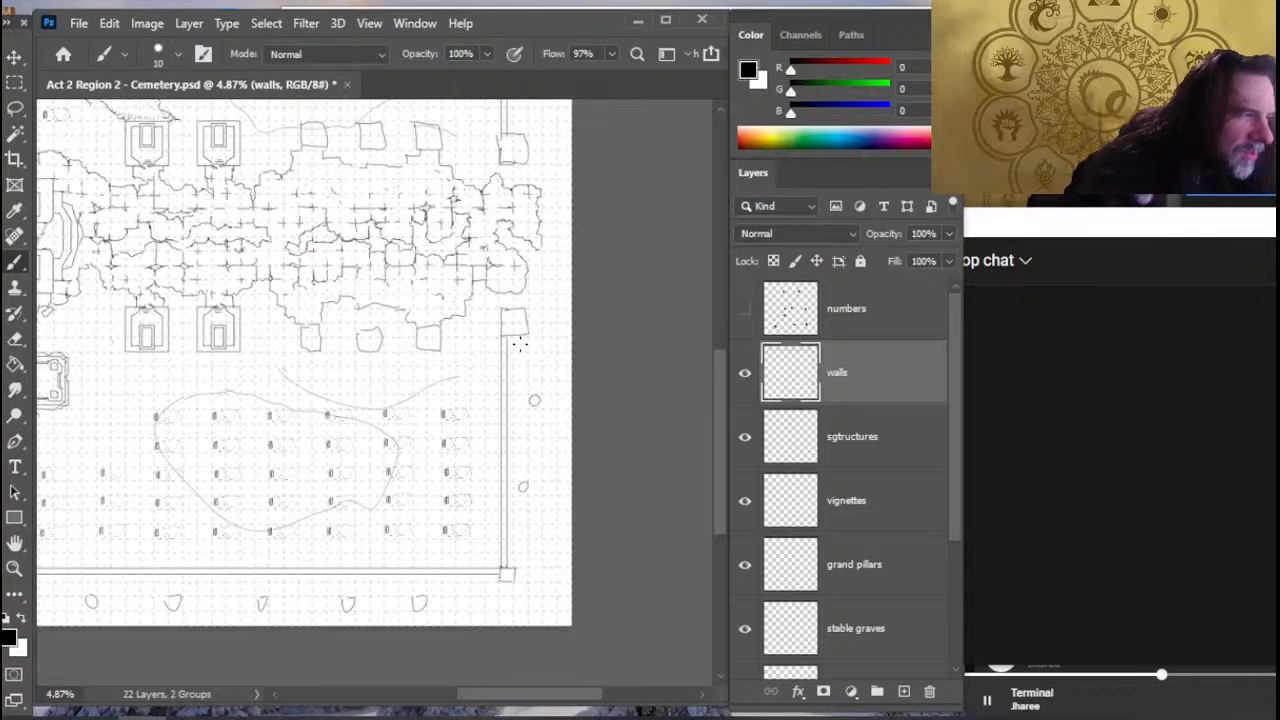
key(e)
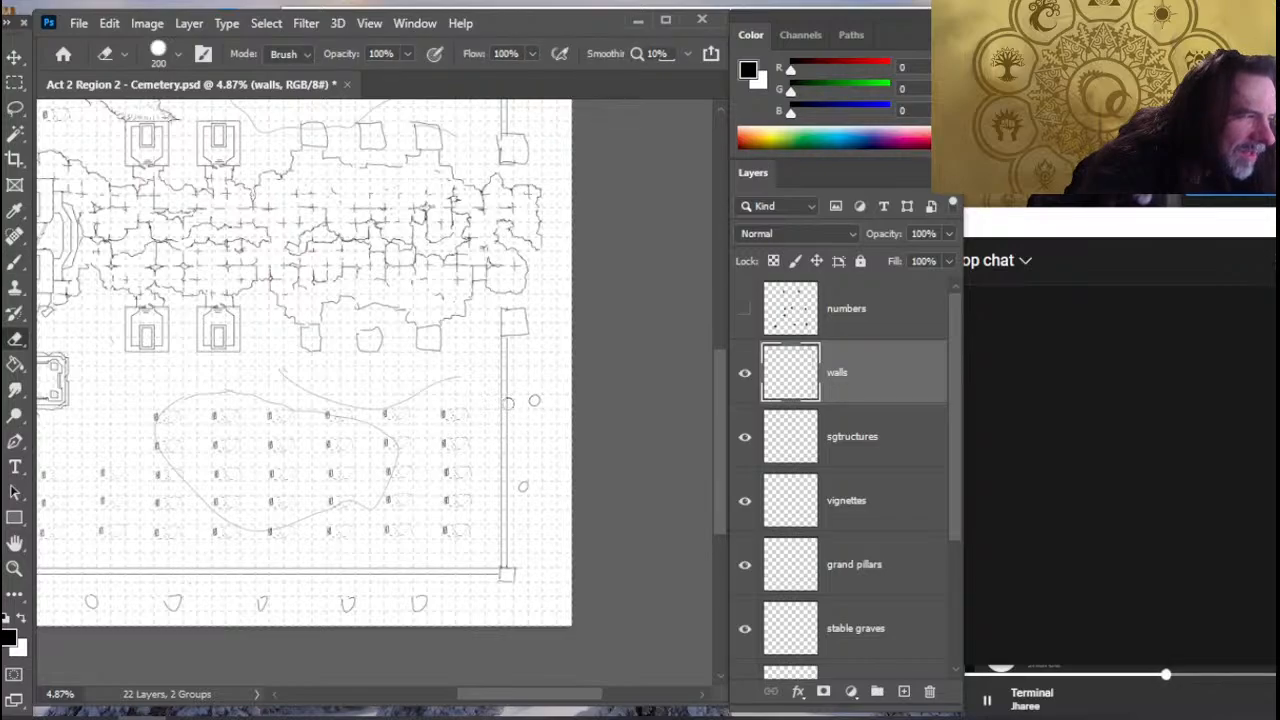
key(b)
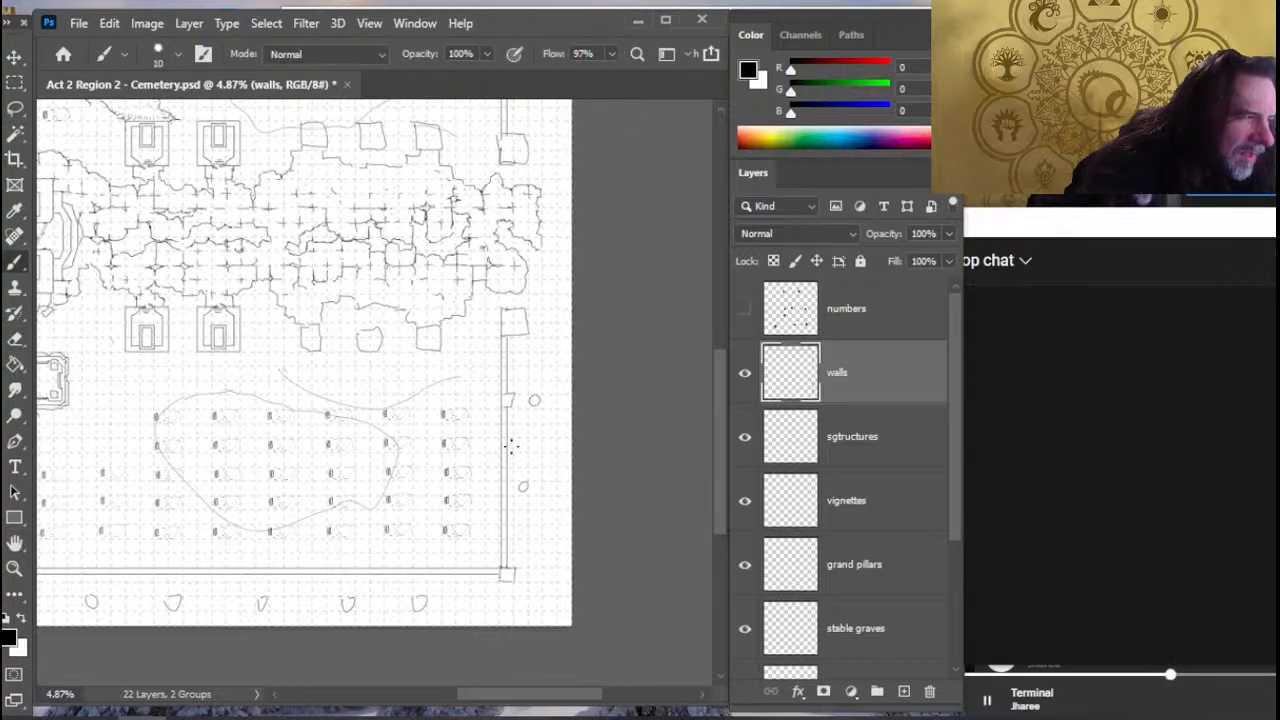
key(e)
key(b)
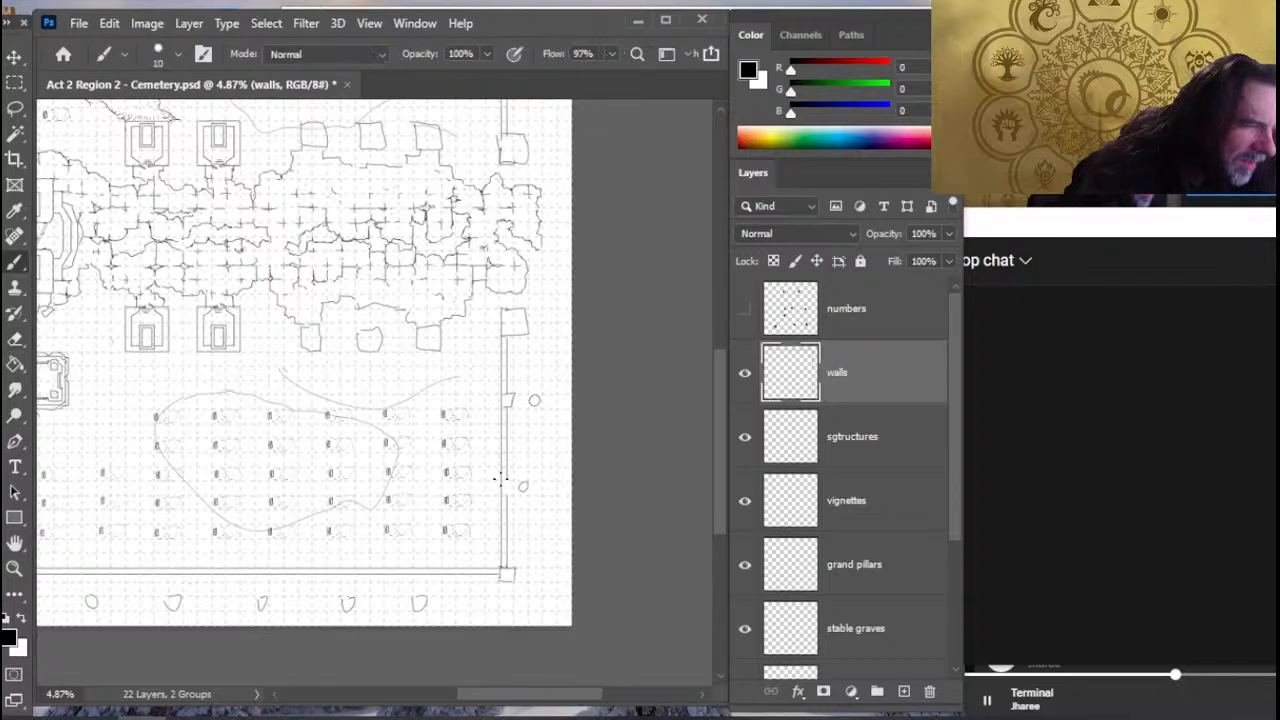
- Draw a second square pillar level with the lower marker, erase both round markers, and finish the upper pillar's outline
key(e)
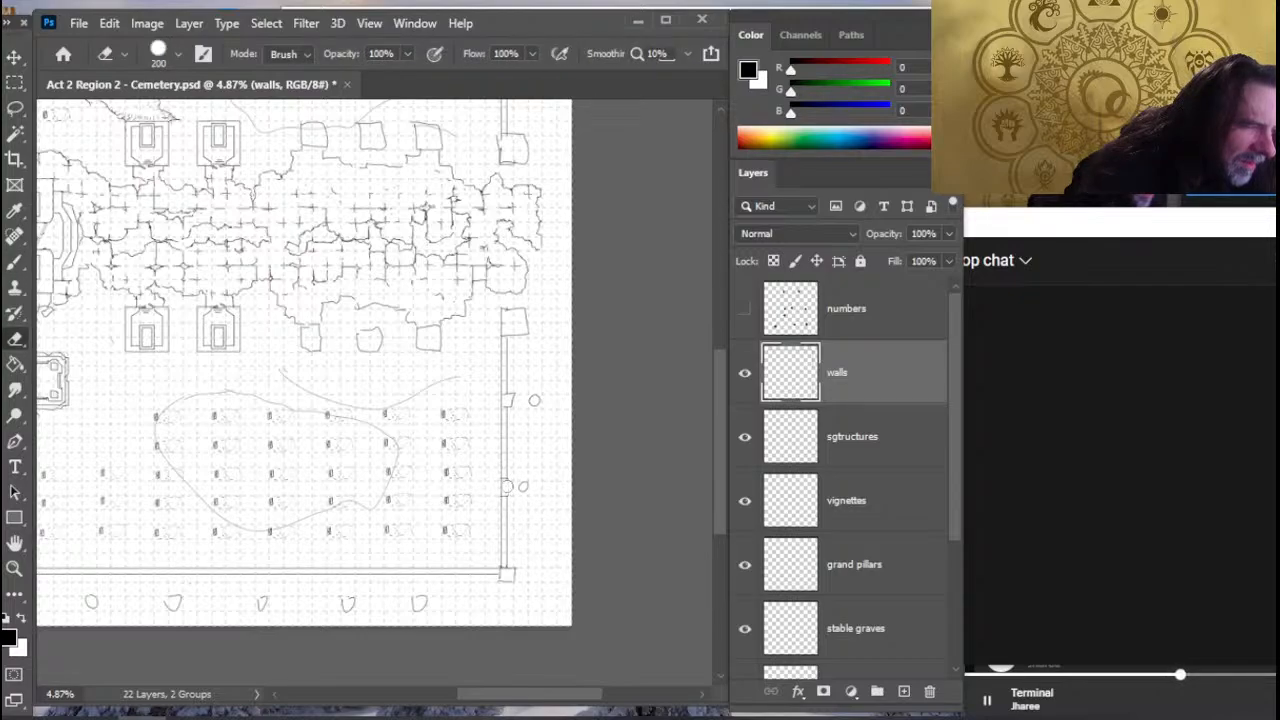
key(b)
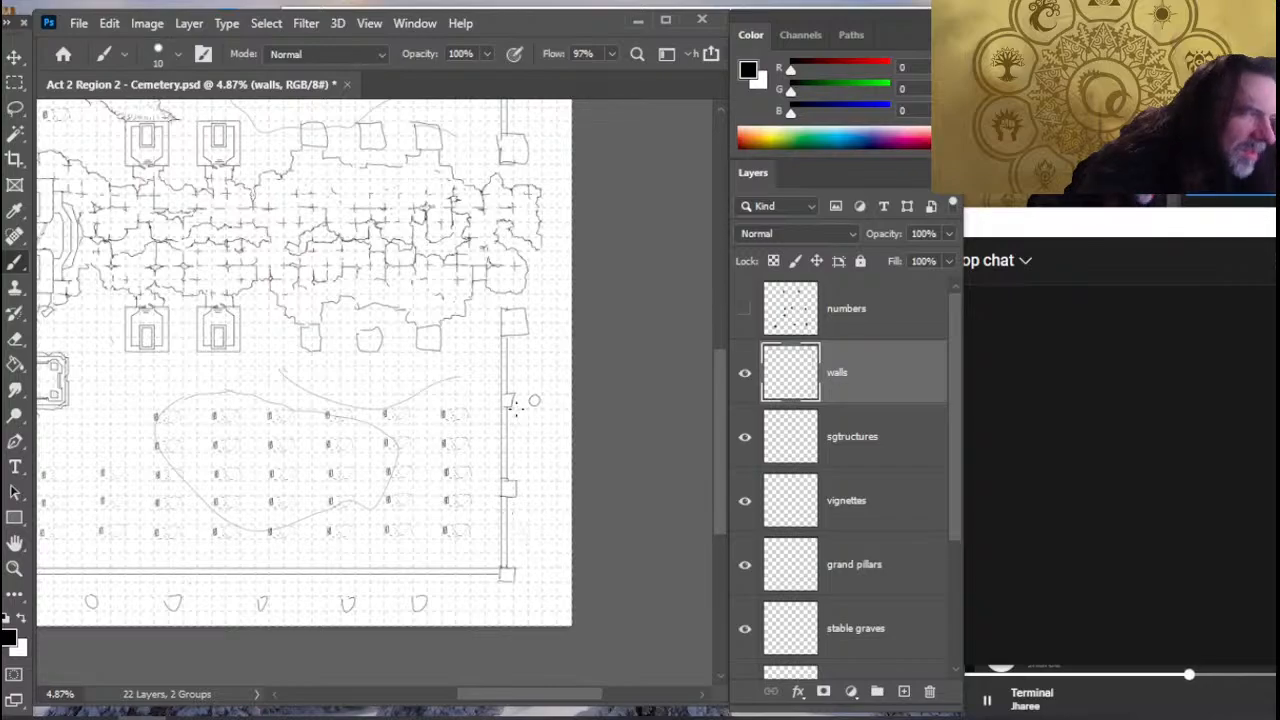
key(e)
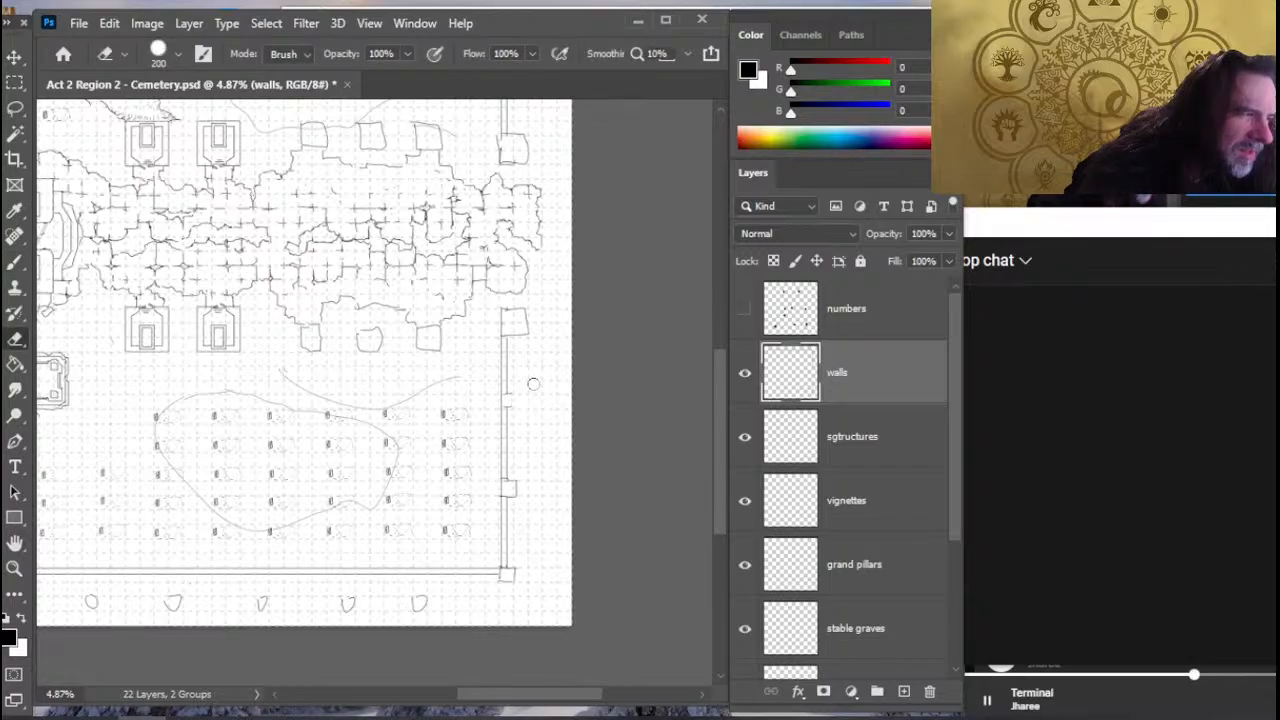
key(b)
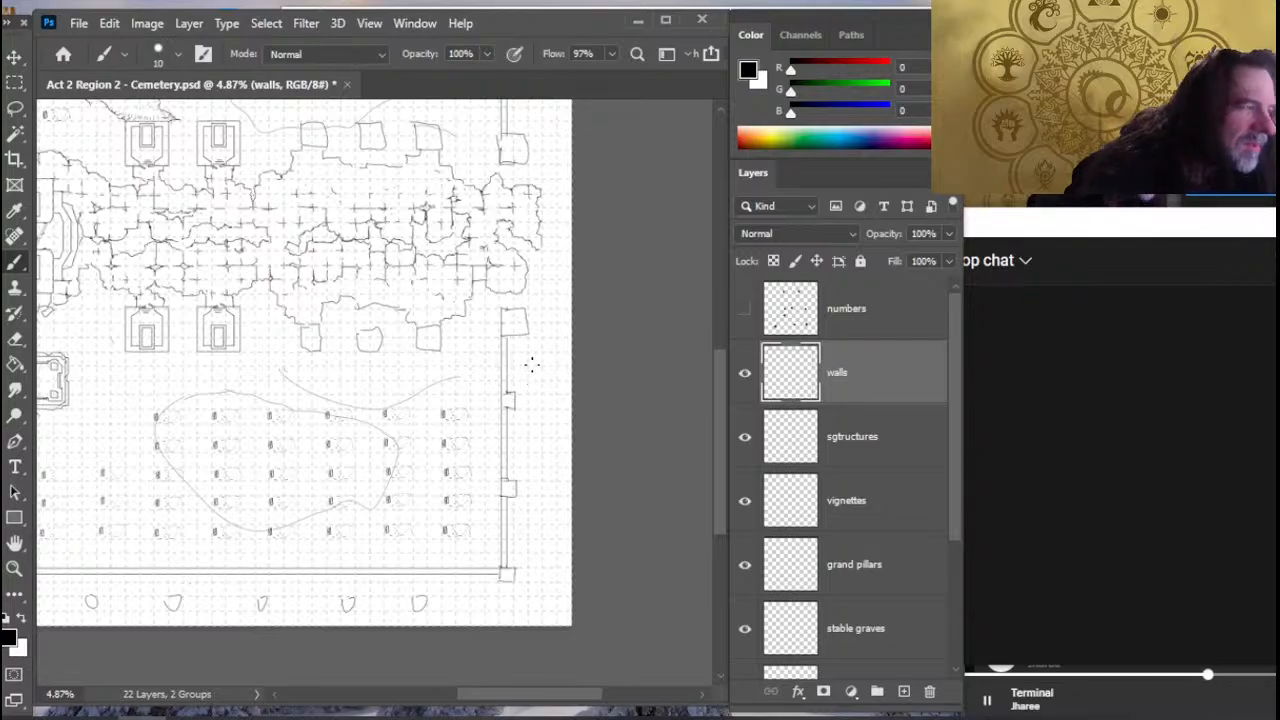
- Try two square pillars on the right wall's upper section, and undo them
drag(505, 367, 482, 619)
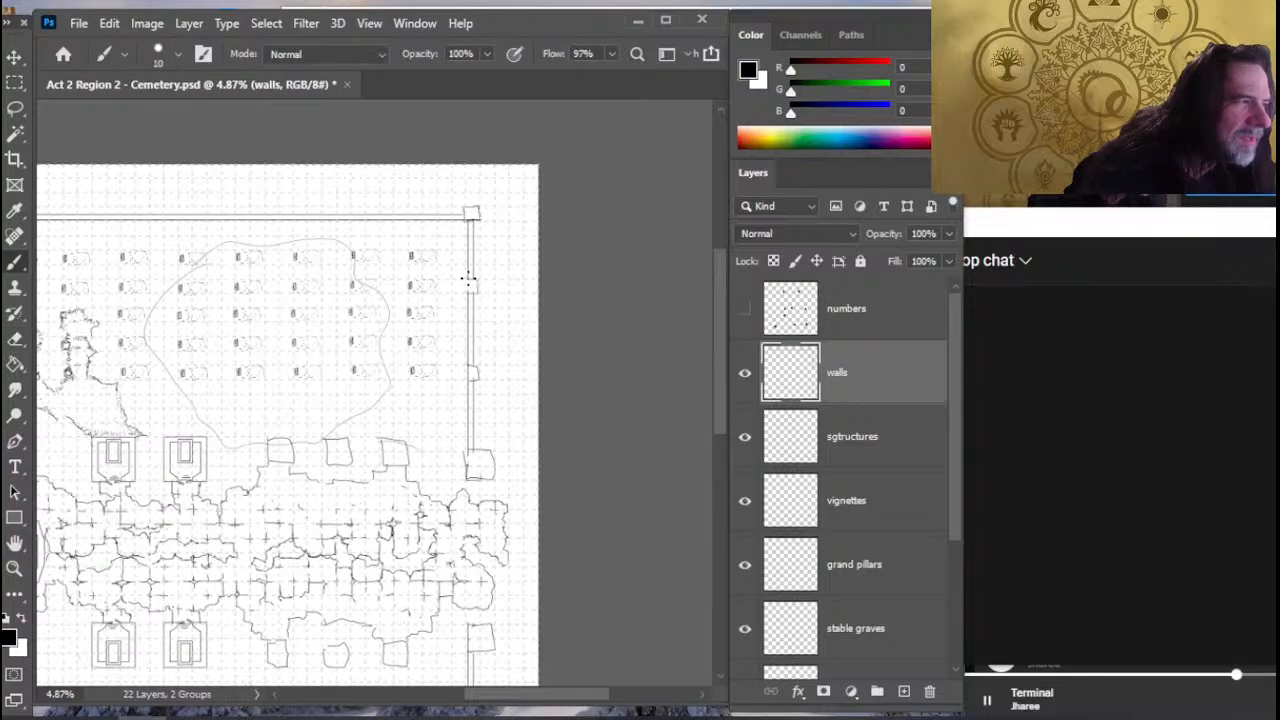
scroll(497, 397, up, 3)
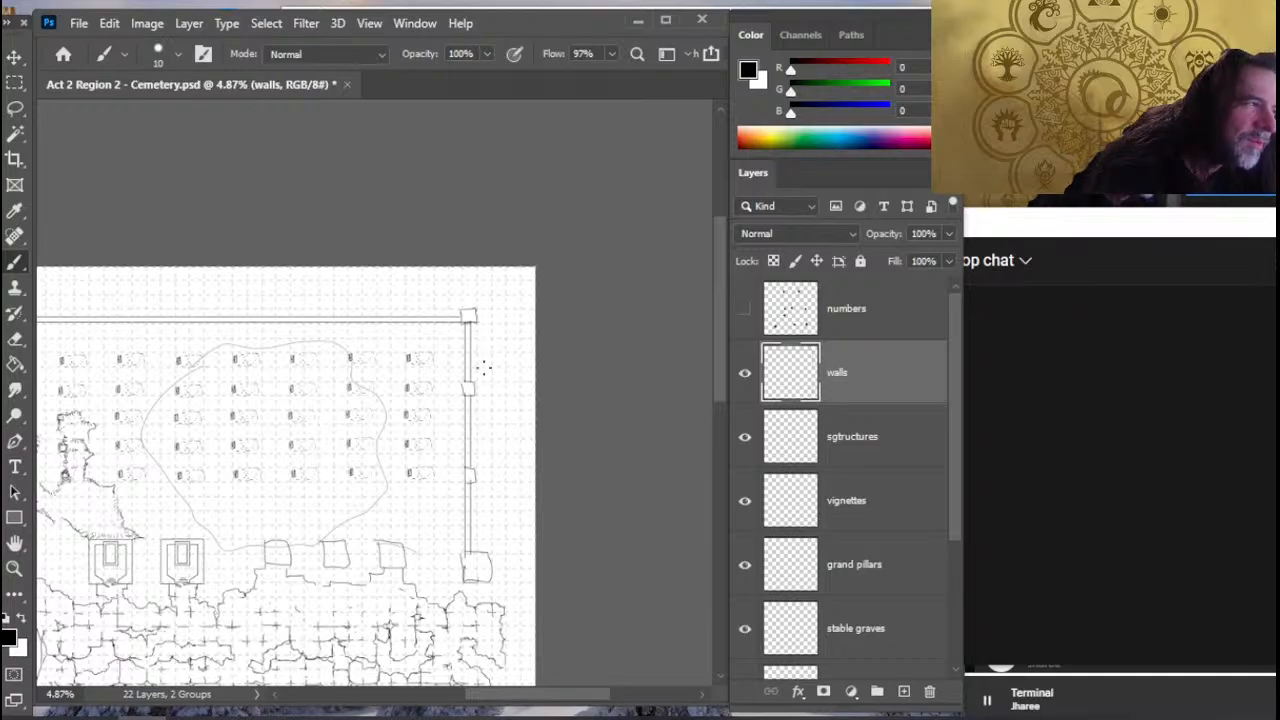
mouse_move(484, 532)
mouse_down()
mouse_move(494, 283)
mouse_move(490, 318)
mouse_up()
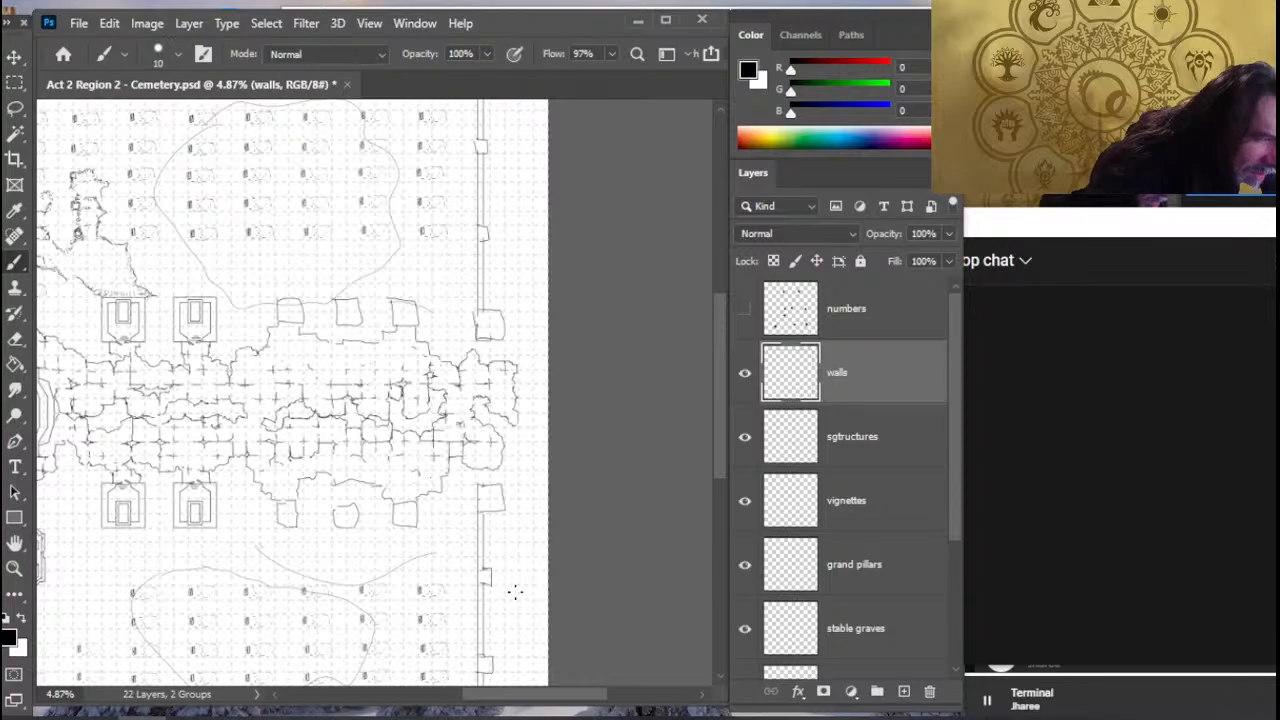
scroll(444, 412, up, 3)
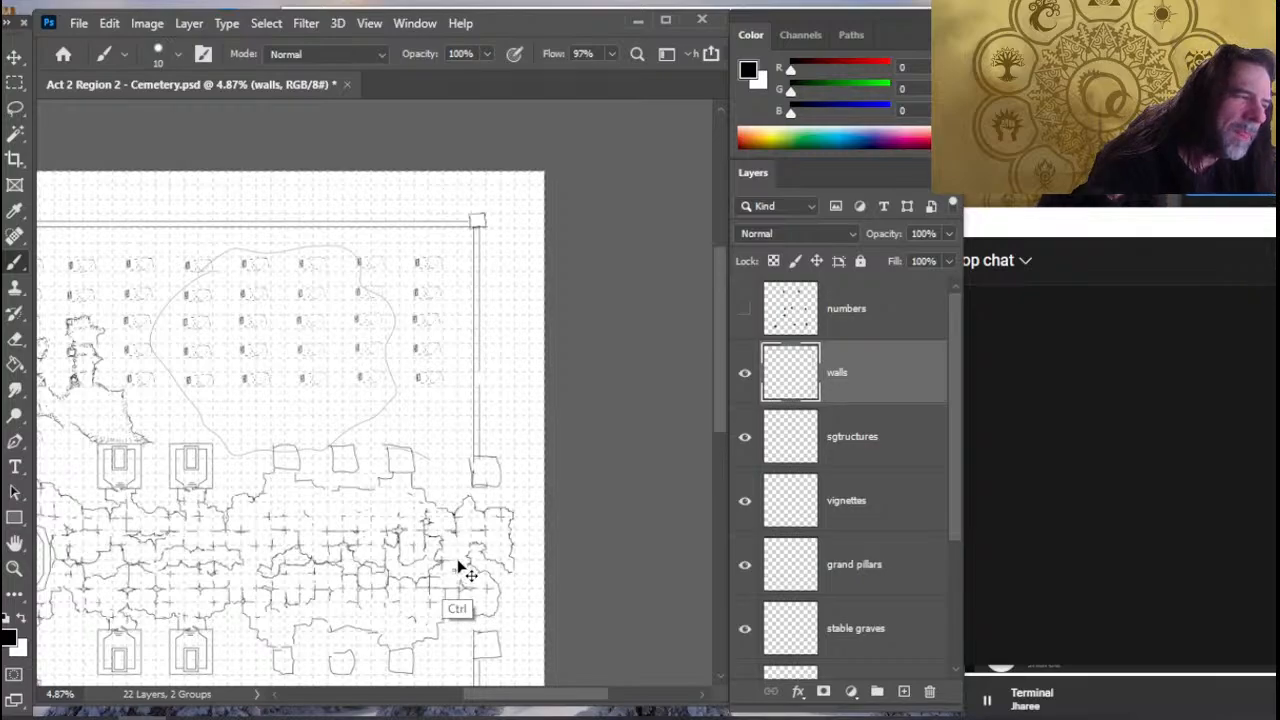
- Replace the large end pillar on the right wall's upper section with a small square one, extend the wall, and add two evenly spaced pillars
key(e)
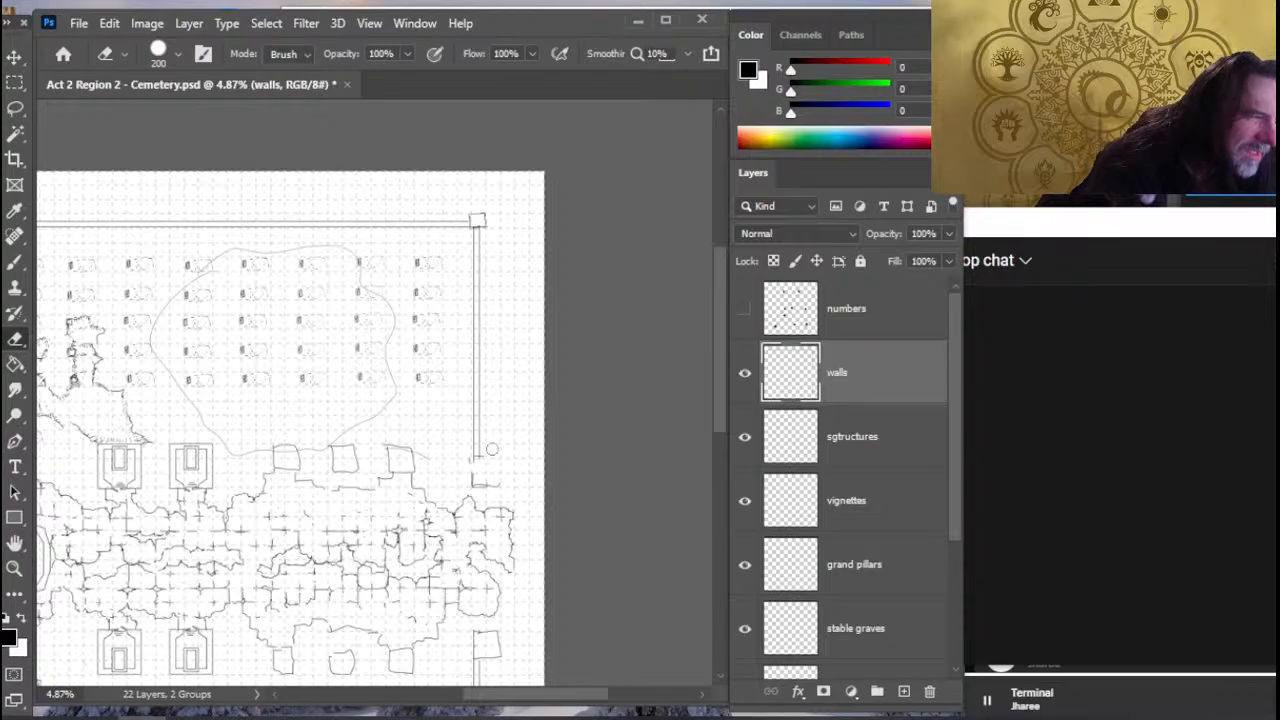
key(r)
drag(479, 434, 481, 476)
key(e)
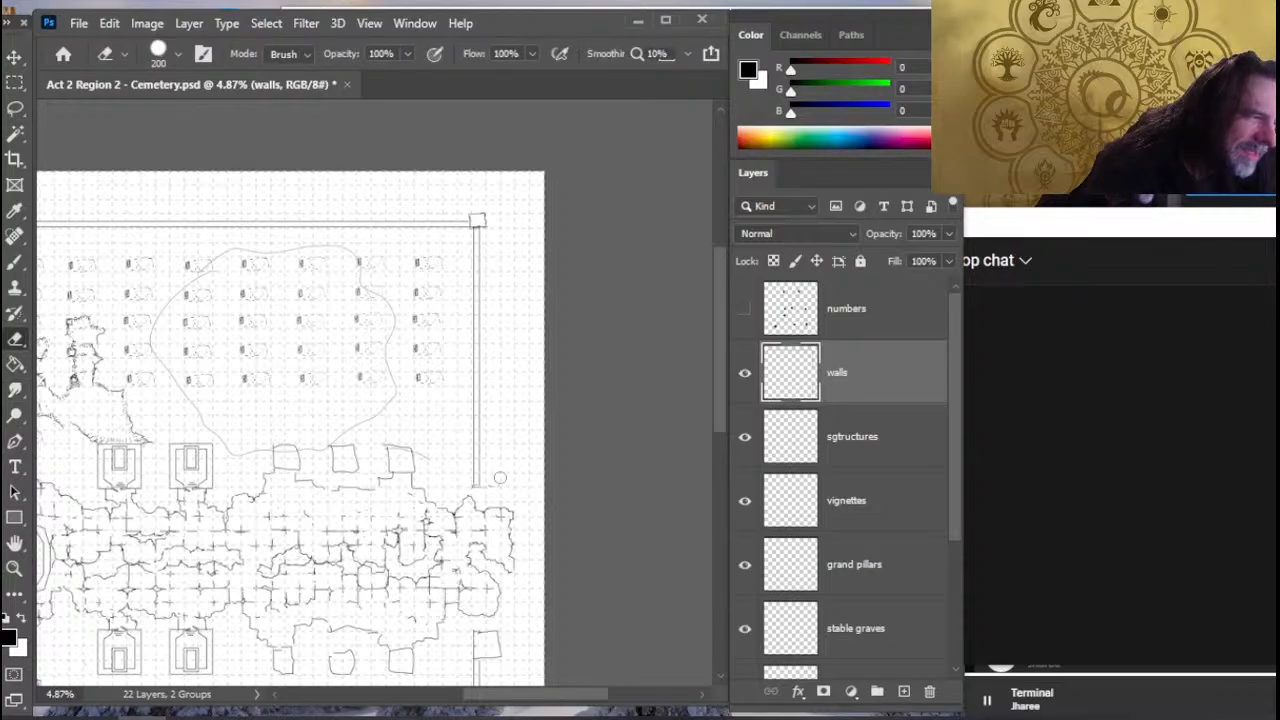
key(b)
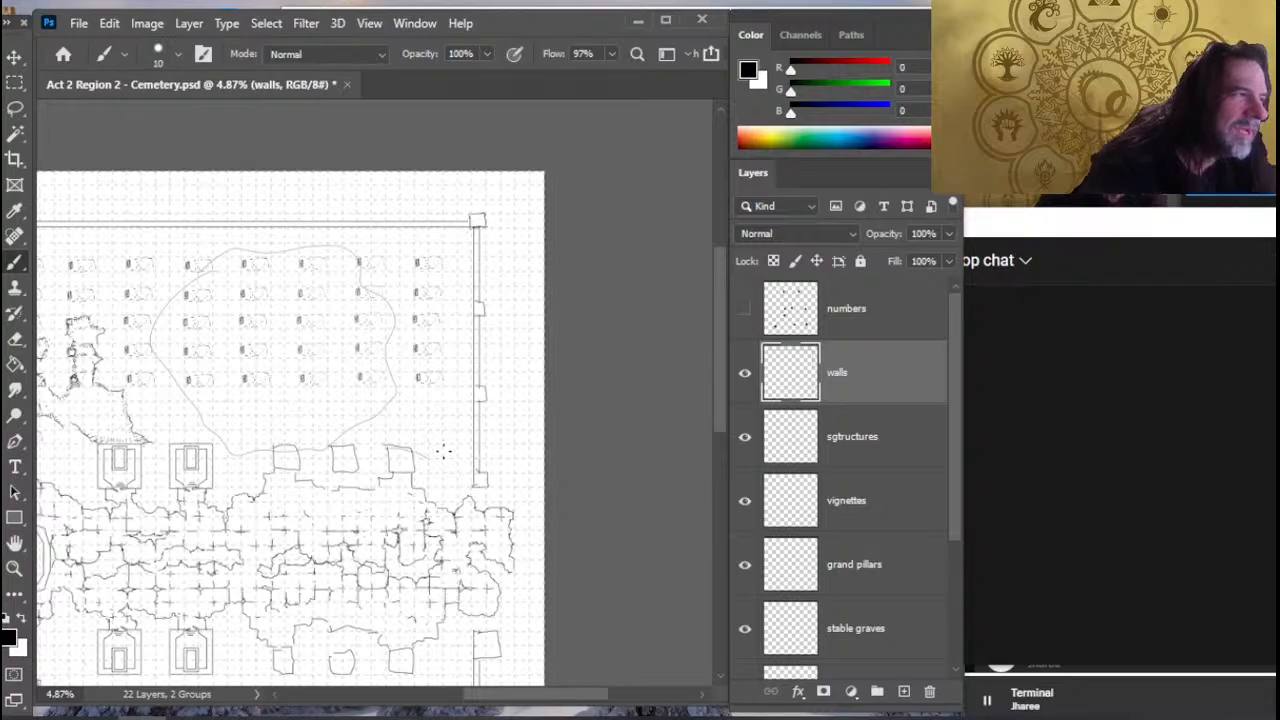
- Erase the upper small pillar on the right wall's lower section and smudge the wall lines across the gap
drag(447, 505, 473, 383)
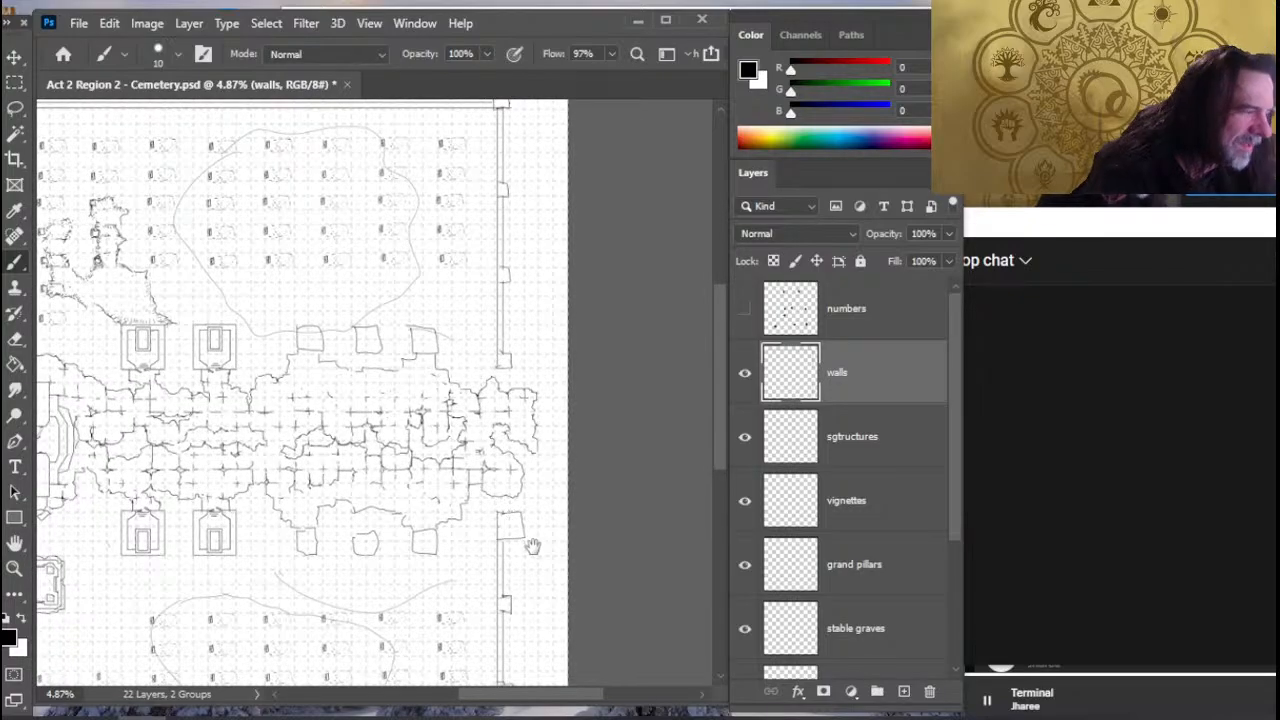
drag(534, 502, 537, 420)
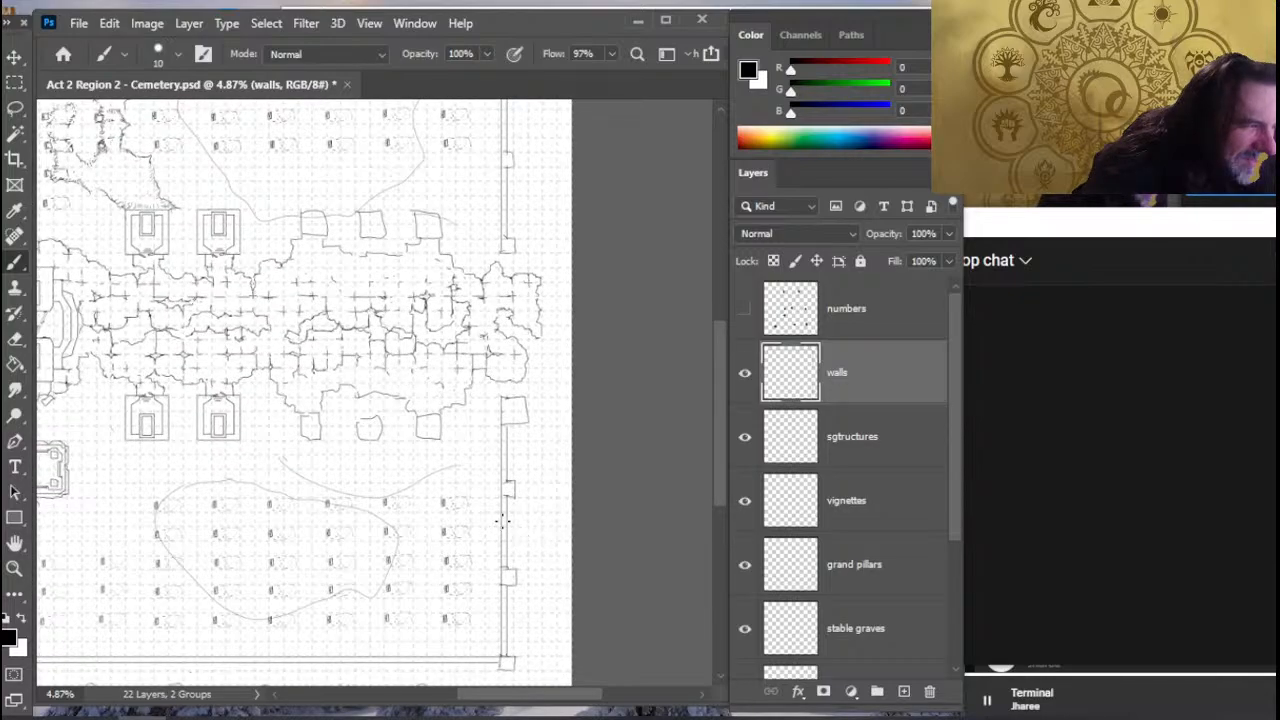
key(e)
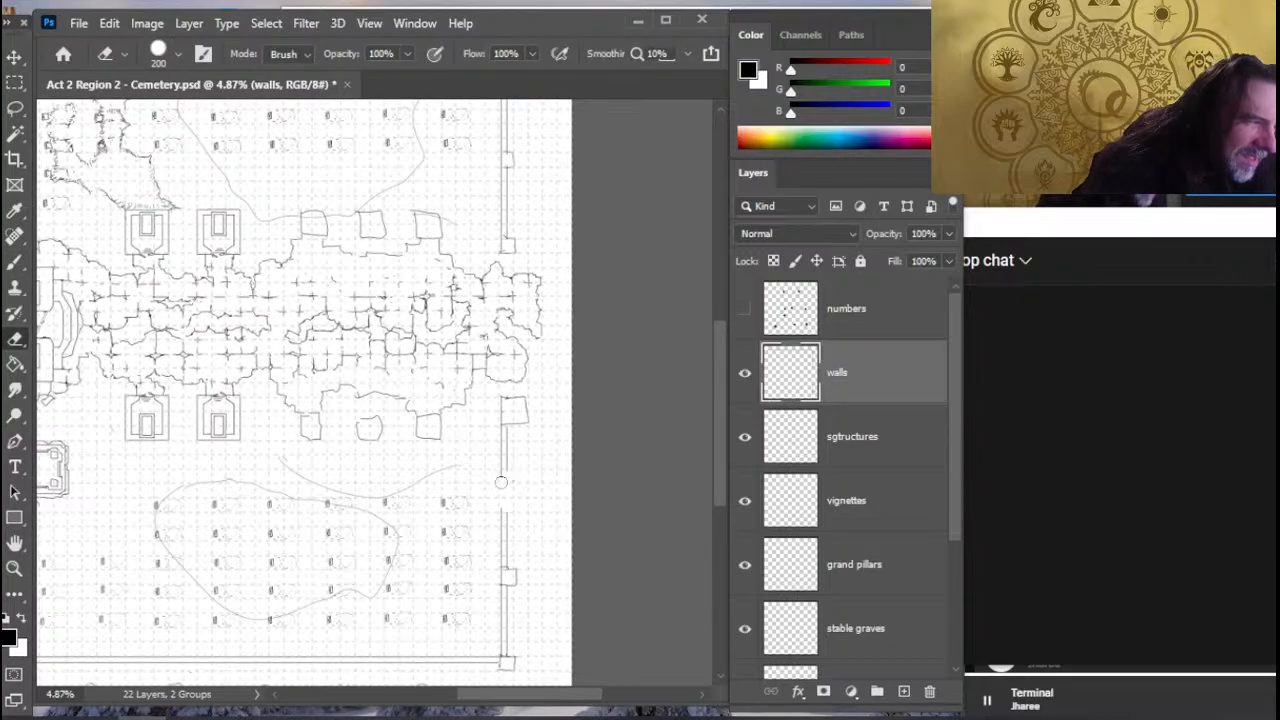
key(r)
drag(504, 449, 505, 514)
- Replace the large pillar at the upper end of the right wall's lower section with a small square one on smudge-extended wall lines
key(e)
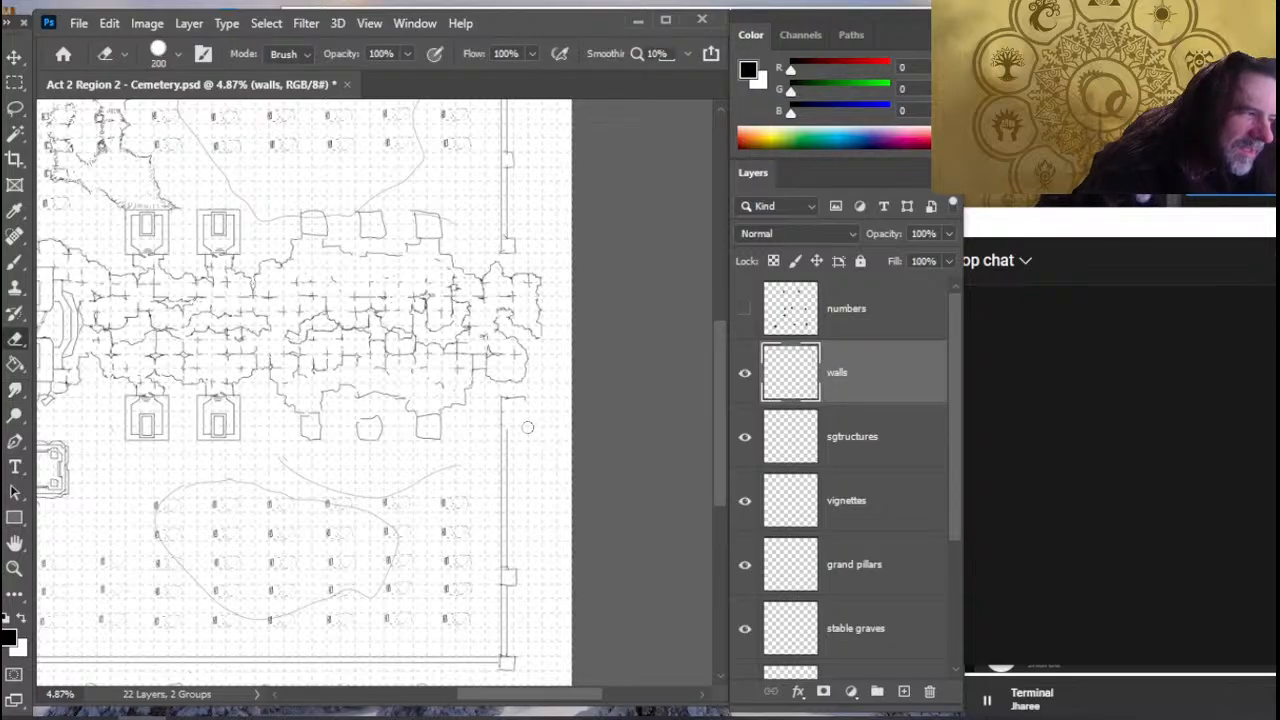
key(r)
drag(508, 460, 508, 482)
key(e)
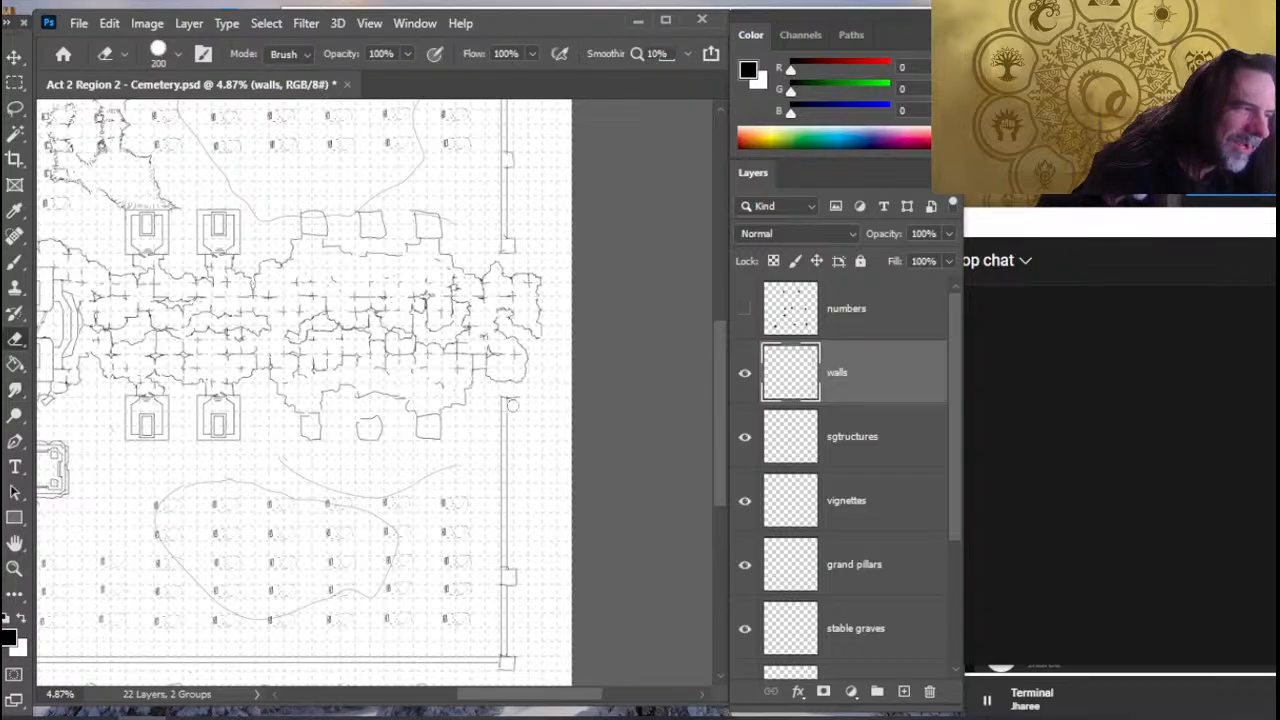
key(b)
drag(515, 398, 503, 411)
key(e)
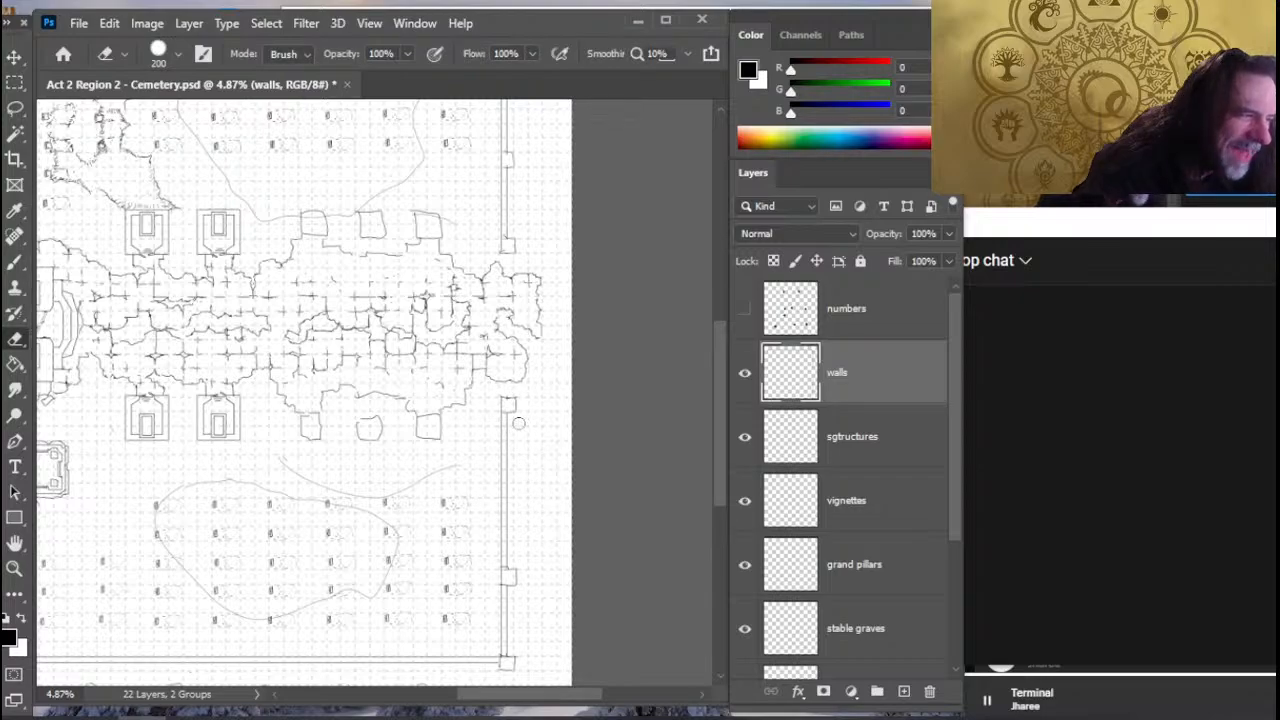
- Draw a square pillar on the right wall's lower section, midway between the new end pillar and the existing lower pillar
key(b)
key(e)
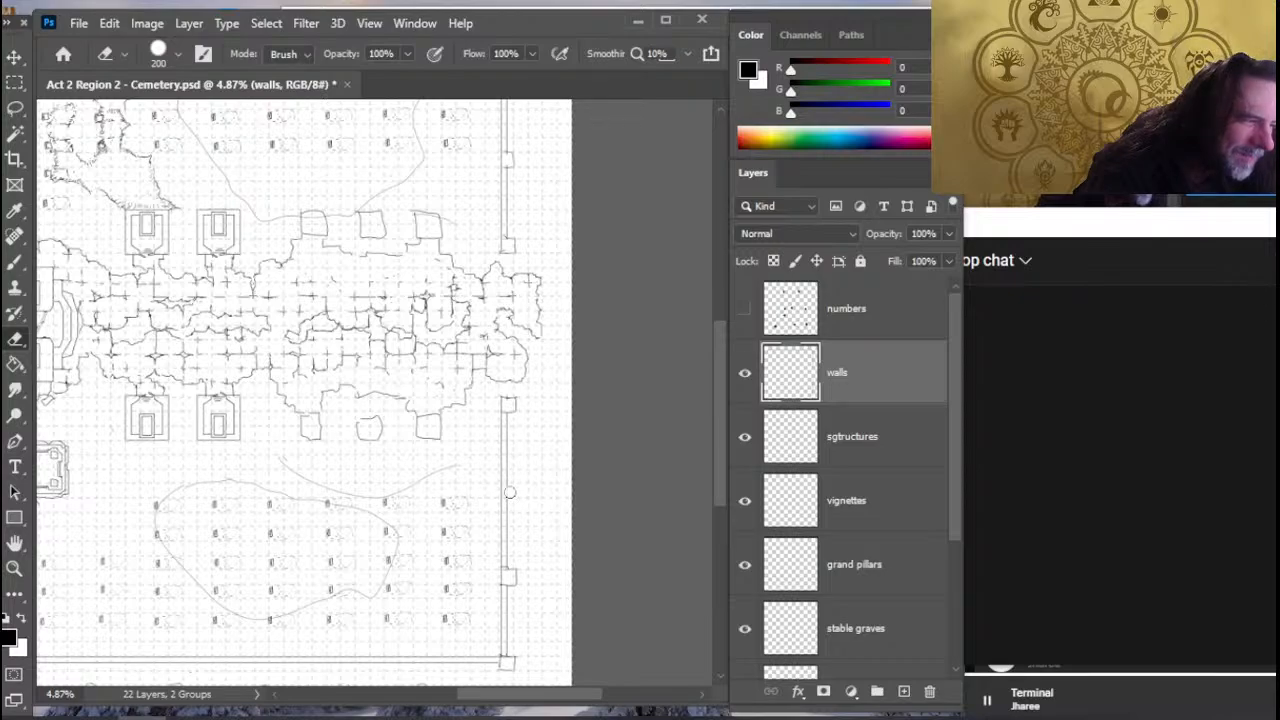
key(b)
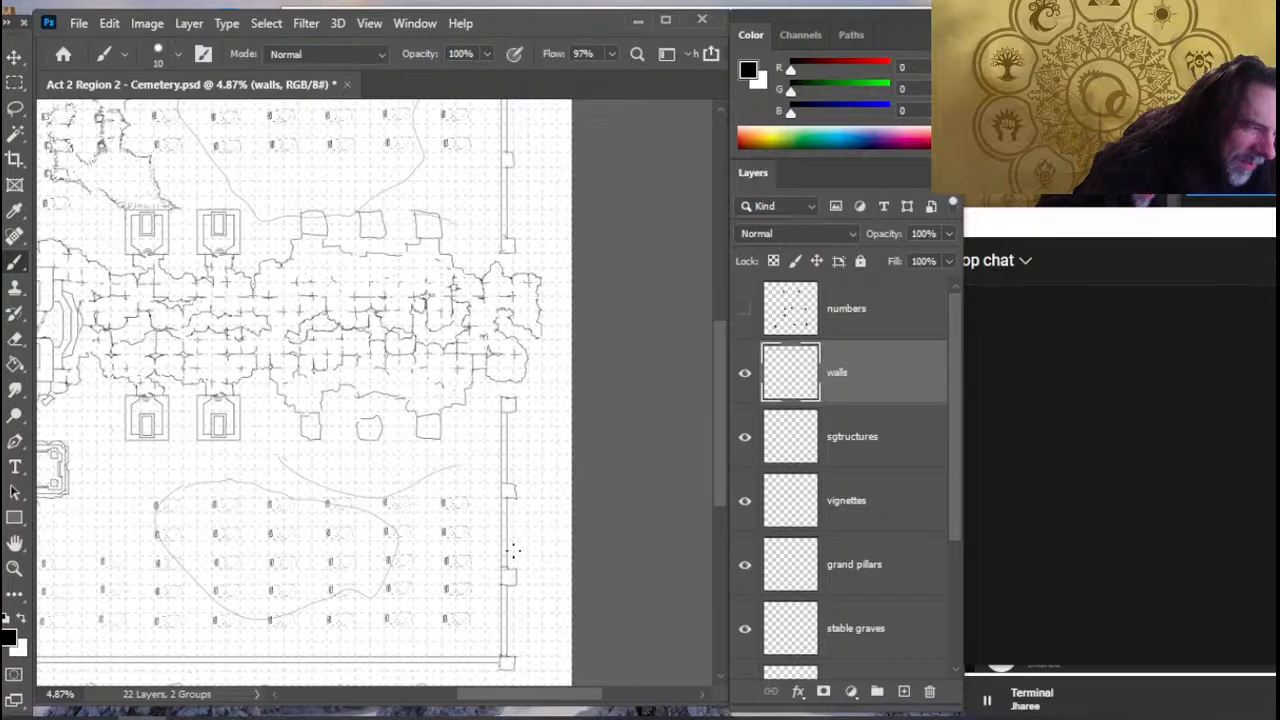
- Draw a square pillar on the bottom wall level with the rightmost round marker, and erase that marker
scroll(520, 475, down, 3)
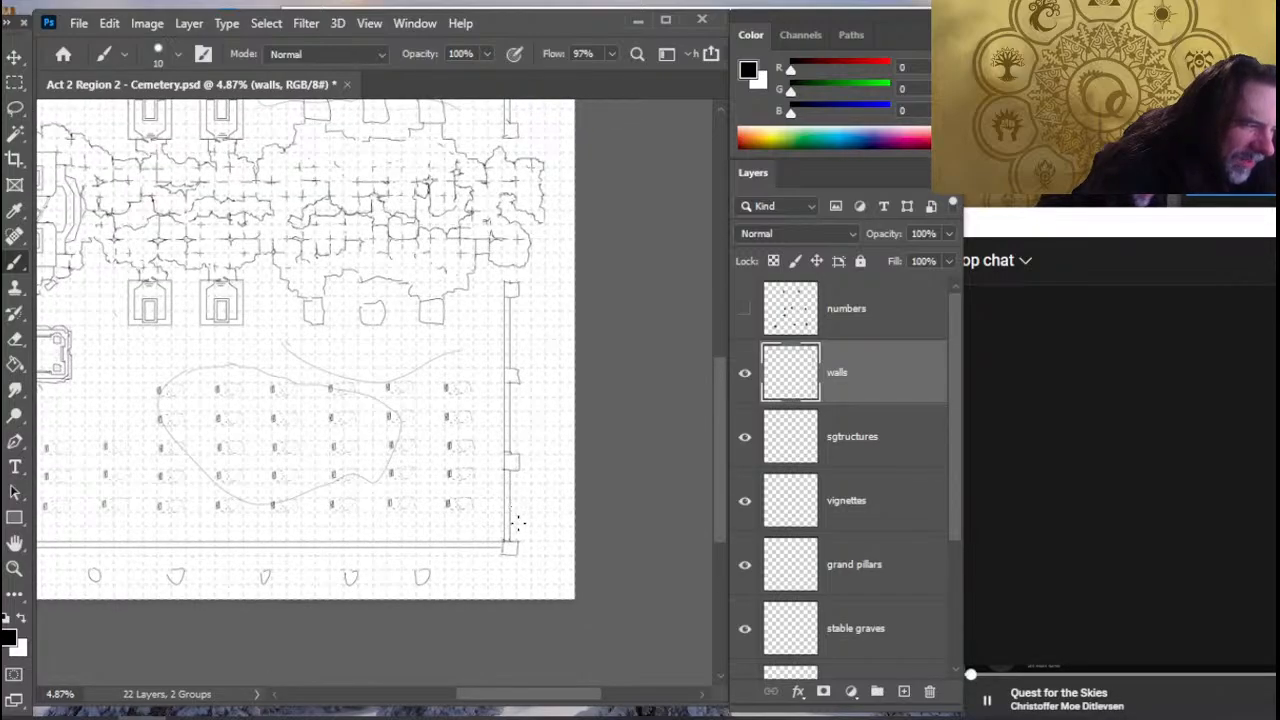
scroll(568, 505, up, 2)
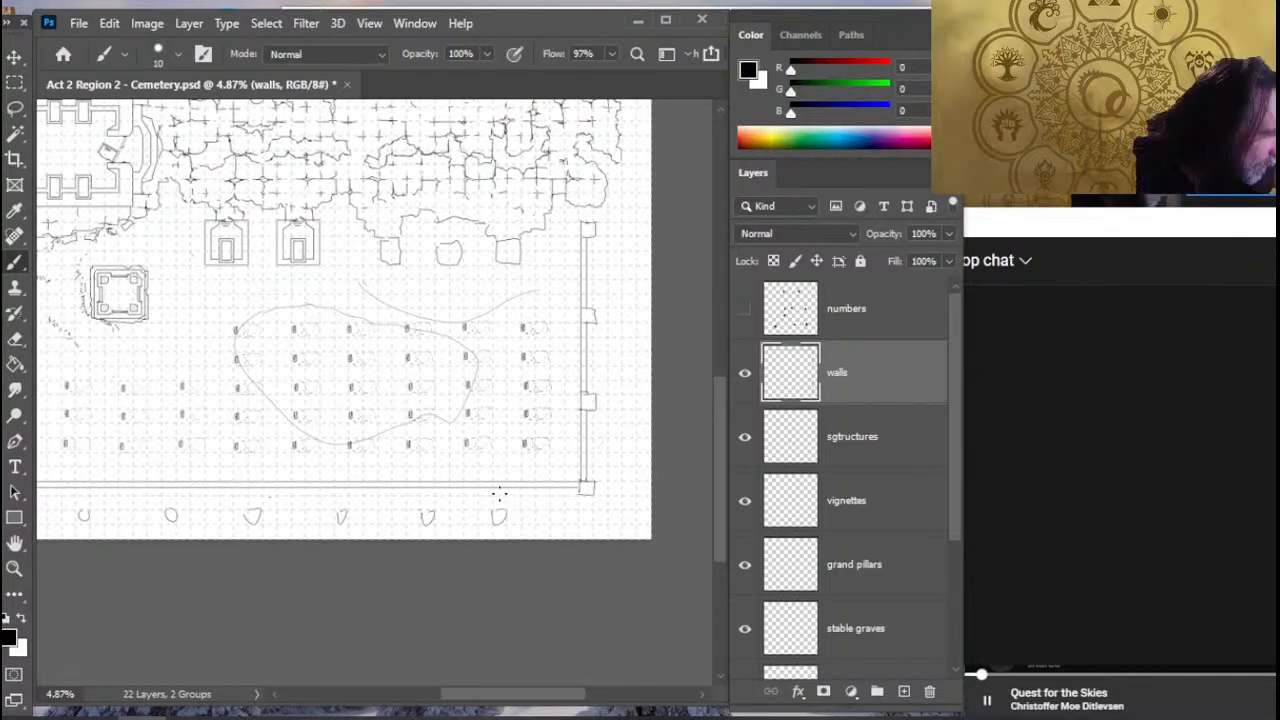
key(e)
key(b)
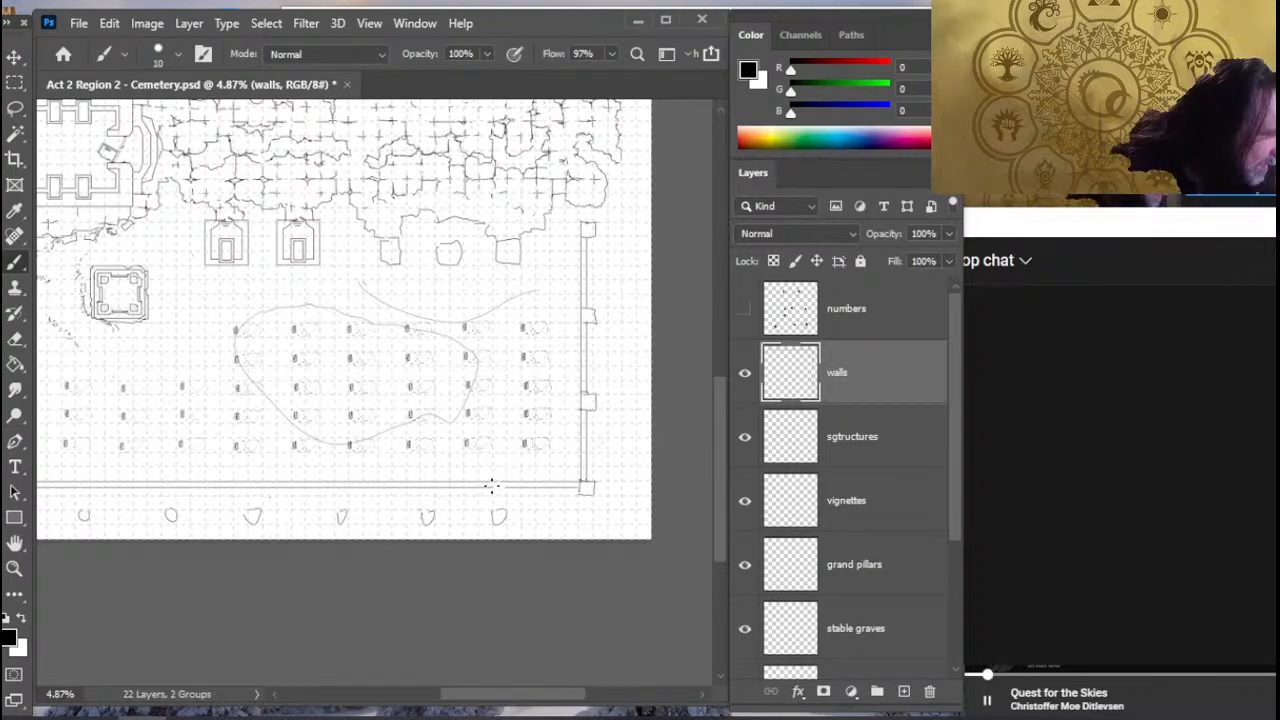
key(e)
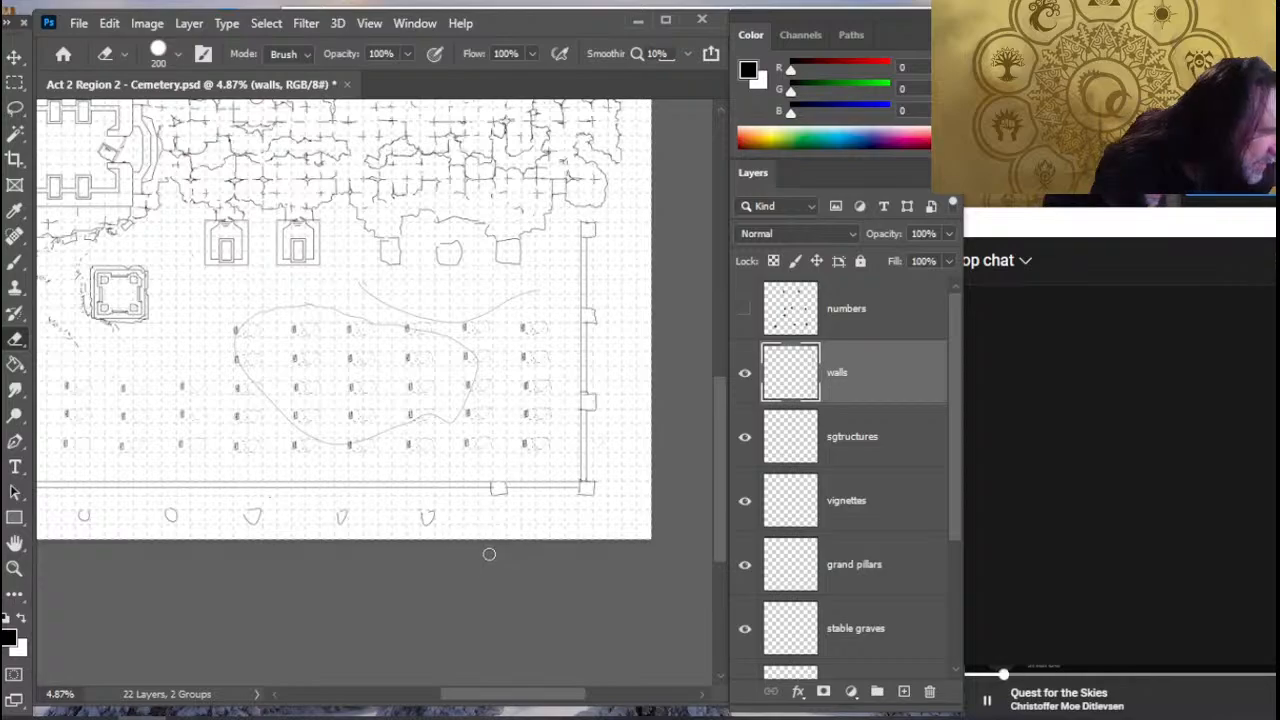
drag(429, 508, 516, 491)
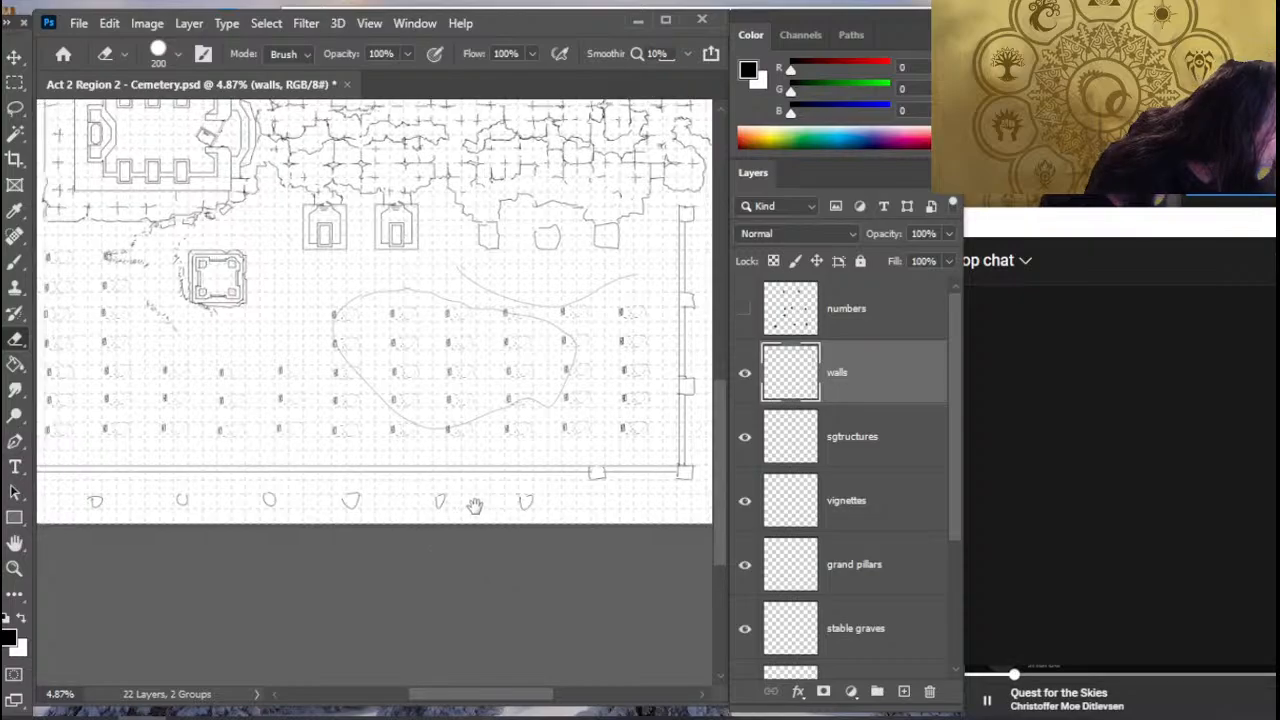
drag(383, 506, 491, 506)
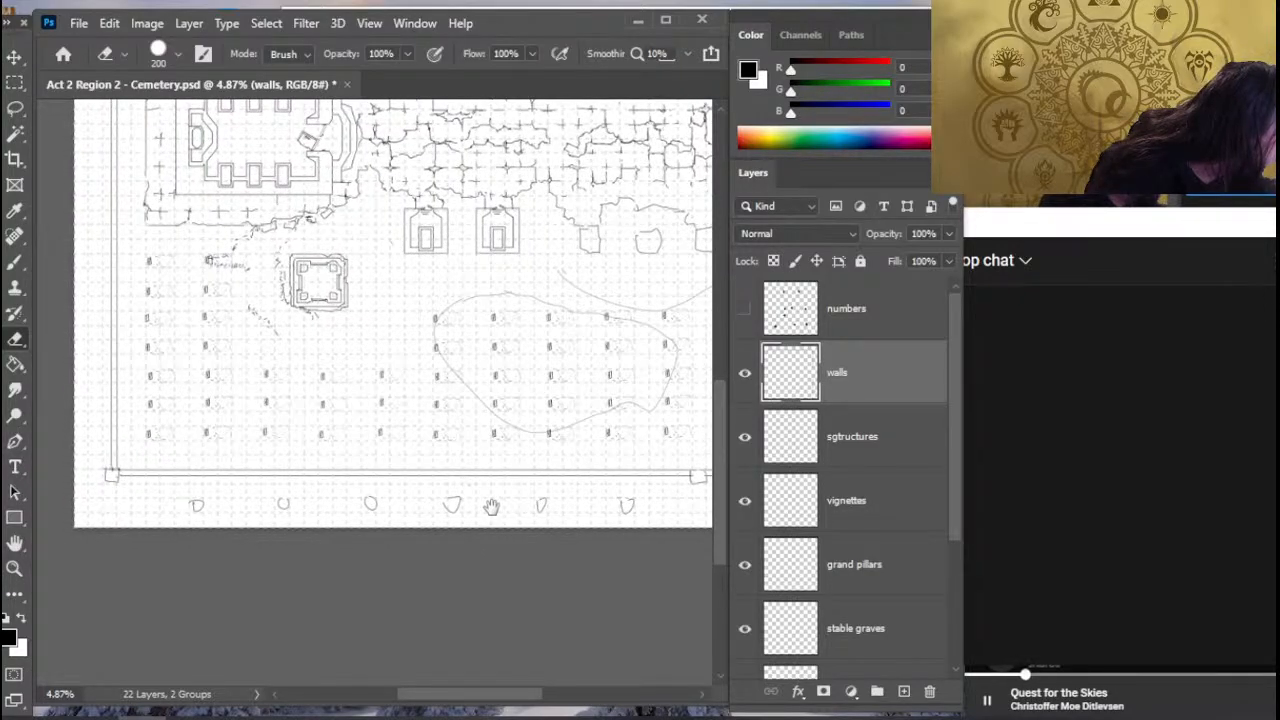
drag(491, 506, 341, 503)
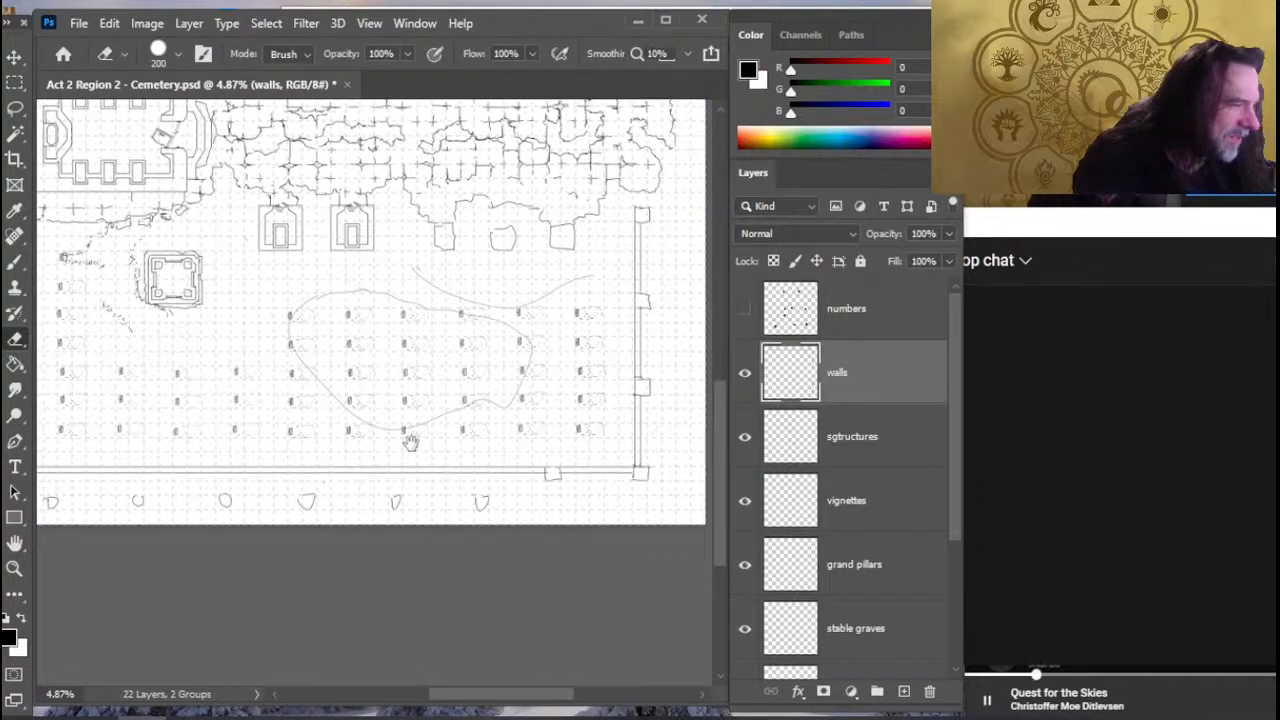
drag(371, 429, 309, 463)
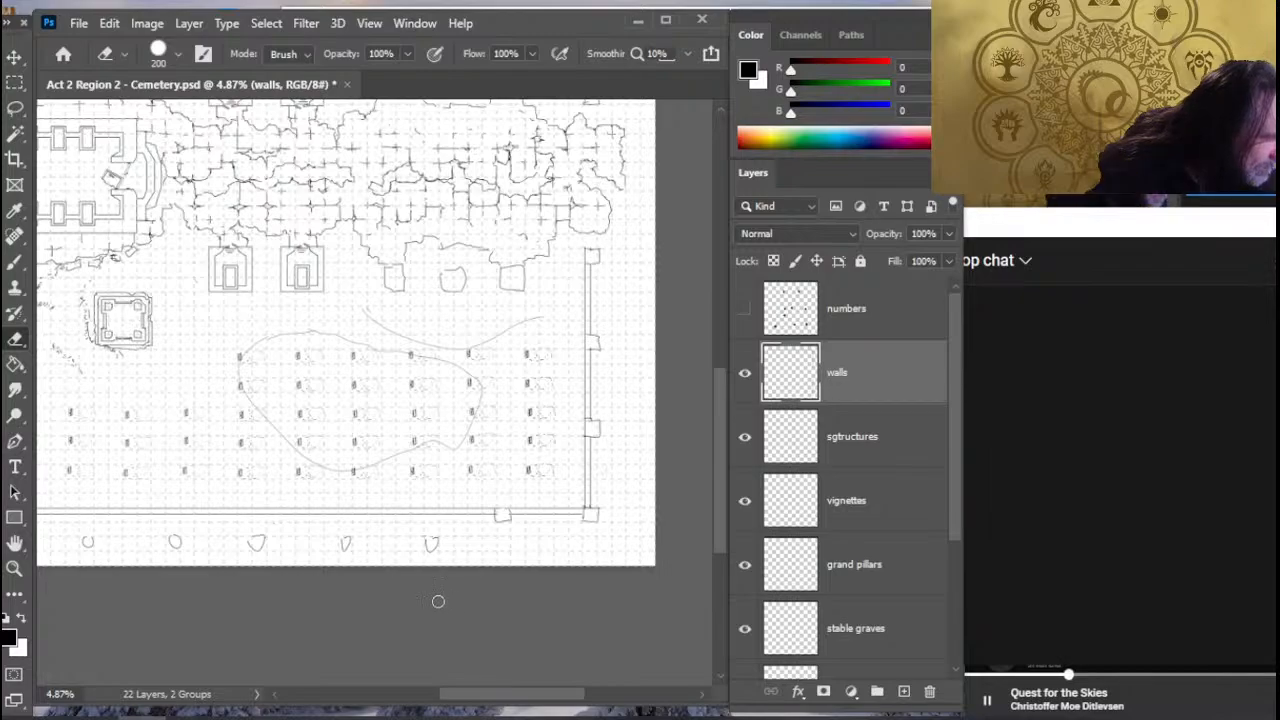
key(l)
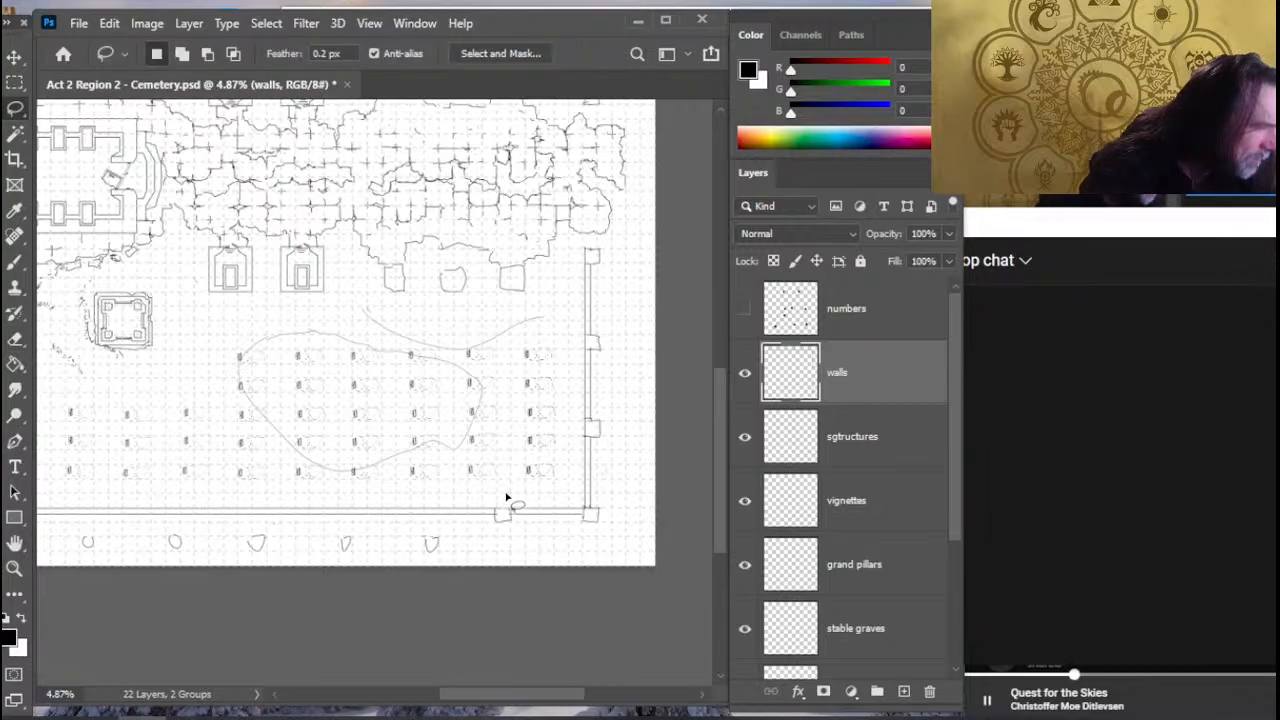
mouse_move(506, 497)
mouse_down()
mouse_move(525, 544)
mouse_move(575, 545)
mouse_up()
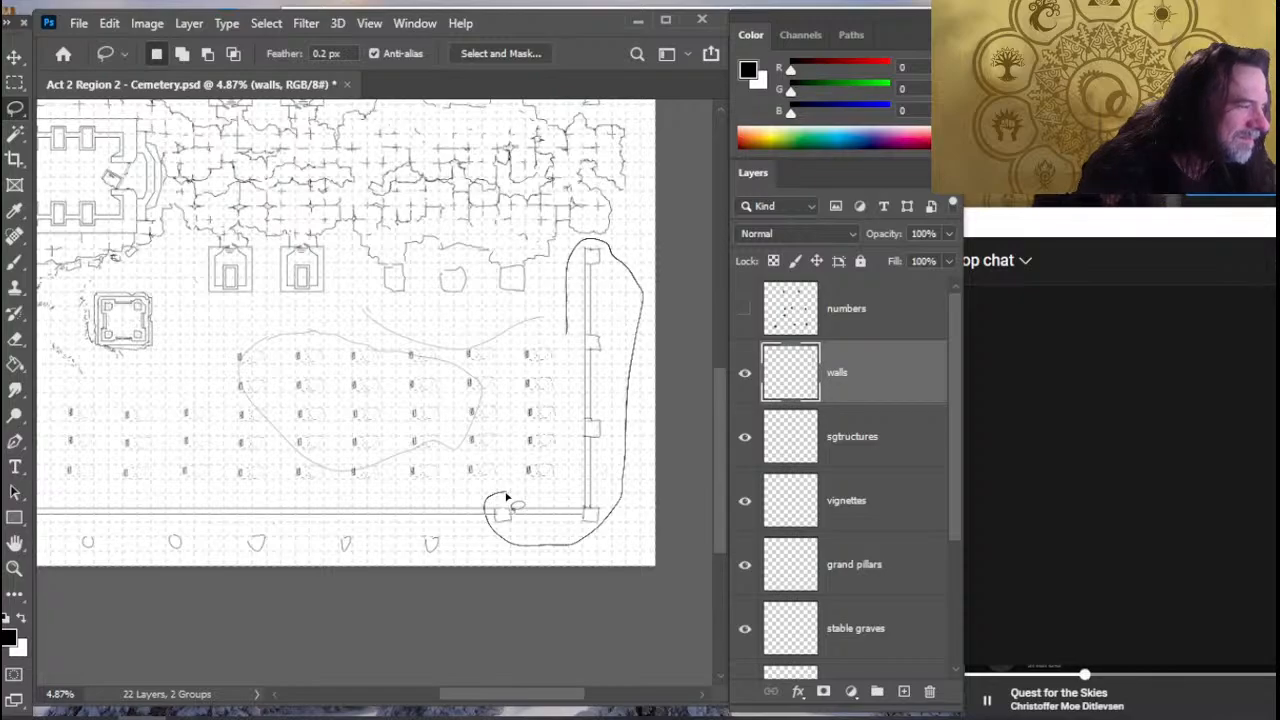
mouse_move(566, 333)
mouse_down()
mouse_move(549, 430)
mouse_move(508, 491)
mouse_up()
- Lasso both sections of the right wall with the corner pillars and adjoining wall ends, and shift them slightly outward to the right
key(space)
drag(514, 298, 480, 553)
drag(473, 298, 470, 386)
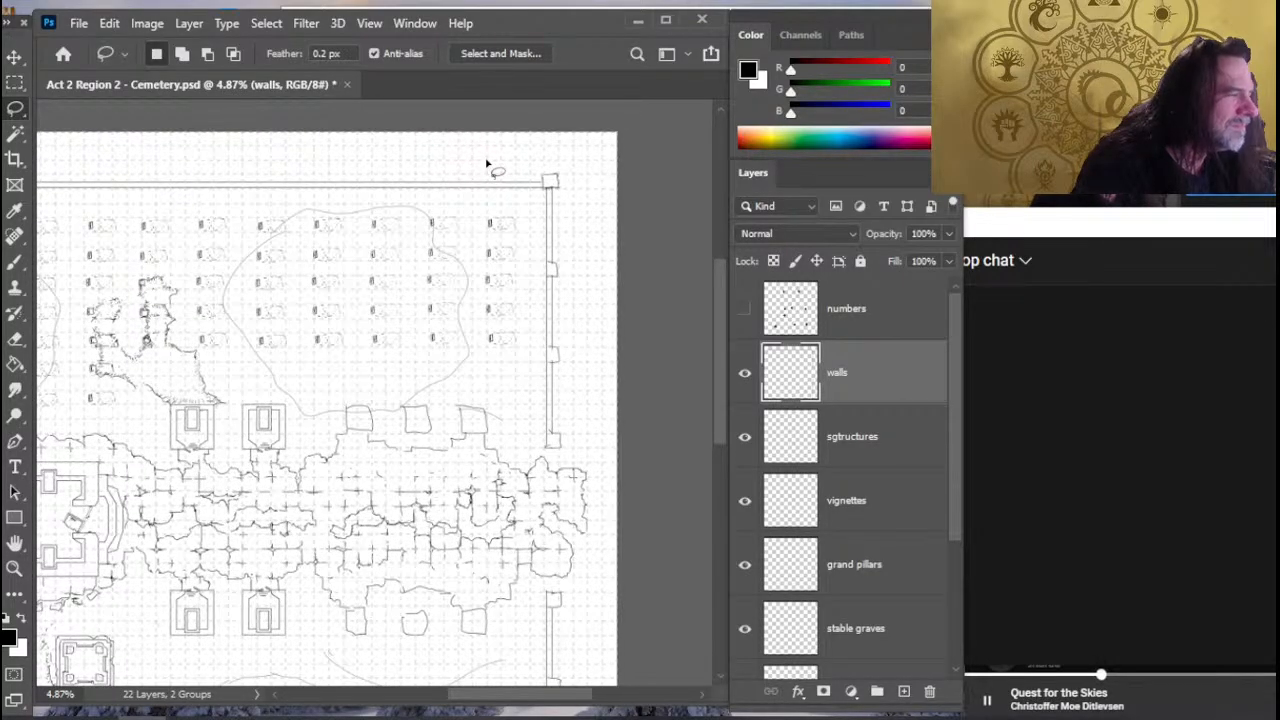
drag(487, 163, 484, 332)
mouse_move(535, 477)
mouse_down()
mouse_move(616, 372)
mouse_move(594, 170)
mouse_move(490, 168)
mouse_up()
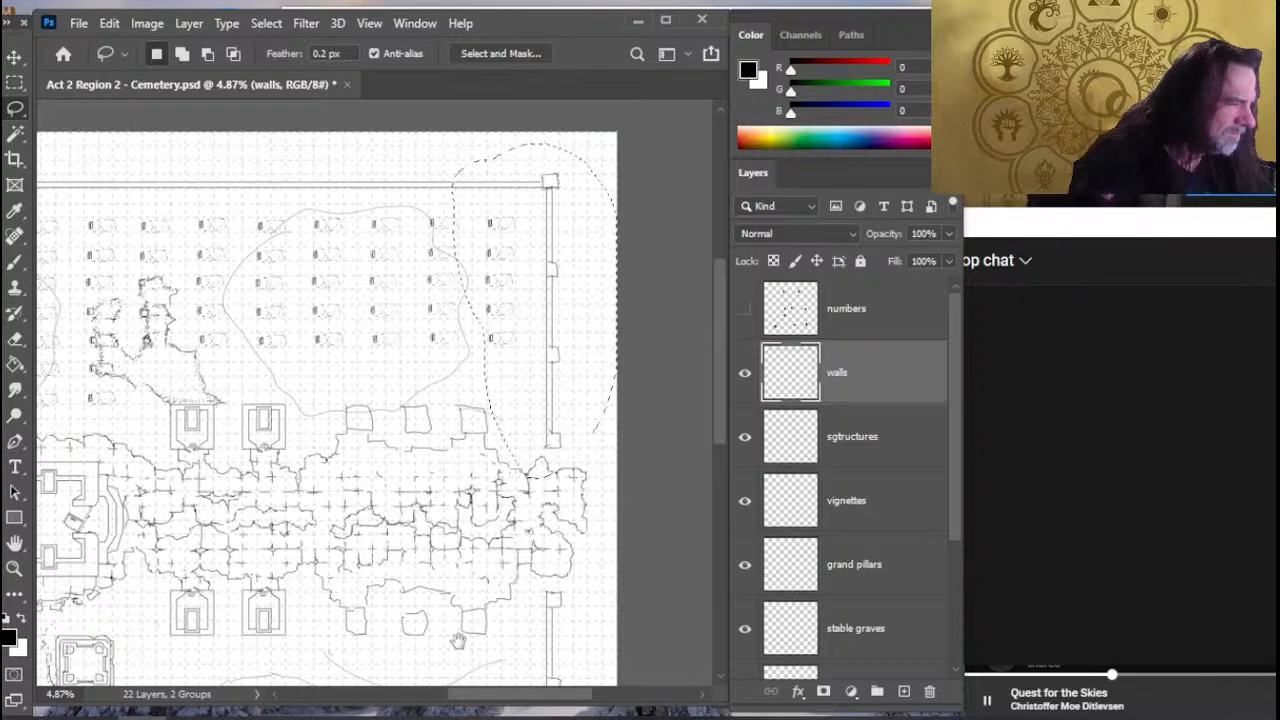
drag(470, 616, 469, 455)
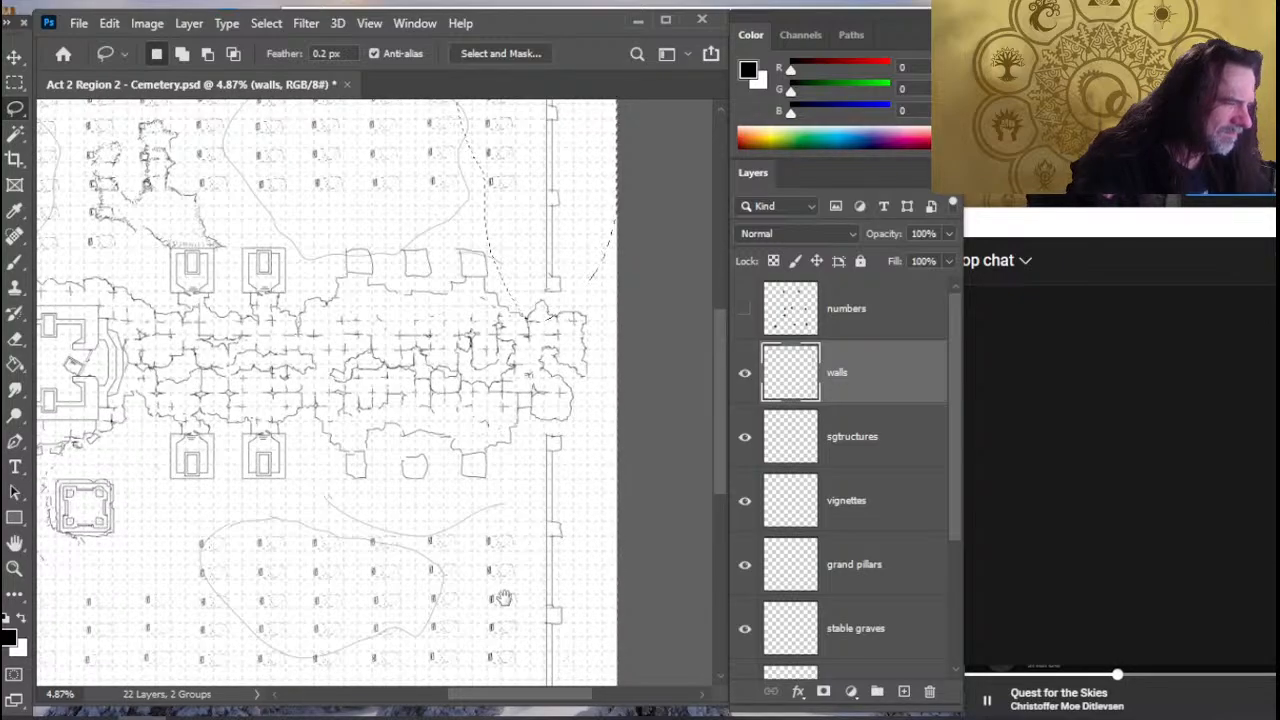
drag(494, 596, 497, 432)
mouse_move(593, 259)
mouse_down()
mouse_move(530, 272)
mouse_move(492, 390)
mouse_move(488, 462)
mouse_move(615, 470)
mouse_move(570, 277)
mouse_move(592, 258)
mouse_up()
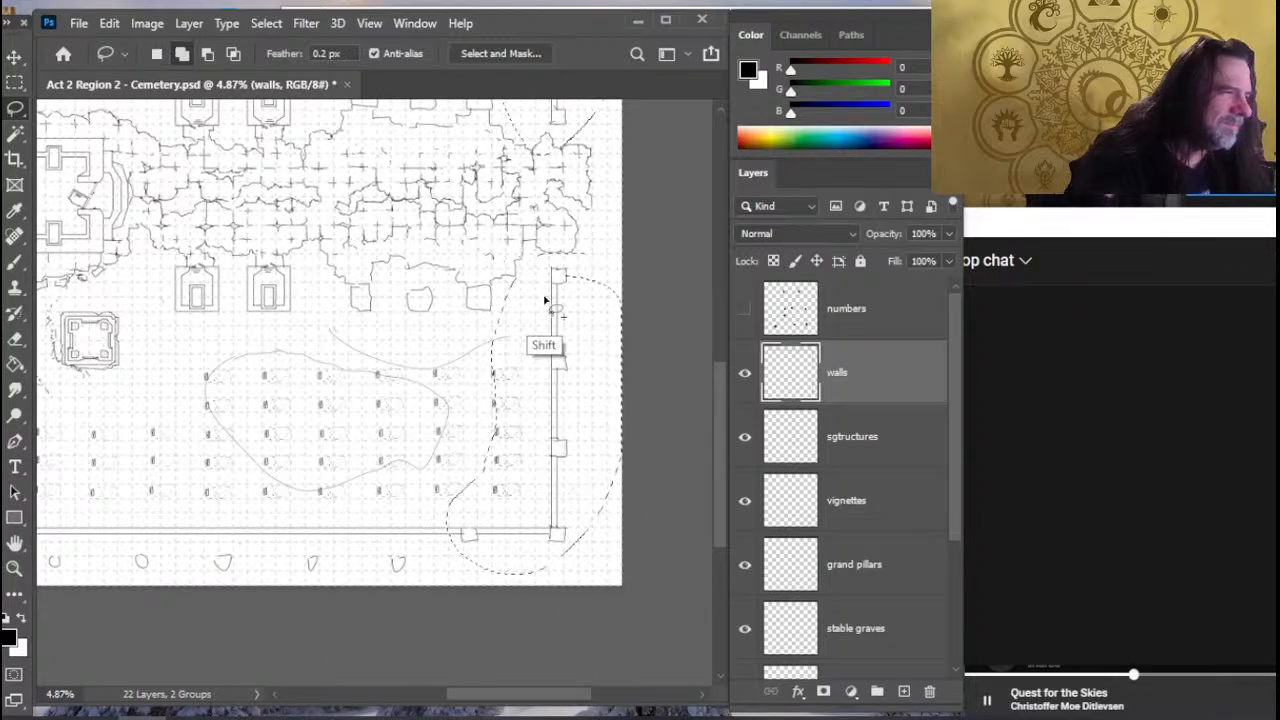
drag(546, 303, 550, 305)
key(v)
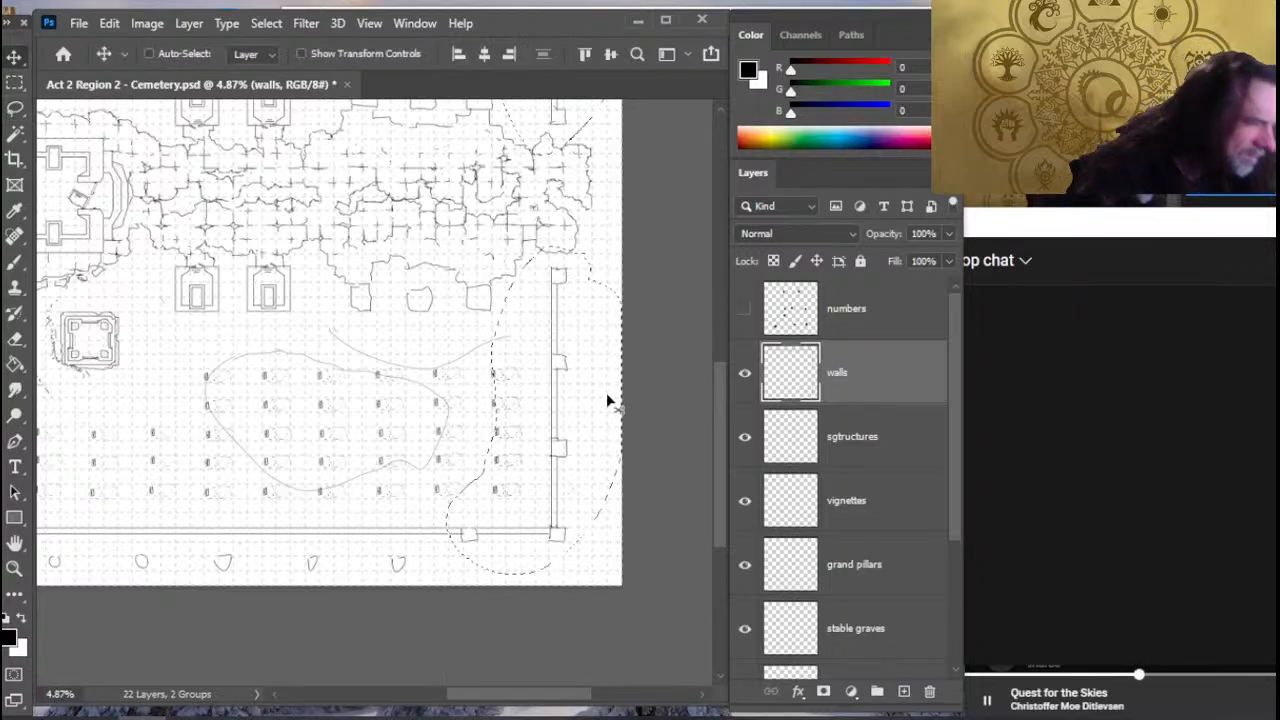
key(Right)
key(Right)
key(Right)
key(Right)
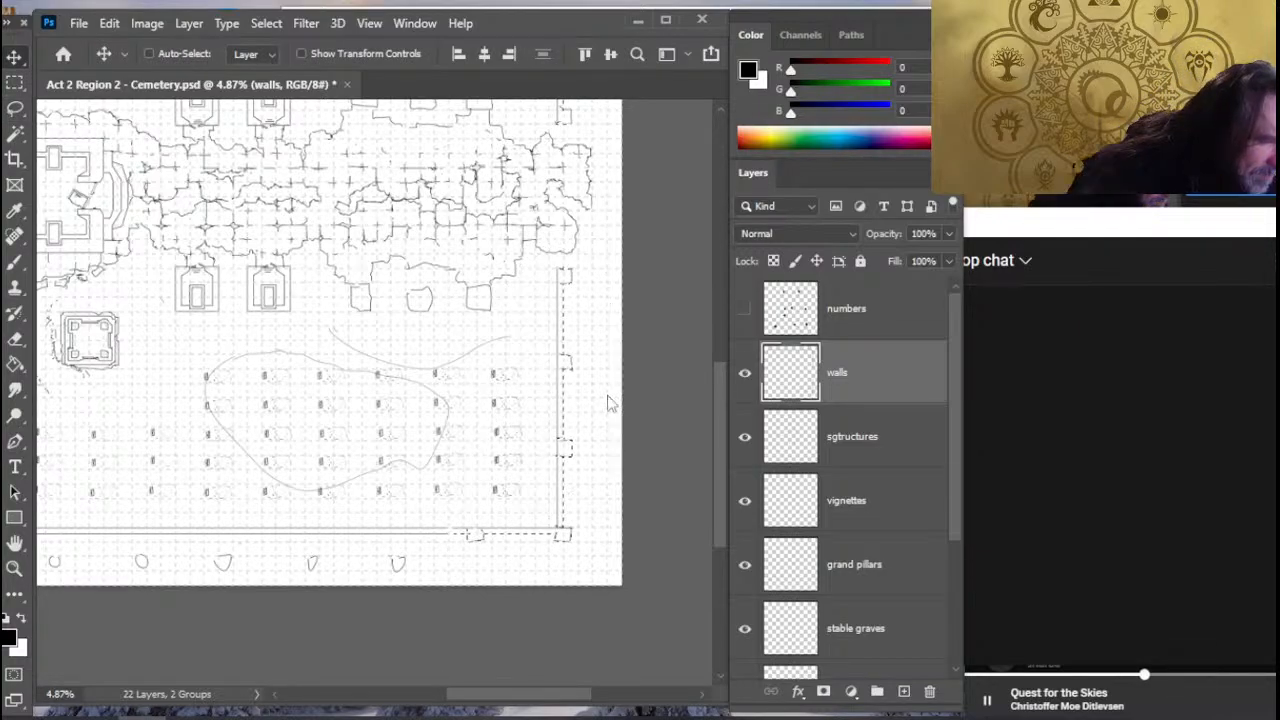
key(Right)
key(Right)
key(Right)
key(Right)
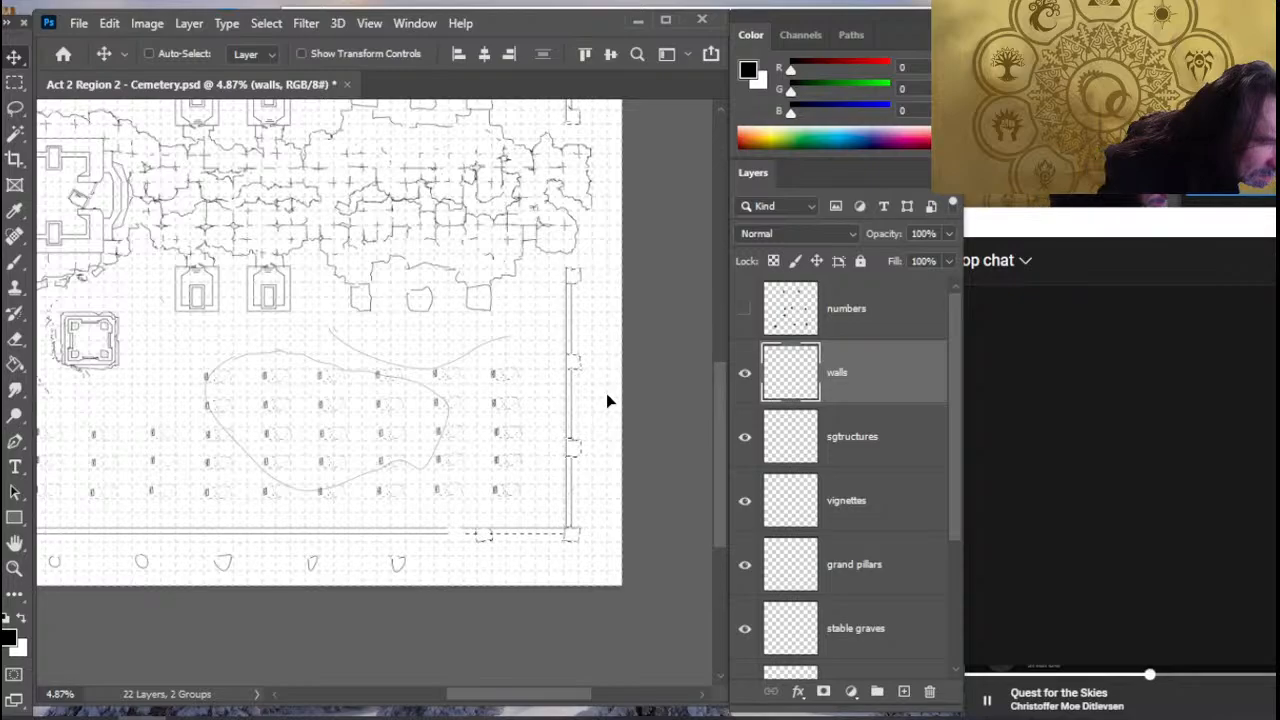
key(l)
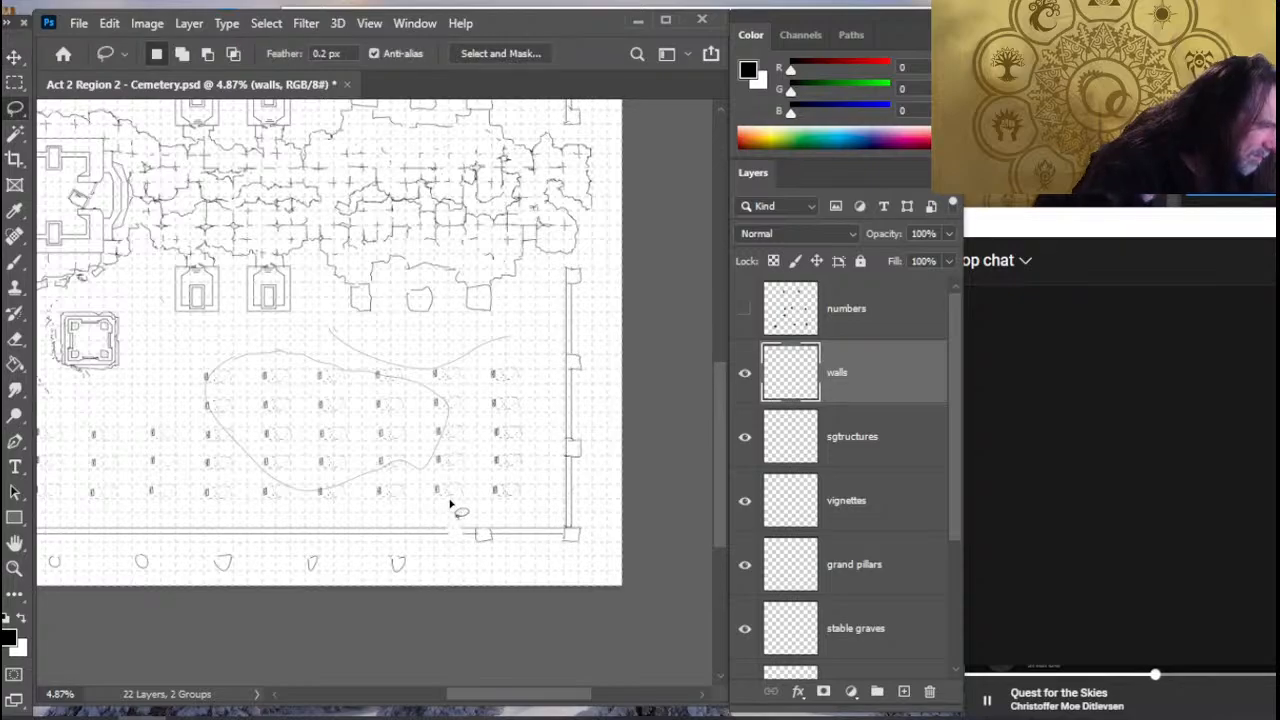
- Smudge the bottom and top wall lines across the gaps left beside the shifted right wall
key(r)
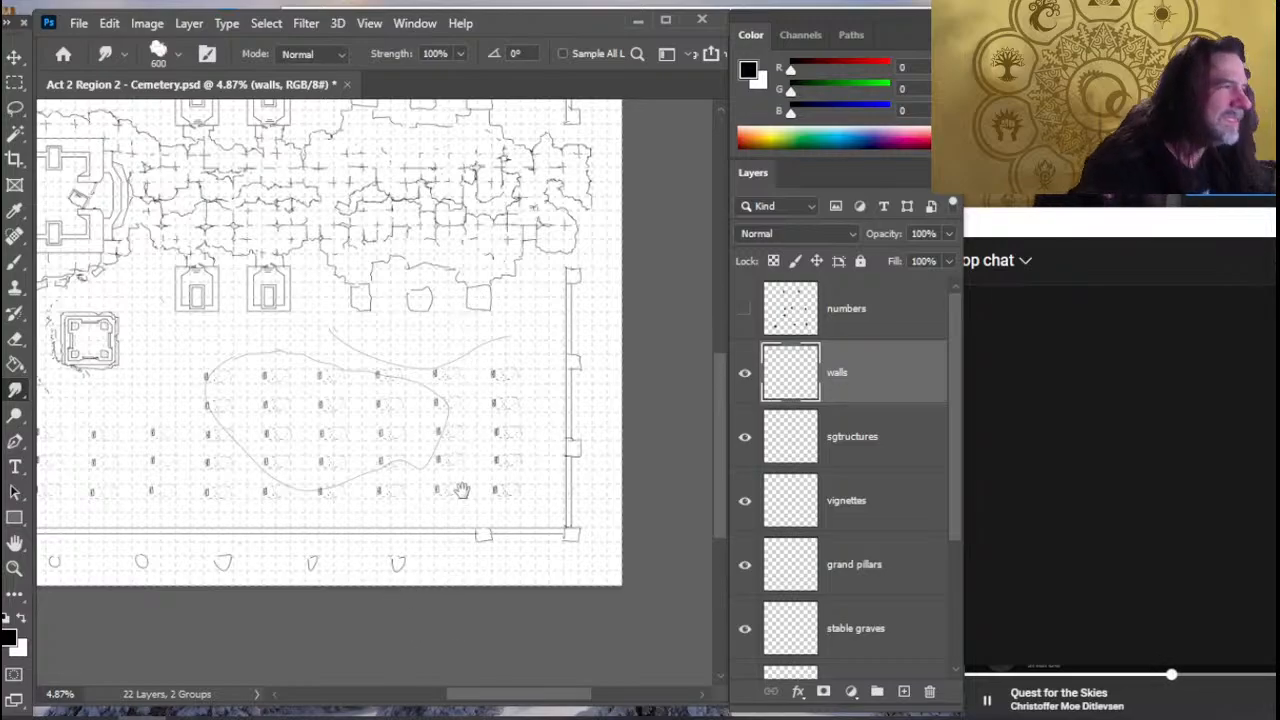
scroll(462, 490, up, 10)
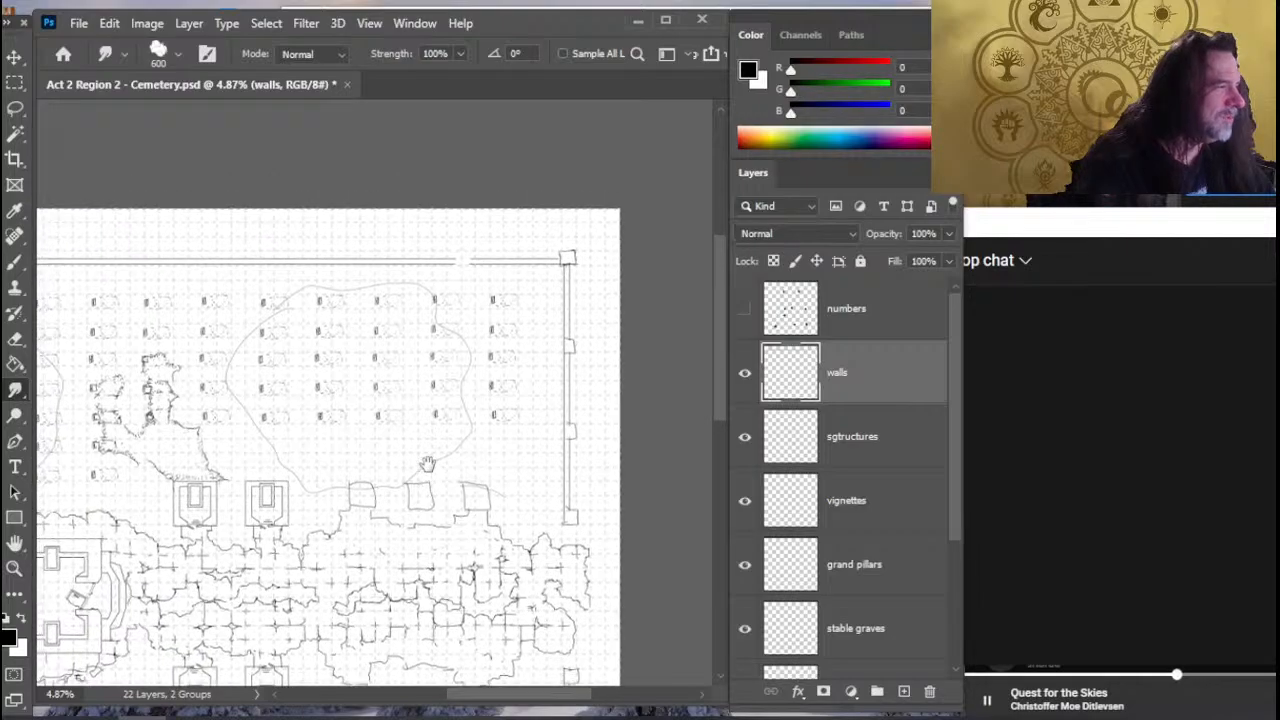
drag(428, 464, 431, 468)
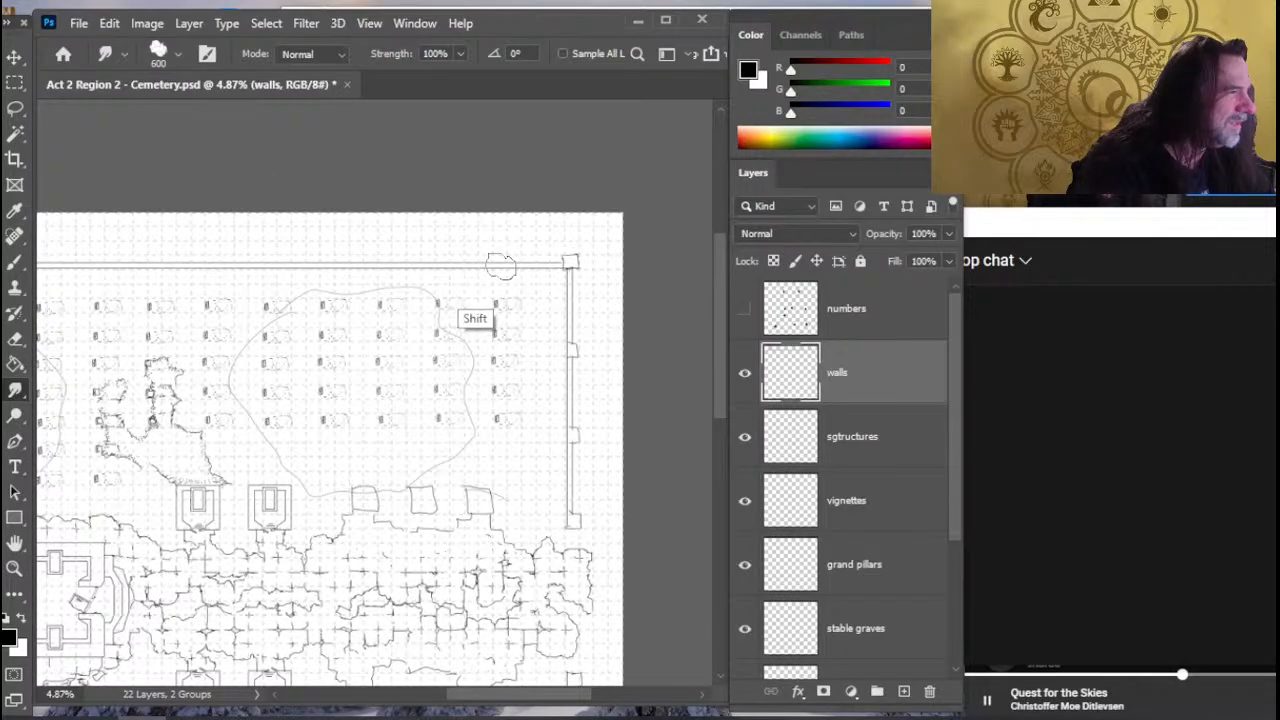
scroll(501, 266, down, 10)
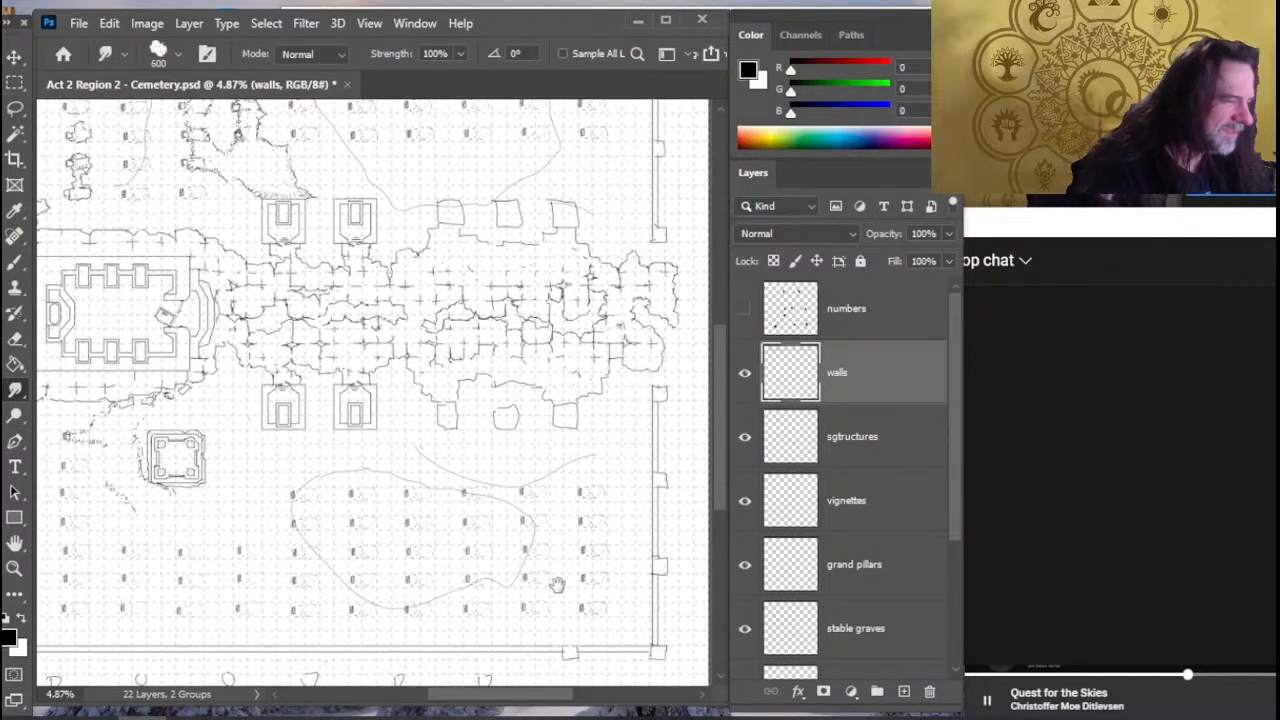
- Replace the two rightmost remaining round markers below the bottom wall with square pillars drawn on the wall
scroll(541, 437, down, 5)
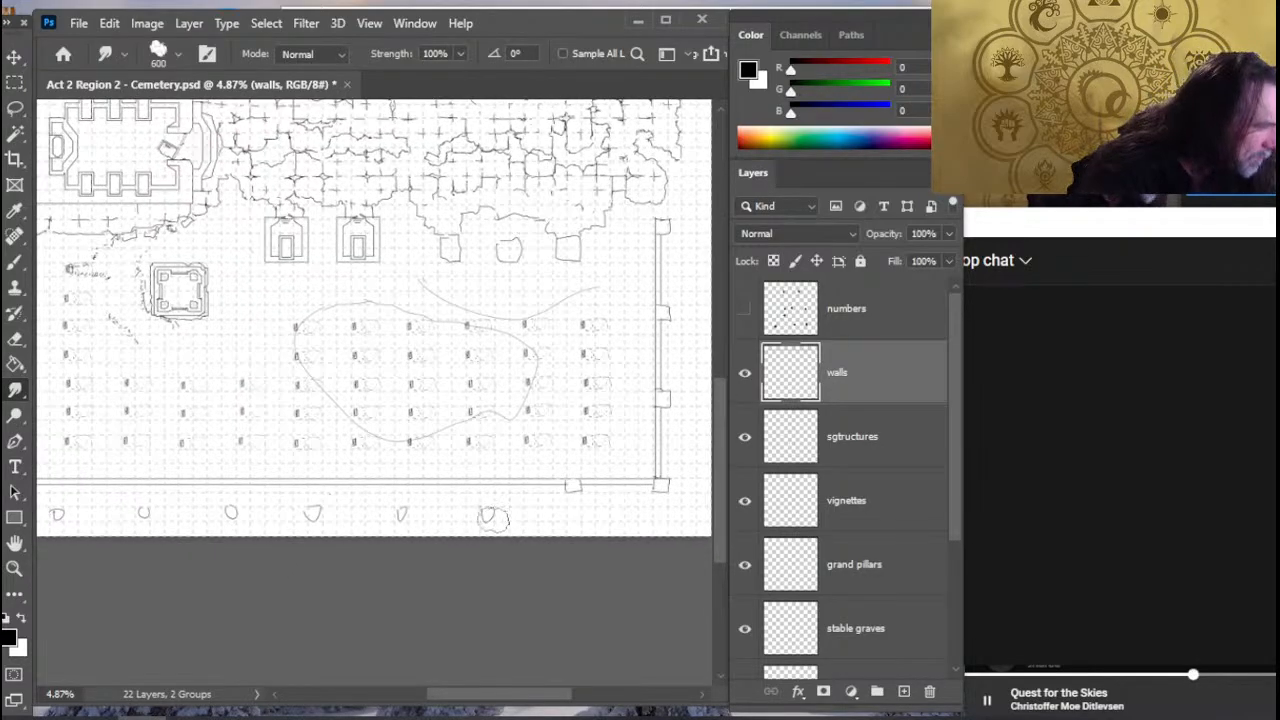
key(e)
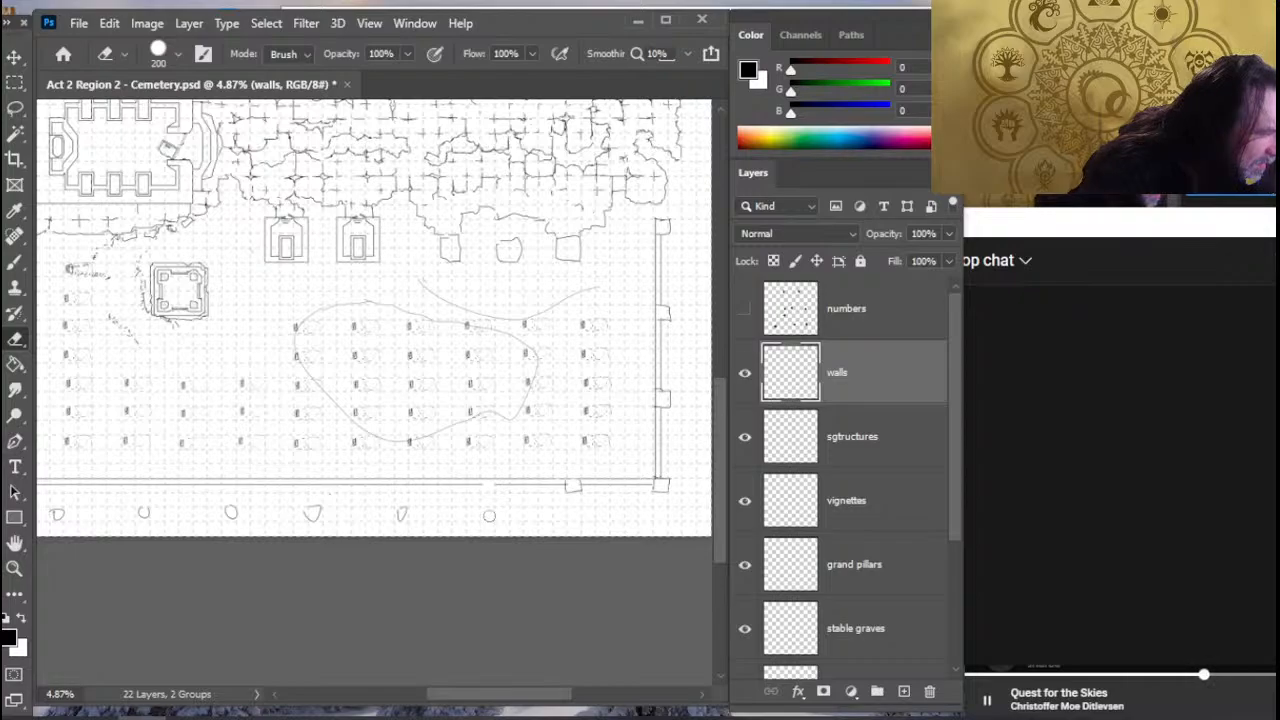
key(b)
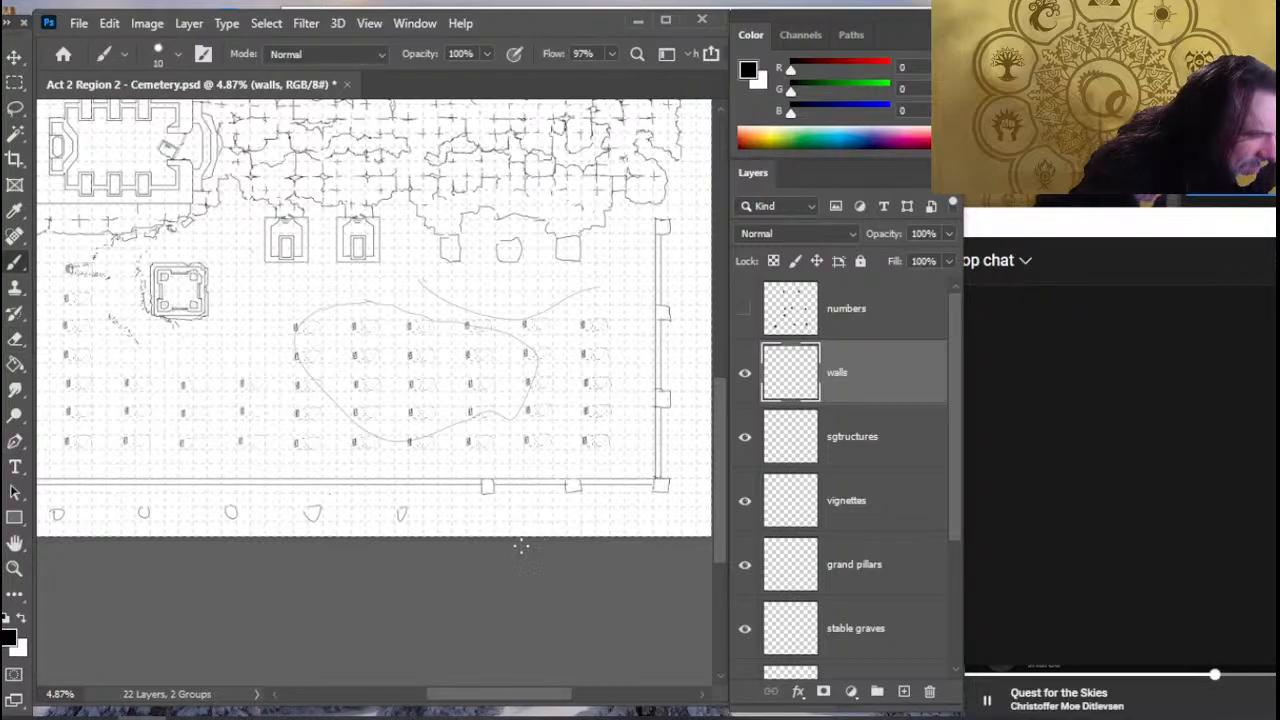
key(e)
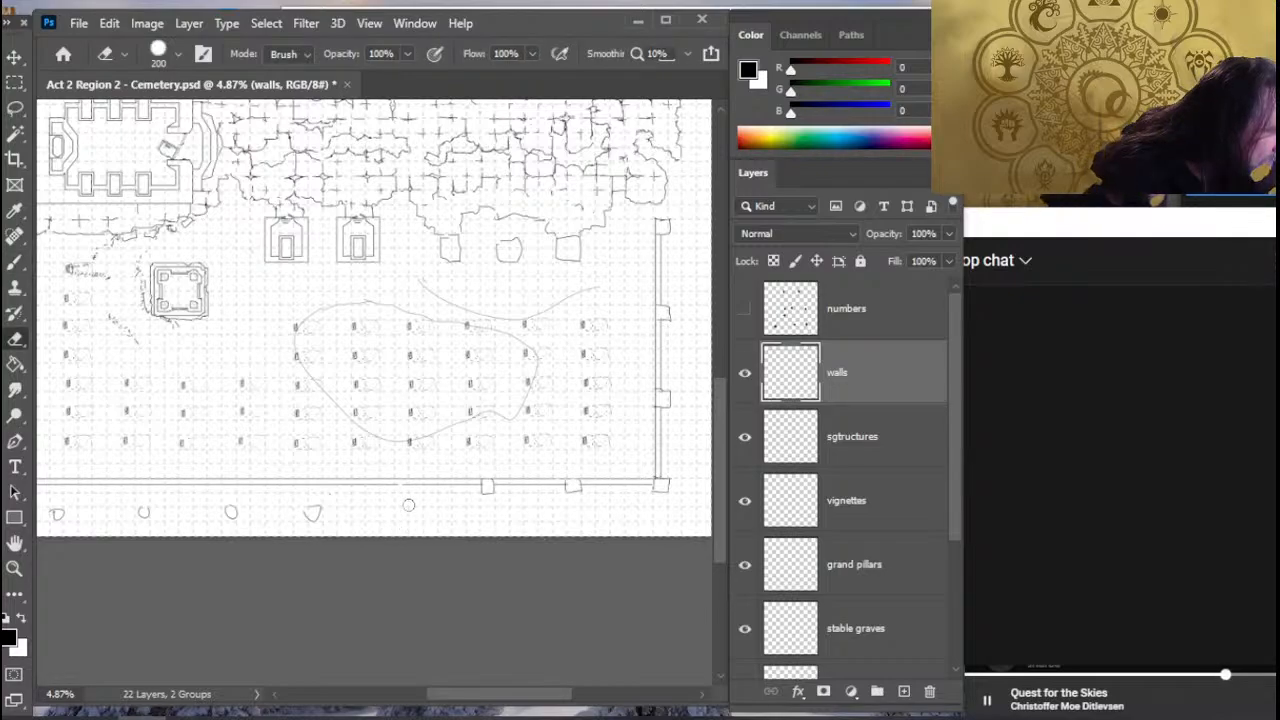
key(b)
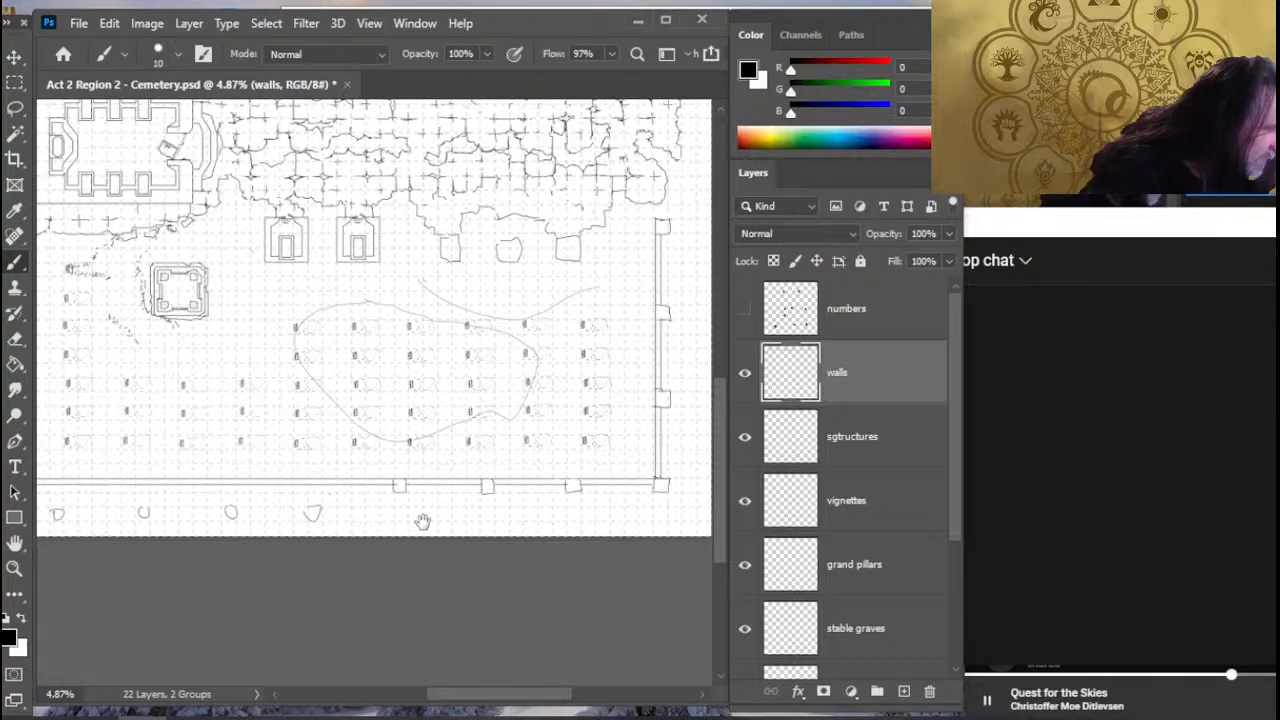
- Draw square pillars on the middle stretch of the bottom wall at the next two markers leftward, and erase those markers
scroll(423, 523, left, 5)
key(e)
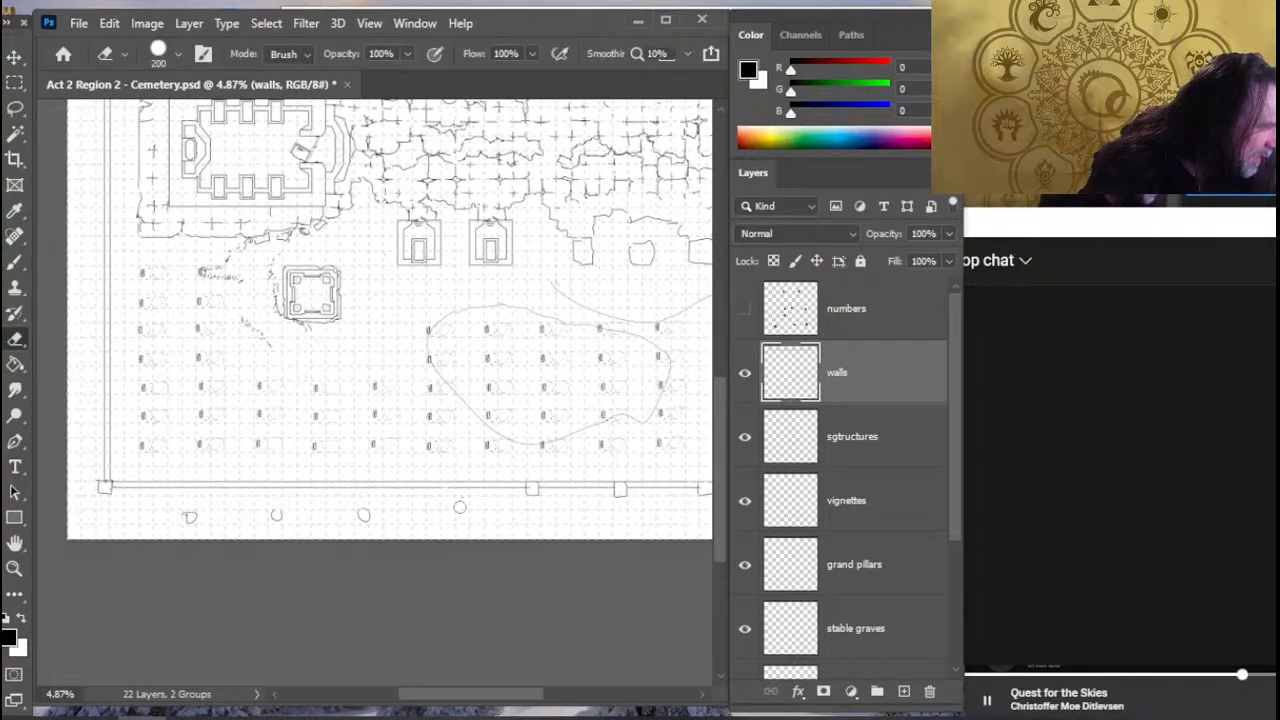
key(b)
key(e)
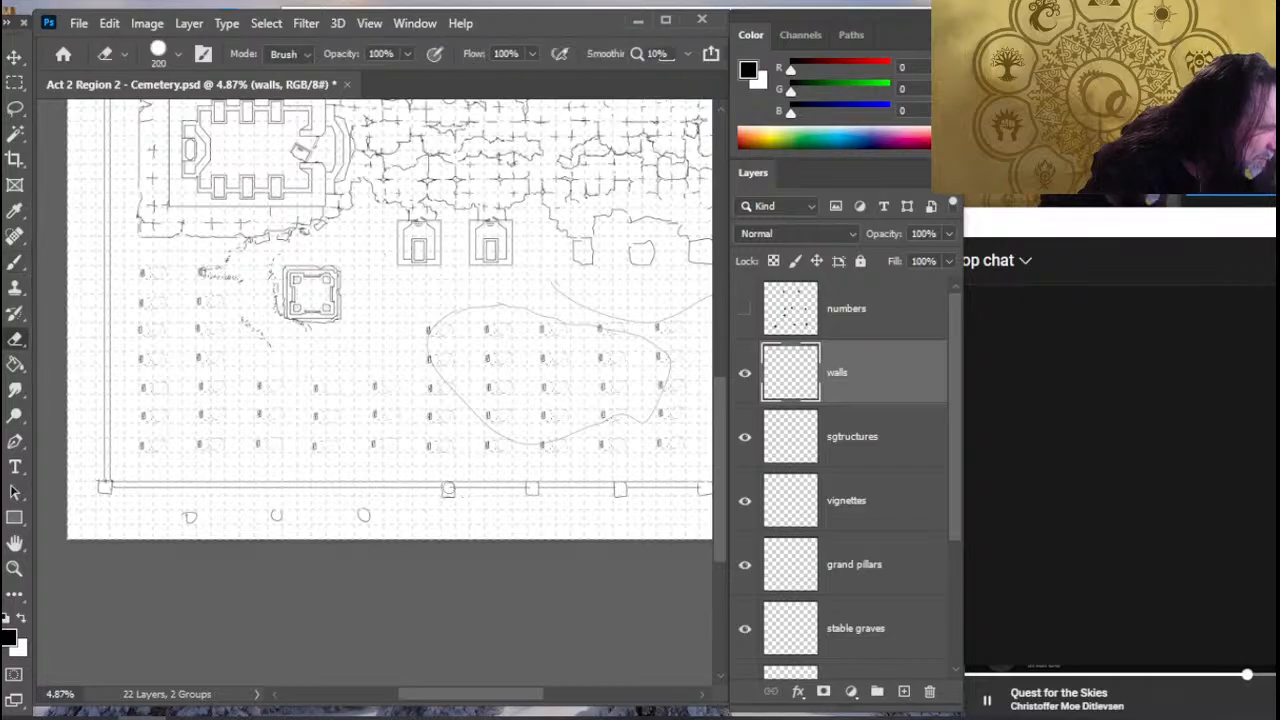
scroll(490, 533, left, 4)
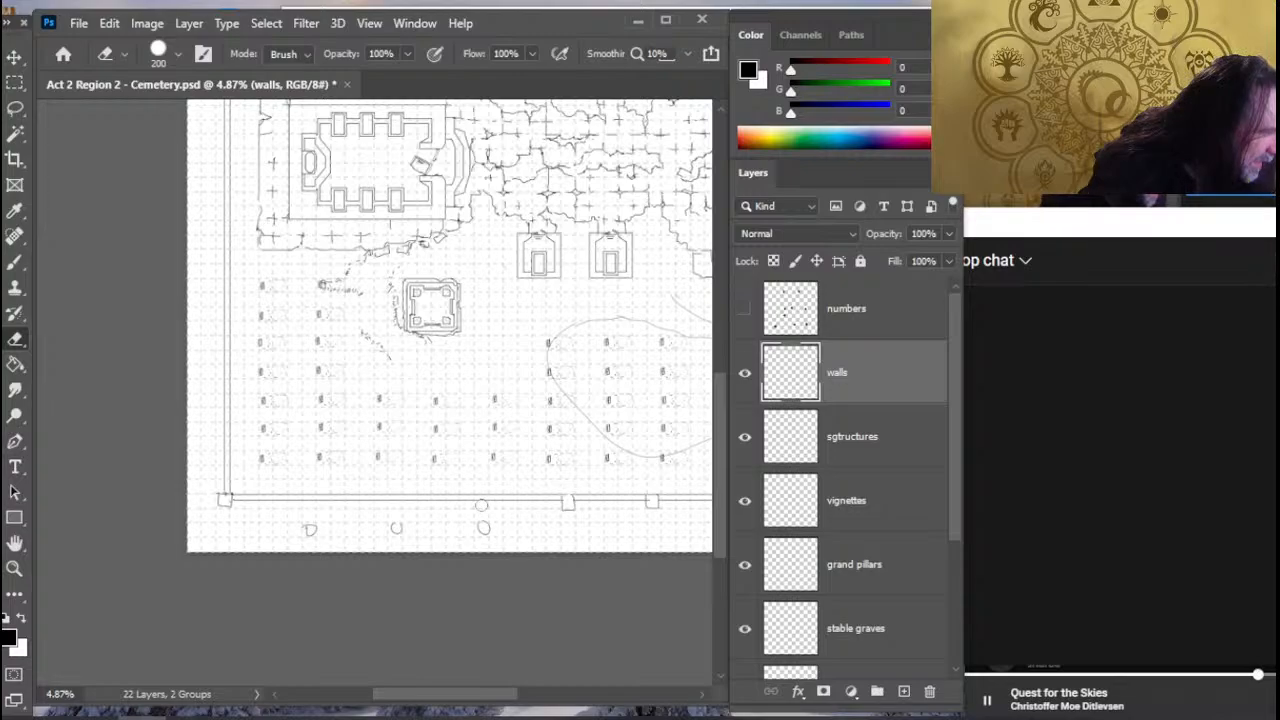
key(b)
key(e)
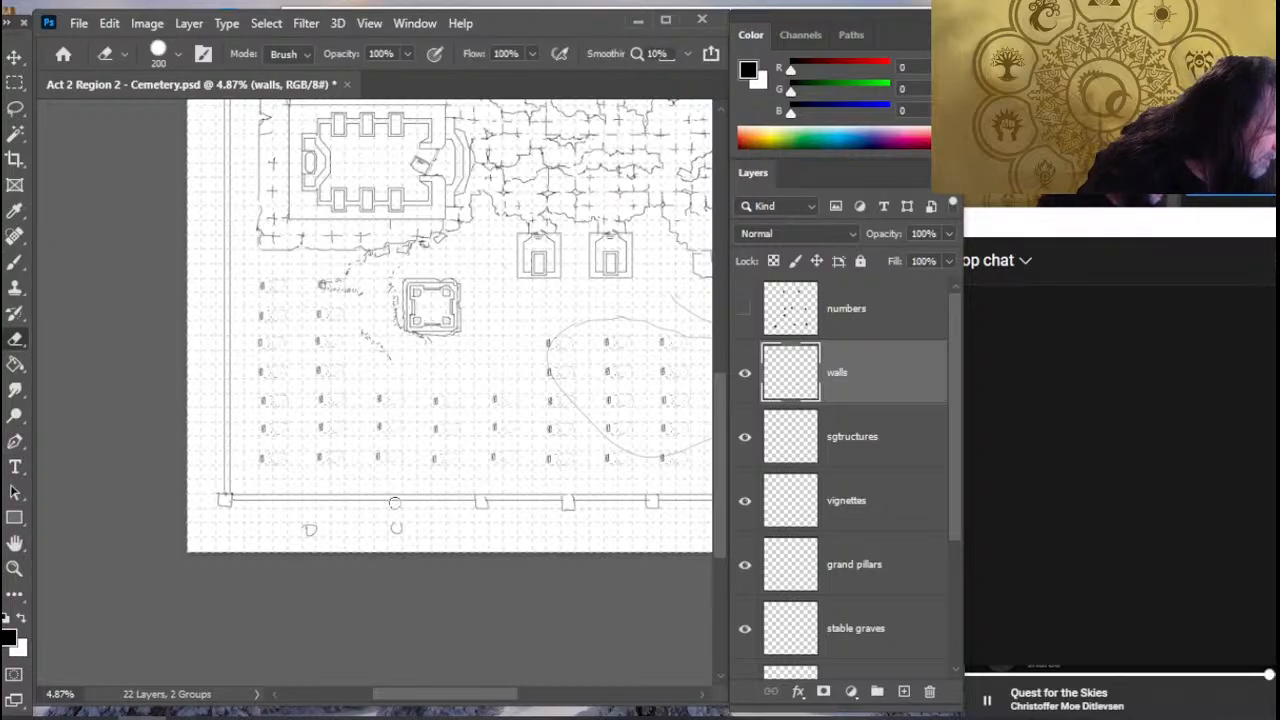
- Draw the last two square pillars toward the bottom wall's left corner, level with their markers, and erase both markers
key(b)
key(e)
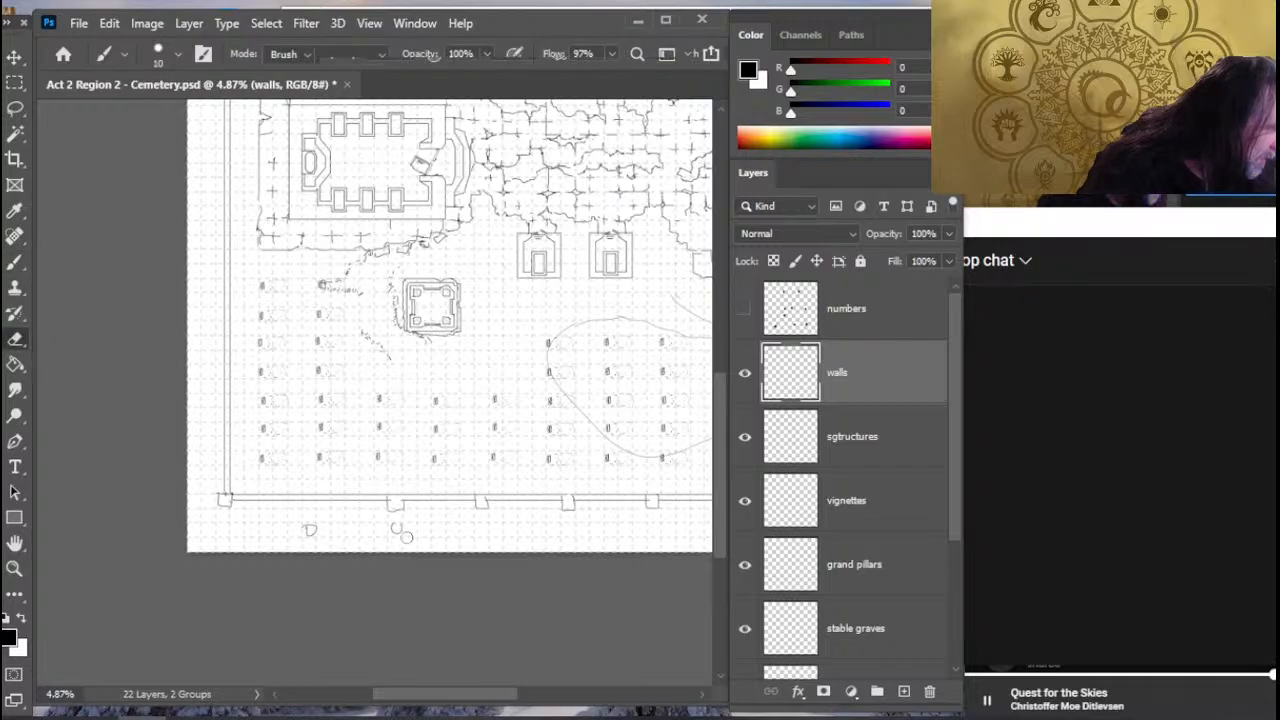
drag(452, 521, 630, 532)
key(b)
key(e)
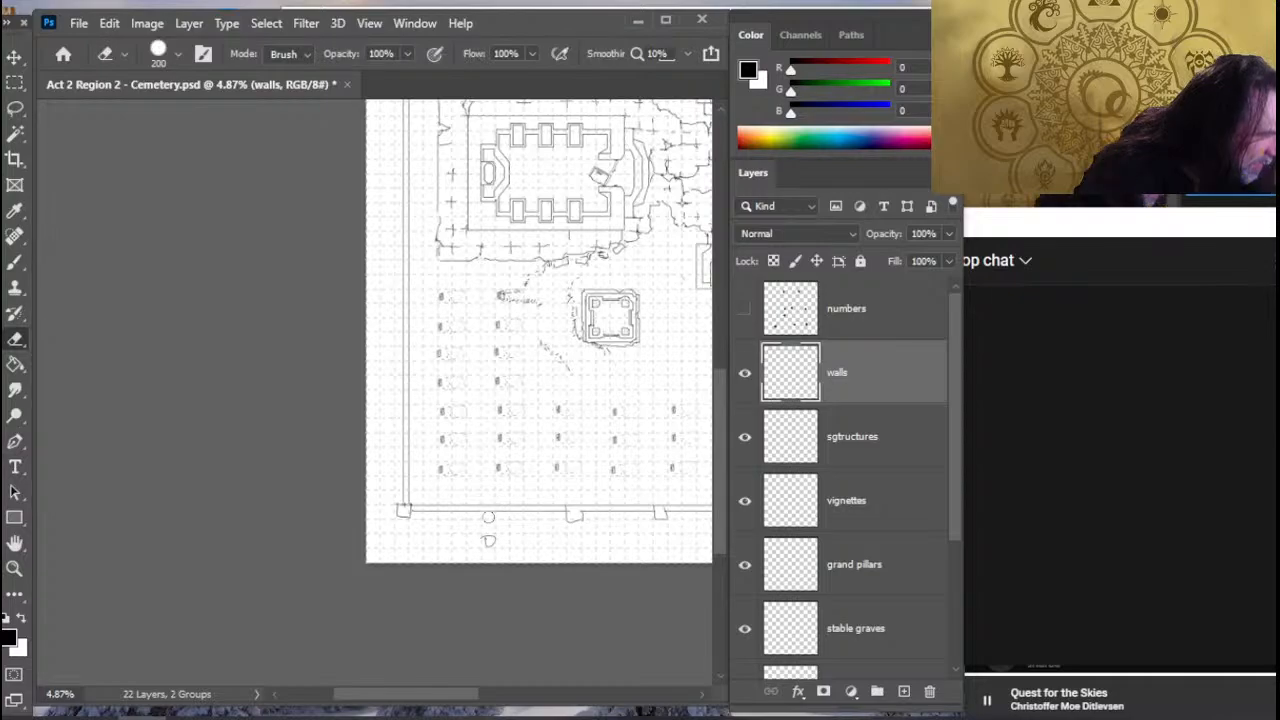
key(b)
key(e)
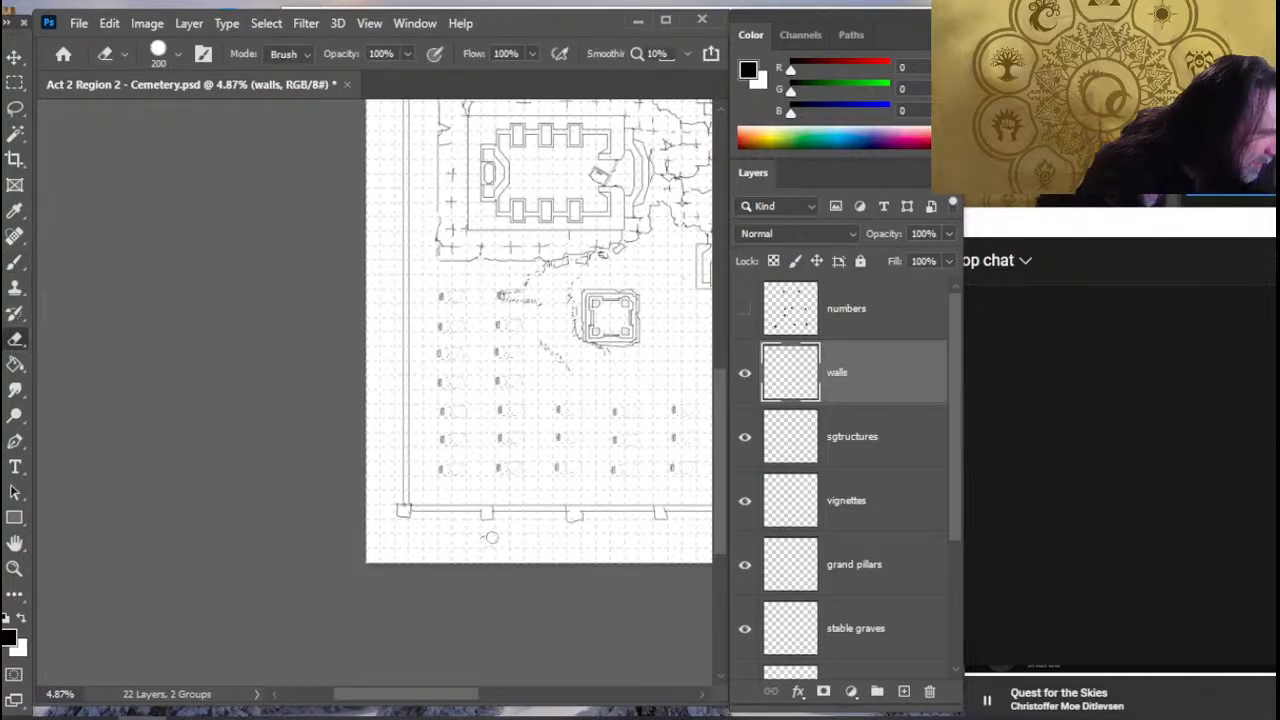
key(b)
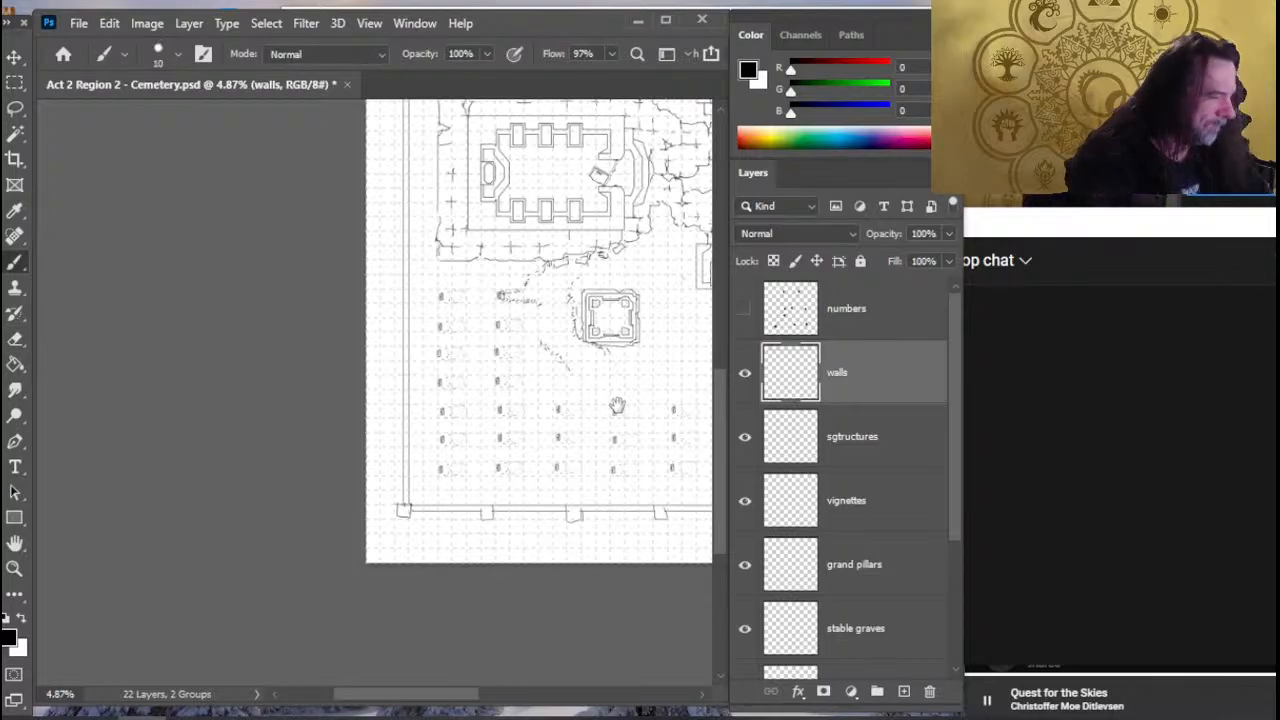
- Erase and redraw the second square pillar in from the bottom wall's left corner
mouse_move(617, 405)
mouse_down()
mouse_move(420, 380)
mouse_move(342, 387)
mouse_move(359, 389)
mouse_up()
key(e)
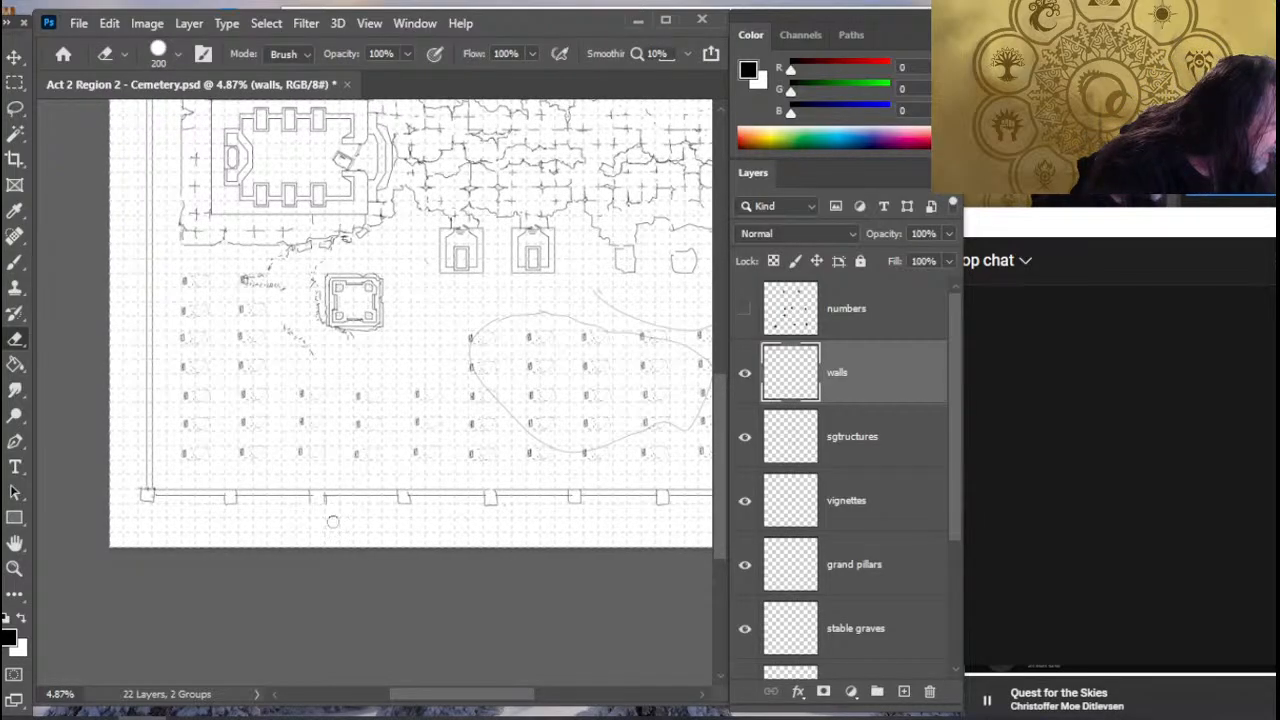
key(b)
key(e)
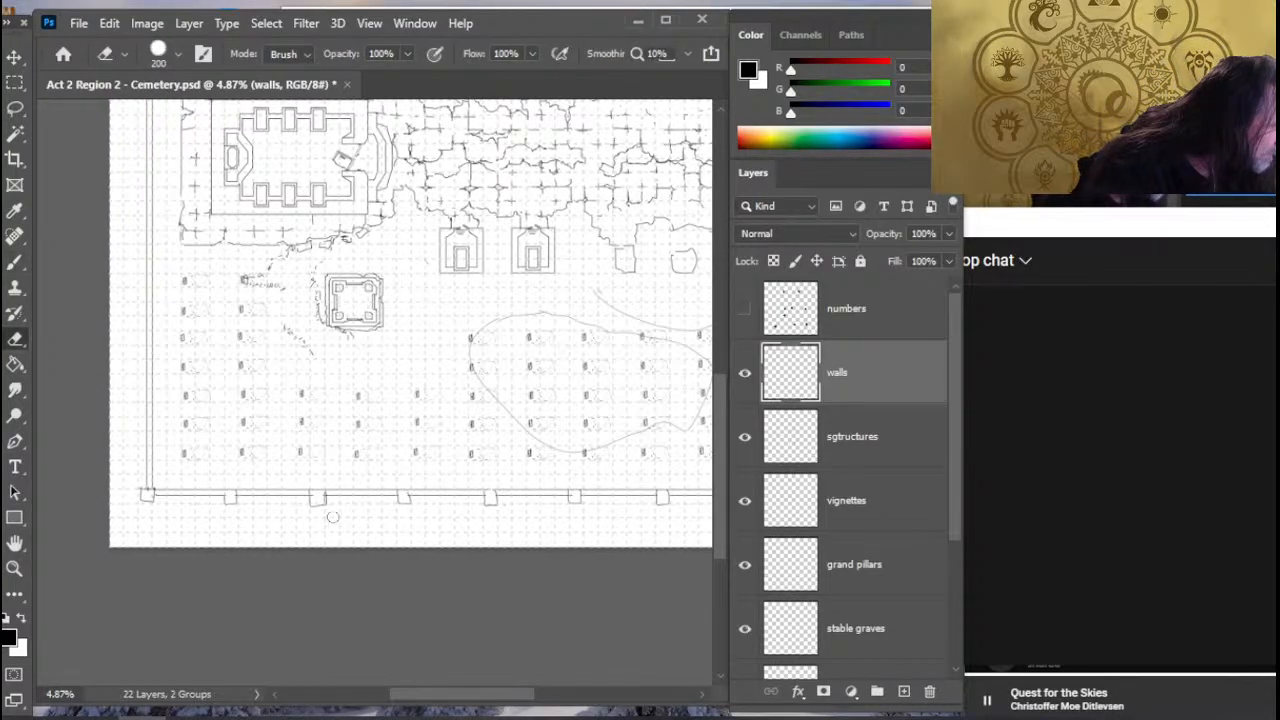
- Review the whole cemetery map, and switch to the Crystals of Mabar first draft in Google Docs at the numbered cemetery headings
key(z)
drag(469, 499, 395, 495)
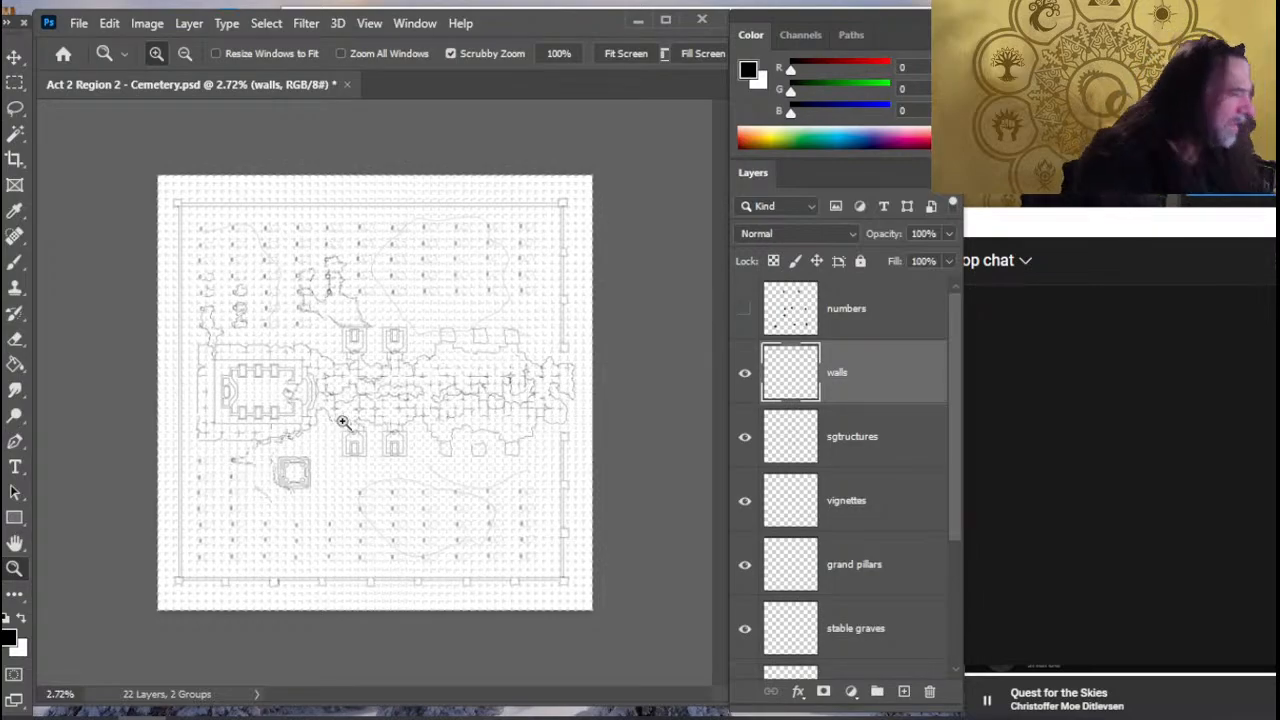
key(Tab)
key(alt+Tab)
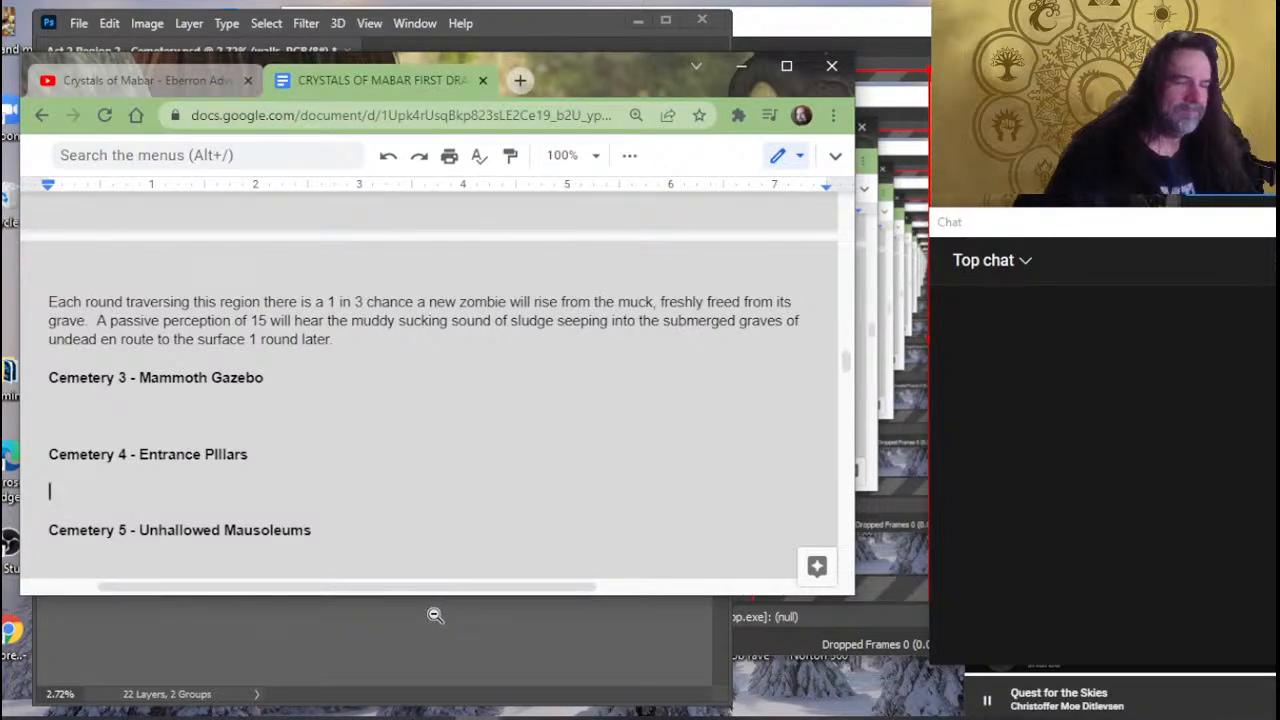
key(alt+Tab)
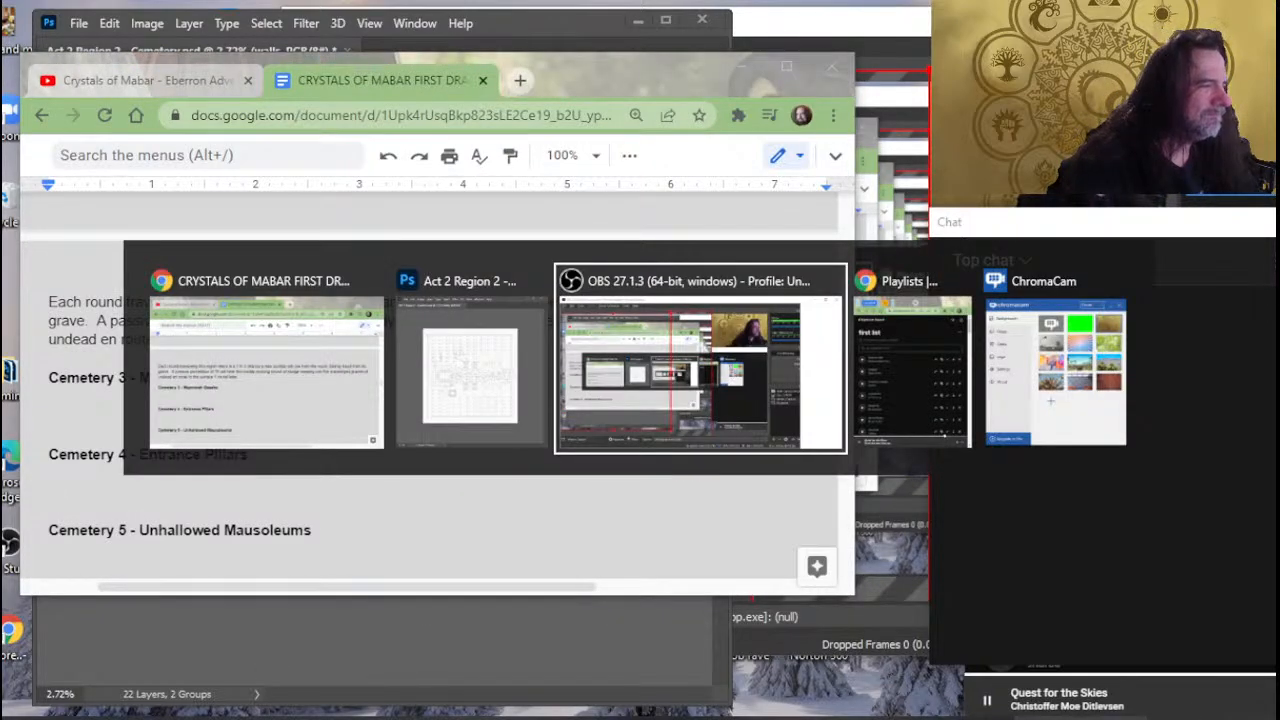
key(alt+Tab)
key(alt+Tab)
key(Tab)
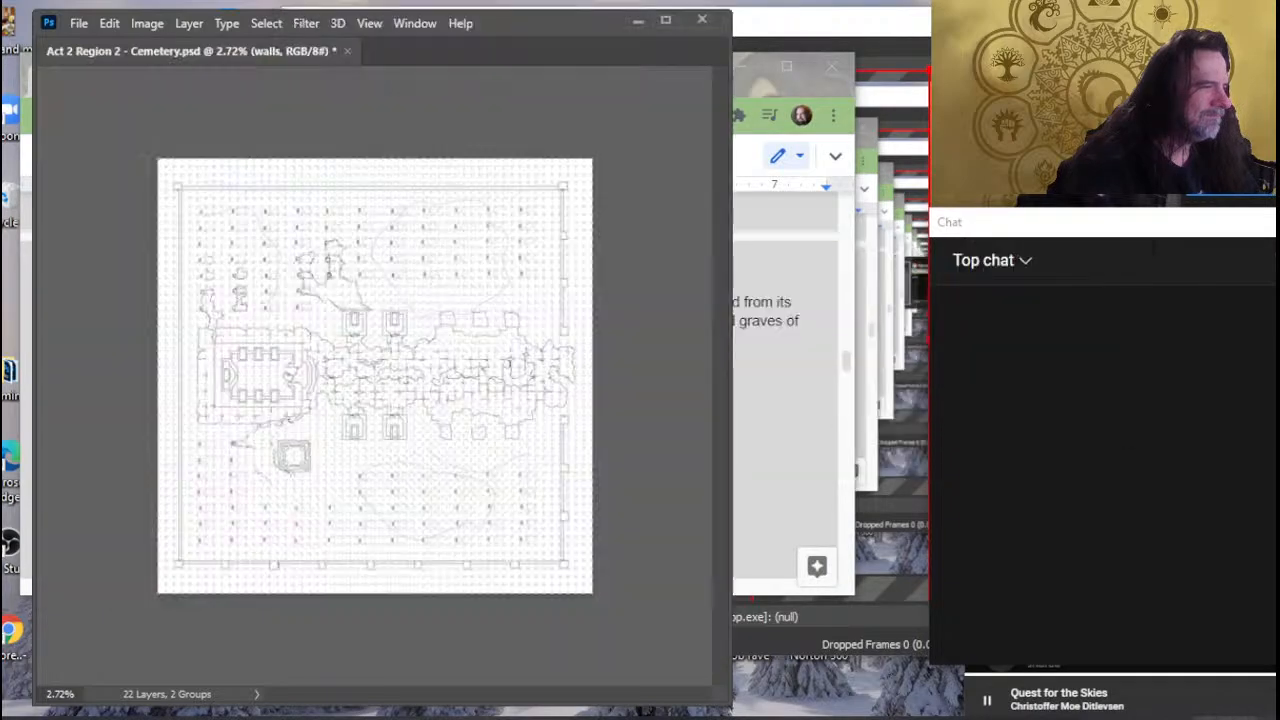
key(alt+Tab)
key(alt+Tab)
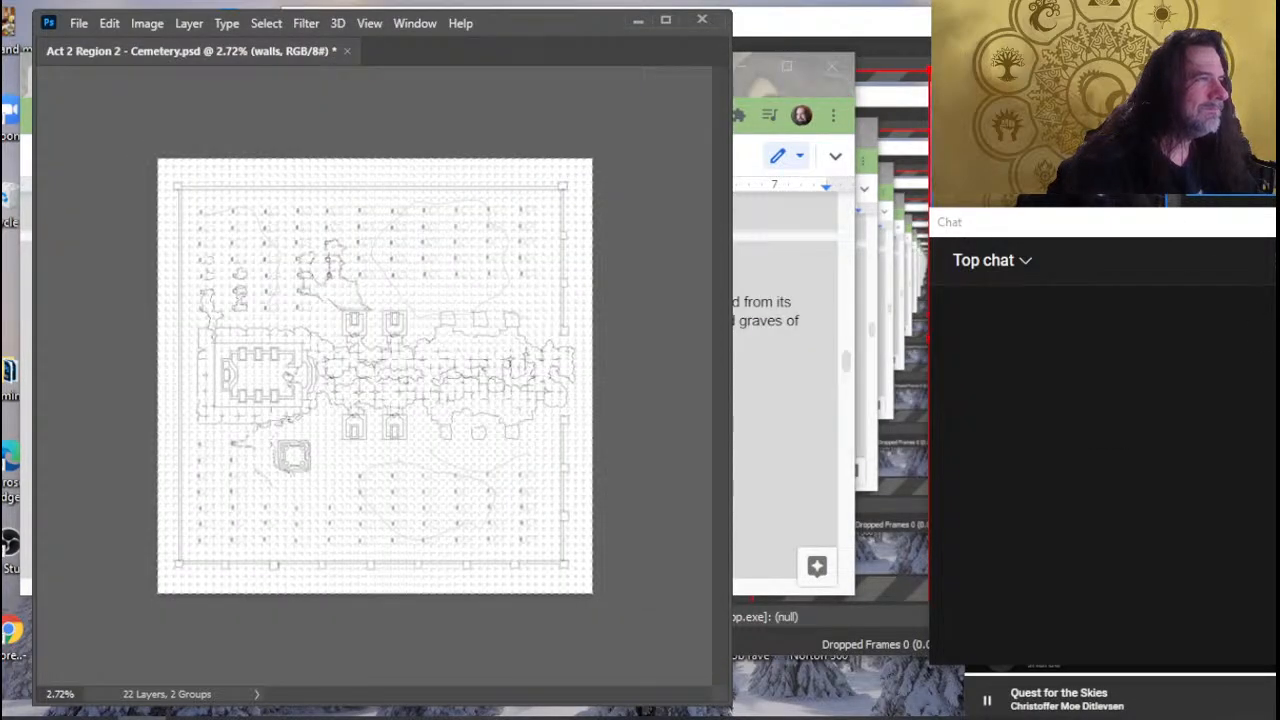
key(alt+Tab)
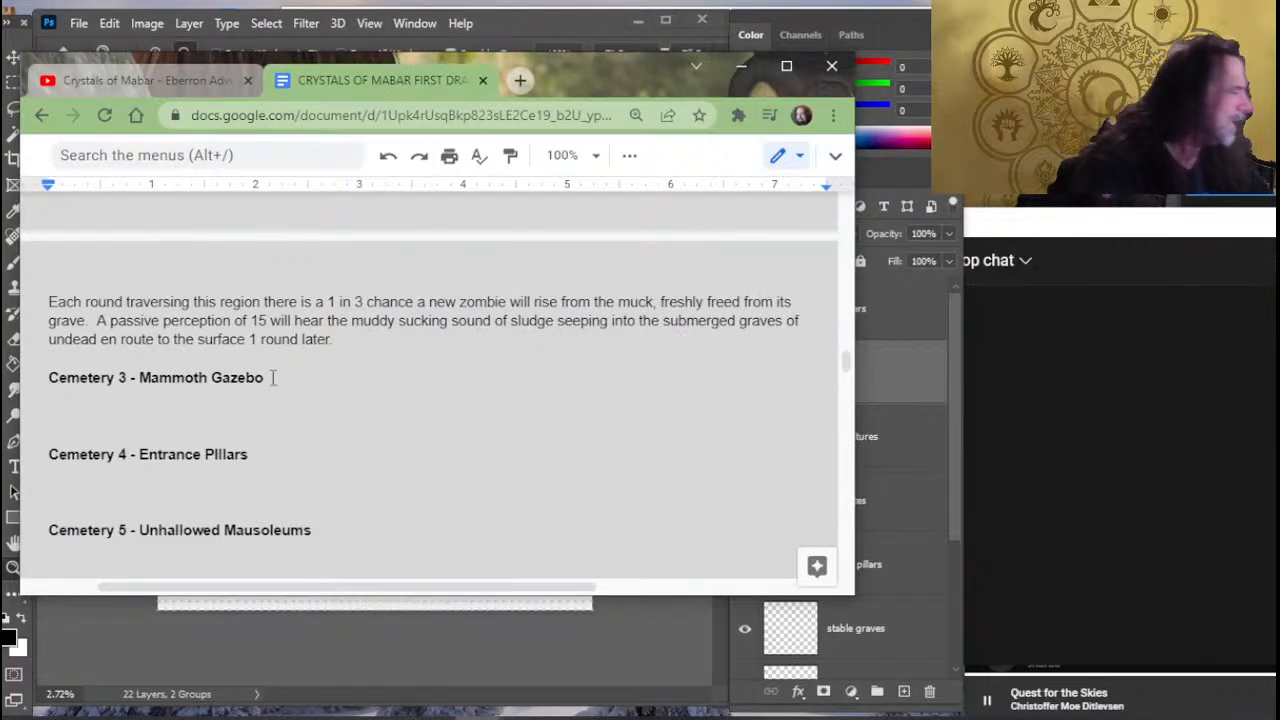
- Read back through the cemetery section of the draft, from the numbered areas up to the Act 2 Region 2 summary
scroll(329, 380, up, 5)
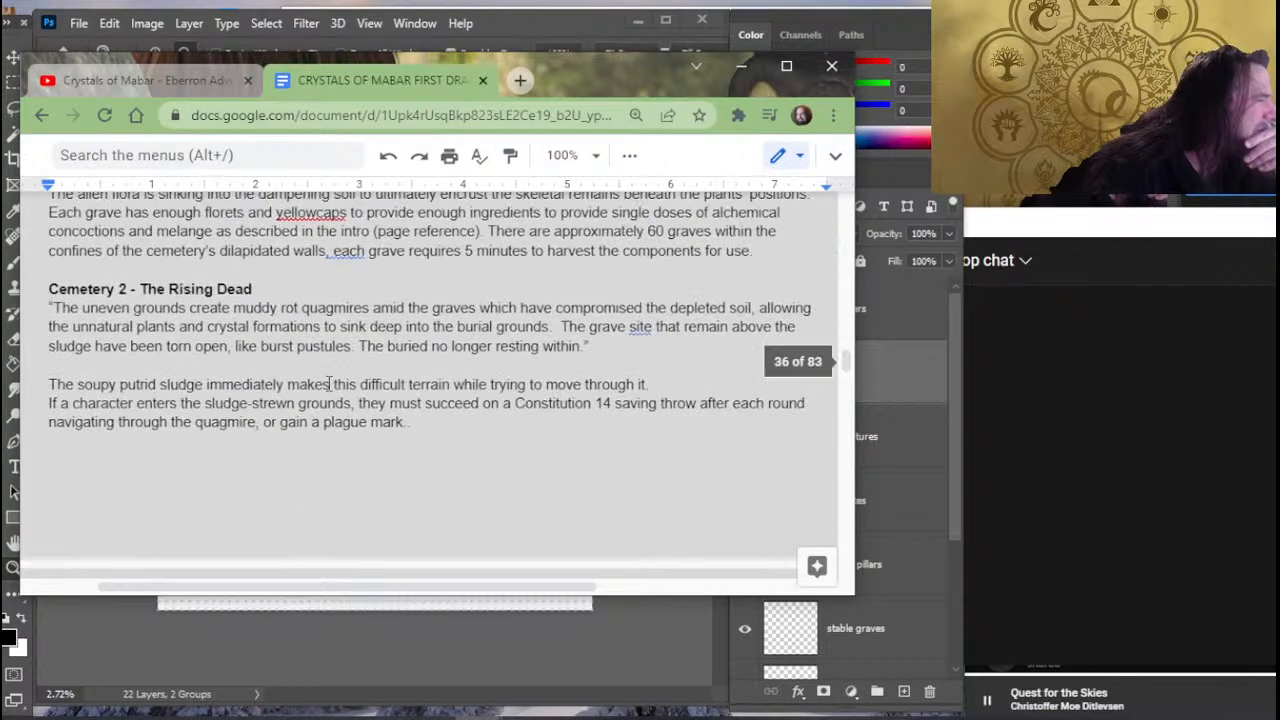
scroll(329, 383, up, 10)
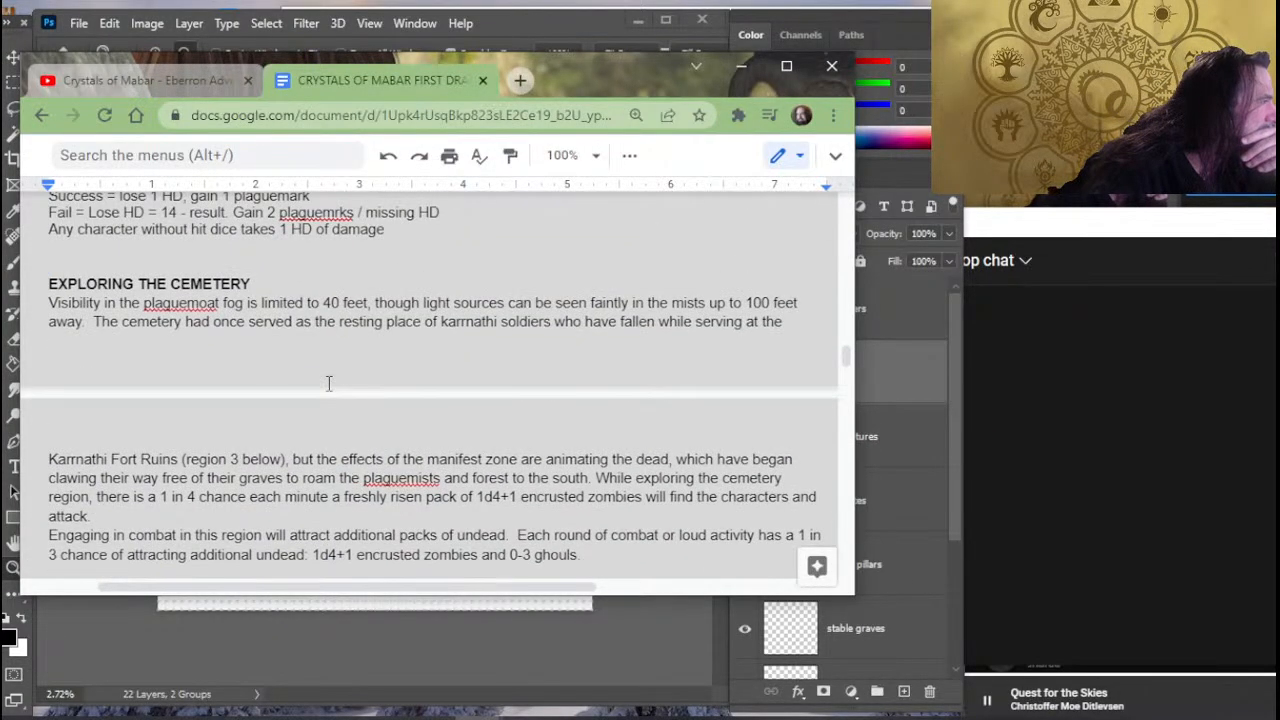
scroll(310, 450, down, 1)
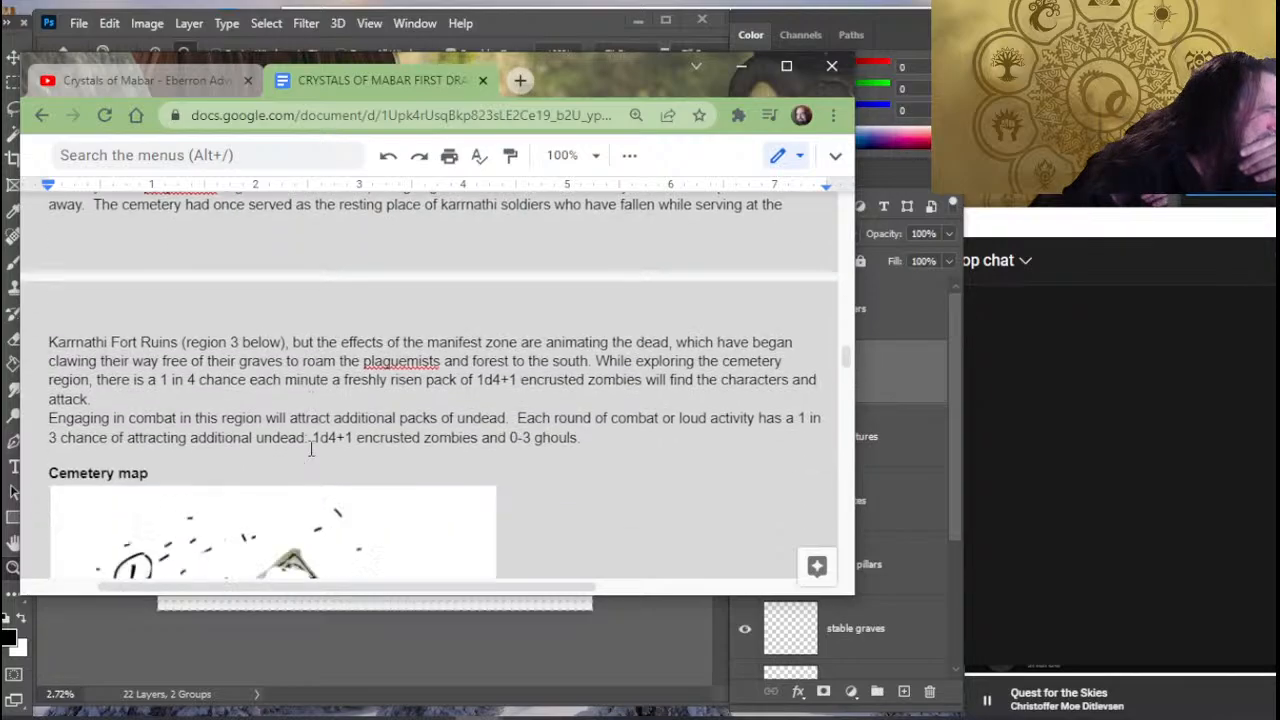
scroll(310, 450, down, 1)
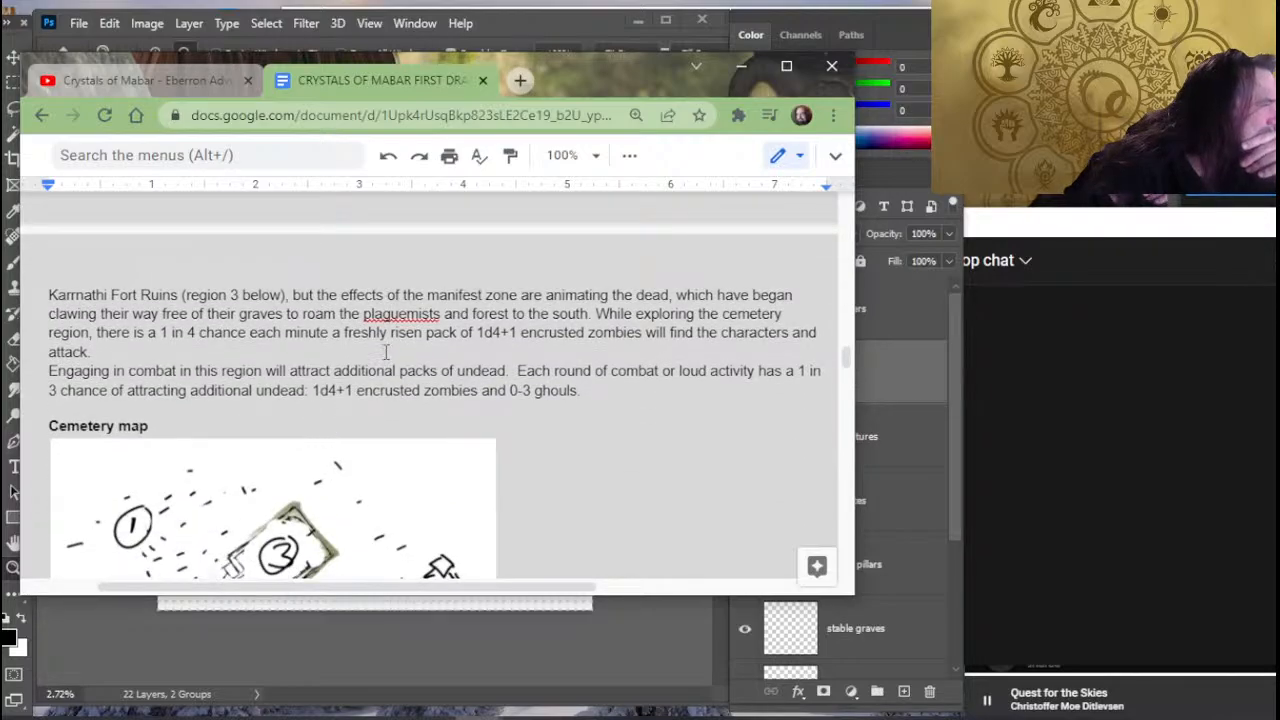
scroll(390, 350, up, 3)
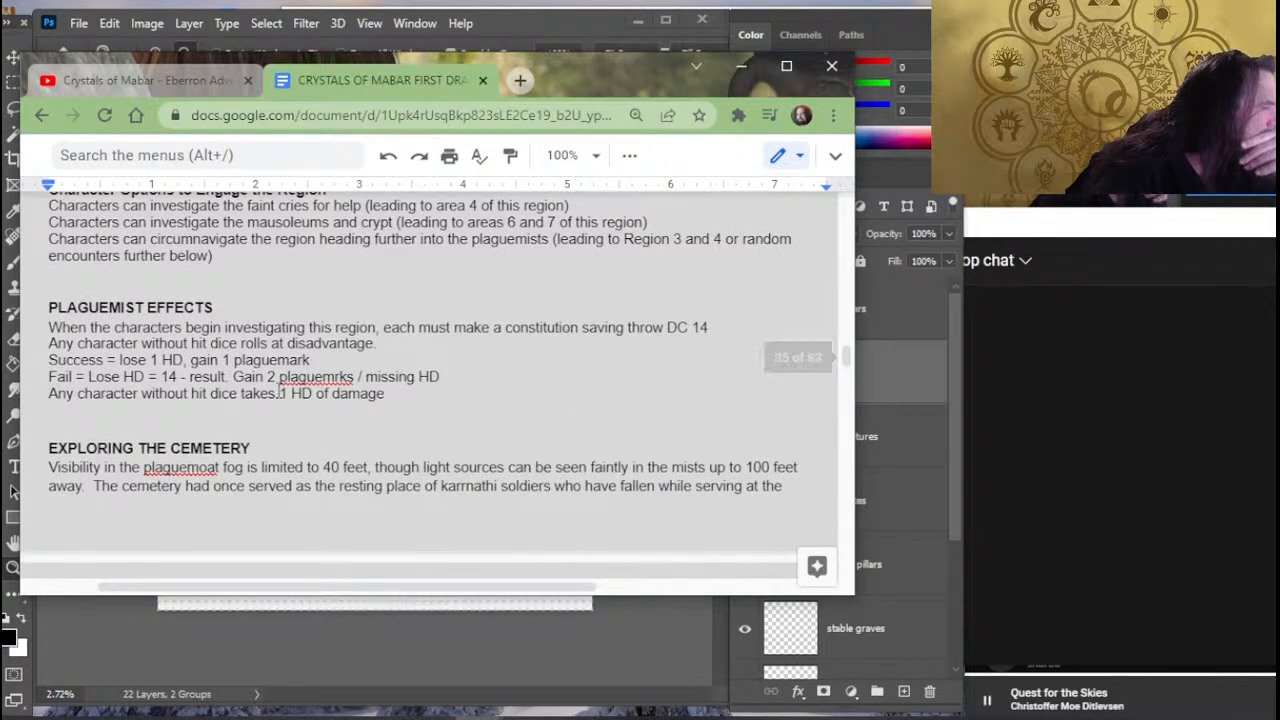
scroll(331, 400, up, 2)
scroll(322, 418, up, 1)
scroll(322, 418, up, 1)
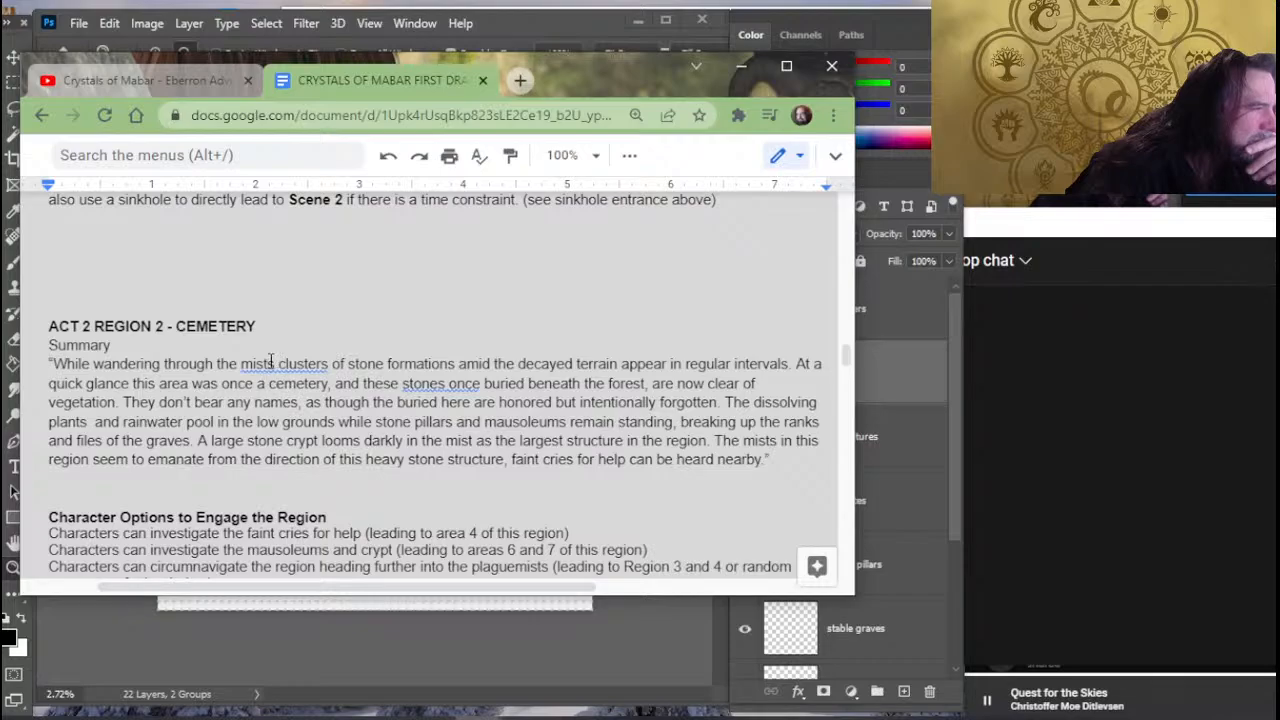
- Accept the suggested correction "mists, clusters" in the first sentence of the cemetery summary
click(274, 363)
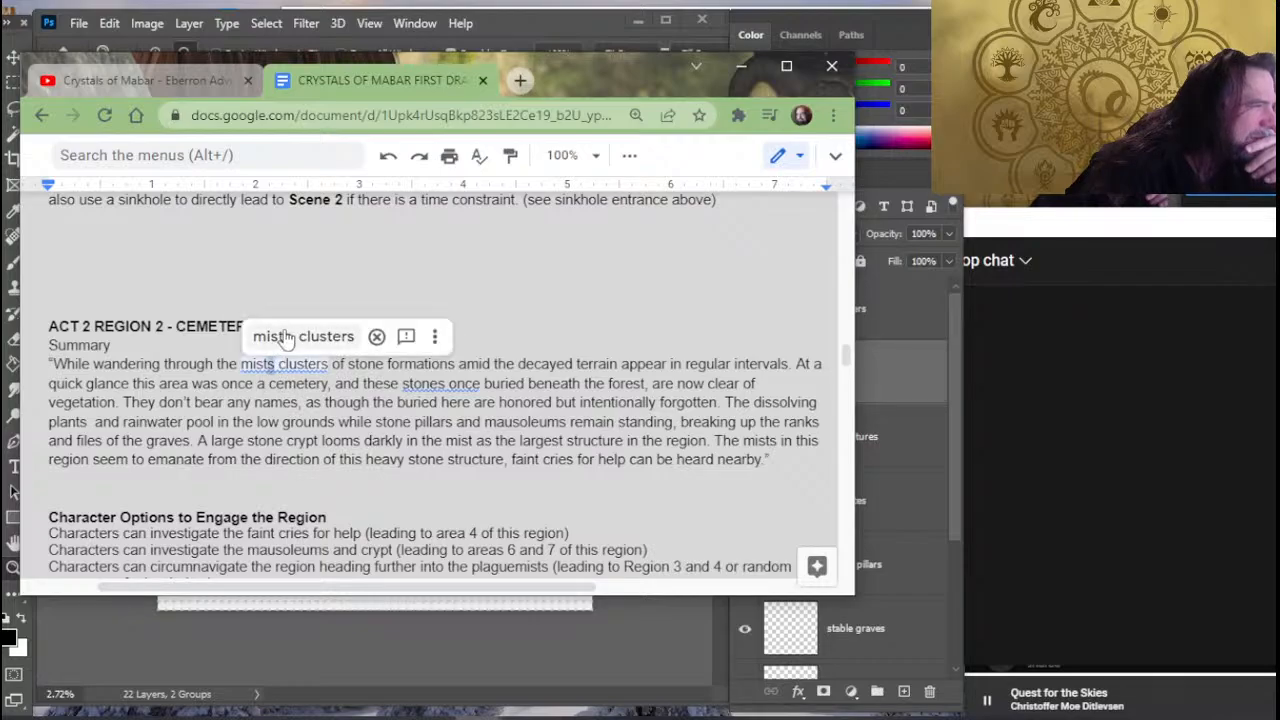
click(290, 336)
click(387, 402)
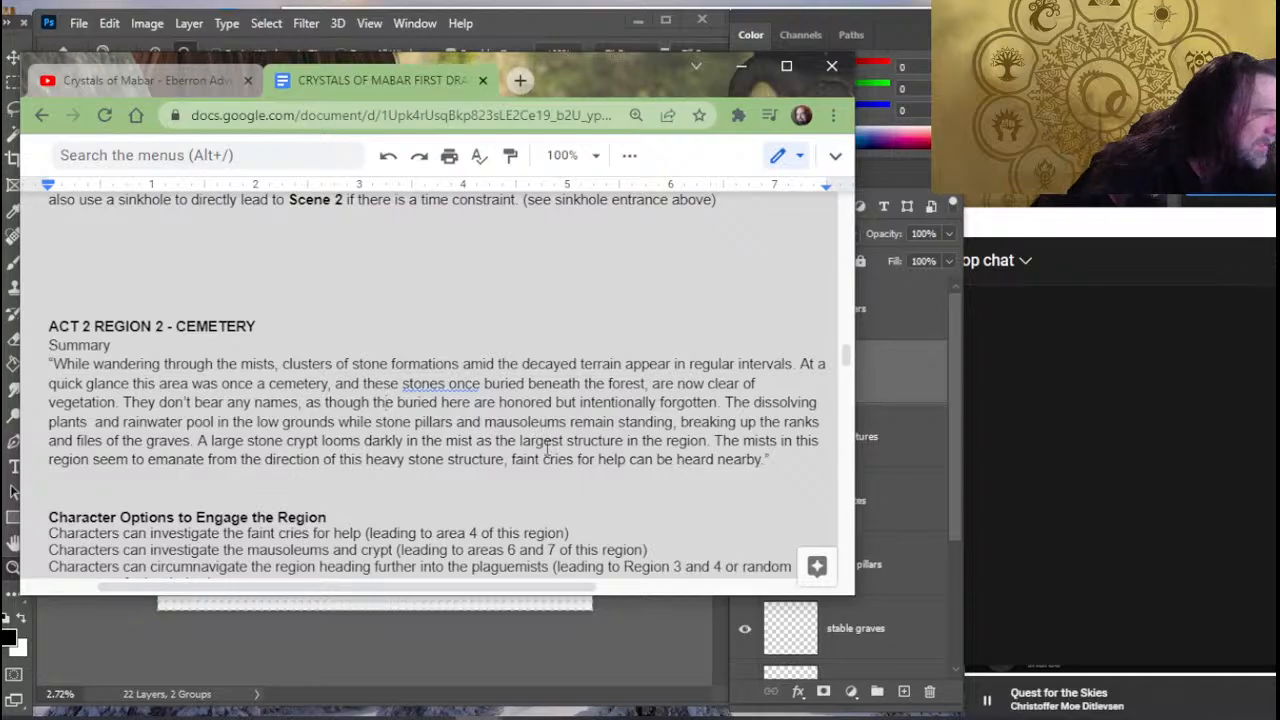
click(483, 386)
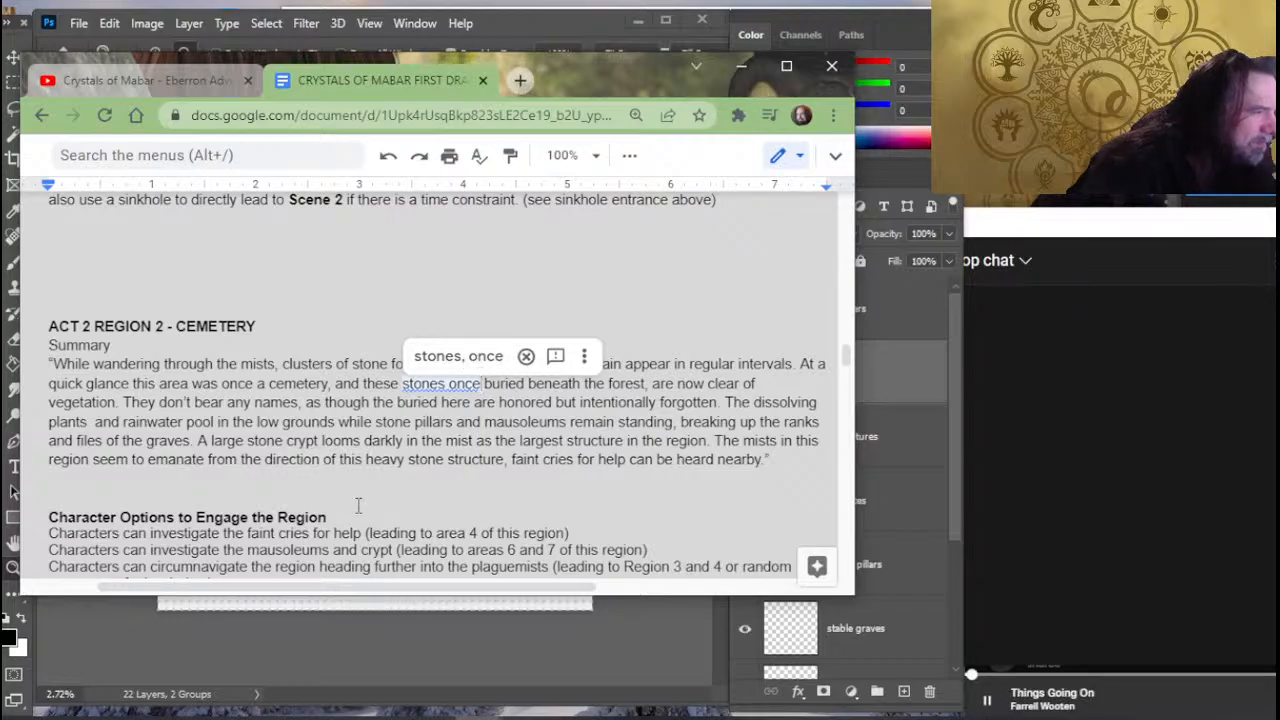
key(BackSpace)
key(BackSpace)
key(BackSpace)
key(BackSpace)
key(BackSpace)
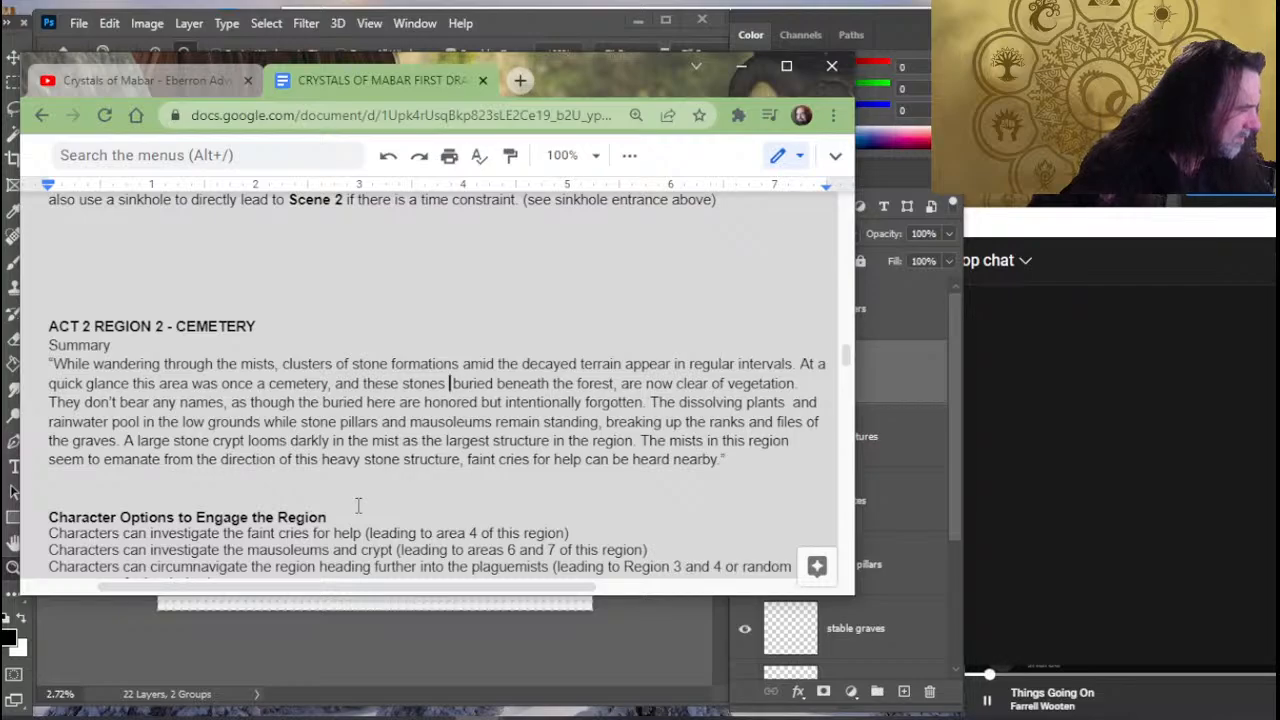
text(once)
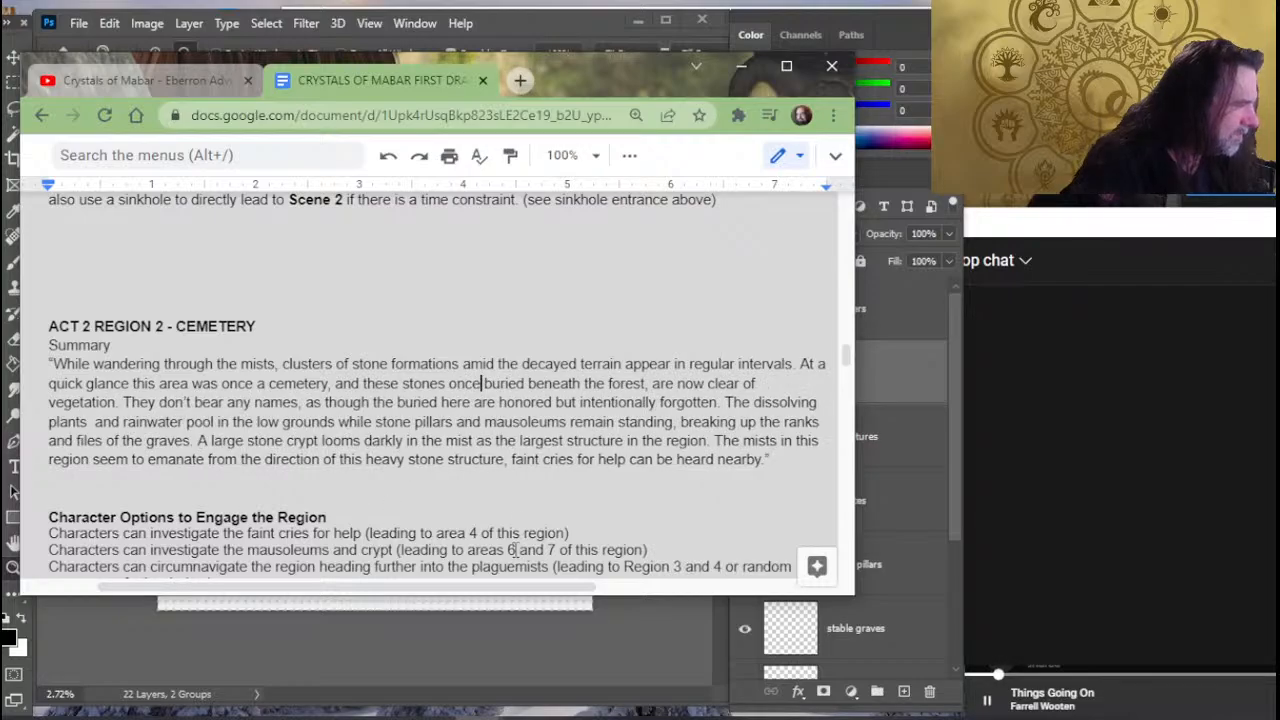
- Accept the suggested correction "stones, once" in the second sentence of the cemetery summary
click(441, 383)
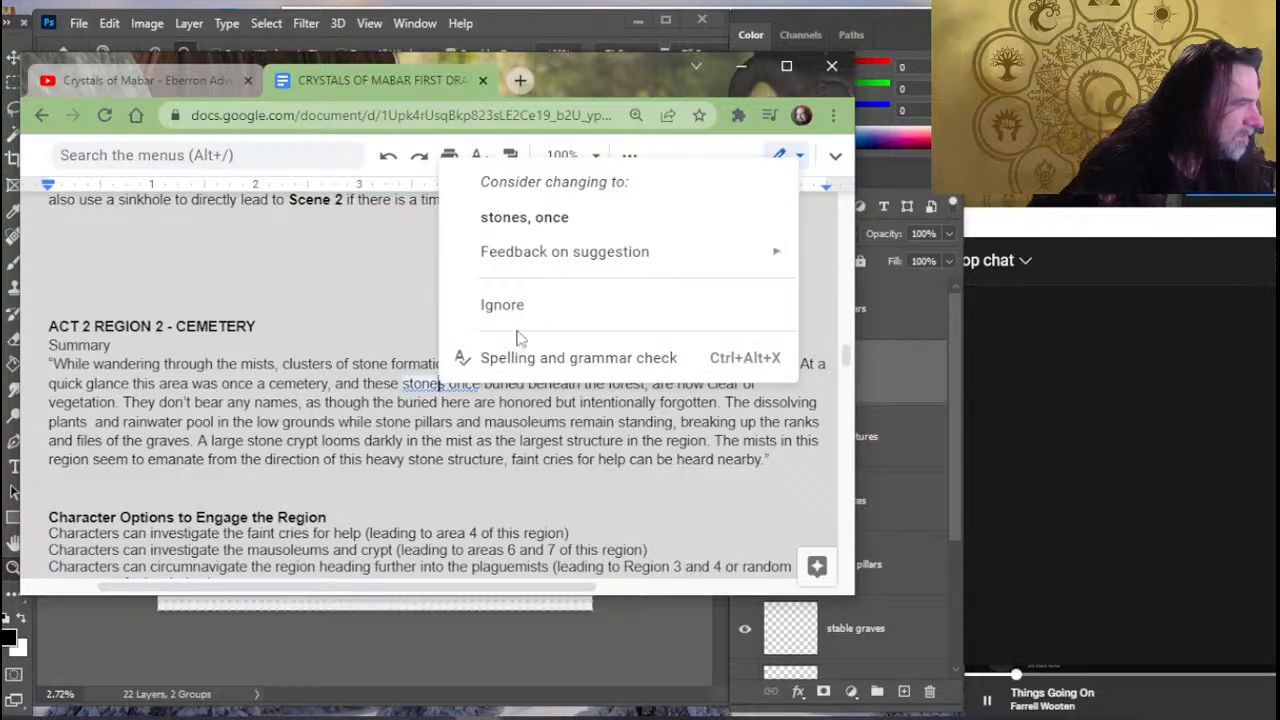
click(524, 217)
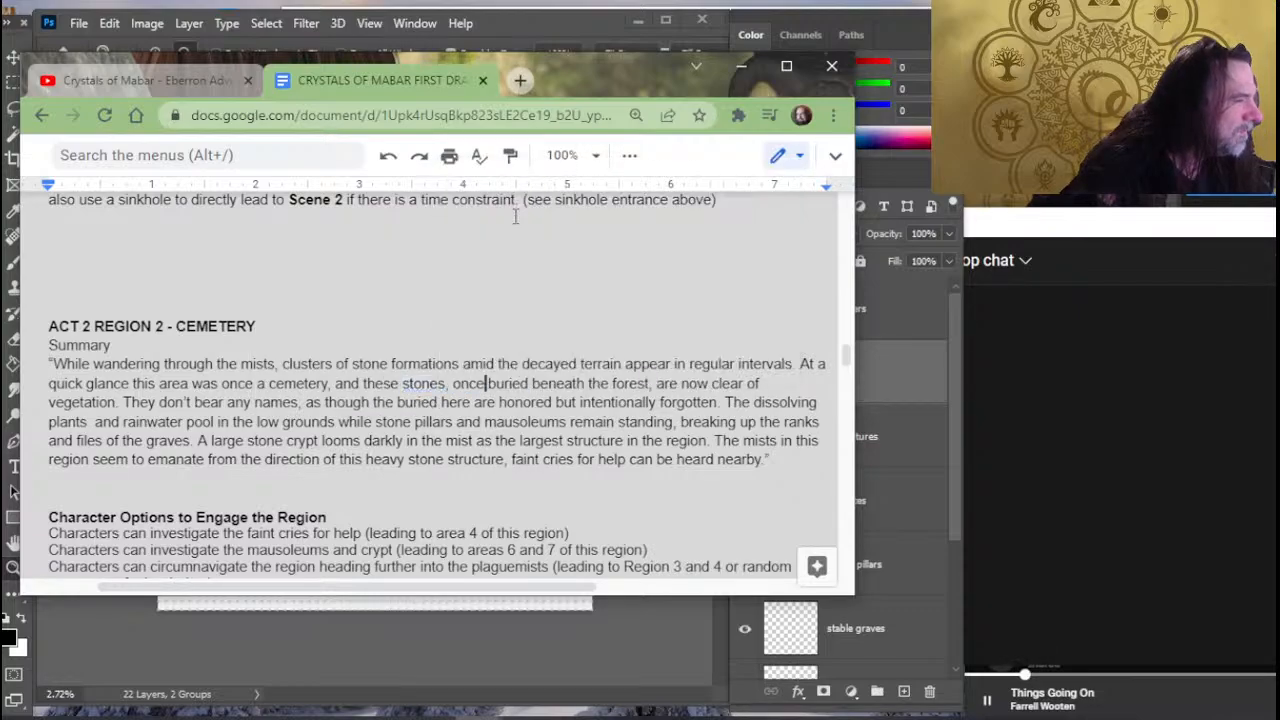
click(482, 405)
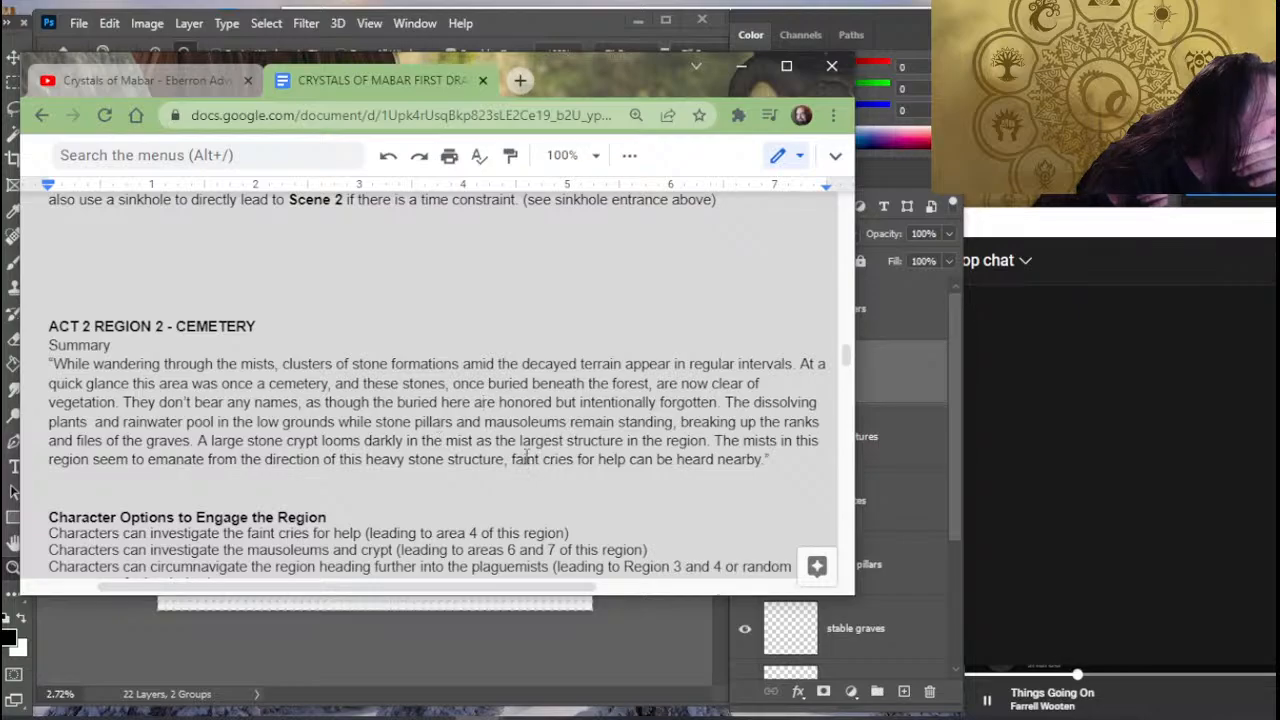
- Insert a new paragraph directly under the EXPLORING THE CEMETERY heading, beginning "A 10-foot wall once"
scroll(527, 468, down, 4)
scroll(537, 466, down, 2)
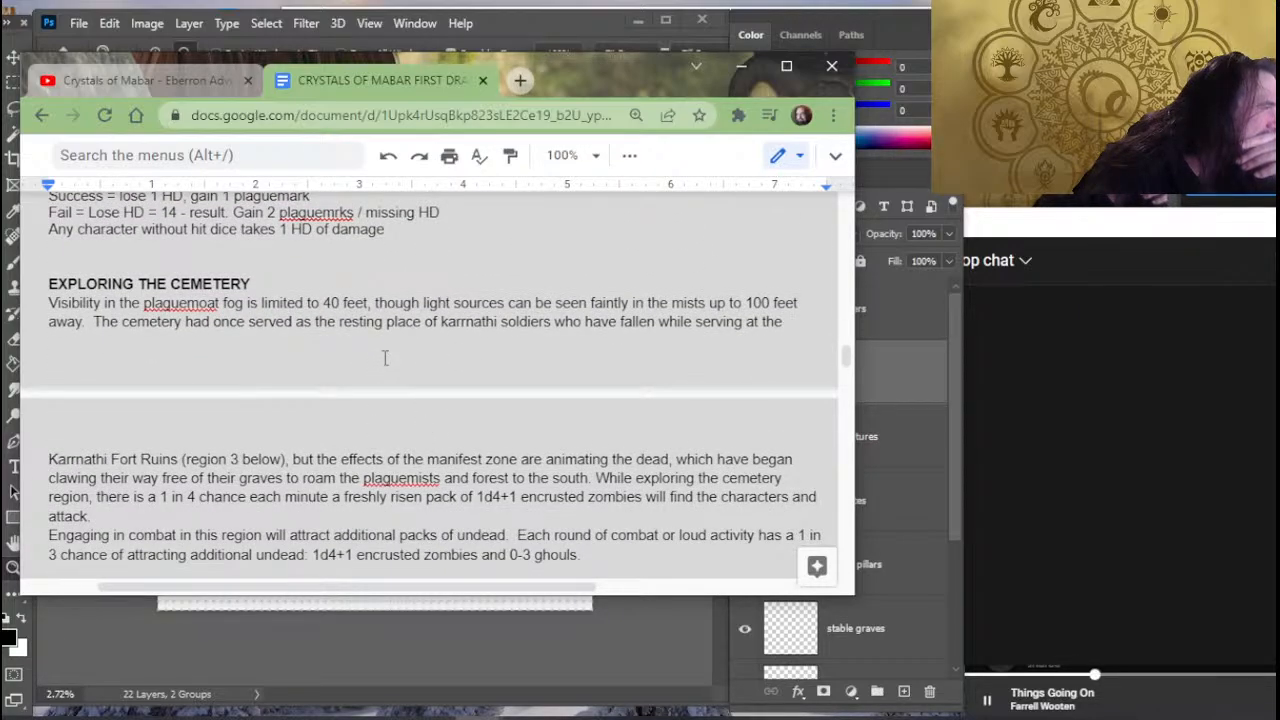
scroll(421, 313, up, 2)
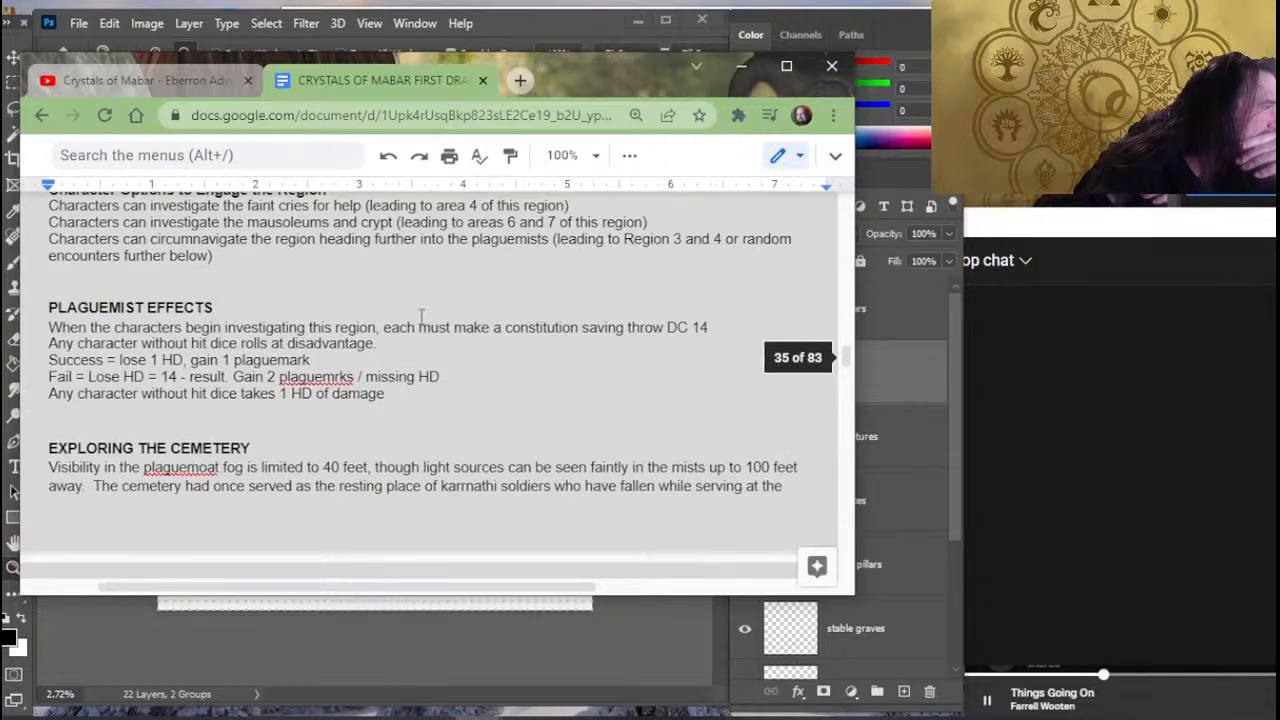
scroll(139, 340, down, 2)
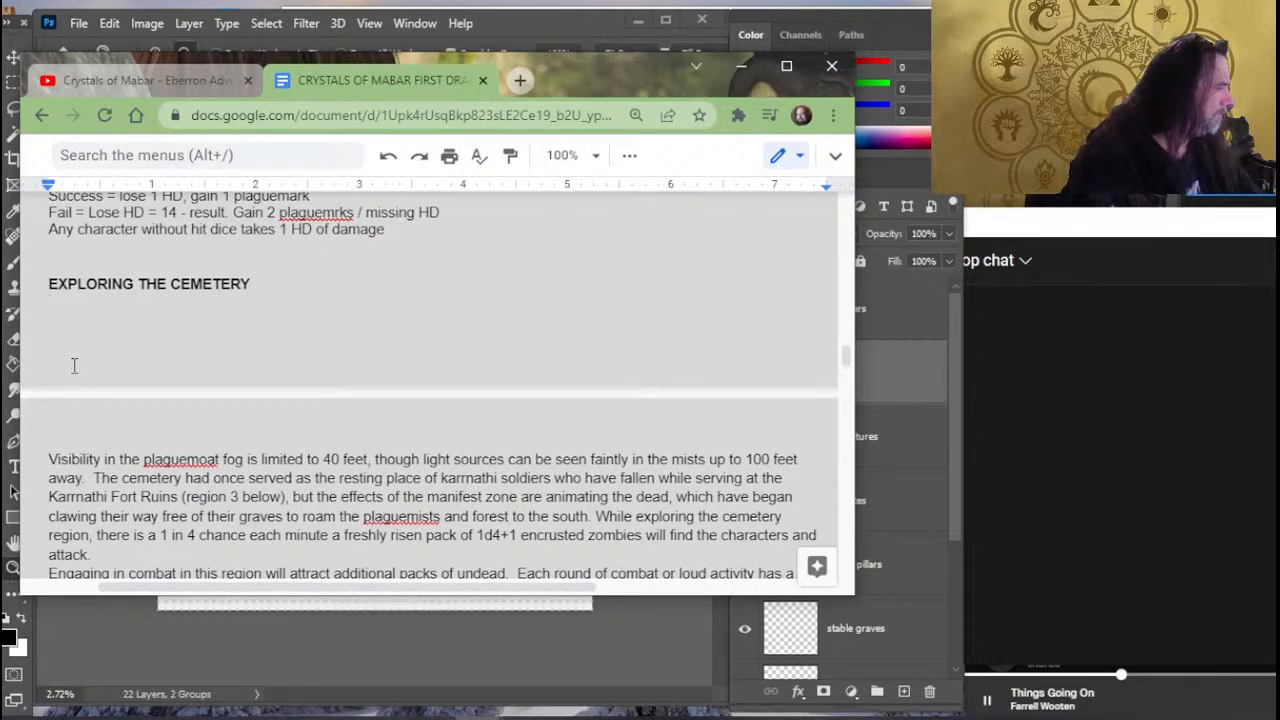
text(A )
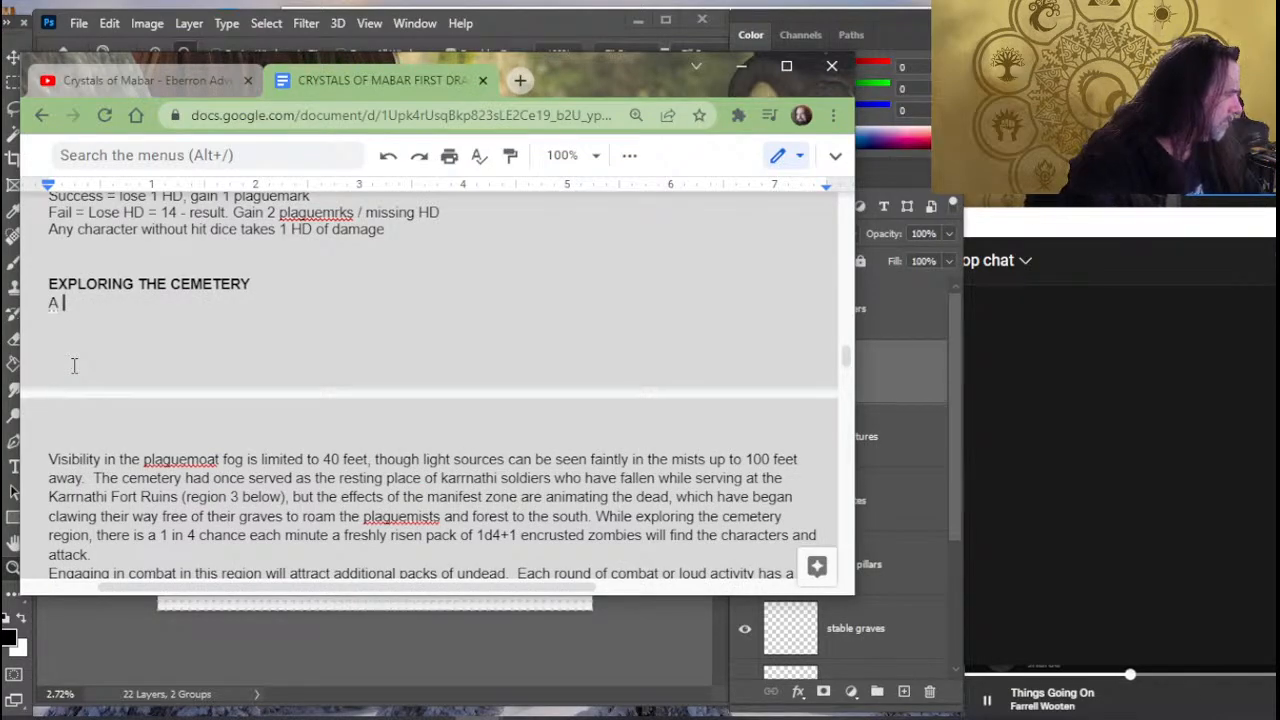
text(10-)
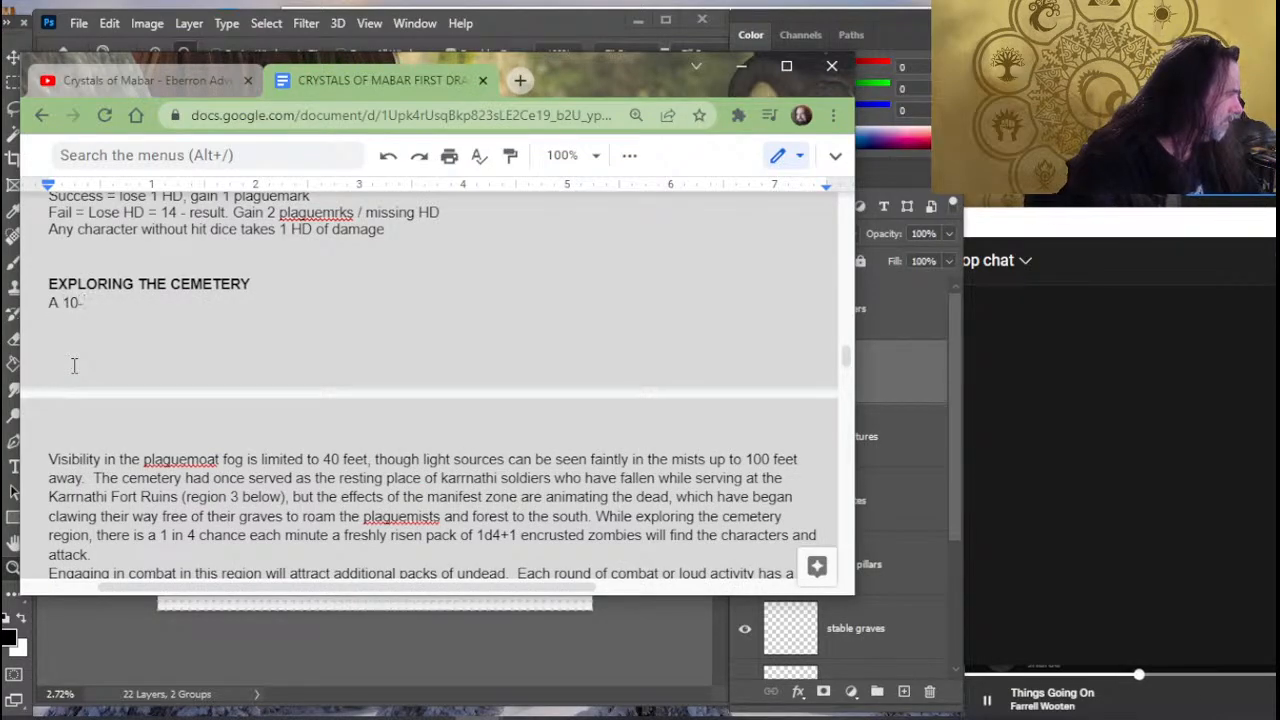
text(FOOT W)
key(BackSpace)
key(BackSpace)
key(BackSpace)
key(BackSpace)
key(BackSpace)
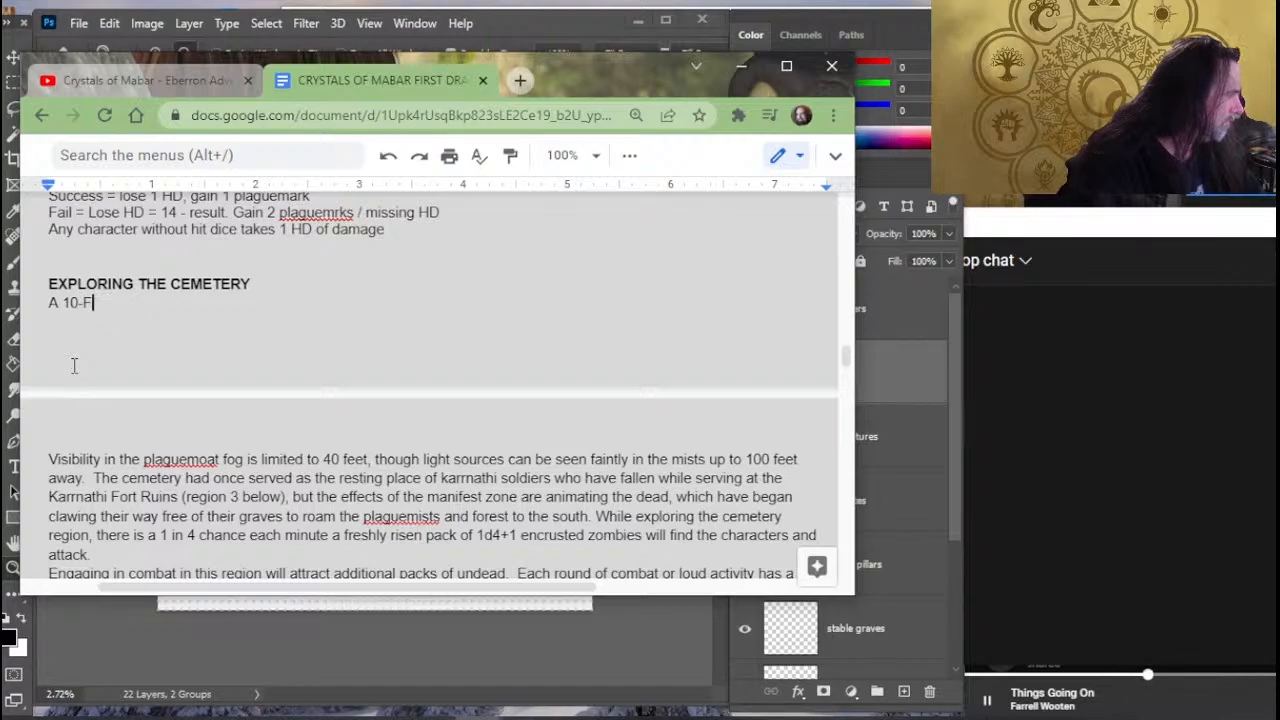
key(BackSpace)
text(foot w)
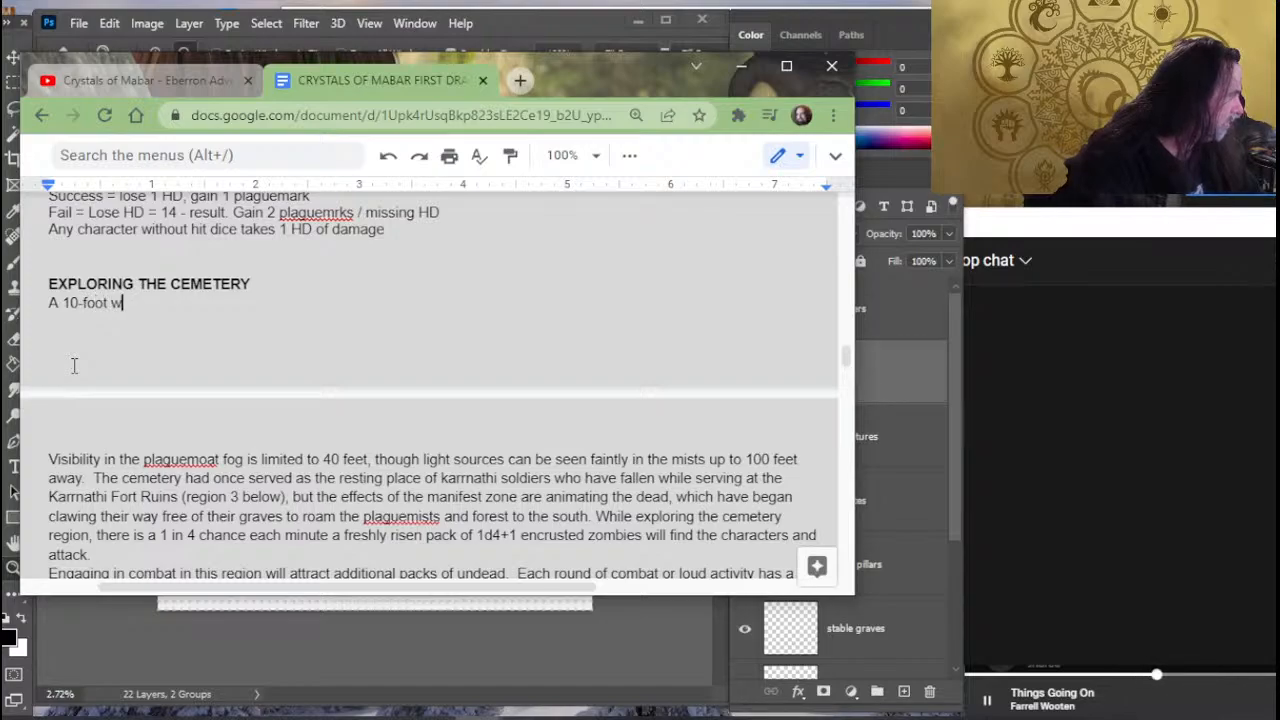
text(all once)
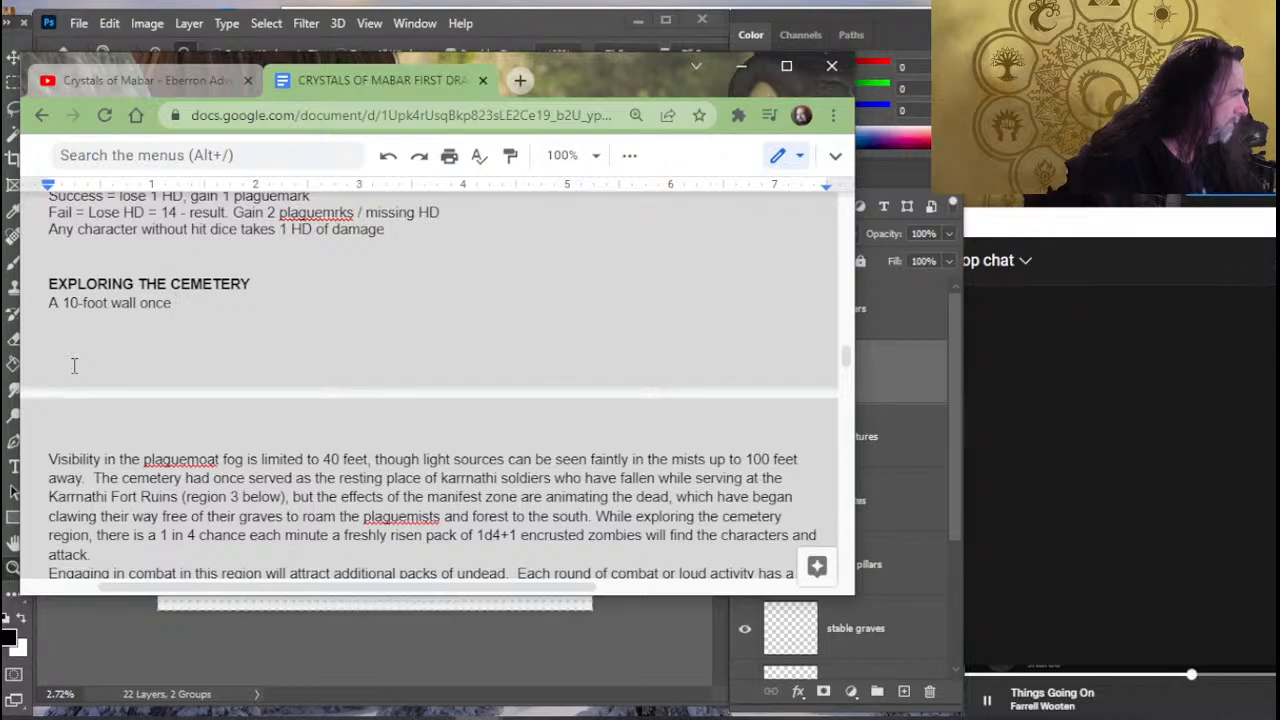
- Continue the new sentence about the wall with "enclosing this area has"
text(enclosing t)
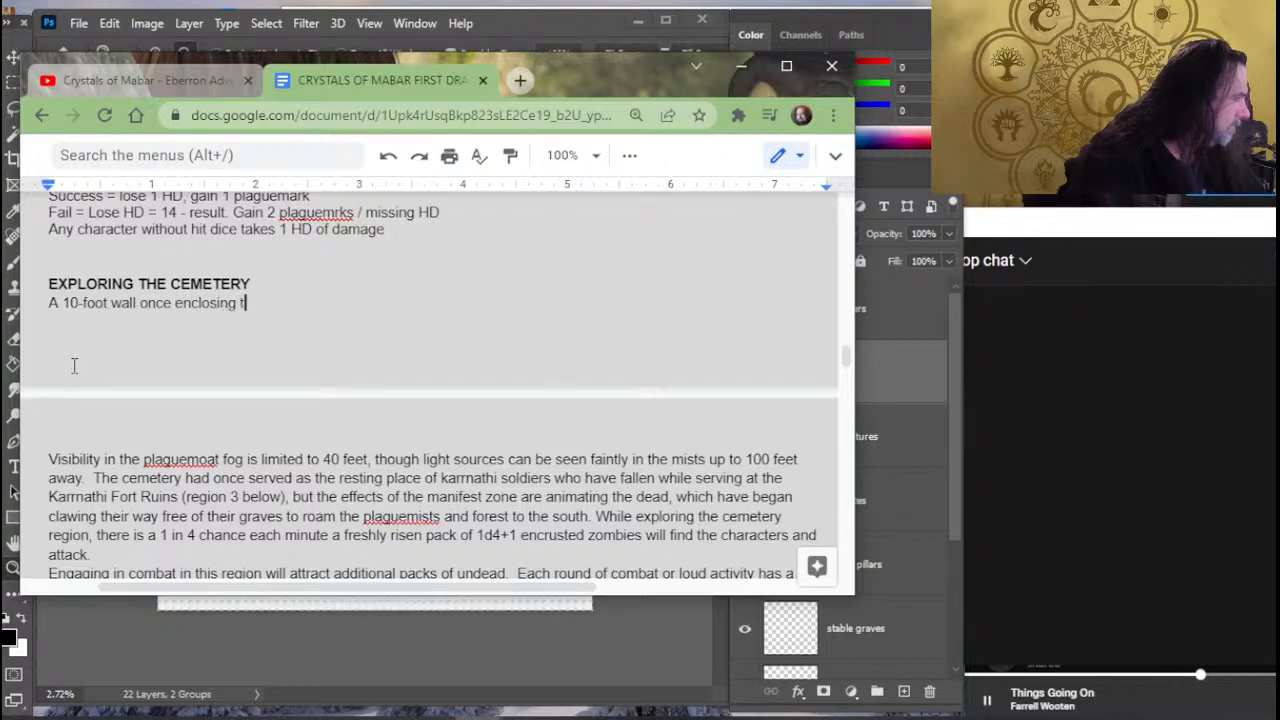
text(his area )
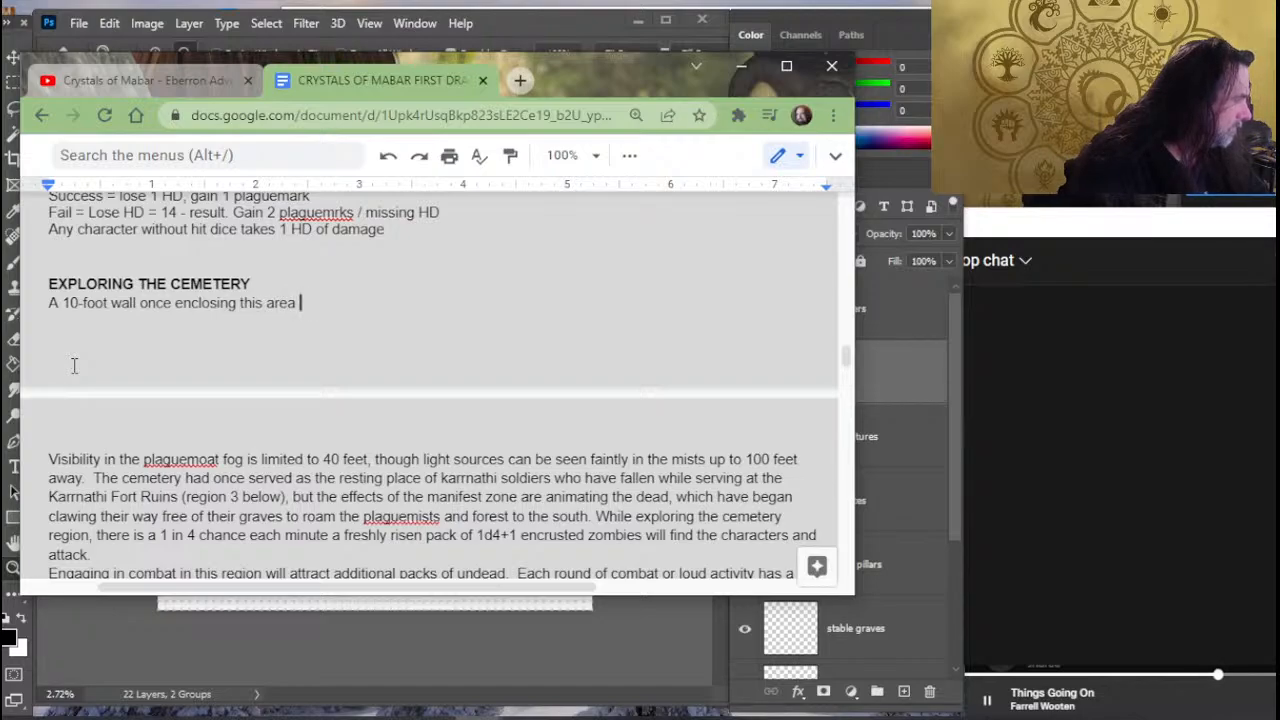
text(has)
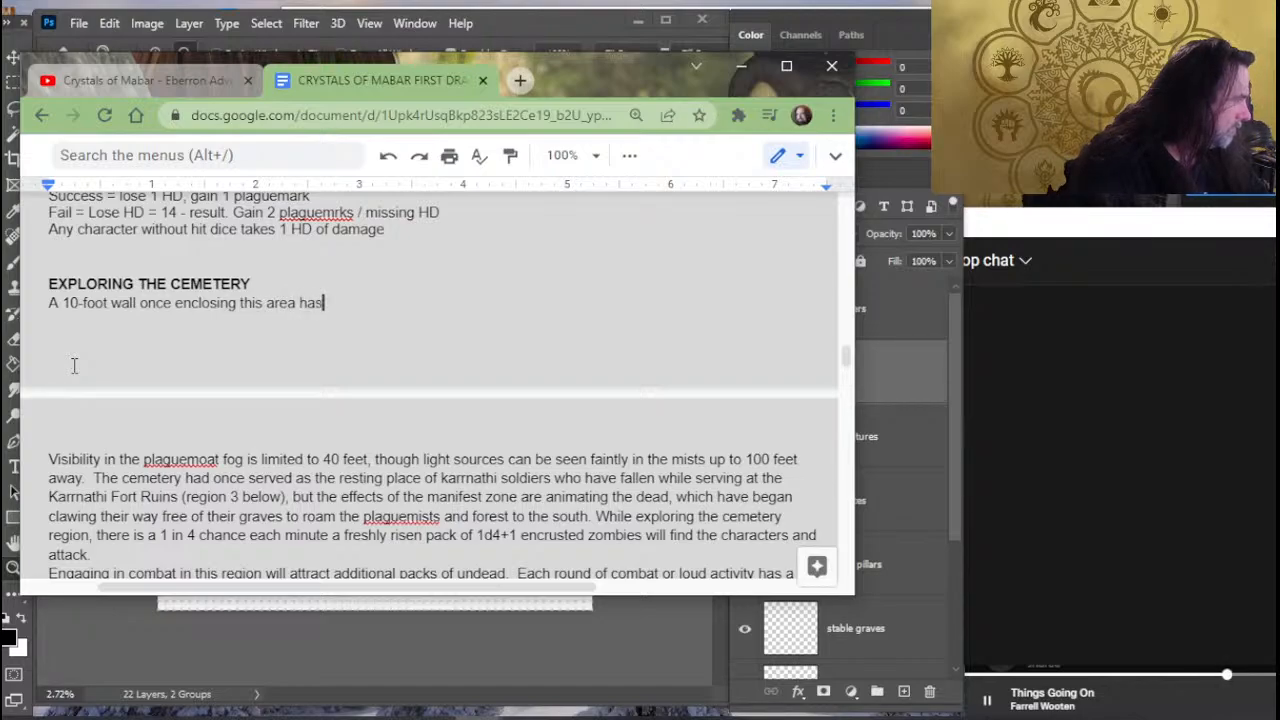
text( fall)
key(BackSpace)
key(BackSpace)
key(BackSpace)
key(BackSpace)
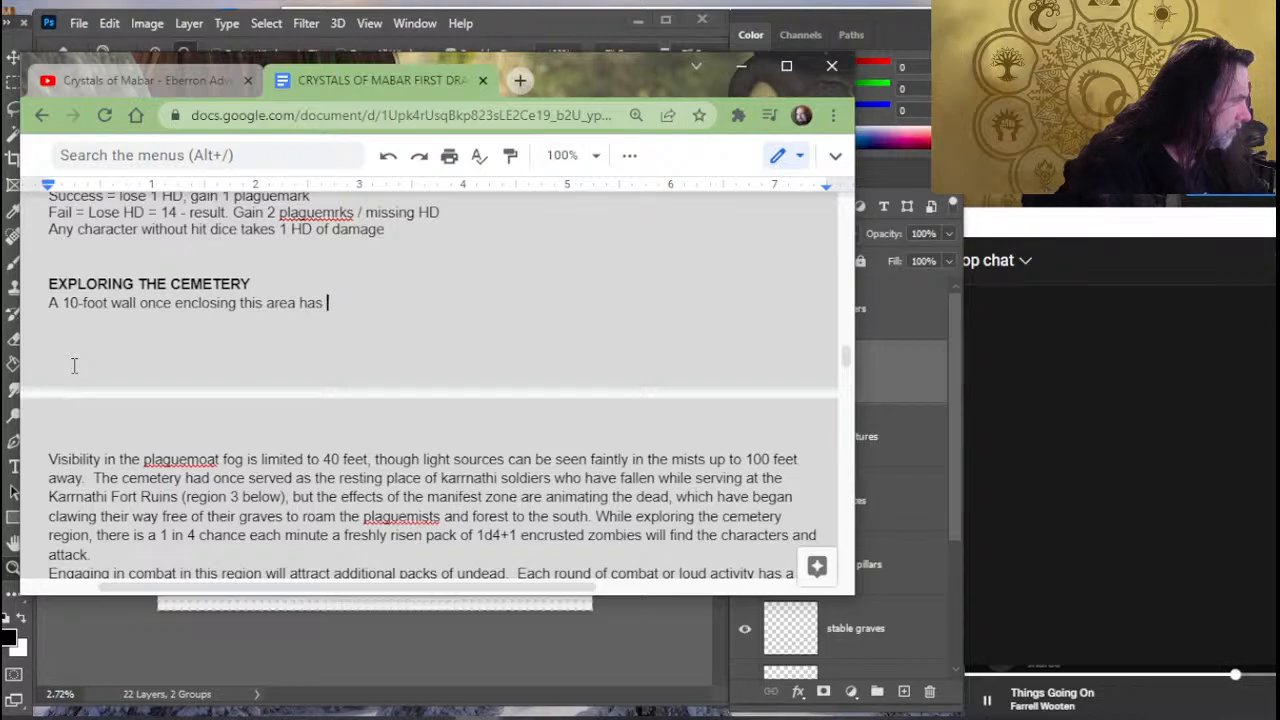
text(crumbled f)
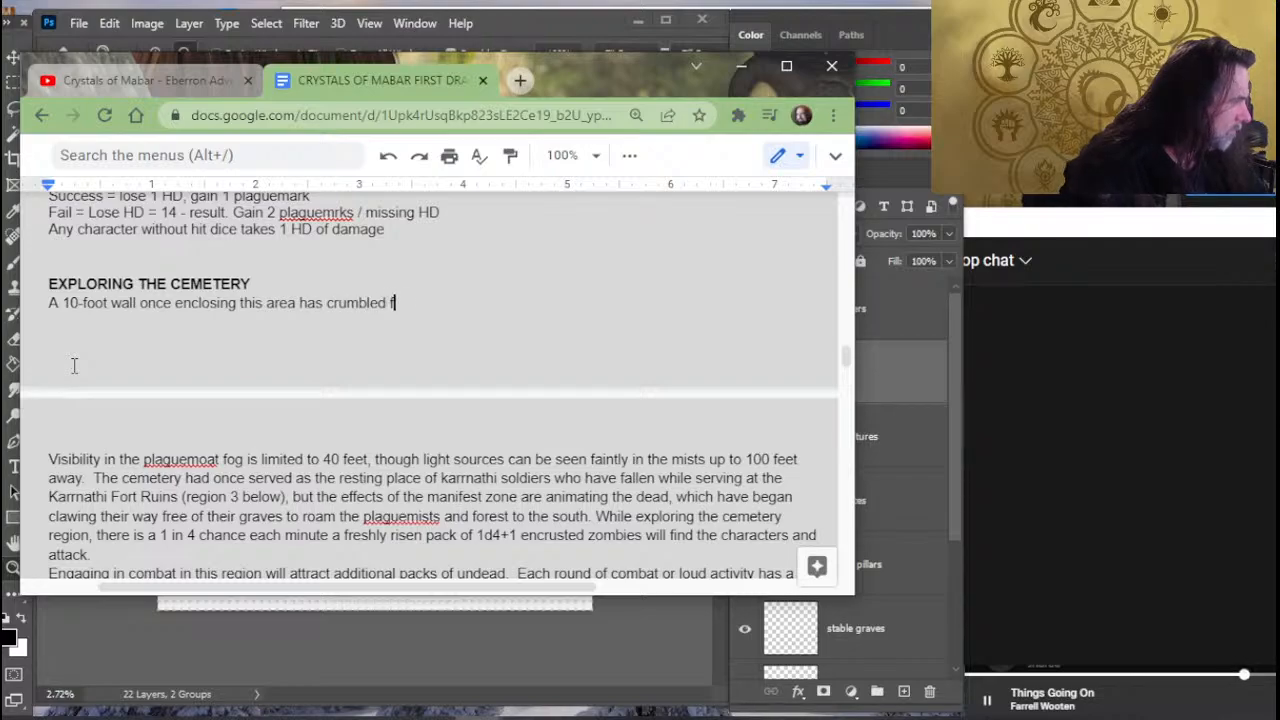
text(rom)
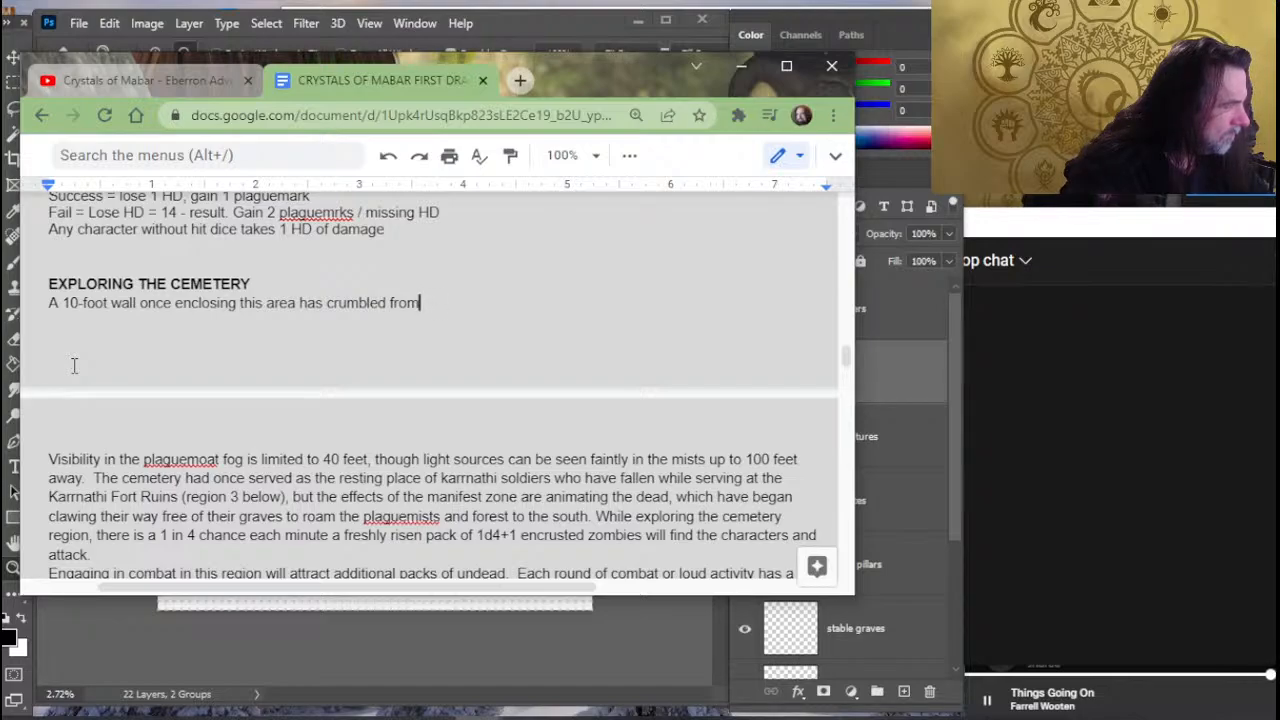
key(BackSpace)
key(BackSpace)
key(BackSpace)
key(BackSpace)
key(BackSpace)
key(BackSpace)
key(BackSpace)
key(BackSpace)
key(BackSpace)
key(BackSpace)
key(BackSpace)
key(BackSpace)
key(BackSpace)
key(BackSpace)
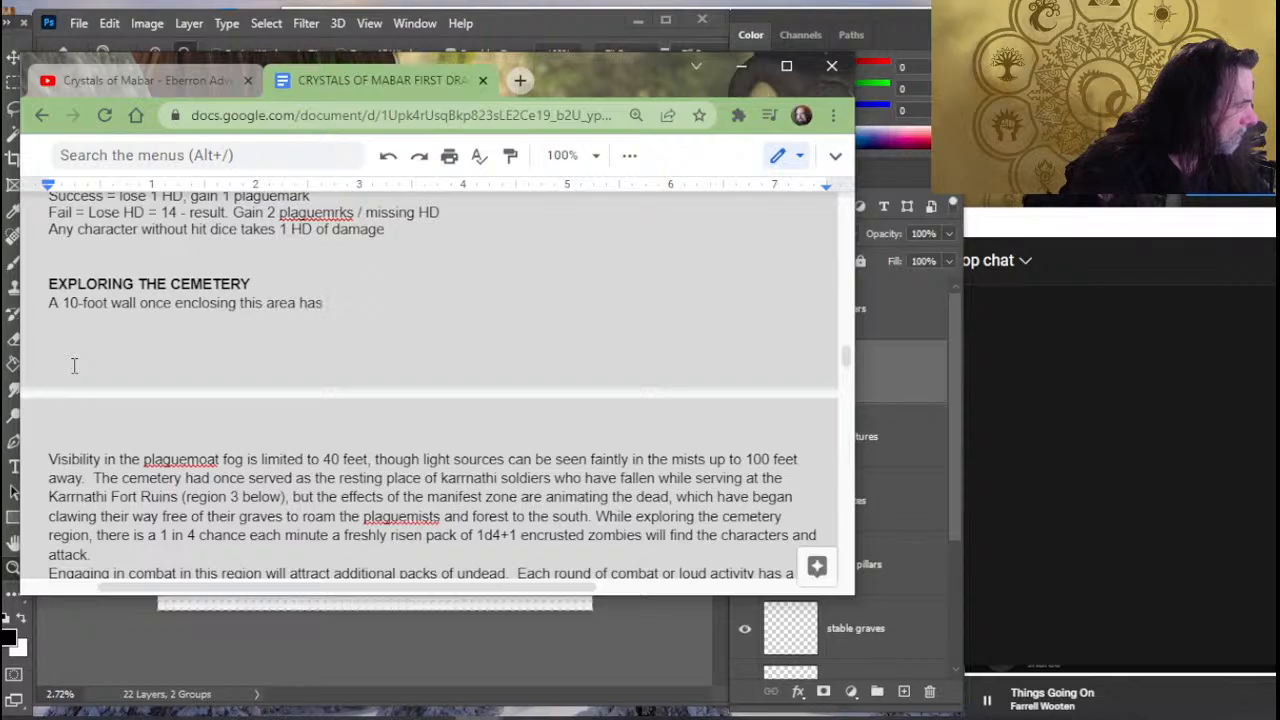
- Continue the wall sentence after "has" with "crumbled over time, neglect, and vegetation"
text(crumbled)
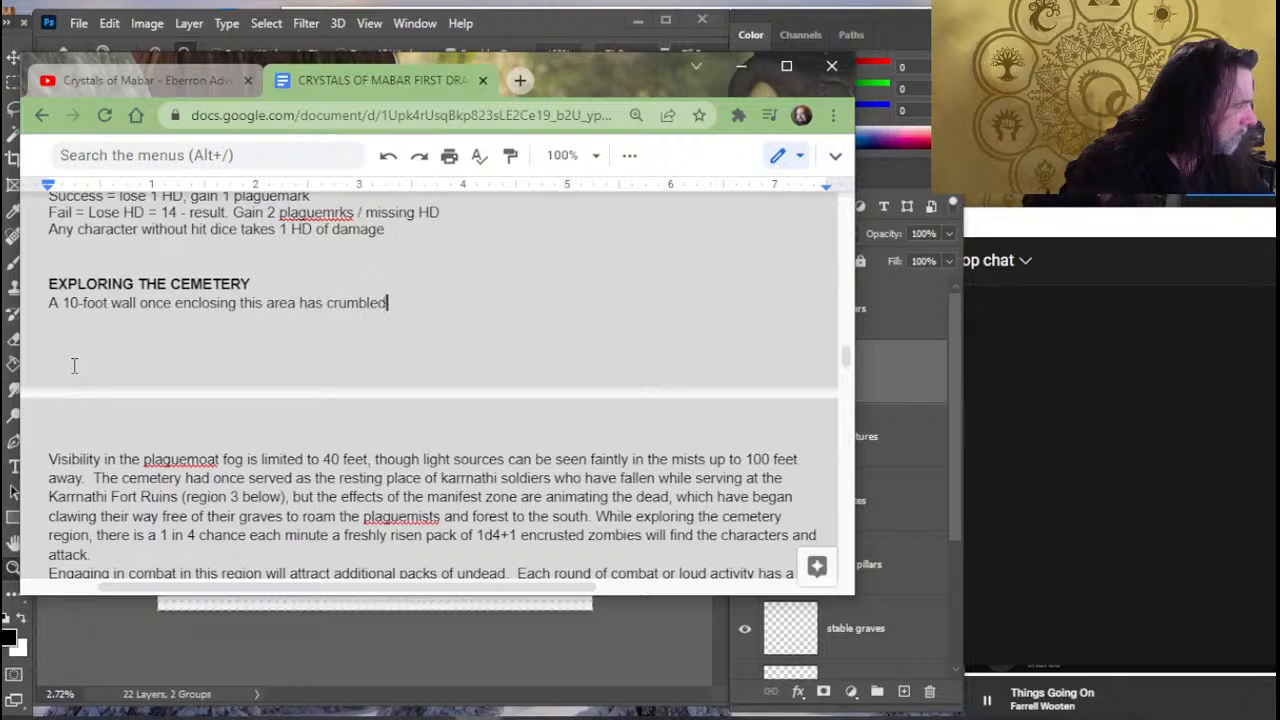
text( over time)
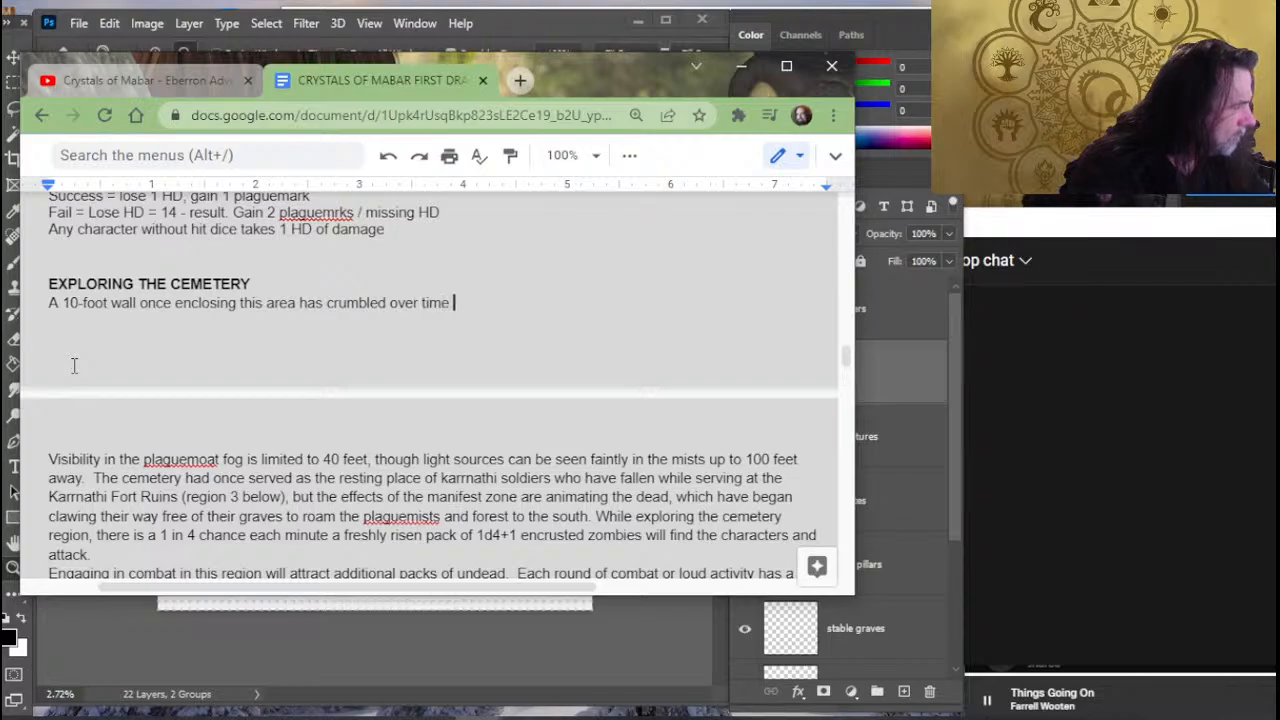
key(BackSpace)
text(, )
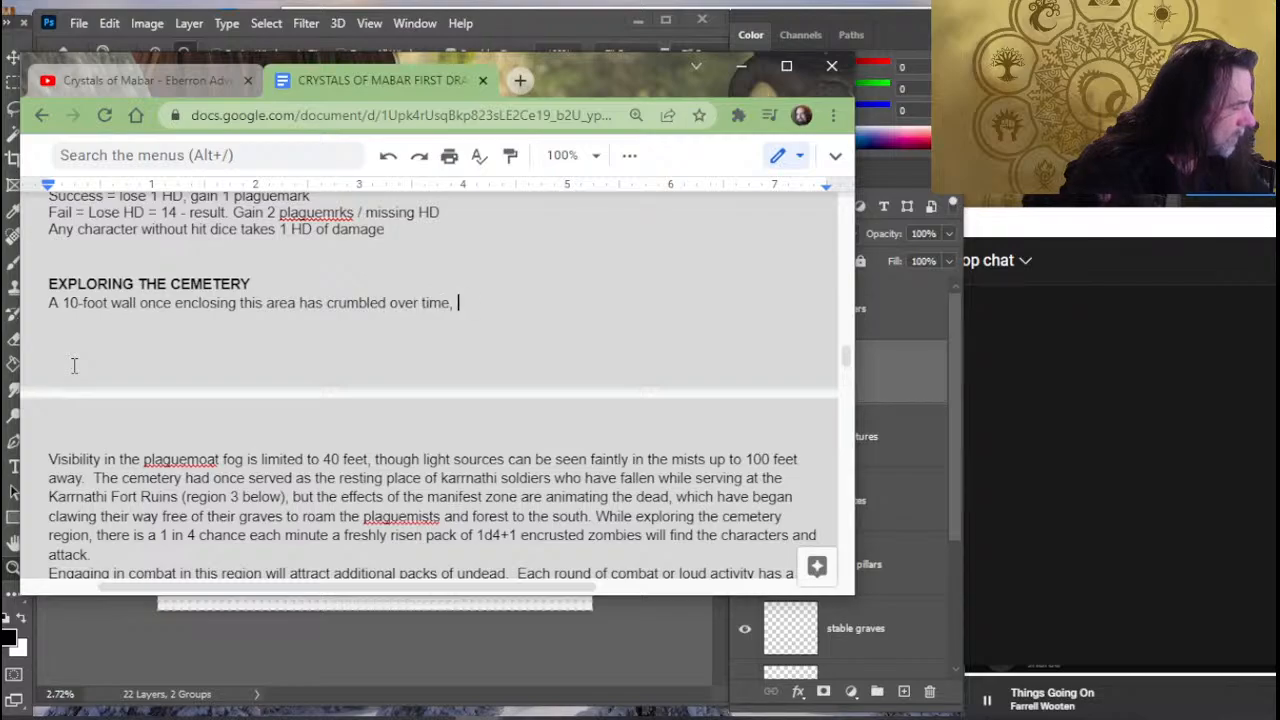
text(neglect, an)
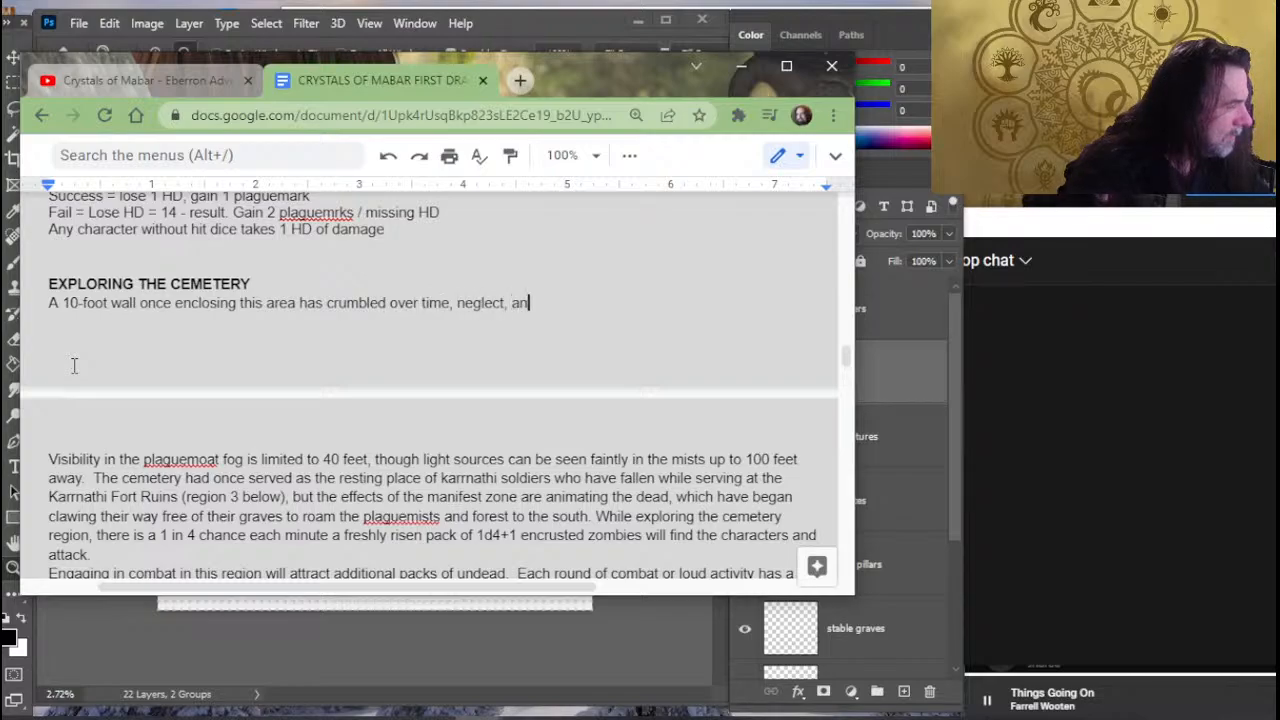
text(d the e)
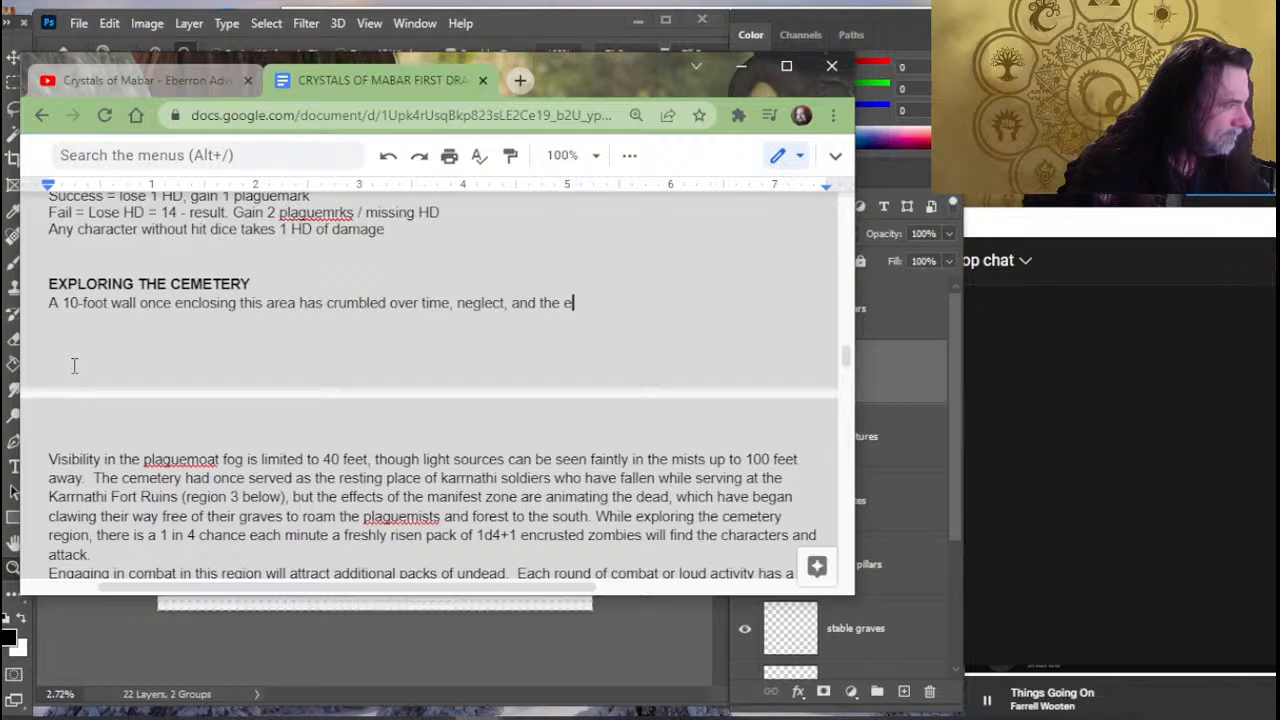
text(ffects of )
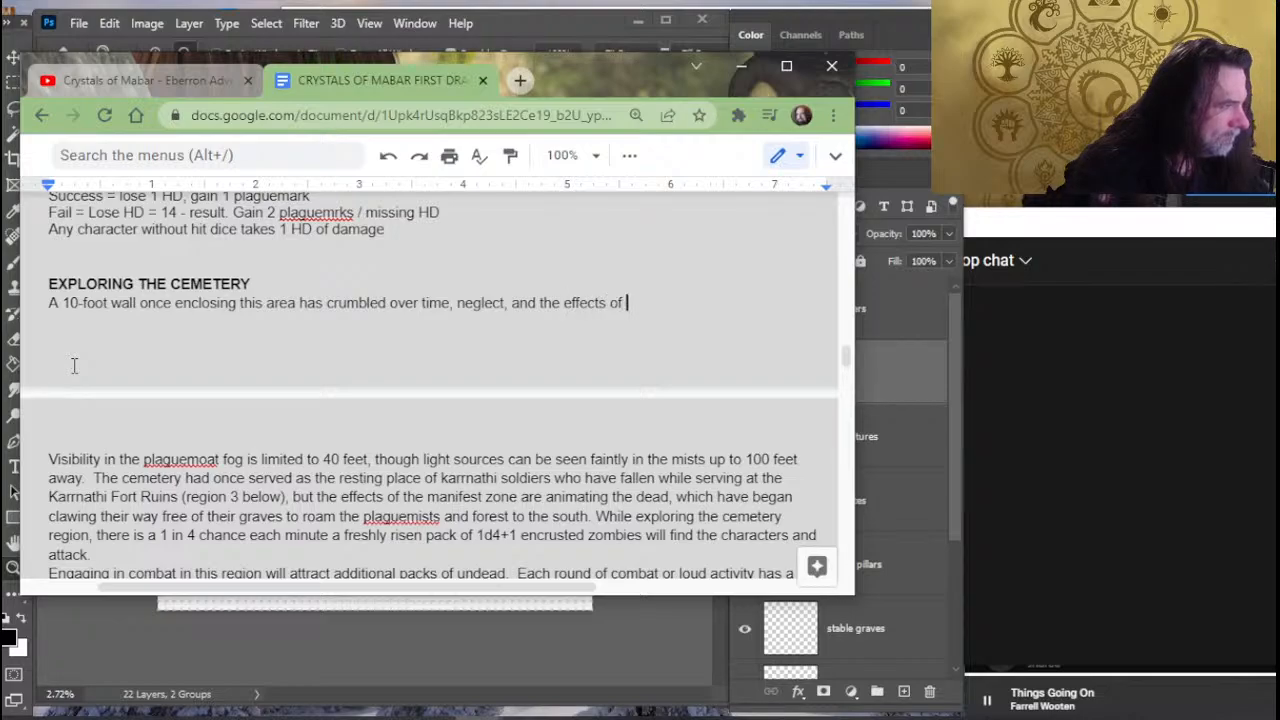
text(the)
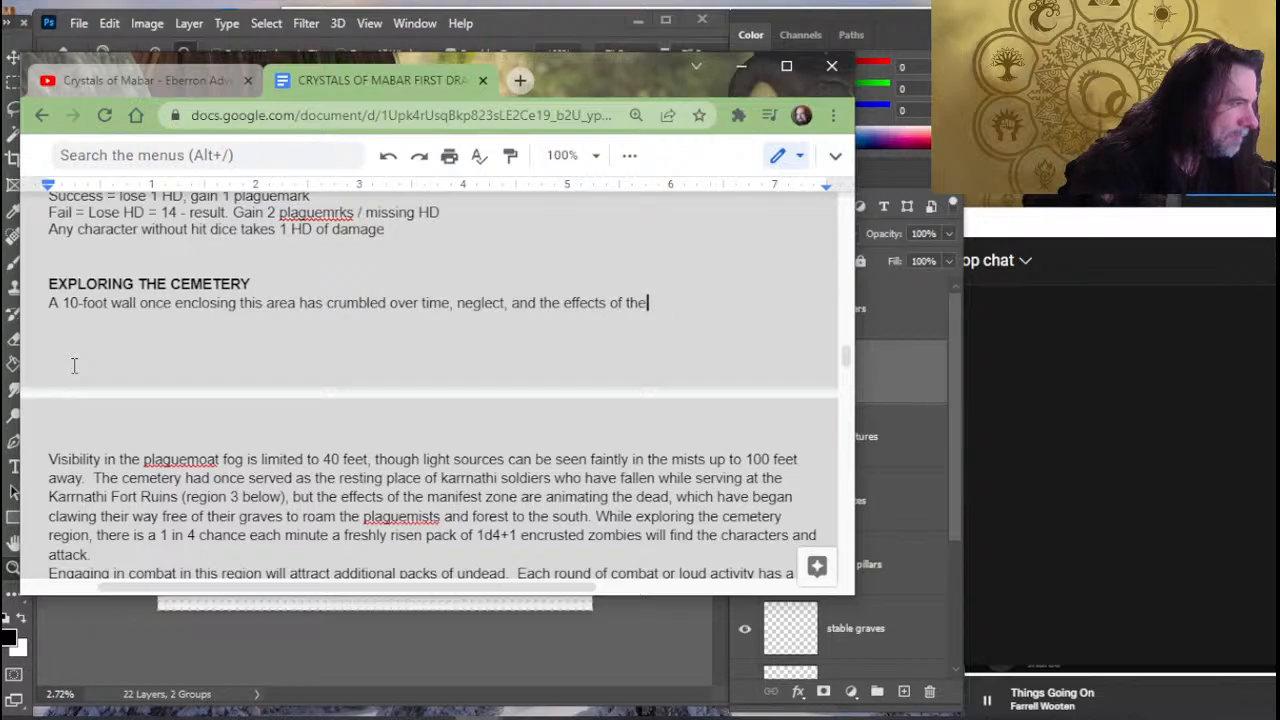
key(BackSpace)
key(BackSpace)
key(BackSpace)
key(BackSpace)
key(BackSpace)
key(BackSpace)
key(BackSpace)
key(BackSpace)
key(BackSpace)
key(BackSpace)
key(BackSpace)
key(BackSpace)
key(BackSpace)
key(BackSpace)
key(BackSpace)
key(BackSpace)
key(BackSpace)
key(BackSpace)
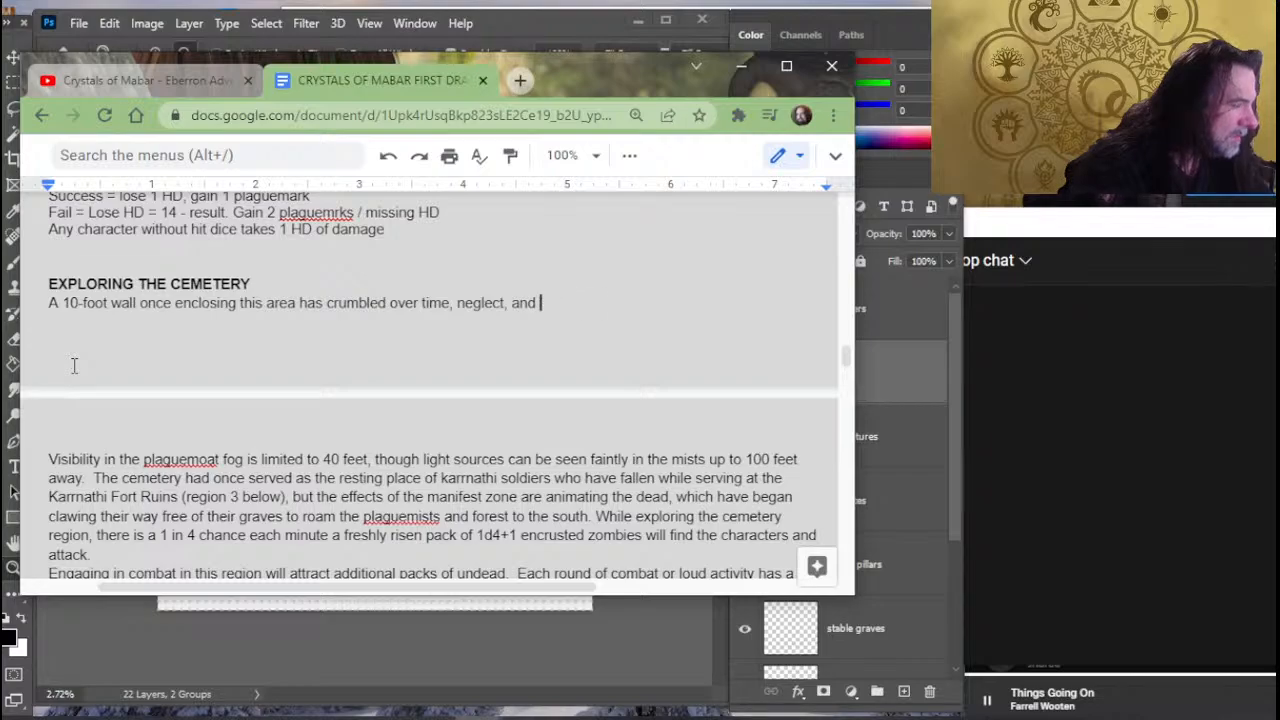
text(vegetation, now large gaps in the structure)
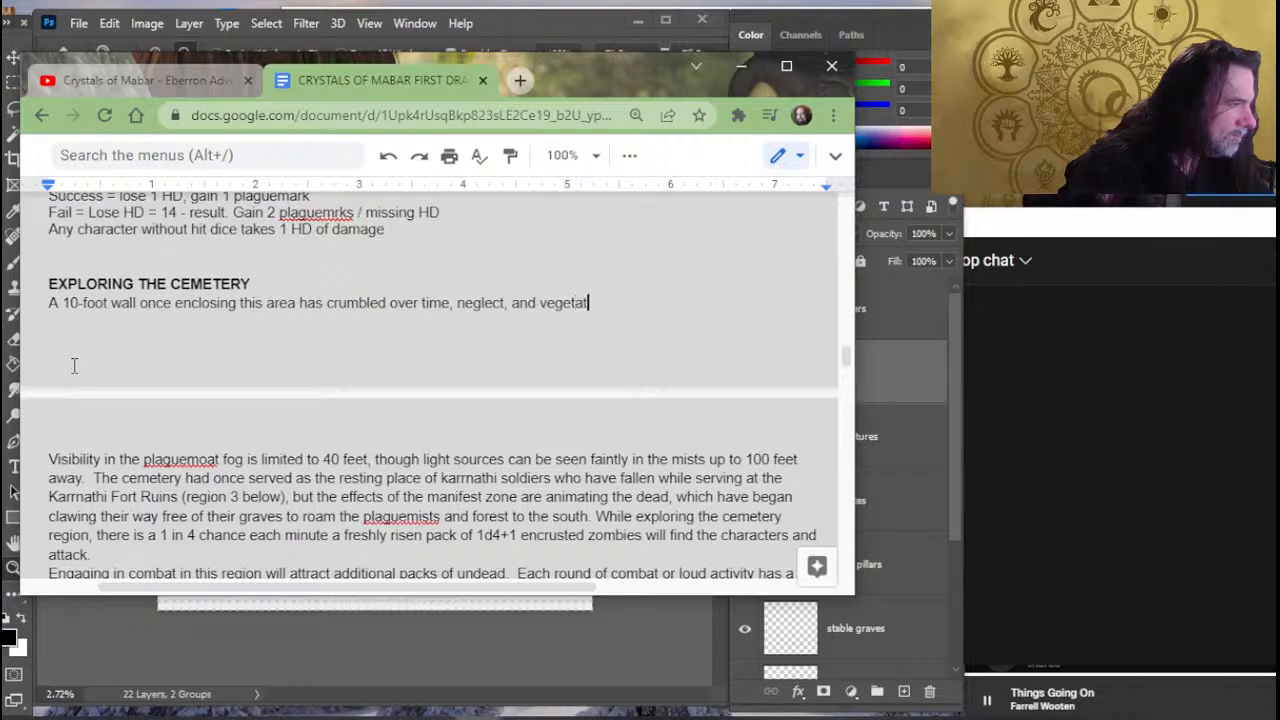
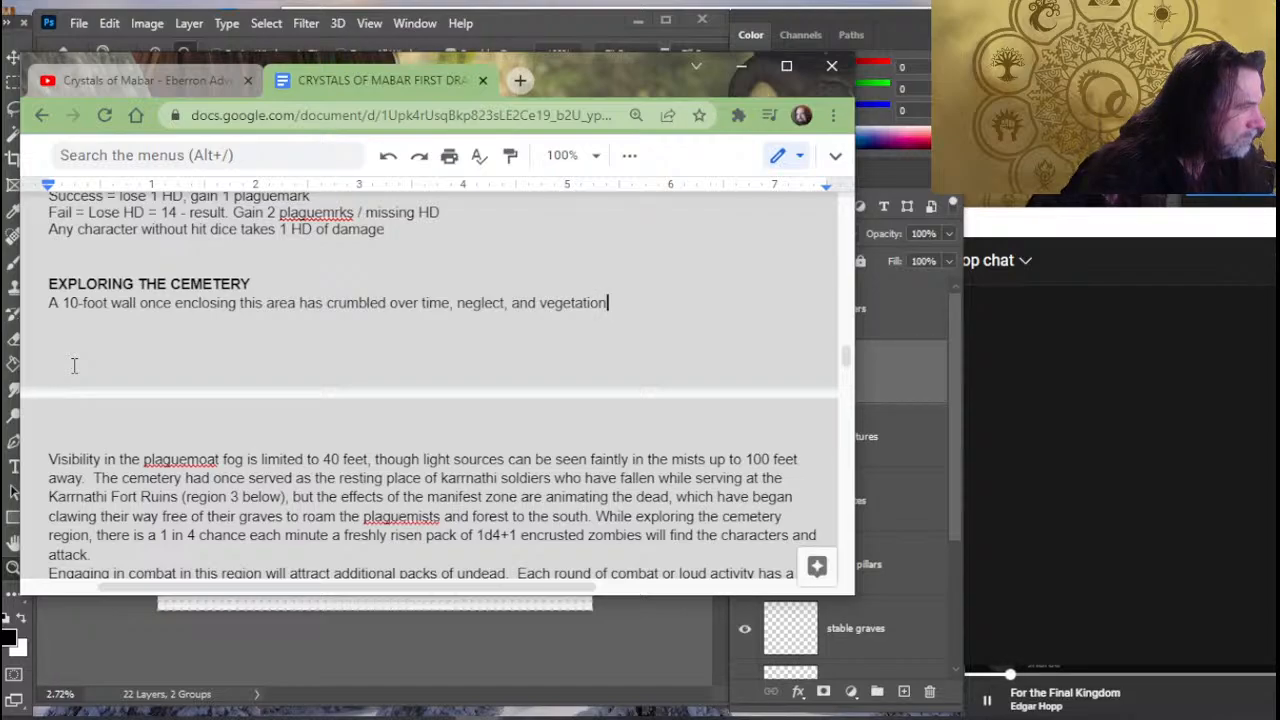
- Extend the wall sentence under EXPLORING THE CEMETERY with ", now large gaps in the structure"
text(, no)
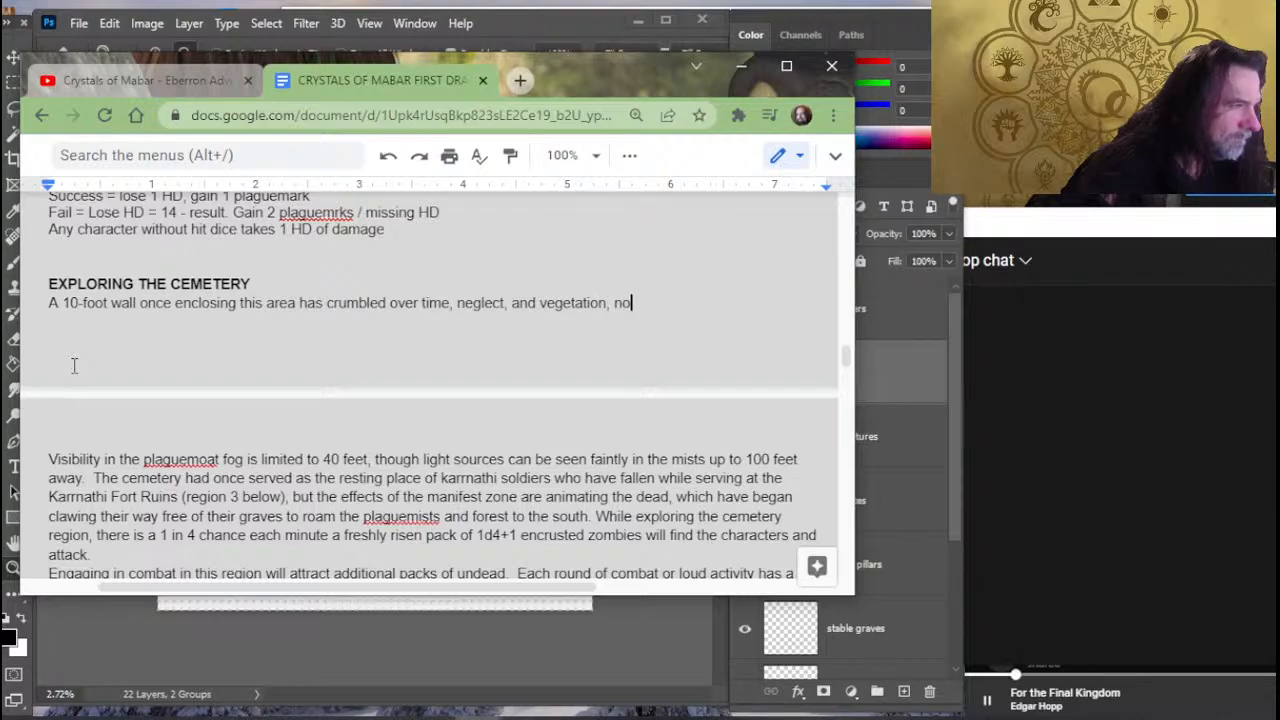
text(w large )
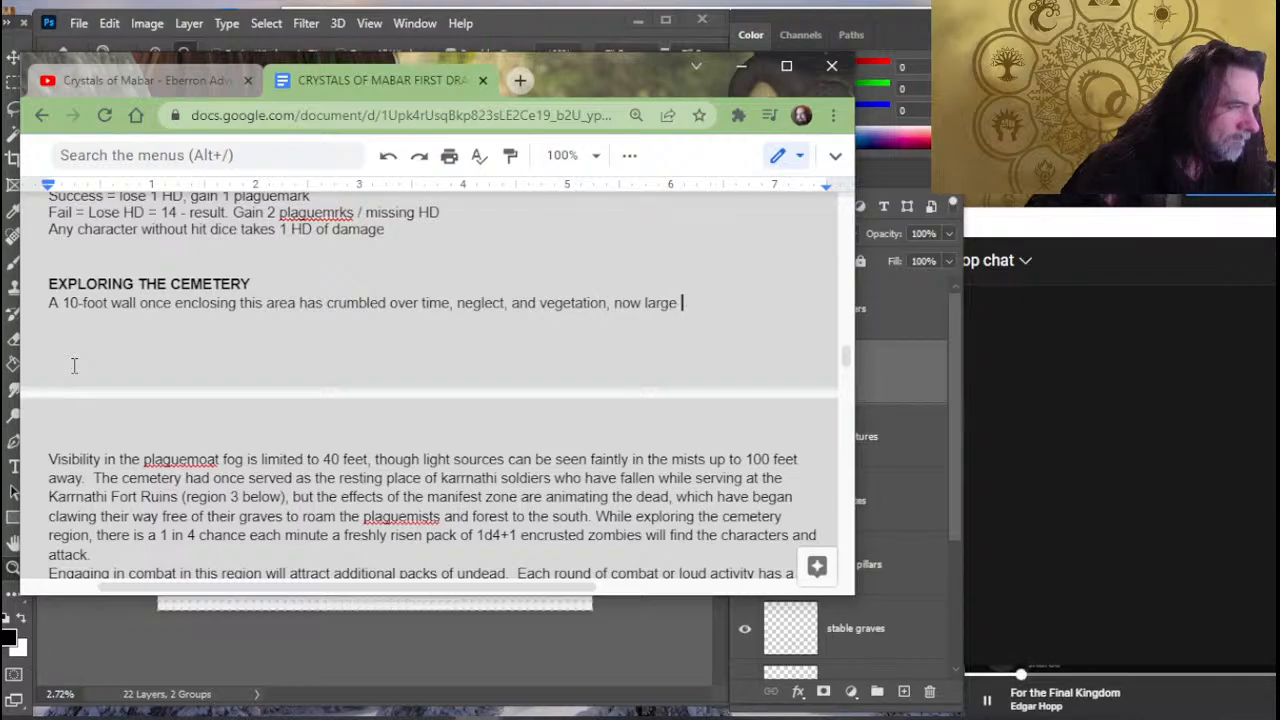
text(gaps)
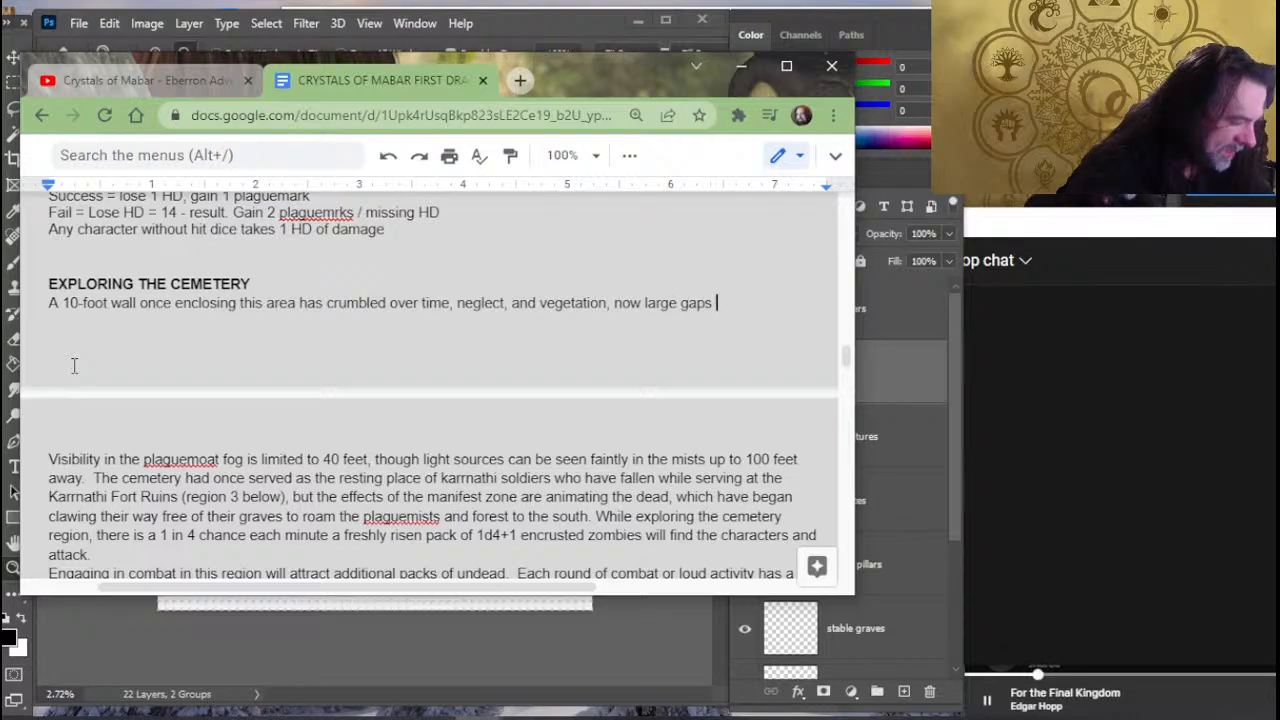
text(in the )
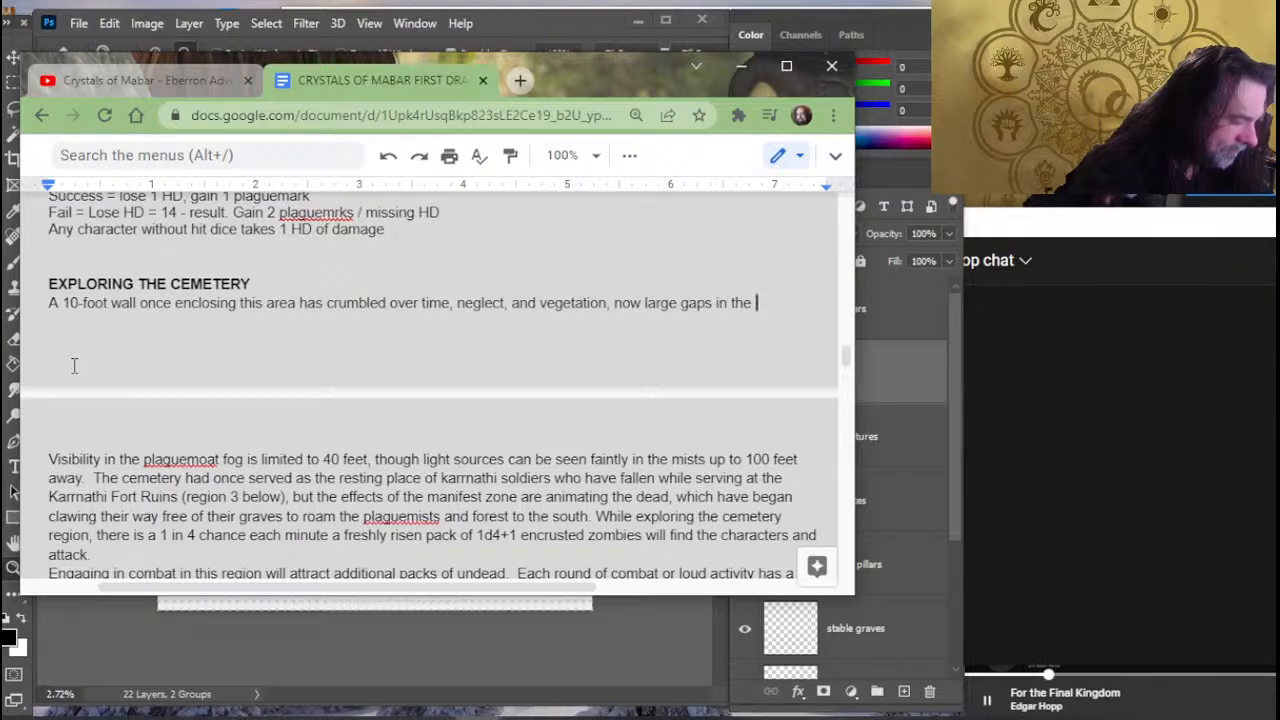
text(structure)
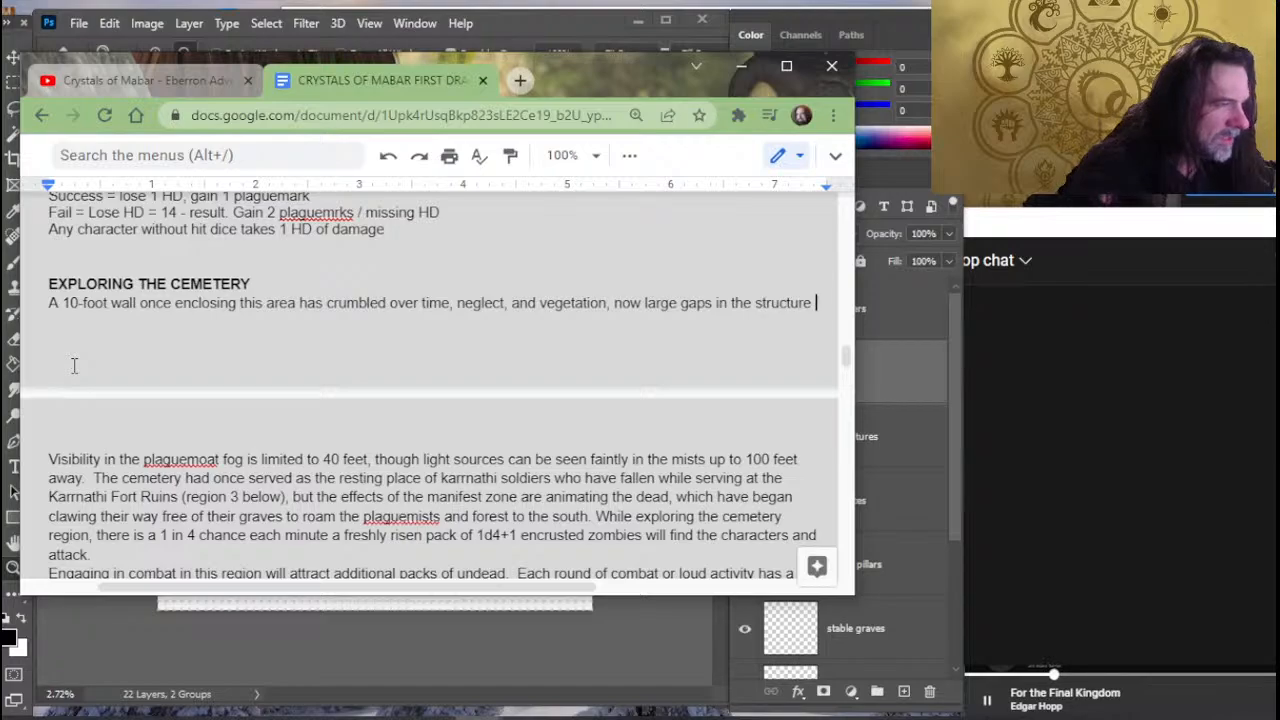
- Cut "large gaps in the structure" from the wall sentence so it ends with "vegetation, now"
key(BackSpace)
key(BackSpace)
key(BackSpace)
key(BackSpace)
key(BackSpace)
key(BackSpace)
key(BackSpace)
key(BackSpace)
key(BackSpace)
key(BackSpace)
key(BackSpace)
key(BackSpace)
key(BackSpace)
key(BackSpace)
key(BackSpace)
key(BackSpace)
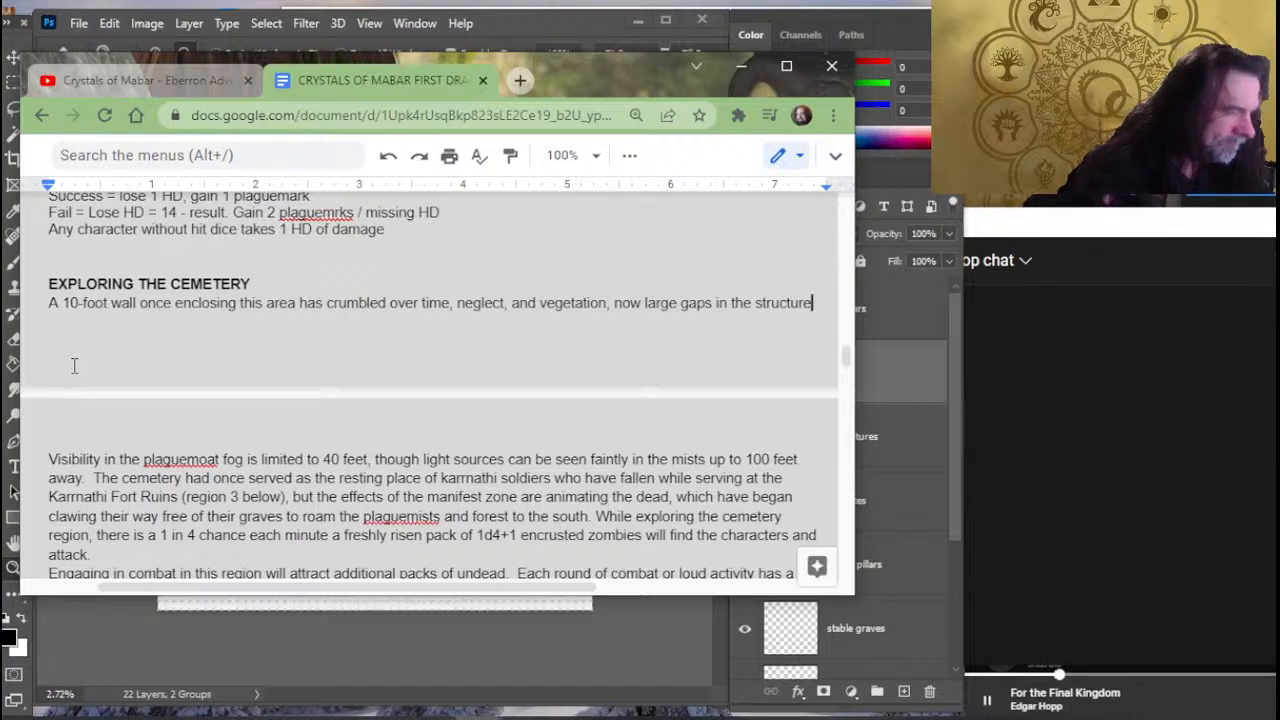
key(BackSpace)
key(BackSpace)
key(BackSpace)
key(BackSpace)
key(BackSpace)
key(BackSpace)
key(BackSpace)
key(BackSpace)
key(BackSpace)
key(BackSpace)
key(BackSpace)
key(BackSpace)
key(BackSpace)
key(BackSpace)
key(BackSpace)
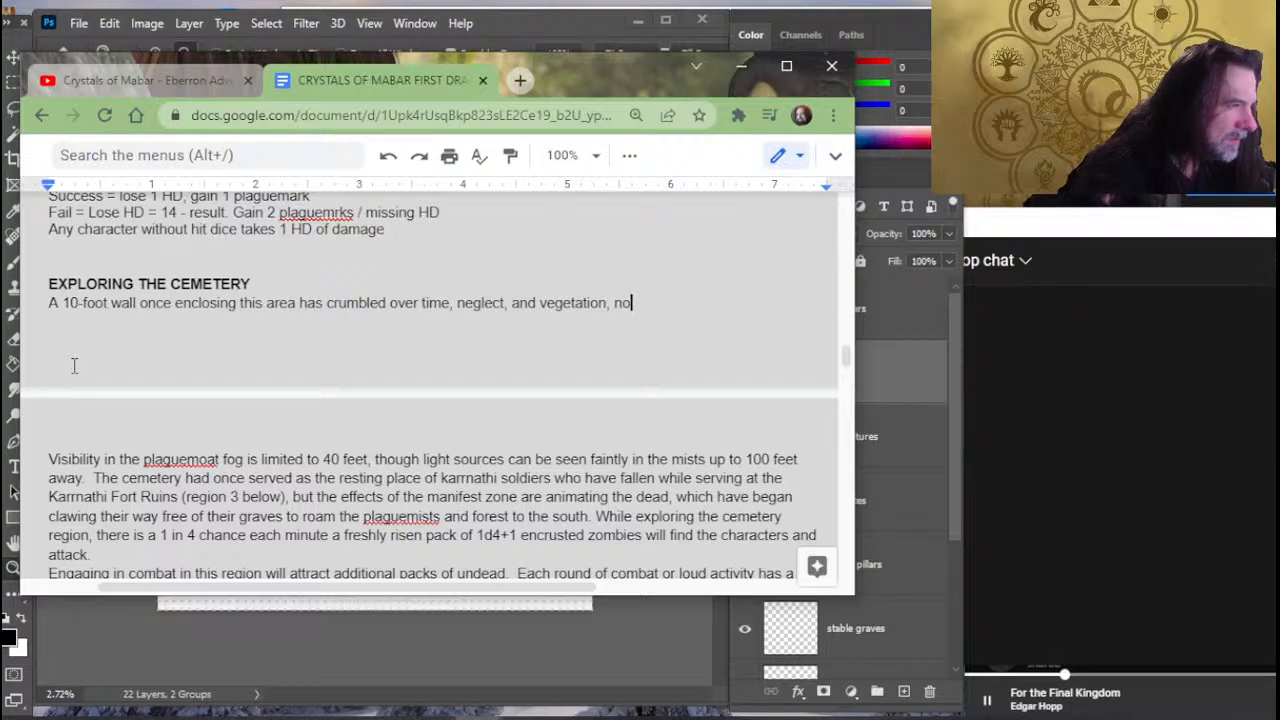
text(now)
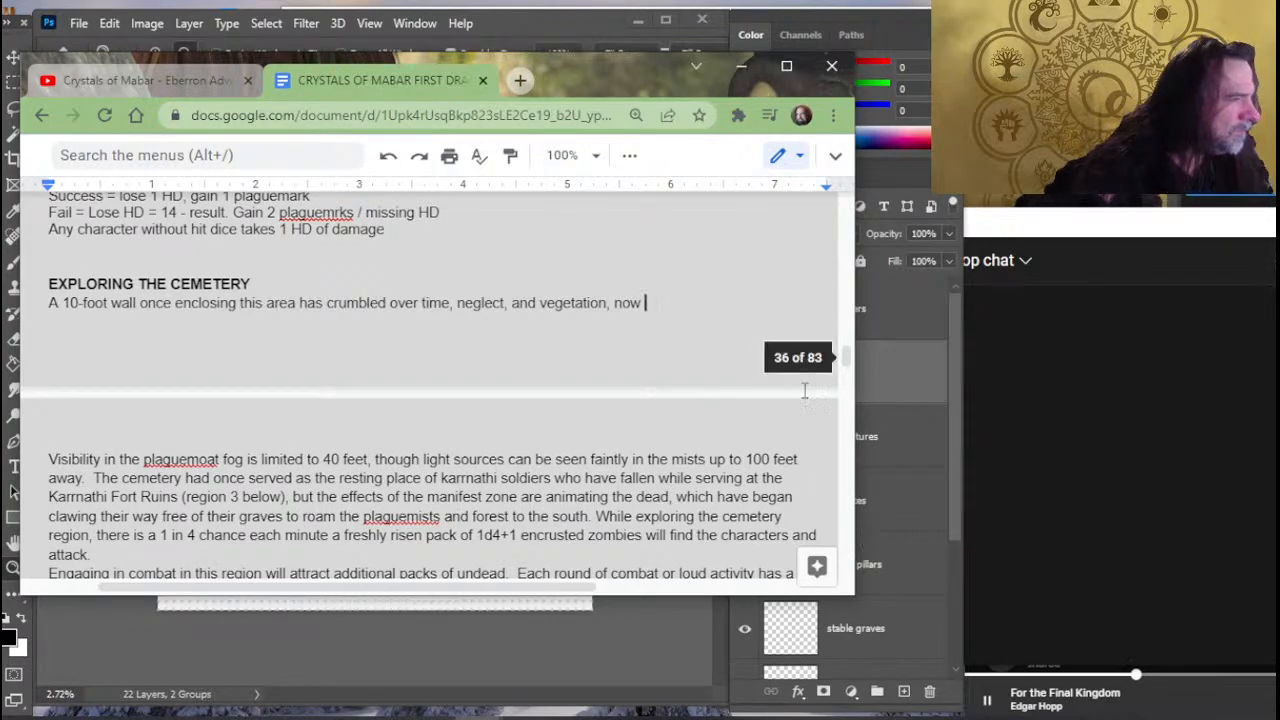
- Replace "crumbled over time, neglect, and vegetation, now" in the wall sentence with "fallen in portions"
drag(646, 303, 385, 310)
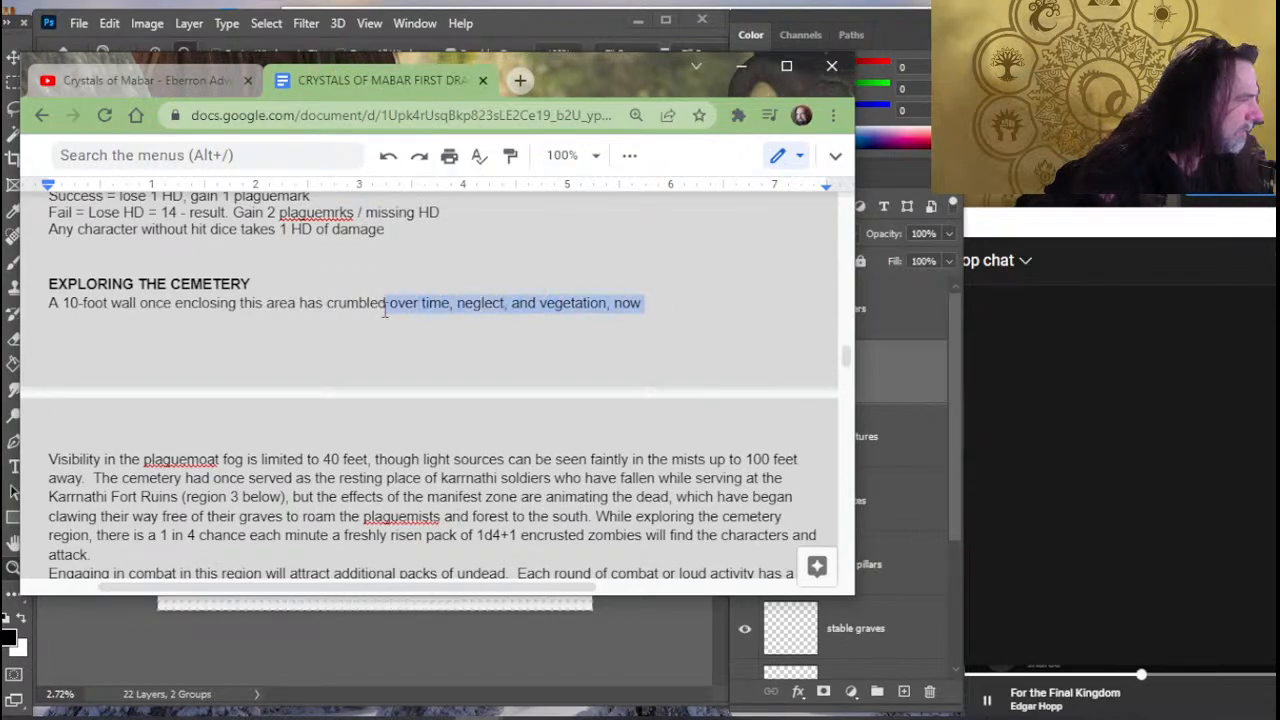
click(384, 306)
click(656, 303)
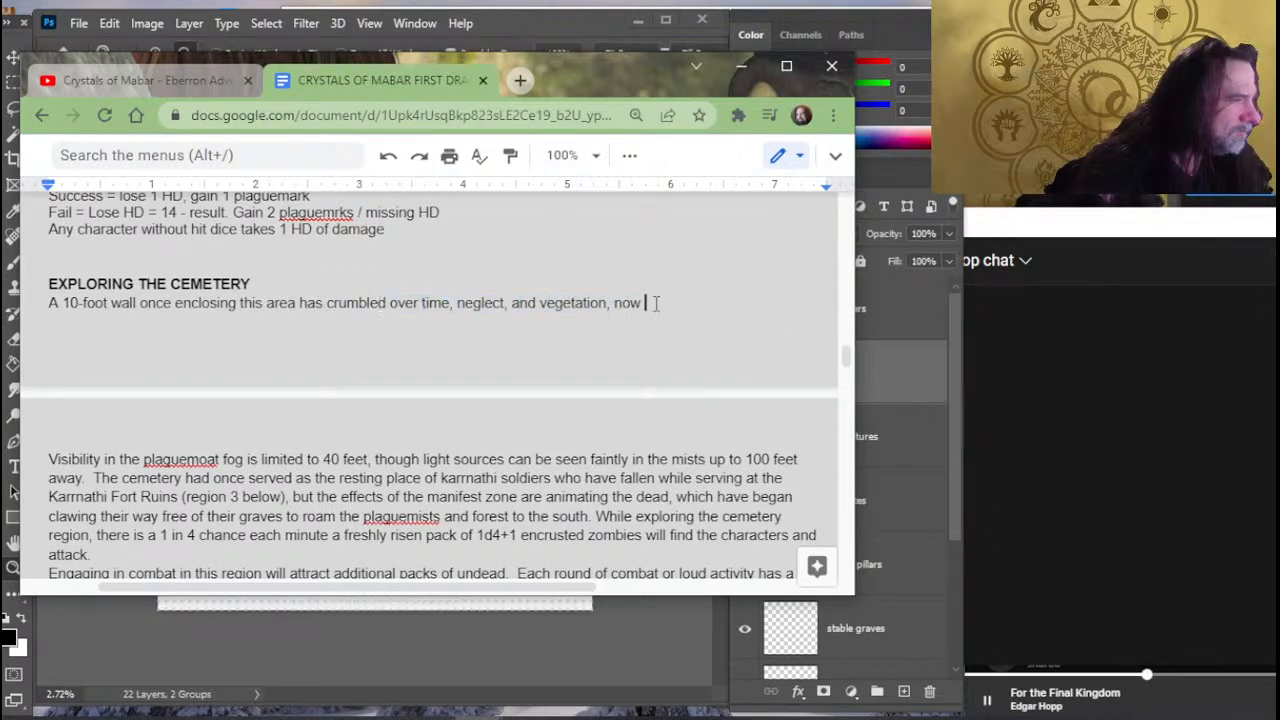
drag(656, 303, 329, 303)
text(fa)
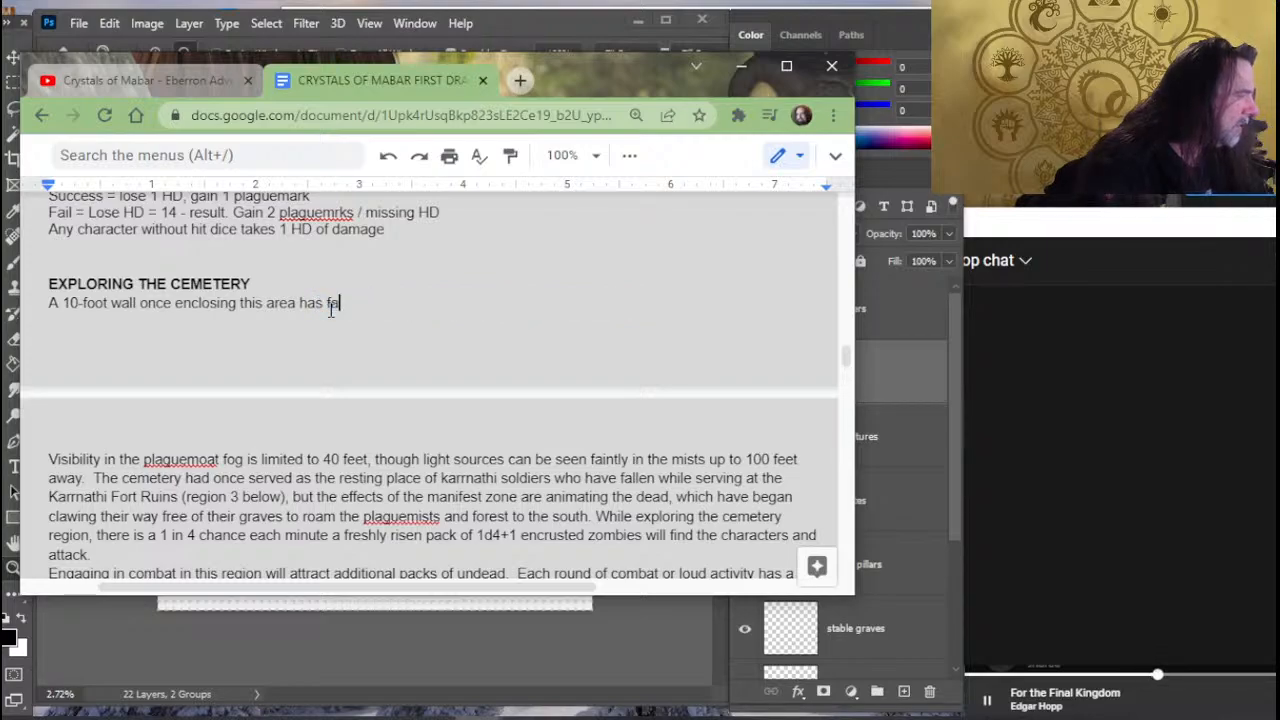
text(llen in)
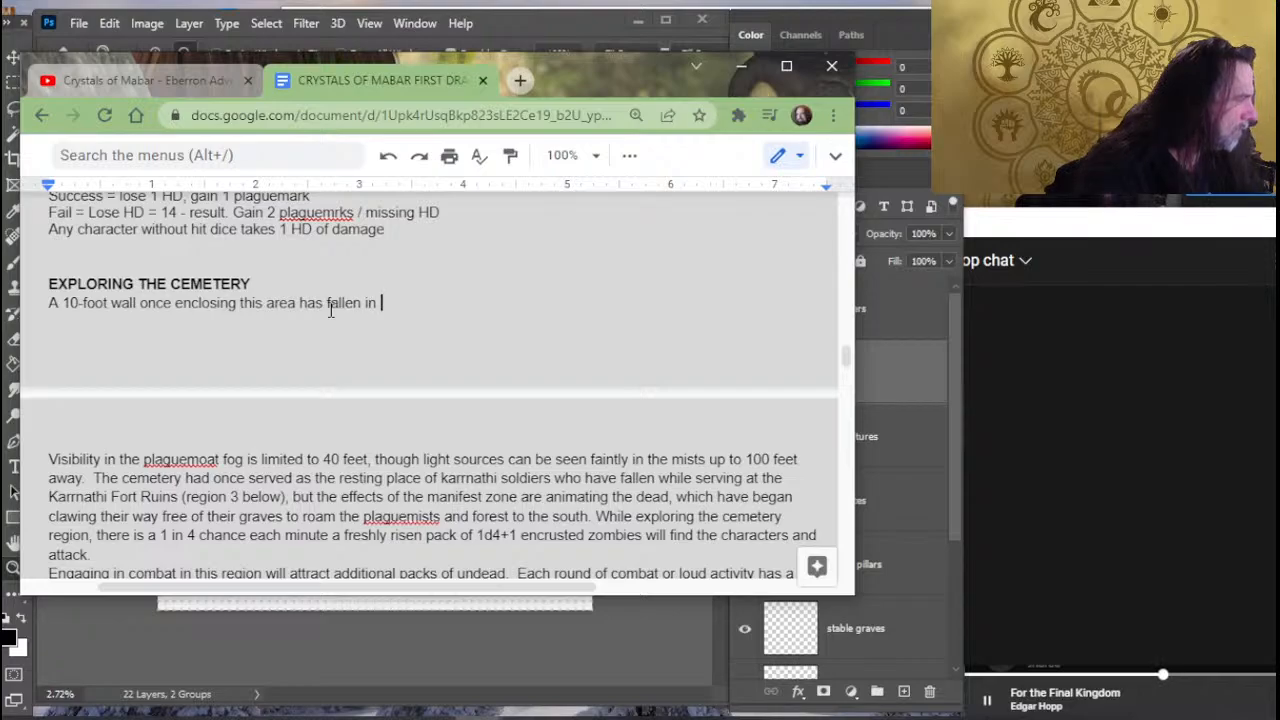
key(BackSpace)
key(BackSpace)
key(BackSpace)
text(in )
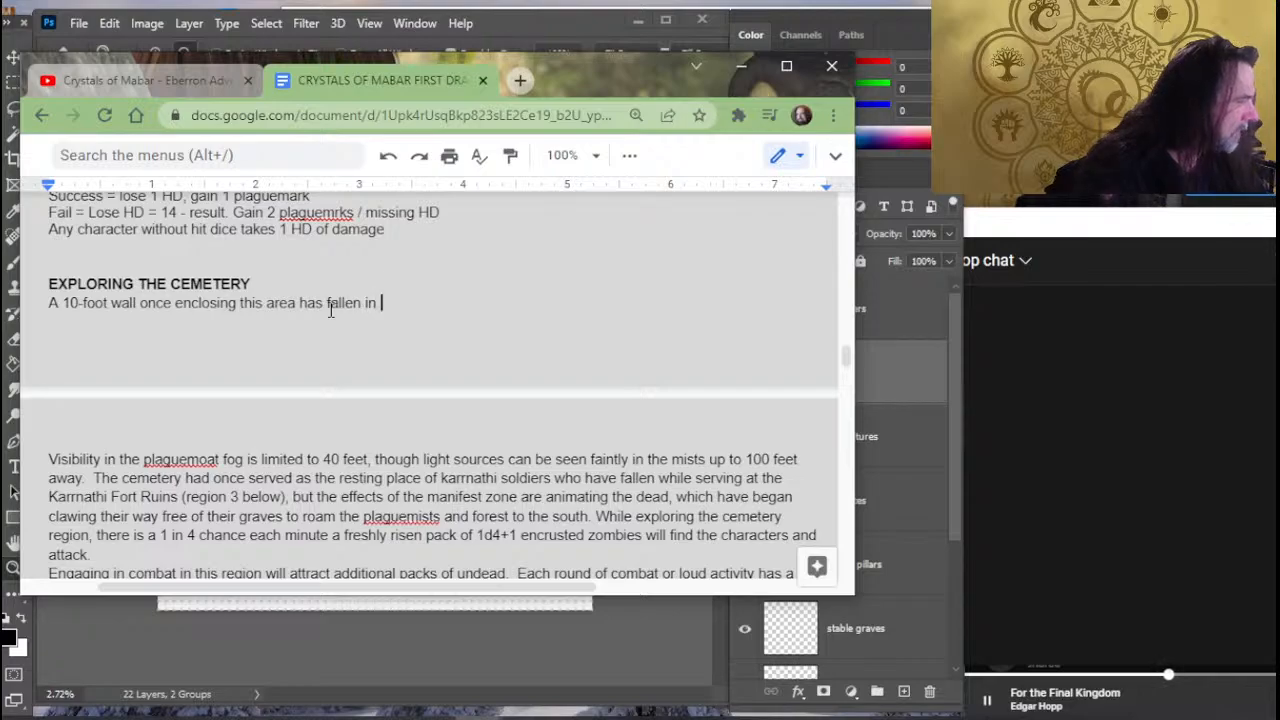
text(d)
key(BackSpace)
key(BackSpace)
key(BackSpace)
key(BackSpace)
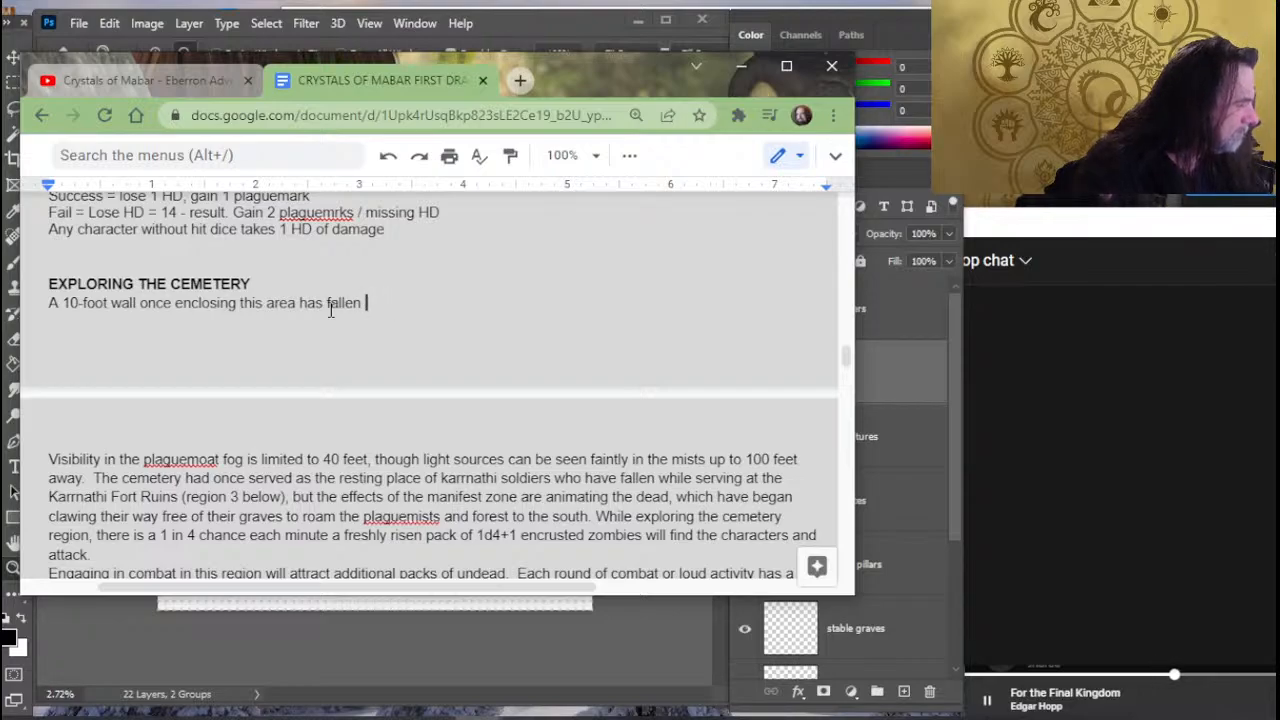
text(in )
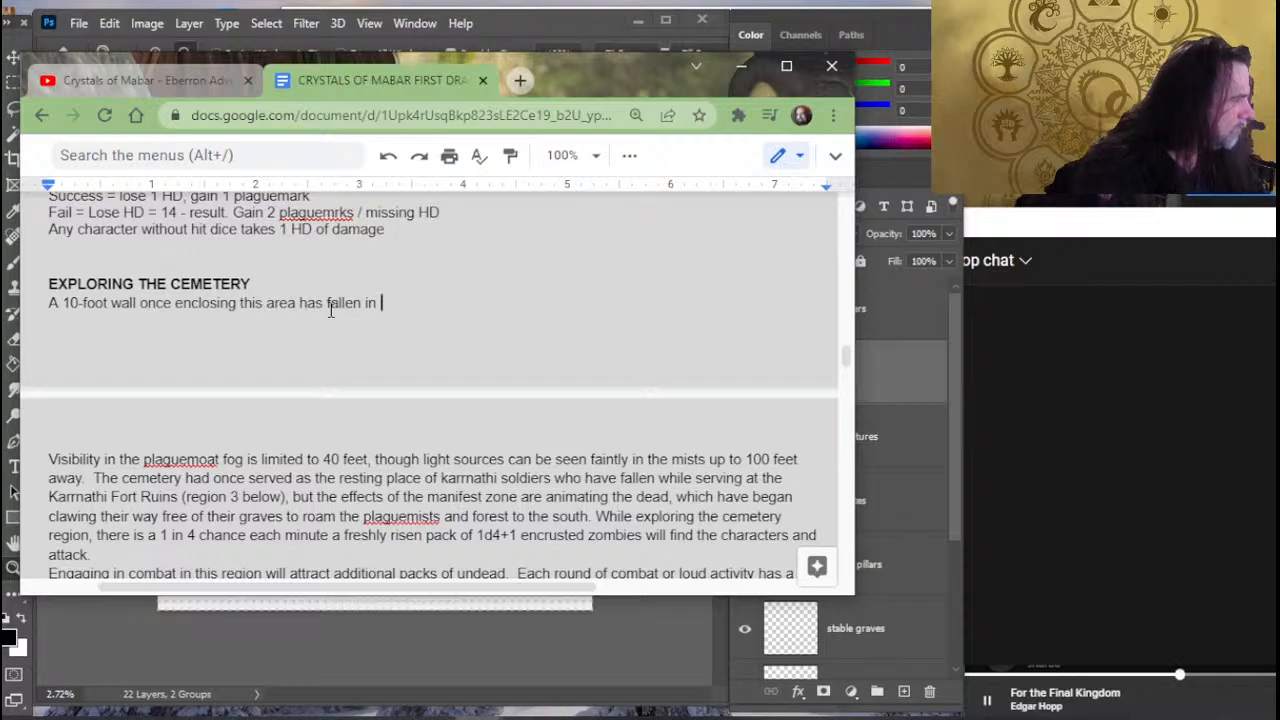
text(b)
key(BackSpace)
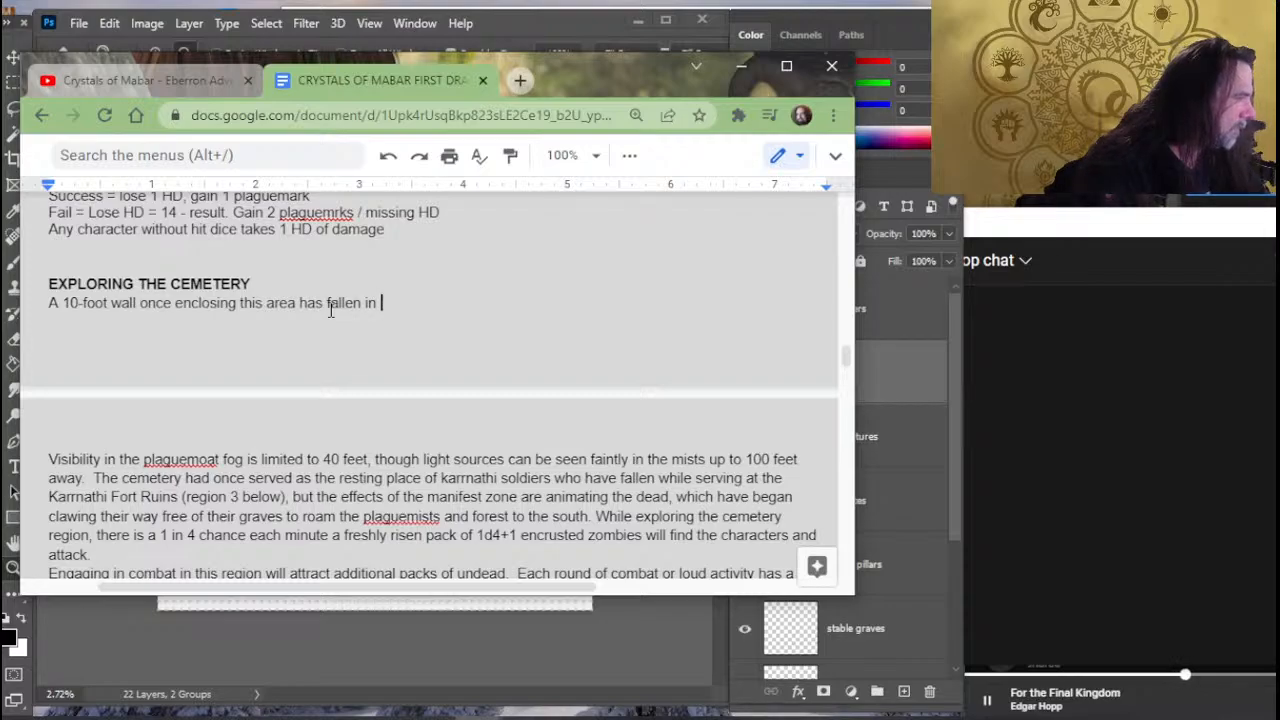
text(portions)
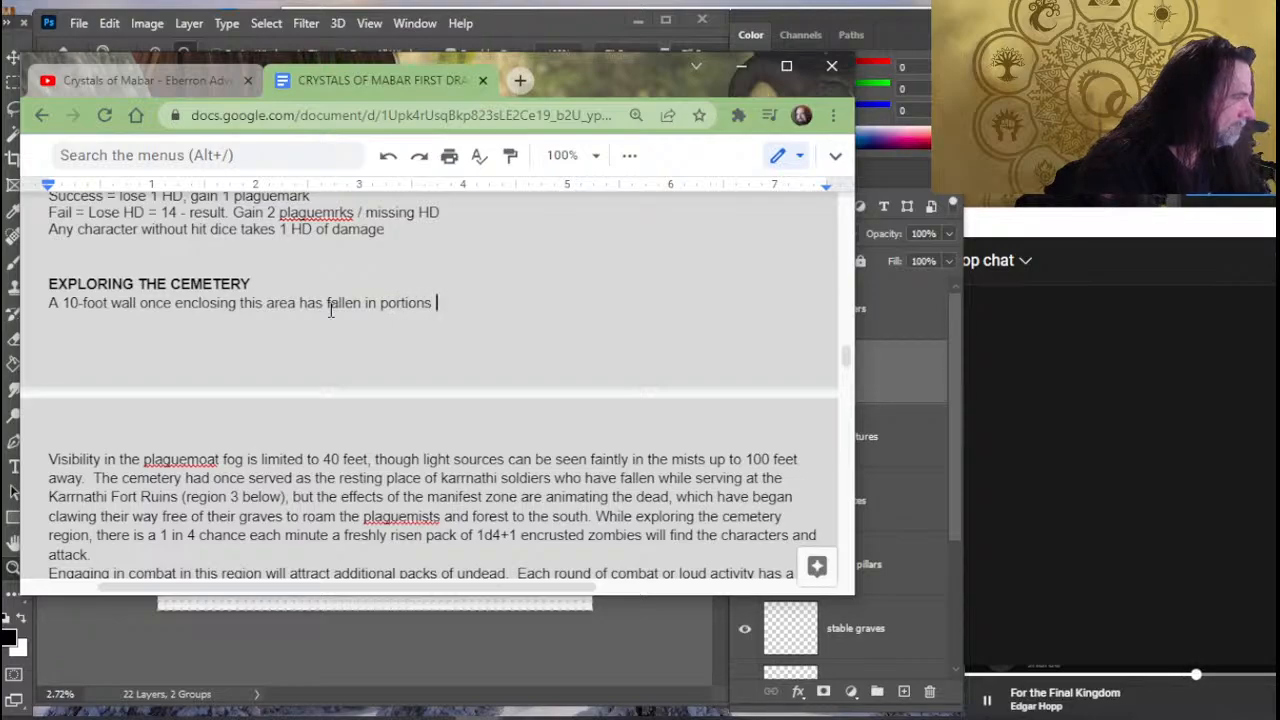
- Continue the wall sentence after "portions" with ", making passage into the cemetery easy"
key(BackSpace)
text(, makin)
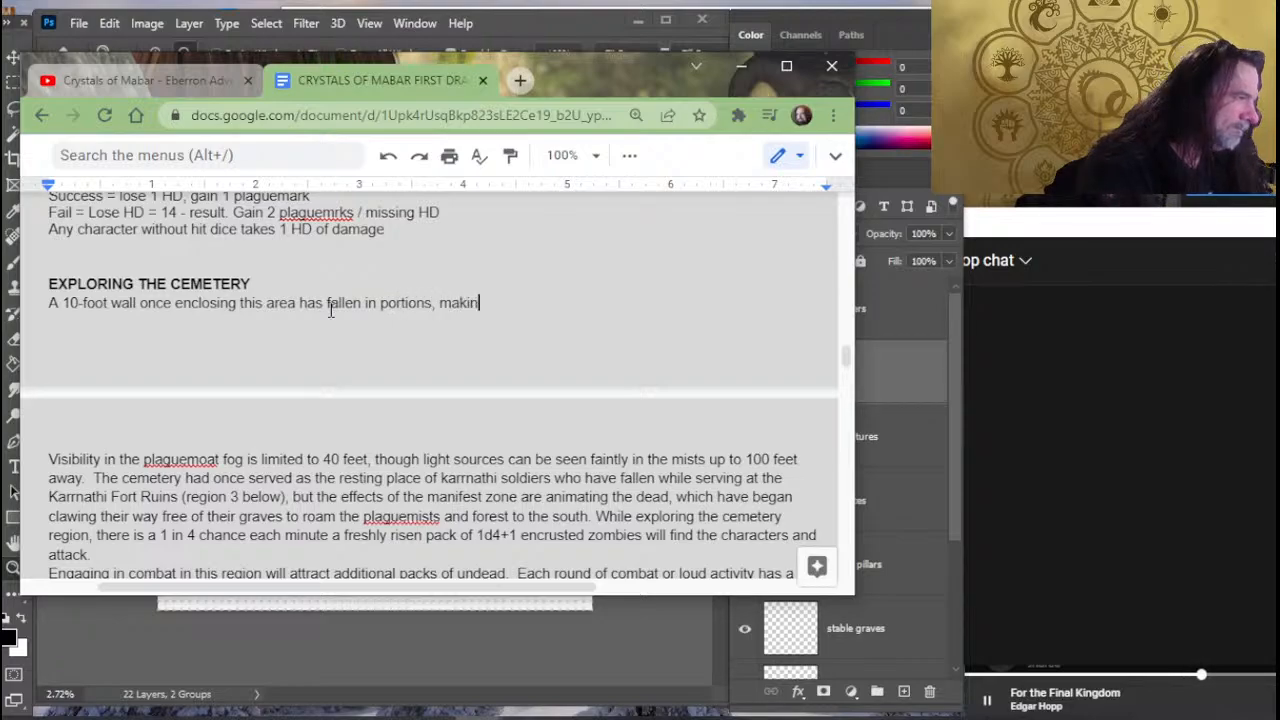
text(g passage int)
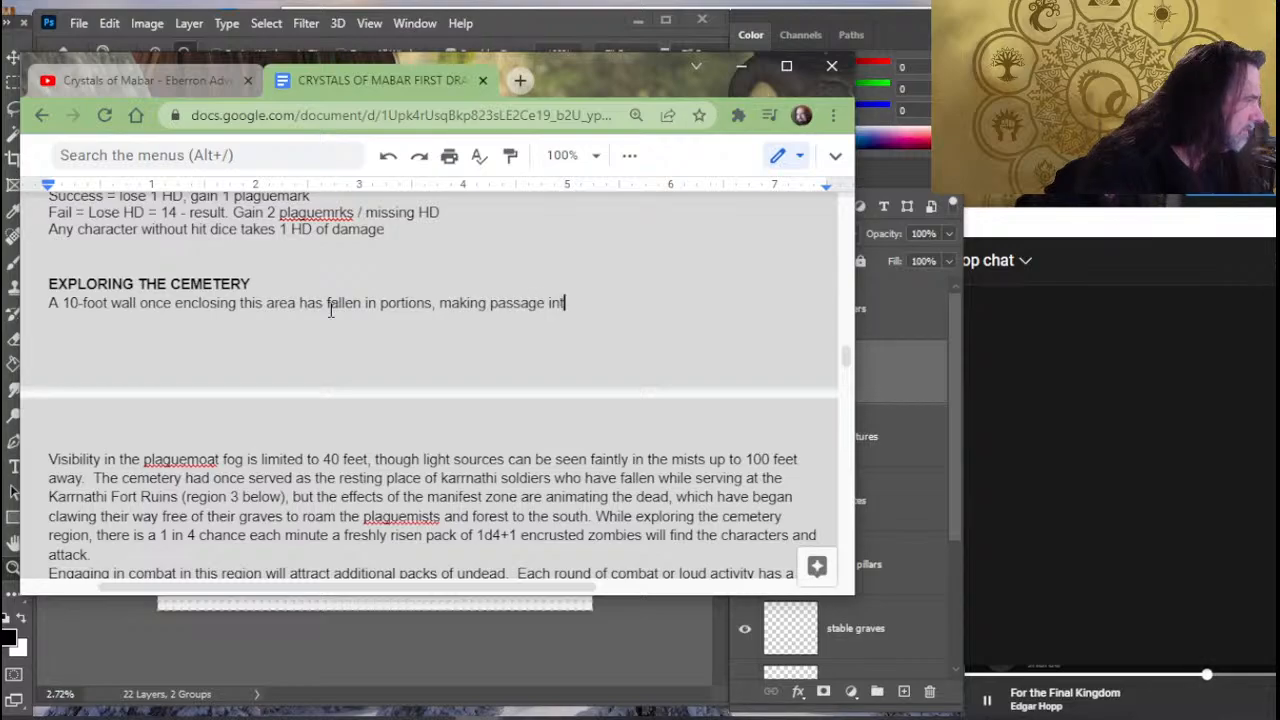
text(o the cemet)
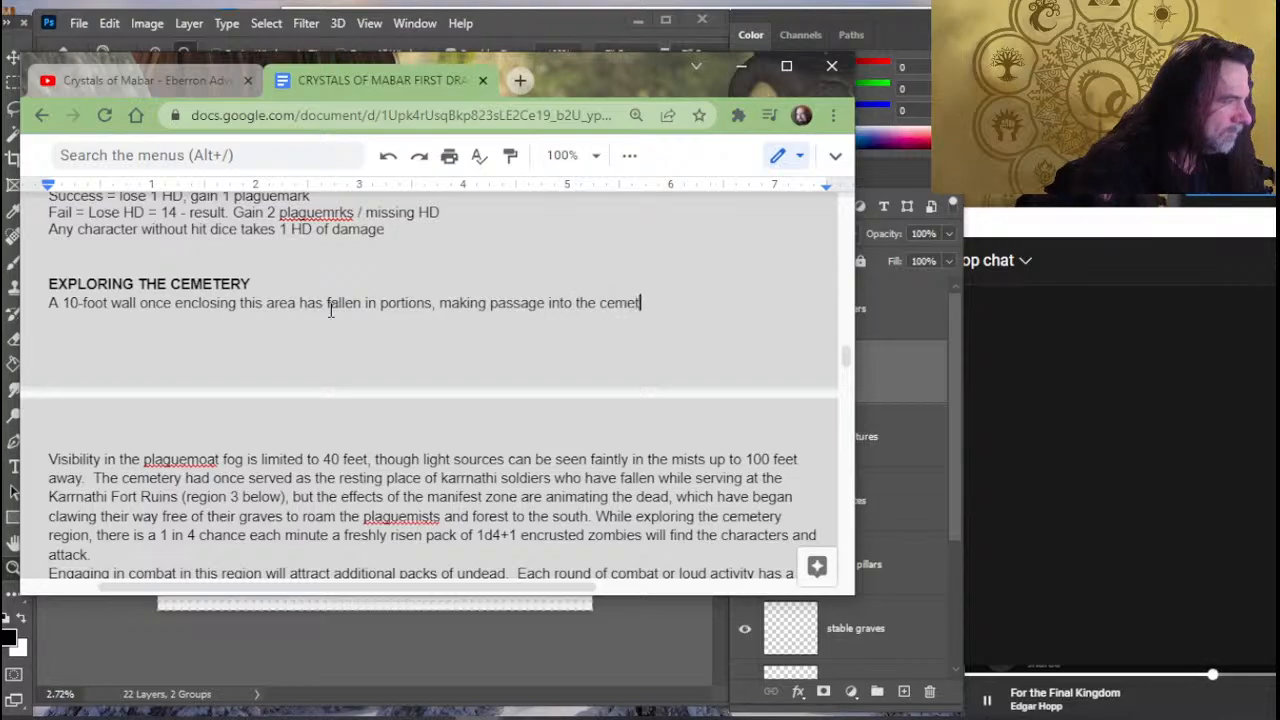
text(ery easy)
- Remove everything after "has" in the wall sentence and write "largely fallen" instead
key(BackSpace)
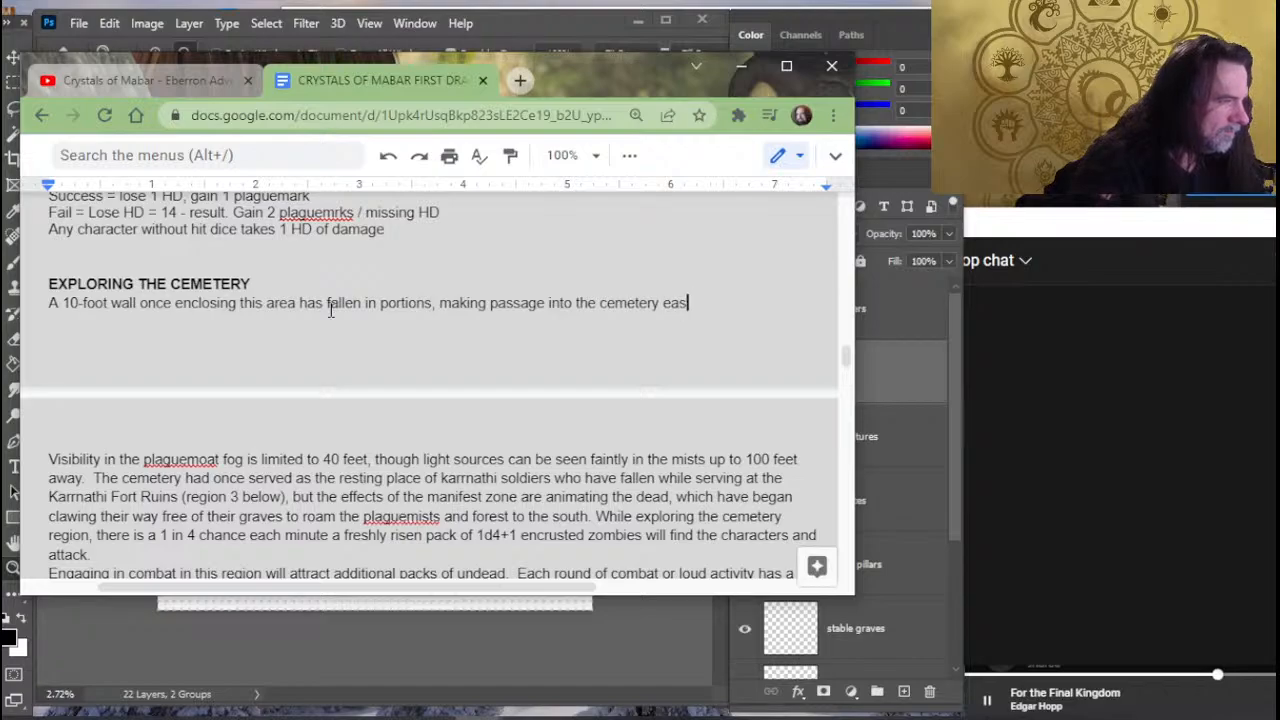
key(BackSpace)
key(BackSpace)
key(BackSpace)
key(BackSpace)
key(BackSpace)
key(BackSpace)
key(BackSpace)
key(BackSpace)
key(BackSpace)
key(BackSpace)
key(BackSpace)
key(BackSpace)
key(BackSpace)
key(BackSpace)
key(BackSpace)
key(BackSpace)
key(BackSpace)
key(BackSpace)
key(BackSpace)
key(BackSpace)
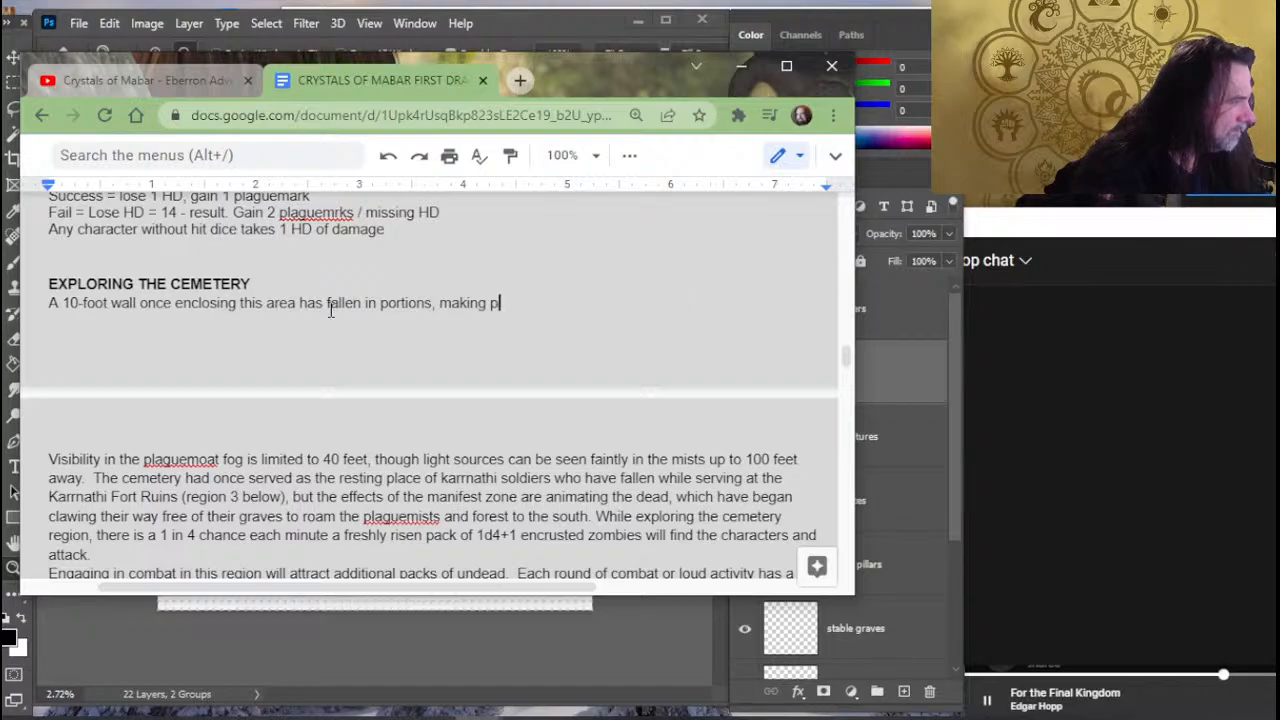
key(BackSpace)
key(BackSpace)
key(BackSpace)
key(BackSpace)
key(BackSpace)
key(BackSpace)
key(BackSpace)
key(BackSpace)
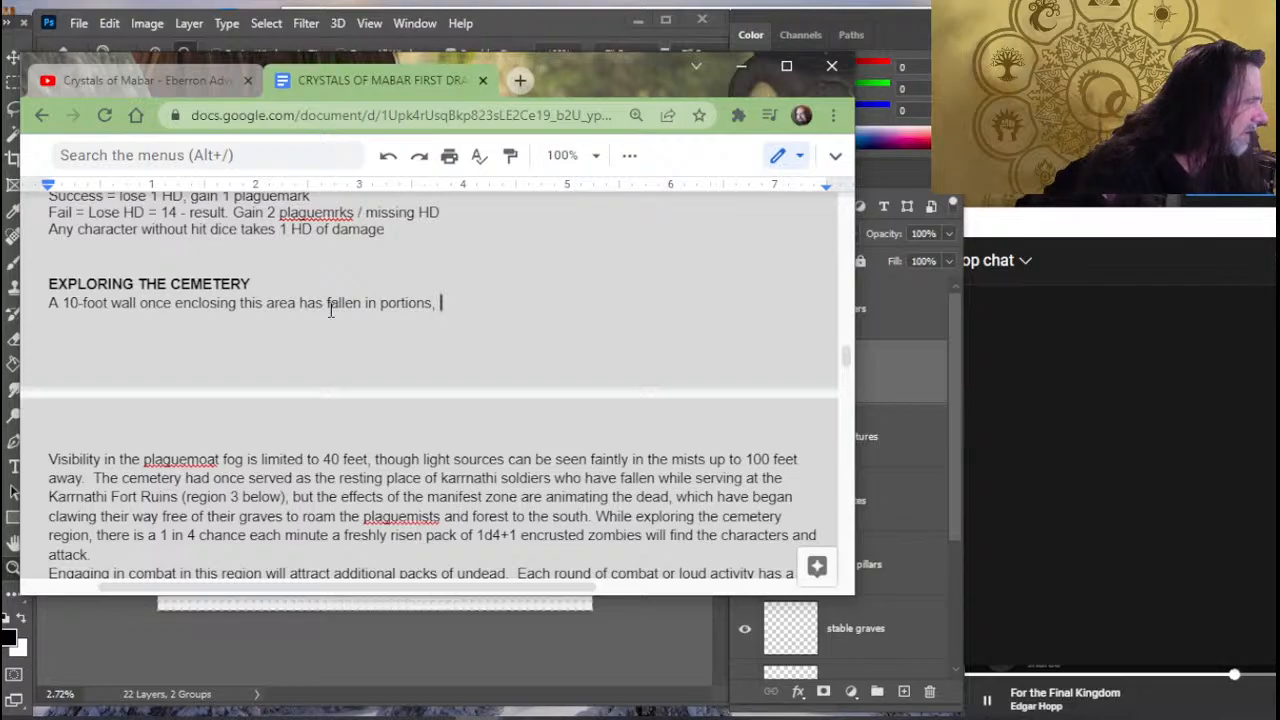
key(BackSpace)
key(BackSpace)
key(BackSpace)
key(BackSpace)
key(BackSpace)
key(BackSpace)
key(BackSpace)
key(BackSpace)
key(BackSpace)
key(BackSpace)
key(BackSpace)
key(BackSpace)
key(BackSpace)
key(BackSpace)
key(BackSpace)
key(BackSpace)
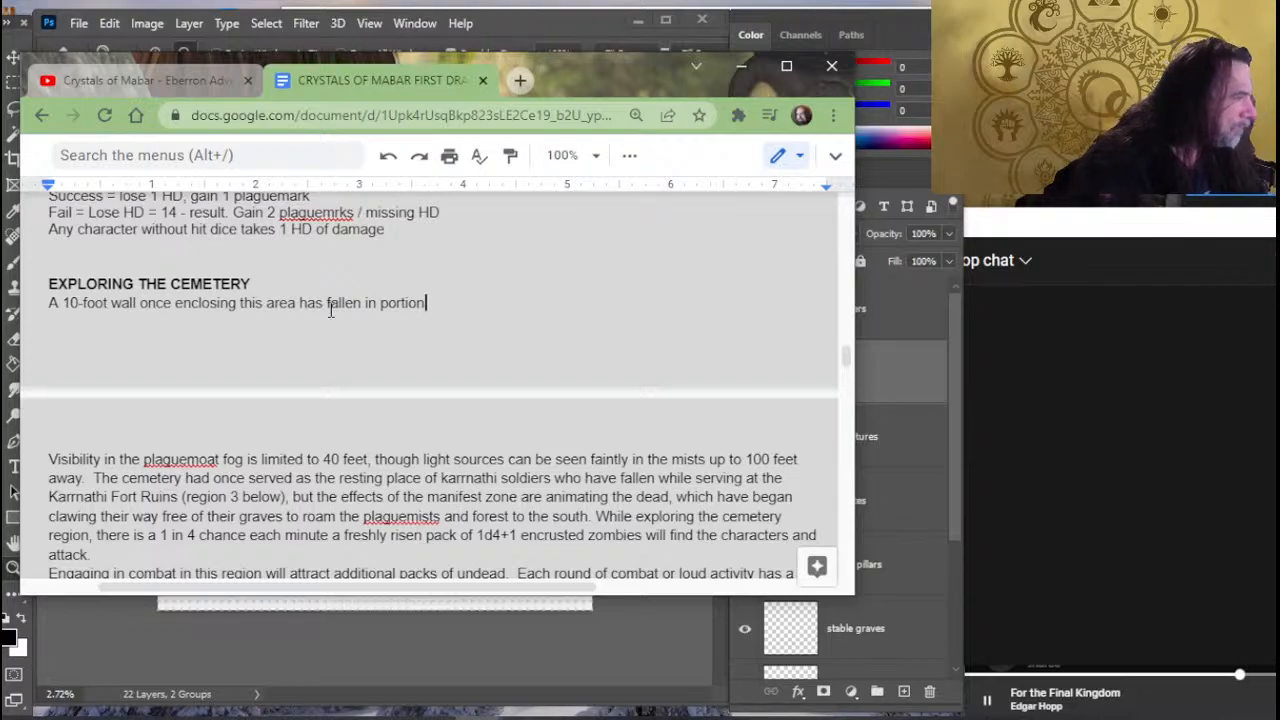
key(BackSpace)
key(BackSpace)
key(BackSpace)
key(BackSpace)
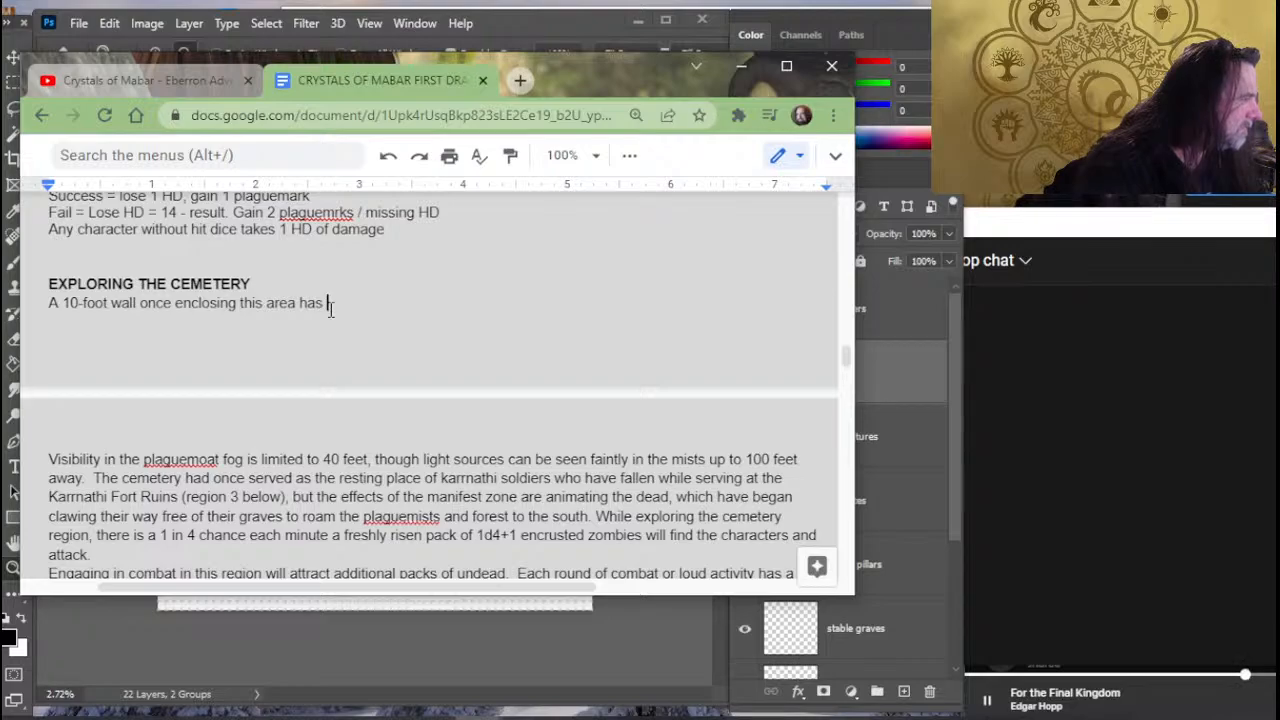
text(lar)
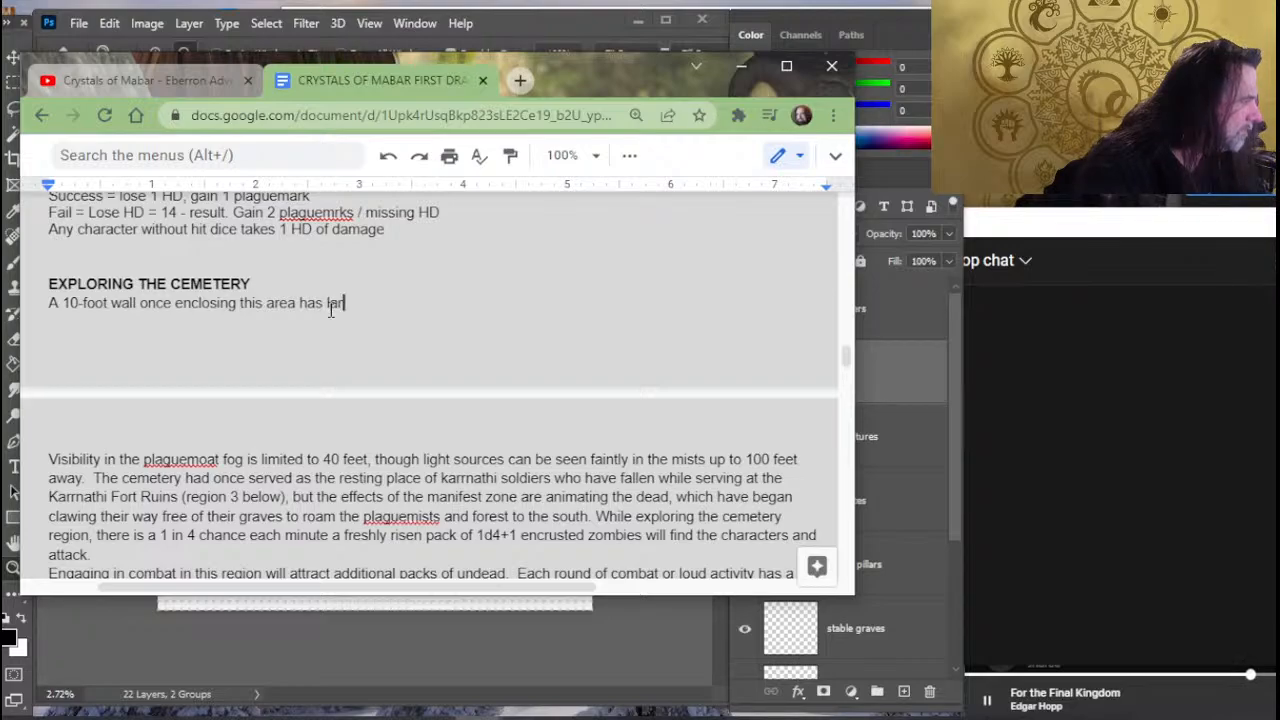
text(gely falle)
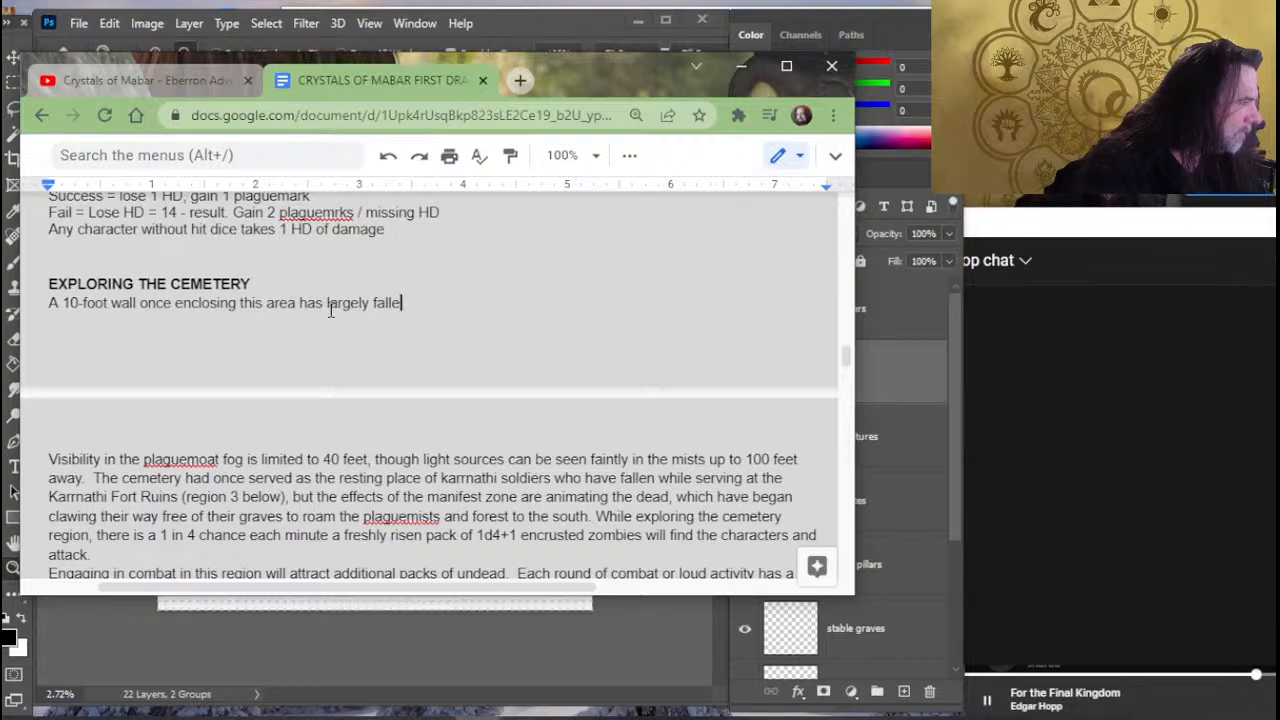
text(n)
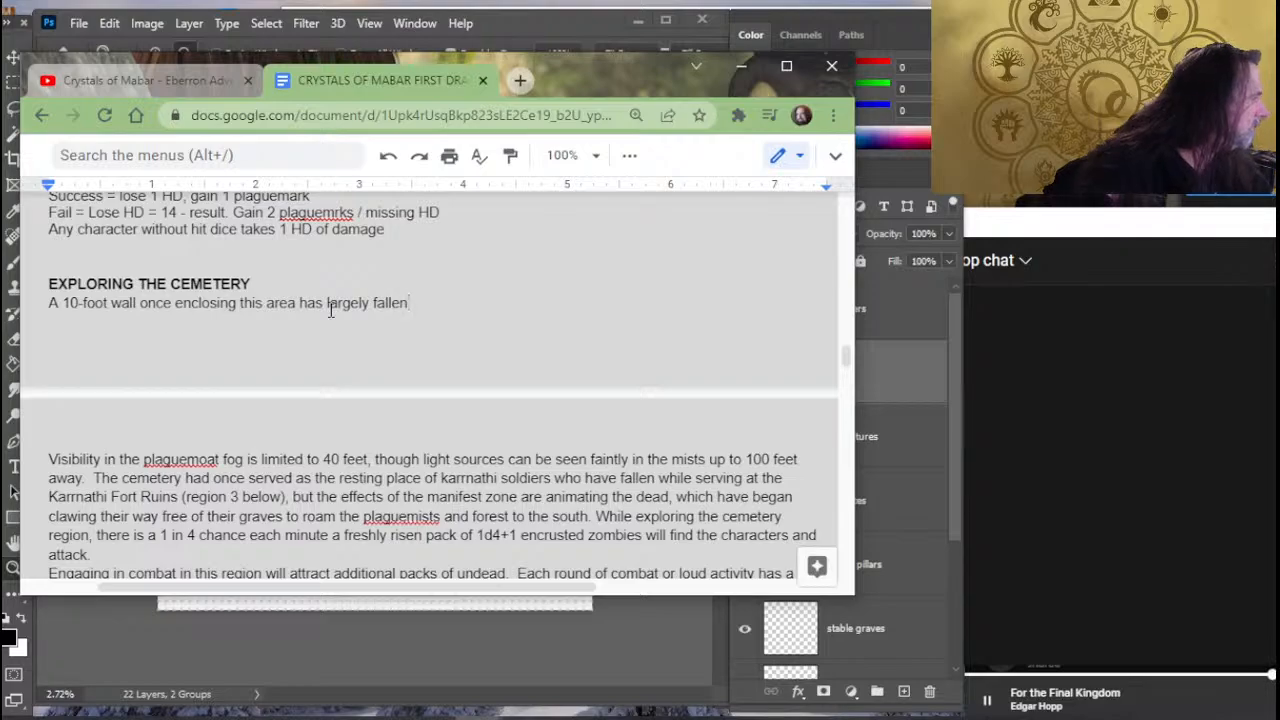
- Switch to the cemetery map in Photoshop and examine the eastern wall opening, central path and western structures up close
key(shift+Up)
key(shift+Right)
key(alt+Tab)
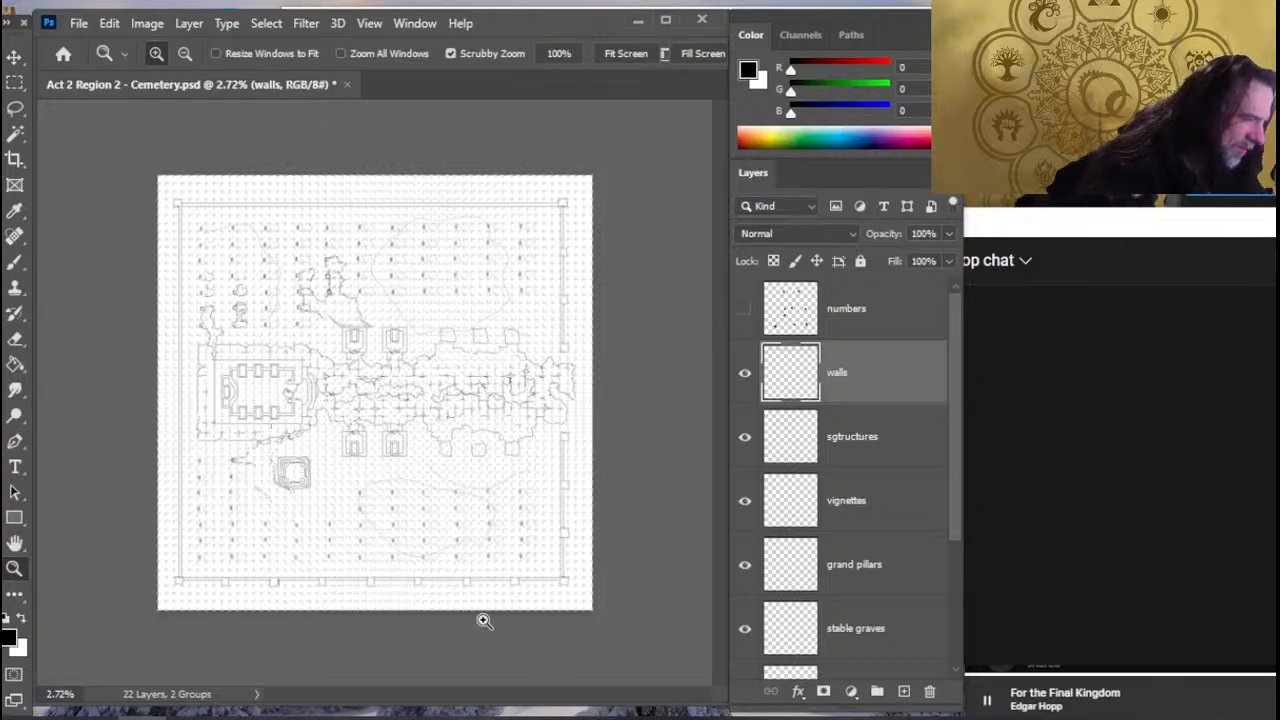
mouse_move(477, 714)
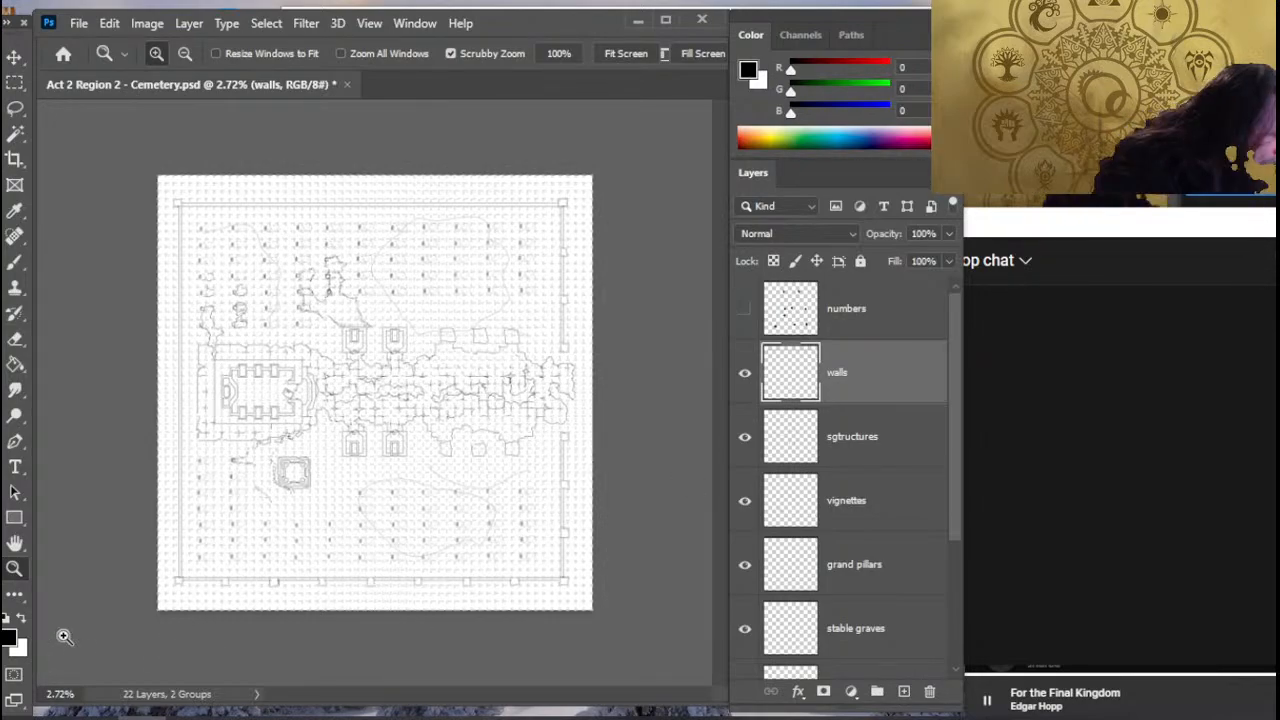
key(e)
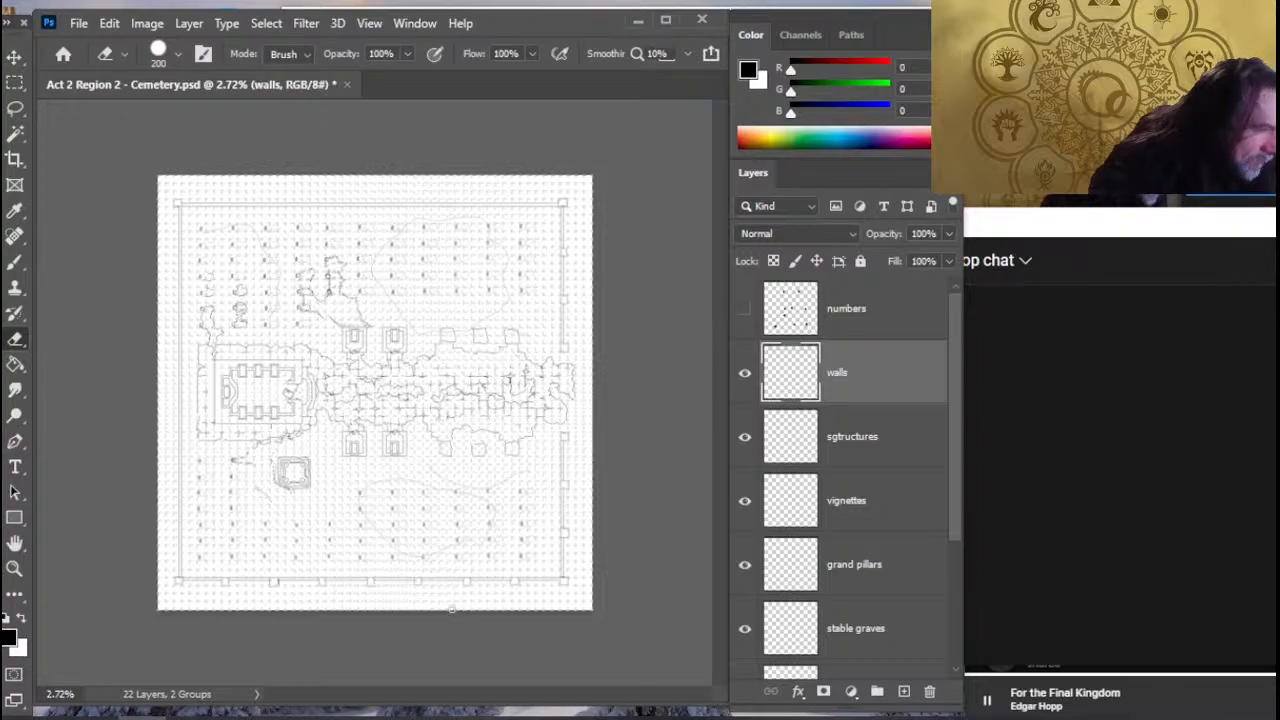
key(z)
click(535, 388)
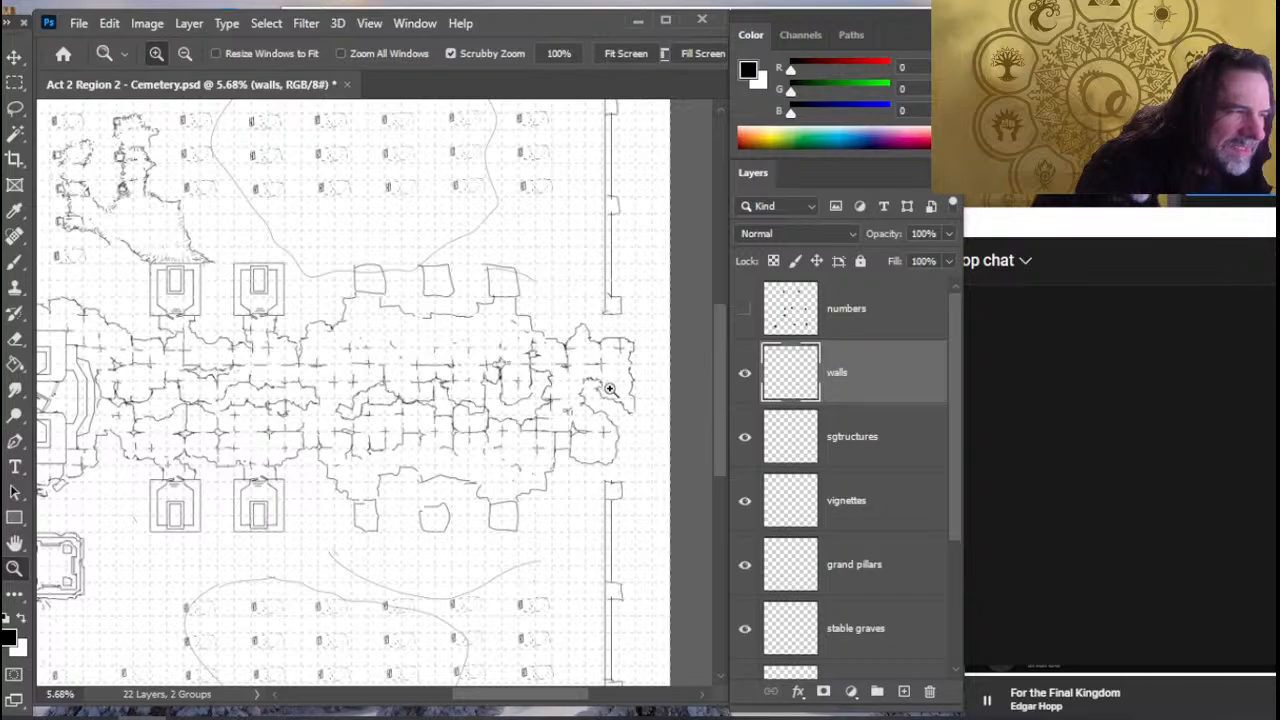
key(b)
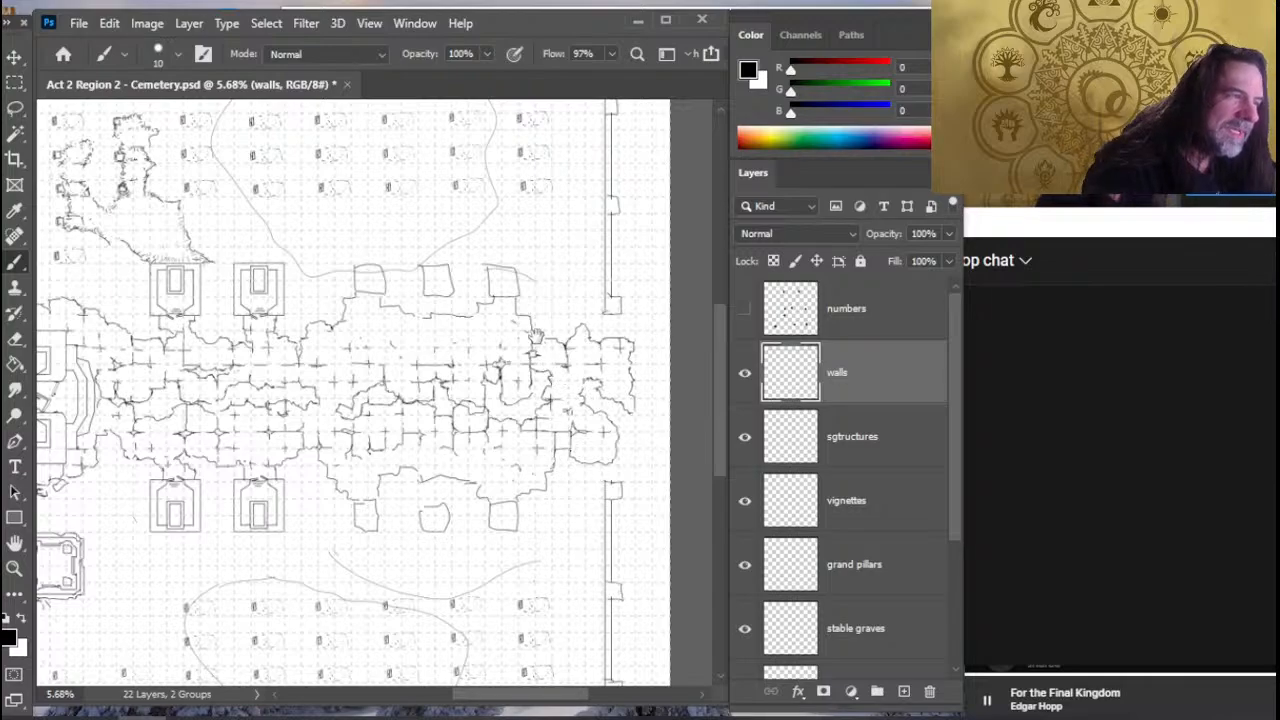
drag(537, 337, 584, 276)
drag(562, 486, 620, 487)
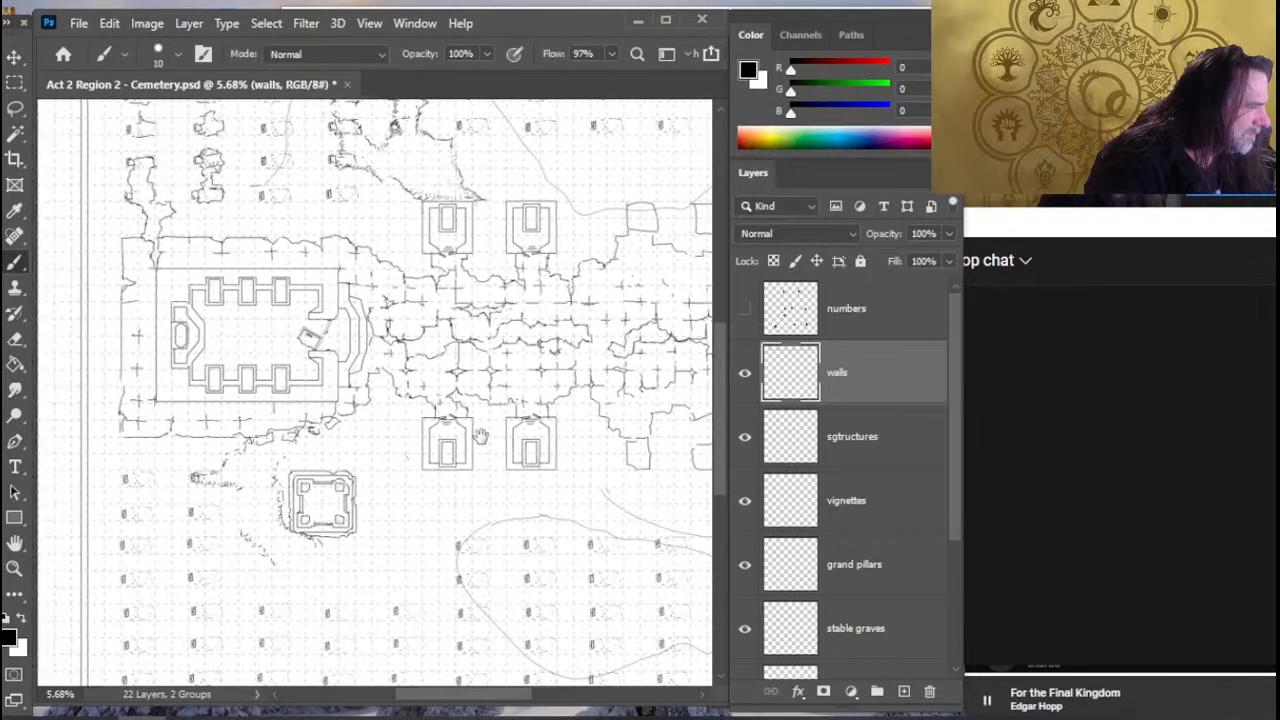
drag(481, 436, 488, 436)
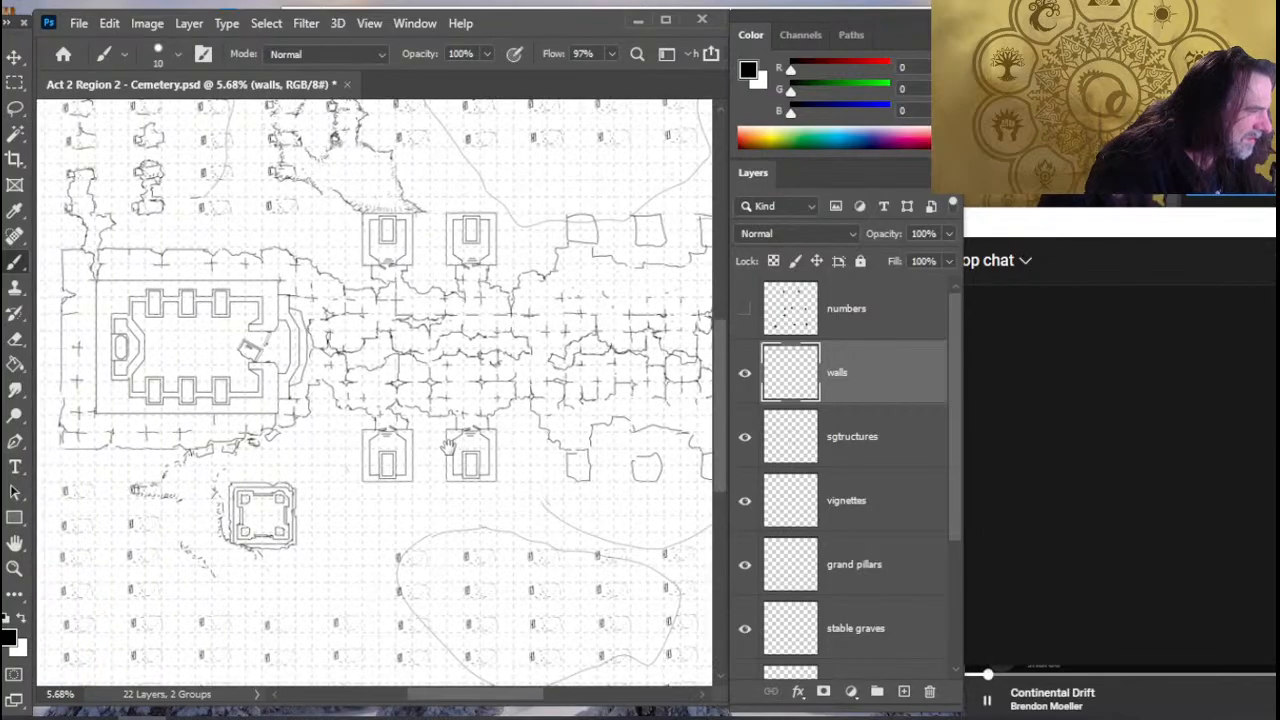
- Draw square pillars on the cemetery's west wall beside both corners of the large western structure, erasing the wall lines beneath them
drag(491, 444, 541, 446)
key(e)
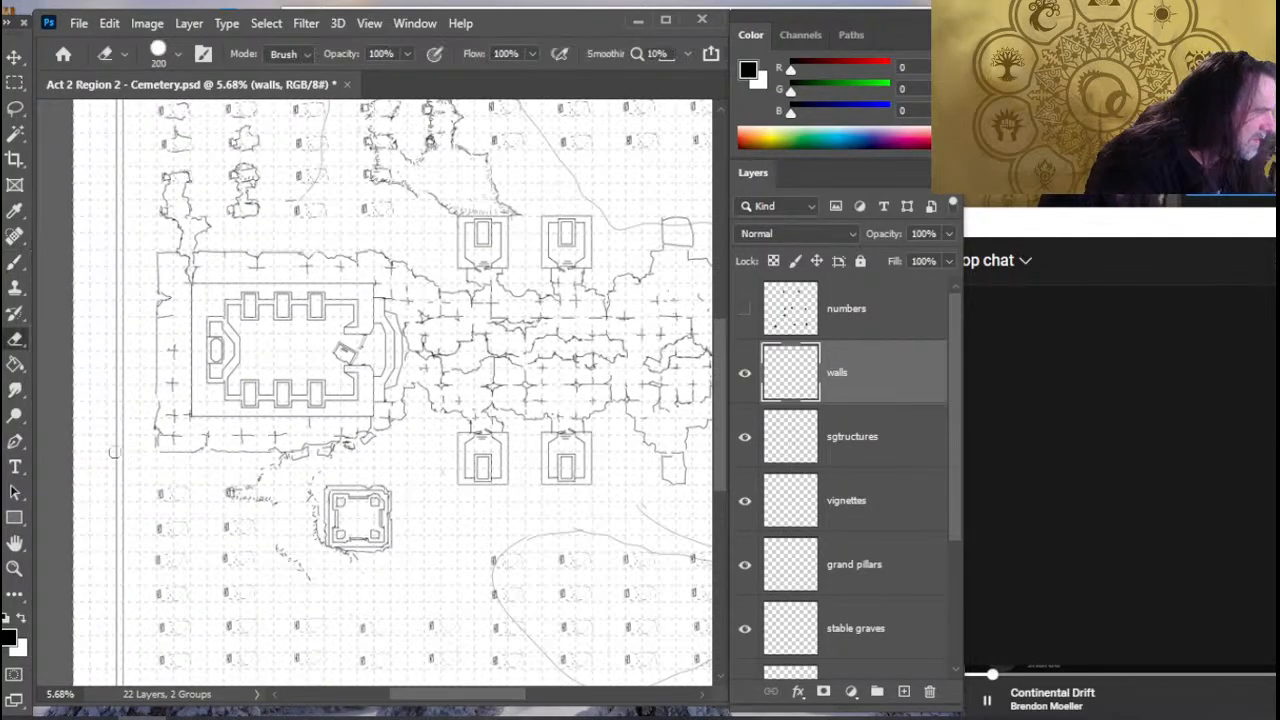
key(b)
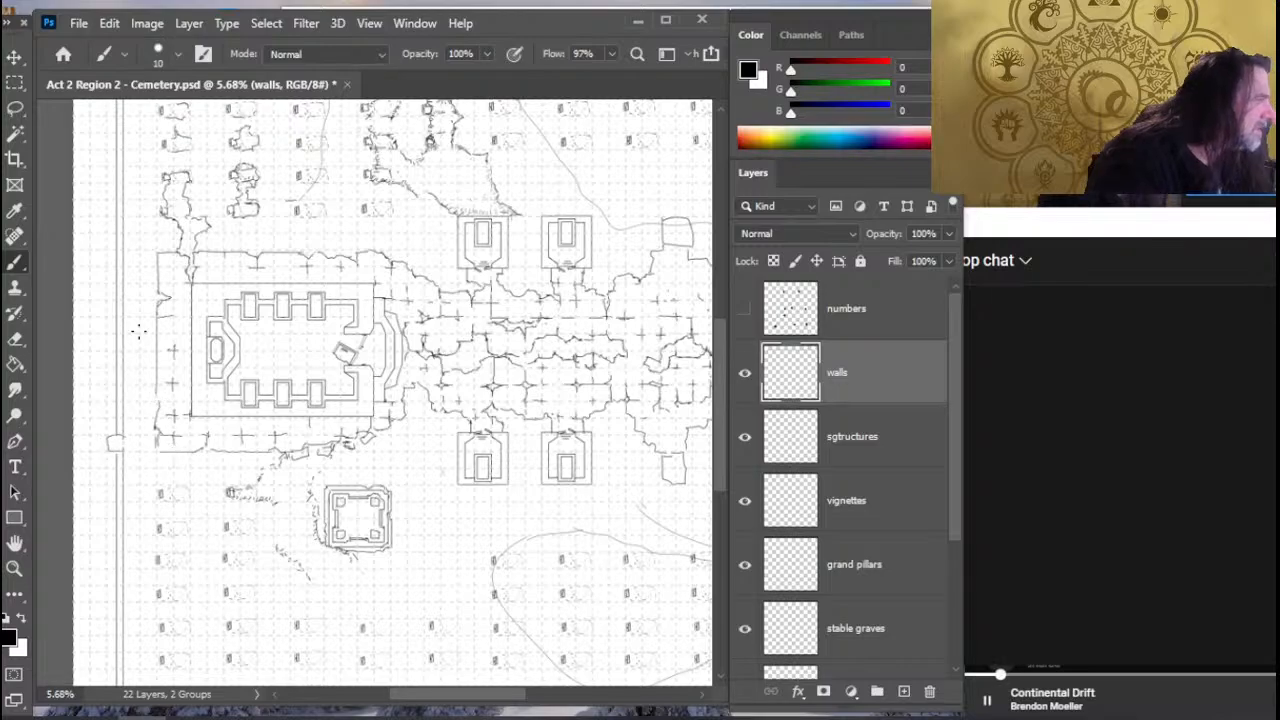
key(e)
key(b)
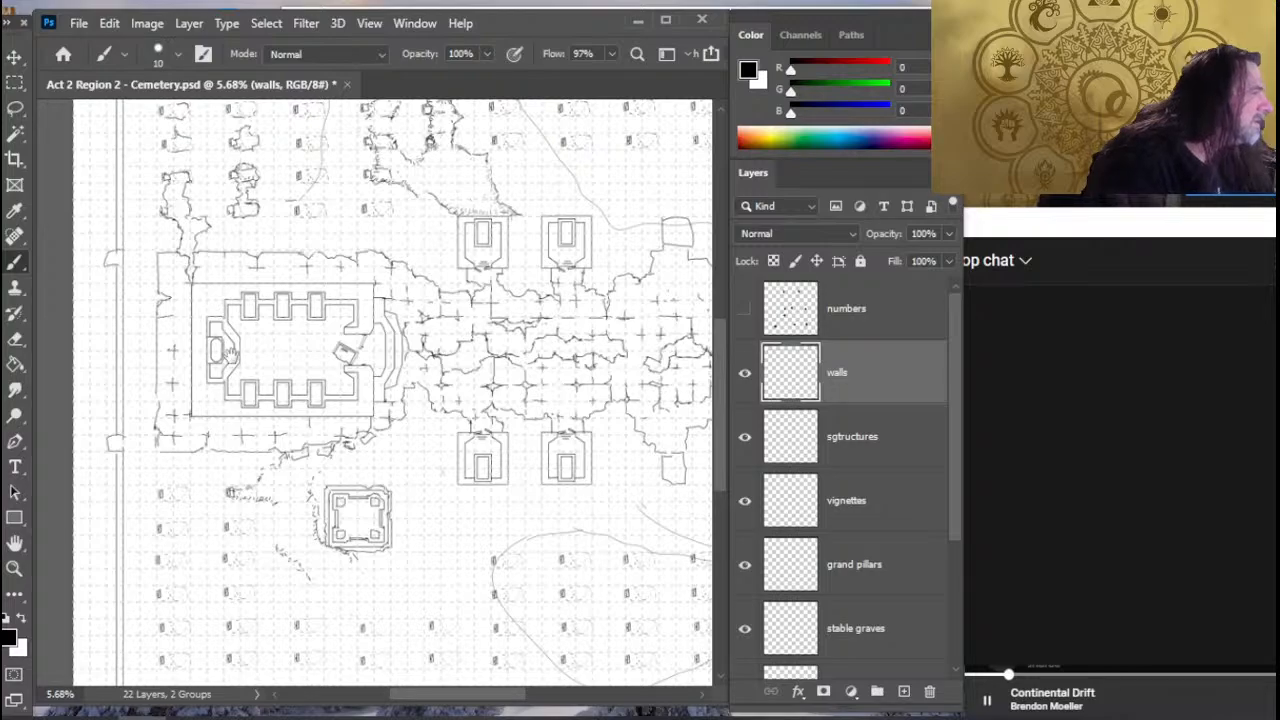
drag(231, 356, 245, 476)
key(e)
key(b)
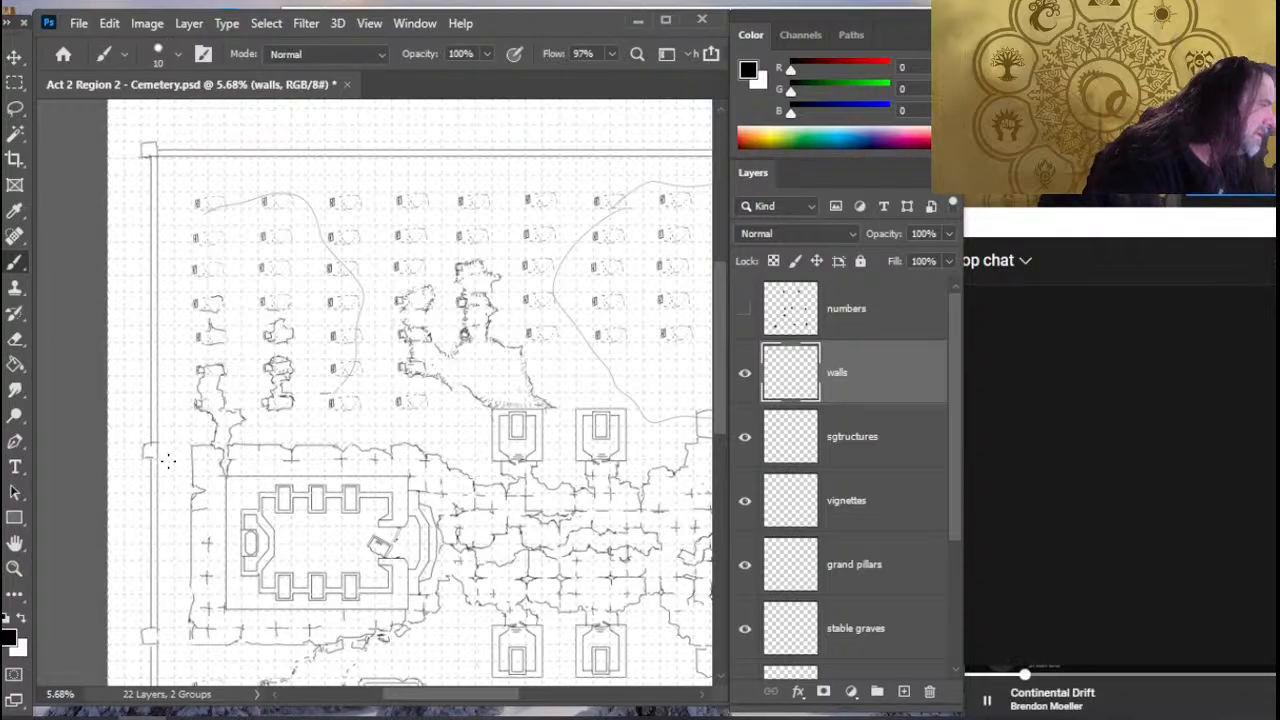
- Erase three alternate pillars along the south wall, starting with the one nearest the southwest corner, to leave gaps in the wall
drag(481, 338, 441, 287)
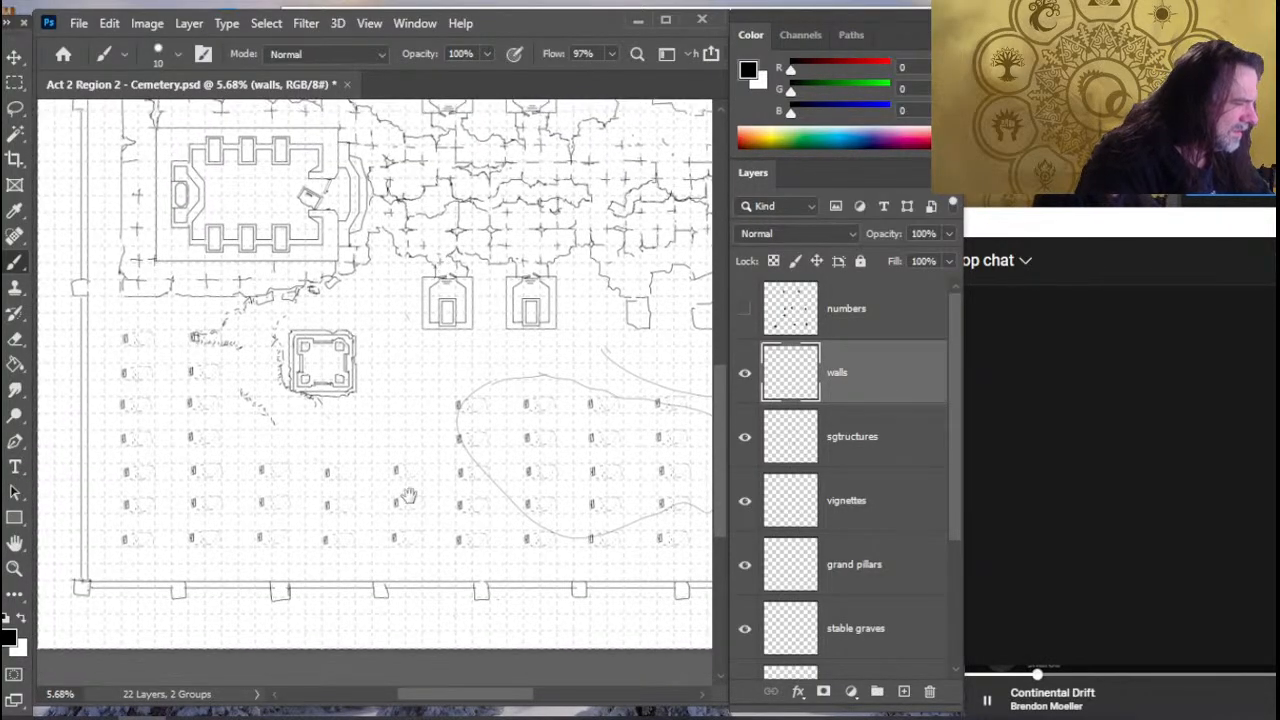
key(e)
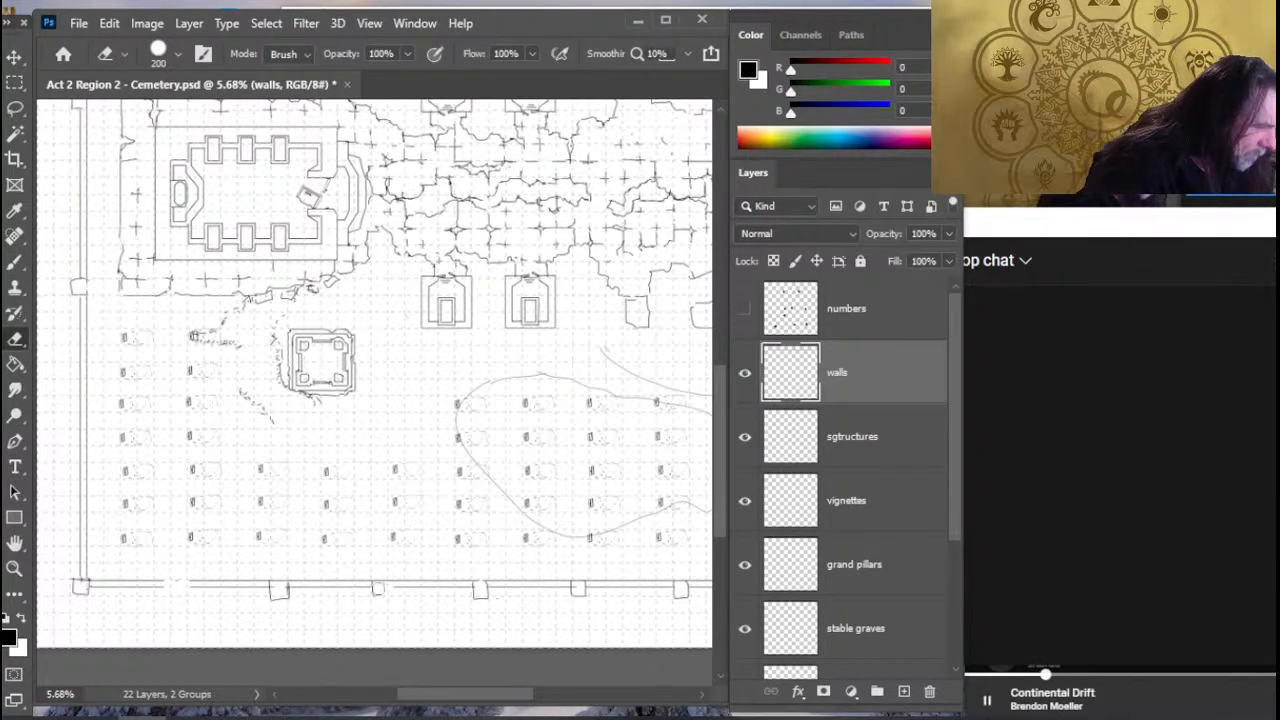
click(378, 588)
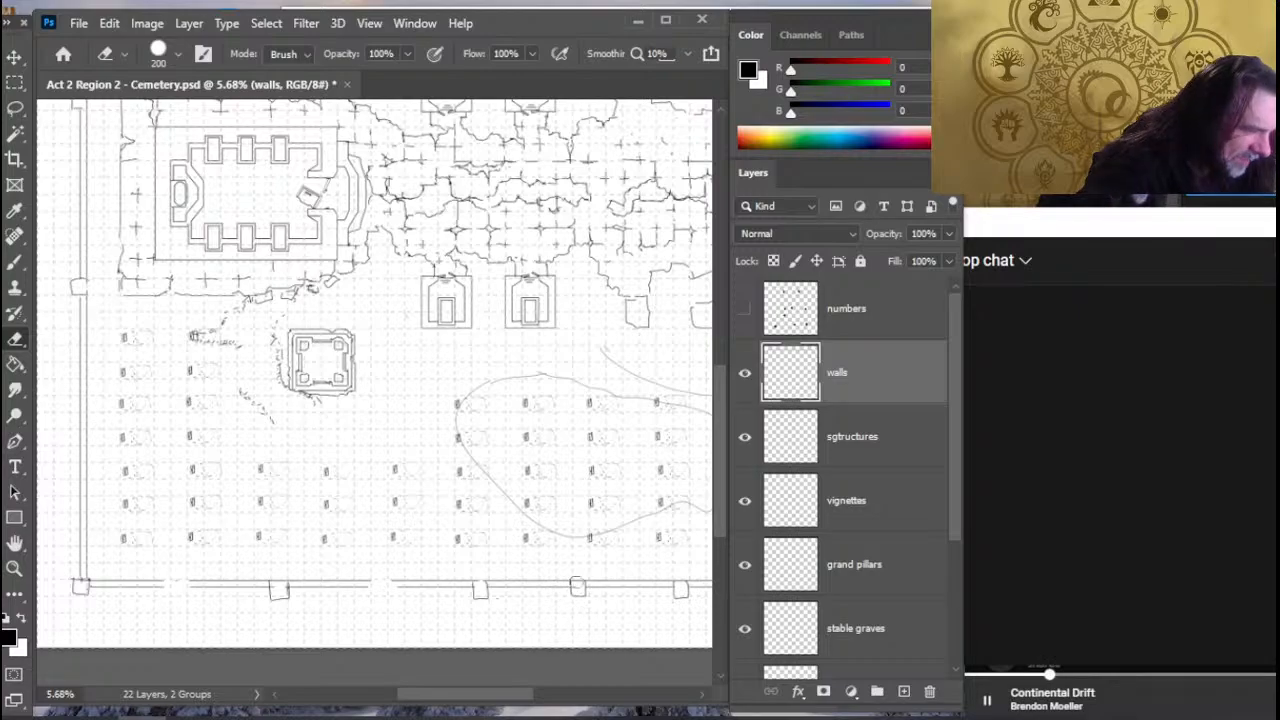
click(581, 587)
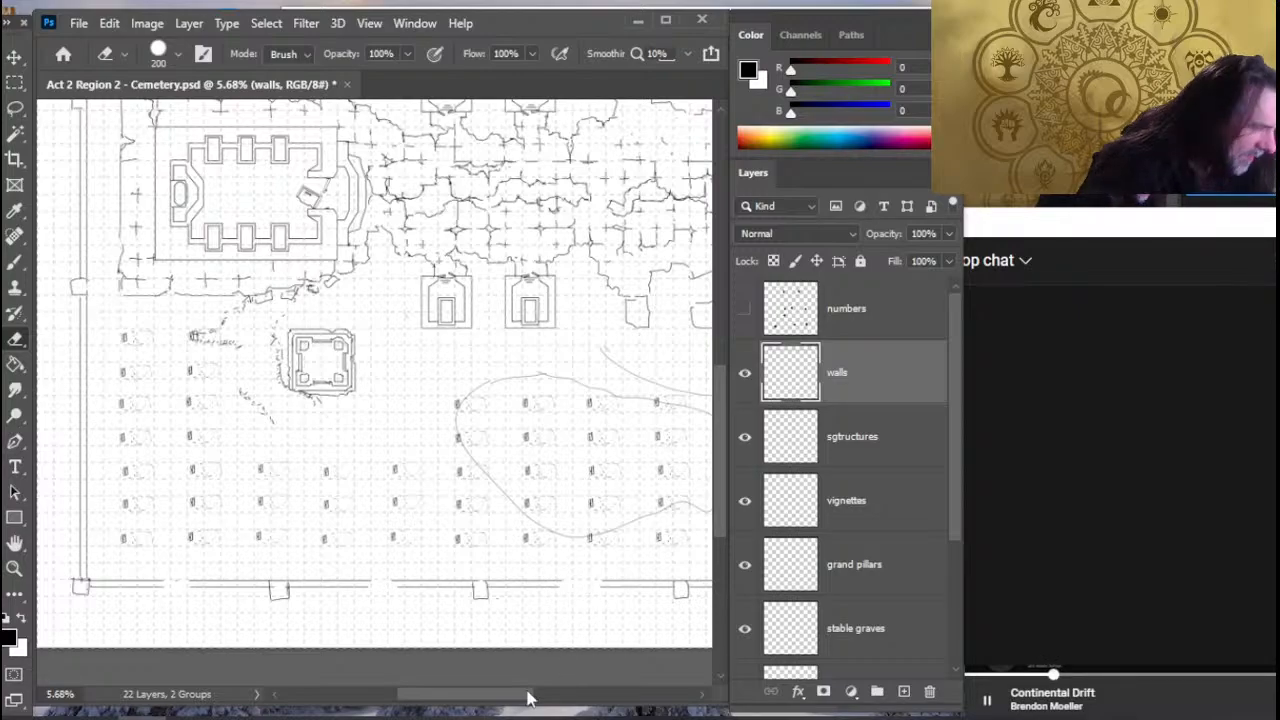
- Draw two evenly spaced pillars on the west wall between the northwest corner and the pillar beside the western structure
key(z)
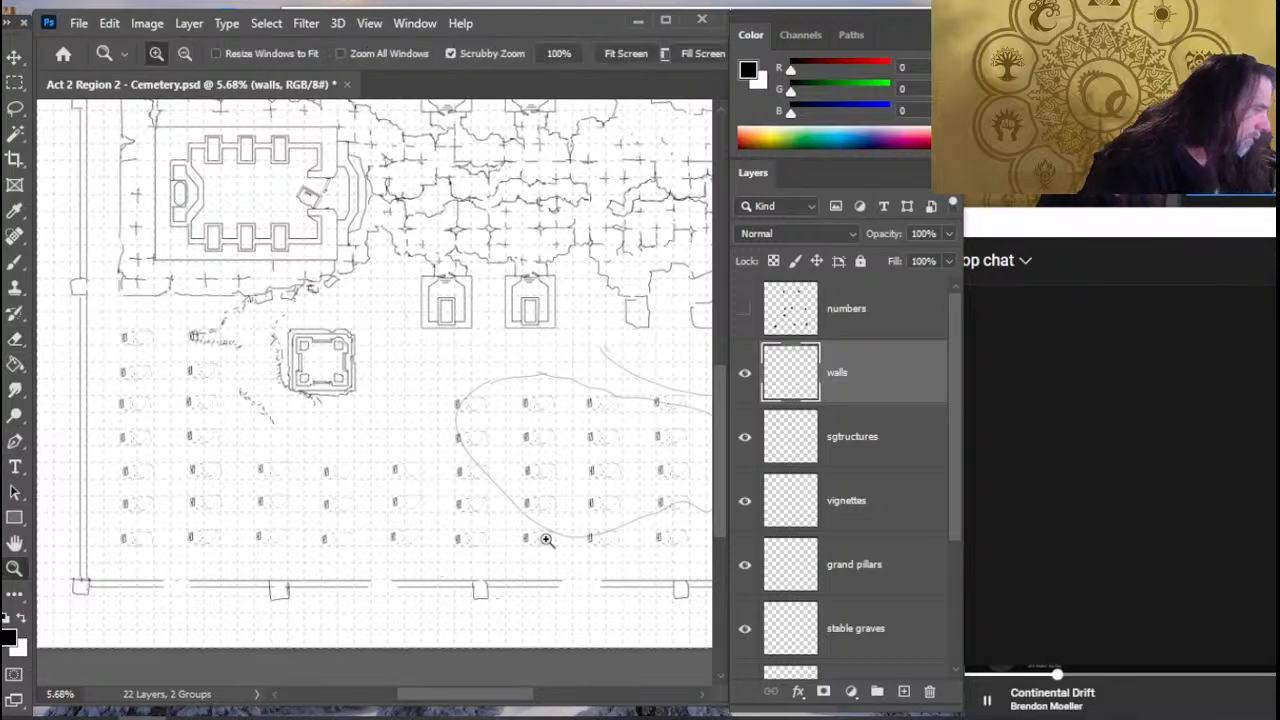
drag(543, 538, 509, 555)
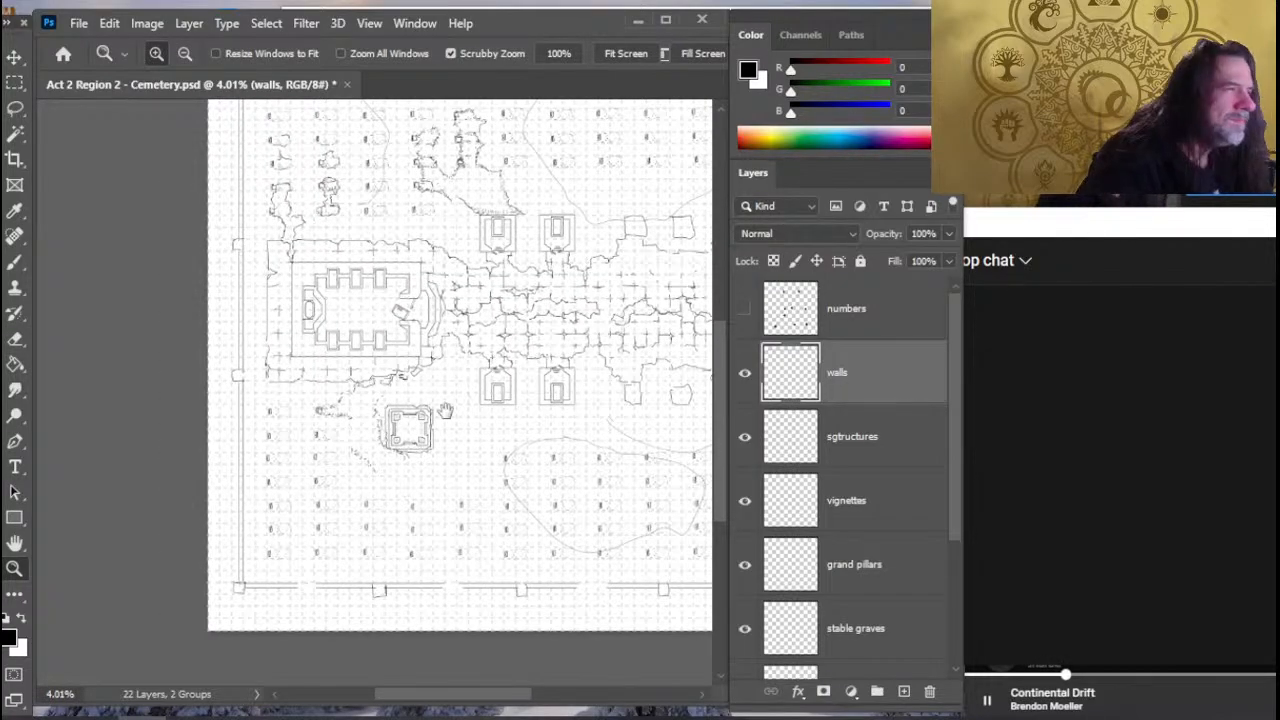
drag(445, 411, 550, 433)
drag(394, 417, 391, 484)
drag(226, 283, 191, 289)
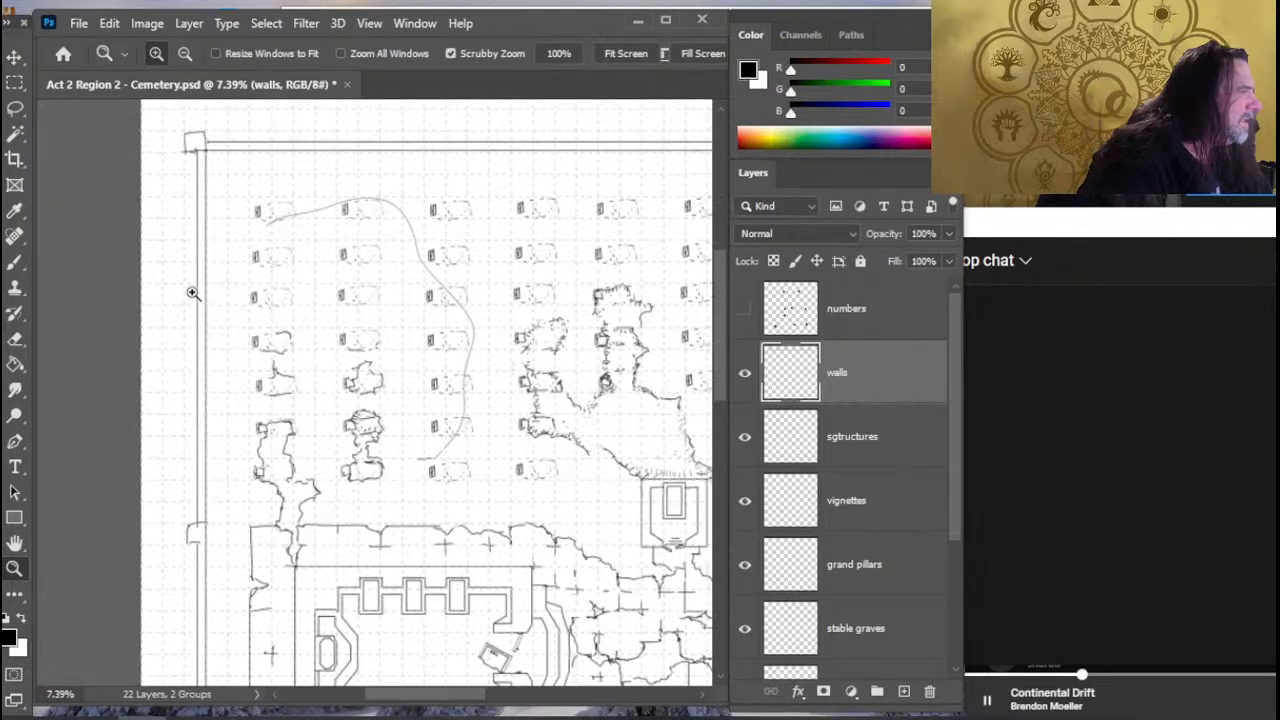
key(b)
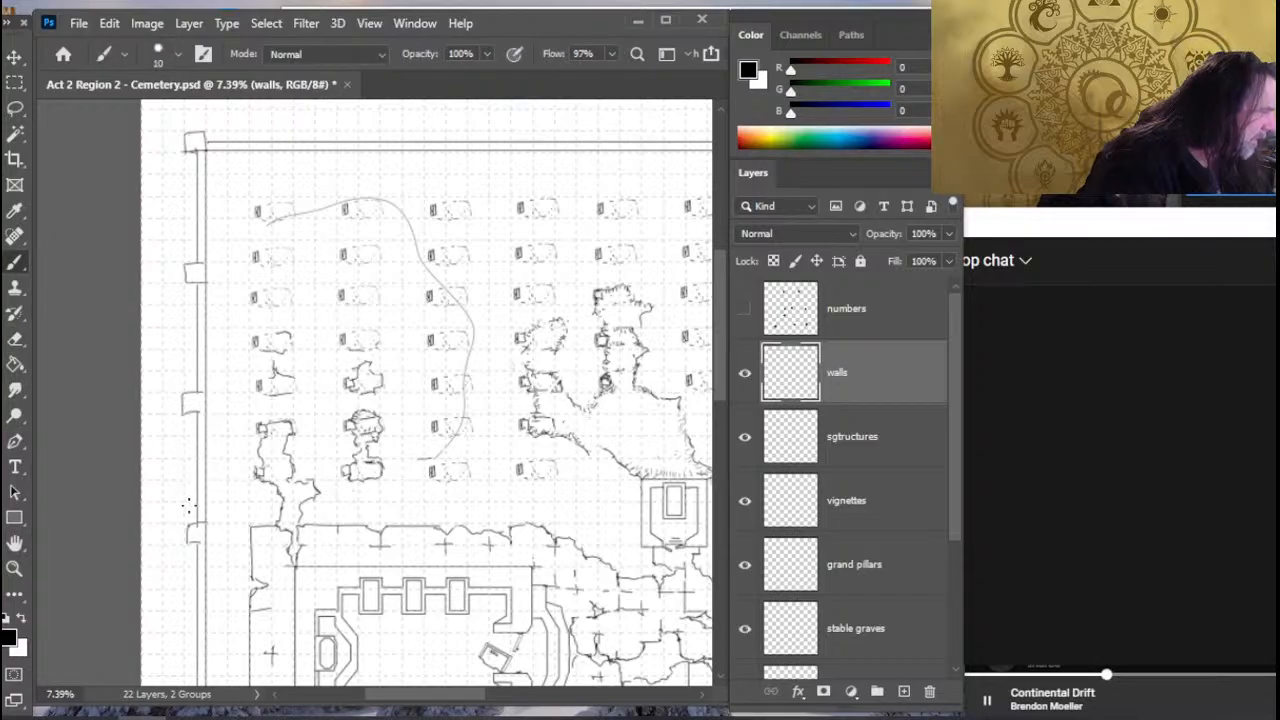
- Add two pillars on the west wall between the western structure and the southwest corner, clearing the wall lines inside them
drag(306, 546, 377, 128)
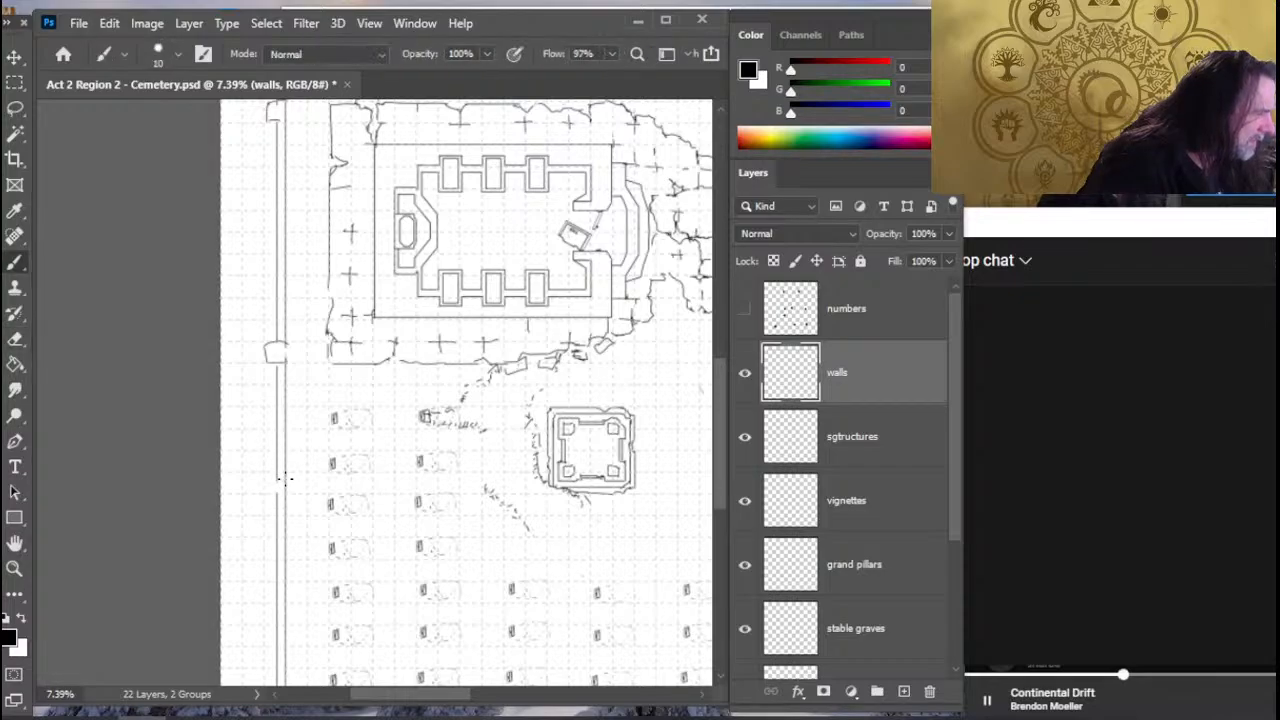
drag(325, 523, 373, 386)
key(e)
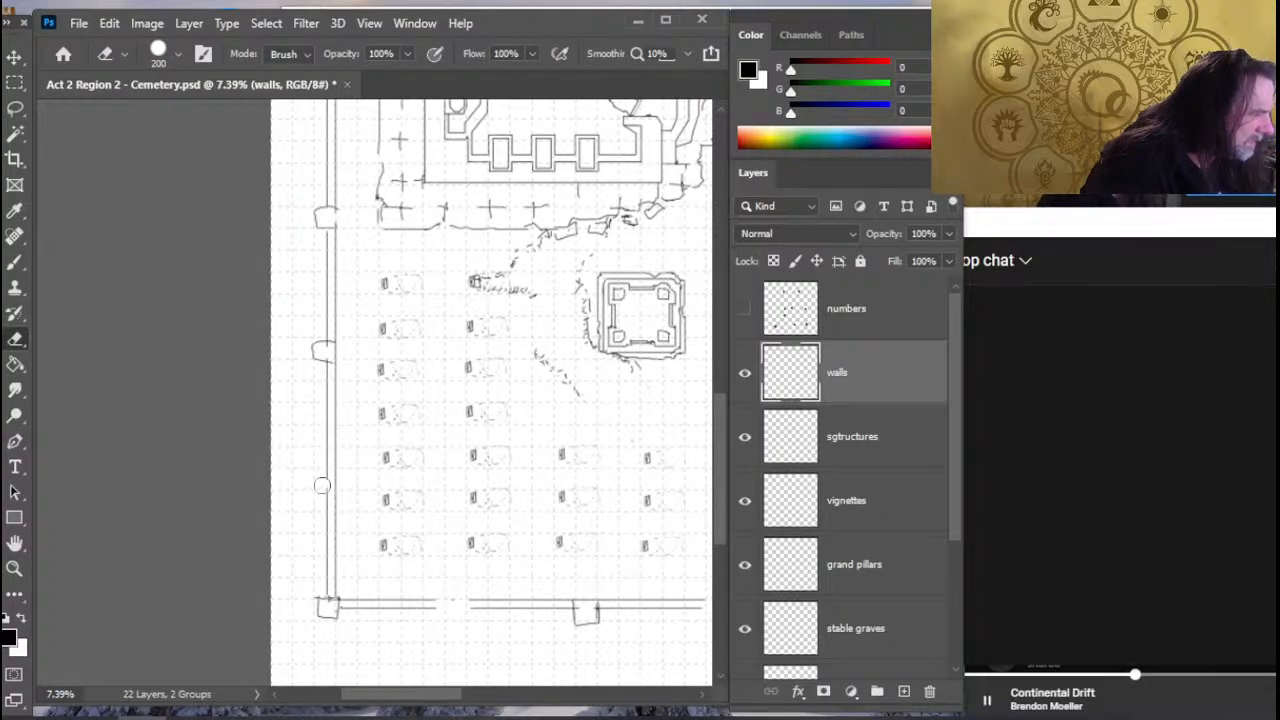
key(b)
key(e)
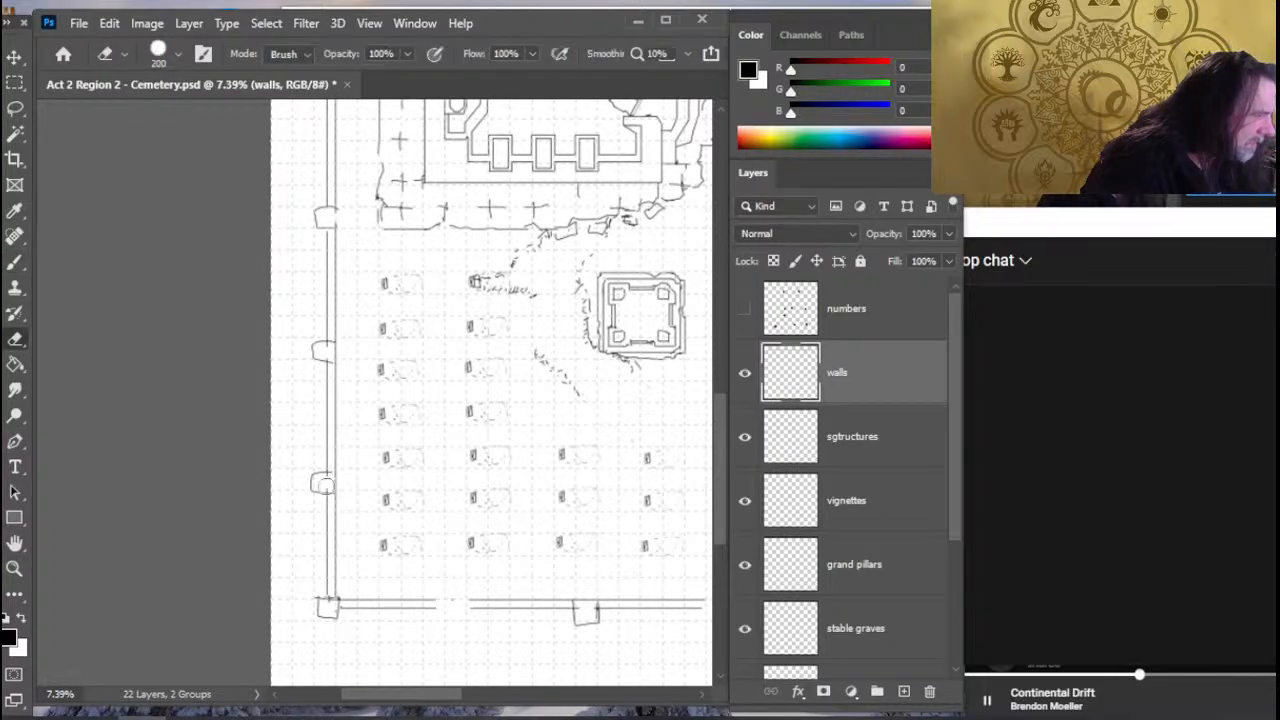
click(326, 483)
key(b)
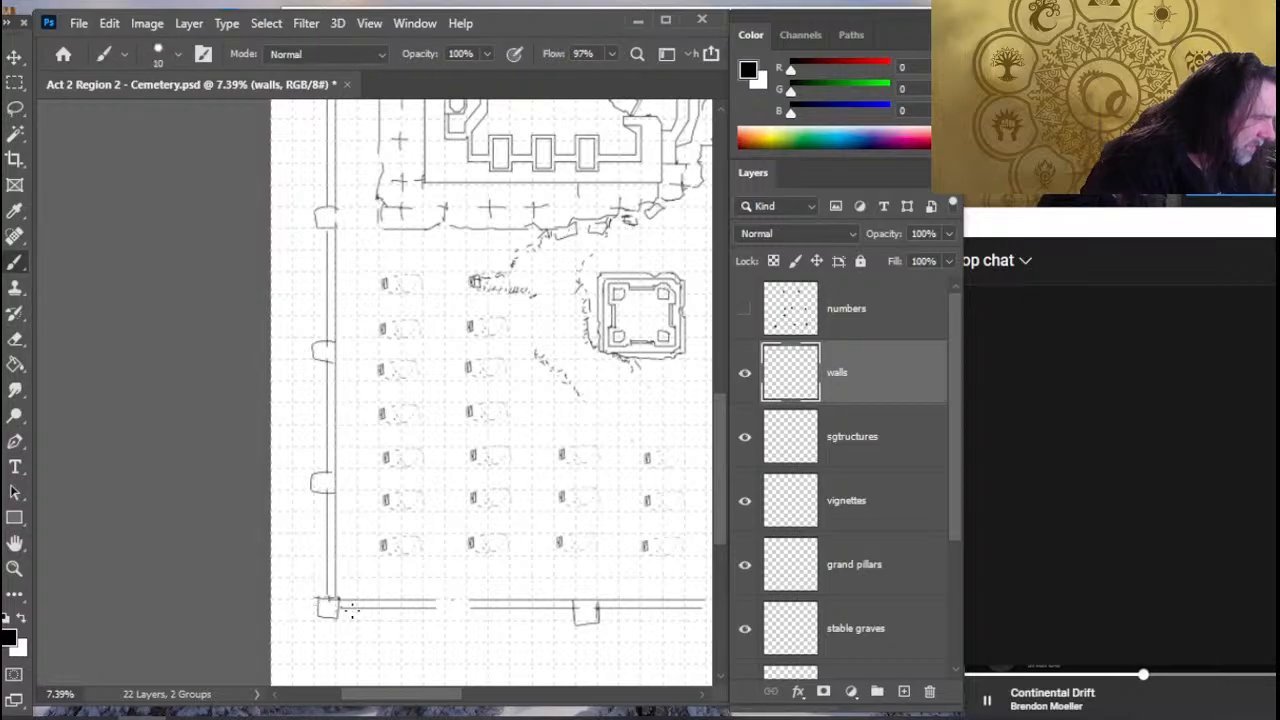
- Clean up and redraw the outline of the west wall pillar nearest the southwest corner
drag(519, 553, 307, 453)
key(z)
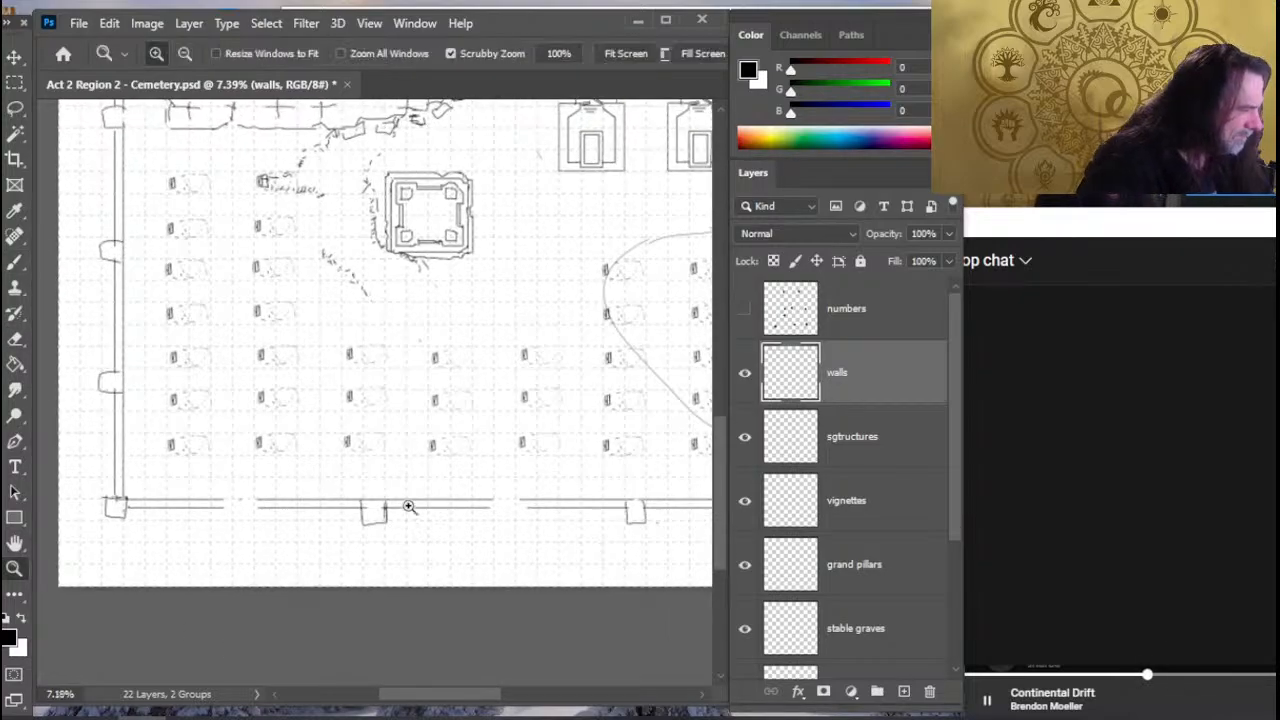
drag(408, 507, 312, 514)
key(e)
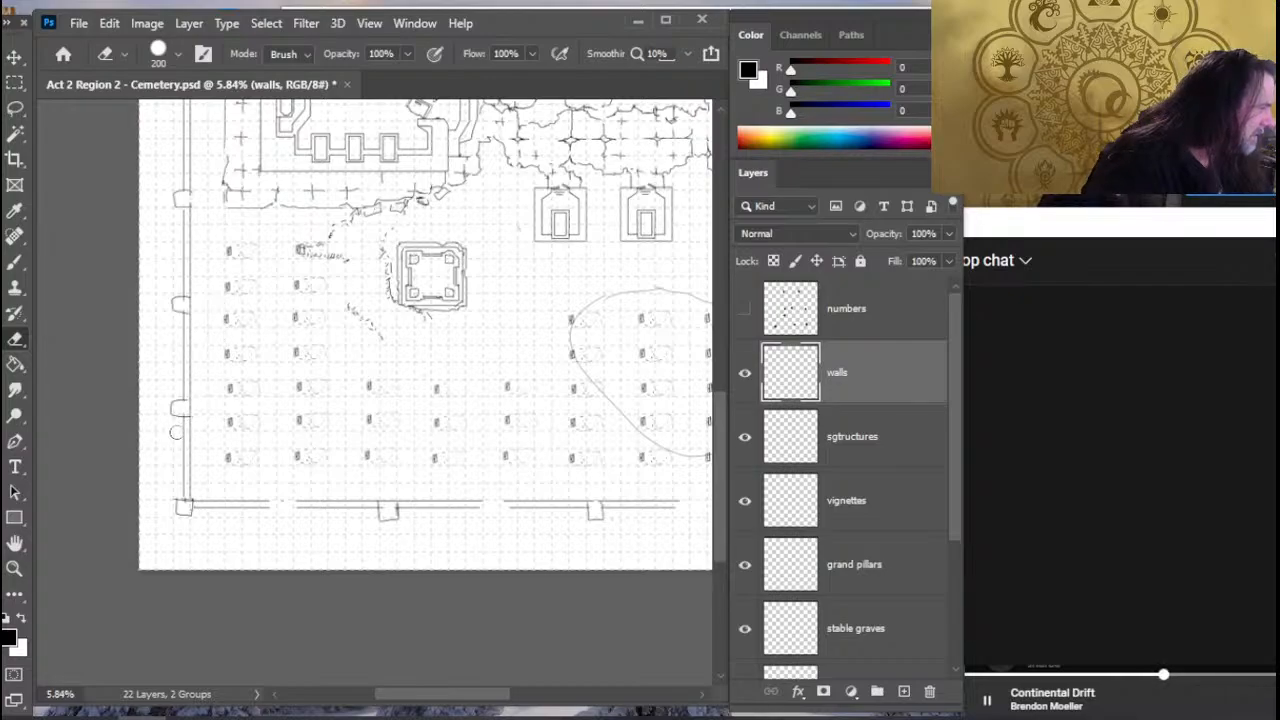
key(b)
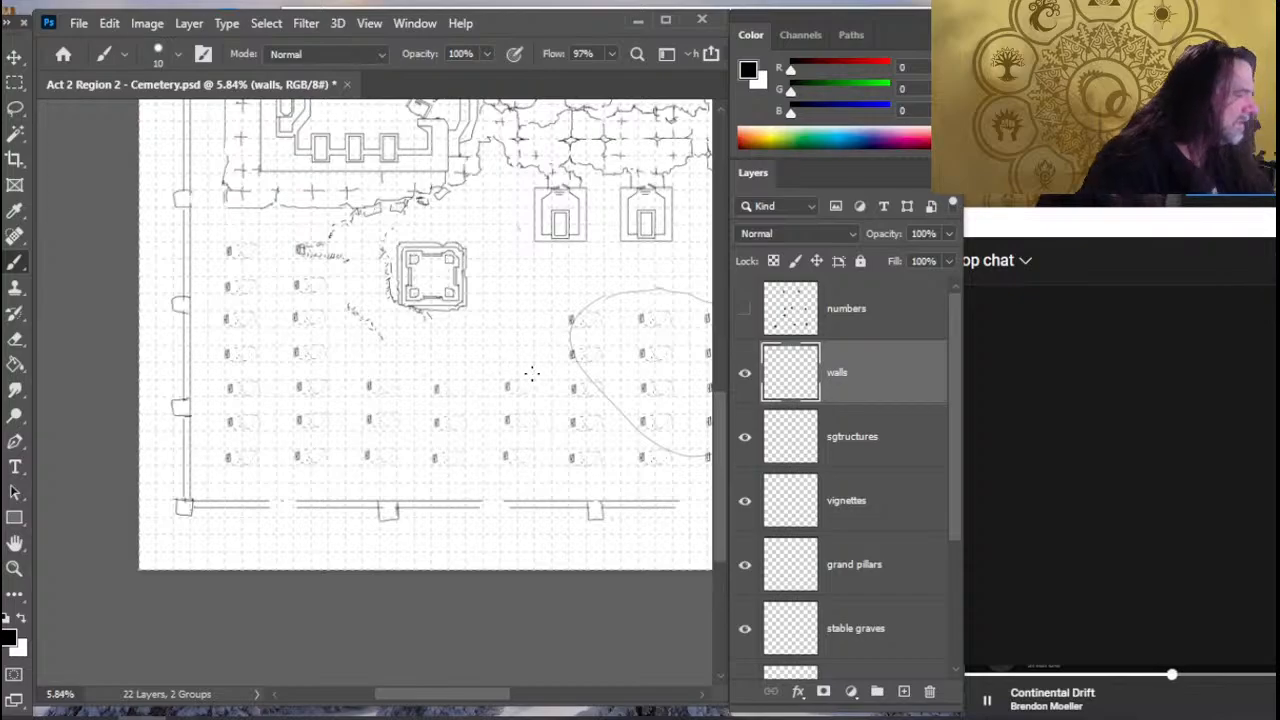
- Erase the south wall section west of the southeast corner pillar and draw a jagged broken end on the remaining stub
mouse_move(575, 406)
mouse_down()
mouse_move(452, 401)
mouse_move(420, 416)
mouse_move(403, 580)
mouse_up()
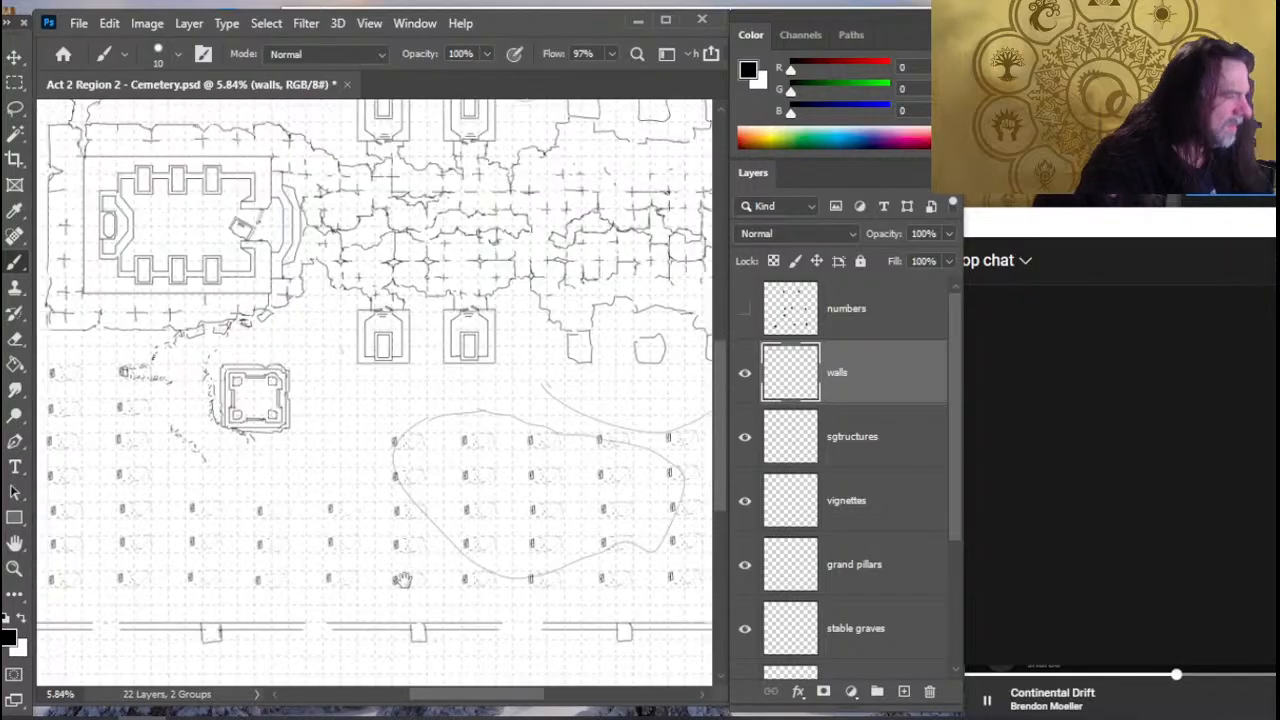
drag(386, 430, 403, 580)
drag(400, 485, 400, 500)
drag(364, 264, 377, 475)
drag(349, 294, 386, 328)
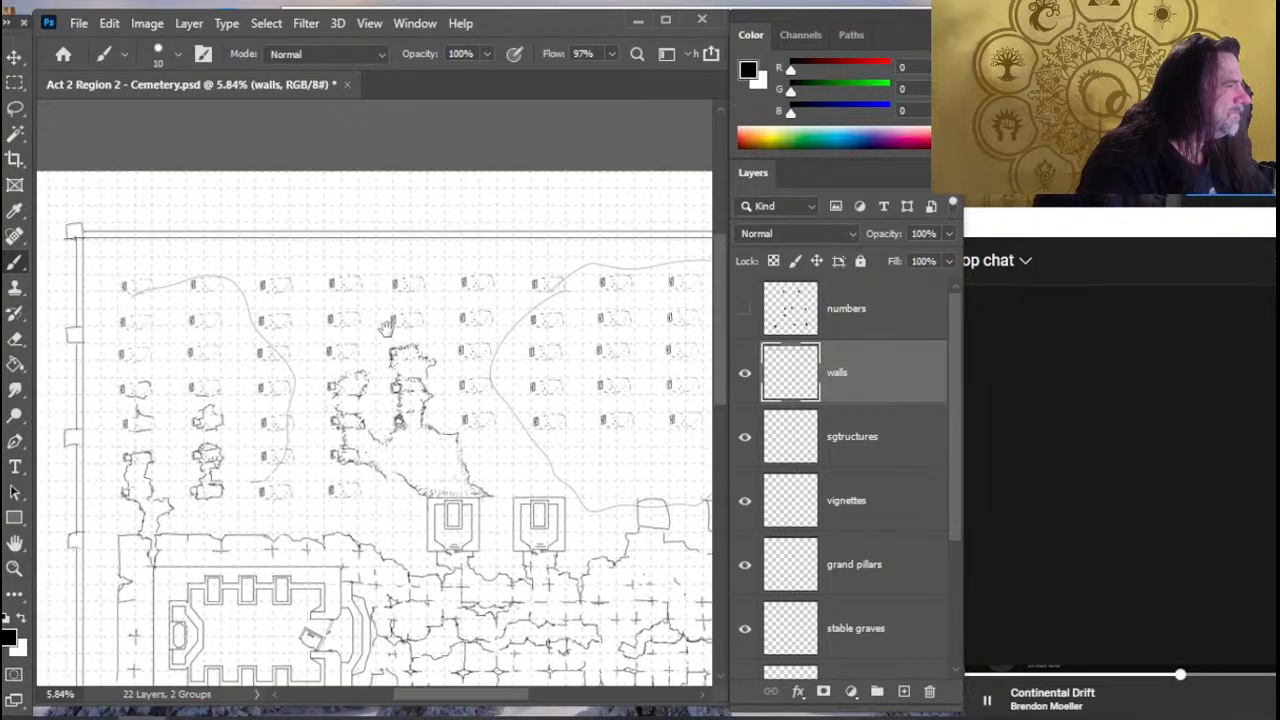
drag(540, 535, 490, 308)
drag(502, 554, 481, 272)
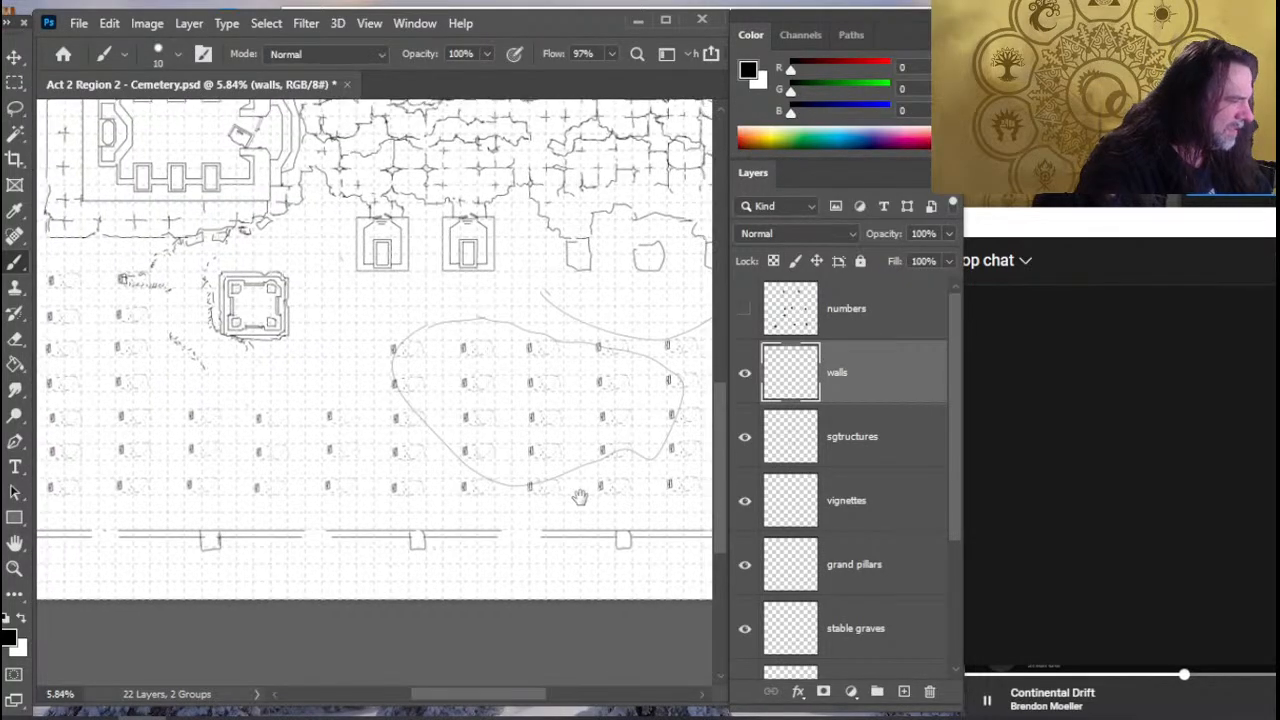
drag(580, 497, 363, 437)
key(e)
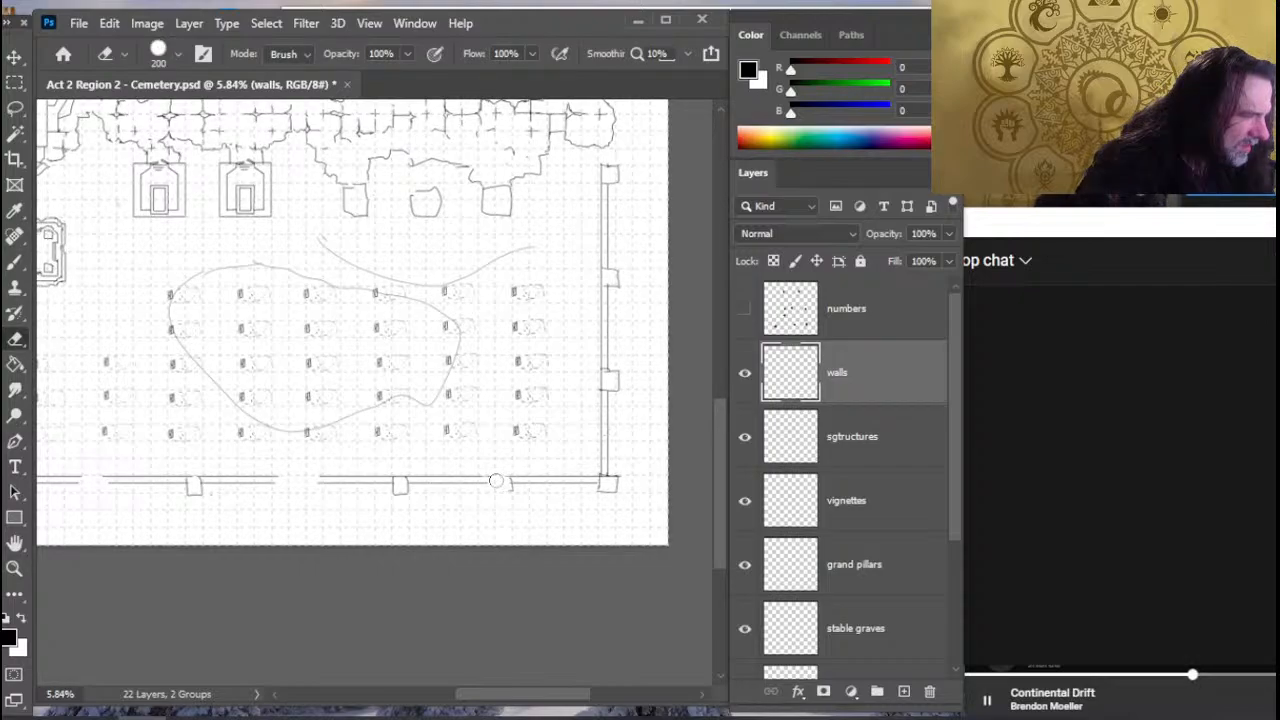
drag(496, 480, 497, 472)
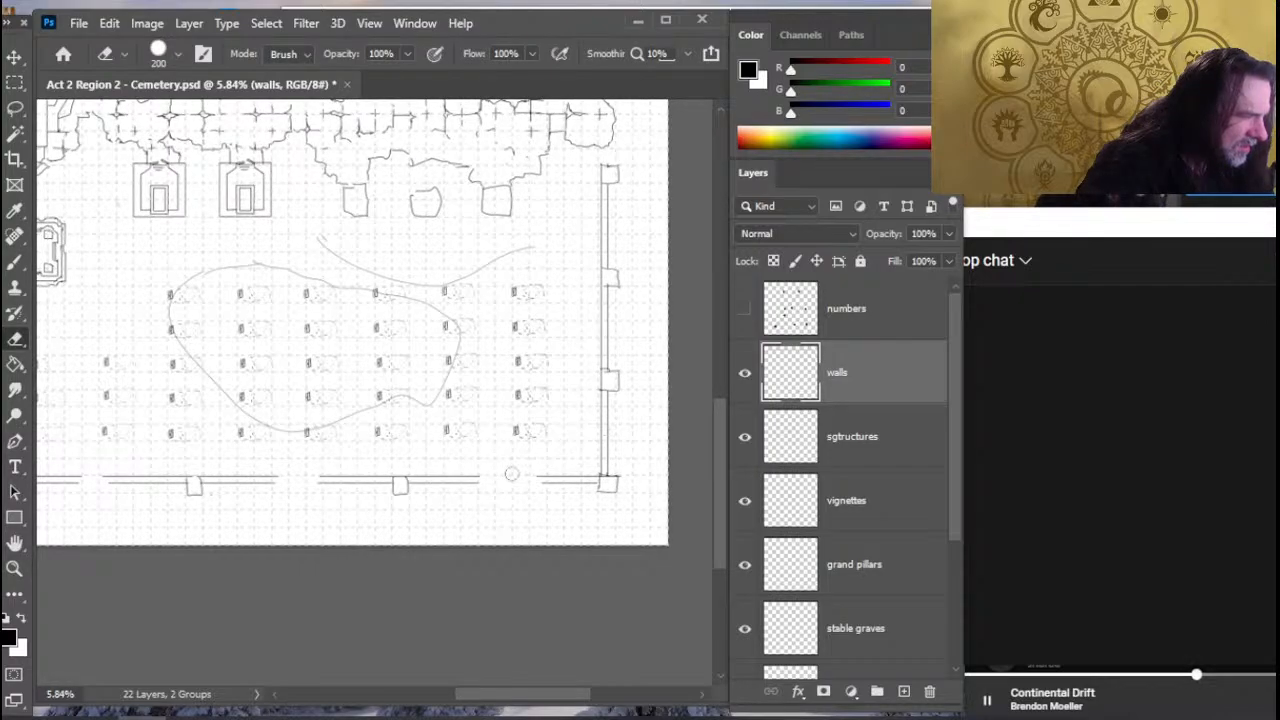
key(b)
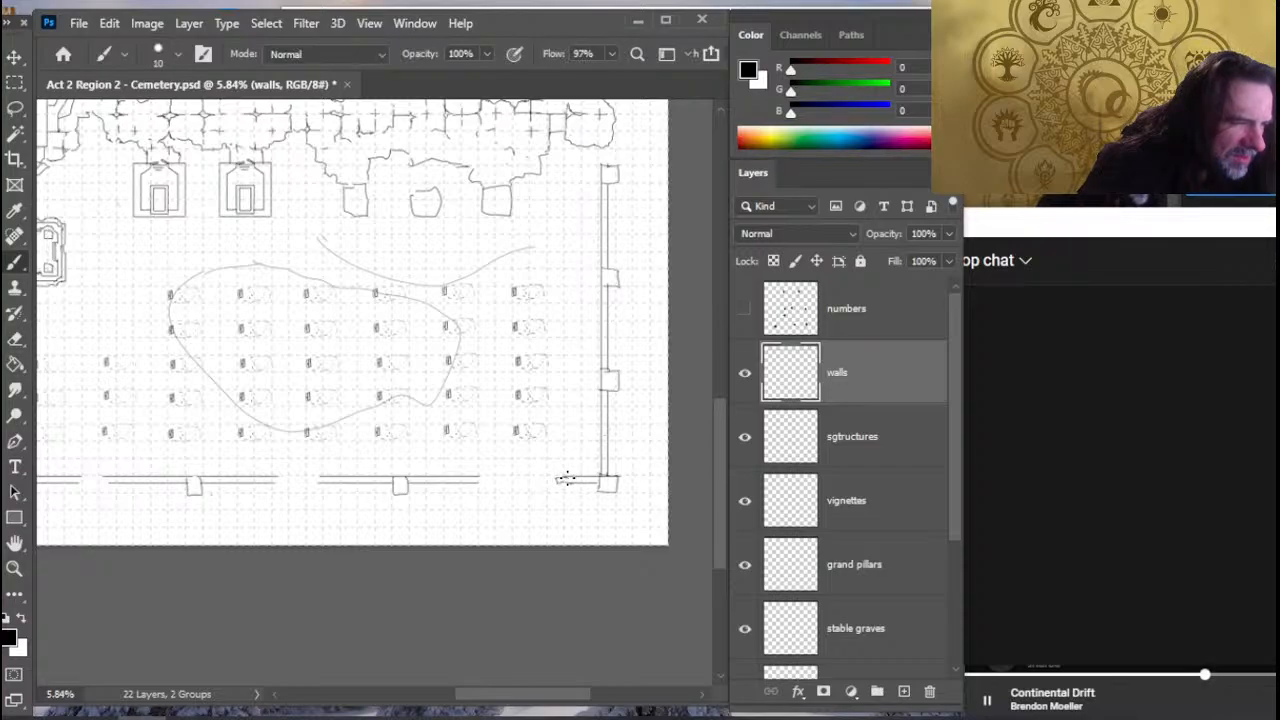
- Trim the south wall segment around the pillar nearest the southeast corner and draw jagged broken ends on both sides
key(e)
drag(431, 466, 431, 481)
key(b)
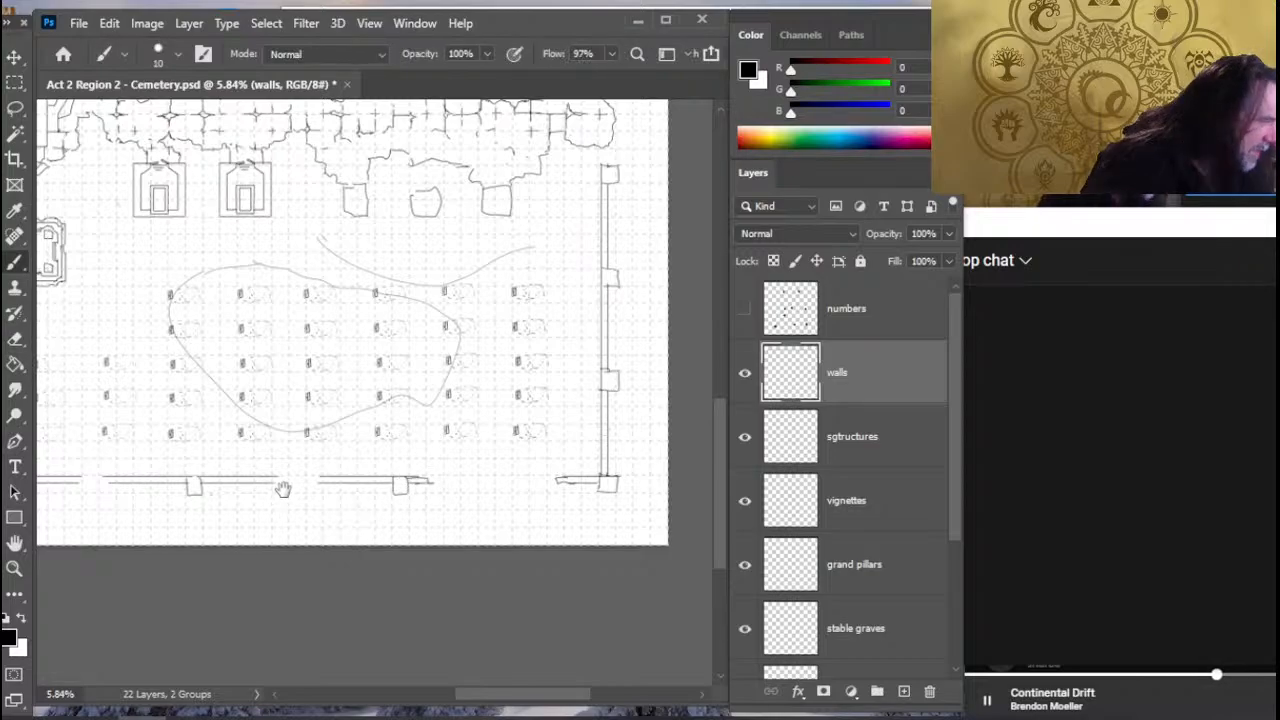
scroll(425, 495, left, 3)
key(e)
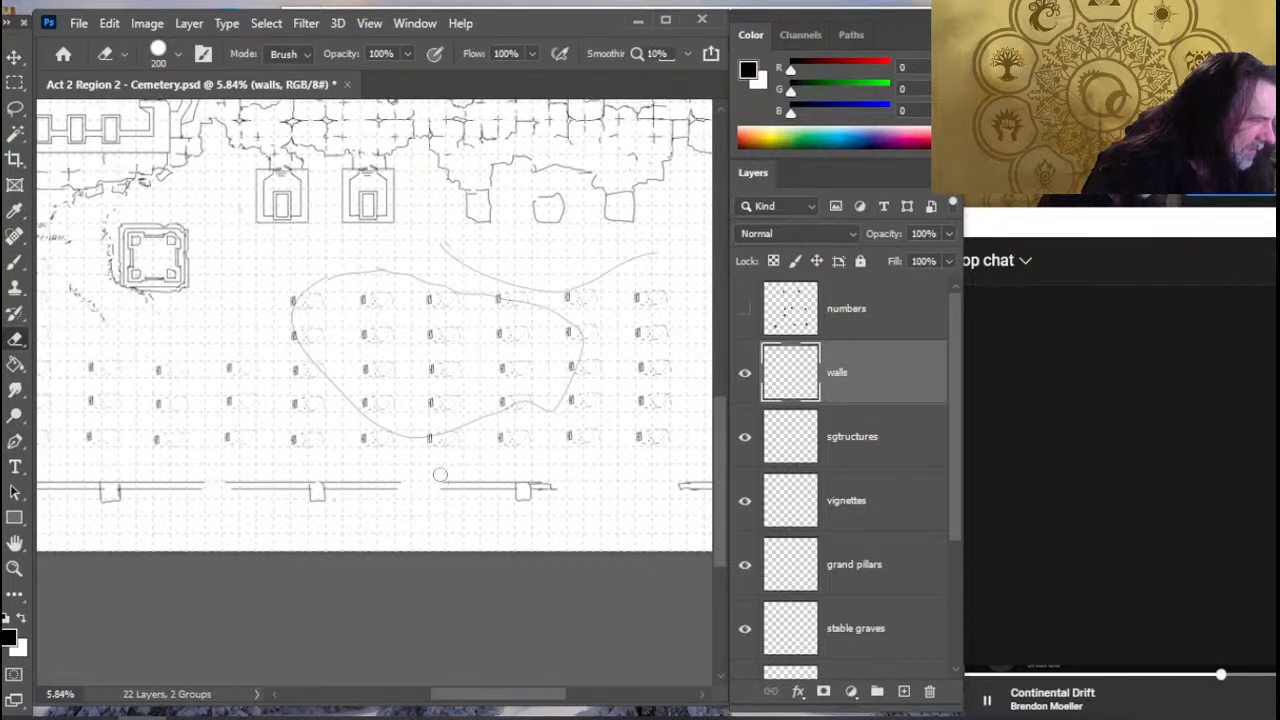
key(b)
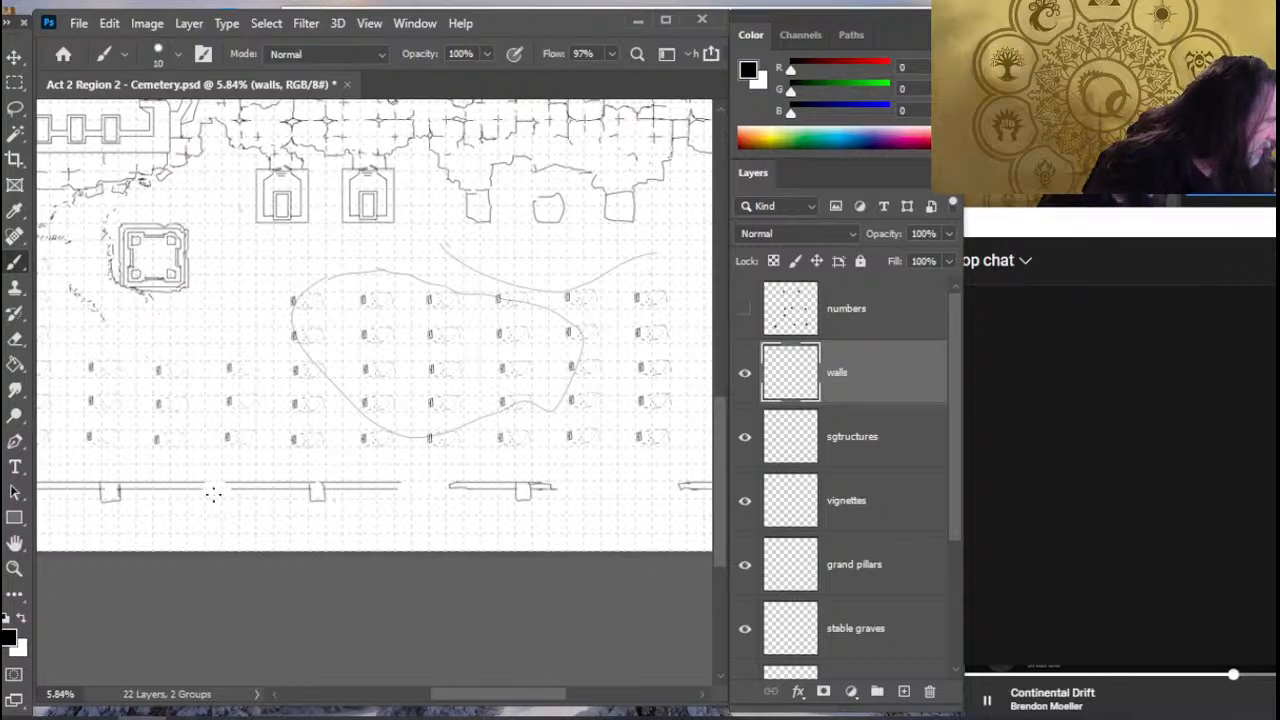
- Widen the south wall gap between the first two pillars east of the southwest corner and draw broken ends on both sides
key(r)
key(ctrl+z)
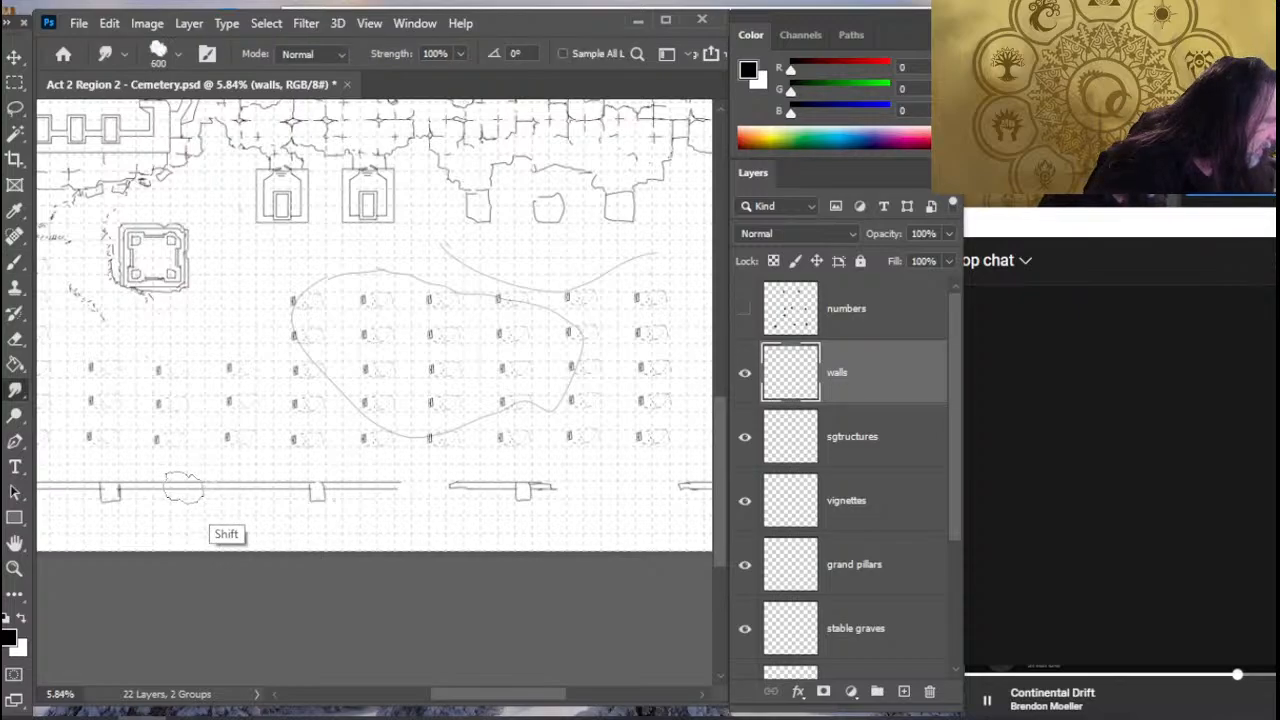
key(z)
drag(306, 489, 249, 508)
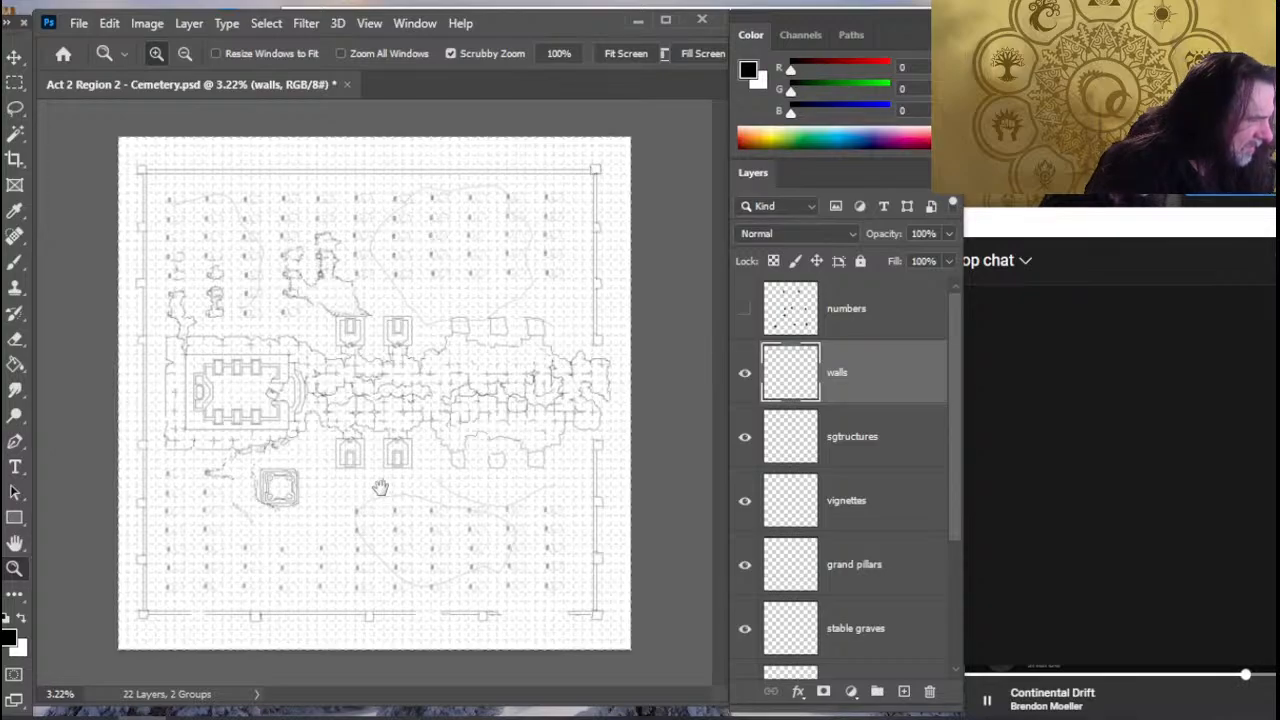
drag(289, 586, 318, 576)
drag(358, 527, 369, 486)
key(e)
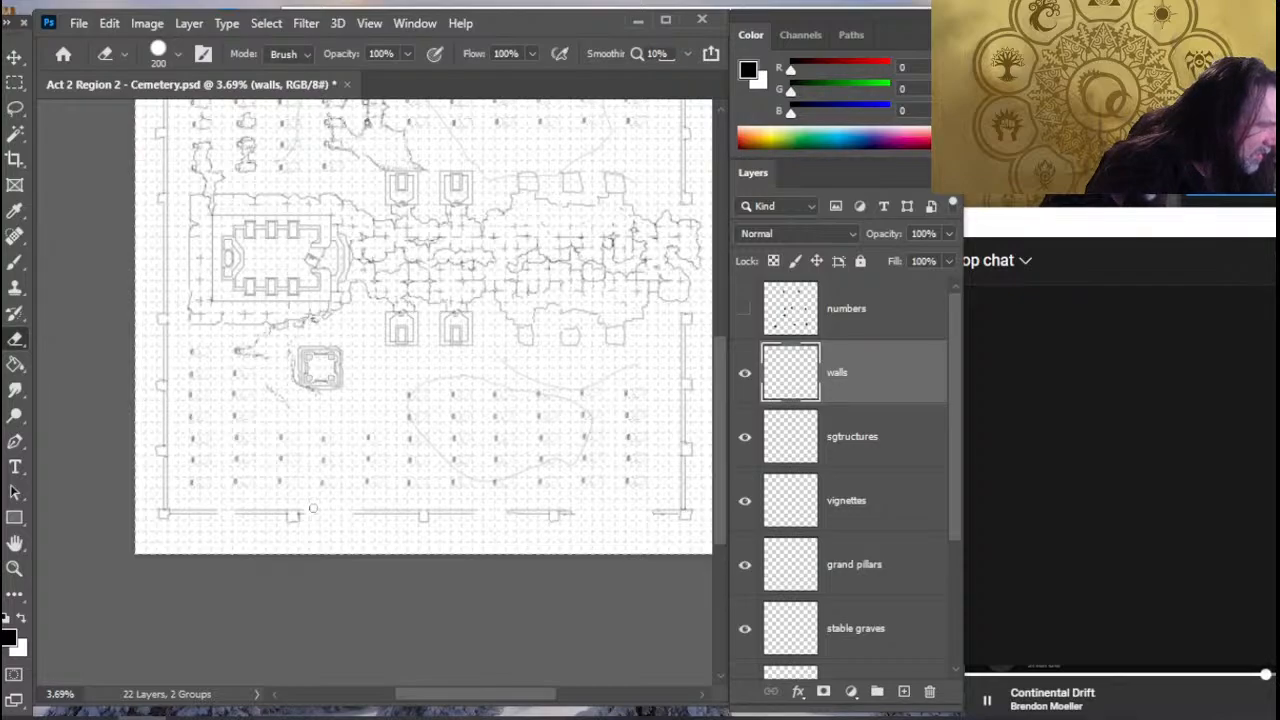
key(b)
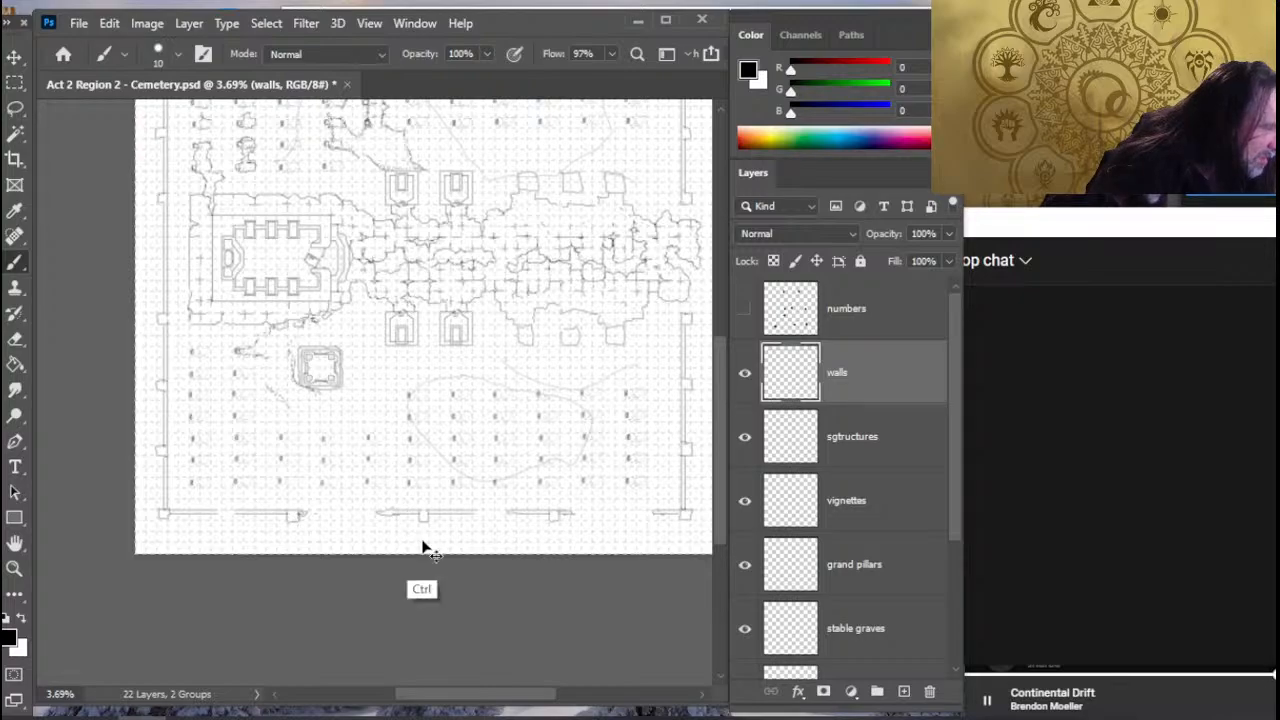
- Redraw the jagged west end of the wall segment around the south wall's middle pillar
key(z)
click(460, 524)
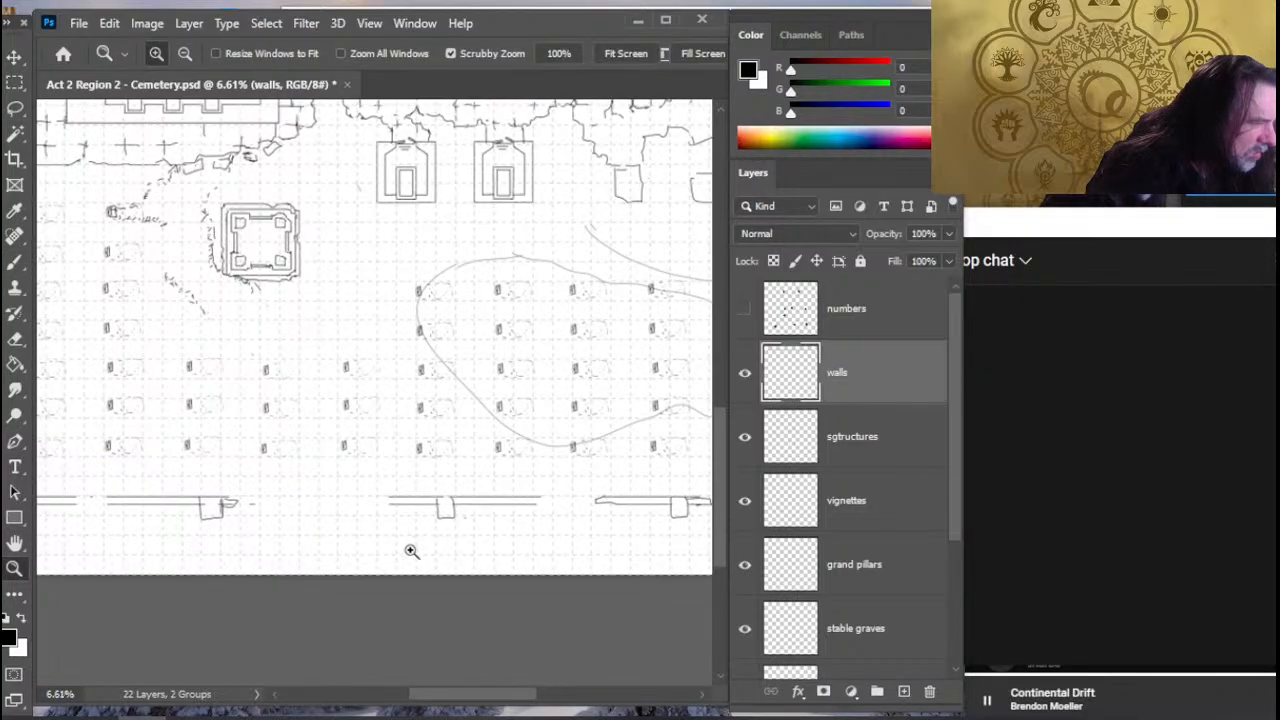
key(e)
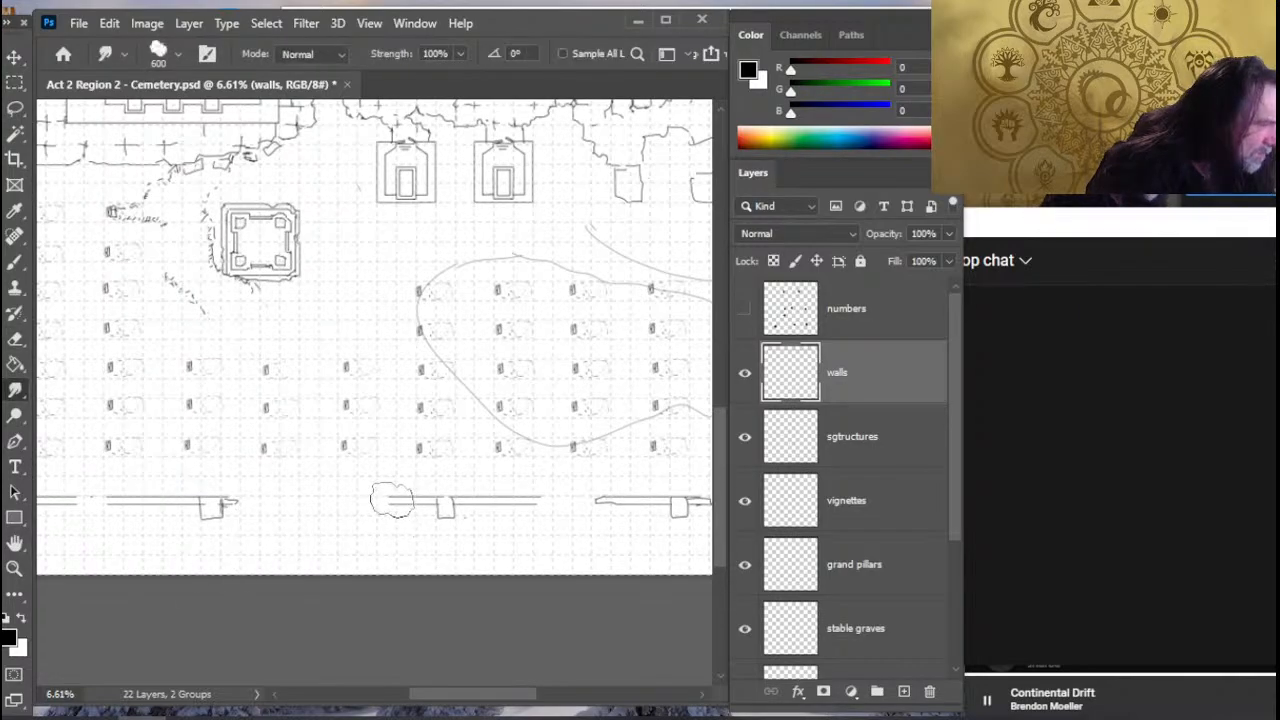
key(b)
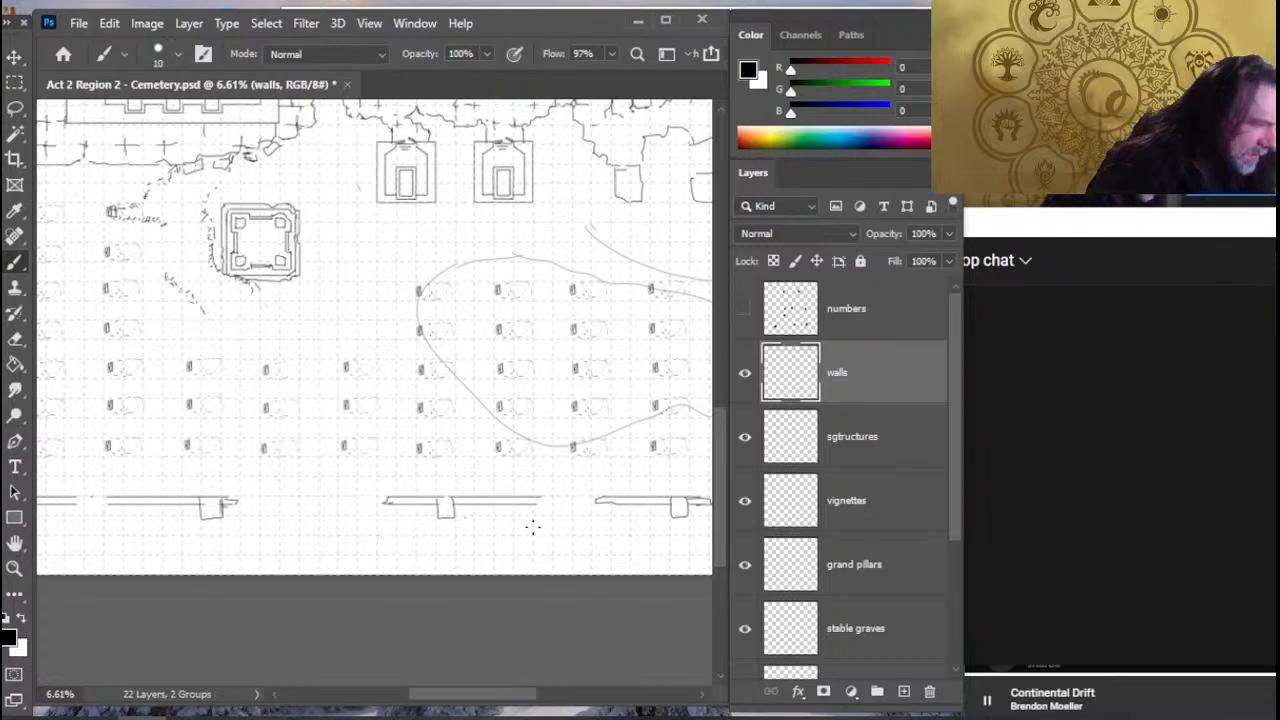
- Trim the east end of the wall segment around the south wall's middle pillar and draw a jagged broken end
key(e)
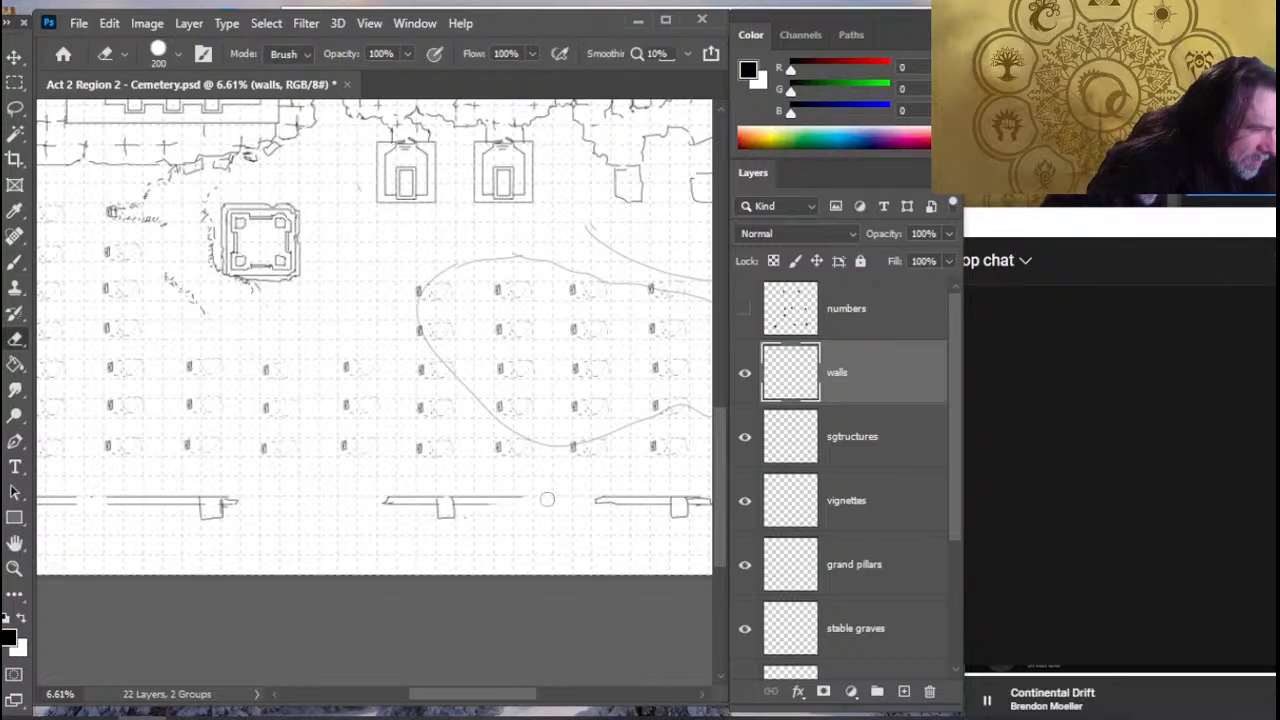
key(b)
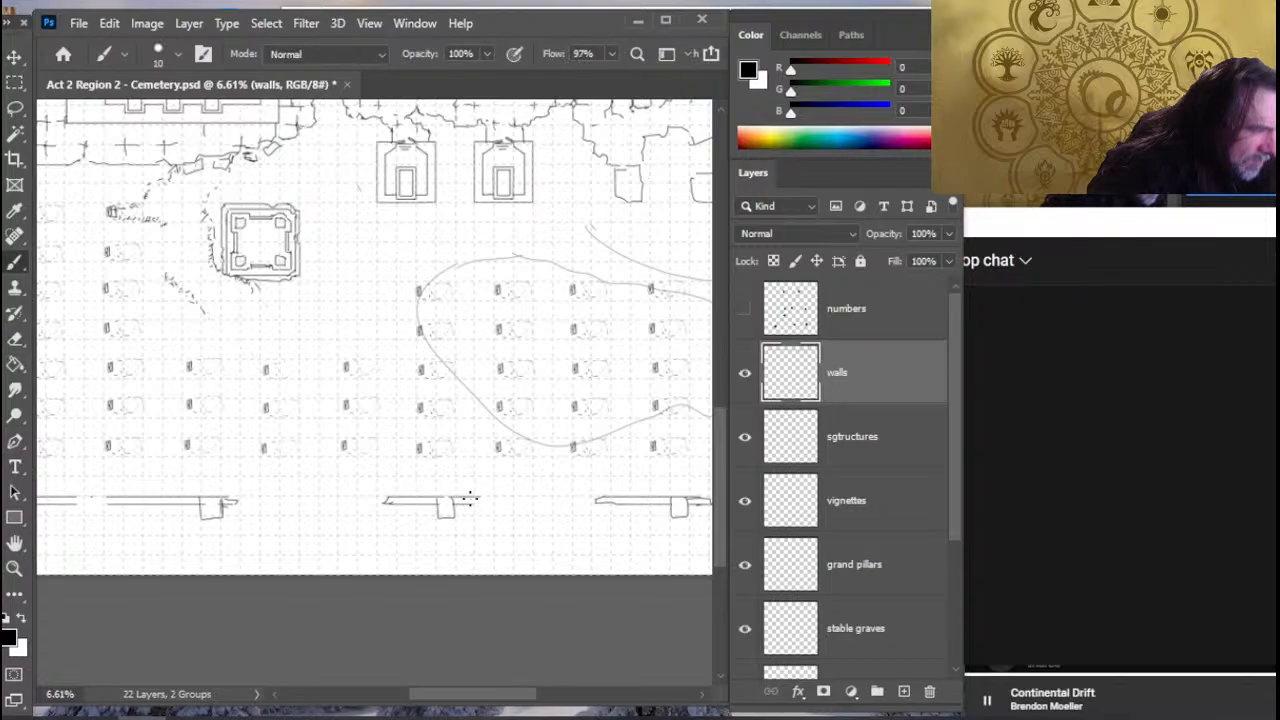
key(e)
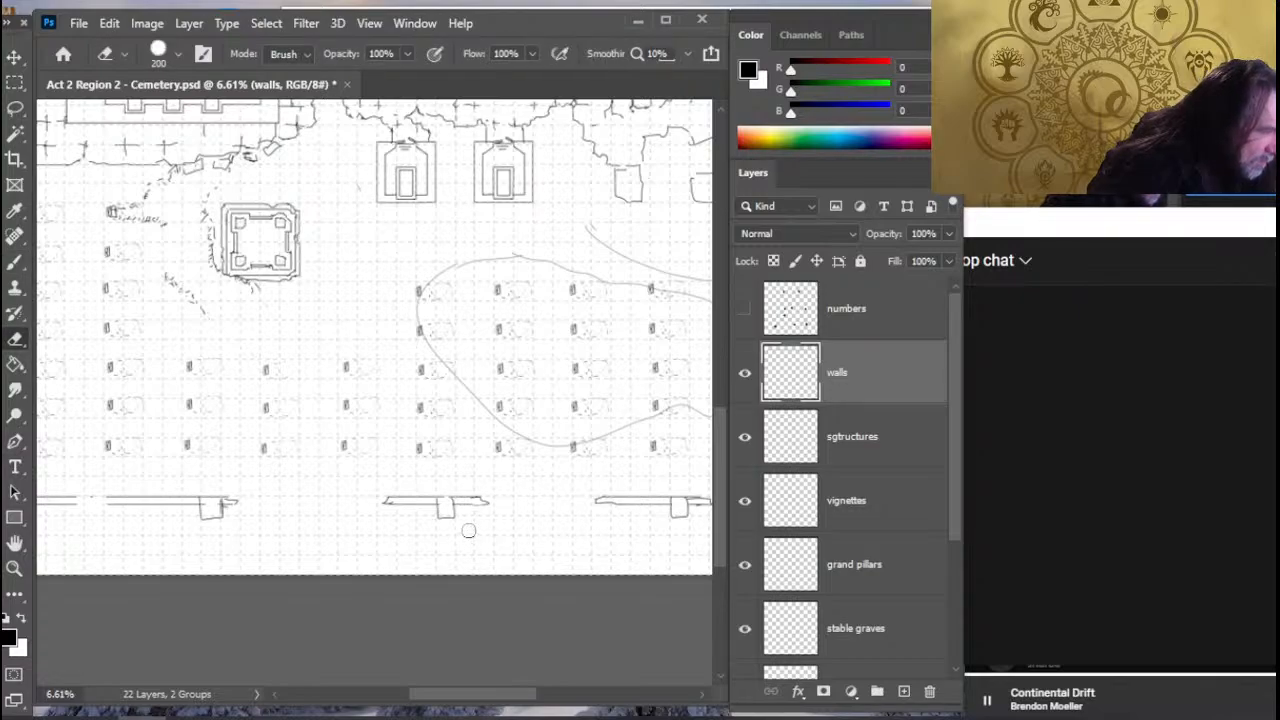
key(b)
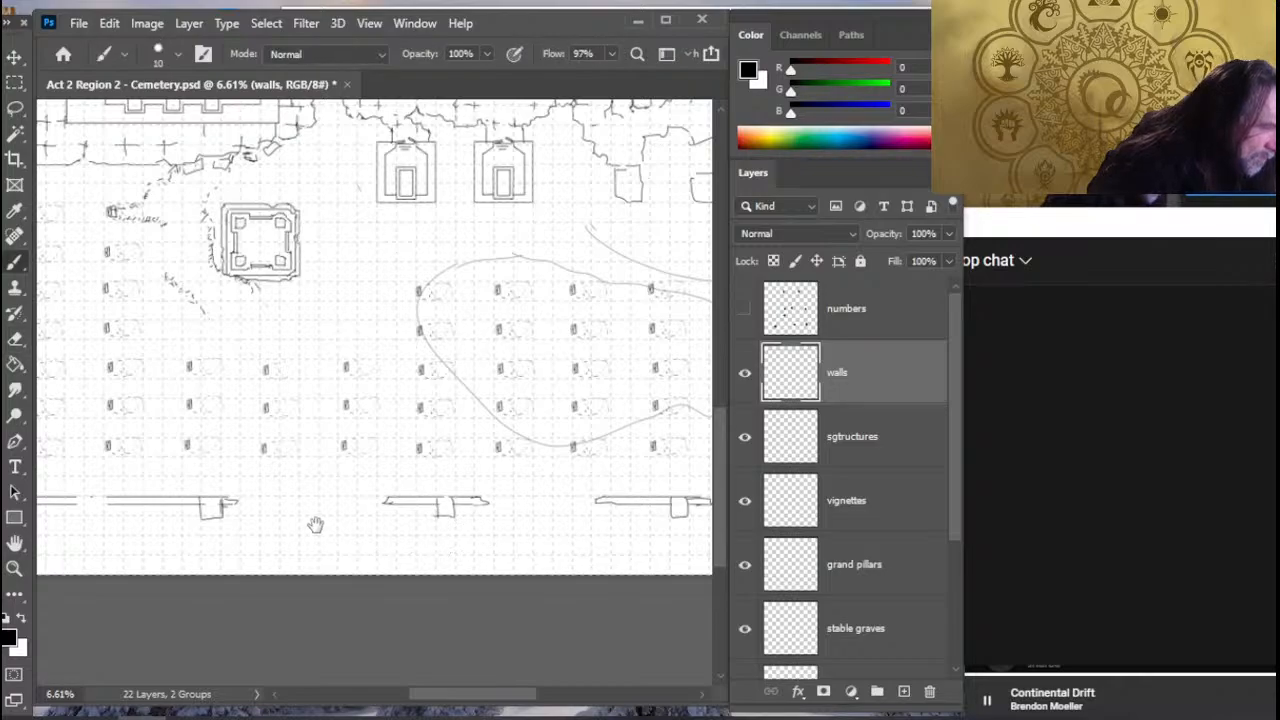
- Clean out the south wall gap nearest the southwest corner and draw an end on the wall section west of it
scroll(474, 508, left, 3)
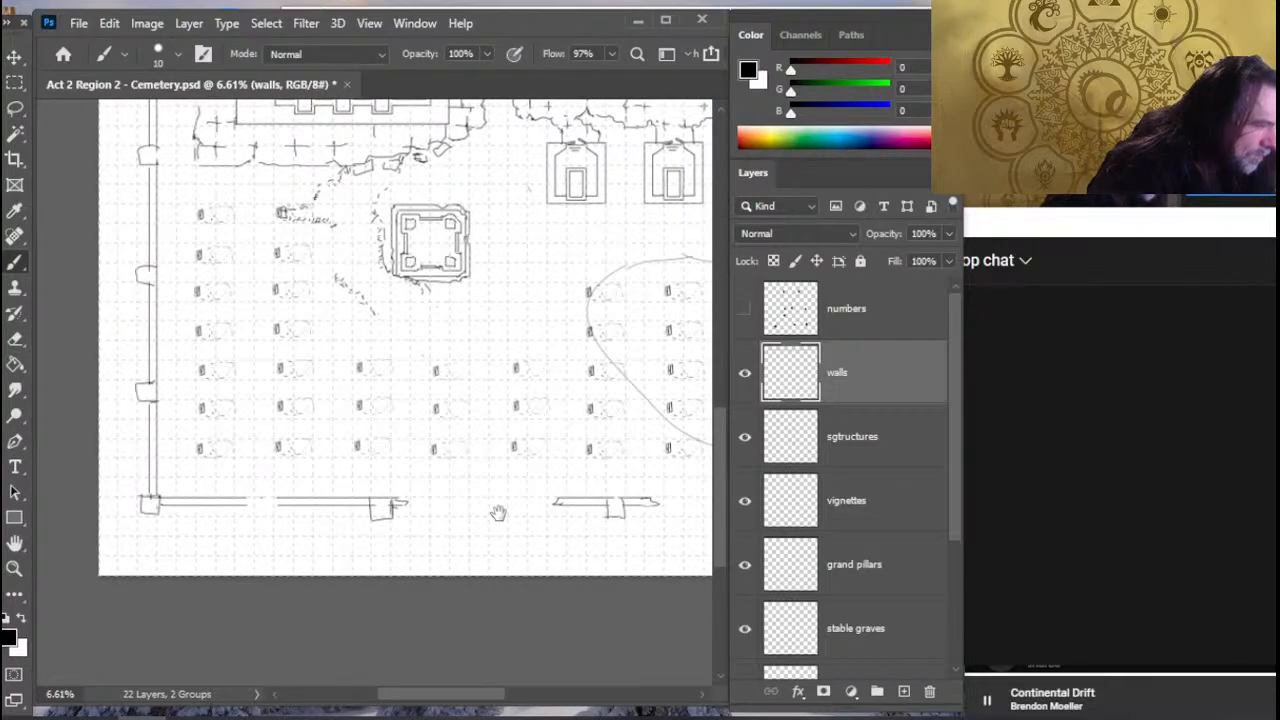
drag(499, 513, 497, 512)
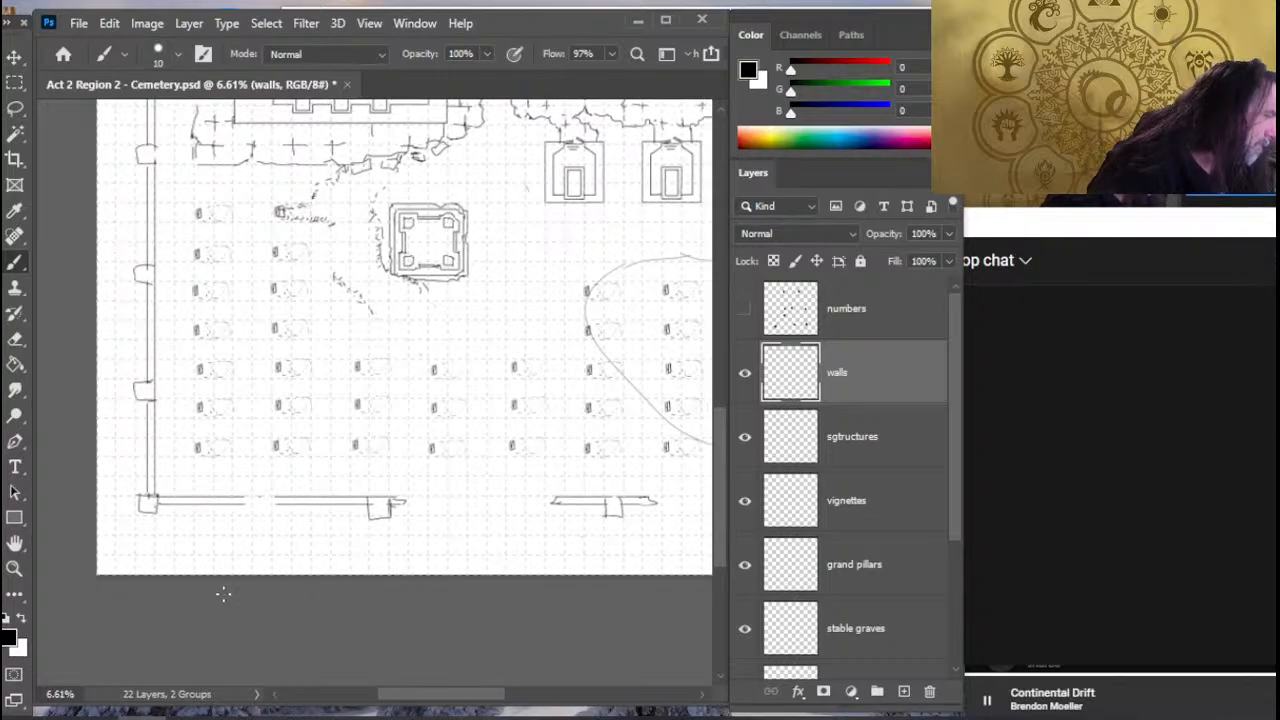
key(e)
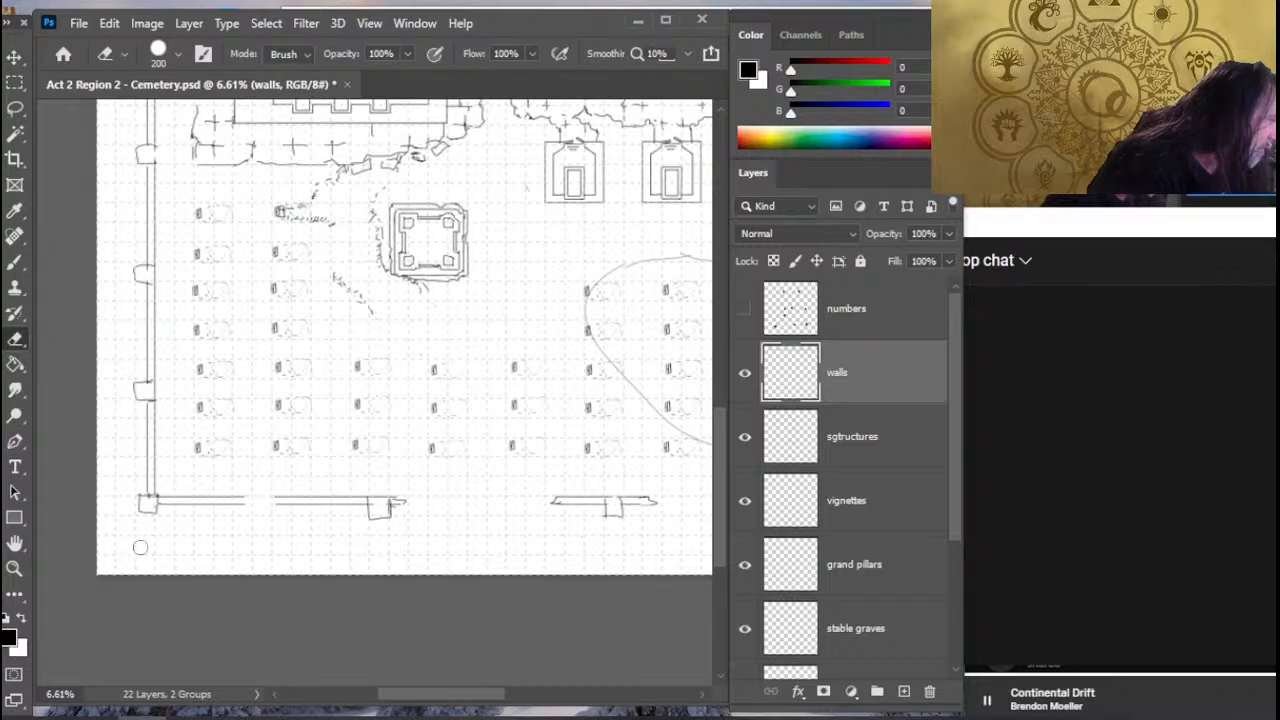
key(b)
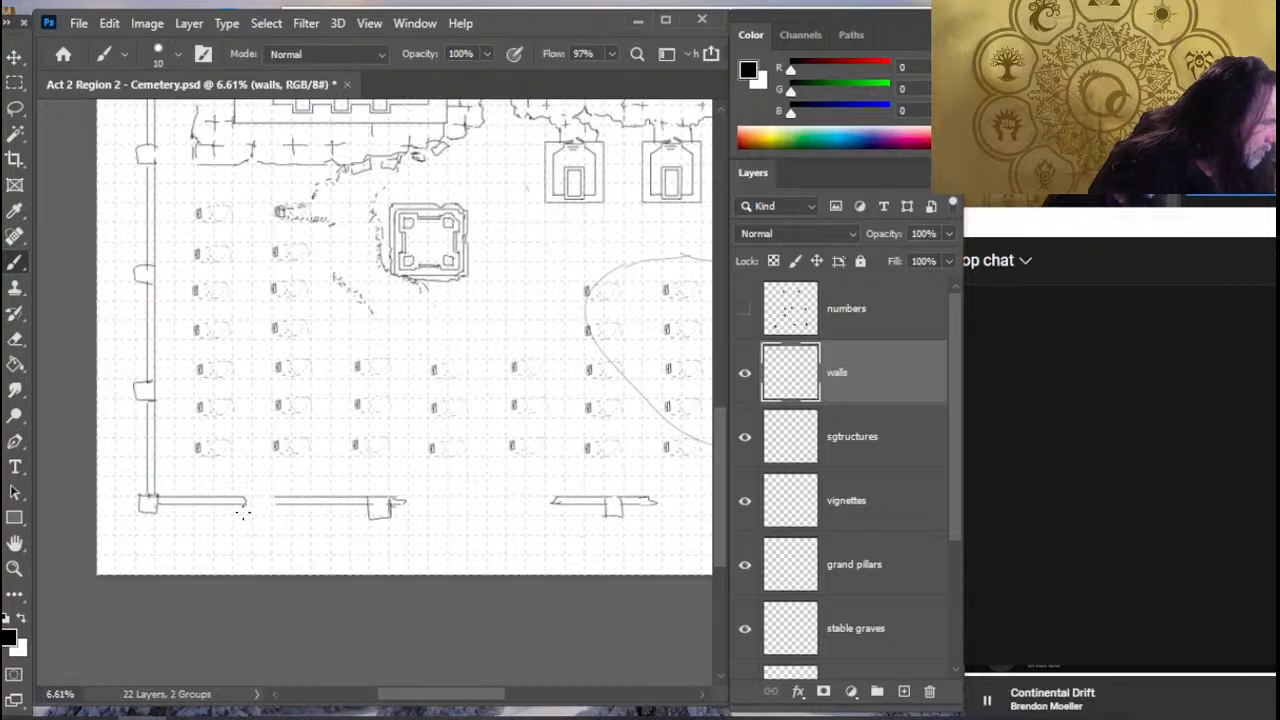
- Close the south wall gap between the southwest corner and the first pillar and erase the stray wall fragment below it
key(e)
click(248, 502)
key(r)
mouse_move(223, 500)
mouse_down()
mouse_move(260, 500)
mouse_move(246, 545)
mouse_up()
key(z)
drag(536, 497, 504, 505)
key(e)
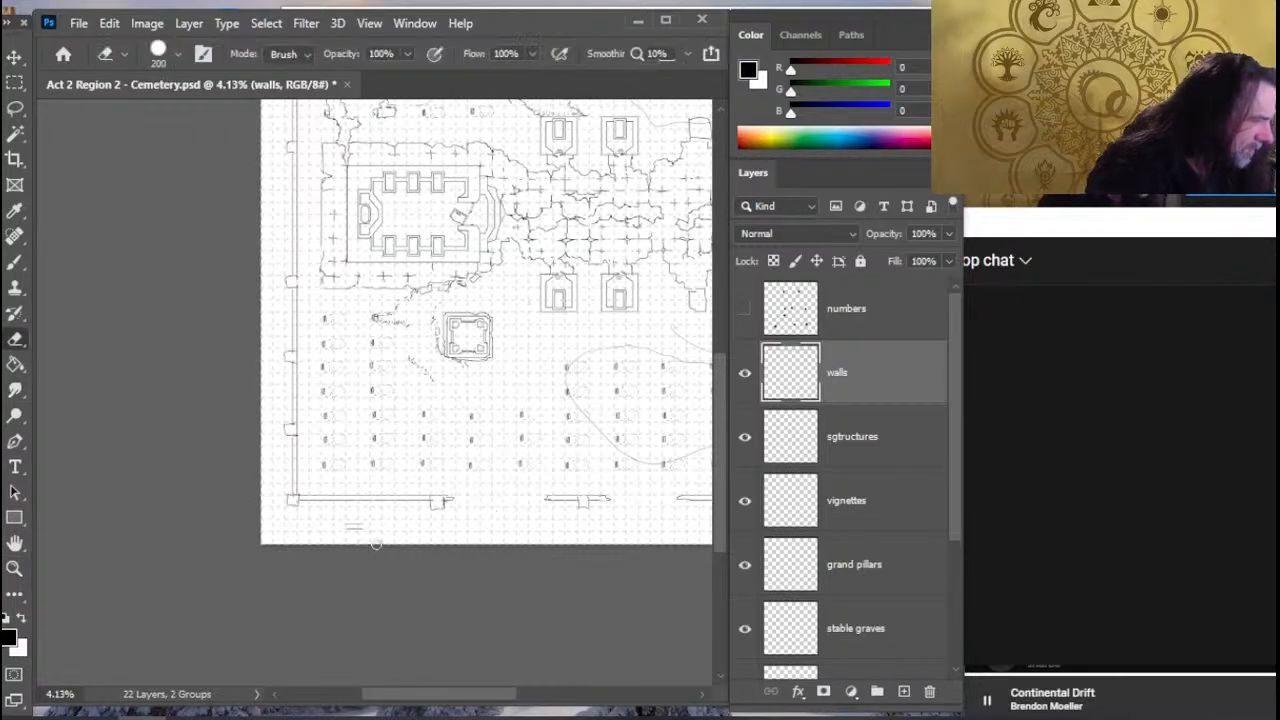
- Erase a gap in the west wall just north of the first pillar above the southwest corner and draw angled broken ends
drag(620, 486, 350, 470)
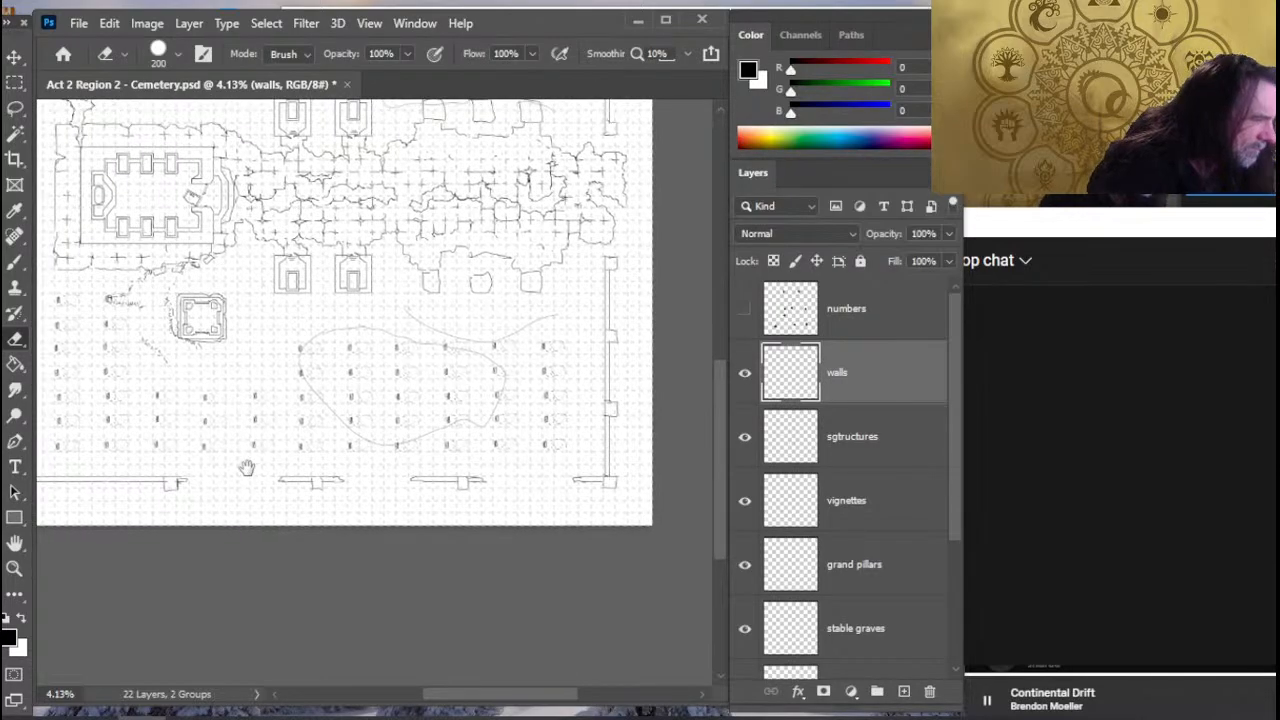
mouse_move(278, 416)
mouse_down()
mouse_move(424, 424)
mouse_move(471, 466)
mouse_move(476, 507)
mouse_up()
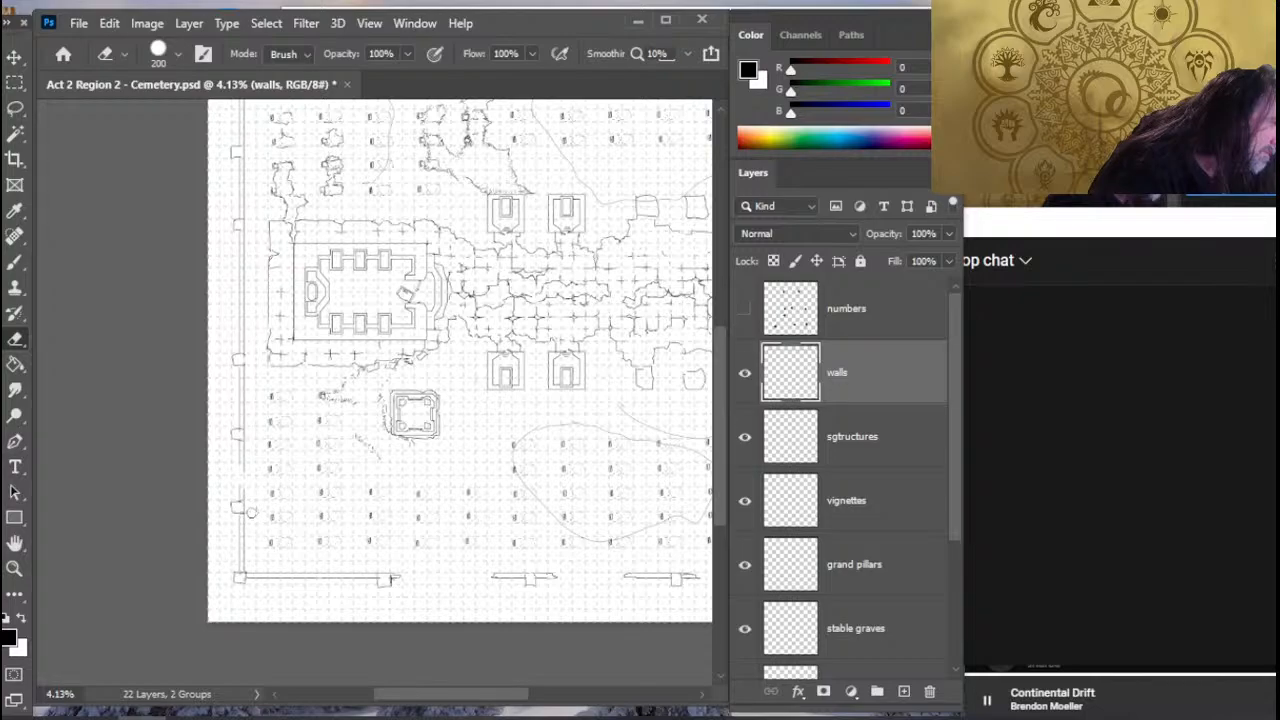
key(b)
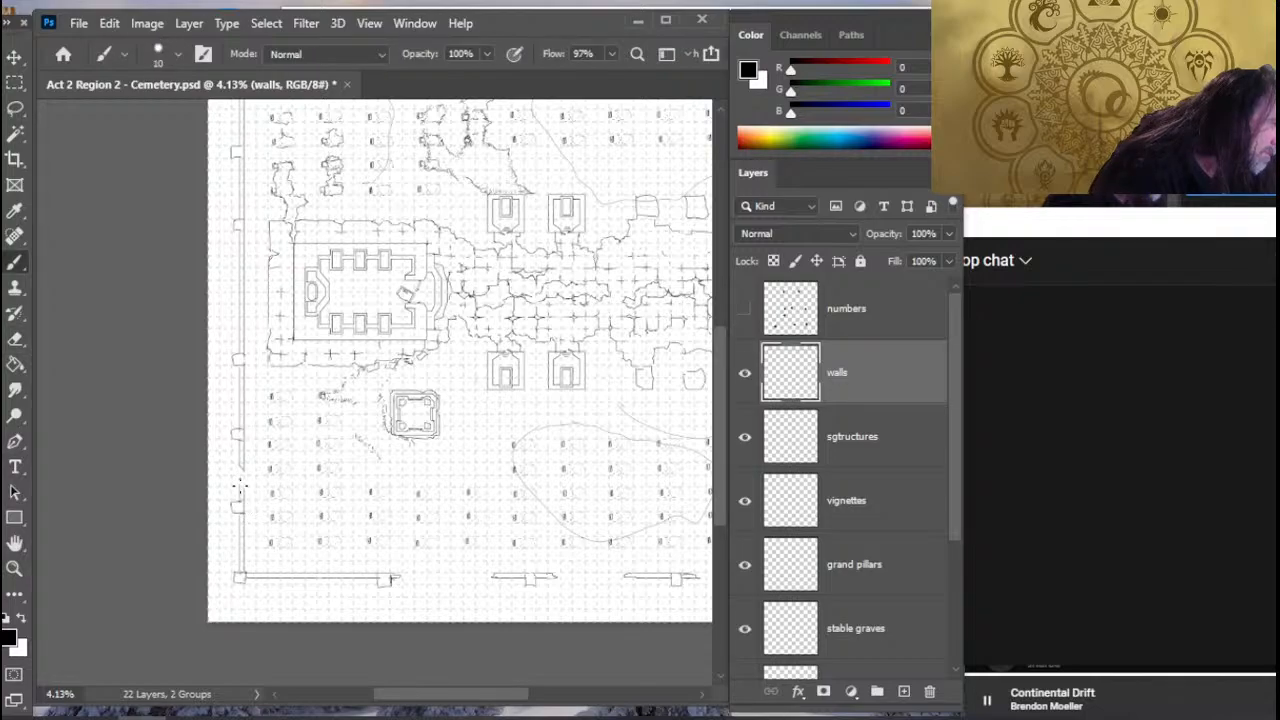
- Erase a wider gap in the west wall beside the large rectangular building and draw broken ends on both sides
drag(290, 354, 305, 449)
key(e)
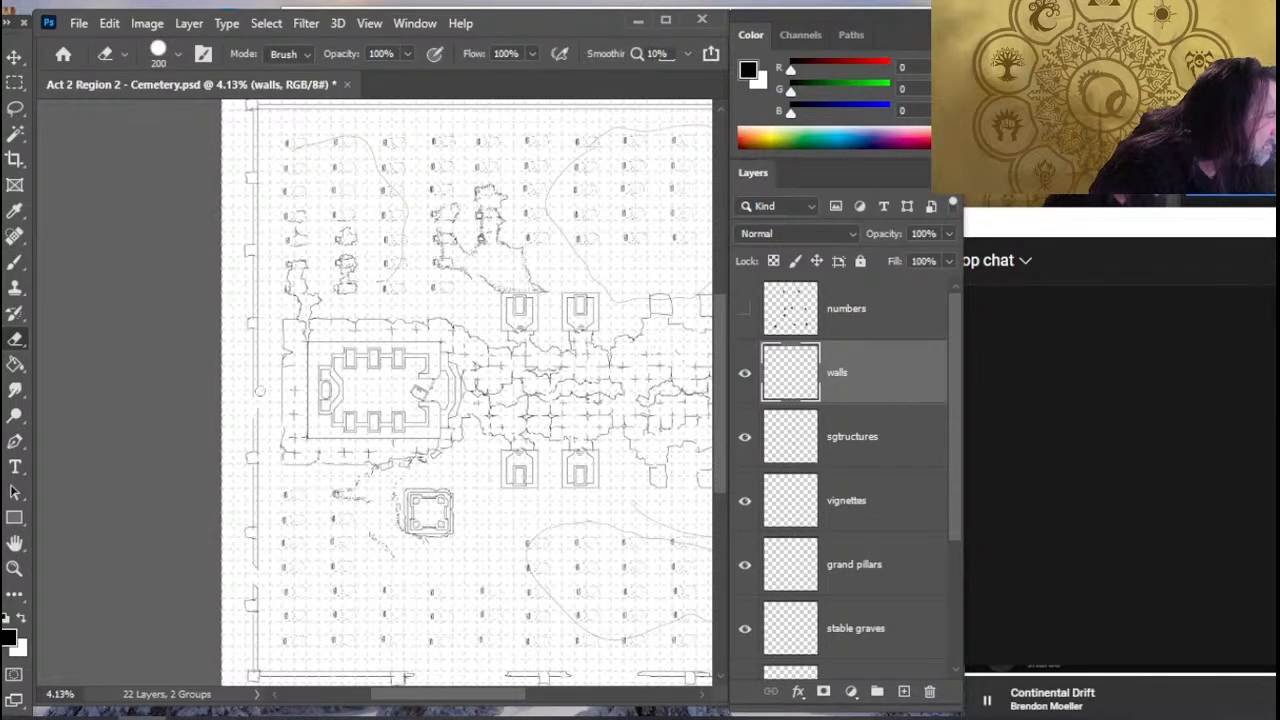
key(b)
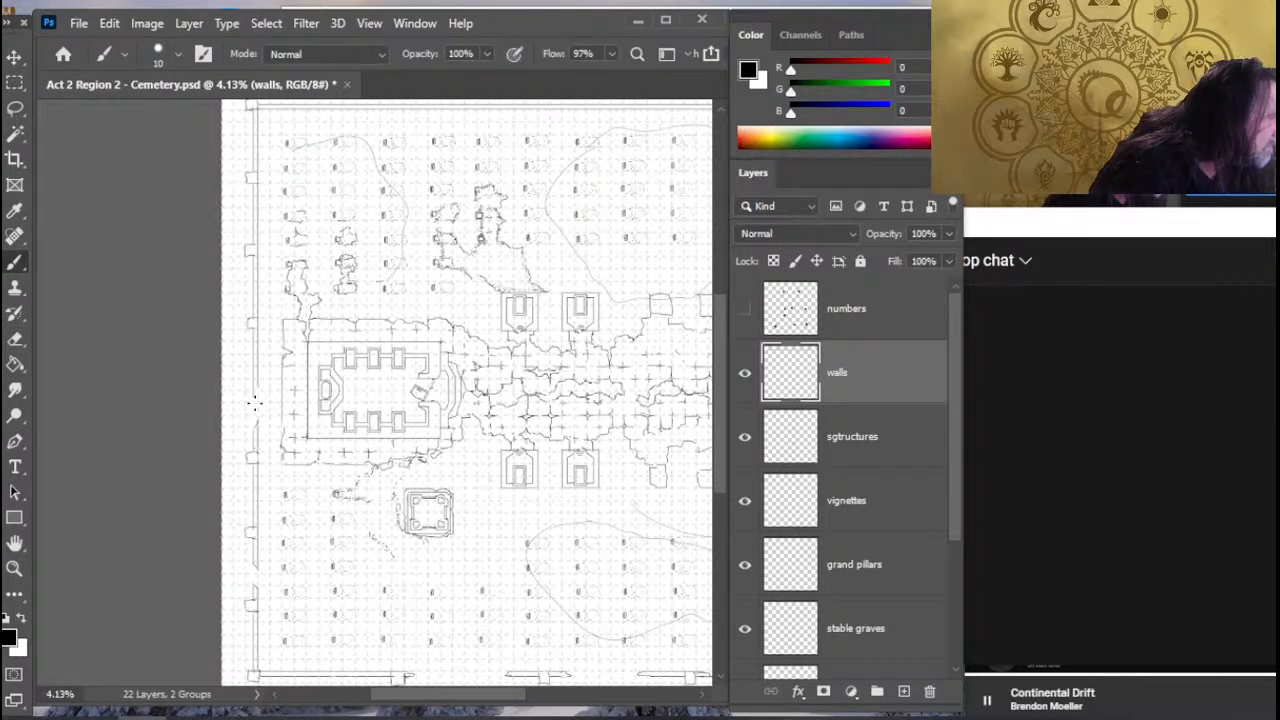
key(e)
key(b)
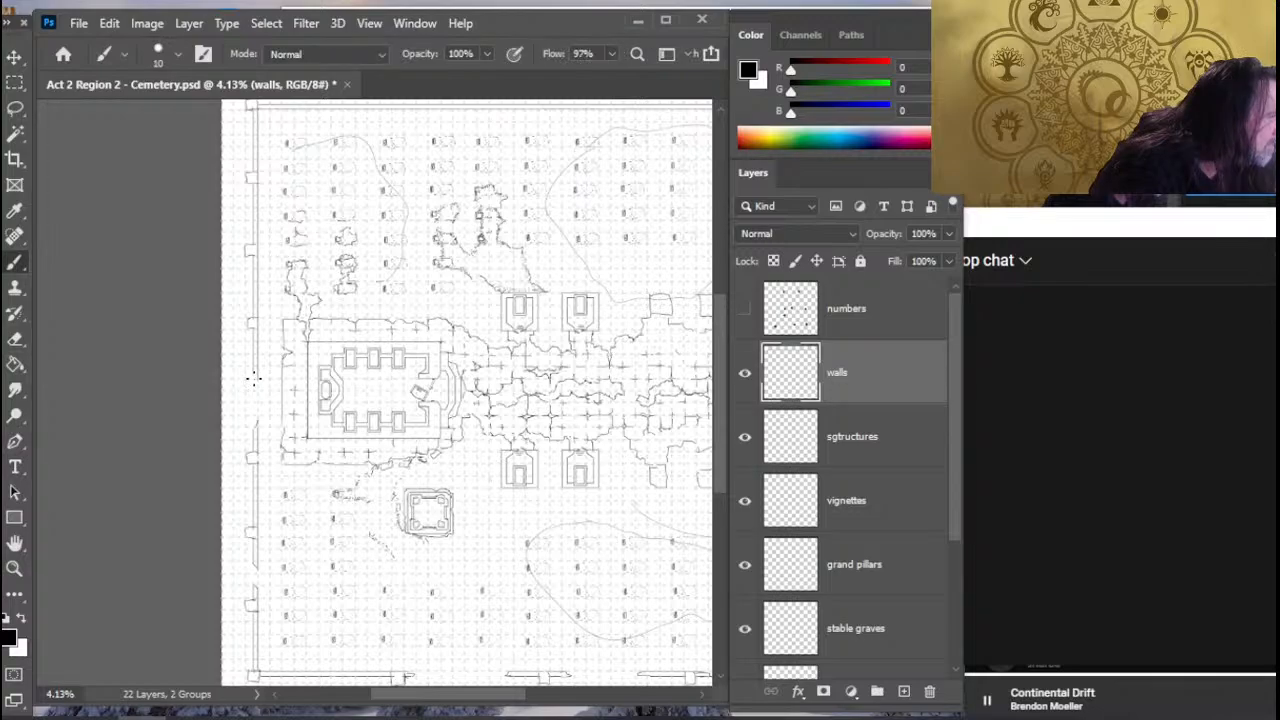
key(e)
key(b)
key(e)
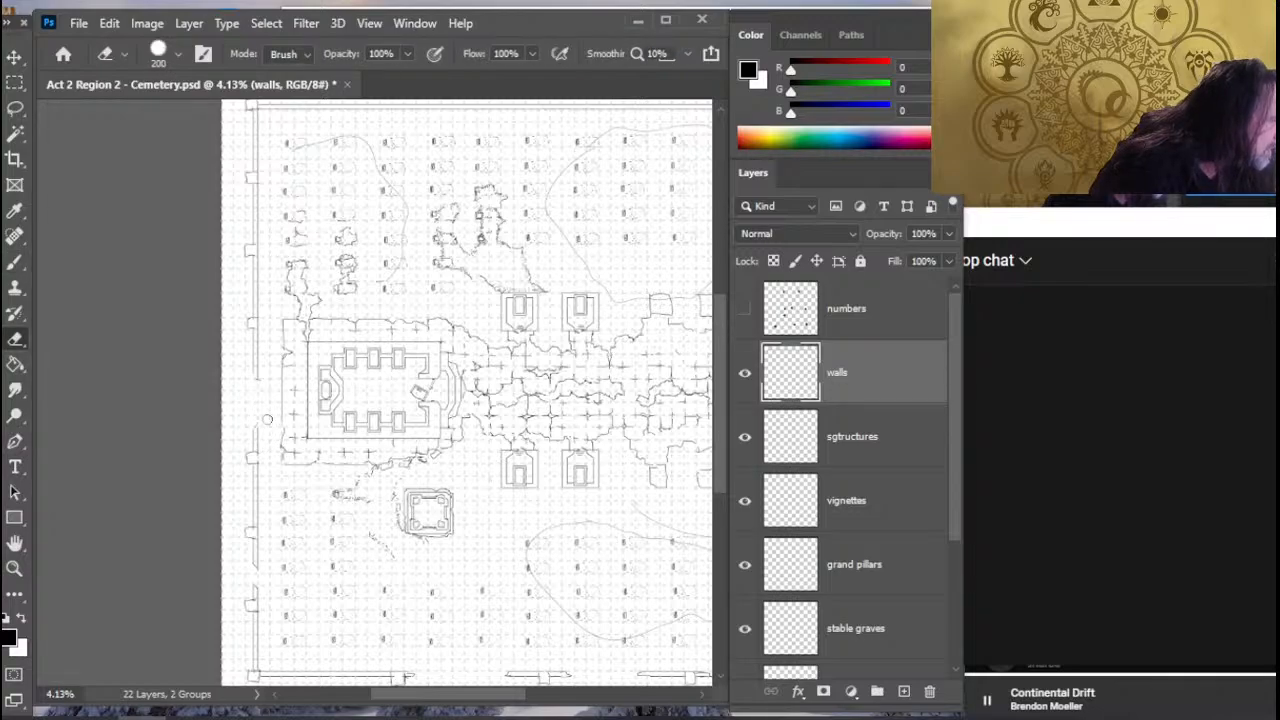
key(b)
- Erase a gap in the west wall between the northwest corner and the first pillar south of it and draw broken ends
drag(277, 358, 298, 449)
drag(296, 402, 286, 498)
key(e)
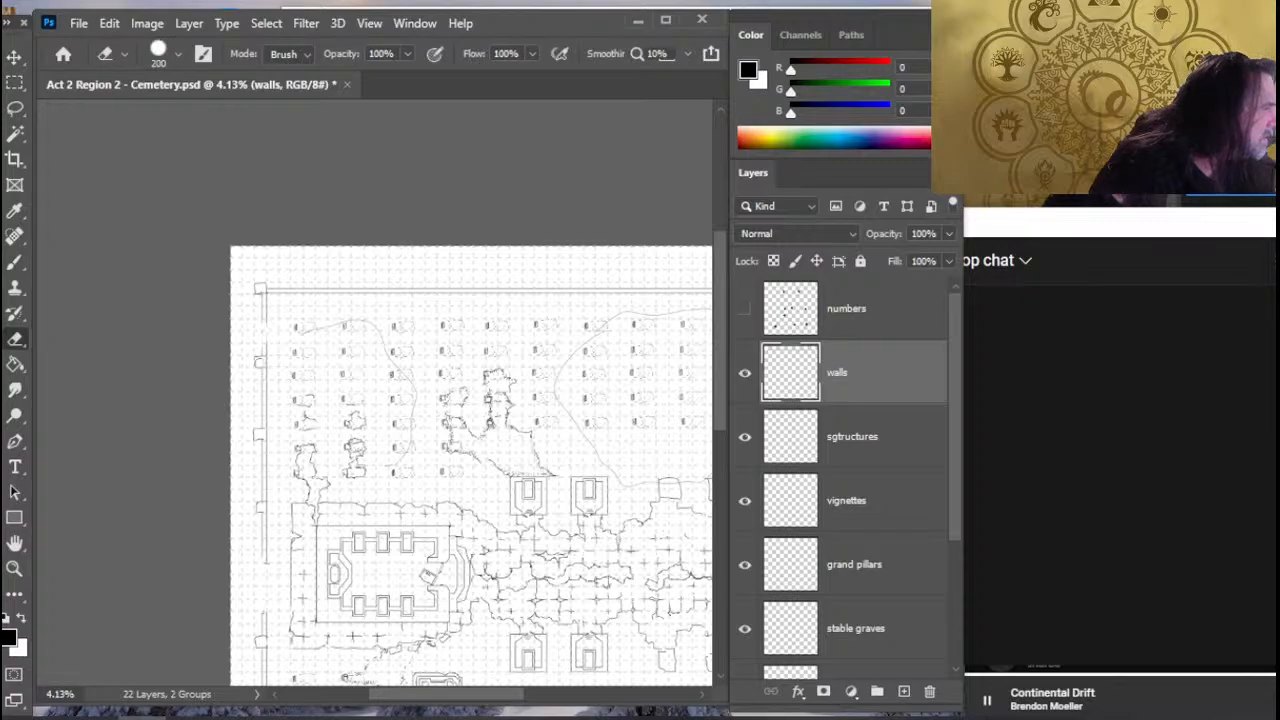
key(b)
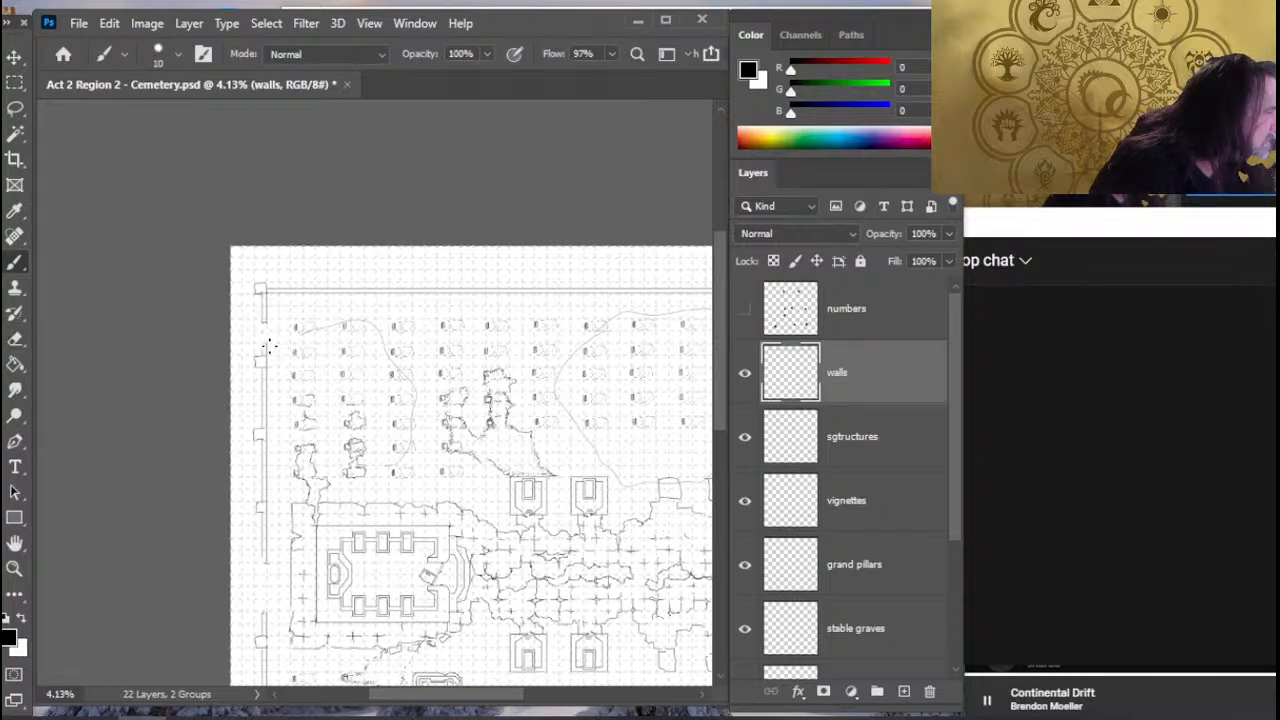
key(e)
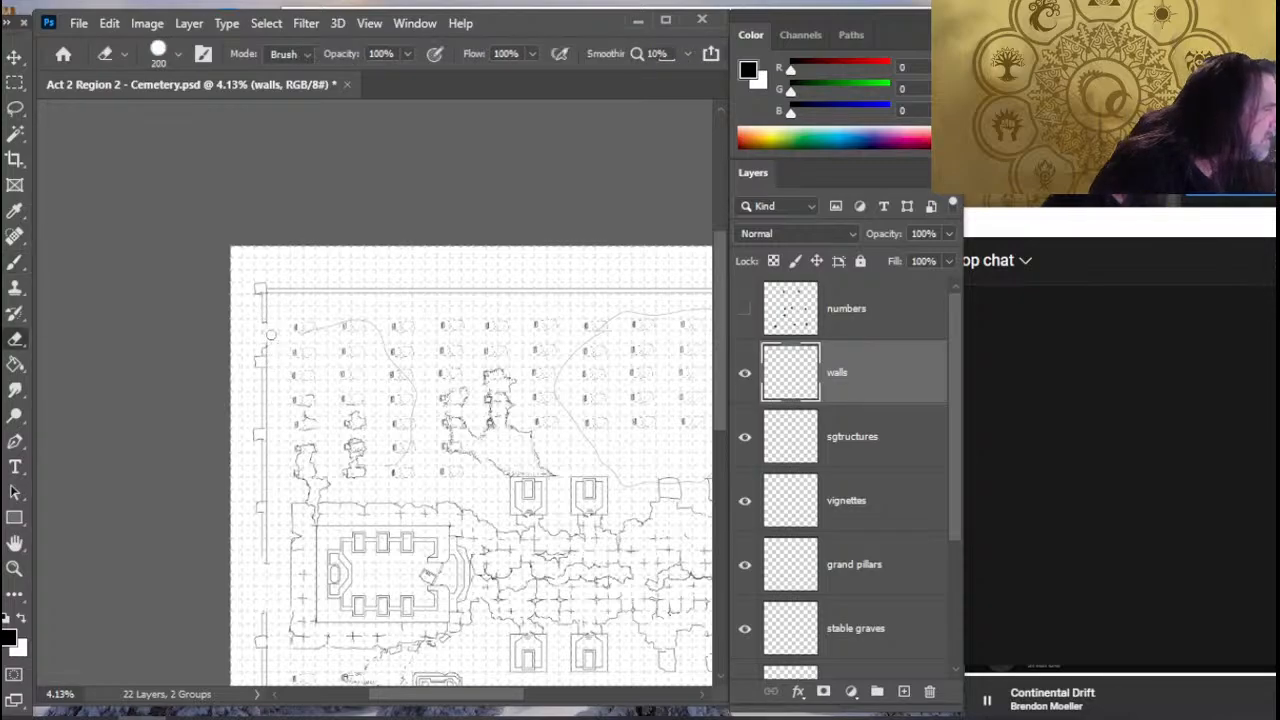
- Draw two evenly spaced square pillars on the north wall east of the northwest corner, clearing the wall lines inside them
drag(389, 307, 256, 315)
drag(447, 500, 416, 264)
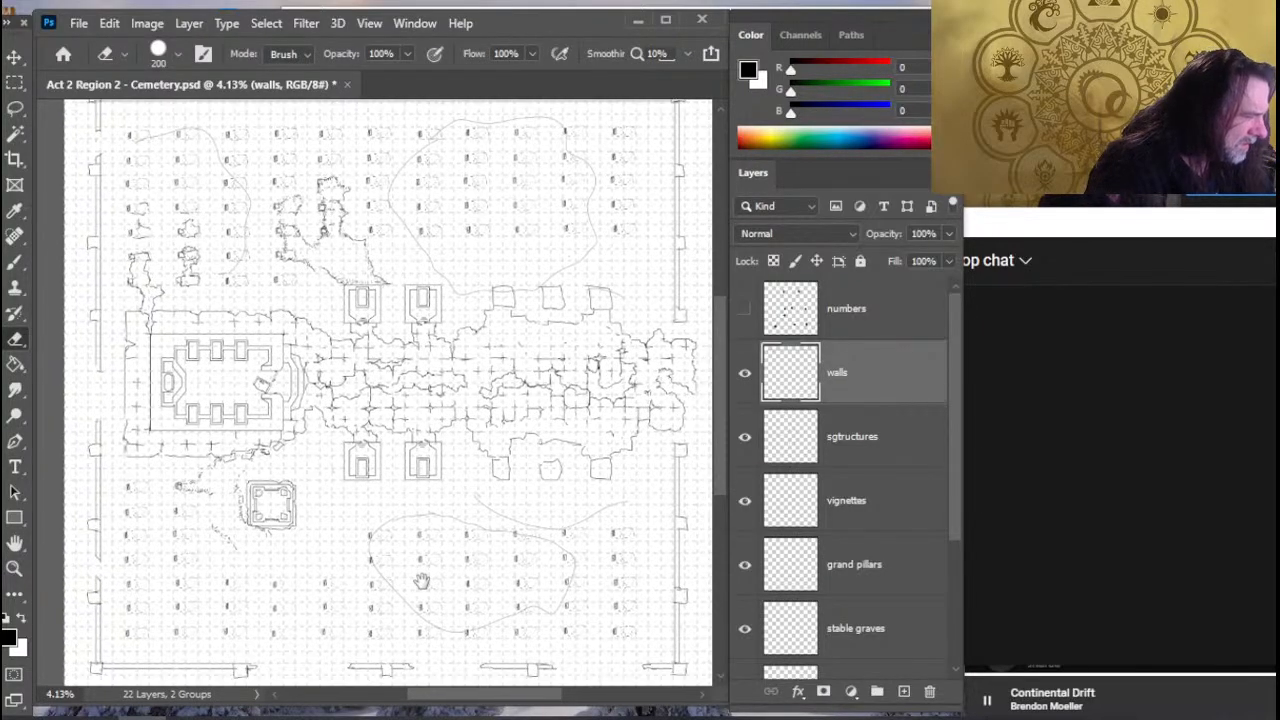
drag(421, 580, 389, 600)
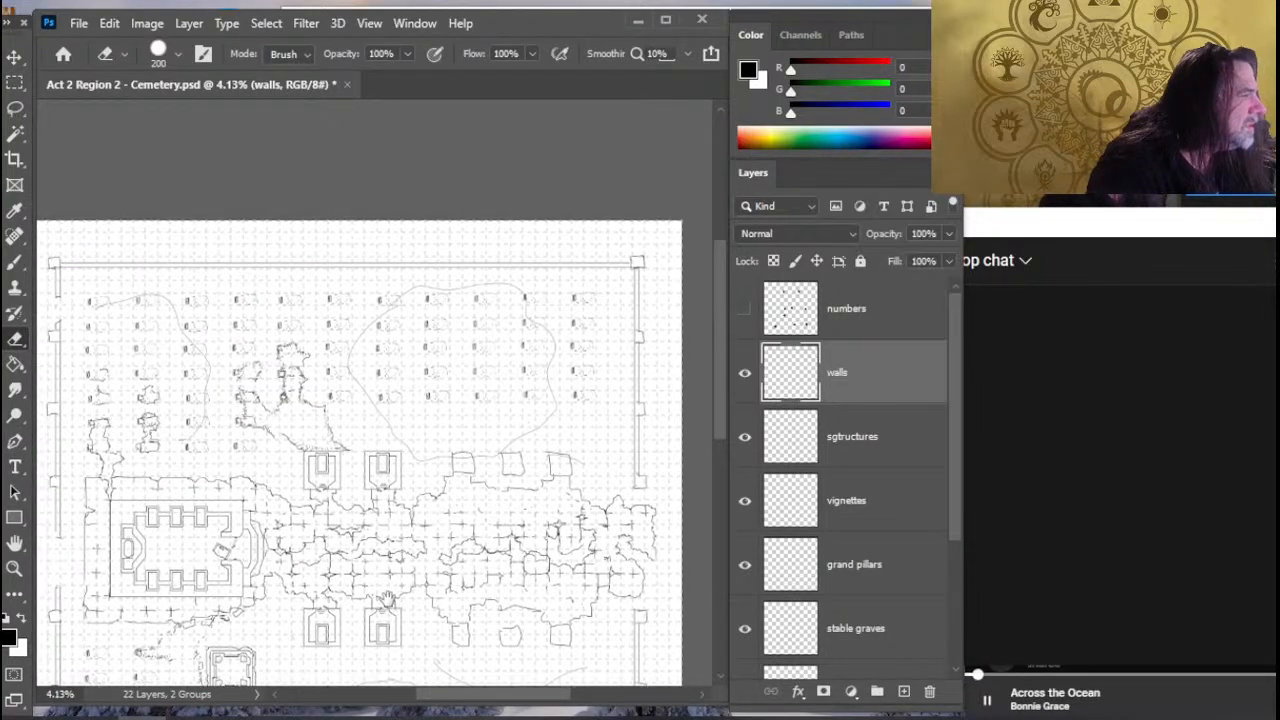
key(z)
drag(104, 277, 155, 288)
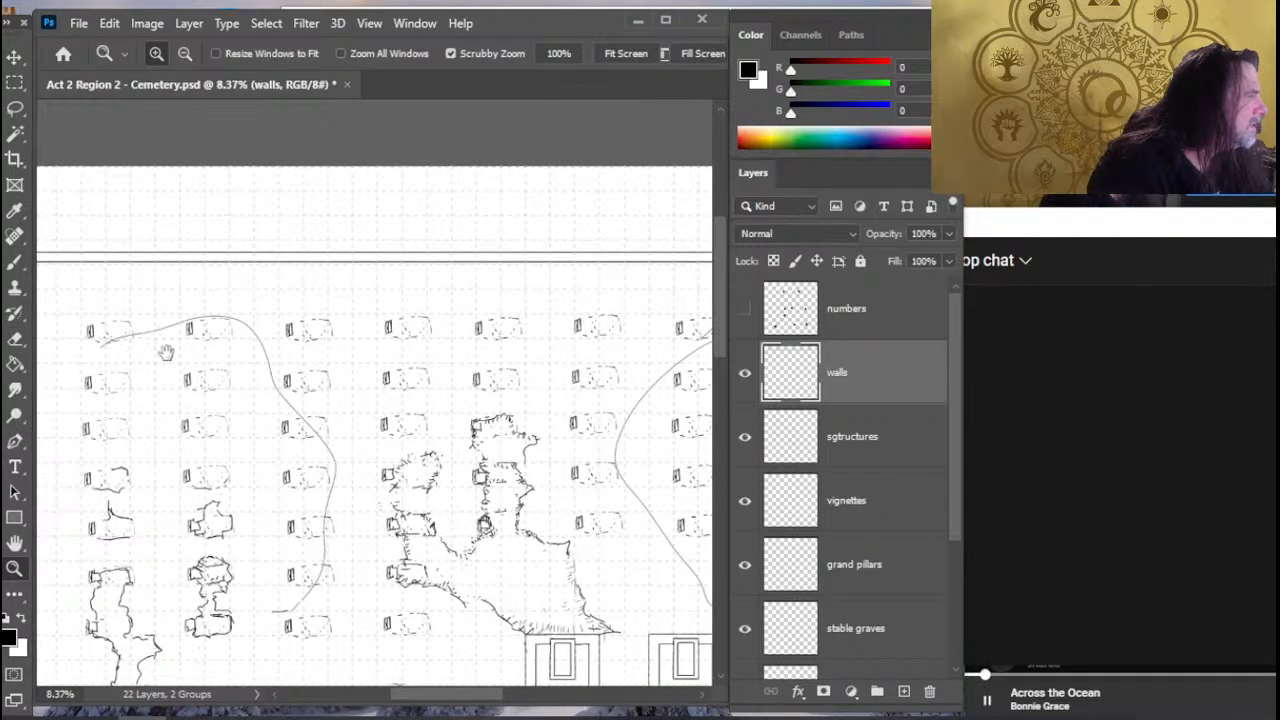
drag(303, 413, 342, 429)
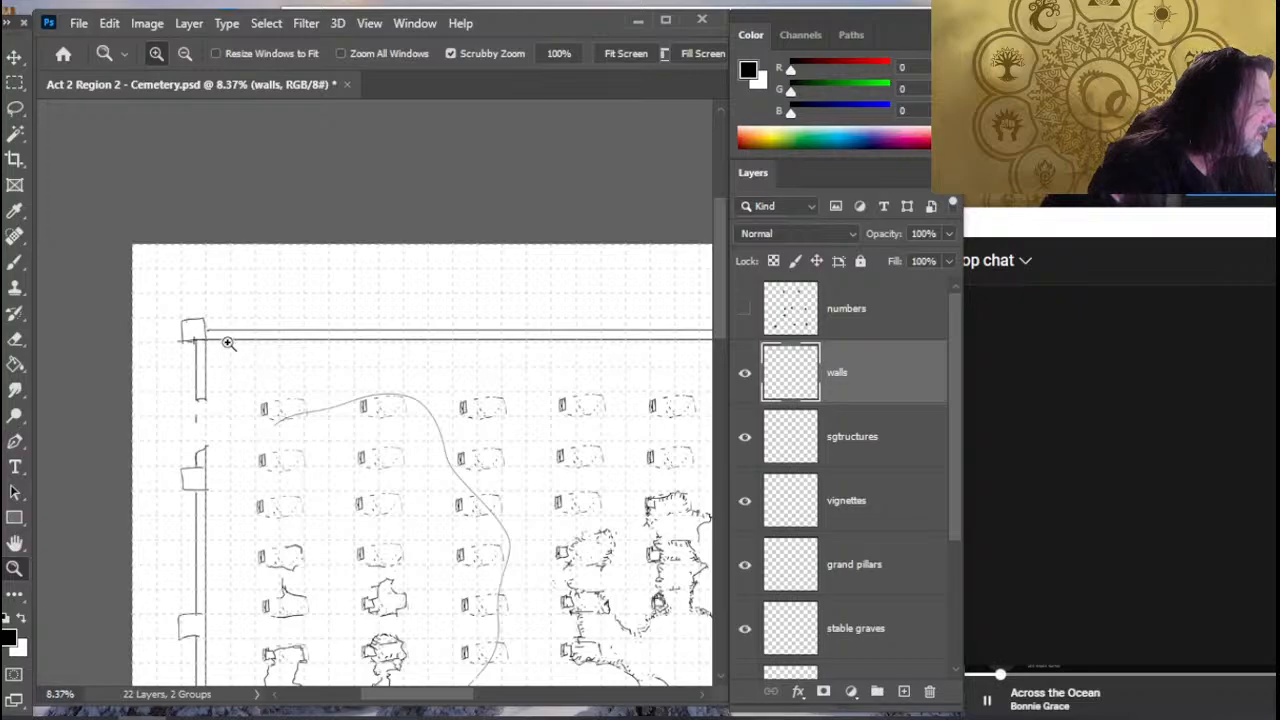
key(b)
key(e)
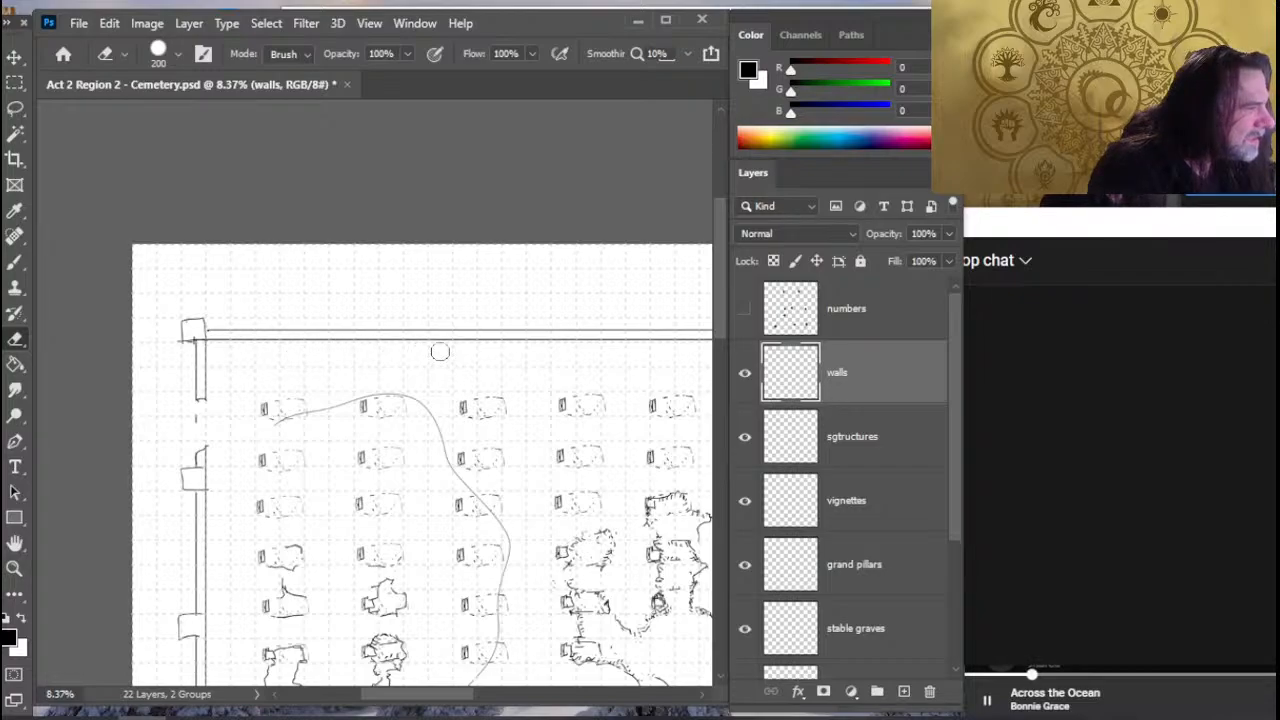
key(b)
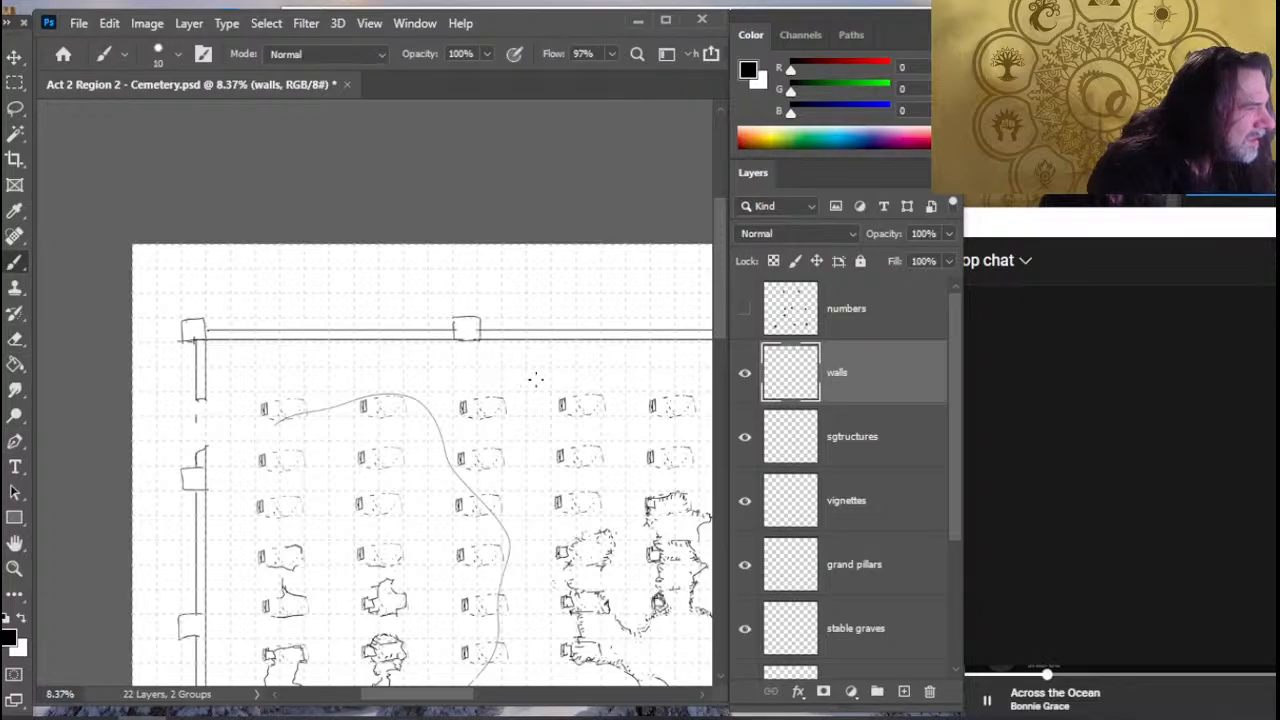
mouse_move(536, 405)
mouse_down()
mouse_move(343, 423)
mouse_move(202, 400)
mouse_up()
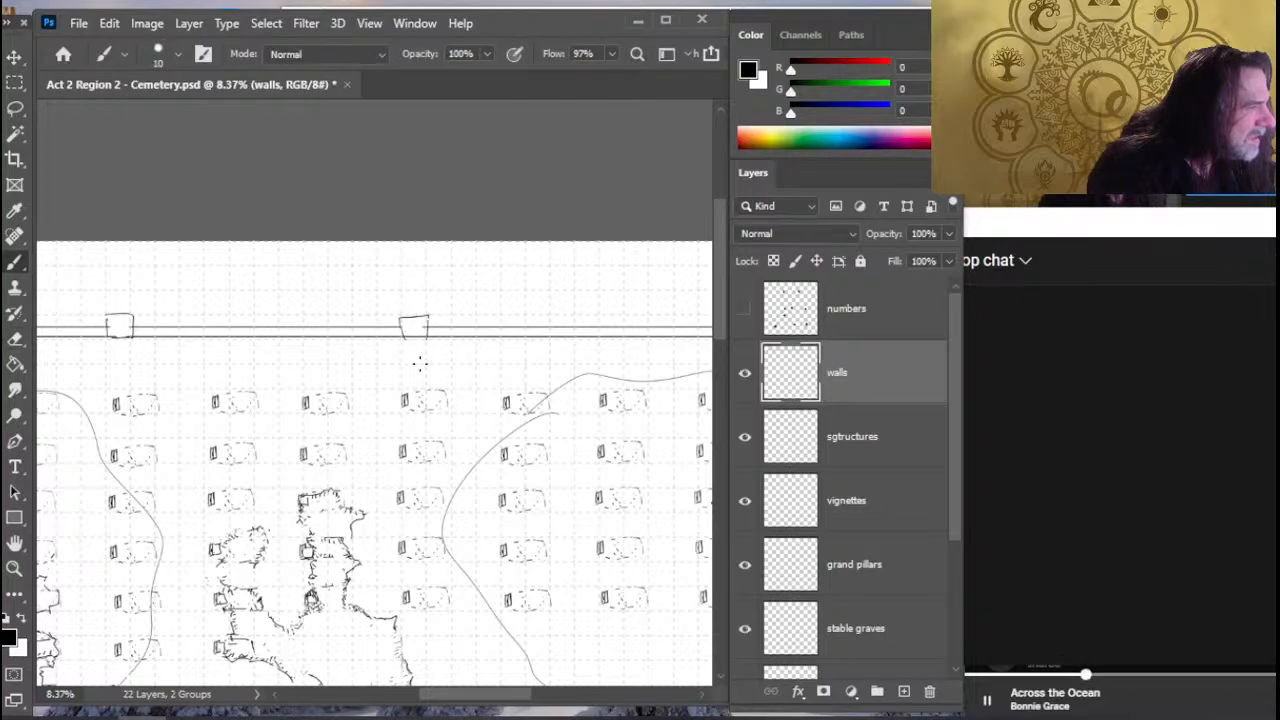
- Draw a third square pillar on the north wall west of the northeast corner, clearing the wall line at its position
key(e)
drag(492, 389, 261, 408)
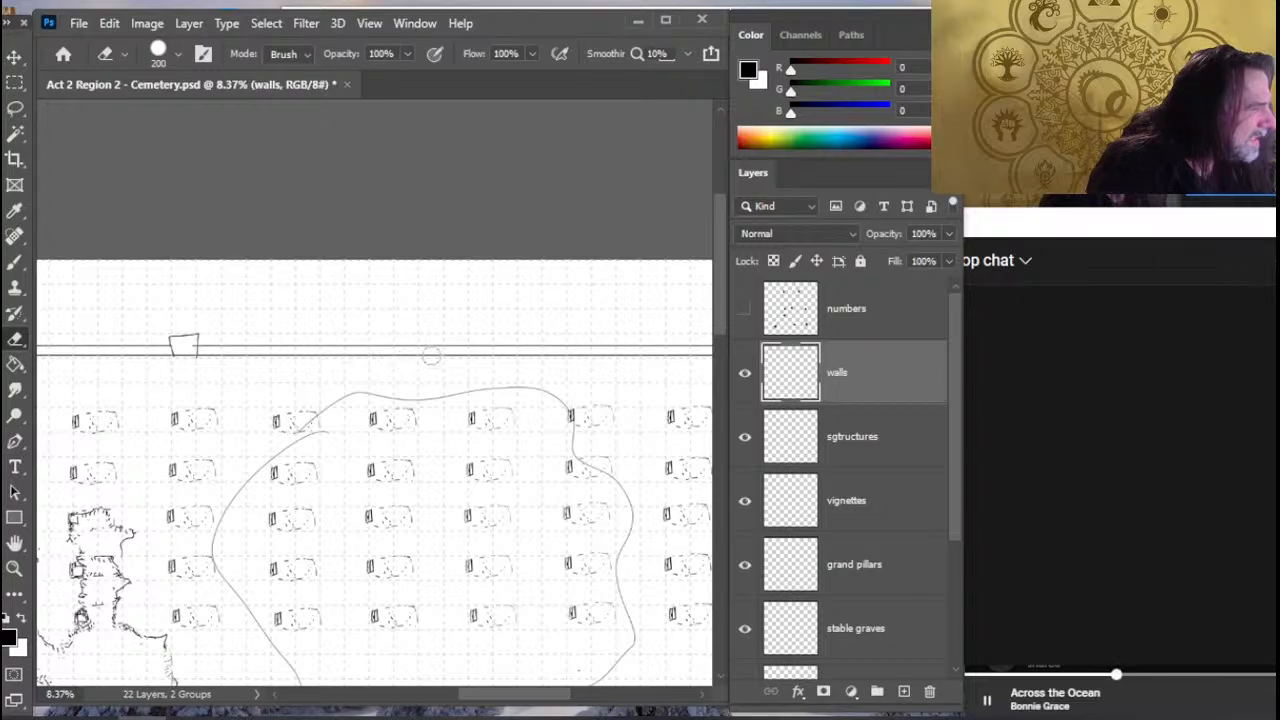
key(b)
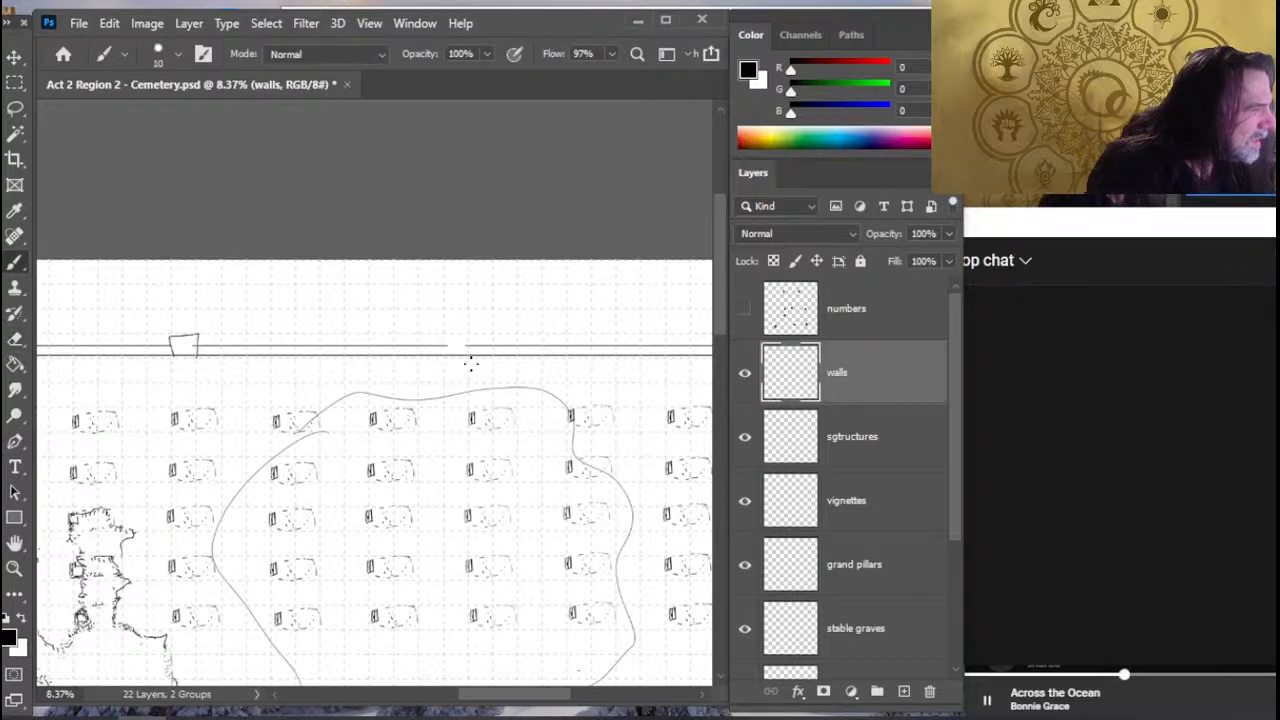
key(e)
key(b)
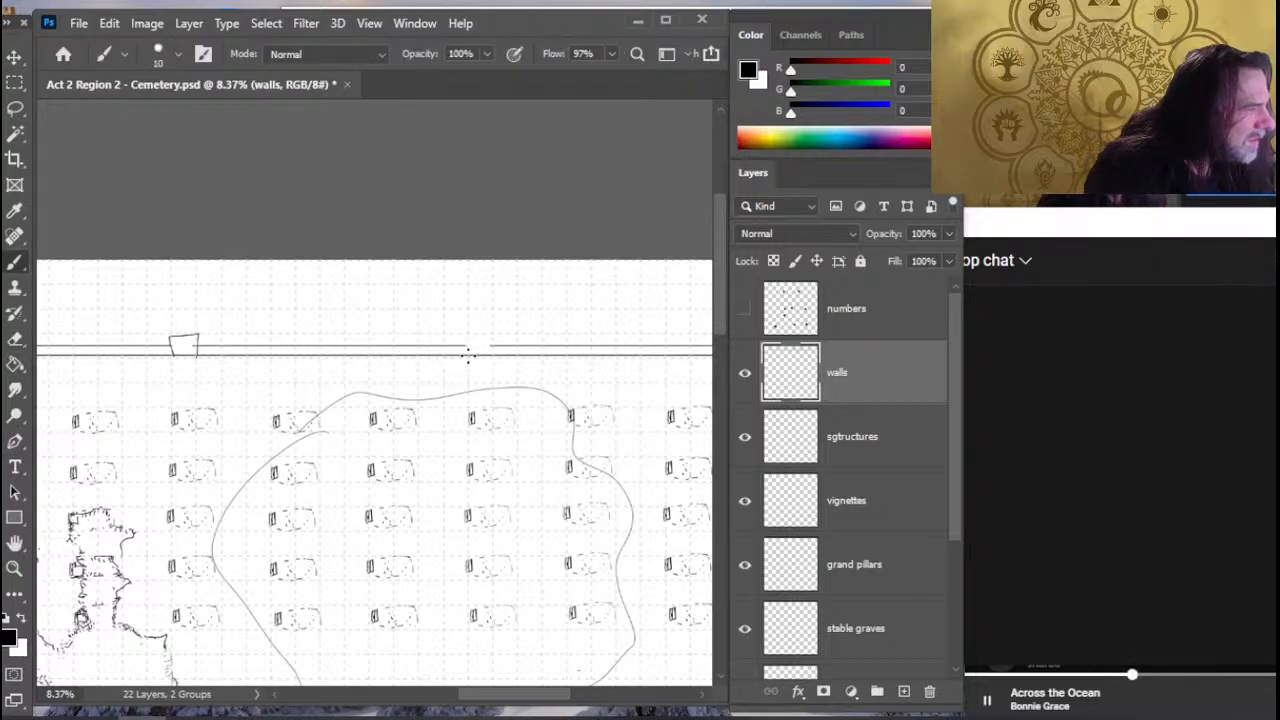
drag(544, 412, 327, 419)
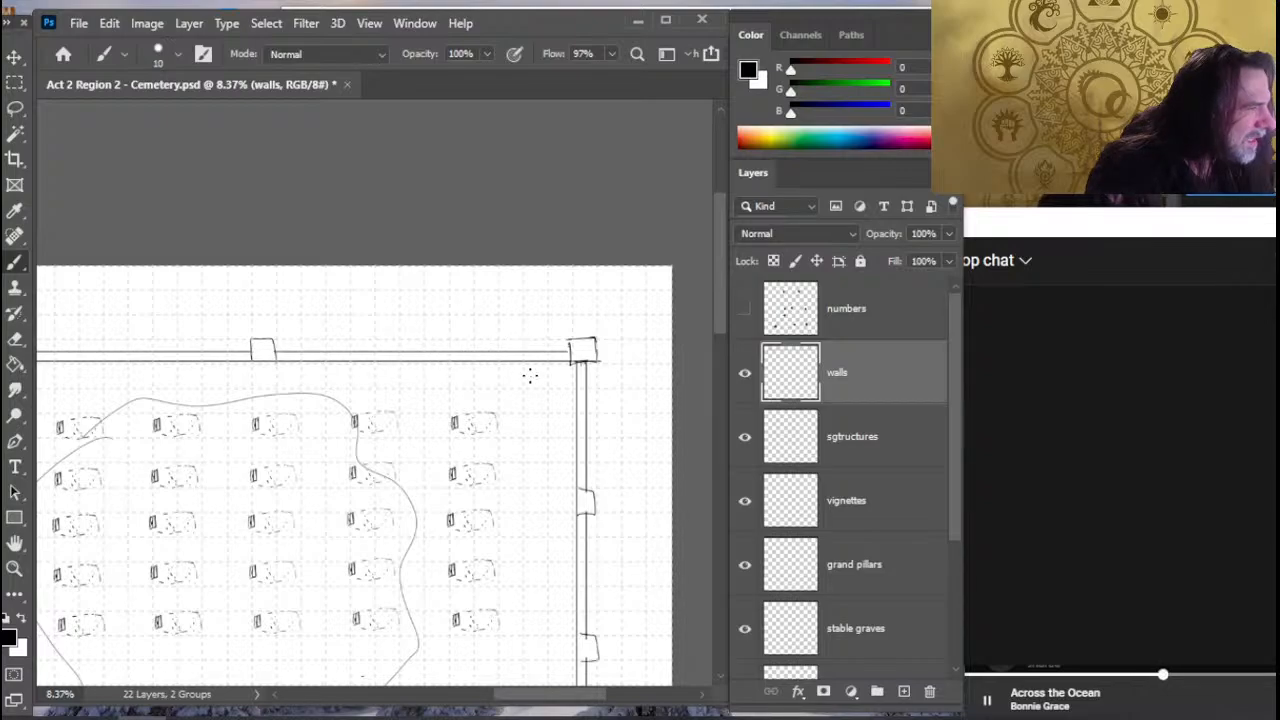
- Undo the pillars drawn along the north wall
drag(327, 446, 457, 434)
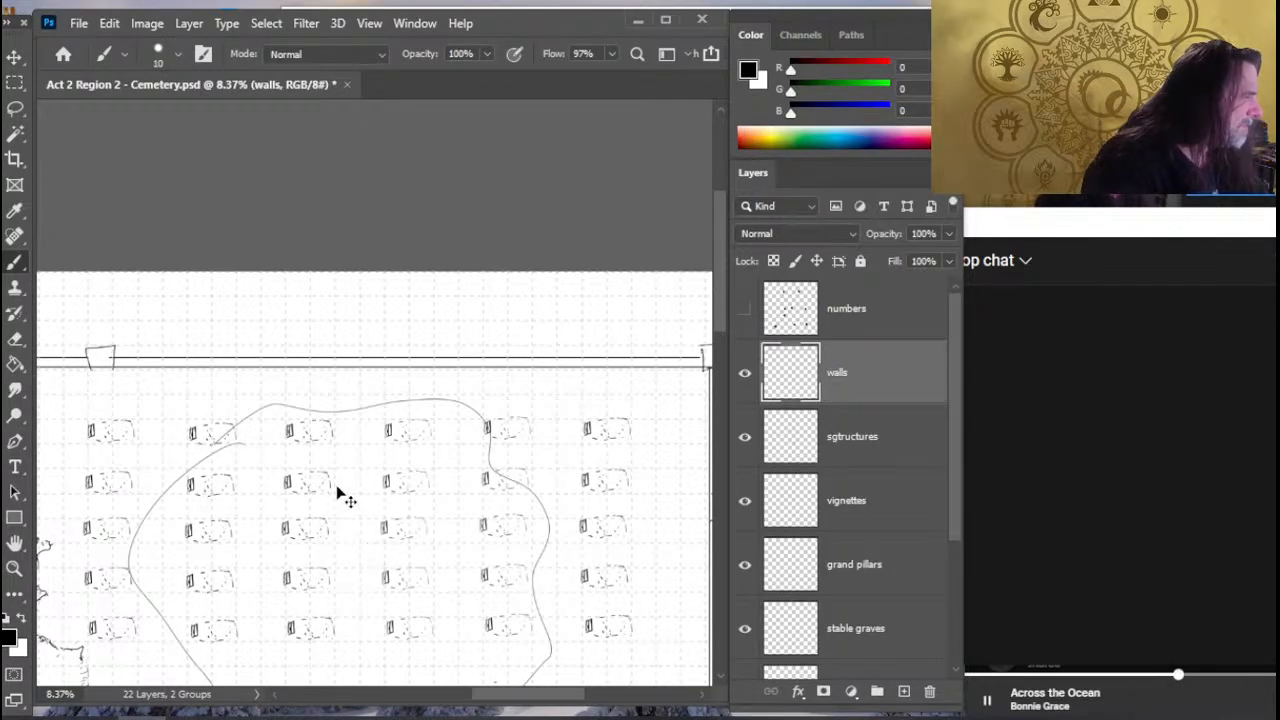
scroll(437, 446, left, 3)
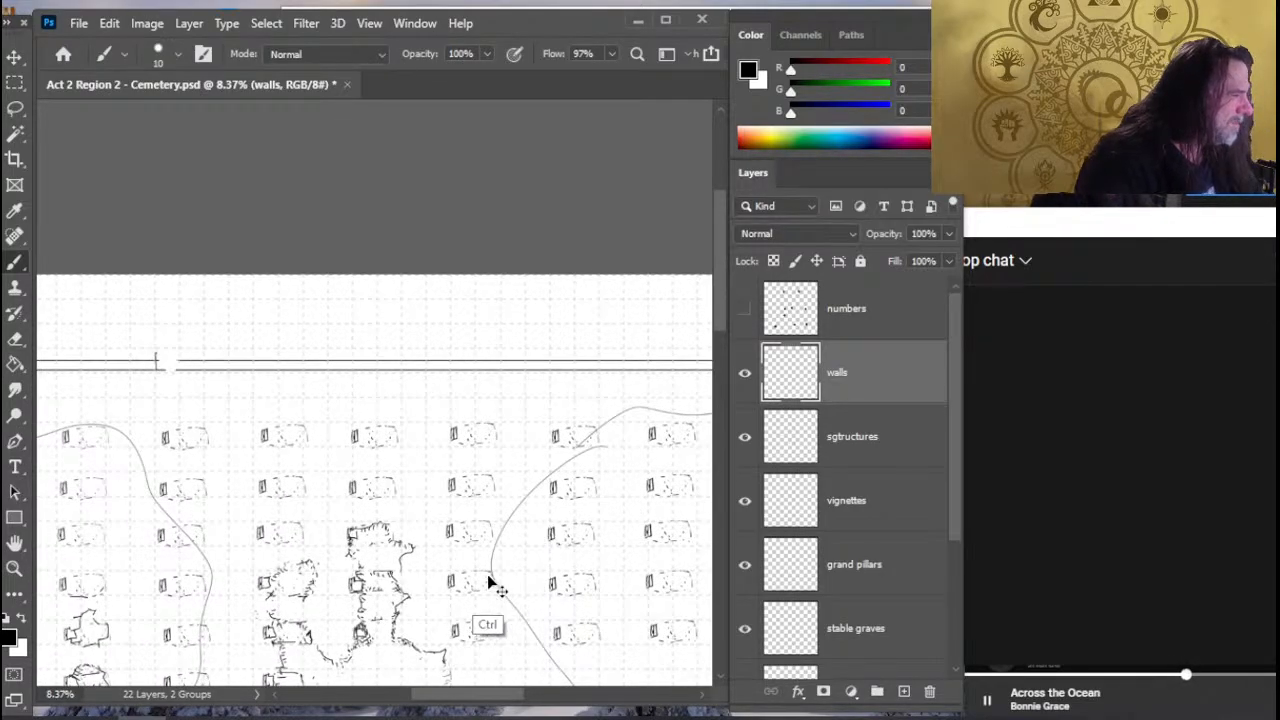
mouse_move(325, 475)
mouse_down()
mouse_move(474, 480)
mouse_move(432, 525)
mouse_up()
key(z)
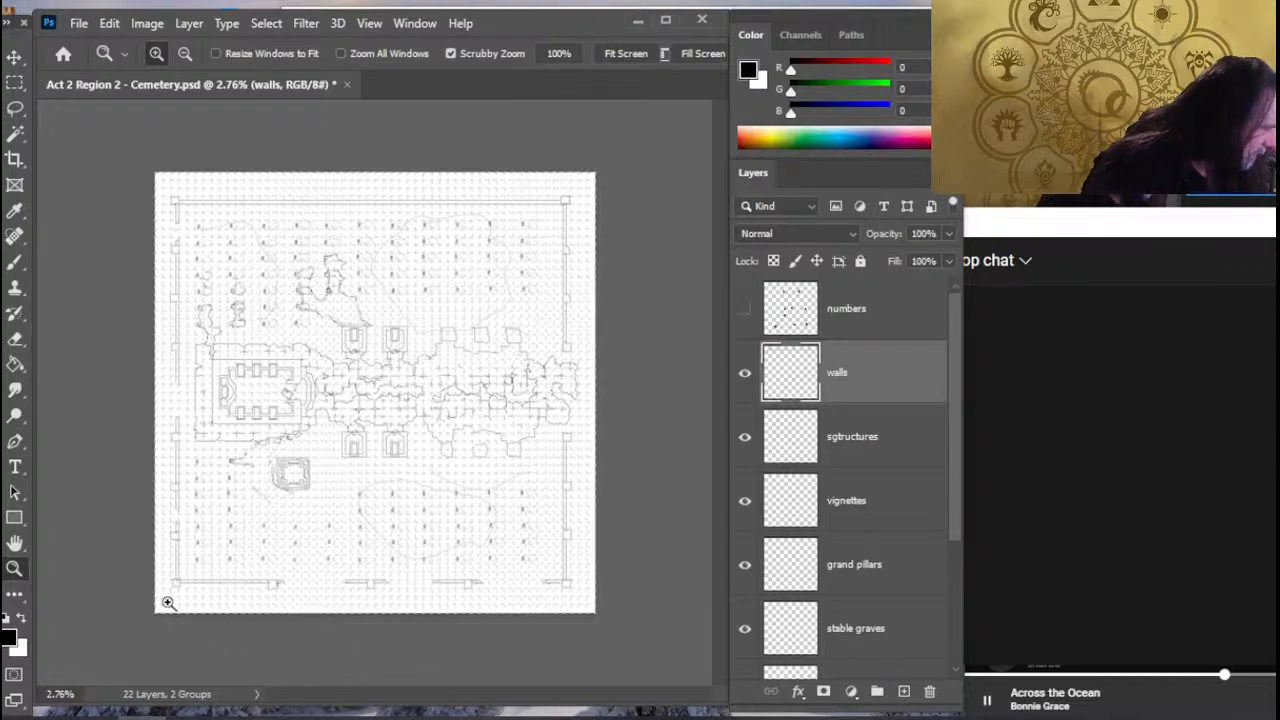
drag(168, 603, 274, 646)
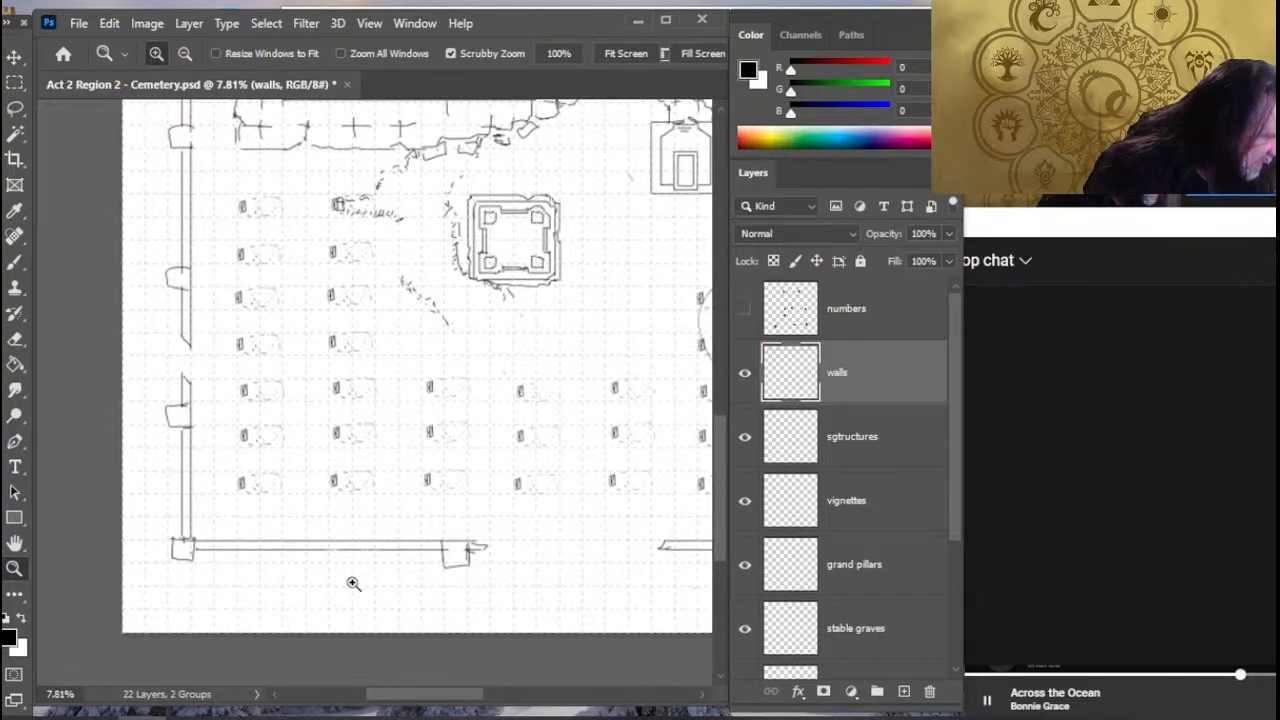
drag(436, 427, 395, 418)
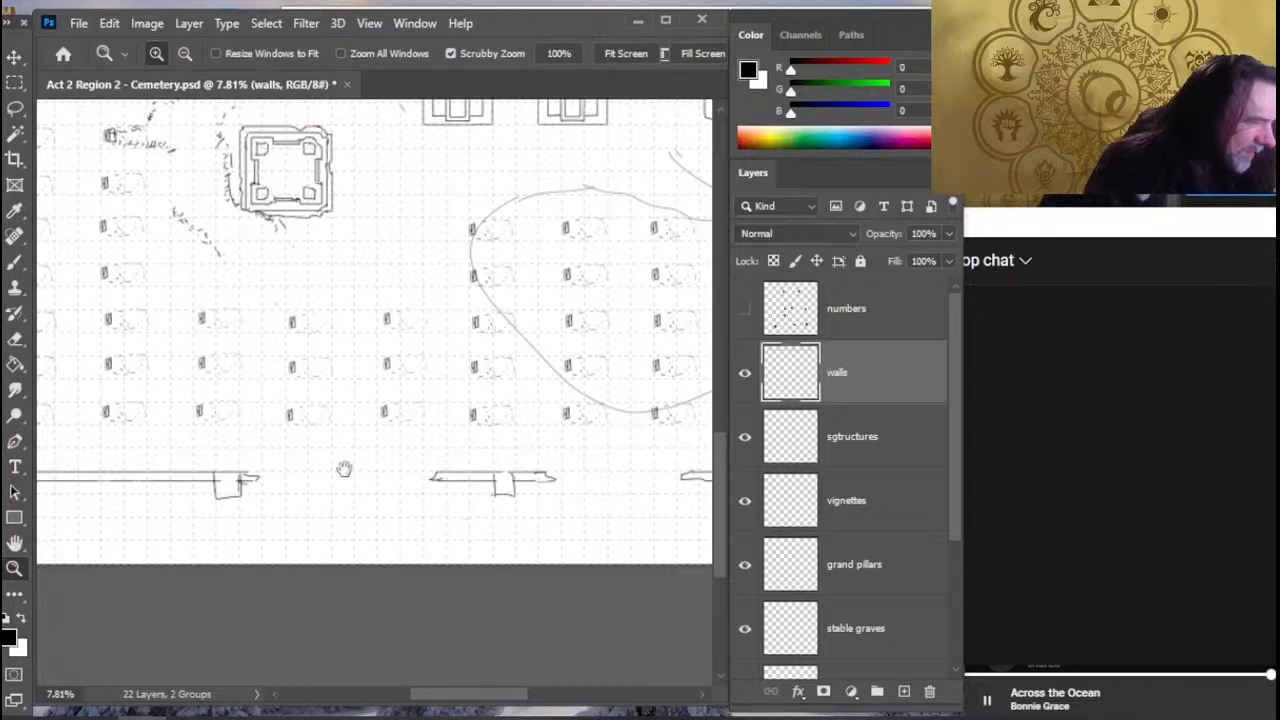
- Inspect the gaps and pillars along the south wall and the east wall up to the northeast corner
drag(343, 469, 309, 463)
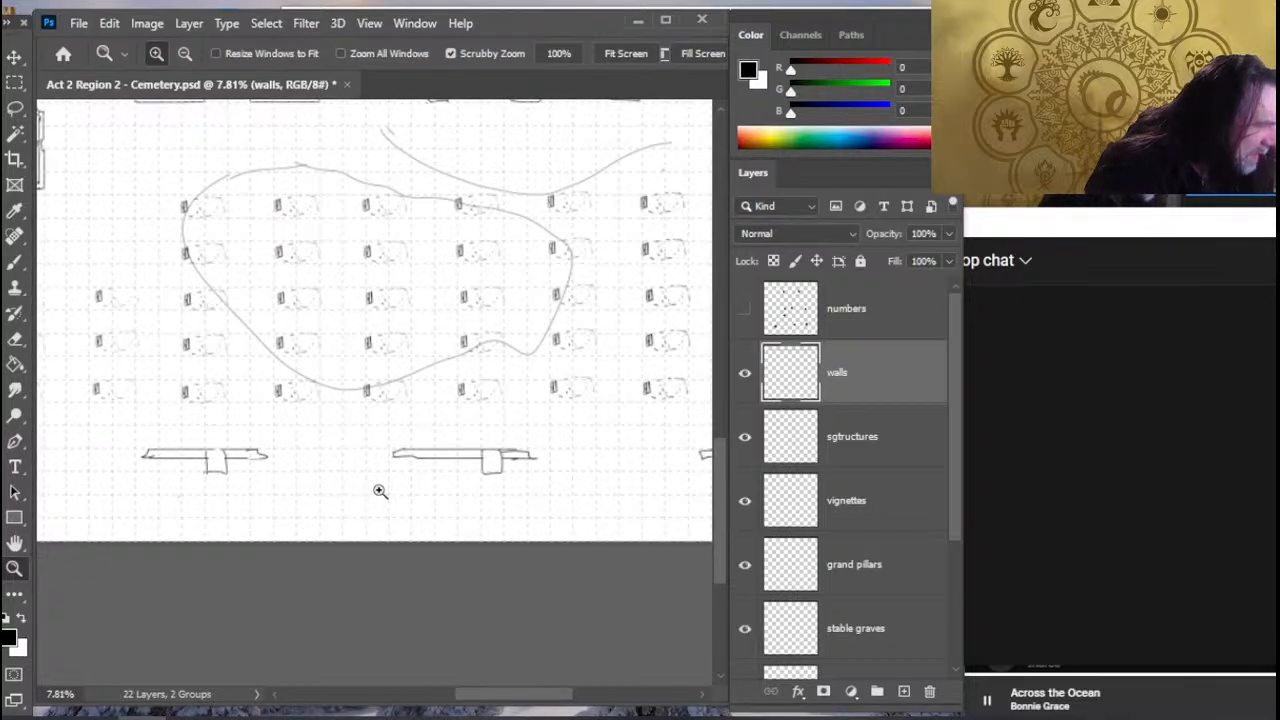
click(443, 487)
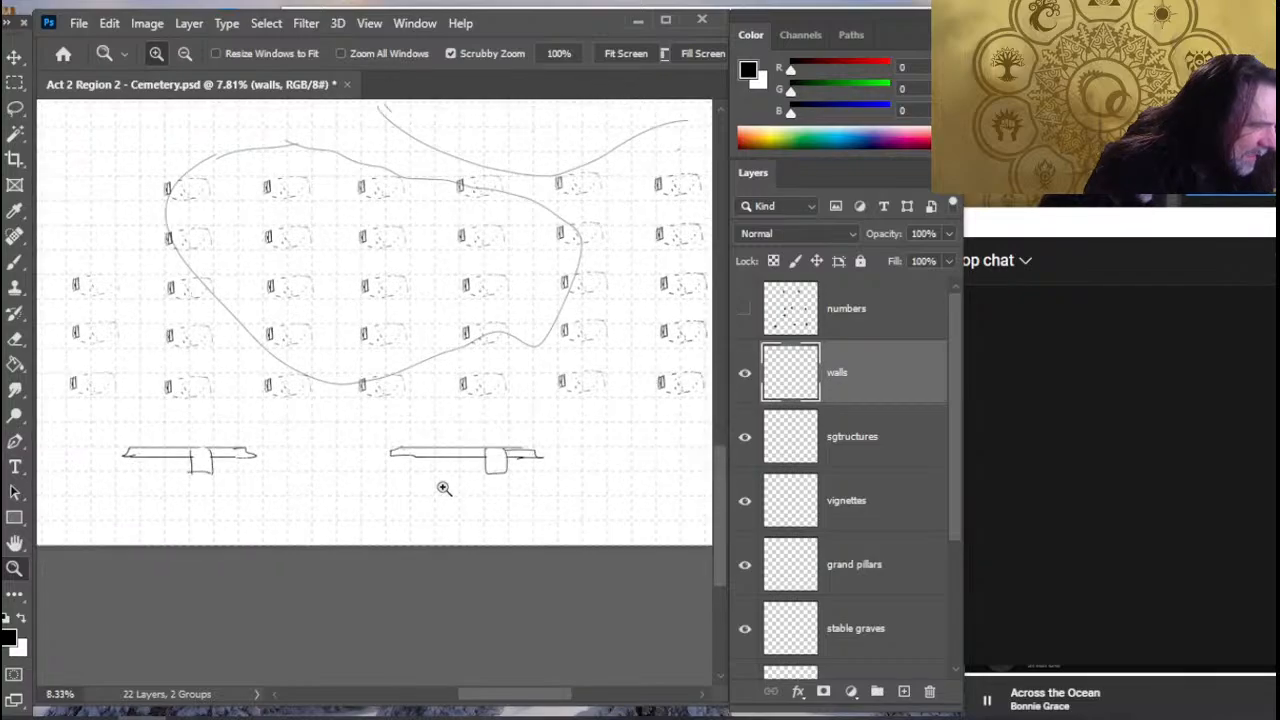
drag(503, 487, 326, 483)
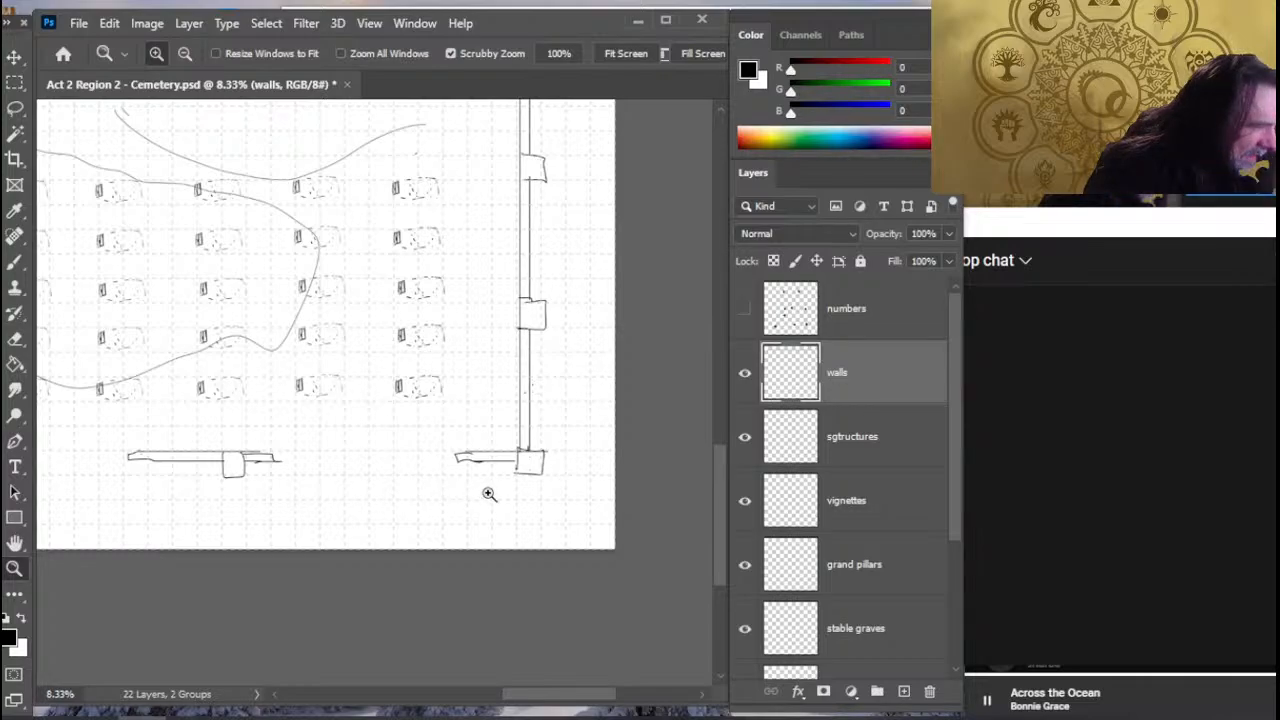
scroll(428, 485, up, 5)
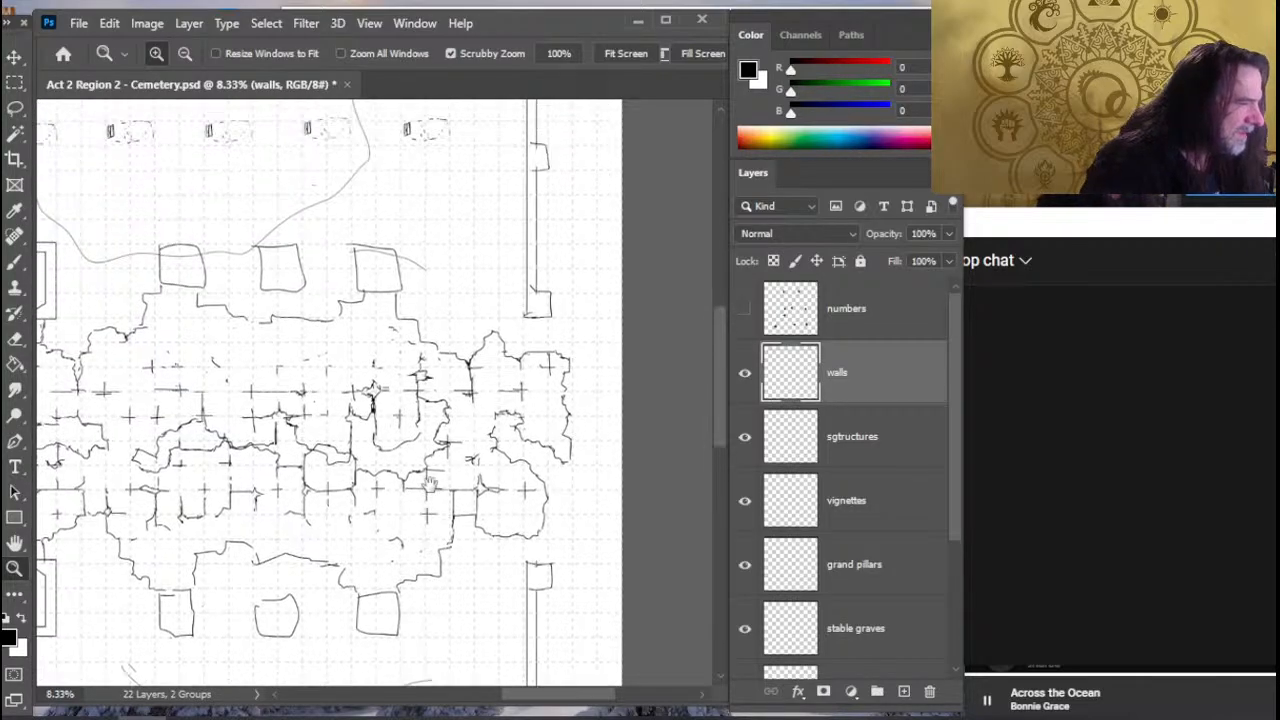
scroll(428, 485, up, 4)
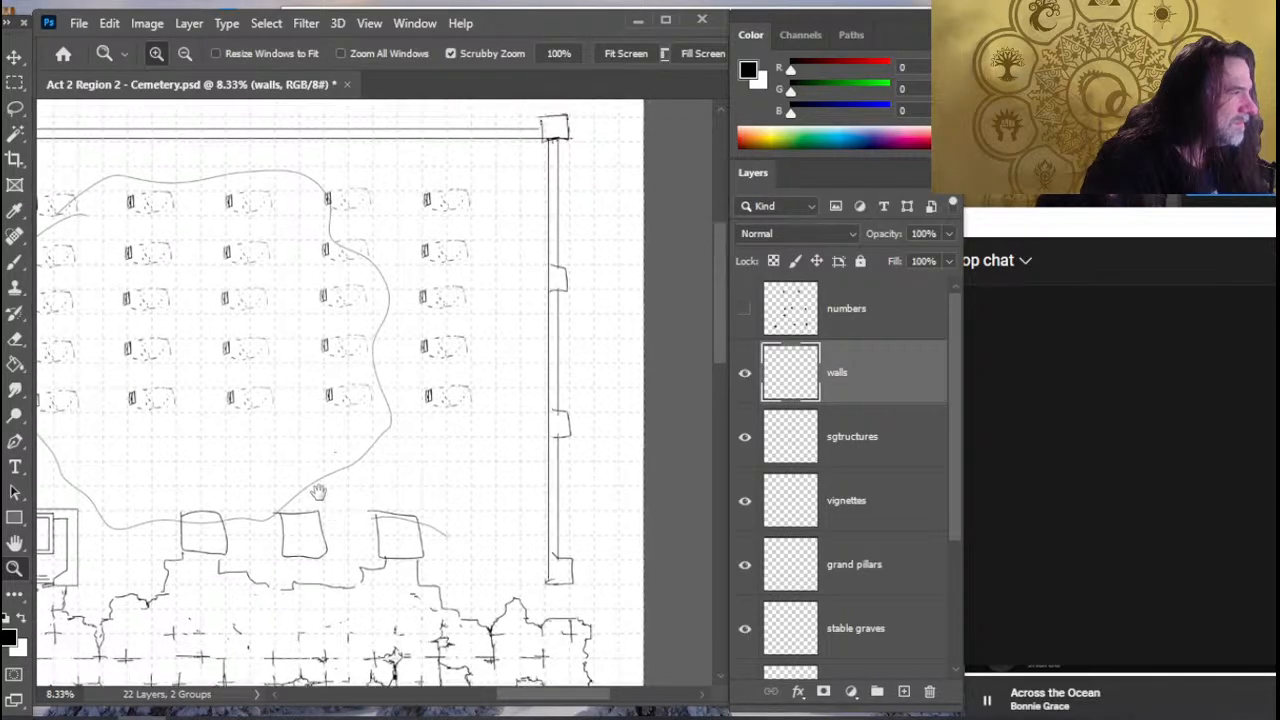
scroll(318, 492, up, 2)
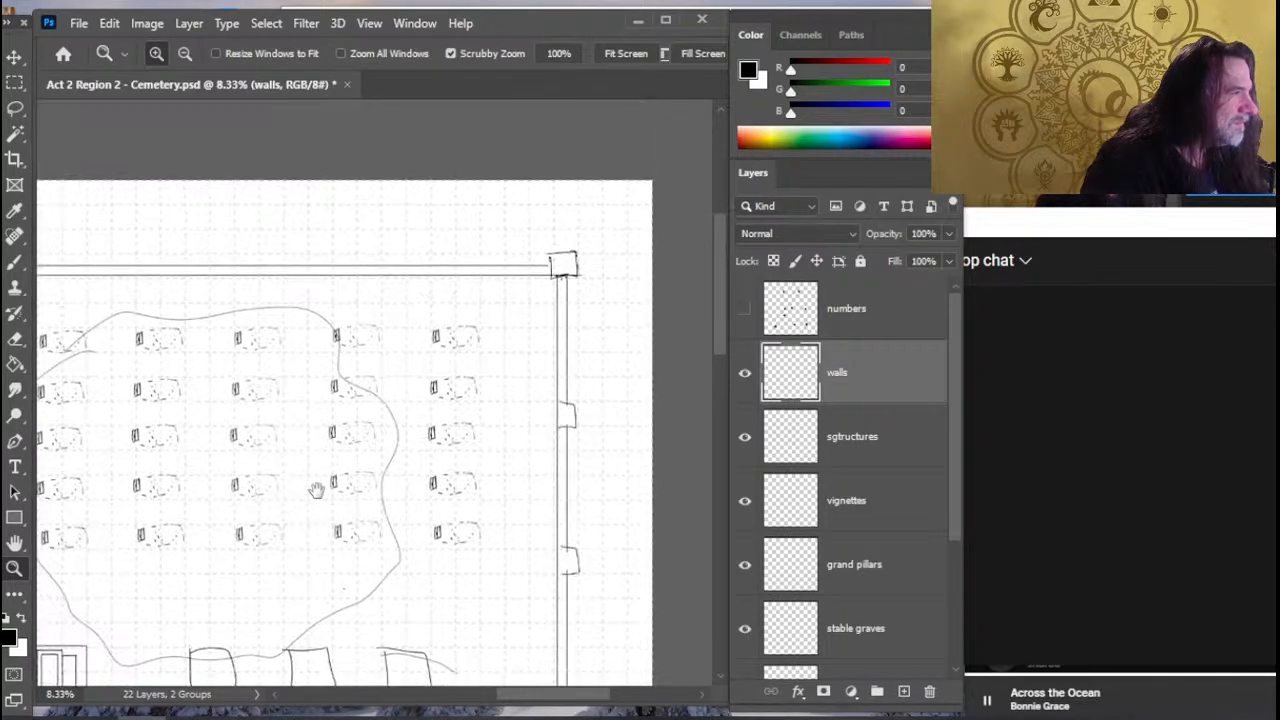
click(537, 258)
click(517, 269)
drag(472, 388, 413, 383)
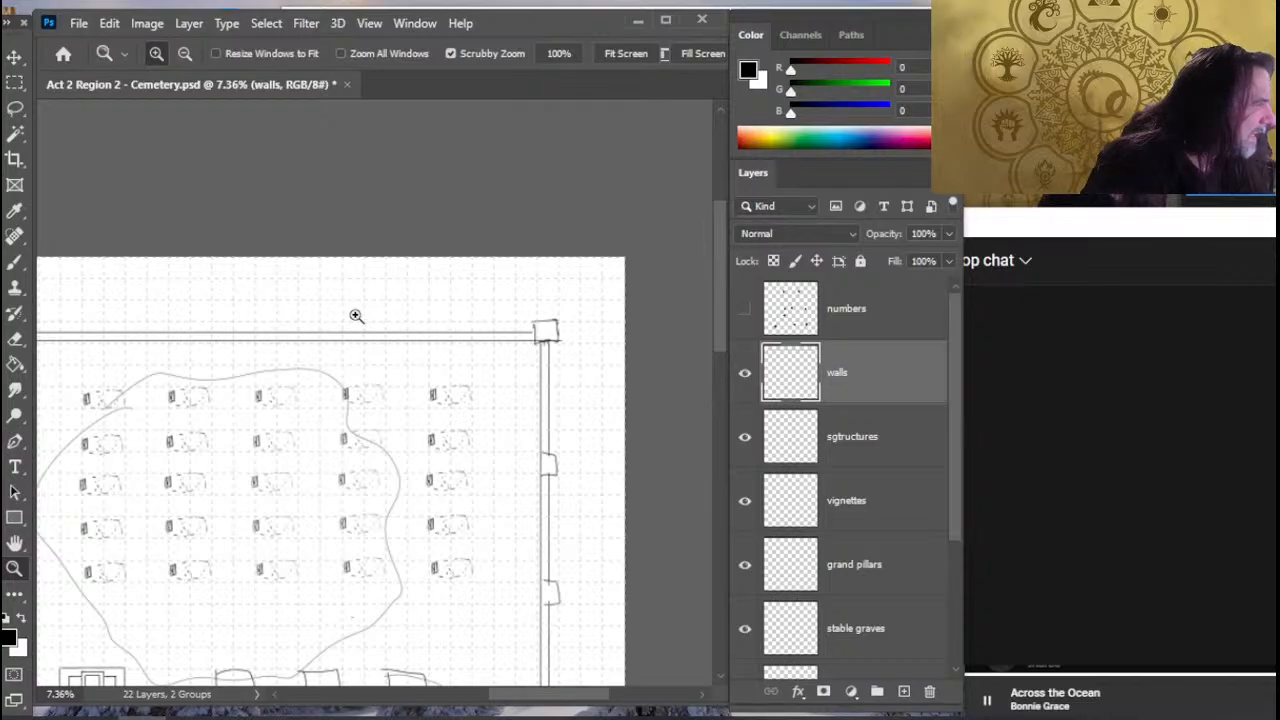
- Draw two evenly spaced square pillars on the north wall west of the northeast corner, clearing the wall lines inside them
key(e)
mouse_move(290, 328)
mouse_down()
mouse_move(279, 342)
mouse_move(297, 342)
mouse_up()
key(b)
drag(240, 390, 503, 413)
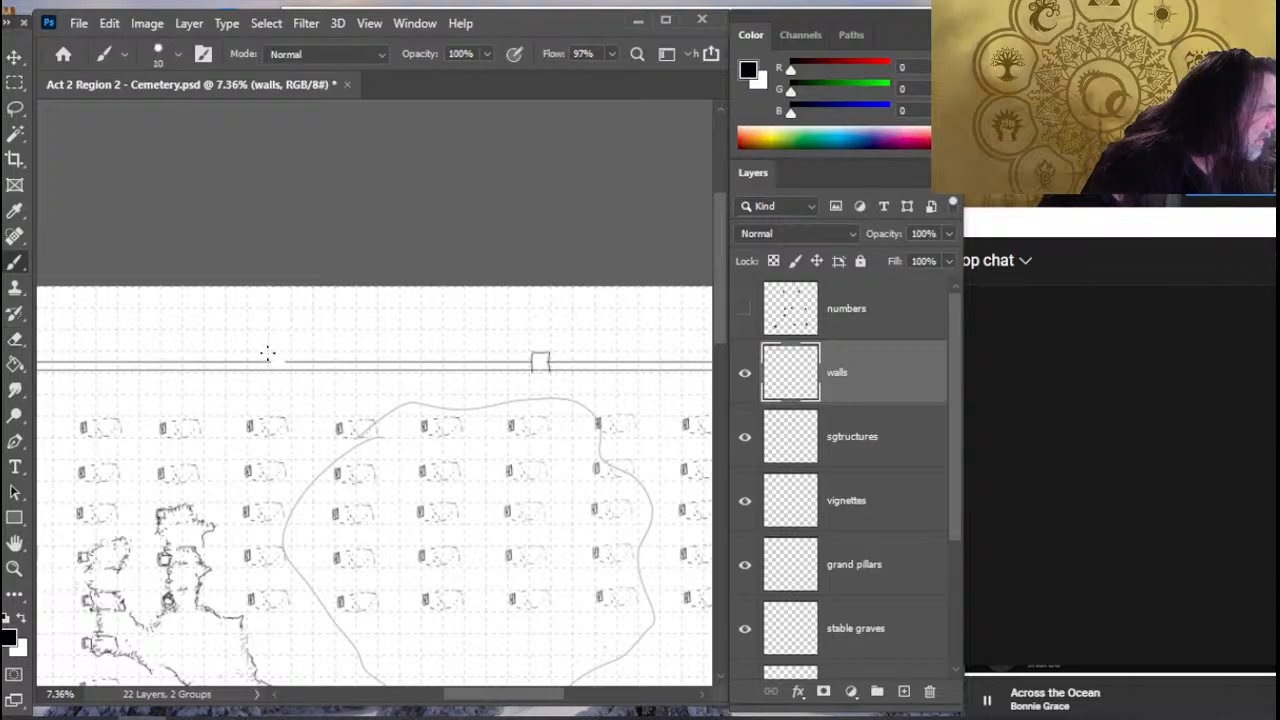
- Draw another square pillar on the north wall nearest the northwest corner, clearing the wall lines inside it
drag(325, 414, 539, 460)
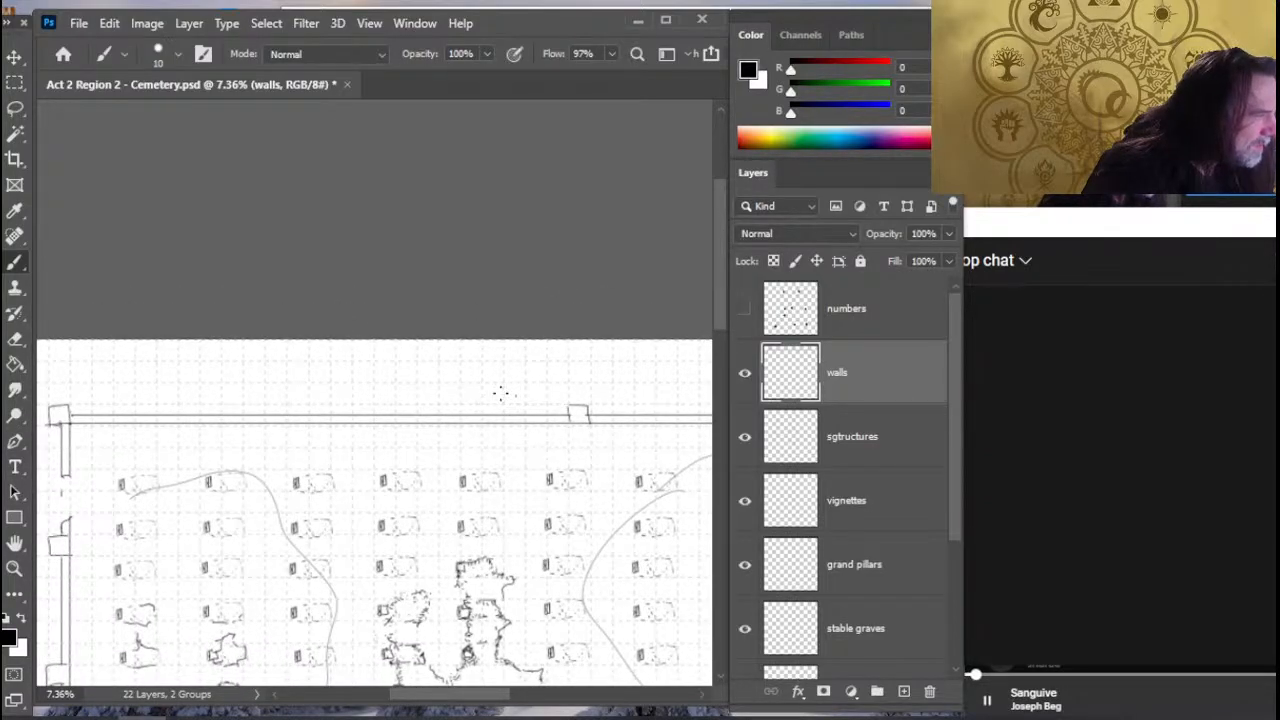
key(e)
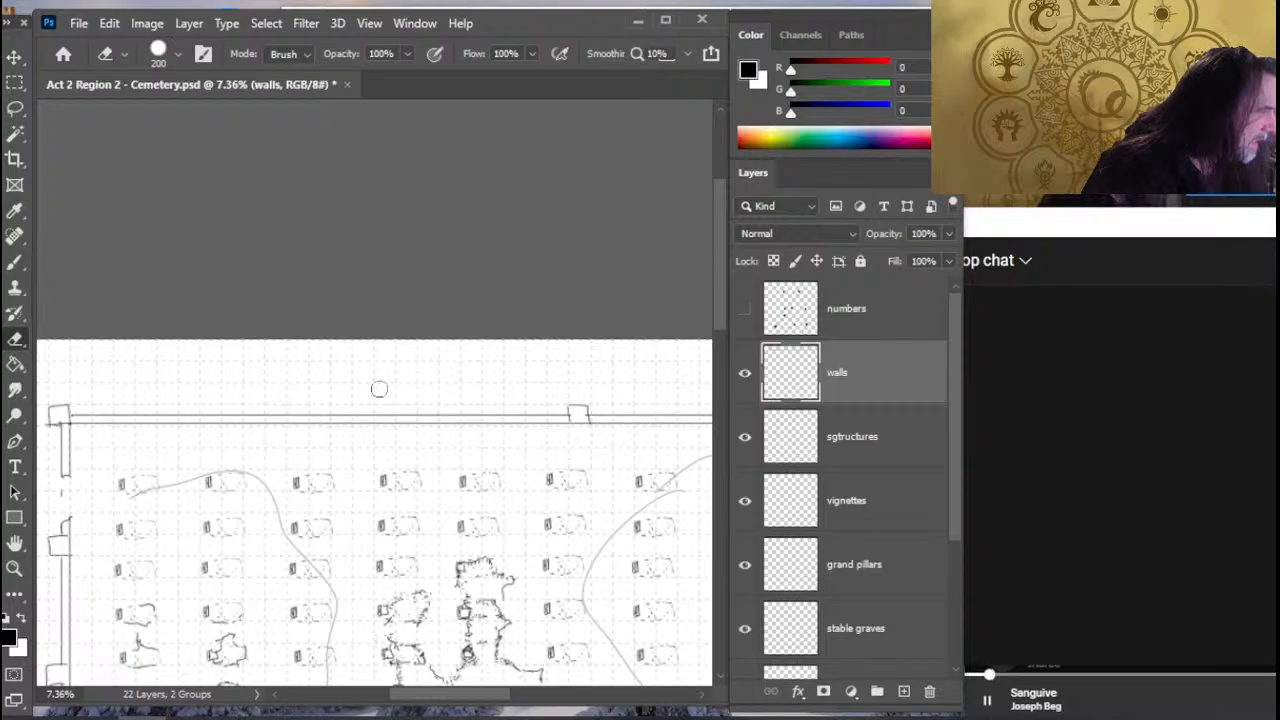
key(b)
key(e)
click(320, 411)
key(b)
mouse_move(309, 422)
mouse_down()
mouse_move(310, 405)
mouse_move(329, 421)
mouse_up()
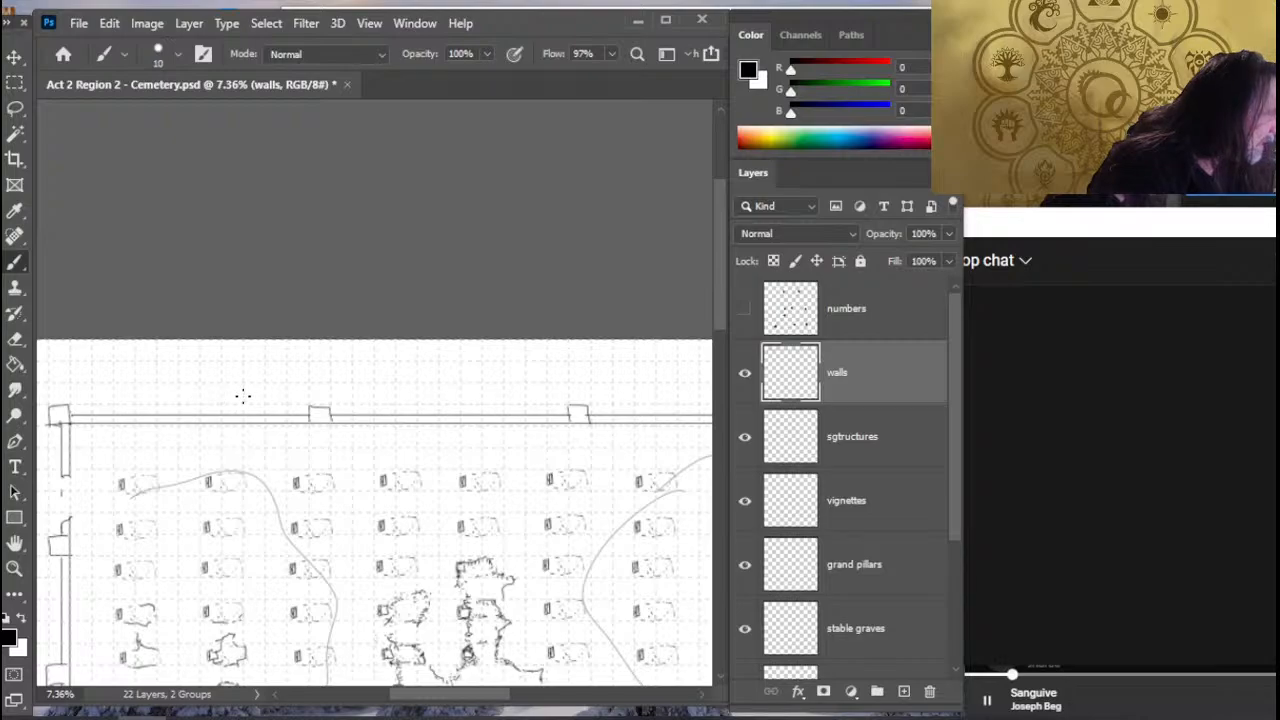
- Erase more of the west wall below the northwest corner, leaving a short stub, and draw its broken end
key(z)
drag(391, 449, 331, 443)
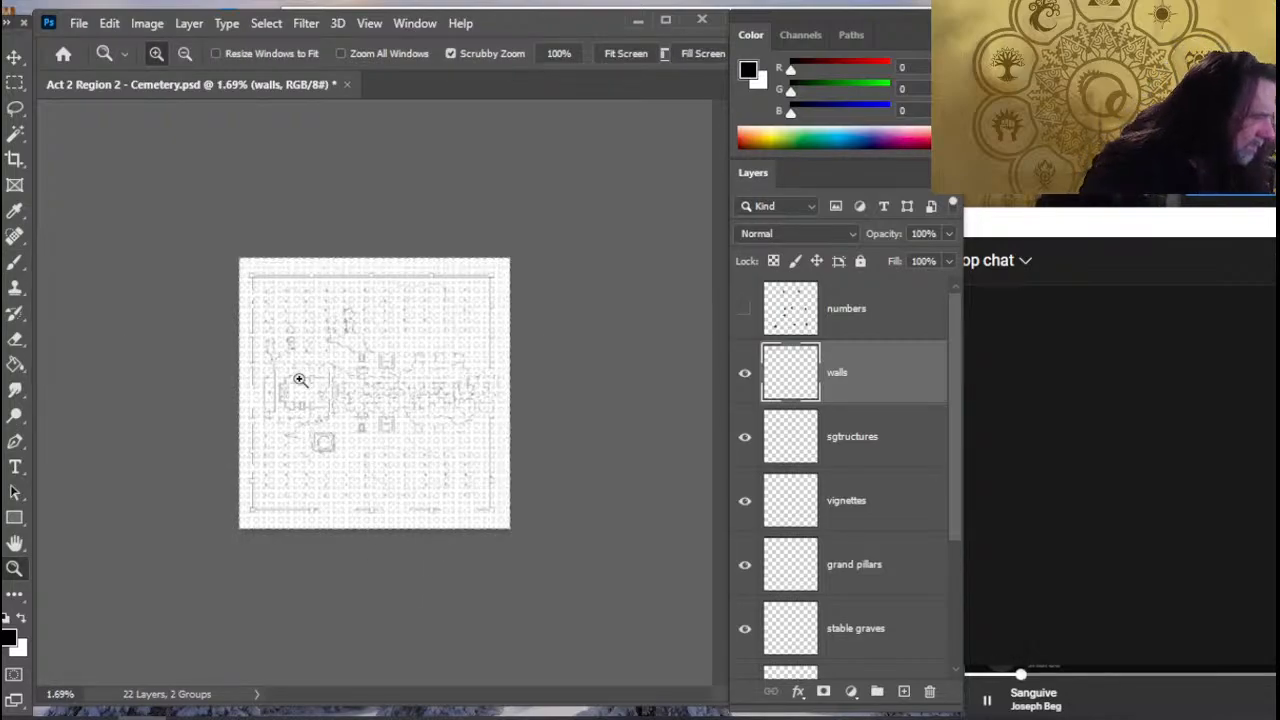
click(340, 358)
mouse_move(290, 305)
mouse_down()
mouse_move(317, 460)
mouse_move(343, 500)
mouse_up()
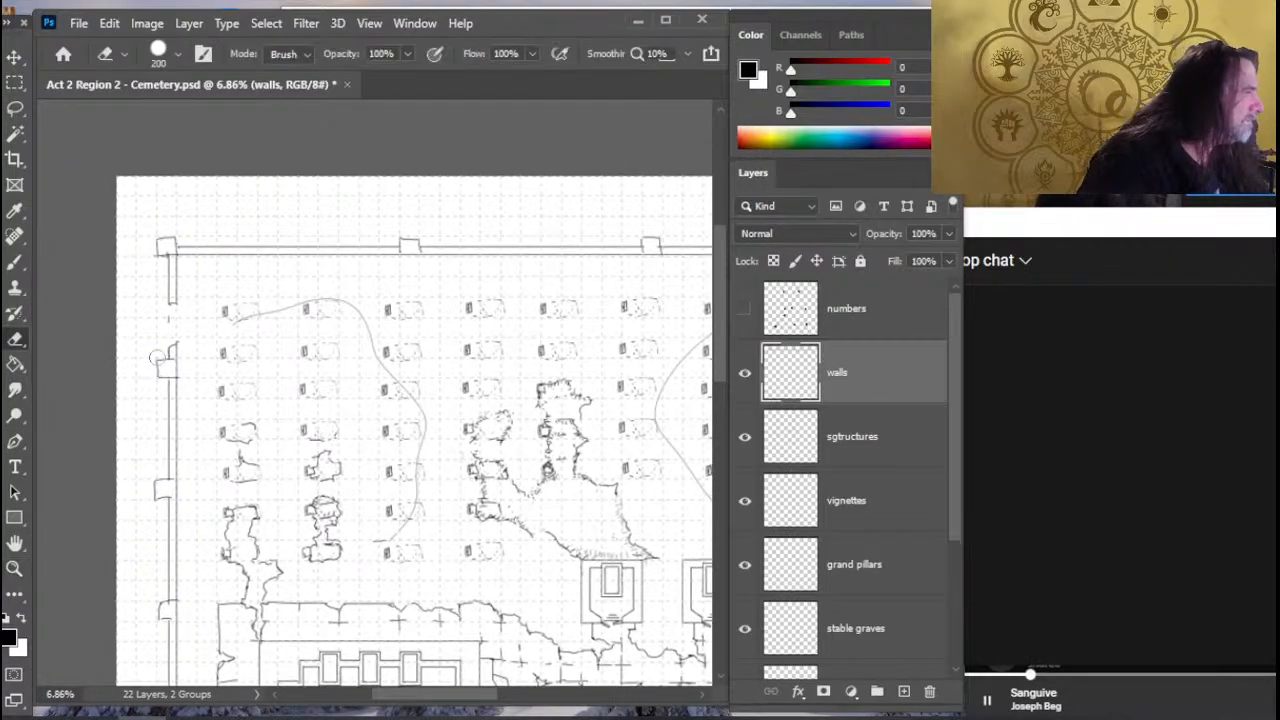
key(e)
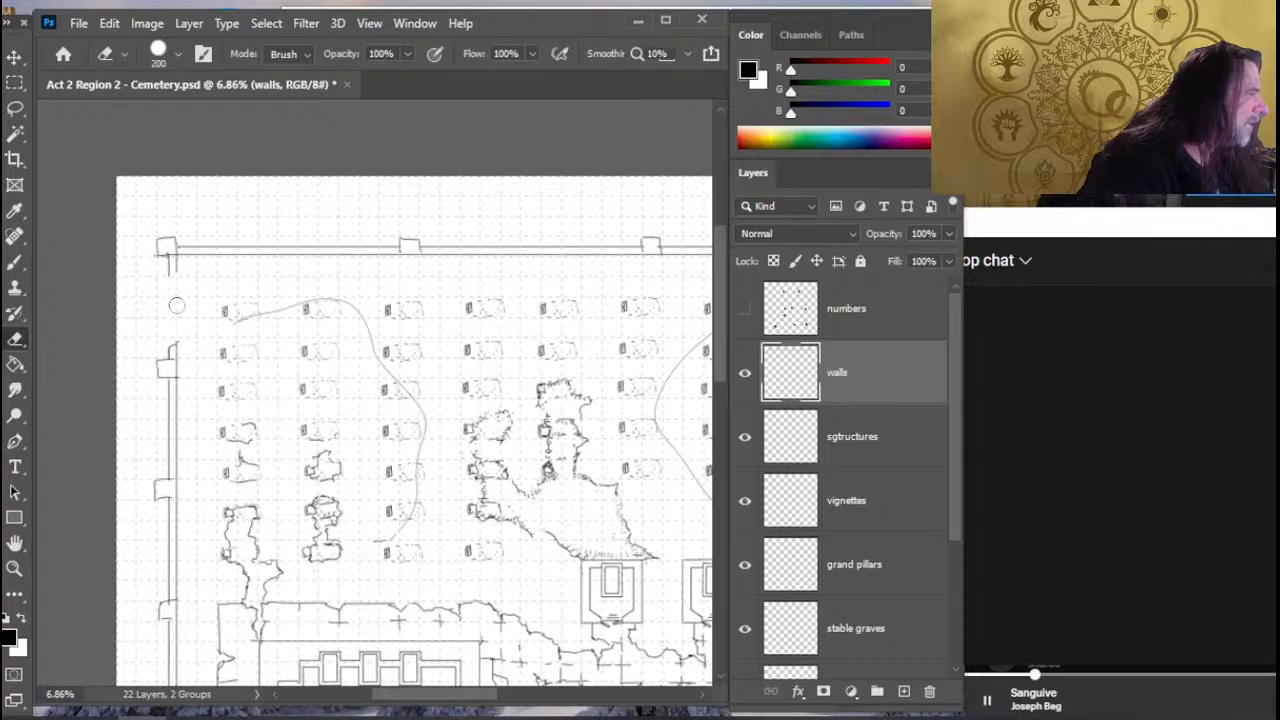
key(b)
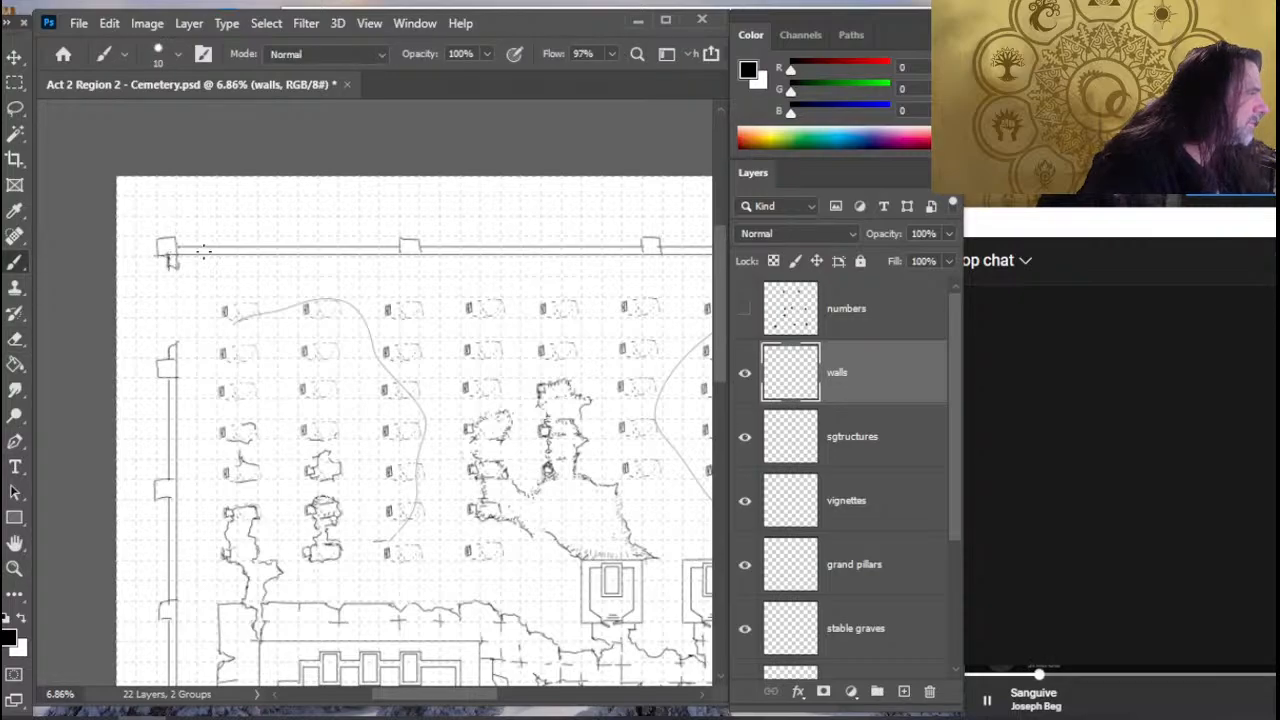
- Erase a gap in the north wall between the northwest corner and the first pillar and draw broken ends
key(e)
drag(212, 248, 305, 251)
key(b)
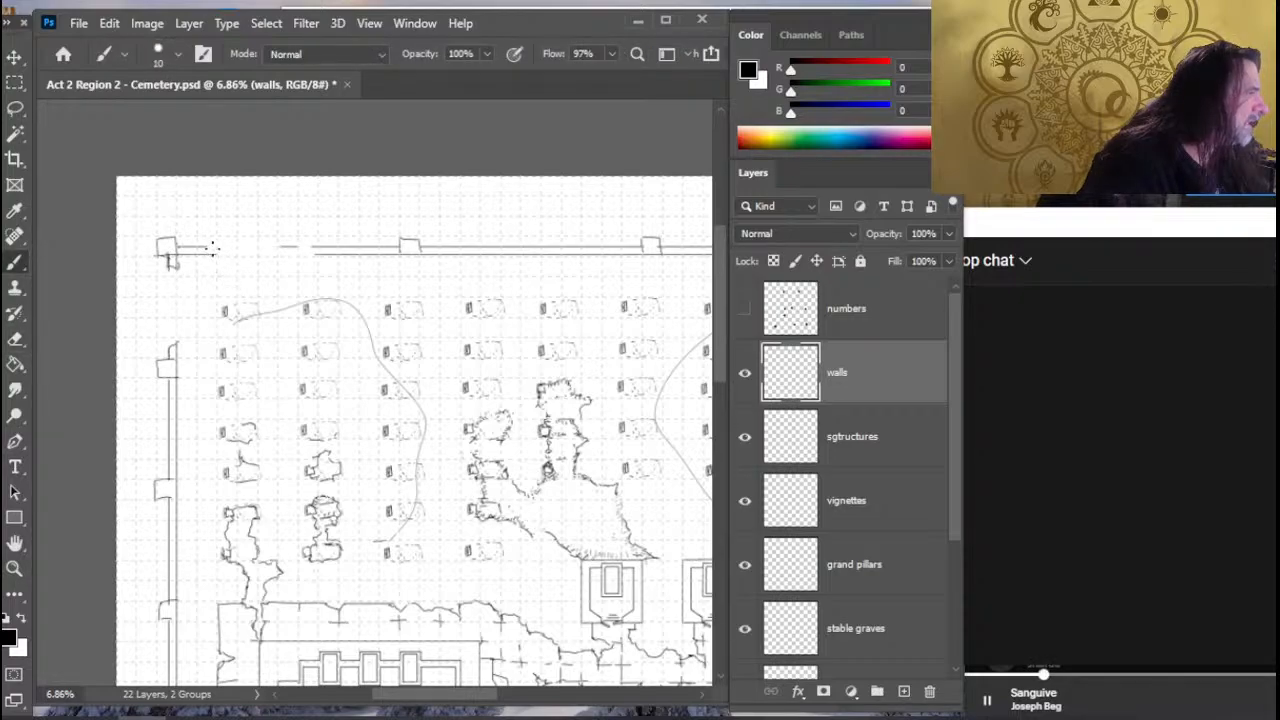
key(e)
click(215, 250)
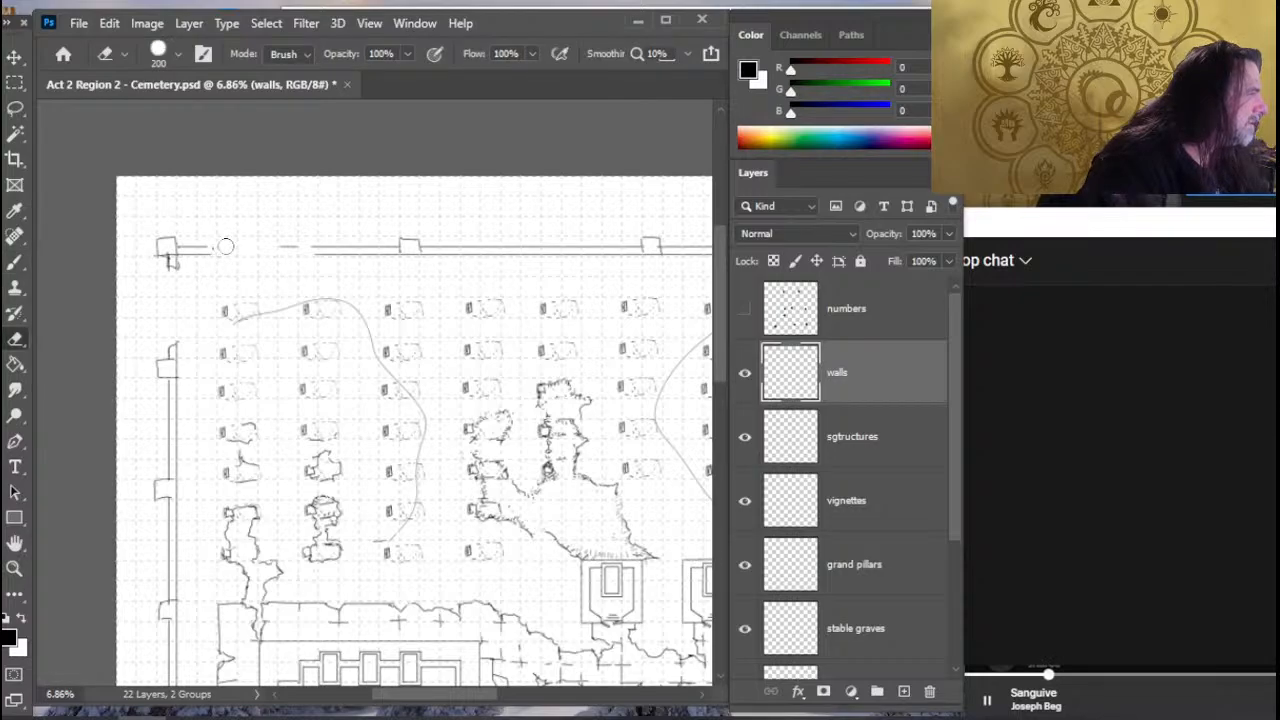
key(b)
key(e)
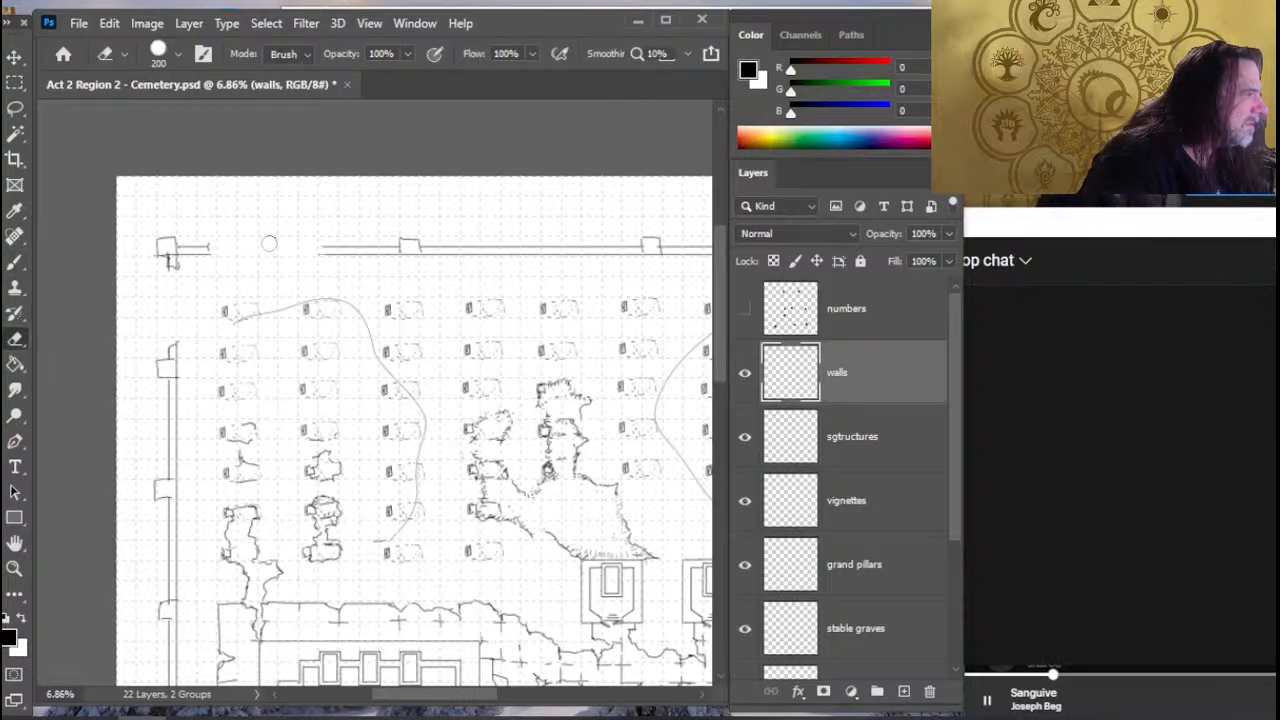
drag(322, 250, 338, 250)
key(b)
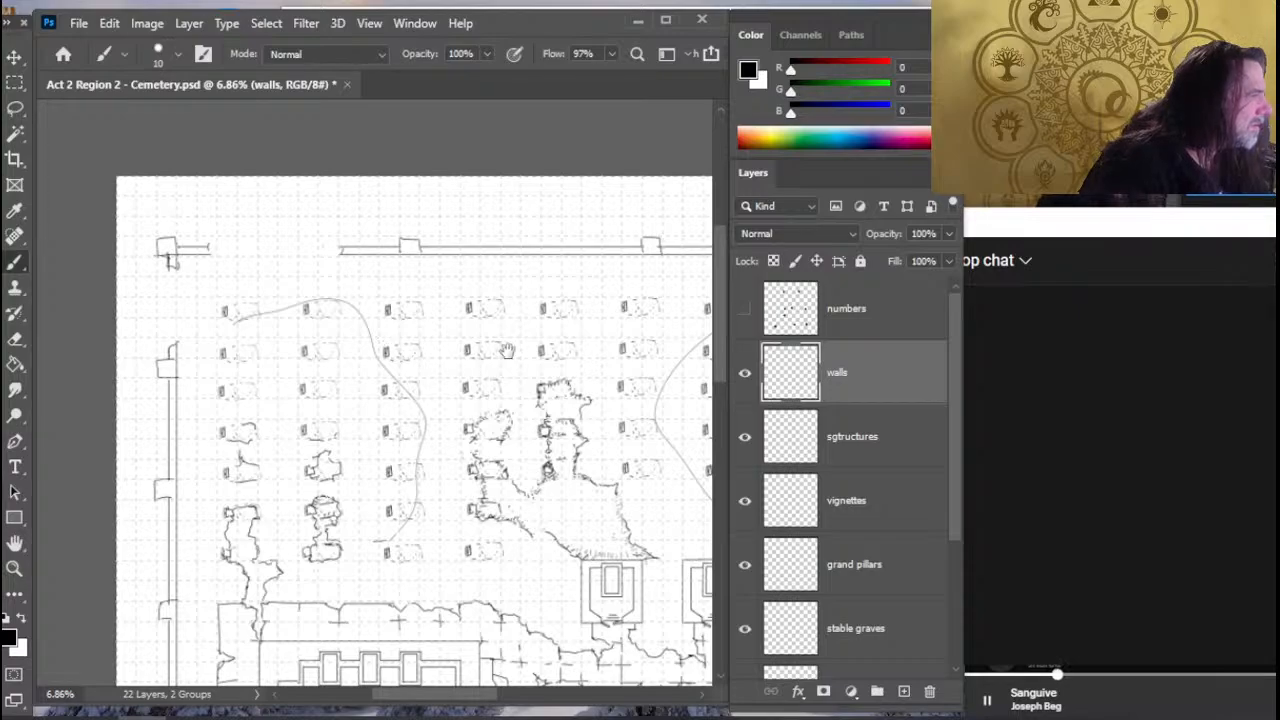
- Erase a gap in the north wall between the second and third pillars from the west and draw broken ends
mouse_move(495, 354)
mouse_down()
mouse_move(266, 363)
mouse_move(154, 383)
mouse_up()
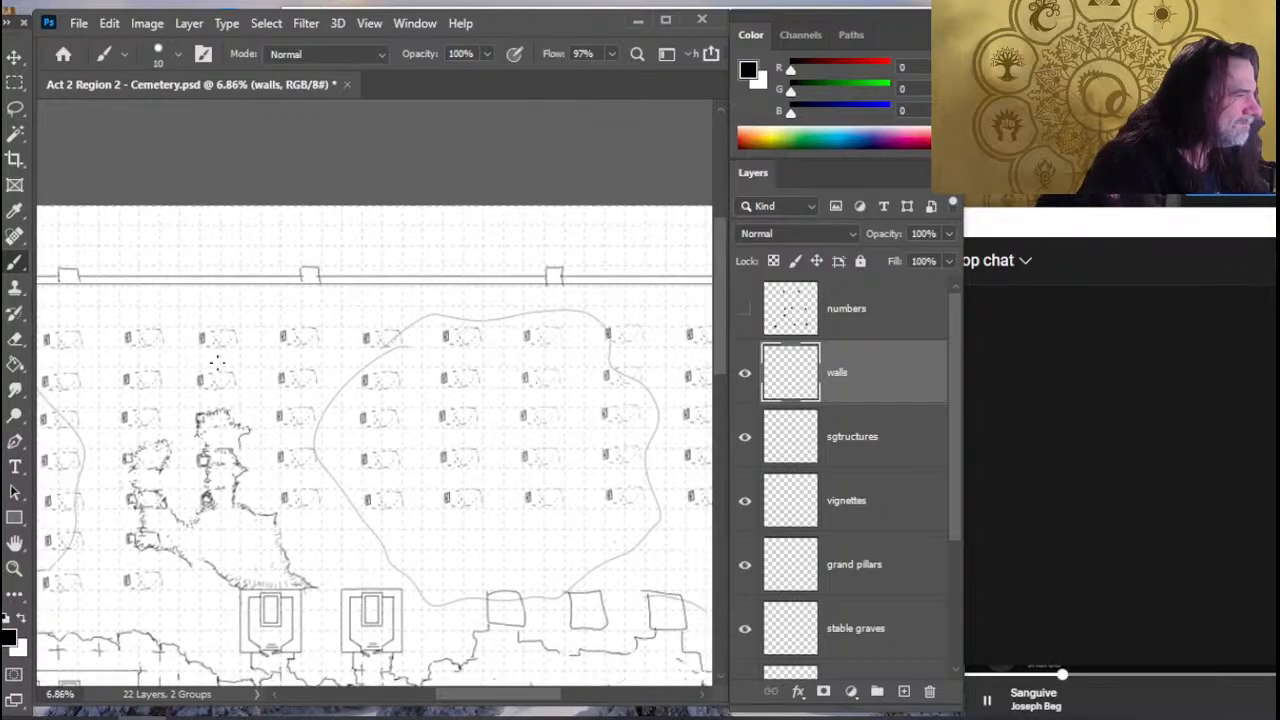
key(e)
drag(396, 275, 532, 280)
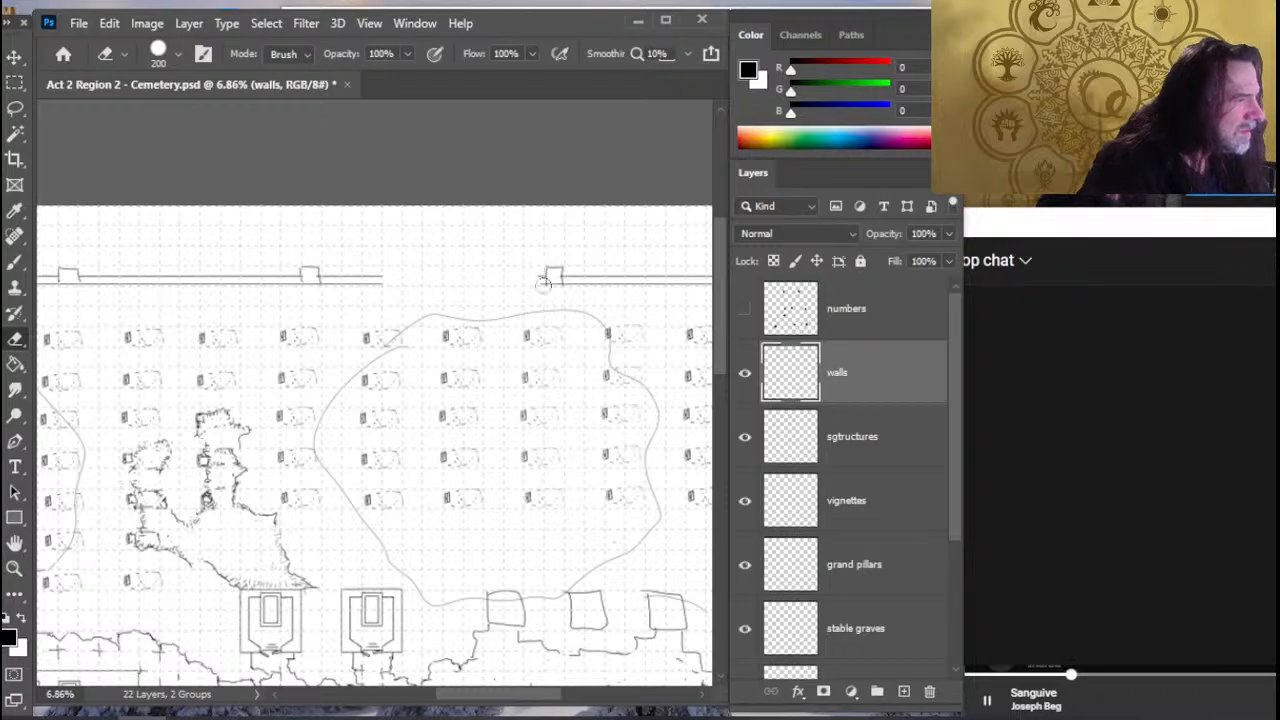
key(b)
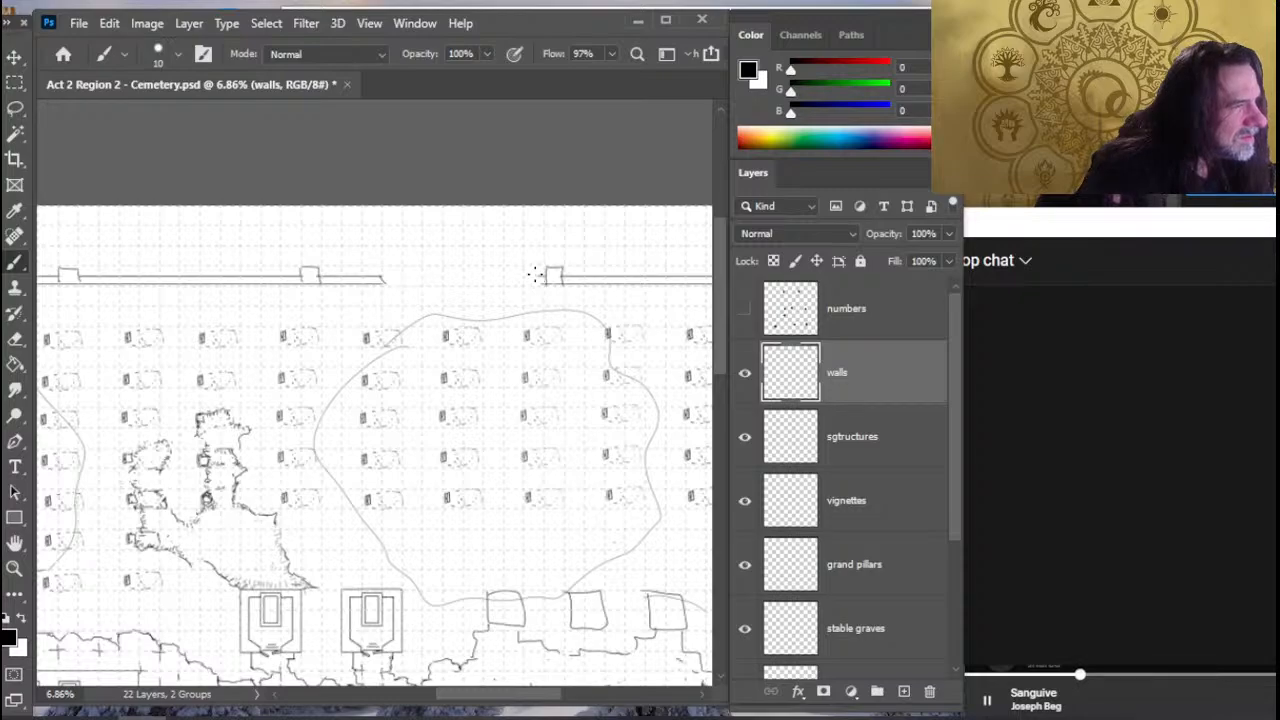
drag(586, 323, 328, 368)
- Erase the south wall's isolated segment nearest the long western stretch and draw a tilted pillar in its place
key(z)
drag(357, 462, 326, 466)
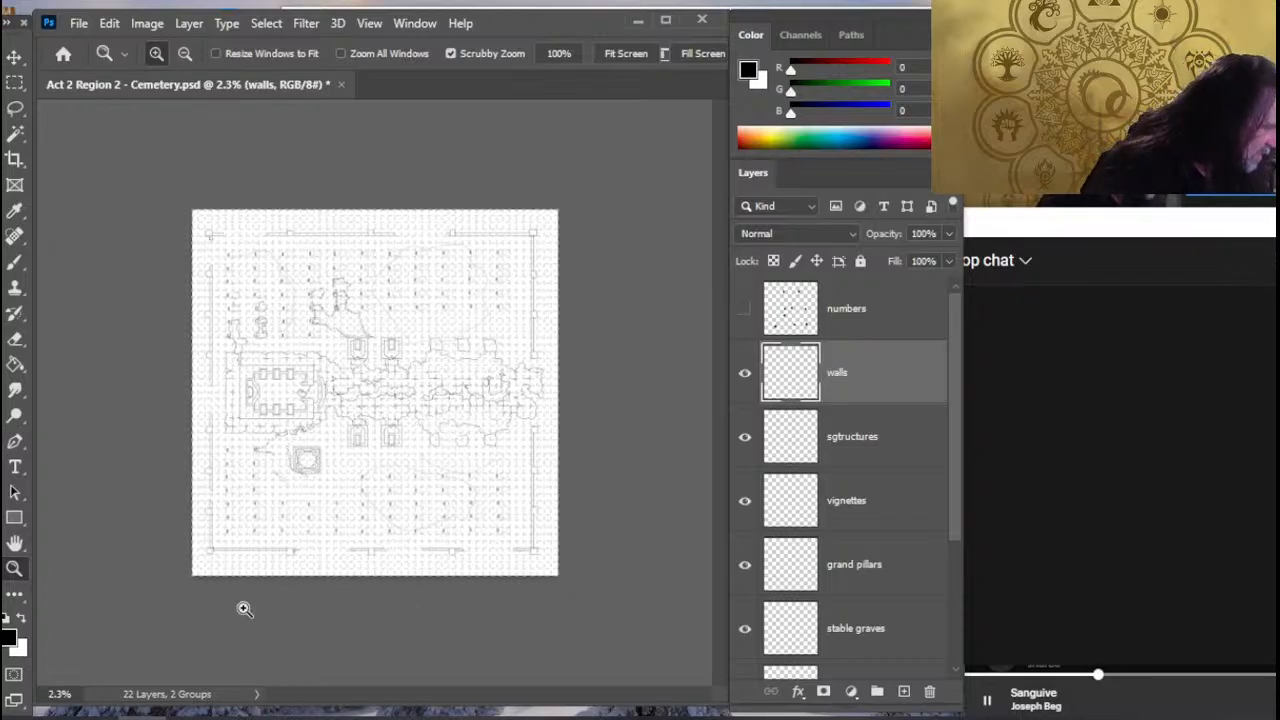
drag(324, 581, 443, 549)
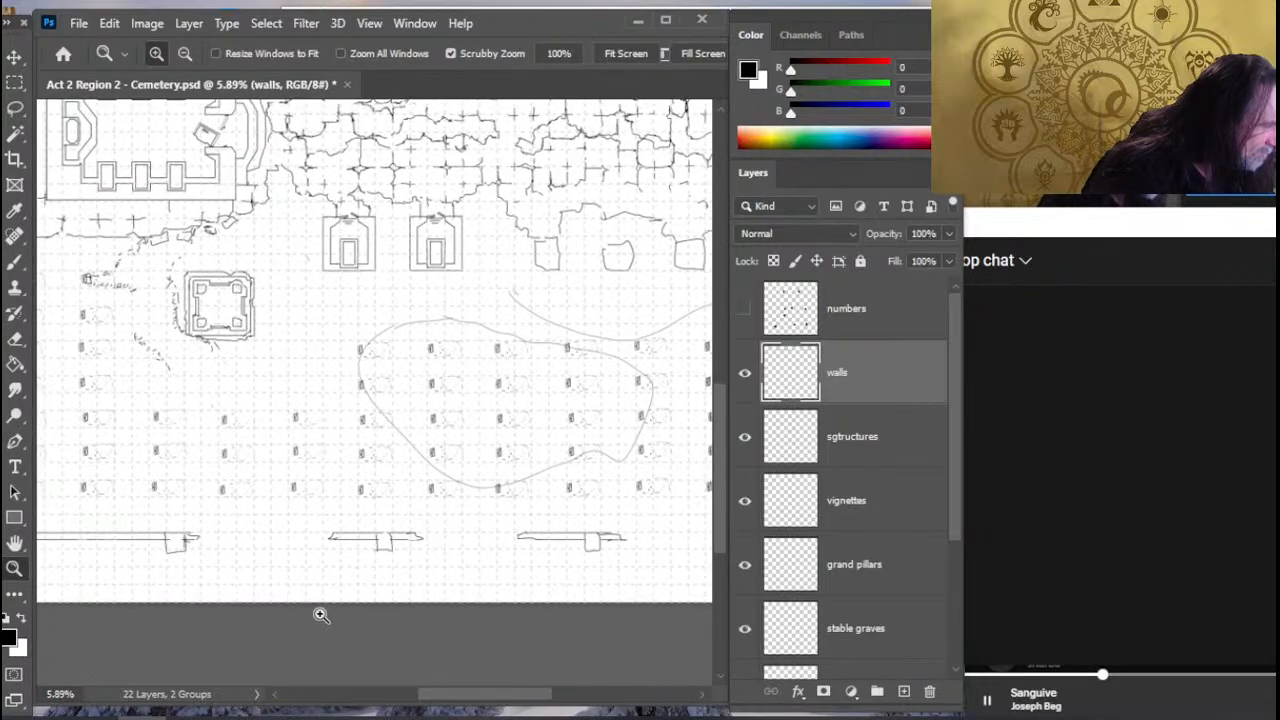
key(e)
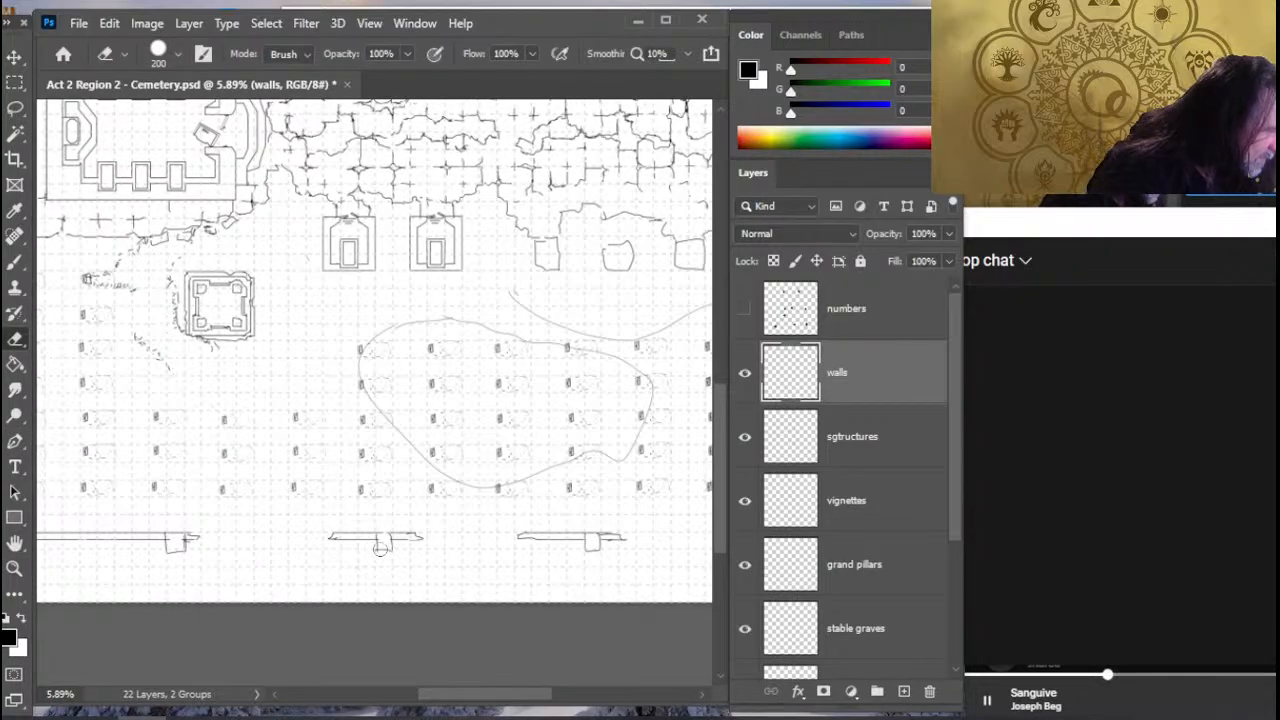
mouse_move(342, 529)
mouse_down()
mouse_move(414, 534)
mouse_move(342, 529)
mouse_move(390, 549)
mouse_move(383, 514)
mouse_up()
key(b)
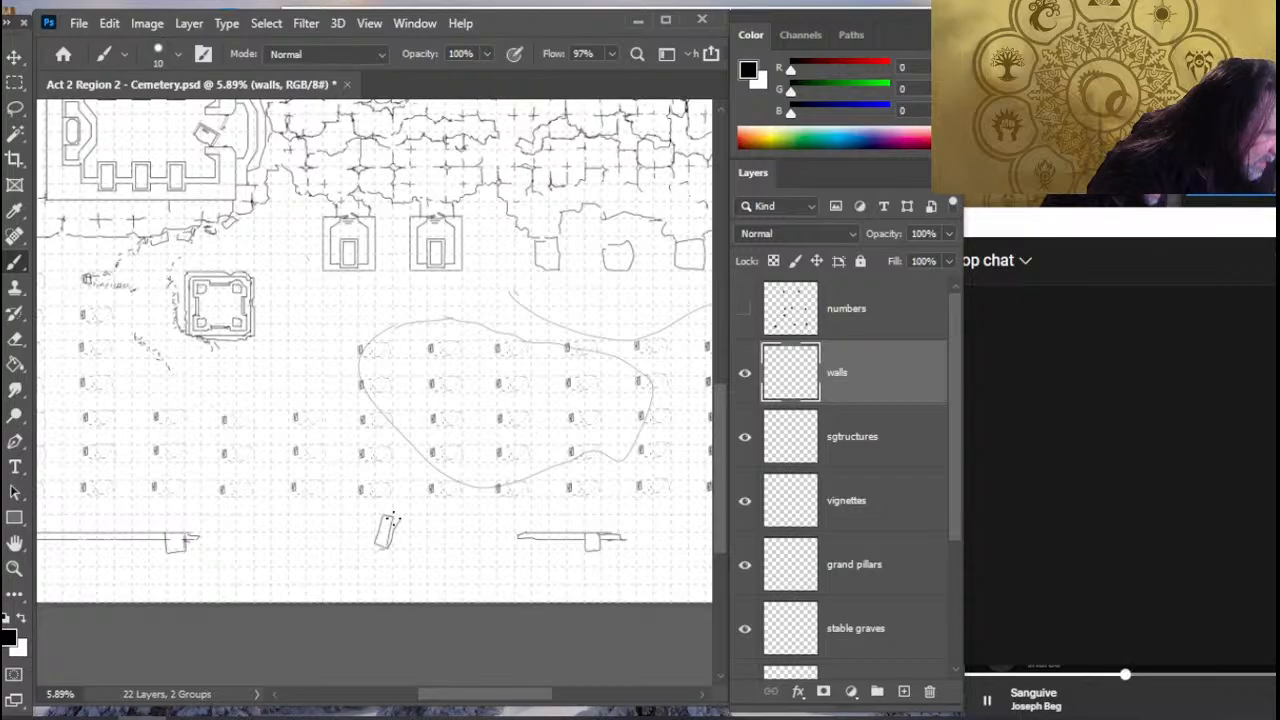
- Sketch a short, slanted broken wall line extending east from the tilted south wall pillar
key(e)
key(b)
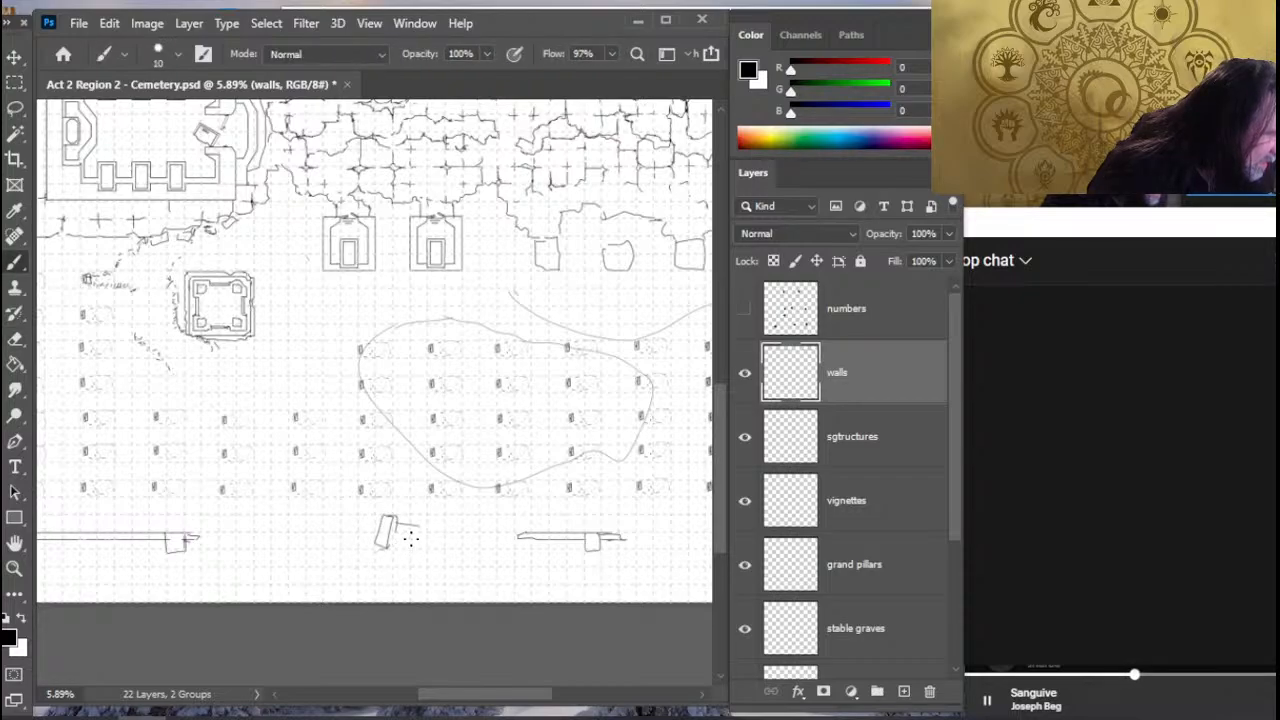
key(e)
drag(420, 527, 405, 525)
key(b)
key(e)
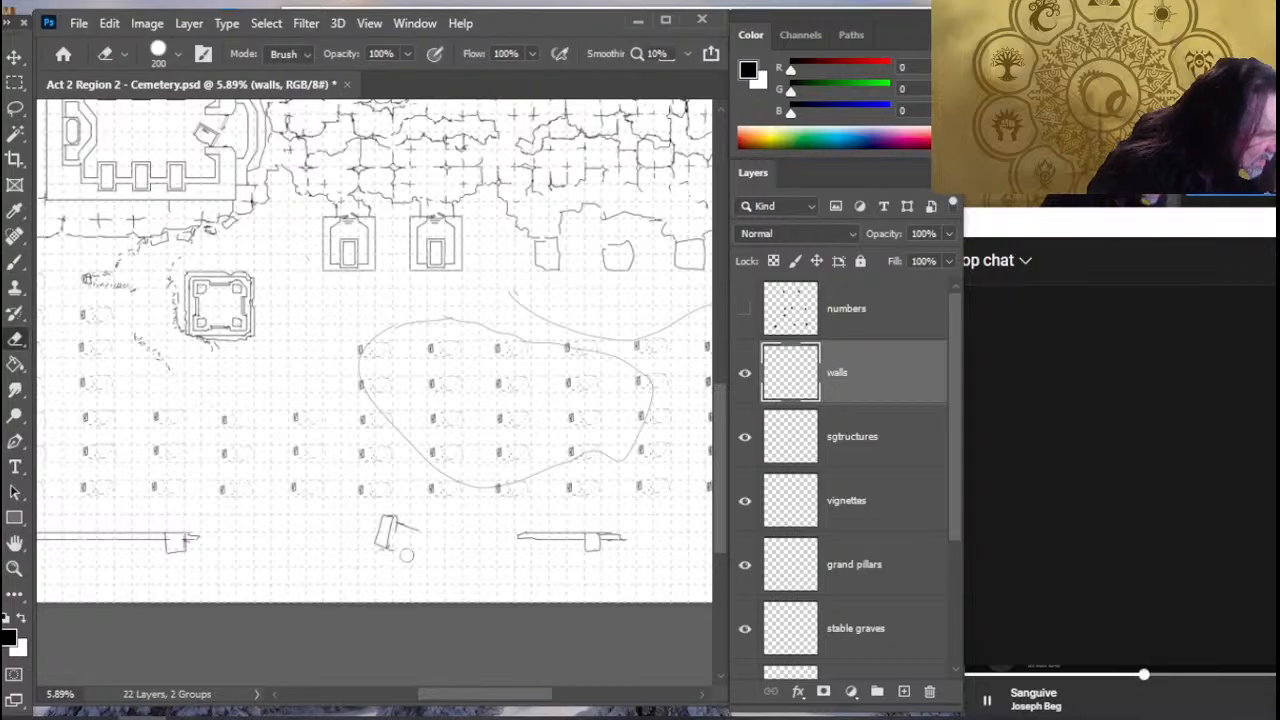
- Lasso the tilted pillar with its wall line and move it slightly south
key(l)
mouse_move(400, 505)
mouse_down()
mouse_move(385, 557)
mouse_move(384, 546)
mouse_up()
key(v)
key(l)
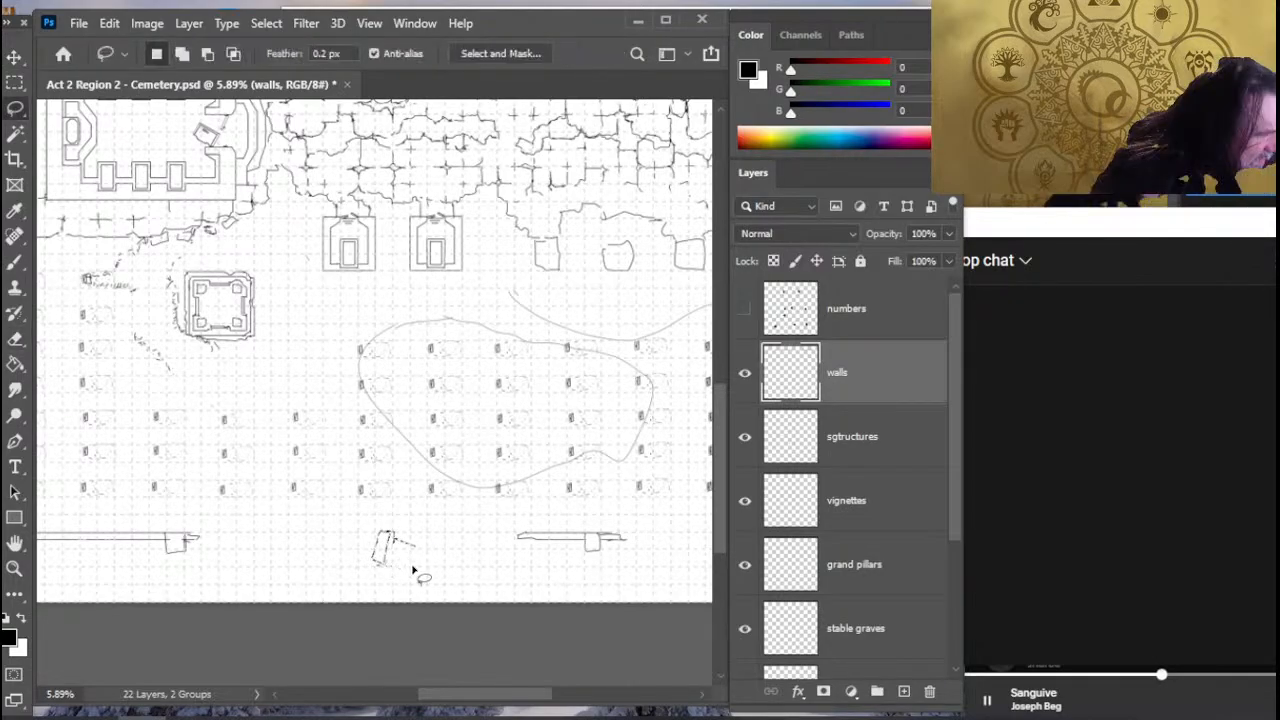
- Redraw the wall stub beside the tilted pillar and sketch fallen rubble blocks to its east, erasing overlapping lines
key(e)
mouse_move(397, 539)
mouse_down()
mouse_move(411, 564)
mouse_move(411, 544)
mouse_up()
key(b)
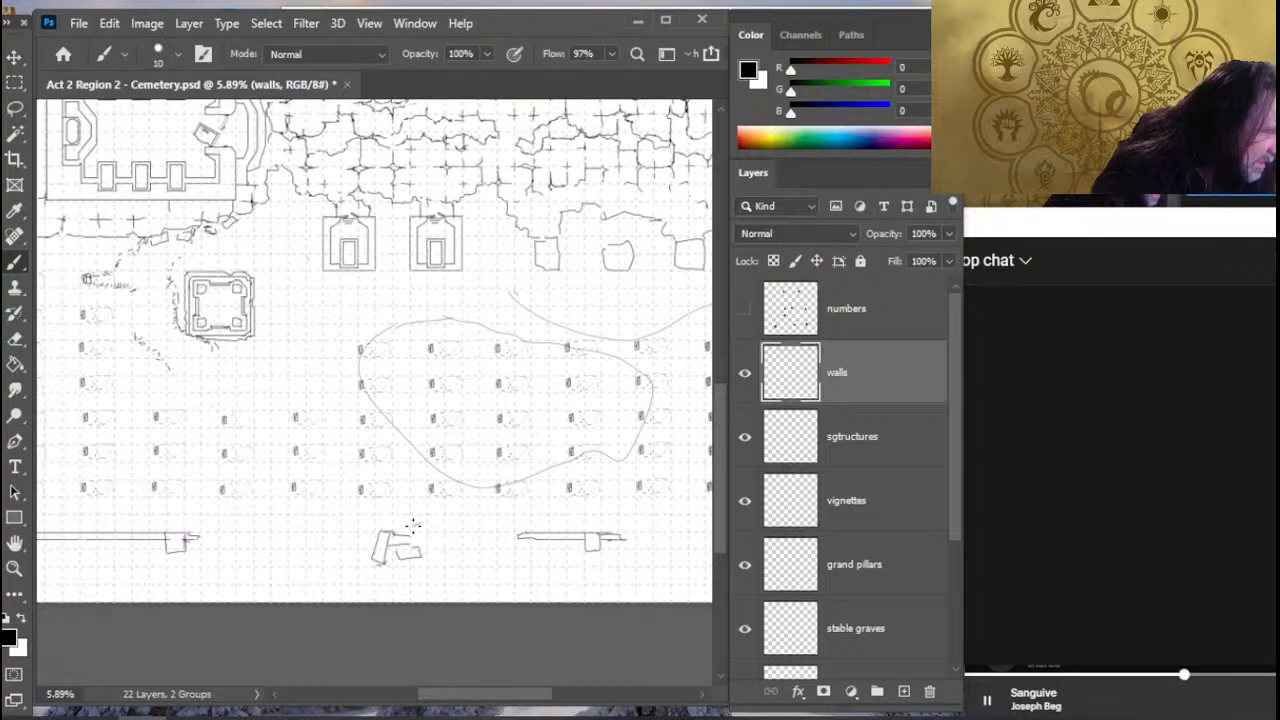
key(e)
key(b)
mouse_move(428, 522)
mouse_down()
mouse_move(413, 526)
mouse_move(449, 552)
mouse_up()
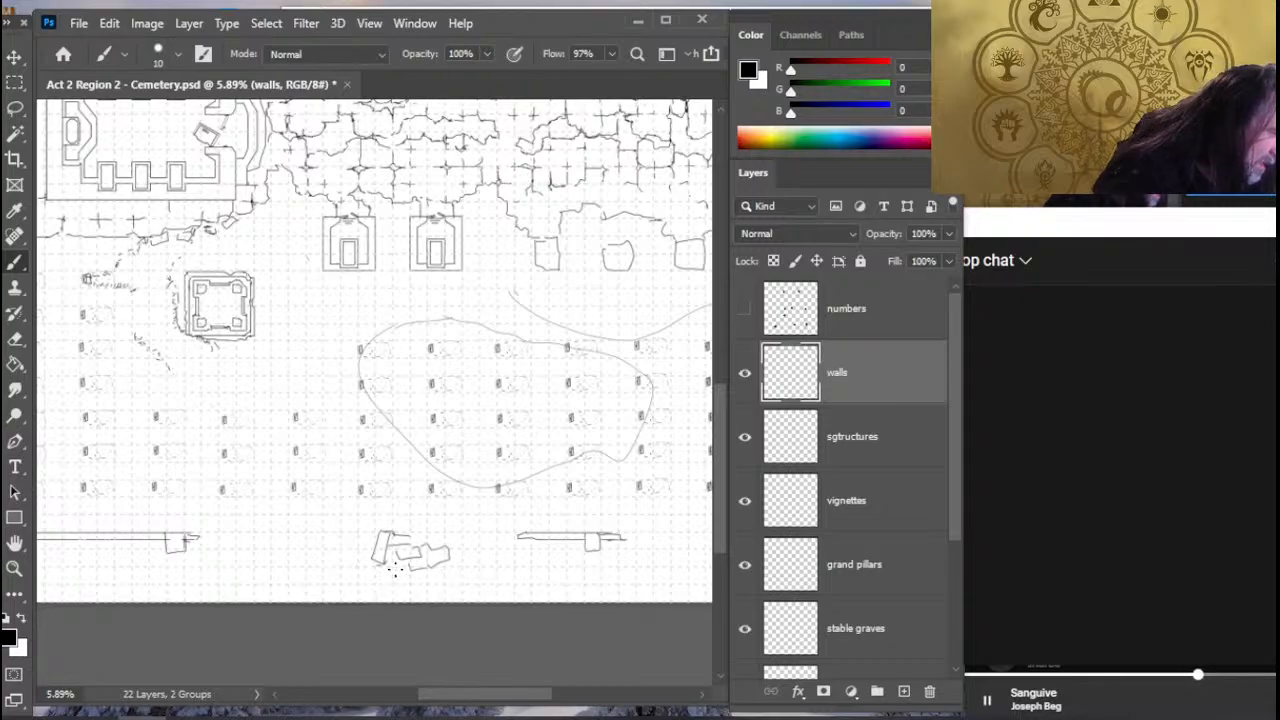
key(e)
drag(422, 556, 411, 566)
key(b)
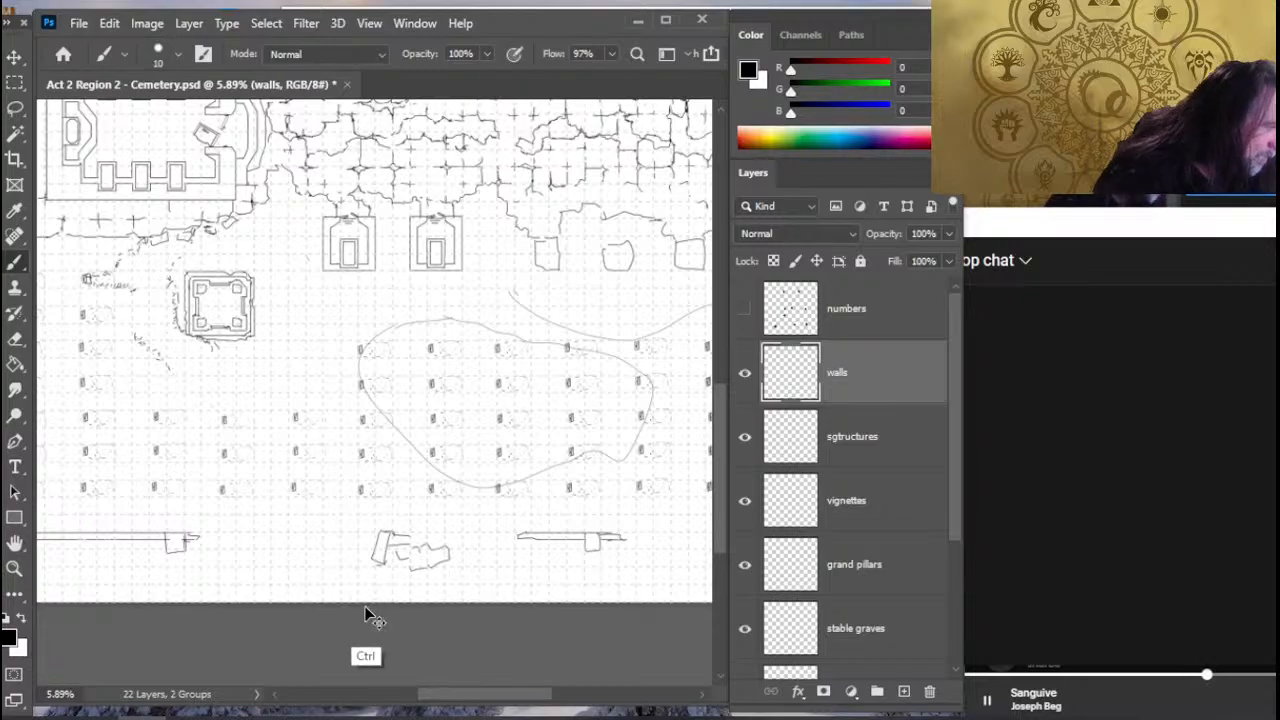
- Undo the rubble, the tilted pillar and the erasure of the south wall segment
key(ctrl+z)
key(ctrl+z)
key(ctrl+z)
key(ctrl+z)
key(ctrl+z)
key(ctrl+z)
key(ctrl+z)
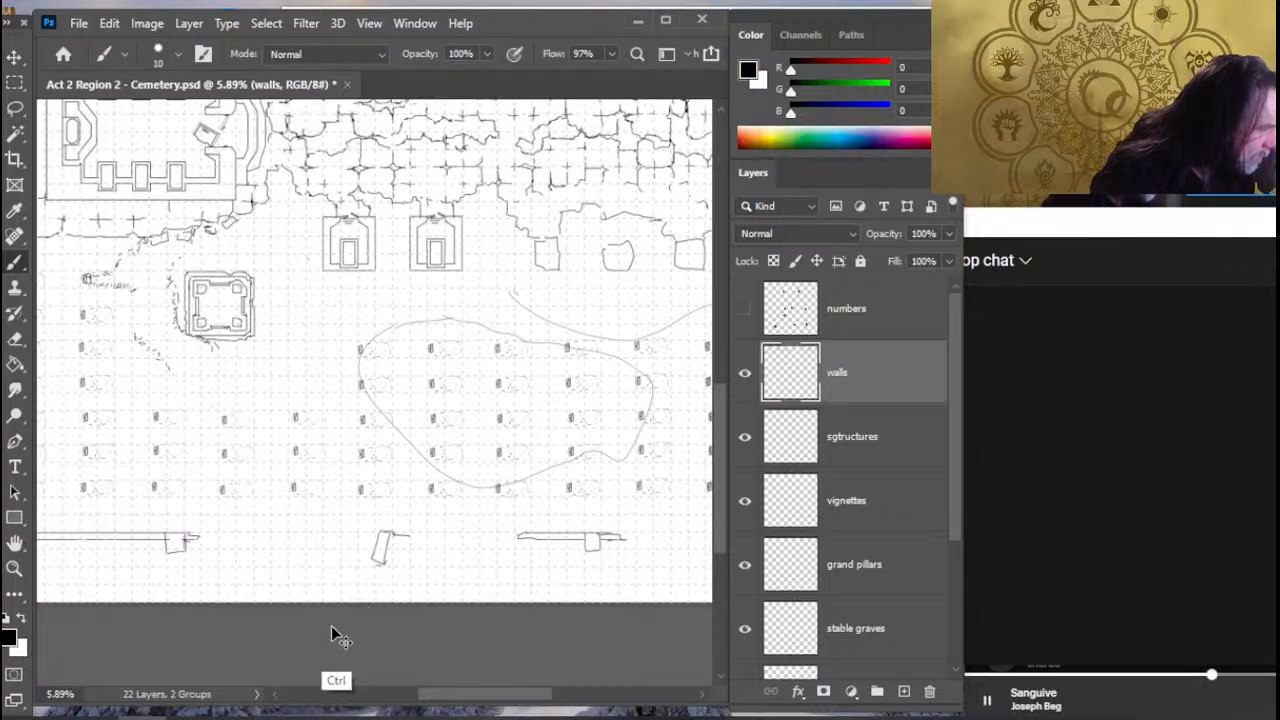
key(ctrl+z)
key(ctrl+z)
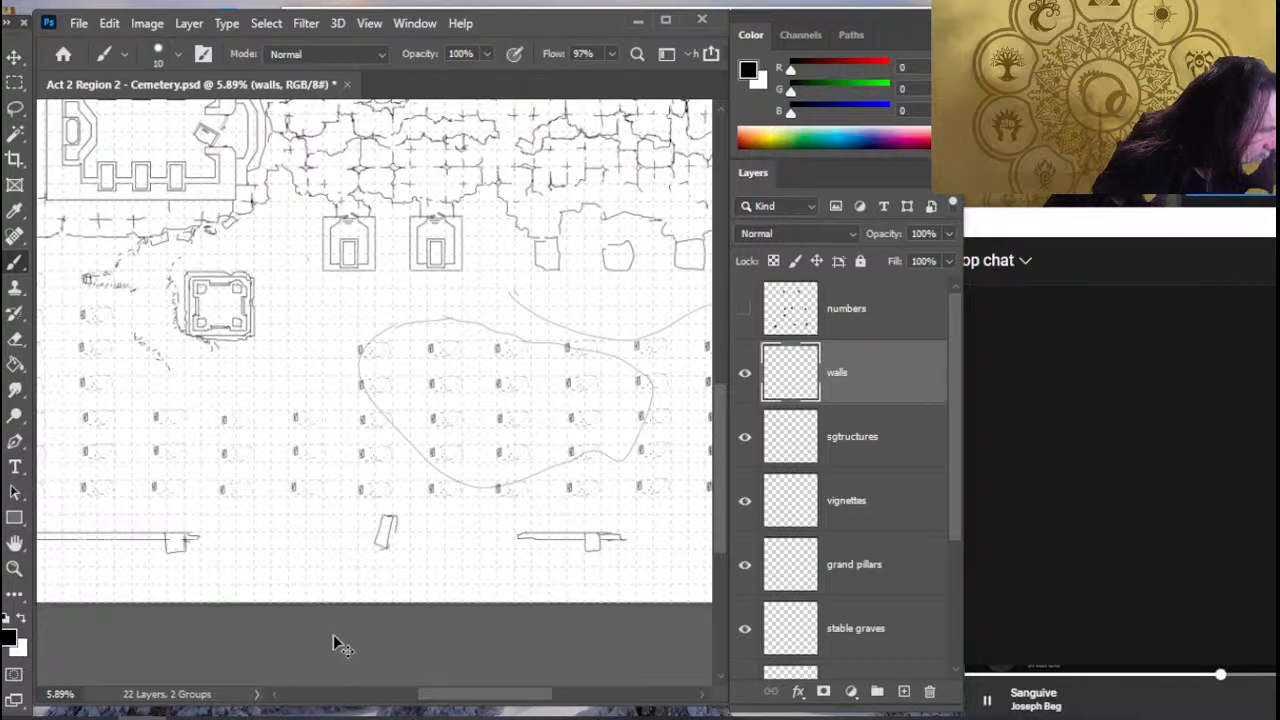
key(ctrl+z)
key(ctrl+z)
key(ctrl+z)
key(ctrl+z)
key(ctrl+z)
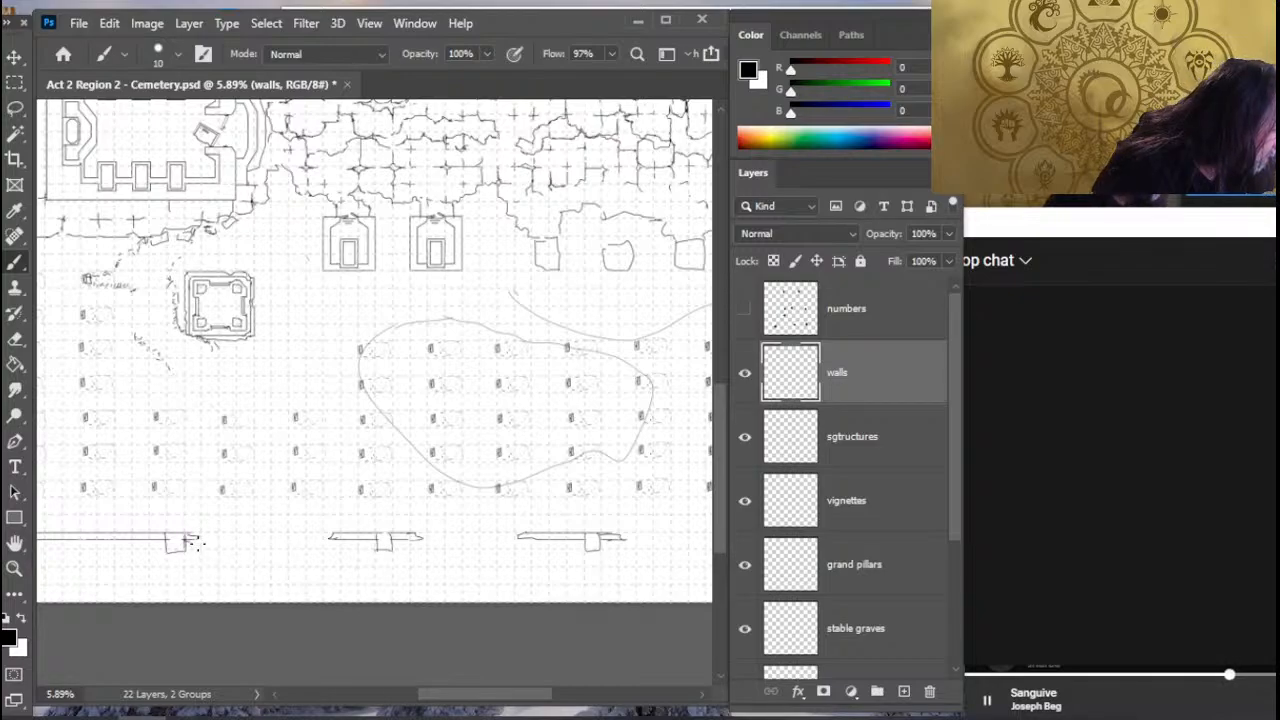
- Sketch a sagging double row of fallen stone blocks across the westernmost visible gap in the south wall
mouse_move(198, 543)
mouse_down()
mouse_move(249, 567)
mouse_move(305, 564)
mouse_move(287, 568)
mouse_move(324, 533)
mouse_up()
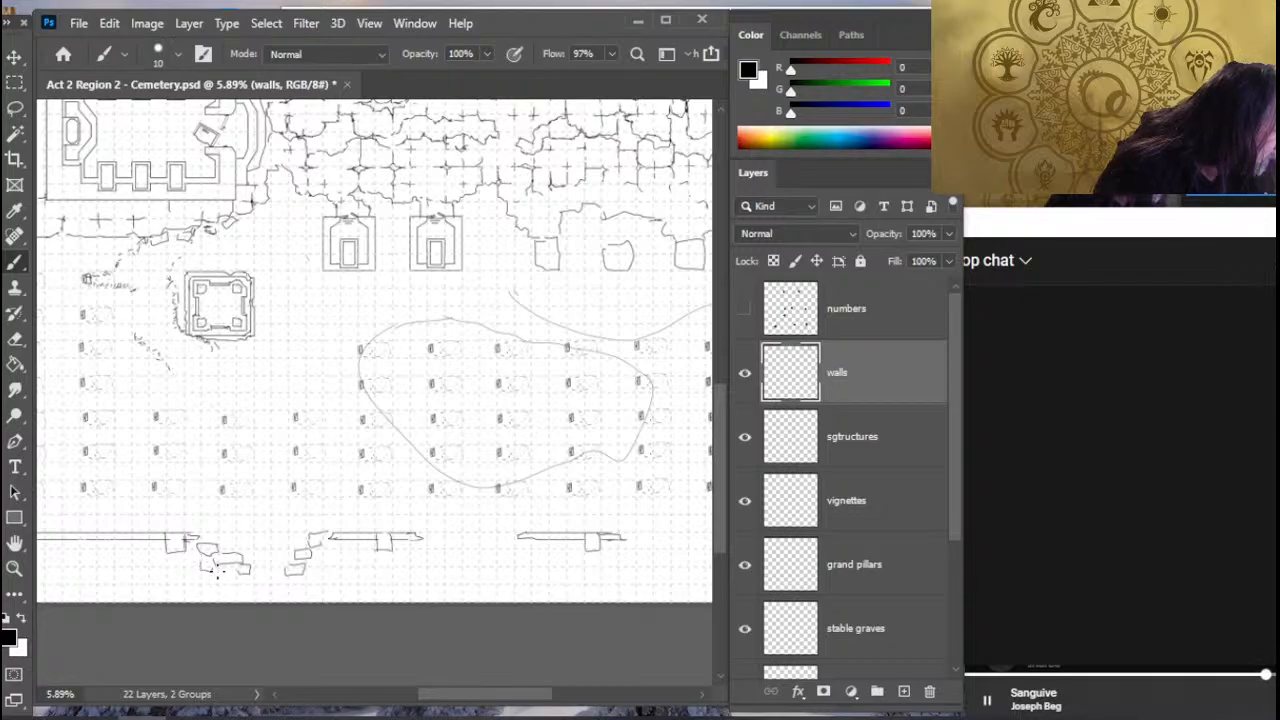
drag(218, 571, 229, 567)
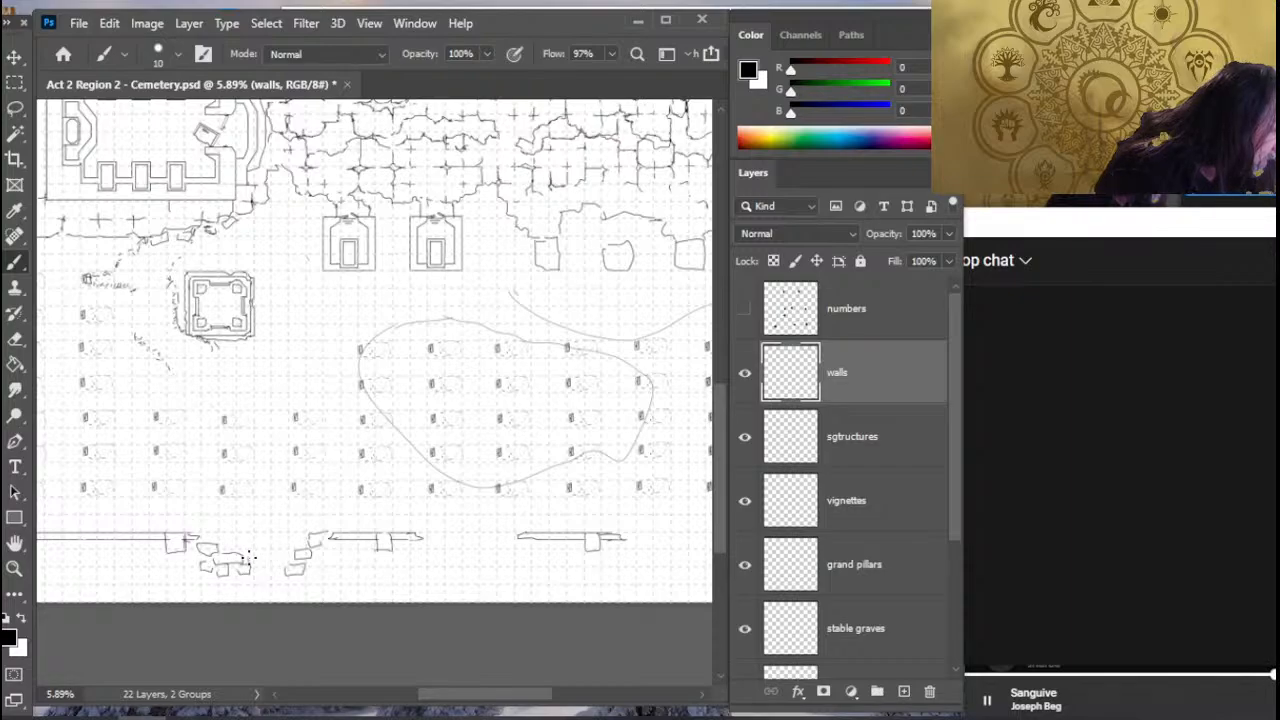
mouse_move(250, 560)
mouse_down()
mouse_move(270, 562)
mouse_move(252, 548)
mouse_move(278, 573)
mouse_move(288, 553)
mouse_move(305, 575)
mouse_up()
- Erase the tips of the two facing wall ends at the next gap to the east in the south wall
key(e)
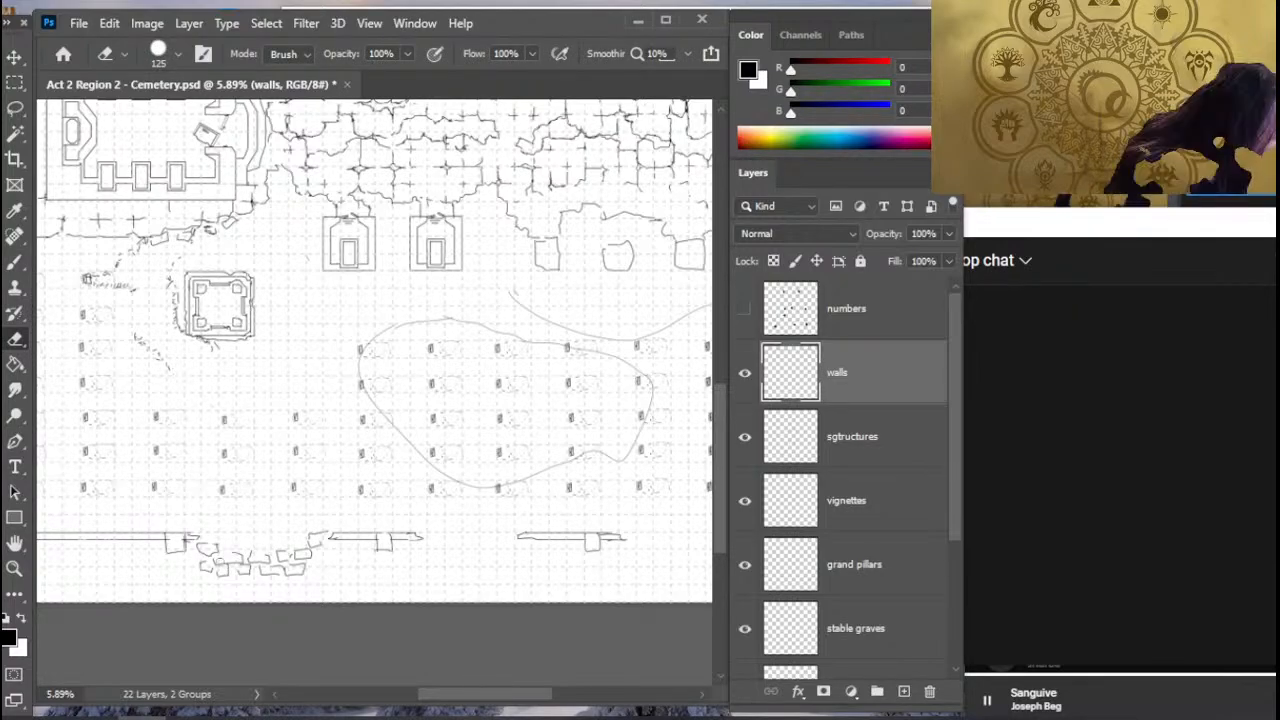
key(b)
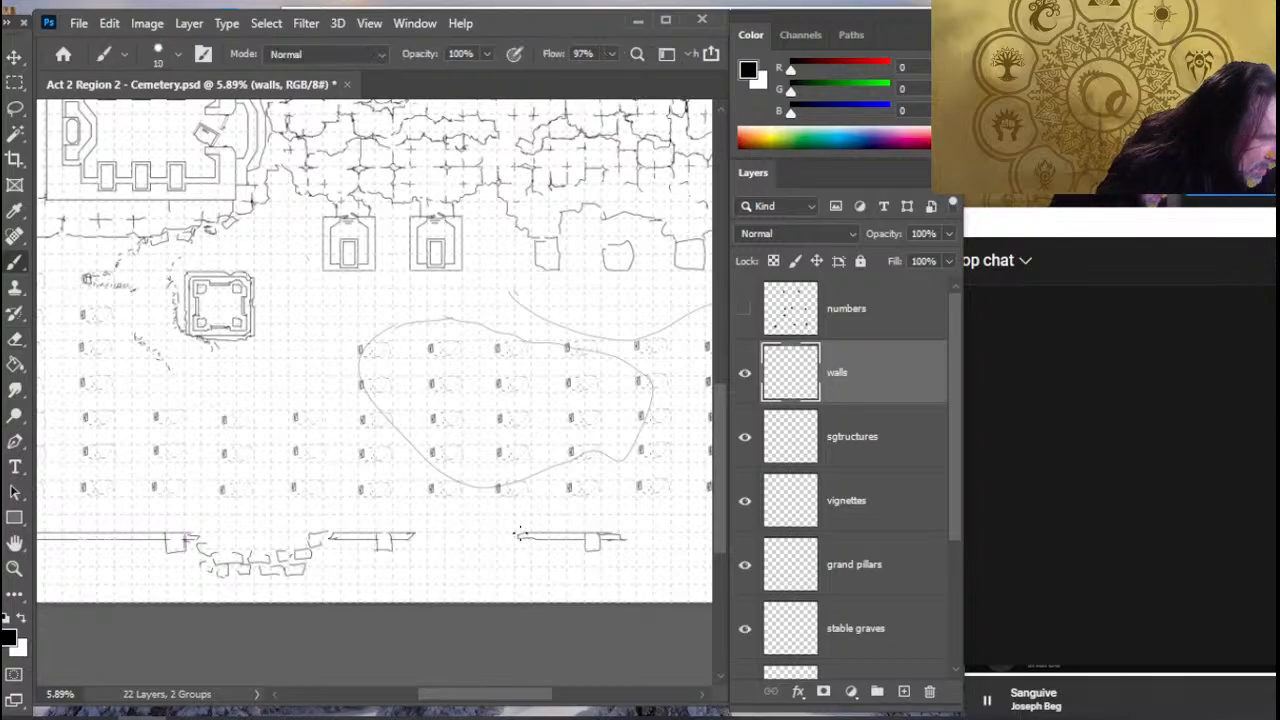
key(e)
click(519, 535)
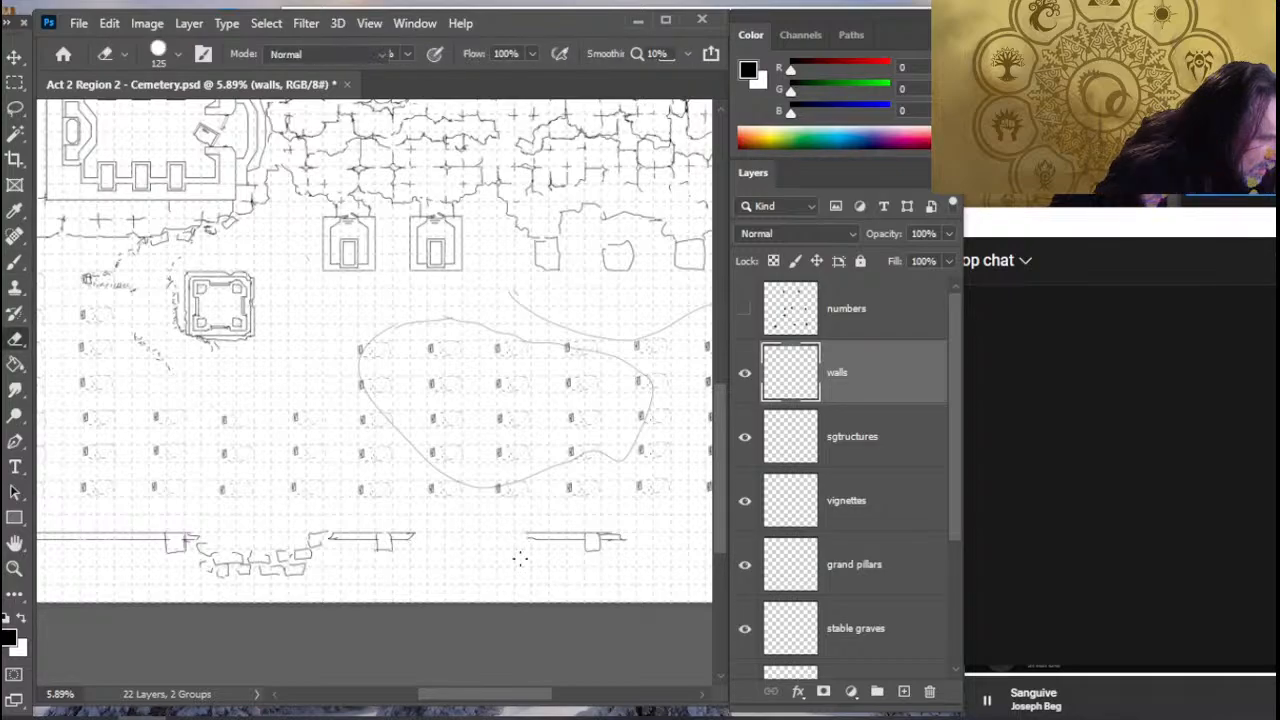
- Sketch scattered fallen stone blocks across the second south wall gap, erasing the stray block beside its west wall end
key(b)
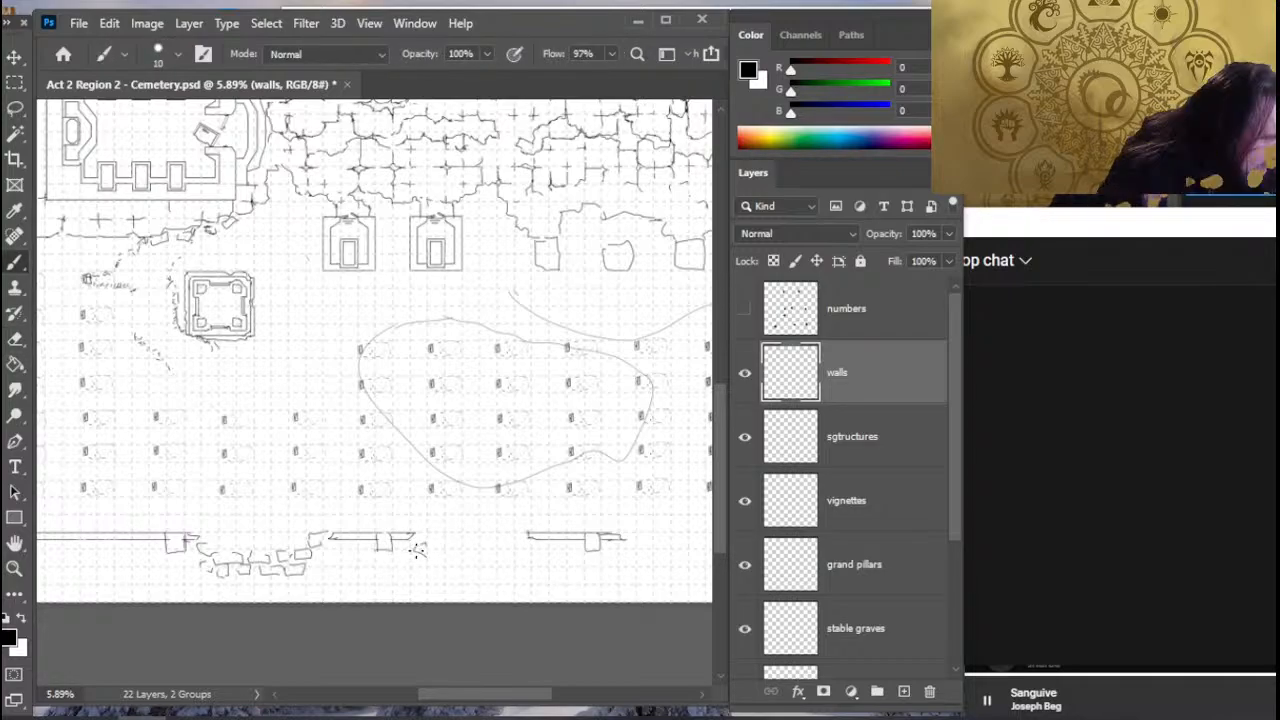
mouse_move(424, 545)
mouse_down()
mouse_move(408, 571)
mouse_move(417, 559)
mouse_move(433, 577)
mouse_move(461, 563)
mouse_move(449, 555)
mouse_move(464, 561)
mouse_move(402, 551)
mouse_move(460, 551)
mouse_move(478, 567)
mouse_move(449, 552)
mouse_up()
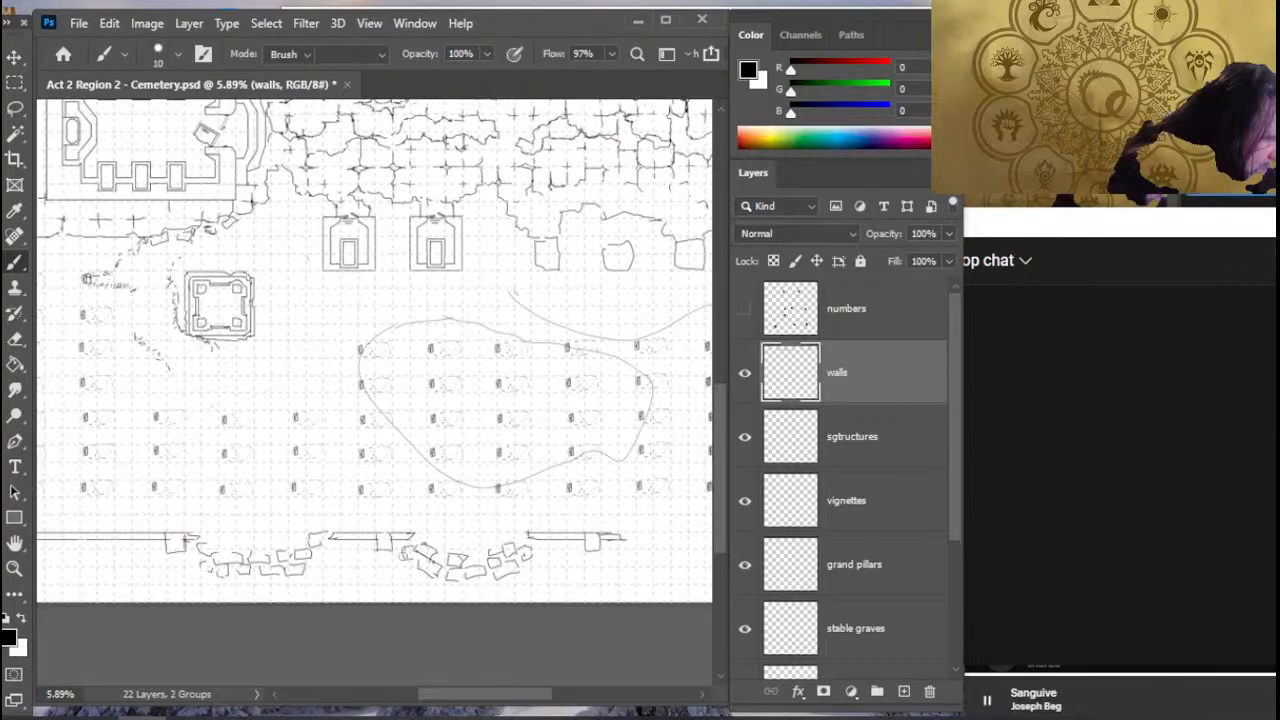
key(e)
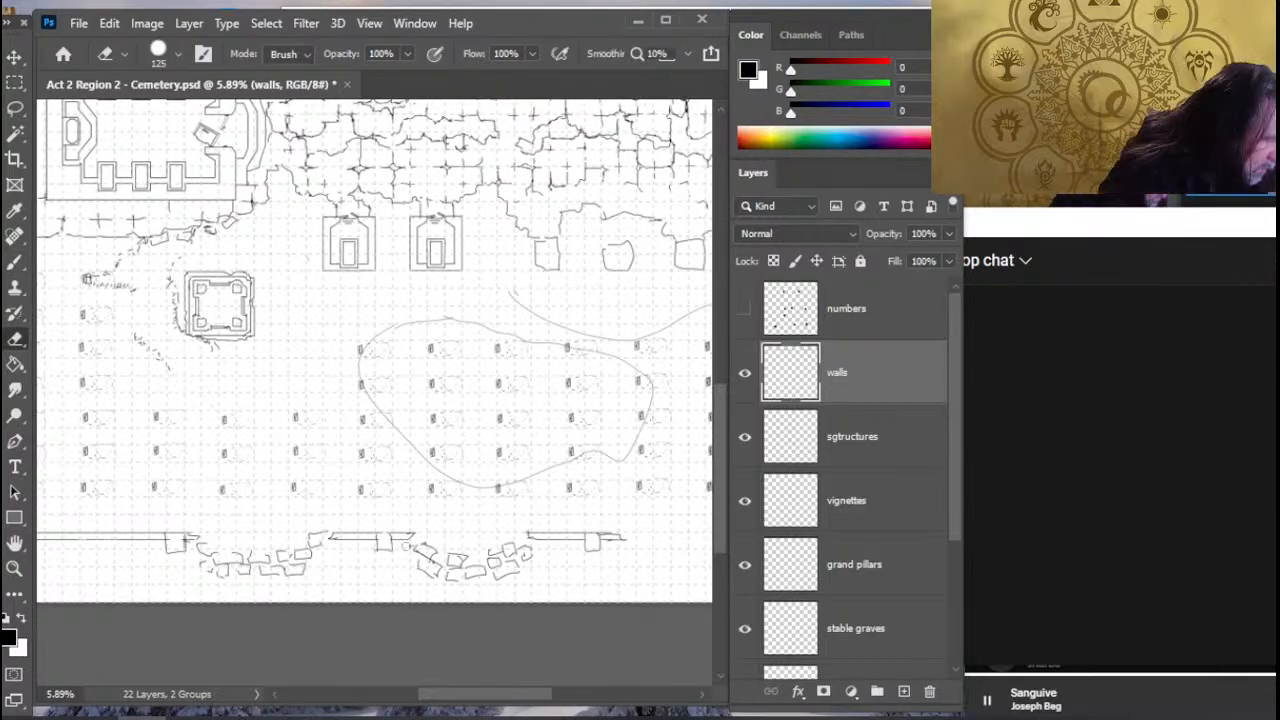
key(b)
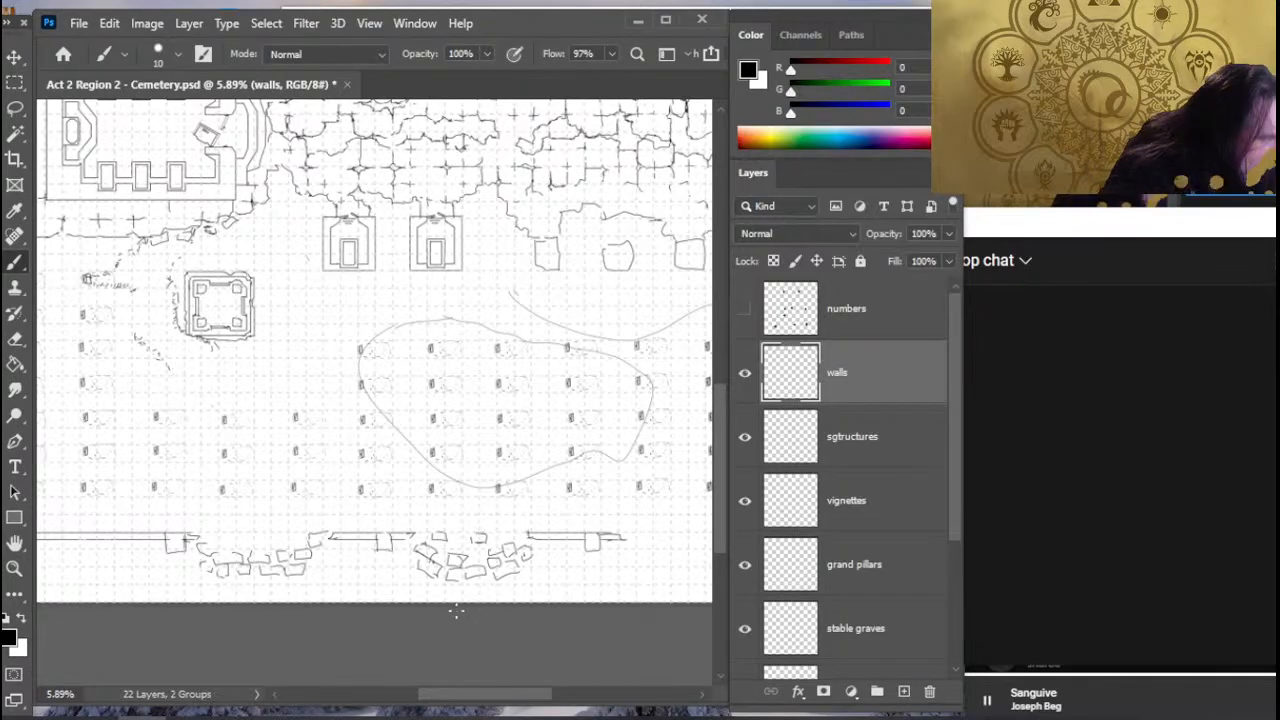
- Switch to the Crystals of Mabar draft in Google Docs and delete the 10-foot wall sentence and its line under EXPLORING THE CEMETERY
key(alt+Tab)
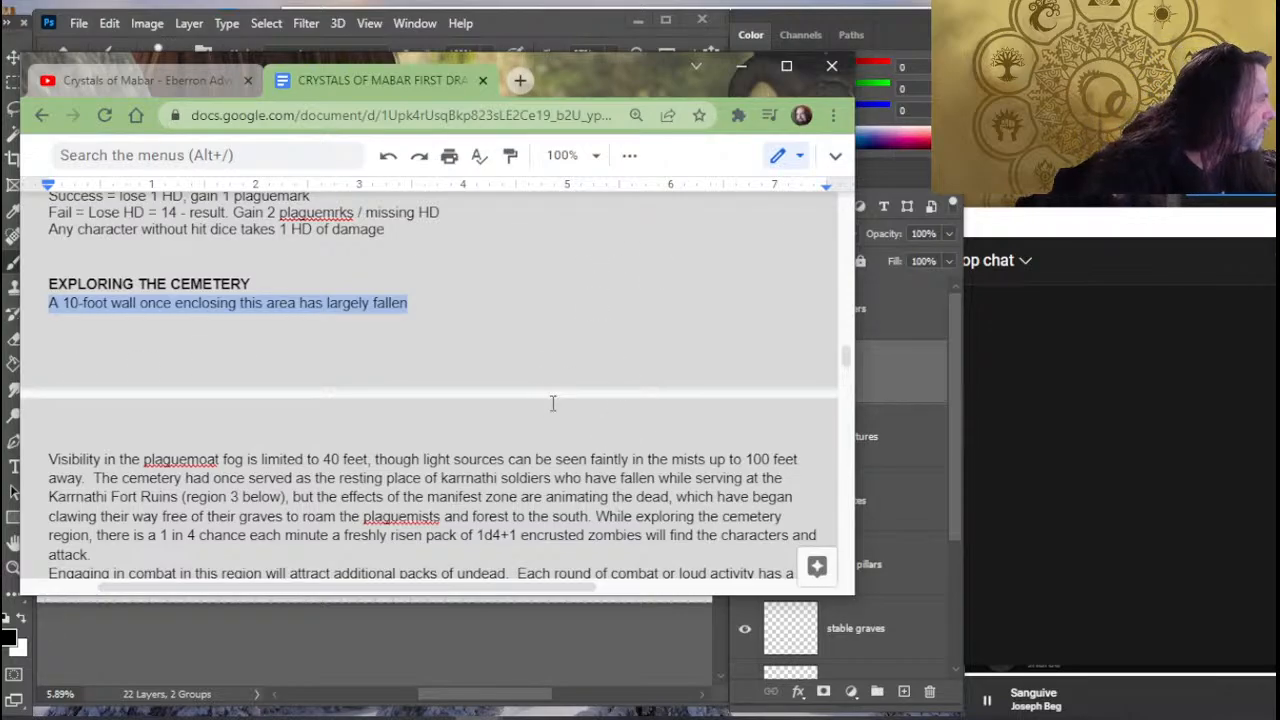
click(438, 306)
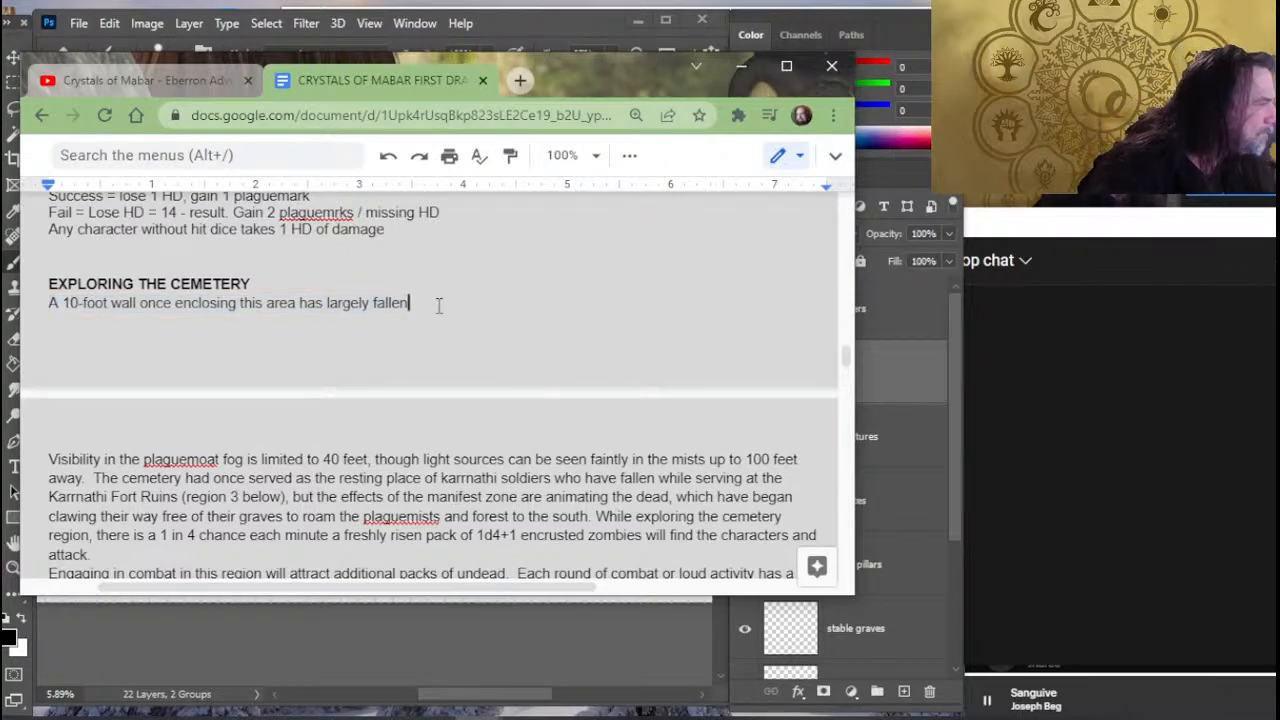
drag(438, 306, 42, 314)
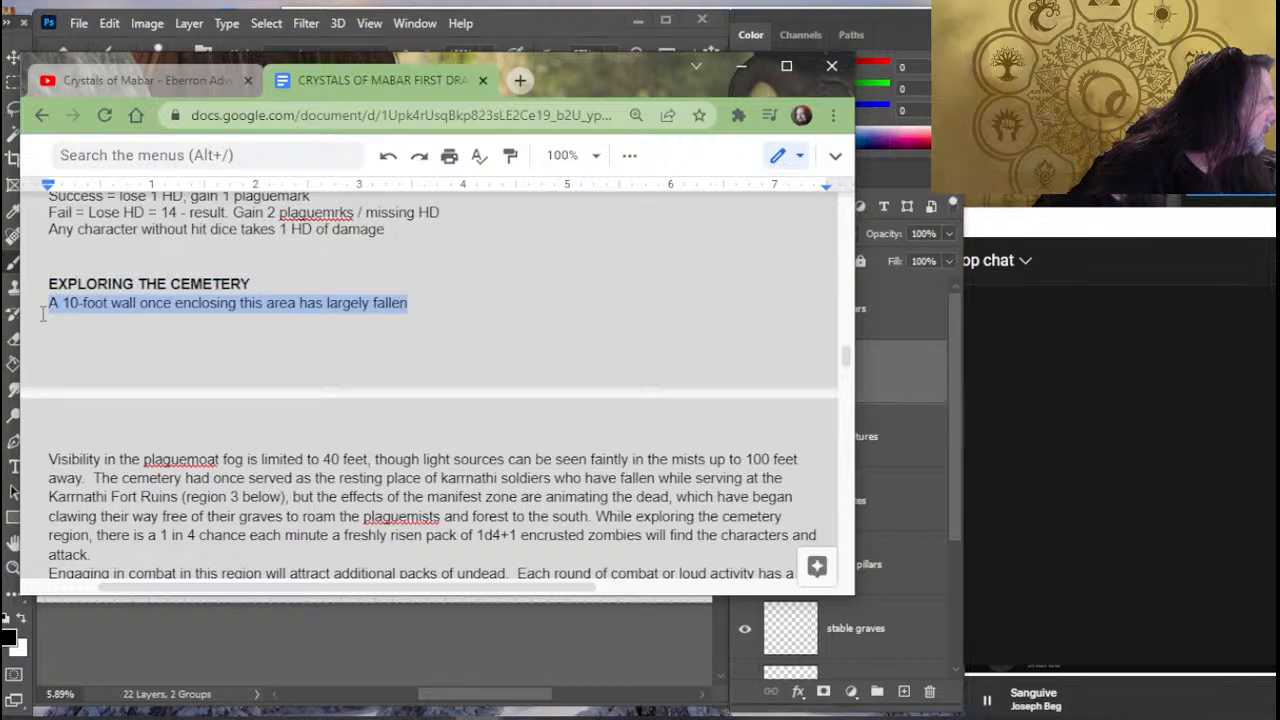
key(BackSpace)
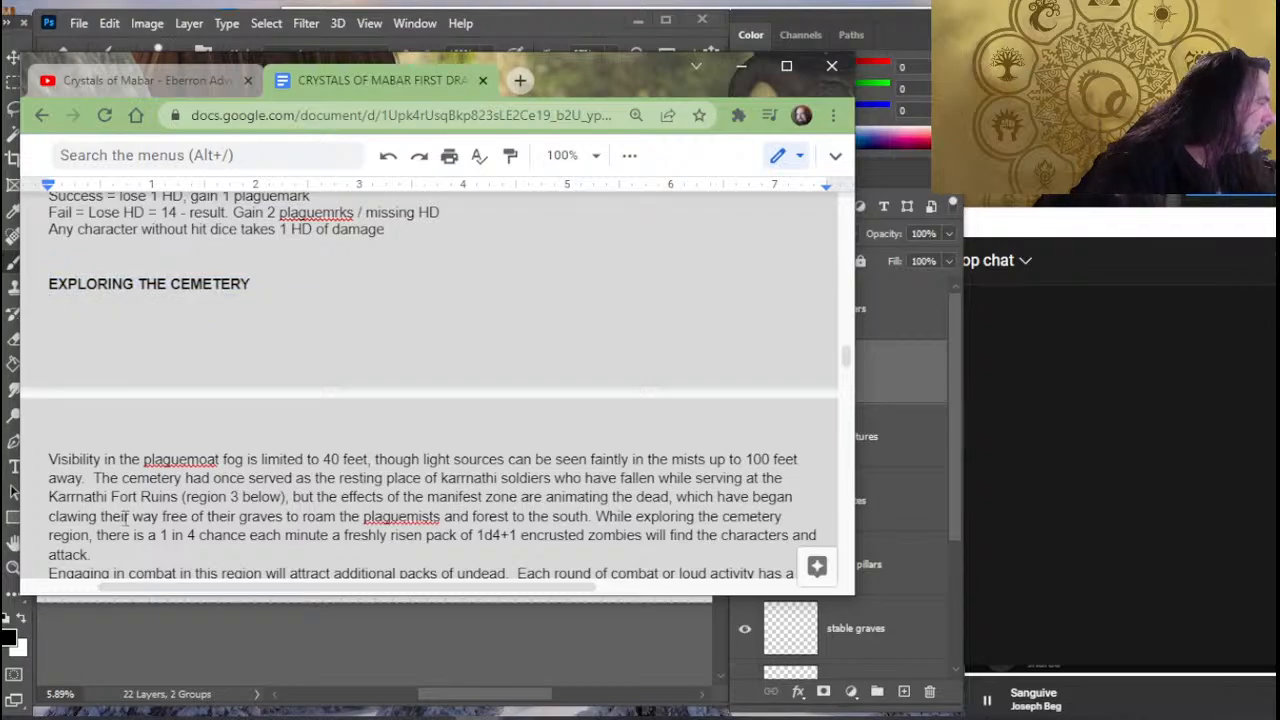
key(Delete)
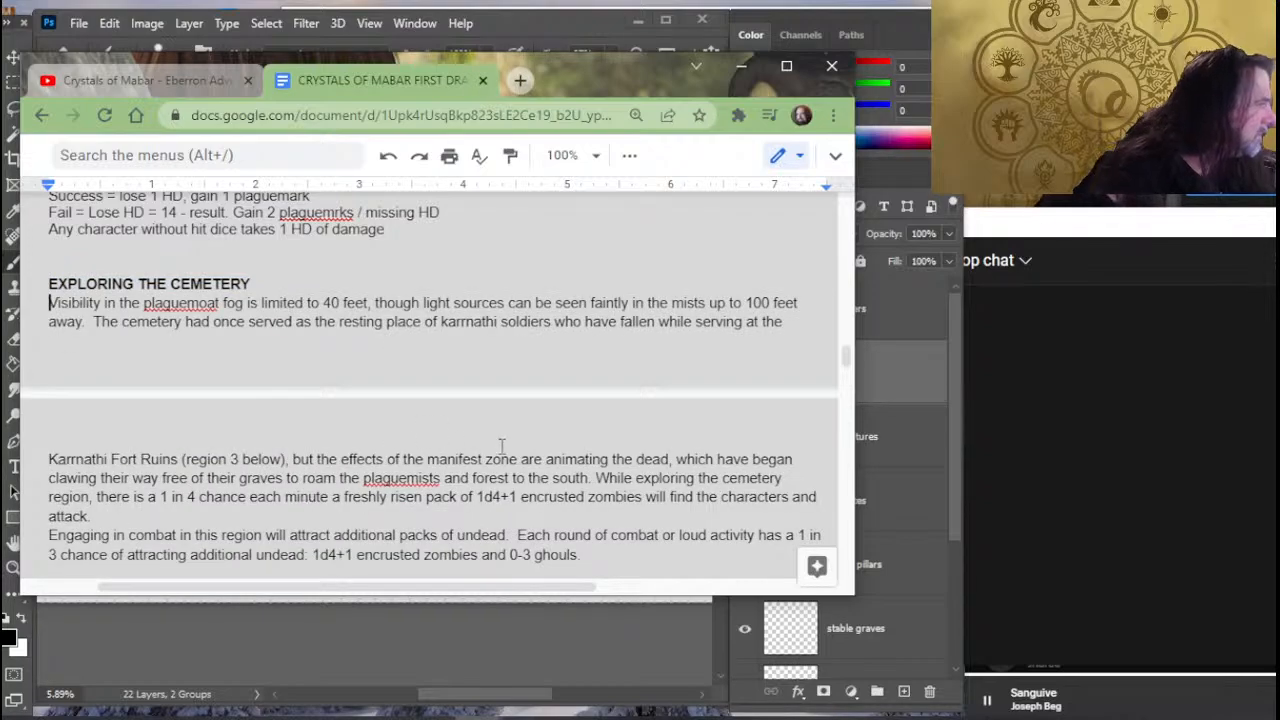
- Insert "crumbling" before "stone formations" in the ACT 2 REGION 2 - CEMETERY summary
scroll(527, 512, up, 3)
scroll(550, 545, up, 2)
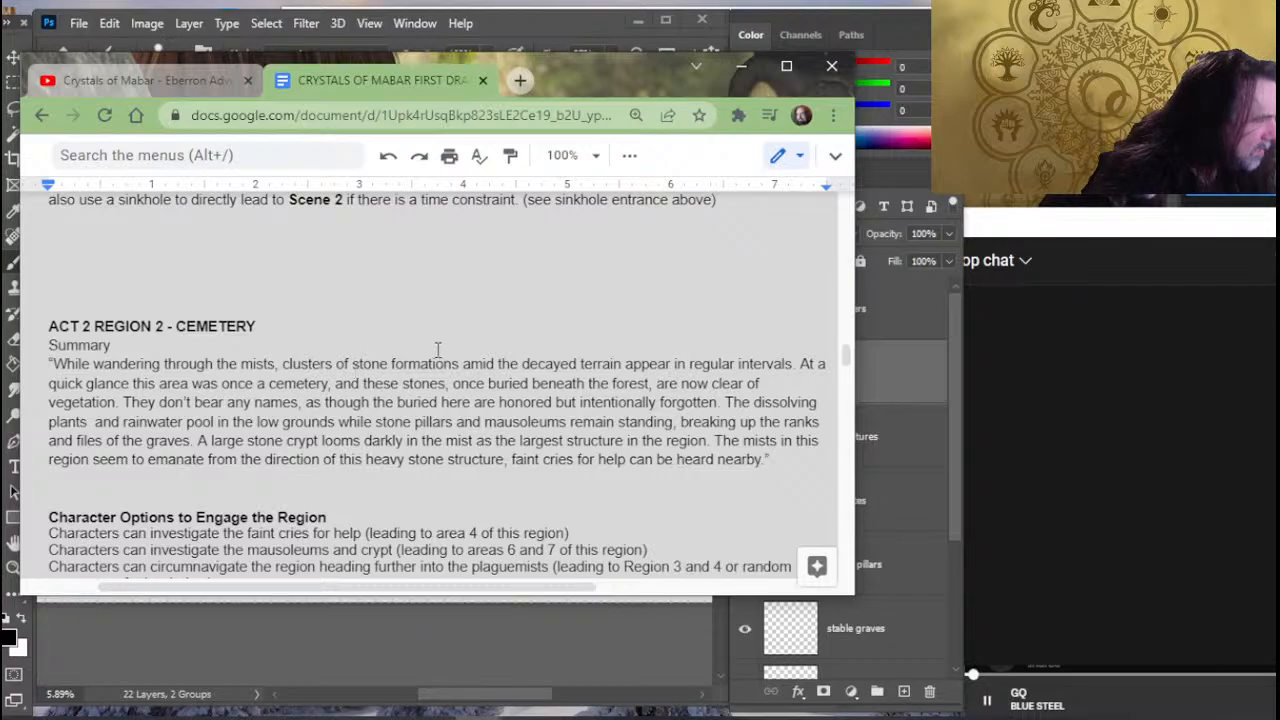
click(389, 364)
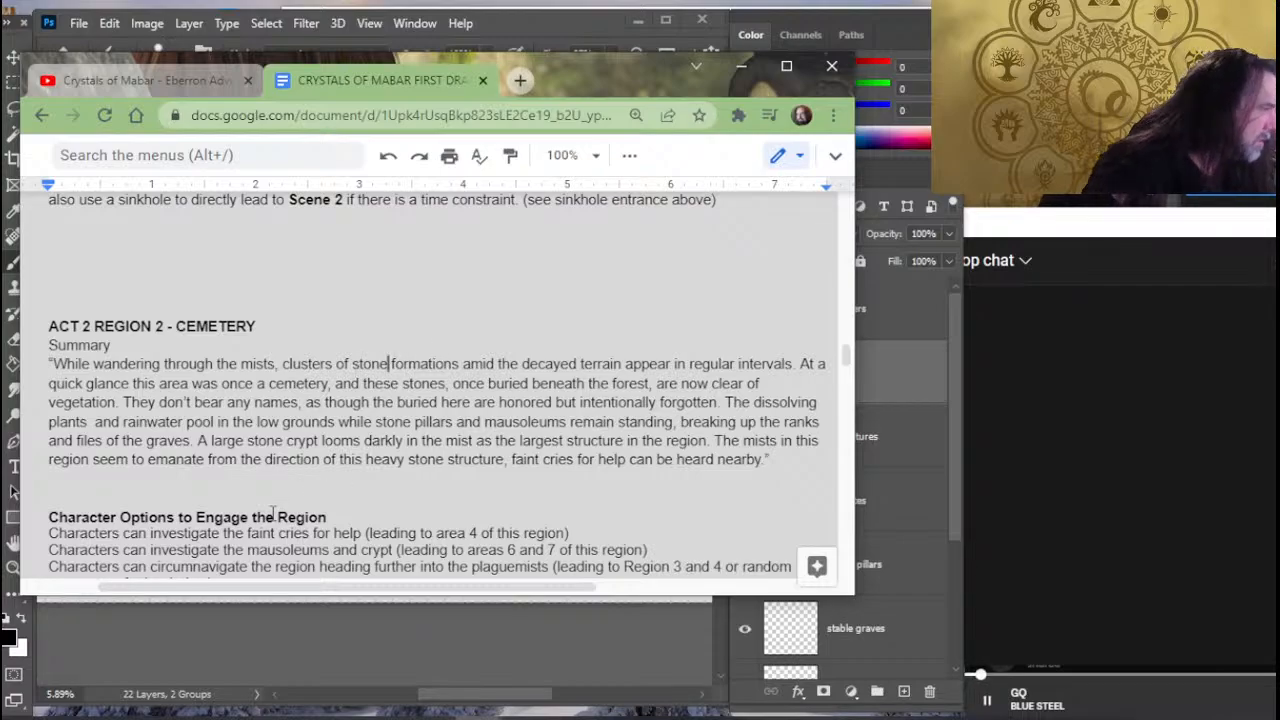
key(Left)
key(Left)
key(Left)
key(Left)
key(Left)
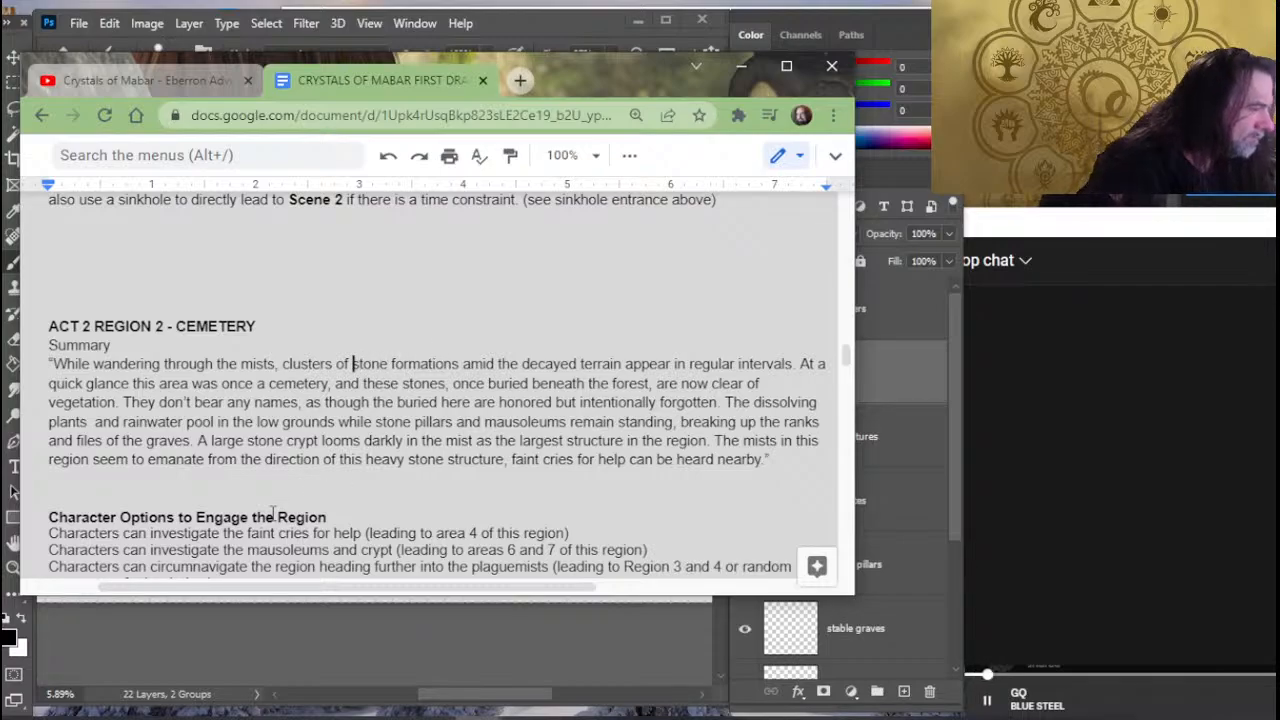
text(crumblin)
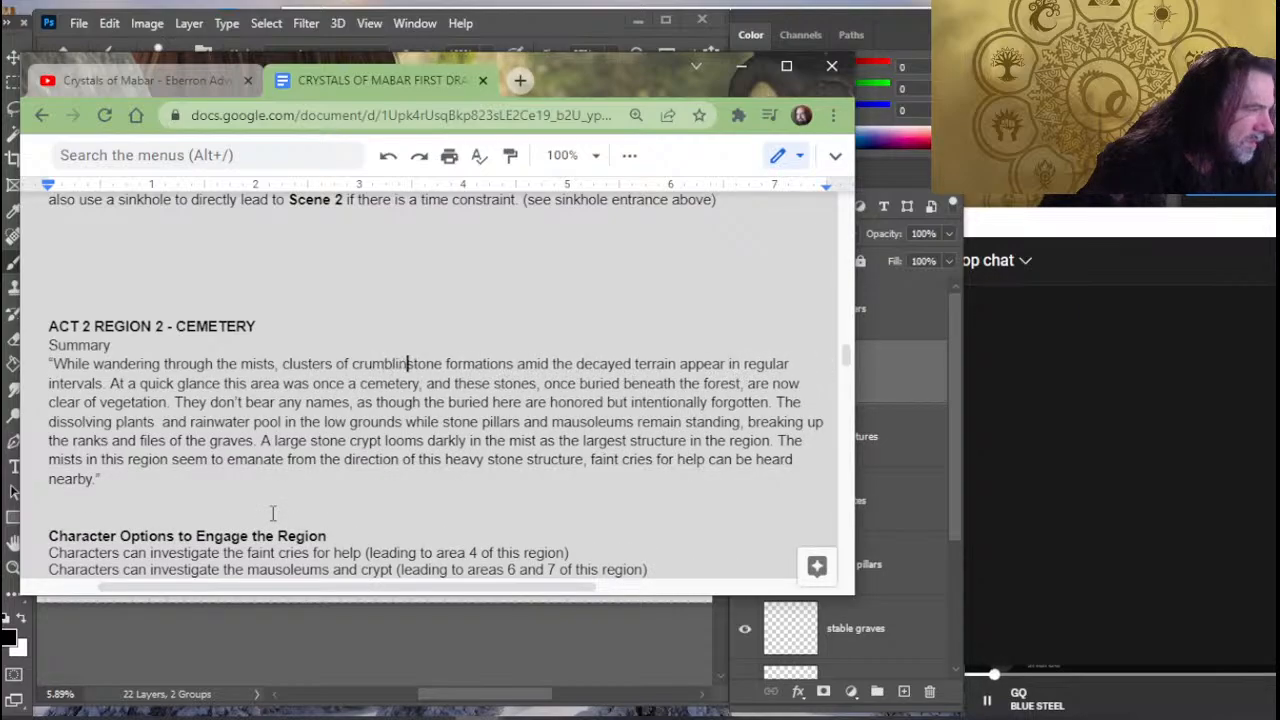
text(g)
- Replace "formations" with "structures" in the summary's first sentence
key(Right)
key(Right)
key(Right)
key(Right)
key(Right)
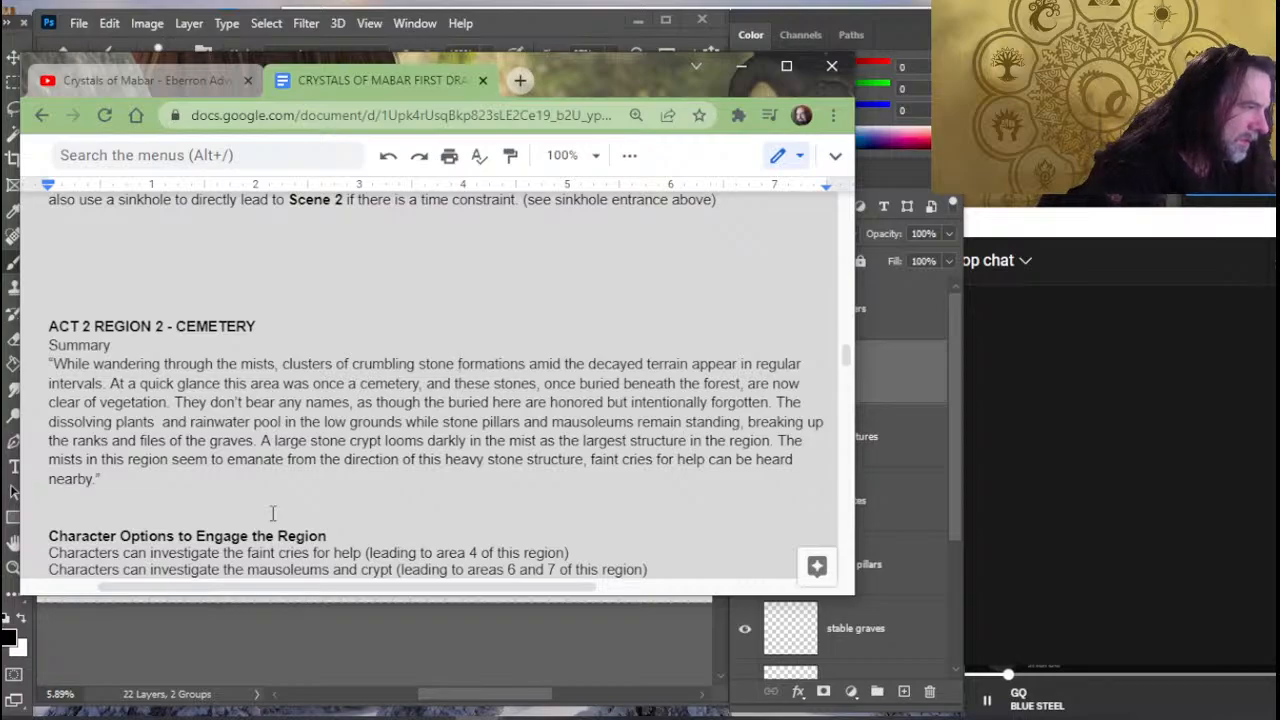
text(structures)
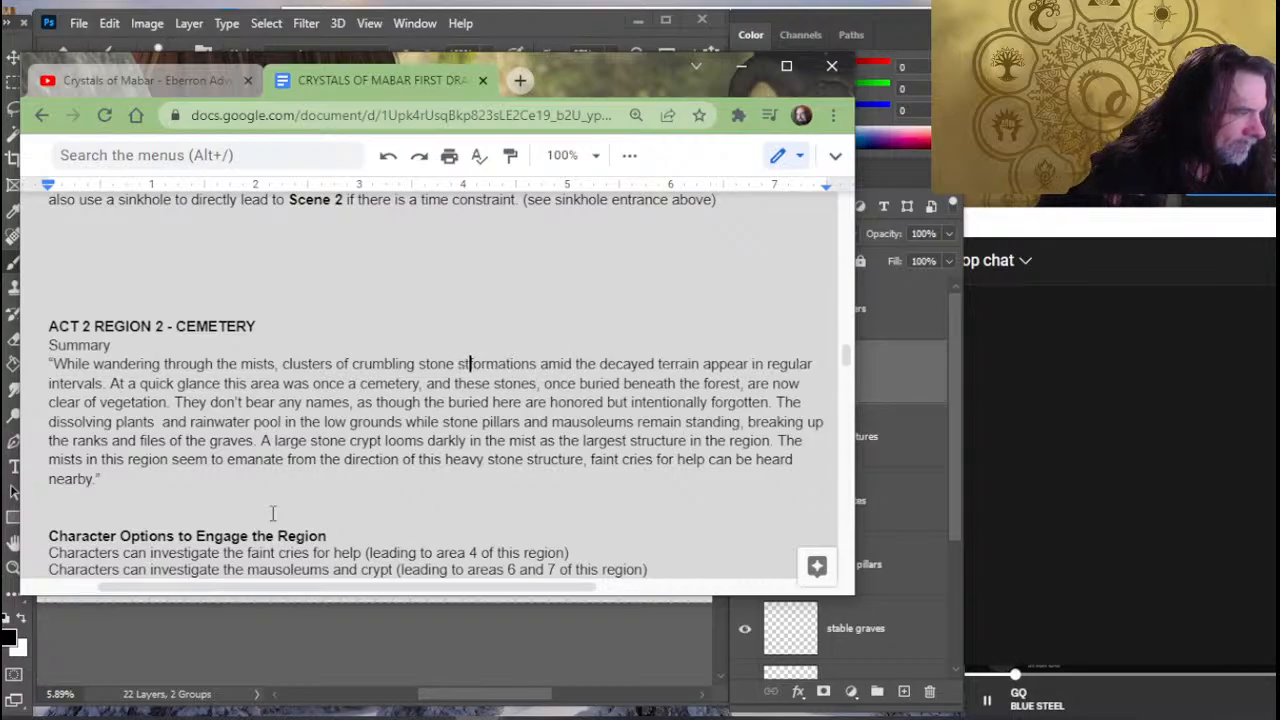
key(Delete)
key(Delete)
key(Delete)
key(Delete)
key(Delete)
key(Delete)
key(Delete)
key(Delete)
key(Delete)
key(Delete)
key(Delete)
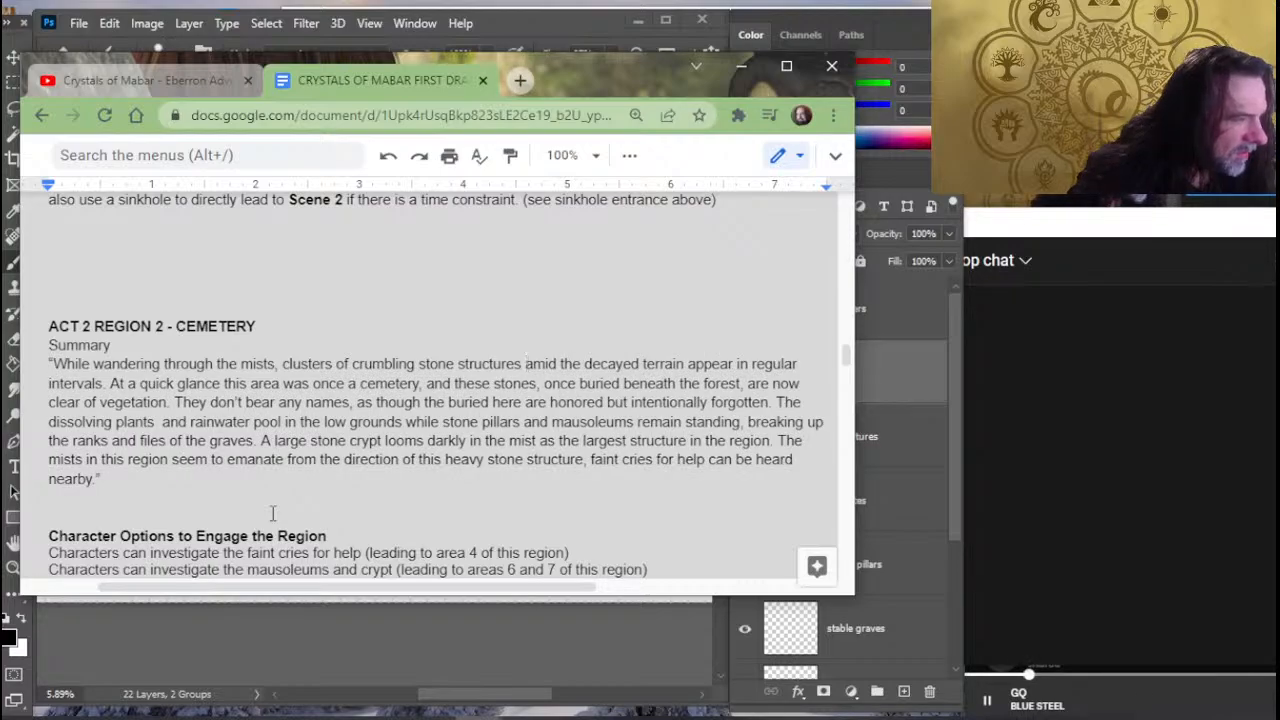
- Remove ", and these stones," from the summary's second sentence and end it with a period after "cemetery"
key(Down)
key(Left)
key(Left)
key(Left)
key(Left)
key(Left)
key(Left)
key(Left)
key(Left)
key(Left)
key(Left)
key(Left)
key(Left)
key(Left)
key(Left)
key(Left)
key(Left)
key(Left)
key(Left)
key(Left)
key(Left)
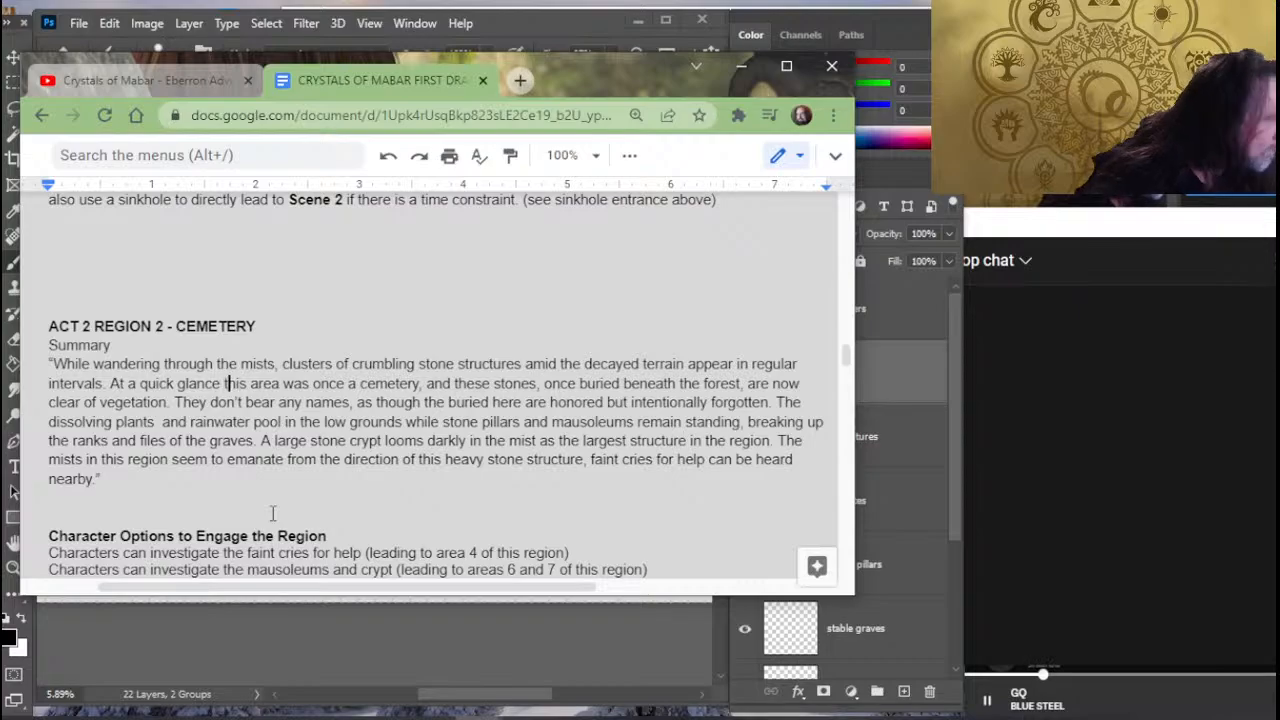
key(Right)
key(Right)
key(Right)
key(Right)
key(Right)
key(Right)
key(Right)
key(Right)
key(Right)
key(Right)
key(Right)
key(Right)
key(Right)
key(Right)
key(Right)
key(Right)
key(Right)
key(Right)
key(Right)
key(Right)
key(Right)
key(Right)
key(Right)
key(Right)
key(Right)
key(Right)
key(Right)
key(Right)
key(Right)
key(Right)
key(Right)
key(Right)
key(Right)
key(Right)
key(Right)
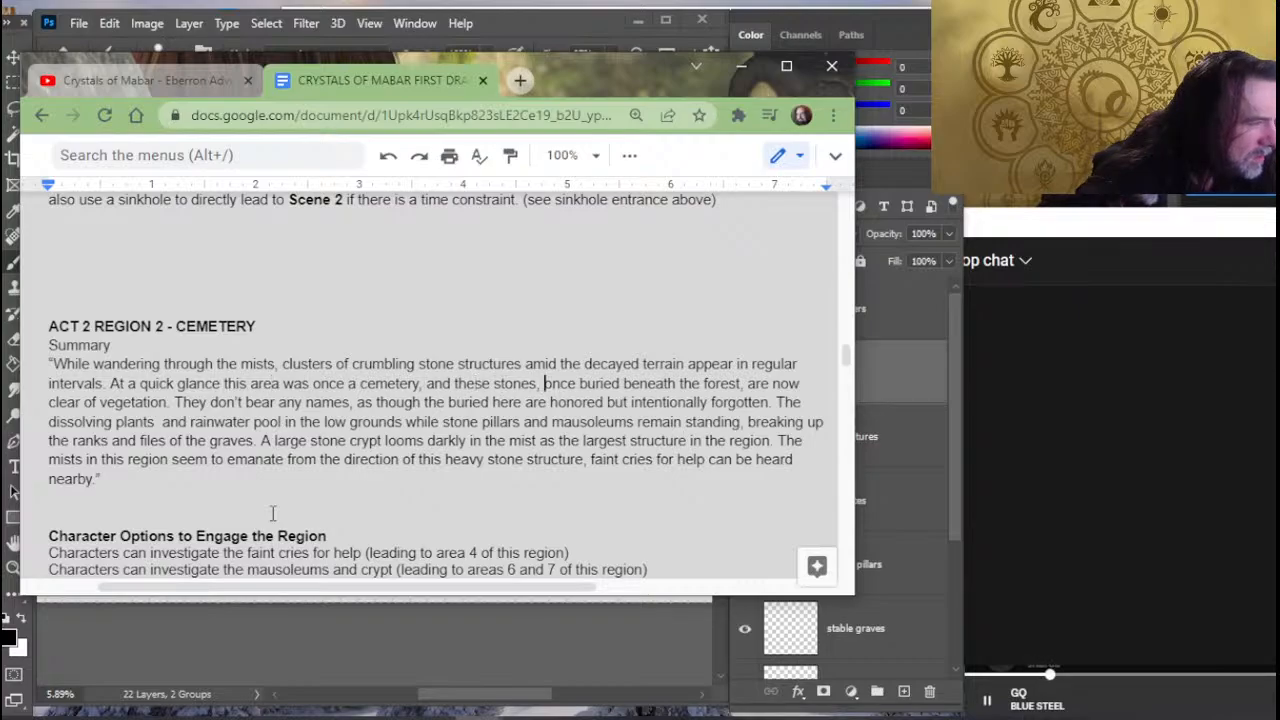
key(Left)
key(Left)
key(Left)
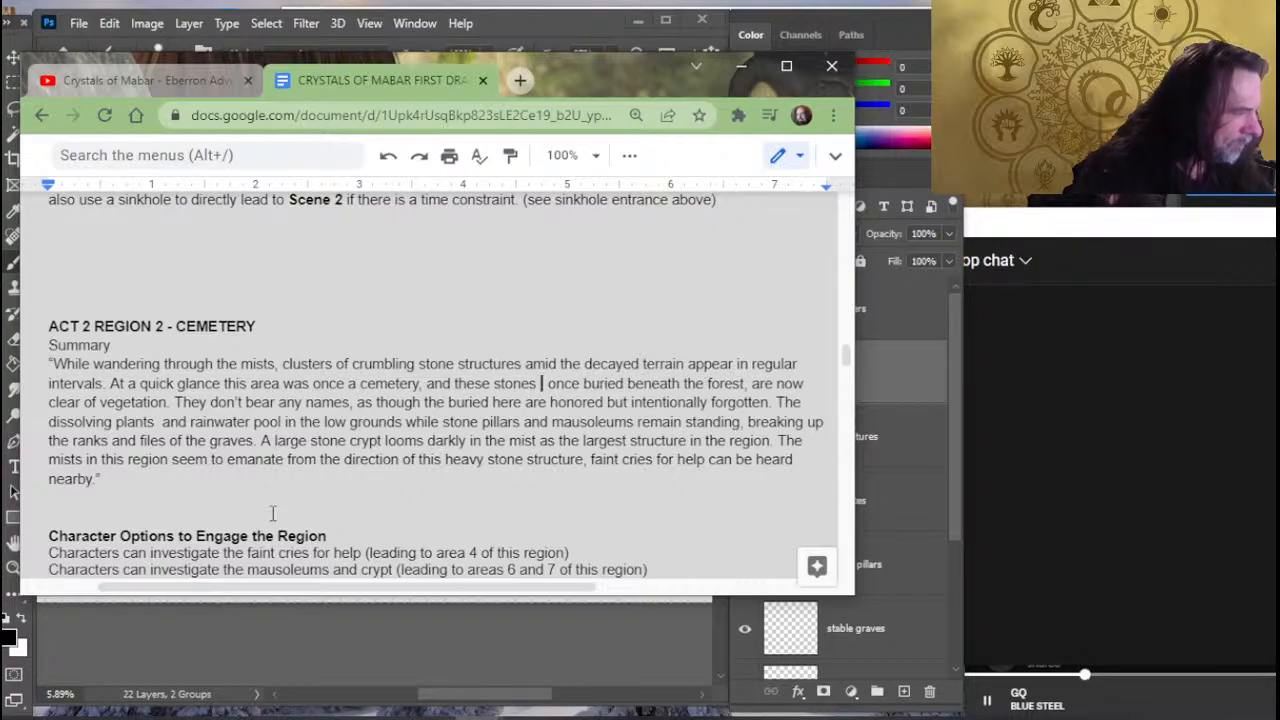
key(BackSpace)
key(BackSpace)
key(BackSpace)
key(BackSpace)
key(BackSpace)
key(BackSpace)
key(BackSpace)
key(BackSpace)
key(BackSpace)
key(BackSpace)
key(BackSpace)
key(BackSpace)
key(BackSpace)
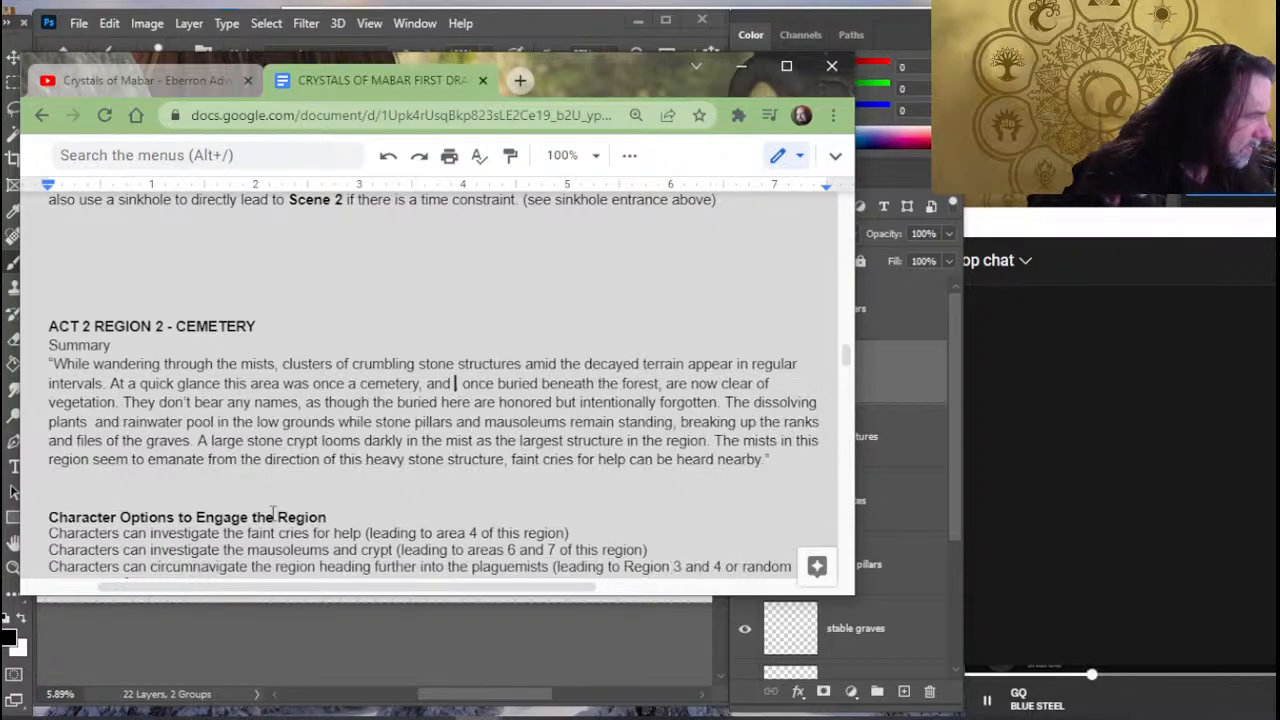
key(BackSpace)
key(BackSpace)
key(BackSpace)
key(BackSpace)
key(BackSpace)
text(.)
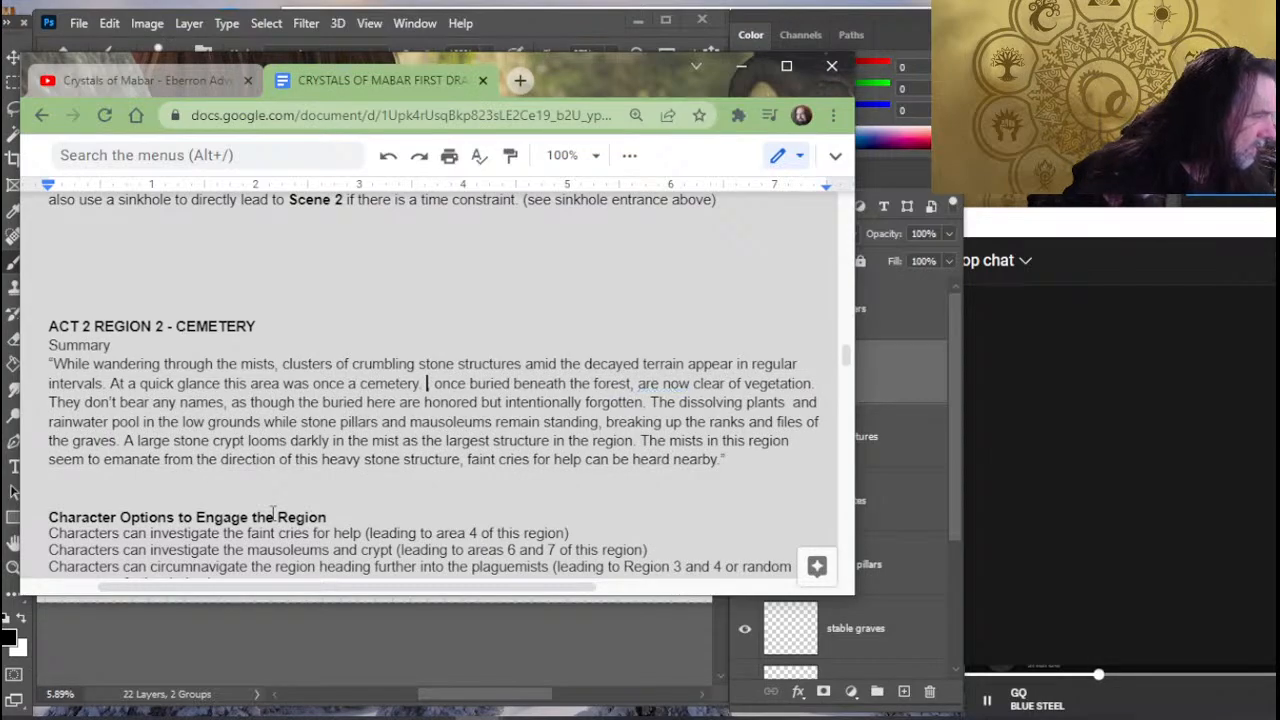
text(A f)
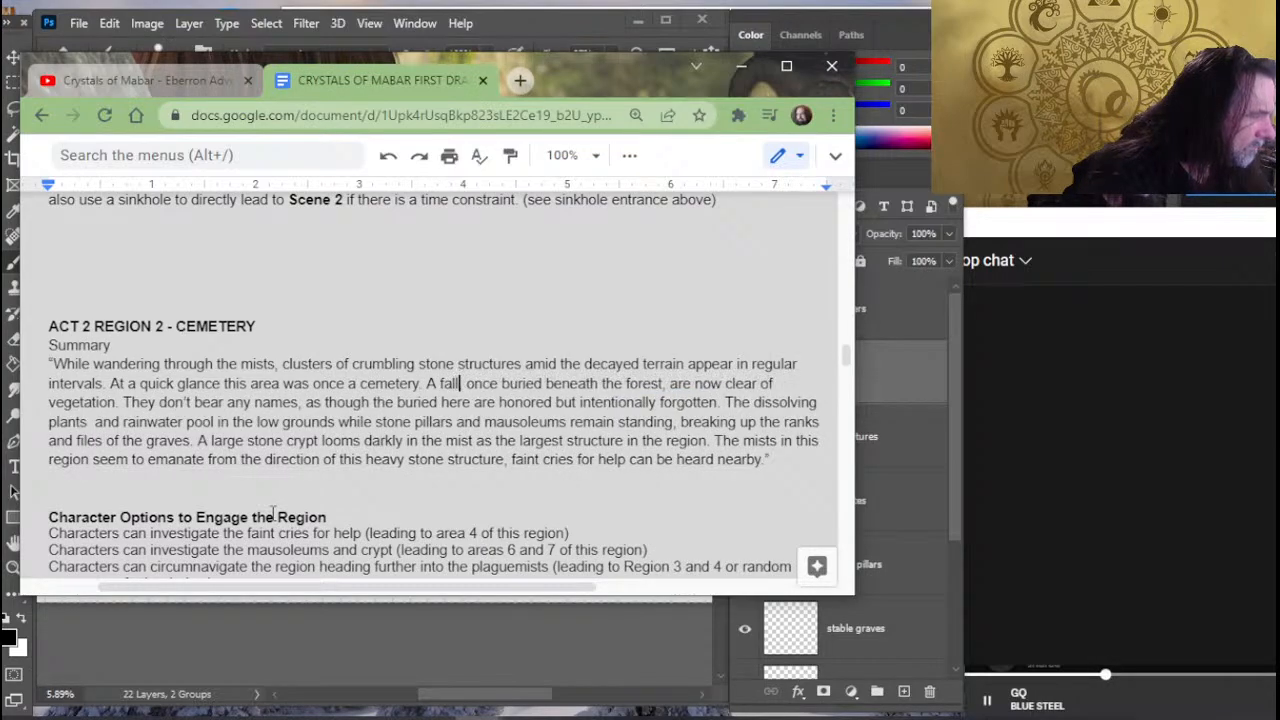
text(allen stone ,)
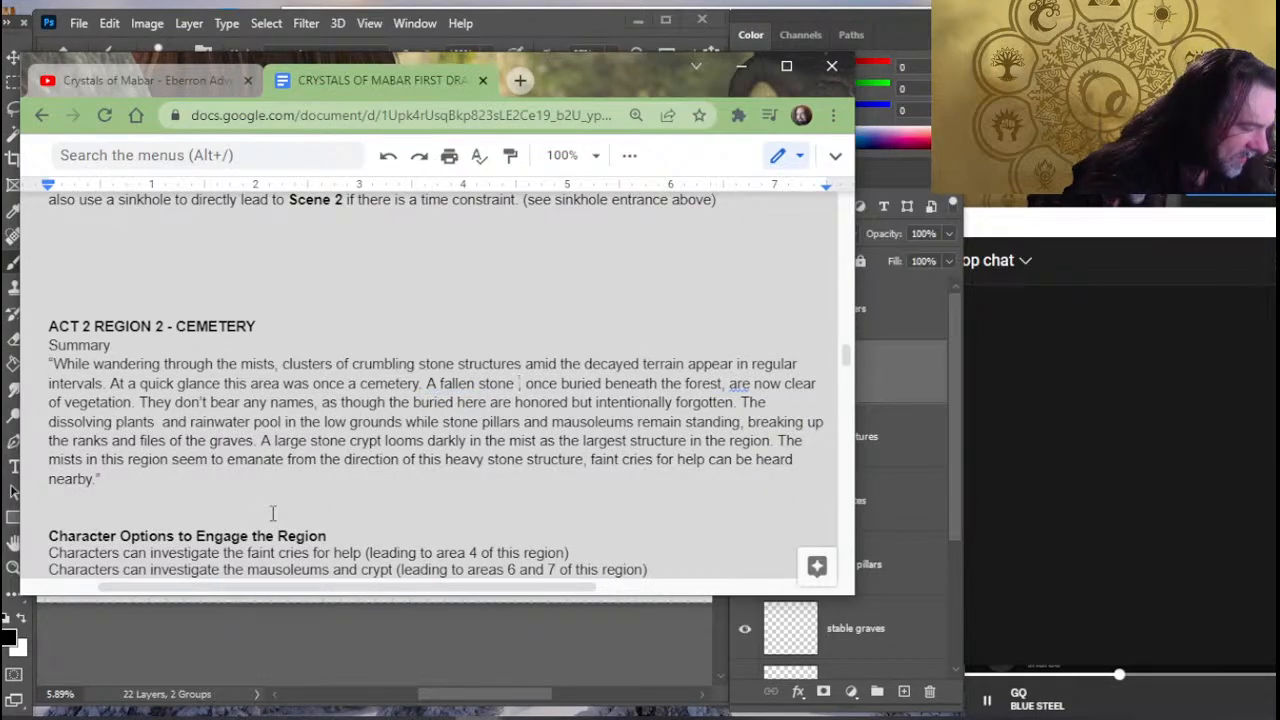
text(wall )
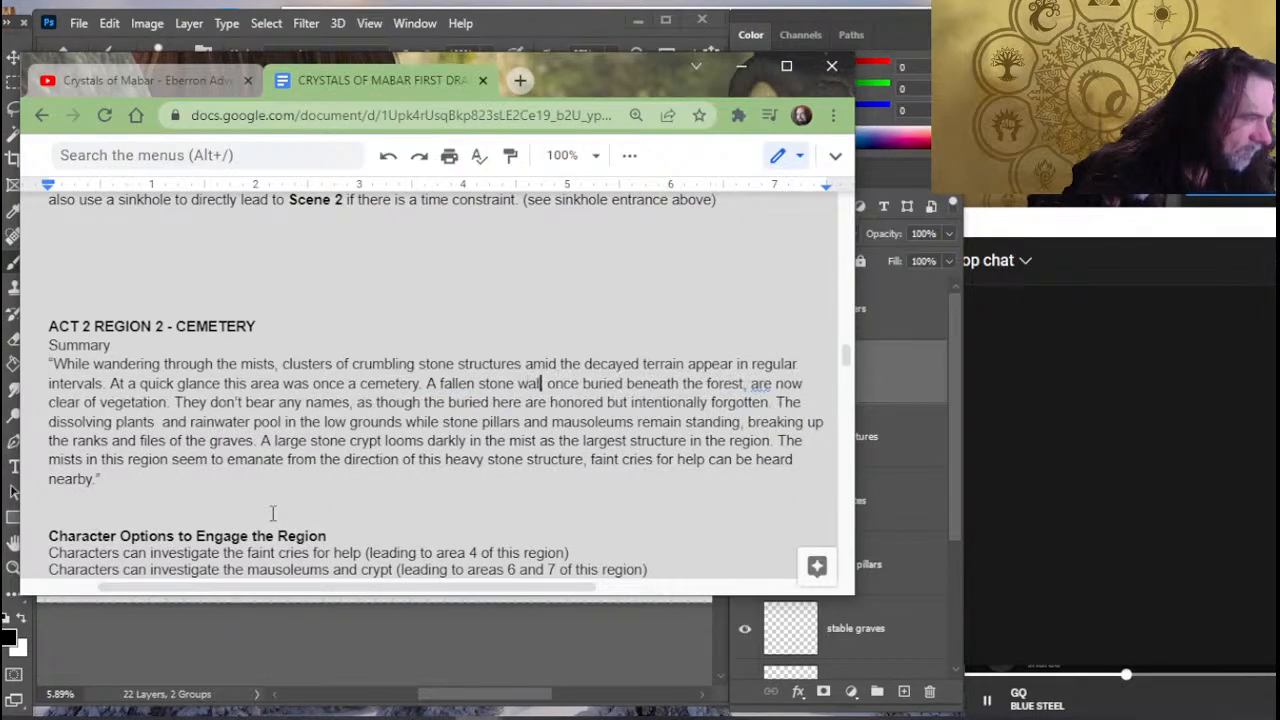
text(that once )
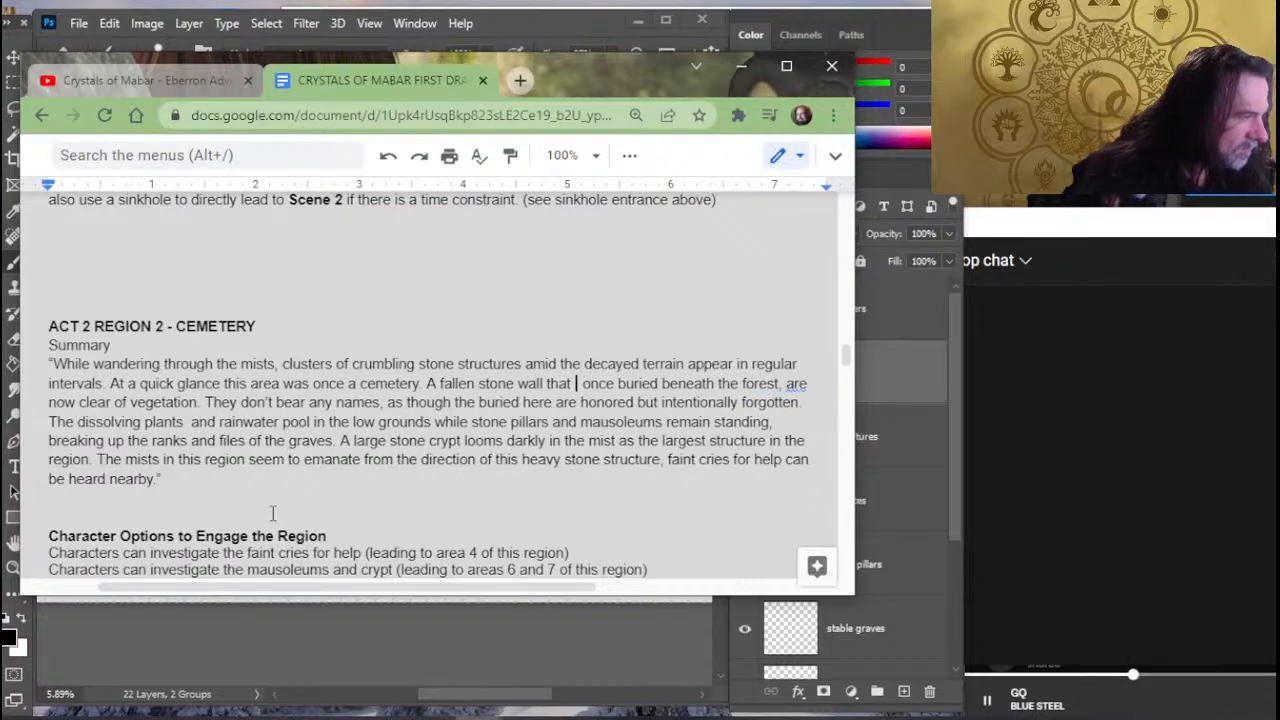
text(encircled the)
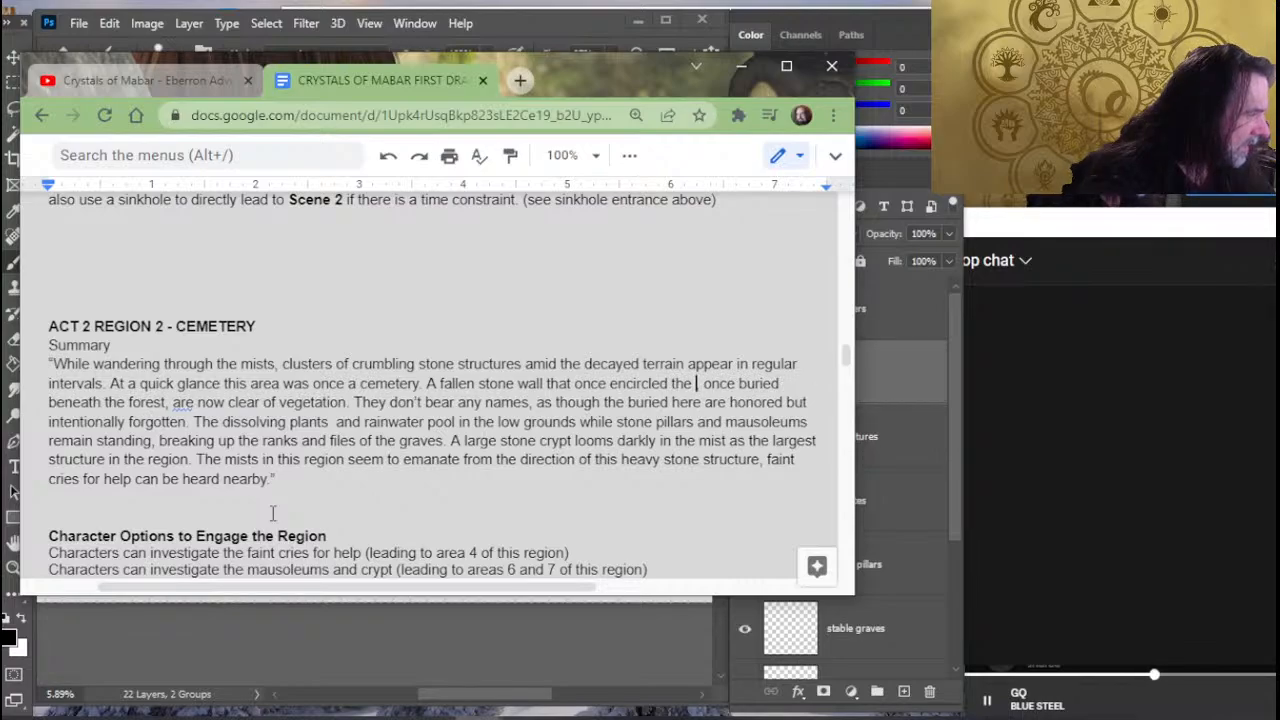
- Begin a new sentence after "cemetery." in the summary with "A fallen stone wall that once encircled the area has"
text(area)
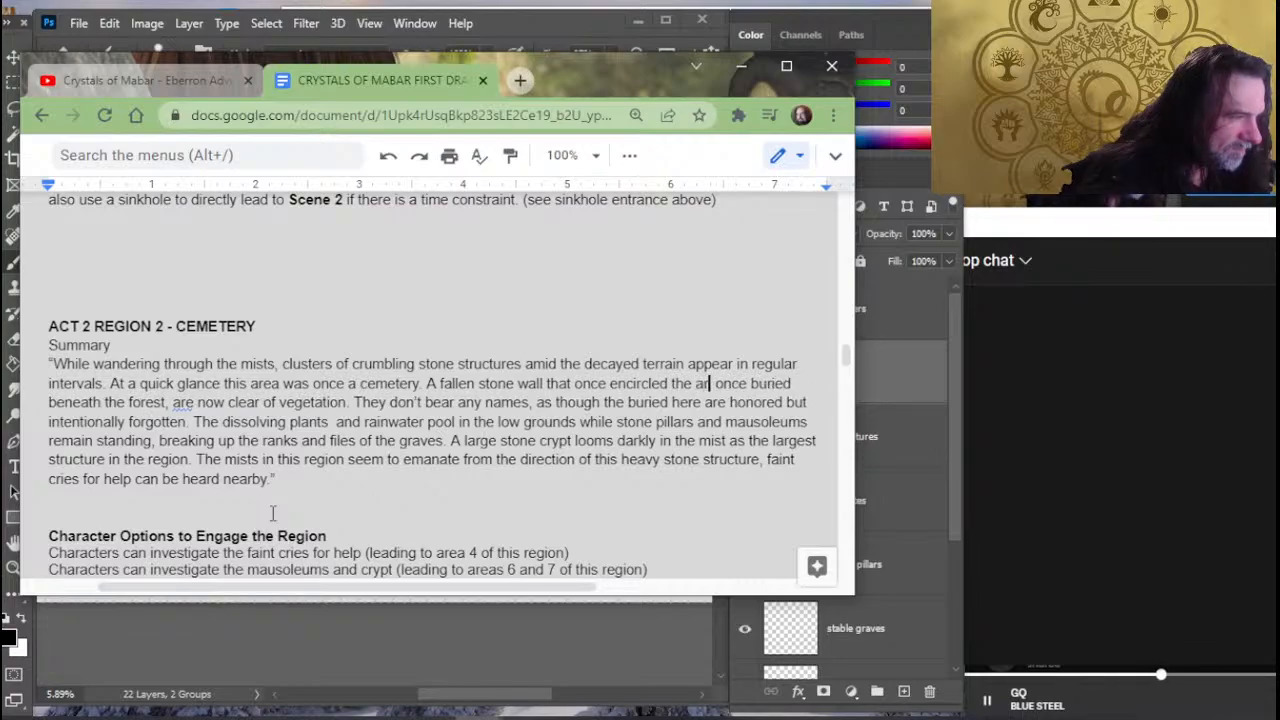
text( has)
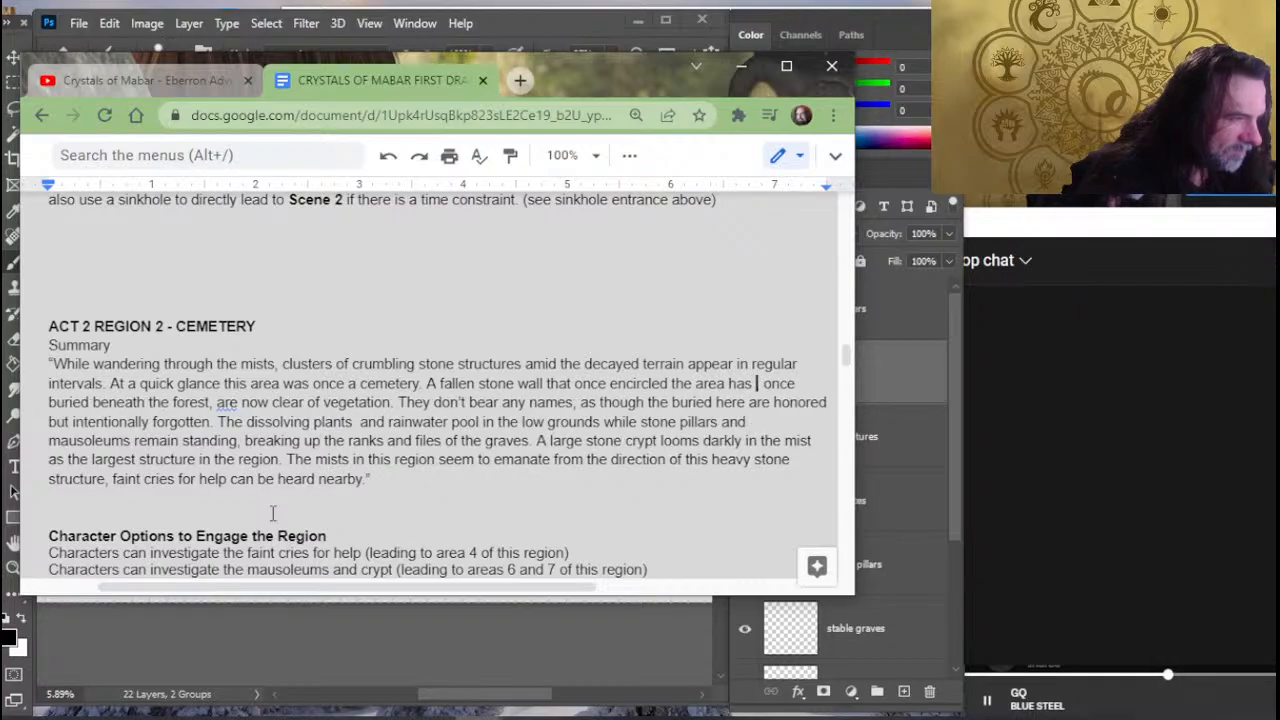
text( cru)
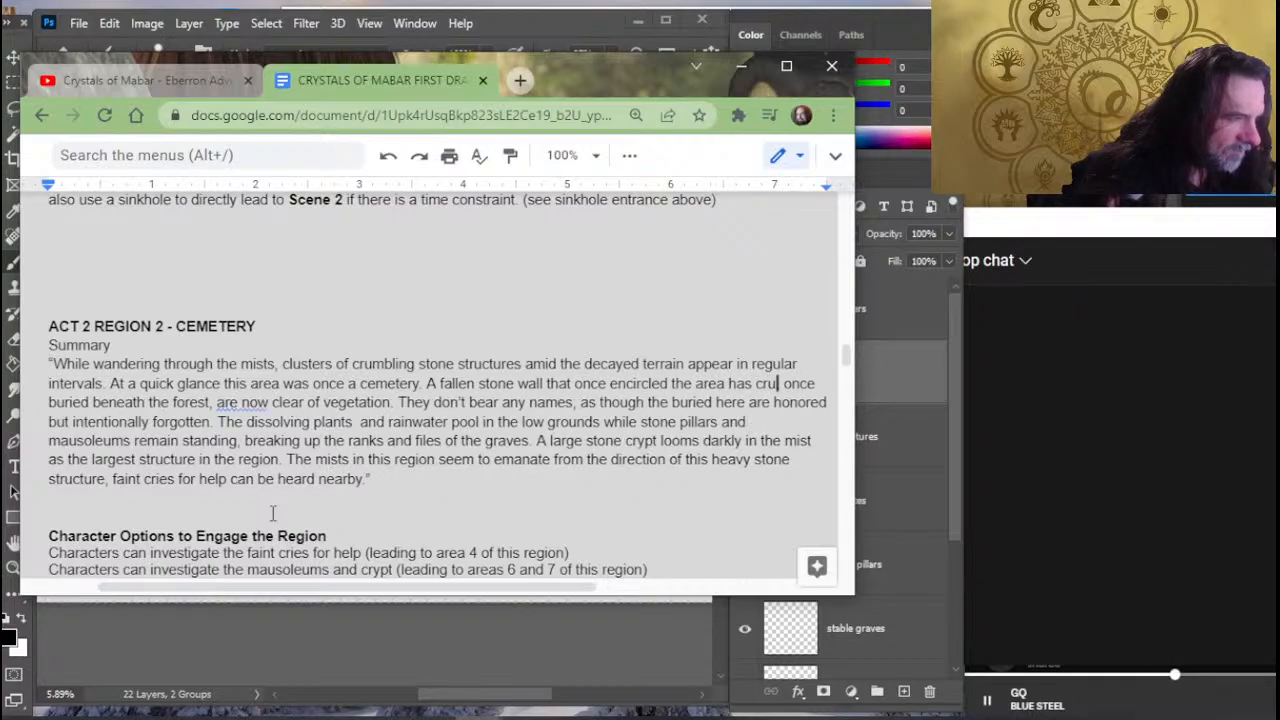
key(BackSpace)
key(BackSpace)
key(BackSpace)
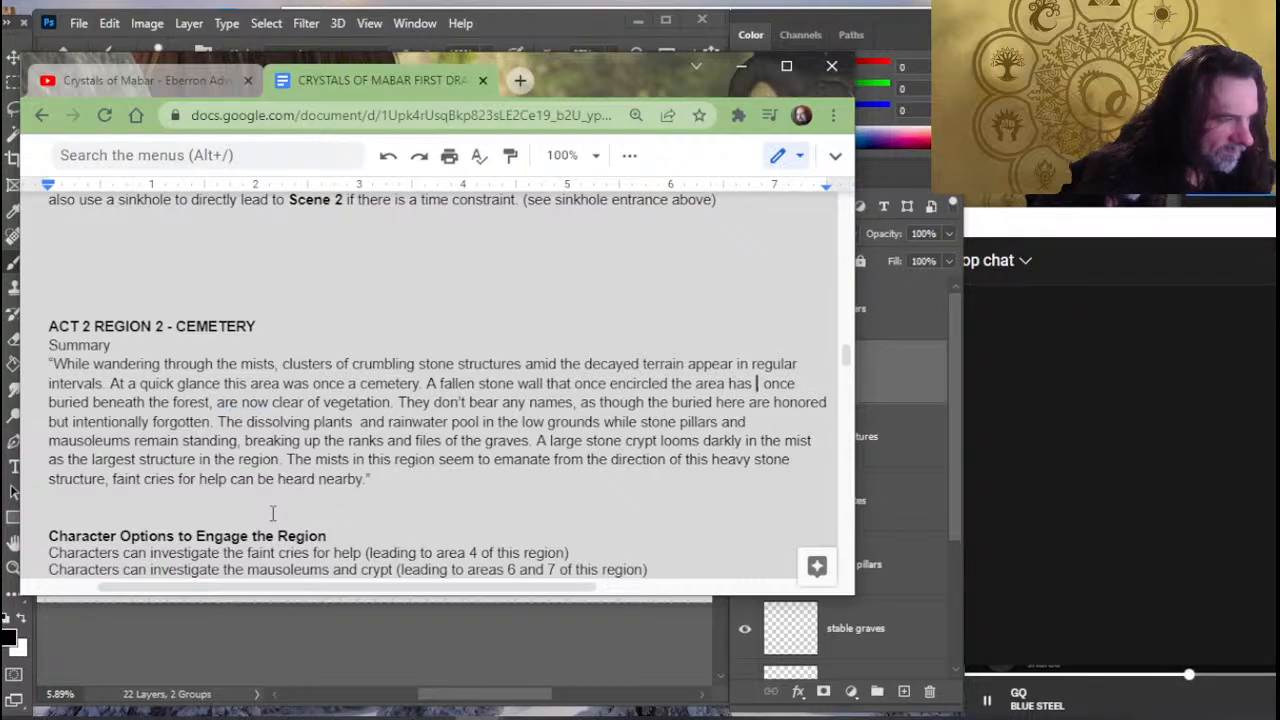
text(crumbled)
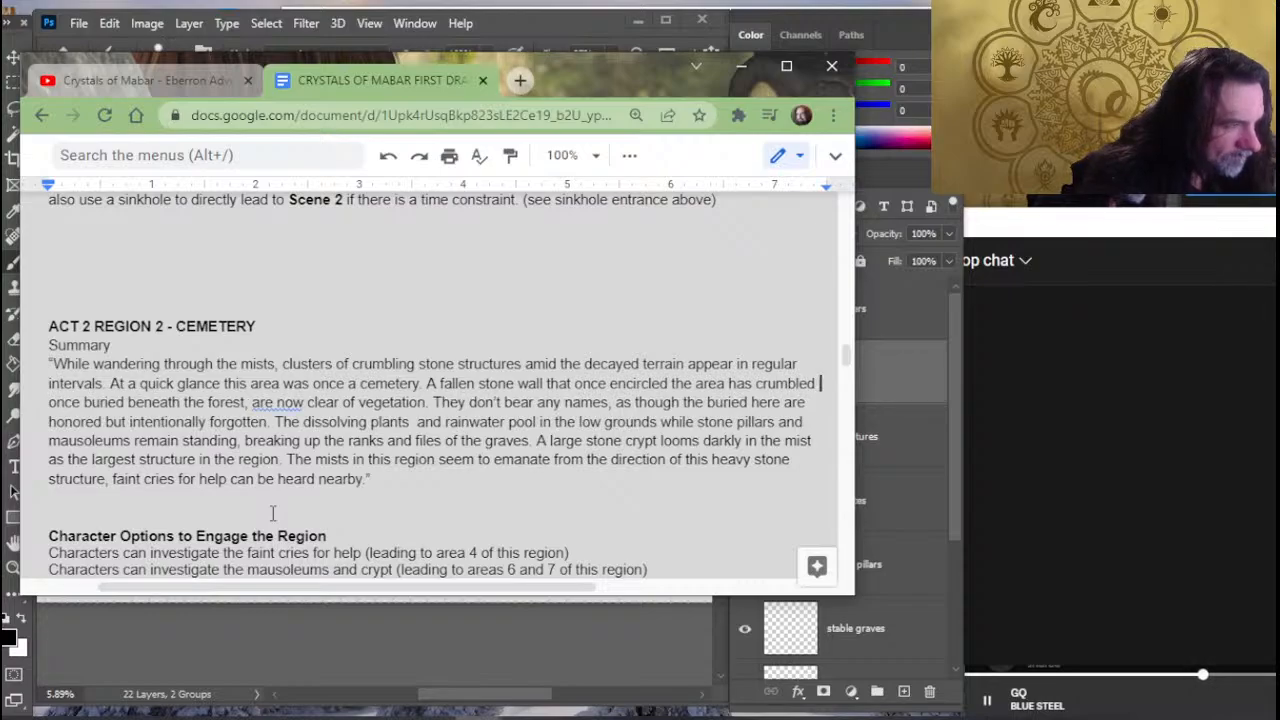
key(BackSpace)
key(BackSpace)
key(BackSpace)
key(BackSpace)
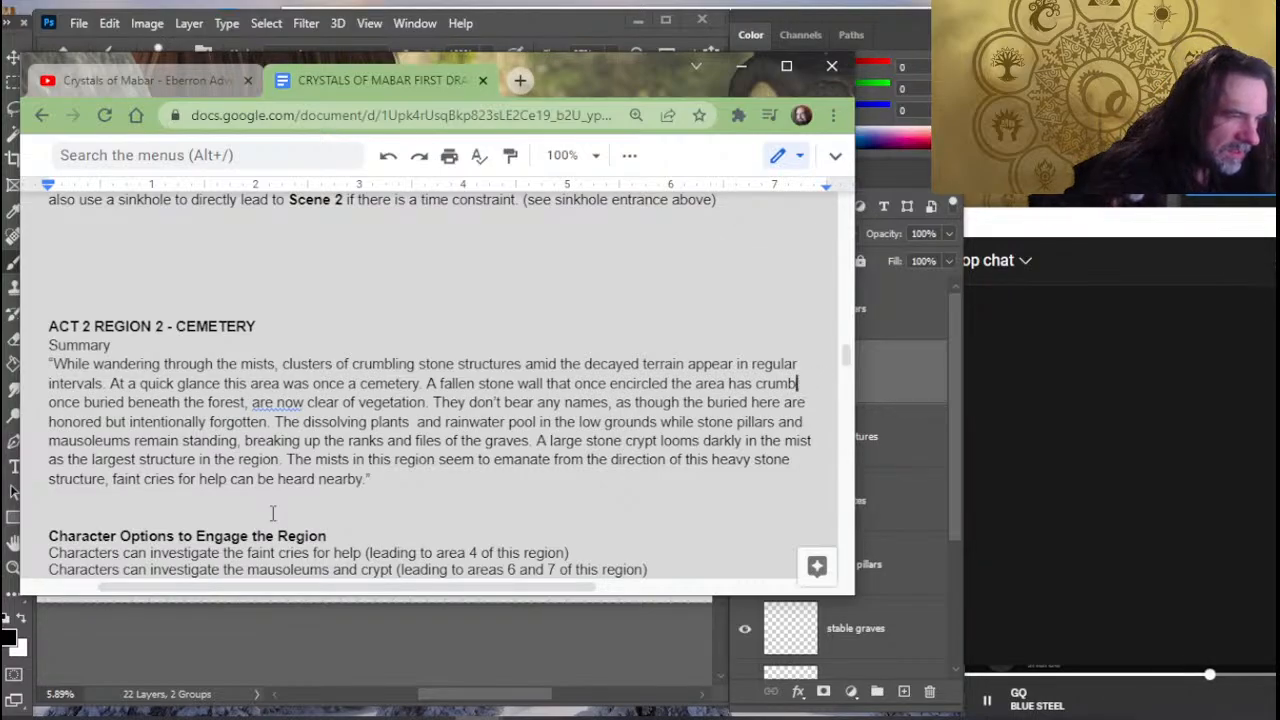
key(BackSpace)
key(BackSpace)
key(BackSpace)
key(BackSpace)
key(BackSpace)
- Finish the stone wall sentence with "fallen into the decaying ground."
text(falled)
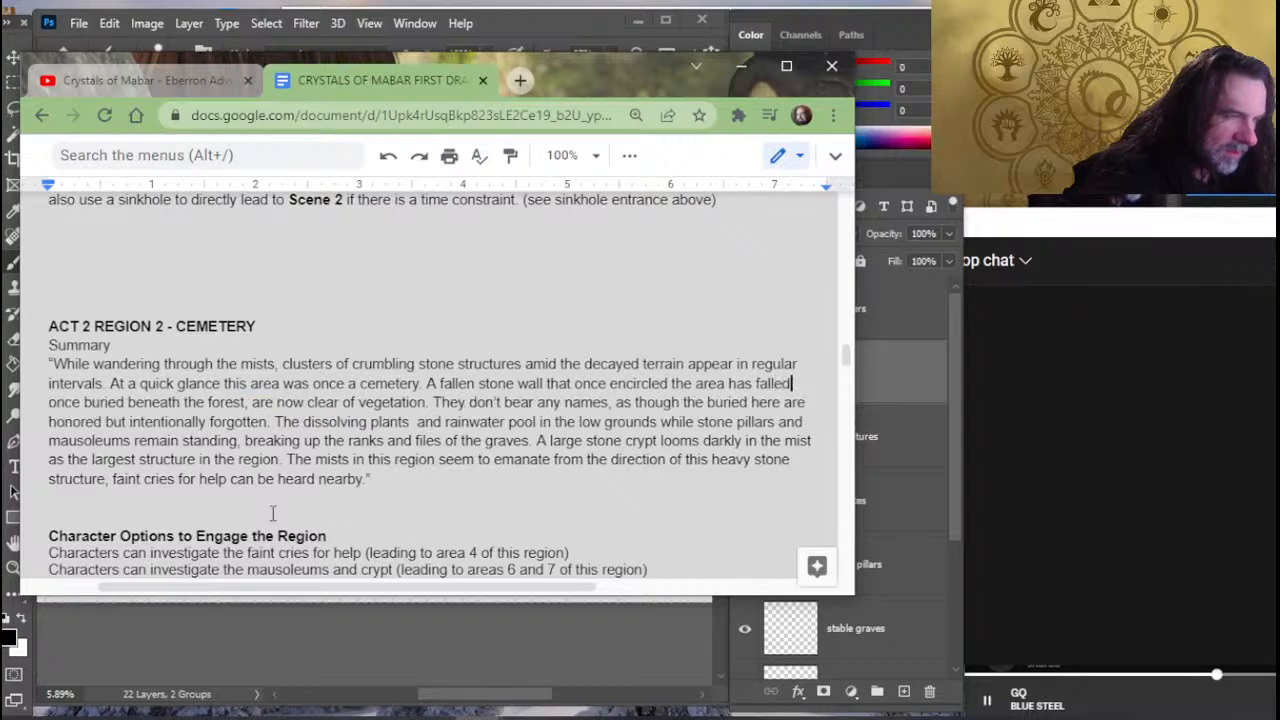
key(BackSpace)
text(n into the )
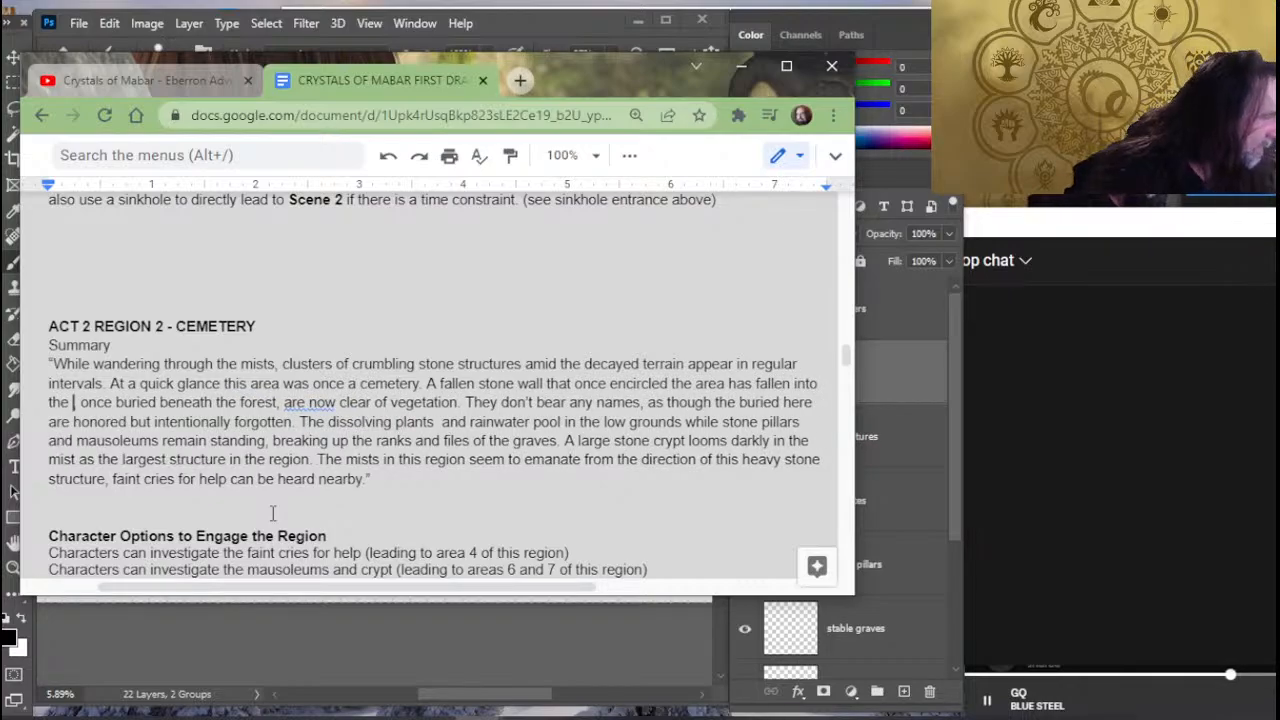
text(the de)
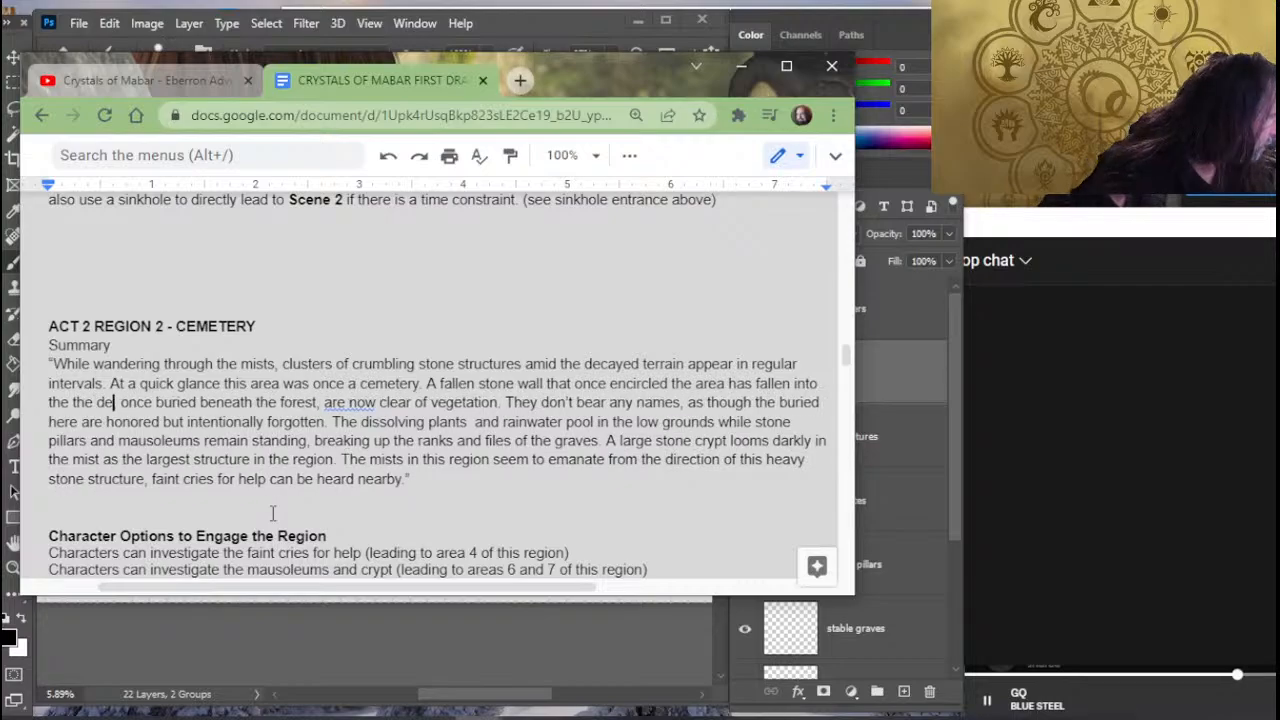
key(BackSpace)
key(BackSpace)
key(BackSpace)
text(decaying)
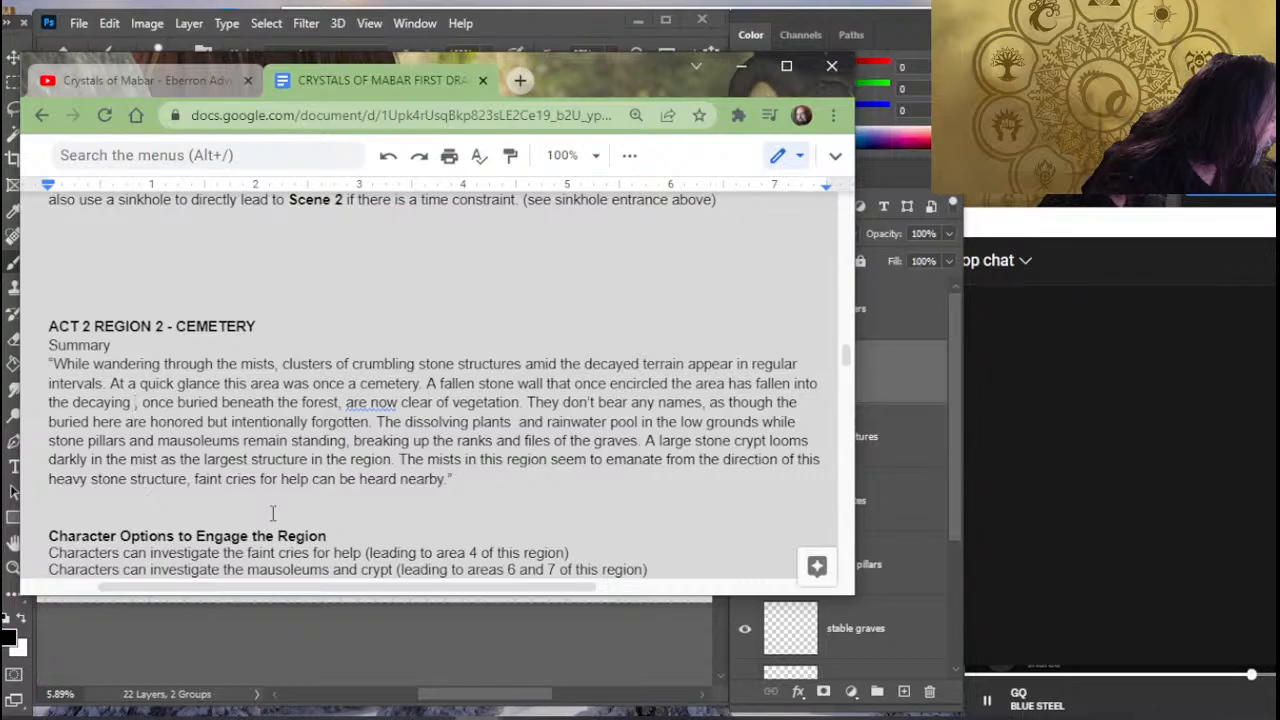
text( gour)
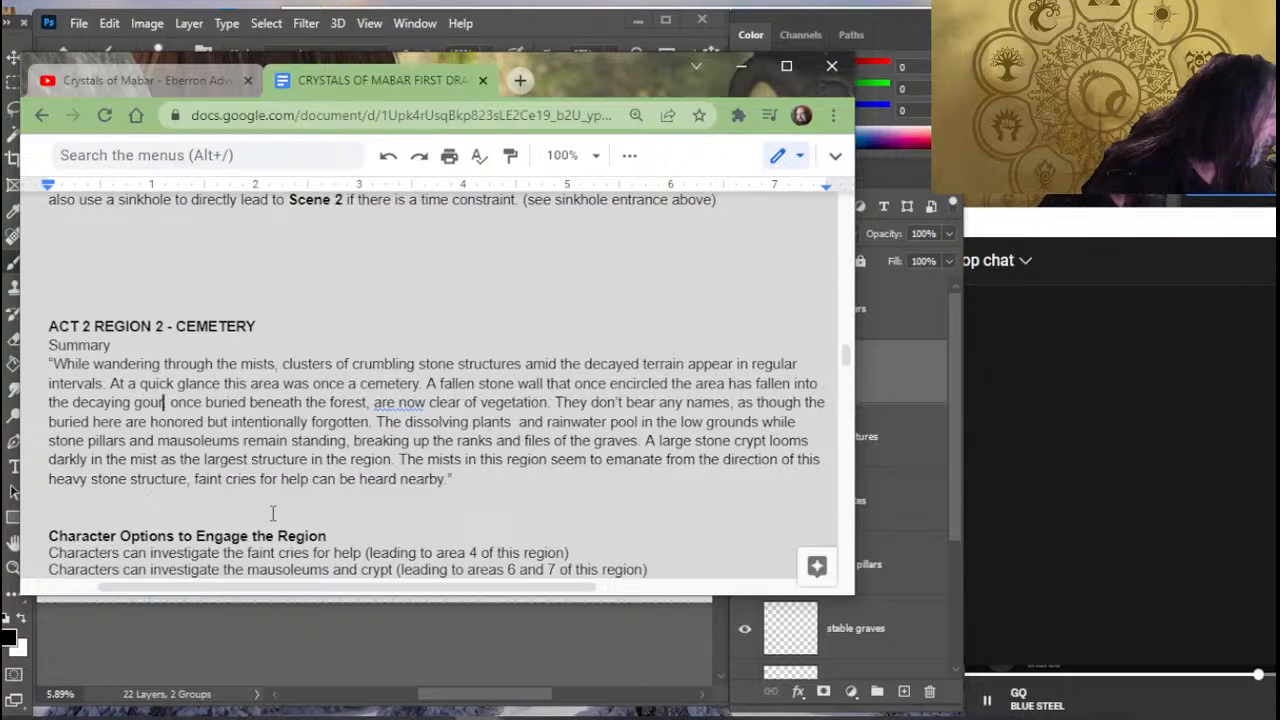
key(BackSpace)
key(BackSpace)
key(BackSpace)
text(round.)
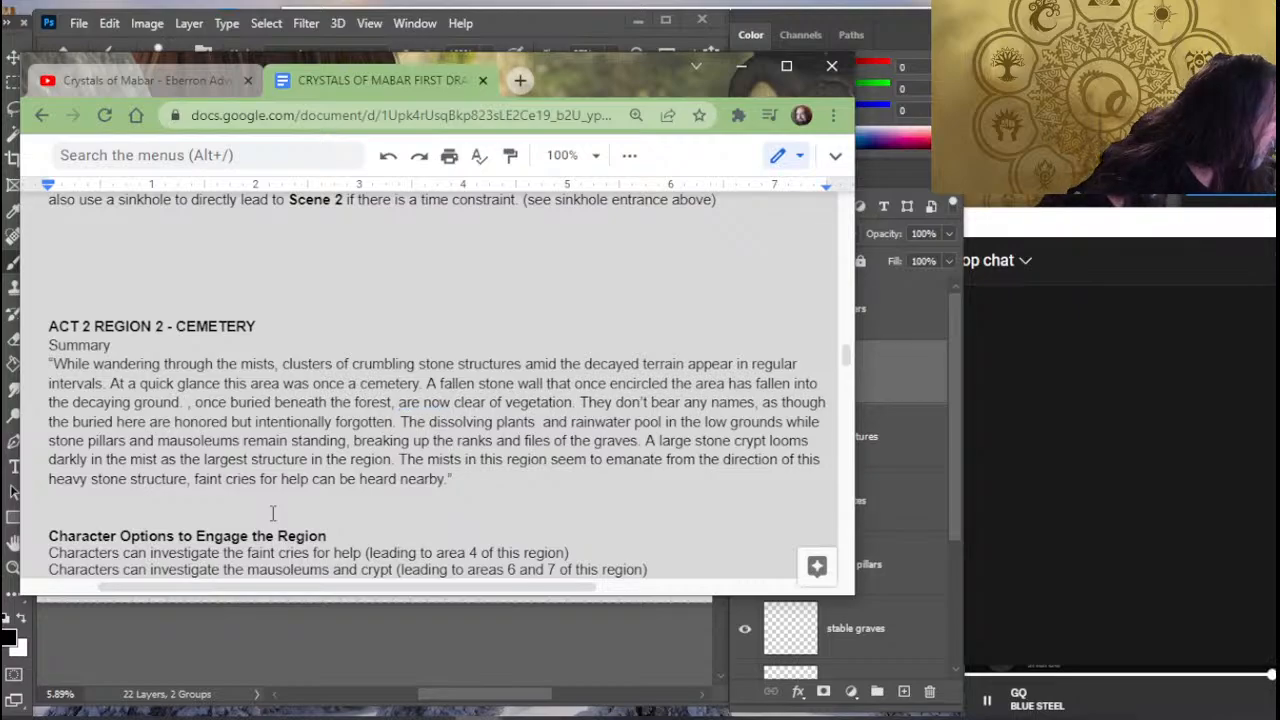
- Remove the stray comma before "once buried beneath the forest" and open that sentence with "Headstones,"
key(Delete)
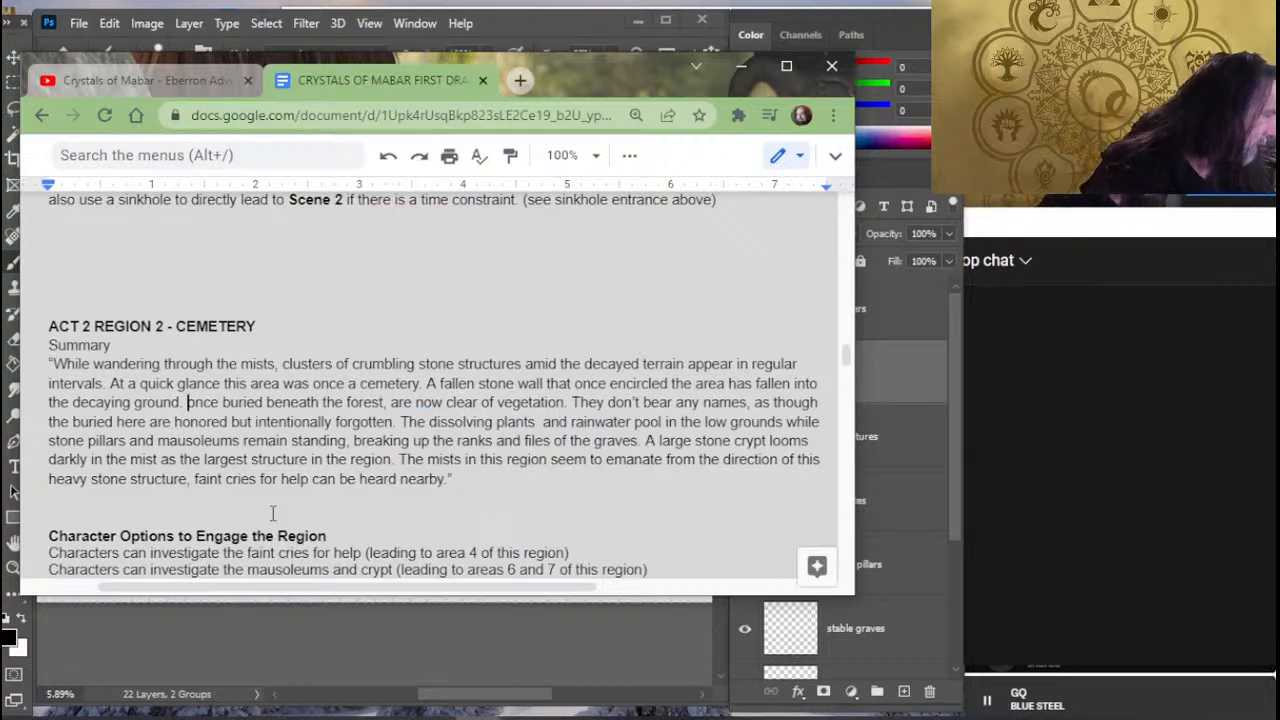
text(headstones)
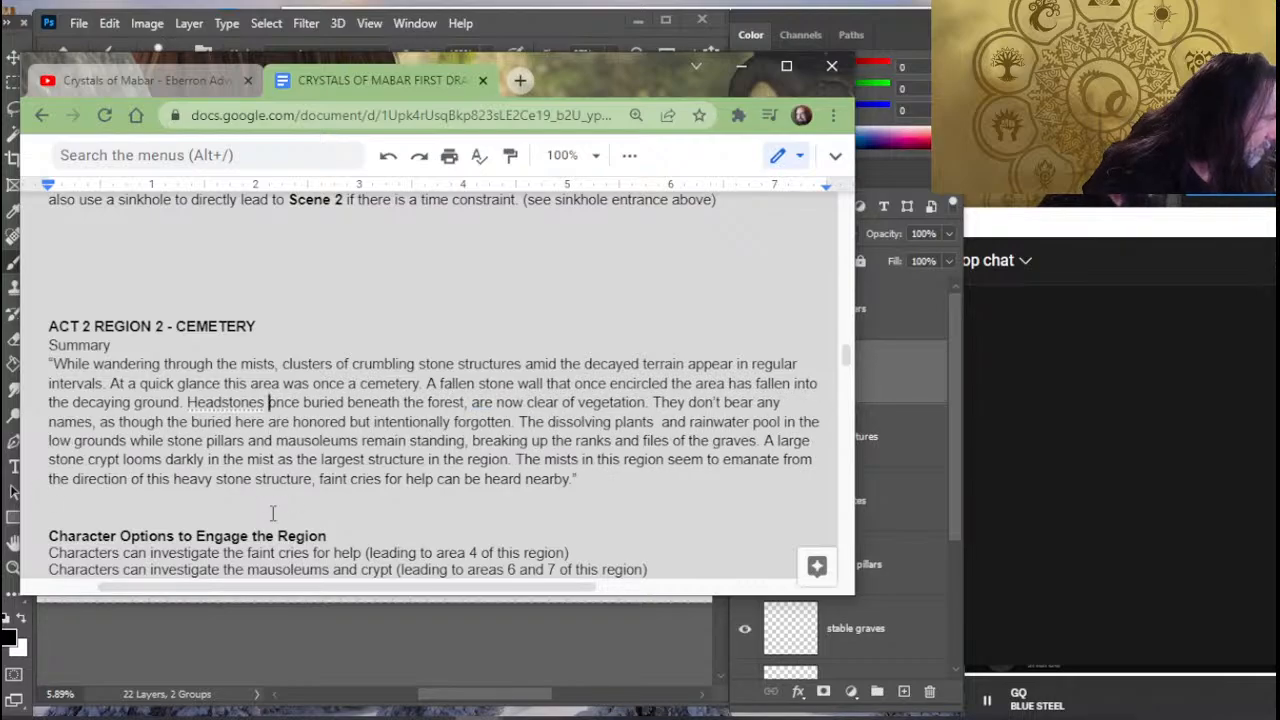
key(Right)
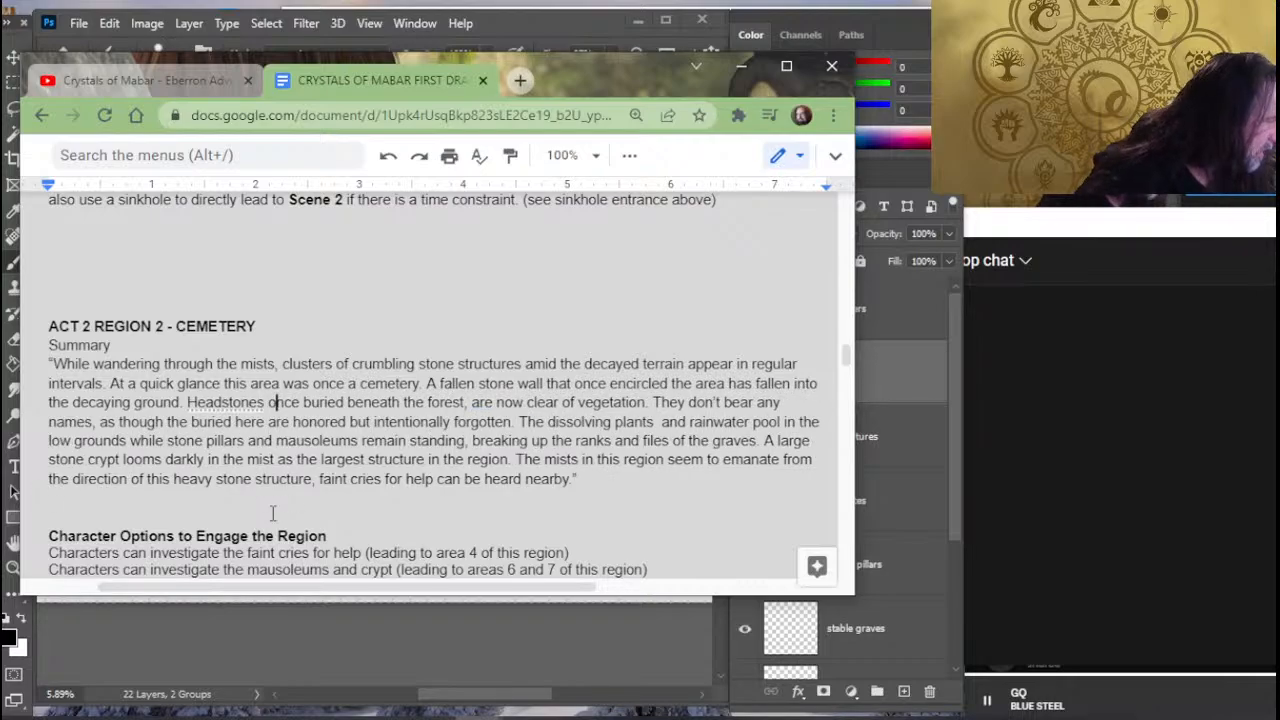
key(Left)
key(Left)
text(,)
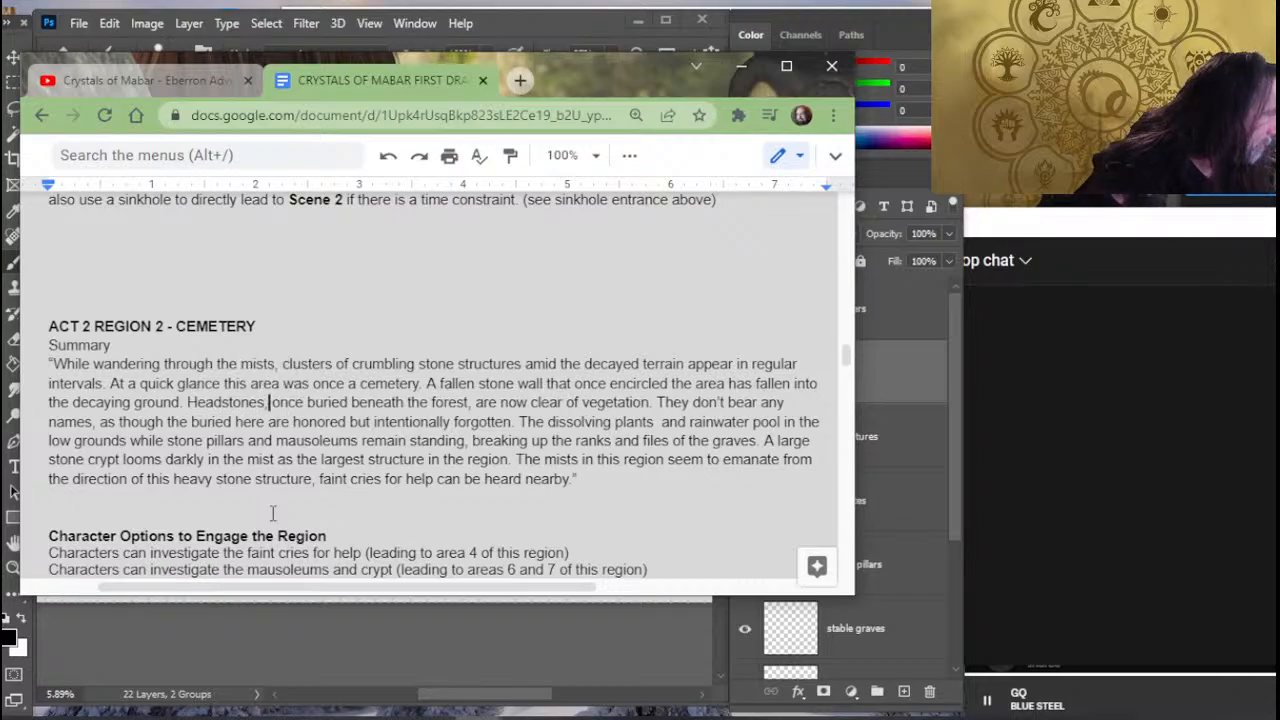
- Insert "visible beyond" between "are" and "now clear of vegetation" in the headstones sentence
key(Down)
key(Down)
key(Down)
key(Down)
key(Down)
key(Up)
key(Up)
key(Up)
key(Up)
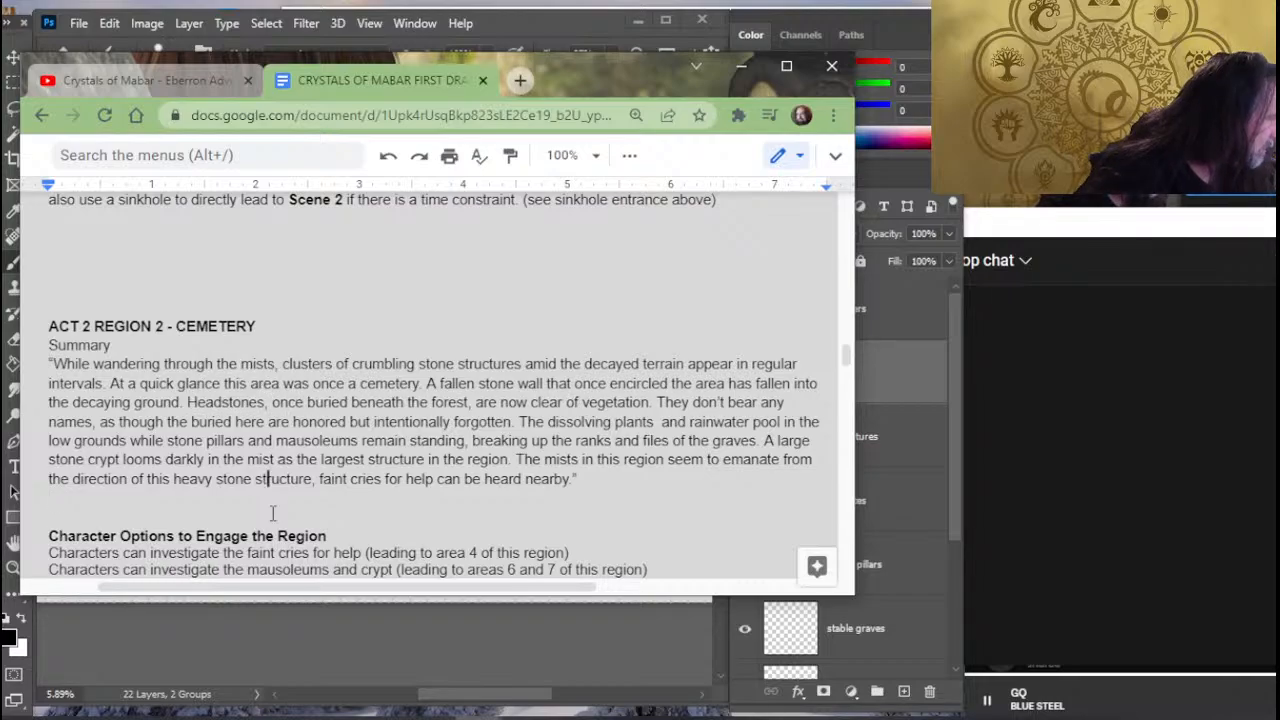
key(Up)
key(Right)
key(Right)
key(Right)
key(Right)
key(Right)
key(Right)
key(Right)
key(Right)
key(Right)
key(Right)
key(Right)
key(Right)
key(Right)
key(Right)
key(Right)
key(Right)
key(Right)
key(Right)
key(Right)
key(Right)
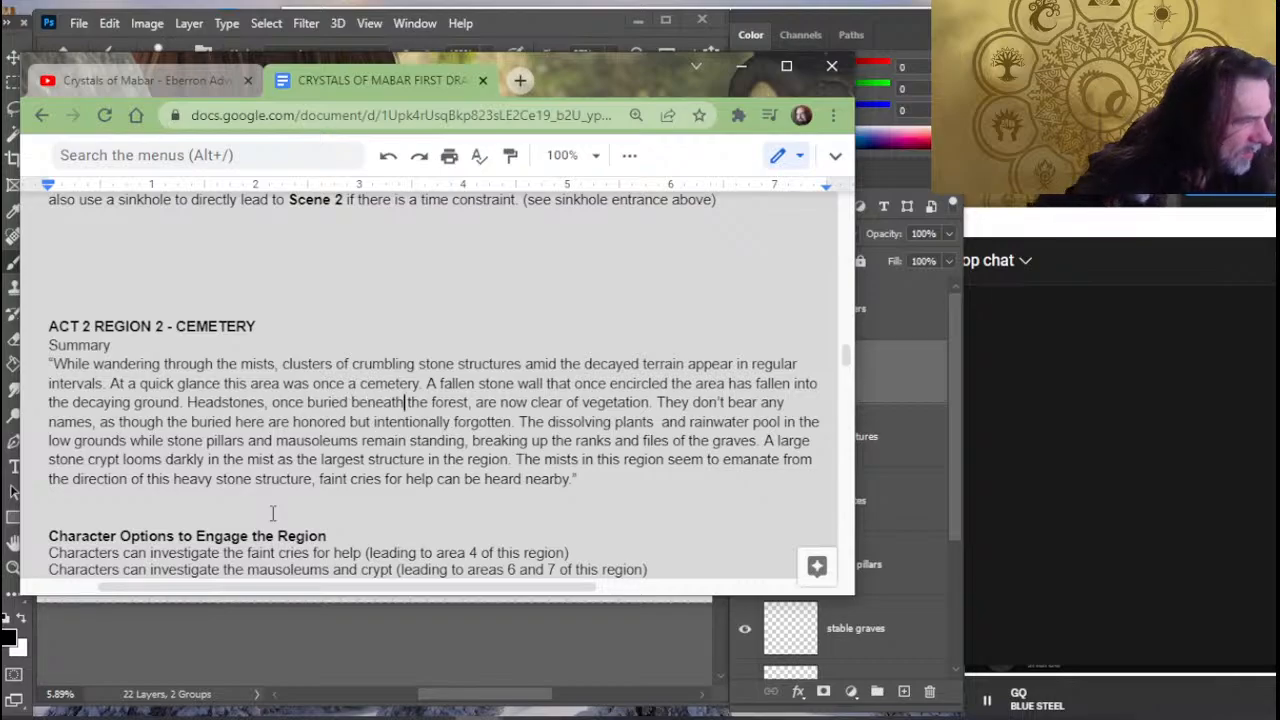
key(Right)
key(Right)
key(Right)
key(Right)
key(Right)
key(Right)
key(Right)
key(Right)
key(Right)
key(Right)
key(Right)
key(Right)
key(Right)
key(Right)
key(Right)
key(Right)
key(Right)
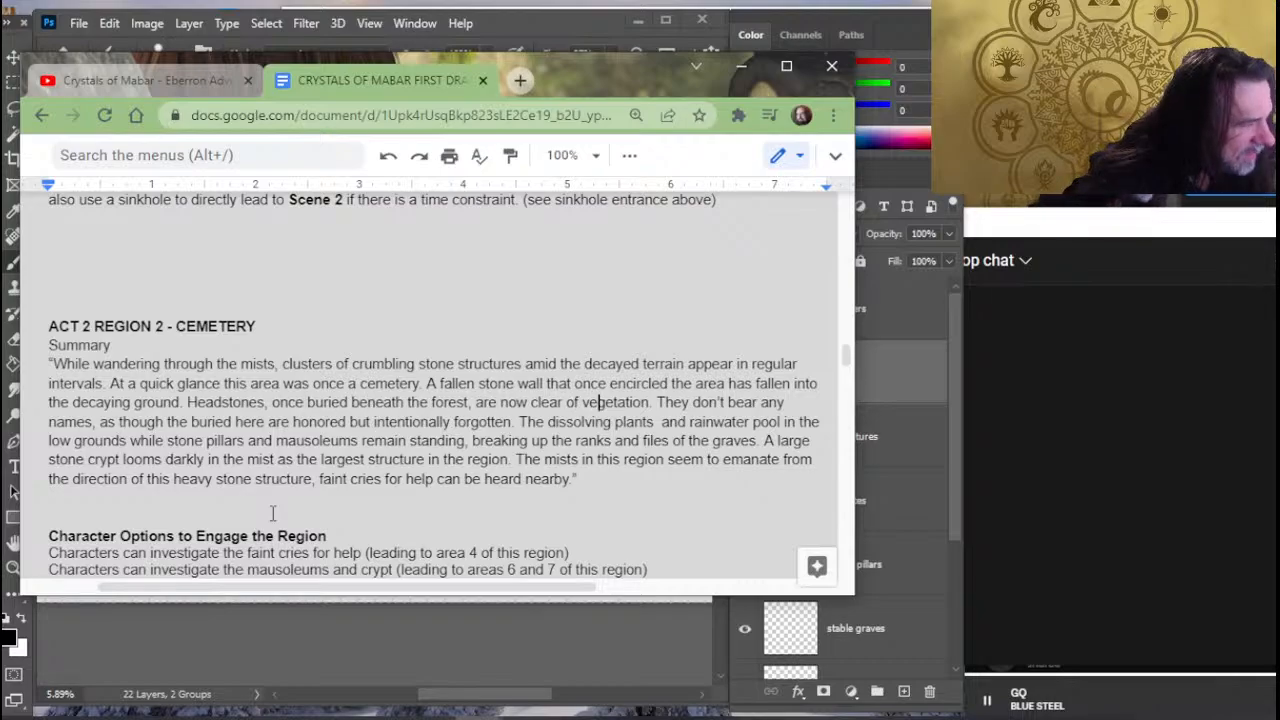
key(Left)
key(Left)
key(Left)
key(Left)
key(Left)
key(Left)
key(Left)
key(Left)
key(Left)
key(Left)
key(Left)
key(Left)
key(Left)
key(Left)
key(Left)
key(Left)
key(Left)
key(Left)
key(Left)
key(Left)
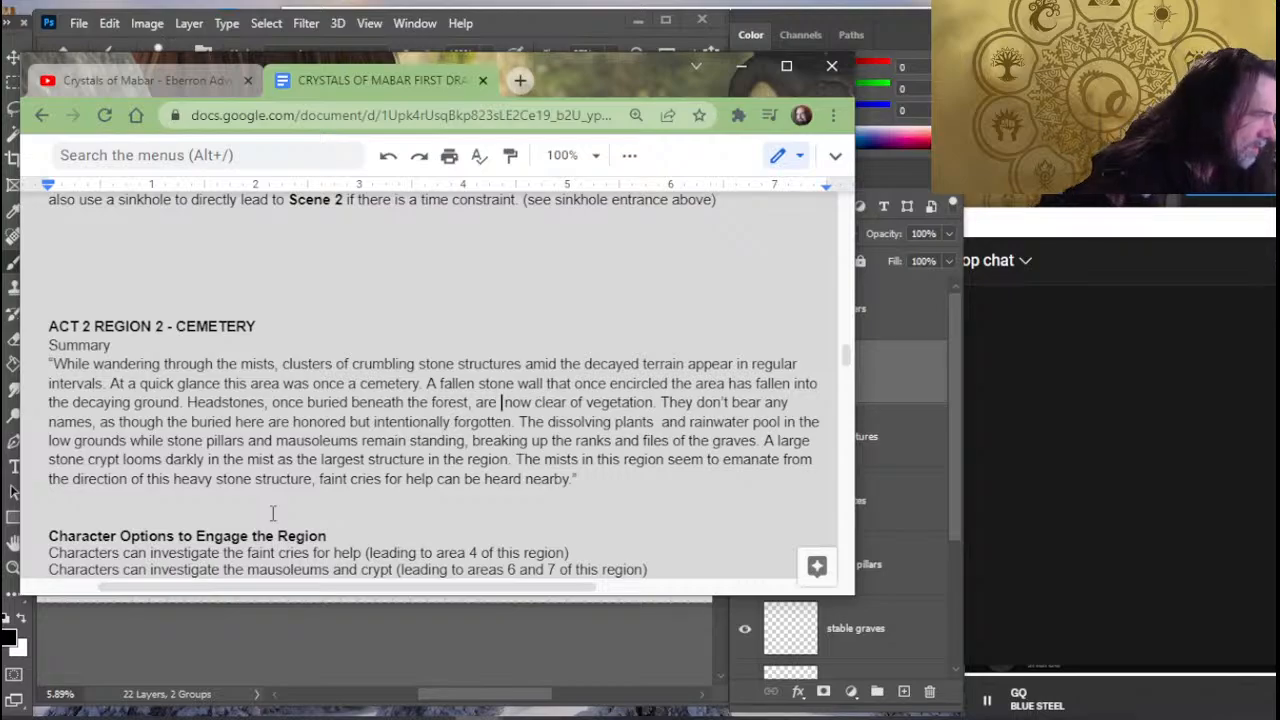
text(visible beyo)
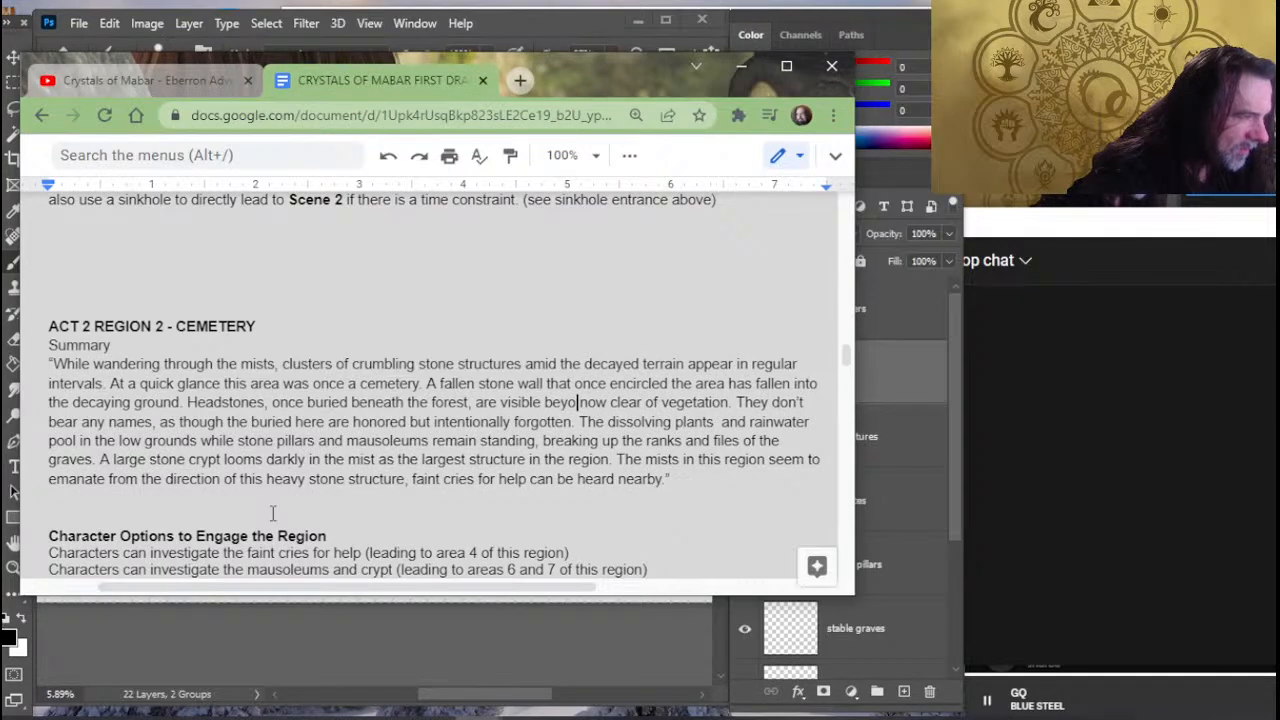
text(nd)
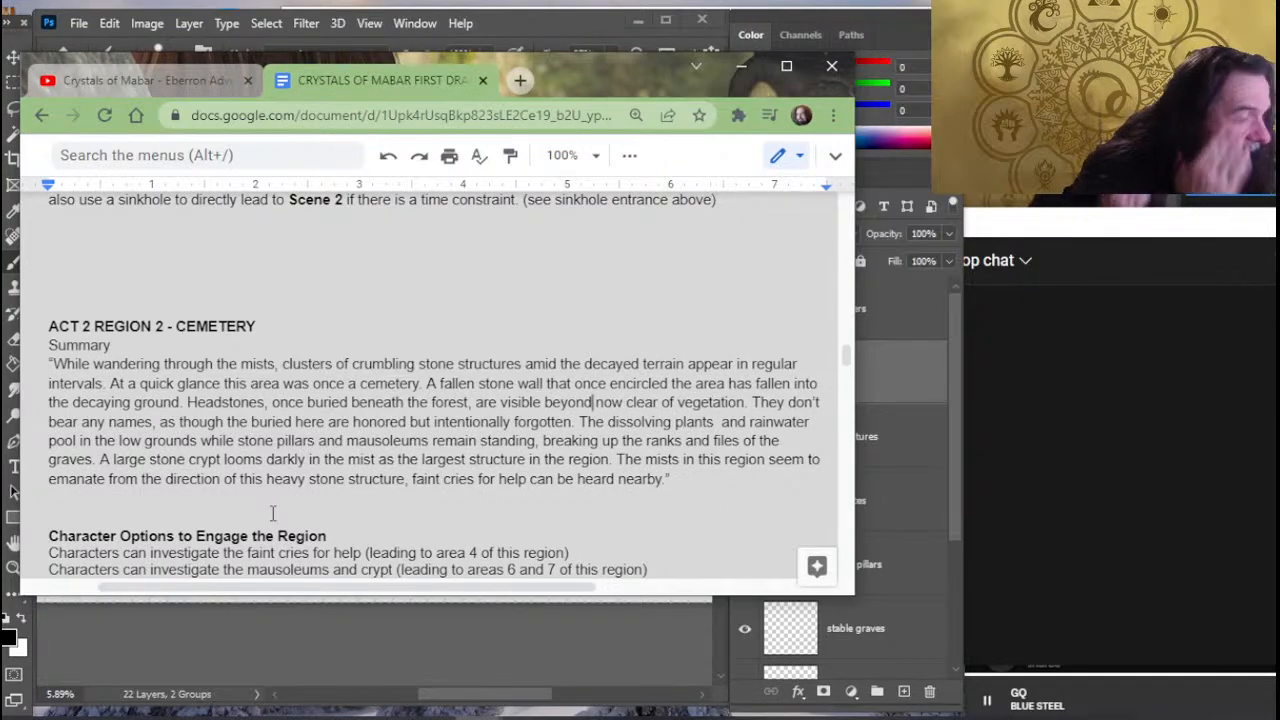
- Reread the cemetery summary, particularly the sentences about the ranks of graves, the large stone crypt and the mists
key(Up)
key(Up)
key(Up)
key(Up)
key(Down)
key(Down)
key(Down)
key(Down)
key(Down)
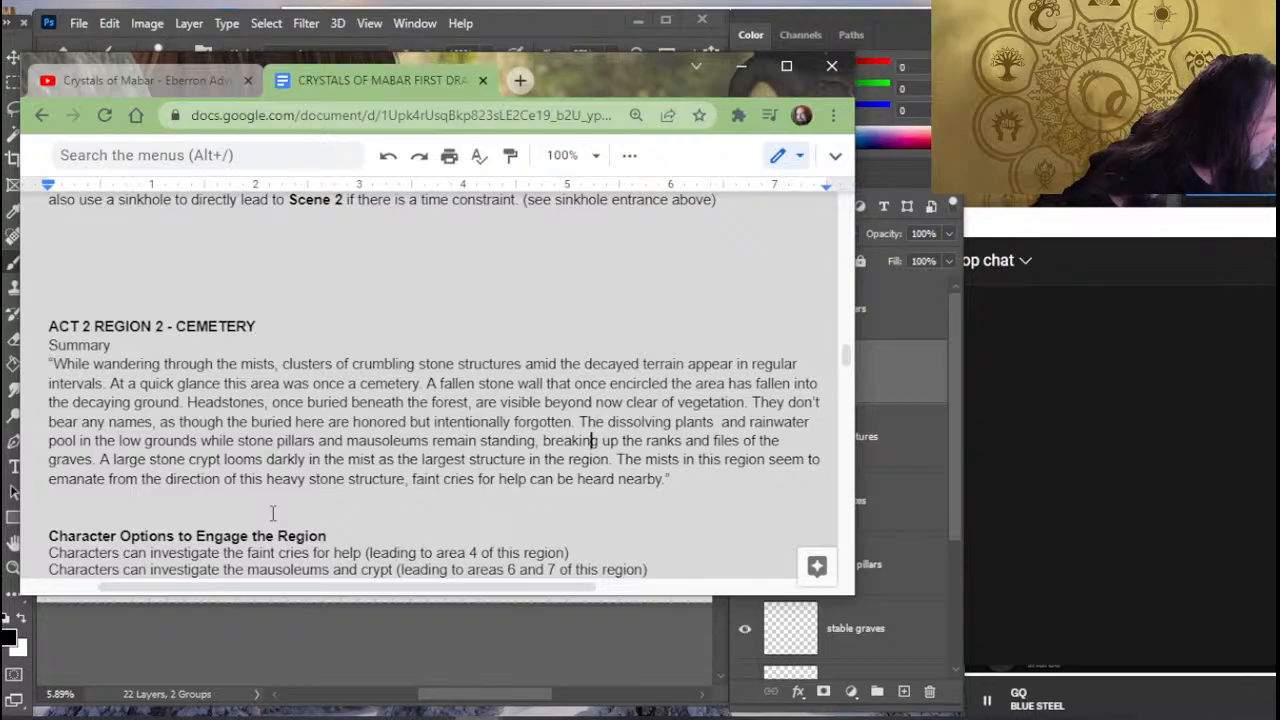
key(Up)
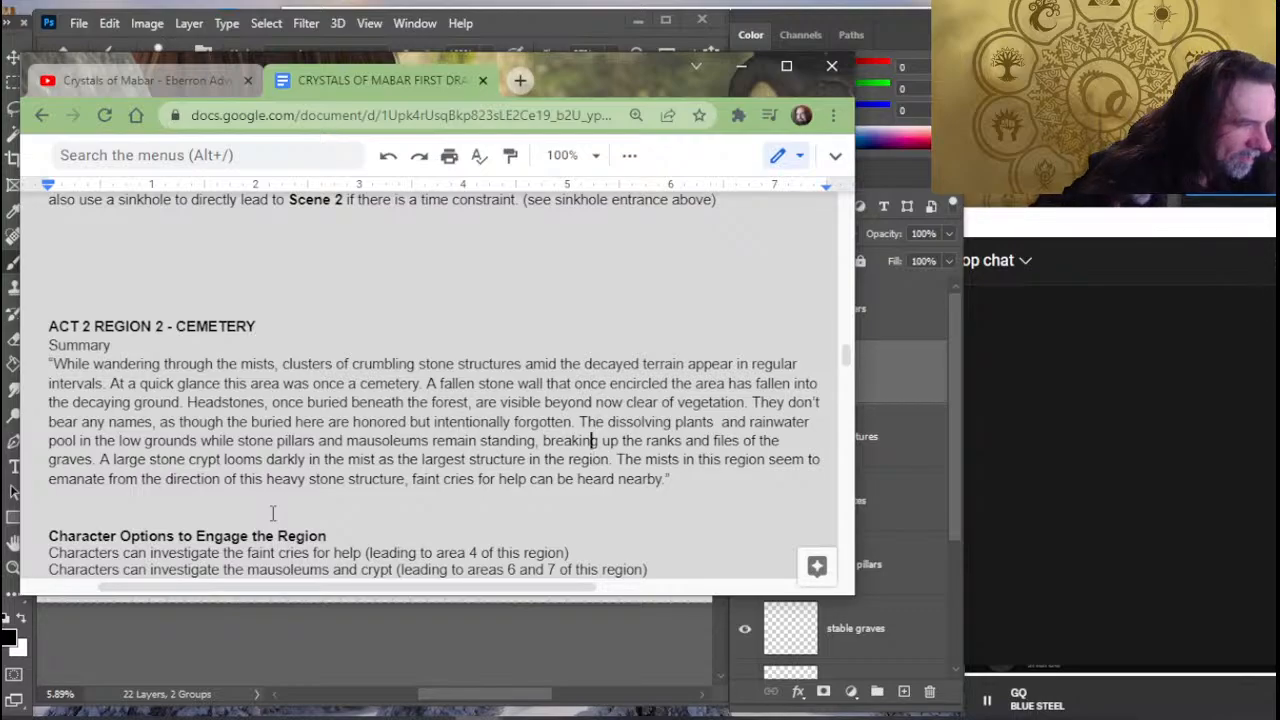
key(Down)
key(Down)
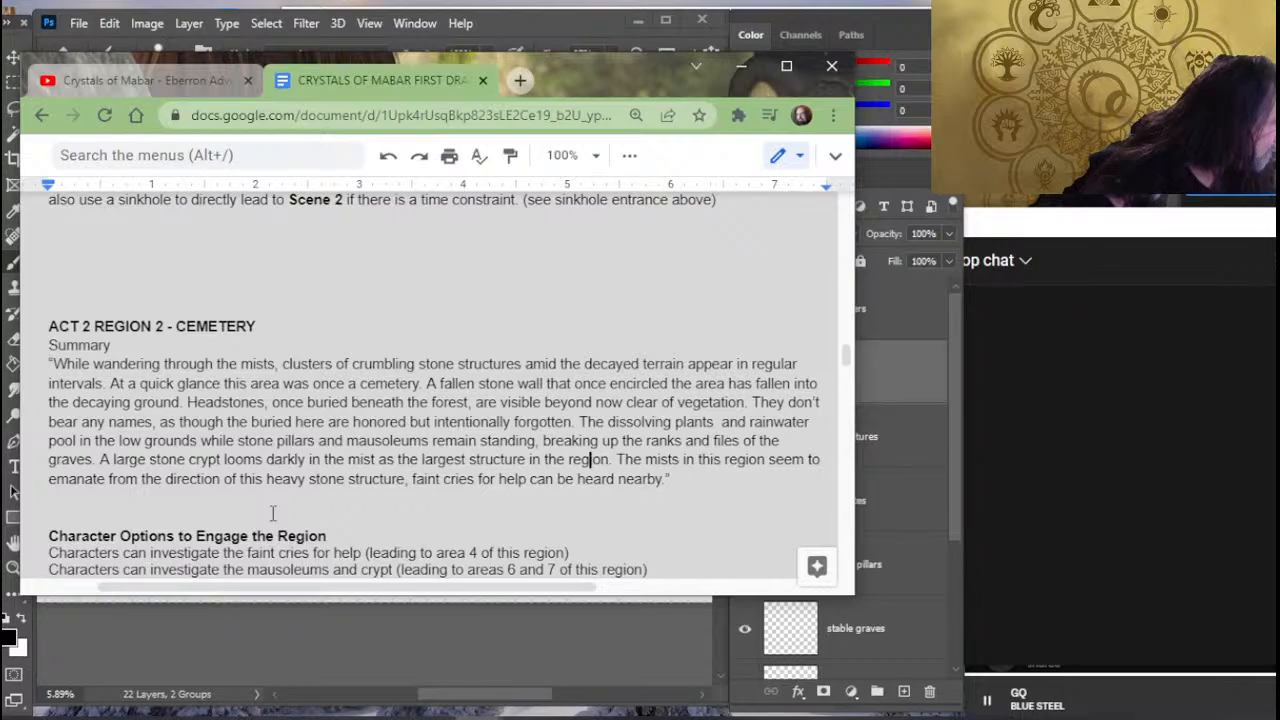
key(Left)
key(Left)
key(Left)
key(Left)
key(Left)
key(Left)
key(Left)
key(Left)
key(Left)
key(Left)
key(Left)
key(Left)
key(Left)
key(Left)
key(Left)
key(Left)
key(Left)
key(Left)
key(Left)
key(Left)
key(Right)
key(Right)
key(Right)
key(Right)
key(Right)
key(Right)
key(Right)
key(Right)
key(Right)
key(Right)
key(Right)
key(Right)
key(Right)
key(Right)
key(Right)
key(Right)
key(Right)
key(Right)
key(Right)
key(Right)
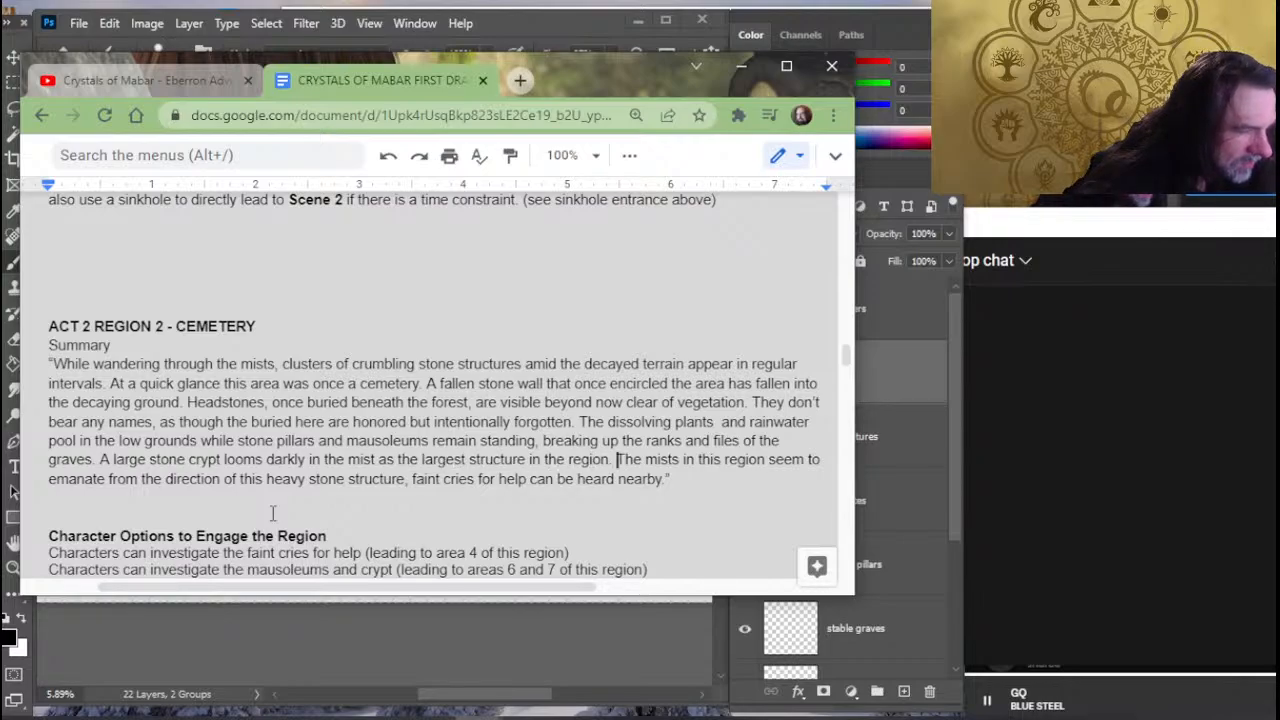
key(Left)
key(Left)
key(Left)
key(Left)
key(Left)
key(Left)
key(Left)
key(Left)
key(Left)
key(Left)
key(Left)
key(Left)
key(Left)
key(Left)
key(Left)
key(Left)
key(Left)
key(Left)
key(Left)
key(Left)
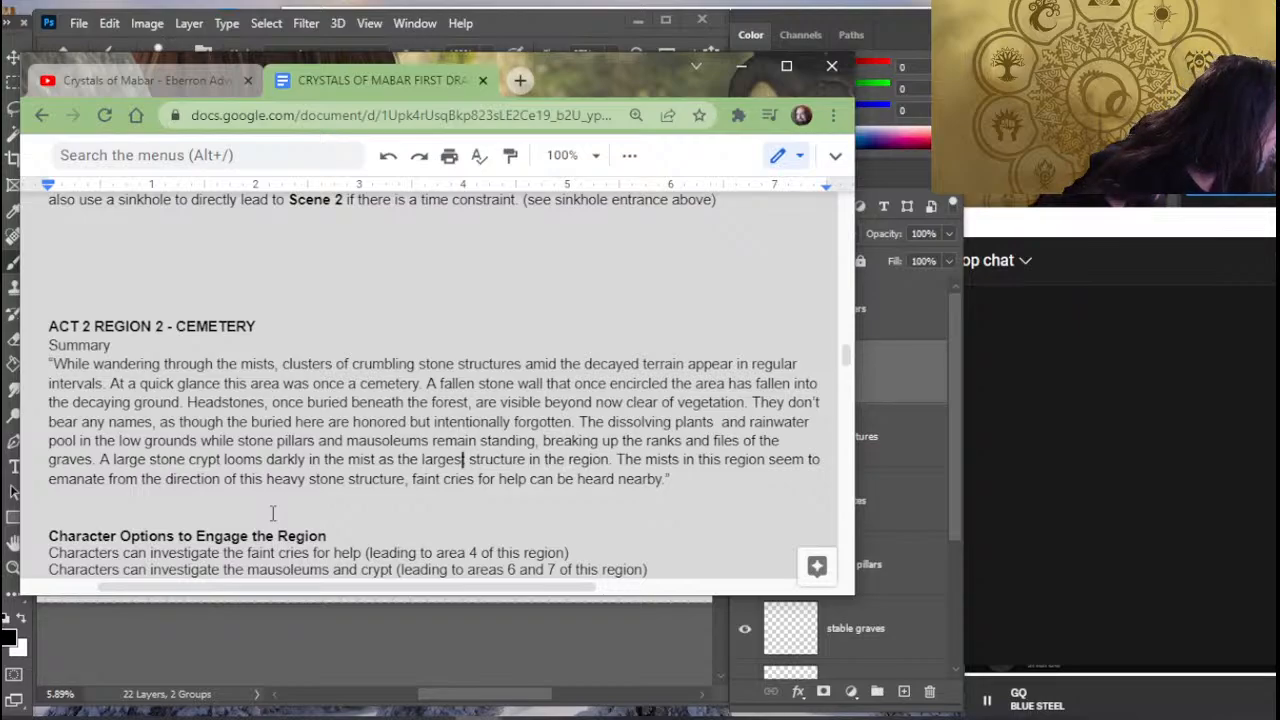
key(Left)
key(Left)
key(Left)
key(Left)
key(Left)
key(Left)
key(Left)
key(Left)
key(Left)
key(Left)
key(Left)
key(Left)
key(Left)
key(Left)
key(Left)
key(Left)
key(Left)
key(Left)
key(Left)
key(Left)
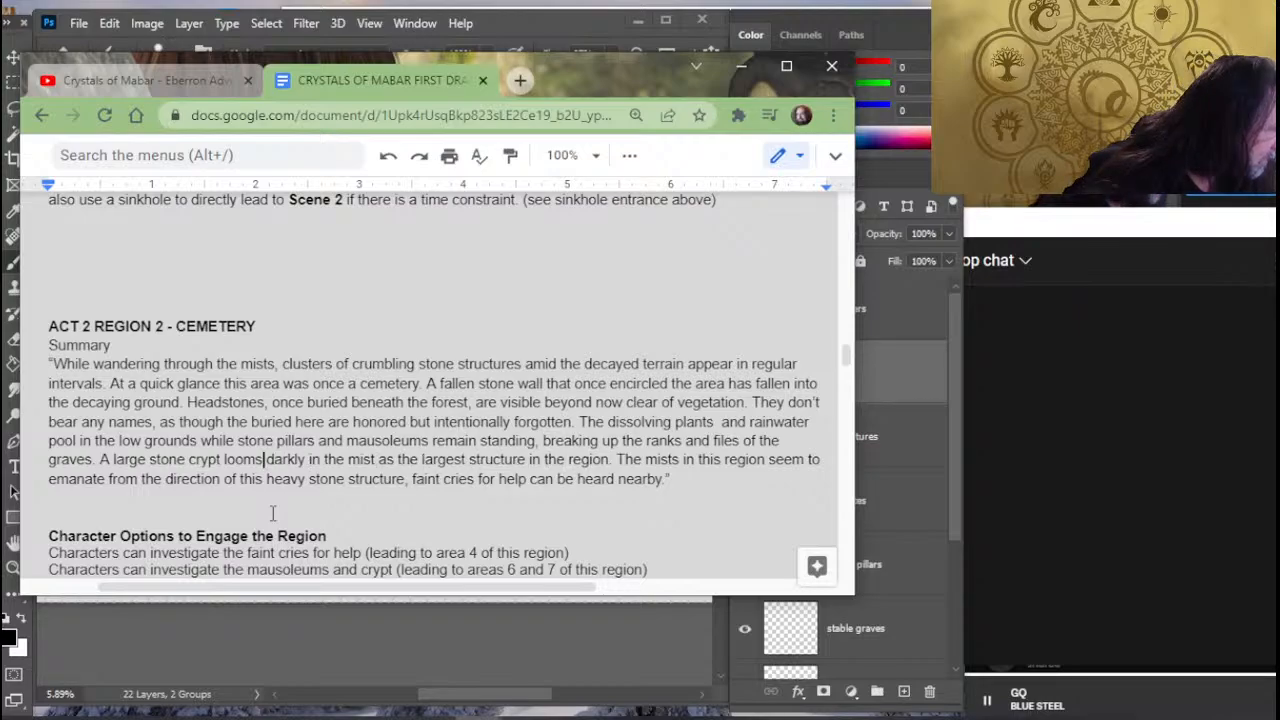
key(Right)
key(Right)
key(Right)
key(Right)
key(Right)
key(Right)
key(Right)
key(Right)
key(Right)
key(Right)
key(Right)
key(Right)
key(Right)
key(Right)
key(Right)
key(Right)
key(Right)
key(Right)
key(Right)
key(Right)
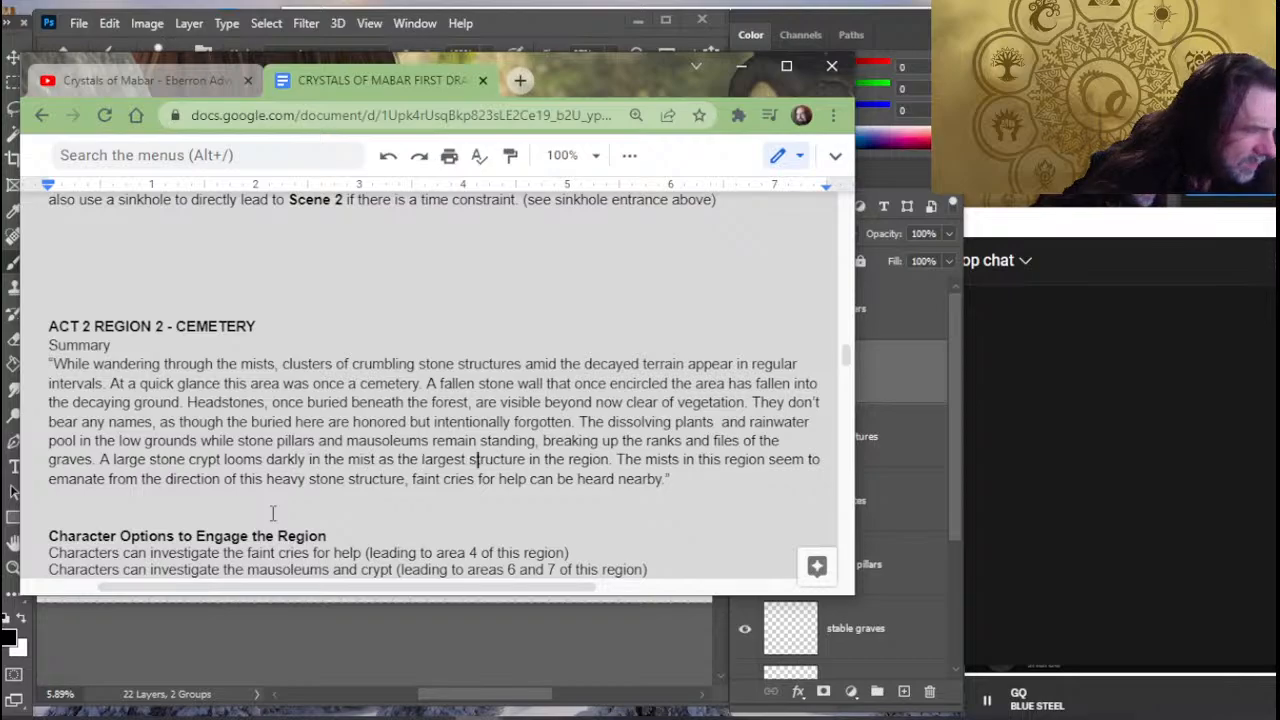
key(Right)
key(Right)
key(Right)
key(Right)
key(Right)
key(Right)
key(Right)
key(Right)
key(Right)
key(Right)
key(Right)
key(Right)
key(Right)
key(Right)
key(Right)
key(Right)
key(Right)
key(Right)
key(Right)
key(Right)
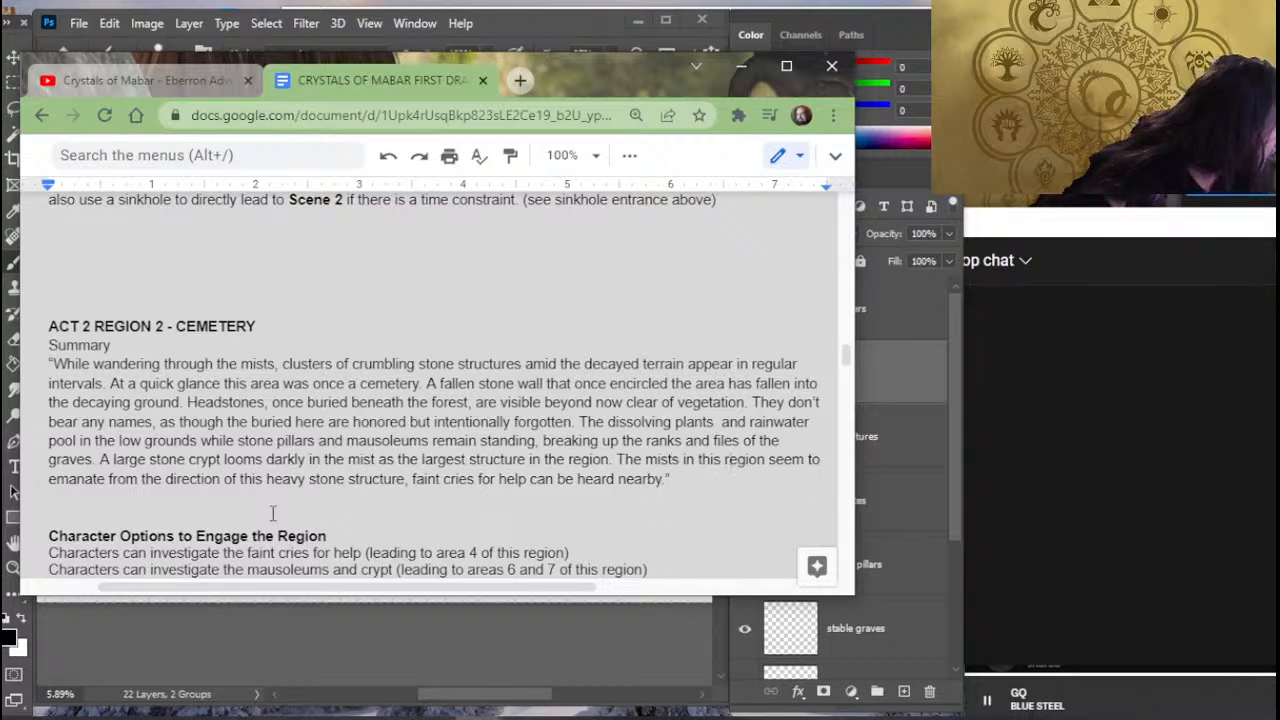
- Reread the cemetery summary around the intentionally forgotten graves and the dissolving plants sentence
key(Left)
key(Left)
key(Left)
key(Left)
key(Left)
key(Left)
key(Left)
key(Left)
key(Left)
key(Left)
key(Left)
key(Left)
key(Left)
key(Left)
key(Left)
key(Left)
key(Left)
key(Left)
key(Left)
key(Left)
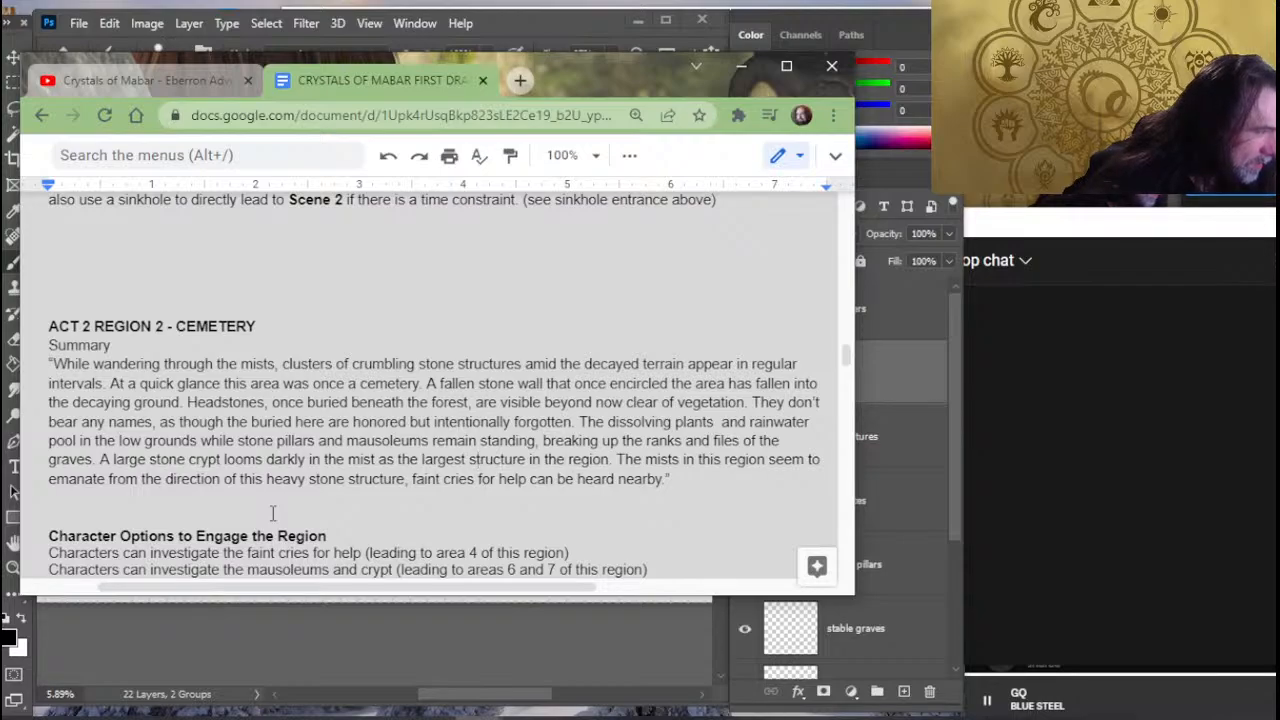
key(Up)
key(Up)
key(Right)
key(Right)
key(Right)
key(Right)
key(Right)
key(Right)
key(Right)
key(Right)
key(Right)
key(Right)
key(Right)
key(Right)
key(Right)
key(Right)
key(Right)
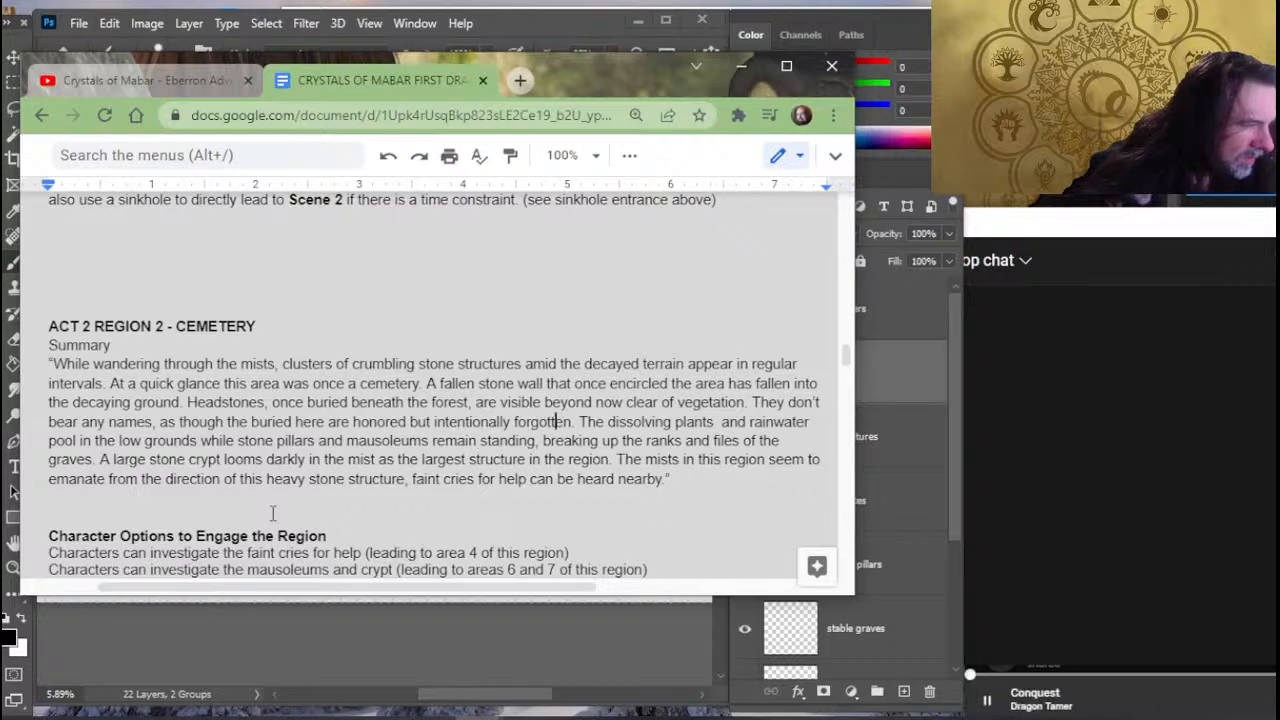
key(Right)
key(Right)
key(Right)
key(Right)
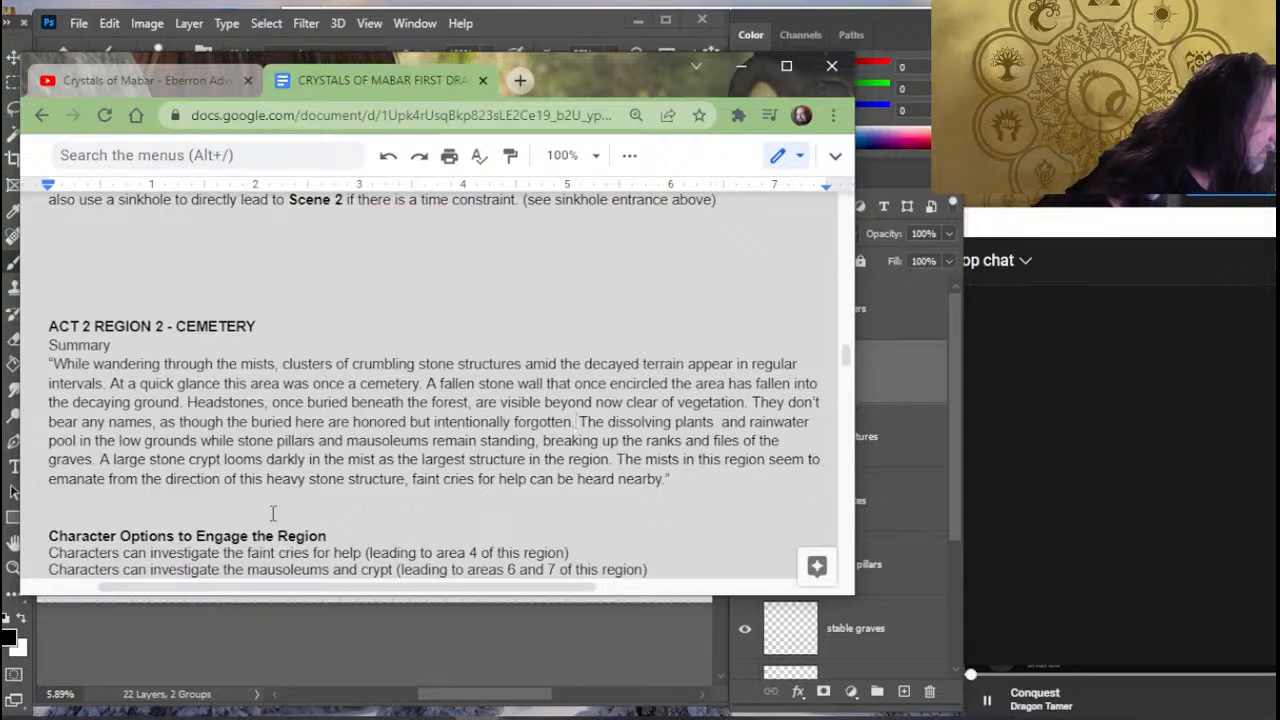
key(Down)
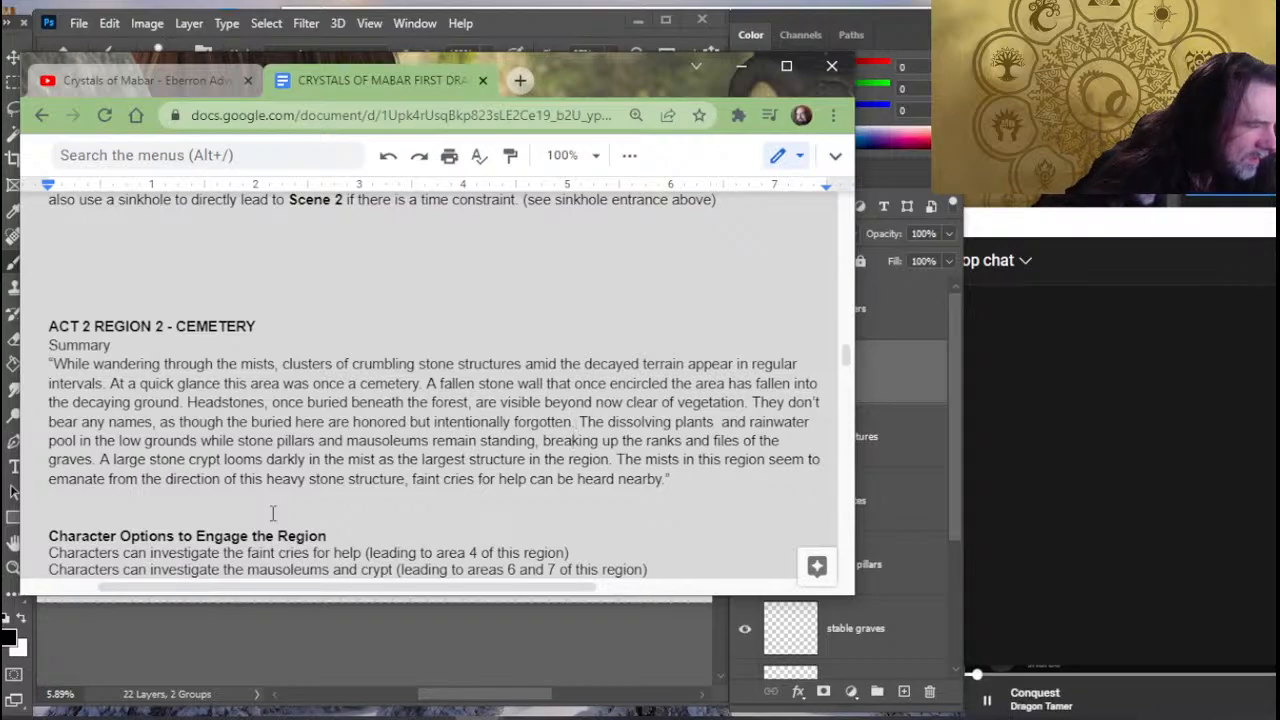
- Switch to Photoshop and move the square four-pillared structure on the vignettes layer downward, into the rows of graves
key(alt+Tab)
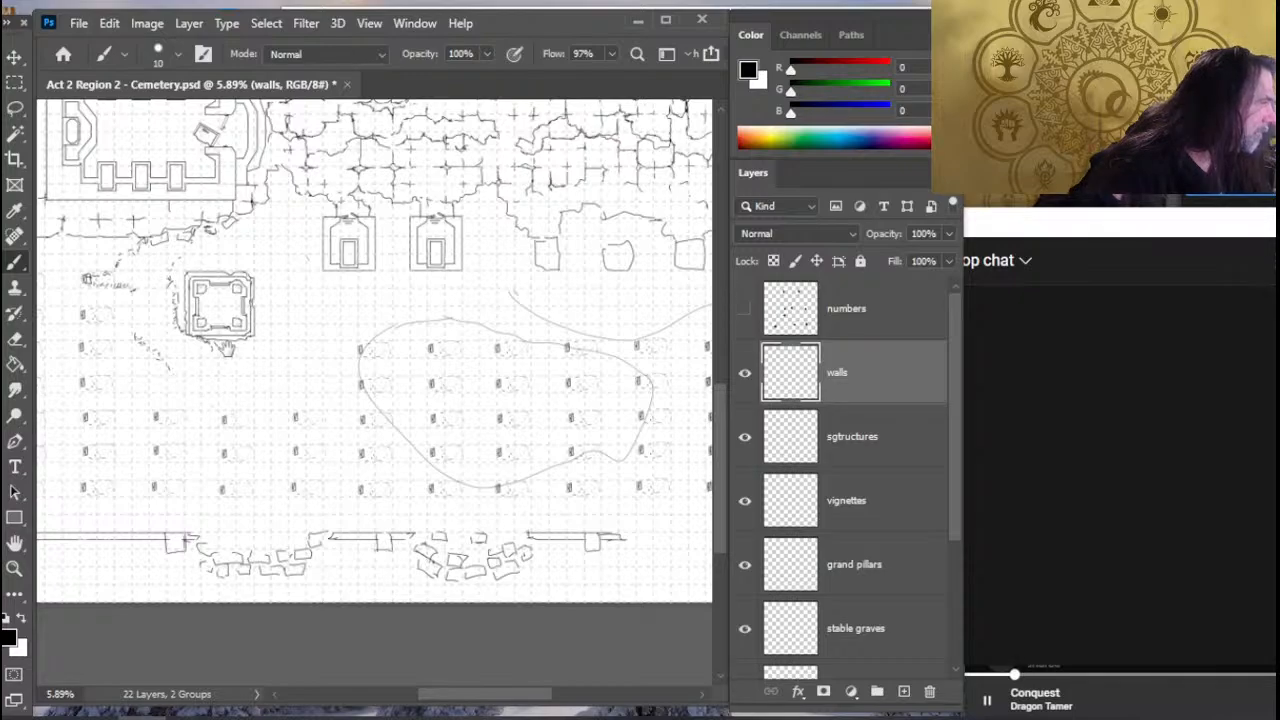
drag(228, 349, 316, 371)
key(l)
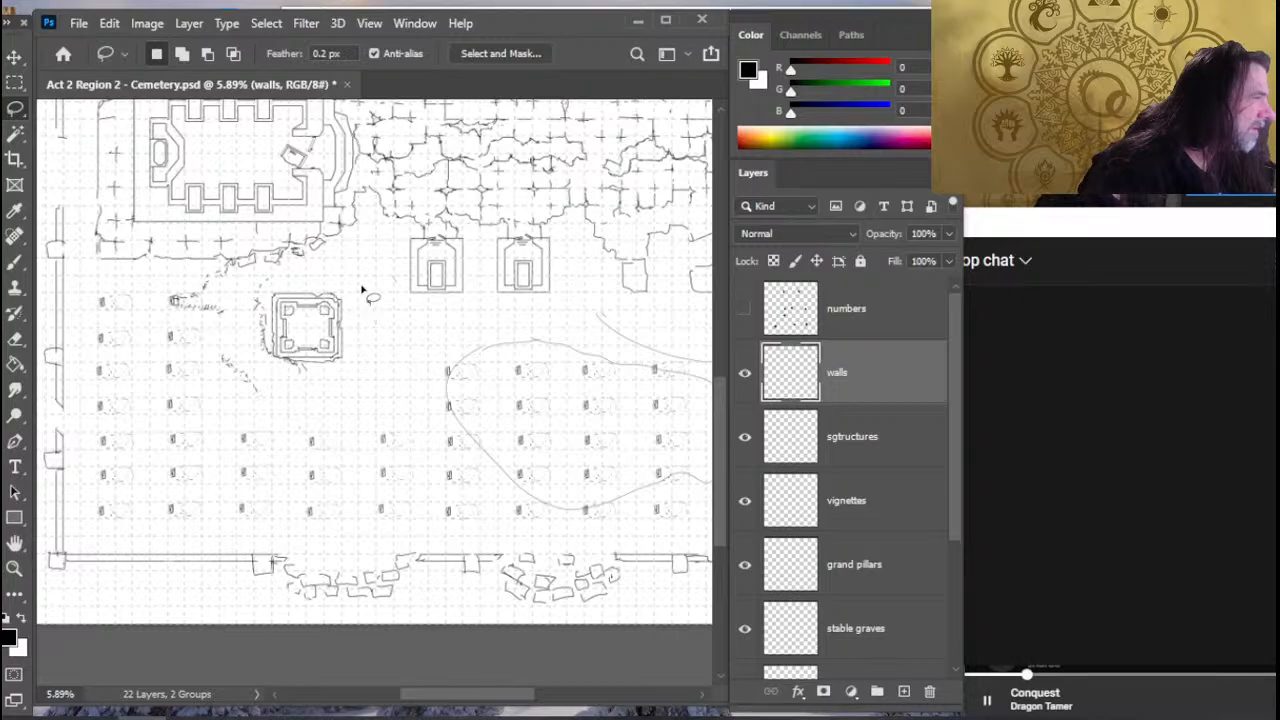
mouse_move(365, 290)
mouse_down()
mouse_move(292, 265)
mouse_move(268, 276)
mouse_move(240, 299)
mouse_move(240, 324)
mouse_move(211, 337)
mouse_move(205, 363)
mouse_move(229, 402)
mouse_move(335, 424)
mouse_move(397, 391)
mouse_move(392, 336)
mouse_up()
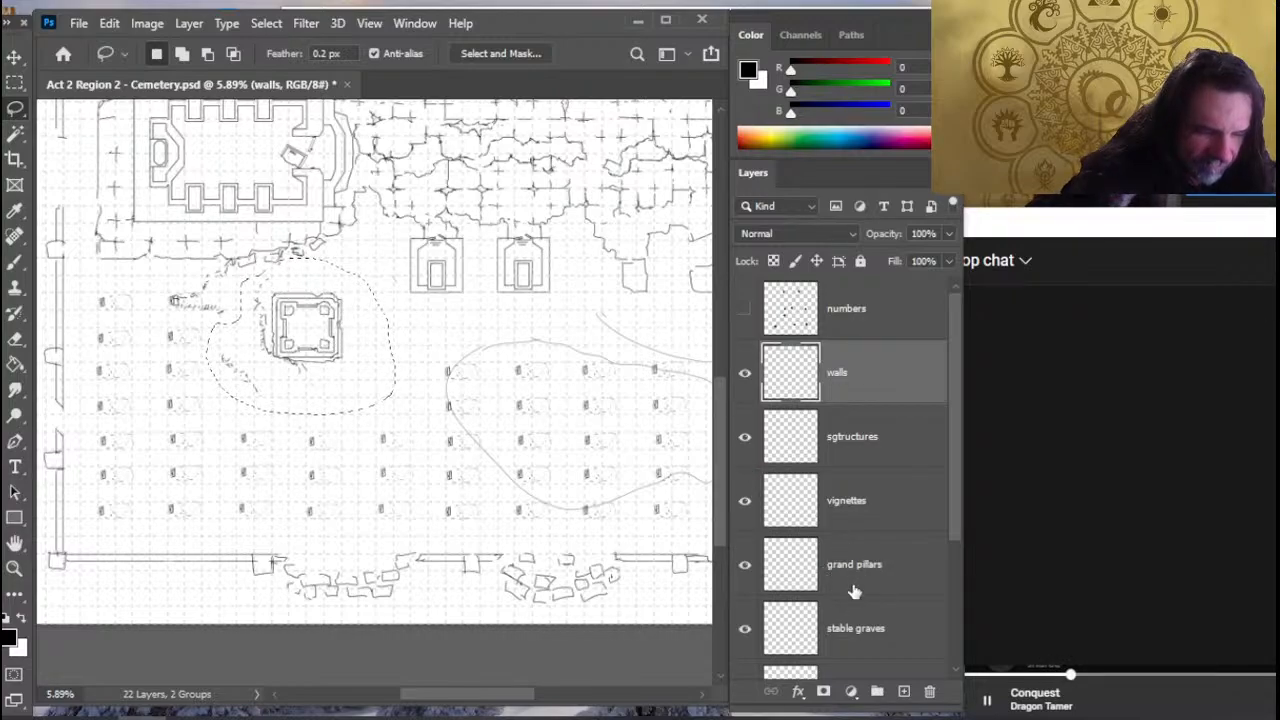
click(866, 527)
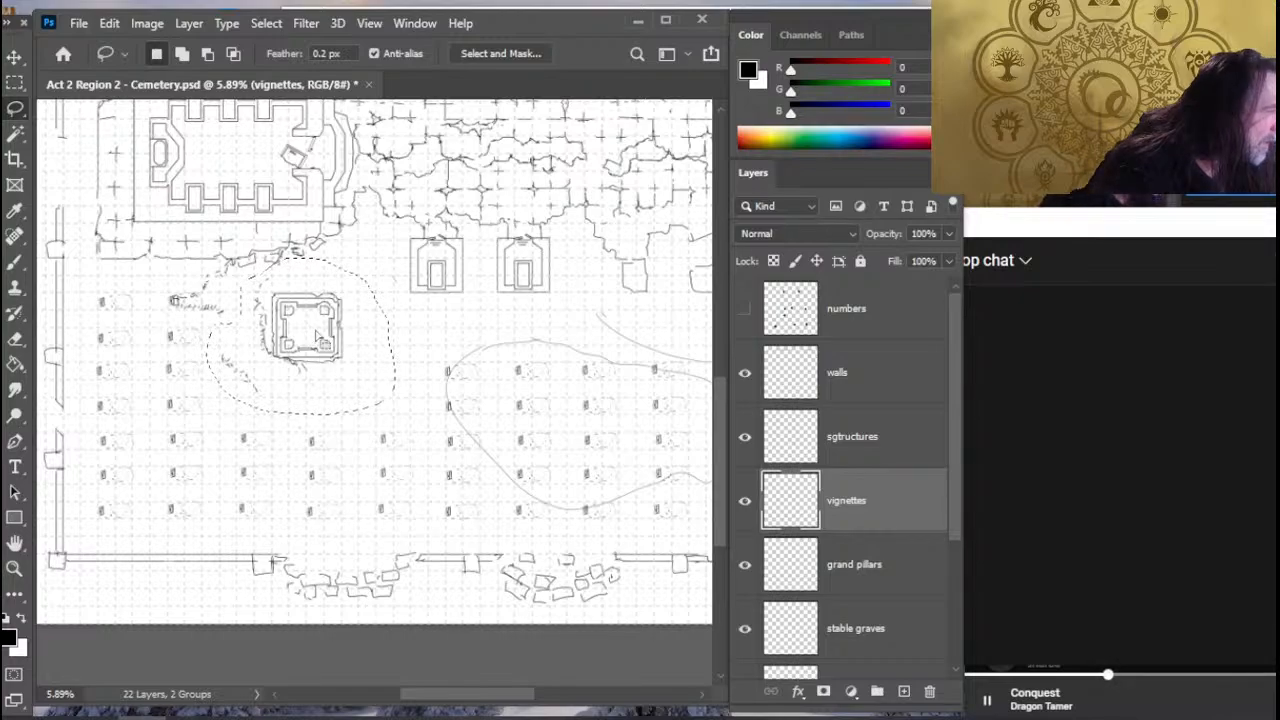
key(v)
drag(320, 334, 321, 400)
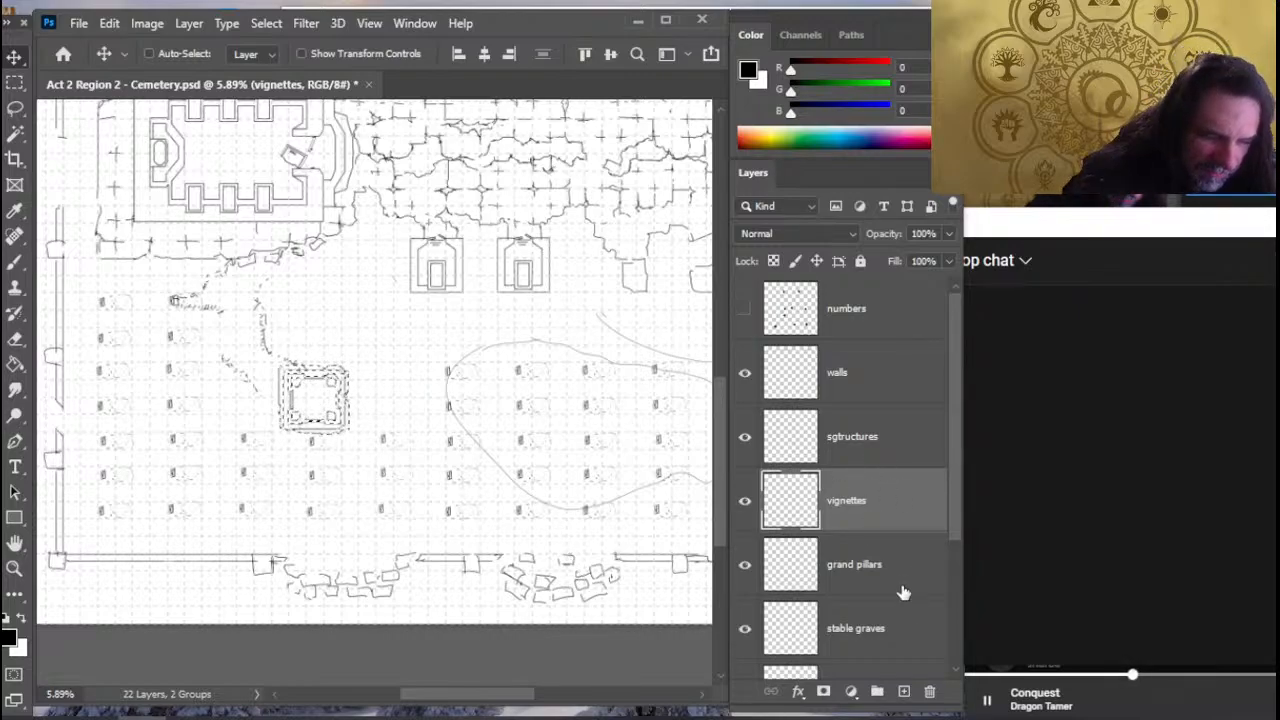
mouse_move(962, 482)
mouse_down()
mouse_move(957, 567)
mouse_move(957, 457)
mouse_up()
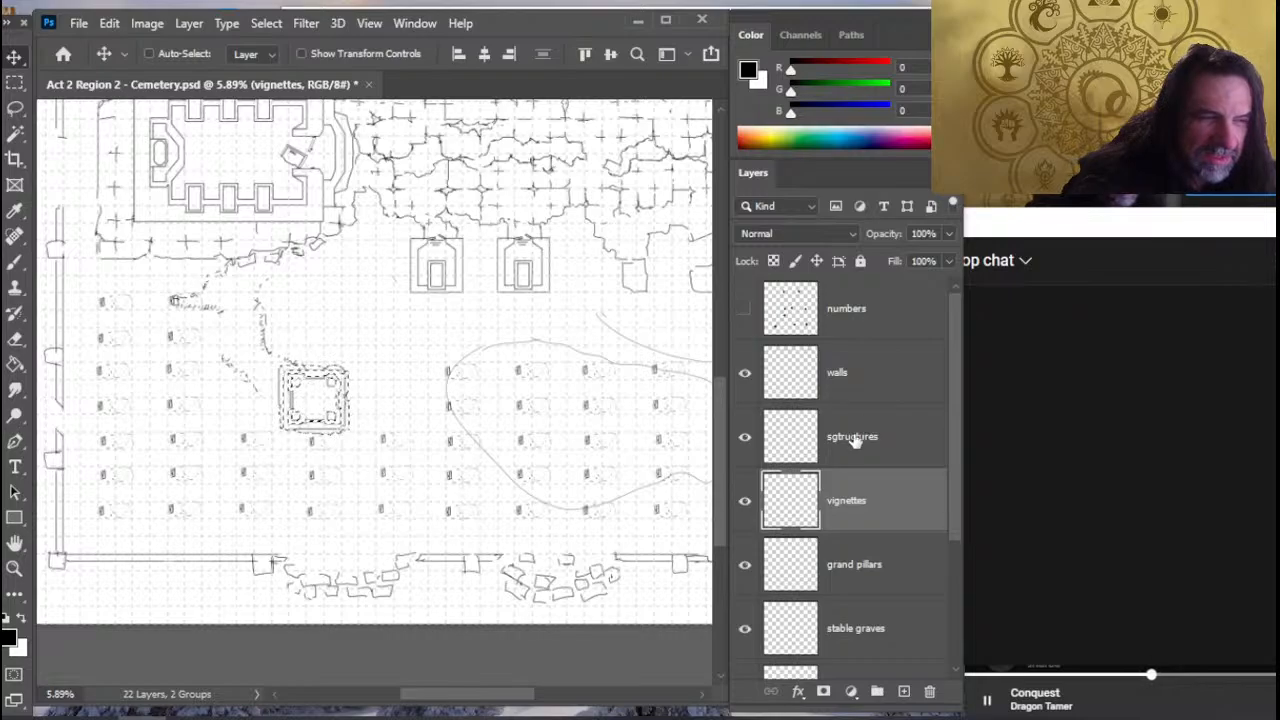
click(745, 438)
click(745, 437)
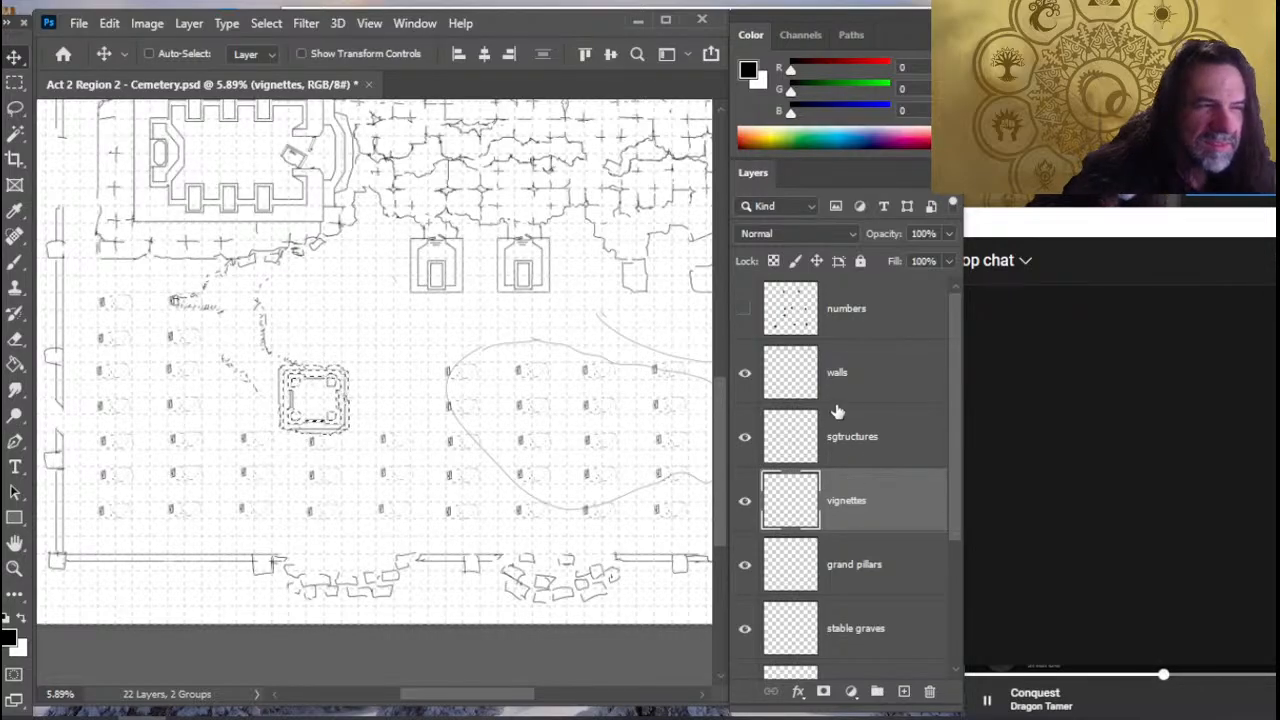
key(l)
key(ctrl+d)
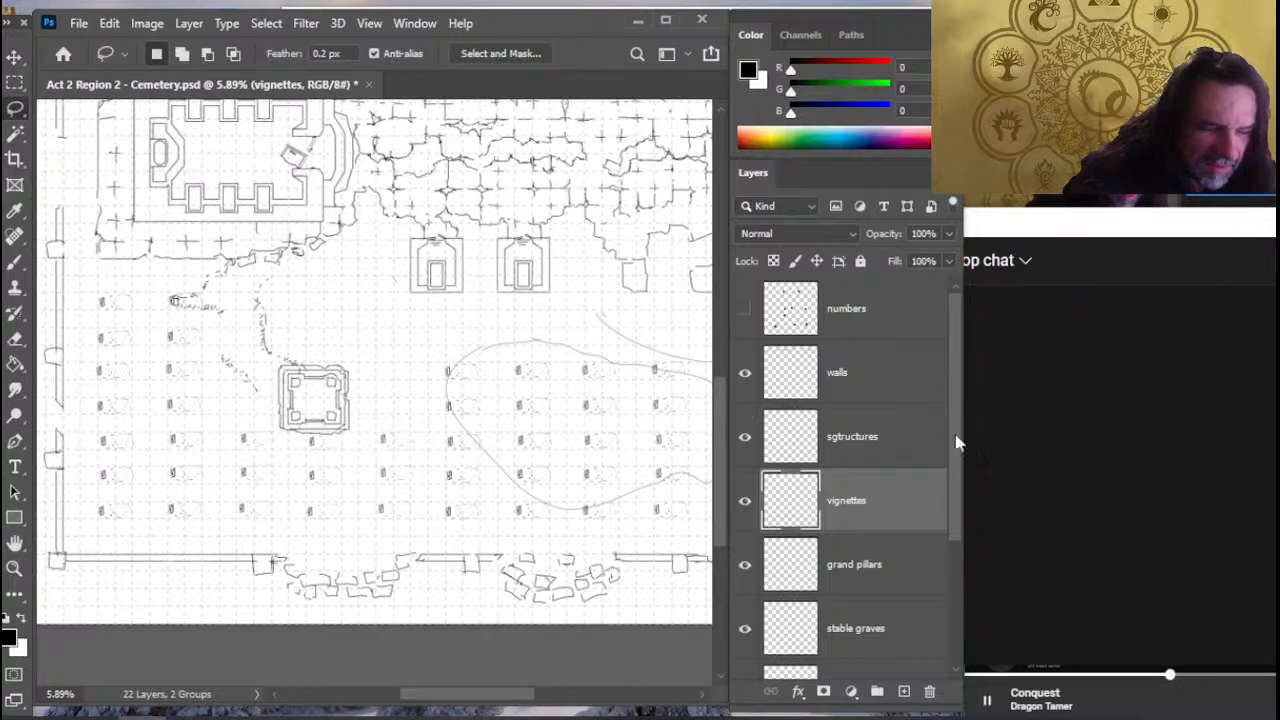
- Erase grave markings just below the relocated square structure on the terrain layer
drag(957, 443, 953, 562)
click(897, 578)
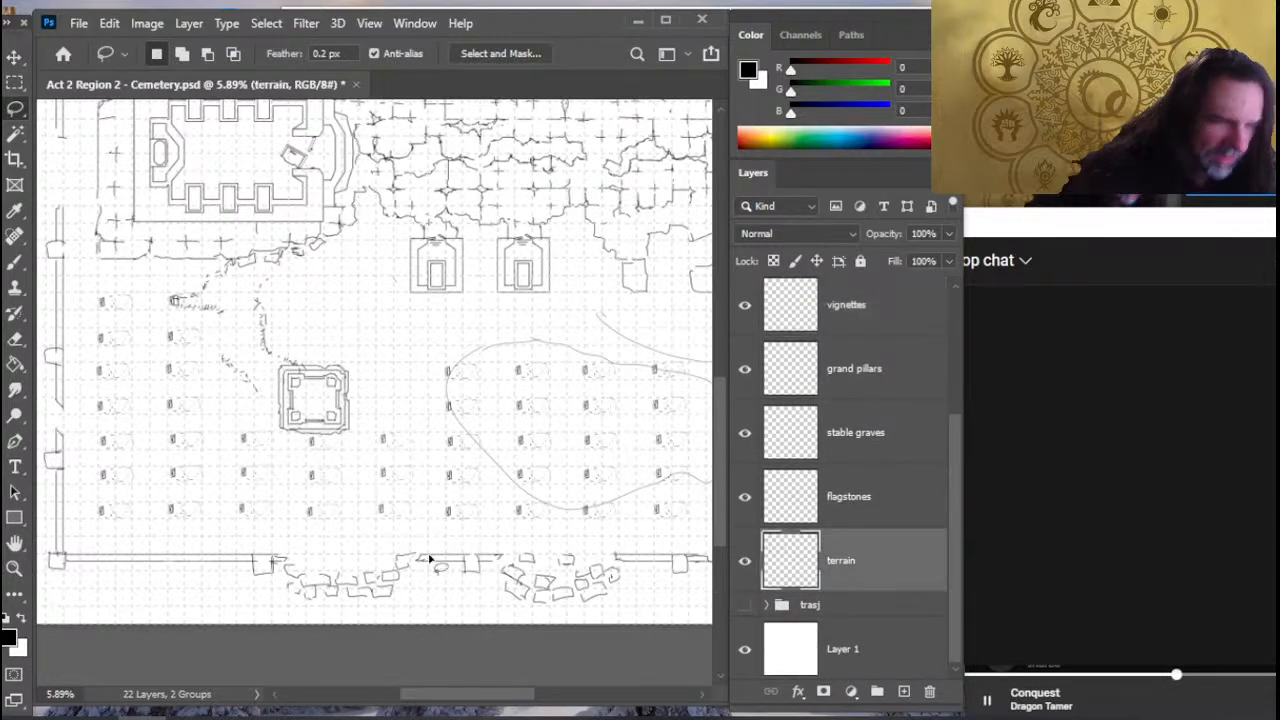
key(e)
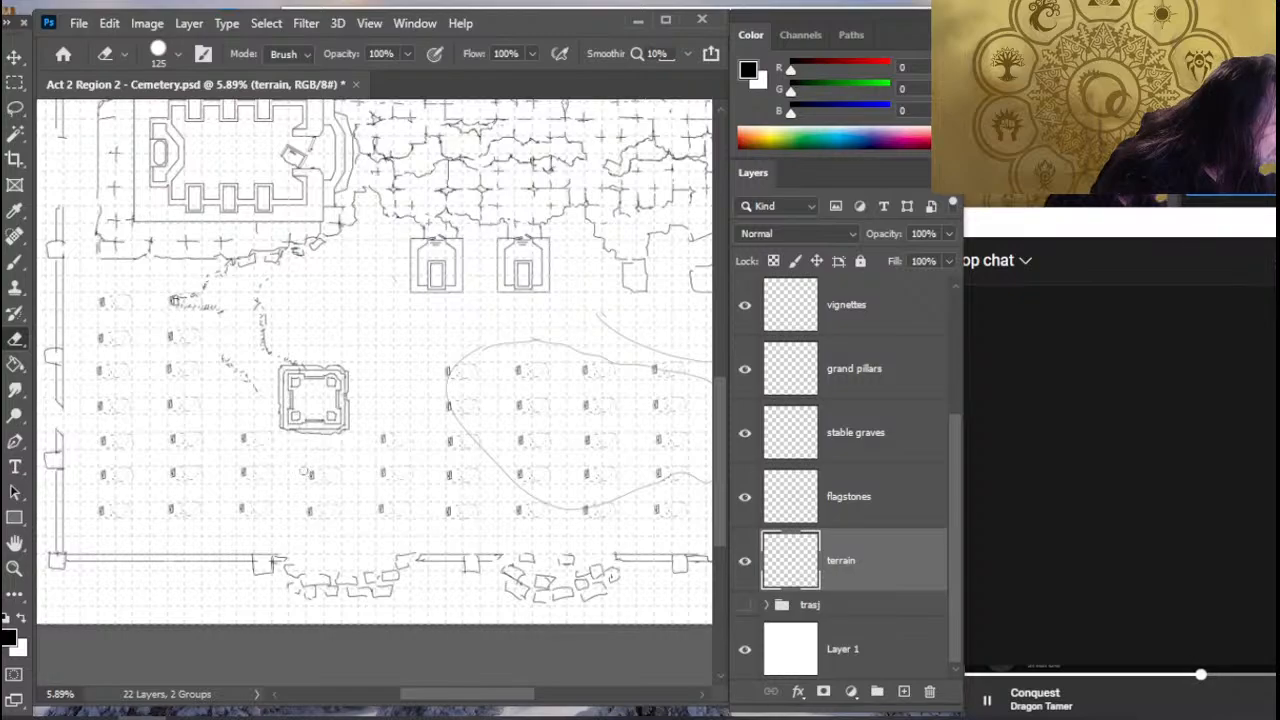
key(l)
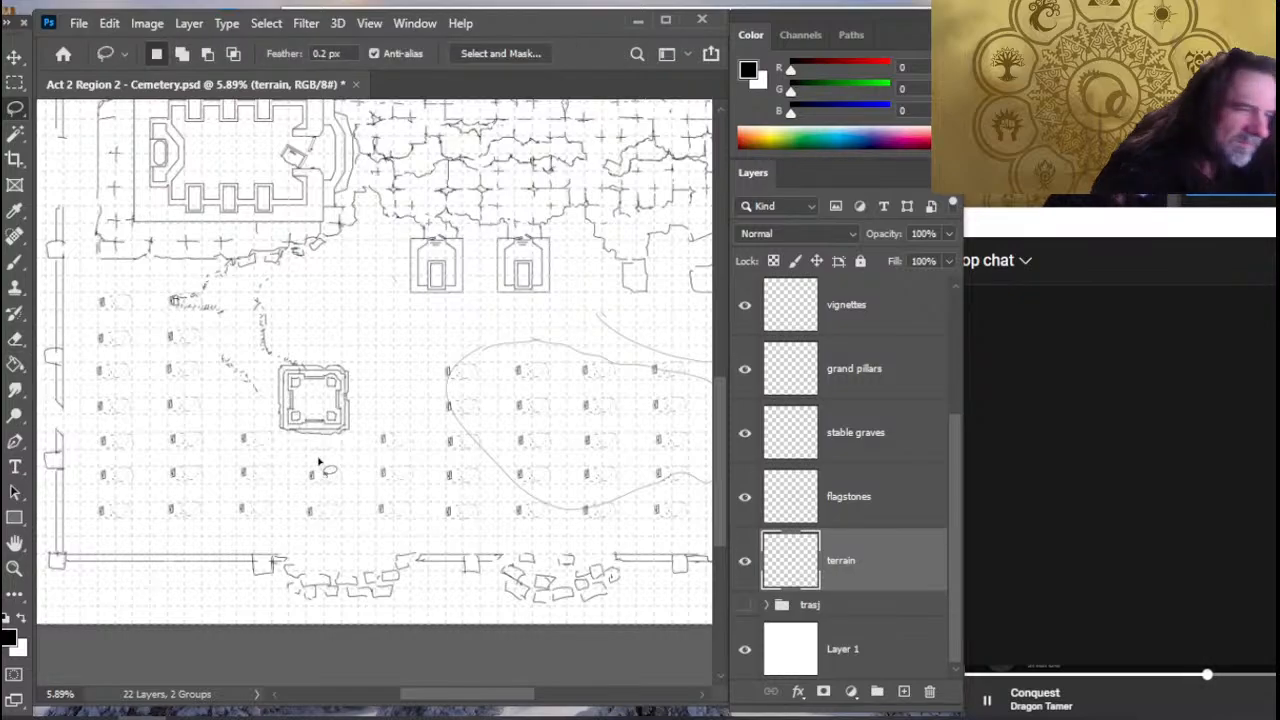
key(e)
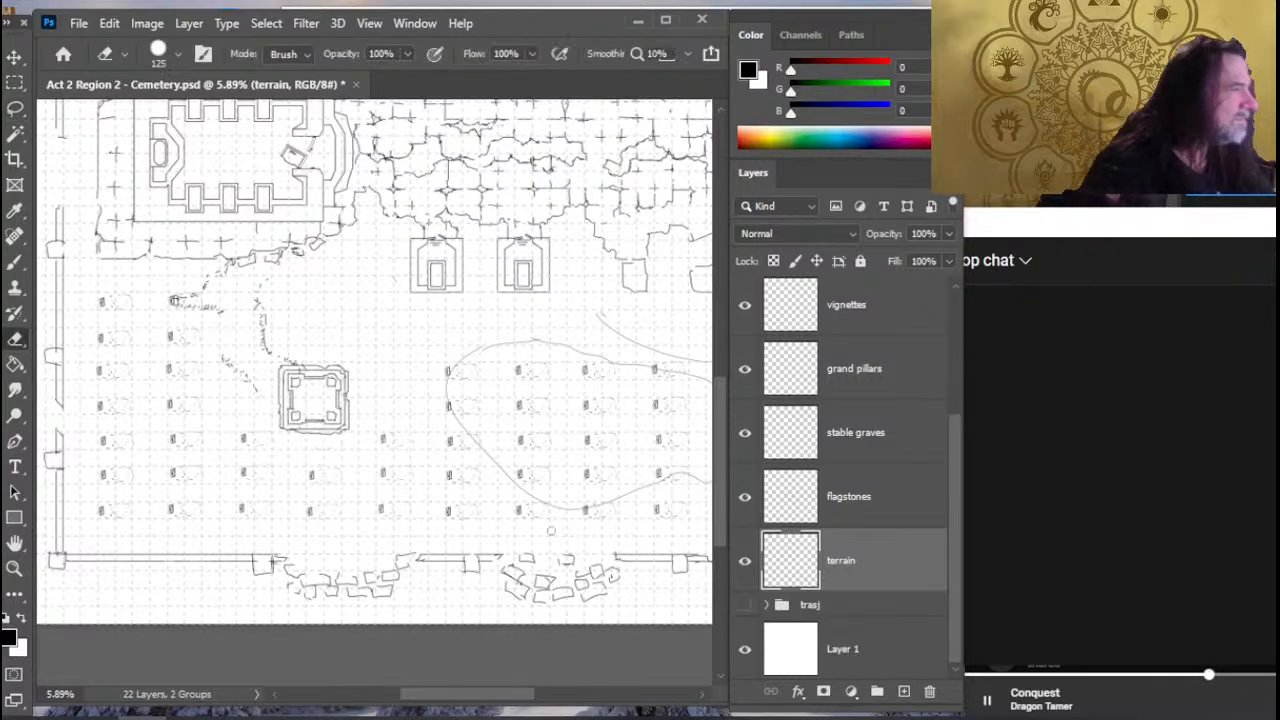
- Toggle the flagstones, terrain and stable graves layers to locate the remaining headstones, and erase one beside the square structure on stable graves
click(852, 514)
click(752, 502)
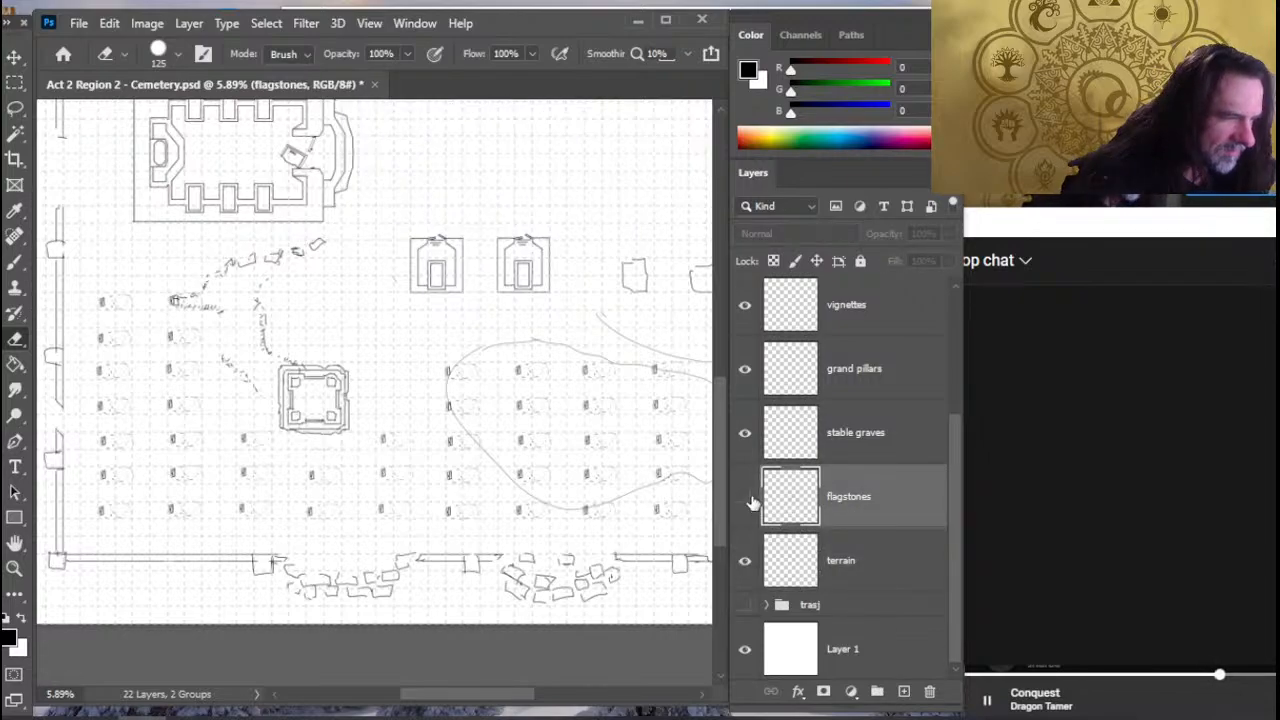
click(752, 502)
click(750, 566)
click(748, 565)
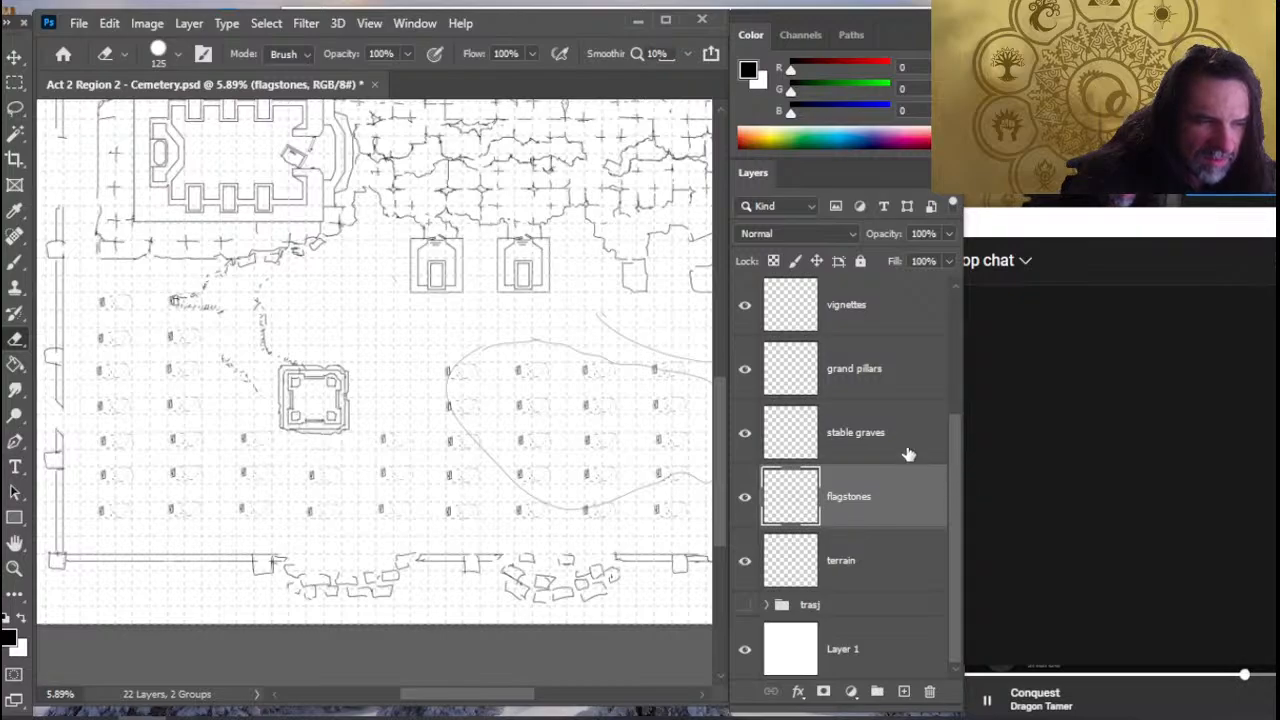
click(745, 447)
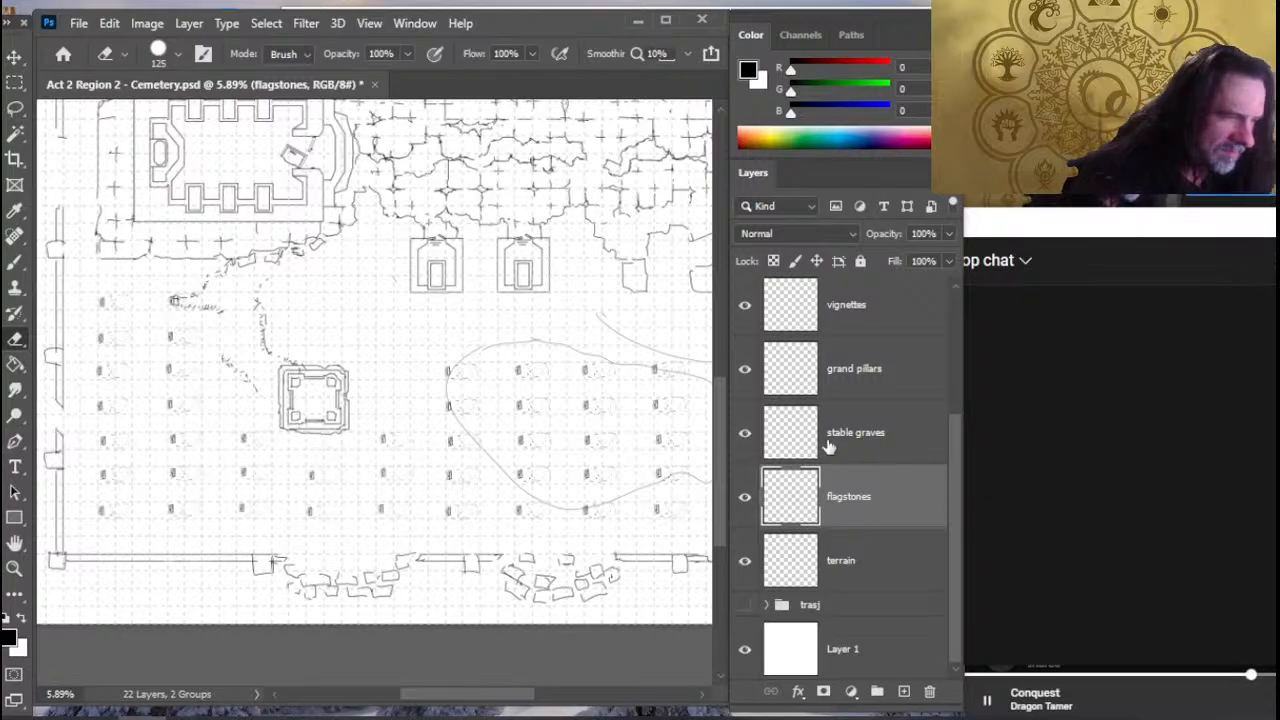
click(829, 446)
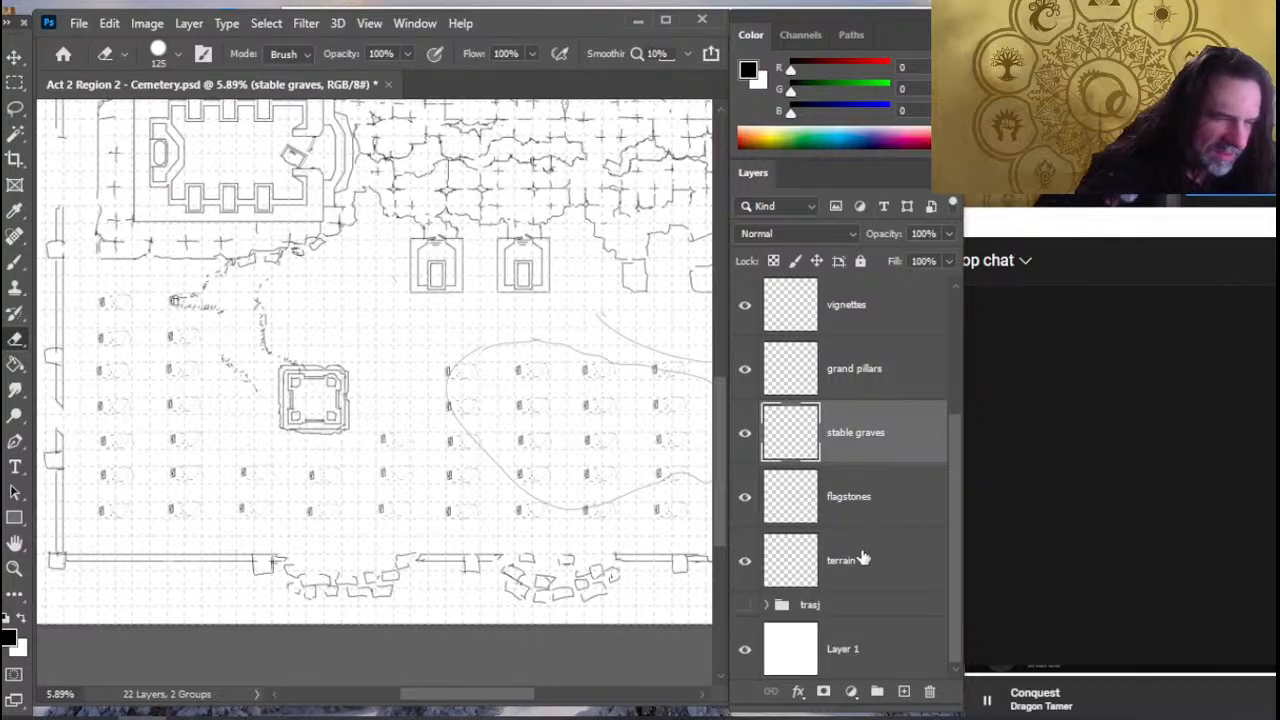
- Place the stable graves layer directly above terrain and merge the two layers
drag(865, 558, 860, 525)
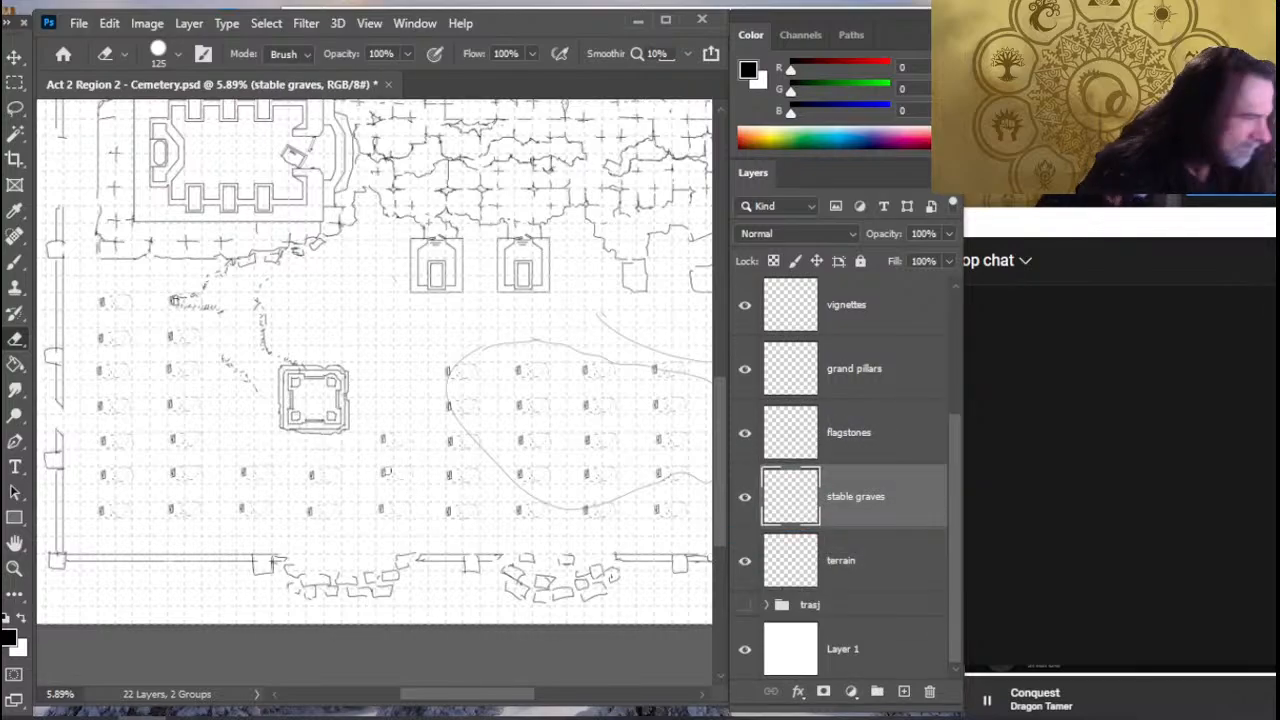
right_click(884, 484)
ctrl+click(850, 566)
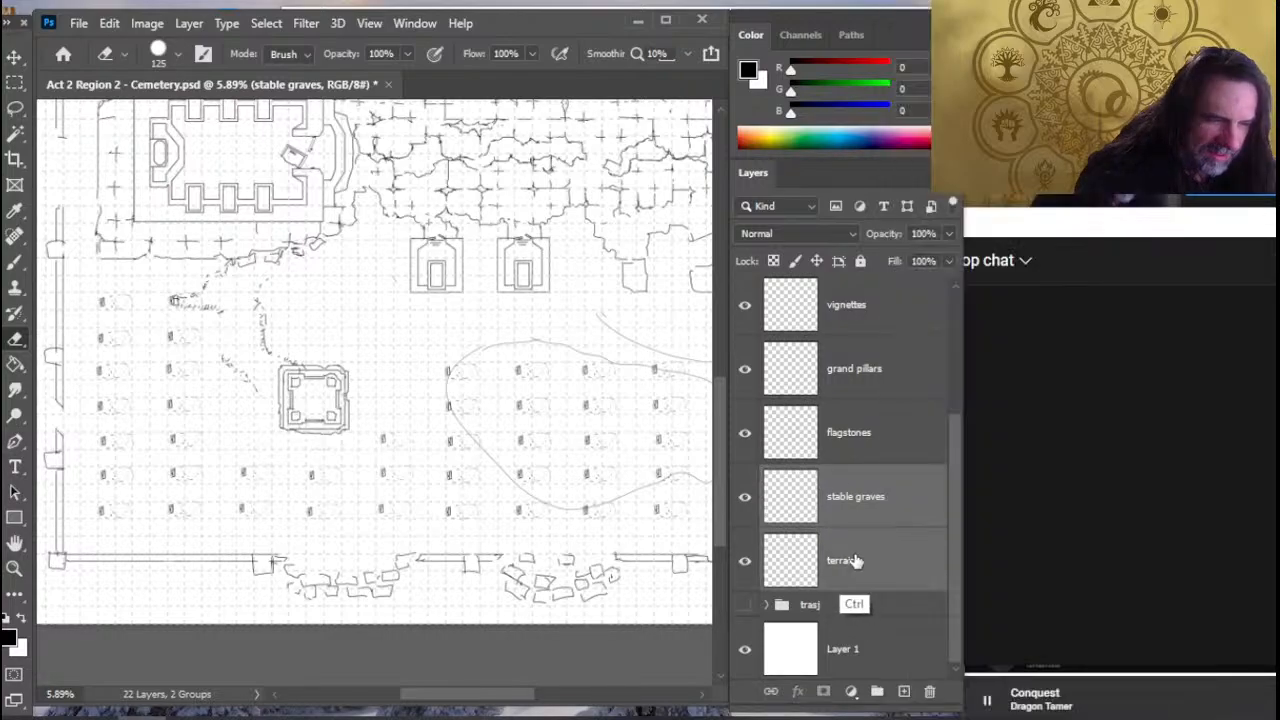
right_click(869, 512)
click(948, 582)
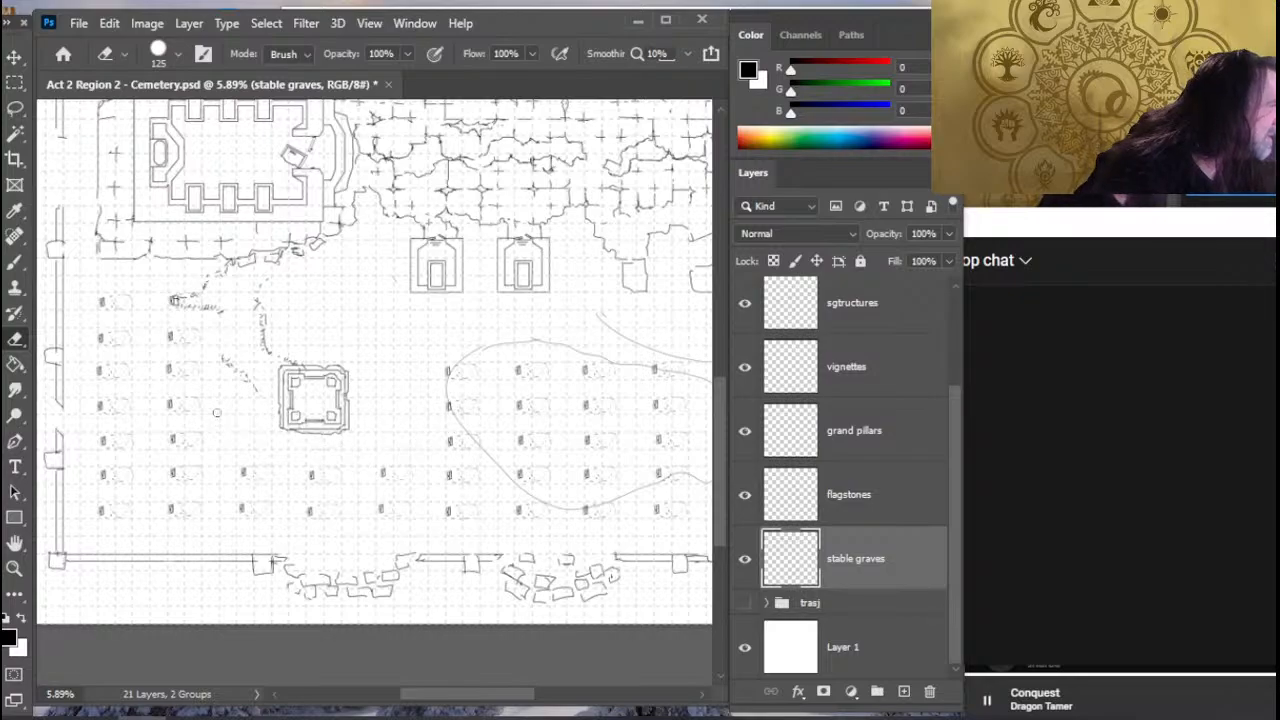
- Examine the overall cemetery layout, from the square structure across the flagstone path to the graves on the opposite side
drag(233, 347, 340, 430)
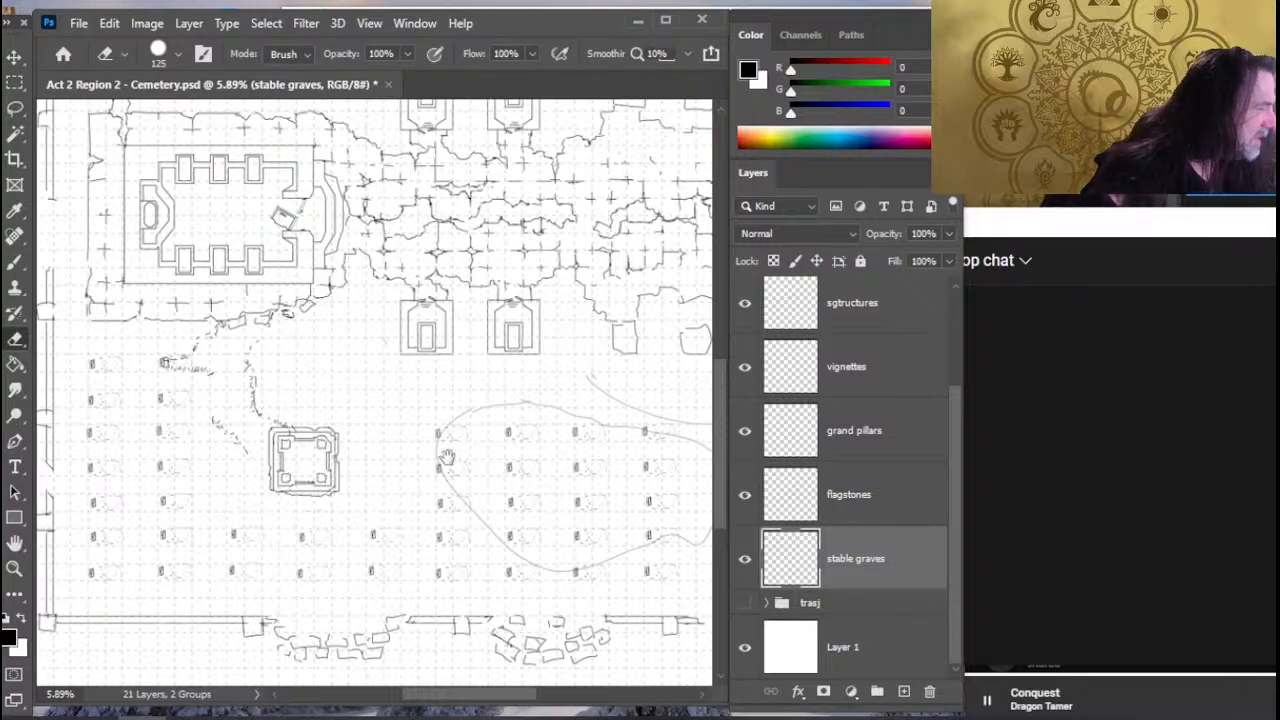
drag(447, 457, 366, 481)
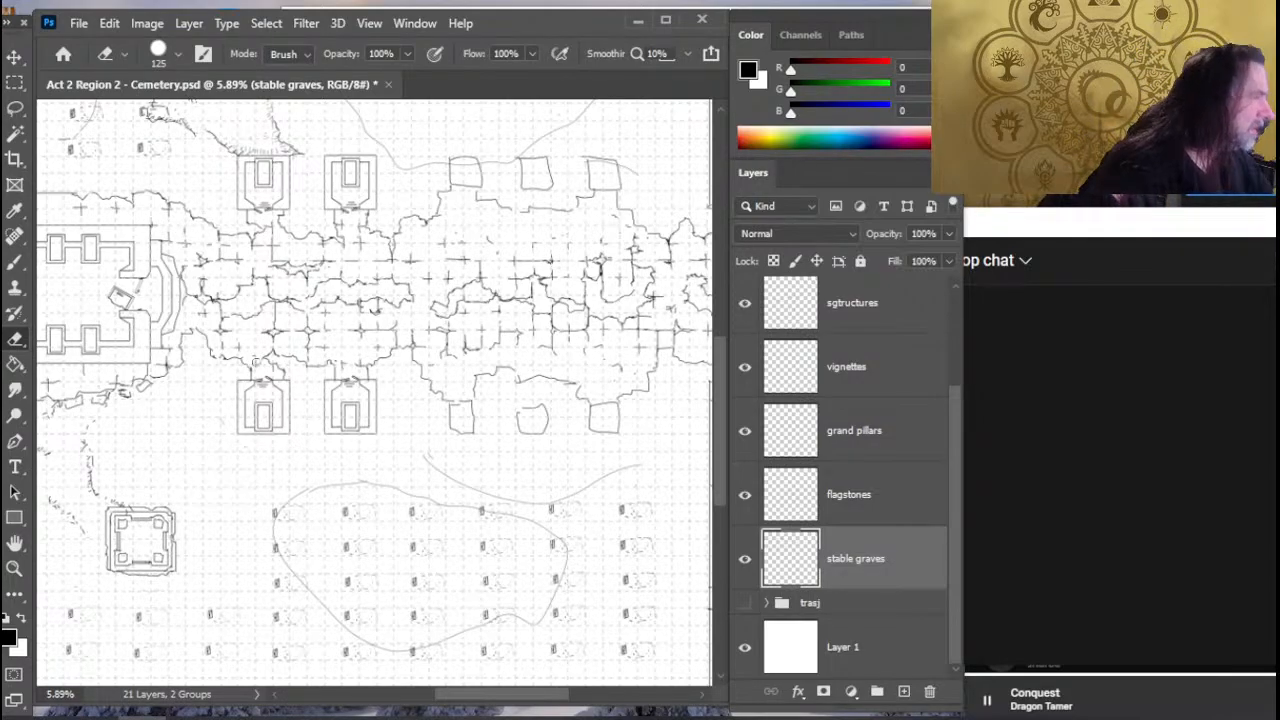
drag(294, 356, 318, 349)
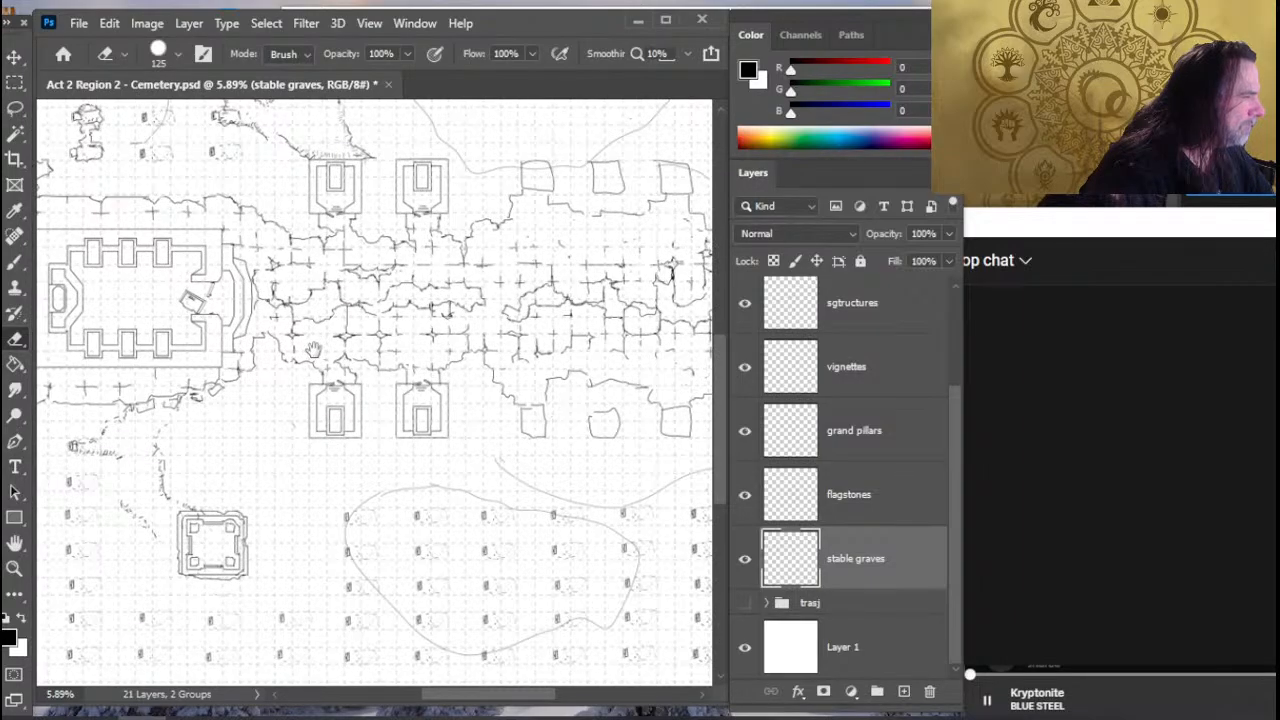
key(z)
drag(280, 449, 277, 460)
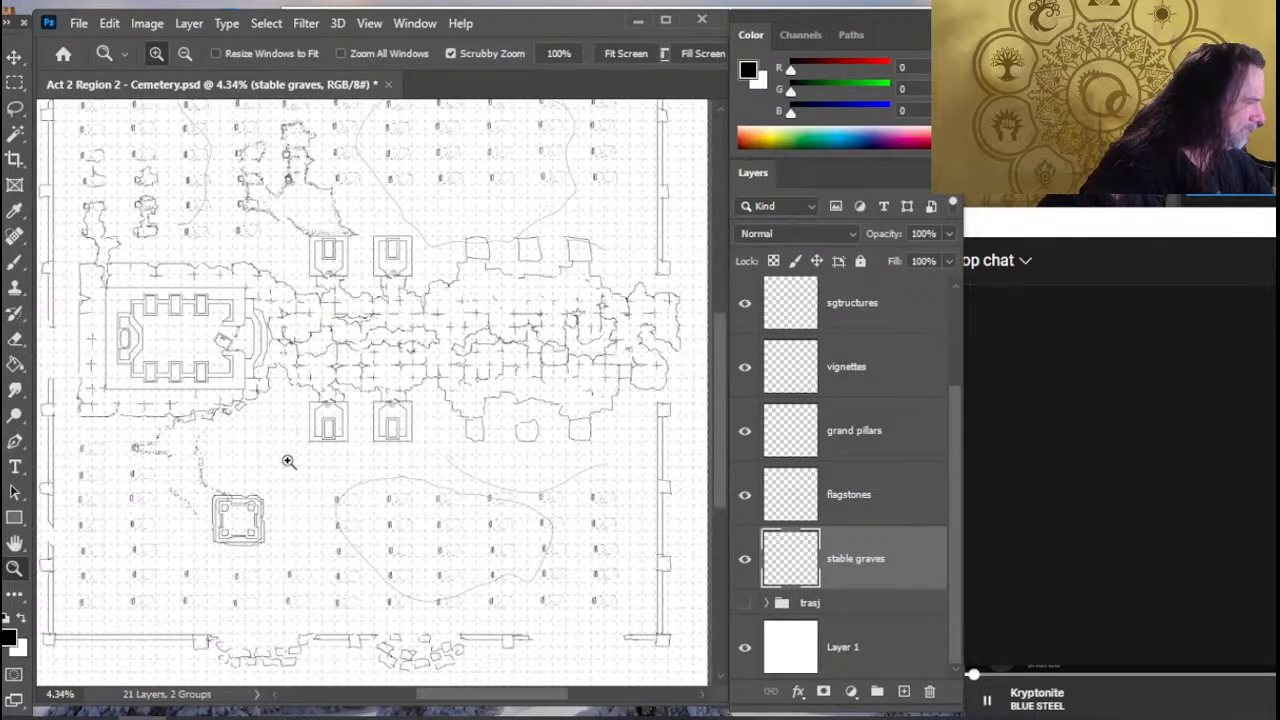
key(e)
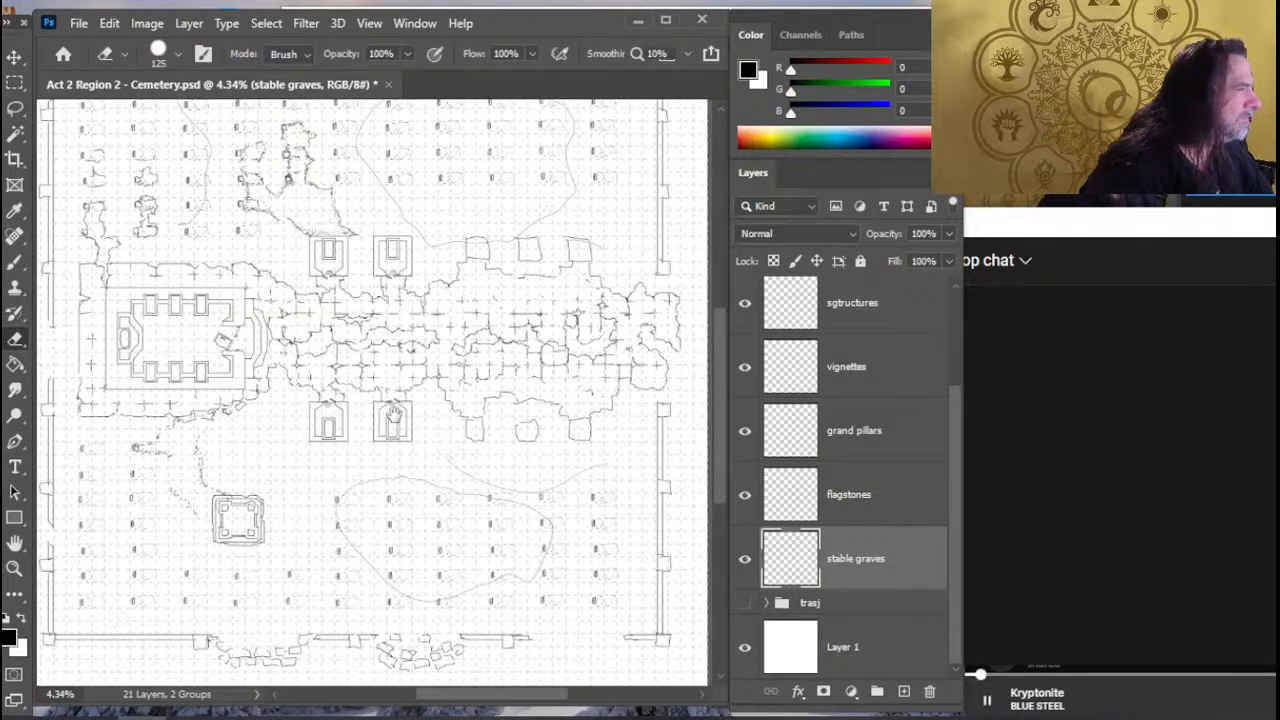
drag(368, 373, 347, 496)
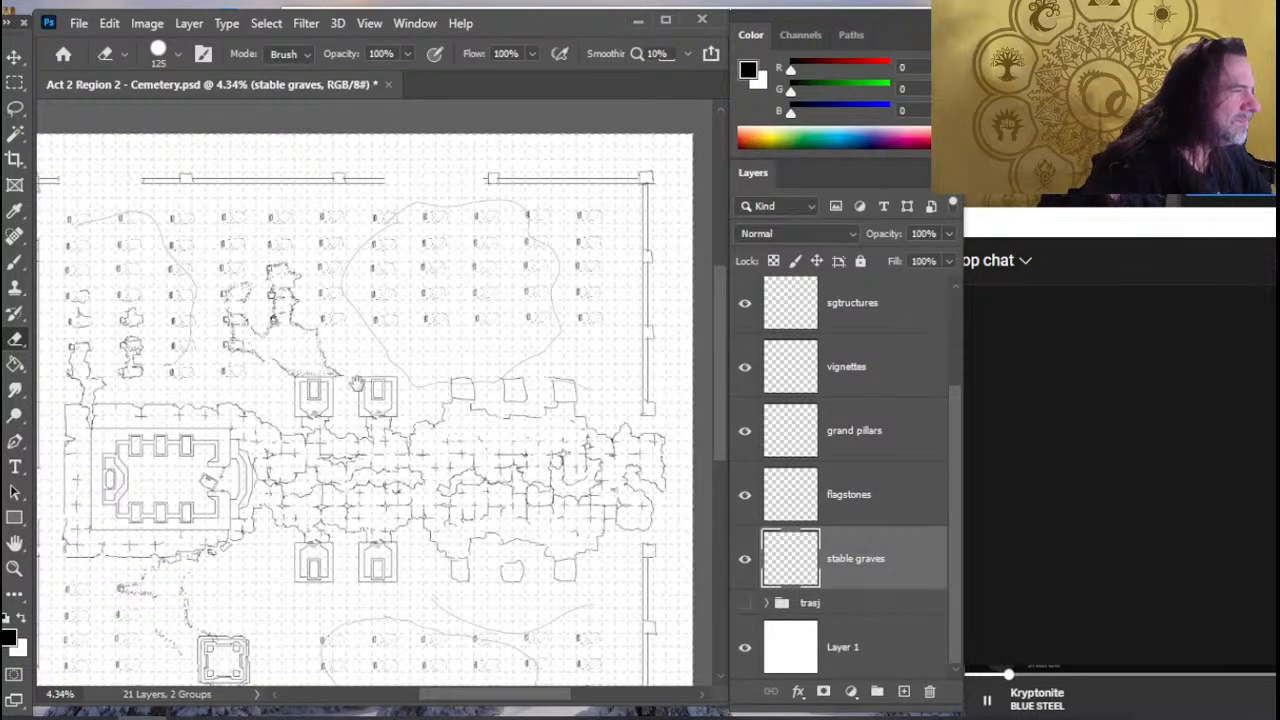
- Duplicate the vignettes layer and move the copied square structure into the outlined grave area above the flagstone path
click(878, 379)
right_click(884, 390)
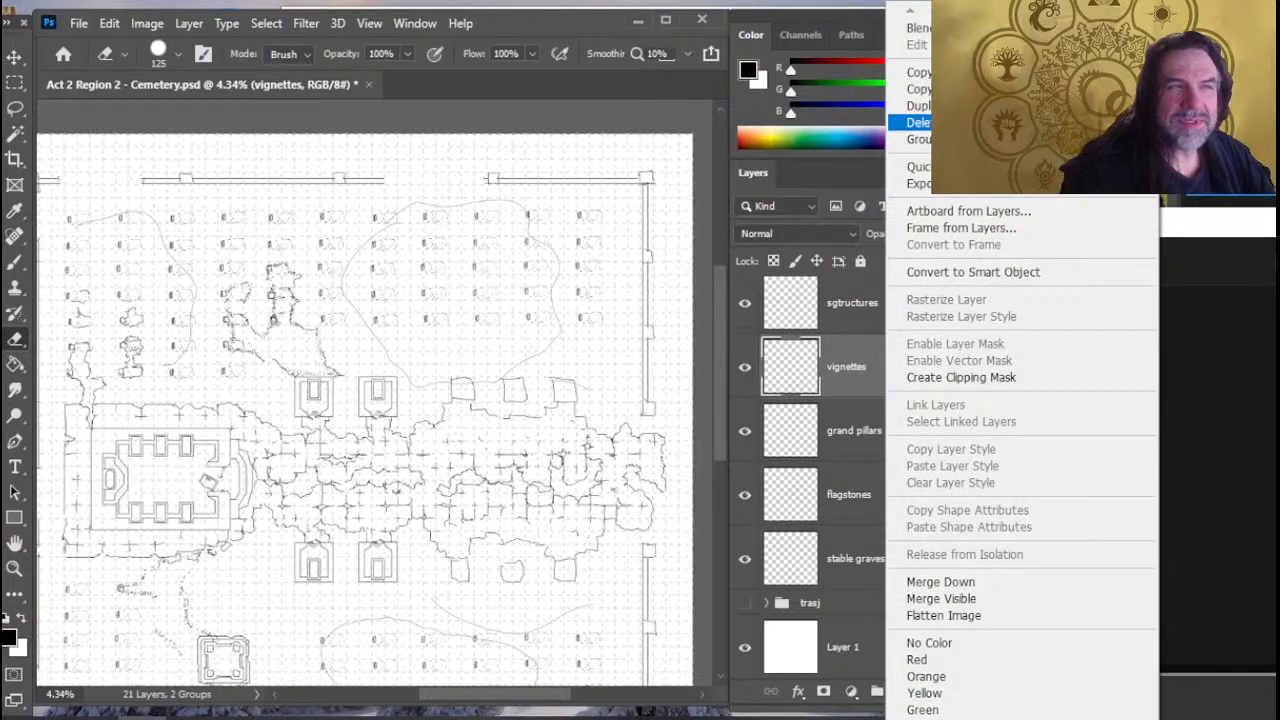
click(918, 105)
key(Return)
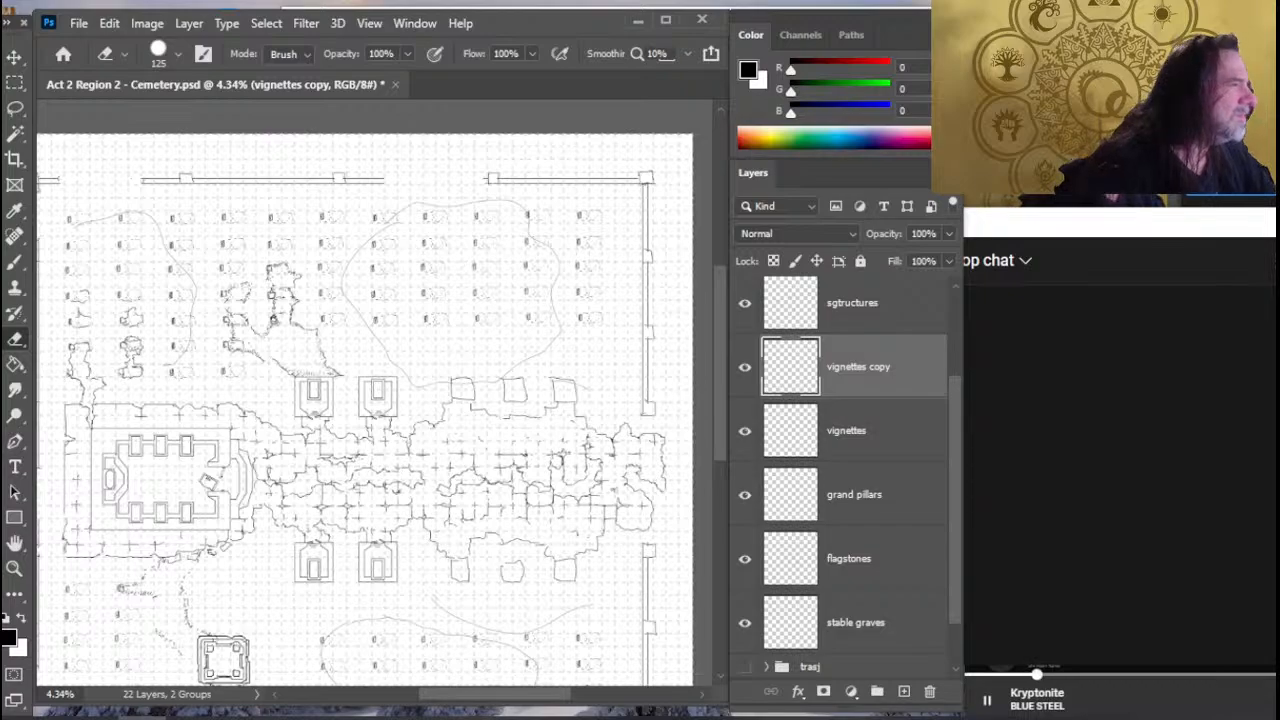
key(v)
drag(343, 499, 530, 244)
drag(438, 406, 488, 272)
- Reposition the copied square structure over the upper two rows of graves inside the outlined area
key(z)
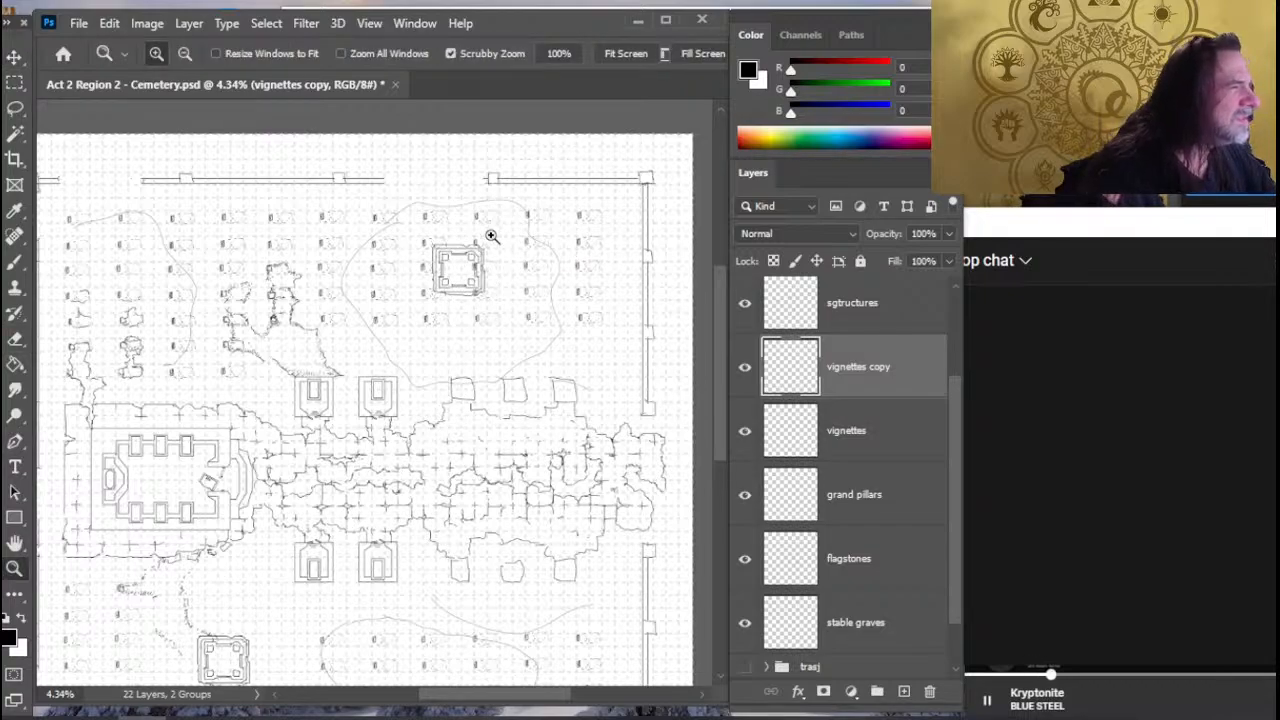
drag(440, 209, 481, 203)
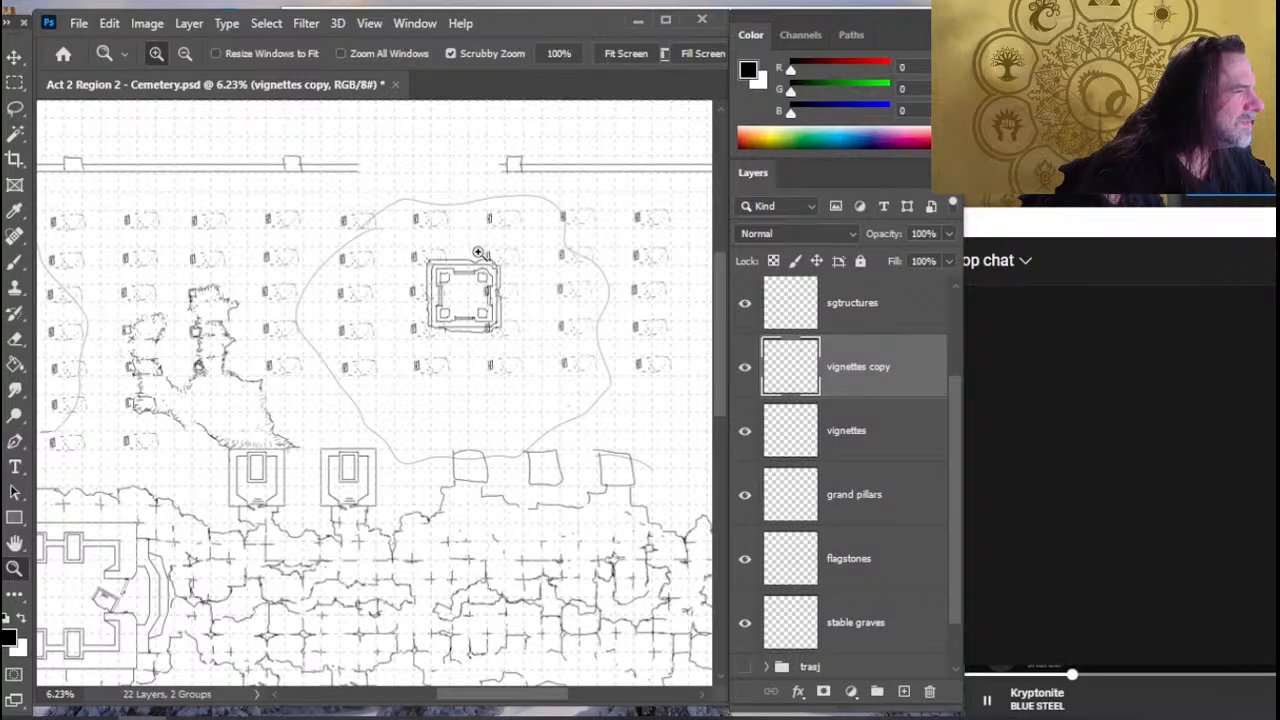
key(v)
drag(469, 289, 468, 342)
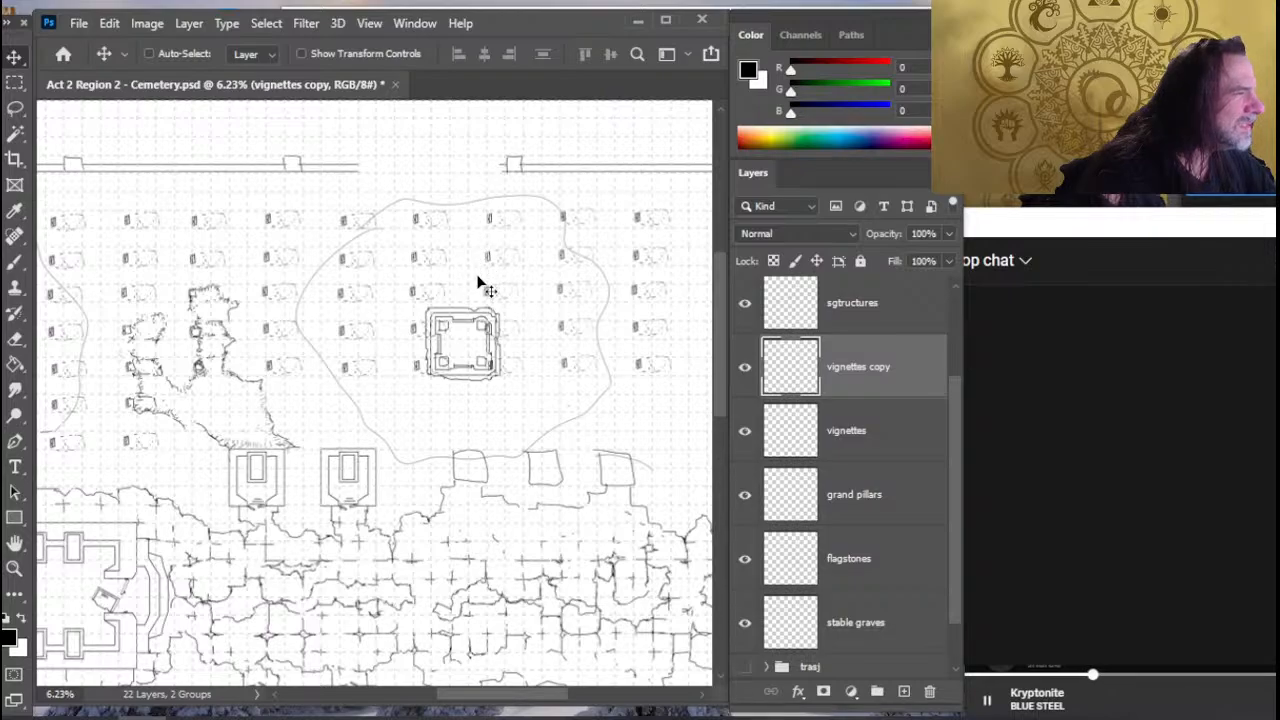
drag(480, 358, 466, 256)
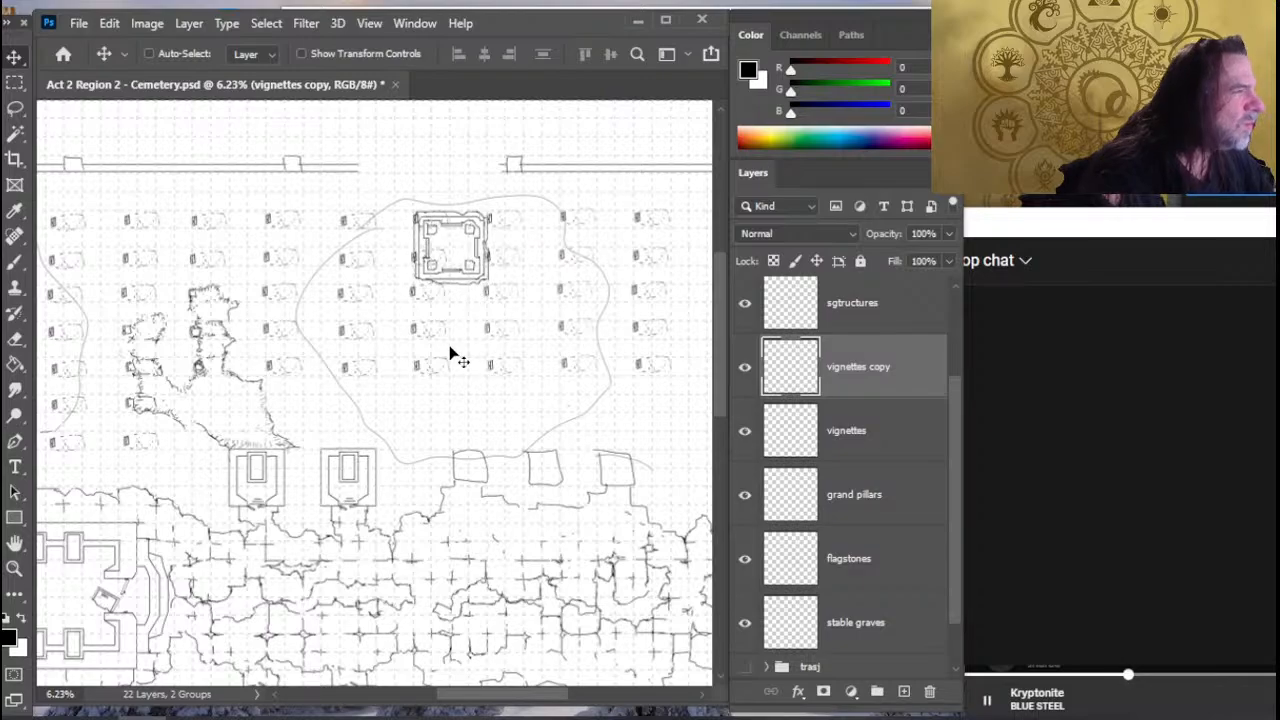
- Undo the moves of the copied square structure and the duplication of the vignettes layer
key(ctrl)
key(ctrl+z)
key(ctrl+z)
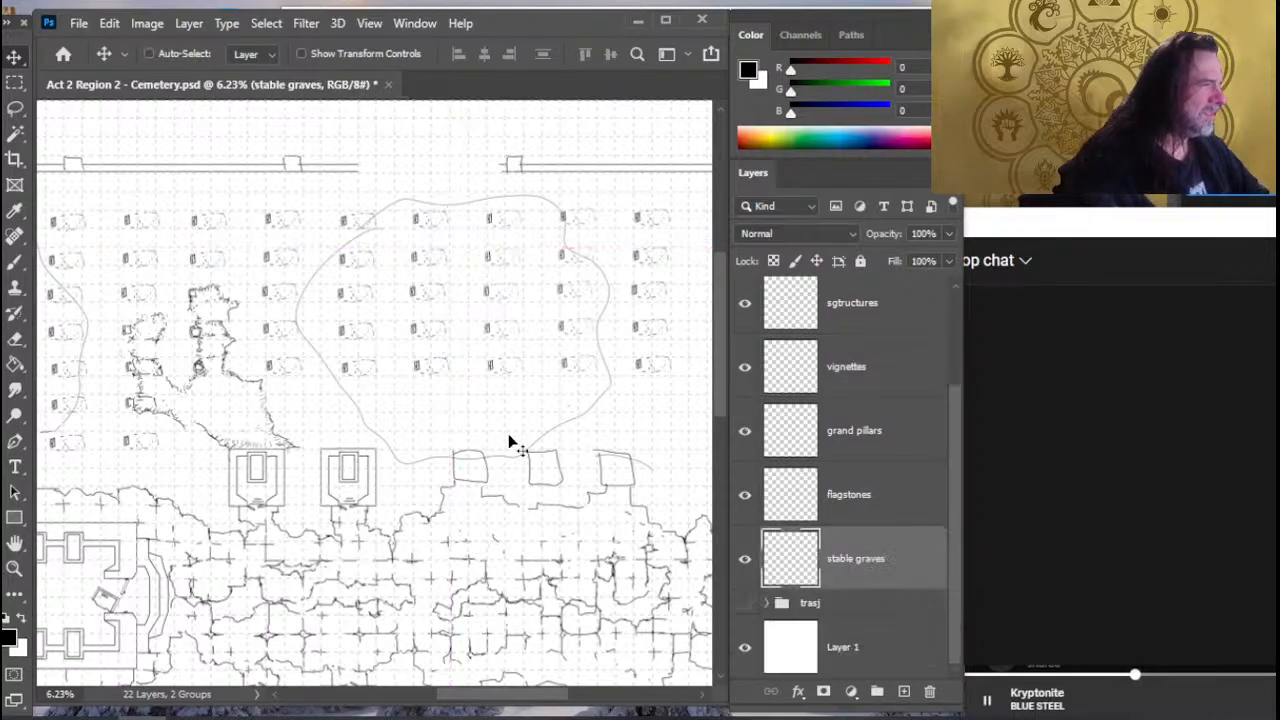
- Undo the stable graves merge and reordering, and toggle that layer's visibility to check which graves it holds
key(z)
drag(554, 439, 470, 475)
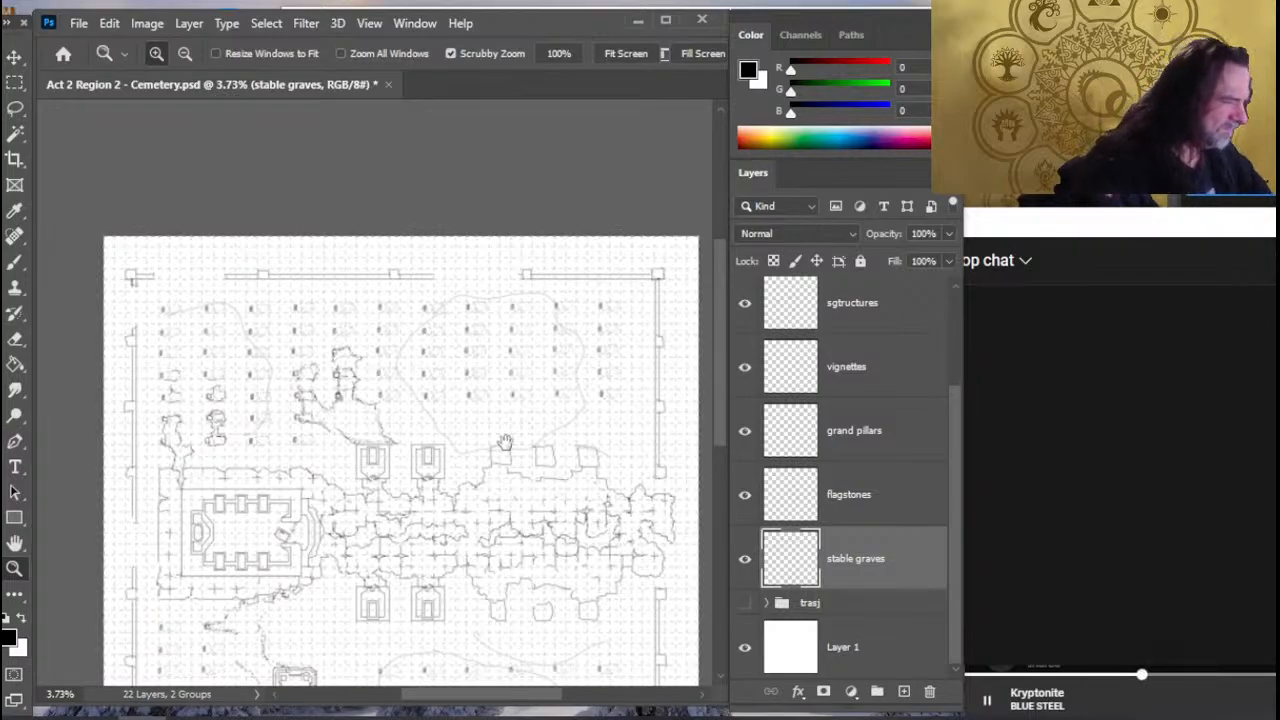
scroll(503, 436, down, 3)
scroll(503, 436, left, 1)
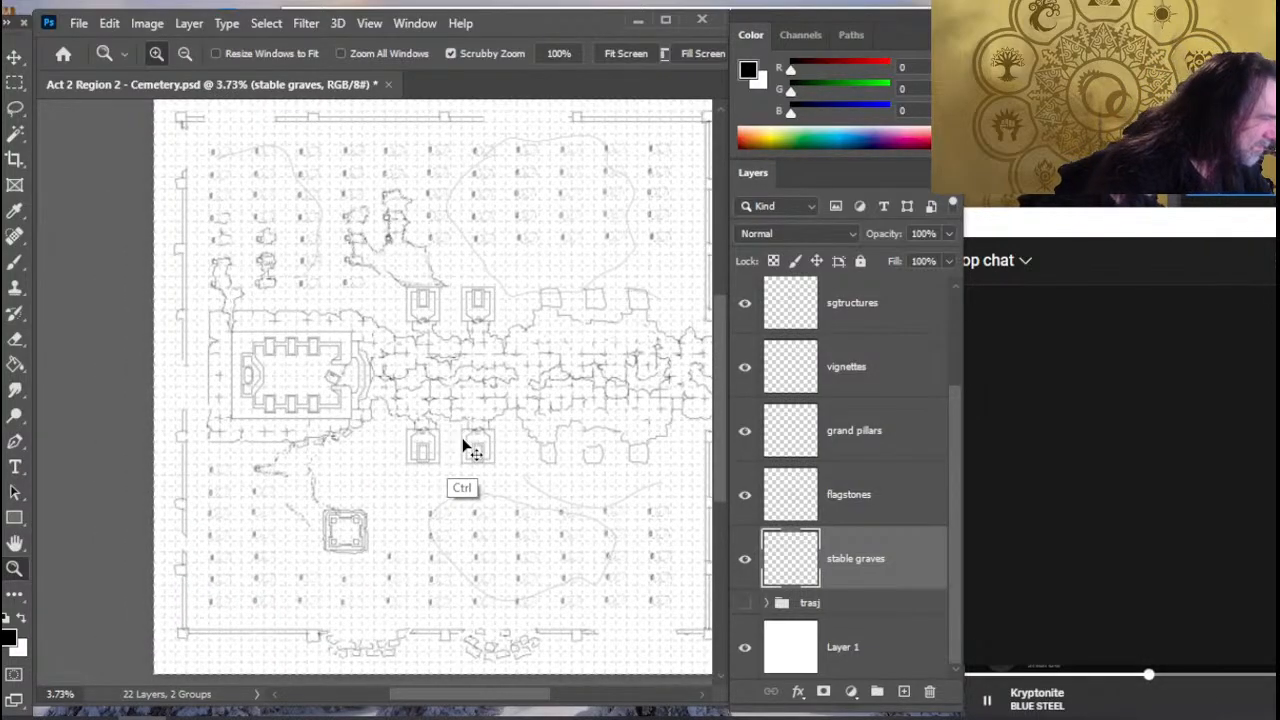
key(ctrl+bracketright)
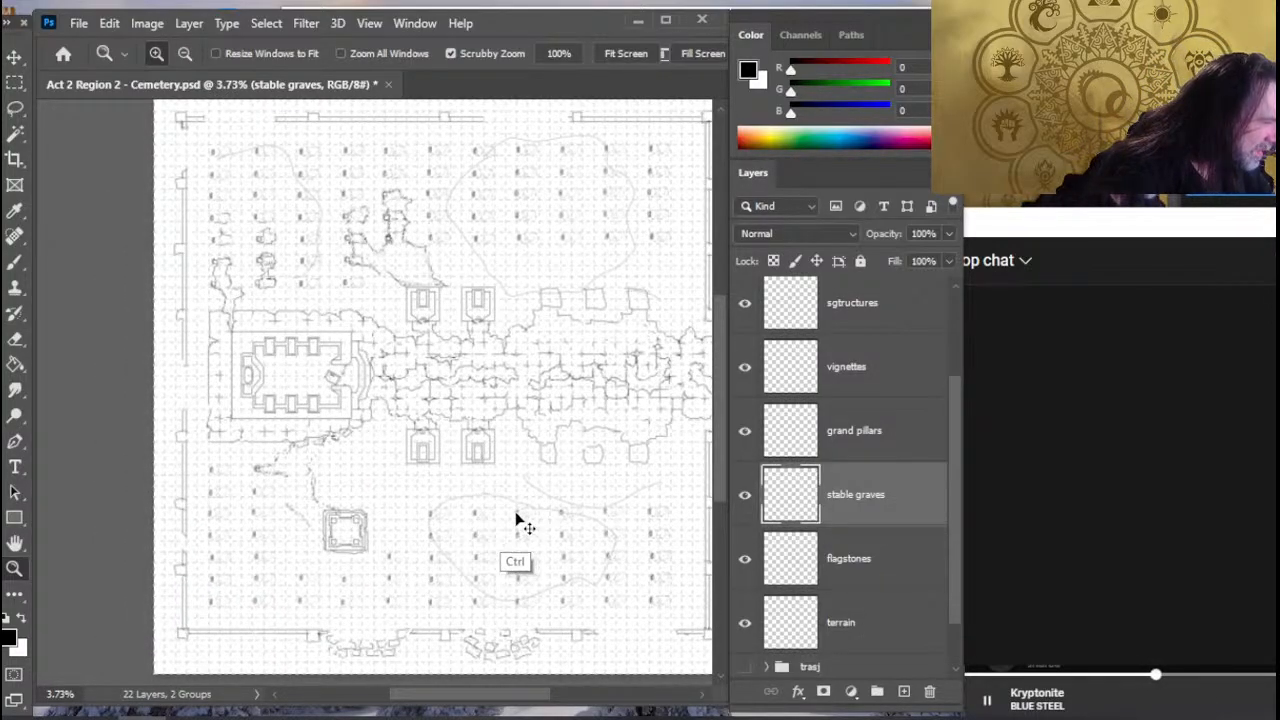
click(740, 498)
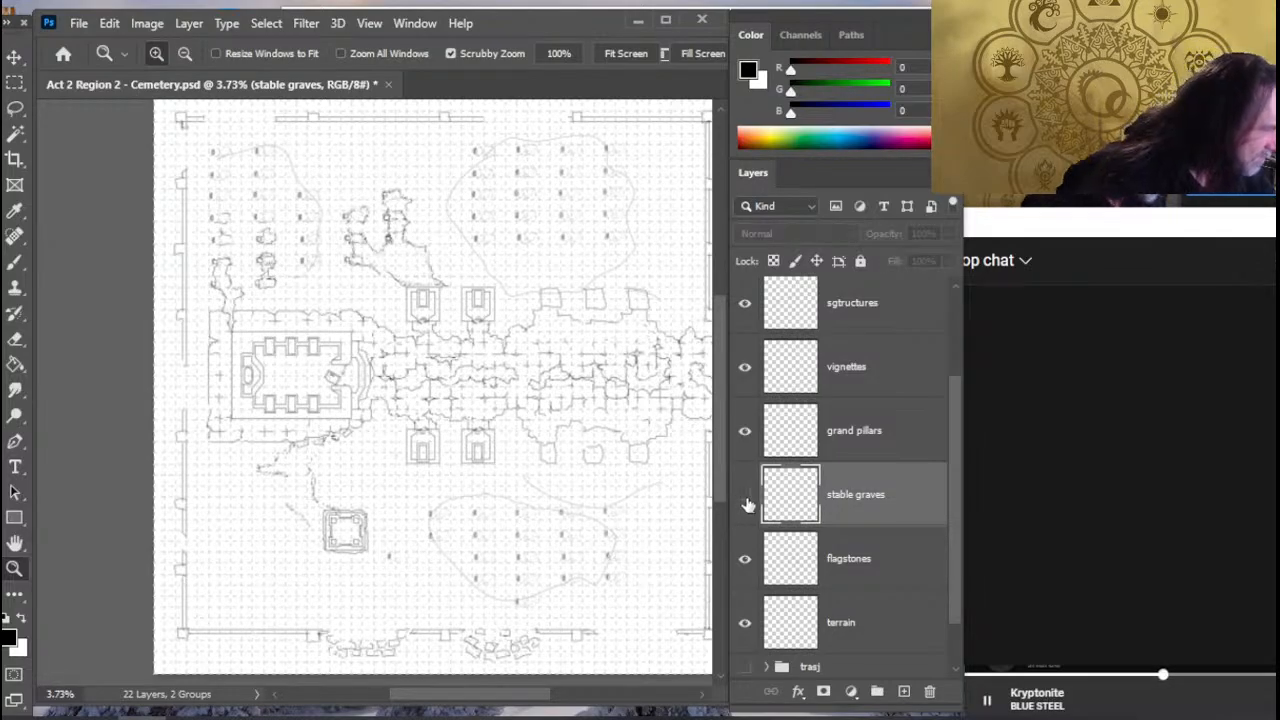
click(745, 500)
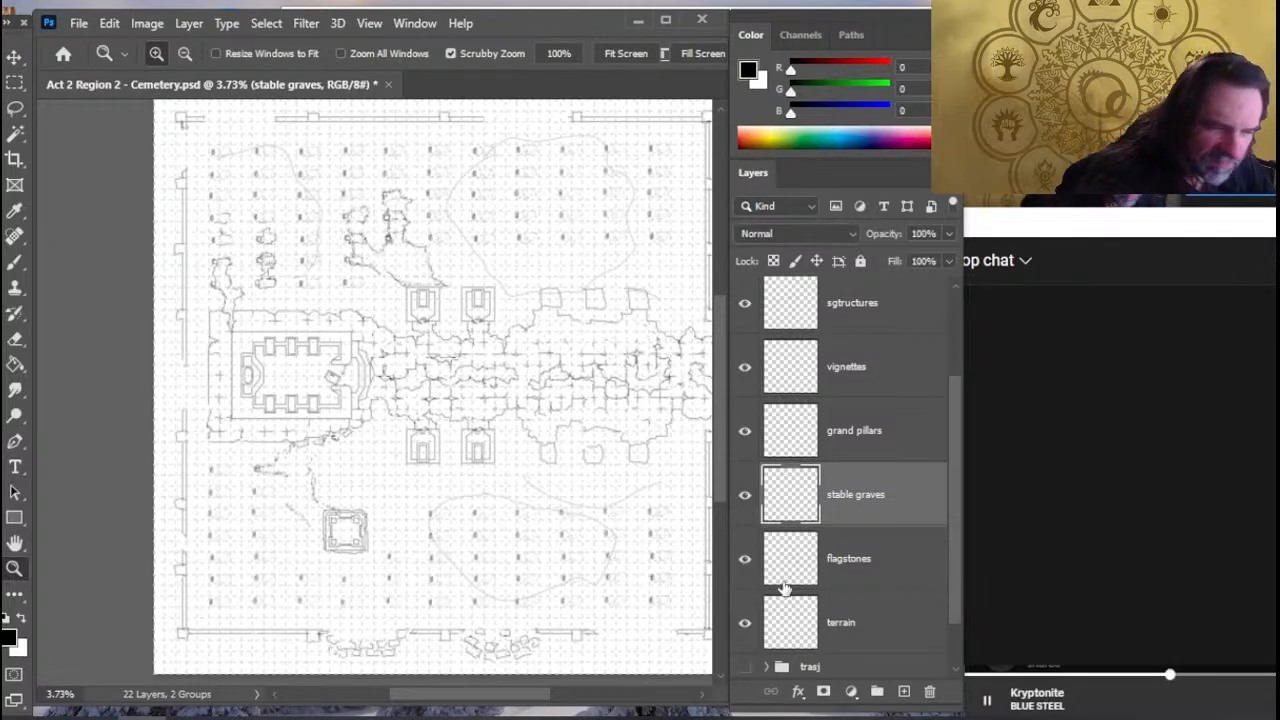
- Place the stable graves layer directly below flagstones and merge it down into the terrain layer
drag(870, 505, 877, 566)
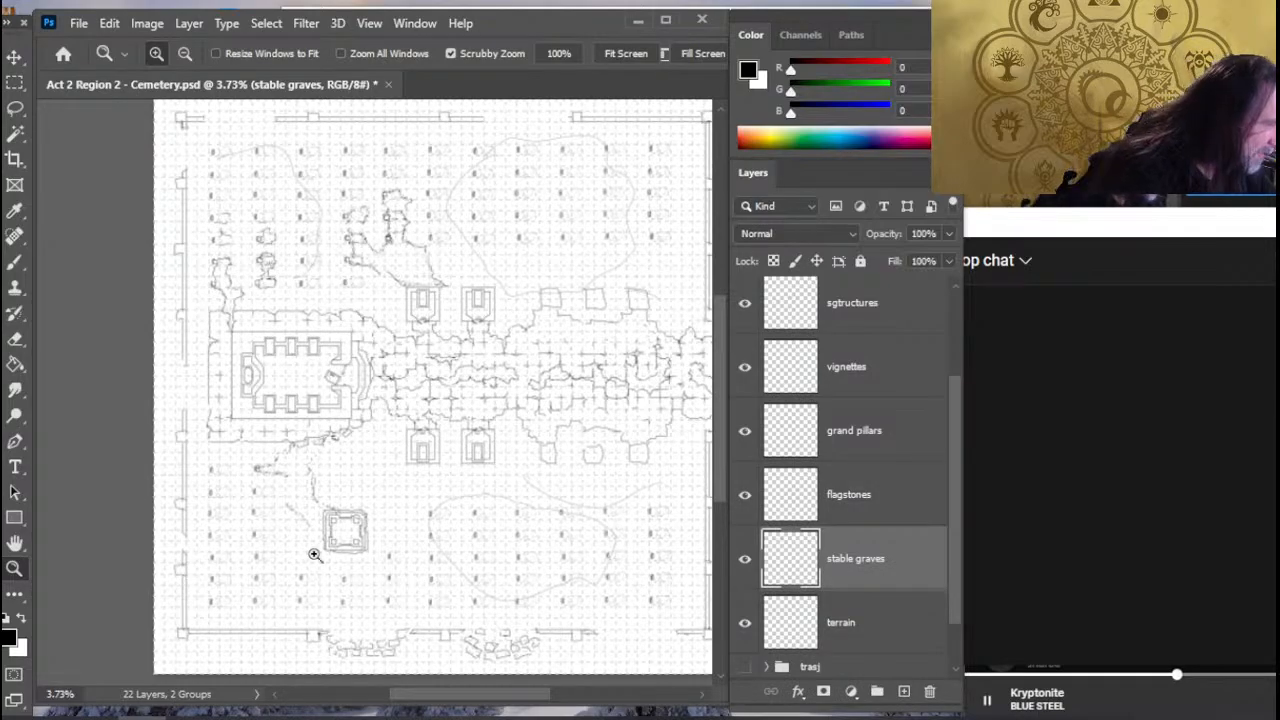
drag(352, 561, 412, 522)
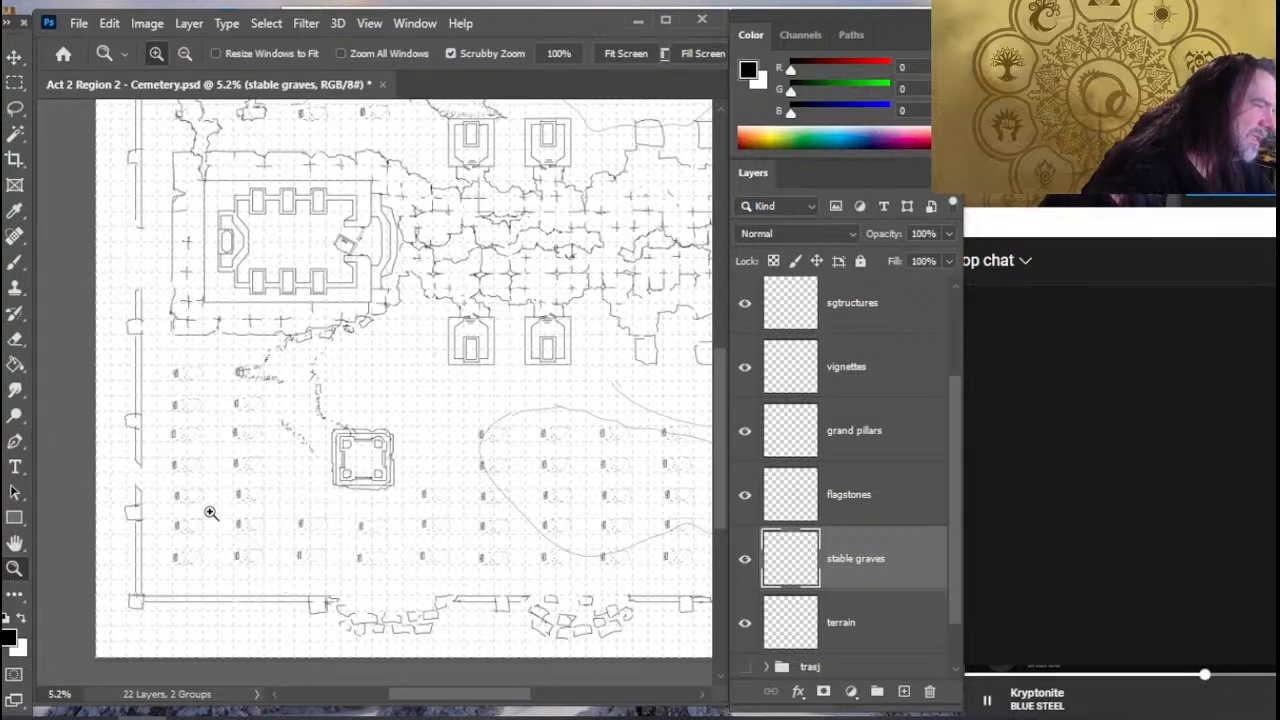
key(l)
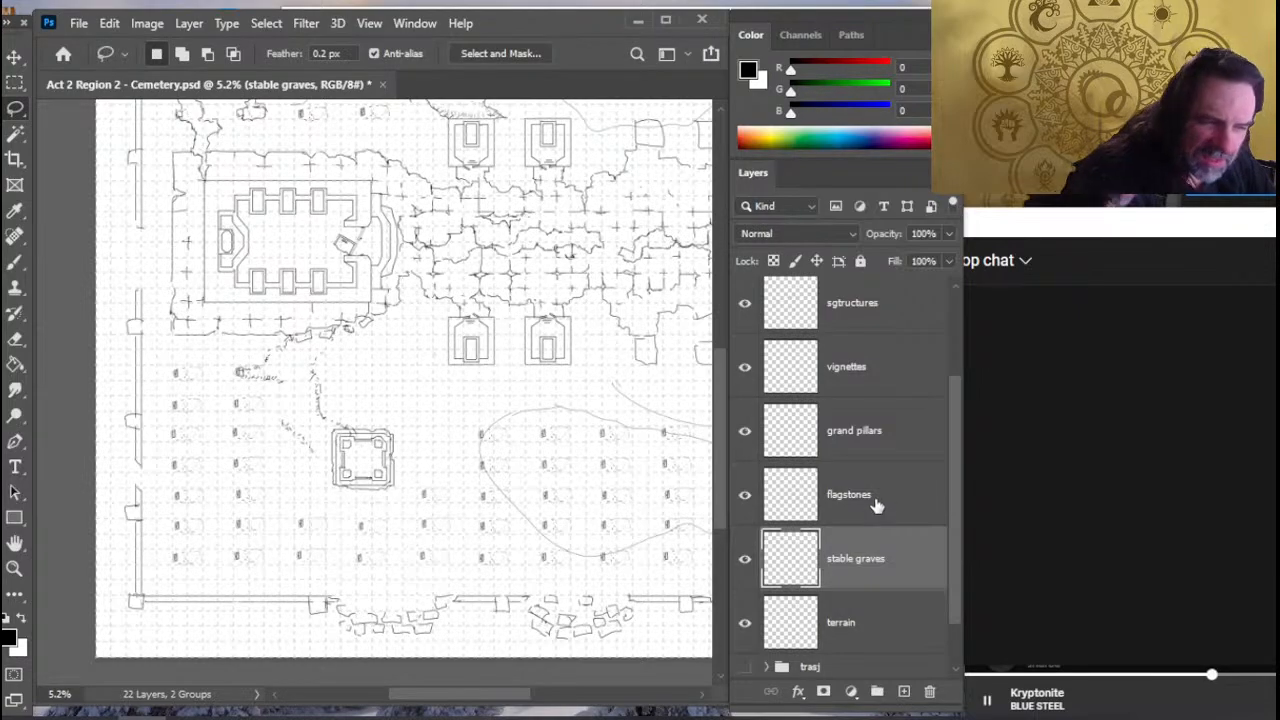
drag(873, 511, 868, 571)
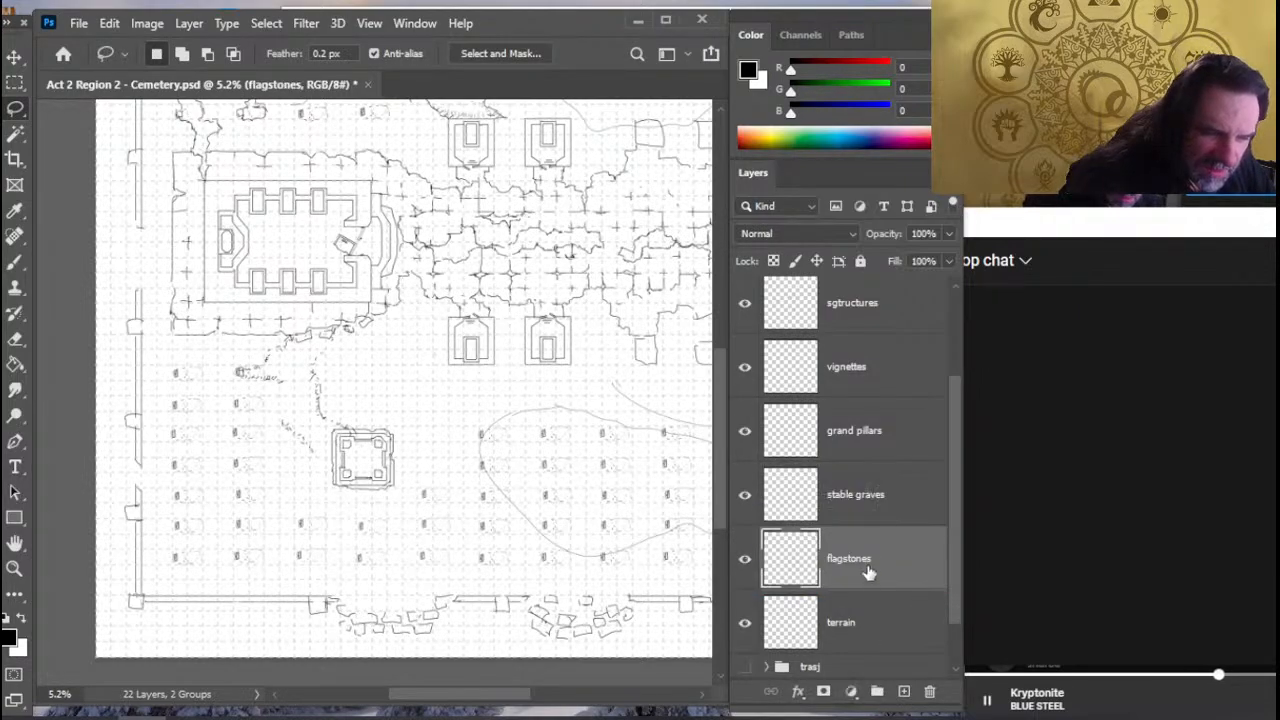
right_click(869, 570)
click(853, 547)
drag(870, 495, 888, 566)
right_click(865, 560)
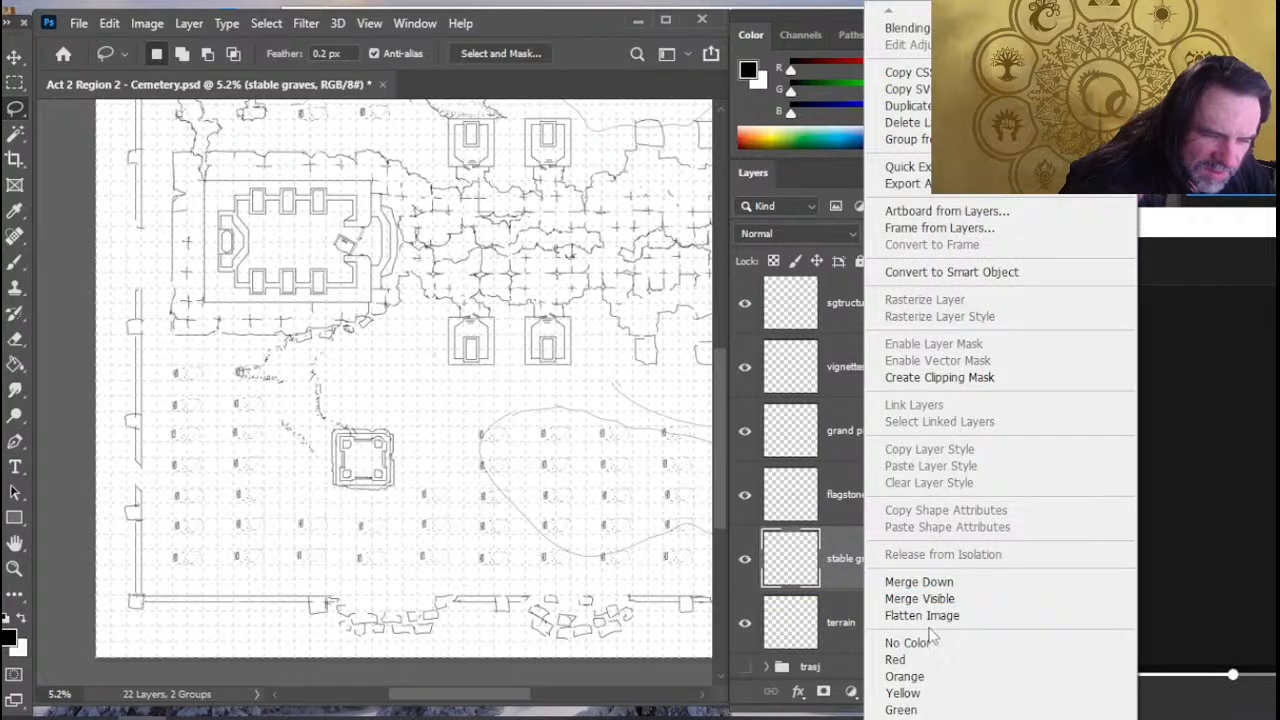
click(919, 582)
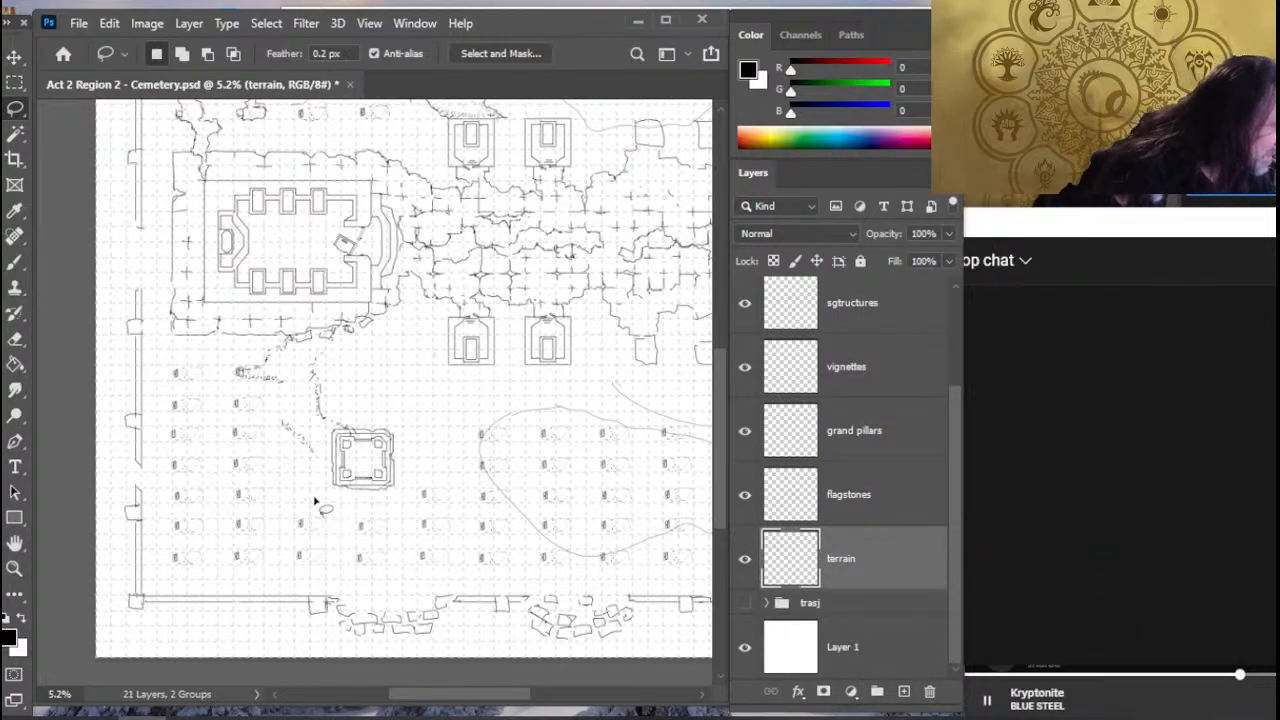
- Move the square structure on the vignettes layer straight down, closer to the lower cemetery wall
drag(313, 500, 395, 565)
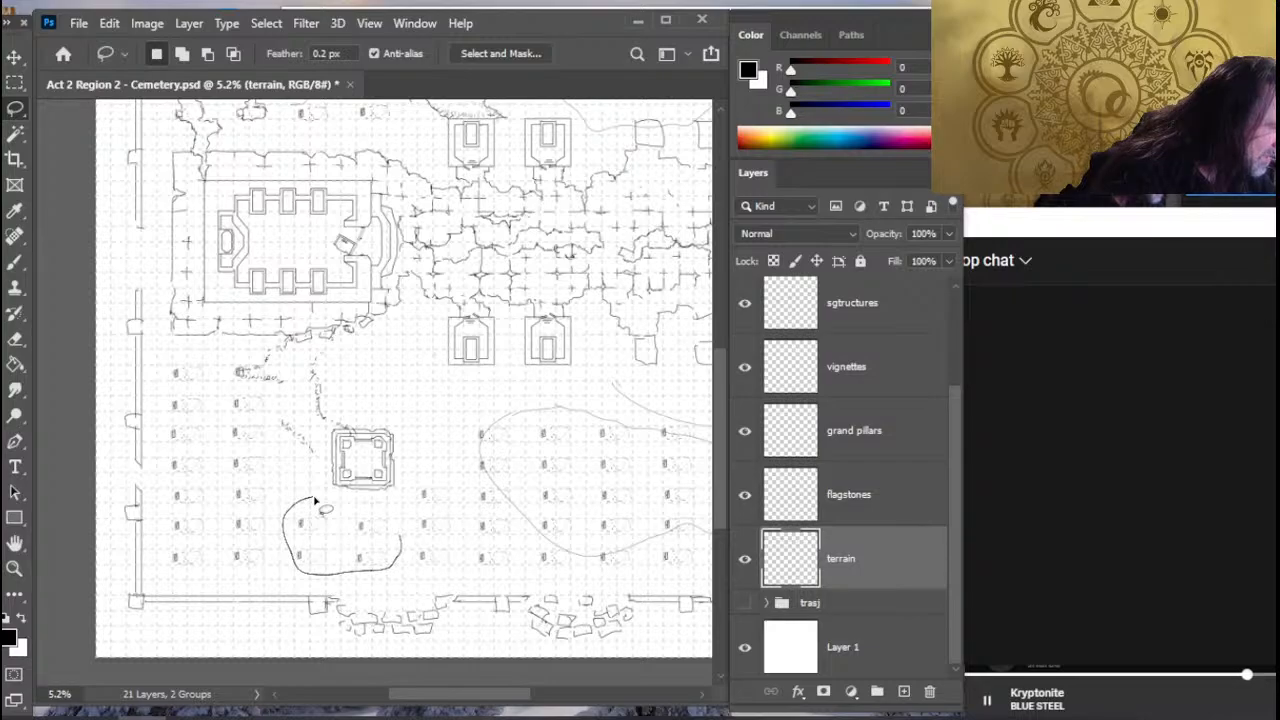
drag(315, 500, 316, 500)
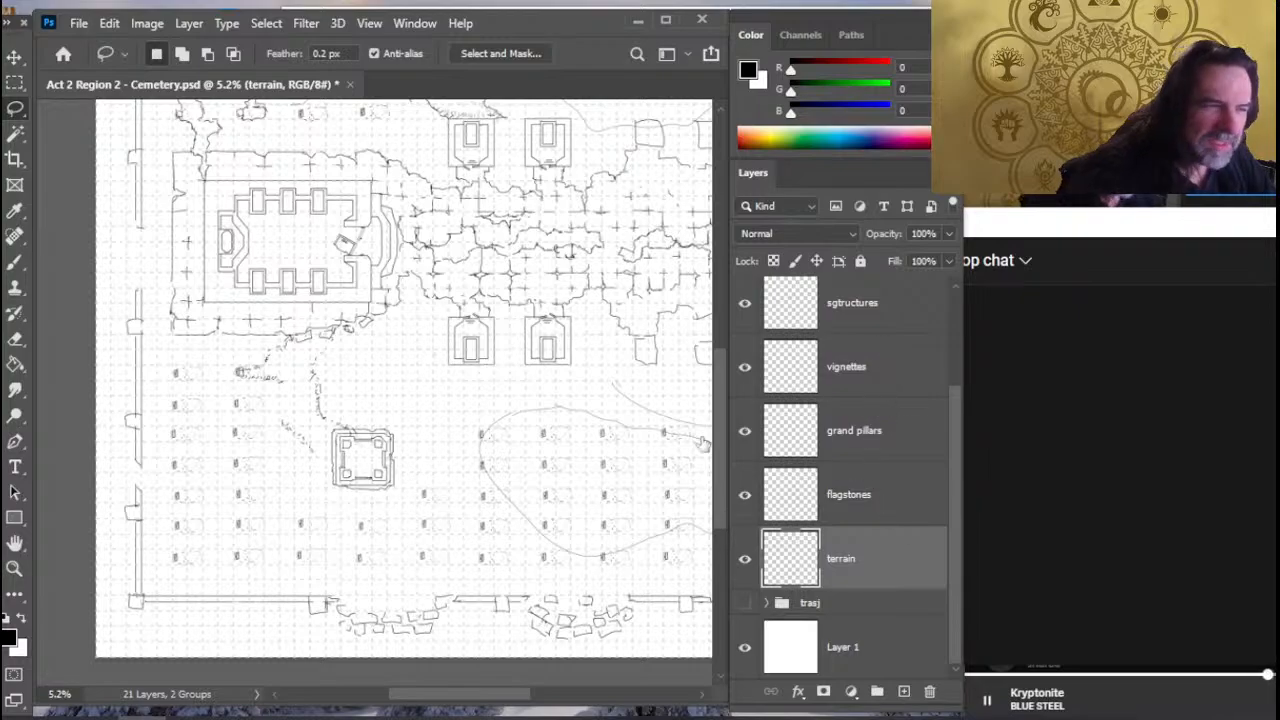
click(846, 367)
key(v)
drag(449, 436, 450, 486)
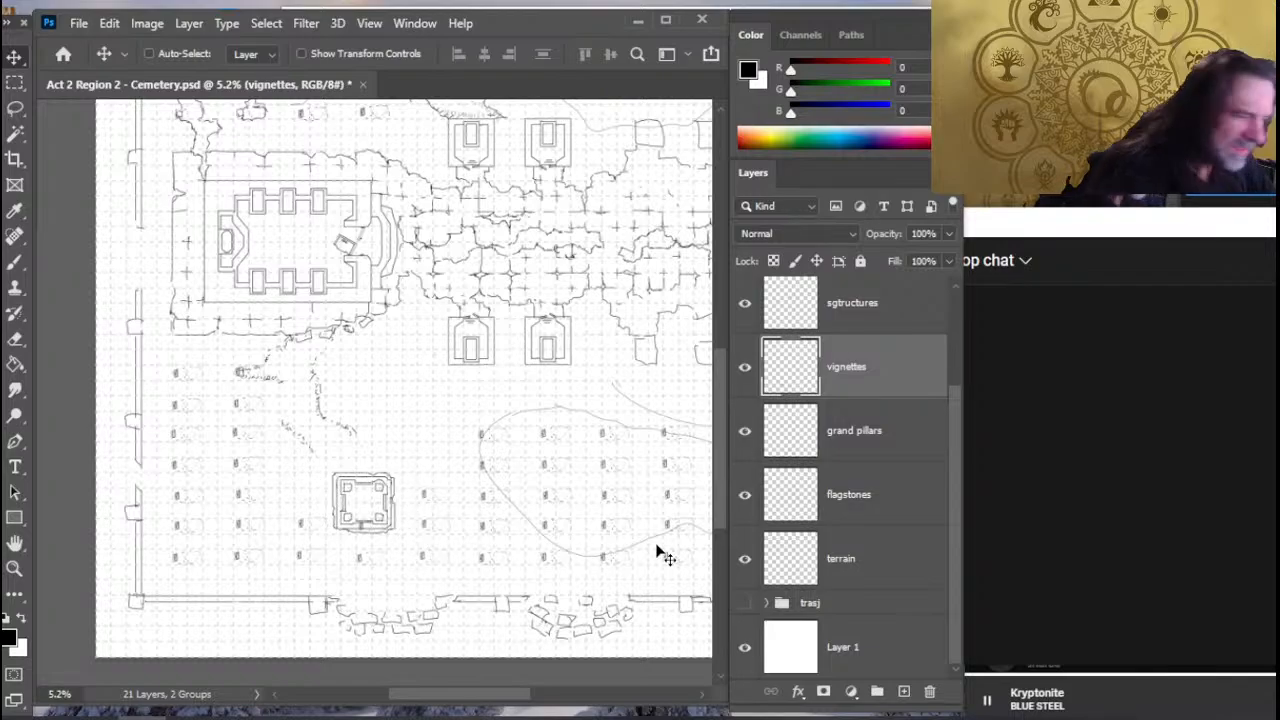
- Lasso the graves around the square structure on the terrain layer and move them above the structure
click(876, 568)
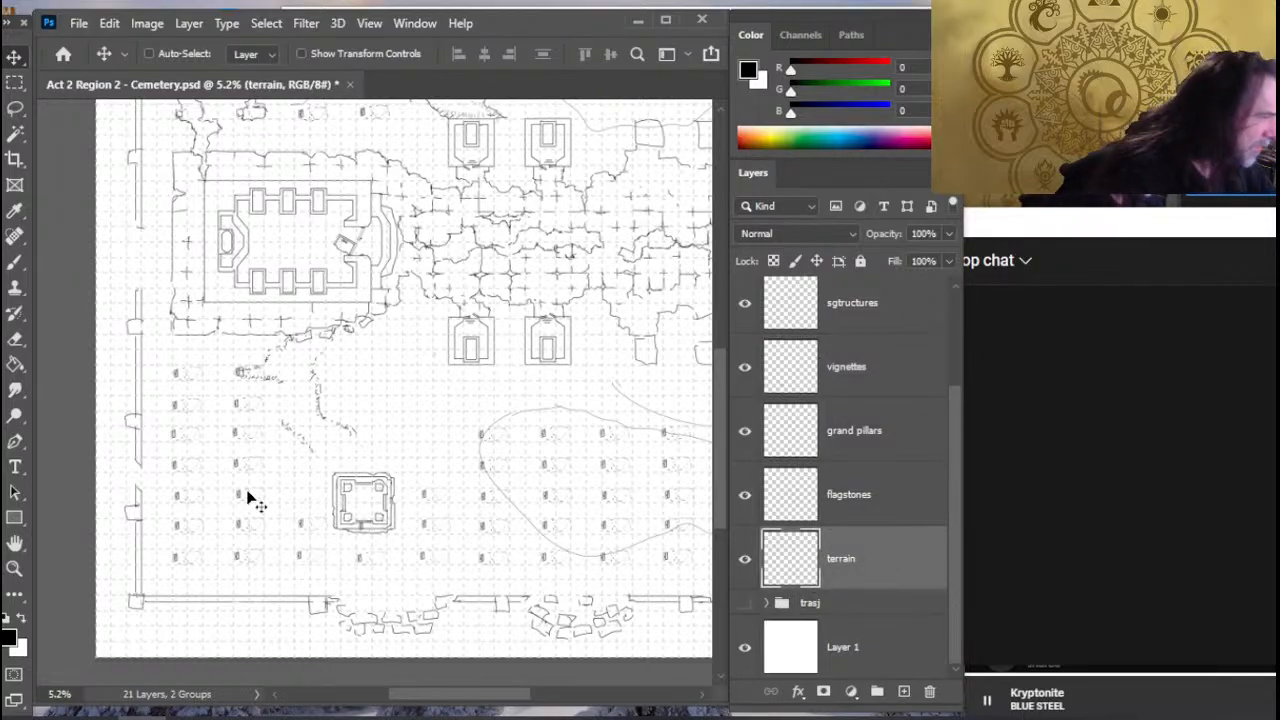
key(l)
mouse_move(315, 495)
mouse_down()
mouse_move(288, 570)
mouse_move(318, 578)
mouse_up()
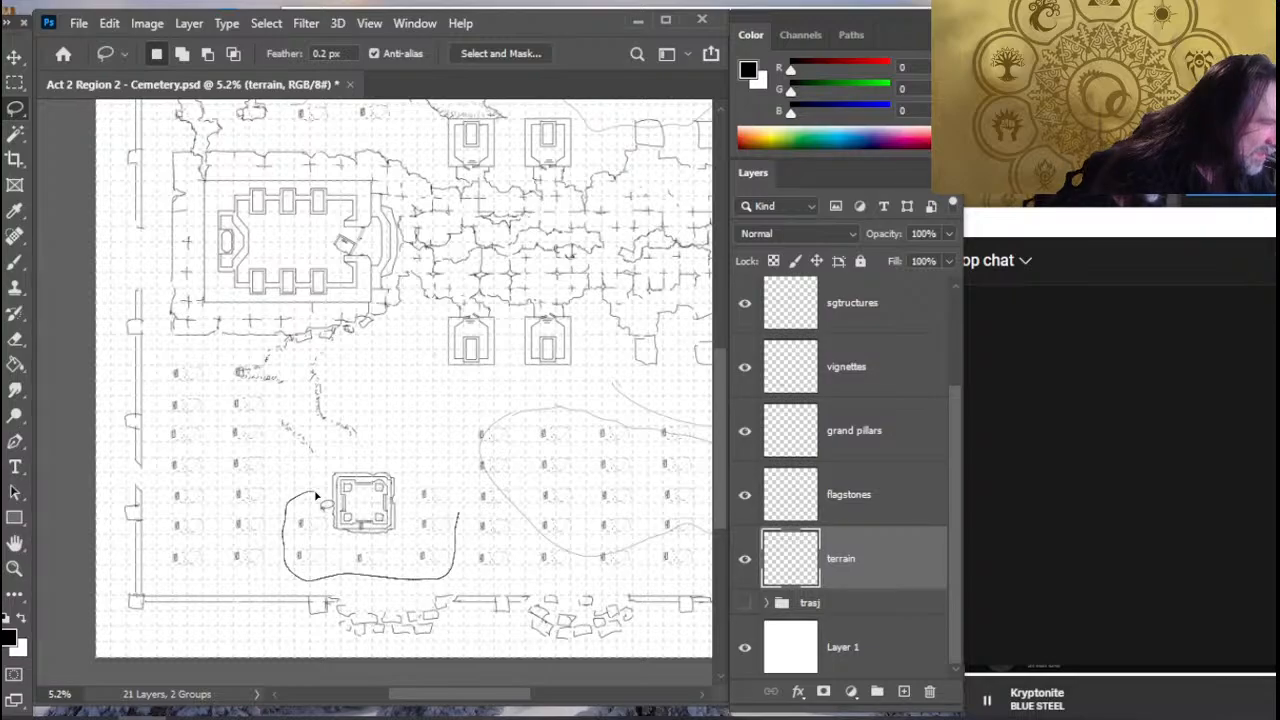
key(v)
drag(408, 556, 417, 450)
- Cut the selected graves from the terrain layer onto a new layer
right_click(334, 422)
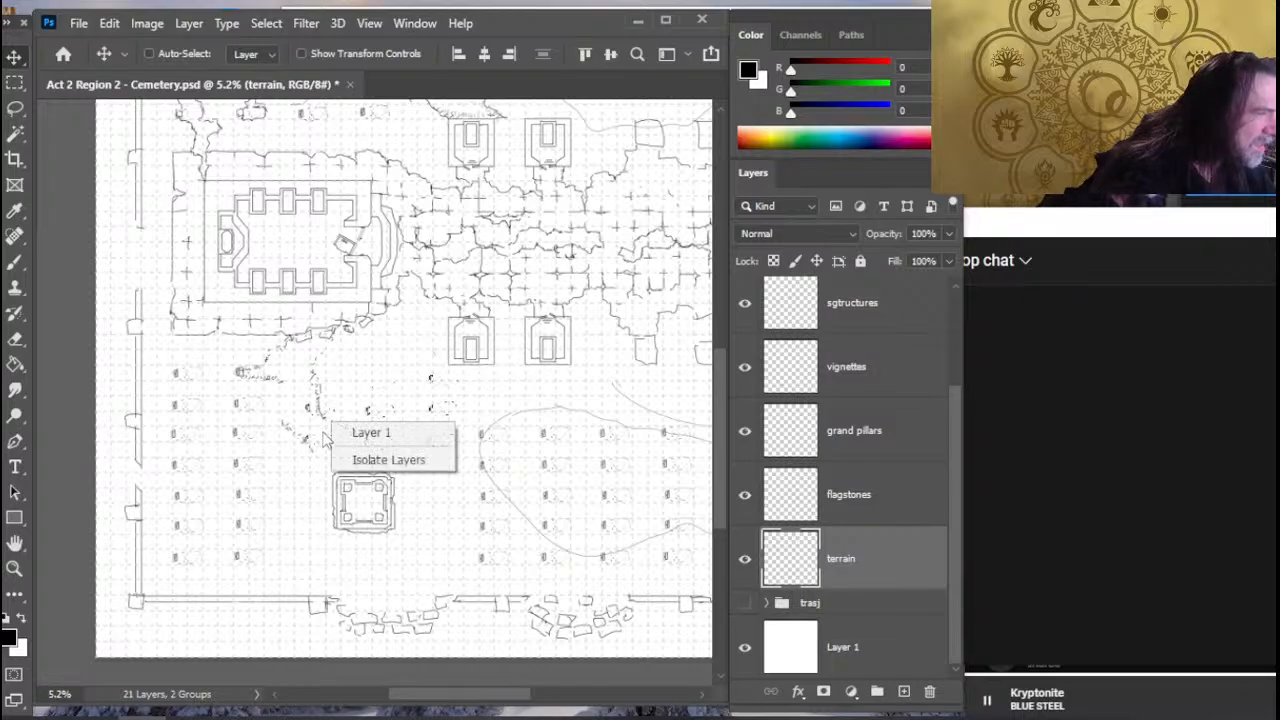
click(491, 92)
right_click(377, 440)
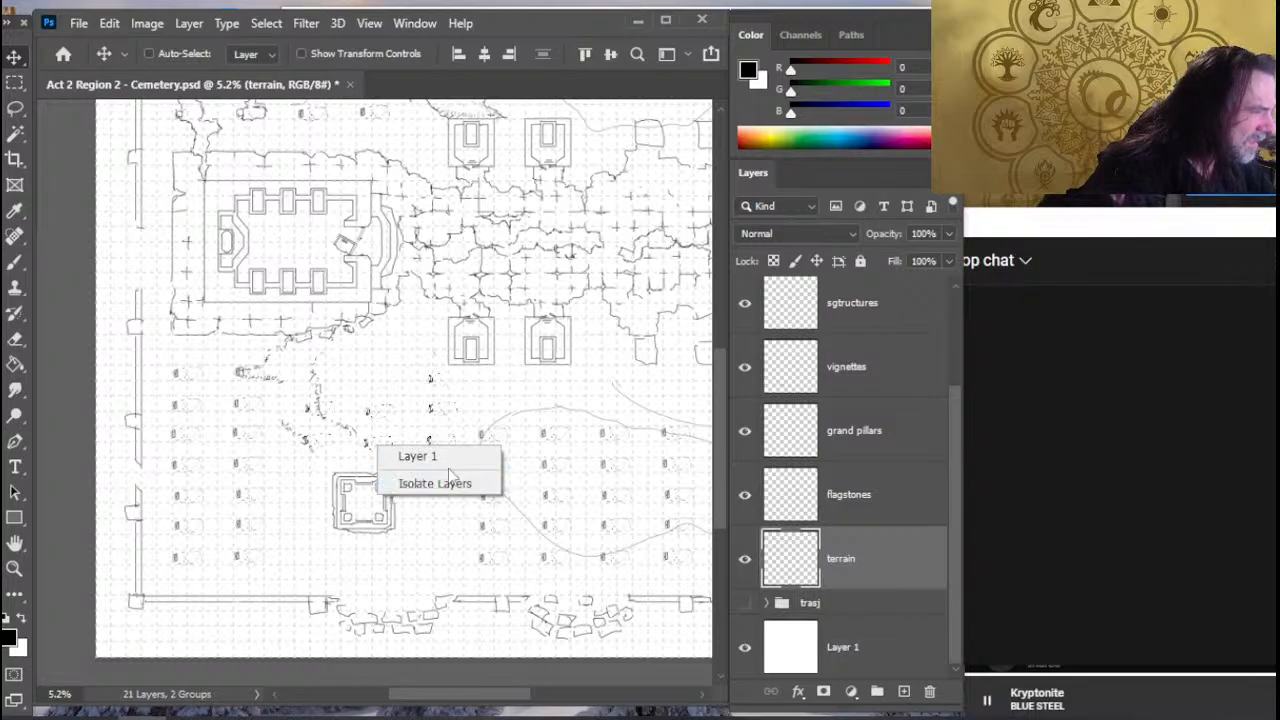
click(497, 92)
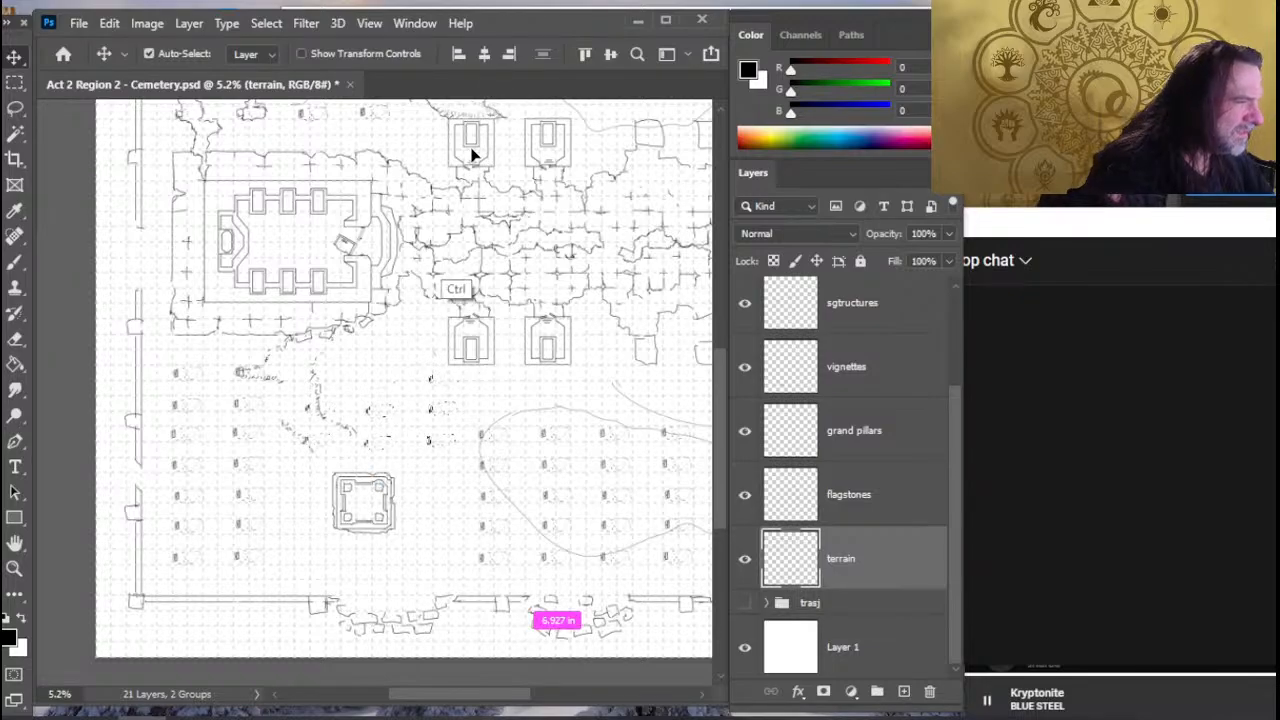
key(ctrl+shift+j)
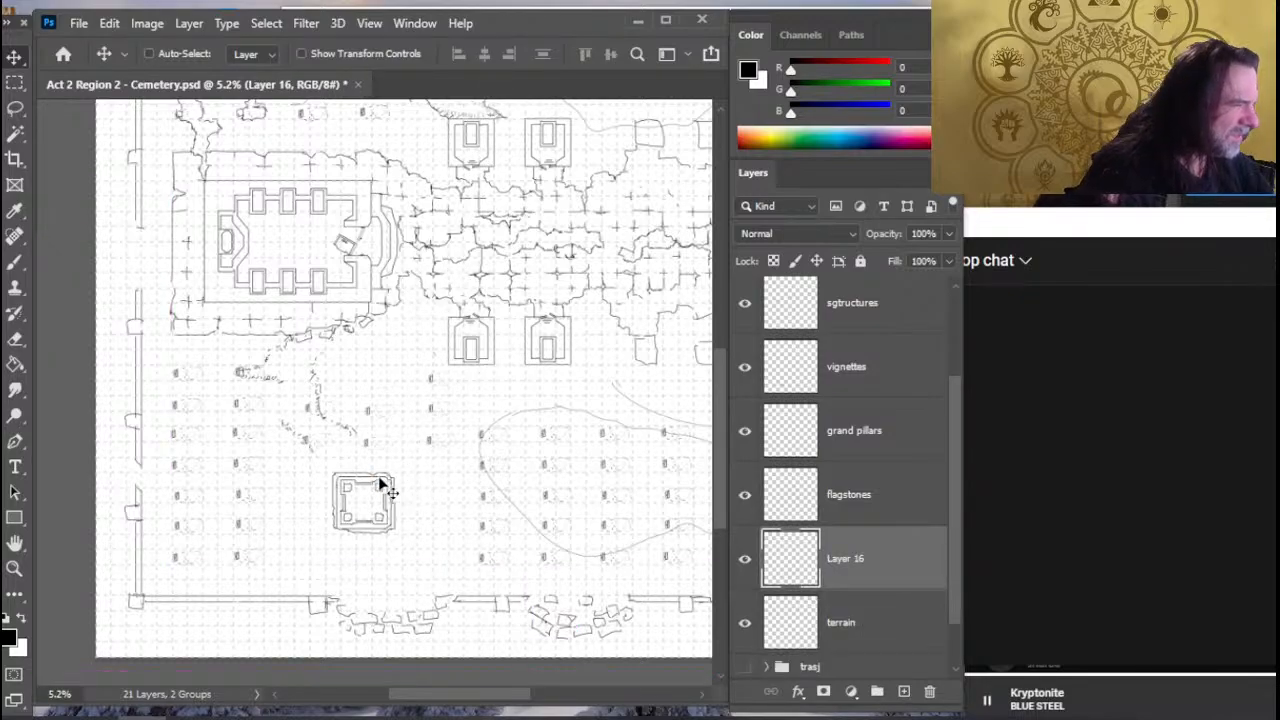
- Flip the cut graves vertically and align them with the neighbouring grave rows above the square structure
key(l)
right_click(380, 449)
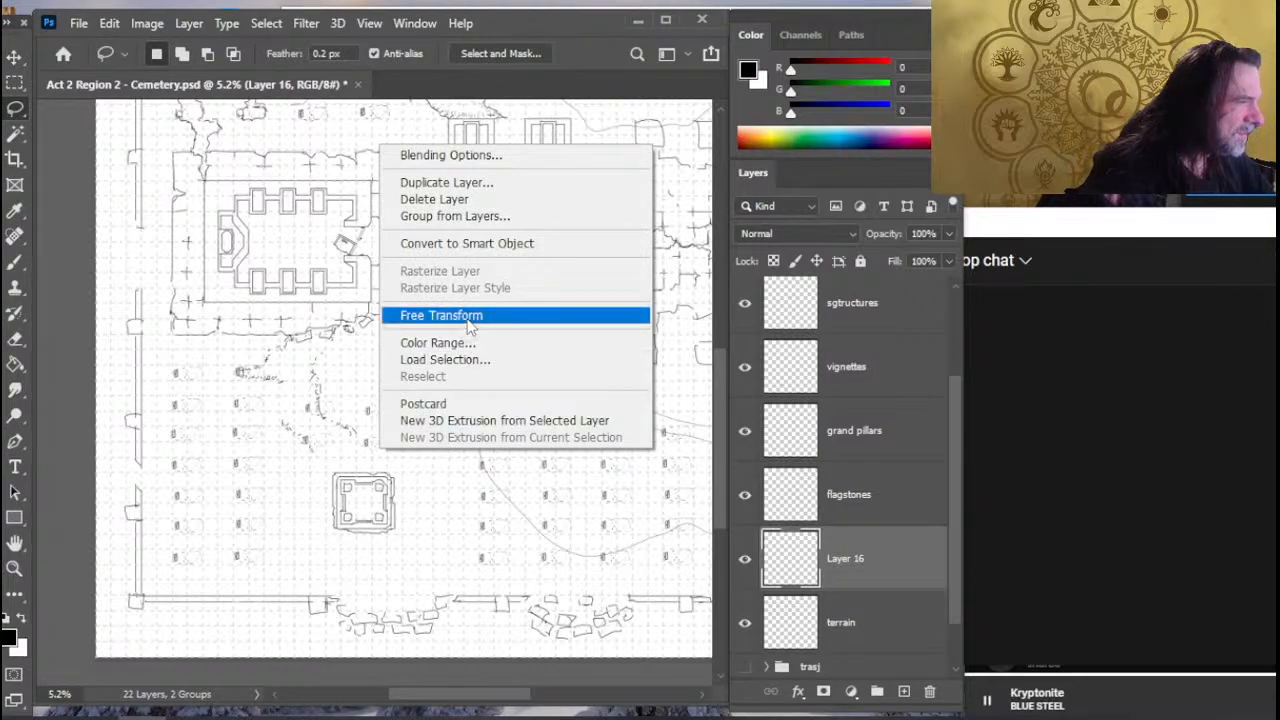
click(470, 316)
right_click(386, 383)
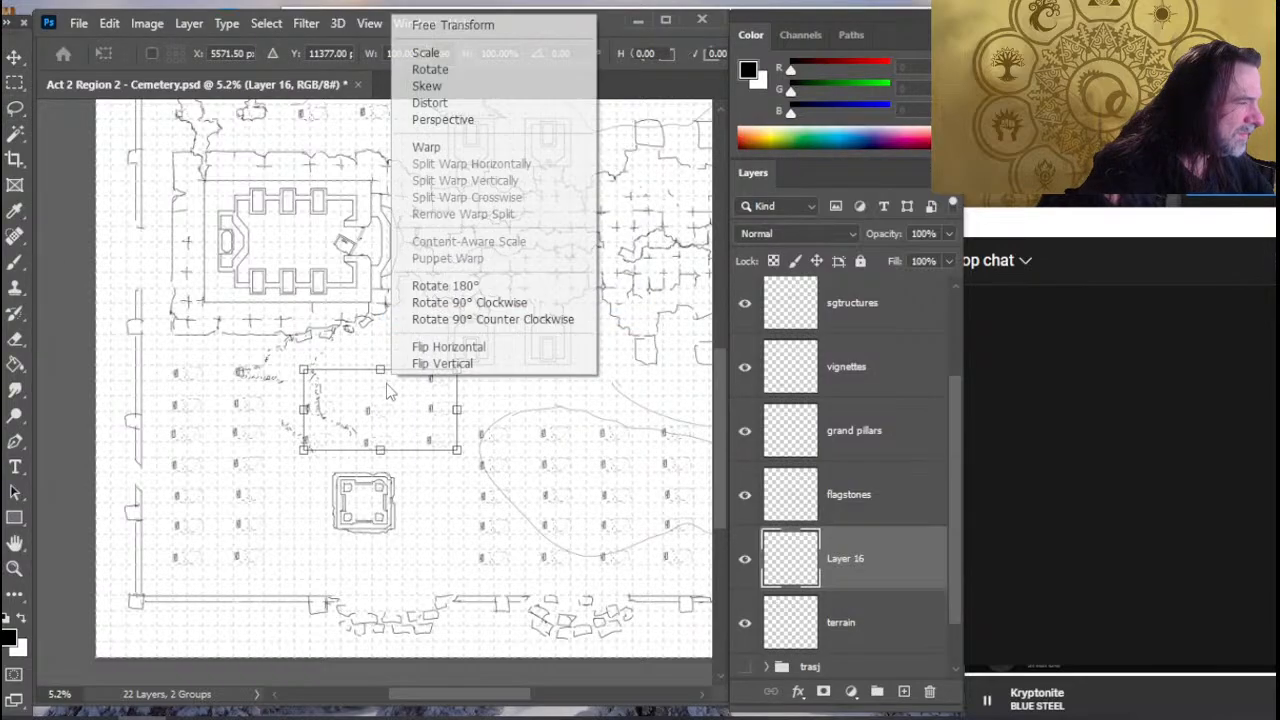
click(476, 364)
key(Return)
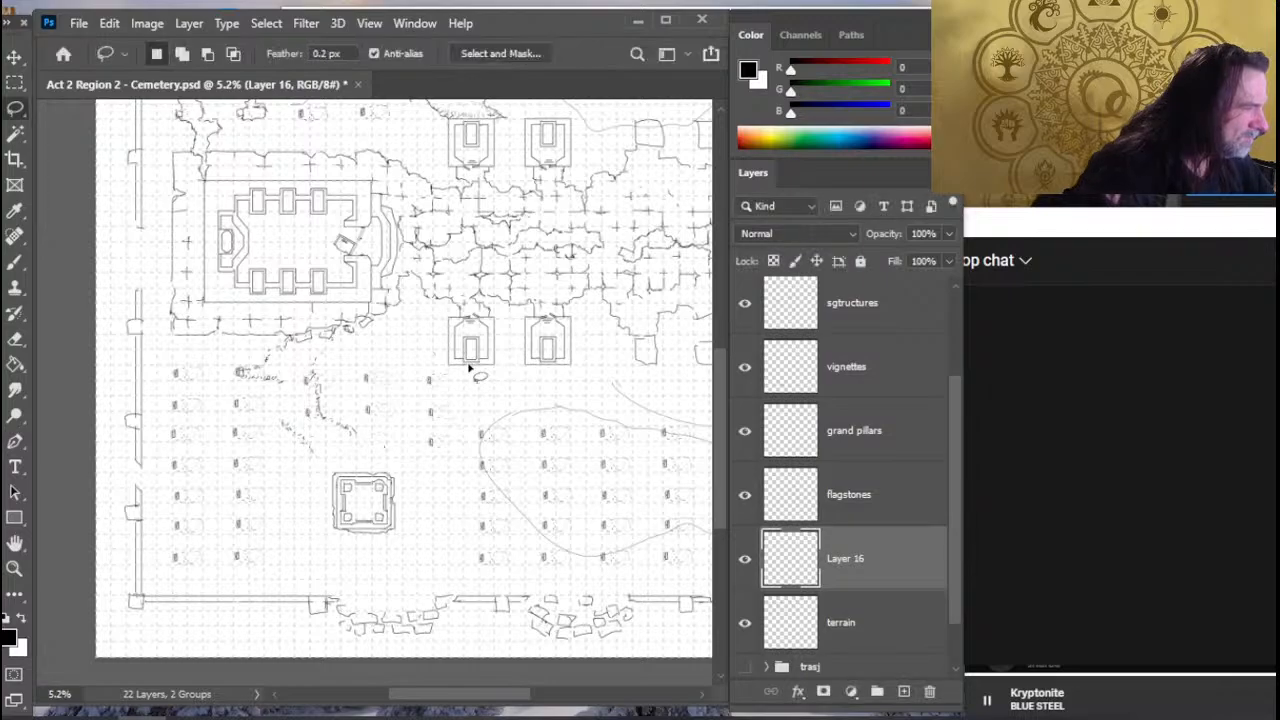
key(v)
drag(488, 493, 495, 490)
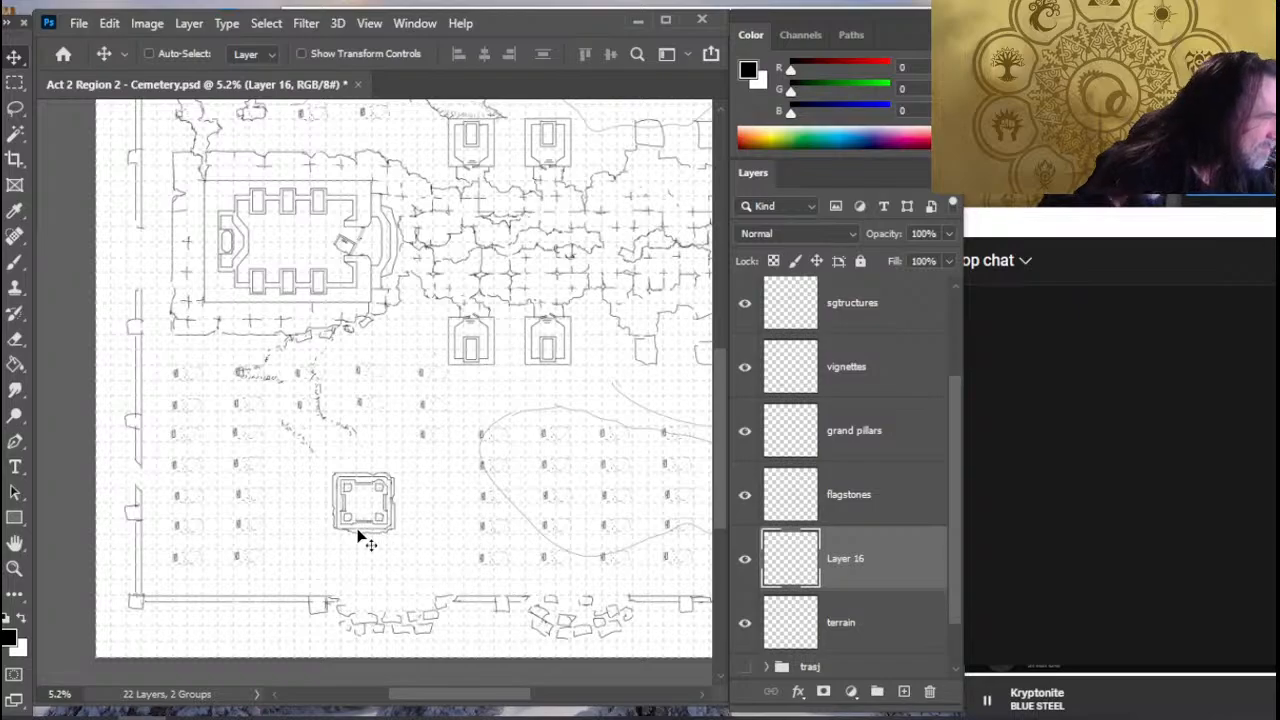
- Erase the surplus outer graves from the cut graves layer and shift the square structure slightly left
key(e)
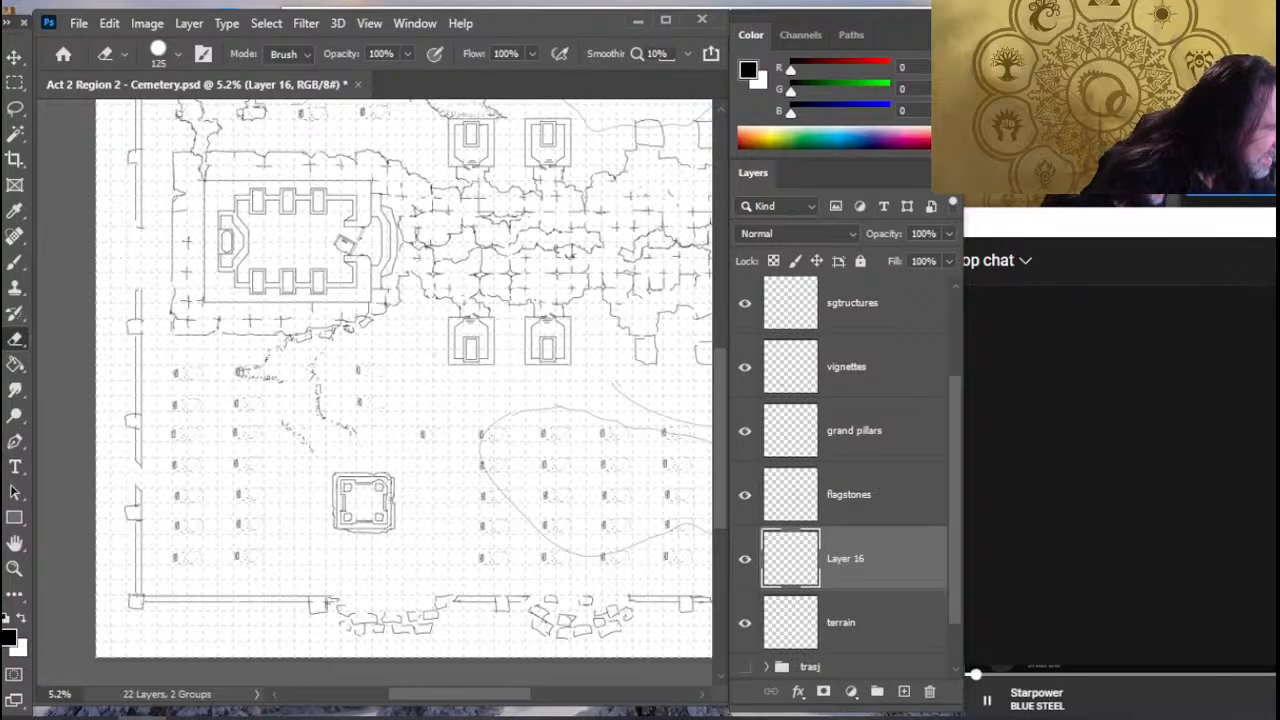
click(878, 494)
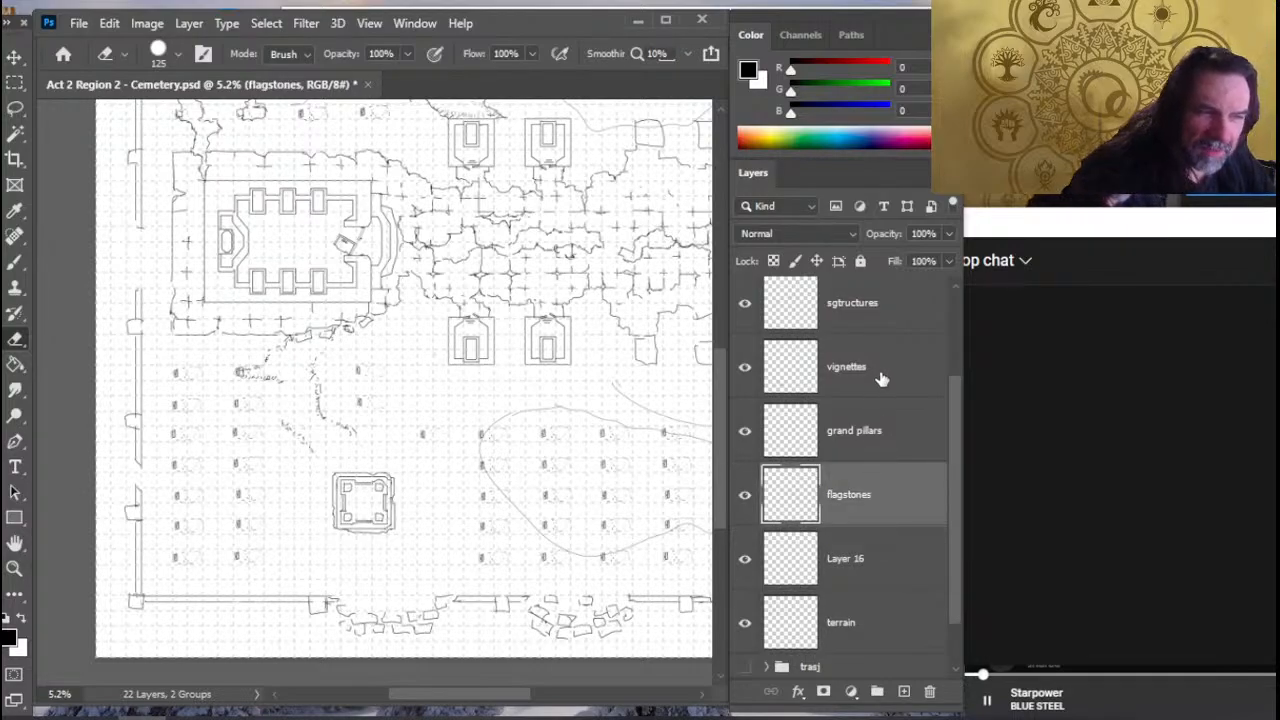
click(878, 380)
key(v)
drag(446, 568, 423, 562)
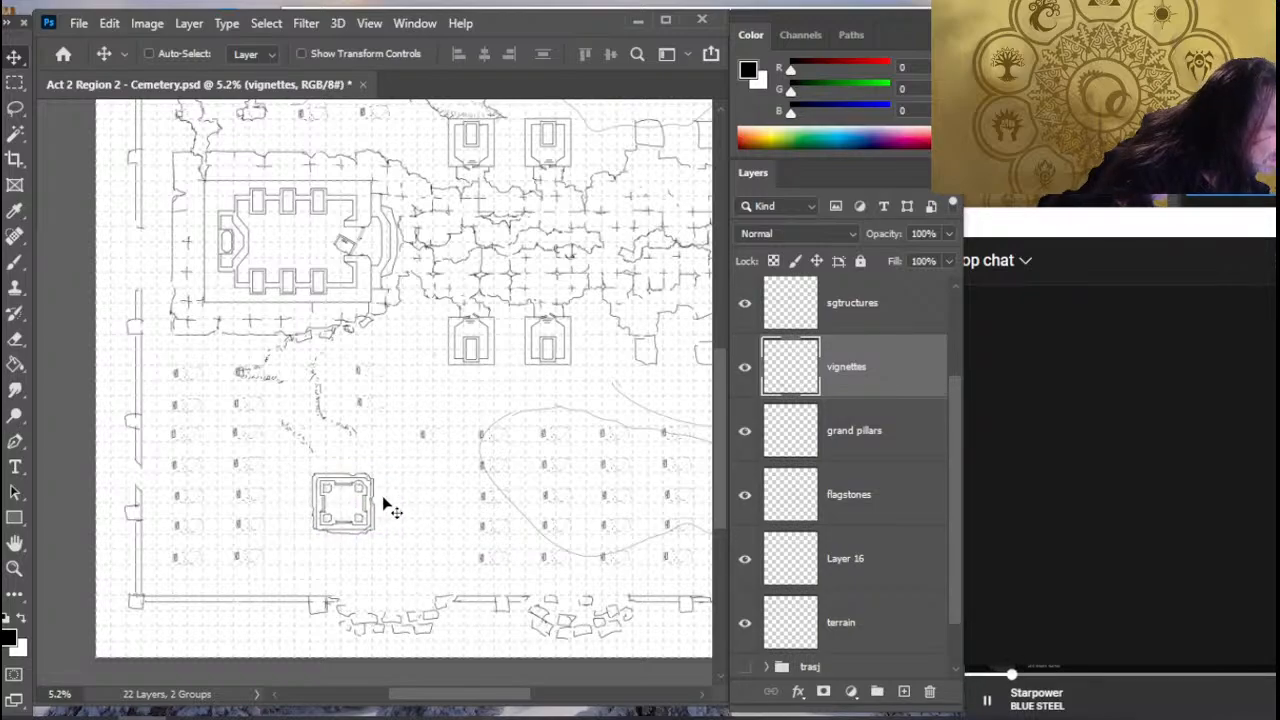
- Lasso the lone grave beside the lower outlined area and try to copy it from the terrain layer
key(l)
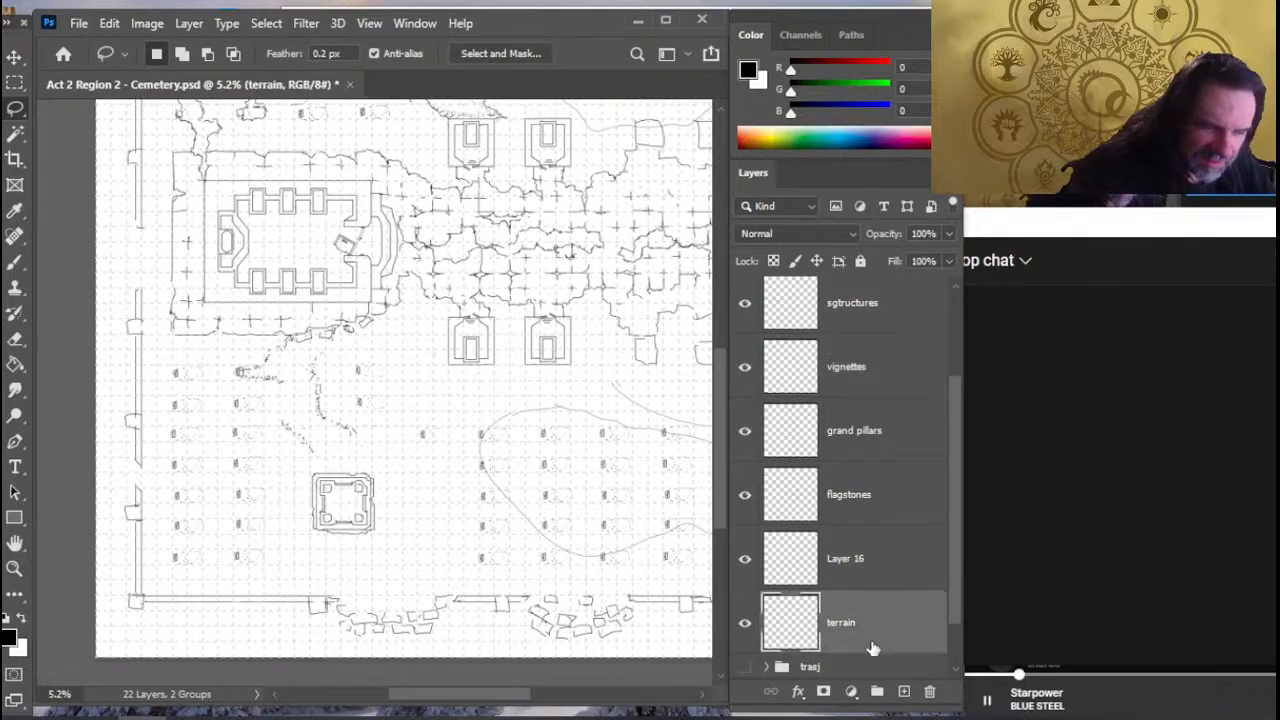
click(858, 630)
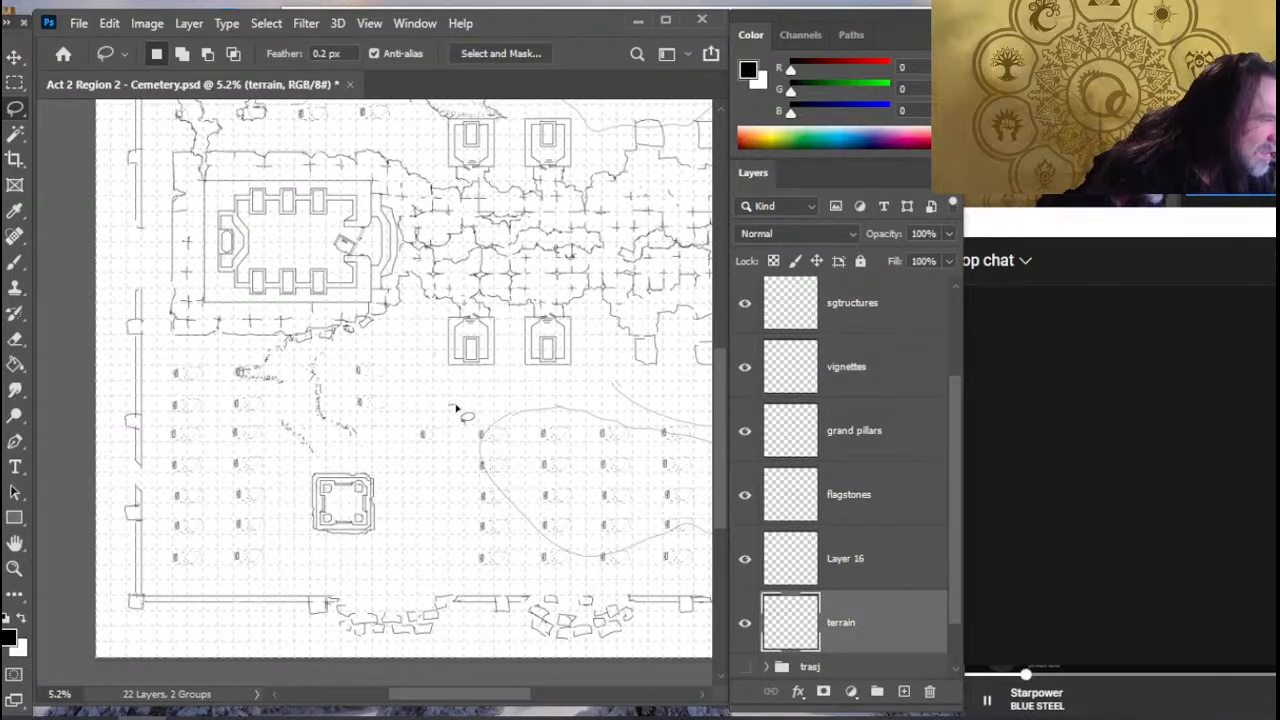
mouse_move(456, 408)
mouse_down()
mouse_move(440, 452)
mouse_move(458, 410)
mouse_up()
key(ctrl+c)
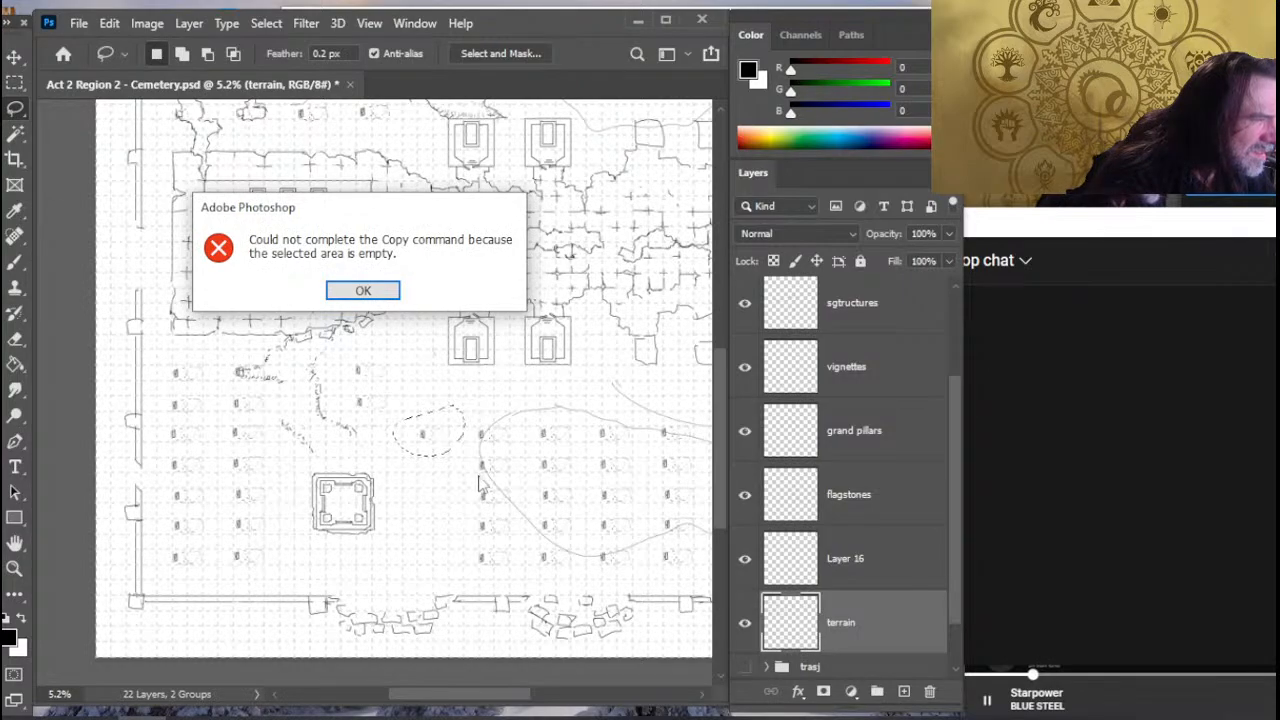
key(ctrl)
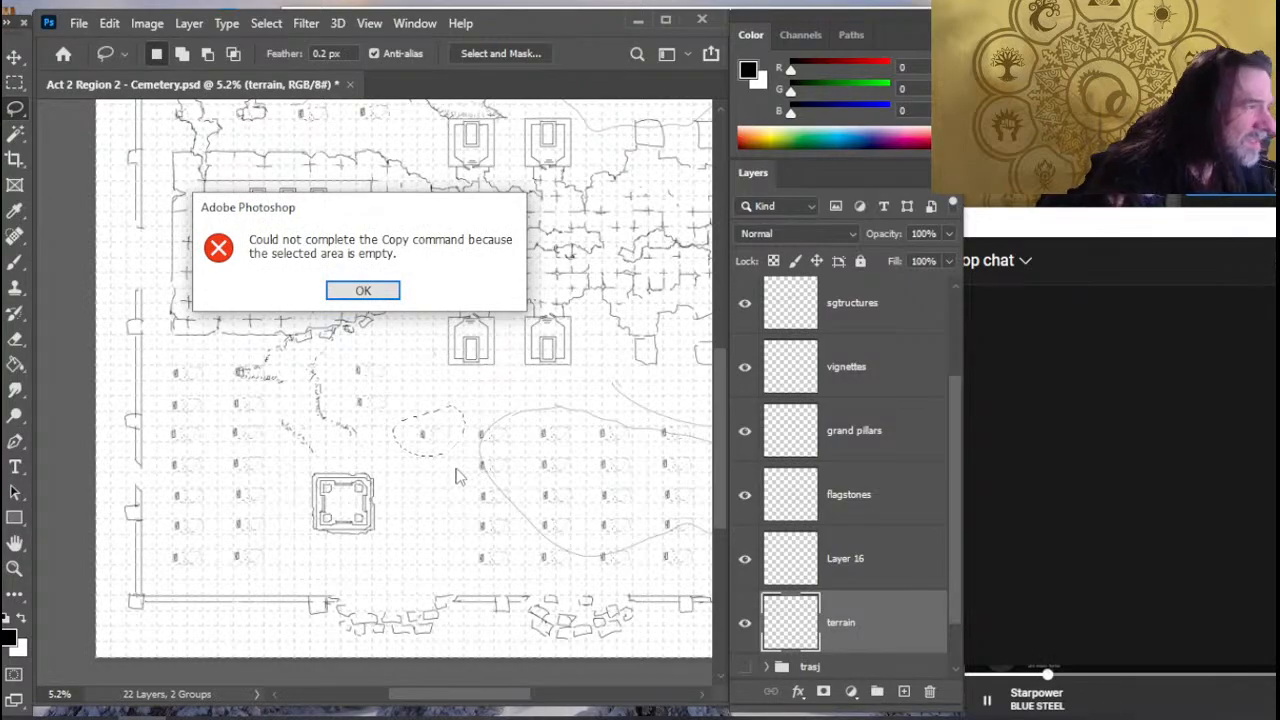
key(Return)
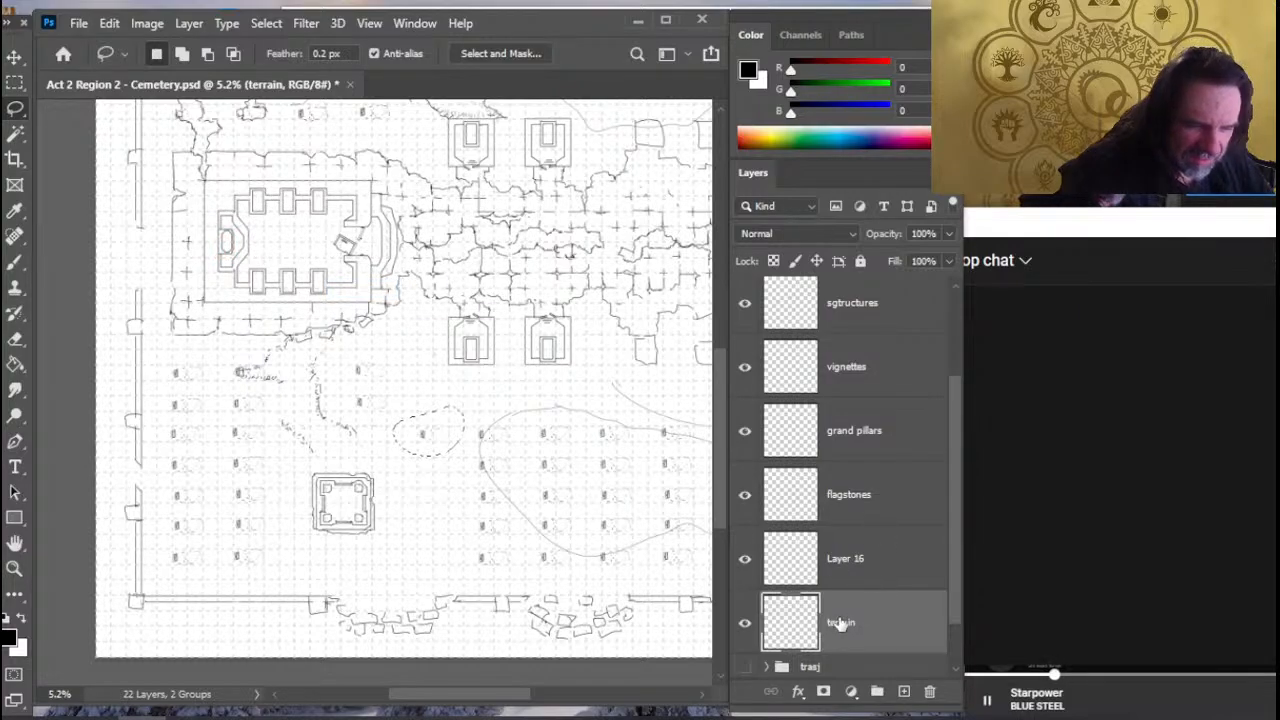
- Merge Layer 16 with the flipped graves down into the terrain layer
click(870, 563)
right_click(861, 564)
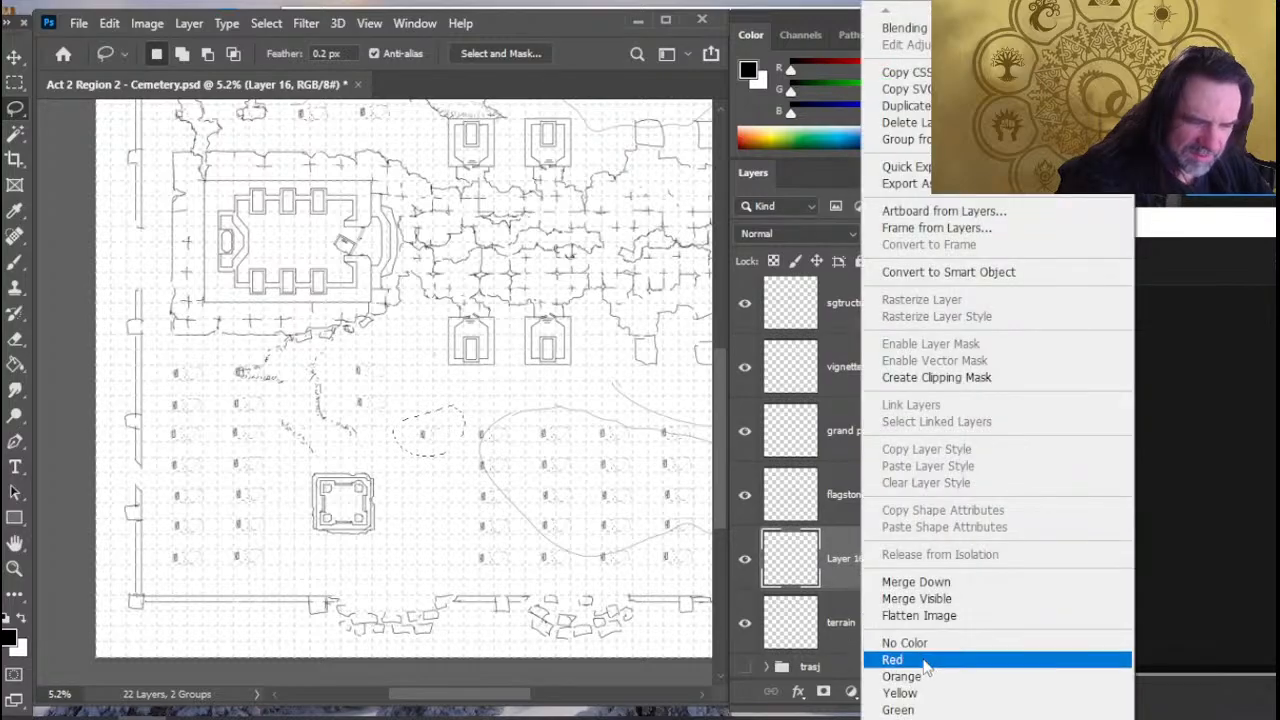
click(940, 582)
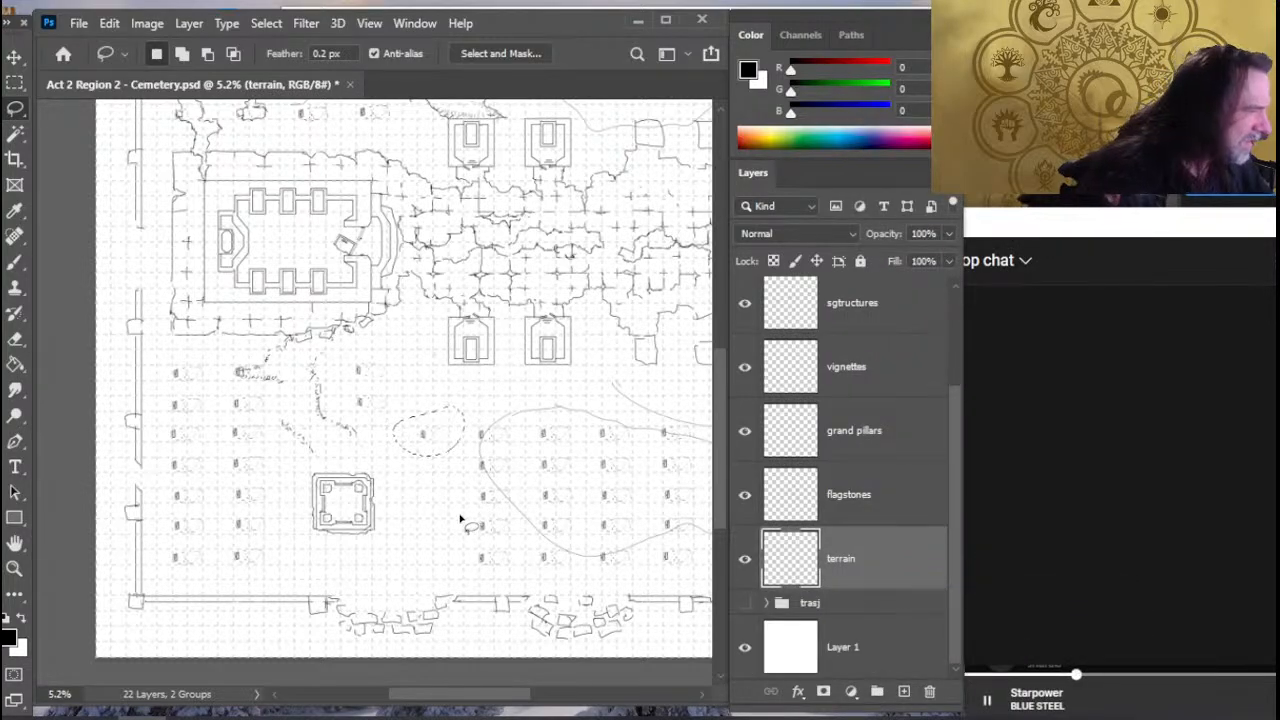
- Copy the lassoed lone grave onto its own layer and place the copy one row below the original
key(ctrl+shift+j)
key(v)
mouse_move(490, 505)
mouse_down()
mouse_move(498, 515)
mouse_move(499, 502)
mouse_up()
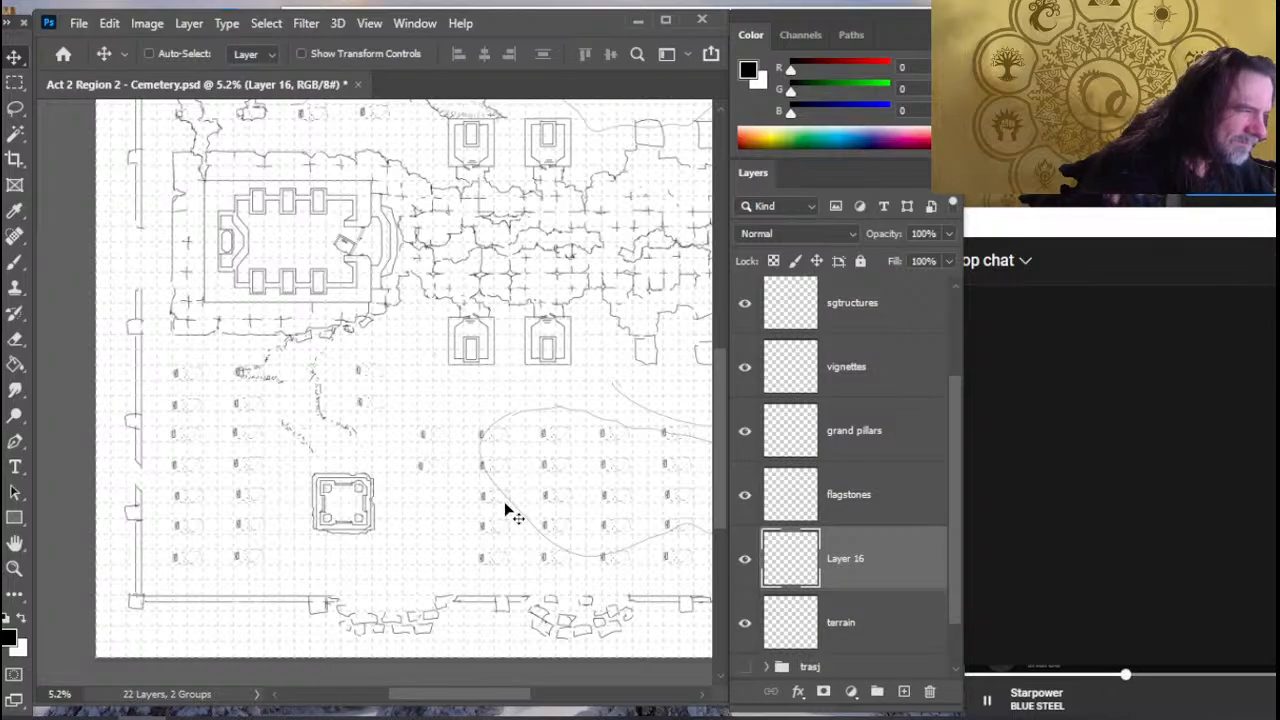
- Lasso the three graves between the rubble path and the outlined area on the terrain layer and nudge them slightly left
click(877, 641)
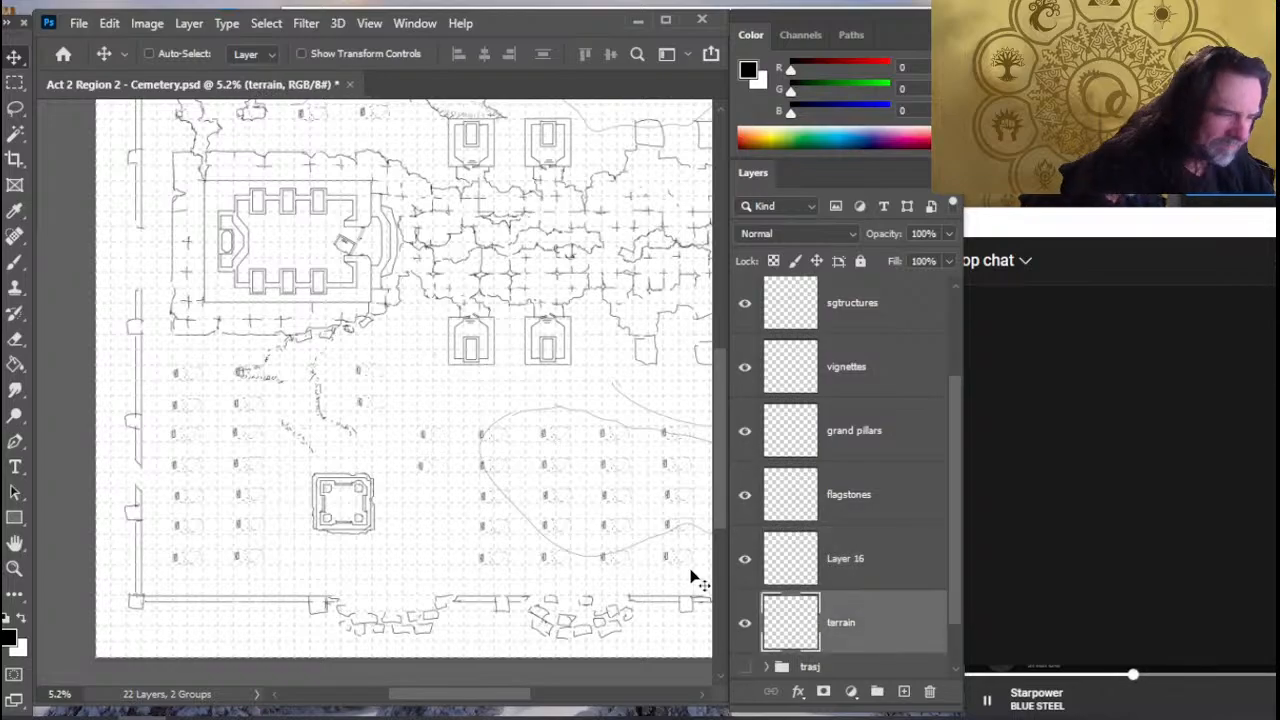
key(l)
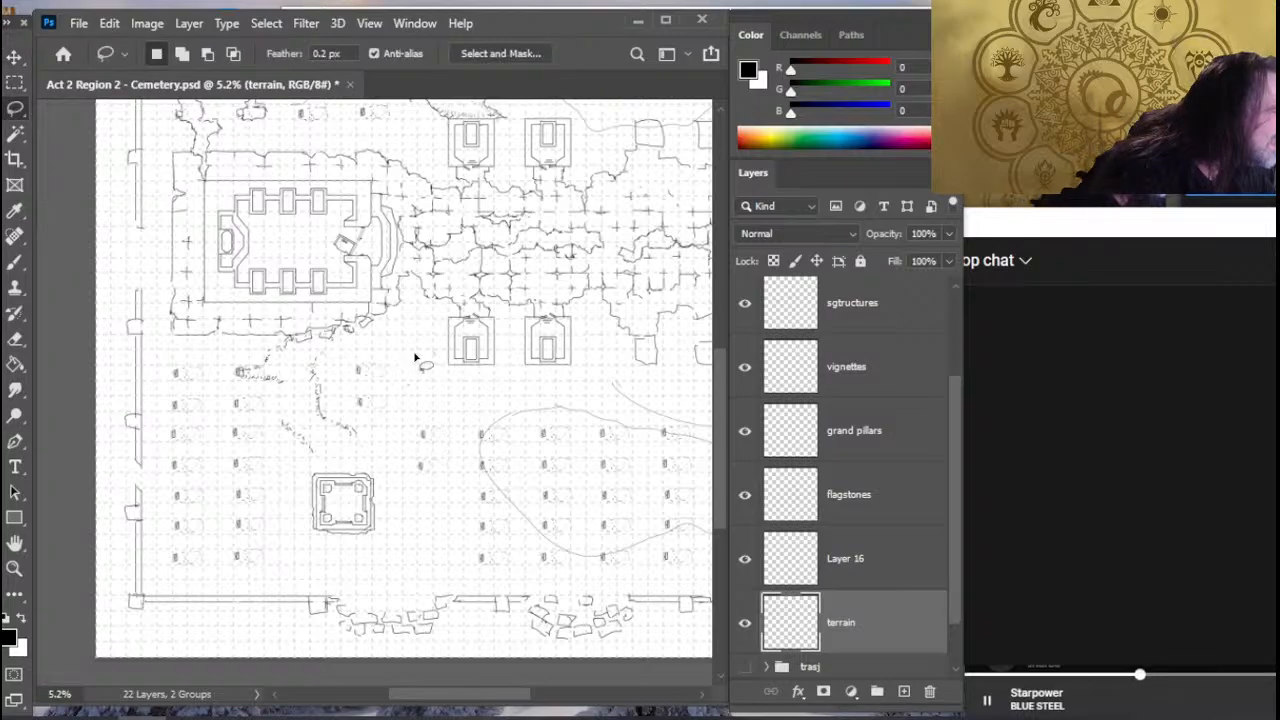
drag(346, 408, 415, 357)
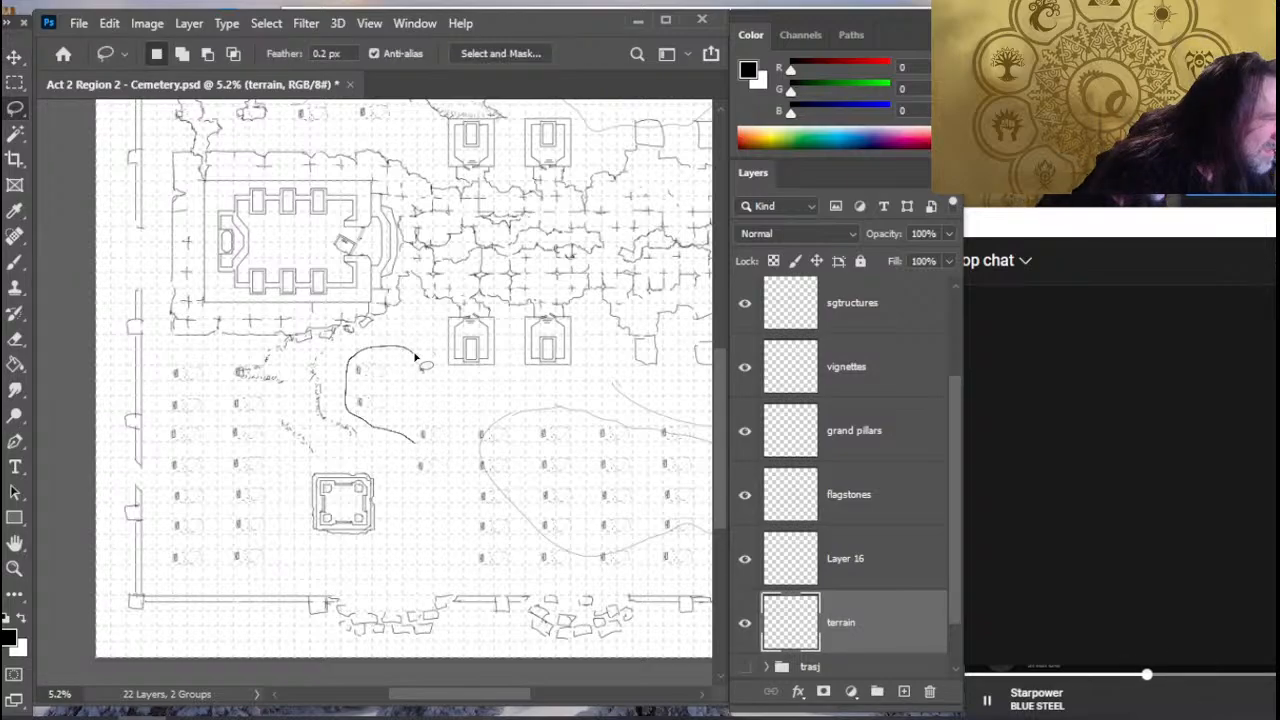
key(ctrl+d)
key(v)
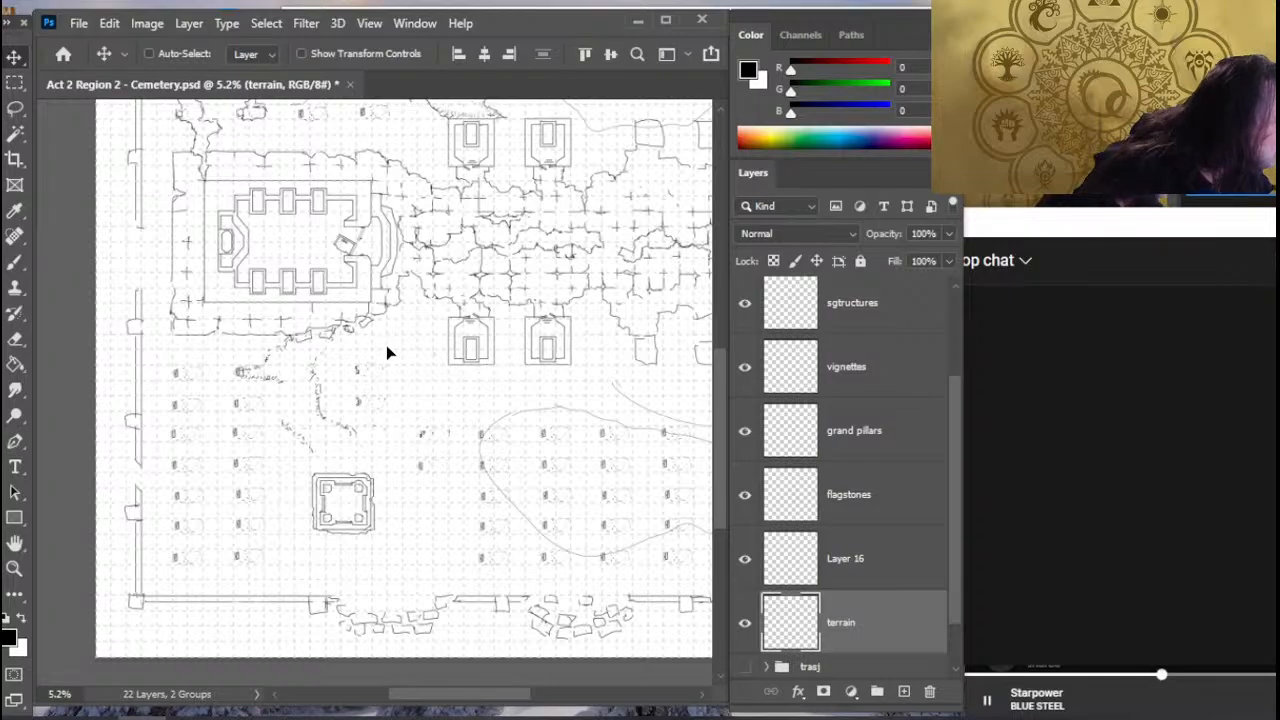
key(l)
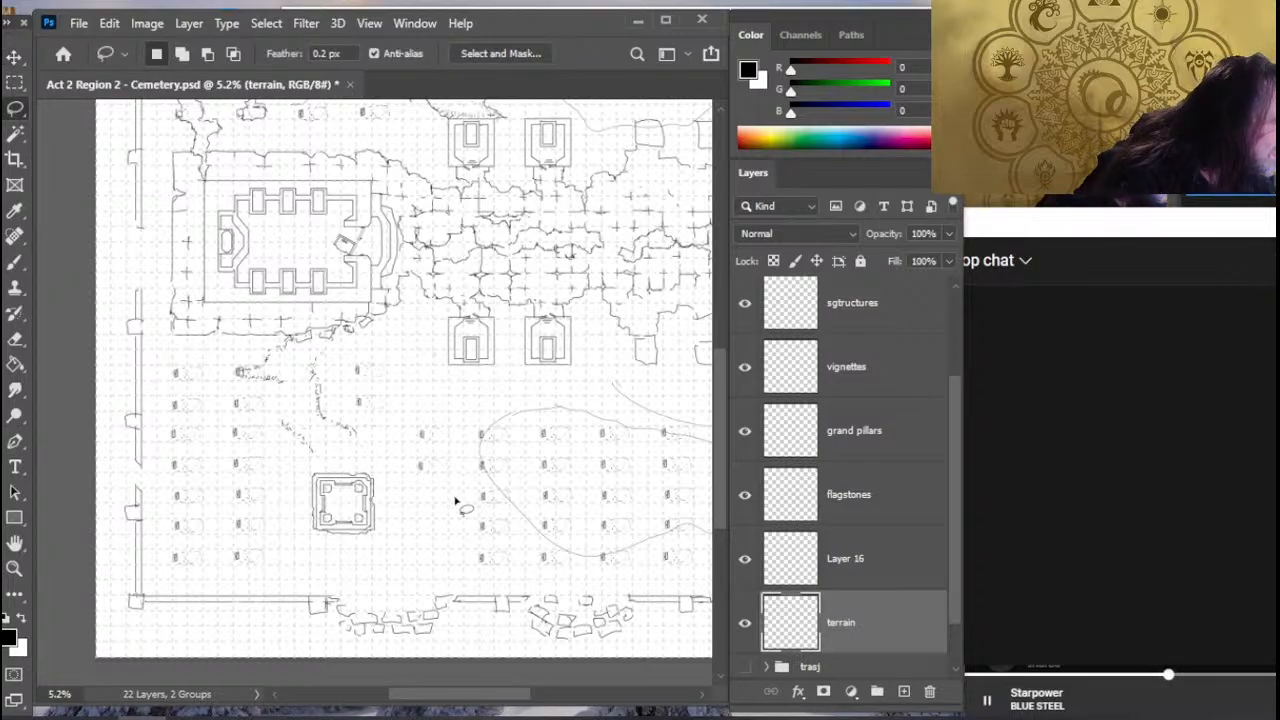
- Duplicate the Layer 16 grave three times and place each copy one row lower, extending the column down to the lowest grave row
right_click(862, 557)
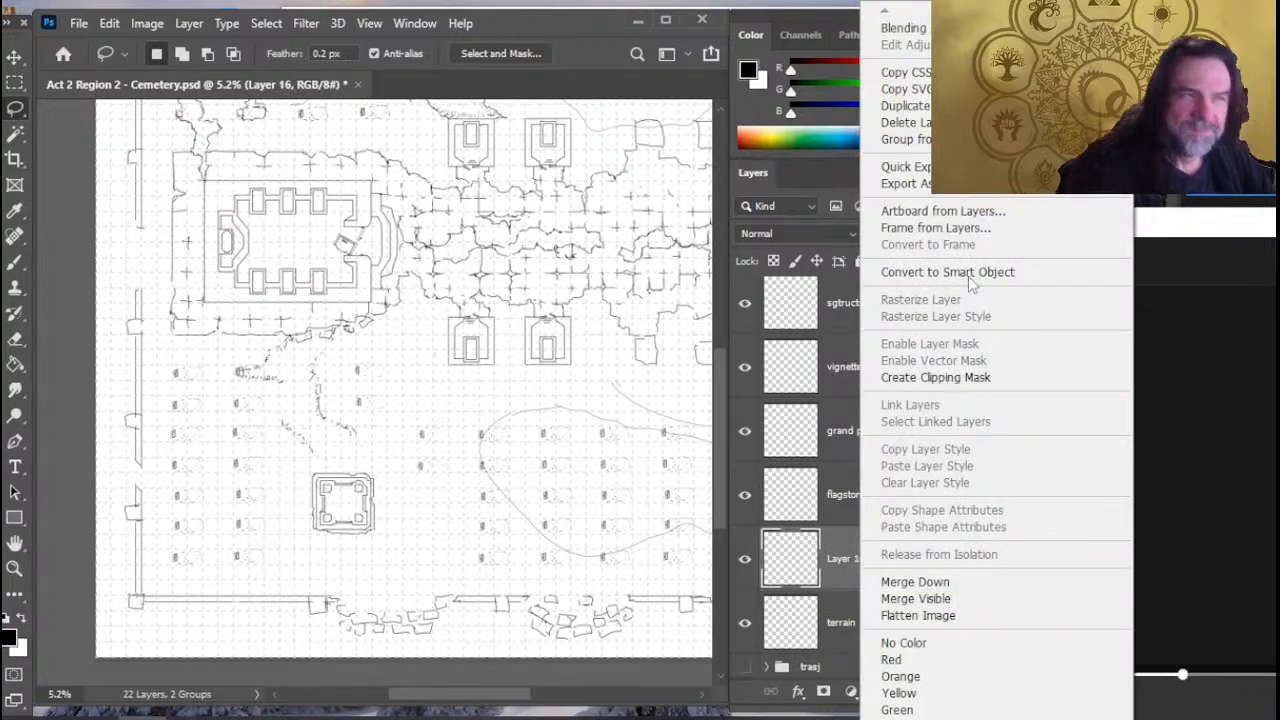
click(905, 105)
key(Return)
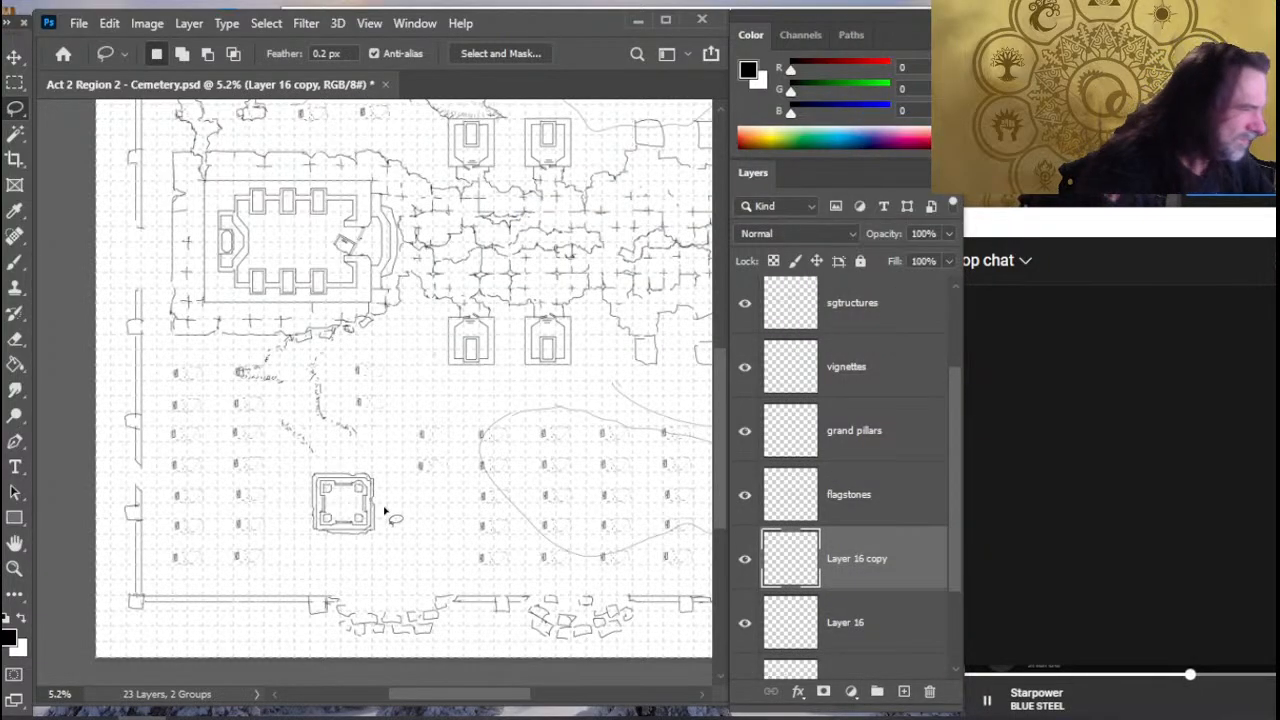
key(v)
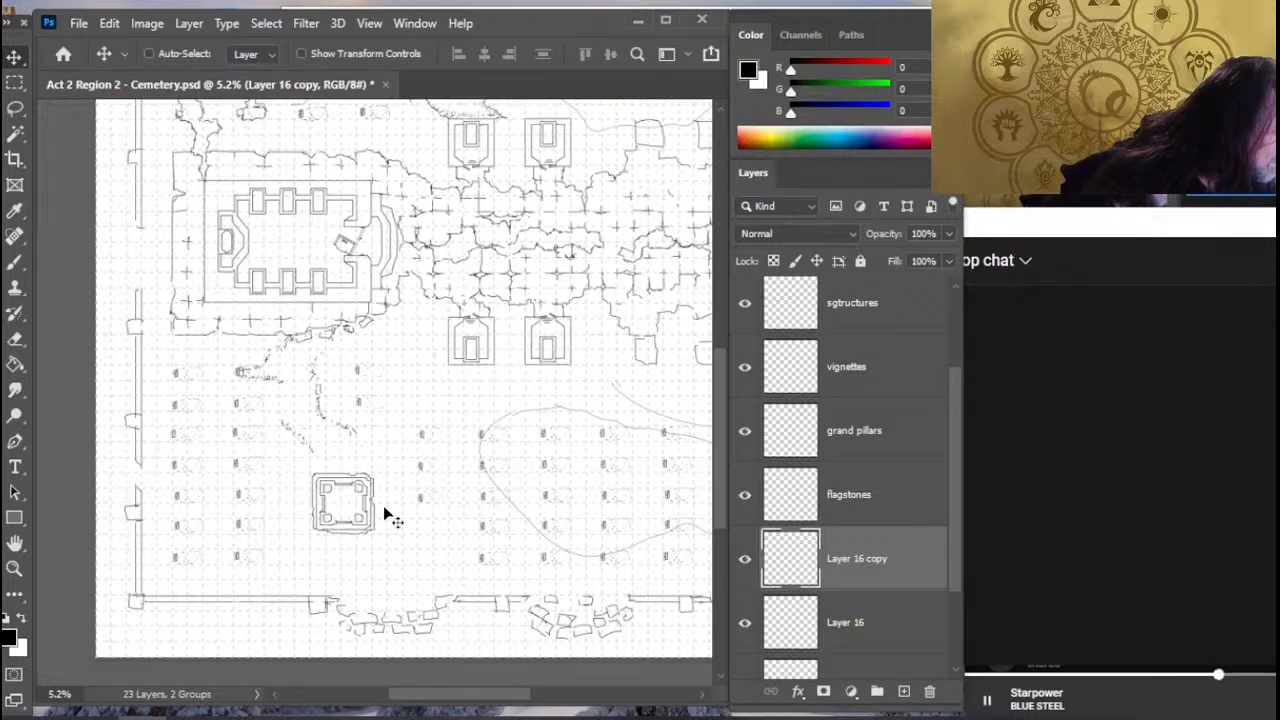
right_click(890, 557)
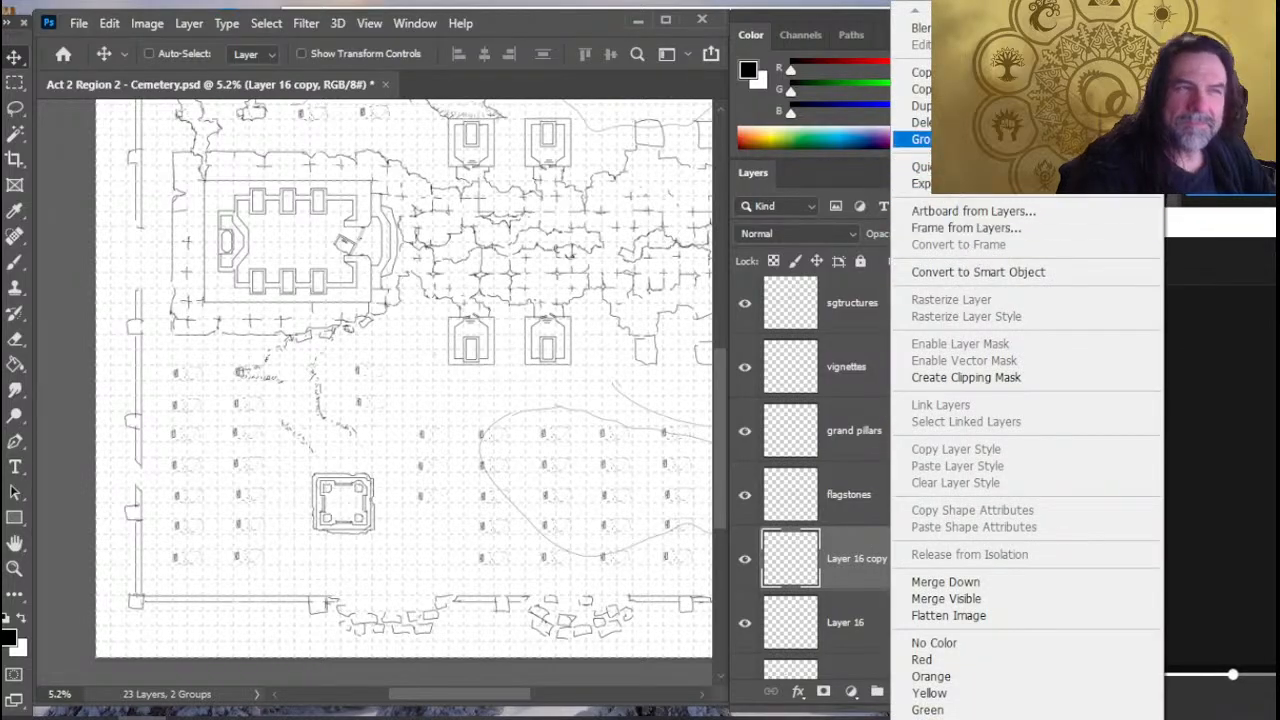
click(920, 105)
key(Return)
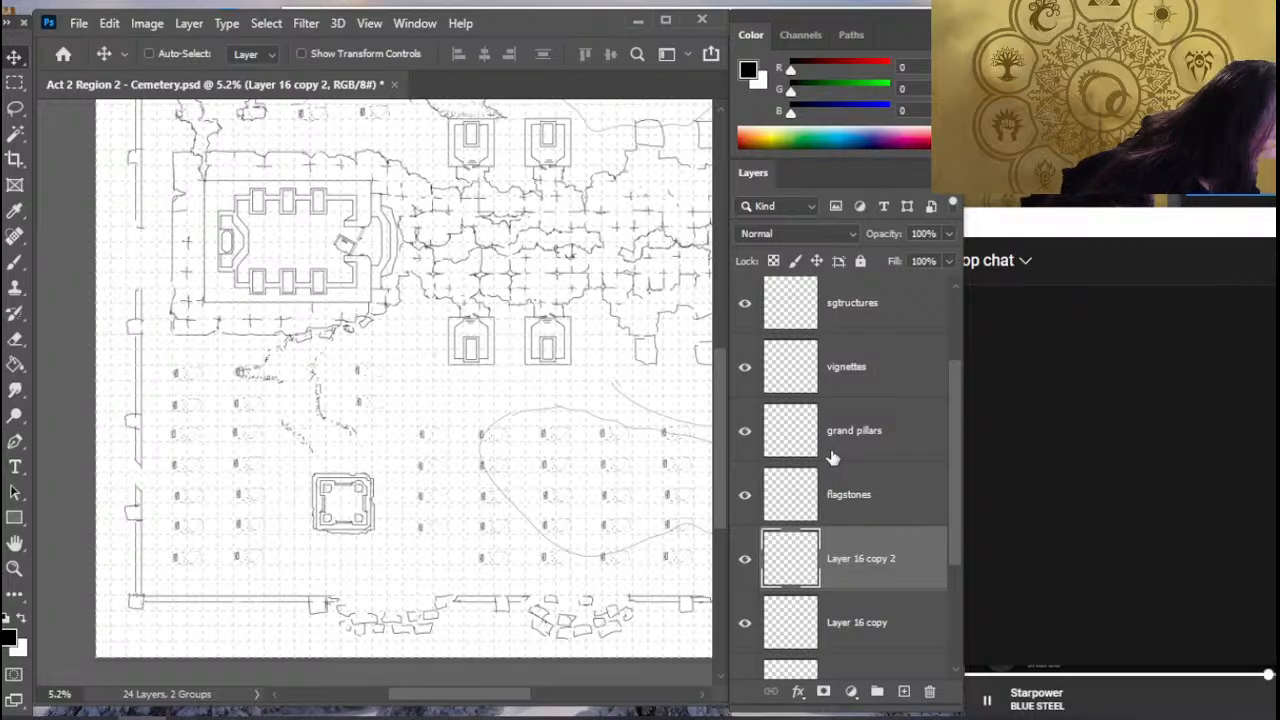
right_click(896, 558)
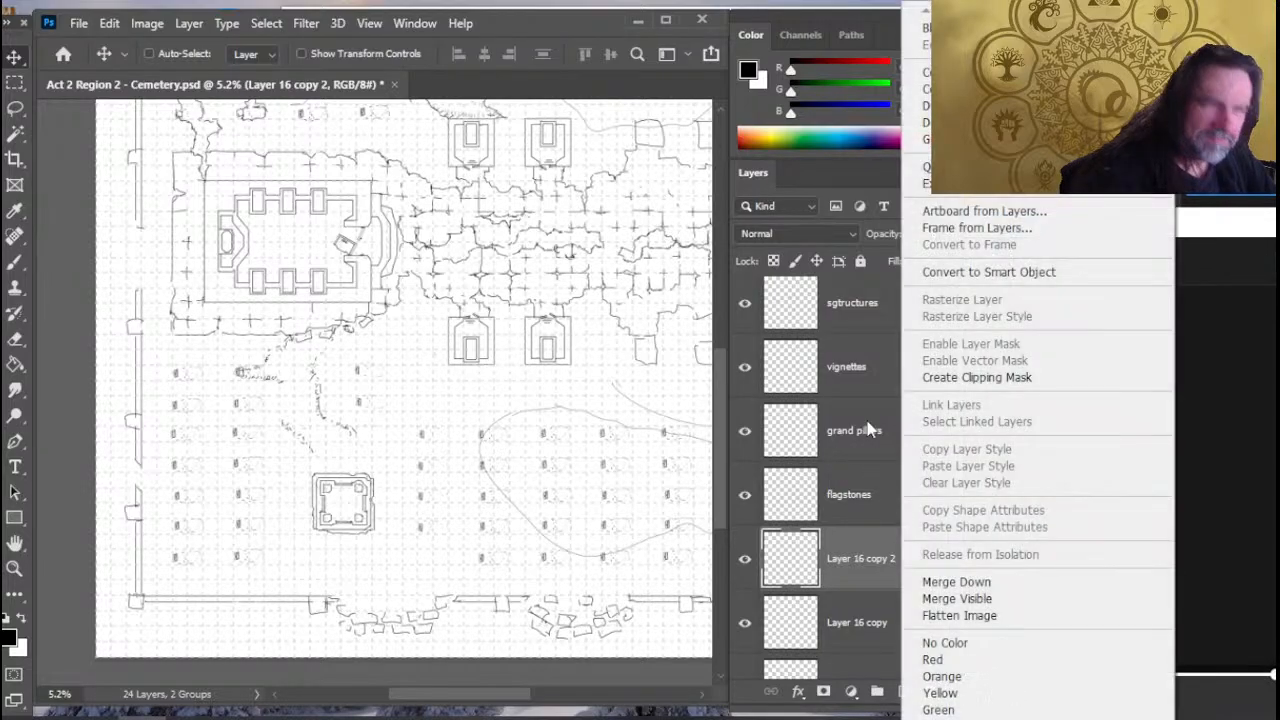
click(928, 89)
key(Return)
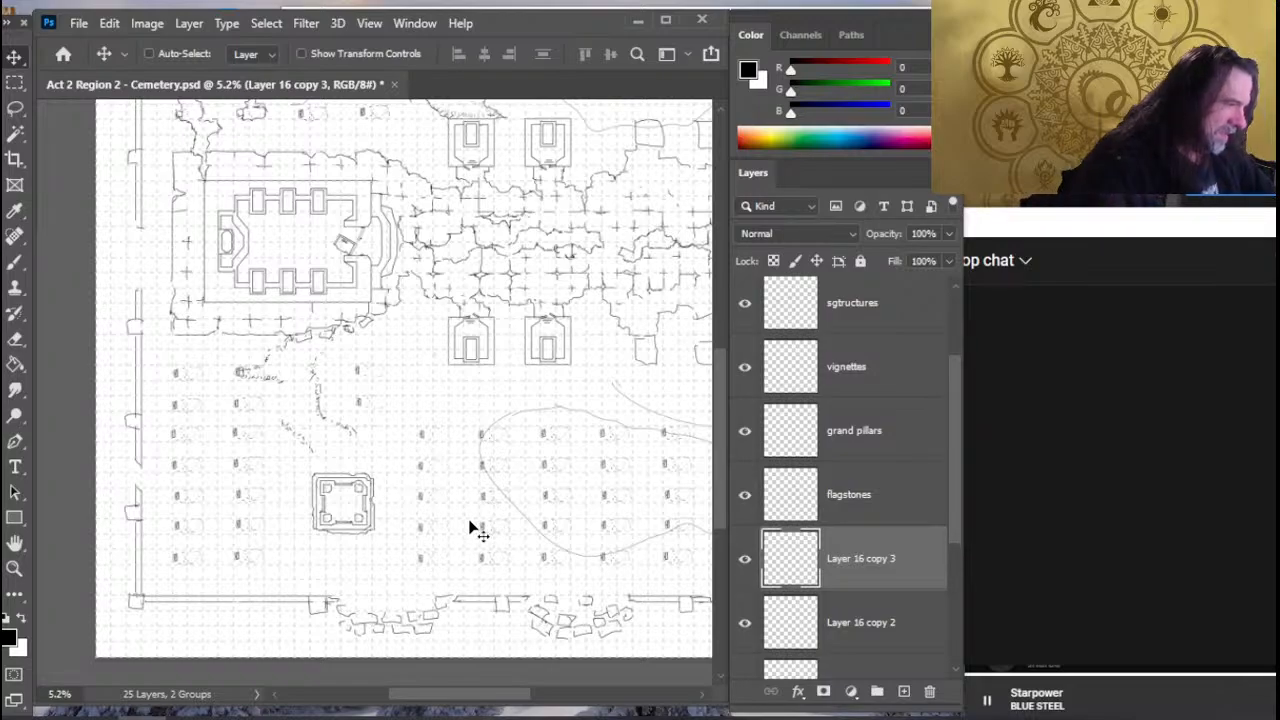
- Merge Layer 16 and its three copies with the terrain layer into a single layer
drag(957, 510, 949, 619)
shift+click(898, 565)
right_click(898, 565)
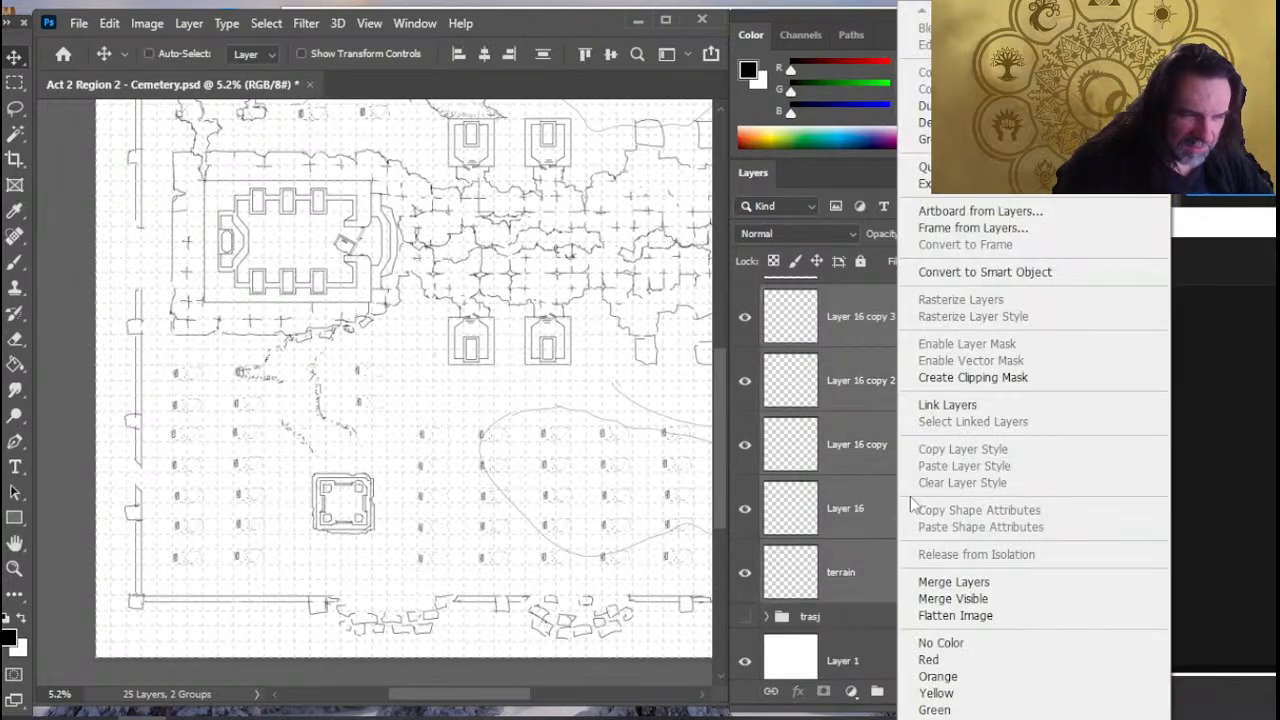
click(980, 581)
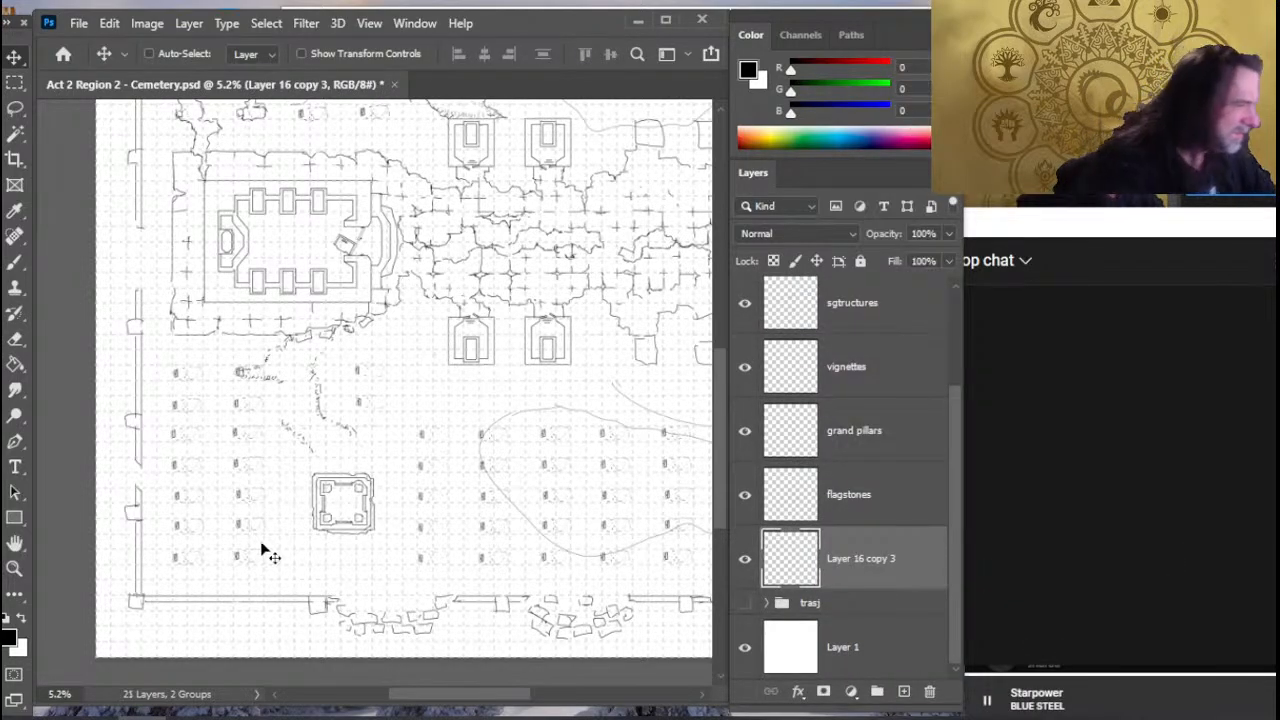
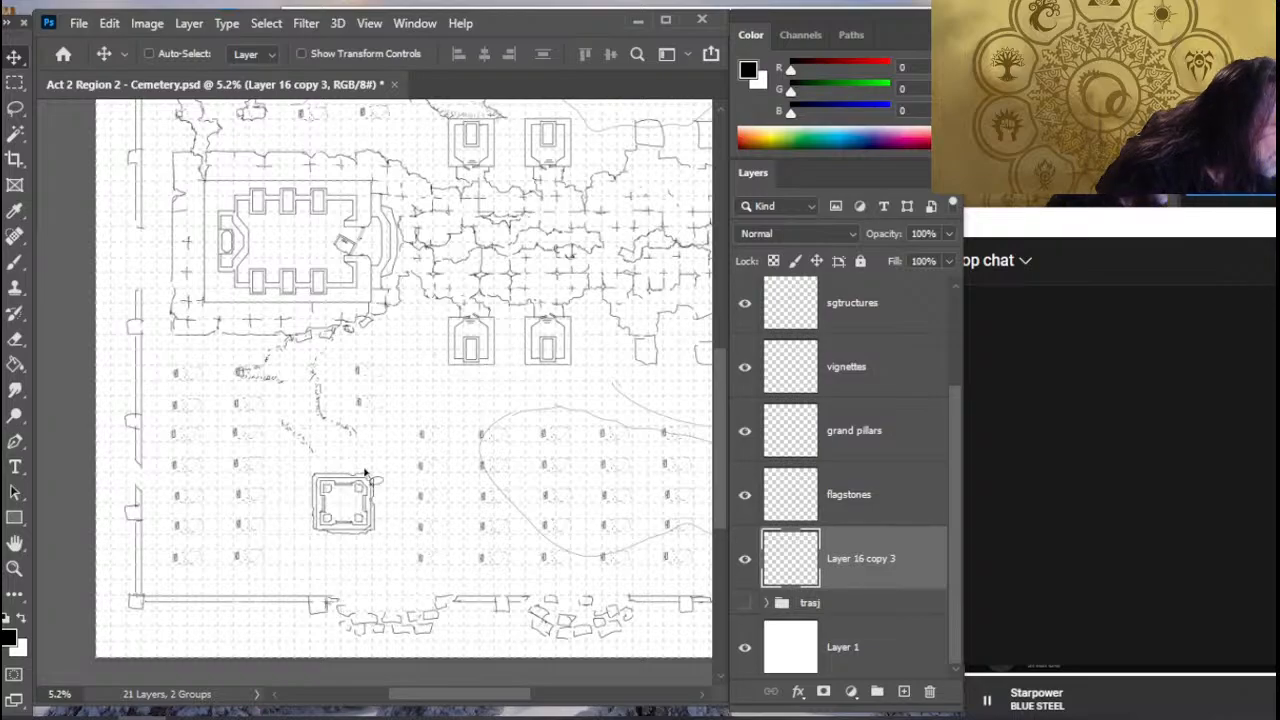
- Lasso the small square structure below the rubble path and nudge it slightly upward on the vignettes layer, clearing the selection
key(l)
mouse_move(366, 463)
mouse_down()
mouse_move(393, 533)
mouse_move(366, 463)
mouse_up()
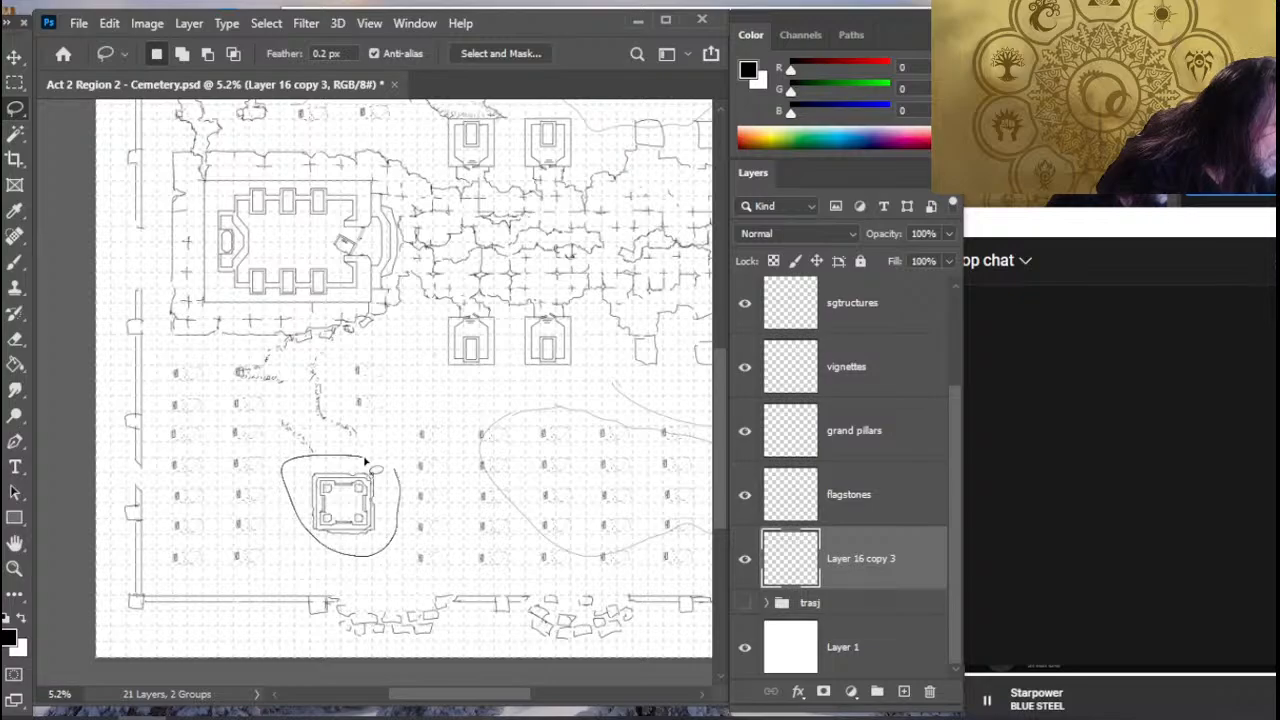
key(v)
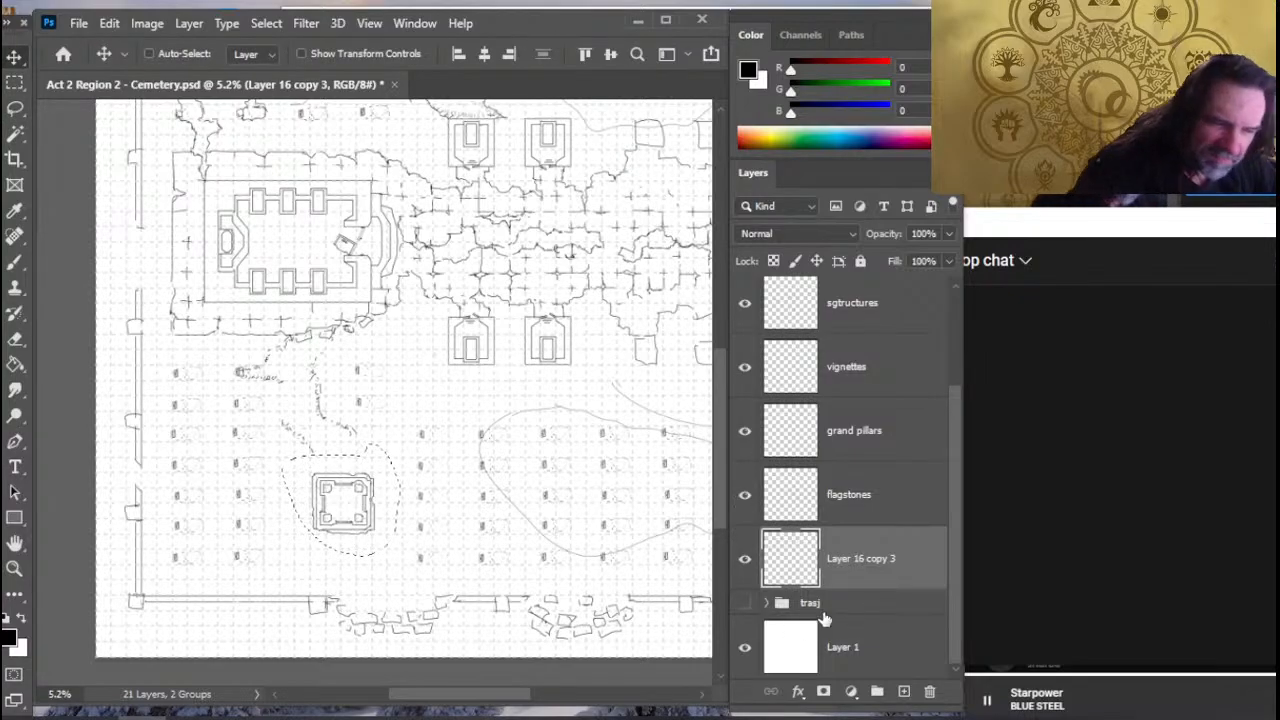
click(891, 512)
click(880, 384)
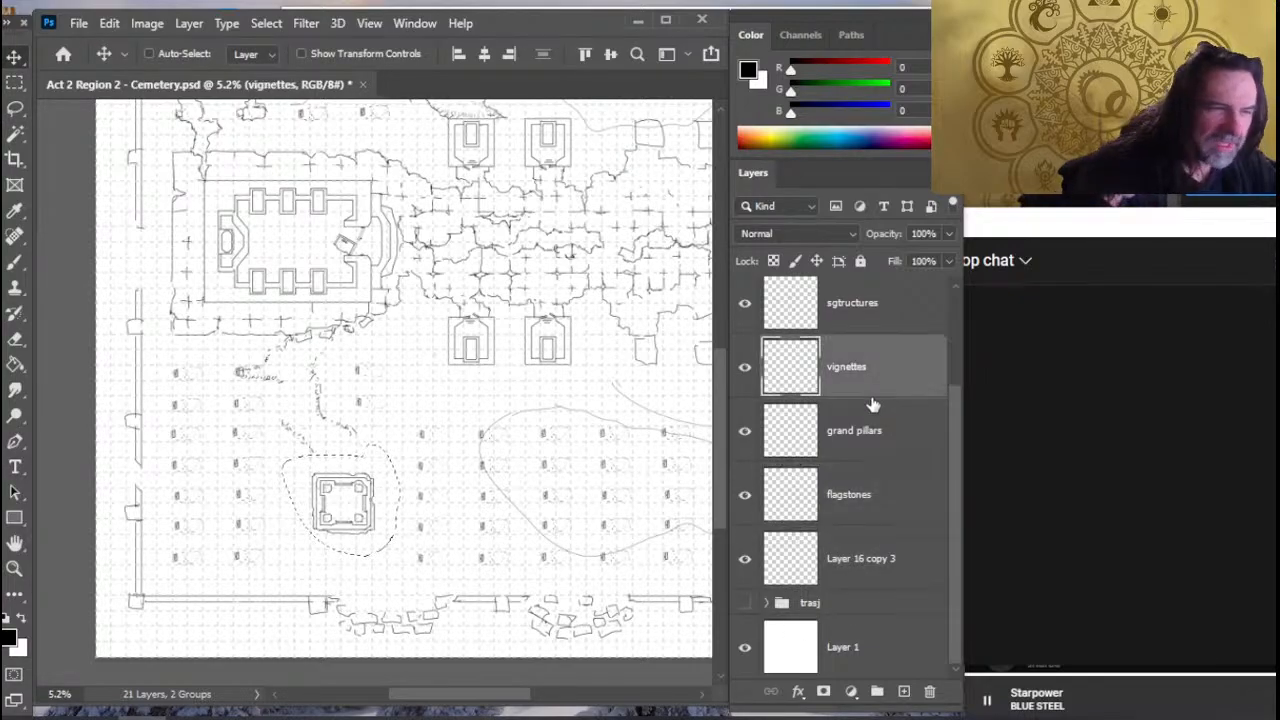
key(shift+Down)
key(shift+Down)
key(shift+Down)
key(shift+Down)
key(shift+Down)
key(shift+Down)
key(shift+Down)
key(shift+Down)
key(shift+Down)
key(shift+Down)
key(shift+Down)
key(shift+Down)
key(shift+Down)
key(shift+Down)
key(shift+Down)
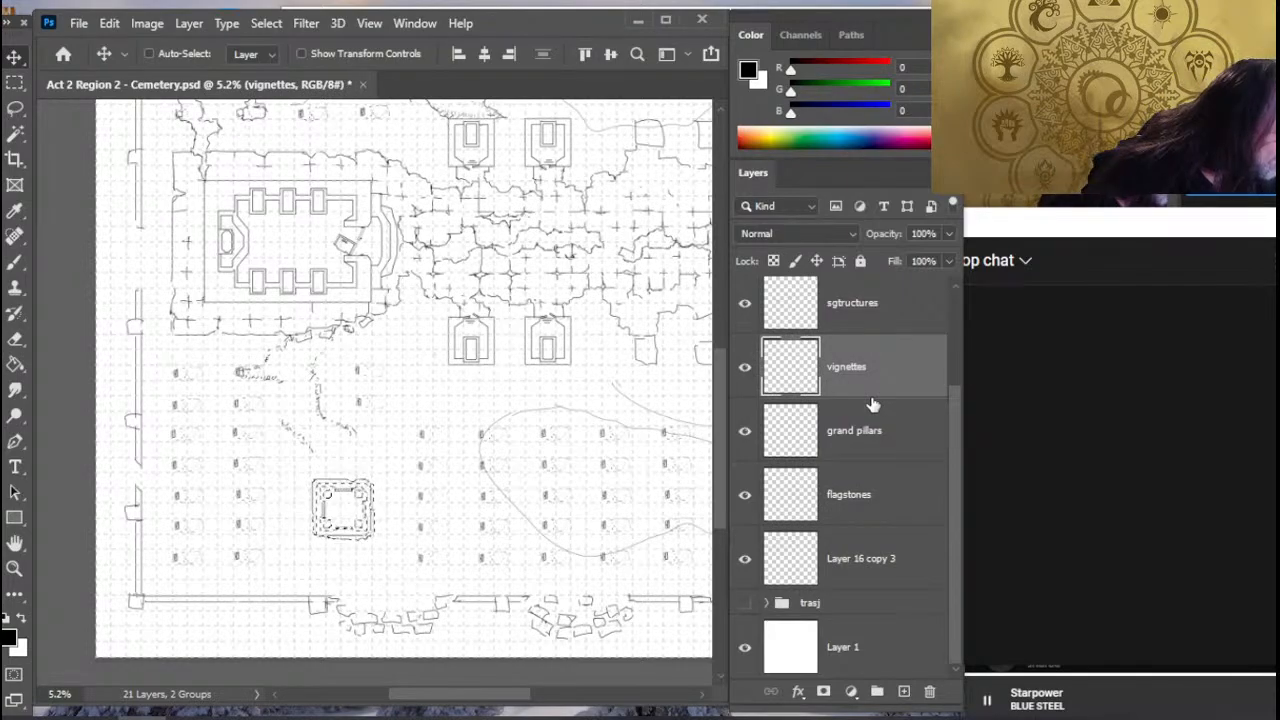
key(shift+Up)
key(shift+Up)
key(shift+Up)
key(shift+Up)
key(shift+Up)
key(shift+Up)
key(shift+Up)
key(shift+Up)
key(shift+Up)
key(shift+Up)
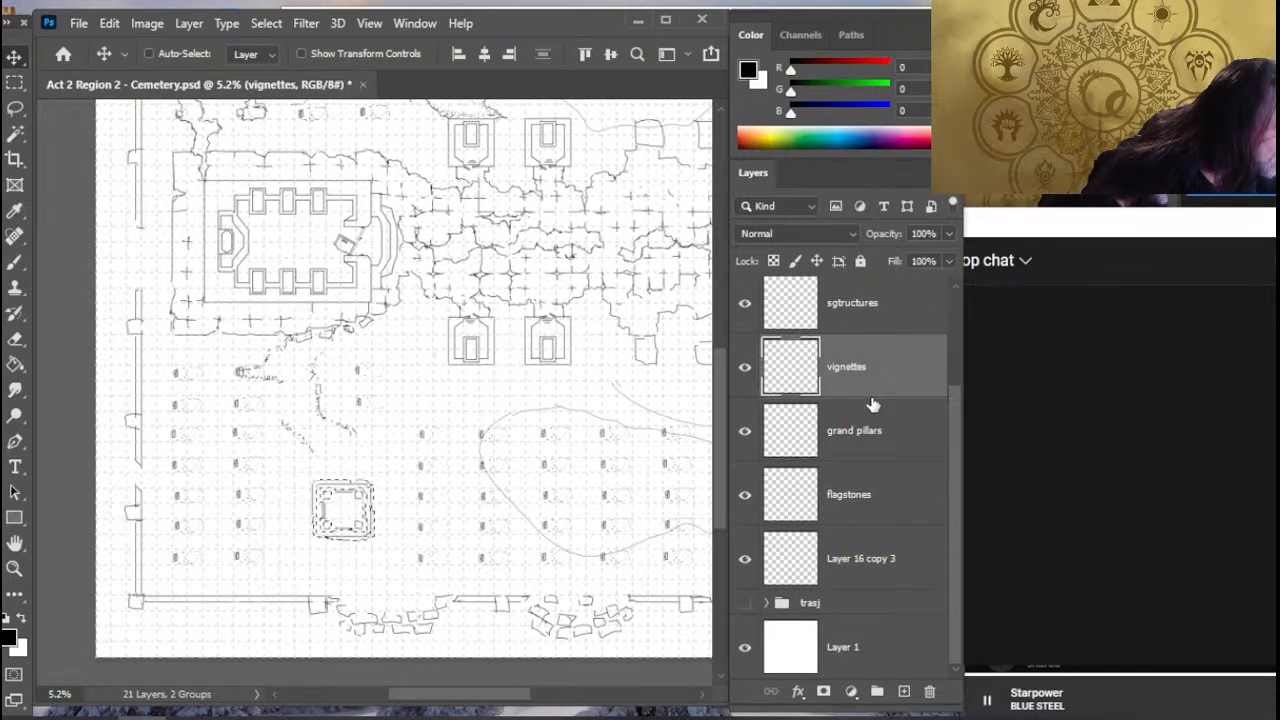
key(shift+Up)
key(shift+Up)
key(shift+Up)
key(shift+Up)
key(shift+Up)
key(shift+Up)
key(shift+Up)
key(shift+Up)
key(shift+Up)
key(shift+Up)
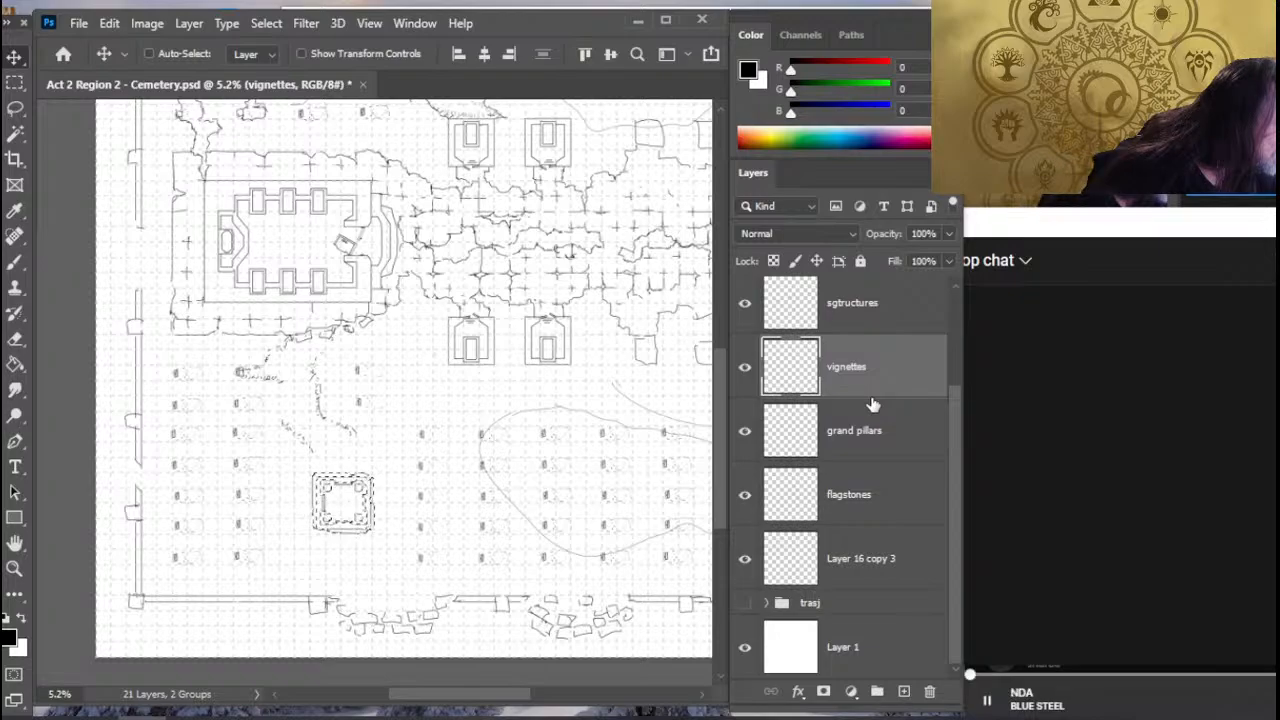
key(shift+Up)
key(shift+Up)
key(shift+Up)
key(shift+Up)
key(shift+Up)
key(shift+Up)
key(shift+Up)
key(shift+Up)
key(shift+Up)
key(shift+Up)
key(shift+Up)
key(shift+Up)
key(shift+Up)
key(shift+Up)
key(shift+Up)
key(shift+Up)
key(shift+Up)
key(shift+Up)
key(shift+Up)
key(shift+Up)
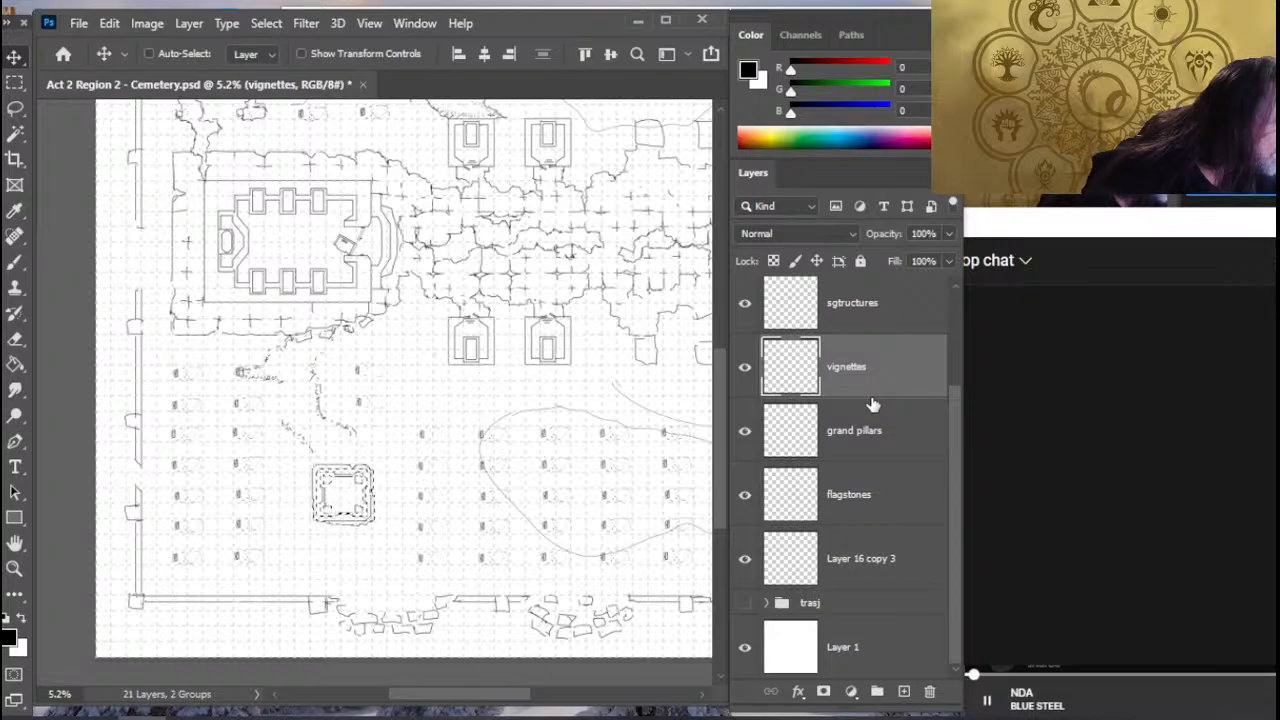
key(shift+Up)
key(shift+Up)
key(shift+Up)
key(shift+Up)
key(shift+Up)
key(shift+Up)
key(shift+Up)
key(shift+Up)
key(shift+Up)
key(shift+Up)
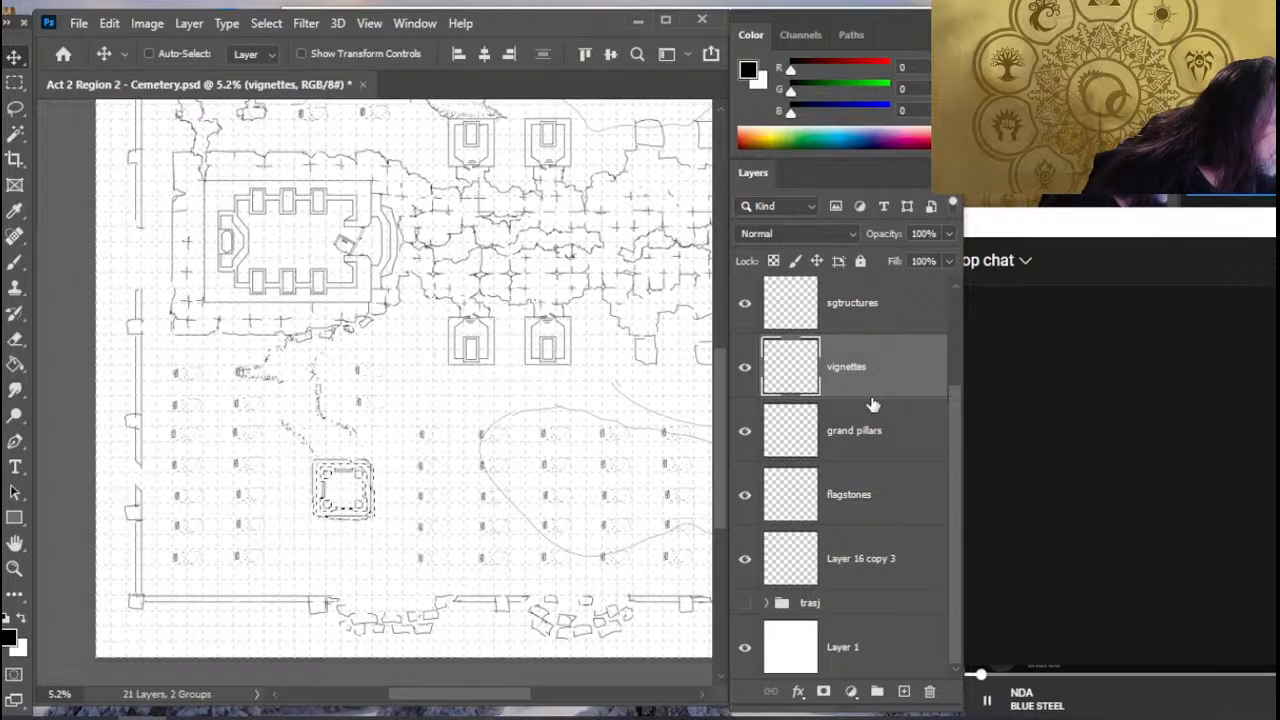
key(shift+Up)
key(shift+Up)
key(shift+Up)
key(shift+Up)
key(shift+Up)
key(shift+Up)
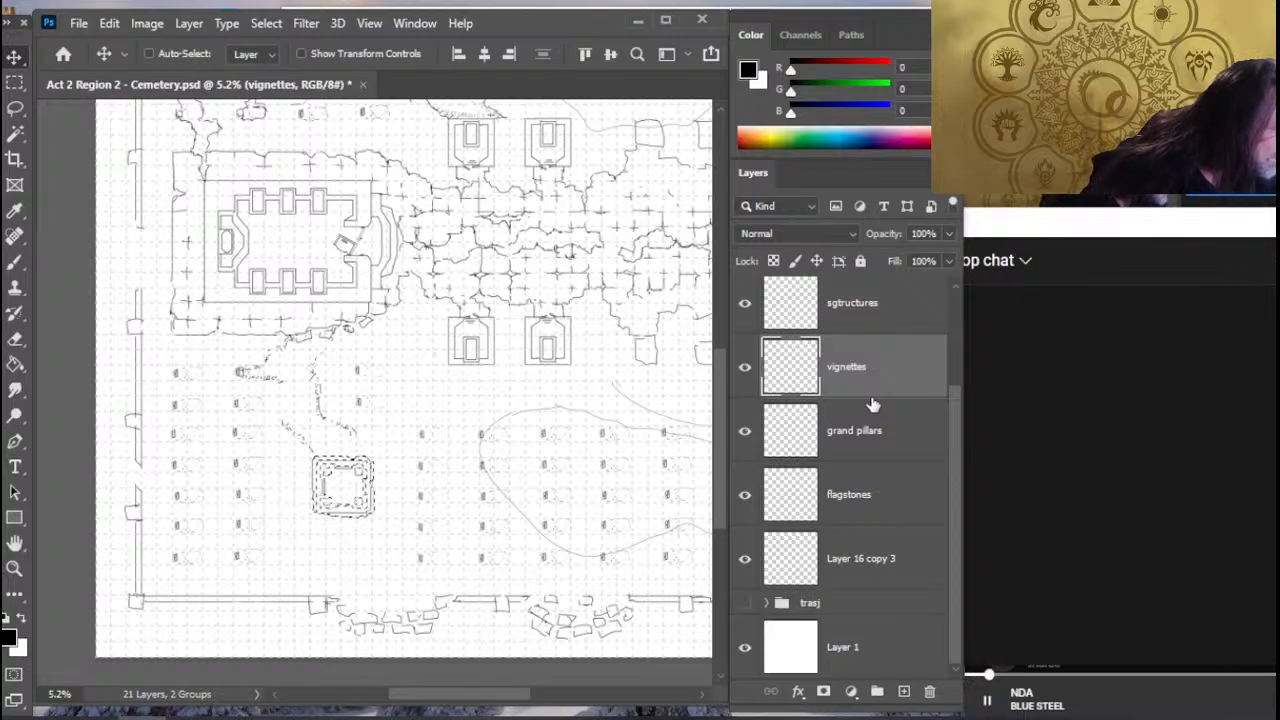
key(ctrl+d)
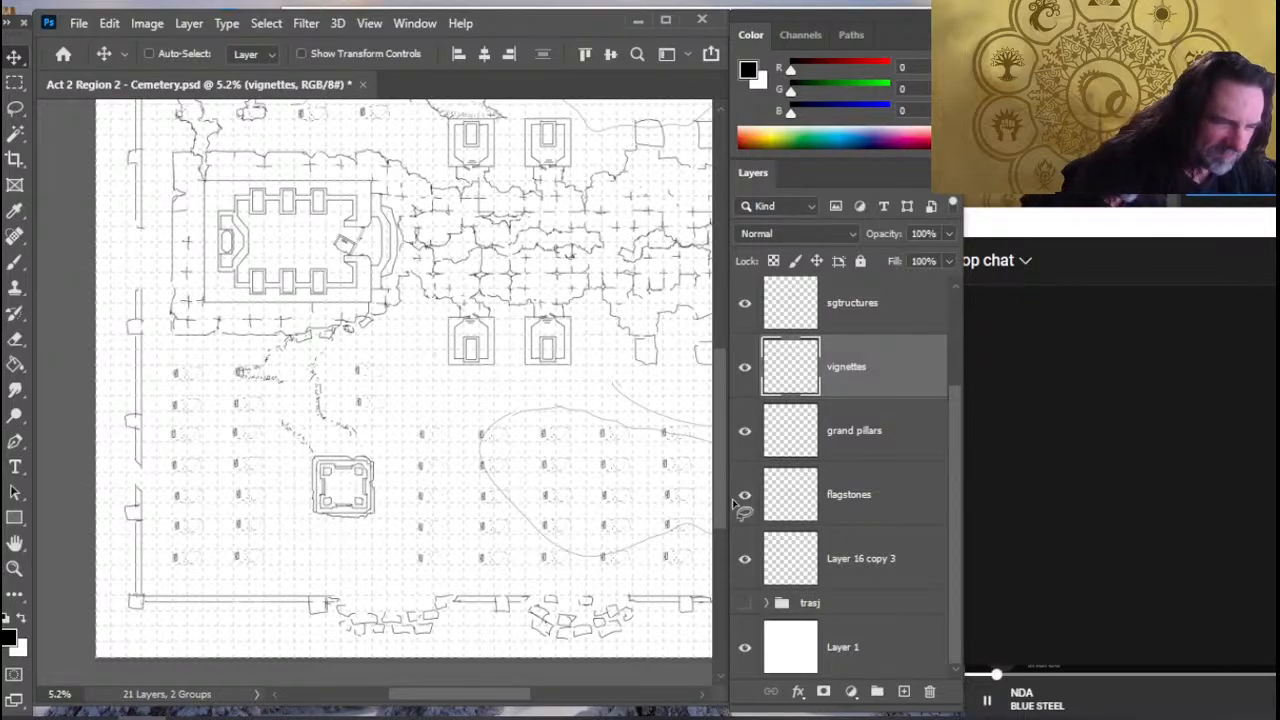
- Rename the merged Layer 16 copy 3 as terrain
key(l)
click(868, 574)
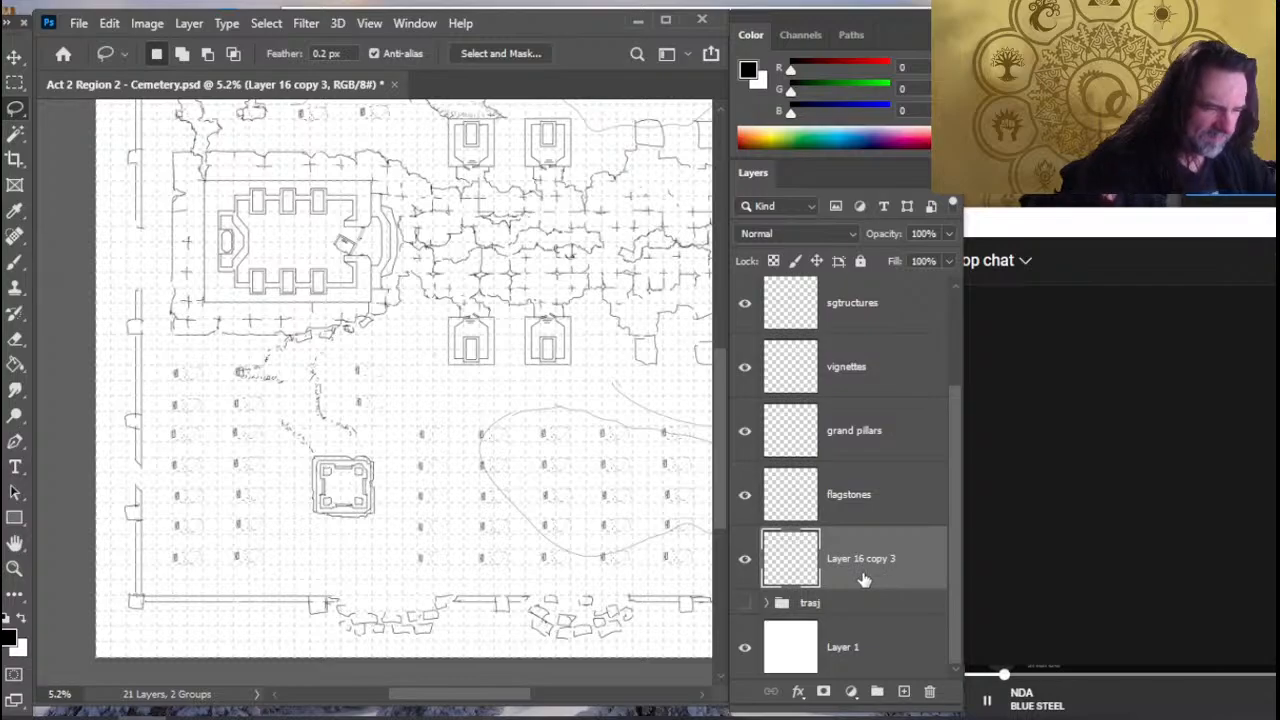
key(e)
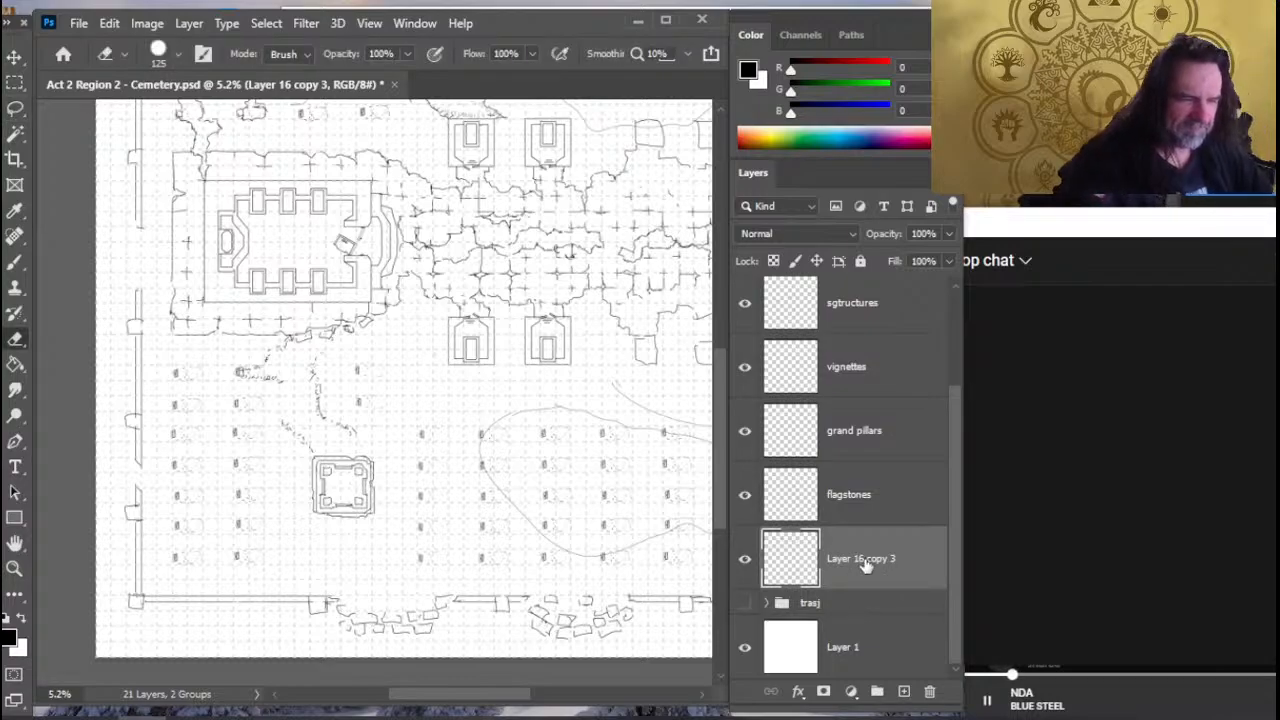
double_click(862, 559)
text(terrain)
key(Return)
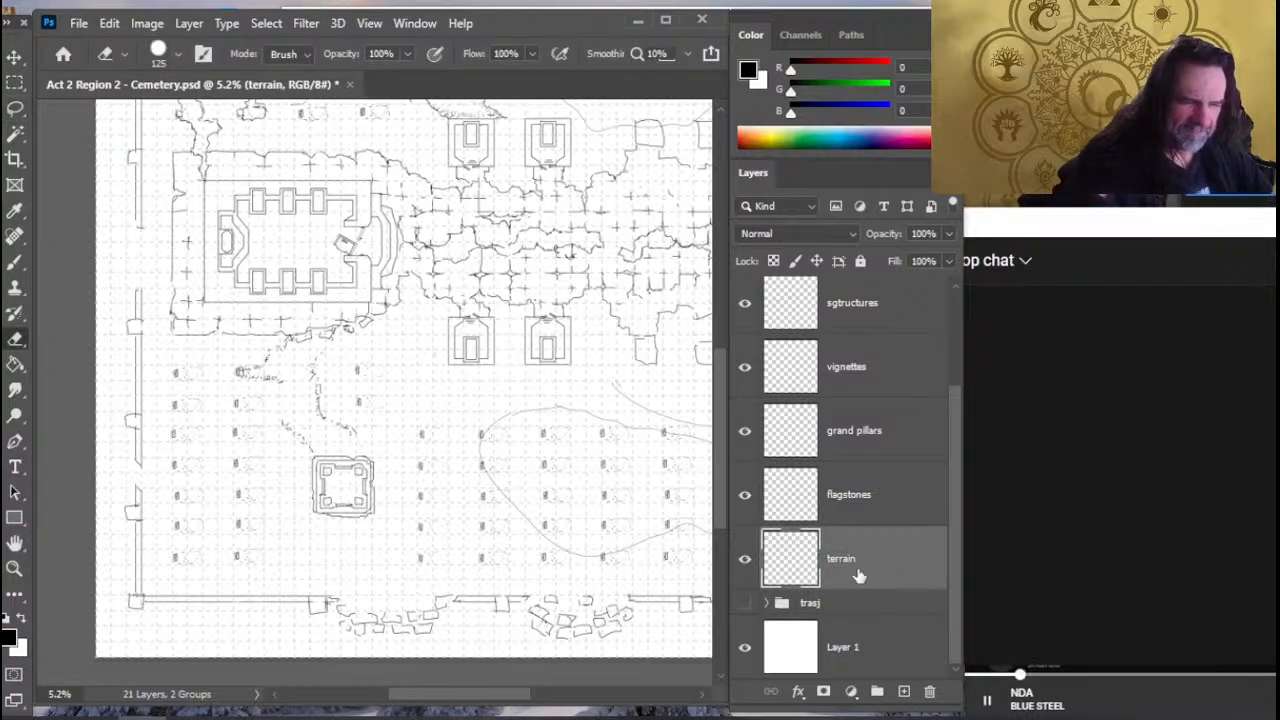
- Copy the lowest-row grave just right of the square structure onto its own layer and place it one column left
key(l)
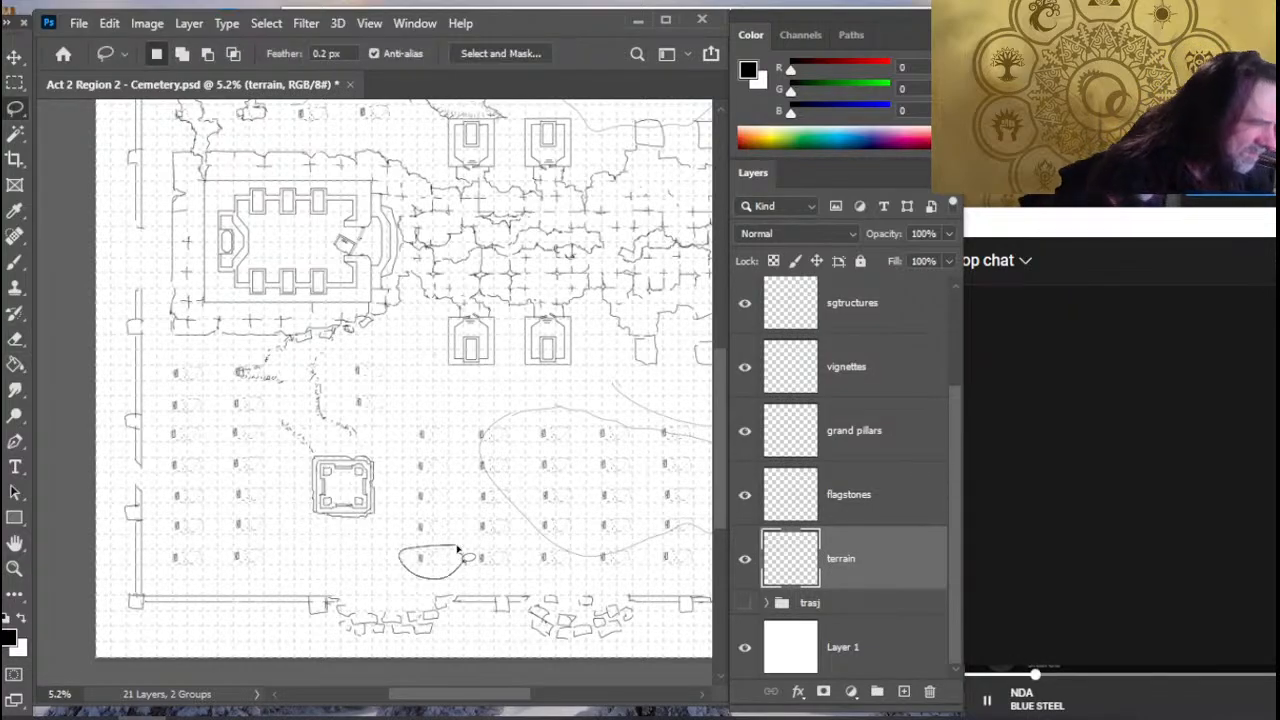
key(ctrl+shift+alt+n)
key(v)
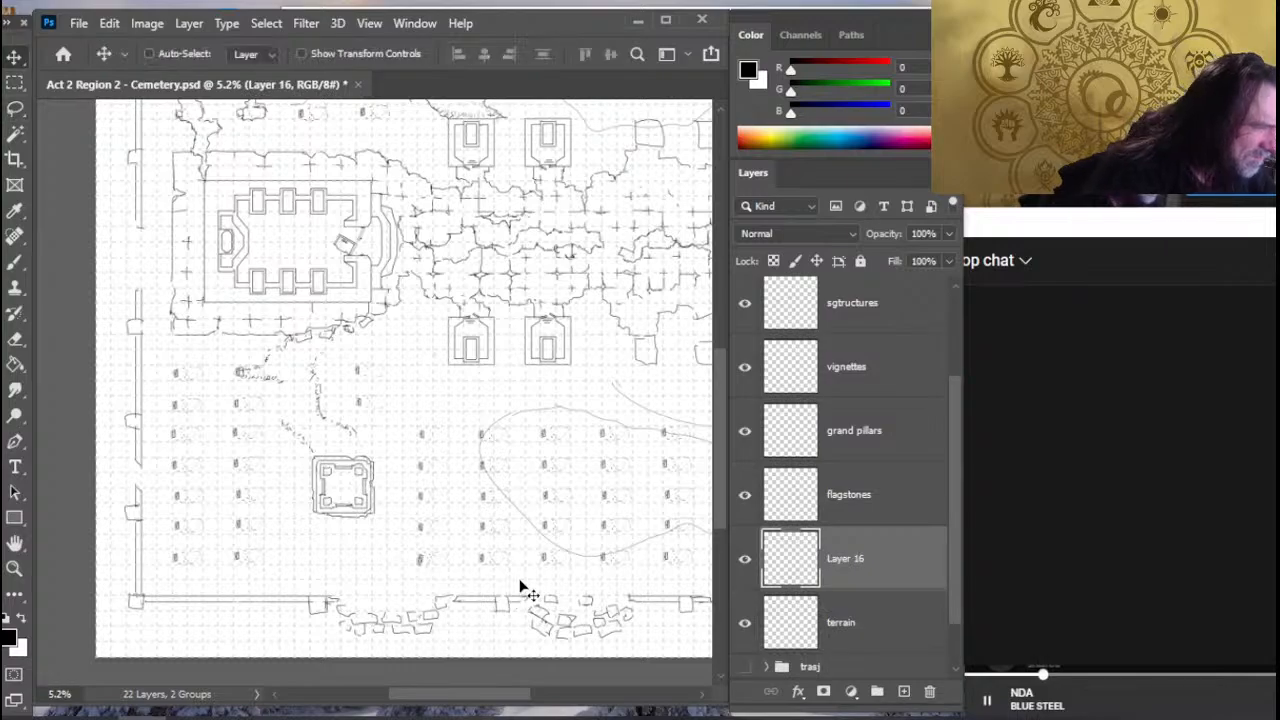
drag(520, 586, 466, 578)
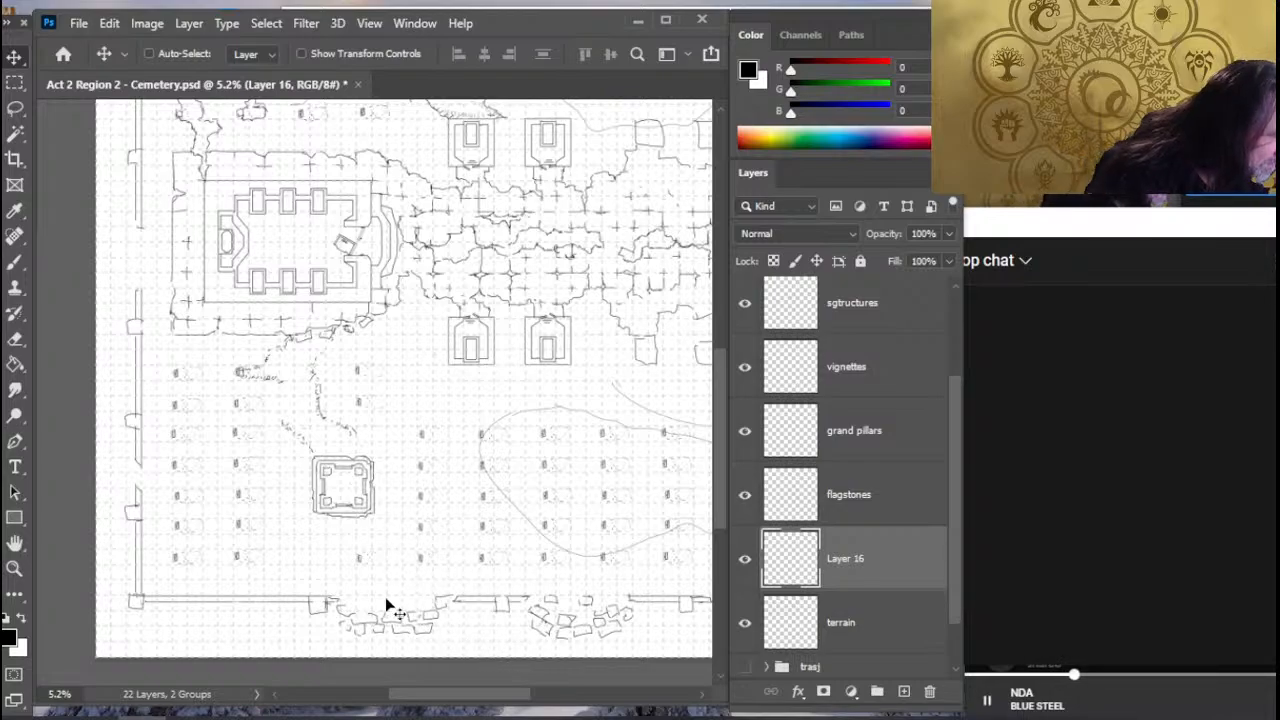
drag(394, 606, 403, 622)
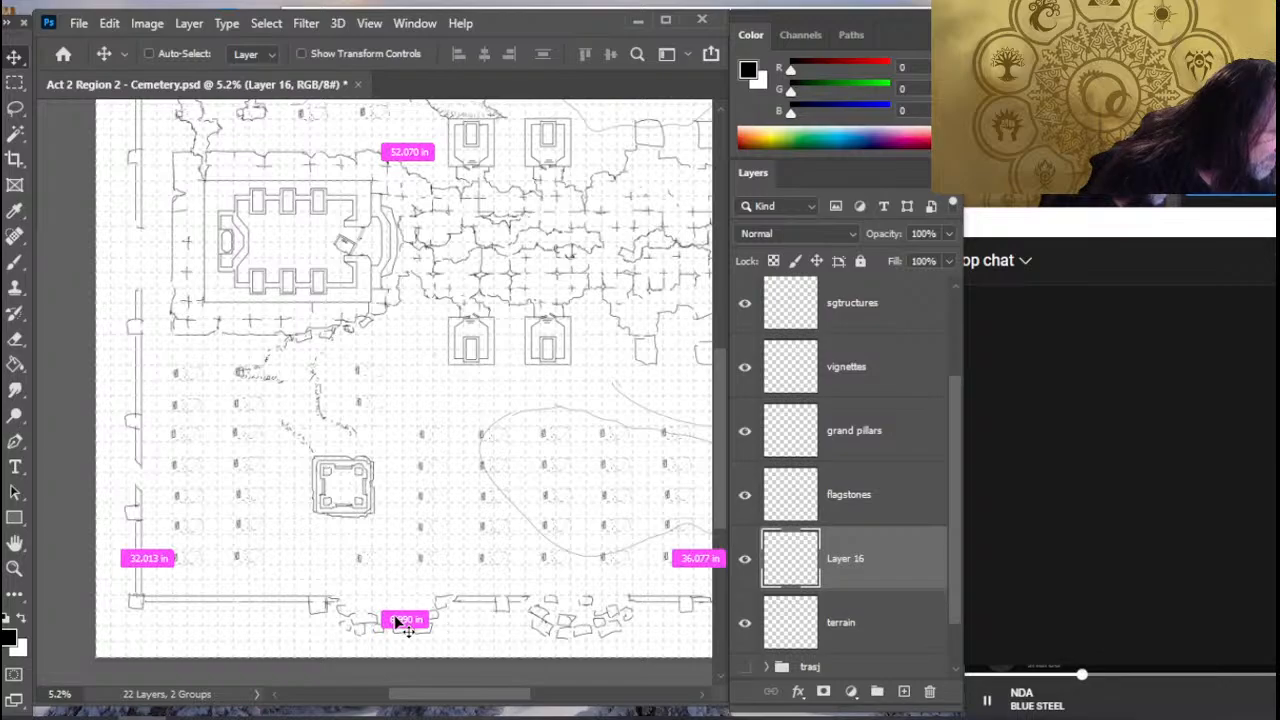
- Paste another copy of the grave on its own layer and place it one further column left, filling the lowest row's remaining gap
key(ctrl+v)
drag(459, 583, 391, 582)
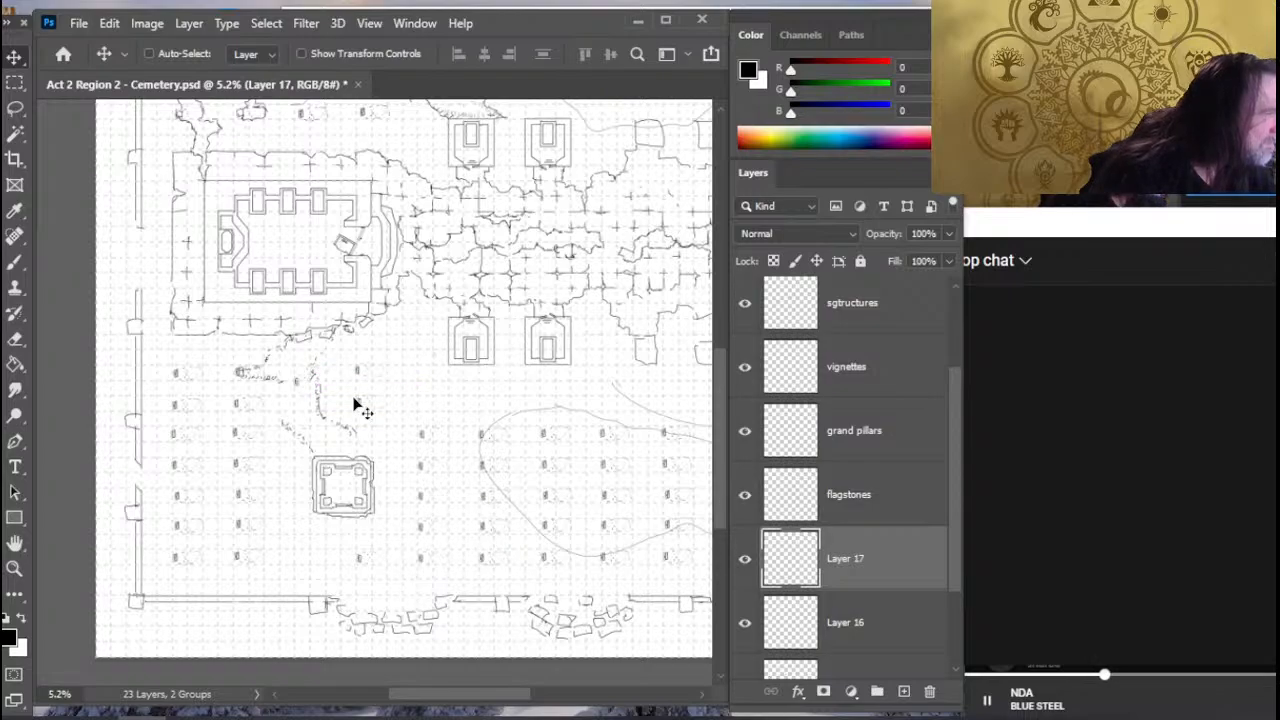
drag(349, 449, 350, 566)
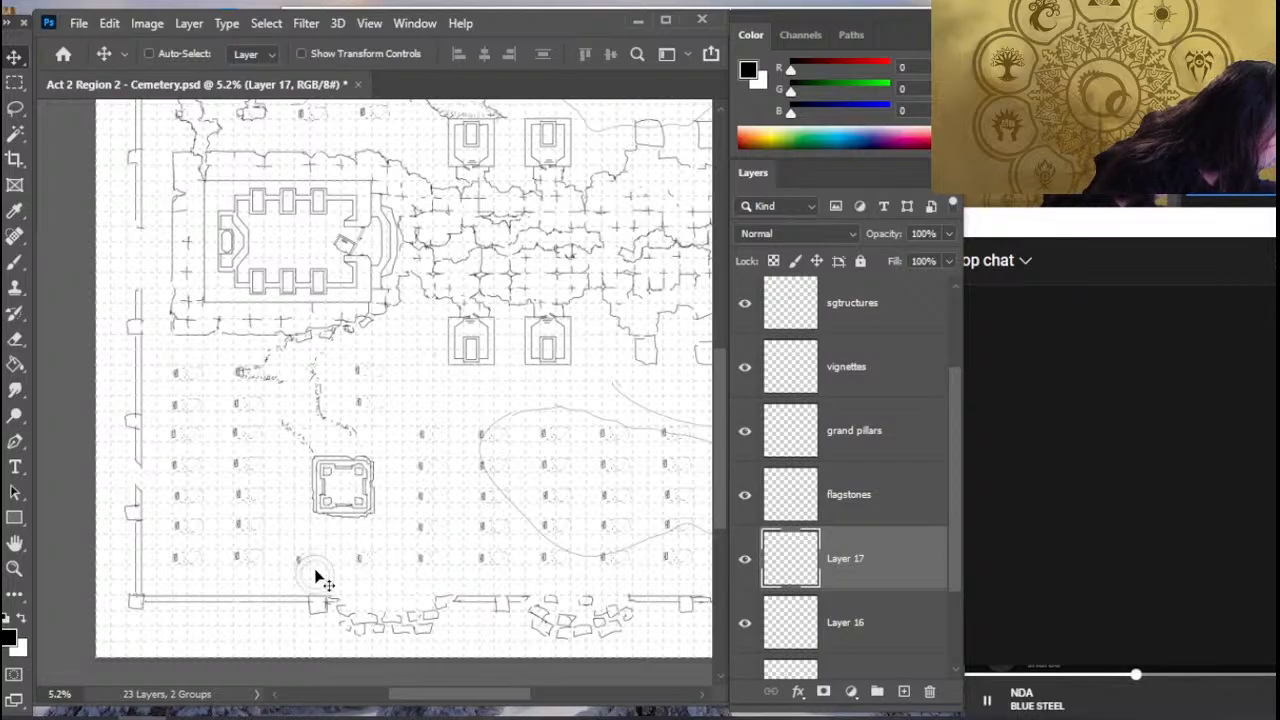
right_click(315, 578)
click(256, 433)
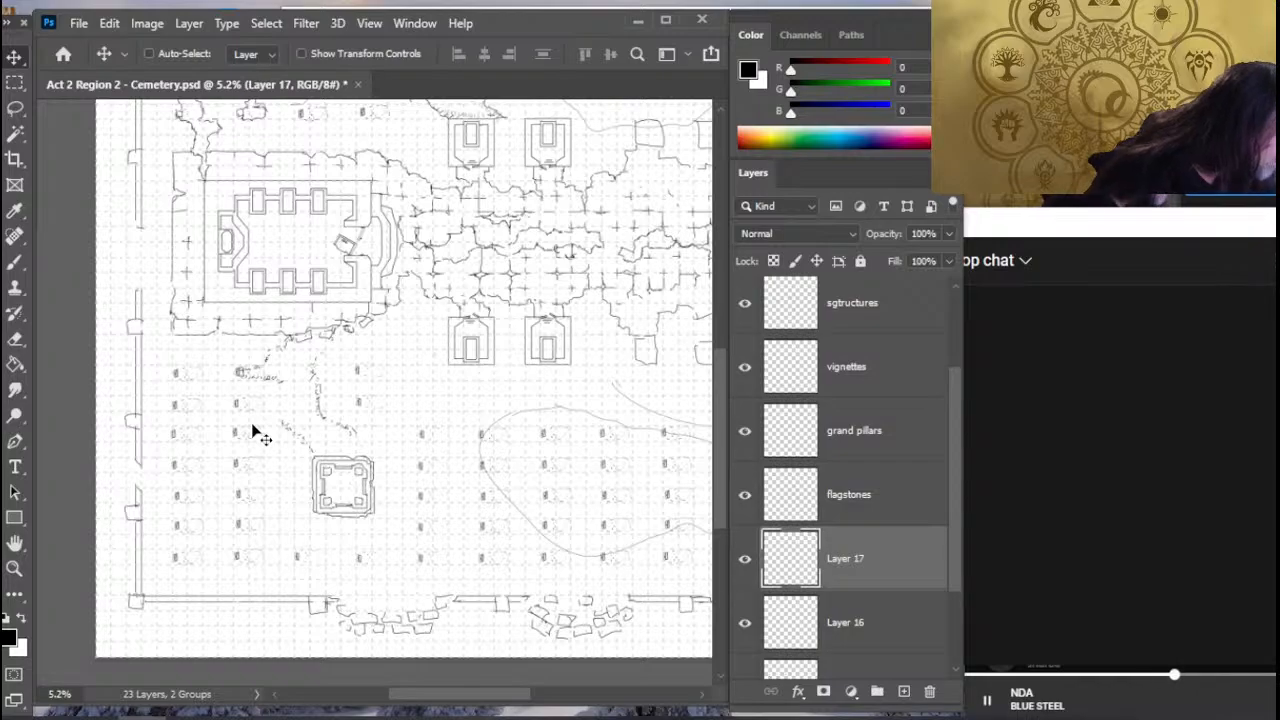
- Merge Layer 17 and Layer 16 with the terrain layer and rename the merged layer graves
drag(957, 525, 955, 593)
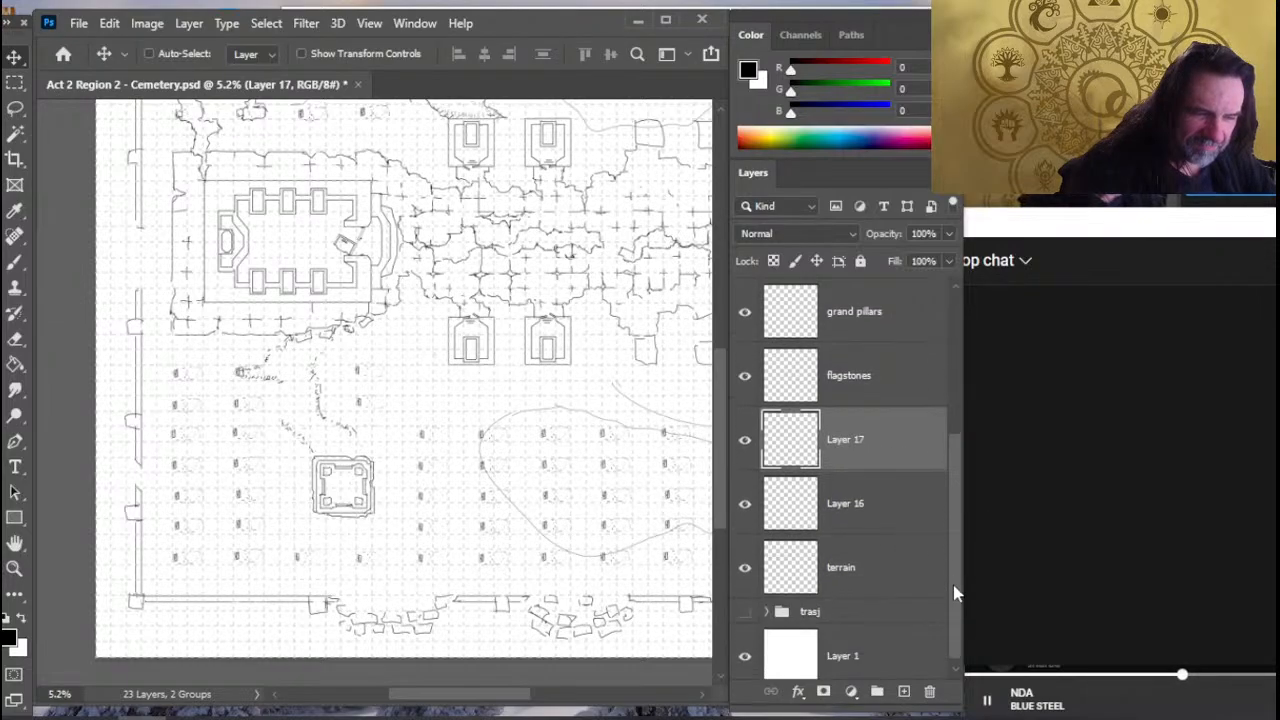
shift+click(889, 563)
right_click(888, 500)
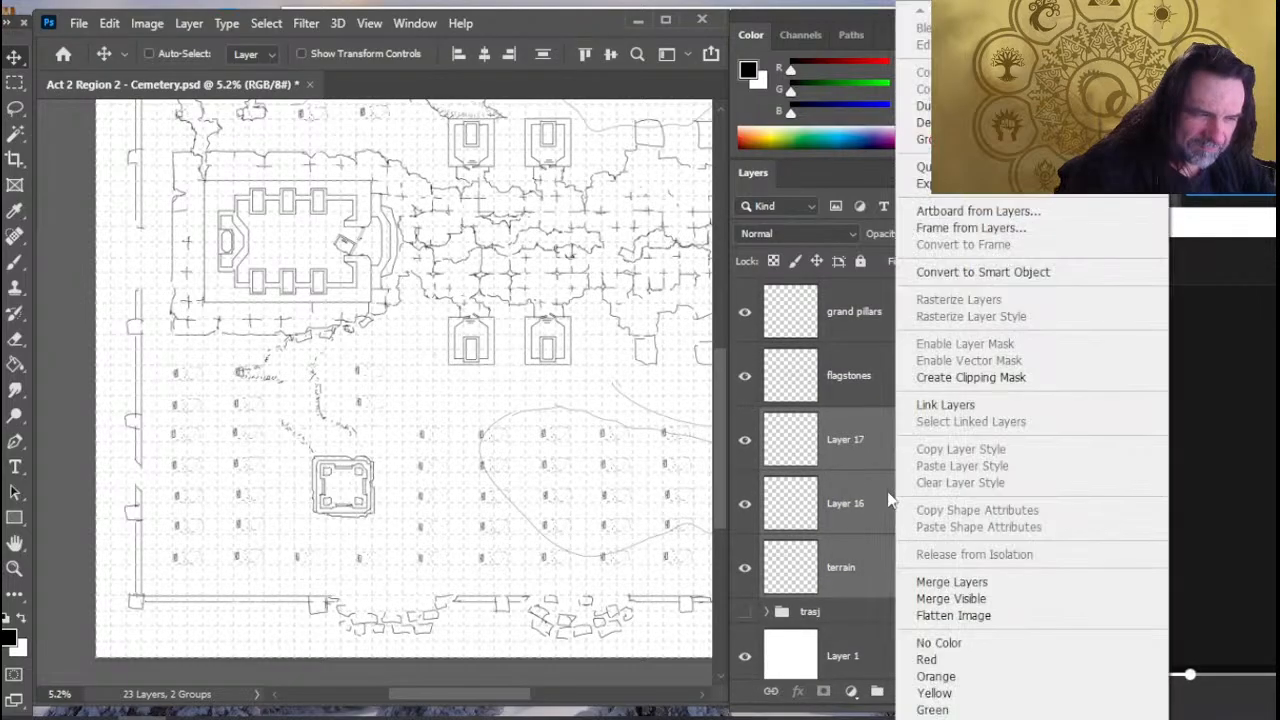
click(952, 582)
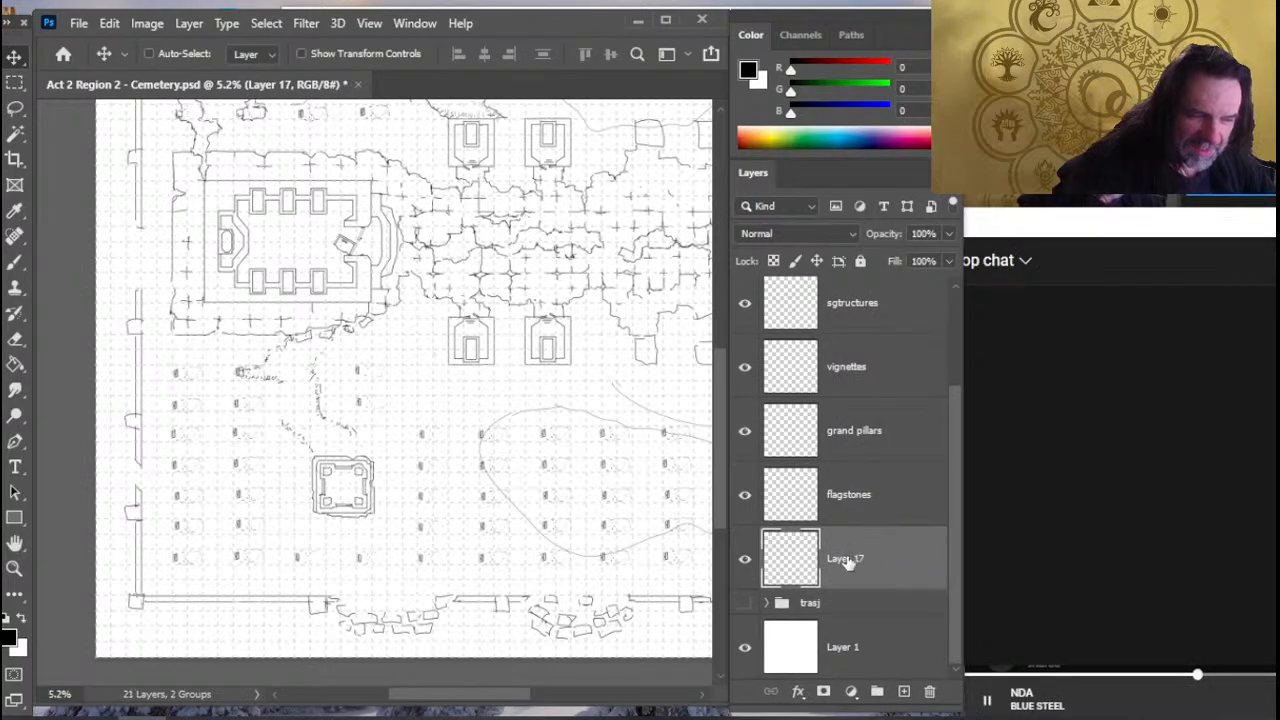
double_click(845, 559)
text(graves)
key(Return)
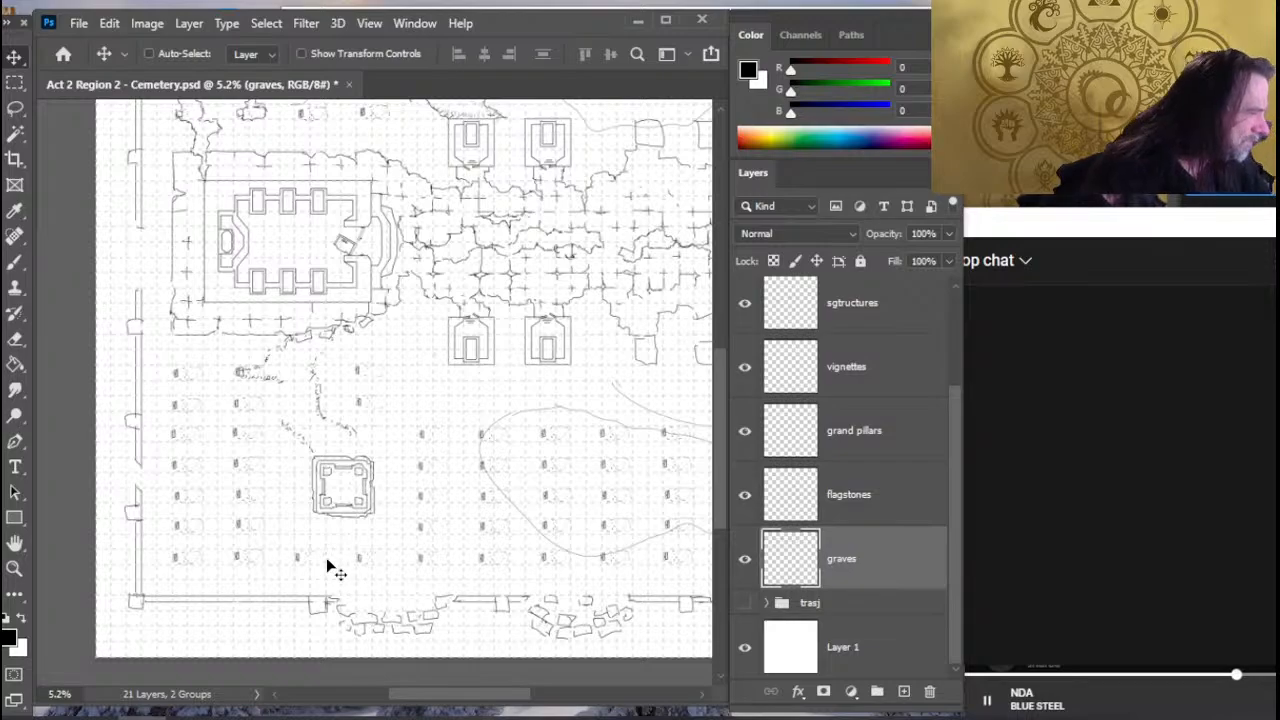
- Erase parts of the rubble path between the walled building and the square structure, and redraw it with short jagged brush strokes
key(e)
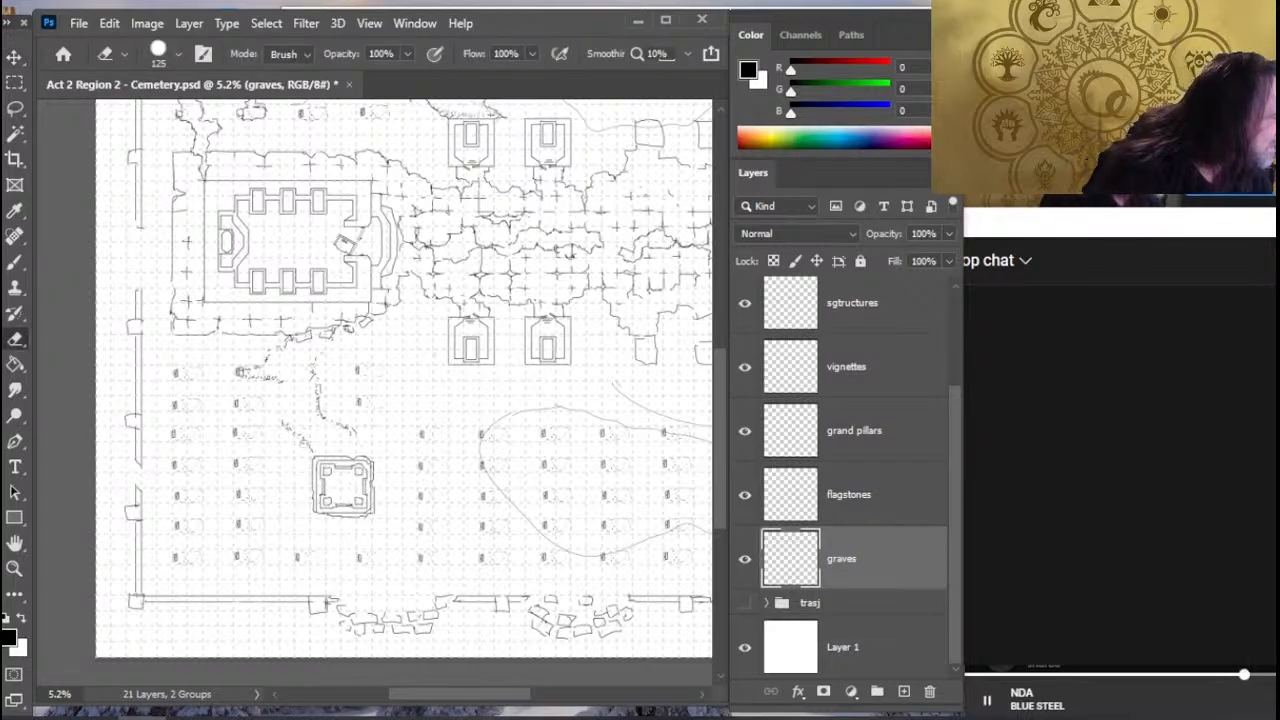
key(b)
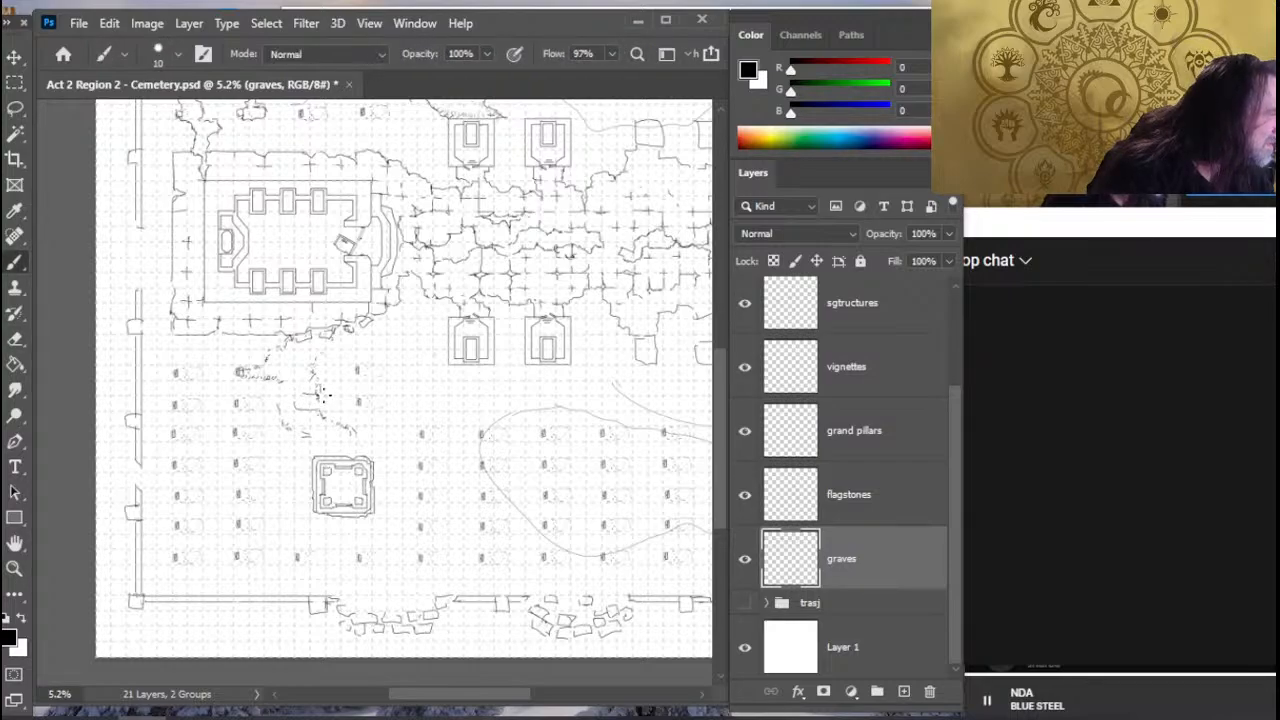
key(e)
key(b)
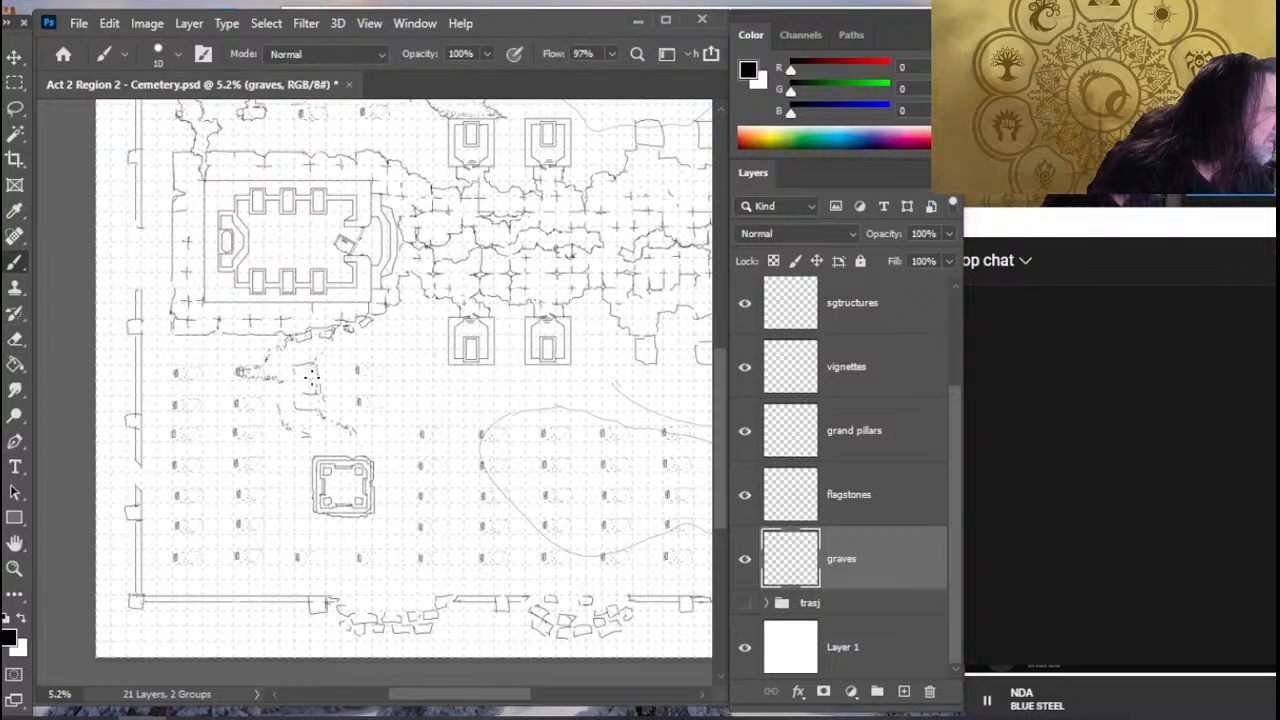
key(e)
key(b)
key(e)
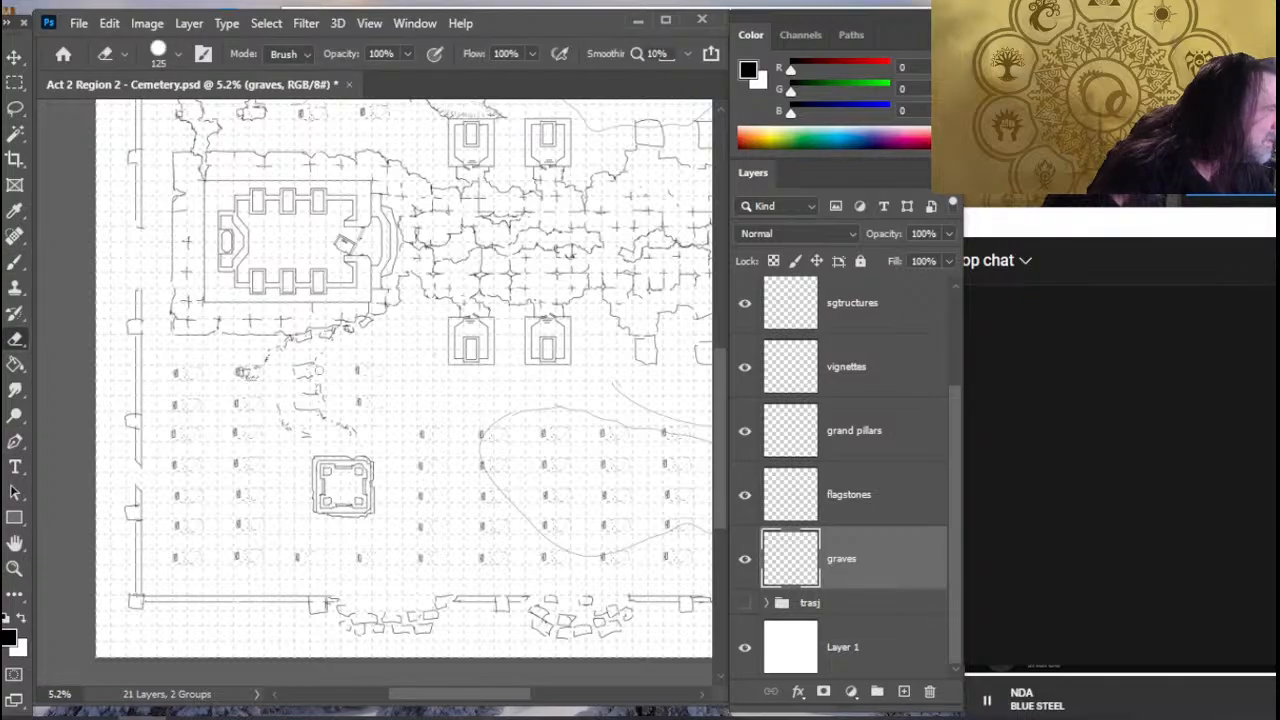
key(b)
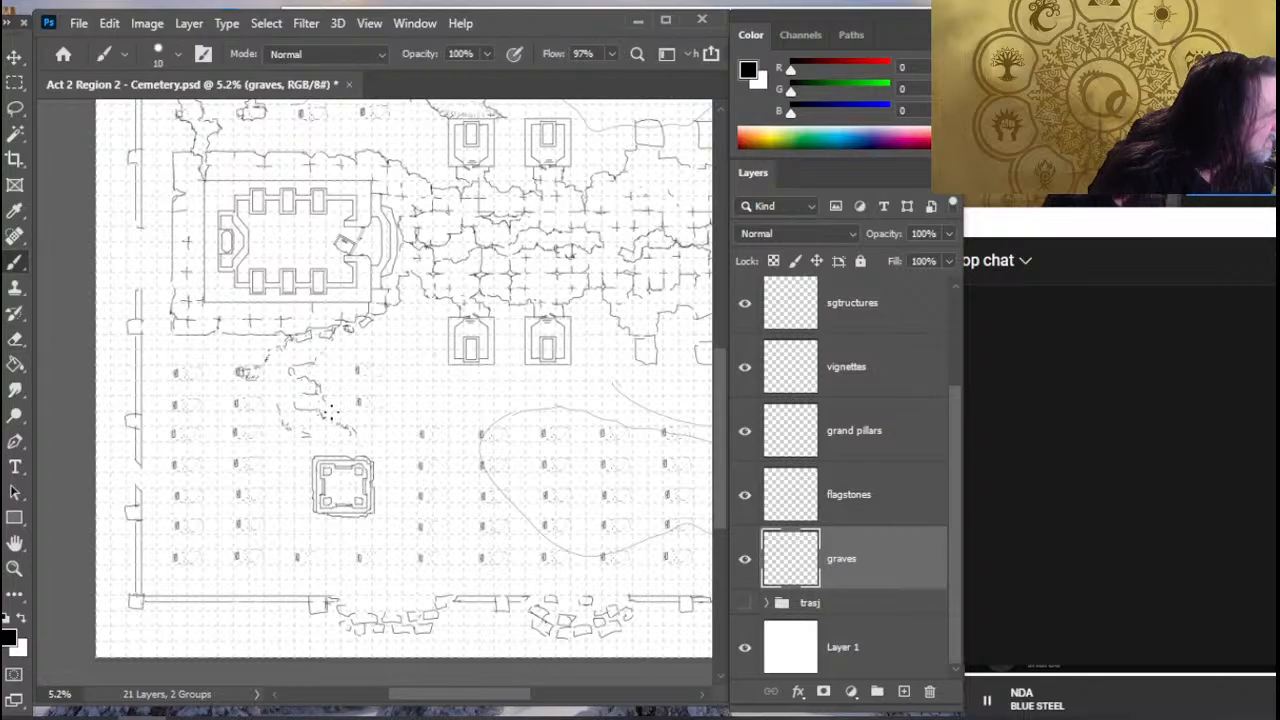
key(e)
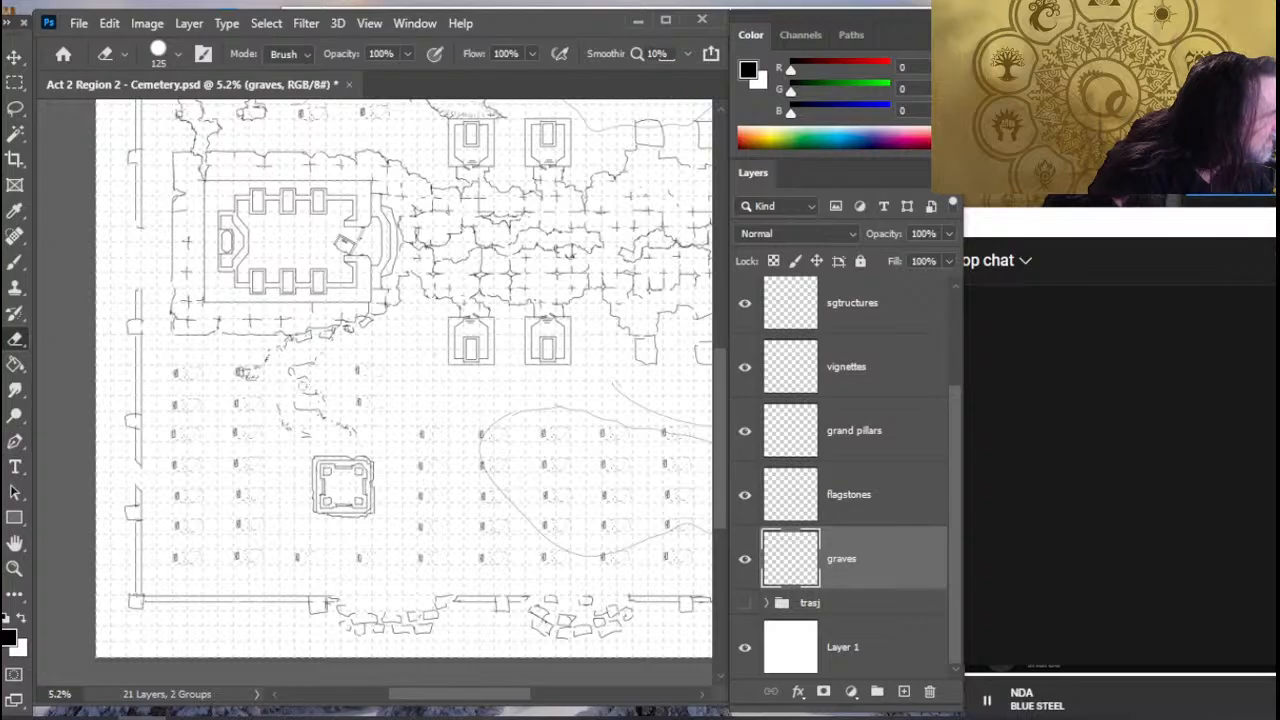
key(b)
drag(296, 376, 316, 368)
- Erase the two graves beside the rubble path and sketch a curved jagged edge from the walled building toward the square structure
key(e)
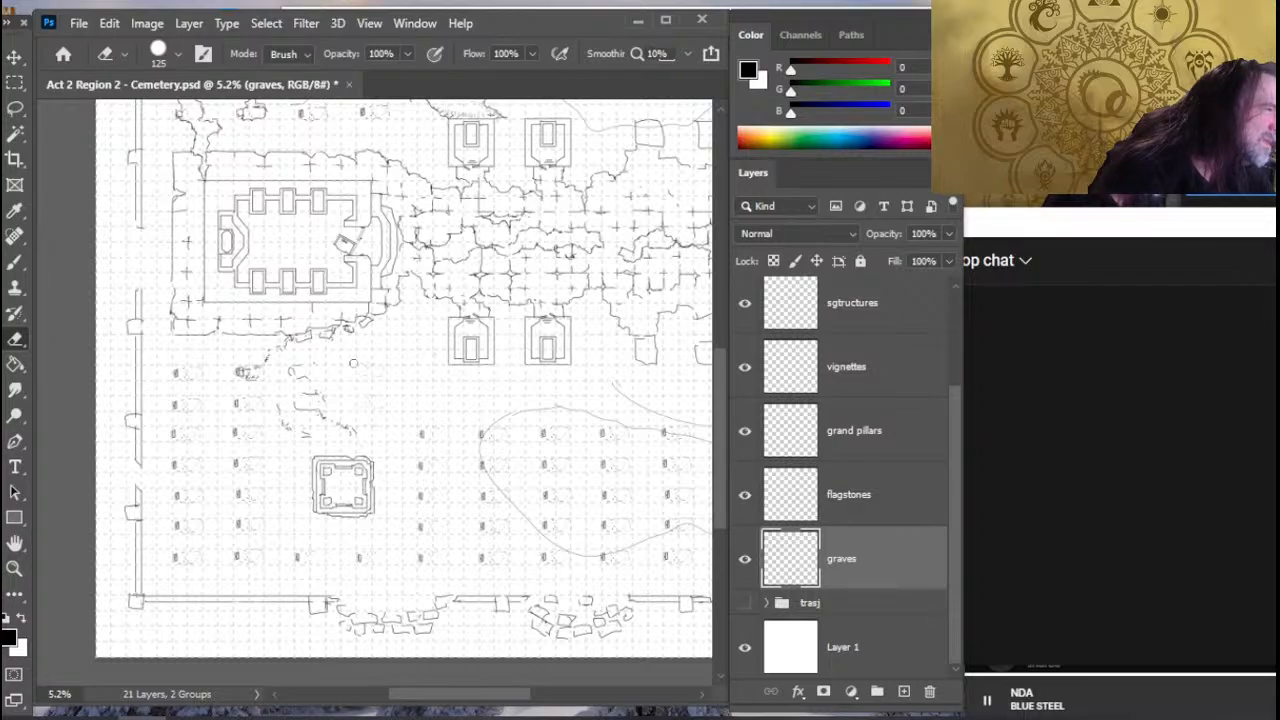
key(b)
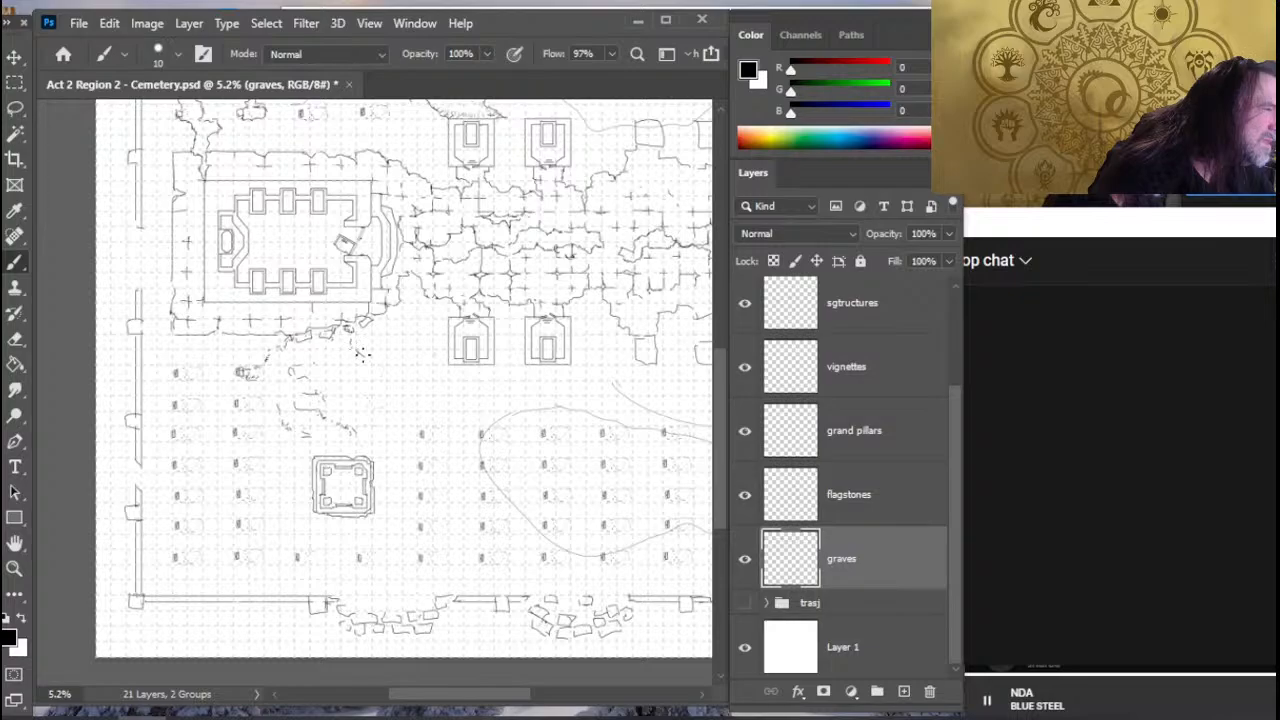
drag(368, 365, 366, 414)
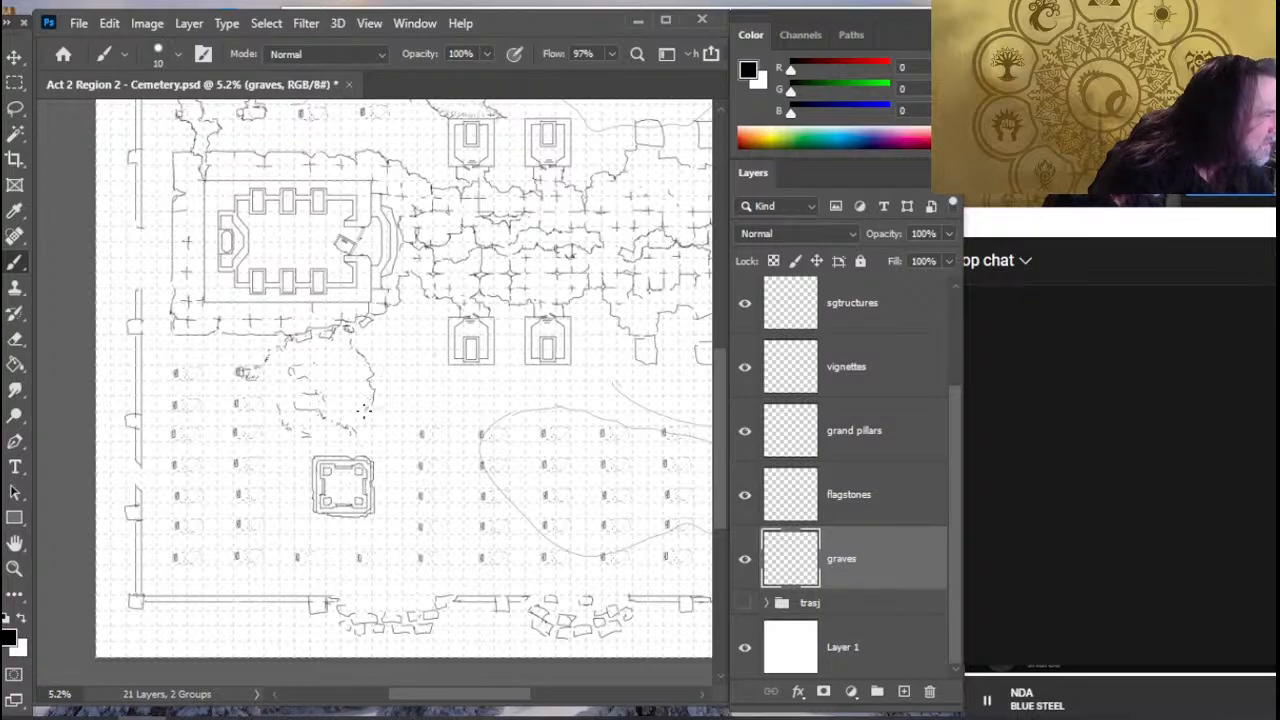
key(e)
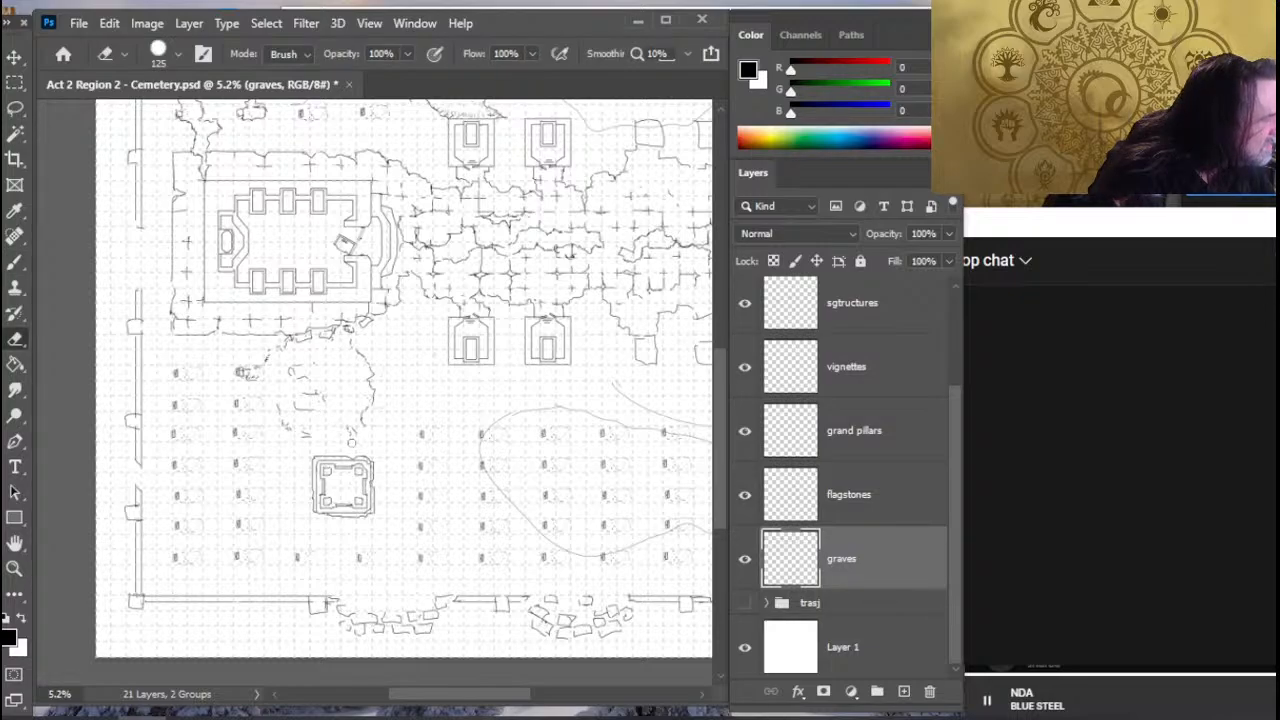
key(b)
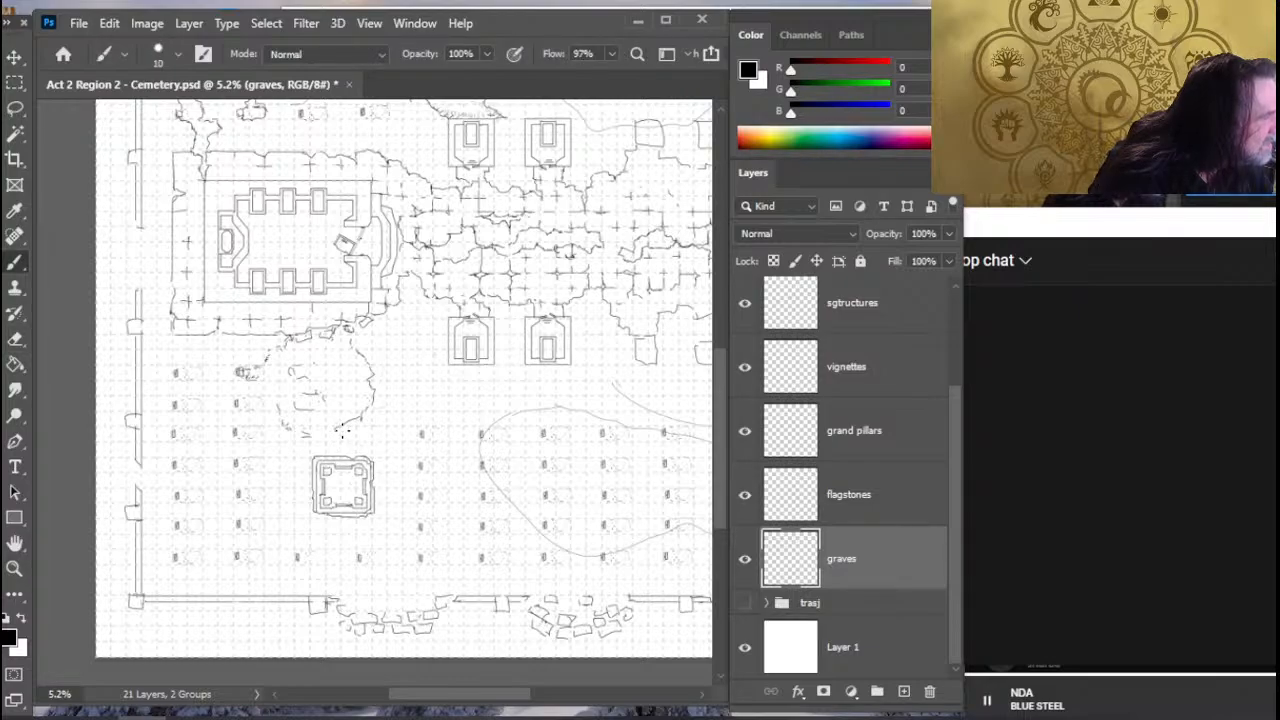
- Erase the bulging rubble edge and redraw it as a shorter jagged line closer to the rubble path
key(e)
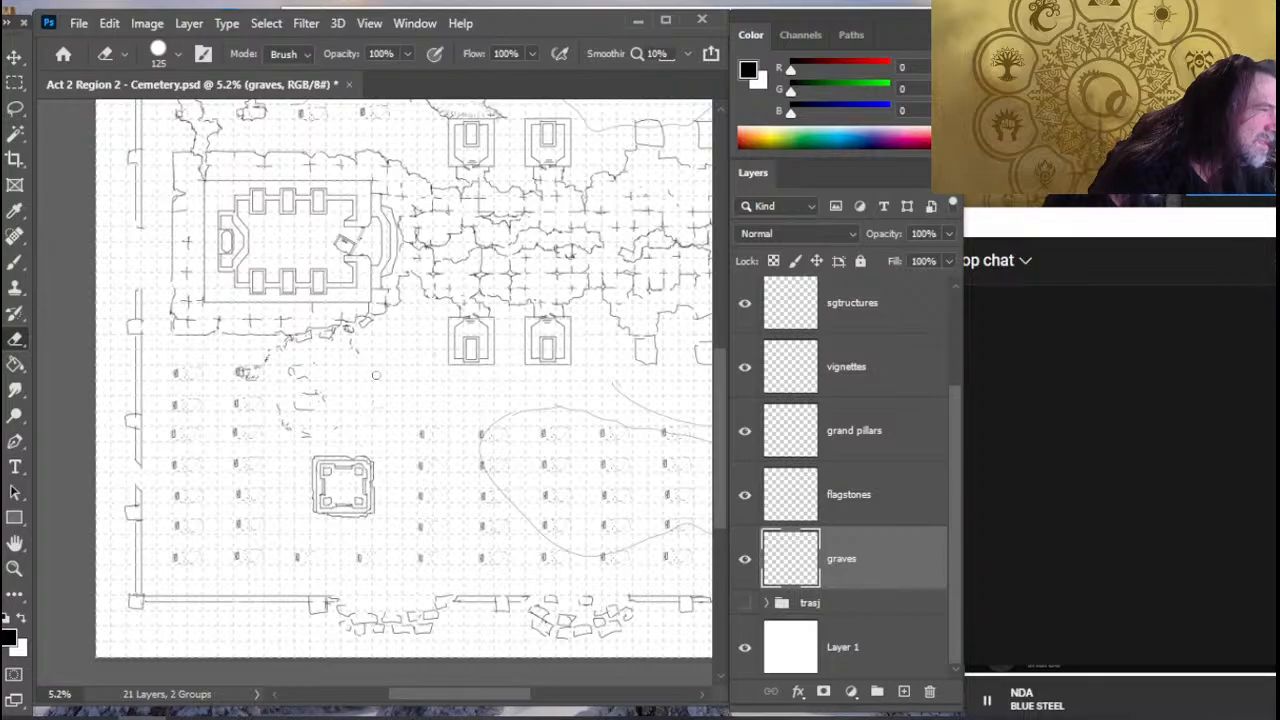
key(b)
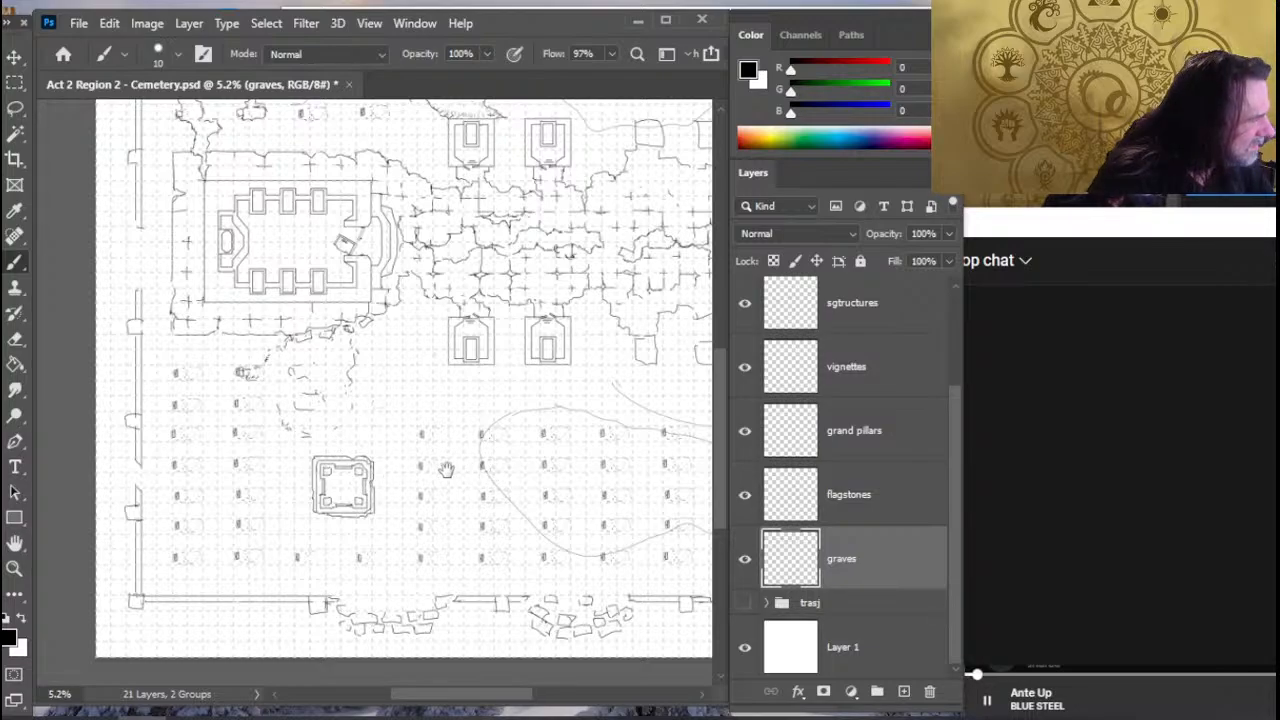
scroll(446, 470, right, 3)
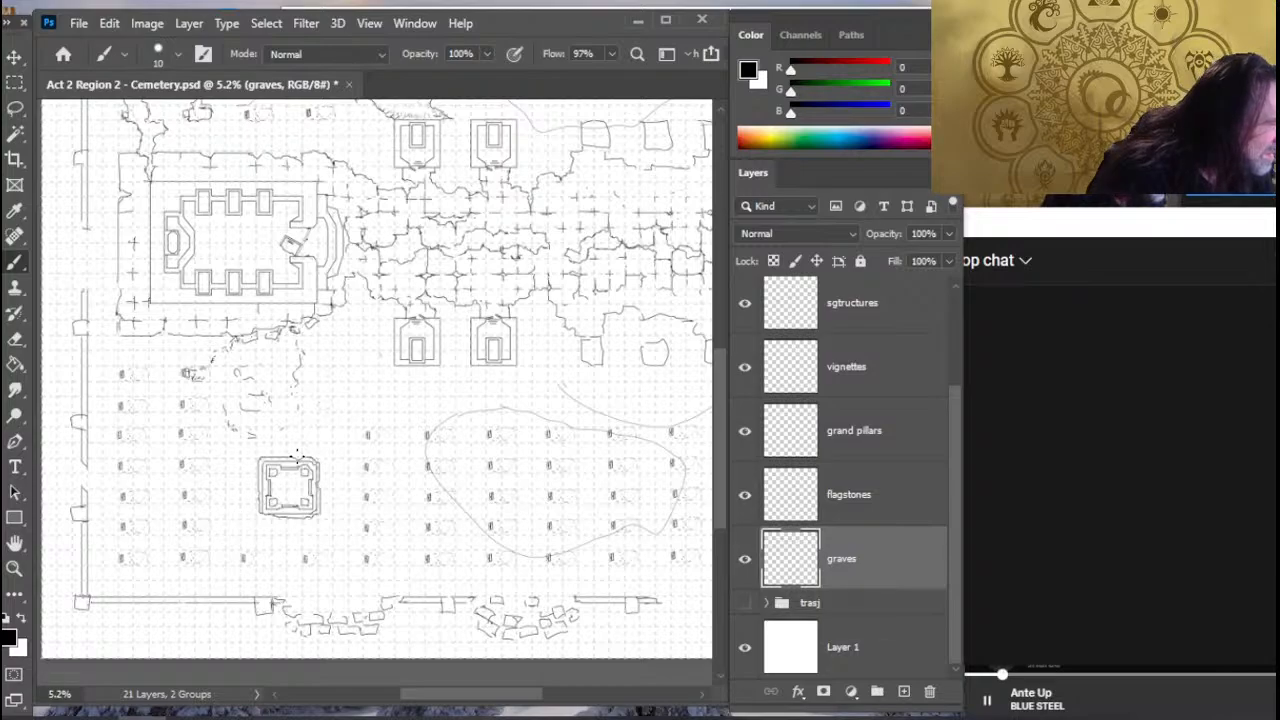
- Cut the column of four graves just right of the square structure and paste it in place on a new layer
key(l)
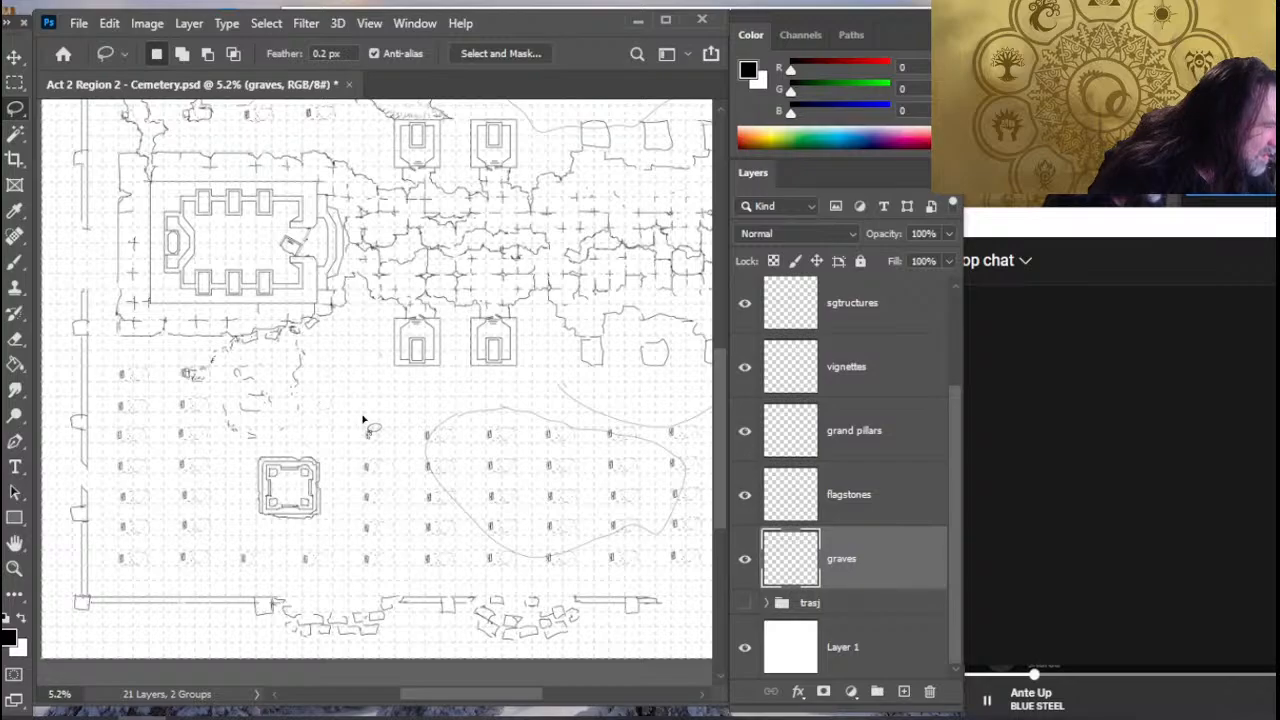
drag(364, 420, 362, 421)
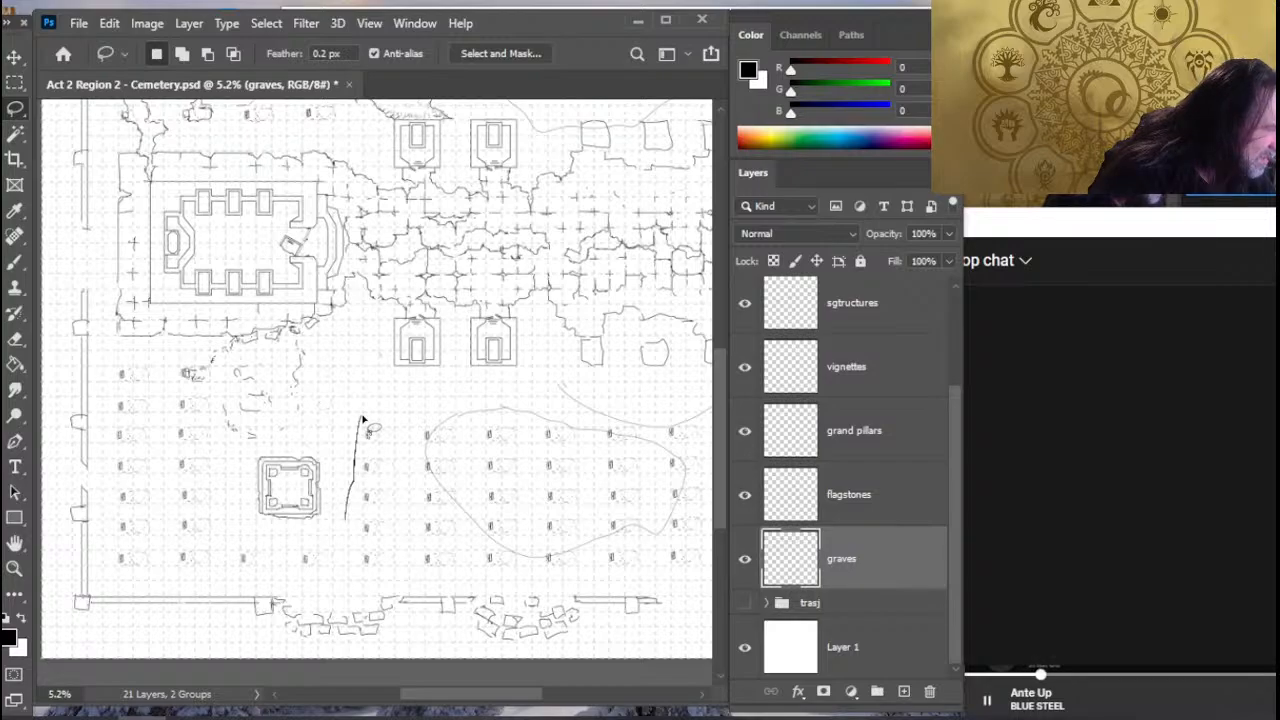
mouse_move(393, 542)
mouse_down()
mouse_move(402, 420)
mouse_move(361, 421)
mouse_up()
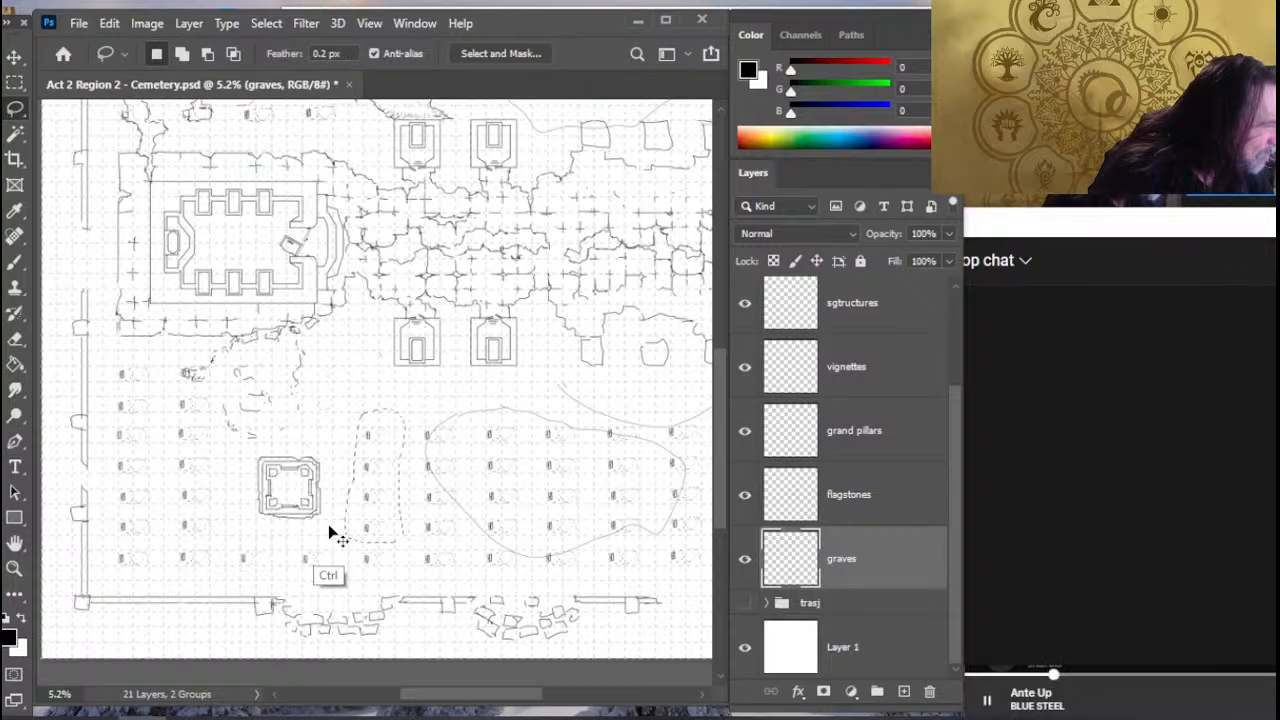
key(ctrl+x)
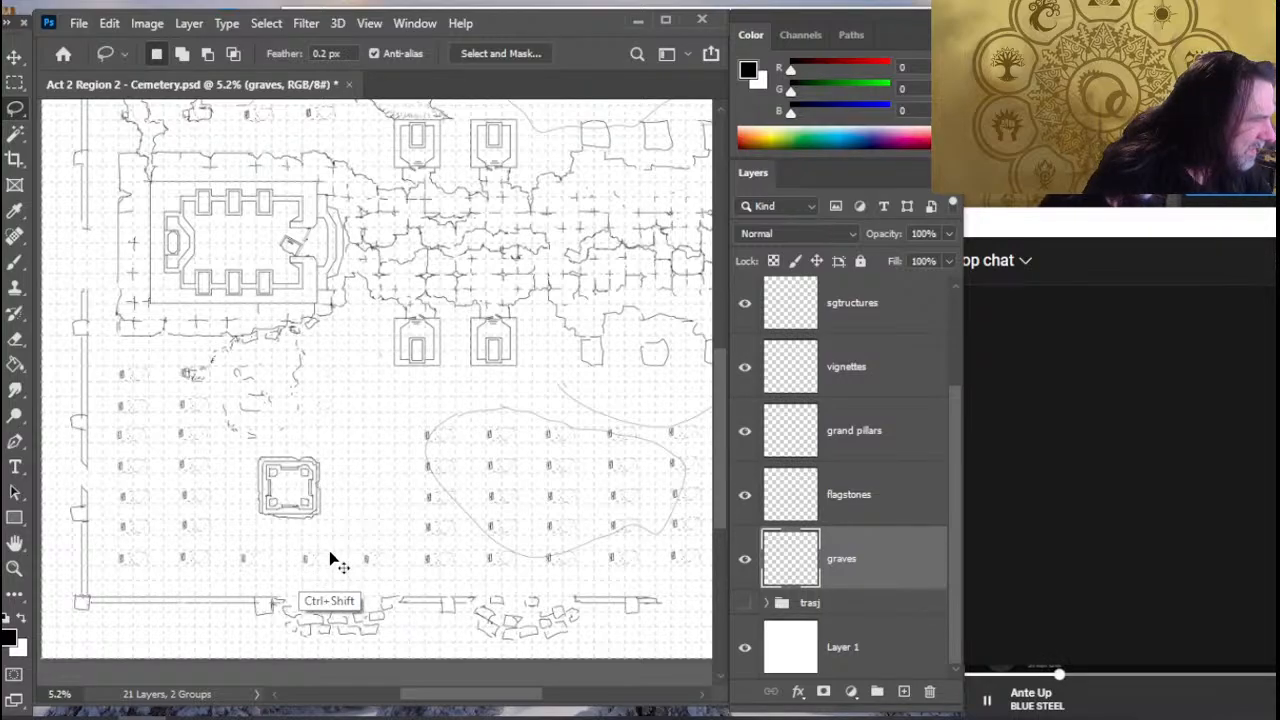
key(ctrl+shift+v)
- Try to flip the pasted column of graves horizontally
right_click(321, 476)
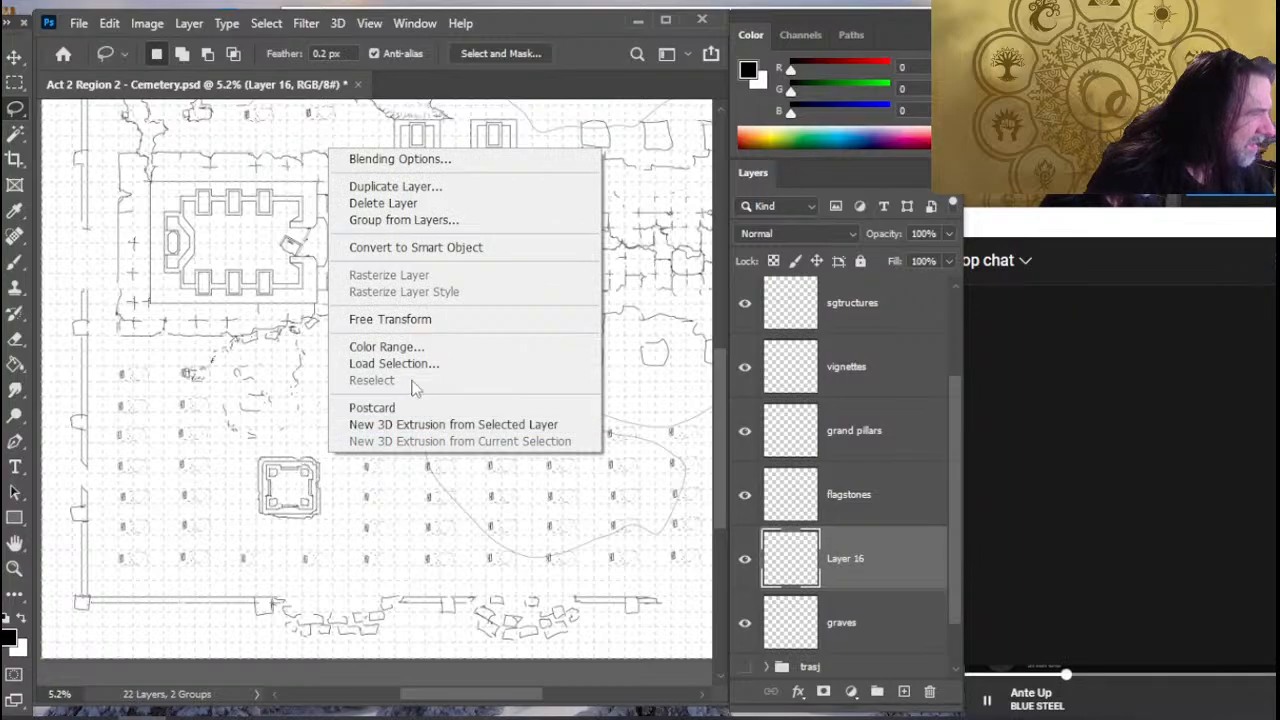
click(390, 319)
right_click(332, 404)
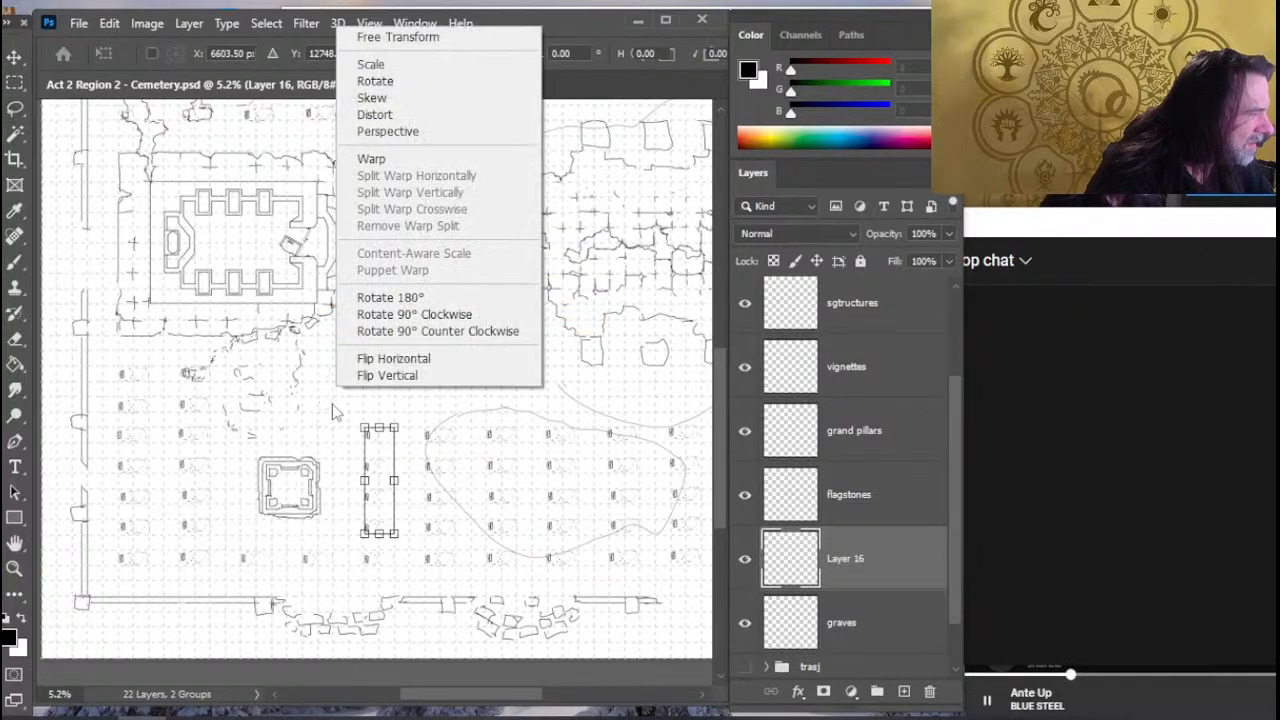
click(434, 374)
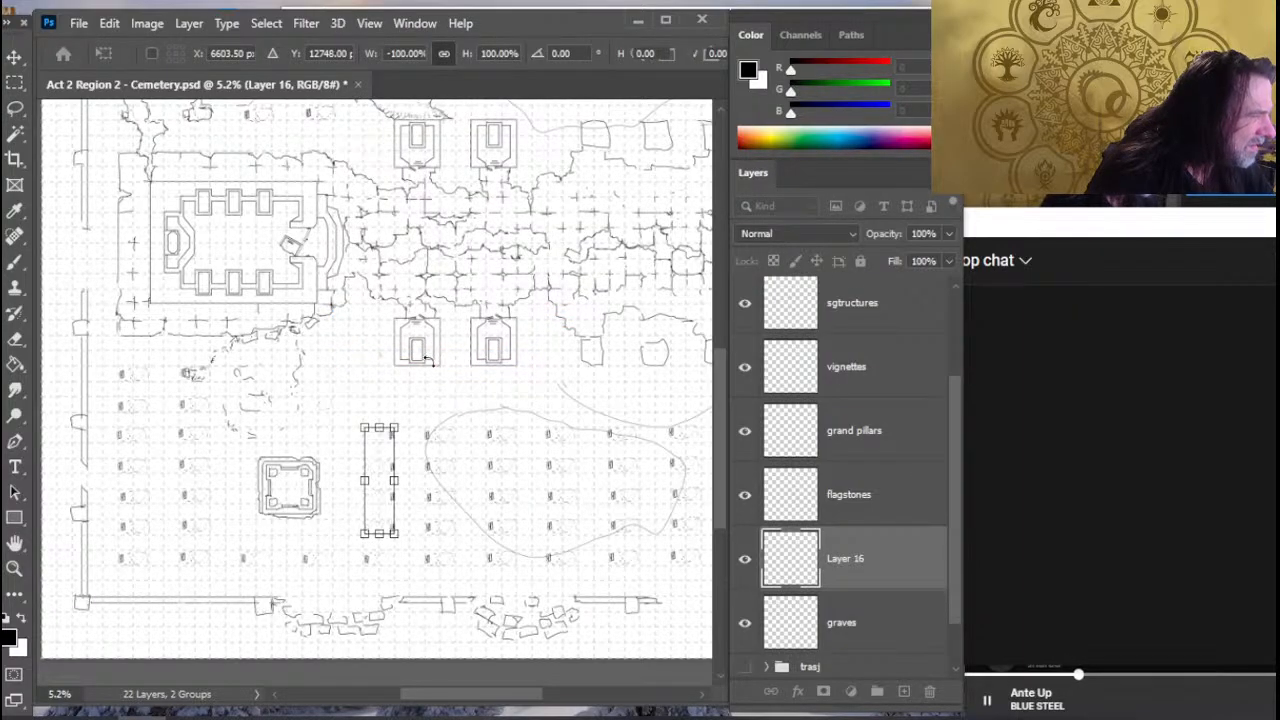
key(Return)
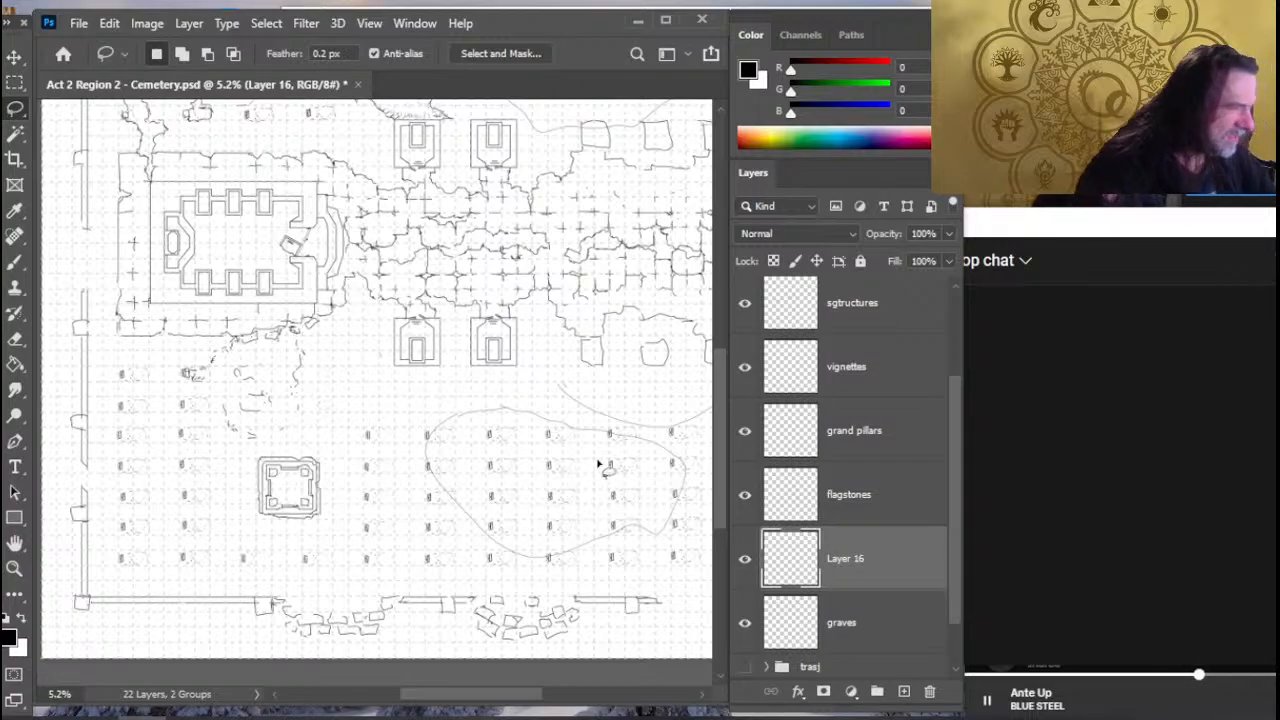
- Merge Layer 16 down into the graves layer
drag(625, 434, 554, 462)
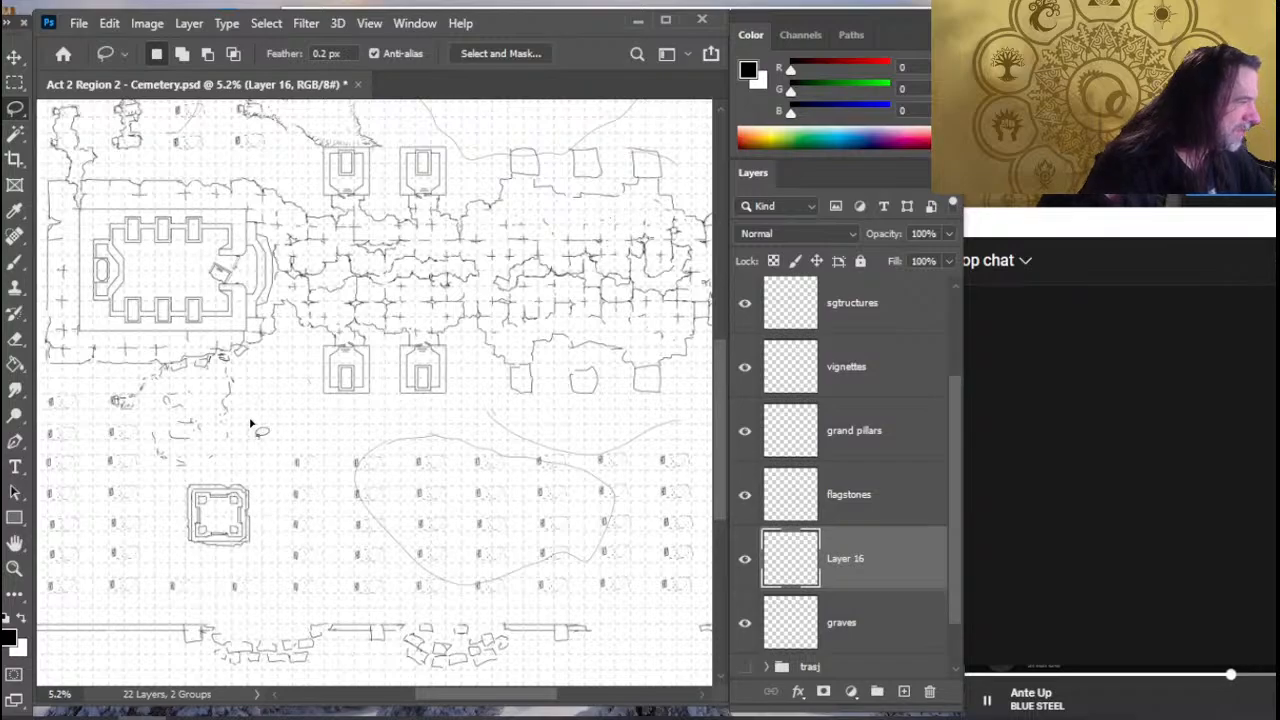
key(e)
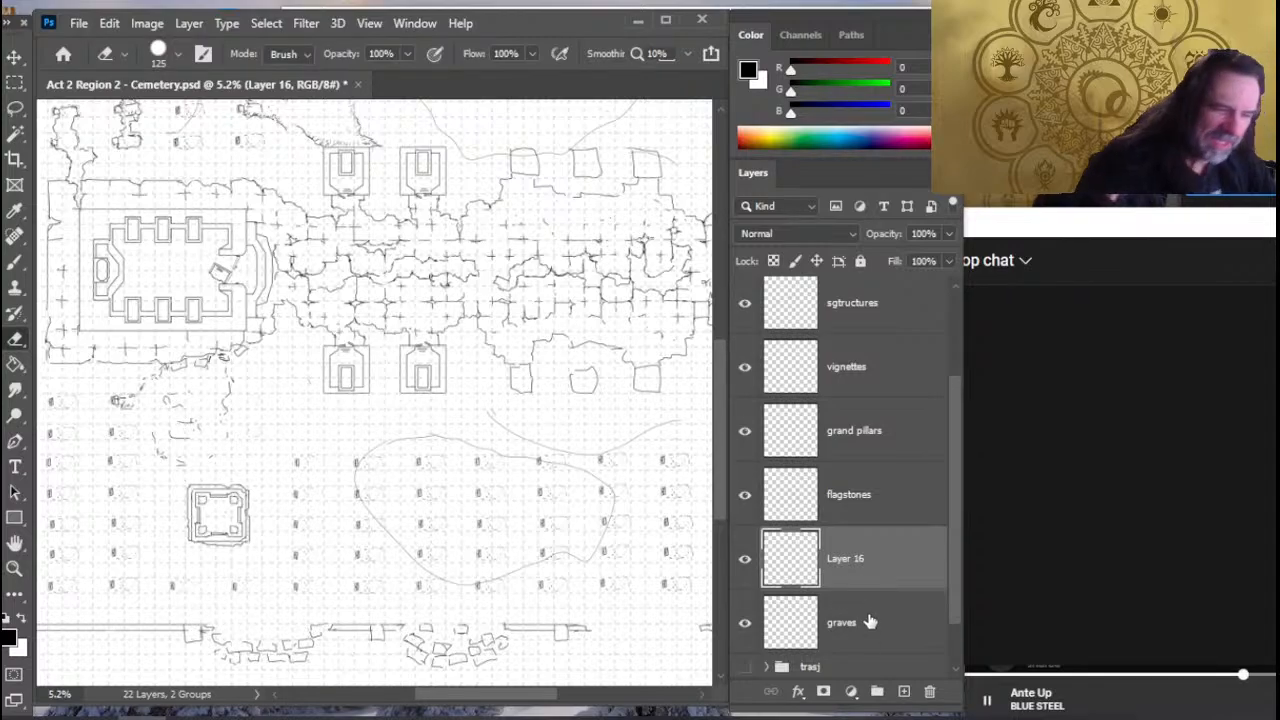
click(869, 644)
right_click(845, 566)
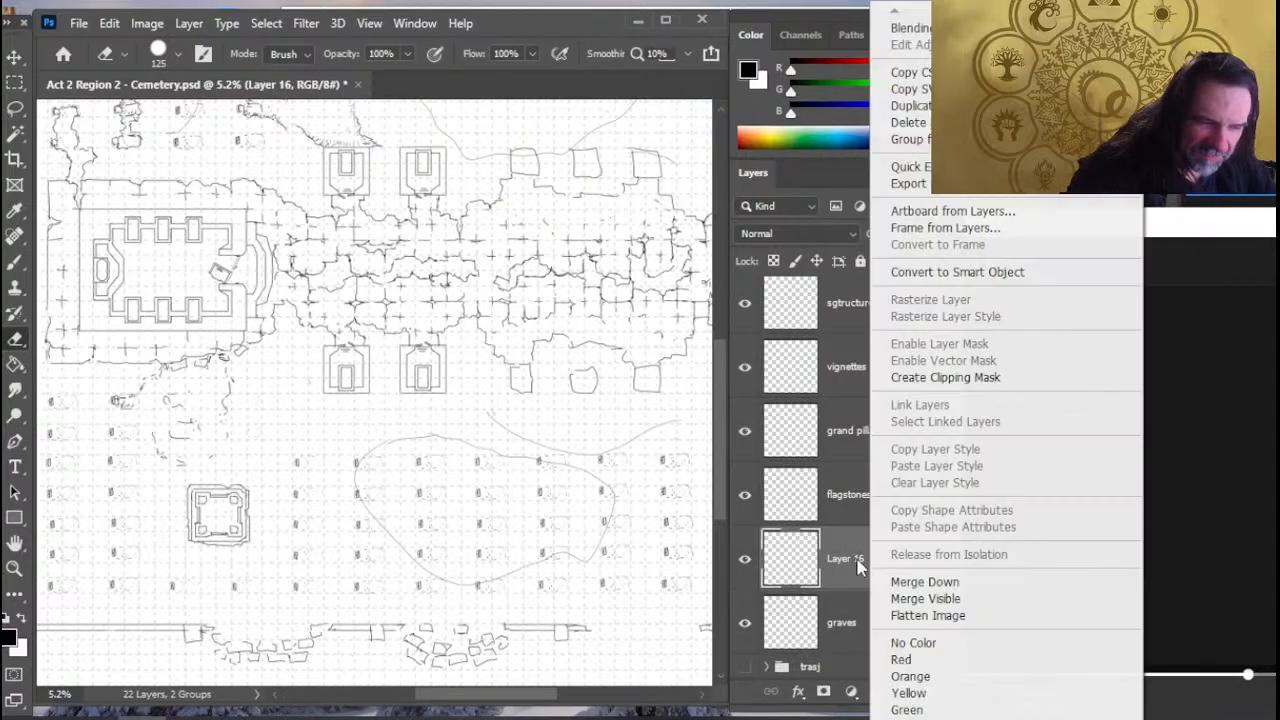
click(925, 581)
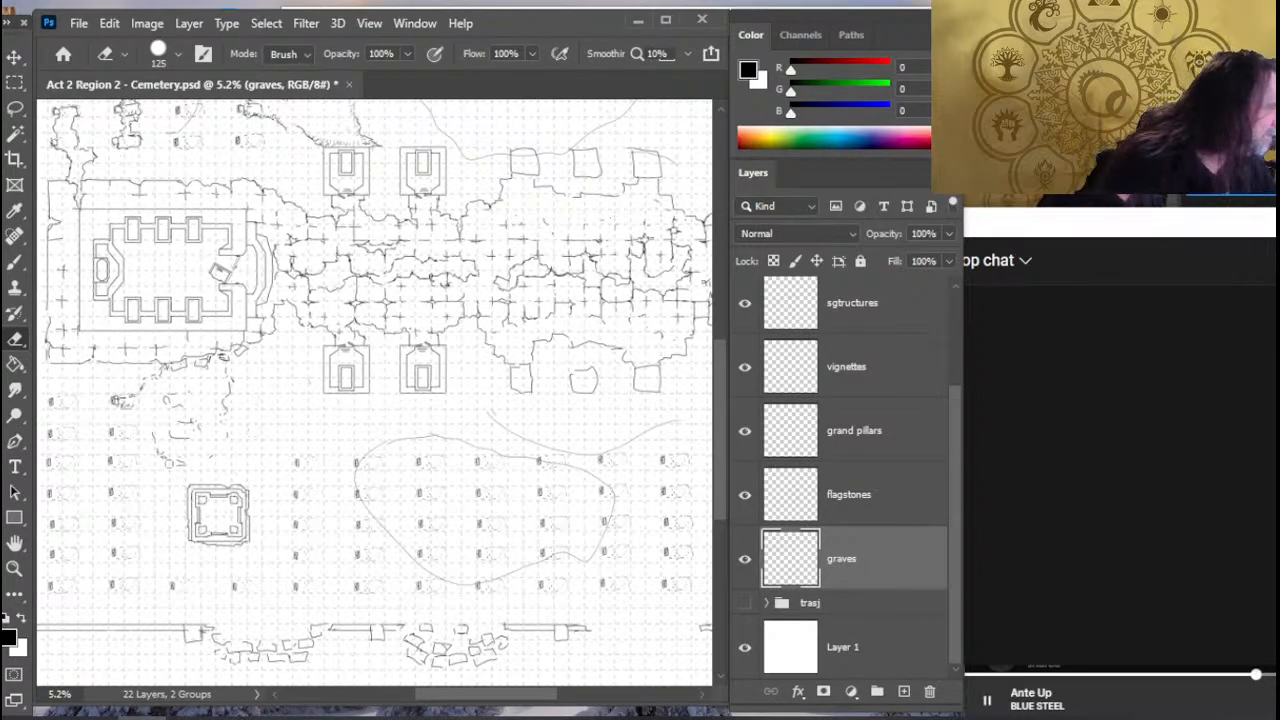
- Erase the loose rubble fragments above the square structure and sketch a short jagged edge just below the walled building
drag(232, 461, 314, 468)
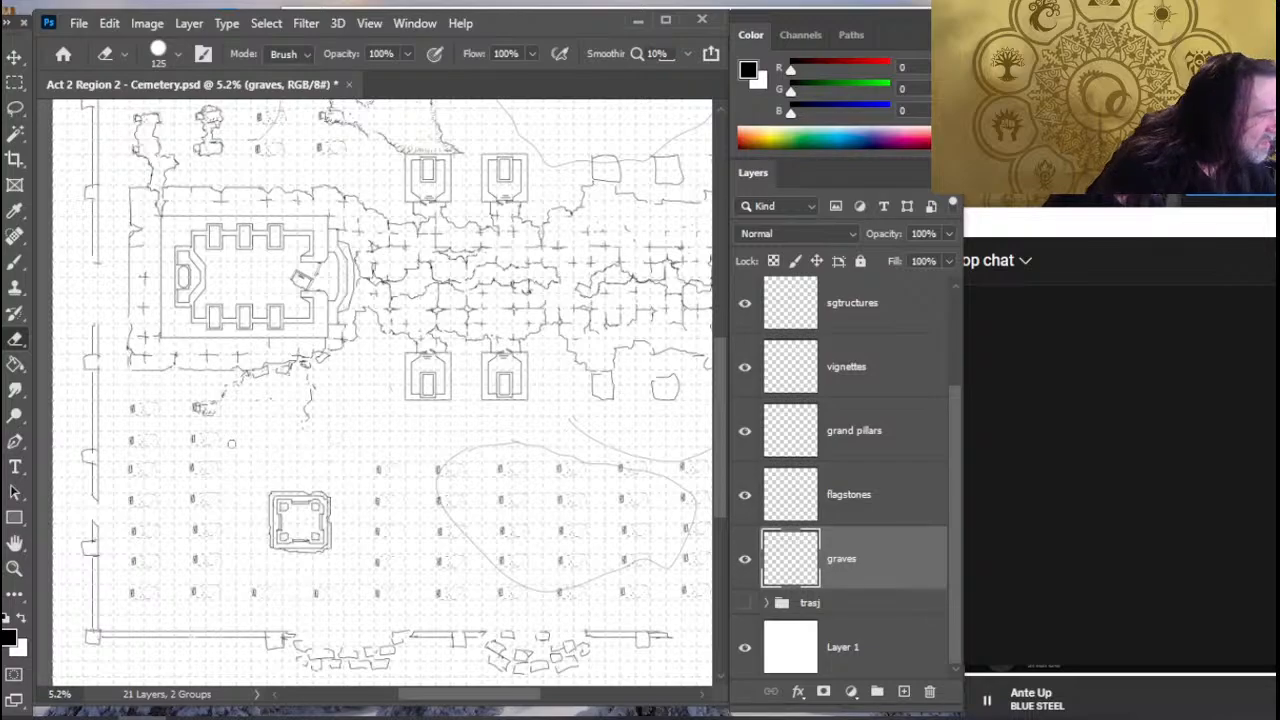
key(b)
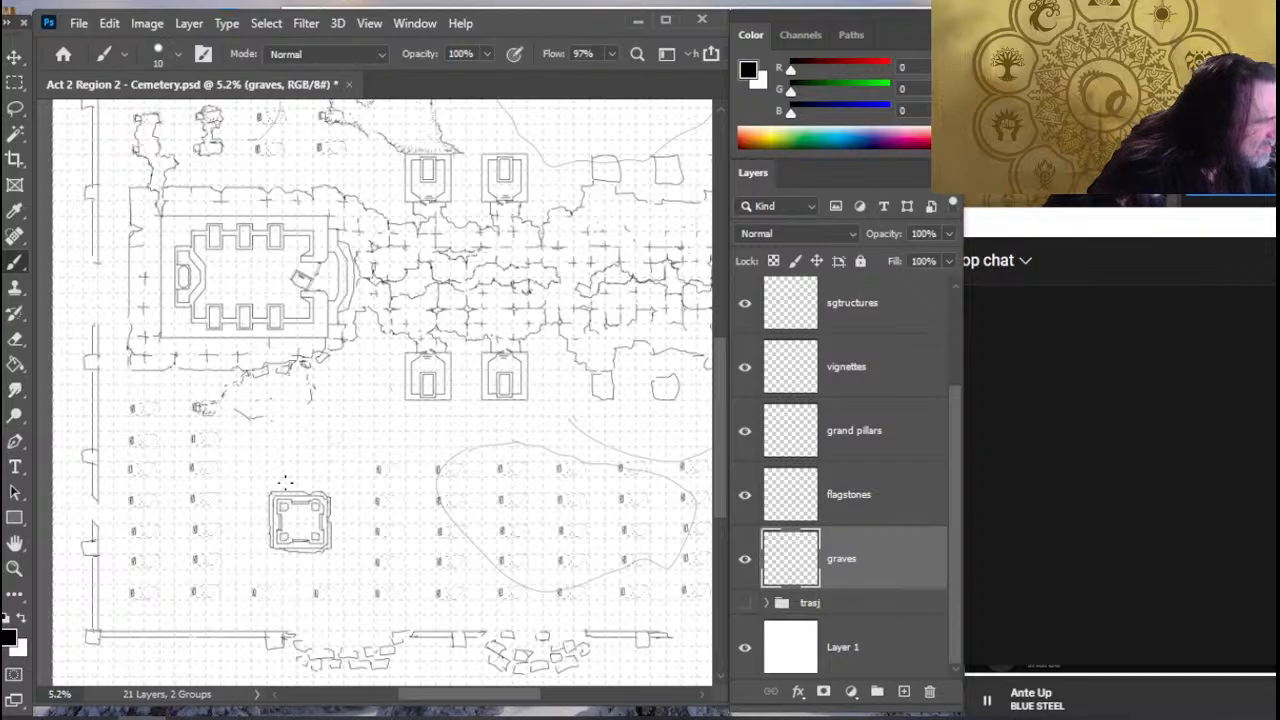
- Copy a freehand patch of the flagstones layer's eastern plaza onto its own layer and move it just below the walled building
key(l)
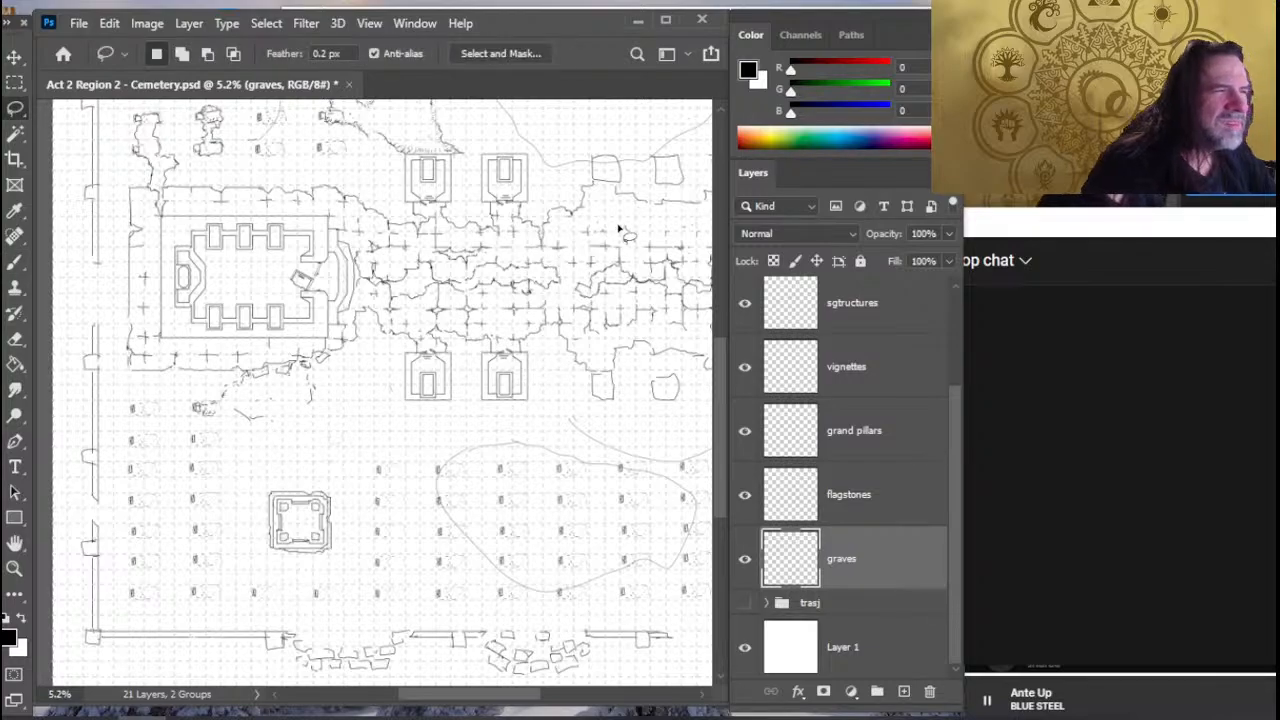
mouse_move(577, 279)
mouse_down()
mouse_move(367, 404)
mouse_move(422, 355)
mouse_up()
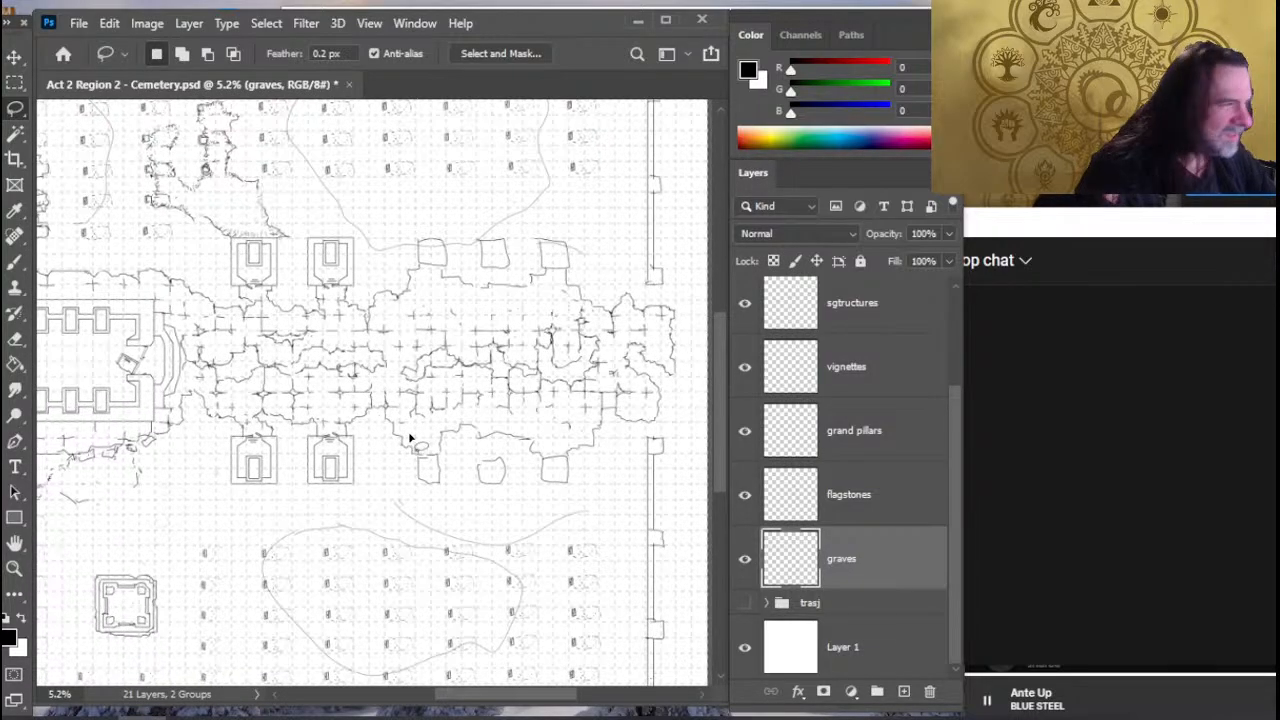
click(843, 496)
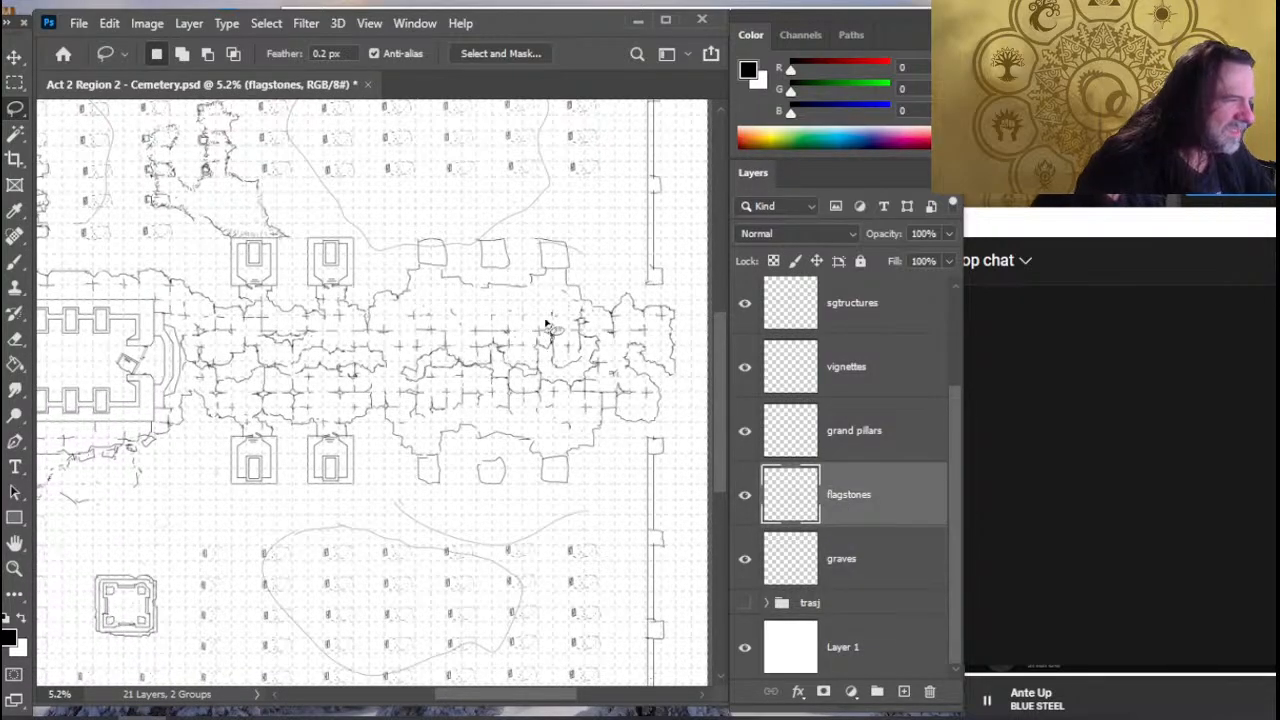
drag(546, 322, 370, 408)
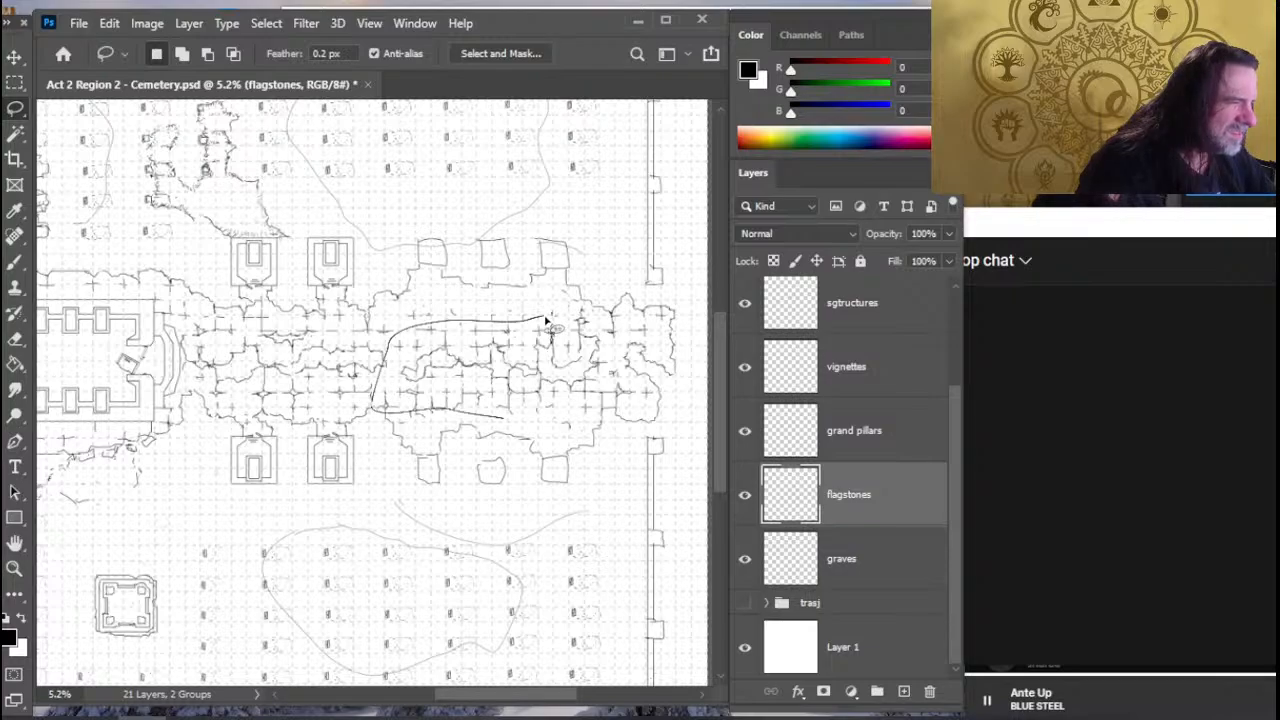
drag(546, 320, 508, 420)
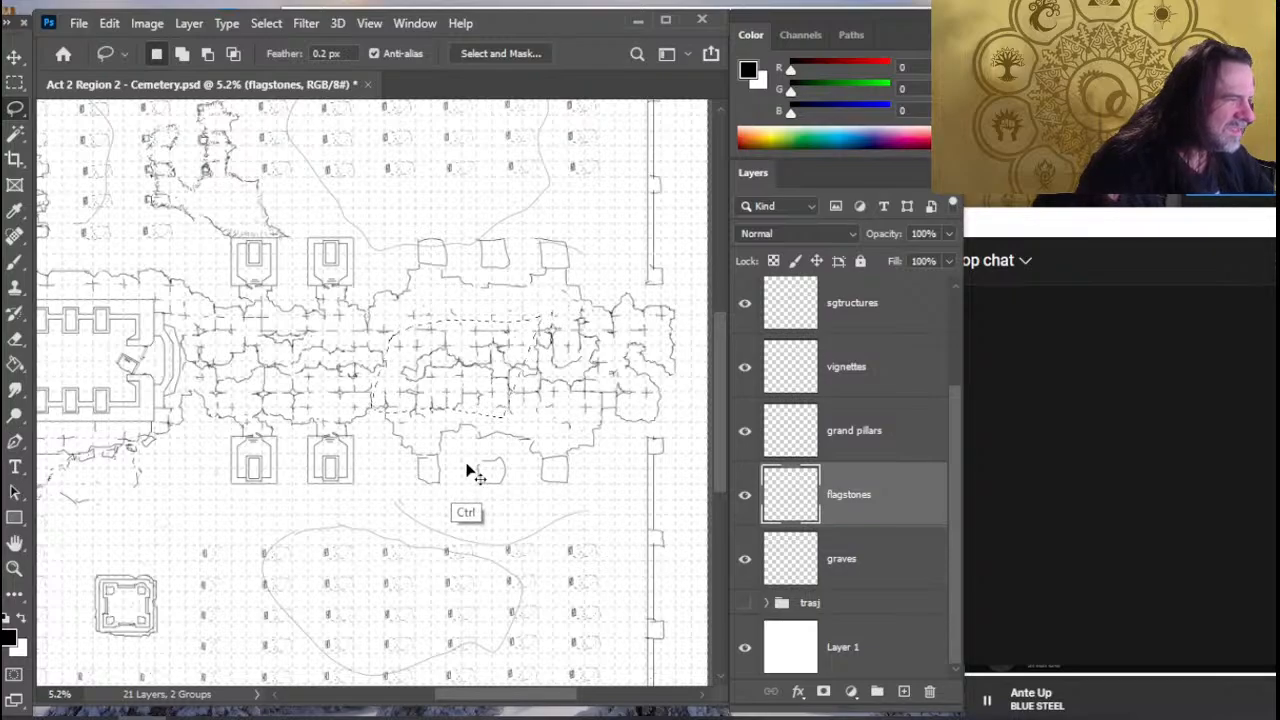
key(ctrl+j)
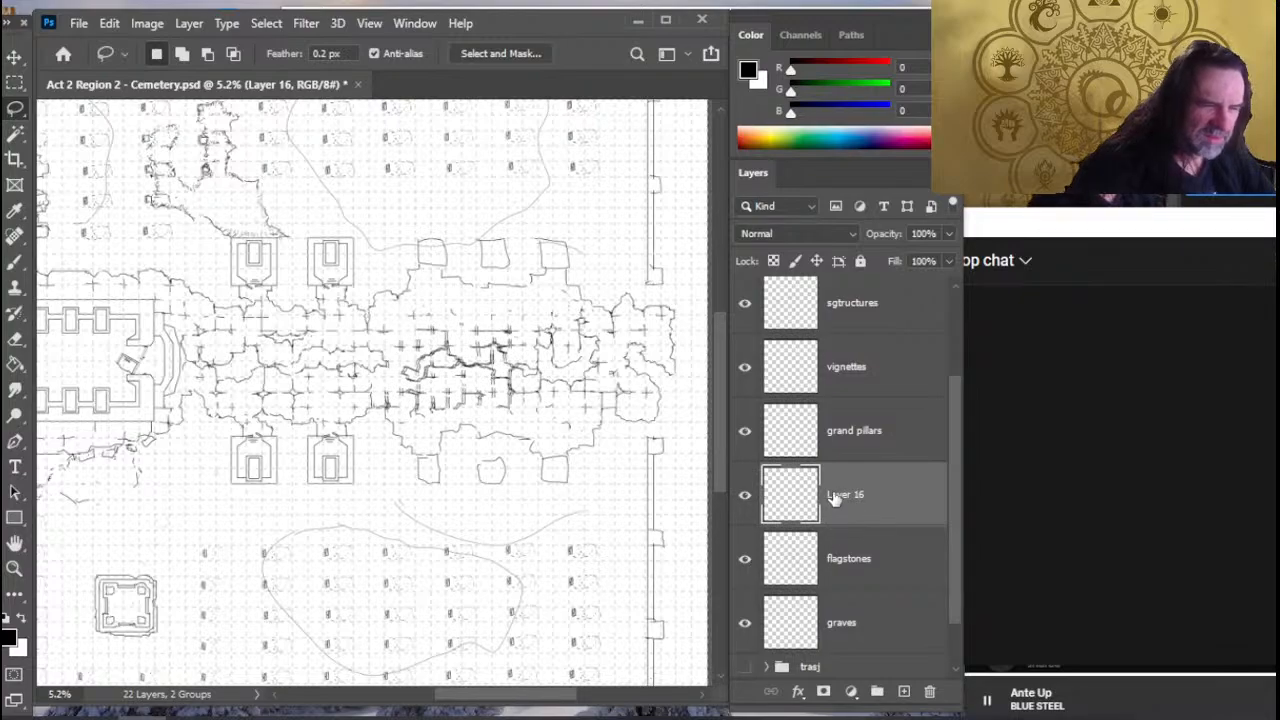
key(v)
mouse_move(607, 448)
mouse_down()
mouse_move(304, 510)
mouse_move(277, 530)
mouse_move(314, 526)
mouse_up()
right_click(288, 459)
key(Escape)
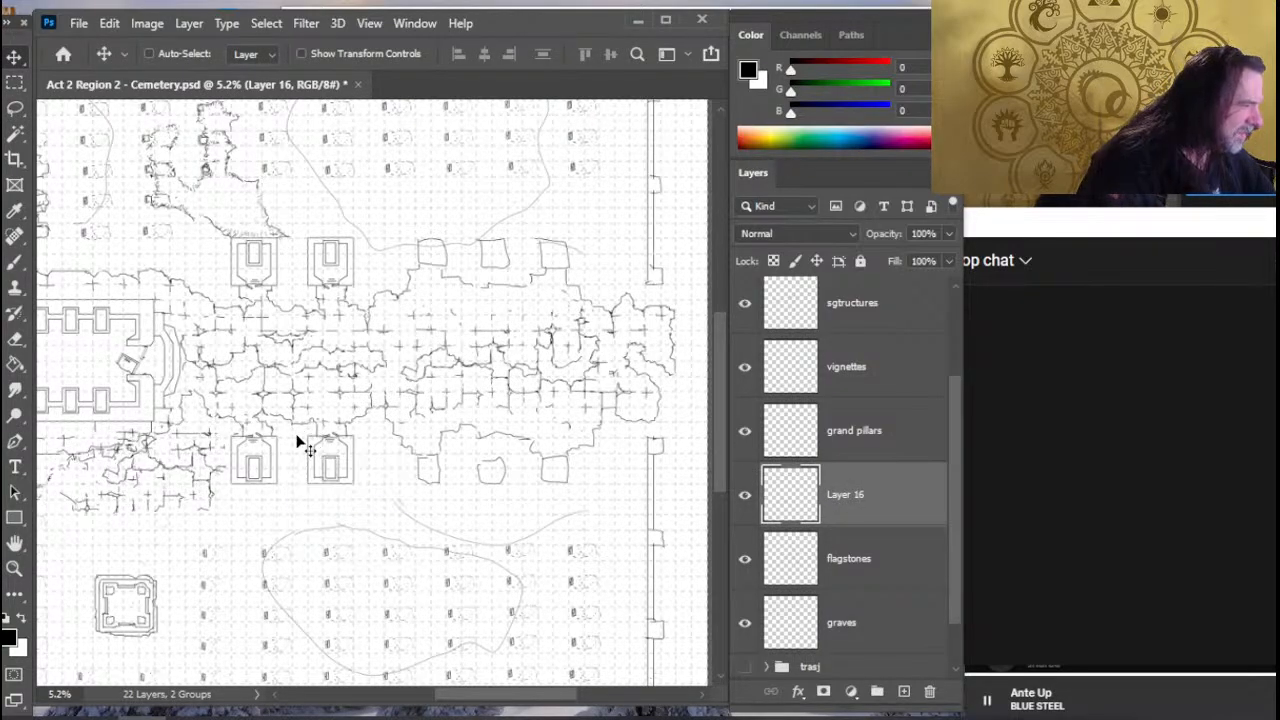
- Rotate the copied flagstone patch 90° clockwise and place it between the walled building and the square structure
key(l)
right_click(283, 455)
click(385, 302)
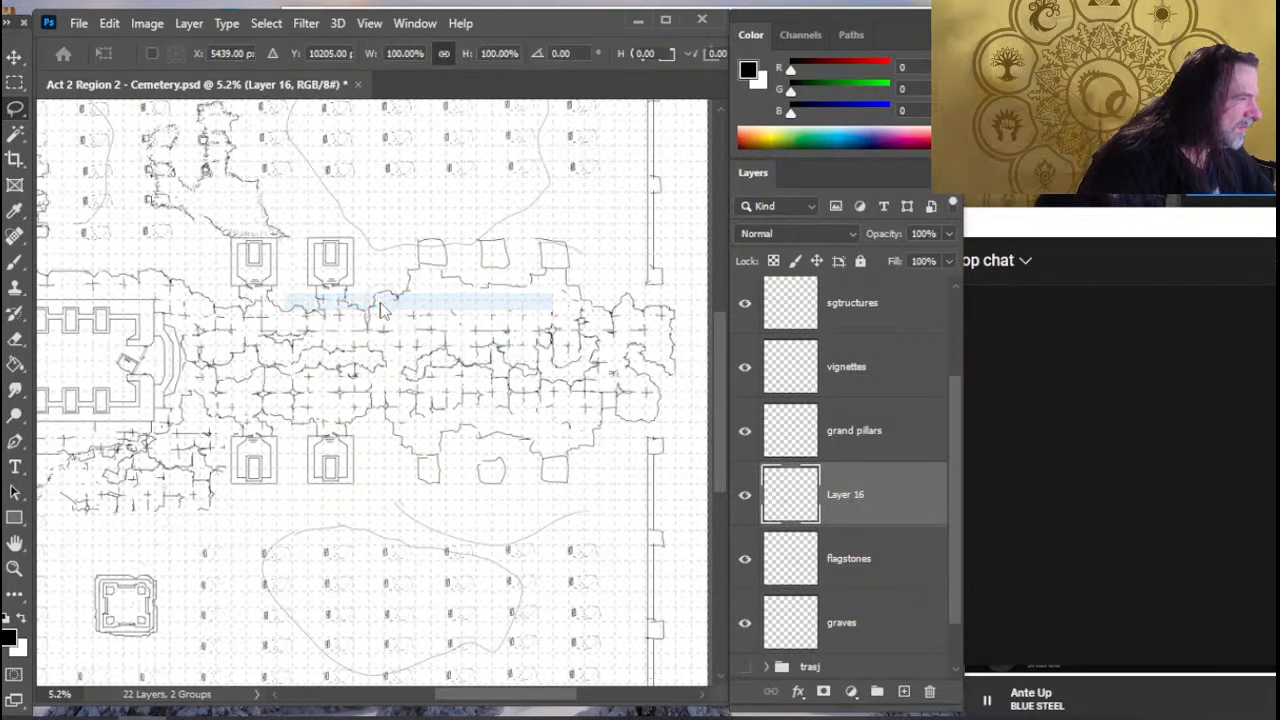
right_click(345, 368)
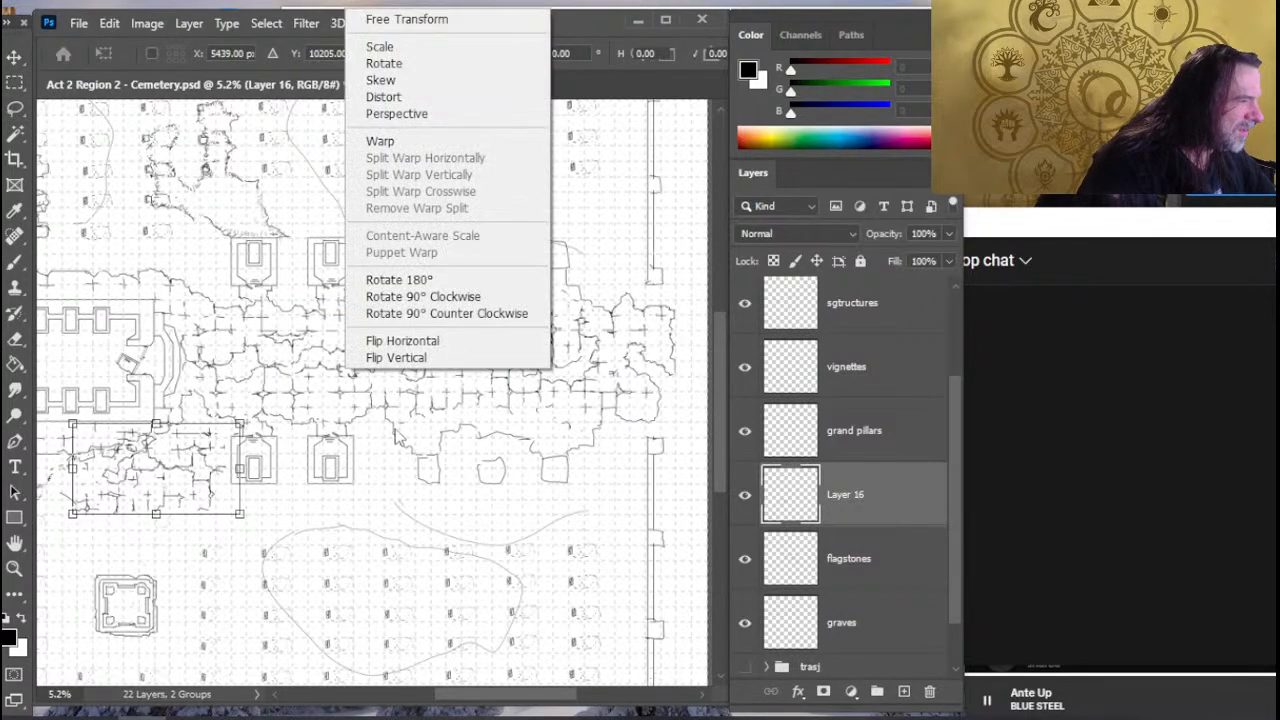
click(448, 297)
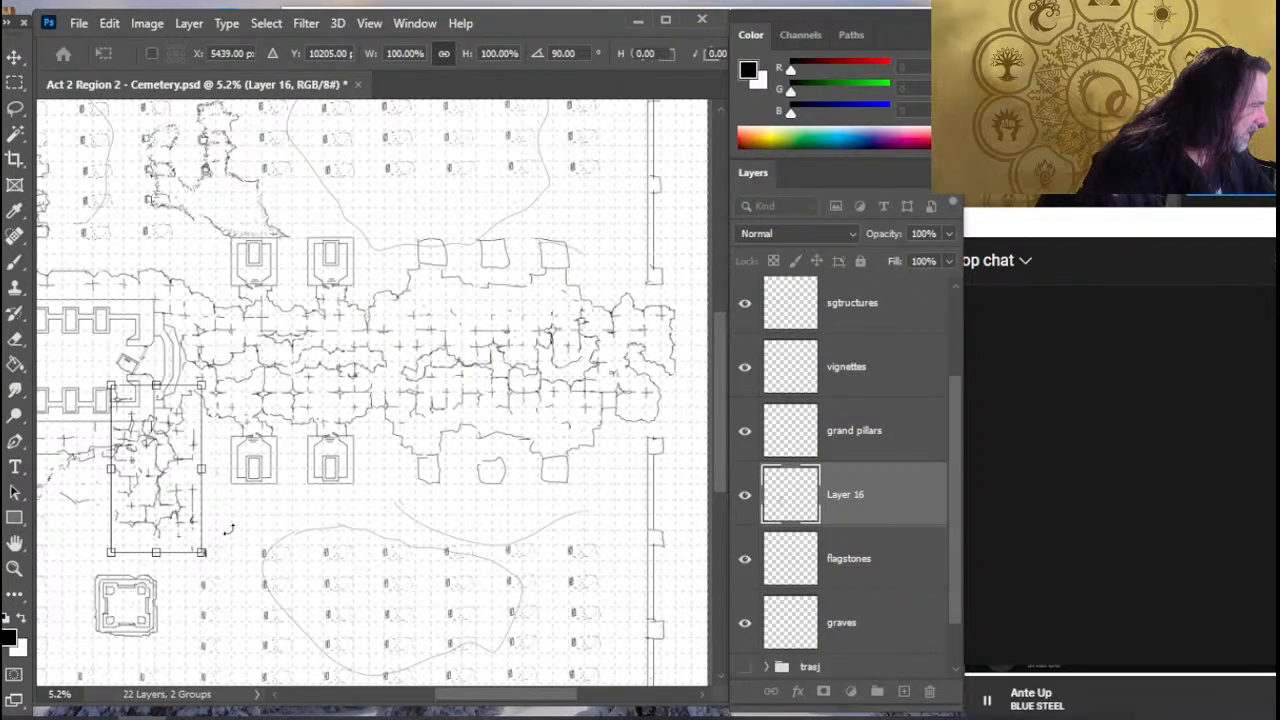
key(Return)
mouse_move(290, 484)
mouse_down()
mouse_move(360, 474)
mouse_move(366, 514)
mouse_move(379, 513)
mouse_up()
key(v)
- Trim the ragged edges of the rotated flagstone patch and draw a straight horizontal line from it eastward below the mausoleums
key(e)
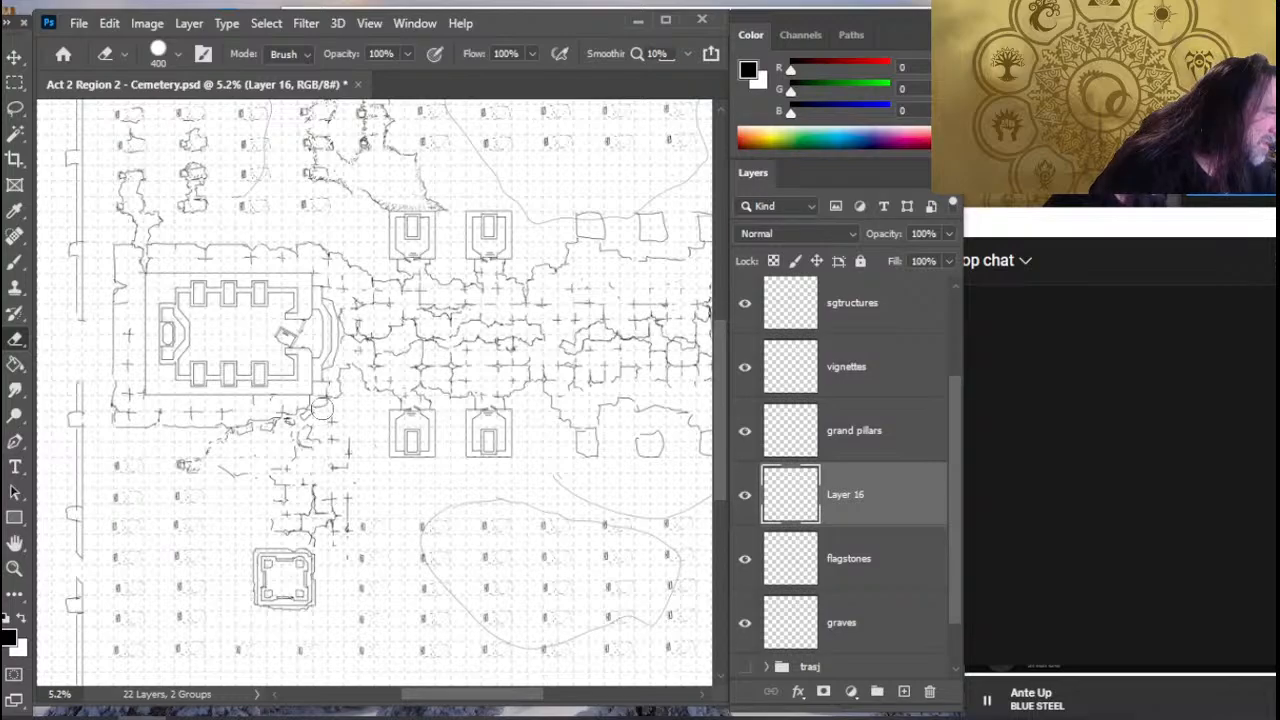
key(b)
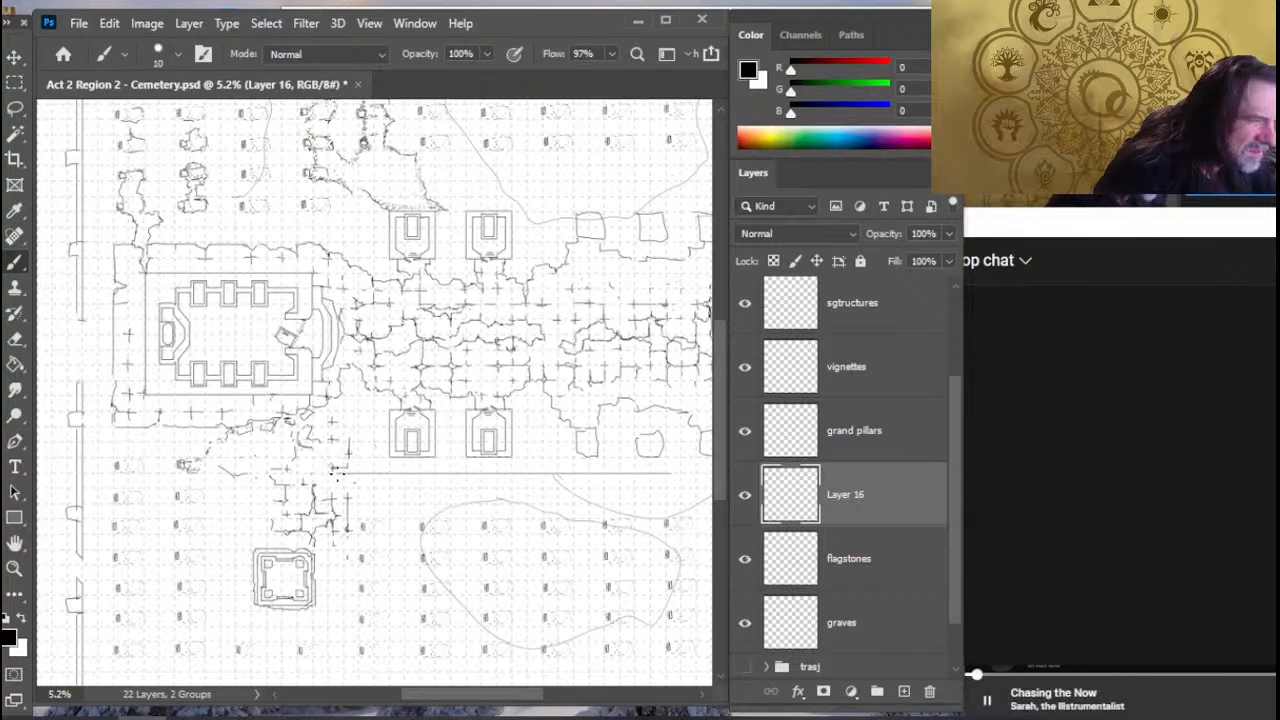
key(e)
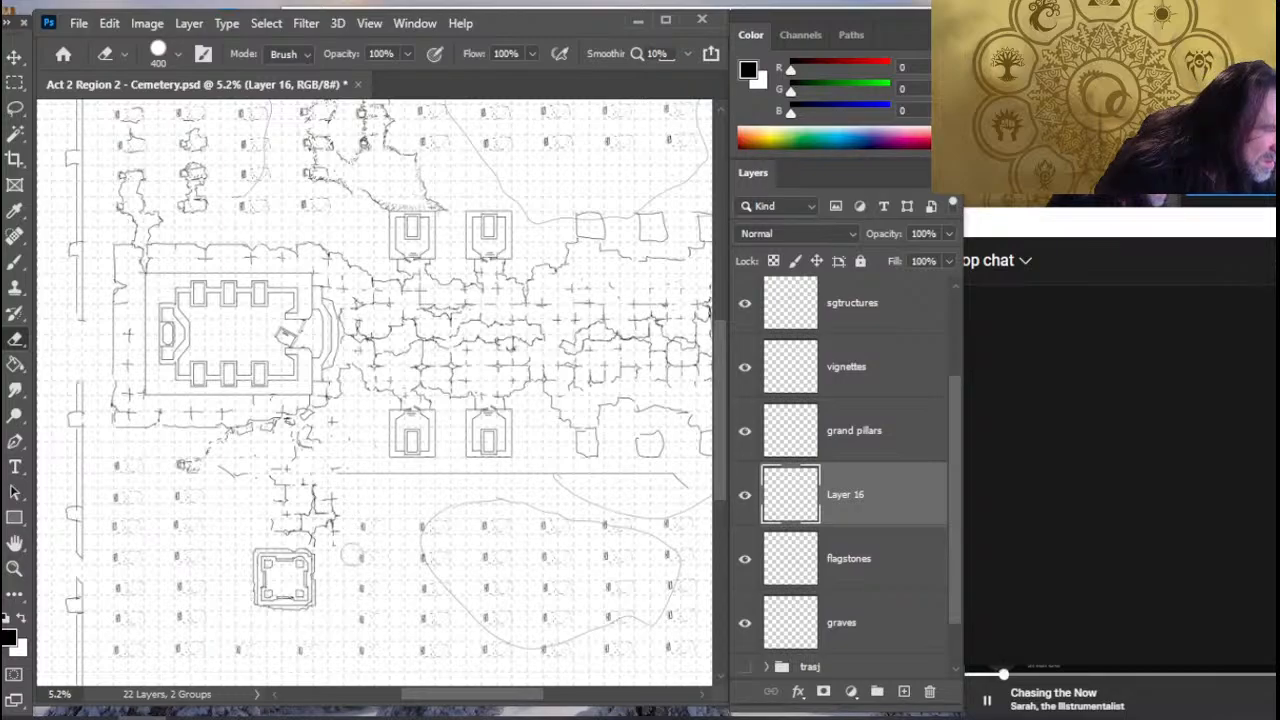
key(b)
drag(345, 476, 345, 628)
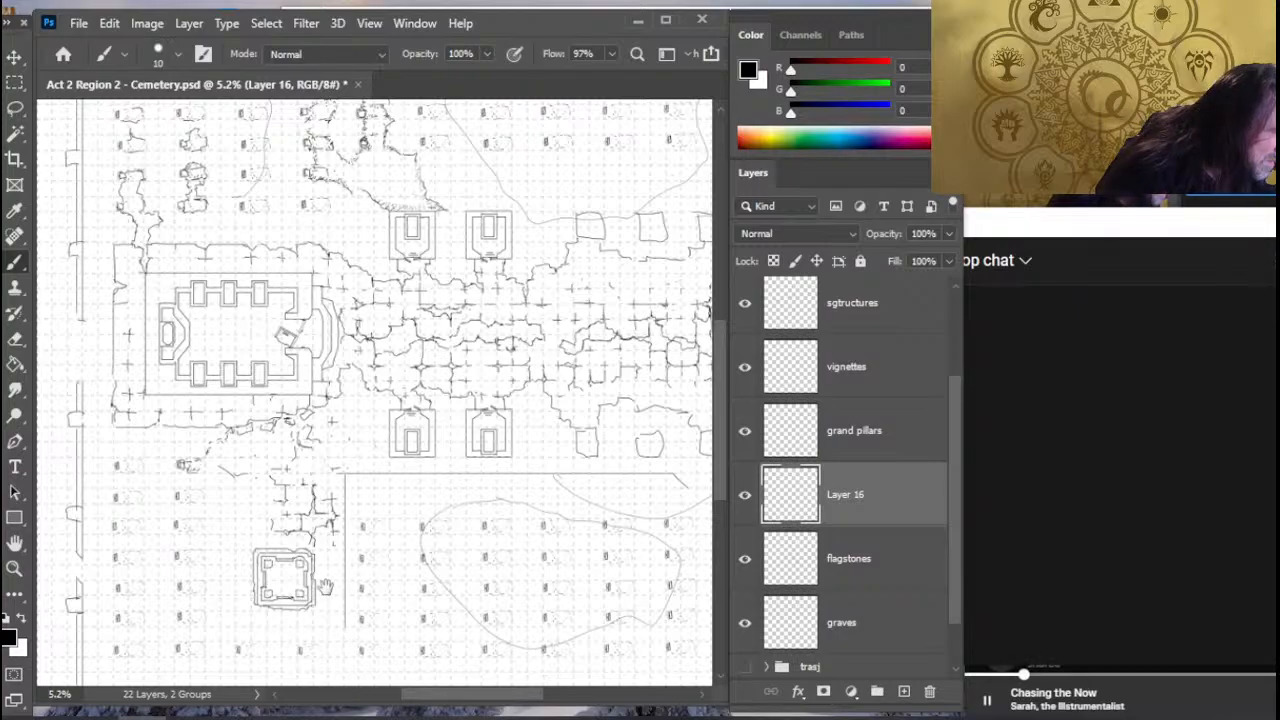
drag(375, 558, 411, 515)
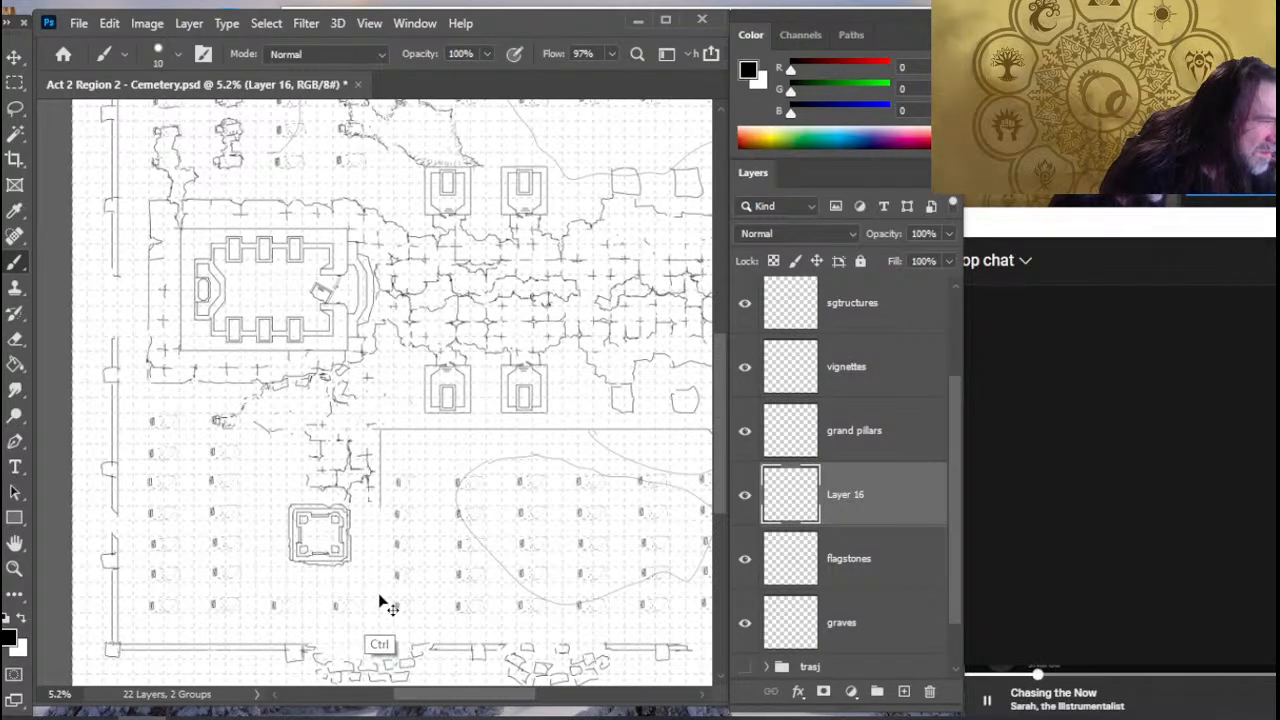
key(ctrl+z)
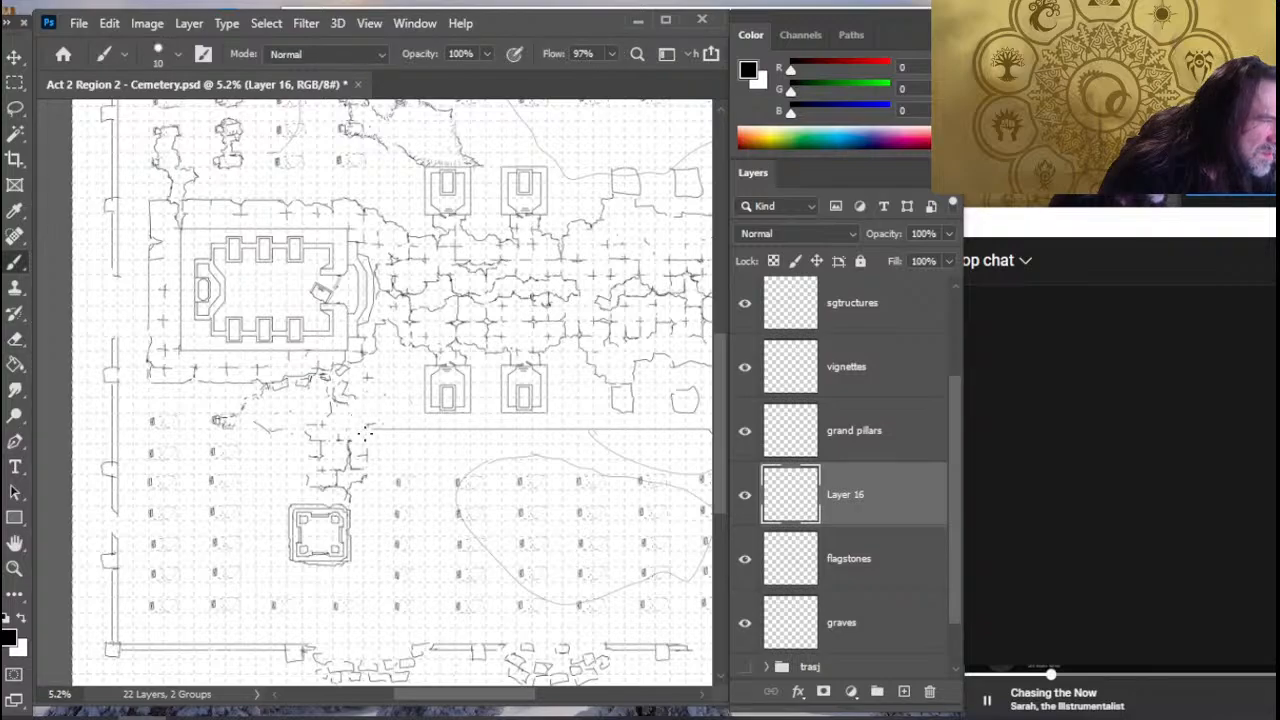
- Draw straight boundary lines along the east, south and west sides of the square structure and flagstone path, erasing the overshoot at the corner
drag(366, 432, 366, 621)
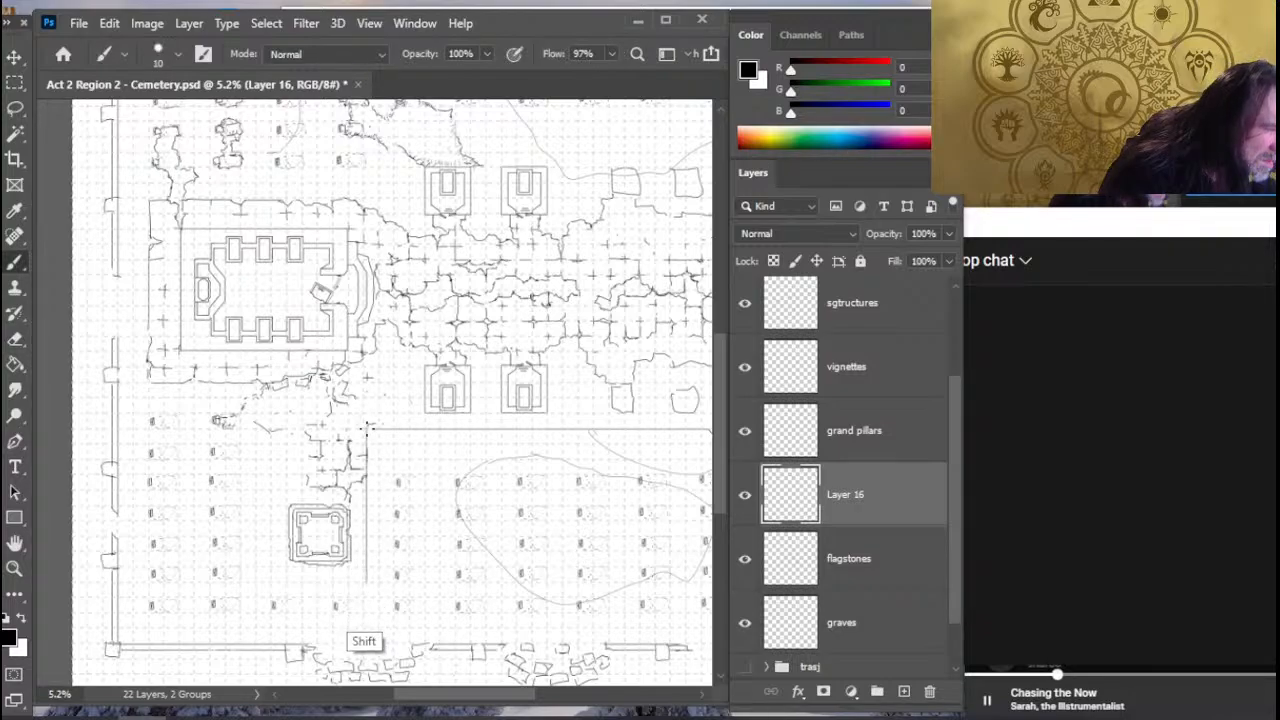
key(e)
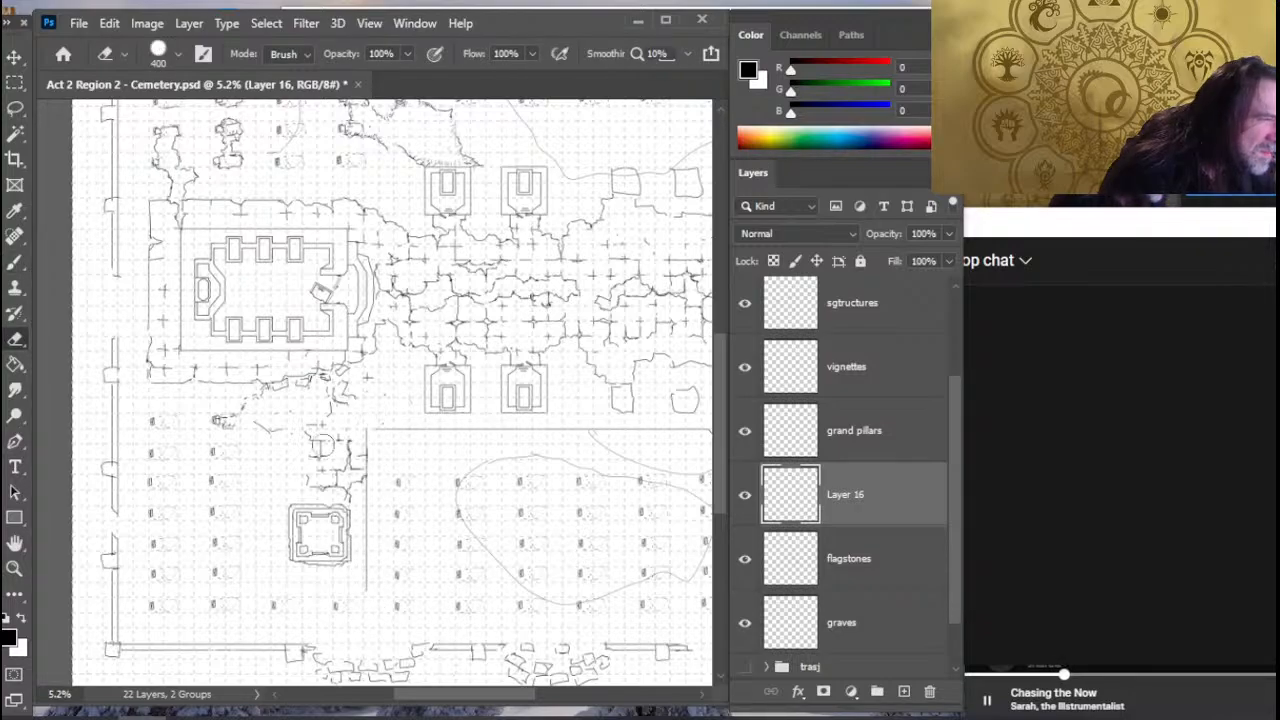
key(b)
shift+click(275, 580)
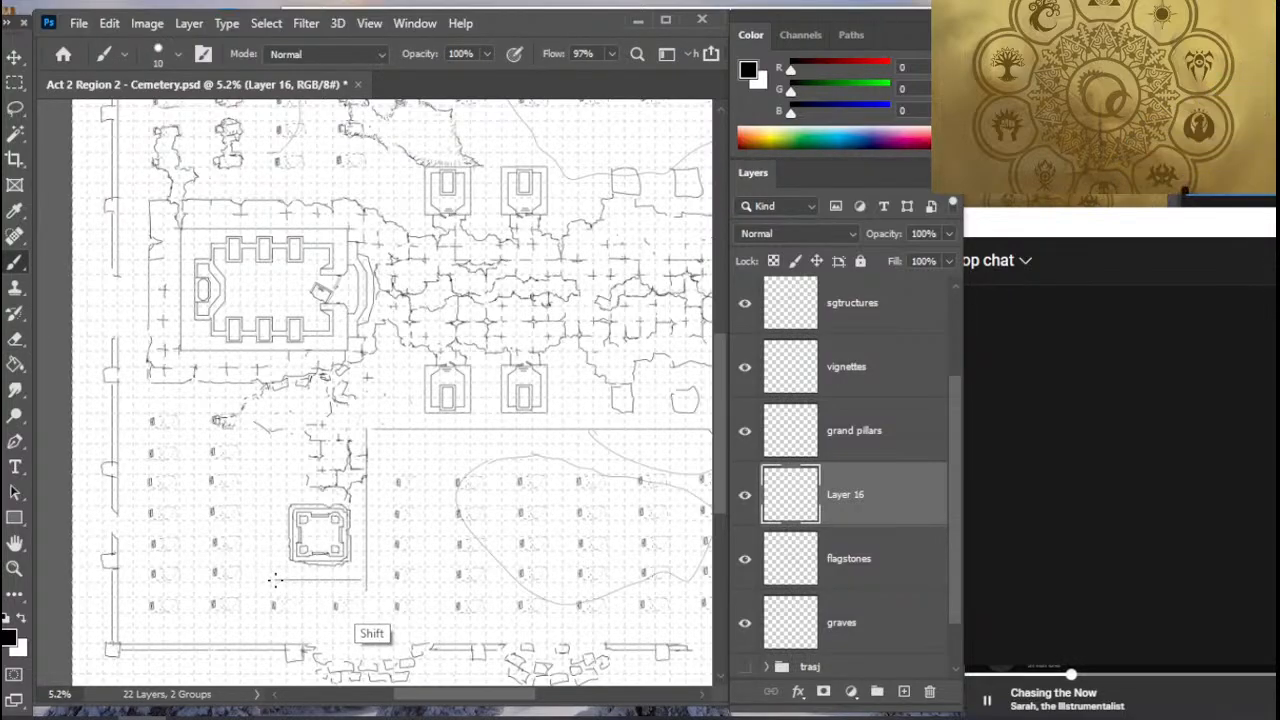
key(e)
key(b)
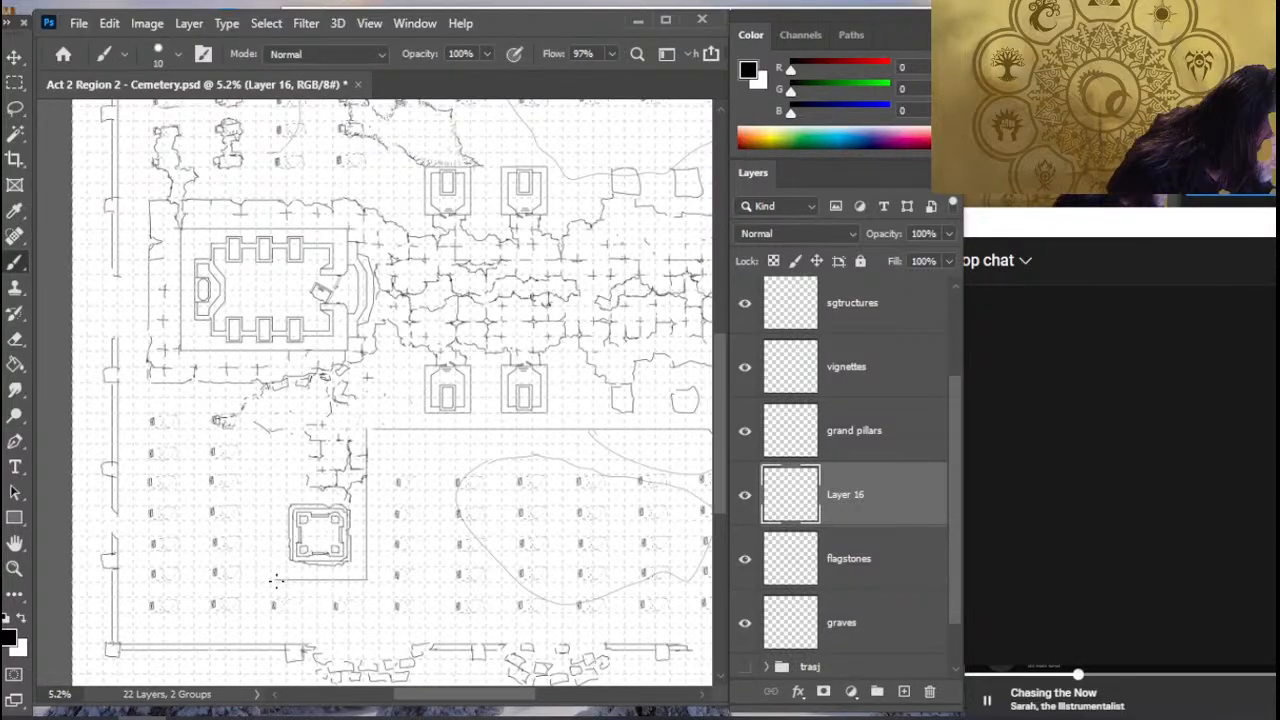
shift+click(272, 428)
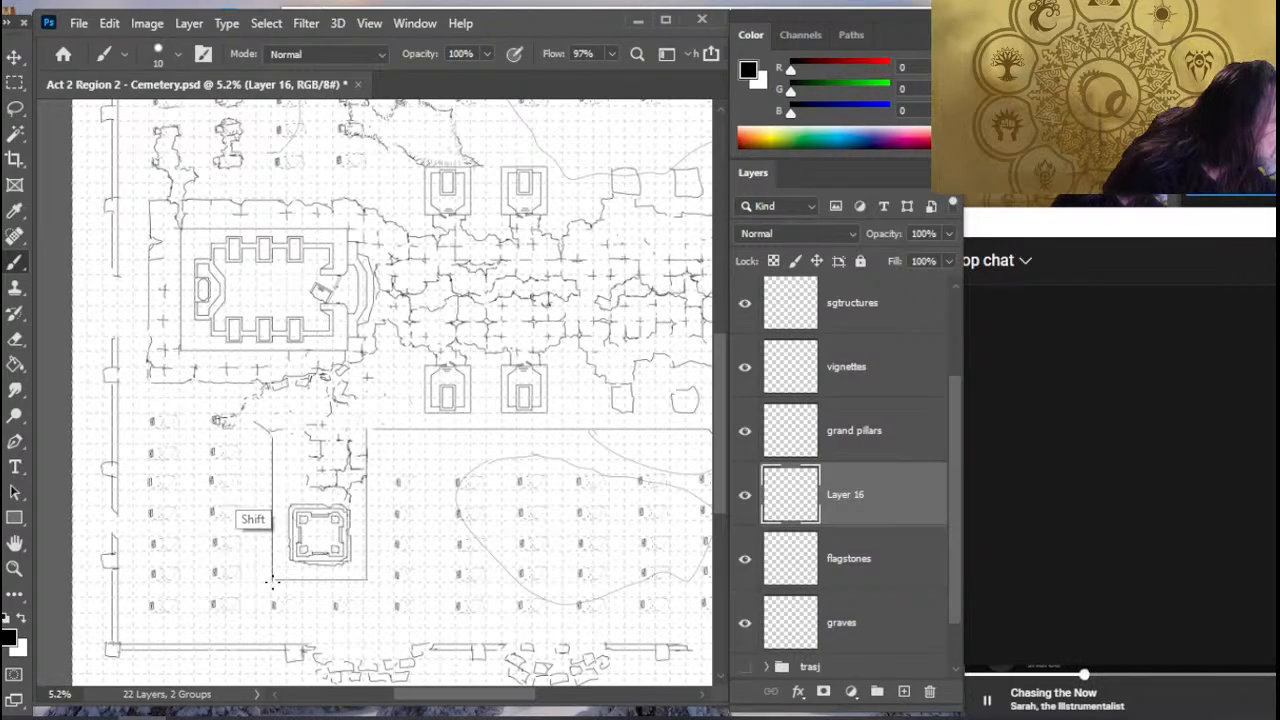
- Clean up the loose end of the horizontal line below the plaza and extend it with the Smudge tool to the east wall
drag(445, 489, 160, 503)
key(e)
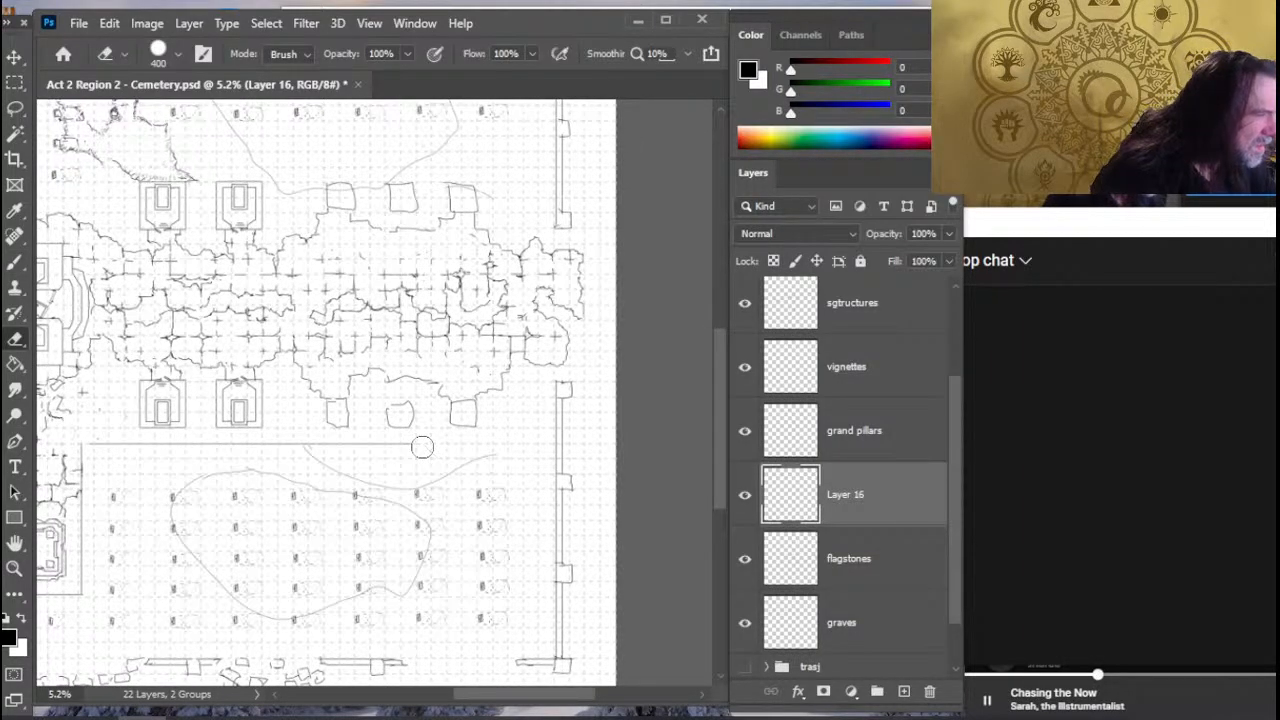
key(b)
drag(400, 440, 471, 440)
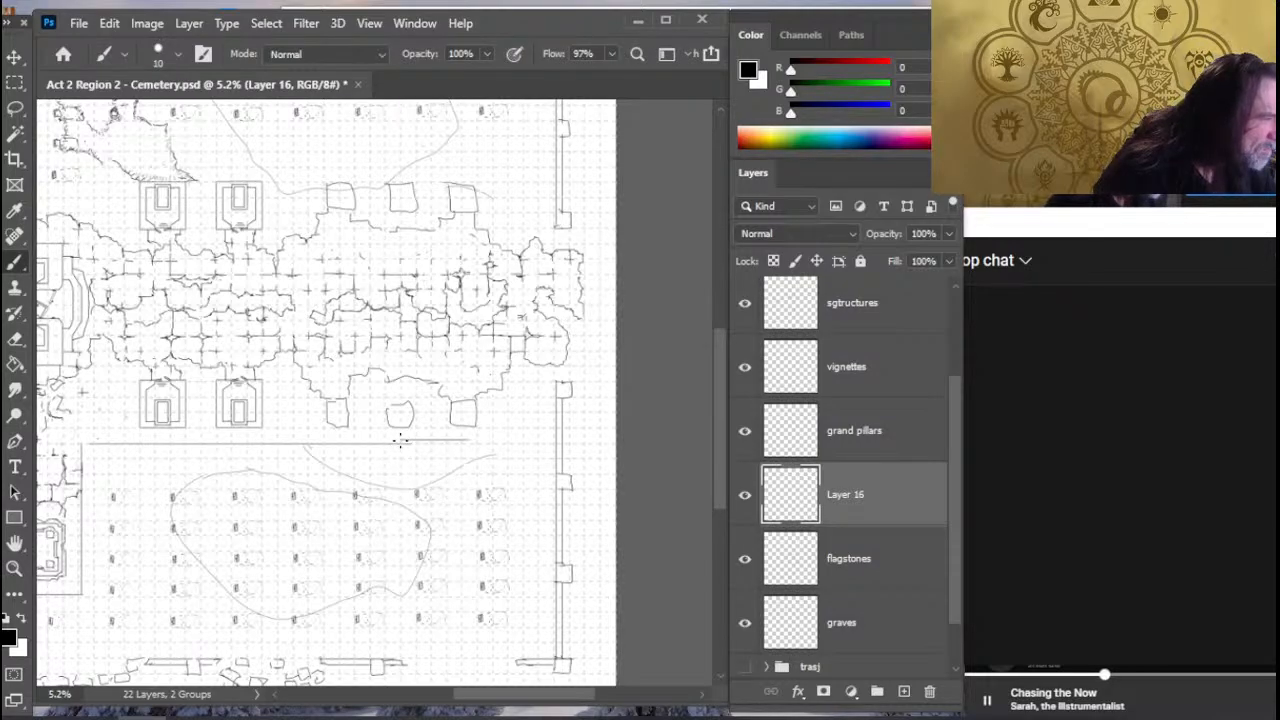
key(ctrl+z)
key(r)
drag(368, 444, 538, 445)
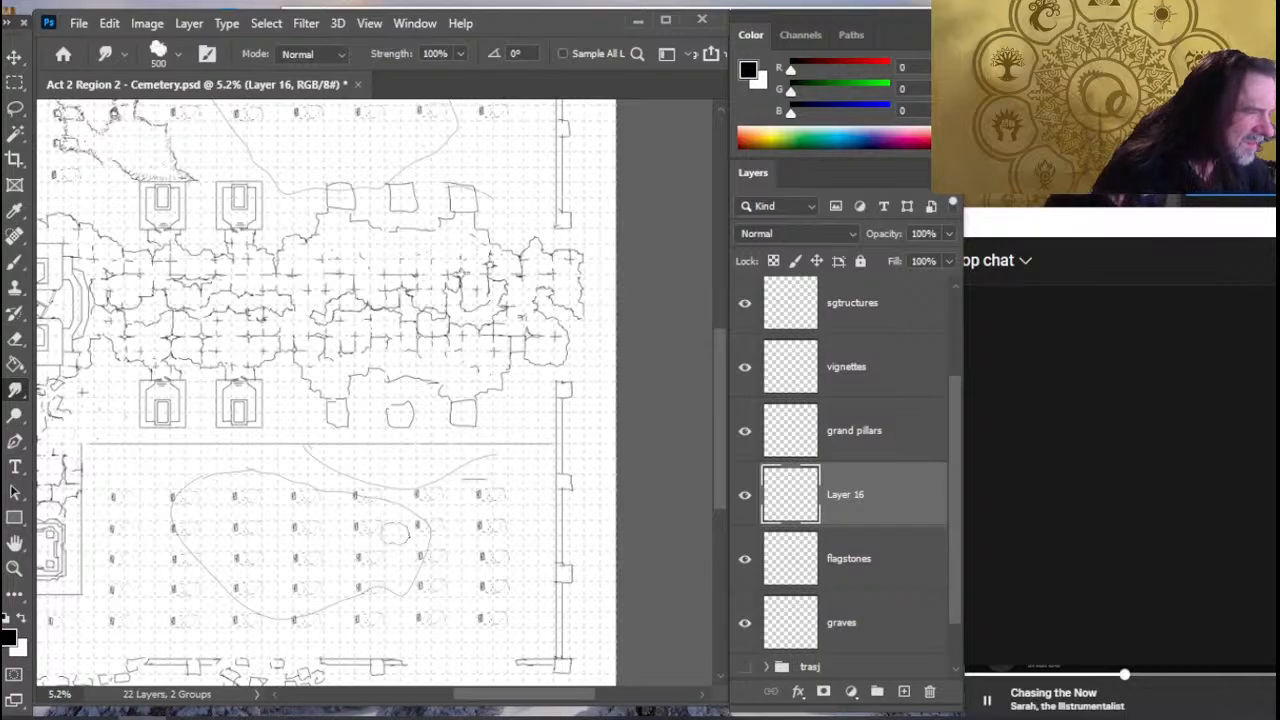
- Draw a matching straight horizontal line above the northern mausoleums, from near the east wall westward to the rubble
drag(440, 407, 447, 523)
key(b)
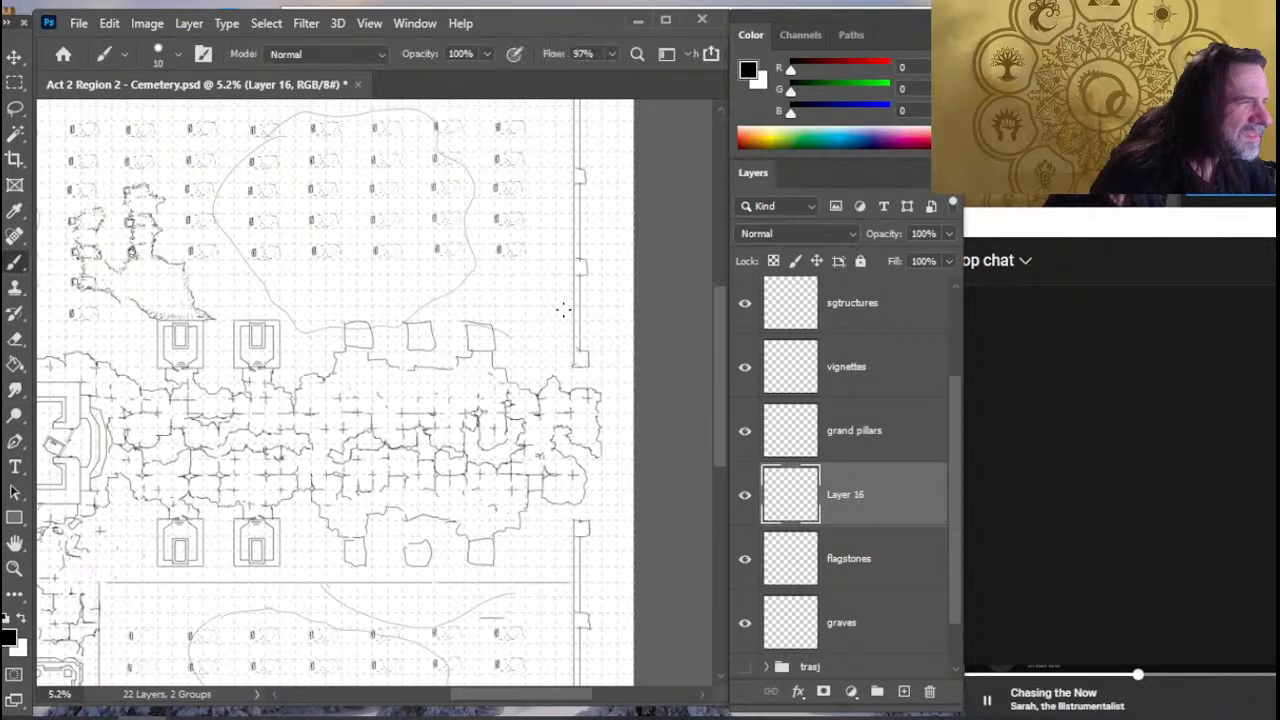
mouse_move(565, 304)
mouse_down()
mouse_move(395, 358)
mouse_move(125, 362)
mouse_move(98, 390)
mouse_up()
drag(237, 424, 430, 434)
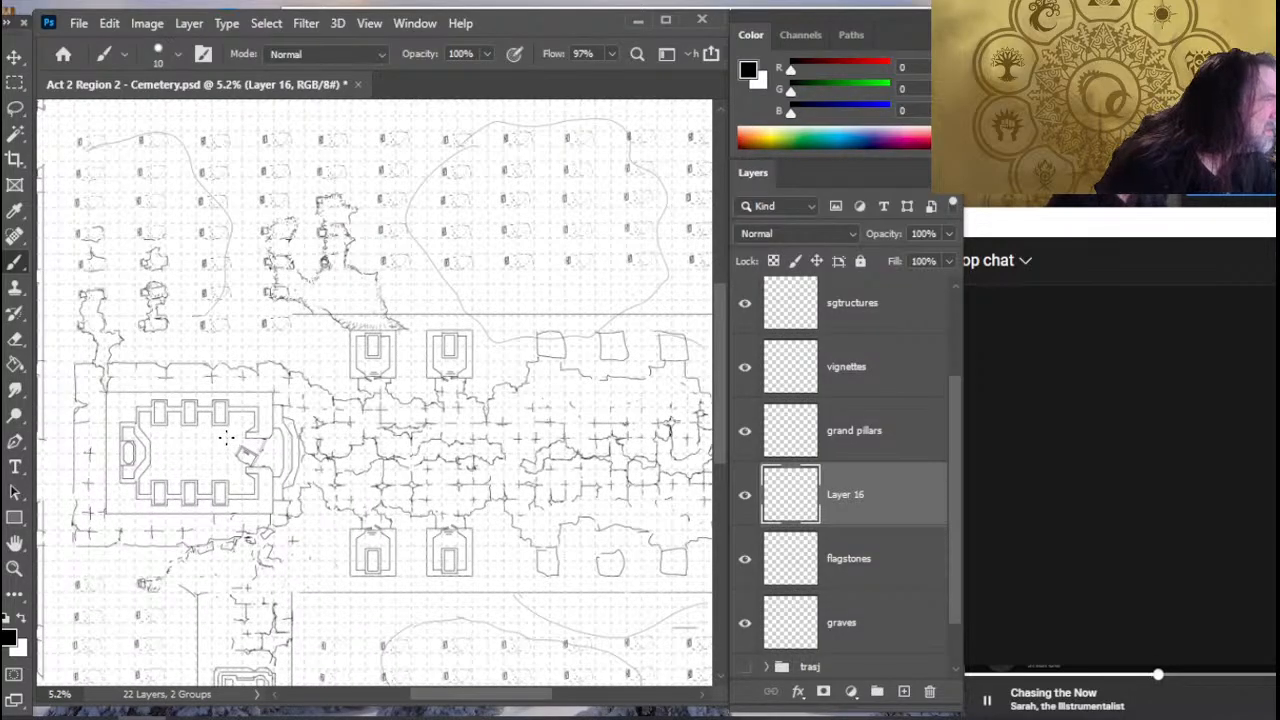
- Erase stray marks on the path's west side and extend the western boundary line up to the walled building's flagstone edge
drag(226, 370, 224, 390)
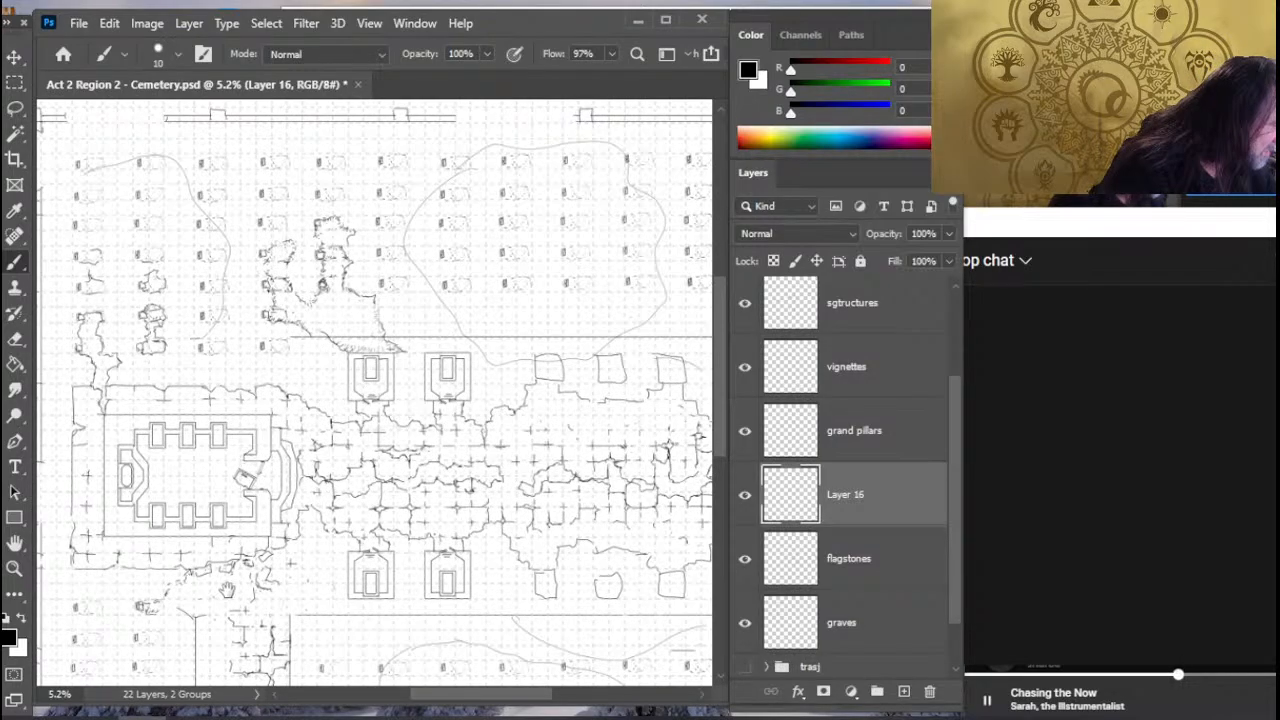
drag(283, 485, 369, 355)
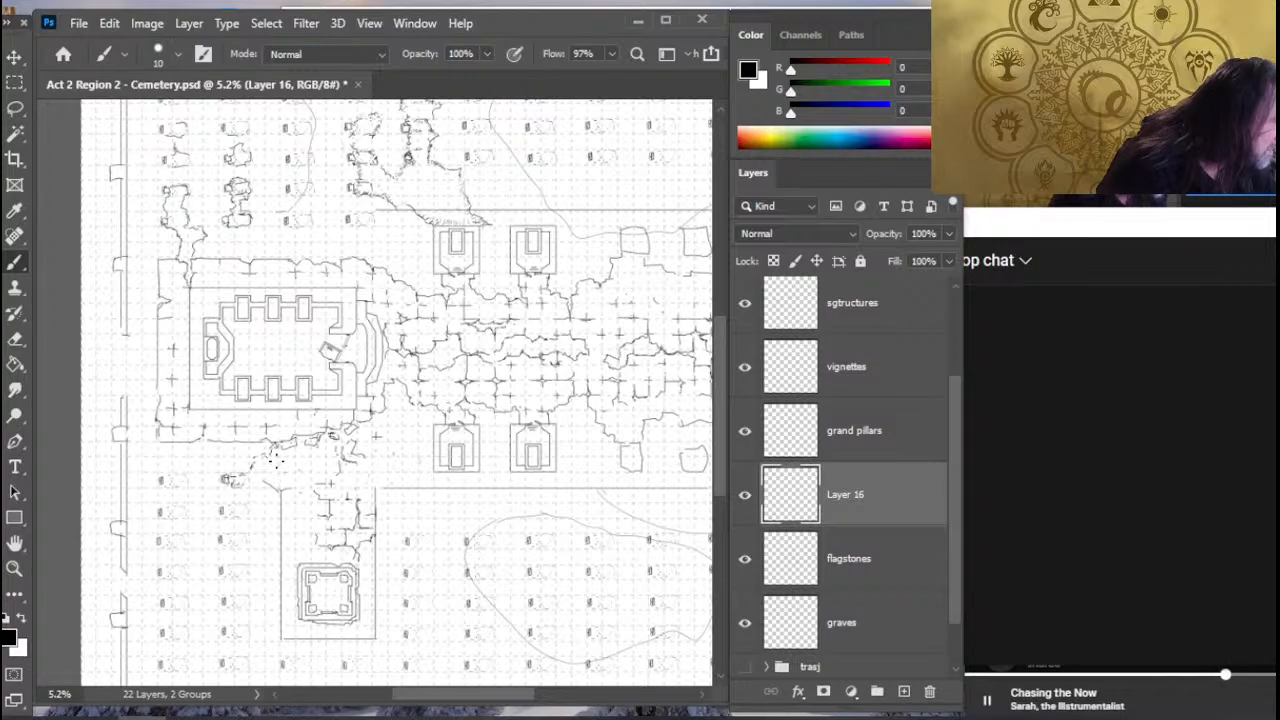
key(e)
key(b)
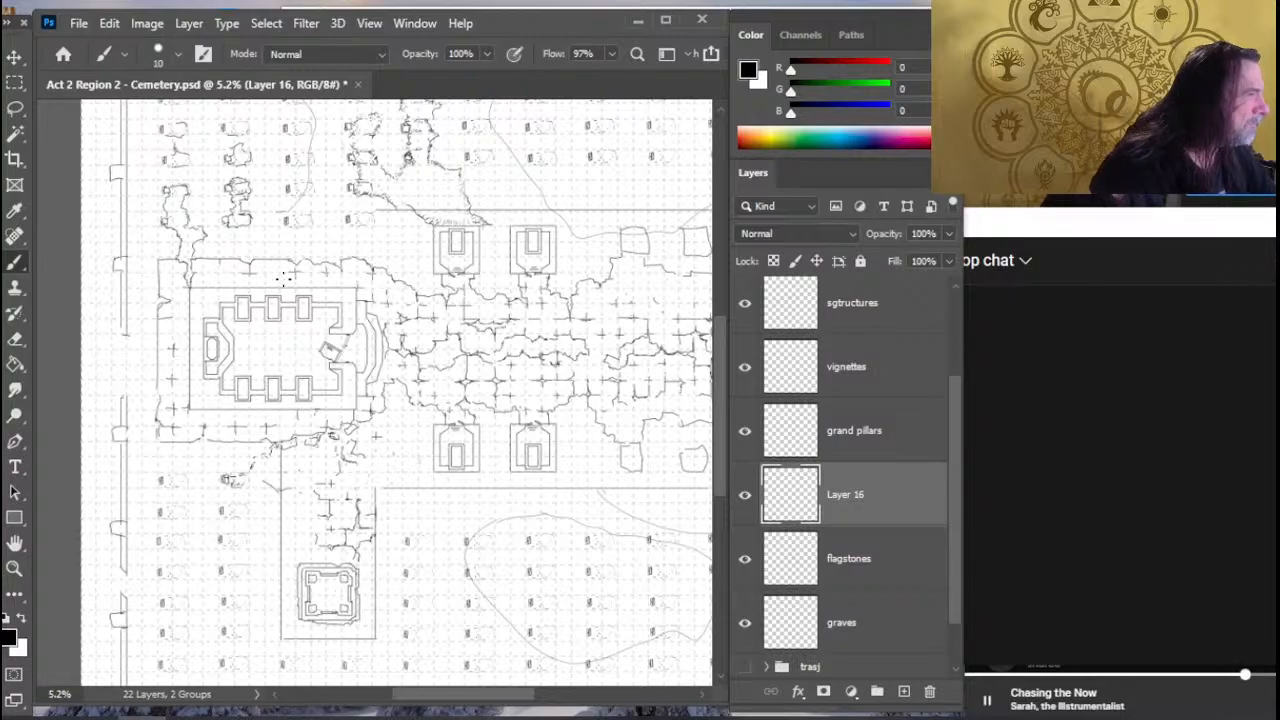
- Examine the new boundary lines around the walled building, the central plaza and the northern and eastern graves
drag(287, 309, 288, 314)
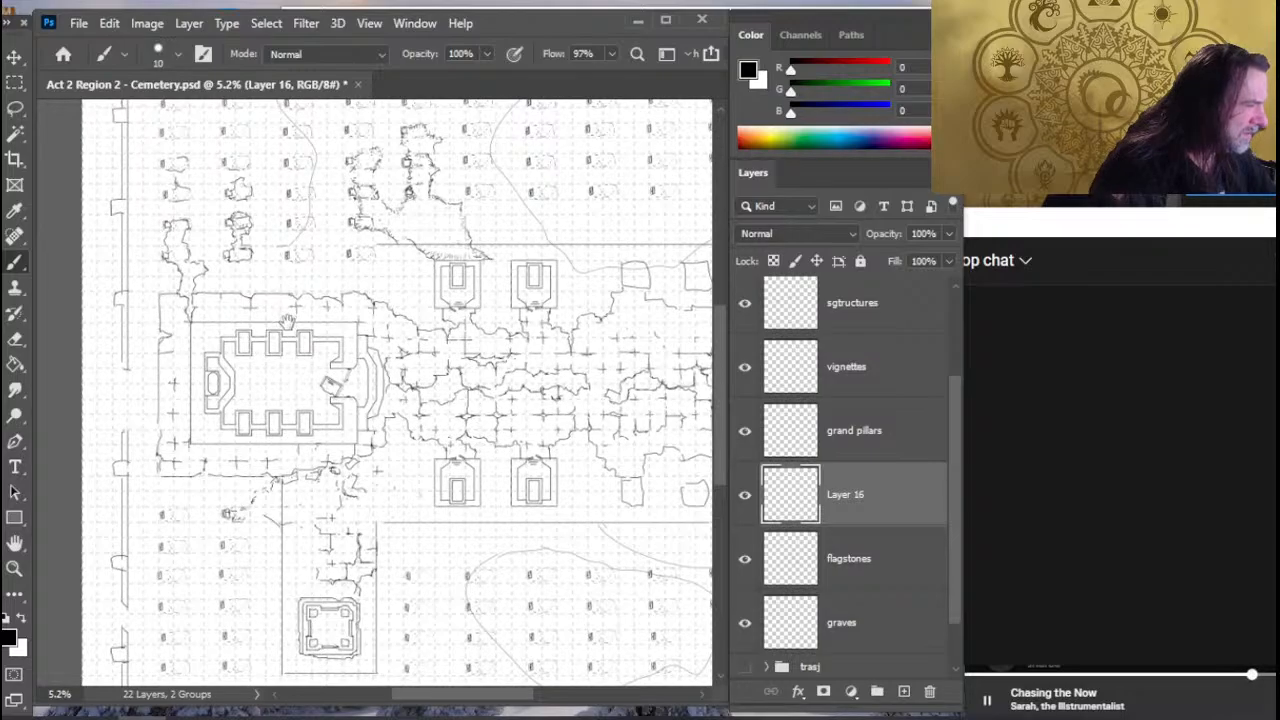
drag(288, 320, 302, 351)
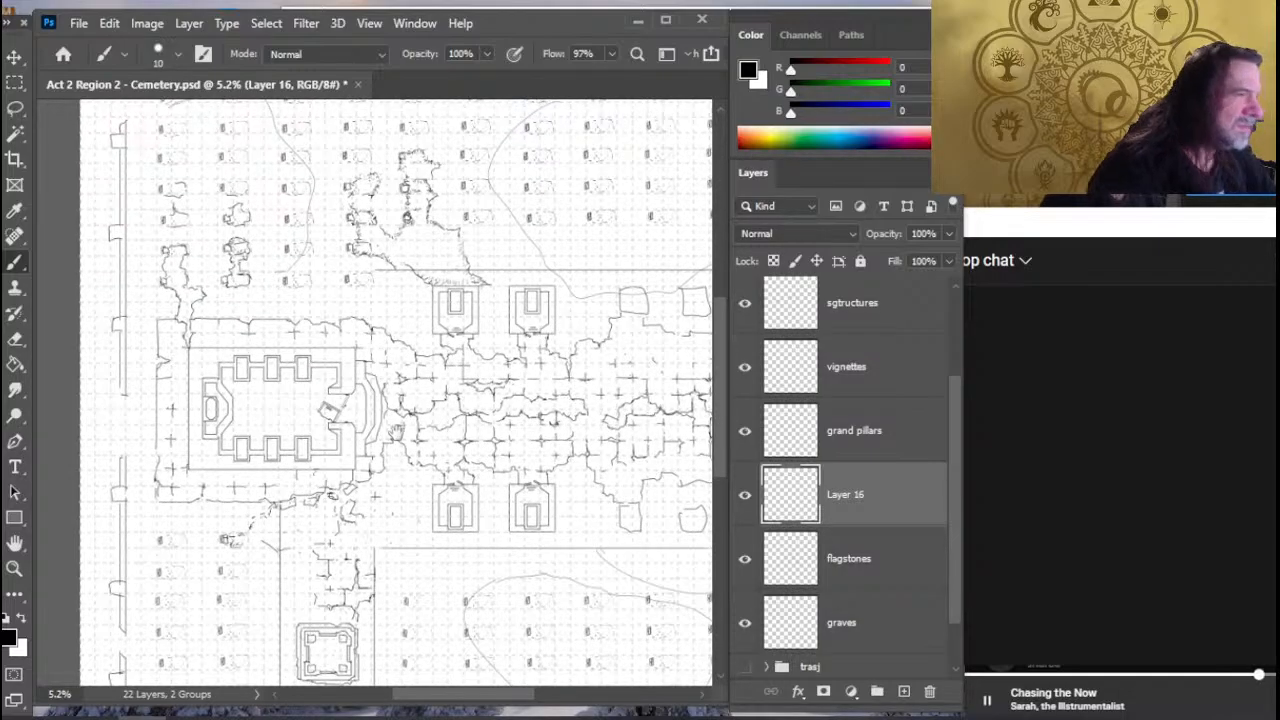
drag(397, 430, 323, 431)
drag(409, 317, 457, 377)
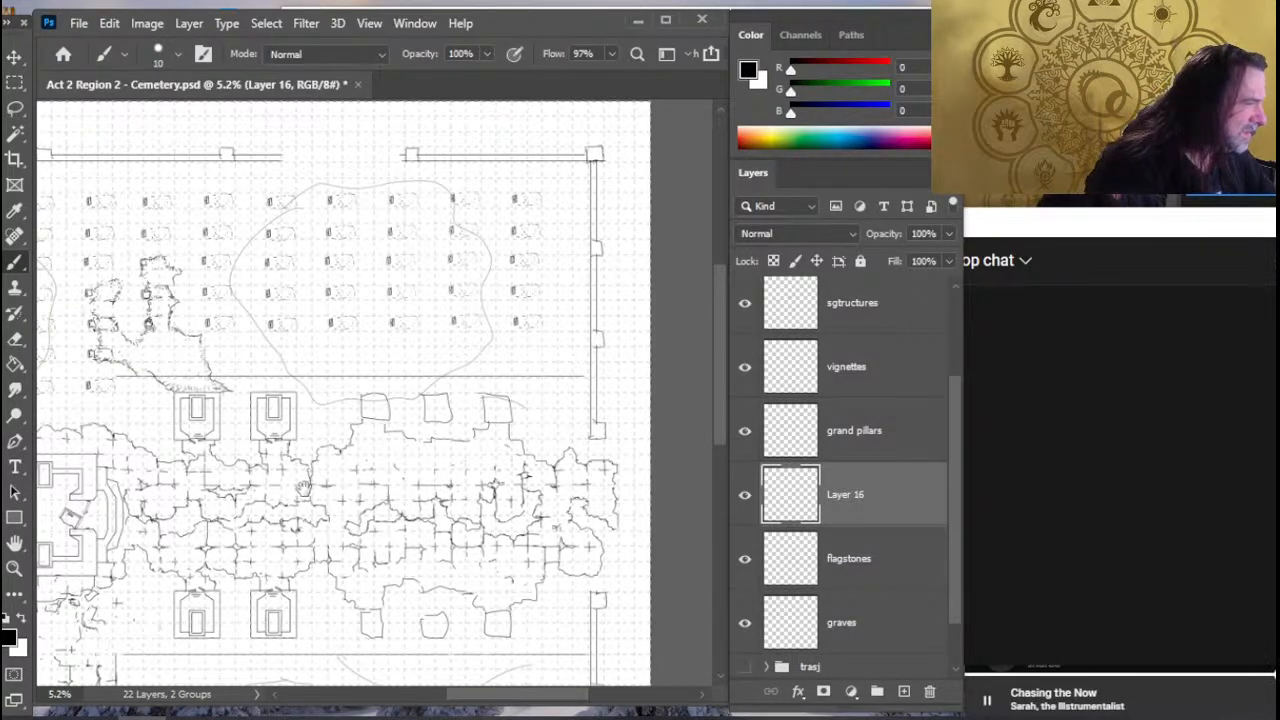
mouse_move(307, 465)
mouse_down()
mouse_move(383, 375)
mouse_move(386, 340)
mouse_up()
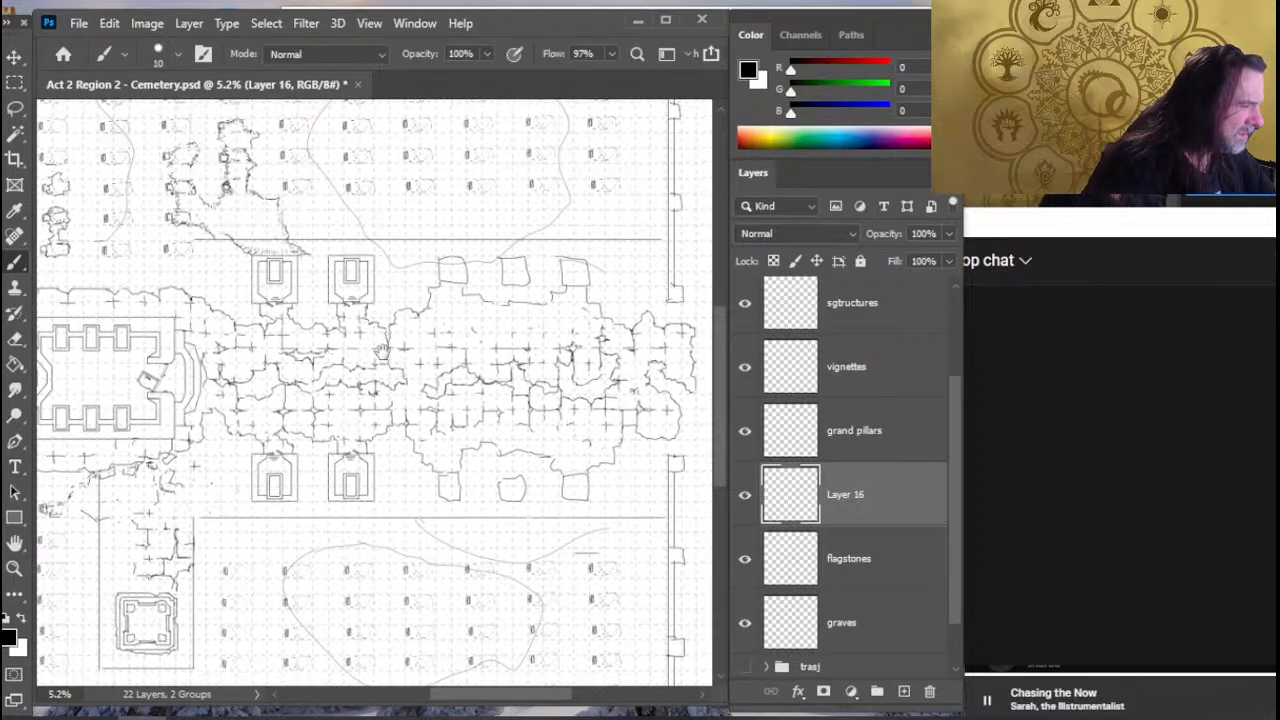
drag(373, 388, 359, 439)
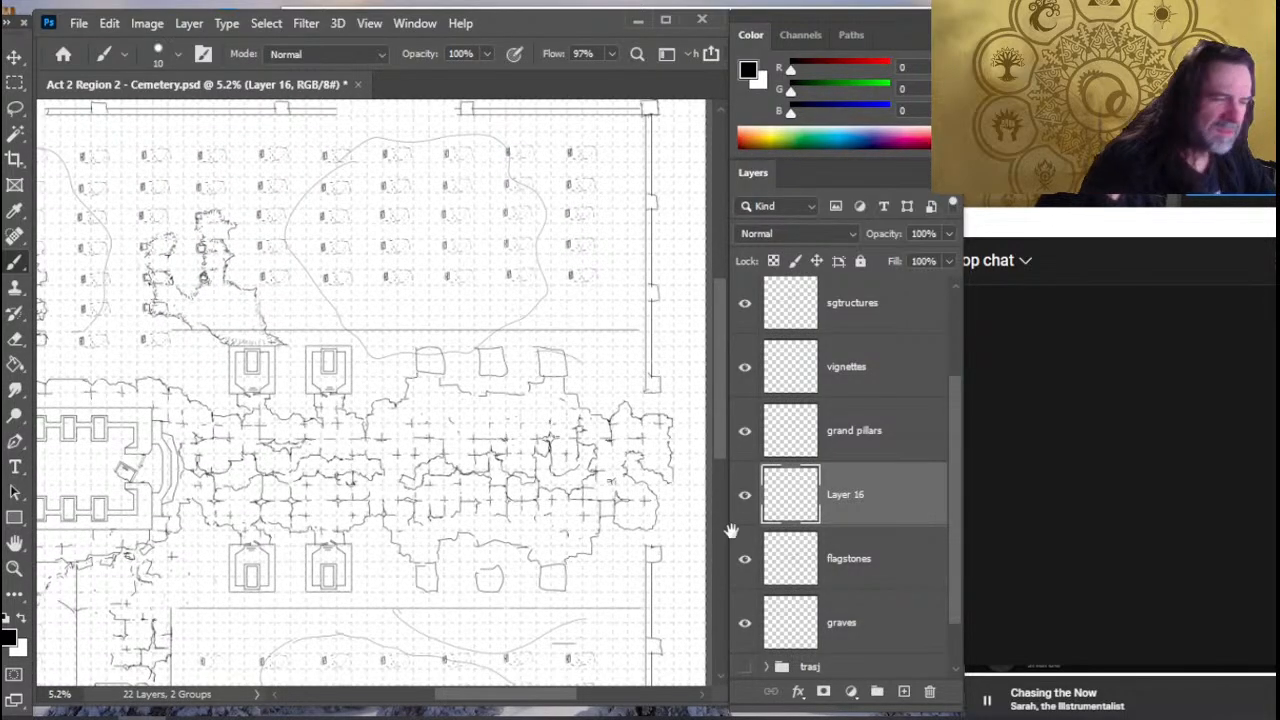
drag(662, 525, 731, 530)
- Duplicate the vignettes layer and move the copied square structure into the outlined grave area north of the plaza
click(877, 371)
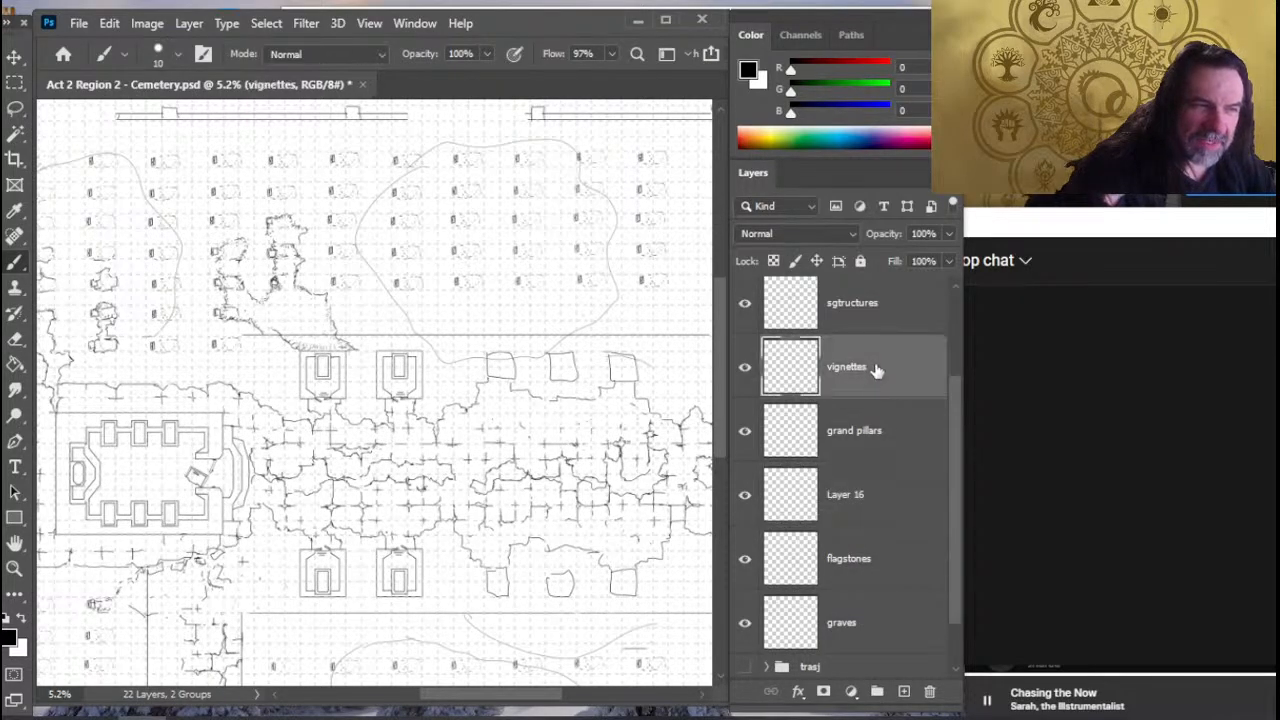
right_click(877, 373)
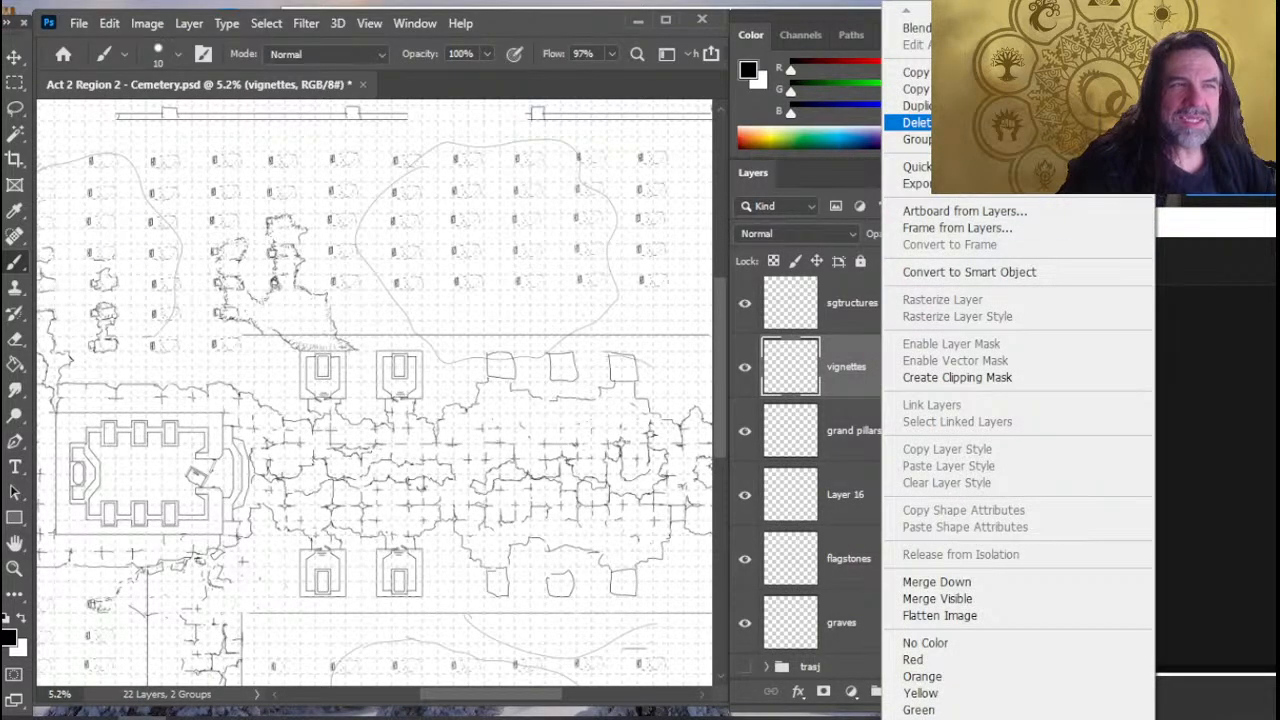
click(916, 106)
key(Return)
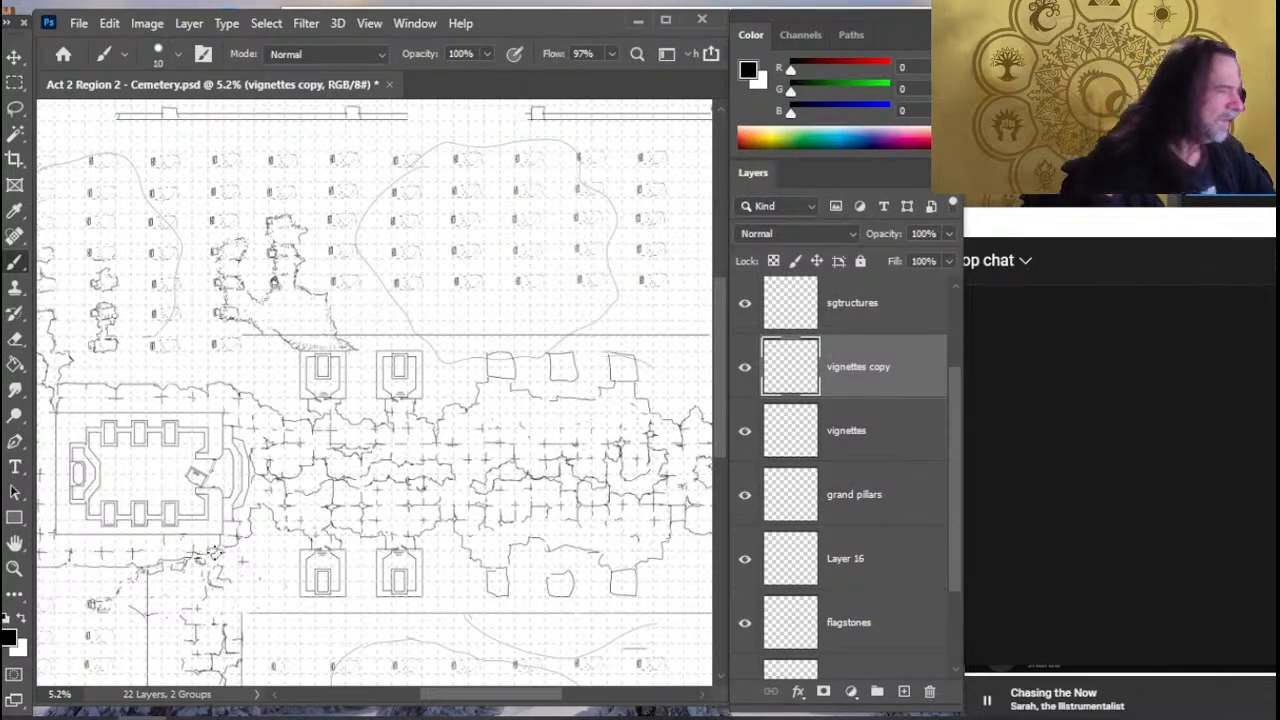
key(v)
drag(282, 568, 425, 312)
mouse_move(330, 508)
mouse_down()
mouse_move(420, 368)
mouse_move(406, 434)
mouse_move(423, 400)
mouse_move(380, 430)
mouse_up()
scroll(492, 460, up, 3)
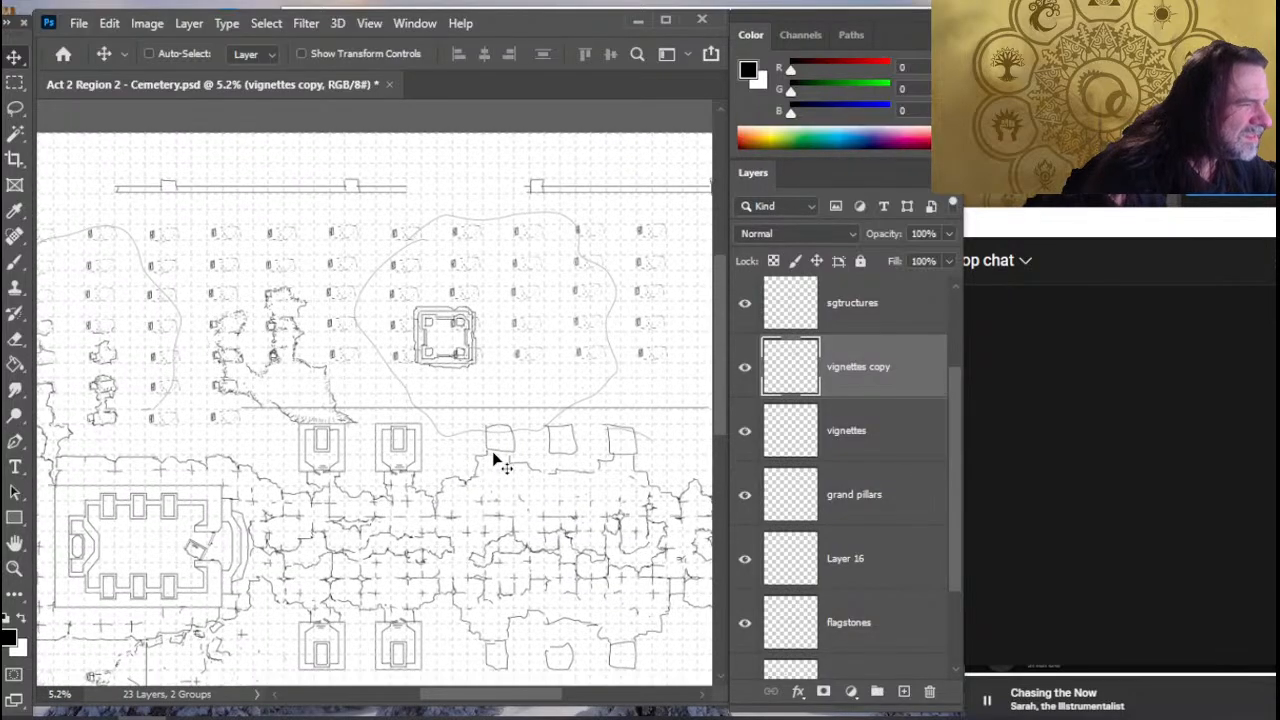
drag(498, 427, 497, 428)
- Merge the vignettes copy layer down into the vignettes layer
key(b)
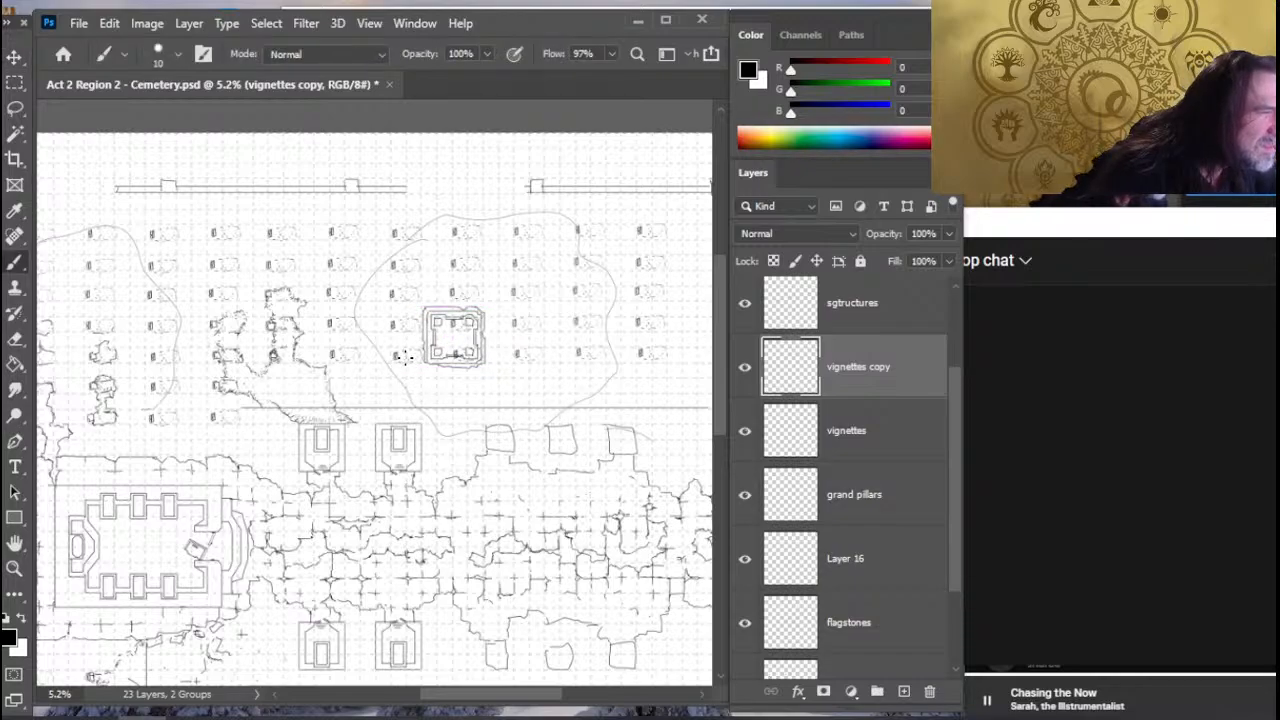
drag(406, 410, 406, 296)
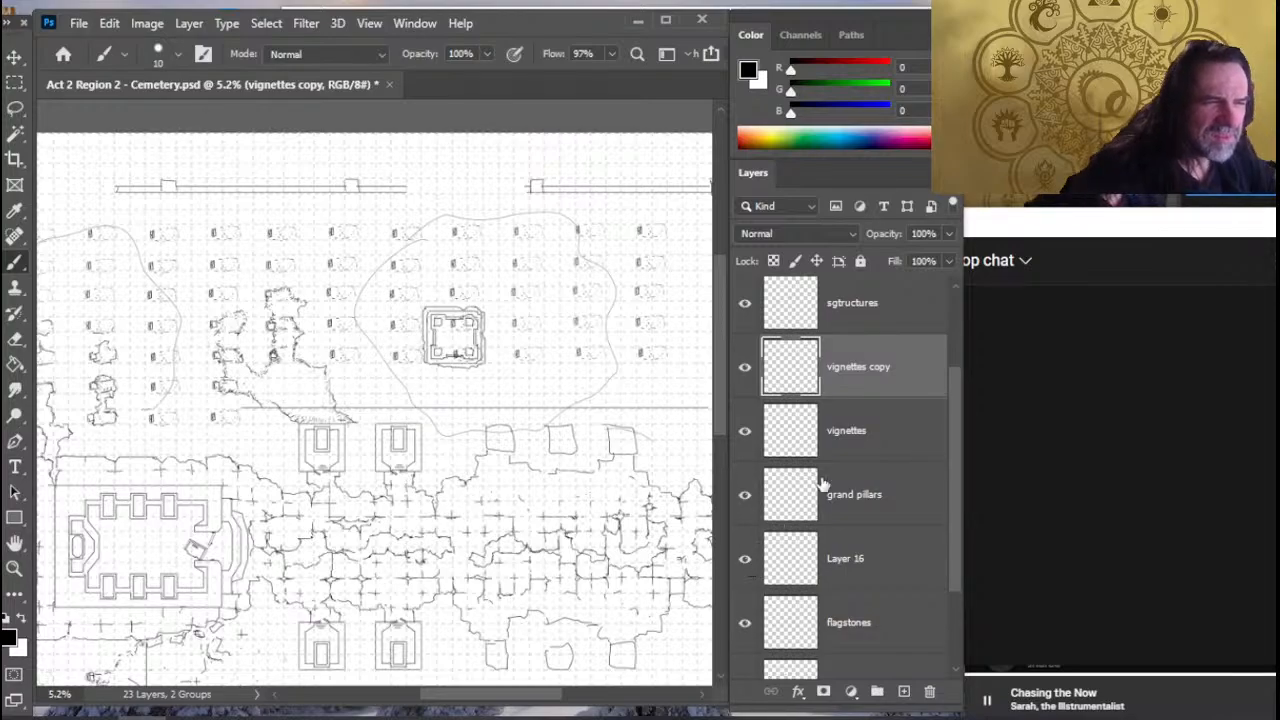
right_click(858, 369)
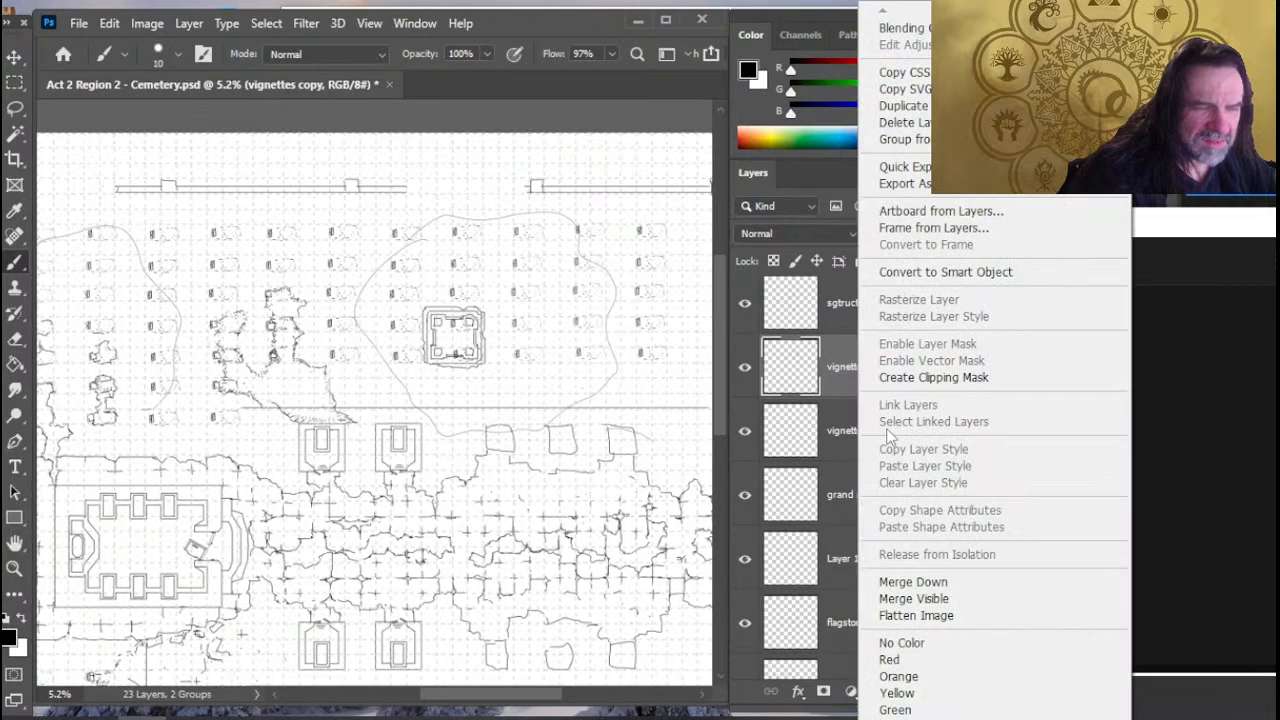
click(913, 581)
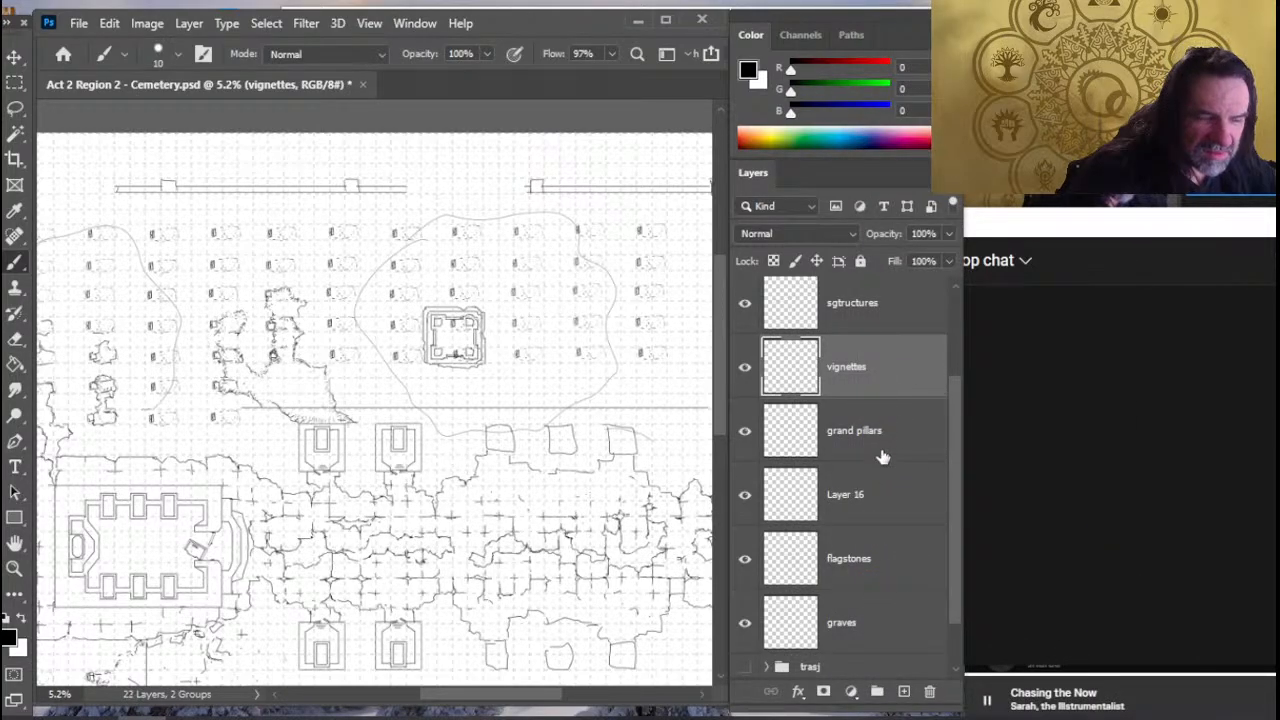
- Select the flagstones layer, and toggle the flagstones and graves layers off and on to check what each contains
click(873, 571)
click(746, 570)
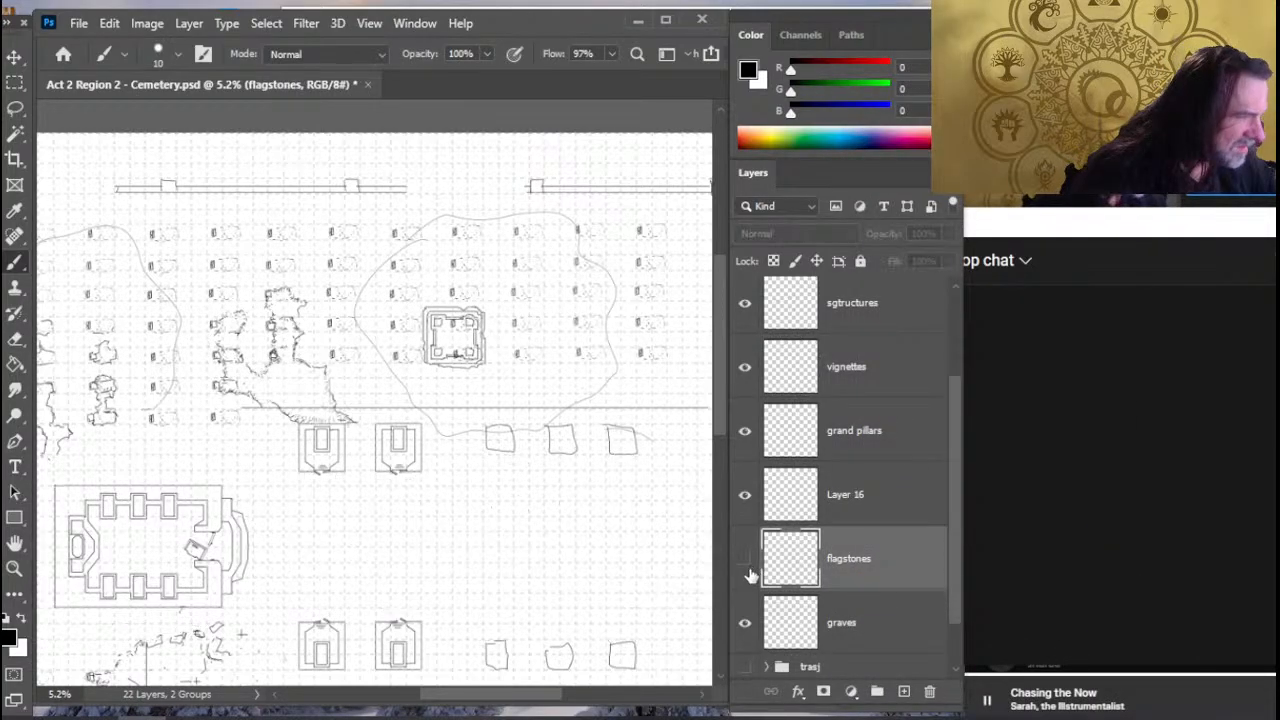
click(746, 562)
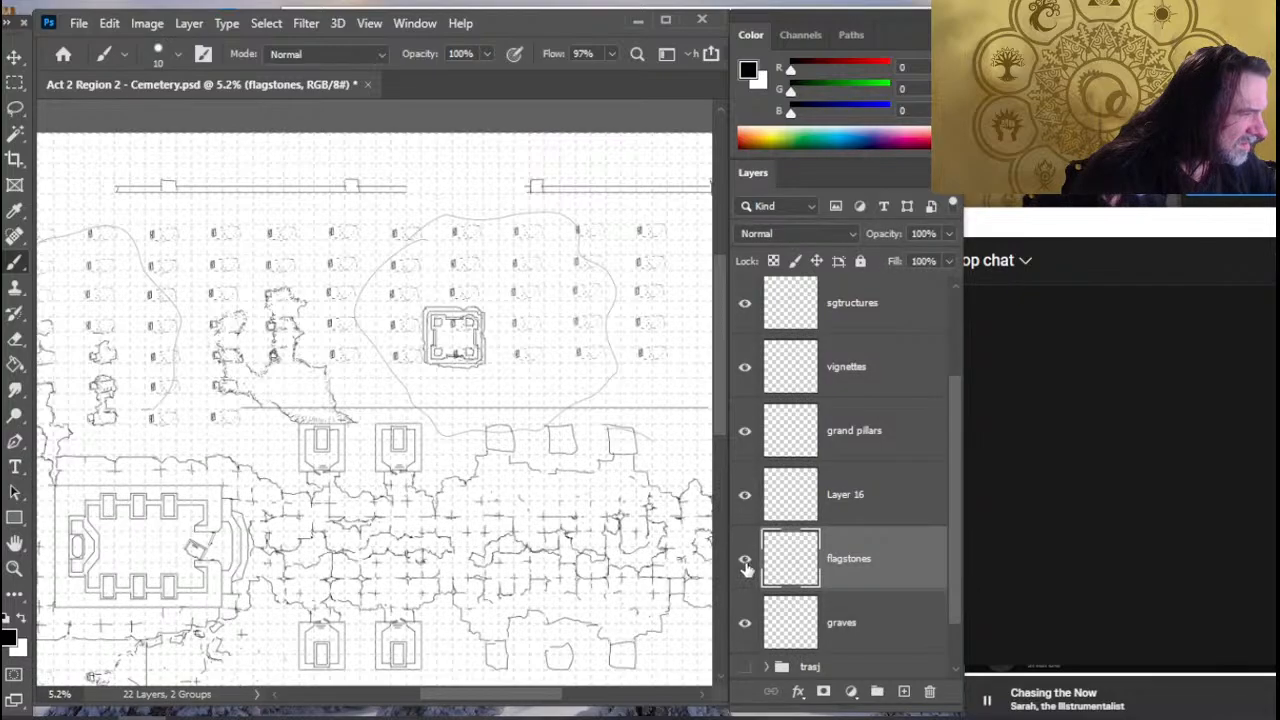
click(745, 624)
click(745, 623)
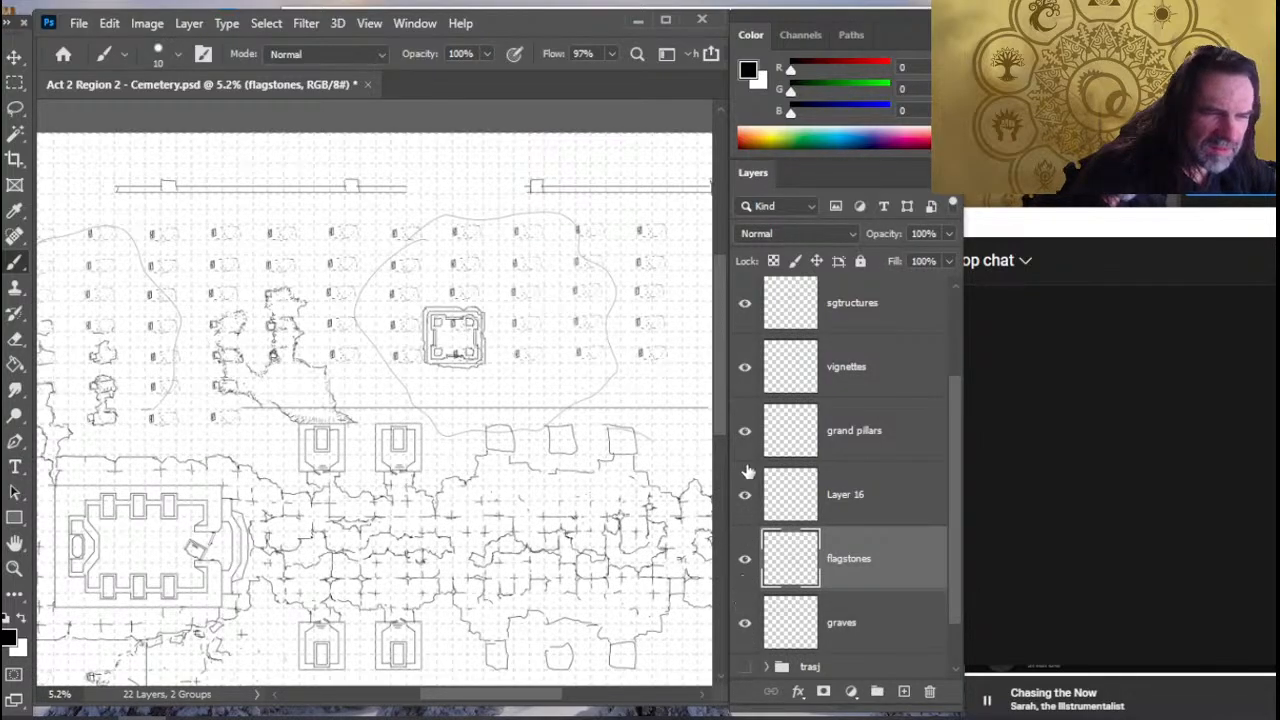
- Toggle the vignettes, grand pillars and Layer 16 layers off and on to check what each contains
click(745, 368)
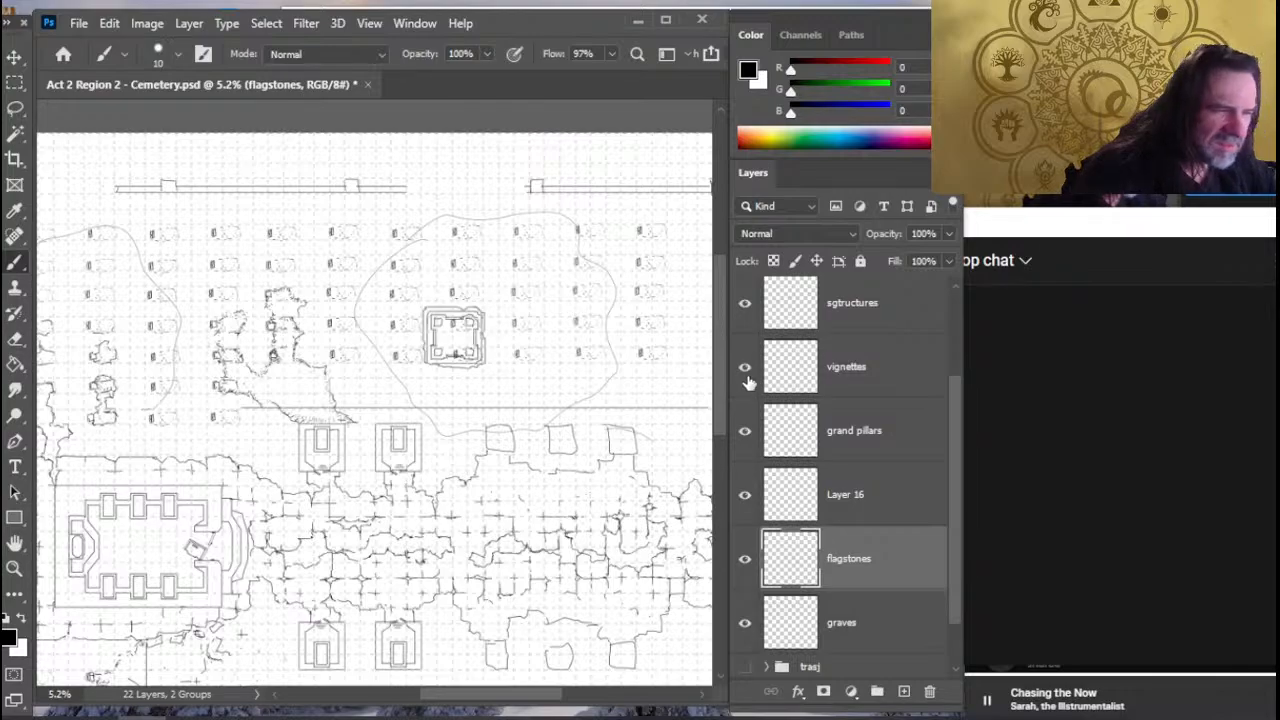
click(745, 432)
click(745, 432)
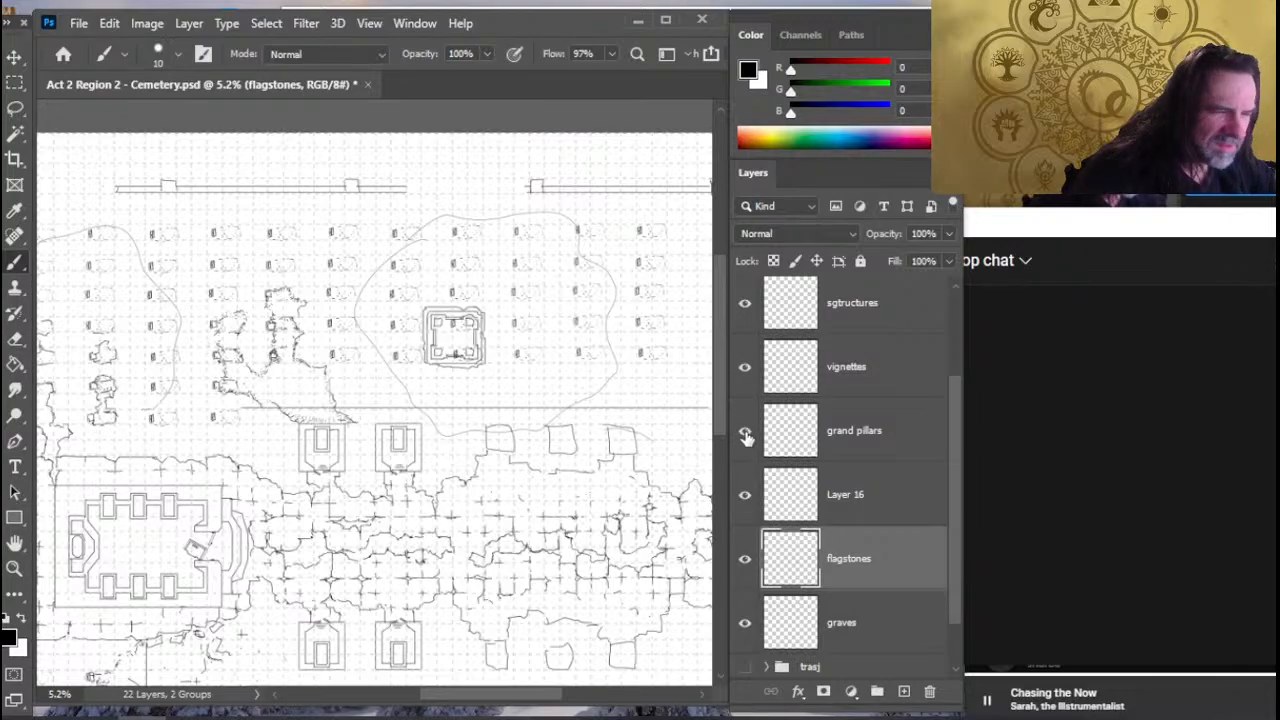
click(745, 496)
click(745, 496)
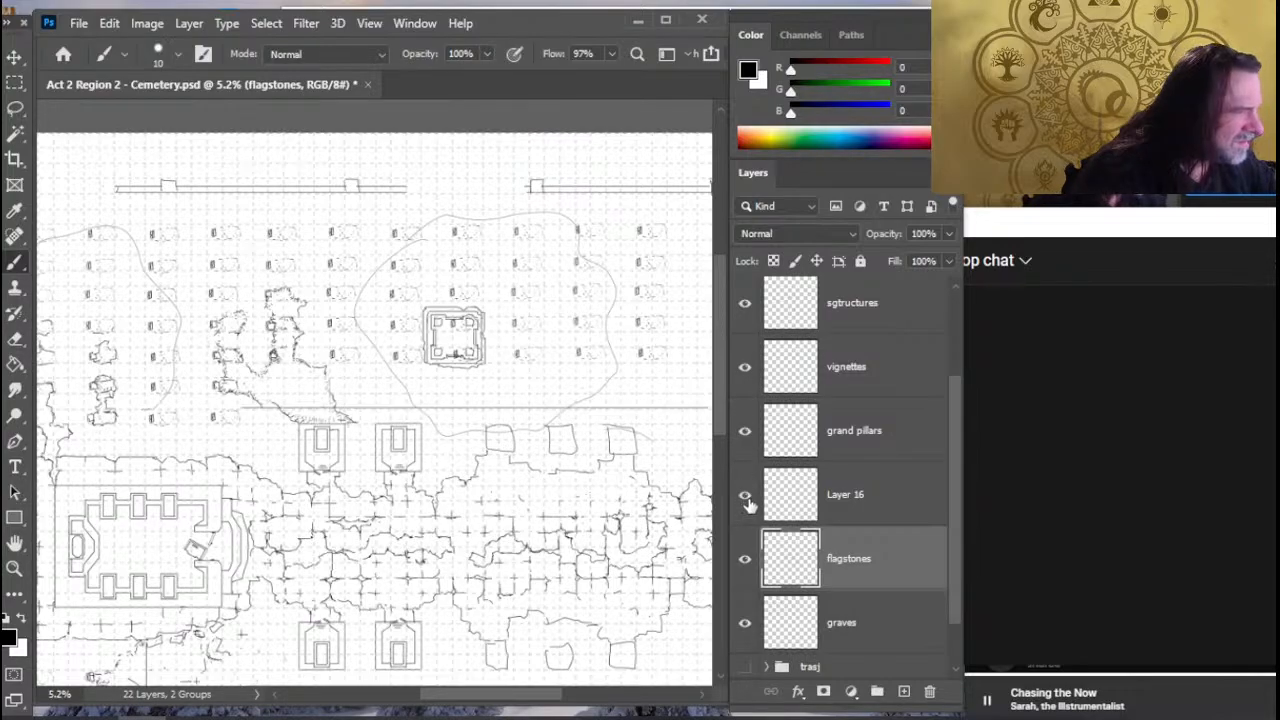
- On Layer 16, draw straight lines enclosing the copied square structure, running its two sides down to the northern plot's boundary line
click(858, 512)
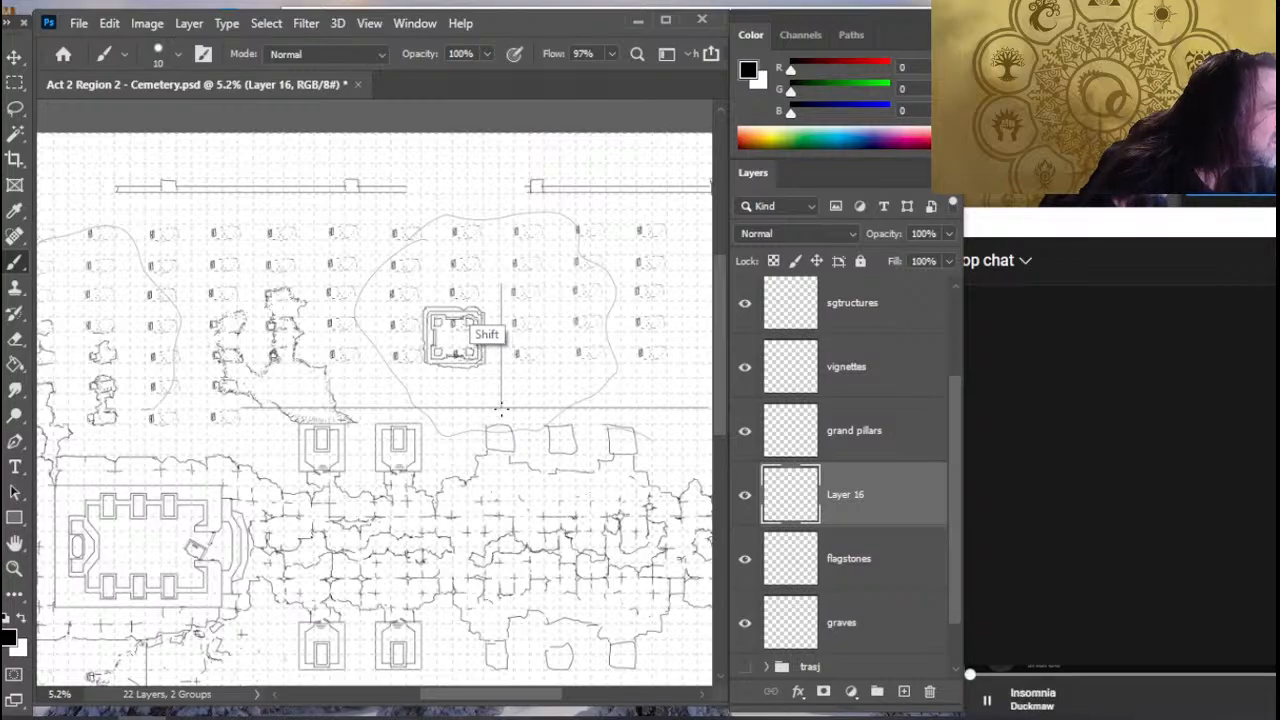
shift+click(416, 283)
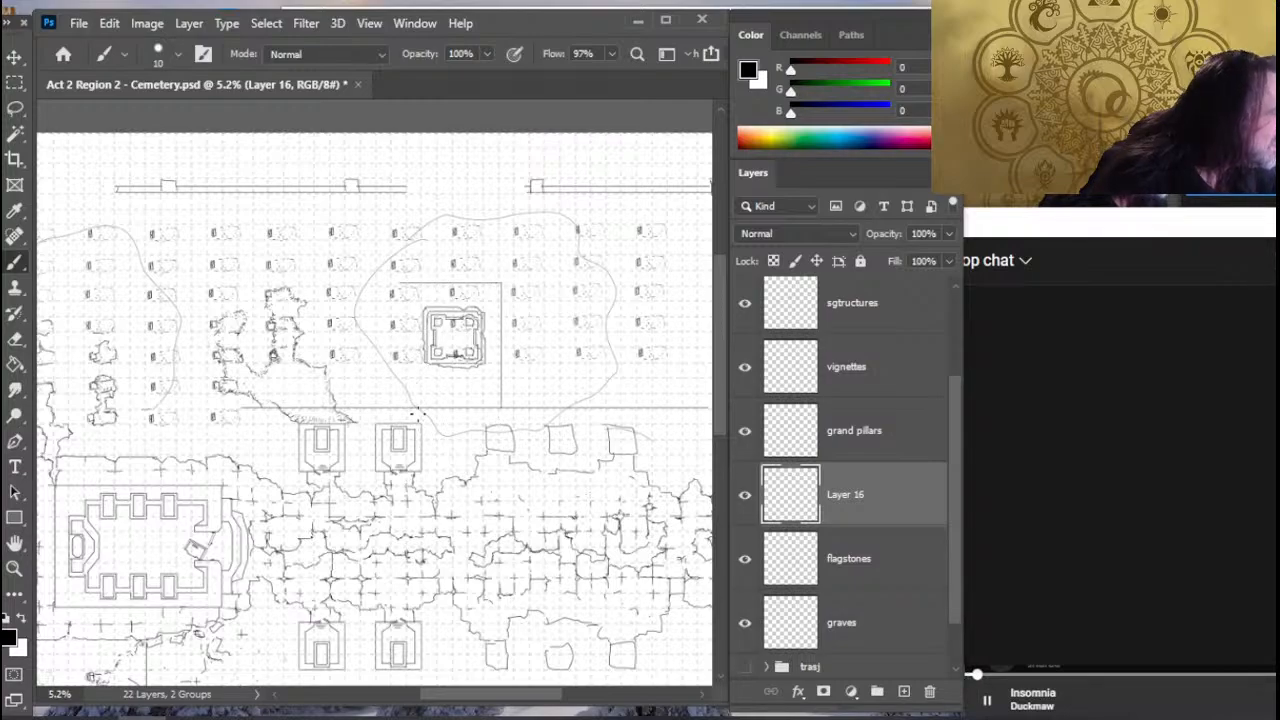
shift+click(409, 409)
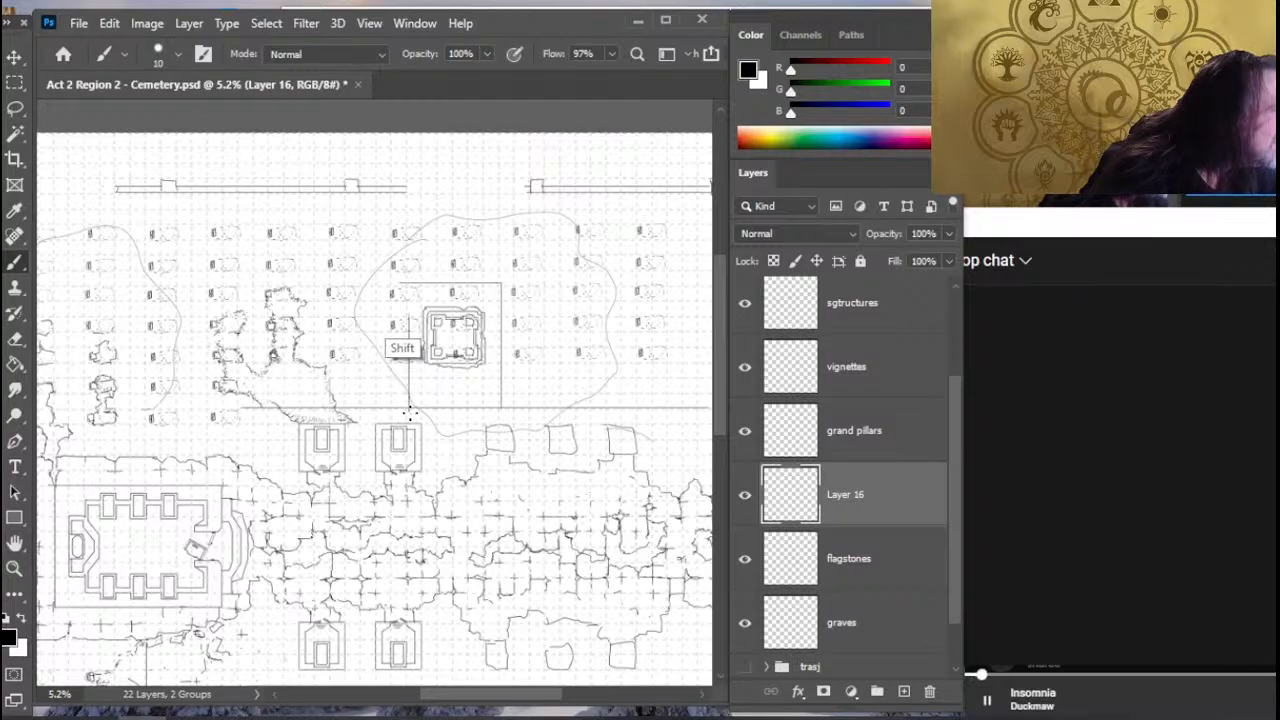
key(e)
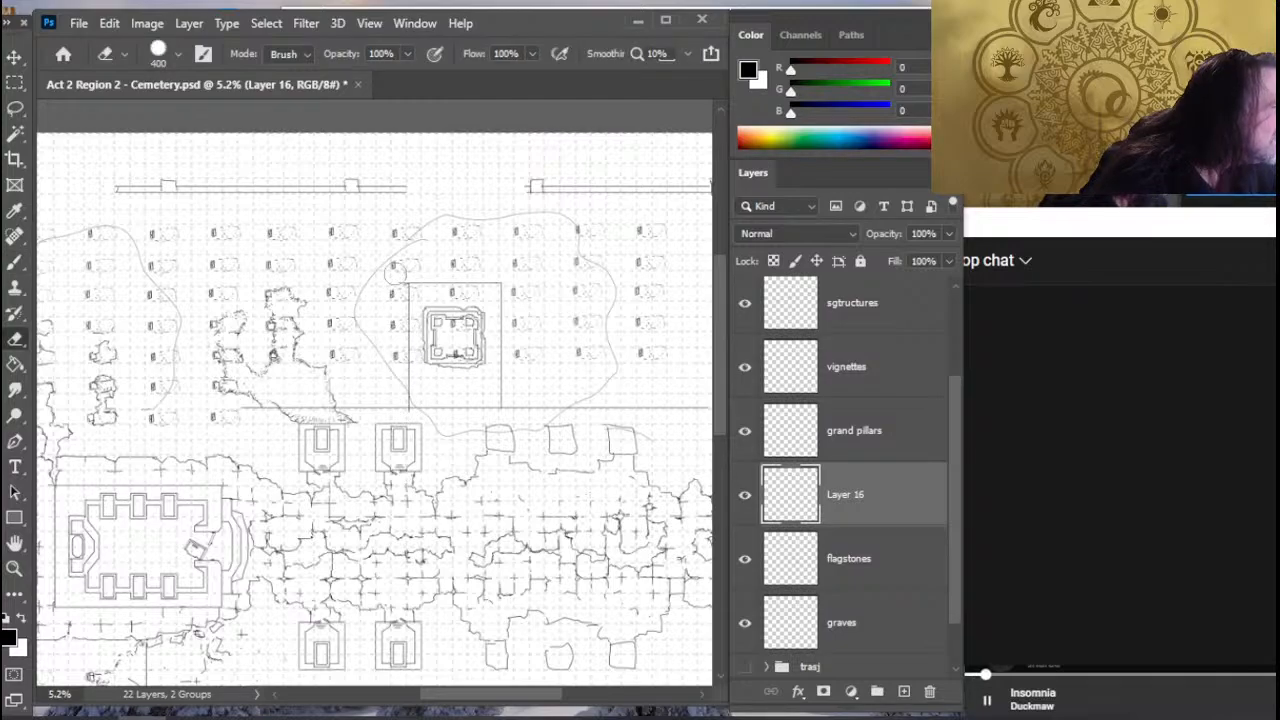
- Select the enclosed square structure on the vignettes layer, nudge it slightly north and clear the selection
click(881, 387)
key(l)
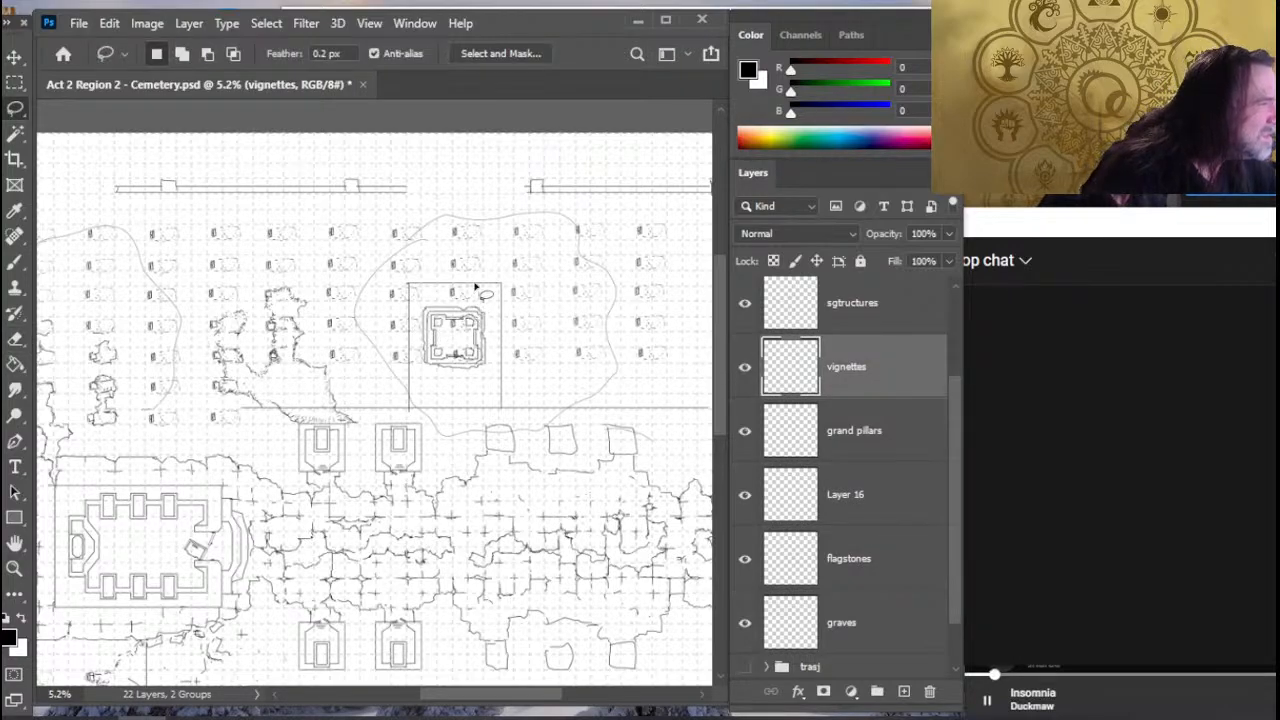
drag(476, 287, 420, 300)
key(v)
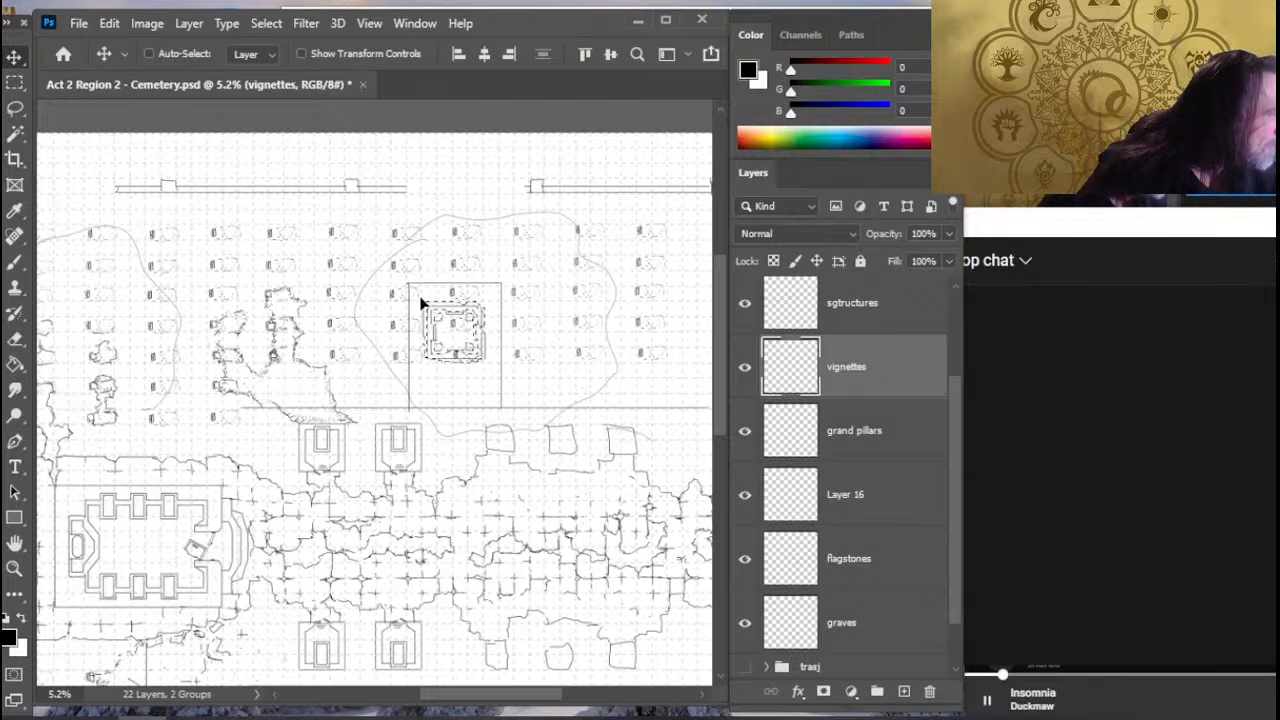
key(ctrl+d)
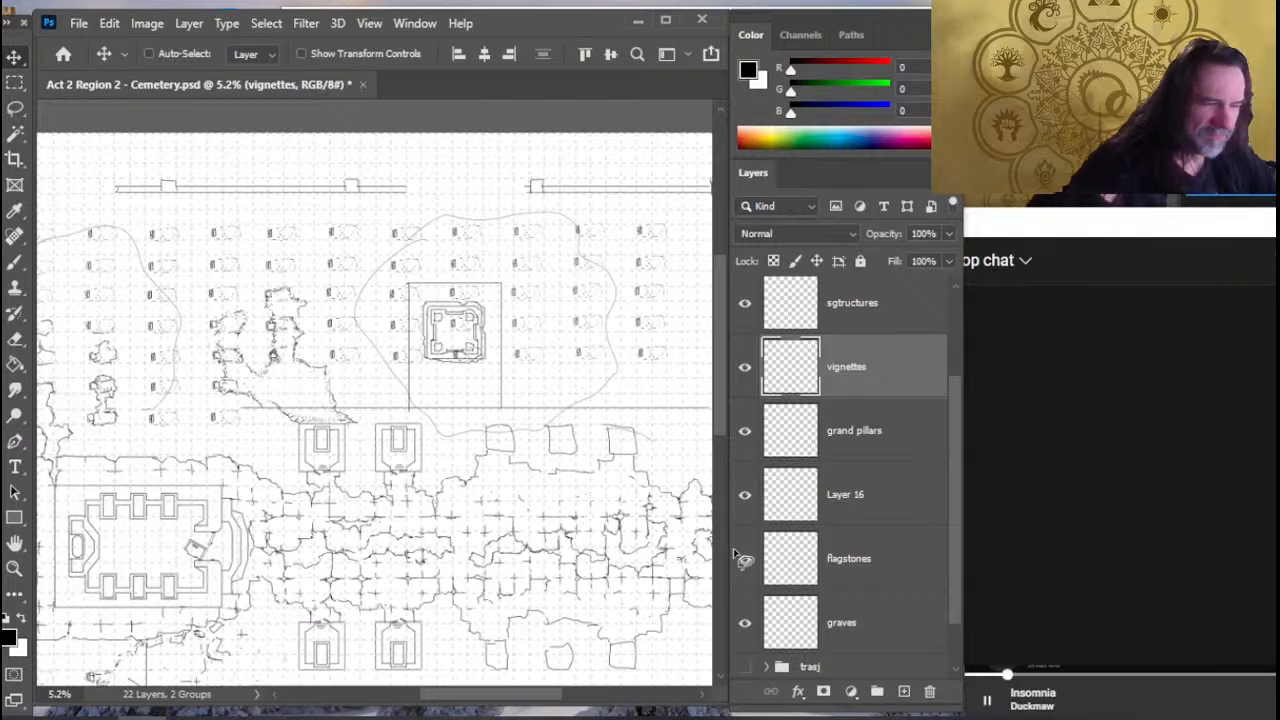
- On Layer 16, erase the horizontal boundary line between the enclosure's two sides so it opens toward the plaza
key(l)
click(880, 505)
key(e)
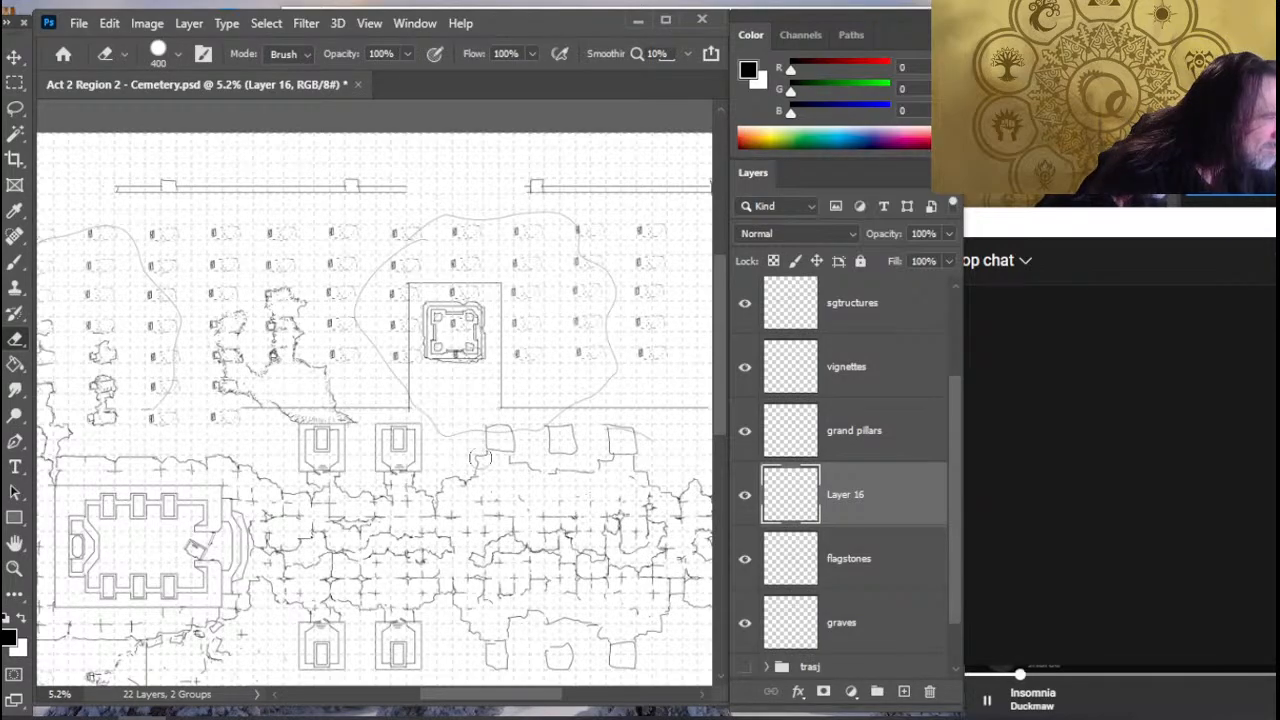
- Draw a vertical boundary line from the western end of the northern plot line down to the flagstones beside the walled building
key(z)
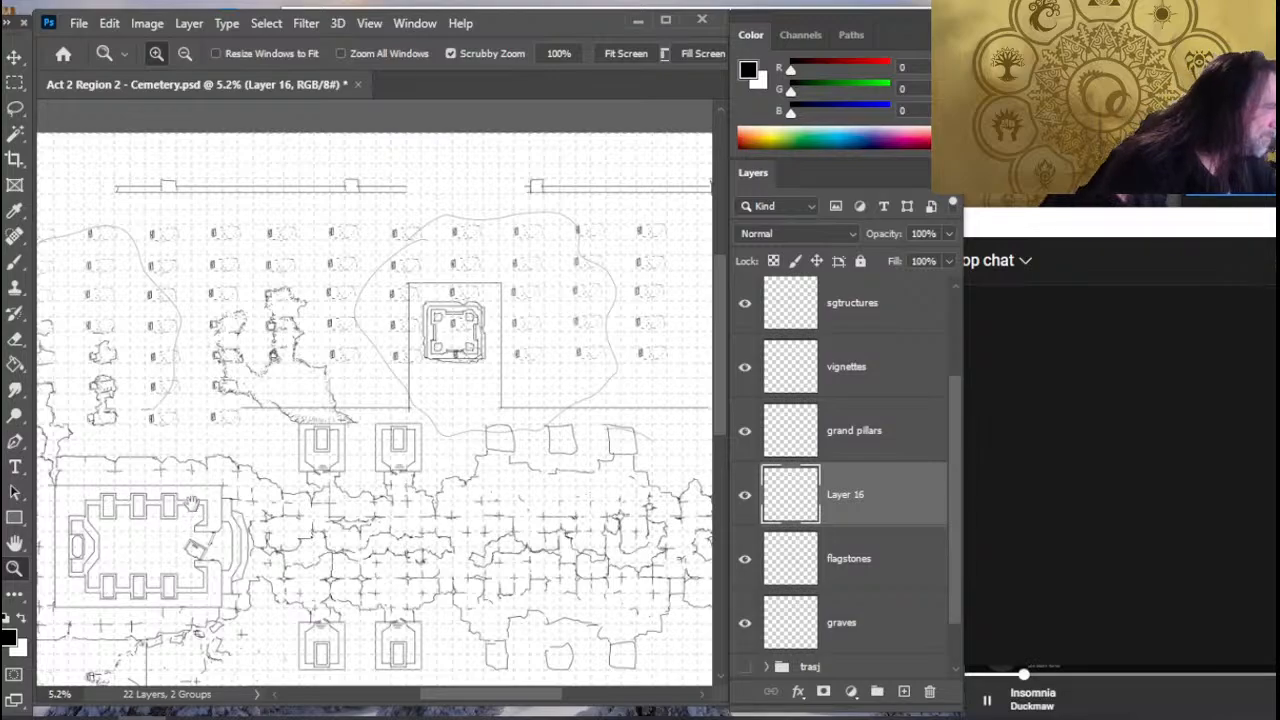
drag(183, 508, 325, 438)
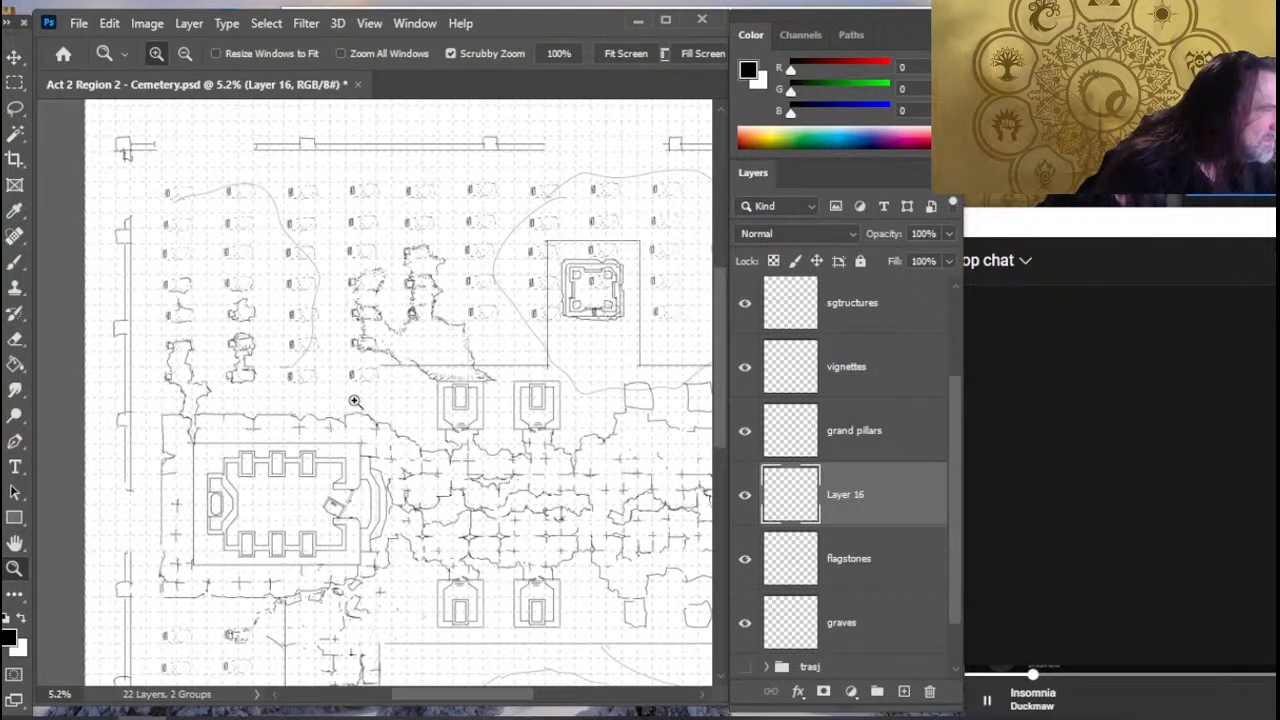
key(b)
key(r)
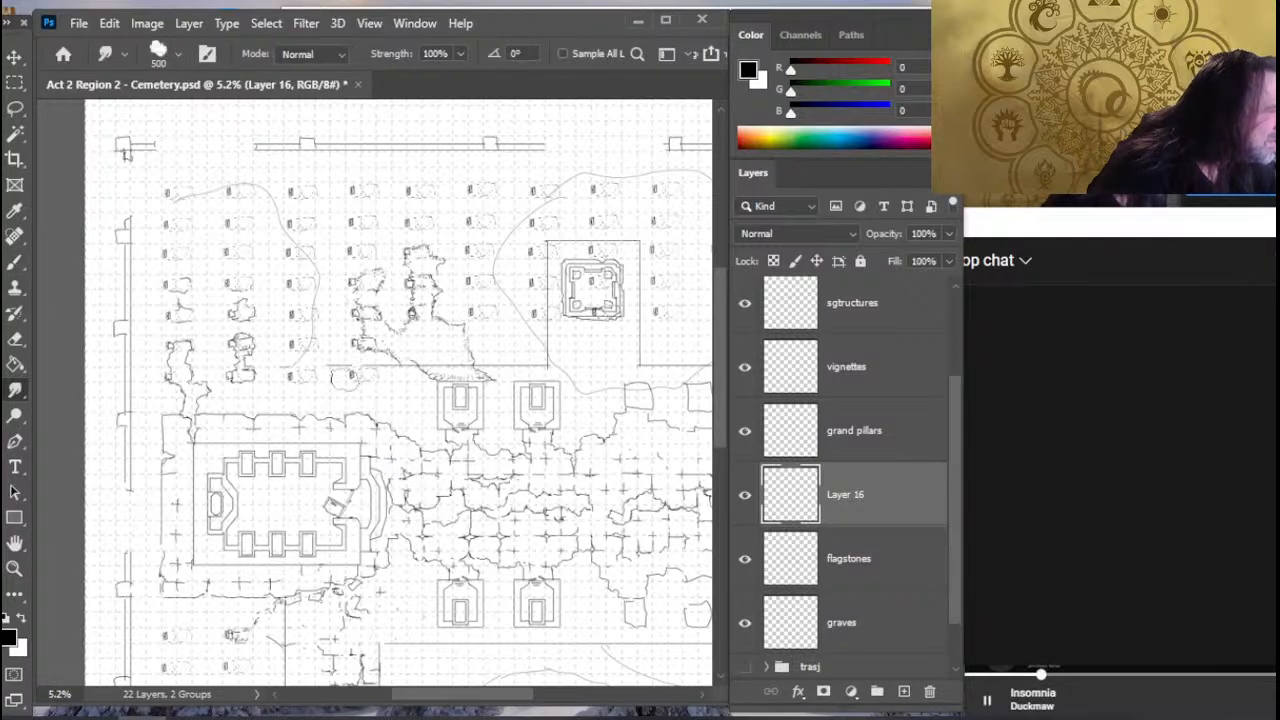
key(e)
key(b)
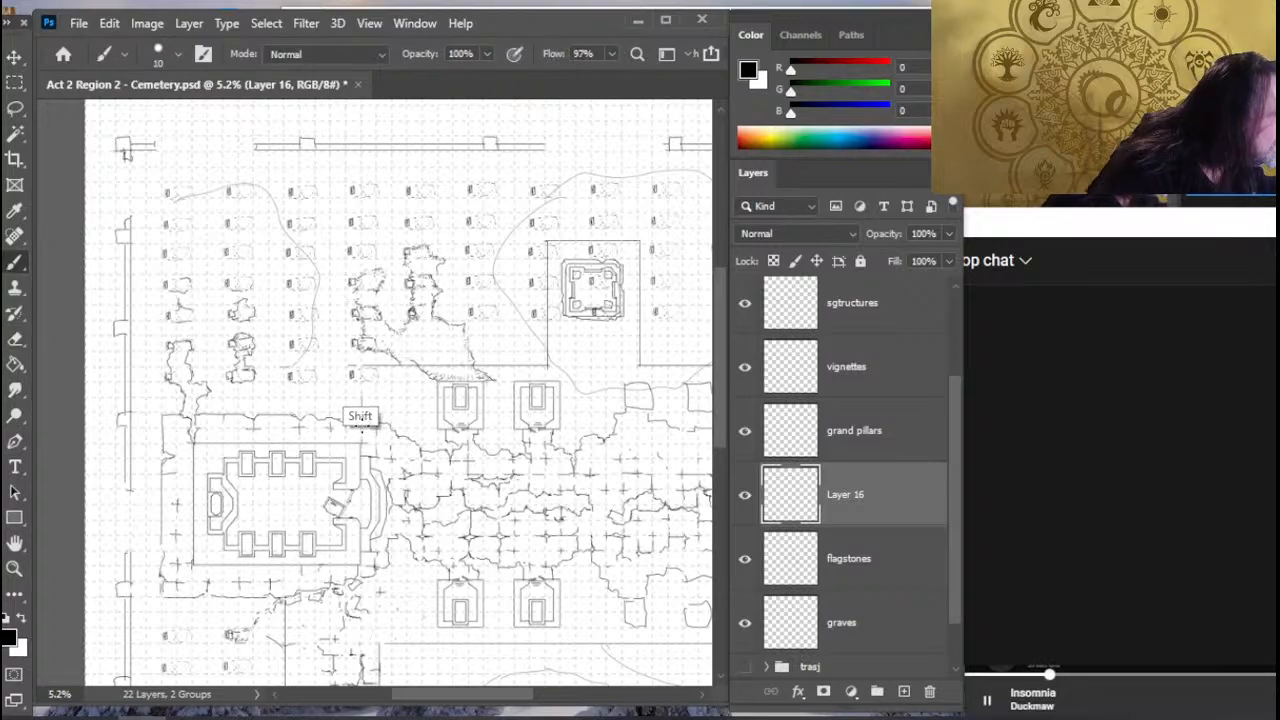
key(e)
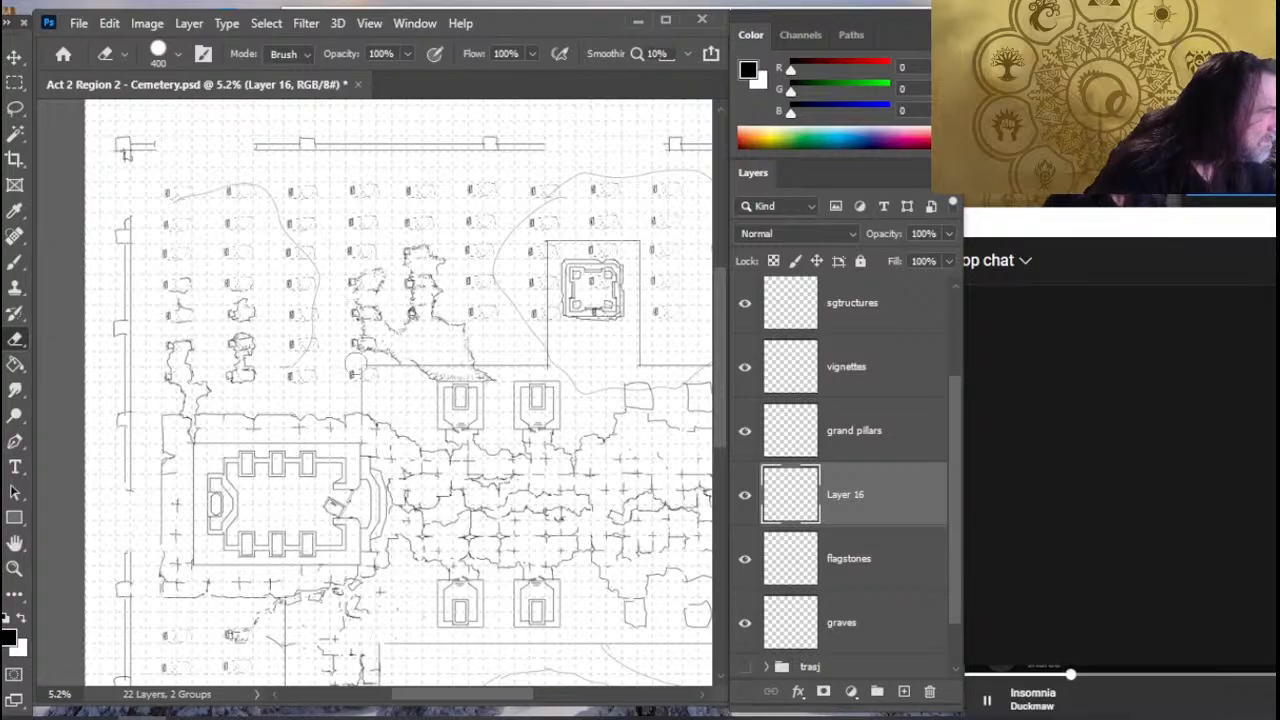
key(b)
shift+click(376, 367)
shift+click(376, 430)
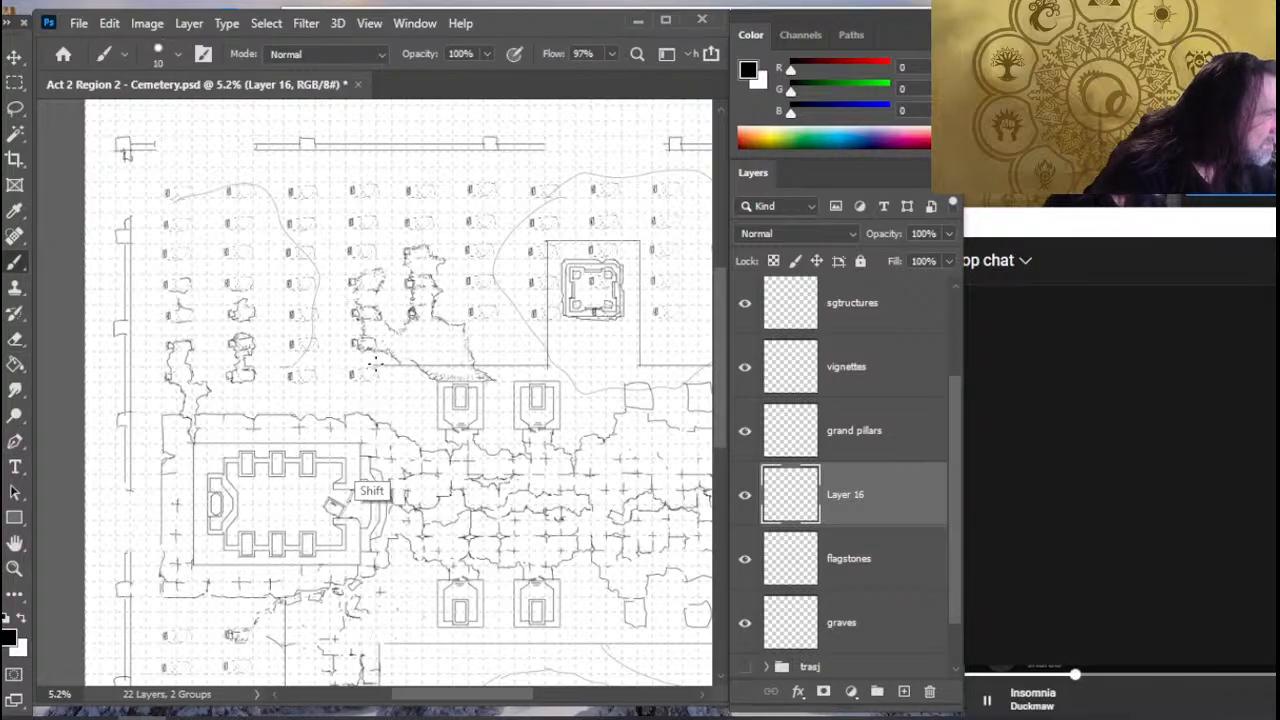
- Erase the southern plot's long horizontal boundary line and redraw it straight, slightly farther south, from the southern enclosure's side to the eastern wall
key(z)
mouse_move(430, 484)
mouse_down()
mouse_move(375, 458)
mouse_move(346, 462)
mouse_up()
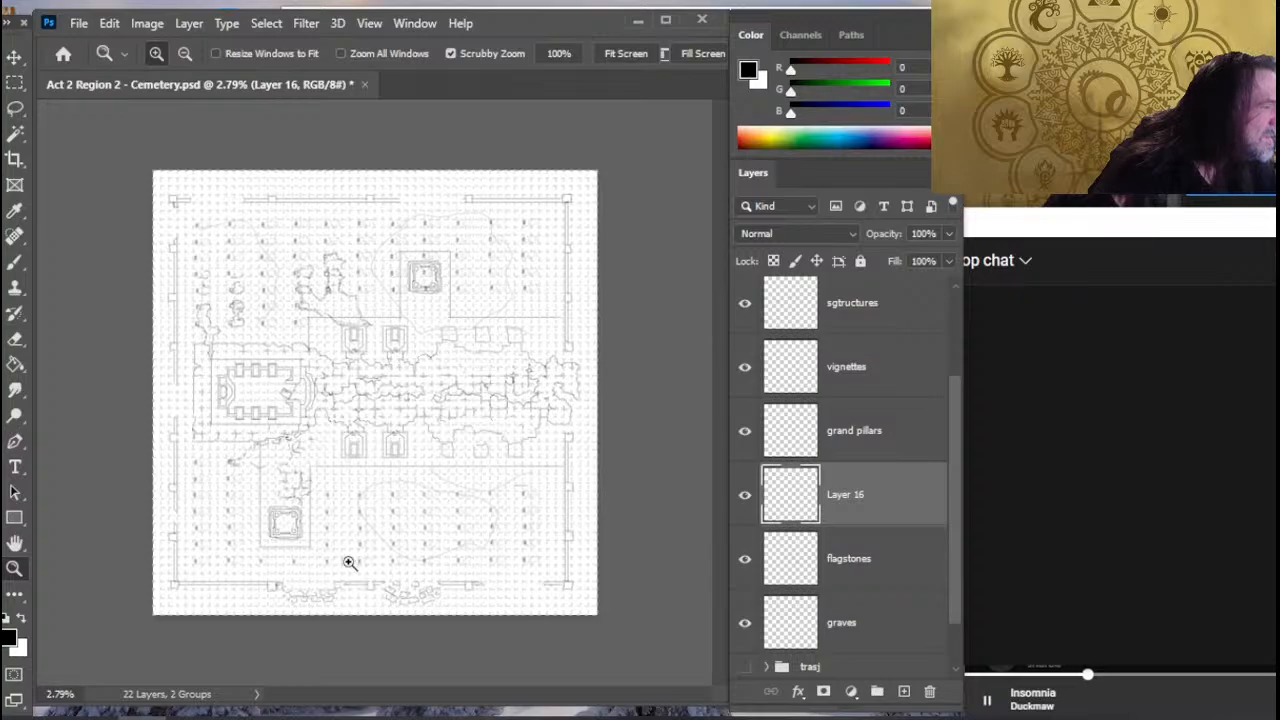
drag(318, 500, 378, 500)
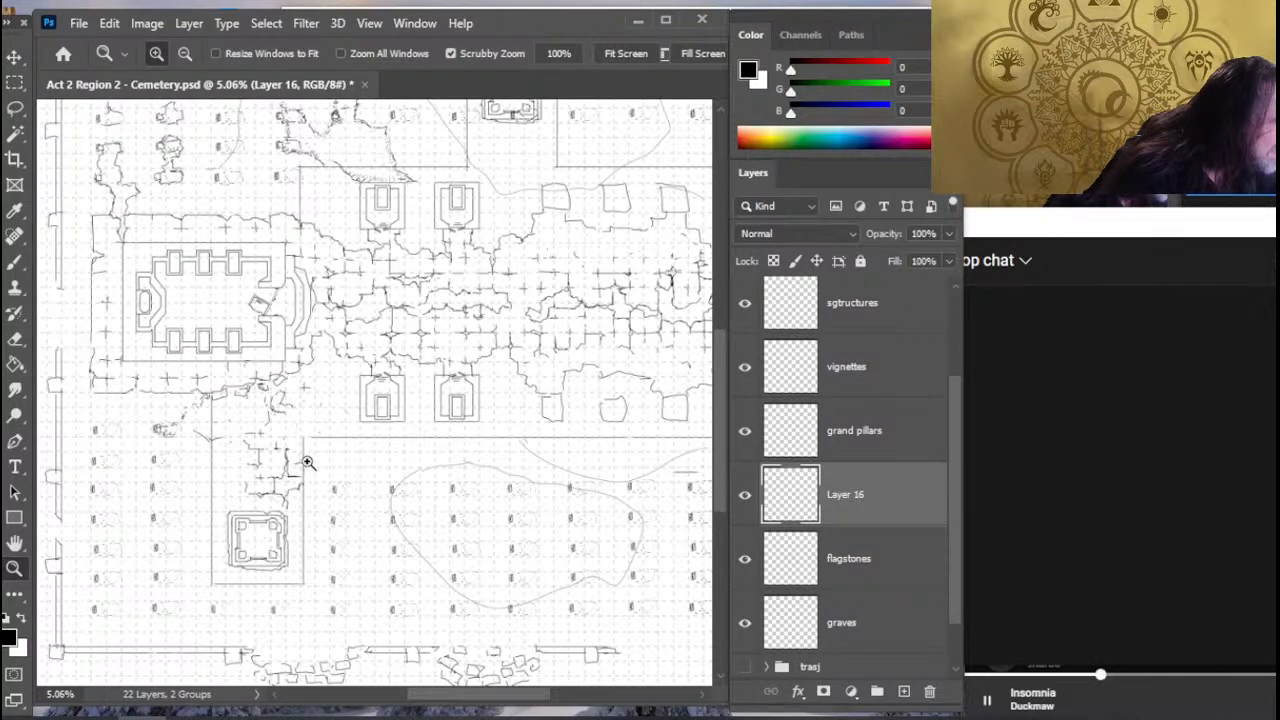
key(e)
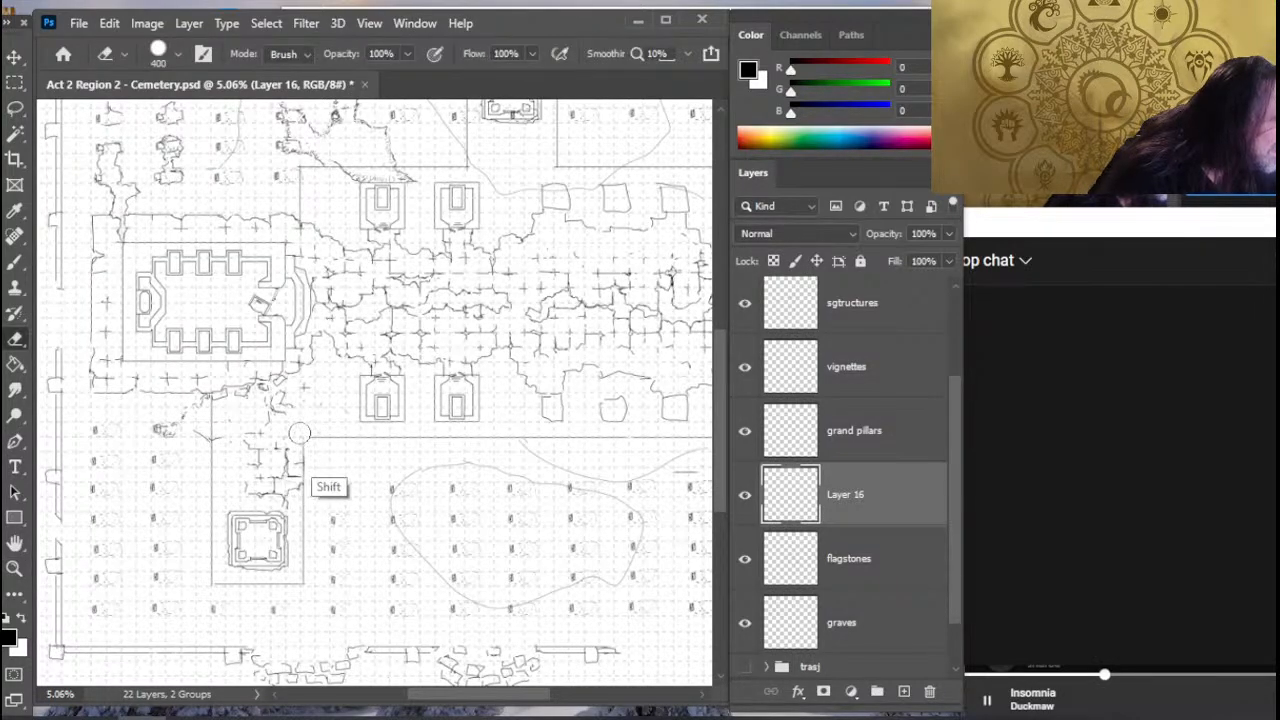
drag(300, 433, 677, 434)
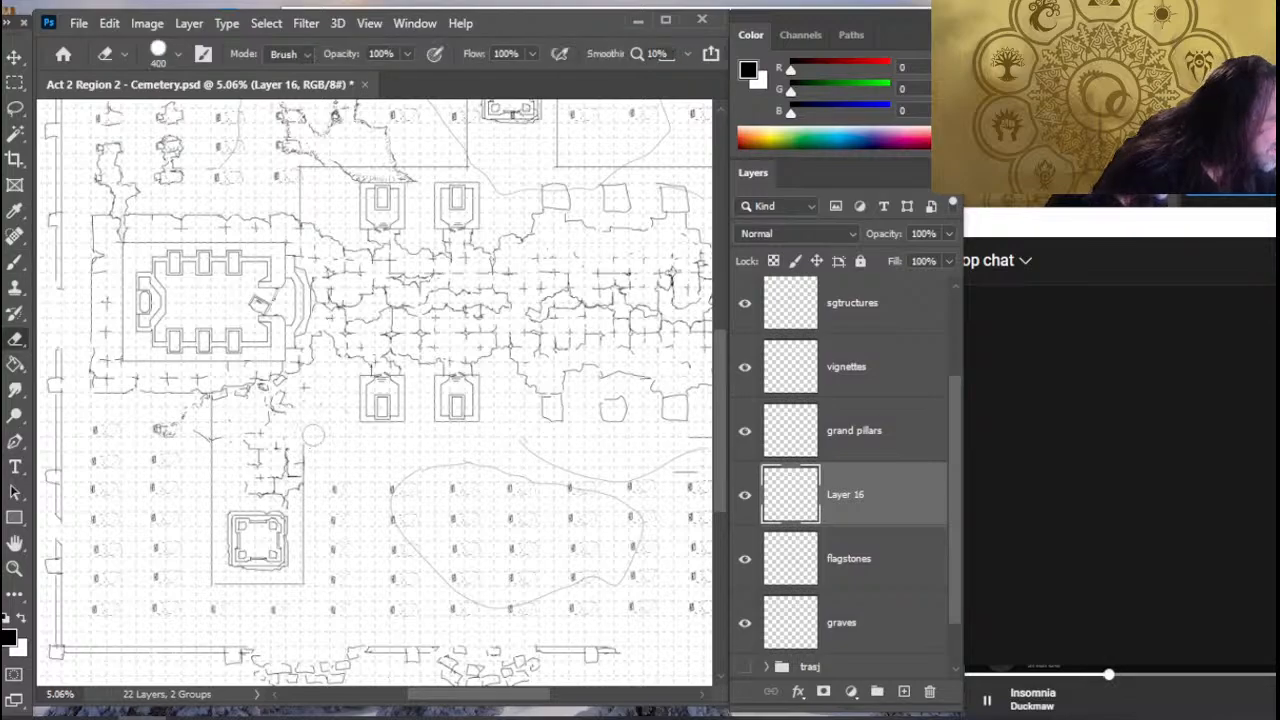
key(b)
drag(304, 453, 800, 465)
key(space)
drag(608, 431, 364, 424)
- Erase the northern plot's horizontal boundary line on both sides of the square structure's enclosure
key(e)
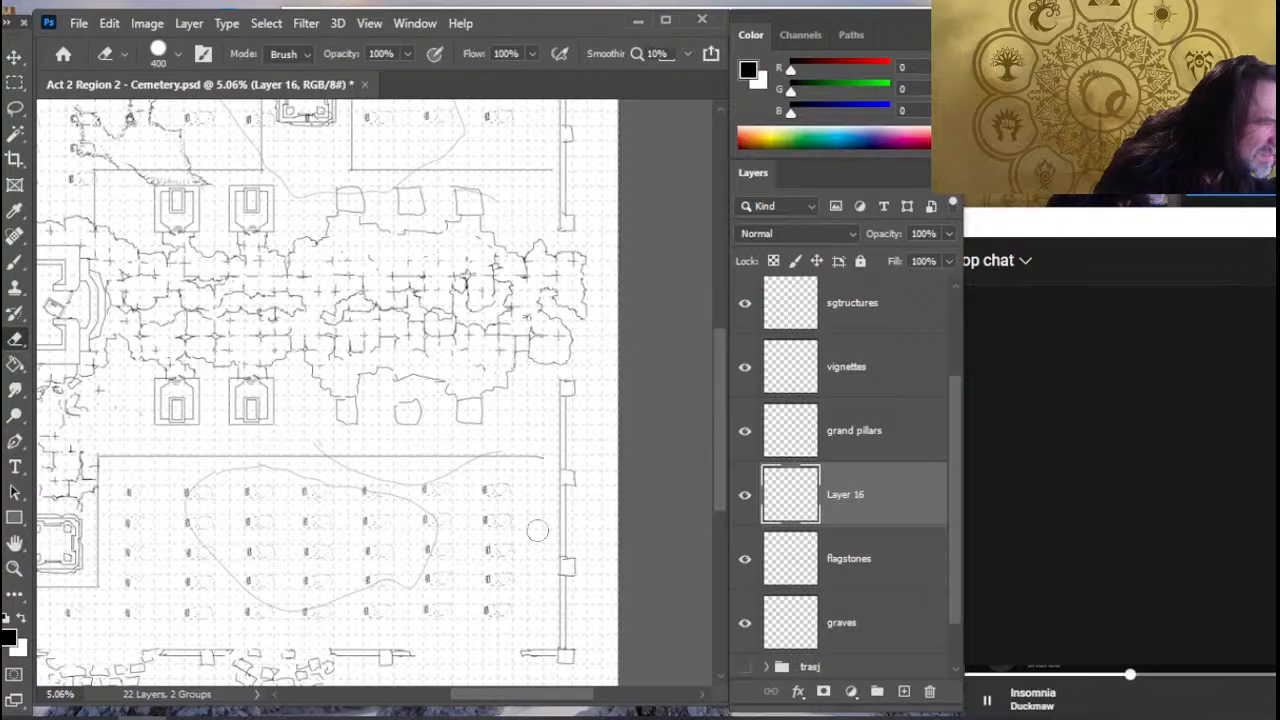
key(space)
drag(420, 386, 427, 550)
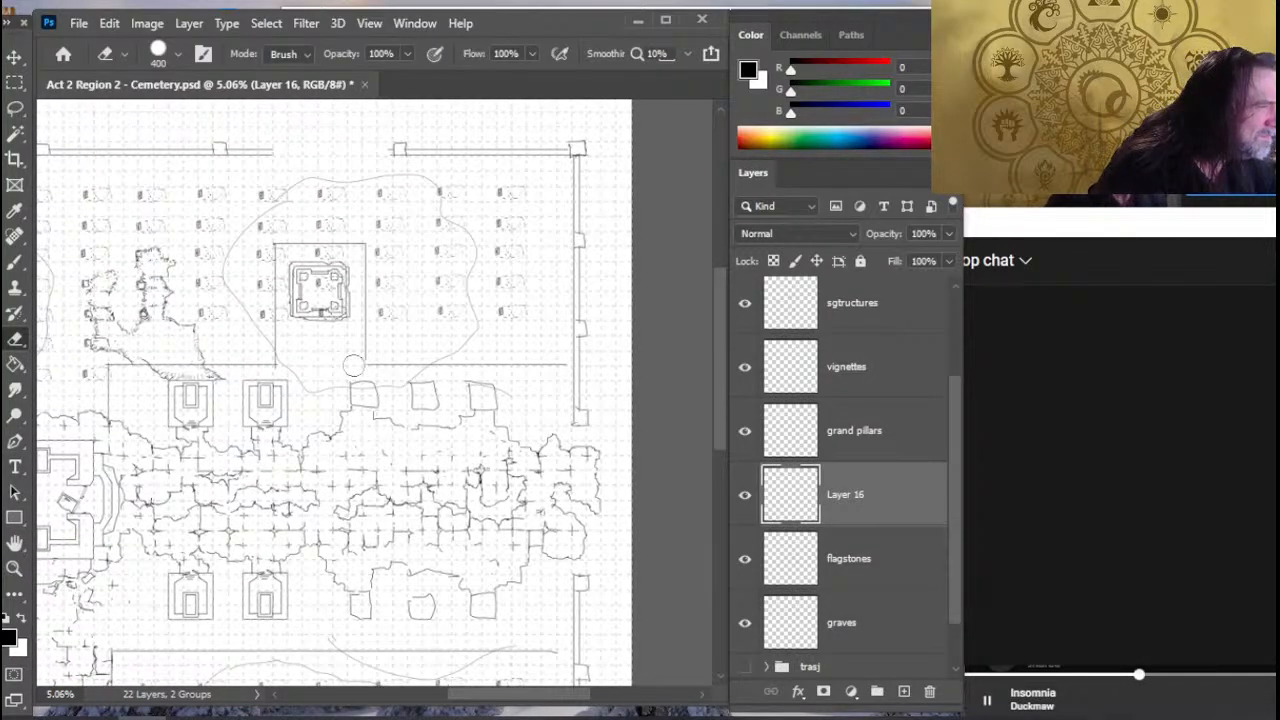
drag(354, 366, 566, 365)
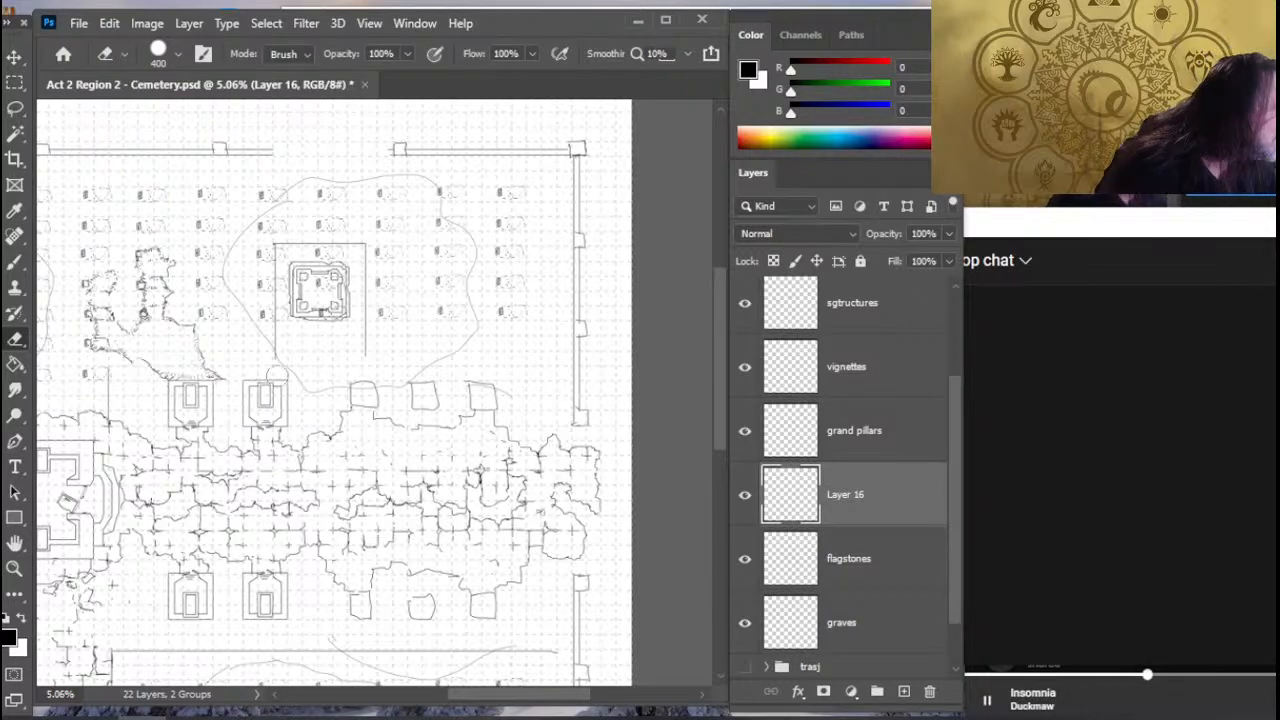
- Redraw the northern boundary line slightly farther north on both sides of the enclosure, and trim the stray line ends
key(b)
drag(275, 352, 112, 352)
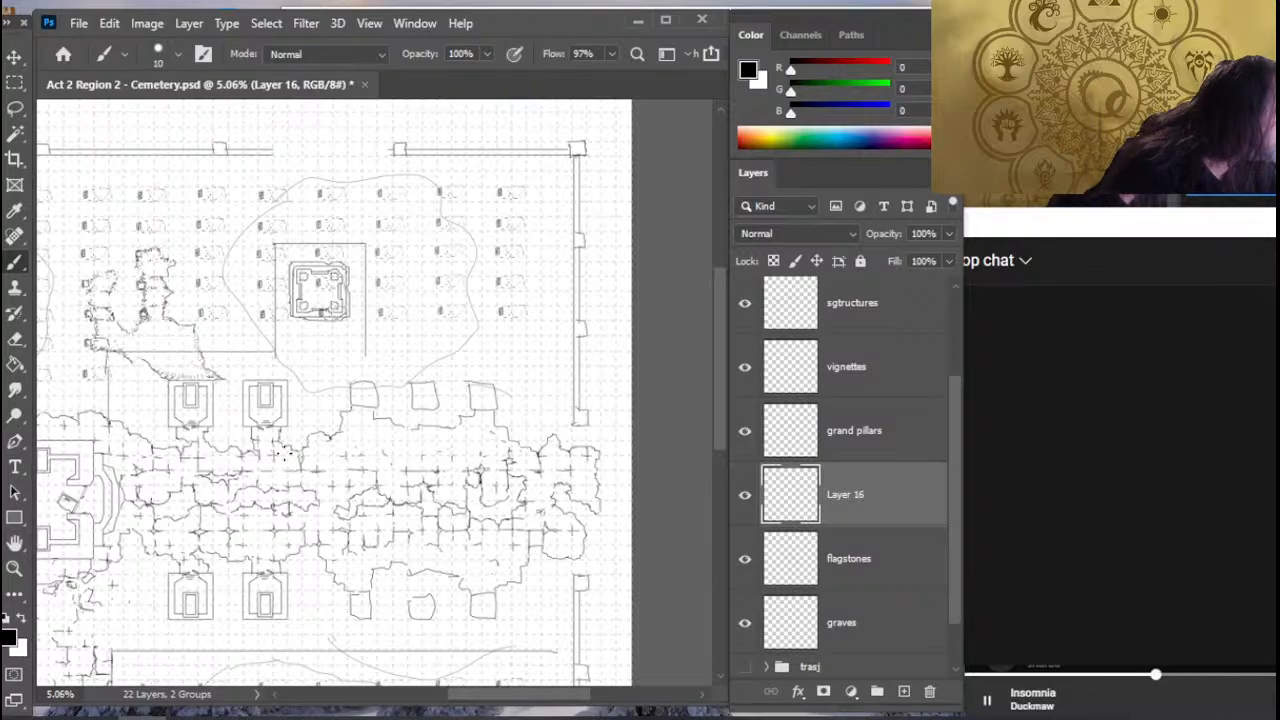
click(15, 390)
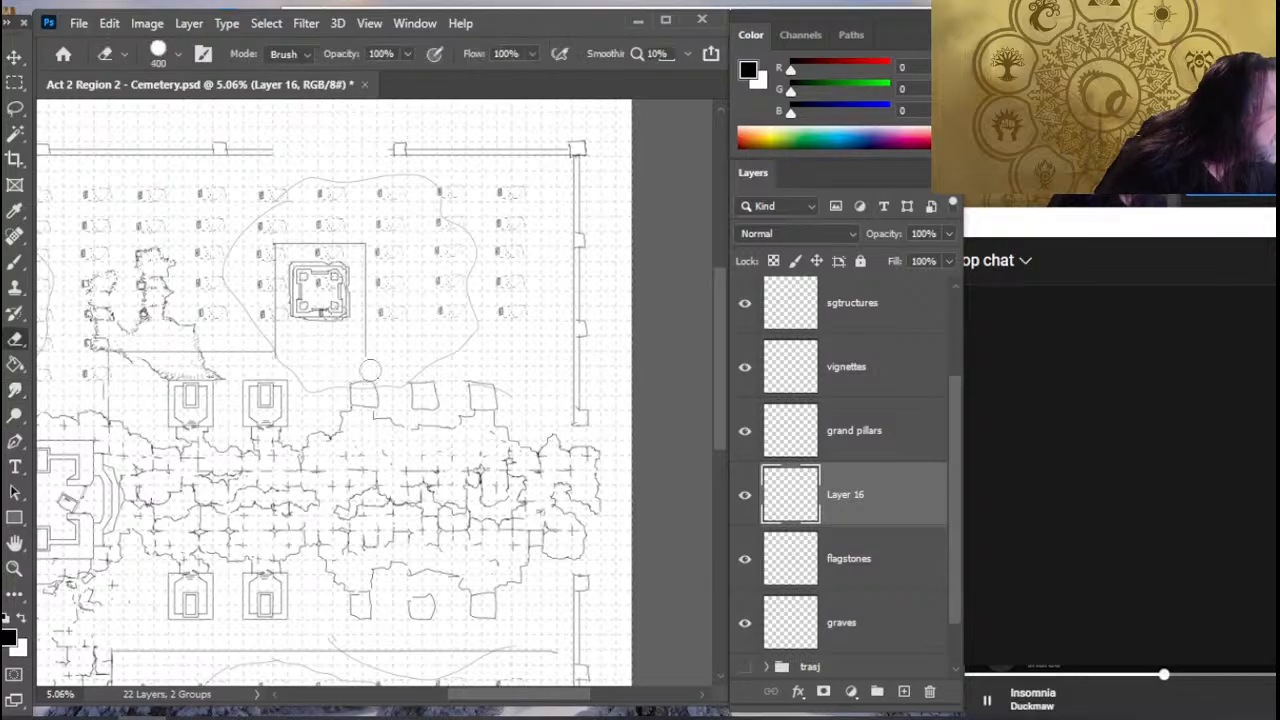
key(b)
shift+click(365, 351)
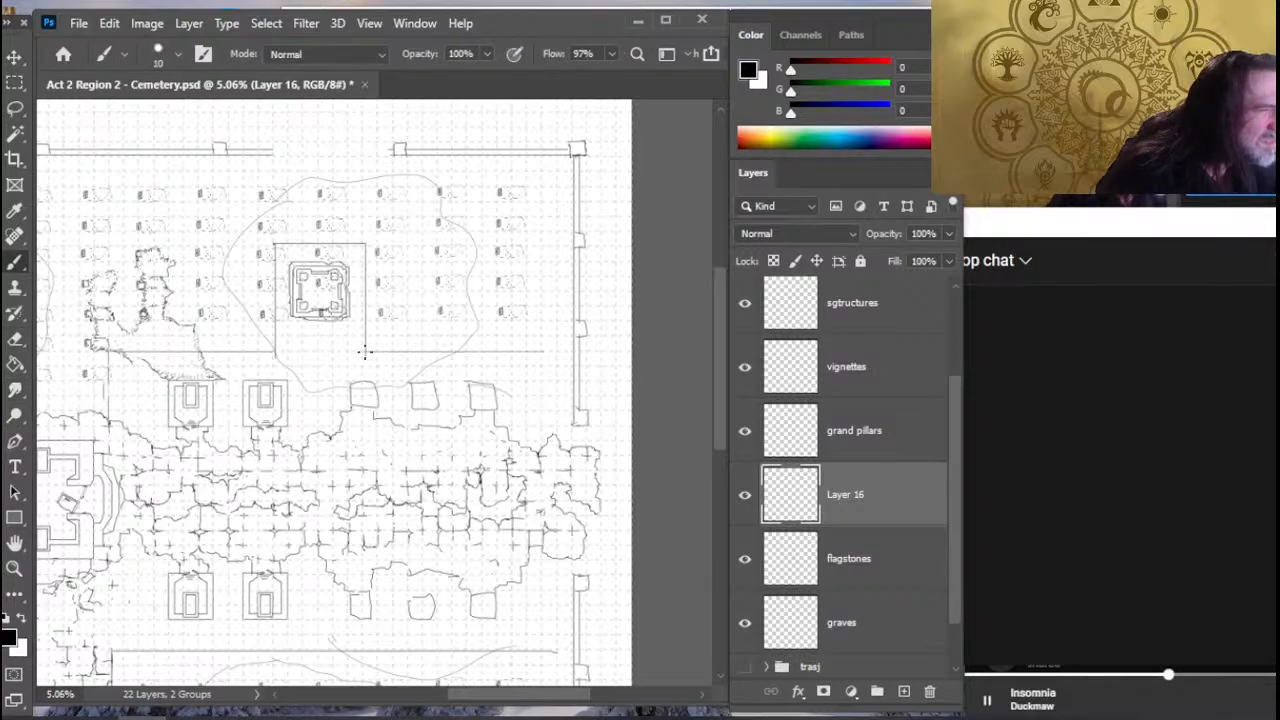
key(e)
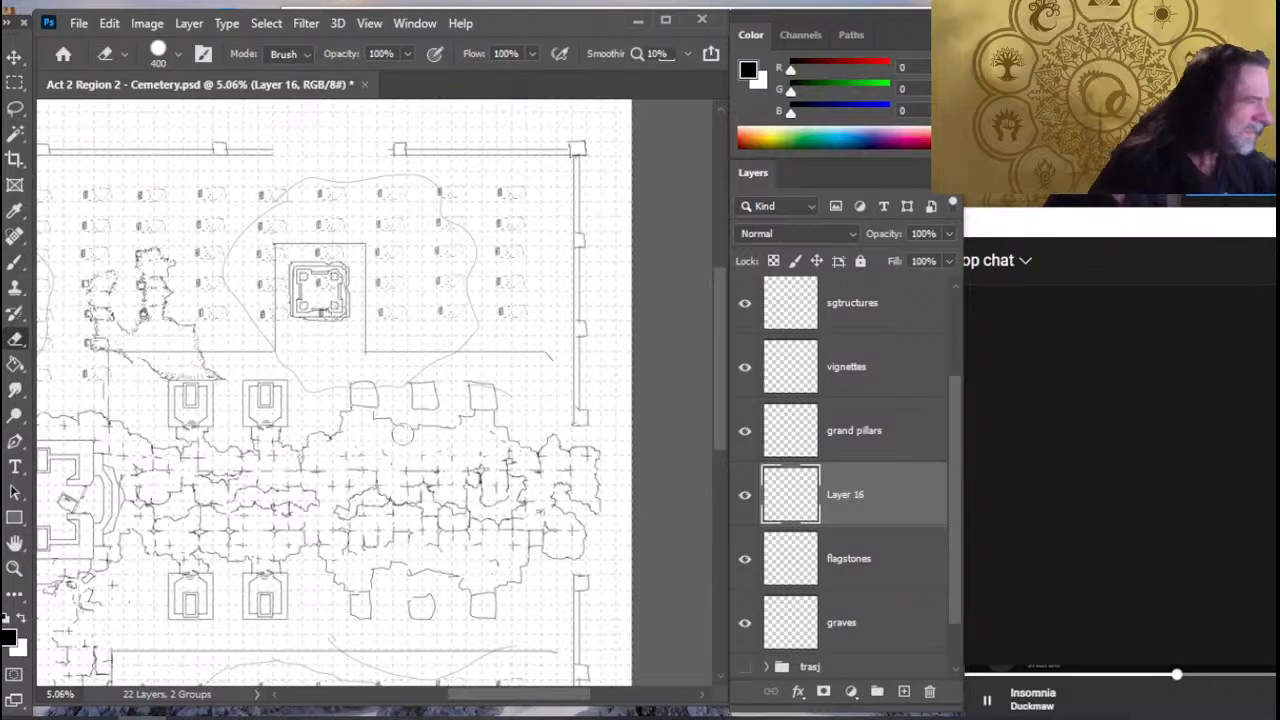
- On the graves layer, erase the graves that overlap the northern enclosure around the square structure
key(z)
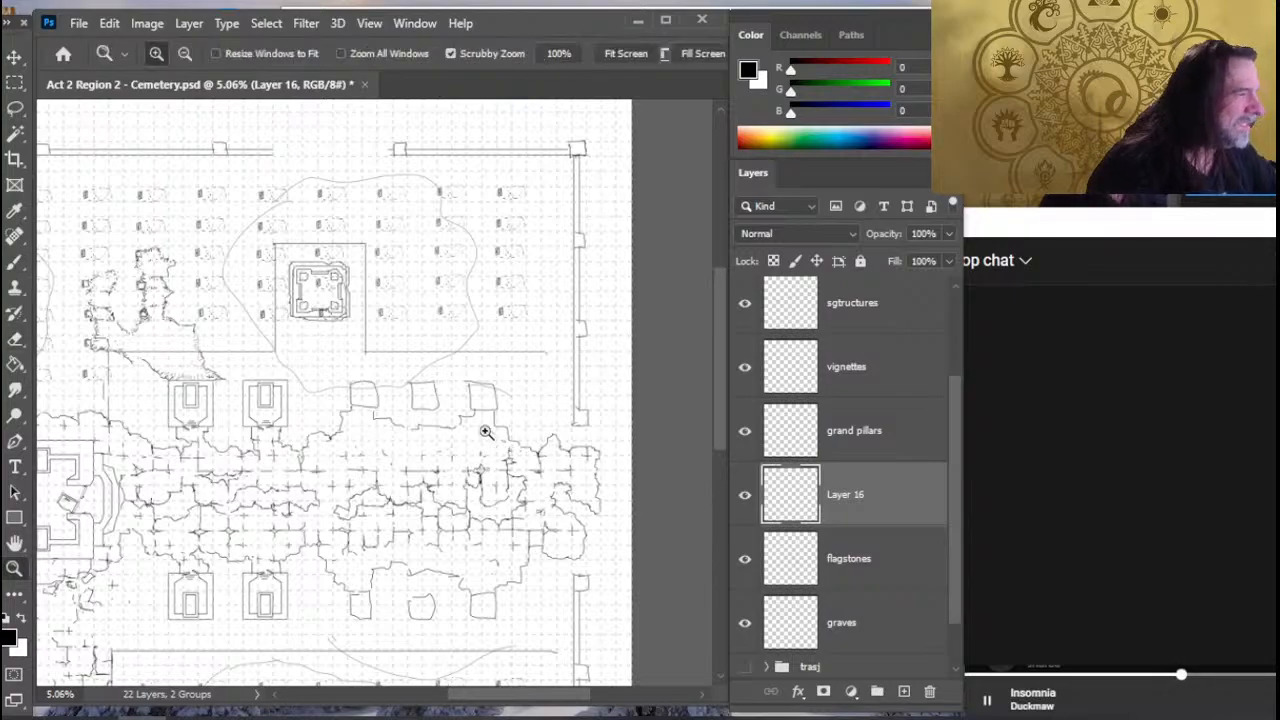
drag(486, 430, 443, 428)
click(877, 628)
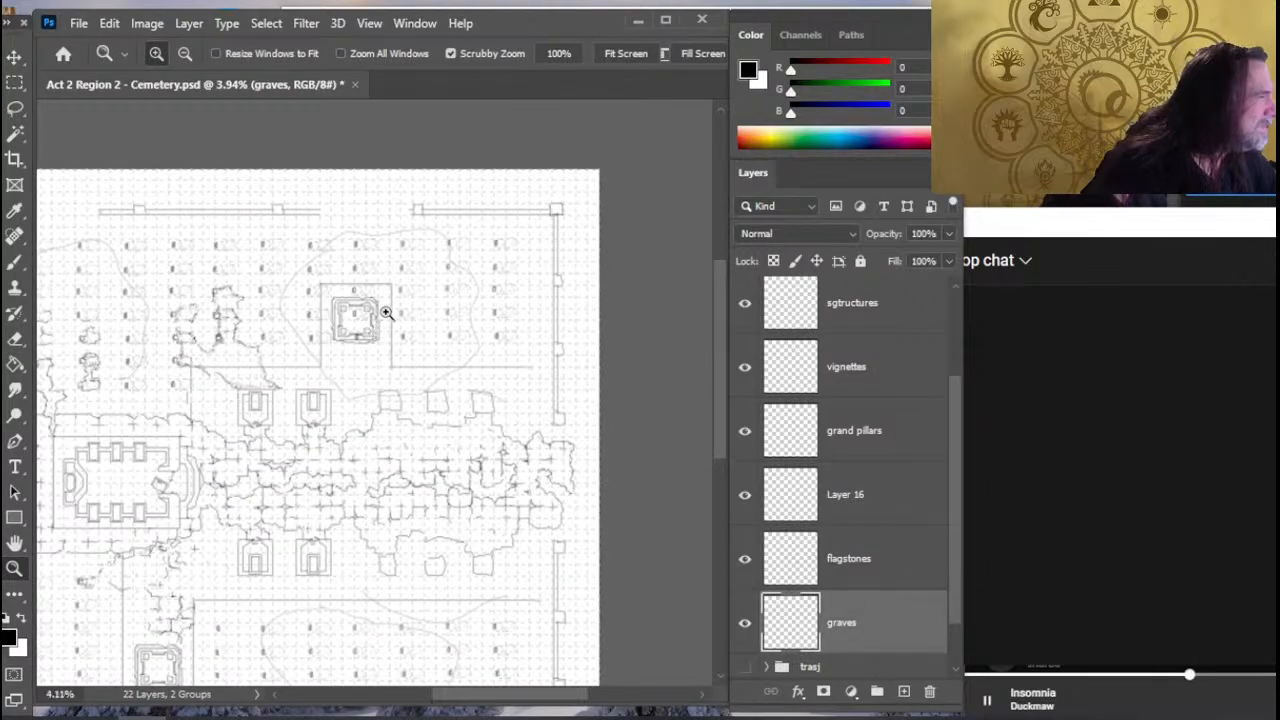
drag(343, 306, 358, 323)
key(e)
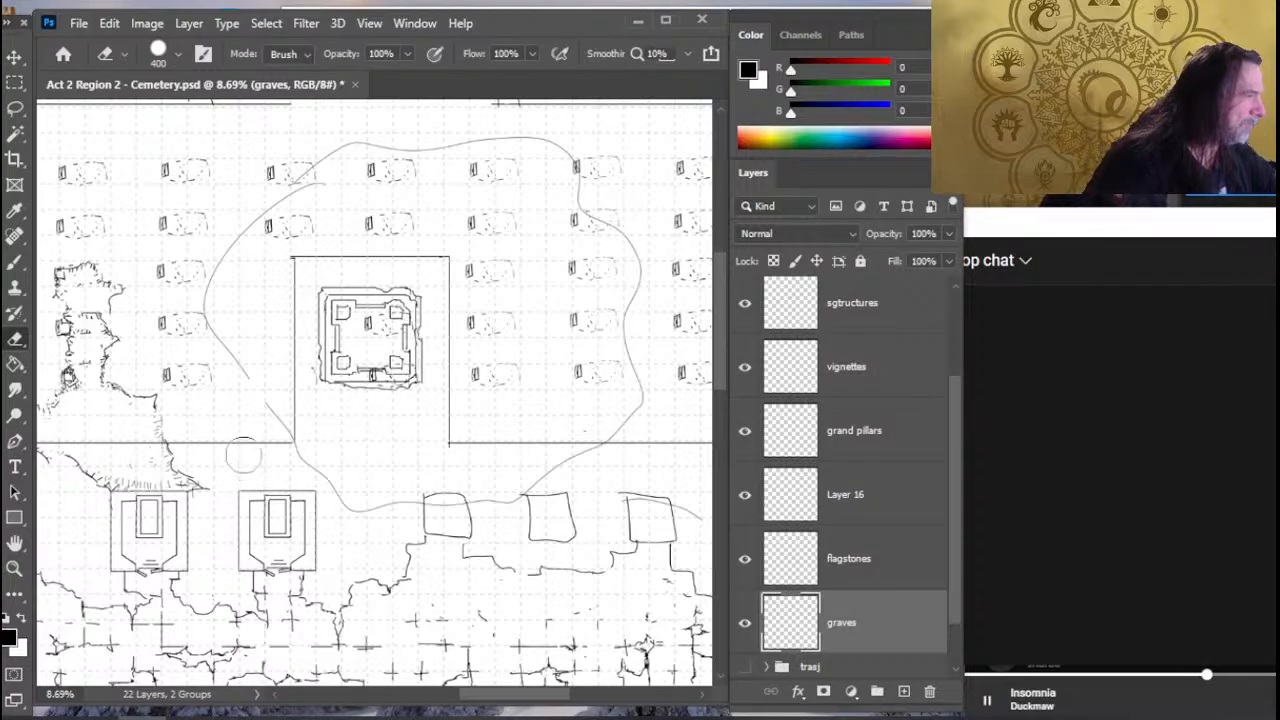
- Erase the two graves crossing the vertical boundary line north of the walled building, and make Layer 16 active again
drag(302, 446, 376, 472)
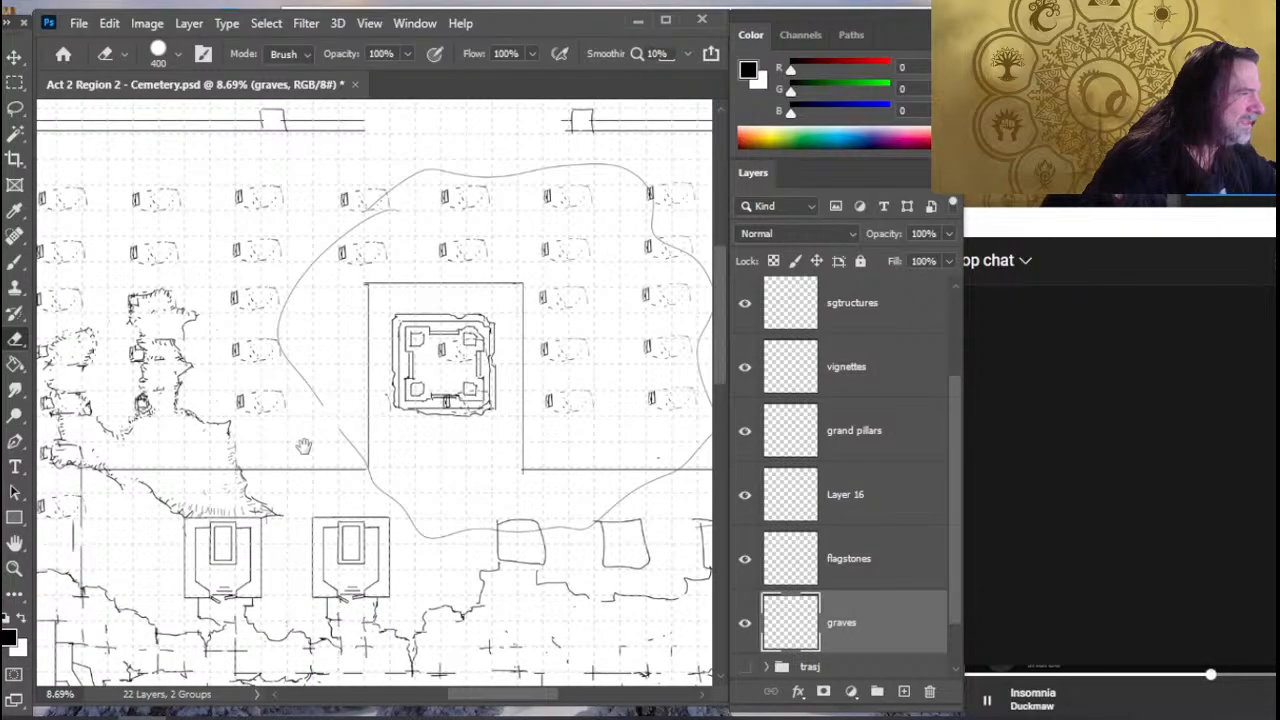
mouse_move(304, 447)
mouse_down()
mouse_move(371, 406)
mouse_move(434, 397)
mouse_move(518, 427)
mouse_up()
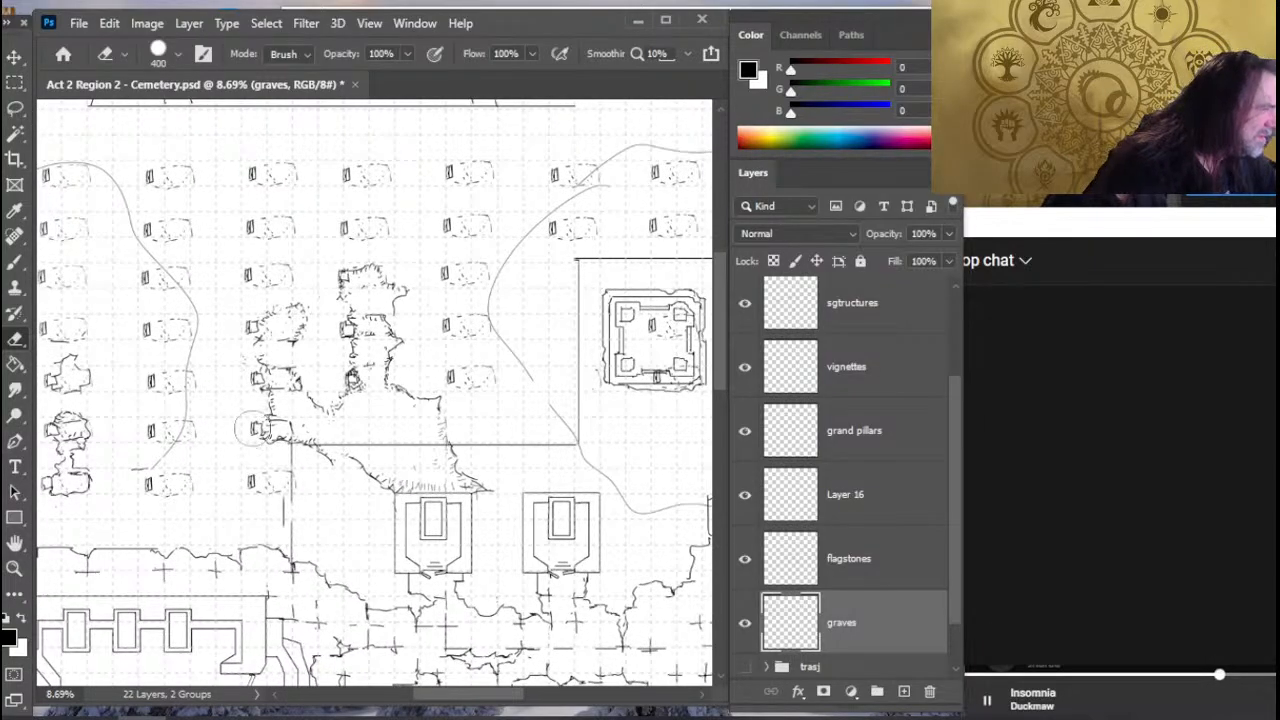
click(252, 430)
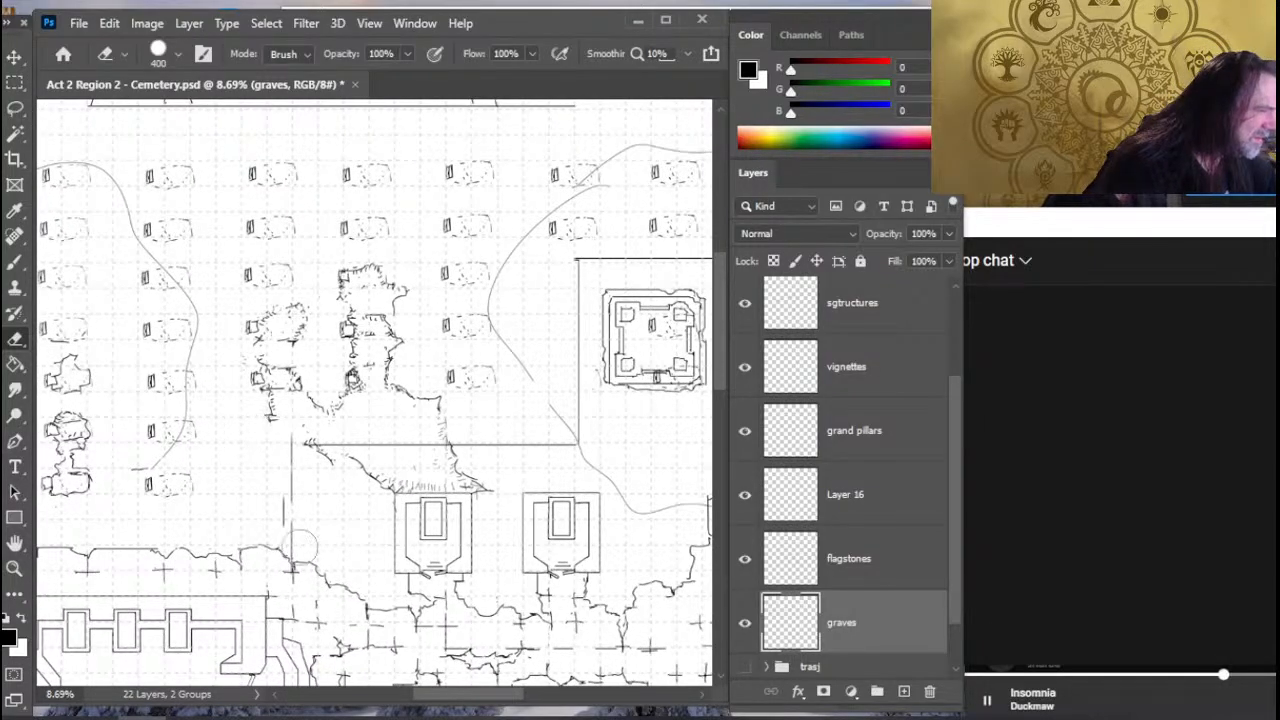
click(880, 492)
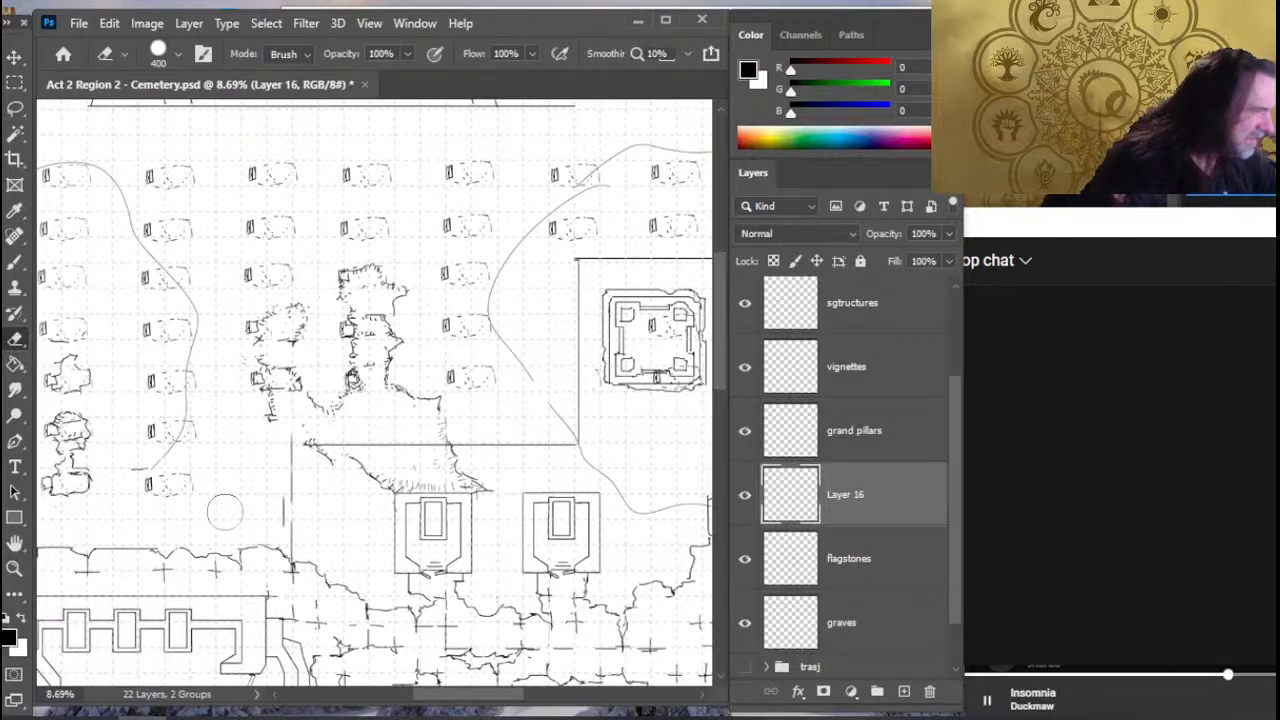
- Extend the vertical boundary line north of the walled building up to the horizontal line, and trim the overshooting ends into a clean corner
key(shift+r)
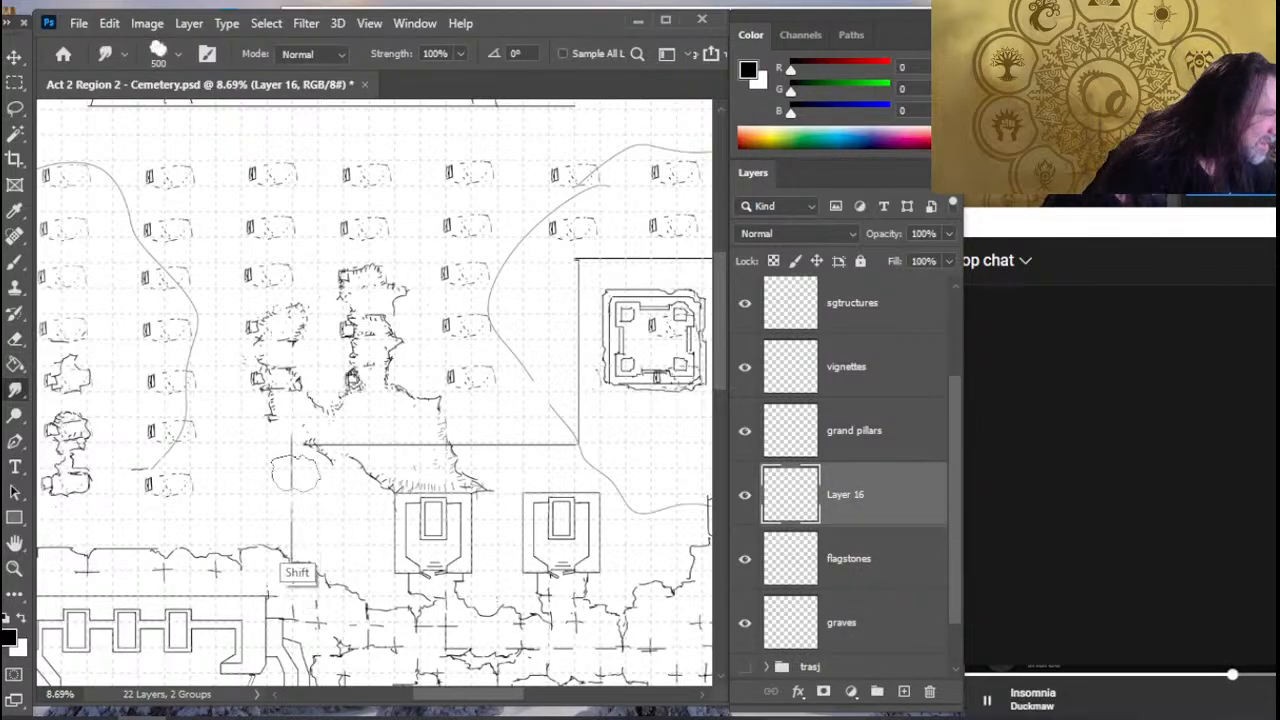
key(e)
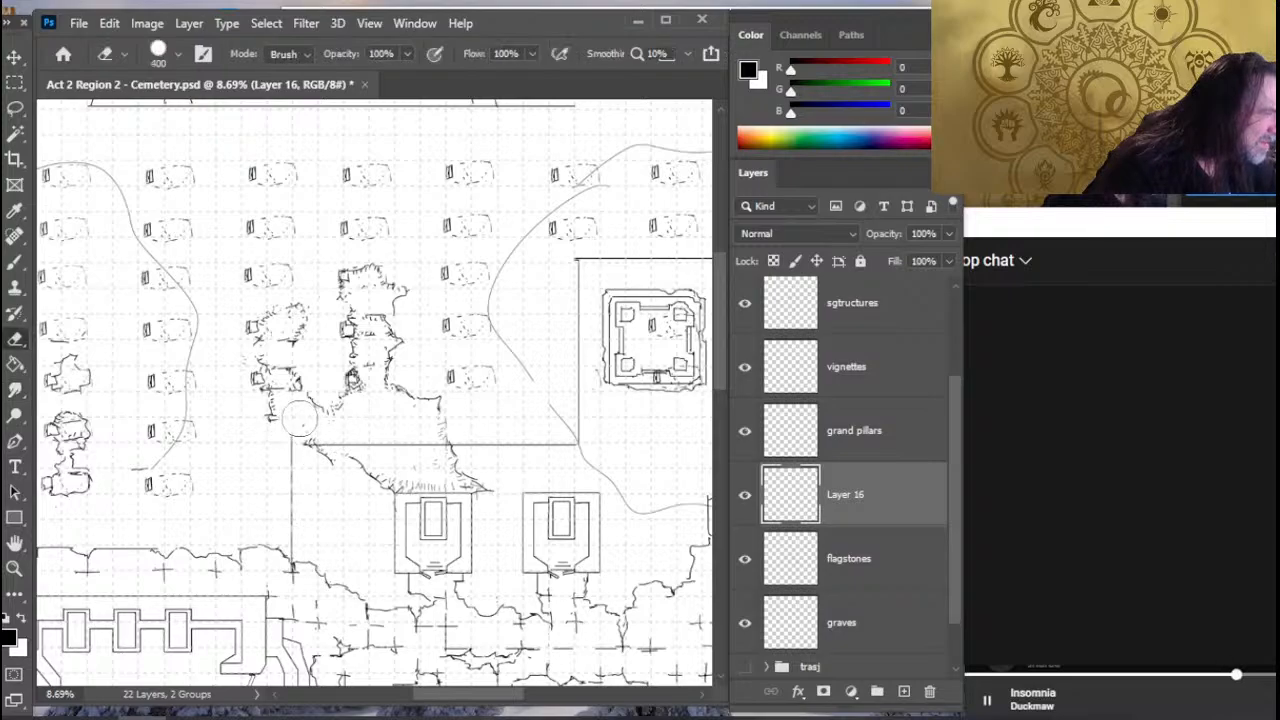
key(r)
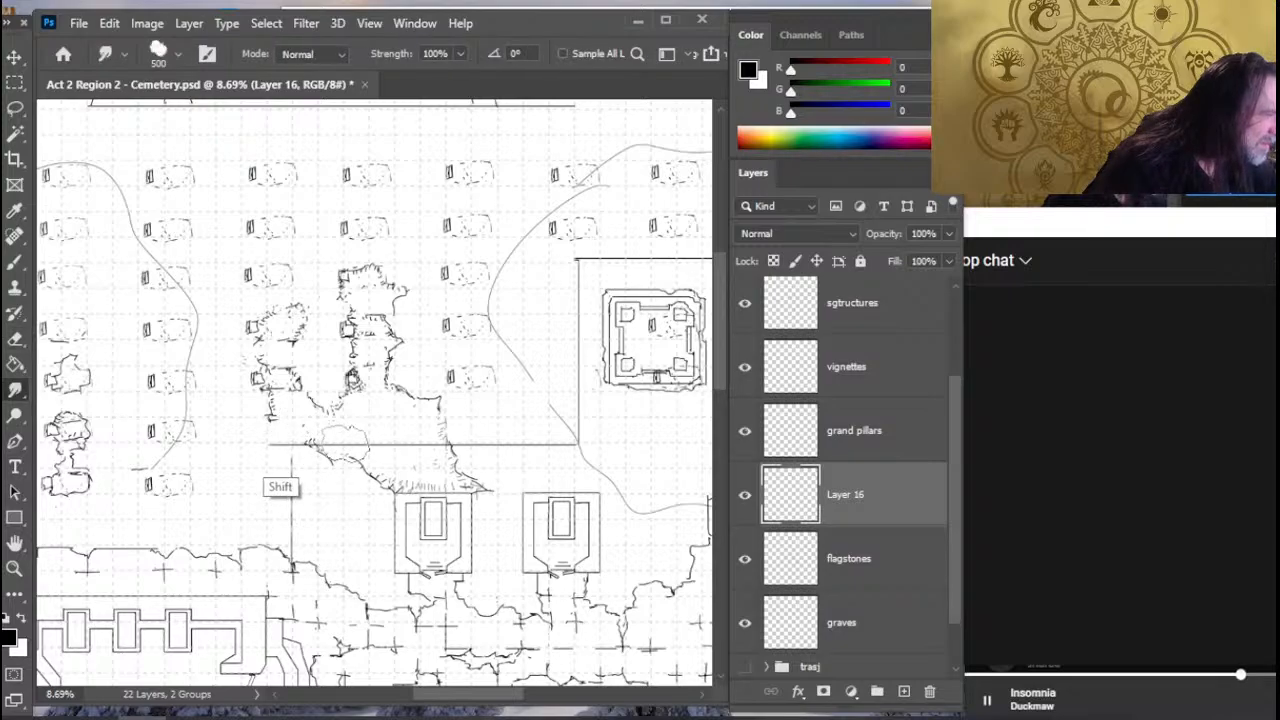
key(e)
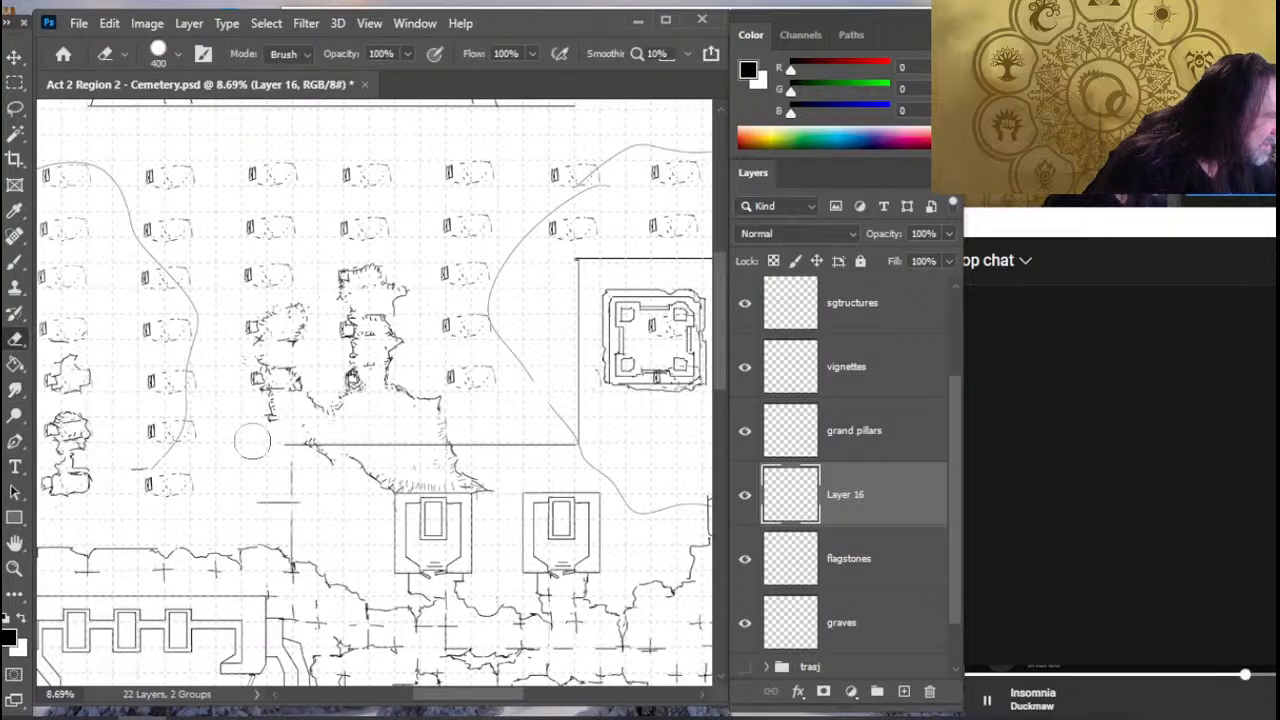
key(r)
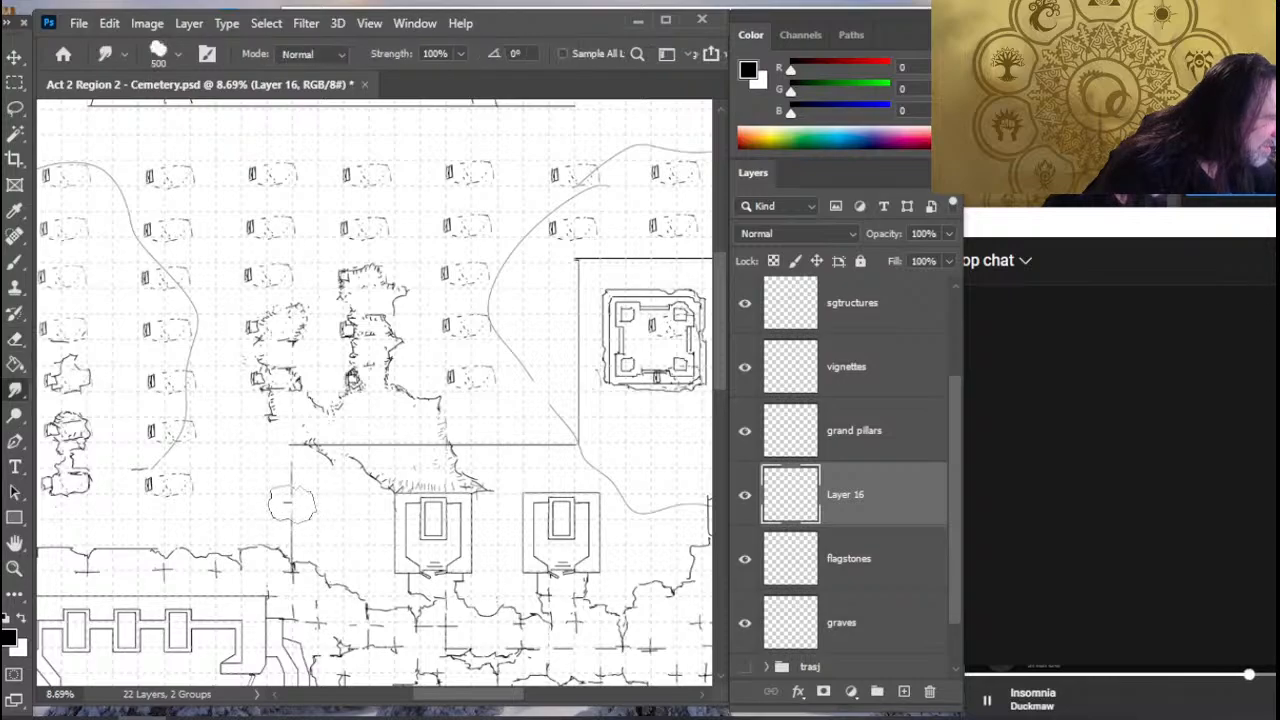
- Redraw the vertical boundary line below that corner as one continuous line ending at the flagstone edge
key(e)
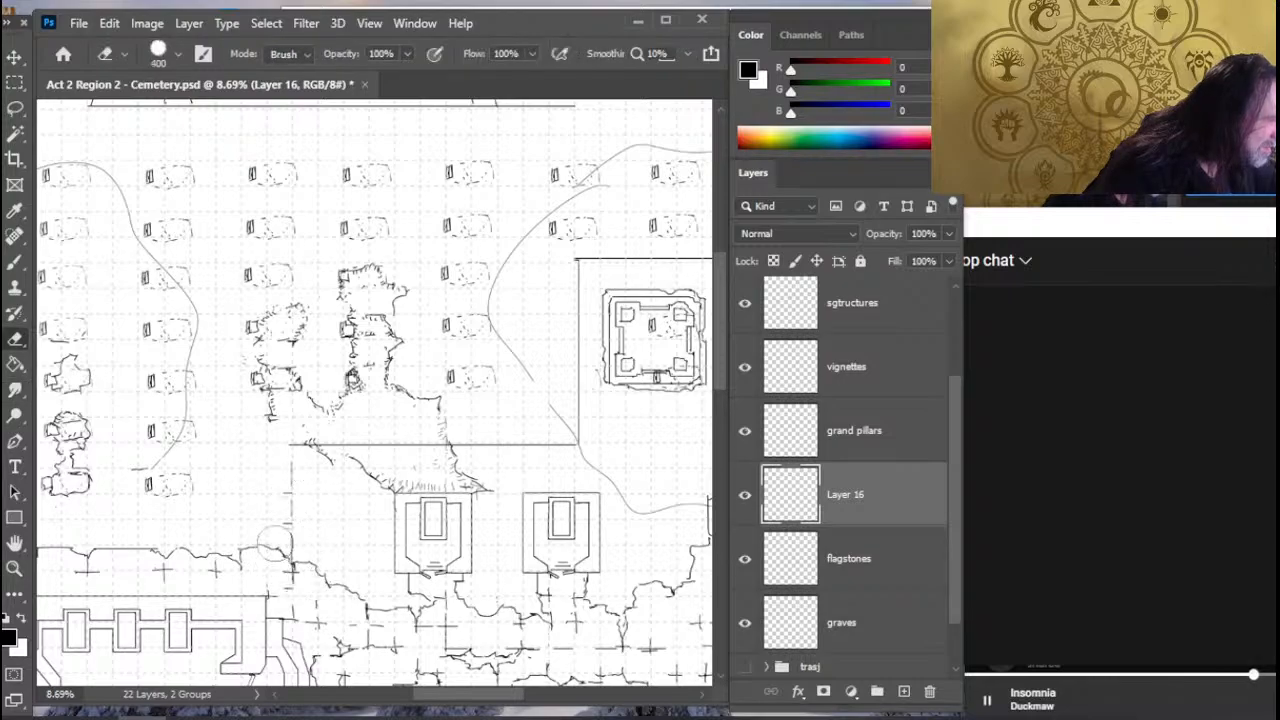
key(b)
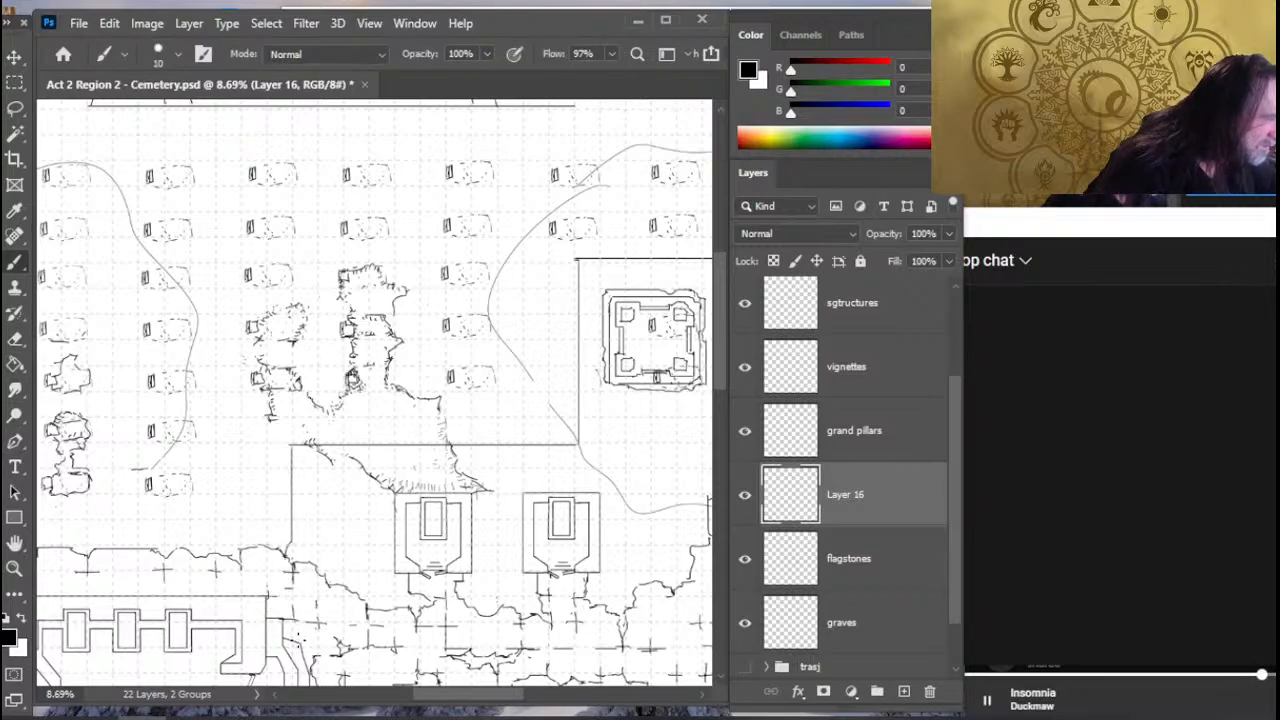
key(e)
key(r)
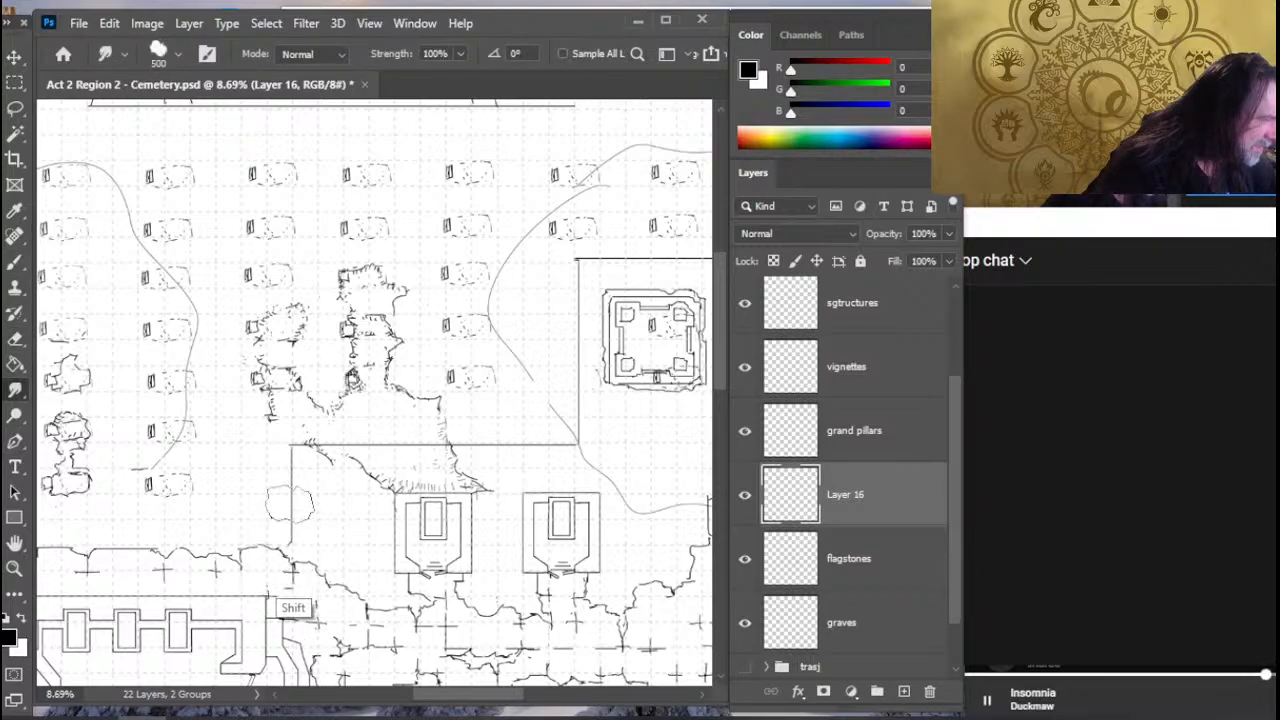
- On the walls layer, close the gap in the western perimeter wall beside the walled building
key(z)
drag(374, 522, 294, 528)
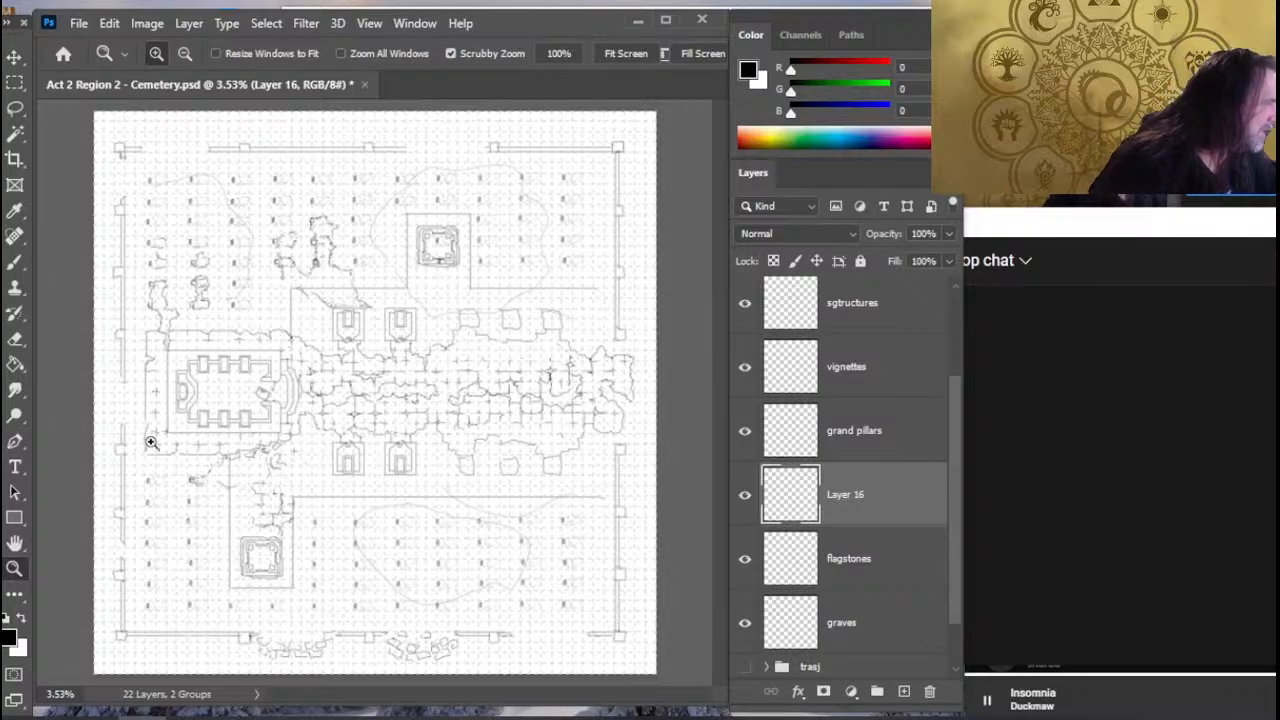
click(168, 409)
drag(235, 454, 287, 448)
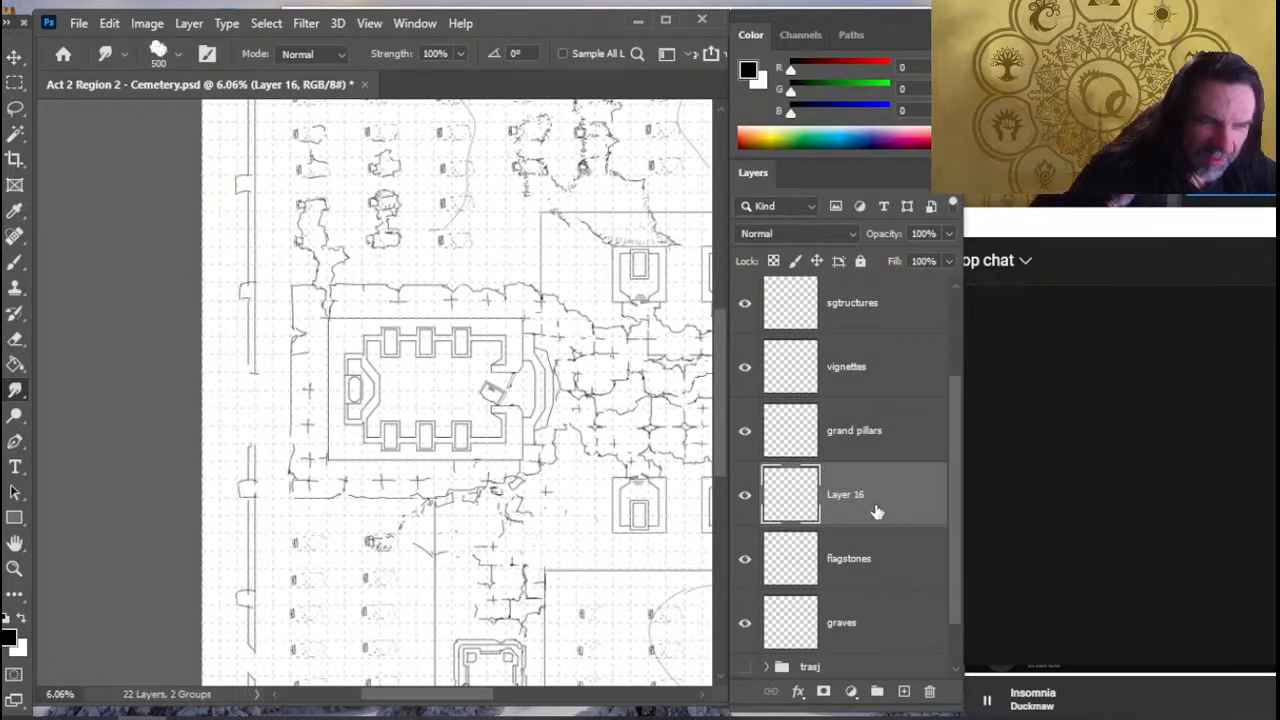
scroll(962, 418, up, 4)
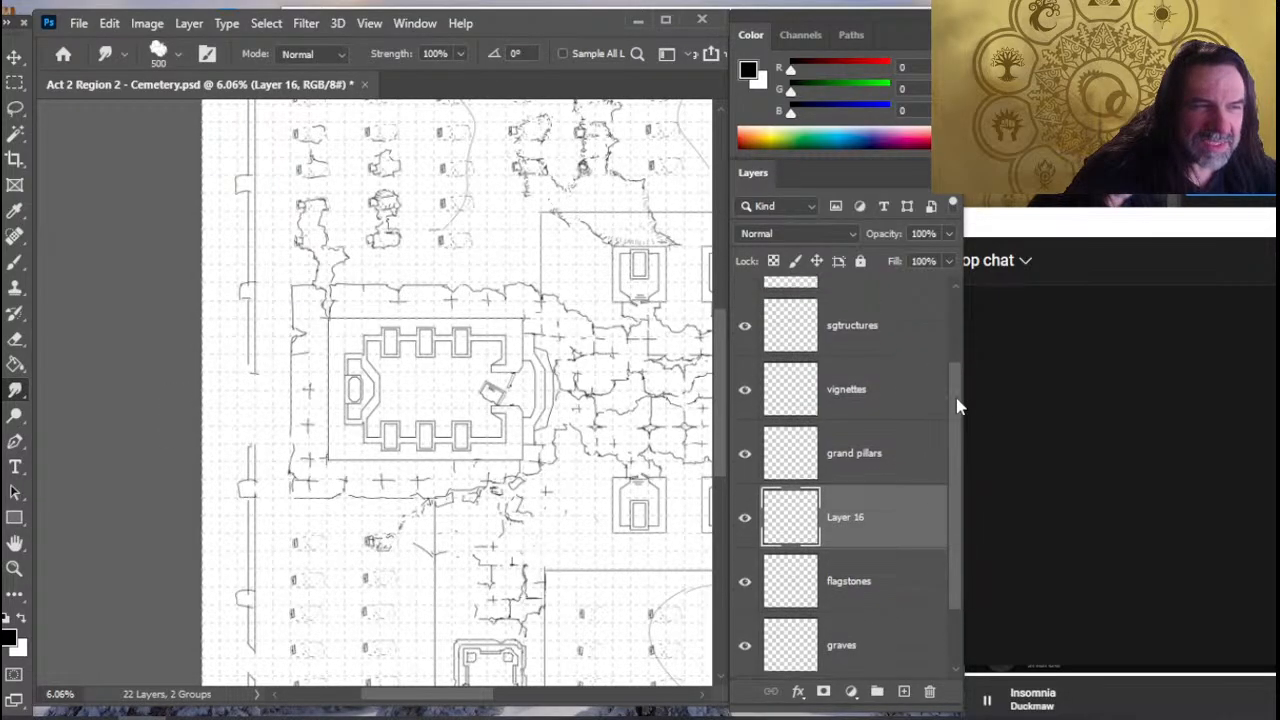
click(904, 364)
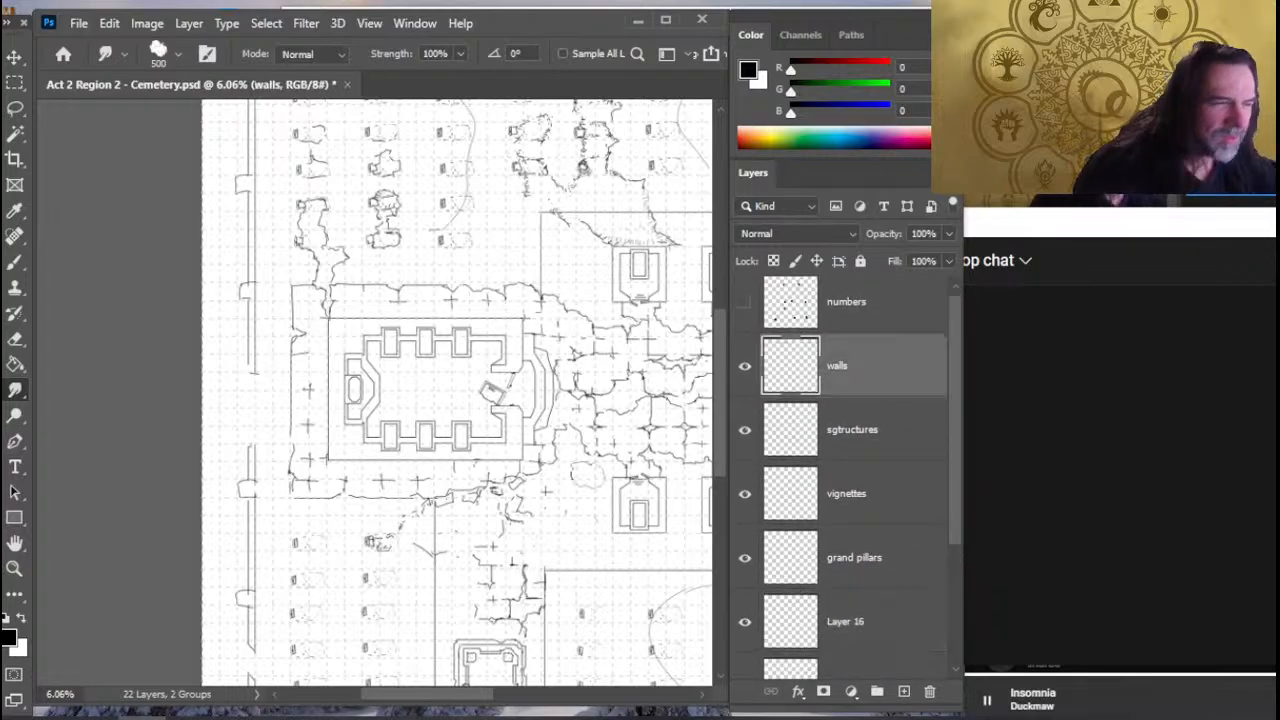
mouse_move(252, 431)
mouse_down()
mouse_move(254, 375)
mouse_move(252, 430)
mouse_move(250, 402)
mouse_up()
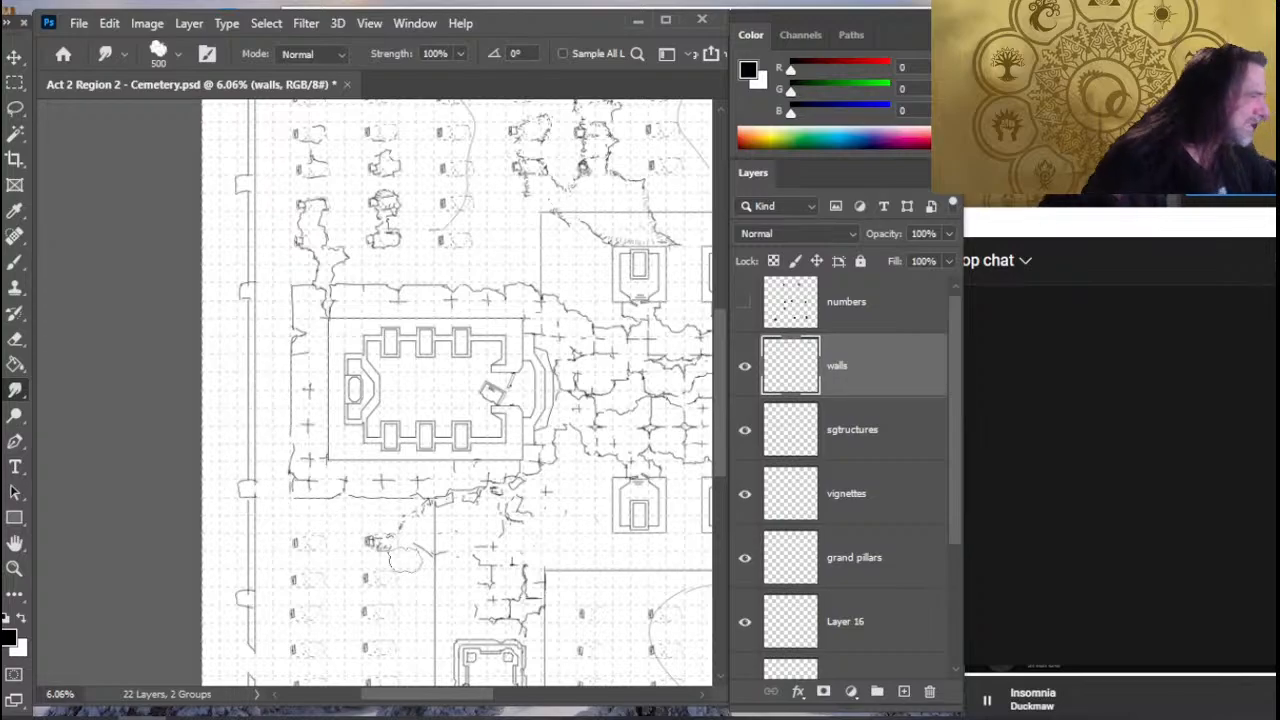
- Examine the whole map layout, from the northern graves and enclosure down to the southern square structure
key(z)
key(ctrl+0)
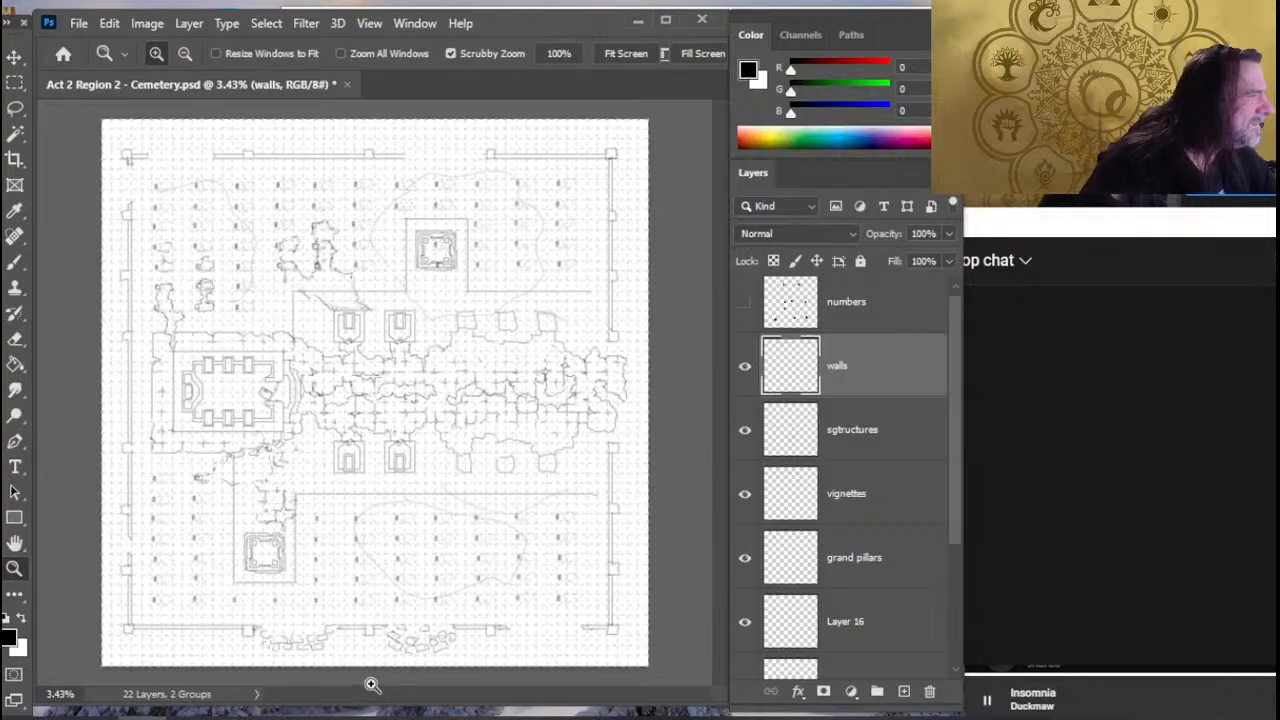
drag(305, 282, 361, 340)
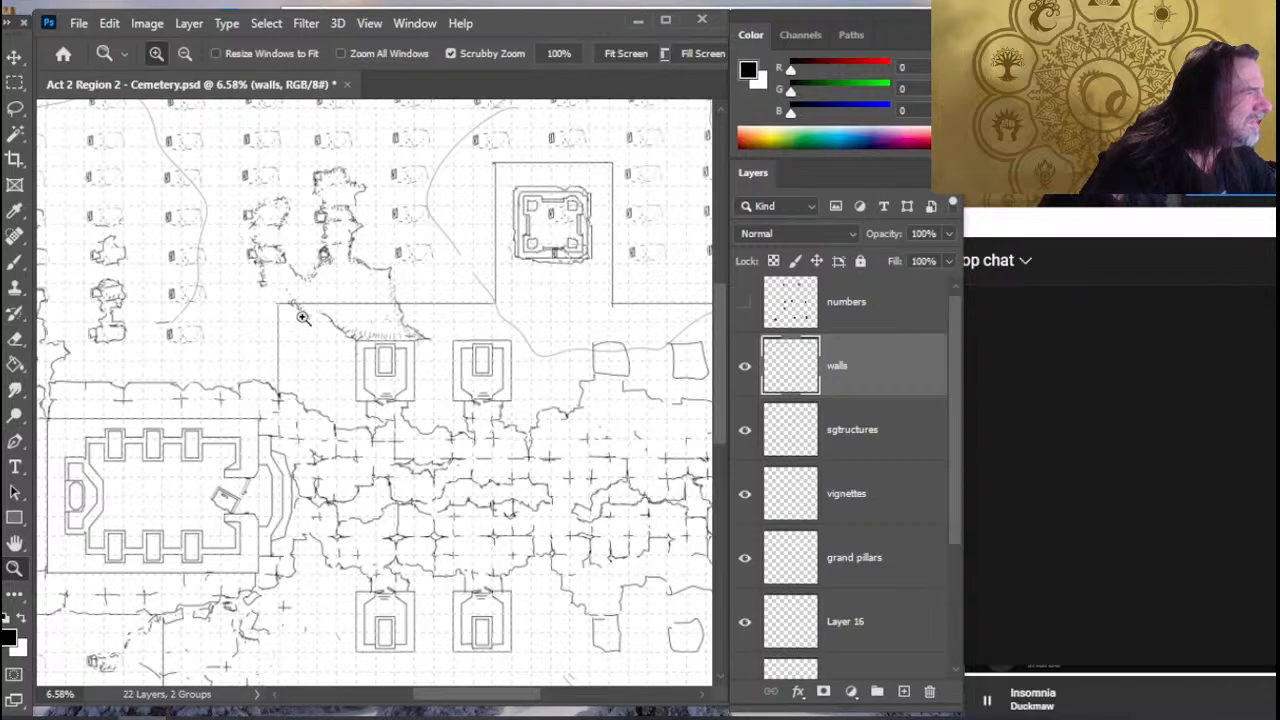
drag(315, 249, 337, 363)
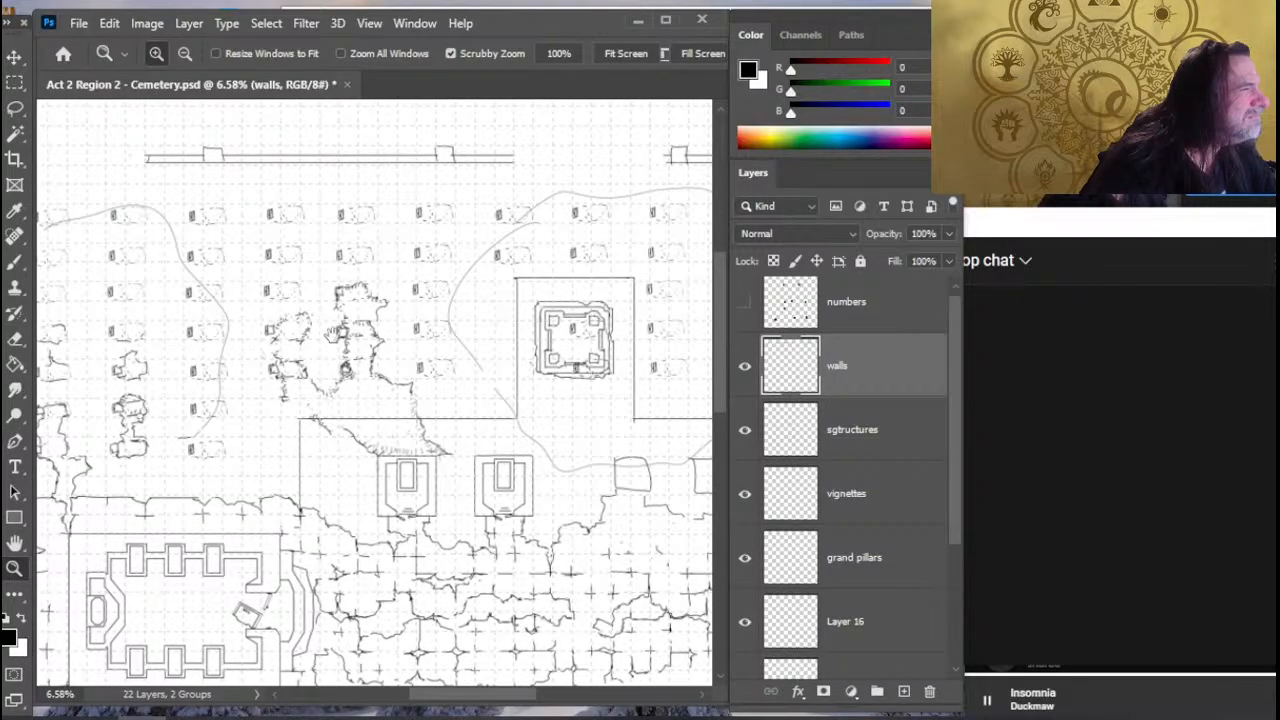
drag(330, 257, 323, 133)
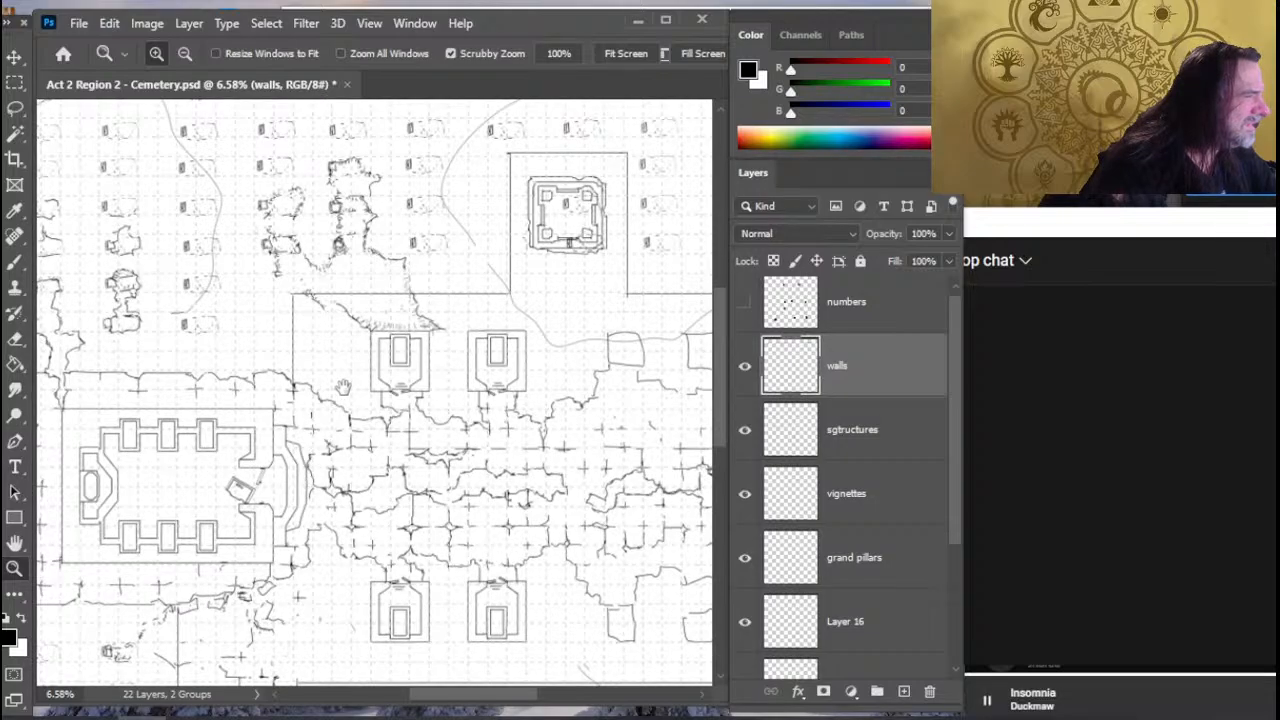
drag(342, 386, 387, 240)
drag(319, 526, 319, 427)
drag(320, 461, 326, 418)
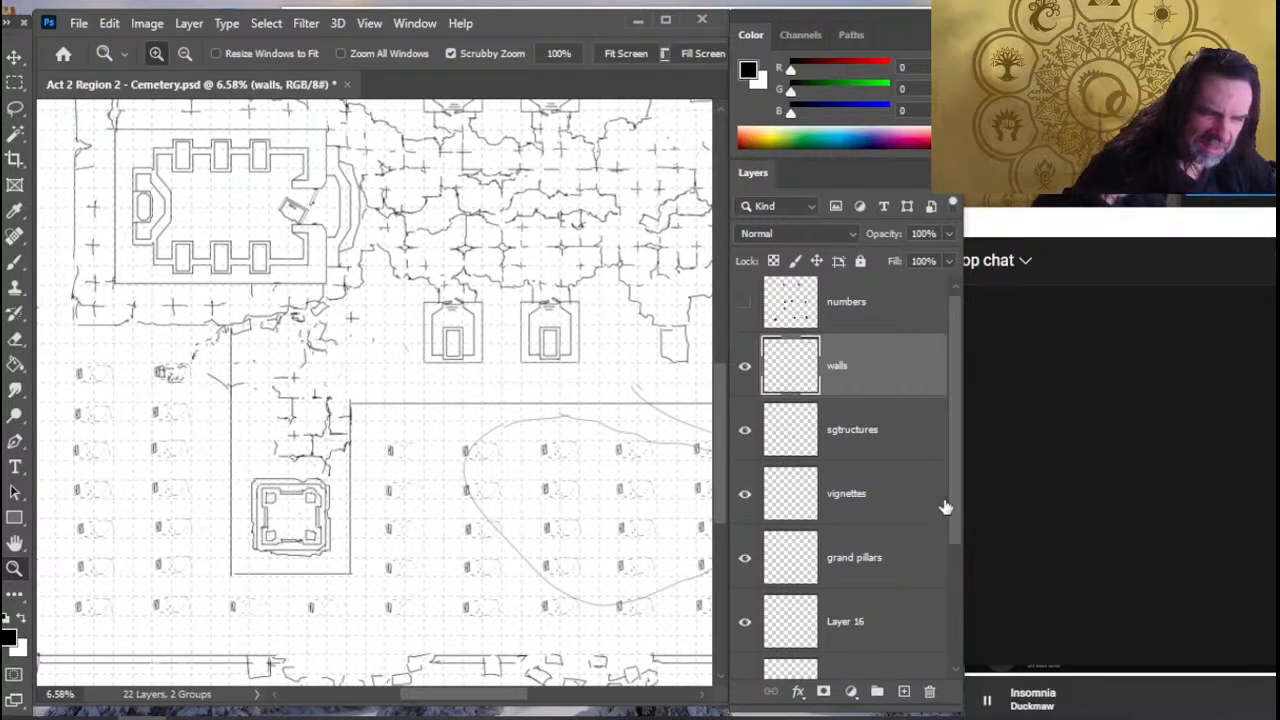
scroll(941, 557, down, 3)
scroll(940, 590, down, 2)
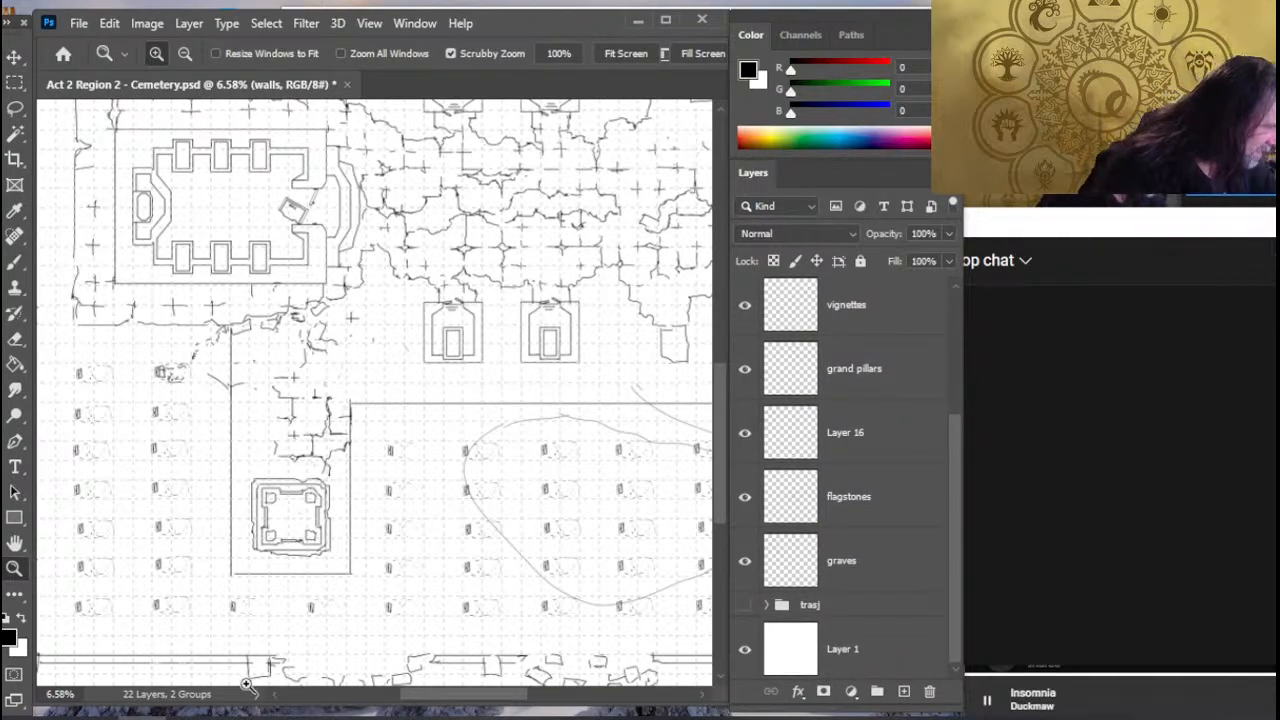
key(e)
click(808, 655)
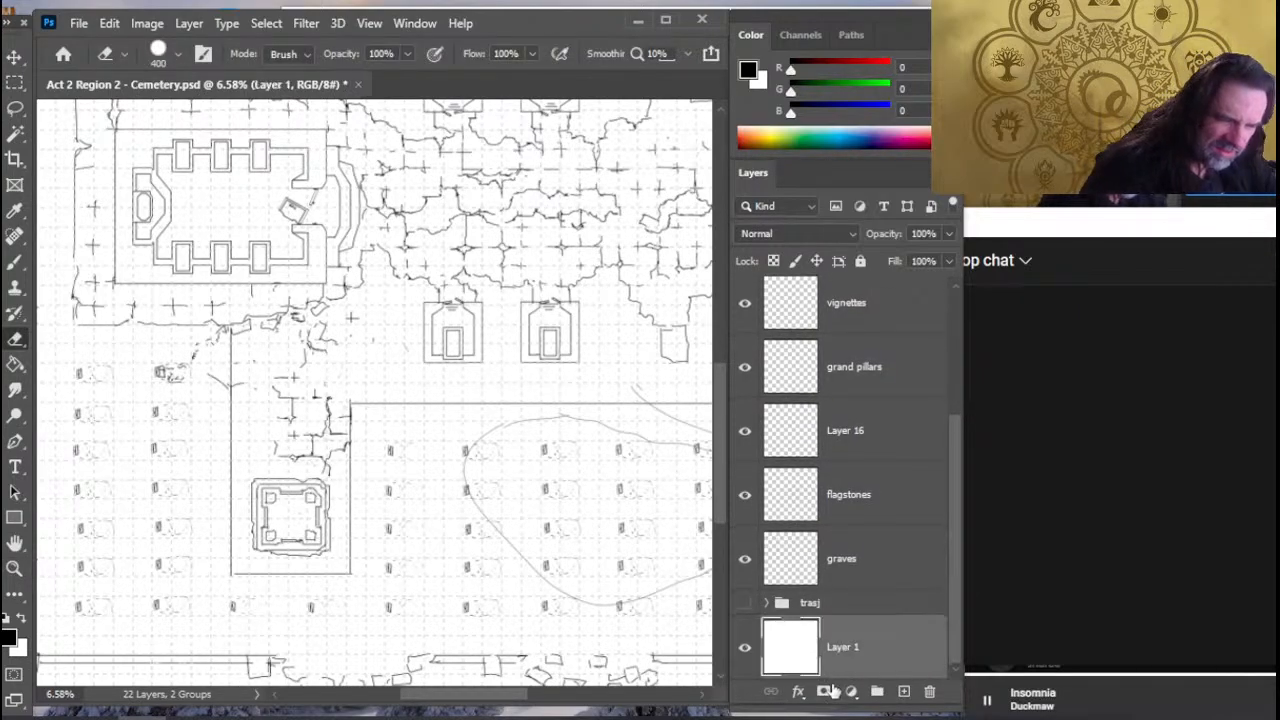
click(880, 575)
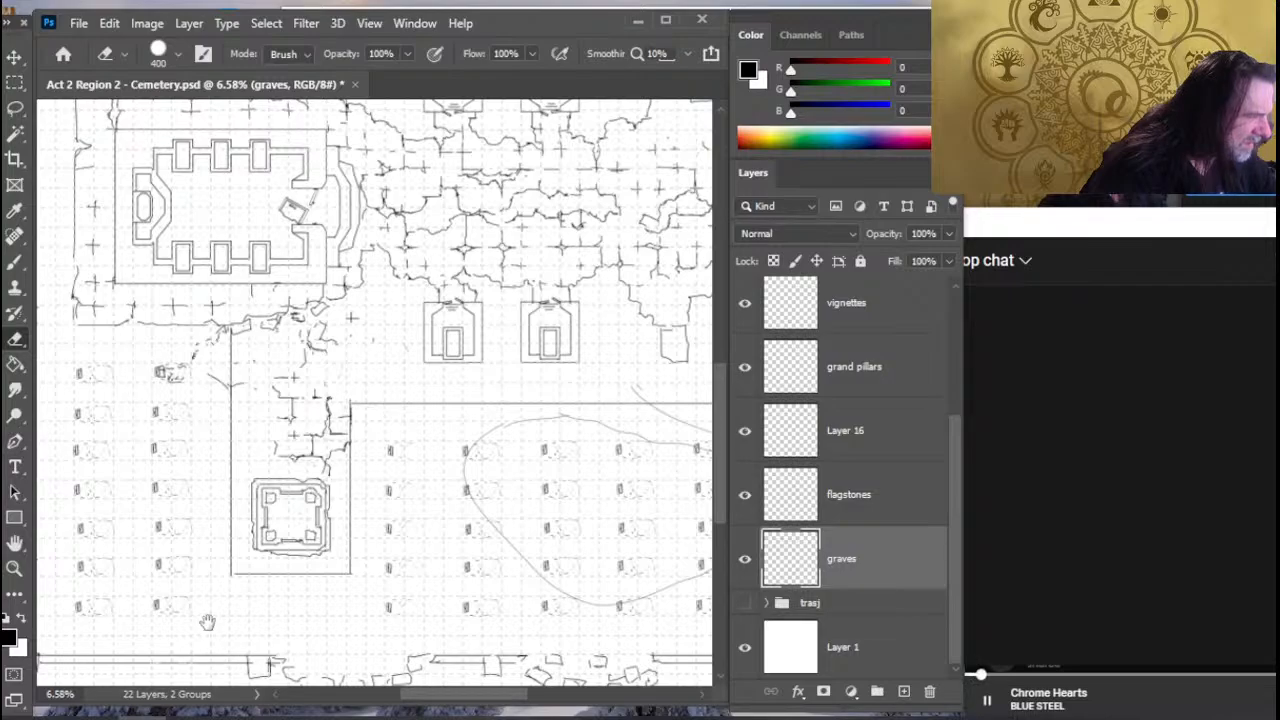
- On the vignettes layer, lasso the southern square structure and nudge it farther south to the end of its enclosure
click(880, 320)
key(l)
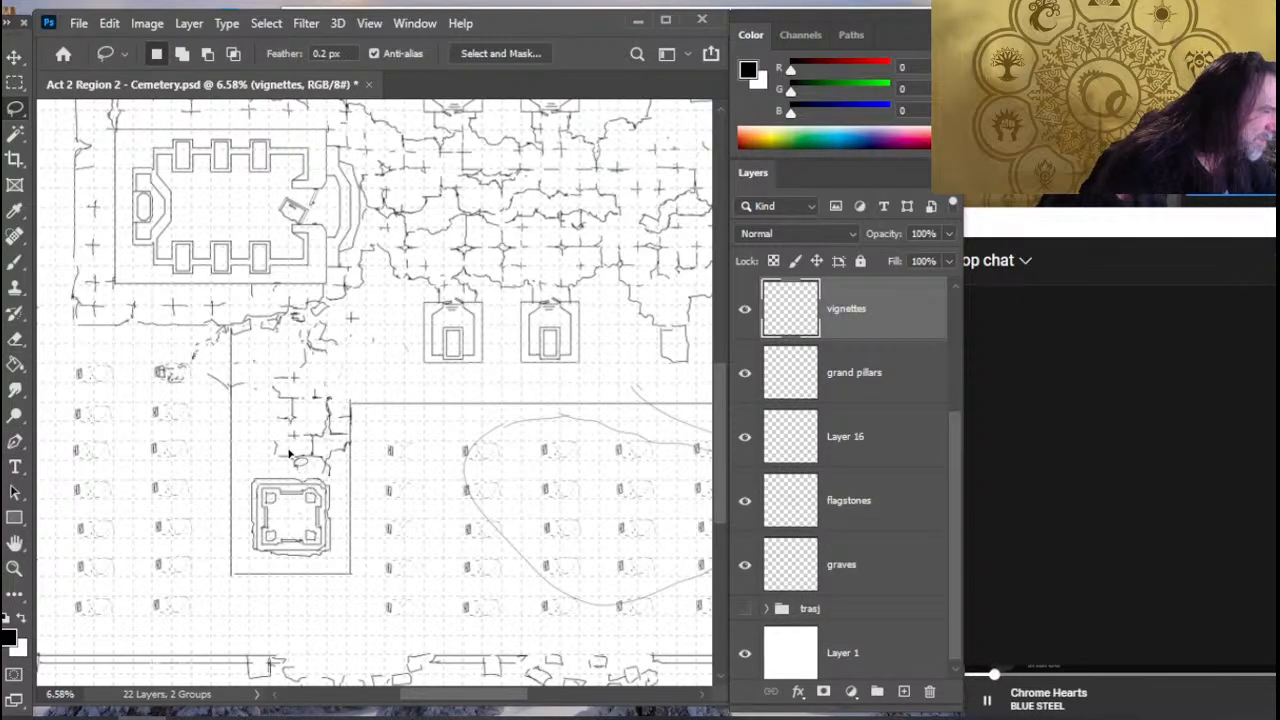
drag(290, 455, 290, 455)
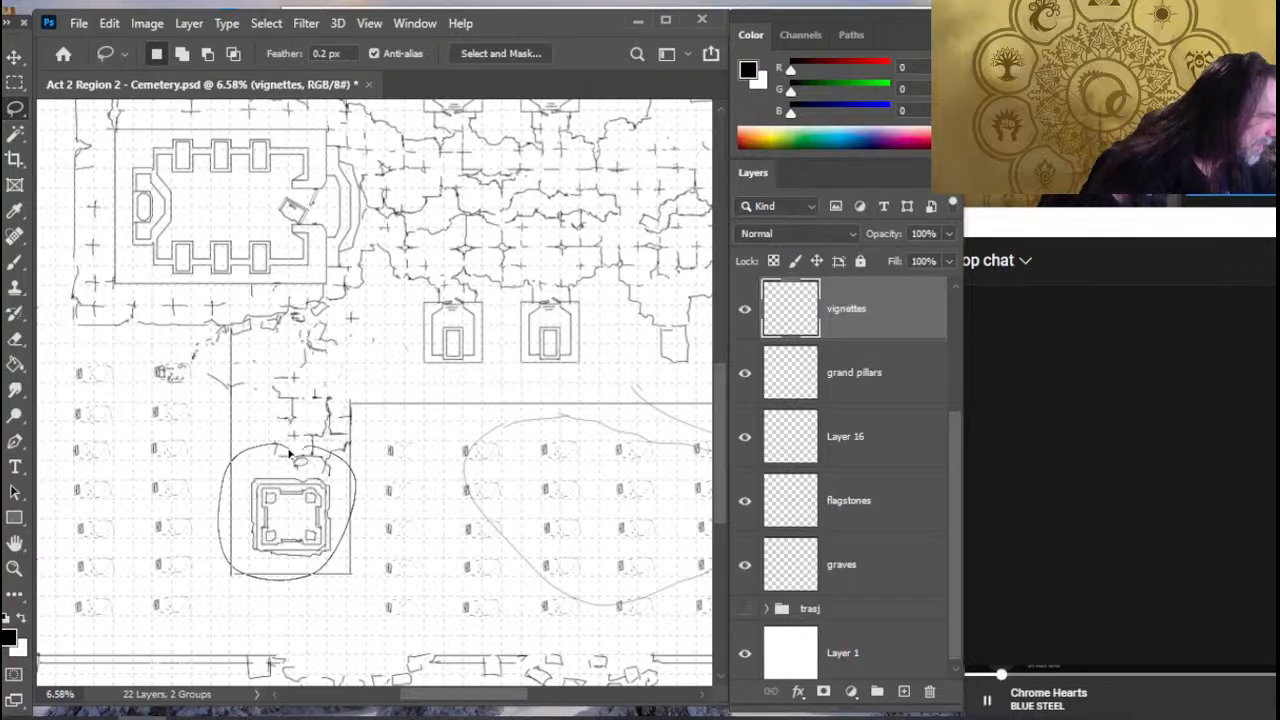
key(v)
key(shift+Down)
key(shift+Down)
key(shift+Down)
key(shift+Down)
key(shift+Down)
key(shift+Down)
key(shift+Down)
key(shift+Down)
key(shift+Down)
key(shift+Down)
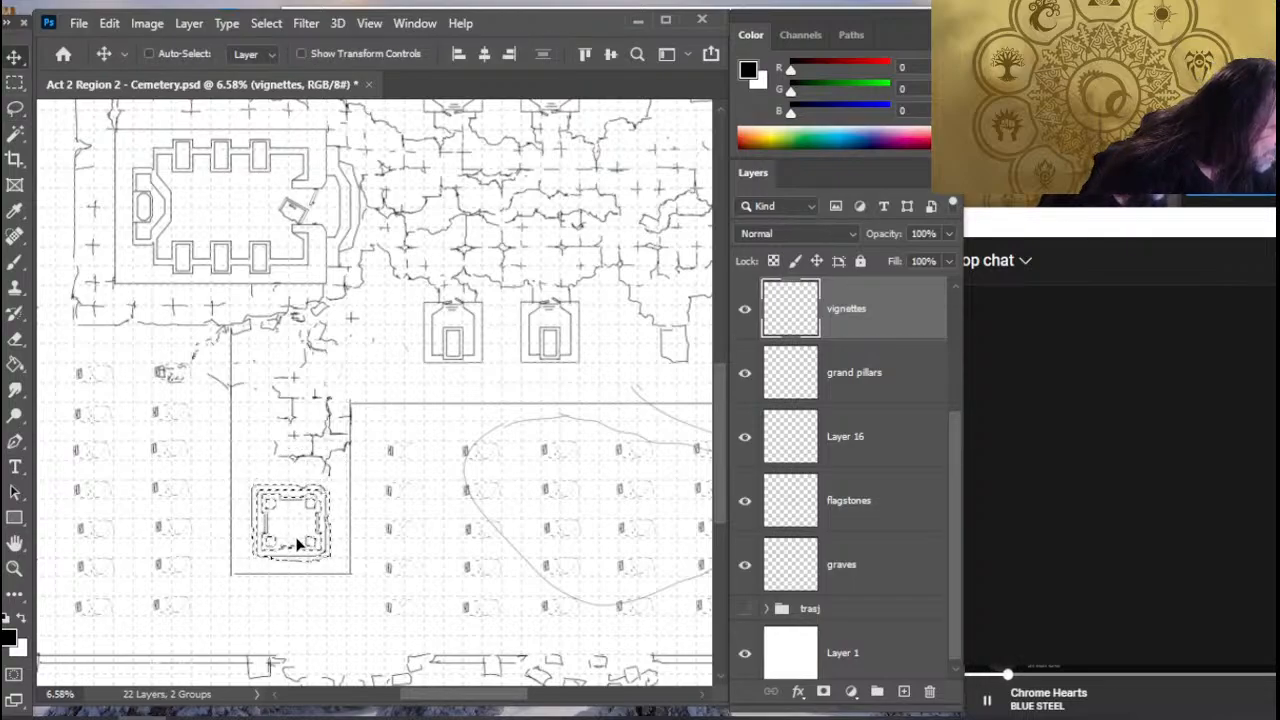
key(shift+Down)
key(shift+Down)
key(shift+Down)
key(shift+Down)
key(shift+Down)
key(shift+Down)
key(shift+Down)
key(shift+Down)
key(shift+Down)
key(shift+Down)
key(shift+Down)
key(shift+Down)
key(shift+Down)
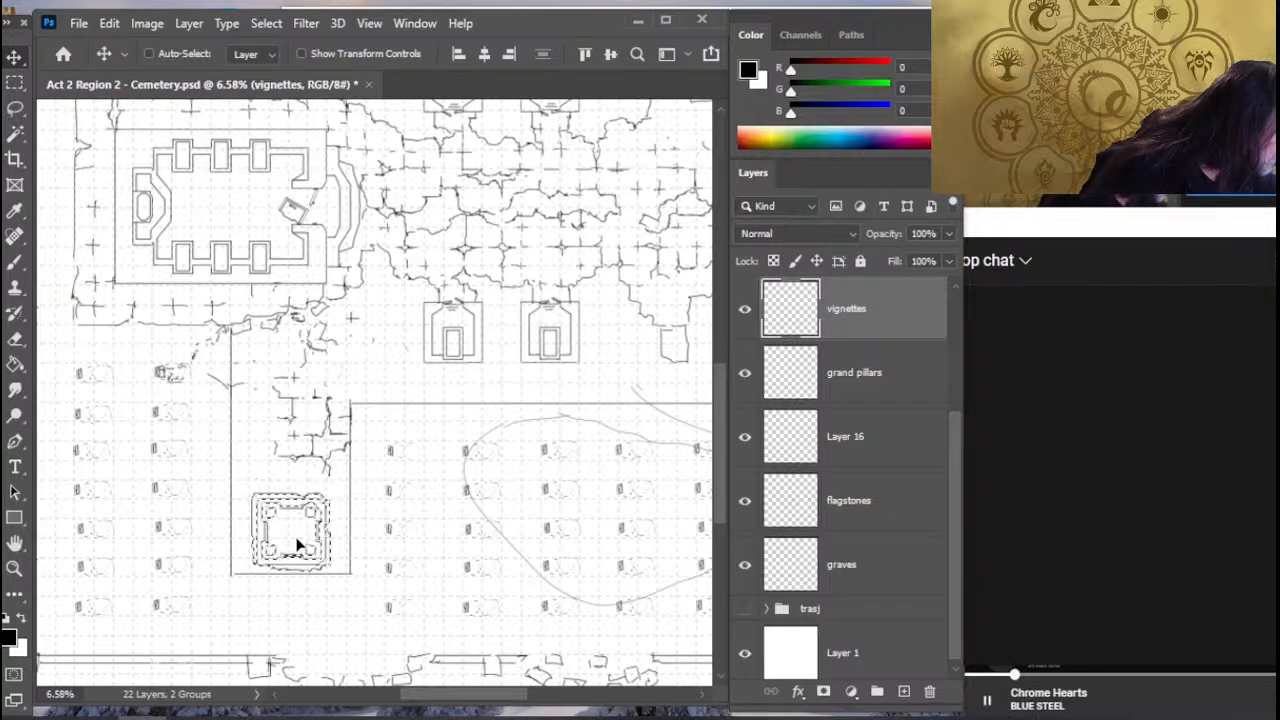
key(shift+Down)
key(shift+Down)
key(shift+Down)
key(shift+Down)
key(shift+Down)
key(shift+Down)
key(shift+Down)
key(shift+Down)
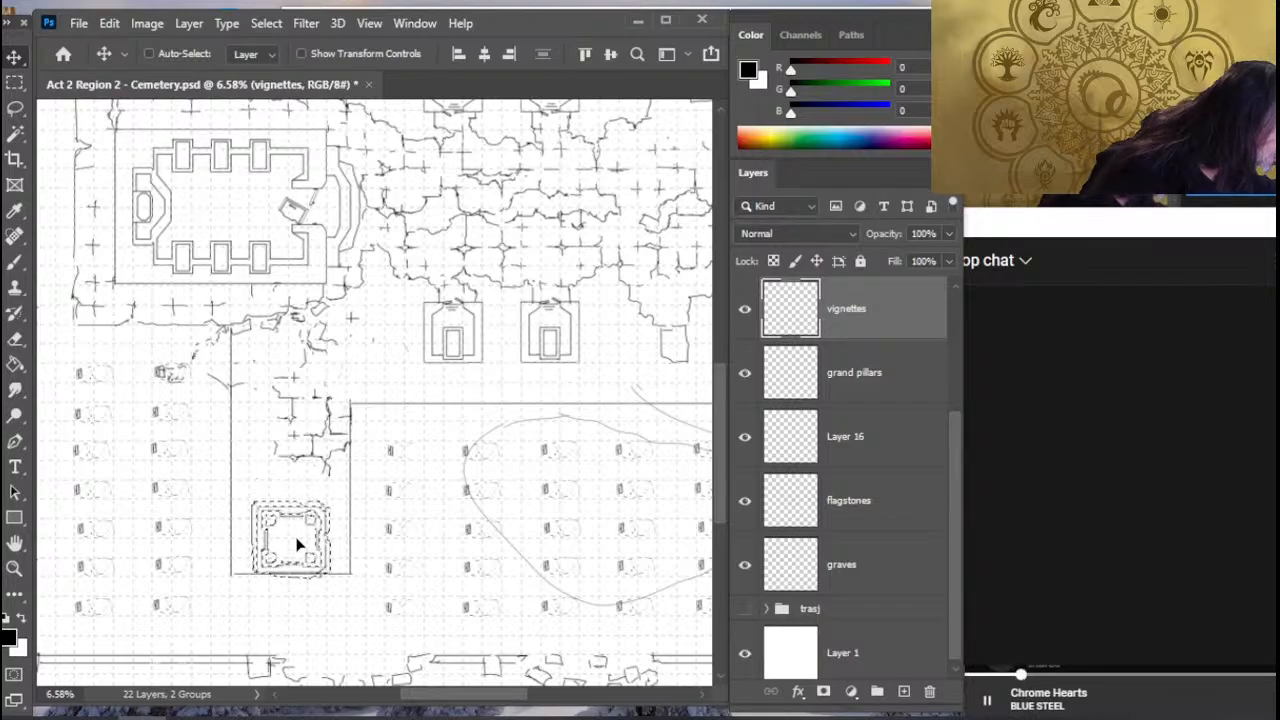
- On Layer 16, move the southern end of the square structure's enclosure farther south and extend the side lines to meet it
click(846, 436)
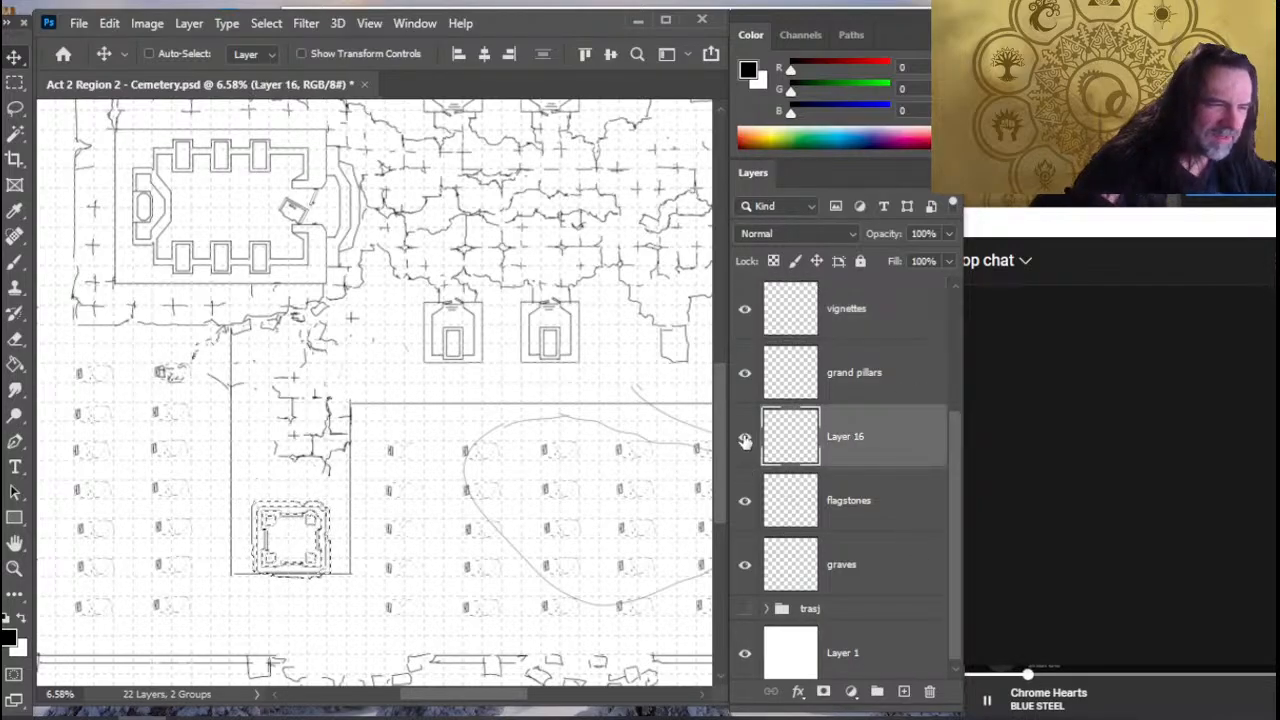
click(745, 441)
click(745, 441)
key(ctrl+d)
key(l)
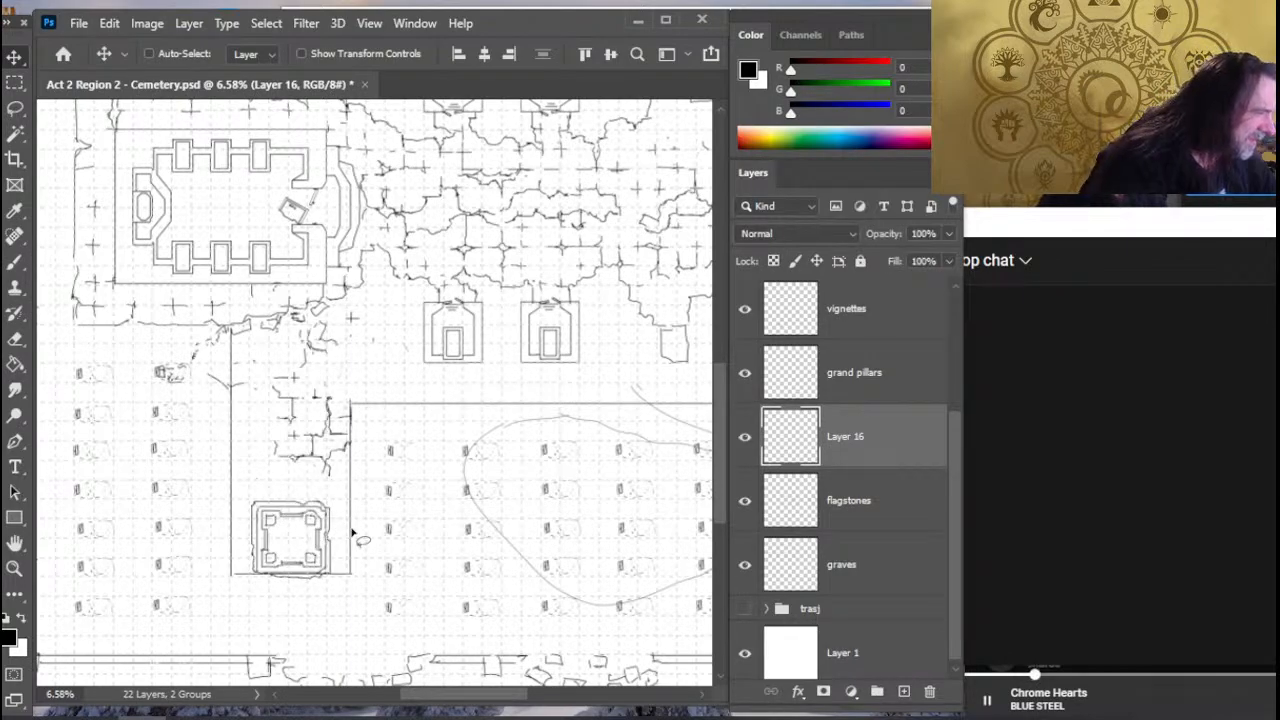
drag(209, 513, 232, 589)
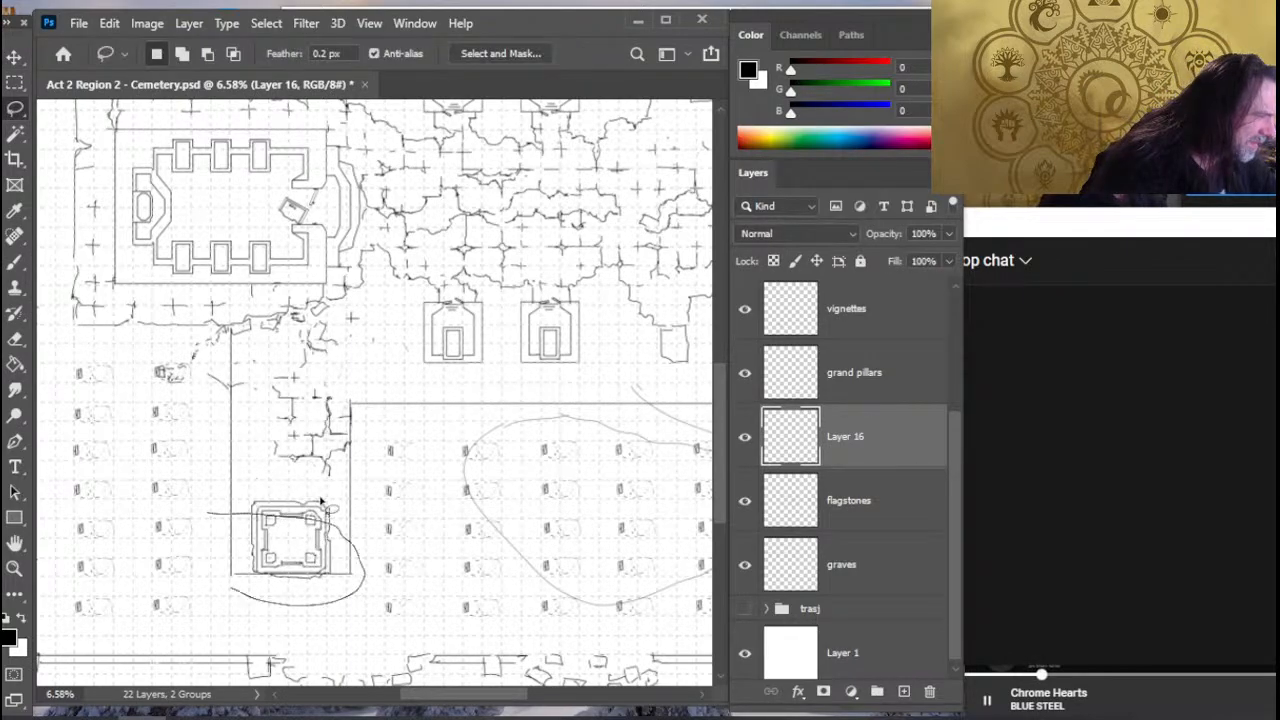
drag(320, 500, 212, 512)
key(v)
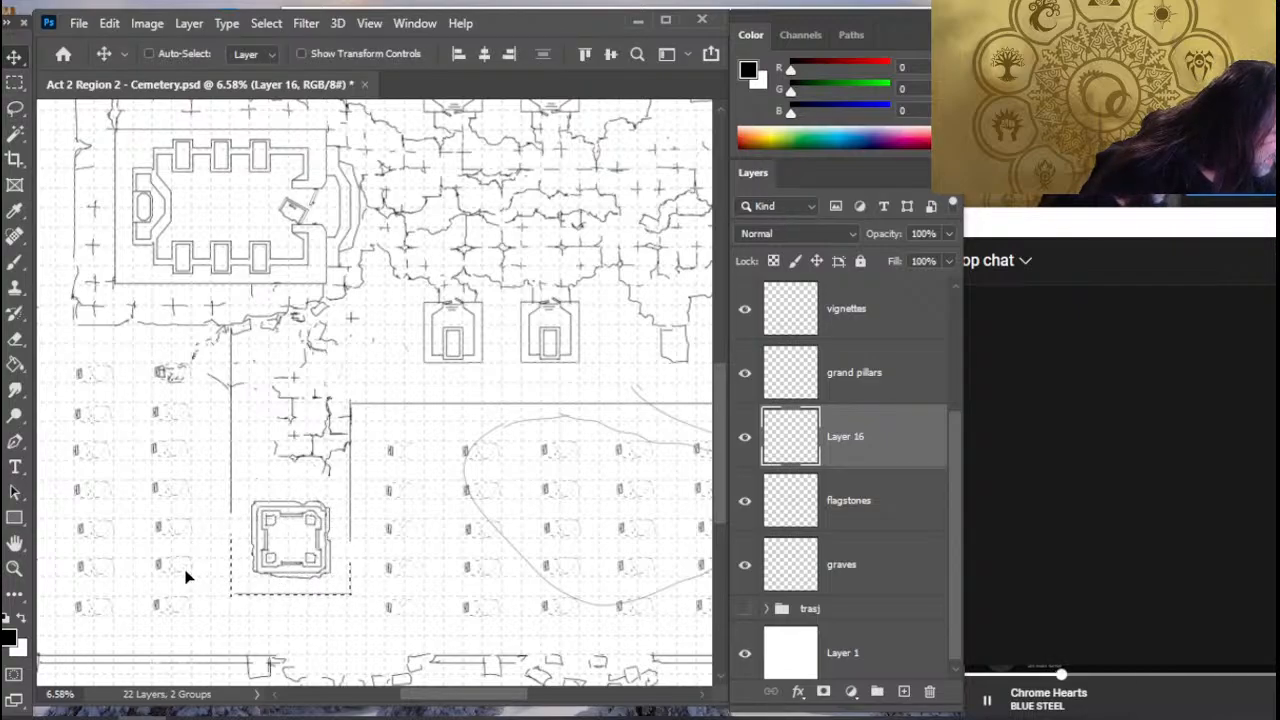
key(l)
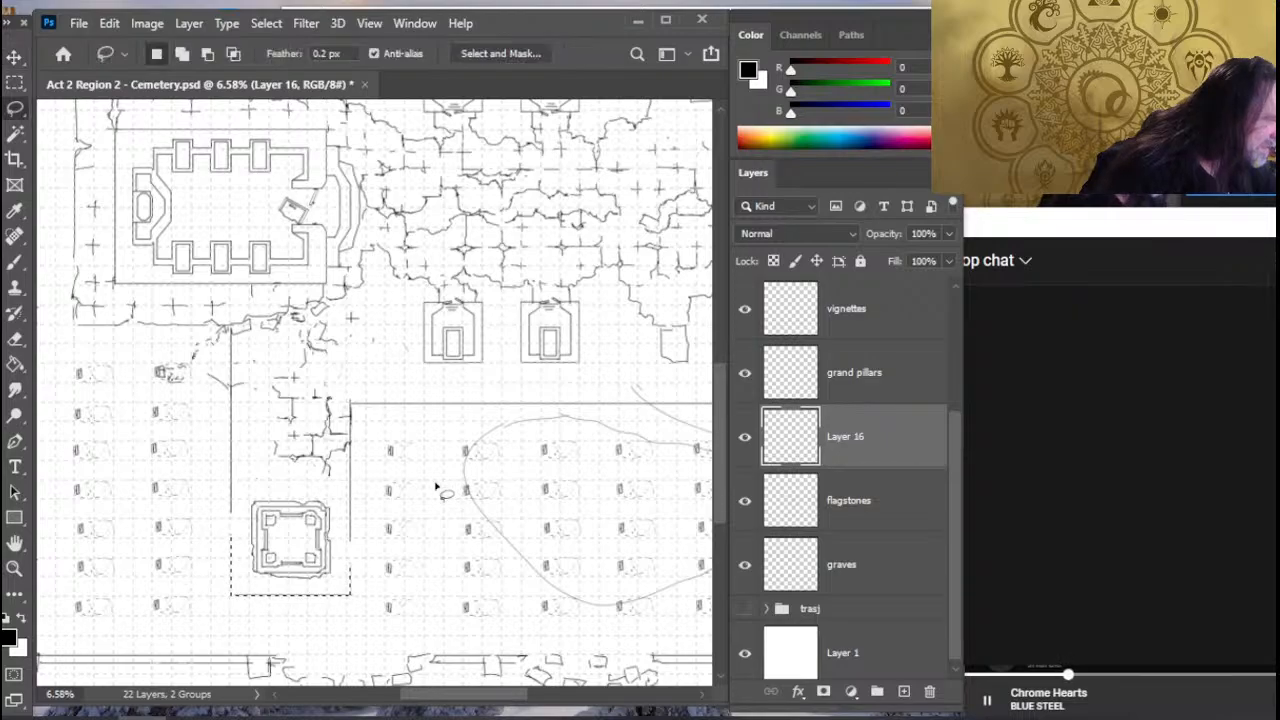
key(r)
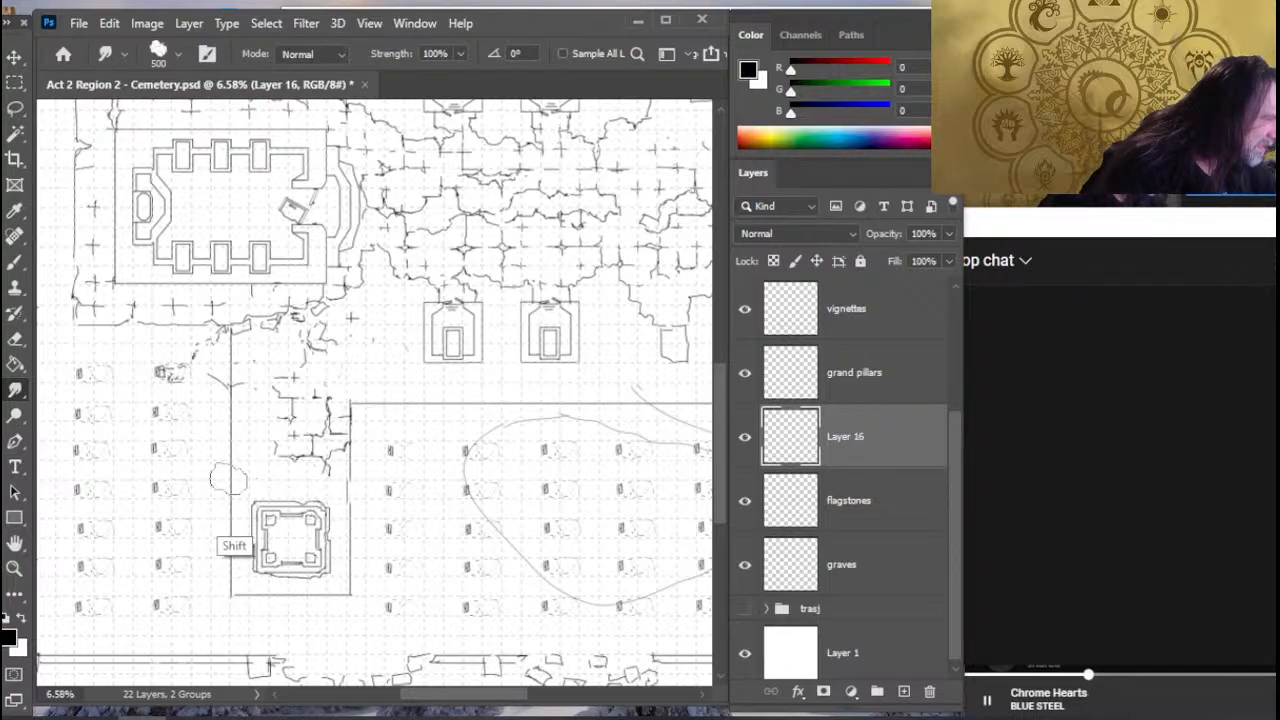
key(z)
drag(459, 559, 411, 548)
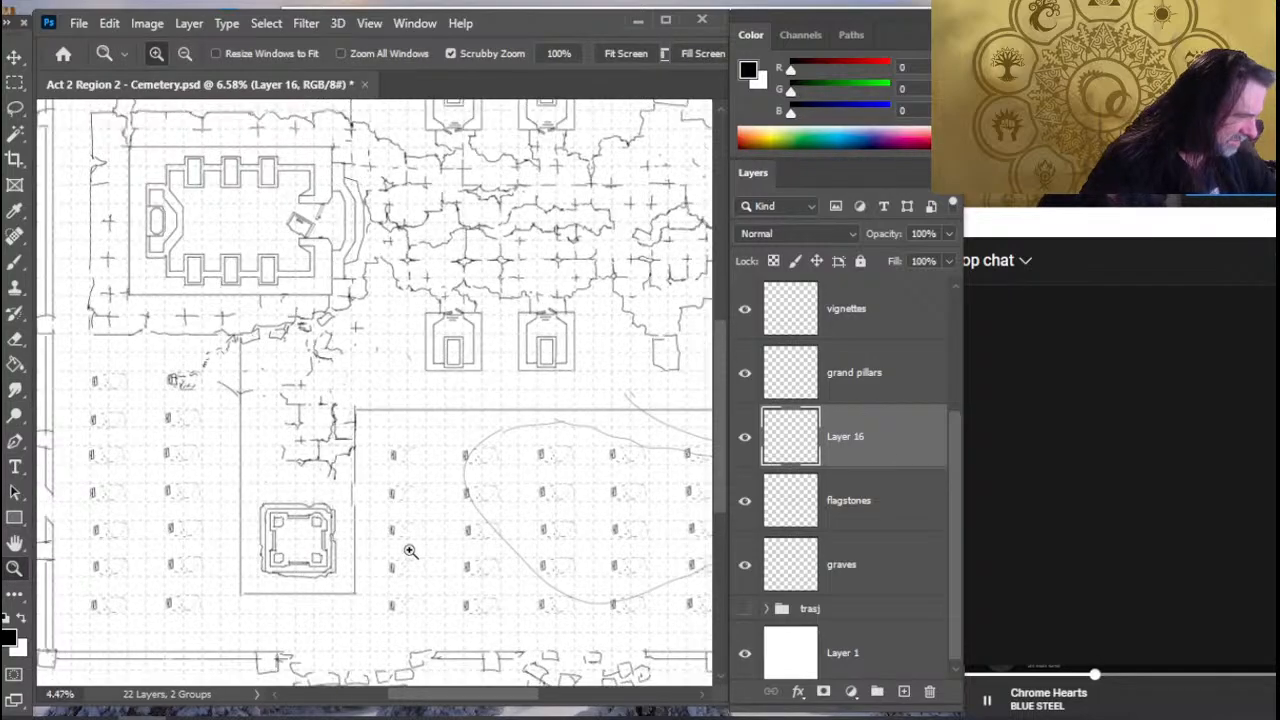
drag(556, 497, 520, 526)
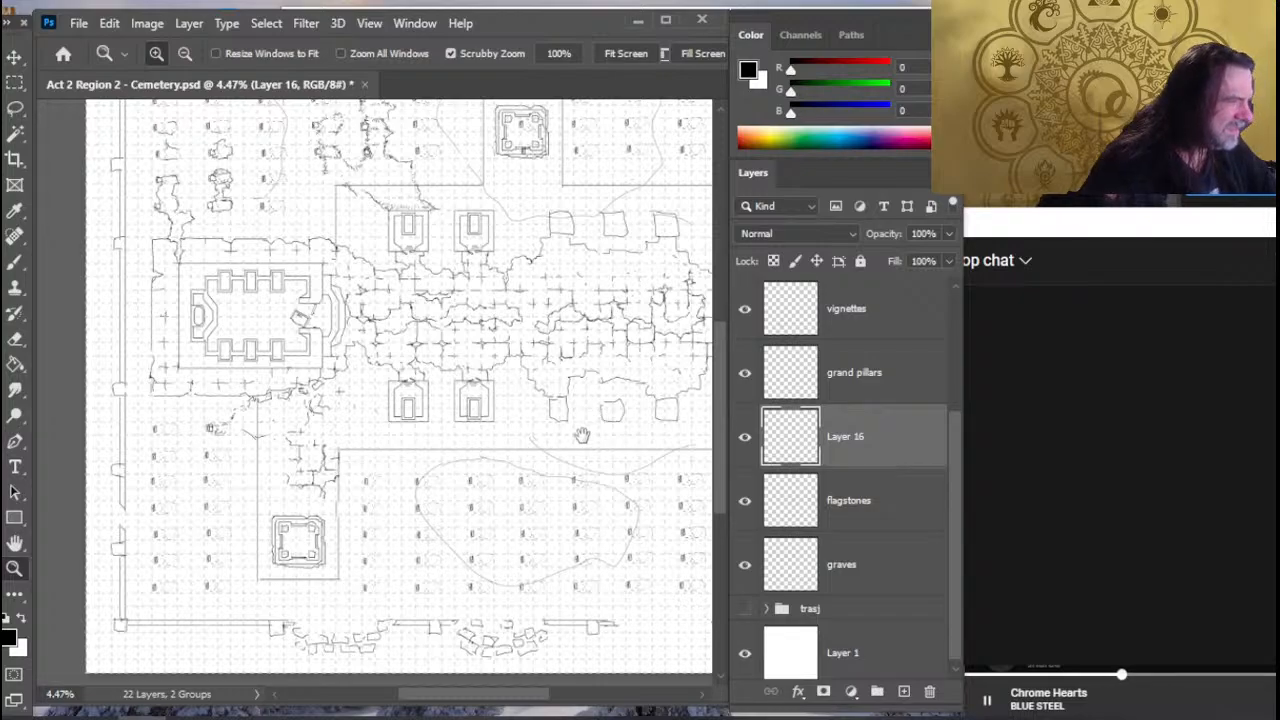
drag(582, 432, 564, 476)
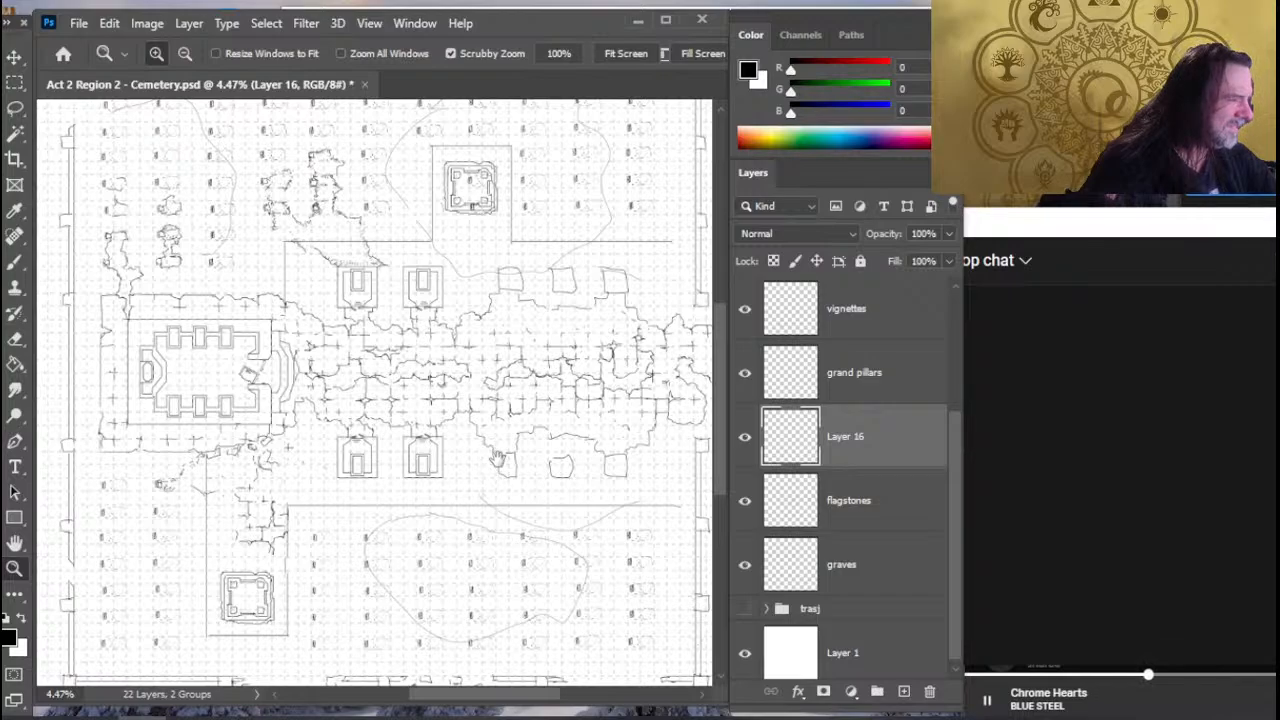
- On Layer 16, lasso the northern square structure's enclosure and nudge it west
drag(522, 422, 506, 450)
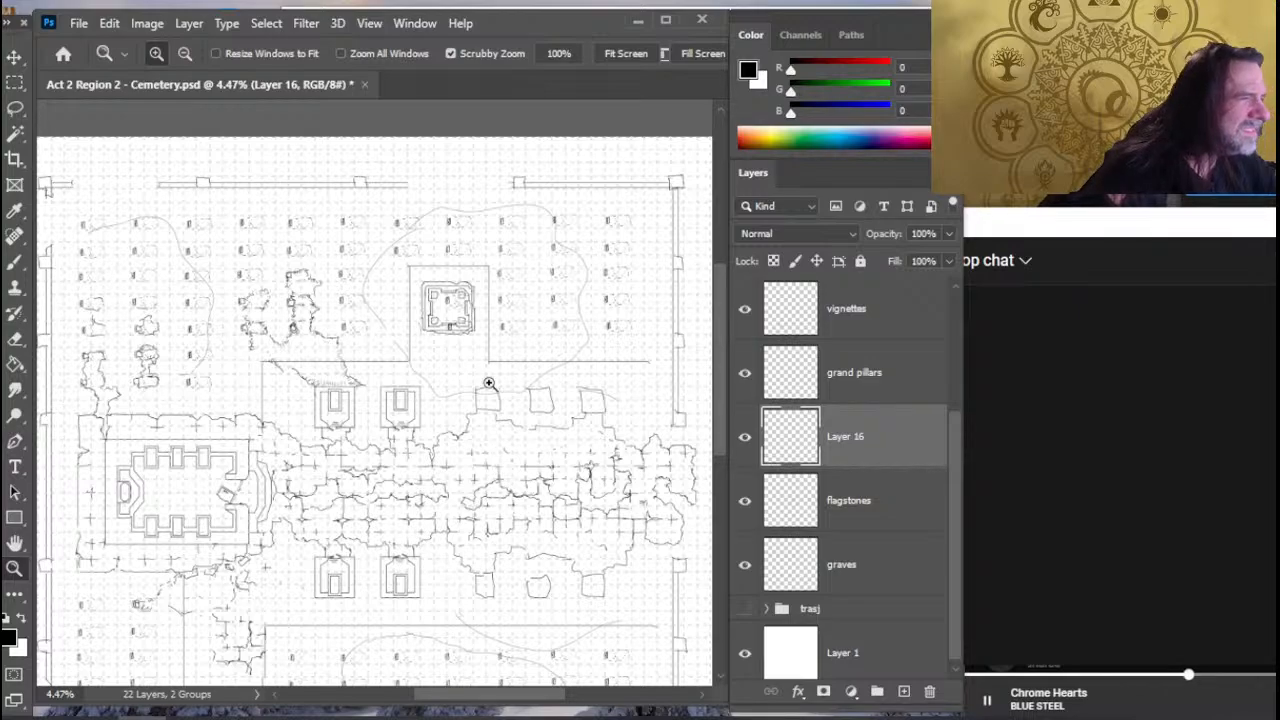
click(745, 440)
click(745, 440)
key(l)
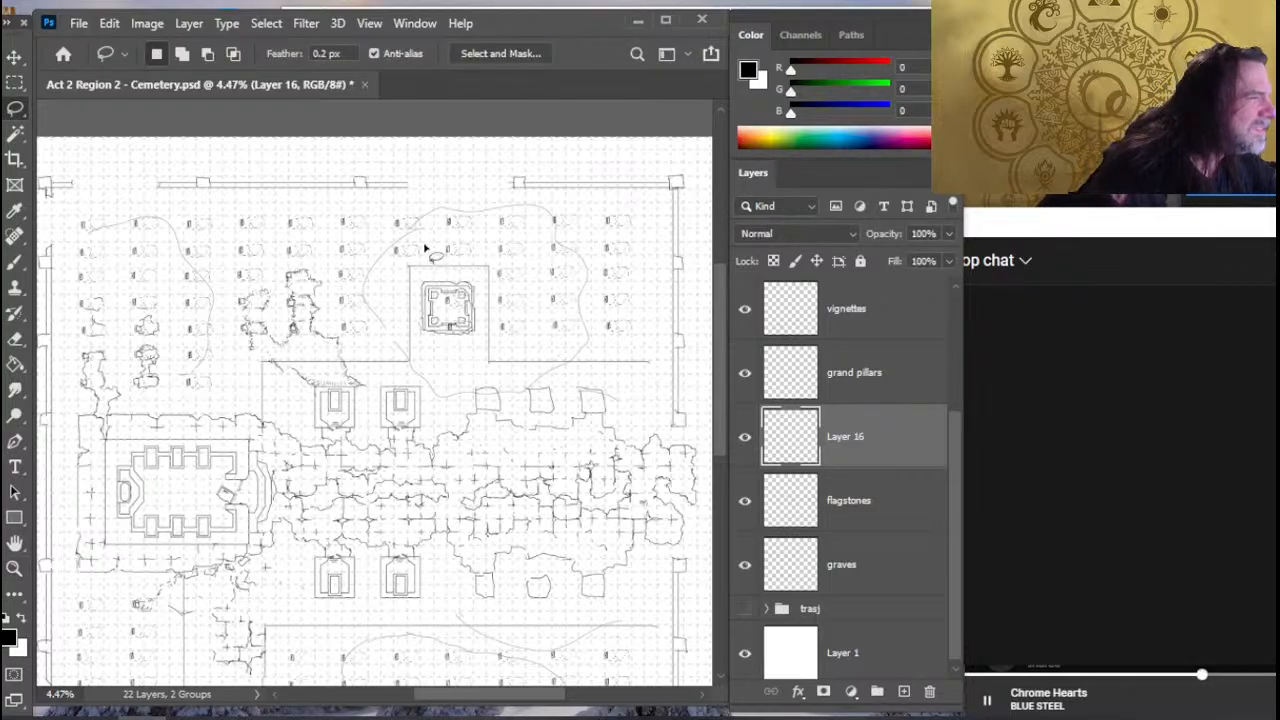
mouse_move(424, 248)
mouse_down()
mouse_move(395, 376)
mouse_move(450, 382)
mouse_up()
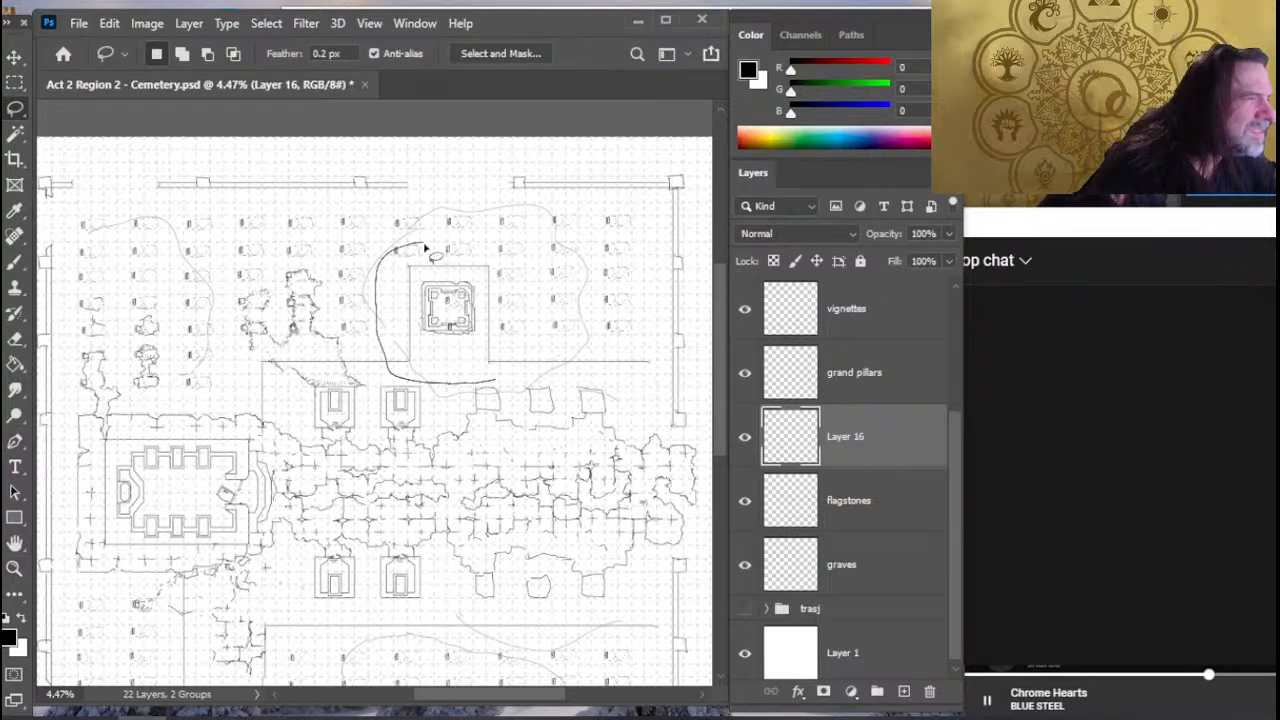
drag(424, 248, 510, 270)
key(v)
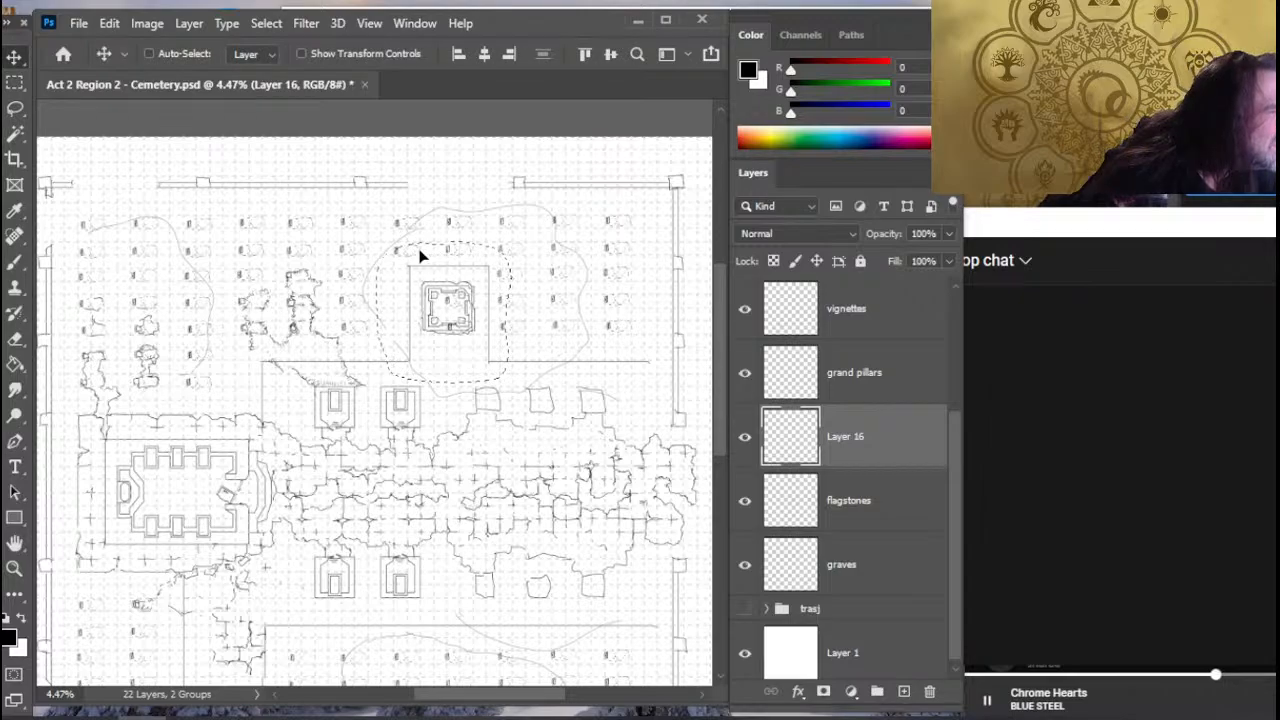
key(shift+Left)
key(shift+Left)
key(shift+Left)
key(shift+Left)
key(shift+Left)
key(shift+Left)
key(shift+Left)
key(shift+Left)
key(shift+Left)
key(shift+Left)
key(shift+Left)
key(shift+Left)
key(shift+Left)
key(shift+Left)
key(shift+Left)
key(shift+Left)
key(shift+Left)
key(shift+Left)
key(shift+Left)
key(shift+Left)
key(shift+Left)
key(shift+Left)
key(shift+Left)
key(shift+Left)
key(shift+Left)
key(shift+Left)
key(shift+Left)
key(shift+Left)
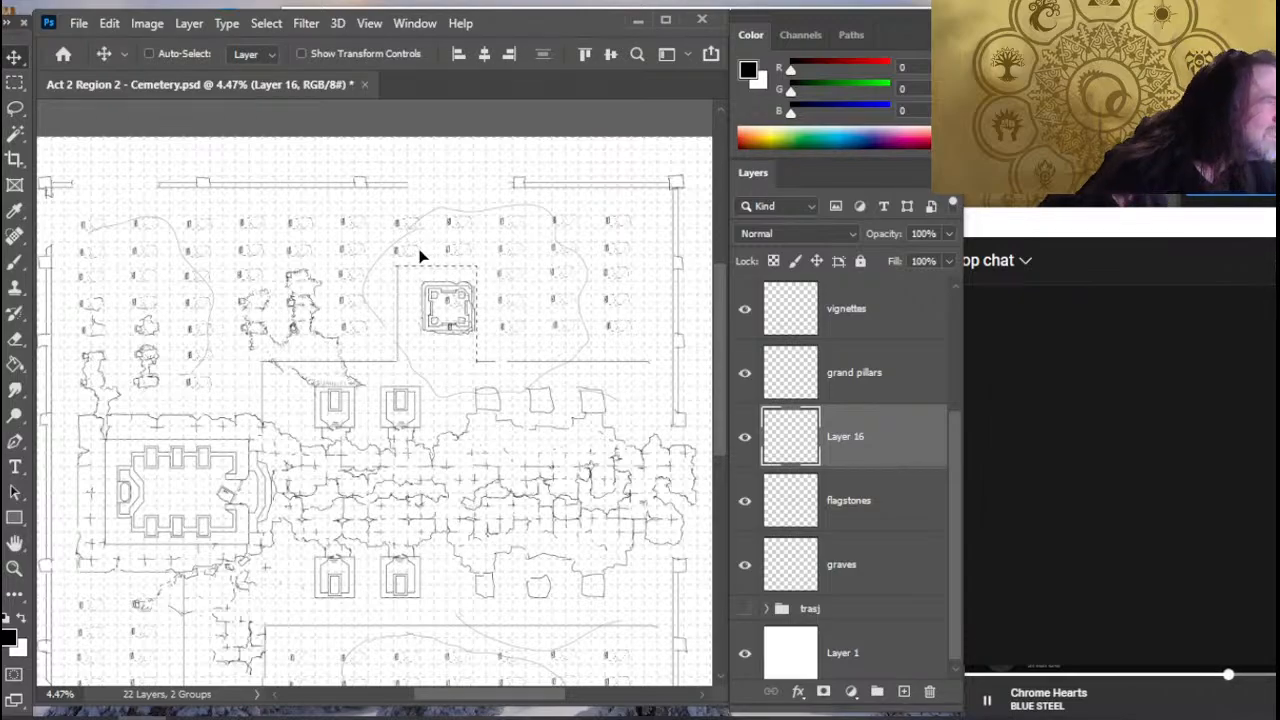
- Compare with the southern enclosure and move the selected northern enclosure outline farther north, away from the plot boundary
scroll(419, 437, down, 3)
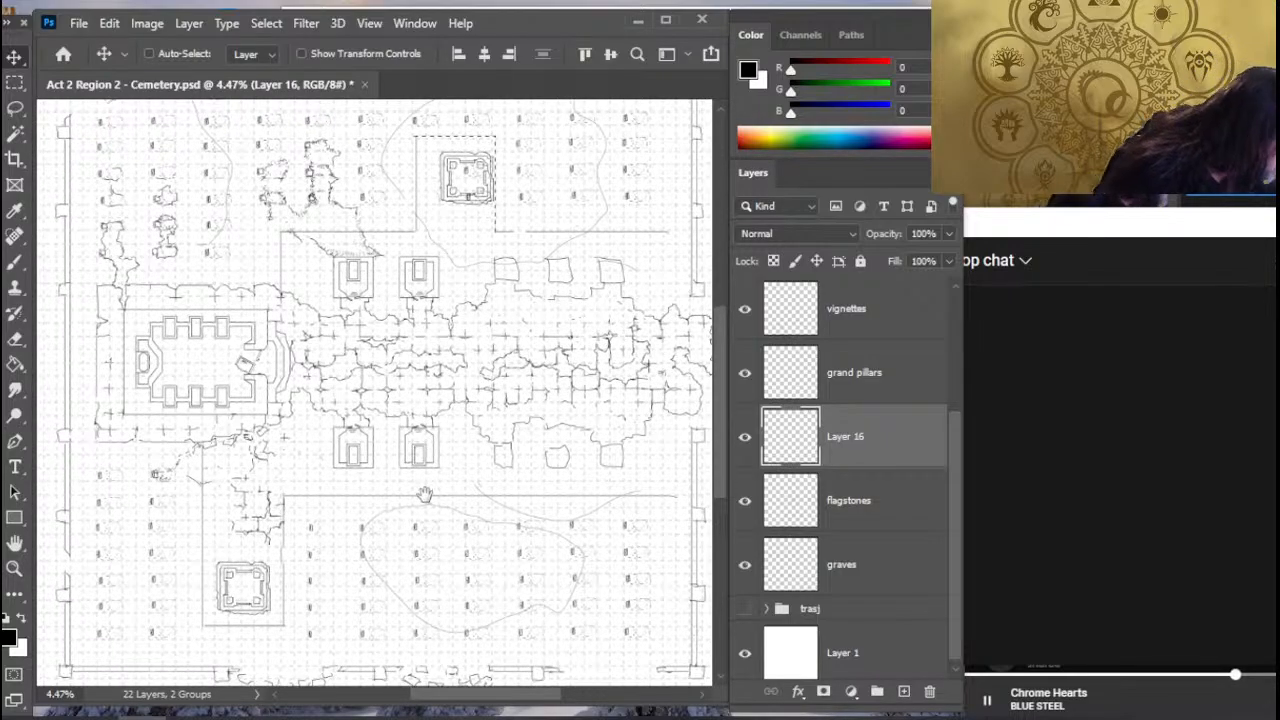
scroll(480, 478, up, 3)
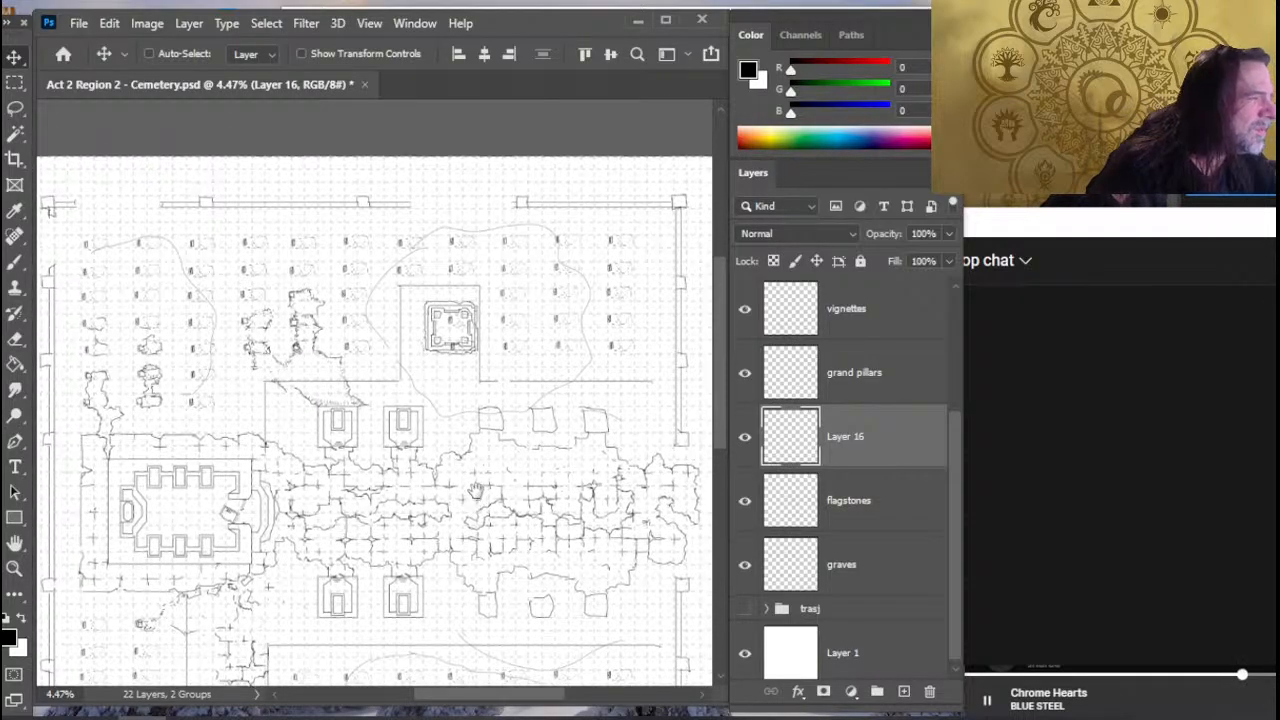
drag(476, 491, 473, 489)
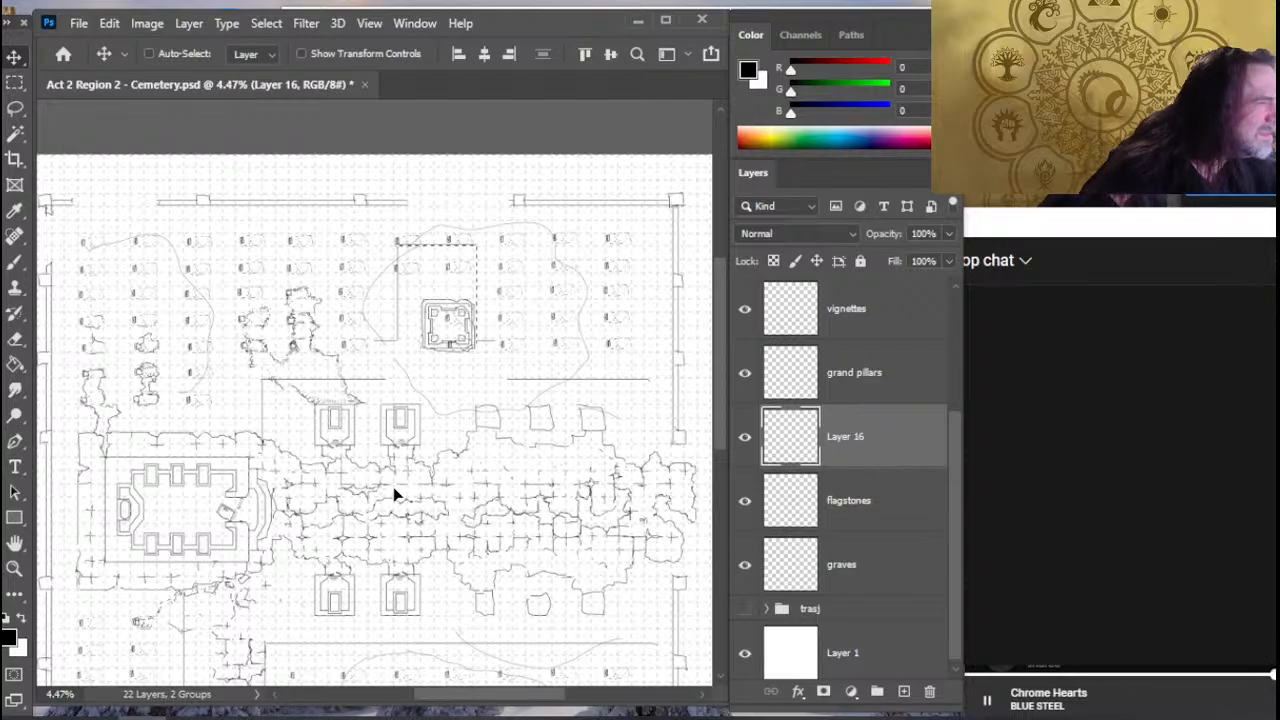
- Erase the leftover boundary stubs beside the northern enclosure and smudge its two side lines south to the plot boundary
key(e)
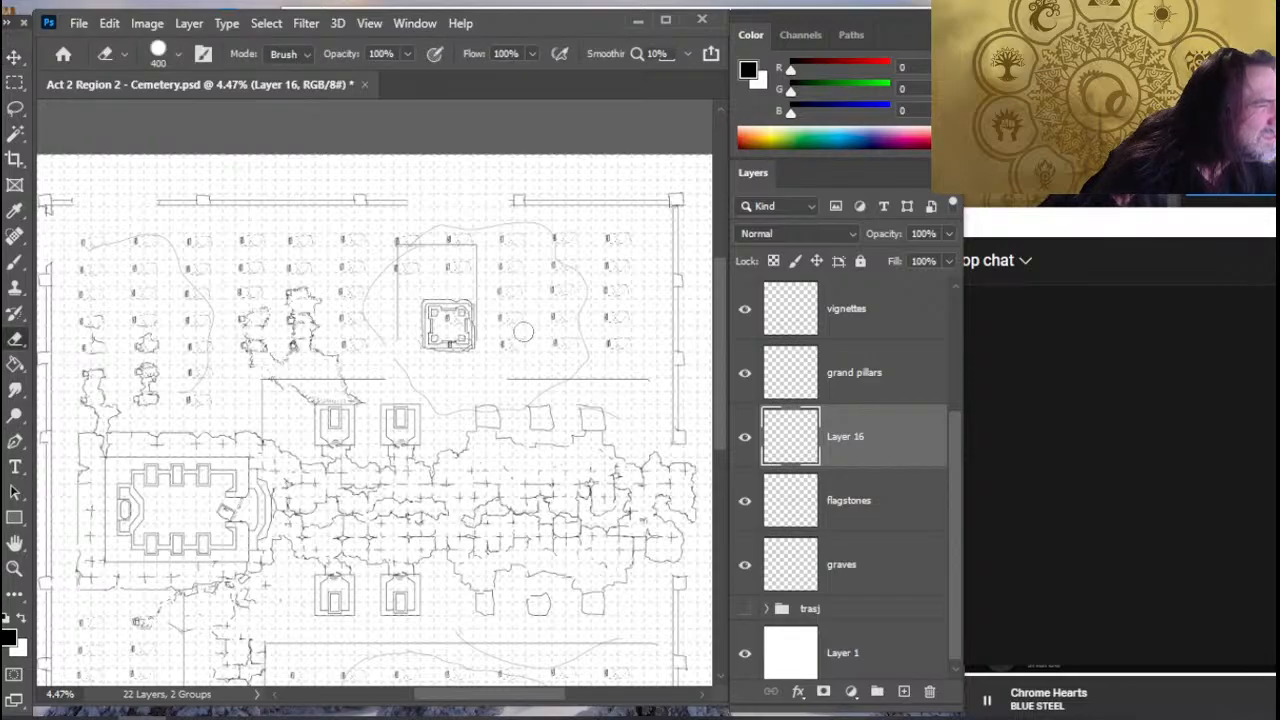
key(r)
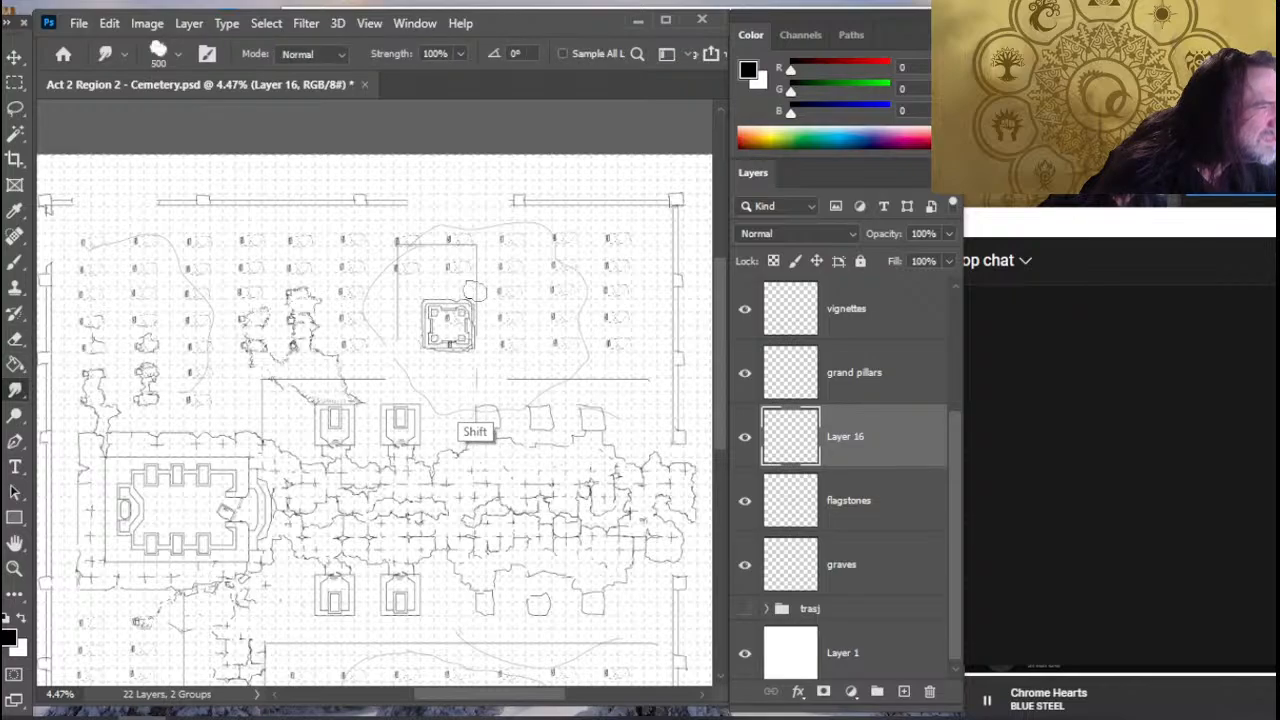
mouse_move(472, 286)
mouse_down()
mouse_move(473, 374)
mouse_move(474, 326)
mouse_up()
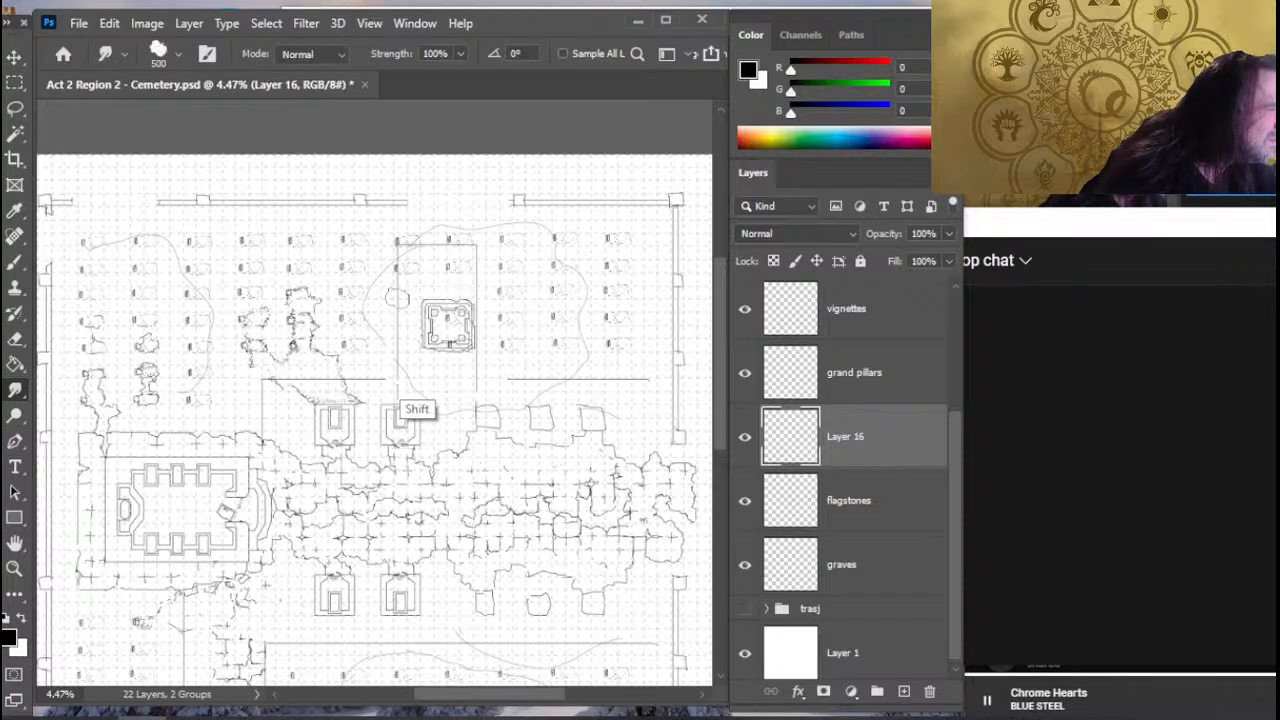
key(e)
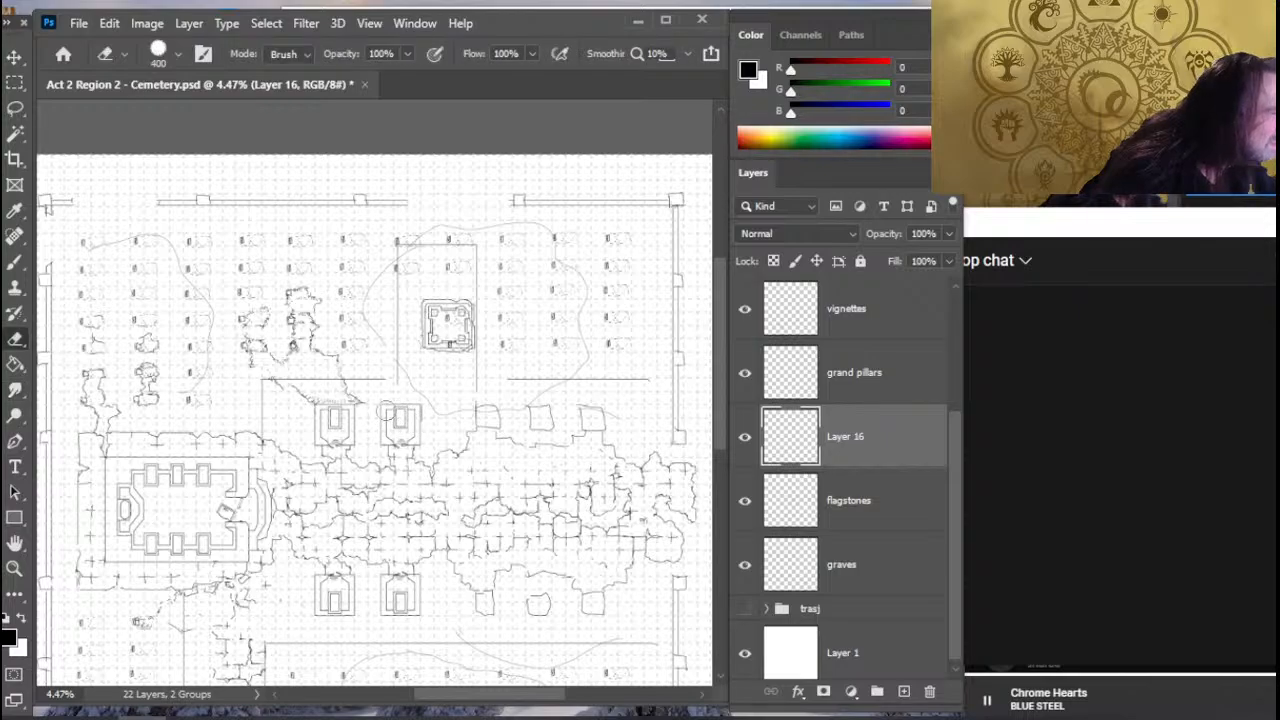
- Extend the northern plot boundary on both sides to meet the enclosure's side lines and erase the overshooting ends
key(r)
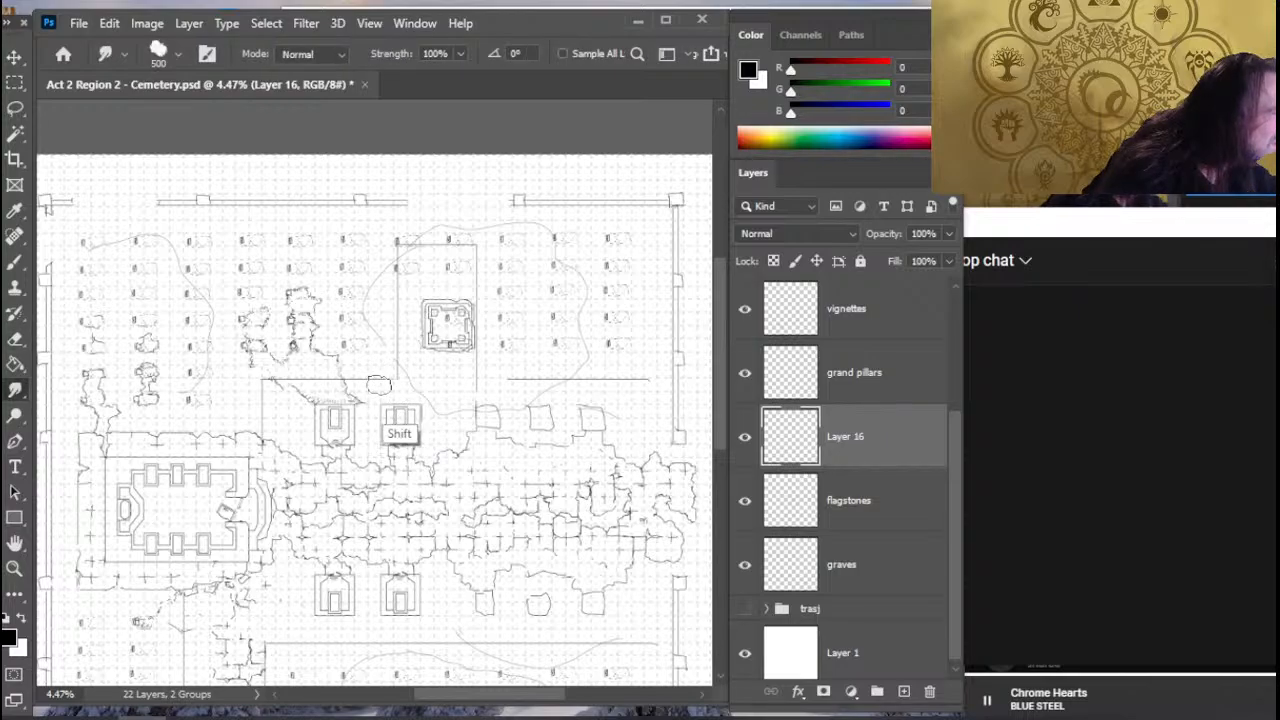
drag(376, 383, 401, 383)
key(e)
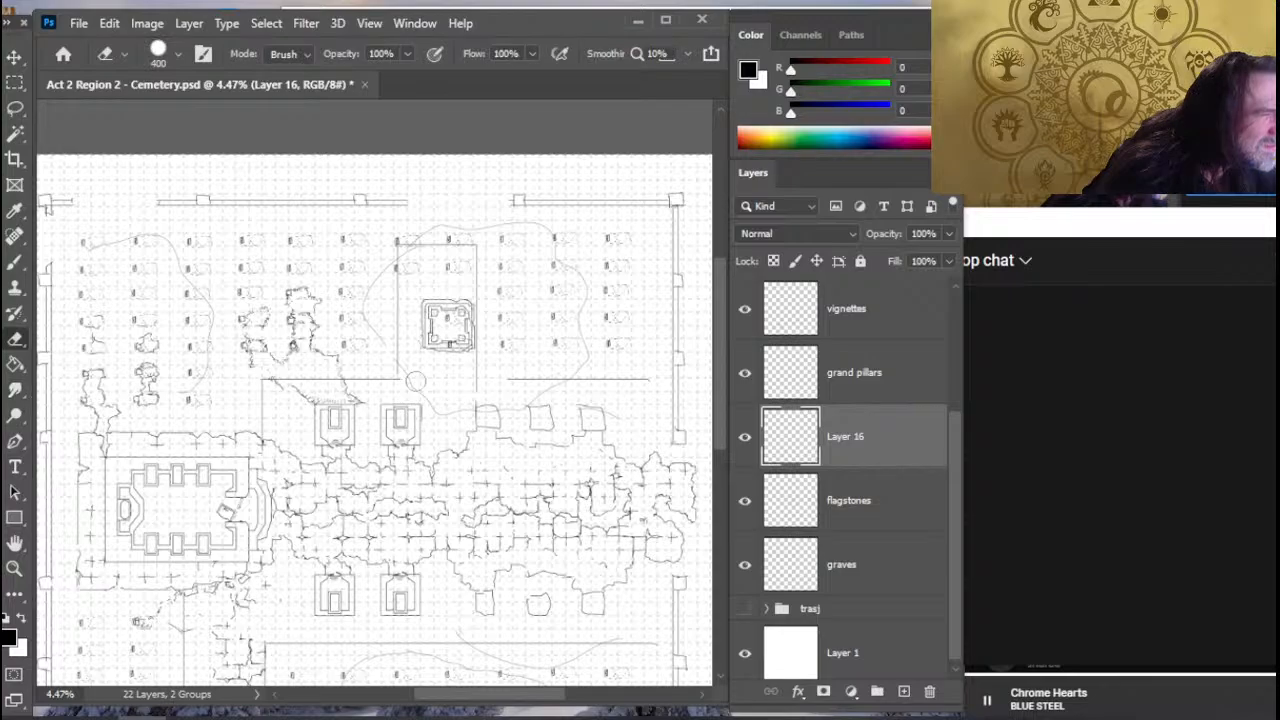
key(r)
drag(511, 386, 480, 387)
key(e)
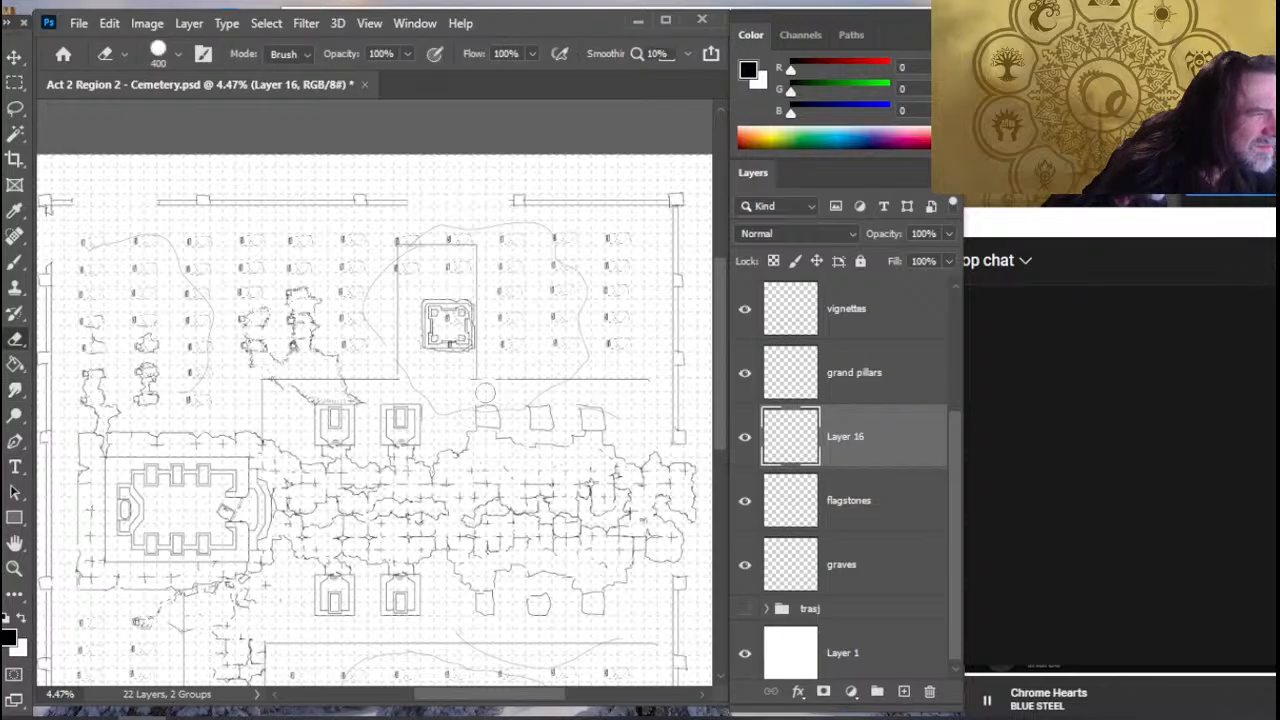
key(ctrl)
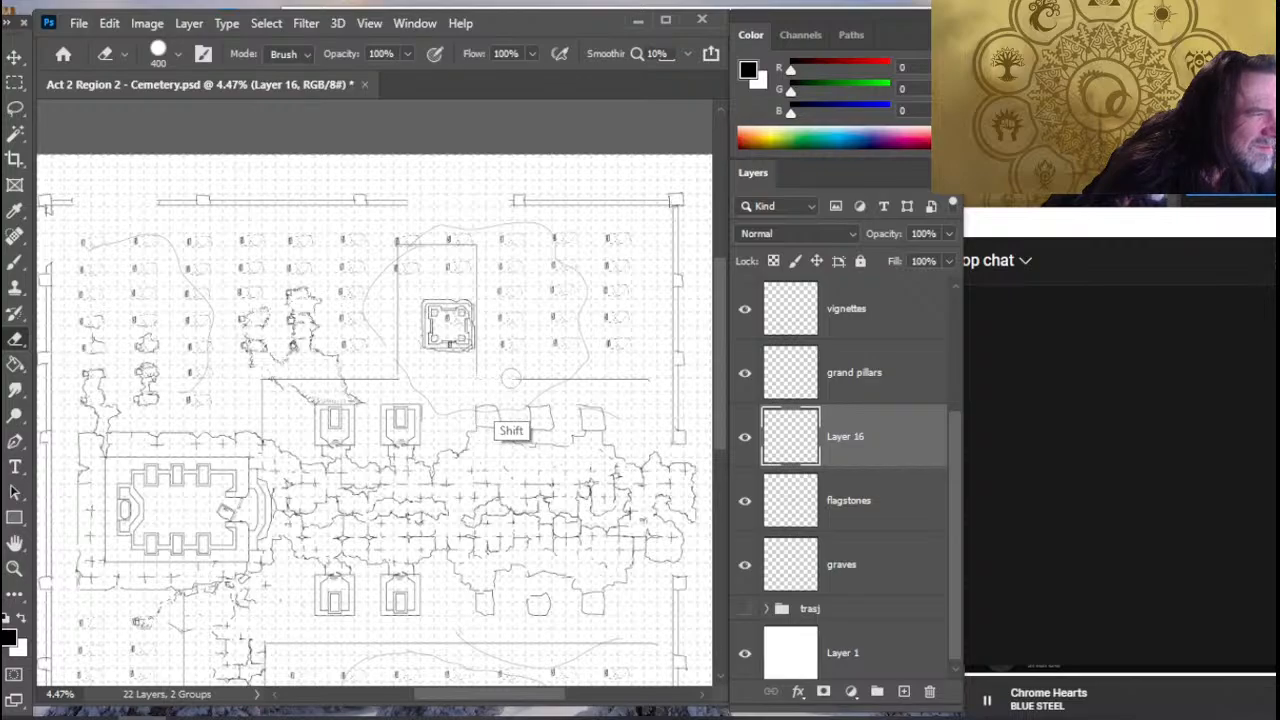
key(r)
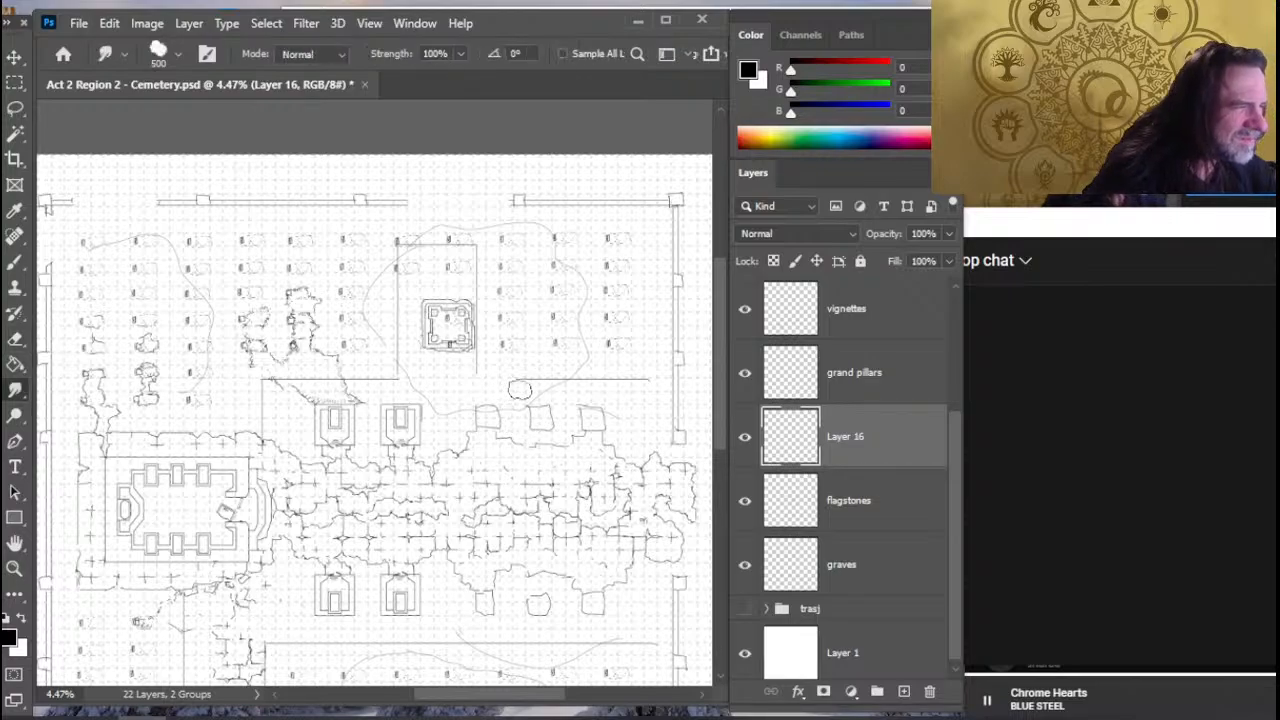
key(shift)
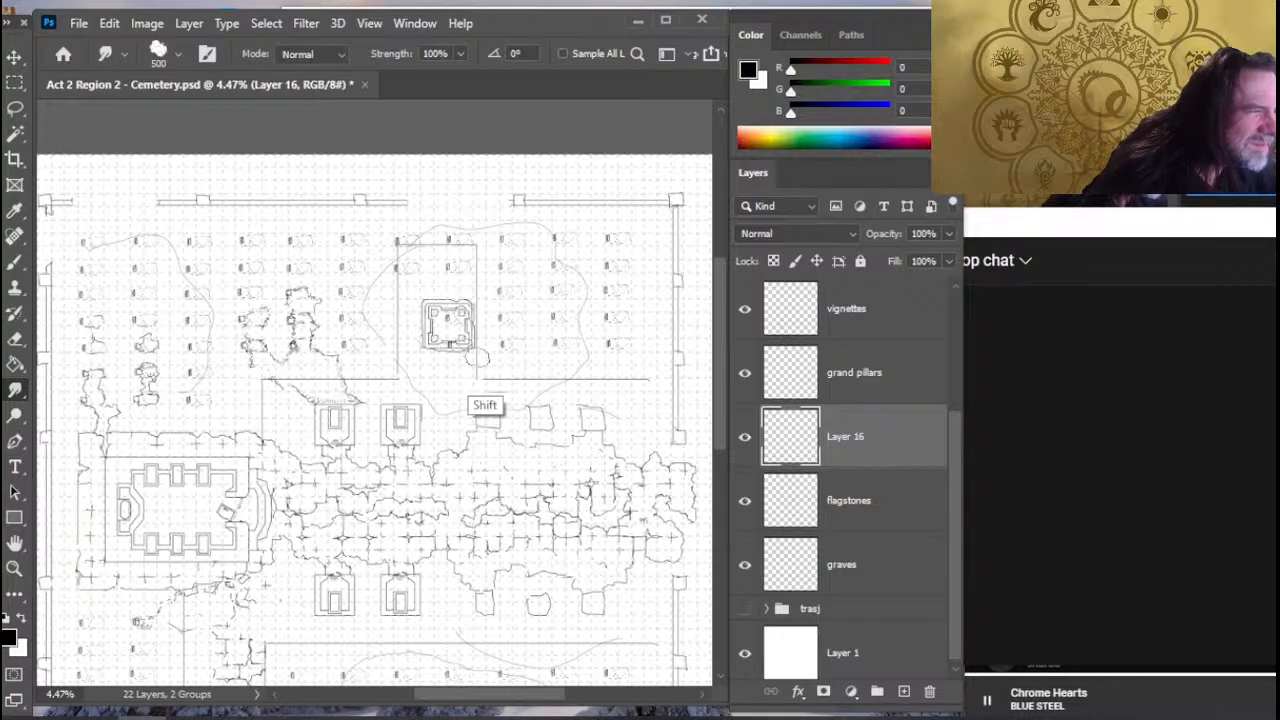
key(e)
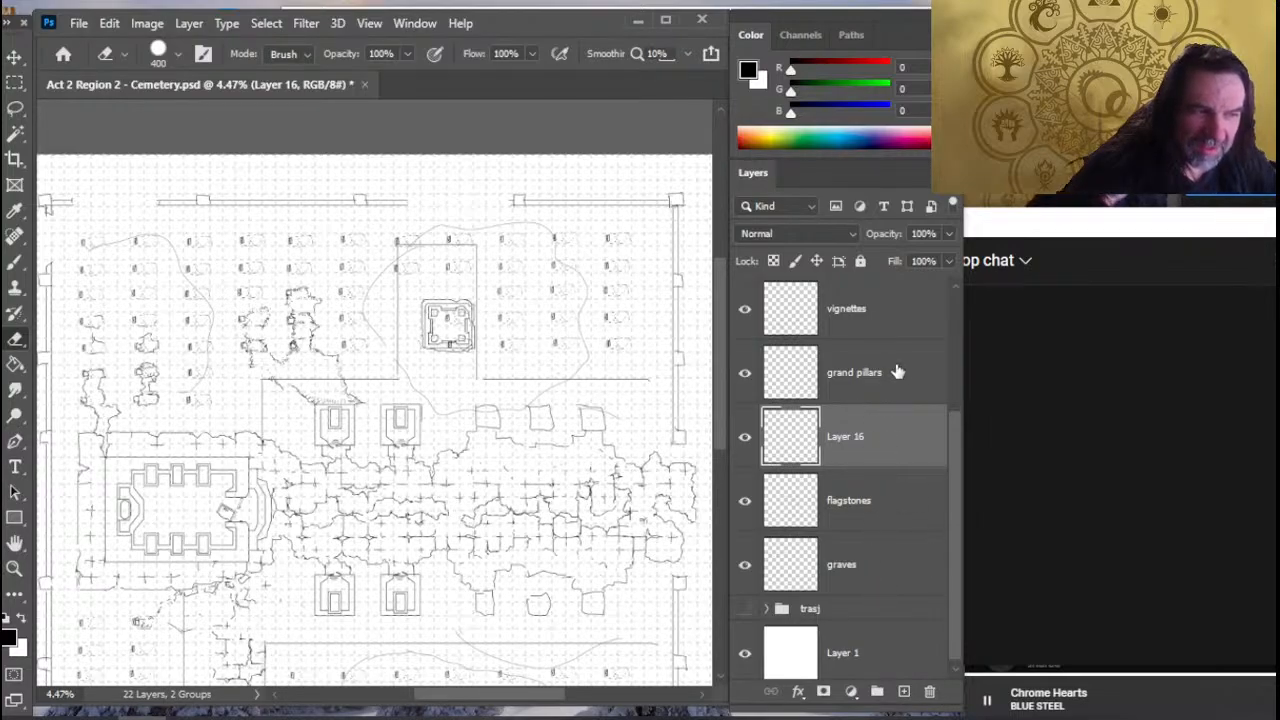
- On the vignettes layer, lasso the northern square structure and move it to the northern end of its enclosure, centred between the side lines
click(880, 318)
key(l)
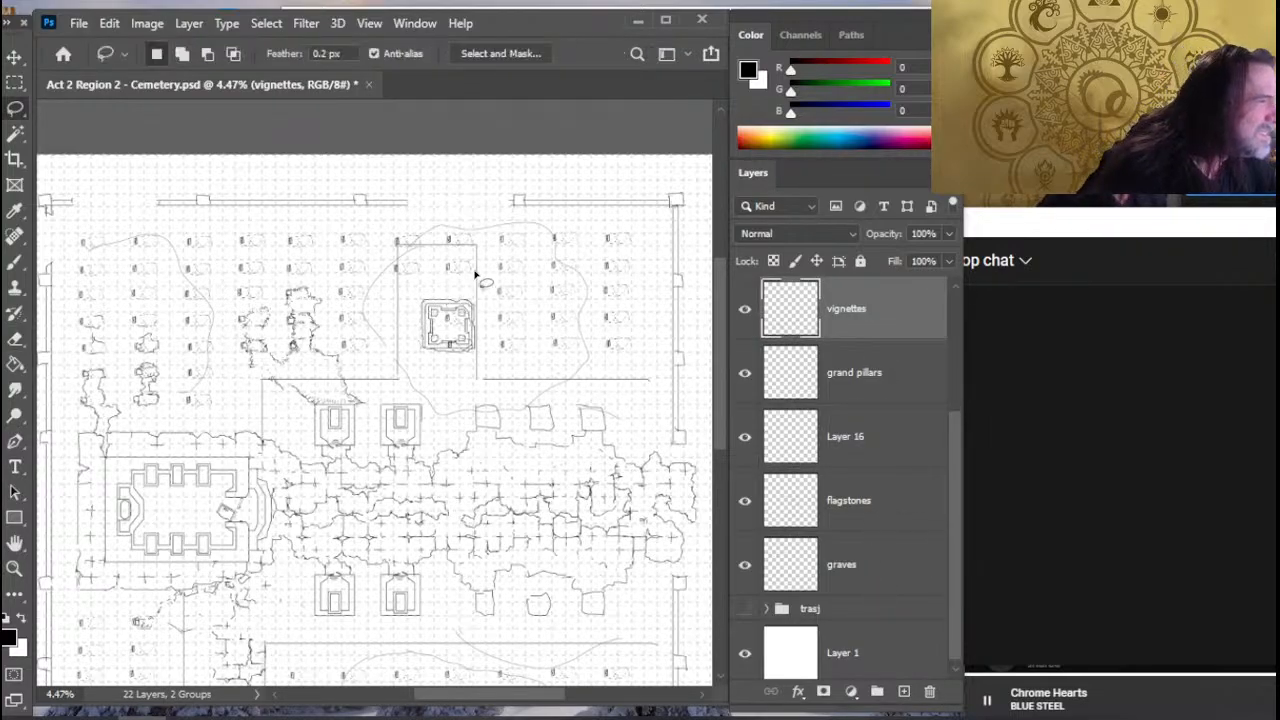
drag(476, 272, 477, 273)
key(v)
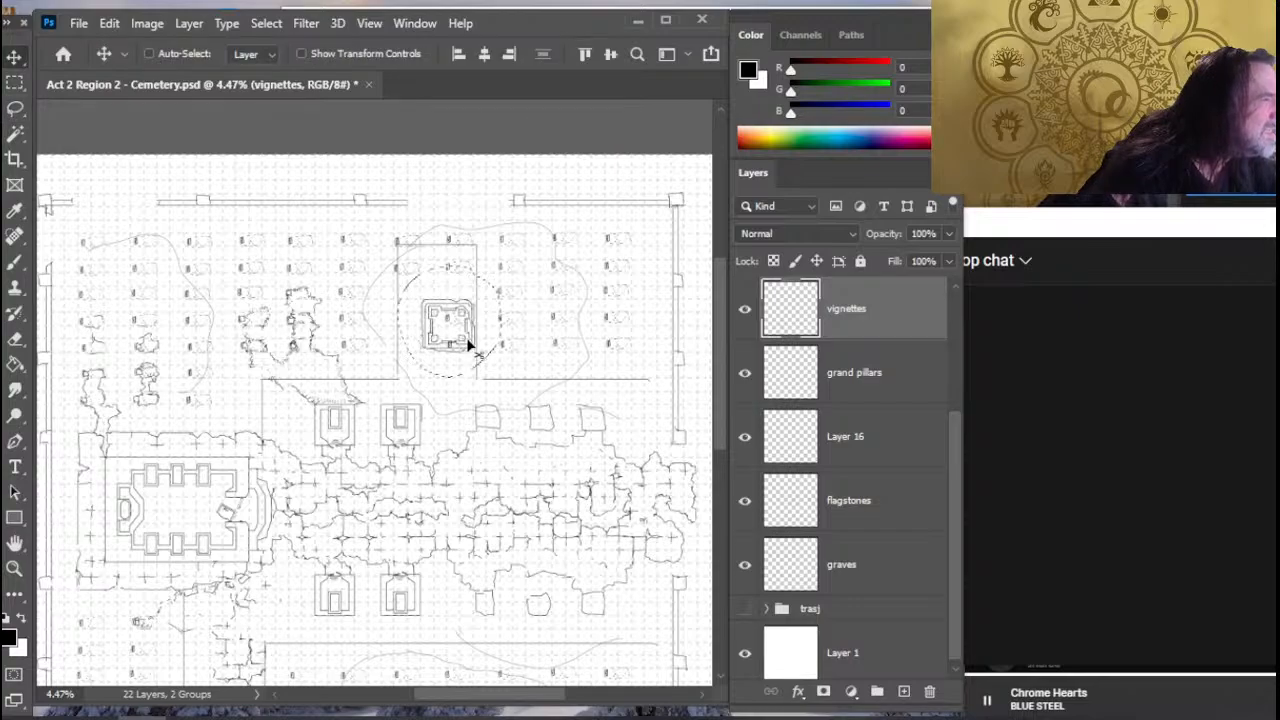
drag(470, 345, 458, 303)
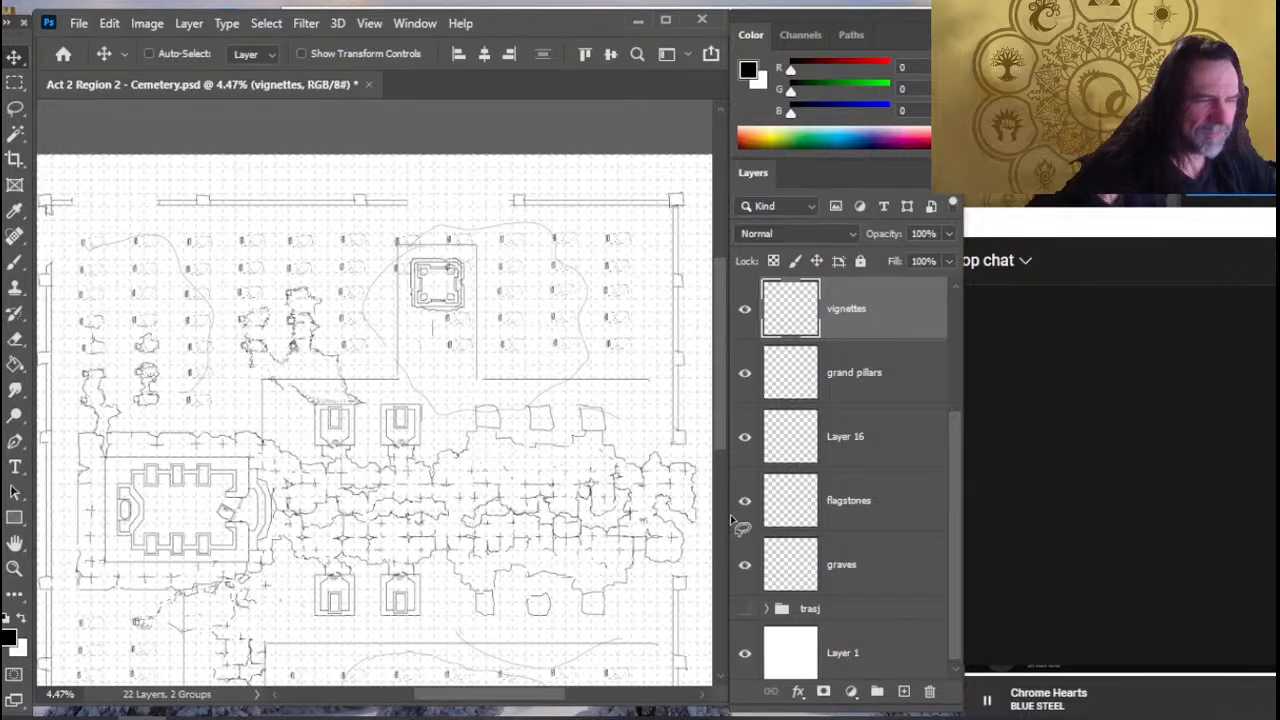
- On the graves layer, erase the graves and the curved outline that fall inside the northern enclosure
key(l)
click(866, 566)
key(e)
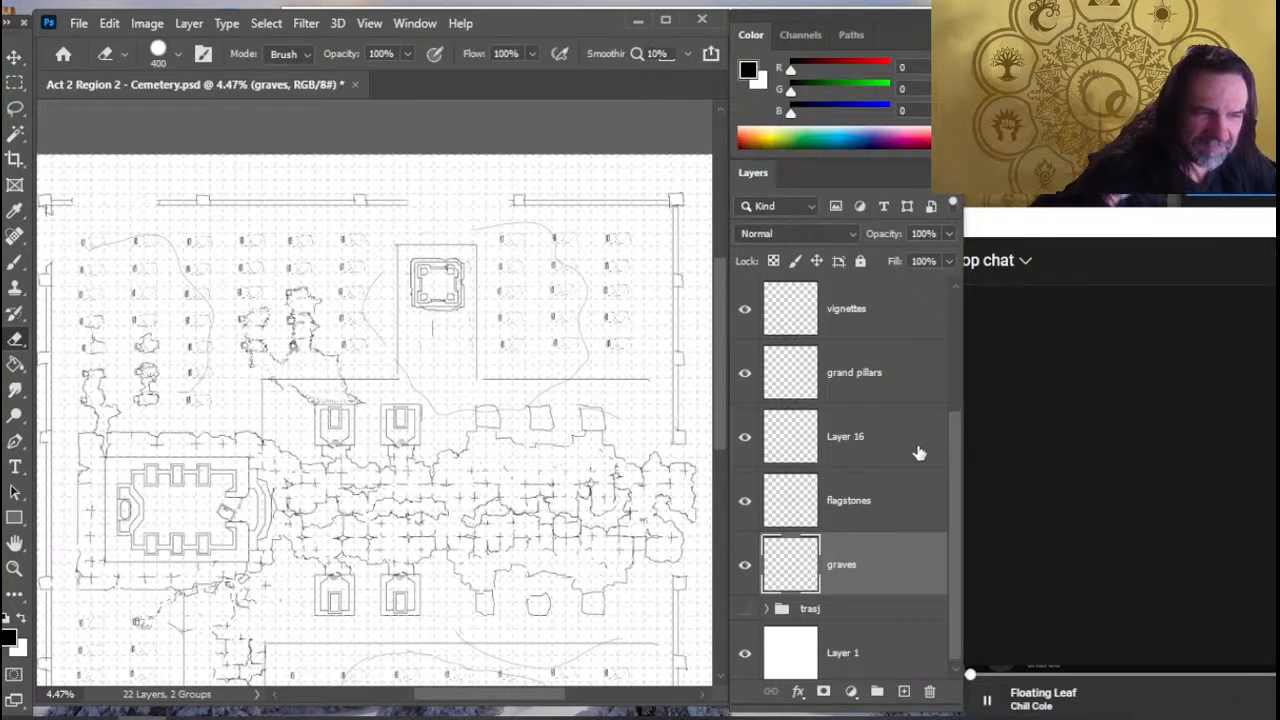
click(880, 455)
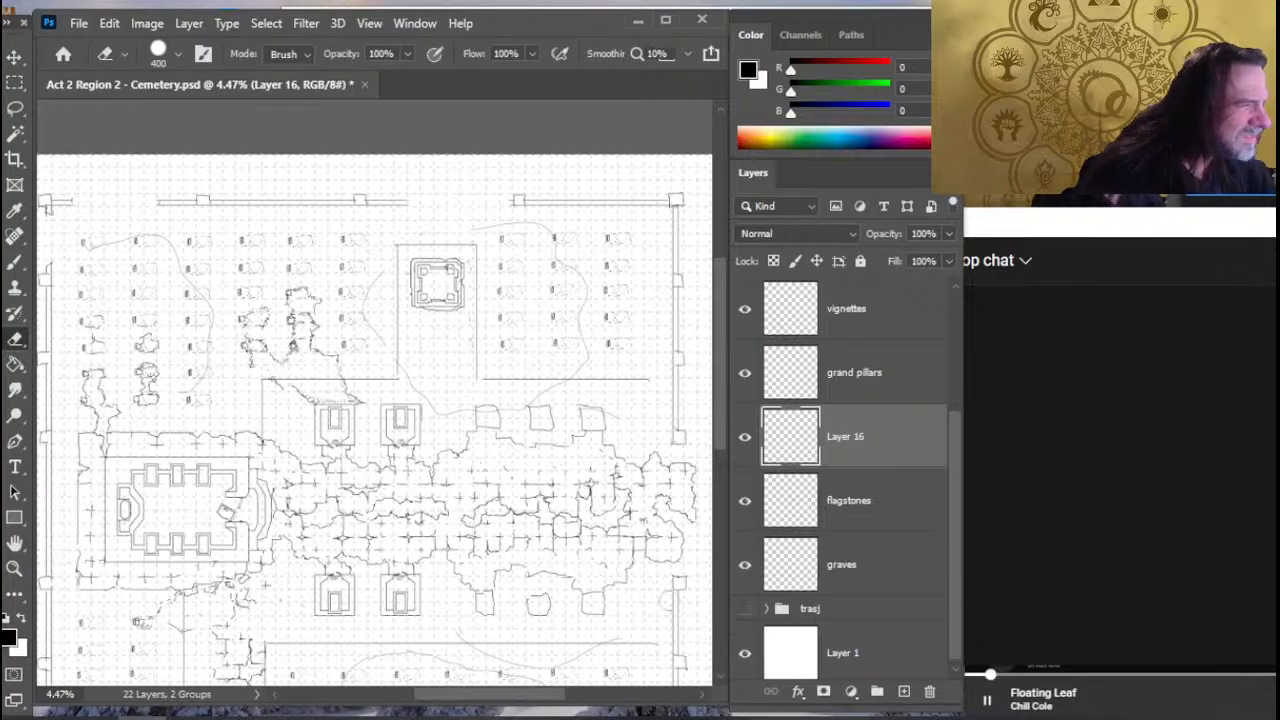
click(882, 584)
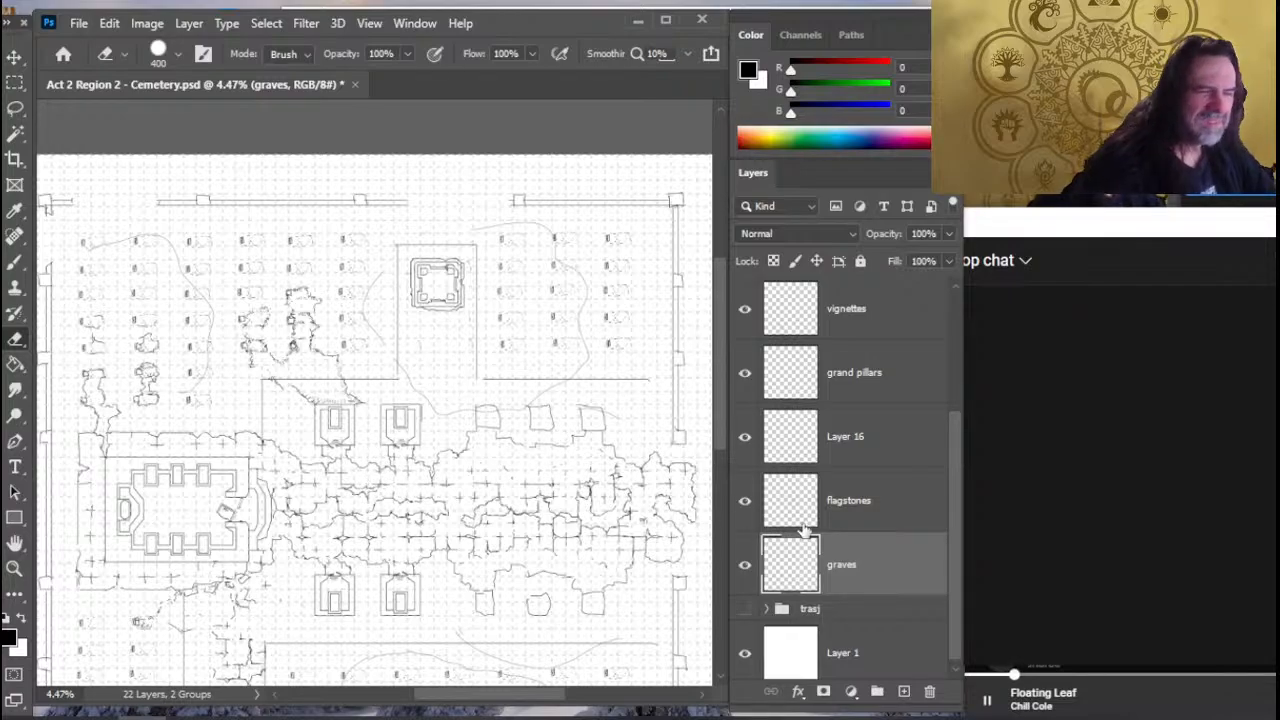
click(880, 452)
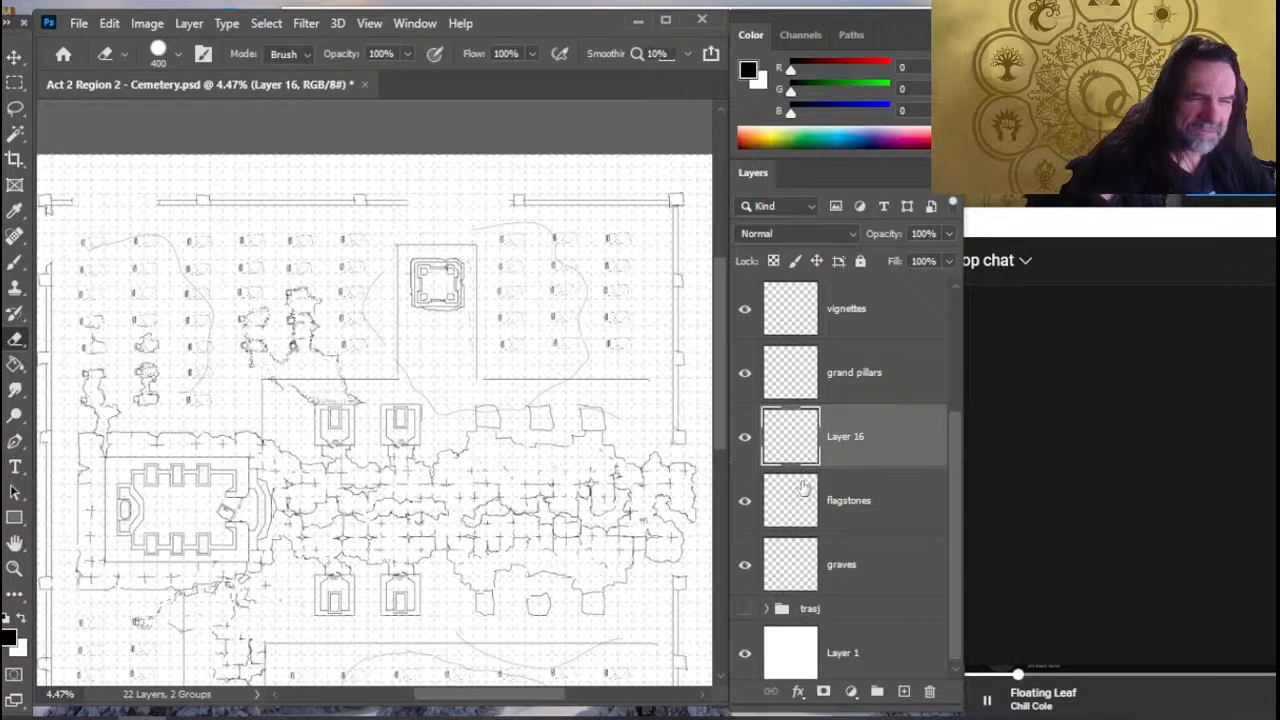
- On the walls layer, close the gap in the northern perimeter wall near the northern enclosure and save the map
drag(950, 522, 897, 360)
click(897, 362)
key(r)
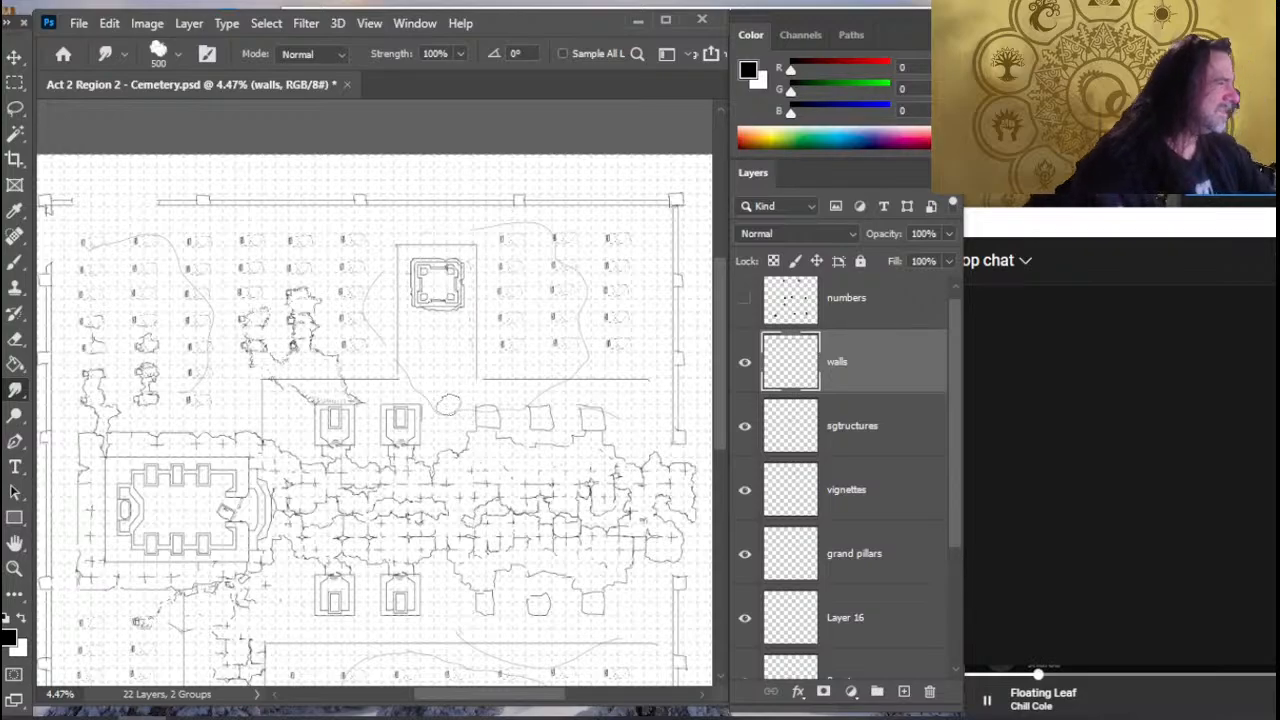
key(z)
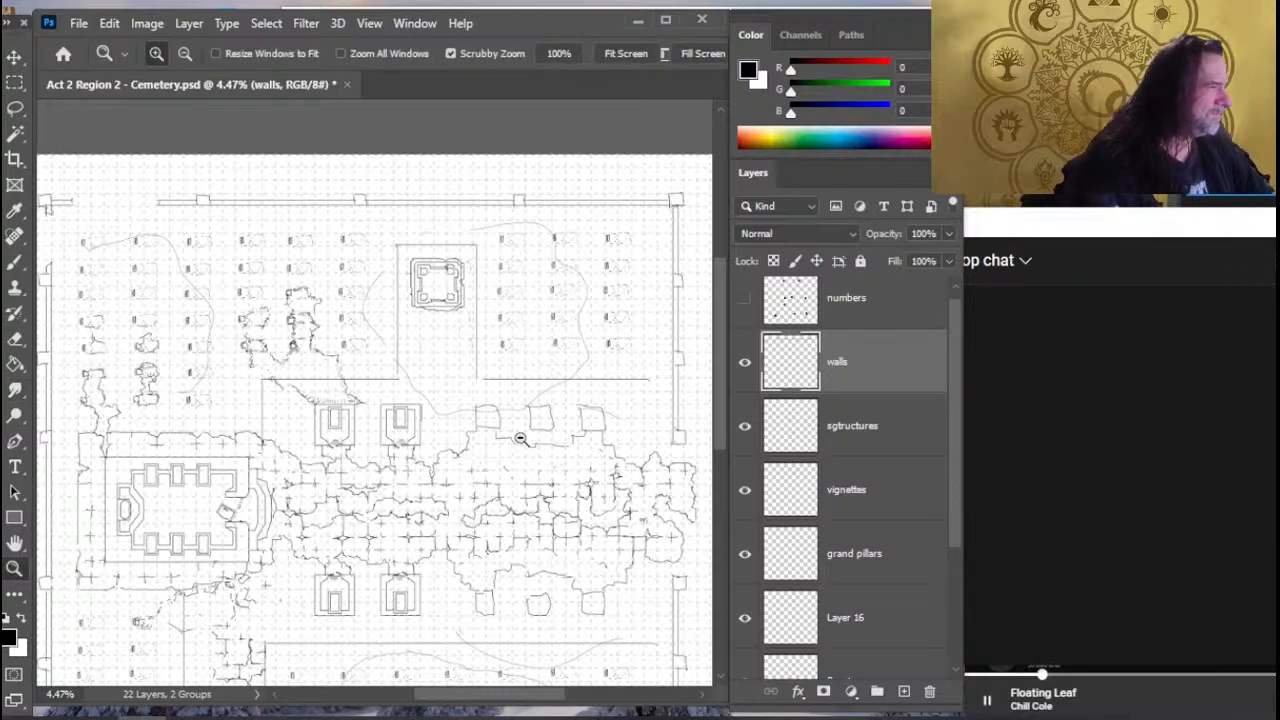
drag(520, 445, 491, 480)
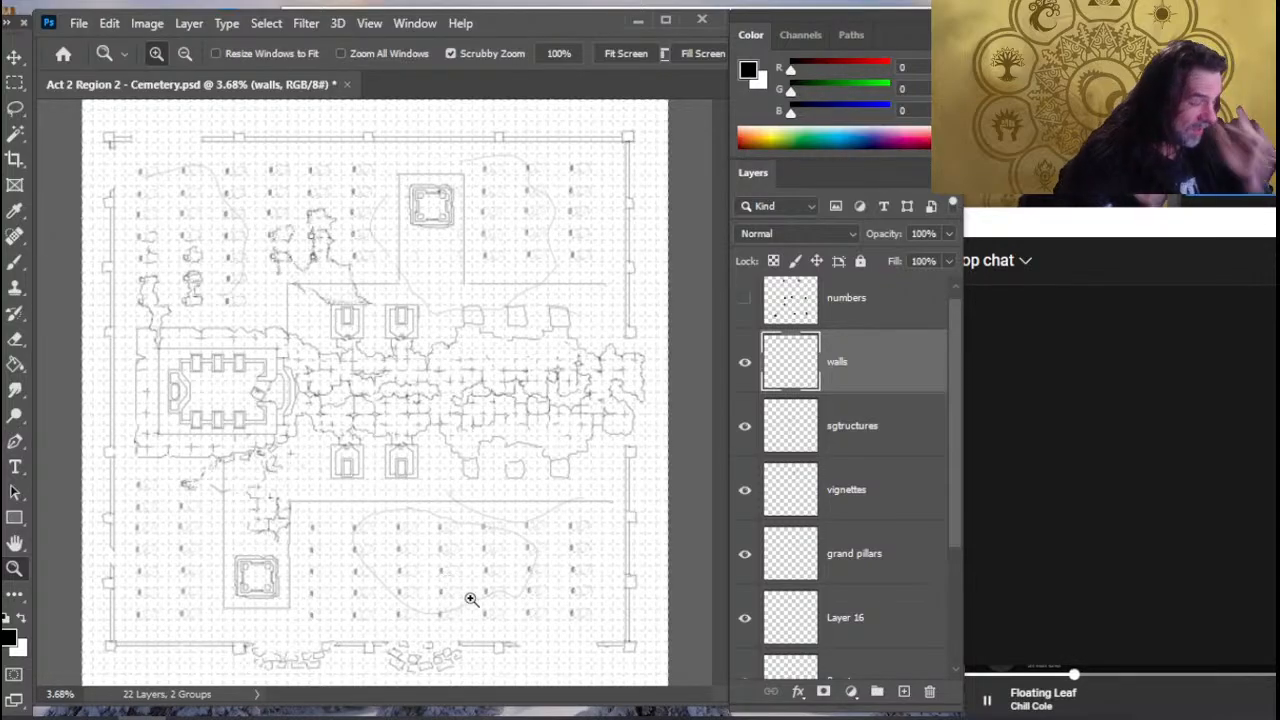
key(ctrl+s)
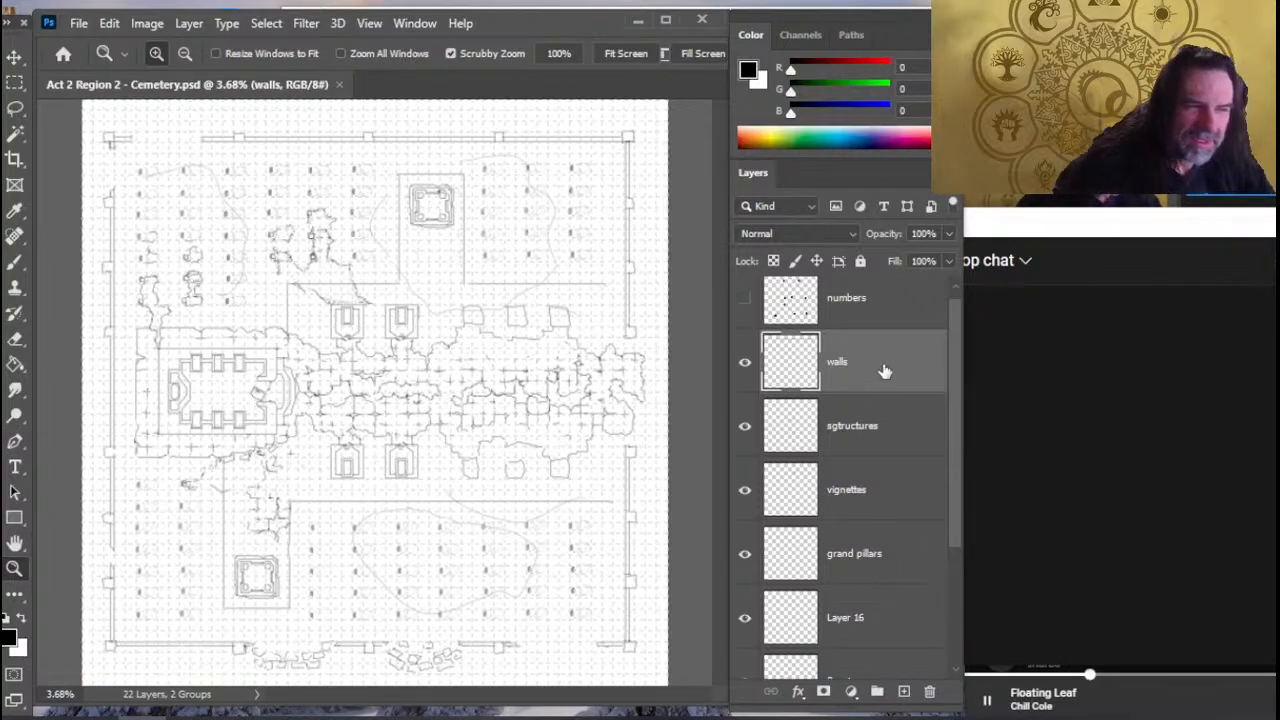
- Close the gaps in the southern perimeter wall near its eastern corner and in the western wall beside the southern enclosure, erasing stray marks
key(r)
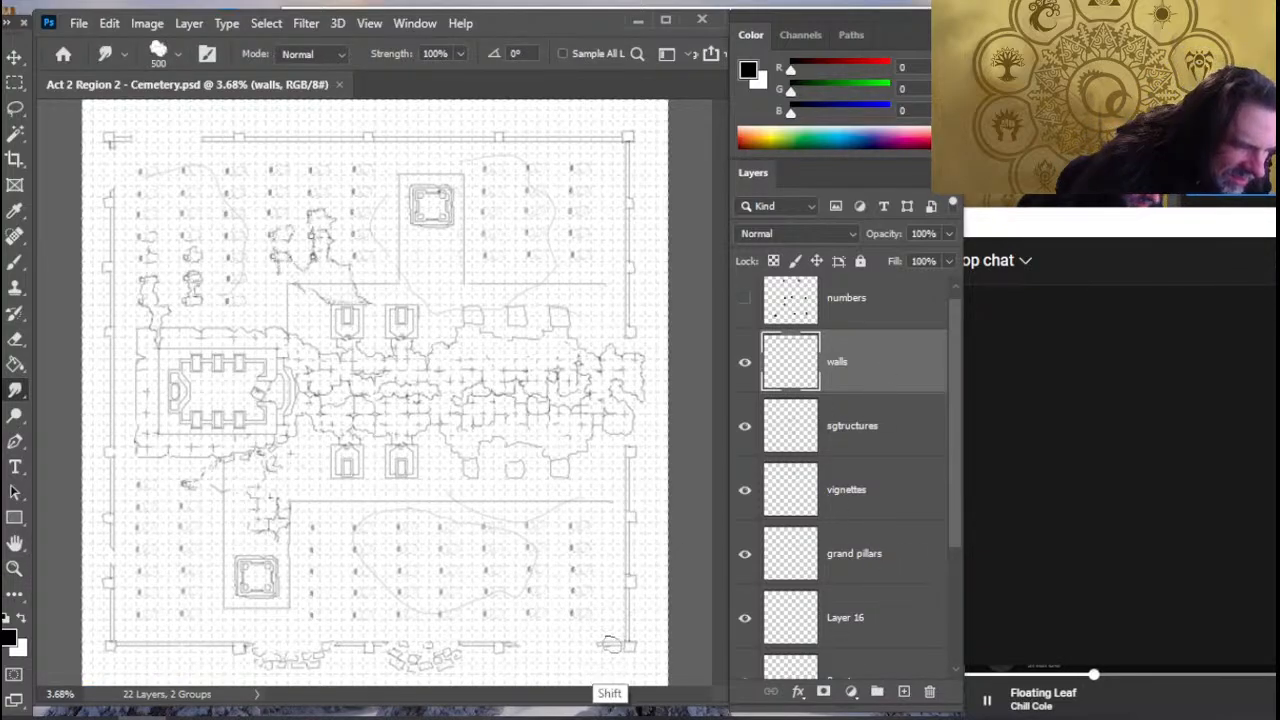
drag(609, 645, 520, 645)
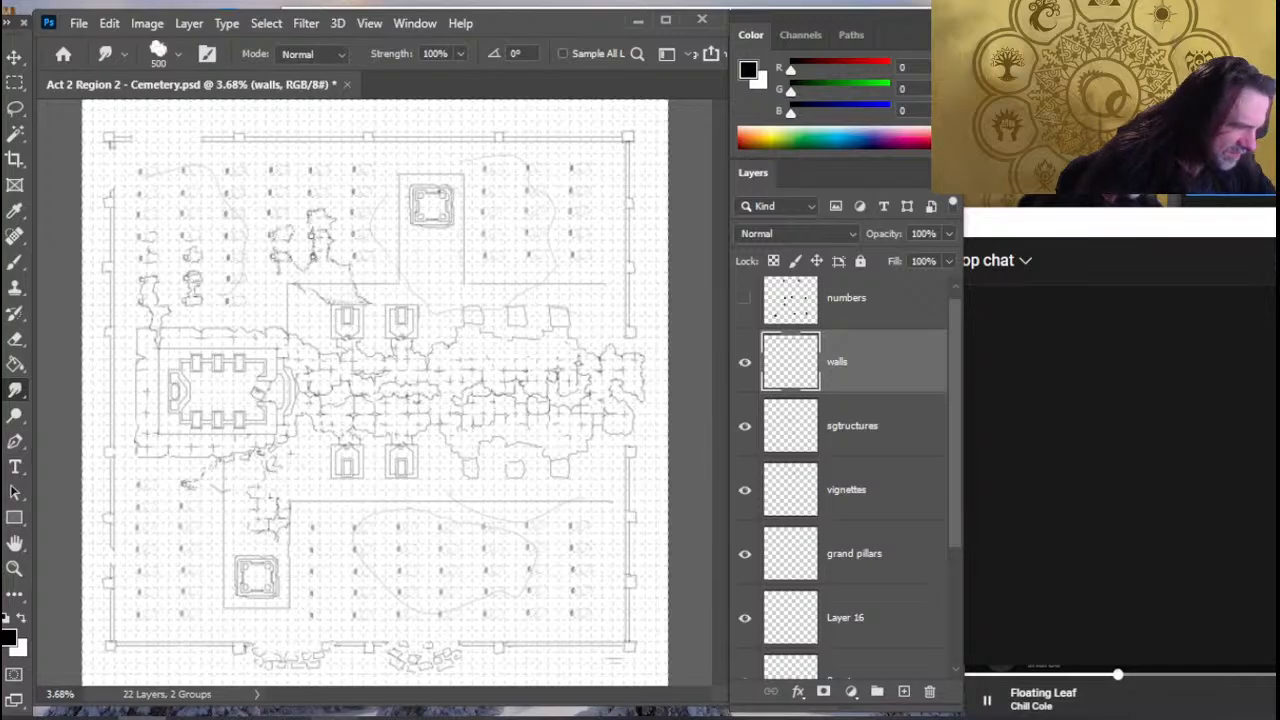
key(e)
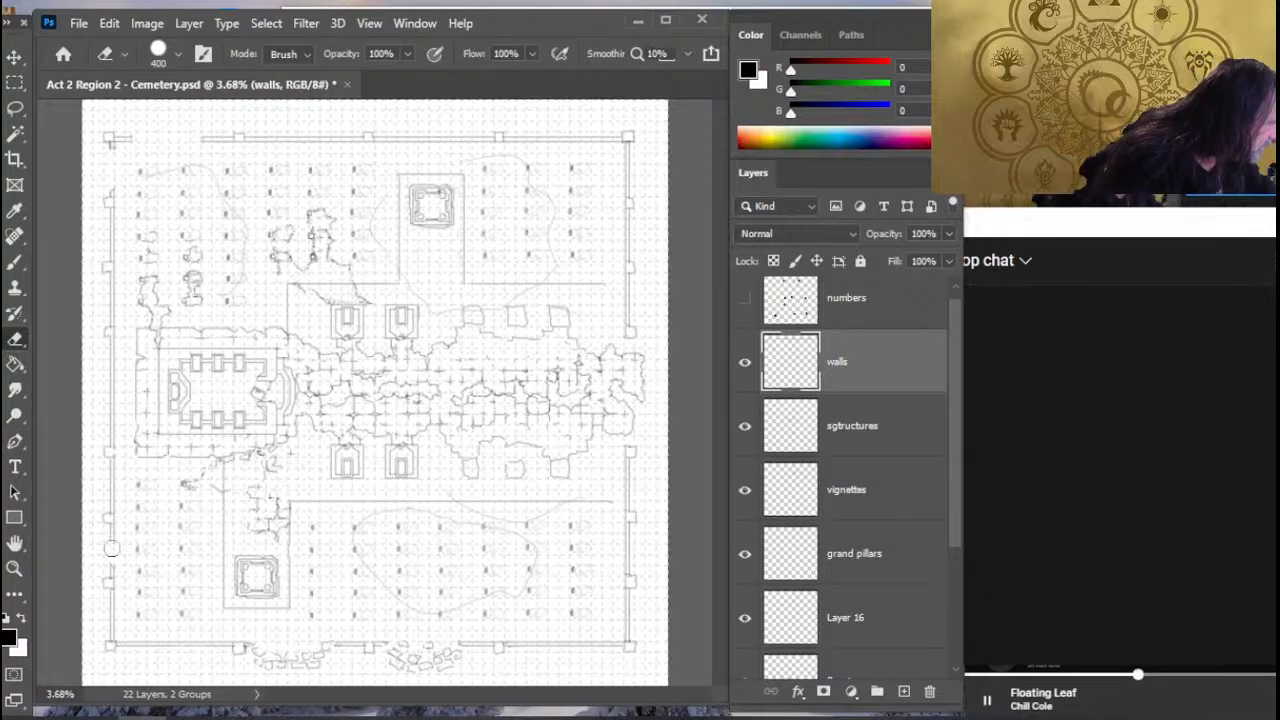
key(shift)
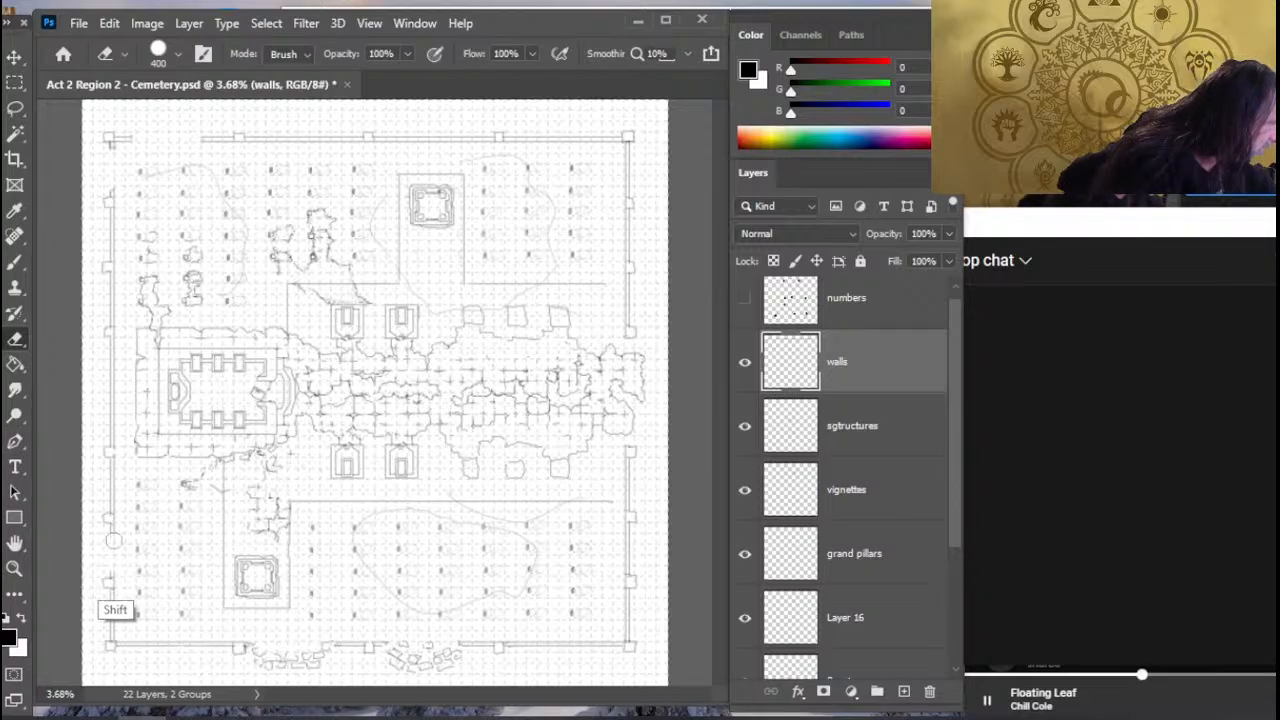
key(r)
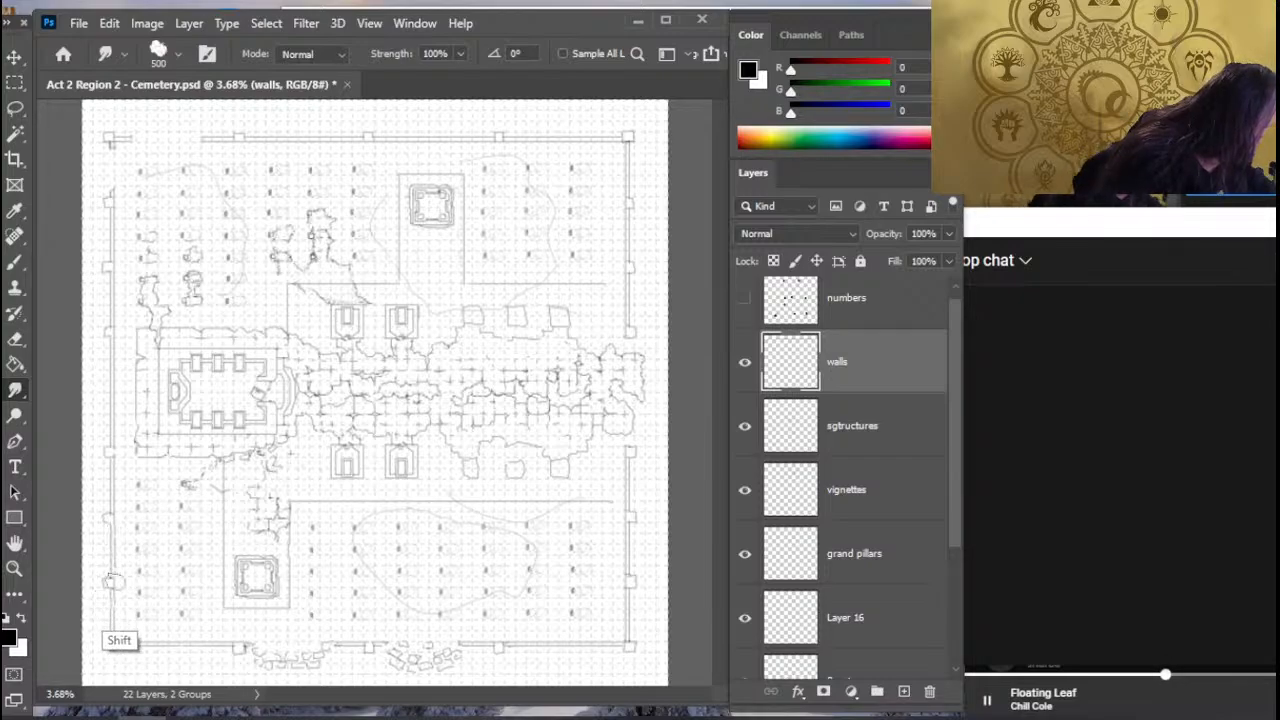
- On the walls layer, erase the stray marks around the western wall's pillar beside the southern enclosure with a size 100 eraser
key(e)
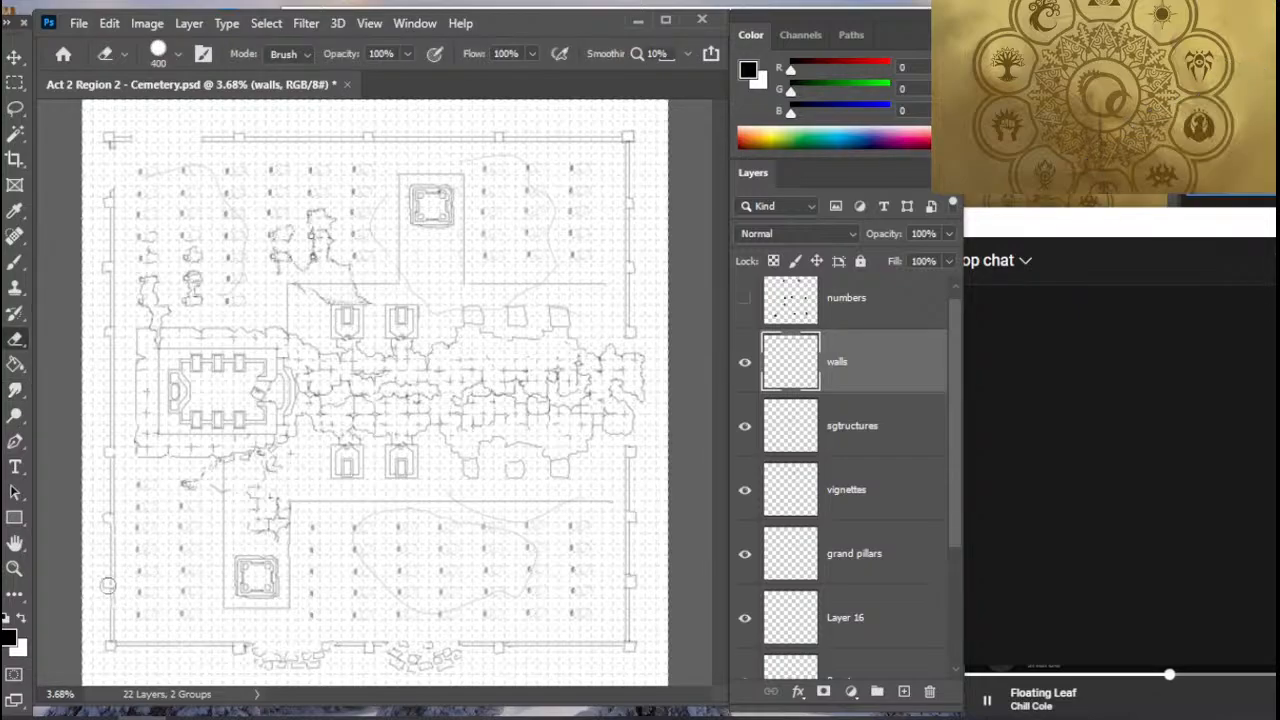
key(bracketleft)
key(bracketleft)
key(bracketleft)
key(bracketleft)
key(bracketleft)
key(bracketleft)
key(bracketleft)
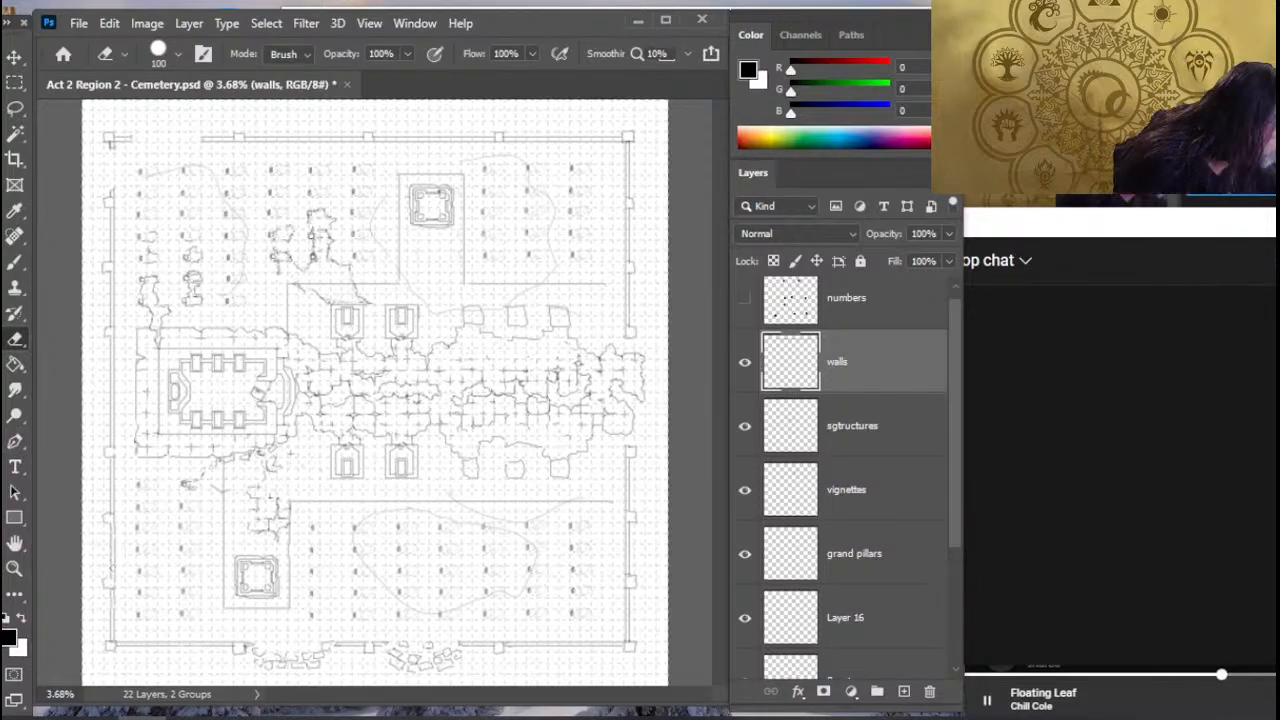
key(z)
drag(234, 571, 214, 571)
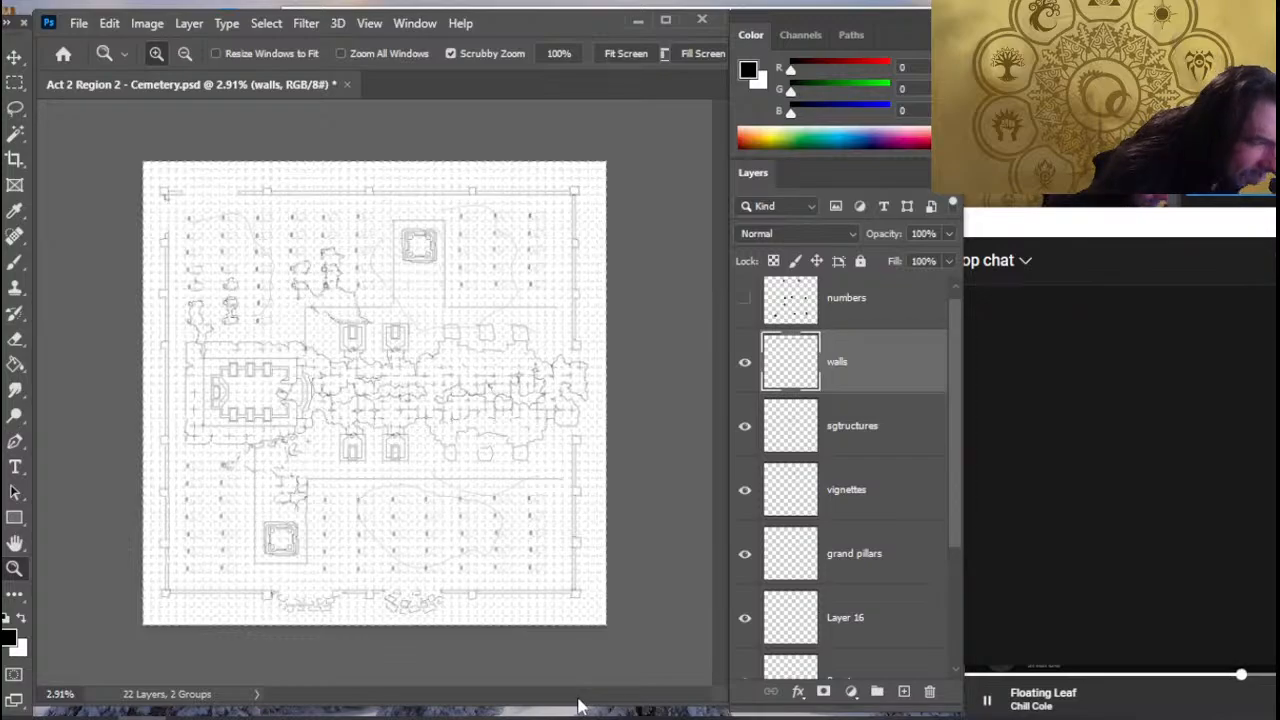
click(147, 23)
click(240, 187)
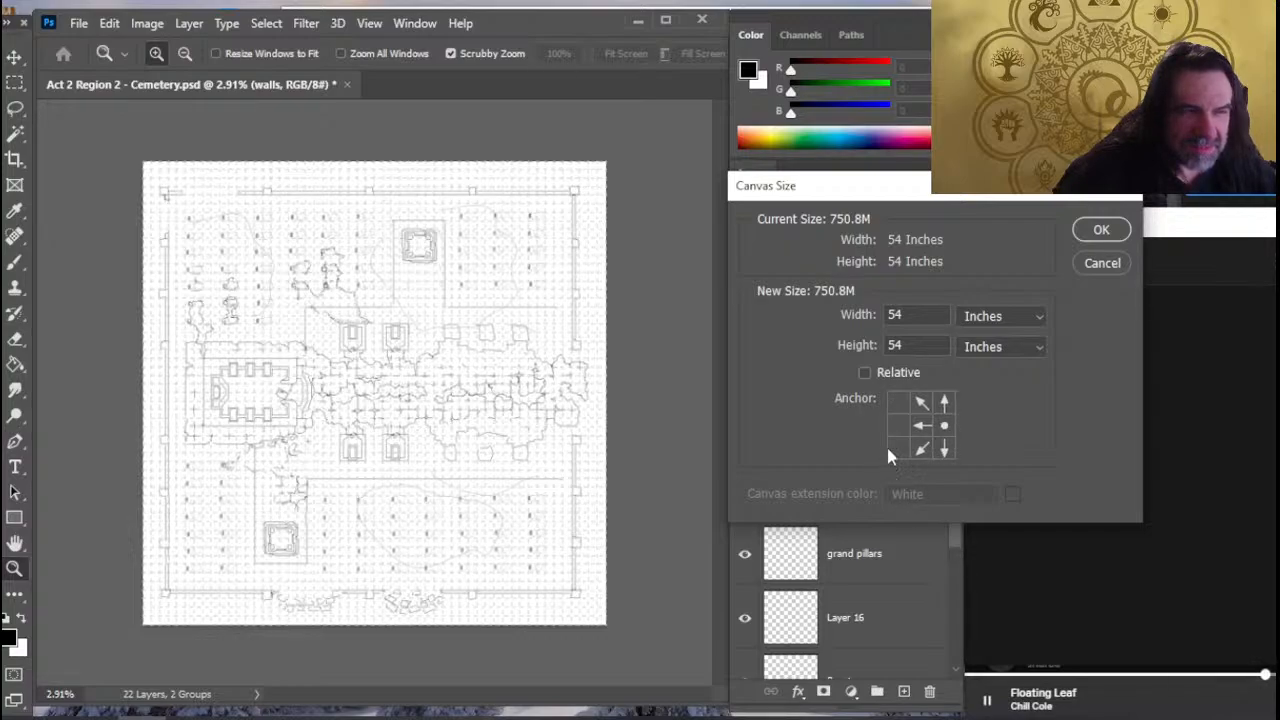
click(1103, 231)
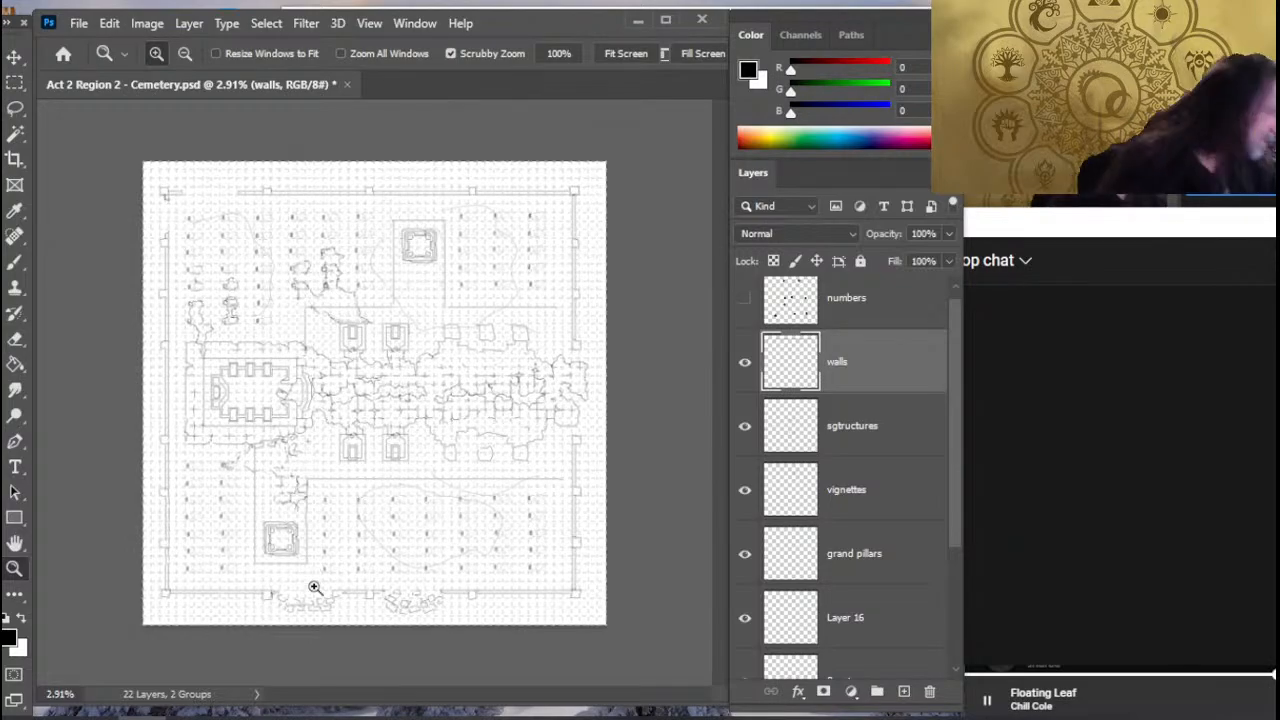
- Widen the canvas to 55 inches, anchoring it at the middle of the eastern edge so the extra inch is added on the west
click(148, 24)
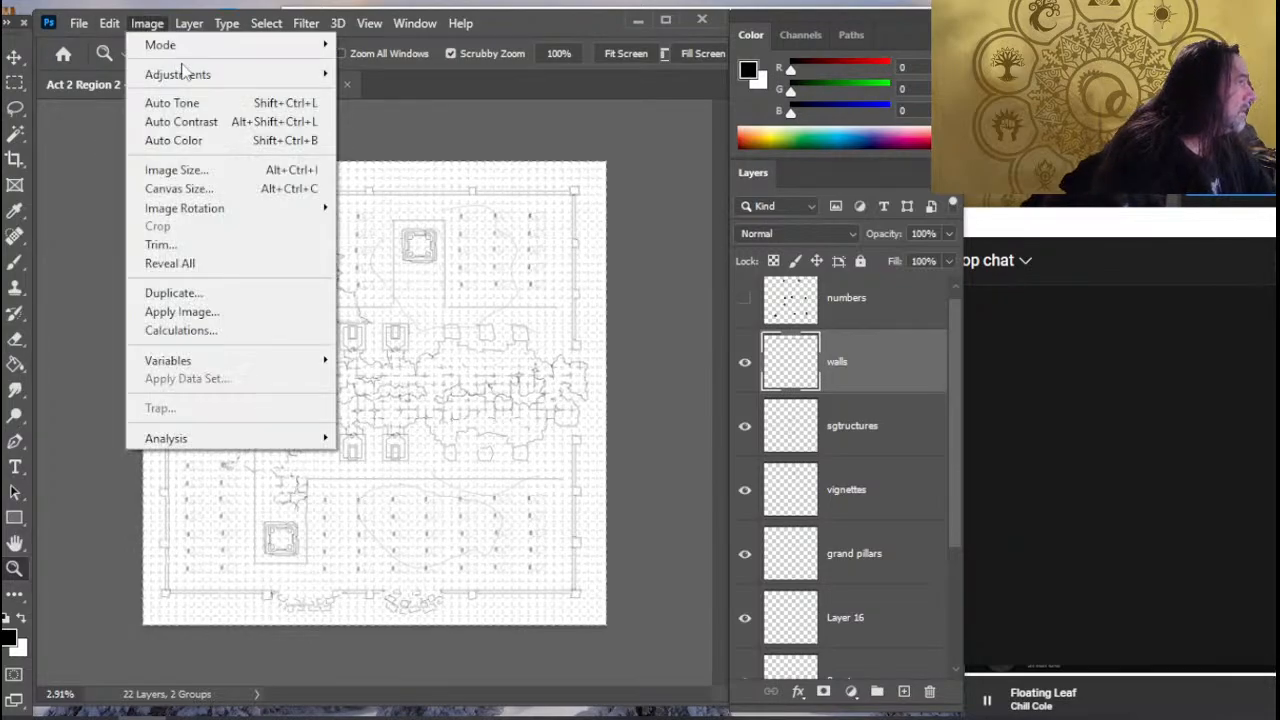
click(224, 190)
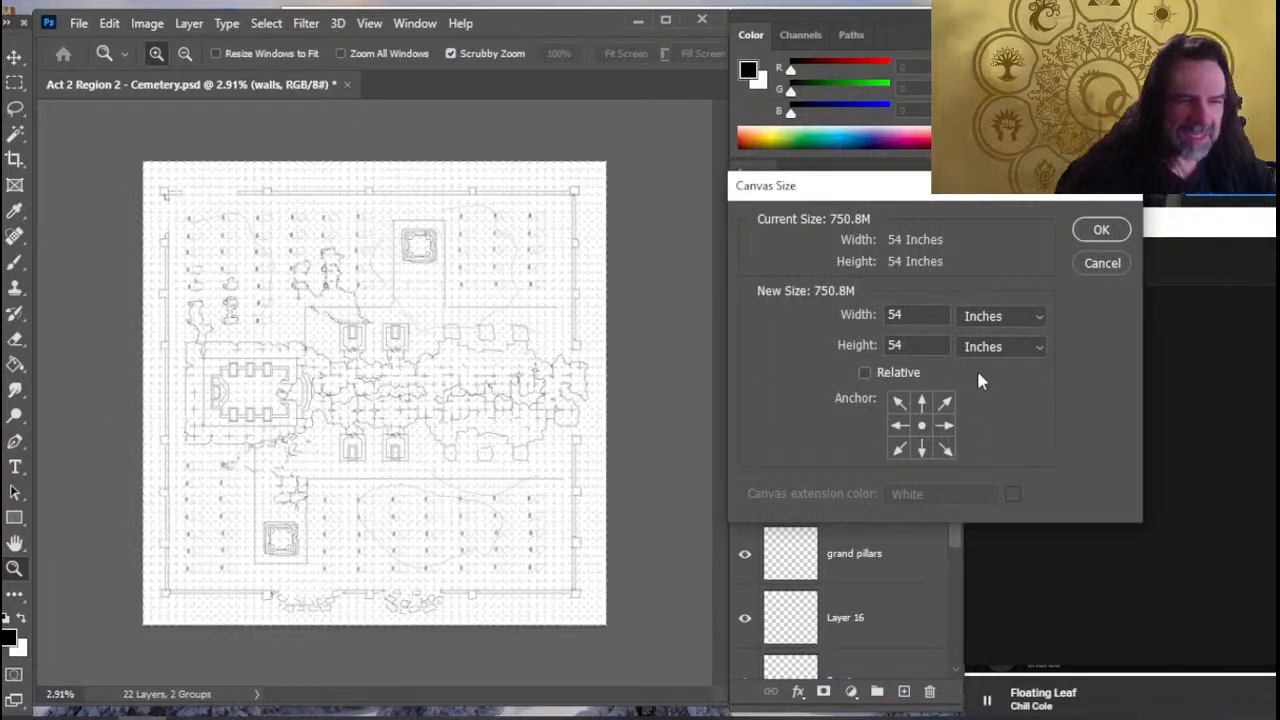
click(944, 425)
drag(917, 317, 835, 344)
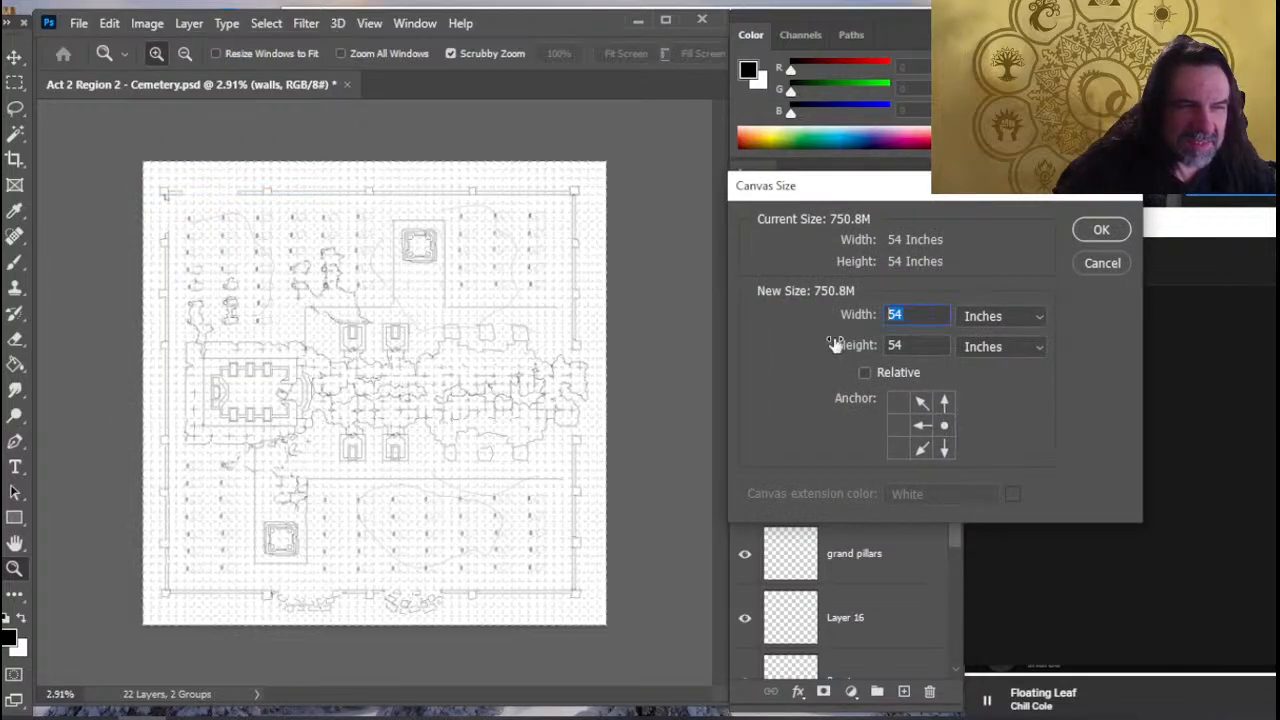
text(55)
key(Return)
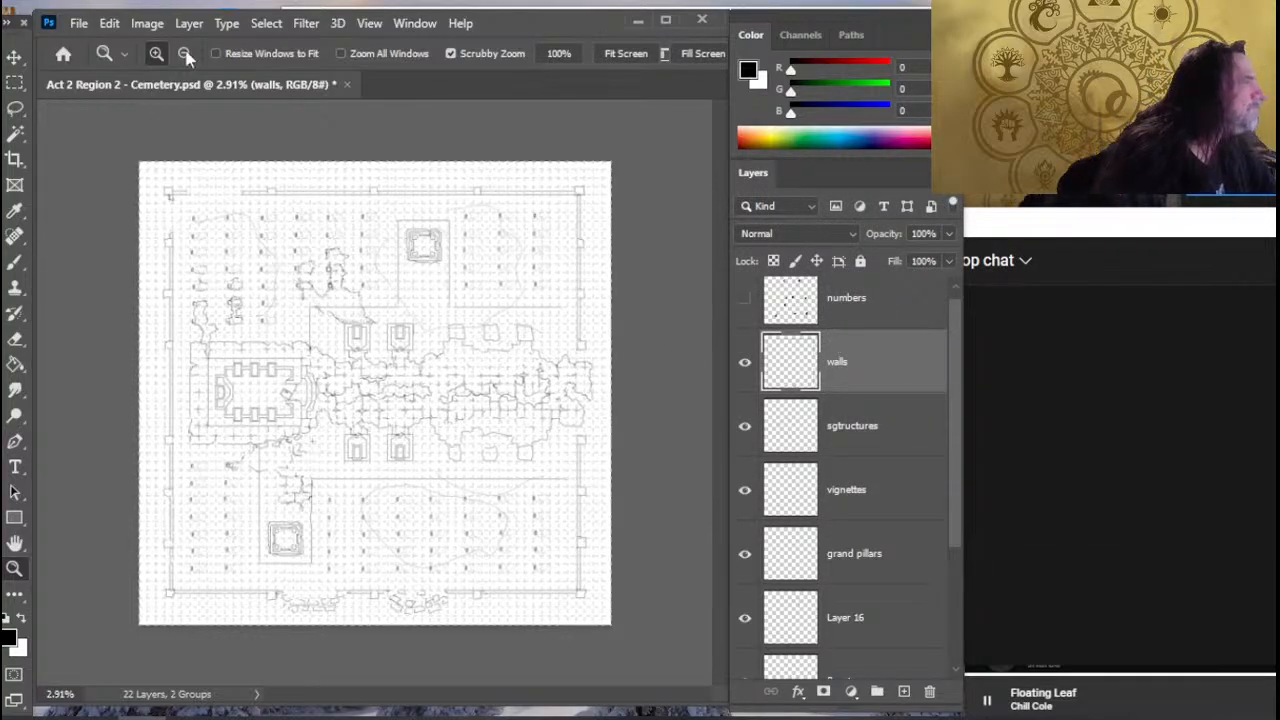
- Try to reduce the canvas width to 54 inches while anchored at the middle of the eastern edge
click(147, 23)
mouse_move(189, 23)
mouse_move(147, 23)
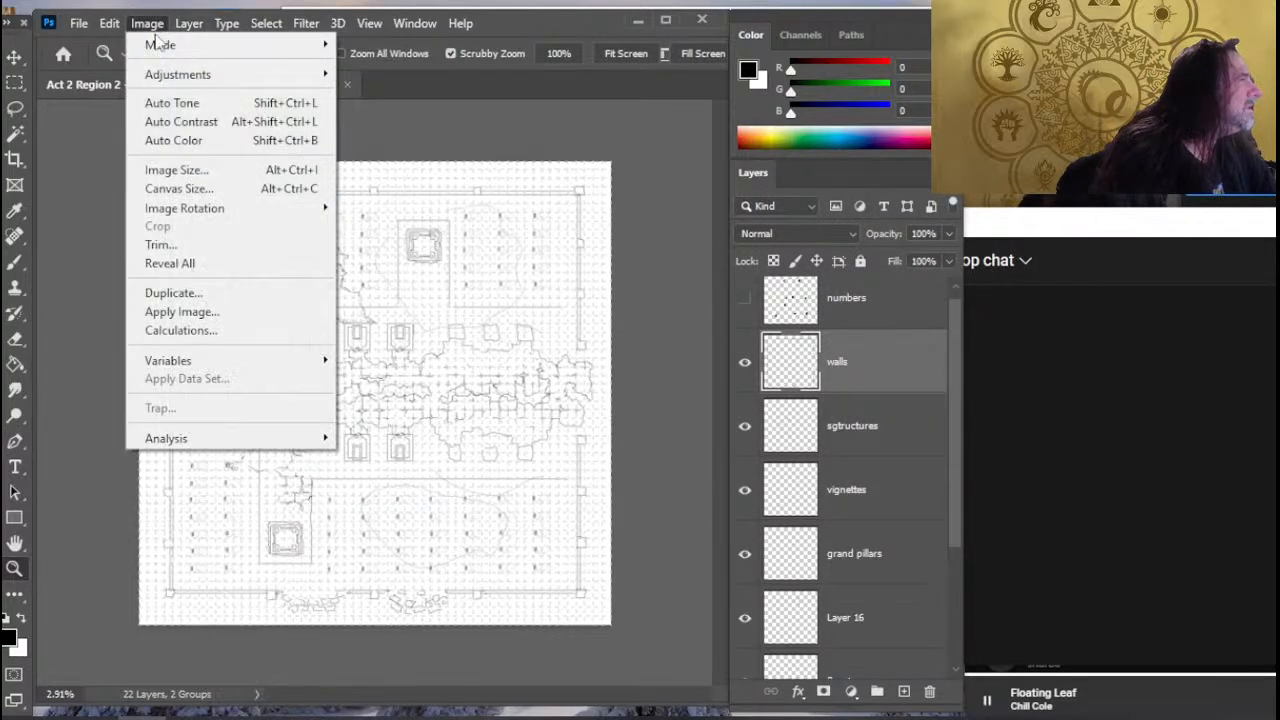
click(217, 188)
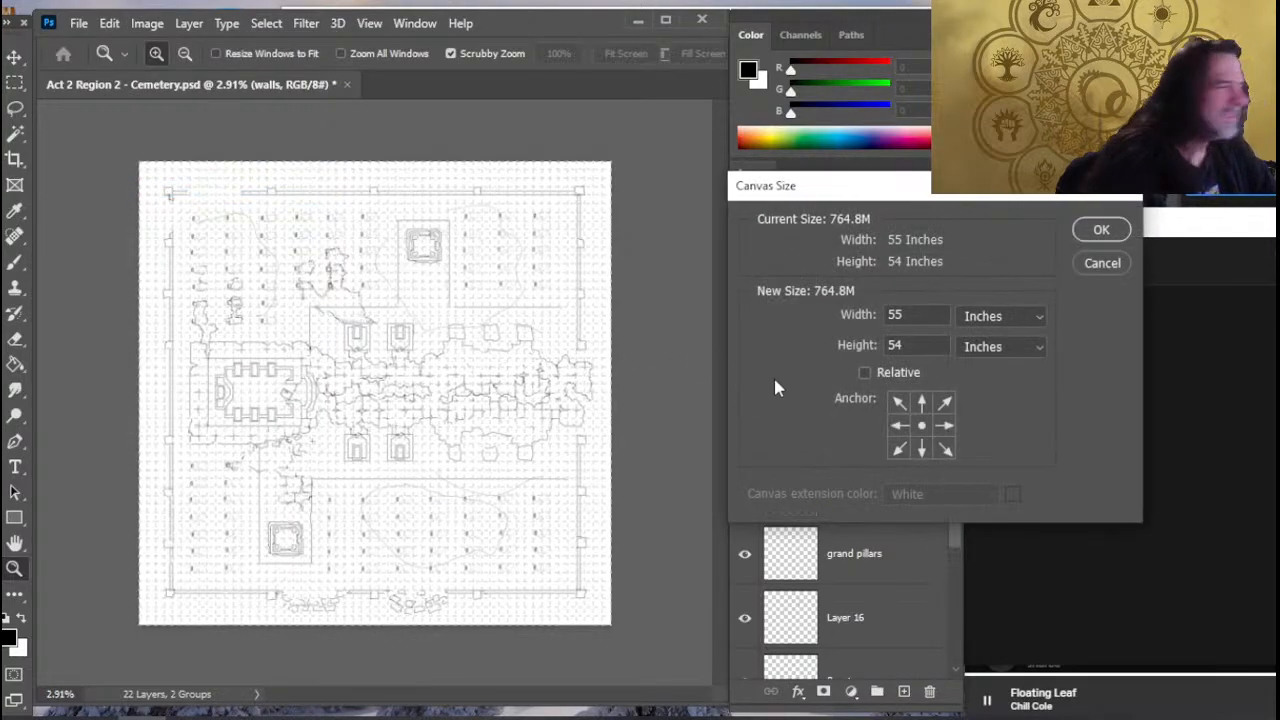
click(946, 424)
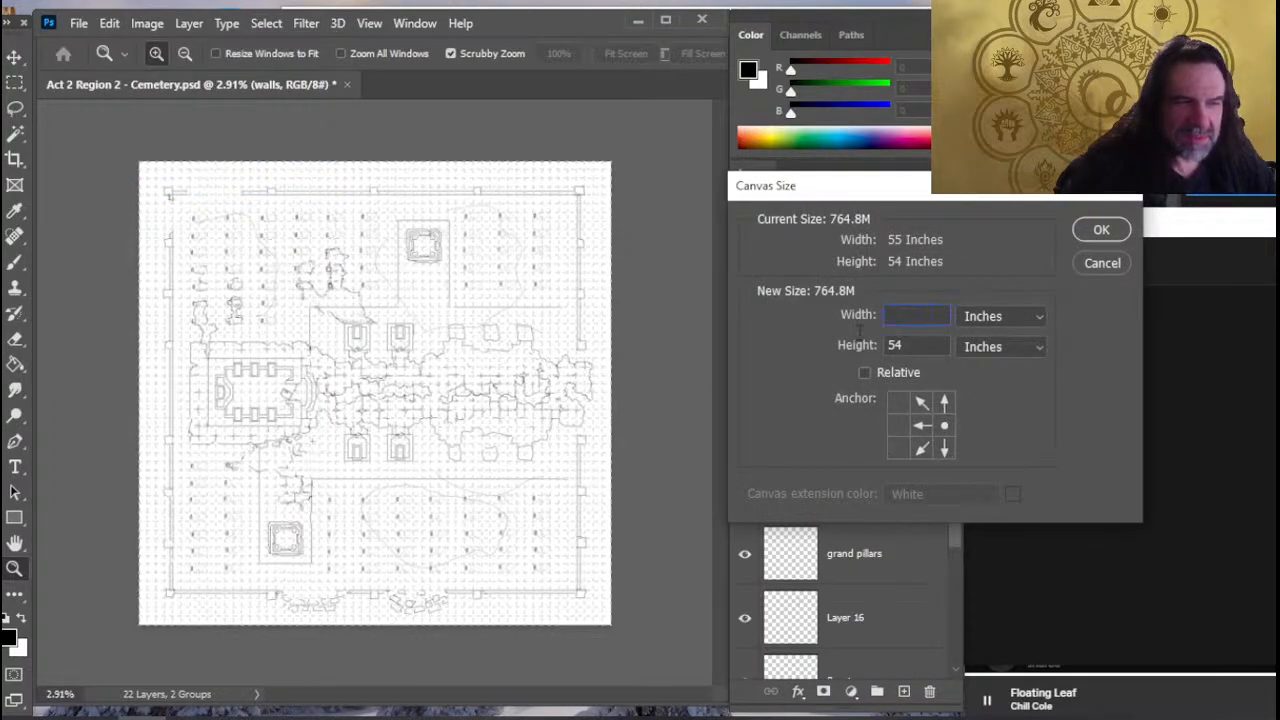
text(54)
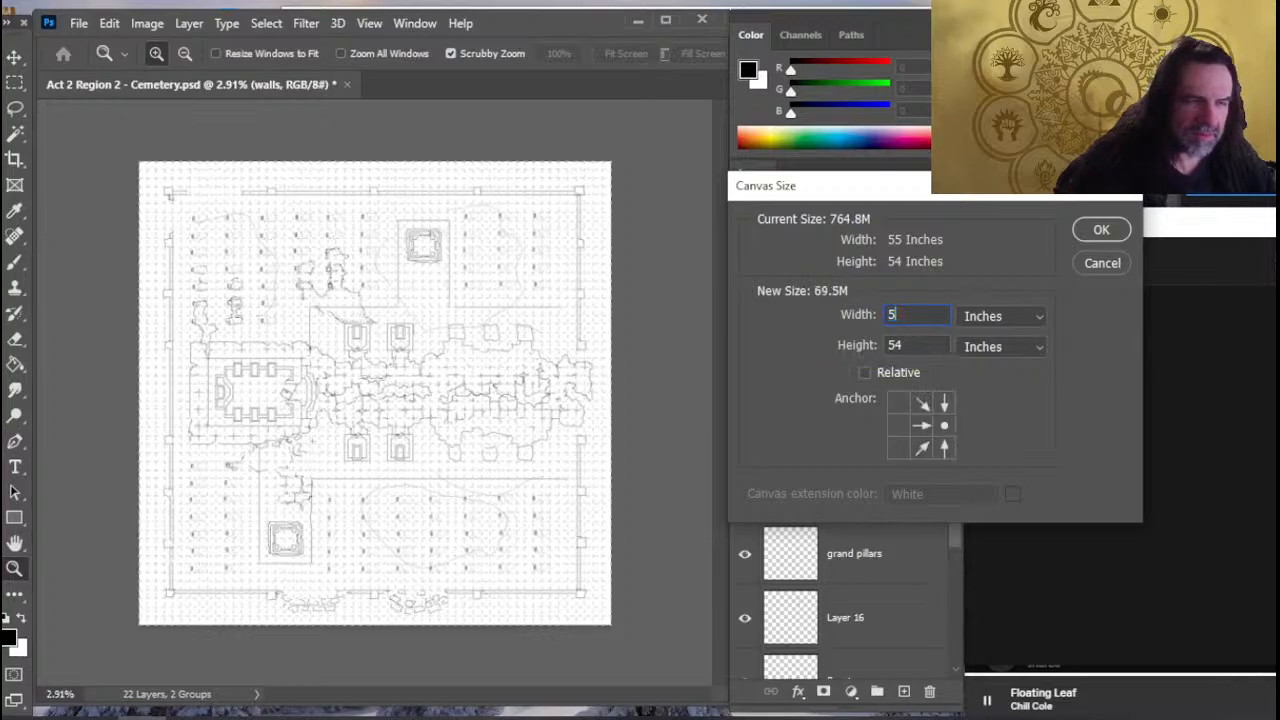
key(Return)
key(Return)
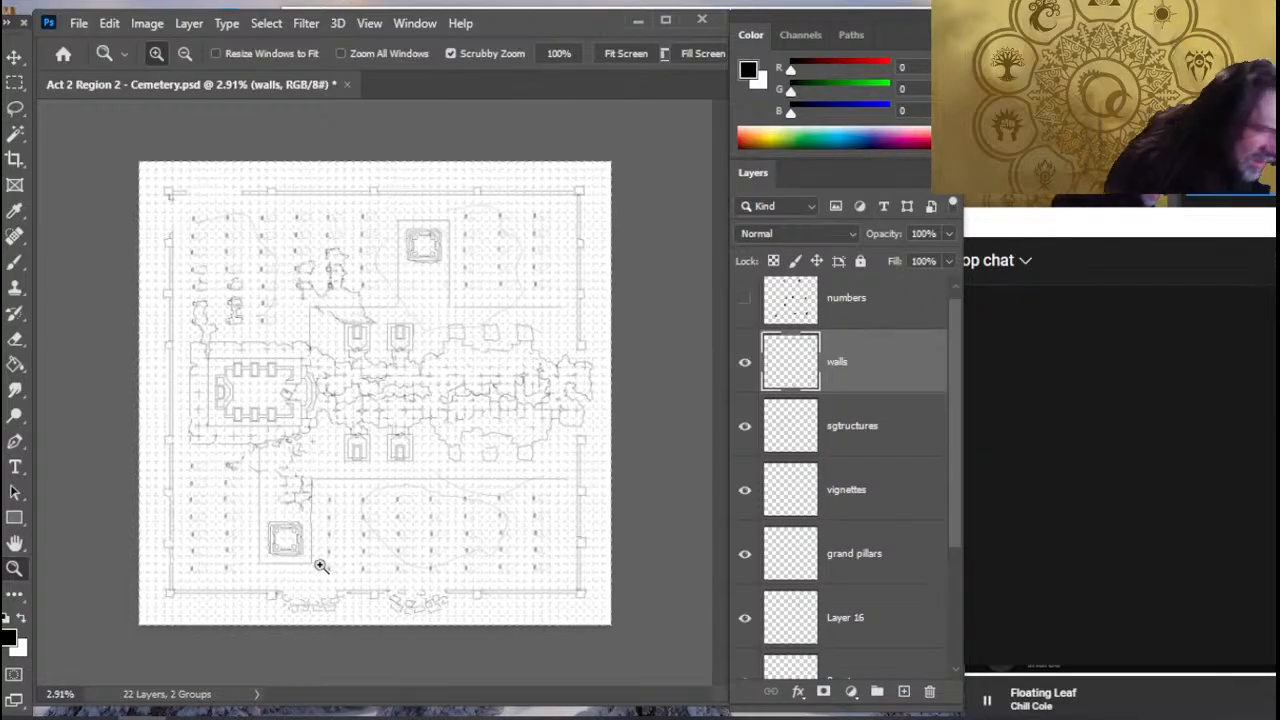
- Set the canvas width to 54 inches, anchoring it at the middle of the western edge so the trim falls on the east
click(148, 24)
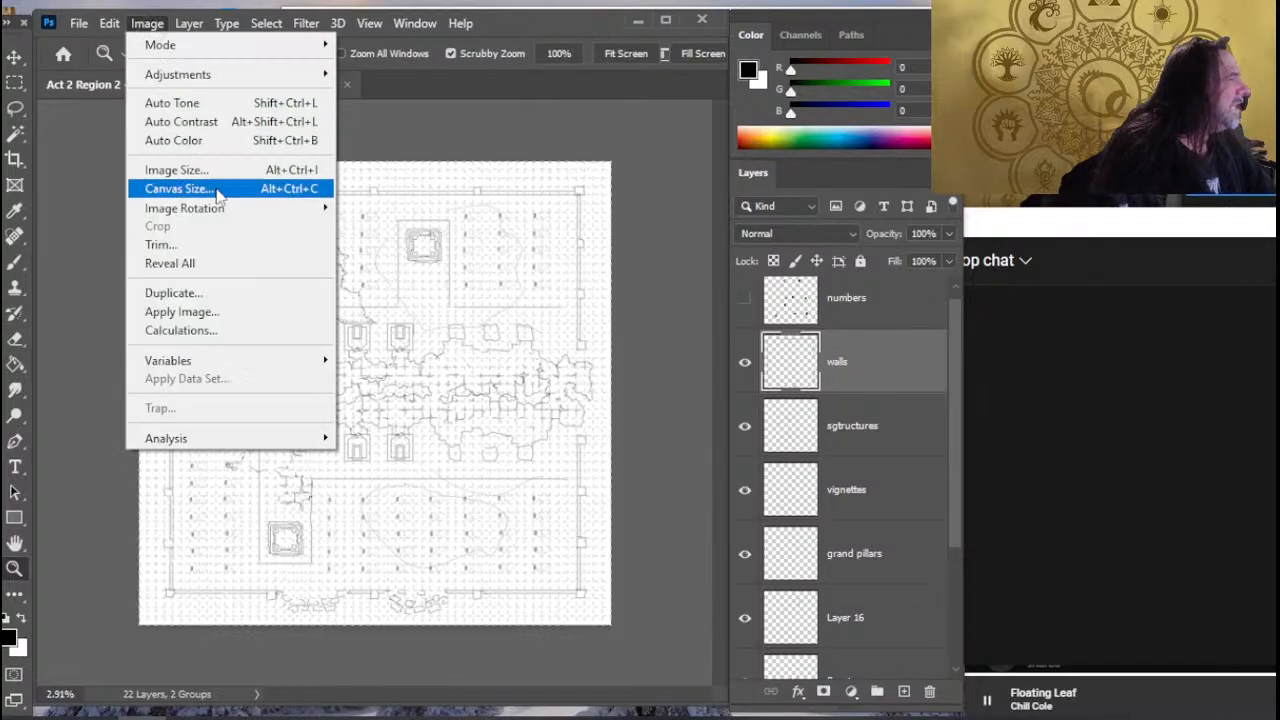
click(238, 190)
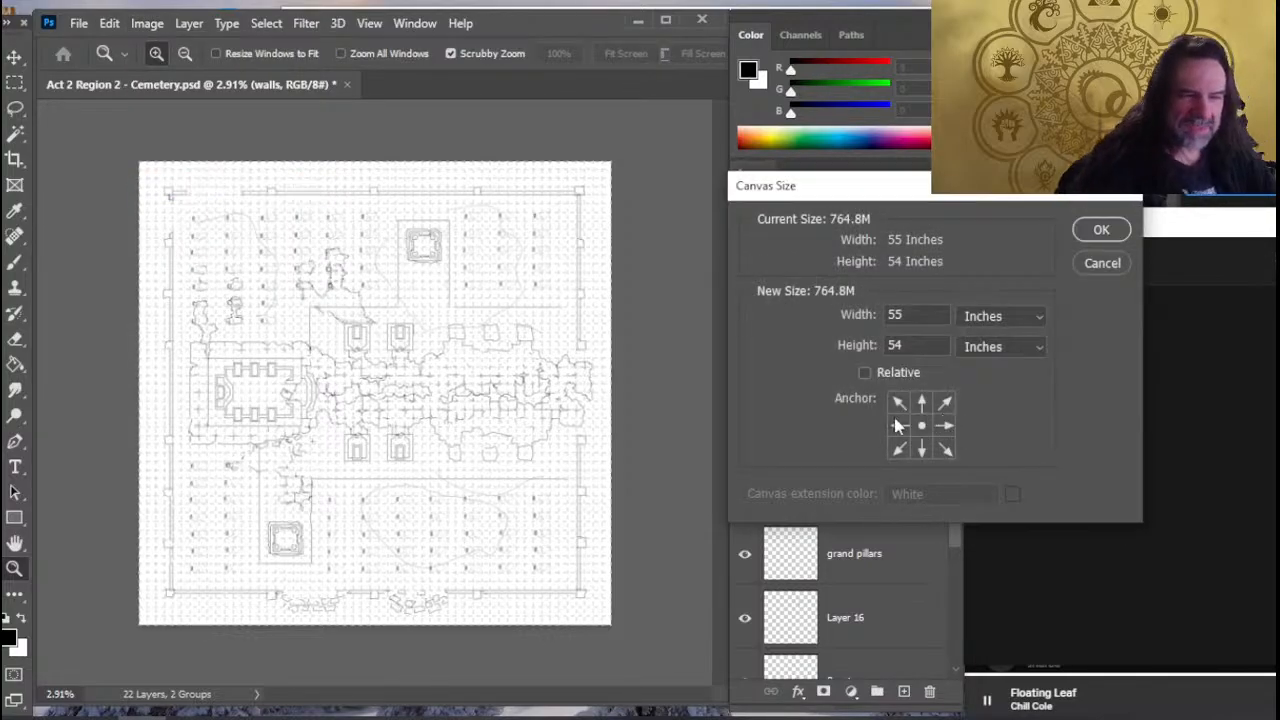
click(898, 425)
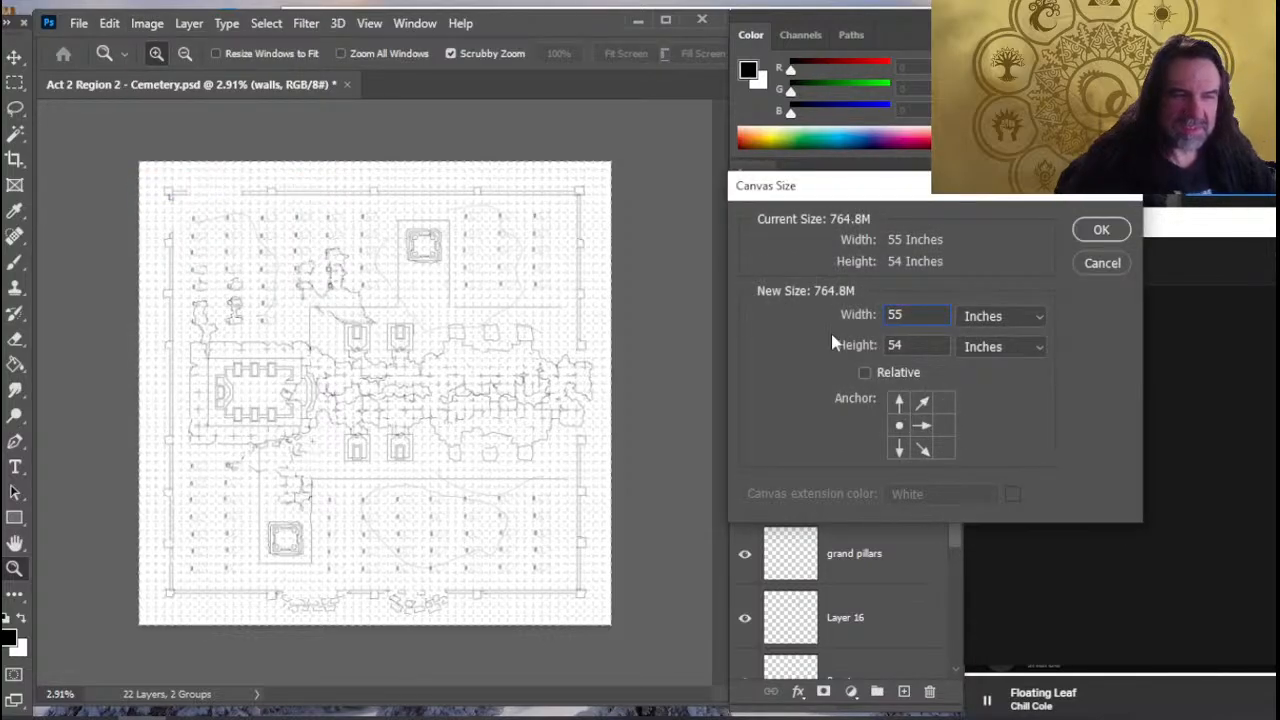
text(54)
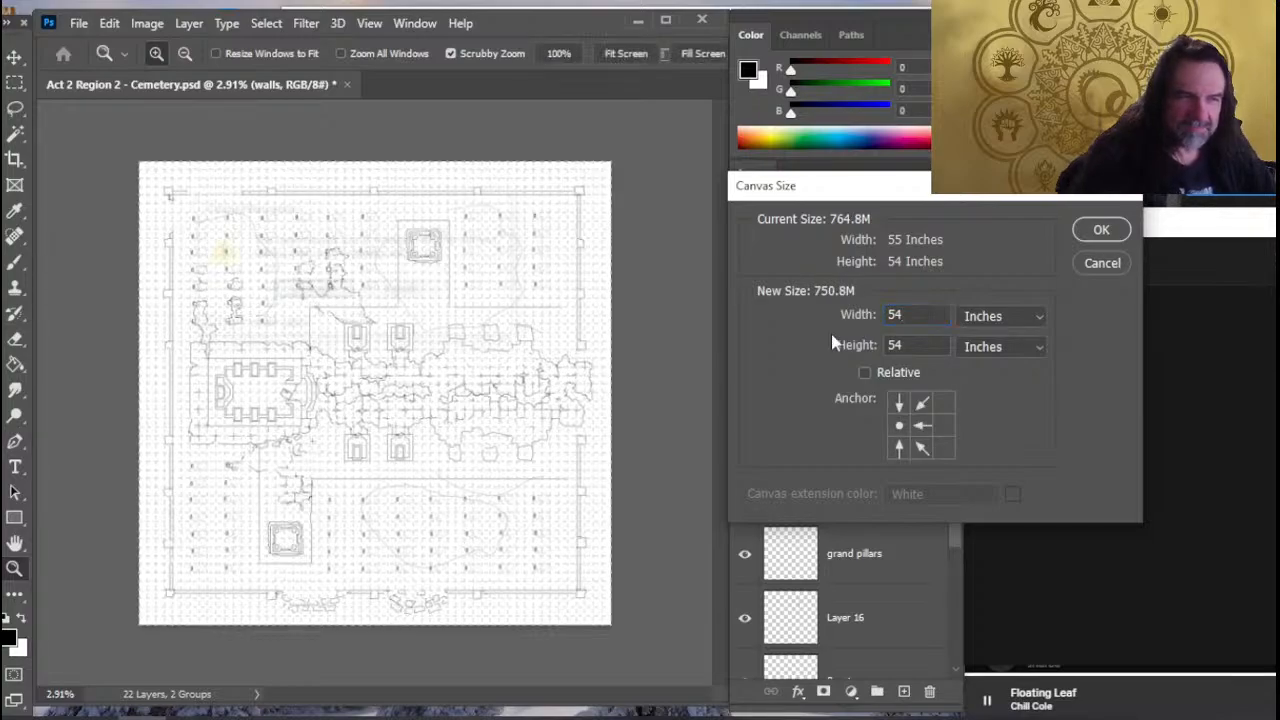
key(Return)
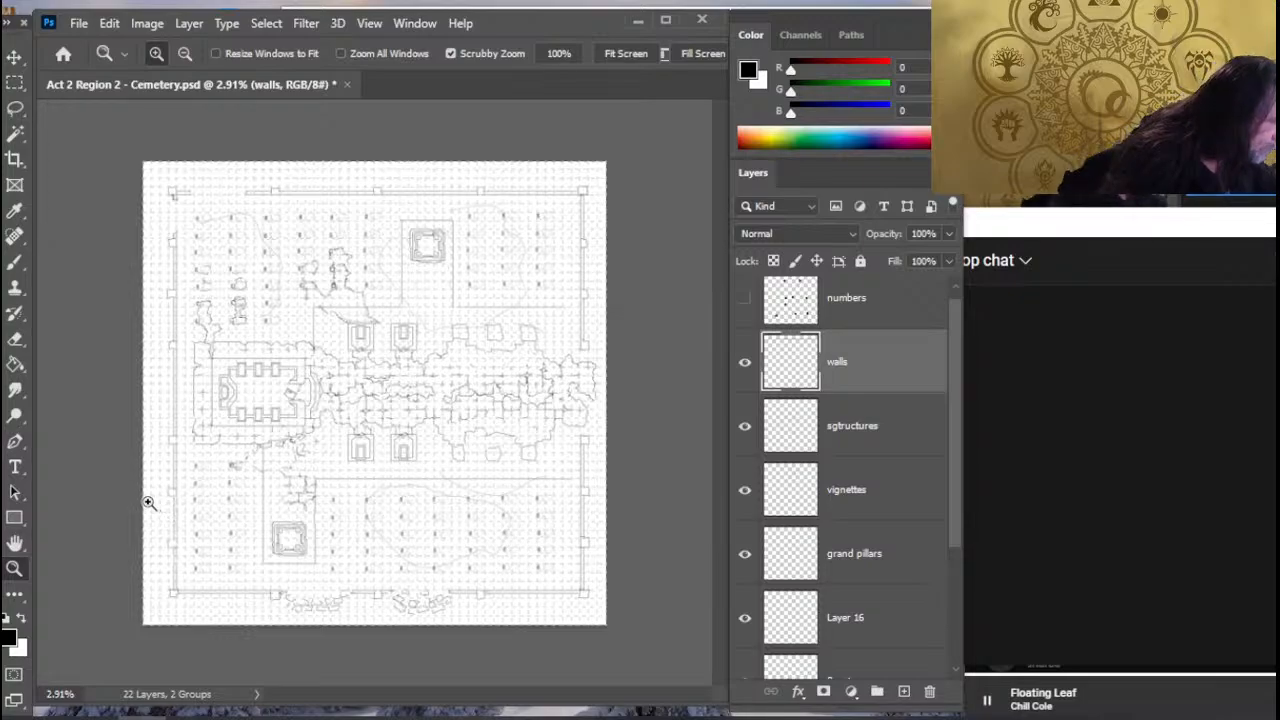
- Erase the western wall section beside the southern enclosure and redraw its pillar shifted outward, with a broken section bulging outward north of it
key(e)
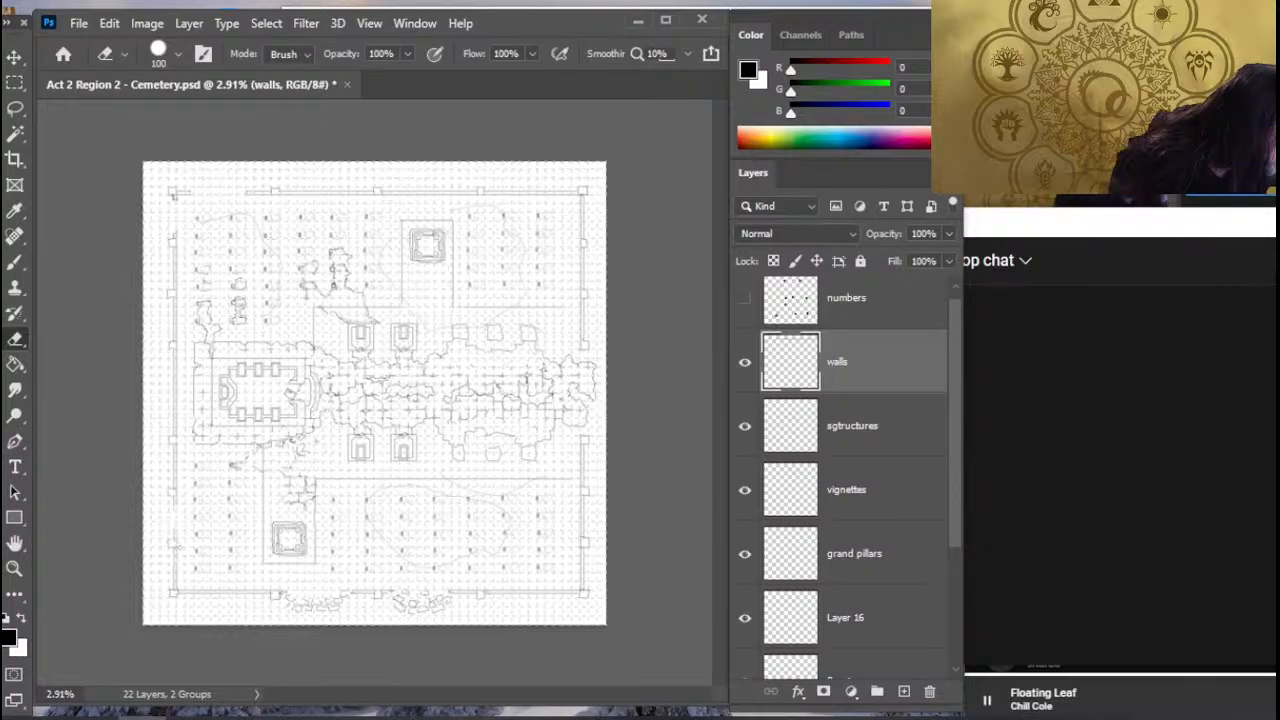
key(b)
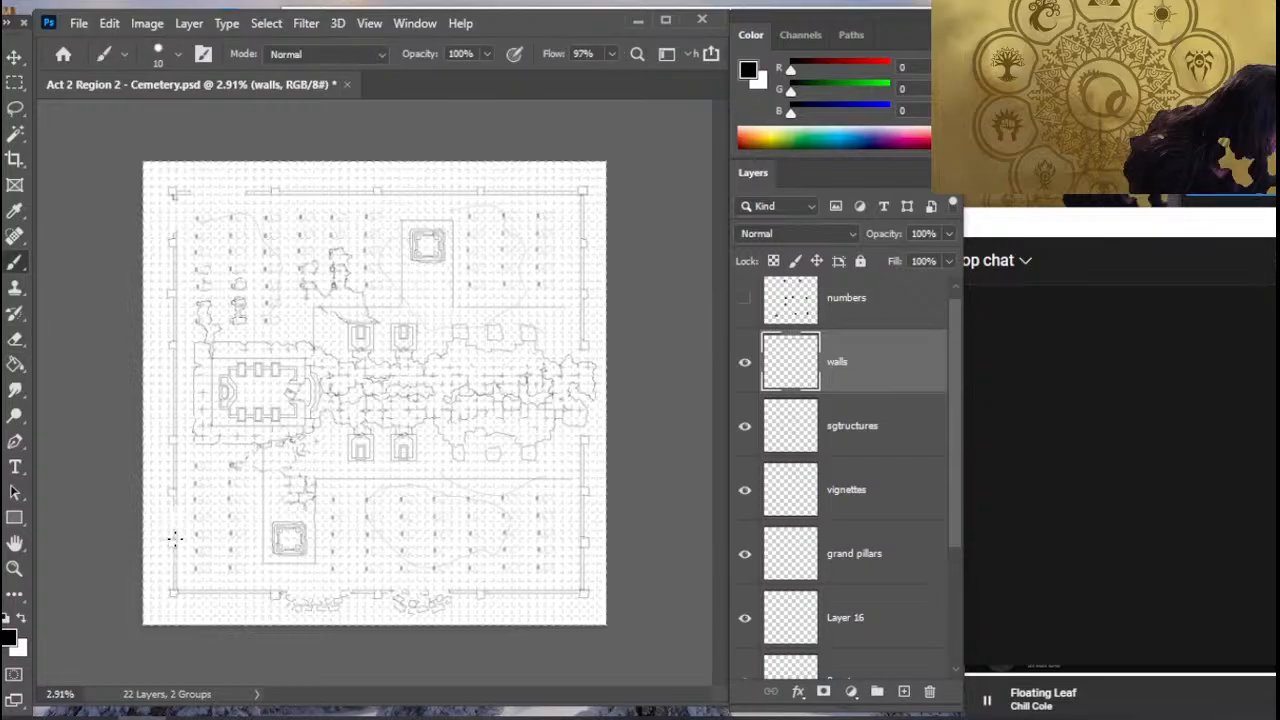
key(e)
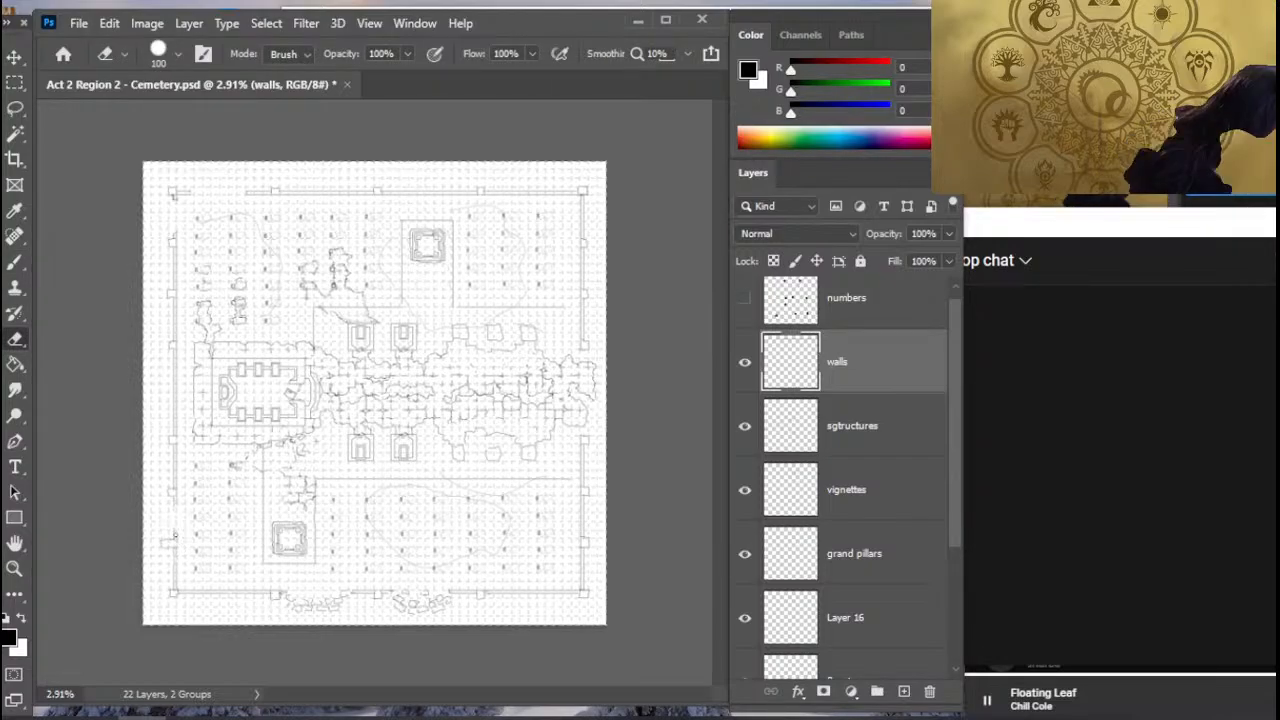
key(b)
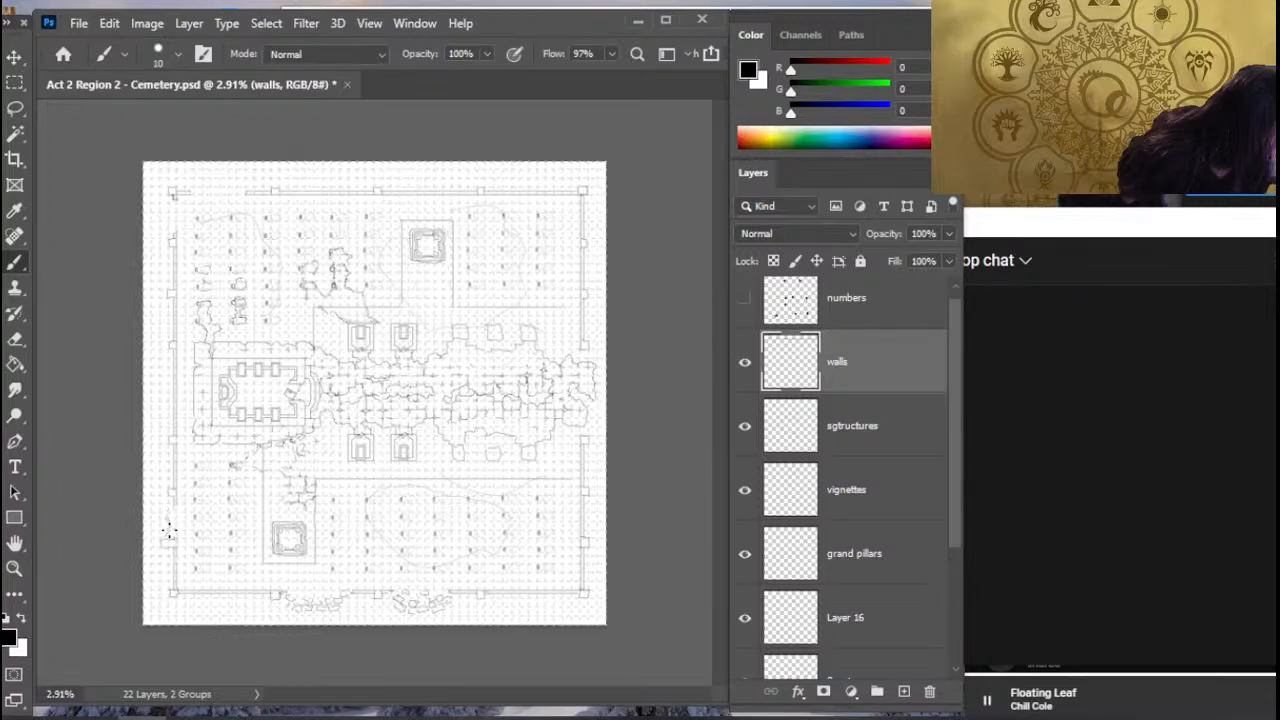
key(e)
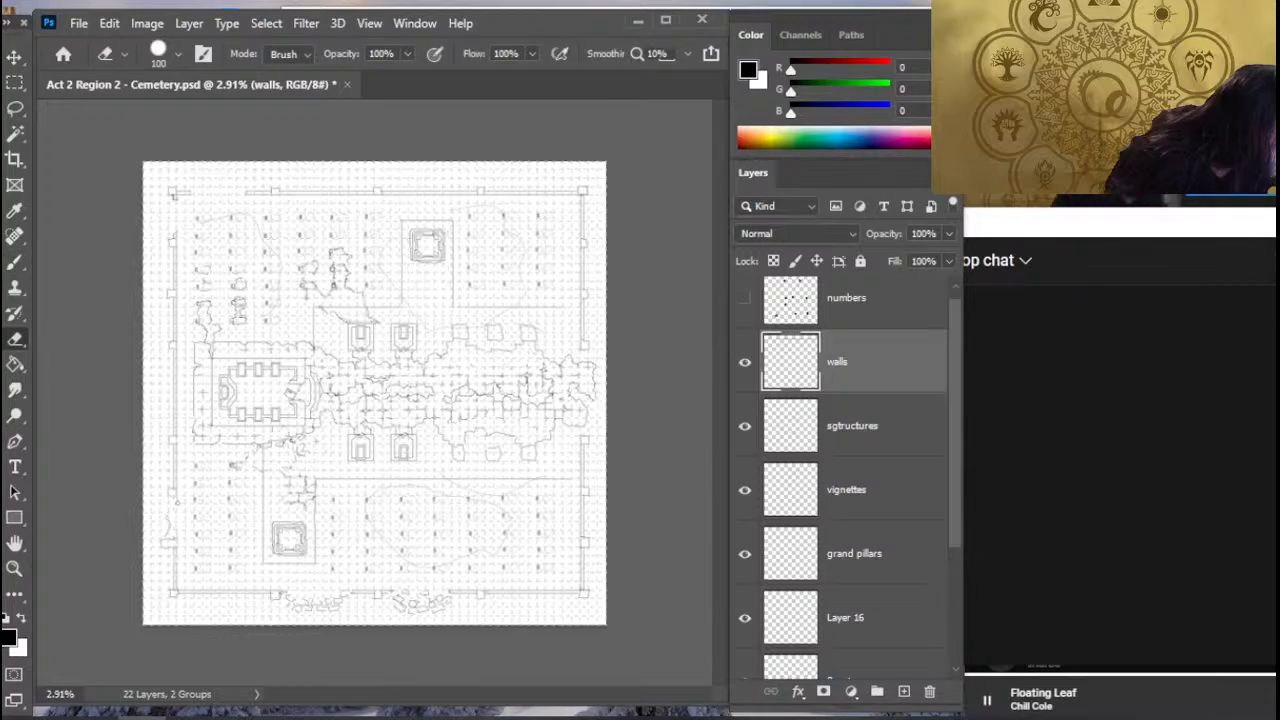
key(b)
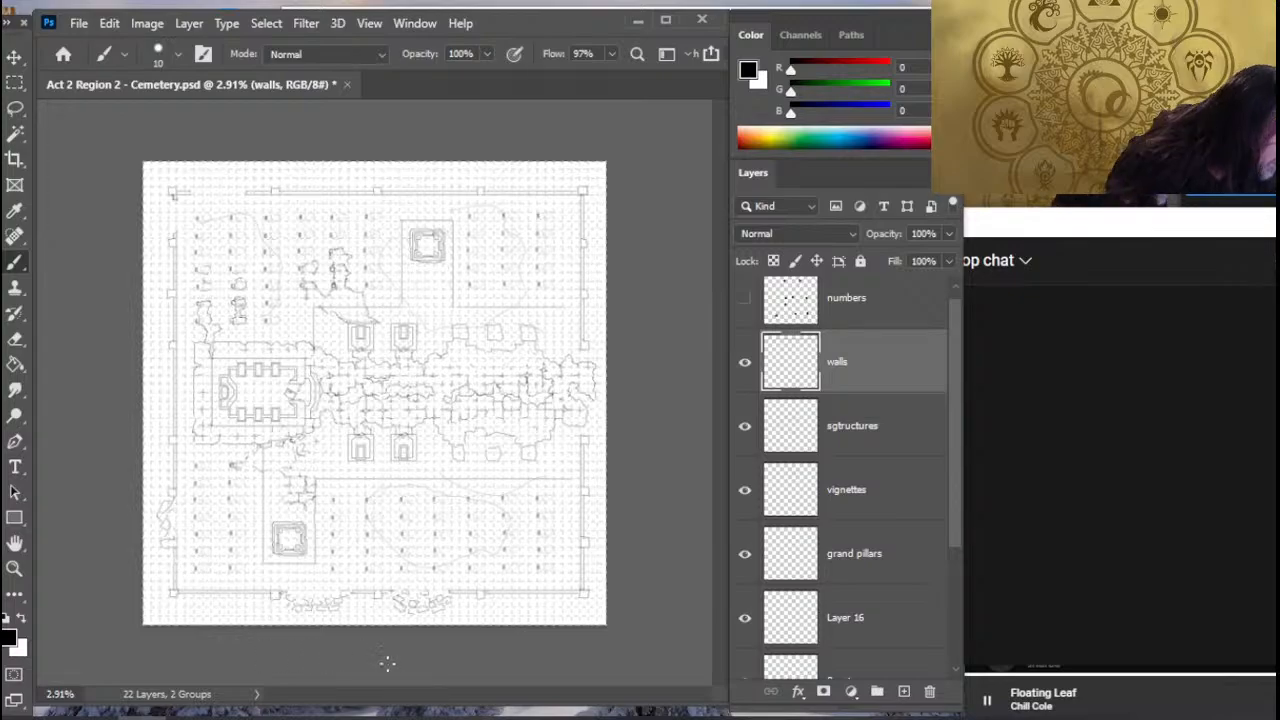
- Rework the stones and outline of the western rubble pile at the southern wall, alternately erasing and redrawing lines
key(e)
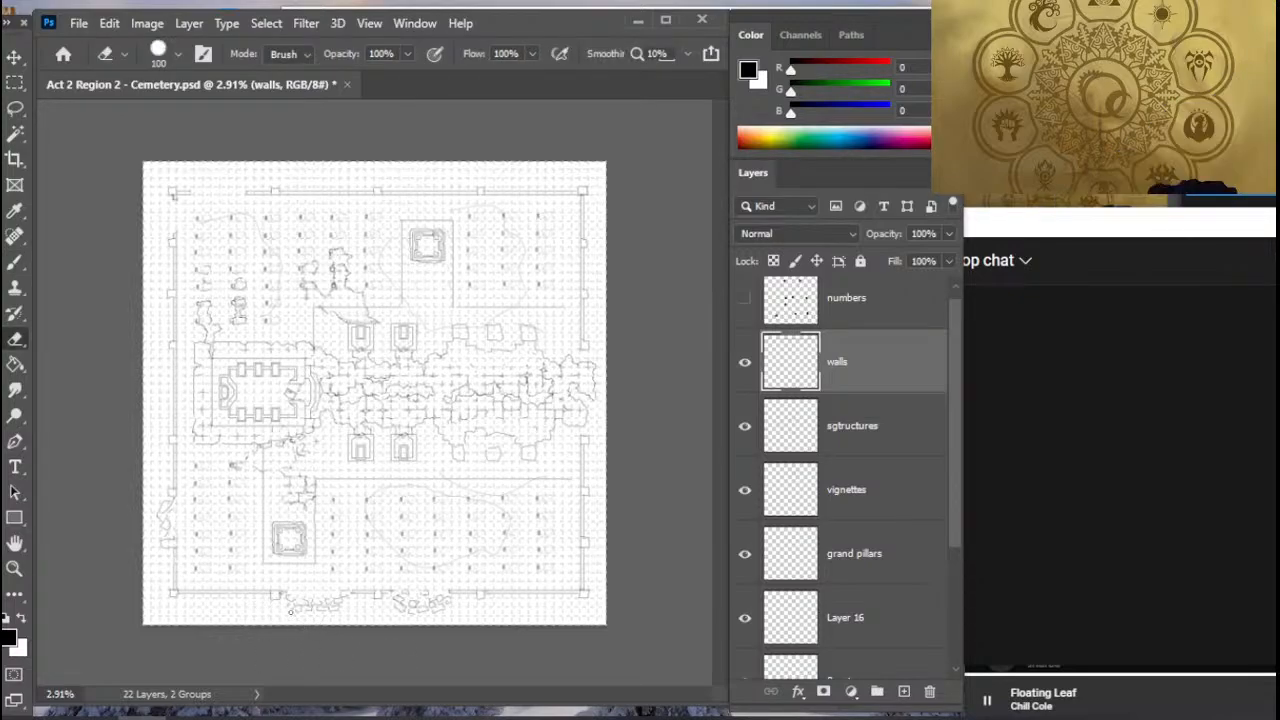
key(b)
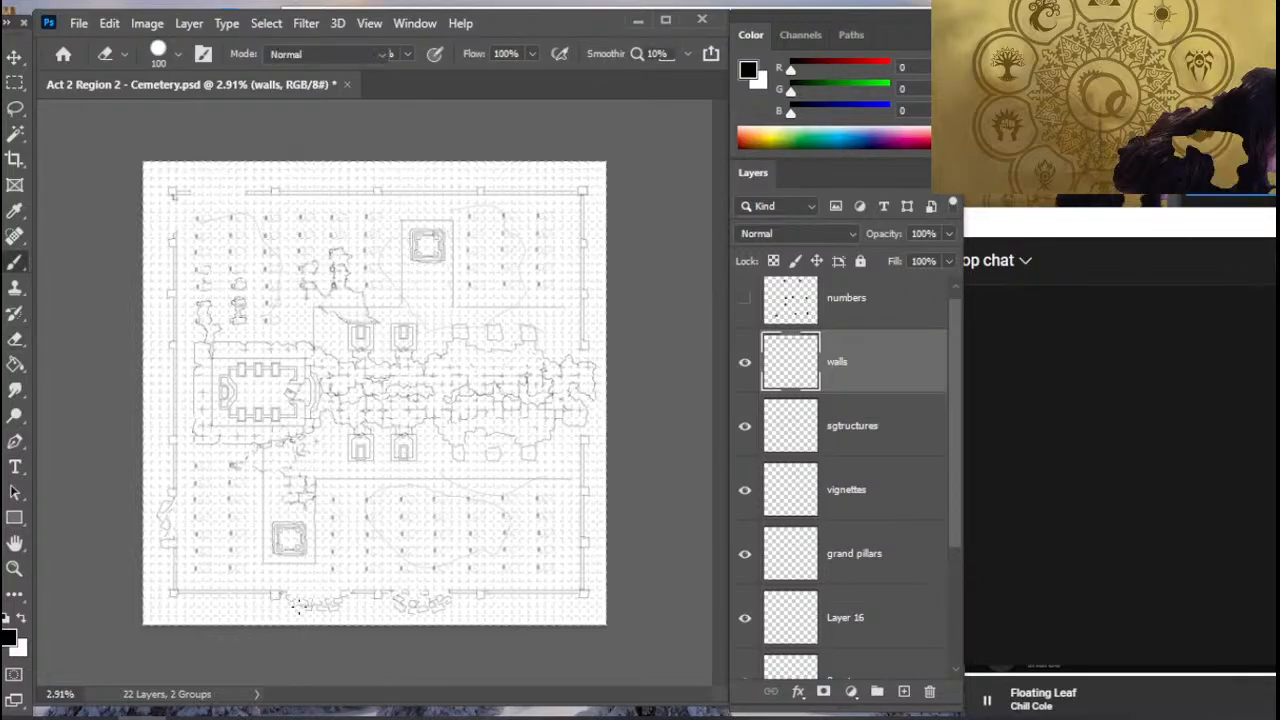
key(e)
key(b)
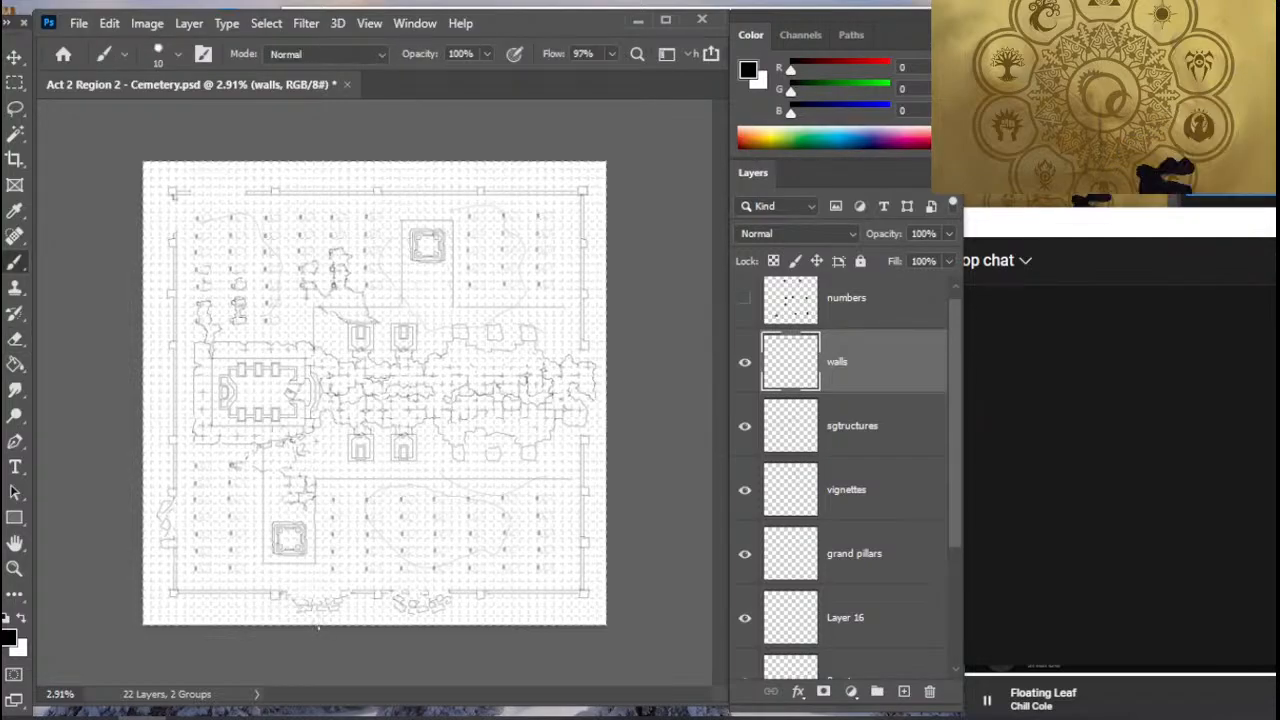
- Rework the stones and outline of the eastern rubble pile at the southern wall, alternately erasing and redrawing lines
key(e)
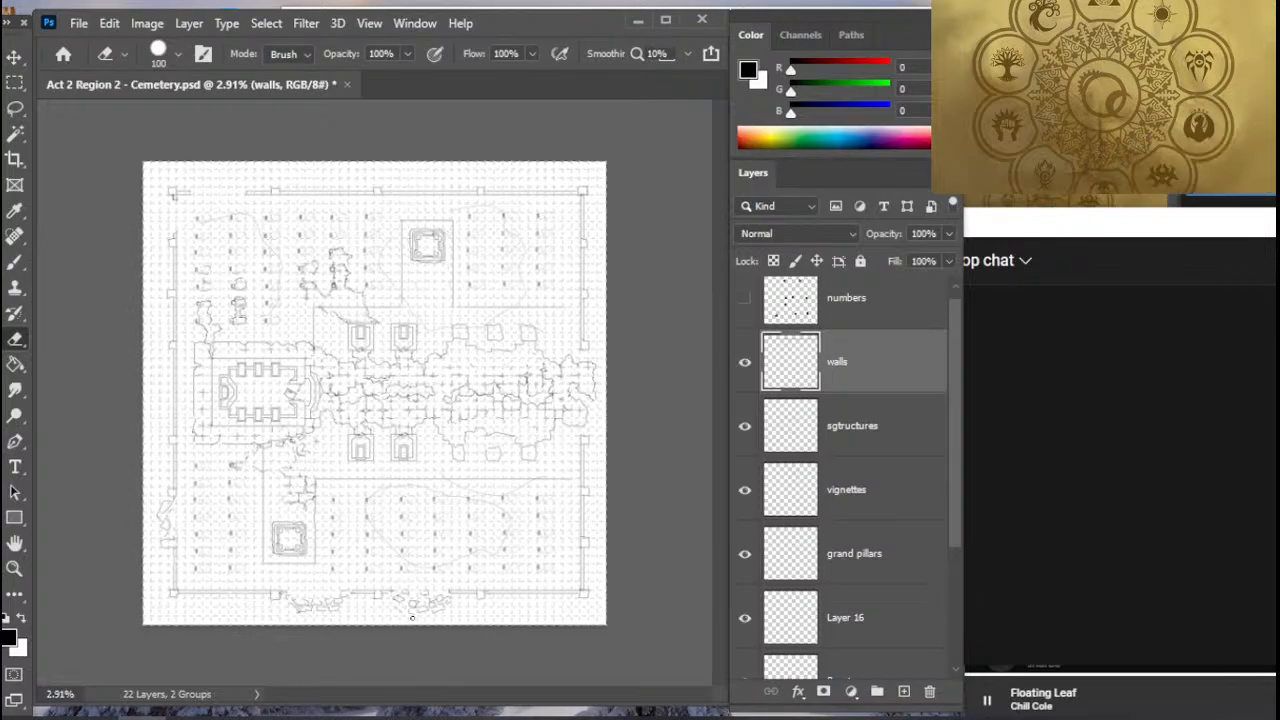
key(b)
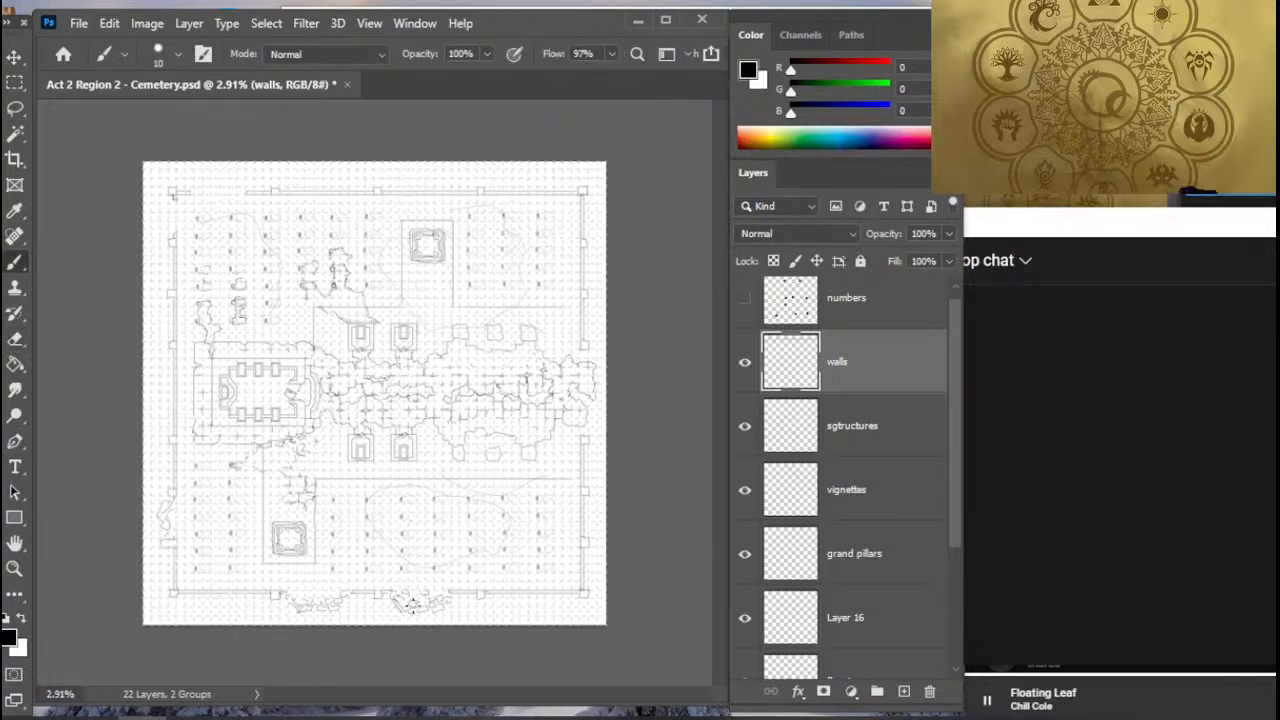
key(e)
key(b)
key(e)
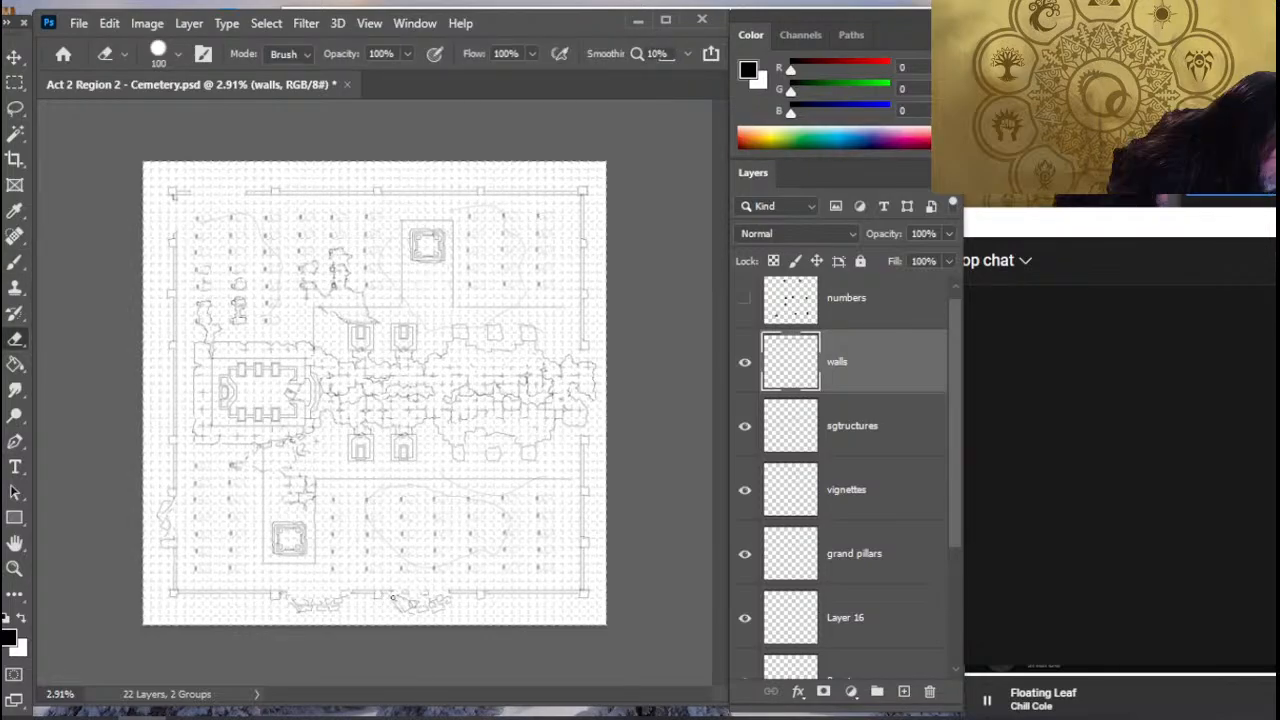
key(b)
key(e)
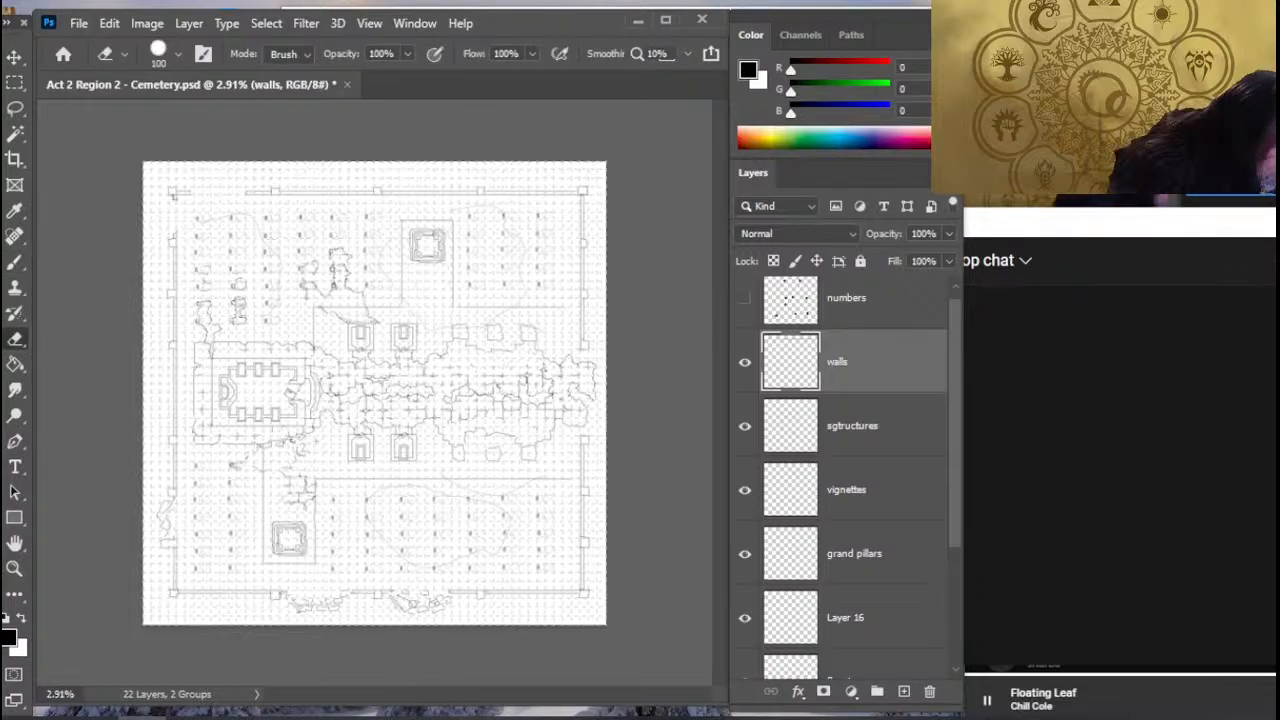
key(b)
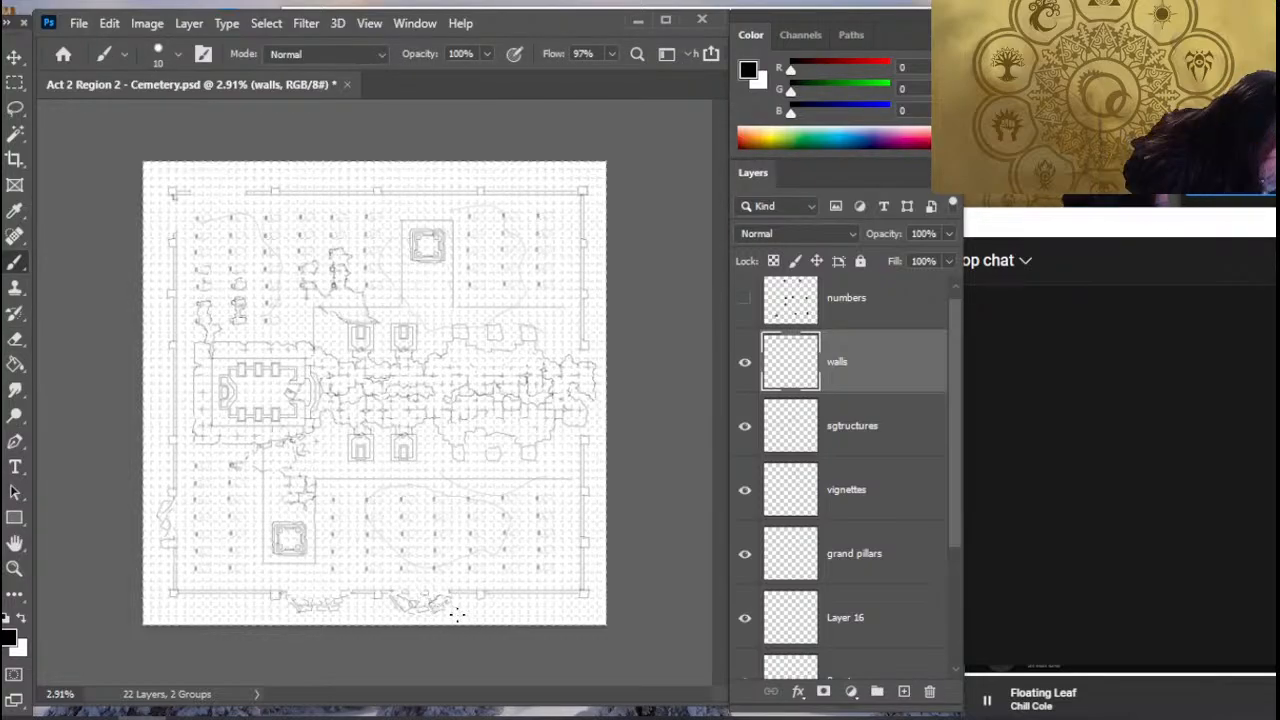
key(e)
key(b)
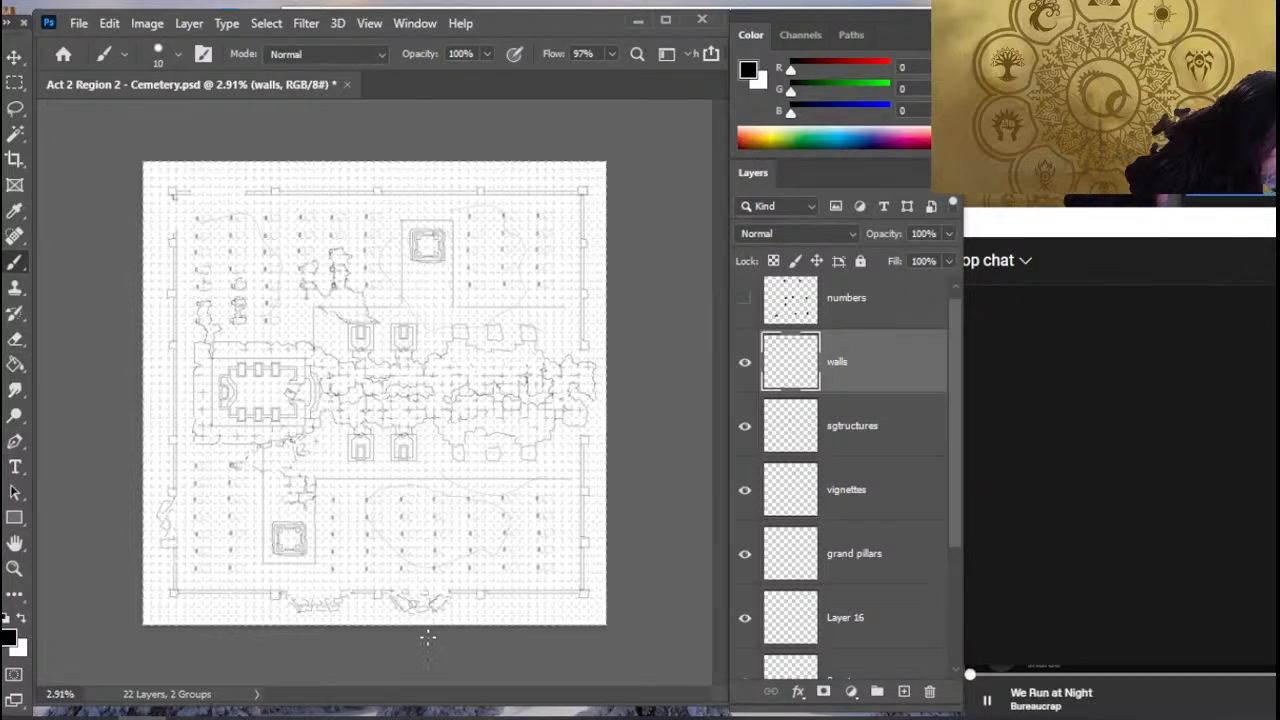
key(e)
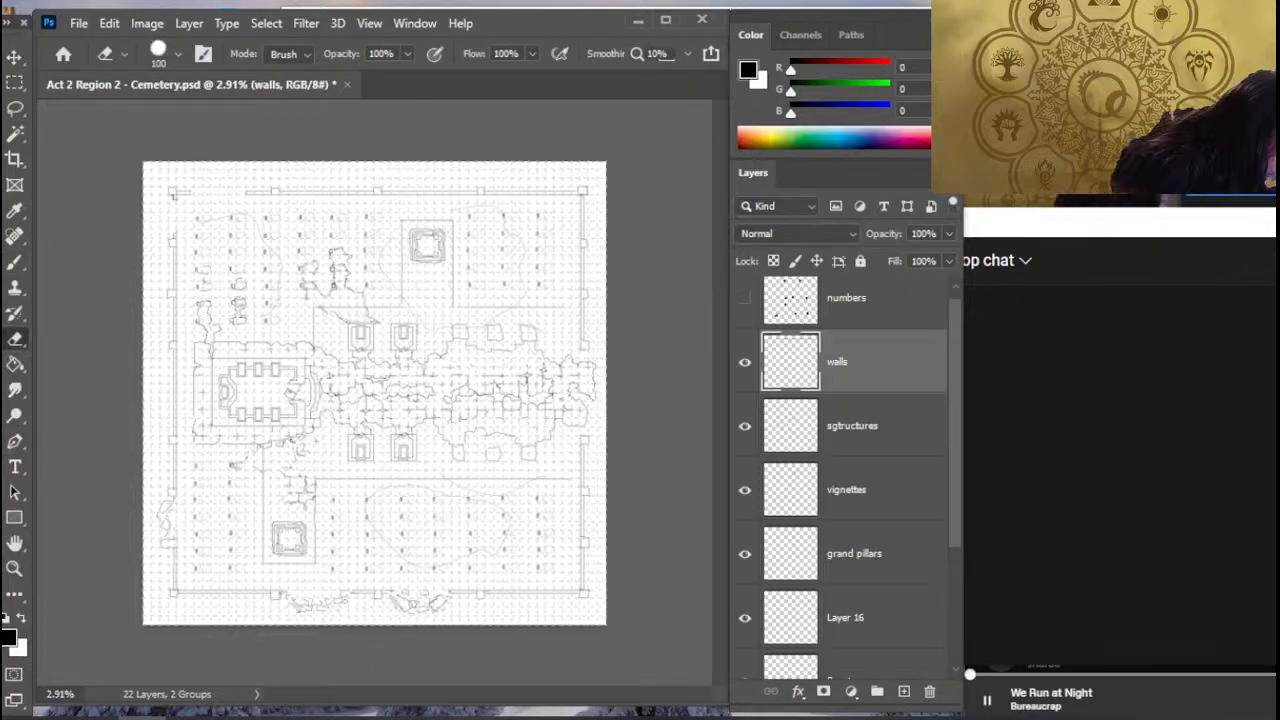
- Refine the stone shapes of the western rubble pile at the southern wall with alternating eraser and brush strokes
key(b)
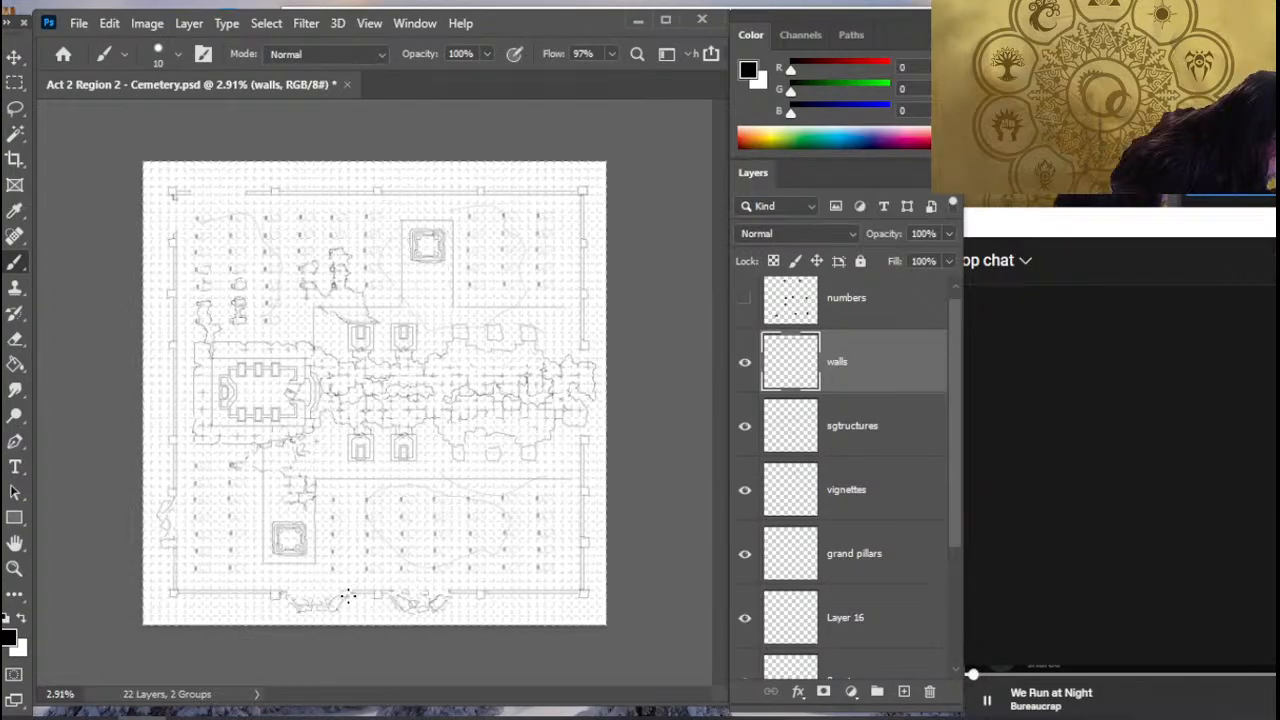
key(e)
key(b)
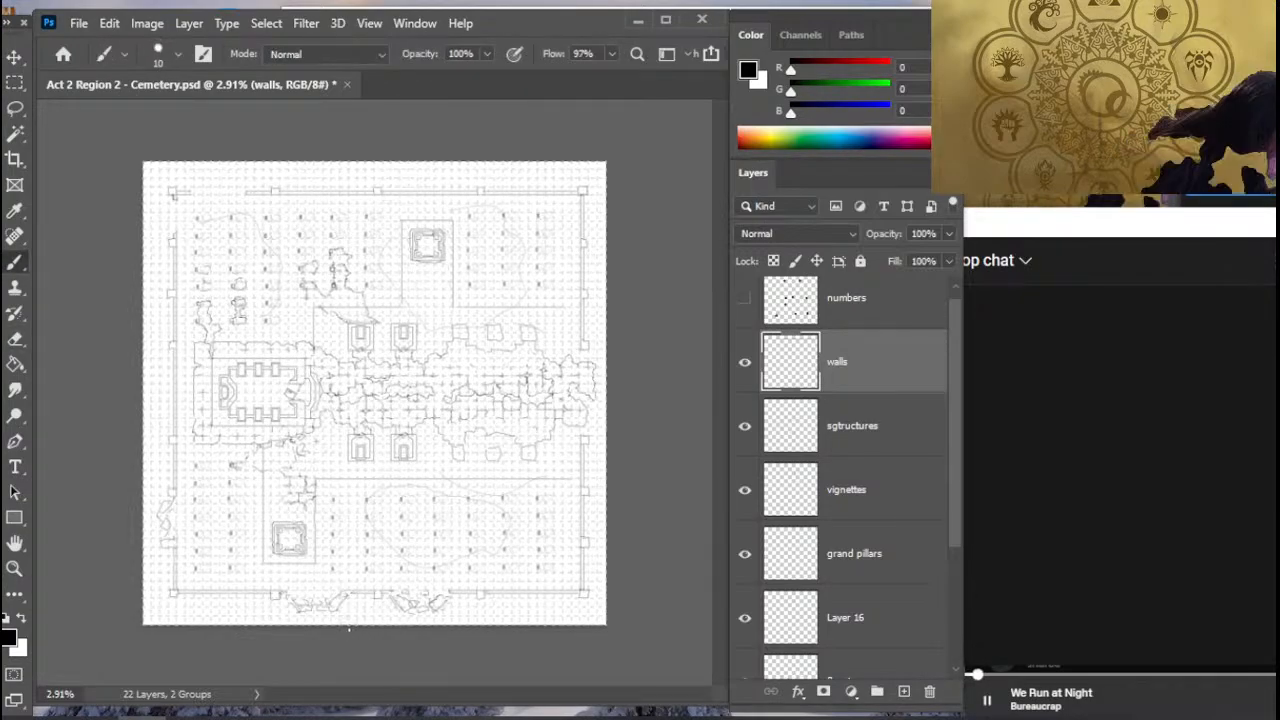
key(e)
key(b)
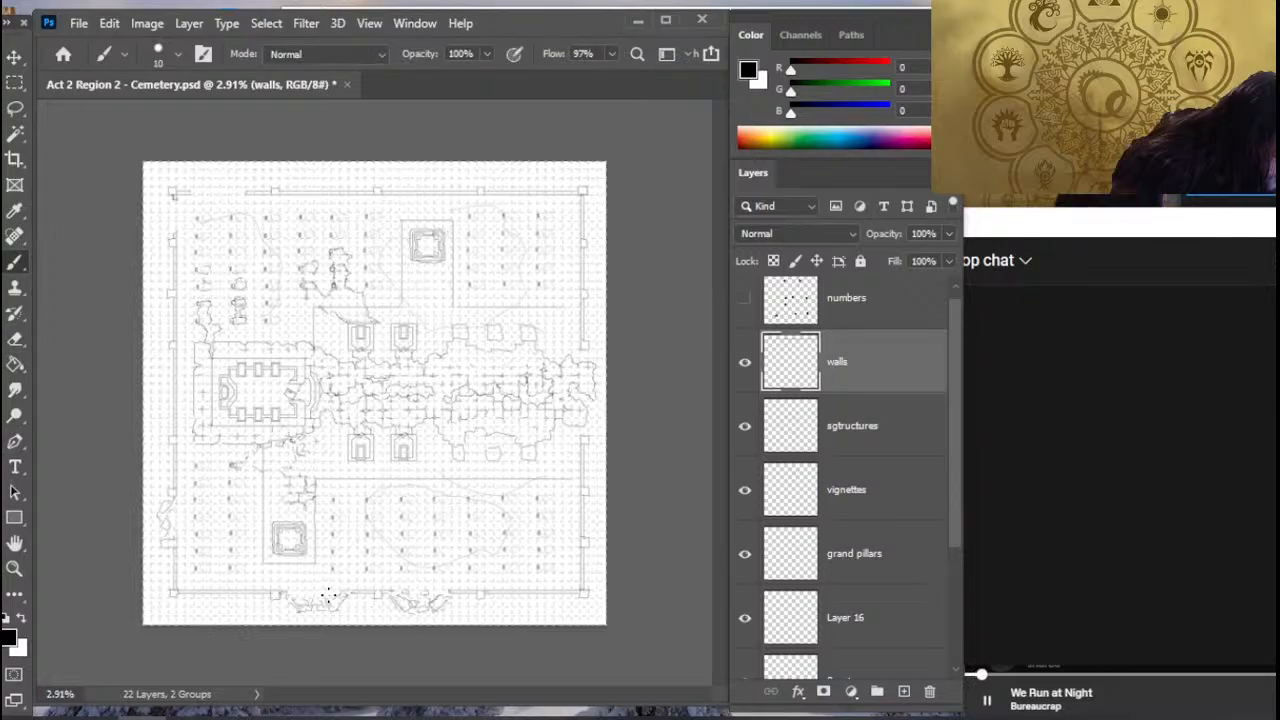
key(e)
key(b)
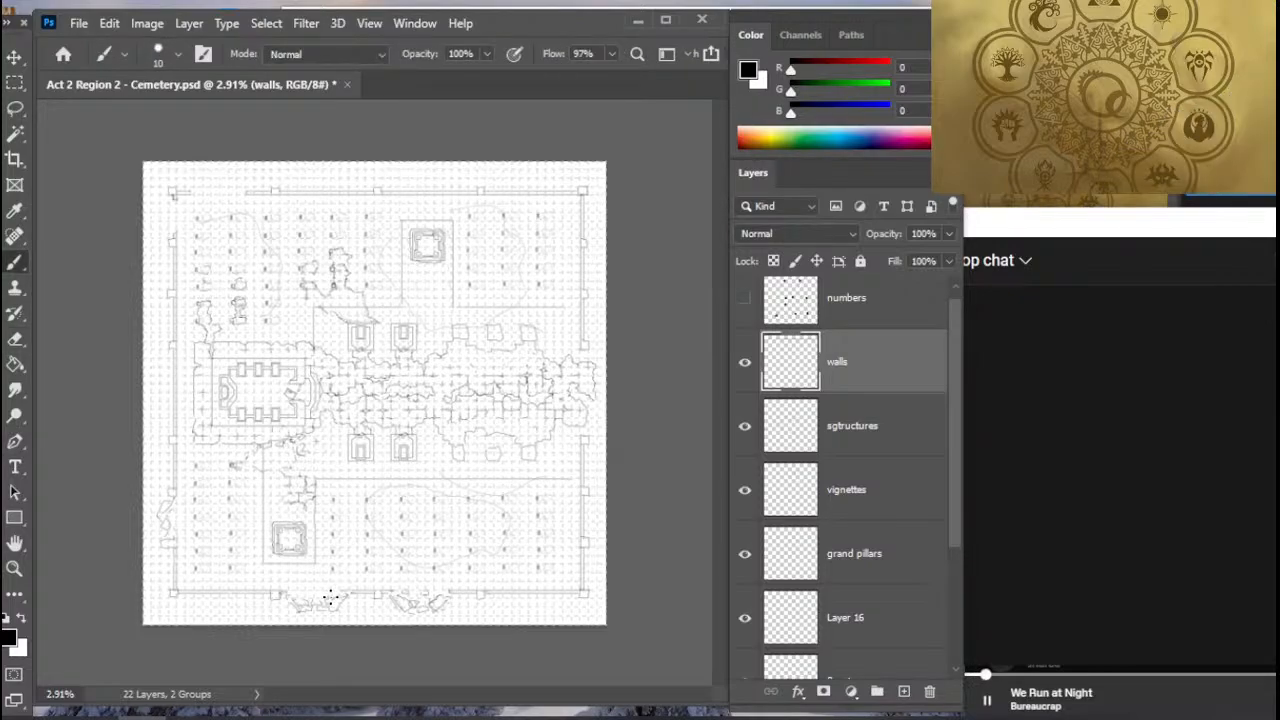
key(e)
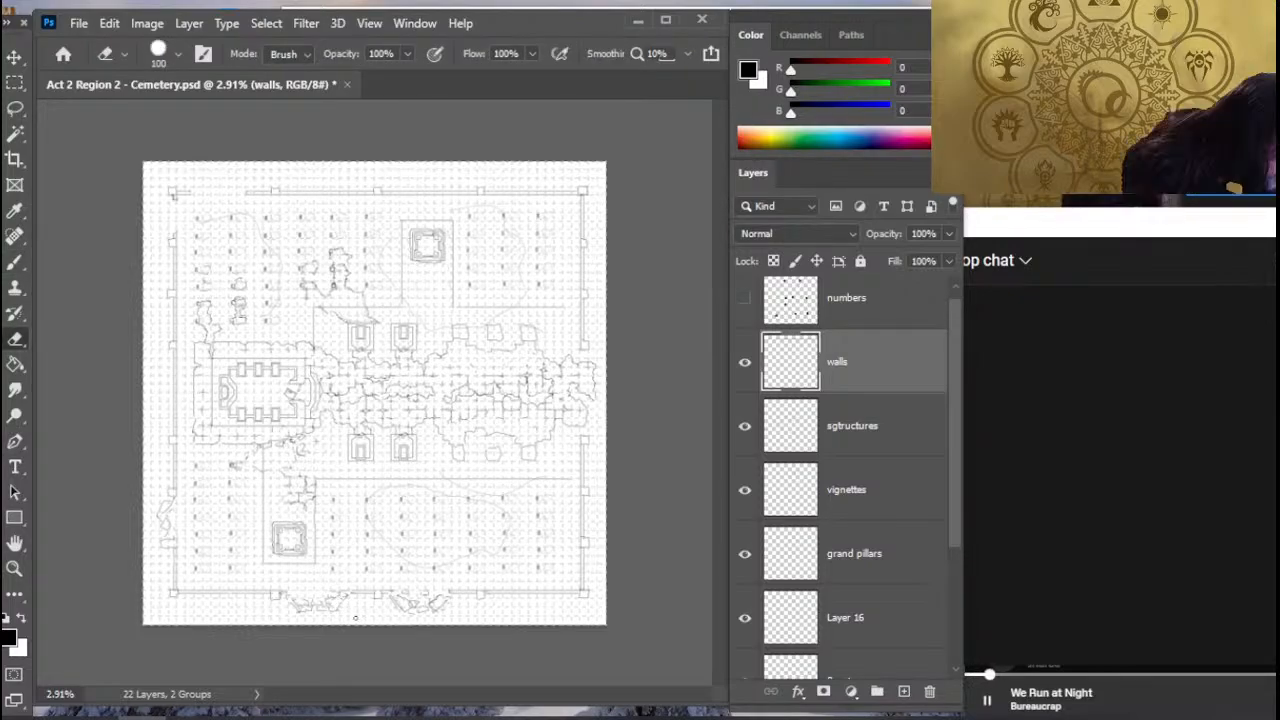
key(b)
key(e)
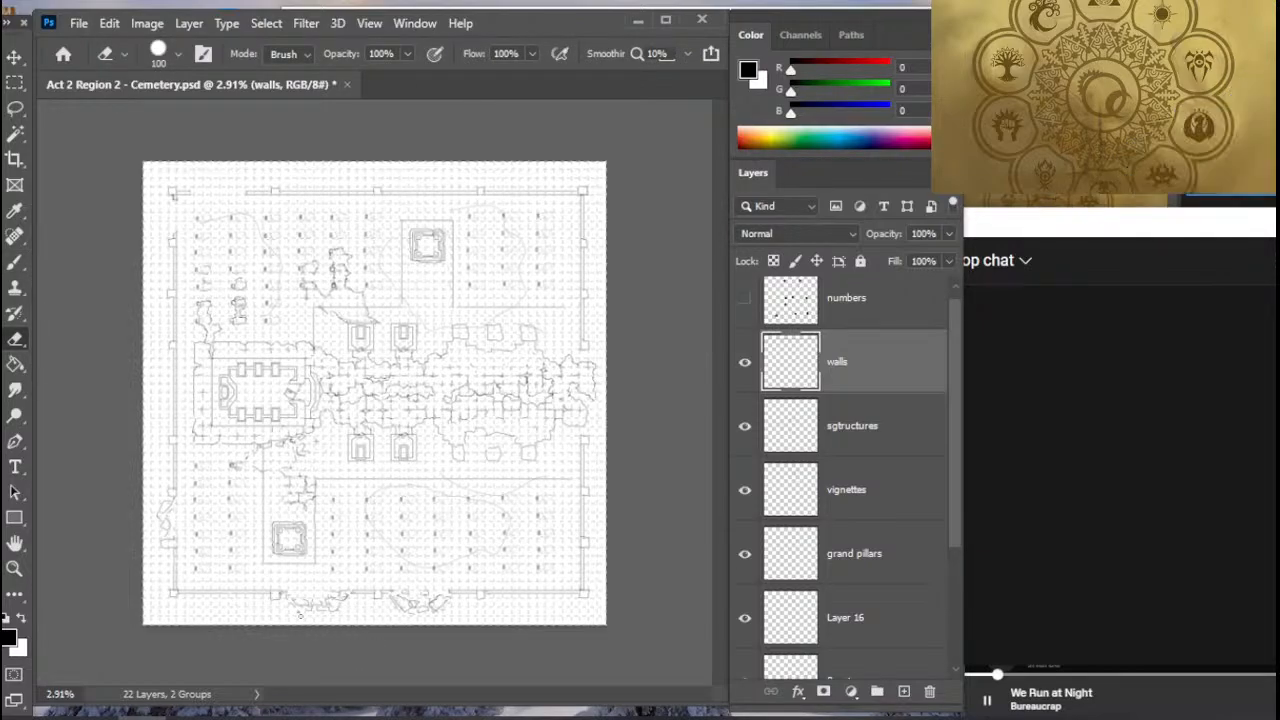
key(b)
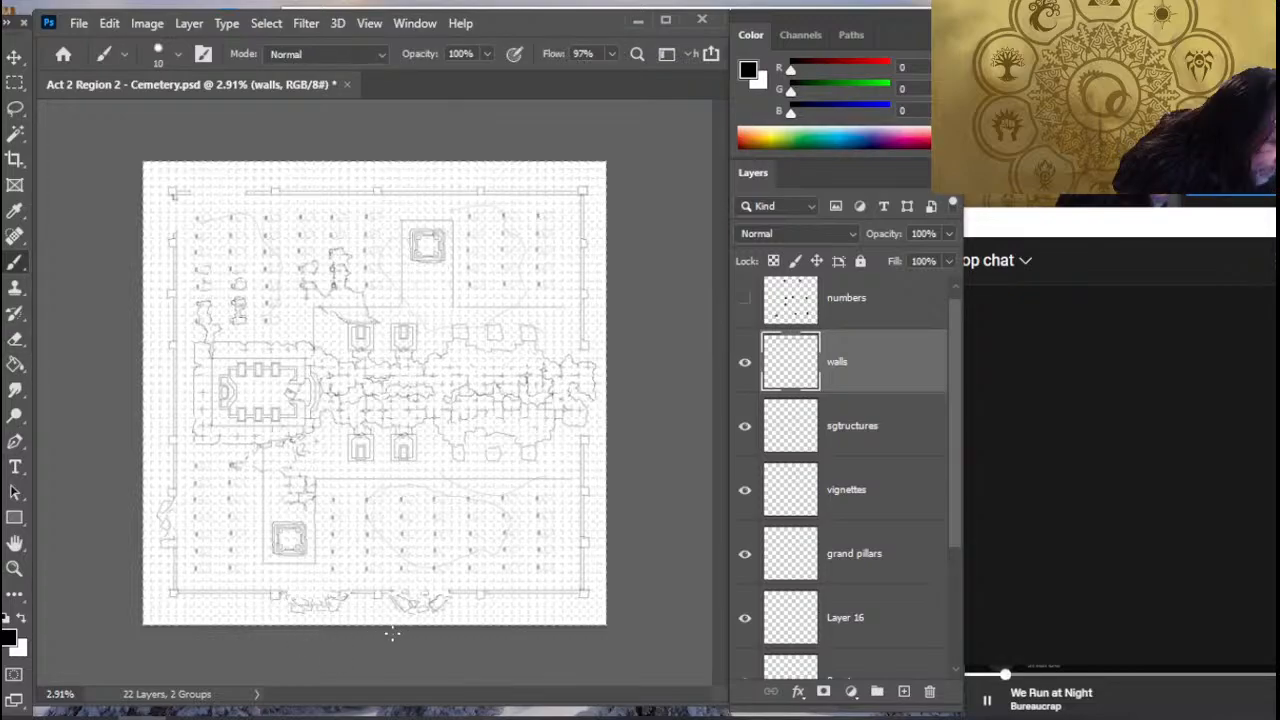
- Touch up the western stones of the eastern rubble pile at the southern wall, erasing and redrawing small details
key(e)
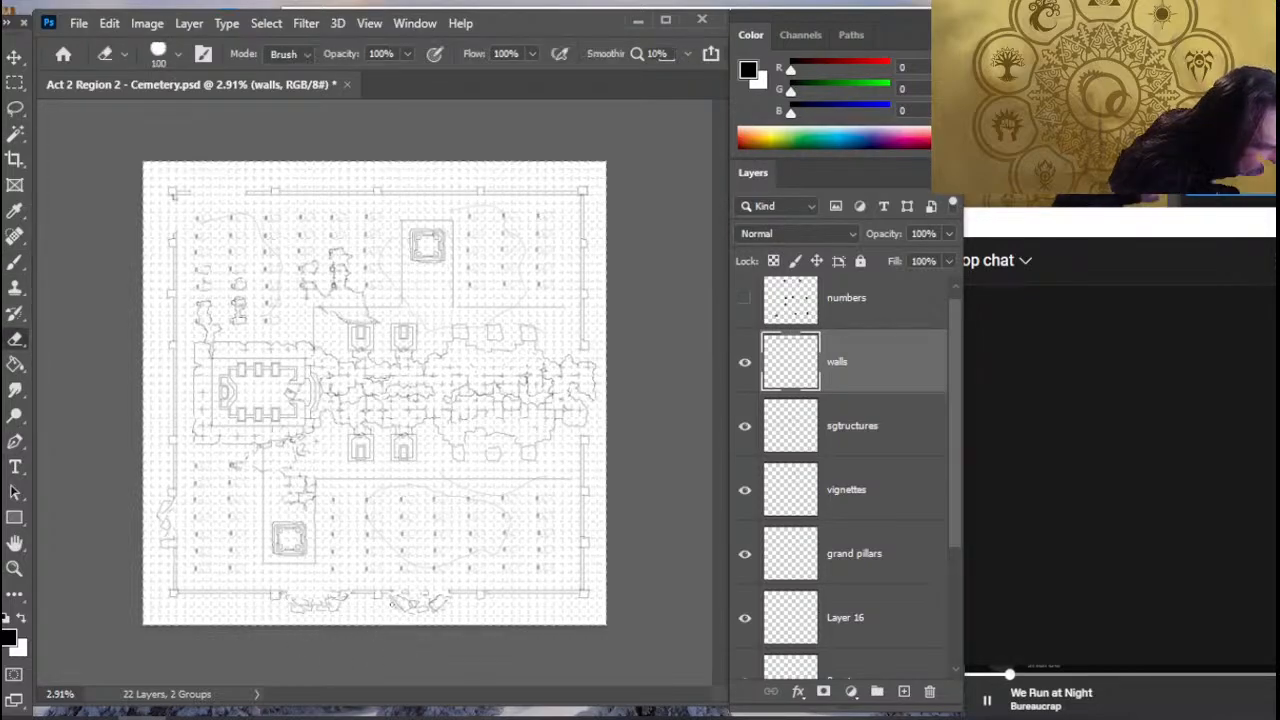
key(b)
key(e)
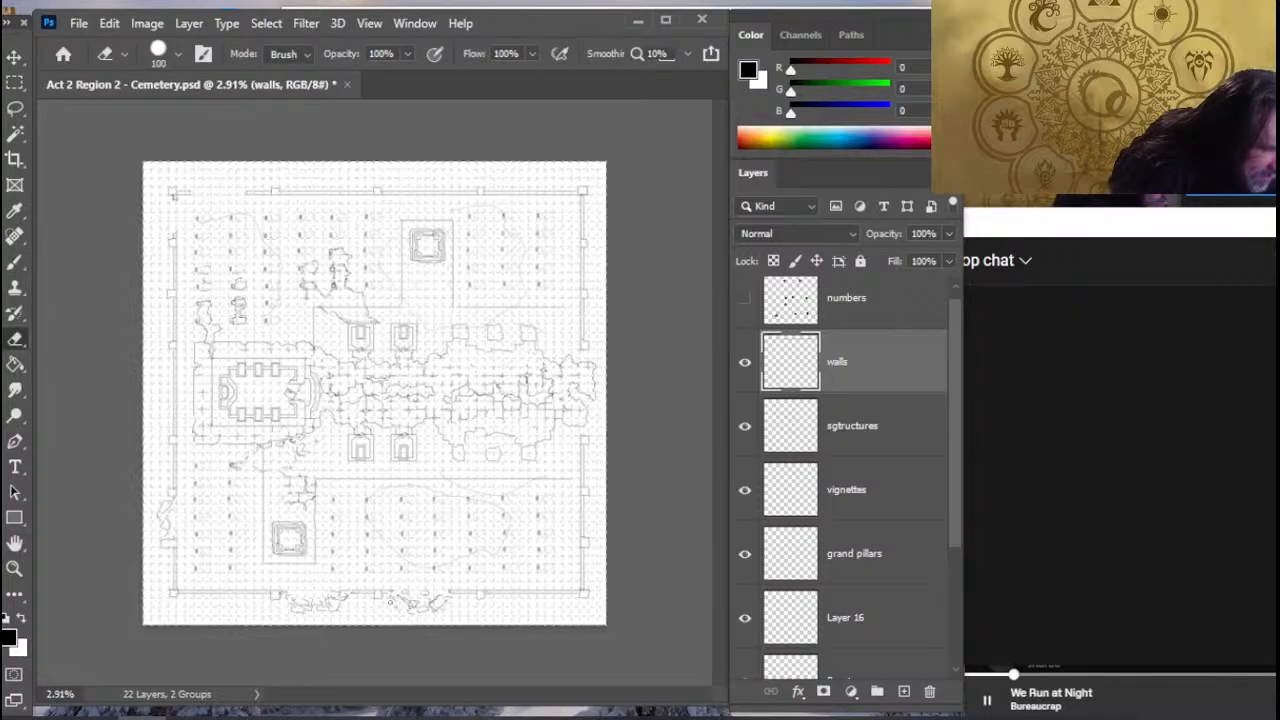
key(b)
key(e)
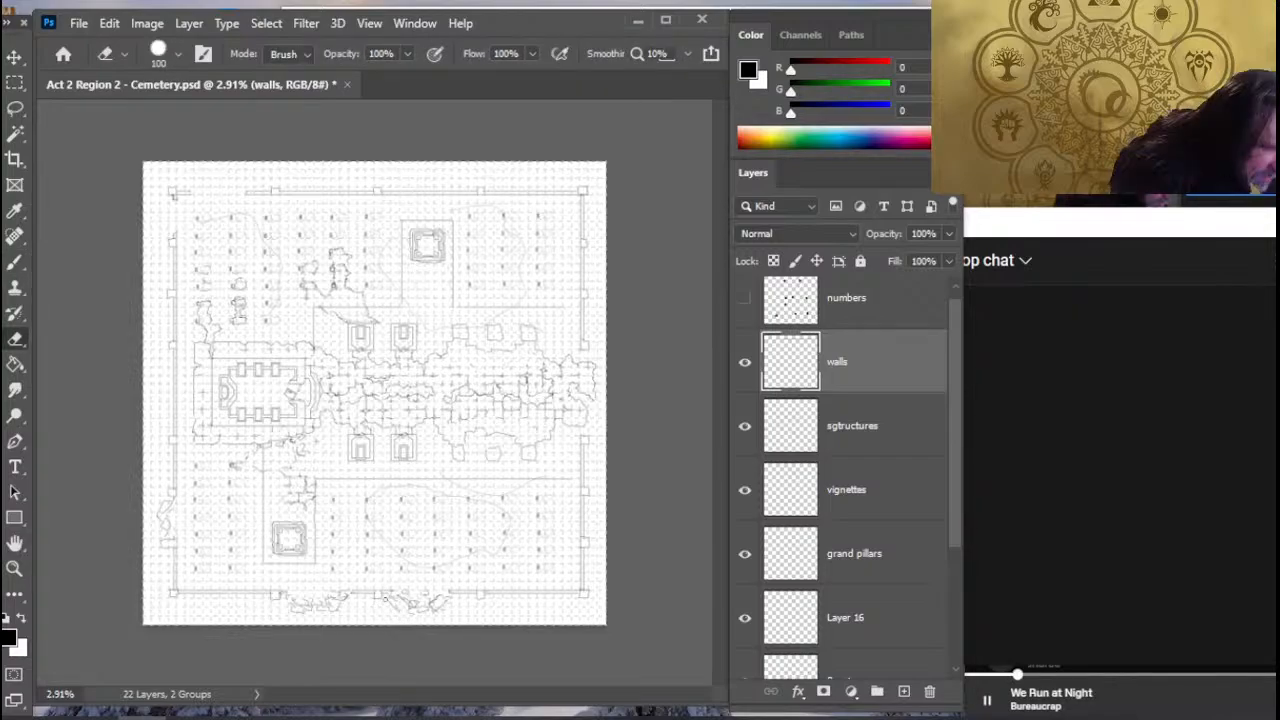
key(b)
key(e)
key(b)
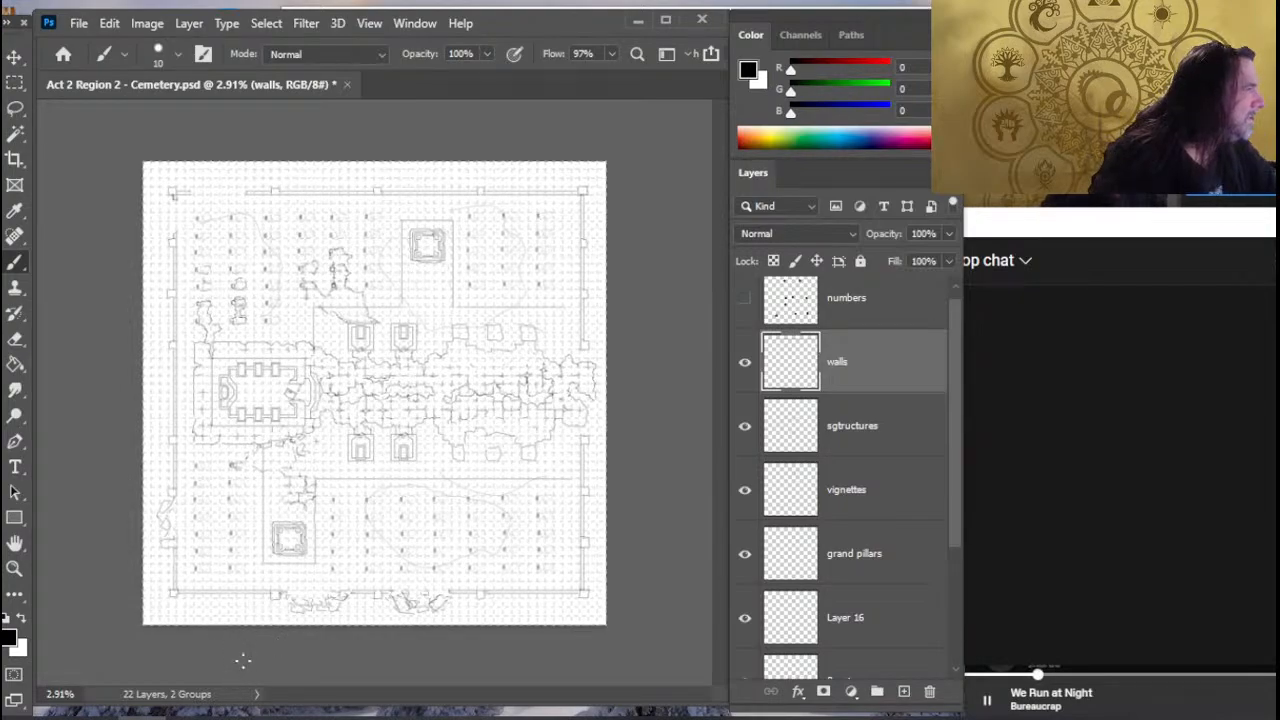
- Extend the northern wall lines straight across the gap to the northwest corner with the Smudge tool
key(r)
key(shift)
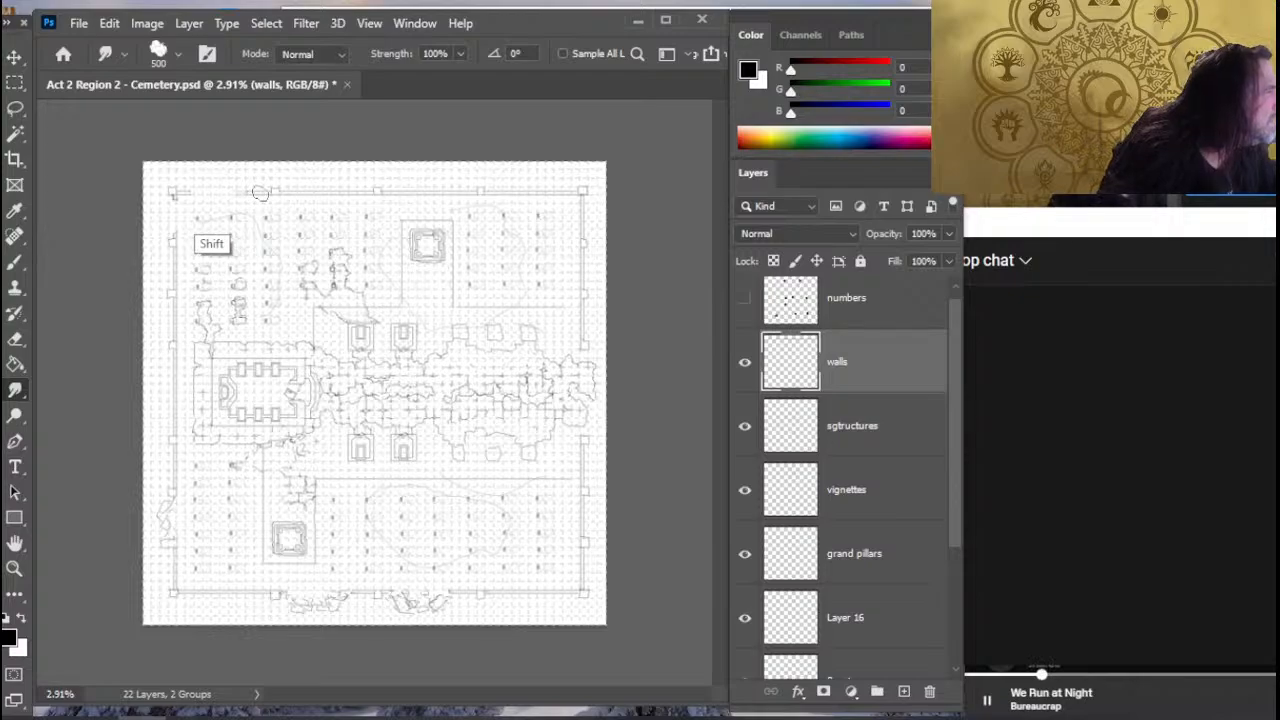
shift+click(260, 193)
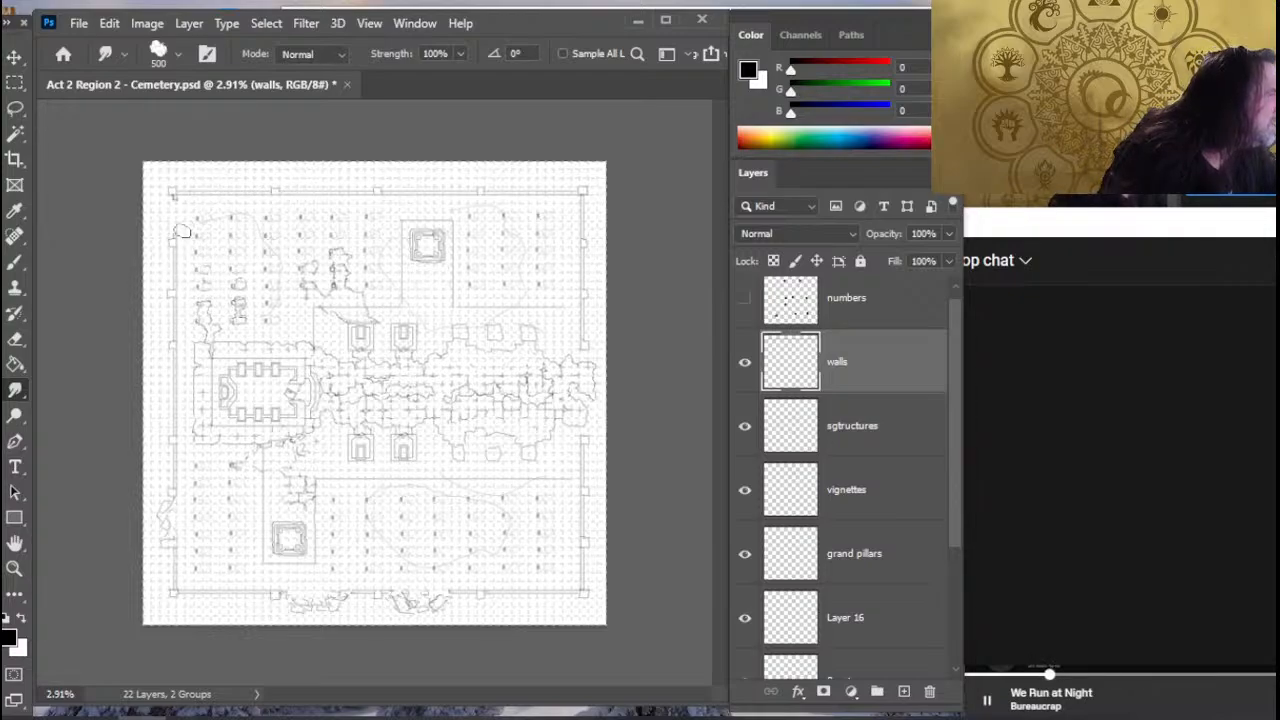
- Put the upper western wall section on a new layer, move it to close the gap below the northwest corner, and erase excess at size 175
key(e)
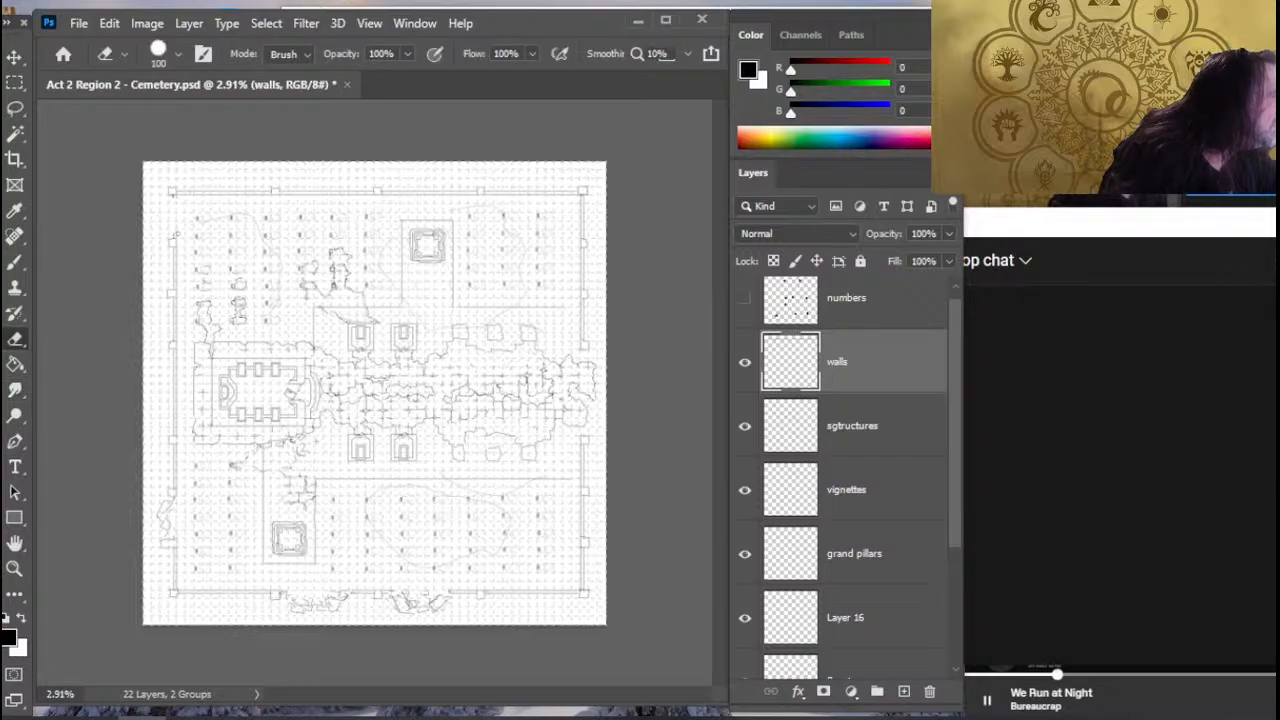
key(l)
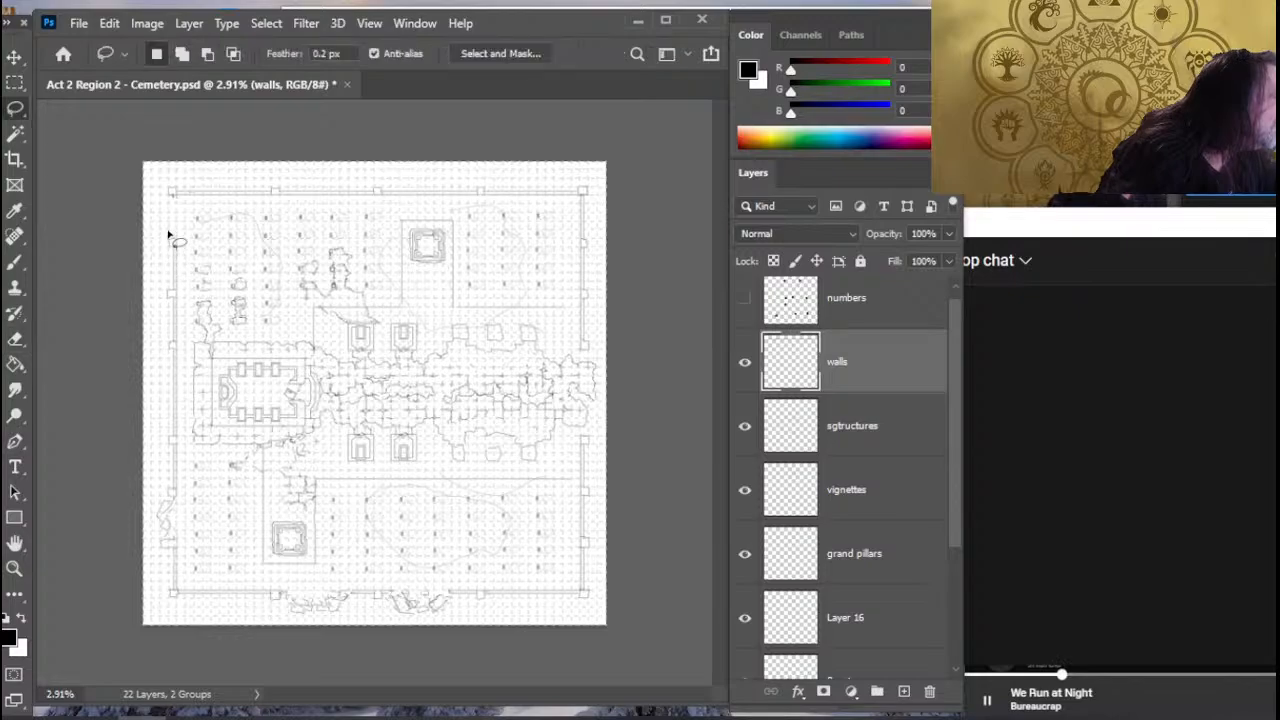
mouse_move(172, 233)
mouse_down()
mouse_move(158, 310)
mouse_move(190, 295)
mouse_move(192, 245)
mouse_move(175, 236)
mouse_up()
key(ctrl+shift+j)
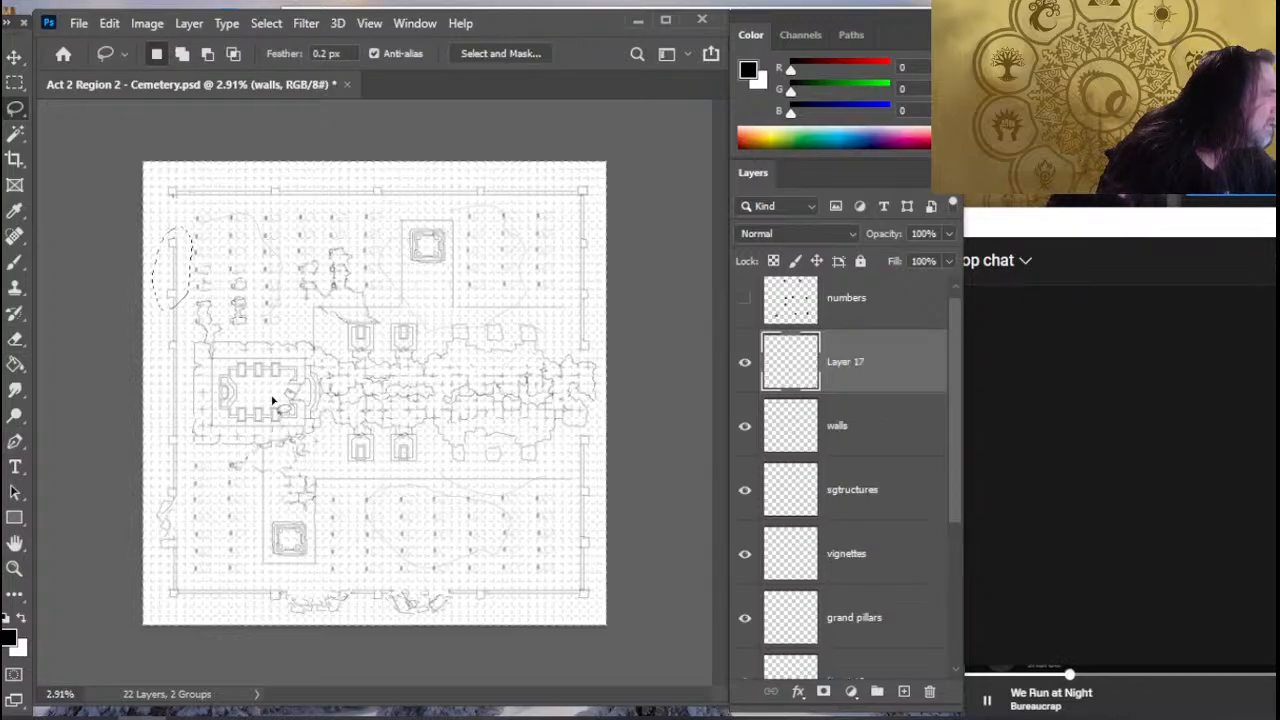
key(v)
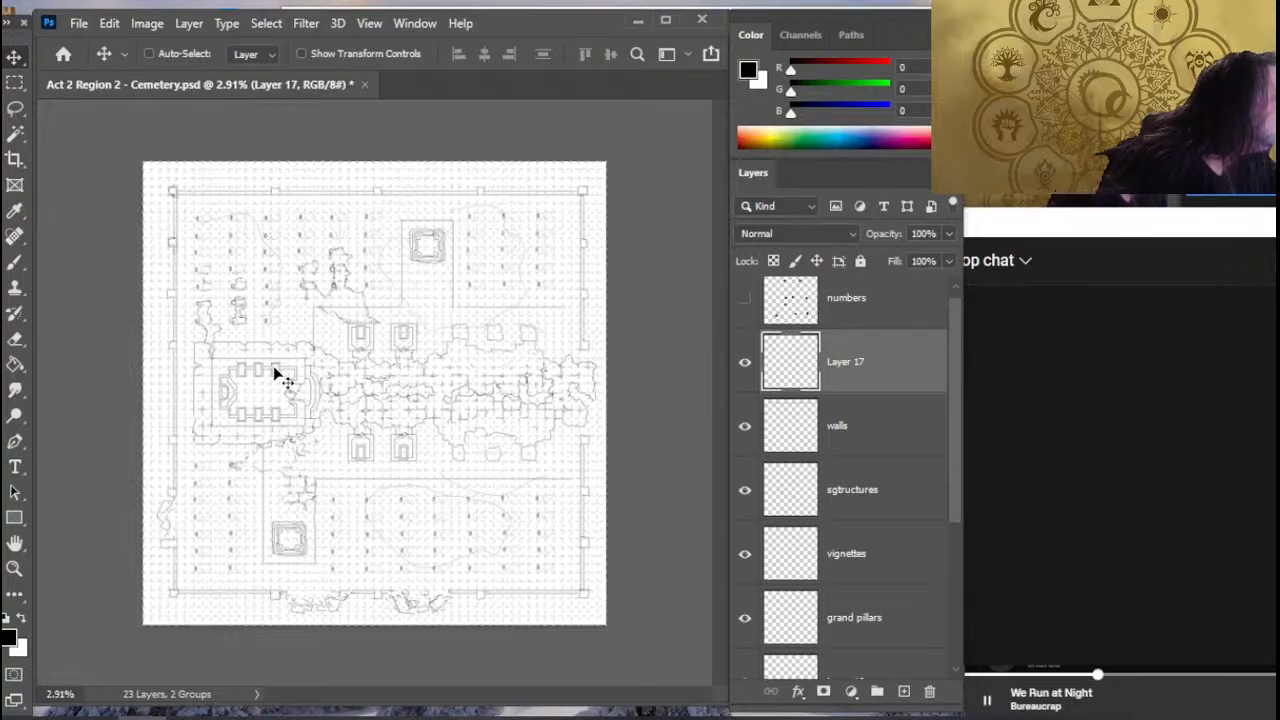
key(e)
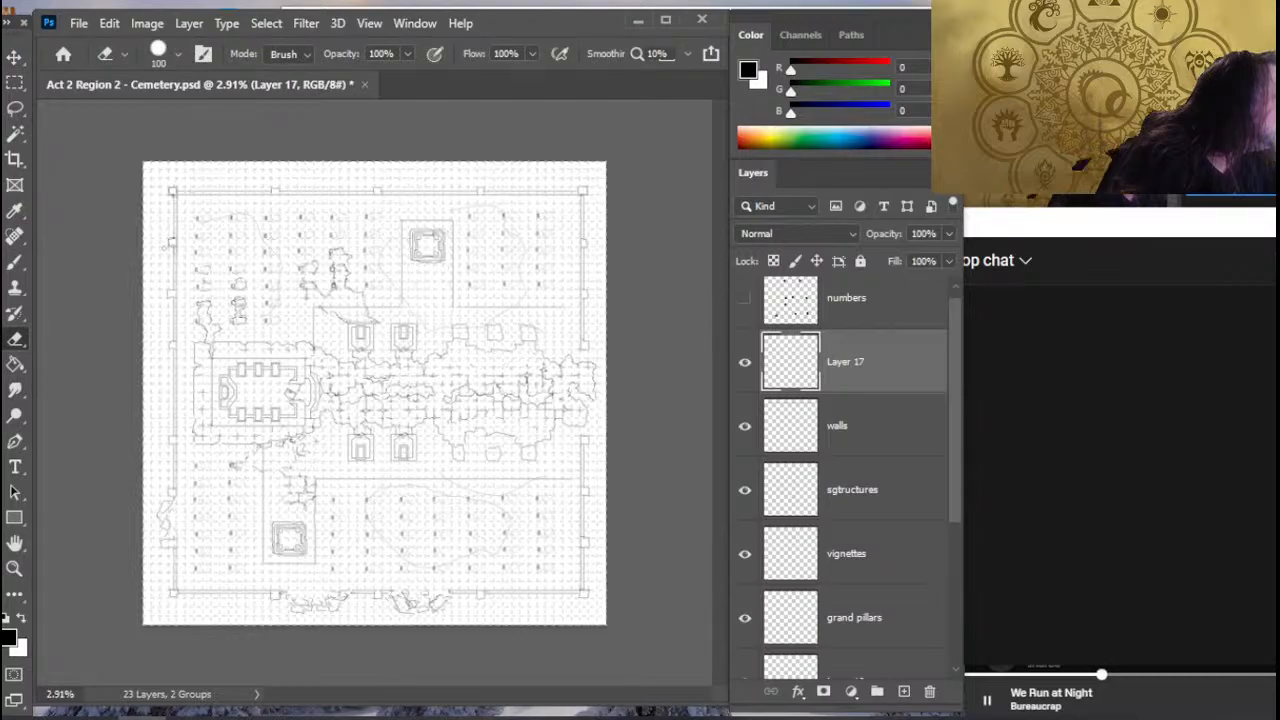
key(bracketright)
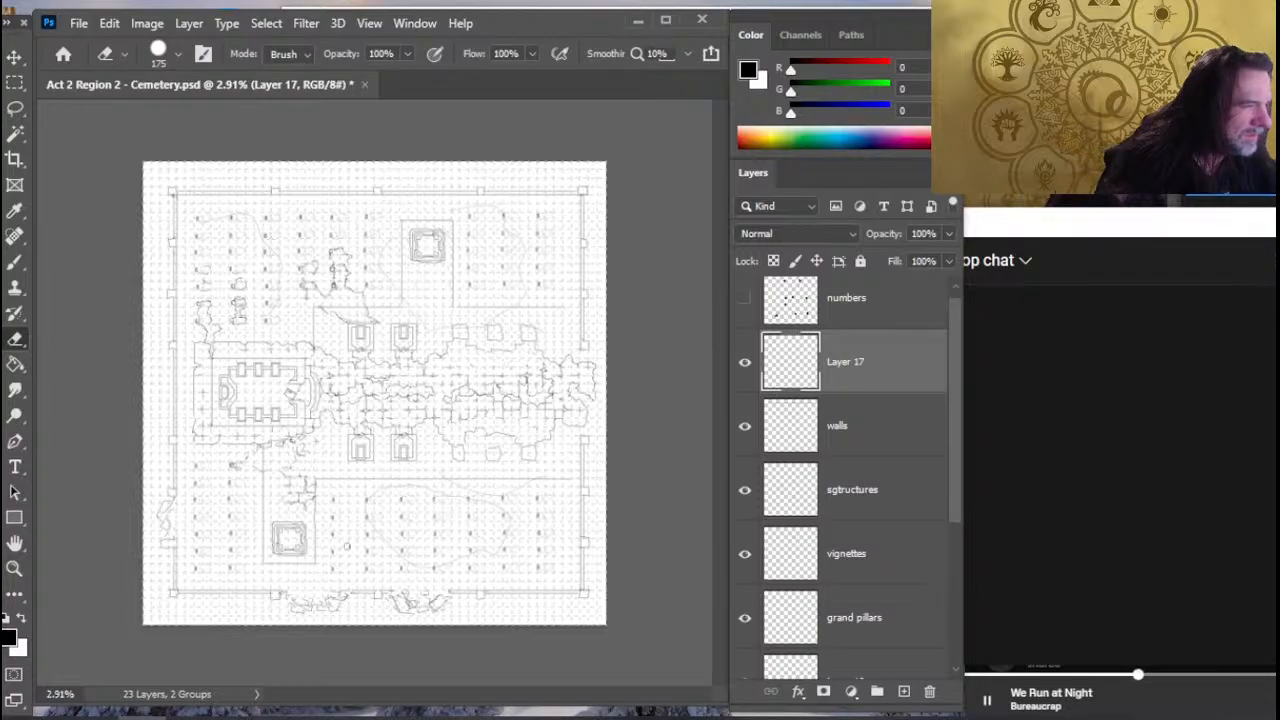
- Save the cemetery map and switch to the Crystals of Mabar draft in Google Docs
key(ctrl+s)
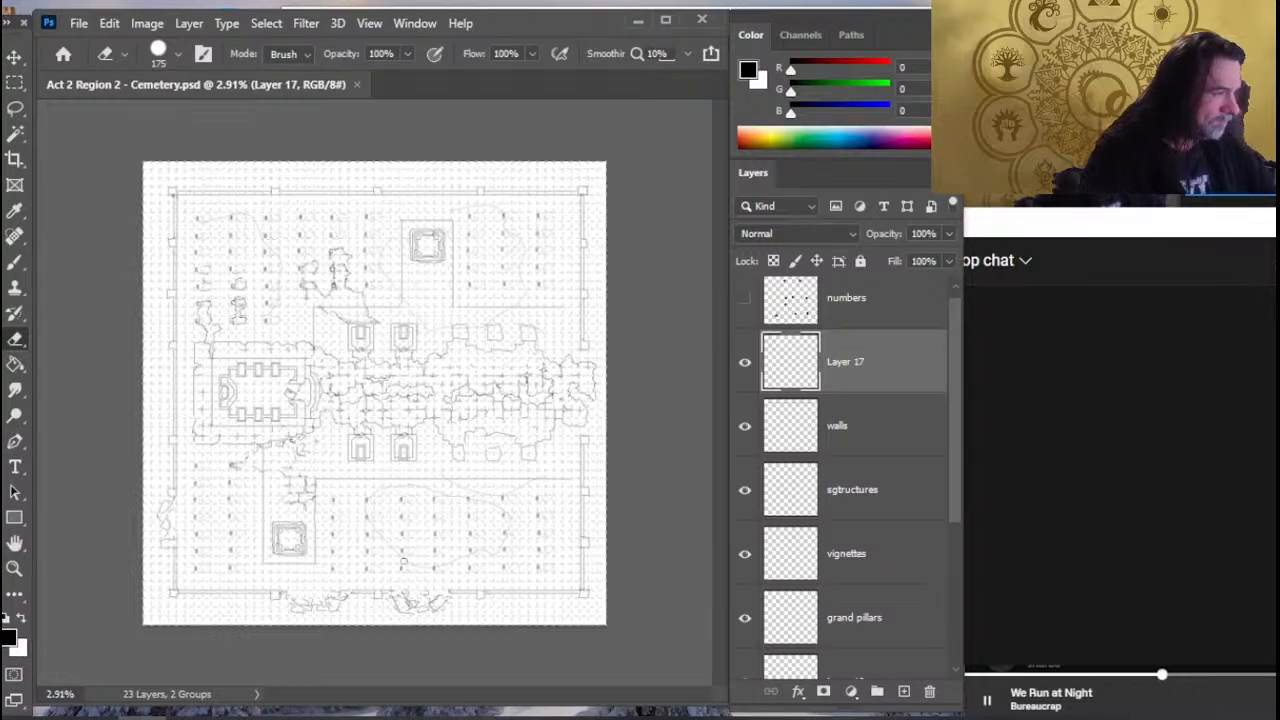
key(alt+Tab)
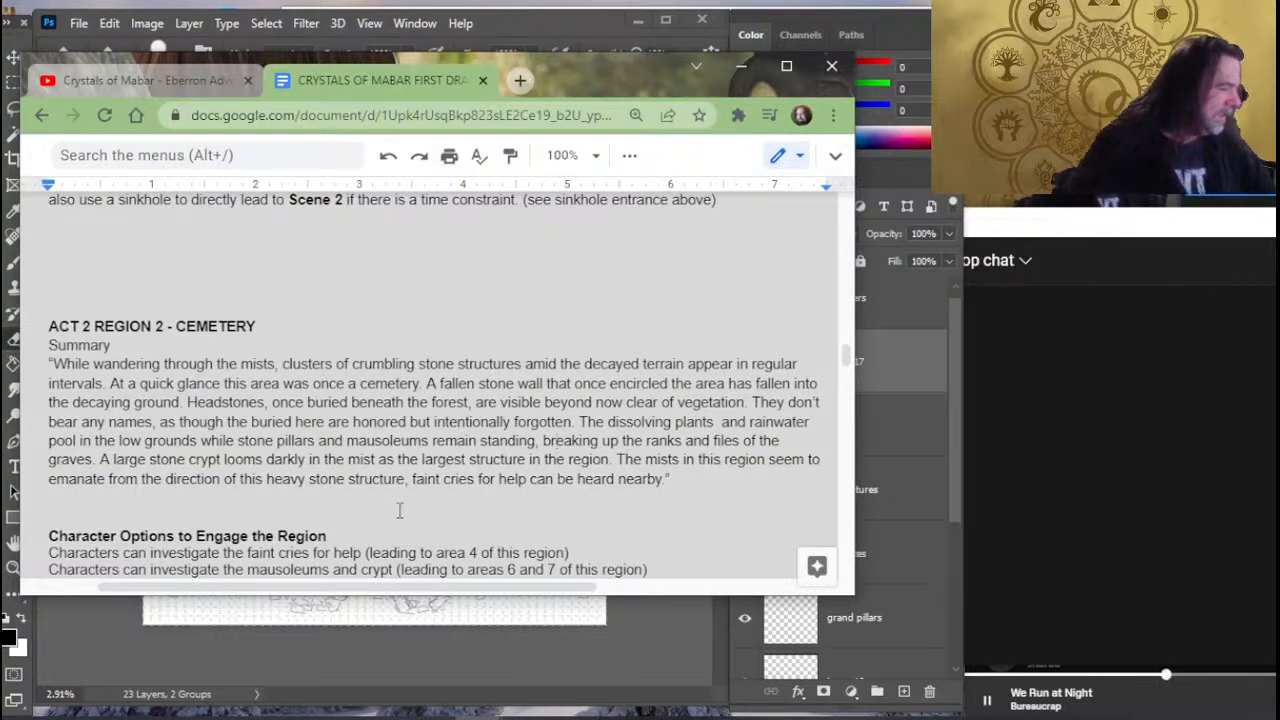
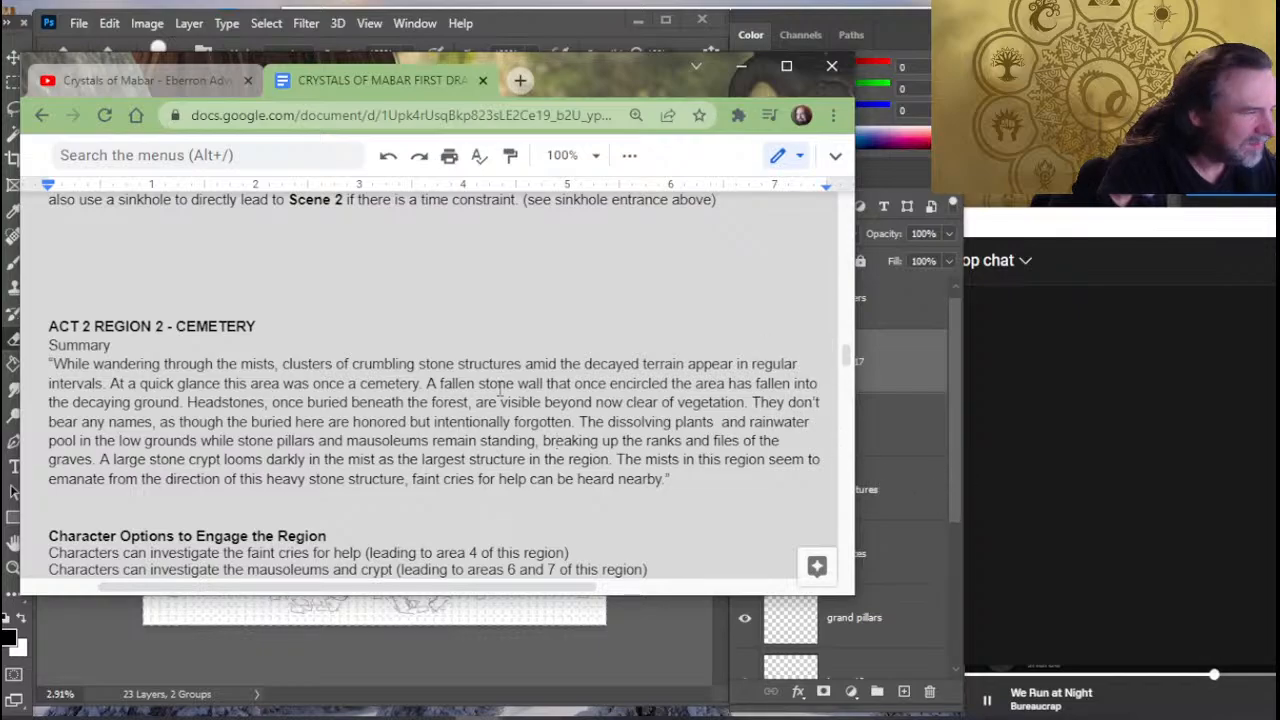
- Change "A fallen stone wall" in the cemetery summary to "Portions of a stone wall"
click(437, 383)
key(BackSpace)
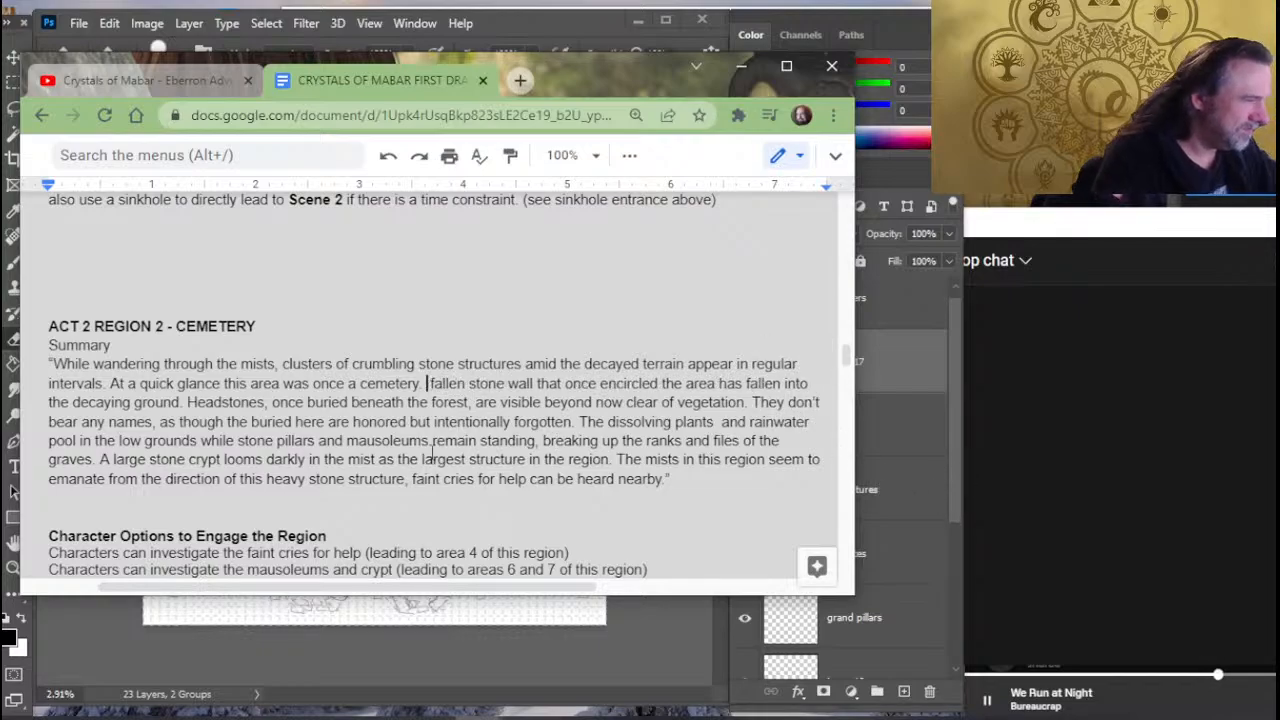
text(Portions)
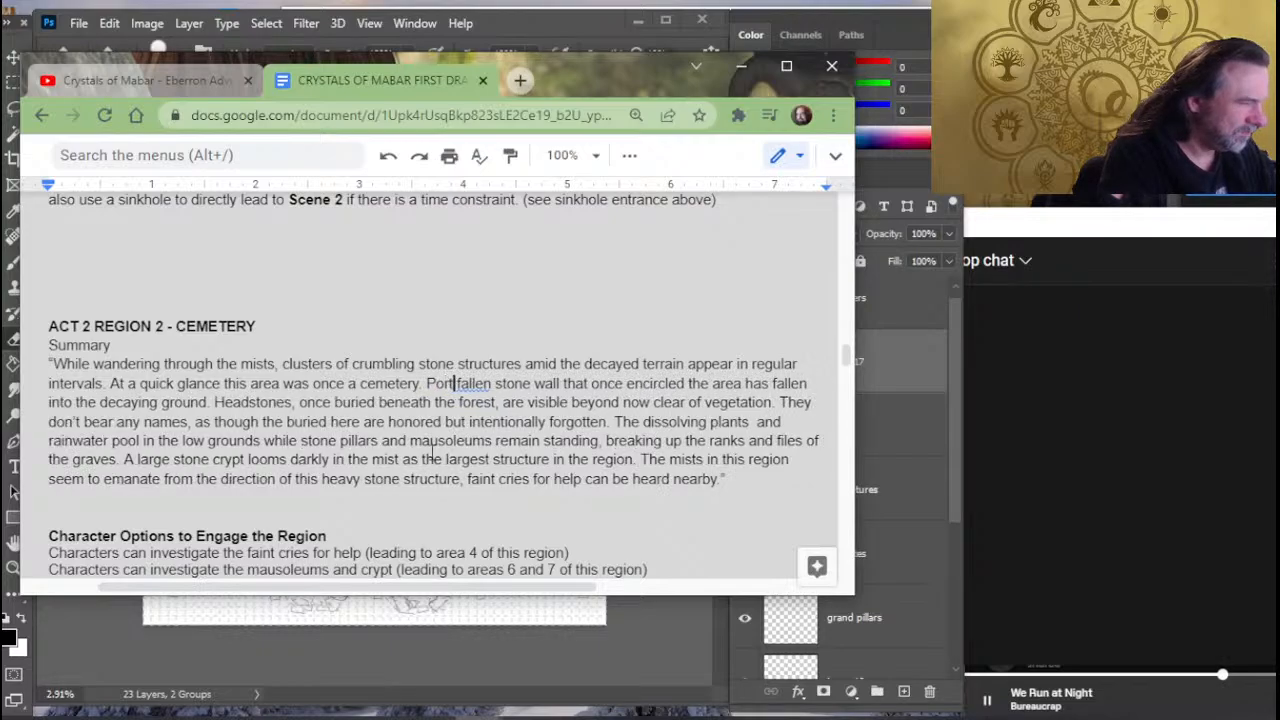
text( of a)
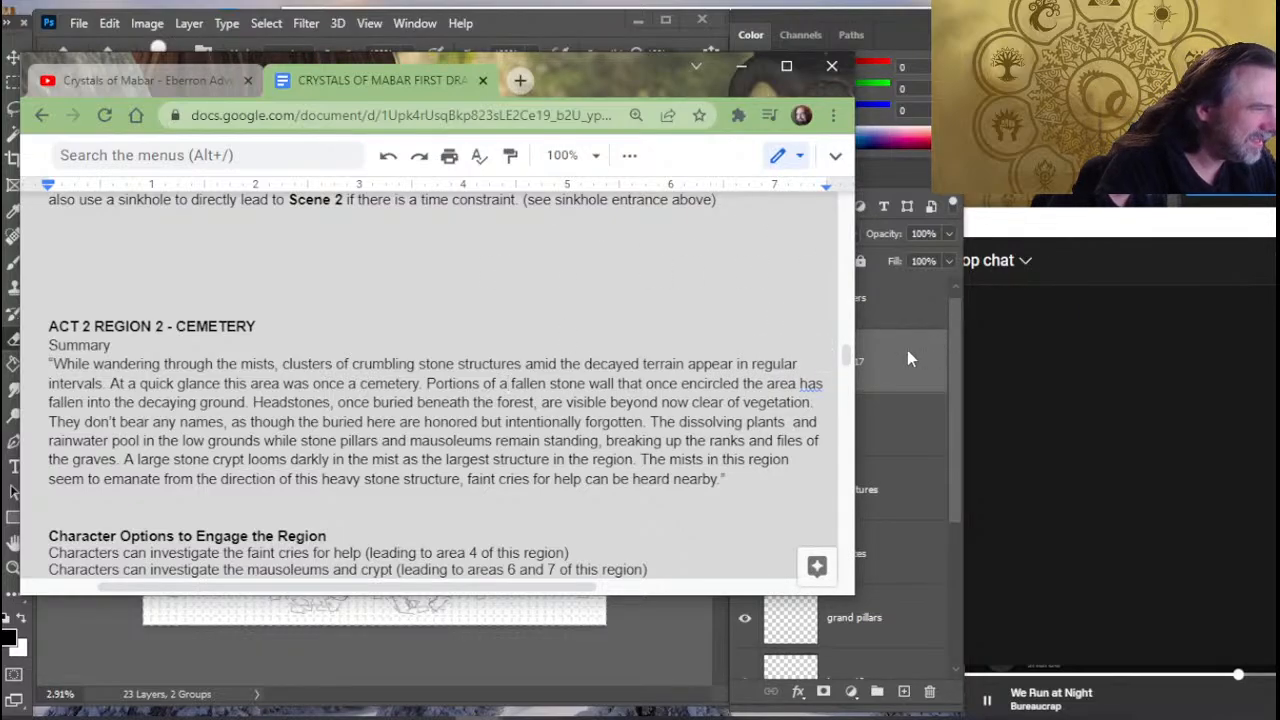
key(Delete)
key(Delete)
key(Delete)
key(Delete)
key(Delete)
key(Delete)
key(Delete)
key(Delete)
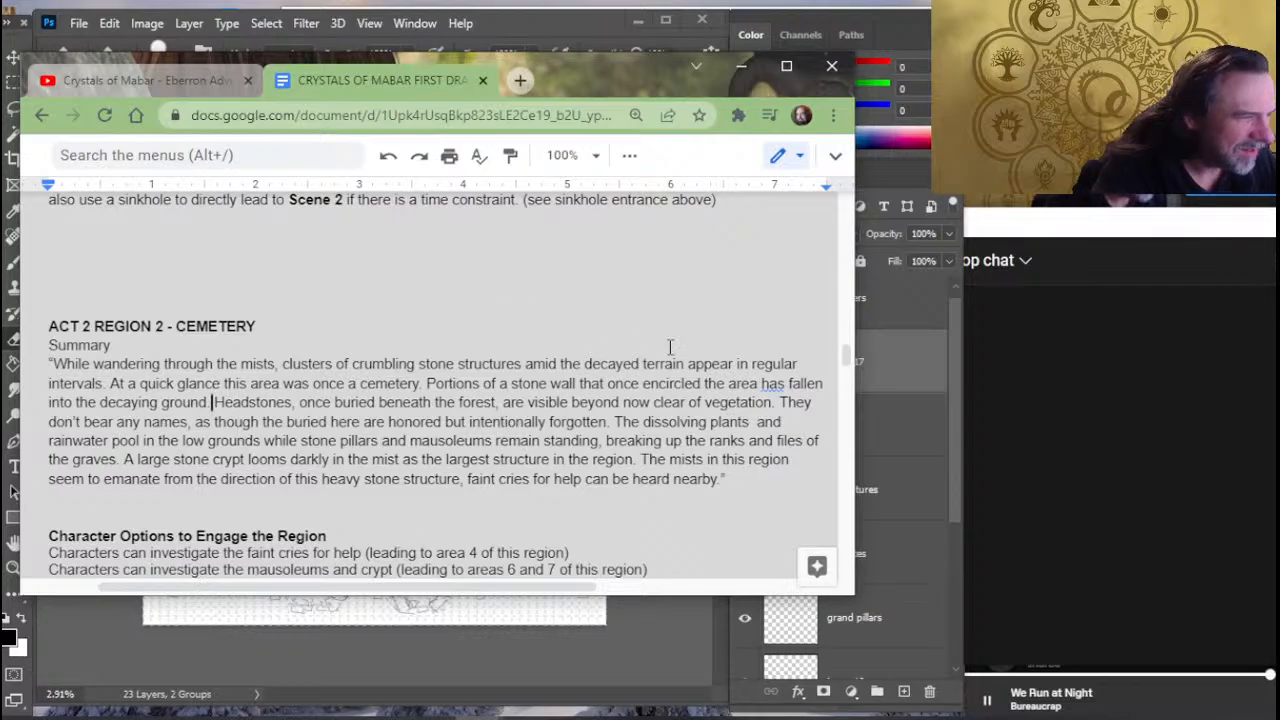
- Reword the headstones sentence by removing "visible beyond" and adding "and visible" after "now clear of vegetation"
click(619, 403)
key(BackSpace)
key(BackSpace)
key(BackSpace)
key(BackSpace)
key(BackSpace)
key(BackSpace)
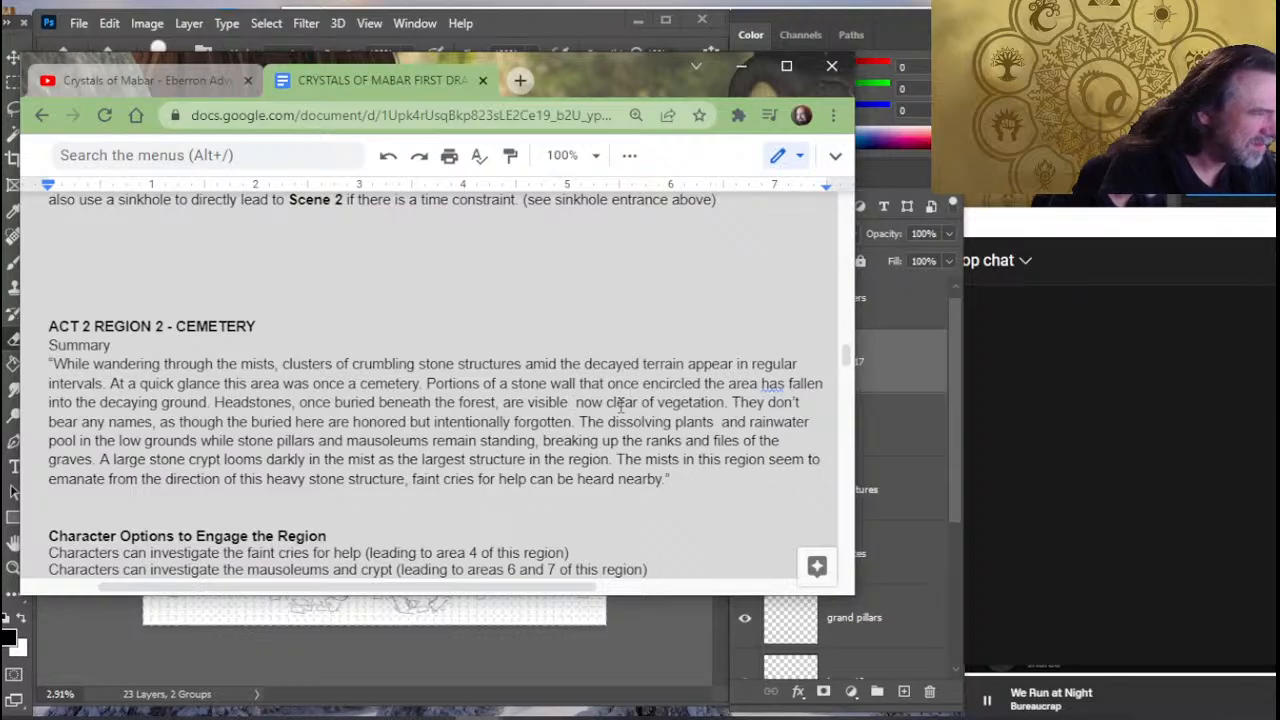
key(BackSpace)
key(BackSpace)
key(BackSpace)
key(BackSpace)
key(BackSpace)
key(BackSpace)
key(BackSpace)
key(BackSpace)
key(BackSpace)
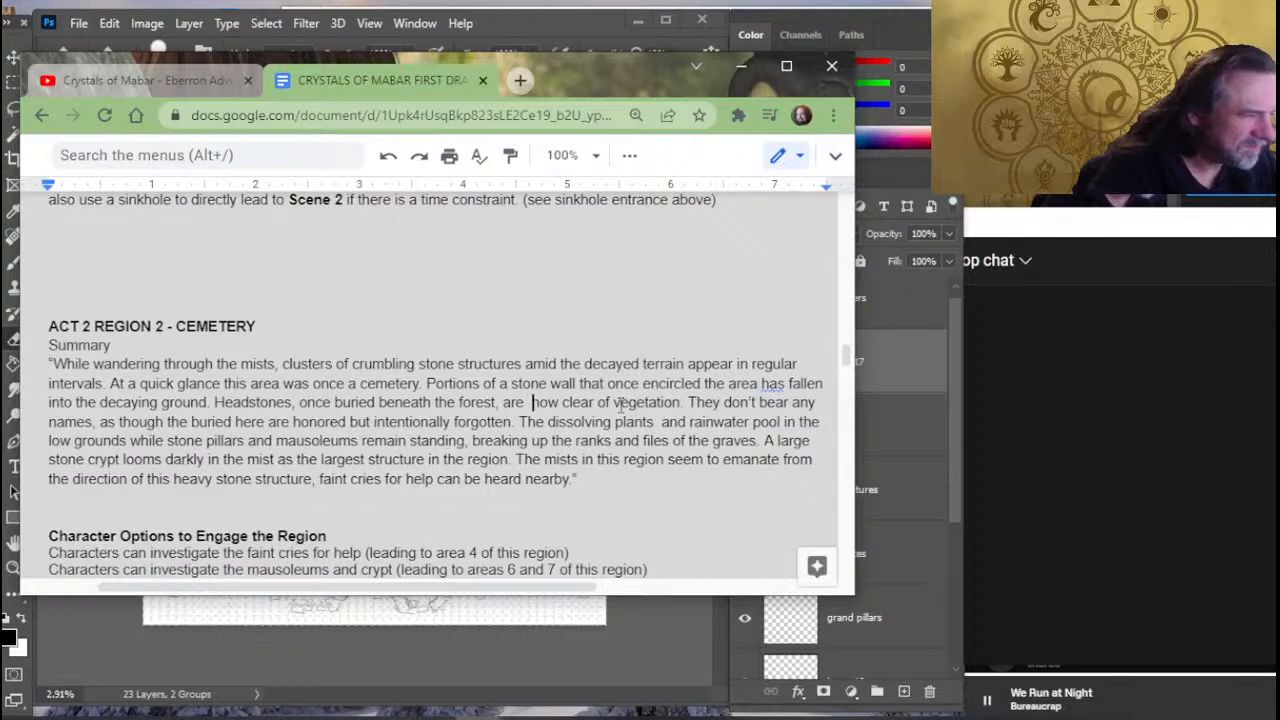
key(Right)
key(Right)
key(Right)
key(Right)
key(Right)
key(Right)
key(Right)
key(Right)
key(Right)
key(Right)
key(Right)
key(Right)
key(Right)
key(Right)
key(Right)
key(Right)
key(Right)
key(Right)
key(Right)
key(Right)
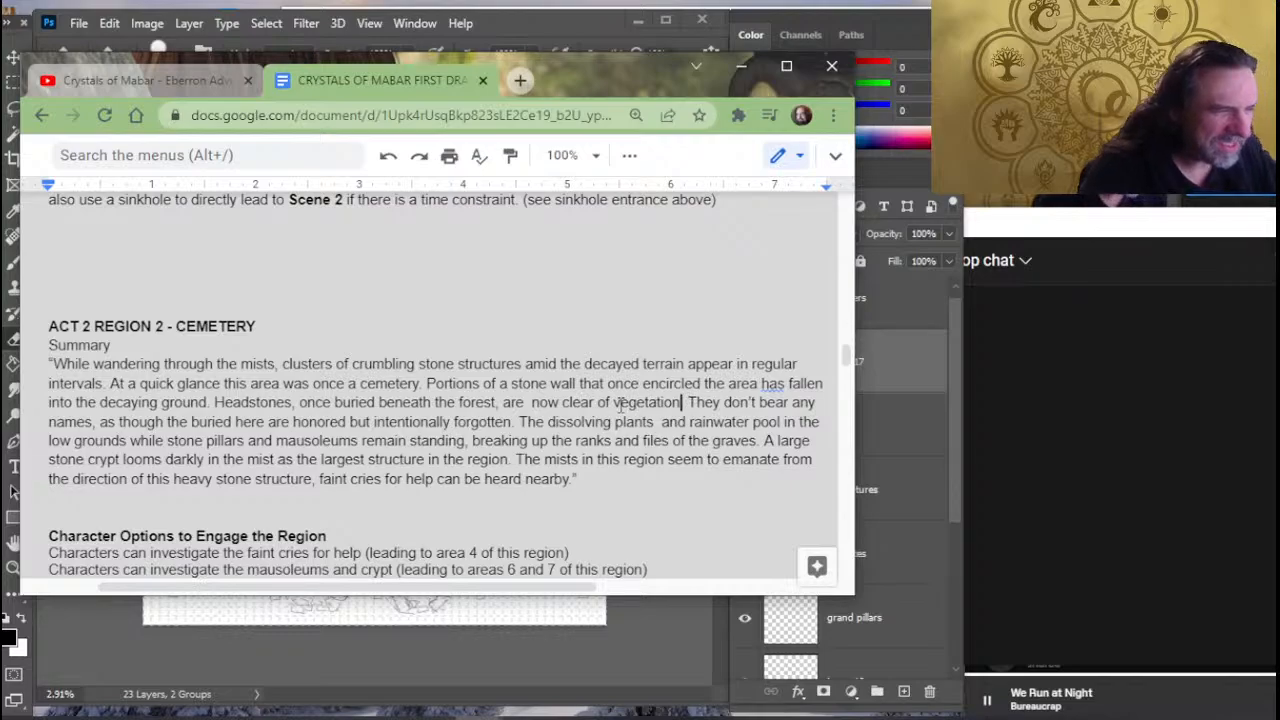
text(and visib)
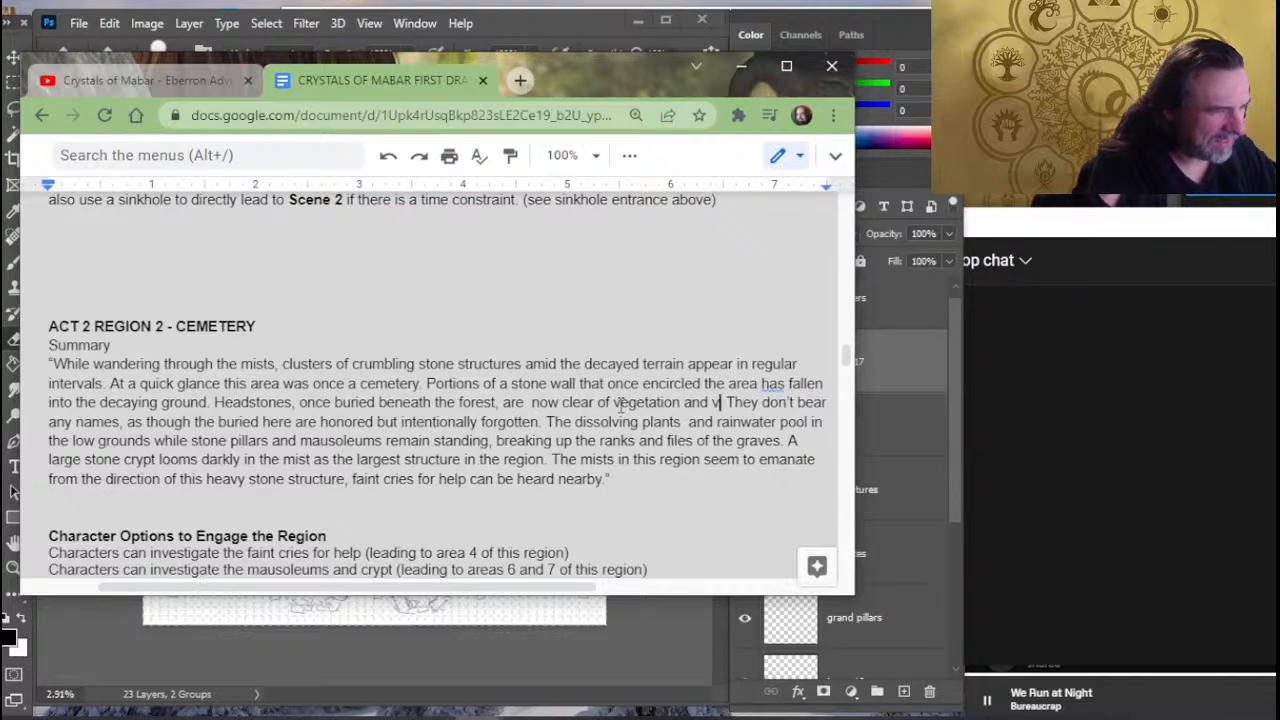
text(le.)
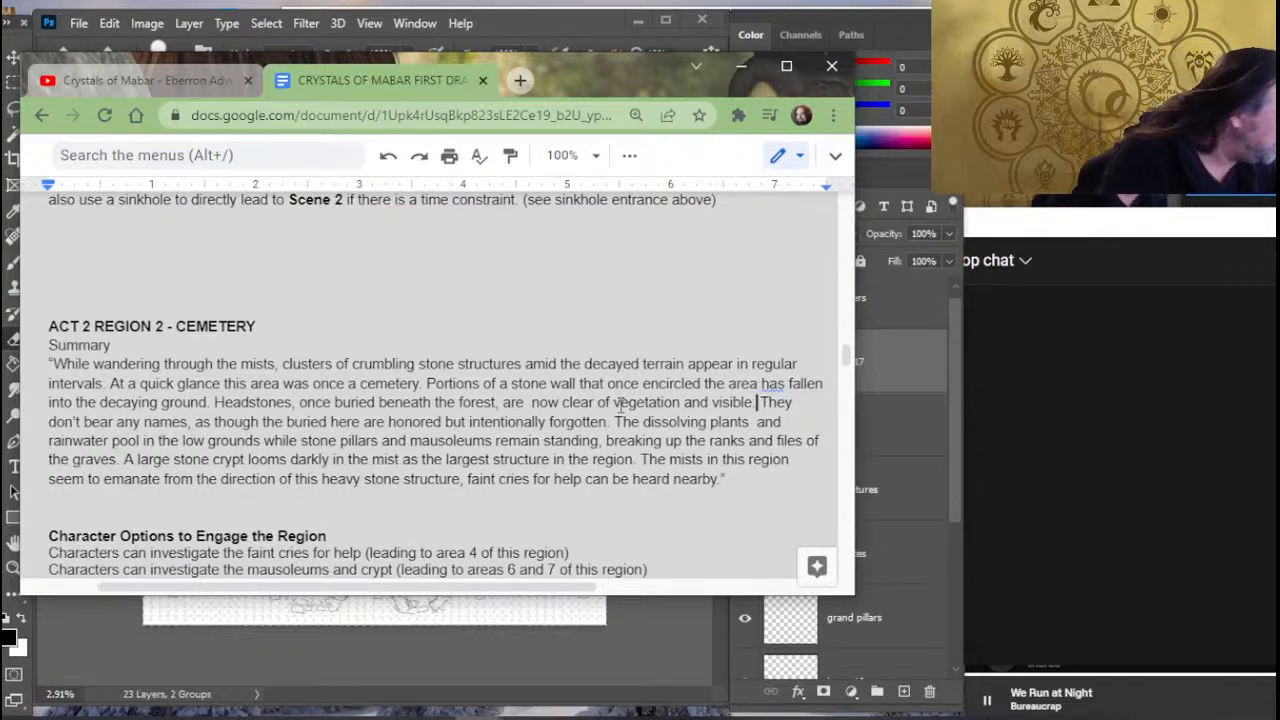
- Delete the summary sentence about the headstones bearing no names and the buried being honored but intentionally forgotten
key(Right)
key(Right)
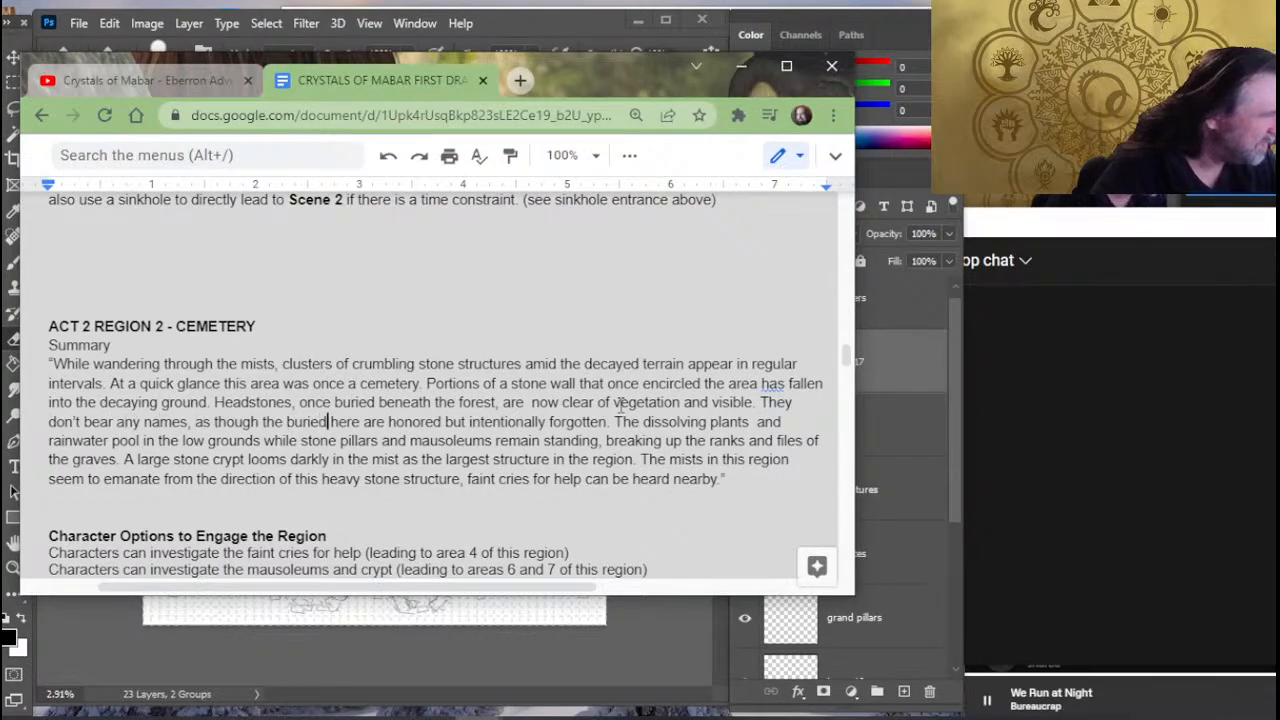
key(Right)
key(Right)
key(Right)
key(Right)
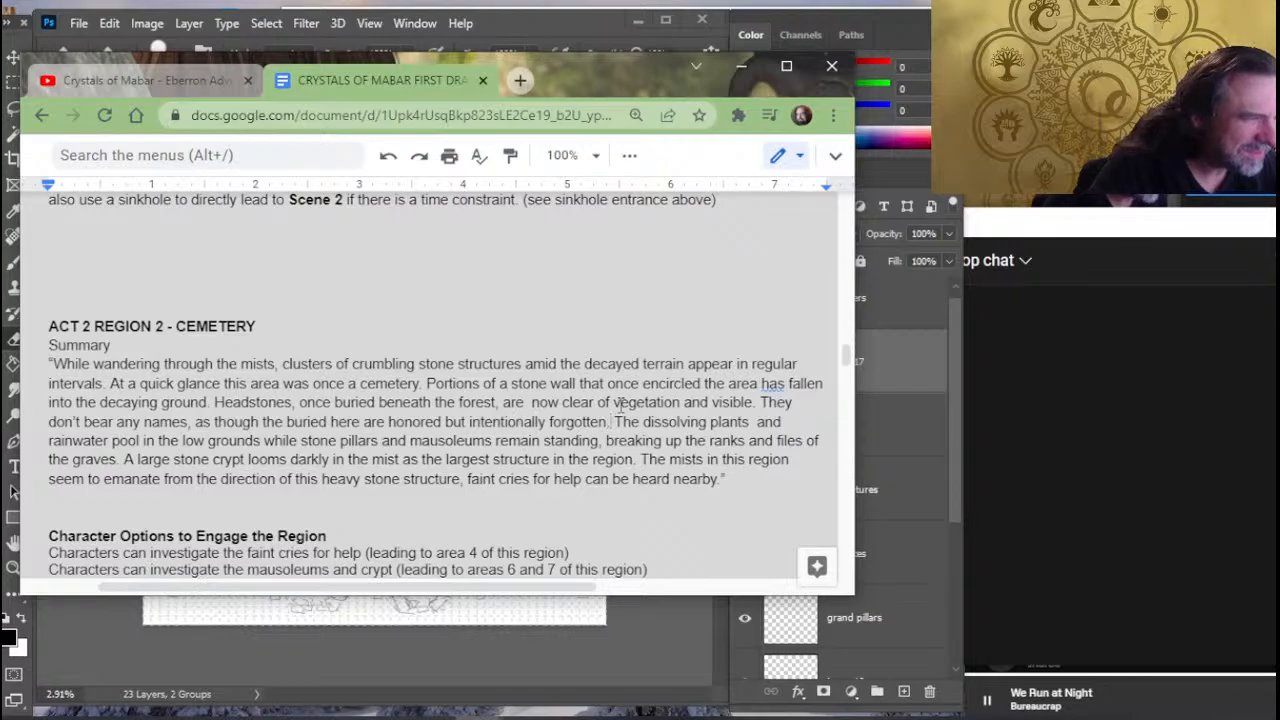
key(BackSpace)
key(BackSpace)
key(BackSpace)
key(BackSpace)
key(BackSpace)
key(BackSpace)
key(BackSpace)
key(BackSpace)
key(BackSpace)
key(BackSpace)
key(BackSpace)
key(BackSpace)
key(BackSpace)
key(BackSpace)
key(BackSpace)
key(BackSpace)
key(BackSpace)
key(BackSpace)
key(BackSpace)
key(BackSpace)
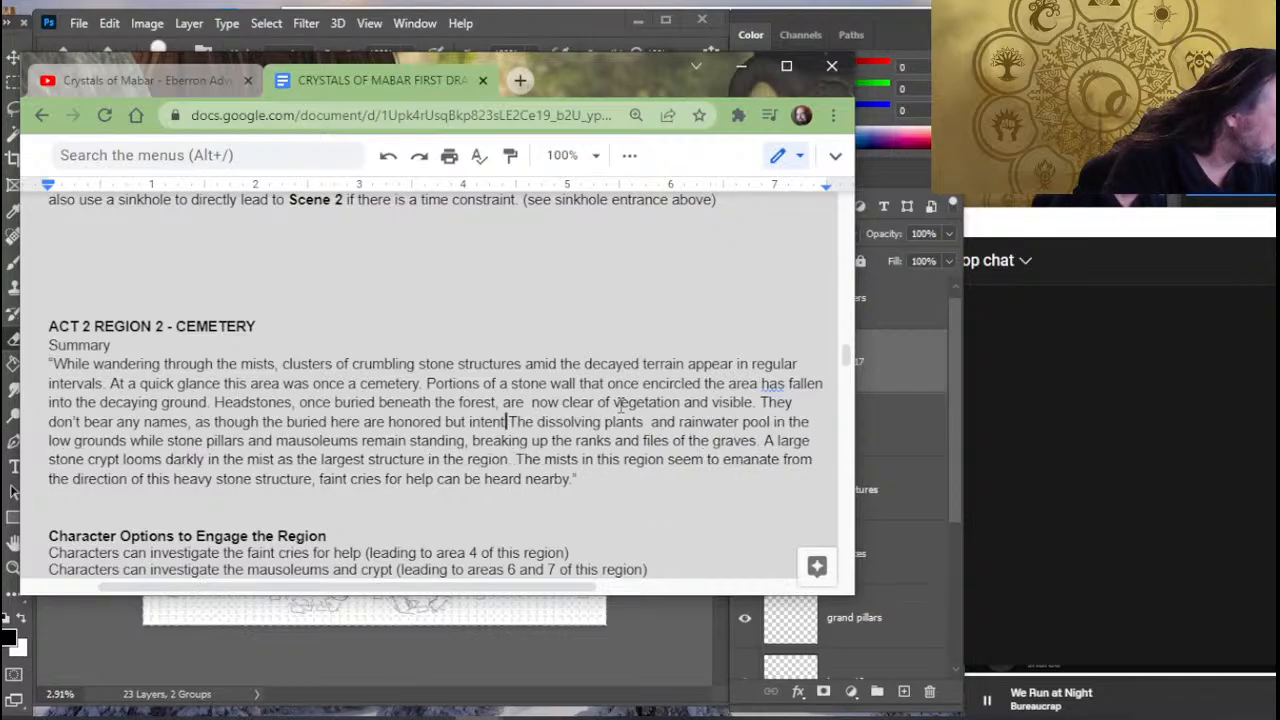
key(BackSpace)
key(BackSpace)
key(BackSpace)
key(BackSpace)
key(BackSpace)
key(BackSpace)
key(BackSpace)
key(BackSpace)
key(BackSpace)
key(BackSpace)
key(BackSpace)
key(BackSpace)
key(BackSpace)
key(BackSpace)
key(BackSpace)
key(BackSpace)
key(BackSpace)
key(BackSpace)
key(BackSpace)
key(BackSpace)
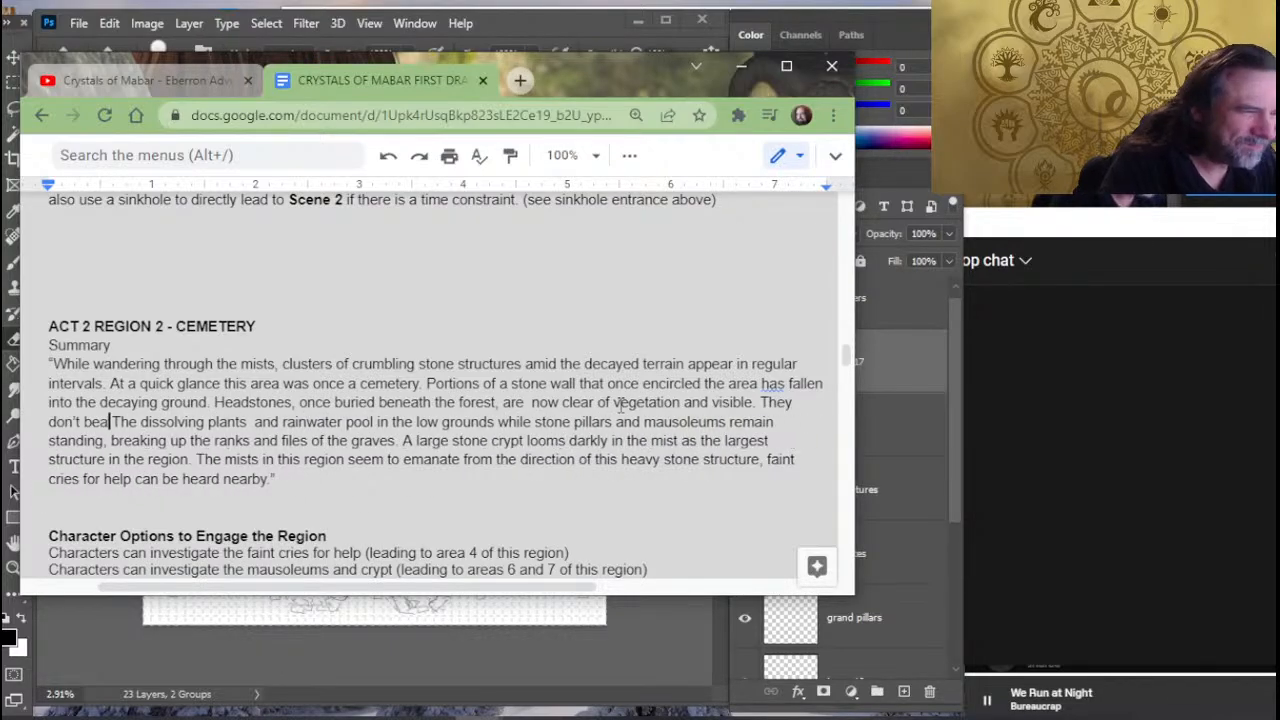
key(BackSpace)
key(BackSpace)
key(BackSpace)
key(BackSpace)
key(BackSpace)
key(BackSpace)
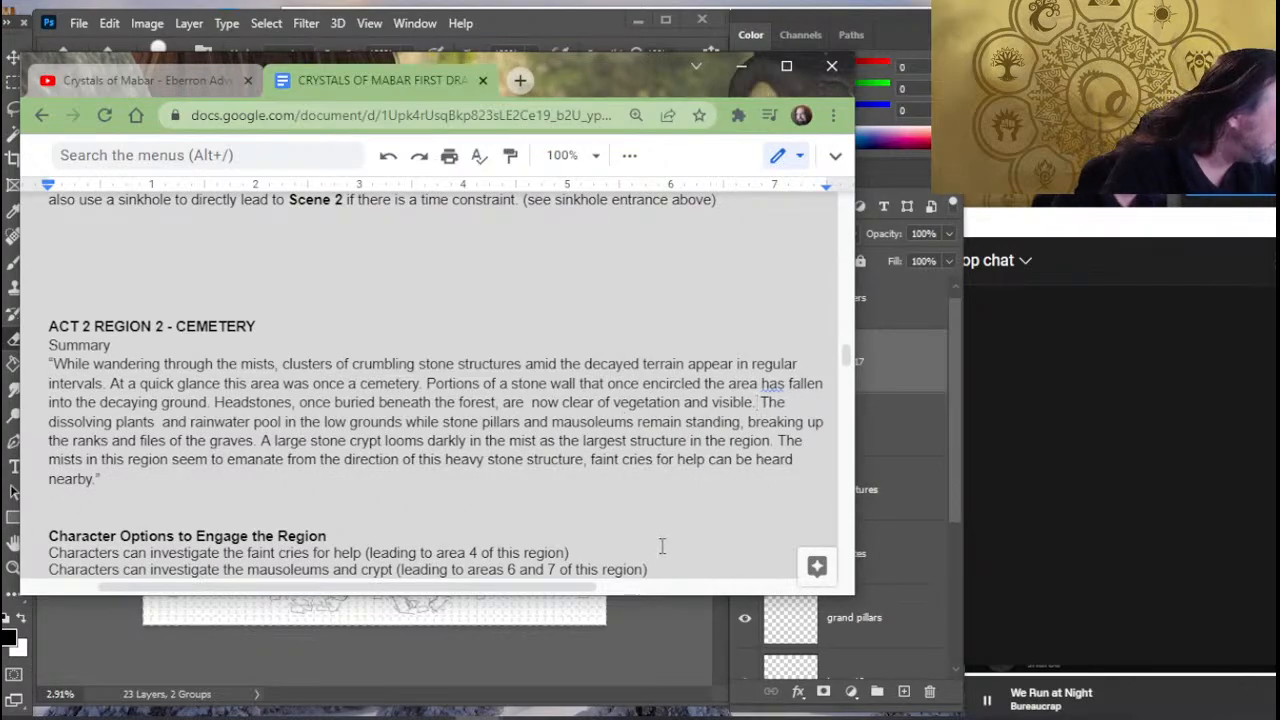
- Remove the extra space after "dissolving plants" and change "low grounds" to "lower contours"
click(157, 422)
key(BackSpace)
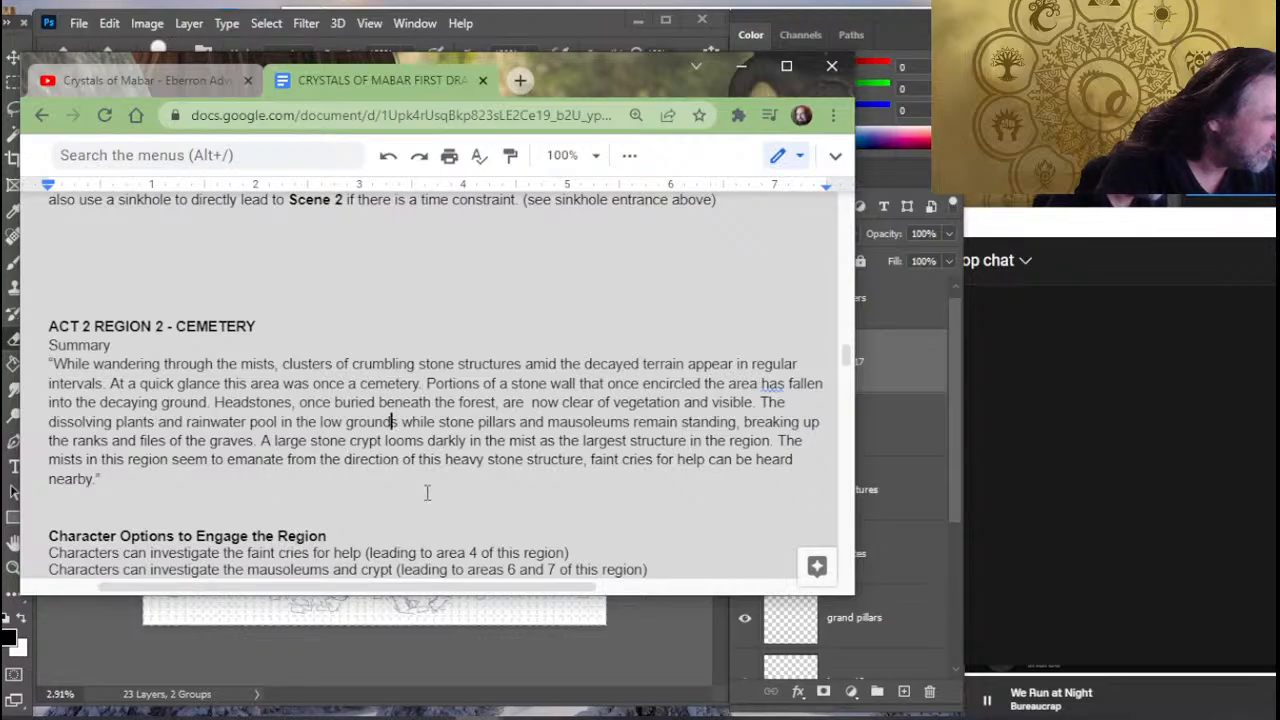
key(BackSpace)
key(BackSpace)
key(BackSpace)
key(BackSpace)
key(BackSpace)
key(BackSpace)
key(BackSpace)
key(BackSpace)
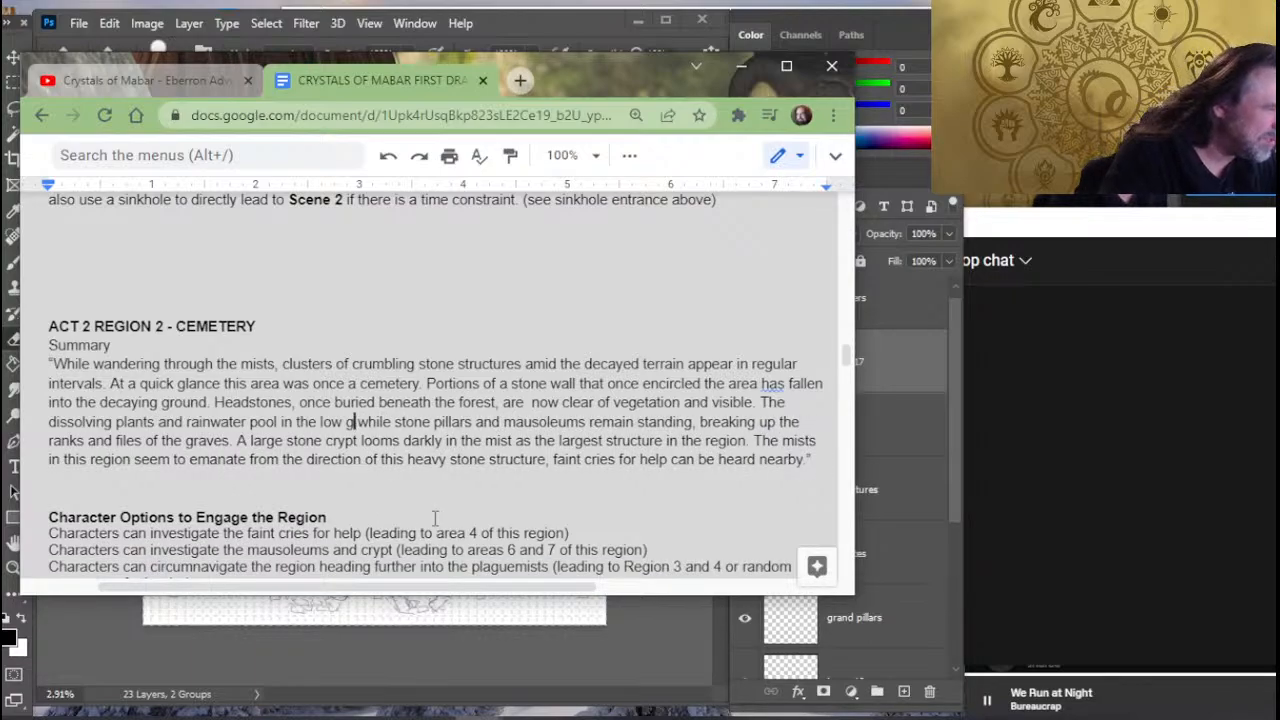
text(er countours)
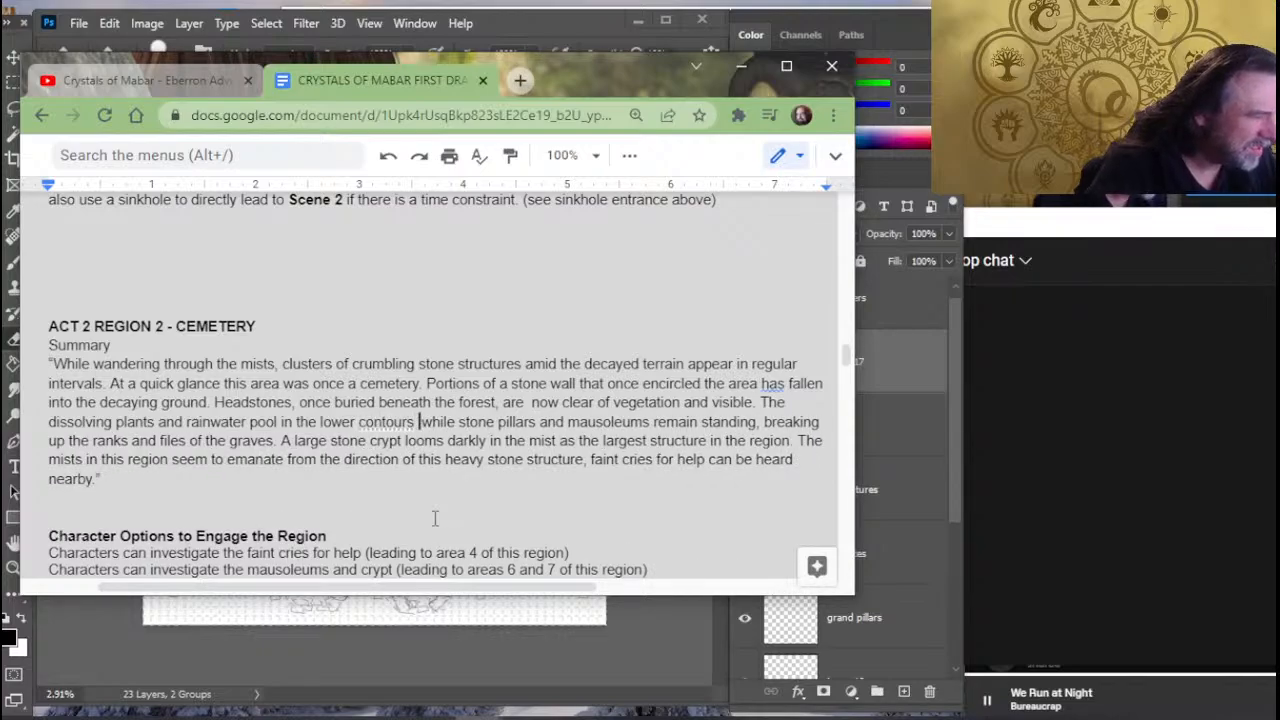
key(BackSpace)
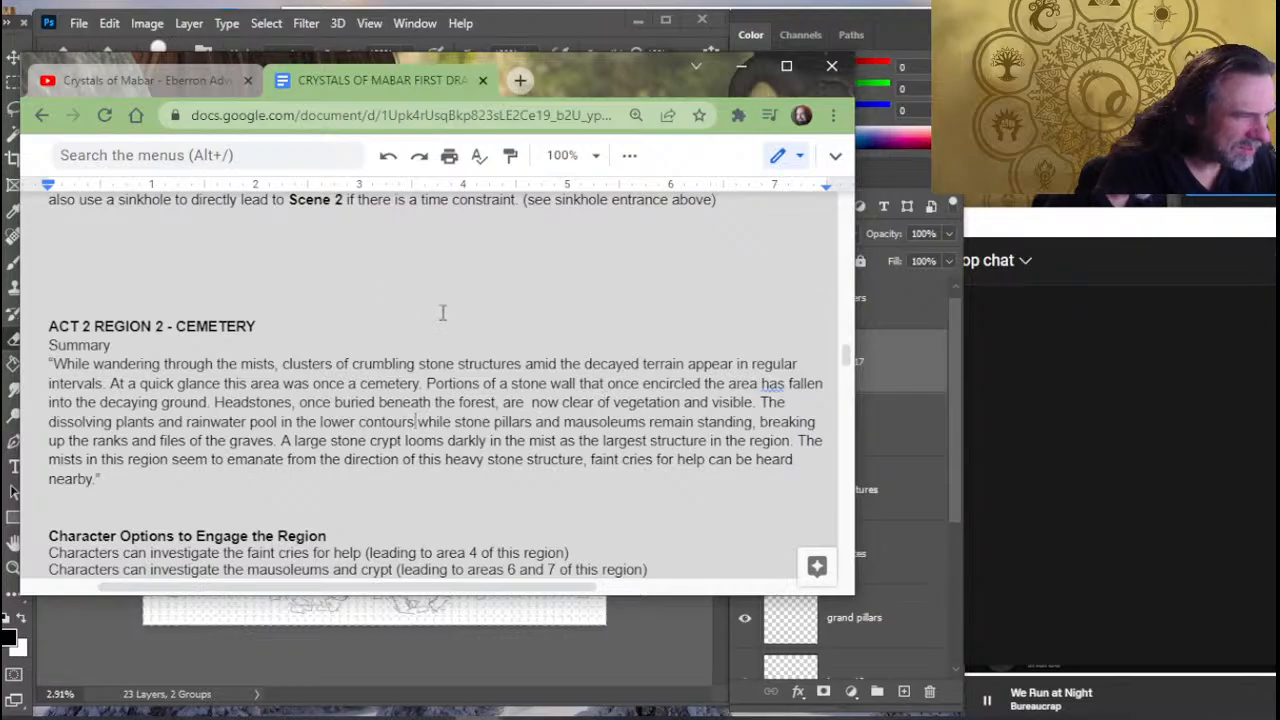
- Delete "and mausoleums" after "stone pillars" in the cemetery summary
click(552, 495)
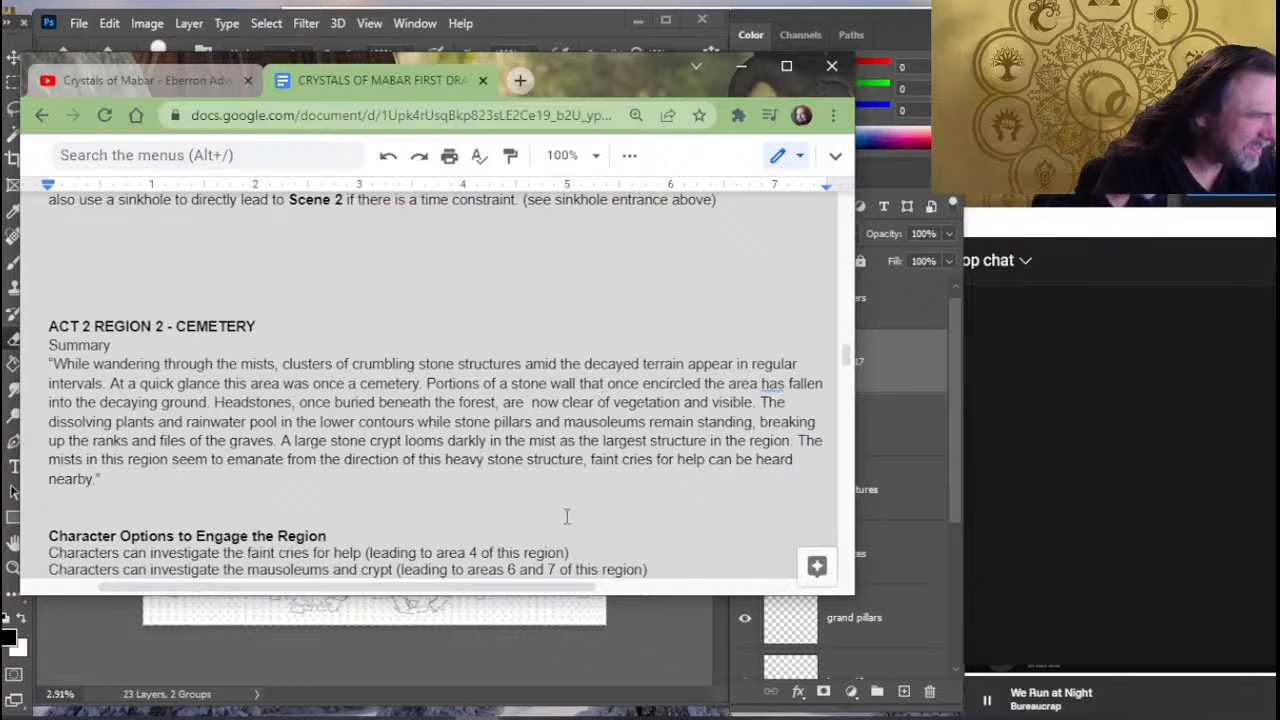
click(719, 424)
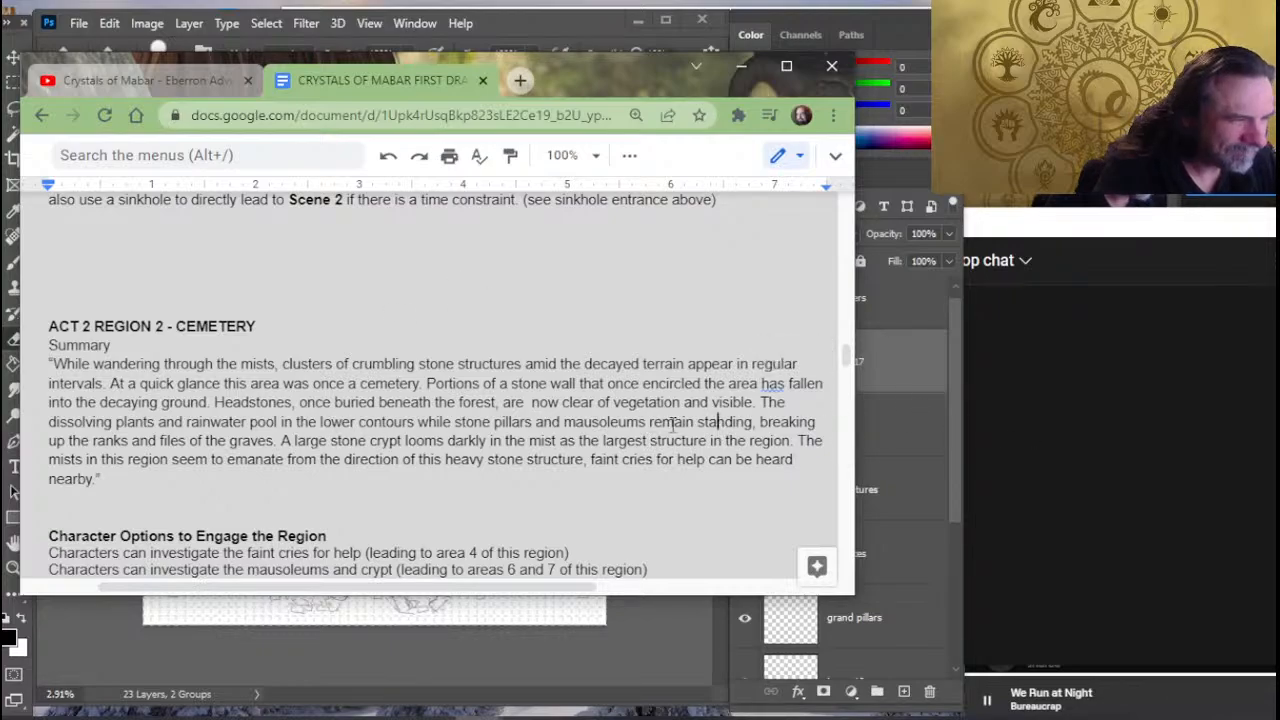
click(535, 425)
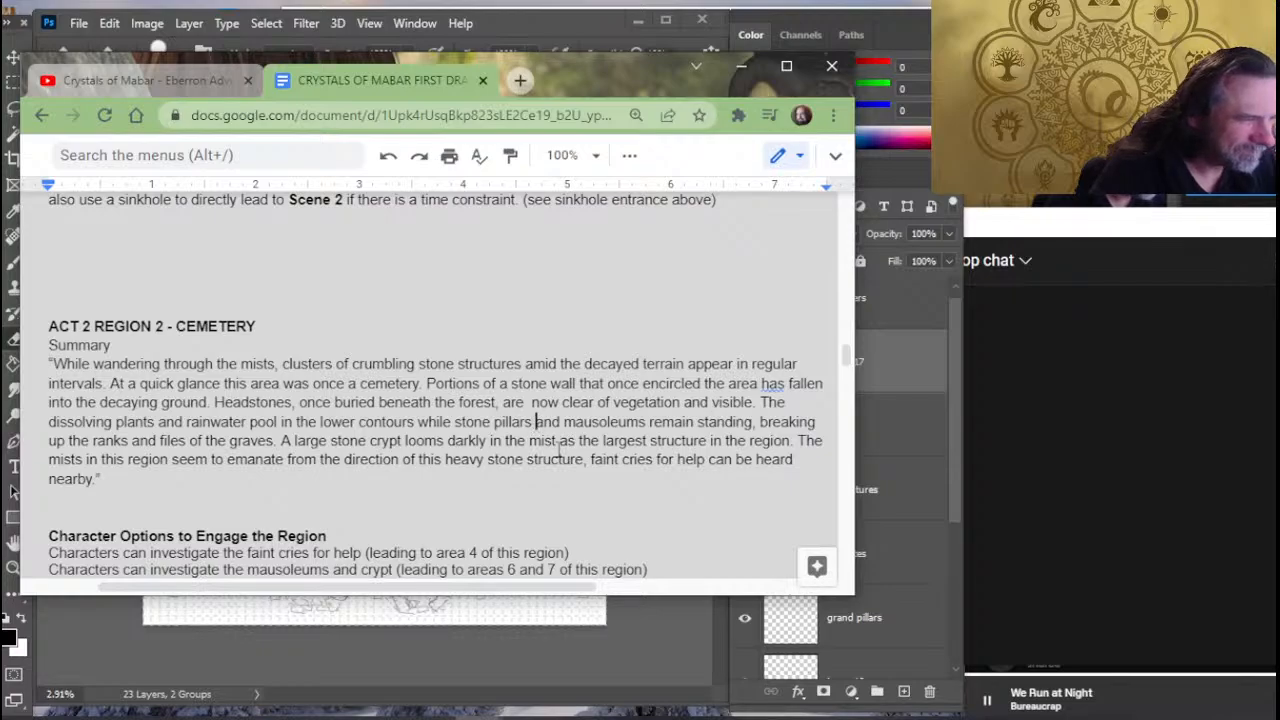
key(ctrl+Delete)
key(ctrl+Delete)
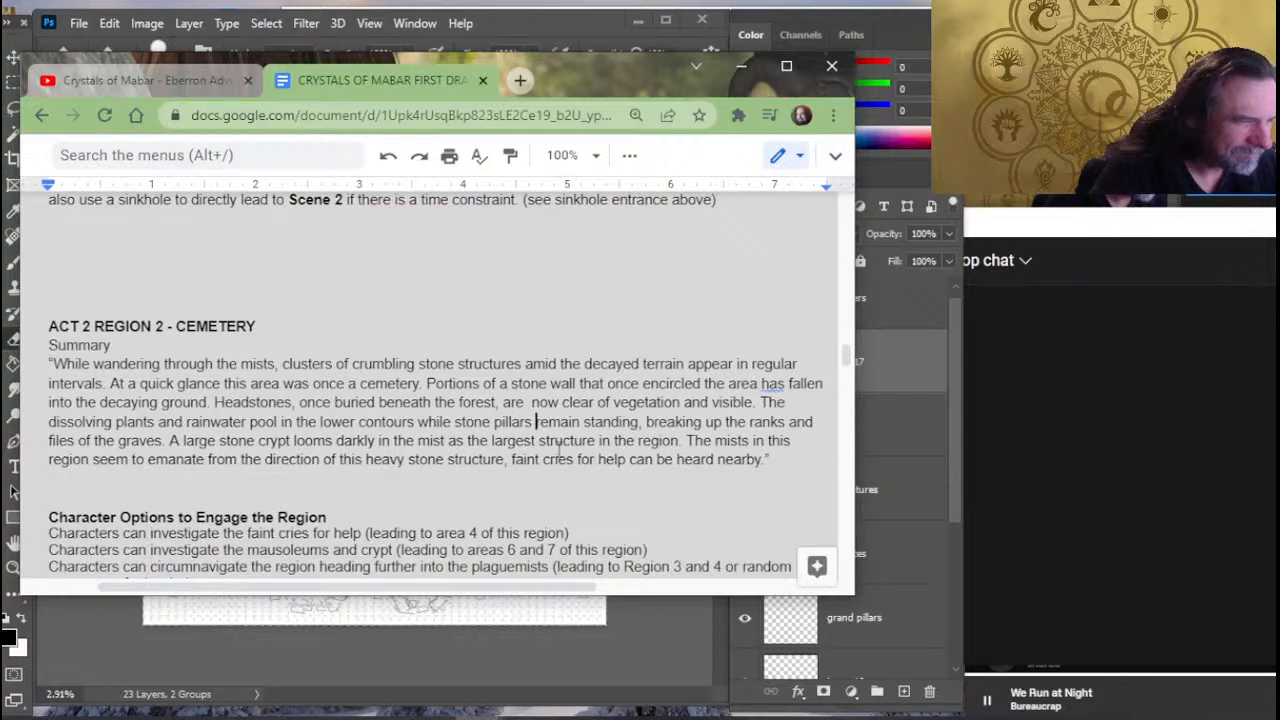
- Delete and retype the words after "stone pillars" as "remain standing,"
key(Delete)
key(Delete)
key(Delete)
key(Delete)
key(Delete)
key(Delete)
key(Delete)
key(Delete)
key(Delete)
key(Delete)
key(Delete)
key(Delete)
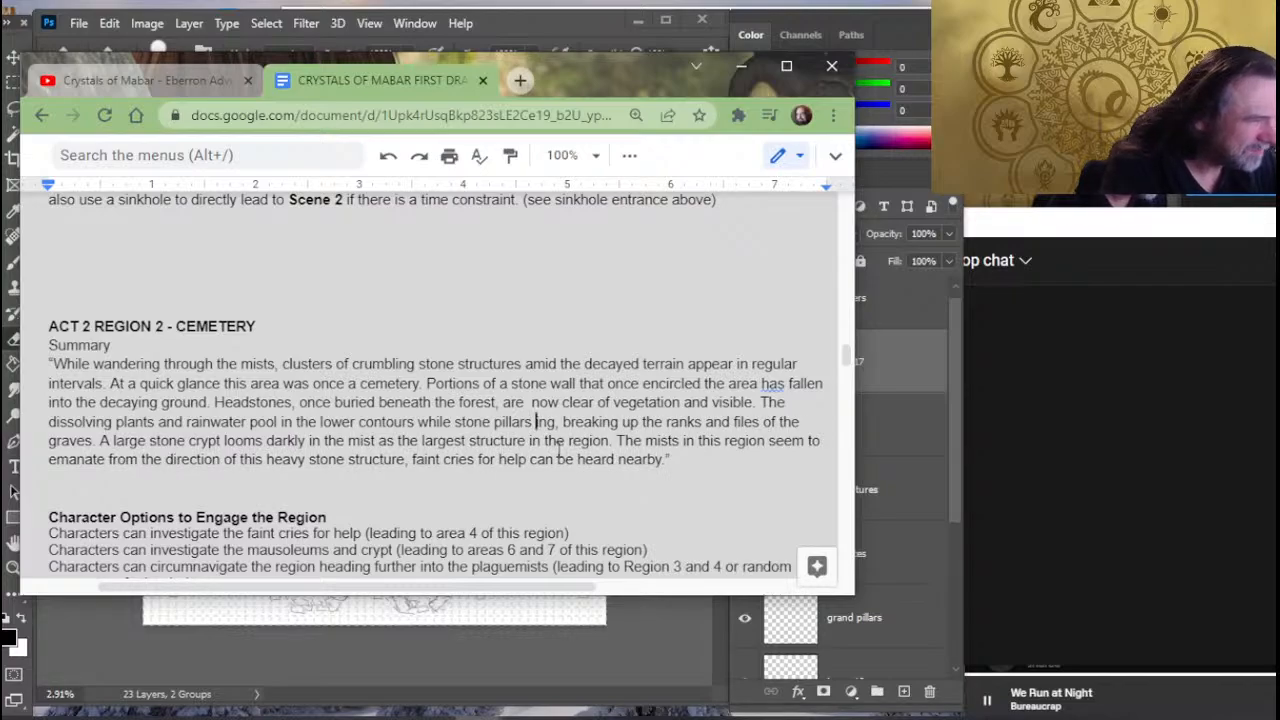
text(remain)
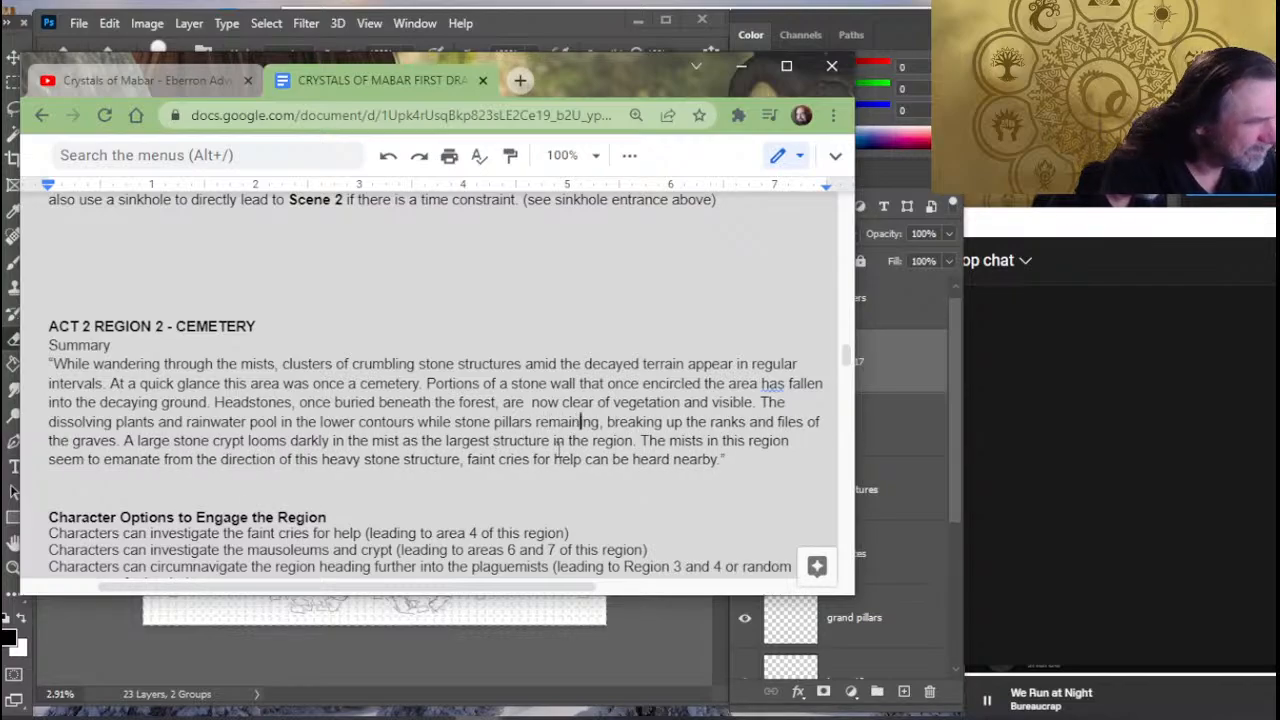
key(Delete)
key(Delete)
key(Delete)
key(Delete)
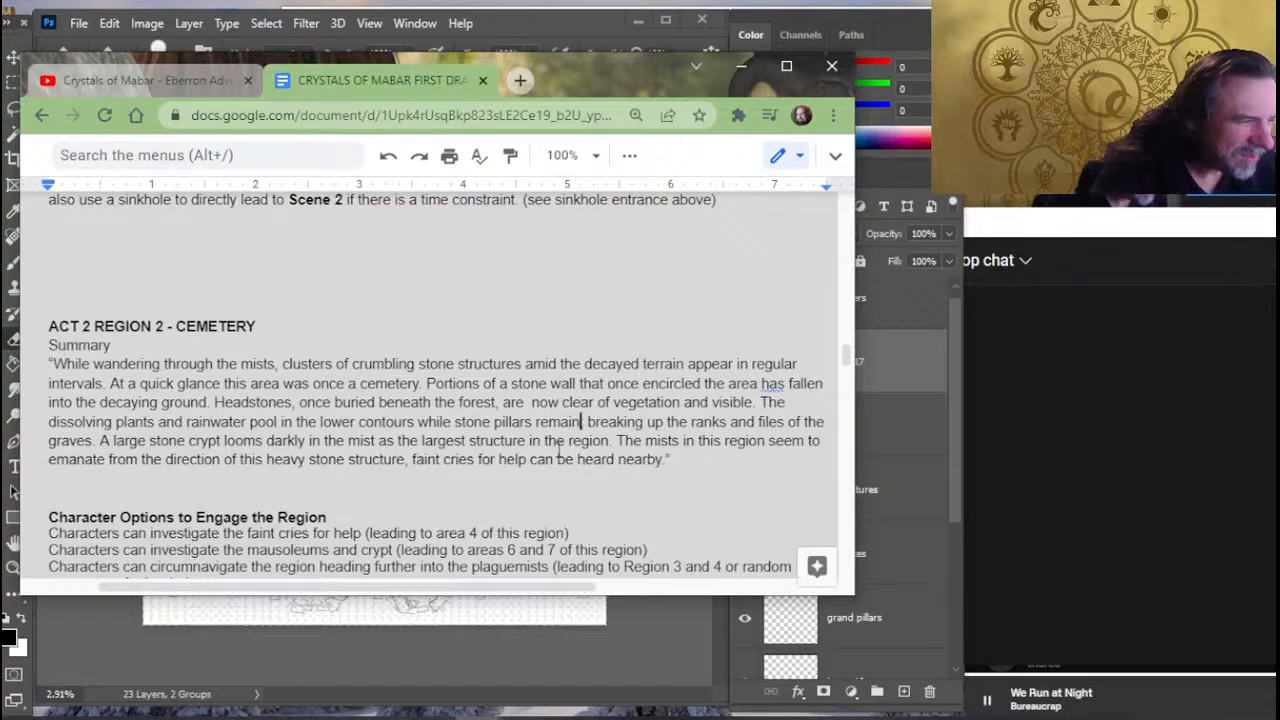
text(standing )
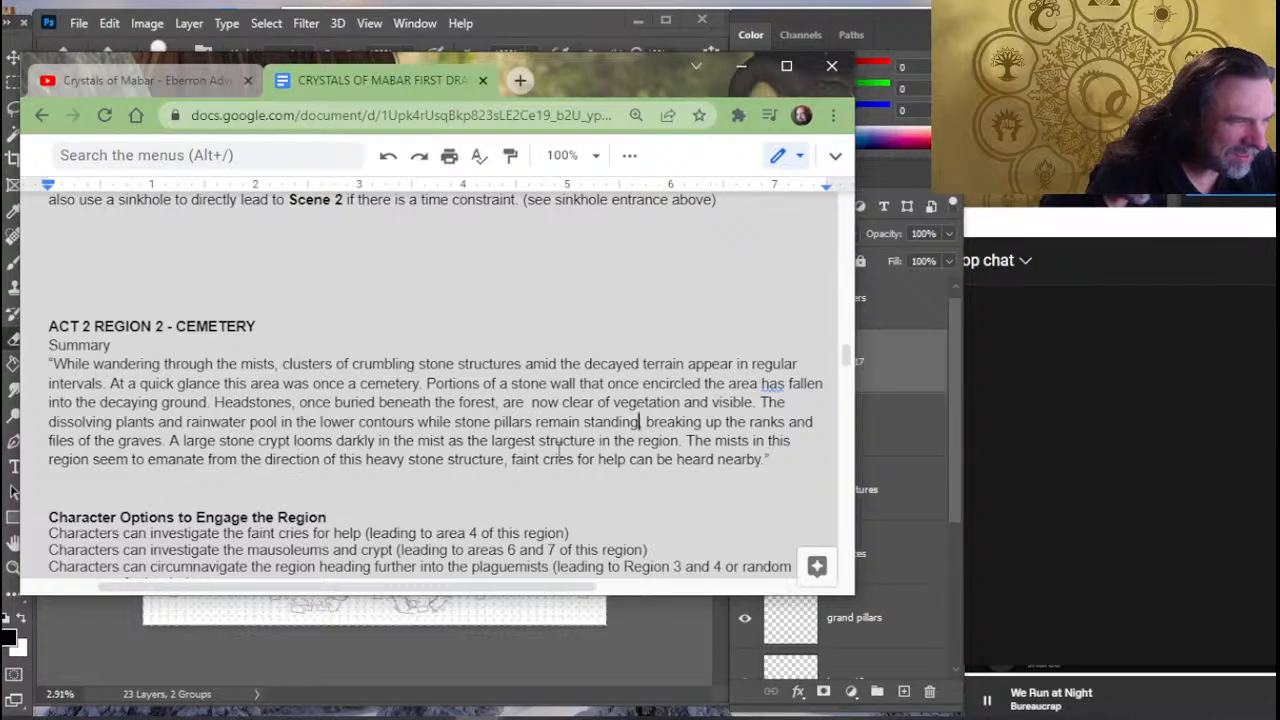
text(,)
- Delete the summary sentence describing the large stone crypt looming darkly in the mist
key(Down)
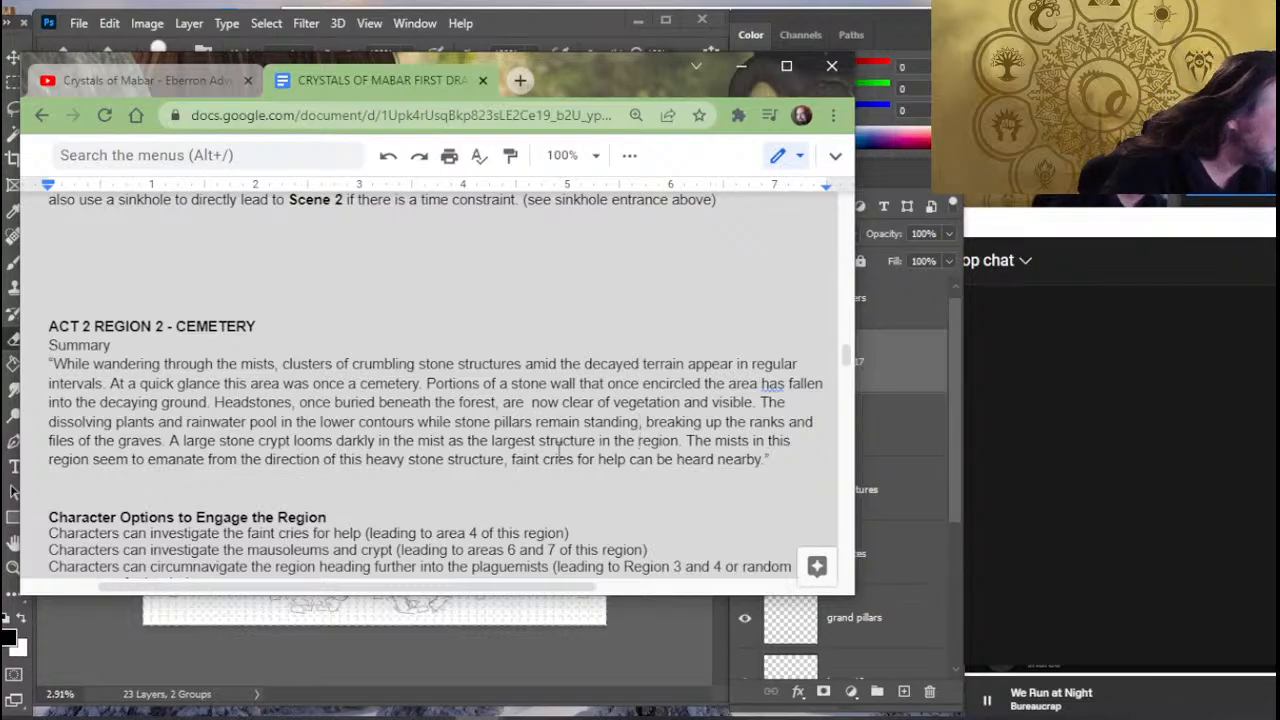
key(Left)
key(Left)
key(Left)
key(Left)
key(Left)
key(Left)
key(Left)
key(Left)
key(Left)
key(Left)
key(Left)
key(Left)
key(Left)
key(Left)
key(Left)
key(Left)
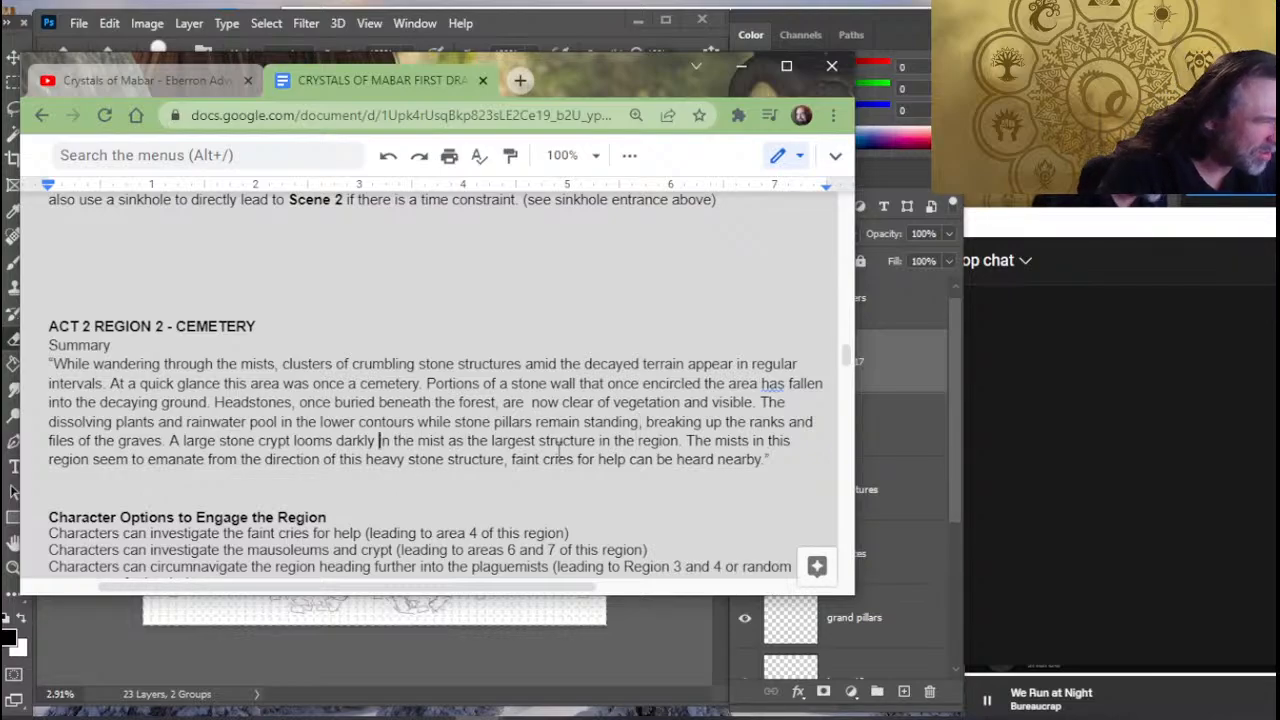
key(Right)
key(Right)
key(Right)
key(Right)
key(Right)
key(Right)
key(Right)
key(Right)
key(Right)
key(Right)
key(Right)
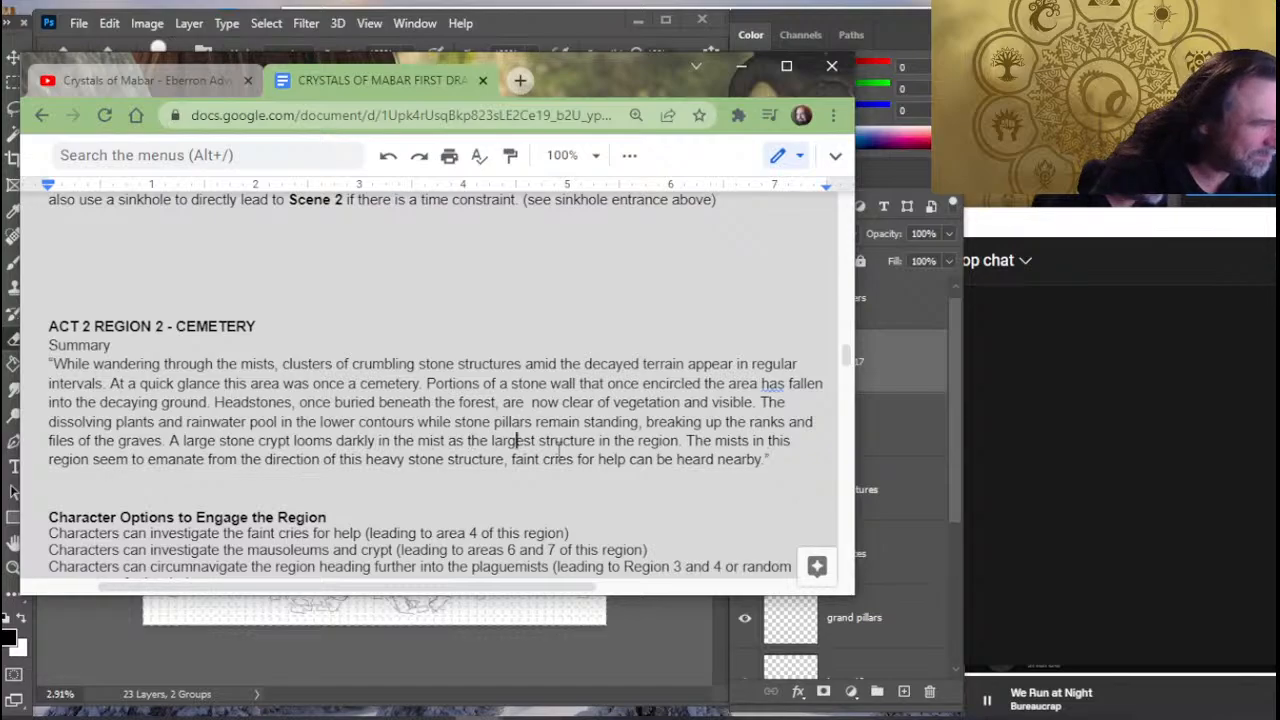
key(Left)
key(Left)
key(Left)
key(Left)
key(Left)
key(Left)
key(Left)
key(Left)
key(Left)
key(Left)
key(Left)
key(Left)
key(Left)
key(Left)
key(Left)
key(Left)
key(Left)
key(Left)
key(Left)
key(Left)
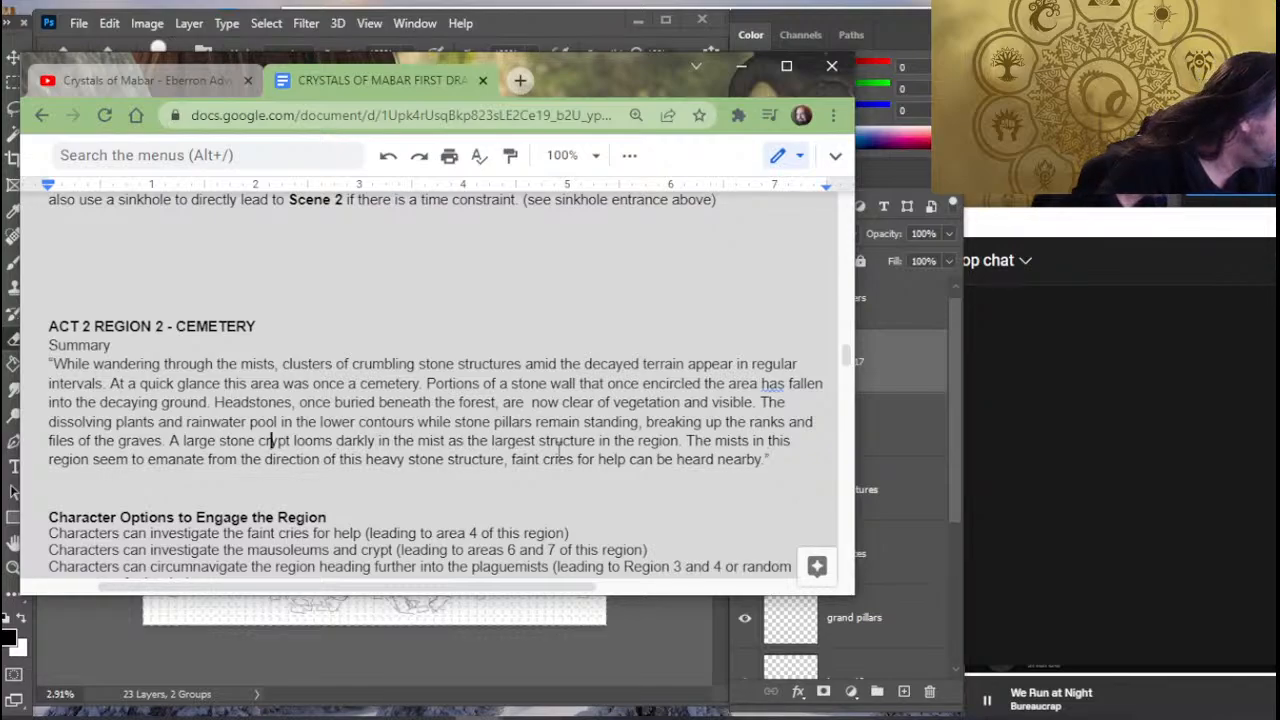
key(Left)
key(Left)
key(Delete)
key(Delete)
key(Delete)
key(Delete)
key(Delete)
key(Delete)
key(Delete)
key(Delete)
key(Delete)
key(Delete)
key(Delete)
key(Delete)
key(Delete)
key(Delete)
key(Delete)
key(Delete)
key(Delete)
key(Delete)
key(Delete)
key(Delete)
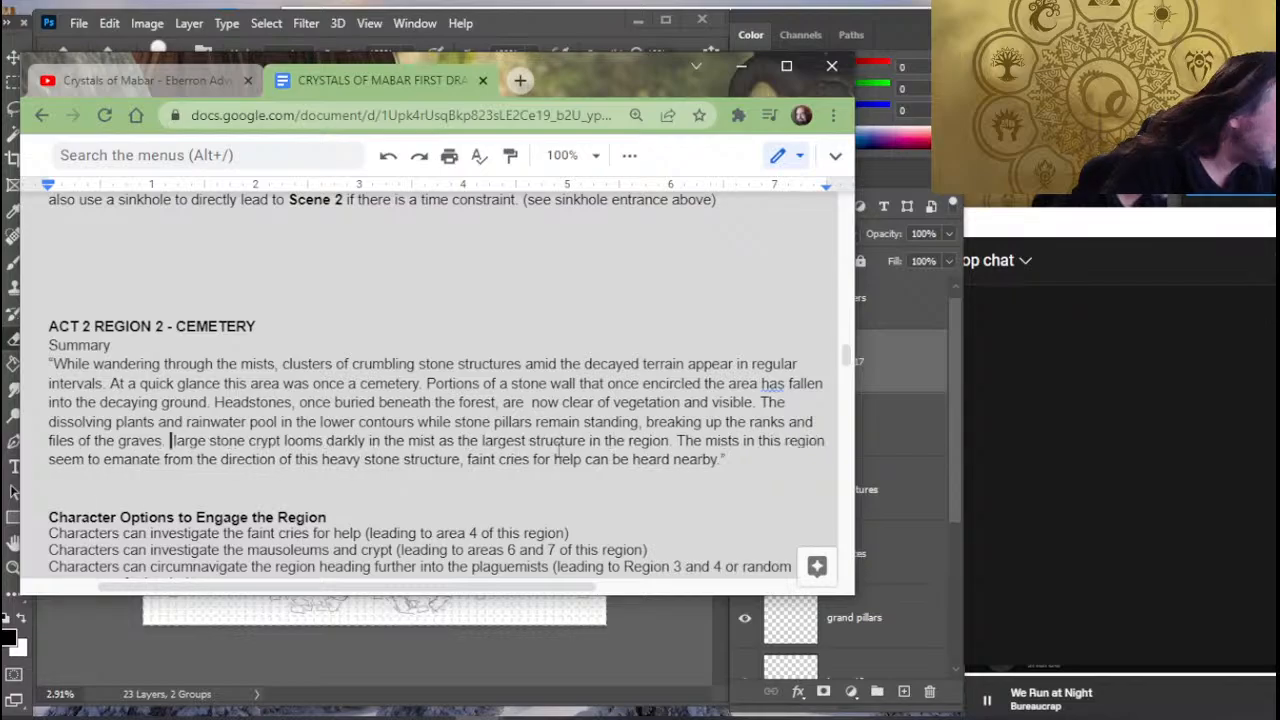
key(Delete)
key(Delete)
key(Delete)
key(Delete)
key(Delete)
key(Delete)
key(Delete)
key(Delete)
key(Delete)
key(Delete)
key(Delete)
key(Delete)
key(Delete)
key(Delete)
key(Delete)
key(Delete)
key(Delete)
key(Delete)
key(Delete)
key(Delete)
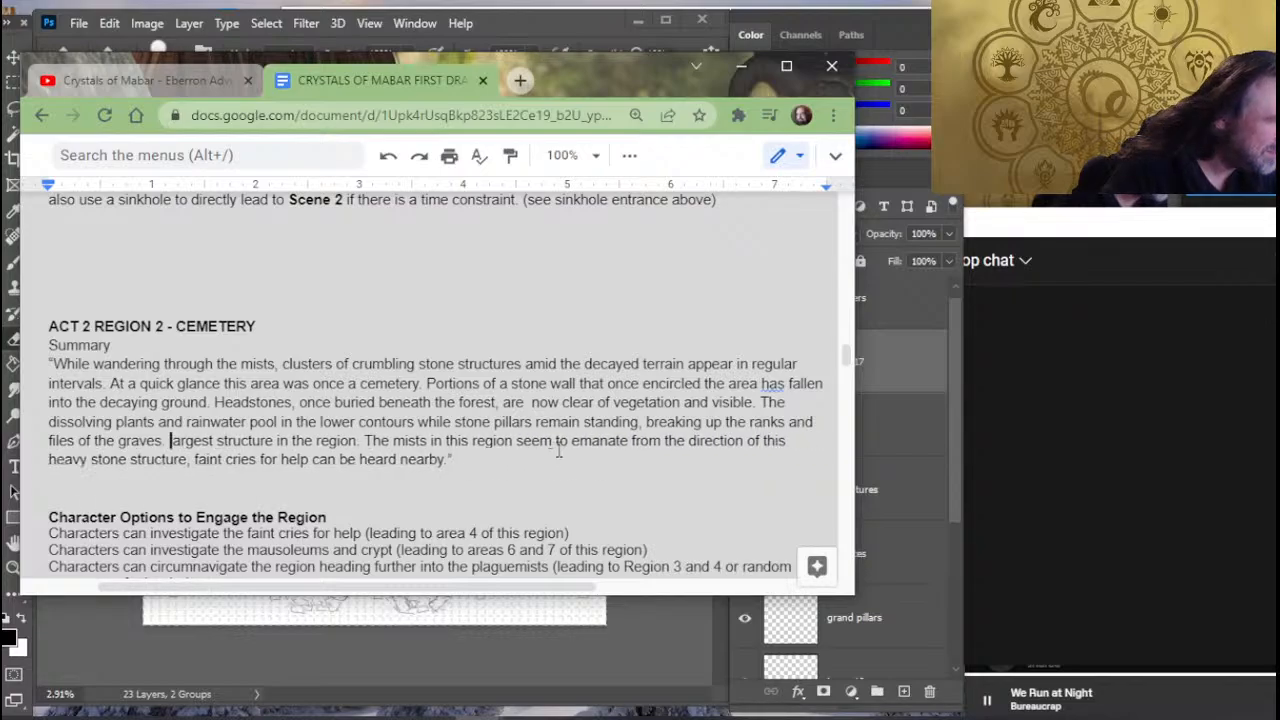
key(Delete)
key(Delete)
key(Delete)
key(Delete)
key(Delete)
key(Delete)
key(Delete)
key(Delete)
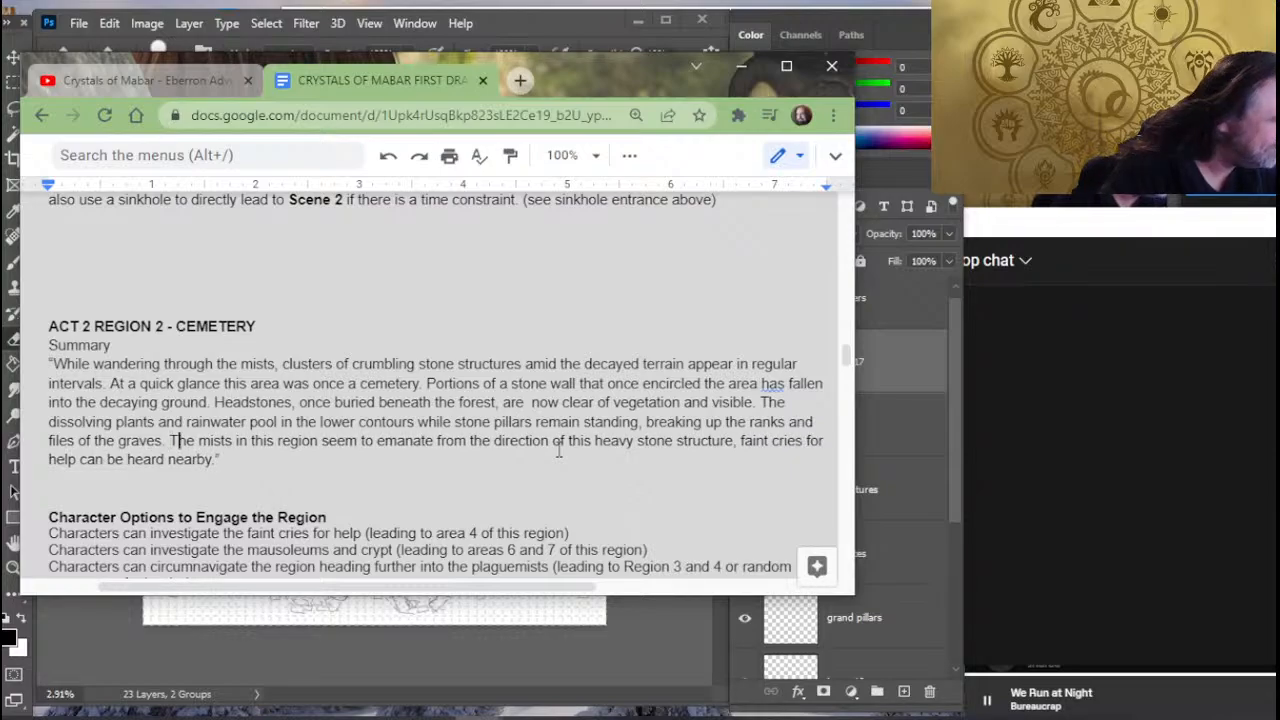
key(Right)
key(Right)
key(Right)
key(Right)
key(Right)
key(Right)
key(Right)
key(Right)
key(Right)
key(Right)
key(Right)
key(Right)
key(Right)
key(Right)
key(Right)
key(Right)
key(Right)
key(Right)
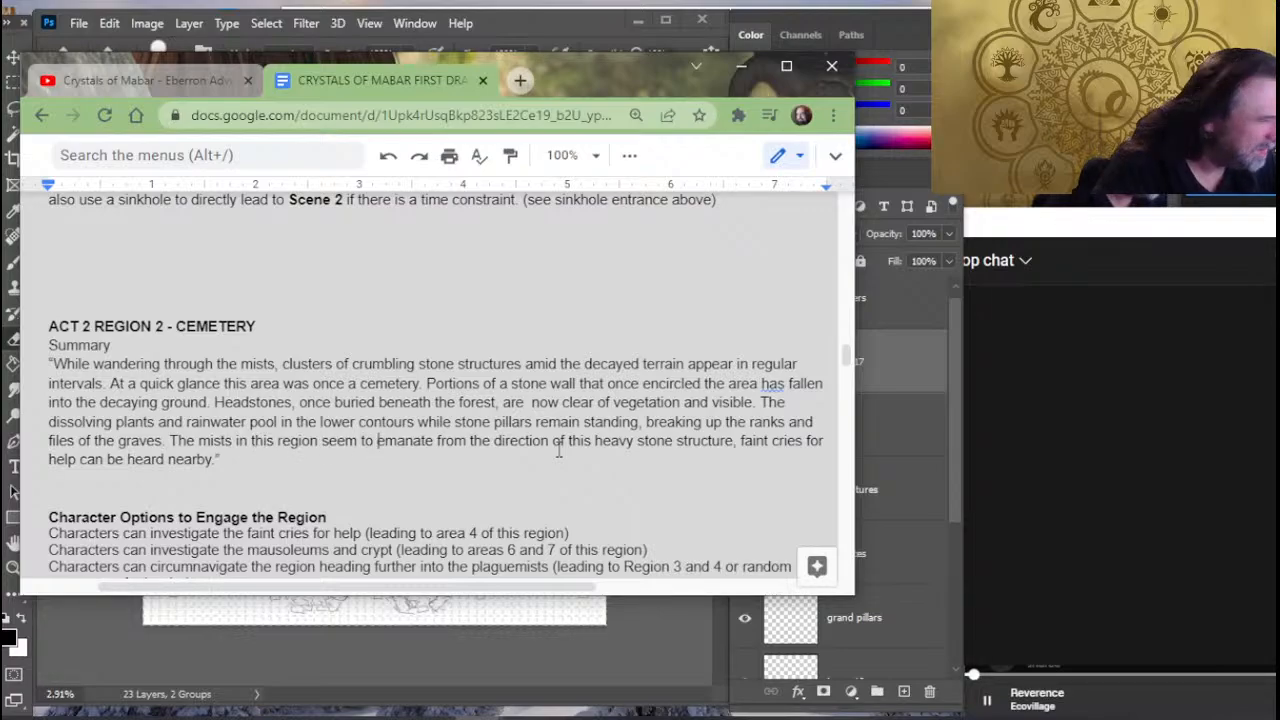
key(Left)
key(Left)
key(Left)
key(Left)
key(Left)
key(Left)
key(Left)
key(Left)
key(Left)
key(Left)
key(Left)
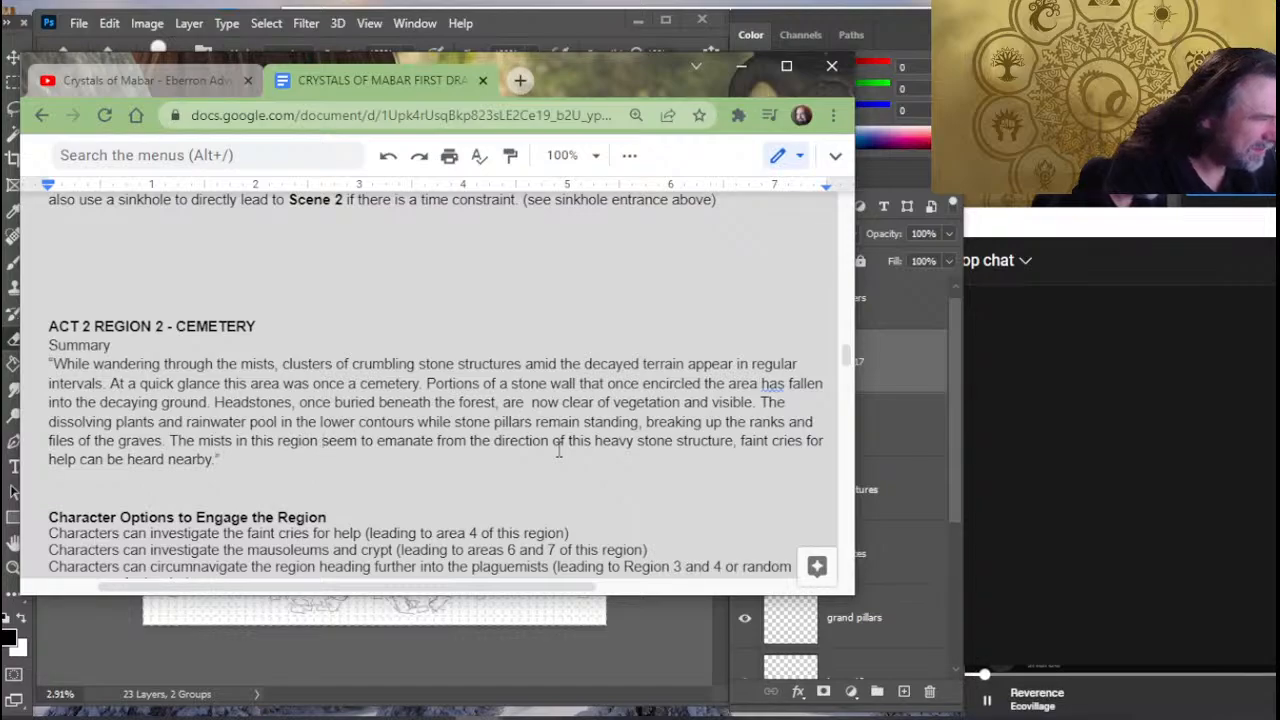
- Replace "emanate from the direction of this heavy stone structure," with "thicken further within." in the cemetery summary and capitalize "Faint"
key(Right)
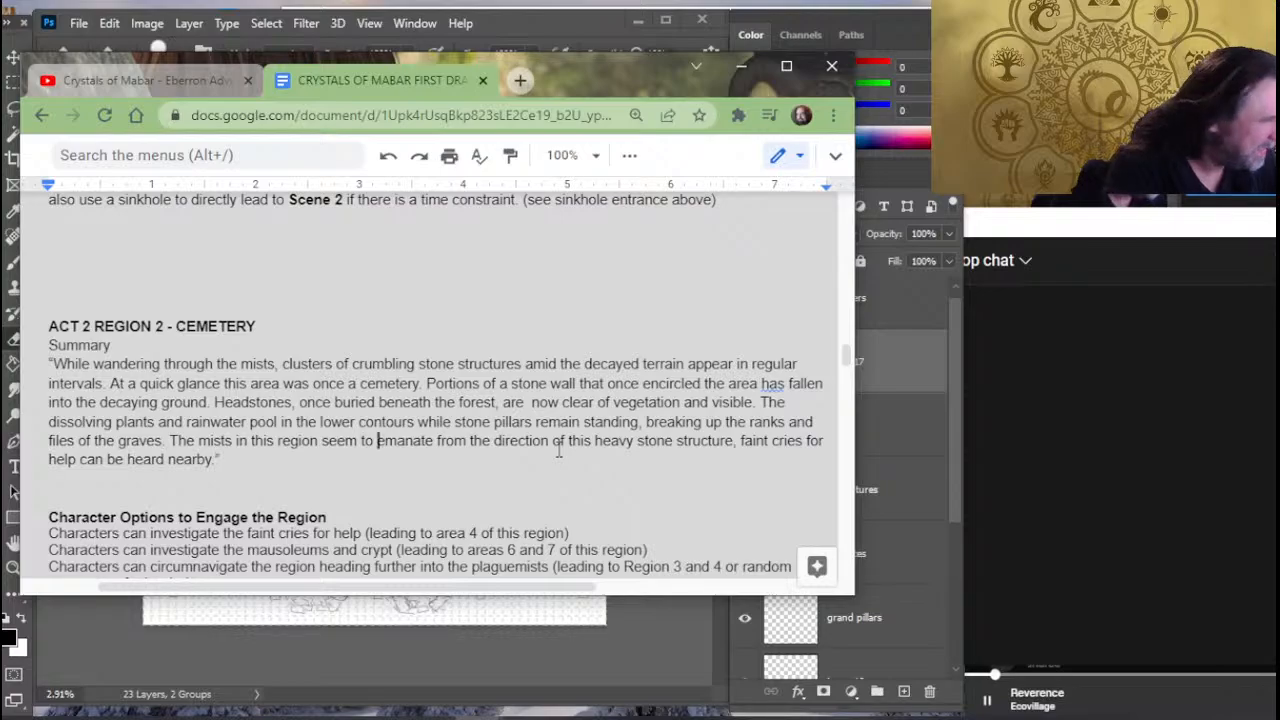
text(thicke)
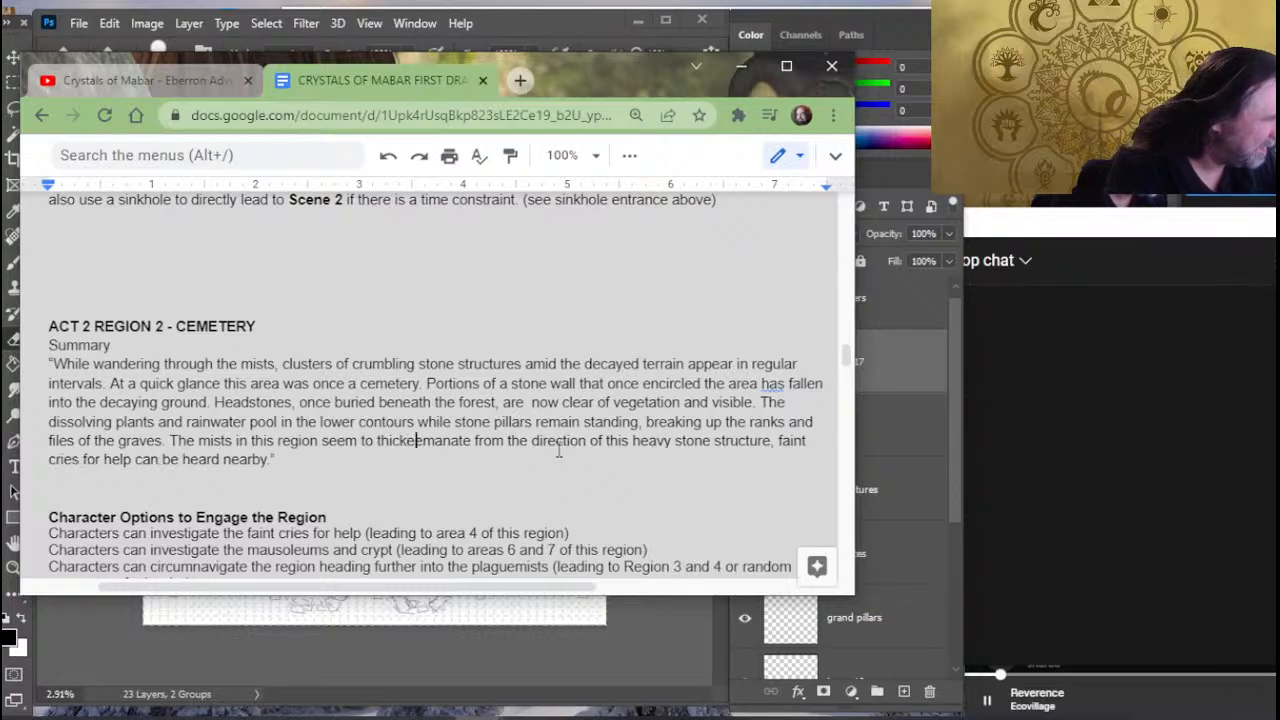
text(n)
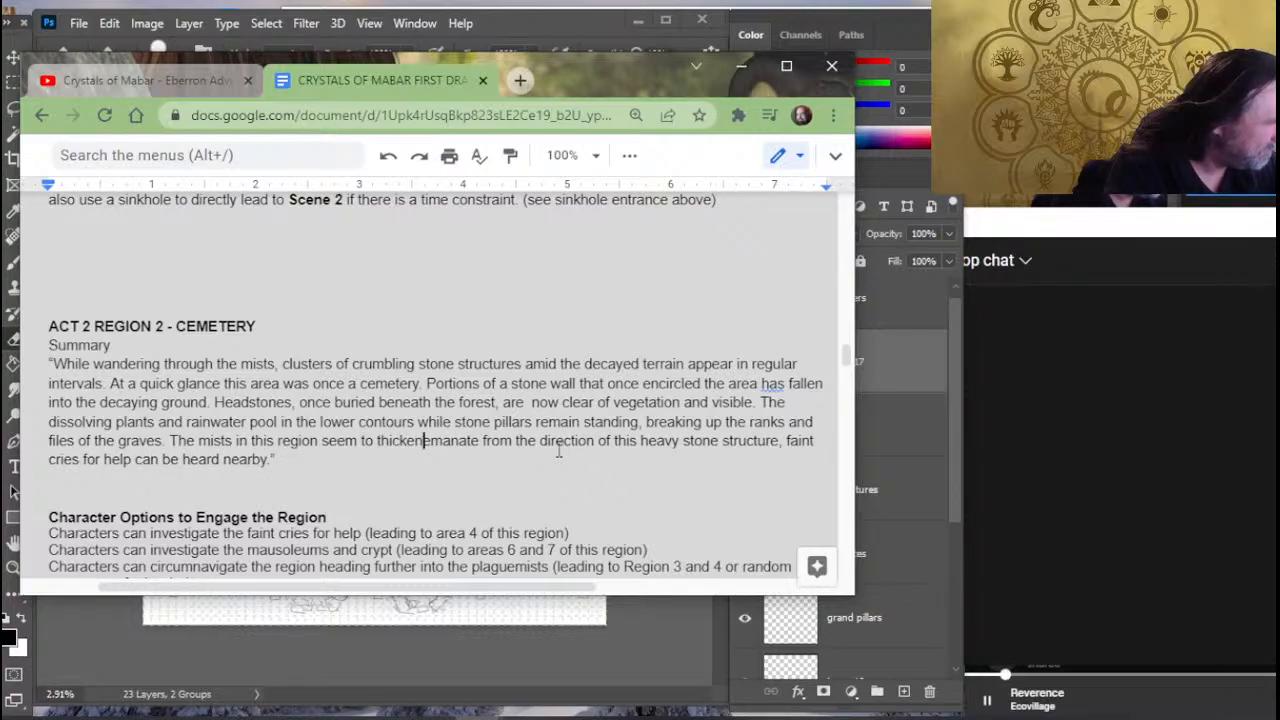
text( furt)
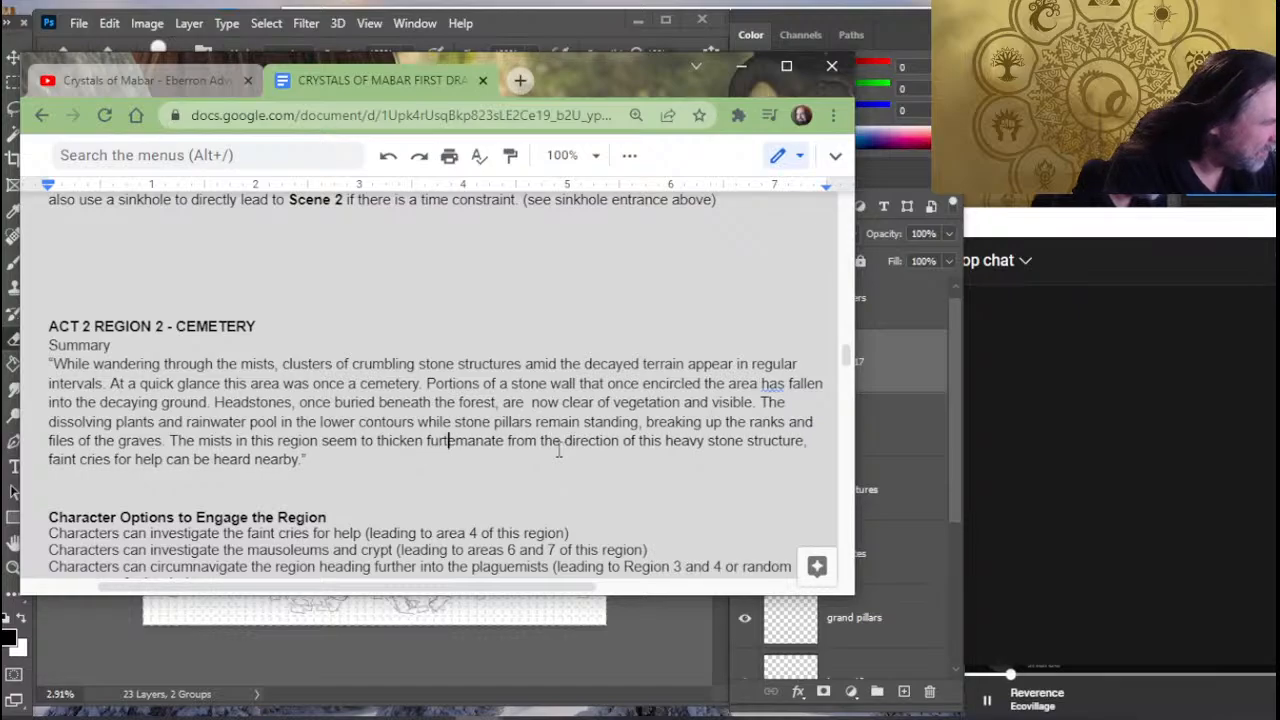
text(her withi)
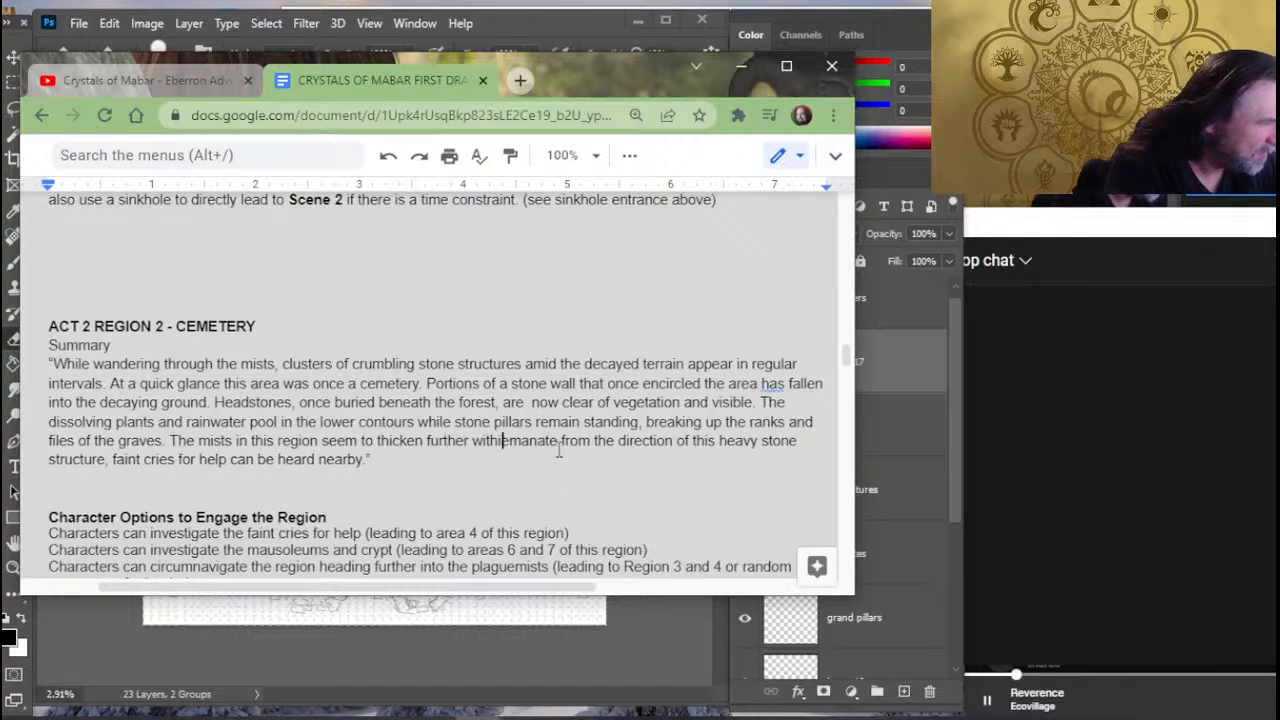
text(n)
key(Delete)
key(Delete)
key(Delete)
key(Delete)
key(Delete)
key(Delete)
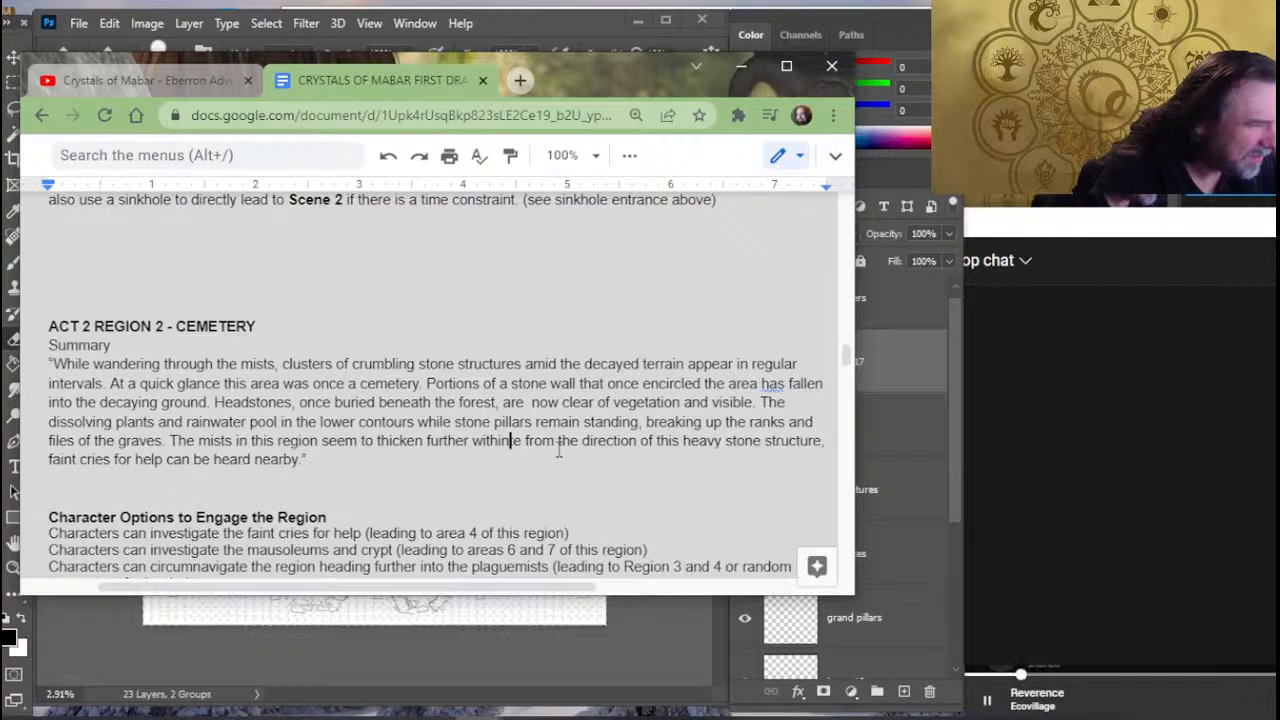
key(Delete)
key(Delete)
key(Delete)
key(Delete)
key(Delete)
key(Delete)
key(Delete)
key(Delete)
key(Delete)
key(Delete)
key(Delete)
key(Delete)
key(Delete)
key(Delete)
key(Delete)
key(Delete)
key(Delete)
key(Delete)
key(Delete)
key(Delete)
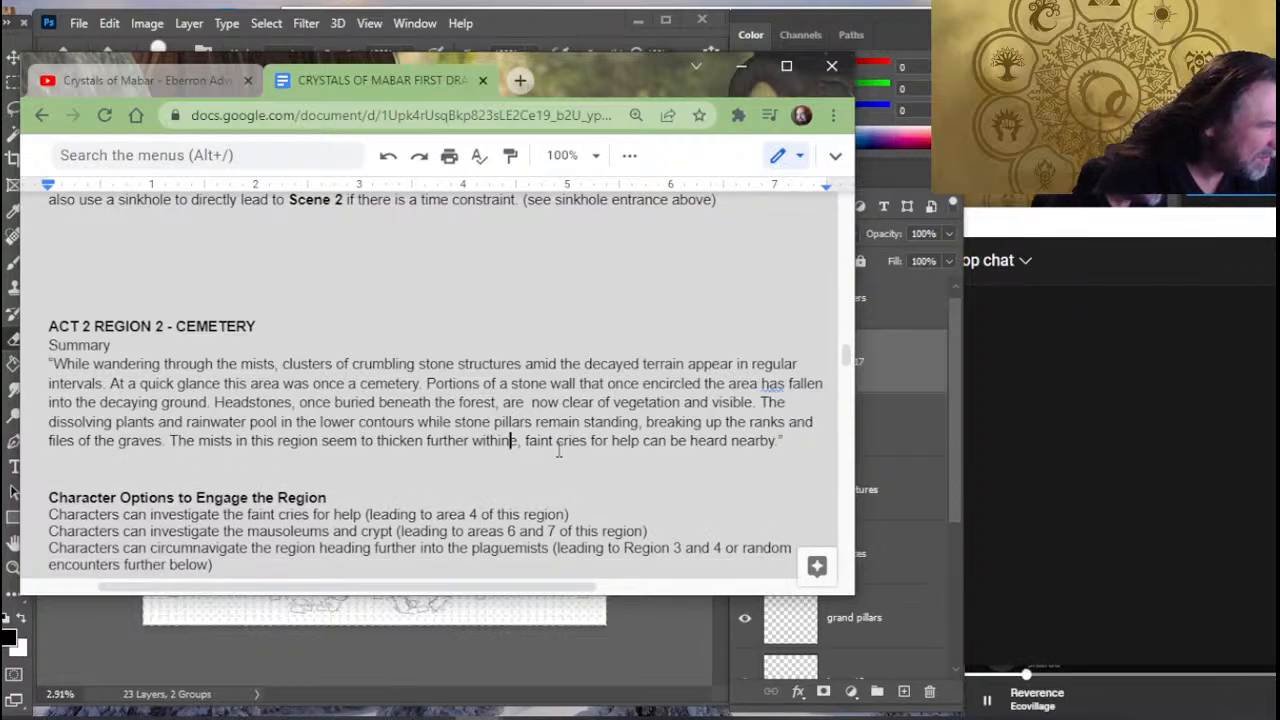
key(Delete)
key(Delete)
key(Delete)
text(.)
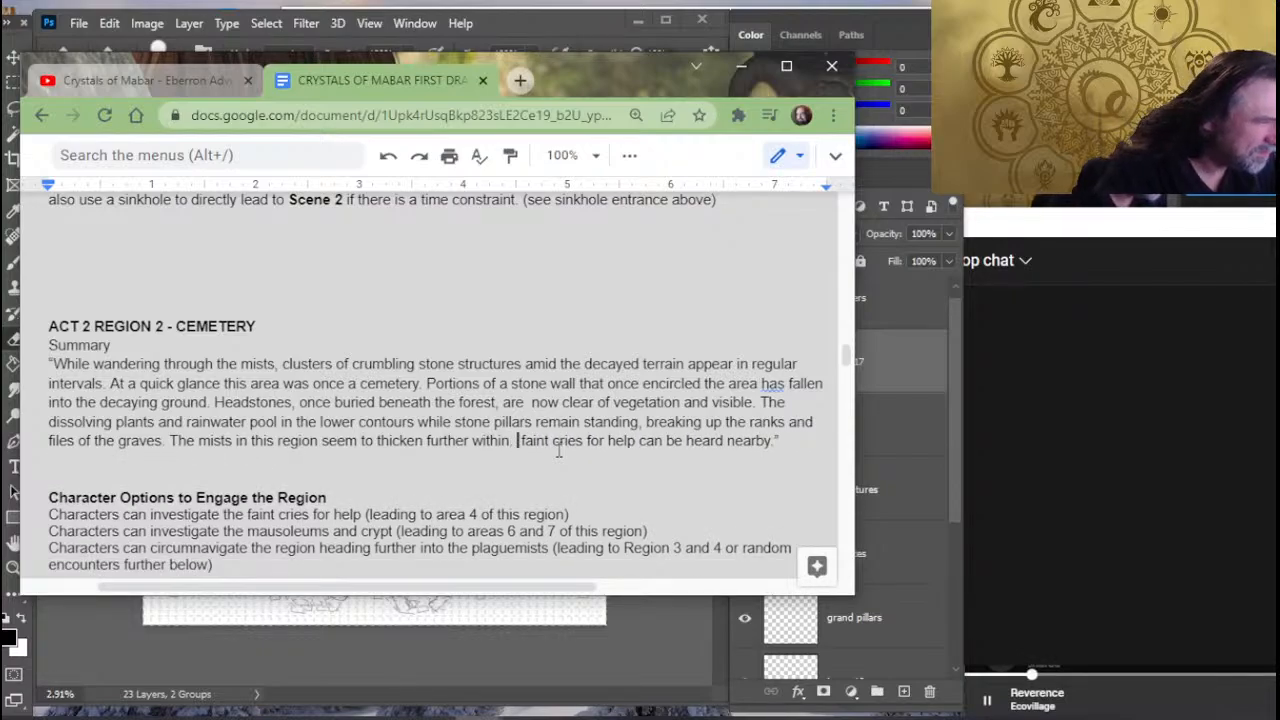
key(Delete)
text(F)
key(Down)
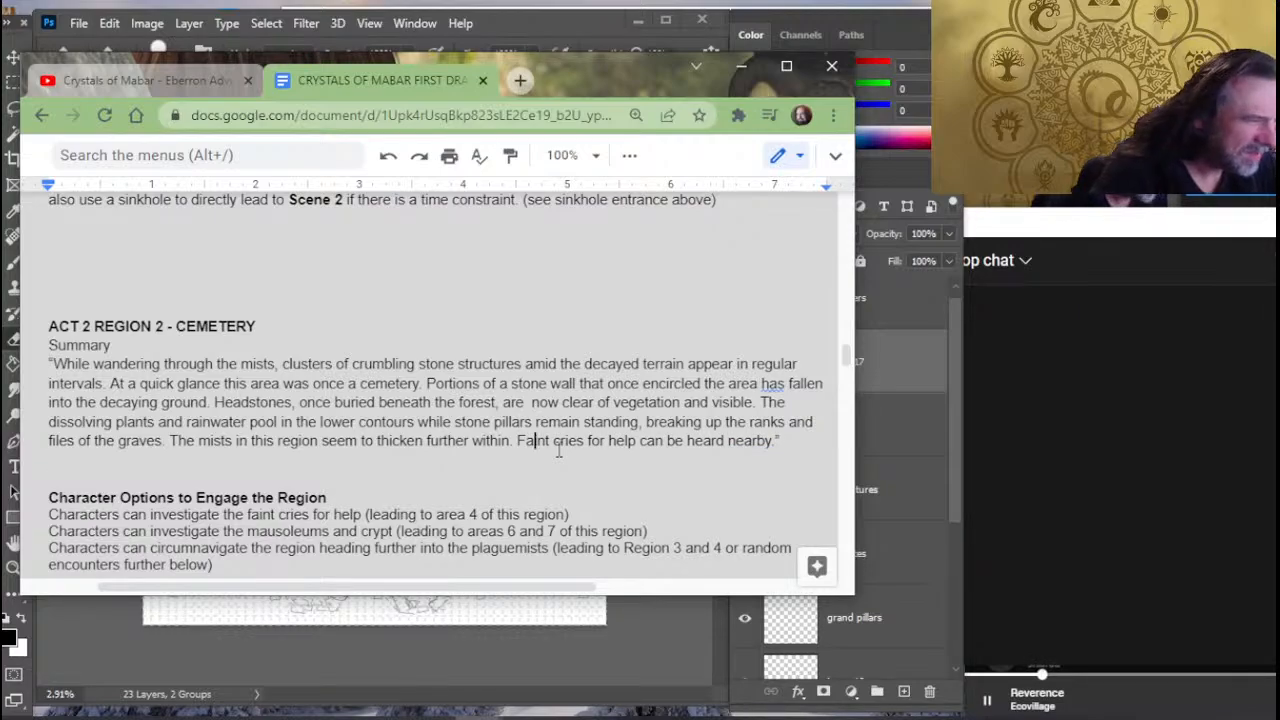
- Replace "nearby" at the end of the cemetery summary with "from within.", keeping the closing quotation mark directly after the period
key(Right)
key(Right)
key(Right)
key(Right)
key(Right)
key(Right)
key(Right)
key(Right)
key(Right)
key(Right)
key(Right)
key(Right)
key(Right)
key(Right)
key(Right)
key(Right)
key(Right)
key(Right)
key(Right)
key(Right)
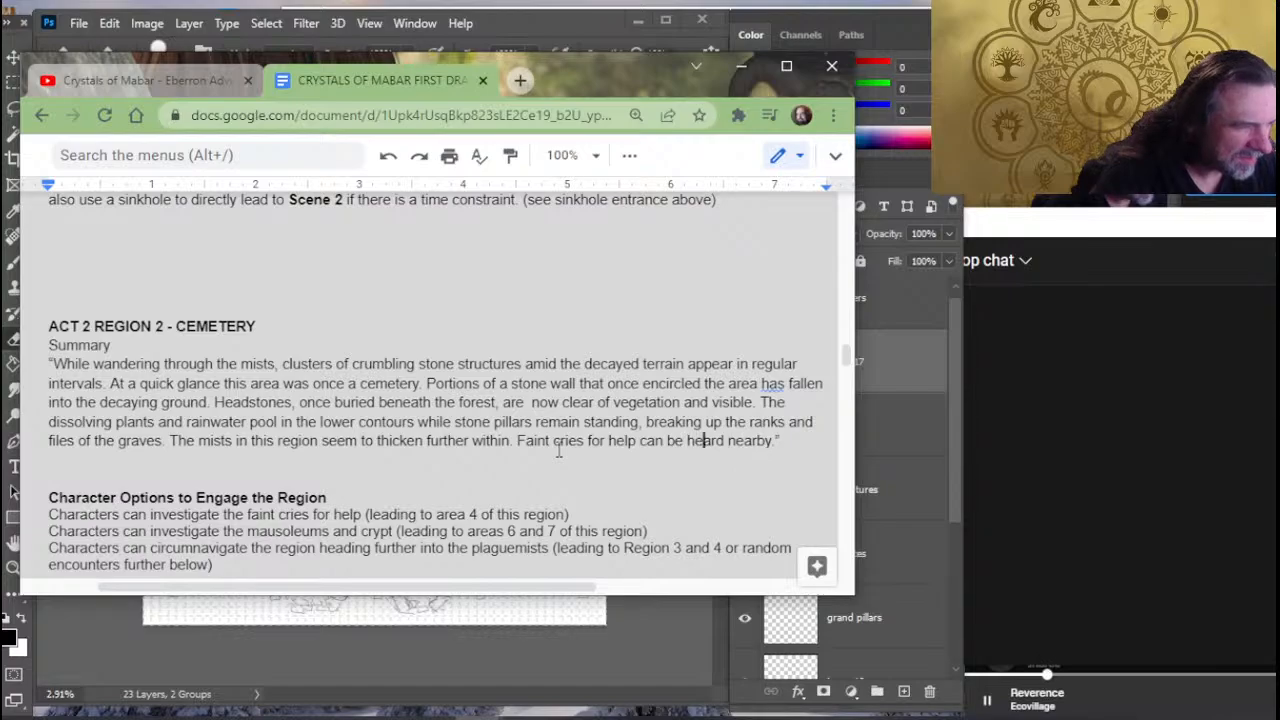
key(Right)
key(Right)
key(Right)
key(Right)
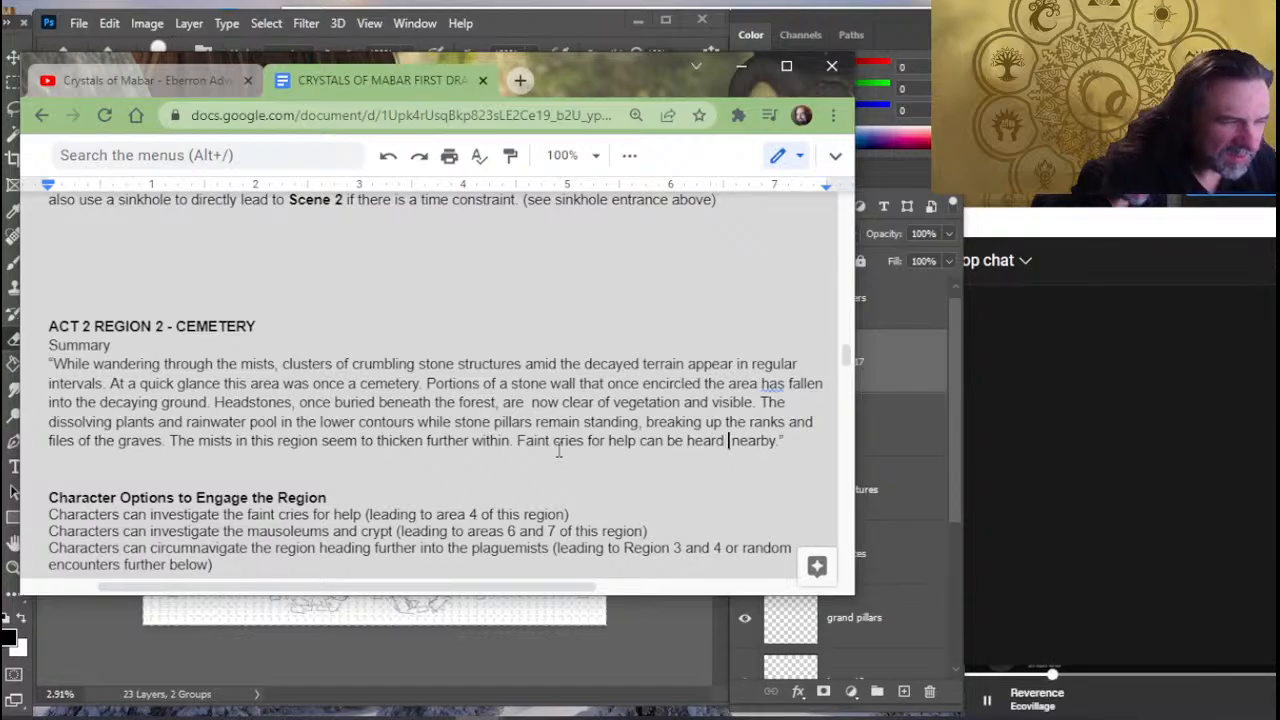
text(from within.)
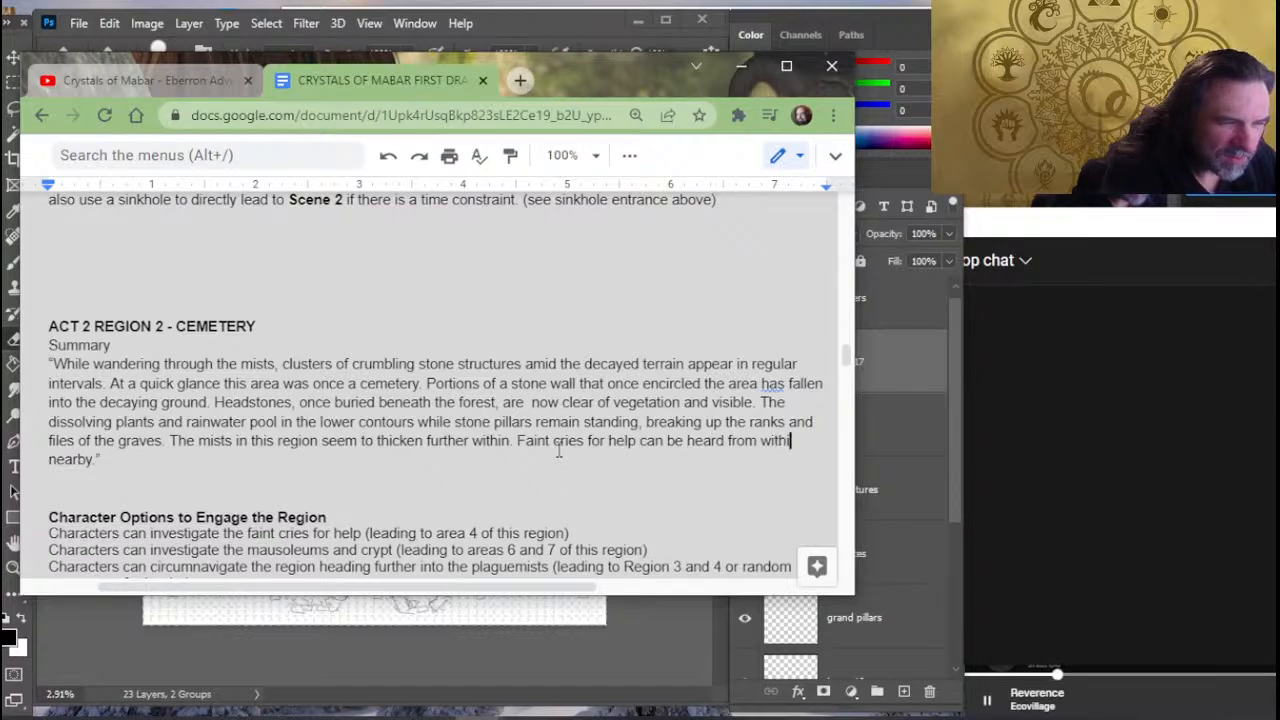
key(Right)
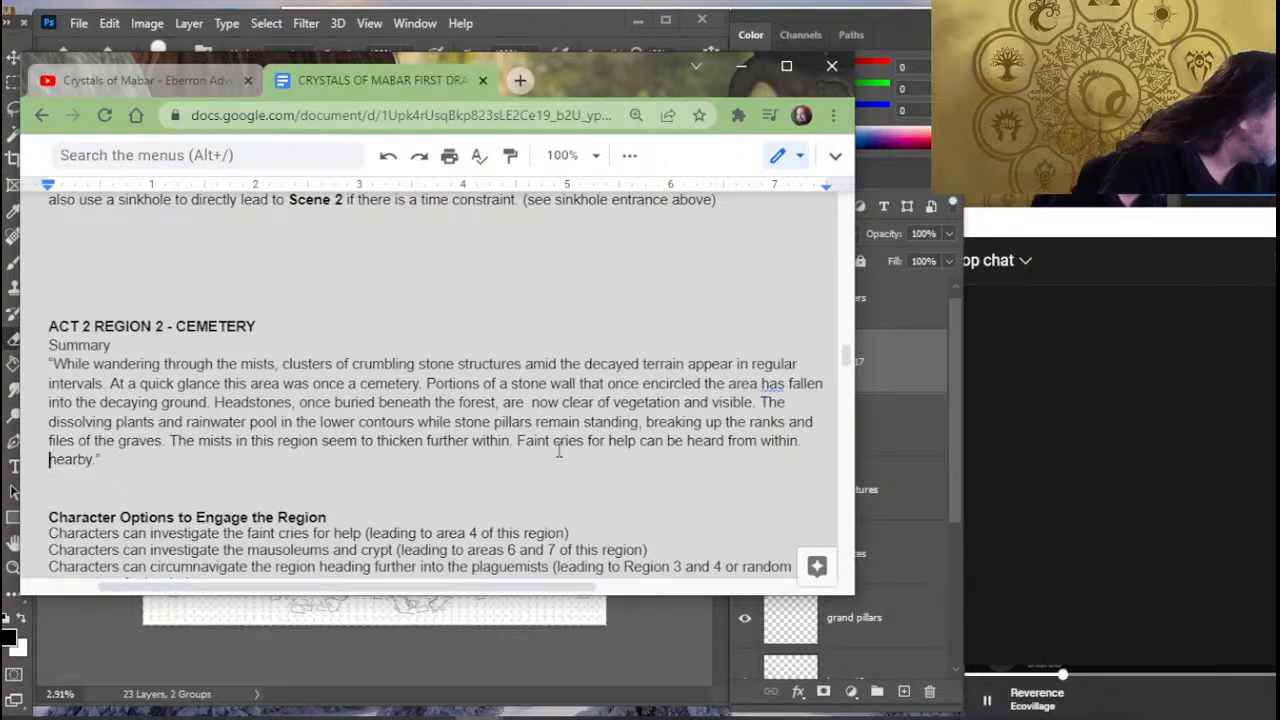
key(Delete)
key(Delete)
key(Delete)
key(Delete)
key(Delete)
key(Delete)
key(Delete)
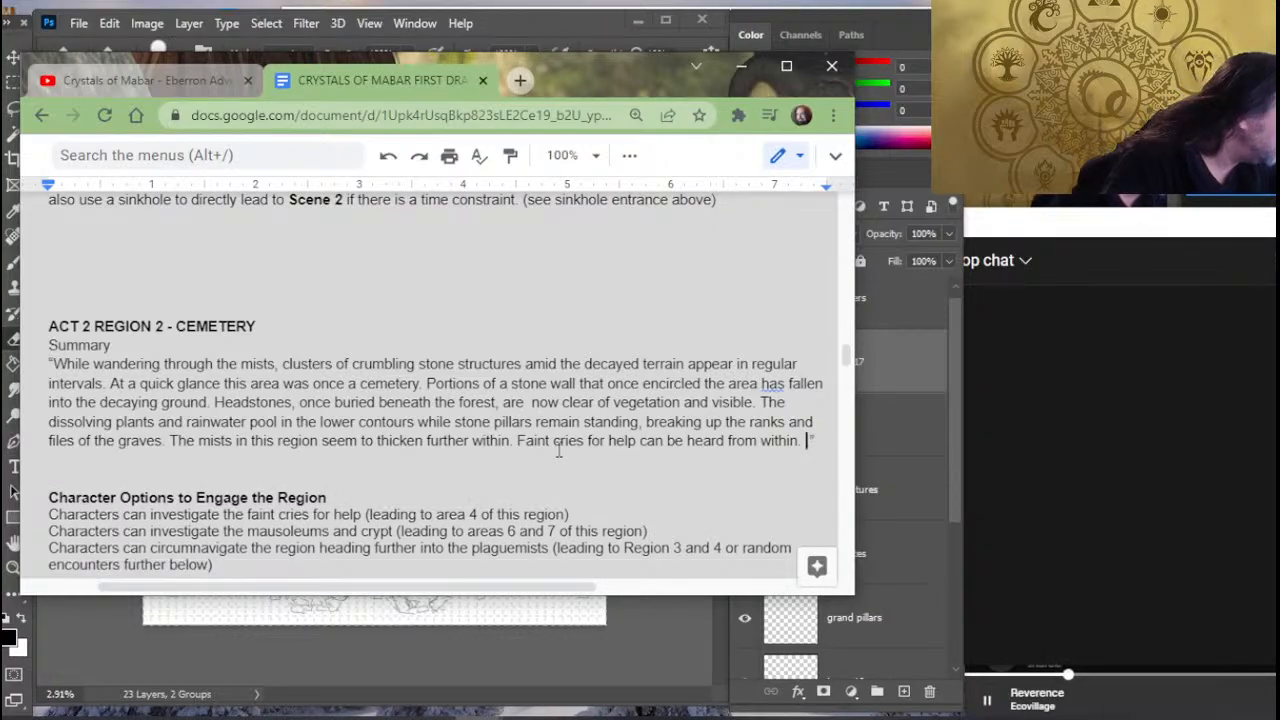
key(BackSpace)
key(BackSpace)
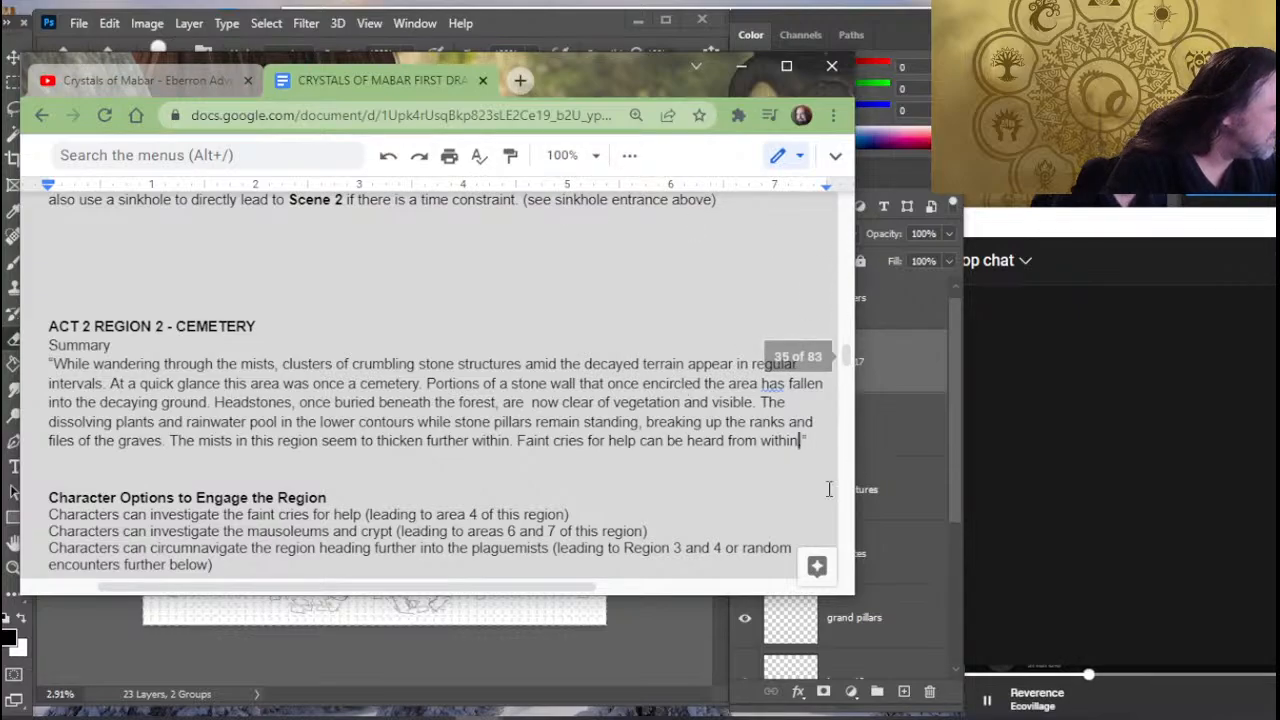
text(.)
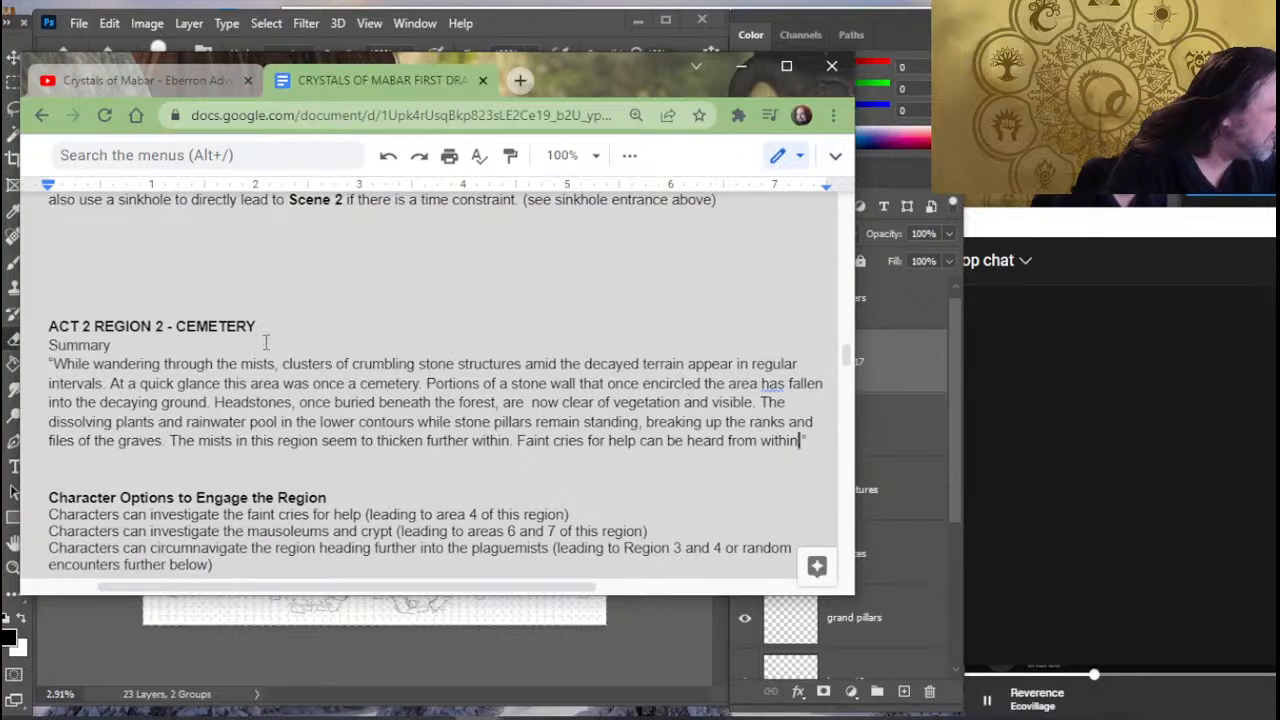
- Change "fallen into the decaying ground" to "fallen to the decaying ground" in the stone wall sentence
click(277, 350)
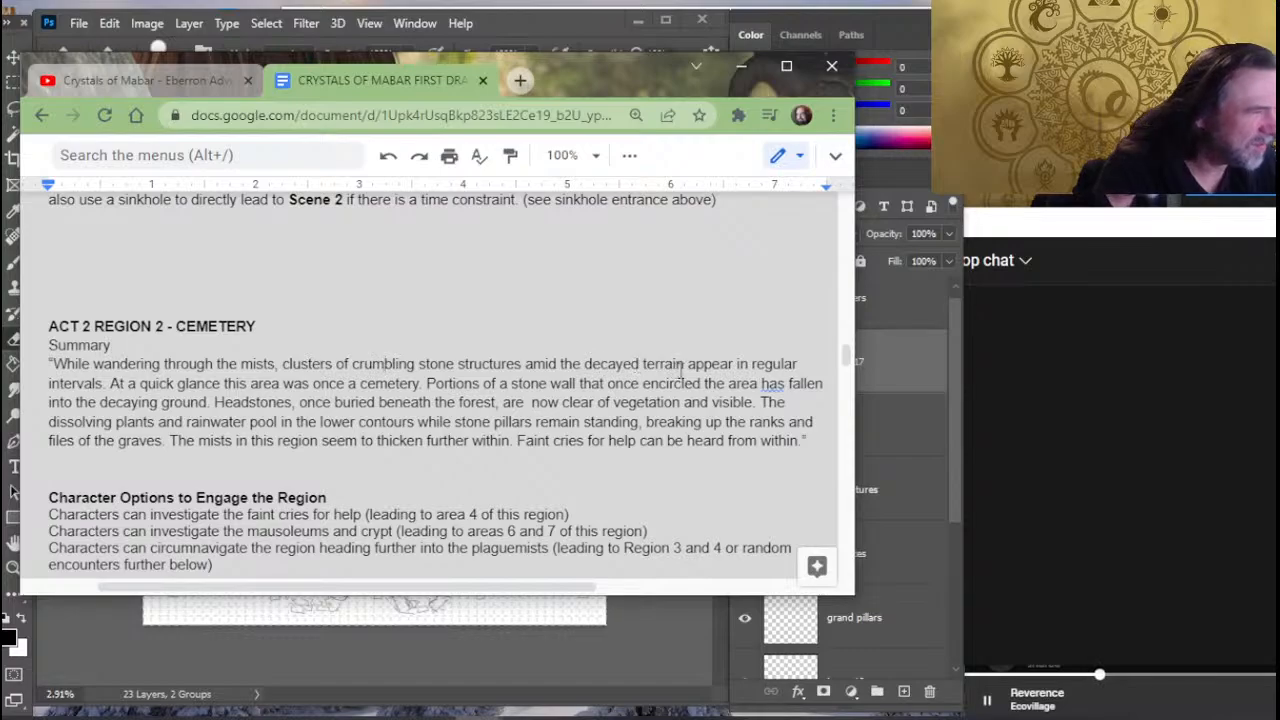
click(634, 366)
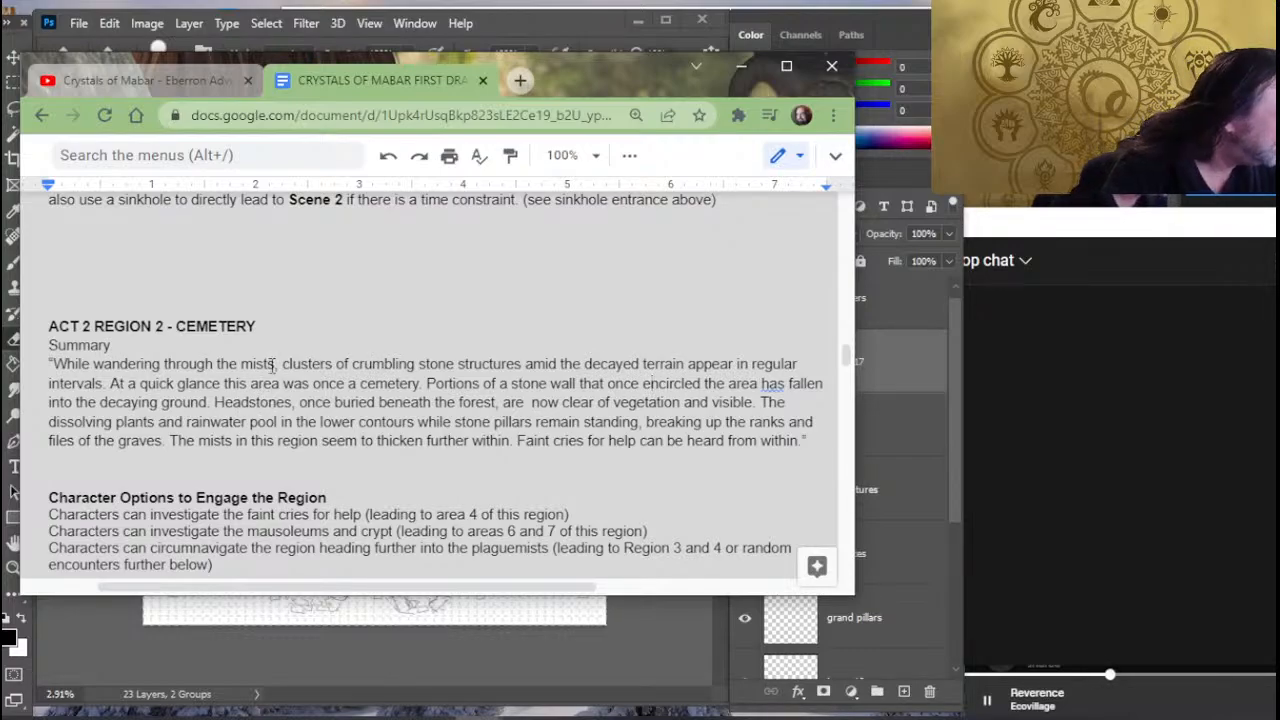
click(421, 384)
text(.)
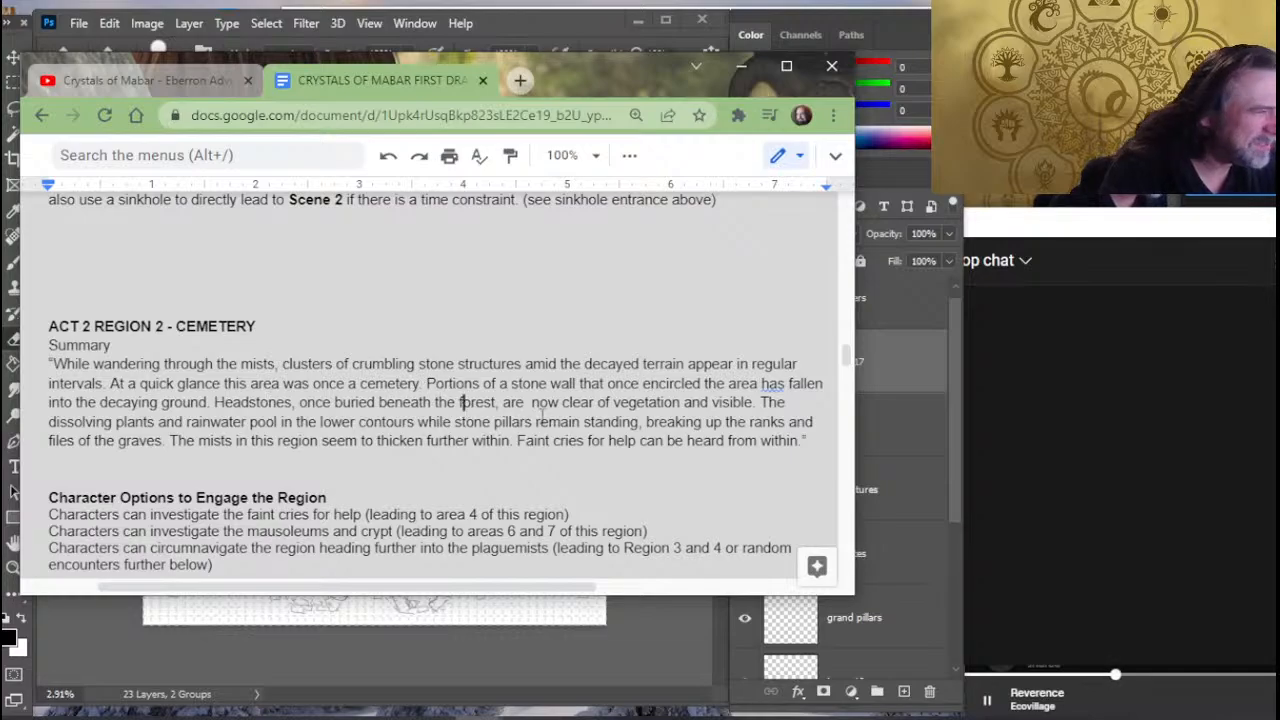
click(697, 404)
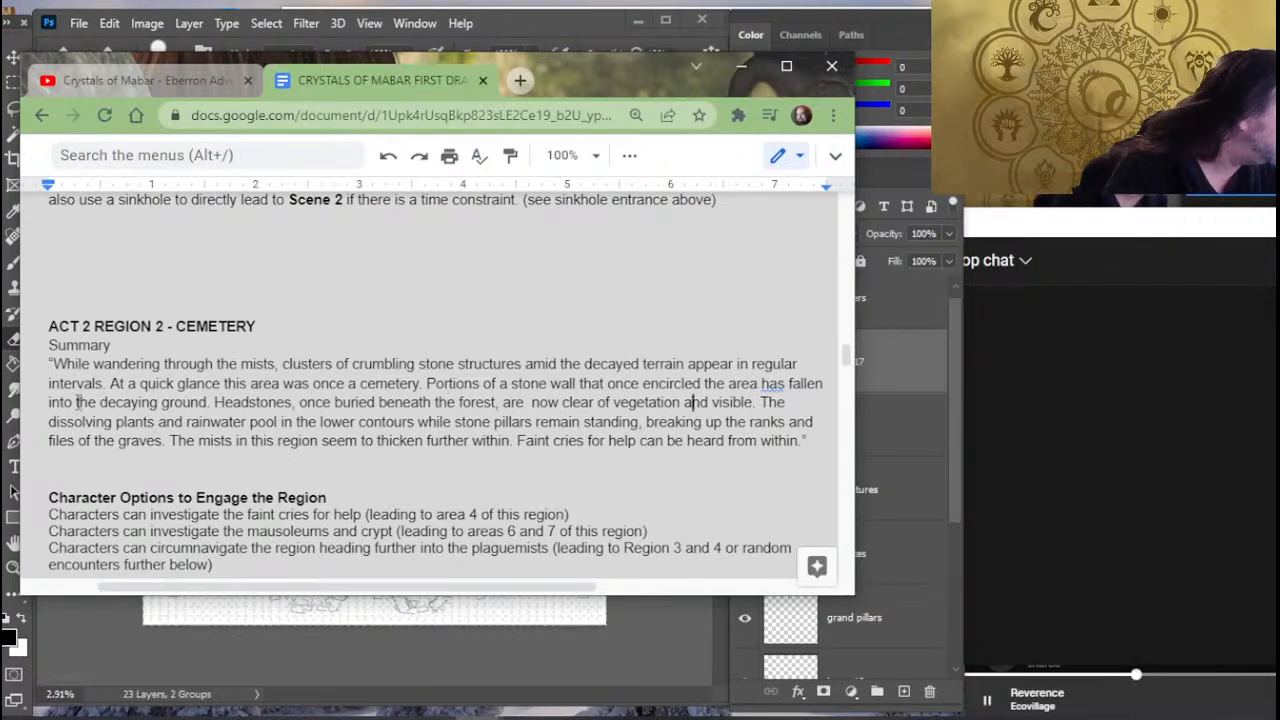
key(Left)
key(Left)
key(BackSpace)
key(BackSpace)
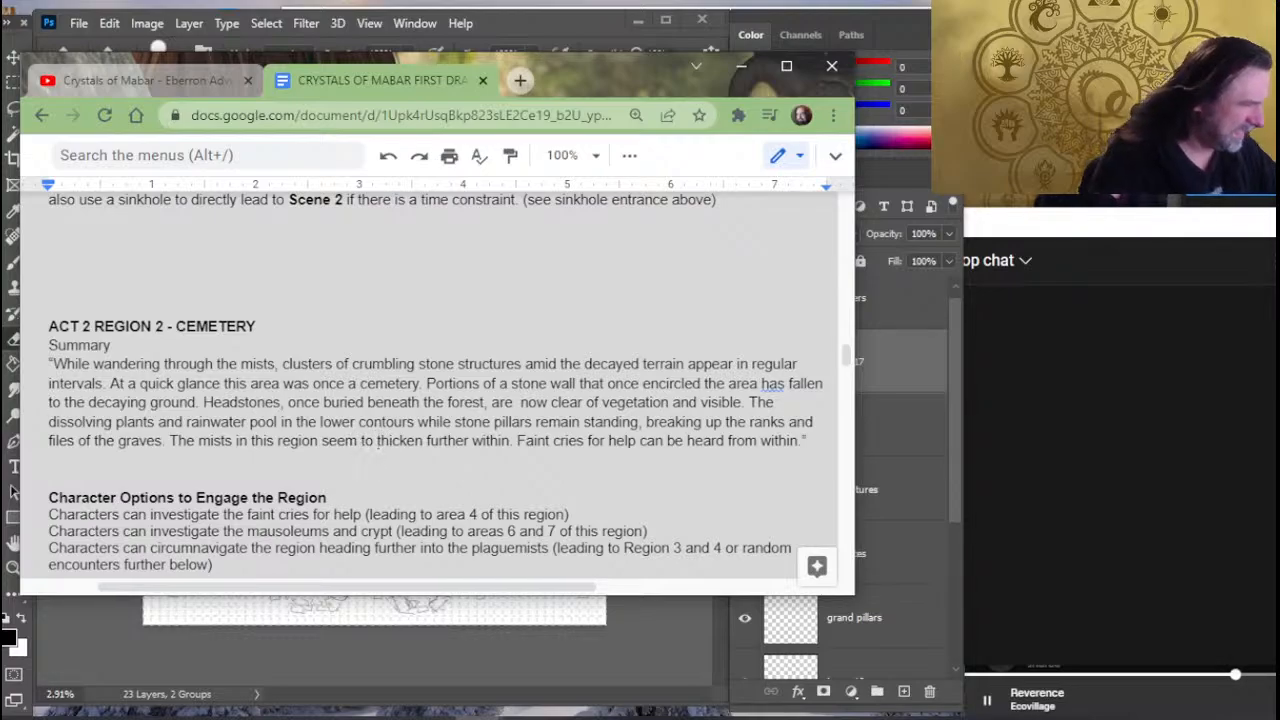
- Replace "to thicken further within" in the sentence about the mists with "denser in this region"
key(BackSpace)
key(BackSpace)
key(BackSpace)
key(Delete)
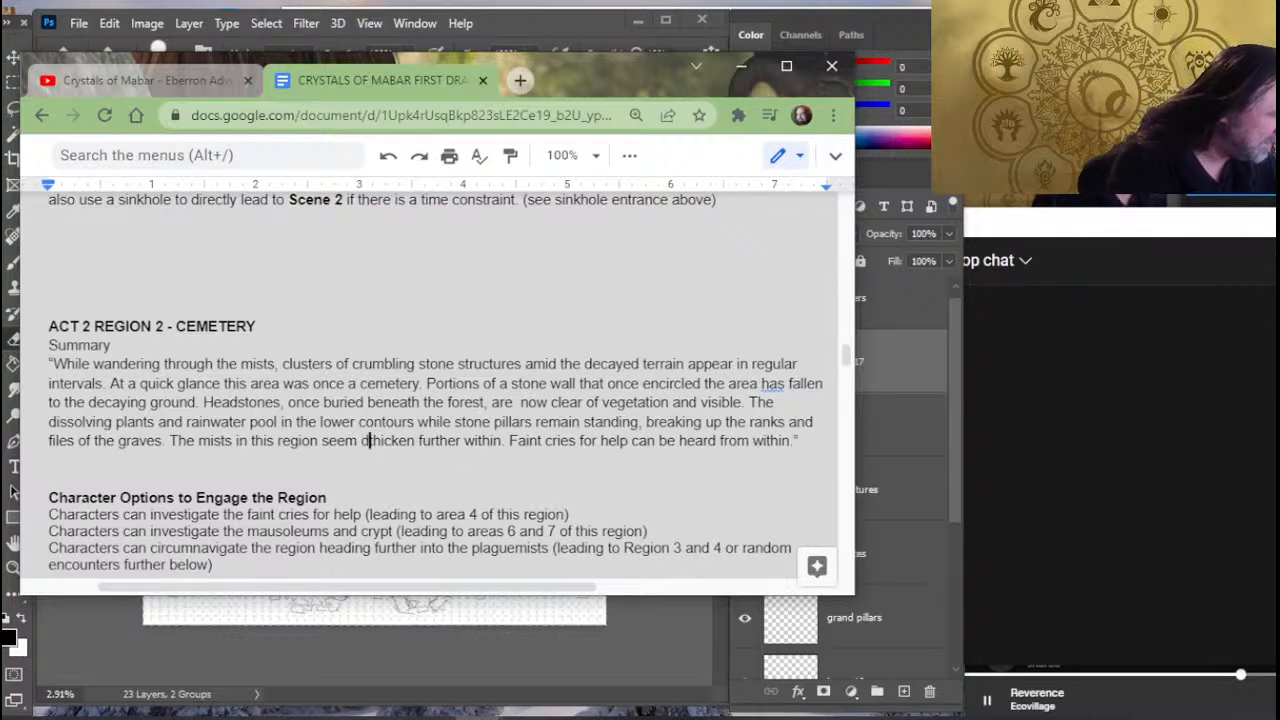
text(denser in thi)
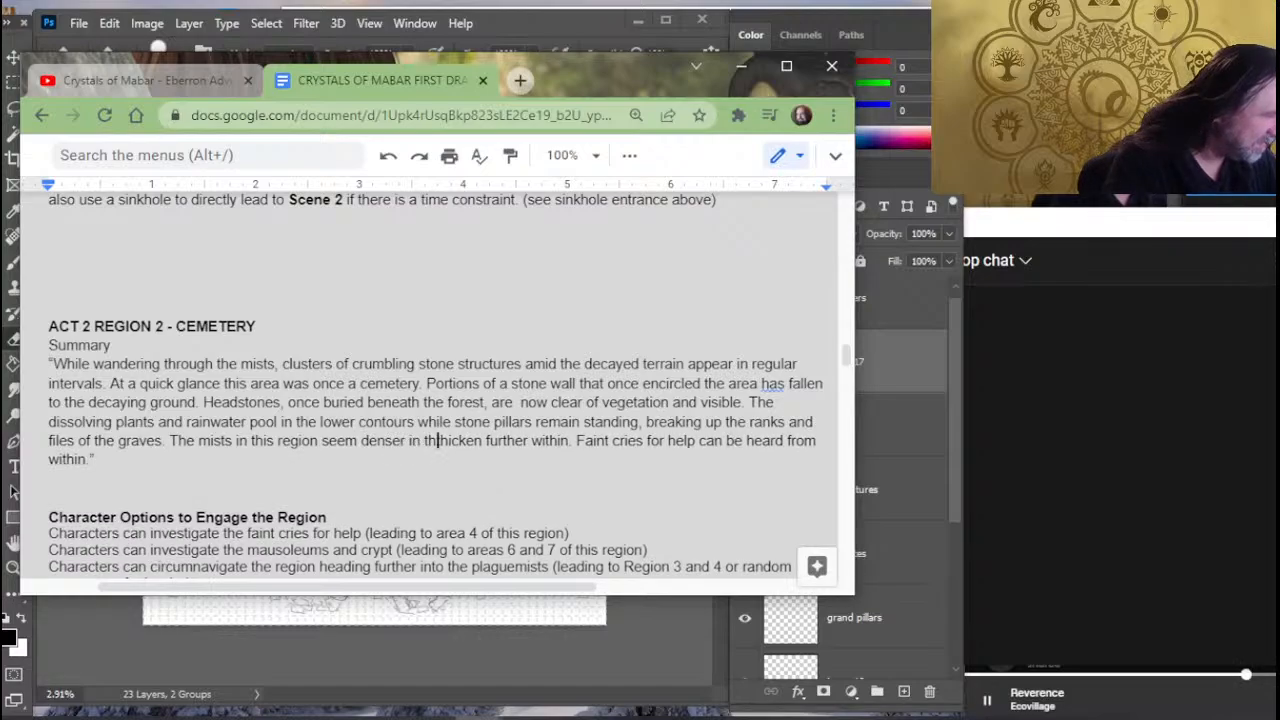
text(s reg)
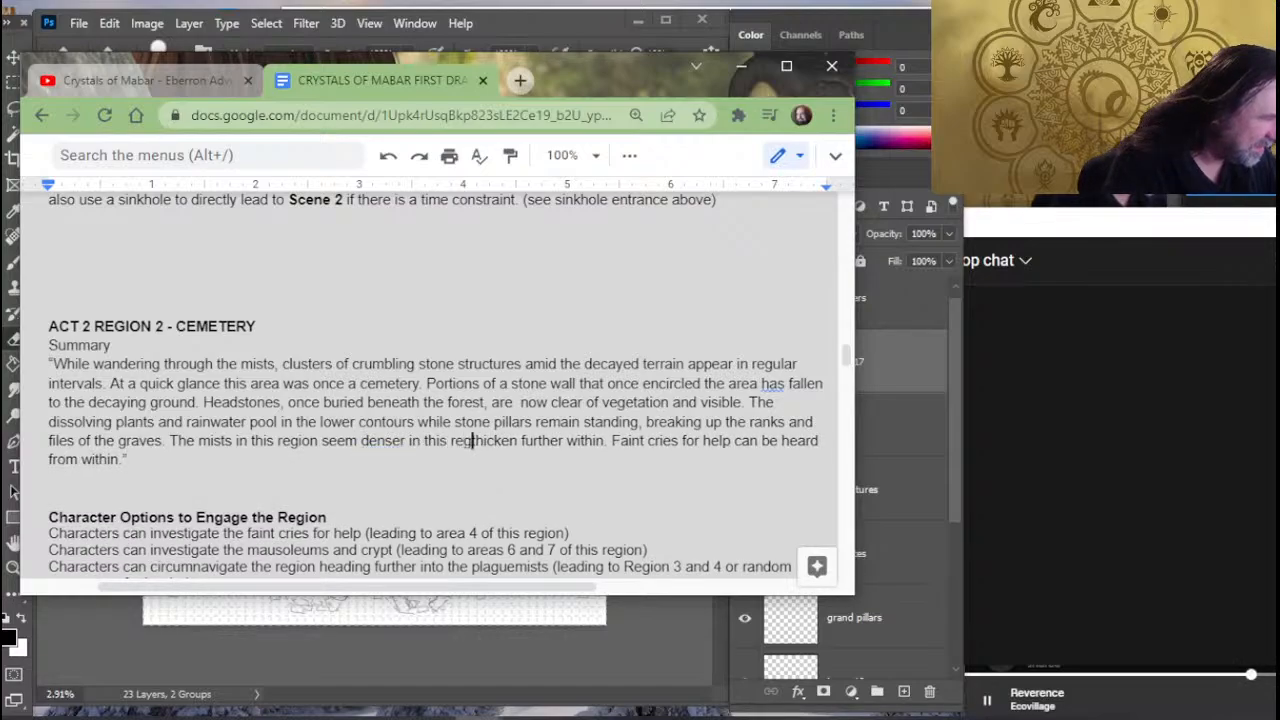
text(ion)
key(Delete)
key(Delete)
key(Delete)
key(Delete)
key(Delete)
key(Delete)
key(Delete)
key(Delete)
key(Delete)
key(Delete)
key(Delete)
key(Delete)
key(Delete)
key(Delete)
key(Delete)
key(Delete)
key(Delete)
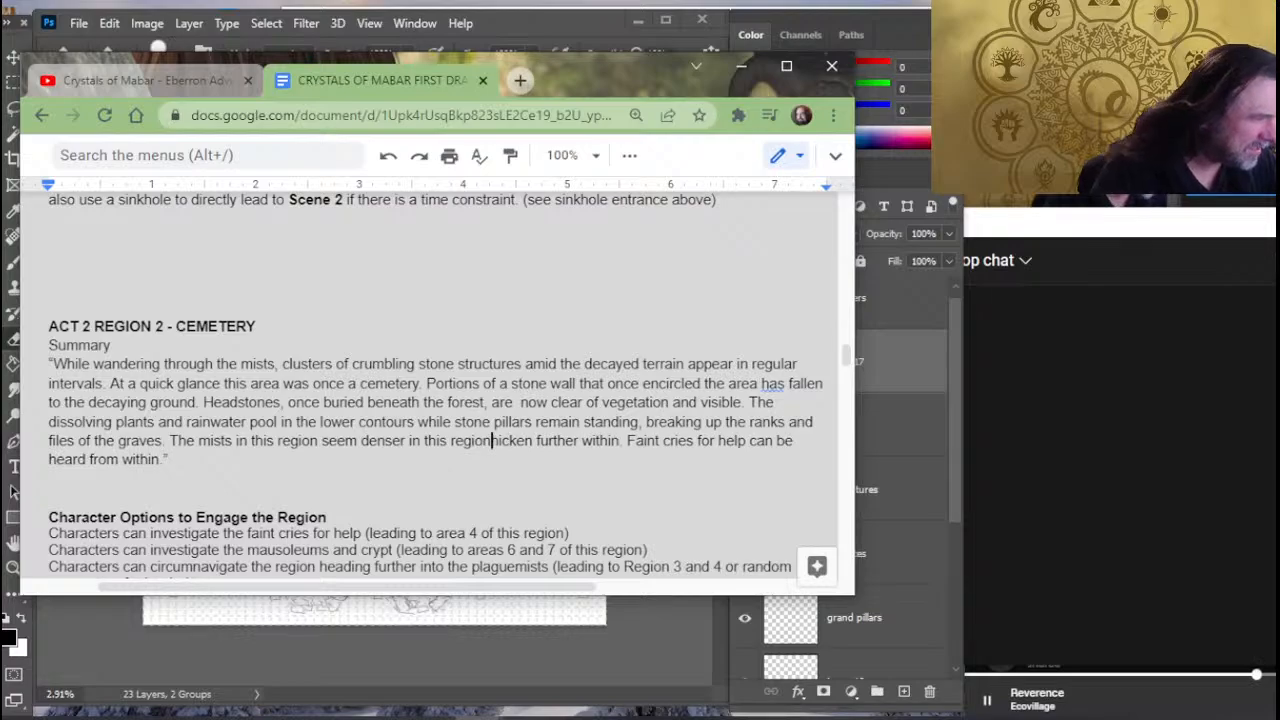
key(Delete)
key(Delete)
key(Delete)
key(Delete)
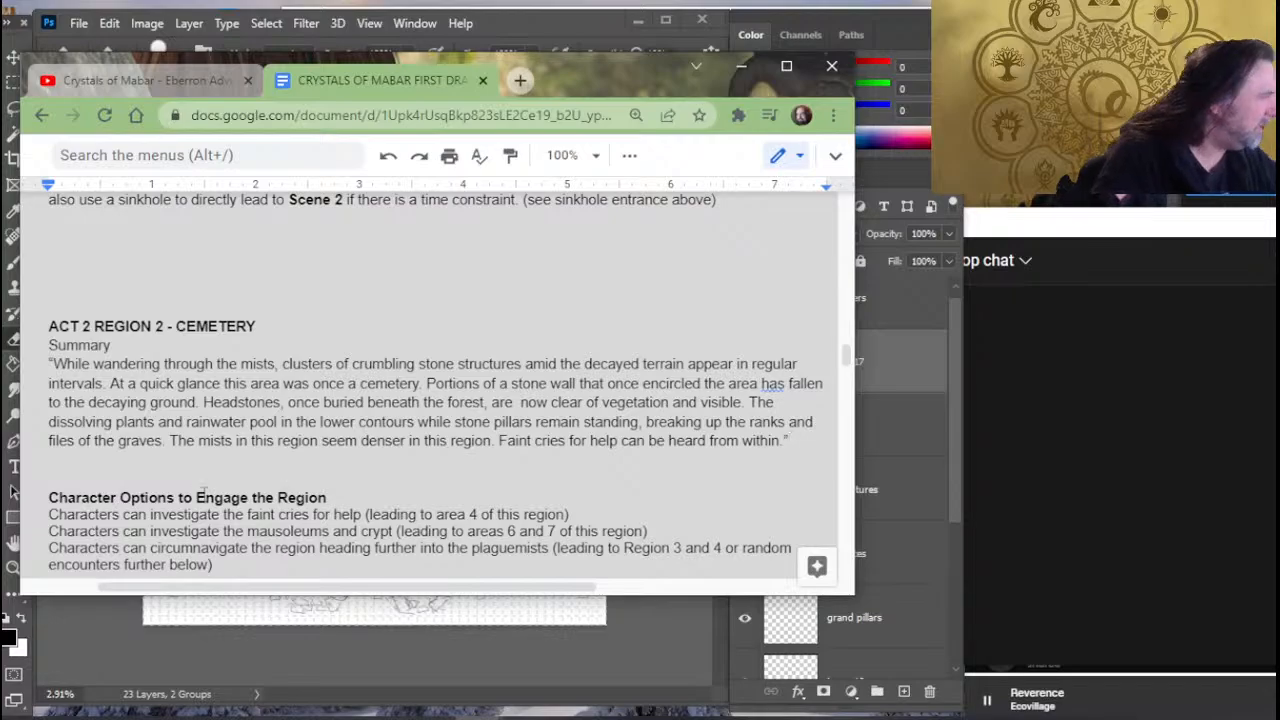
- Renumber the Unmarked Graves heading below the cemetery map as Cemetery 2
scroll(197, 341, down, 3)
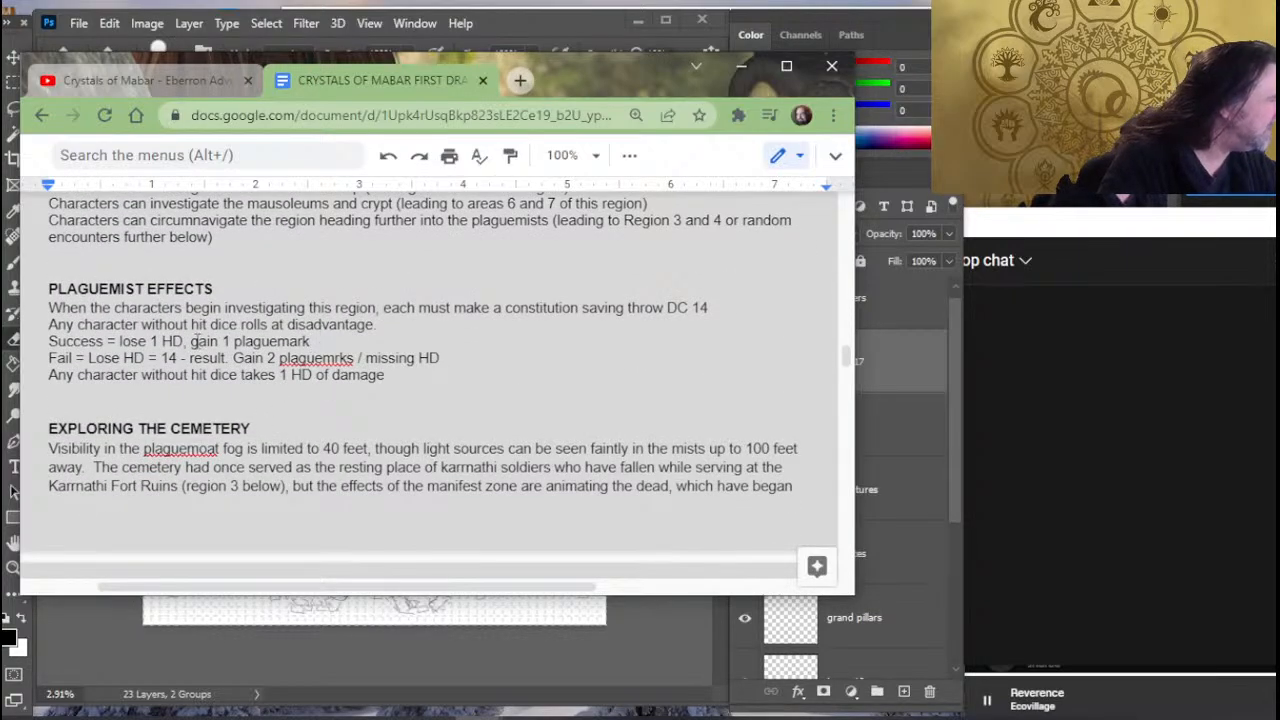
scroll(317, 390, down, 4)
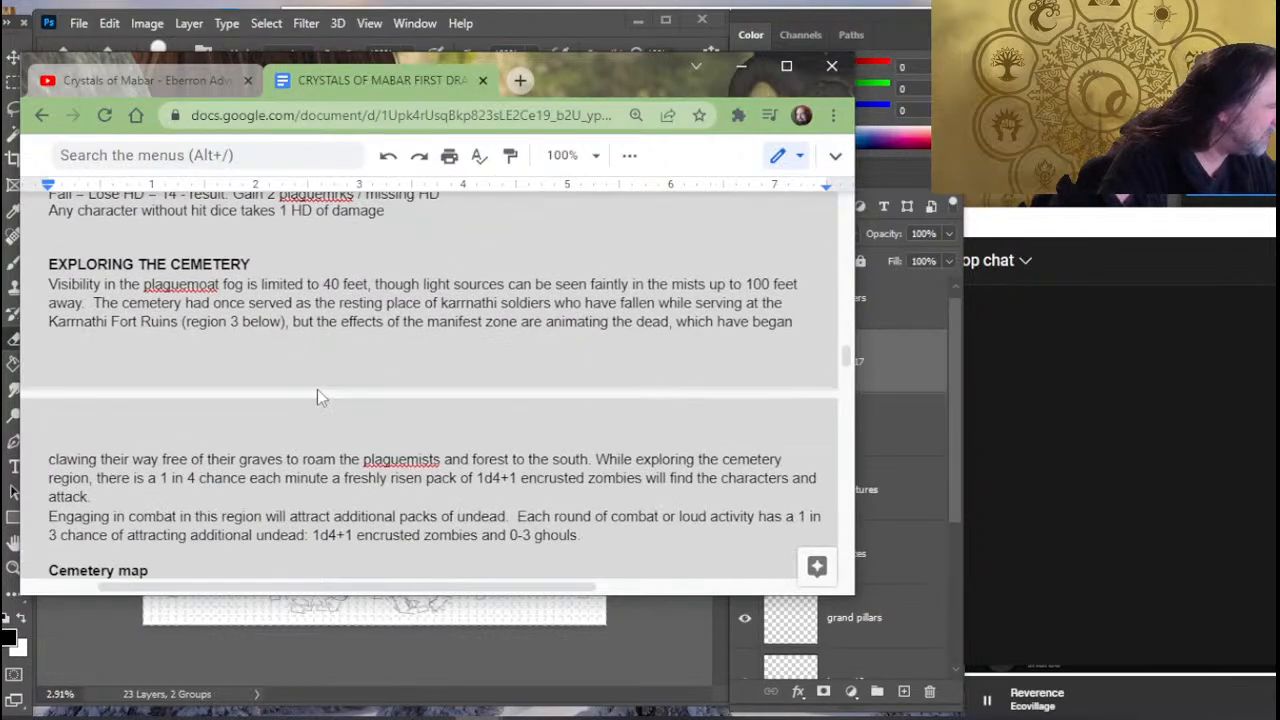
scroll(316, 261, down, 5)
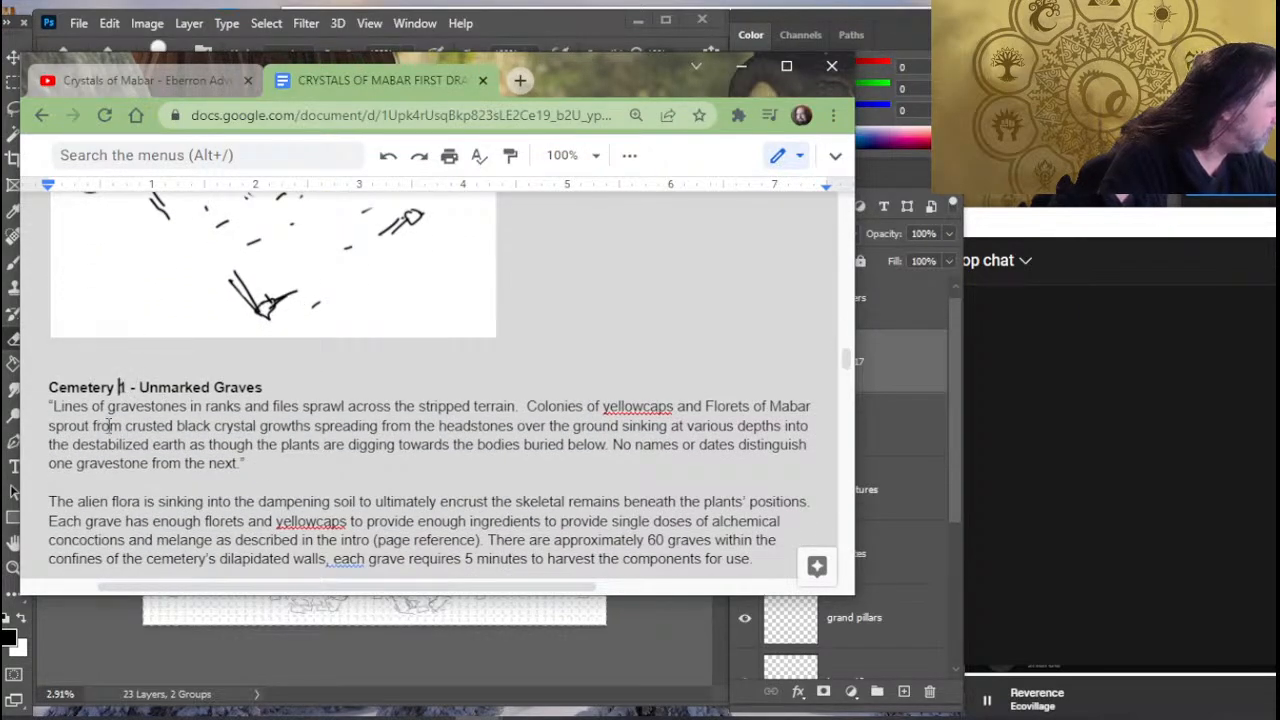
key(Delete)
text(2)
- Renumber The Rising Dead heading as Cemetery 3 and the Mammoth Gazebo heading as Cemetery 4
scroll(308, 345, down, 1)
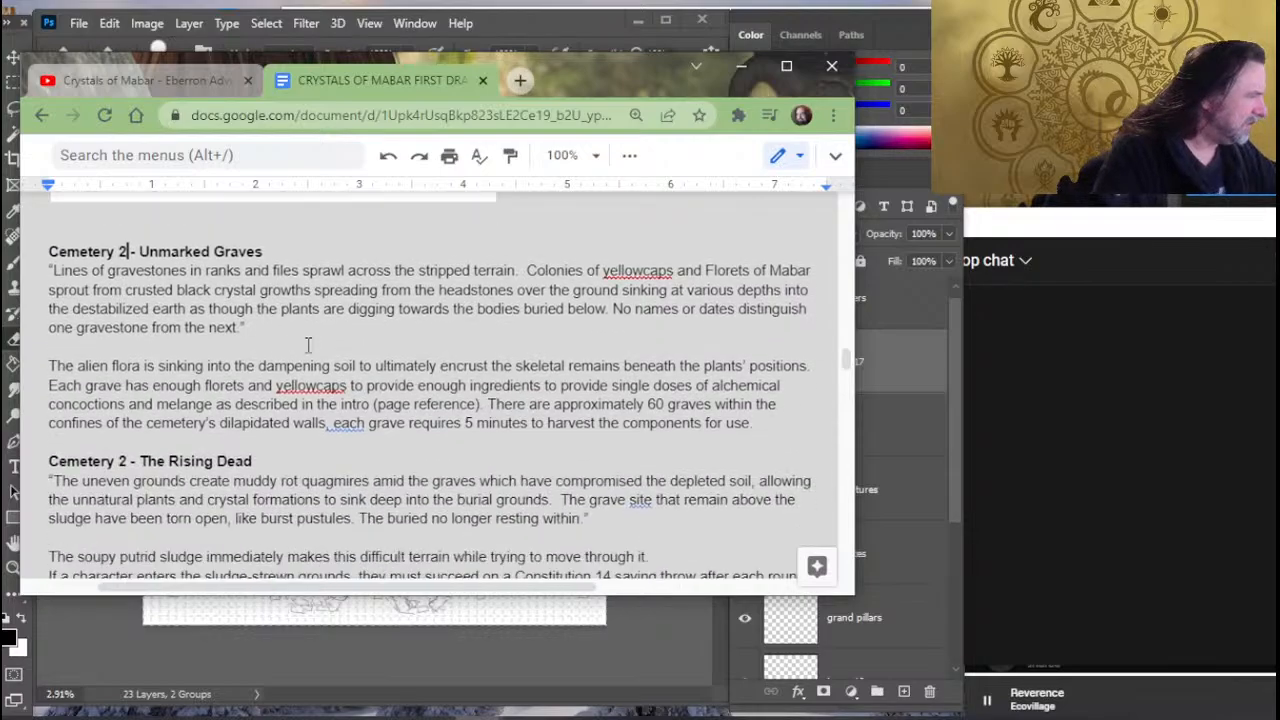
scroll(308, 345, down, 3)
scroll(118, 404, up, 1)
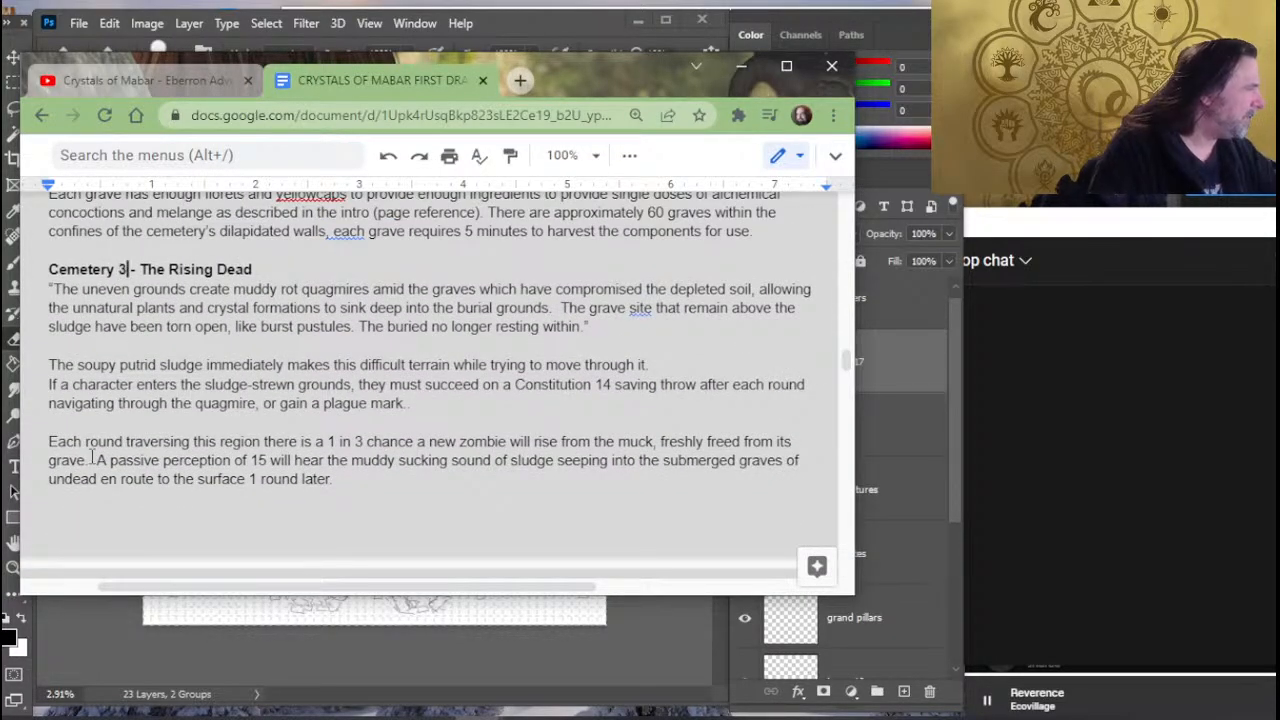
scroll(92, 457, down, 2)
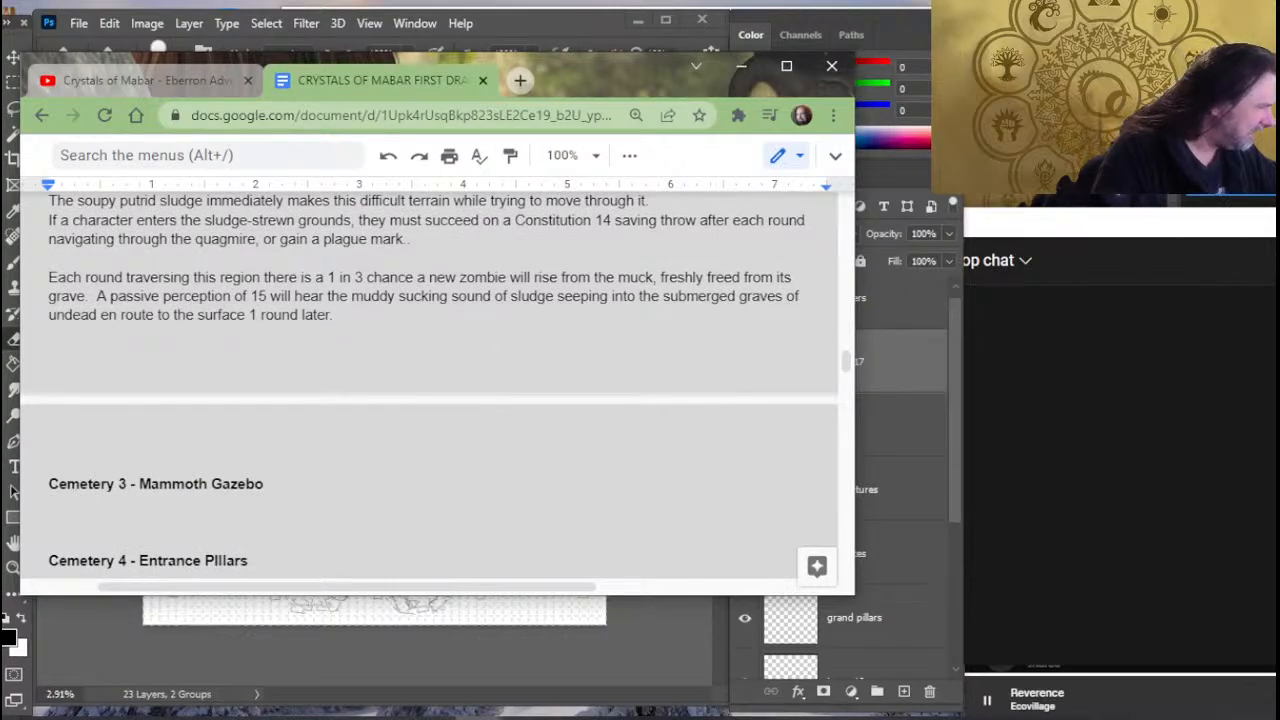
click(117, 484)
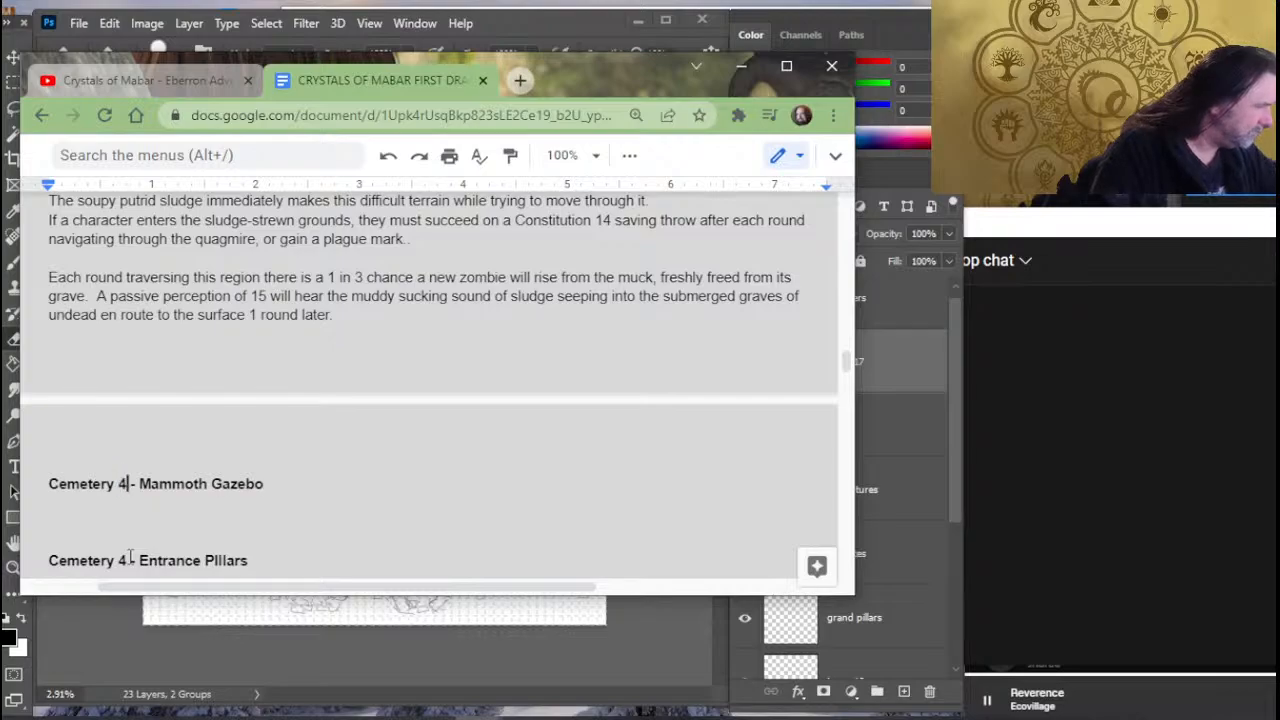
- Switch to Photoshop to check the cemetery map layout, and return to the adventure document
click(480, 50)
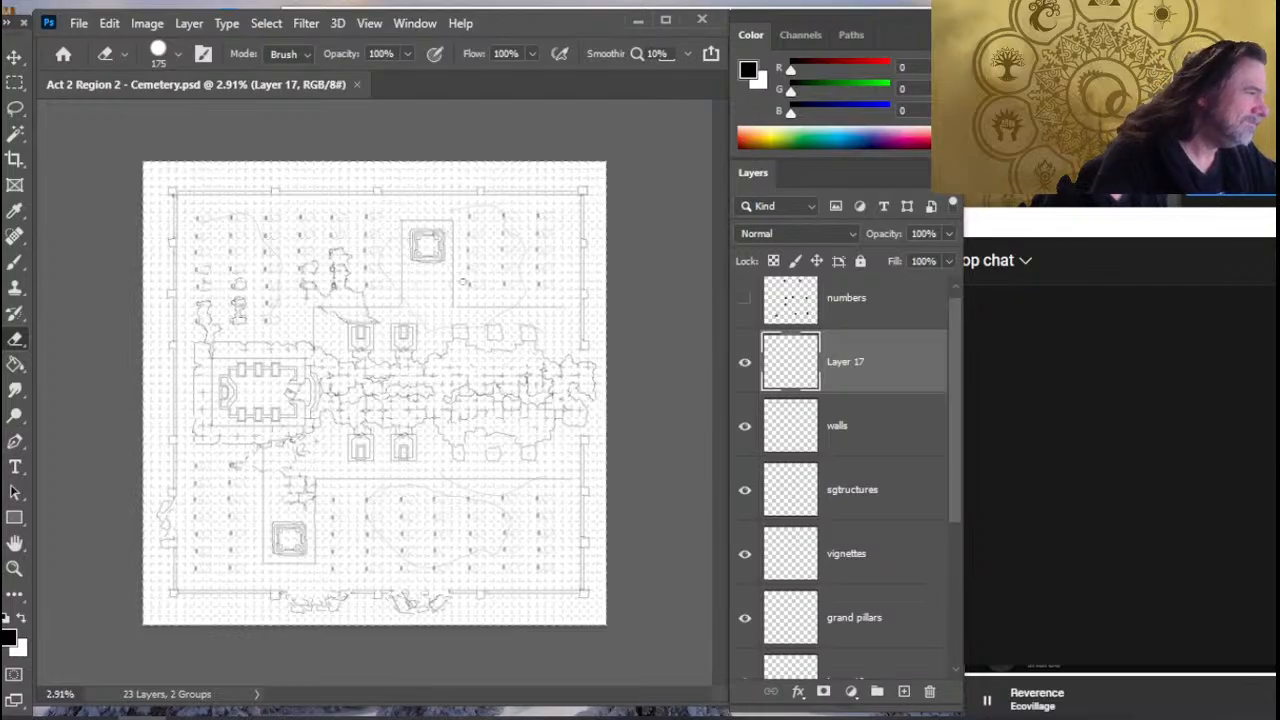
key(alt+Tab)
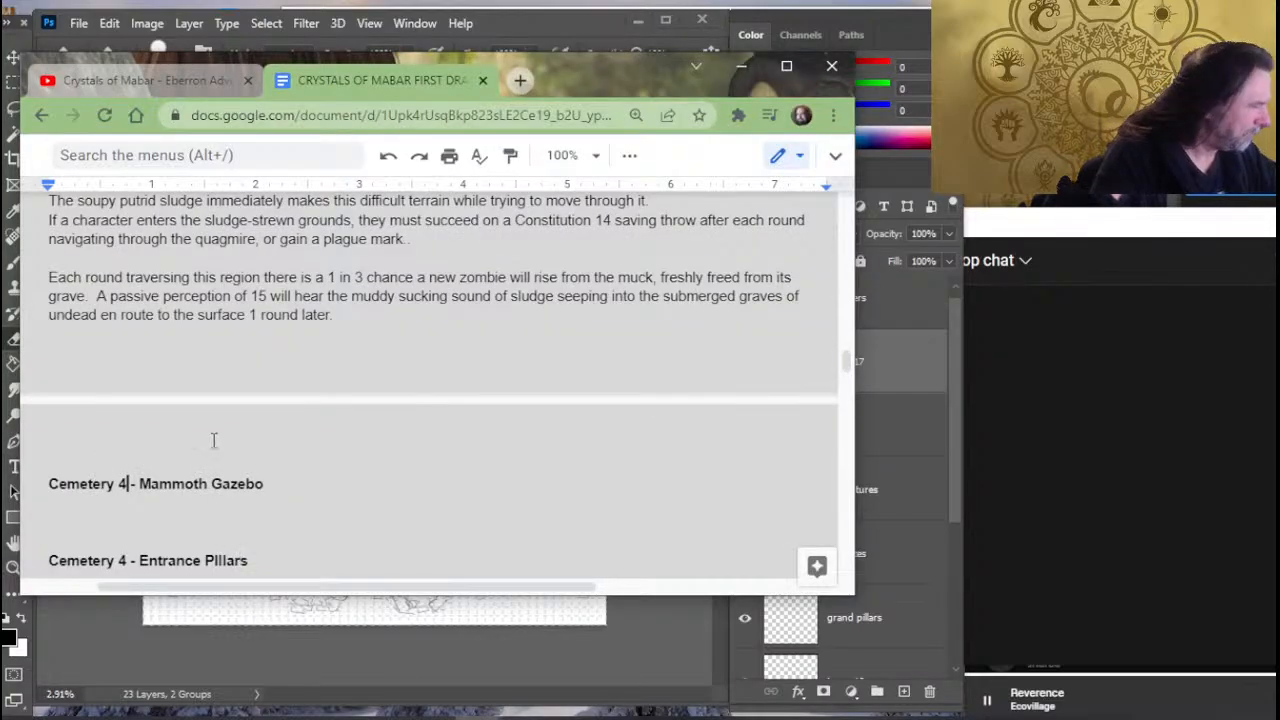
- Renumber the Entrance Pillars heading as Cemetery 5 and the Unhallowed Mausoleums heading as Cemetery 6
scroll(187, 354, down, 3)
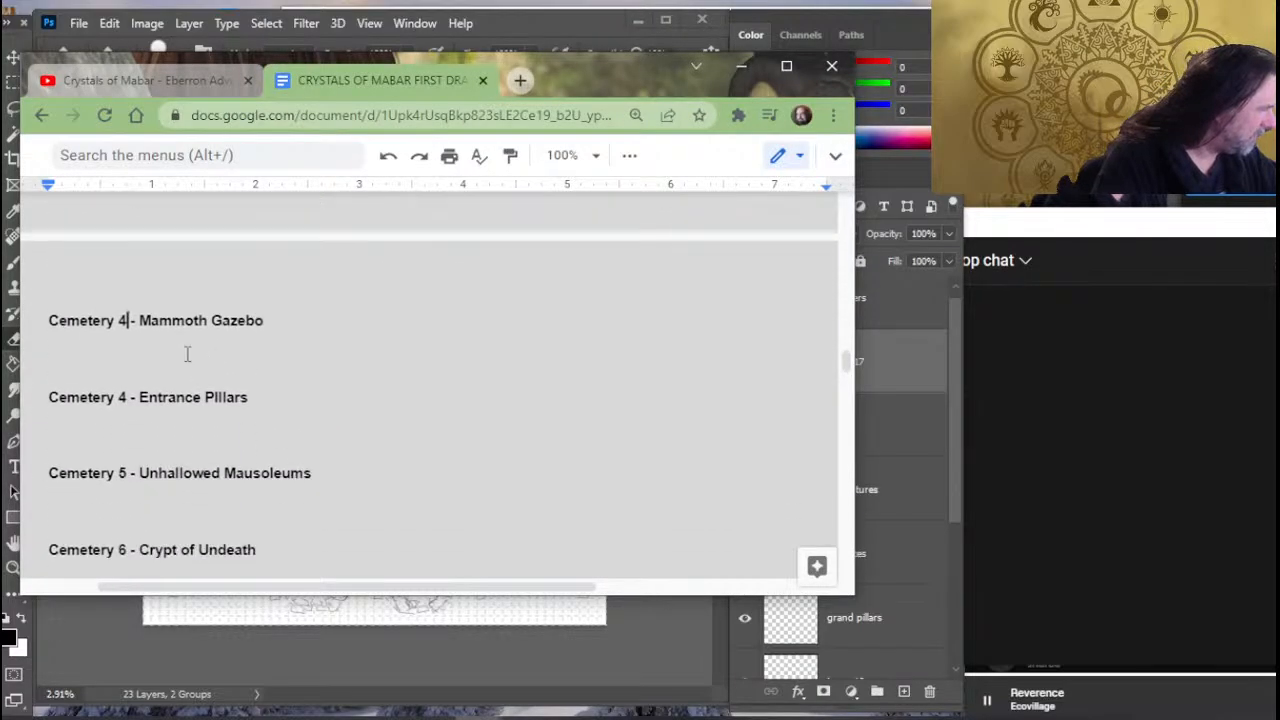
click(128, 397)
key(BackSpace)
text(5)
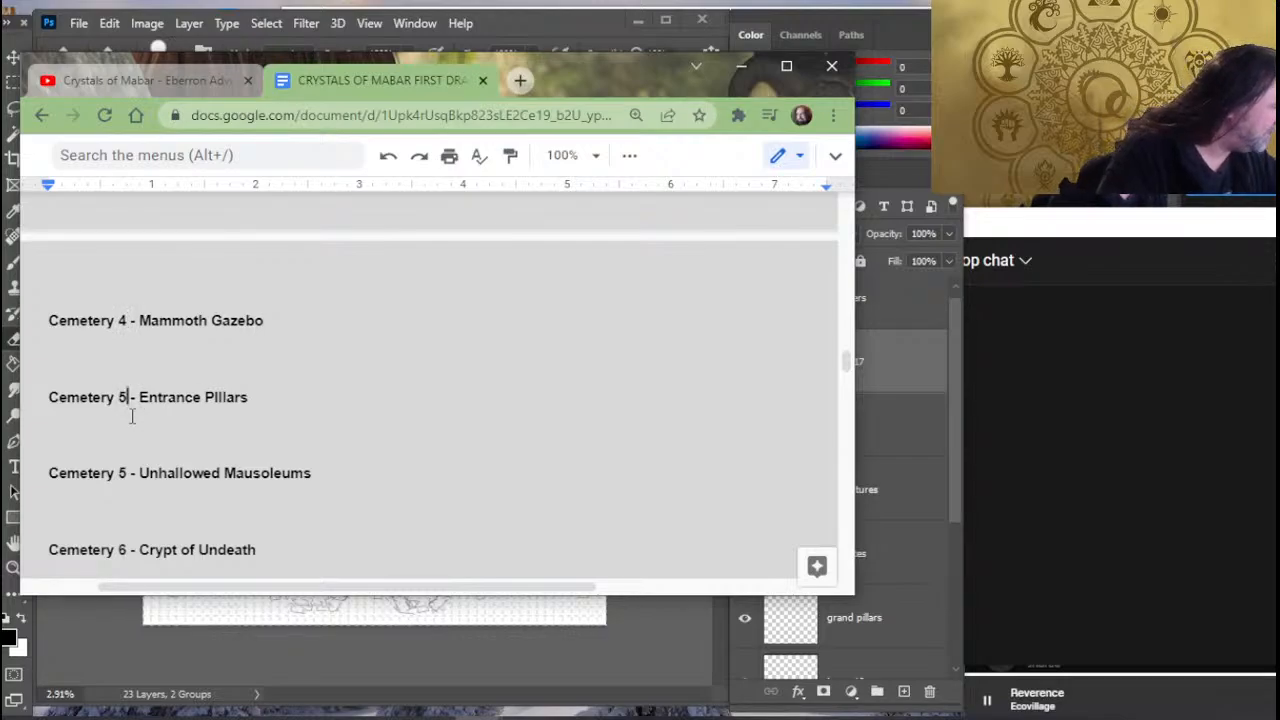
key(BackSpace)
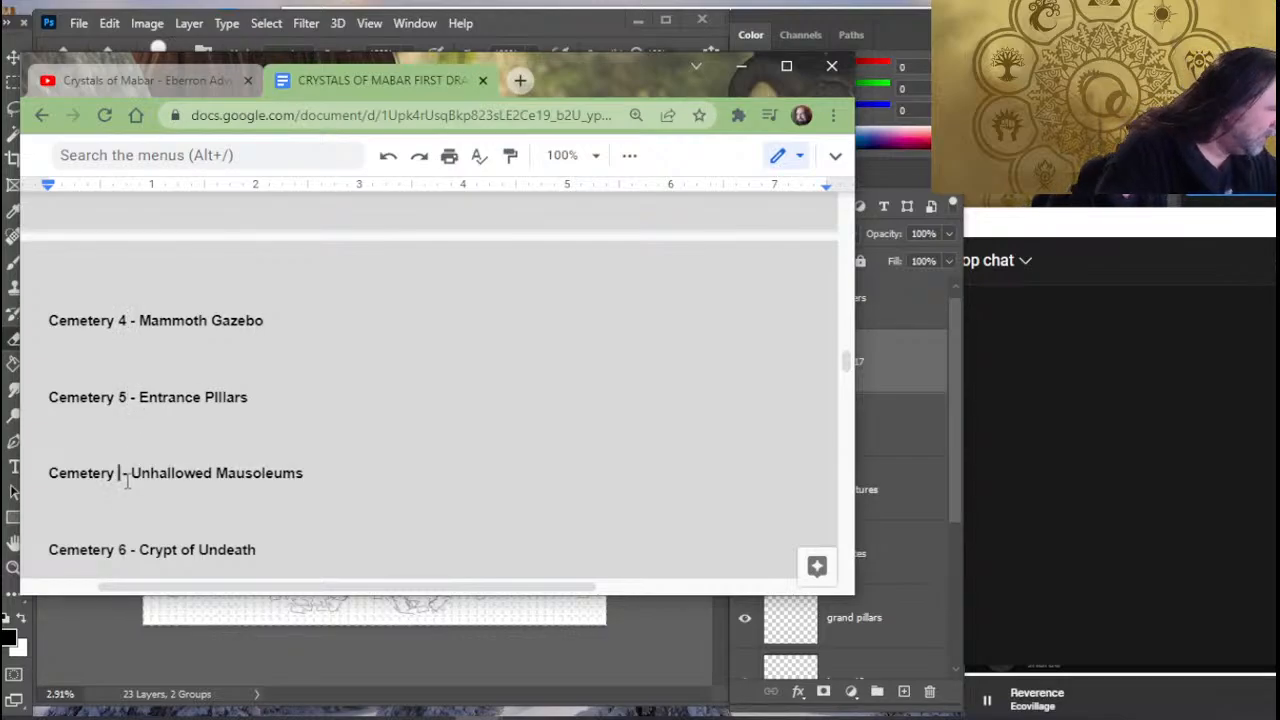
text(6)
- Change the Crypt of Undeath heading to "Cemetery 7 - Crypt of the Fallen"
scroll(125, 450, down, 5)
scroll(119, 330, up, 3)
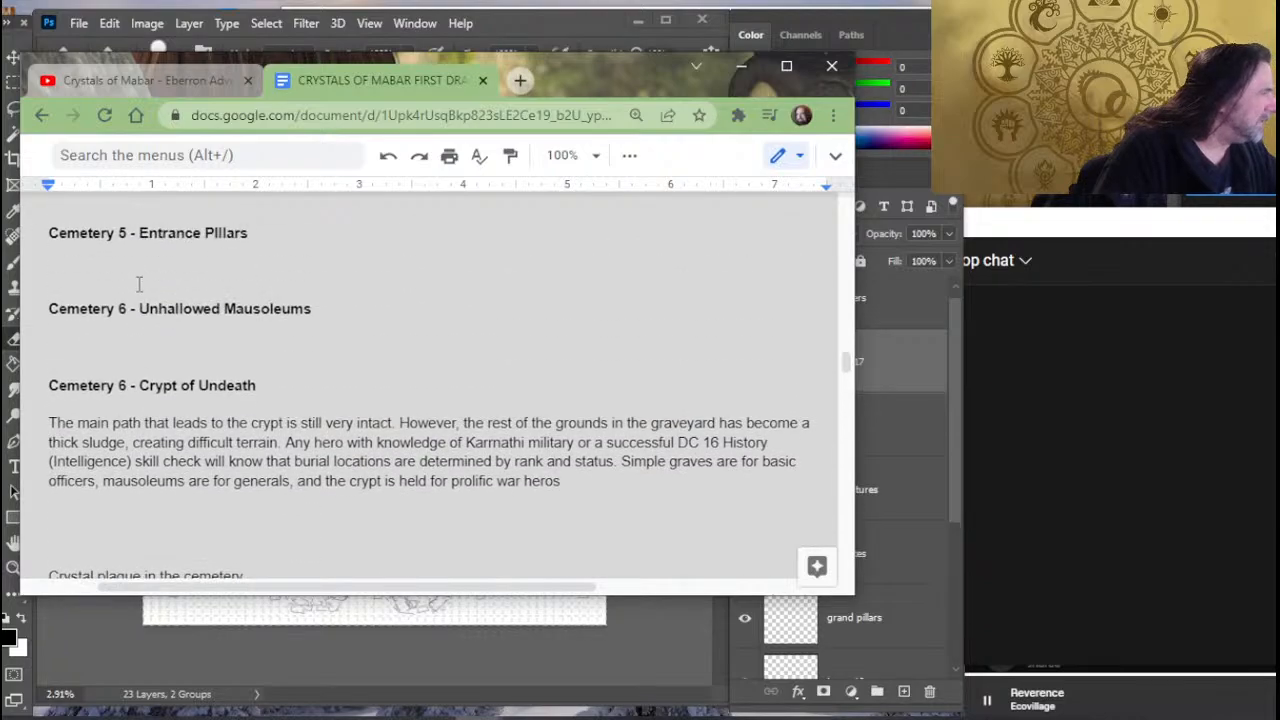
click(125, 385)
key(BackSpace)
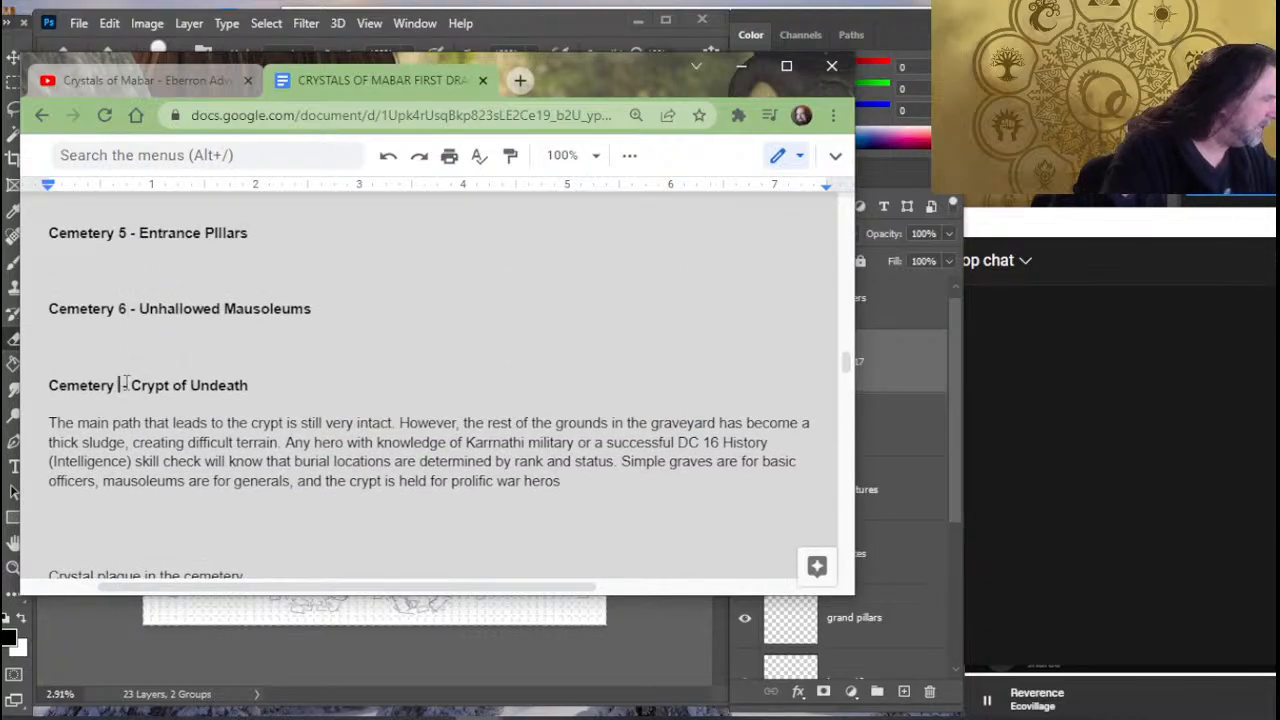
text(7)
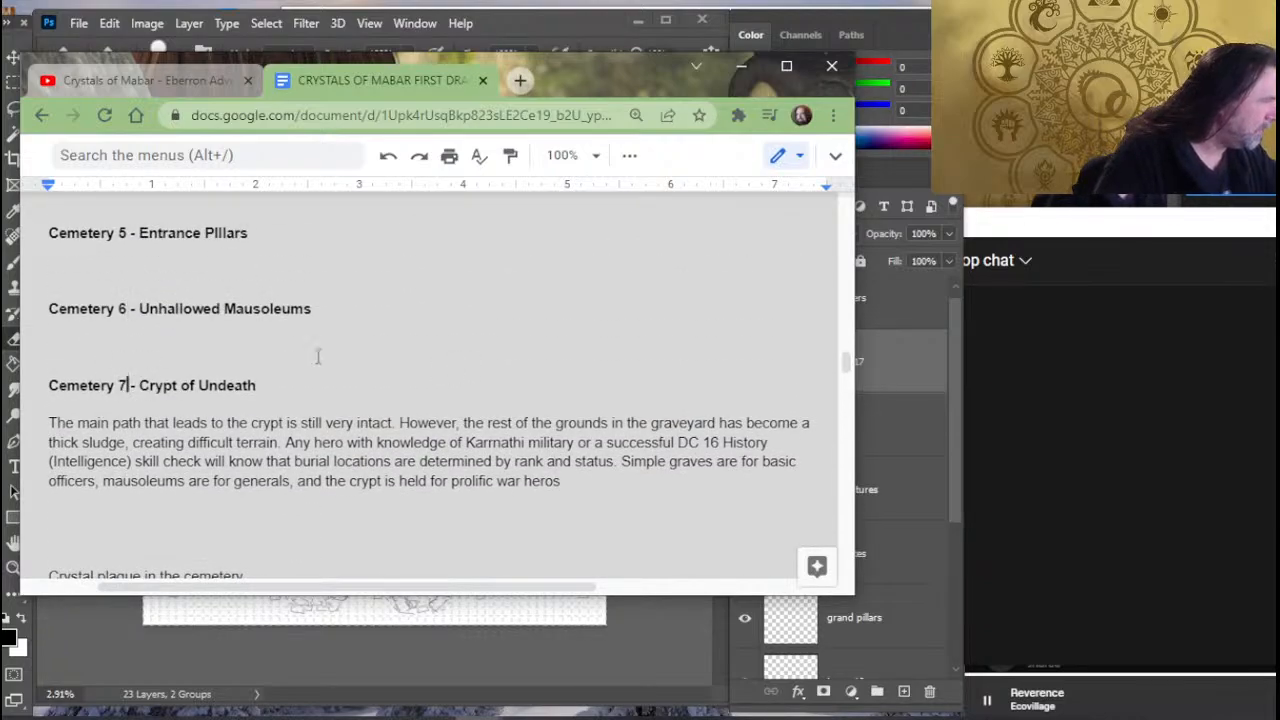
drag(278, 384, 201, 383)
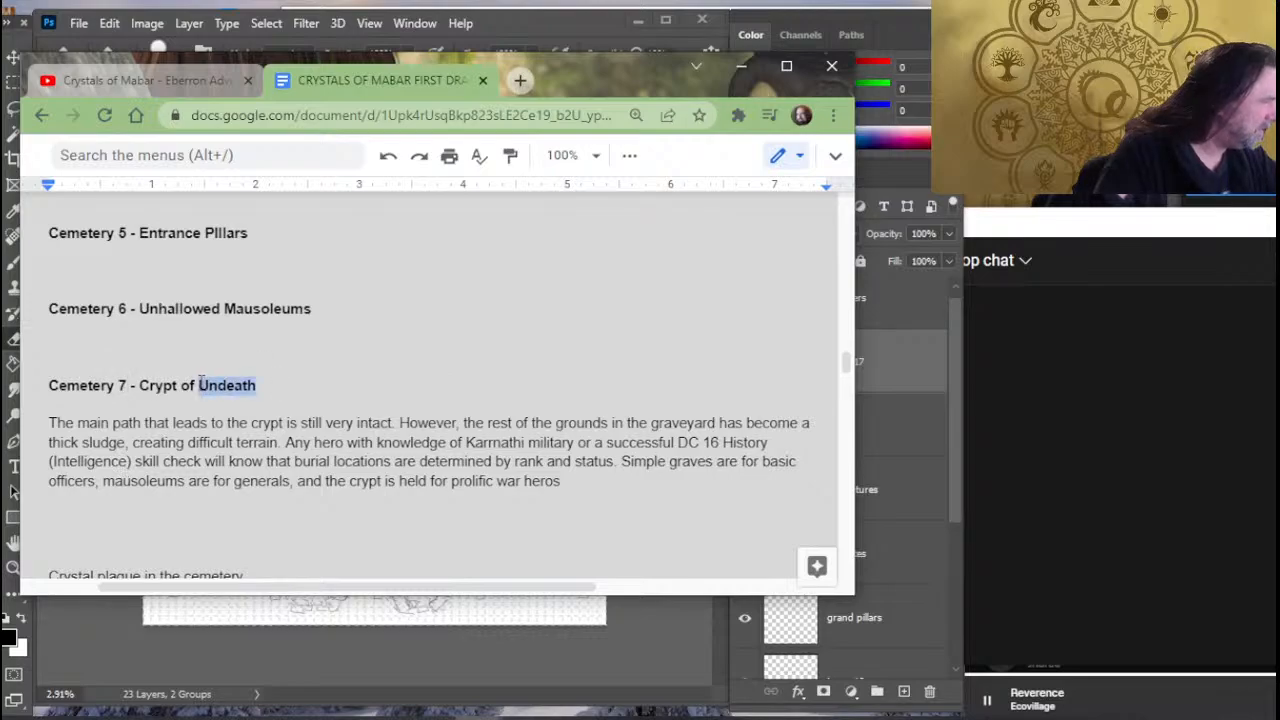
text(the Fallen)
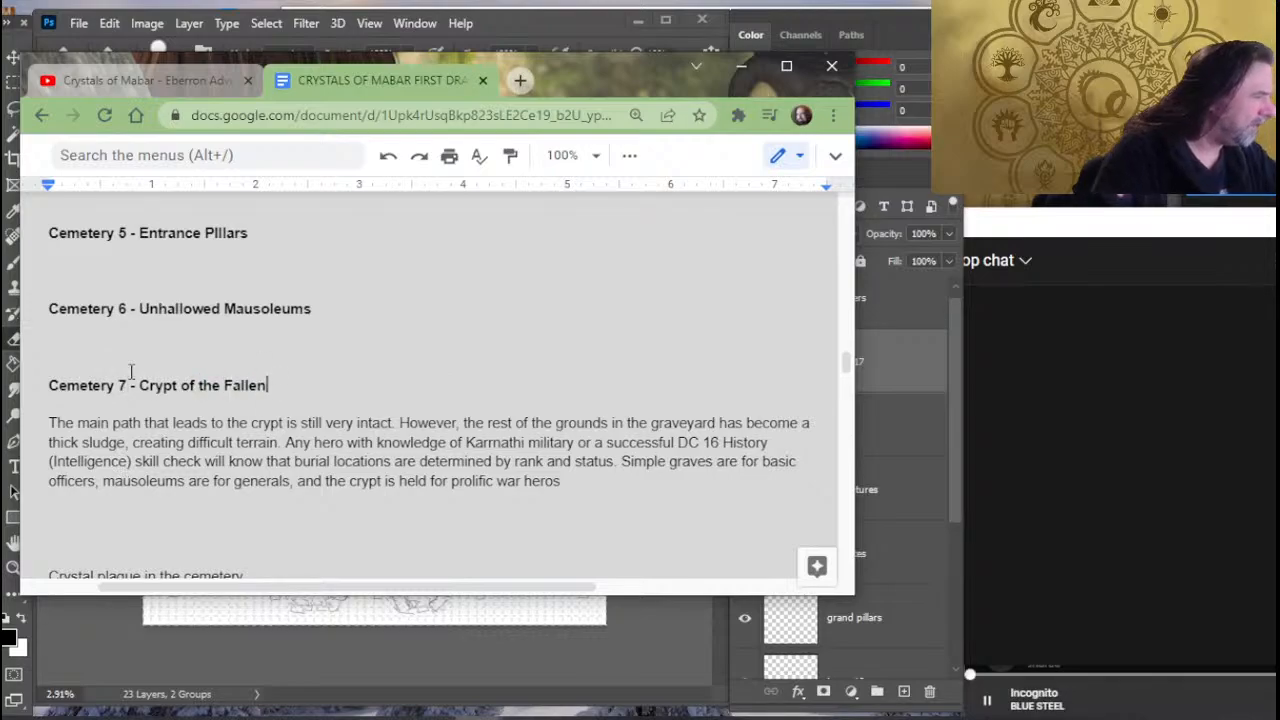
- Duplicate the Cemetery 2 - Unmarked Graves heading and its first description line directly below the cemetery map
scroll(129, 371, up, 3)
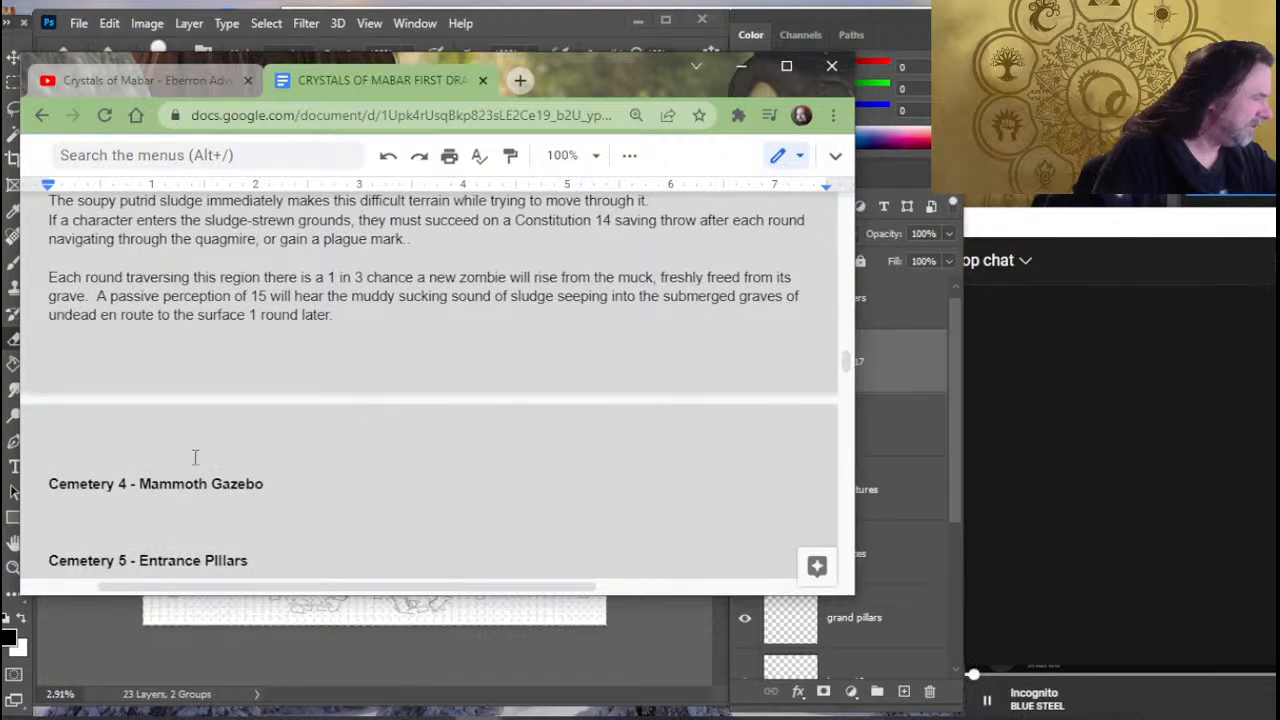
scroll(236, 383, up, 3)
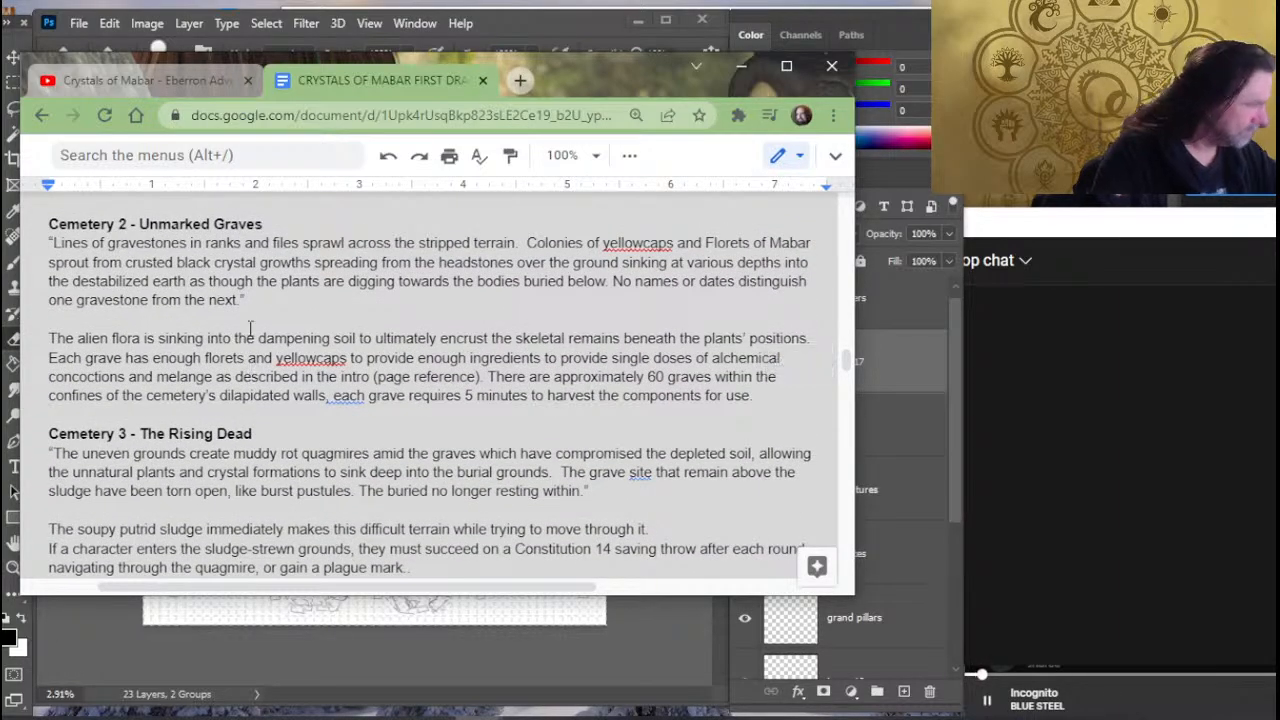
scroll(257, 327, up, 2)
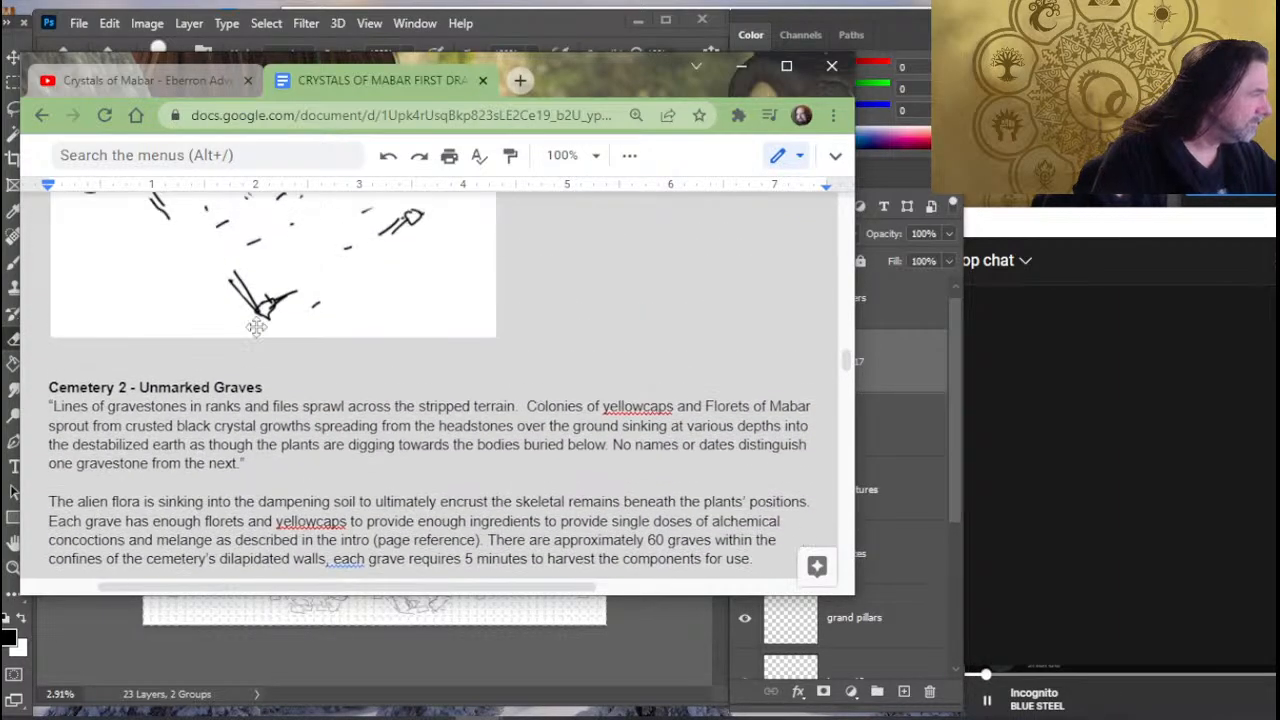
click(183, 357)
key(Down)
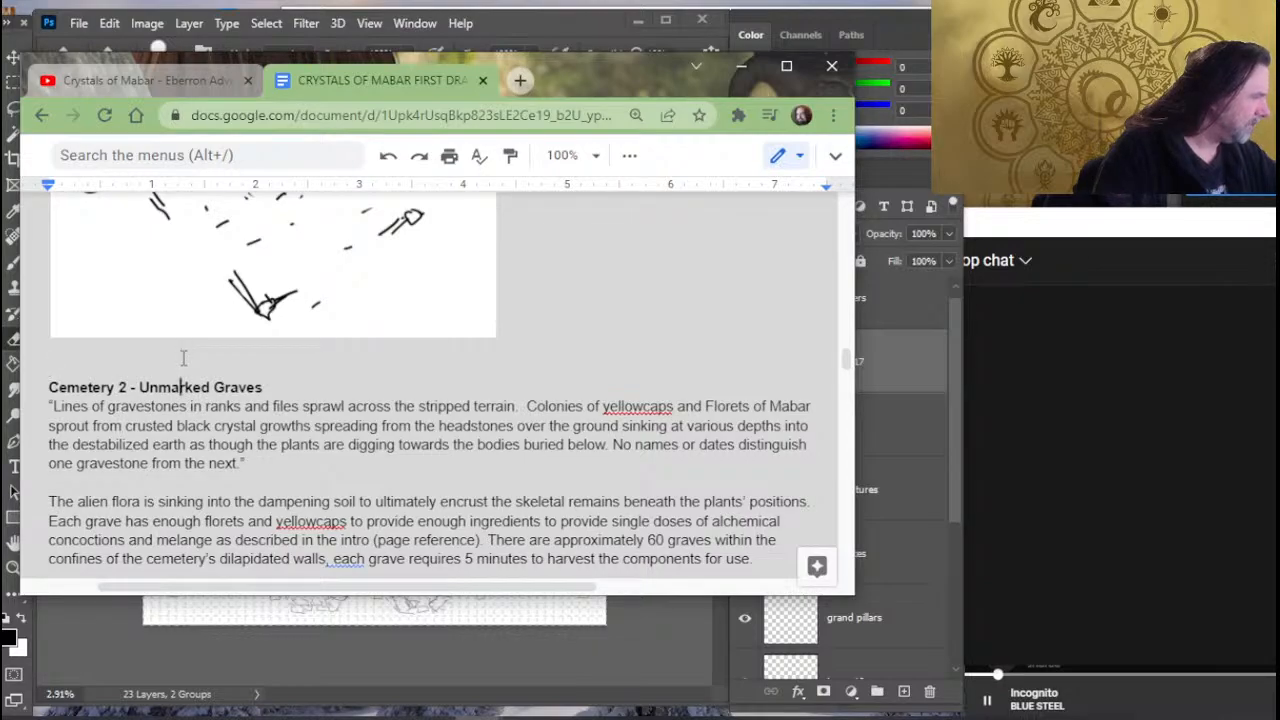
key(Down)
key(shift+Down)
key(shift+Down)
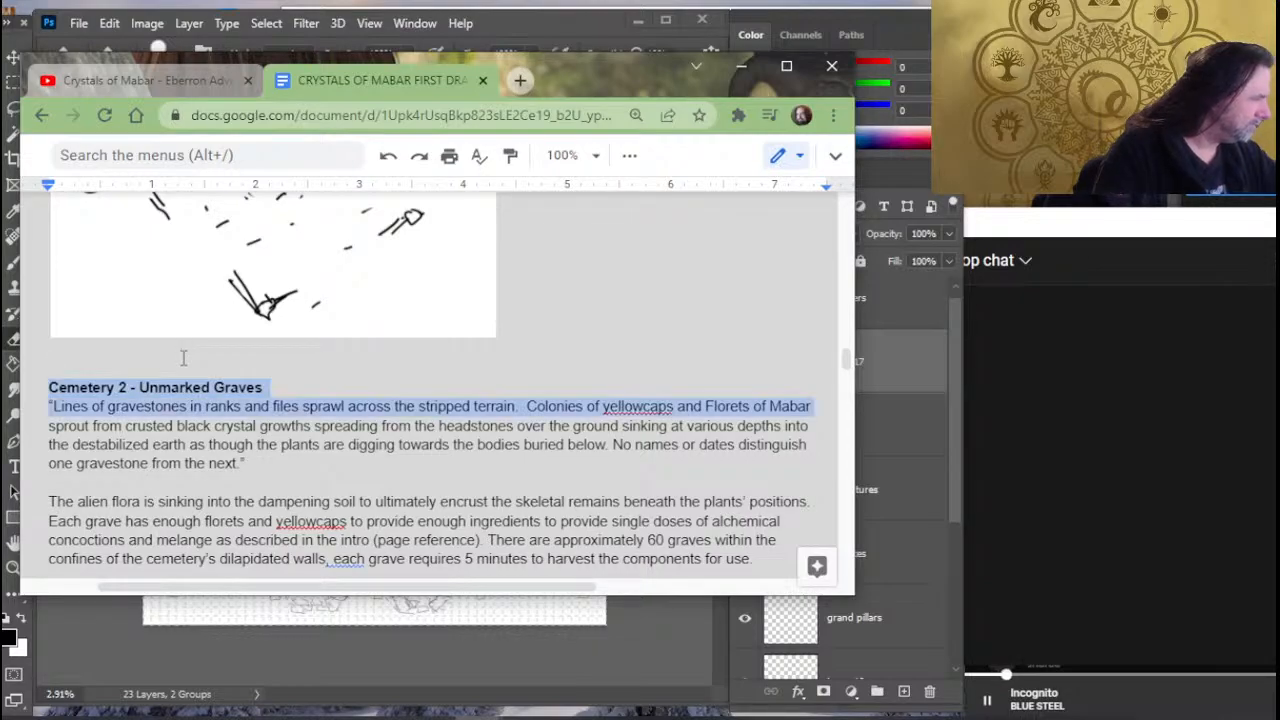
key(ctrl+c)
click(183, 357)
key(ctrl+v)
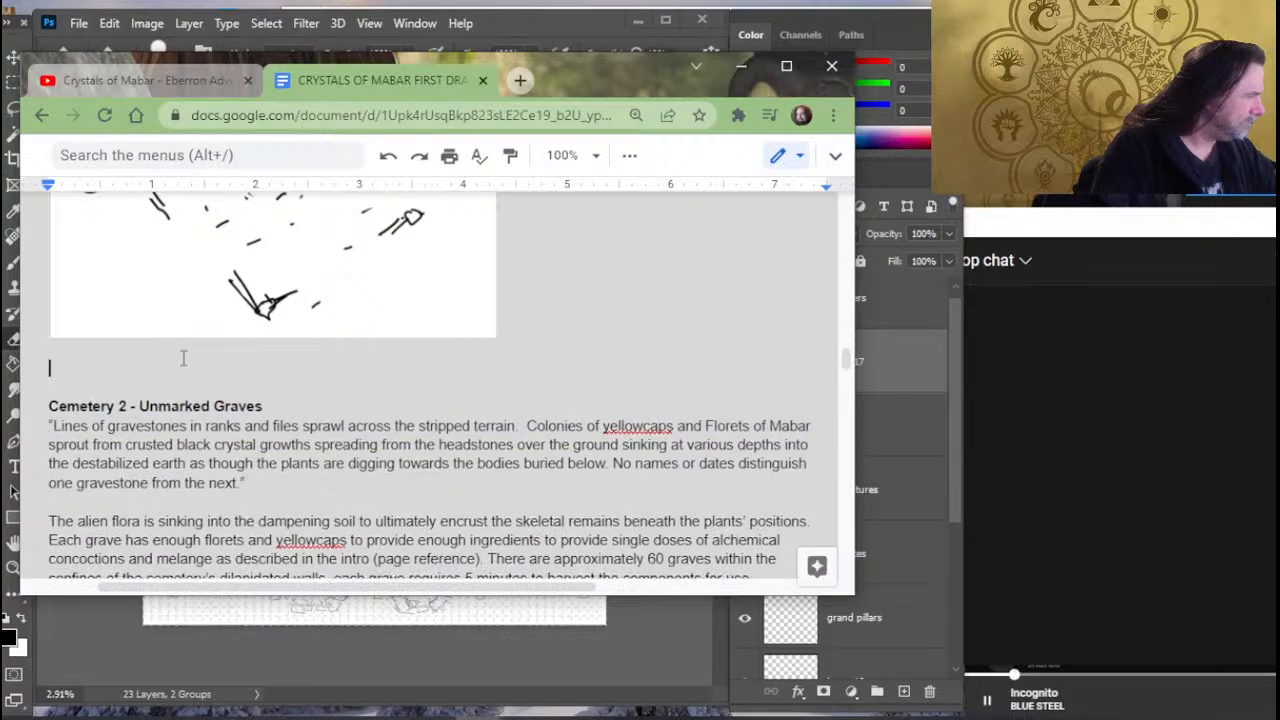
click(183, 357)
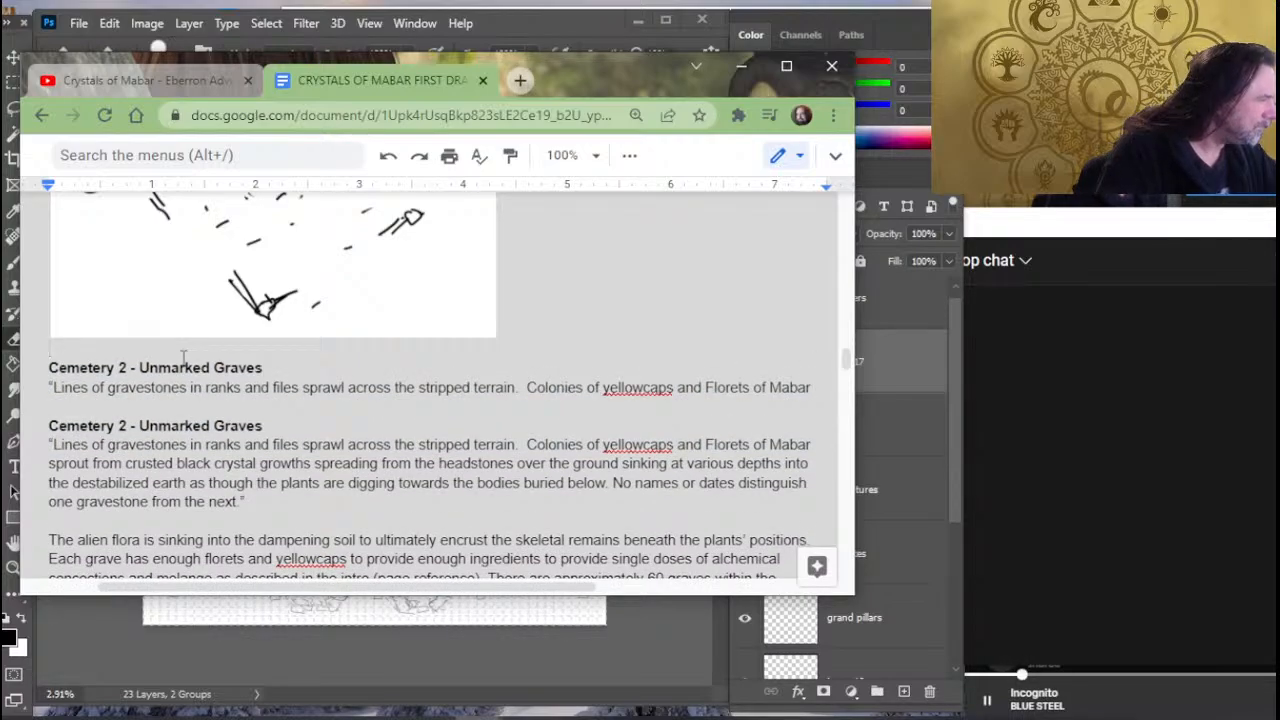
- Change the copied heading below the map to "Cemetery 1 - Breached Wall"
key(Up)
key(Right)
key(Right)
key(Right)
key(Right)
key(Right)
key(Right)
key(Right)
key(Right)
key(Right)
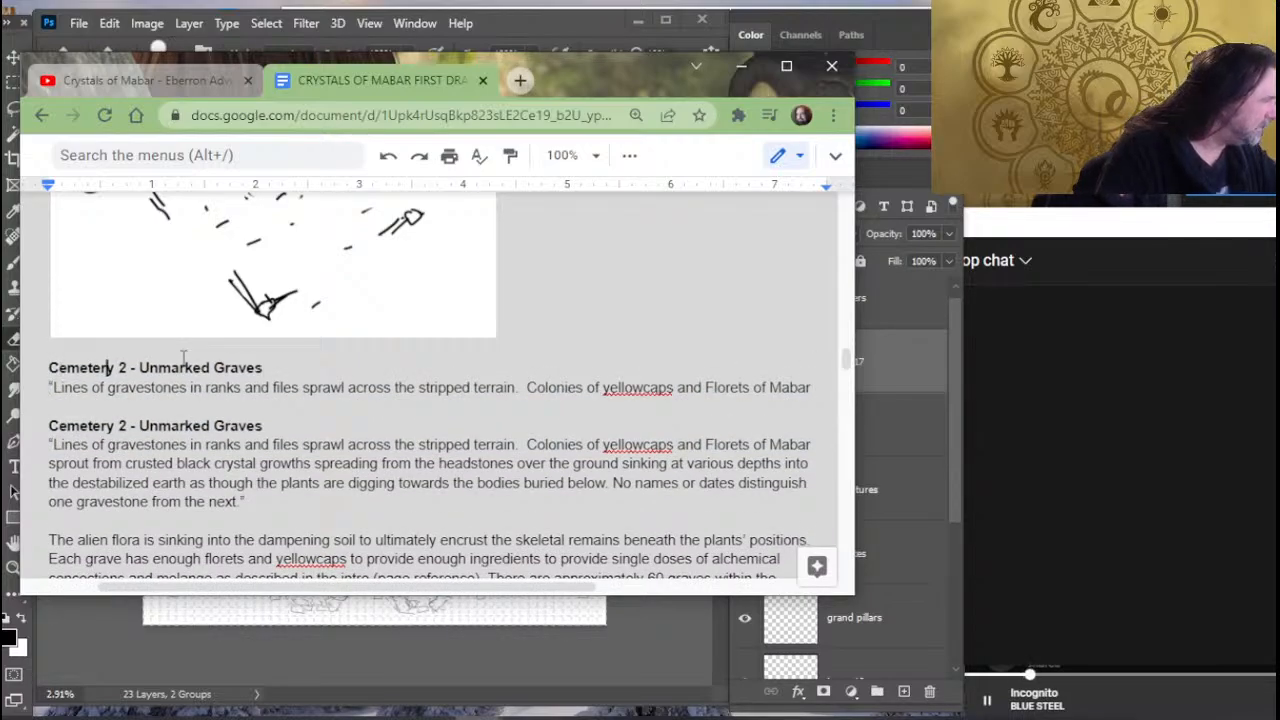
key(Delete)
text(1)
key(Right)
key(Right)
key(Delete)
key(Delete)
key(Delete)
key(Delete)
key(Delete)
key(Delete)
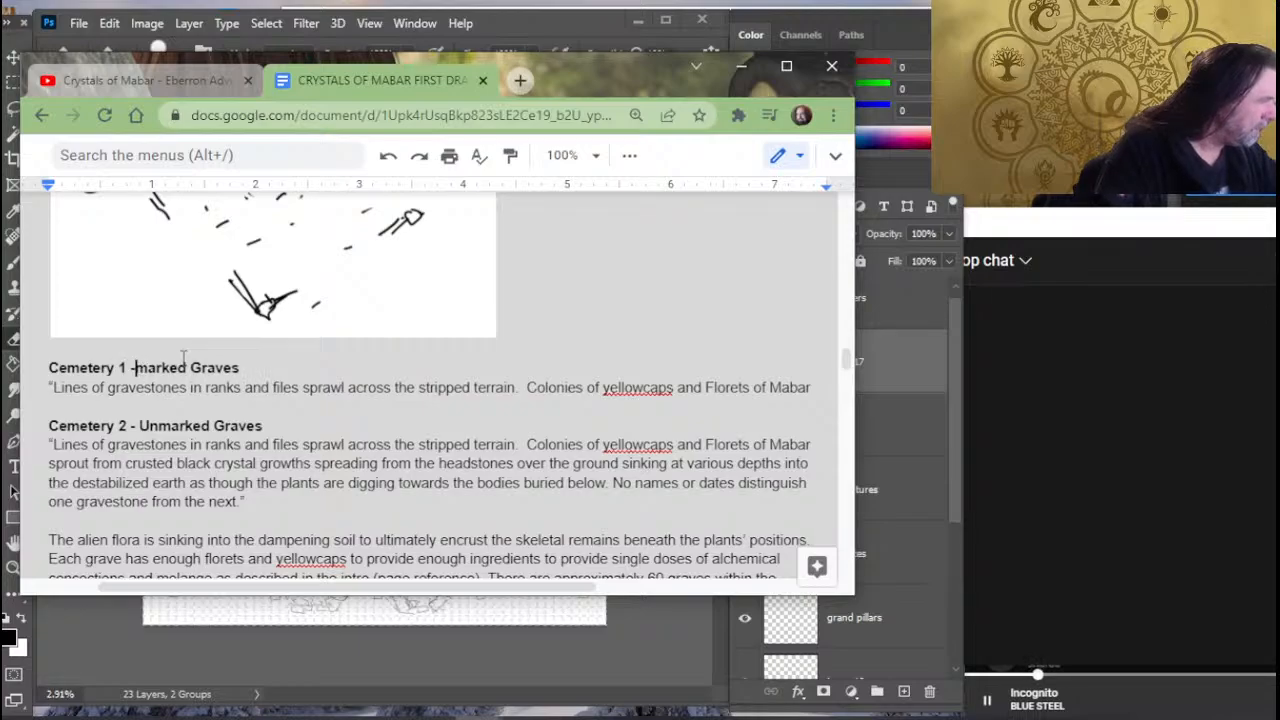
key(Delete)
key(Delete)
key(Delete)
key(Delete)
key(Delete)
key(Delete)
key(Delete)
key(Delete)
key(Delete)
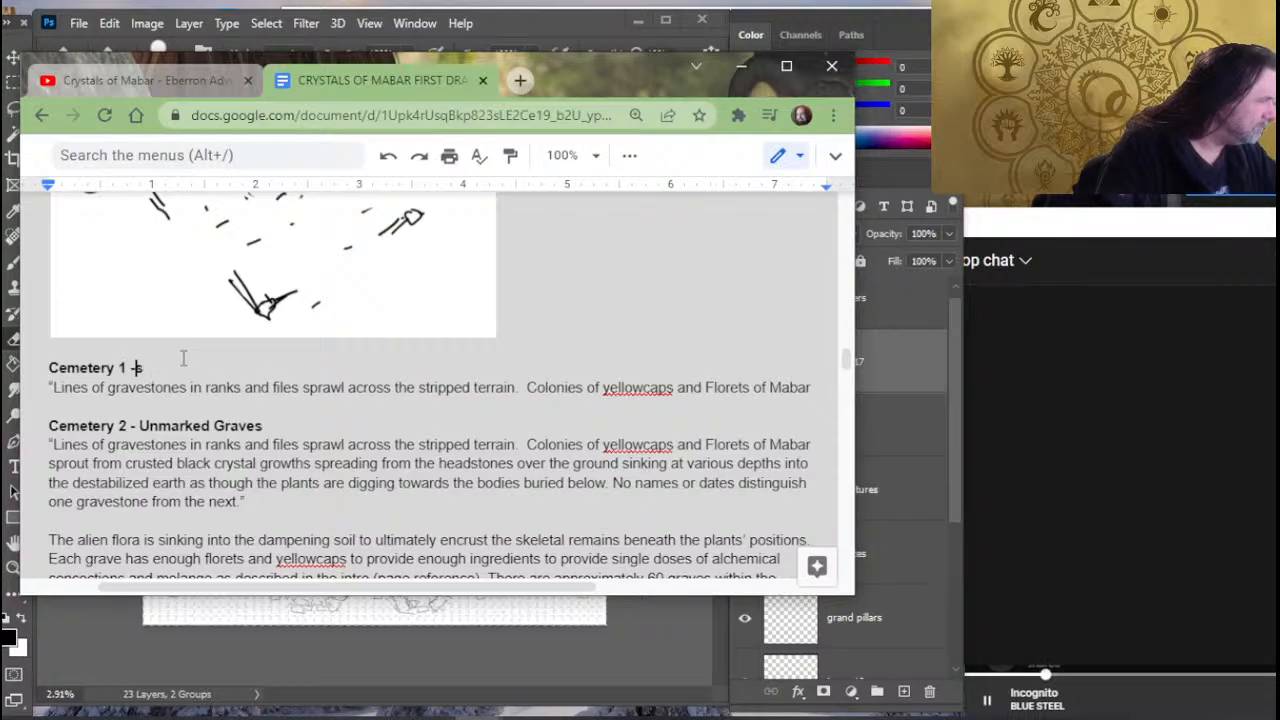
text(Breache)
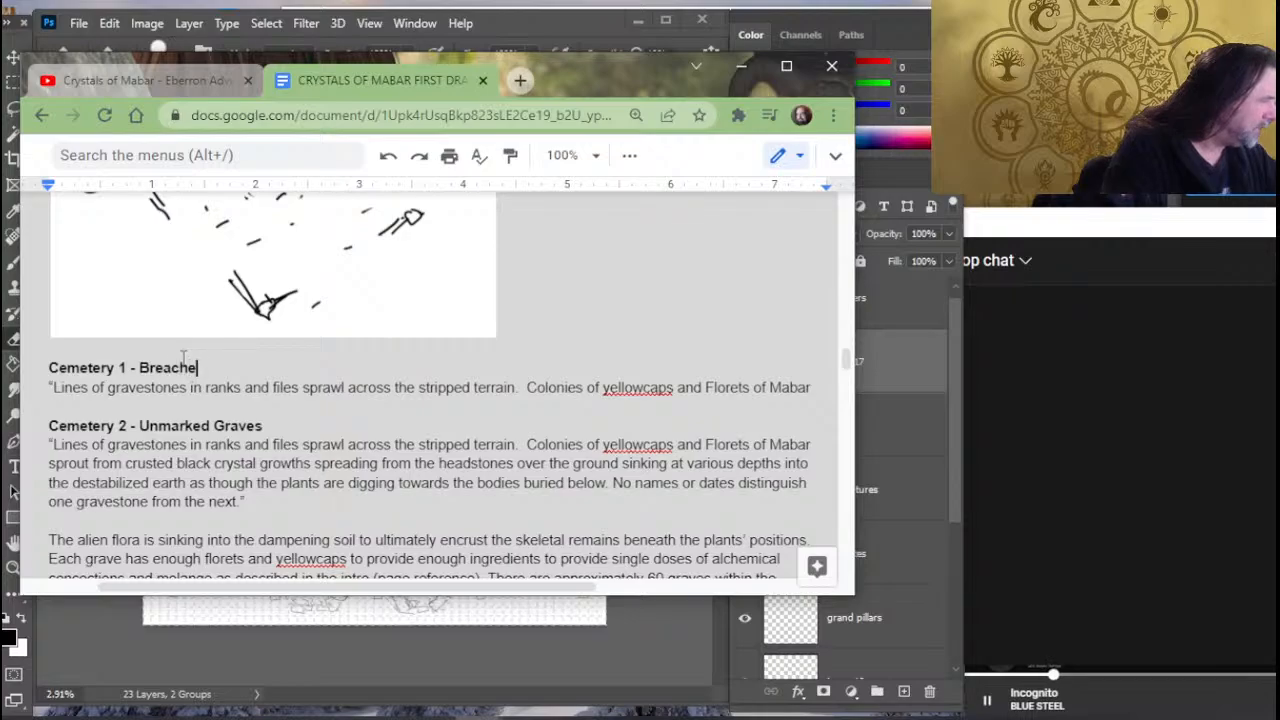
text(d Wall)
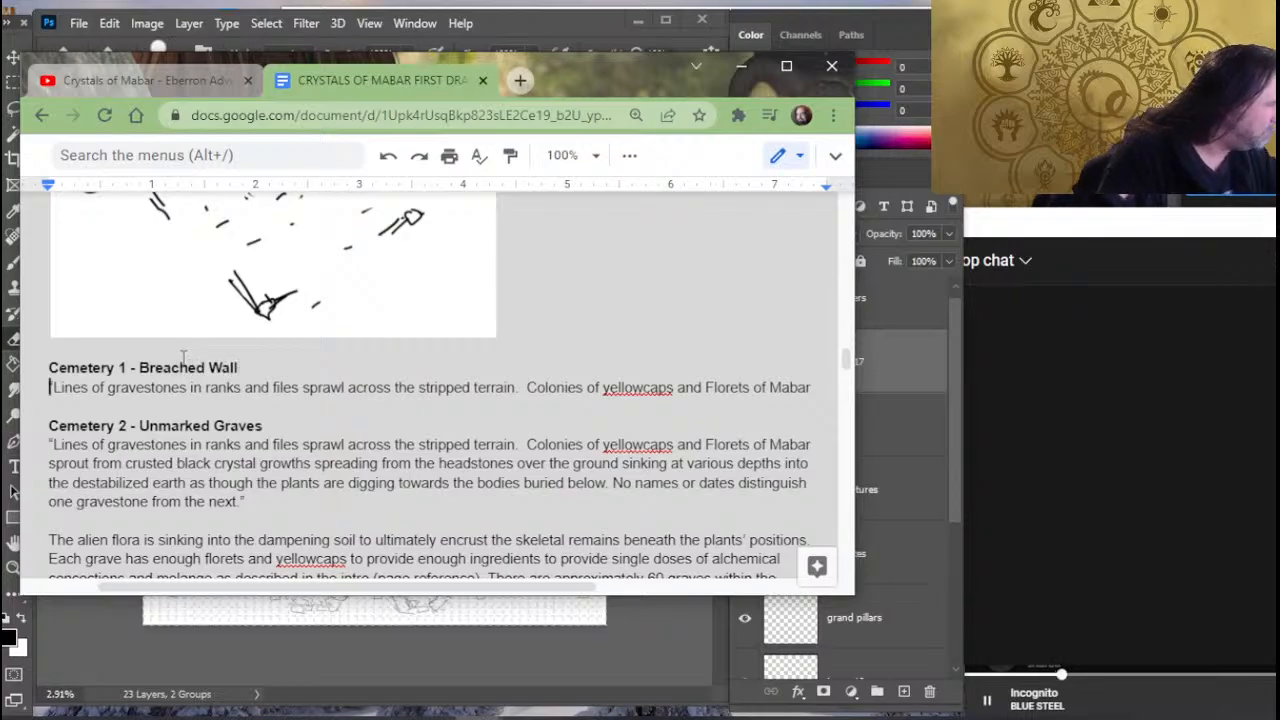
- Begin the Breached Wall description, inside its opening quotation mark, with "A 10-foot tall wall lies broken"
key(Right)
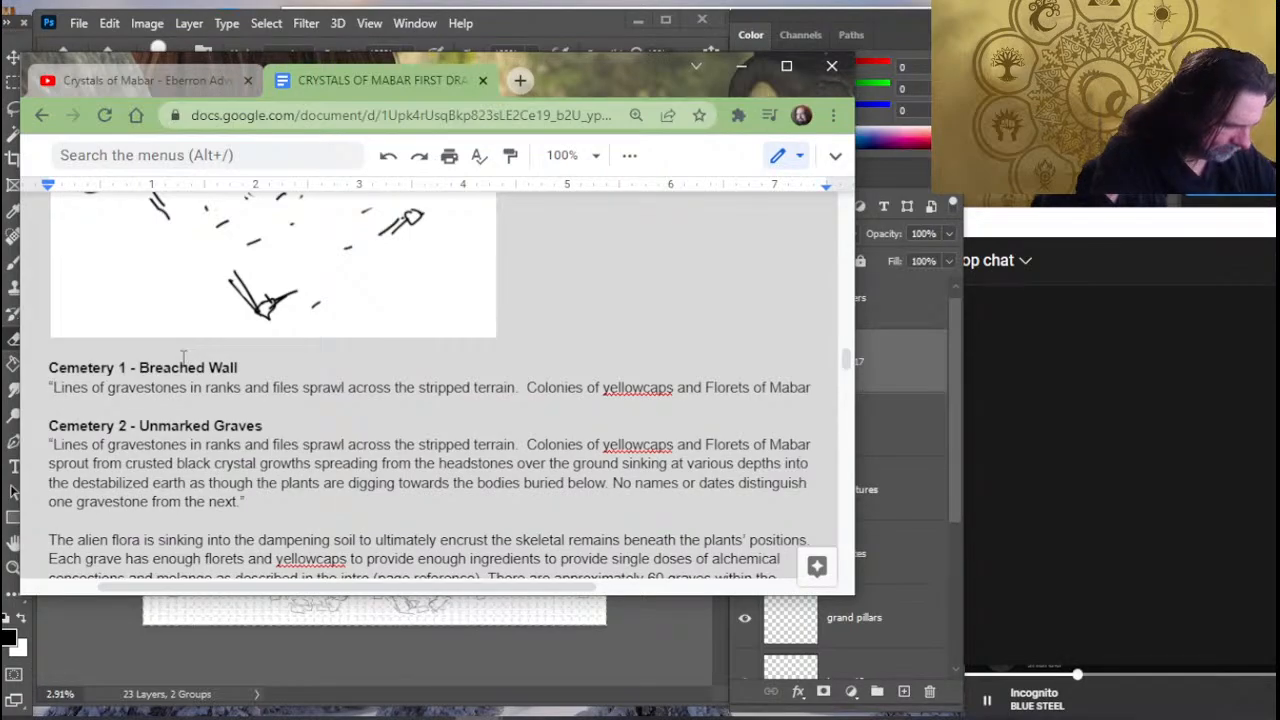
text(This)
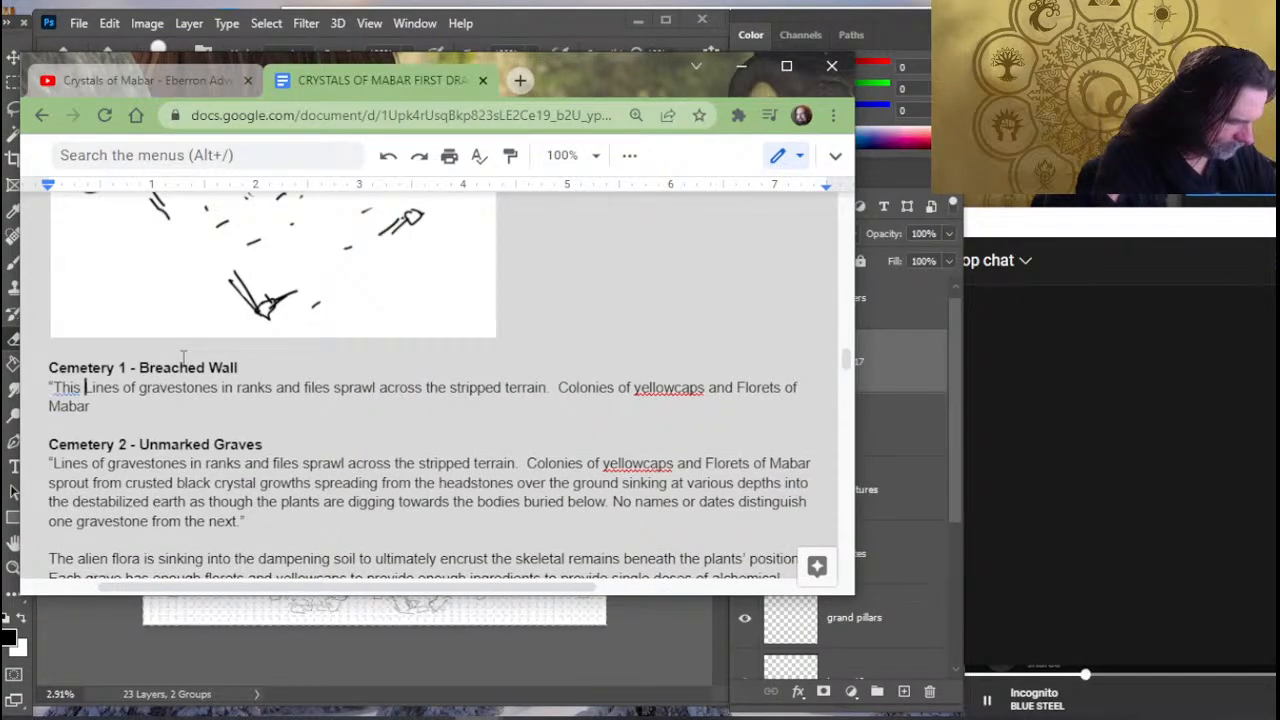
key(BackSpace)
key(BackSpace)
key(BackSpace)
key(BackSpace)
key(BackSpace)
text(A 10)
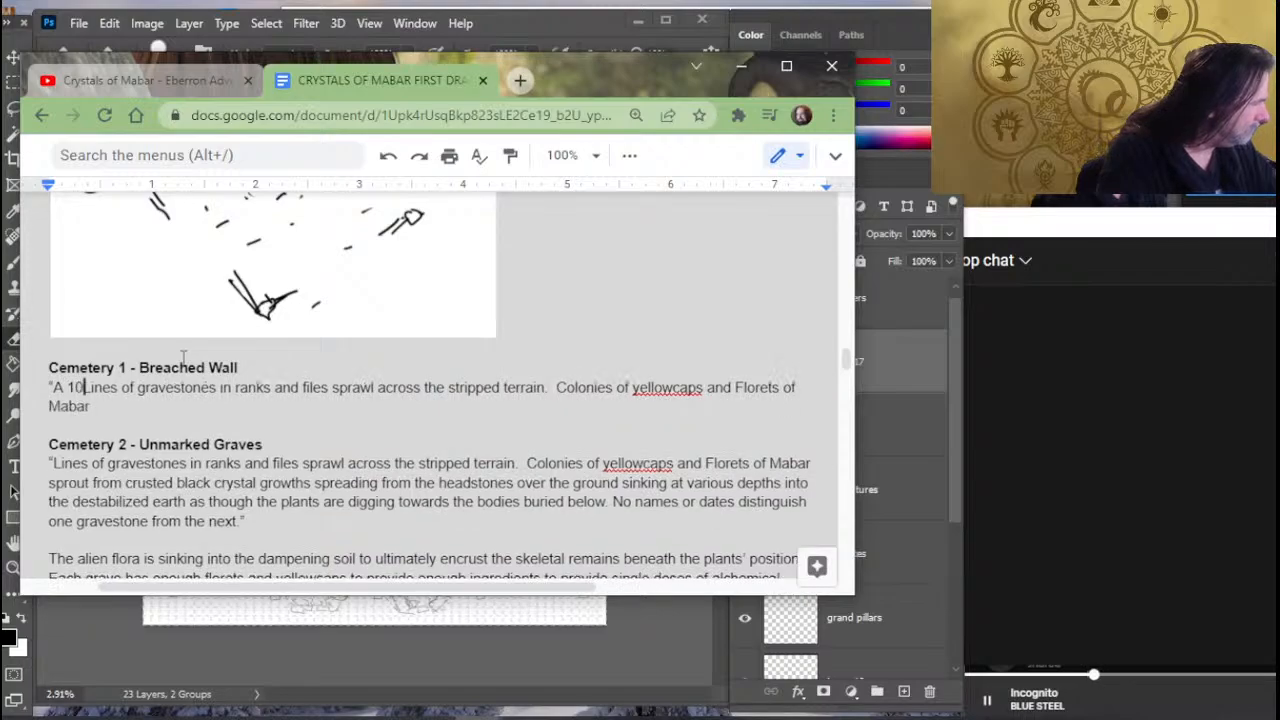
text( f)
key(BackSpace)
key(BackSpace)
text(-)
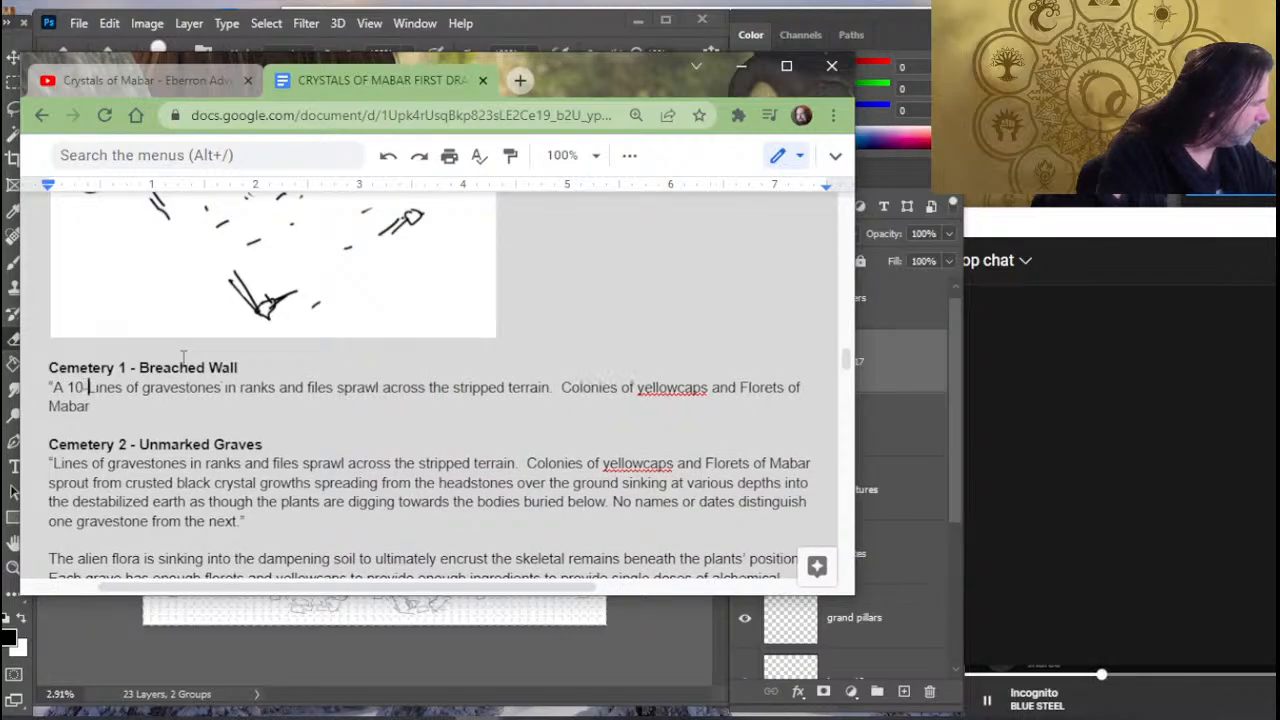
text(foot tall)
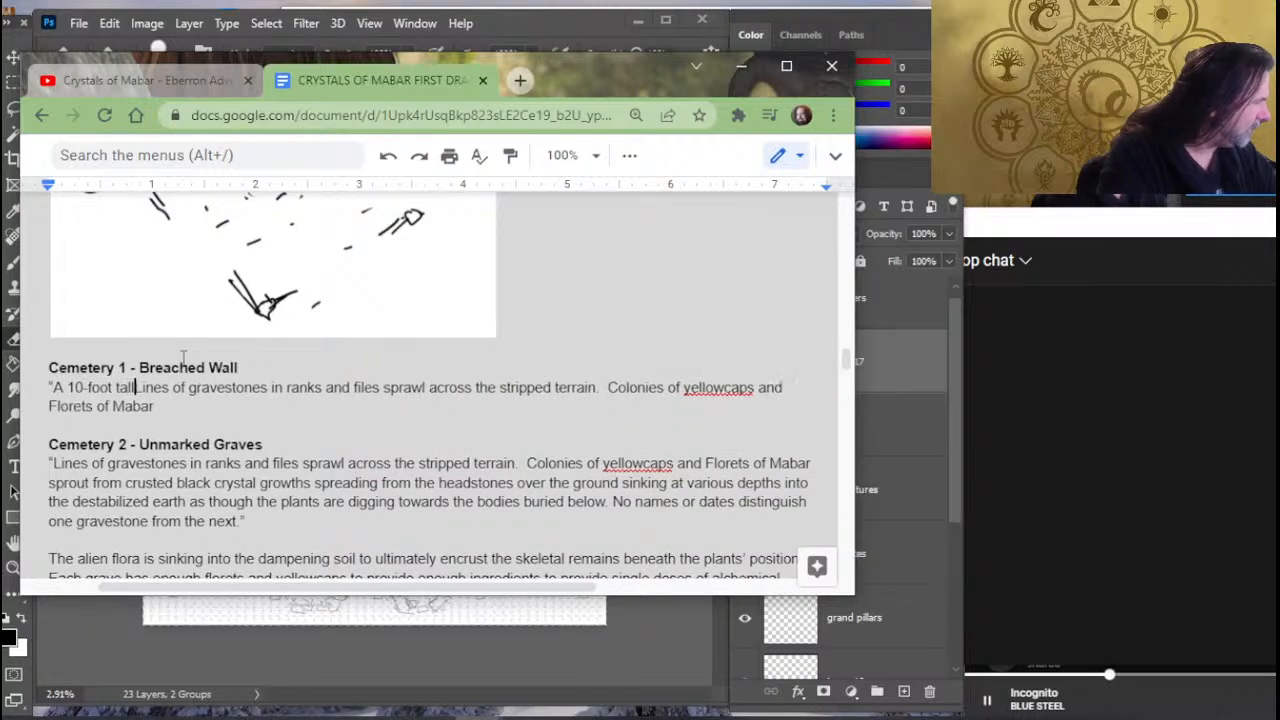
text( wall lies )
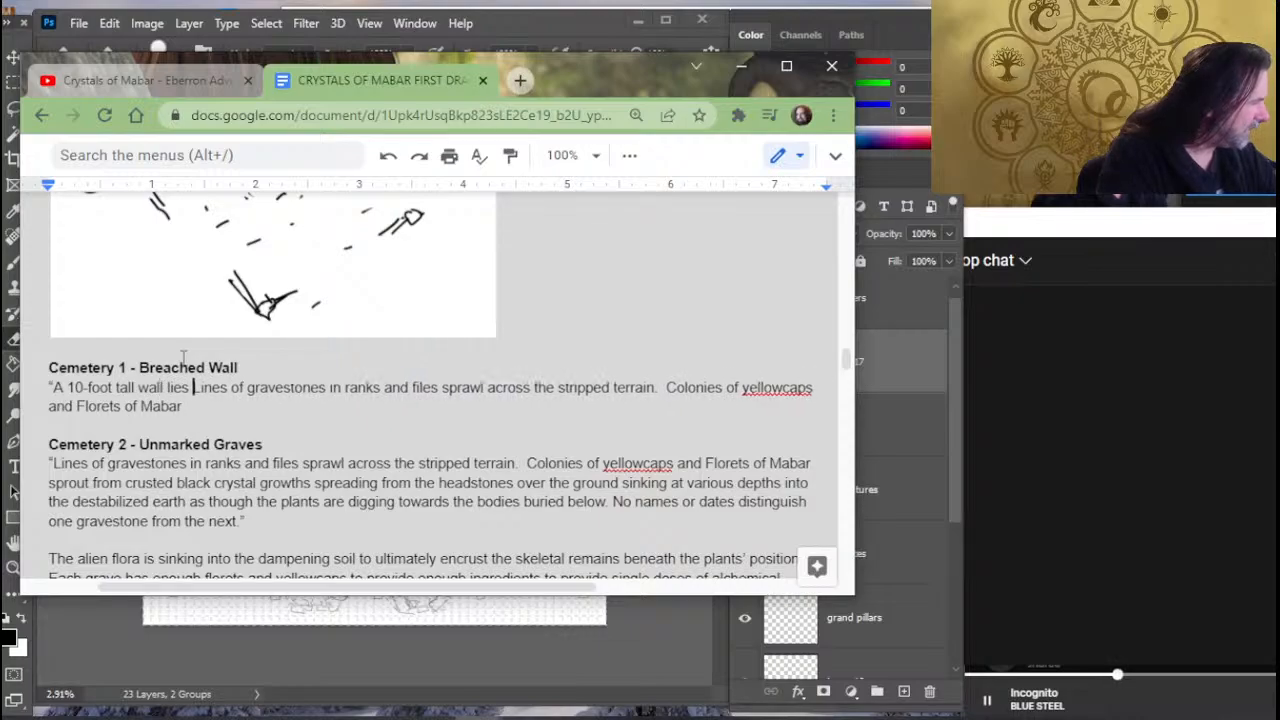
text(broken in )
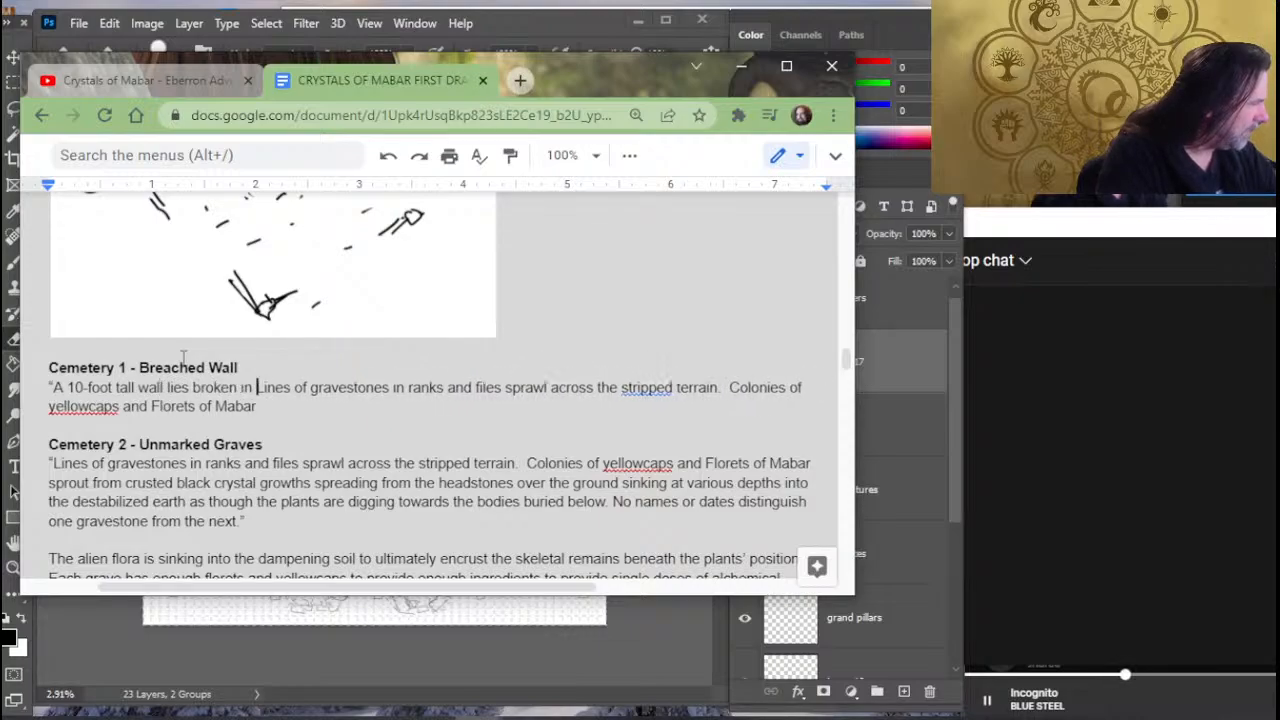
text(a few loca)
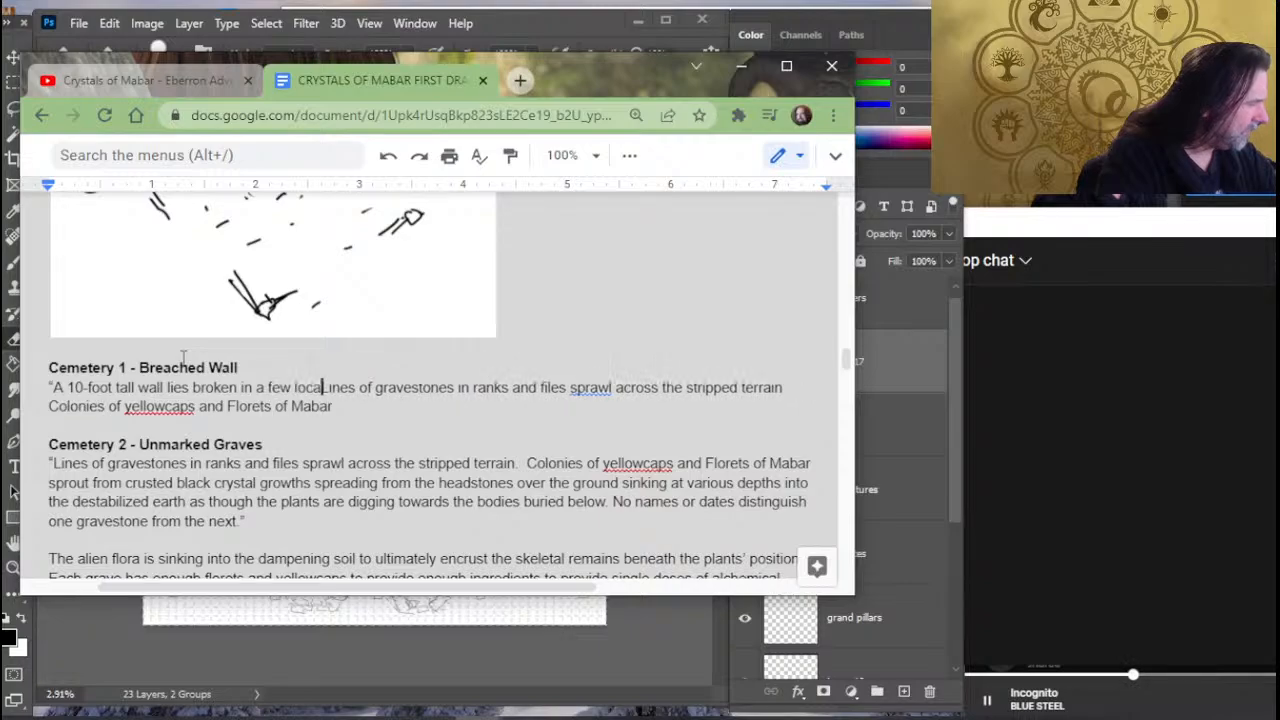
text(tions)
key(BackSpace)
key(BackSpace)
key(BackSpace)
key(BackSpace)
key(BackSpace)
key(BackSpace)
key(BackSpace)
key(BackSpace)
key(BackSpace)
key(BackSpace)
key(BackSpace)
key(BackSpace)
key(BackSpace)
key(BackSpace)
key(BackSpace)
key(BackSpace)
key(BackSpace)
key(BackSpace)
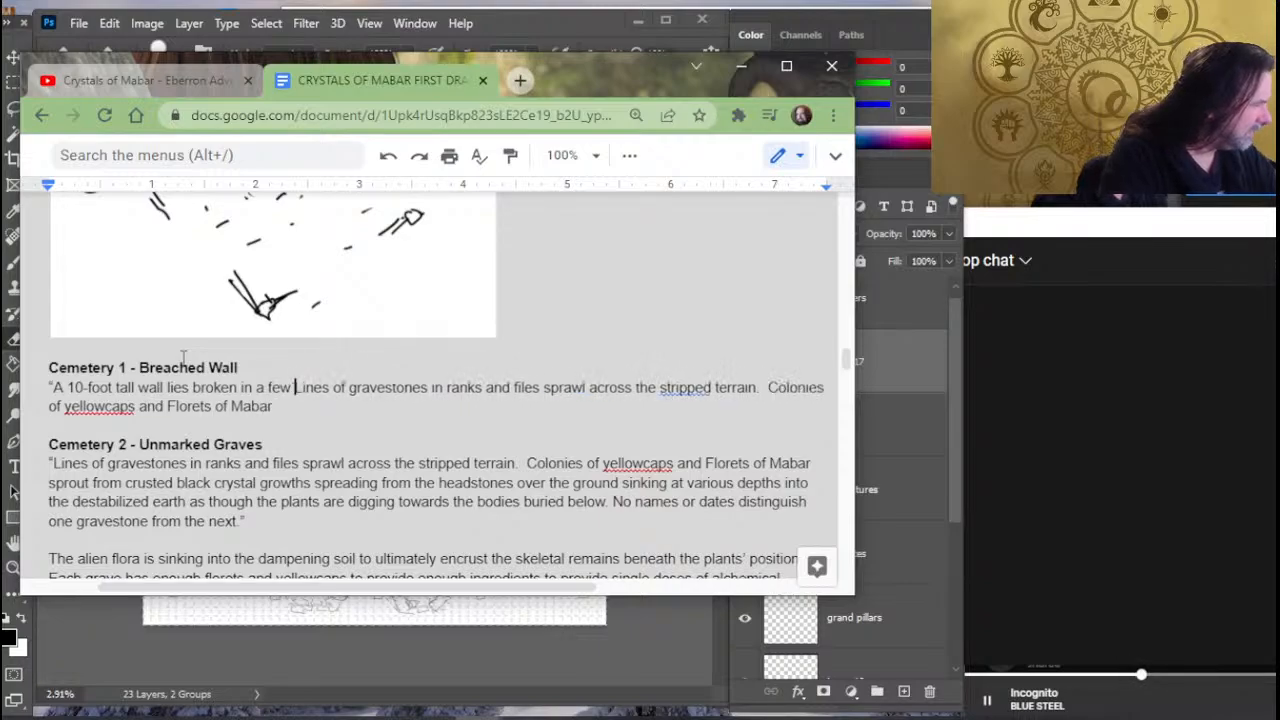
- Continue the Breached Wall description after "lies broken" with "along the southern perimeter"
text(along the)
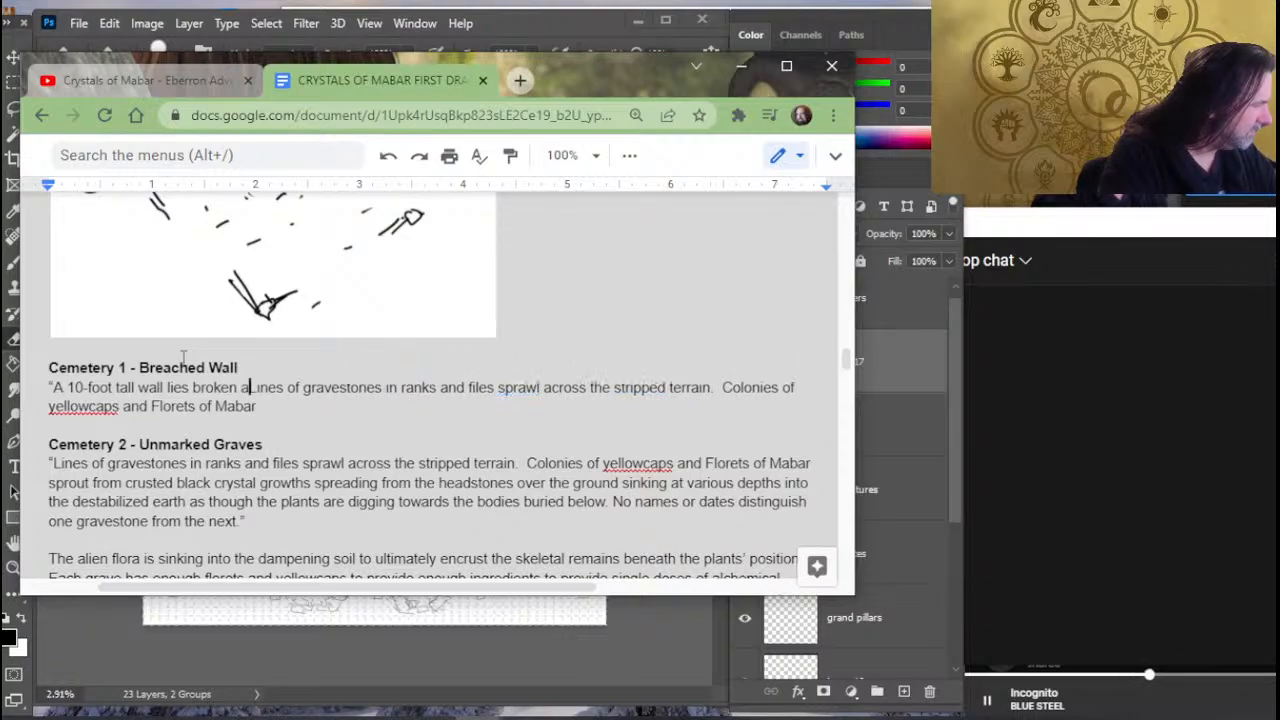
text( sou)
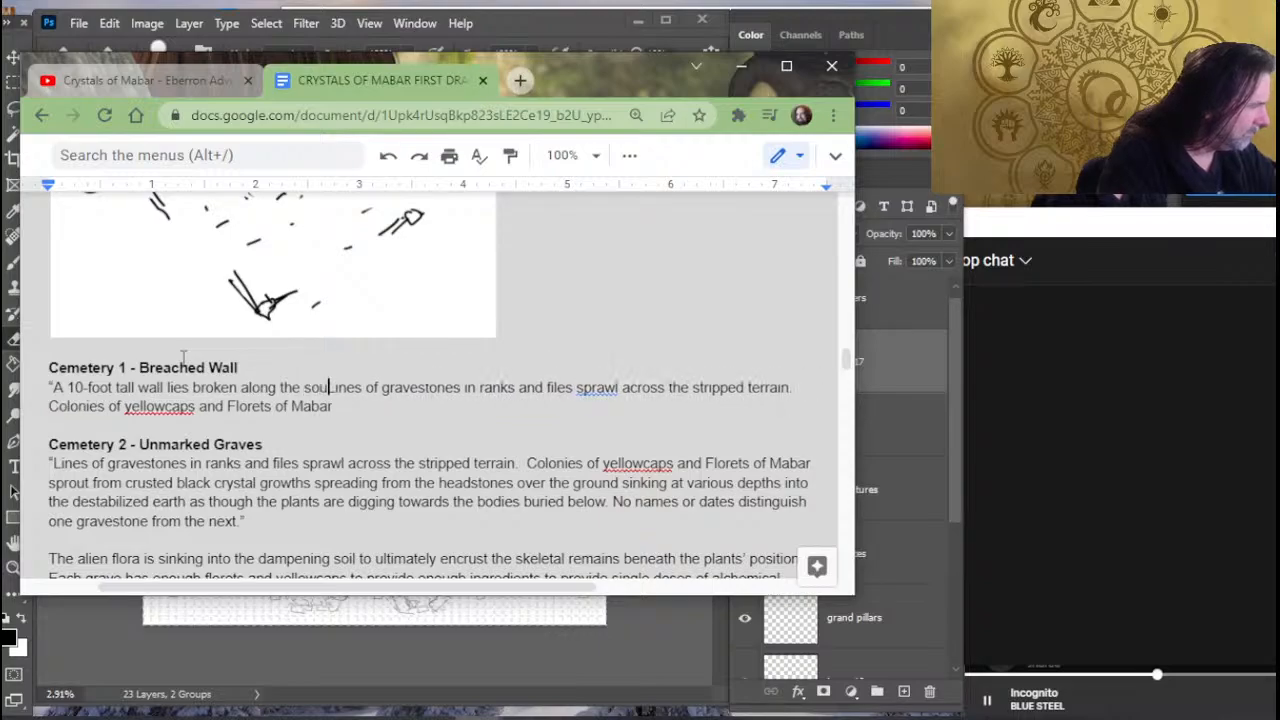
text(thern )
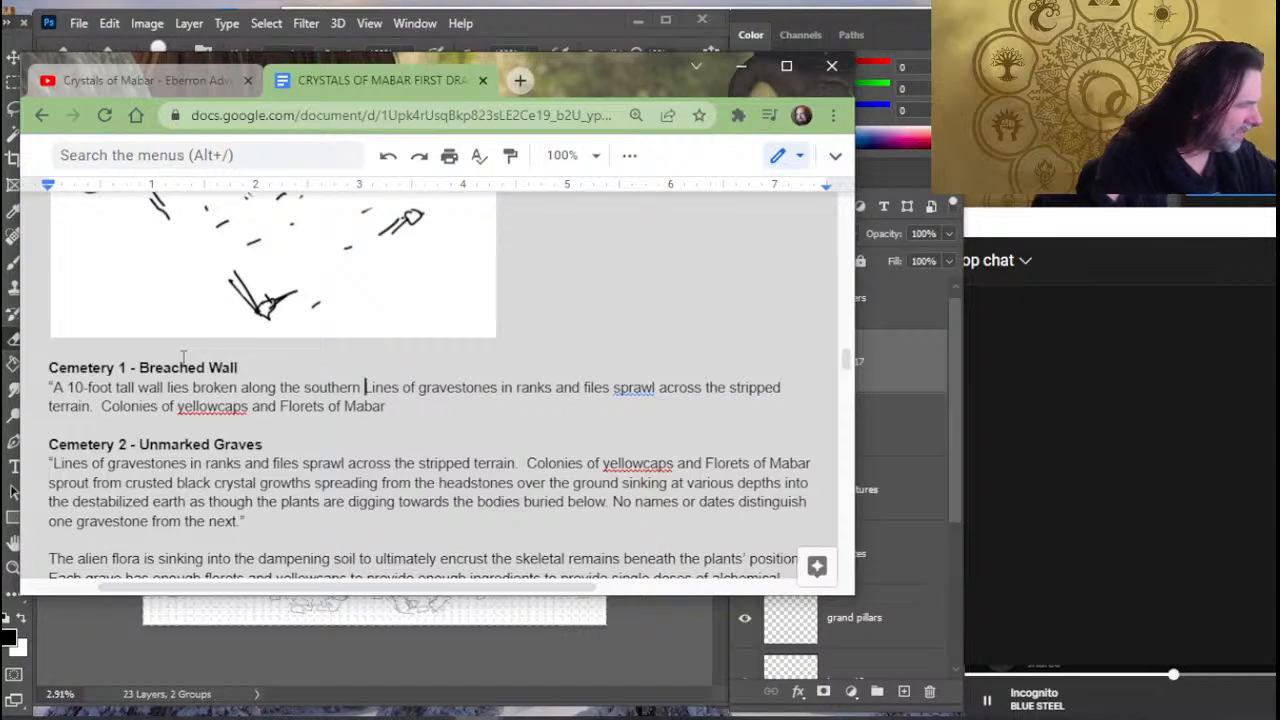
text(perimt)
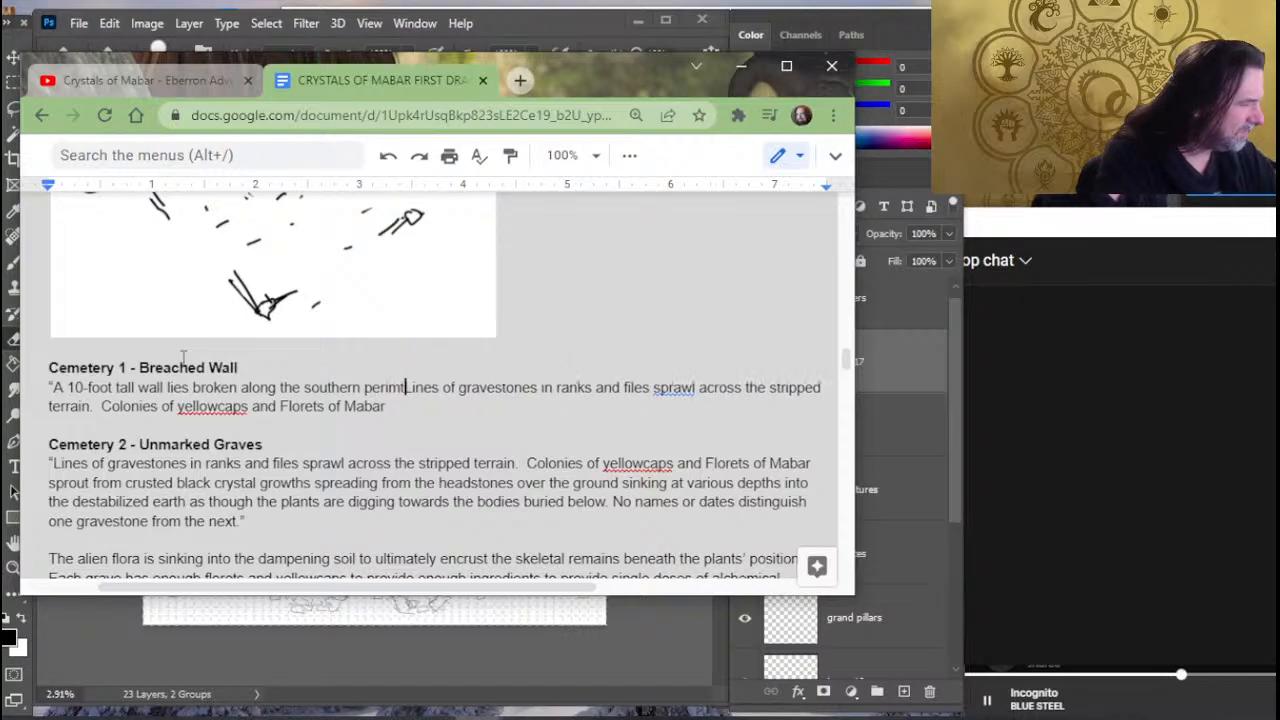
text(er)
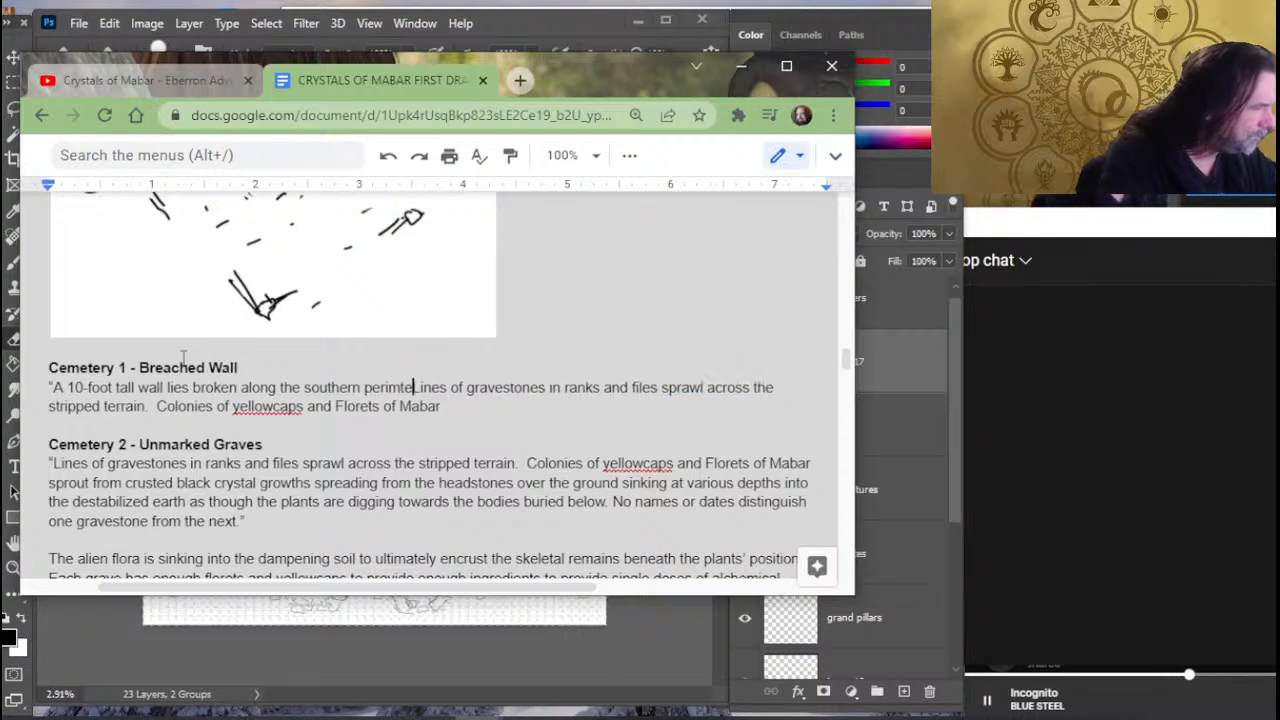
key(BackSpace)
key(BackSpace)
key(BackSpace)
key(BackSpace)
text(ter)
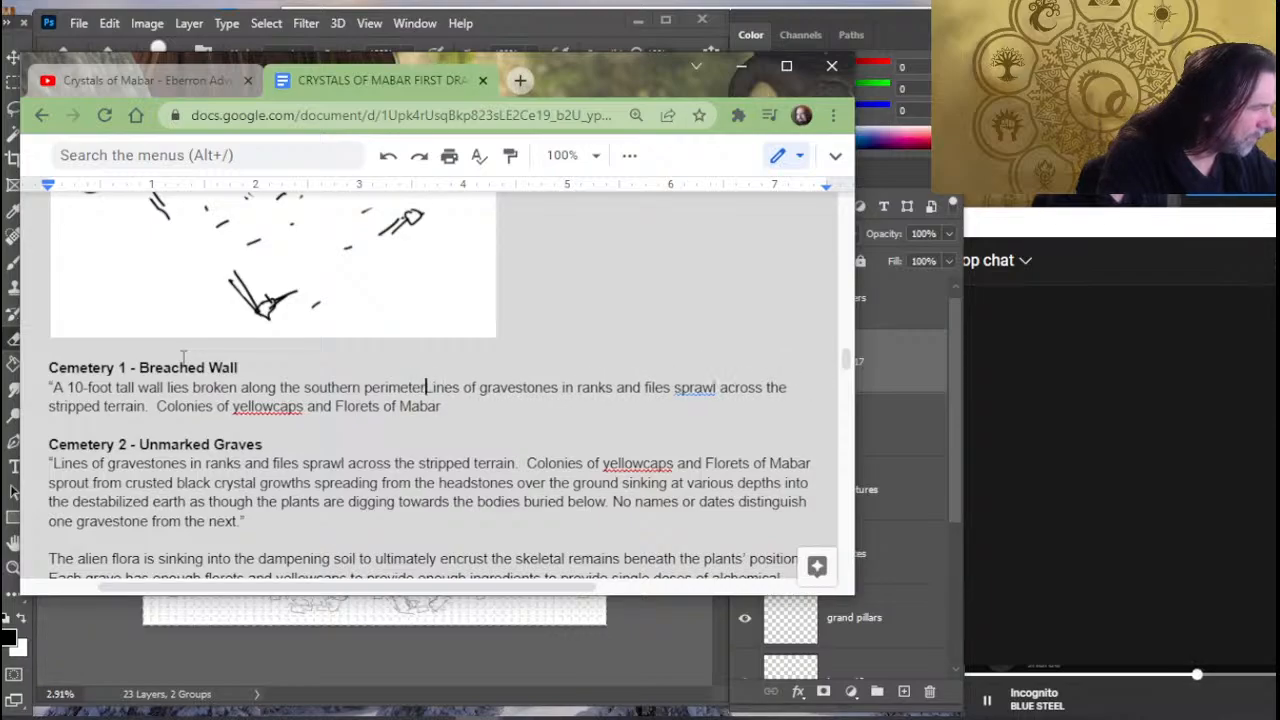
text(.  The)
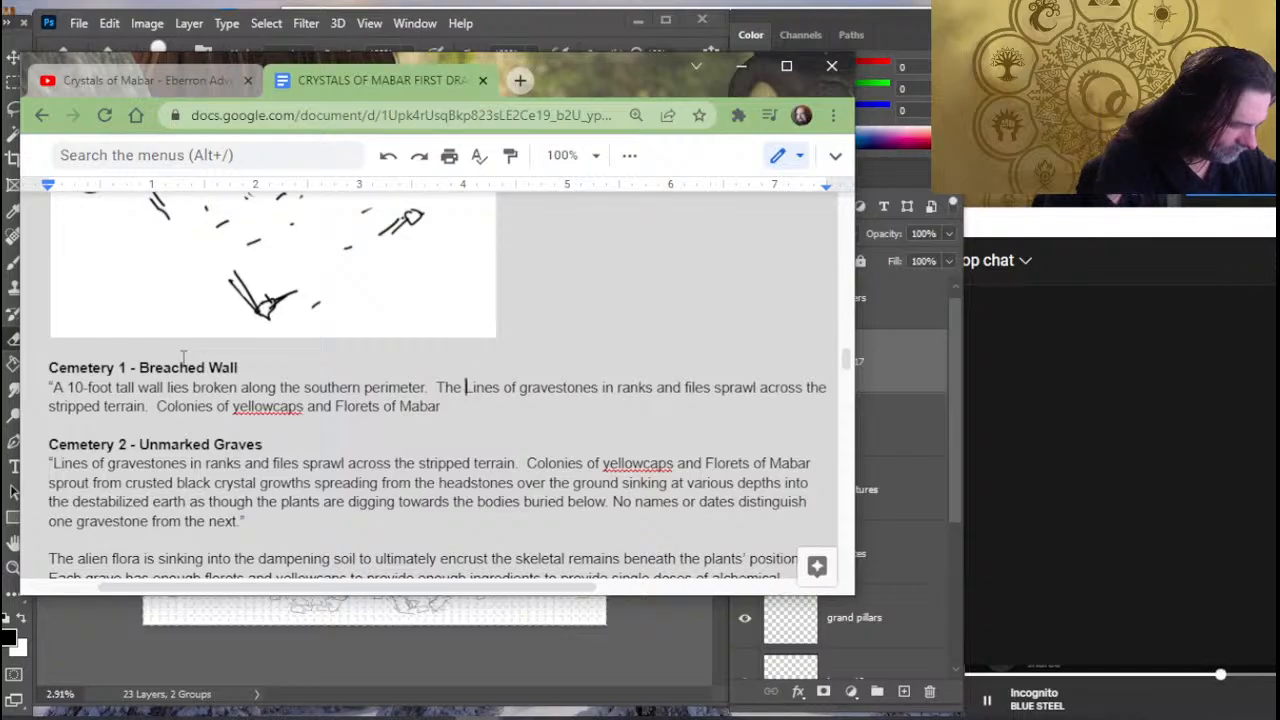
text(comp)
key(BackSpace)
key(BackSpace)
key(BackSpace)
key(BackSpace)
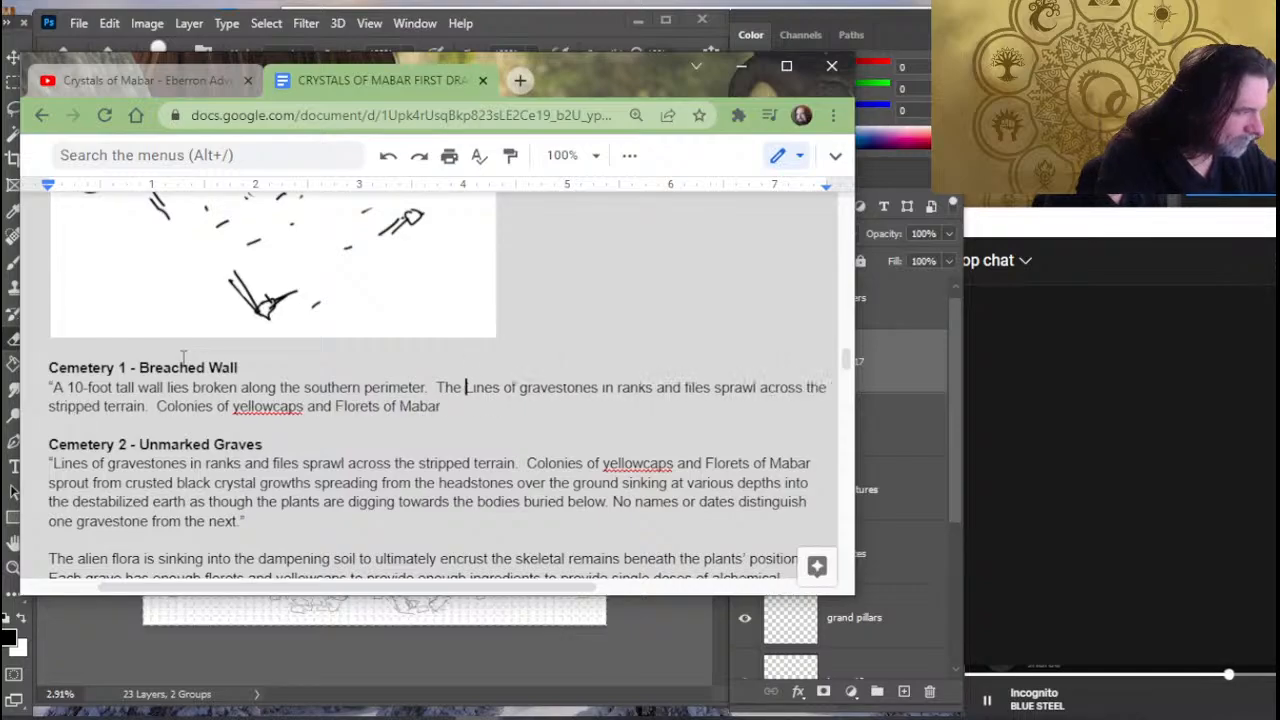
key(BackSpace)
key(BackSpace)
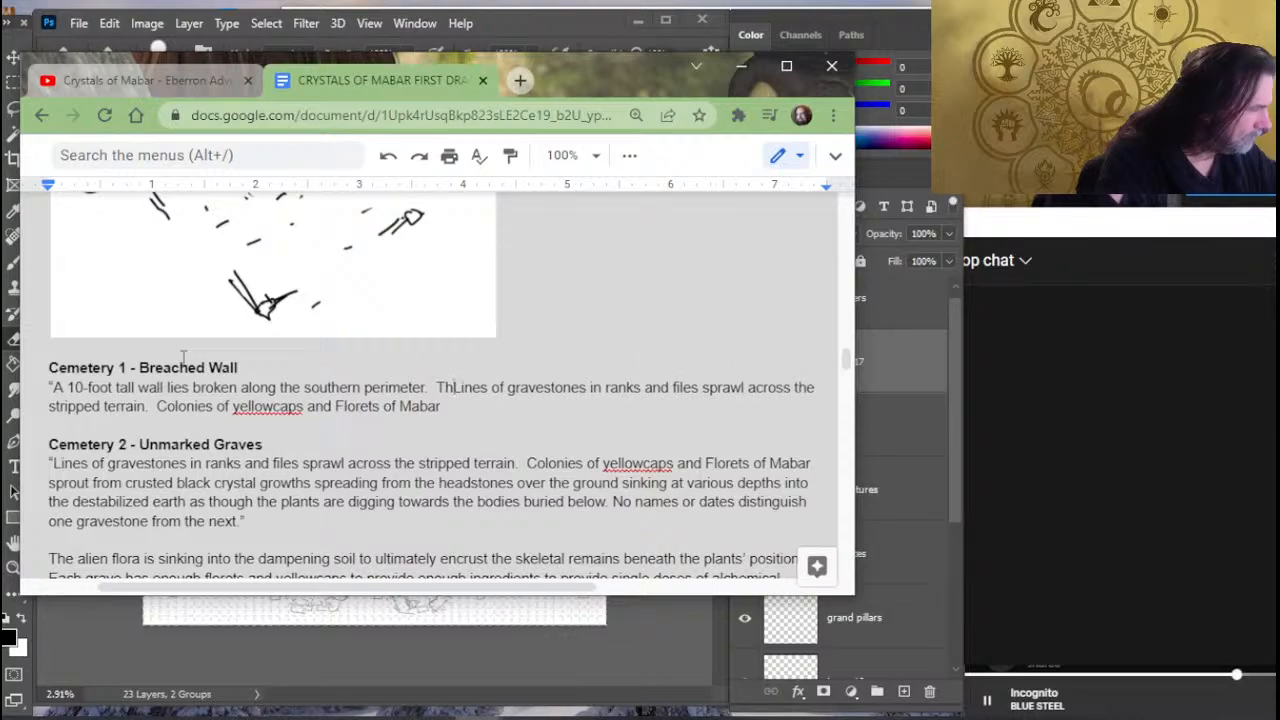
key(BackSpace)
key(BackSpace)
key(BackSpace)
key(BackSpace)
key(BackSpace)
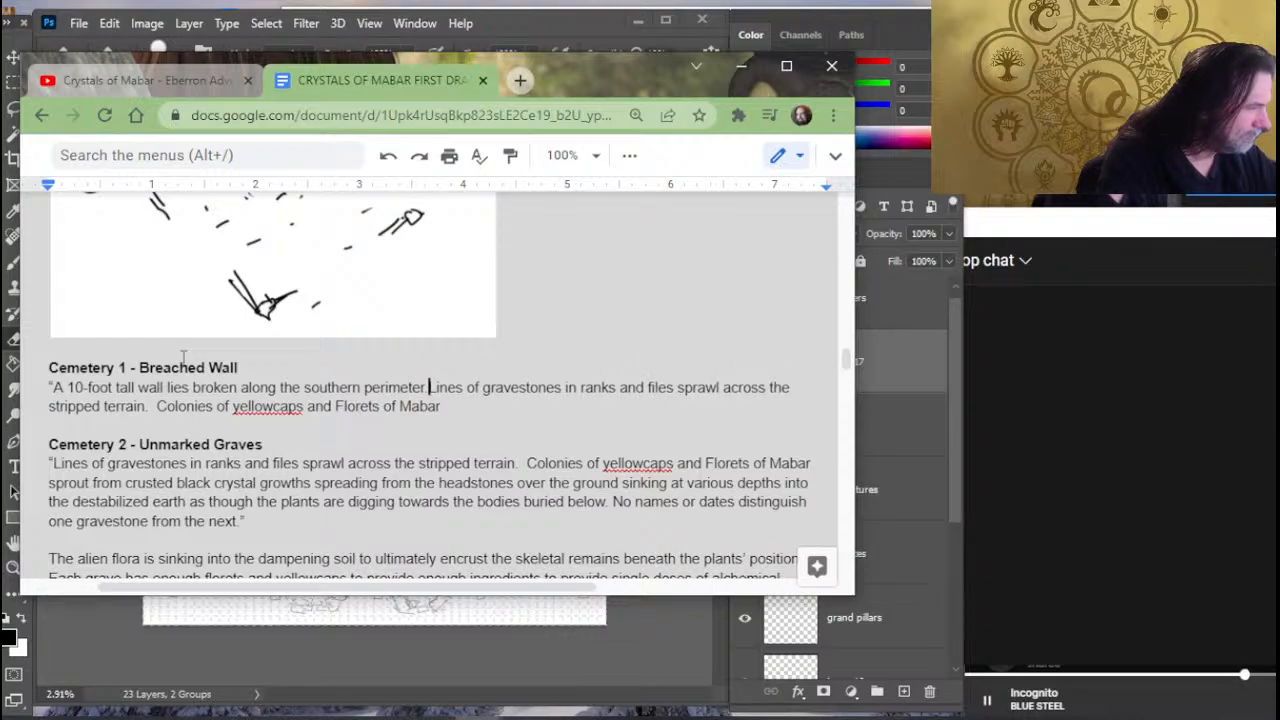
- Complete the opening sentence after "perimeter" with ", all stones falling outward, away from the graves within."
text(, al)
text(l stones a)
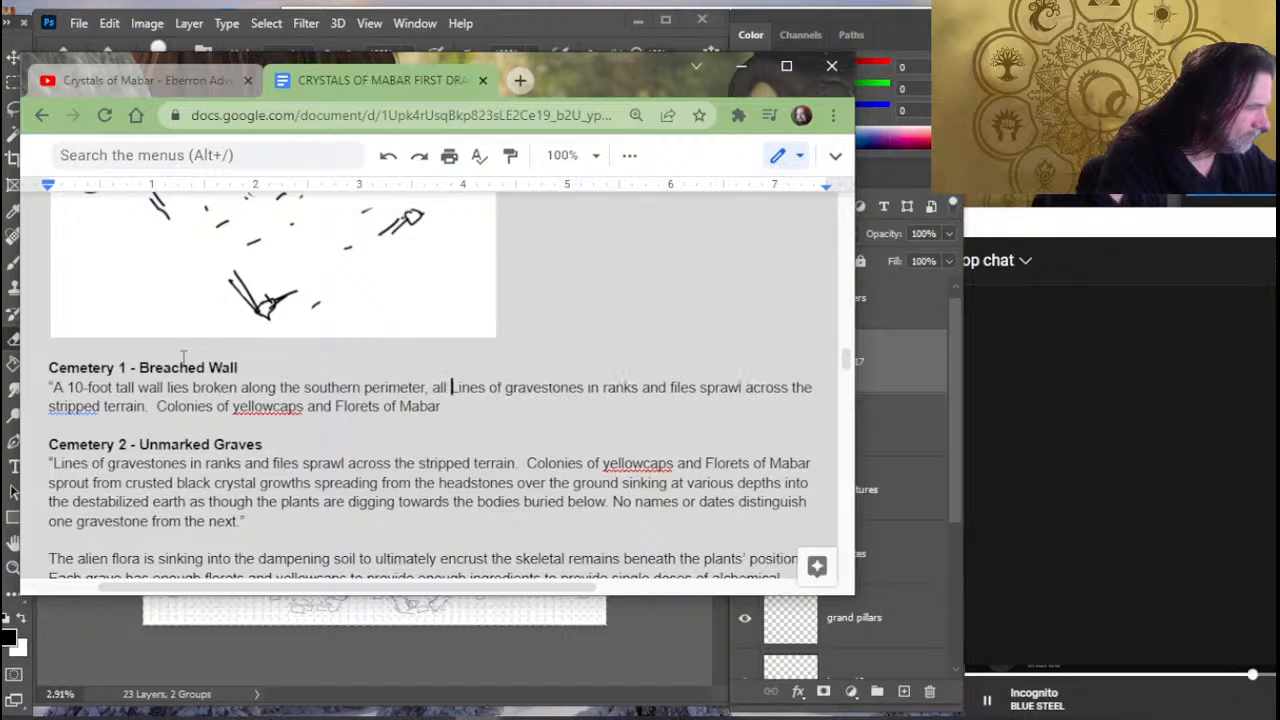
key(BackSpace)
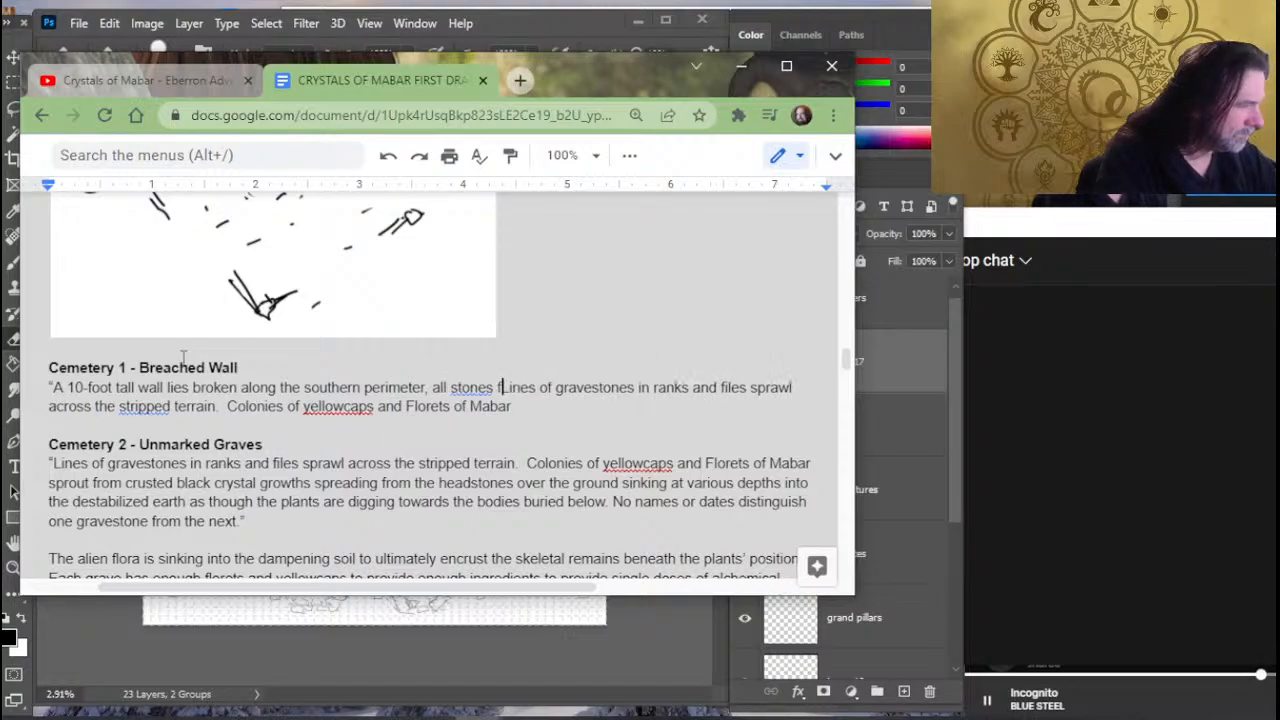
text(falling out)
text(ward, aw)
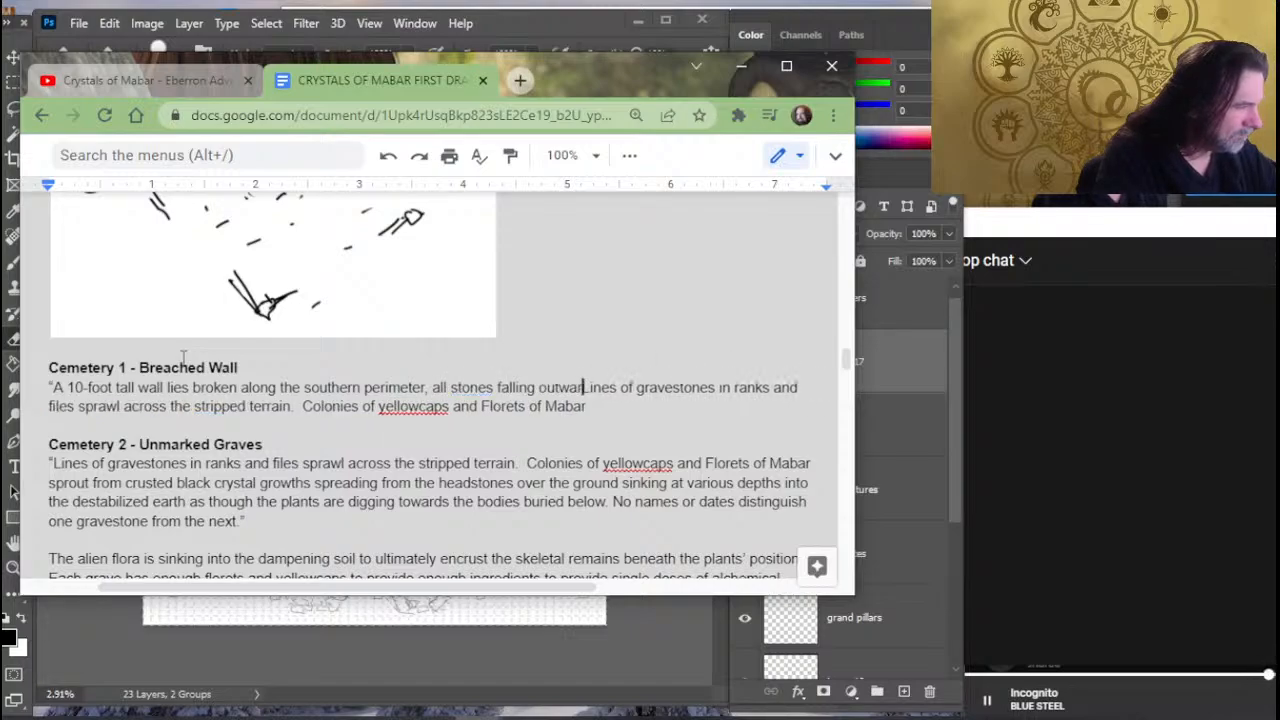
text(ay from the )
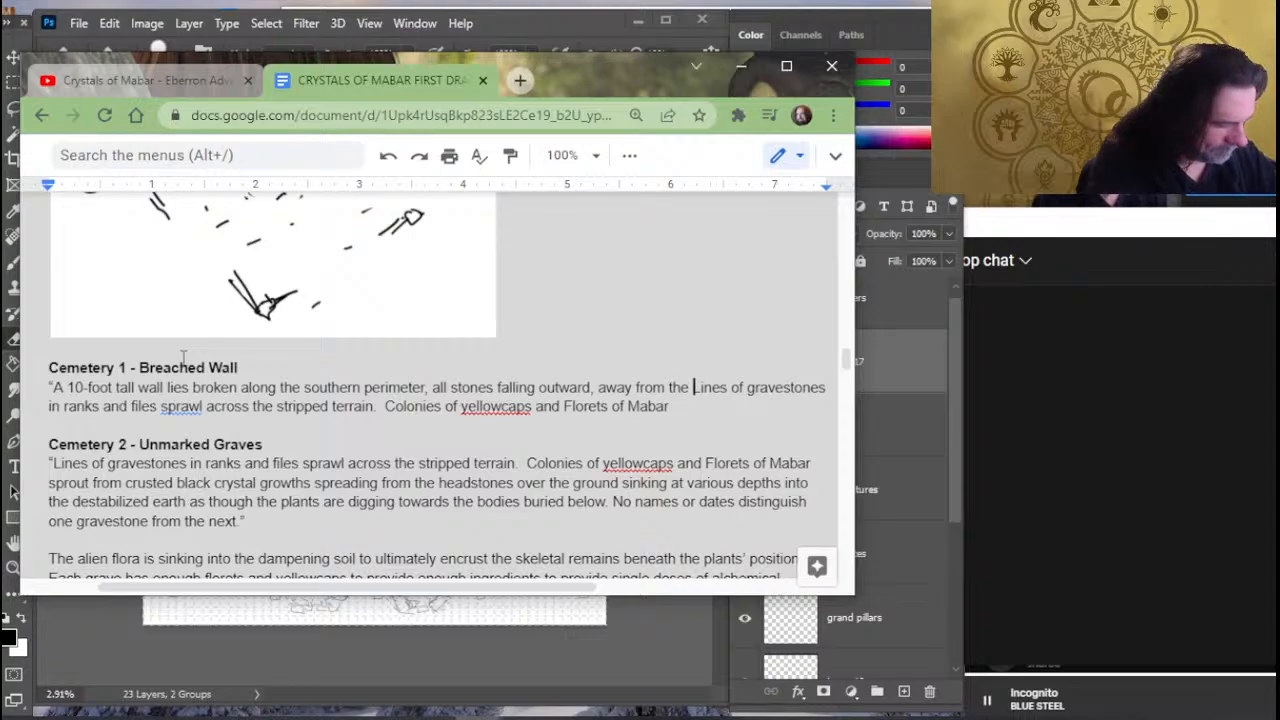
text(graves within)
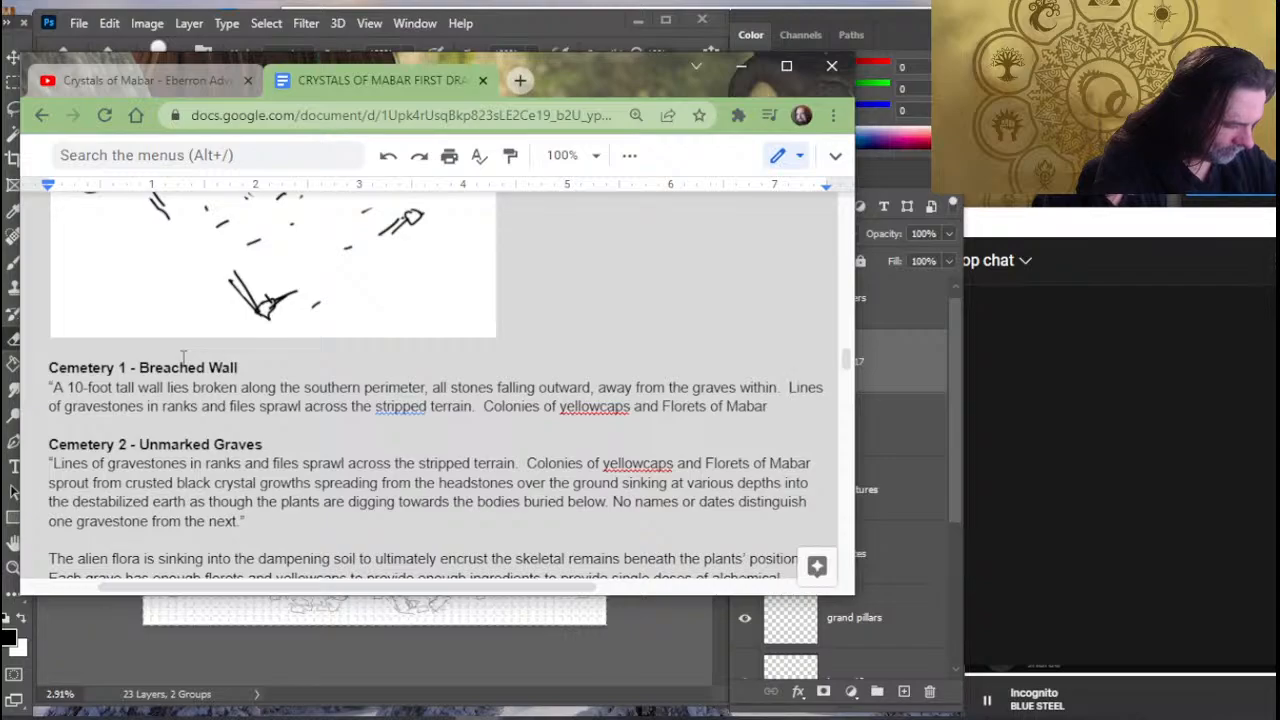
text(Mist seeps)
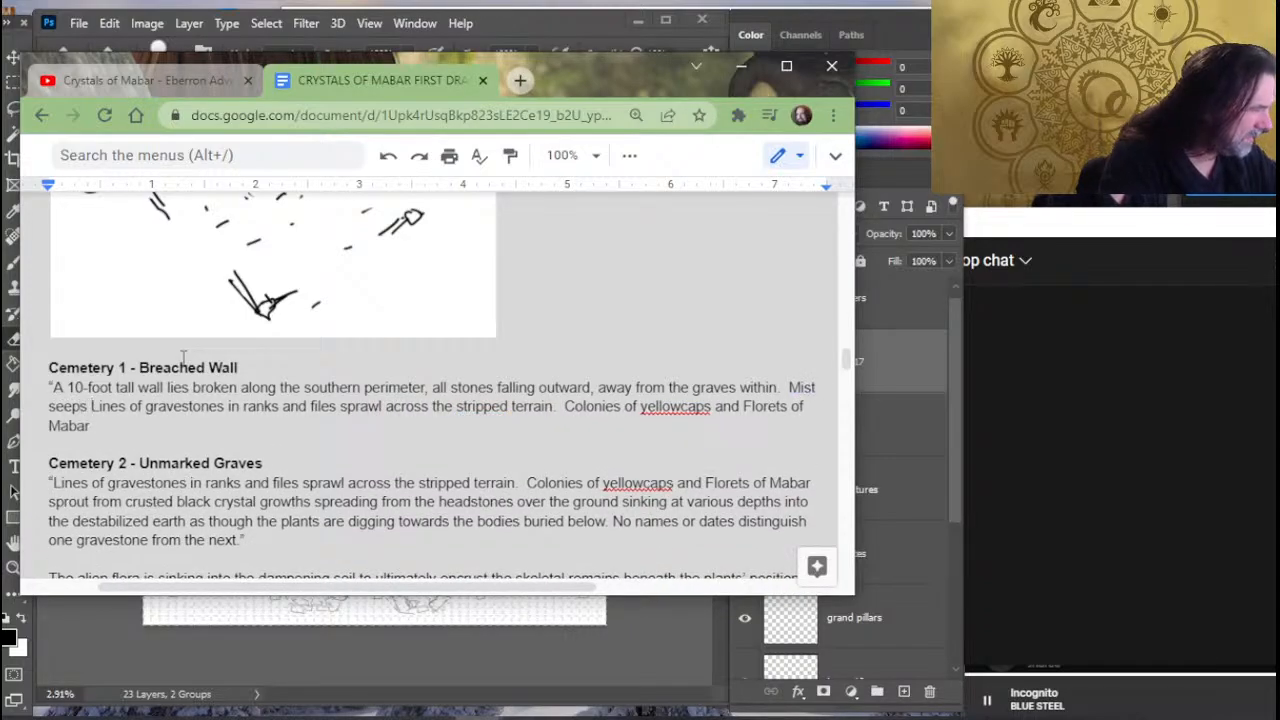
key(BackSpace)
key(BackSpace)
key(BackSpace)
key(BackSpace)
key(BackSpace)
key(BackSpace)
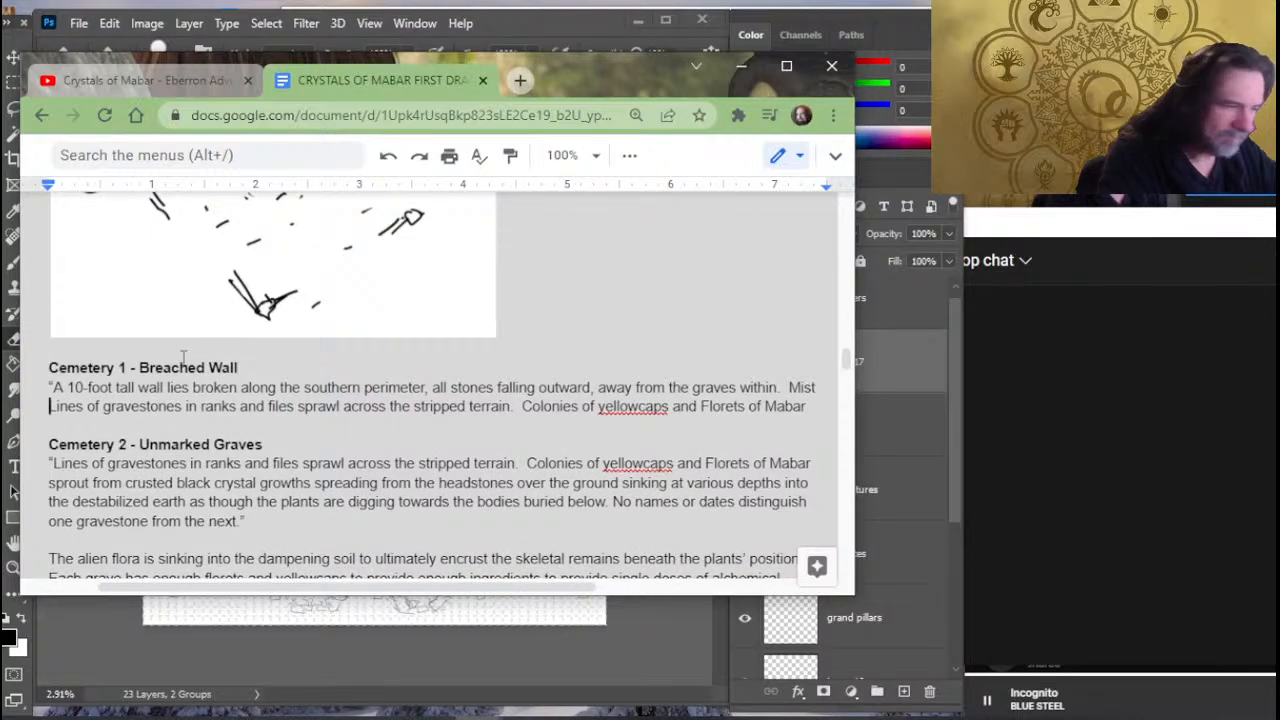
key(BackSpace)
key(BackSpace)
key(BackSpace)
key(BackSpace)
key(BackSpace)
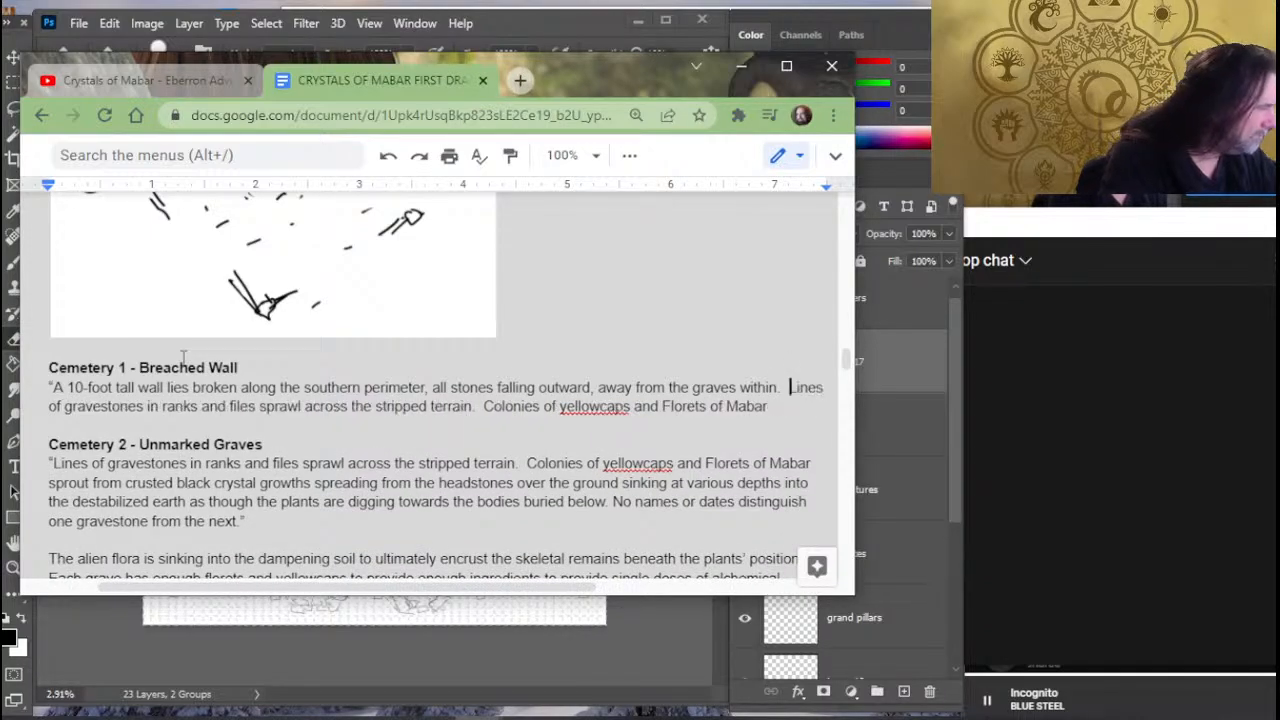
text(Plague)
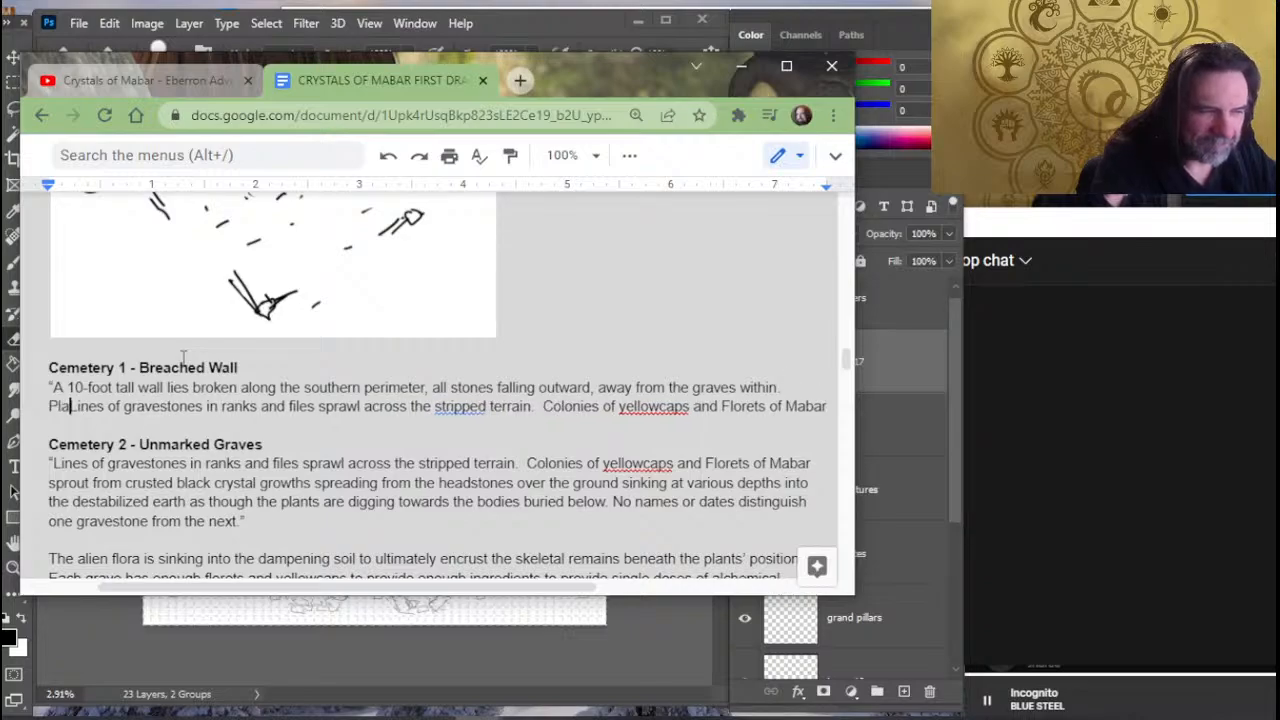
key(BackSpace)
key(BackSpace)
key(BackSpace)
key(BackSpace)
key(BackSpace)
key(BackSpace)
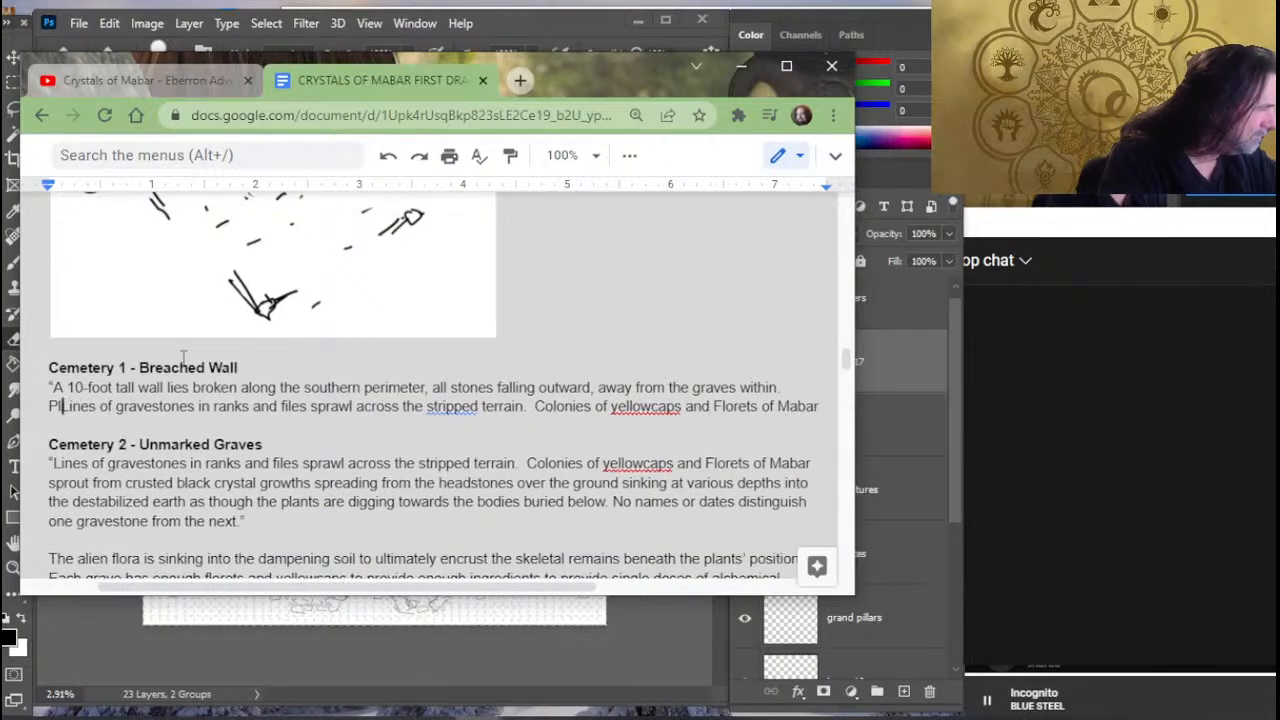
- Begin the second Breached Wall sentence with "Thick miasmic fog rolls across the ground", ahead of the copied gravestones text
text(Thick mias)
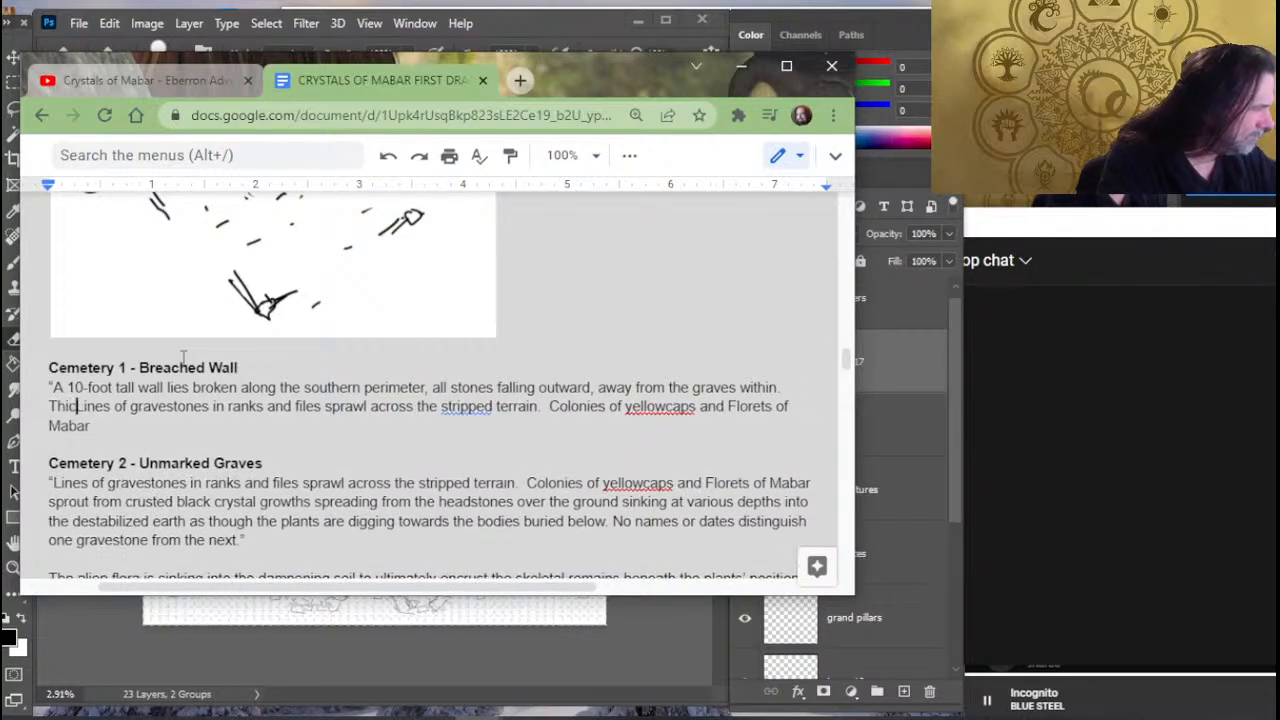
text(mic )
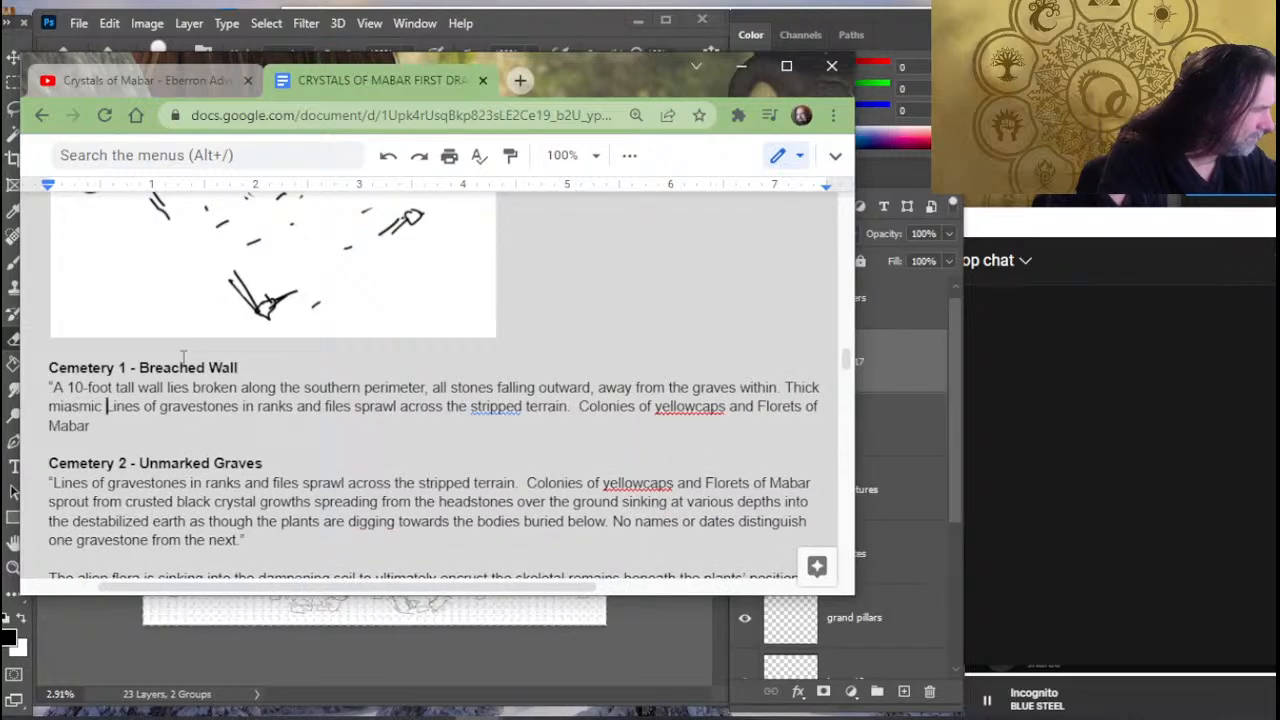
text(fog )
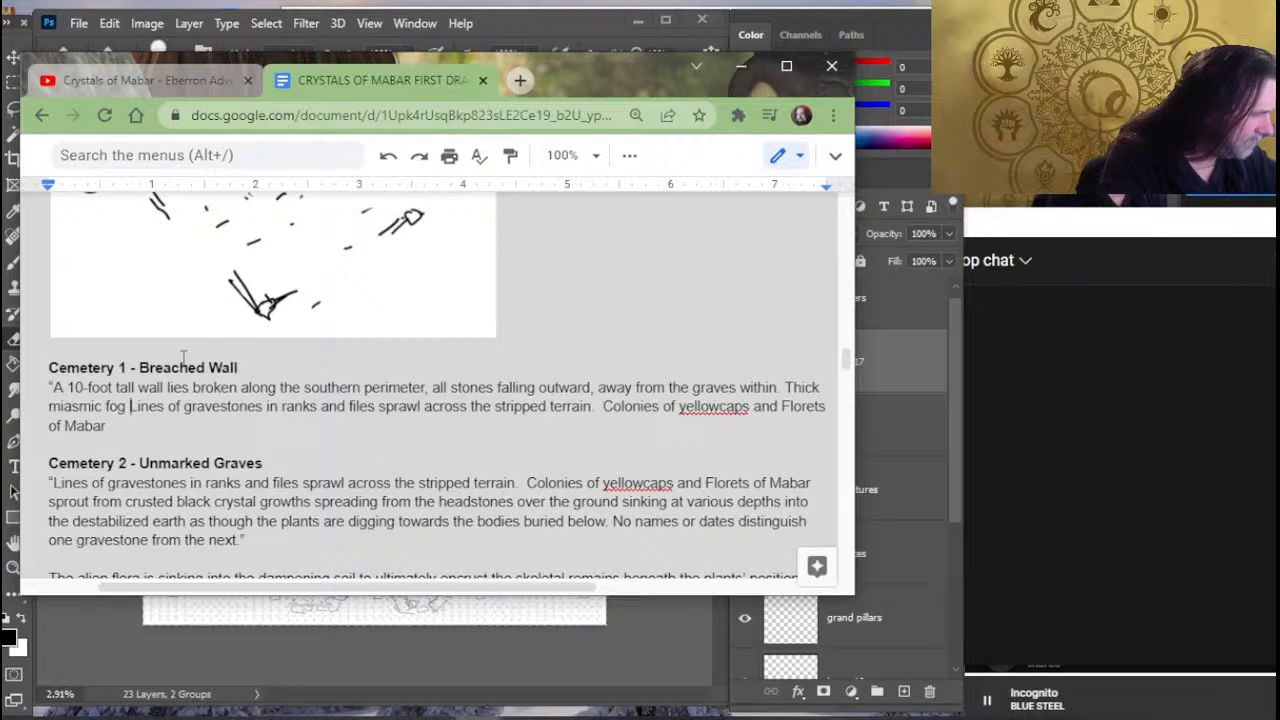
text(rolls )
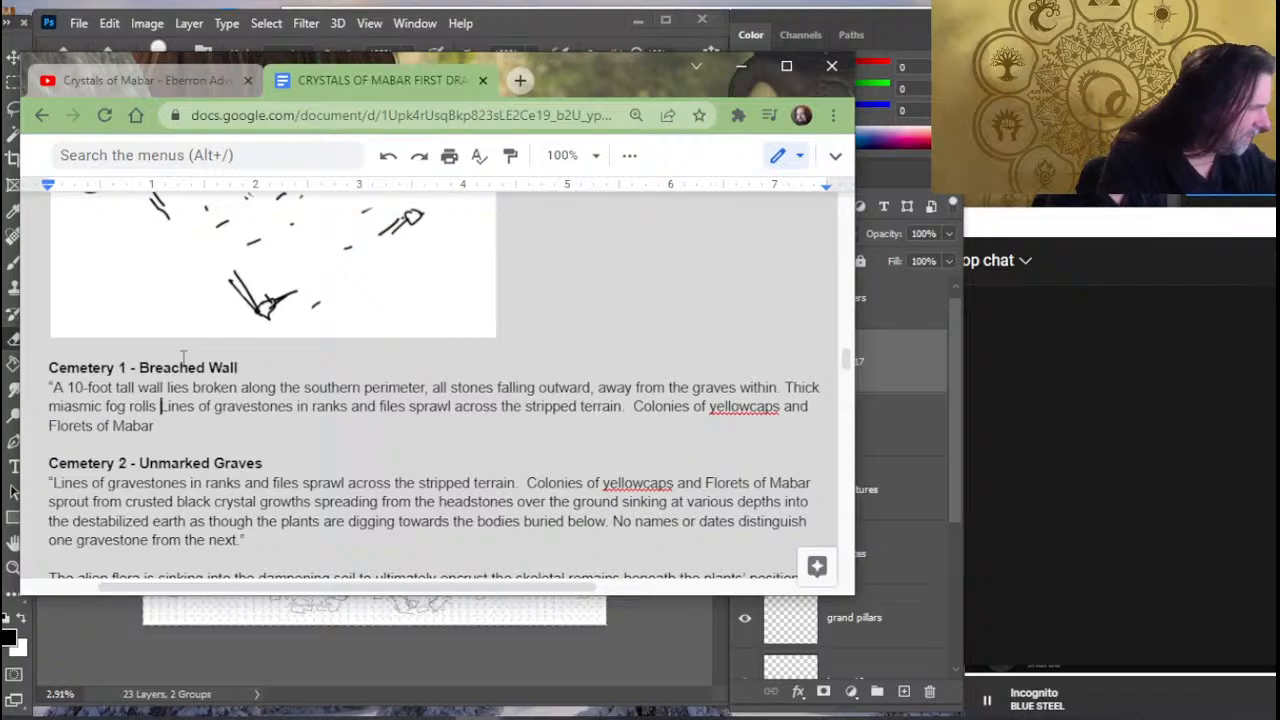
text(across the c)
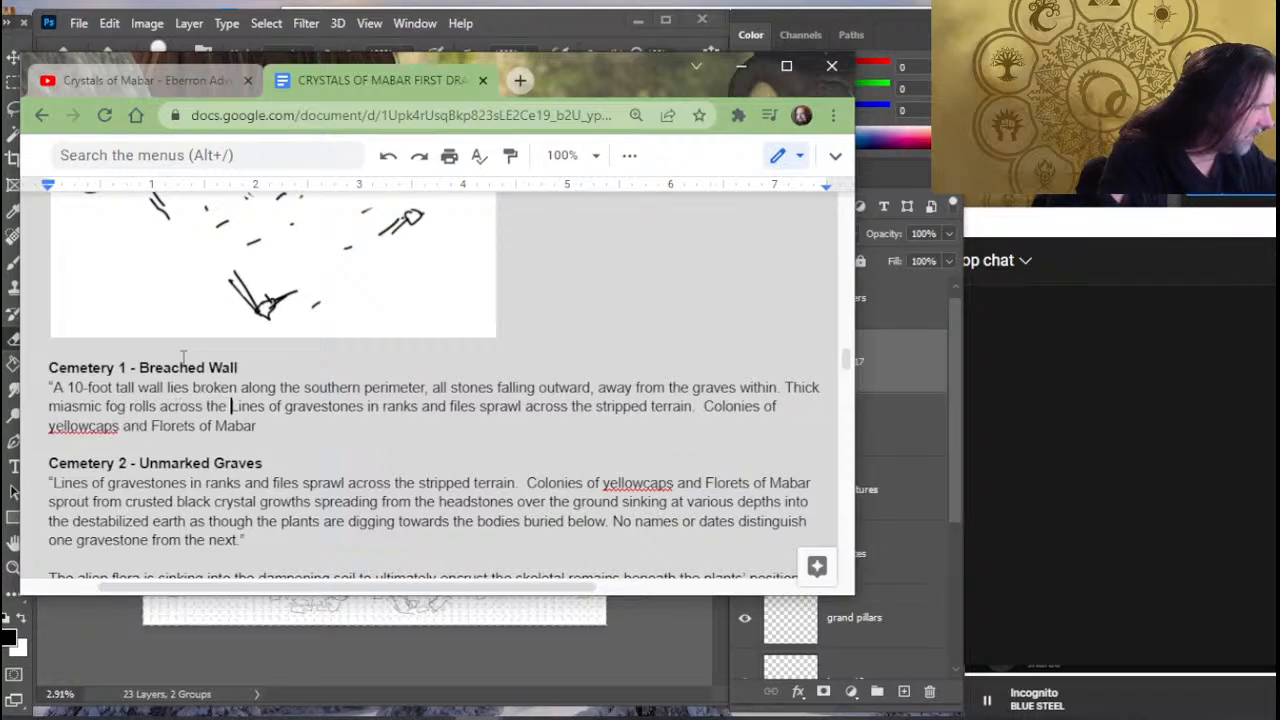
key(BackSpace)
text(ground as th)
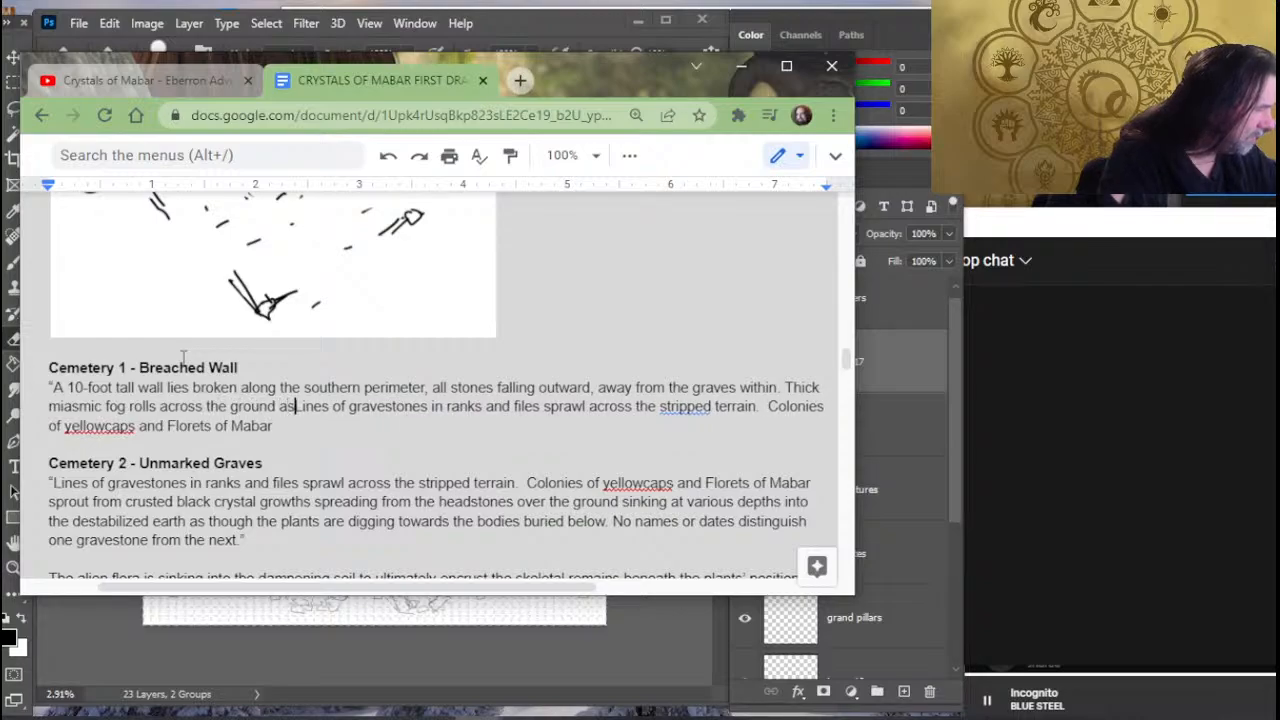
text(ough p)
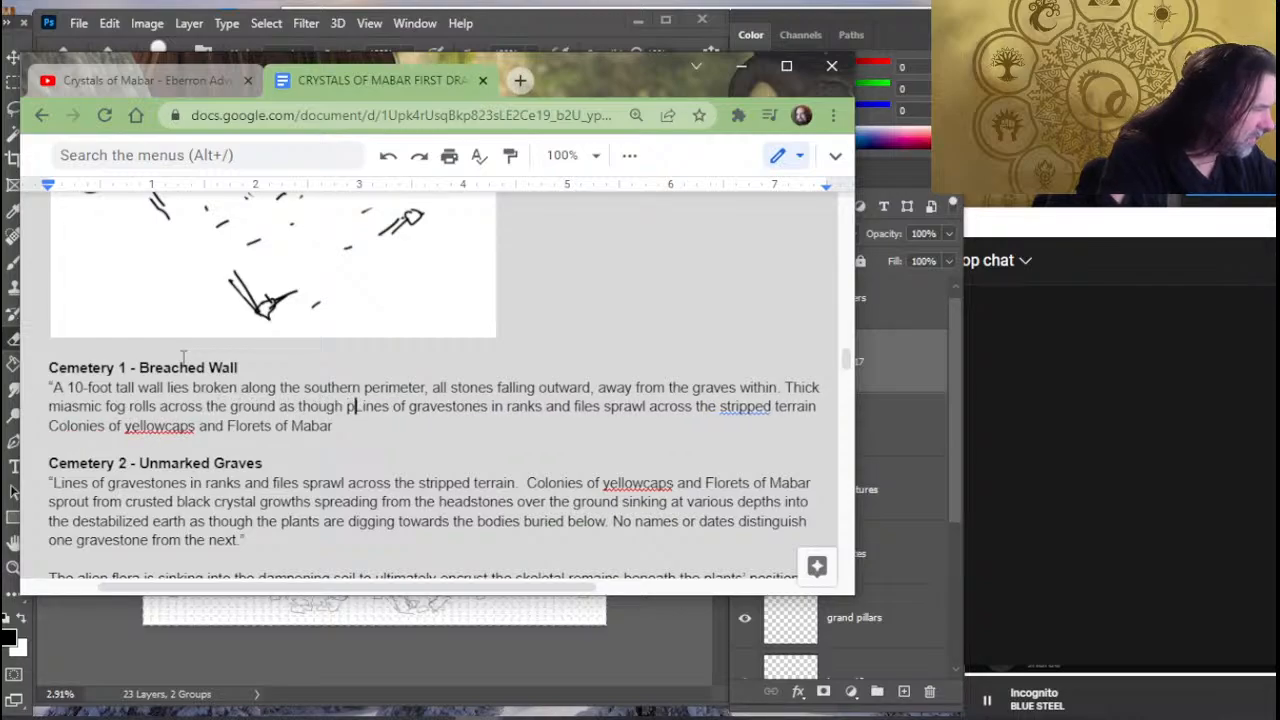
text(ushed forwar)
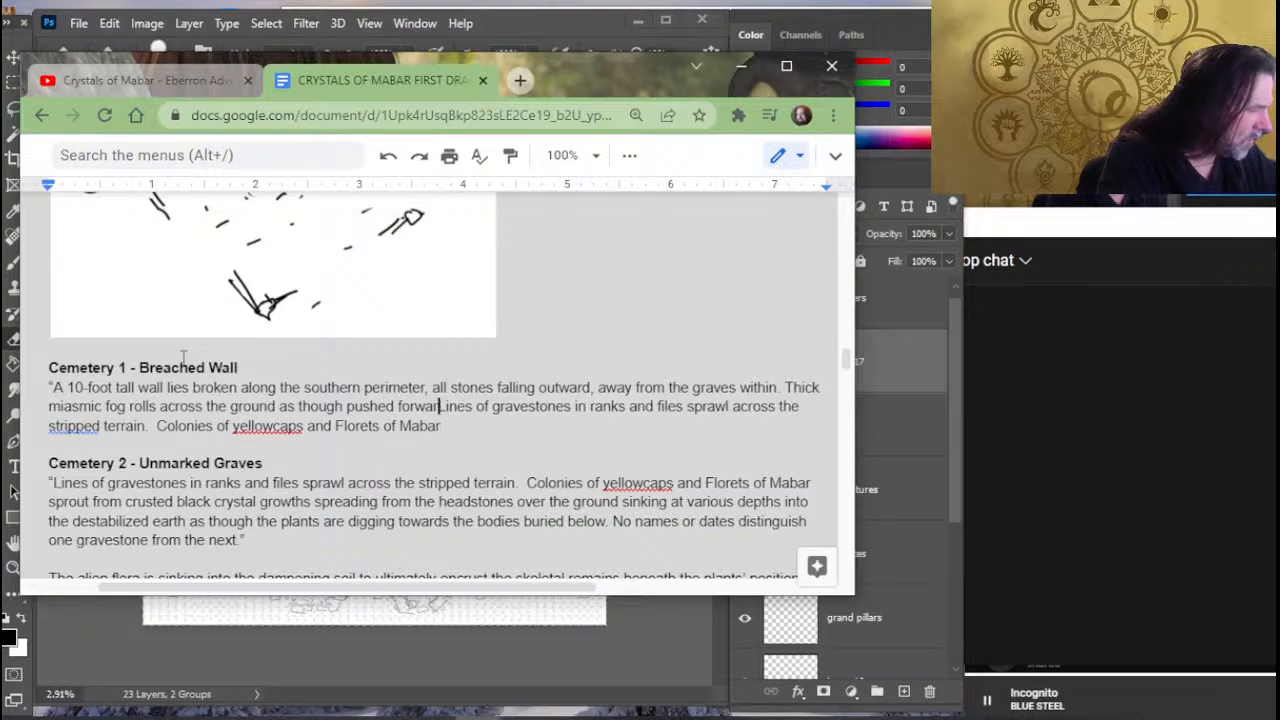
text(d)
key(BackSpace)
key(BackSpace)
key(BackSpace)
key(BackSpace)
key(BackSpace)
key(BackSpace)
key(BackSpace)
key(BackSpace)
key(BackSpace)
key(BackSpace)
key(BackSpace)
key(BackSpace)
key(BackSpace)
key(BackSpace)
key(BackSpace)
key(BackSpace)
key(BackSpace)
key(BackSpace)
key(BackSpace)
key(BackSpace)
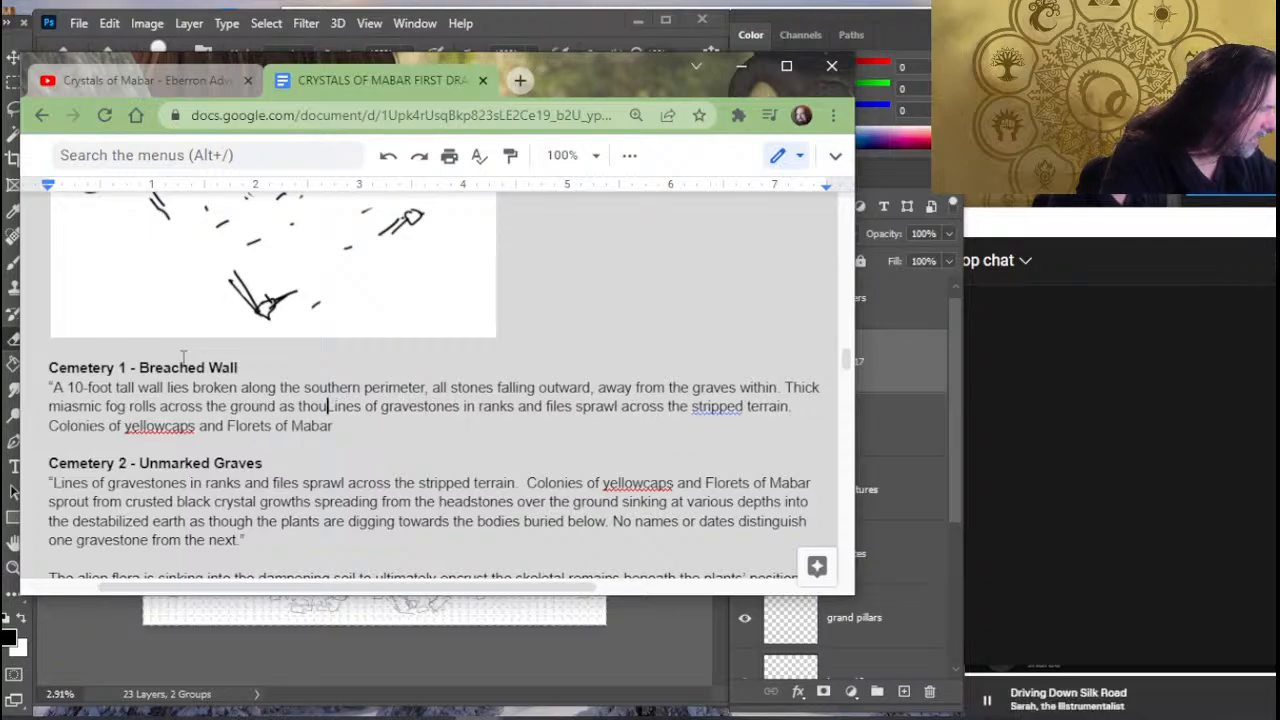
- Finish the fog sentence after "ground" with ", pushed out from the cemetery along a light breeze."
text(, pushed)
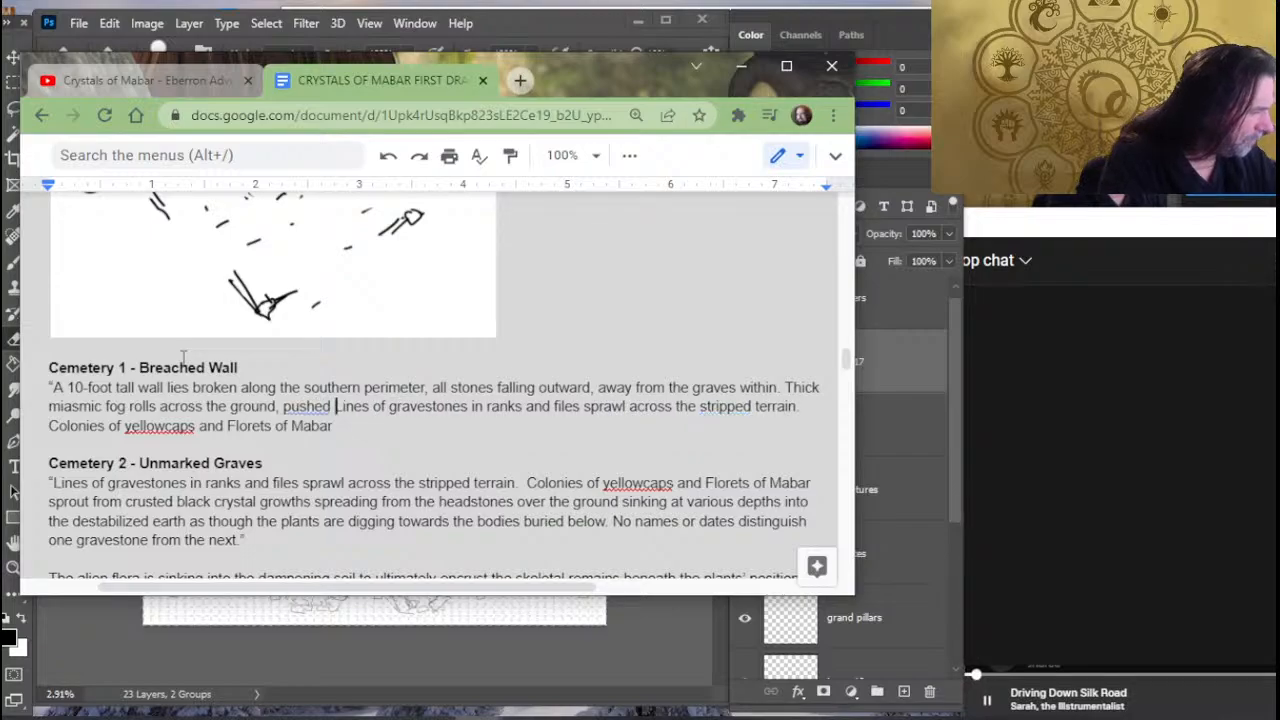
text( out)
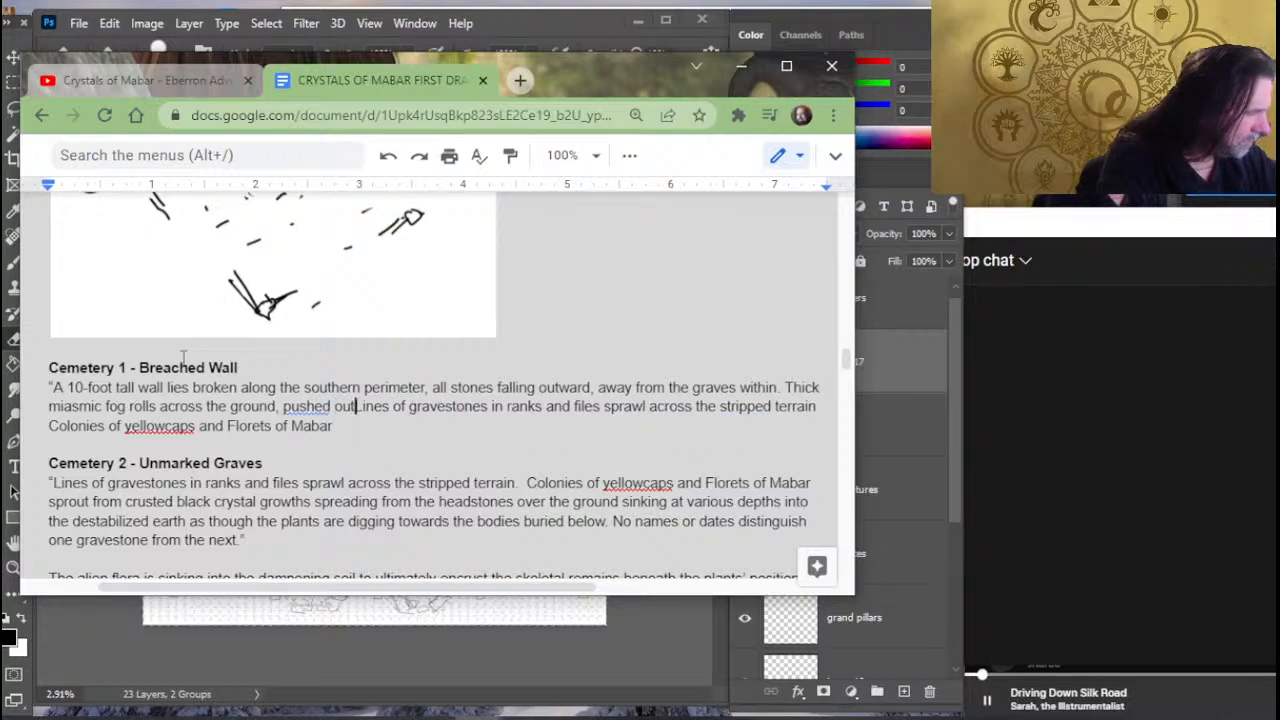
text( from the )
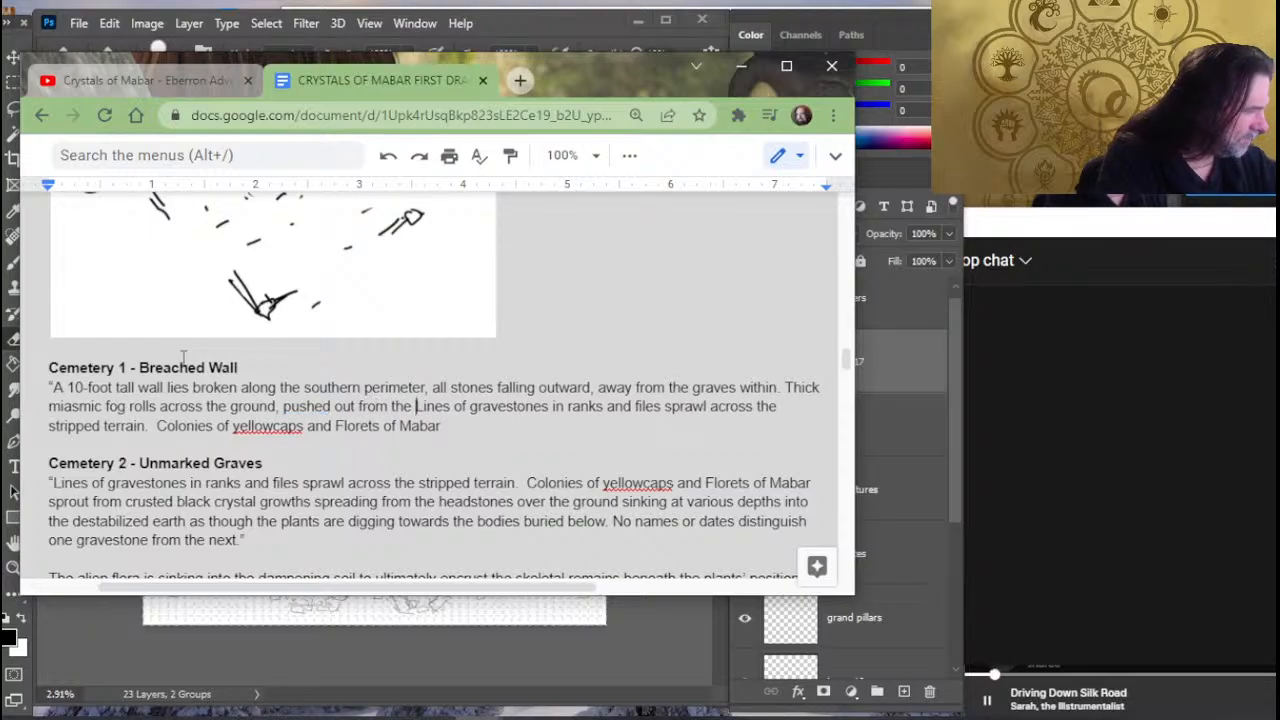
text(cemetery )
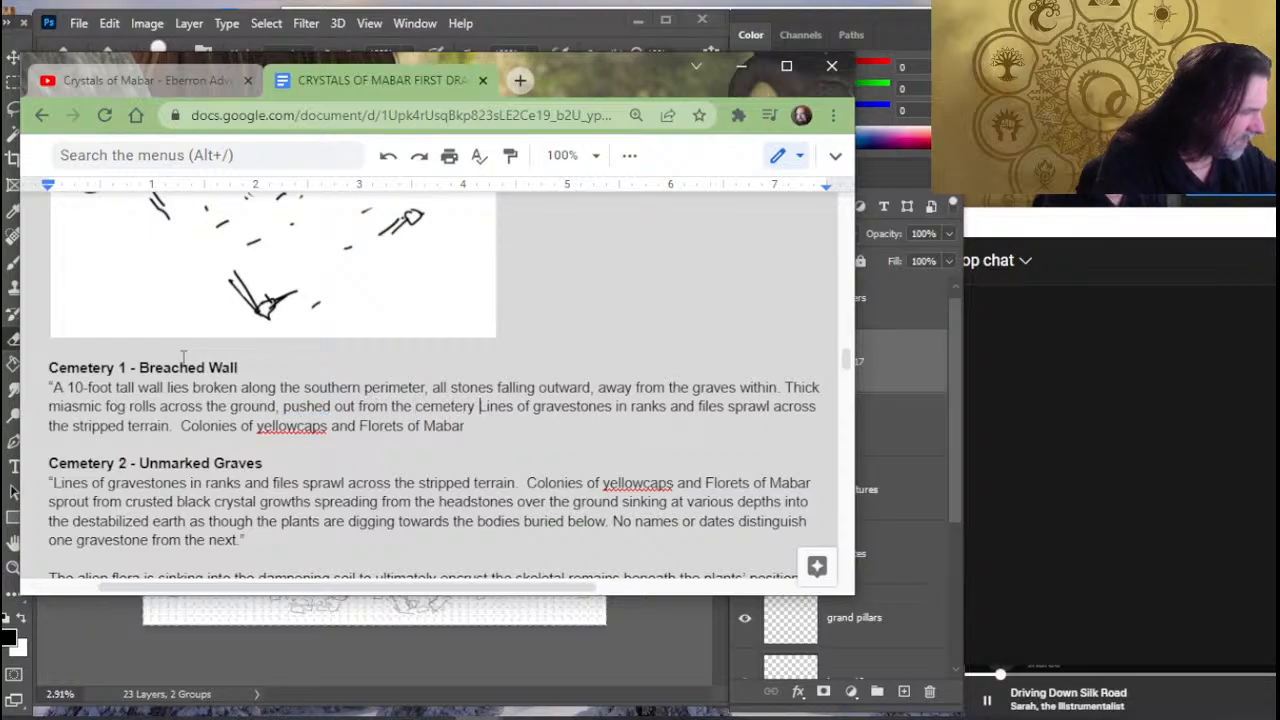
text(along a light br)
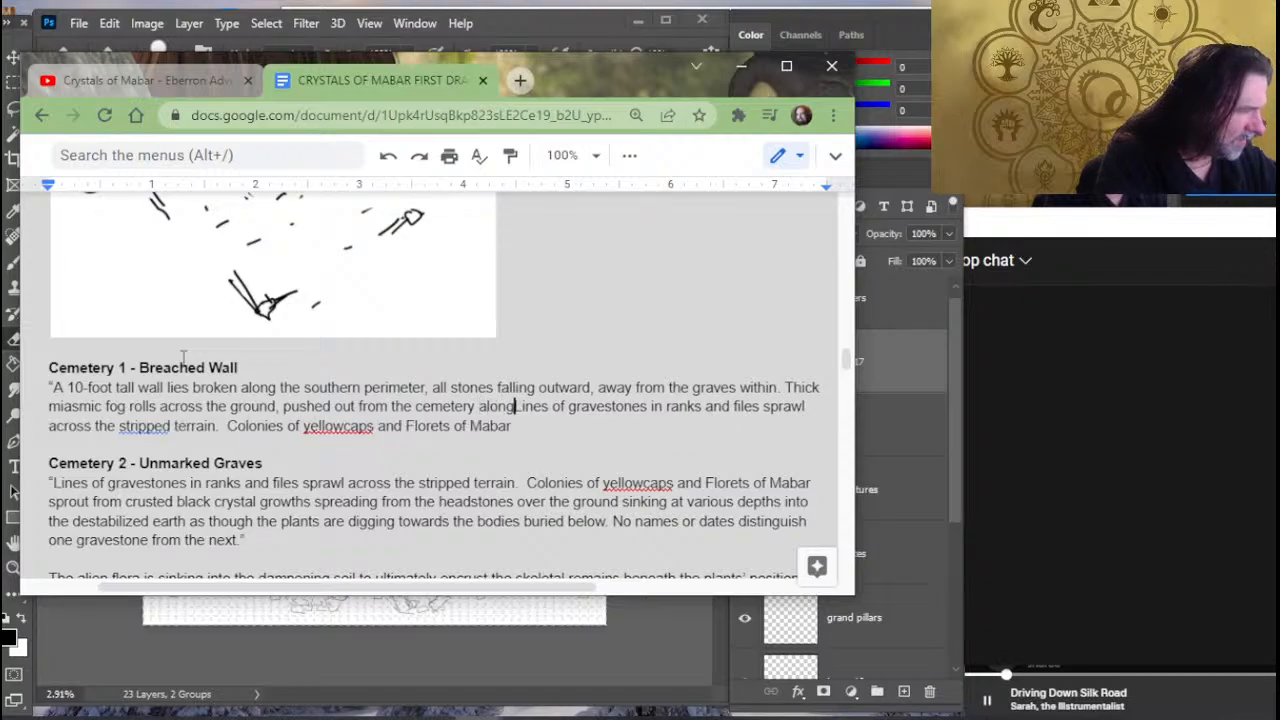
text(eeze.)
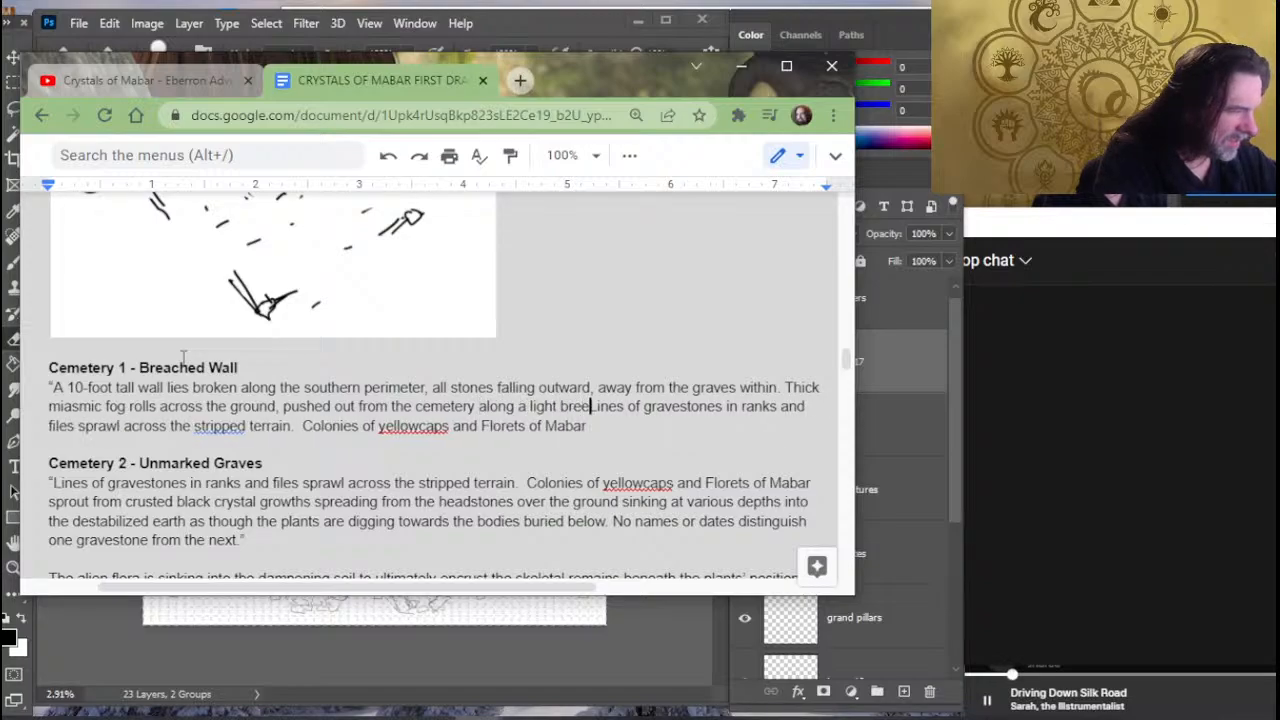
- Replace the leftover gravestones and yellowcaps text ending the Breached Wall description with "Structures can be seen standing"
key(ctrl+shift+Down)
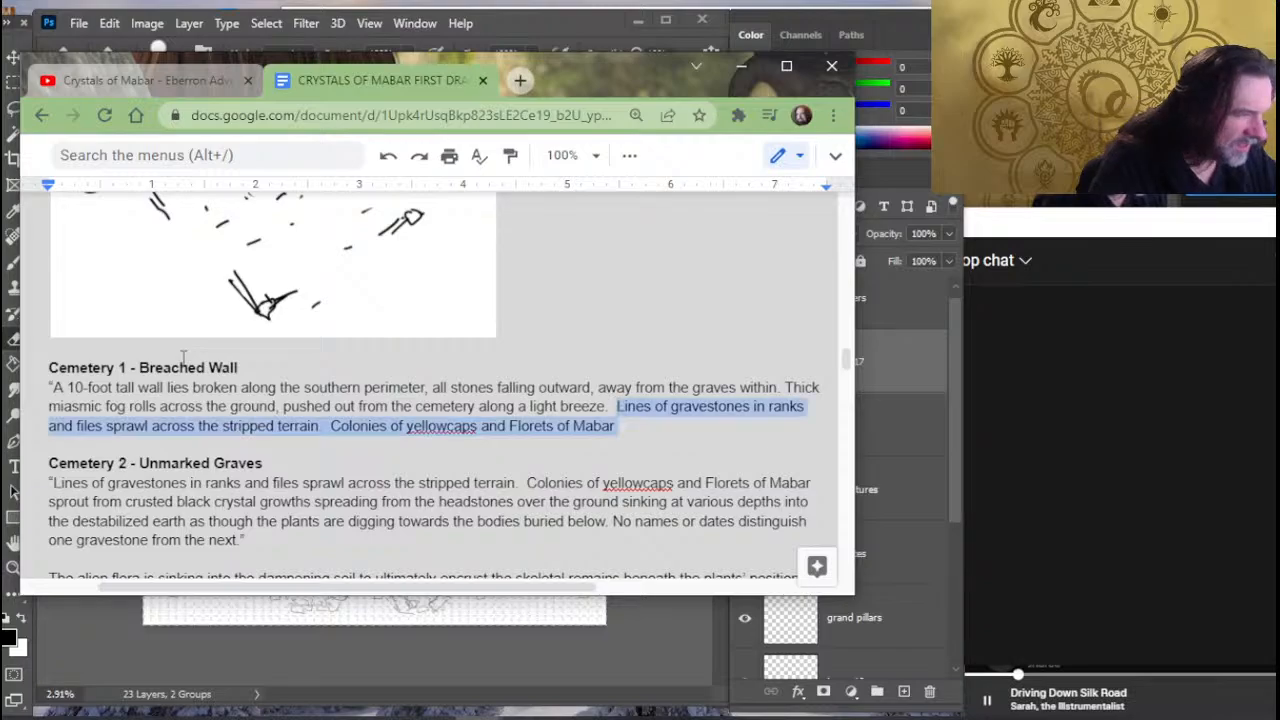
key(BackSpace)
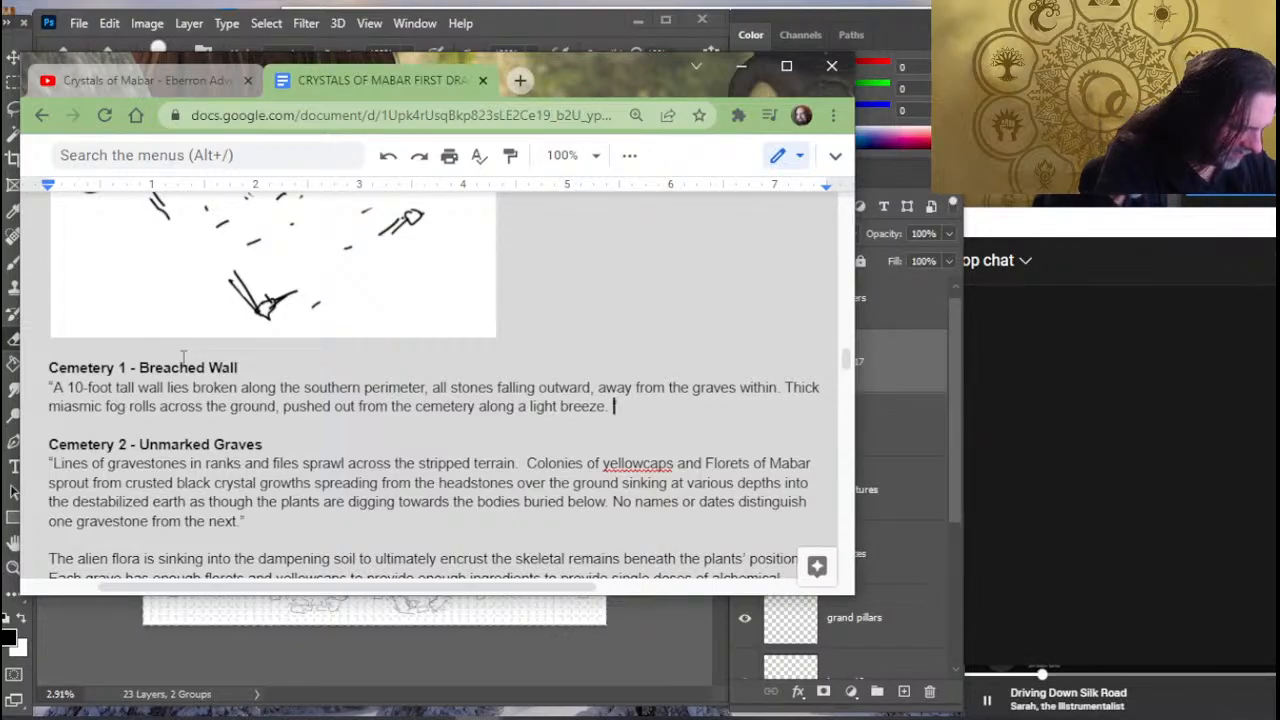
text(Str)
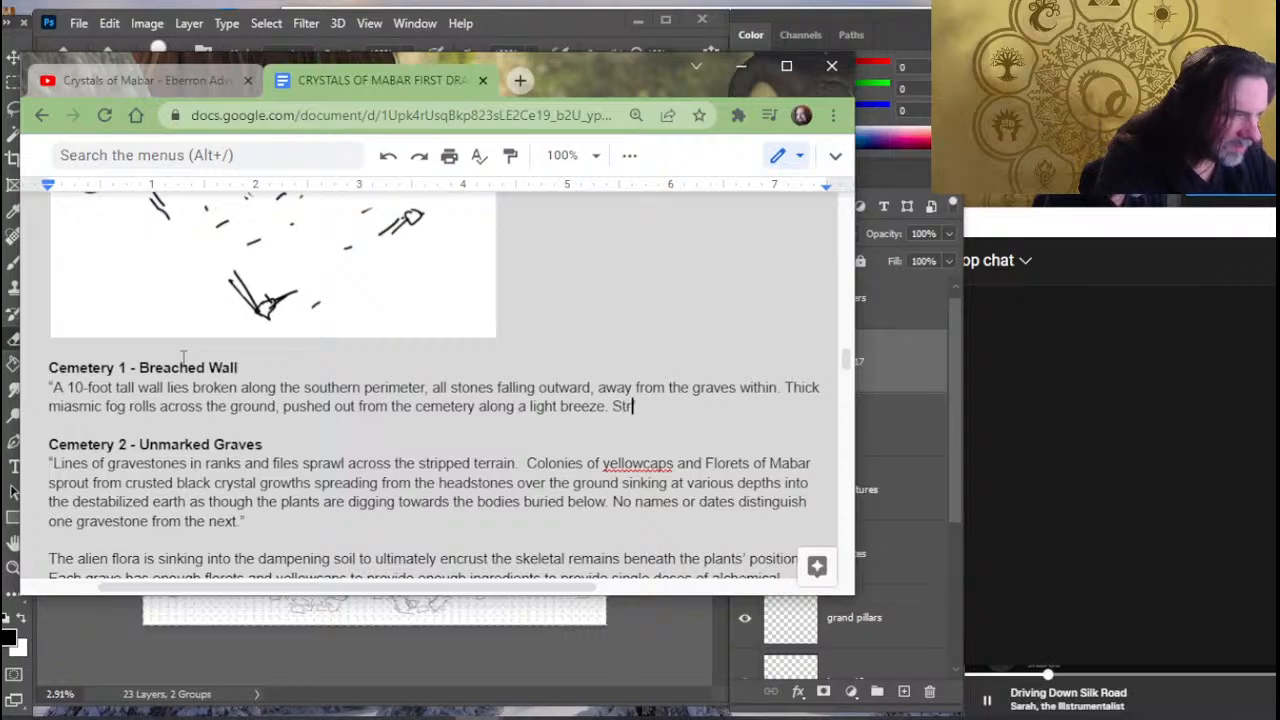
text(uctures can b)
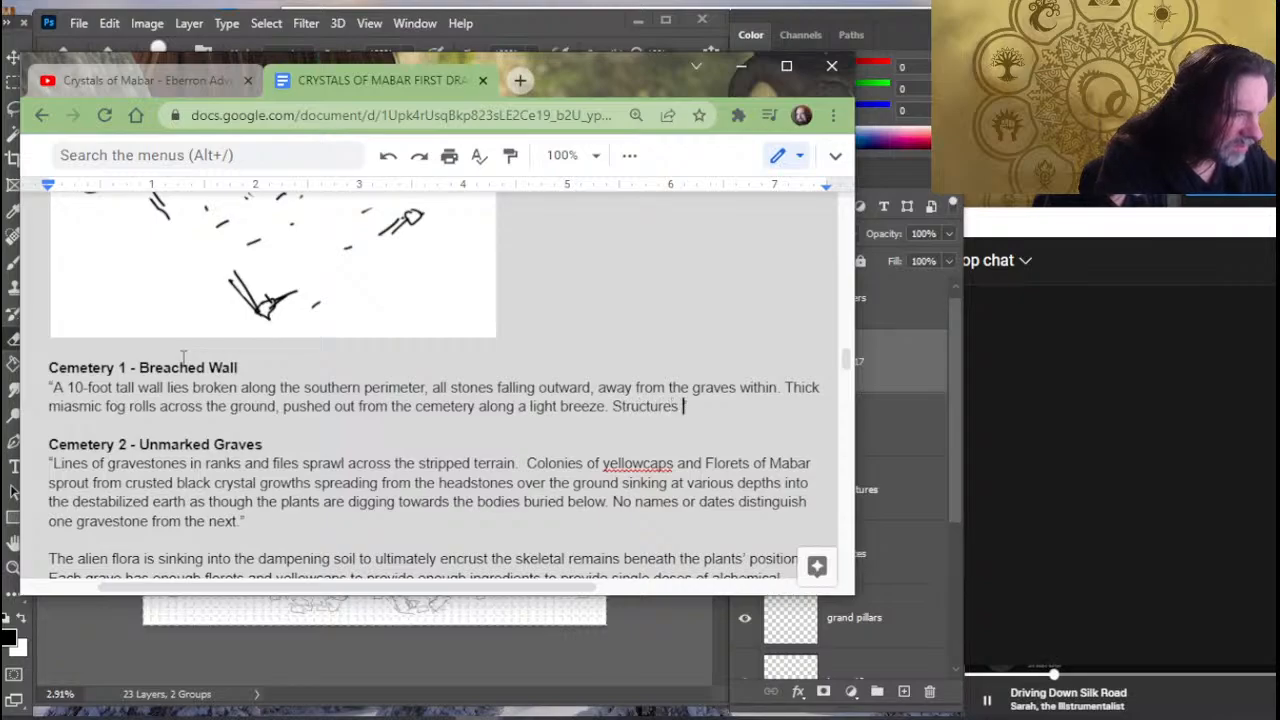
text(e seen standing )
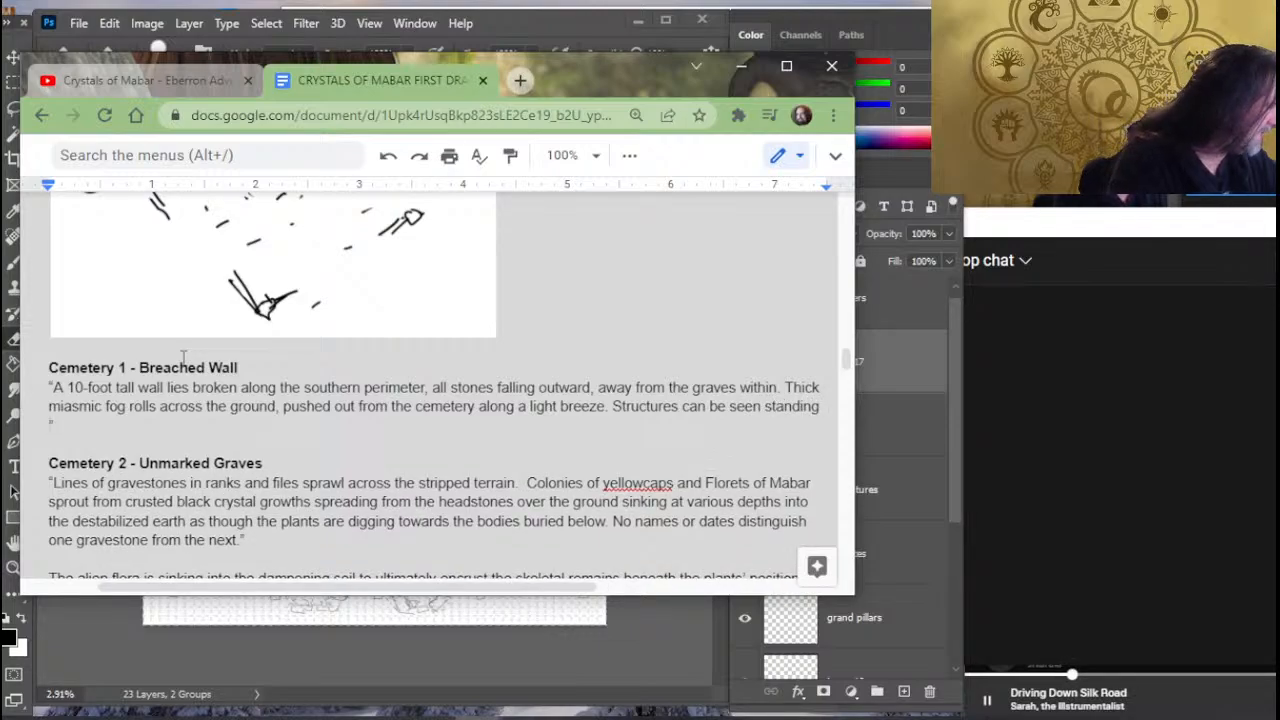
text(amid the )
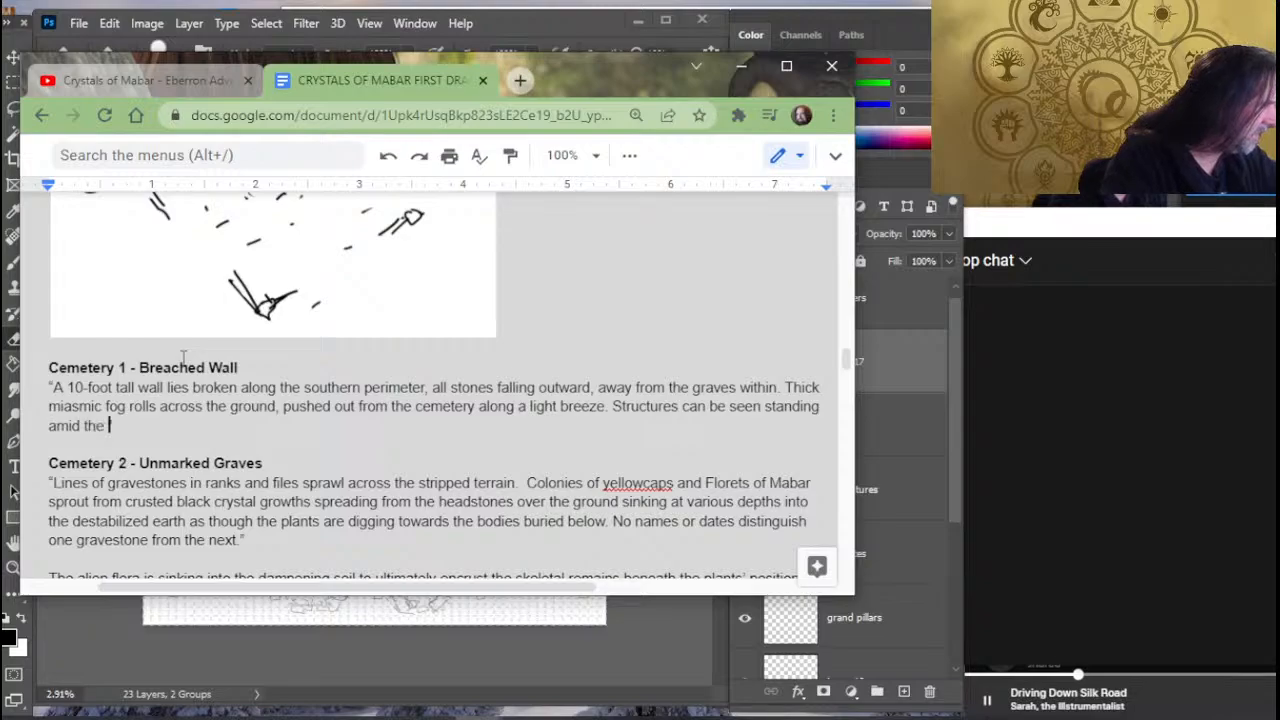
text(graves furth)
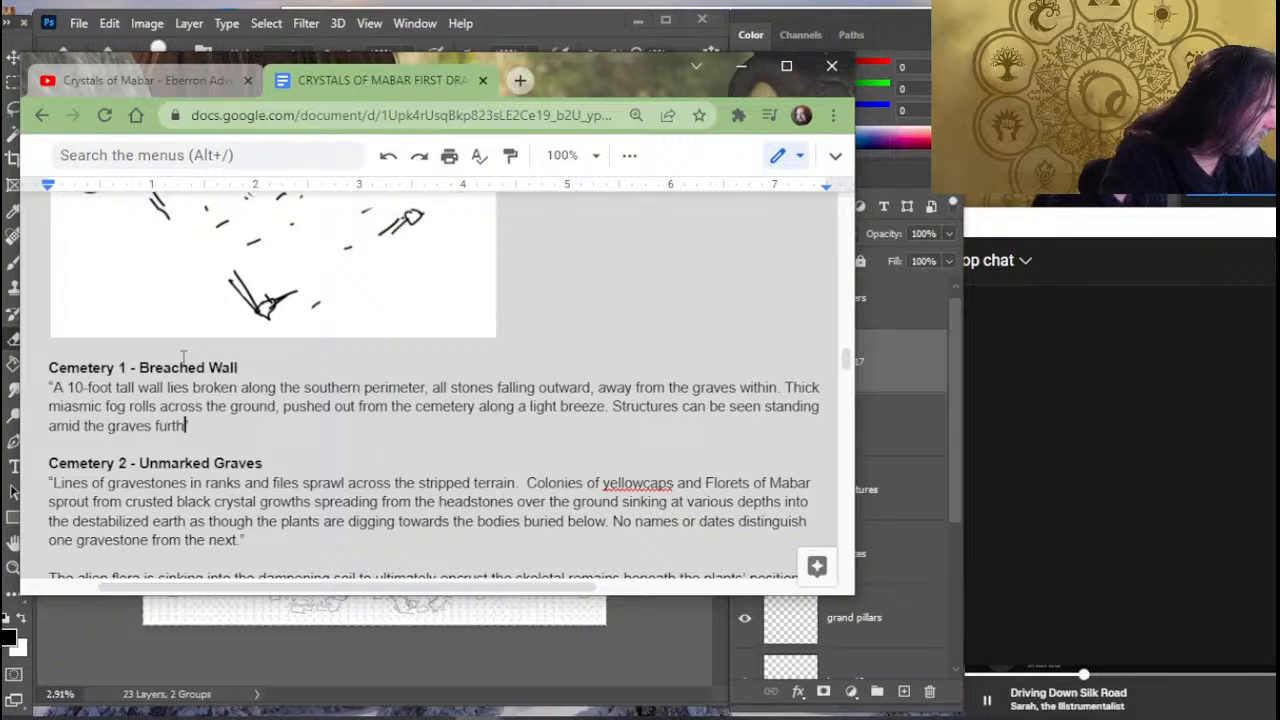
- Finish the structures sentence after "standing" with "amid the graves further within the compound." and a closing quotation mark
key(BackSpace)
key(BackSpace)
key(BackSpace)
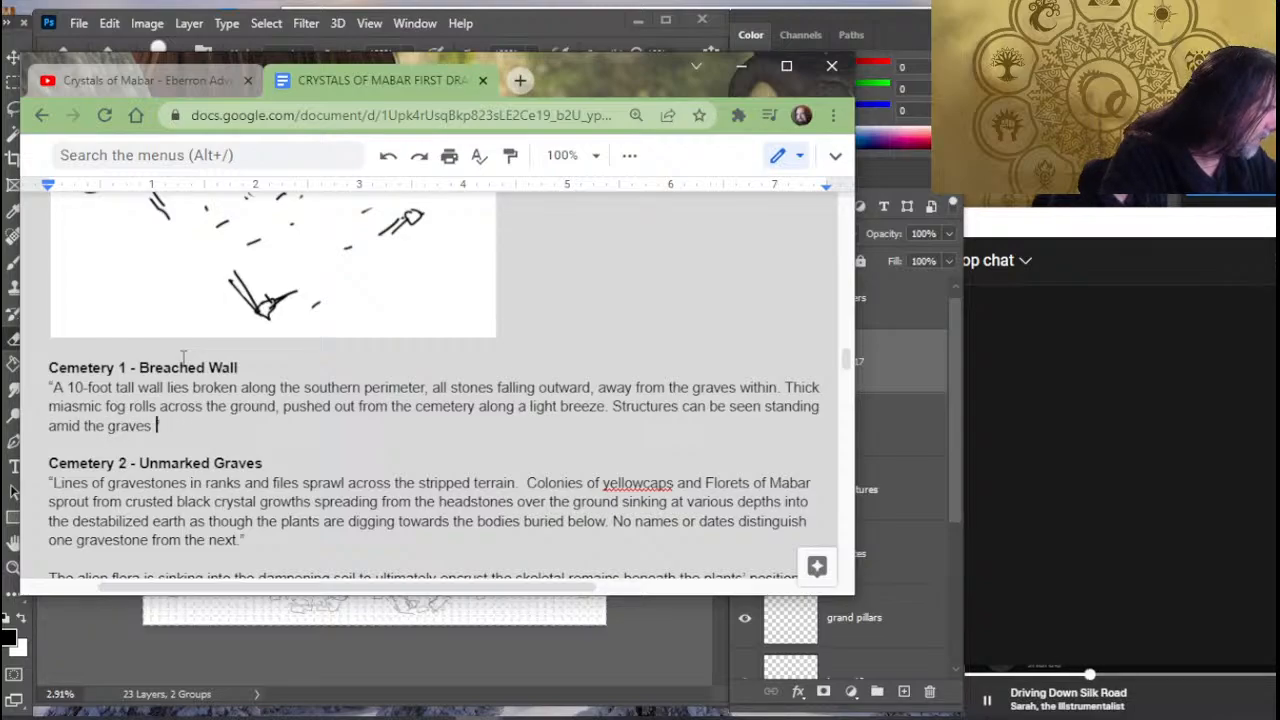
text(further withi)
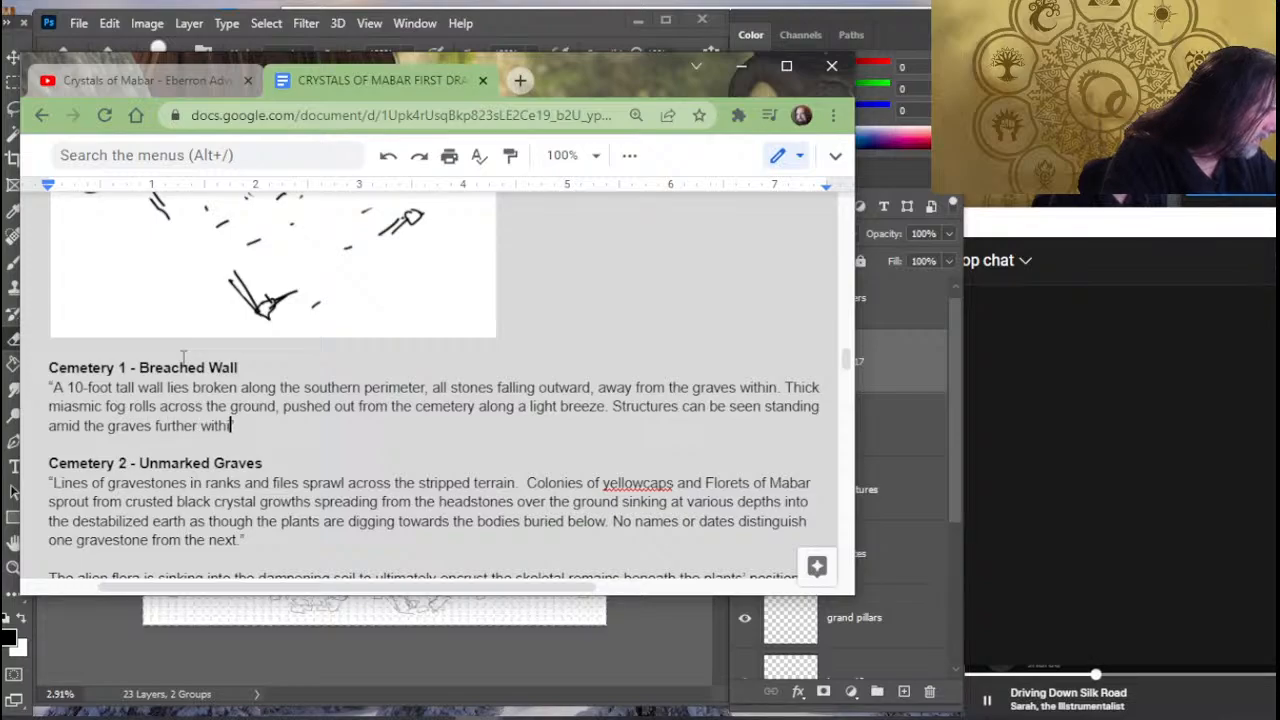
text(n the compound. )
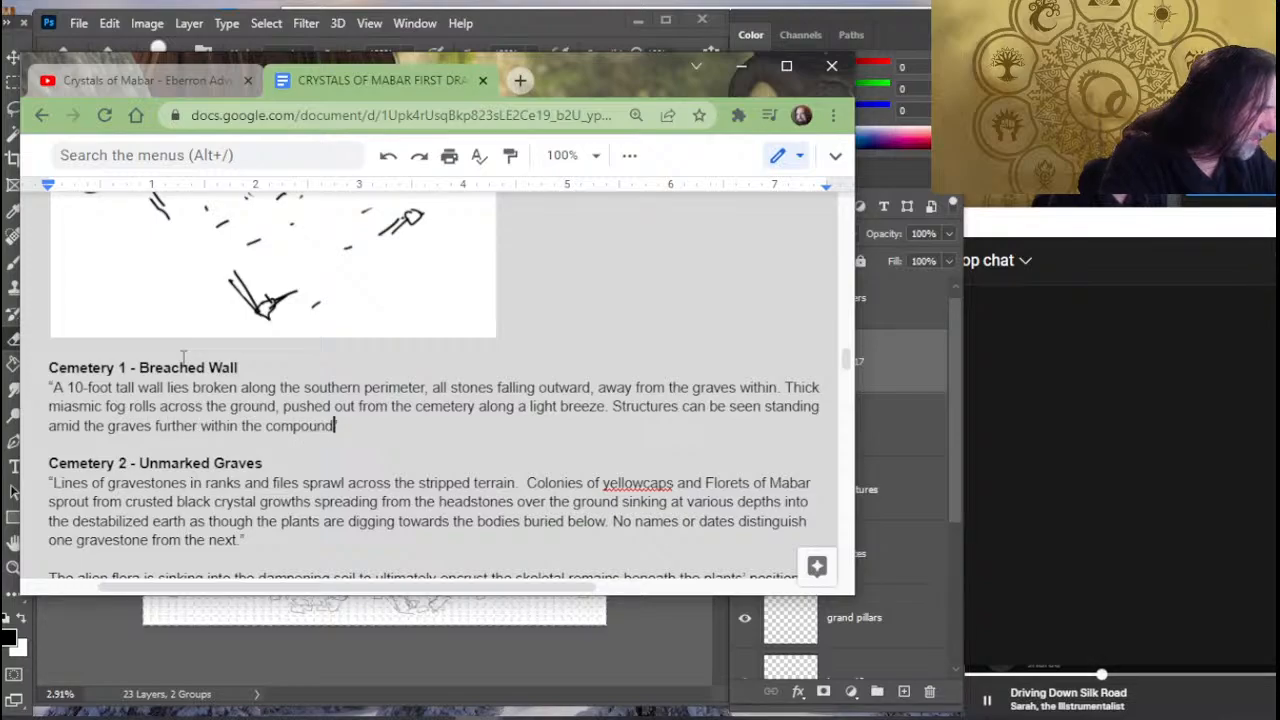
text(")
- Replace the word "Structures" at the start of the last Breached Wall description sentence with "Dark structures can"
key(Up)
key(Right)
key(Right)
key(Right)
key(Right)
key(Right)
key(Right)
key(Right)
key(Right)
key(Right)
key(Right)
key(Right)
key(Right)
key(Right)
key(Right)
key(Right)
key(Right)
key(Right)
key(Right)
key(Right)
key(Right)
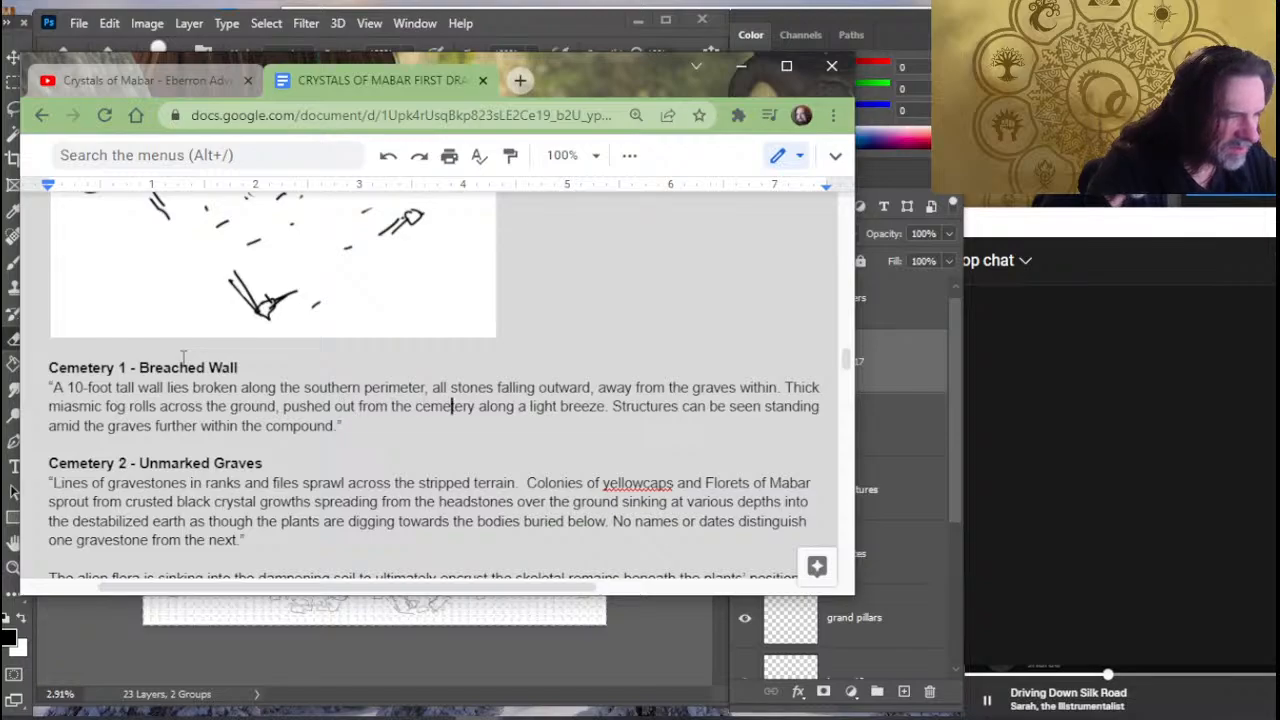
text(Dark structu)
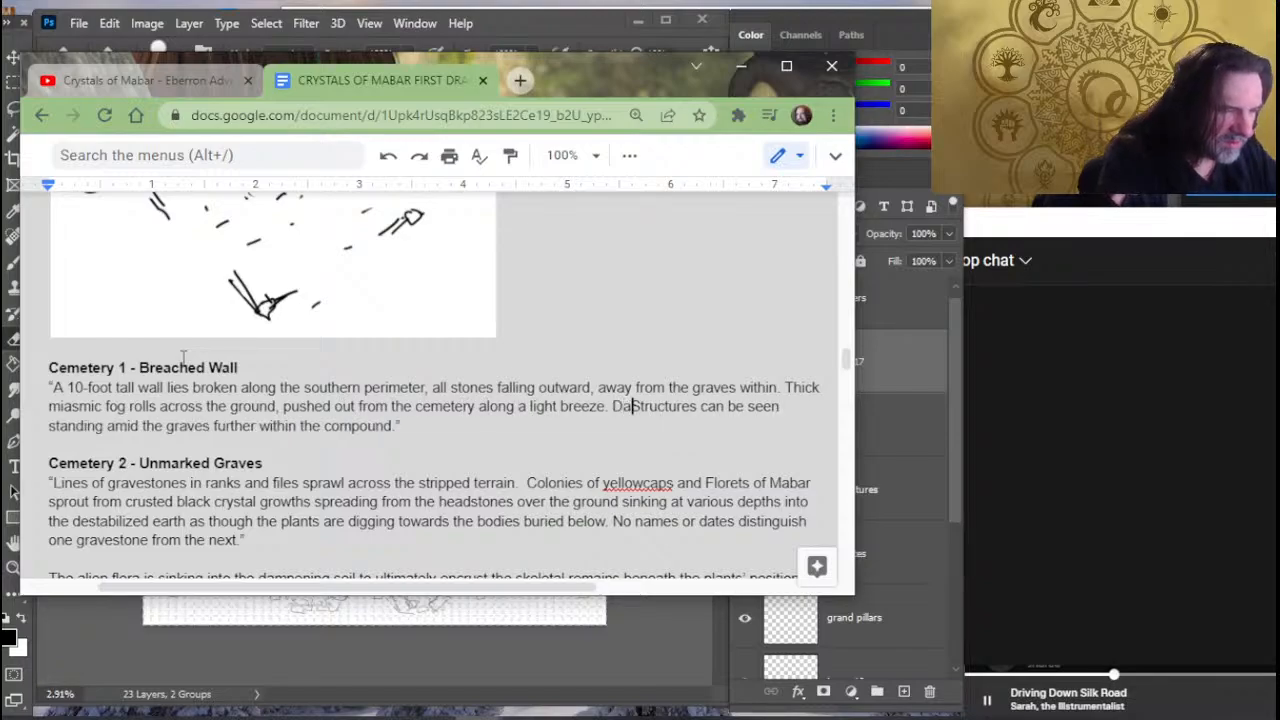
text(res can)
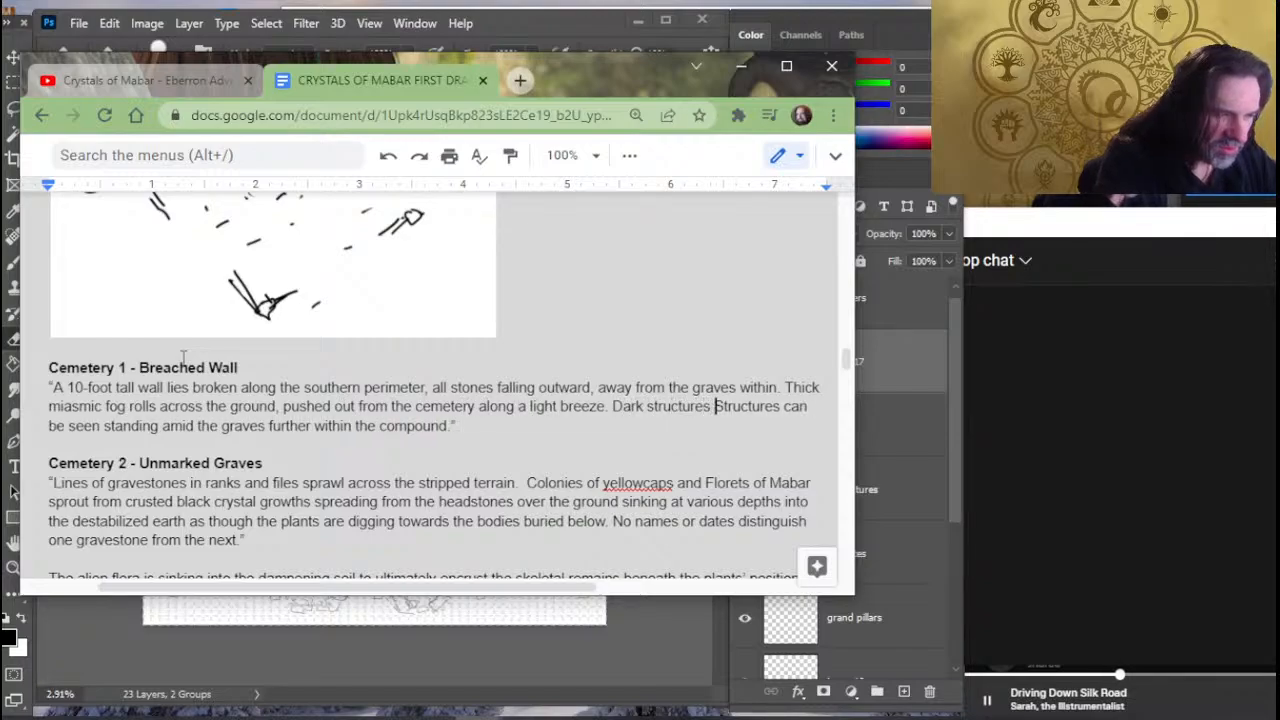
key(Delete)
key(Delete)
key(Delete)
key(Delete)
key(Delete)
key(Delete)
key(Delete)
key(Delete)
key(Delete)
key(Delete)
key(Delete)
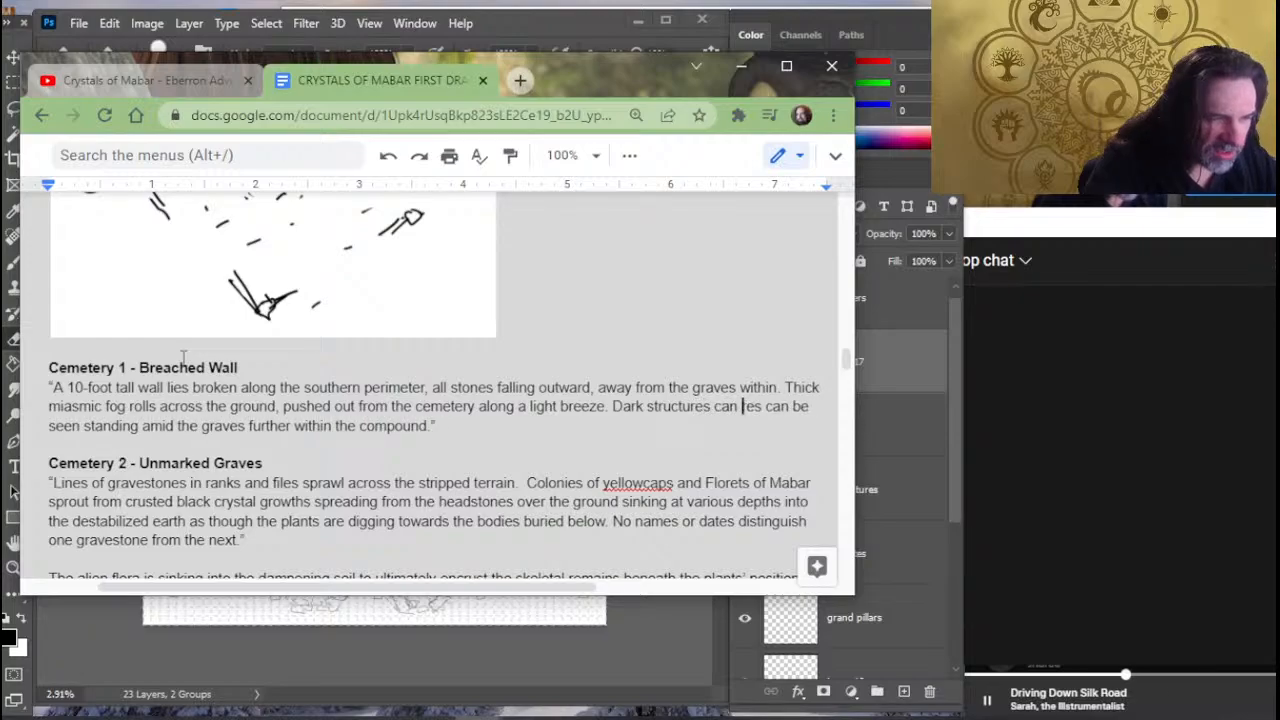
- Insert "faintly" before "seen" in the dark structures sentence
key(Right)
key(Right)
key(Right)
key(Right)
key(Right)
key(Right)
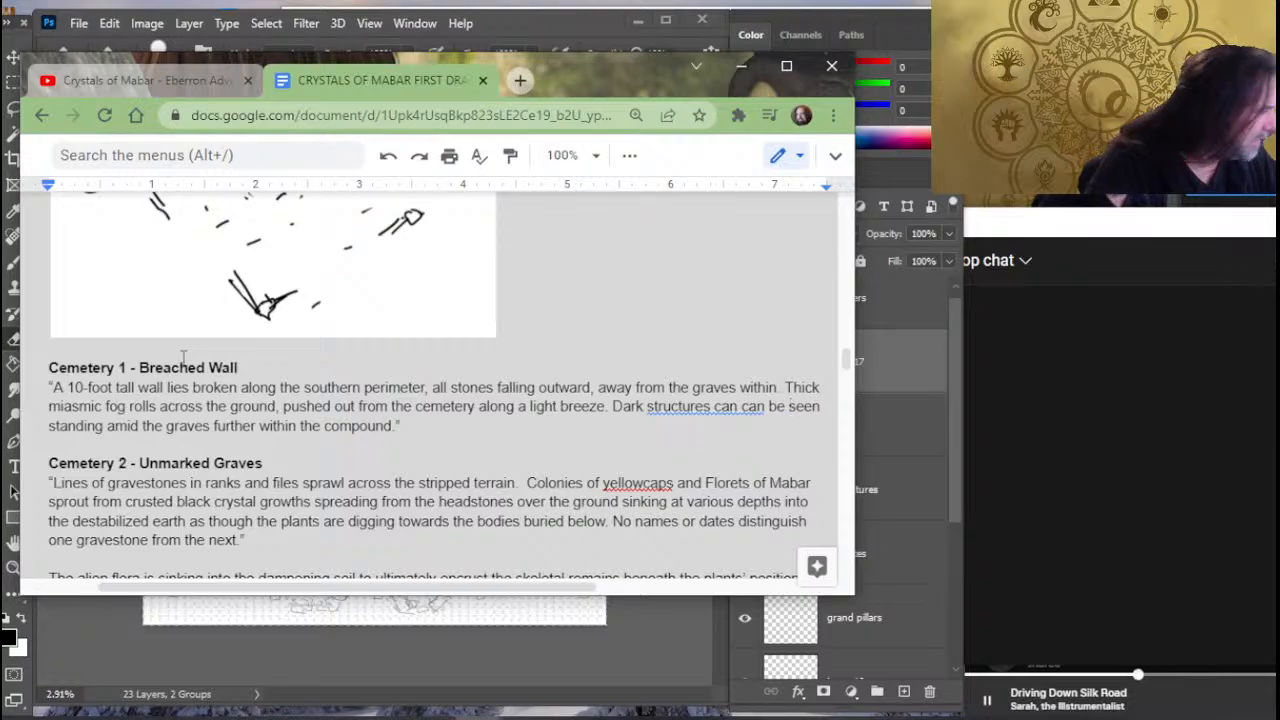
text(faintly)
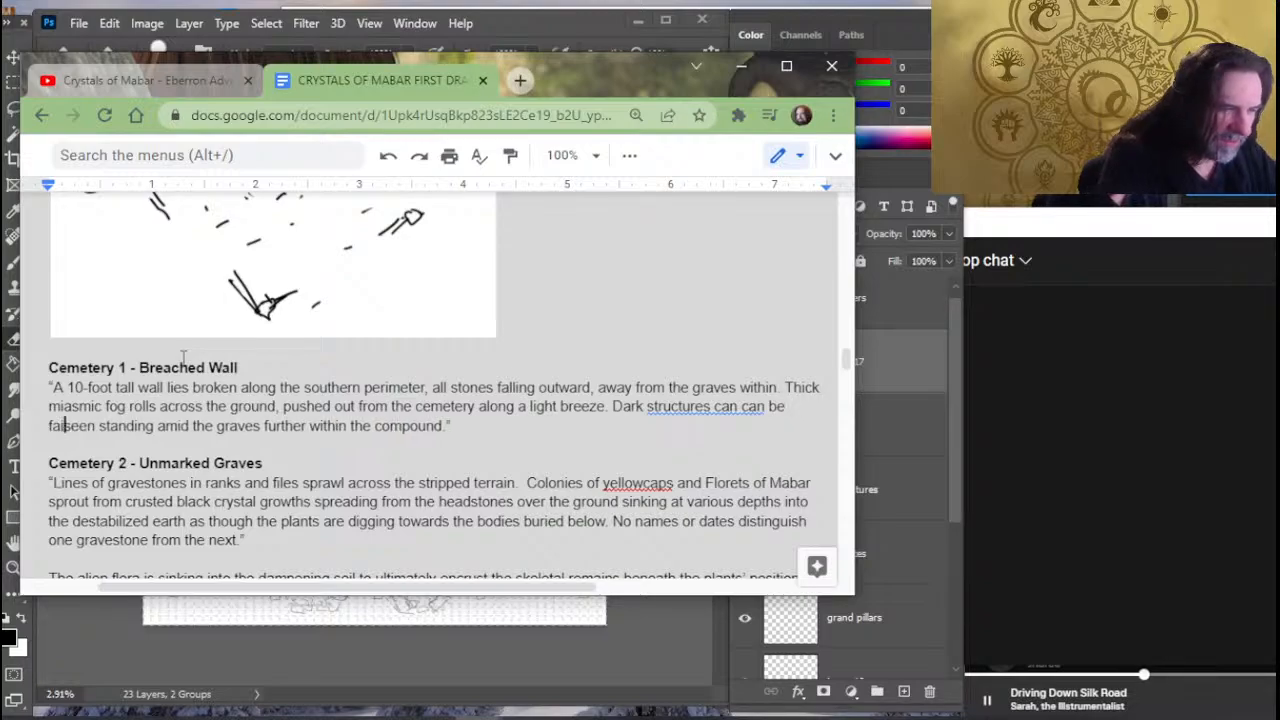
- Add a separate paragraph below the Breached Wall description, beginning with "A passive perception of 10"
key(Down)
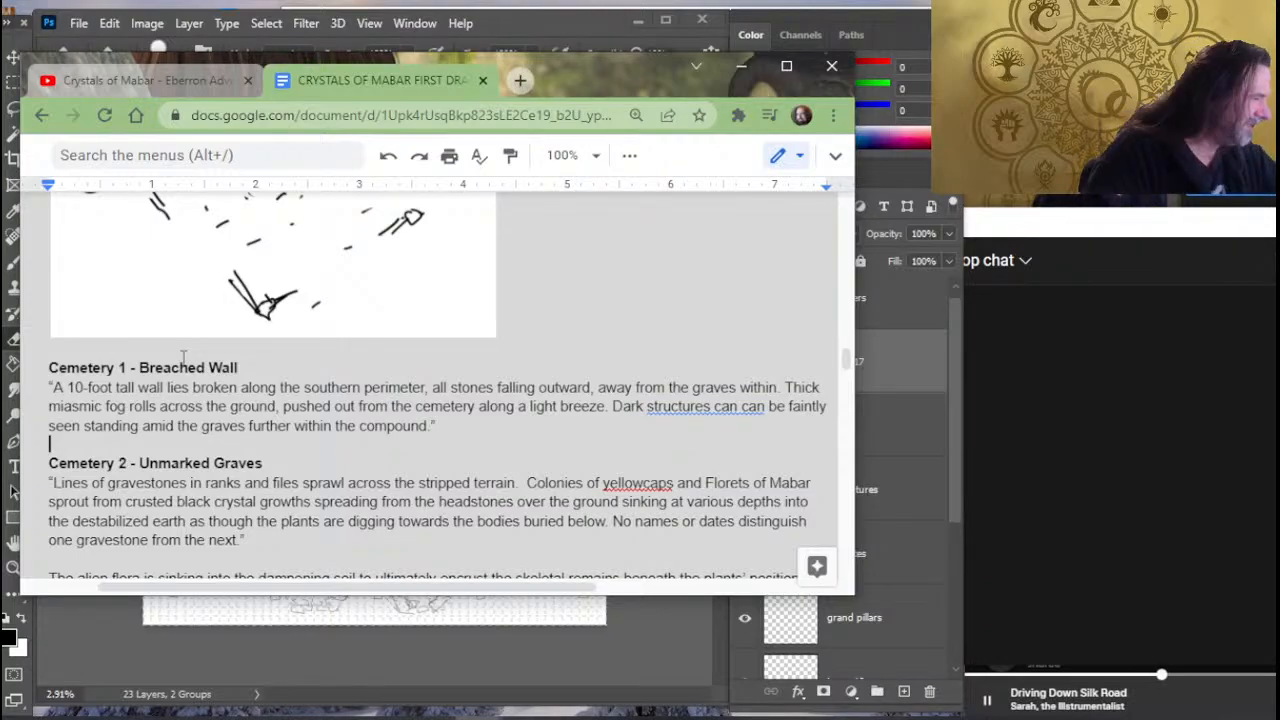
key(Return)
key(Return)
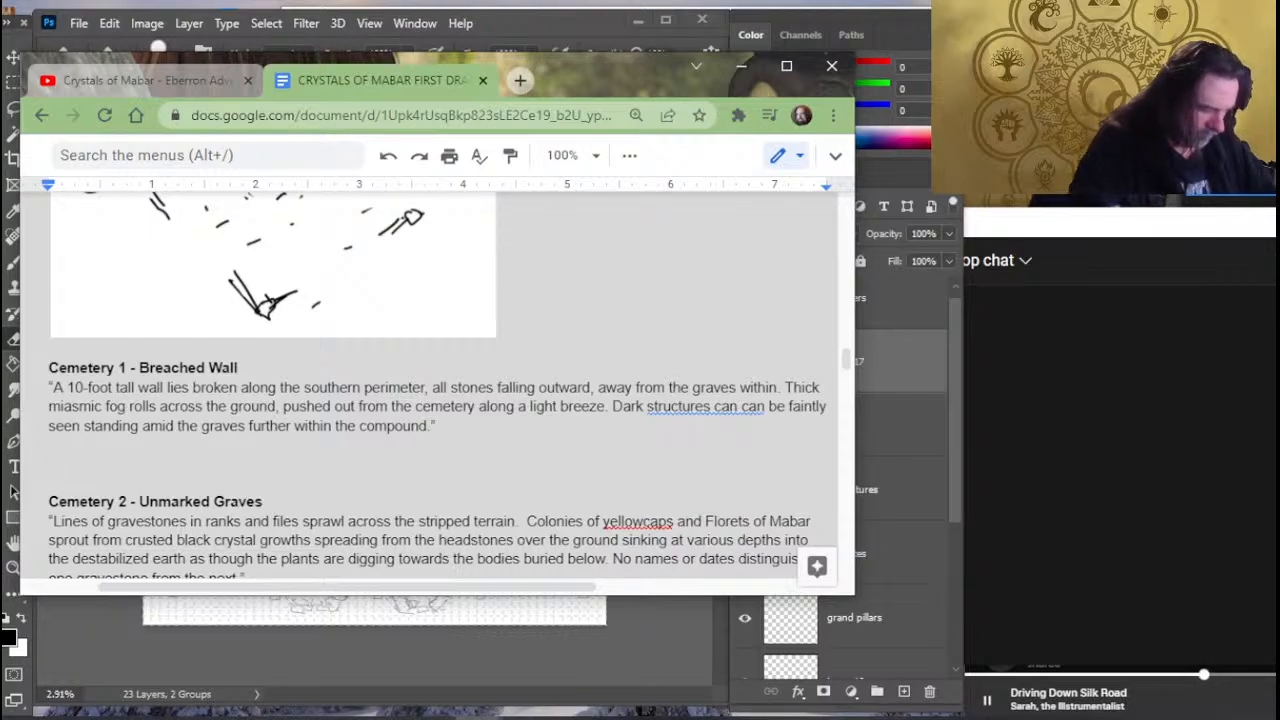
text(A )
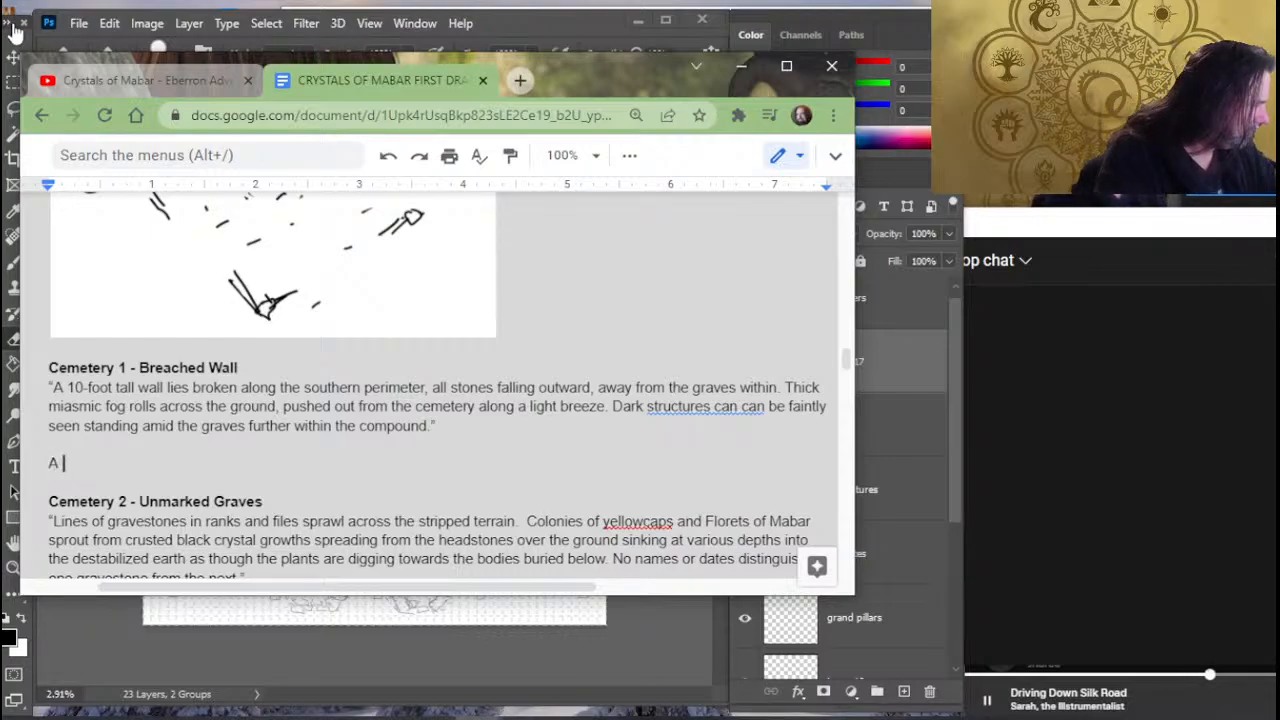
text(p)
key(BackSpace)
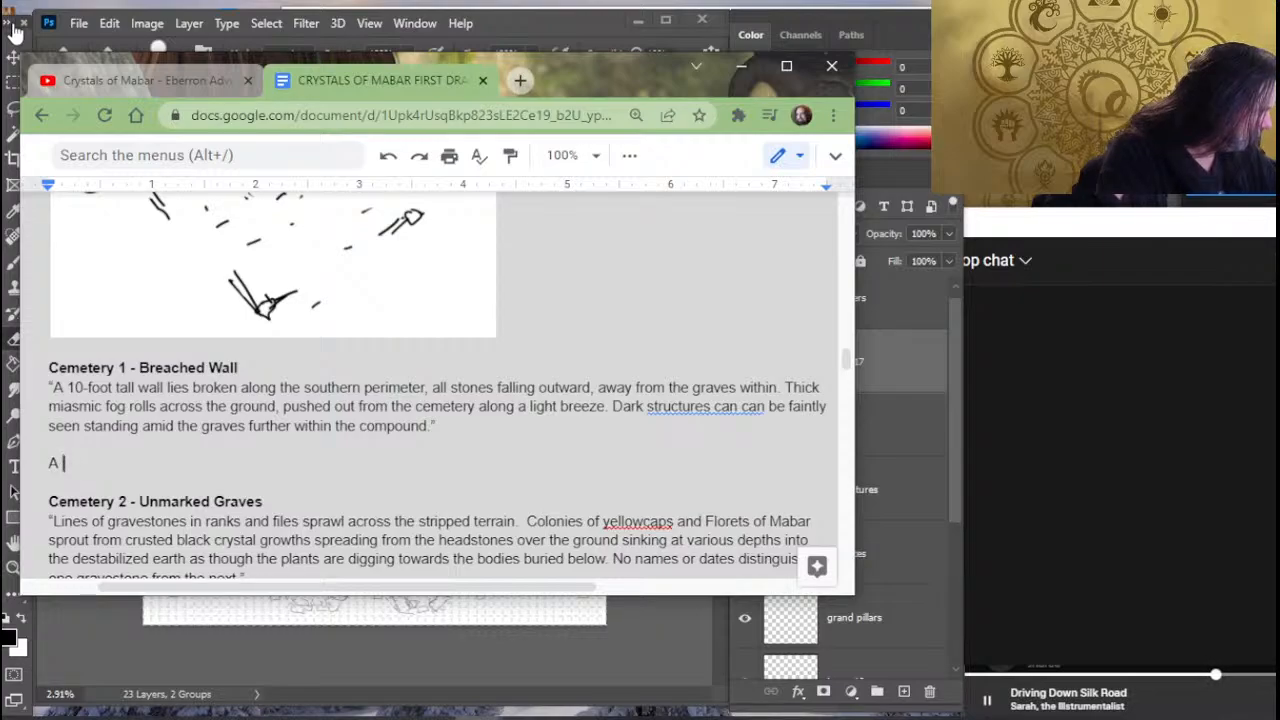
text(passive pe)
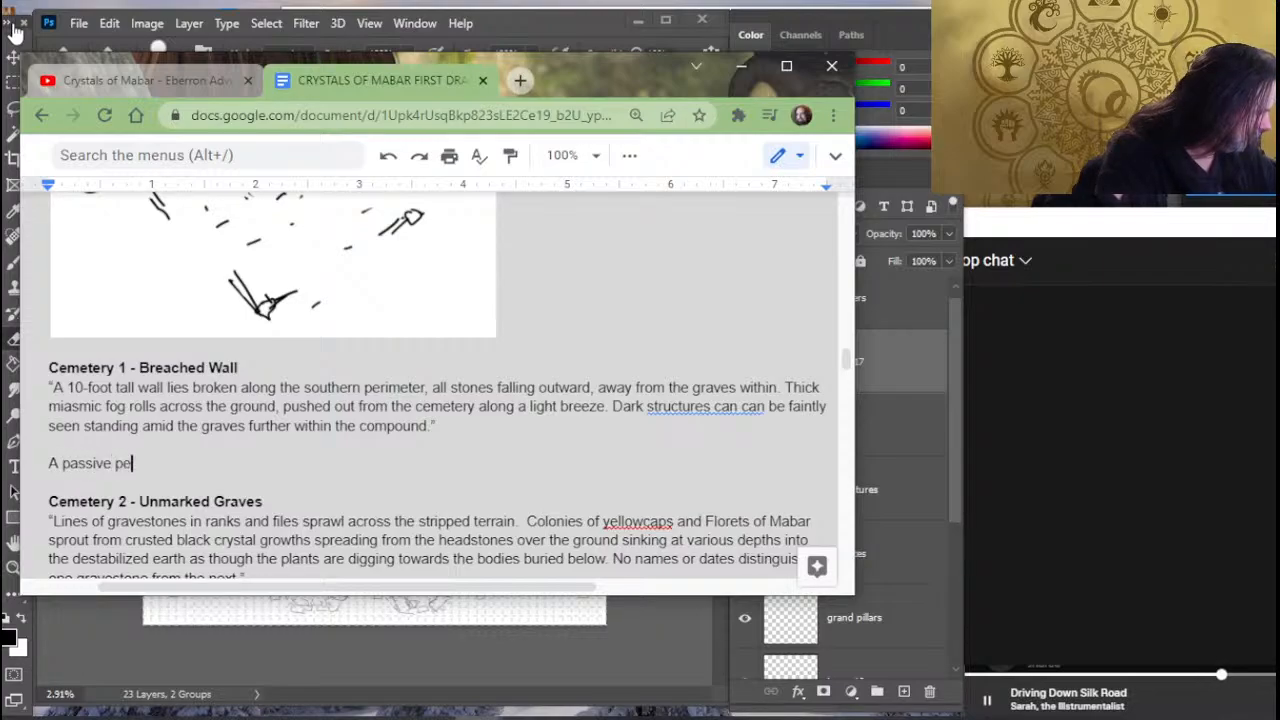
text(rception )
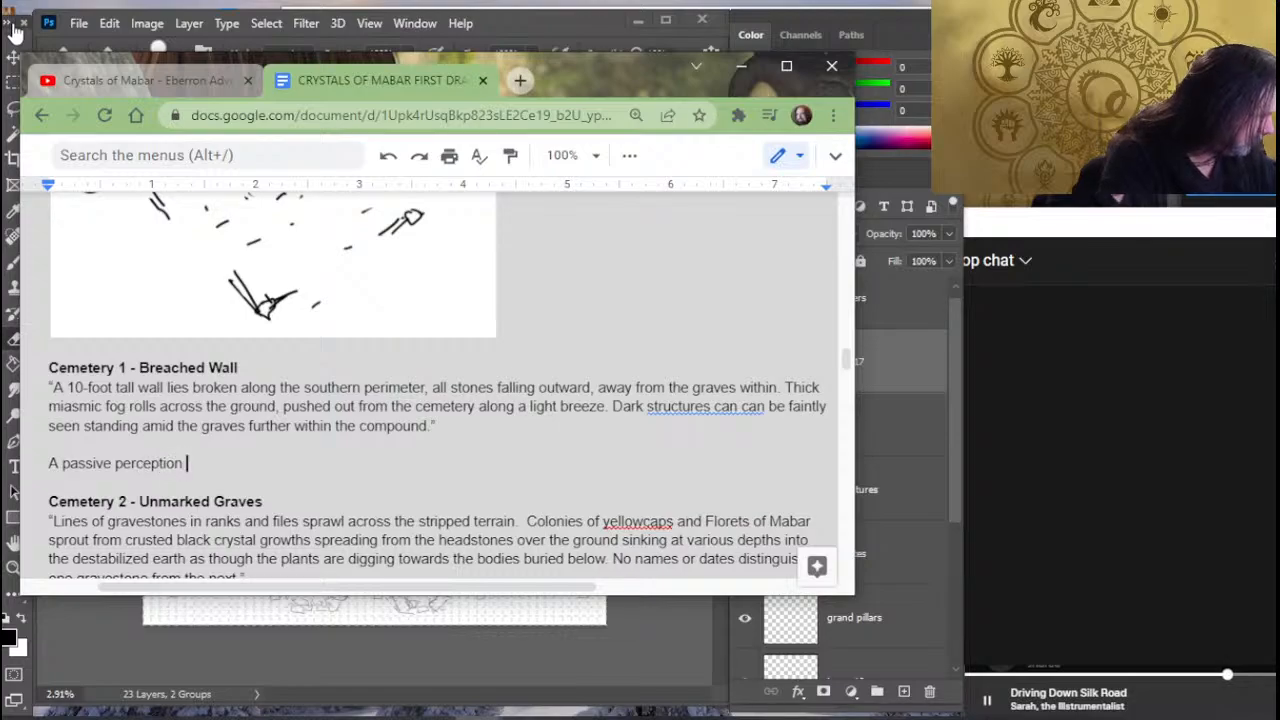
text(of 10 )
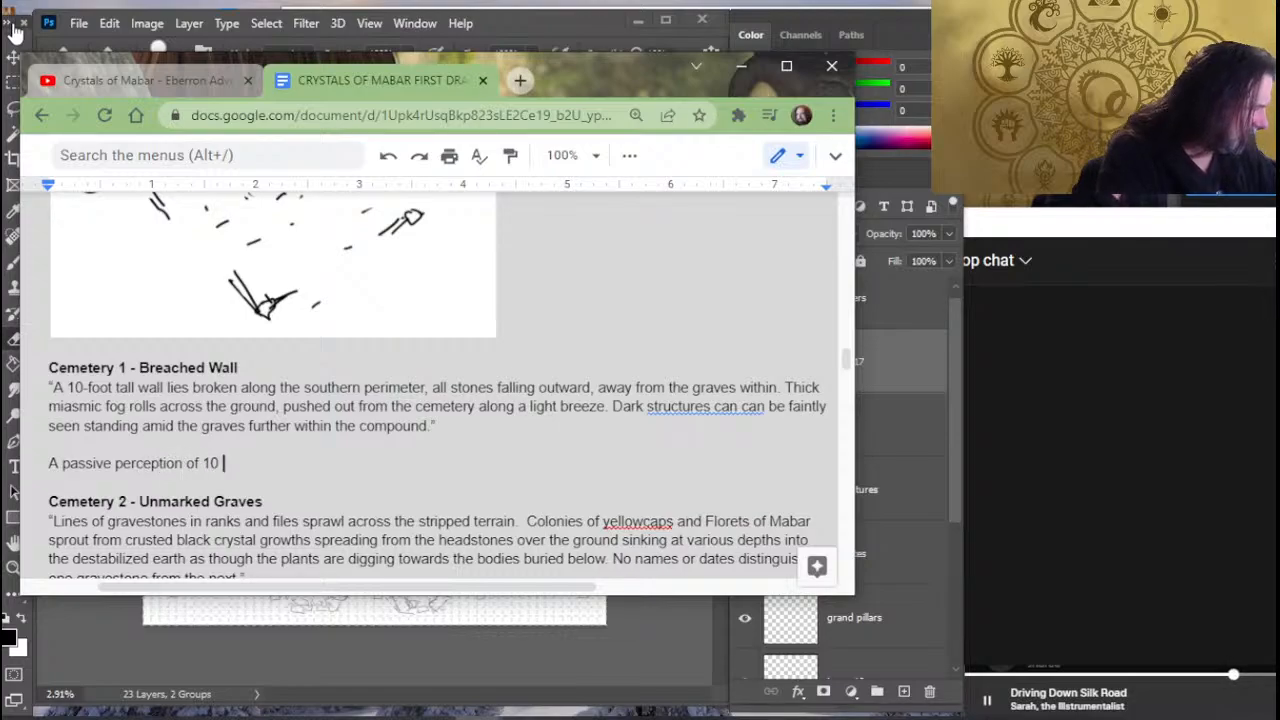
text(will n)
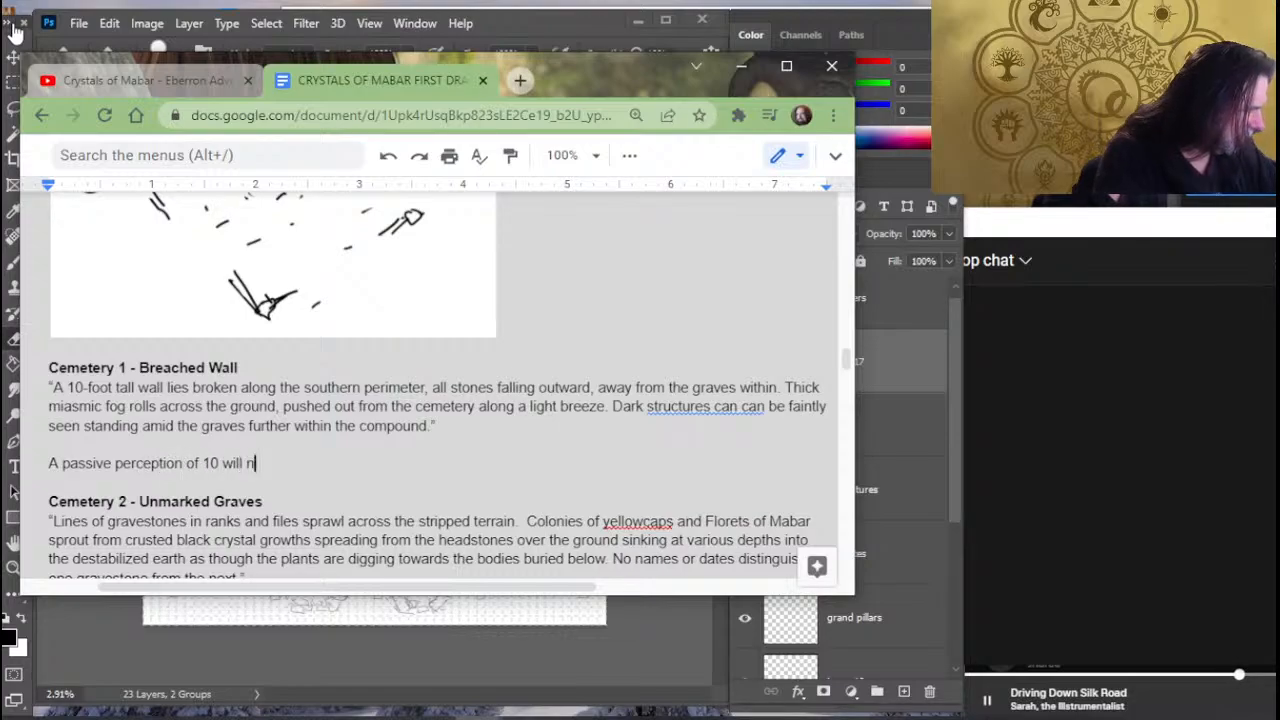
text(otice )
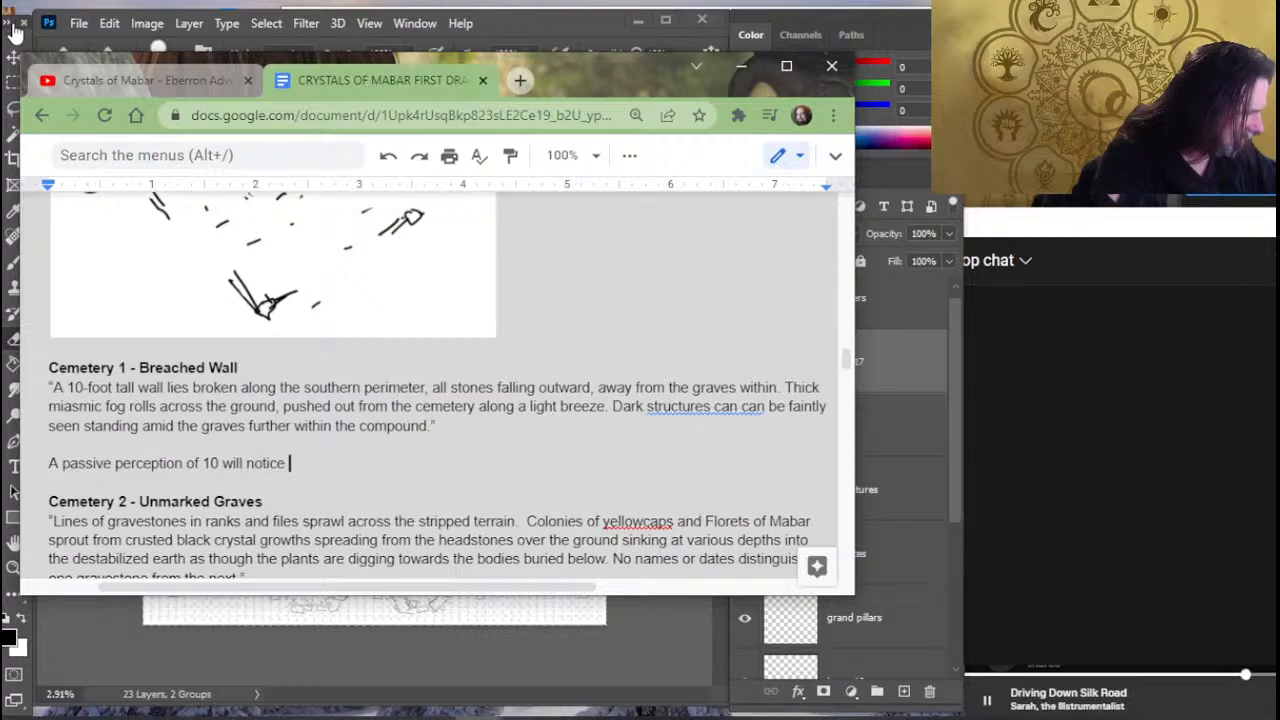
text(multiple )
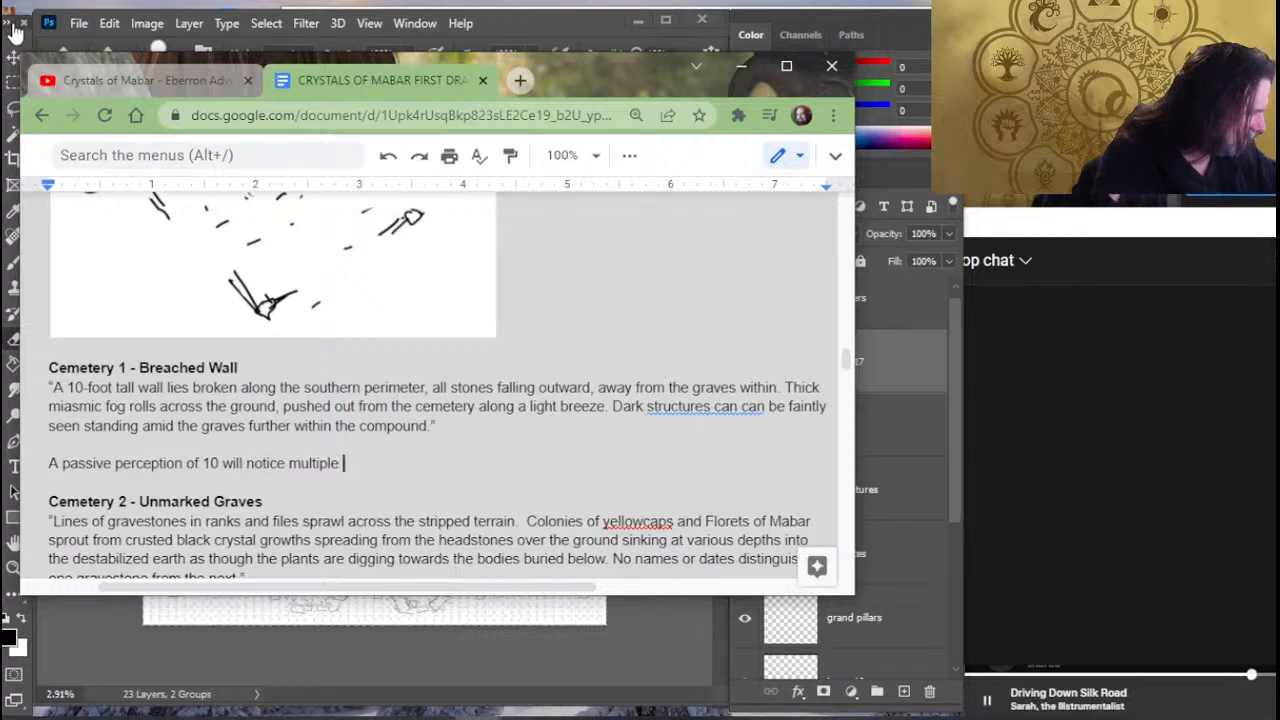
text(foot)
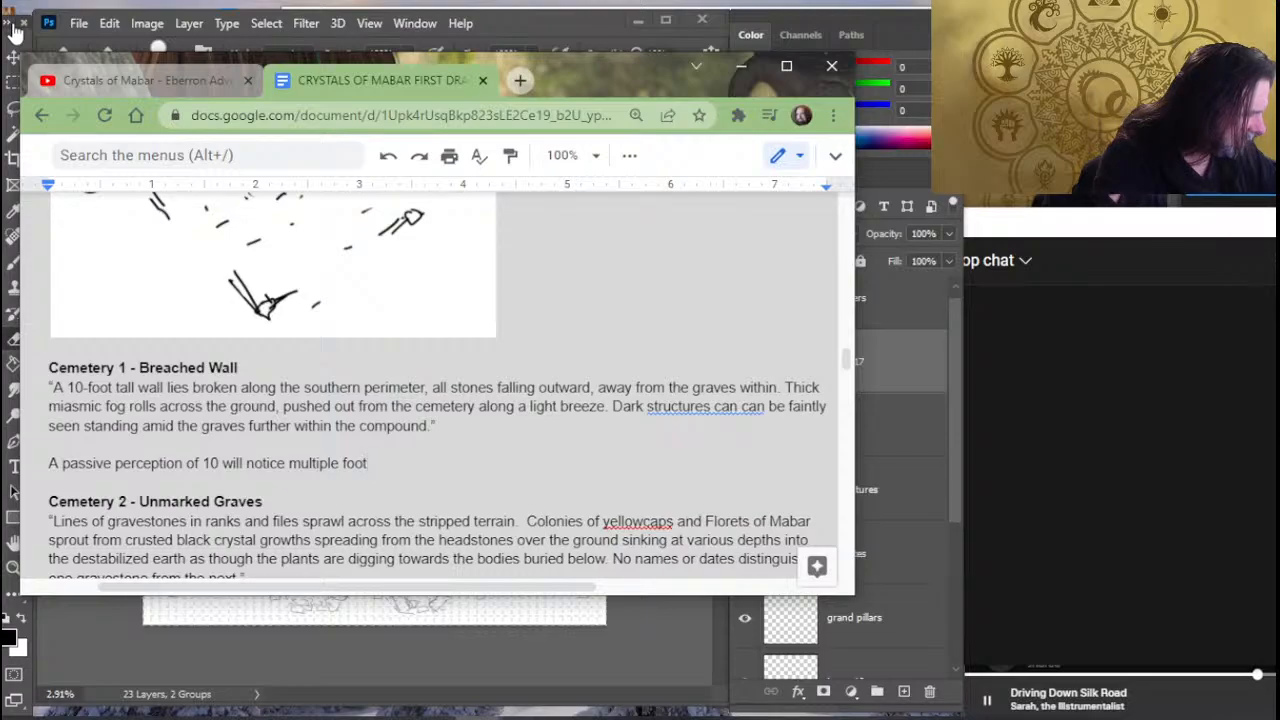
- Continue the passive perception sentence after "10" with "will notice multiple tracks"
key(BackSpace)
key(BackSpace)
key(BackSpace)
key(BackSpace)
text(tracks )
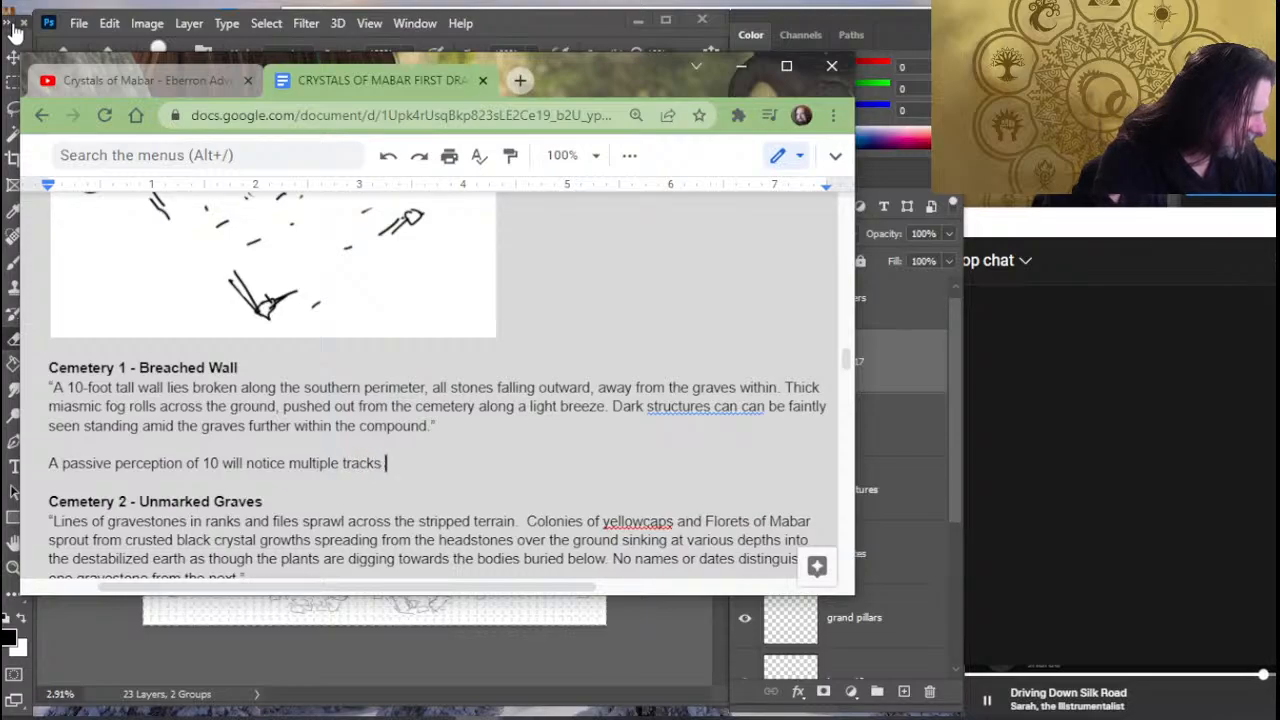
text(leadin)
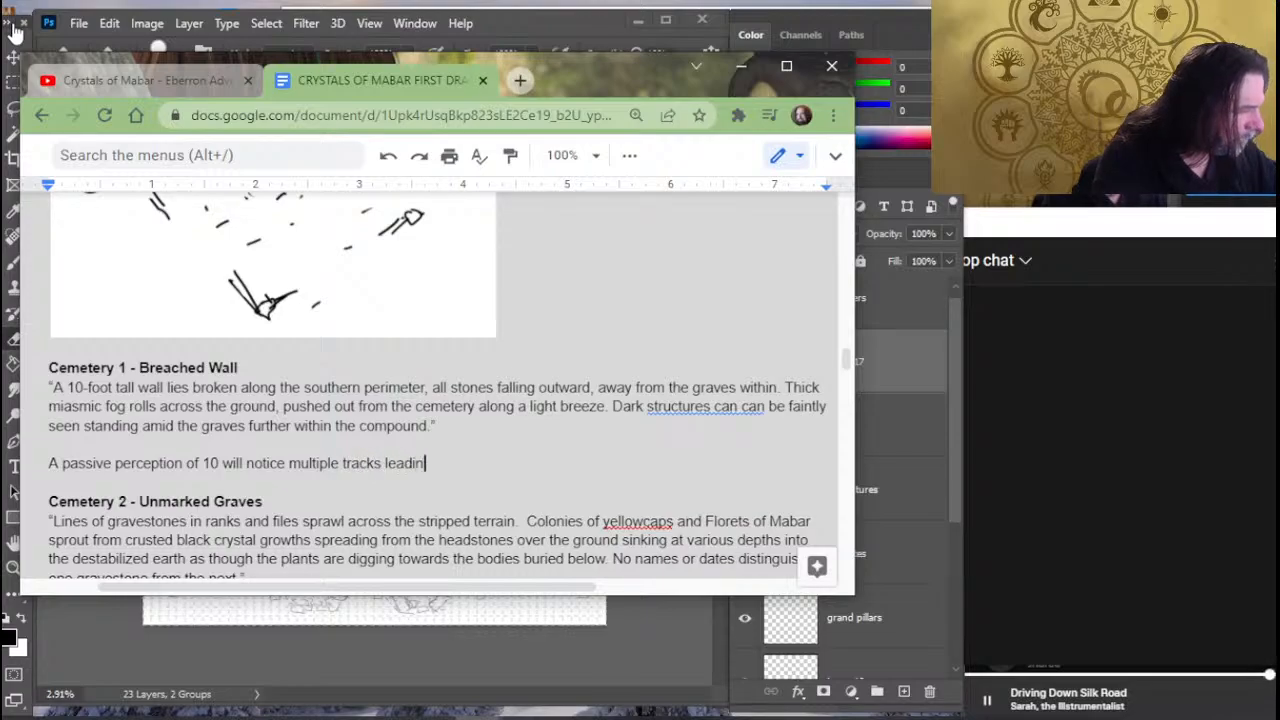
text(g throug)
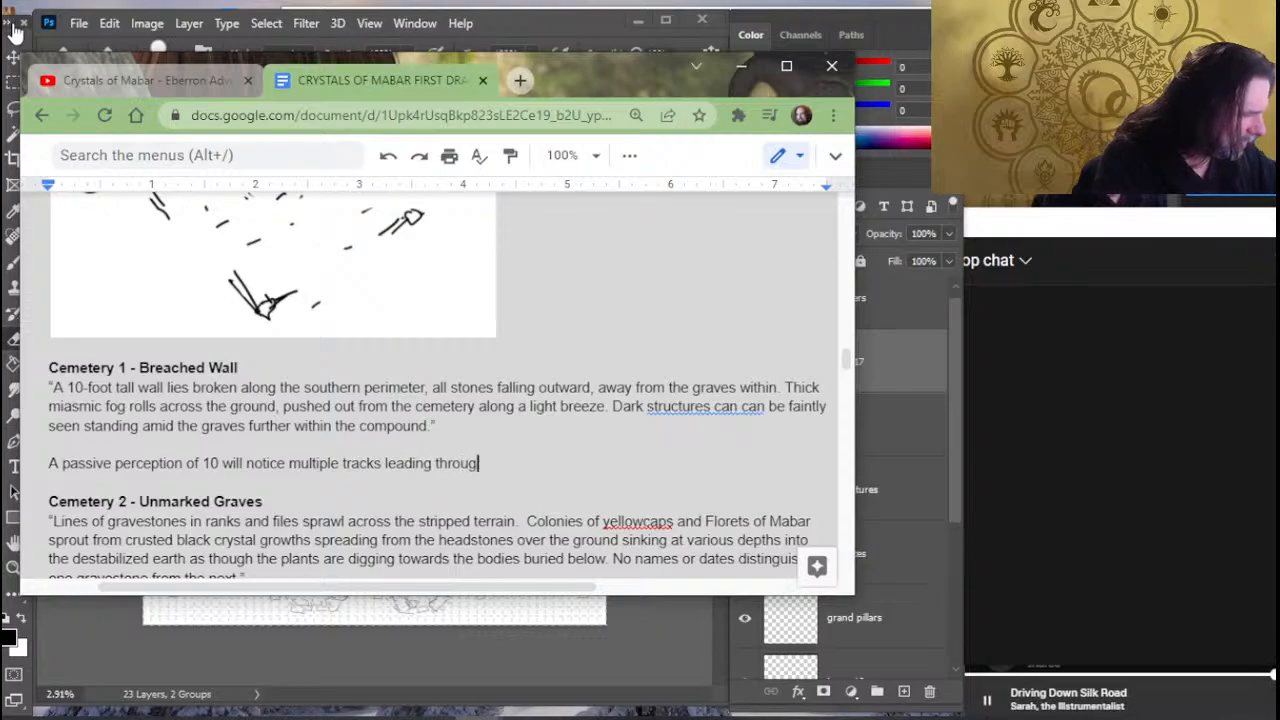
text(h the breache)
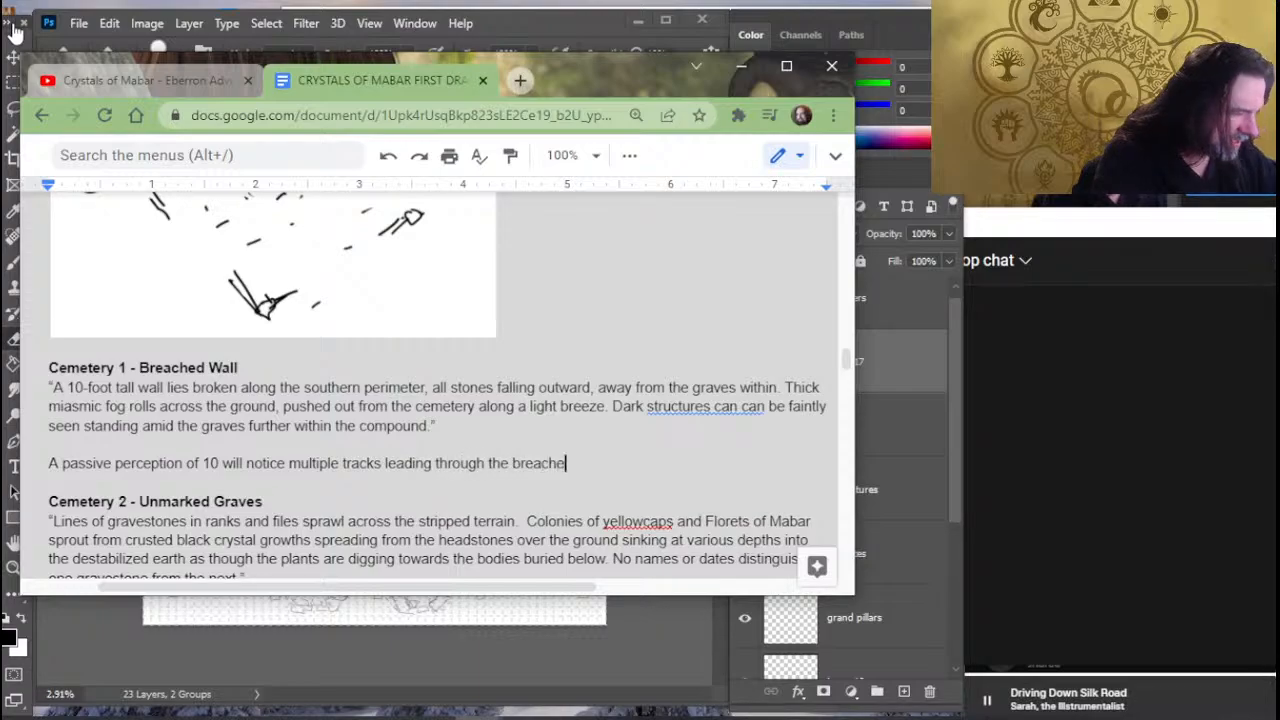
text(s in the walls, )
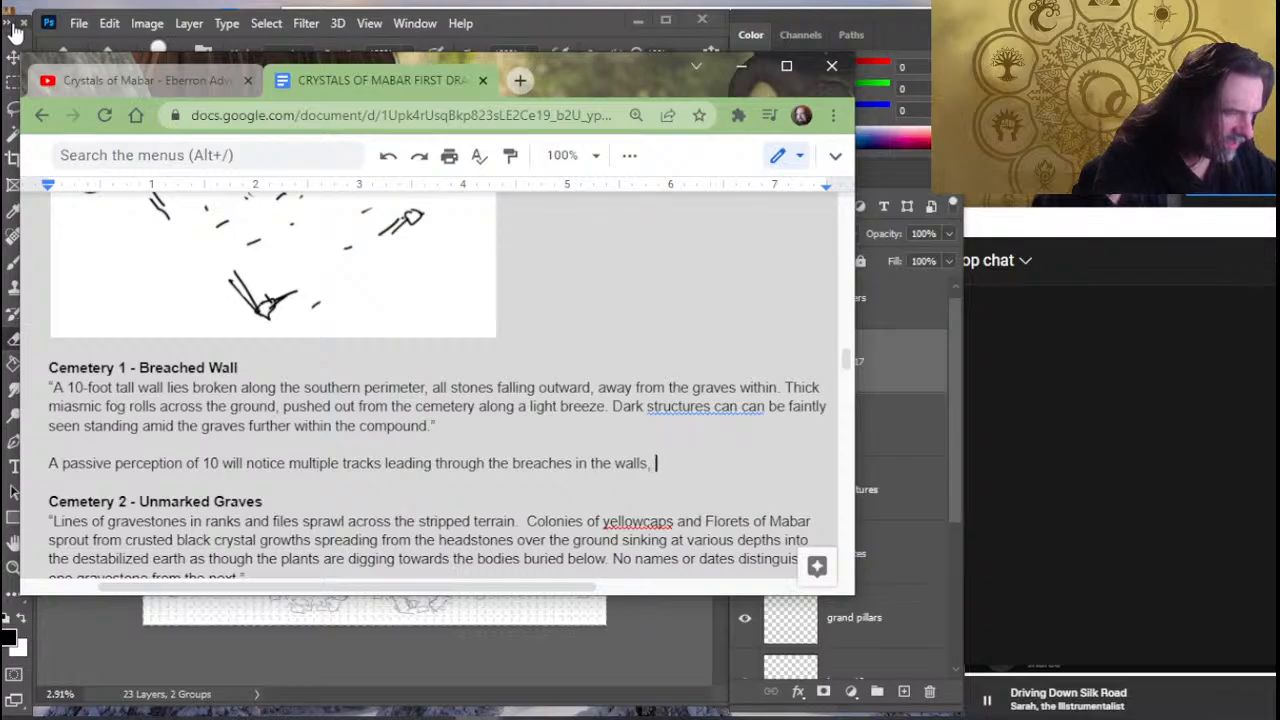
key(BackSpace)
key(BackSpace)
text(.  )
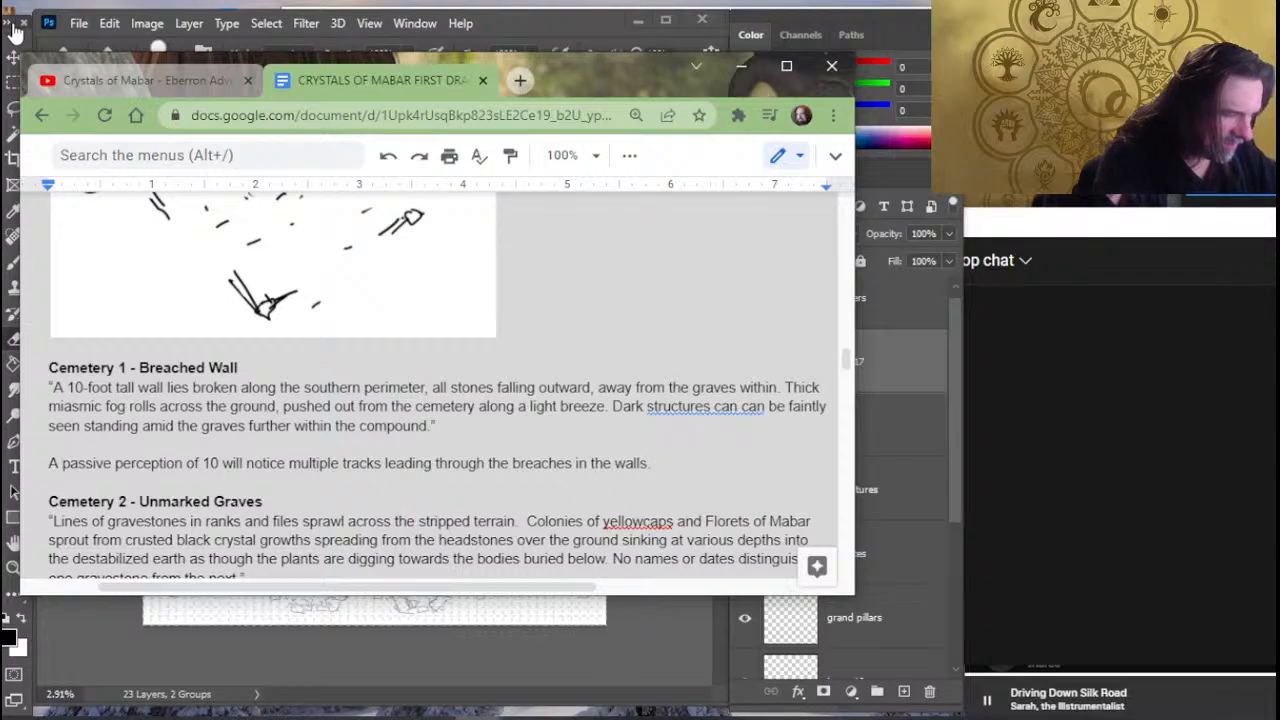
text(A)
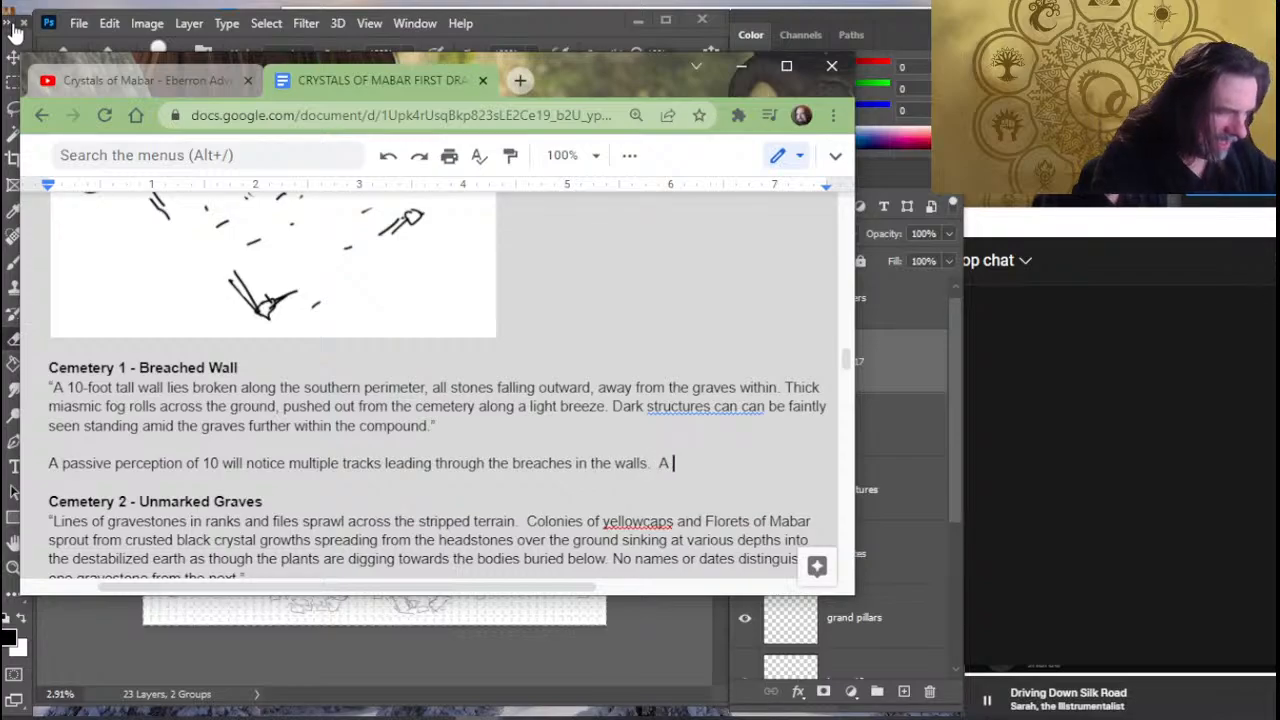
text(n)
- Start a second sentence after the passive perception note, reading "A Wisdom (Investigation)"
key(BackSpace)
key(BackSpace)
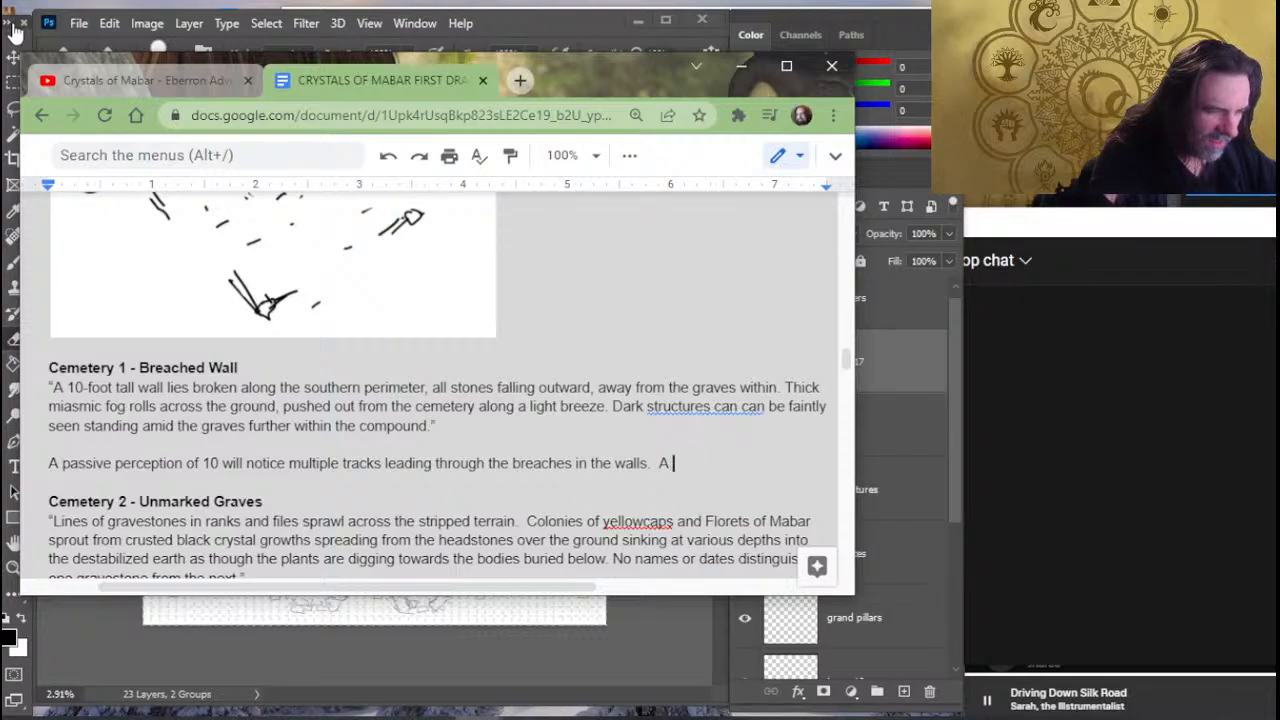
text(Wisdom ()
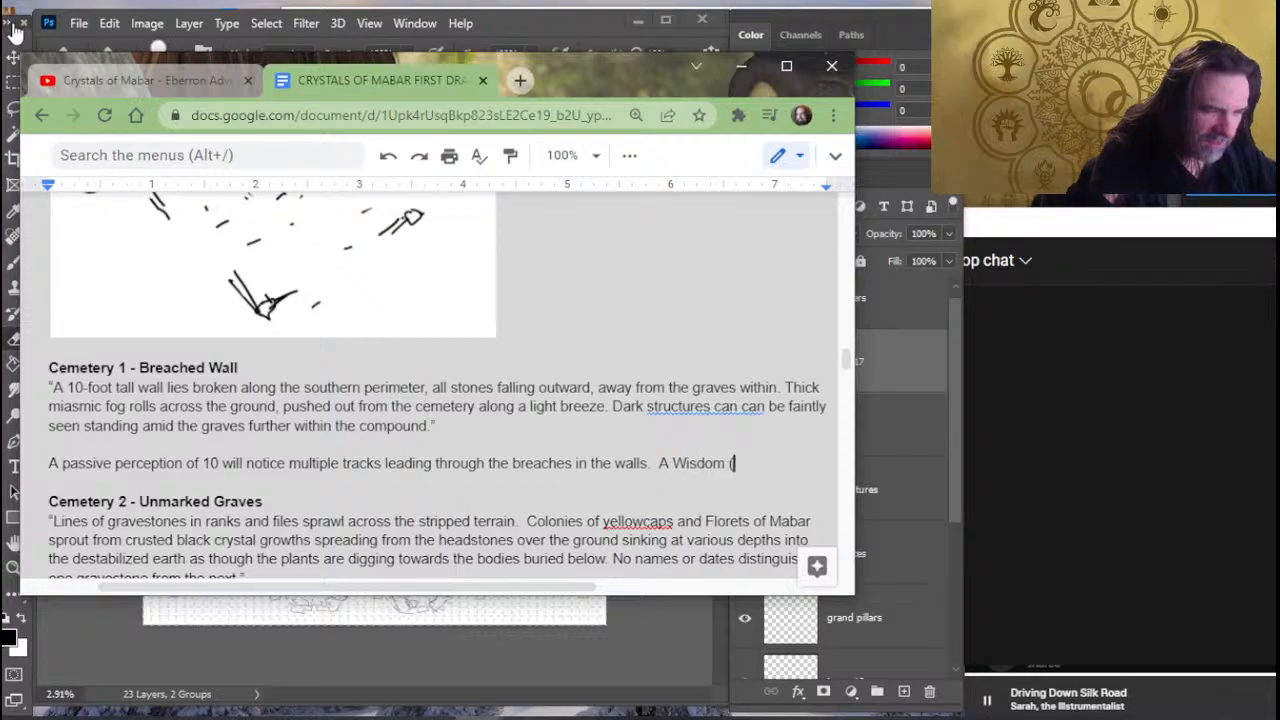
text(Inves)
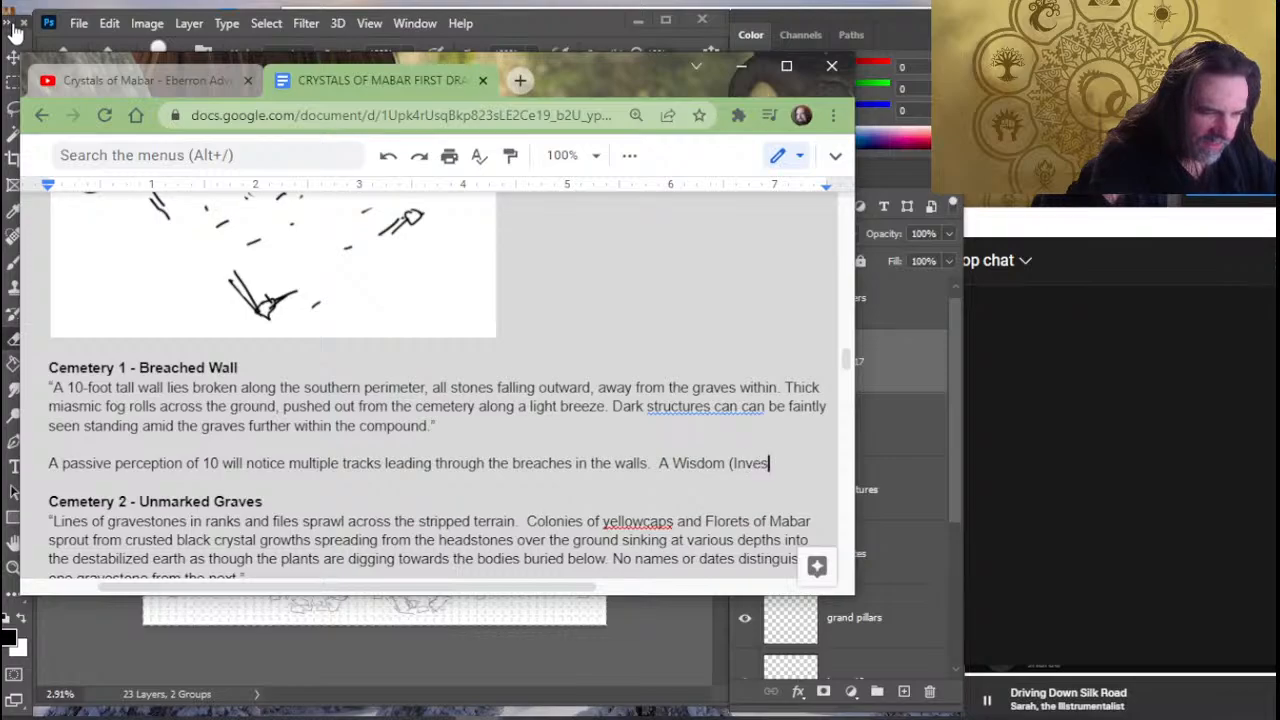
text(tigation) )
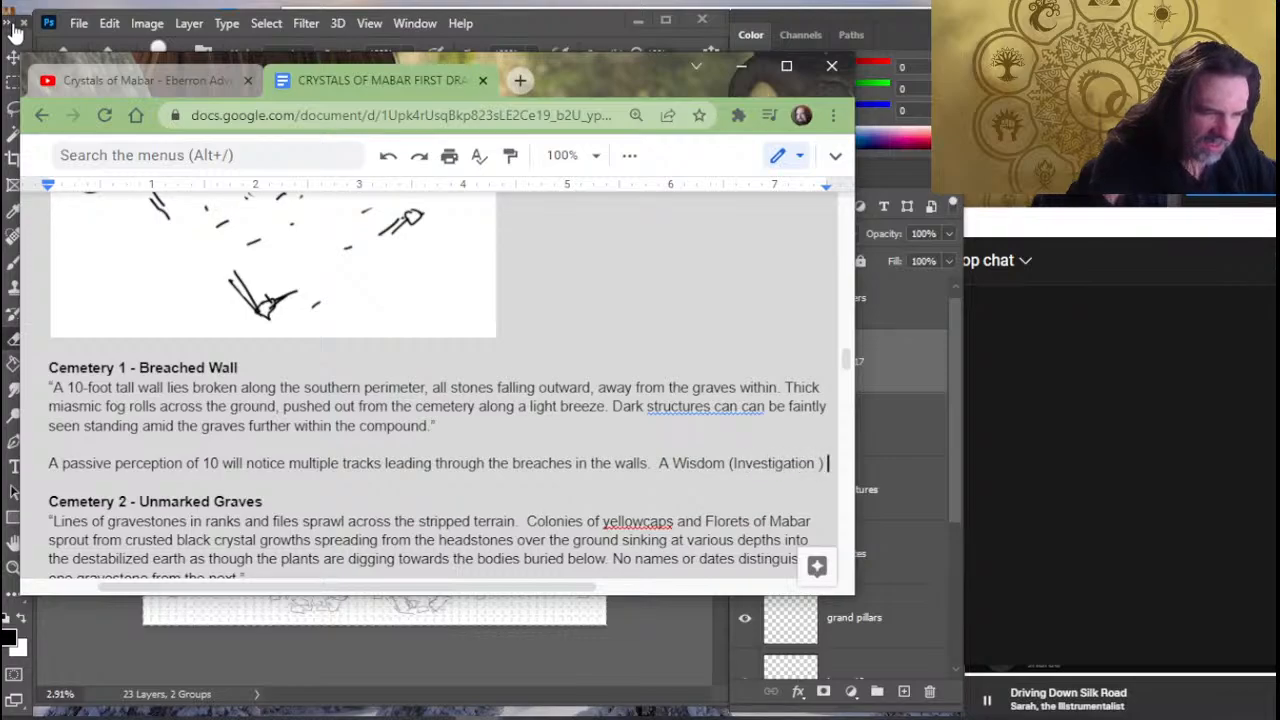
text(check DC 1)
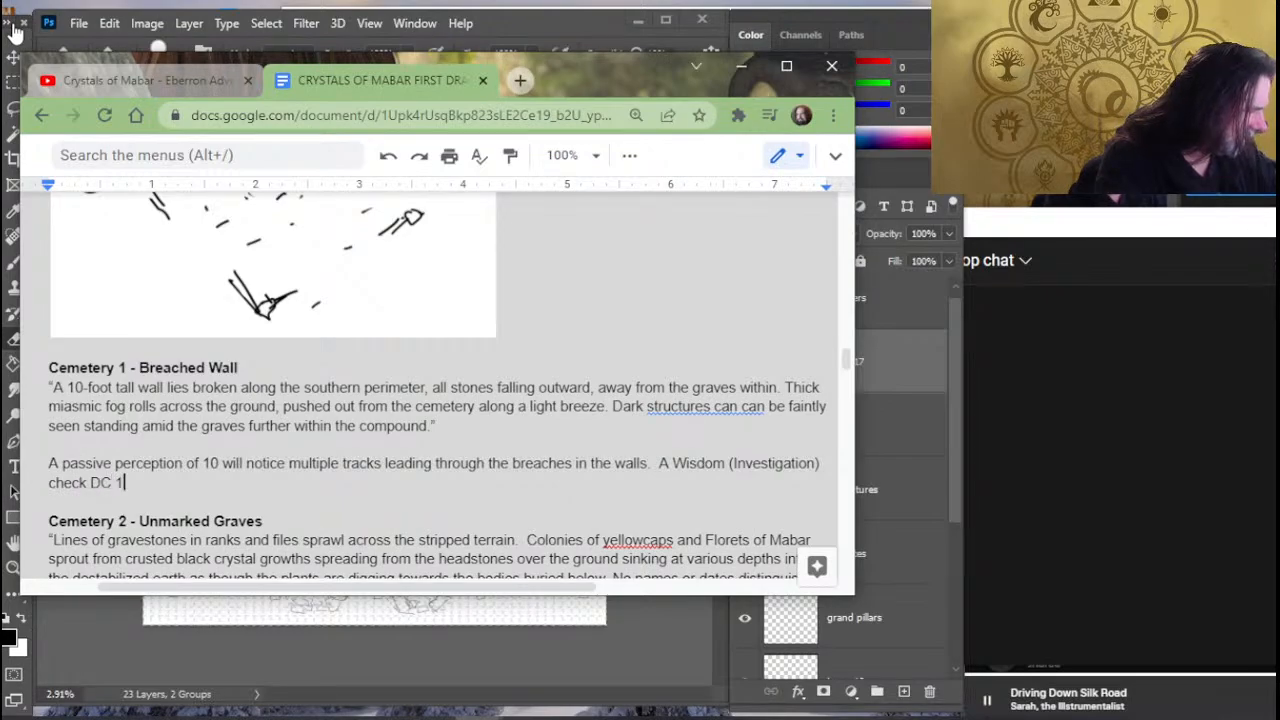
text(2 will rev)
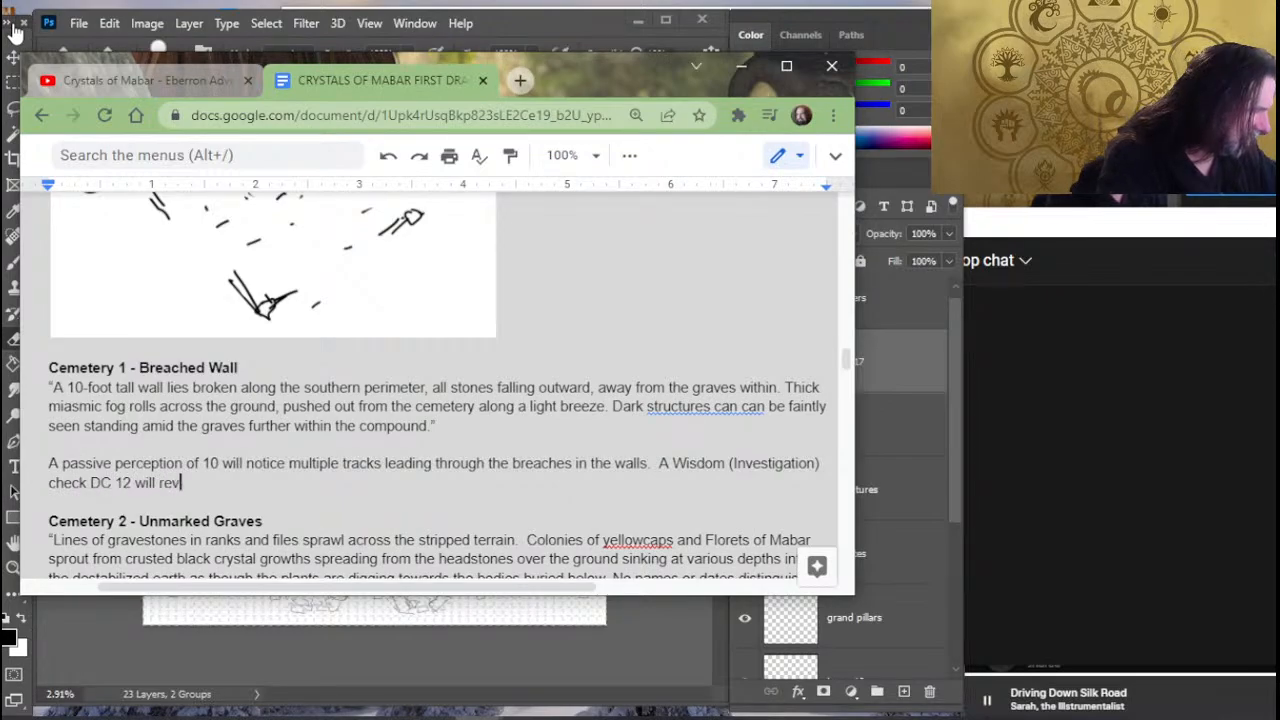
- Continue the Wisdom (Investigation) sentence with "check DC 12 will confirm all tracks are leading out"
key(BackSpace)
key(BackSpace)
key(BackSpace)
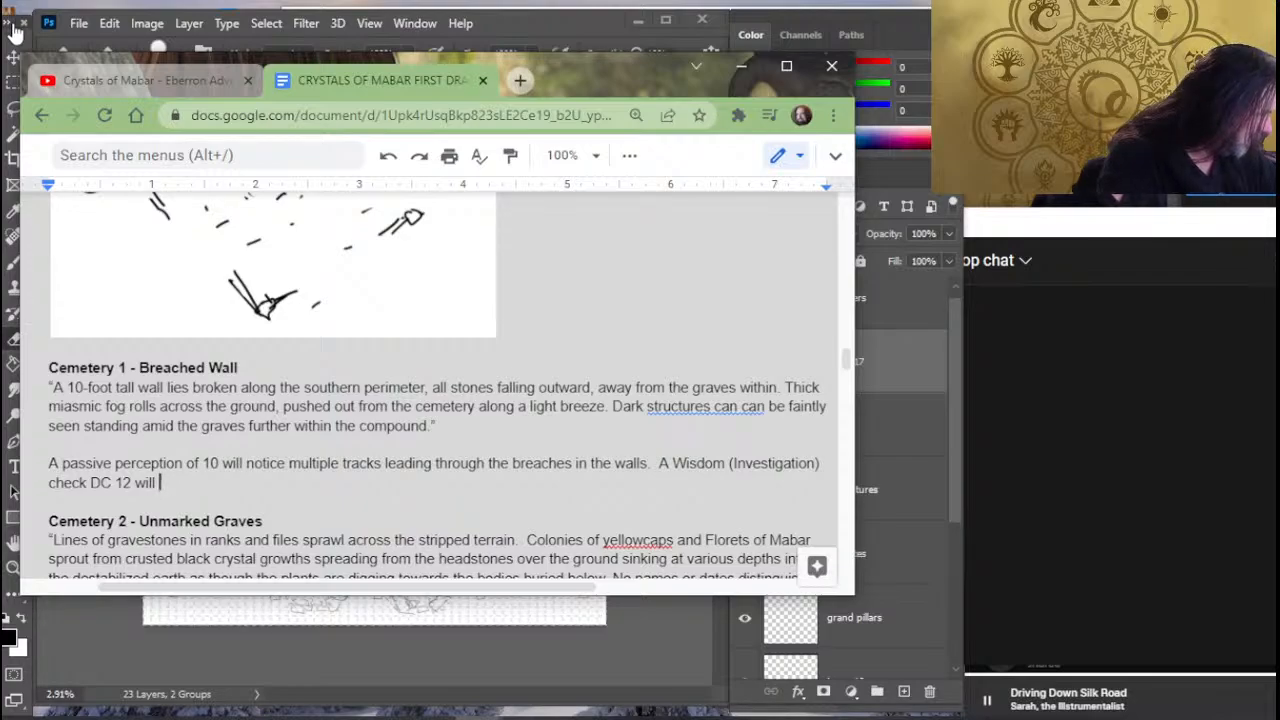
text(confir)
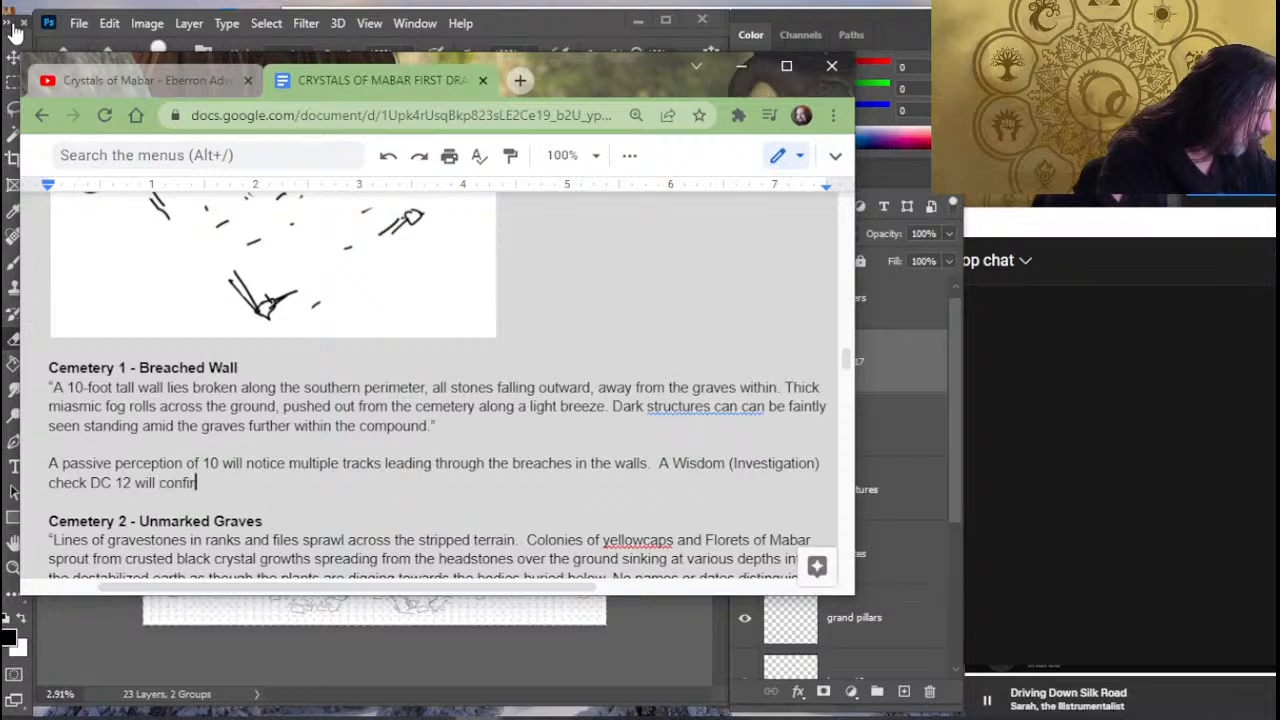
text(m all tracks )
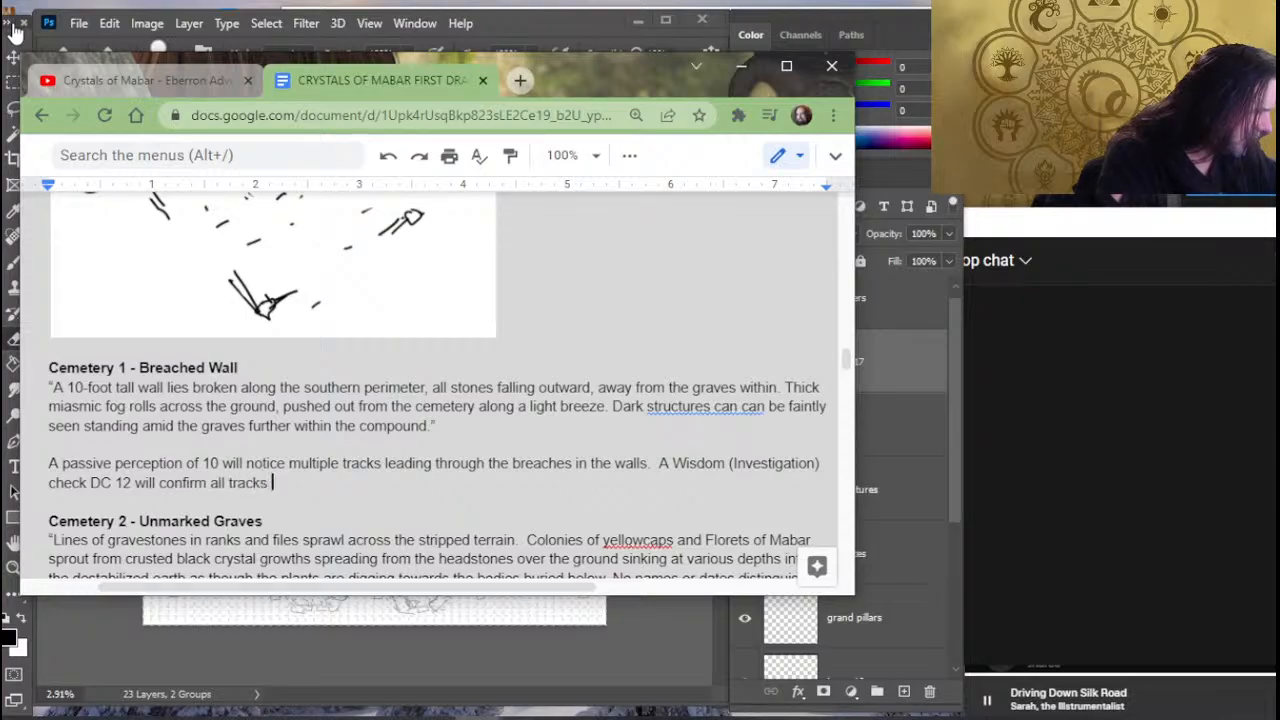
text(are leading out )
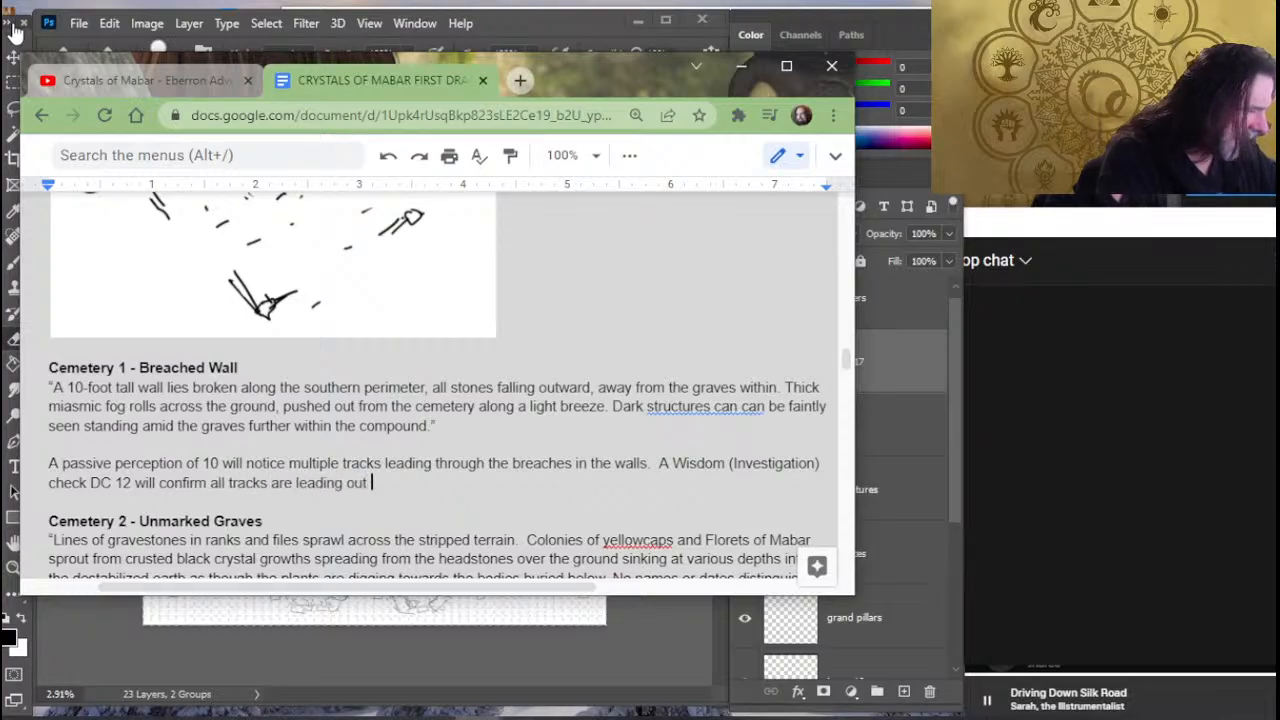
text(from the)
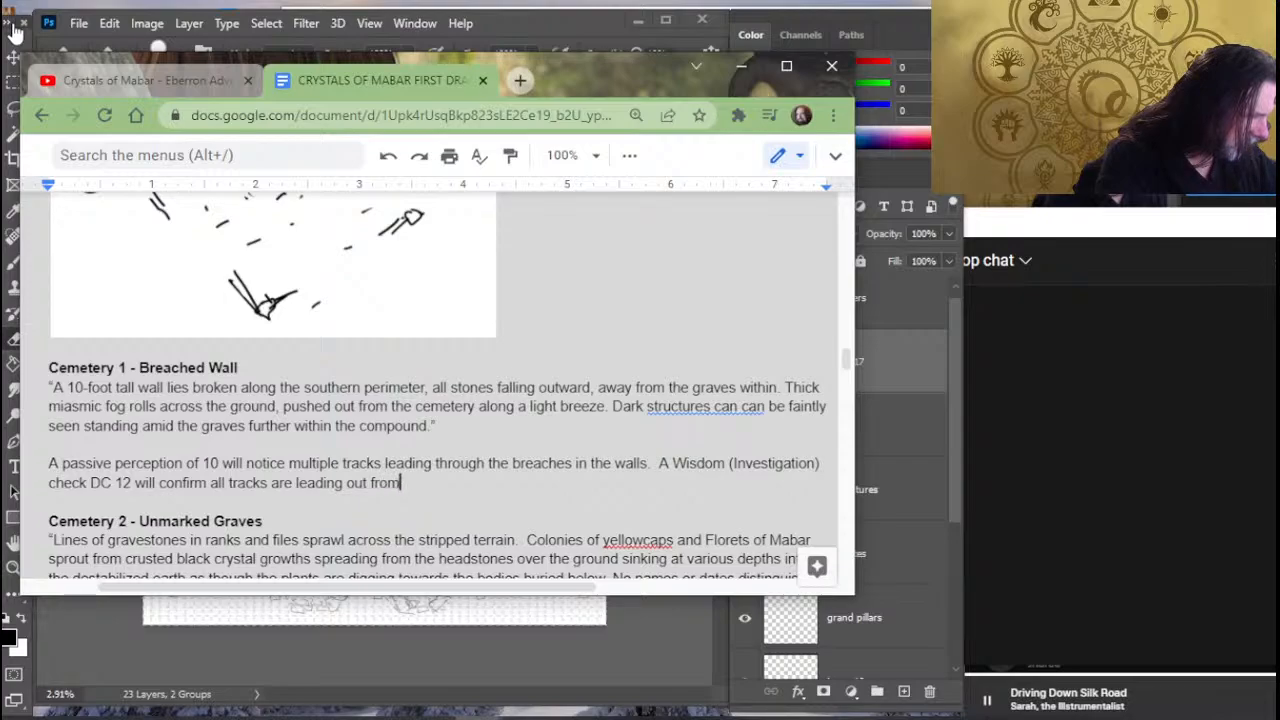
key(BackSpace)
key(BackSpace)
key(BackSpace)
key(BackSpace)
key(BackSpace)
key(BackSpace)
key(BackSpace)
key(BackSpace)
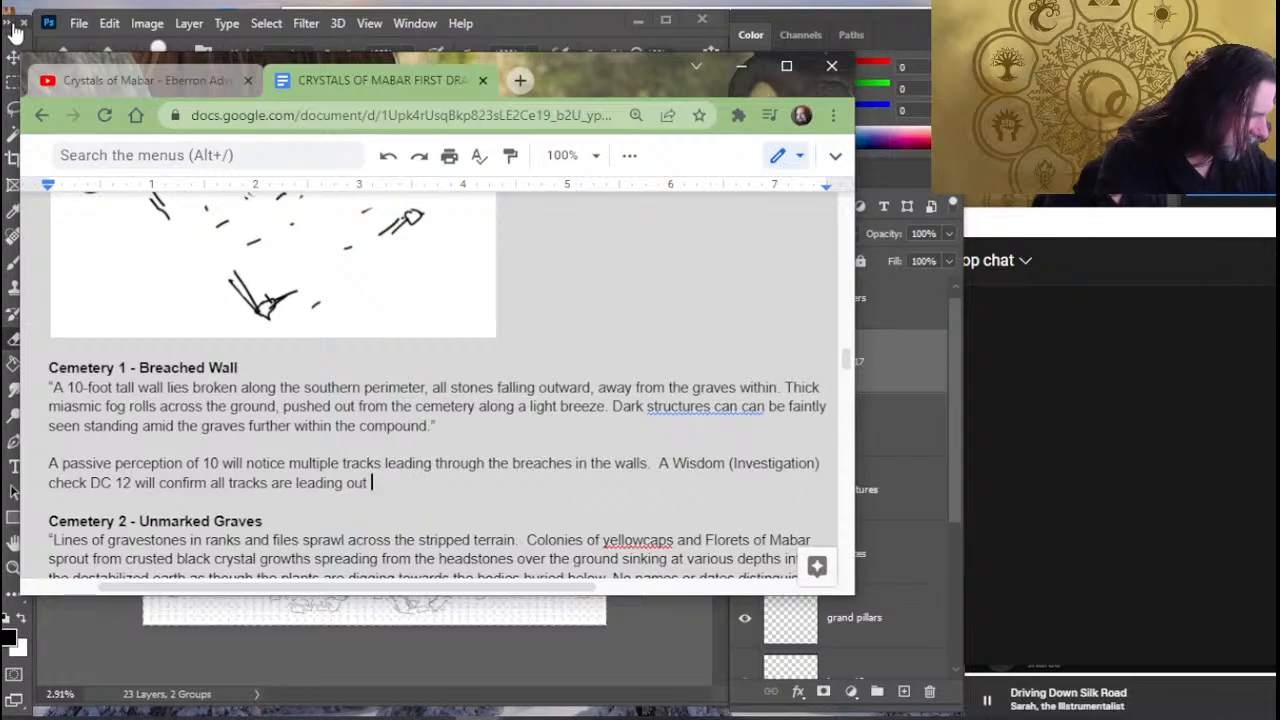
- Finish the Wisdom (Investigation) sentence after "leading out" with "of the cemetery in a south by southeast direction."
text(of the cemetery )
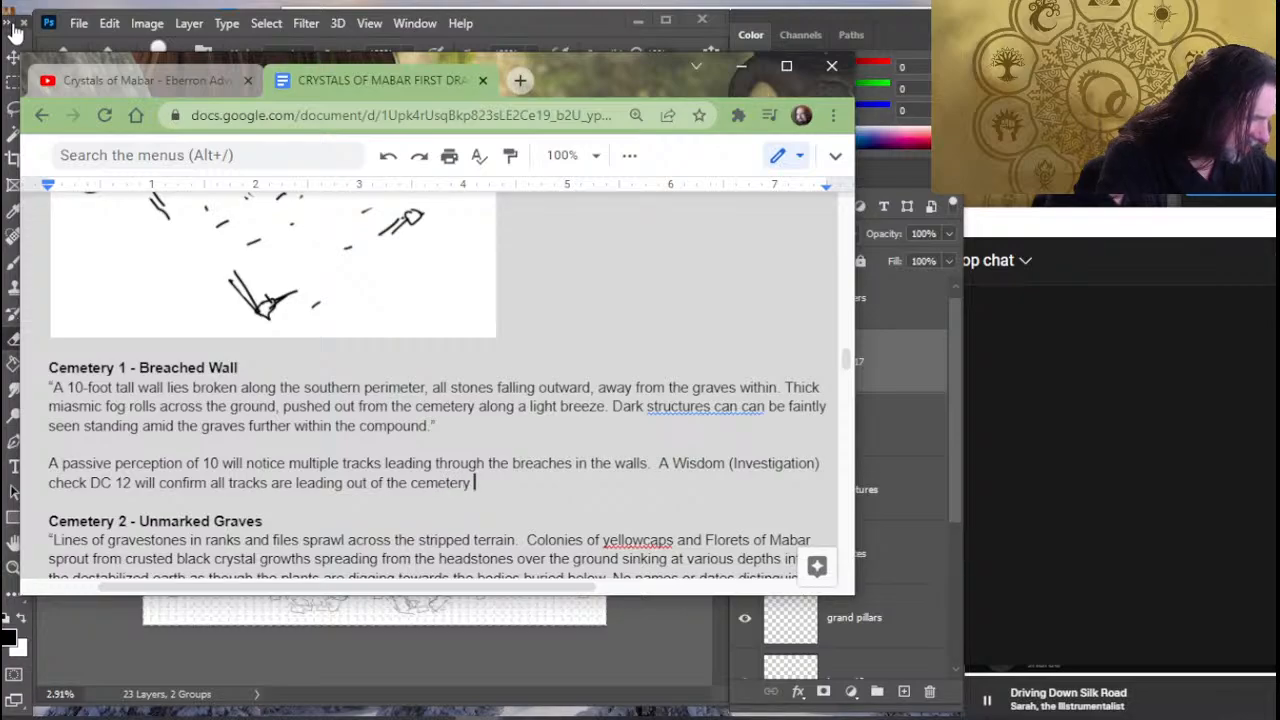
text(in a south)
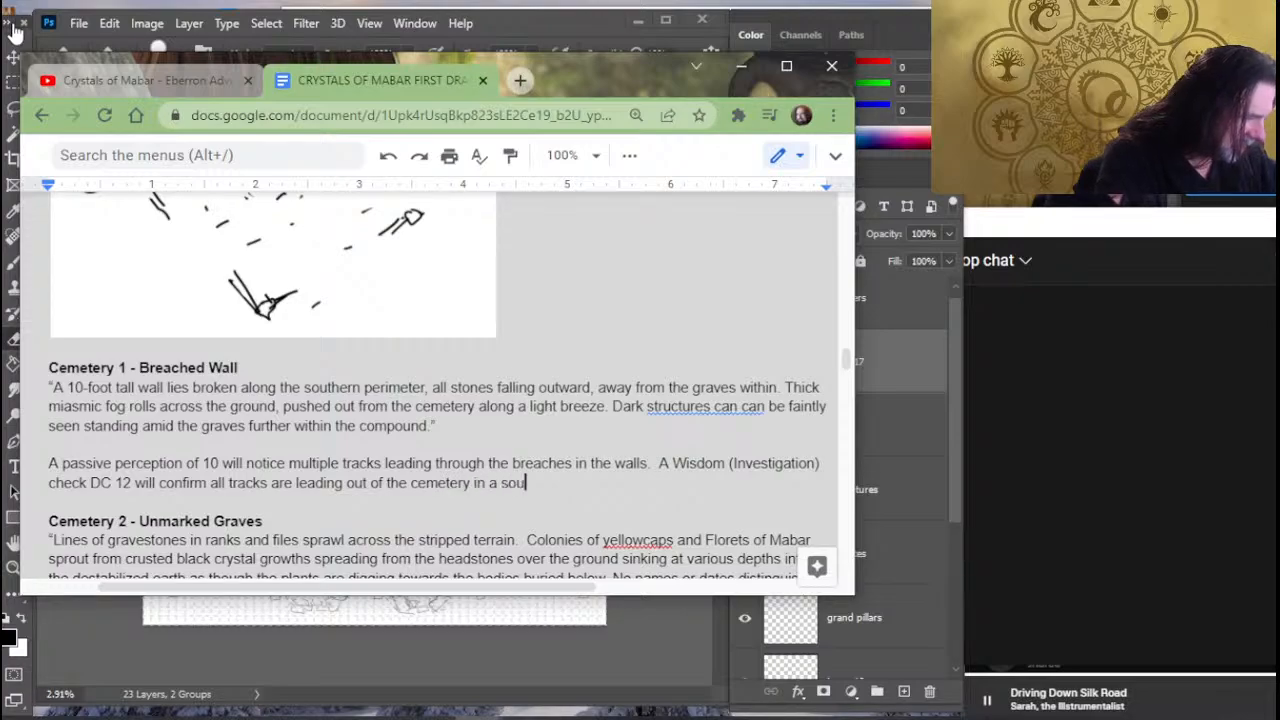
text(by south)
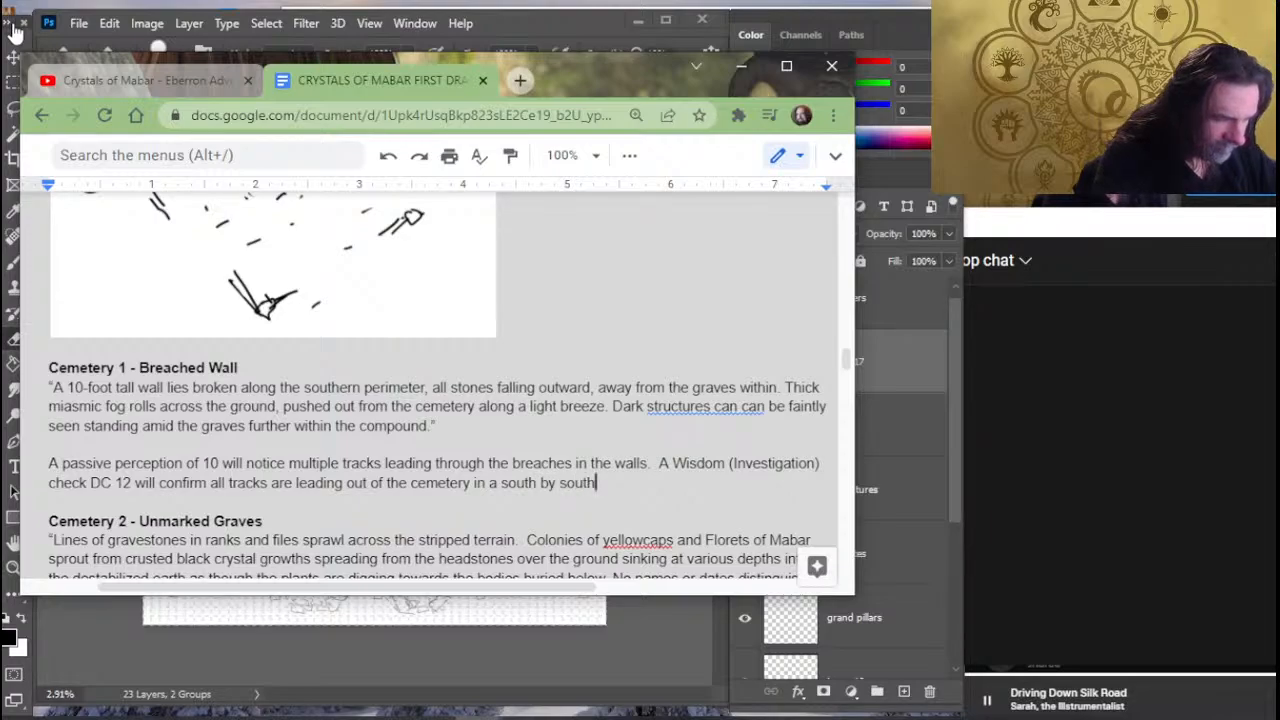
text(east)
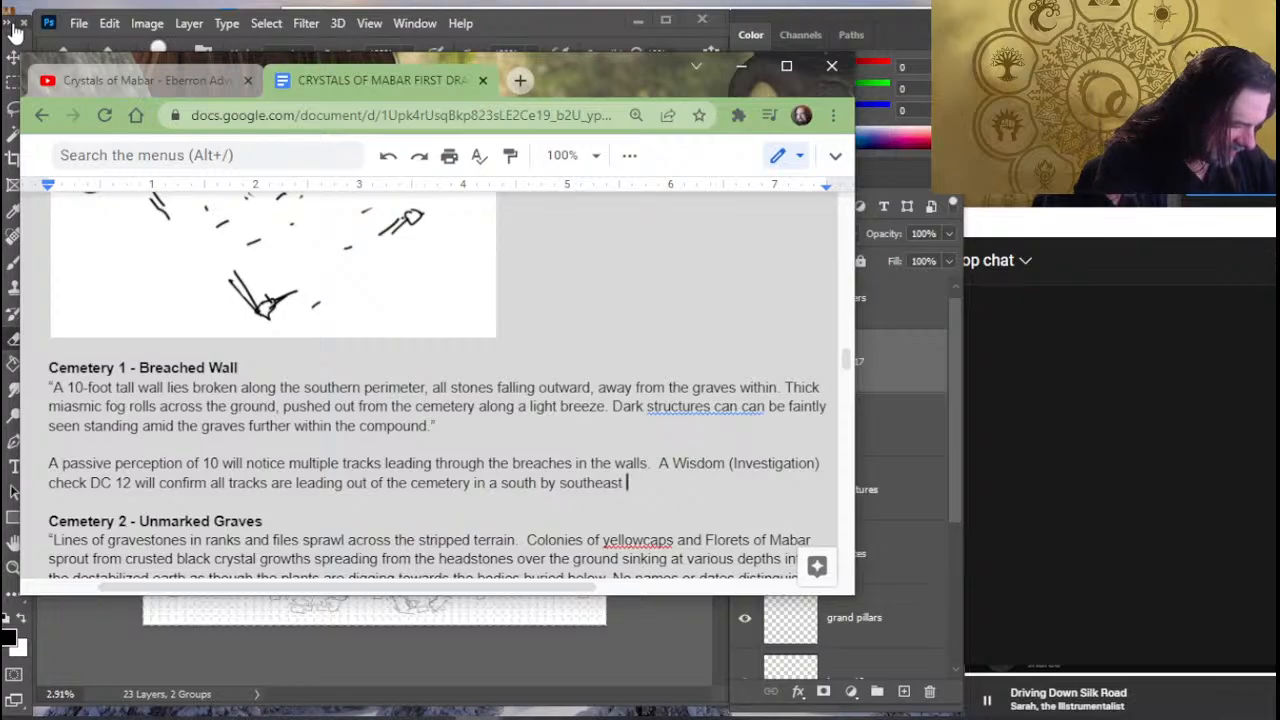
text( direction)
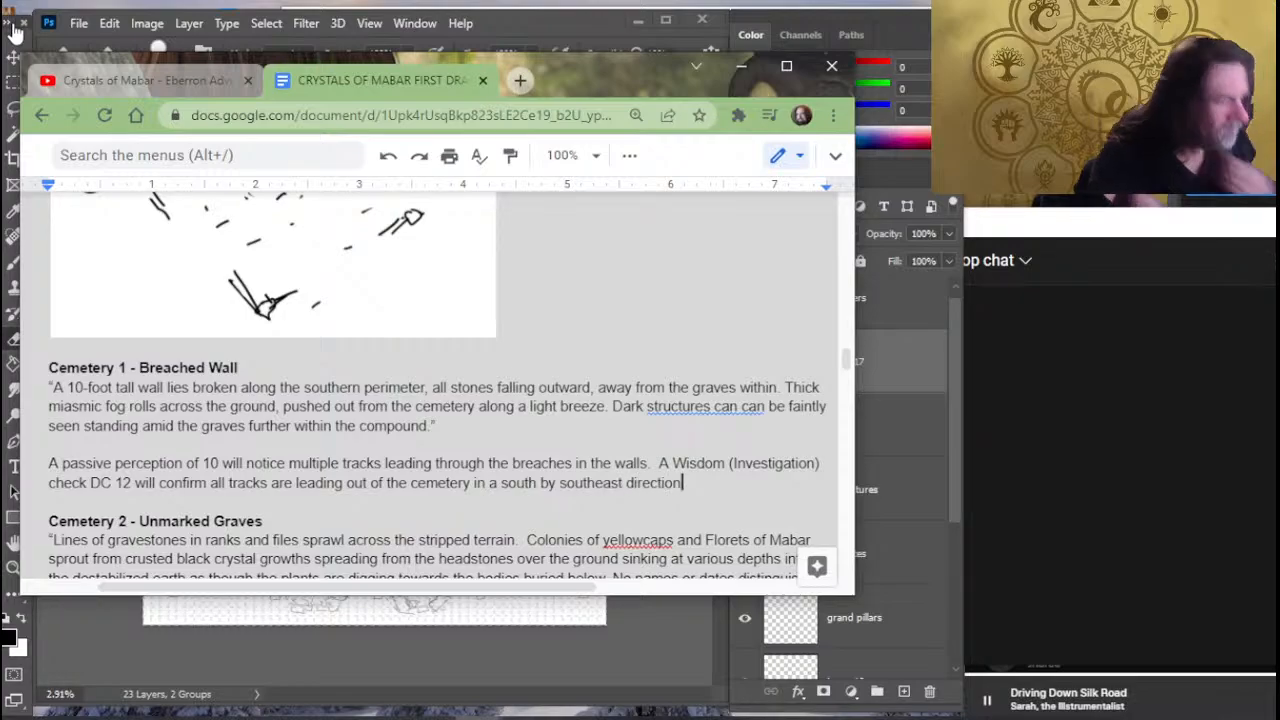
text(.)
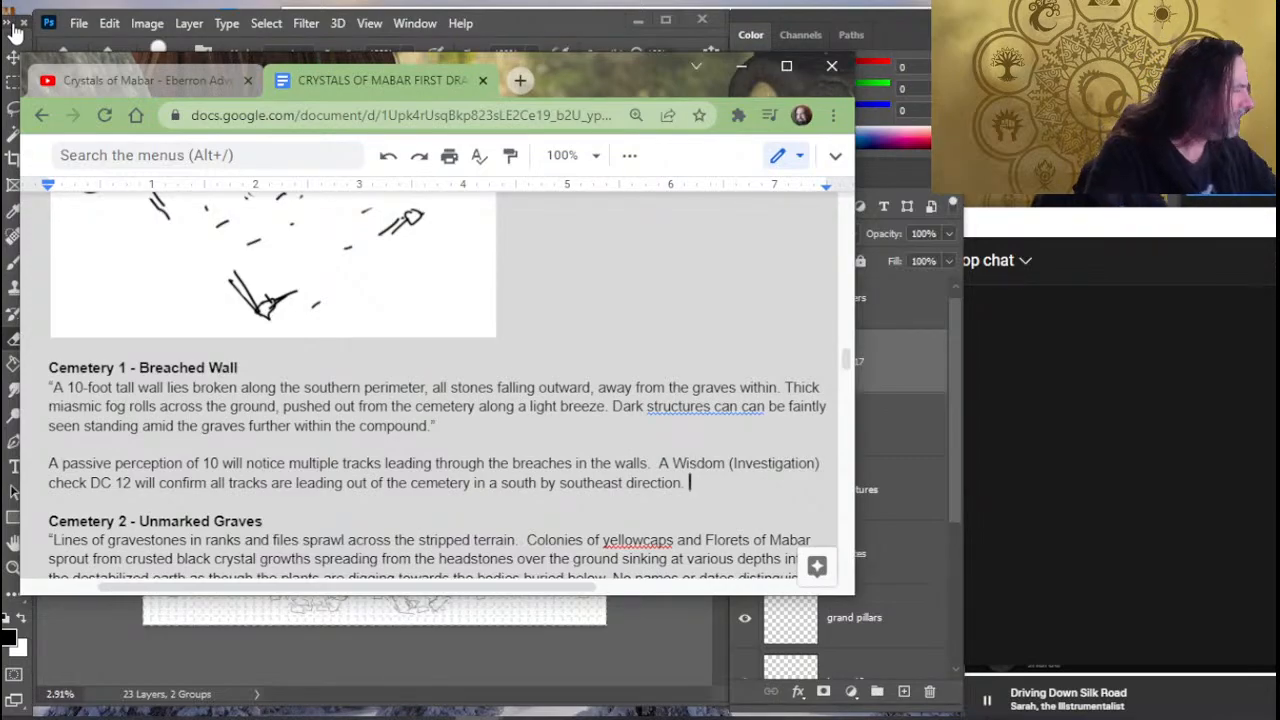
- Examine the cemetery map in Photoshop and the Exploring the Cemetery section of the draft
key(alt+Tab)
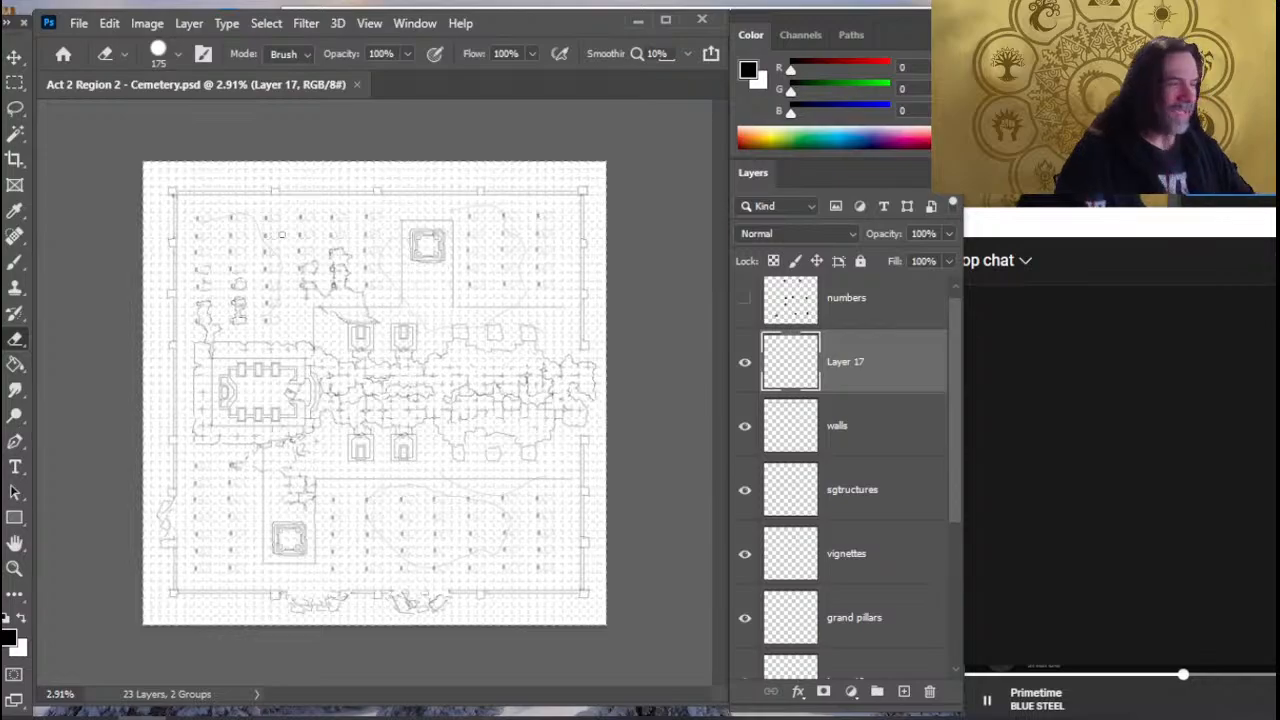
key(alt+Tab)
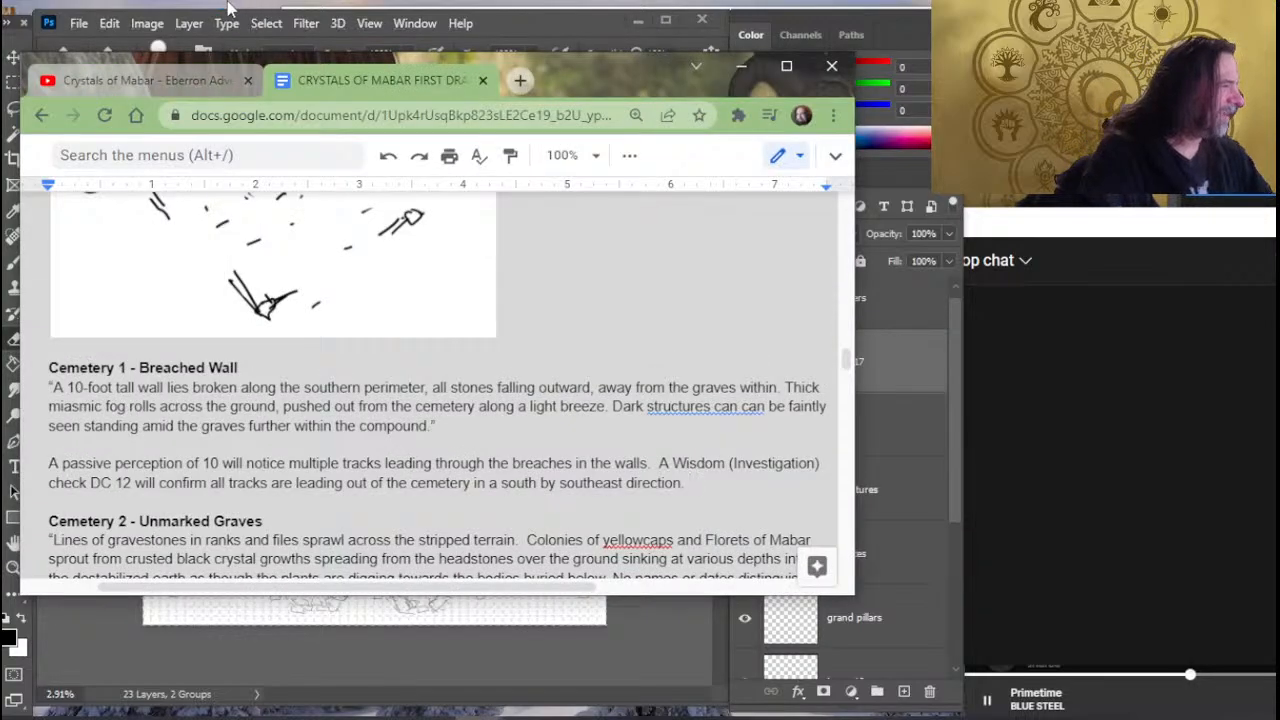
scroll(352, 353, up, 15)
scroll(352, 354, down, 10)
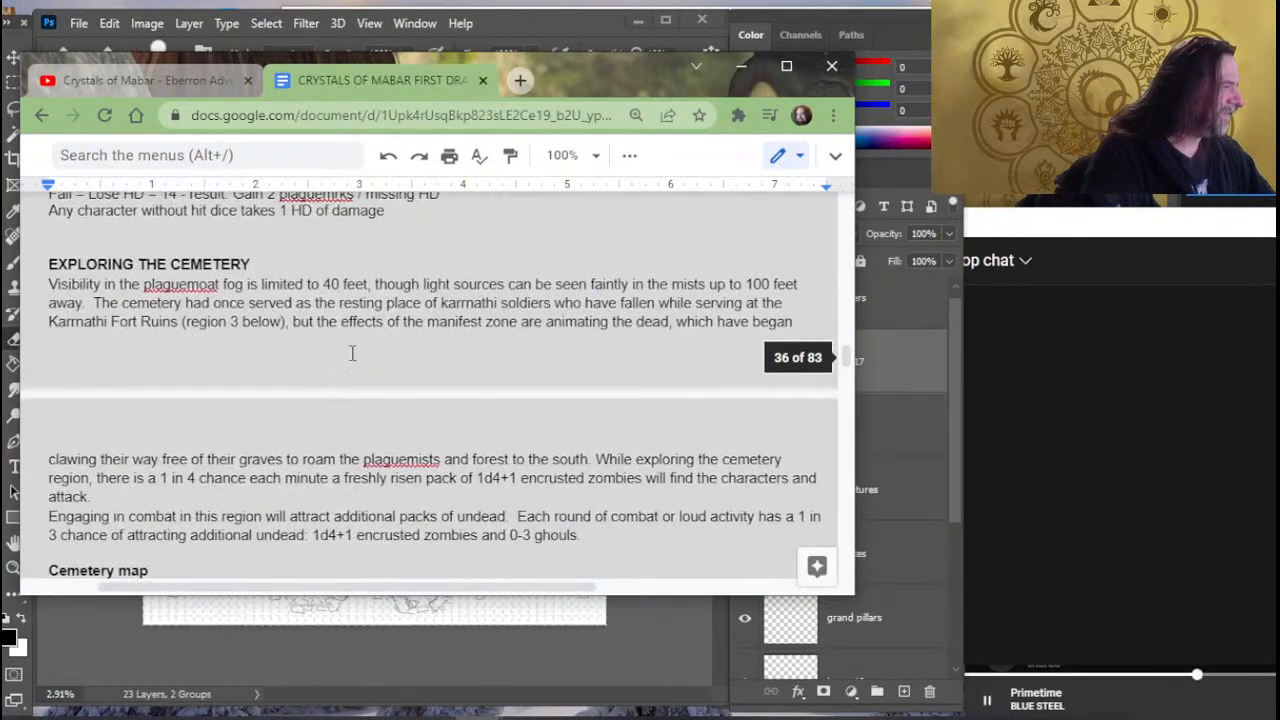
scroll(352, 354, up, 4)
scroll(560, 308, down, 2)
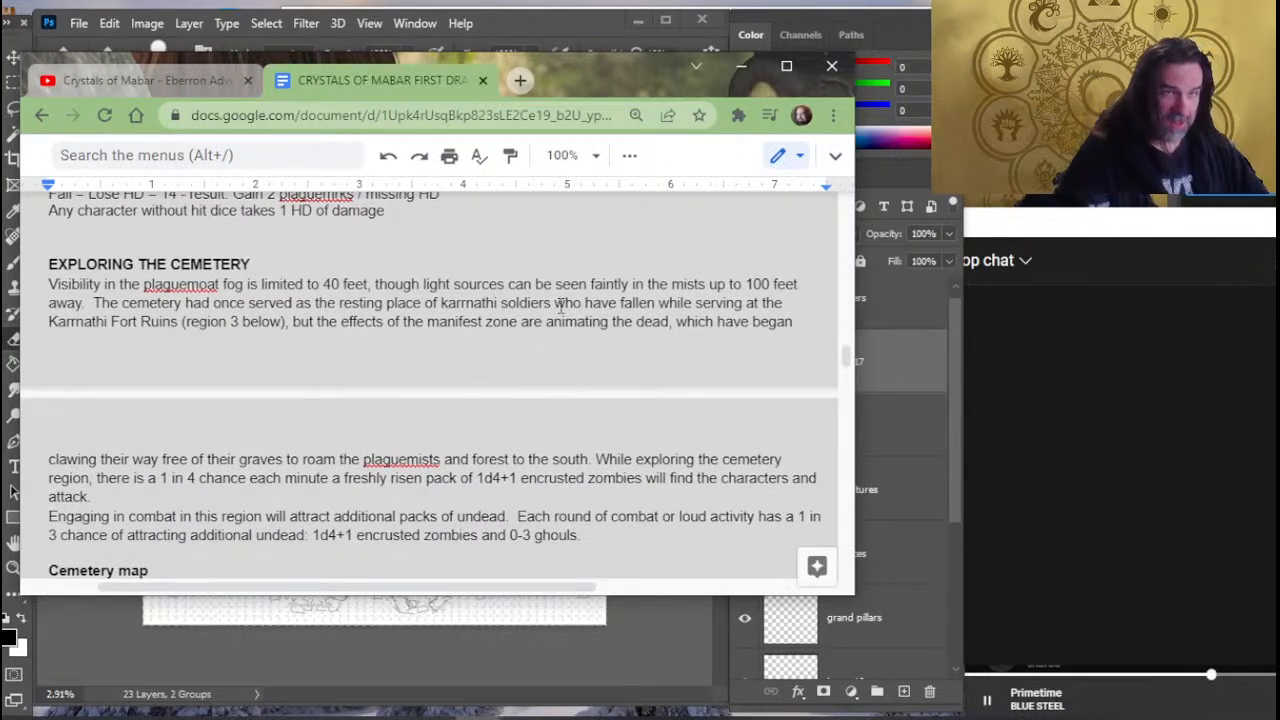
key(alt+Tab)
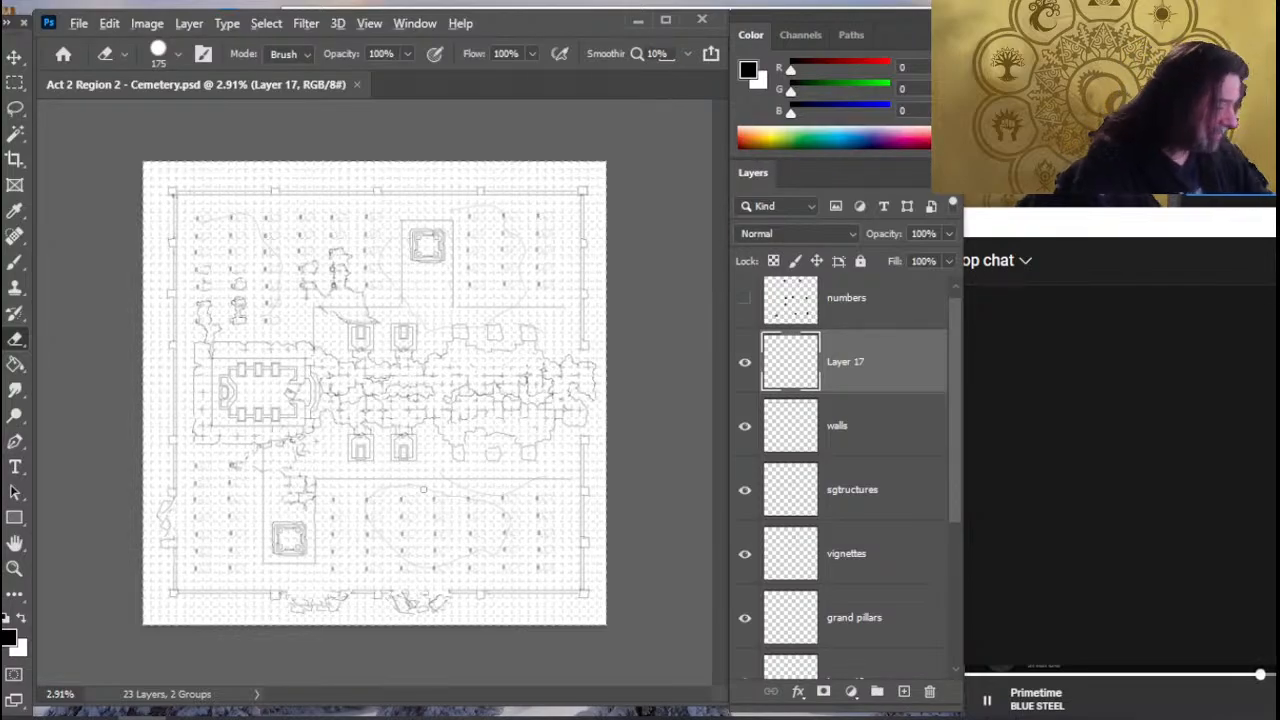
- Return to the draft and open a read-aloud description with a quotation mark beneath the Cemetery 4 - Mammoth Gazebo heading
key(alt+Tab)
scroll(295, 317, down, 15)
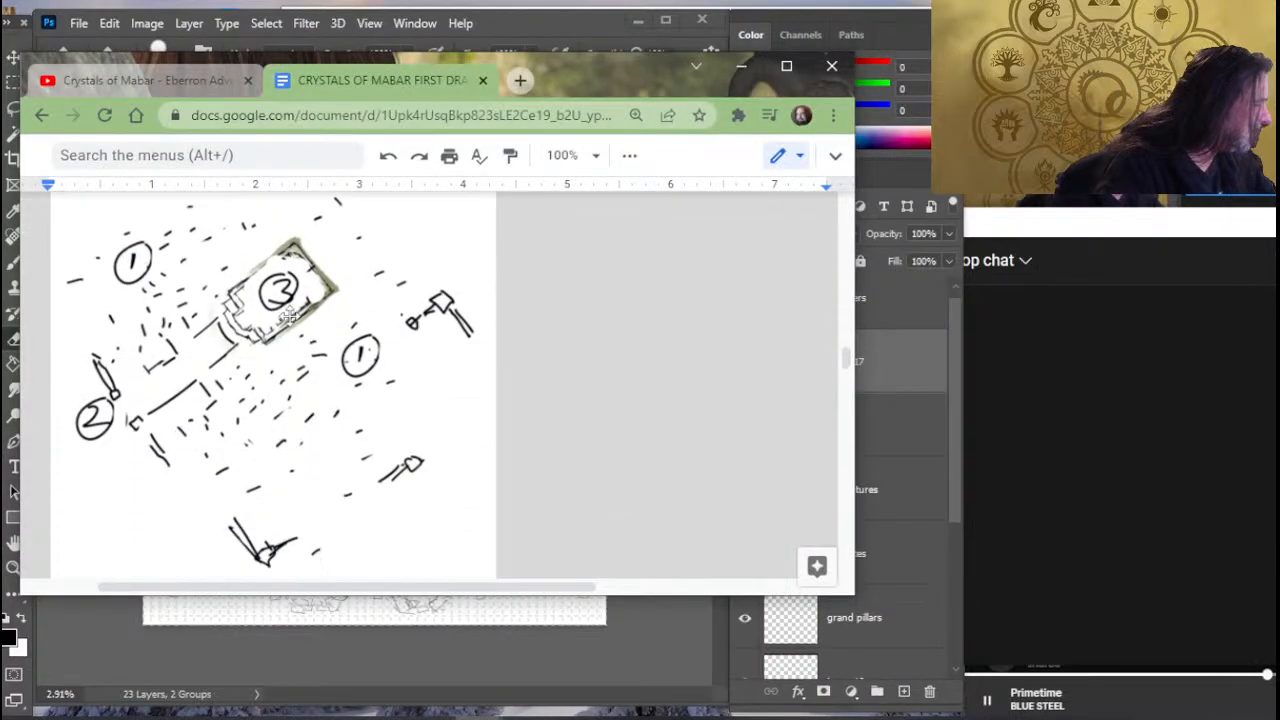
scroll(303, 334, down, 5)
scroll(295, 325, down, 4)
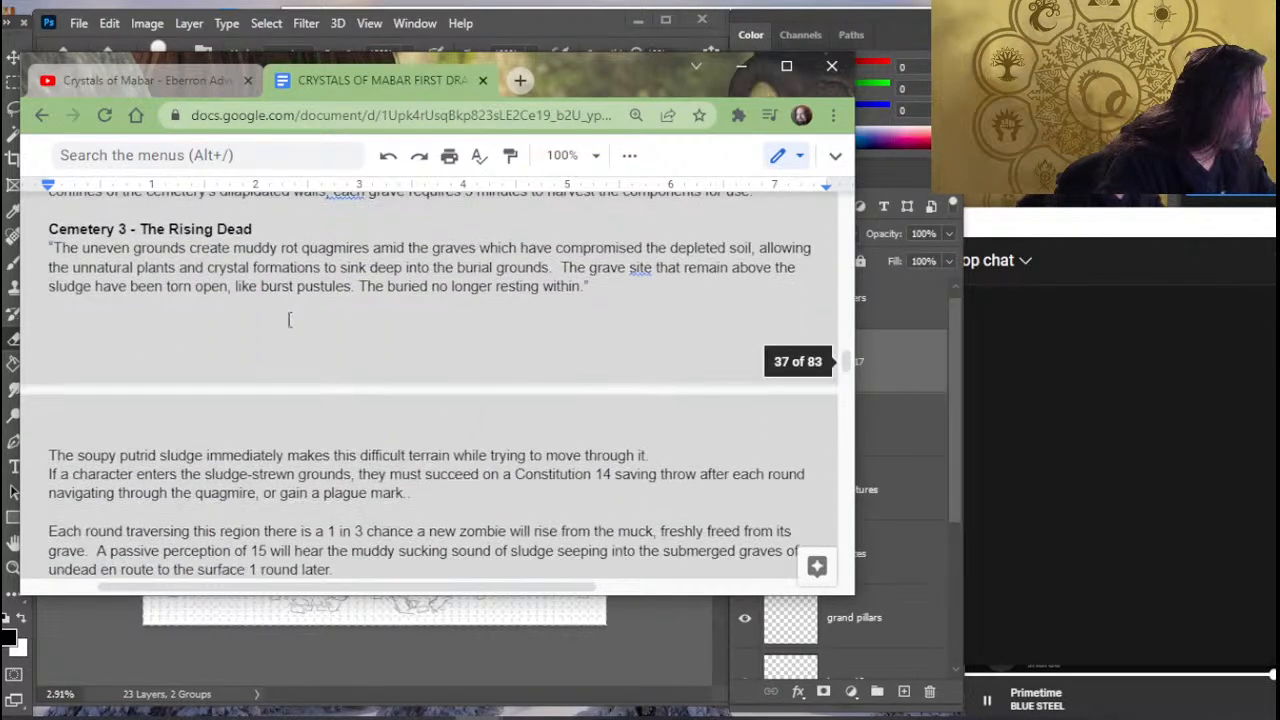
click(260, 309)
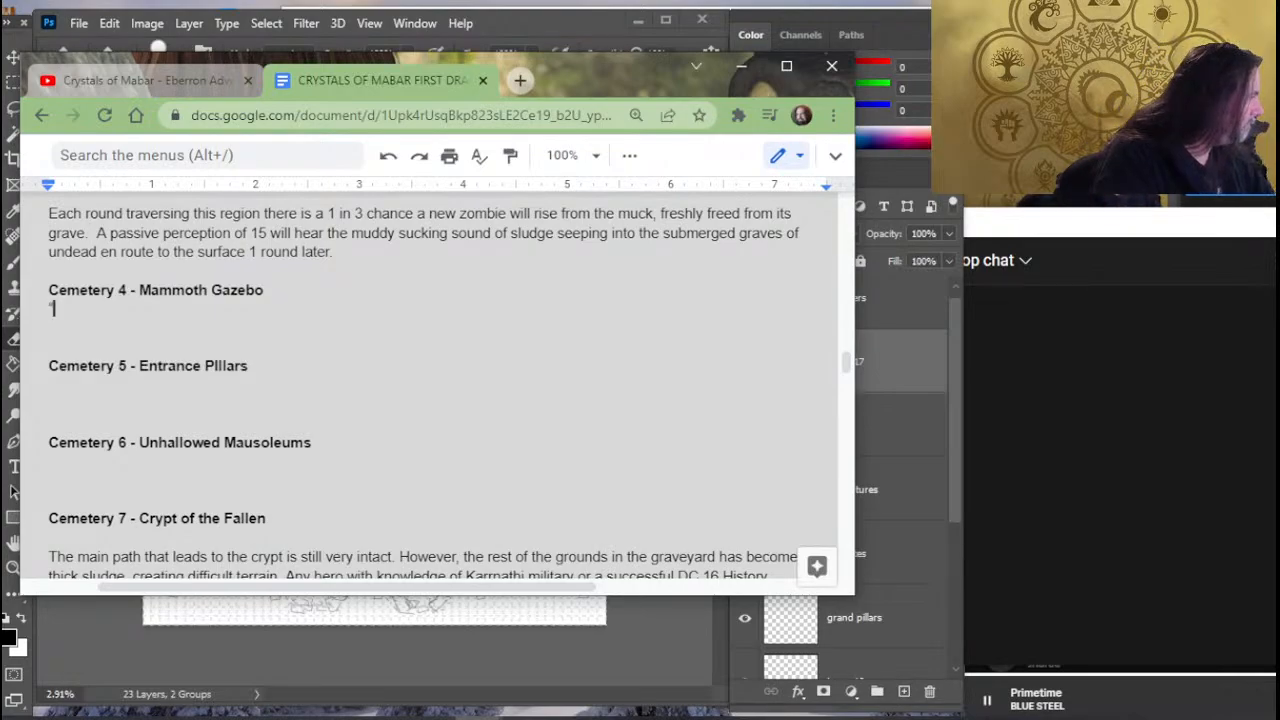
key(alt+Tab)
key(alt+Tab)
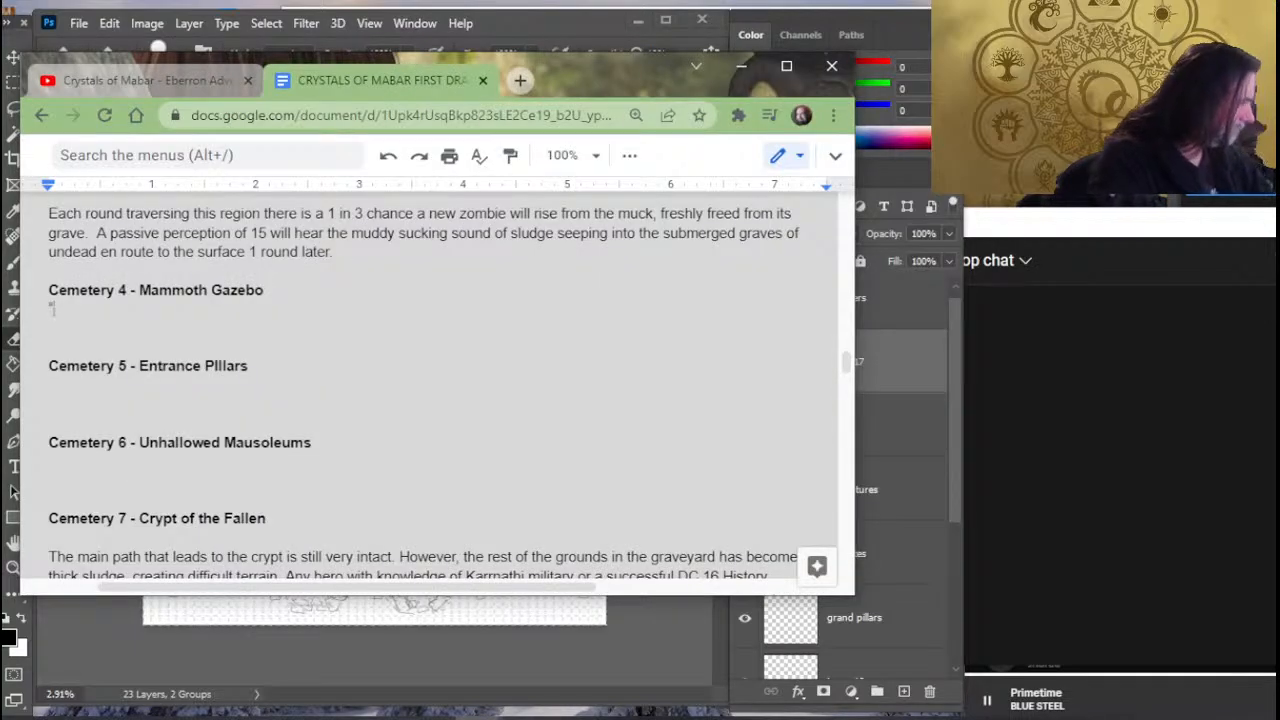
text("D)
key(BackSpace)
key(BackSpace)
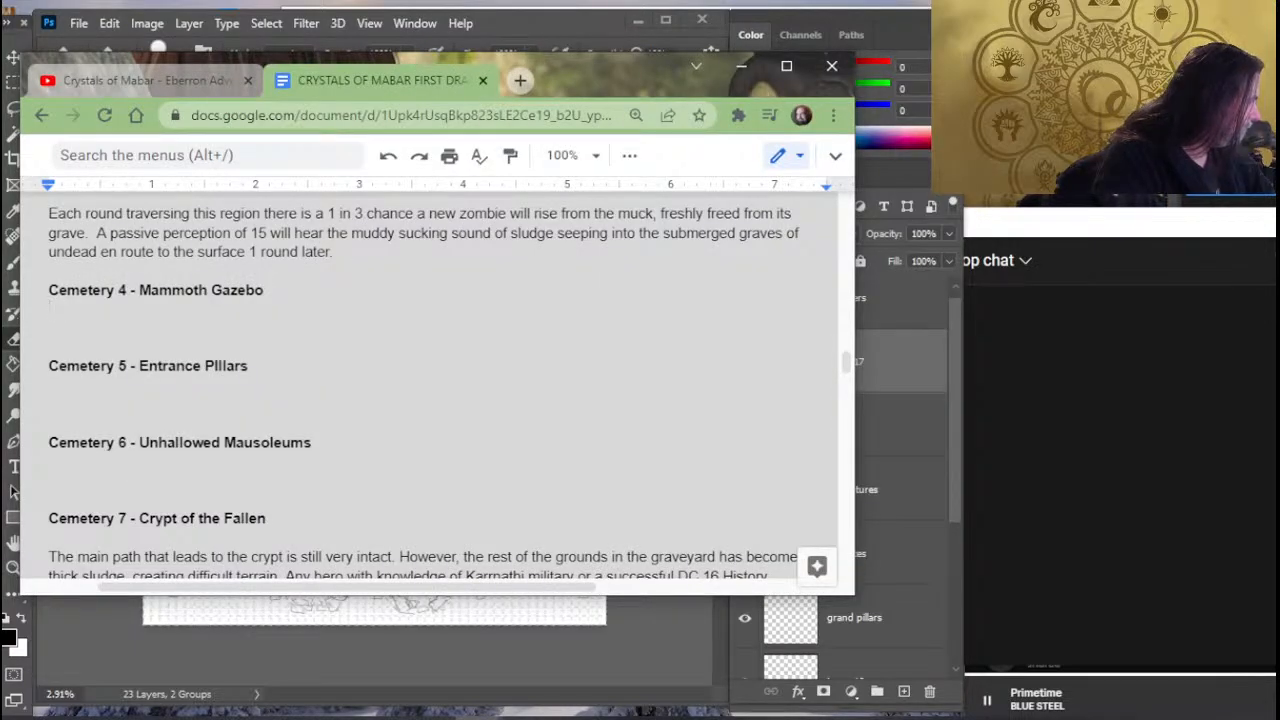
text("Decorat)
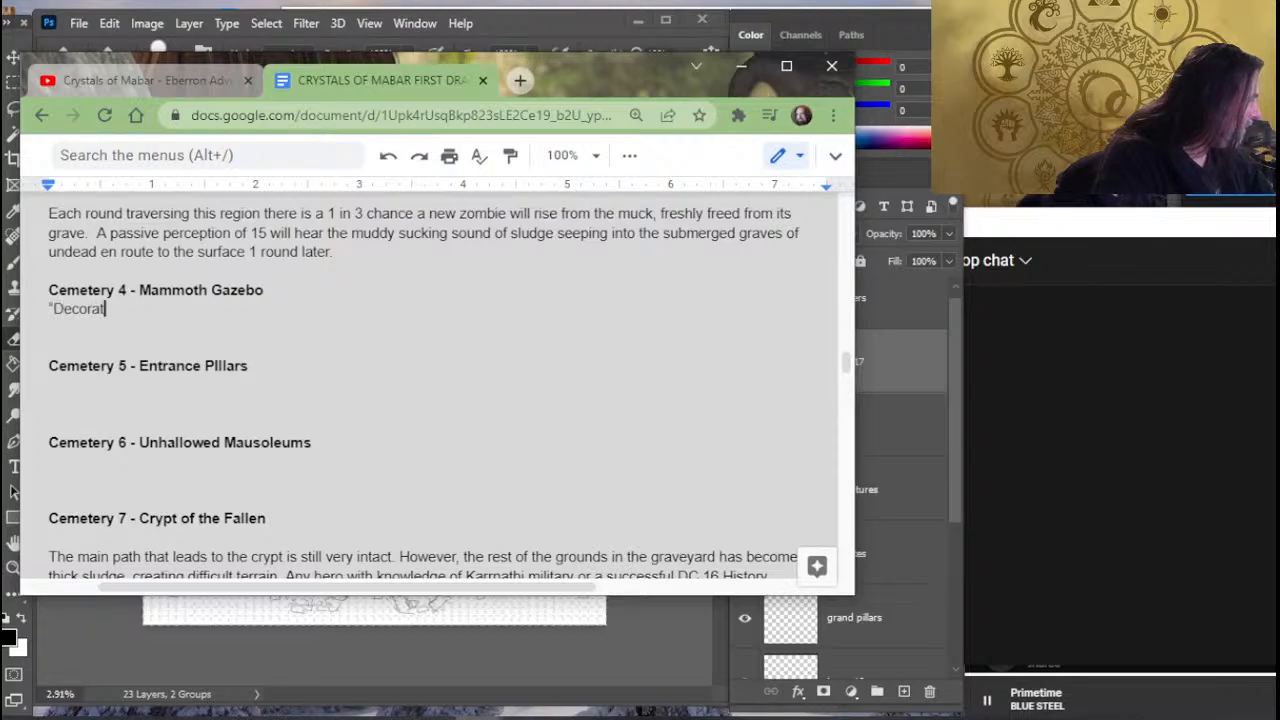
text(ive)
key(BackSpace)
key(BackSpace)
key(BackSpace)
key(BackSpace)
key(BackSpace)
key(BackSpace)
key(BackSpace)
key(BackSpace)
key(BackSpace)
key(BackSpace)
key(BackSpace)
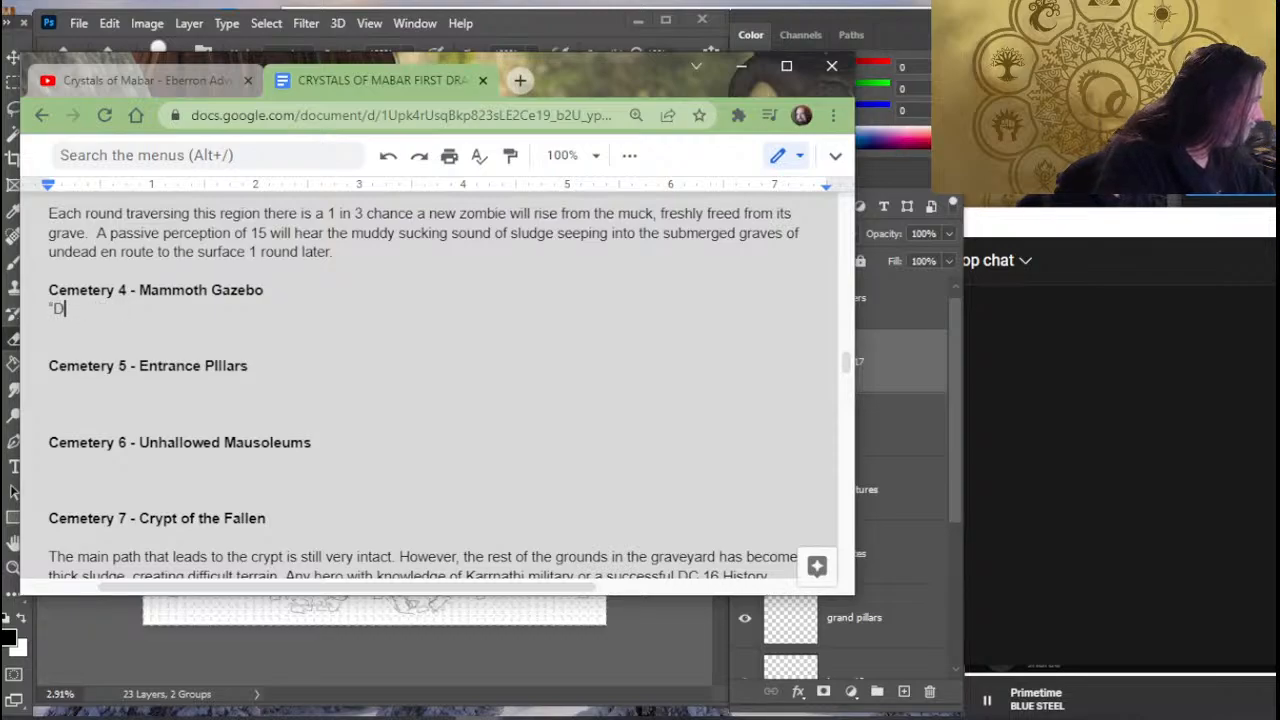
- Begin the Mammoth Gazebo description after the opening quotation mark with "A decorative gazebo"
text(A de)
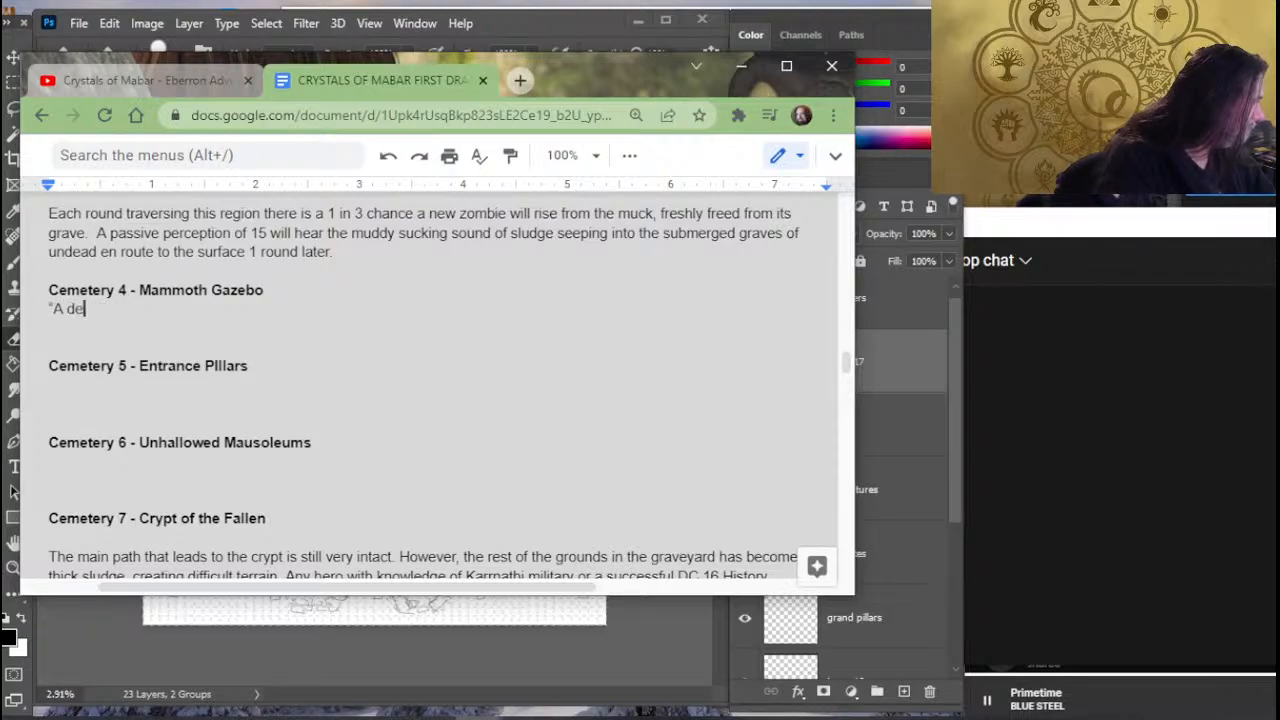
text(corative ze)
key(BackSpace)
key(BackSpace)
text(gazeob)
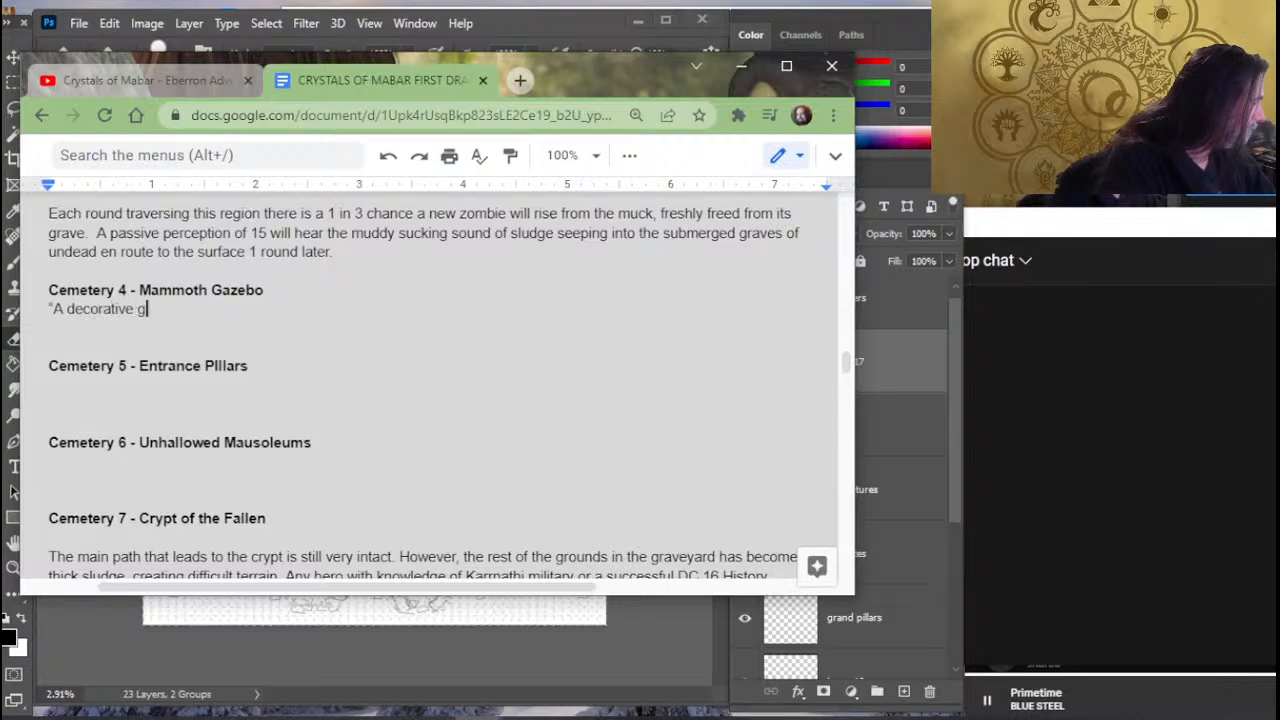
key(BackSpace)
key(BackSpace)
text(bo)
scroll(354, 462, up, 3)
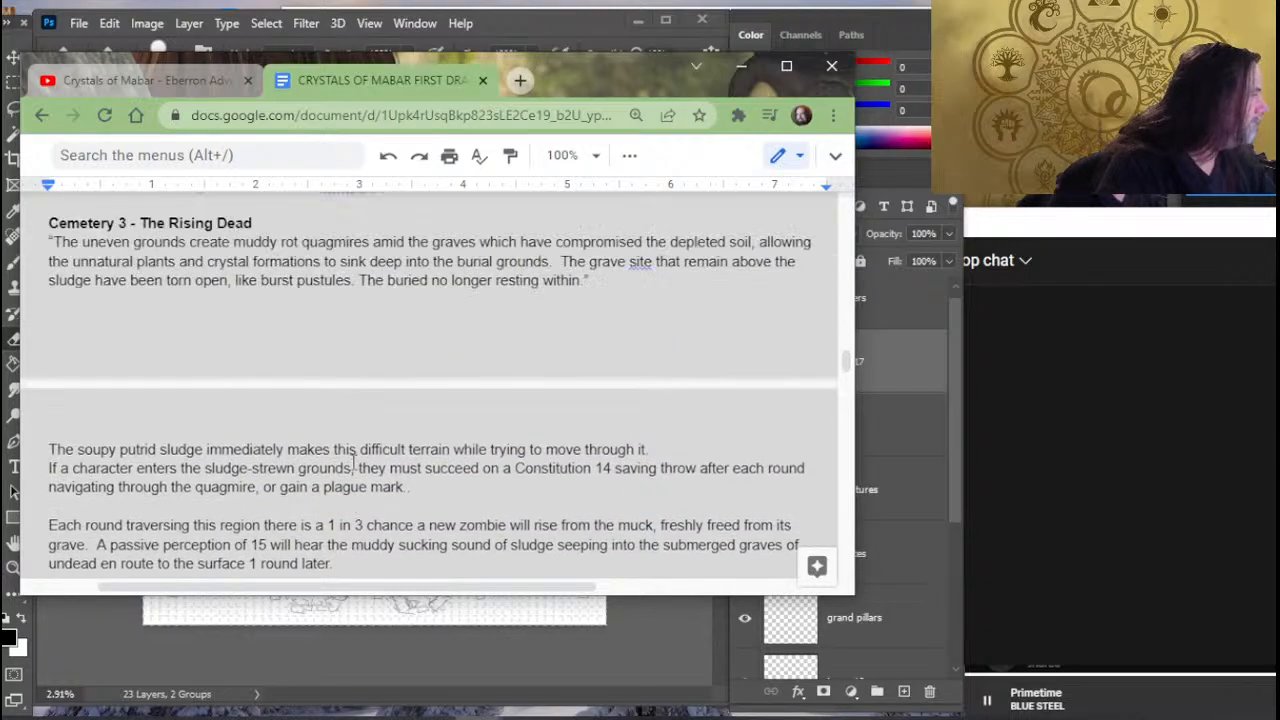
scroll(354, 462, up, 2)
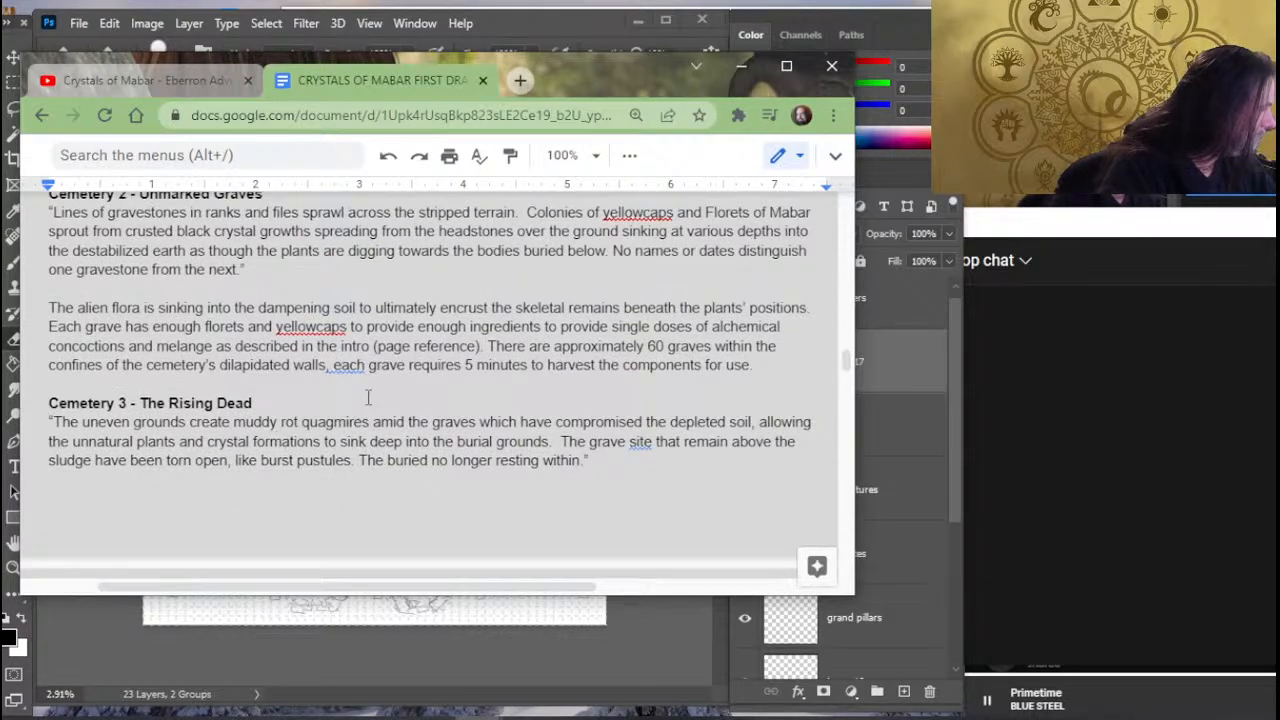
- Check the cemetery map in Photoshop and return to the Mammoth Gazebo description in the draft
scroll(368, 397, up, 3)
scroll(368, 397, down, 1)
key(alt+Tab)
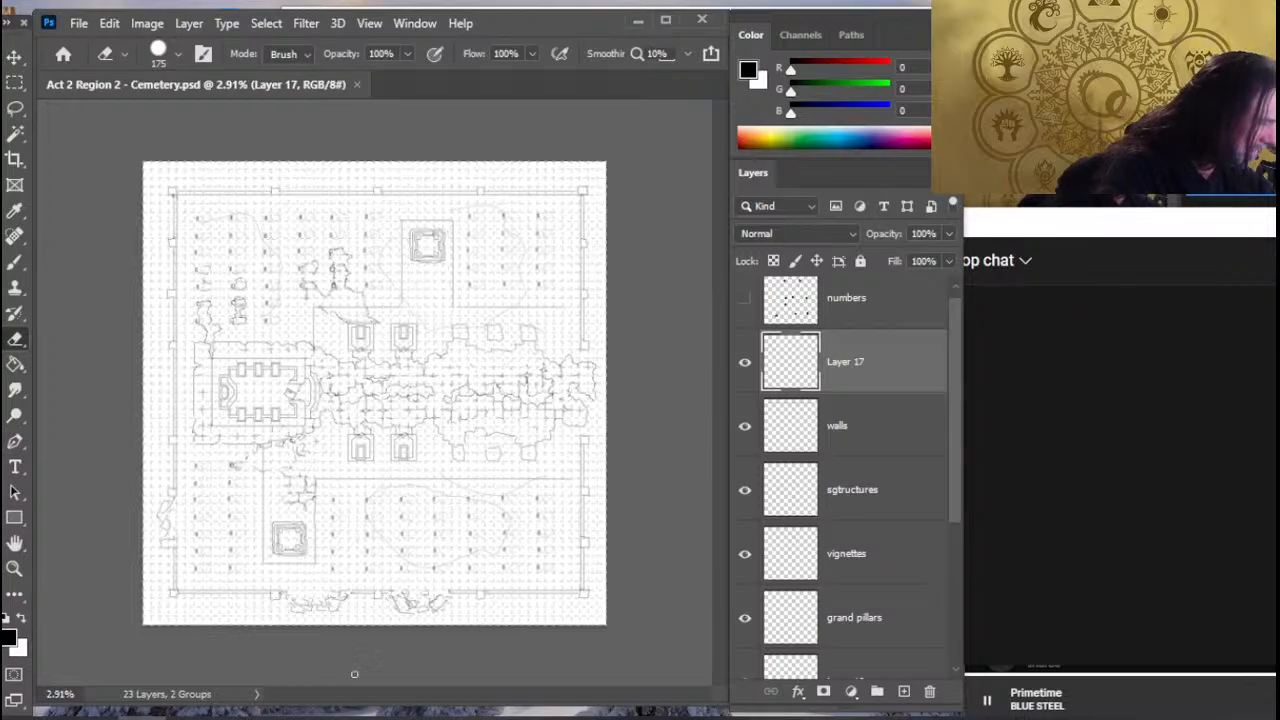
key(alt+Tab)
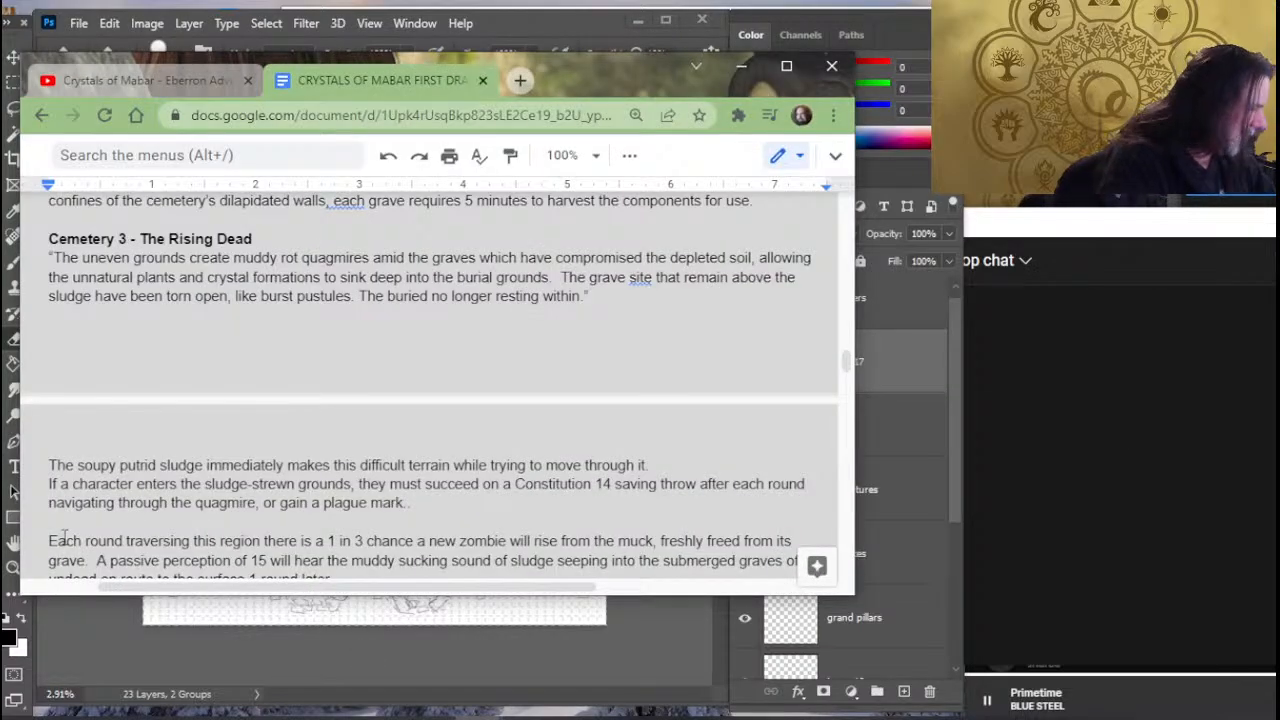
scroll(315, 342, down, 3)
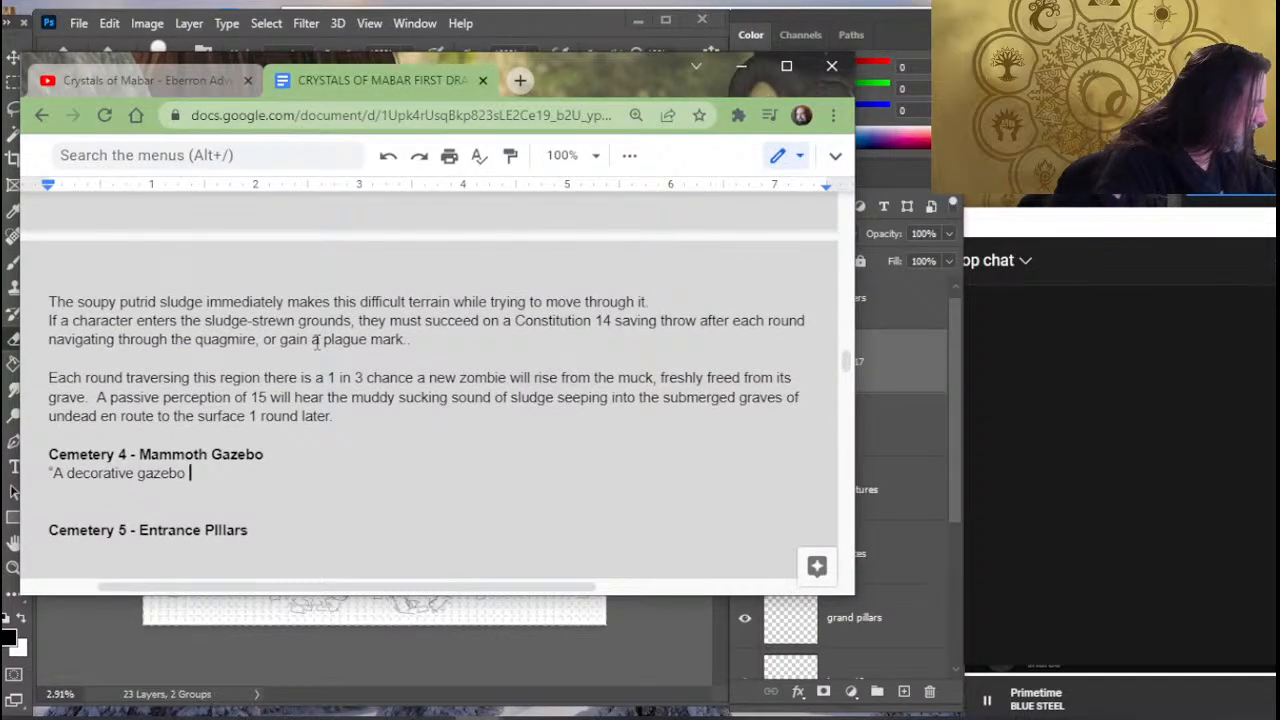
- Continue the Mammoth Gazebo description after "A decorative gazebo" with "stands among the grave"
text(st)
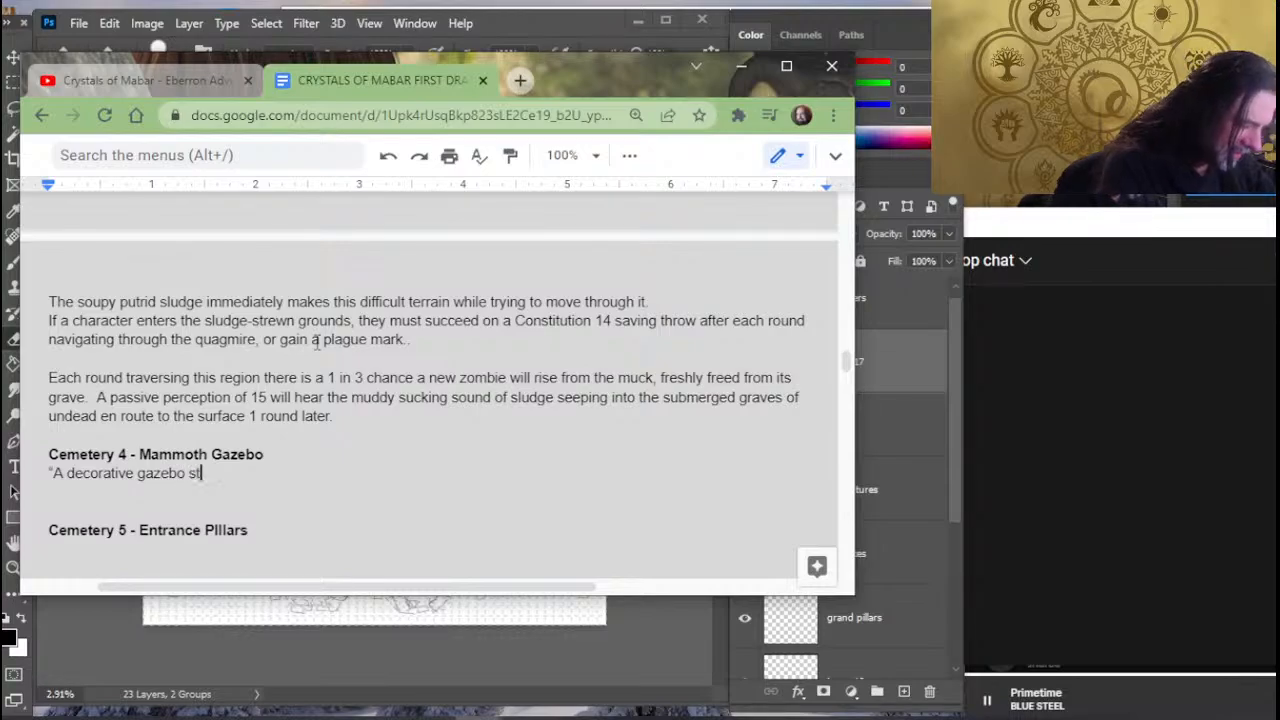
text(ands amid the)
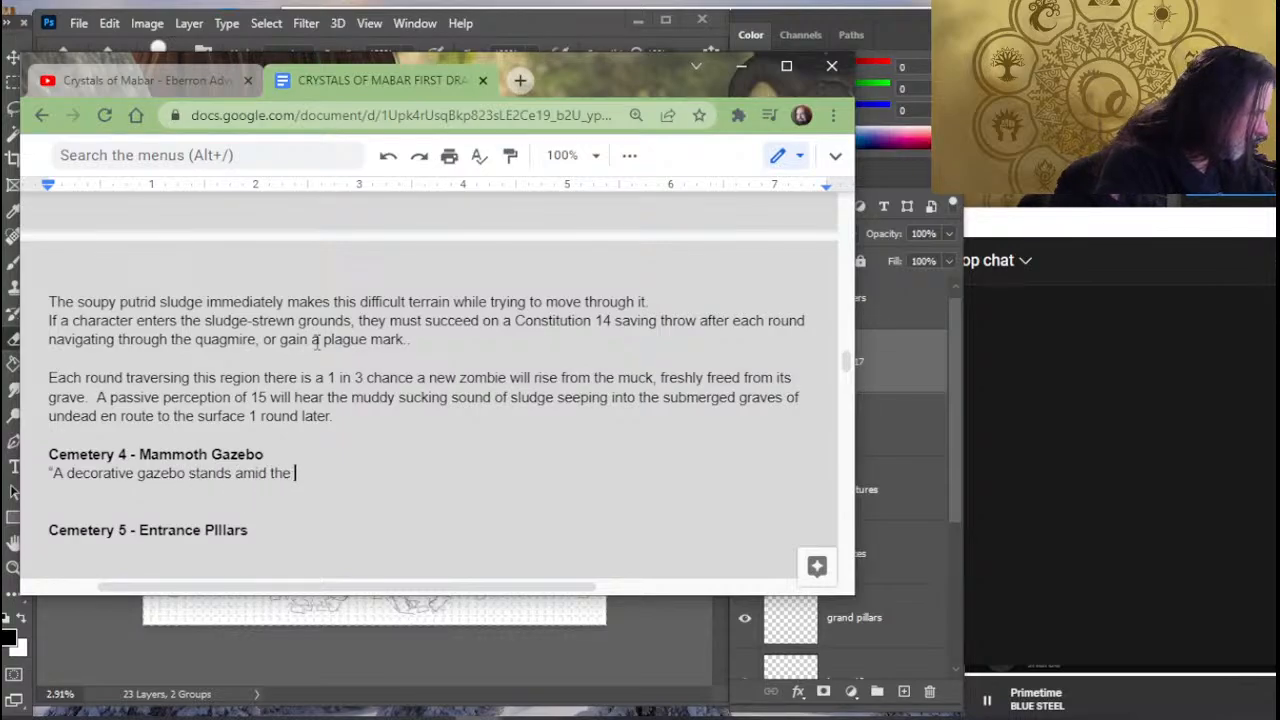
key(BackSpace)
key(BackSpace)
key(BackSpace)
key(BackSpace)
key(BackSpace)
key(BackSpace)
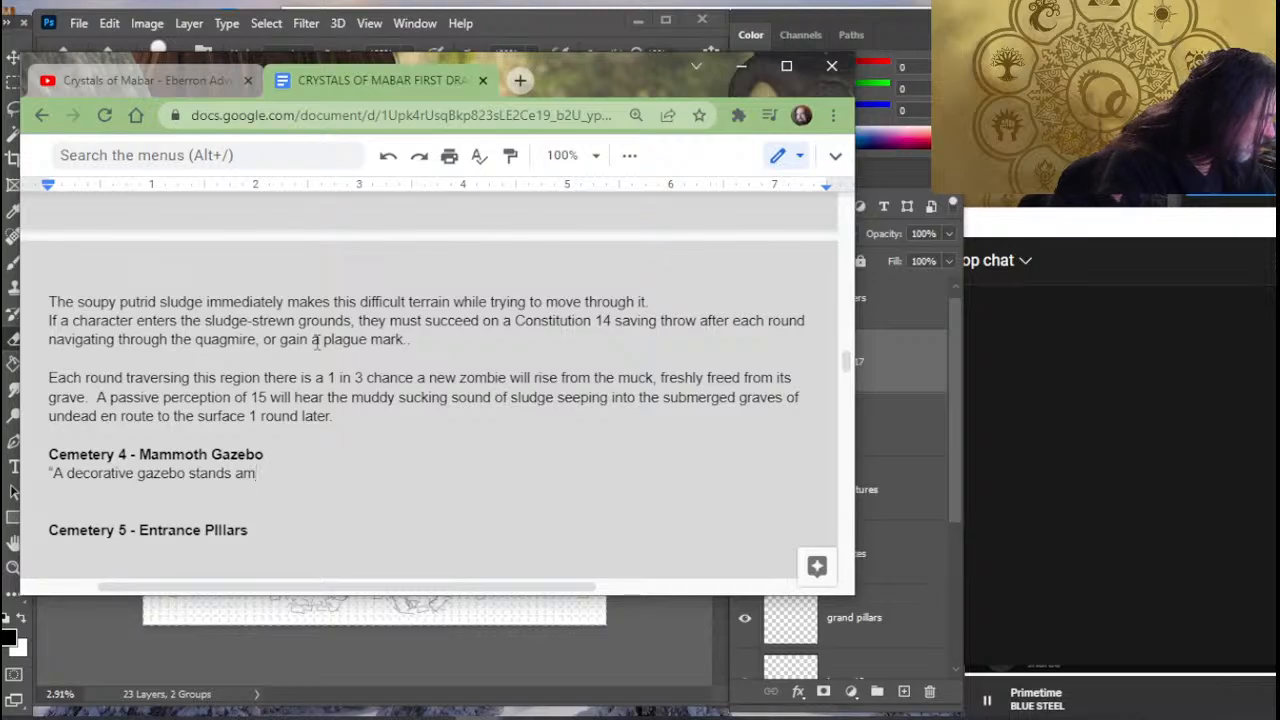
text(ong the gr)
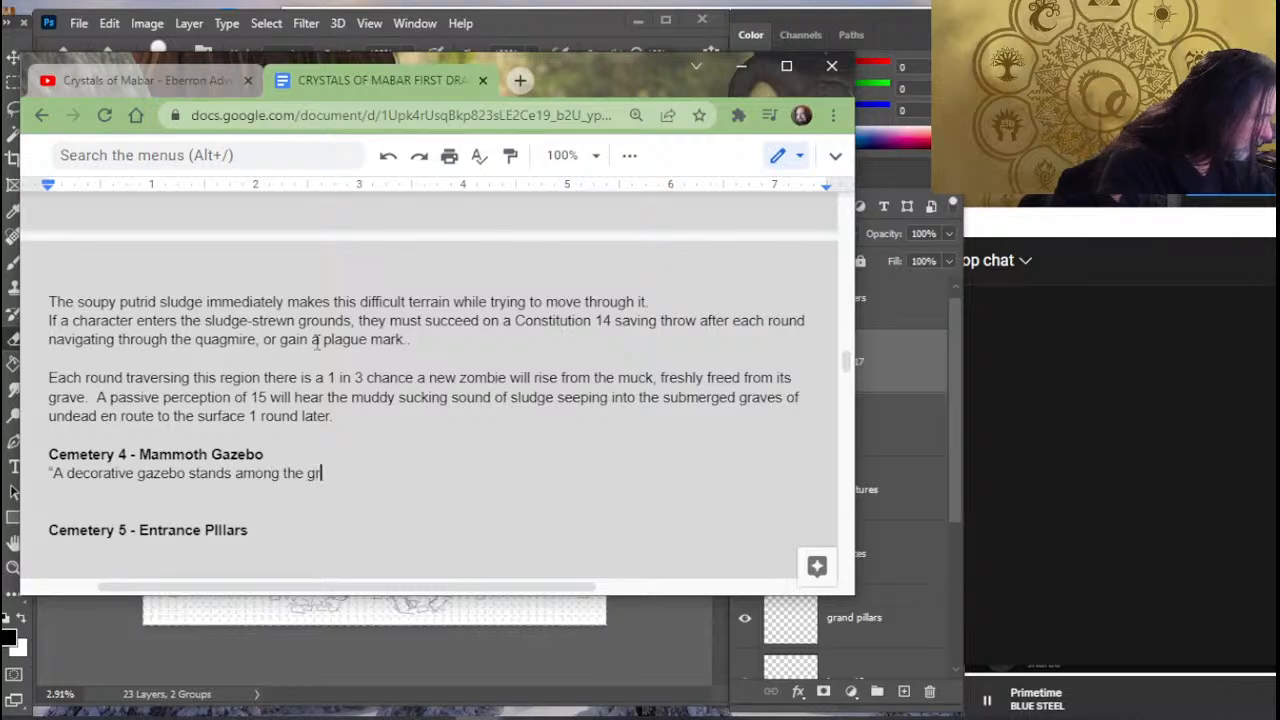
text(ave along f)
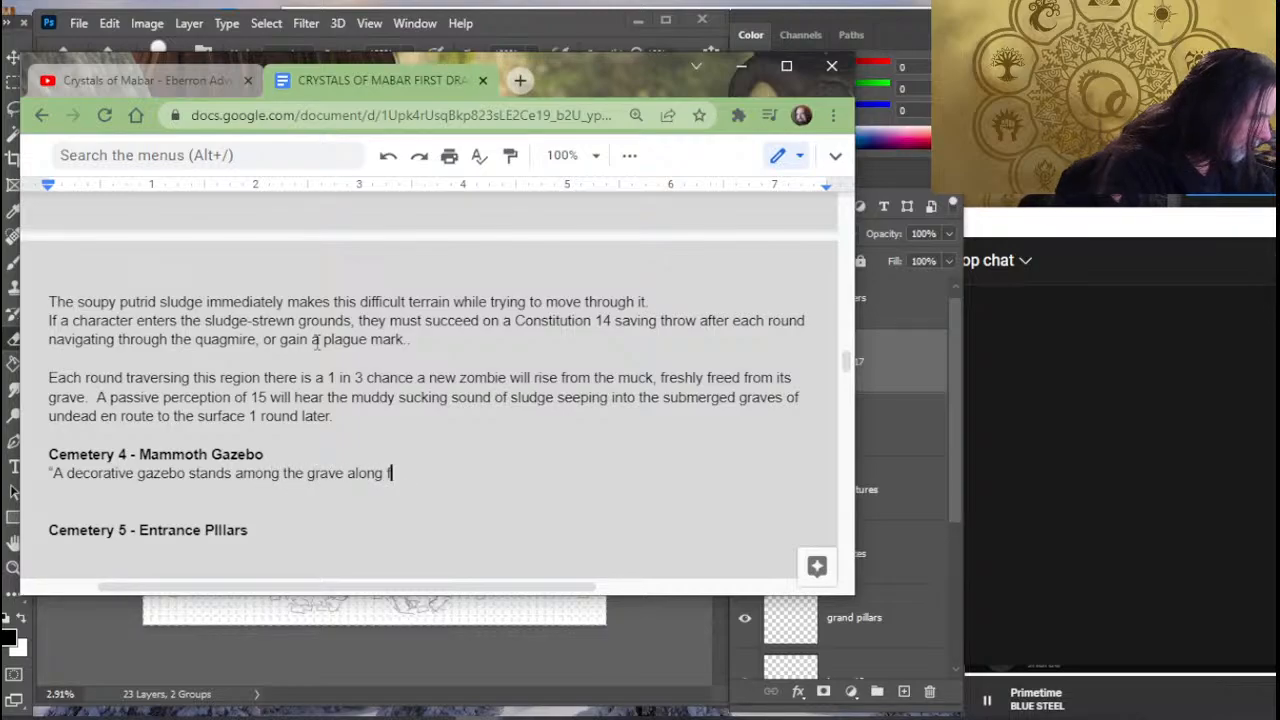
text(lagstone)
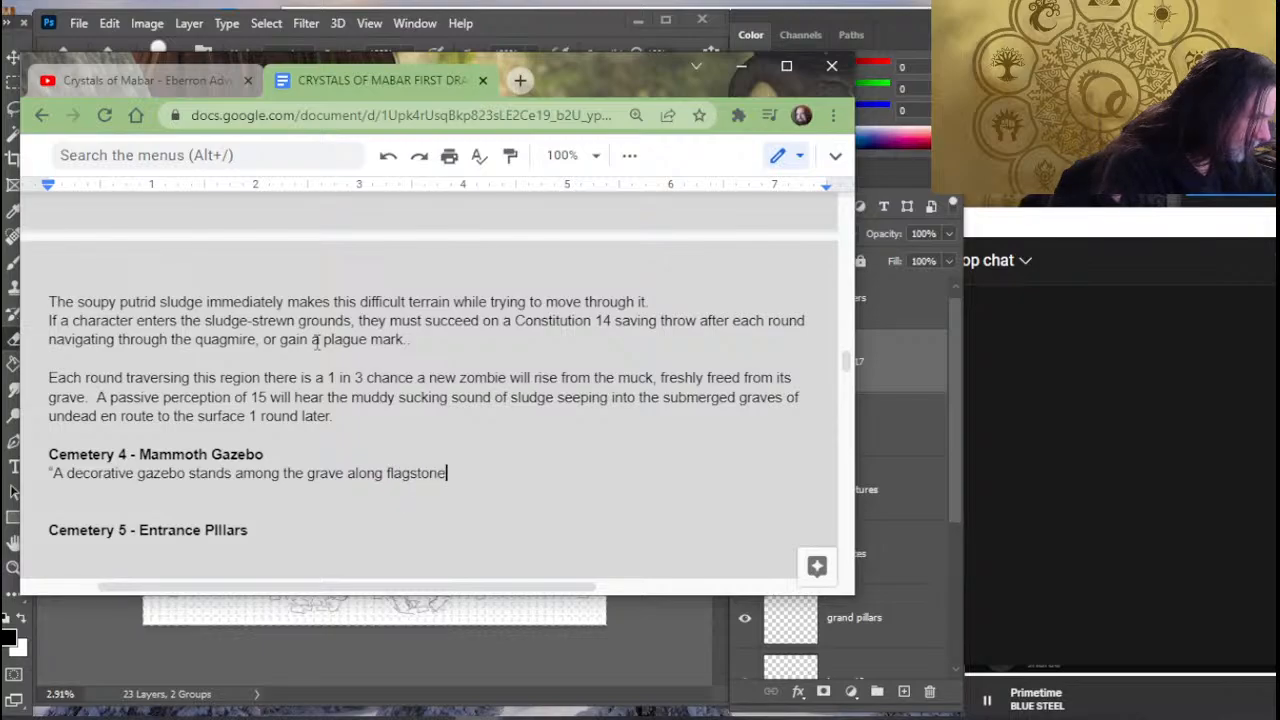
key(BackSpace)
key(BackSpace)
key(BackSpace)
key(BackSpace)
key(BackSpace)
key(BackSpace)
key(BackSpace)
key(BackSpace)
key(BackSpace)
key(BackSpace)
key(BackSpace)
key(BackSpace)
key(BackSpace)
key(BackSpace)
key(BackSpace)
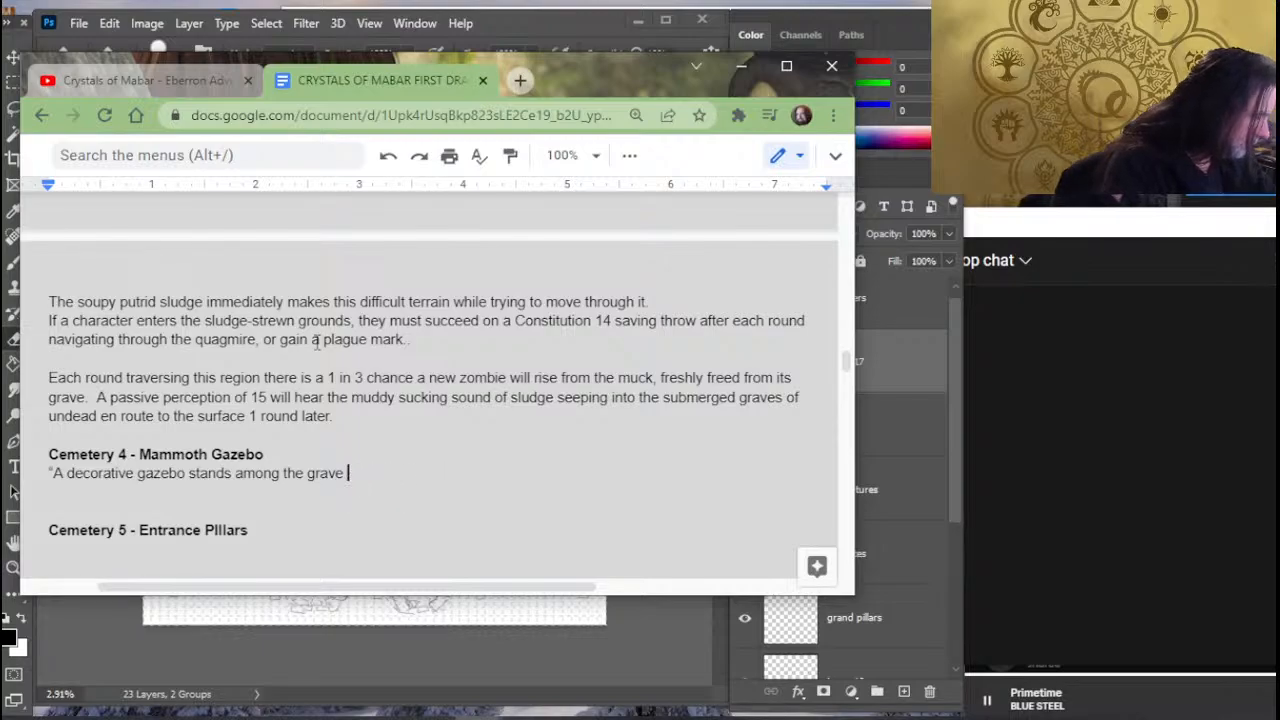
text(en)
key(BackSpace)
key(BackSpace)
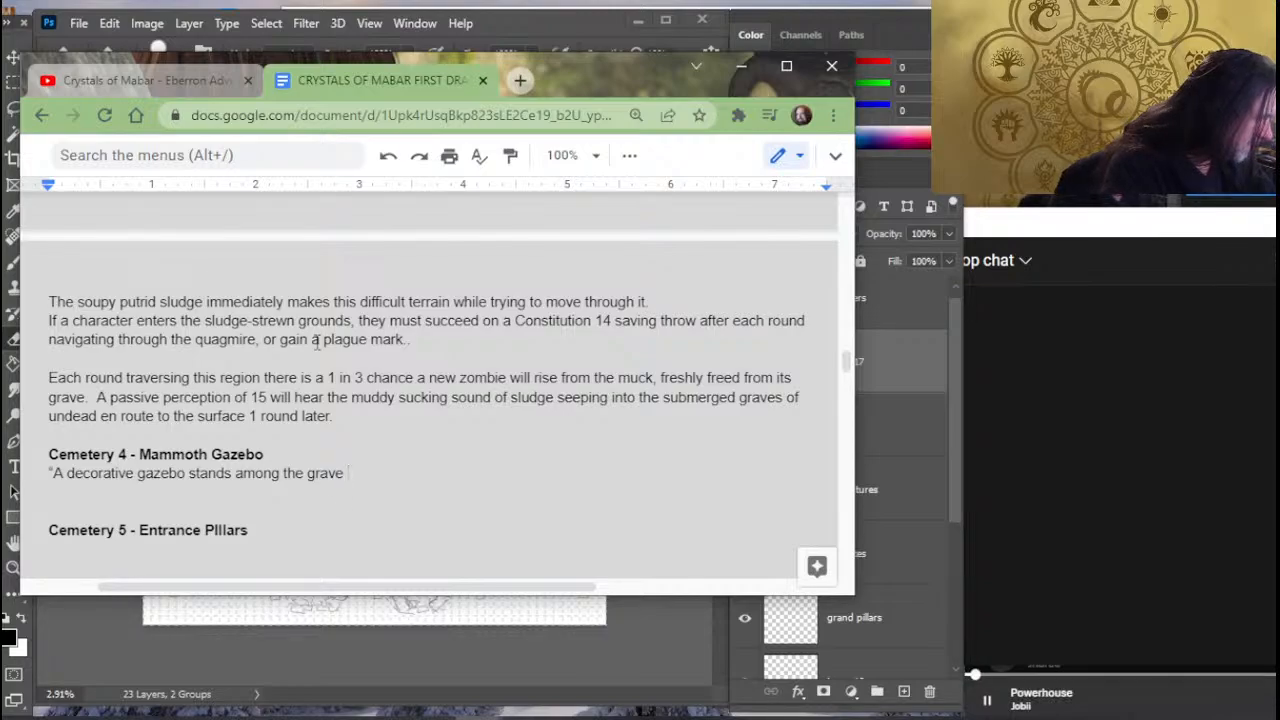
- Make "grave" plural and finish the gazebo's opening sentence with "on a flagstone pathway leading further into the cemetery."
key(BackSpace)
text(s on)
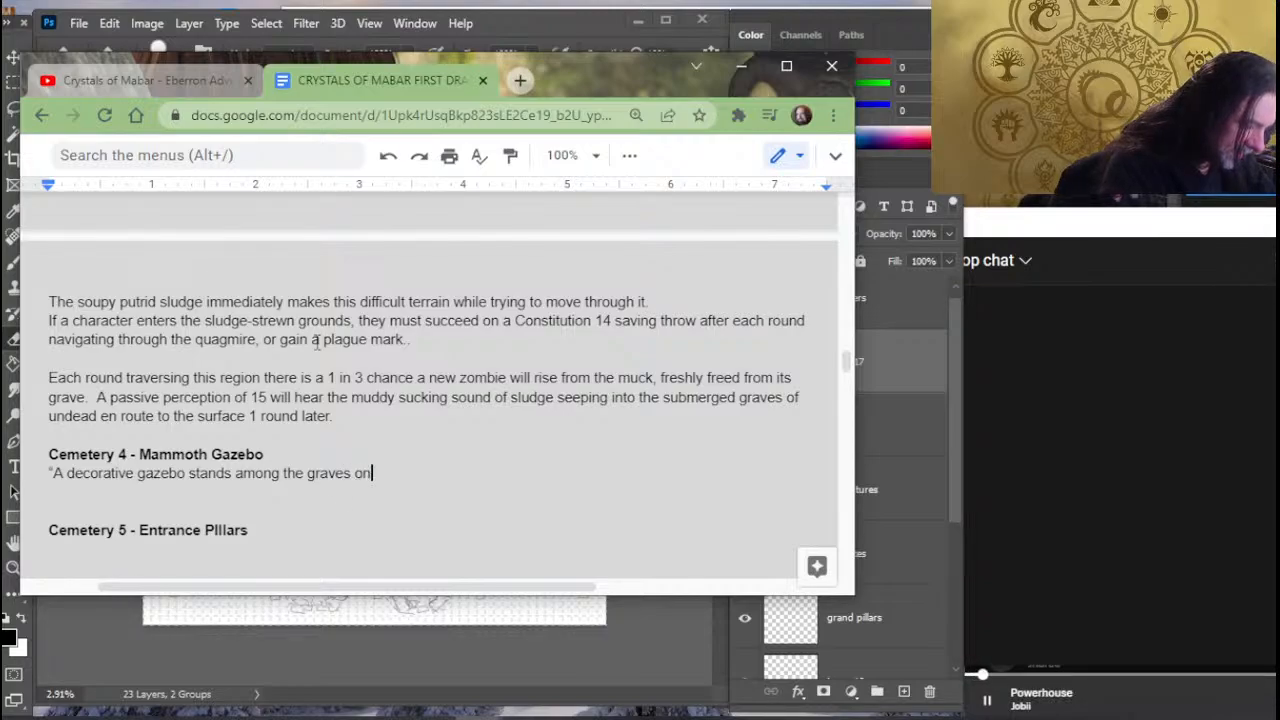
text( a flag)
key(BackSpace)
text(f)
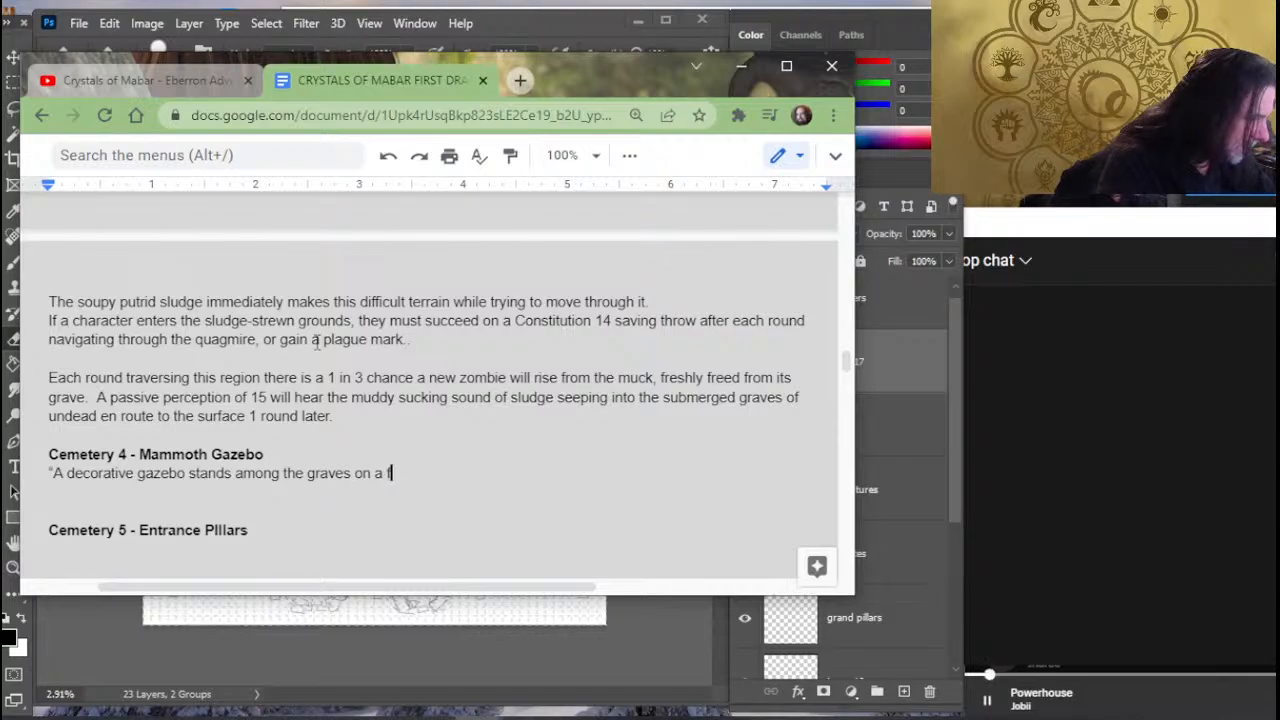
text(lagstone path)
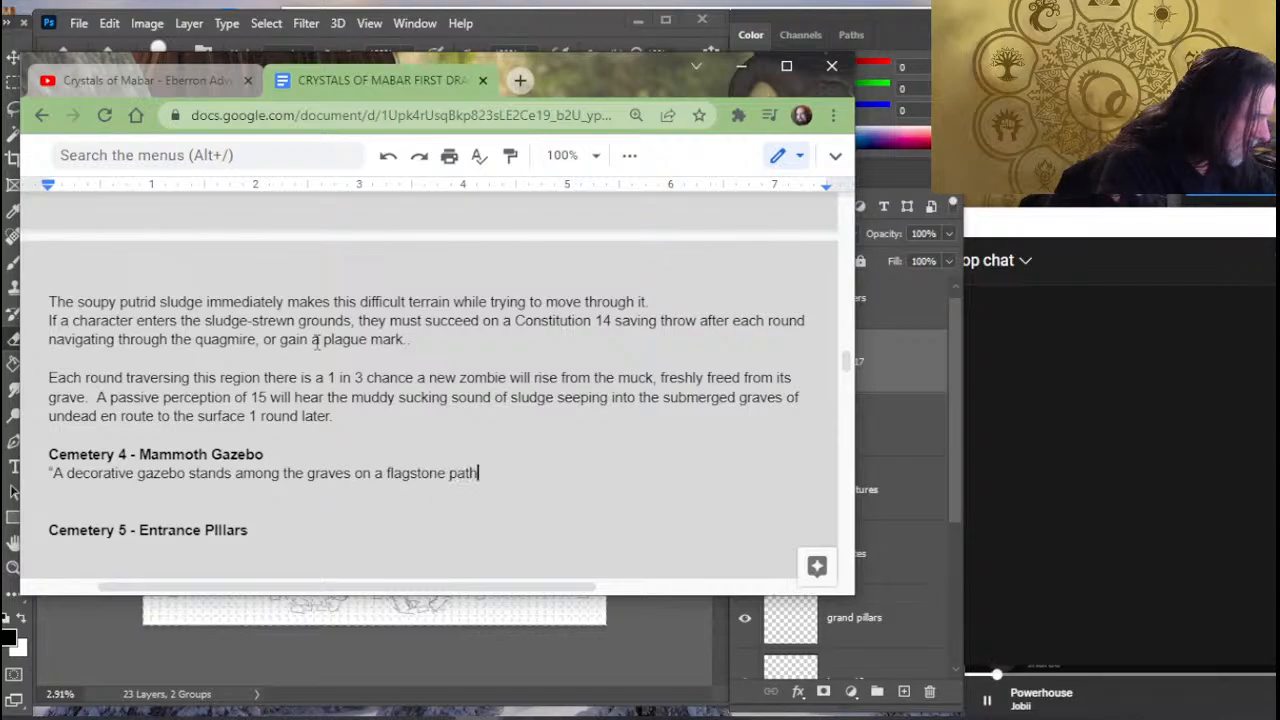
text(way leading f)
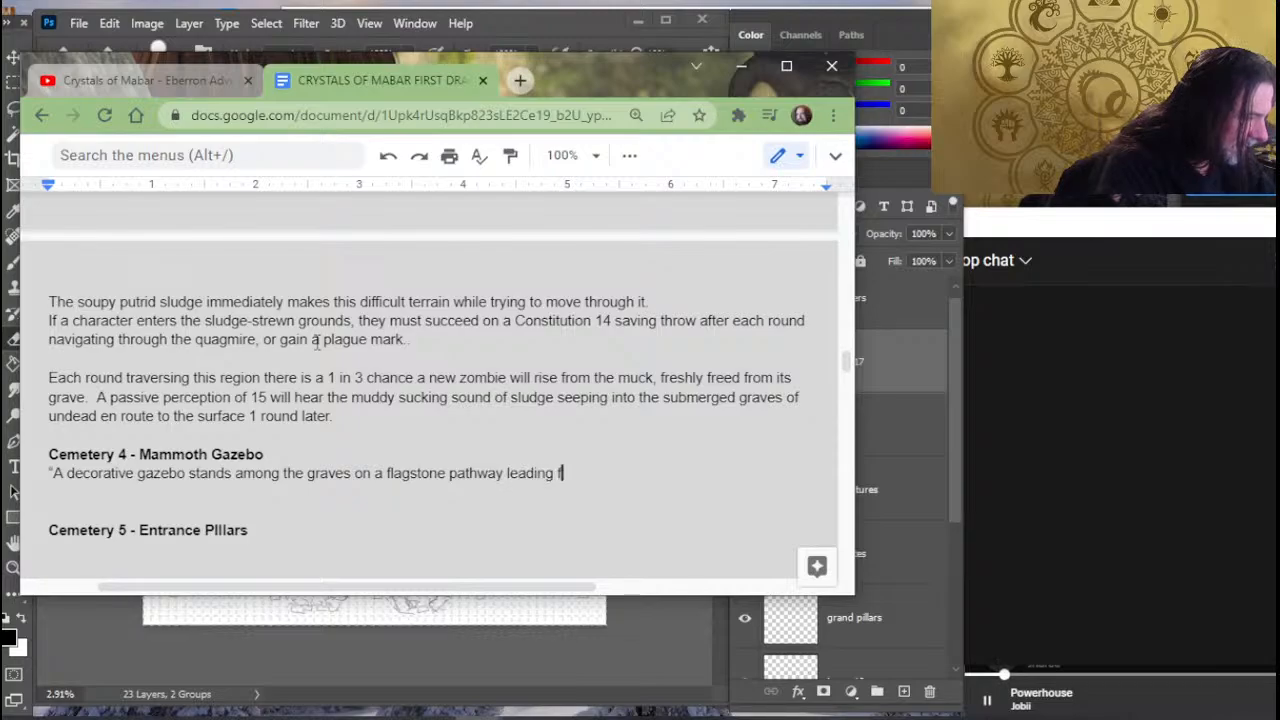
text(urther into the cem)
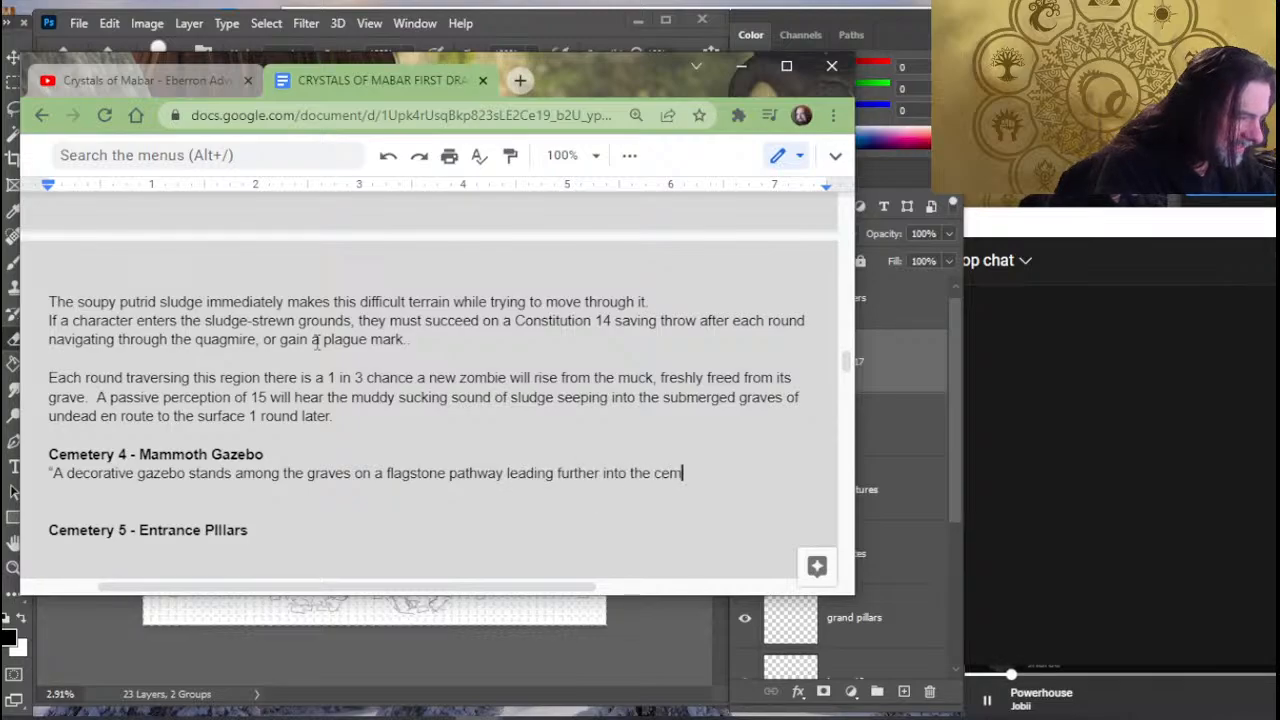
text(etery. )
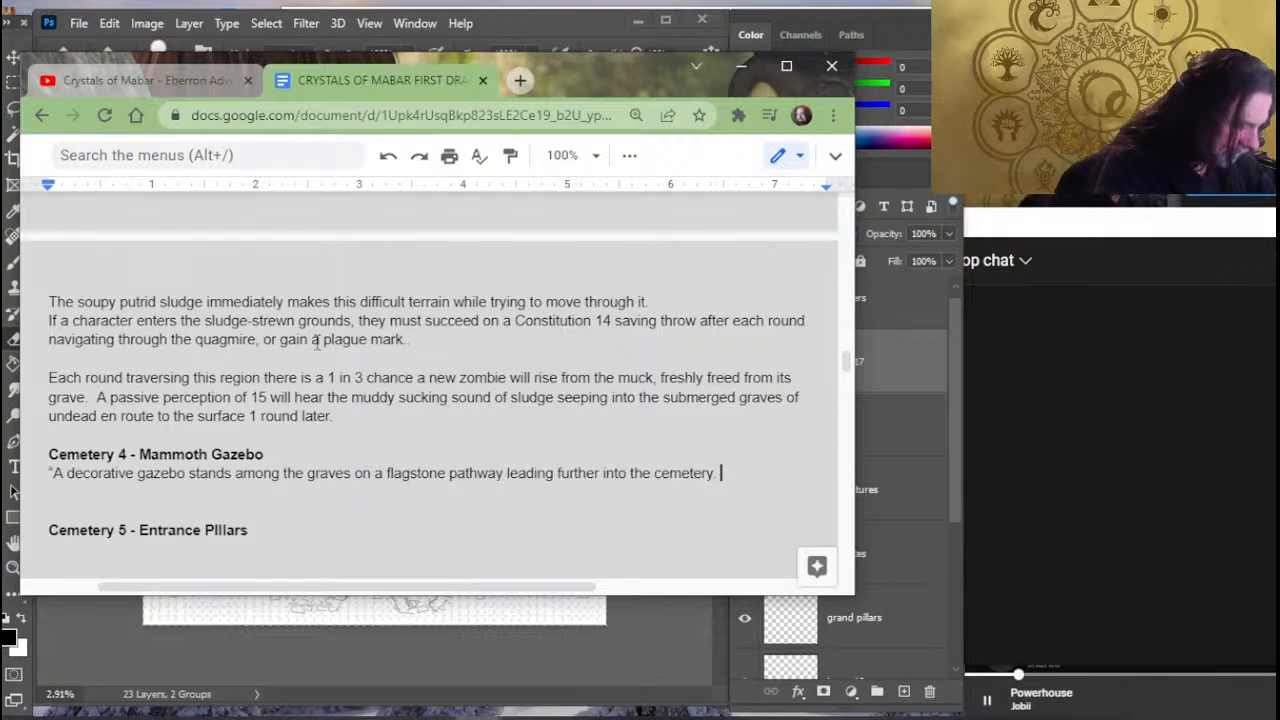
text(As you)
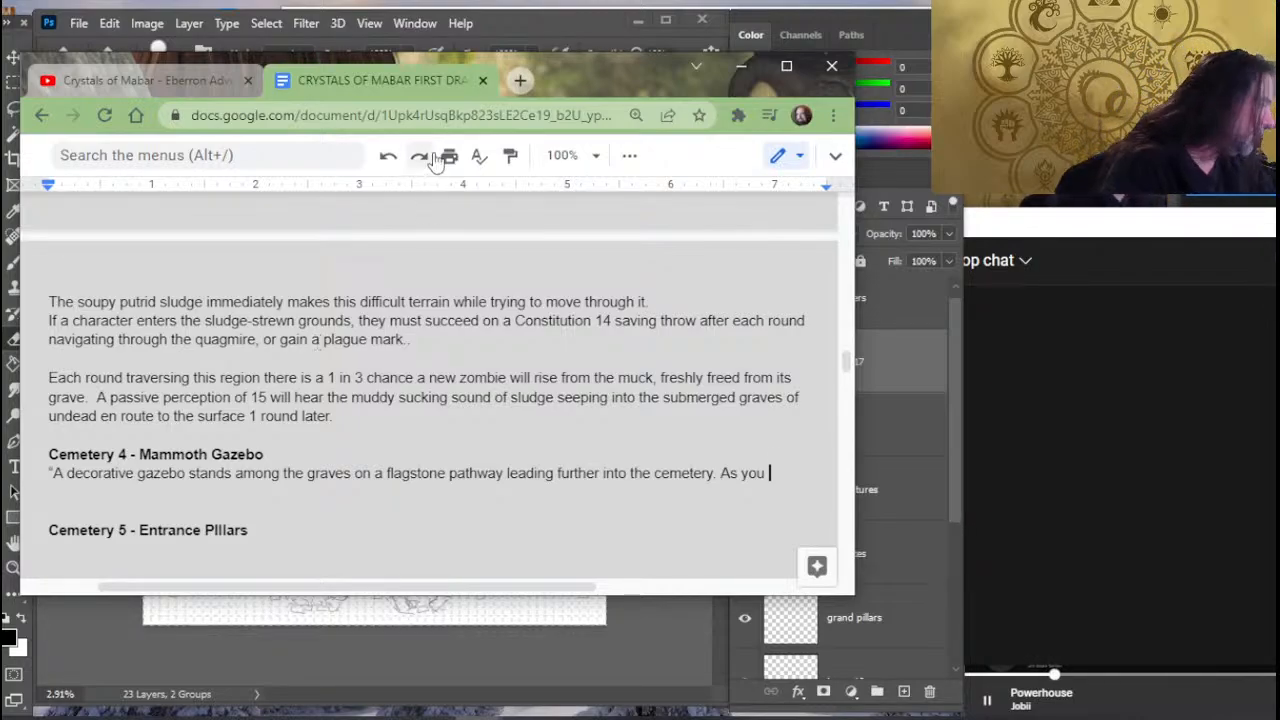
scroll(394, 369, down, 3)
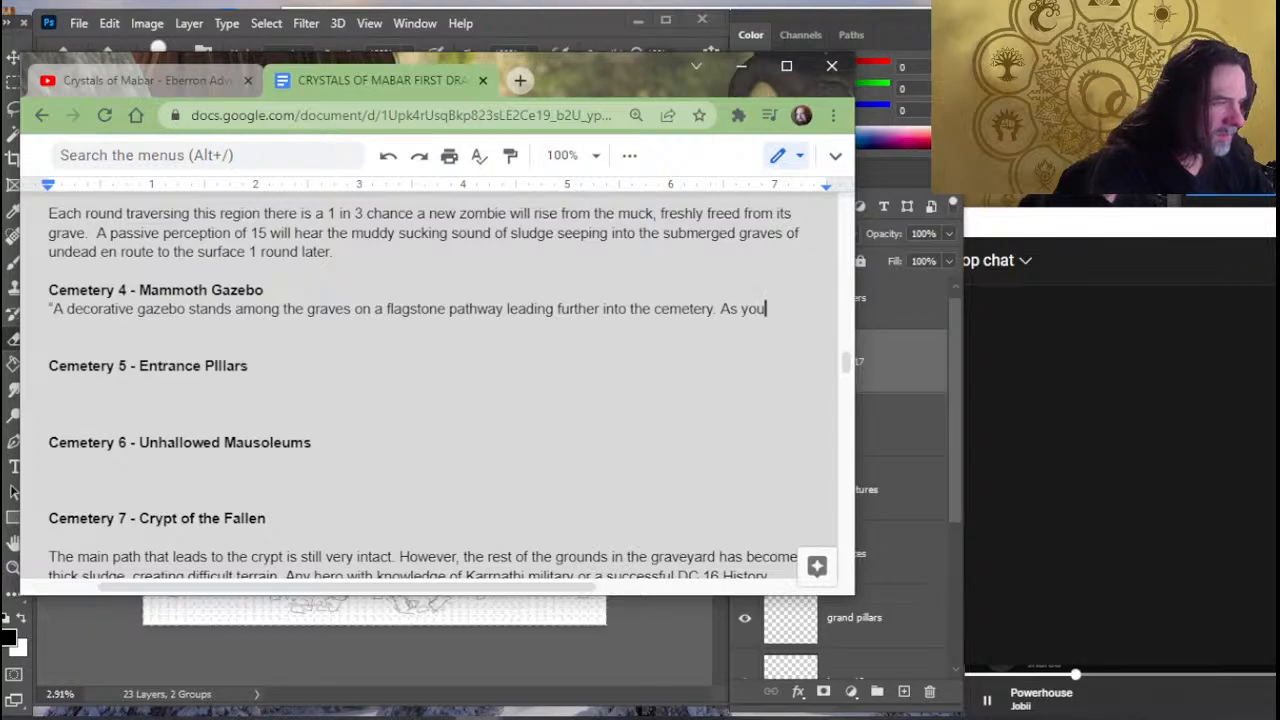
key(BackSpace)
key(BackSpace)
key(BackSpace)
key(BackSpace)
key(BackSpace)
key(BackSpace)
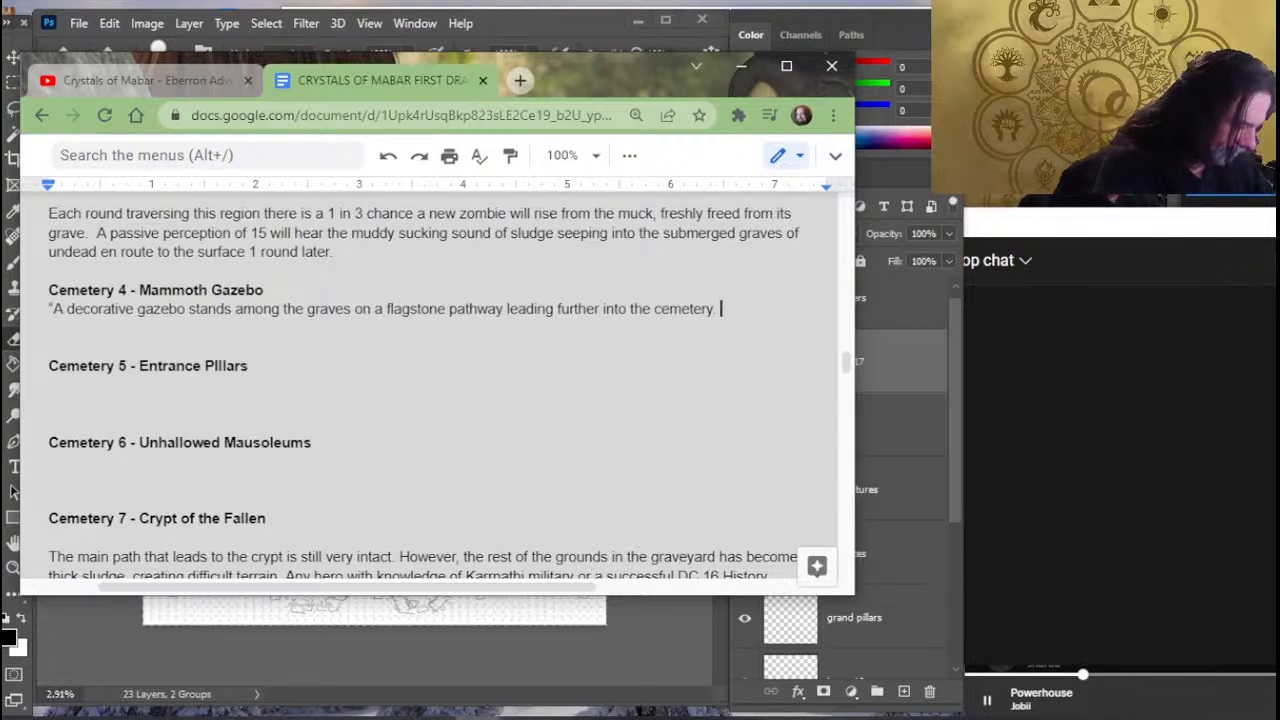
- Add a second sentence to the gazebo description: "The structure rises five feet above the surrounding terrain."
text(The )
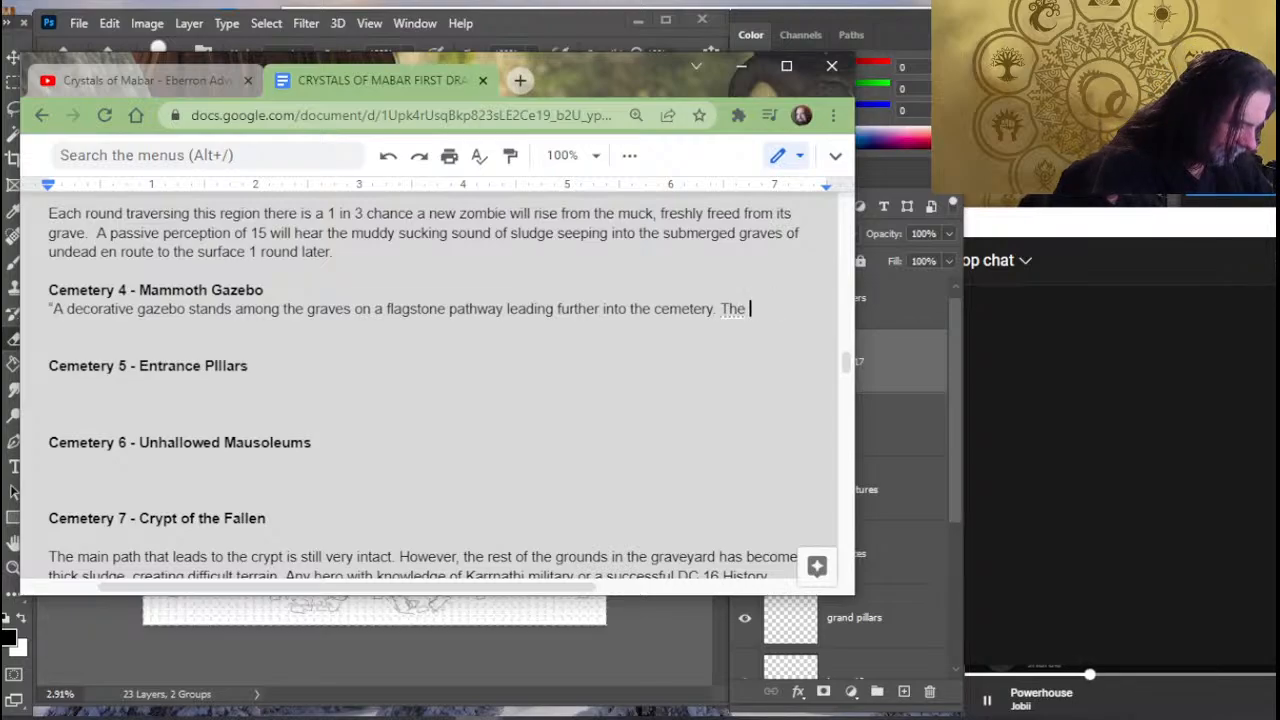
text(struc)
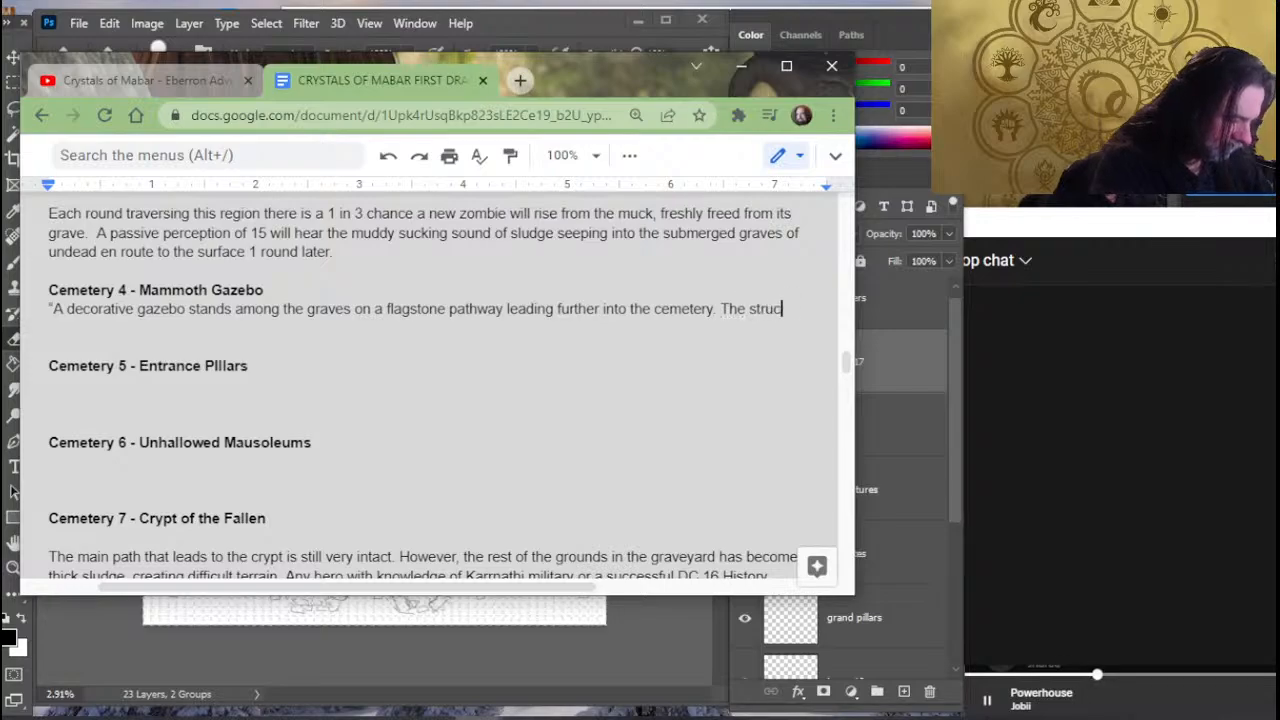
text(ture rises fiv)
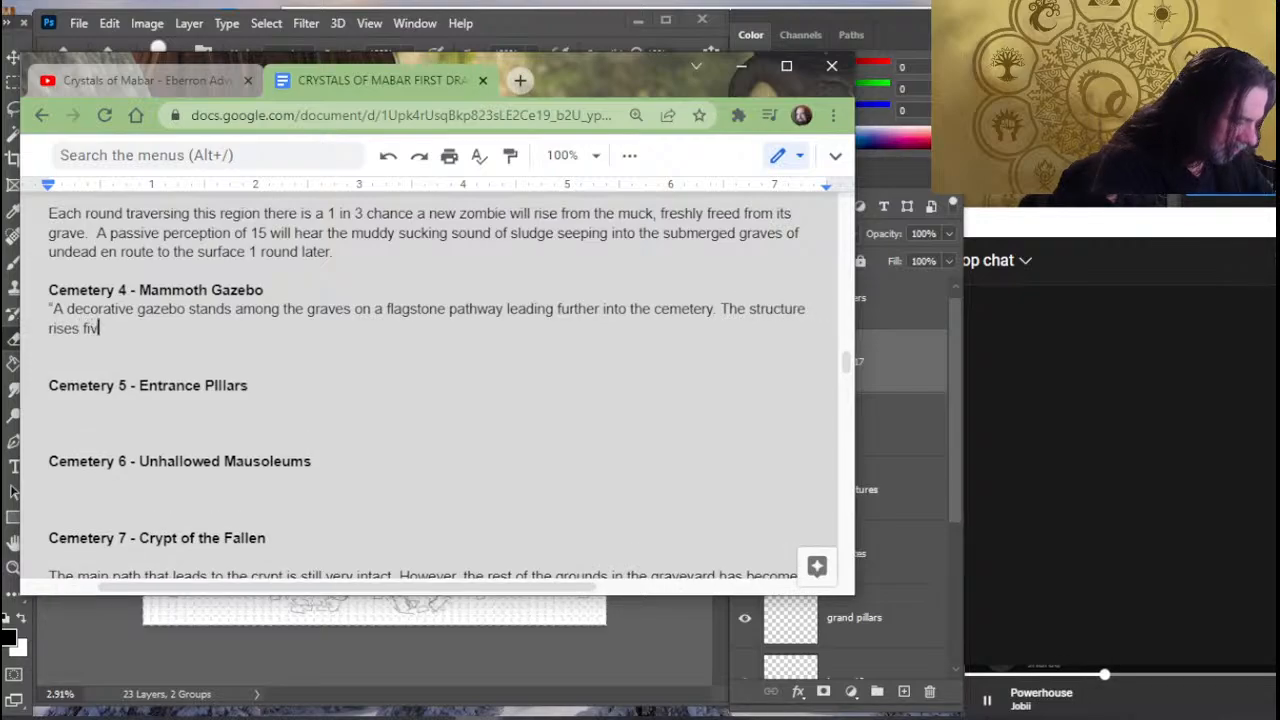
text(e feet)
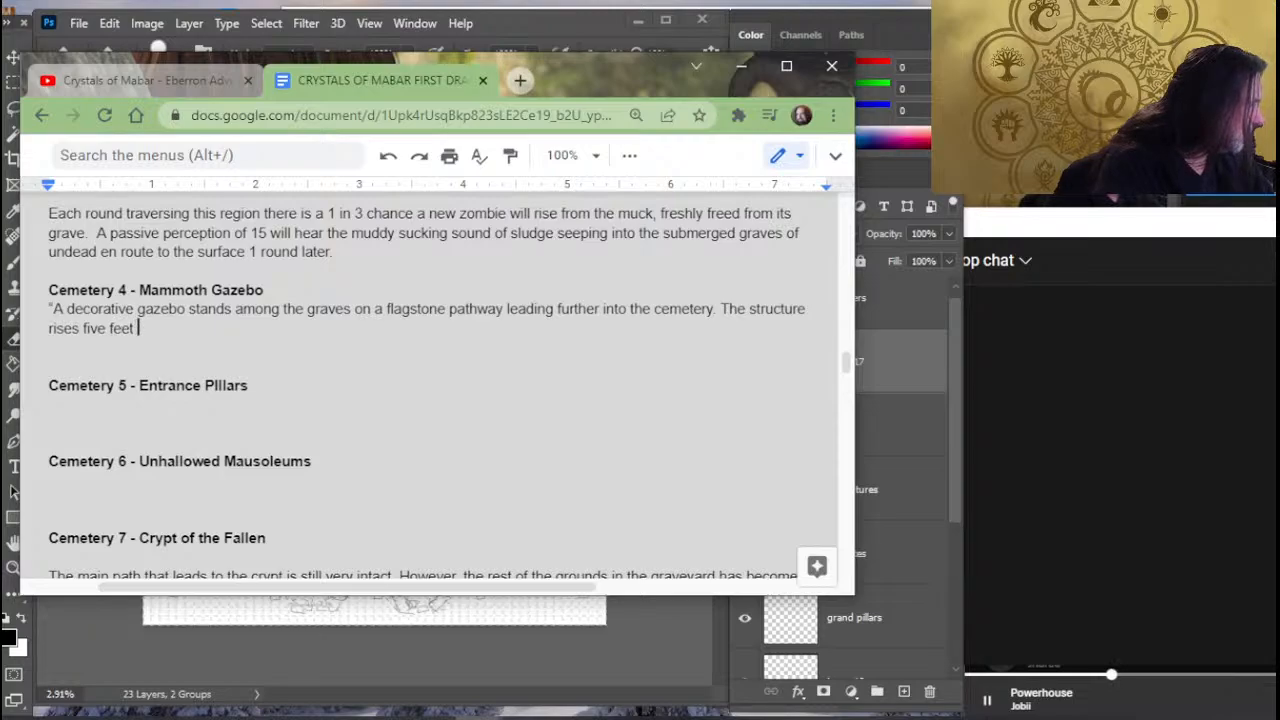
text(above the )
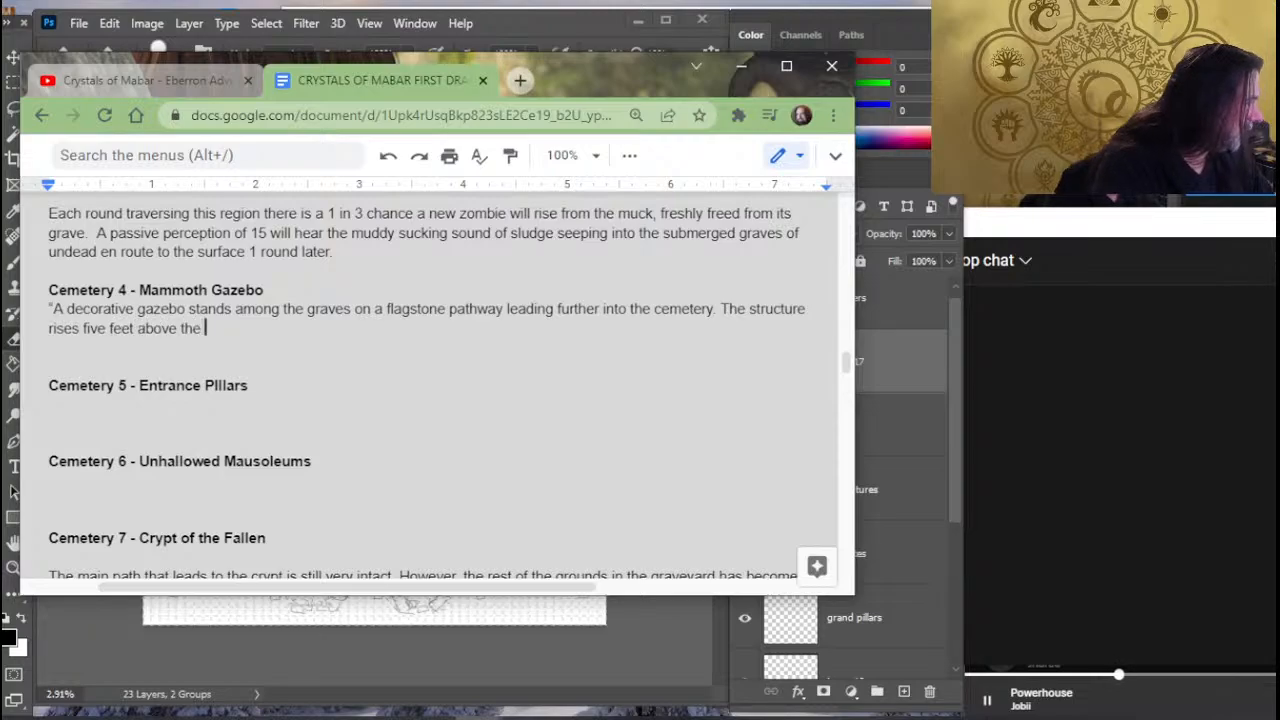
text(surrou)
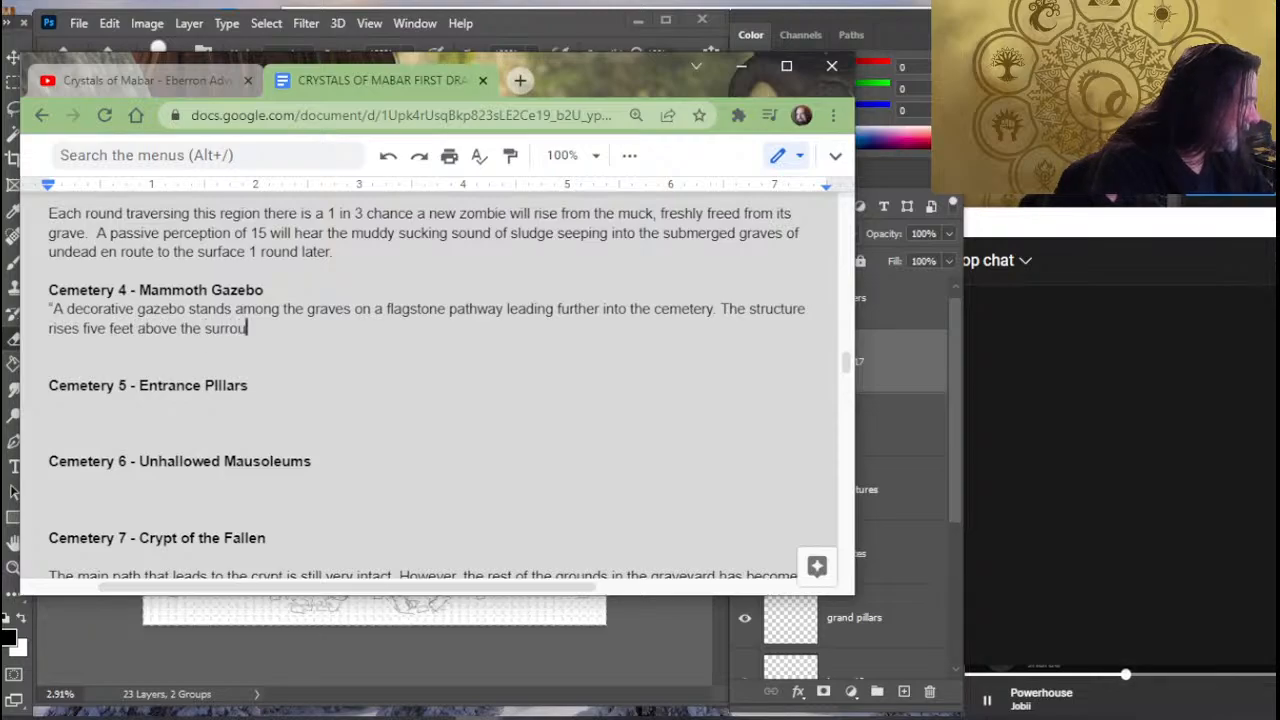
text(nding terrain.)
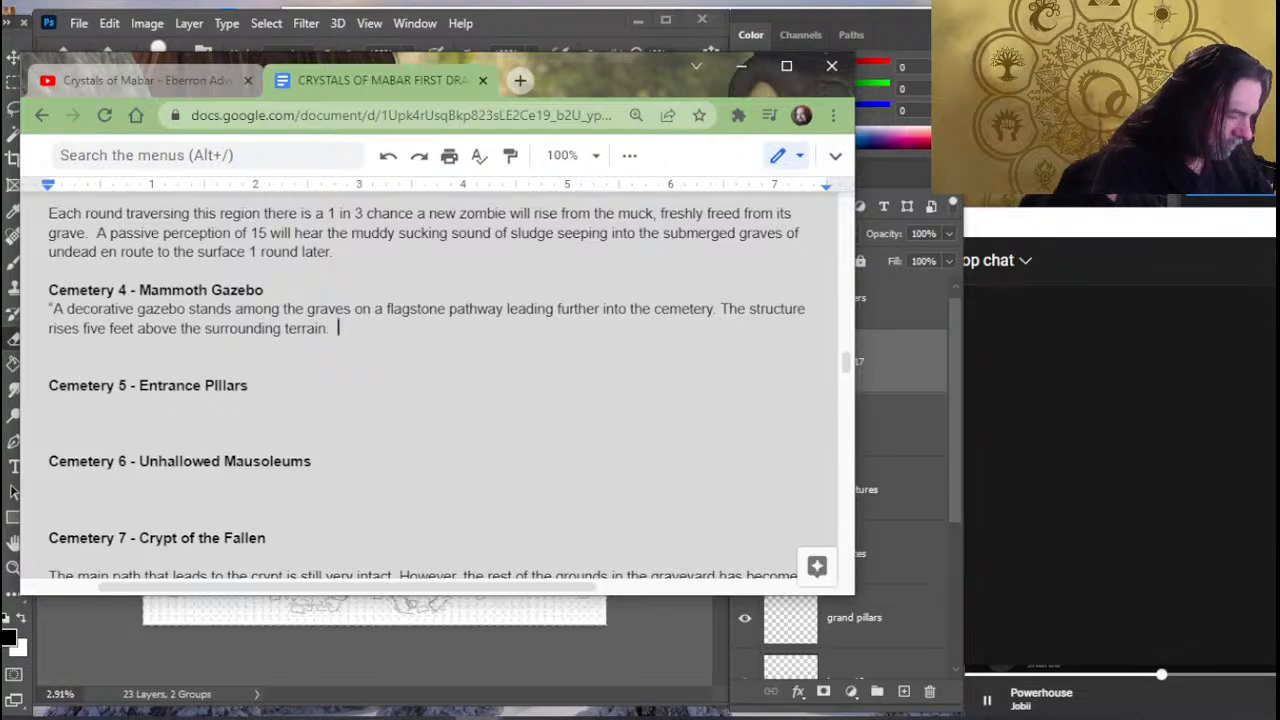
text(Weak)
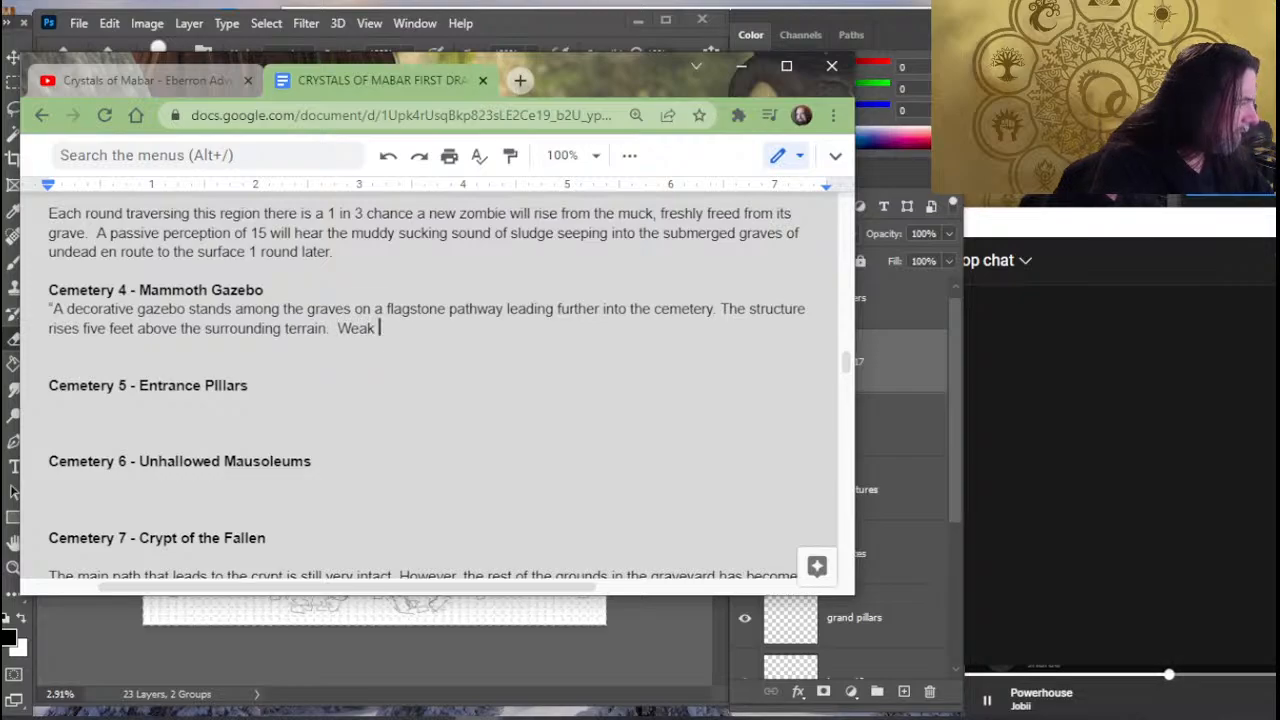
key(BackSpace)
key(BackSpace)
key(BackSpace)
key(BackSpace)
key(BackSpace)
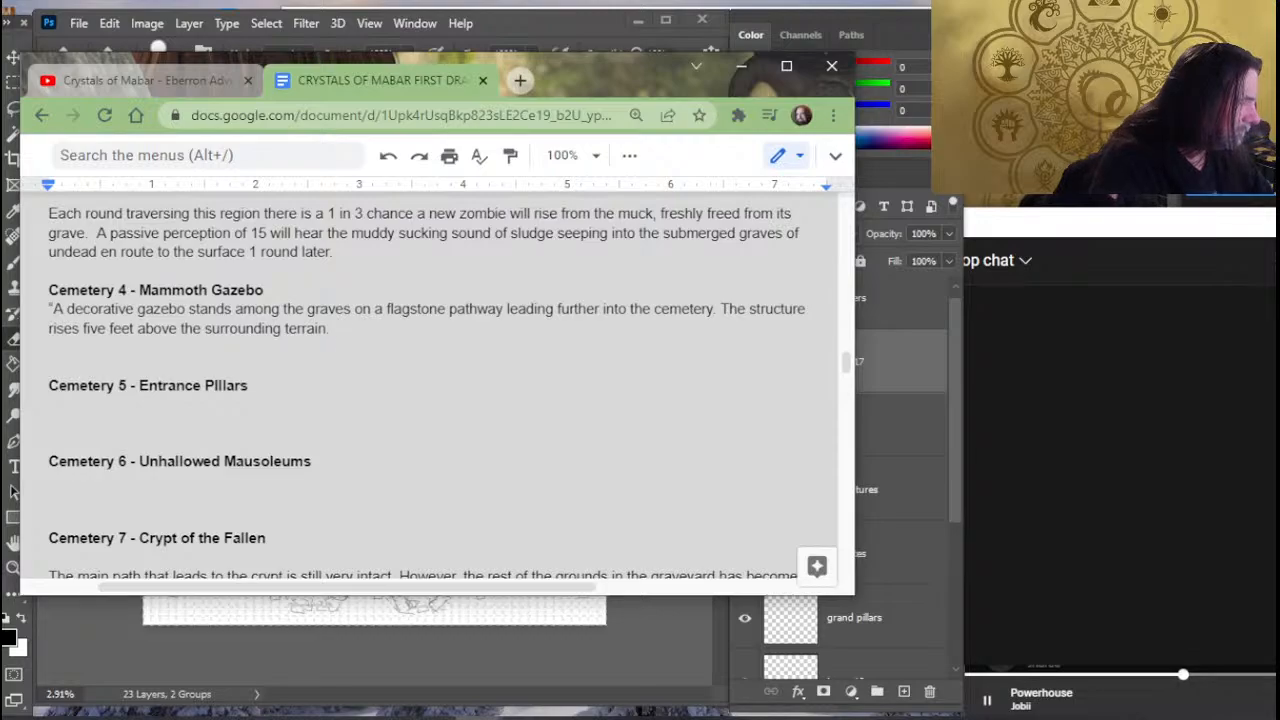
- Review the earlier cemetery descriptions back to the Exploring the Cemetery section and place the cursor in its risen zombie pack sentence
scroll(340, 540, up, 3)
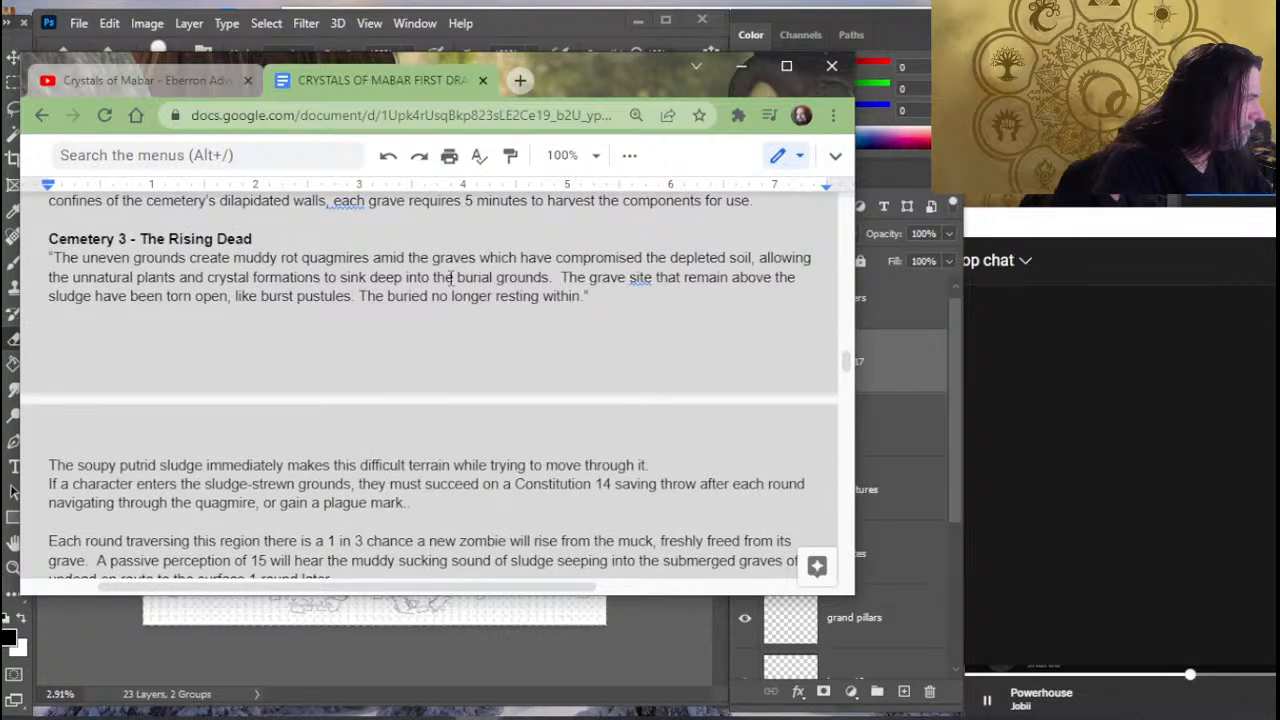
scroll(294, 368, up, 1)
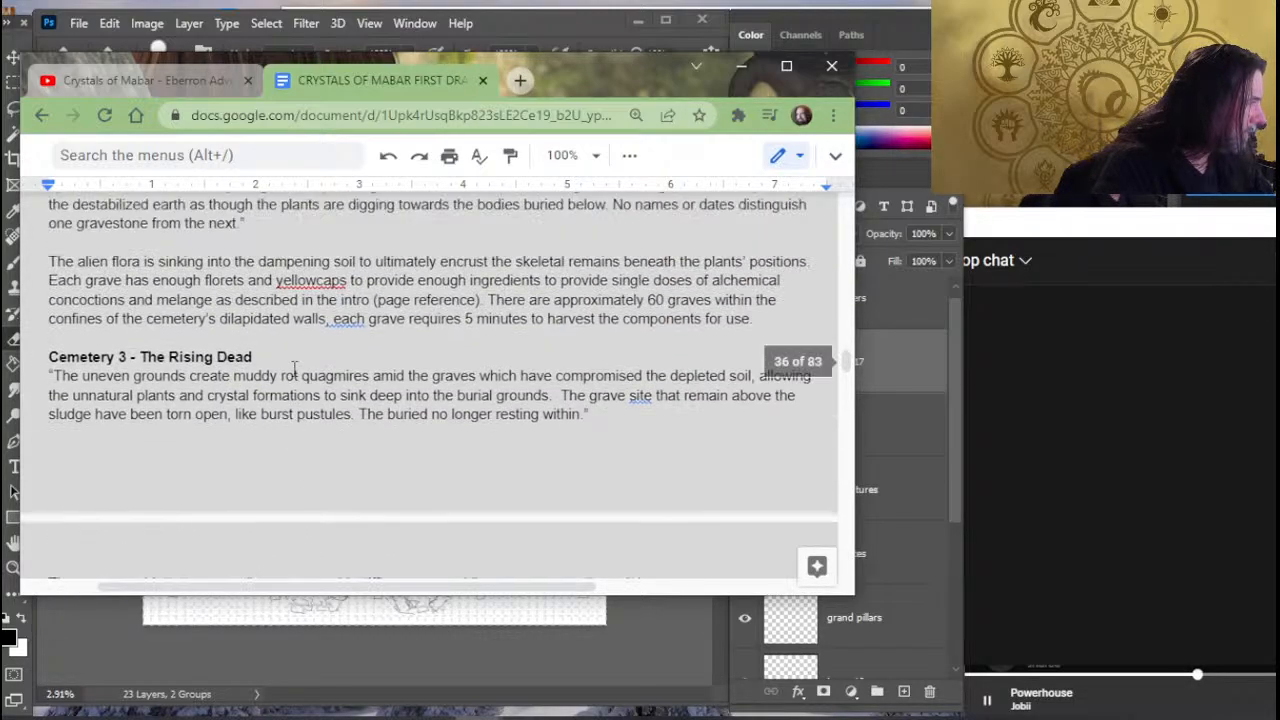
scroll(294, 368, up, 1)
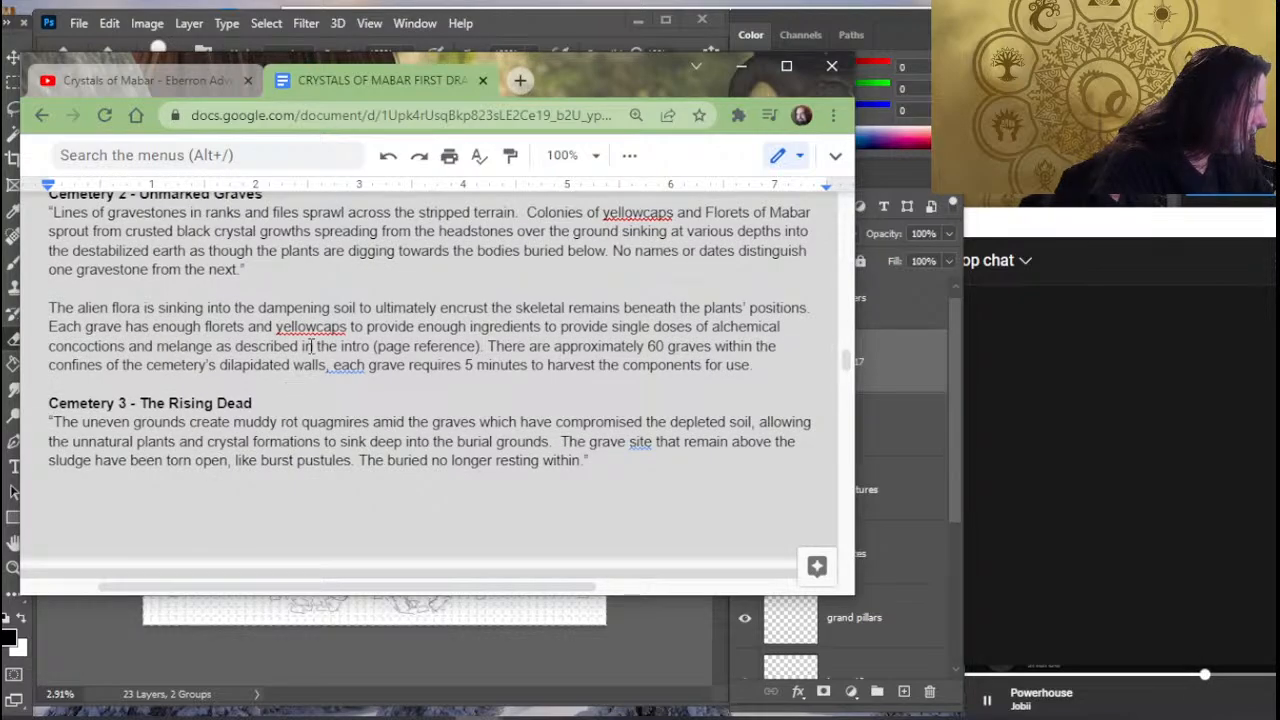
scroll(313, 347, up, 3)
scroll(316, 352, up, 3)
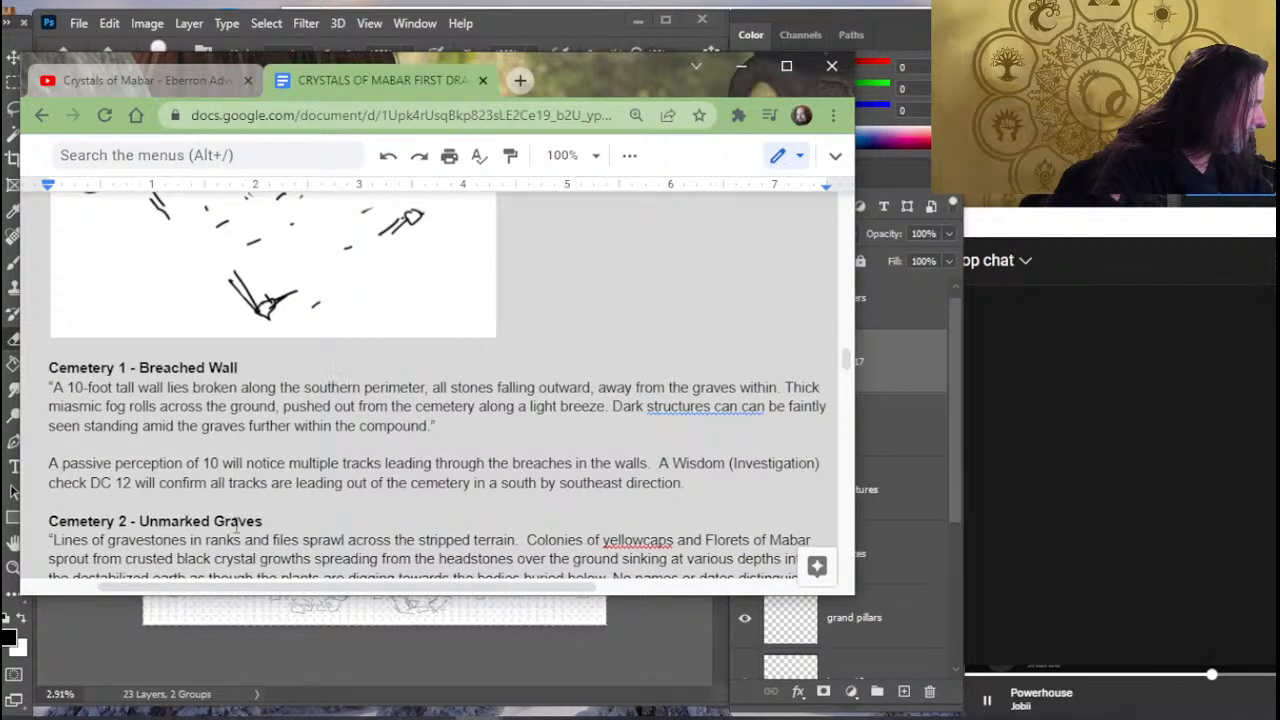
scroll(414, 447, up, 12)
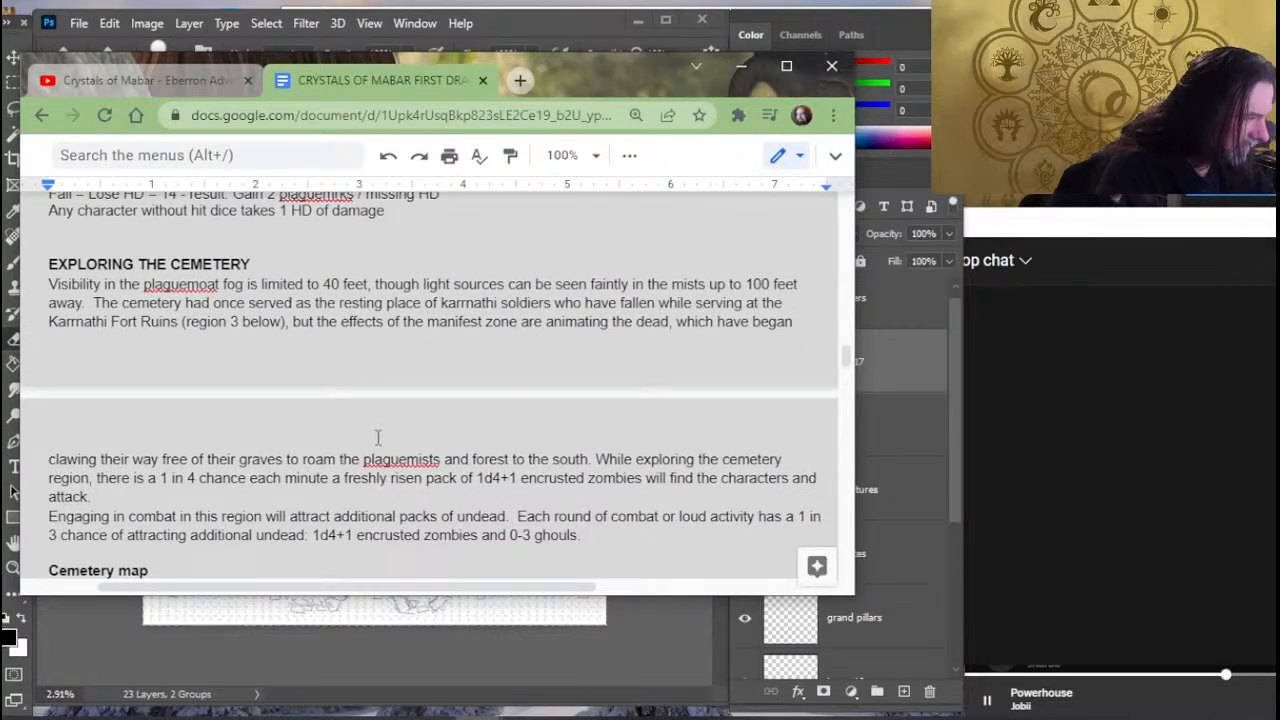
click(405, 461)
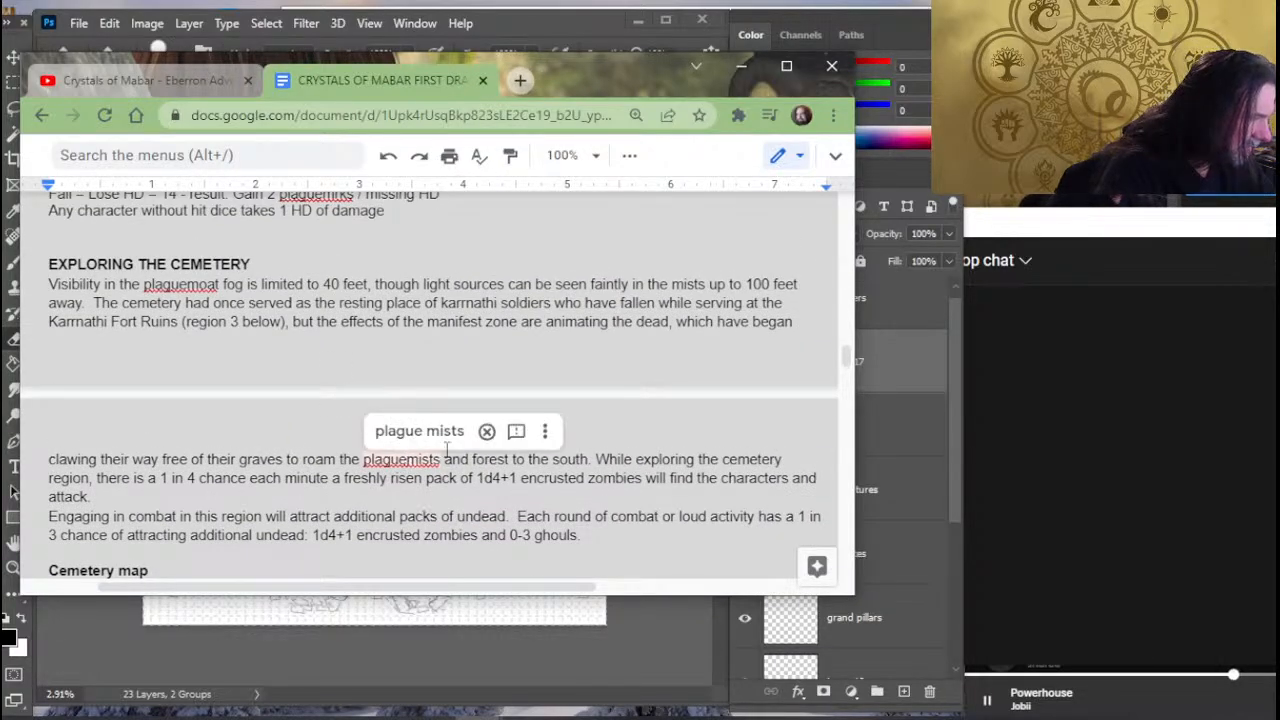
- Reread the cemetery region's summary, character options and plaguemist effects, and return to the end of the Mammoth Gazebo description
click(620, 459)
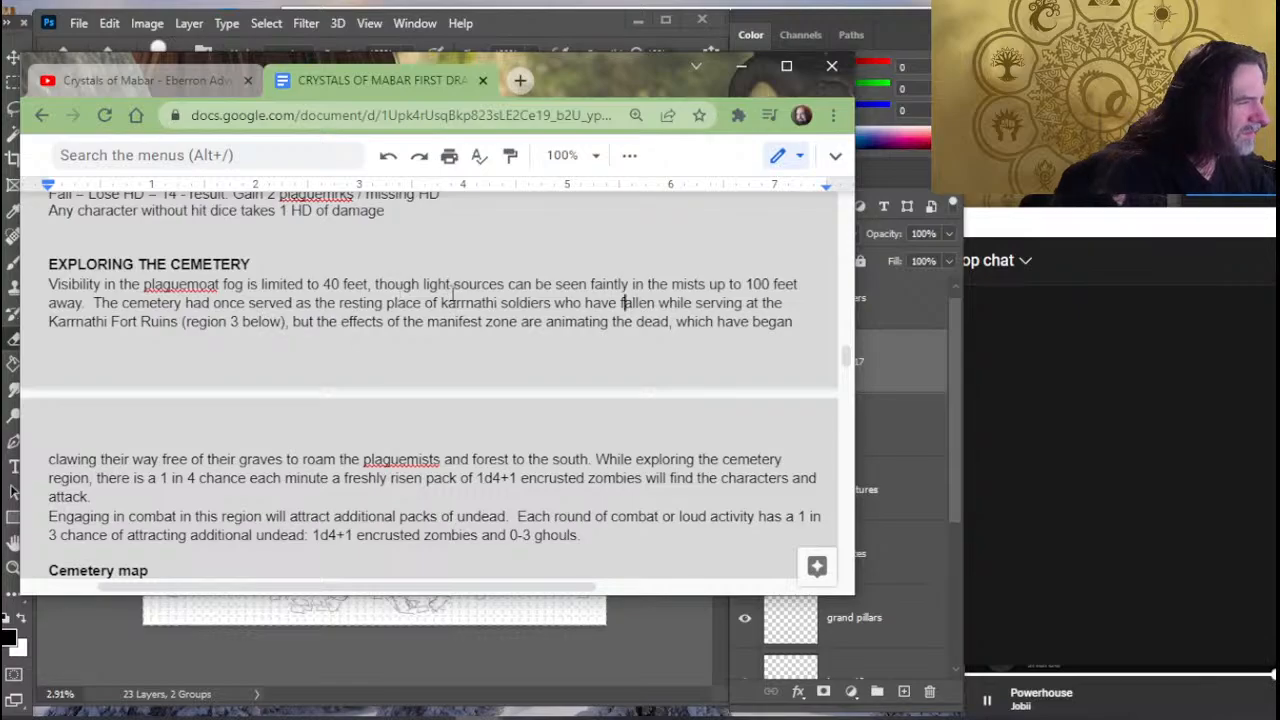
scroll(337, 306, up, 3)
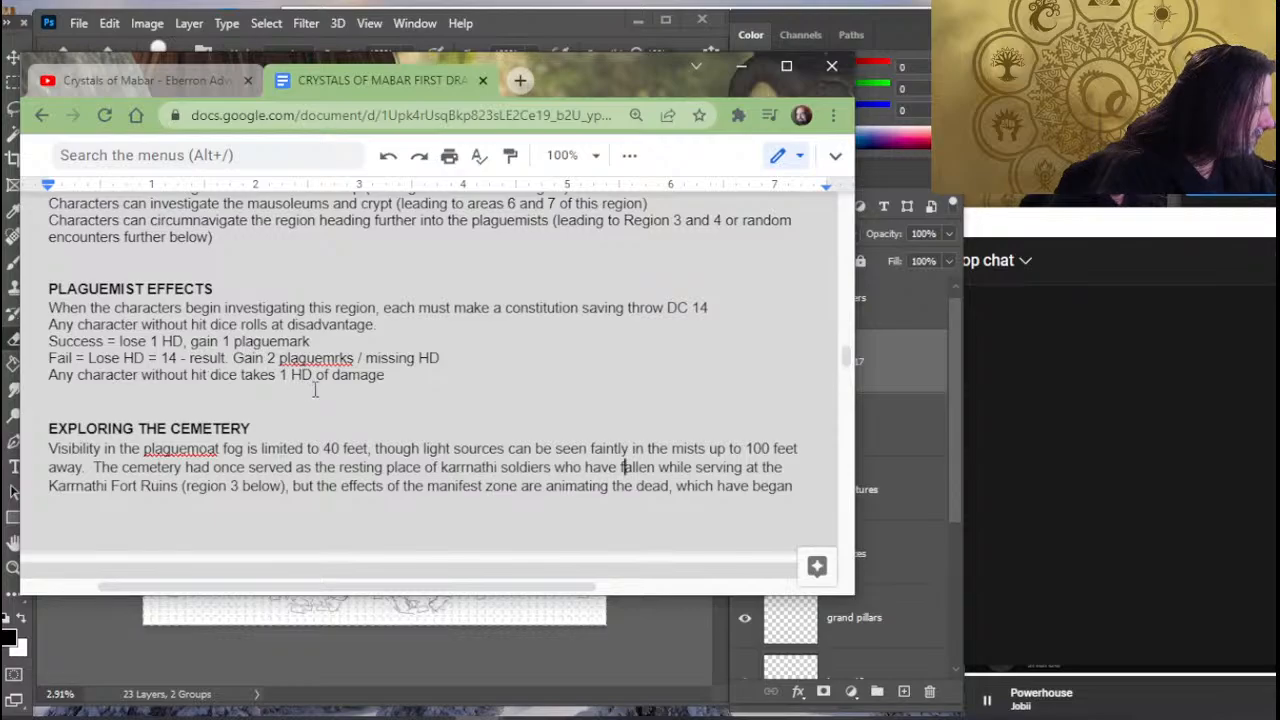
scroll(312, 374, up, 6)
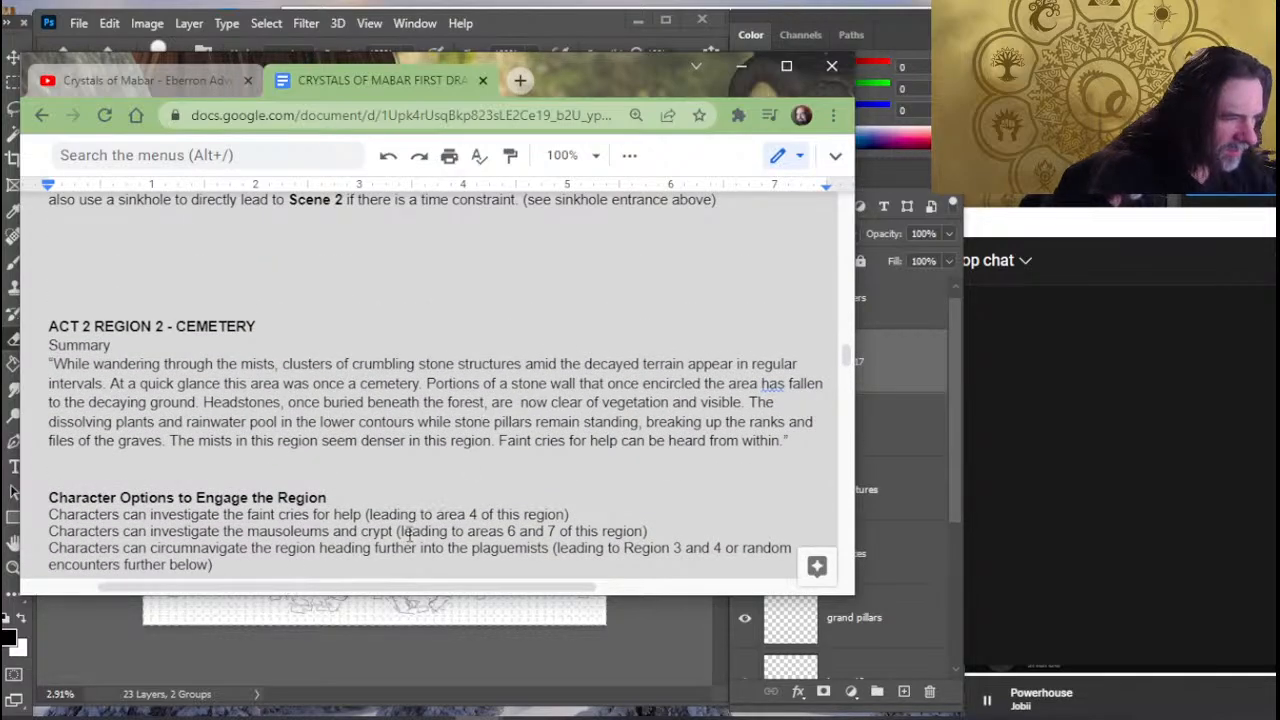
scroll(411, 530, down, 6)
scroll(411, 530, down, 18)
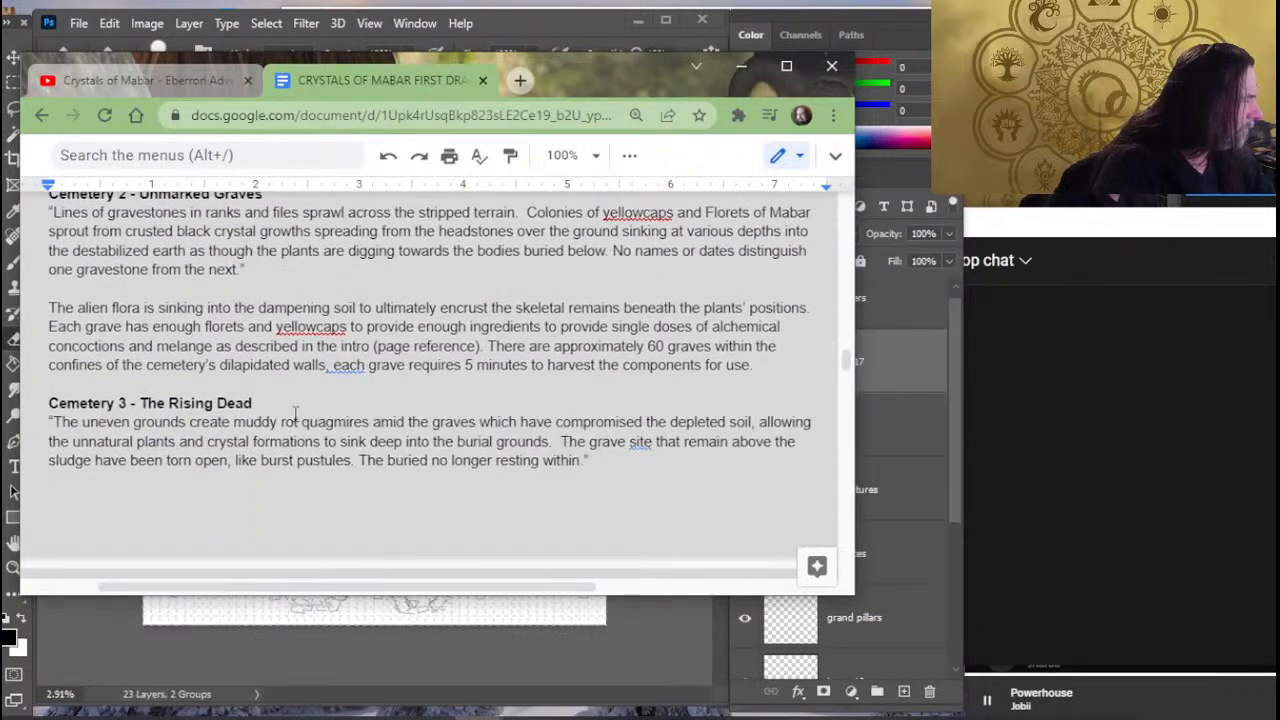
scroll(317, 400, down, 9)
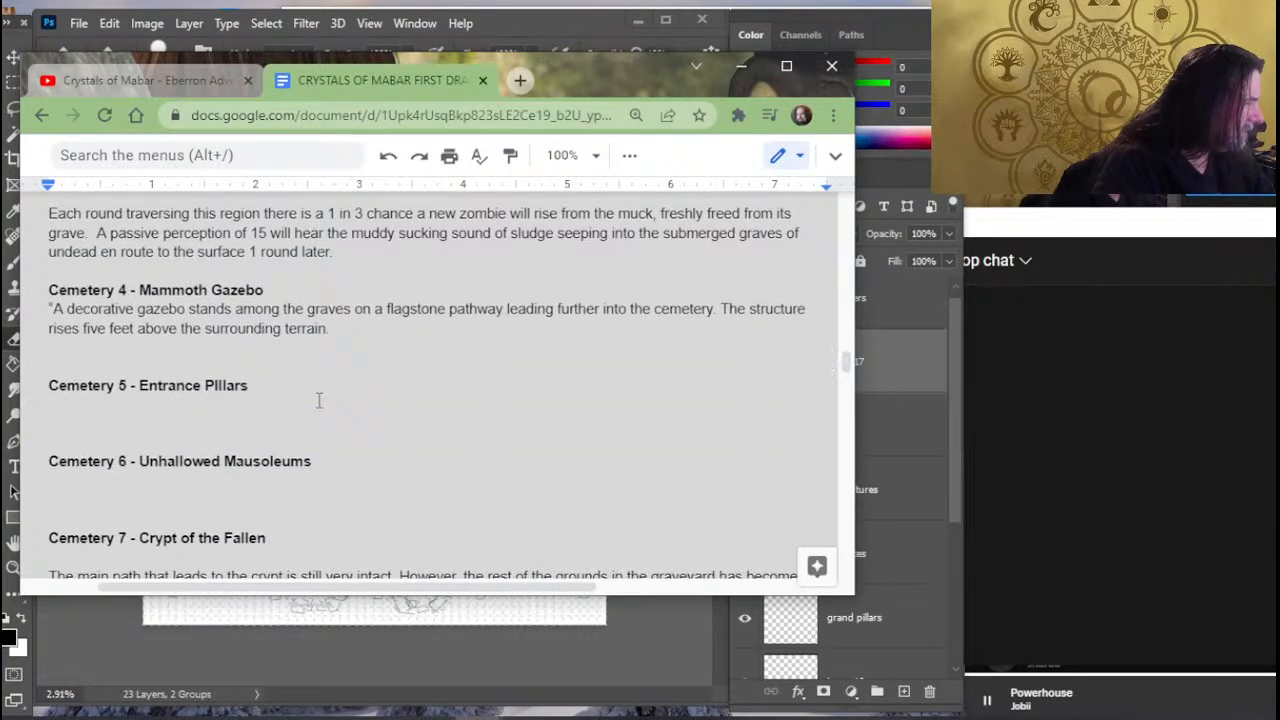
scroll(319, 400, up, 2)
scroll(317, 400, up, 1)
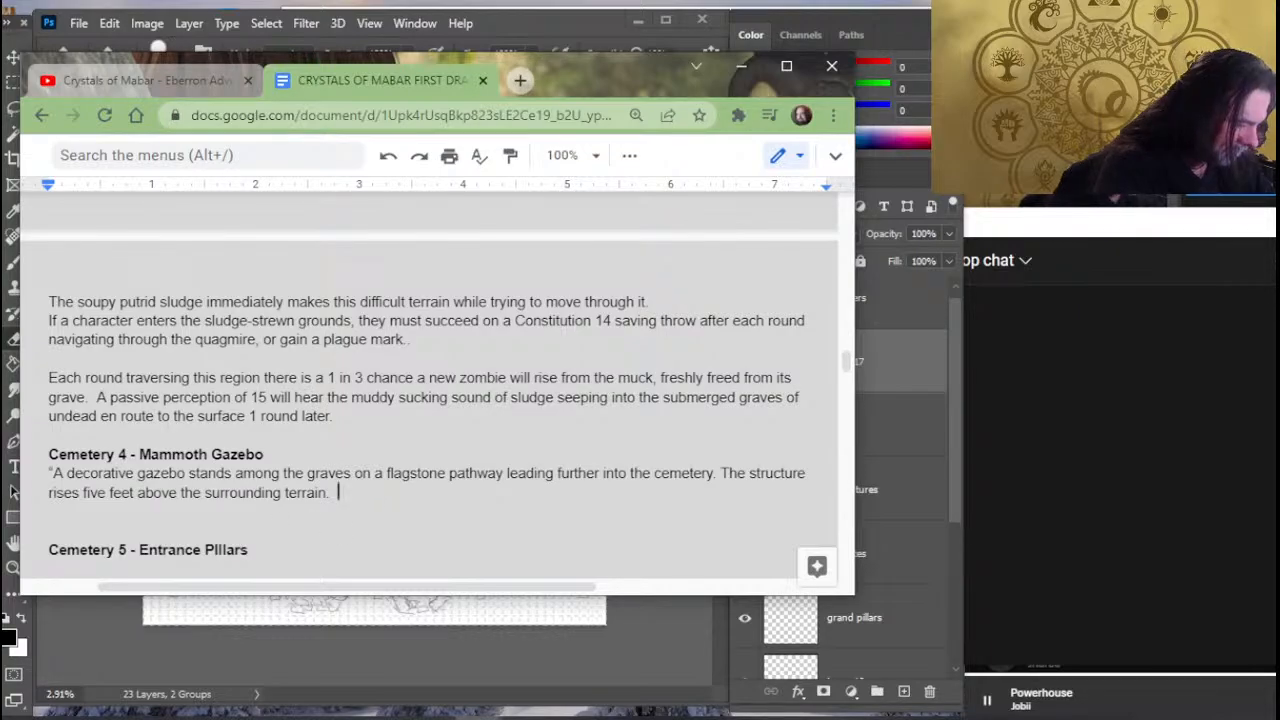
- Begin a third sentence in the Mammoth Gazebo description: "The cries for help barely audible at the"
text(The crie)
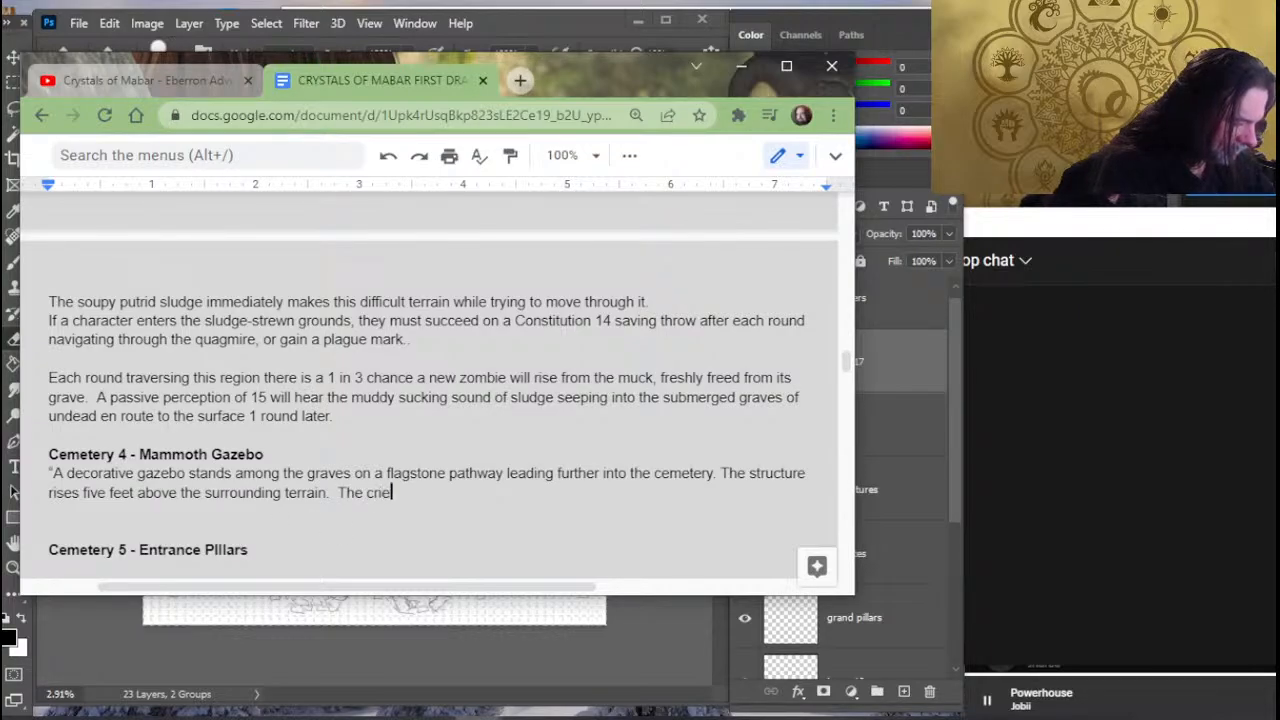
text(s for help )
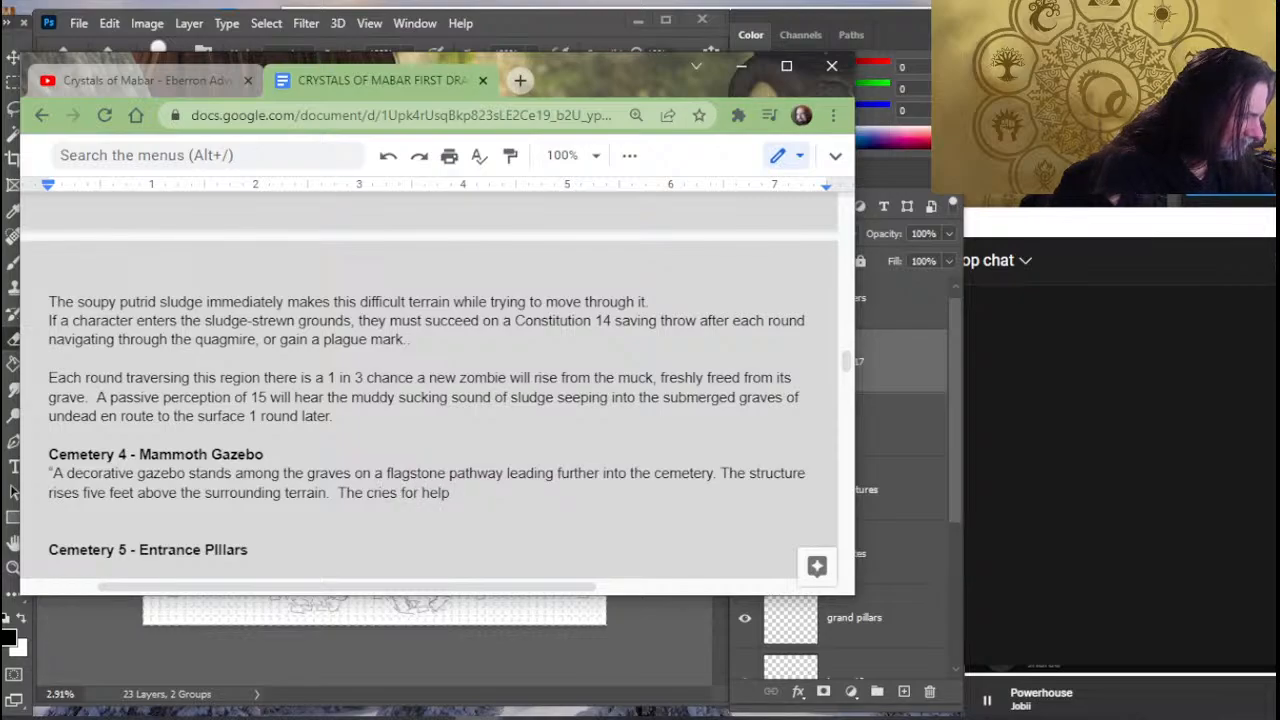
text(barely a)
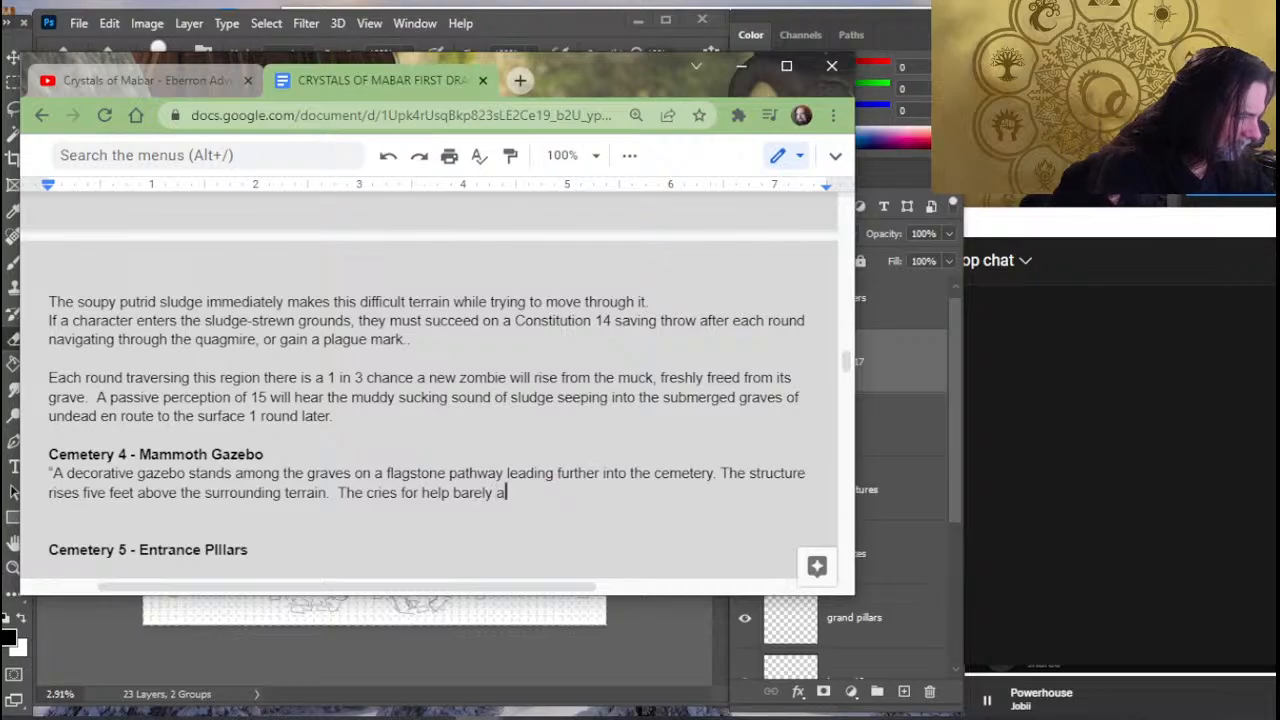
text(udible at the)
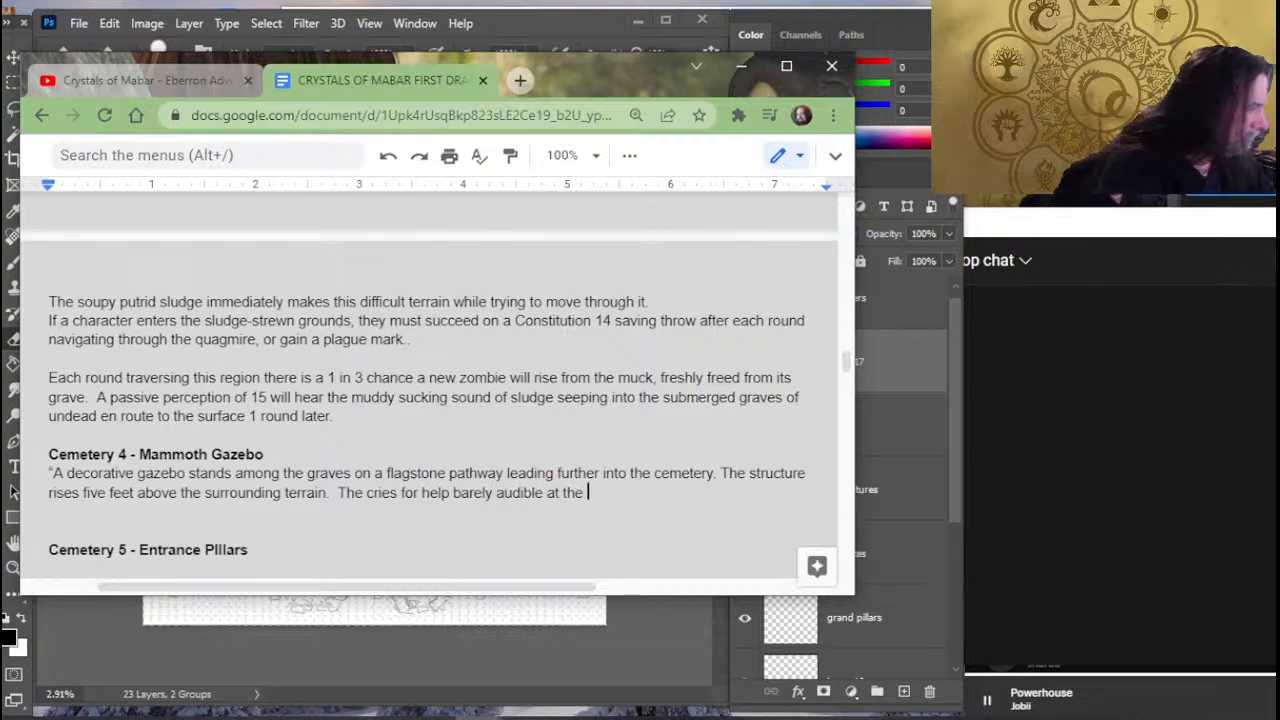
- Start a new line below the tracks note in Cemetery 1 - Breached Wall with "A passive perception of 10 will"
scroll(498, 447, up, 2)
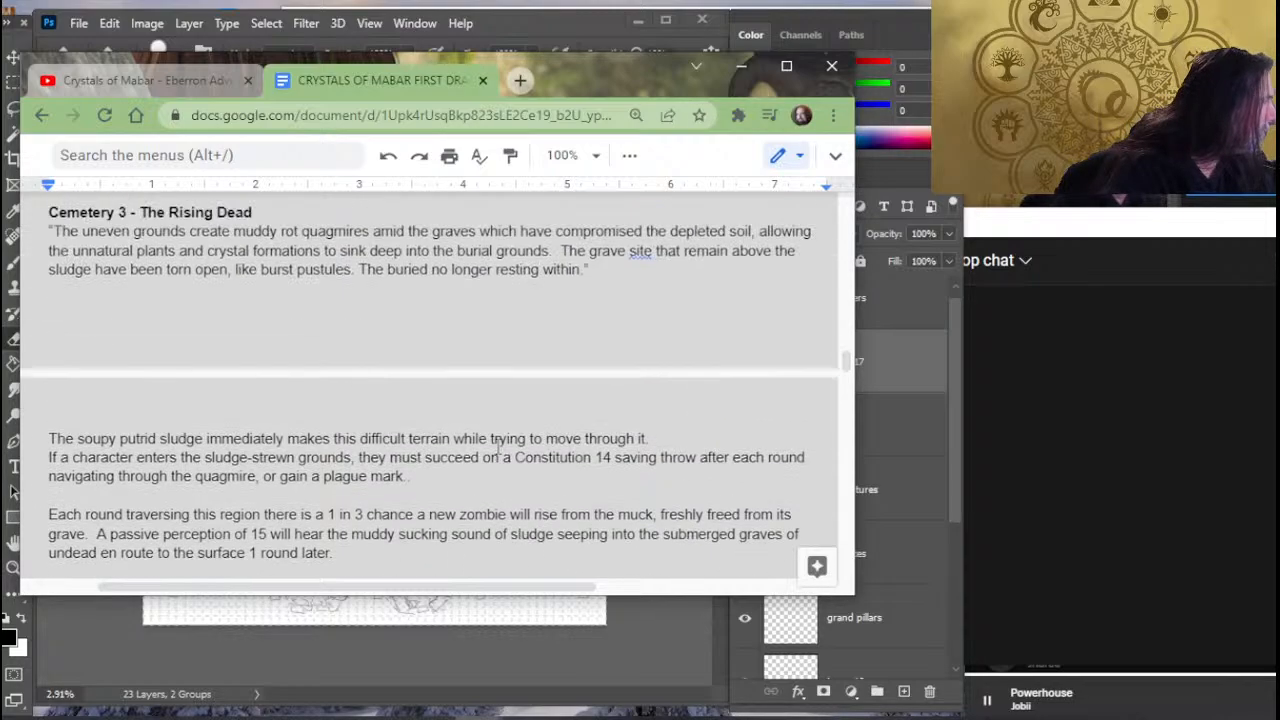
scroll(375, 494, up, 3)
scroll(443, 345, up, 2)
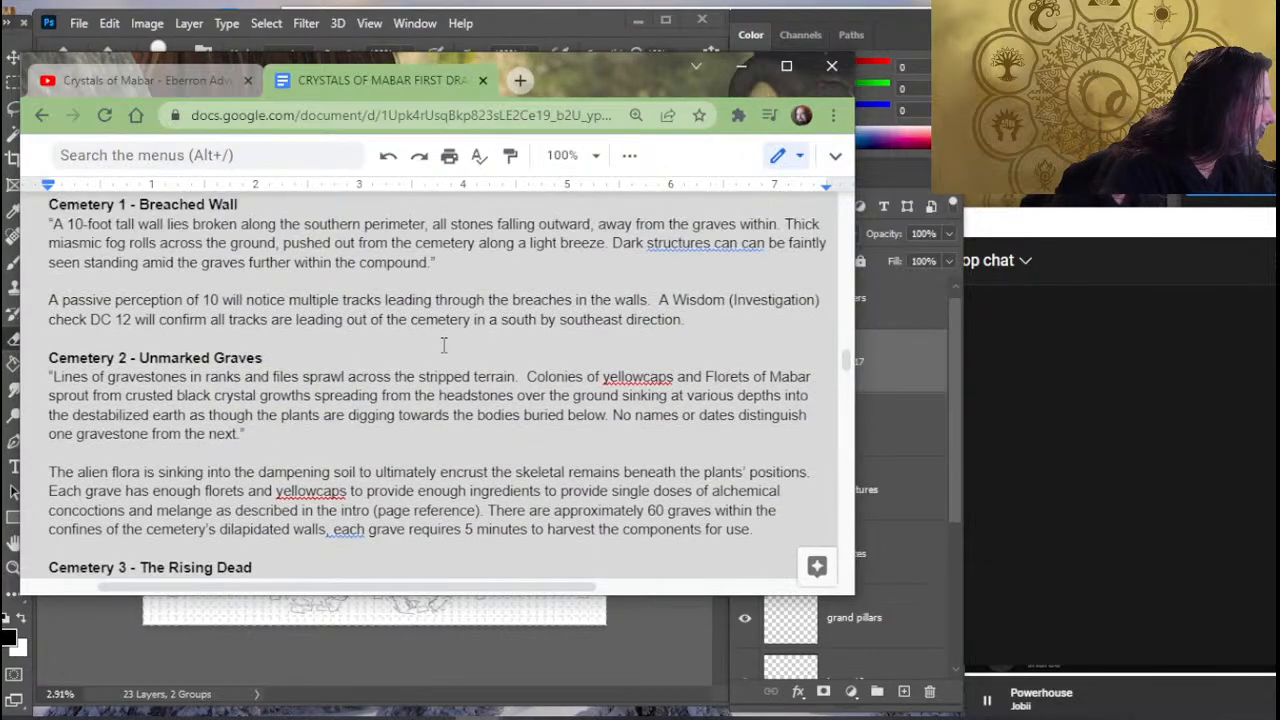
scroll(443, 345, up, 2)
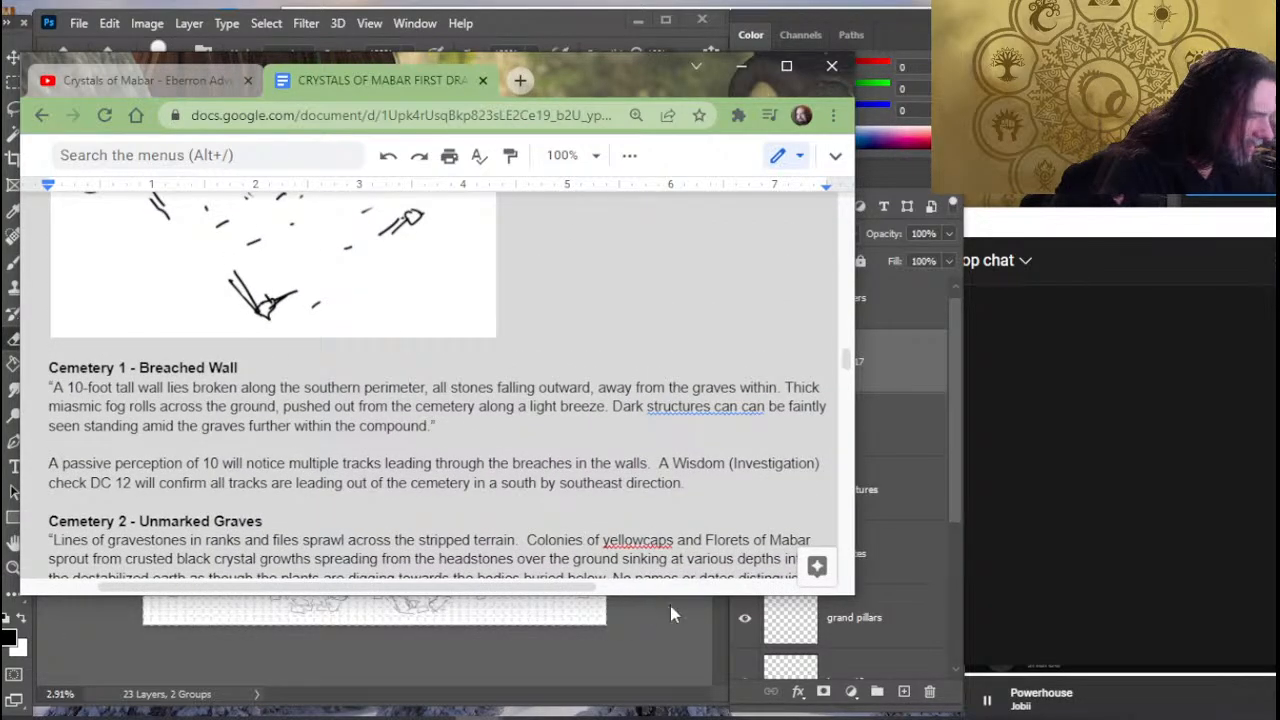
click(736, 482)
key(Return)
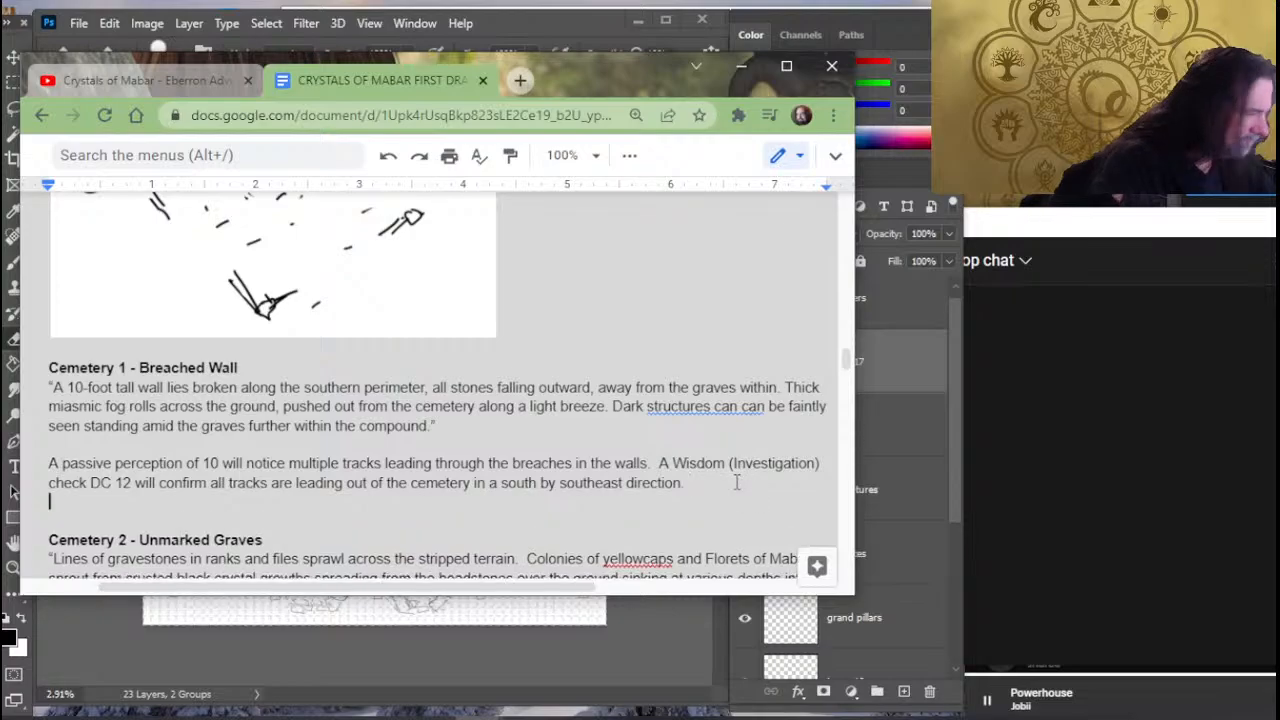
text(A)
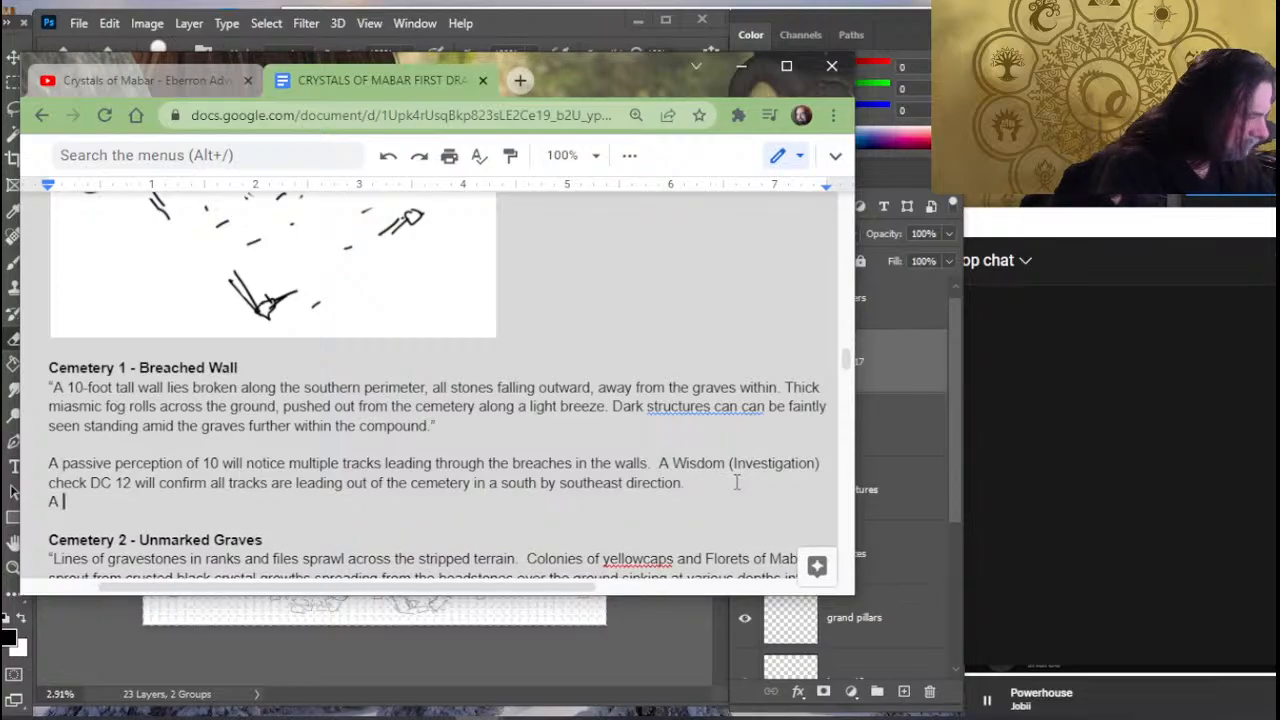
text( pass)
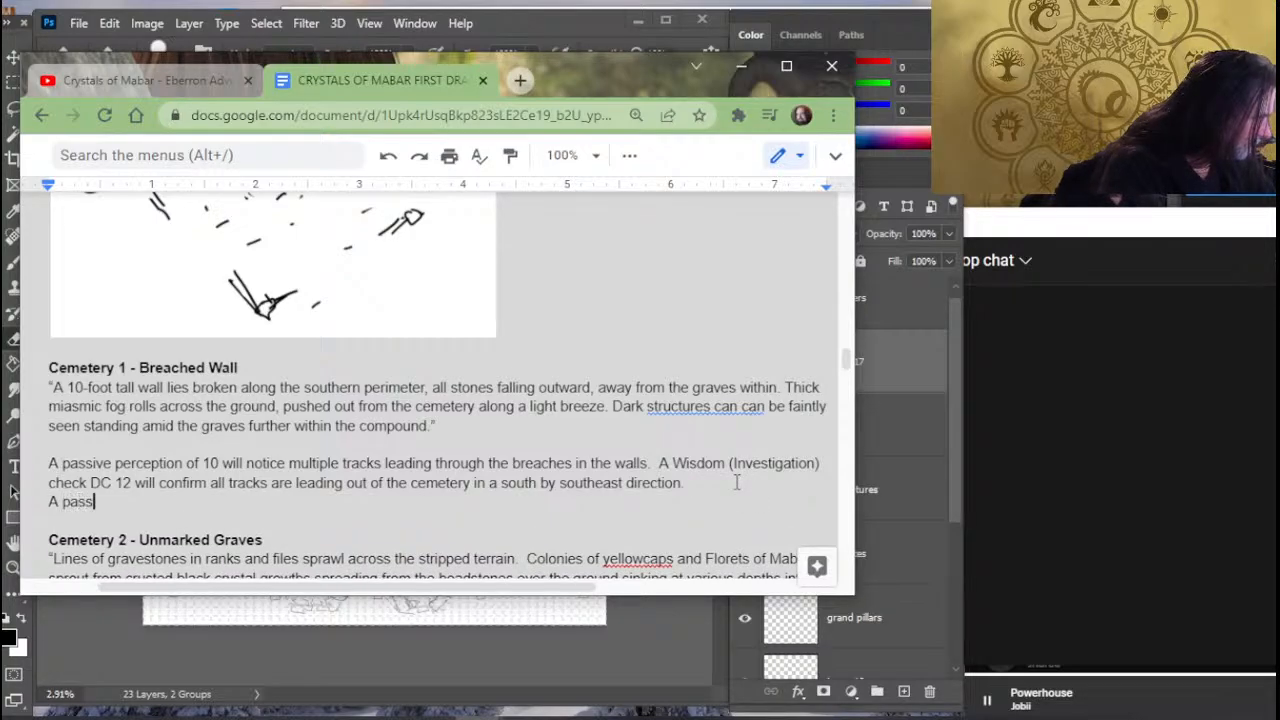
text(ive perception of 10 will)
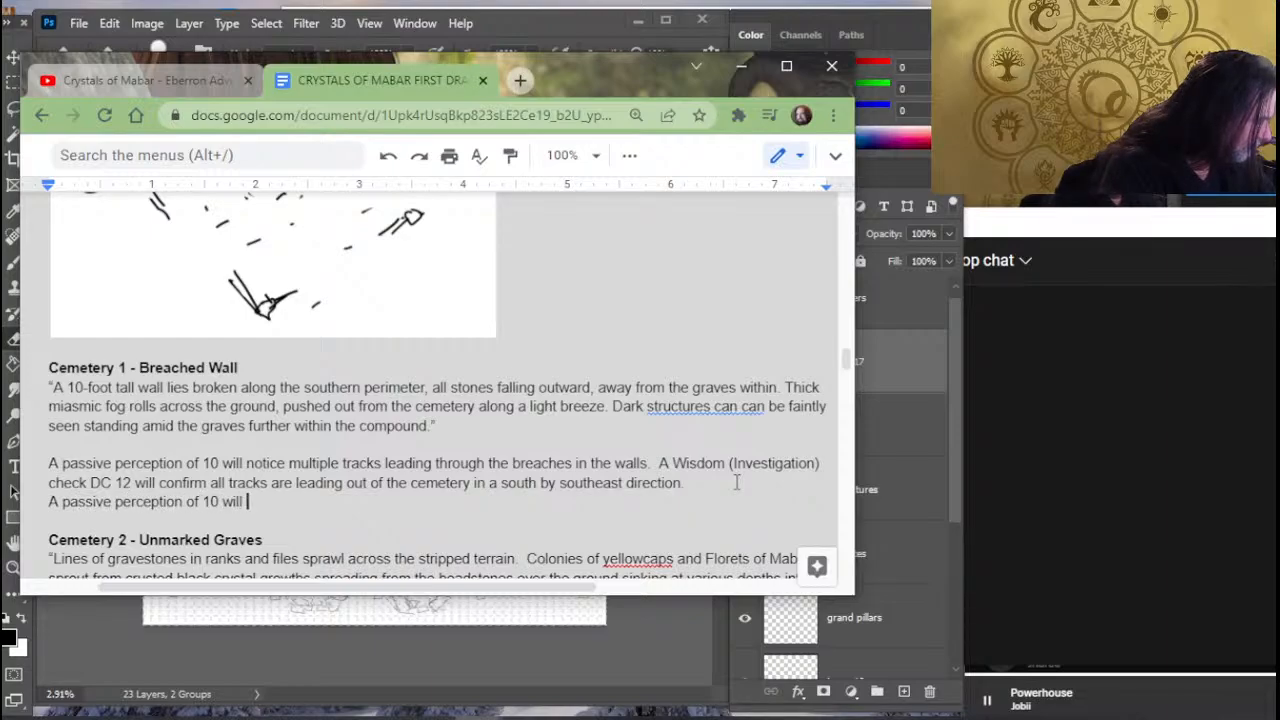
text( not)
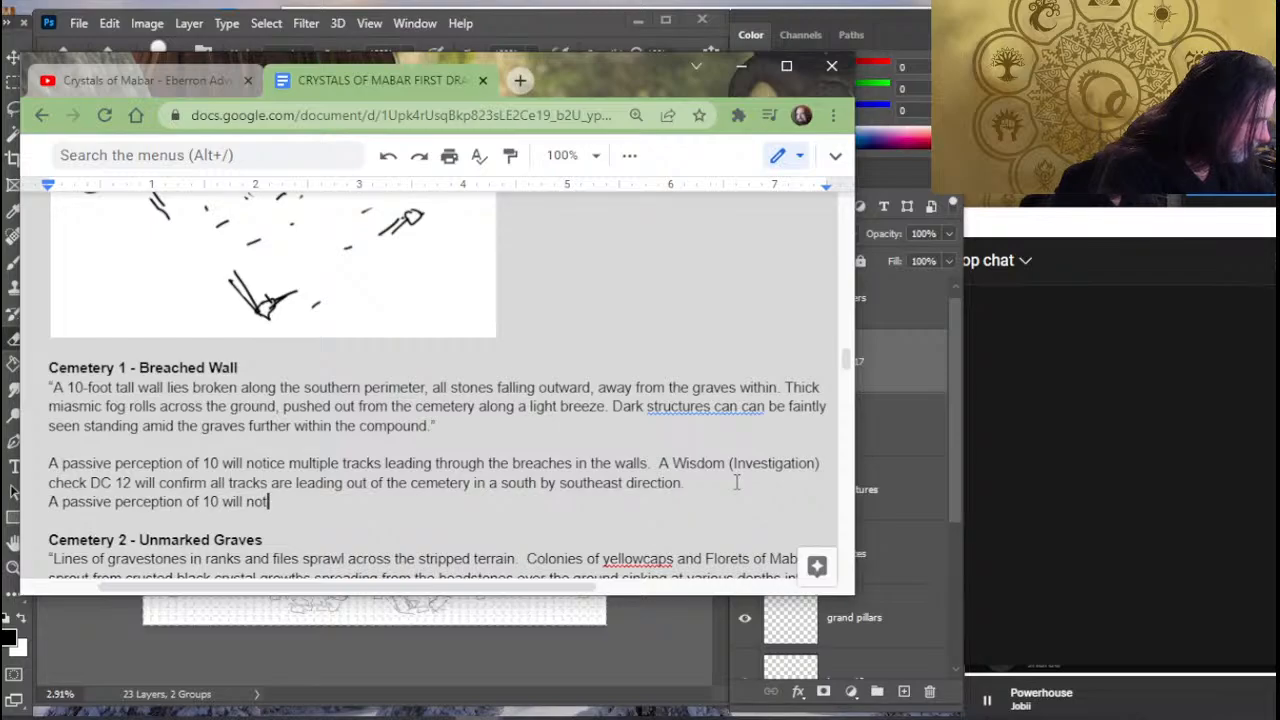
- Rework the new Breached Wall line to read "A passive perception of 12 will"
key(BackSpace)
key(BackSpace)
key(BackSpace)
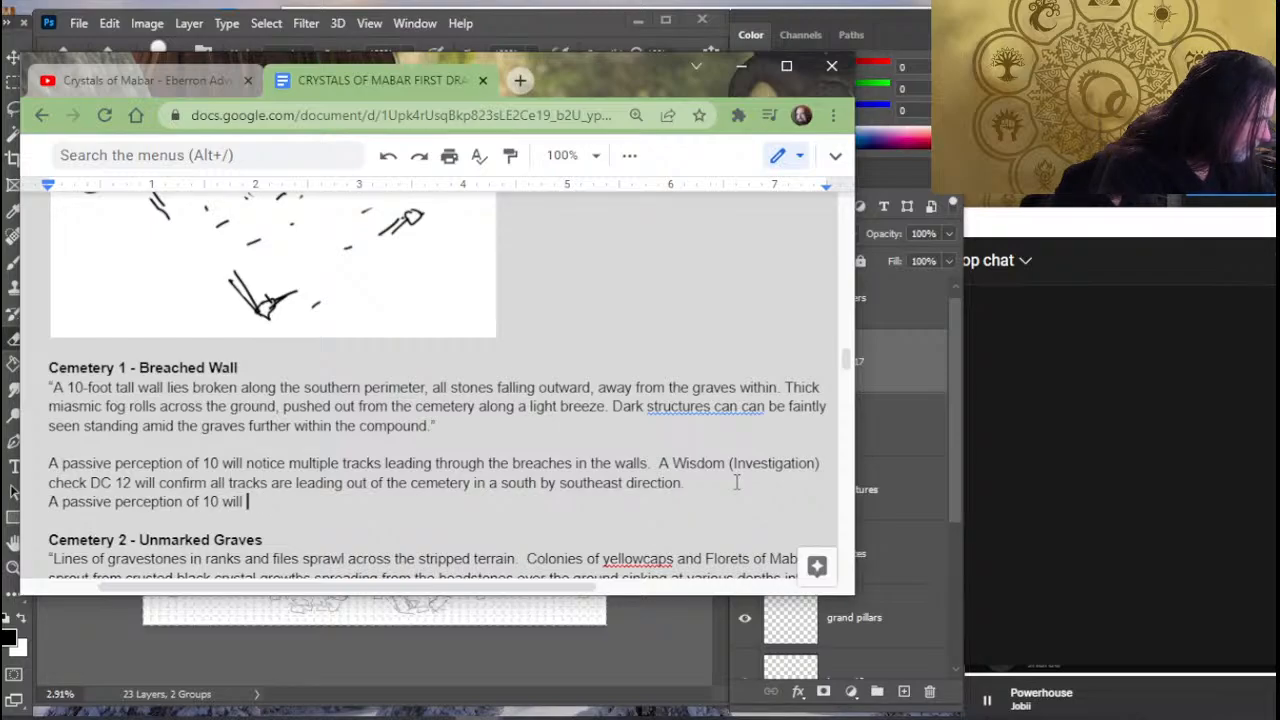
text(not)
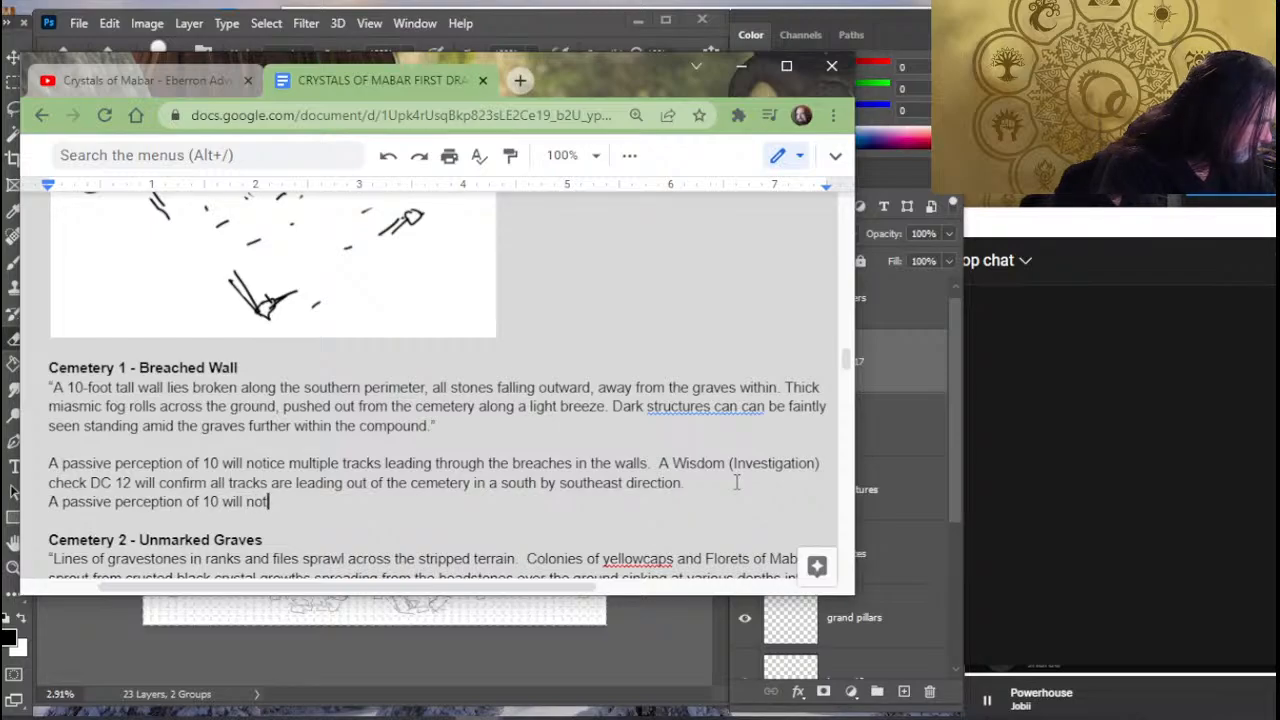
key(BackSpace)
key(BackSpace)
key(BackSpace)
key(BackSpace)
key(BackSpace)
key(BackSpace)
key(BackSpace)
text(2 )
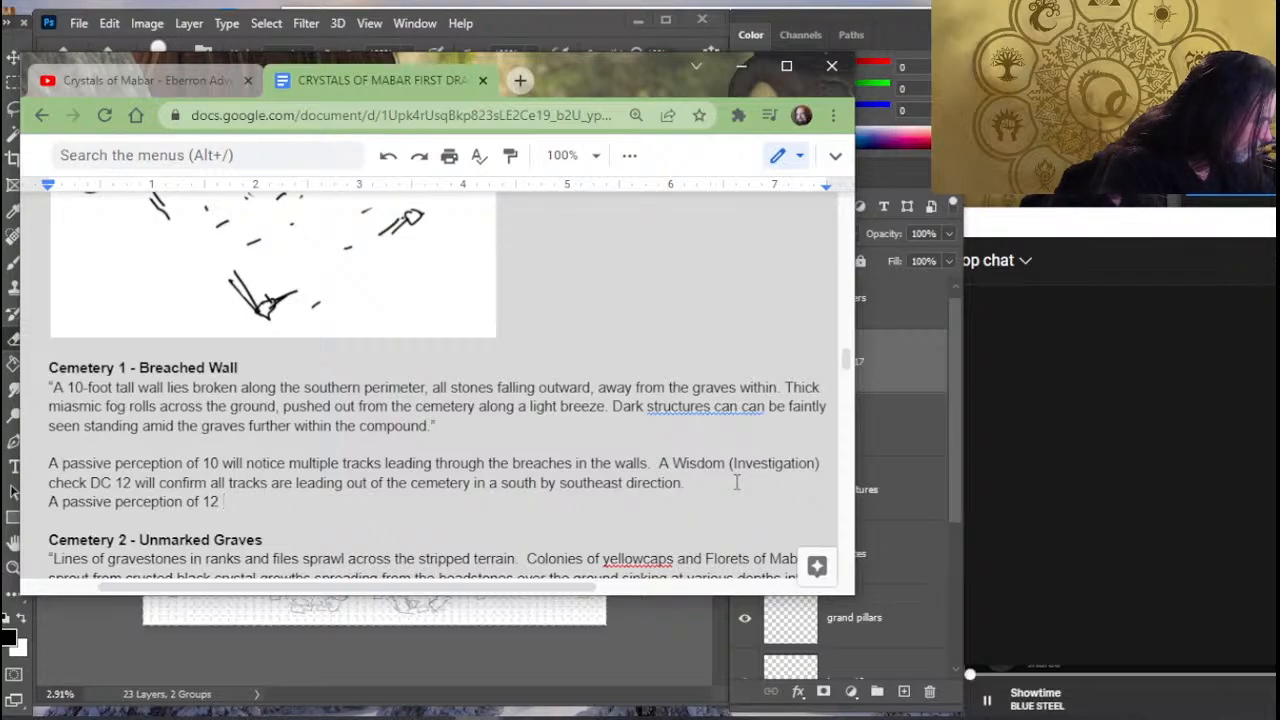
text(will)
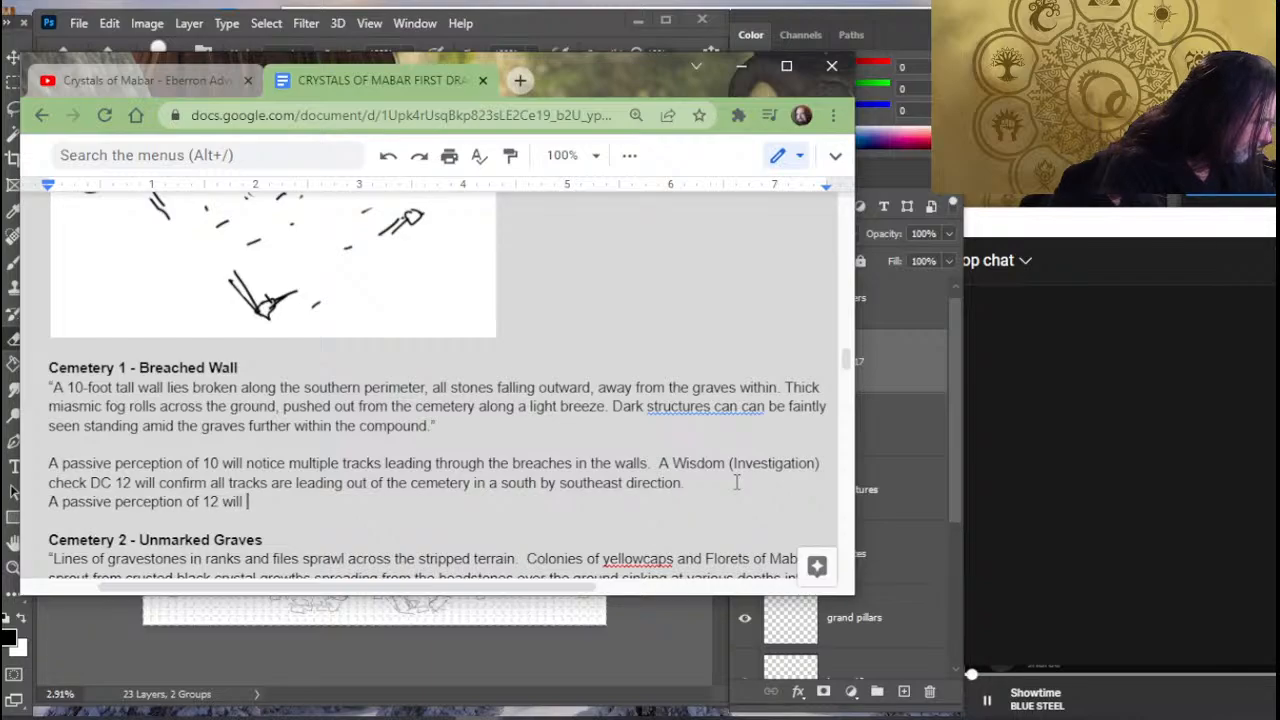
text( be)
key(BackSpace)
key(BackSpace)
key(BackSpace)
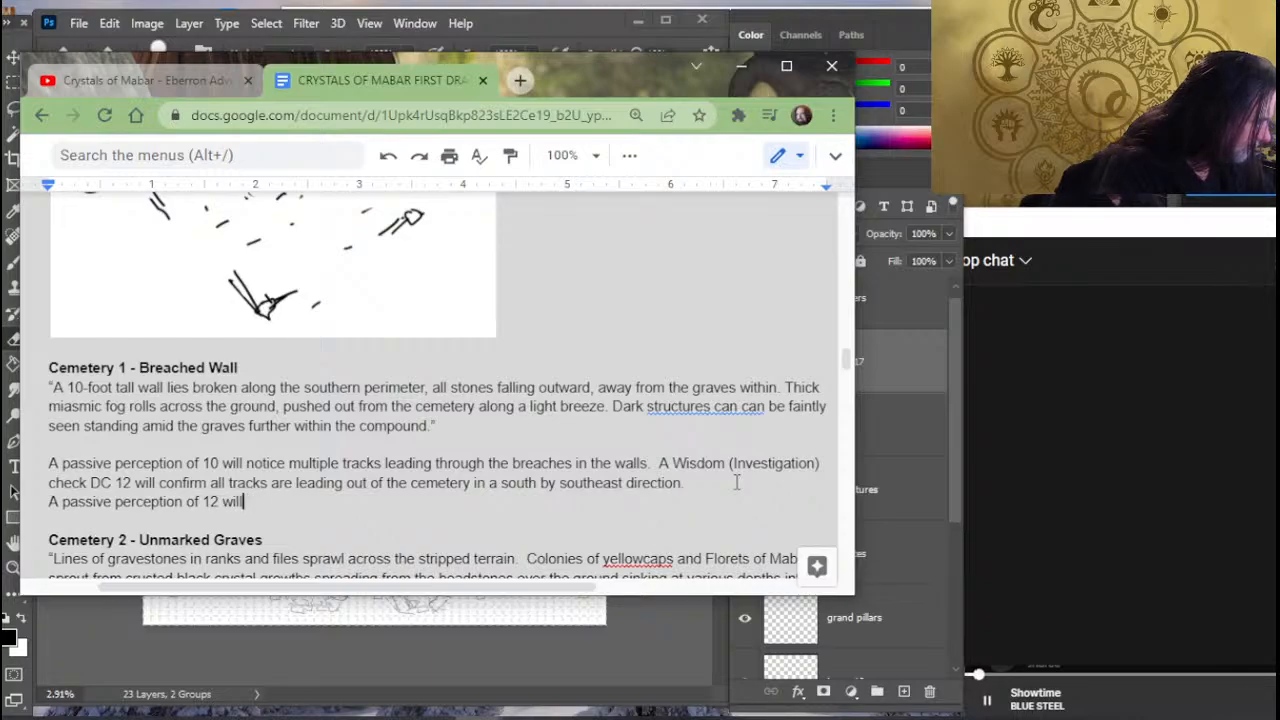
- Continue the new passive perception line with "hear the cries for help"
text(hear )
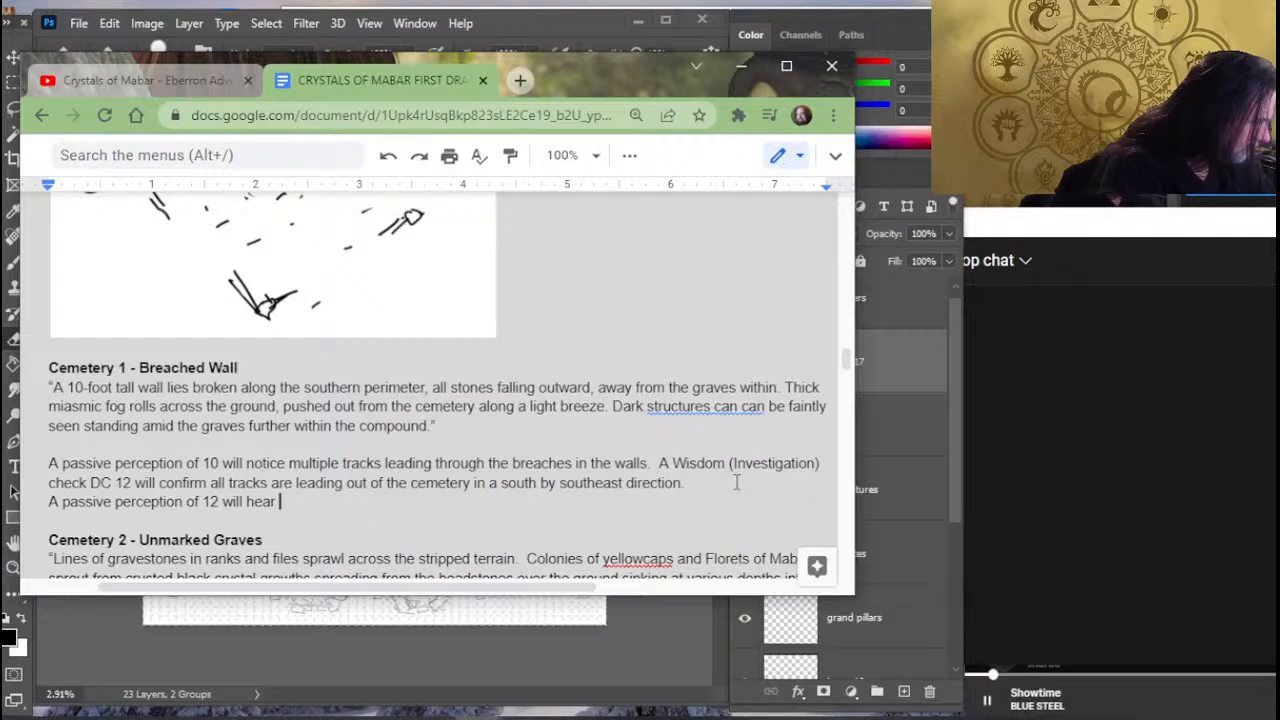
text(the)
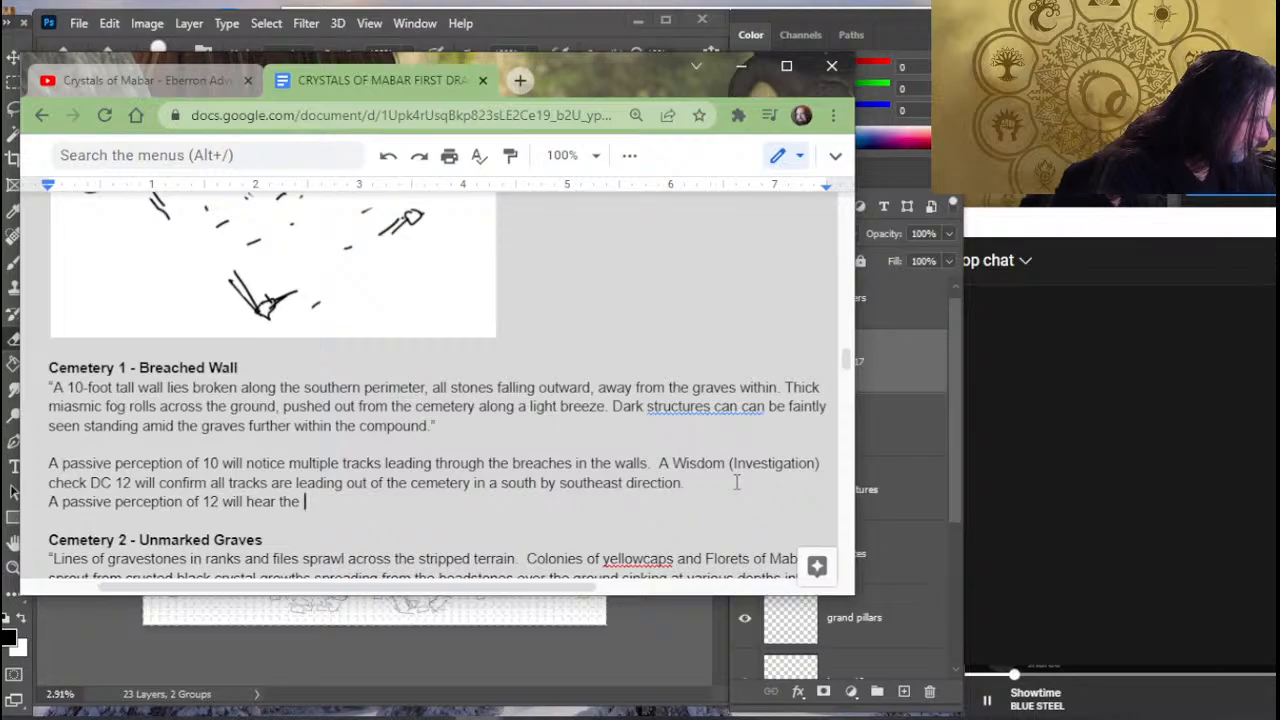
text(cries for )
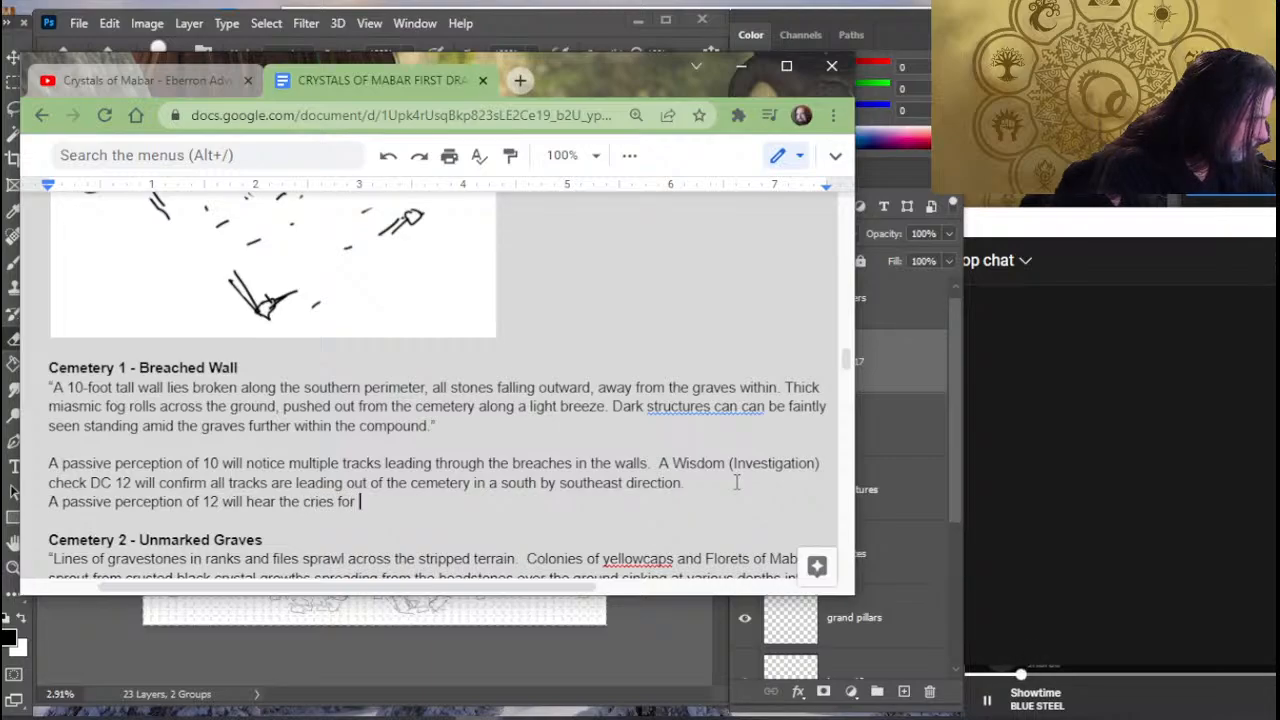
text(help)
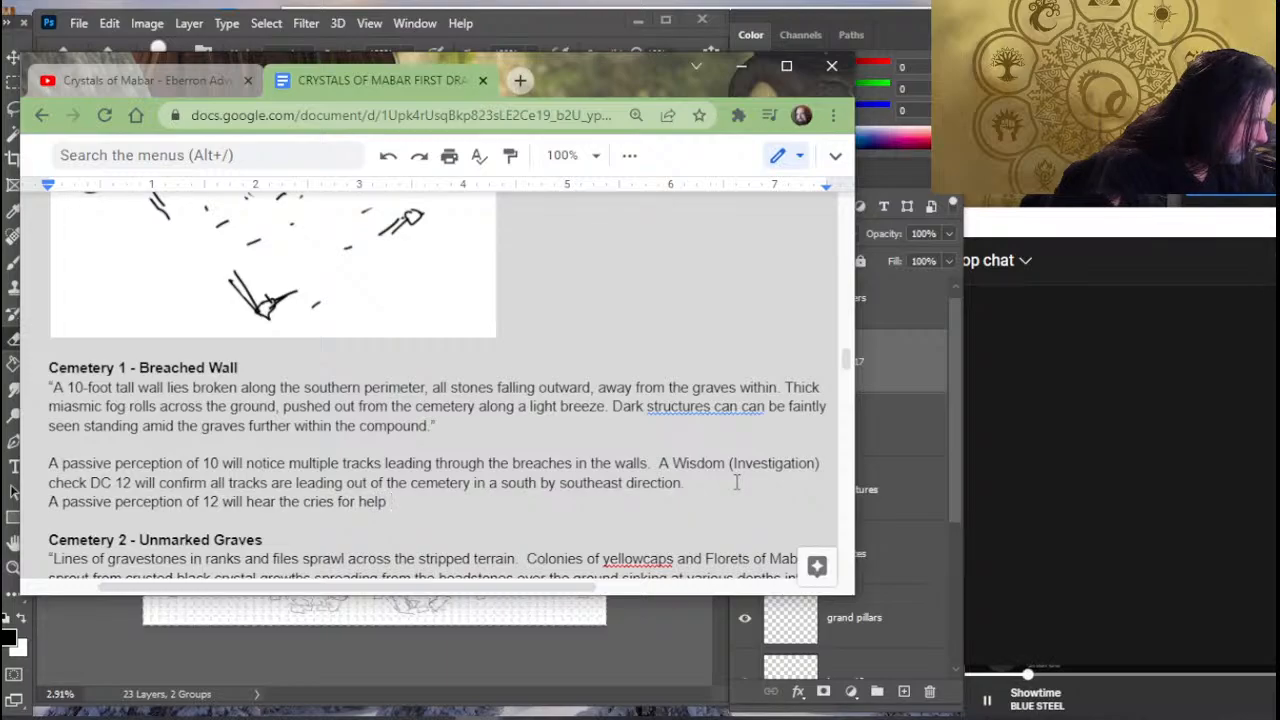
text( coming from)
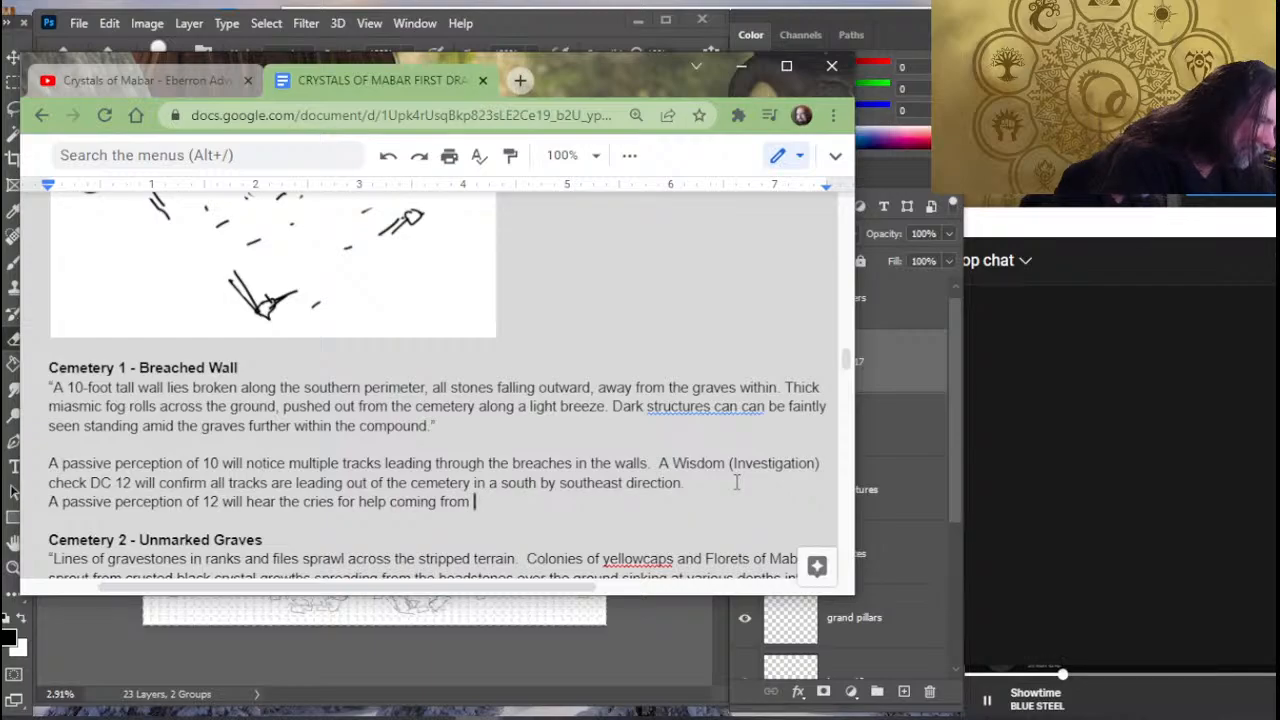
key(BackSpace)
key(BackSpace)
key(BackSpace)
key(BackSpace)
key(BackSpace)
key(BackSpace)
key(BackSpace)
key(BackSpace)
key(BackSpace)
key(BackSpace)
key(BackSpace)
key(BackSpace)
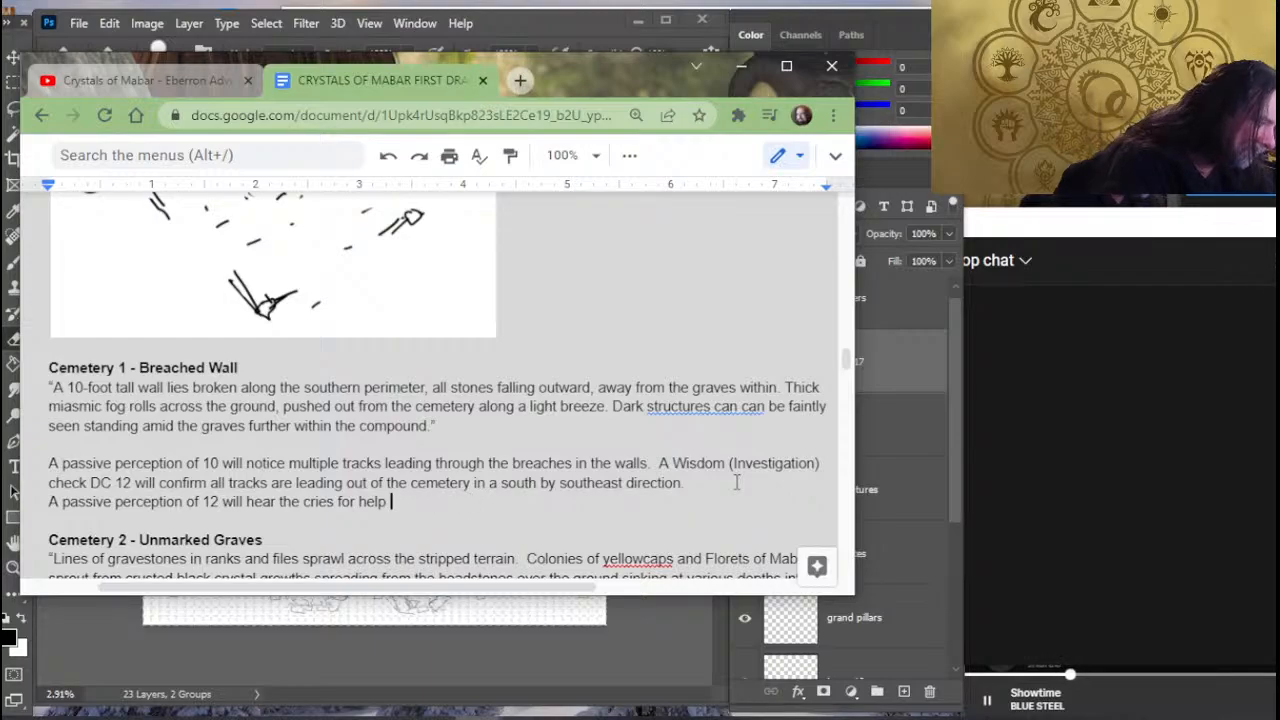
- Finish the passive perception sentence about the cries for help with "sound nearby but muffled."
text(sound nea)
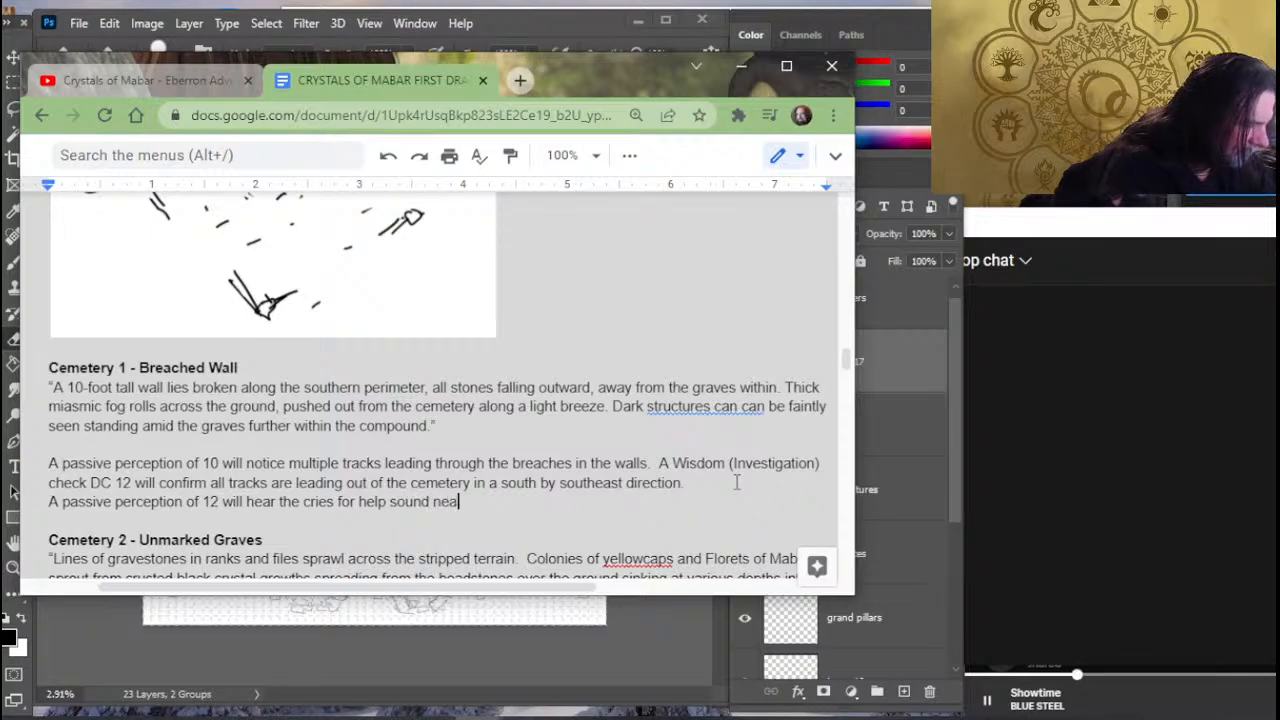
text(rby but )
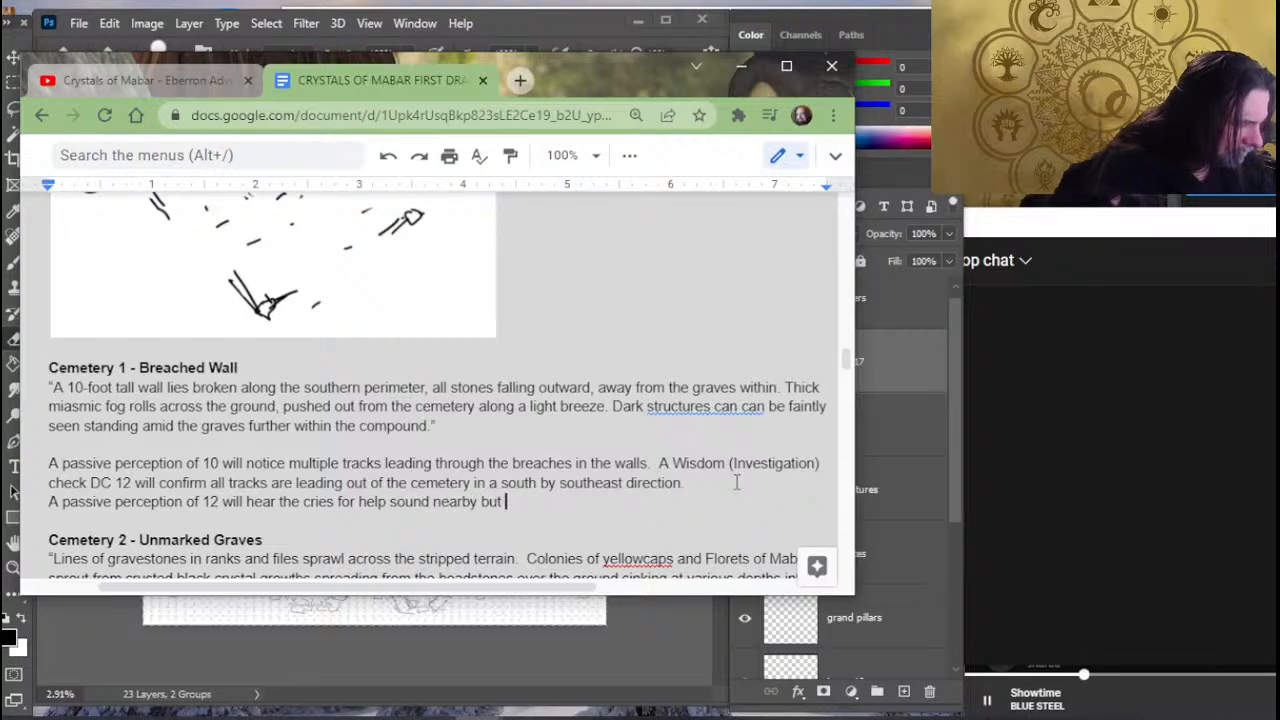
text(muffled.)
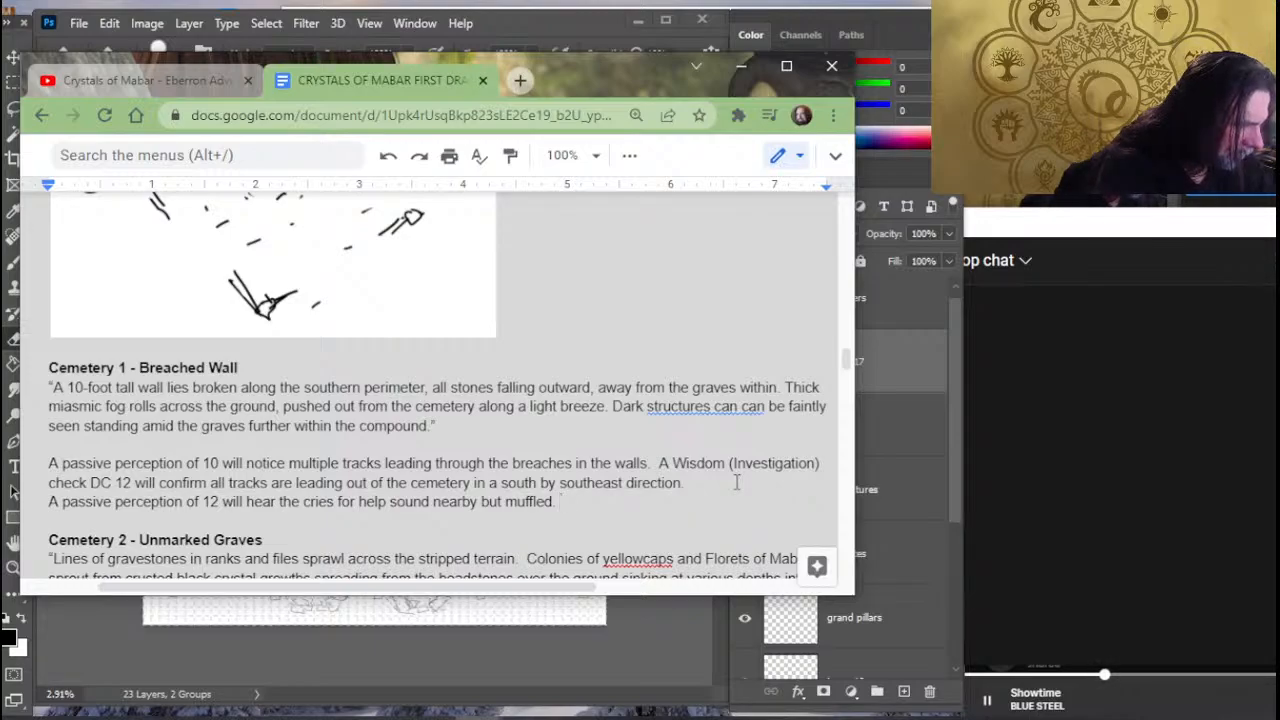
- Follow the muffled cries sentence in Cemetery 1 - Breached Wall with "A Wisdom (Perception) check DC 14 will"
text(A w)
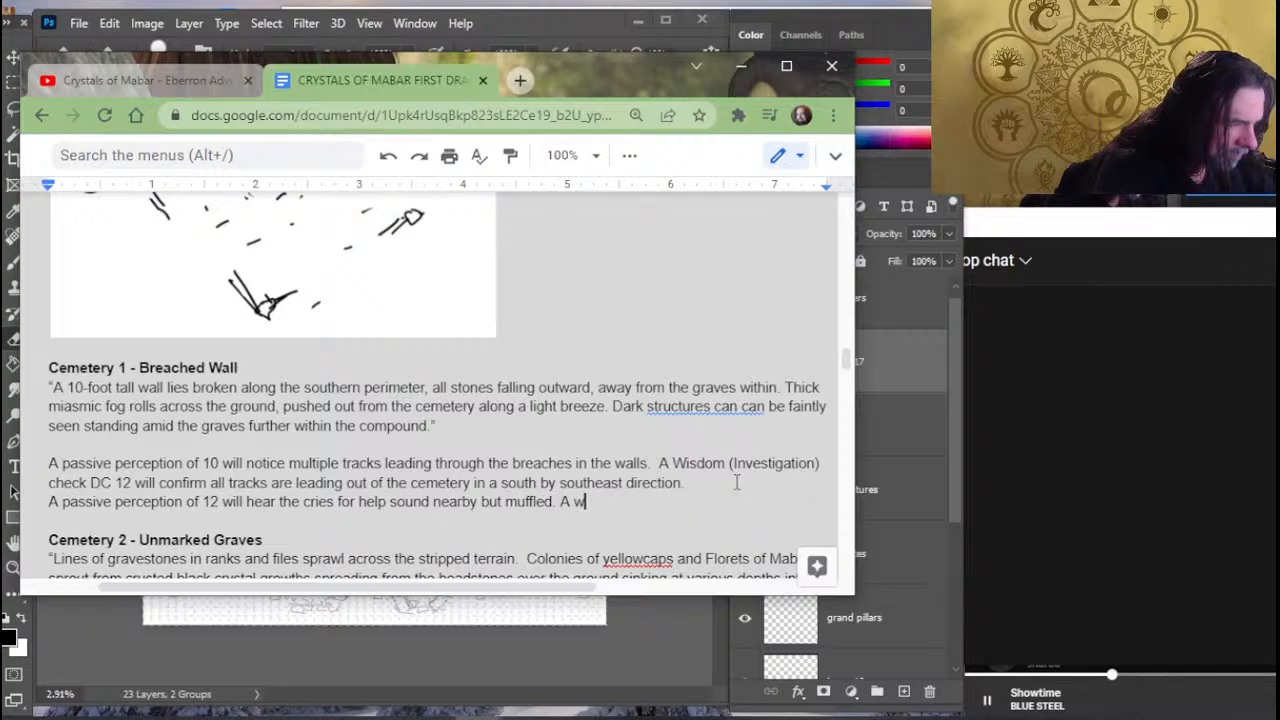
key(BackSpace)
text(Wisdom ()
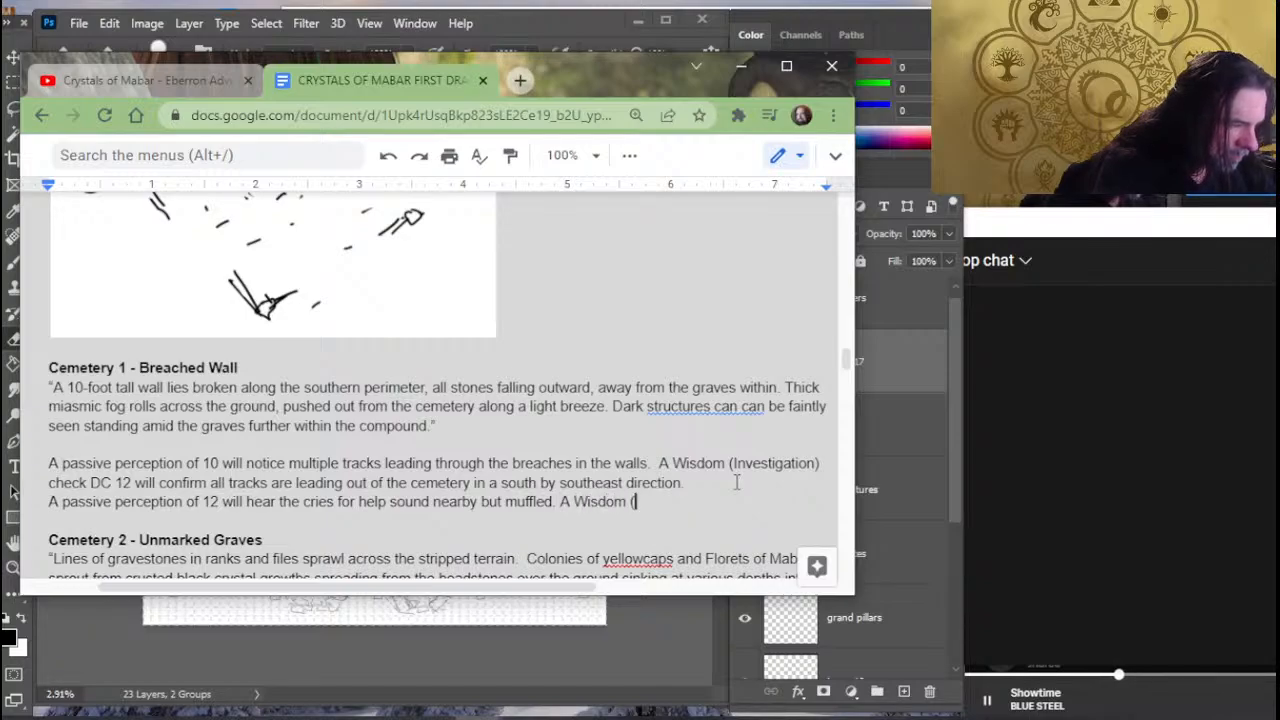
text(Perception))
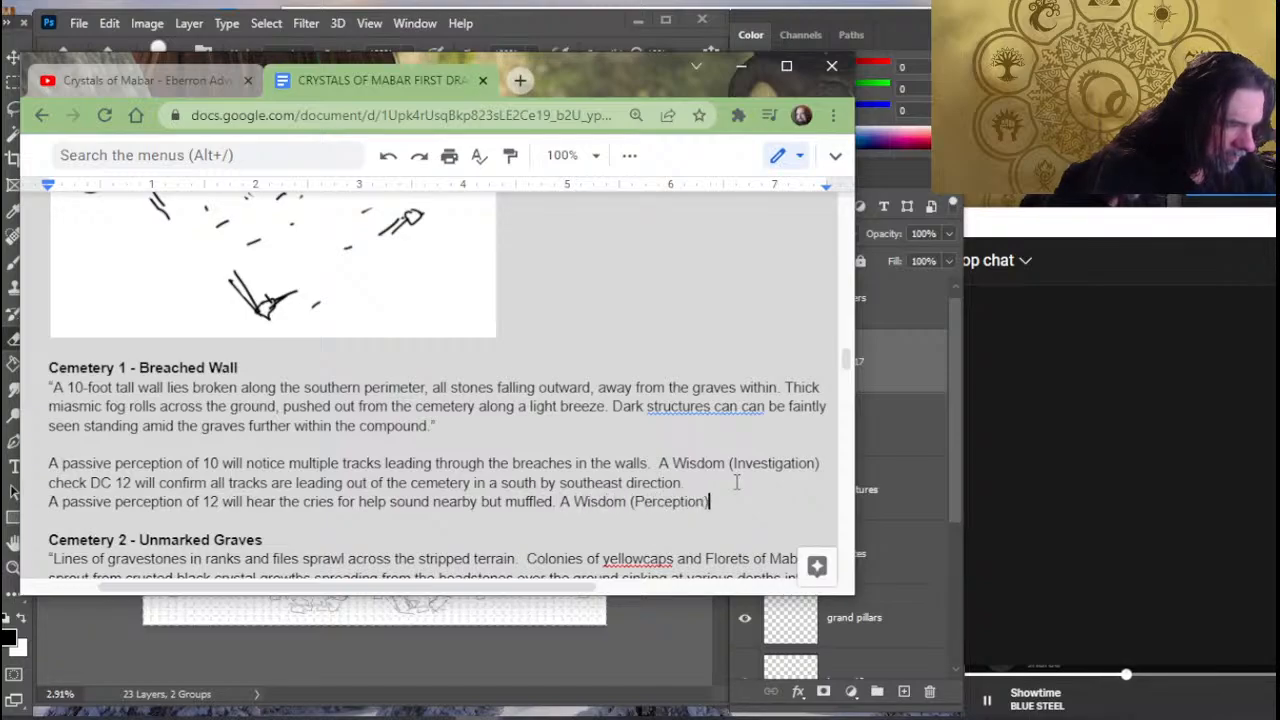
text( check D)
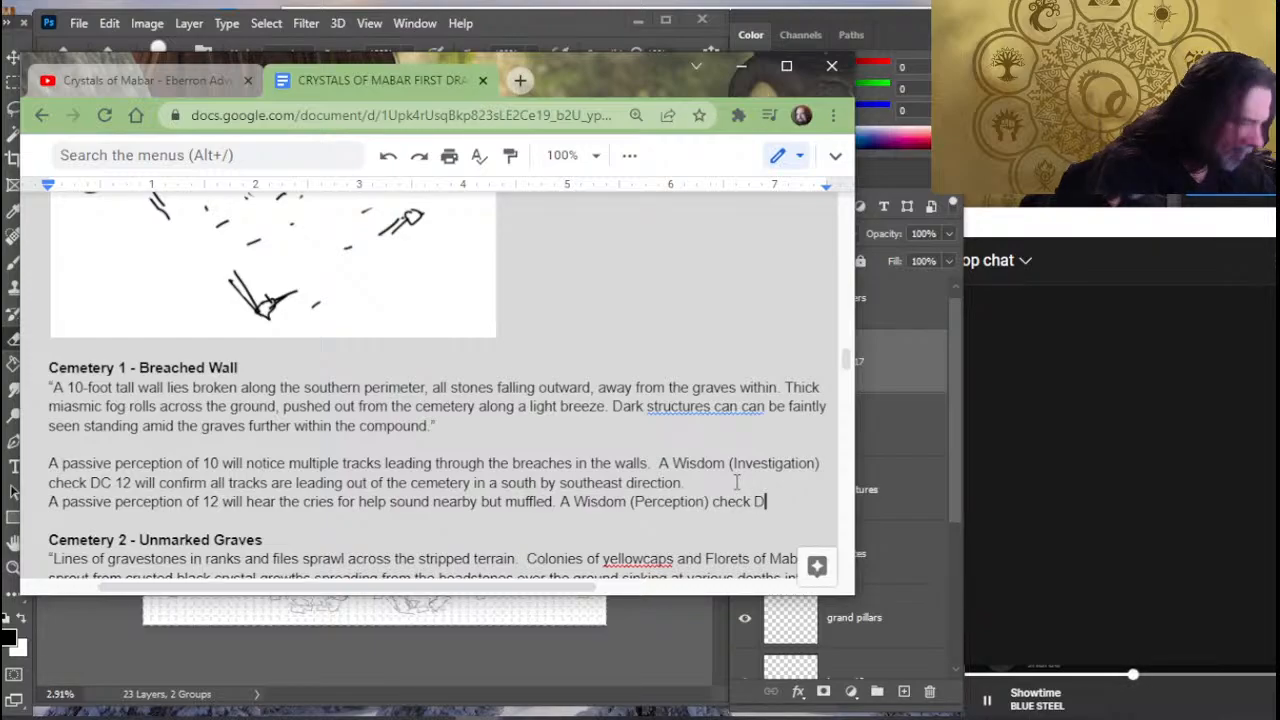
text(C 13)
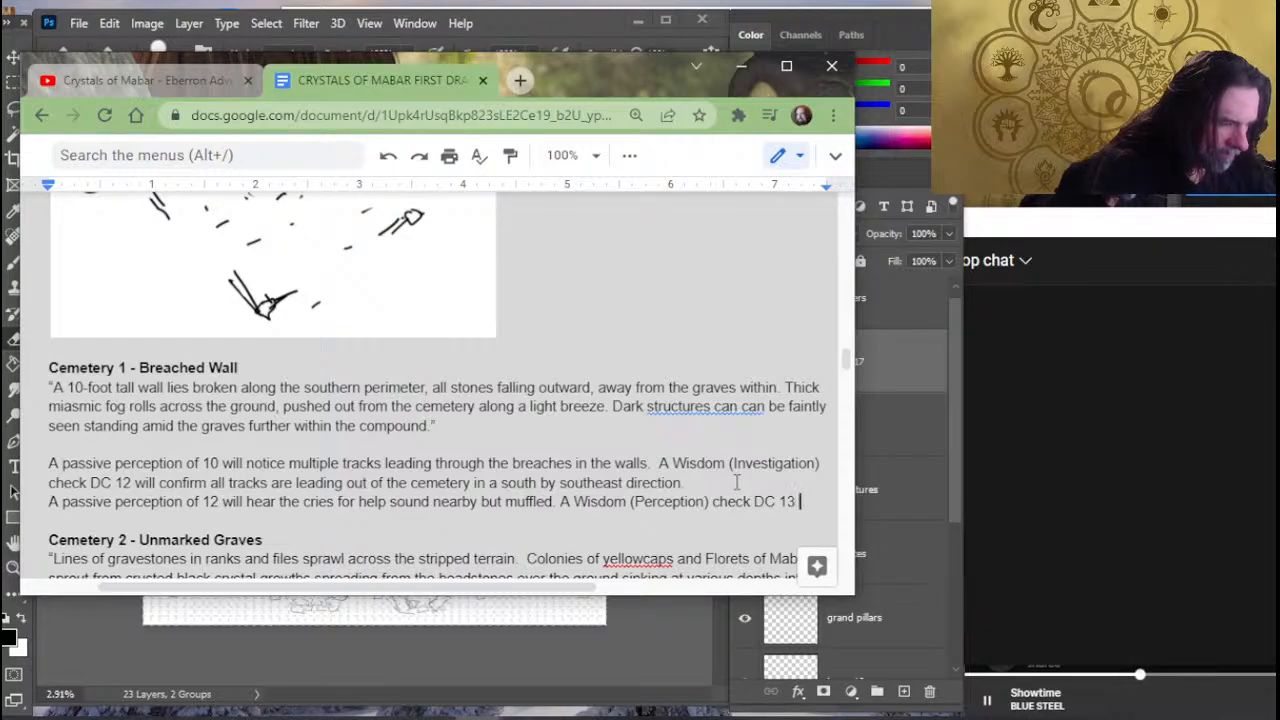
key(BackSpace)
key(BackSpace)
text(4 will )
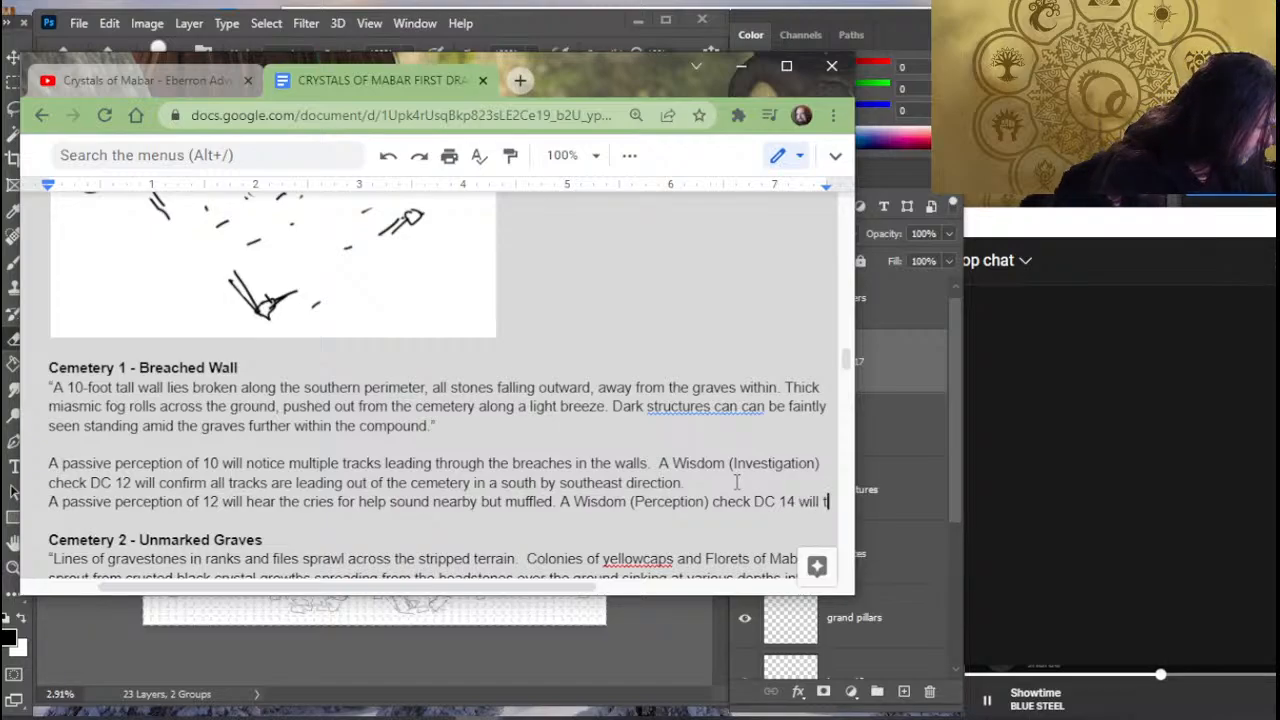
text(triangula)
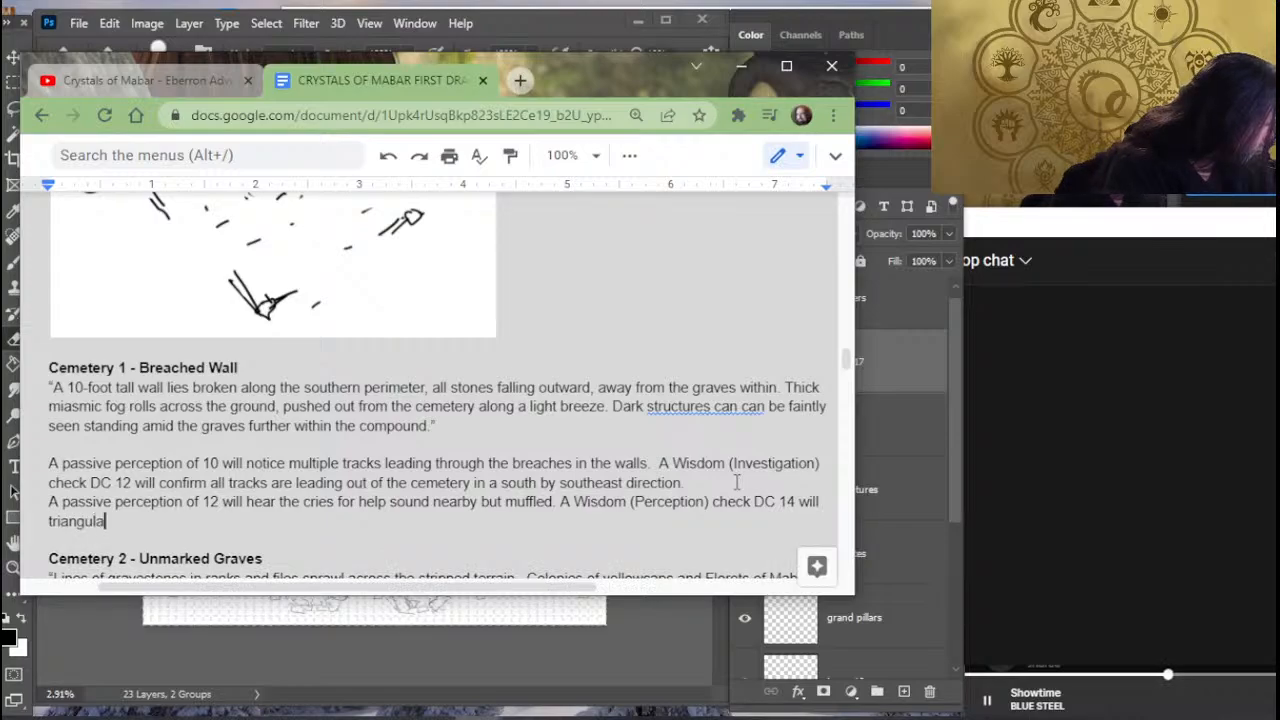
text(te that the voice is )
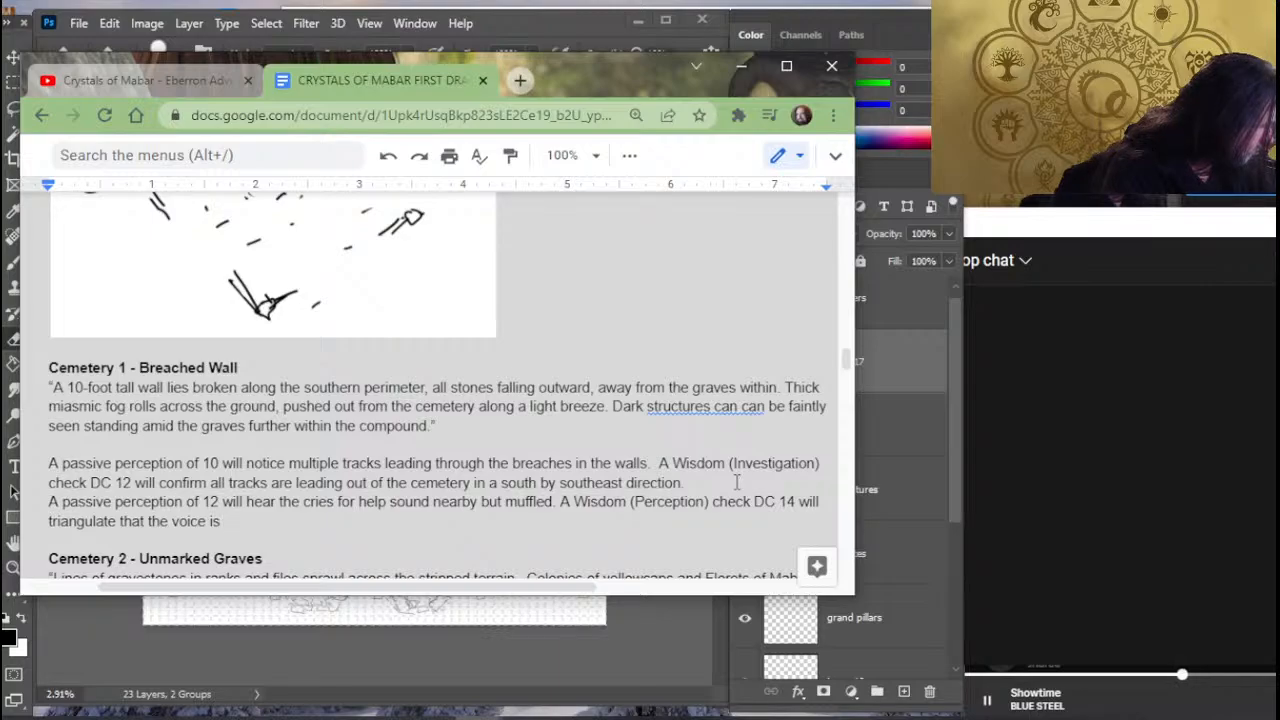
text(further)
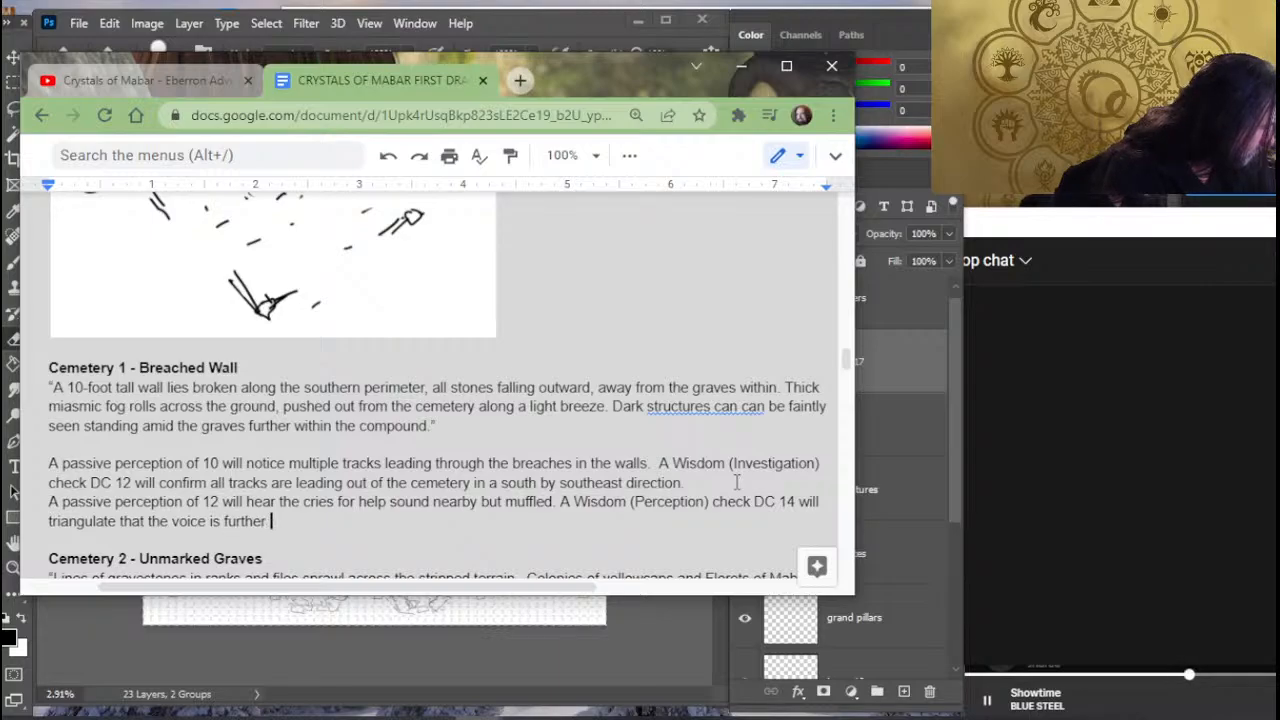
text( within the gr)
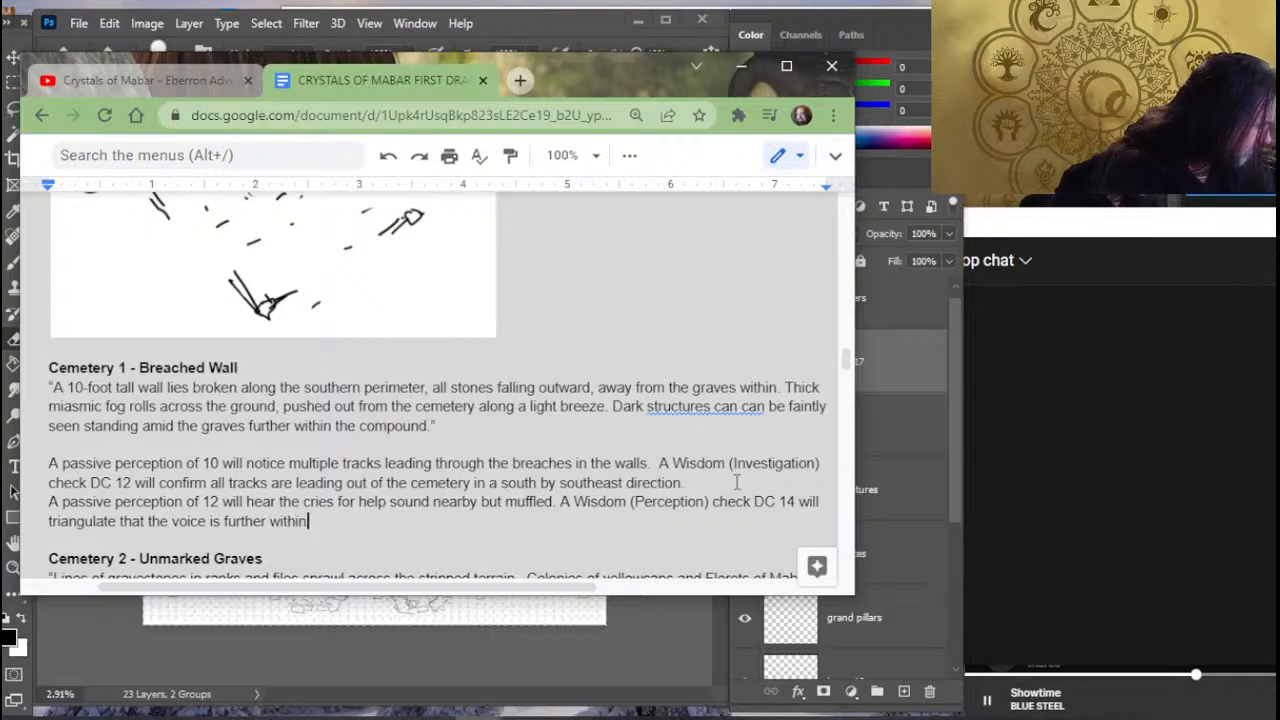
- Continue the Wisdom (Perception) check sentence with "triangulate that the voice is further within the"
key(BackSpace)
key(BackSpace)
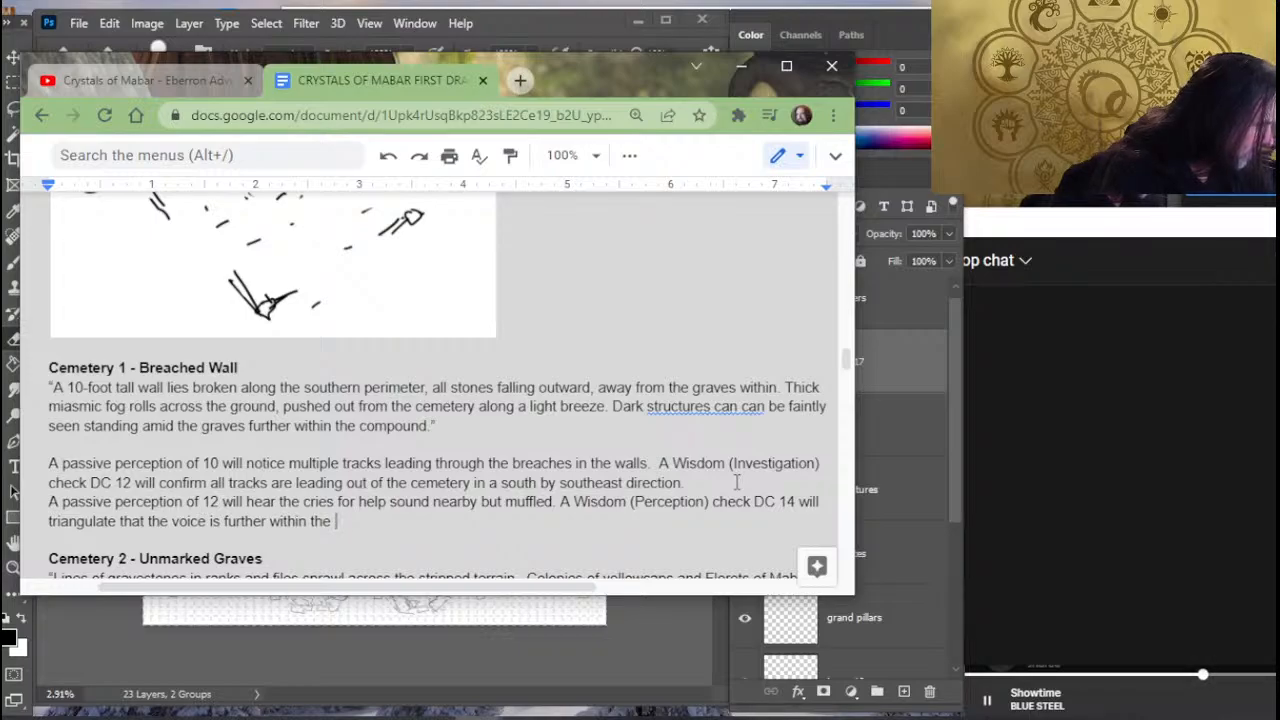
- Extend the sentence about the voice's location with "cemetery roughly northwest"
text(cemetery roughly )
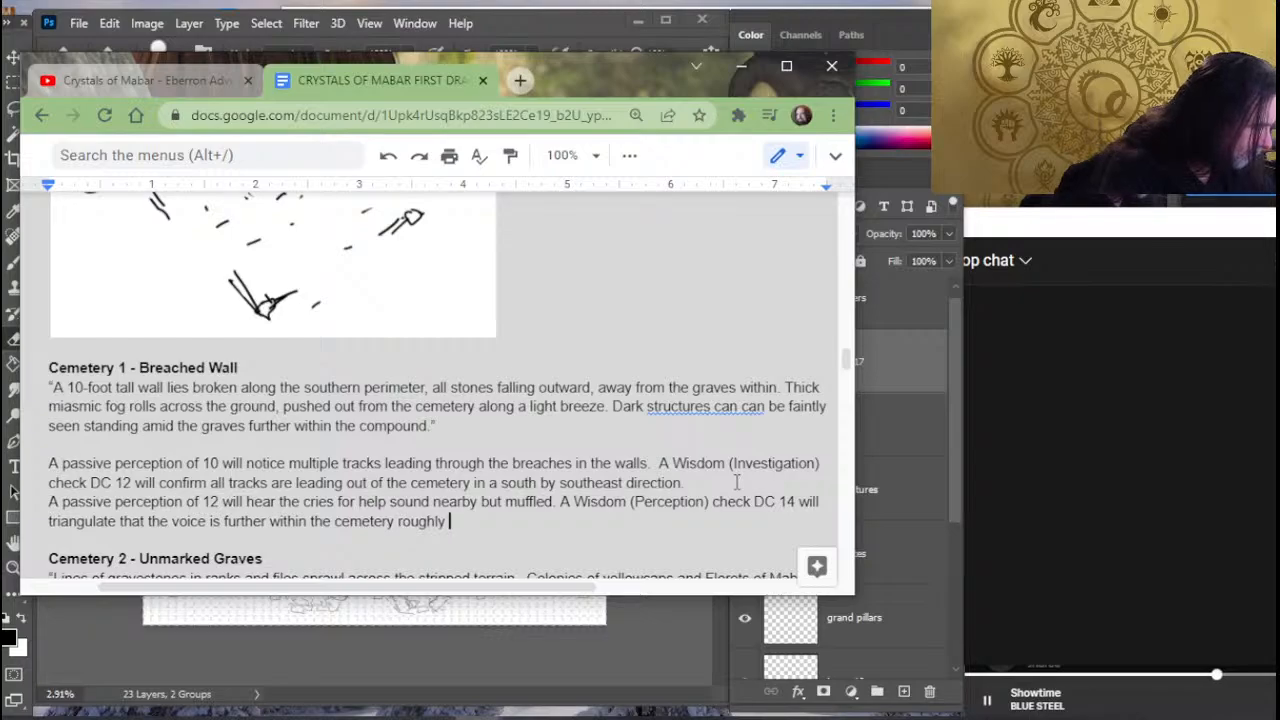
text(n)
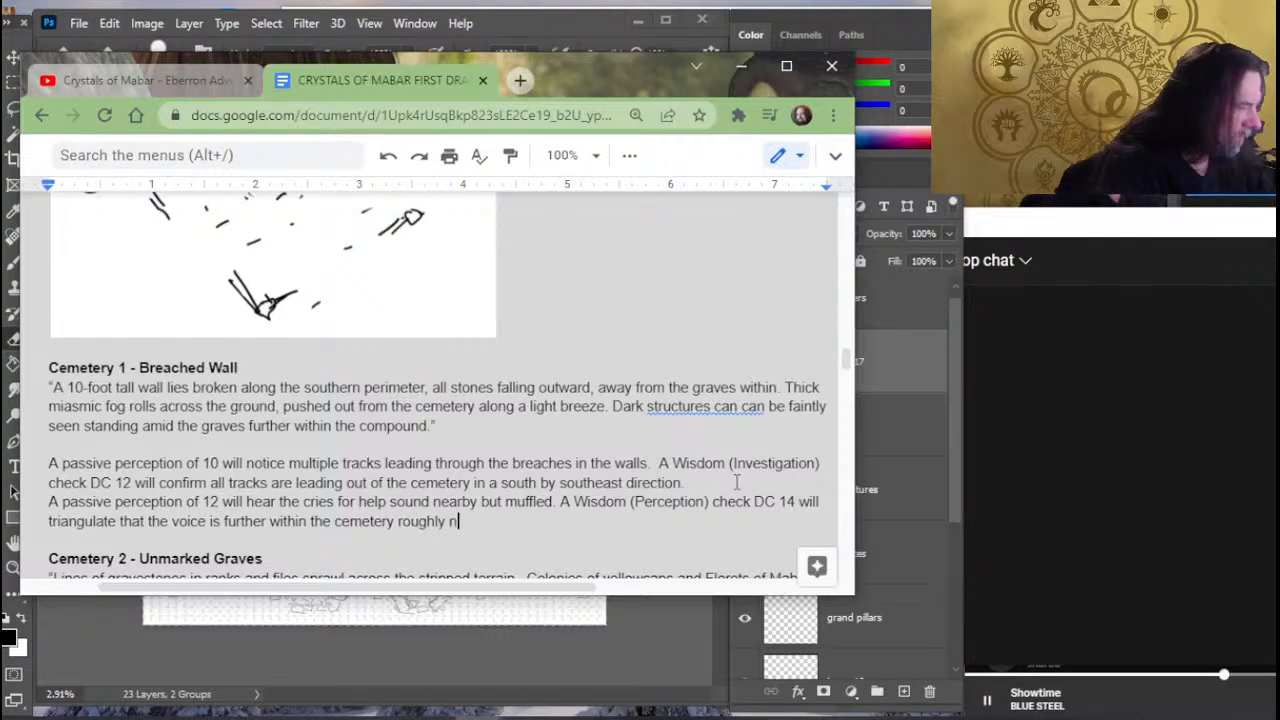
text(orthwest)
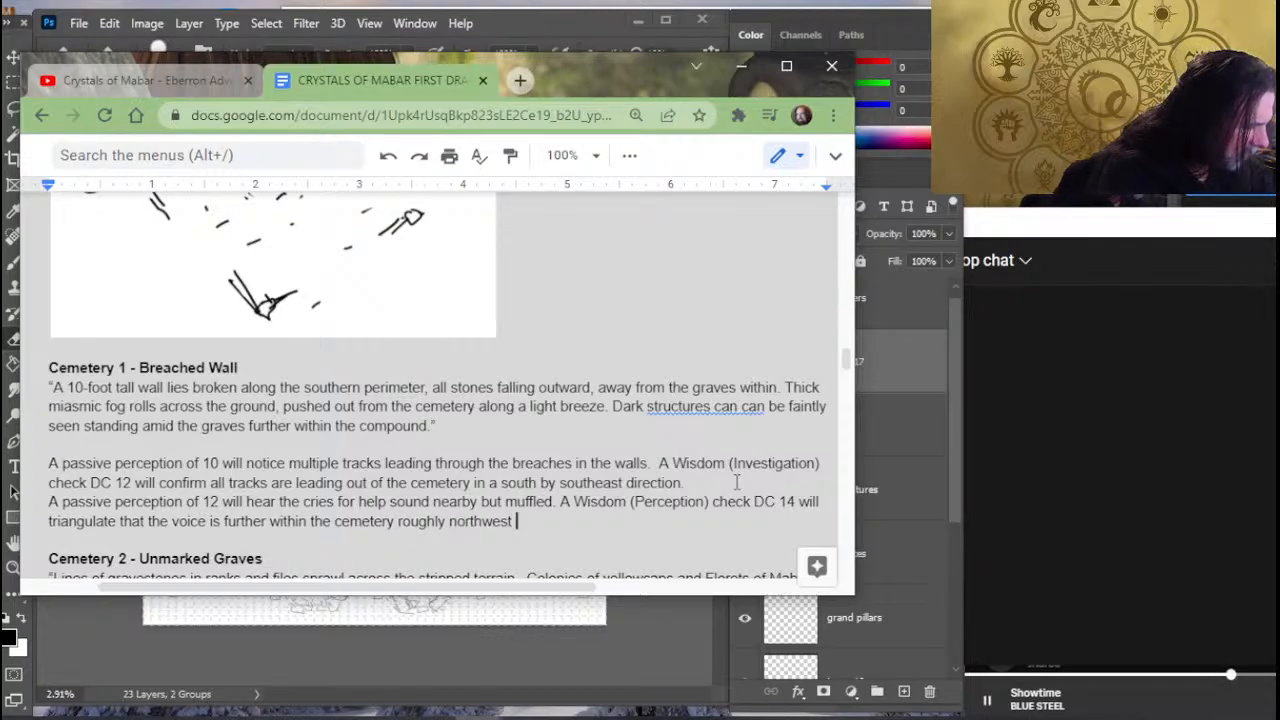
key(BackSpace)
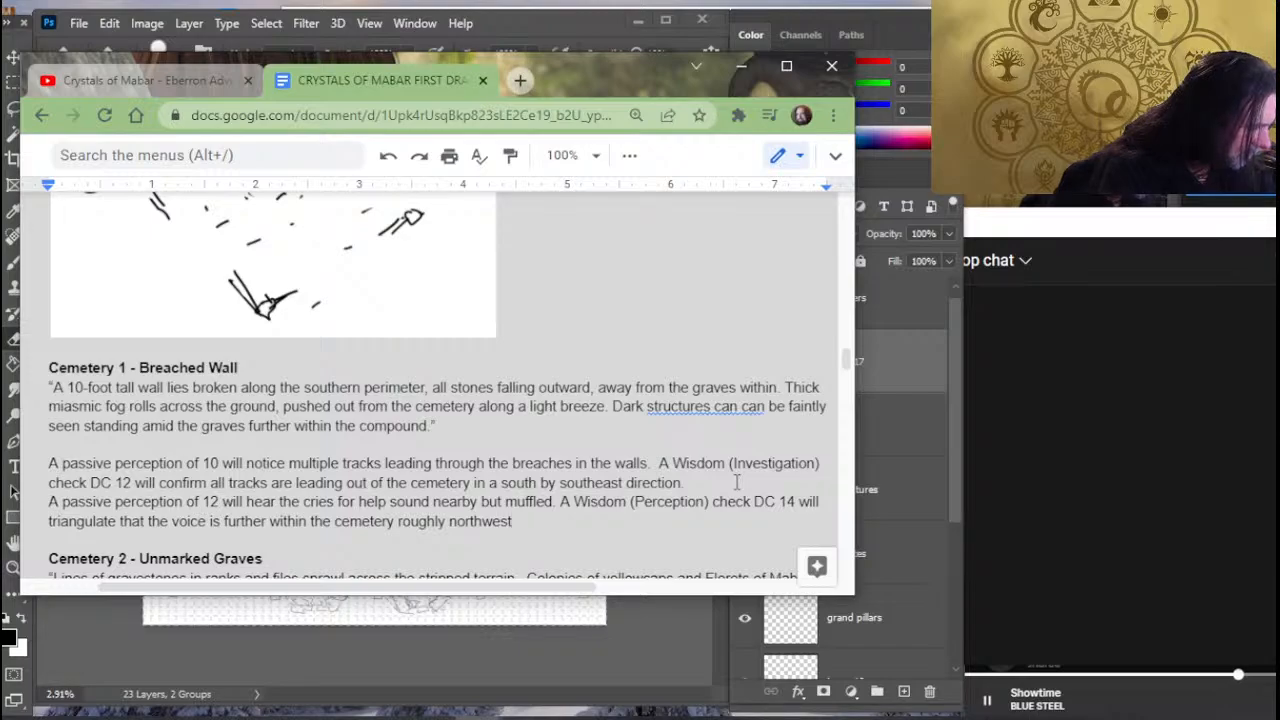
- Add the parenthetical "(perpendicular to the fallen wall)" after the northwest direction
text(()
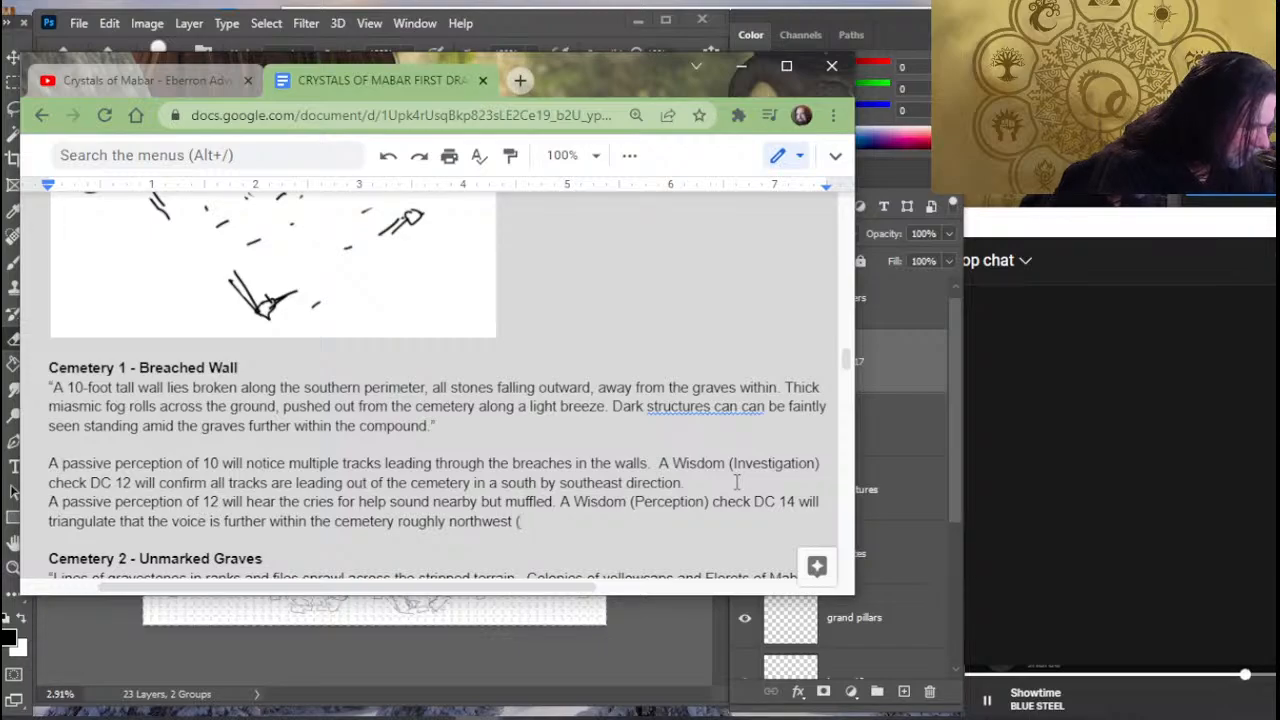
text(perpen)
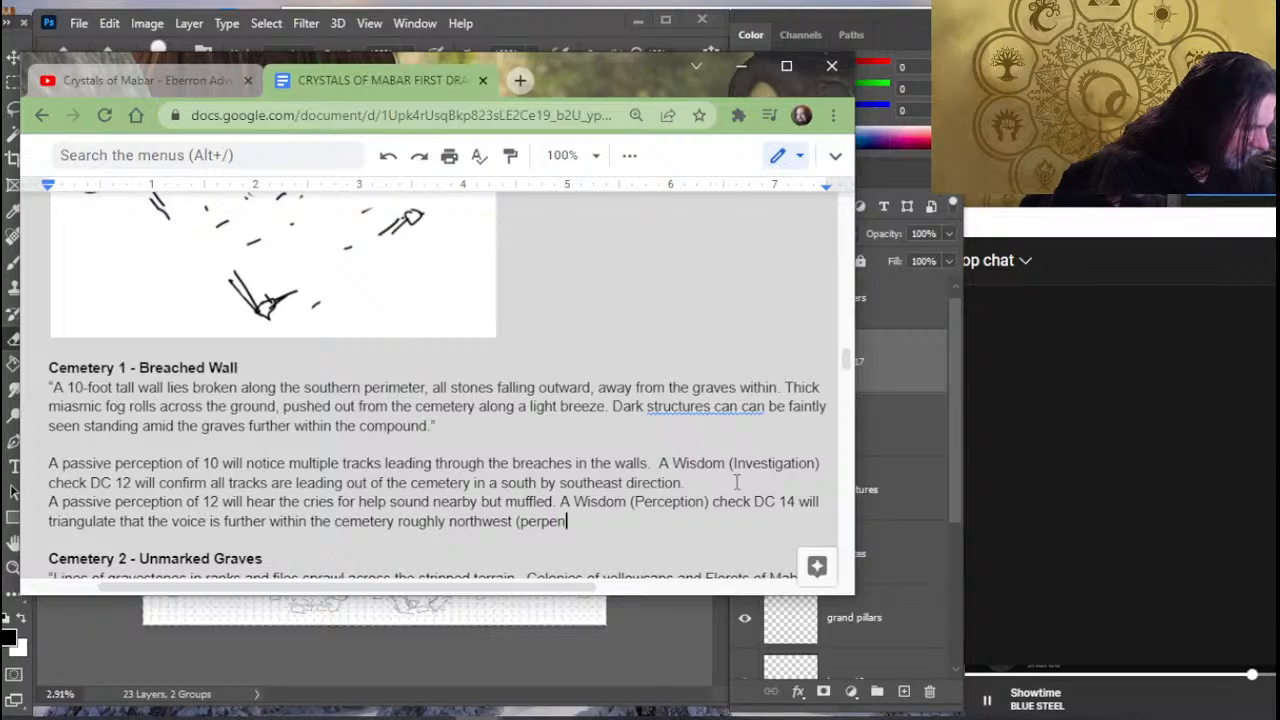
text(dicular)
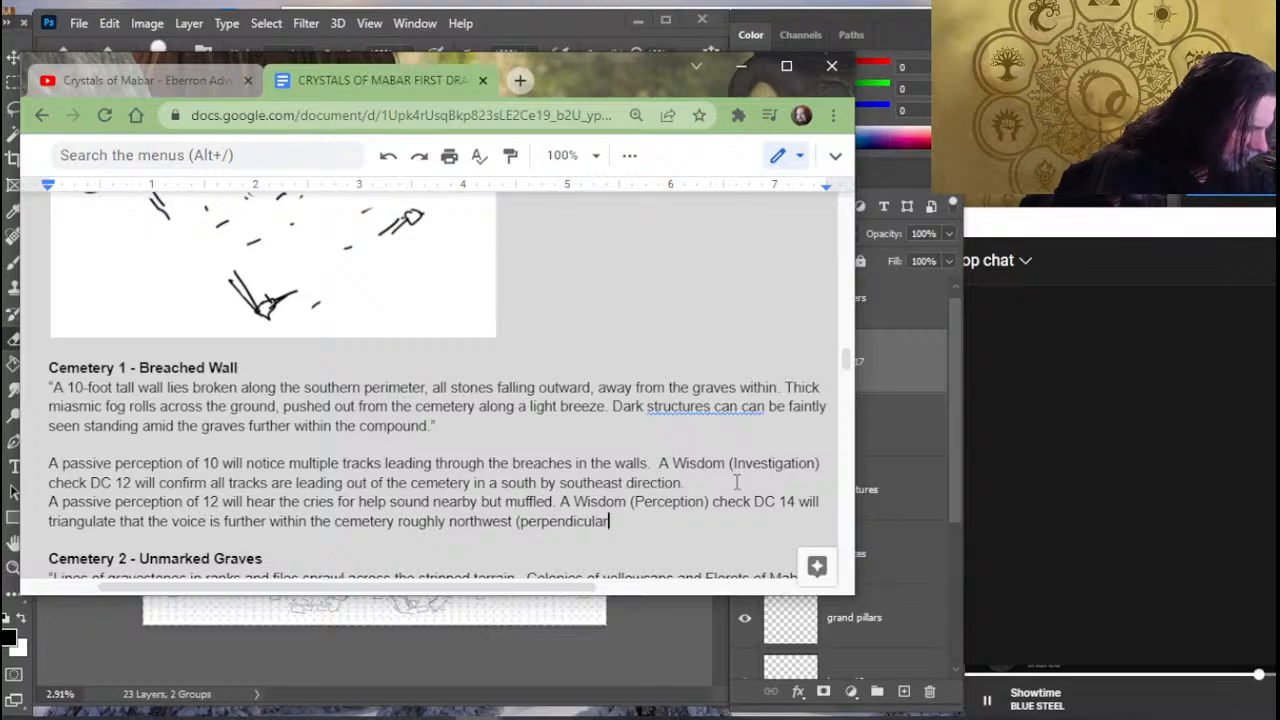
text( to the fa)
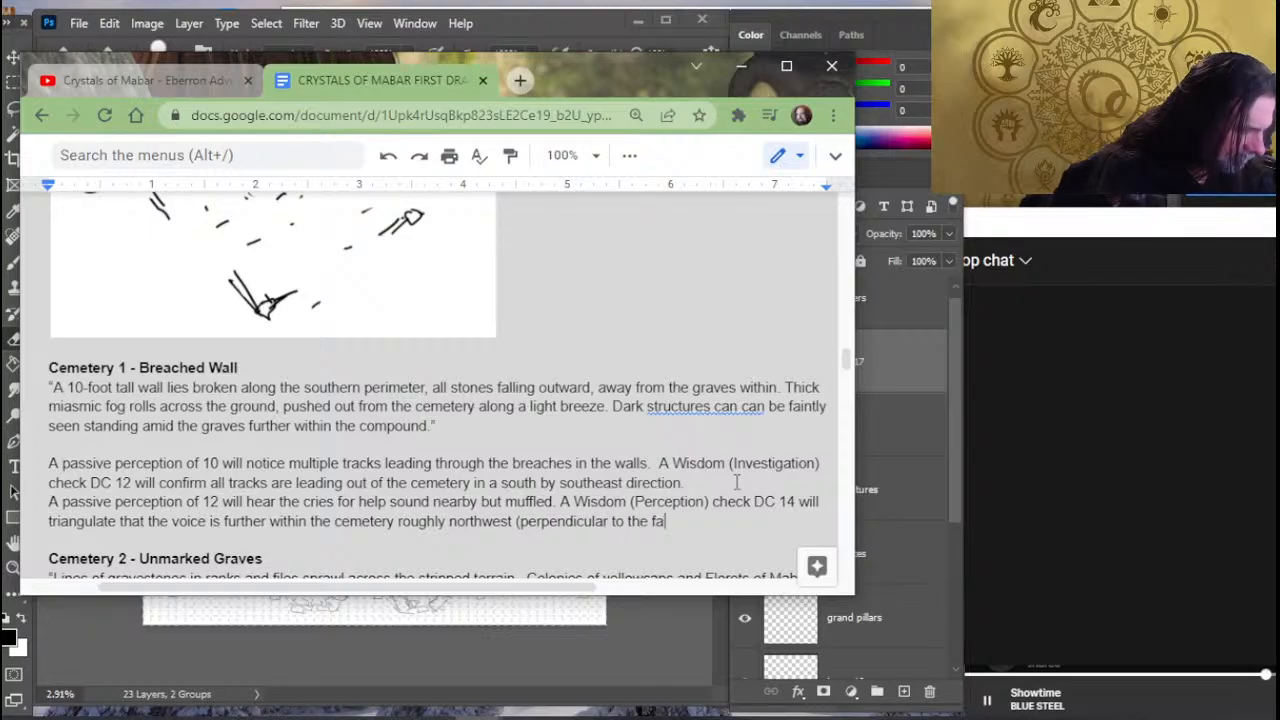
text(llen w)
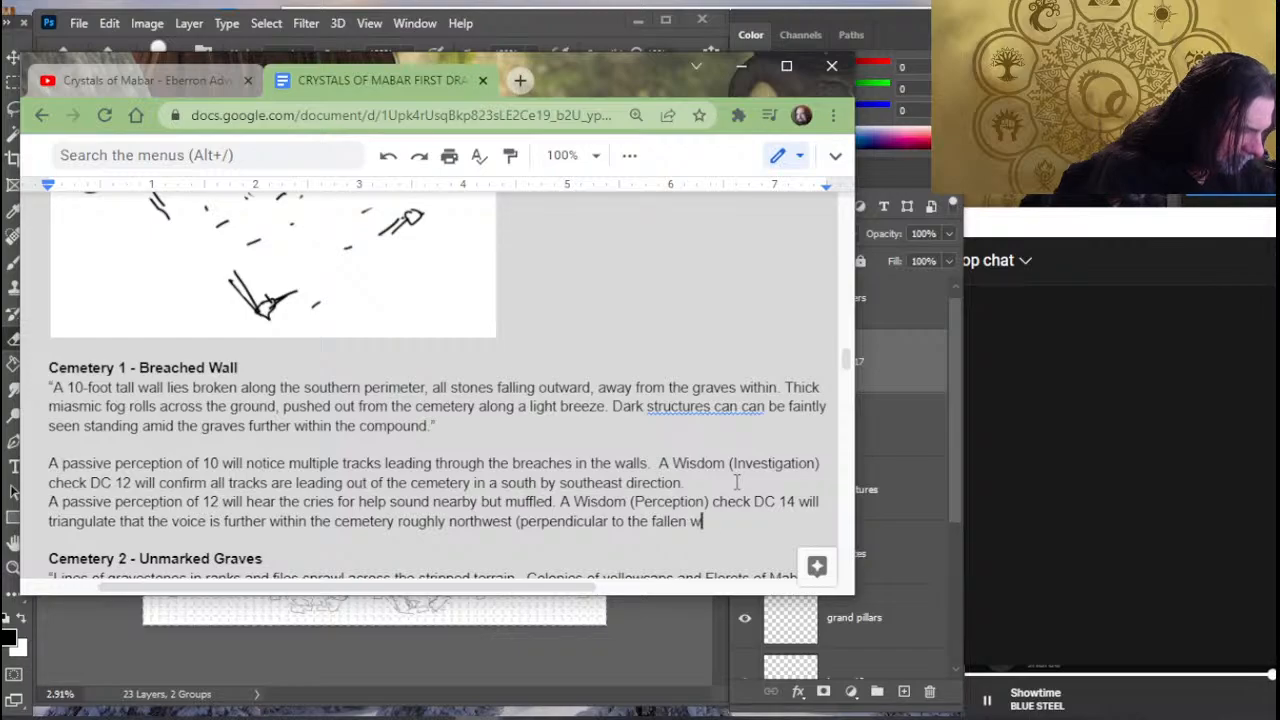
text(all))
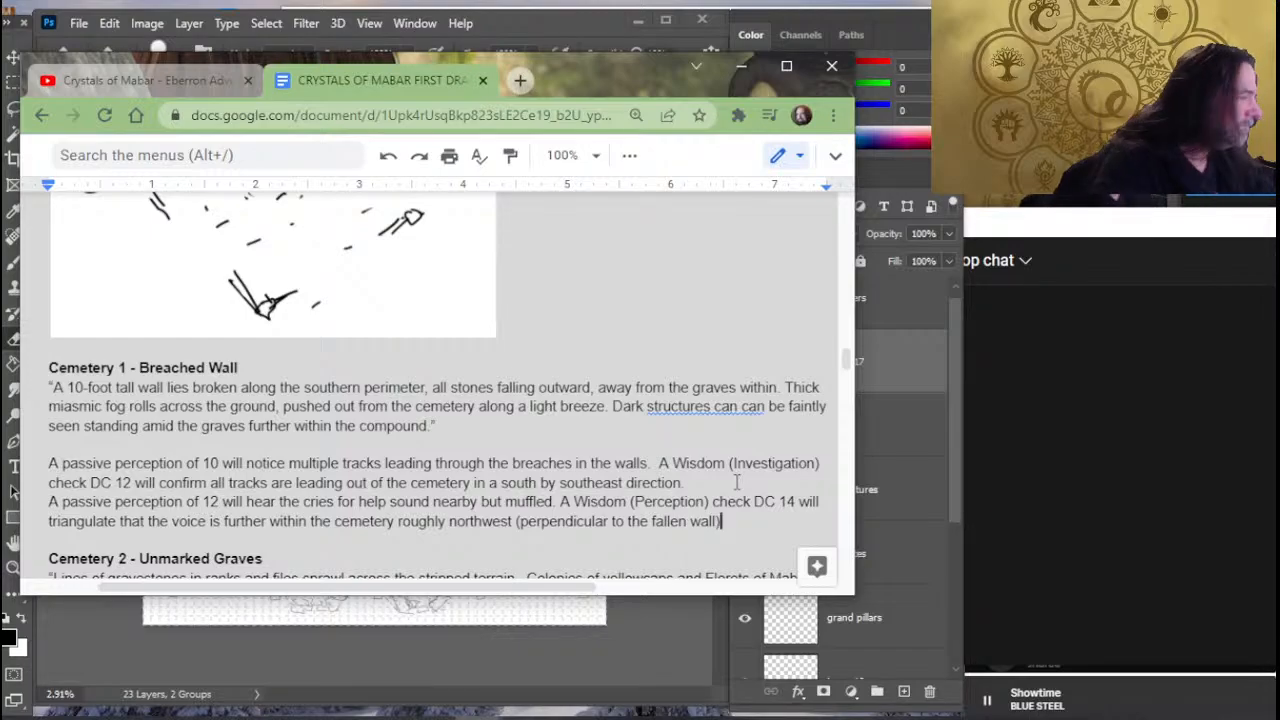
- Review the Act 2 Region 2 - Cemetery summary and the character options for engaging the region
scroll(693, 311, up, 10)
scroll(594, 269, up, 6)
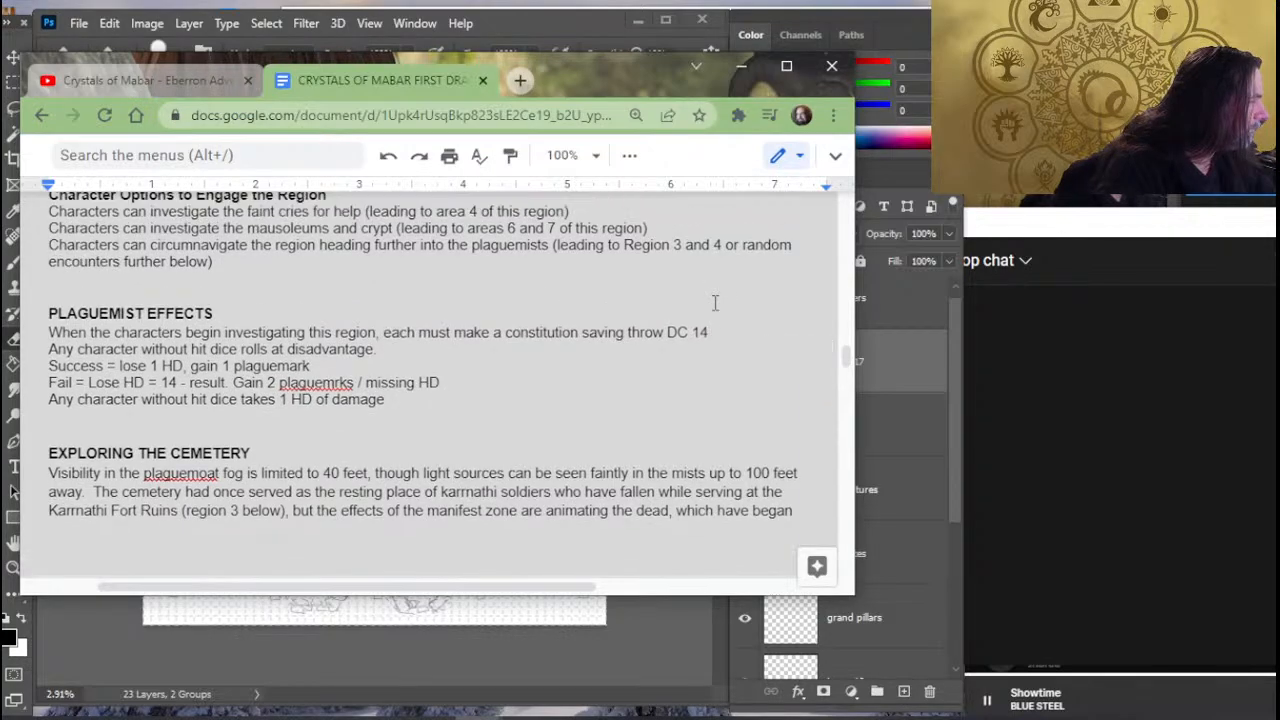
scroll(580, 272, down, 3)
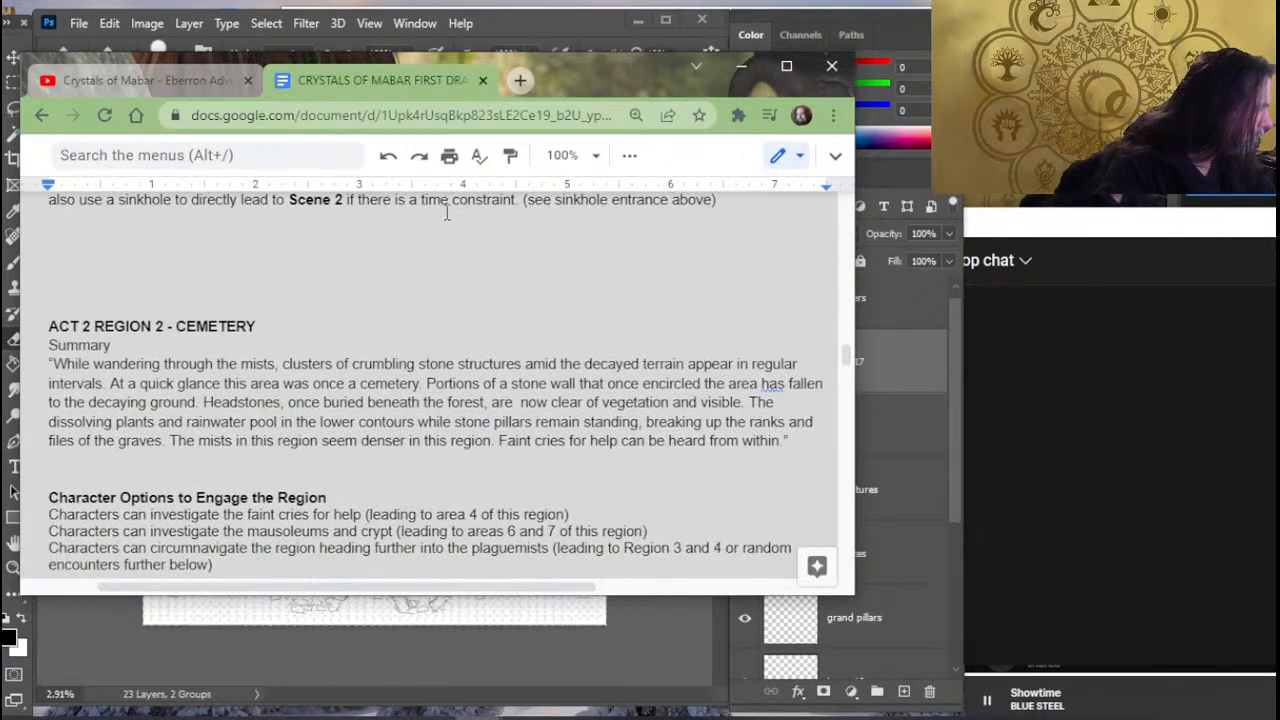
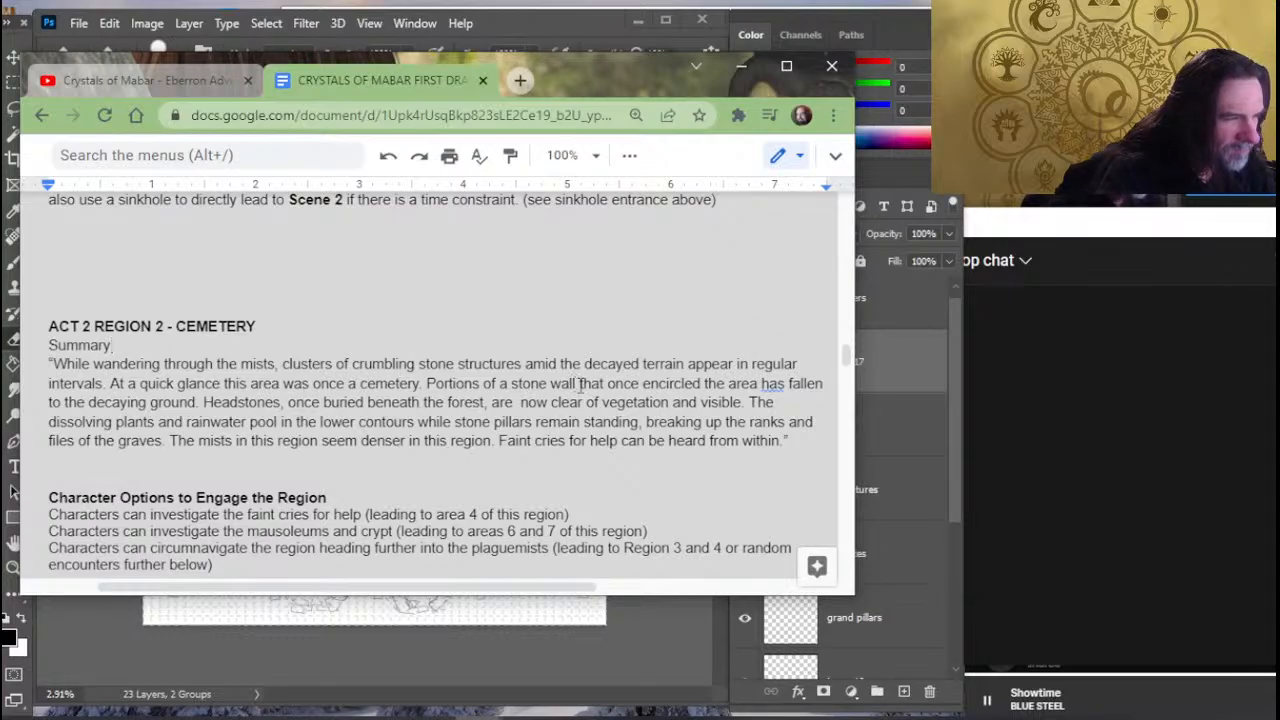
- Insert "running northeast by southwest" after "stone wall" in the Cemetery summary
text(running)
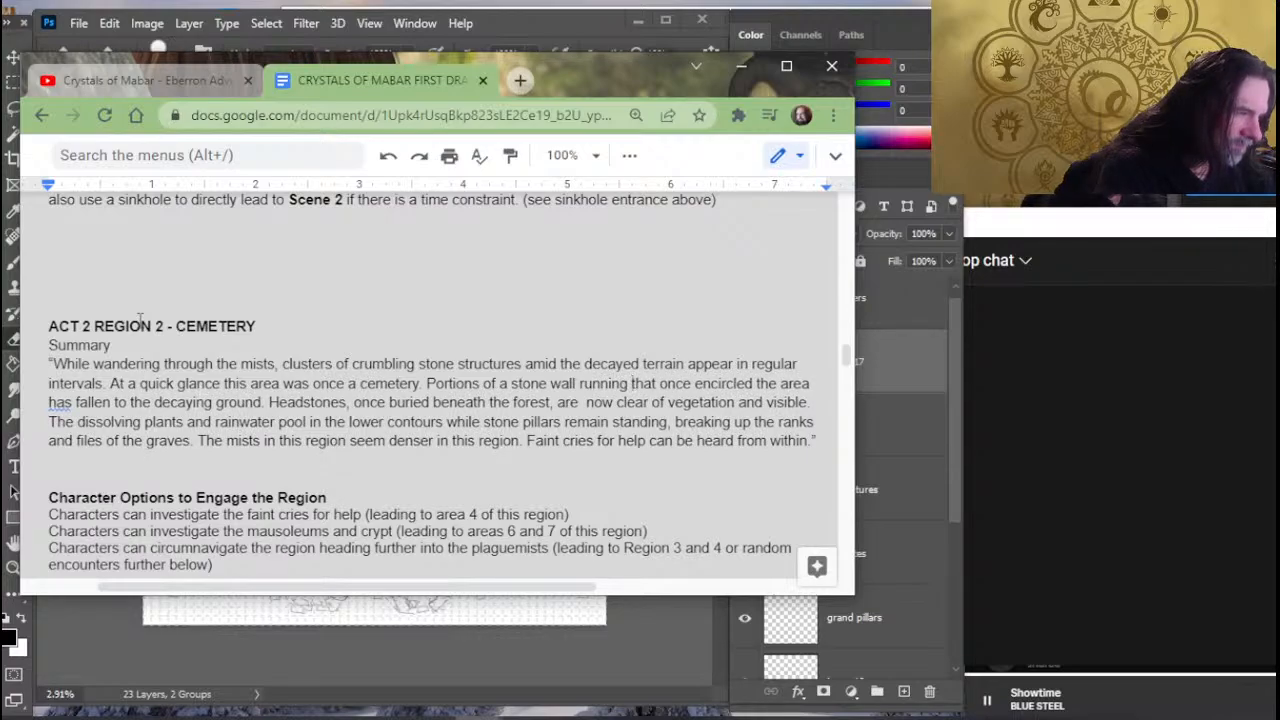
text(north)
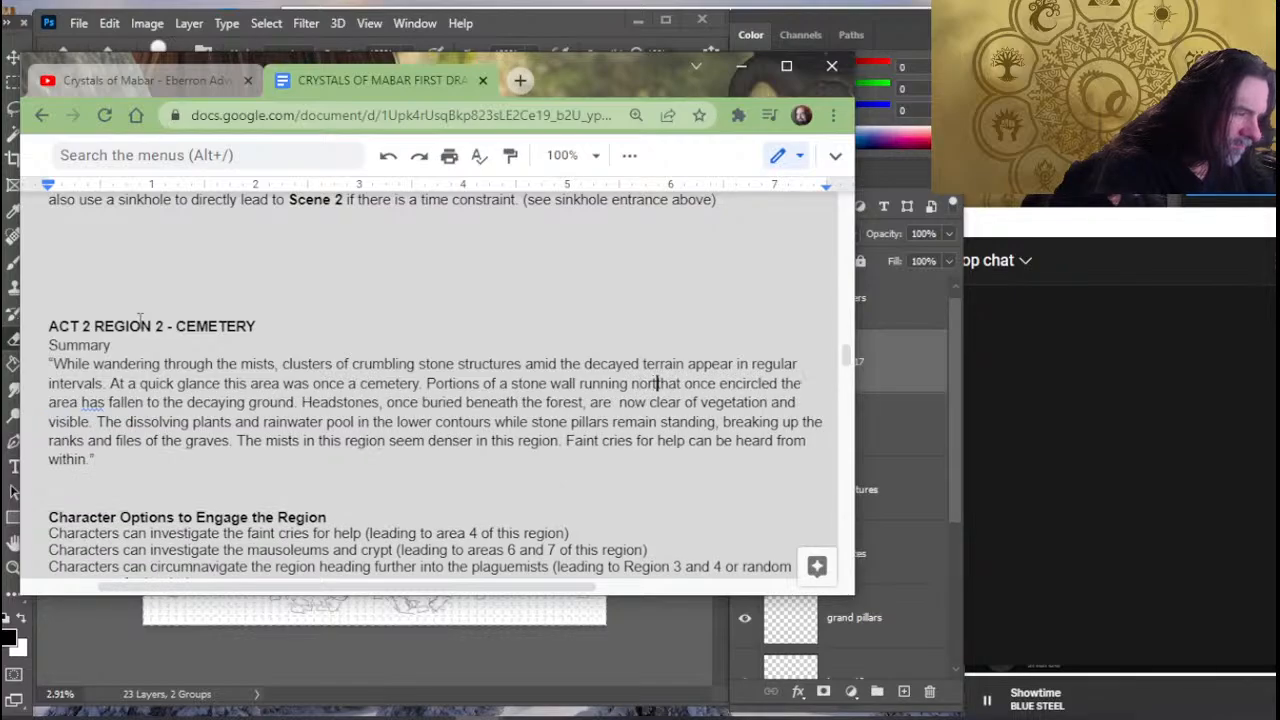
text(east by sou)
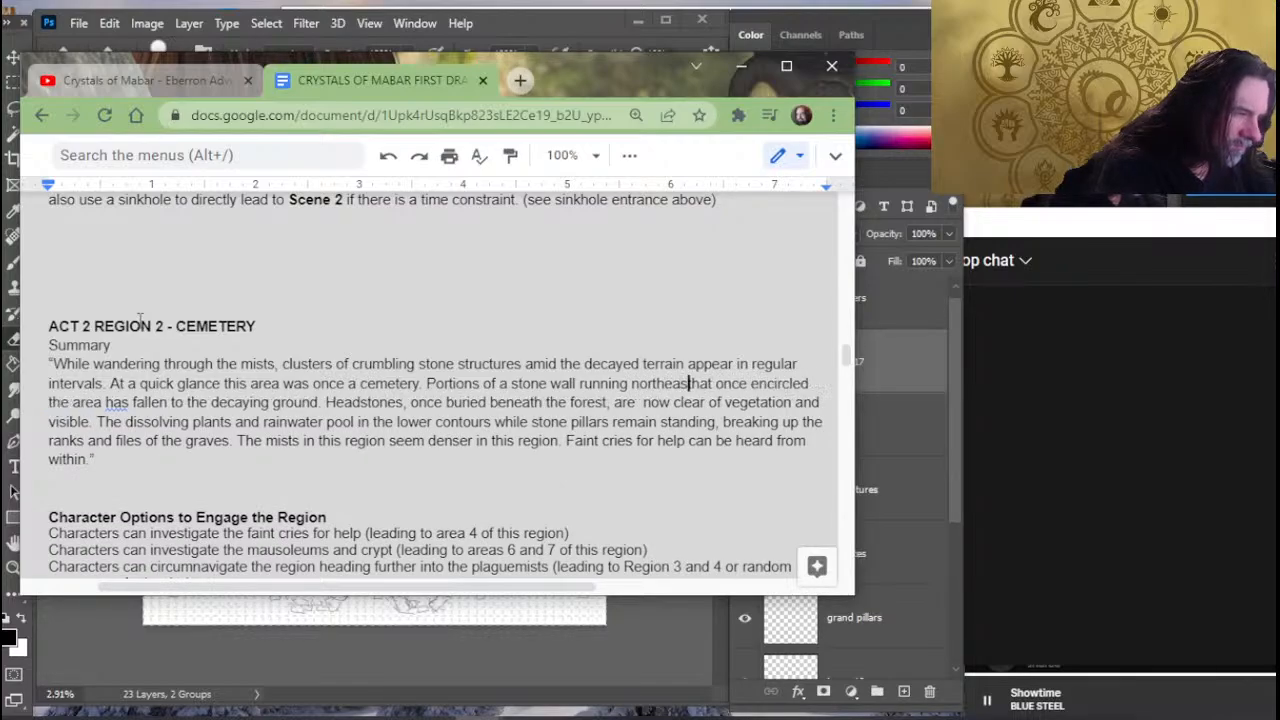
text(thwest t)
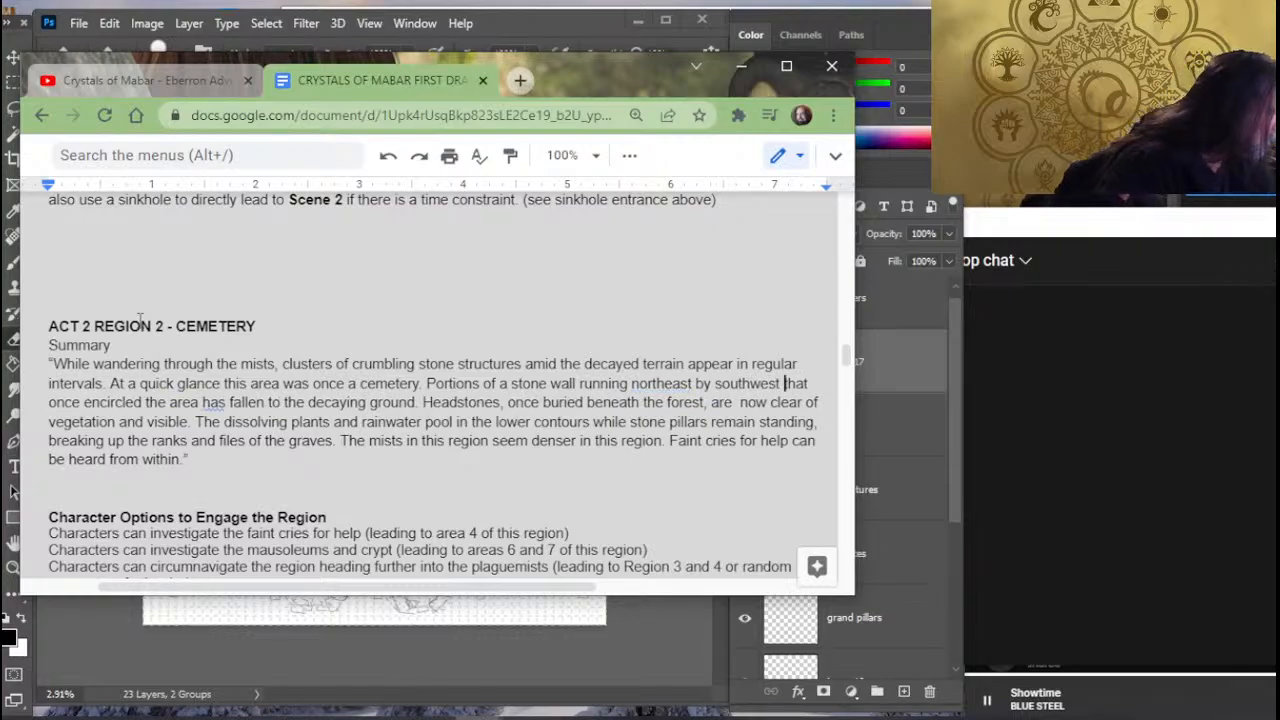
- Reread the stone wall and headstones sentences in the Cemetery summary
key(Right)
key(Right)
key(Right)
key(Right)
key(Right)
key(Right)
key(Right)
key(Right)
key(Right)
key(Right)
key(Right)
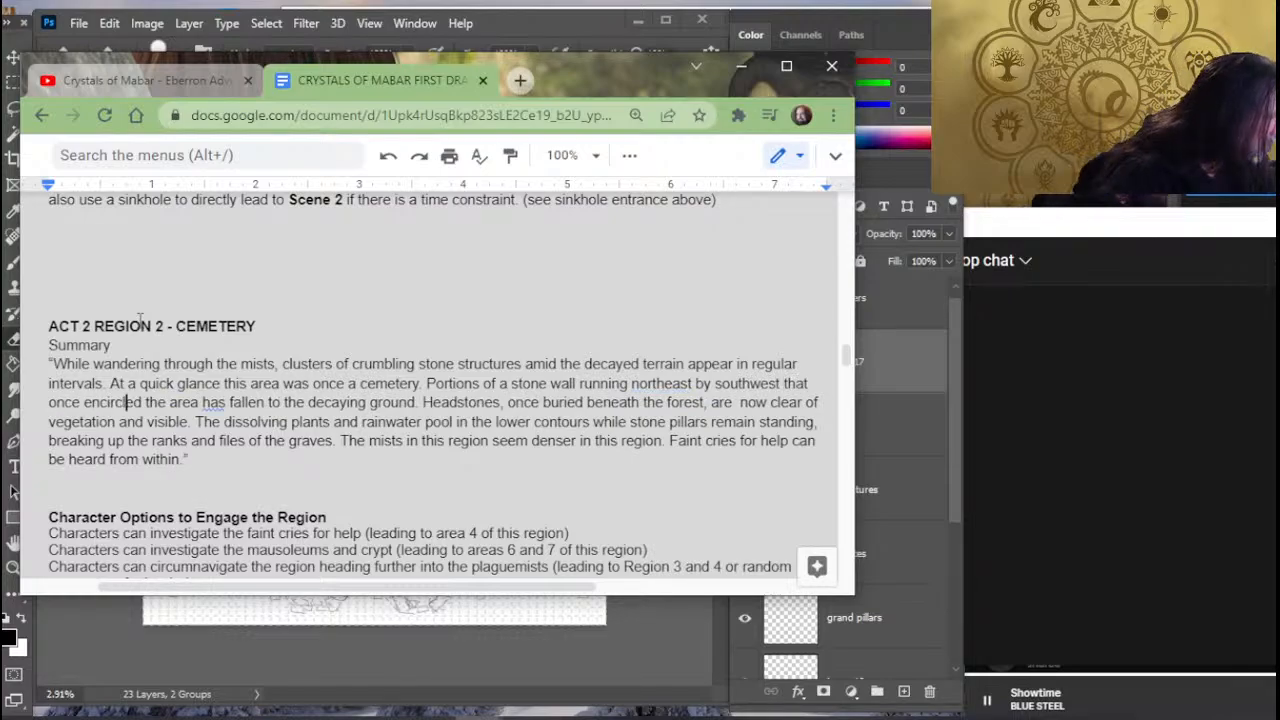
key(Right)
key(Right)
key(Right)
key(Right)
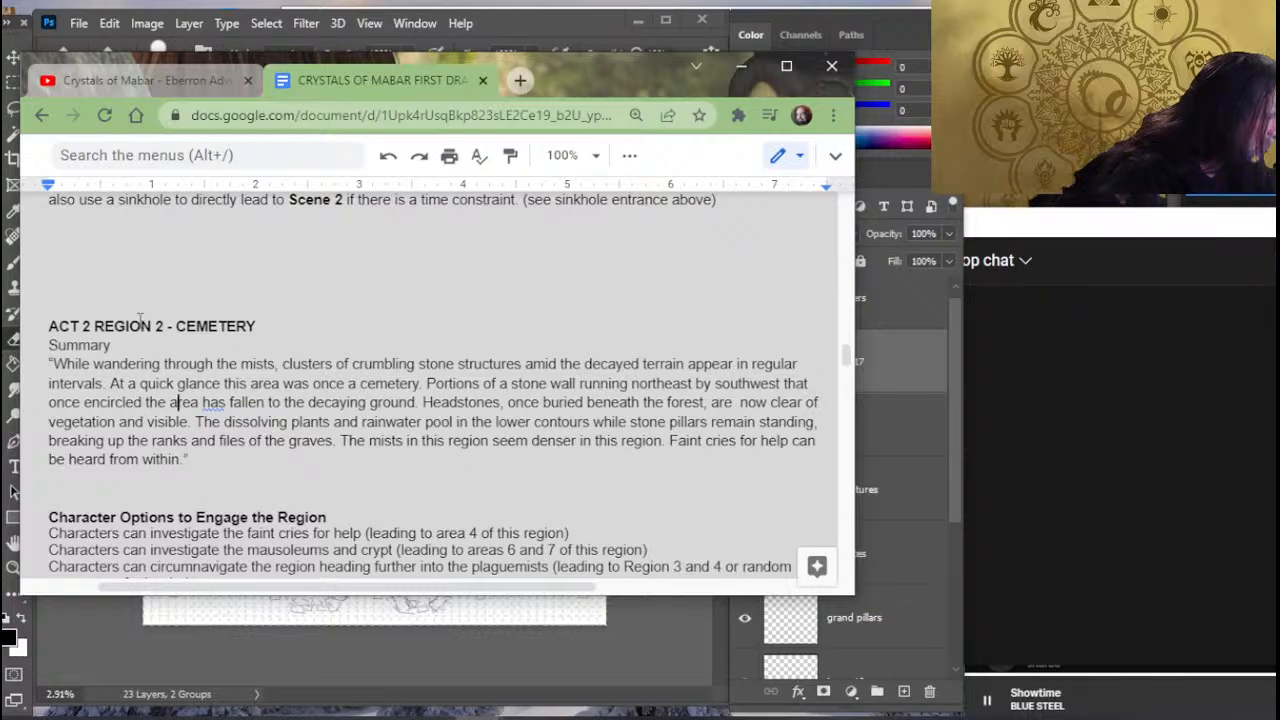
key(Right)
key(Right)
key(Right)
key(Right)
key(Right)
key(Right)
key(Right)
key(Right)
key(Right)
key(Right)
key(Right)
key(Right)
key(Right)
key(Right)
key(Right)
key(Right)
key(Right)
key(Right)
key(Right)
key(Right)
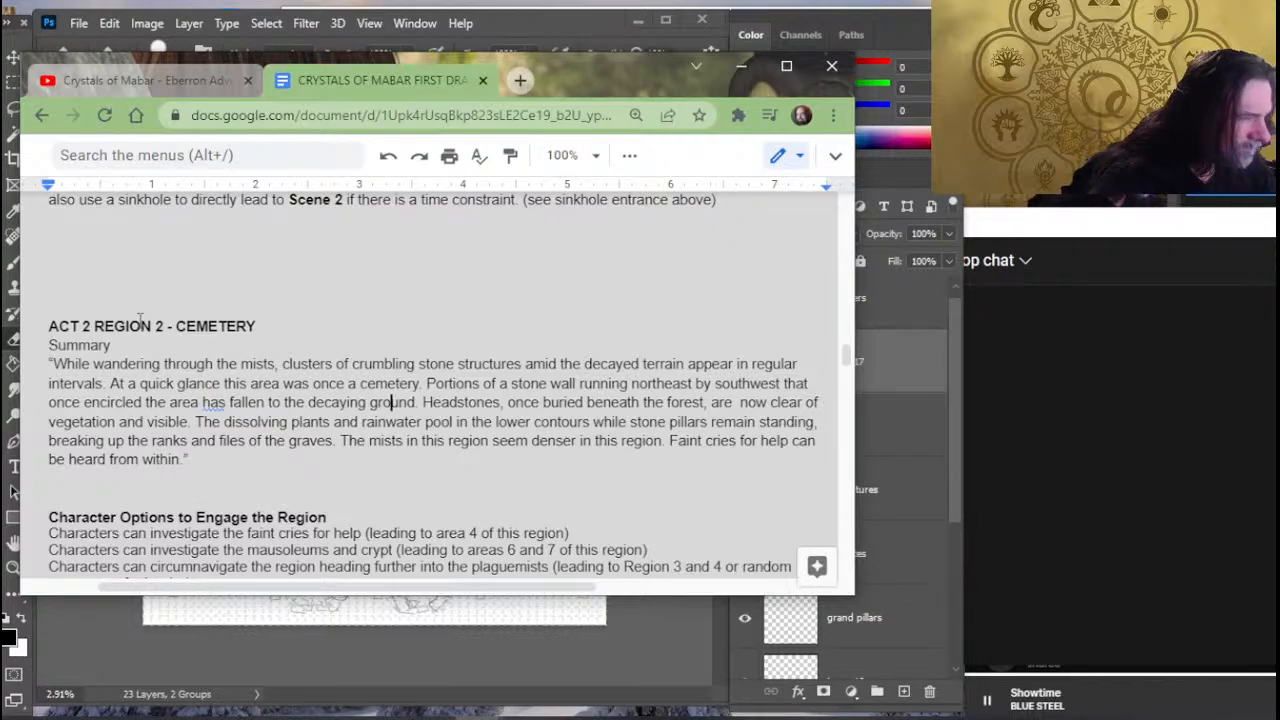
key(Right)
key(Right)
key(Right)
key(Right)
key(Right)
key(Right)
key(Right)
key(Right)
key(Right)
key(Right)
key(Right)
key(Right)
key(Right)
key(Right)
key(Right)
key(Right)
key(Right)
key(Right)
key(Right)
key(Right)
key(Right)
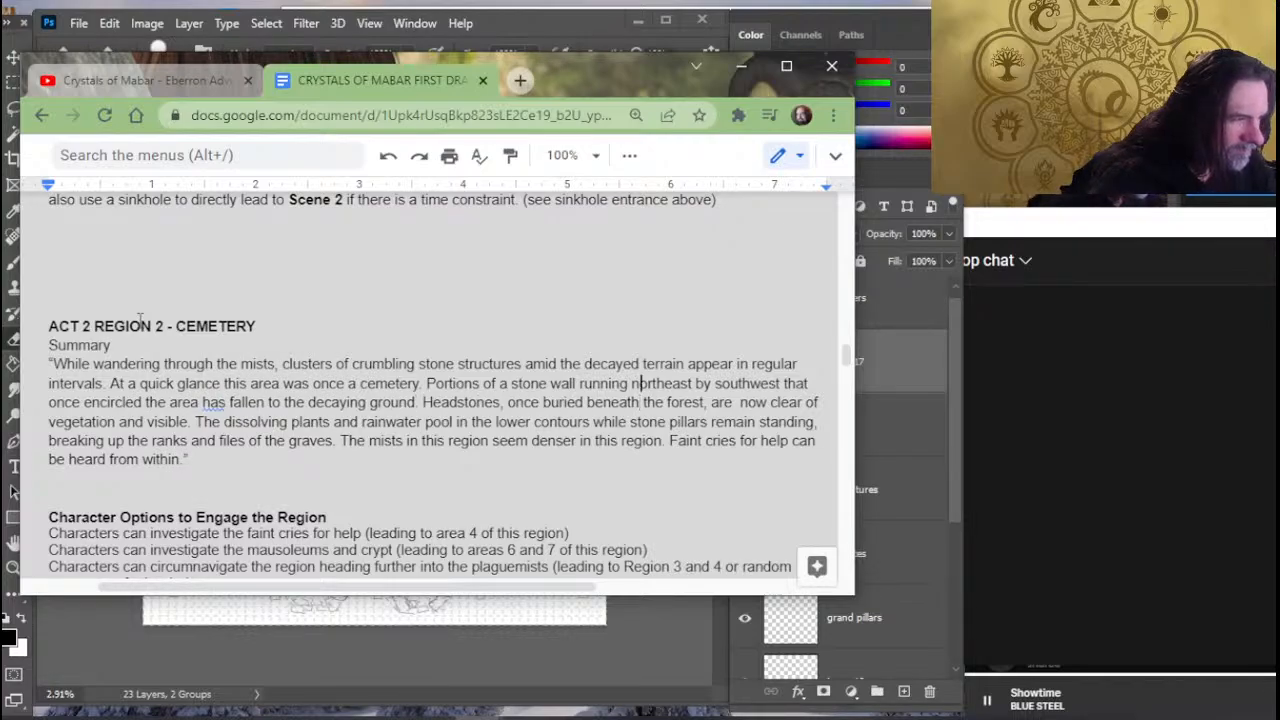
key(Left)
key(Left)
key(Left)
key(Left)
key(Down)
key(Left)
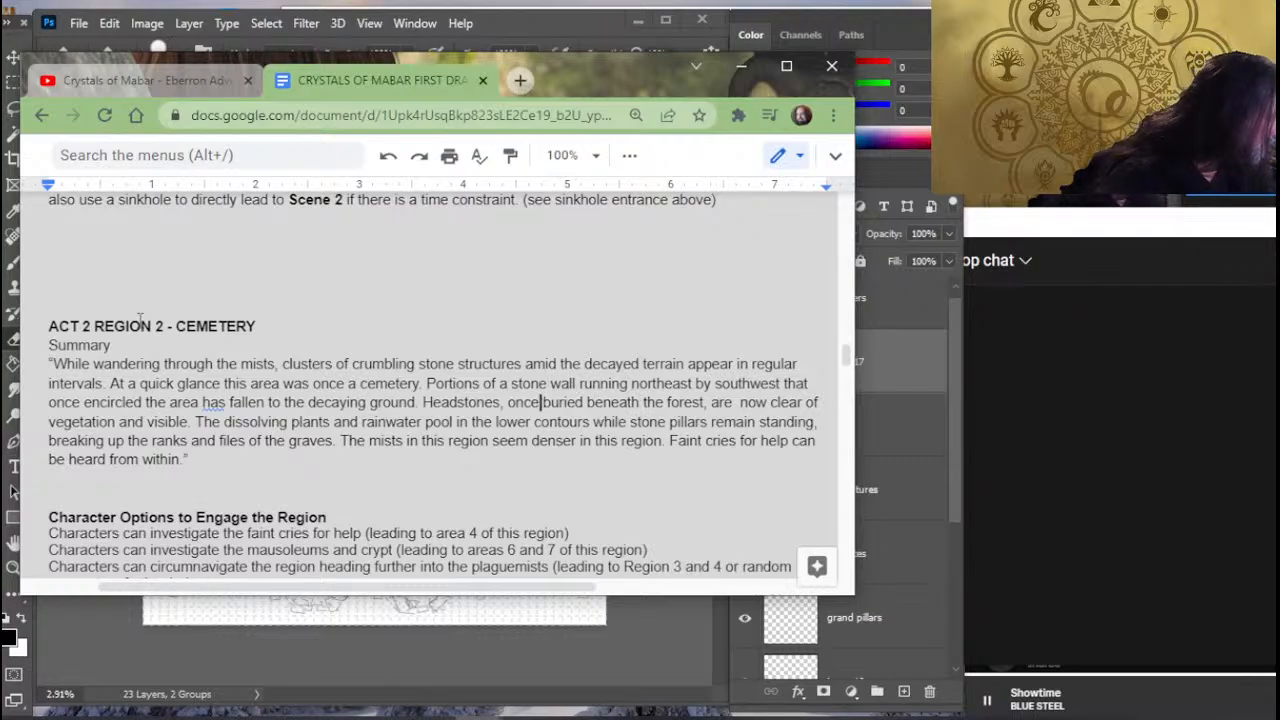
key(Left)
key(Left)
key(Left)
key(Left)
key(Left)
key(Left)
key(Left)
key(Left)
key(Left)
key(Left)
key(Left)
key(Left)
key(Left)
key(Left)
key(Left)
key(Left)
key(Left)
key(Left)
key(Left)
key(Left)
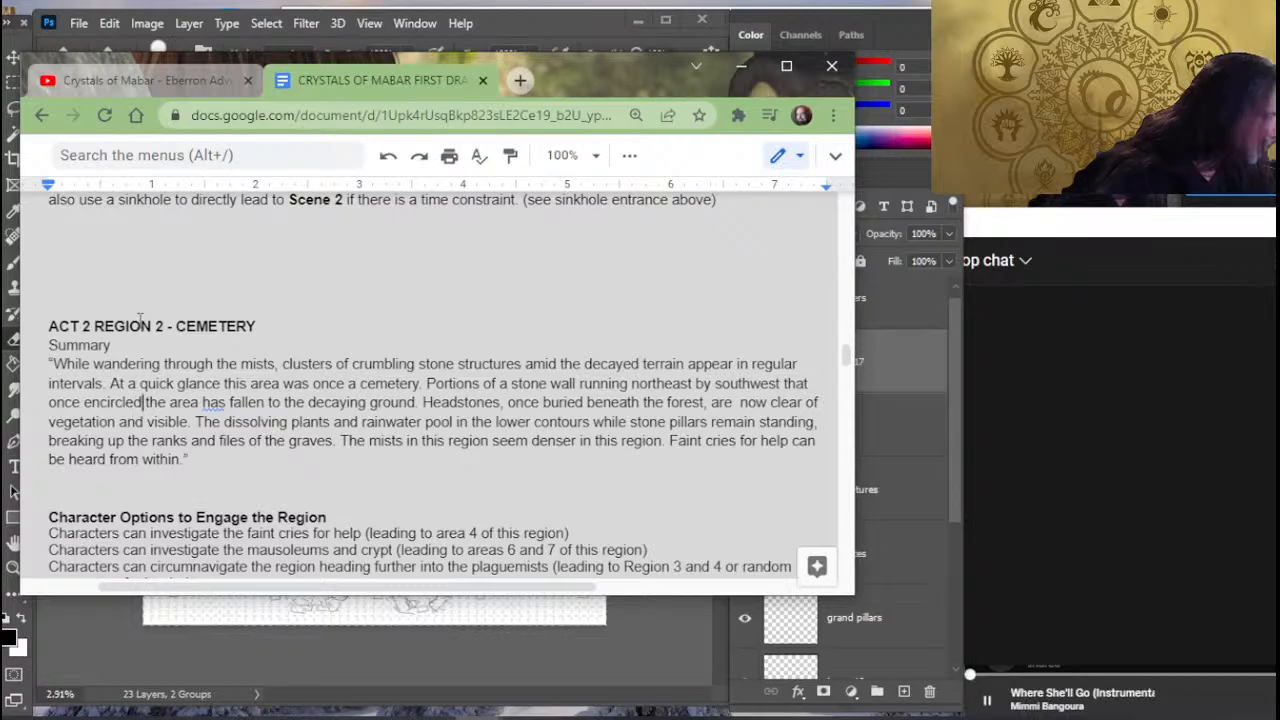
- Replace "Portions of a" with "A" at the start of the stone wall sentence
key(Right)
key(Right)
key(Right)
key(Right)
key(Right)
key(Right)
key(Right)
key(Right)
key(Right)
key(Right)
key(Right)
key(Right)
key(Right)
key(Right)
key(Right)
key(Right)
key(Right)
key(Right)
key(Right)
key(Right)
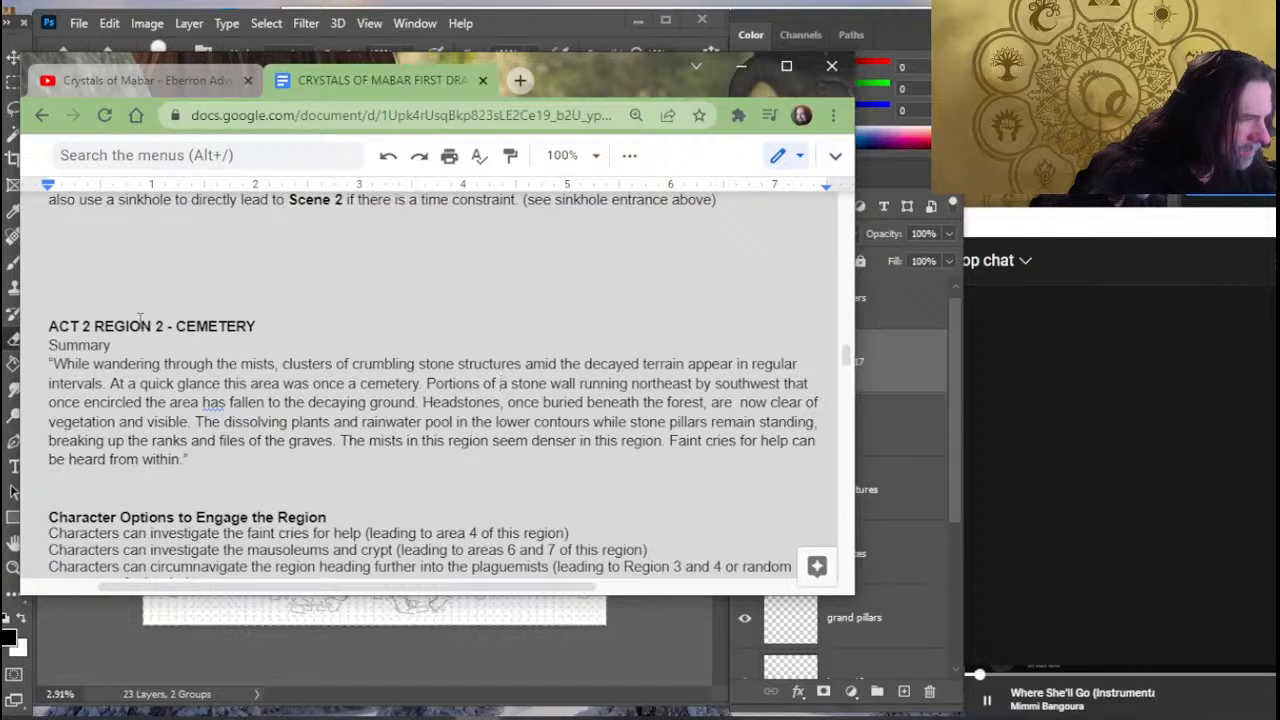
key(BackSpace)
key(BackSpace)
key(BackSpace)
key(BackSpace)
key(BackSpace)
key(BackSpace)
key(BackSpace)
key(BackSpace)
key(BackSpace)
key(BackSpace)
key(BackSpace)
key(BackSpace)
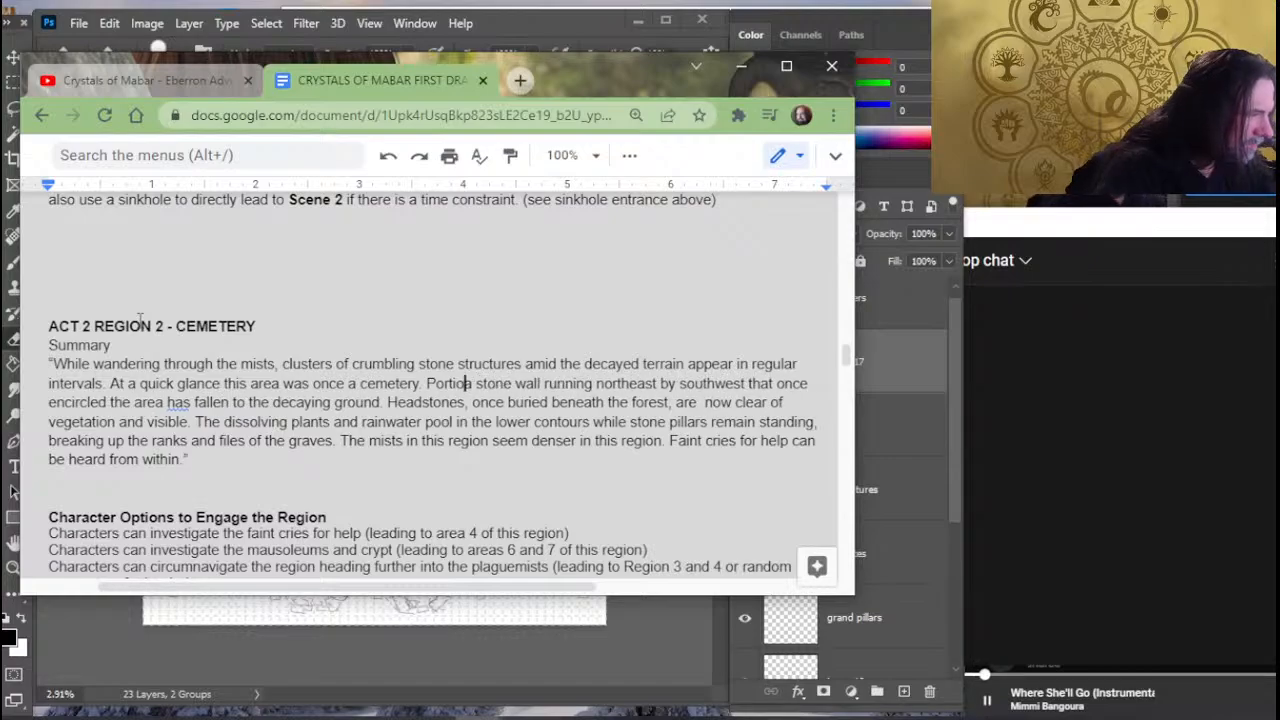
key(Delete)
text(A)
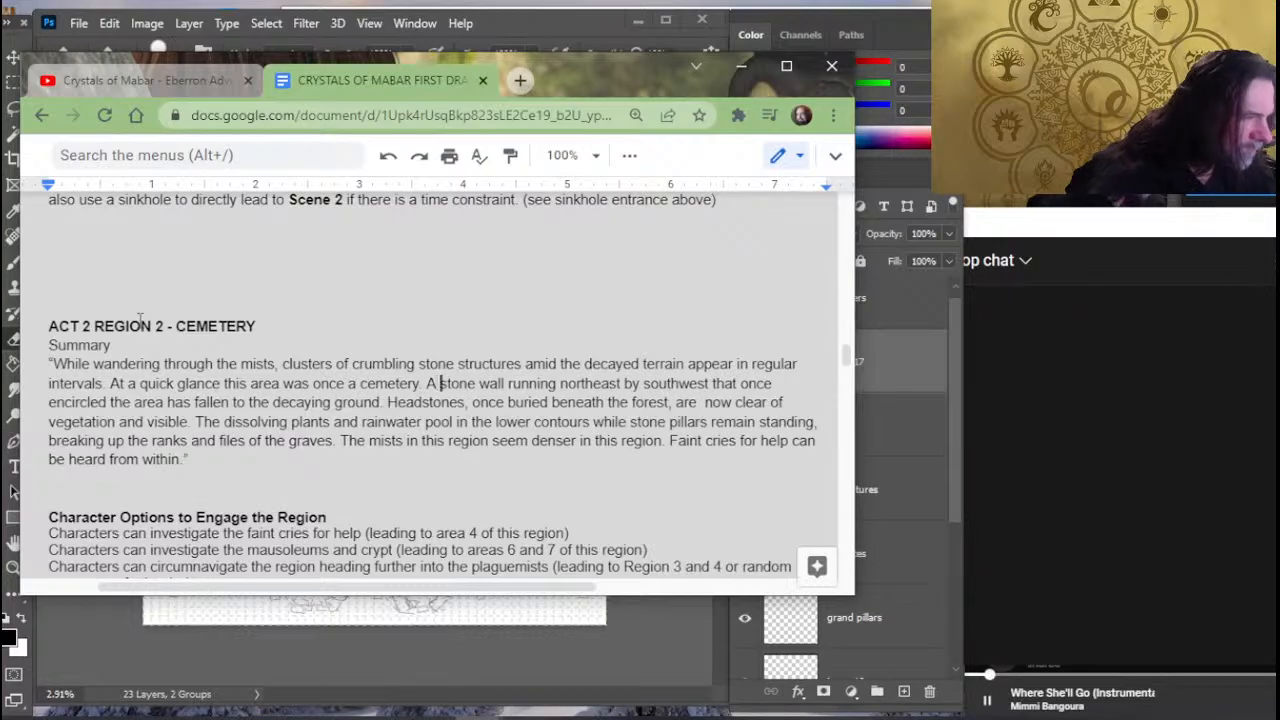
- Cut "running northeast by southwest" out of the stone wall sentence
key(Right)
key(Right)
key(Right)
key(Right)
key(Right)
key(Right)
key(Right)
key(Right)
key(Right)
key(Right)
key(Right)
key(Right)
key(Right)
key(Right)
key(Right)
key(Right)
key(Right)
key(Right)
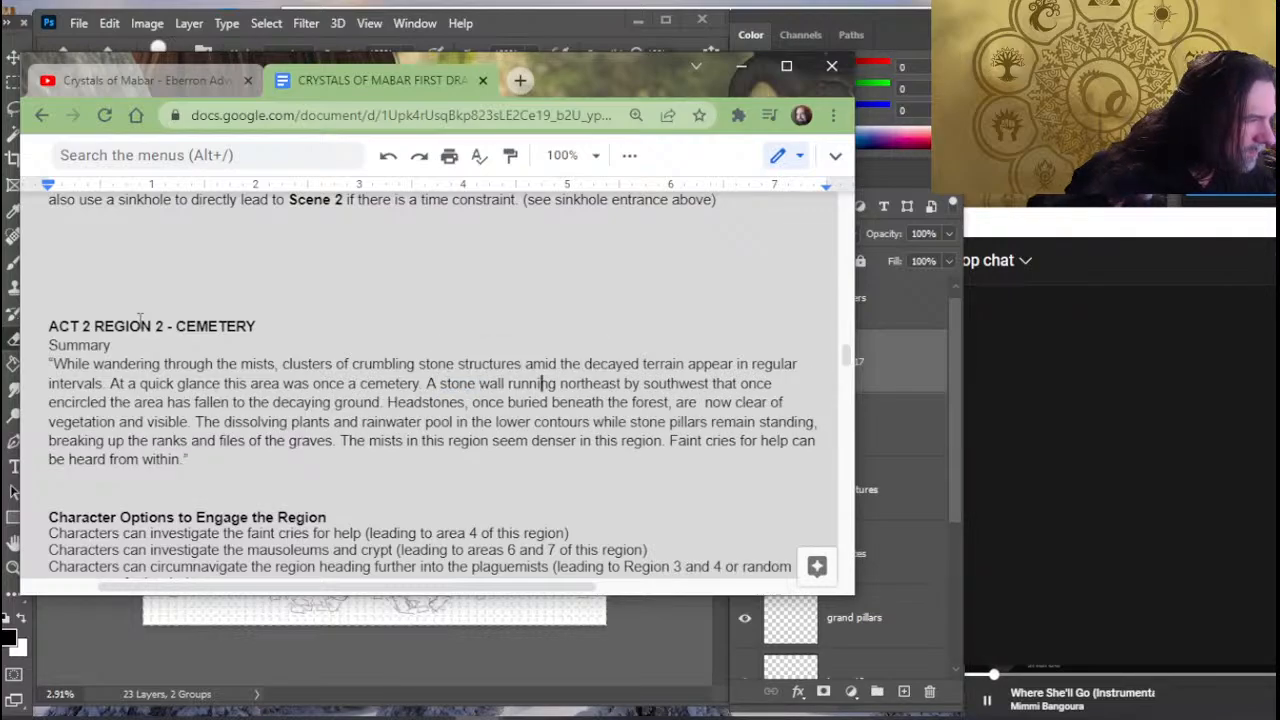
key(Right)
key(Right)
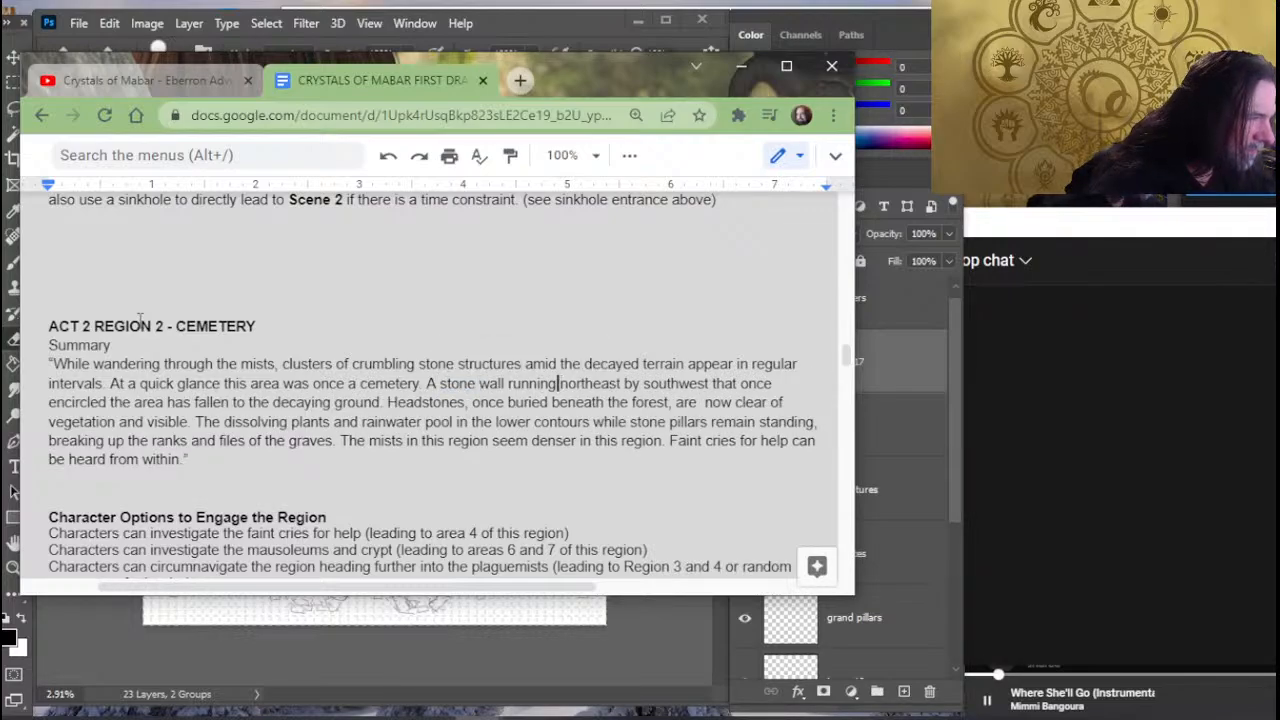
key(Left)
key(Left)
key(Left)
key(Left)
key(Left)
key(Left)
key(Left)
key(Left)
key(shift+Right)
key(shift+Right)
key(shift+Right)
key(shift+Right)
key(shift+Right)
key(shift+Right)
key(shift+Right)
key(shift+Right)
key(shift+Right)
key(shift+Right)
key(shift+Right)
key(shift+Right)
key(shift+Right)
key(shift+Right)
key(shift+Right)
key(shift+Right)
key(shift+Right)
key(shift+Right)
key(shift+Right)
key(shift+Right)
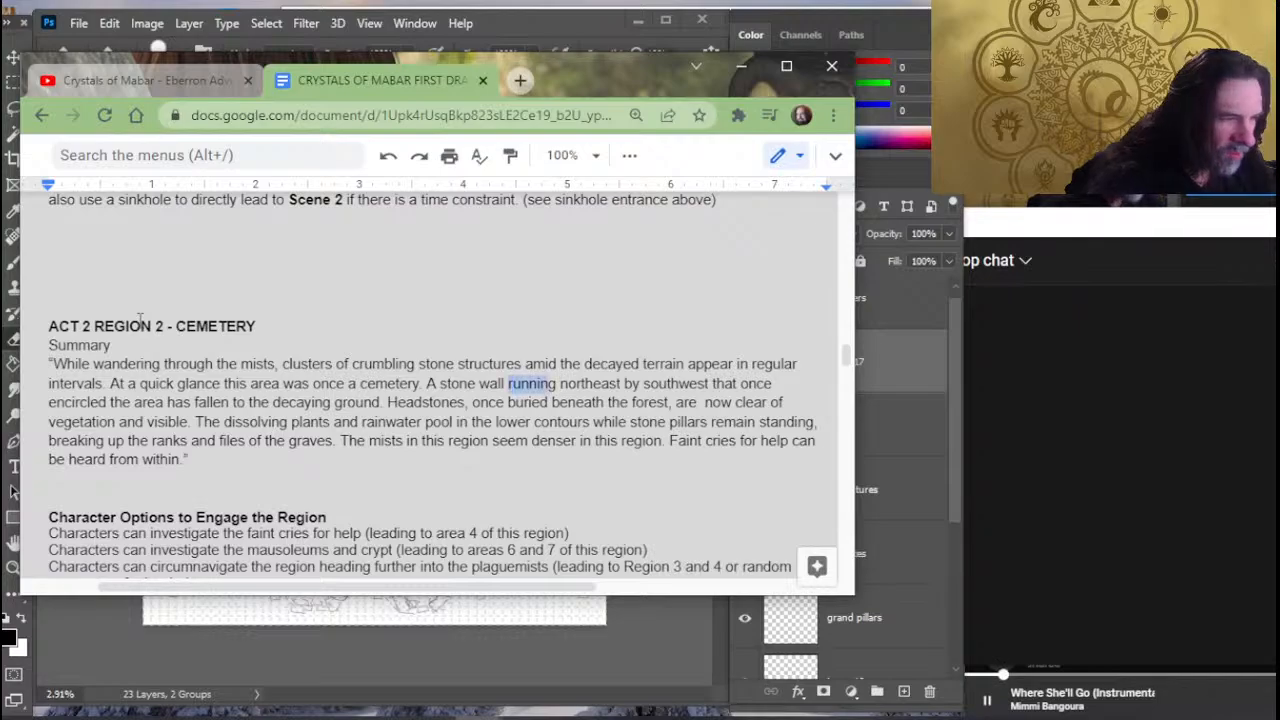
key(shift+Left)
key(shift+Left)
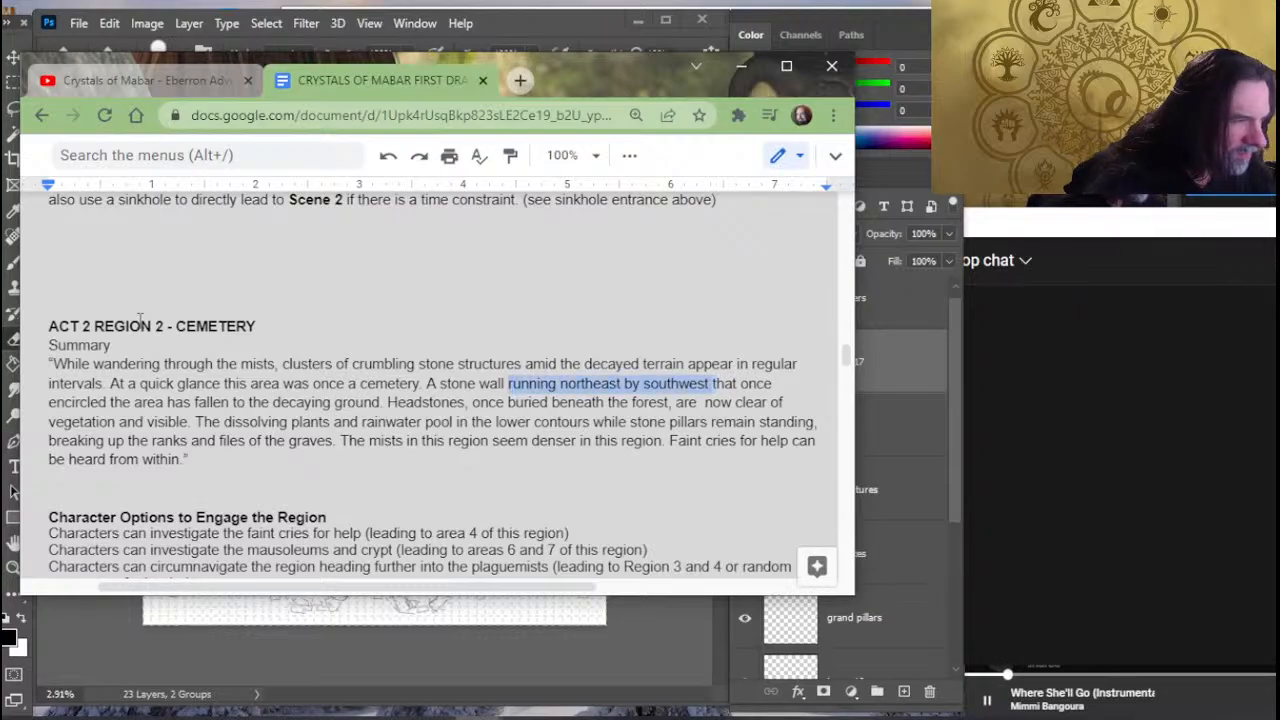
key(BackSpace)
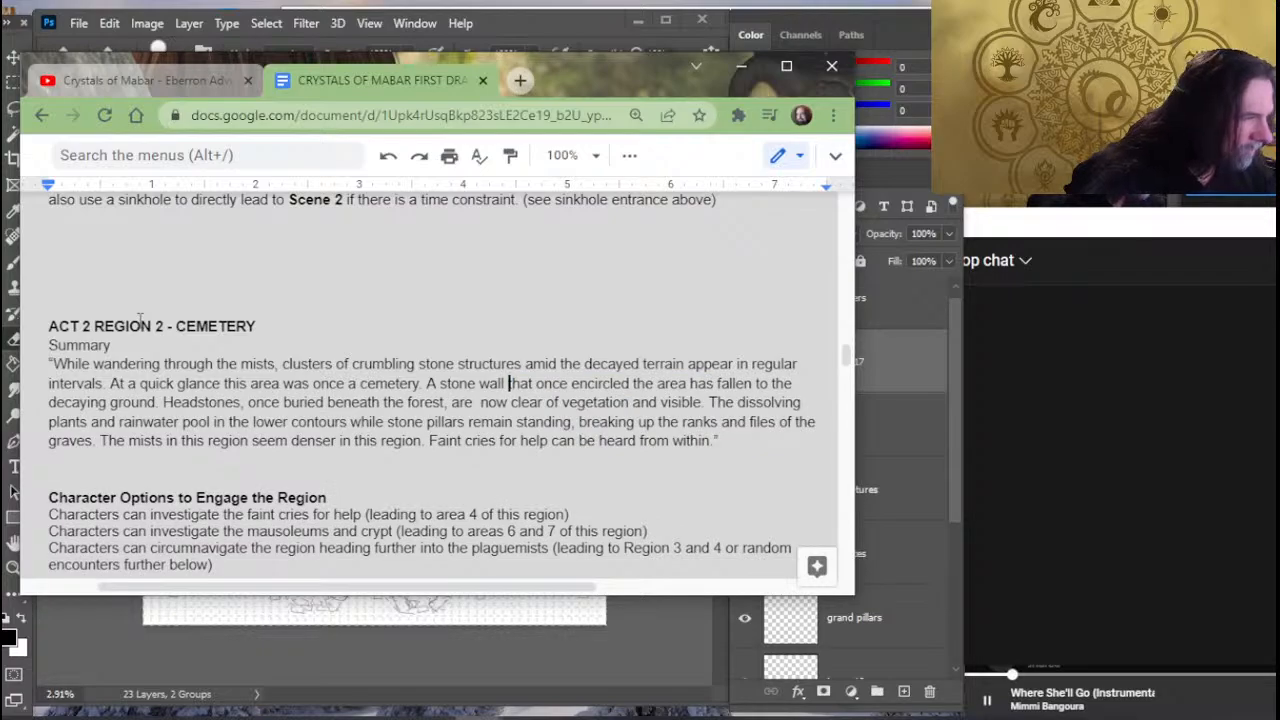
- Replace "that" with "had" before "once encircled the area" in the stone wall sentence
key(Right)
key(Right)
key(Right)
key(Right)
key(Right)
key(Right)
key(Right)
key(Right)
key(Right)
key(Right)
key(Right)
key(Right)
key(Right)
key(Right)
key(Right)
key(Right)
key(Right)
key(Right)
key(Right)
key(Right)
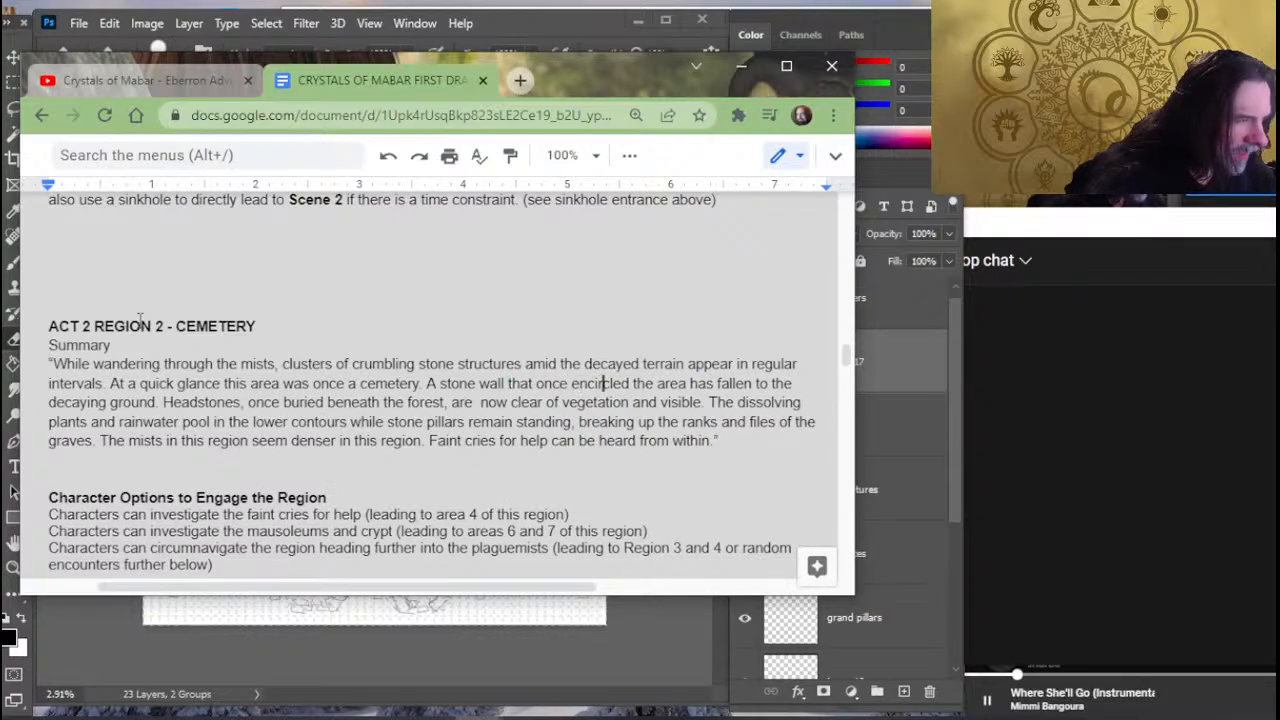
key(Right)
key(Right)
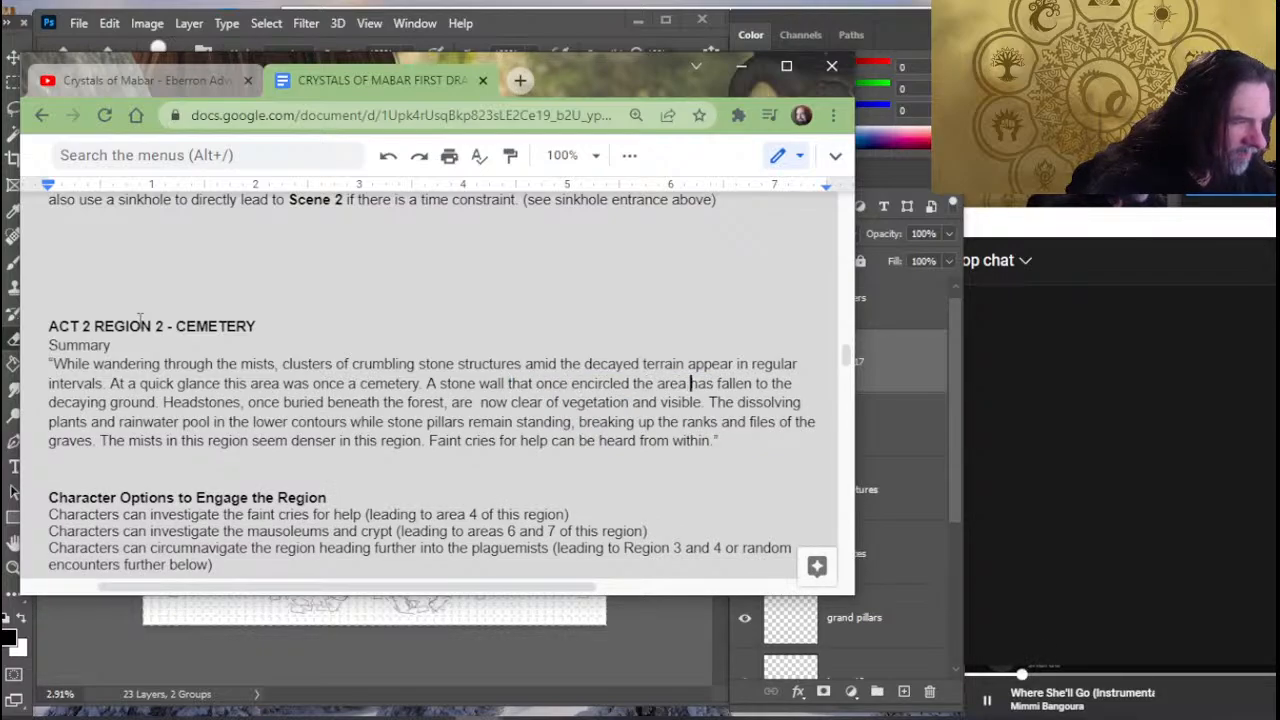
key(Right)
key(Right)
key(Right)
key(Right)
key(Right)
key(Right)
key(Right)
key(Right)
key(Right)
key(Right)
key(Right)
key(Right)
key(Right)
key(Right)
key(Right)
key(Right)
key(Right)
key(Right)
key(Right)
key(Right)
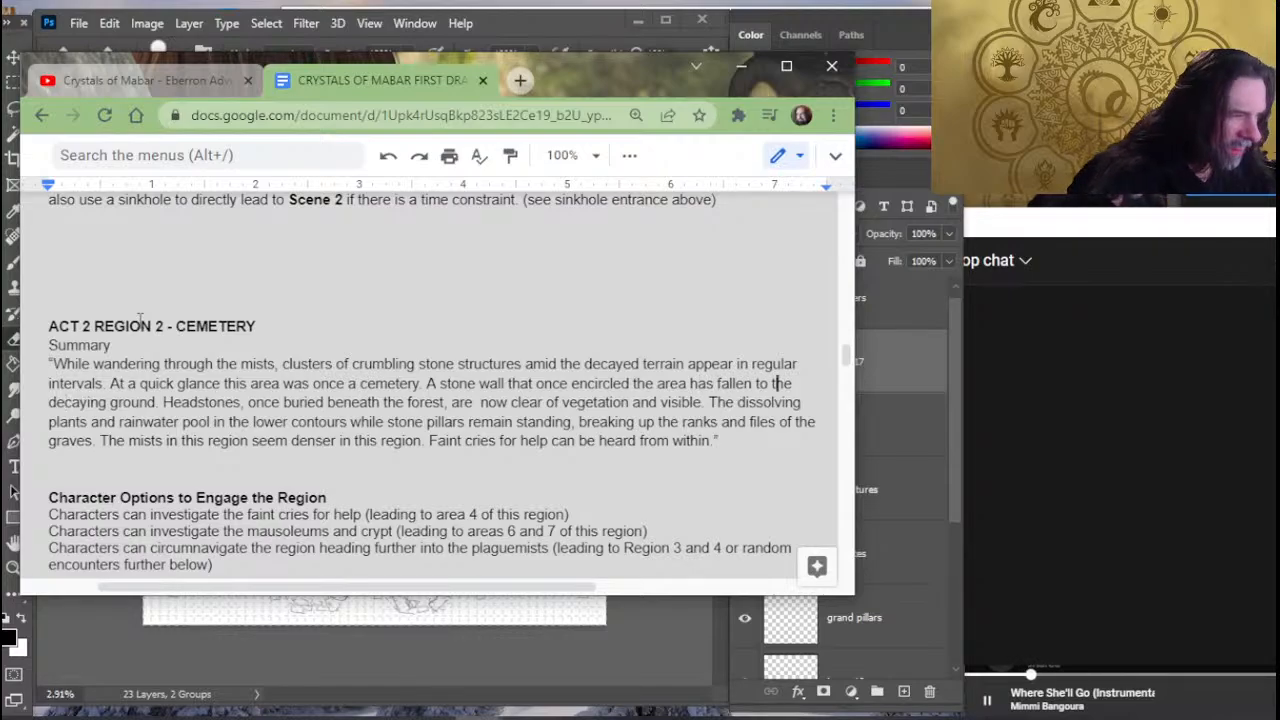
key(Left)
key(Left)
key(Left)
key(Left)
key(Left)
key(Left)
key(Left)
key(Left)
key(Left)
key(Left)
key(Left)
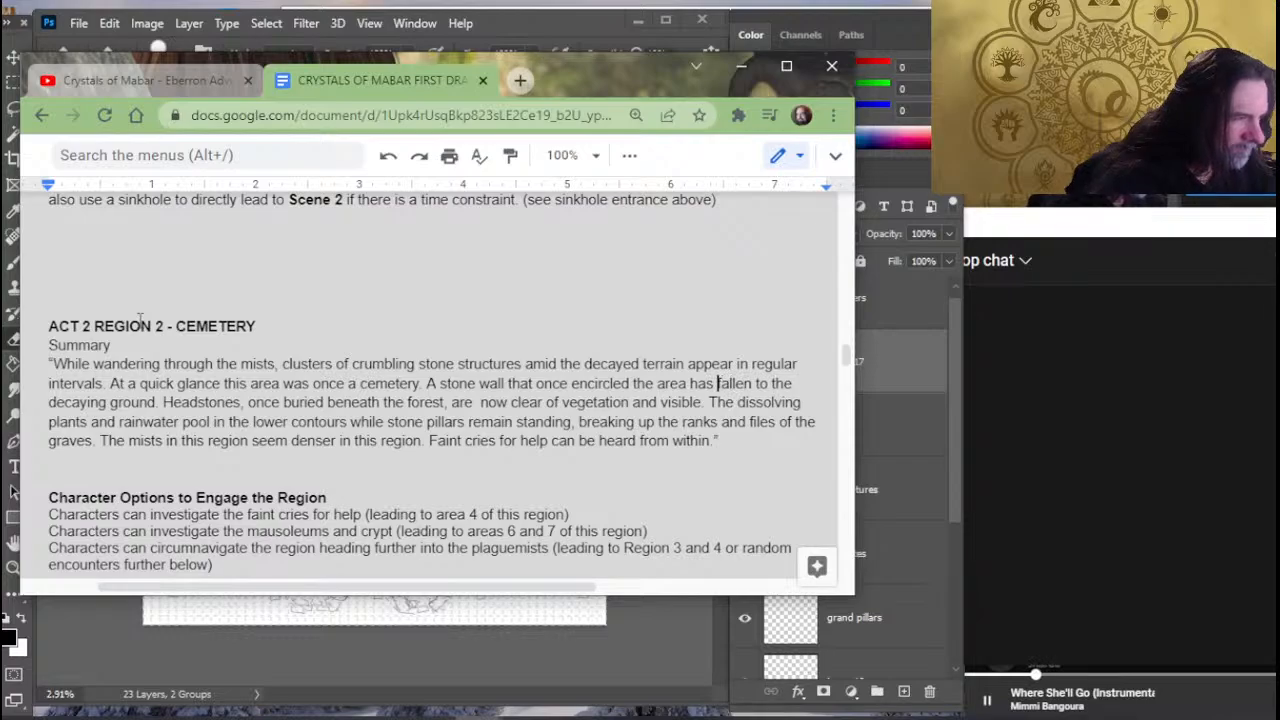
key(Left)
key(Left)
key(Left)
key(Left)
key(Left)
key(Left)
key(Left)
key(Left)
key(Left)
key(Left)
key(Left)
key(Left)
key(Left)
key(Left)
key(Left)
key(Left)
key(Left)
key(Left)
key(Left)
key(Left)
key(BackSpace)
key(BackSpace)
key(BackSpace)
key(BackSpace)
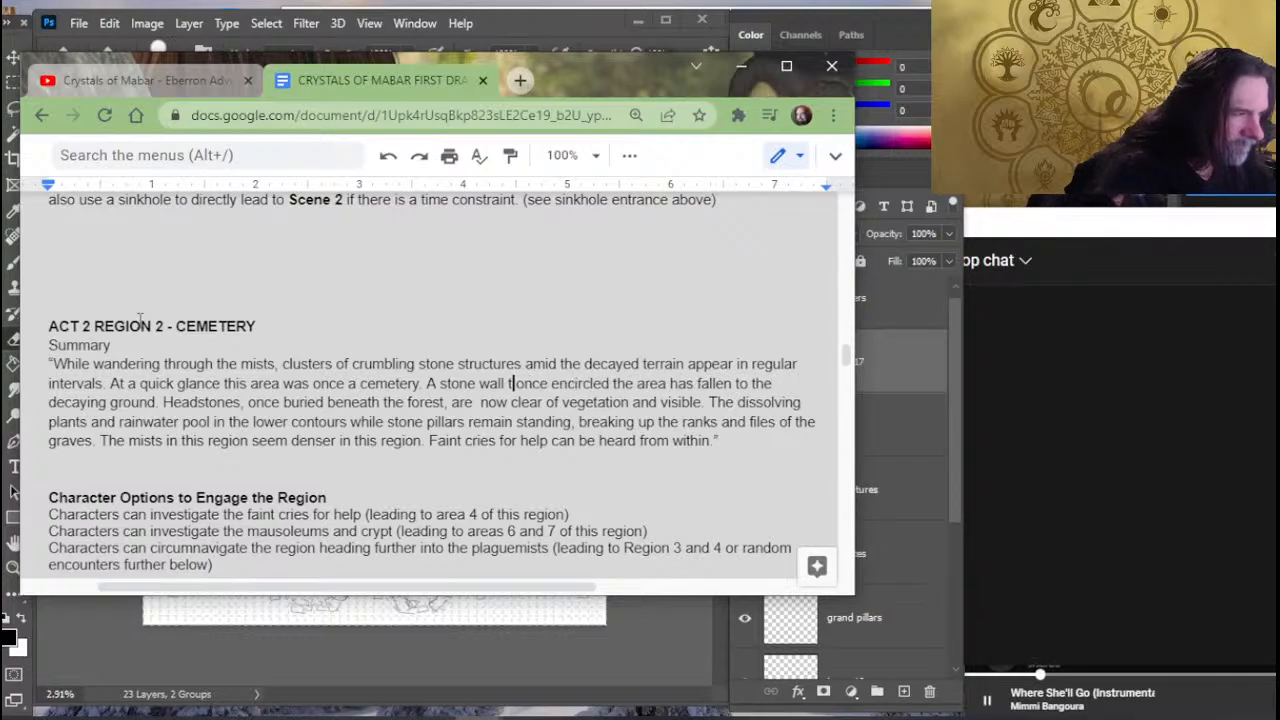
key(BackSpace)
text(had)
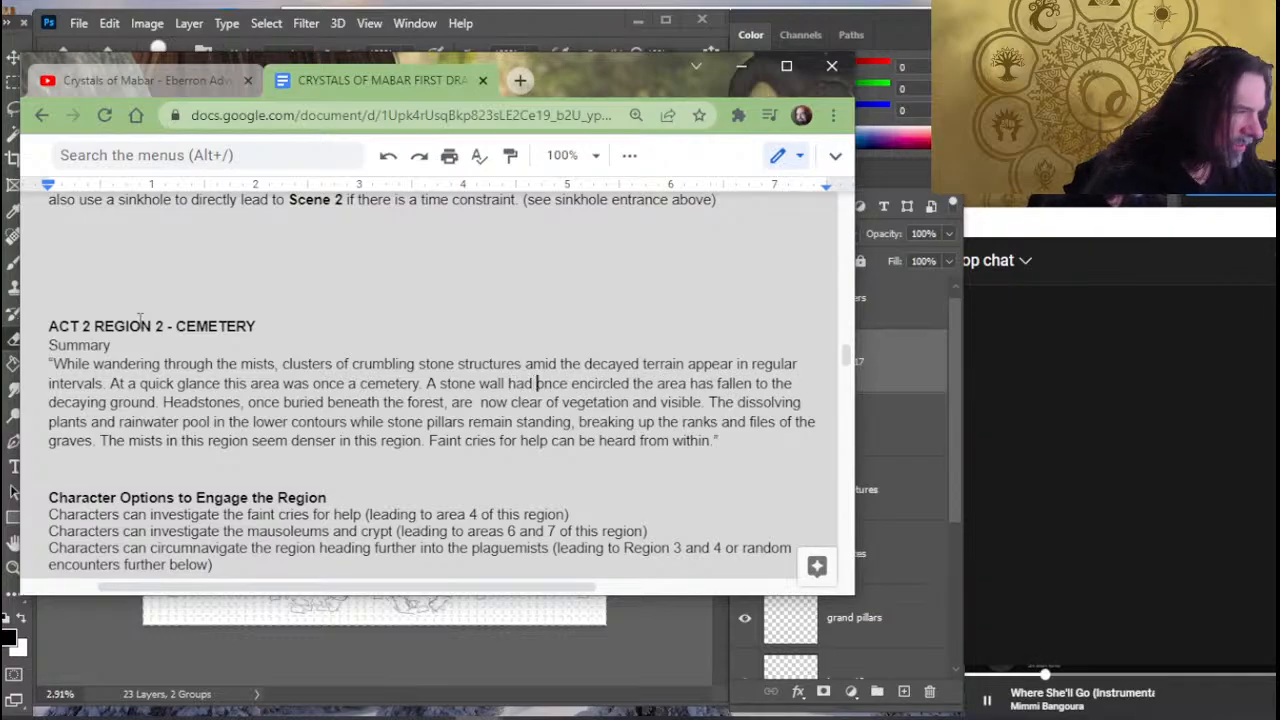
- End the stone wall sentence with a period after "area", splitting it from "has fallen to the decaying ground"
key(Right)
key(Right)
key(Right)
key(Right)
key(Right)
key(Right)
key(Right)
key(Right)
key(Right)
key(Right)
key(Right)
key(Right)
key(Right)
key(Right)
key(Right)
key(Right)
key(Right)
key(Right)
key(Right)
key(Right)
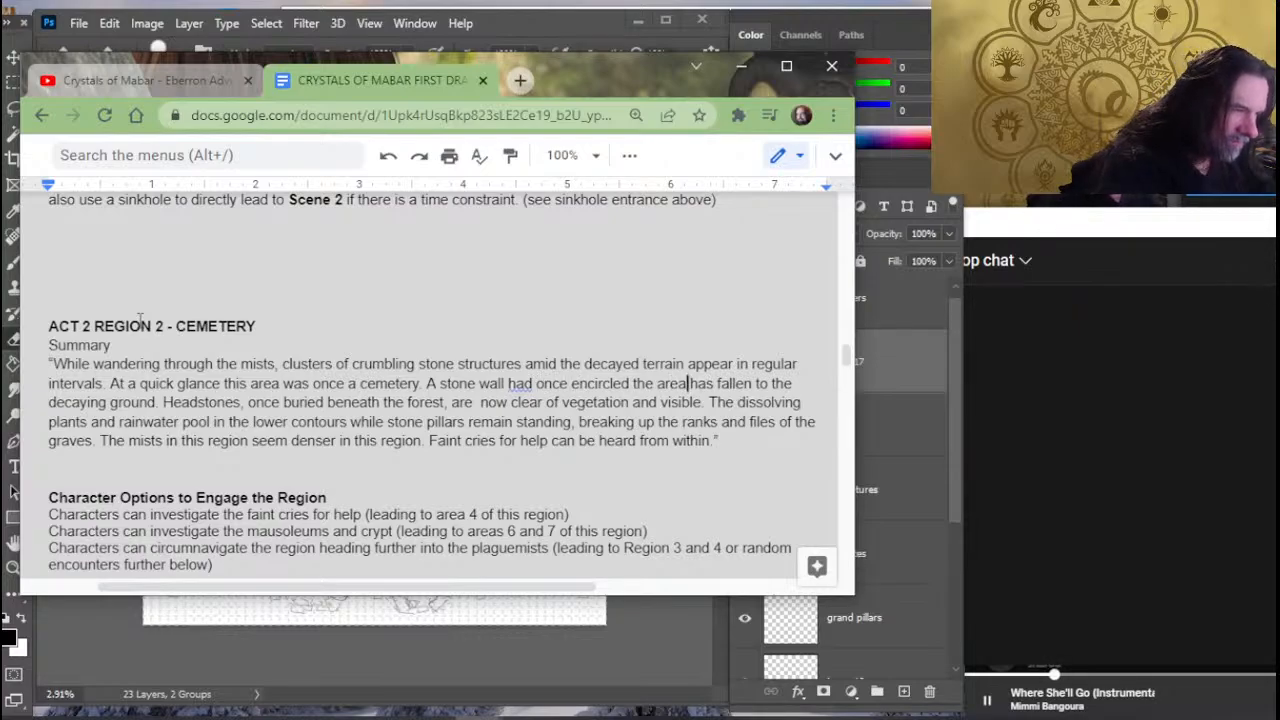
text(. )
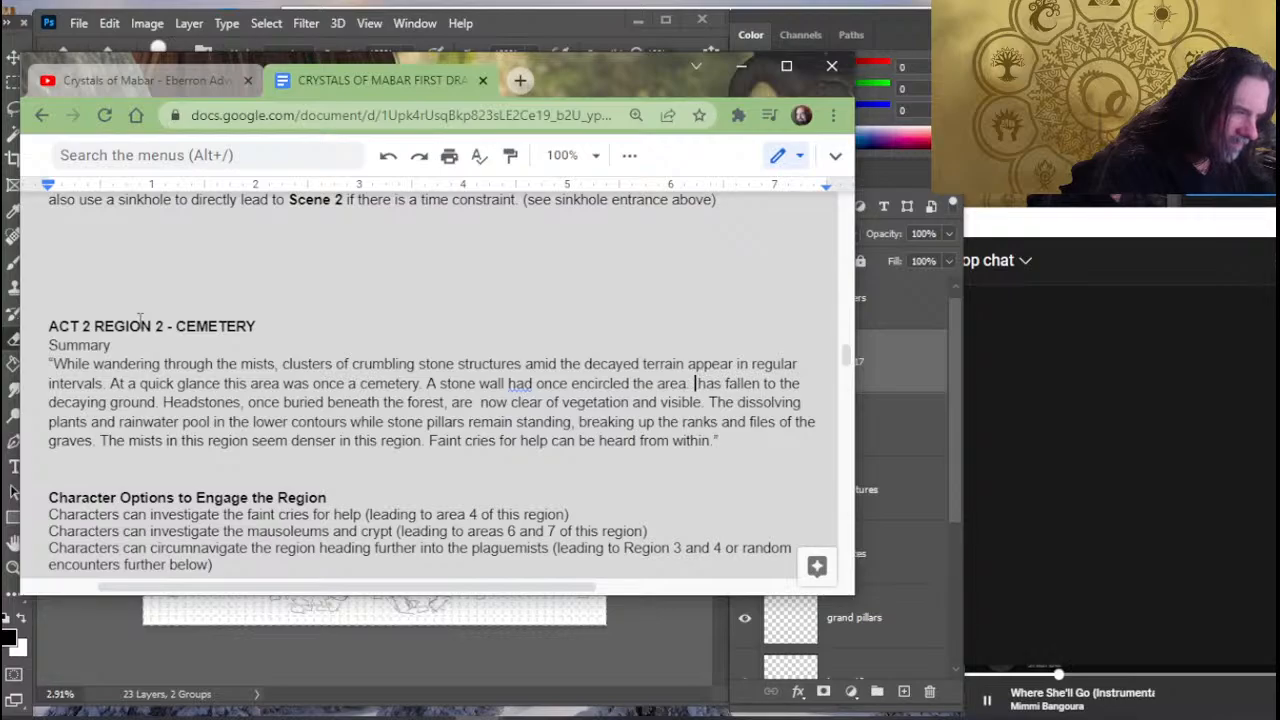
text(Your)
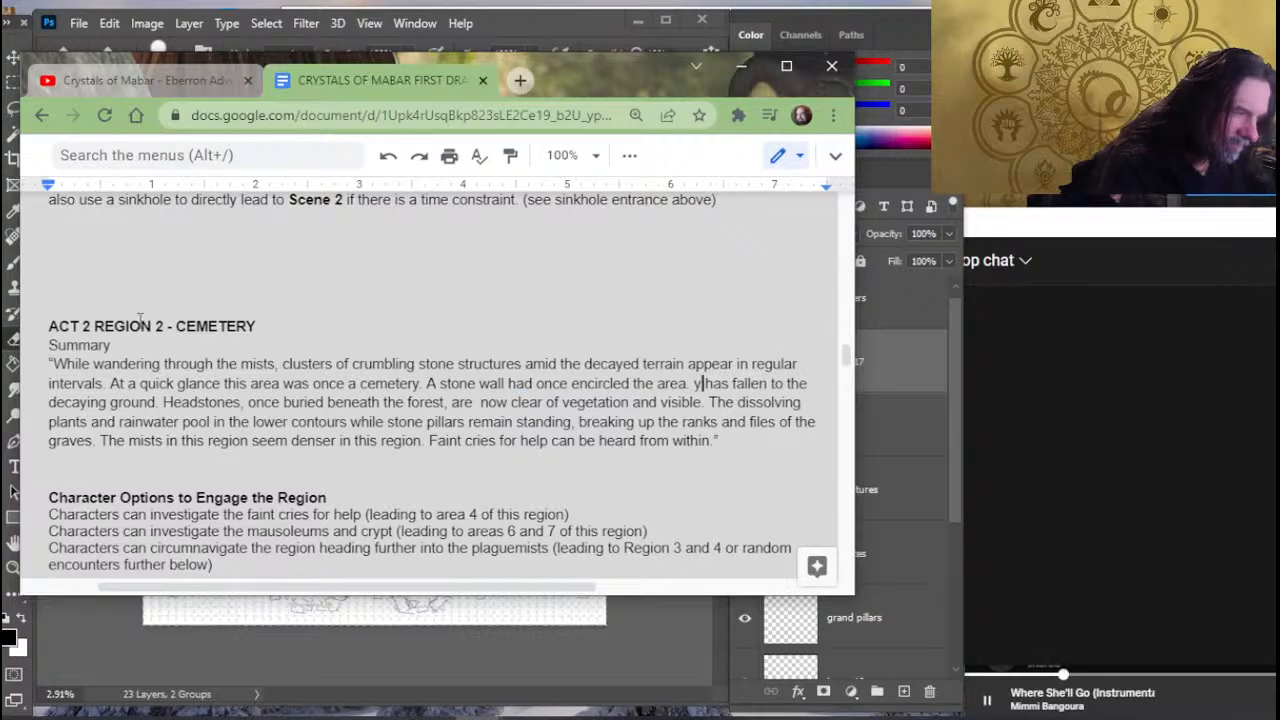
key(BackSpace)
key(BackSpace)
key(BackSpace)
key(BackSpace)
key(BackSpace)
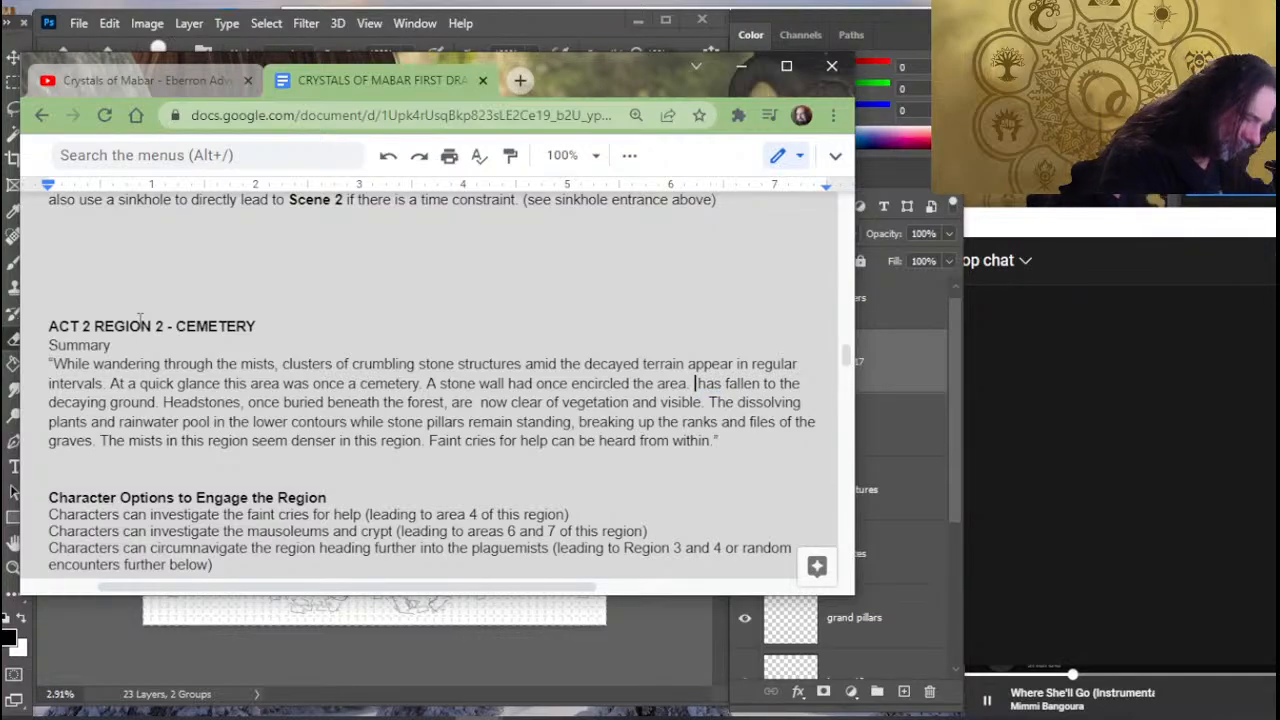
text(You approac)
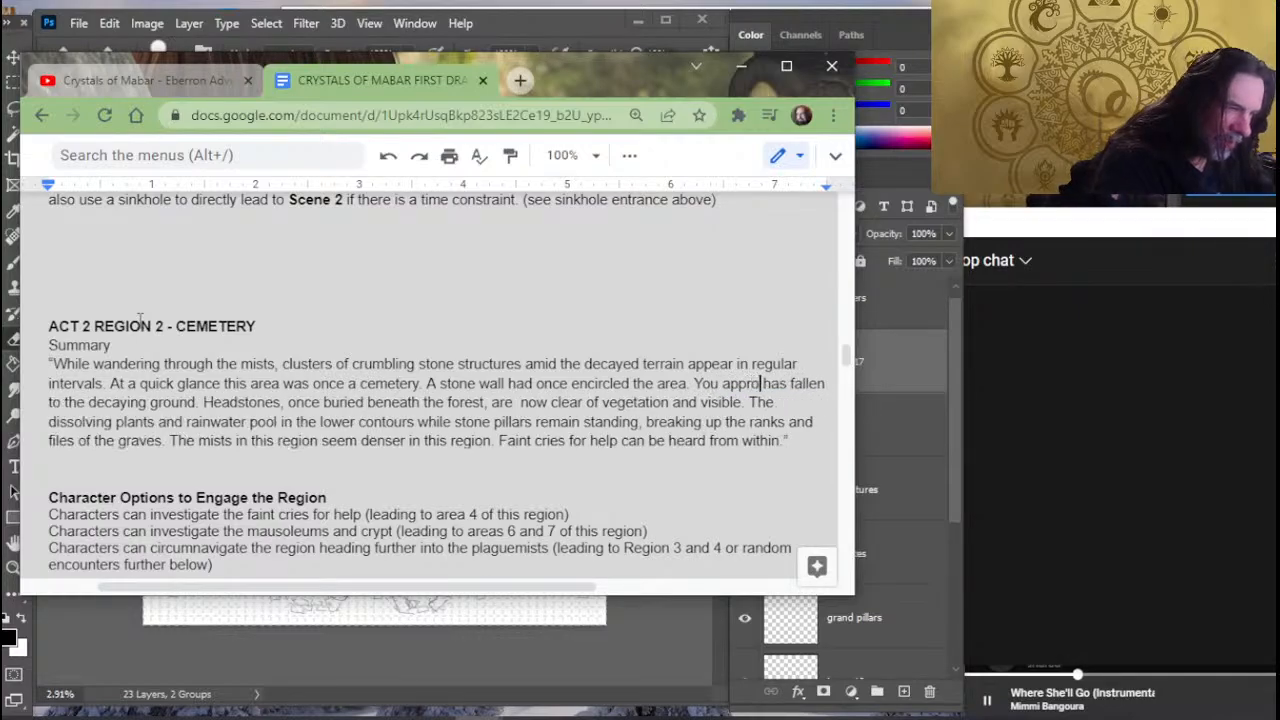
text(h the )
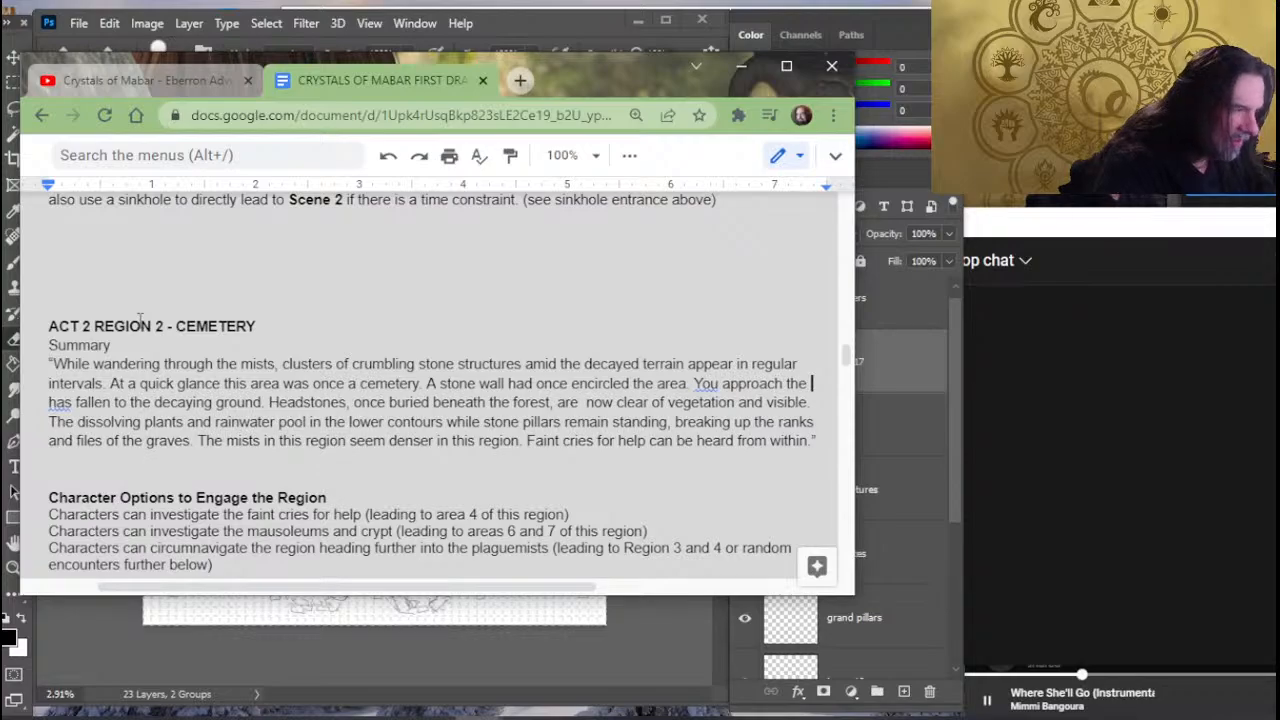
text(st)
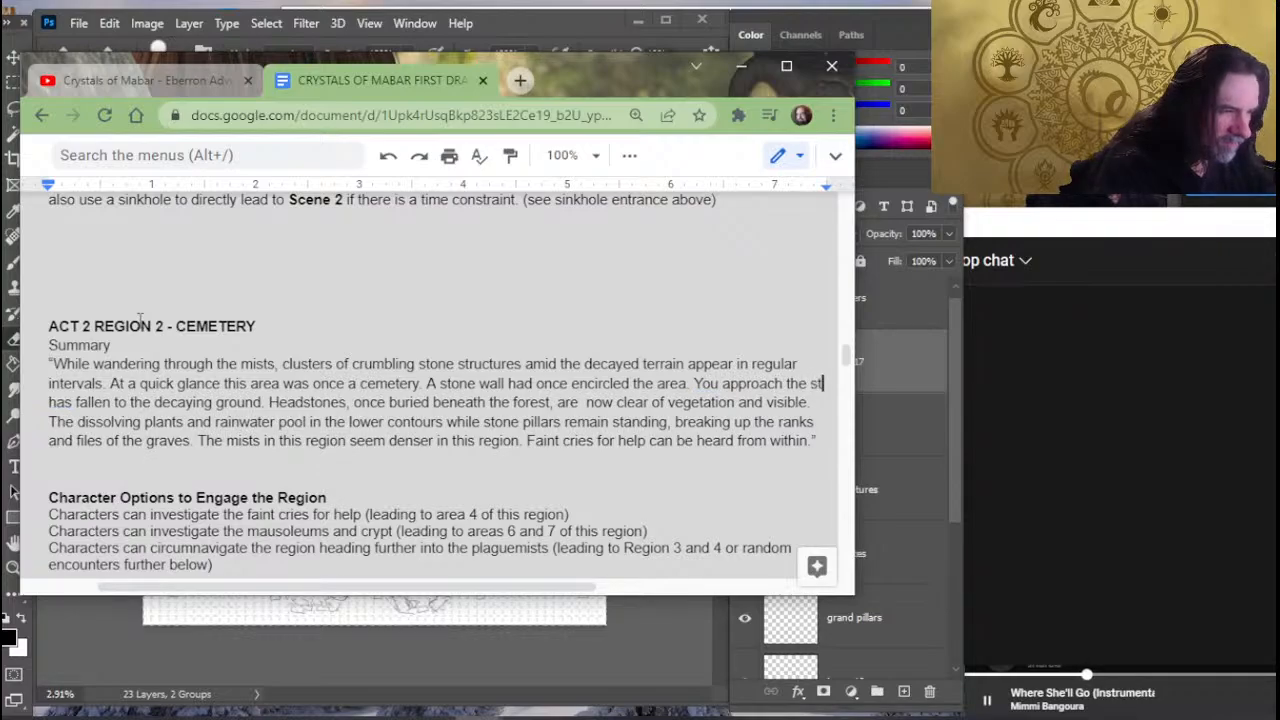
text(ructure from the)
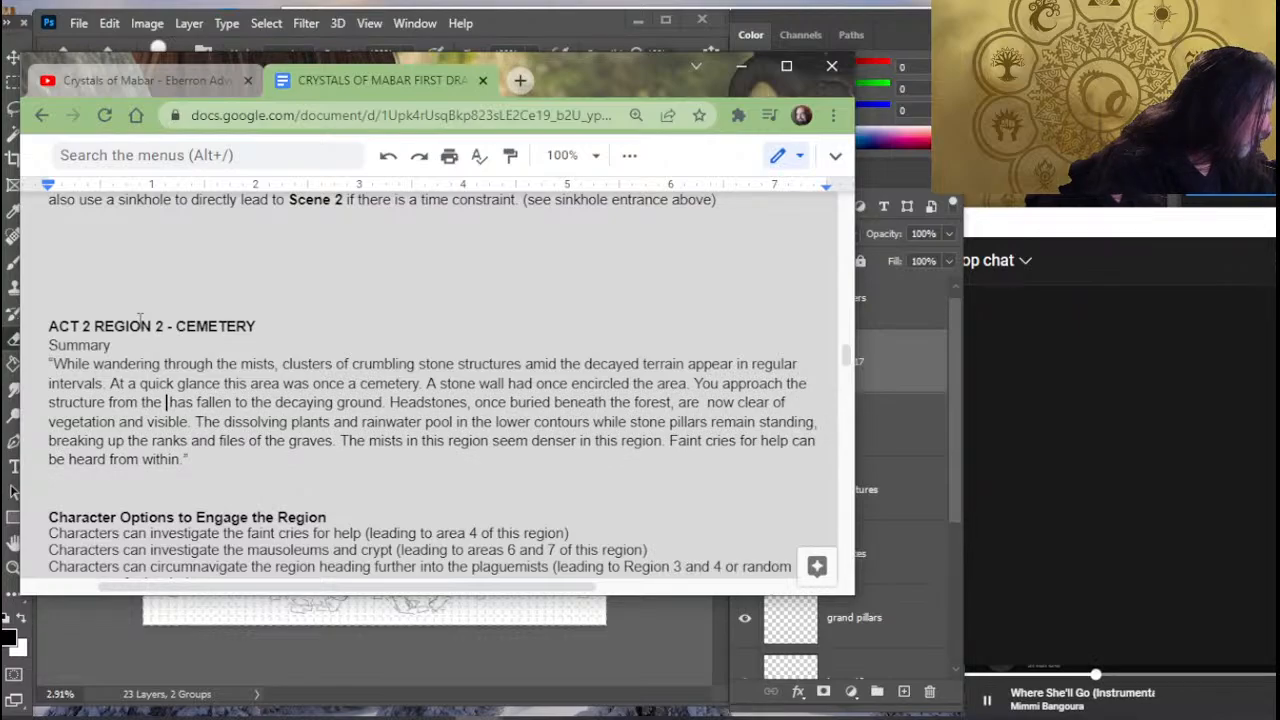
key(BackSpace)
key(BackSpace)
key(BackSpace)
key(BackSpace)
key(BackSpace)
key(BackSpace)
key(BackSpace)
key(BackSpace)
key(BackSpace)
key(BackSpace)
key(BackSpace)
key(BackSpace)
key(BackSpace)
key(BackSpace)
key(BackSpace)
key(BackSpace)
key(BackSpace)
key(BackSpace)
key(BackSpace)
key(BackSpace)
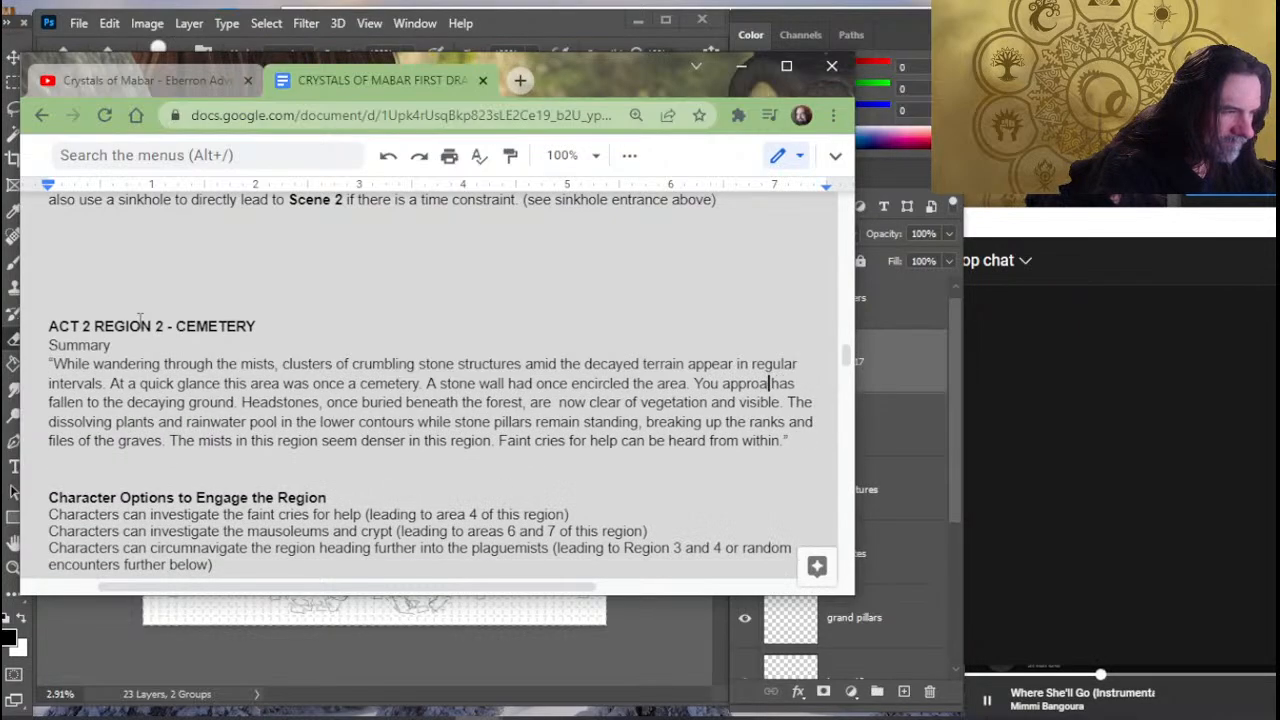
key(BackSpace)
key(BackSpace)
key(BackSpace)
key(BackSpace)
key(BackSpace)
key(BackSpace)
key(BackSpace)
key(BackSpace)
key(BackSpace)
key(BackSpace)
- Replace "You approa" with "The portion that you encounter running northeast by southwest" before "has fallen to the decaying ground"
text(running northeast by southwest)
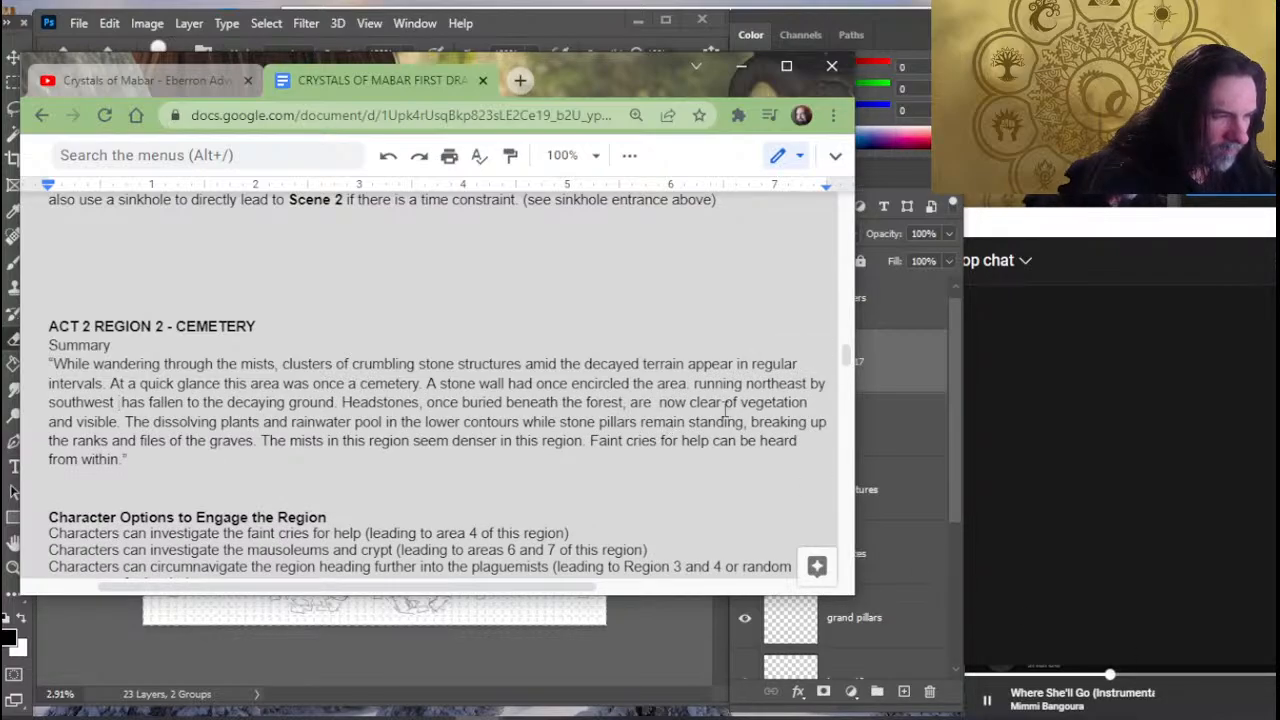
click(695, 384)
text(The porti)
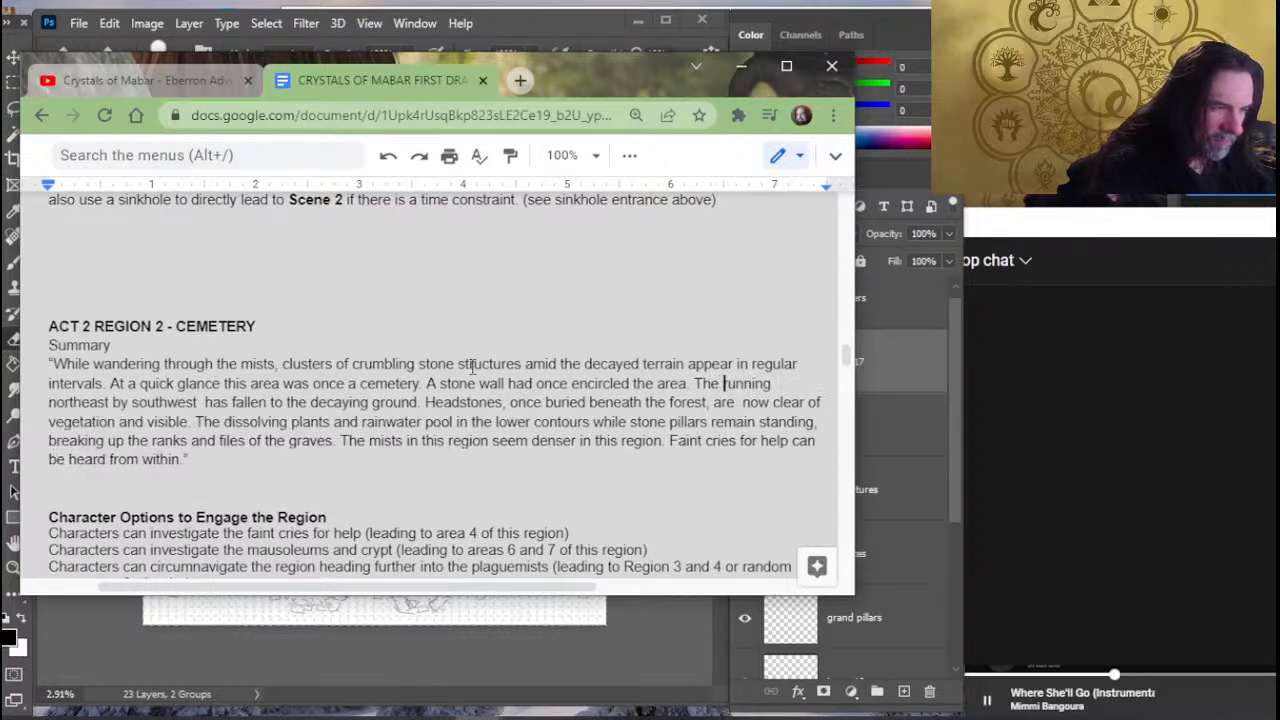
text(on that you )
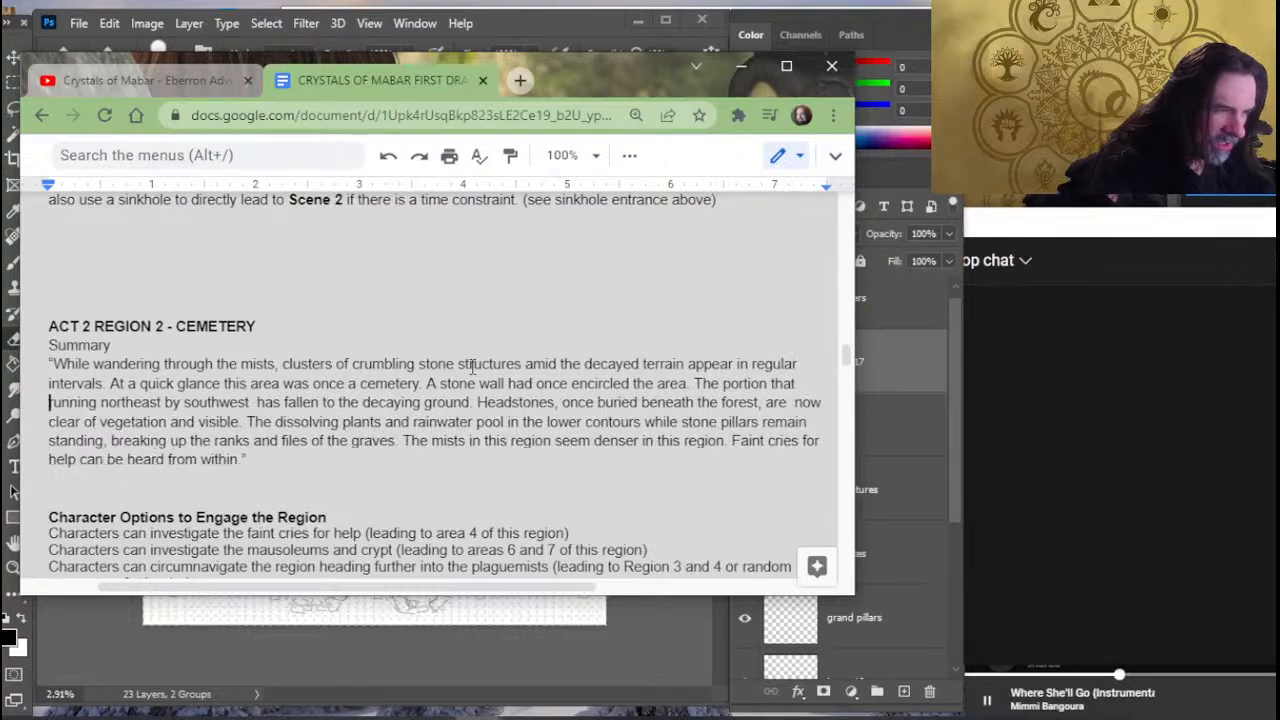
text(encounters)
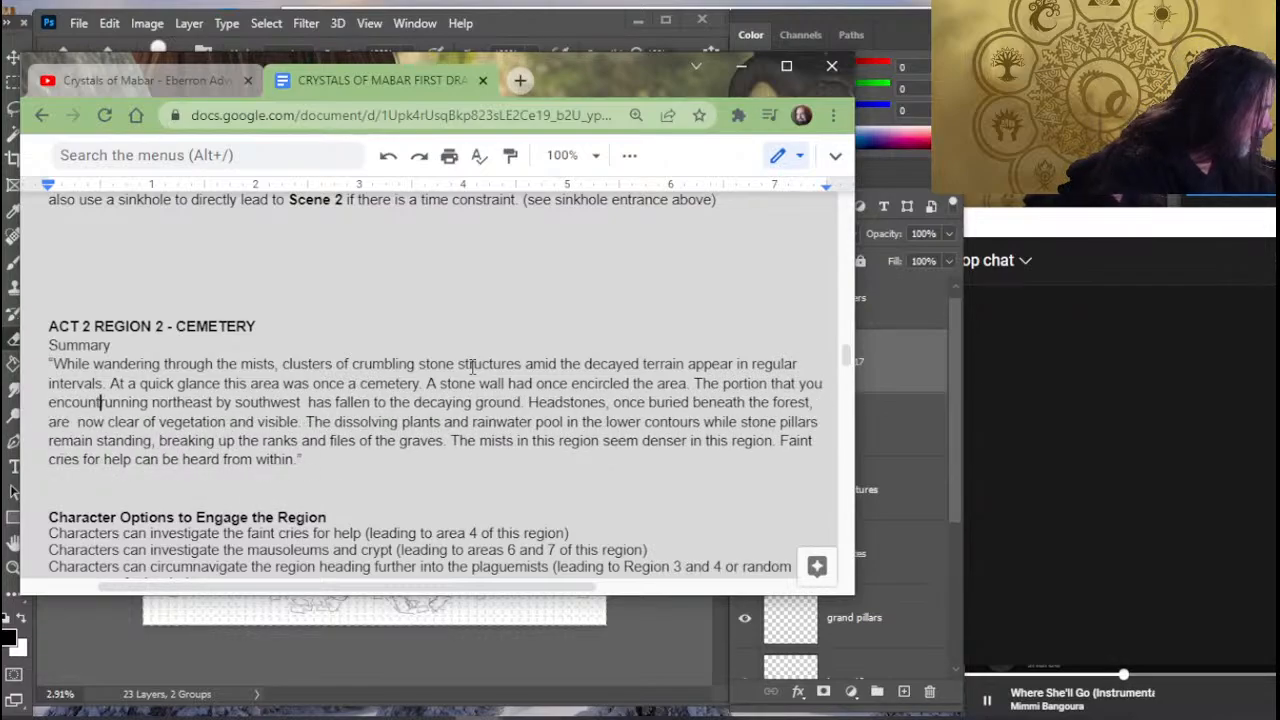
key(BackSpace)
- Change "running" to "runs" before "northeast by southwest" in the stone wall passage
key(Right)
key(Right)
key(Right)
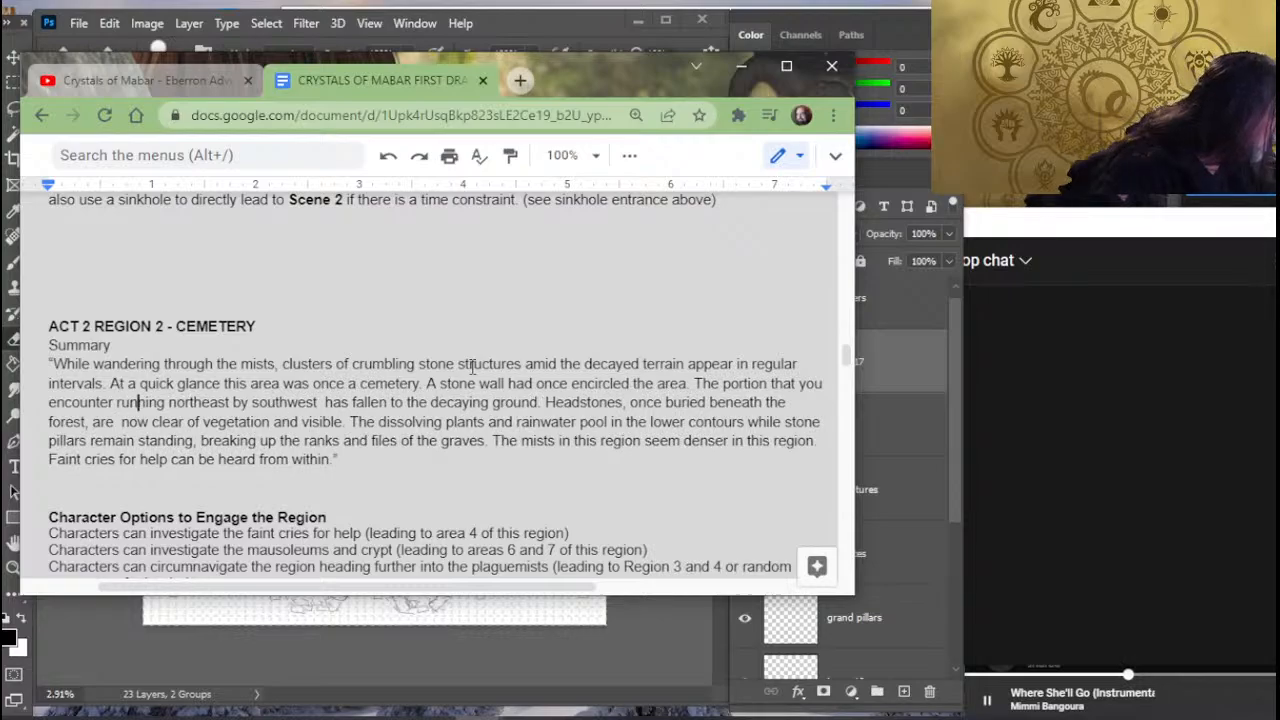
key(Delete)
key(Delete)
key(Delete)
key(Delete)
text(s)
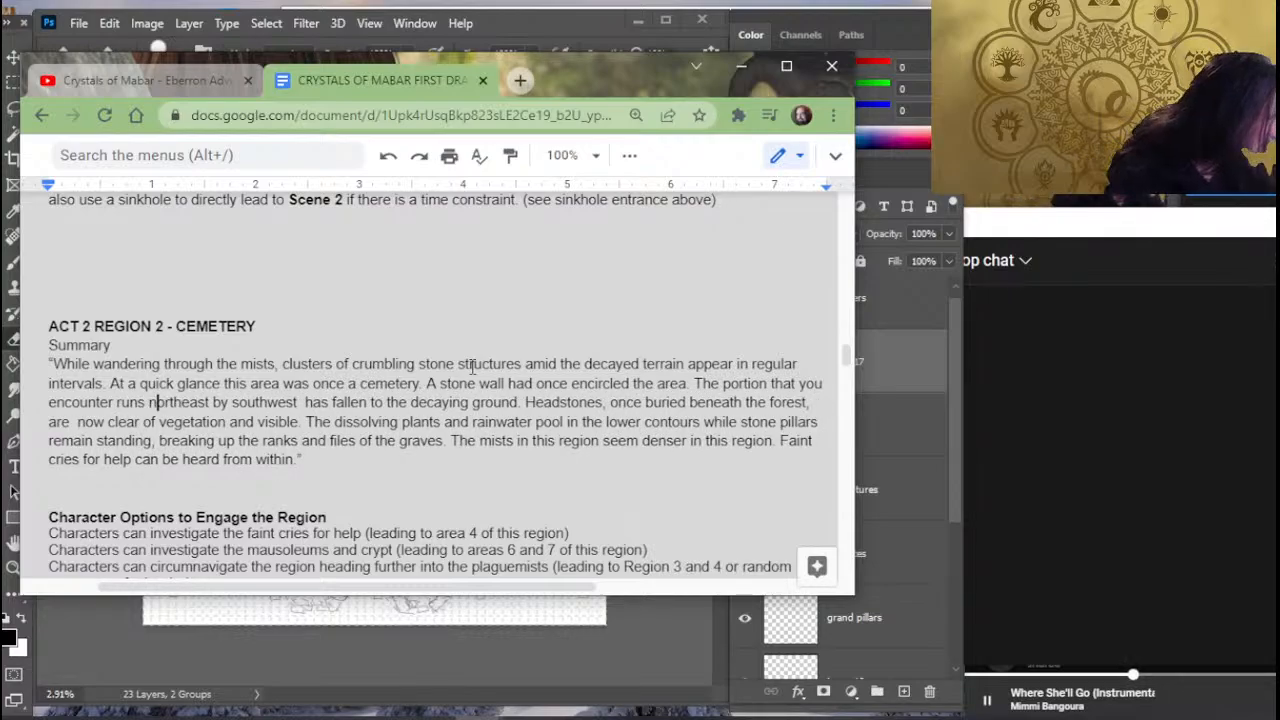
- Turn "runs" back into its "-ing" form before "northeast by southwest"
key(Right)
key(Right)
key(Right)
key(Right)
key(Right)
key(Right)
key(Right)
key(Right)
key(Right)
key(Right)
key(Right)
key(Right)
key(Right)
key(Right)
key(Right)
key(Right)
key(Right)
key(Right)
key(Right)
key(Right)
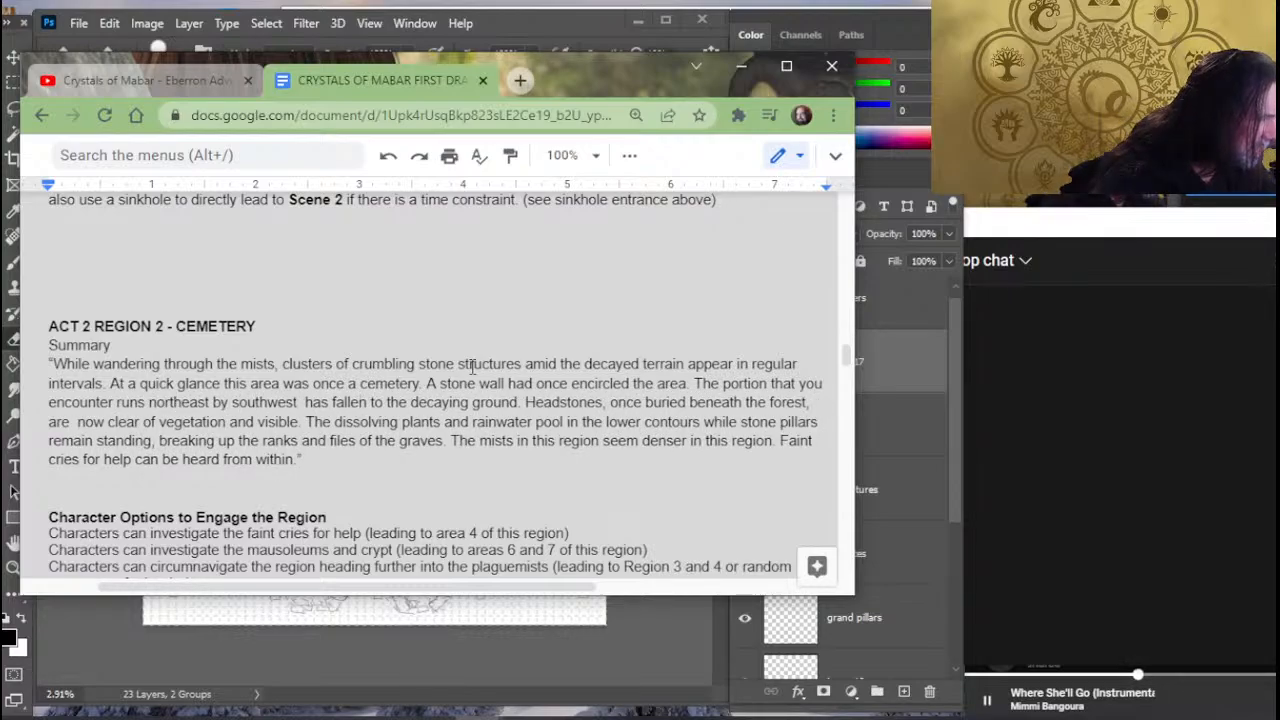
key(Left)
key(Left)
key(Left)
key(Left)
key(Left)
key(Left)
key(Left)
key(Left)
key(Left)
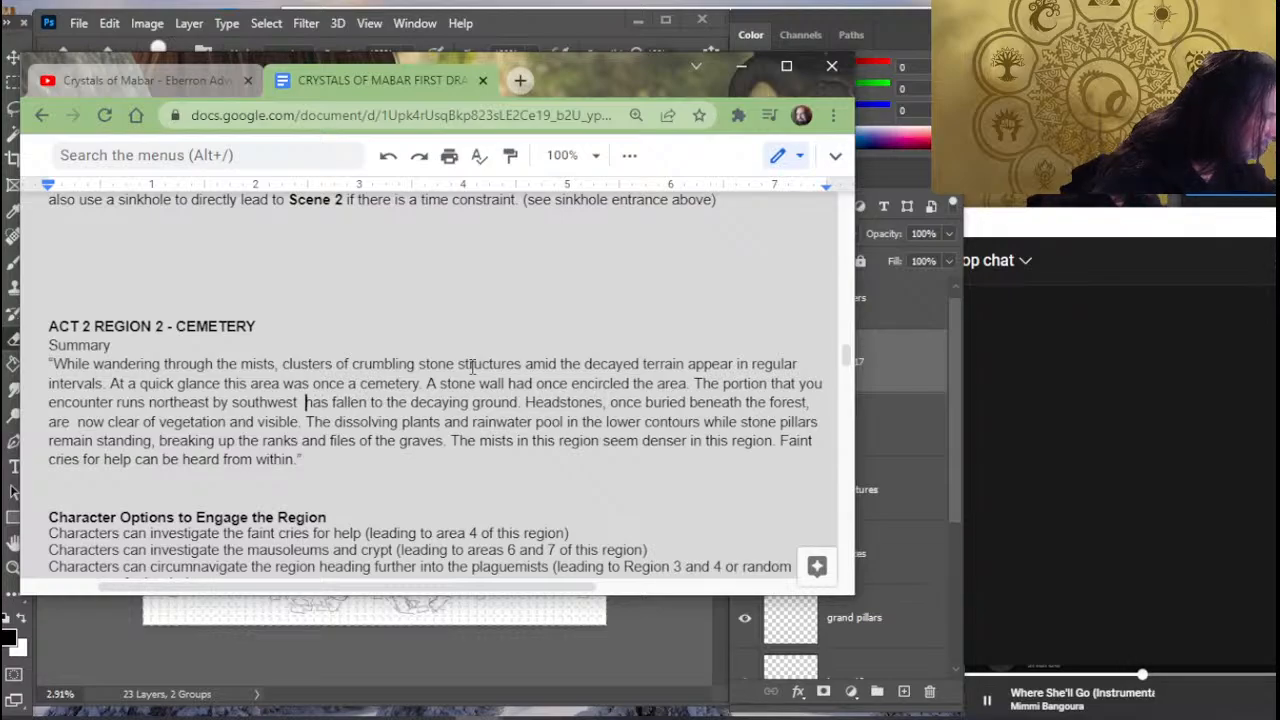
key(Left)
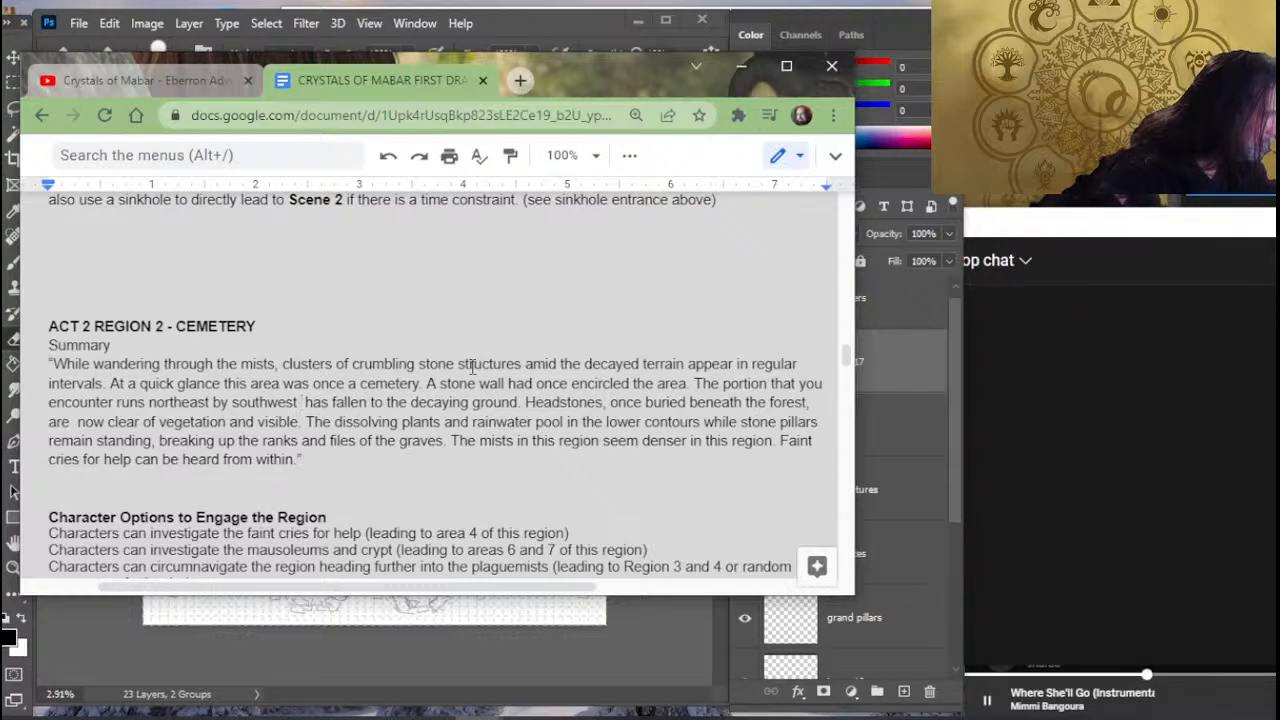
key(Left)
key(Left)
key(Left)
key(Left)
key(Left)
key(Left)
key(Left)
key(Left)
key(Left)
key(Left)
key(Left)
key(Left)
key(Left)
key(Left)
key(Left)
key(Left)
key(Left)
key(Left)
key(Left)
key(Left)
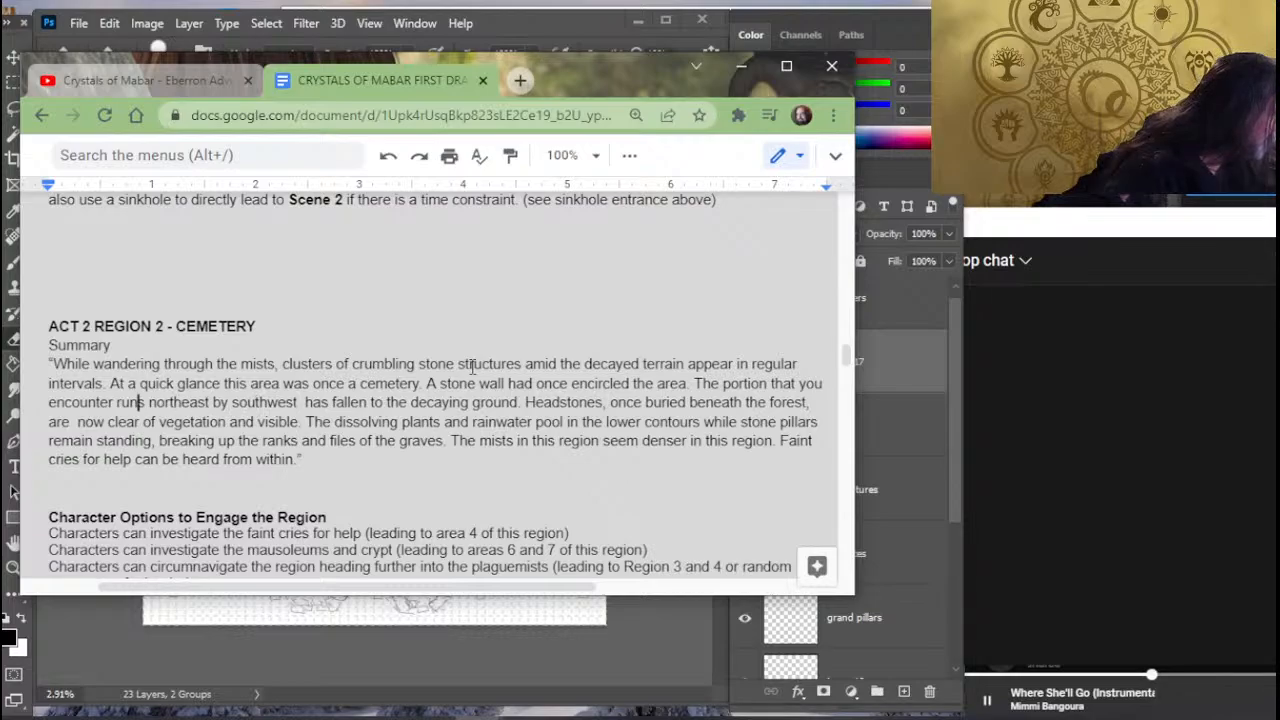
key(Delete)
text(ing)
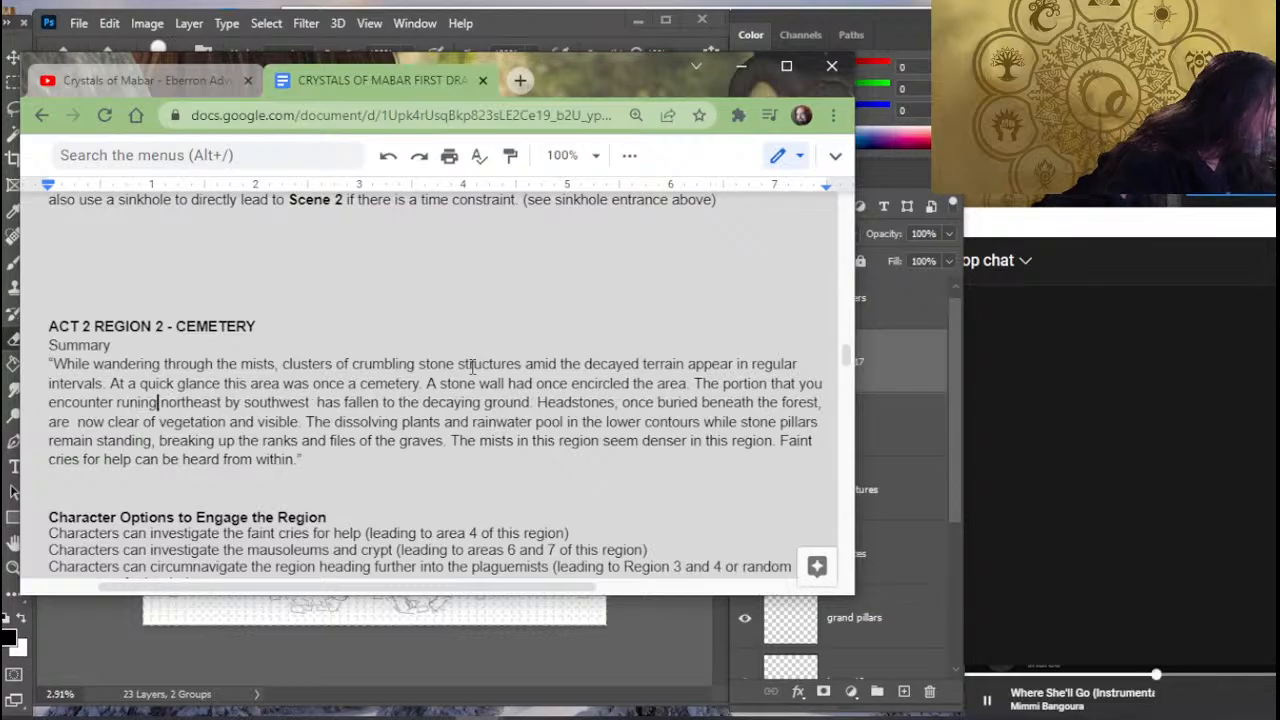
- Remove the extra space before "has fallen" and correct the spelling of "runing" to "running"
key(Right)
key(Right)
key(Right)
key(Right)
key(Right)
key(Right)
key(Right)
key(Right)
key(Right)
key(Right)
key(Right)
key(Right)
key(Right)
key(Right)
key(Right)
key(Right)
key(Right)
key(Right)
key(Right)
key(Right)
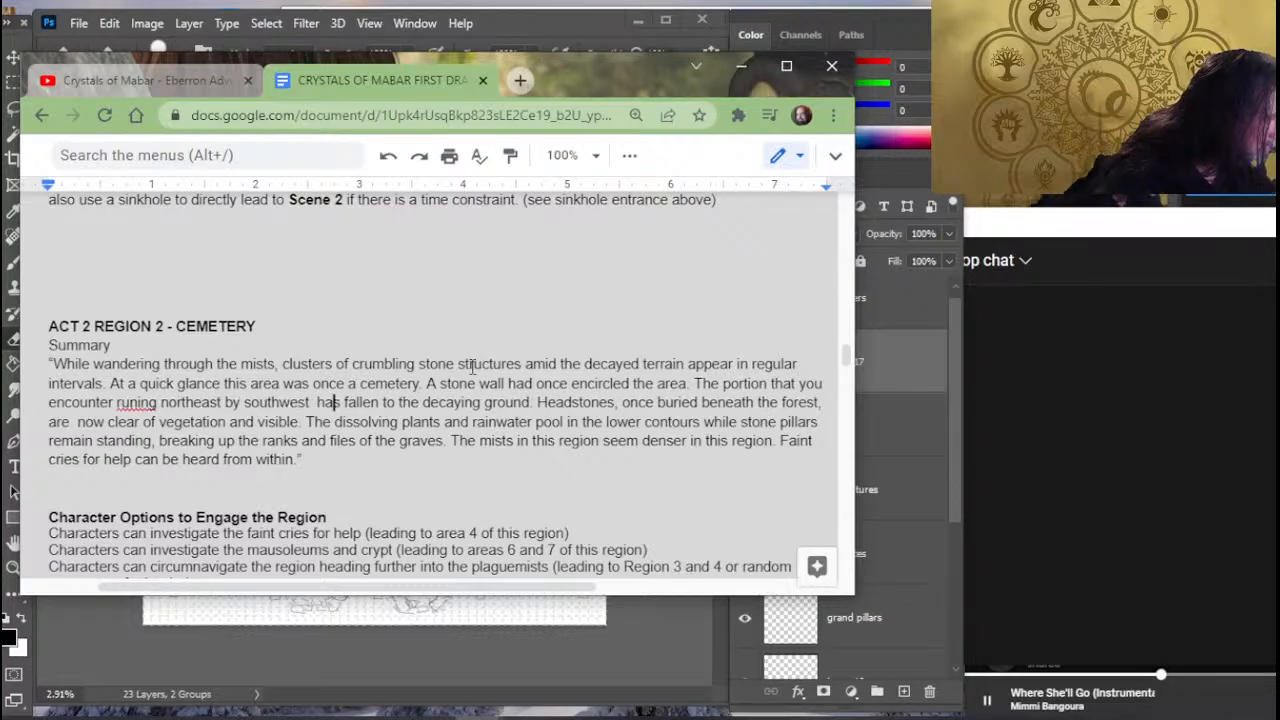
key(Left)
key(BackSpace)
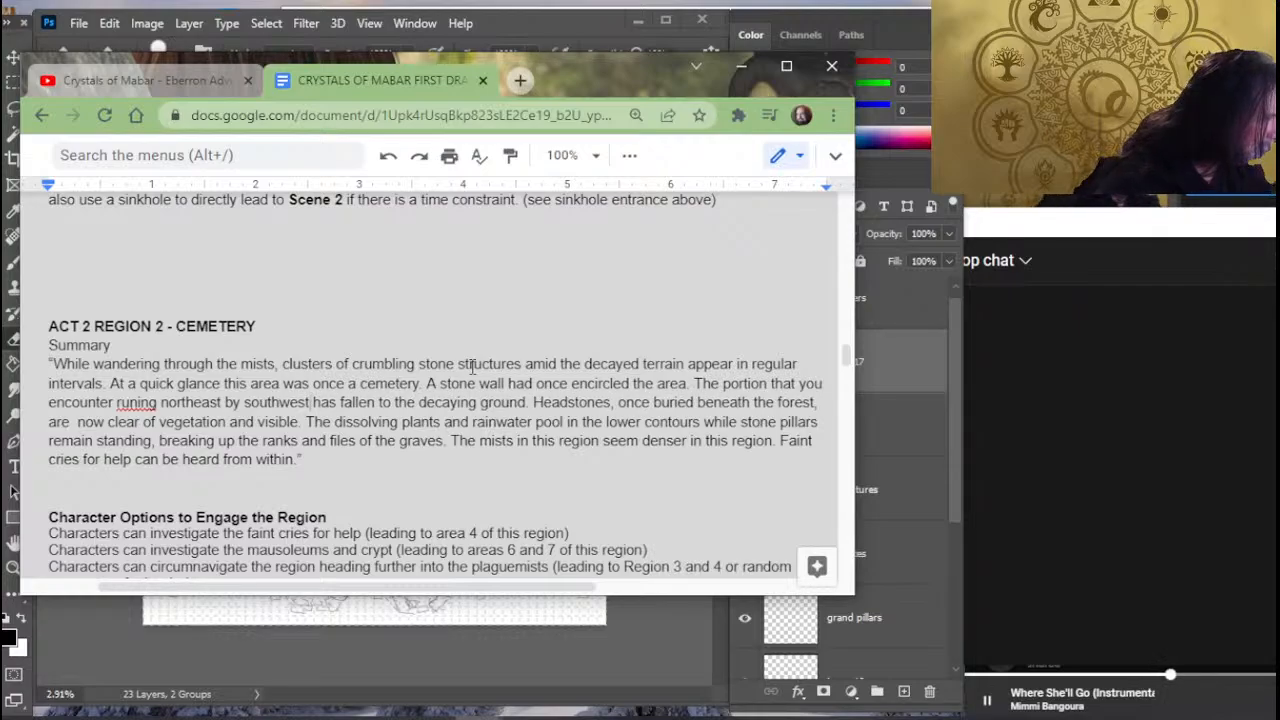
key(Left)
key(Left)
key(Left)
key(Left)
key(Left)
key(Left)
key(Left)
key(Left)
key(Left)
key(Left)
key(Left)
key(Left)
key(Left)
key(Left)
key(Left)
key(Left)
key(Left)
key(Left)
key(Left)
key(Left)
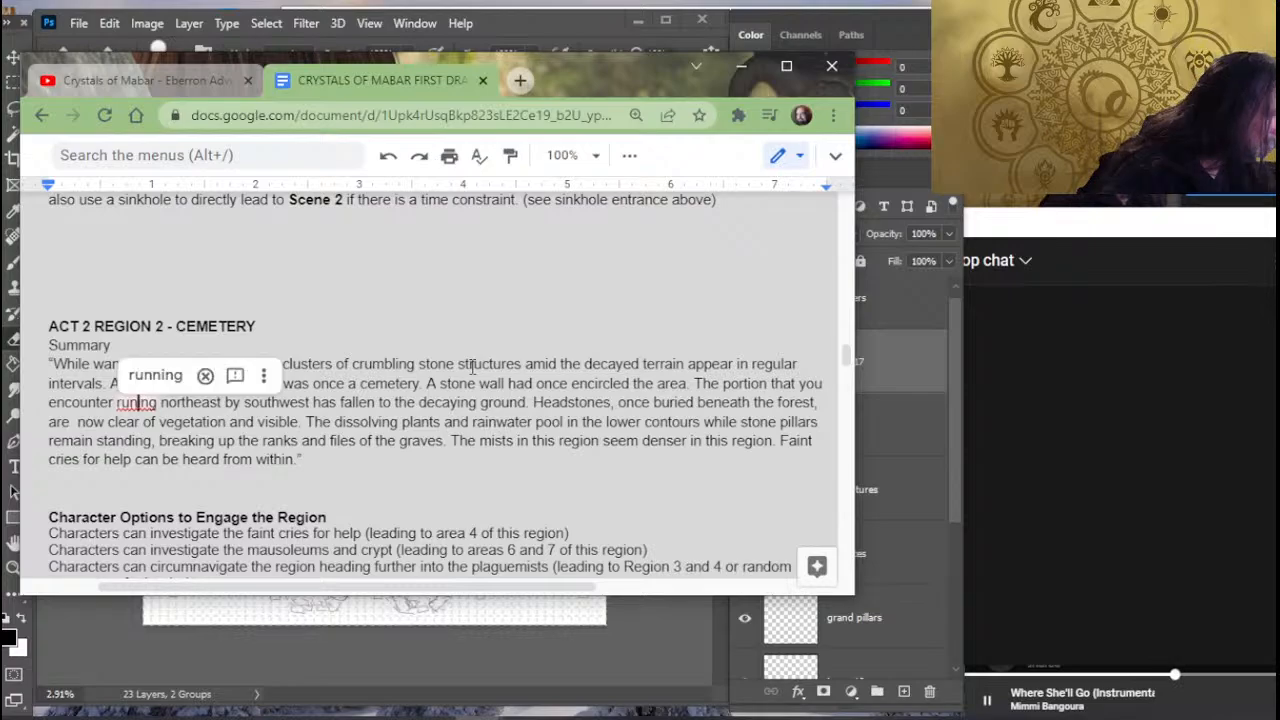
text(n)
- Delete "running northeast by southwest" after "The portion that you encounter"
key(Left)
key(Left)
key(Left)
key(Left)
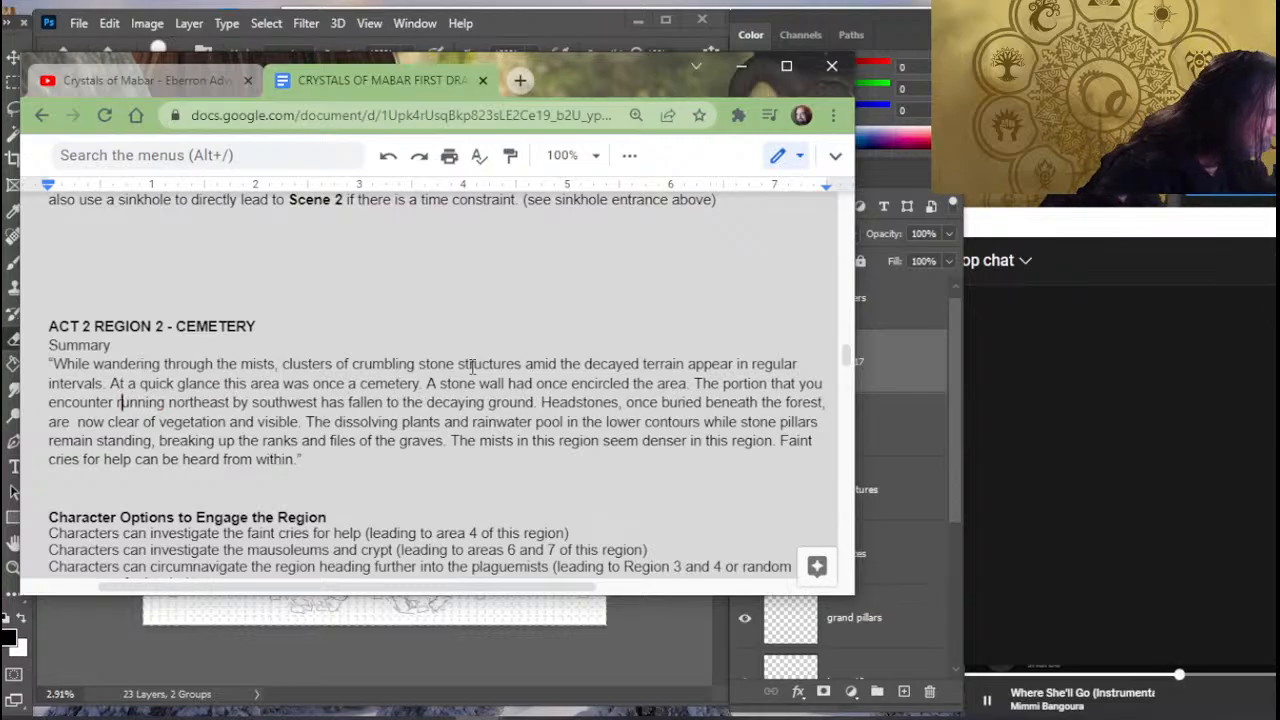
key(shift+Right)
key(shift+Right)
key(shift+Right)
key(shift+Right)
key(shift+Right)
key(shift+Right)
key(shift+Right)
key(shift+Right)
key(shift+Right)
key(shift+Right)
key(shift+Right)
key(shift+Right)
key(shift+Right)
key(shift+Right)
key(shift+Right)
key(shift+Right)
key(shift+Right)
key(shift+Right)
key(shift+Right)
key(shift+Right)
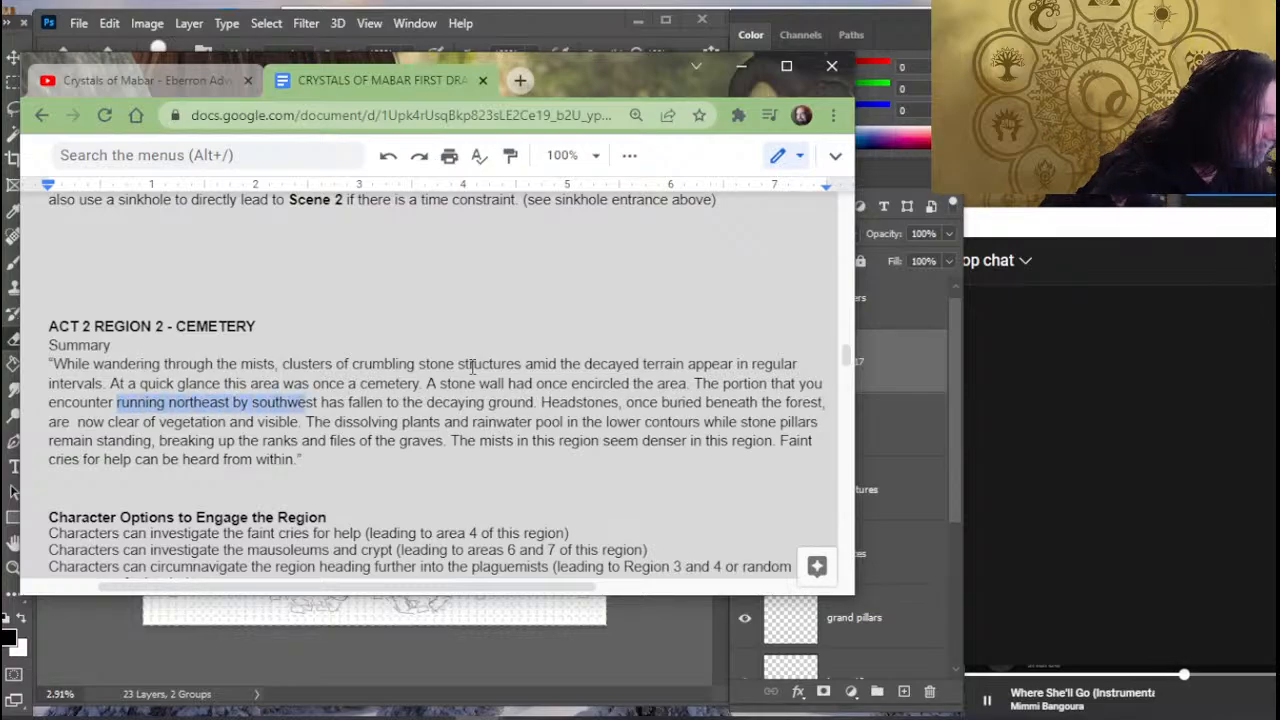
key(shift+Left)
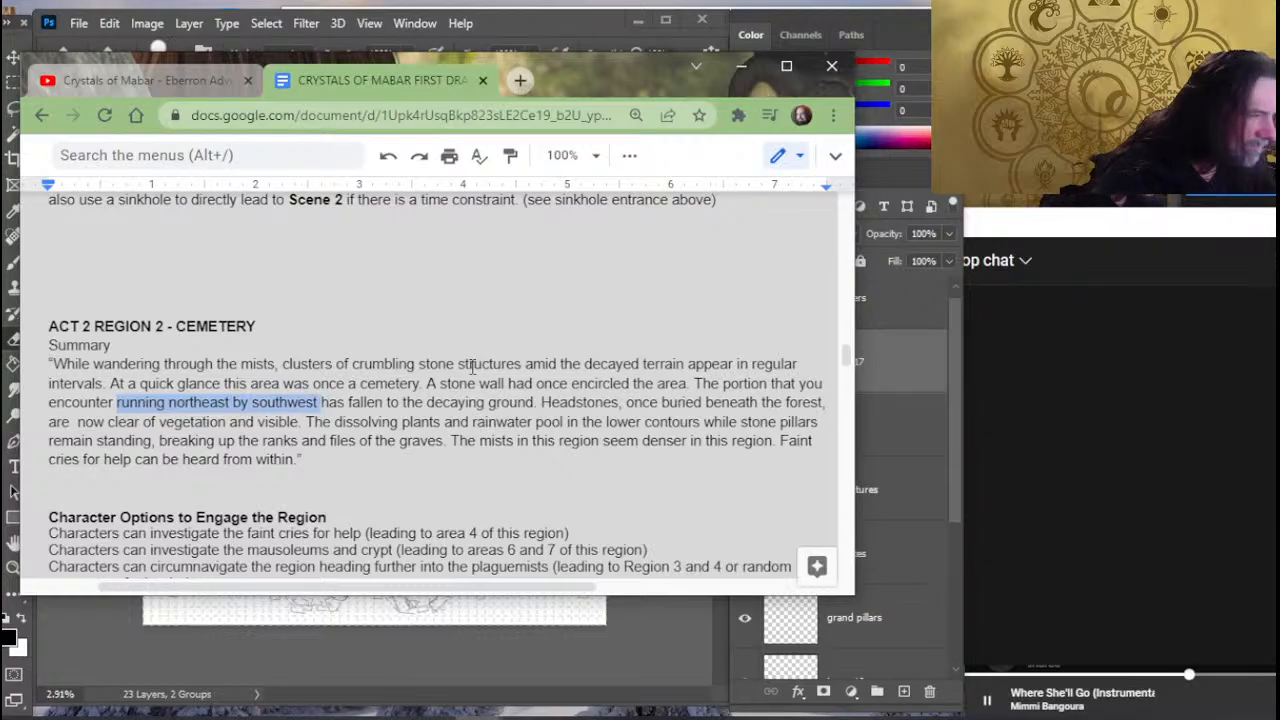
key(BackSpace)
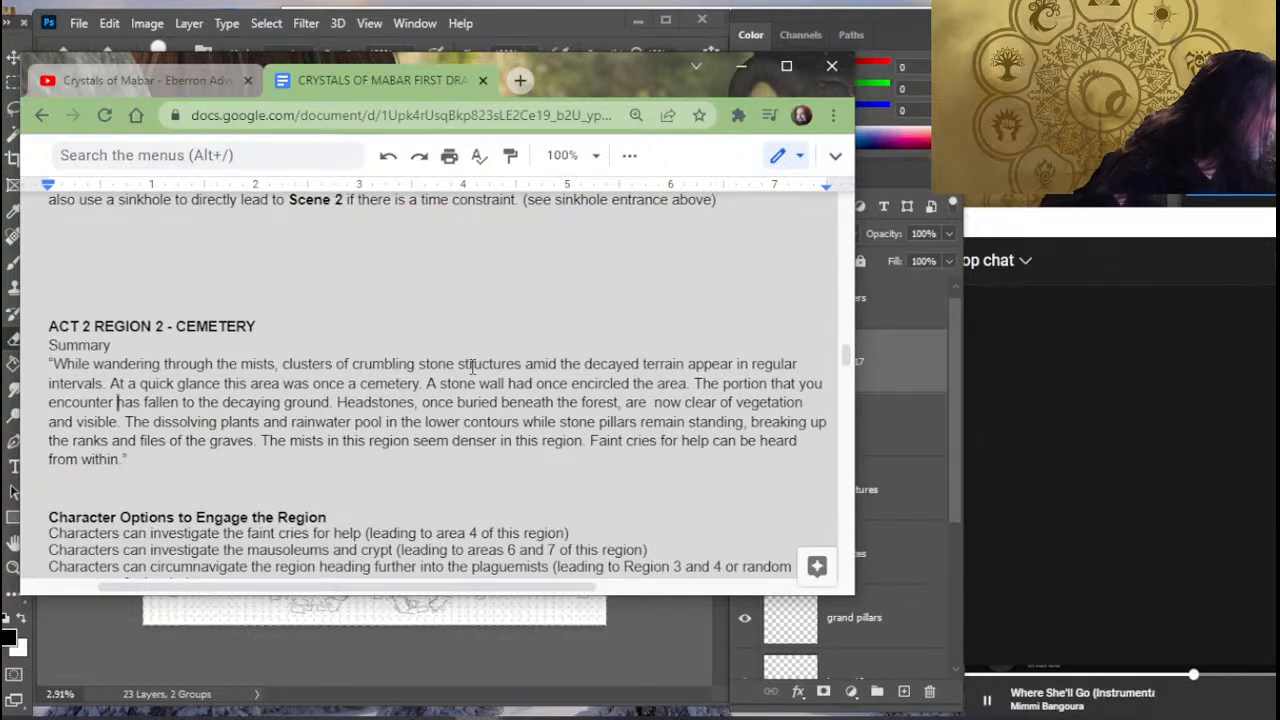
key(Left)
key(Left)
key(Left)
key(Left)
key(Left)
key(Left)
key(Left)
key(Left)
key(Left)
key(Left)
key(Left)
key(Left)
key(Left)
key(Left)
key(Left)
key(Left)
key(Left)
key(Left)
key(Left)
key(Left)
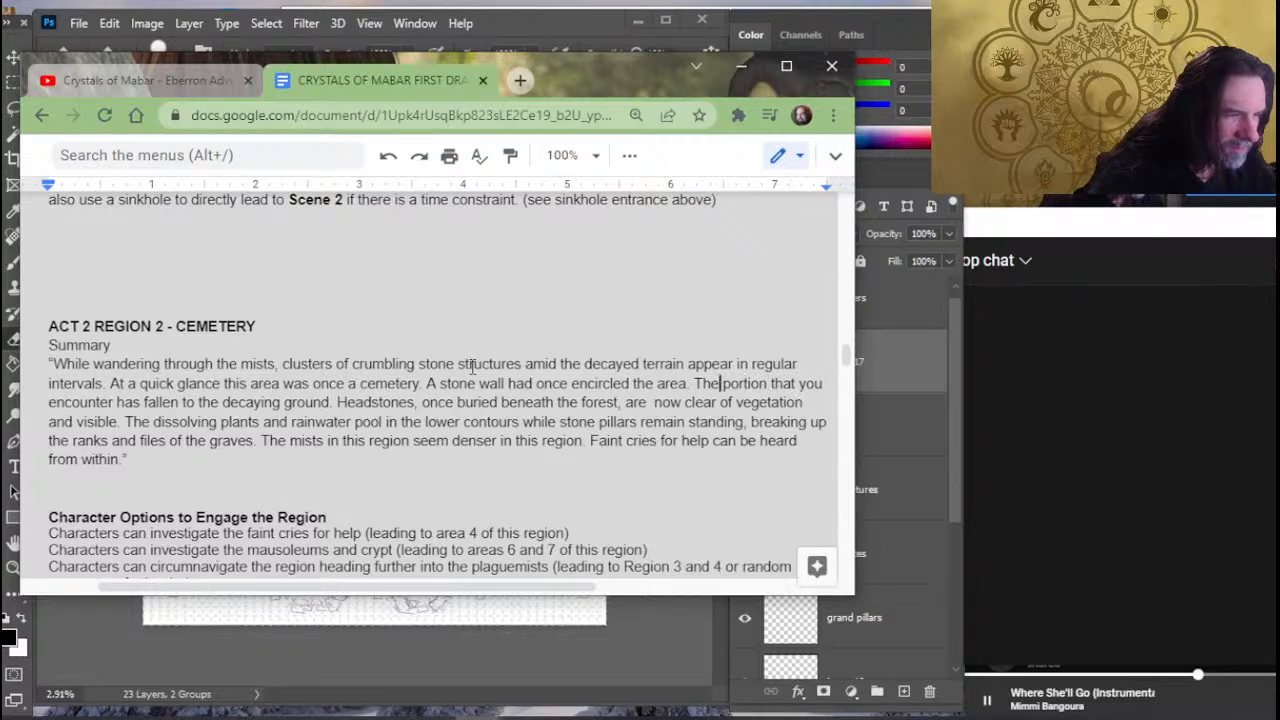
key(Delete)
key(Delete)
key(Delete)
key(Delete)
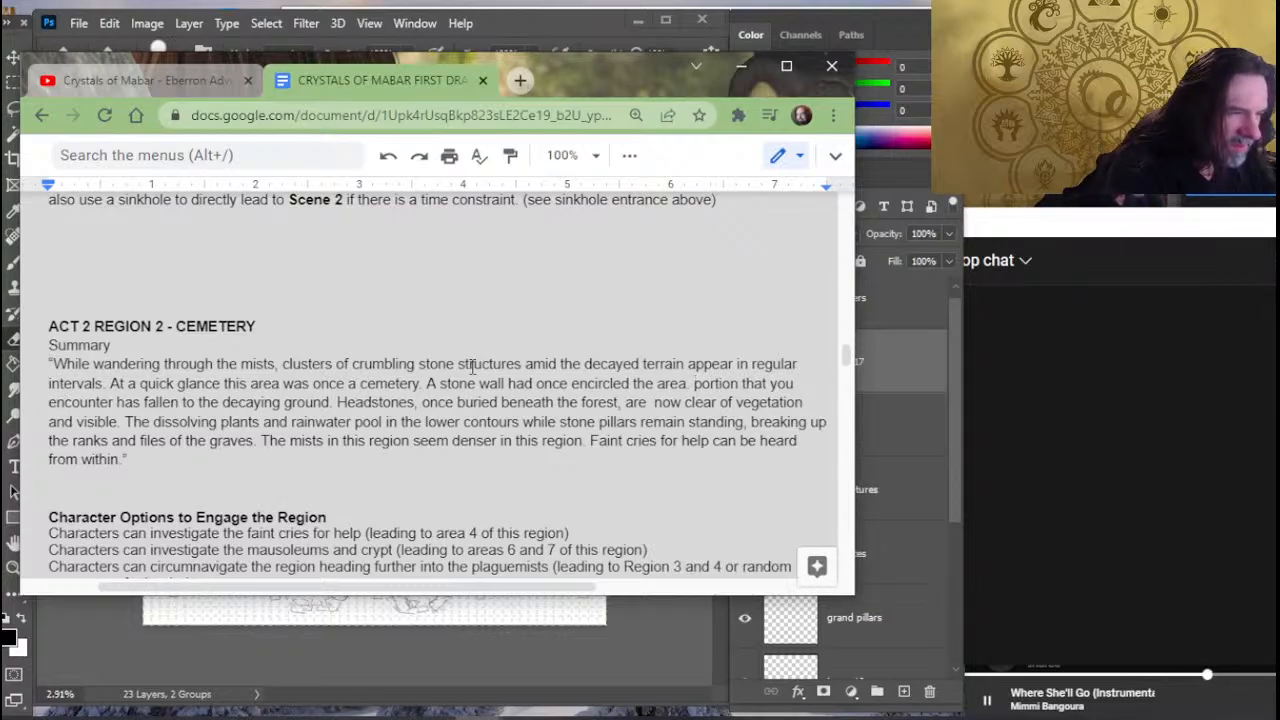
text(The)
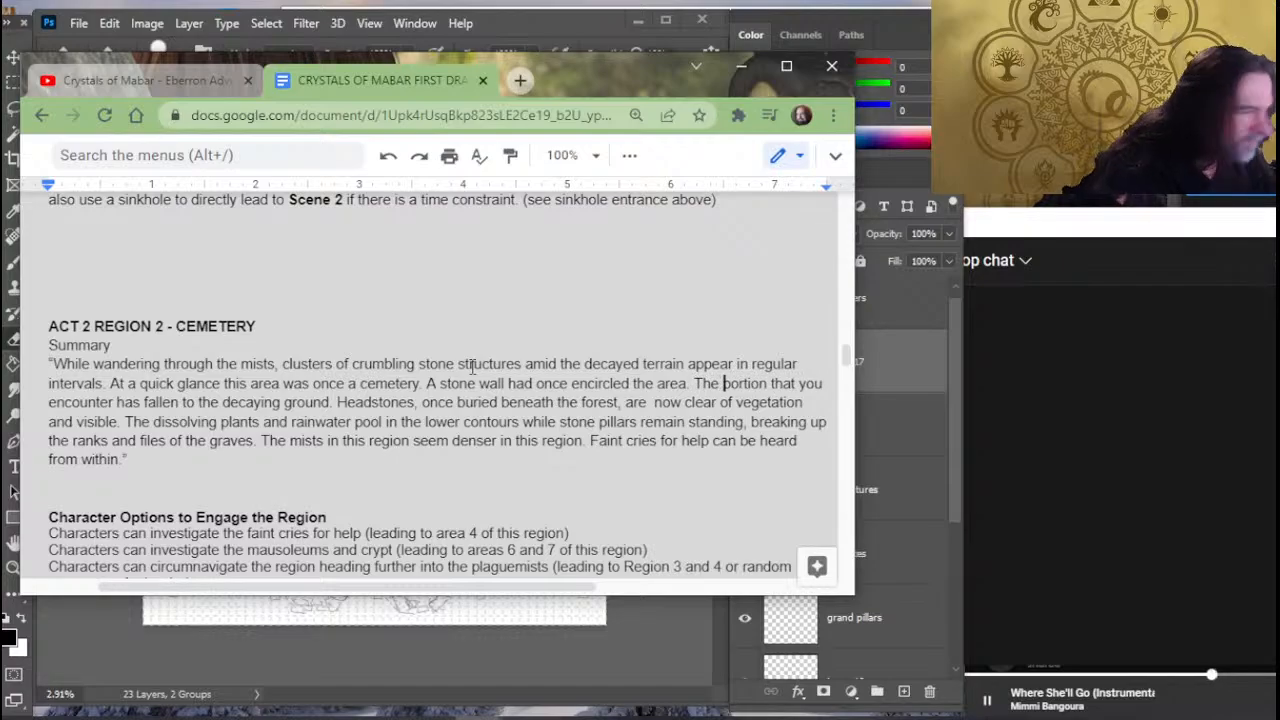
- Cut "had once encircled the area. The portion that you encounter" so the sentence reads "A stone wall has fallen to the decaying ground."
key(Up)
key(Left)
key(Left)
key(Left)
key(Left)
key(Left)
key(Left)
key(Left)
key(Left)
key(Left)
key(Left)
key(Left)
key(Left)
key(Left)
key(Left)
key(Left)
key(Left)
key(Left)
key(Left)
key(Left)
key(Left)
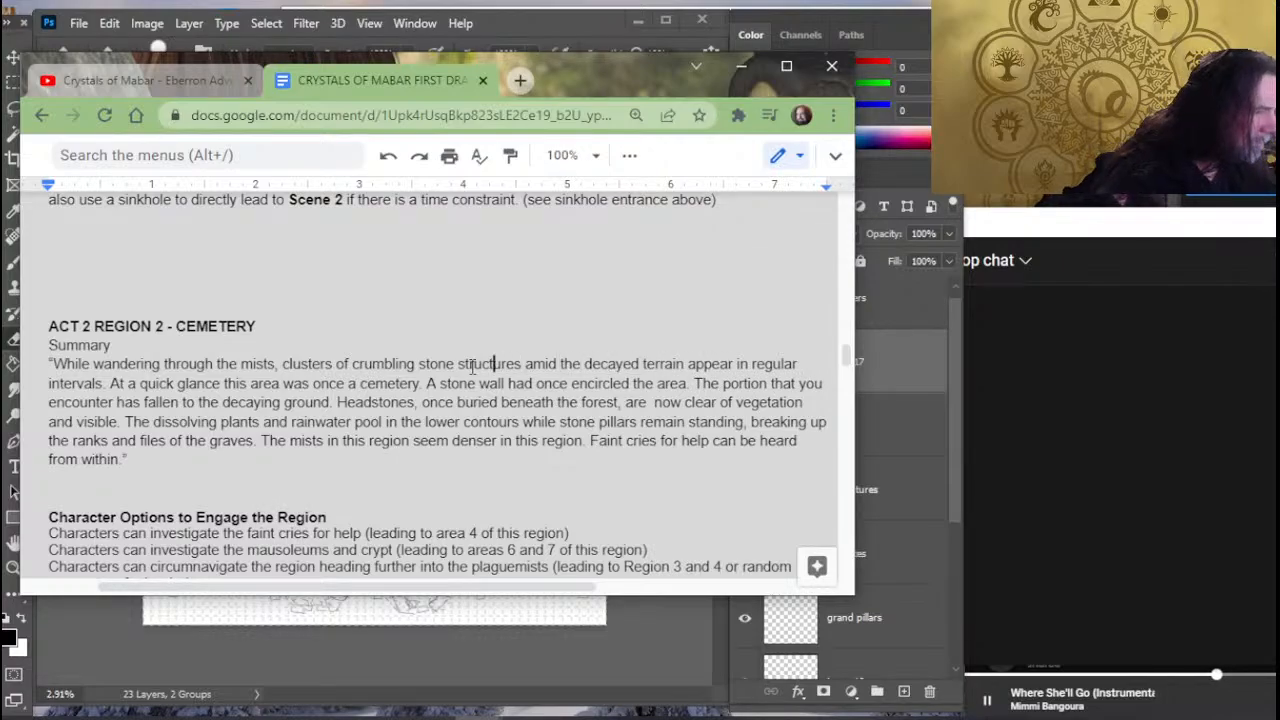
key(Left)
key(Left)
key(Left)
key(Left)
key(Left)
key(Left)
key(Left)
key(Left)
key(Left)
key(Left)
key(Left)
key(Left)
key(Down)
key(Right)
key(Right)
key(Right)
key(Right)
key(Right)
key(Right)
key(Right)
key(Right)
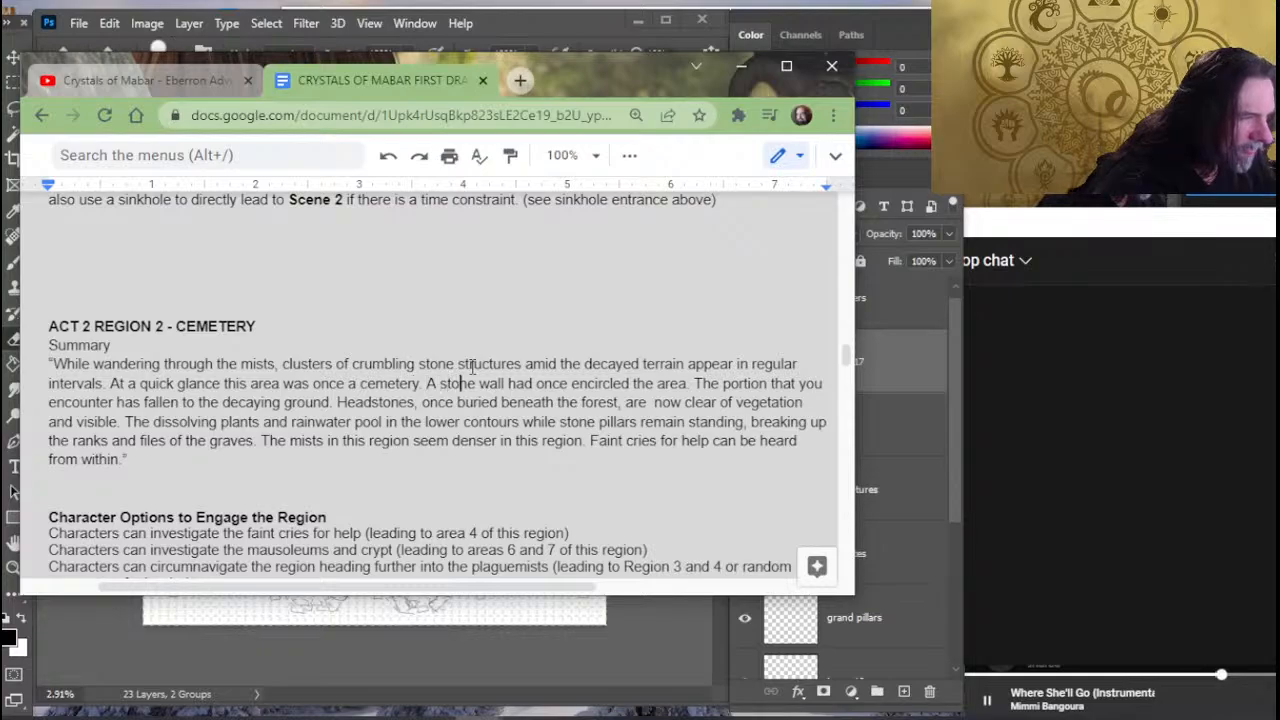
key(Right)
key(Right)
key(Right)
key(Right)
key(Right)
key(Right)
key(Right)
key(Right)
key(Right)
key(Right)
key(Right)
key(Right)
key(Right)
key(Right)
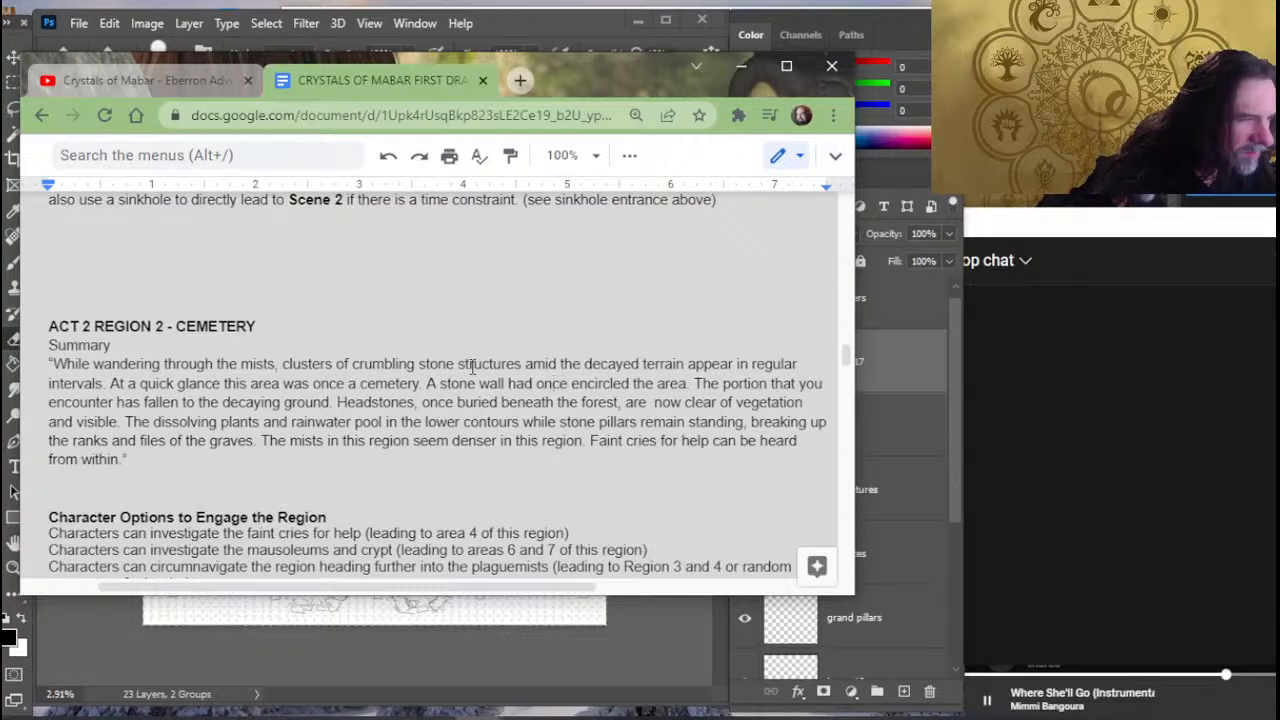
key(Left)
key(Left)
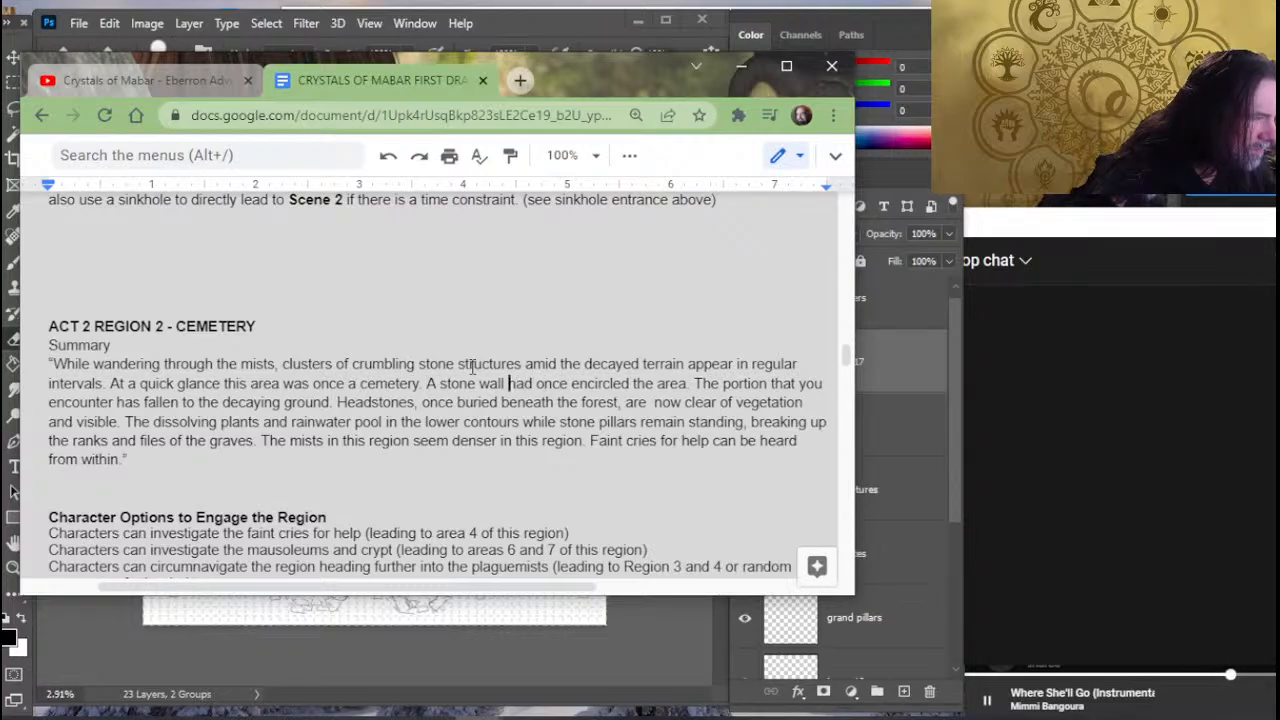
key(Delete)
key(Delete)
key(Delete)
key(Delete)
key(Delete)
key(Delete)
key(Delete)
key(Delete)
key(Delete)
key(Delete)
key(Delete)
key(Delete)
key(Delete)
key(Delete)
key(Delete)
key(Delete)
key(Delete)
key(Delete)
key(Delete)
key(Delete)
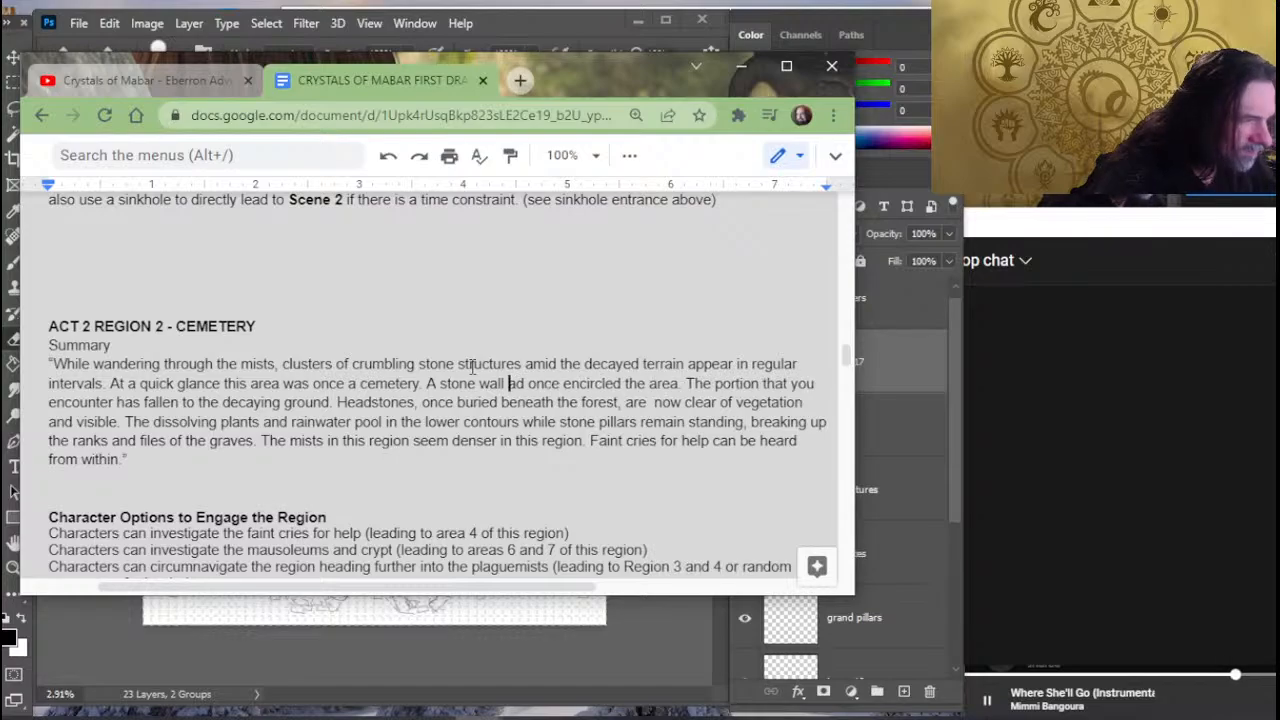
key(Delete)
key(Delete)
key(Delete)
key(Delete)
key(Delete)
key(Delete)
key(Delete)
key(Delete)
key(Delete)
key(Delete)
key(Delete)
key(Delete)
key(Delete)
key(Delete)
key(Delete)
key(Delete)
key(Delete)
key(Delete)
key(Delete)
key(Delete)
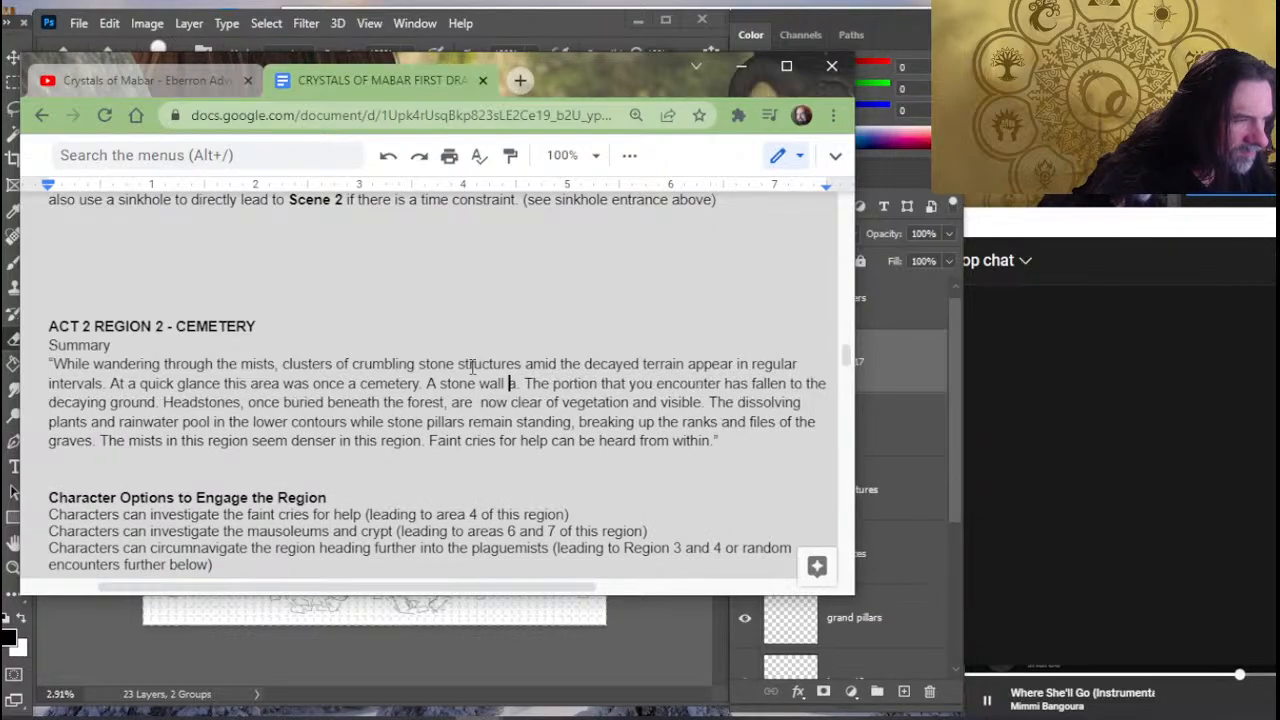
key(Delete)
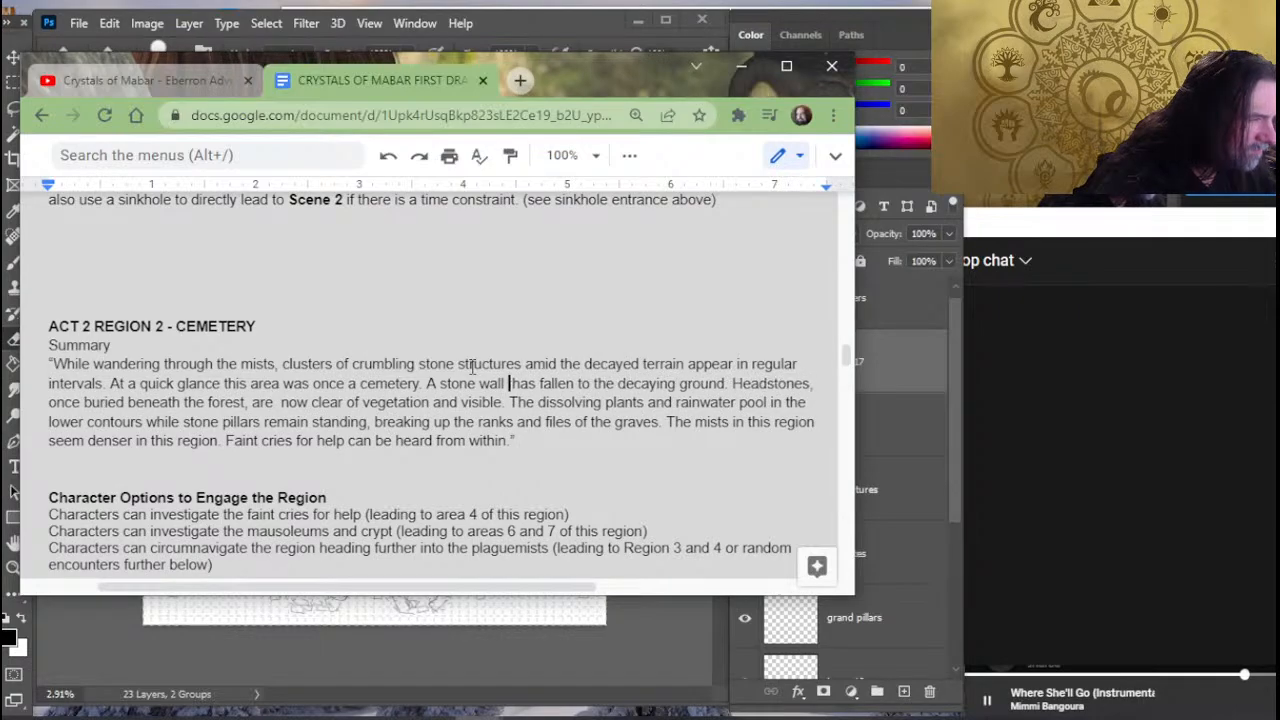
key(Delete)
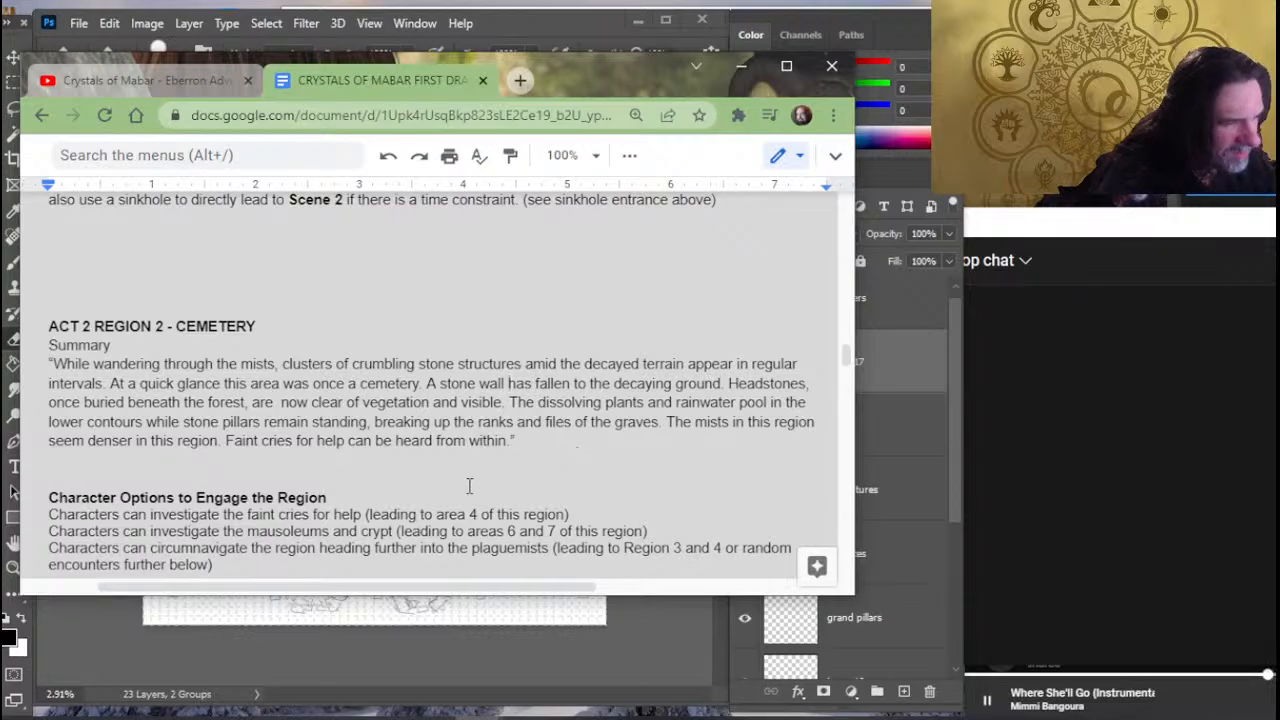
- Start a new paragraph below the quoted Cemetery 1 - Breached Wall description with "The wall"
scroll(311, 421, down, 10)
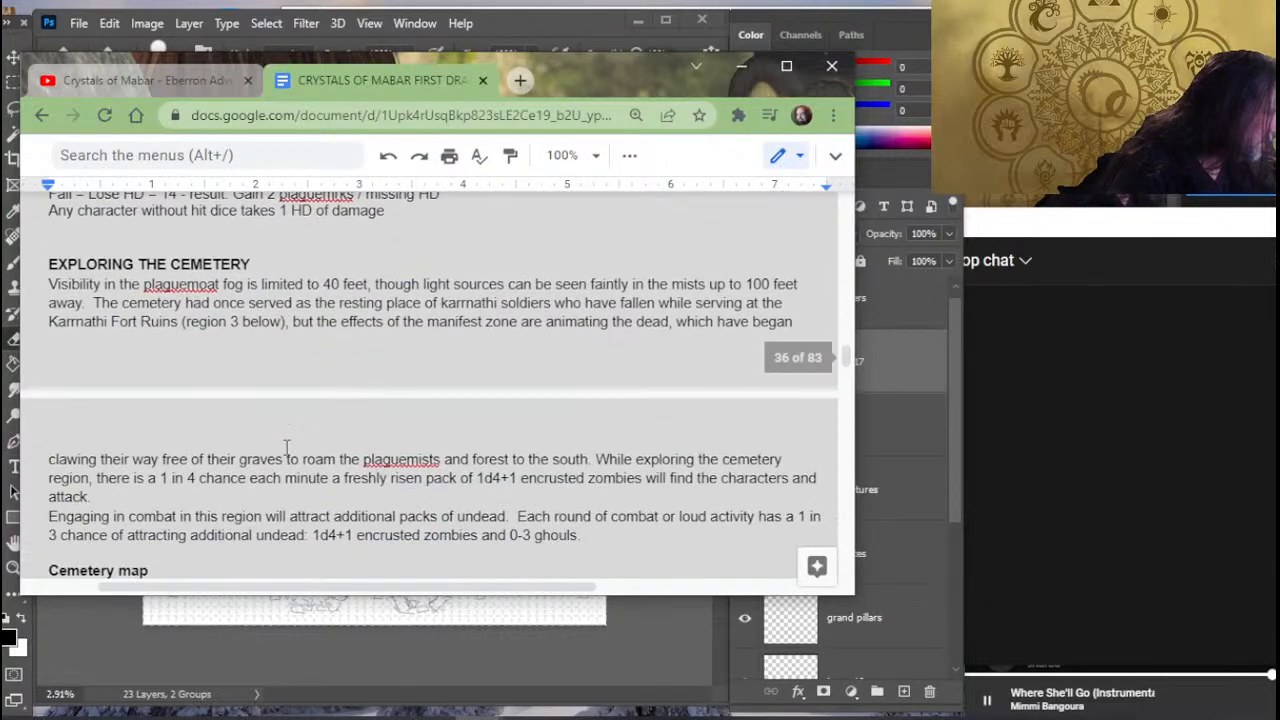
scroll(285, 447, down, 5)
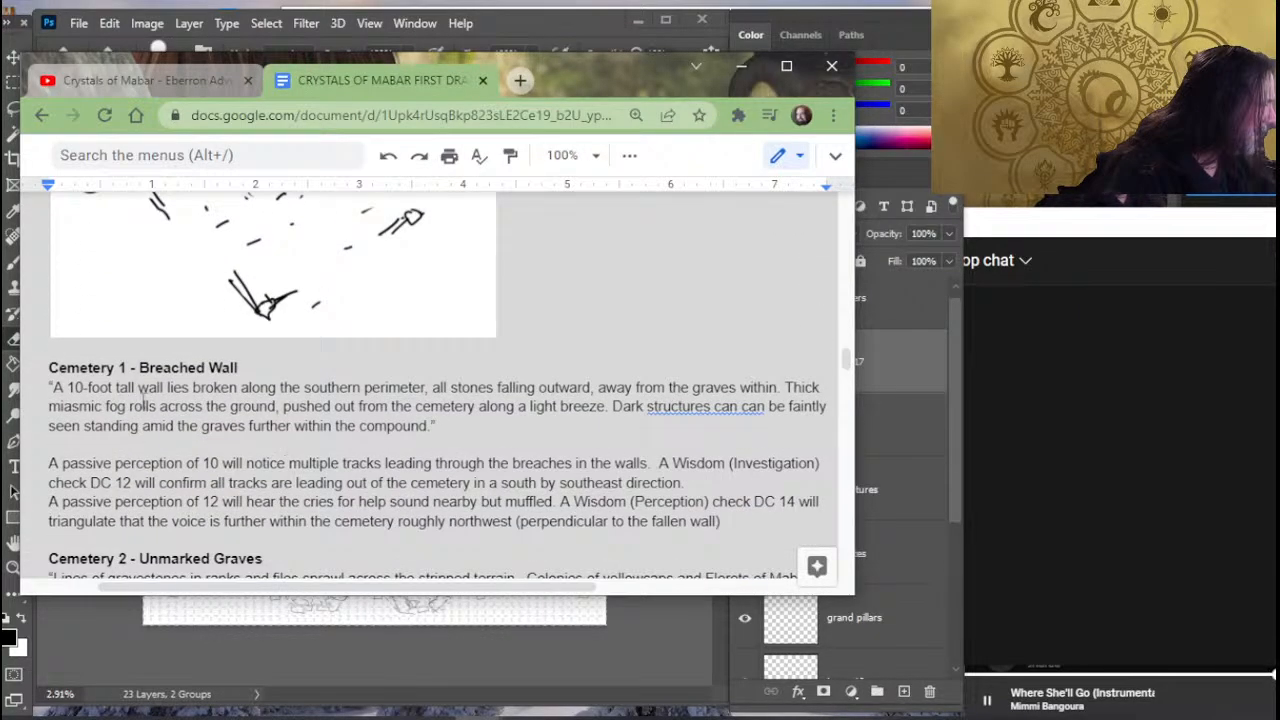
click(224, 444)
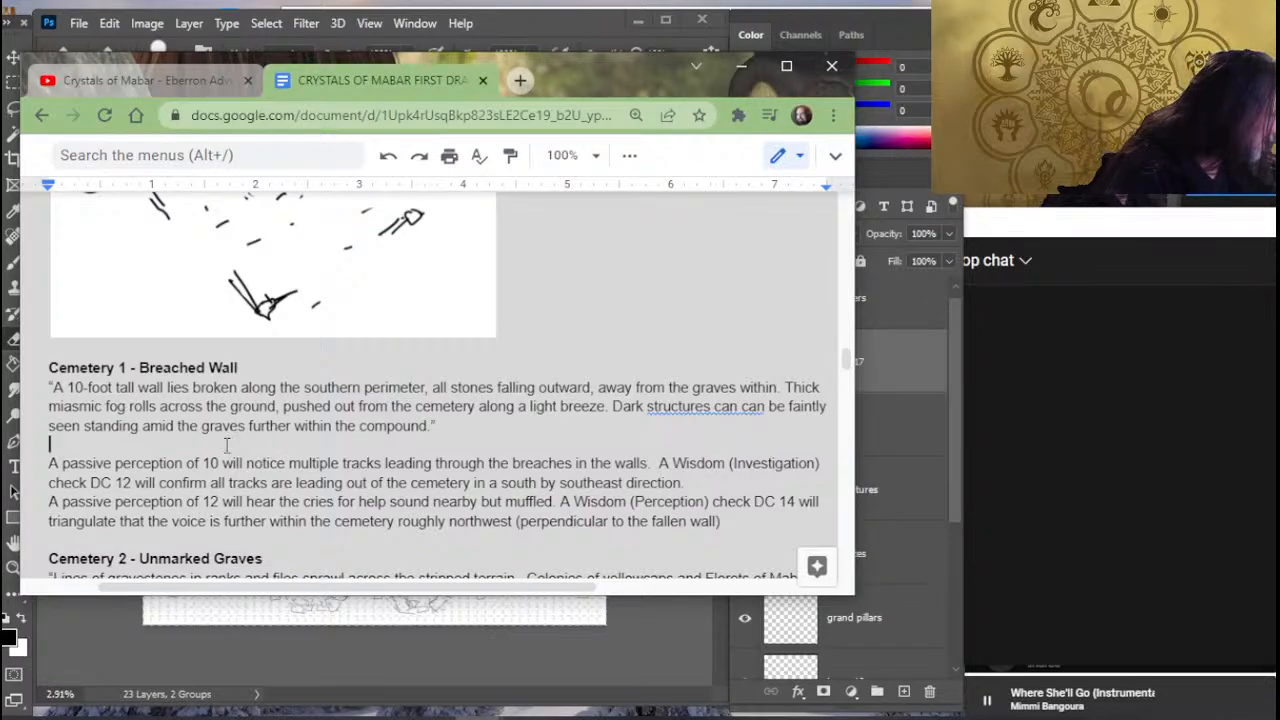
key(Return)
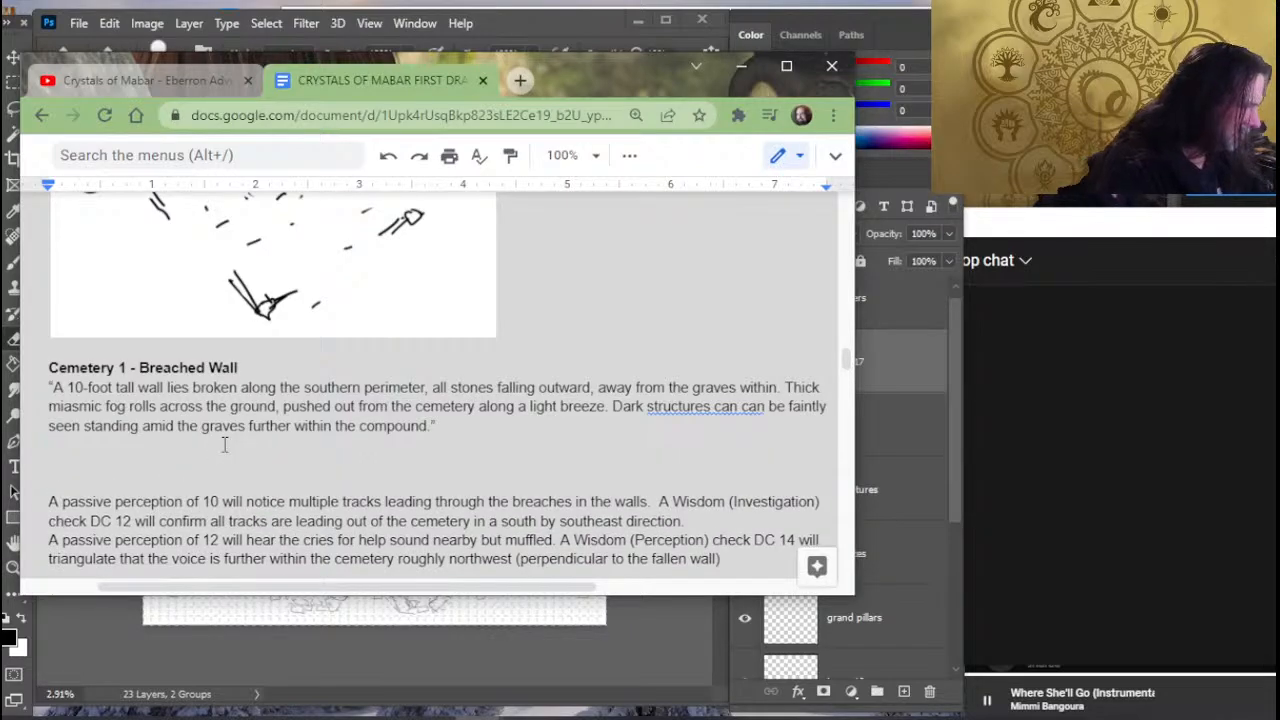
text(The )
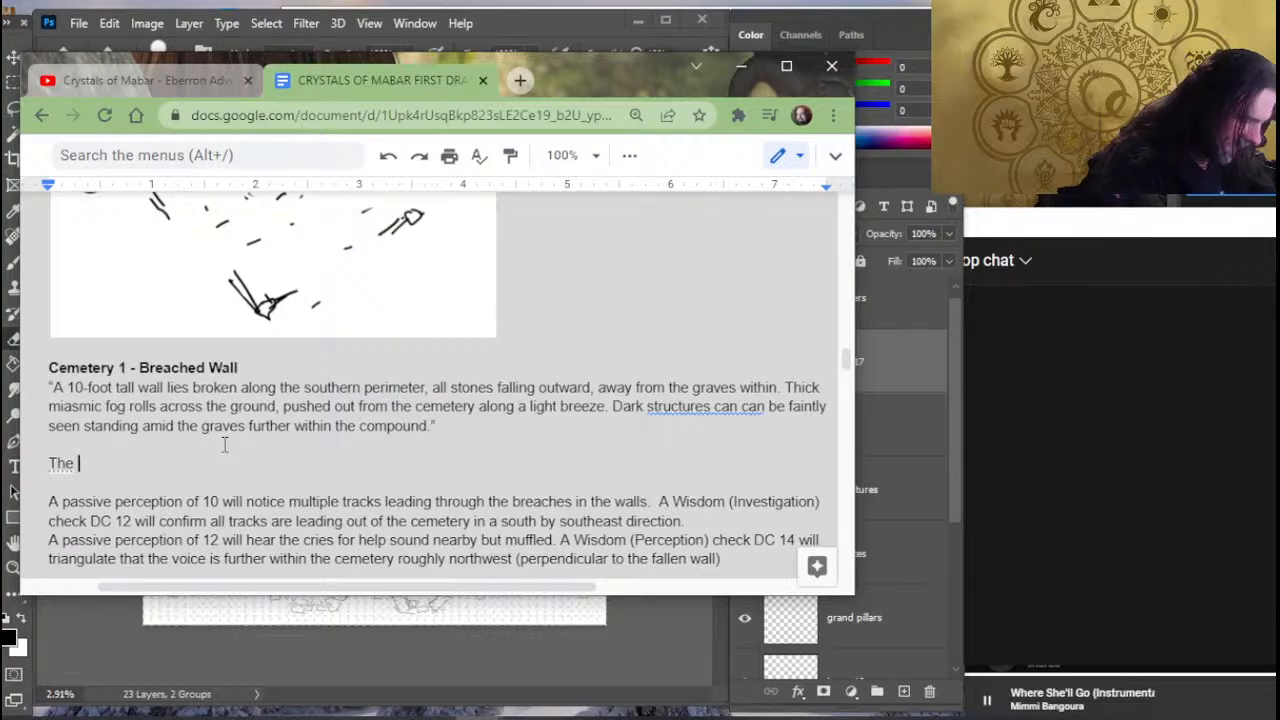
text(wall)
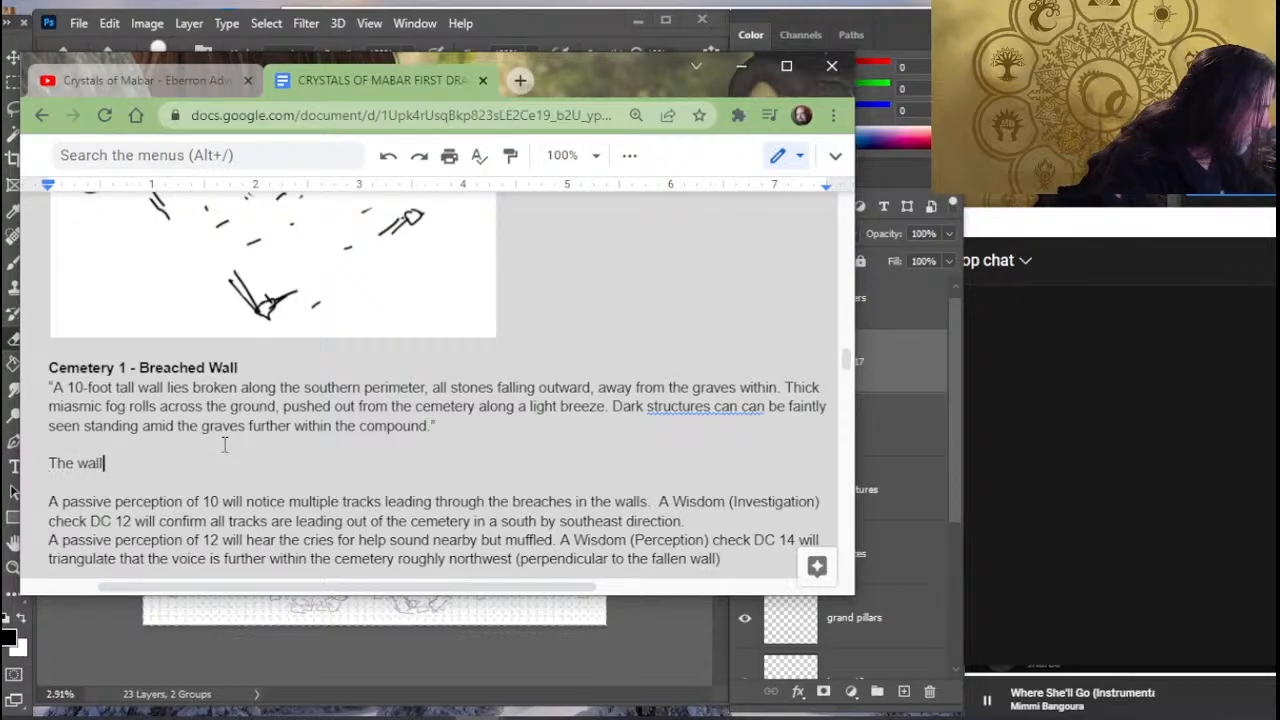
text( st)
- Try to paste the cut phrase "running northeast by southwest" after "The wall"
key(BackSpace)
key(BackSpace)
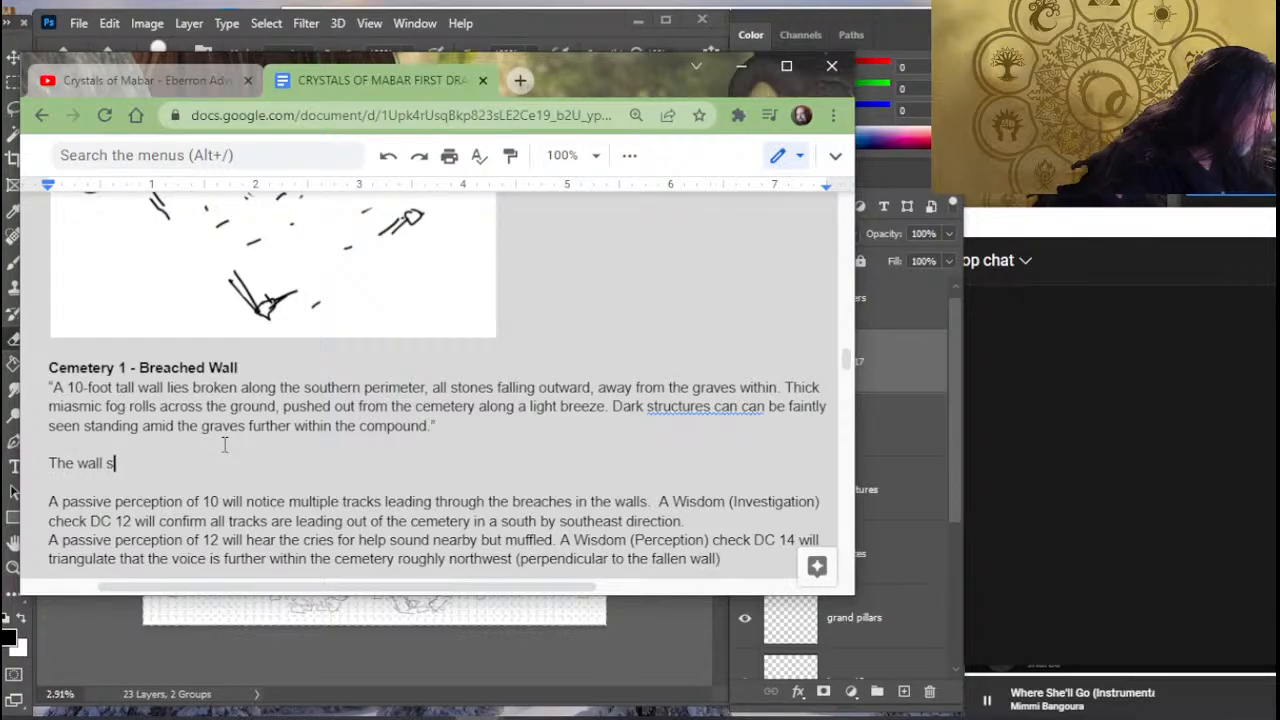
text(running northeast by southwest)
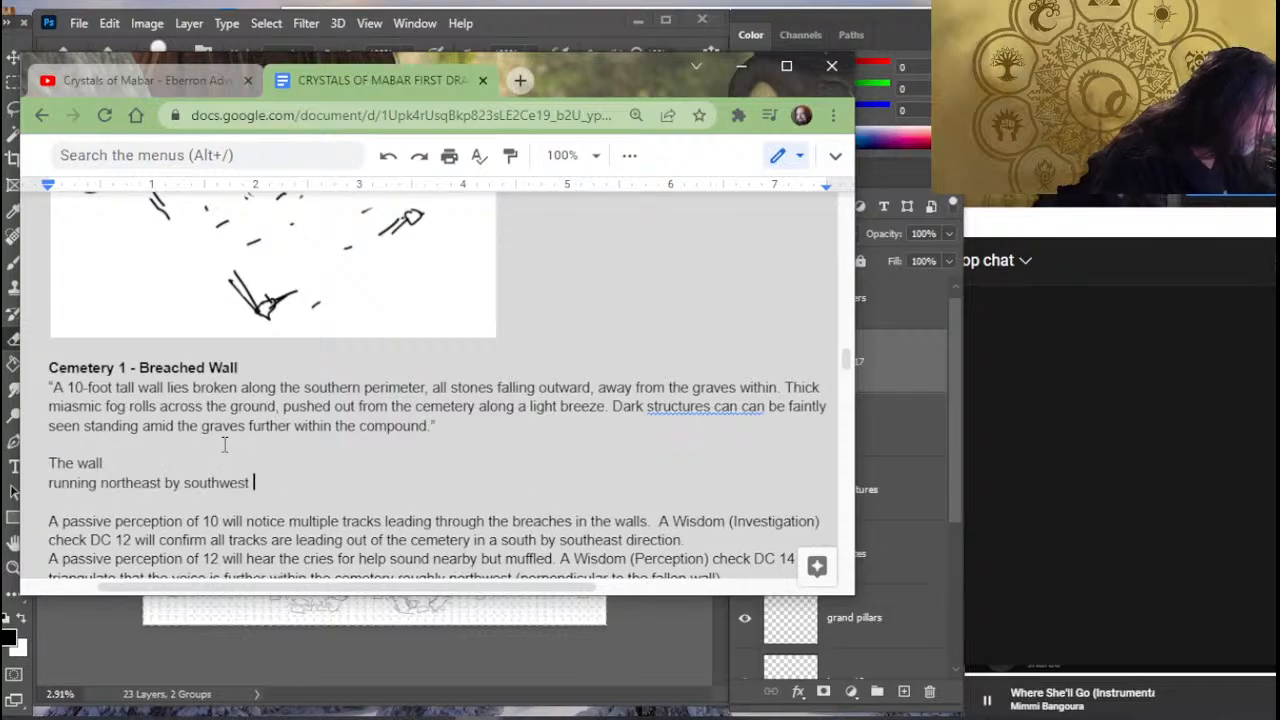
key(shift+Up)
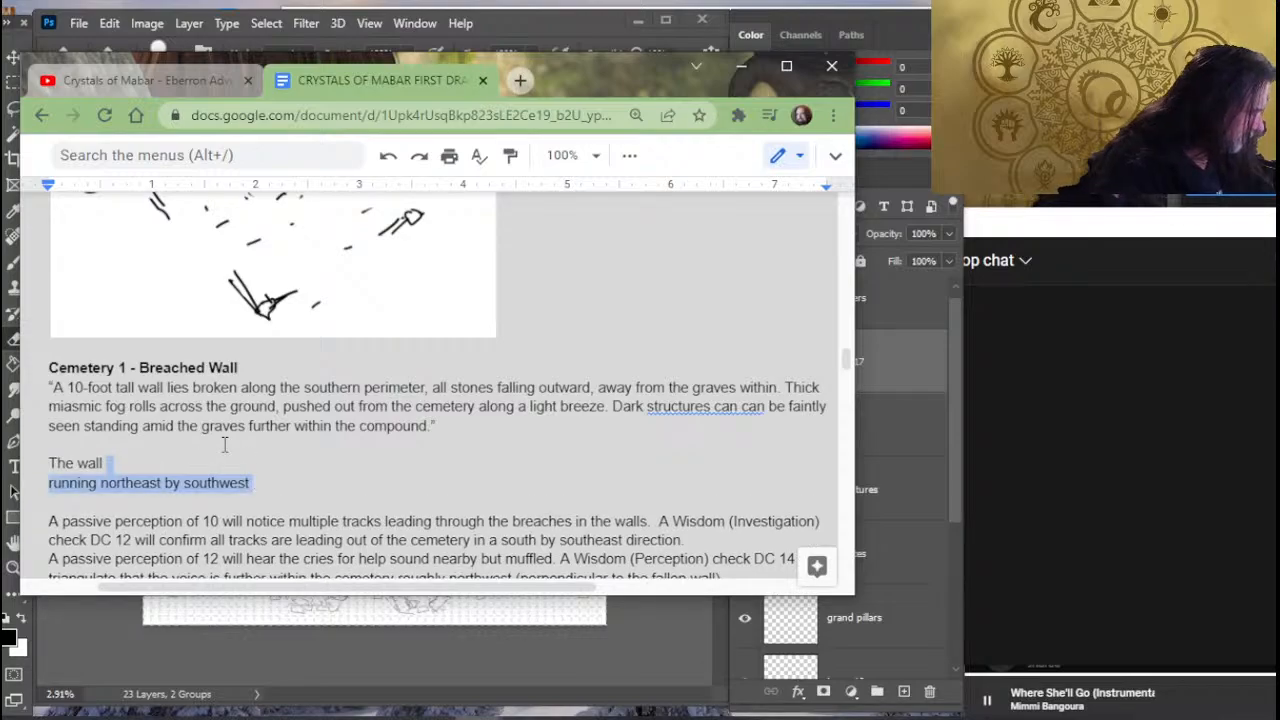
- Replace the pasted phrase so the line reads "The wall surrounds the cemetery." and begin the next sentence with "The"
text(surro)
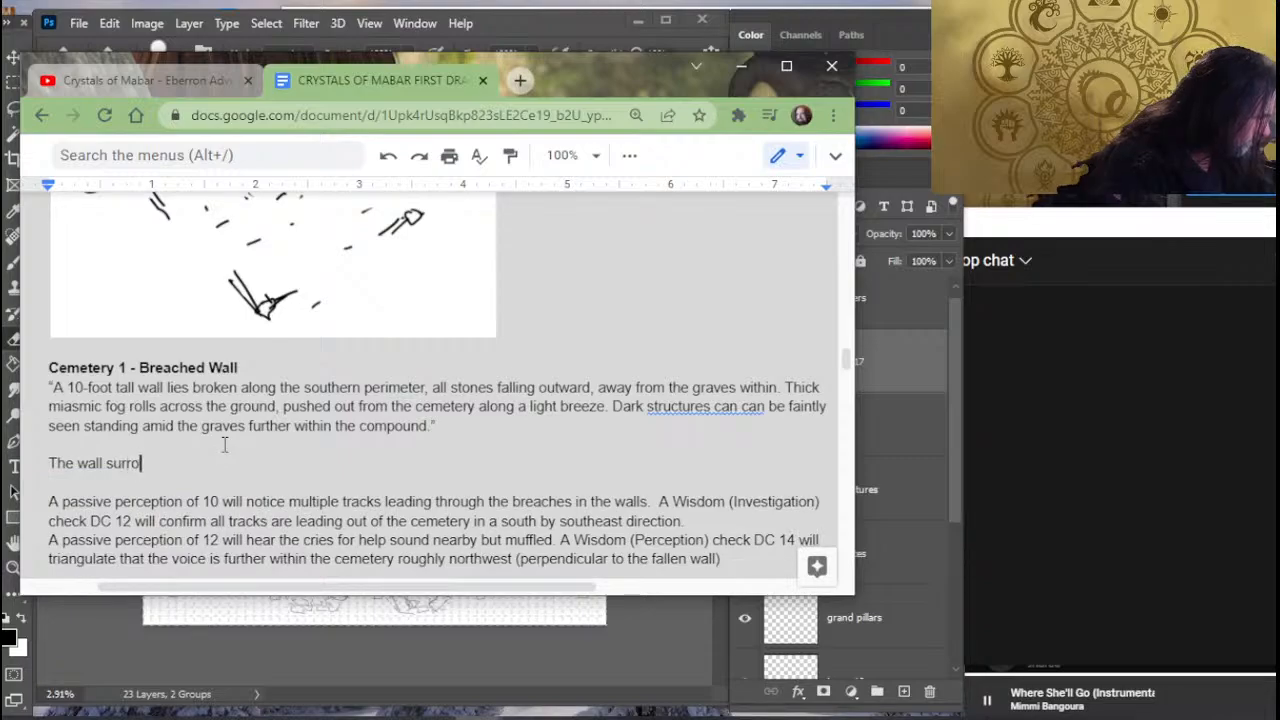
text(unds the cemetery)
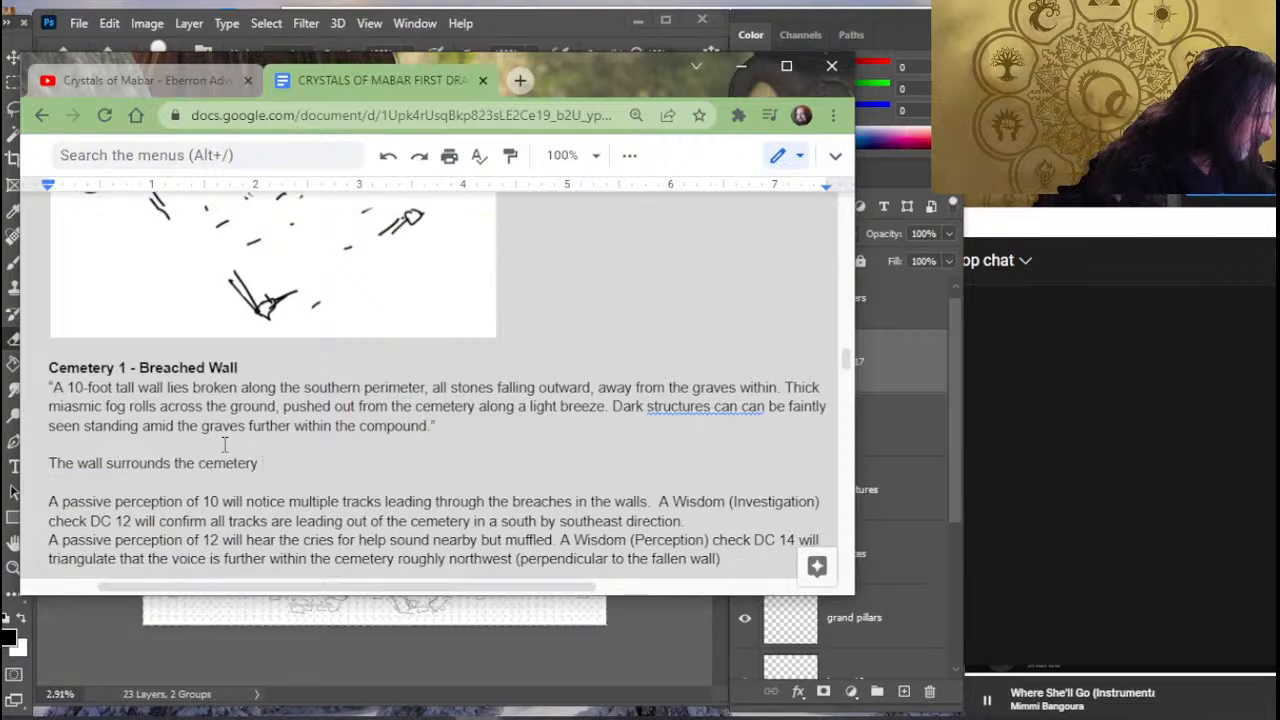
key(BackSpace)
text(. The )
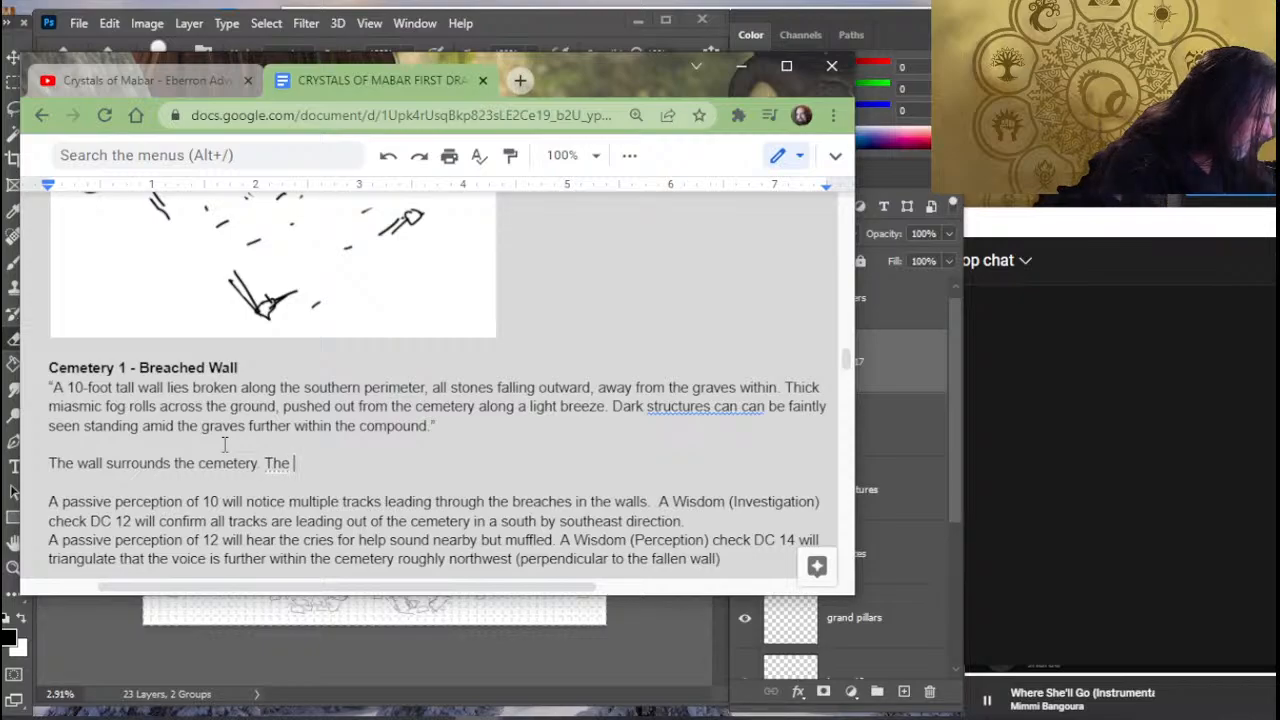
text(portion)
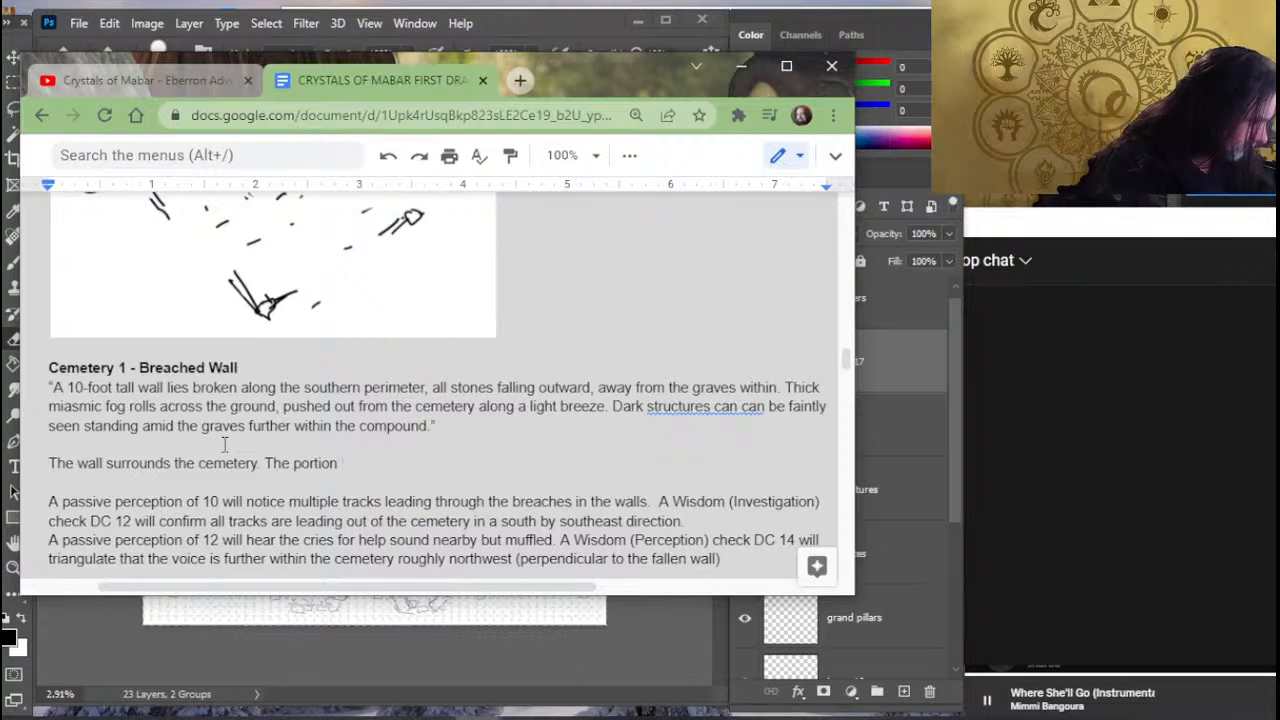
- Continue the second sentence with "collapsed portion running northeast by southwest"
key(BackSpace)
key(BackSpace)
key(BackSpace)
key(BackSpace)
key(BackSpace)
key(BackSpace)
key(BackSpace)
key(BackSpace)
text(co)
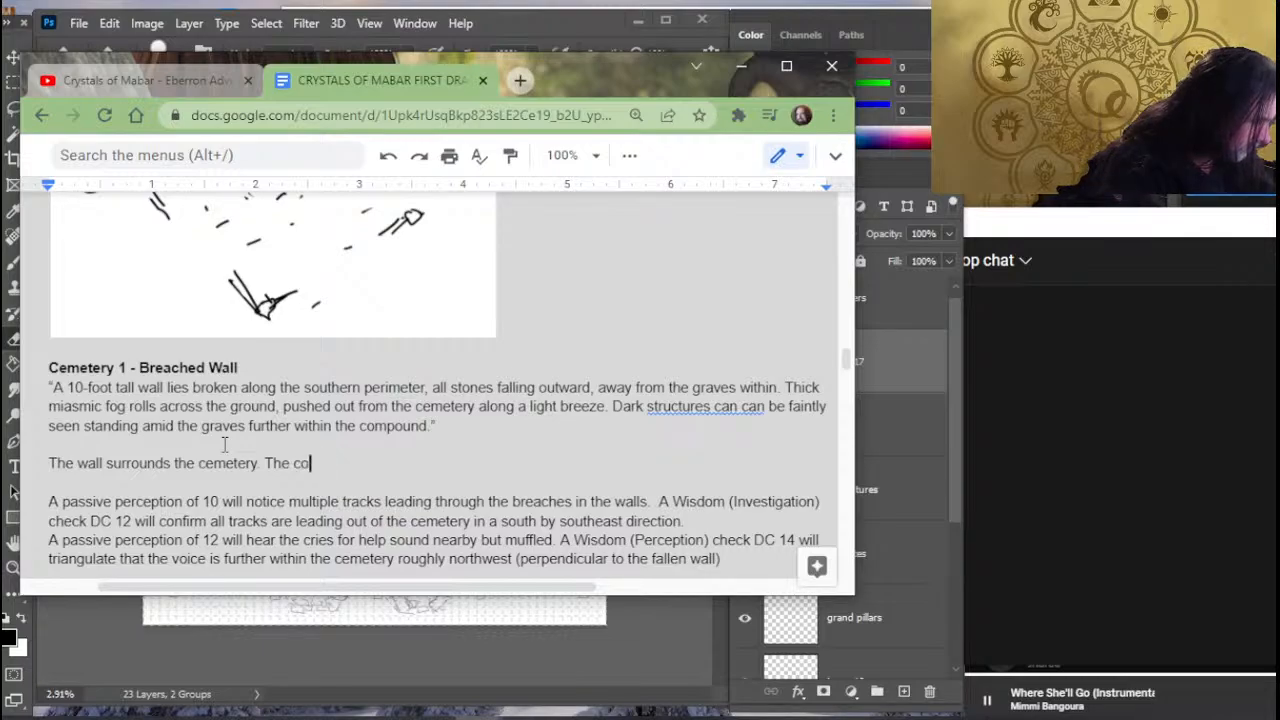
text(llapsed porti)
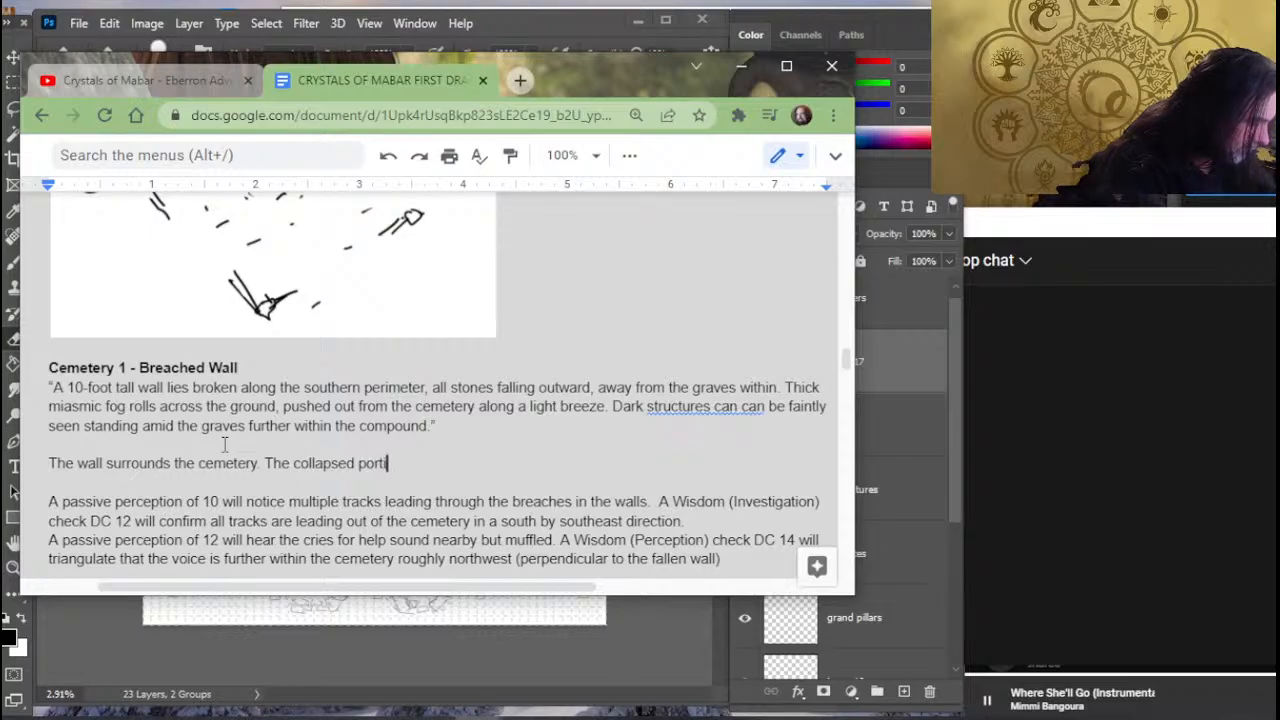
text(on running northeast by southwest)
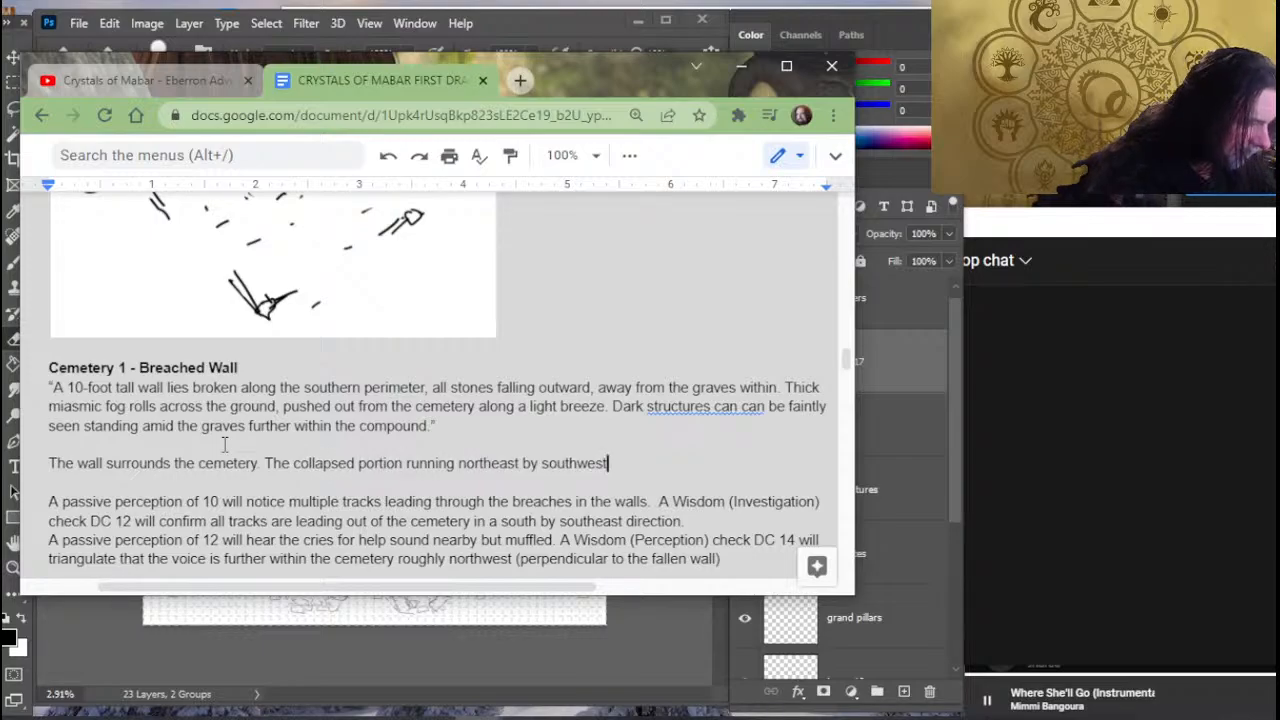
- Change "running" to "runs" in the collapsed portion sentence
key(BackSpace)
key(BackSpace)
key(BackSpace)
key(BackSpace)
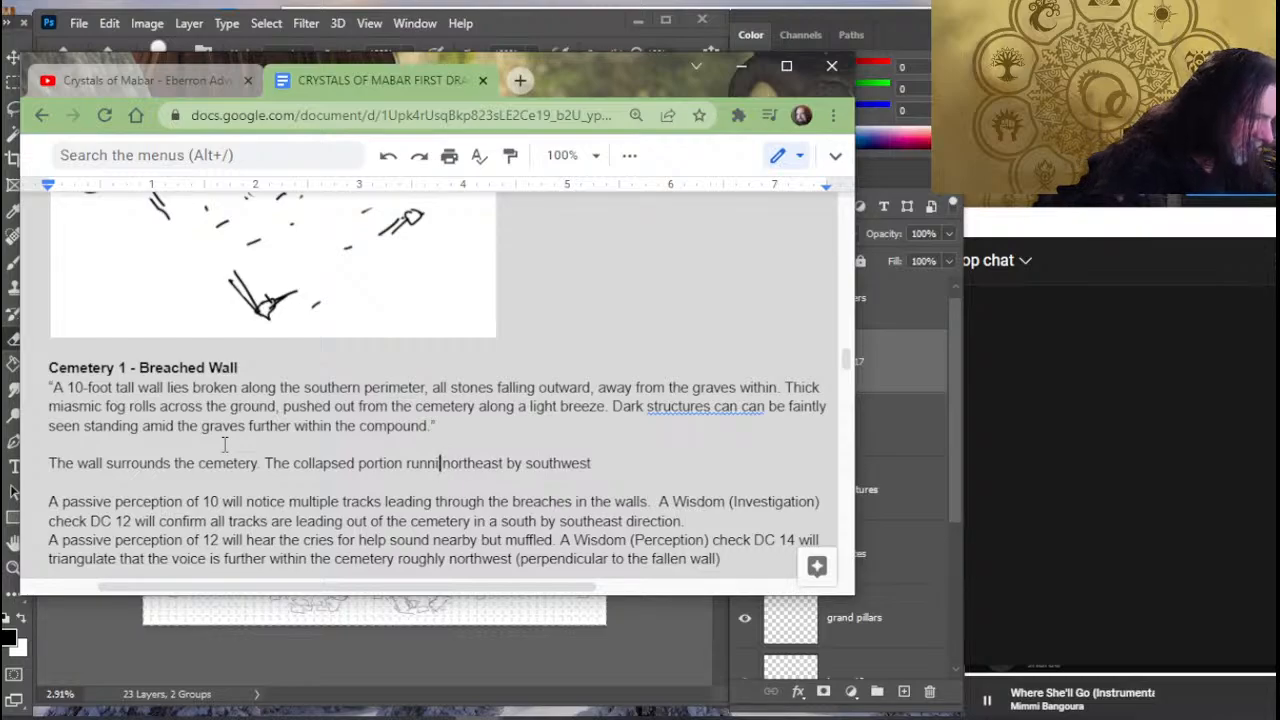
text(s)
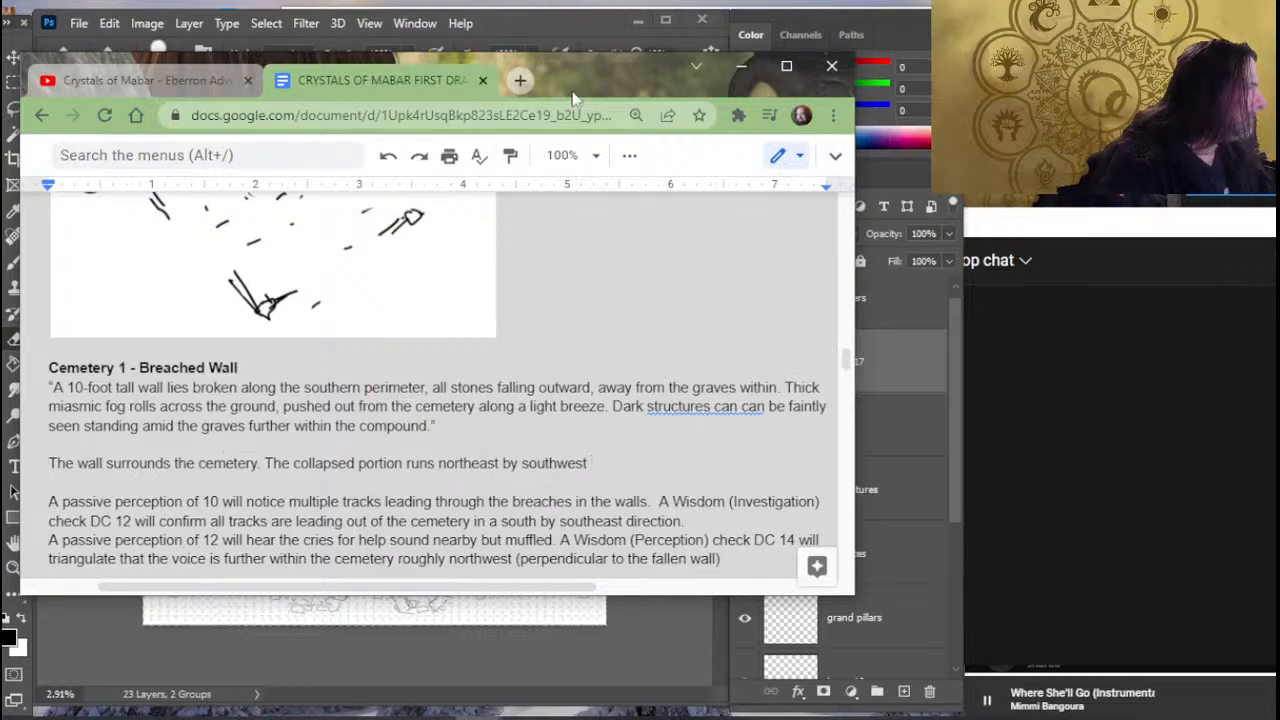
- Cut the sentence about fallen karrnathi soldiers and the animating dead from Exploring the Cemetery, rejoining "While exploring" to the text before it
scroll(243, 420, up, 10)
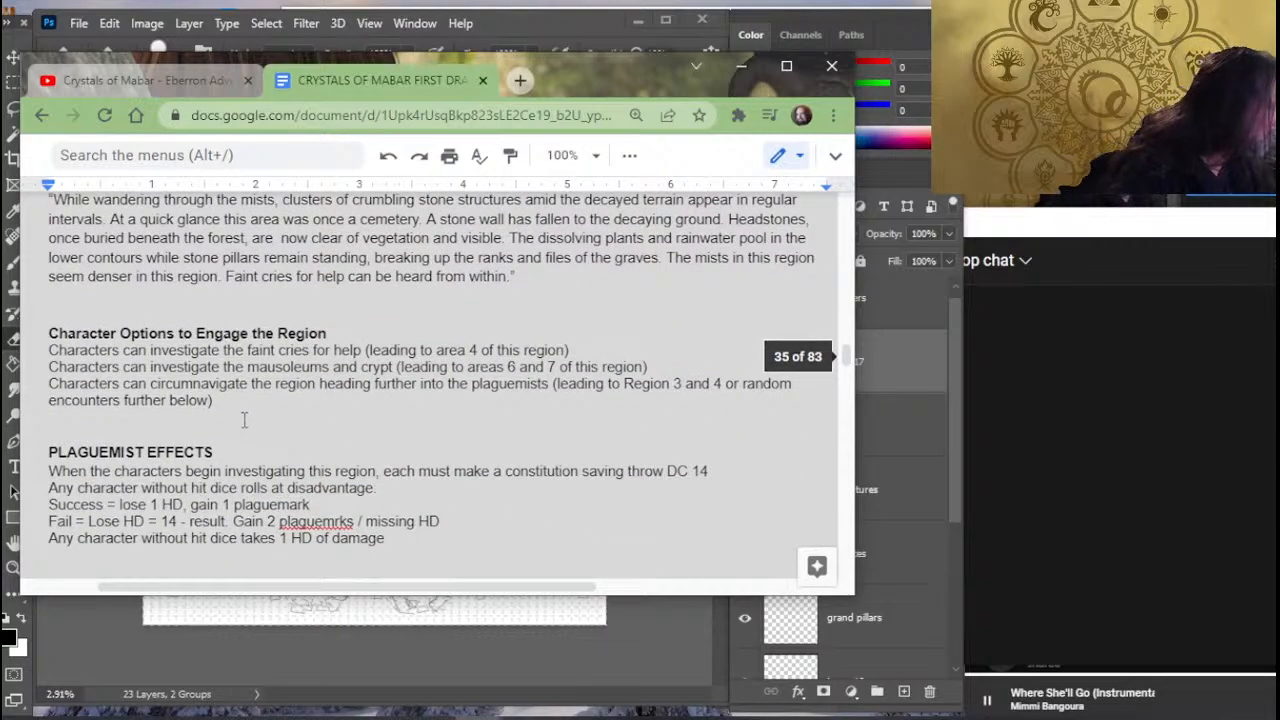
scroll(243, 420, up, 3)
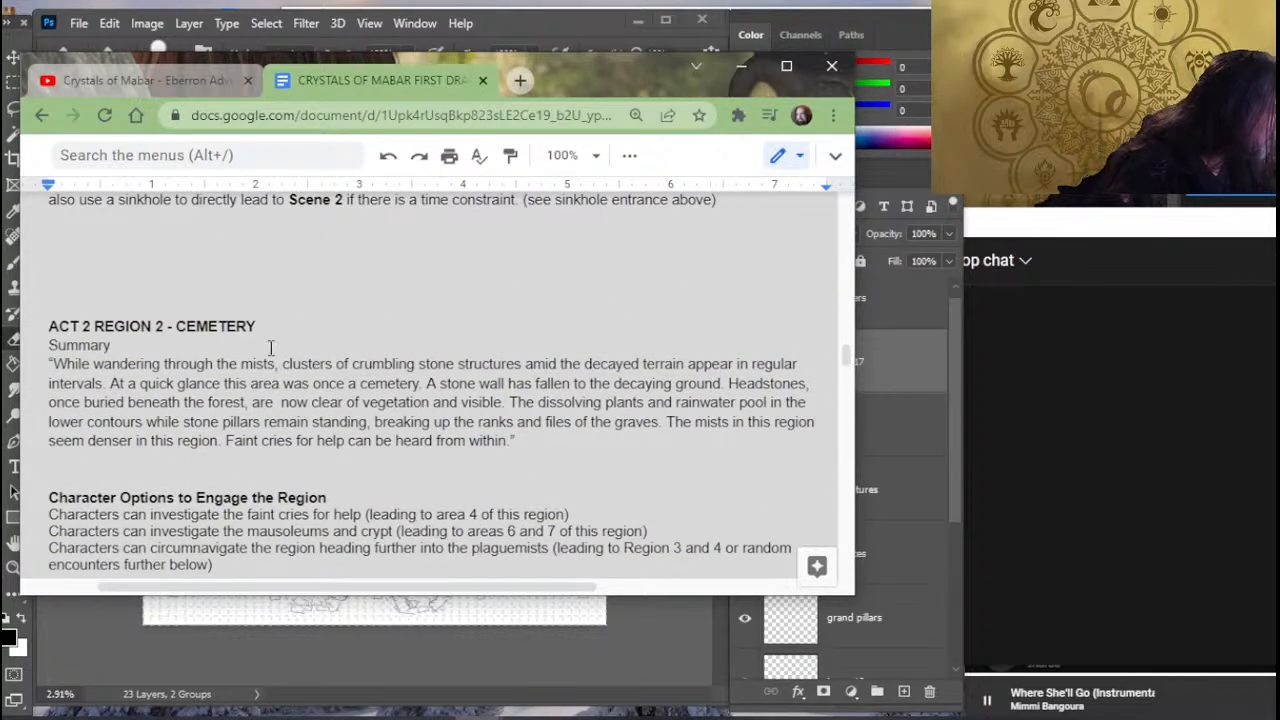
scroll(270, 347, down, 6)
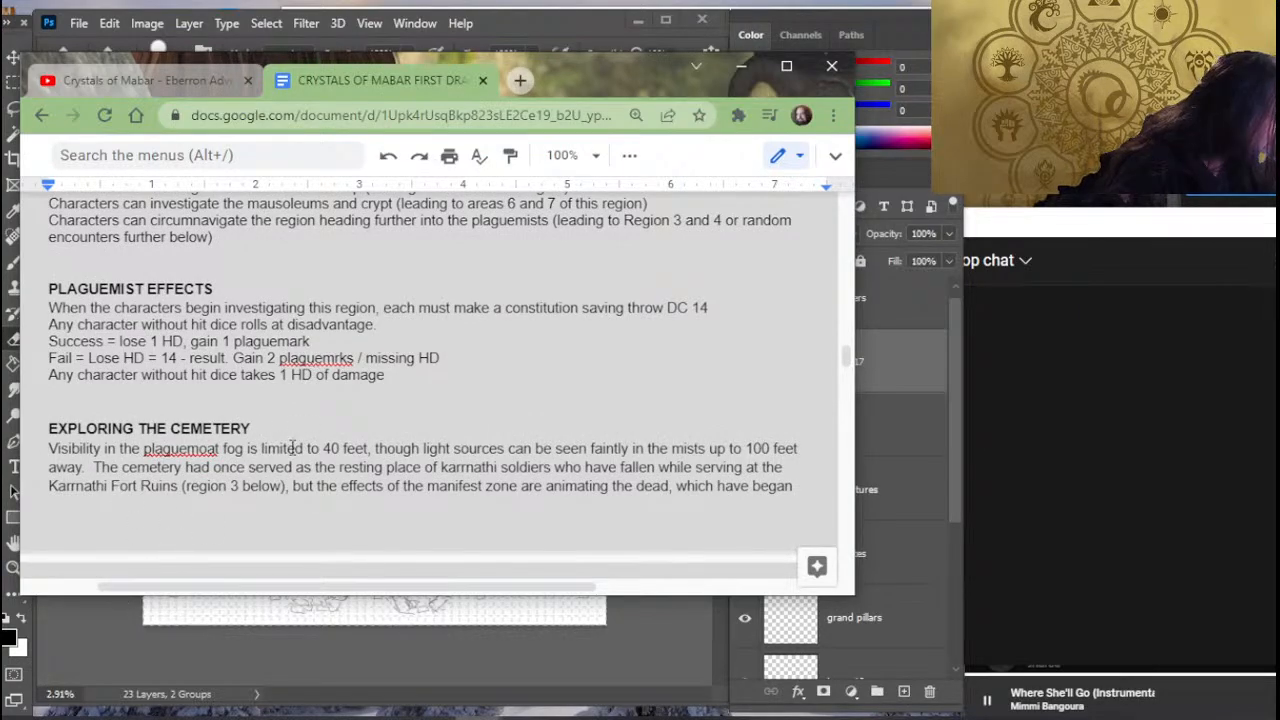
scroll(292, 447, down, 3)
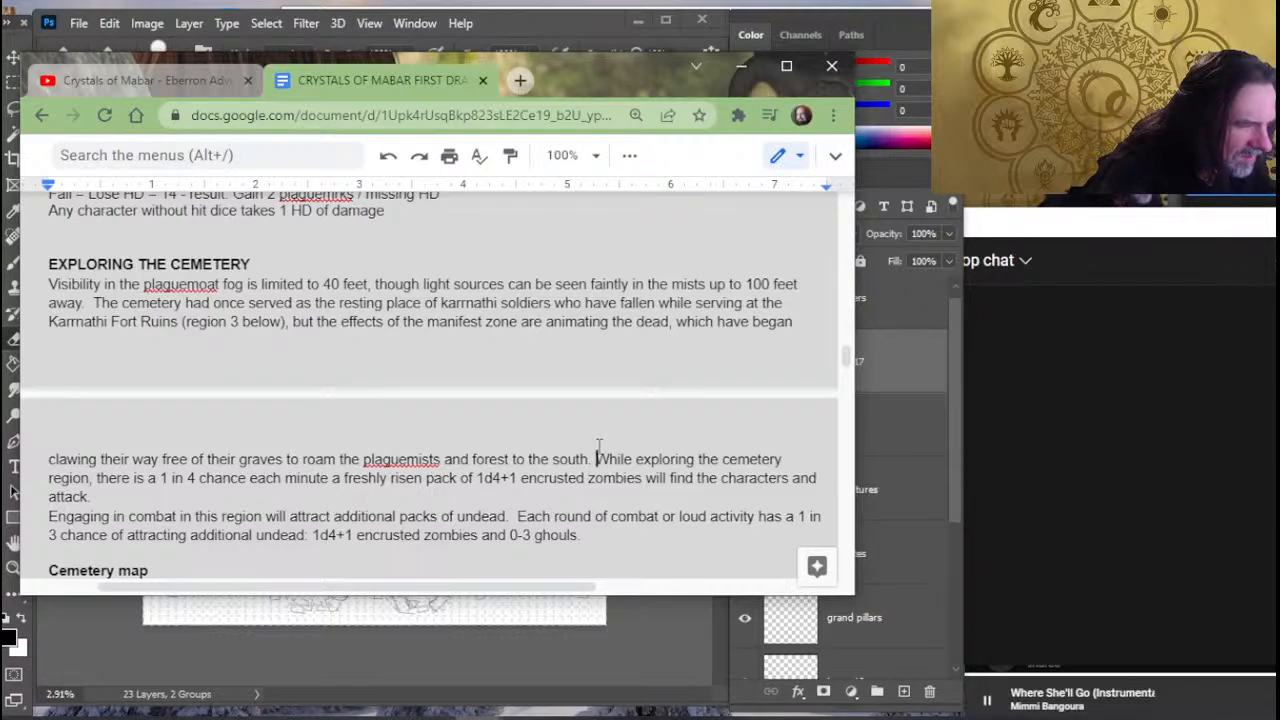
key(Return)
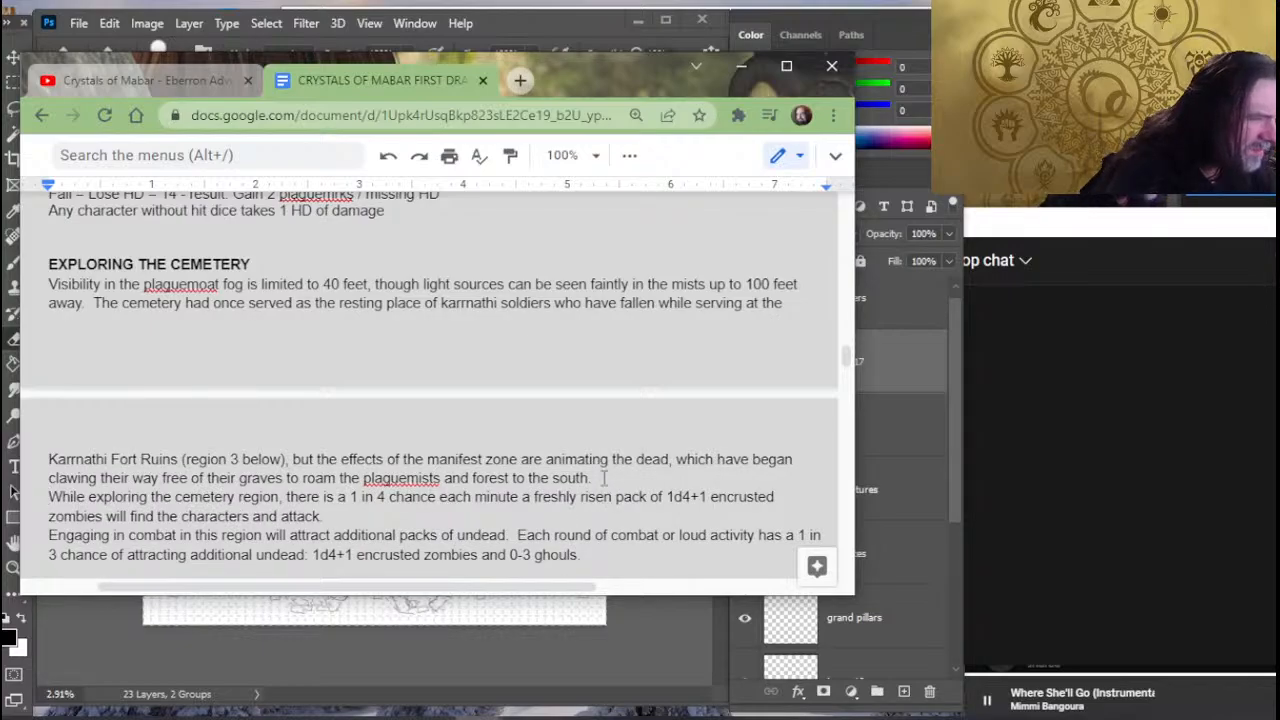
drag(600, 478, 95, 313)
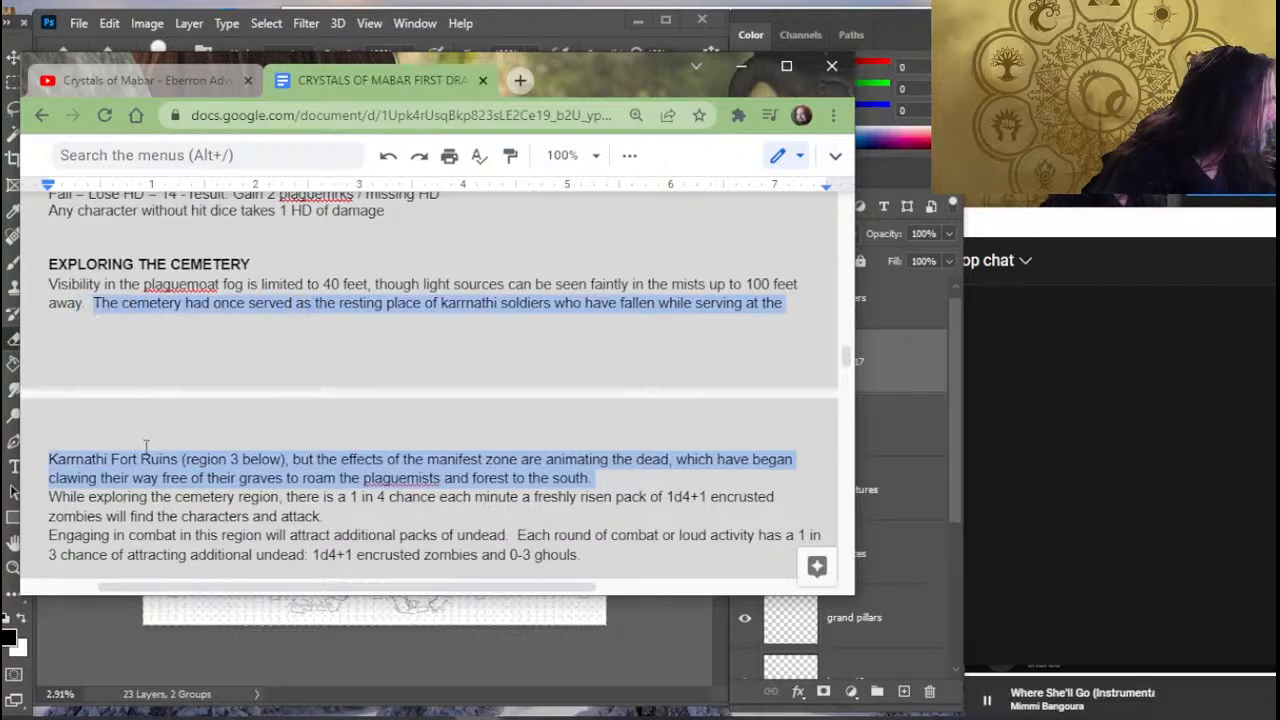
key(BackSpace)
key(Delete)
key(Delete)
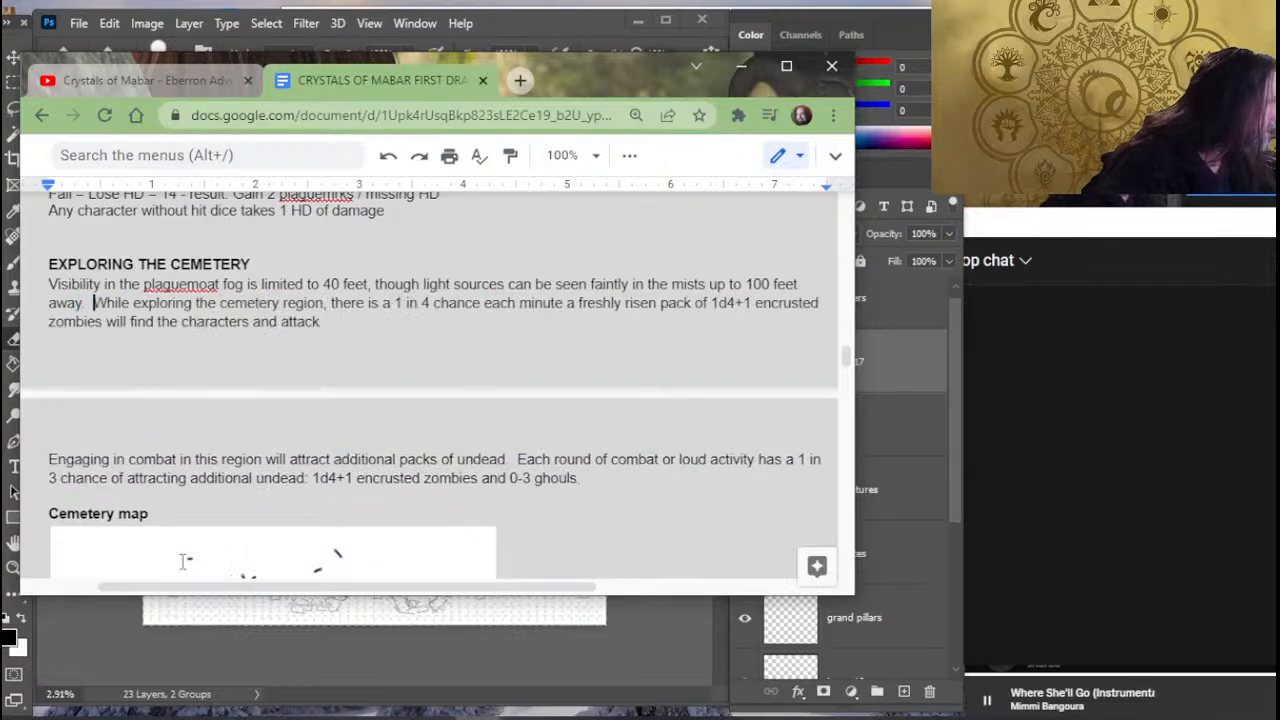
- Paste the karrnathi soldiers sentence between the Region 2 summary quote and Character Options to Engage the Region, followed by a blank line
scroll(491, 360, up, 3)
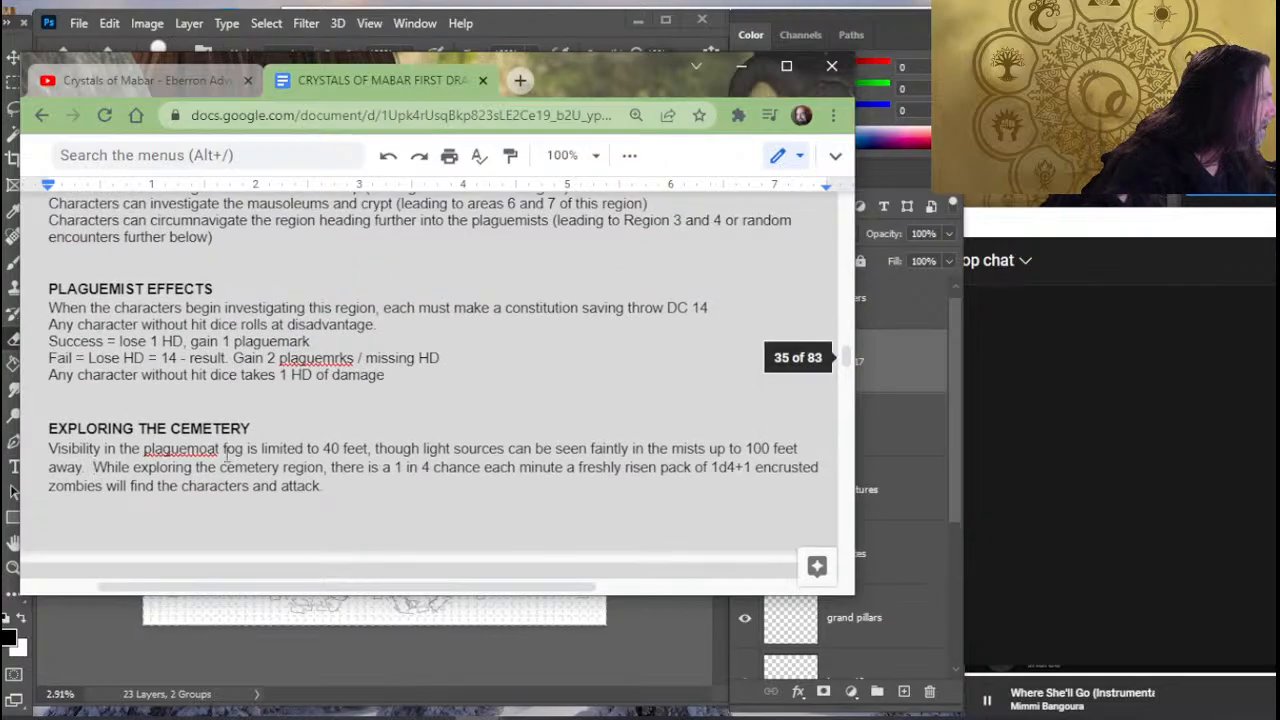
click(144, 303)
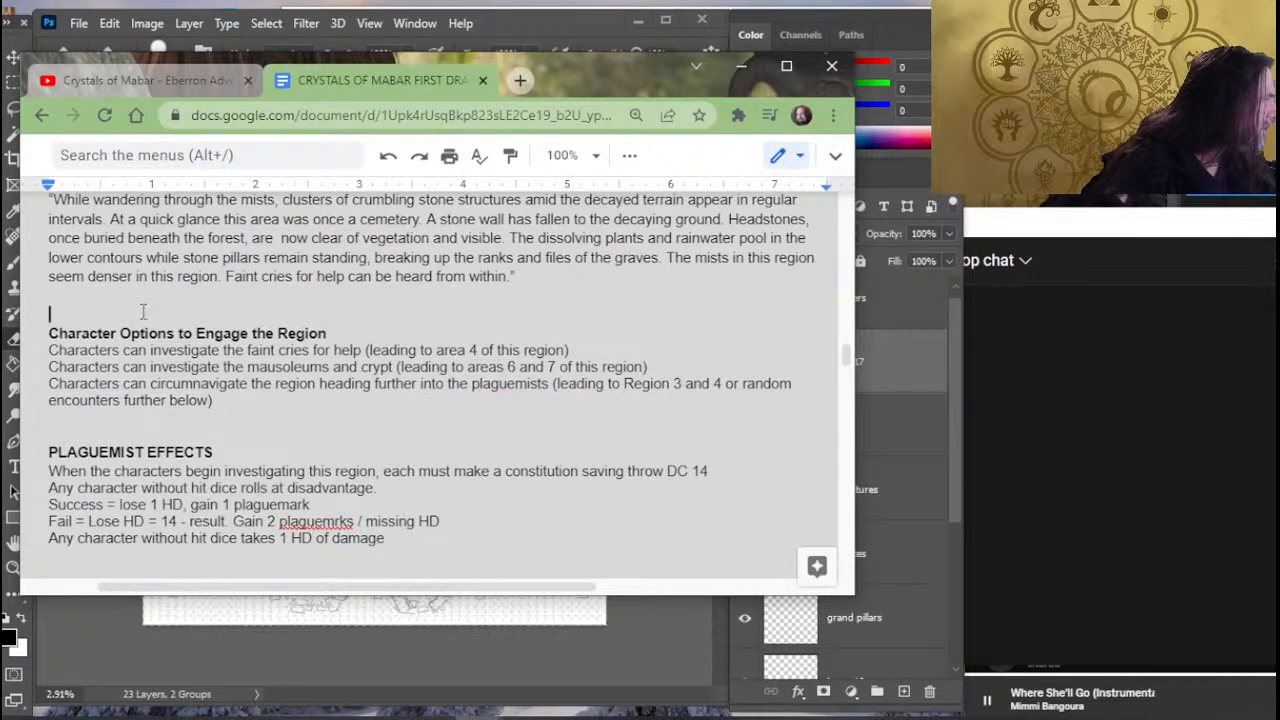
text(The cemetery had once served as the resting place of karrnathi soldiers who have fallen while serving at the Karrnathi Fort Ruins (region 3 below), but the effects of the manifest zone are animating the dead, which have began clawing their way free of their graves to roam the plaguemists and forest to the south.)
key(Return)
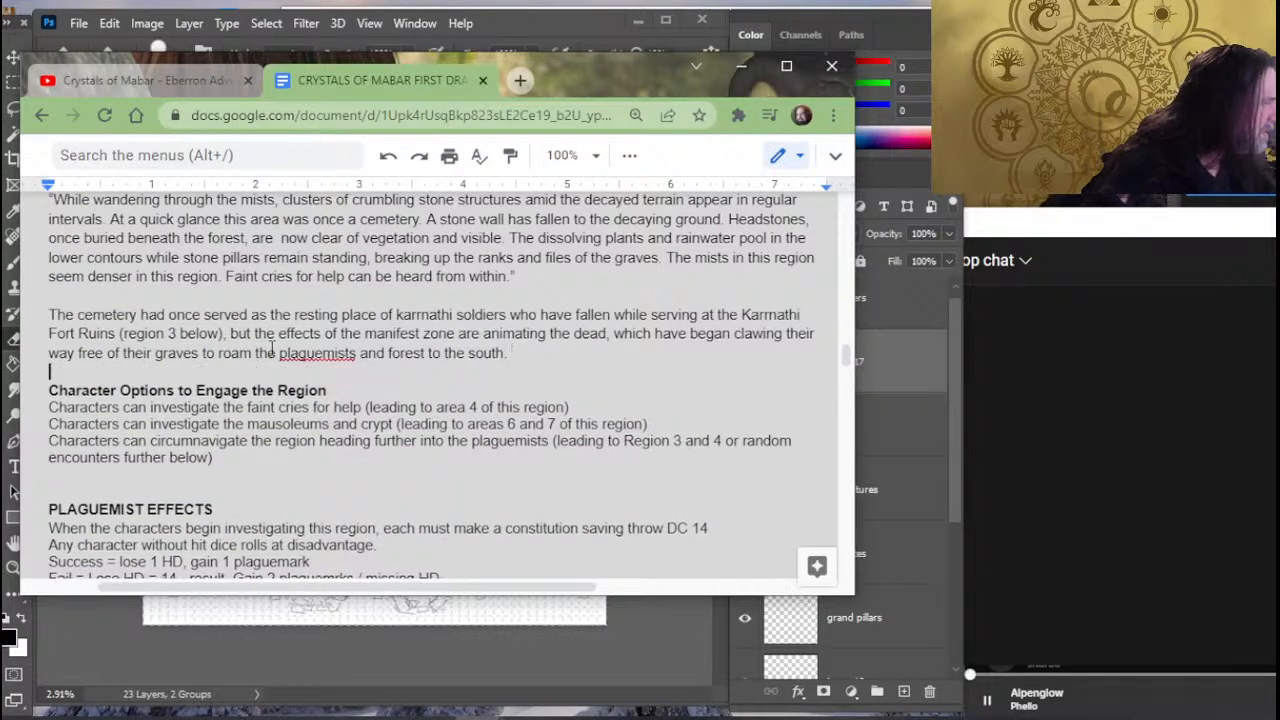
- Review the cemetery summary and options, and place the cursor after "plaguemoat" in the visibility sentence under Exploring the Cemetery
scroll(780, 219, up, 3)
scroll(760, 250, up, 1)
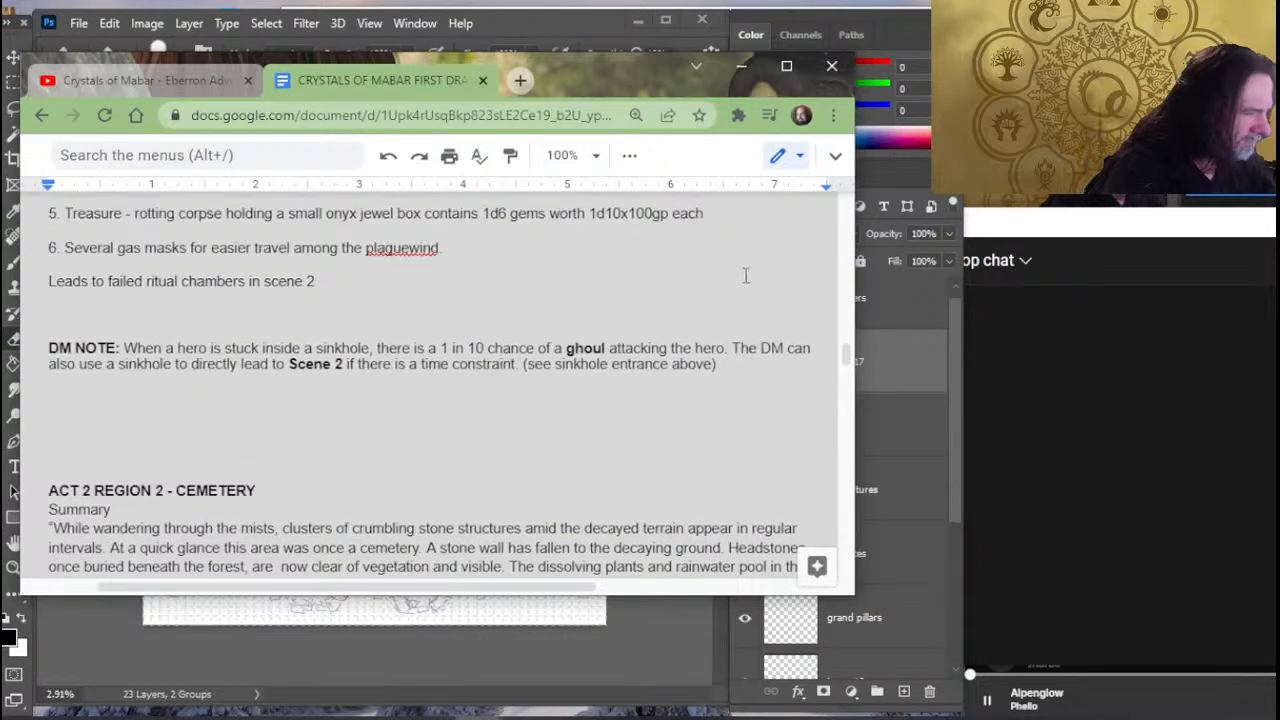
scroll(700, 266, down, 2)
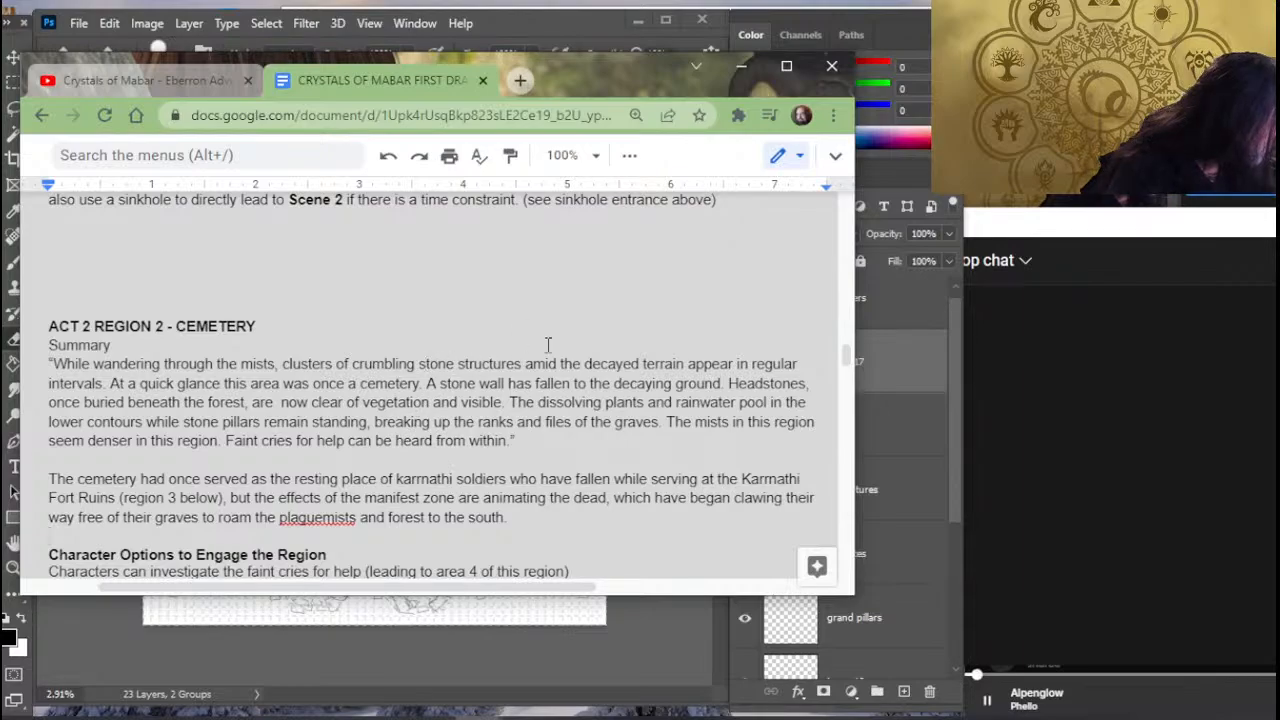
scroll(545, 268, down, 2)
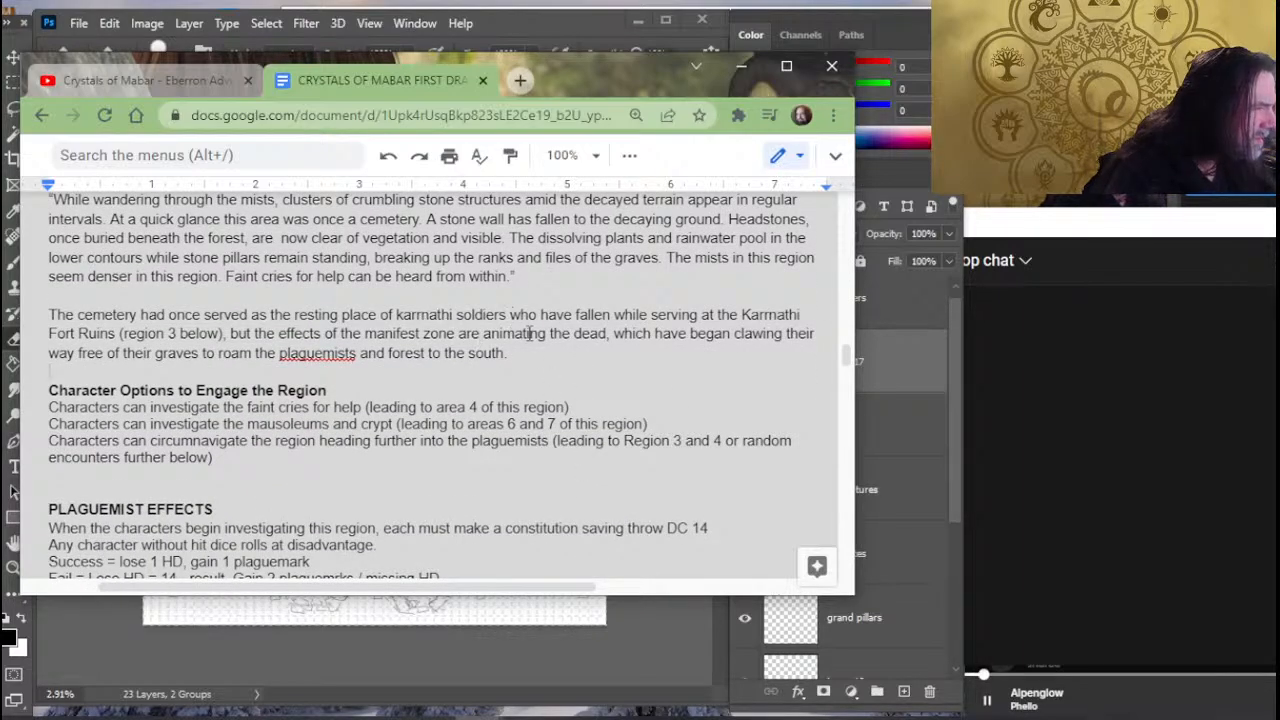
scroll(301, 322, down, 2)
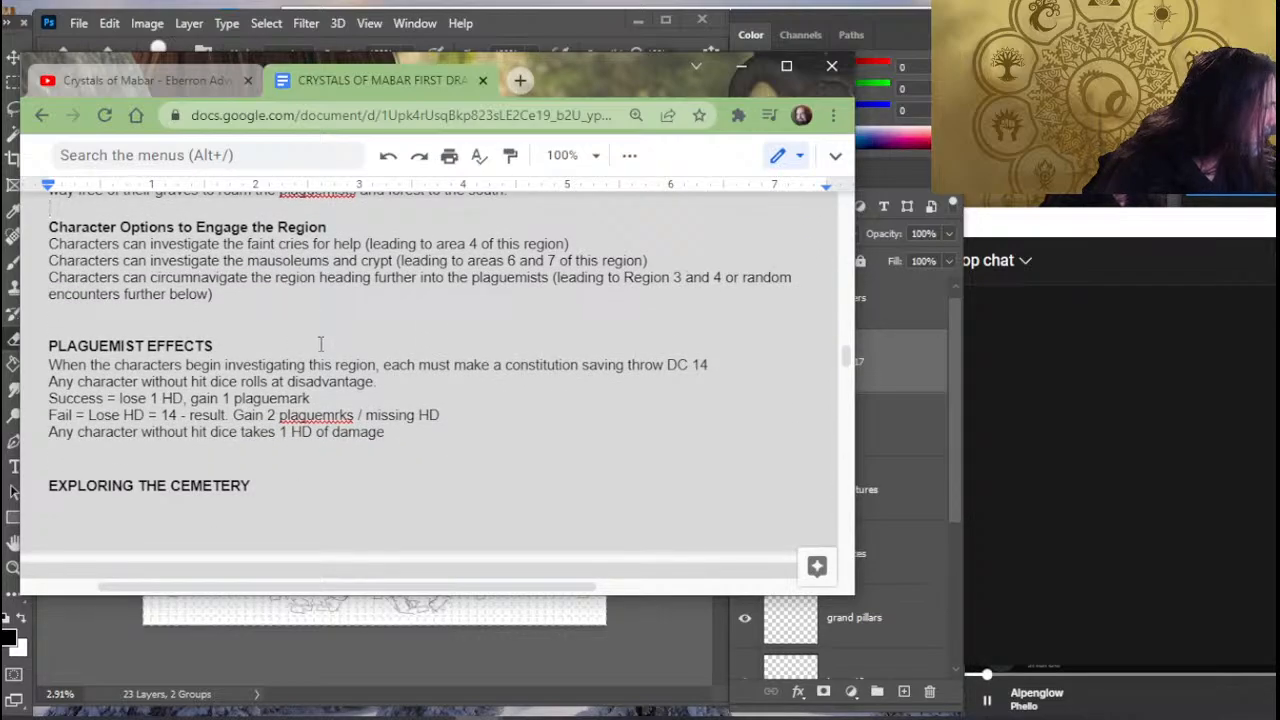
scroll(321, 344, down, 4)
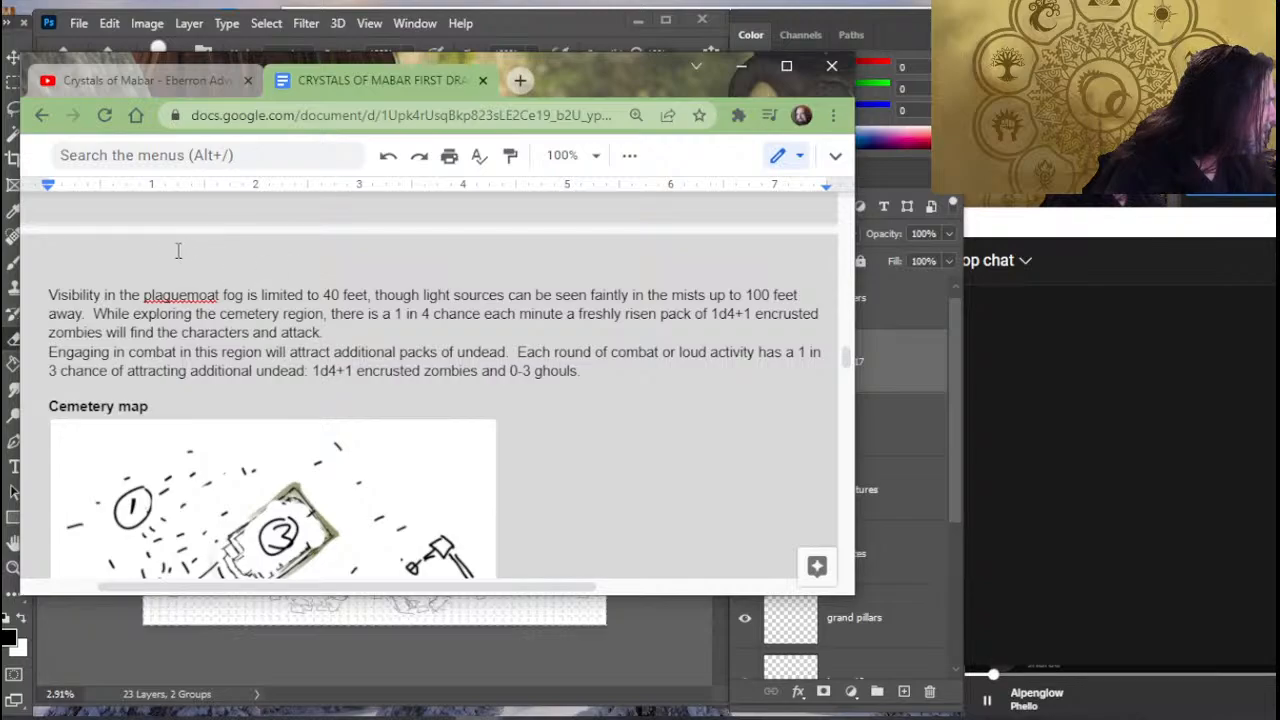
click(219, 298)
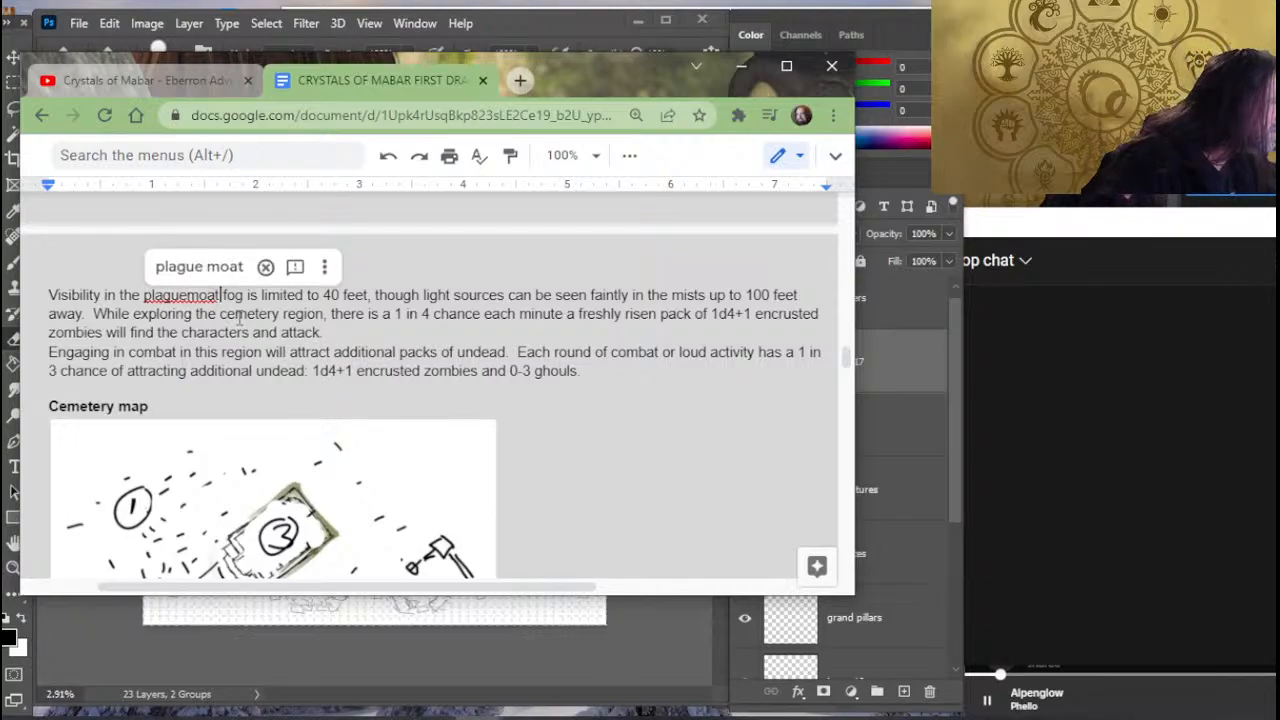
text(region)
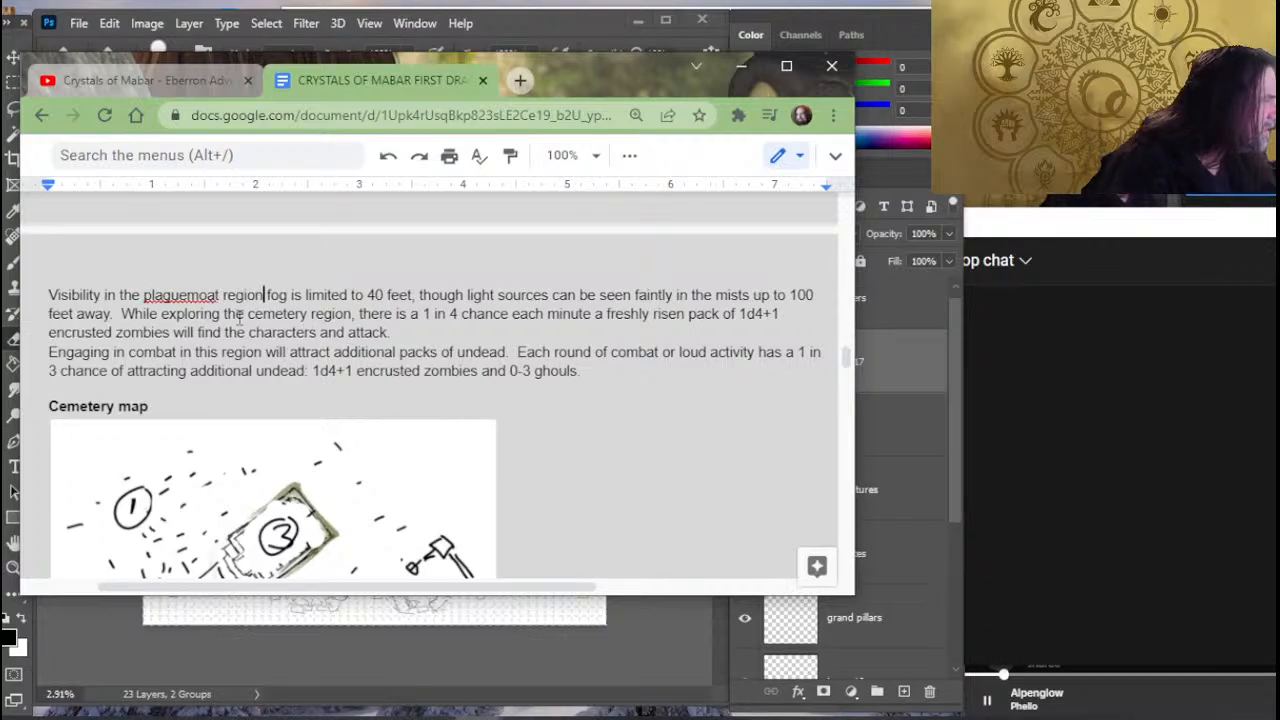
key(BackSpace)
key(BackSpace)
key(BackSpace)
key(BackSpace)
key(BackSpace)
key(BackSpace)
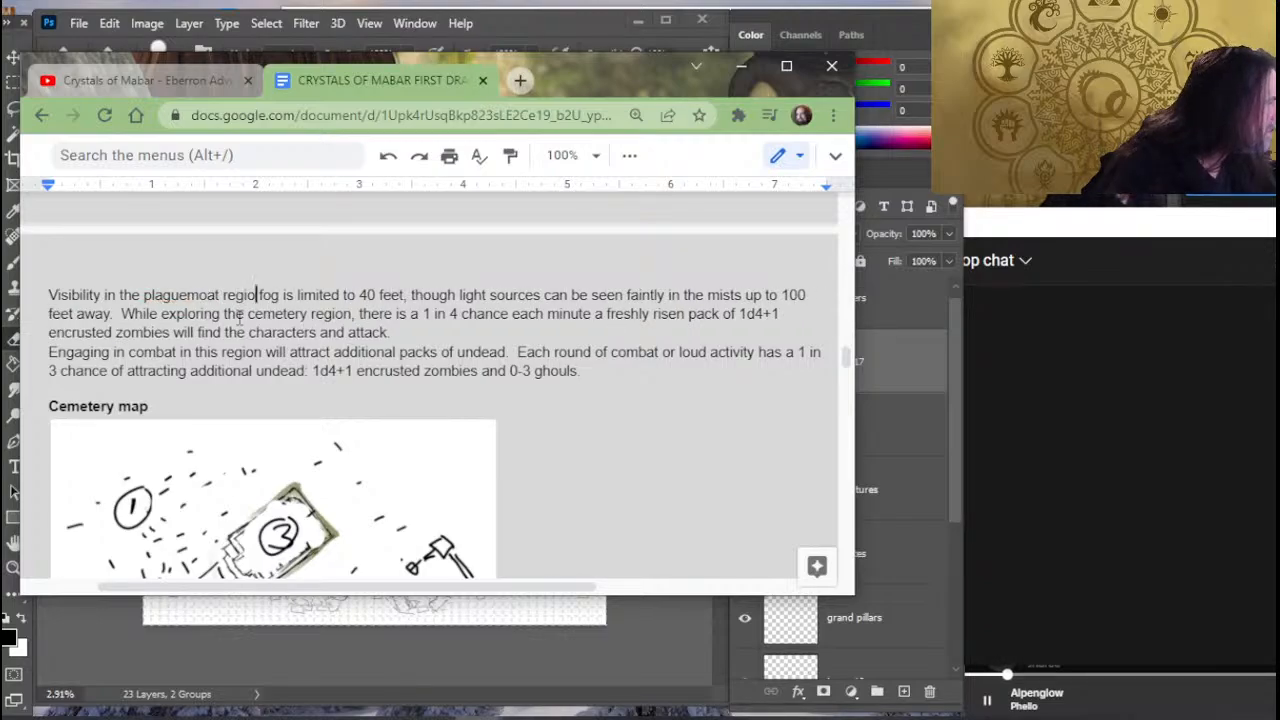
key(BackSpace)
key(BackSpace)
key(BackSpace)
key(BackSpace)
key(BackSpace)
key(BackSpace)
key(BackSpace)
key(BackSpace)
key(BackSpace)
key(BackSpace)
key(BackSpace)
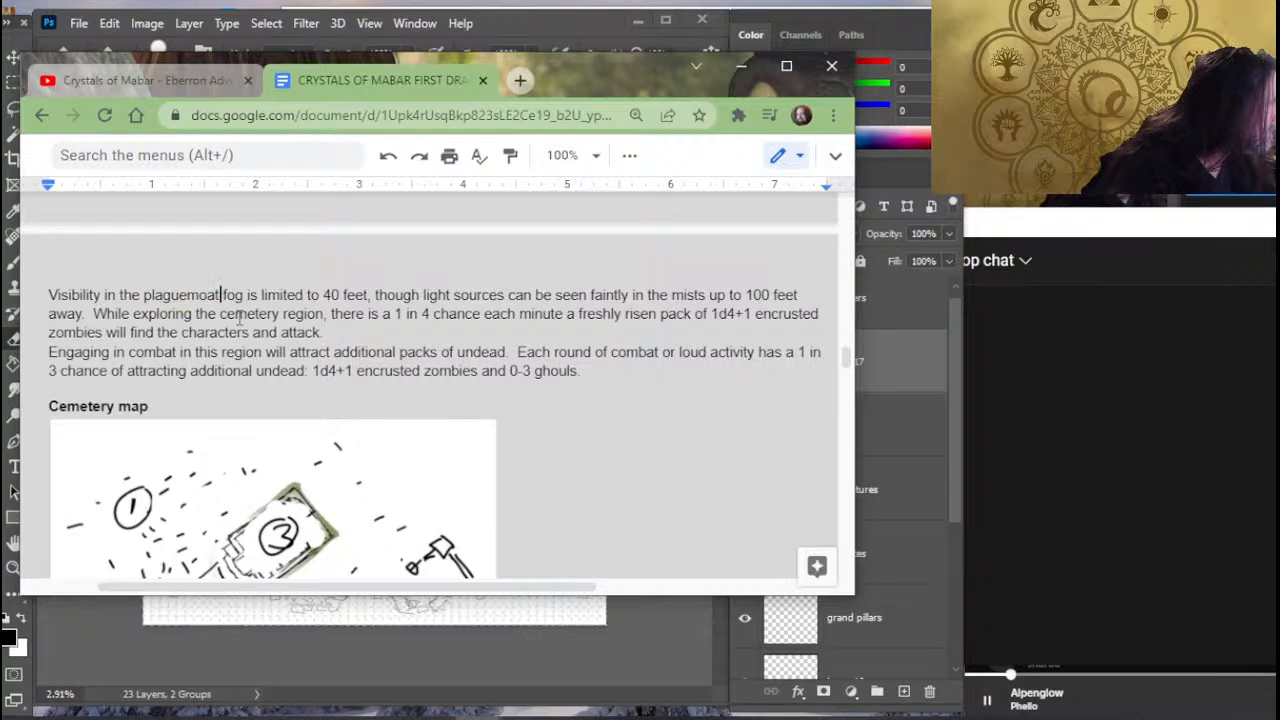
- Delete "plaguemoat" from the visibility sentence and insert "this close to the manifest zone" after "fog"
key(BackSpace)
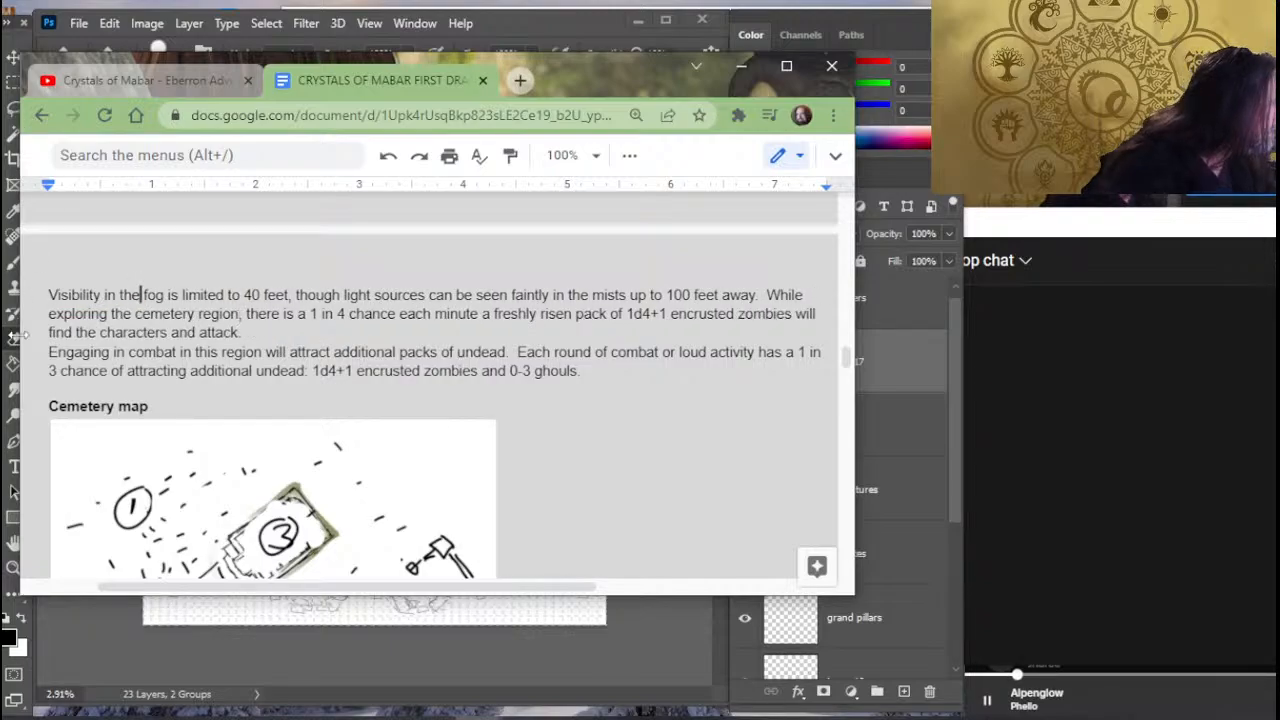
key(Right)
key(Right)
text(this close to)
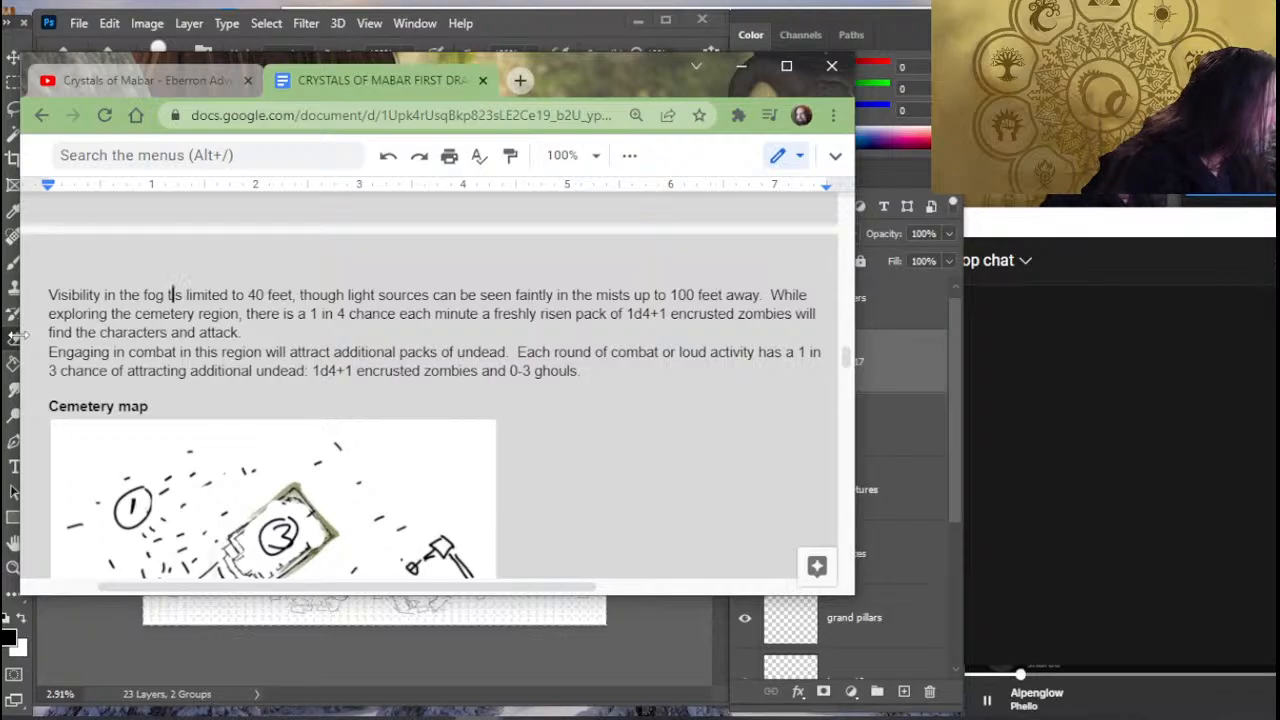
text( t)
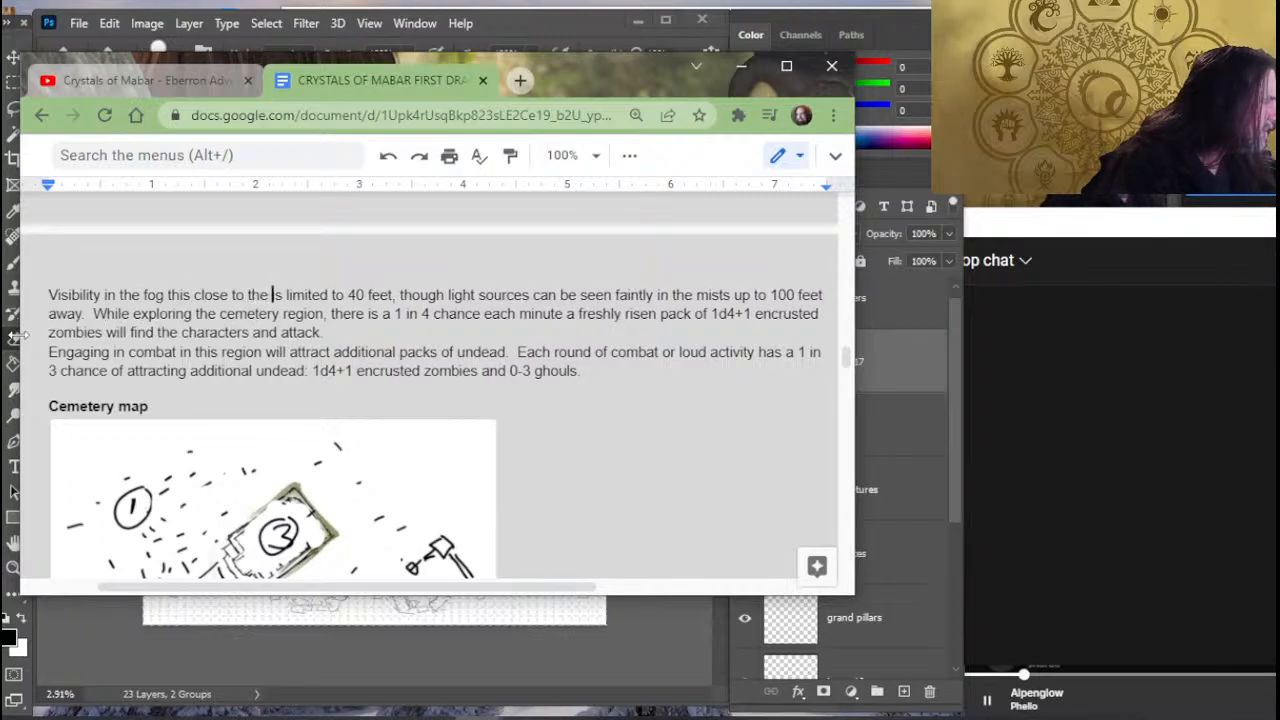
text(he manifest zone)
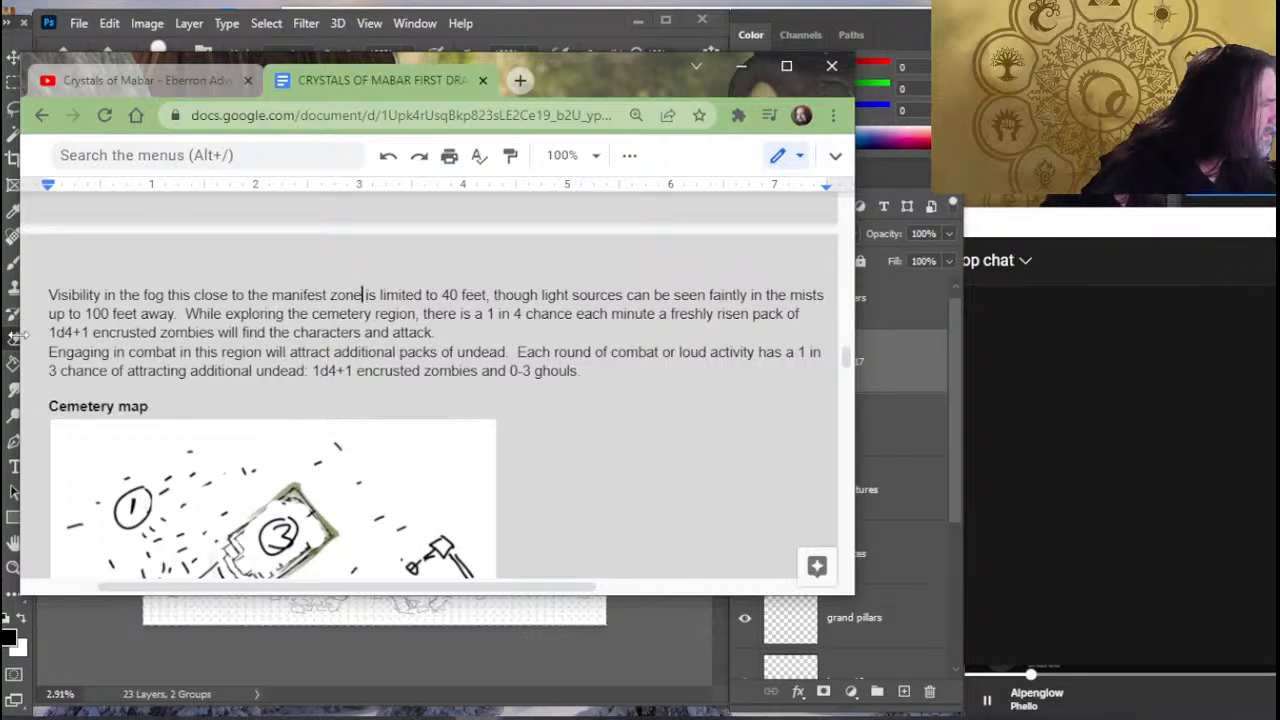
- Reword "manifest zone" in the visibility sentence as "nexus of the manifest zone"
key(BackSpace)
key(BackSpace)
key(BackSpace)
key(BackSpace)
key(BackSpace)
key(BackSpace)
key(BackSpace)
key(BackSpace)
key(BackSpace)
key(BackSpace)
key(BackSpace)
key(BackSpace)
key(BackSpace)
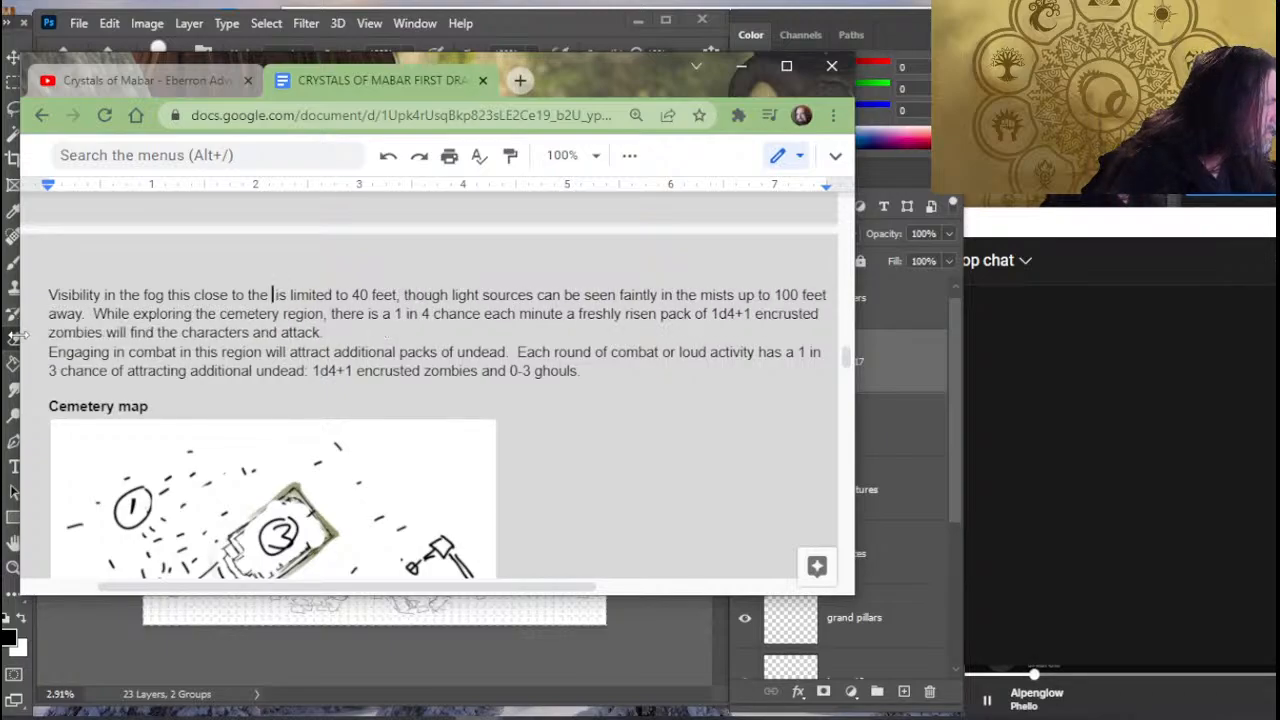
text(nexus of the ma)
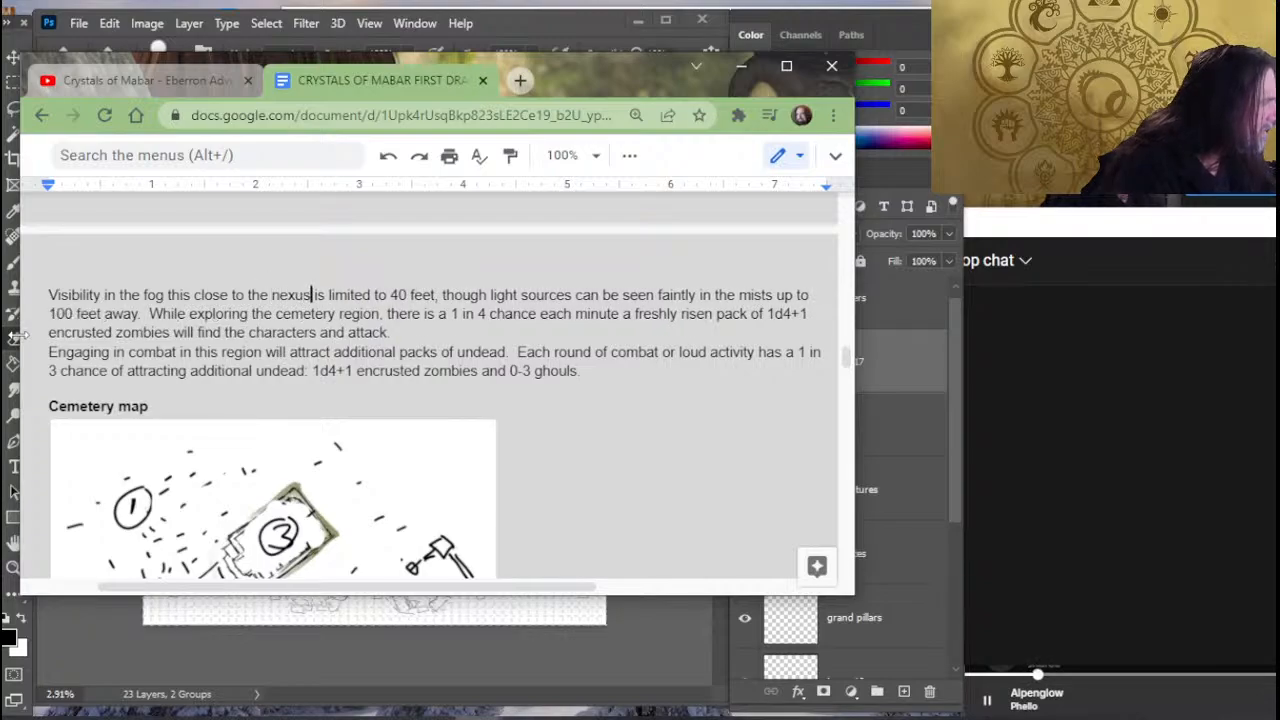
text(nifest zone)
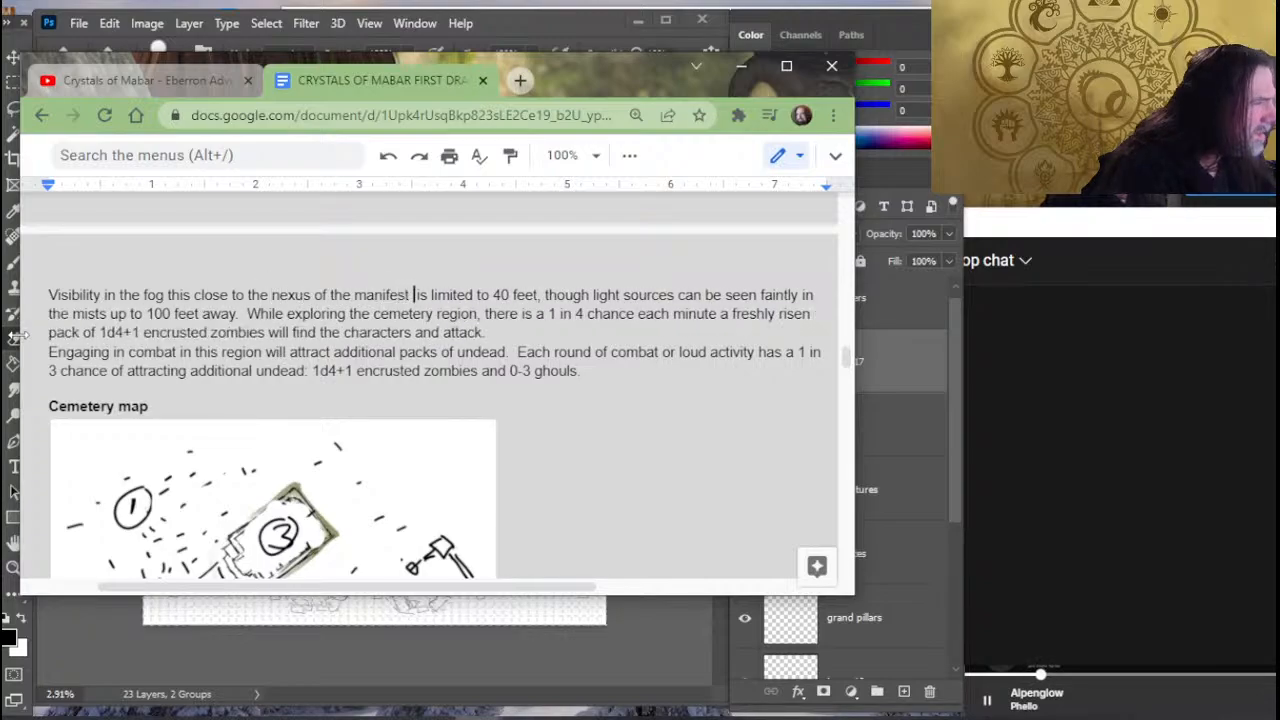
key(Delete)
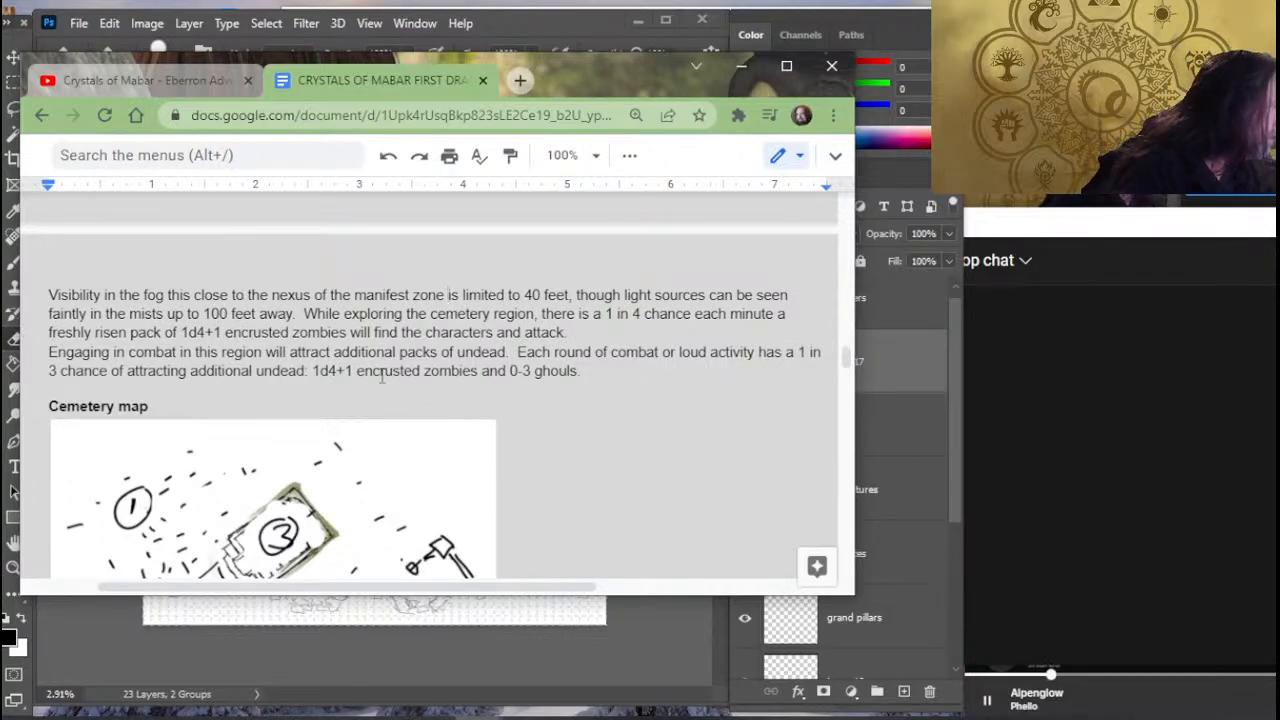
- Insert "here" after "The collapsed portion" in the wall description of Cemetery 1 - Breached Wall
scroll(413, 390, down, 2)
scroll(413, 390, down, 5)
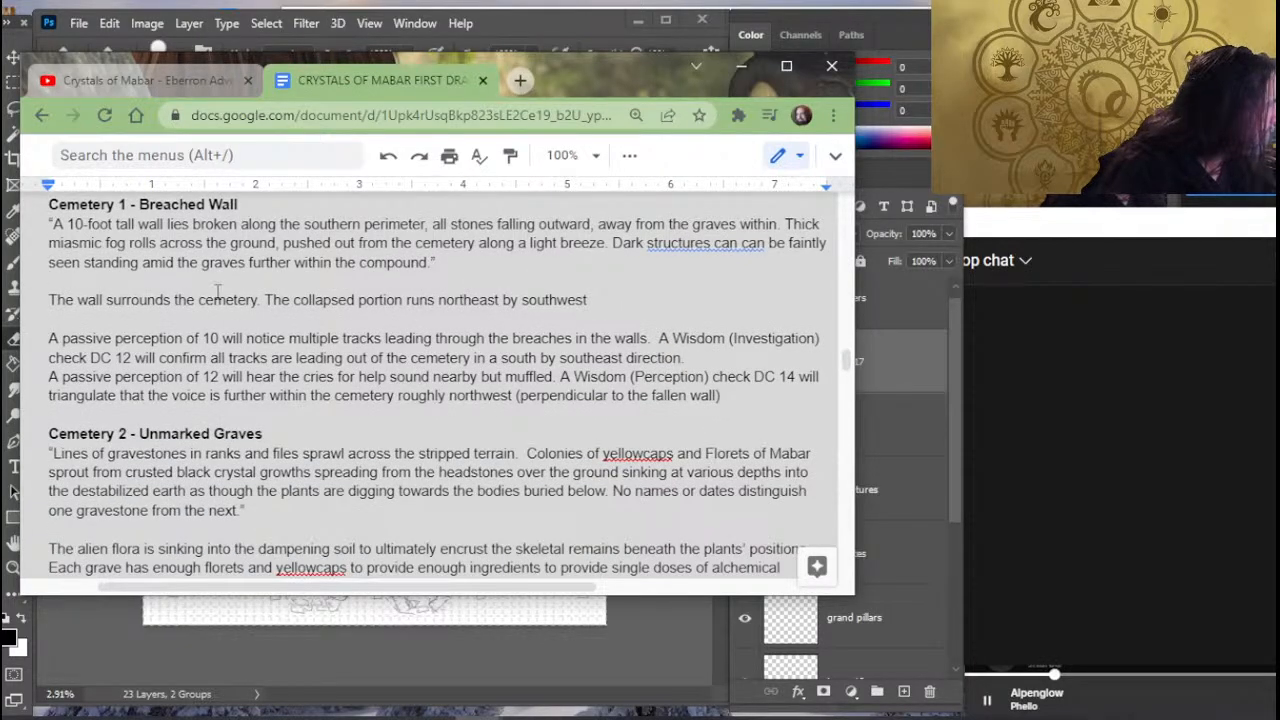
click(271, 279)
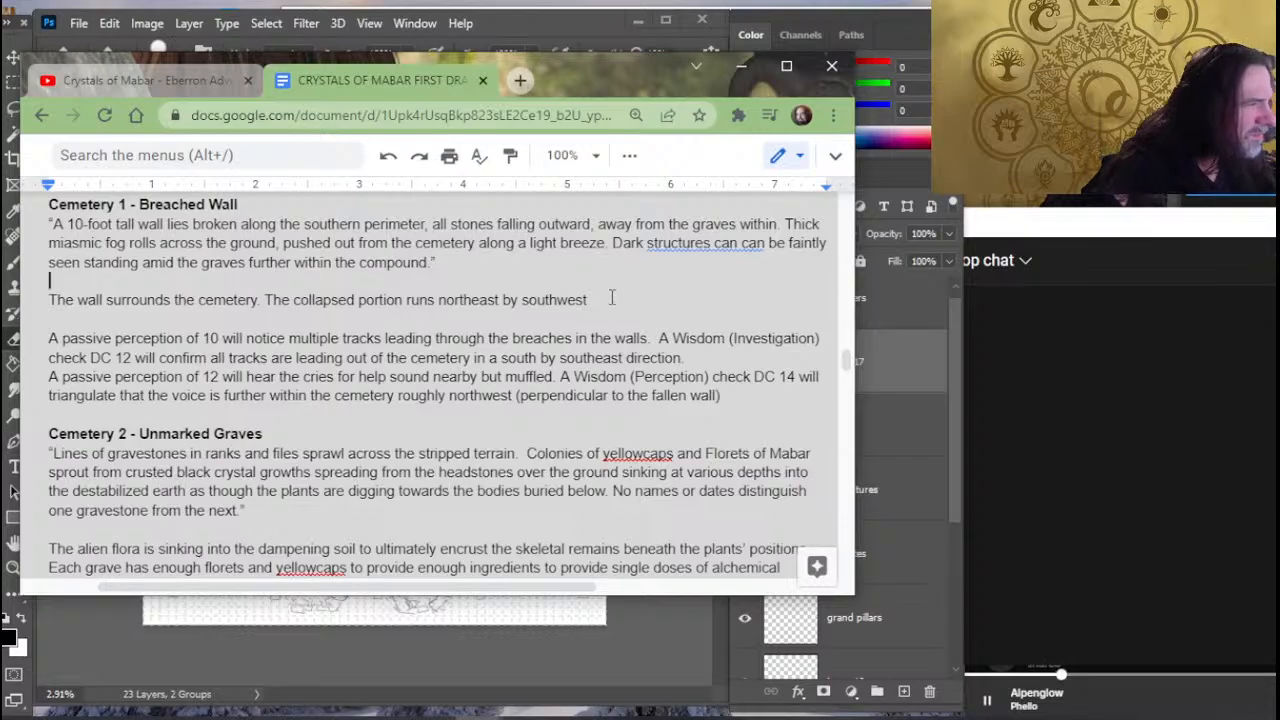
click(400, 300)
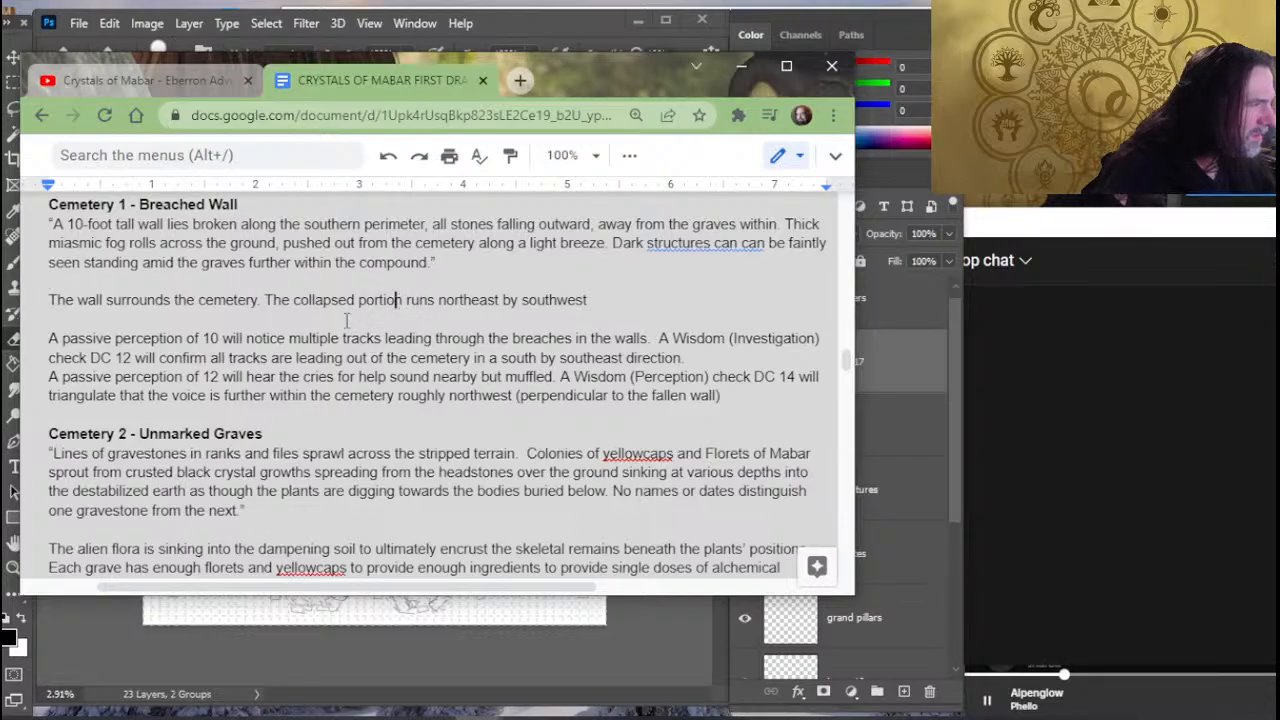
text(here)
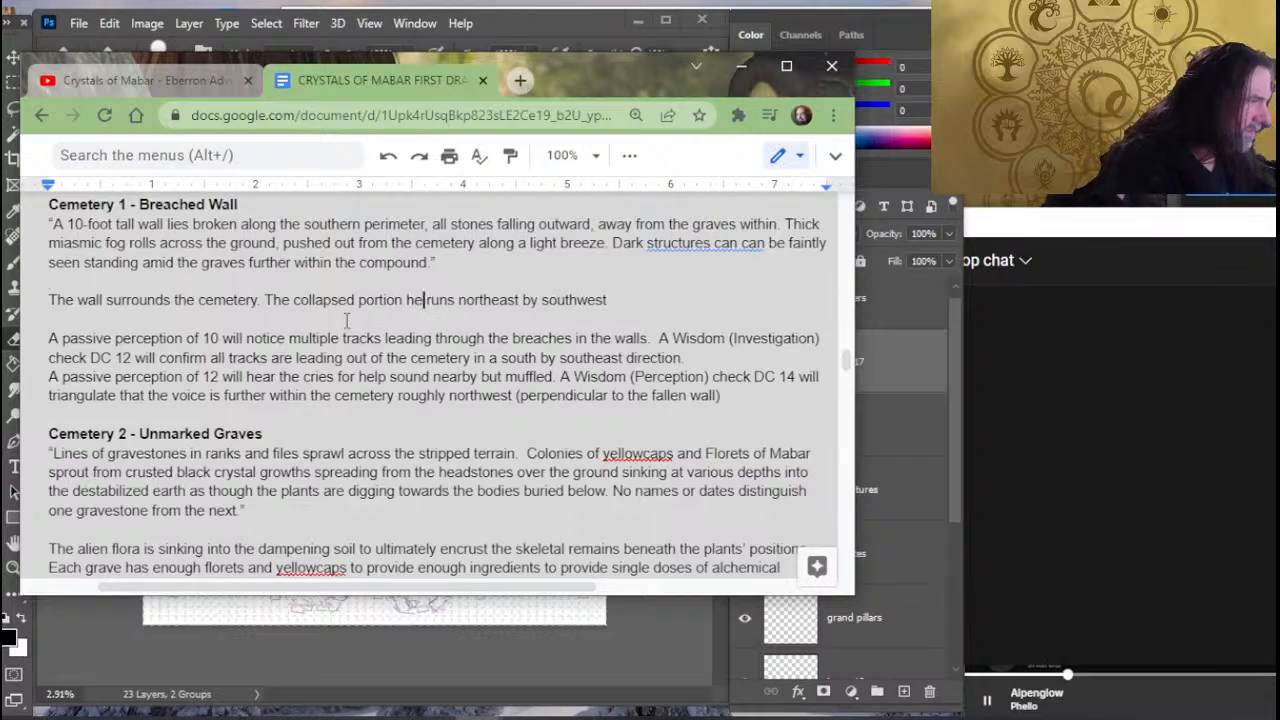
- End the collapsed portion sentence with a period and add "The undead animated by the manifest zone are compelled to roam outward"
key(End)
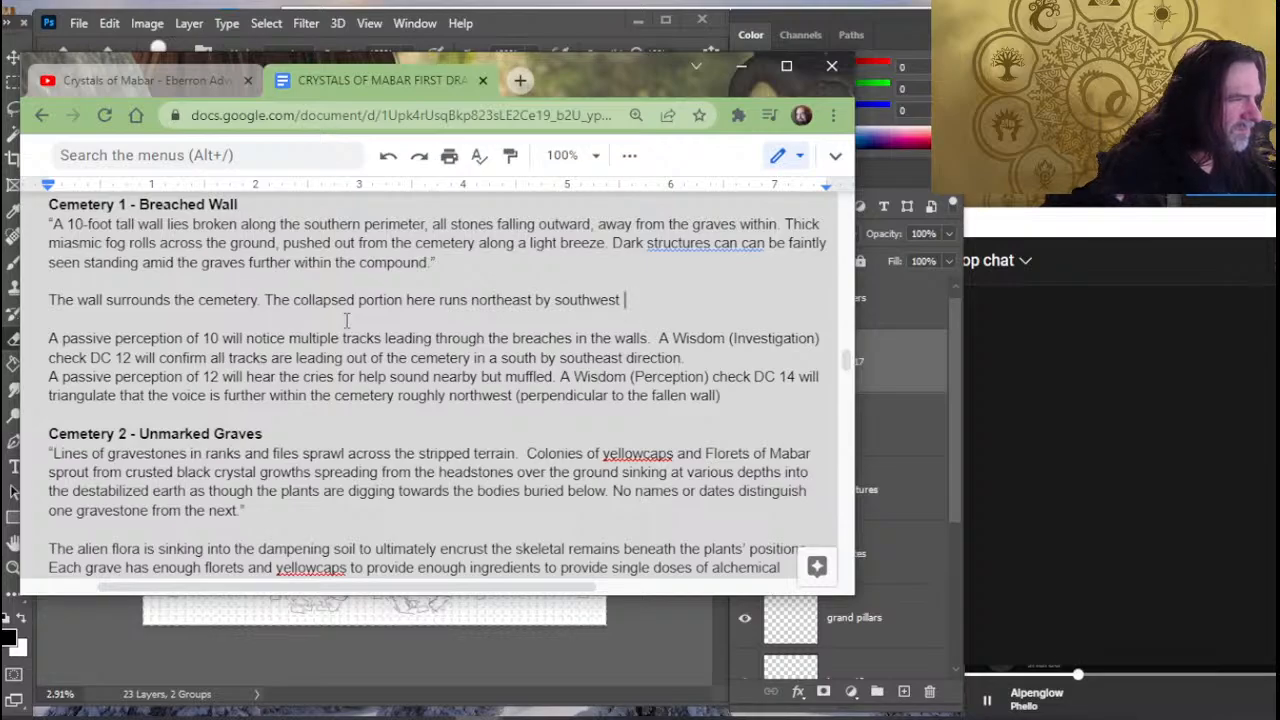
text(This)
key(BackSpace)
key(BackSpace)
key(BackSpace)
key(BackSpace)
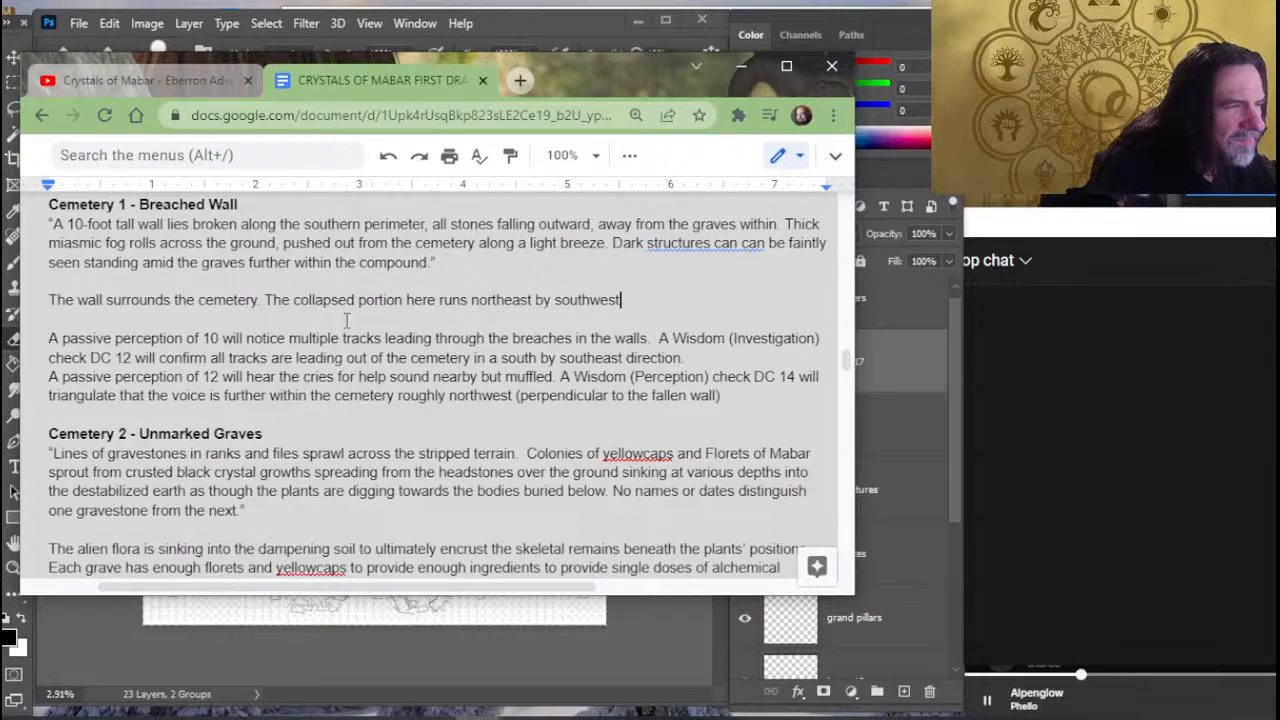
text(. The undead)
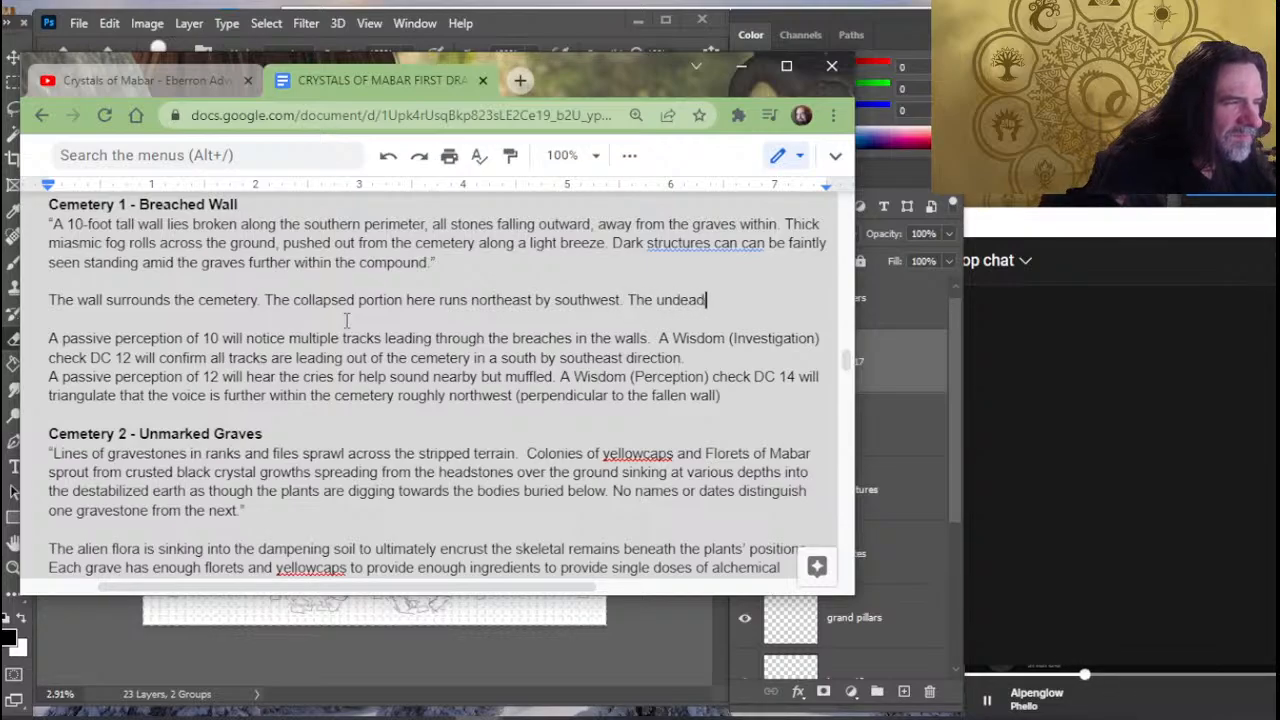
text( animated)
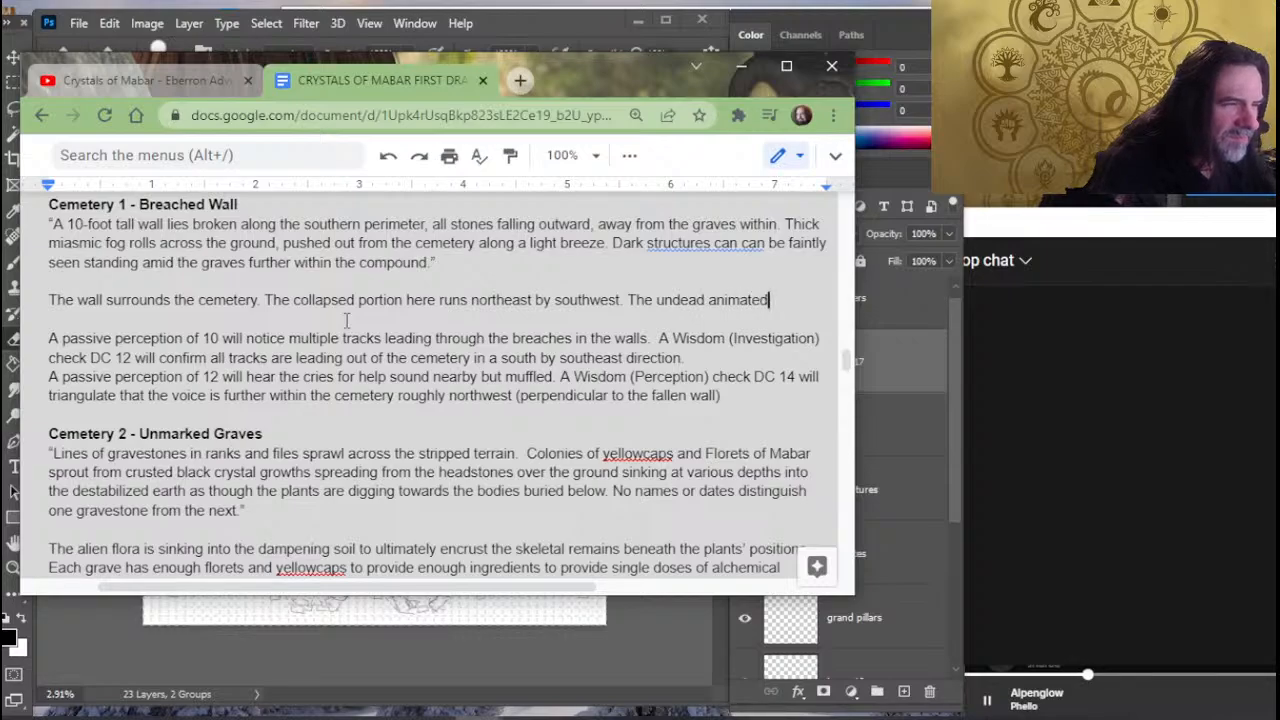
text( by the p)
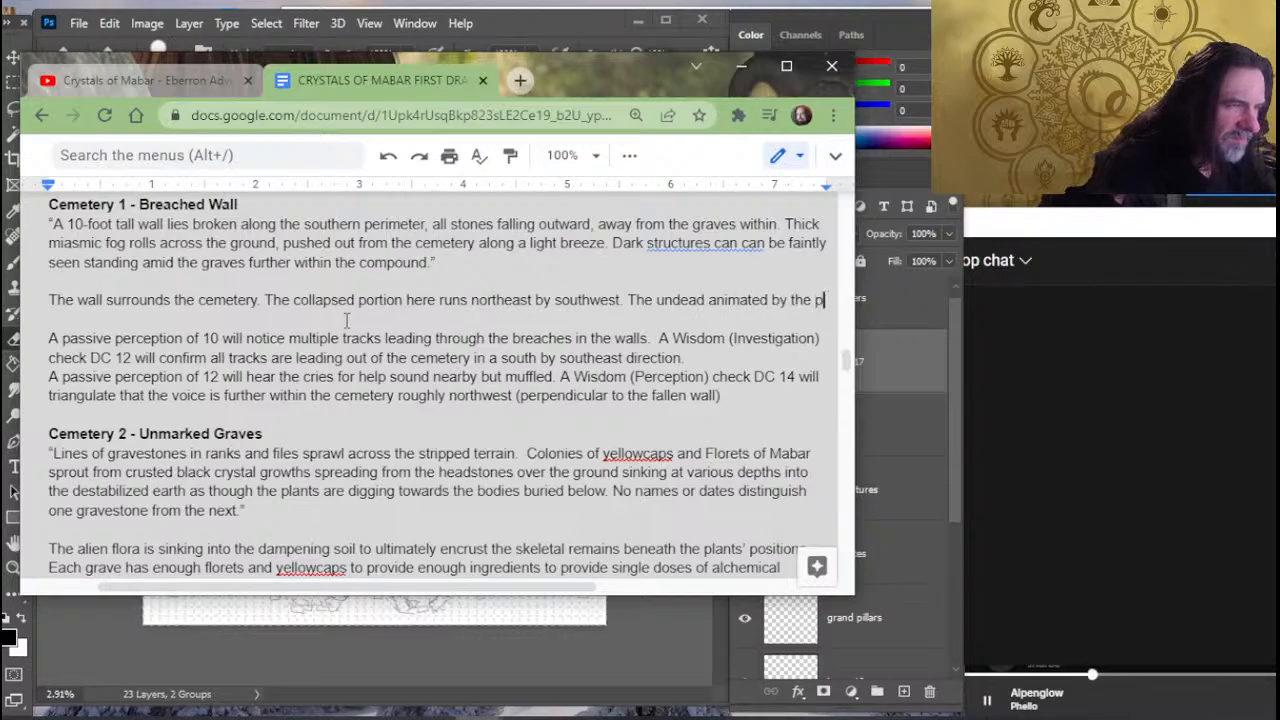
key(BackSpace)
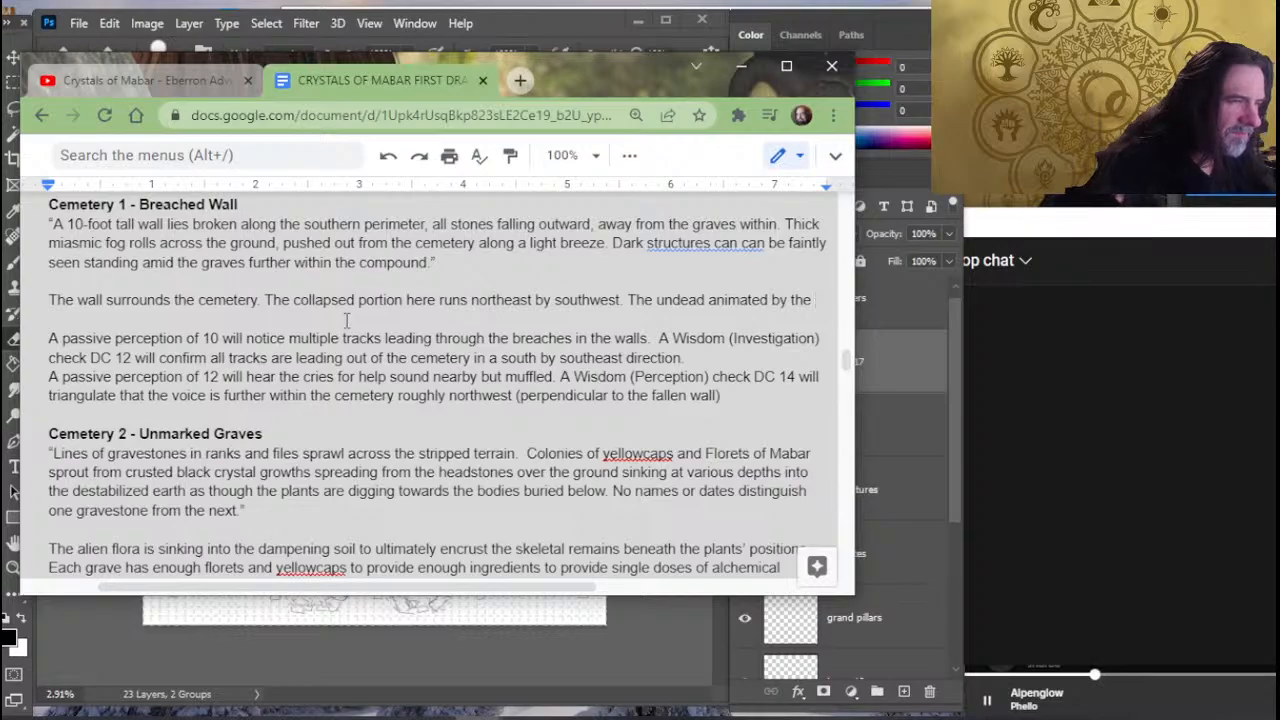
text(man)
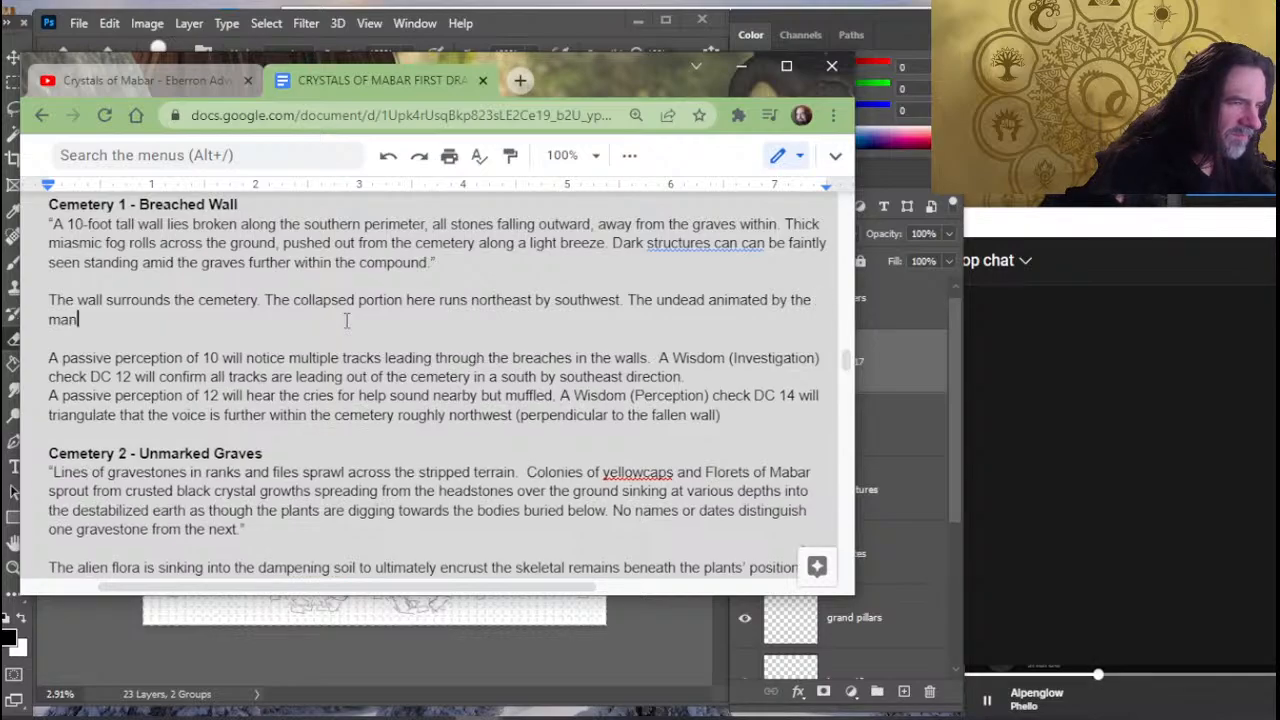
text(ifest zone are c)
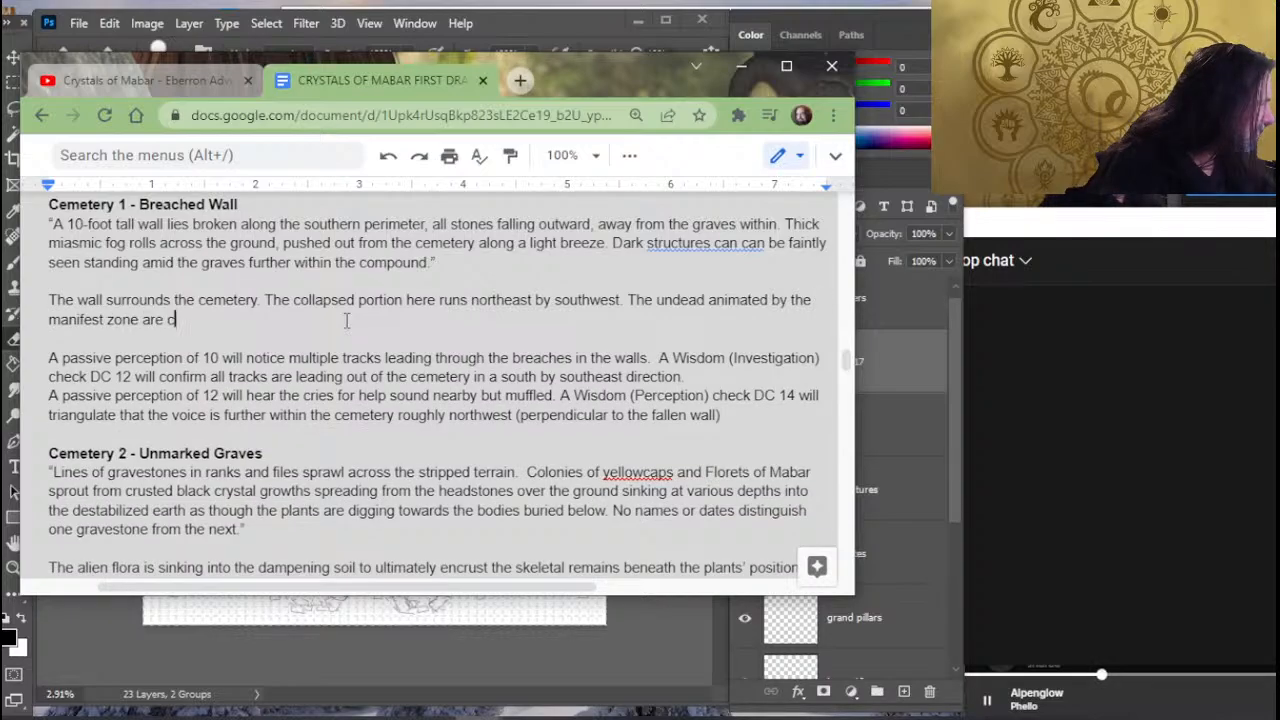
text(ompelled to )
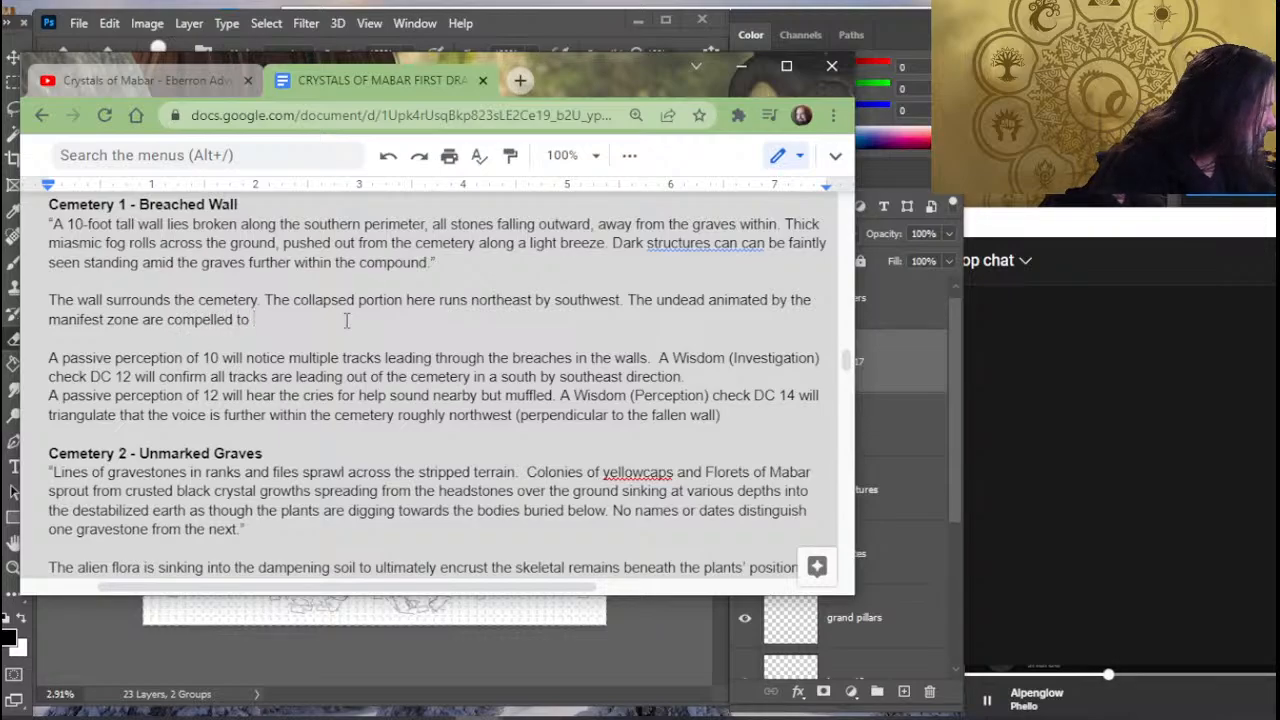
text(roam )
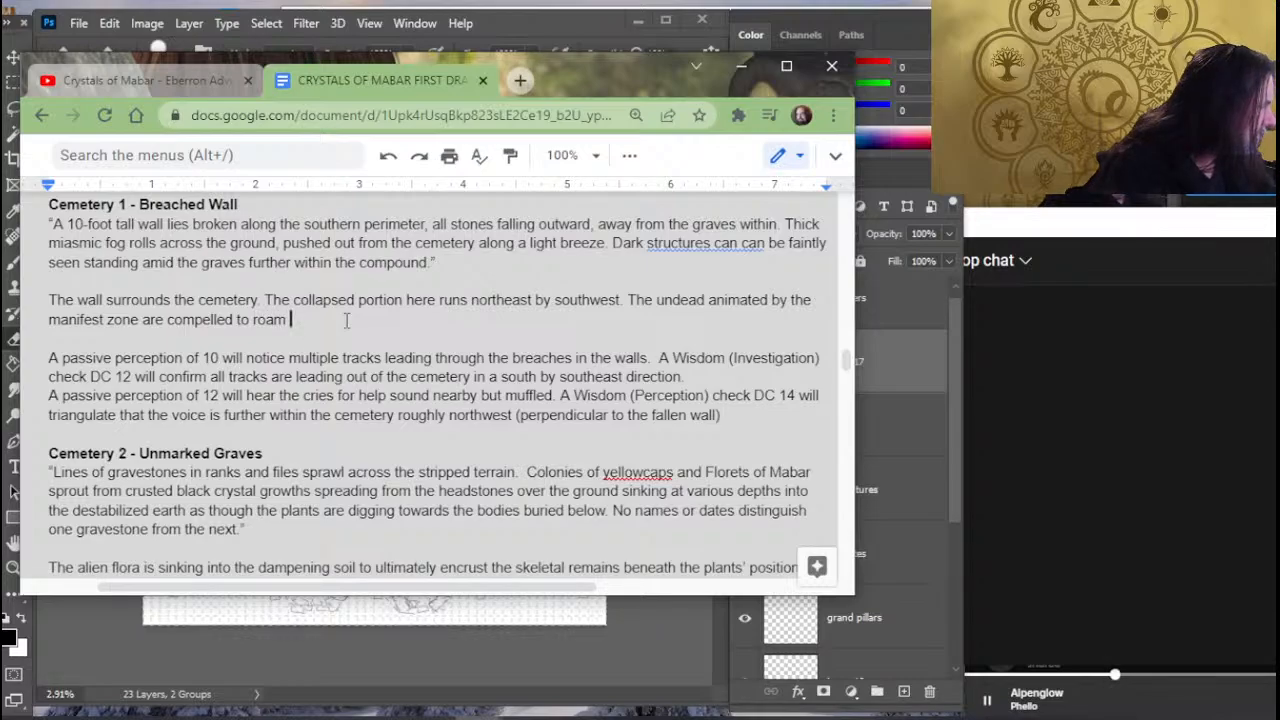
text(outward)
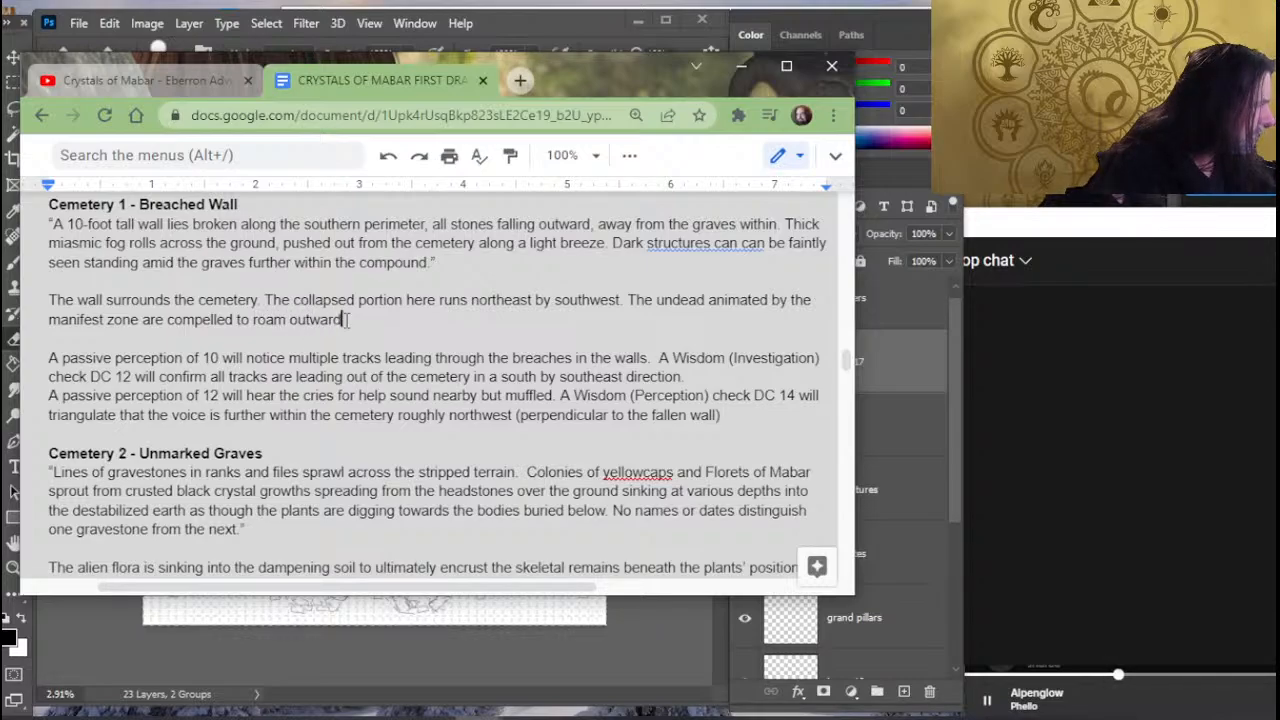
text(. The nexus)
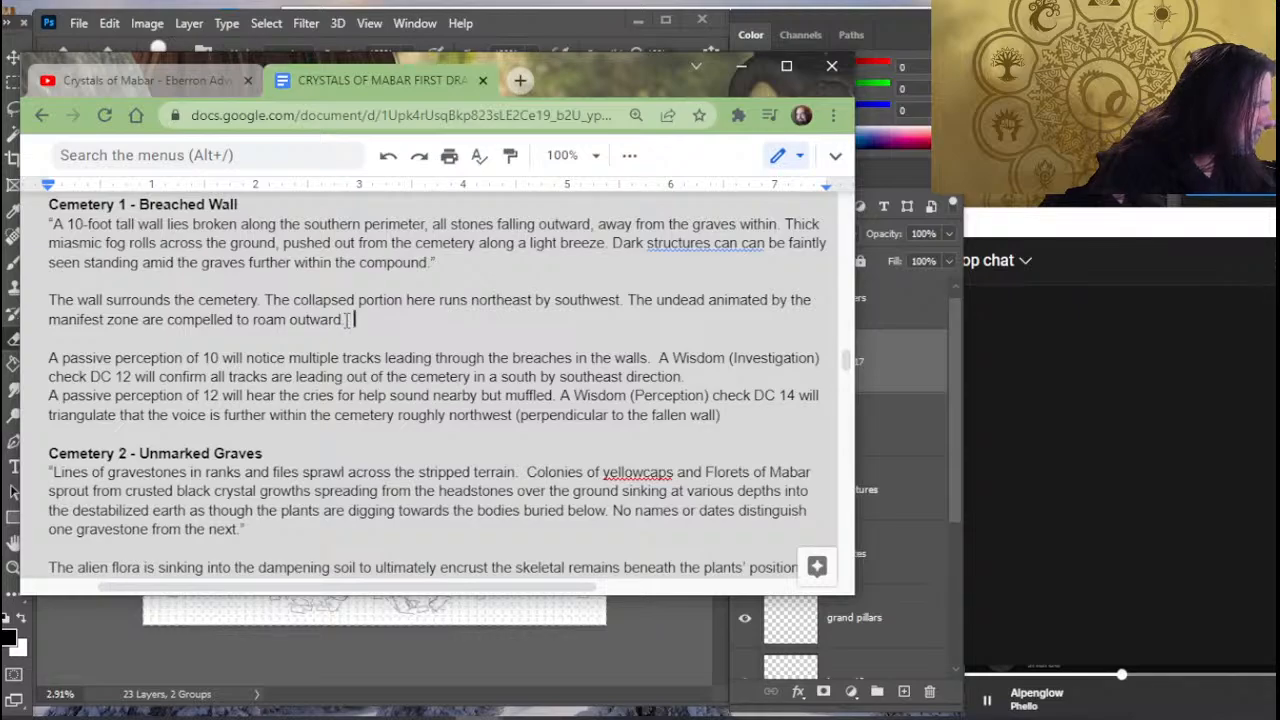
text( is)
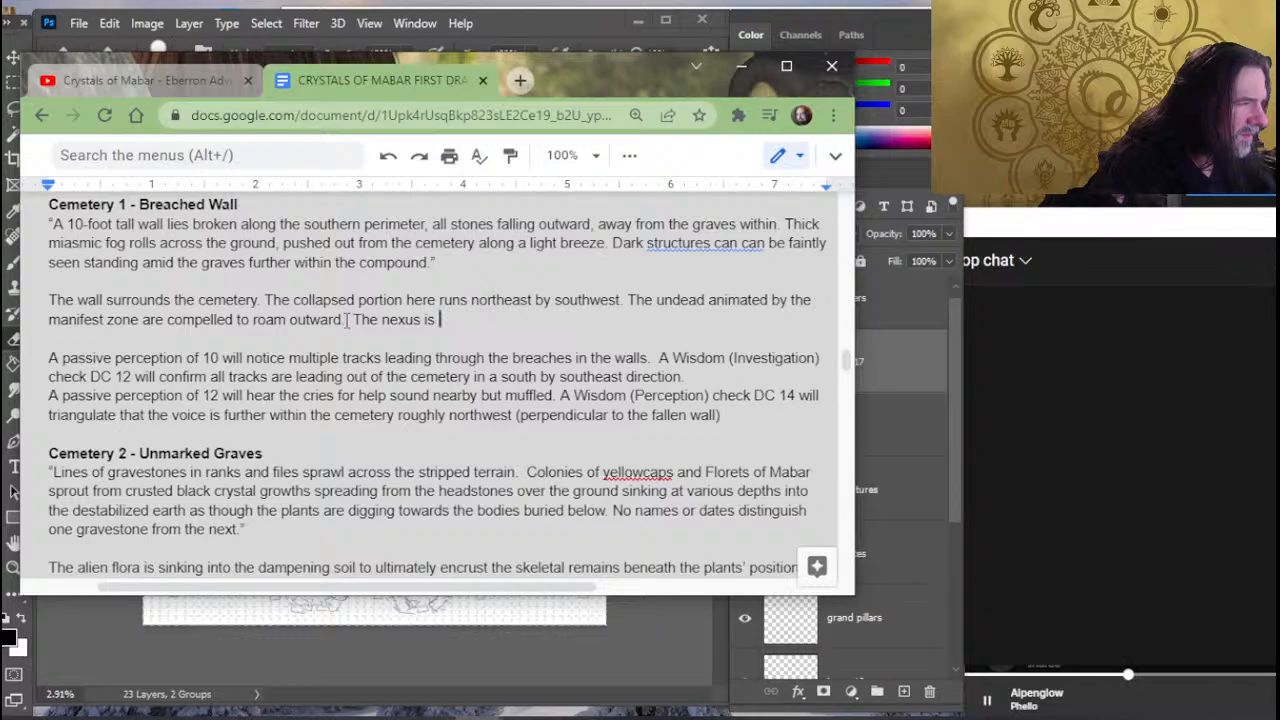
text( northeas)
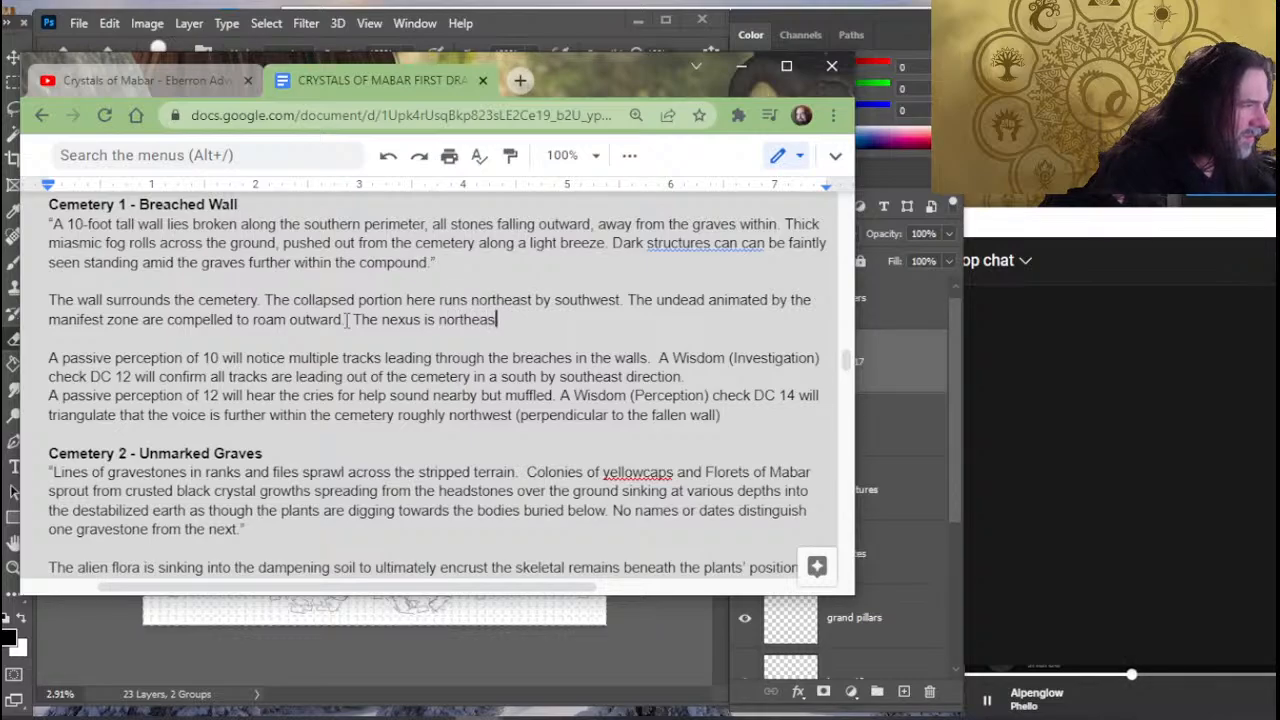
- End the sentence about undead roaming outward with a period and add "The nexus is north of this location, so"
key(BackSpace)
key(BackSpace)
key(BackSpace)
key(BackSpace)
key(BackSpace)
key(BackSpace)
key(BackSpace)
key(BackSpace)
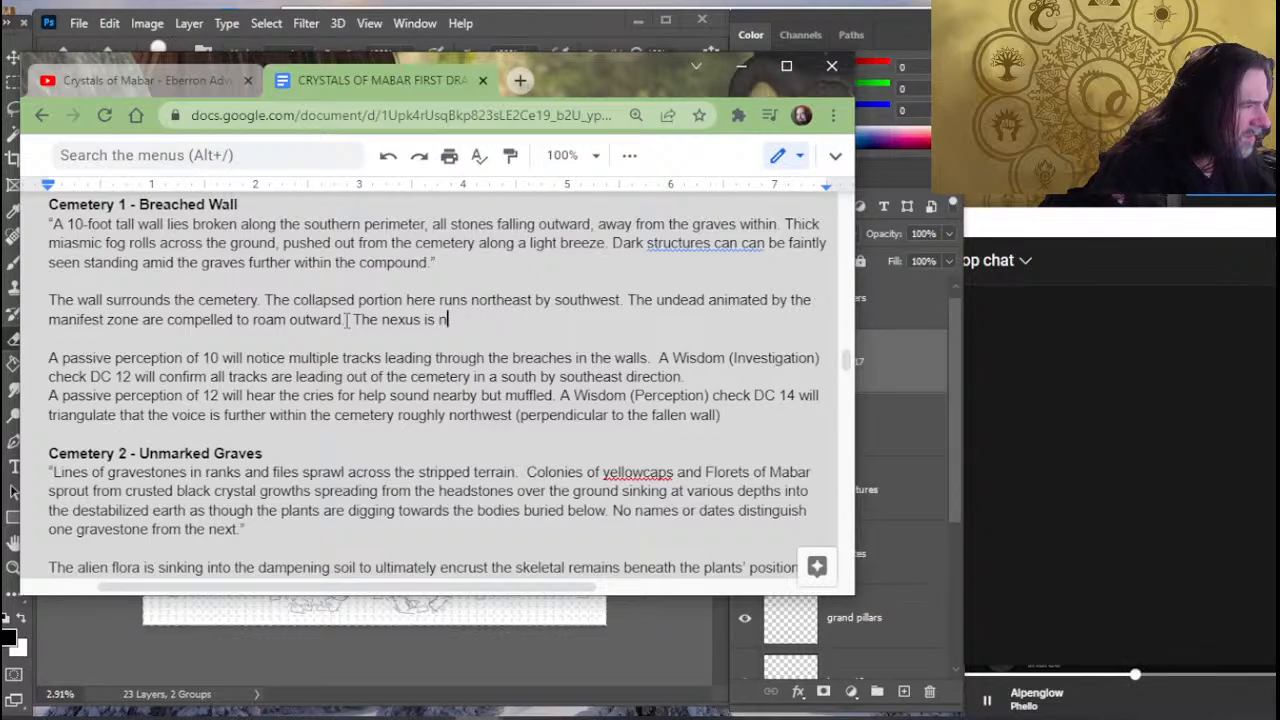
text(north )
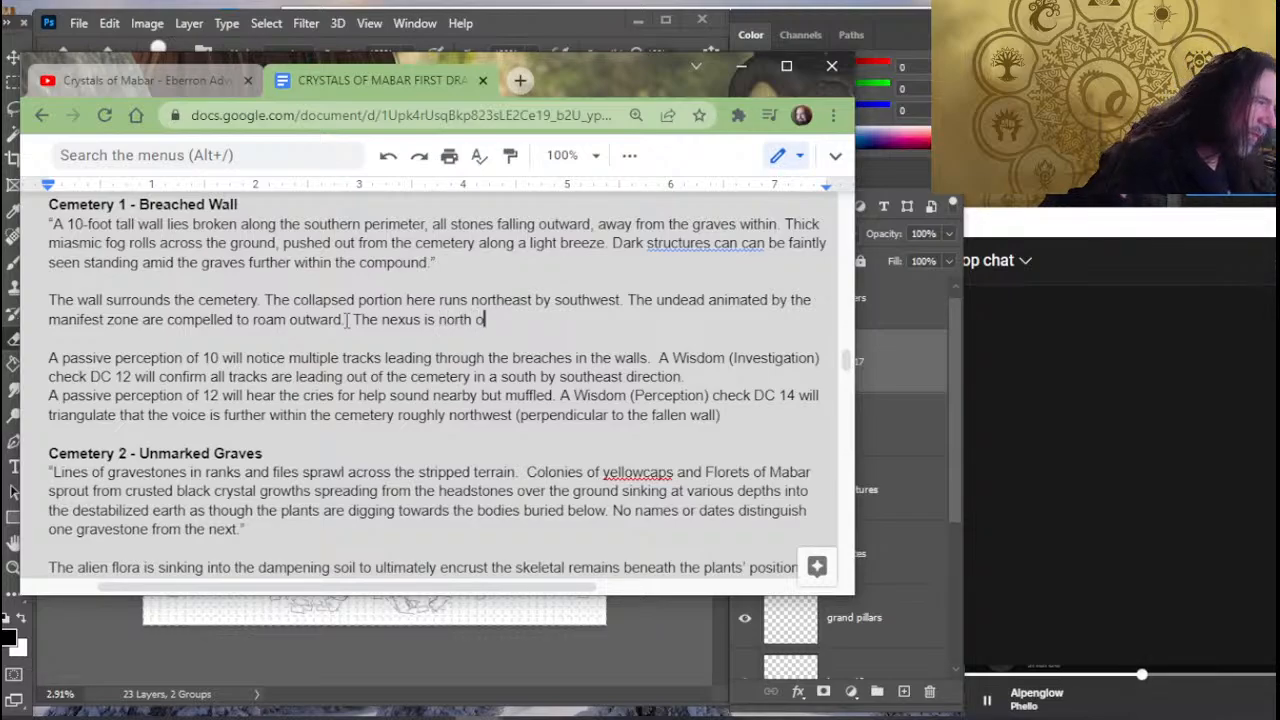
text(of this lo)
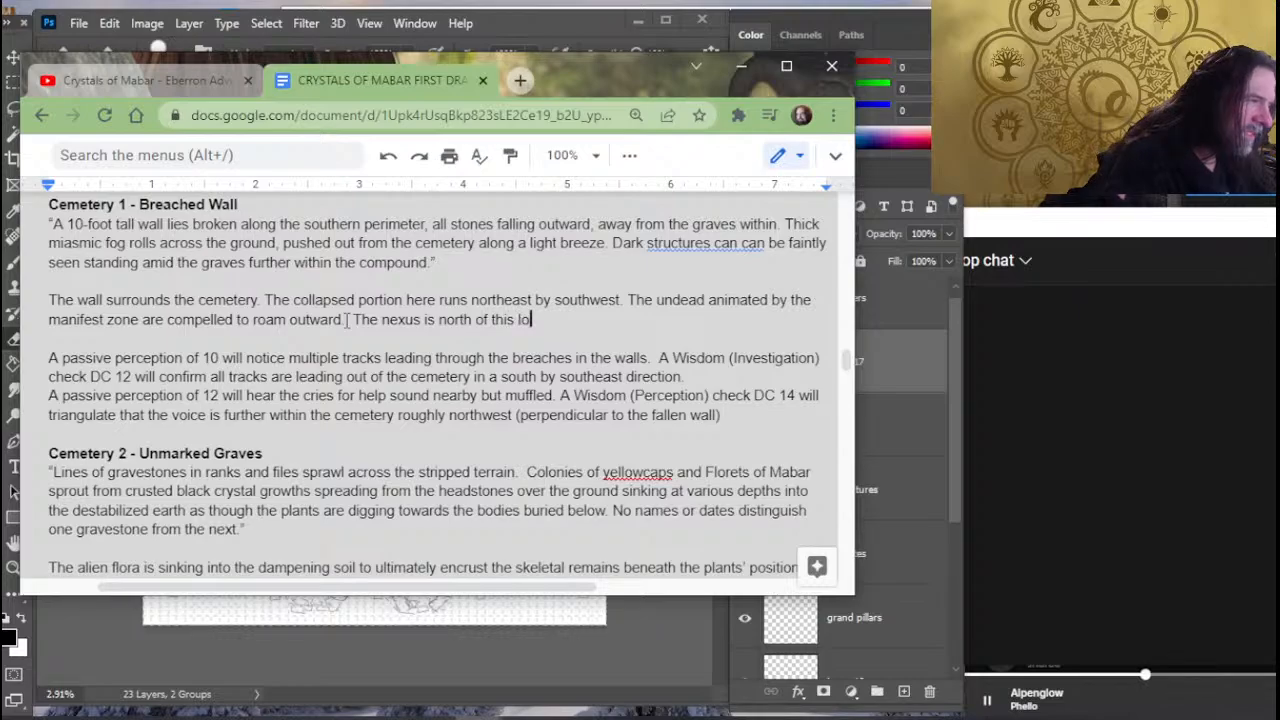
text(cation, so the )
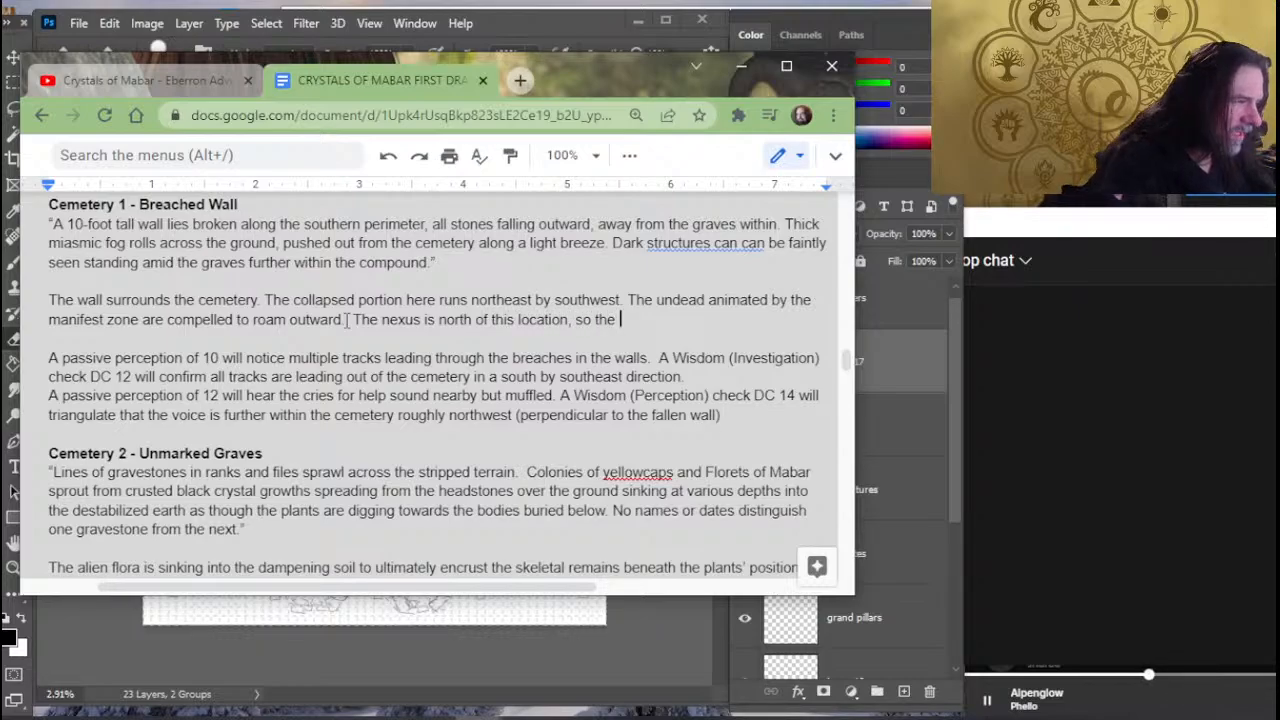
text(undead )
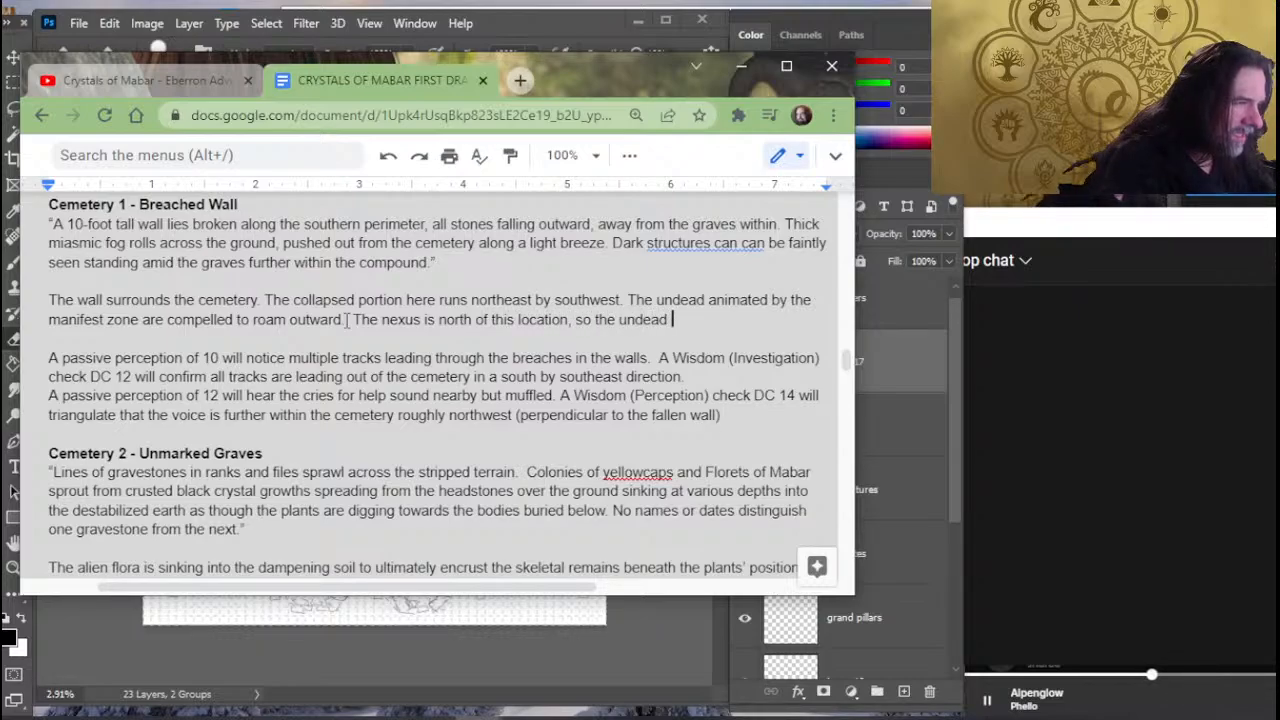
text(initially pushed)
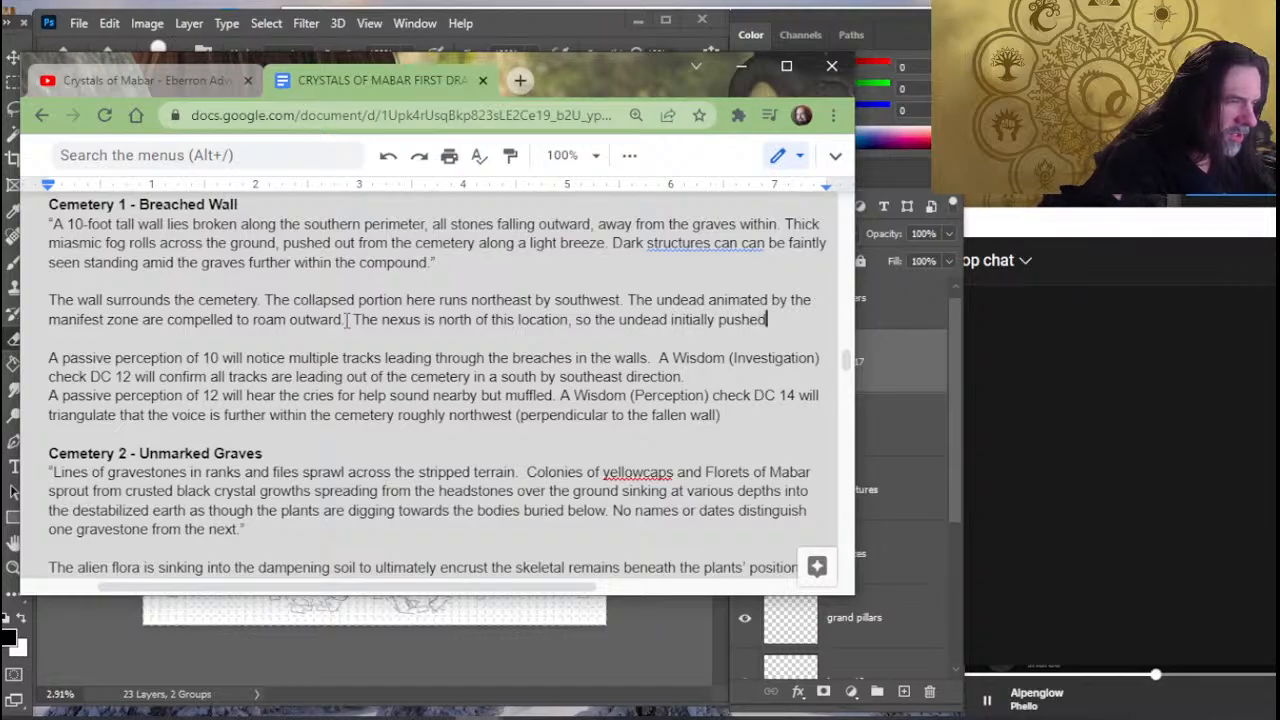
text( against the s)
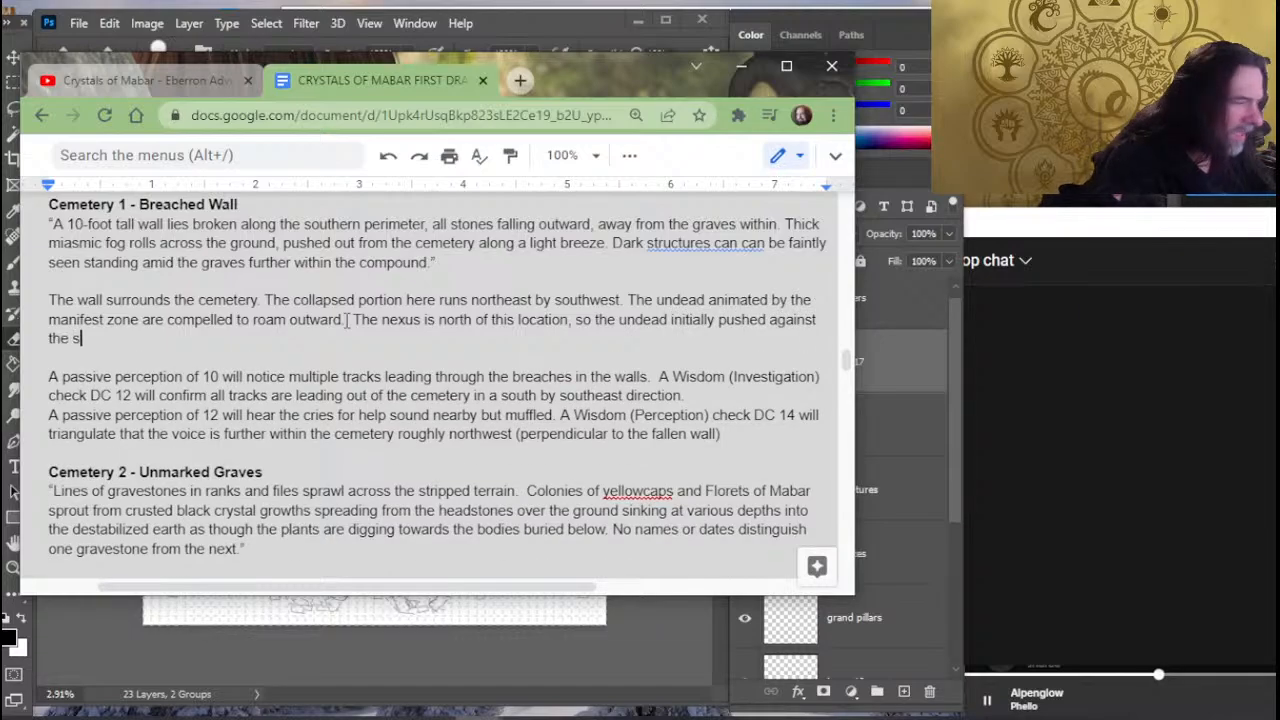
text(tone wall until )
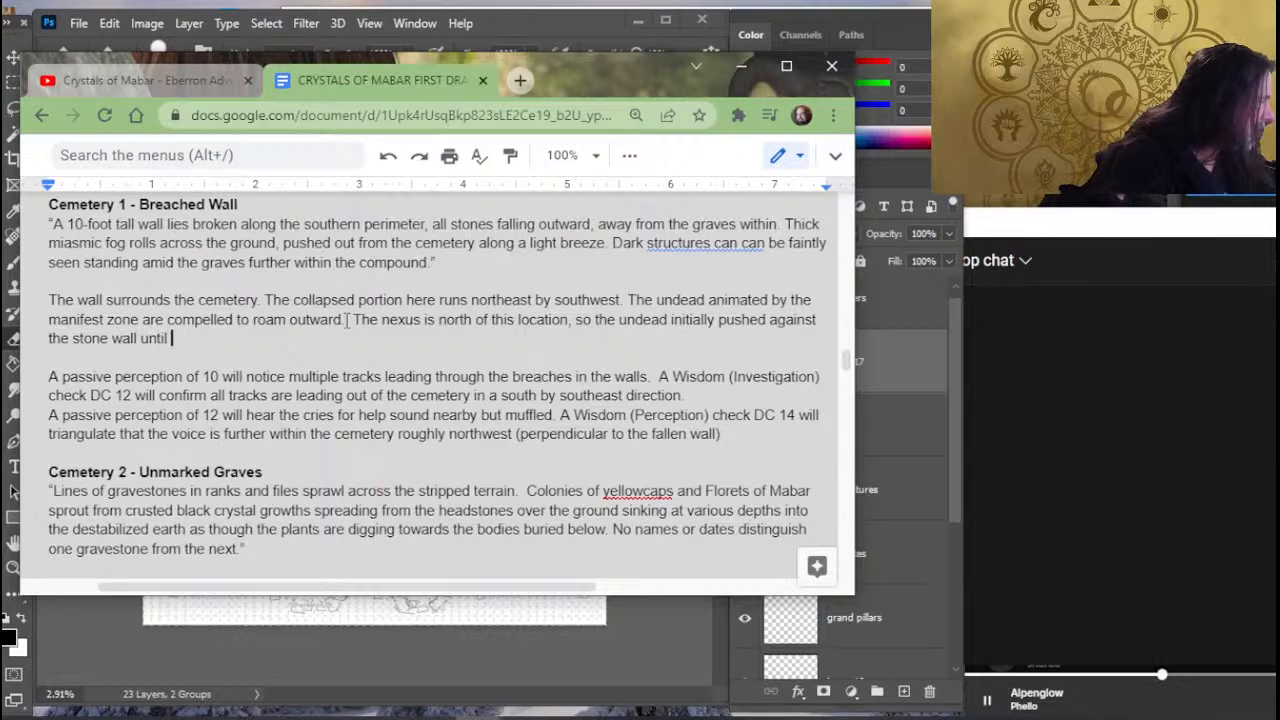
text(it game)
- Extend the sentence about the undead pushing the wall with "it gave way to their combined strength"
key(BackSpace)
key(BackSpace)
text(ve)
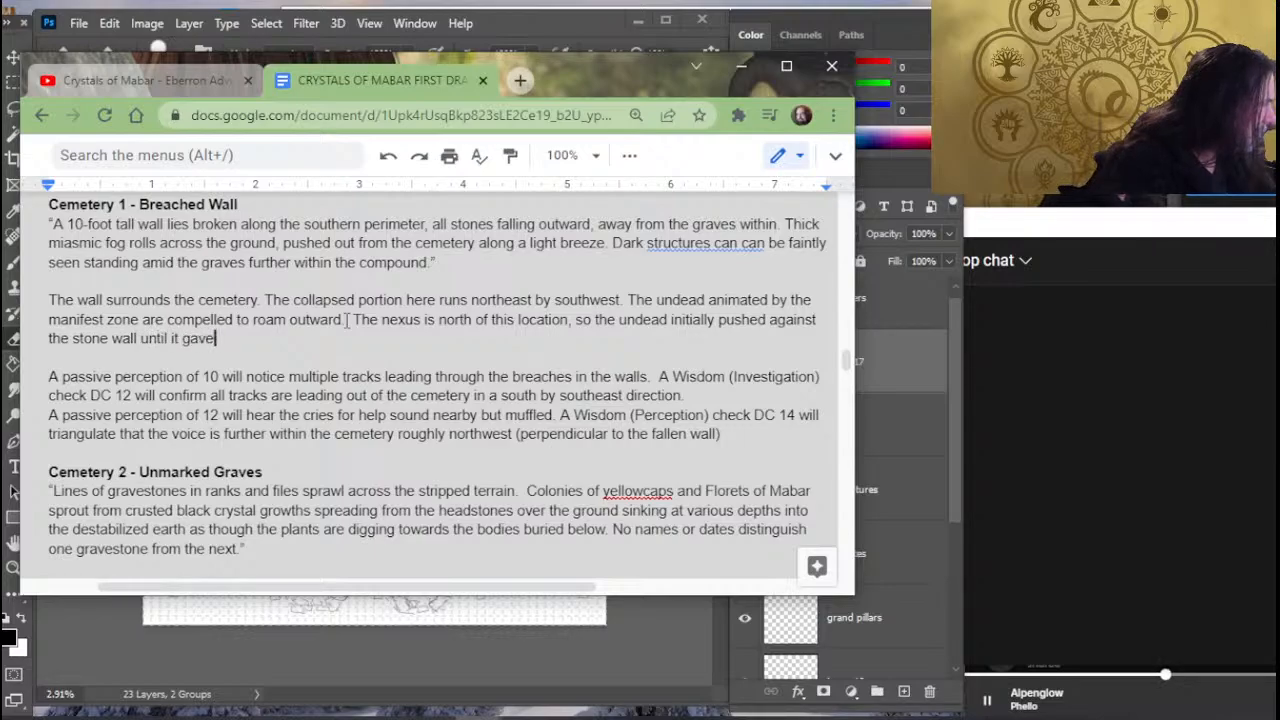
text( way to their )
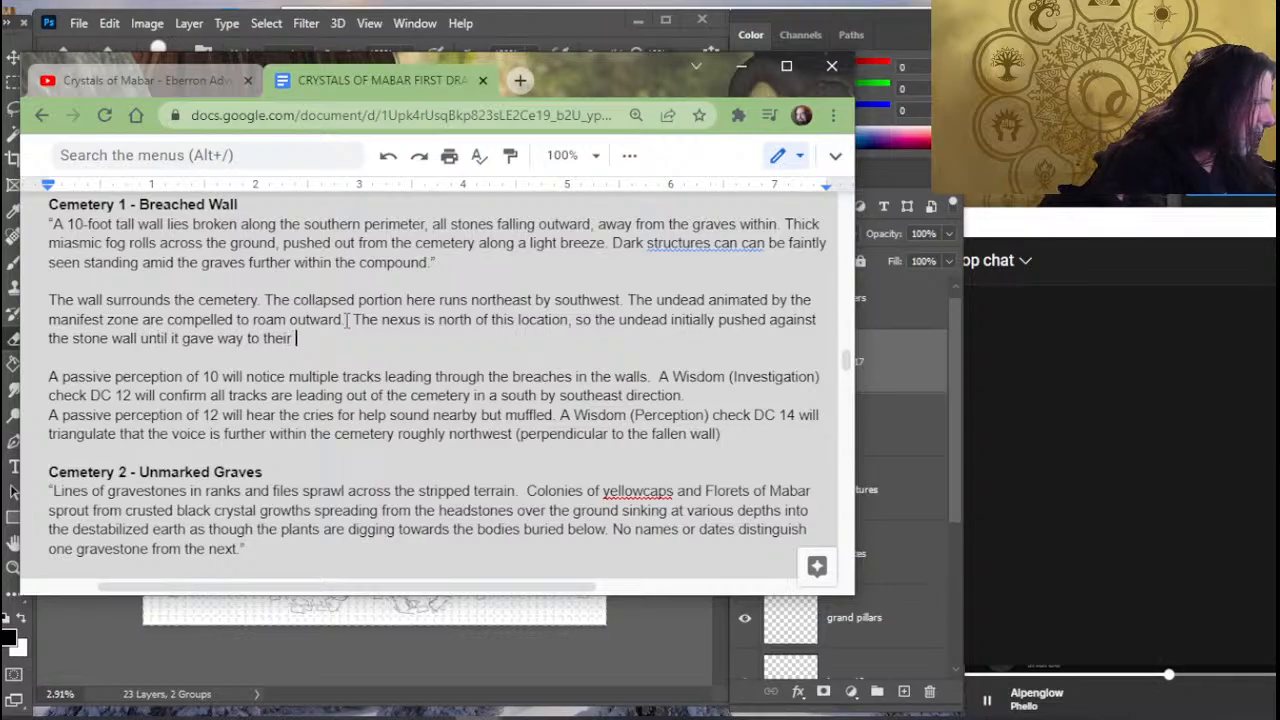
text(combined st)
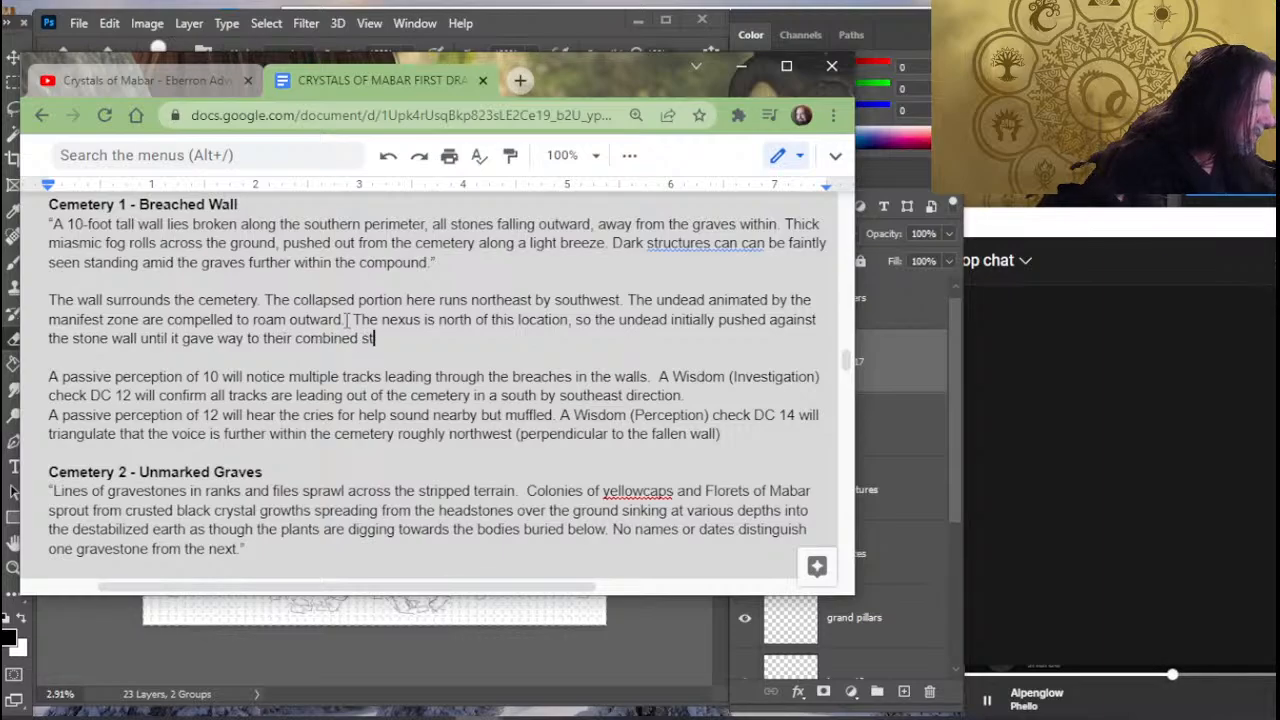
text(rength at )
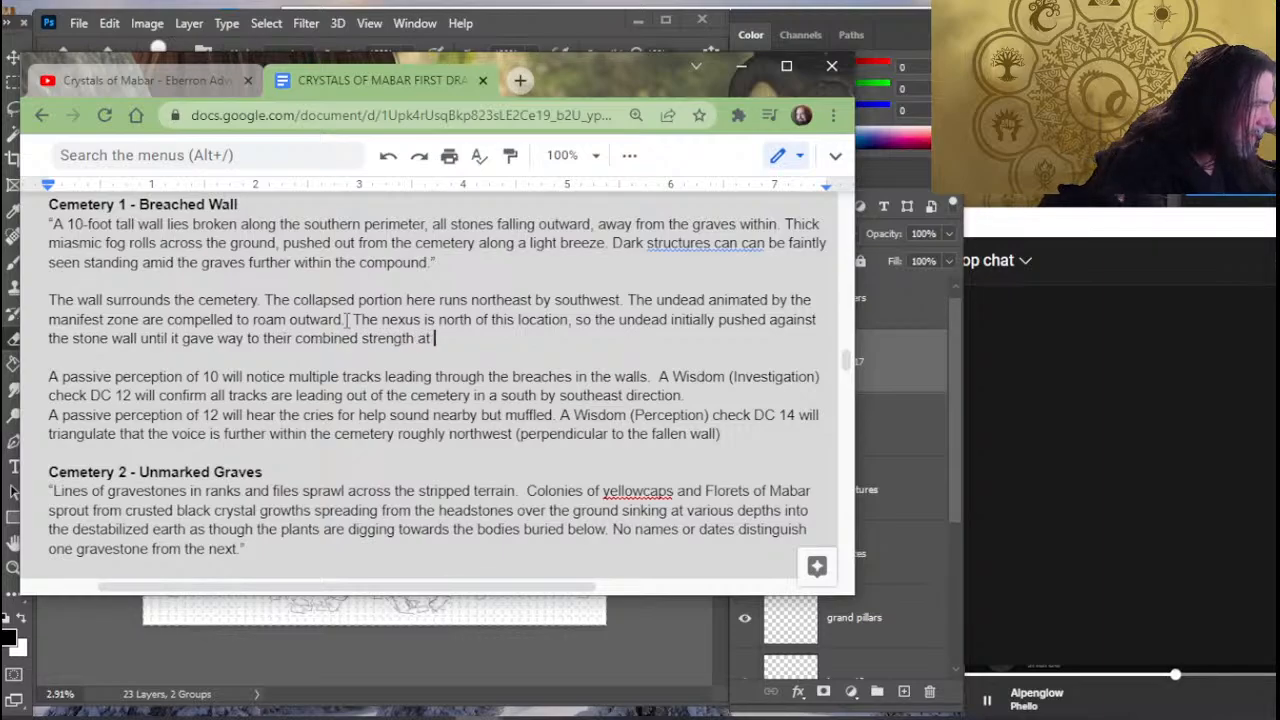
text(two)
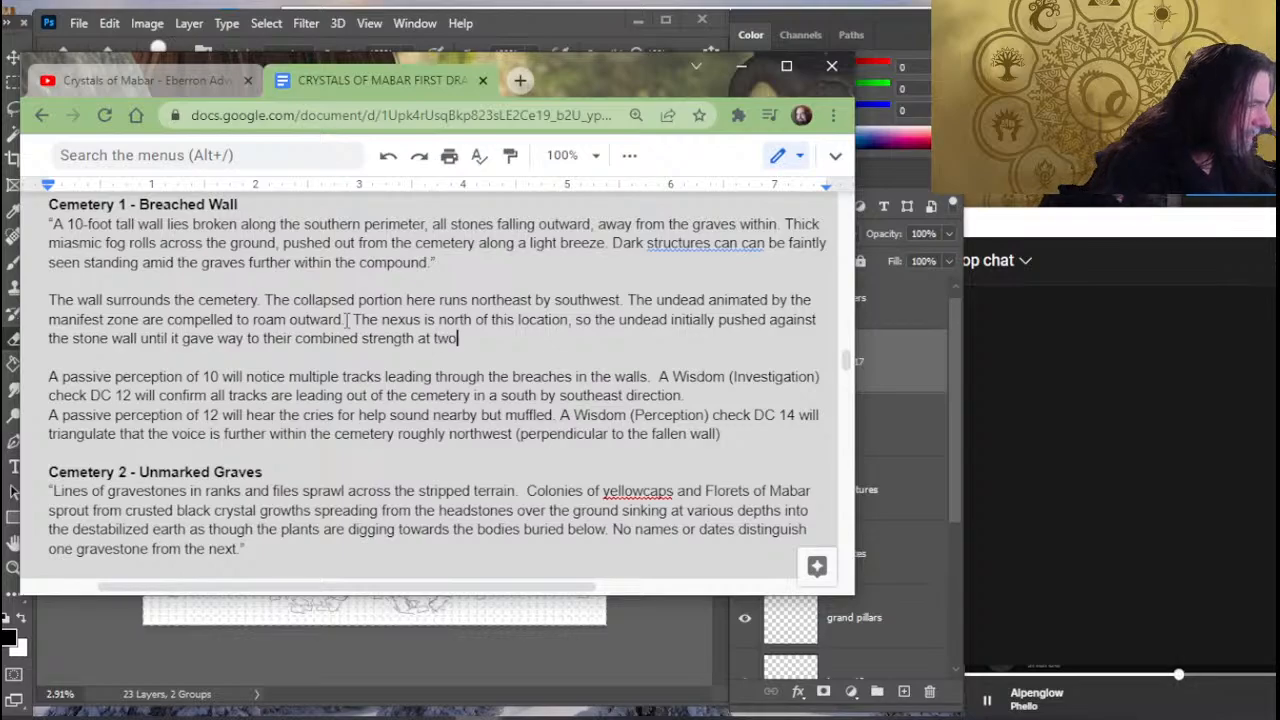
text( points along the )
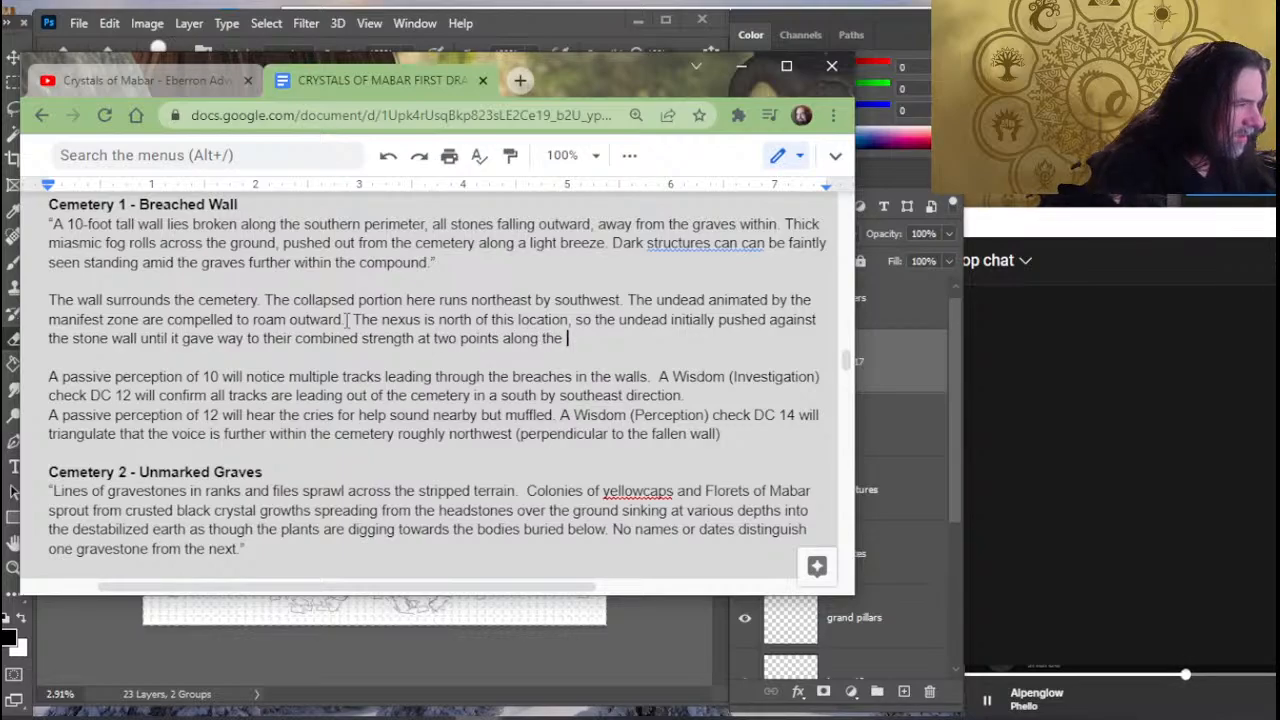
text(barrica)
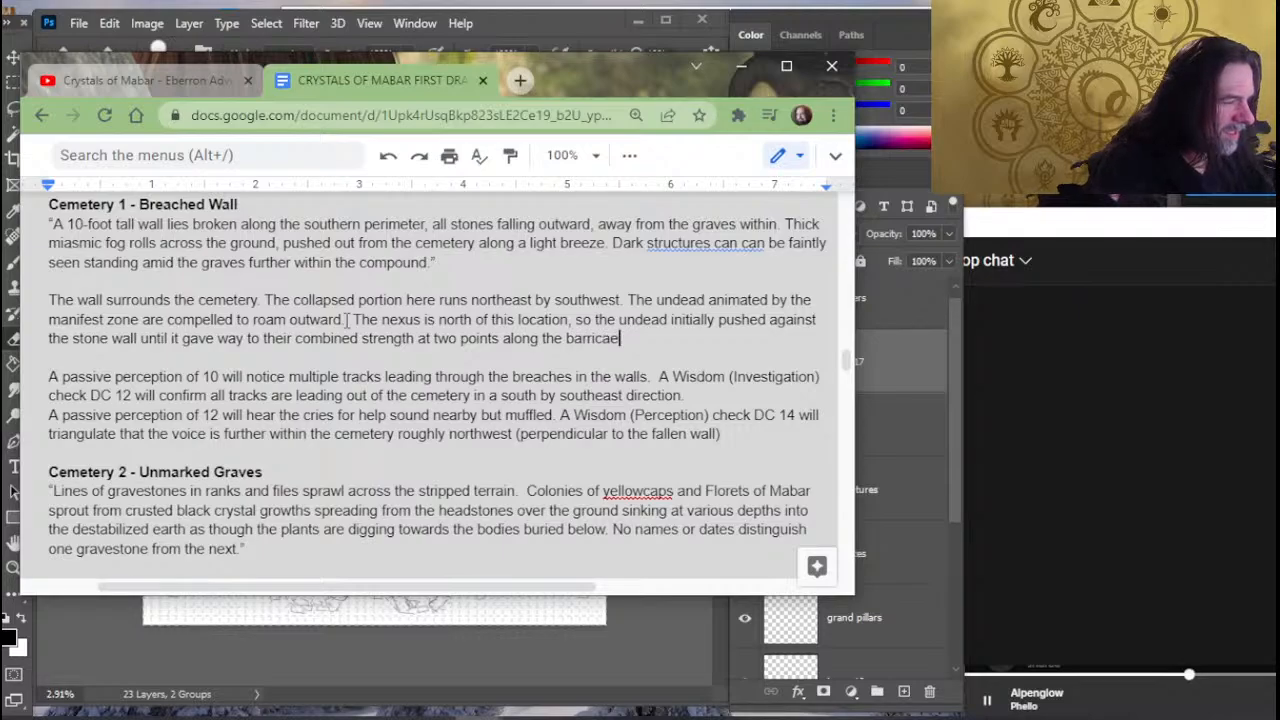
text(de)
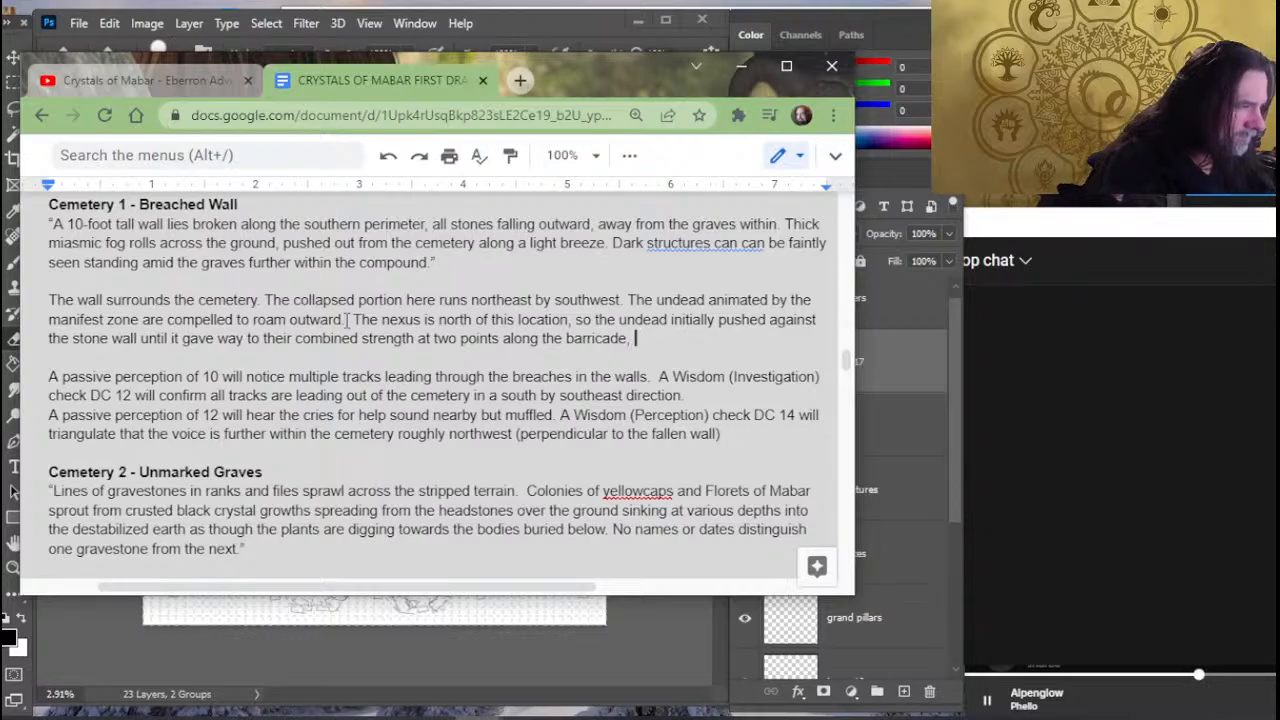
- Add "at two points along the barricade, and now they" after "combined strength" in the wall description
text(, a)
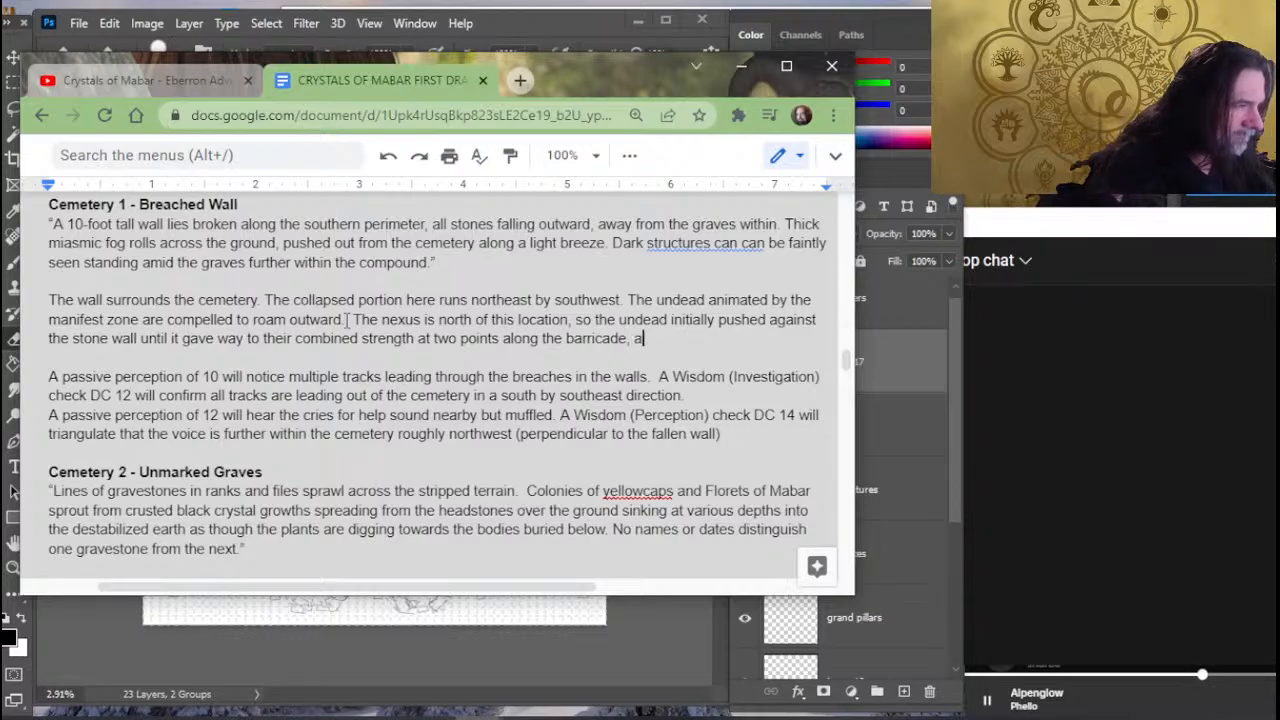
text(nd now they have )
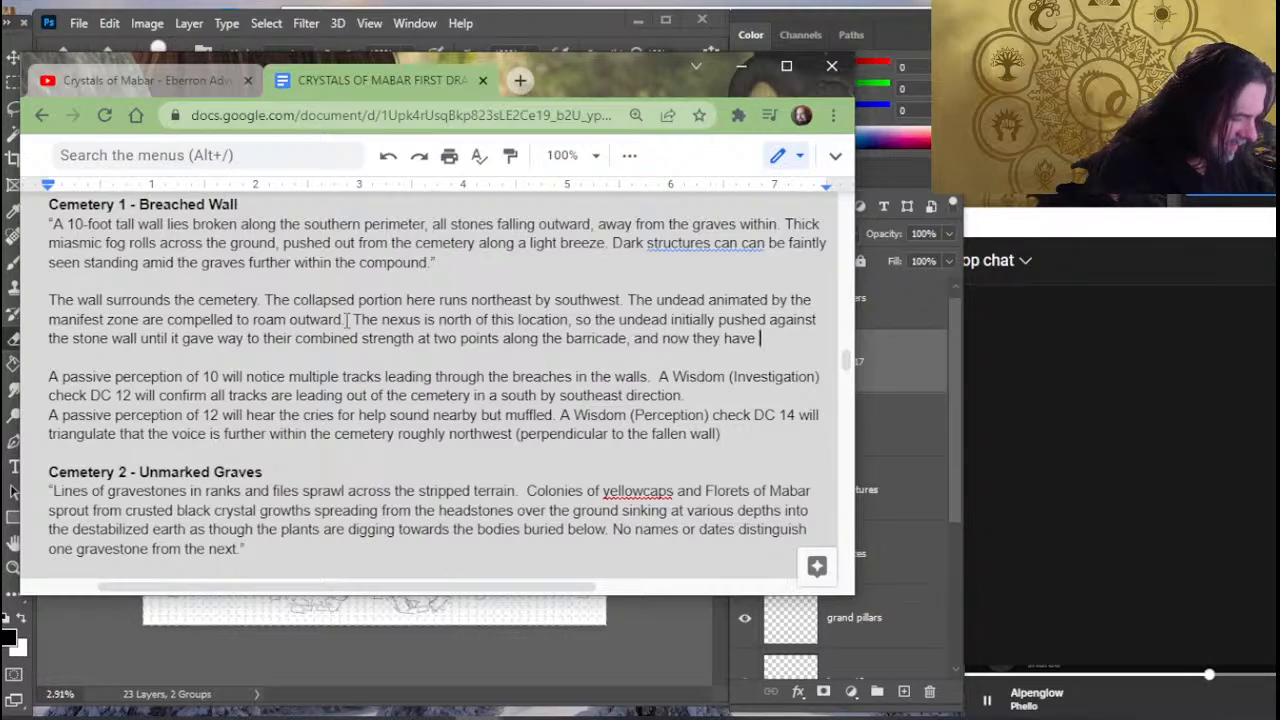
text(bega)
text(oa)
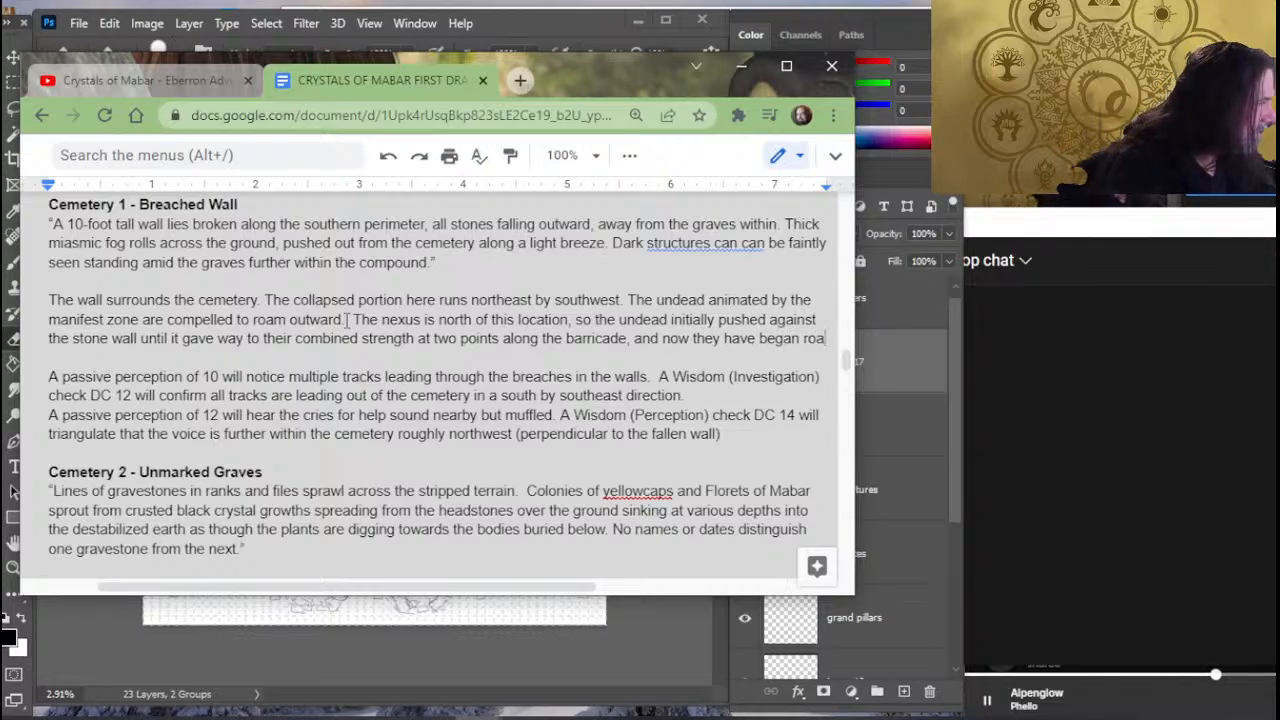
key(BackSpace)
key(BackSpace)
key(BackSpace)
key(BackSpace)
key(BackSpace)
key(BackSpace)
key(BackSpace)
key(BackSpace)
key(BackSpace)
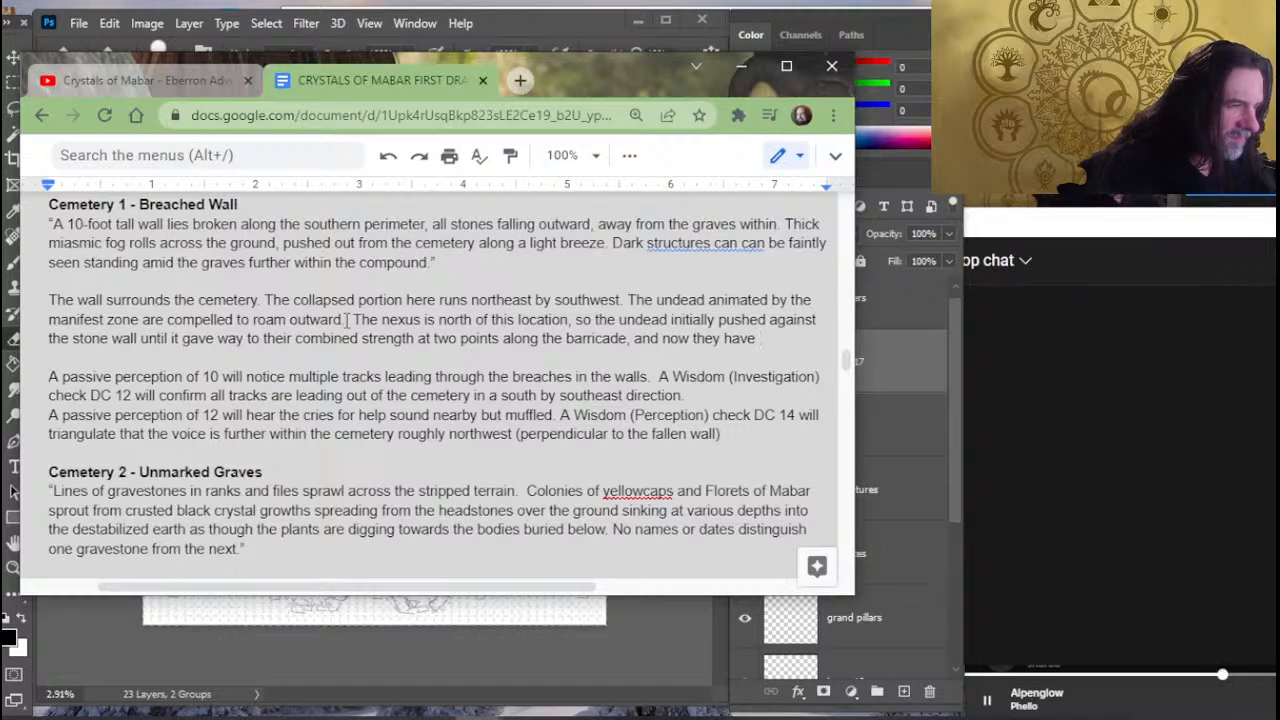
key(BackSpace)
key(BackSpace)
key(BackSpace)
key(BackSpace)
key(BackSpace)
- Continue the barricade sentence after "and now they" with "wander southward into the forest"
text(wander)
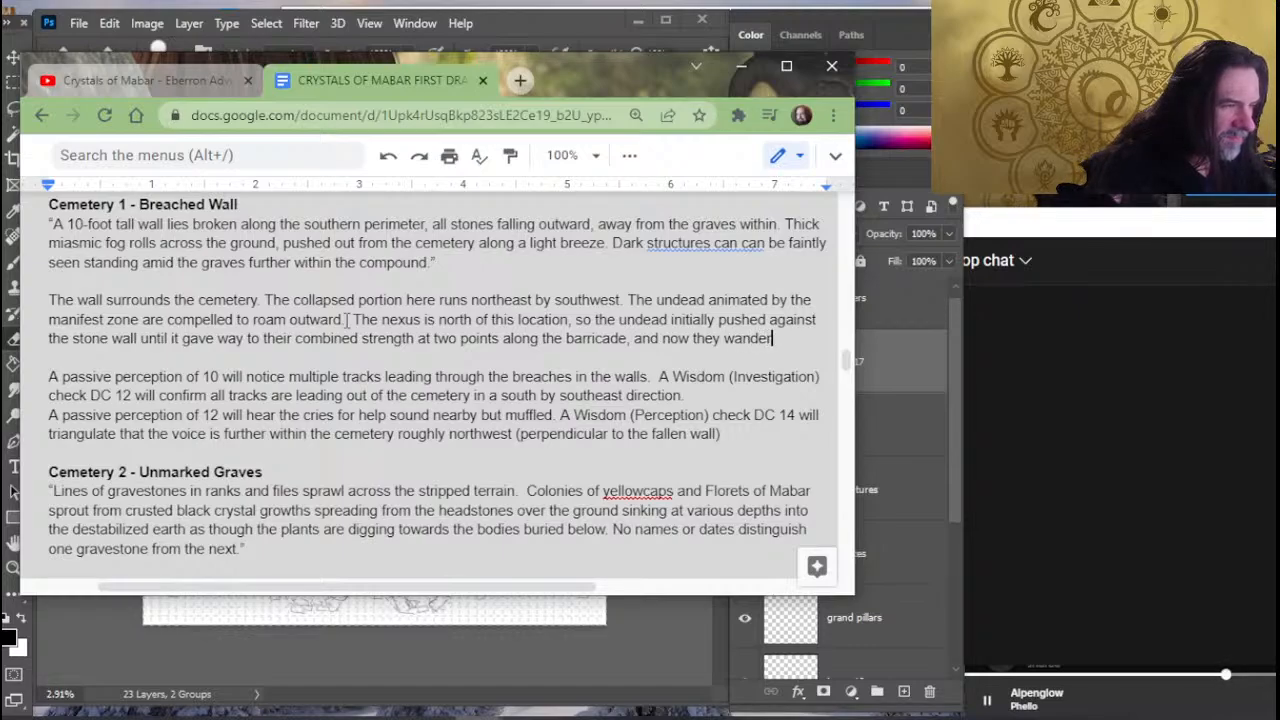
text( sout)
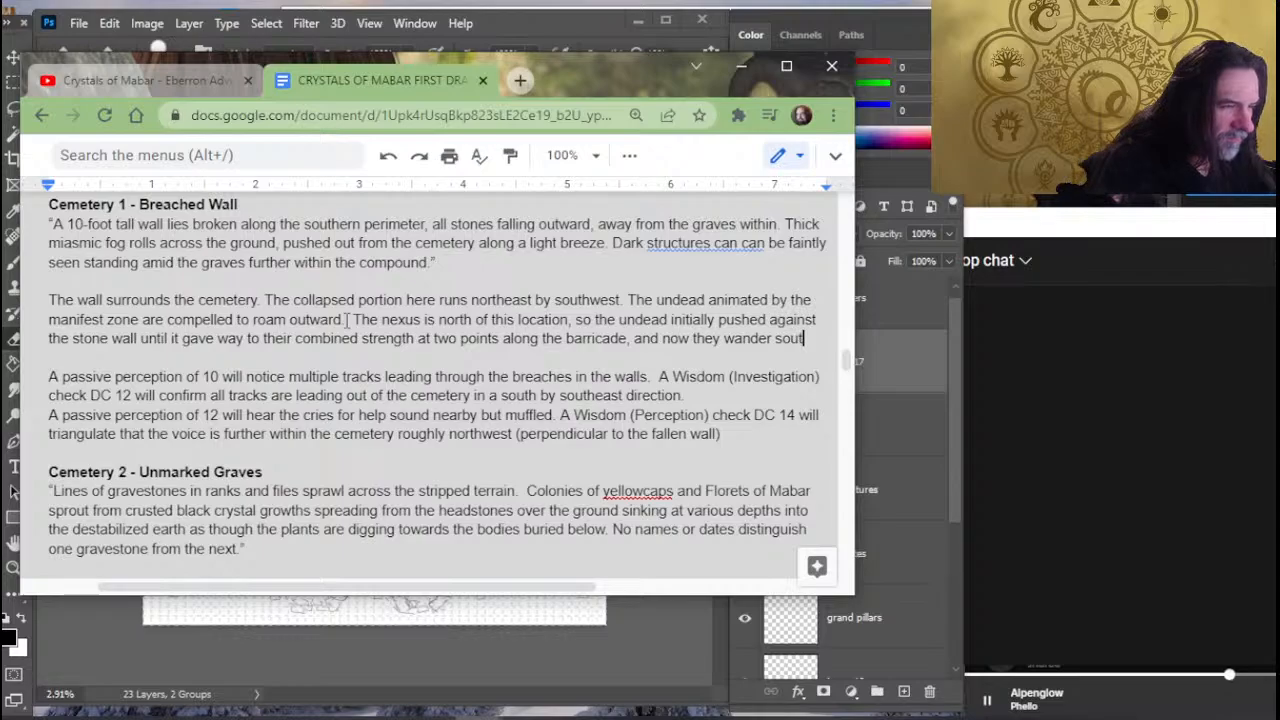
text(hward )
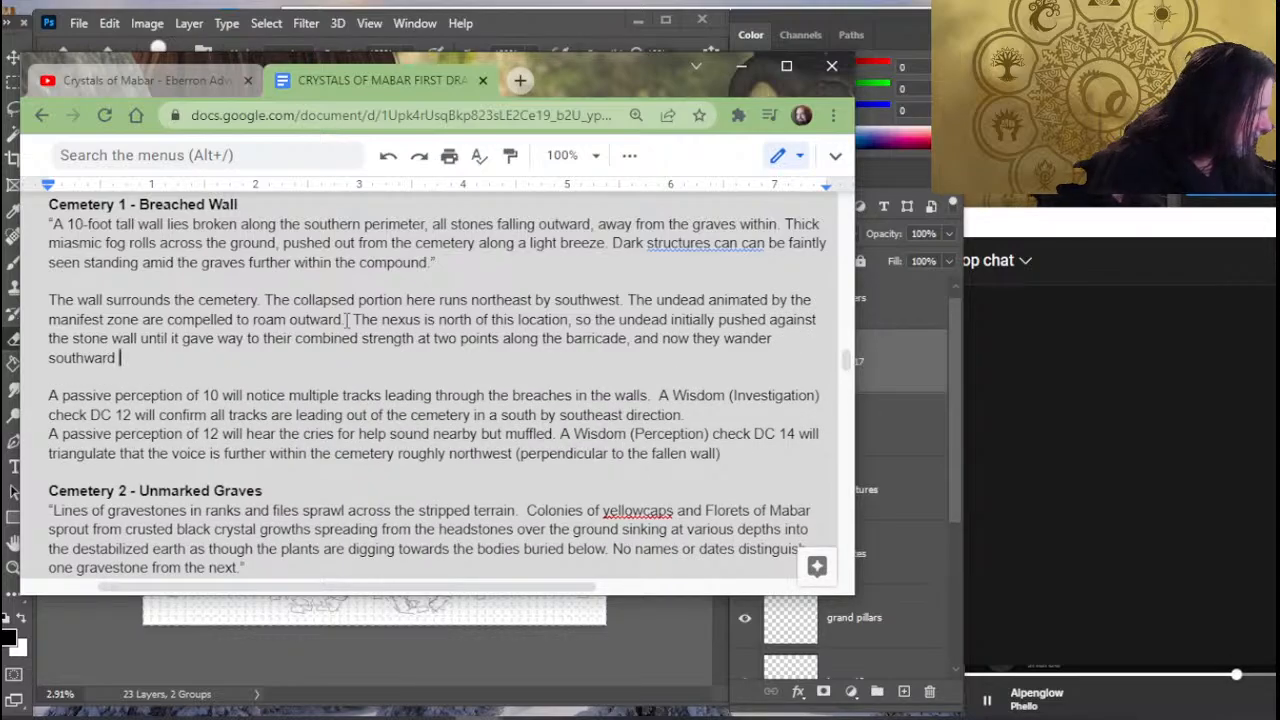
text(into the foret.)
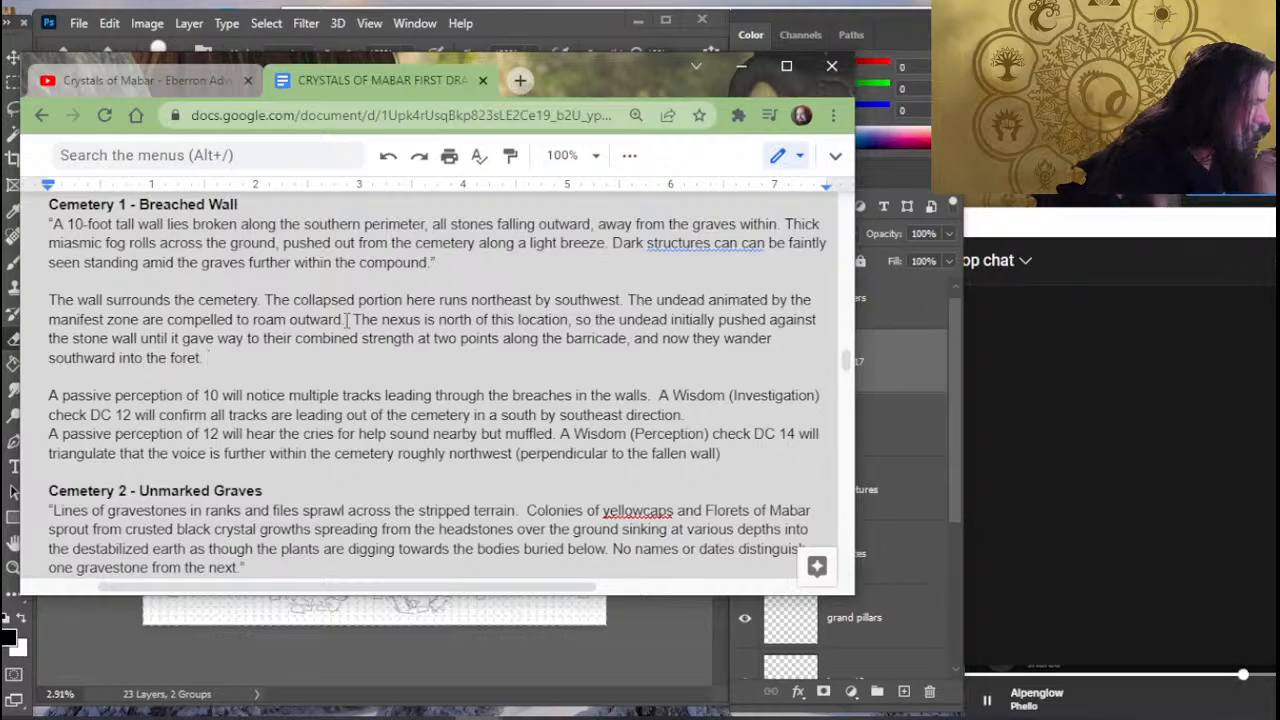
key(BackSpace)
key(BackSpace)
key(BackSpace)
key(BackSpace)
key(BackSpace)
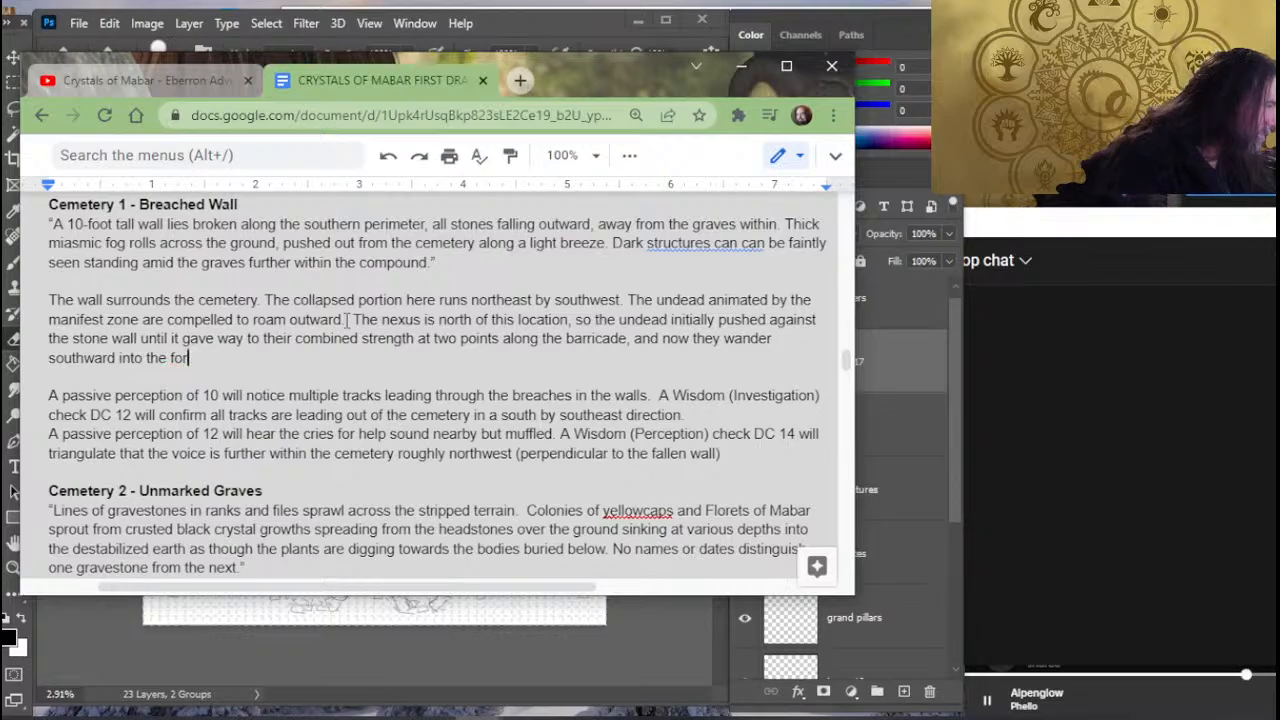
text(rest in)
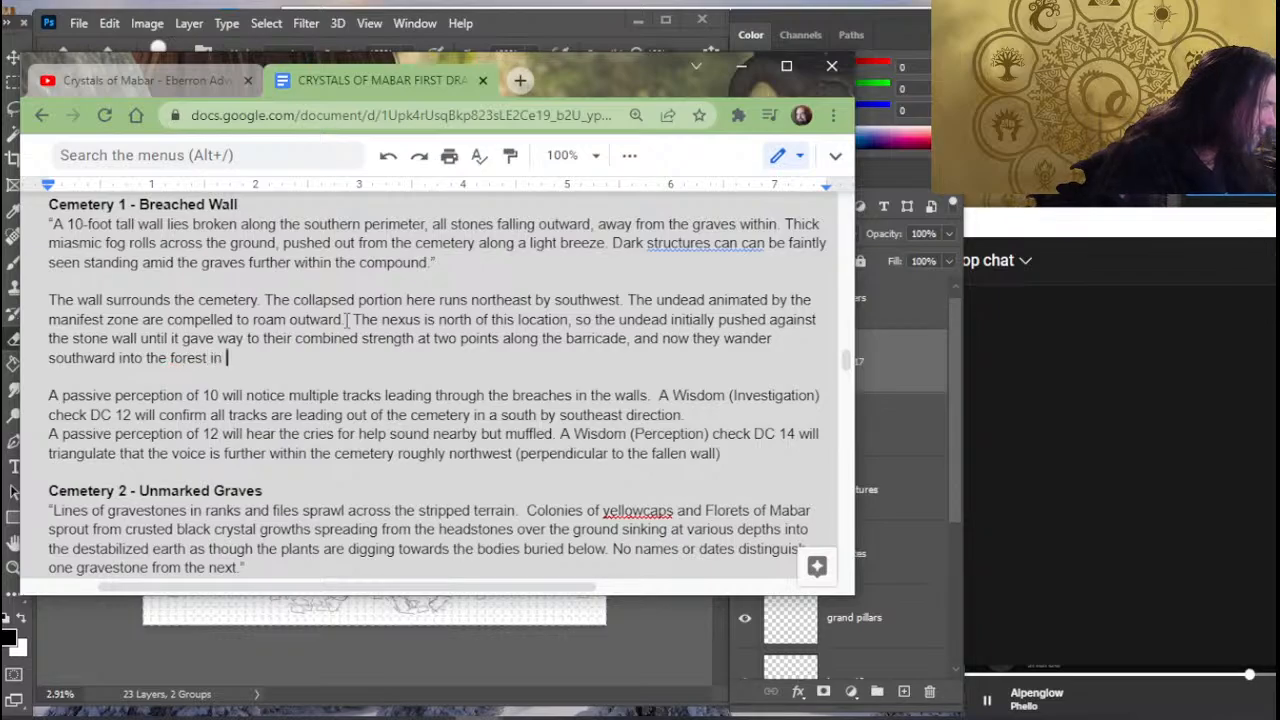
key(BackSpace)
key(BackSpace)
key(BackSpace)
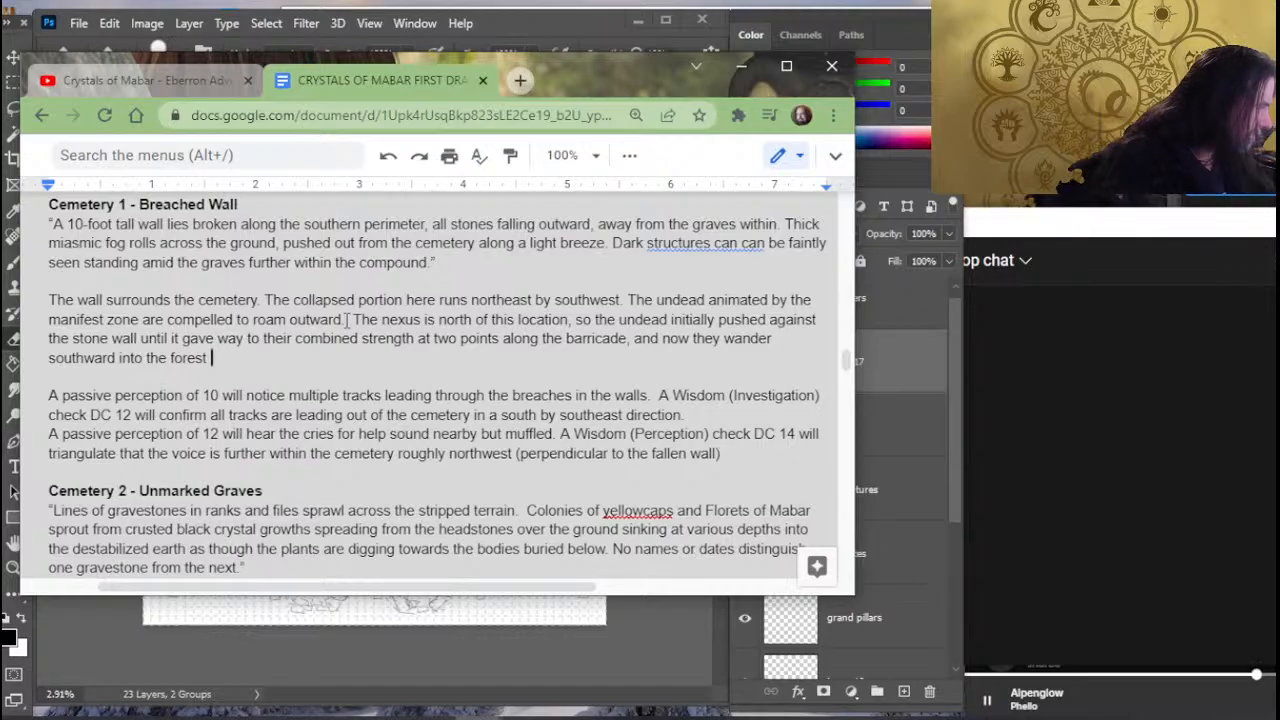
- Finish the sentence about the undead wandering into the forest with "from Act 1 above."
text(from Ac)
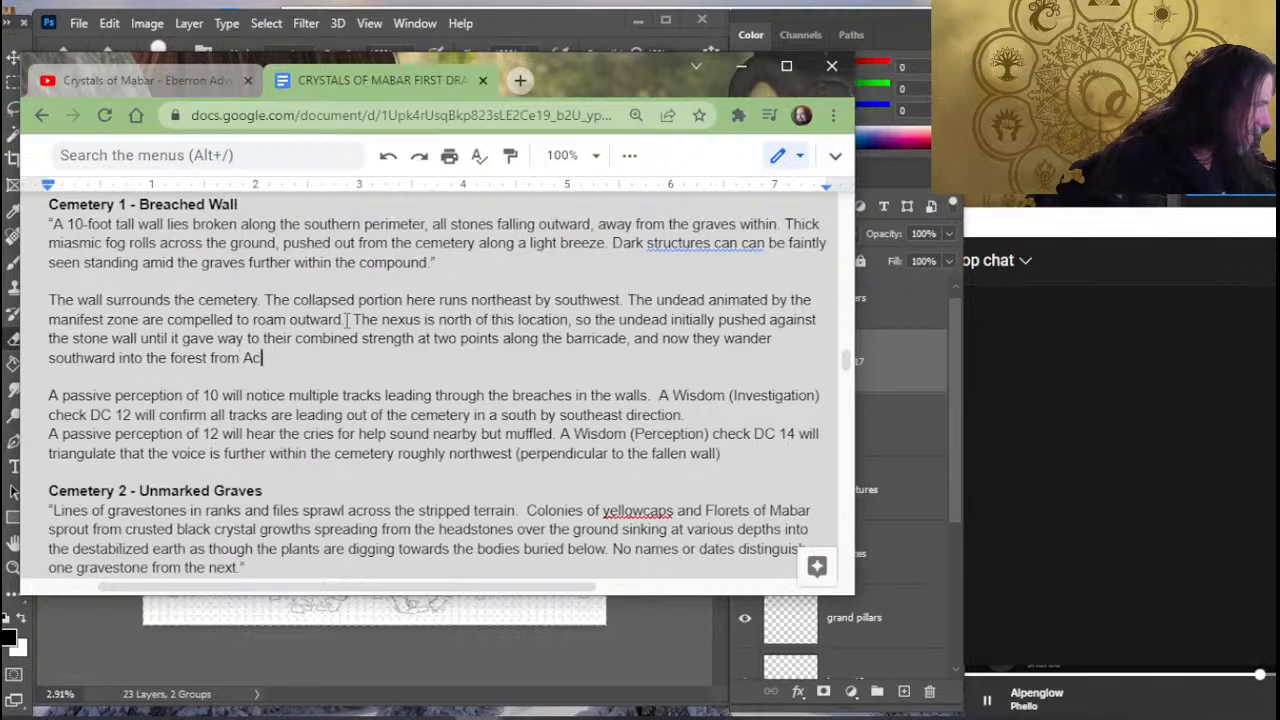
key(BackSpace)
text(ct 1 b)
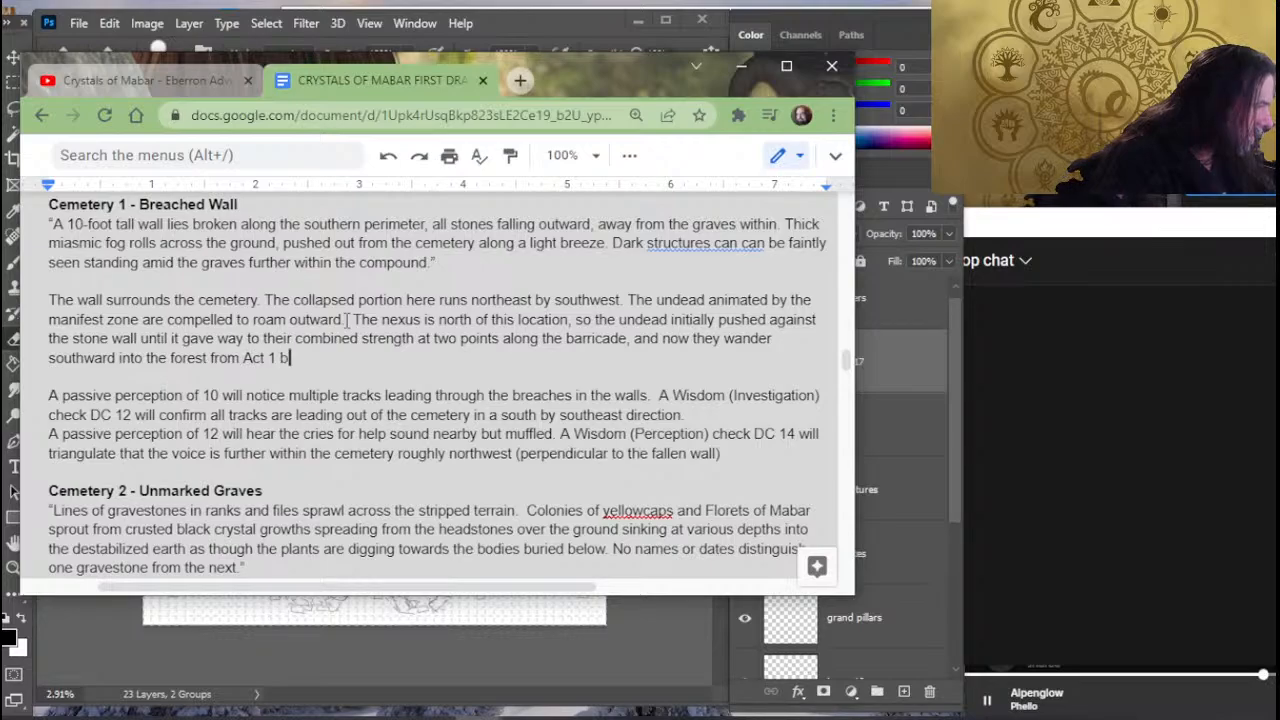
key(BackSpace)
text(above.)
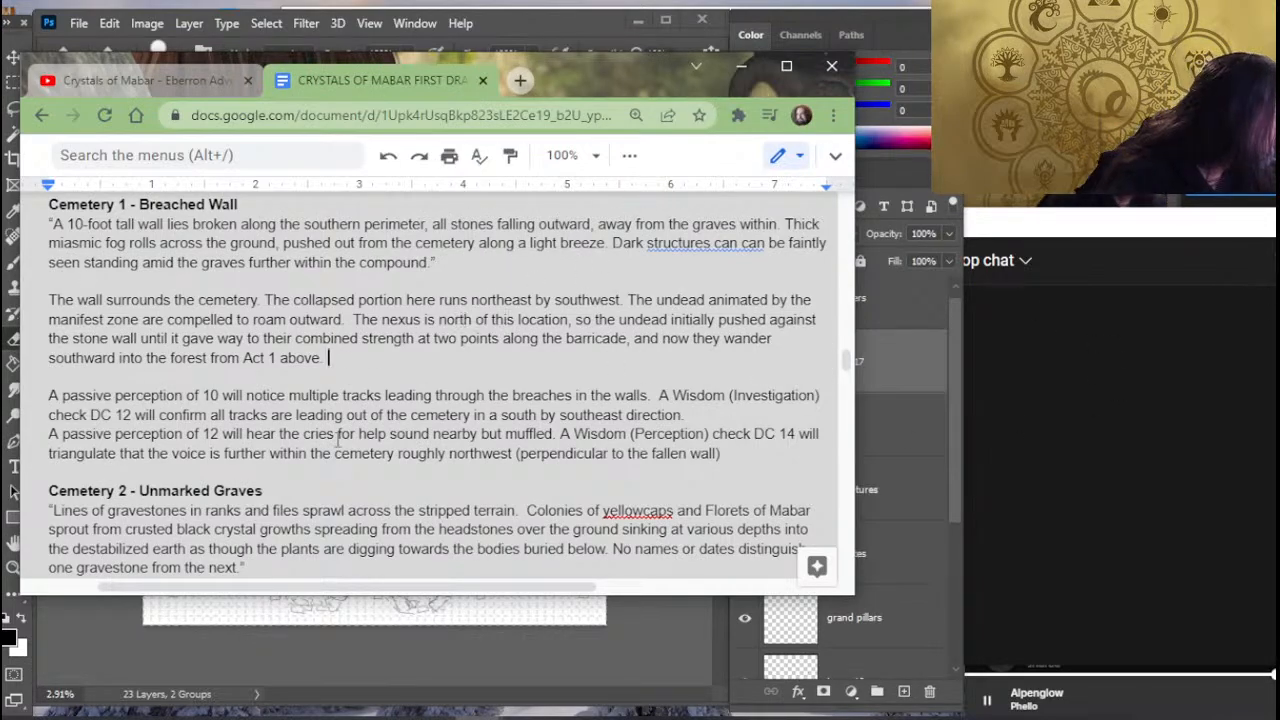
- Add "towards area 4" after "perpendicular to the fallen wall" inside the parenthesis of Cemetery 1's perception check
text(.)
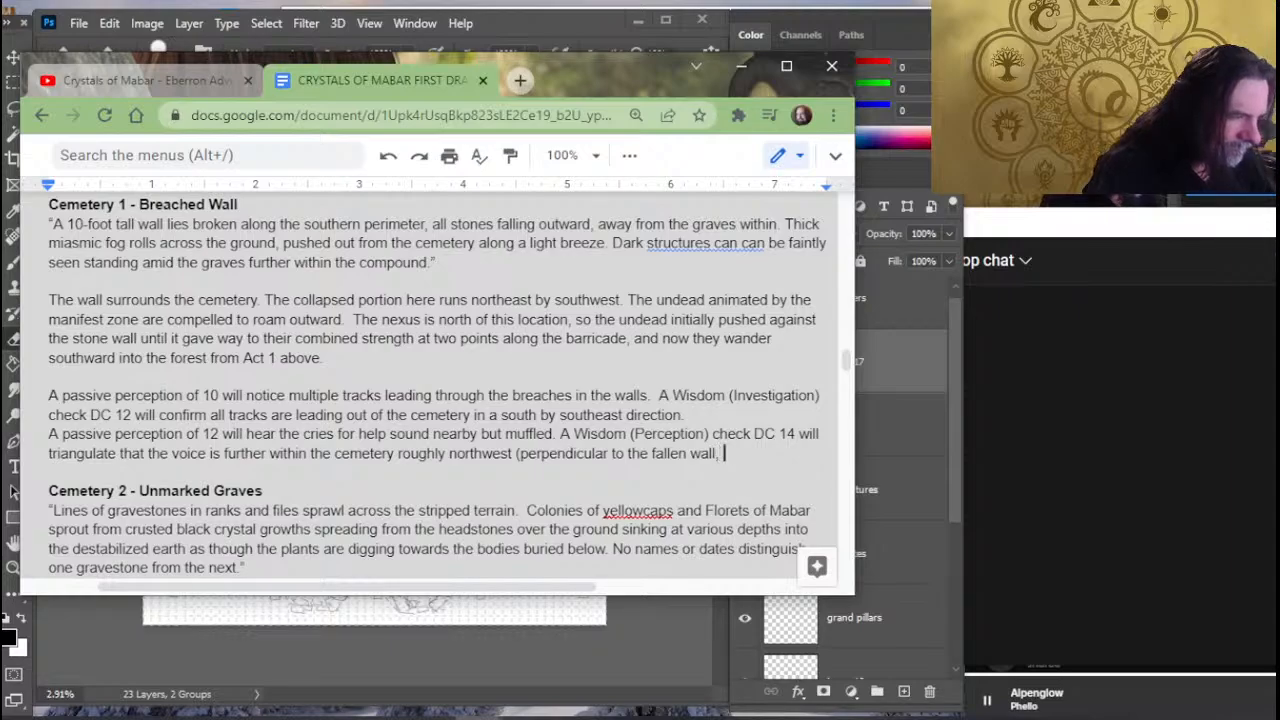
text(towards a)
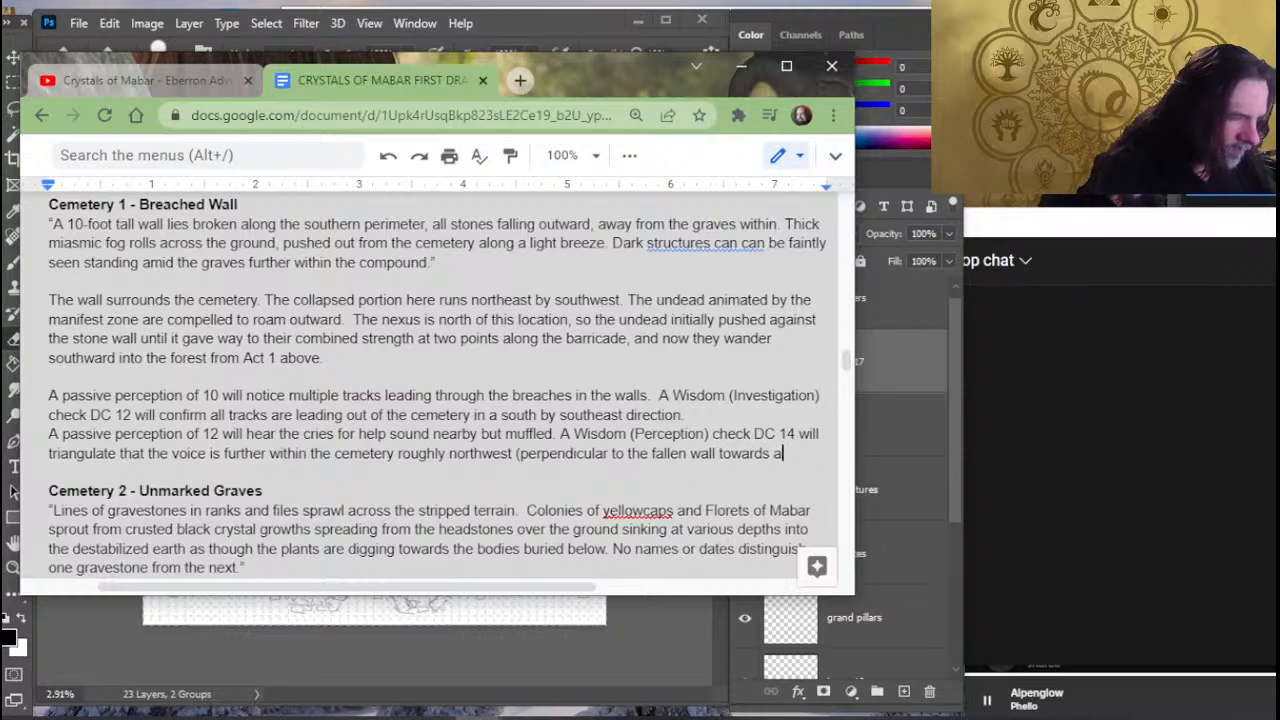
text(rea 4))
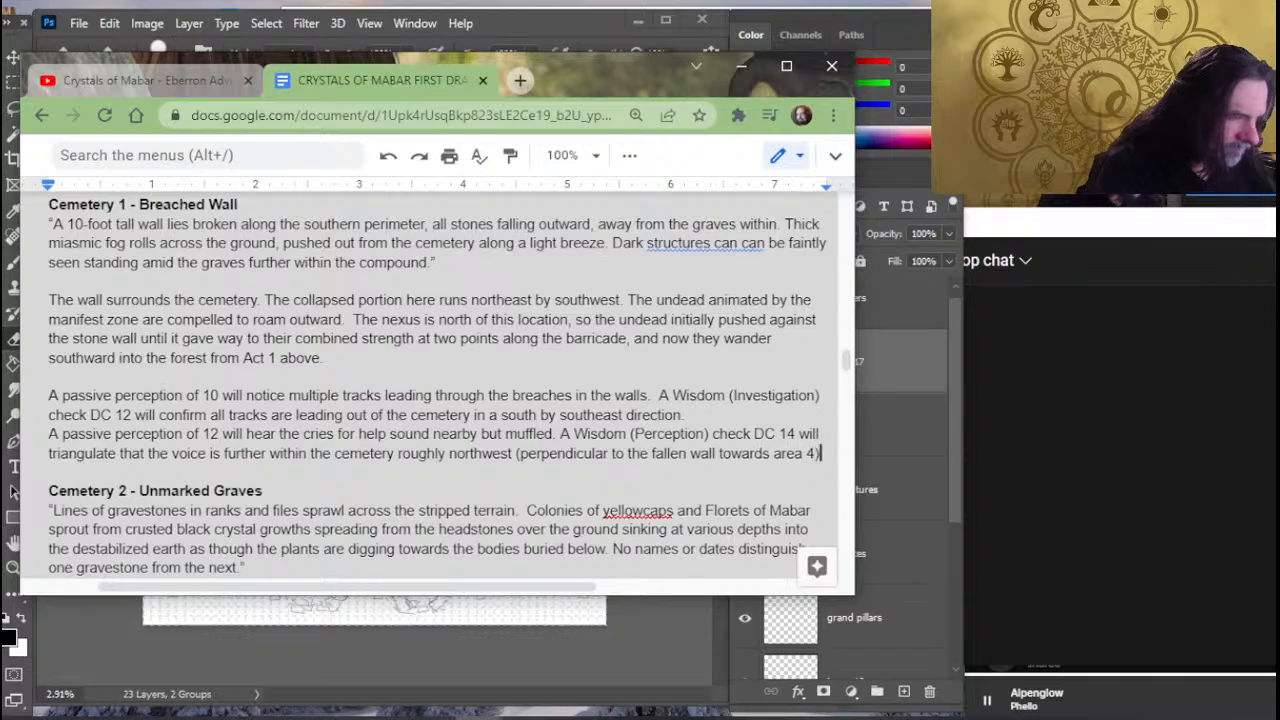
- Remove the extra space before "The cries for help" in the Cemetery 4 - Mammoth Gazebo description
scroll(145, 280, down, 5)
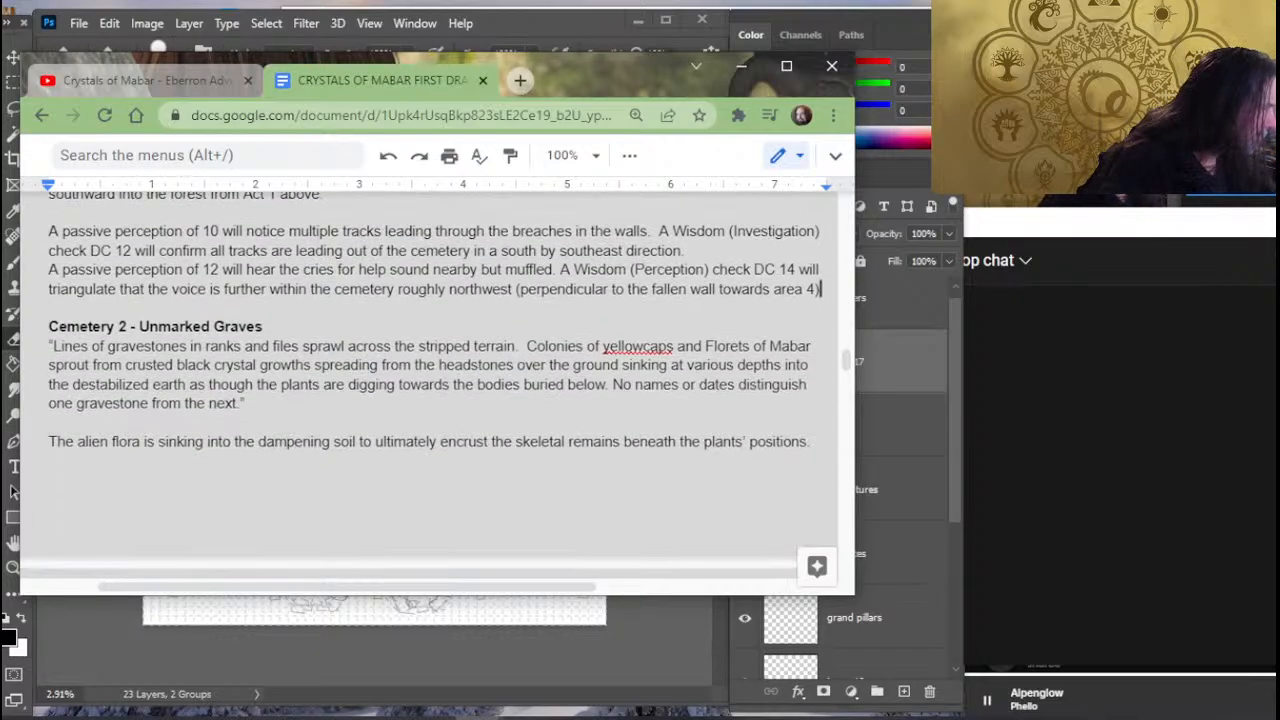
scroll(188, 303, down, 3)
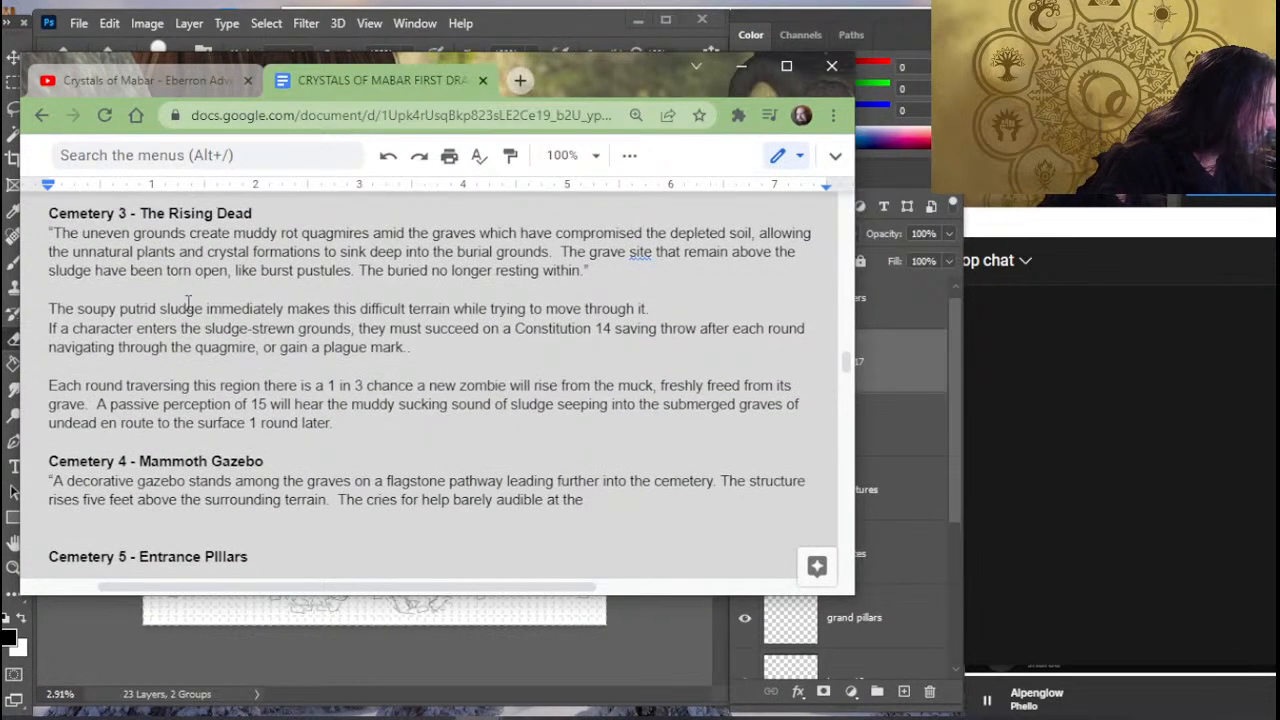
click(244, 514)
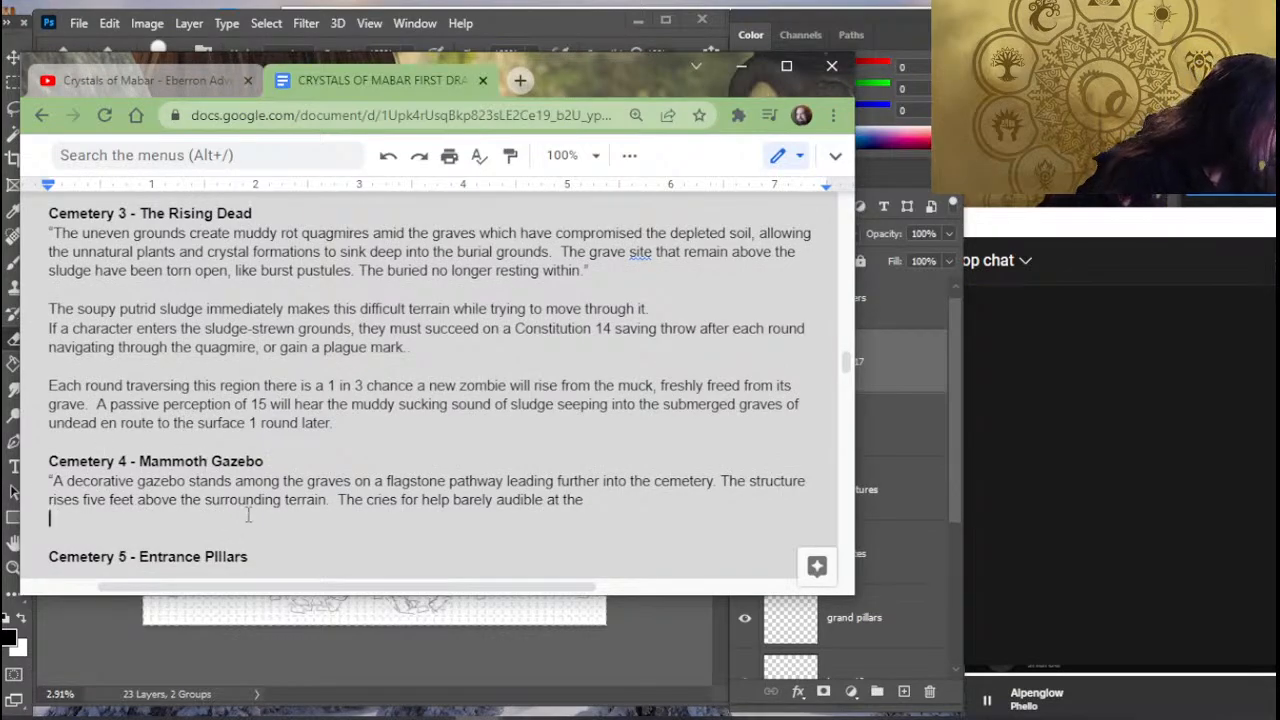
click(341, 499)
key(BackSpace)
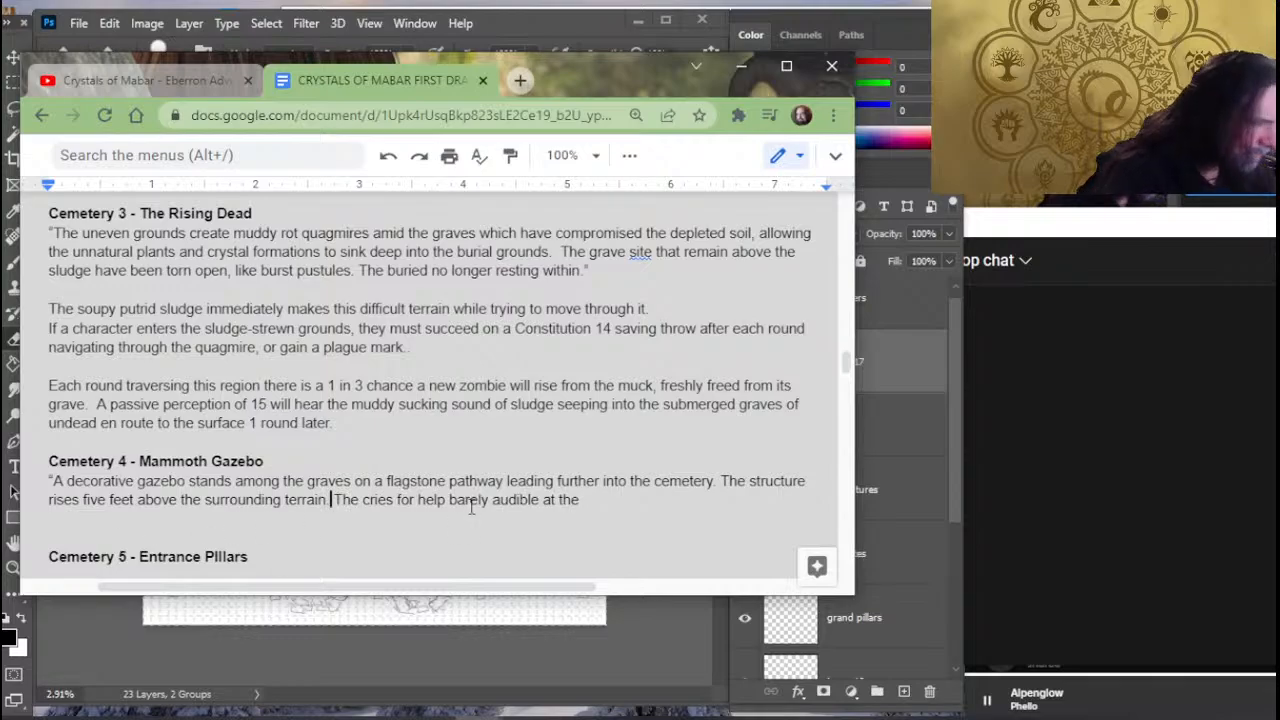
- Continue the gazebo sentence after "barely audible at the" with "stone wall are more clear to hear and sound"
click(632, 502)
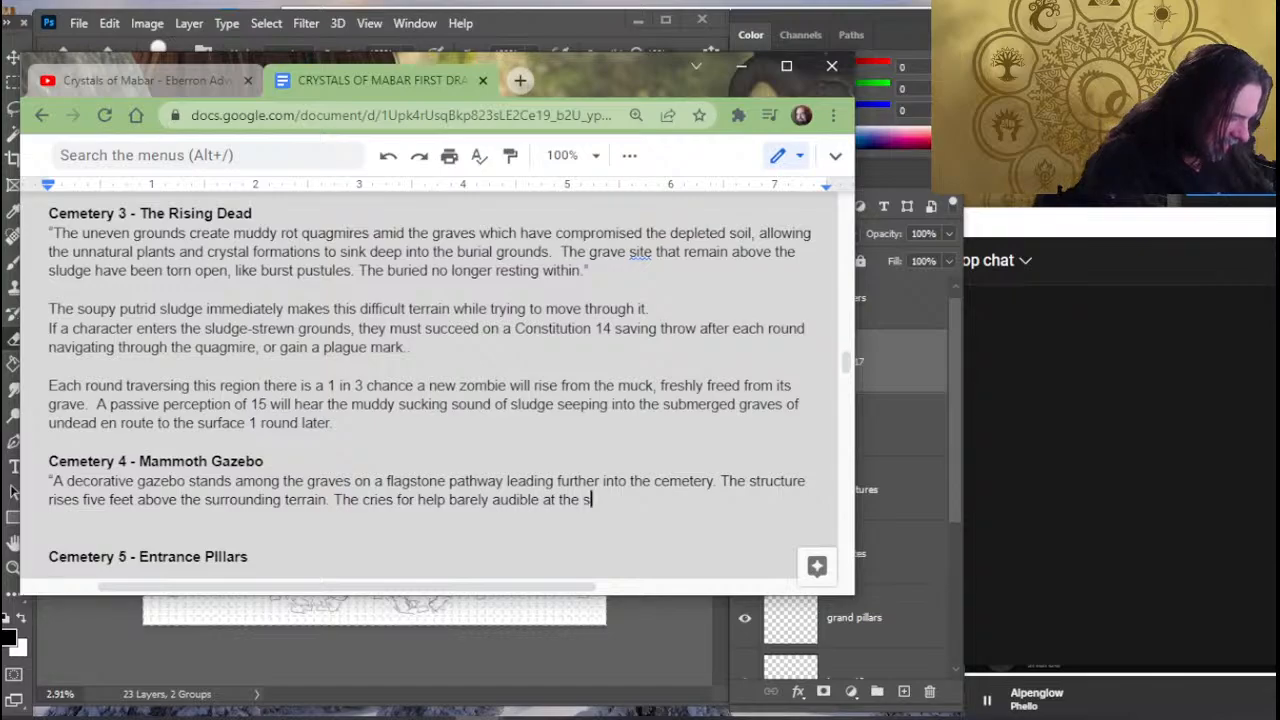
text(tone wall are m)
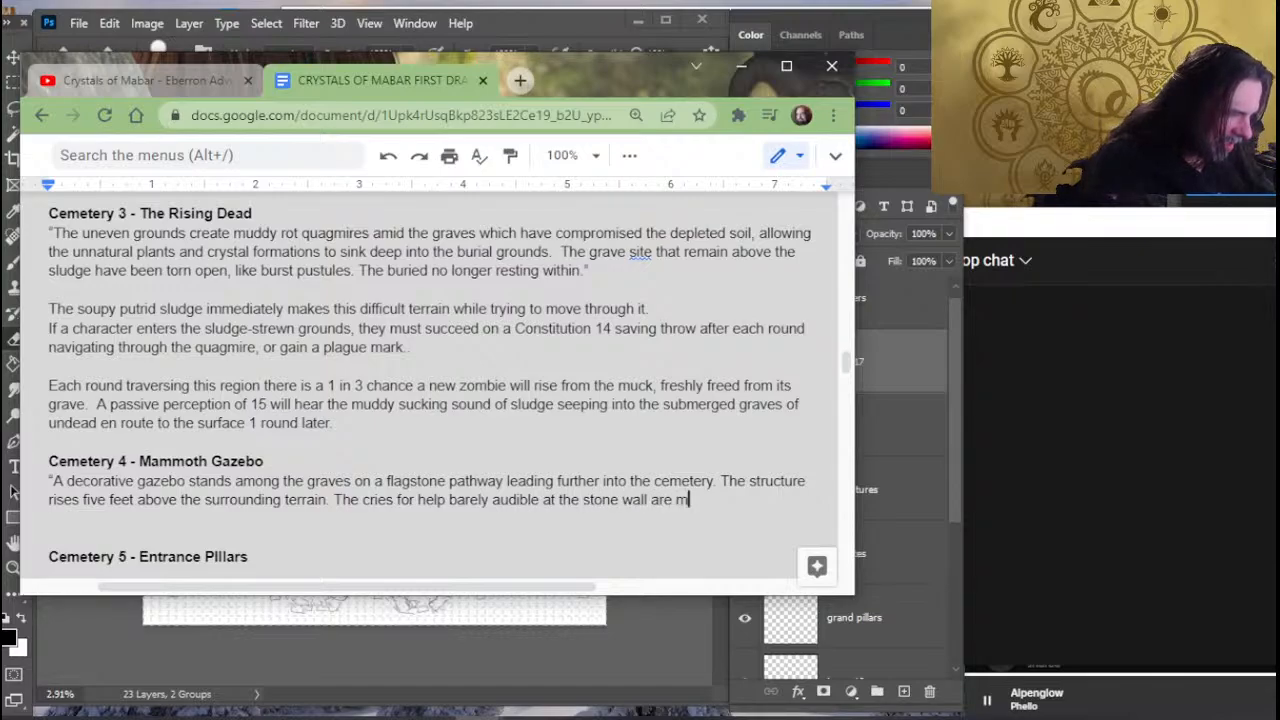
text(ore clear )
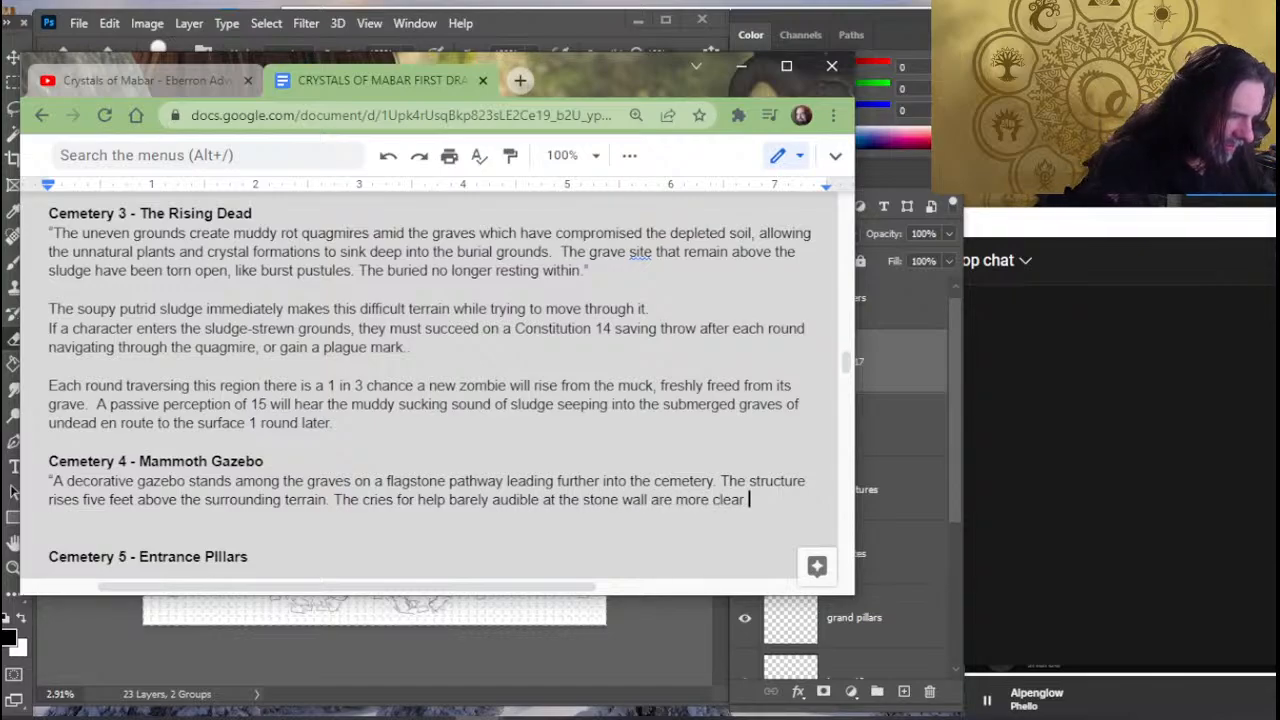
text(to hear and sound)
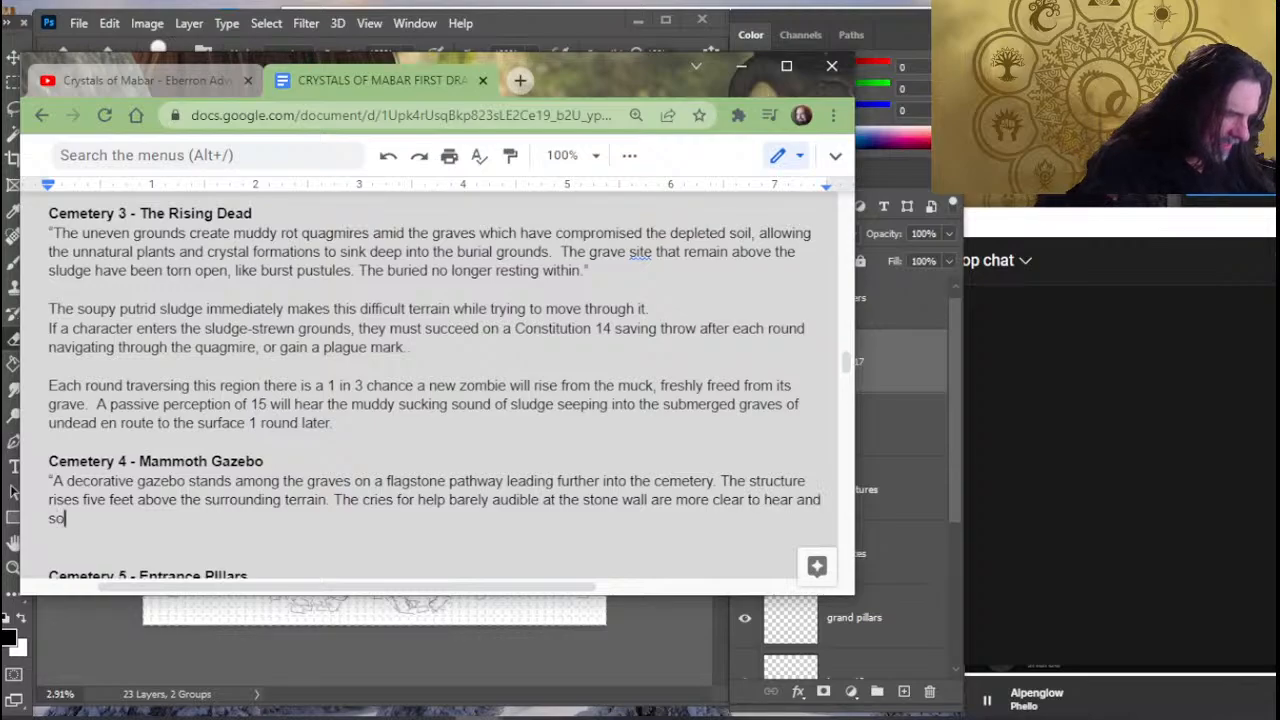
text( mo)
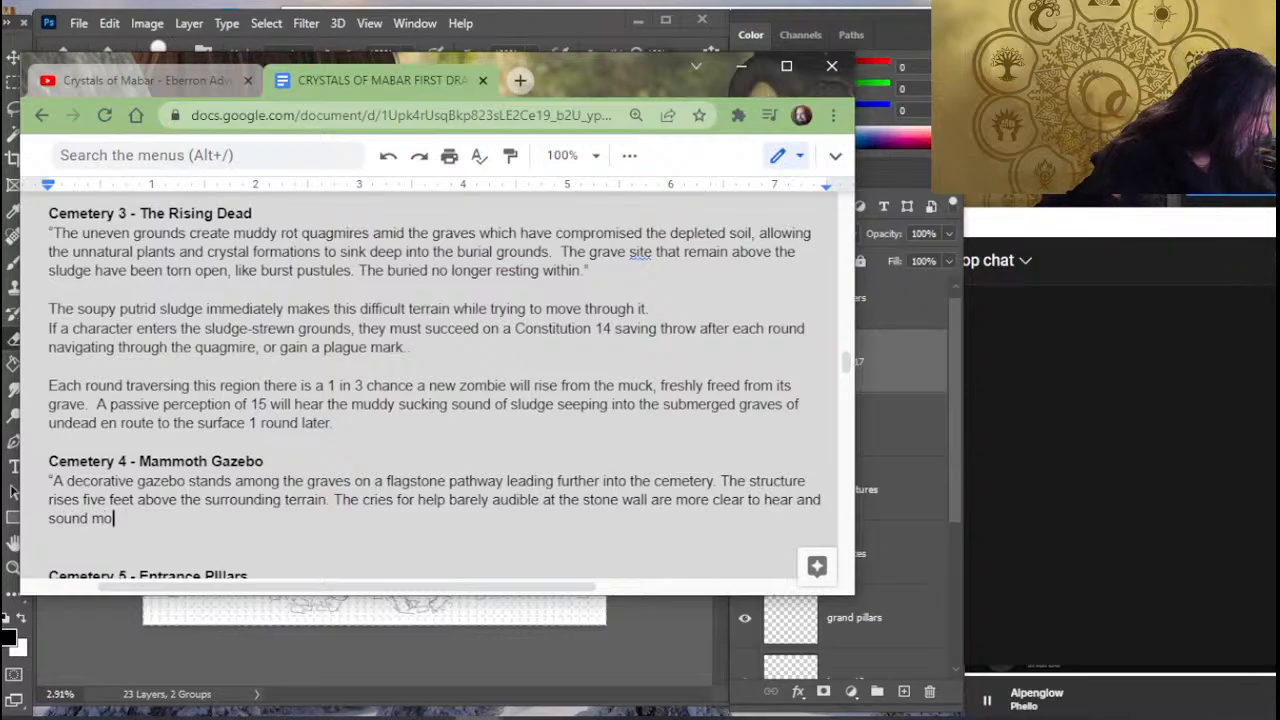
text(re desperat)
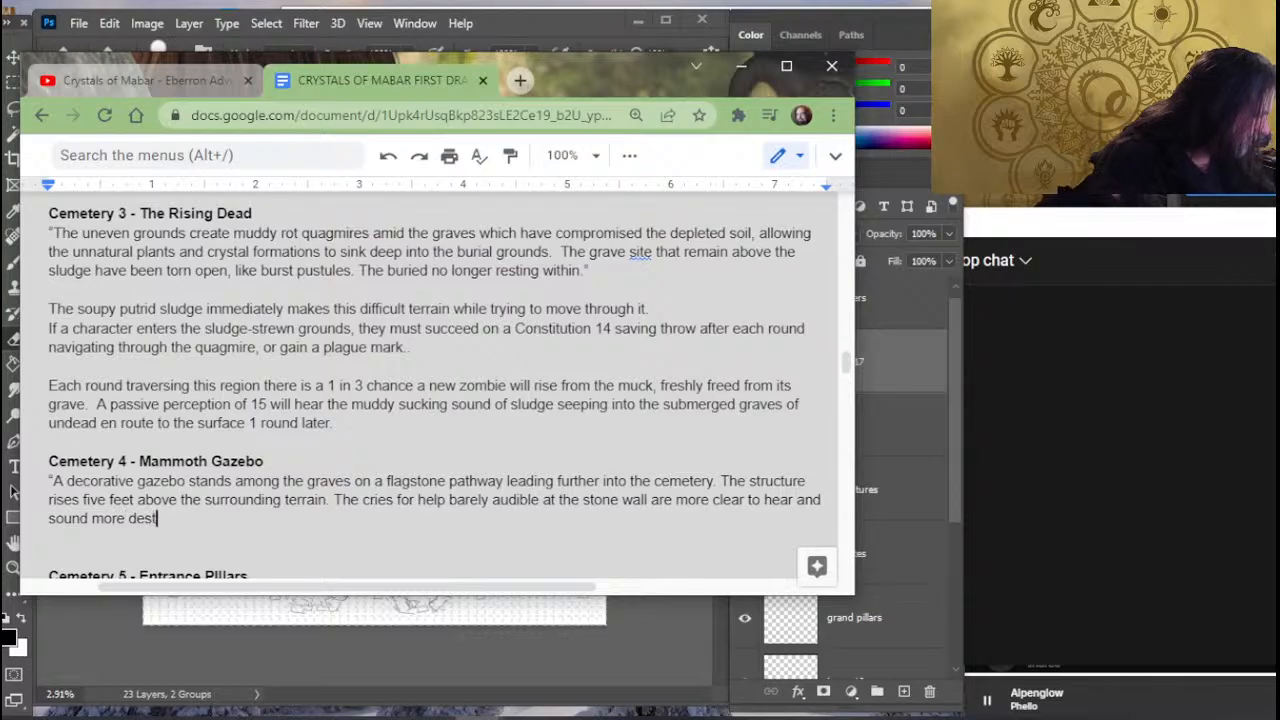
- Finish the sentence about the cries for help with "more desperate with each passing moment."
key(BackSpace)
text(perate with )
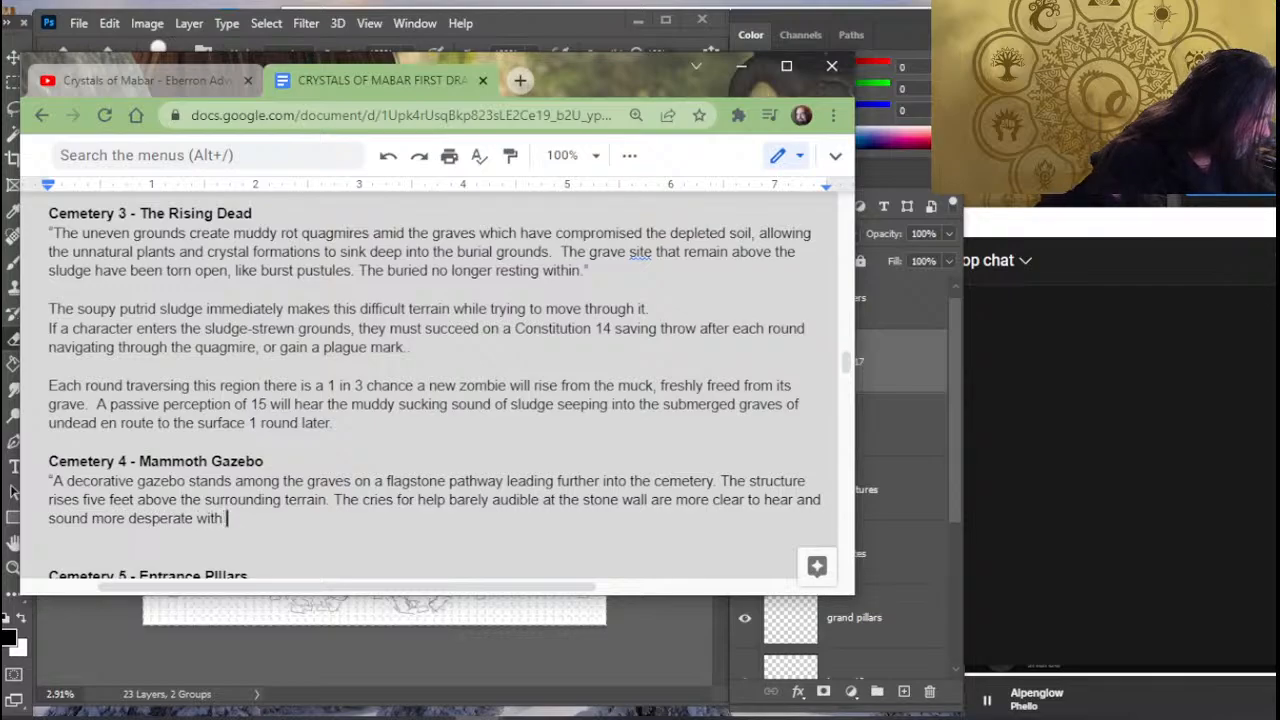
text(each passing mo)
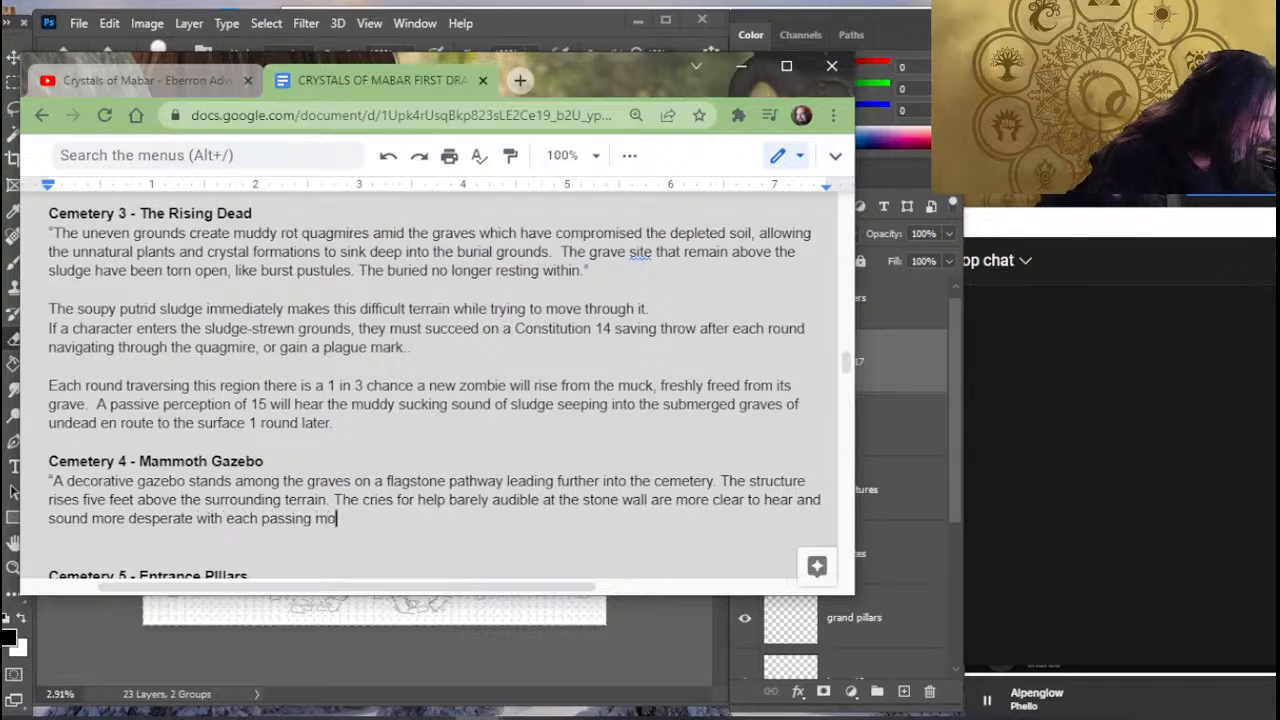
text(ment.)
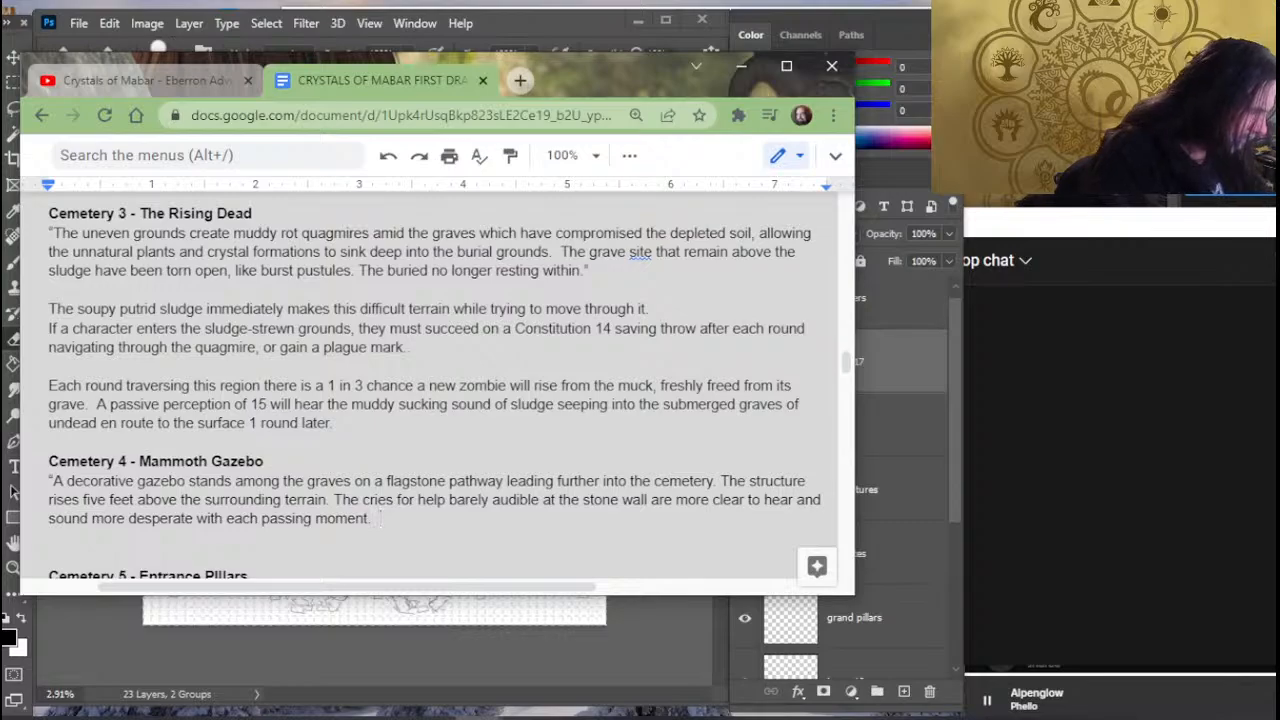
- Begin a new sentence in the gazebo description with "Dark shapes loom in the mist"
text(Dark )
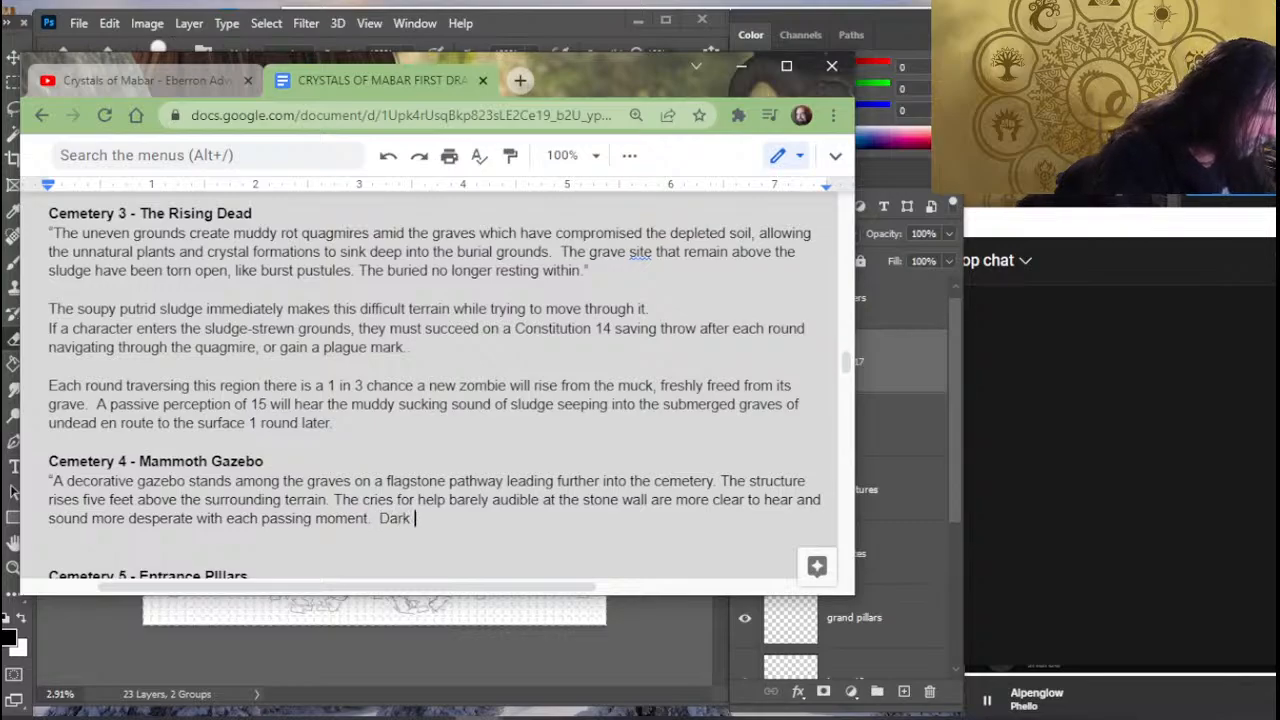
text(shapes l)
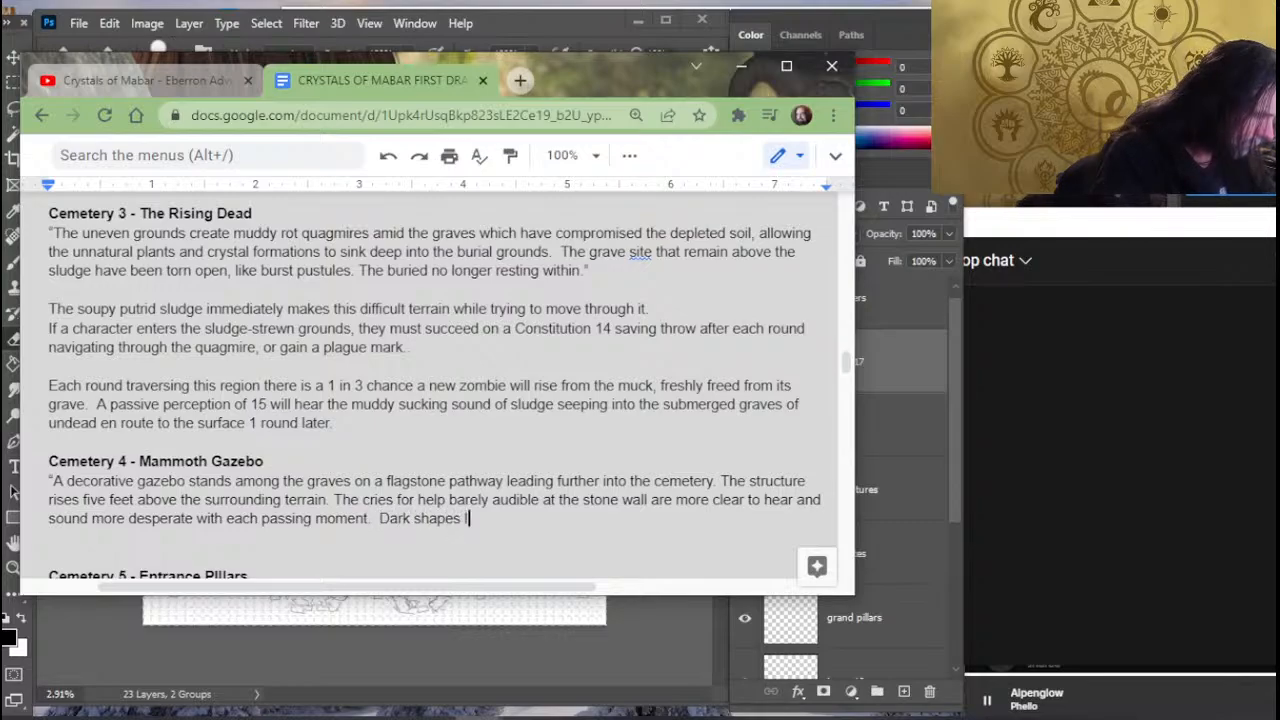
text(oom in the mo)
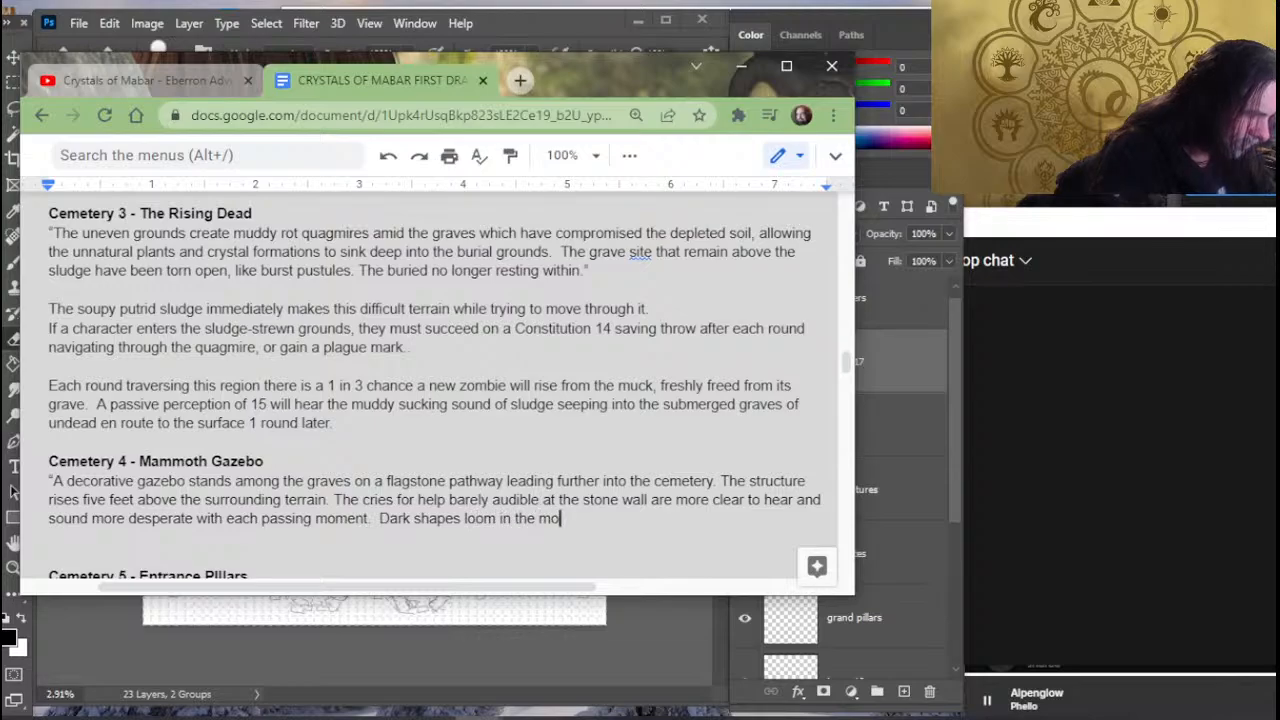
key(BackSpace)
text(ist )
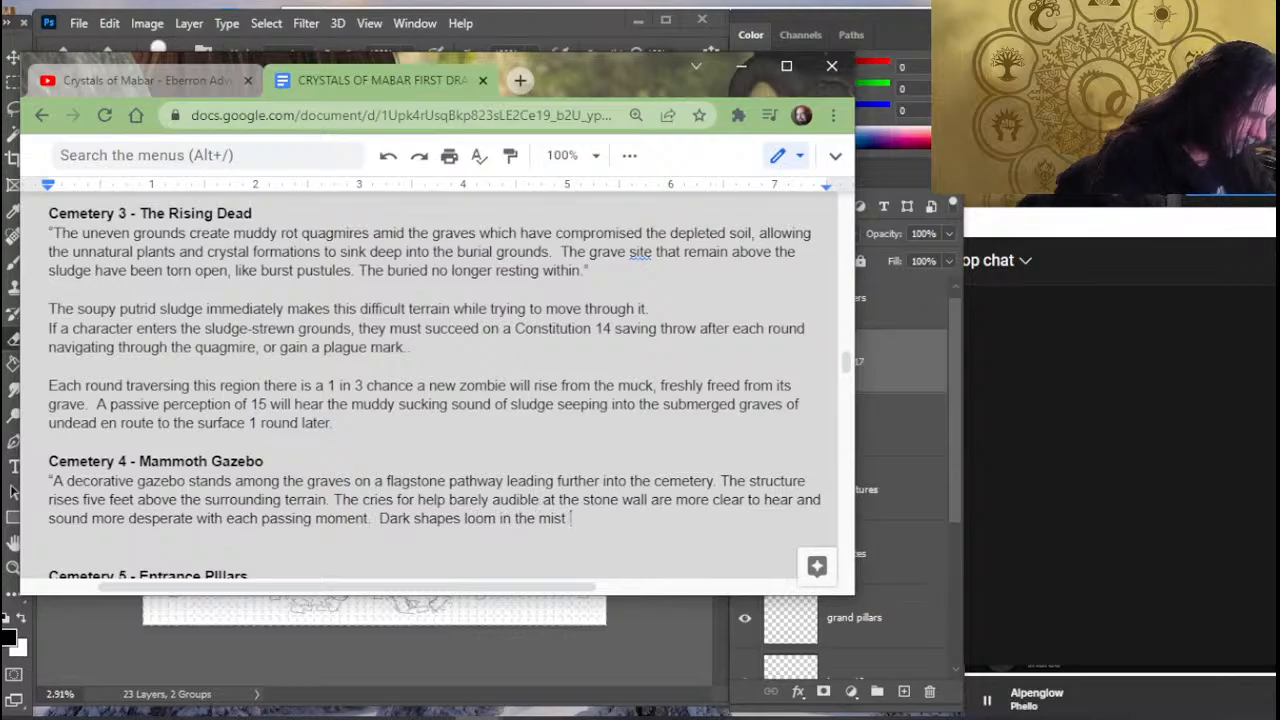
text(roughly )
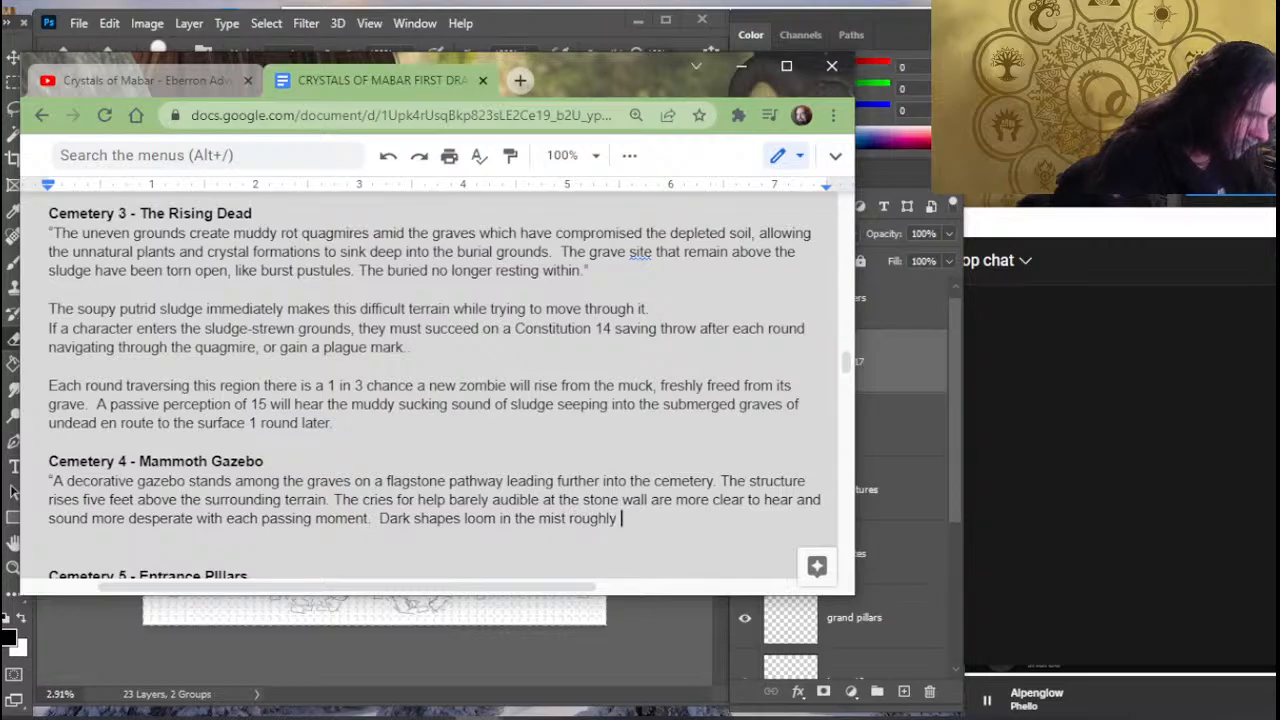
text(northward)
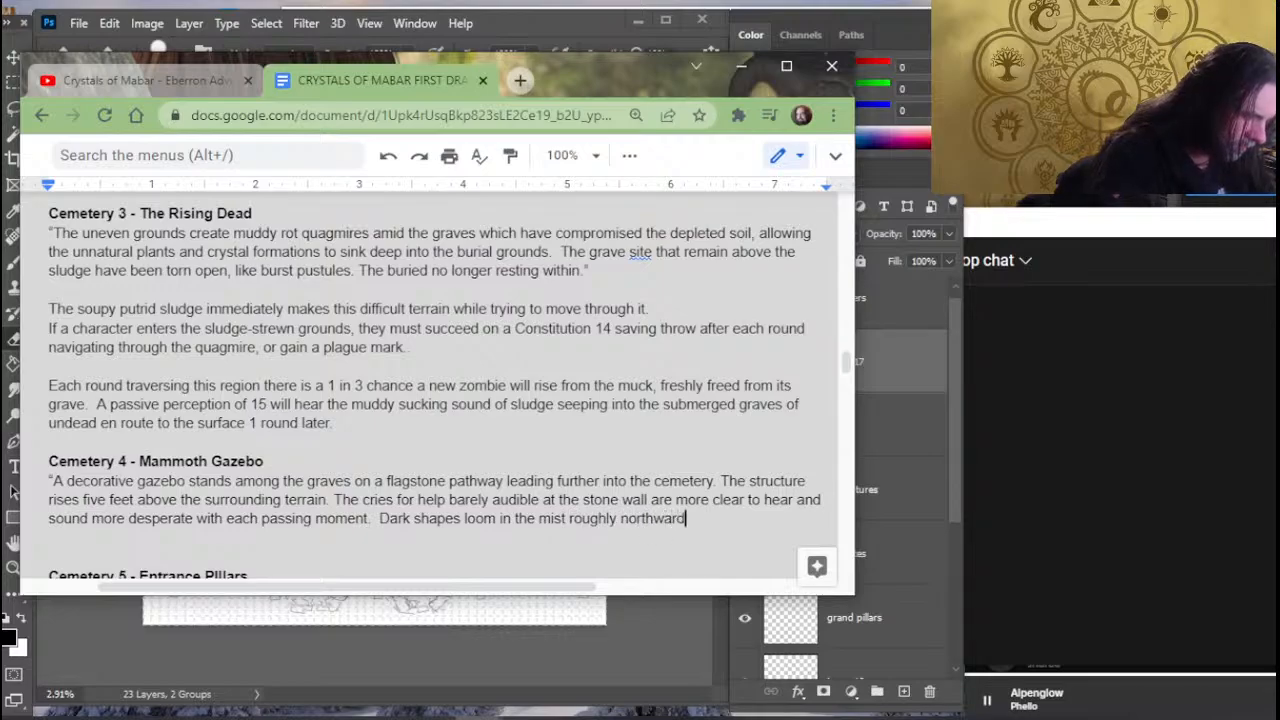
text( of the ga)
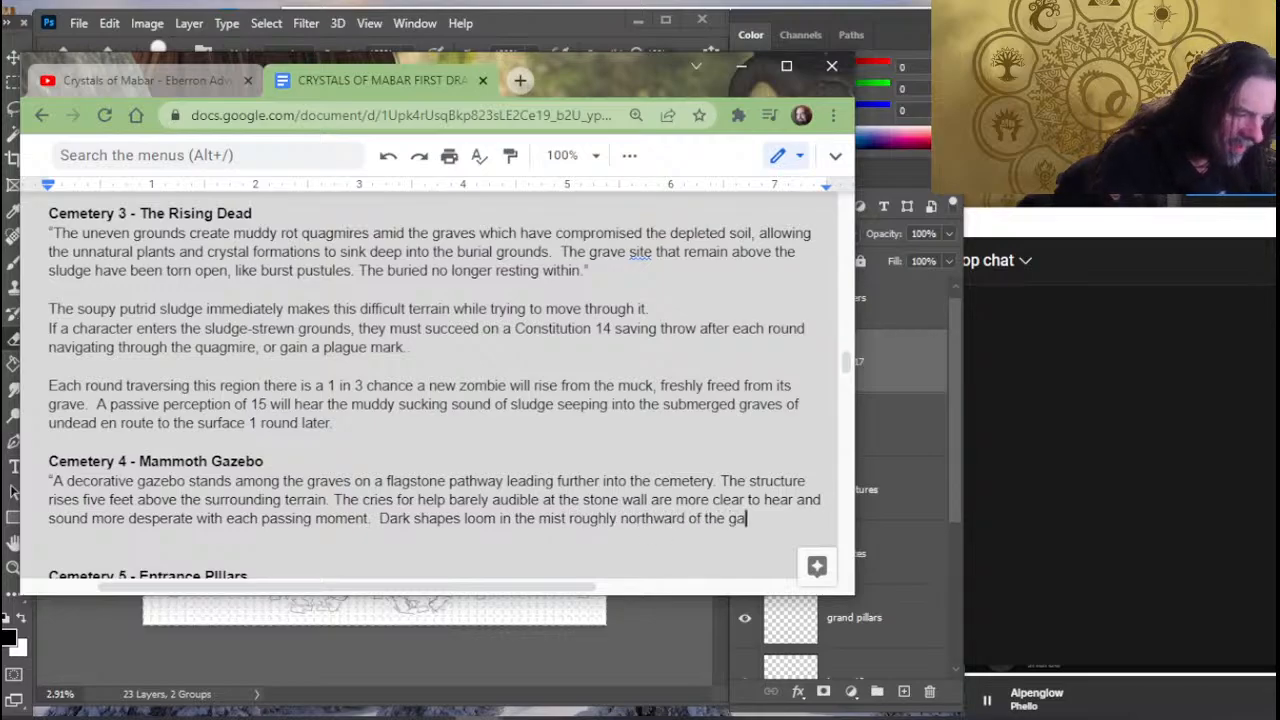
text(zego's location.)
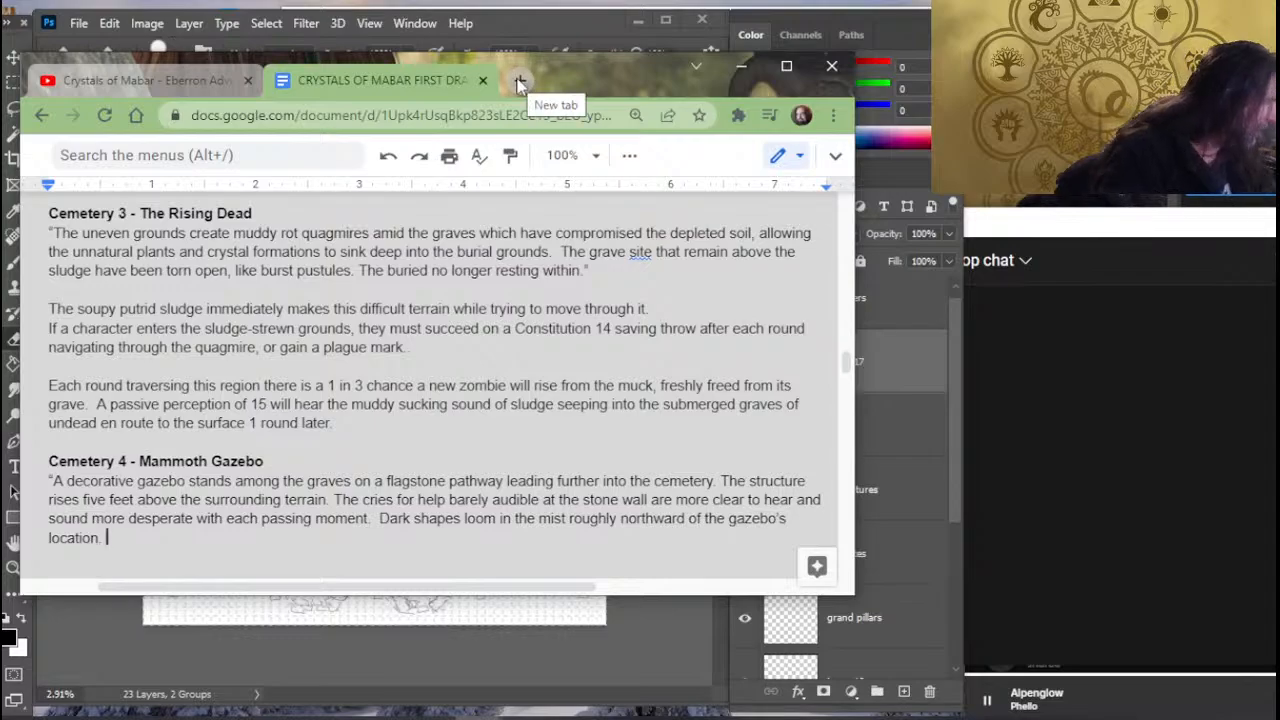
- Close the gazebo quotation and start a new paragraph below it with "A Mammoth of the mist (see appendix blah here)"
key(Return)
key(Return)
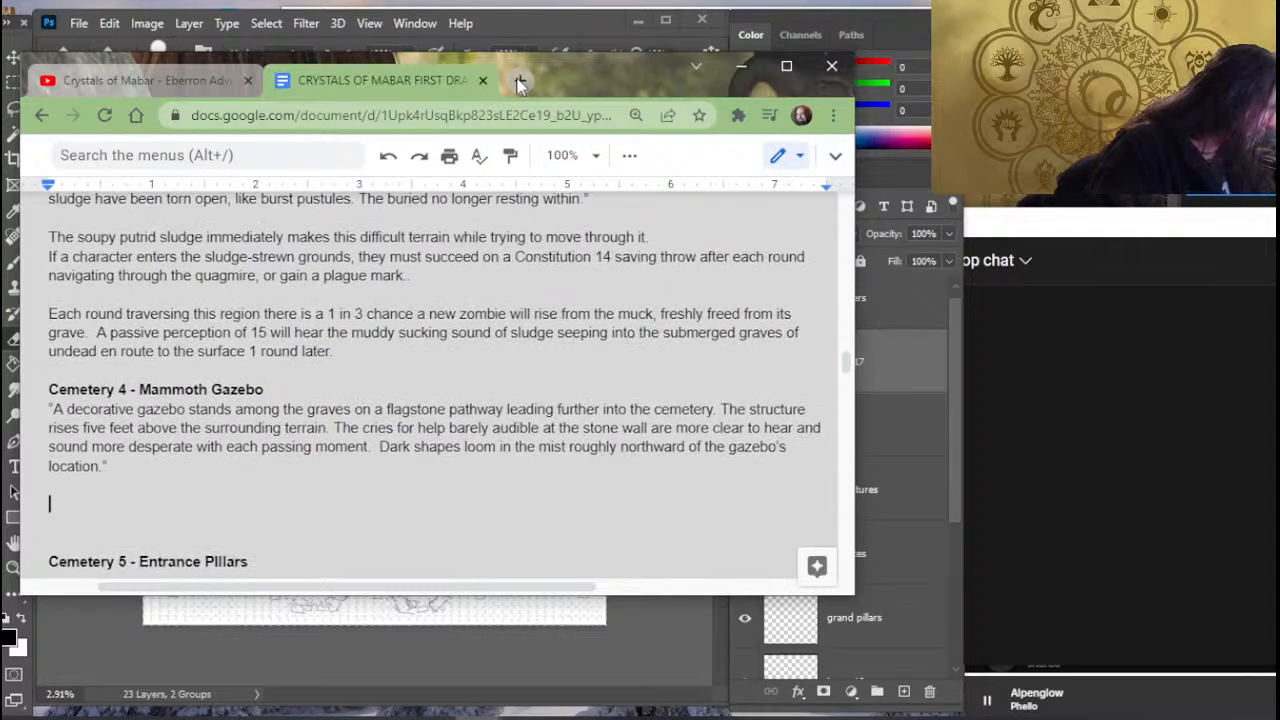
text(A )
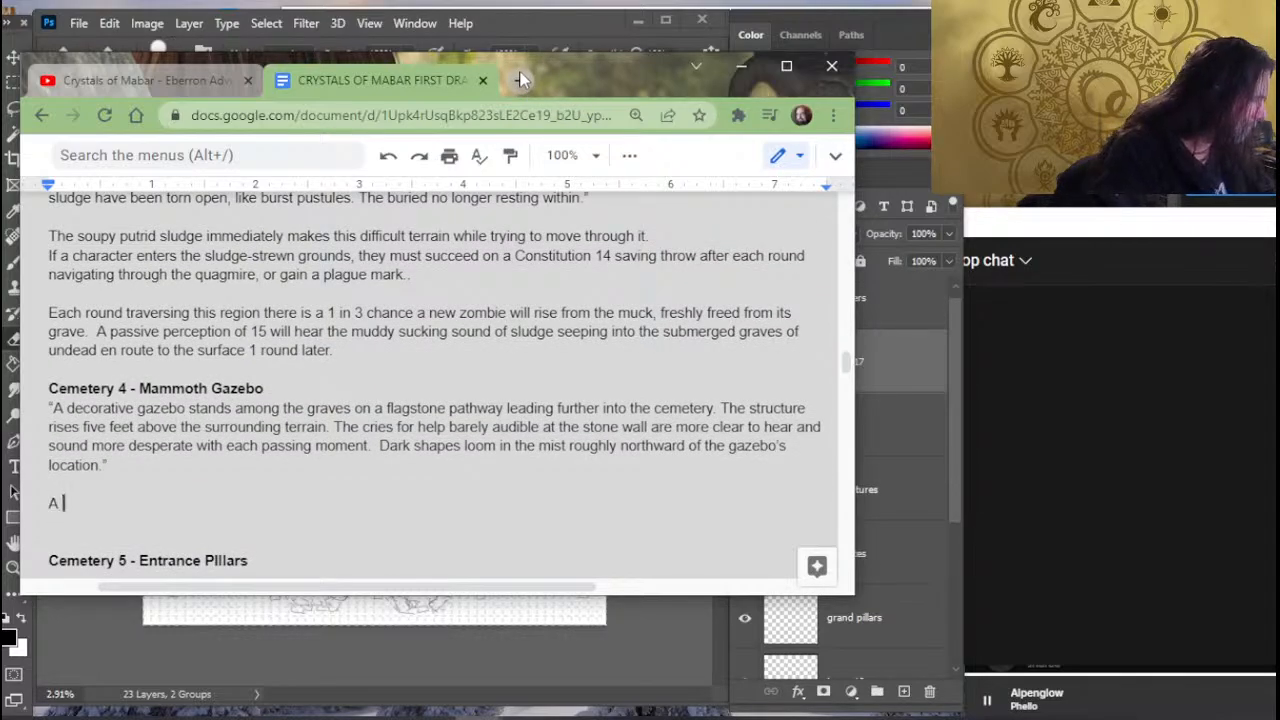
text(Mammoth of the mist ()
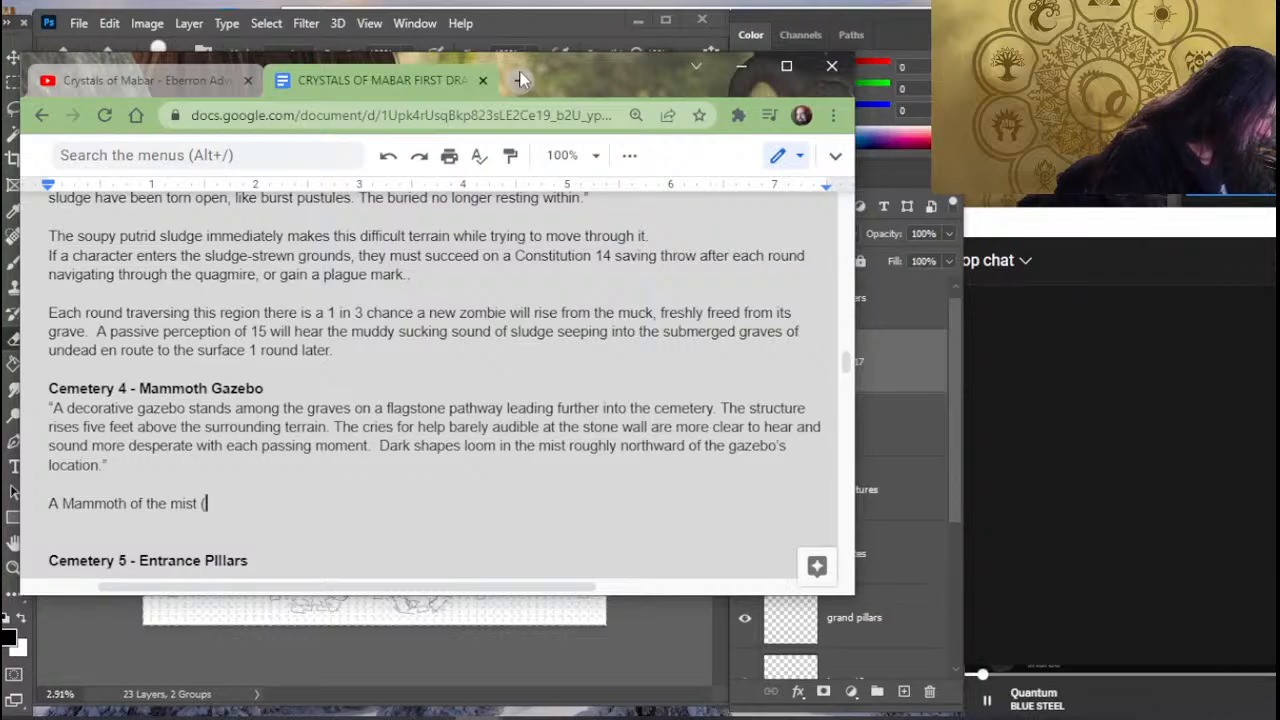
text(see app)
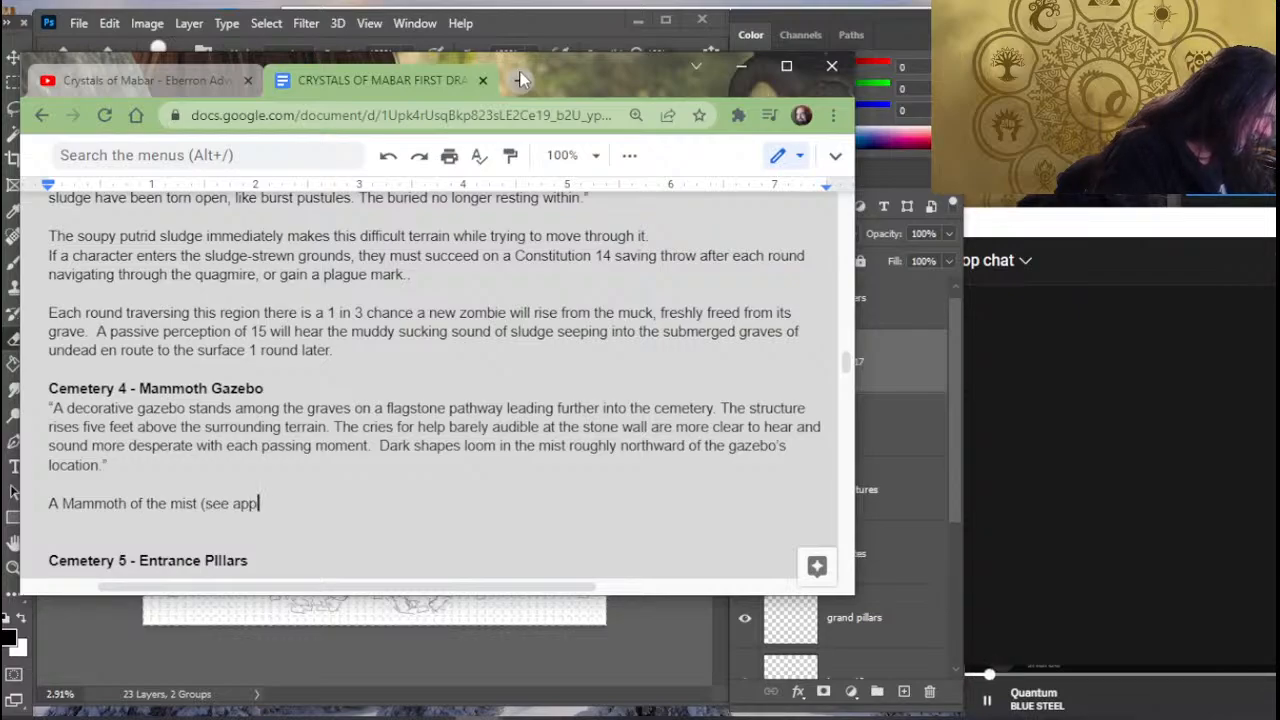
text(endix bl)
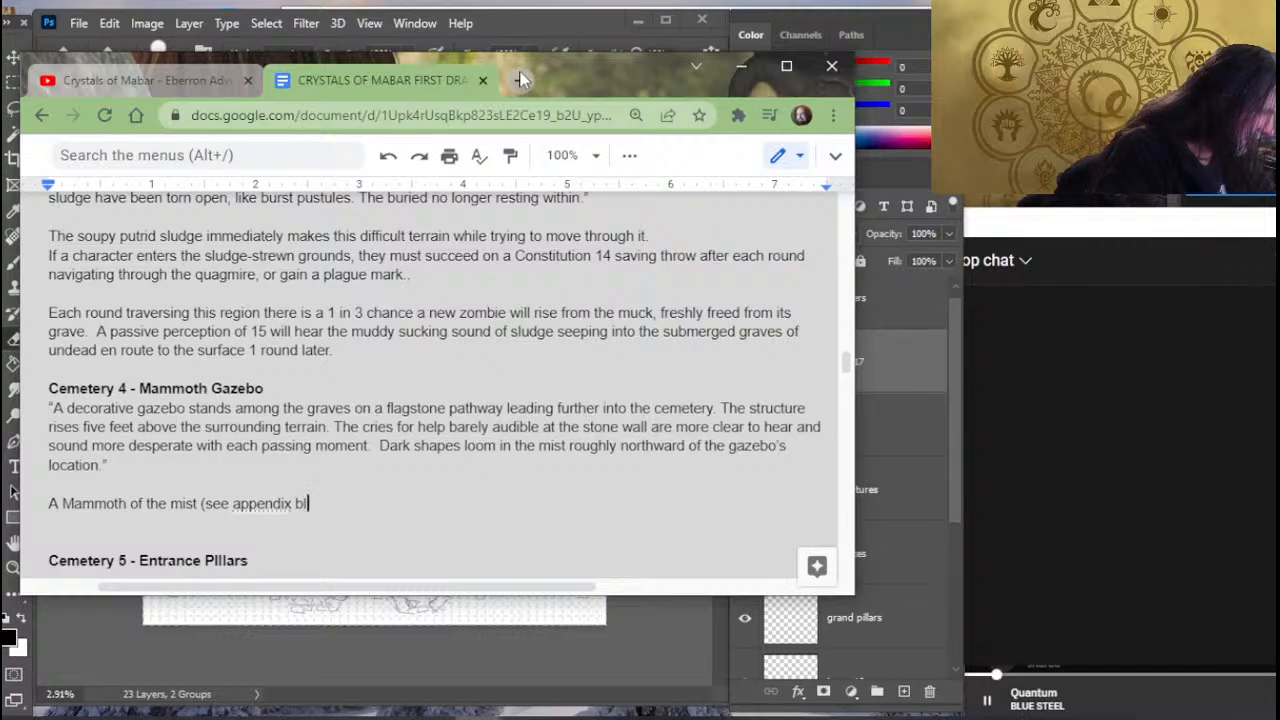
text(ah here))
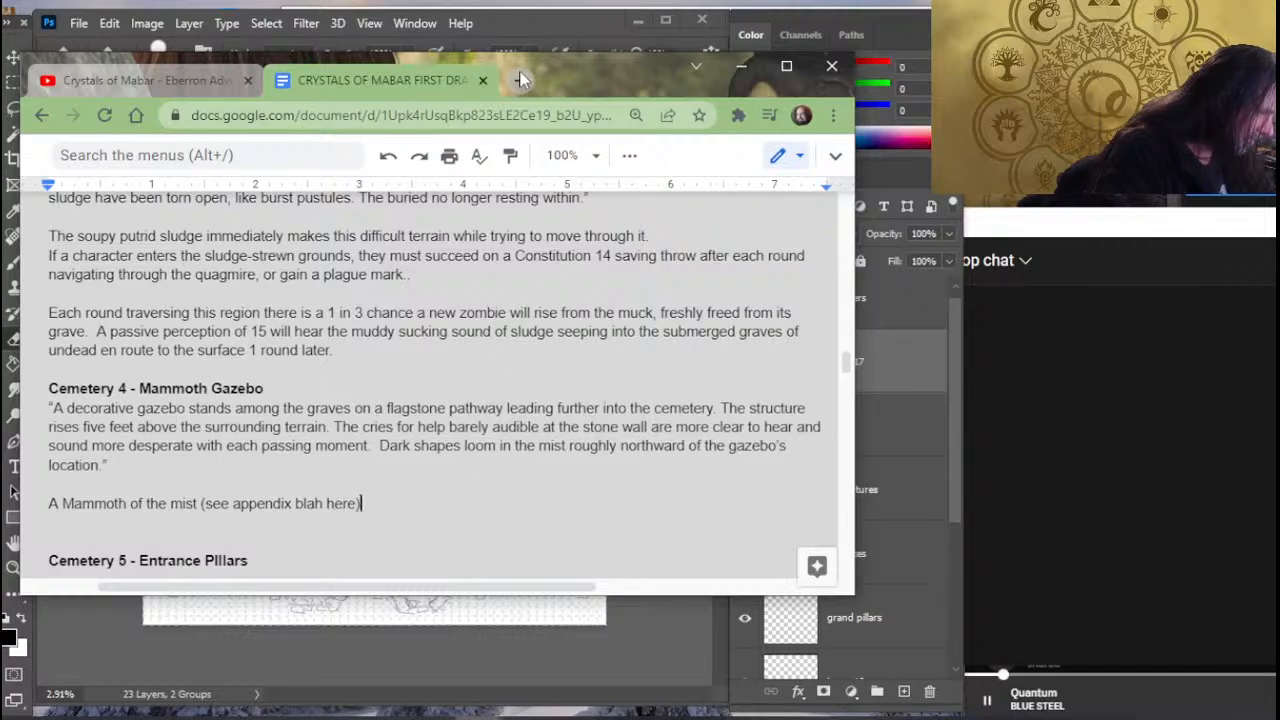
- Replace the lowercase "here" in the mammoth's appendix placeholder with "HERE" and close the parenthesis
key(BackSpace)
key(BackSpace)
key(BackSpace)
key(BackSpace)
key(BackSpace)
text(page)
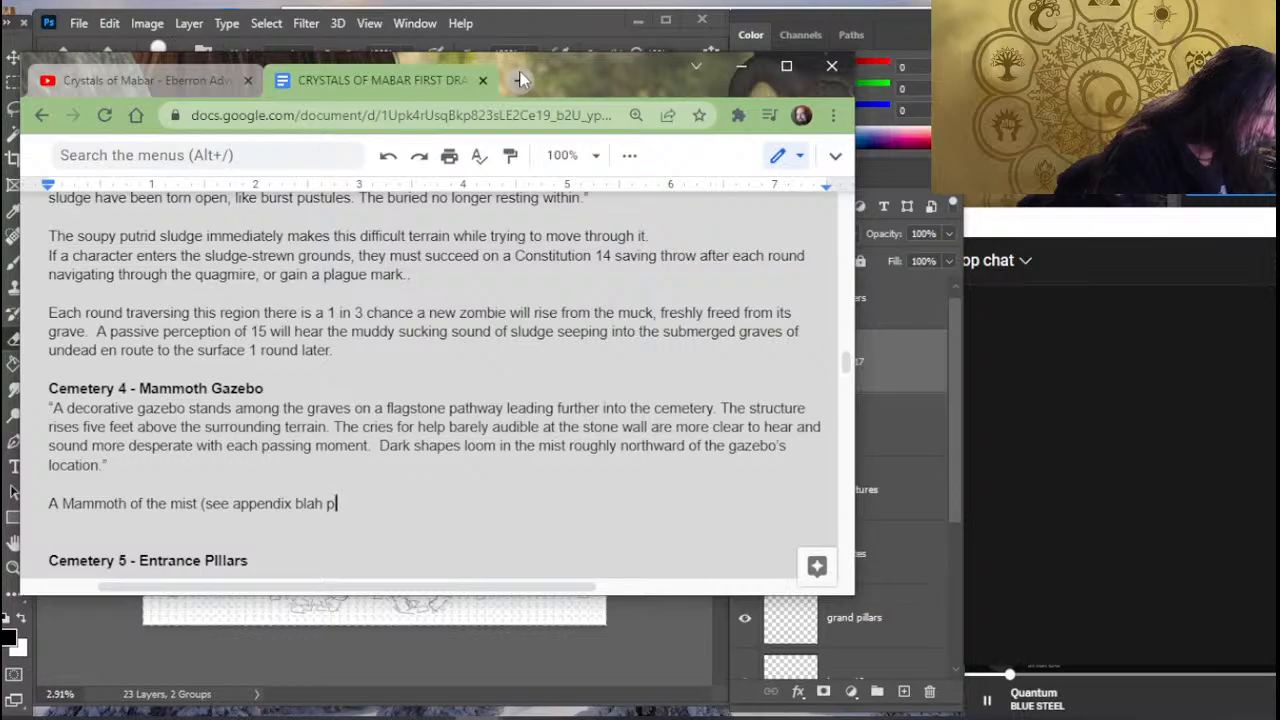
key(BackSpace)
key(BackSpace)
key(BackSpace)
key(BackSpace)
text(HERE) )
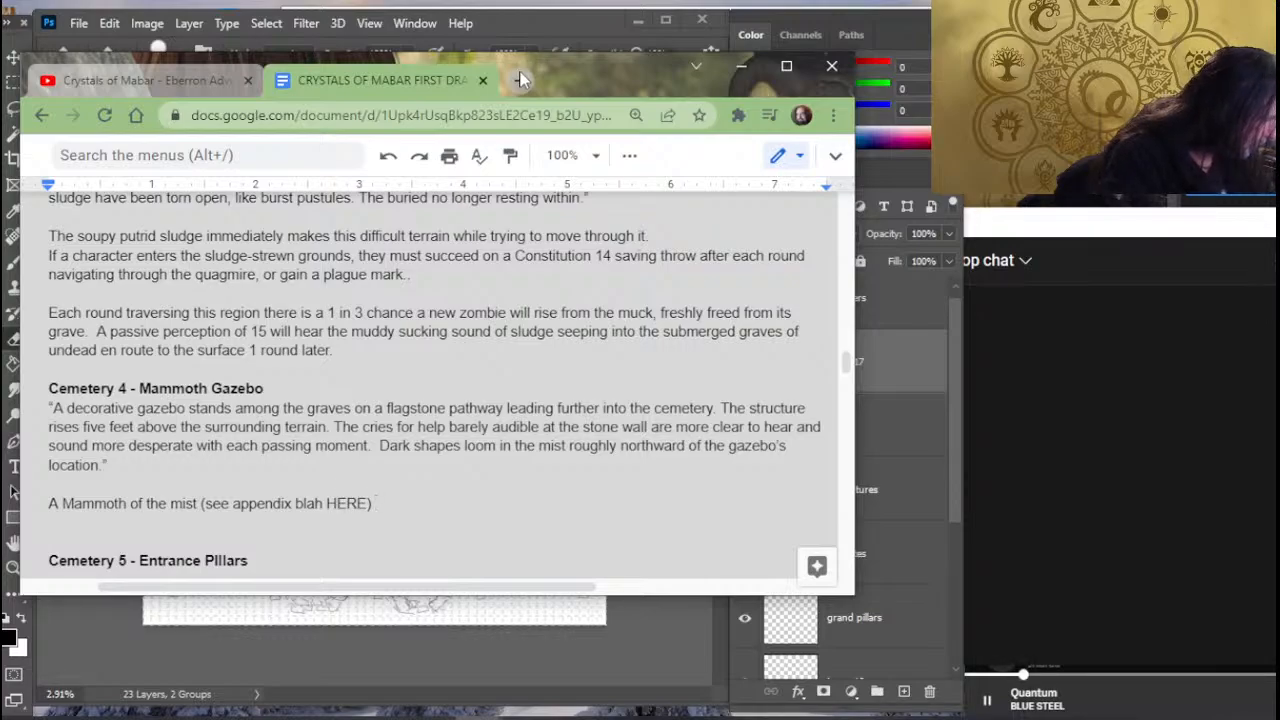
text(has )
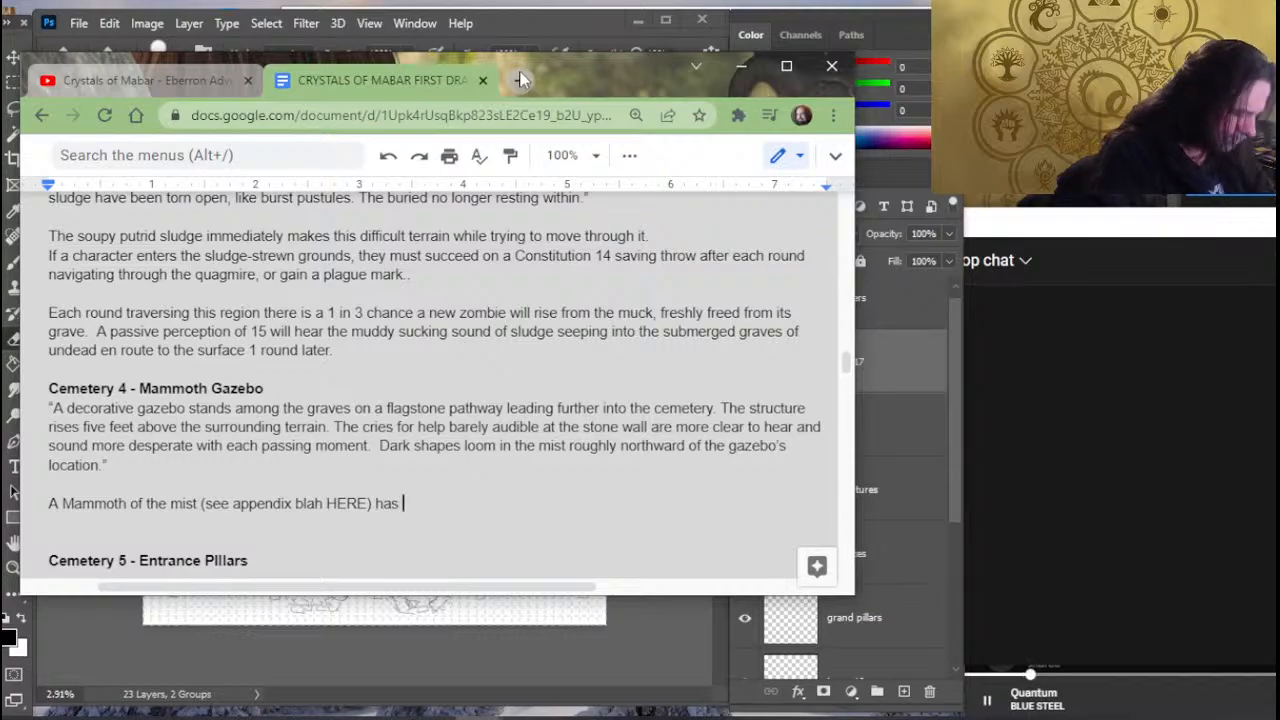
text(grow)
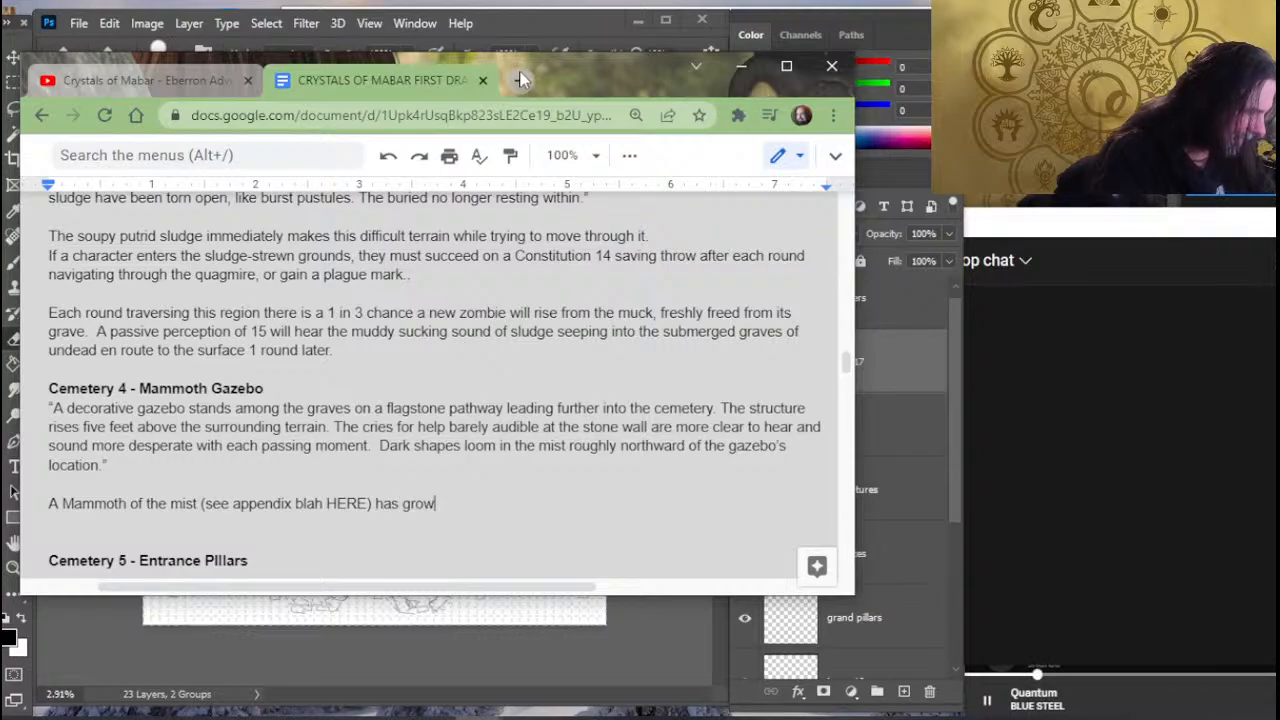
text(n)
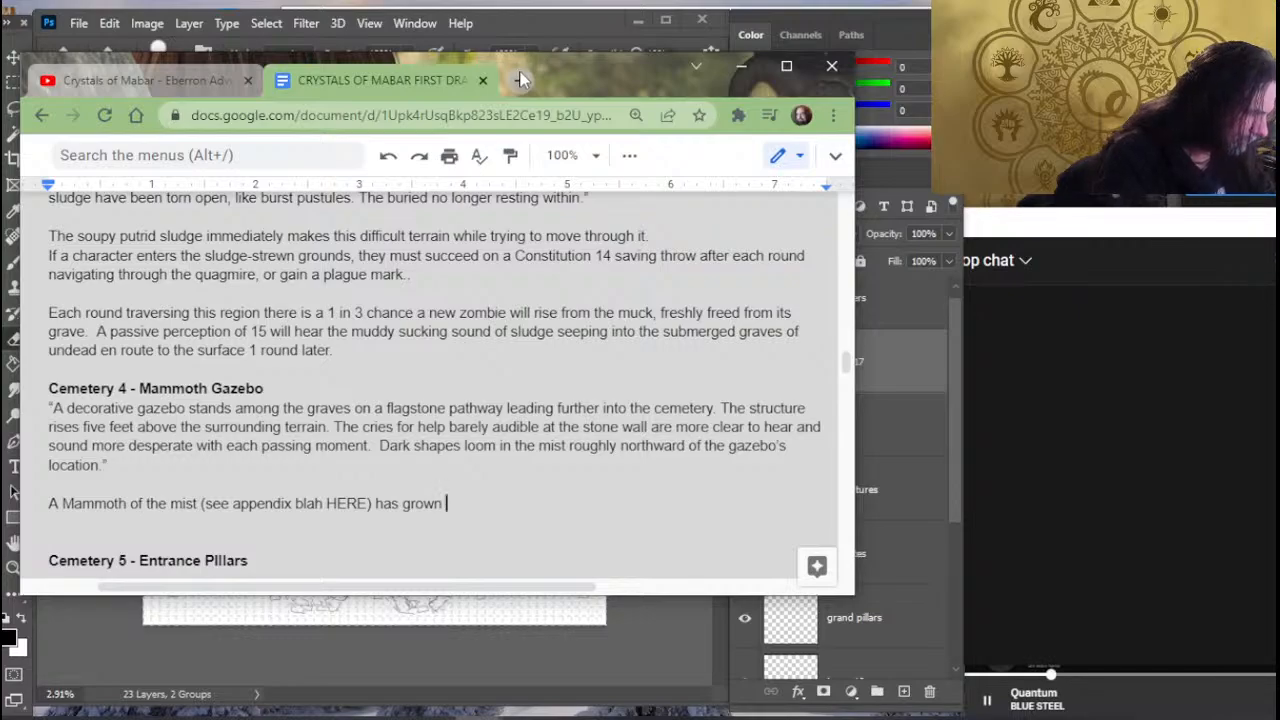
- Continue the mammoth sentence after the appendix placeholder with "has taken root"
key(BackSpace)
key(BackSpace)
key(BackSpace)
key(BackSpace)
key(BackSpace)
text(taken)
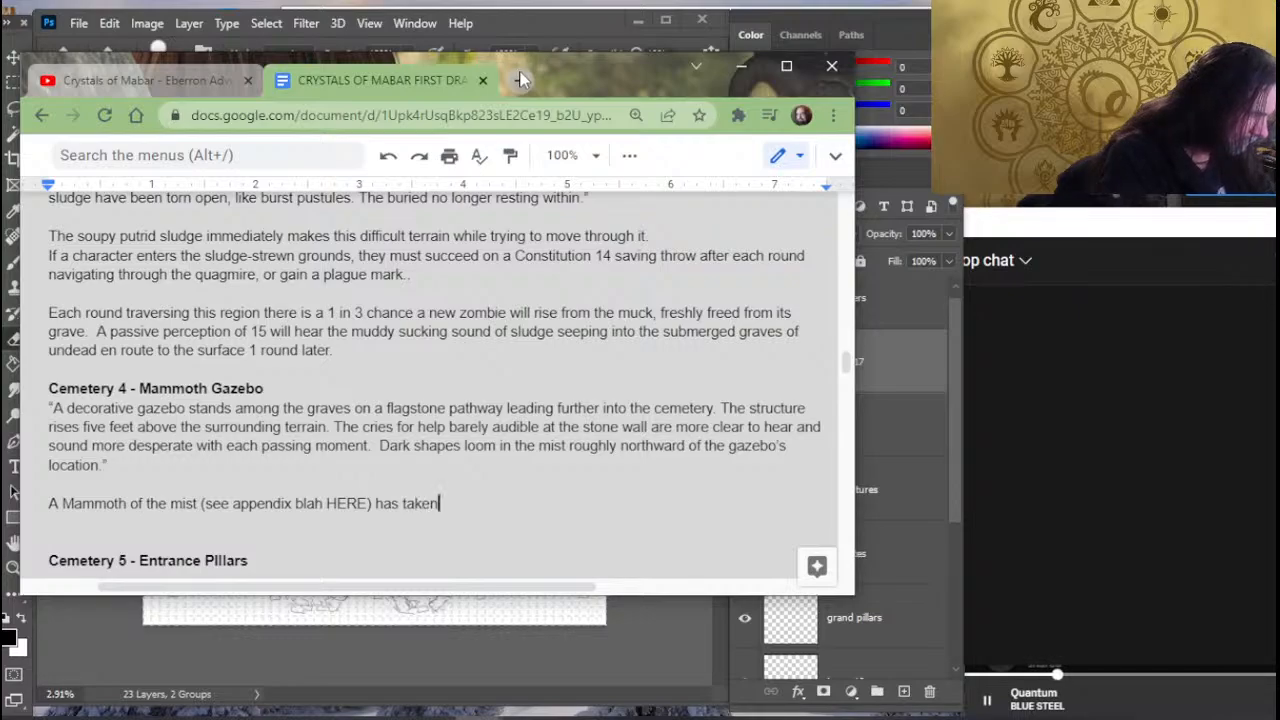
text( root not)
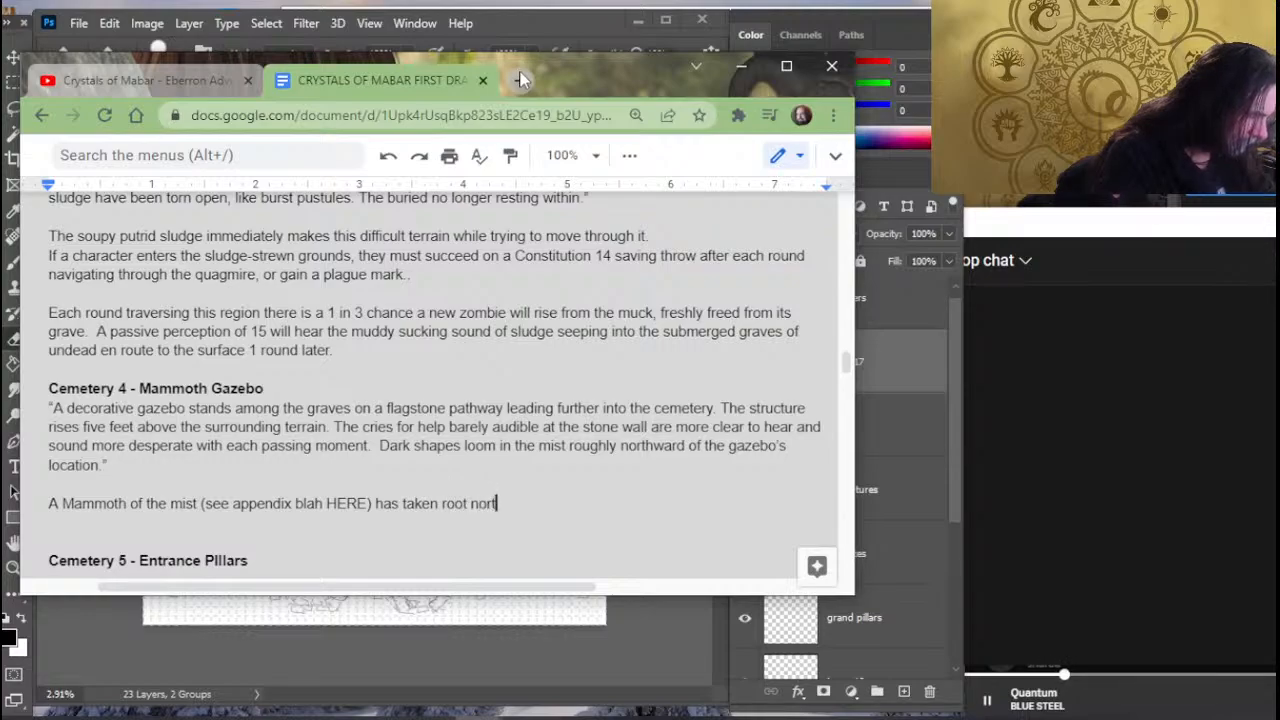
- Add the mammoth's location to the sentence with "northwest of the gazebo"
key(BackSpace)
key(BackSpace)
key(BackSpace)
text(nor)
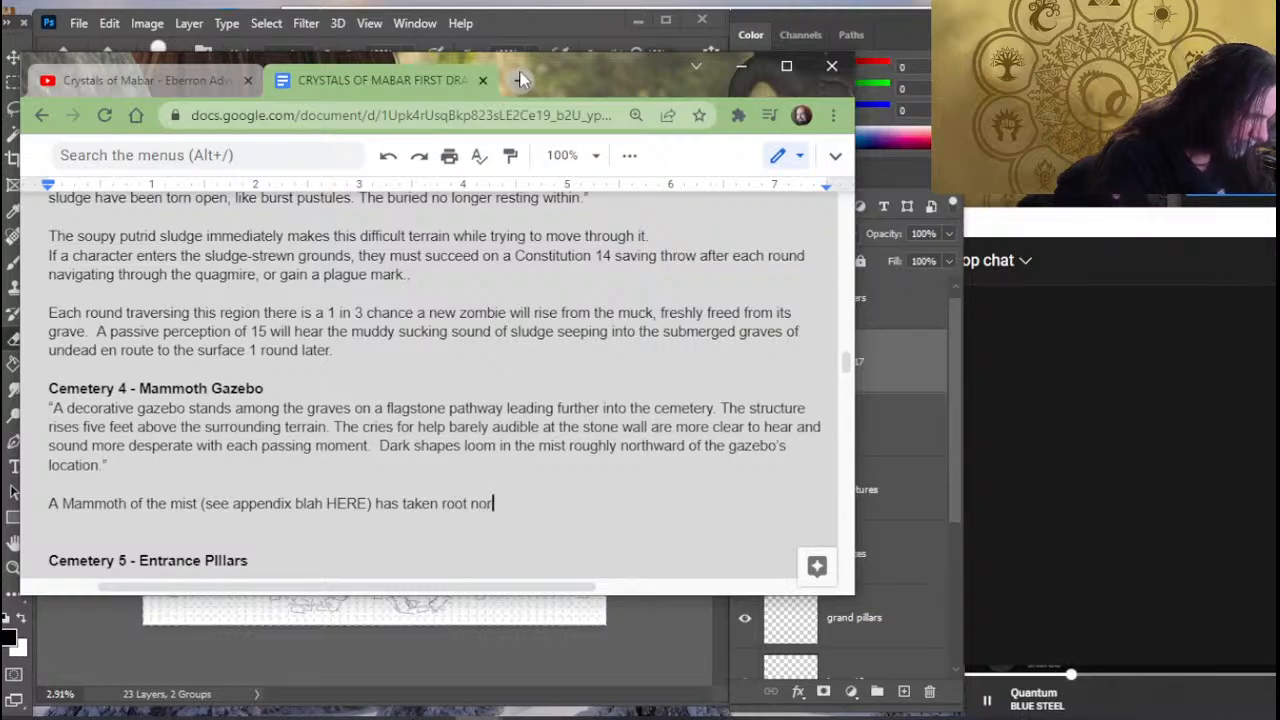
text(thwest of the ga)
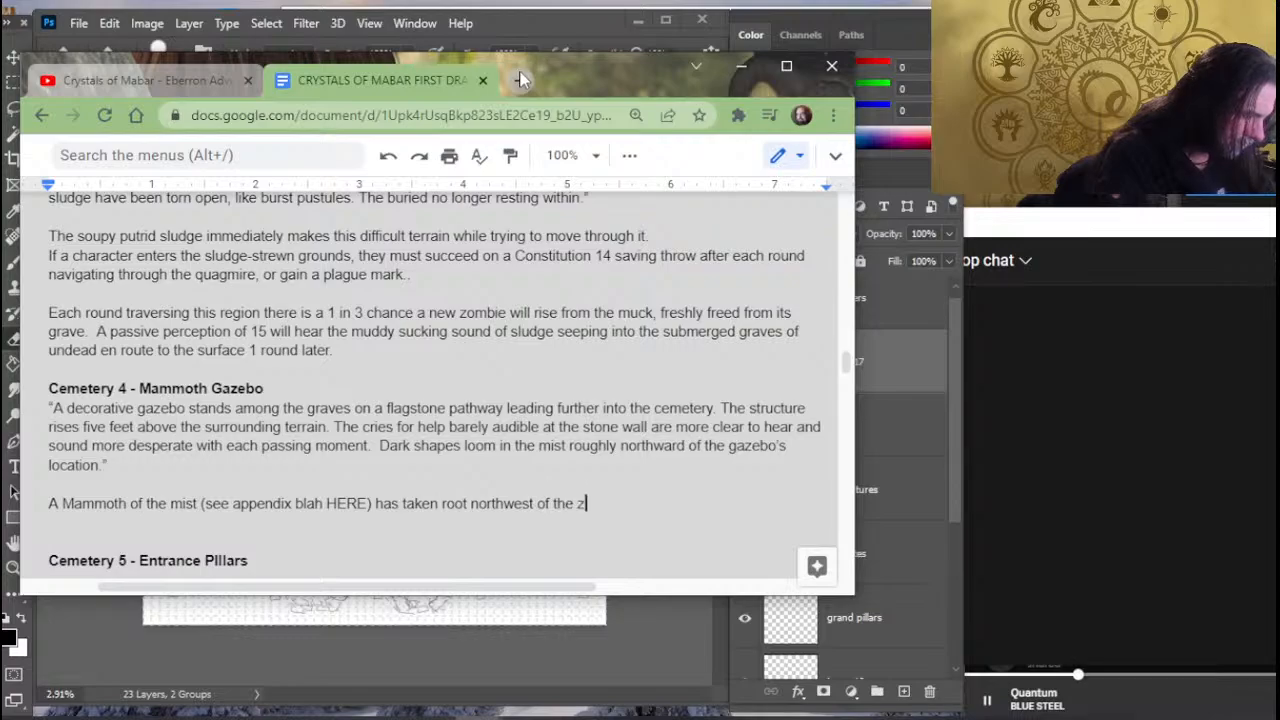
key(BackSpace)
key(BackSpace)
text(gaze)
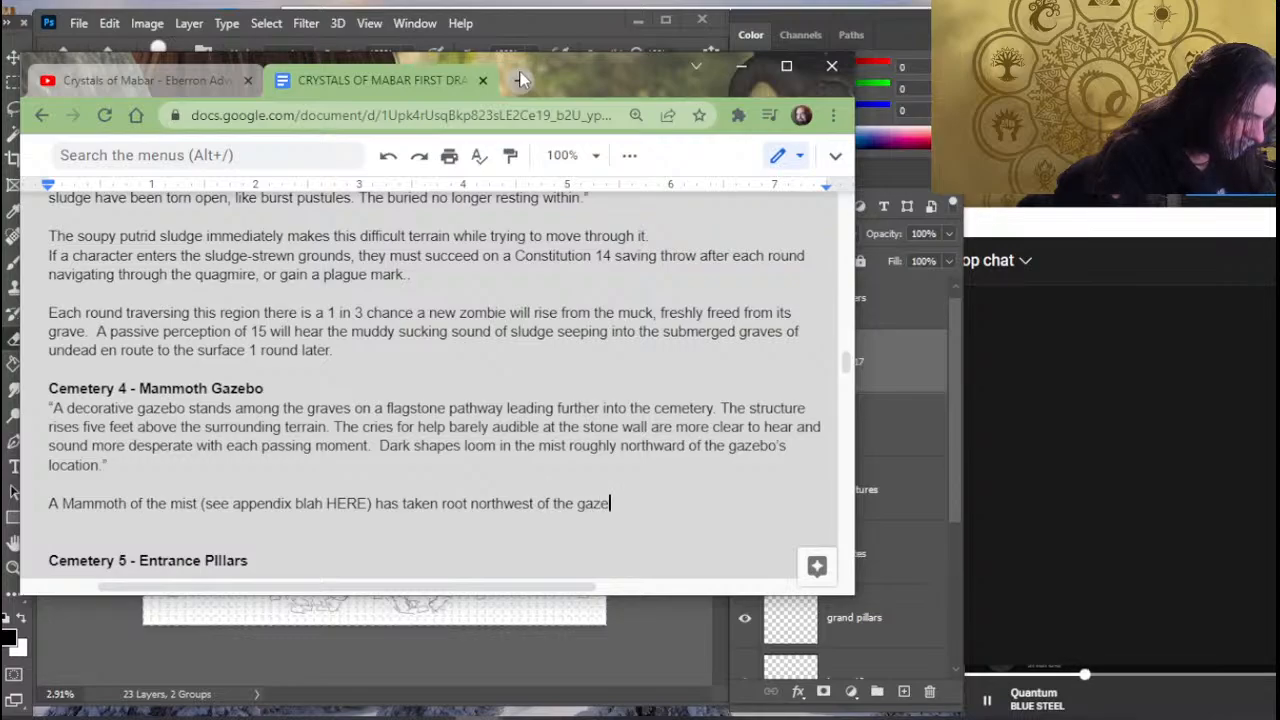
text(bo )
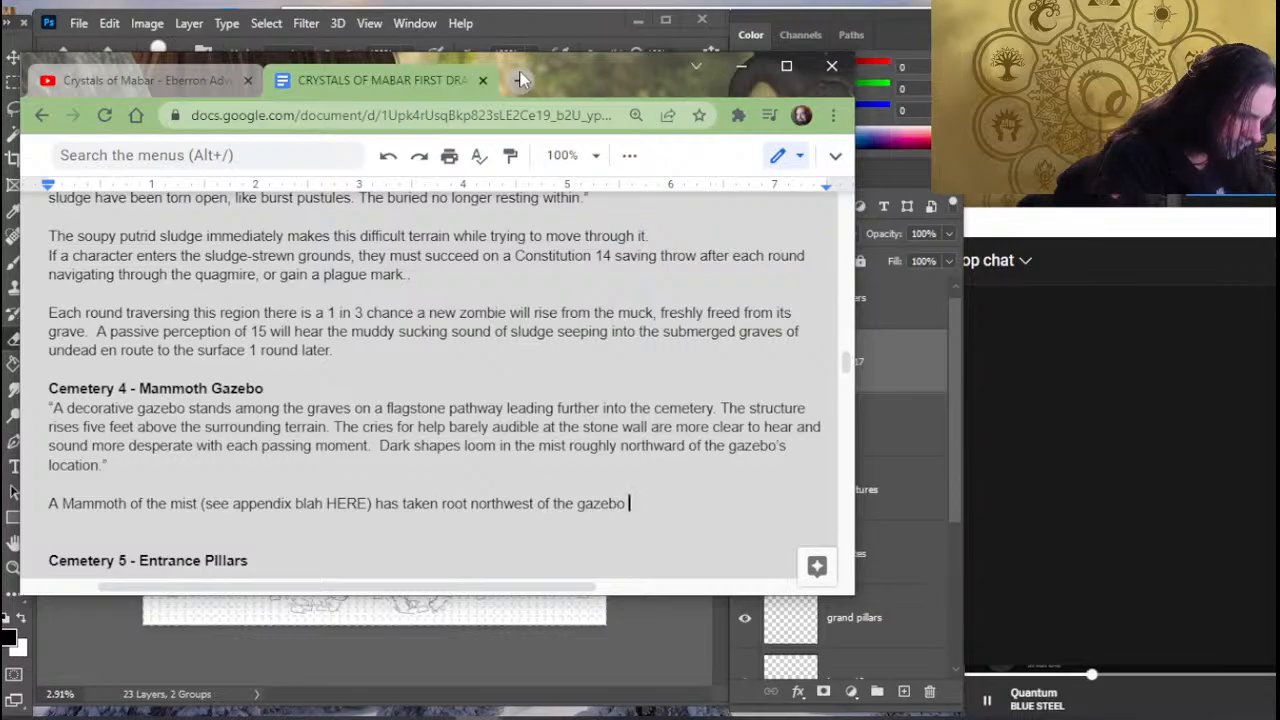
text(near the )
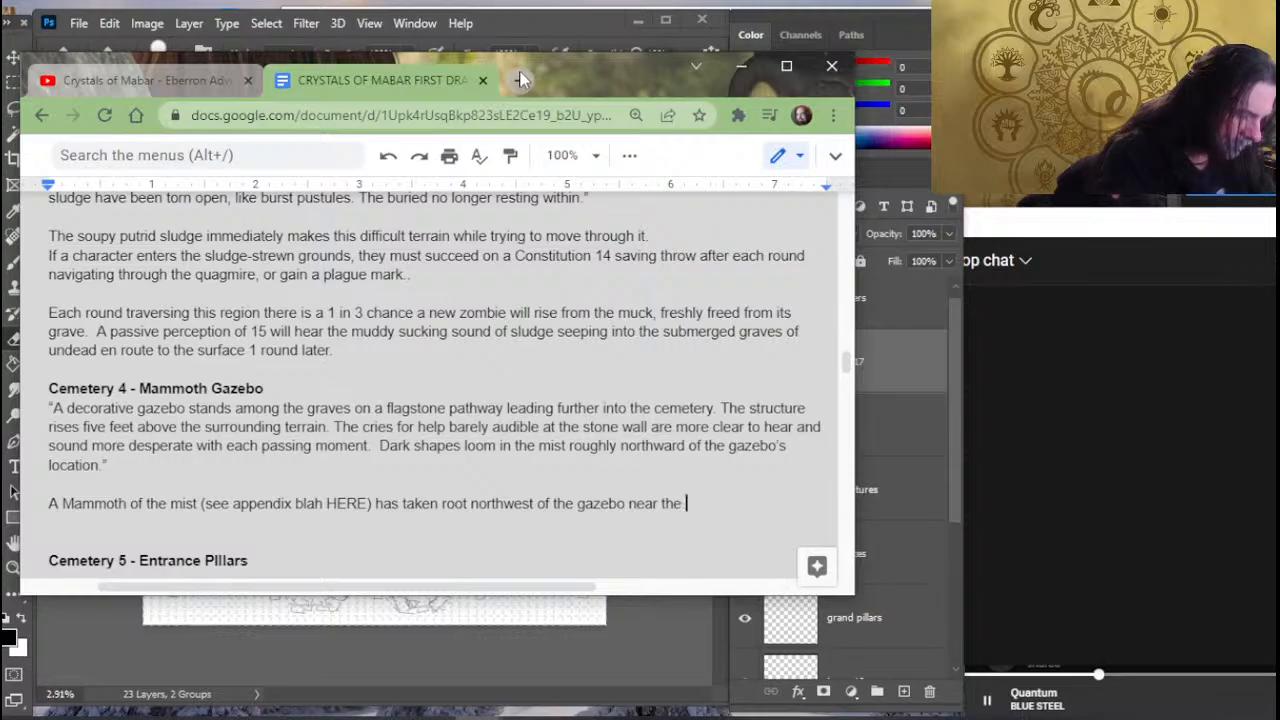
text(C)
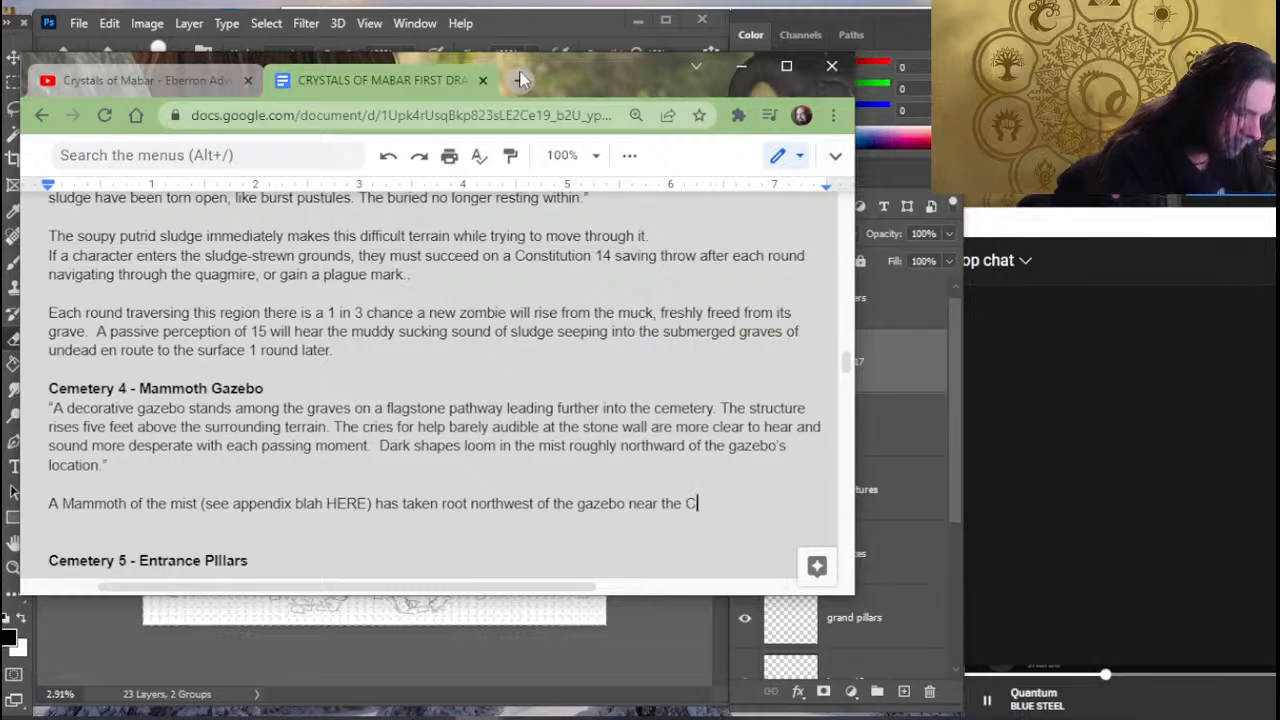
text(rypt of a)
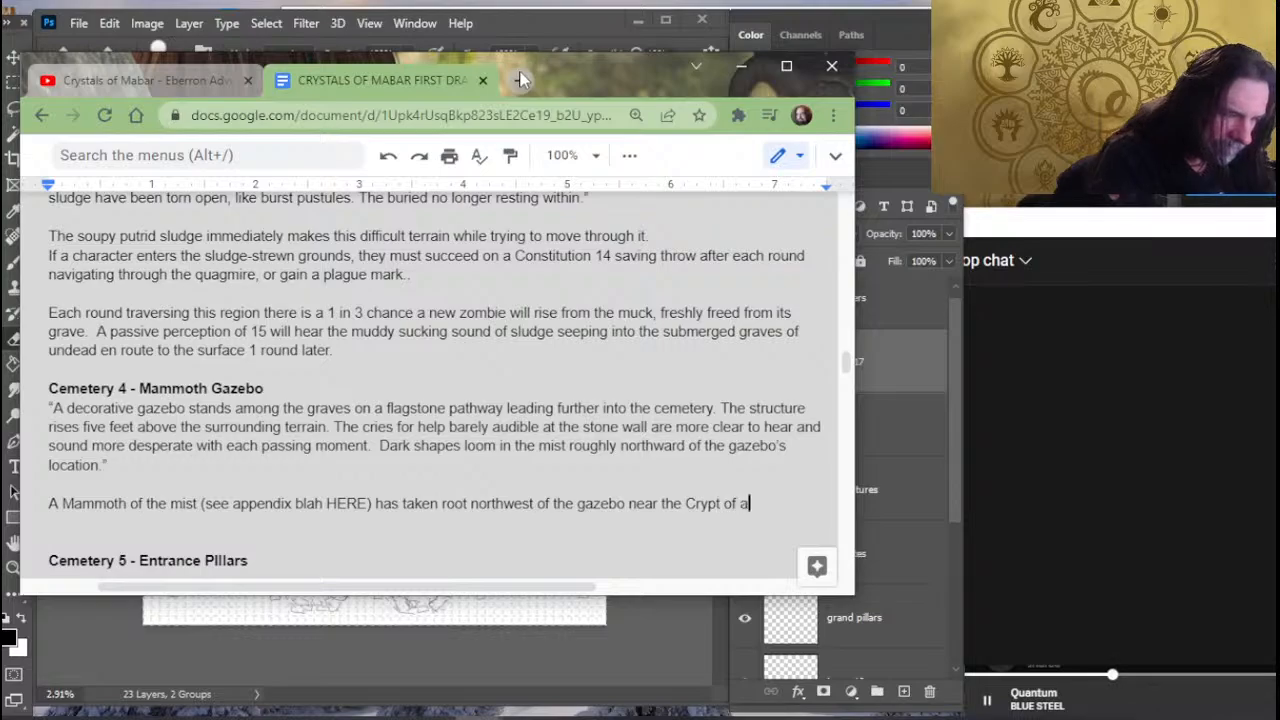
text(rea 7.)
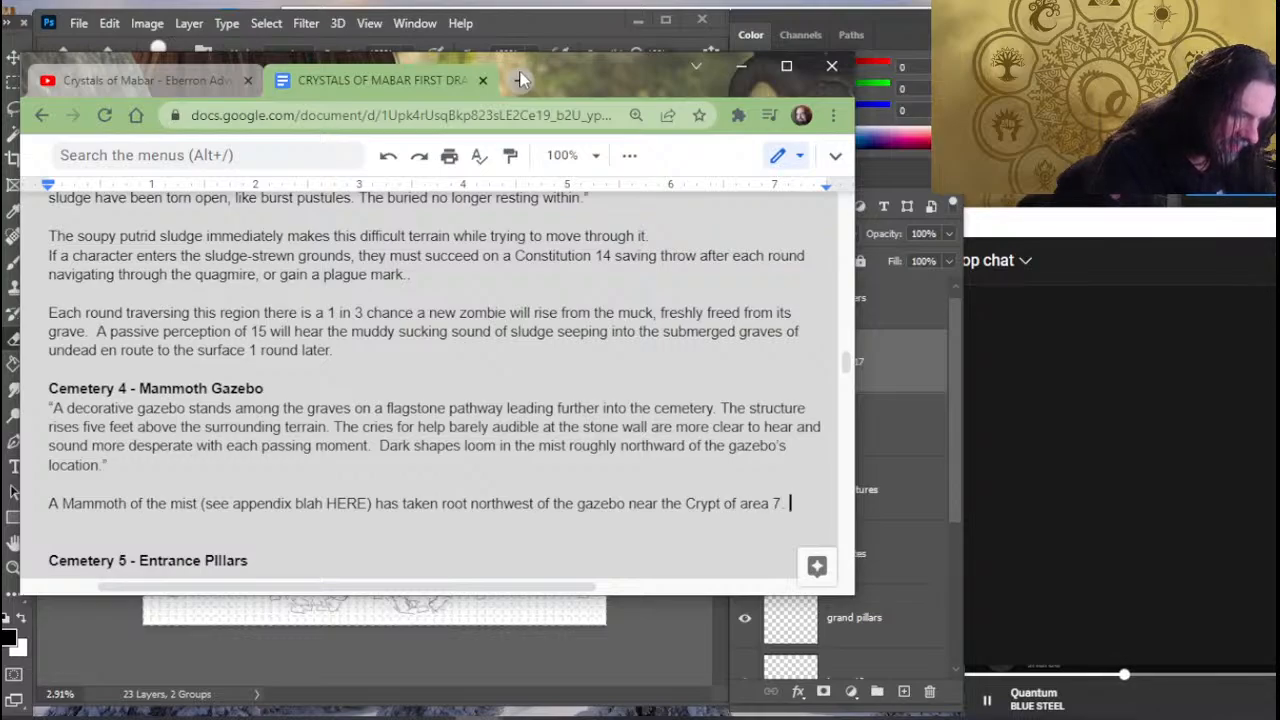
- Finish the mammoth sentence with "near the Crypt of area 7." and start a new line below it
key(Return)
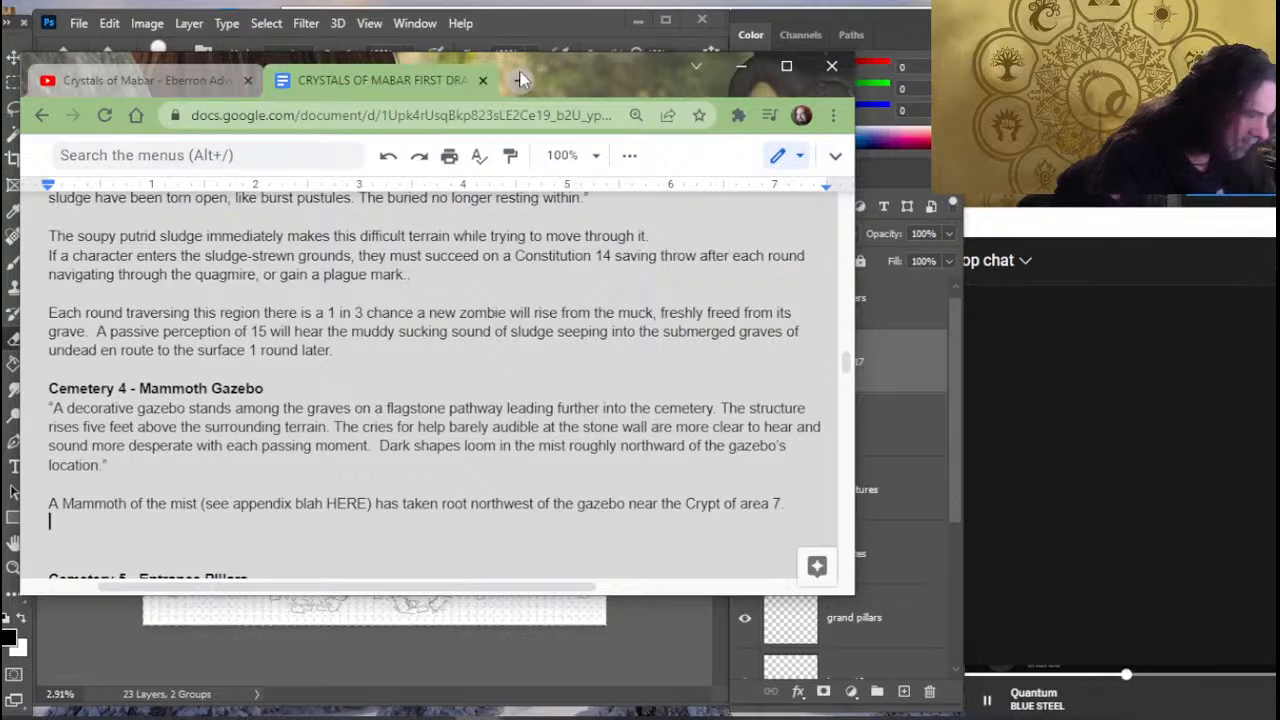
text(A)
key(BackSpace)
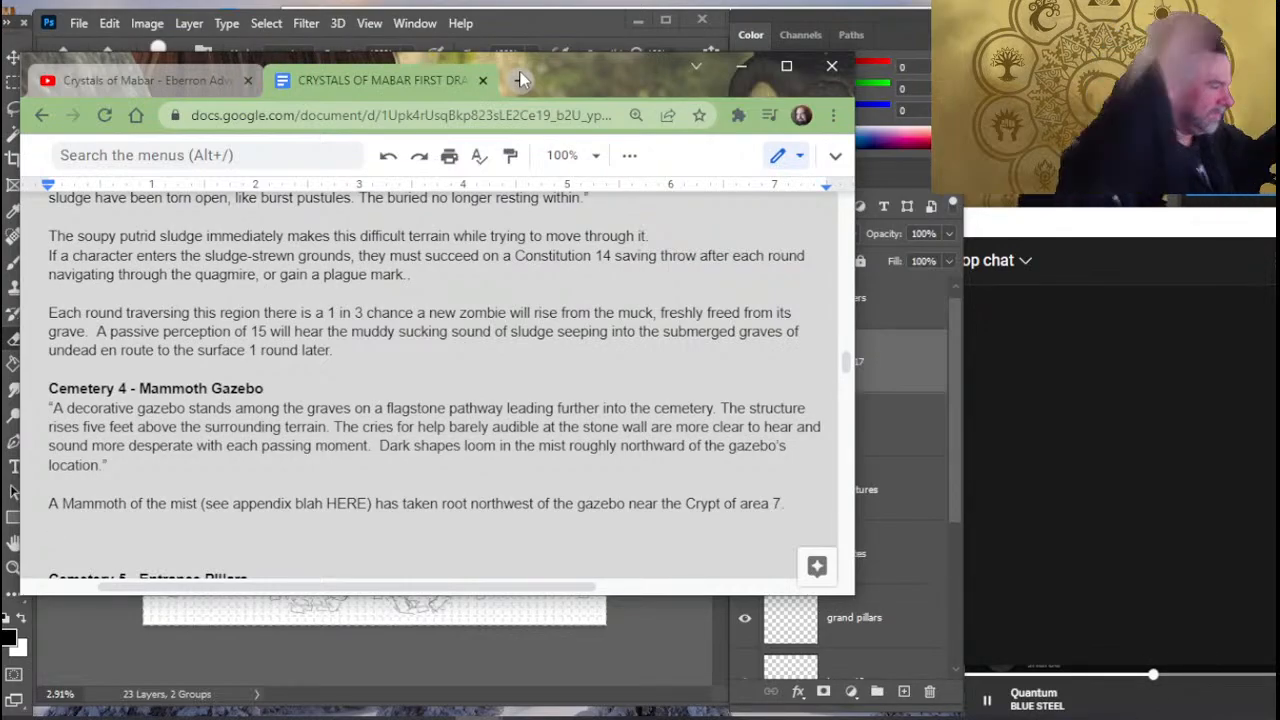
- Switch to Photoshop and examine the cemetery map close up around the lower gazebo and the large crypt
click(489, 52)
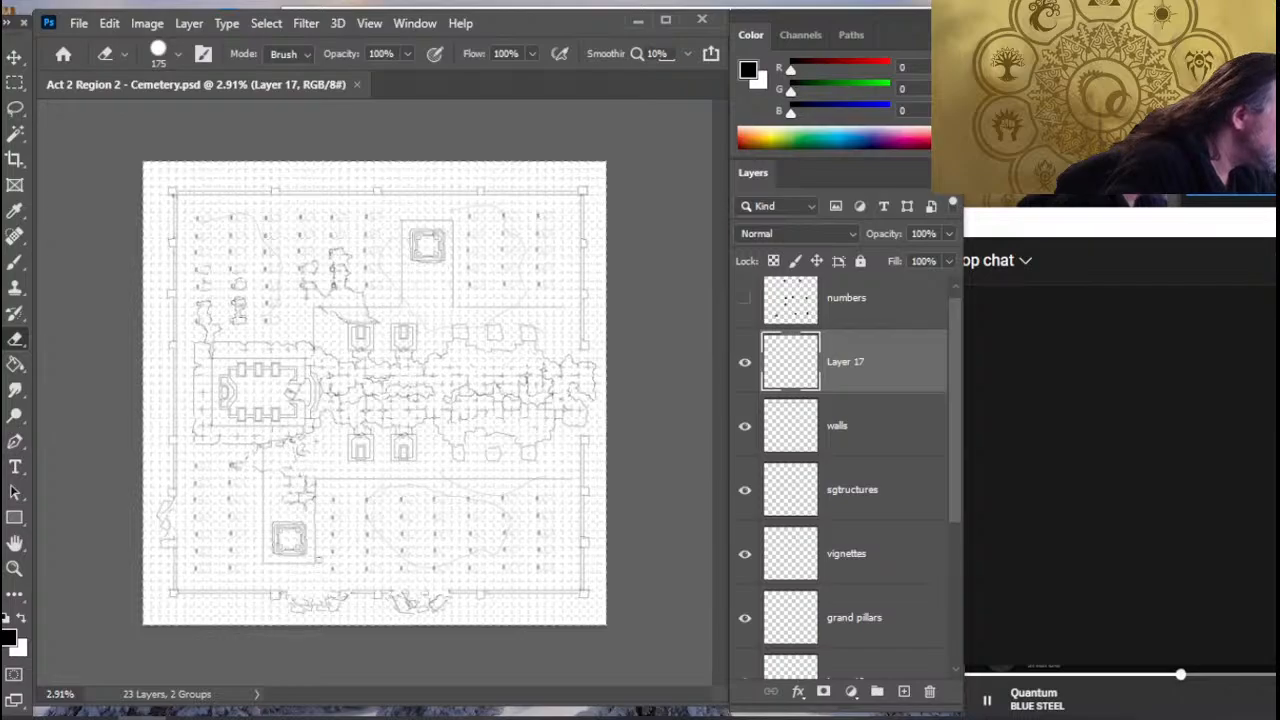
key(z)
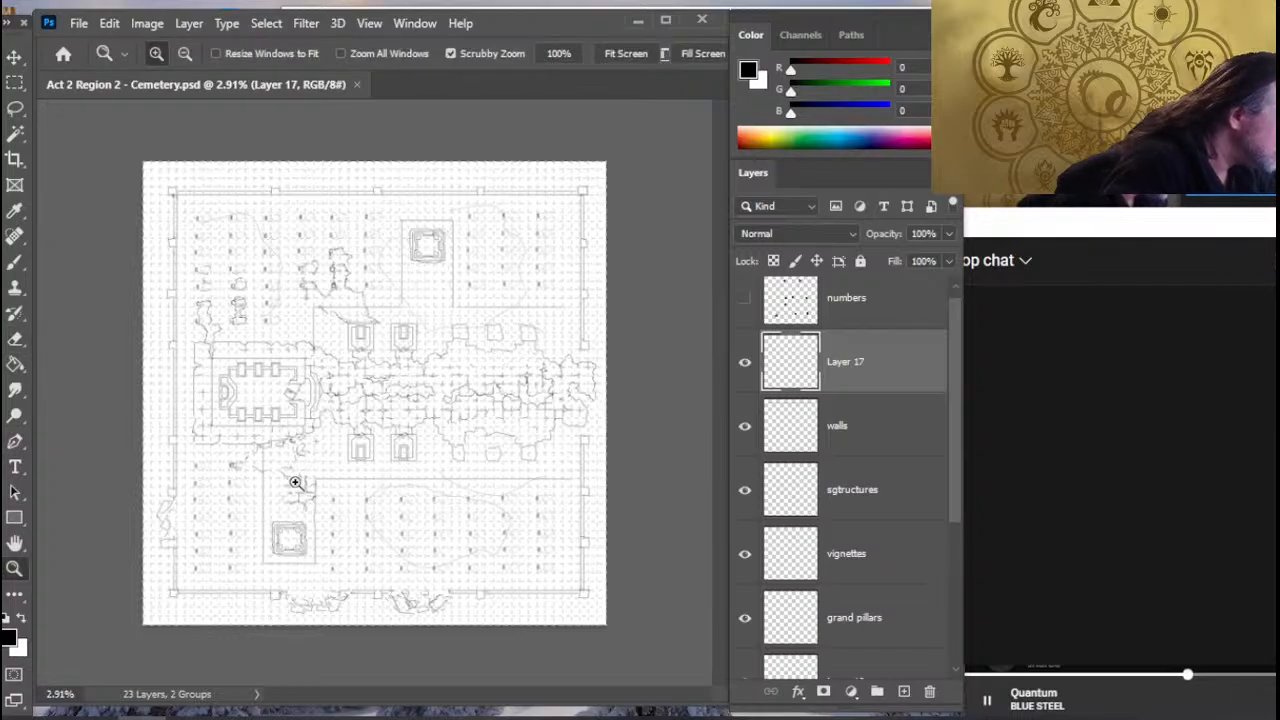
click(293, 484)
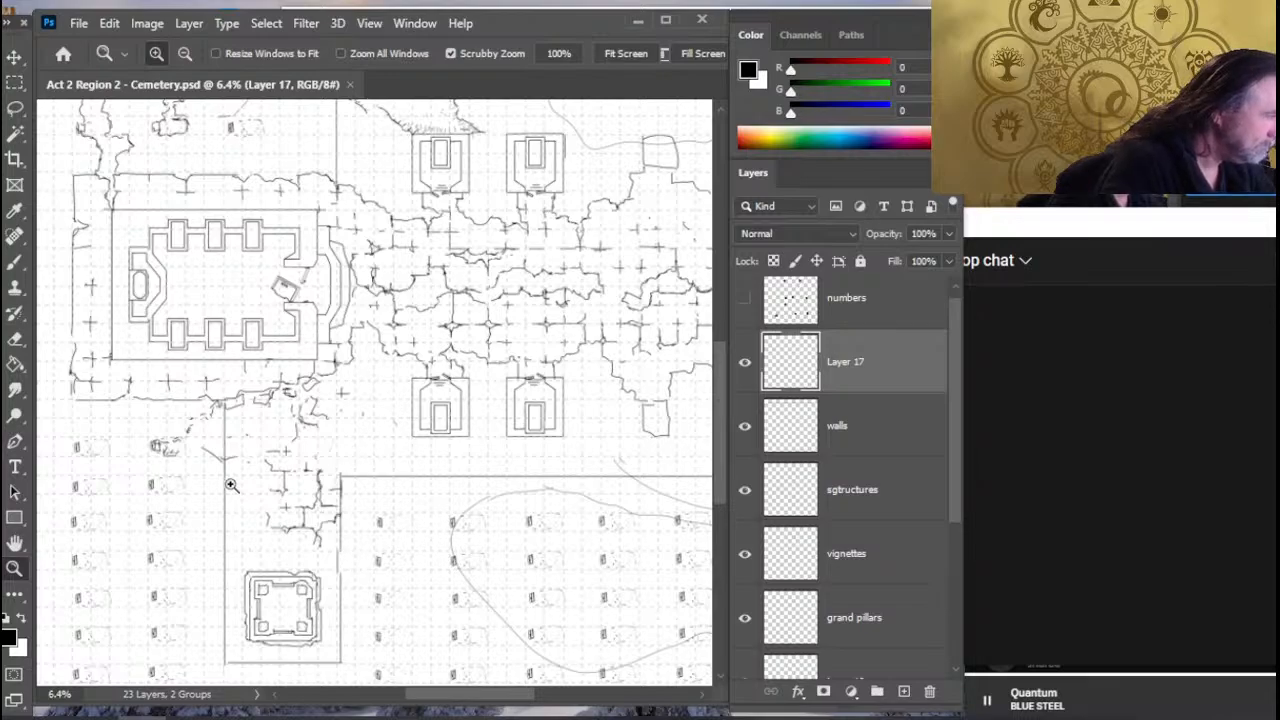
- Return to the Google Docs draft and reword the mammoth's location by replacing "near the" with "between the gazebo and the" before "Crypt of area 7"
key(alt+Tab)
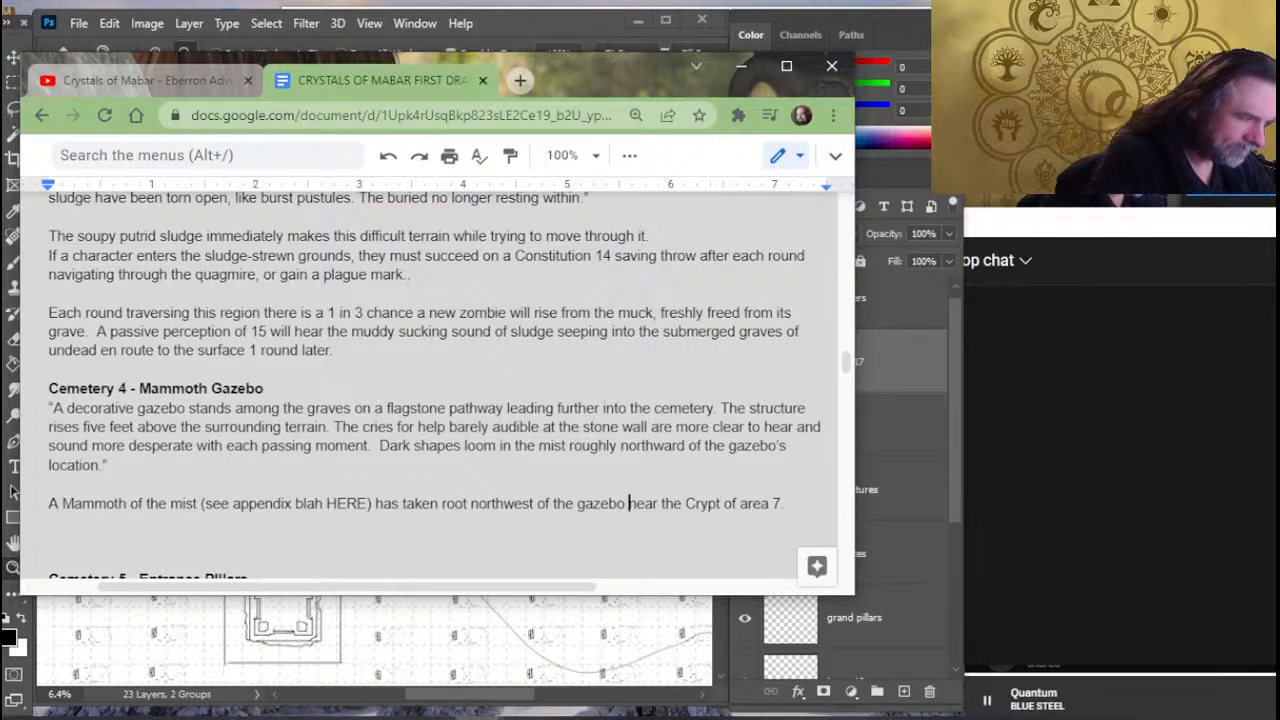
text(between the )
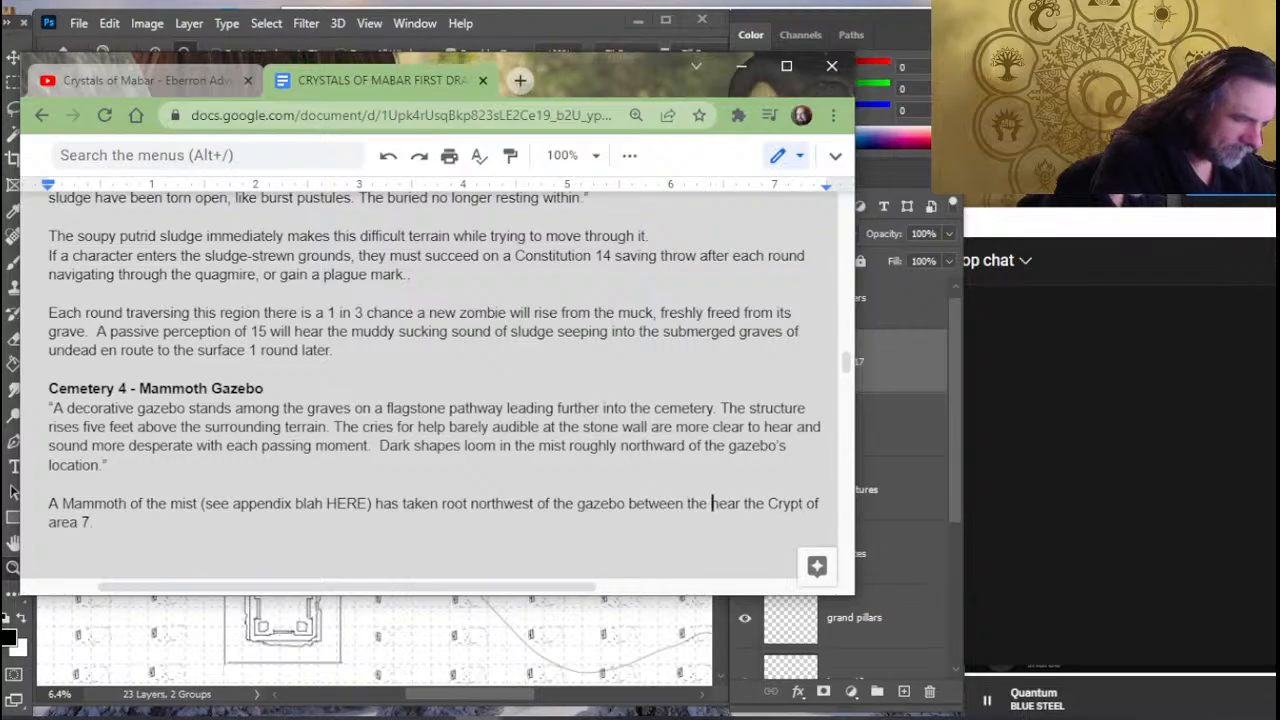
text(gazebo )
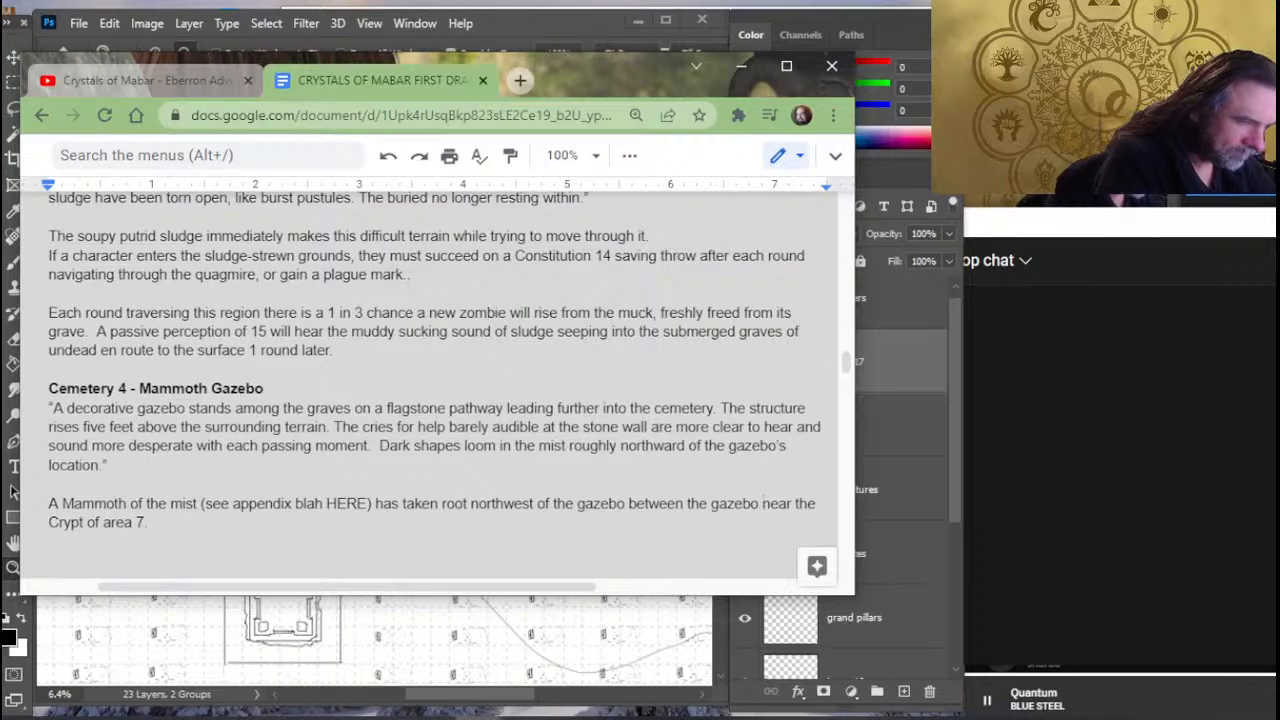
text(and)
key(Delete)
key(Delete)
key(Delete)
key(Delete)
key(Delete)
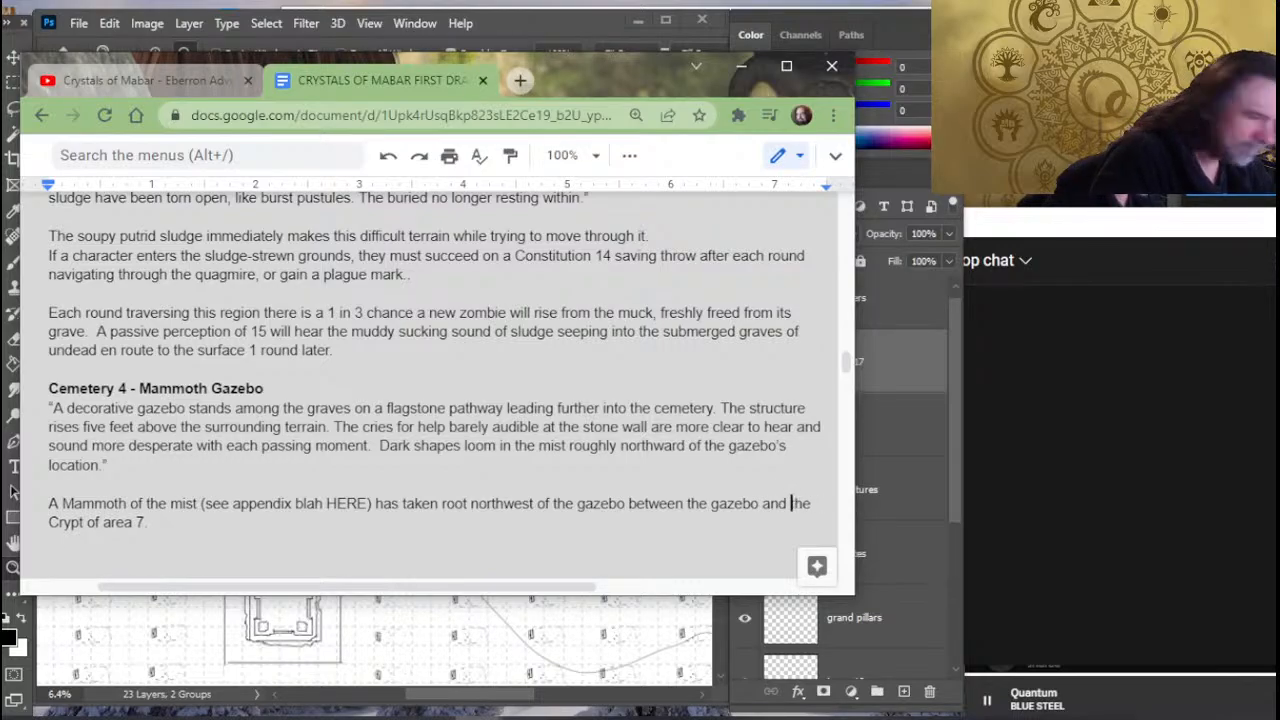
key(Delete)
key(Delete)
text(t)
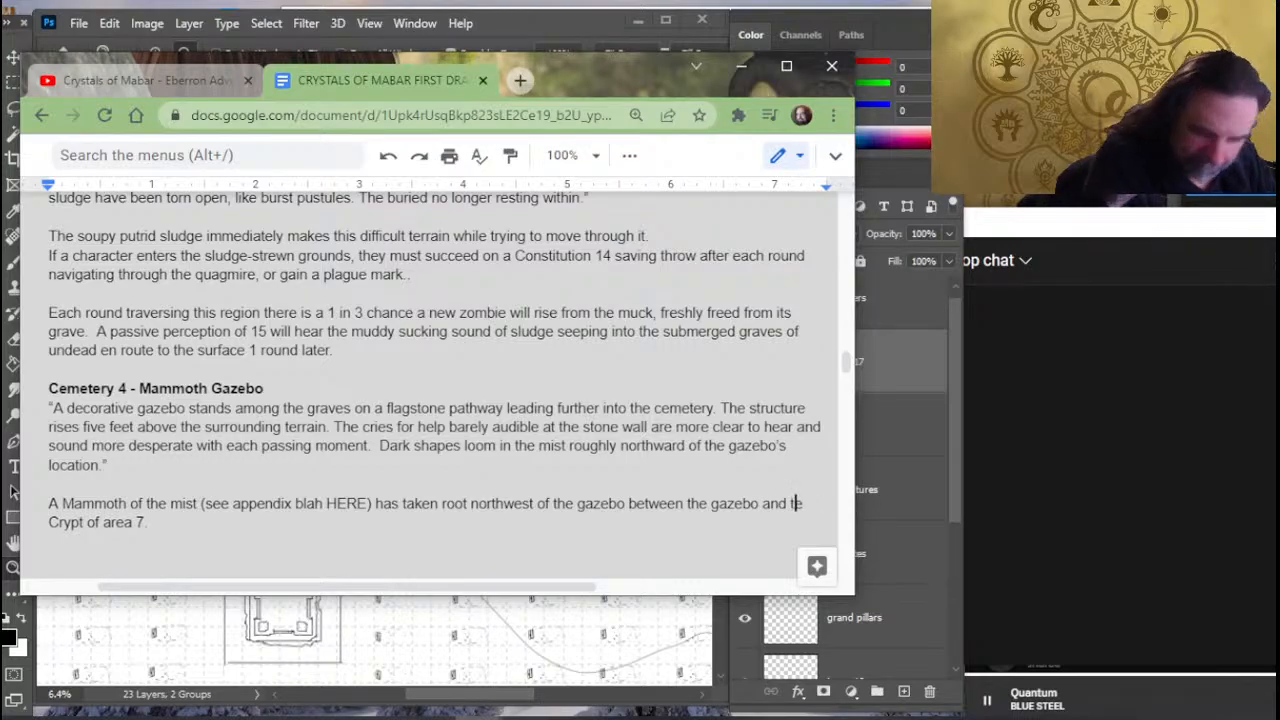
text(h)
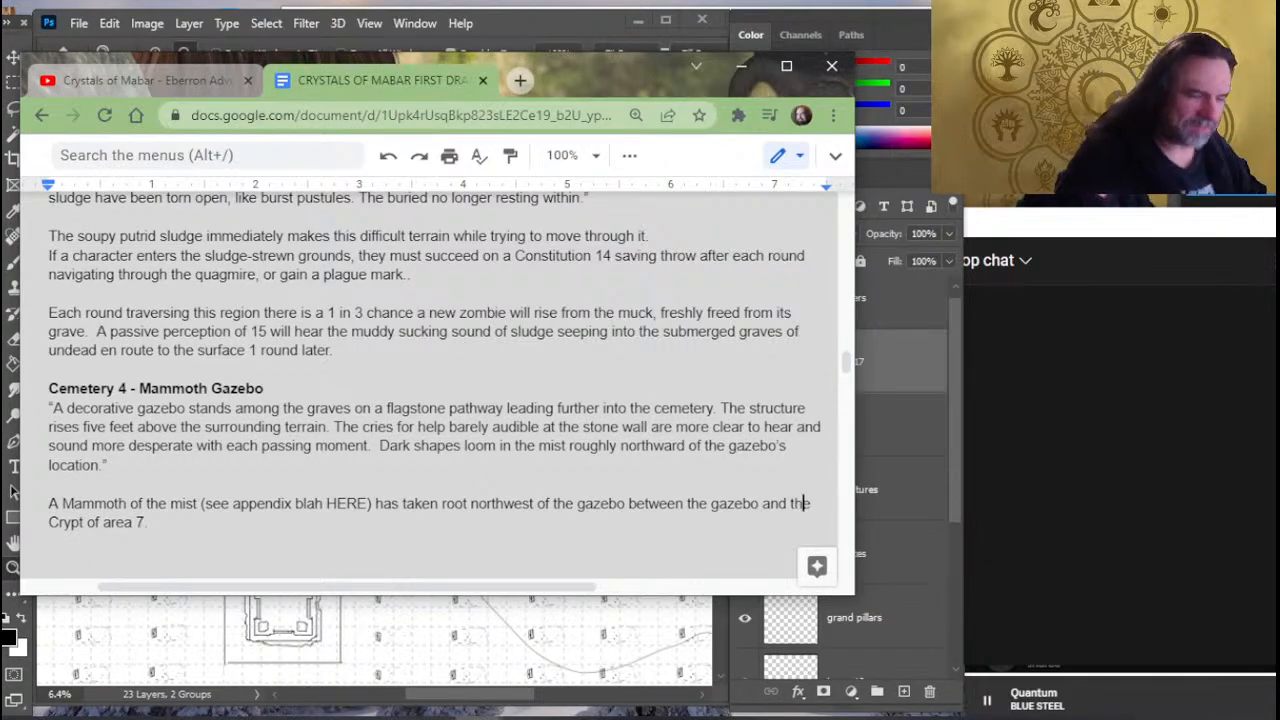
- Switch to OBS, moving the chat window clear of its controls, and open the options for stopping the stream
key(alt+Tab)
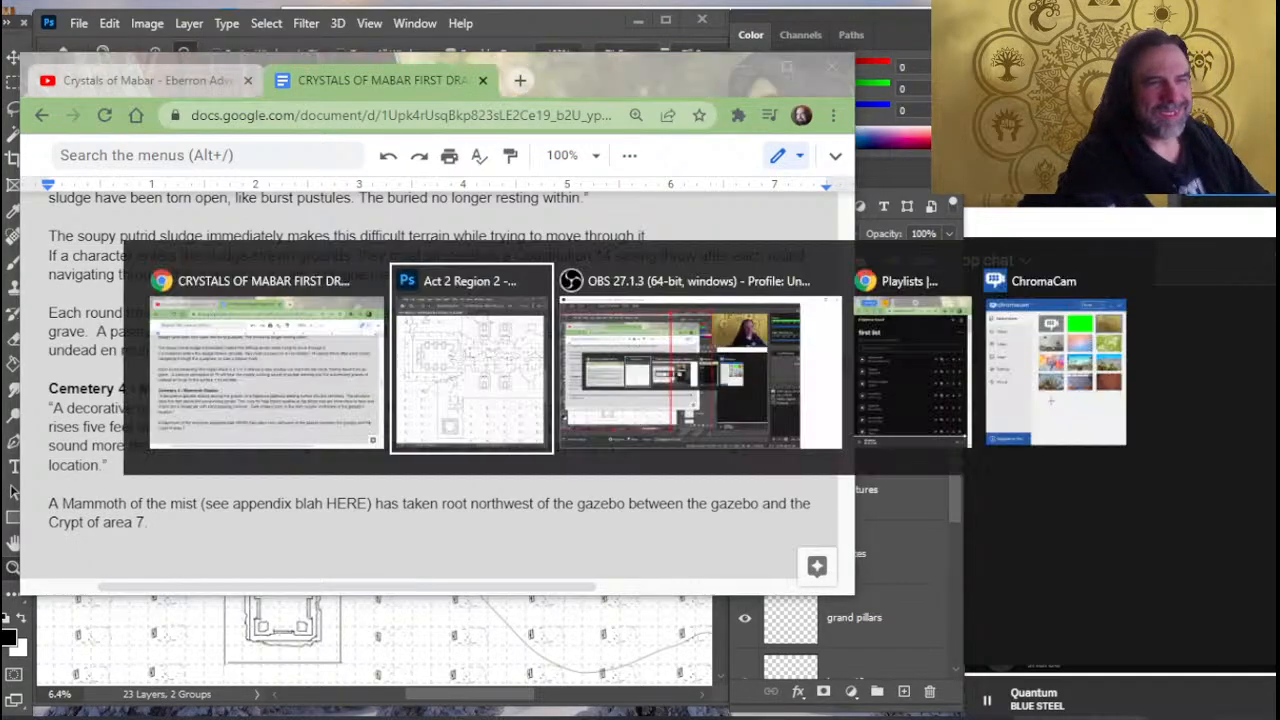
key(Escape)
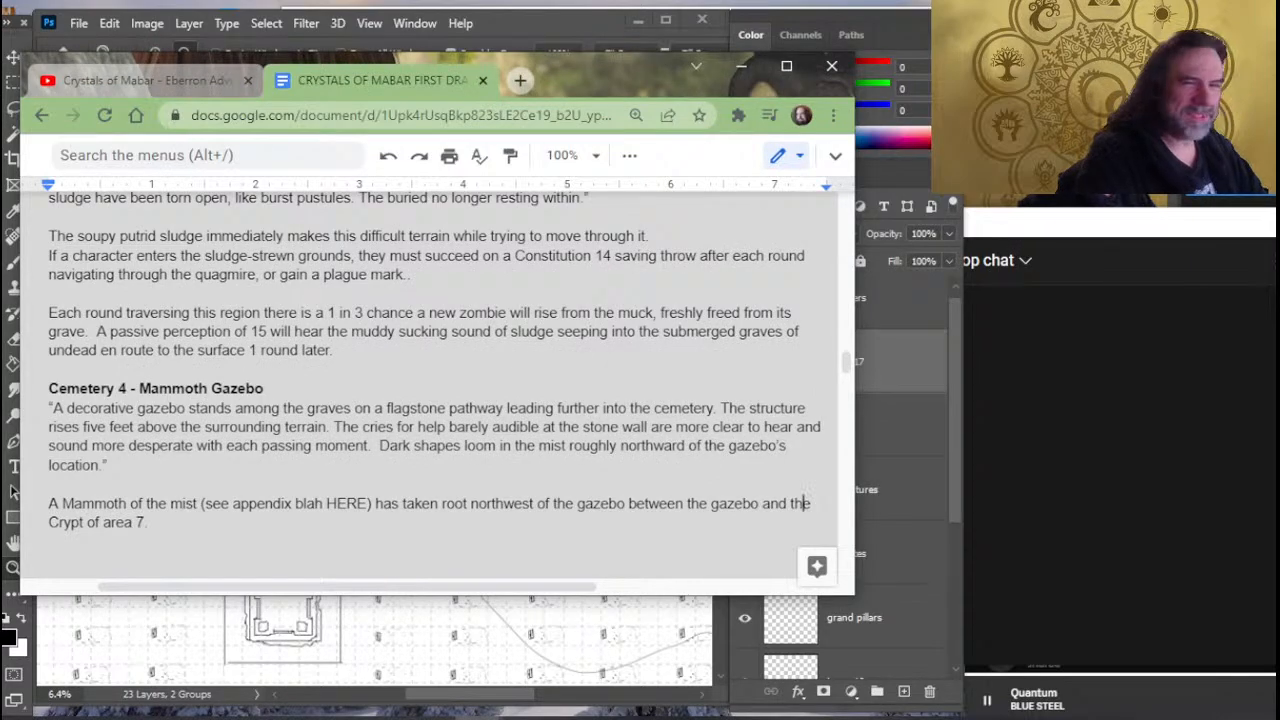
drag(1122, 238, 995, 236)
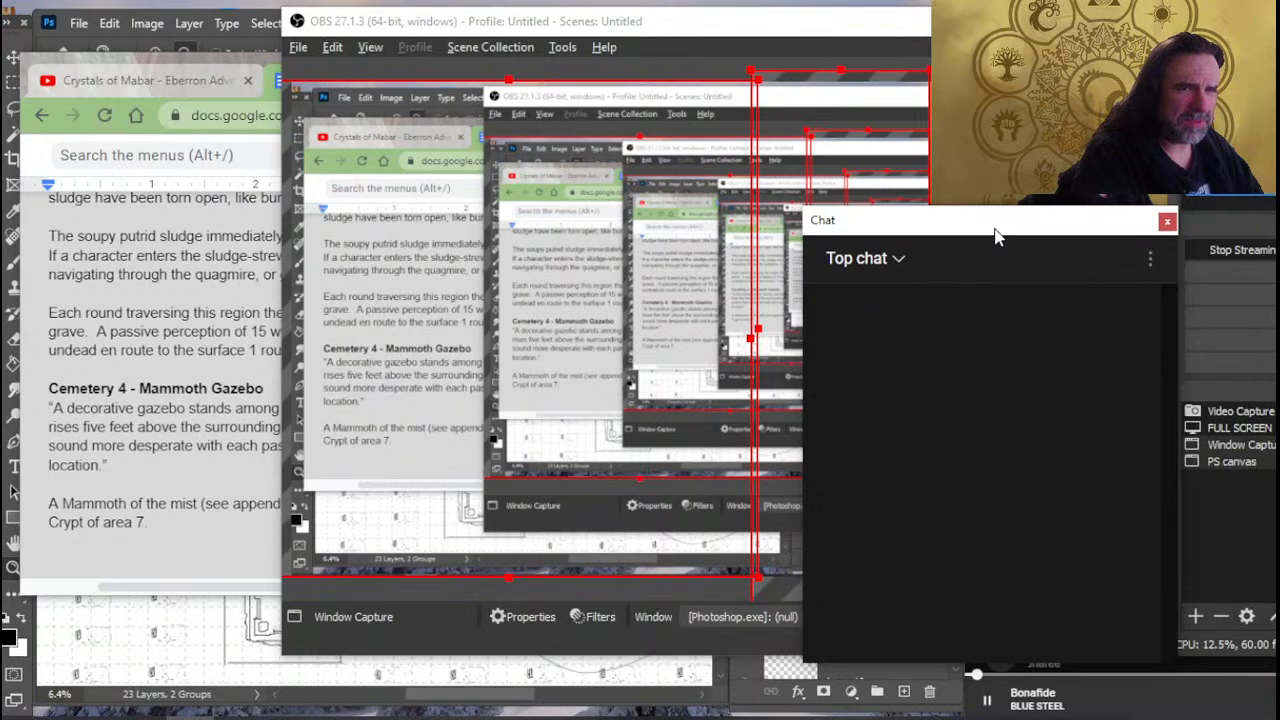
click(1199, 258)
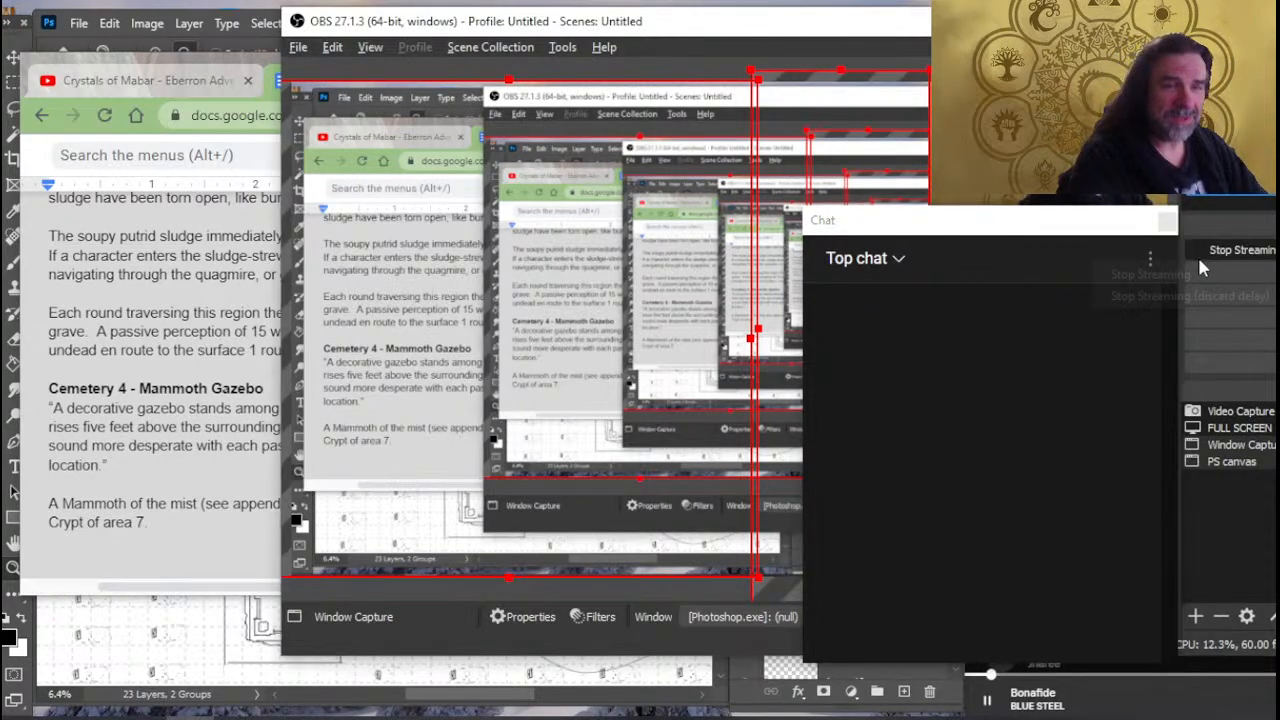